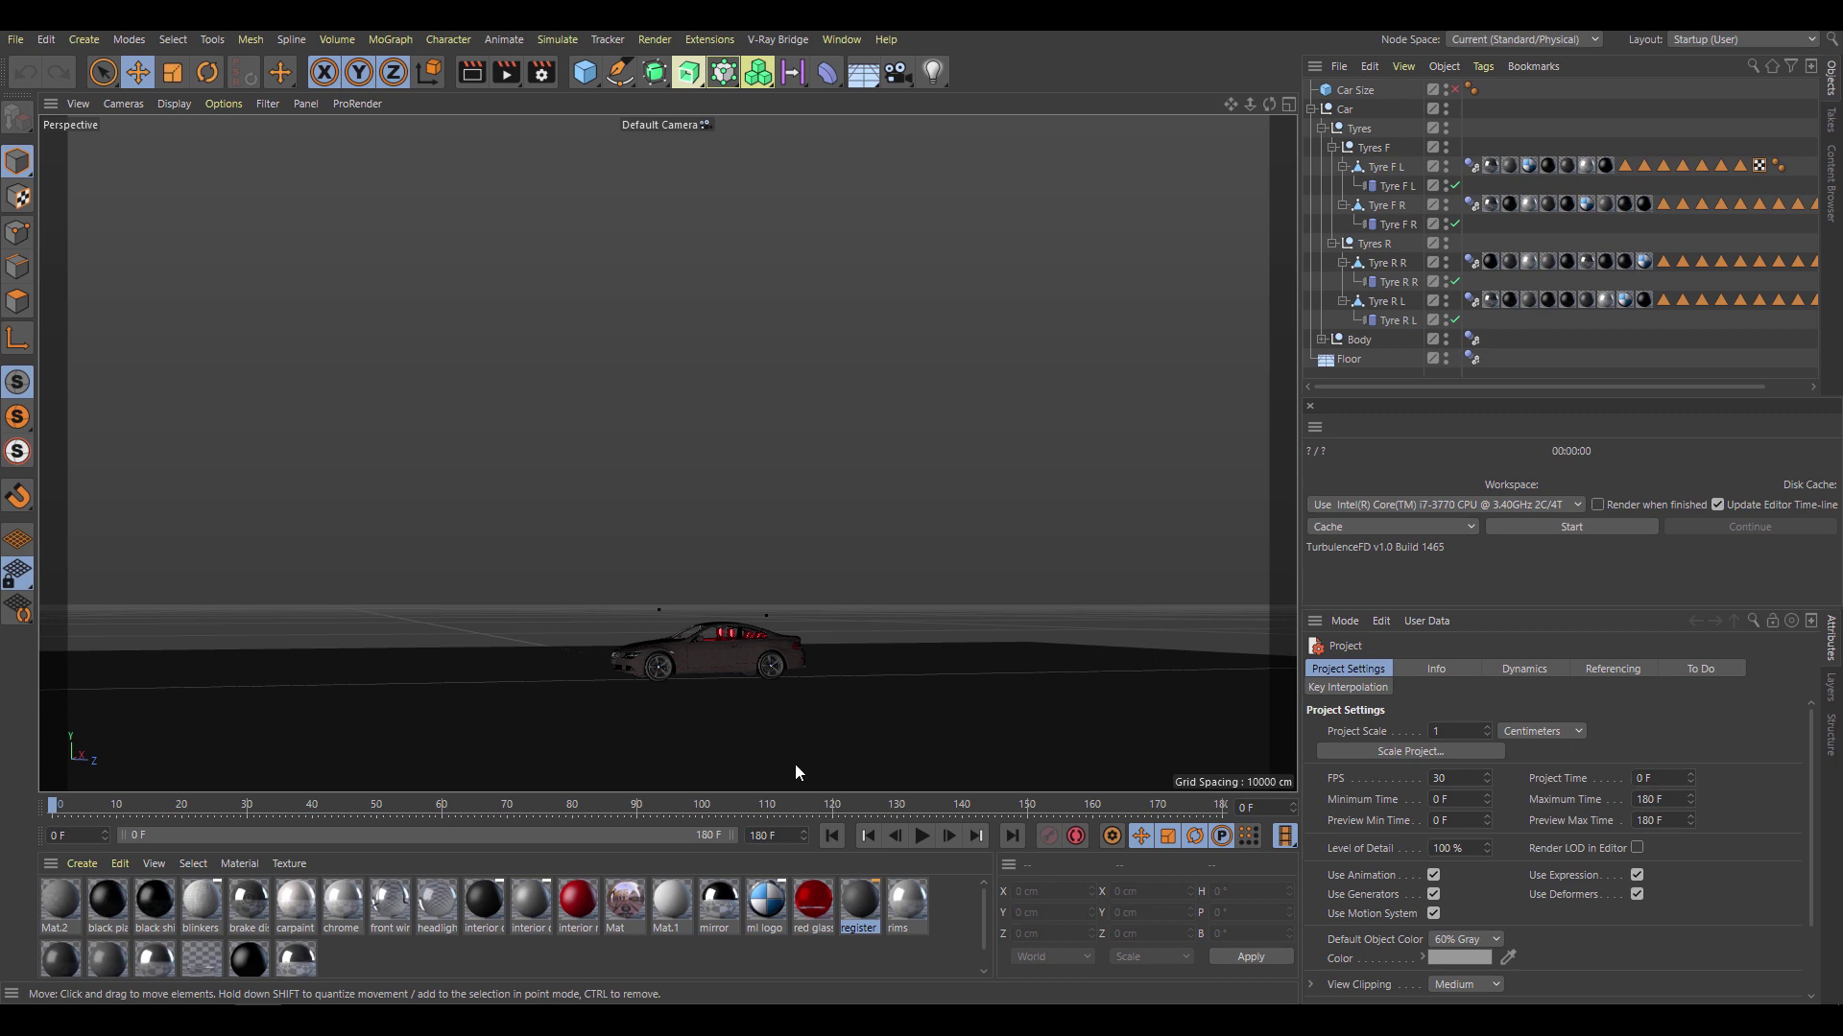
- Preview the car animation, then rewind to the first frame
click(923, 838)
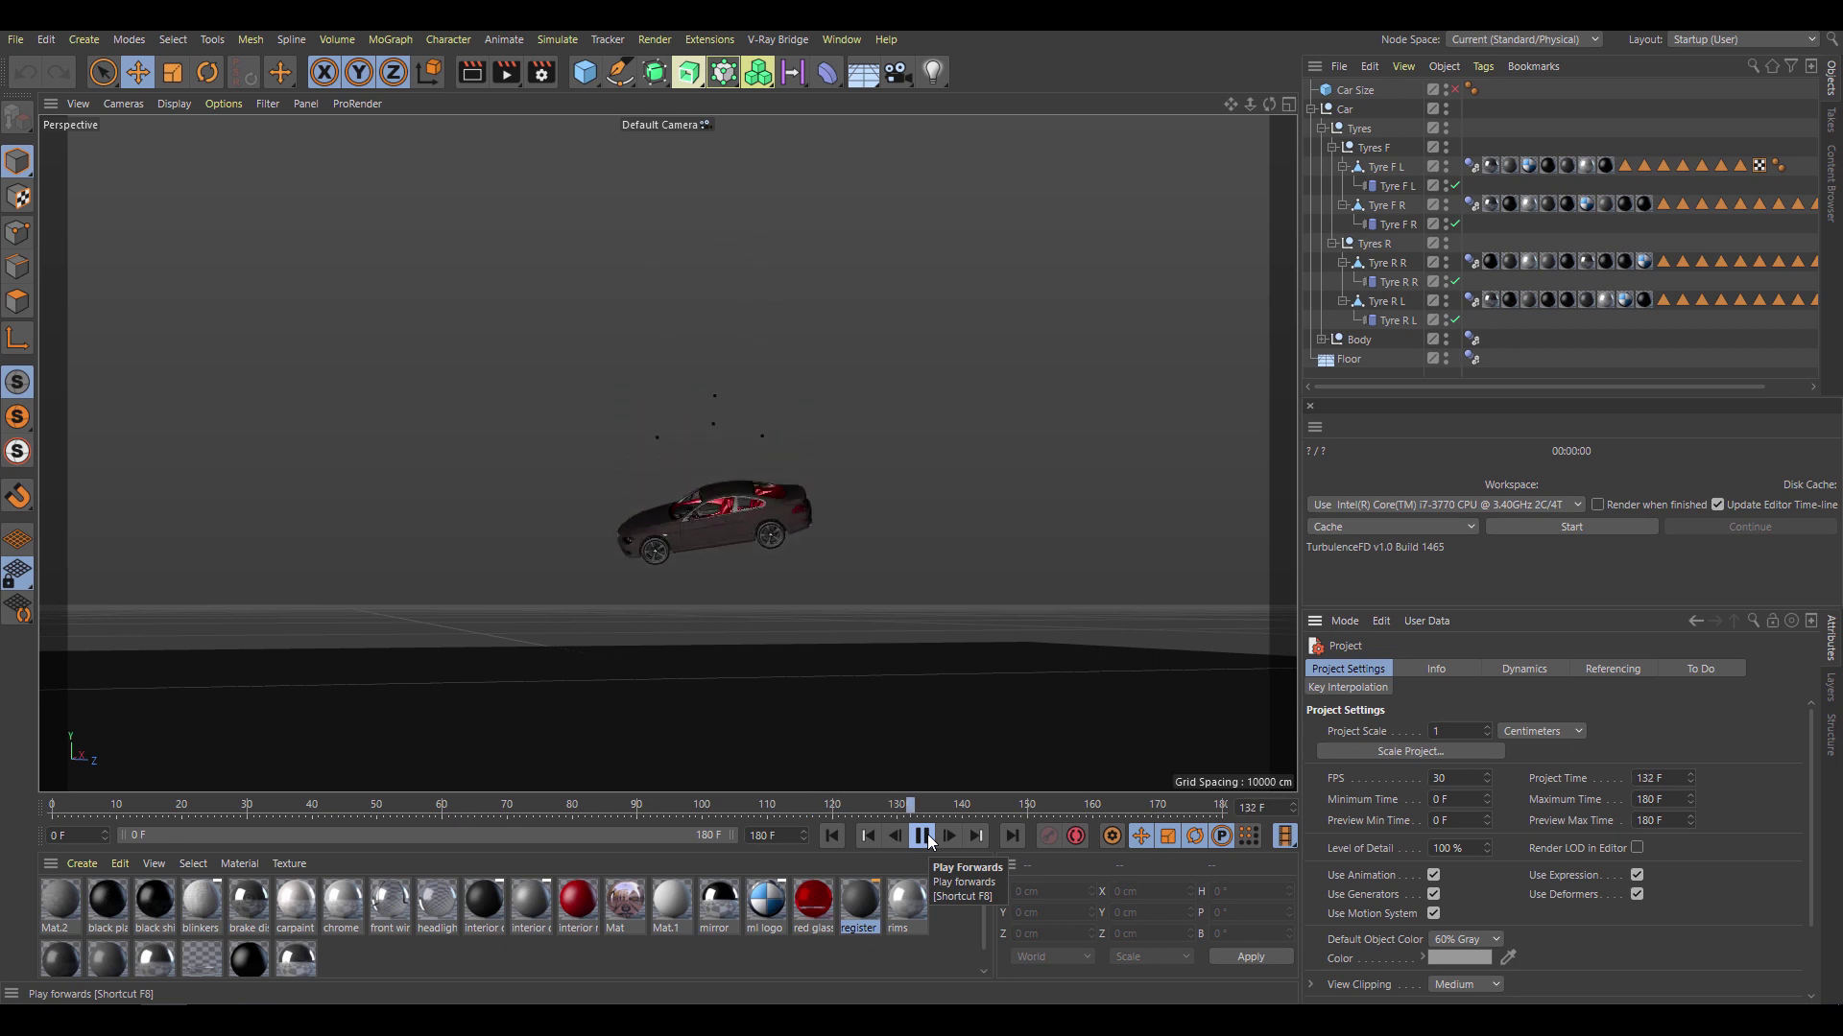
click(923, 837)
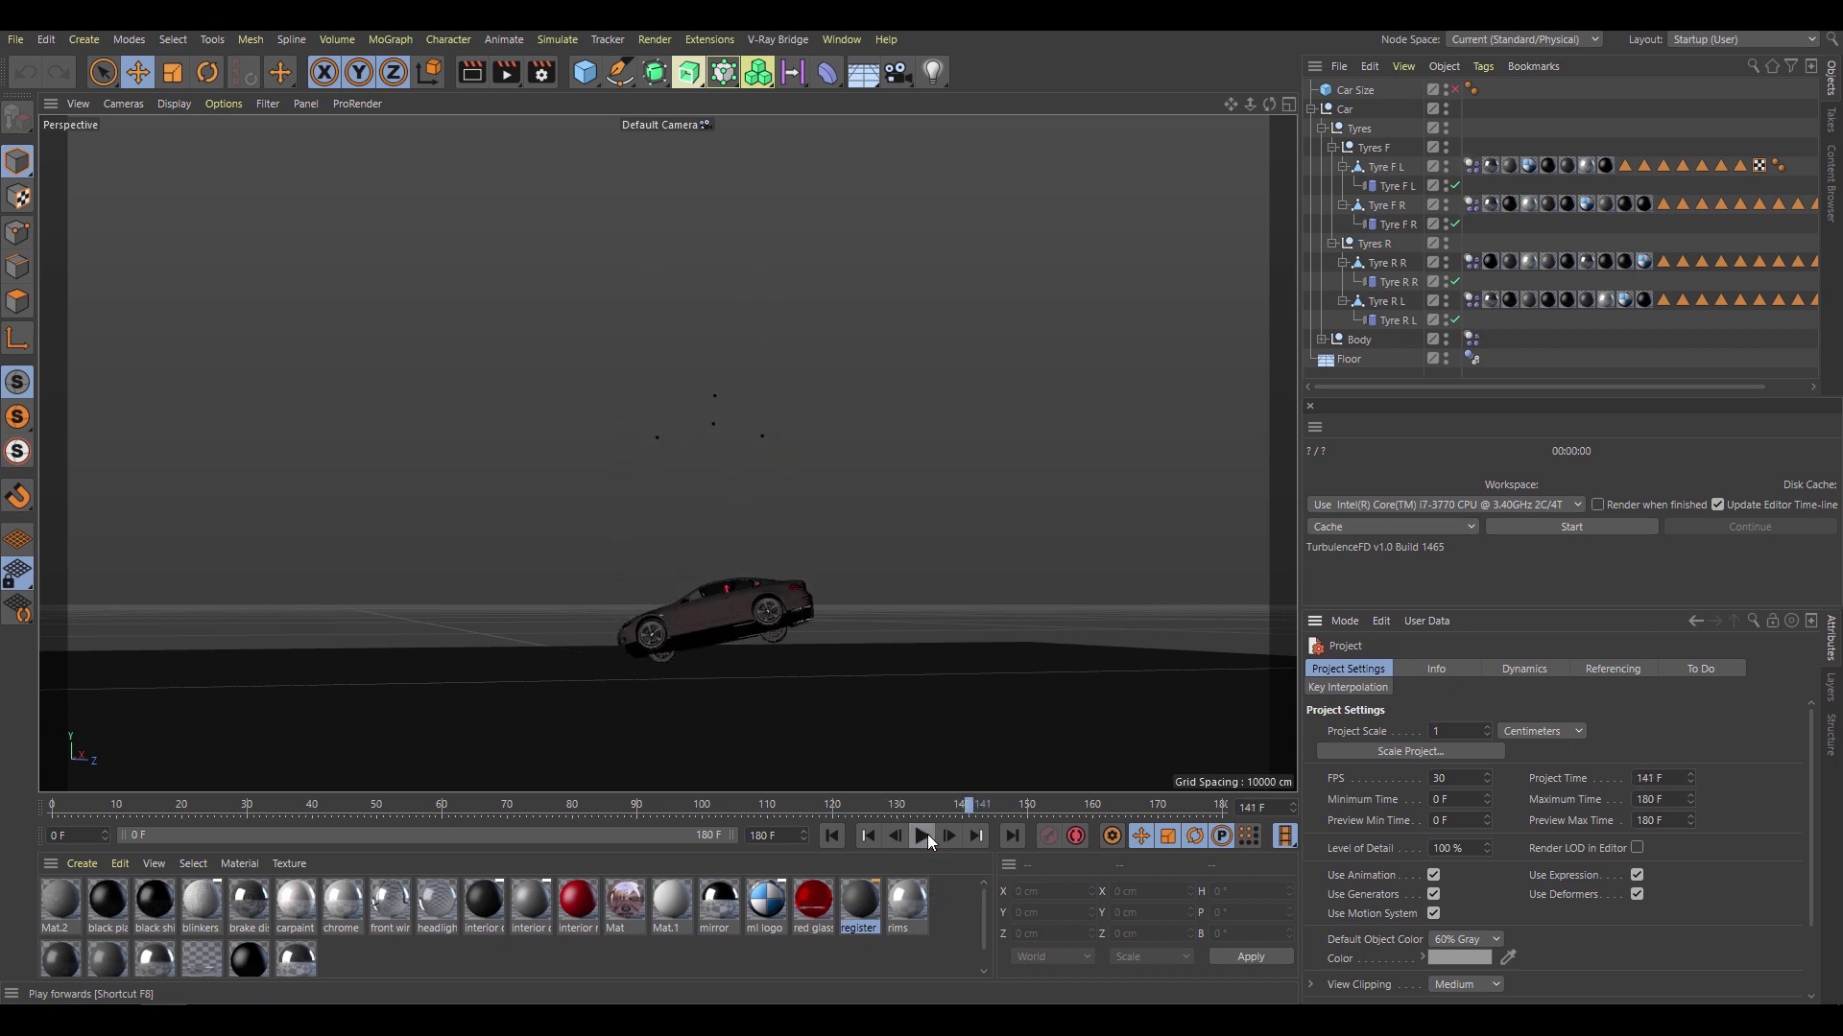
click(835, 837)
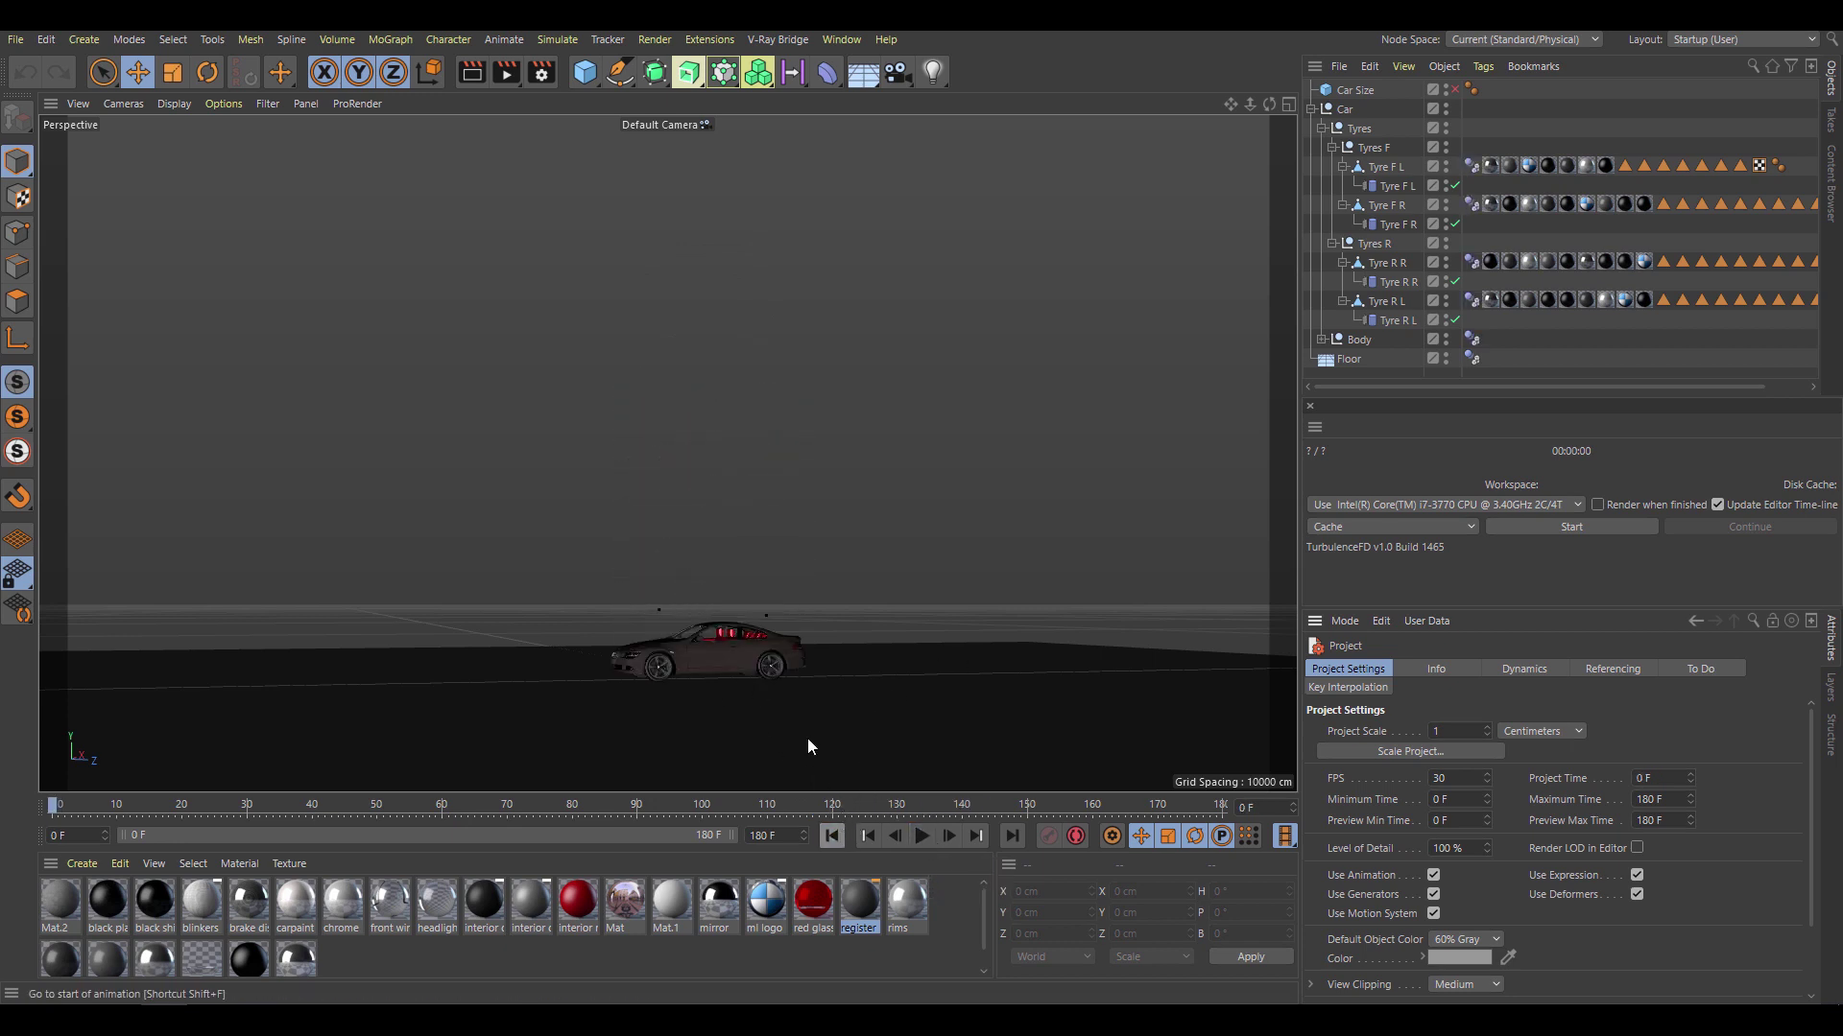
- Show the Car null's coordinates and step through its keyframes
click(1363, 108)
click(1383, 669)
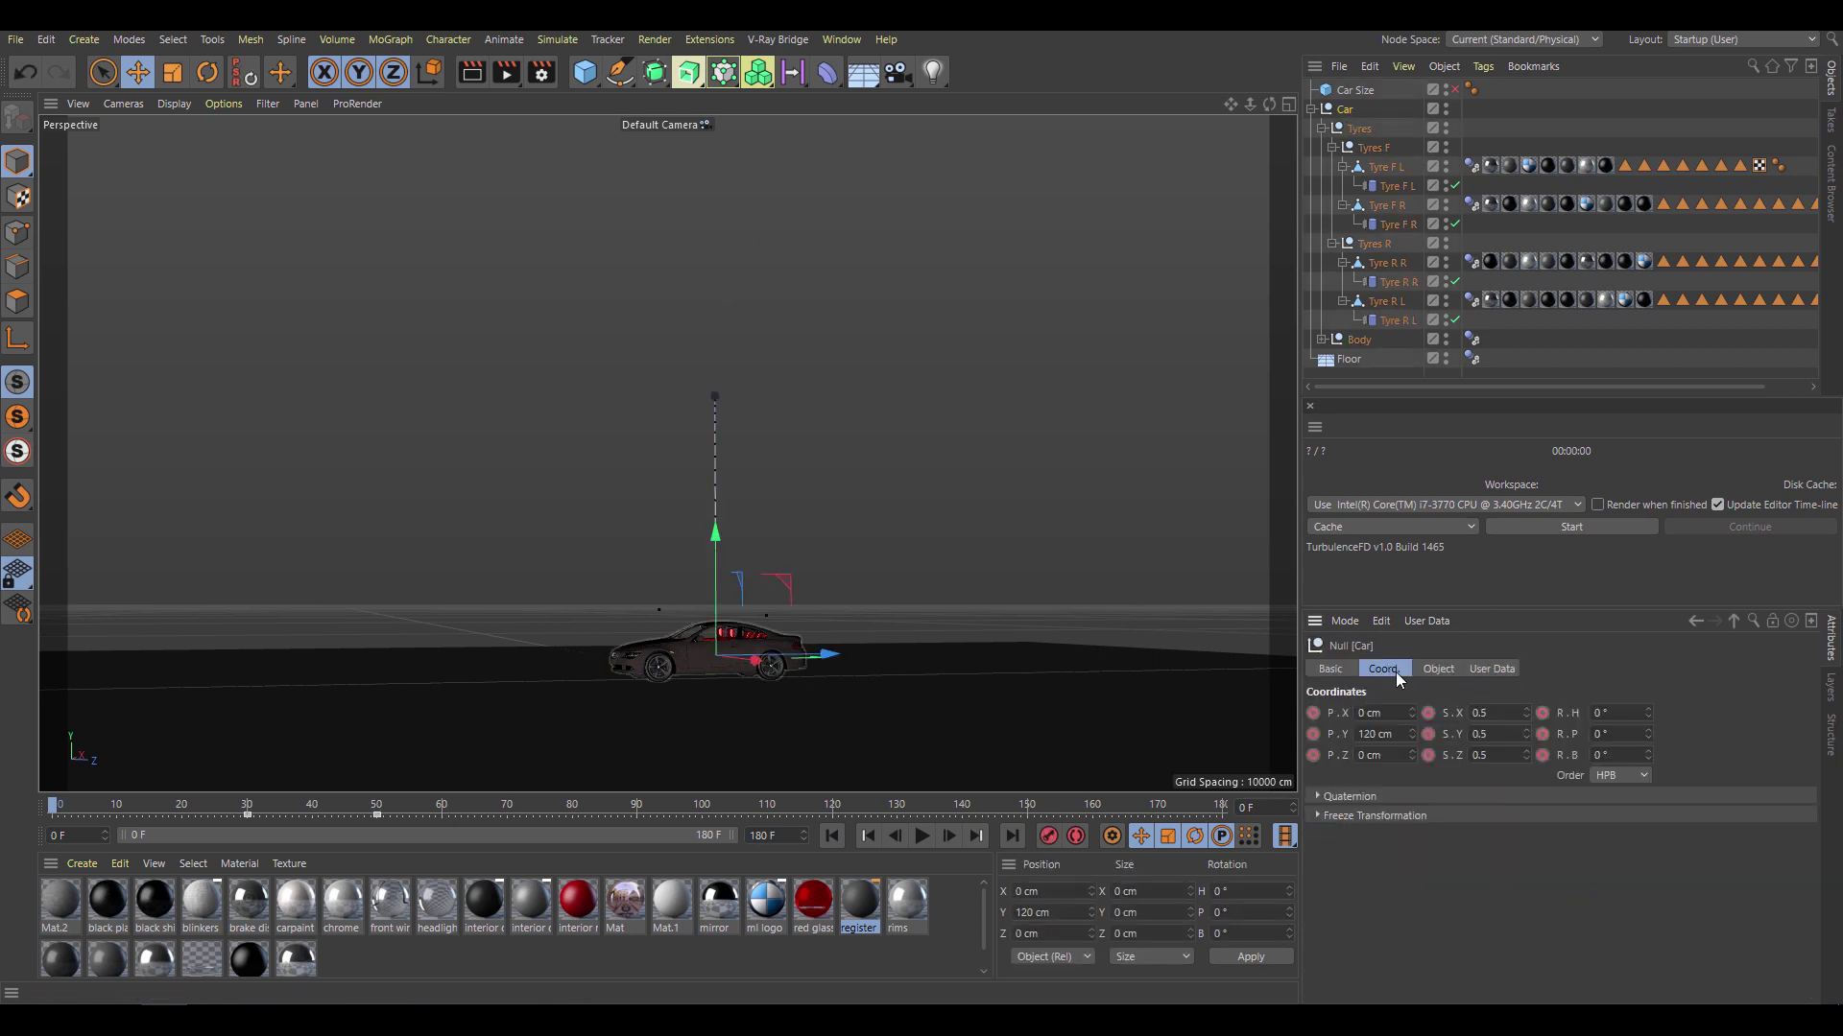
click(986, 841)
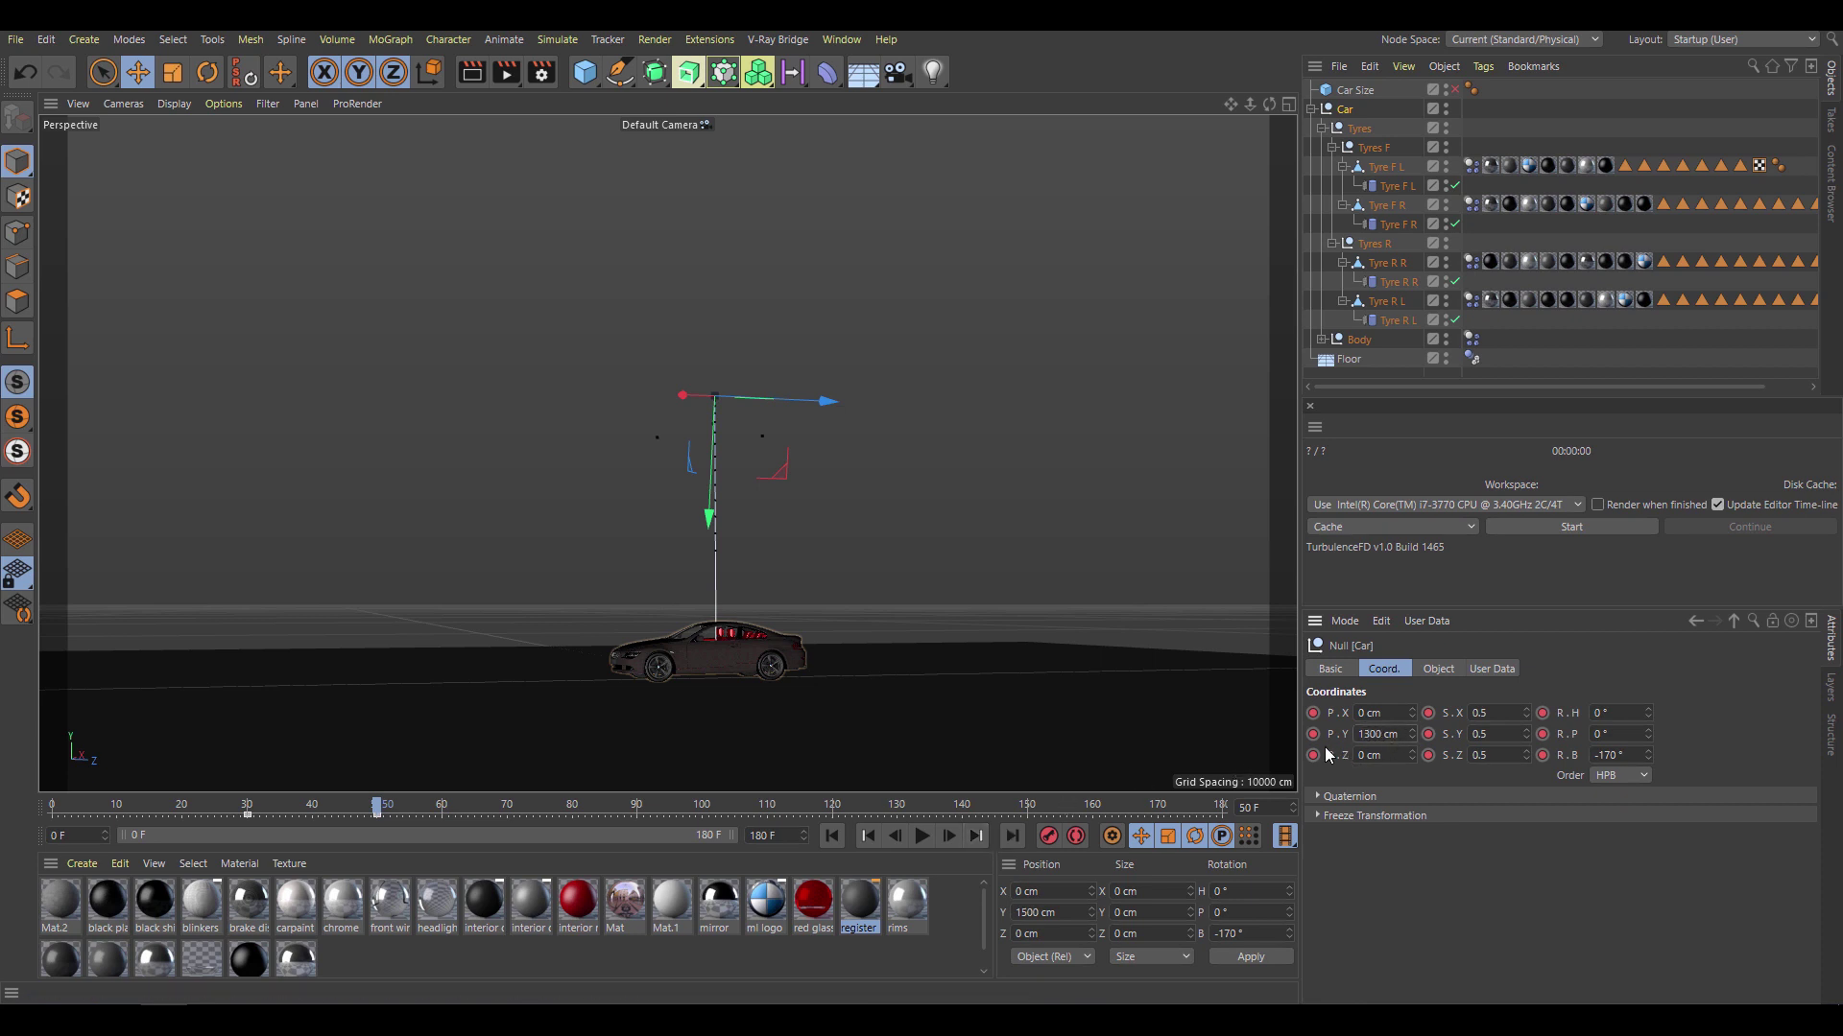
click(831, 836)
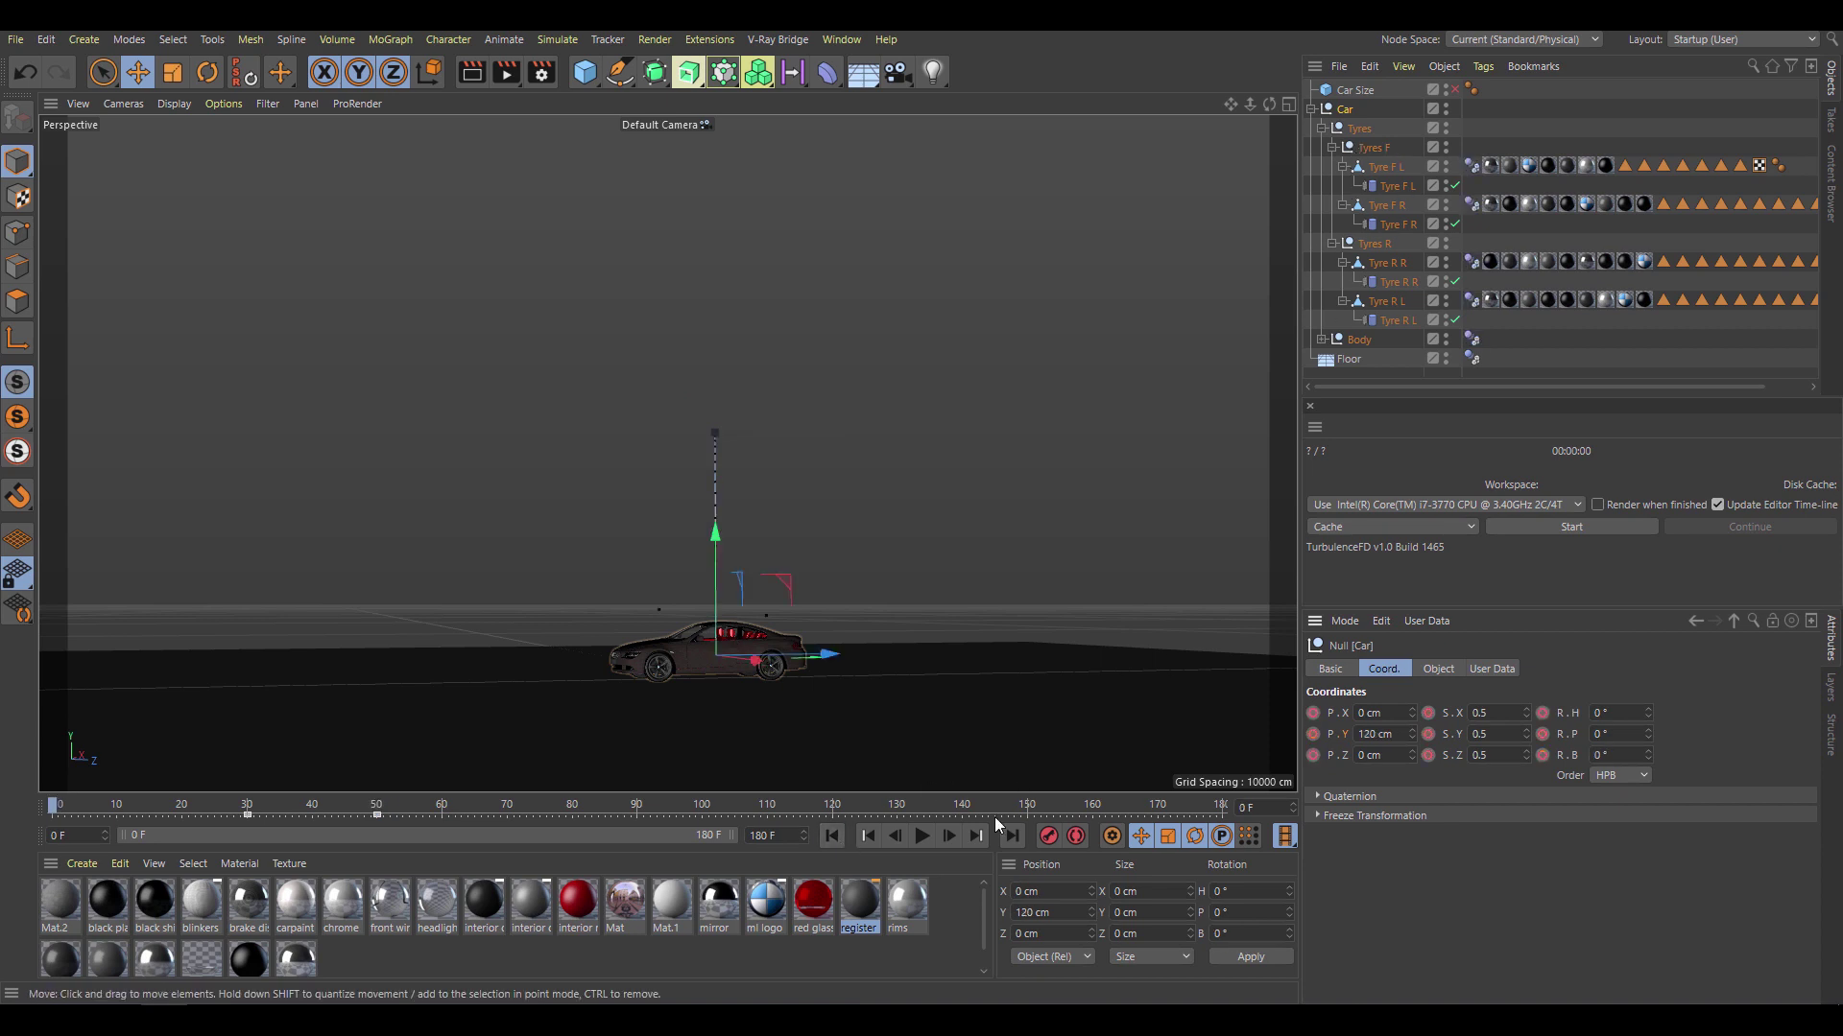
- Replay the jump and check the -180° bank keyframe at frame 50
click(921, 837)
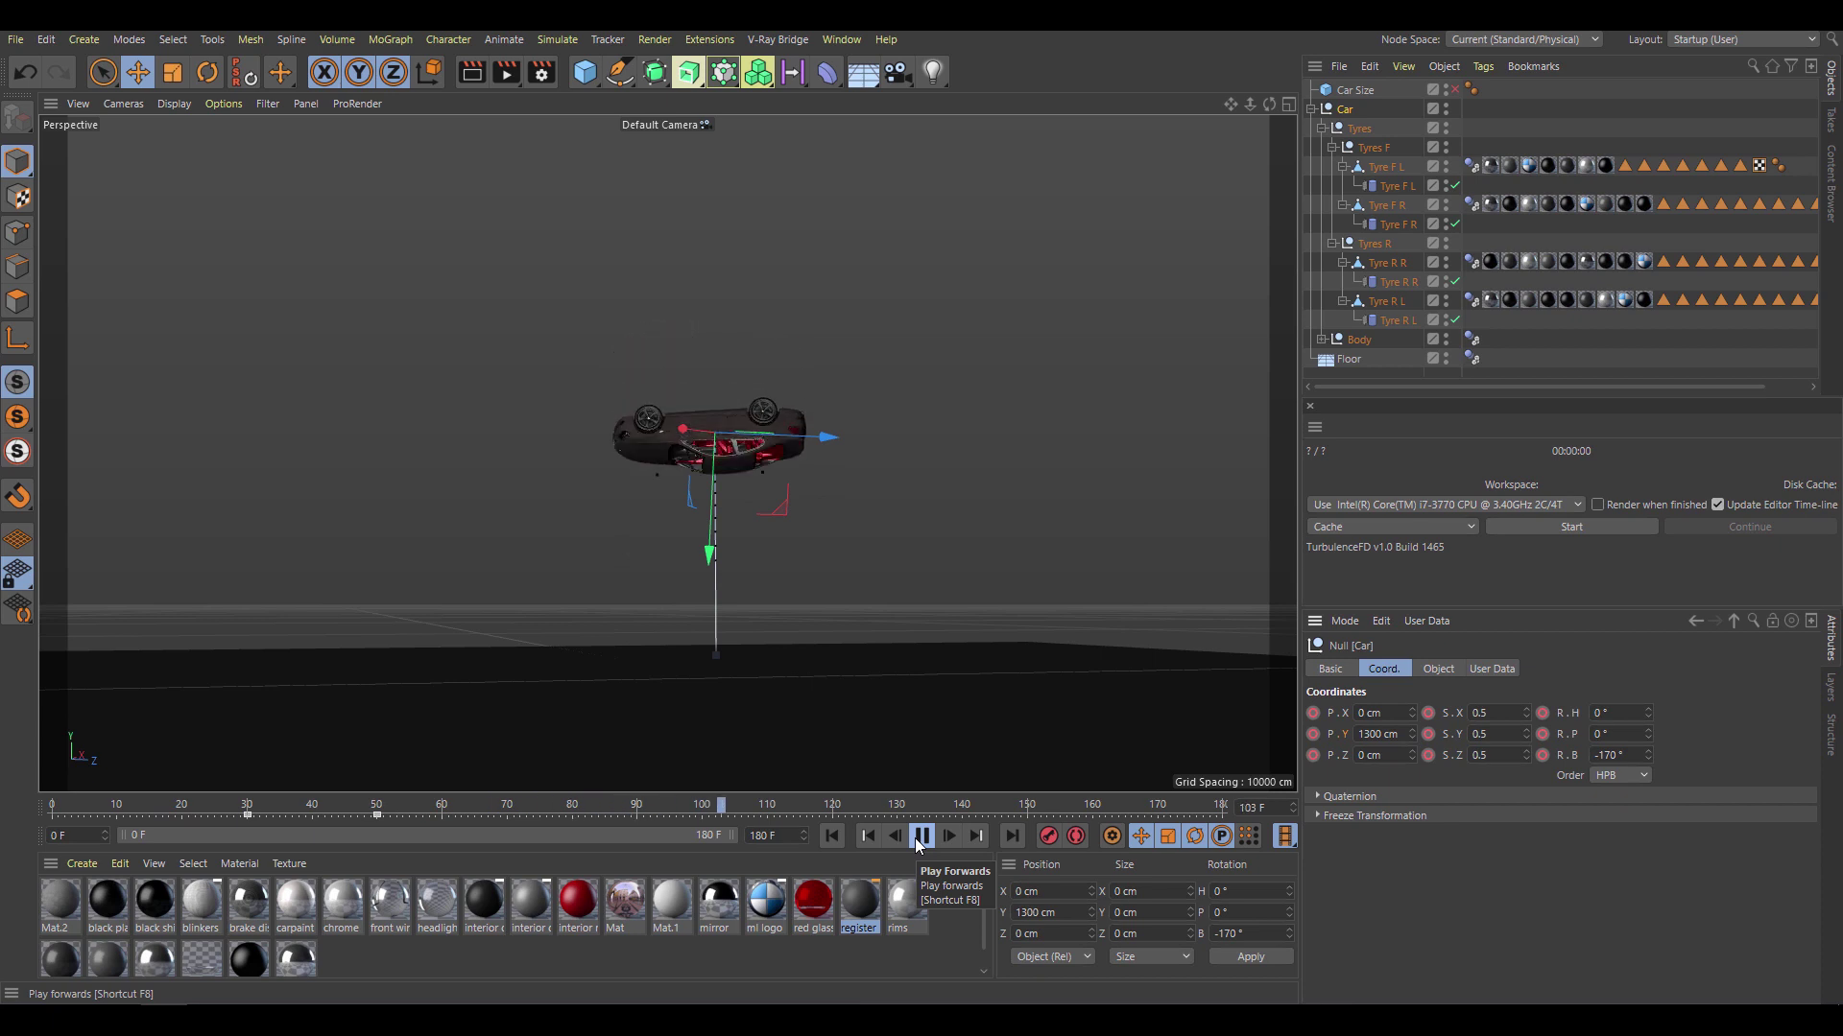
click(917, 839)
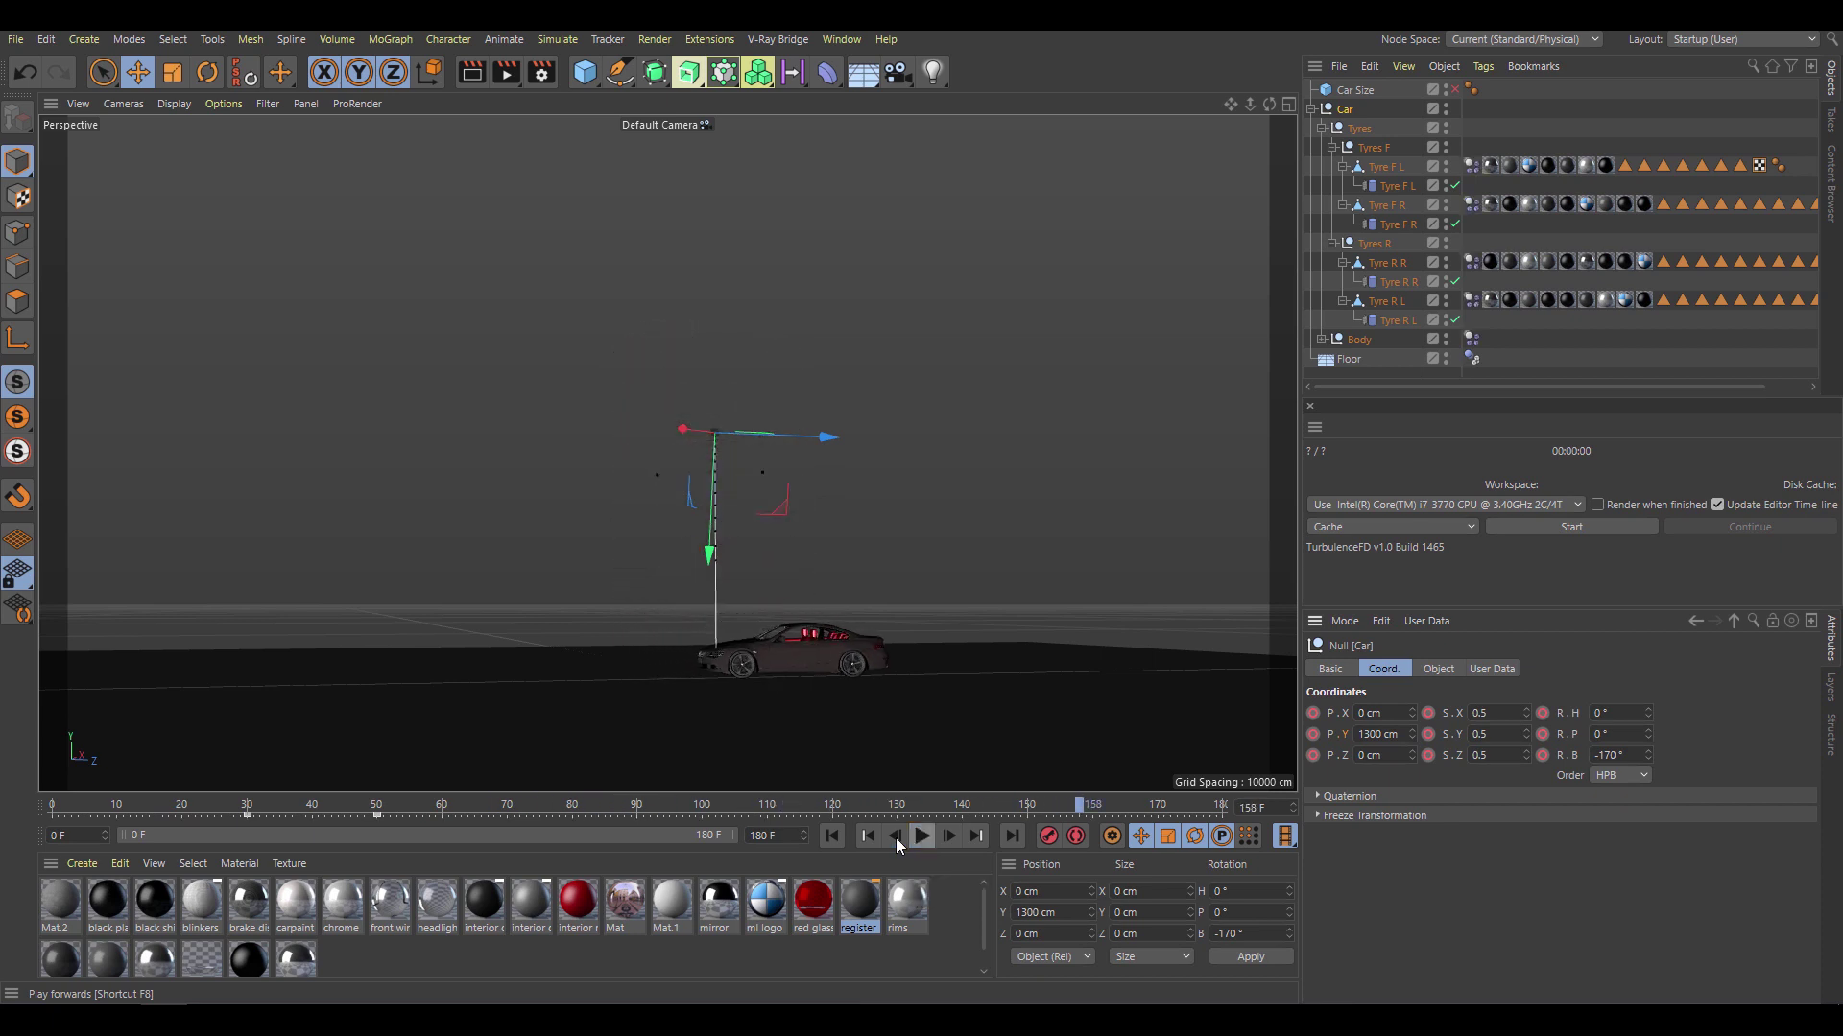
click(841, 839)
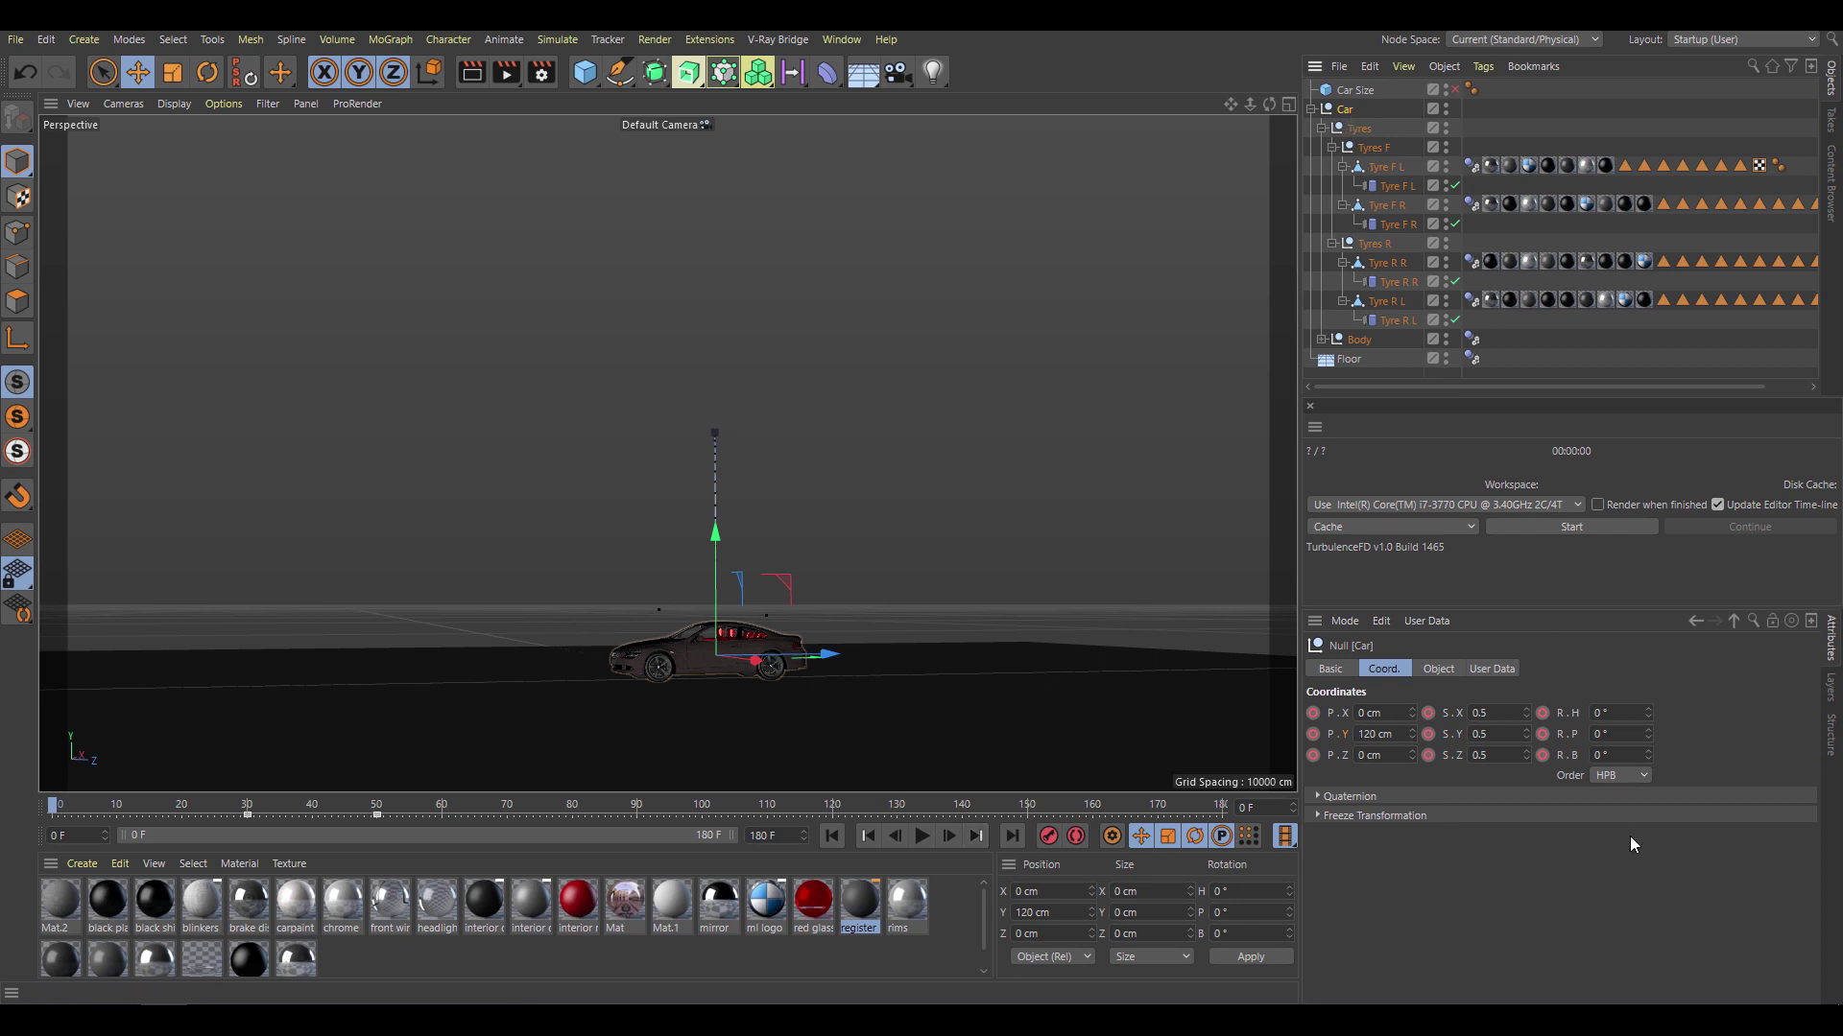
click(976, 839)
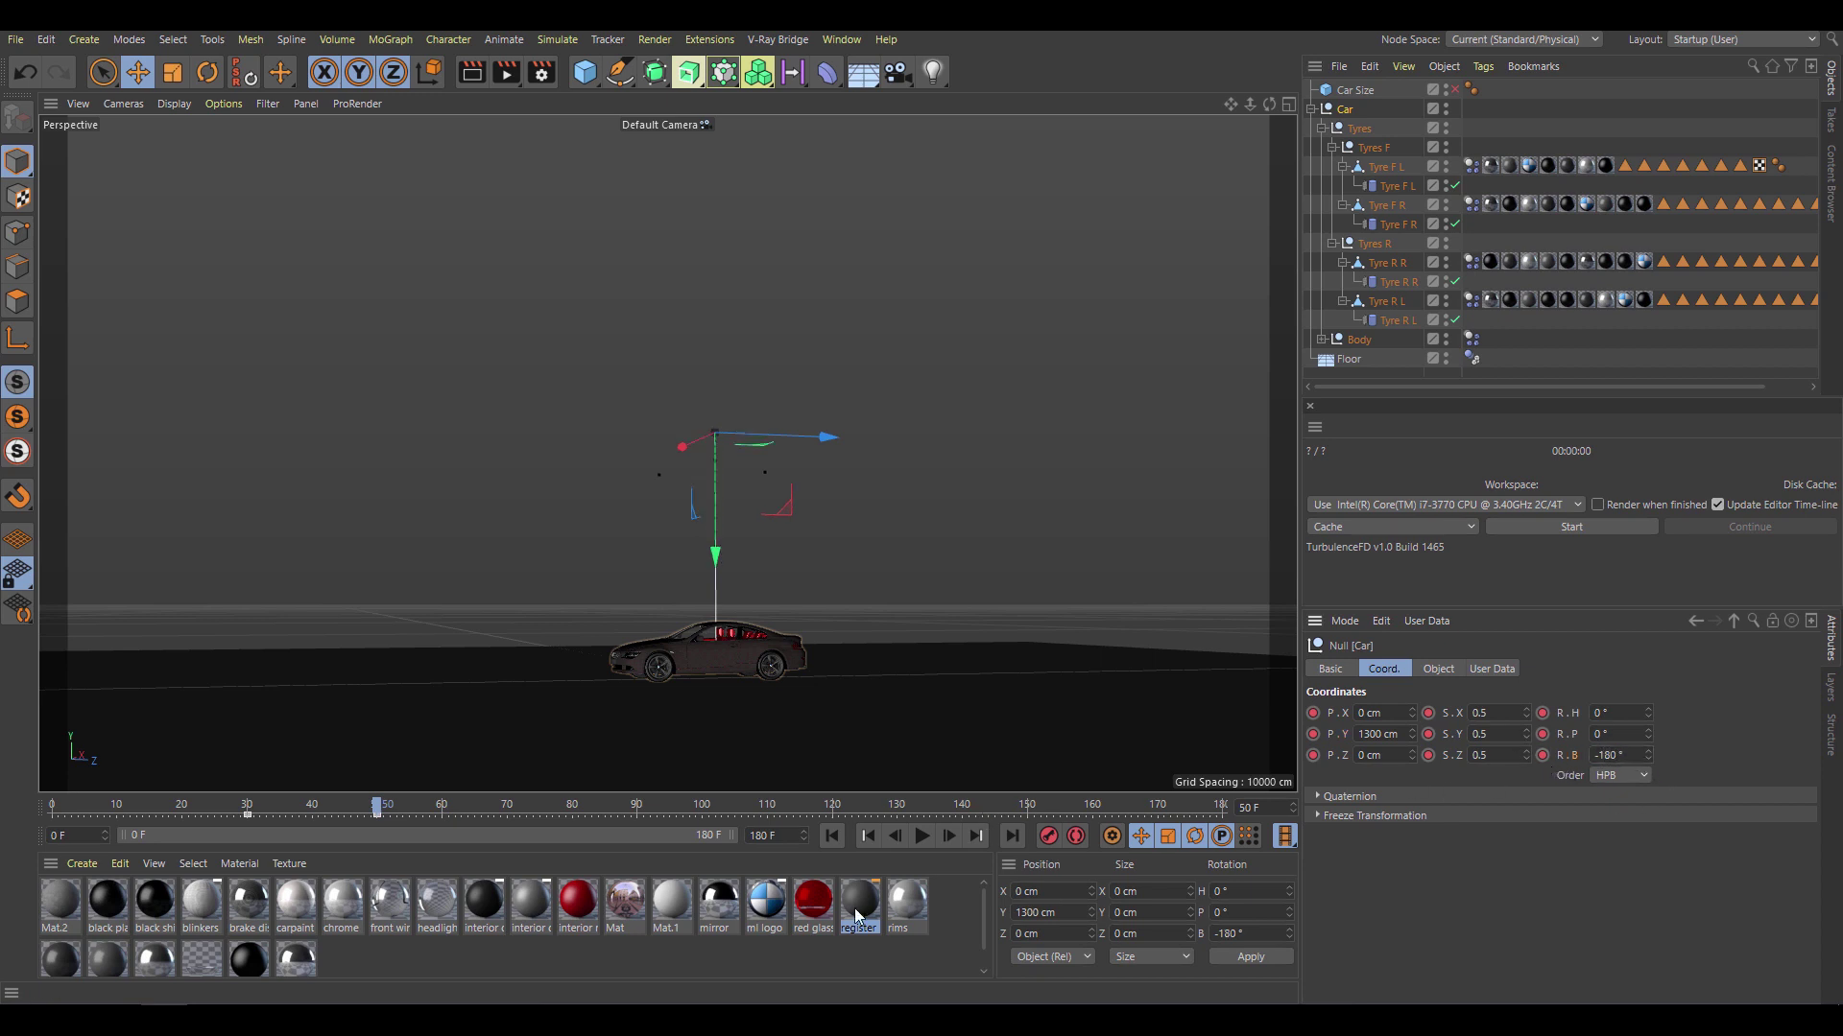
click(867, 836)
click(933, 841)
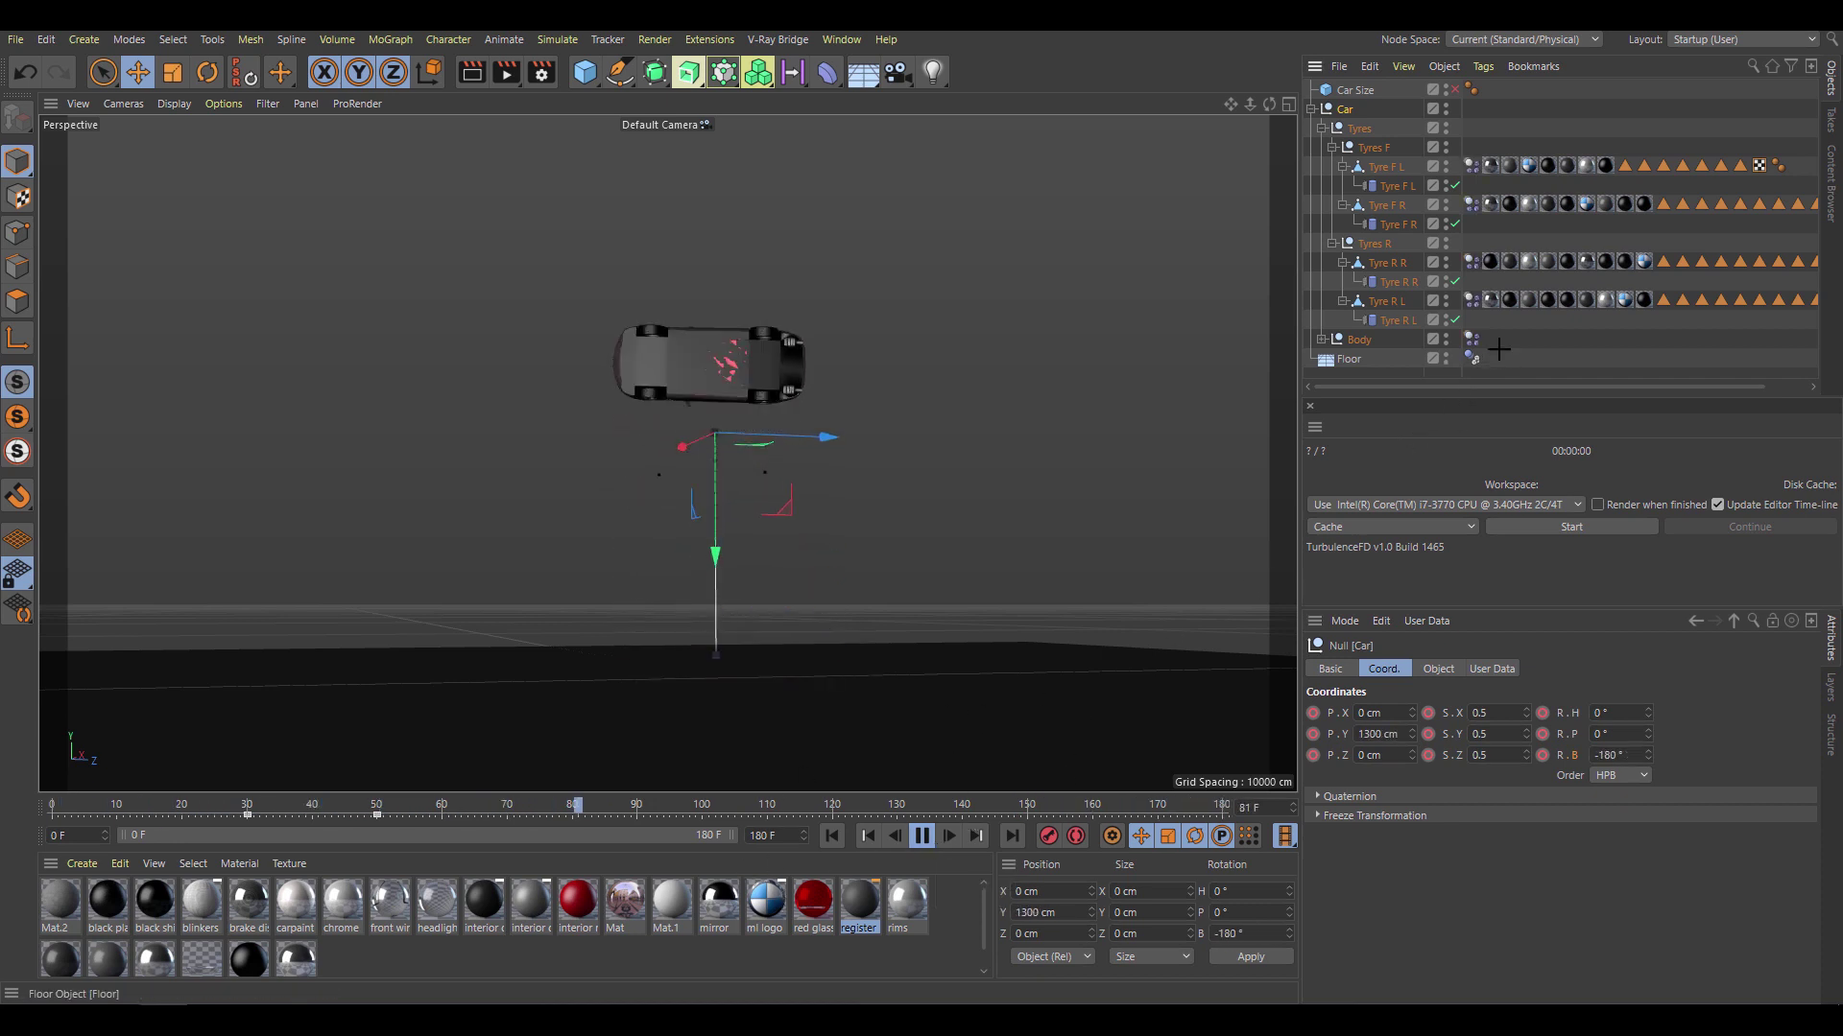
- Stop playback and set the animation end frame to 160
click(781, 522)
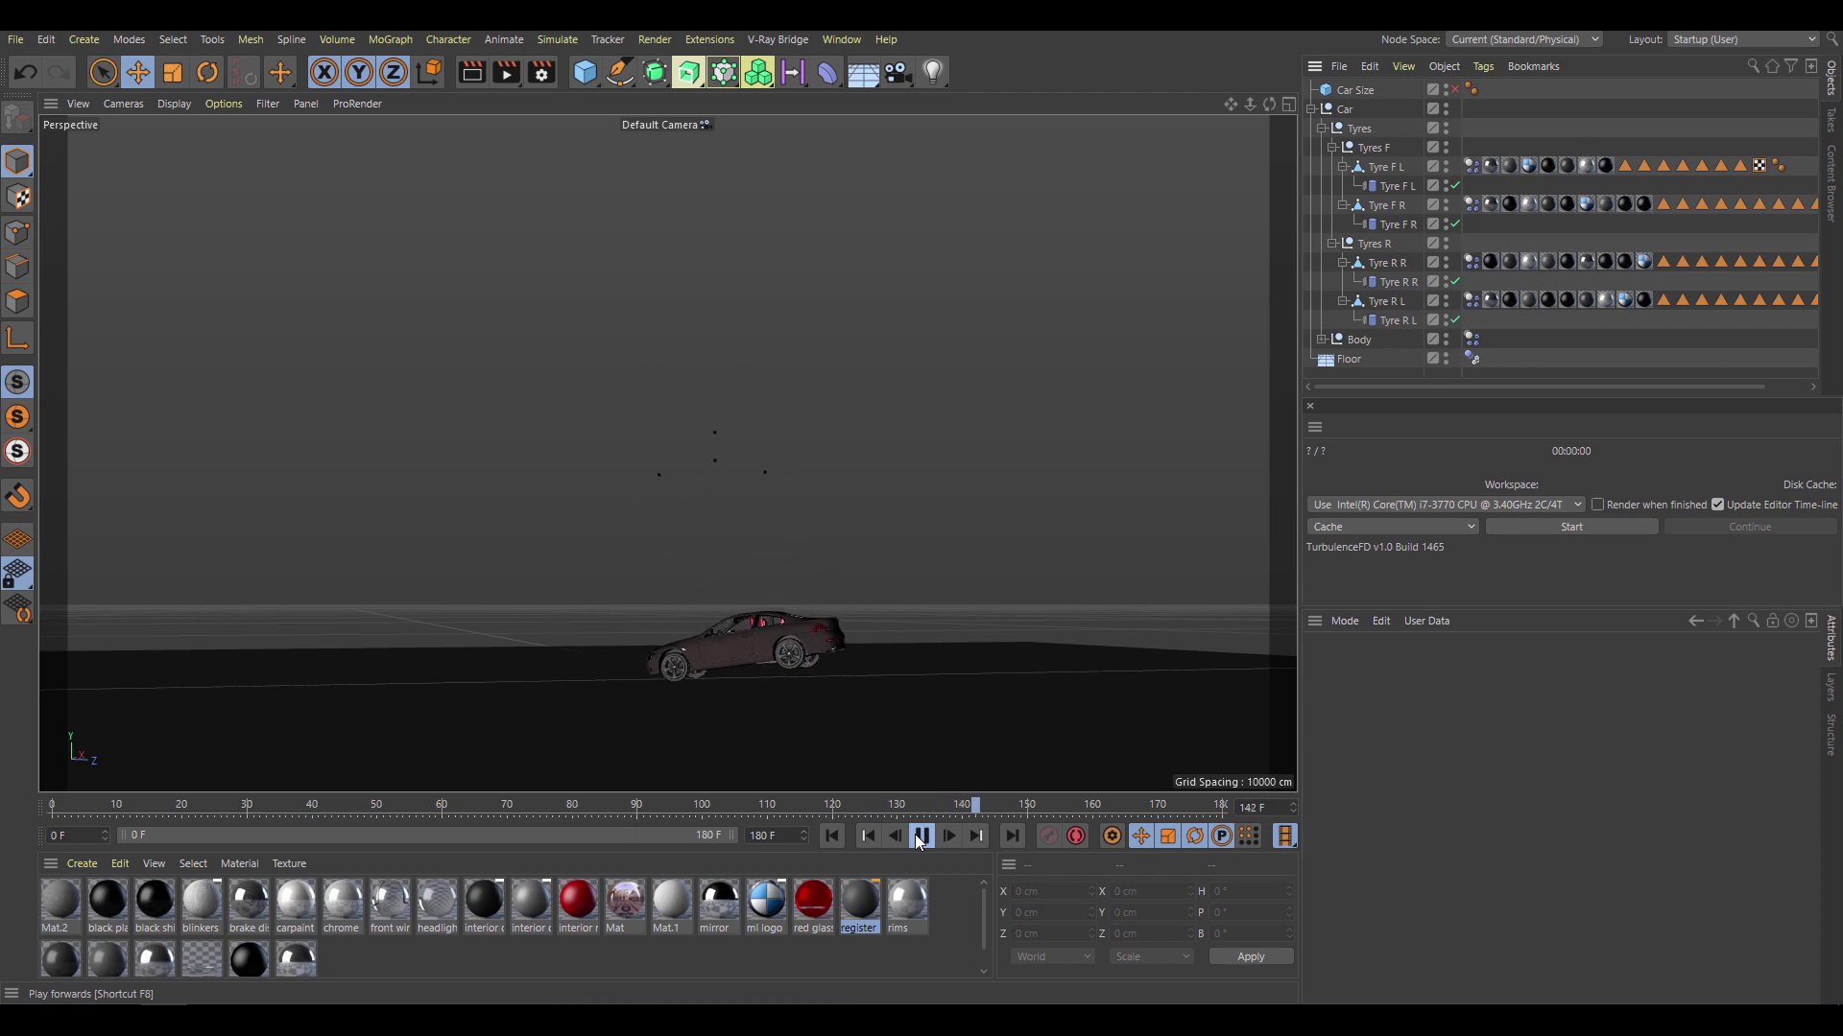
click(919, 834)
click(767, 835)
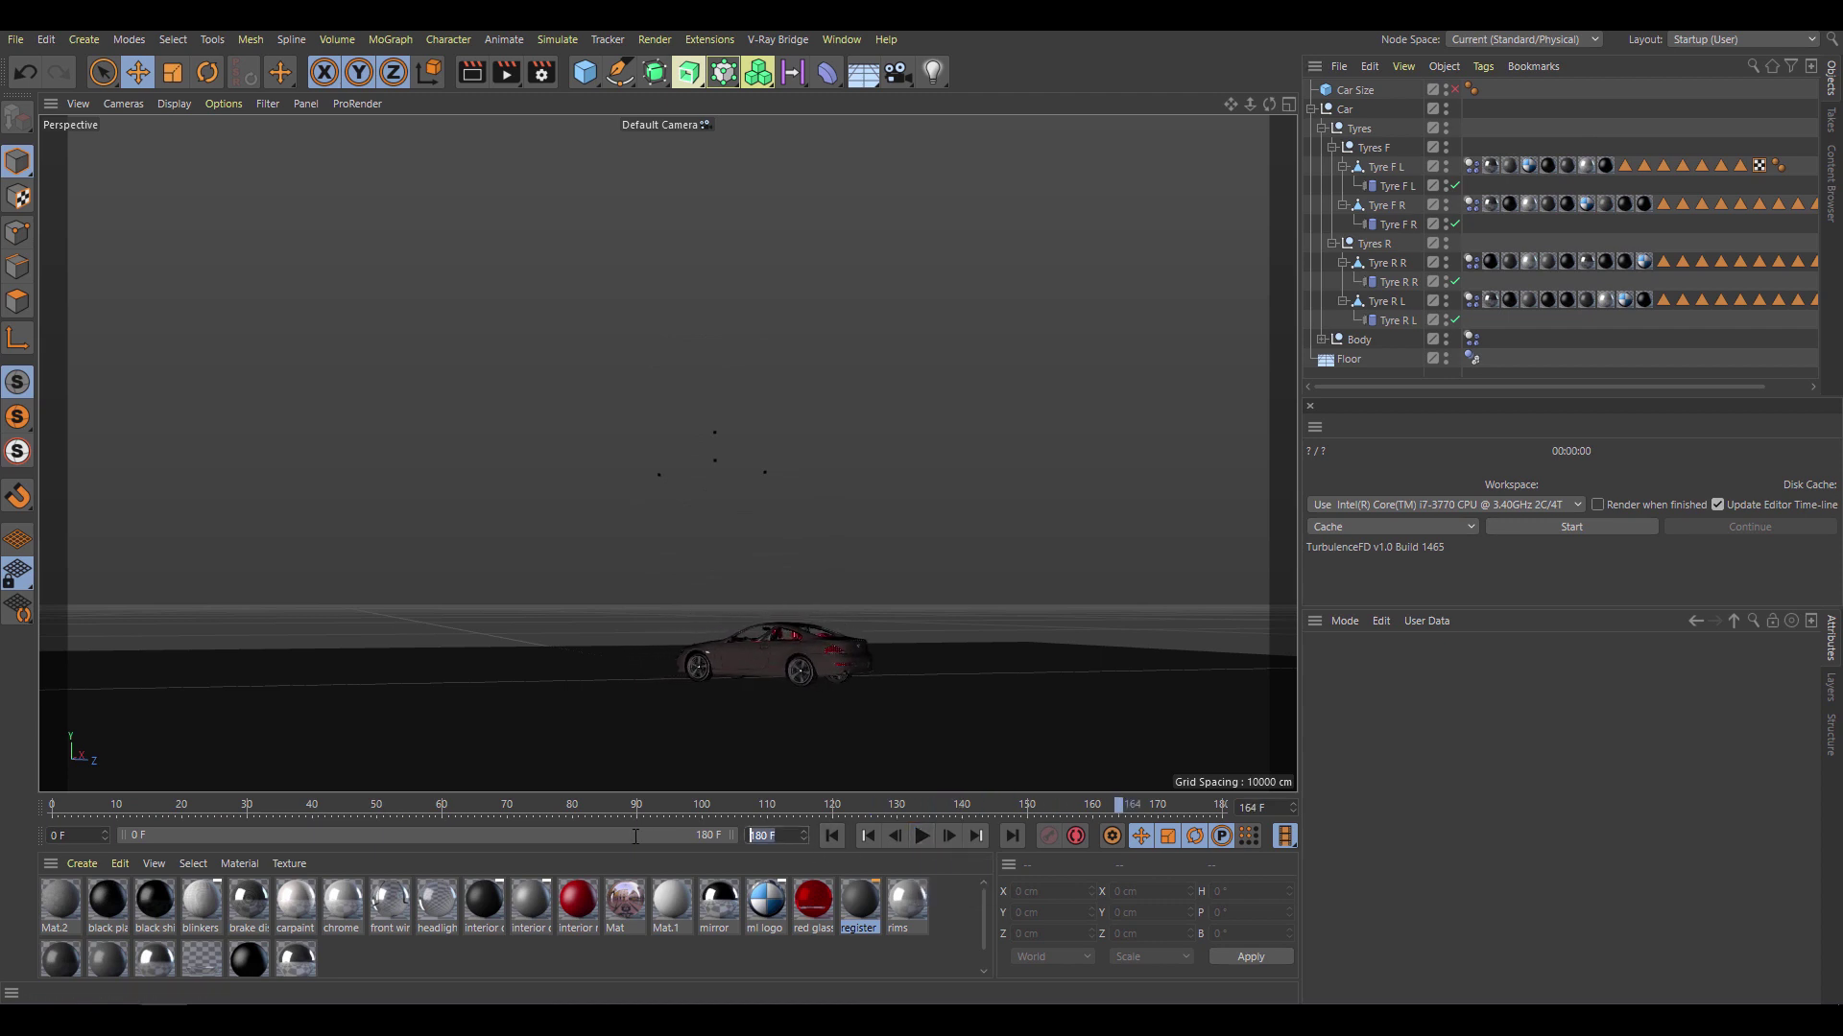
text(160)
key(Return)
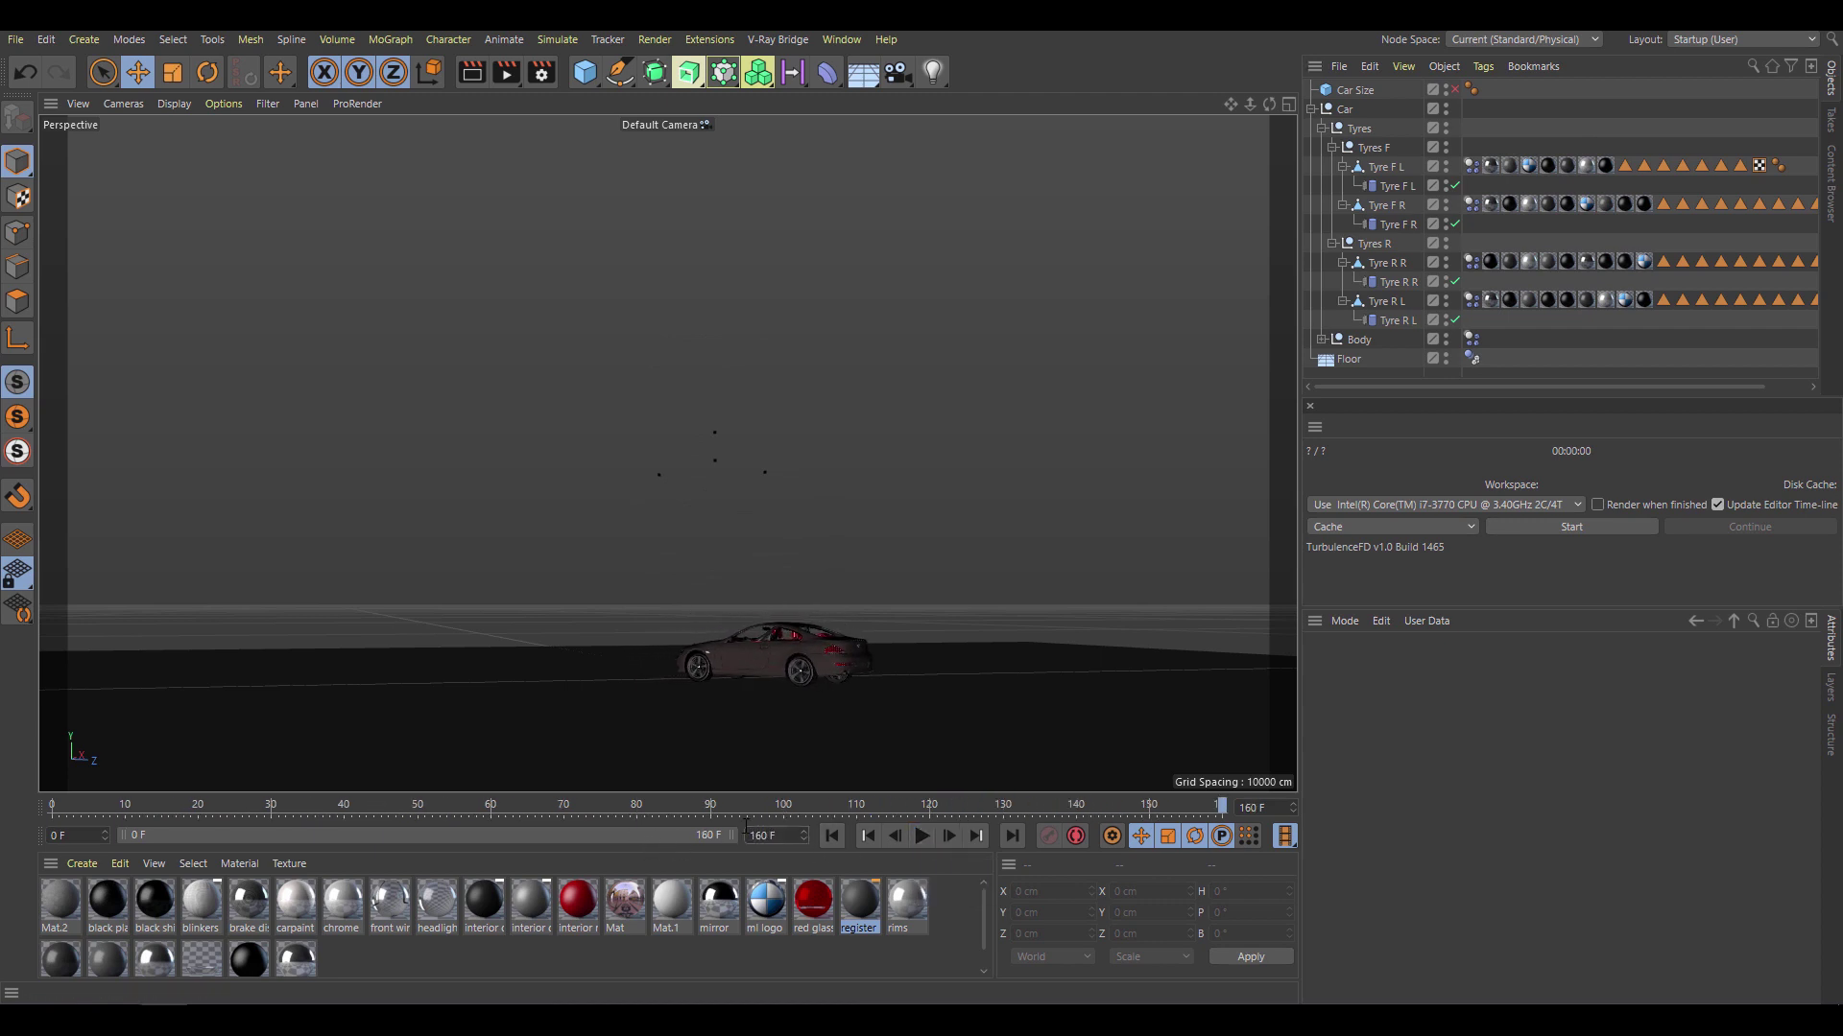
- Replay the shortened 160-frame animation and rewind to frame 0
click(832, 836)
click(924, 841)
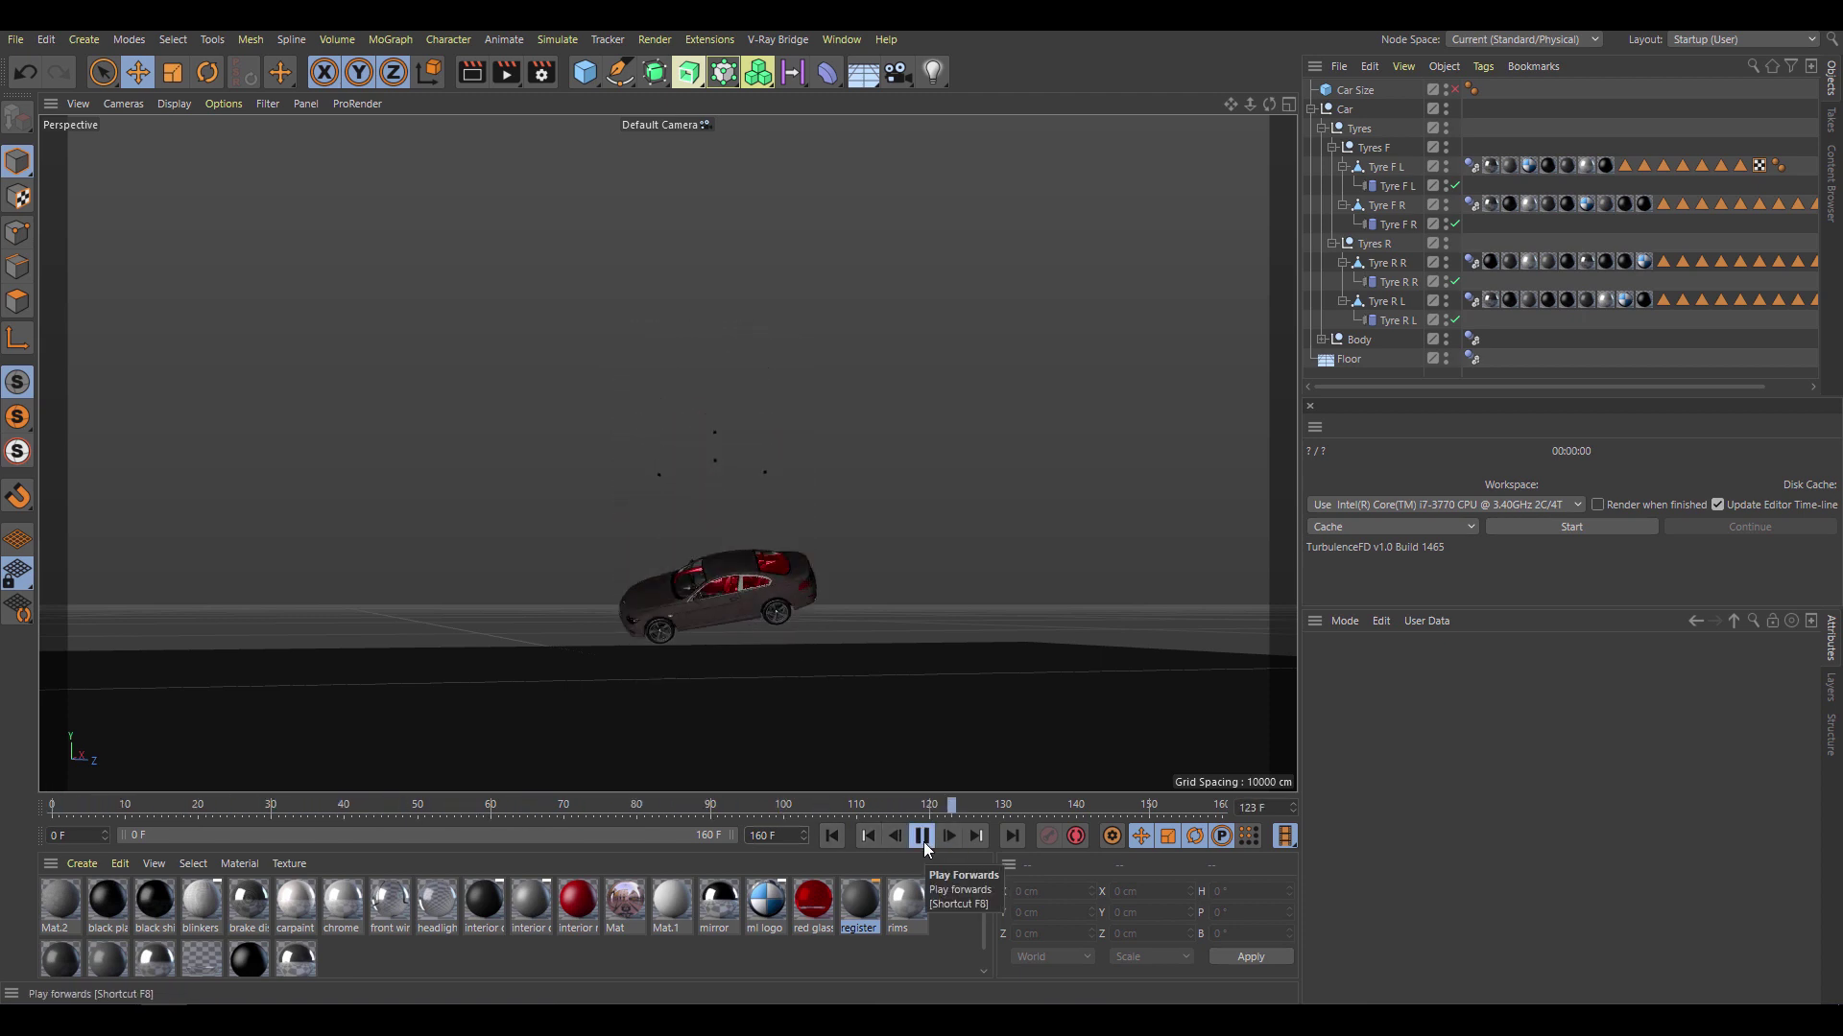
click(924, 842)
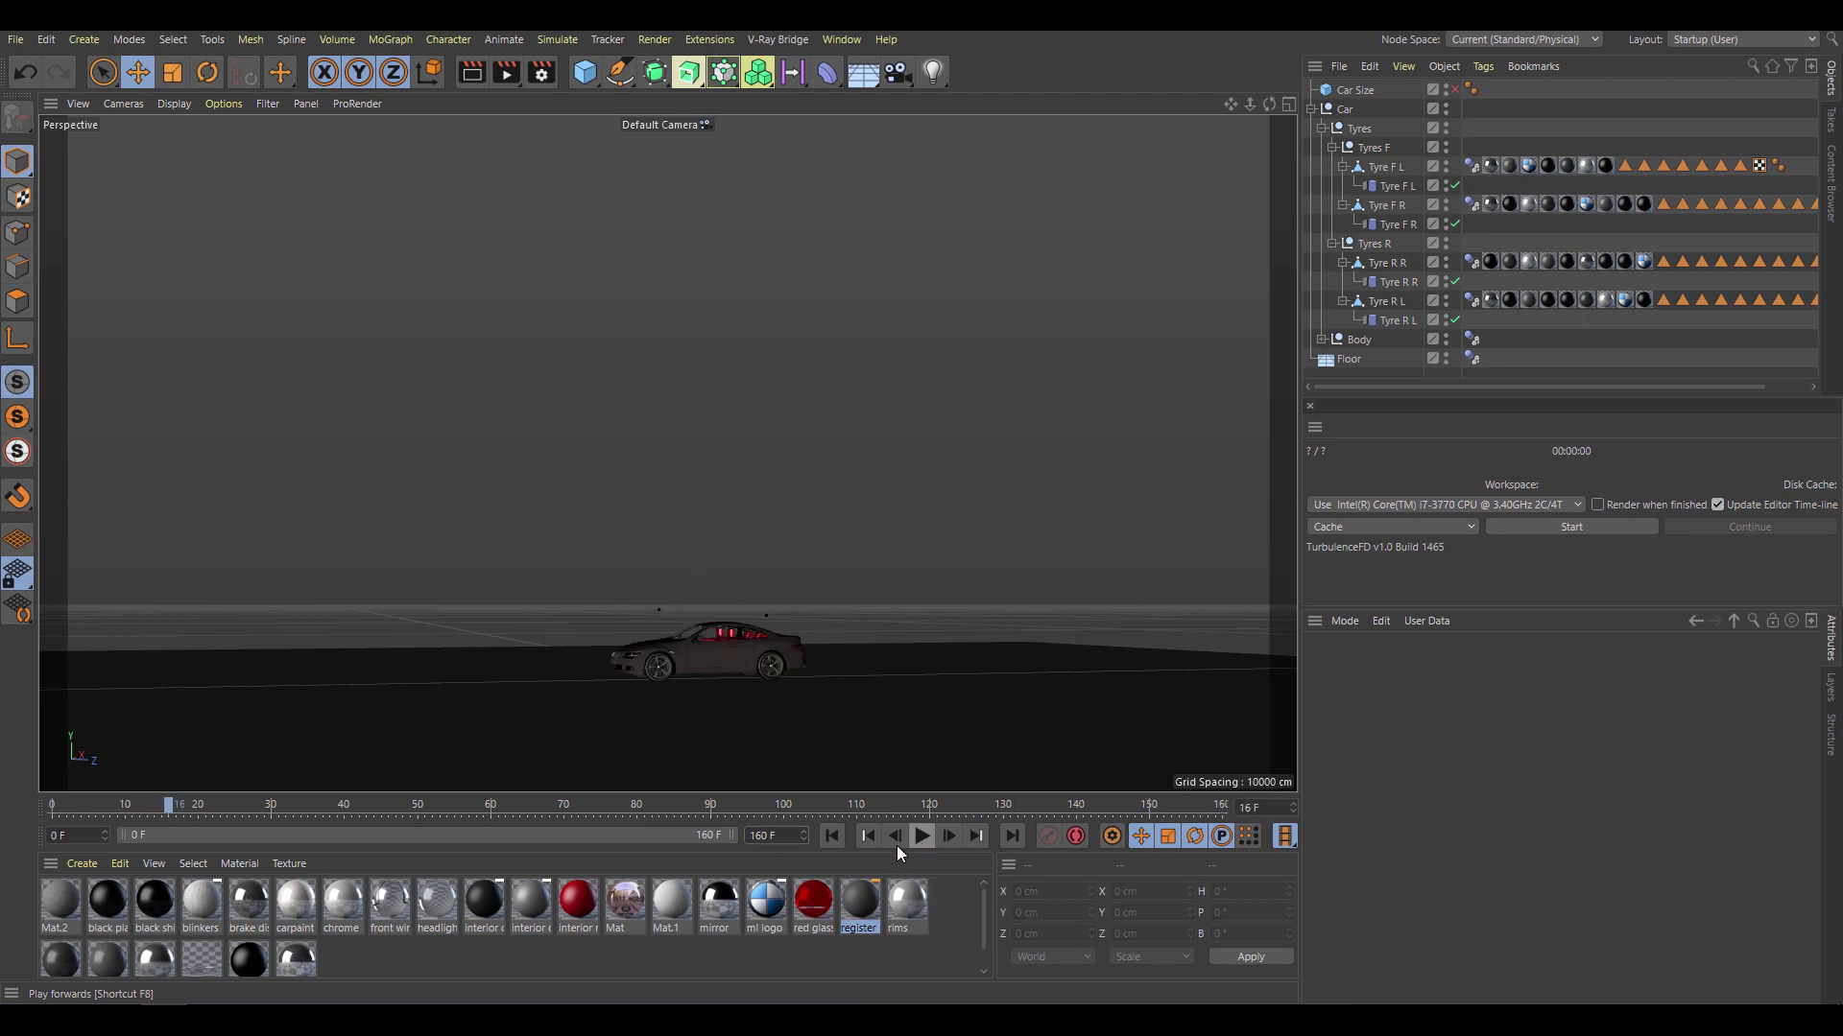
click(831, 836)
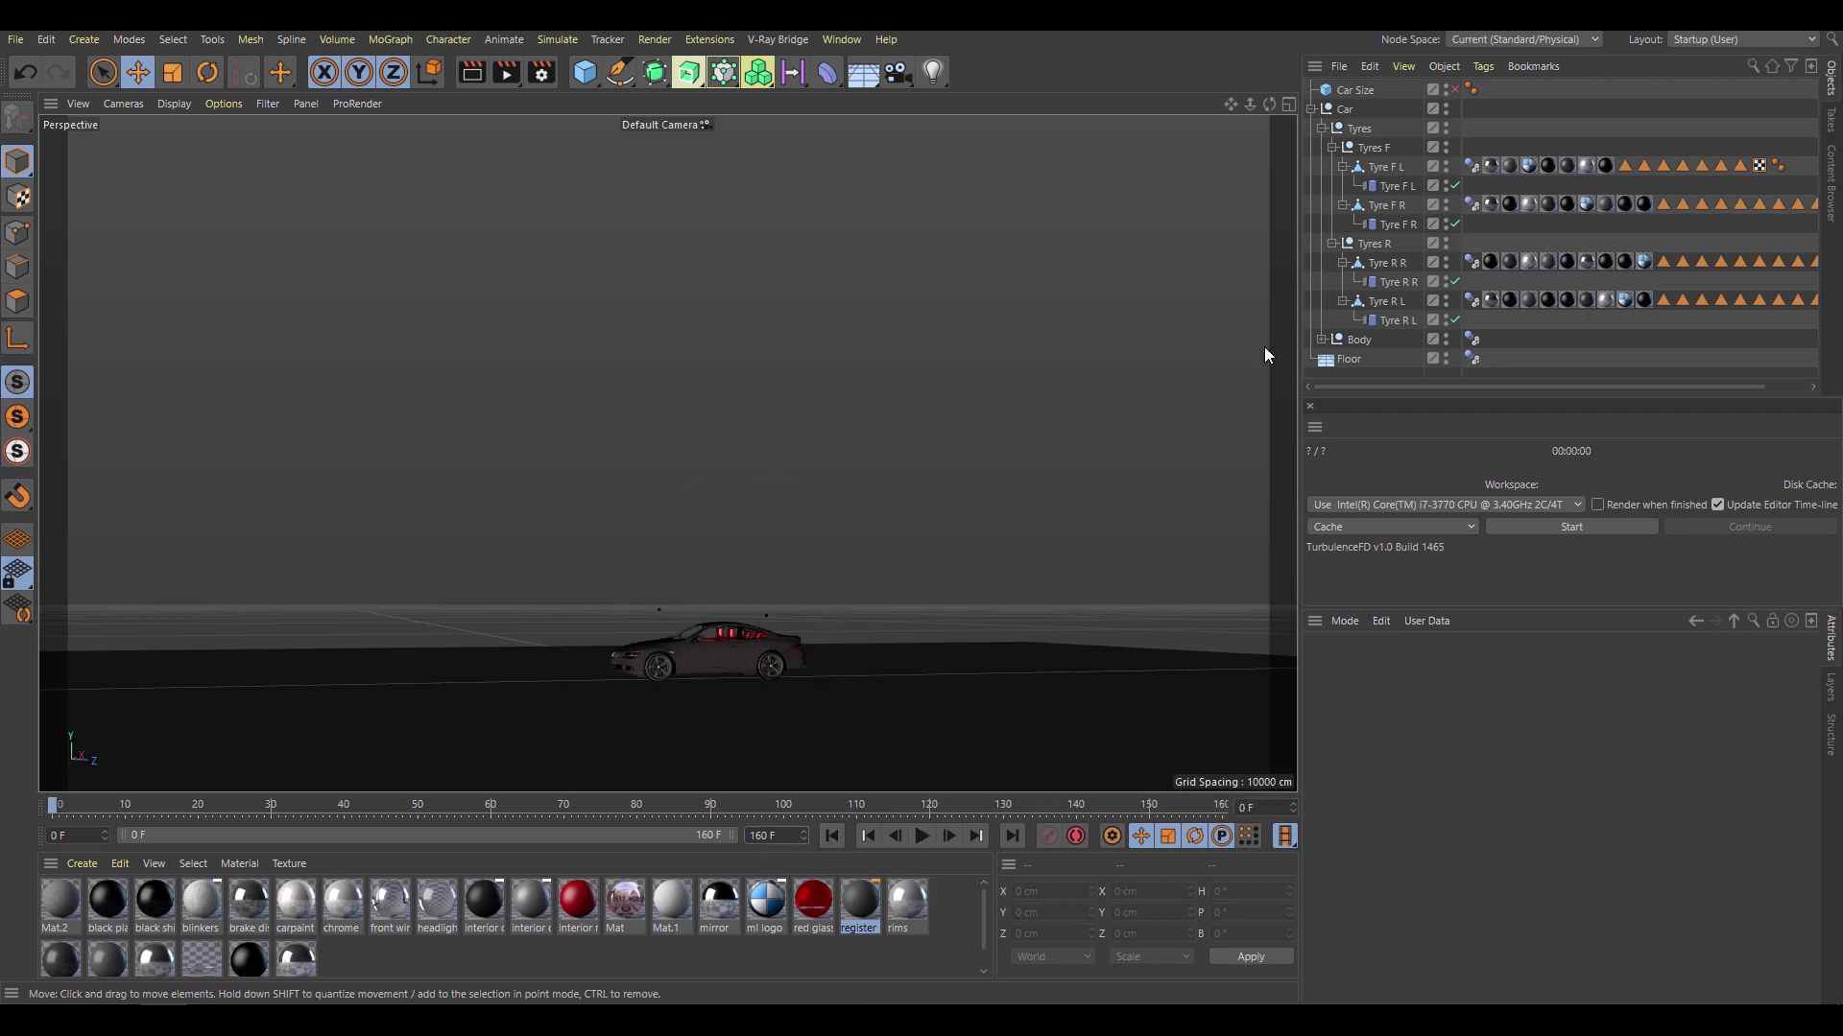
- Add a TurbulenceFD Container to the scene
click(715, 39)
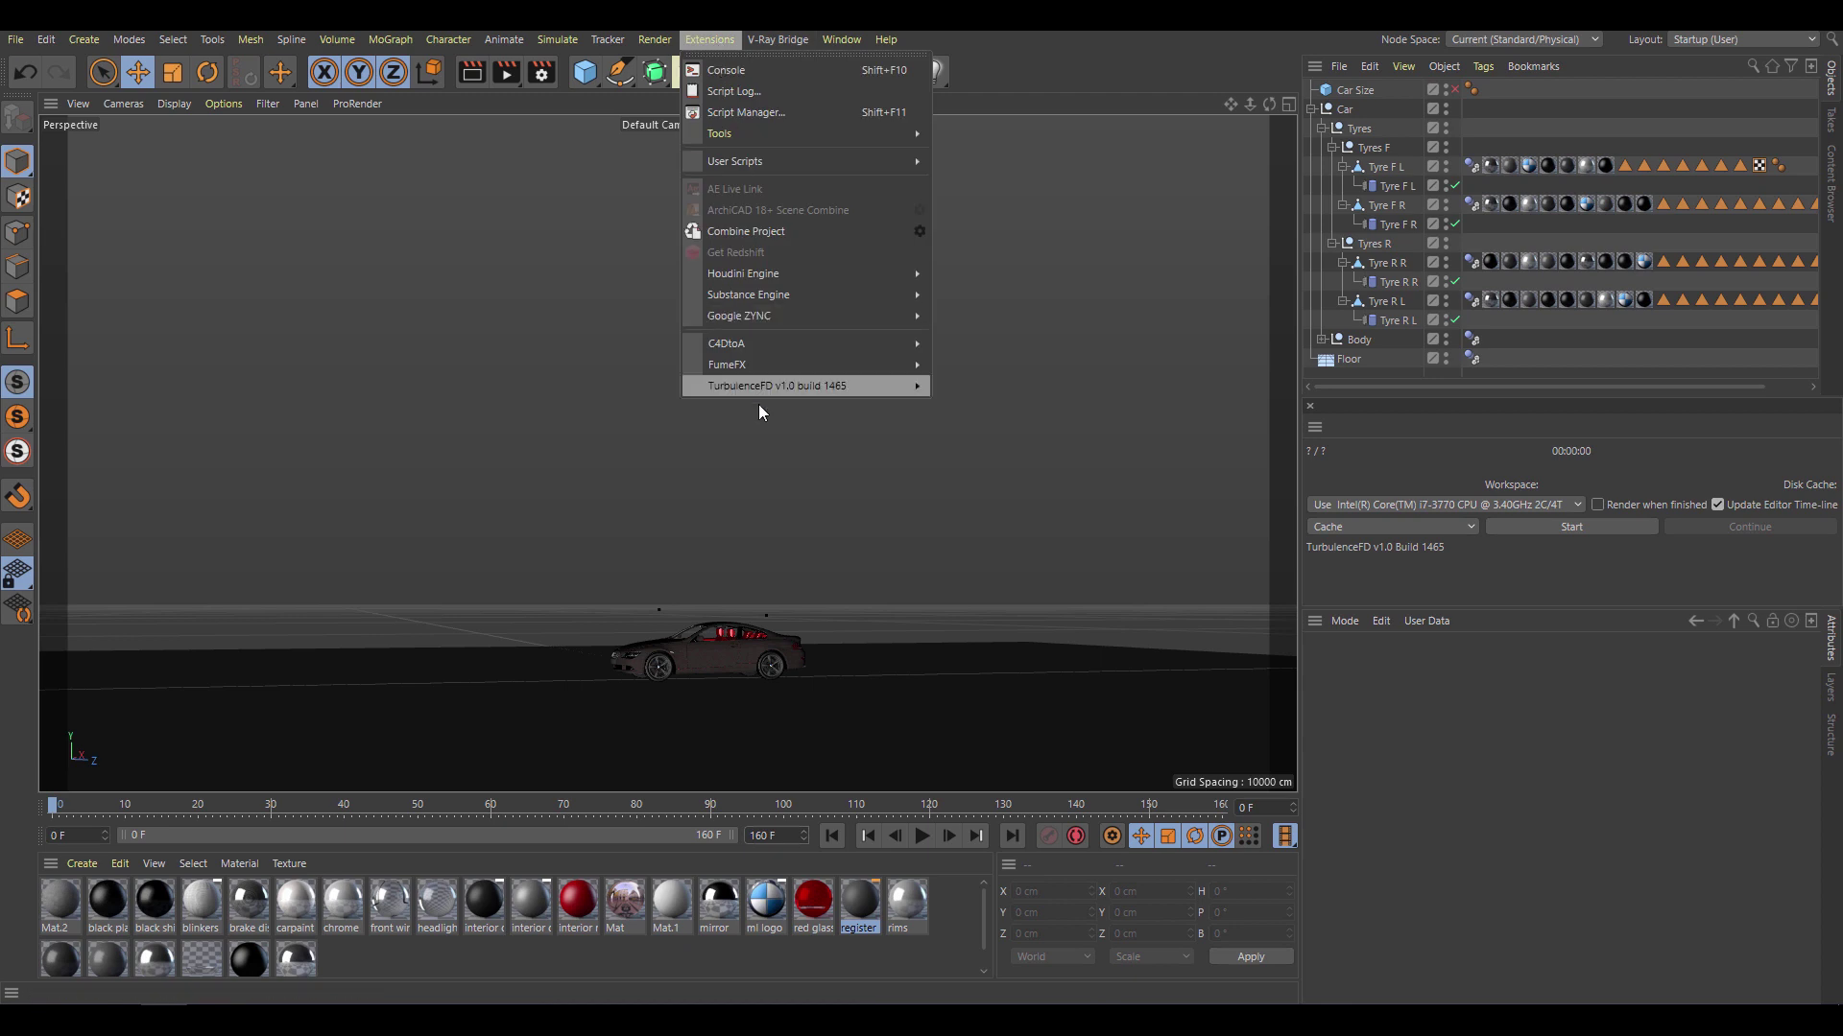
mouse_move(777, 386)
click(1017, 387)
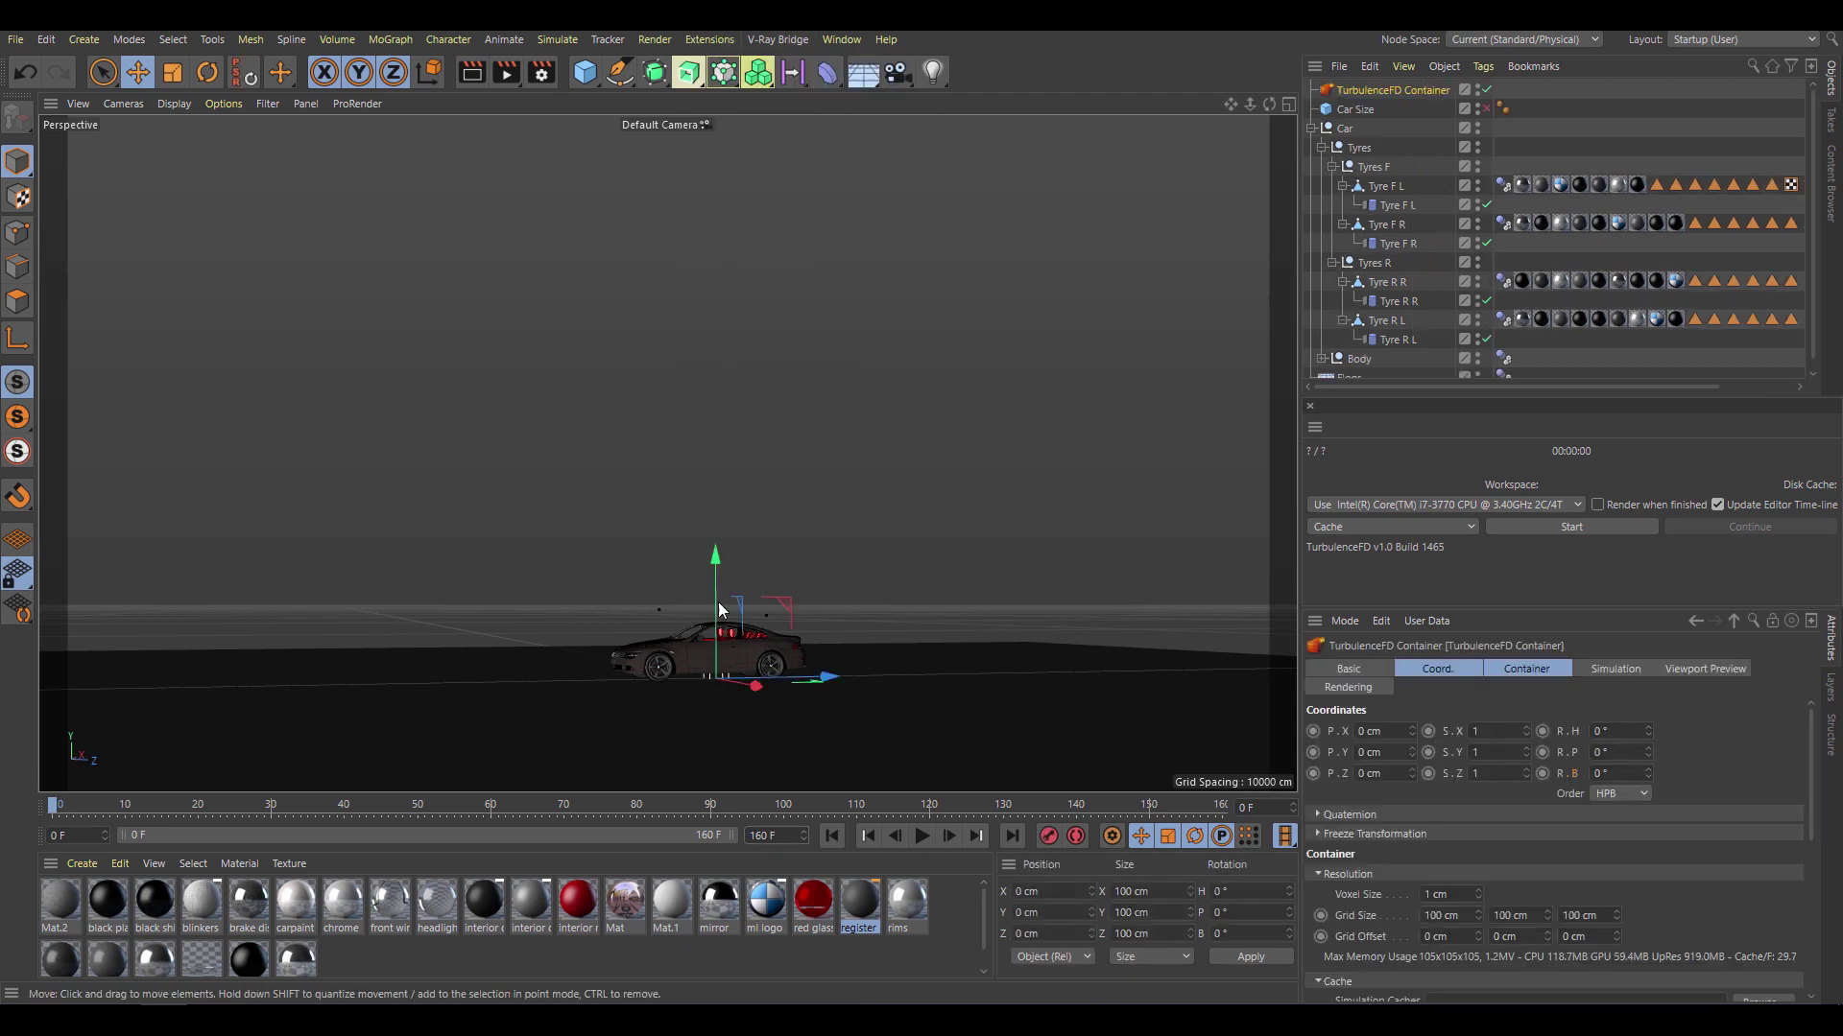
click(1525, 668)
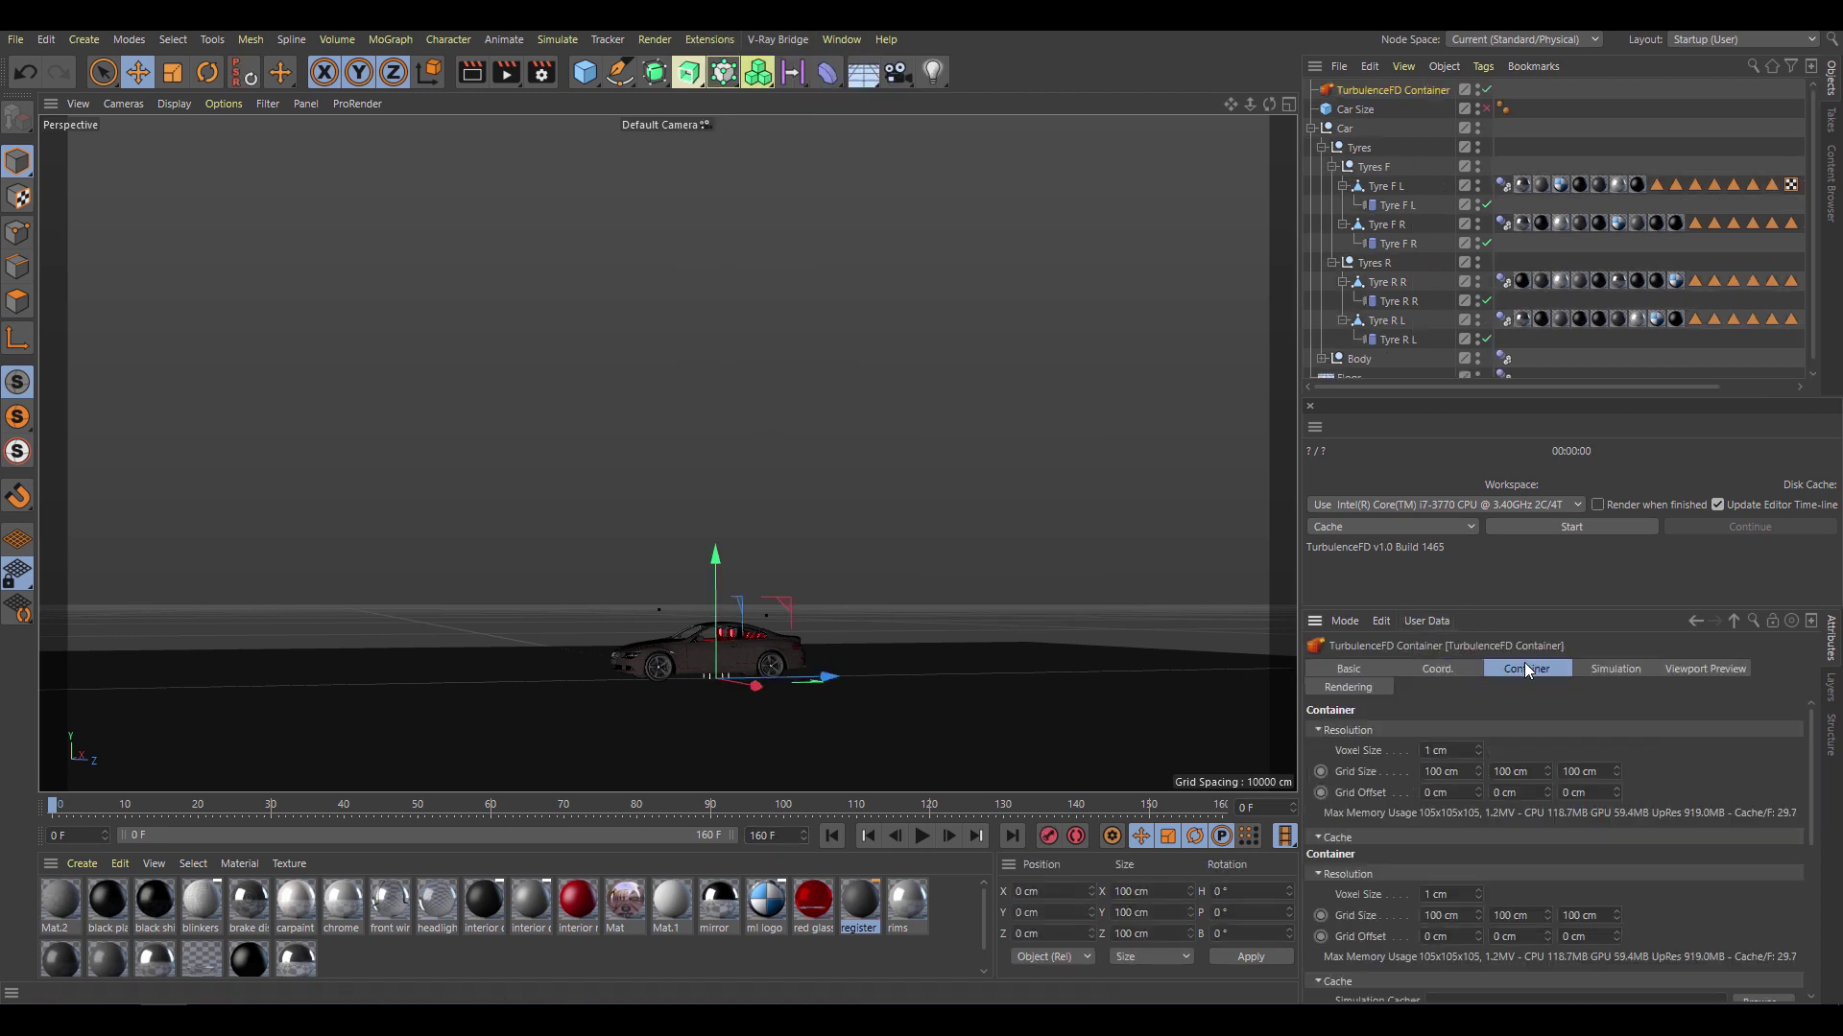
- Set the container grid size to 200 × 400 × 200 cm and raise it above the car
click(1449, 772)
text(200)
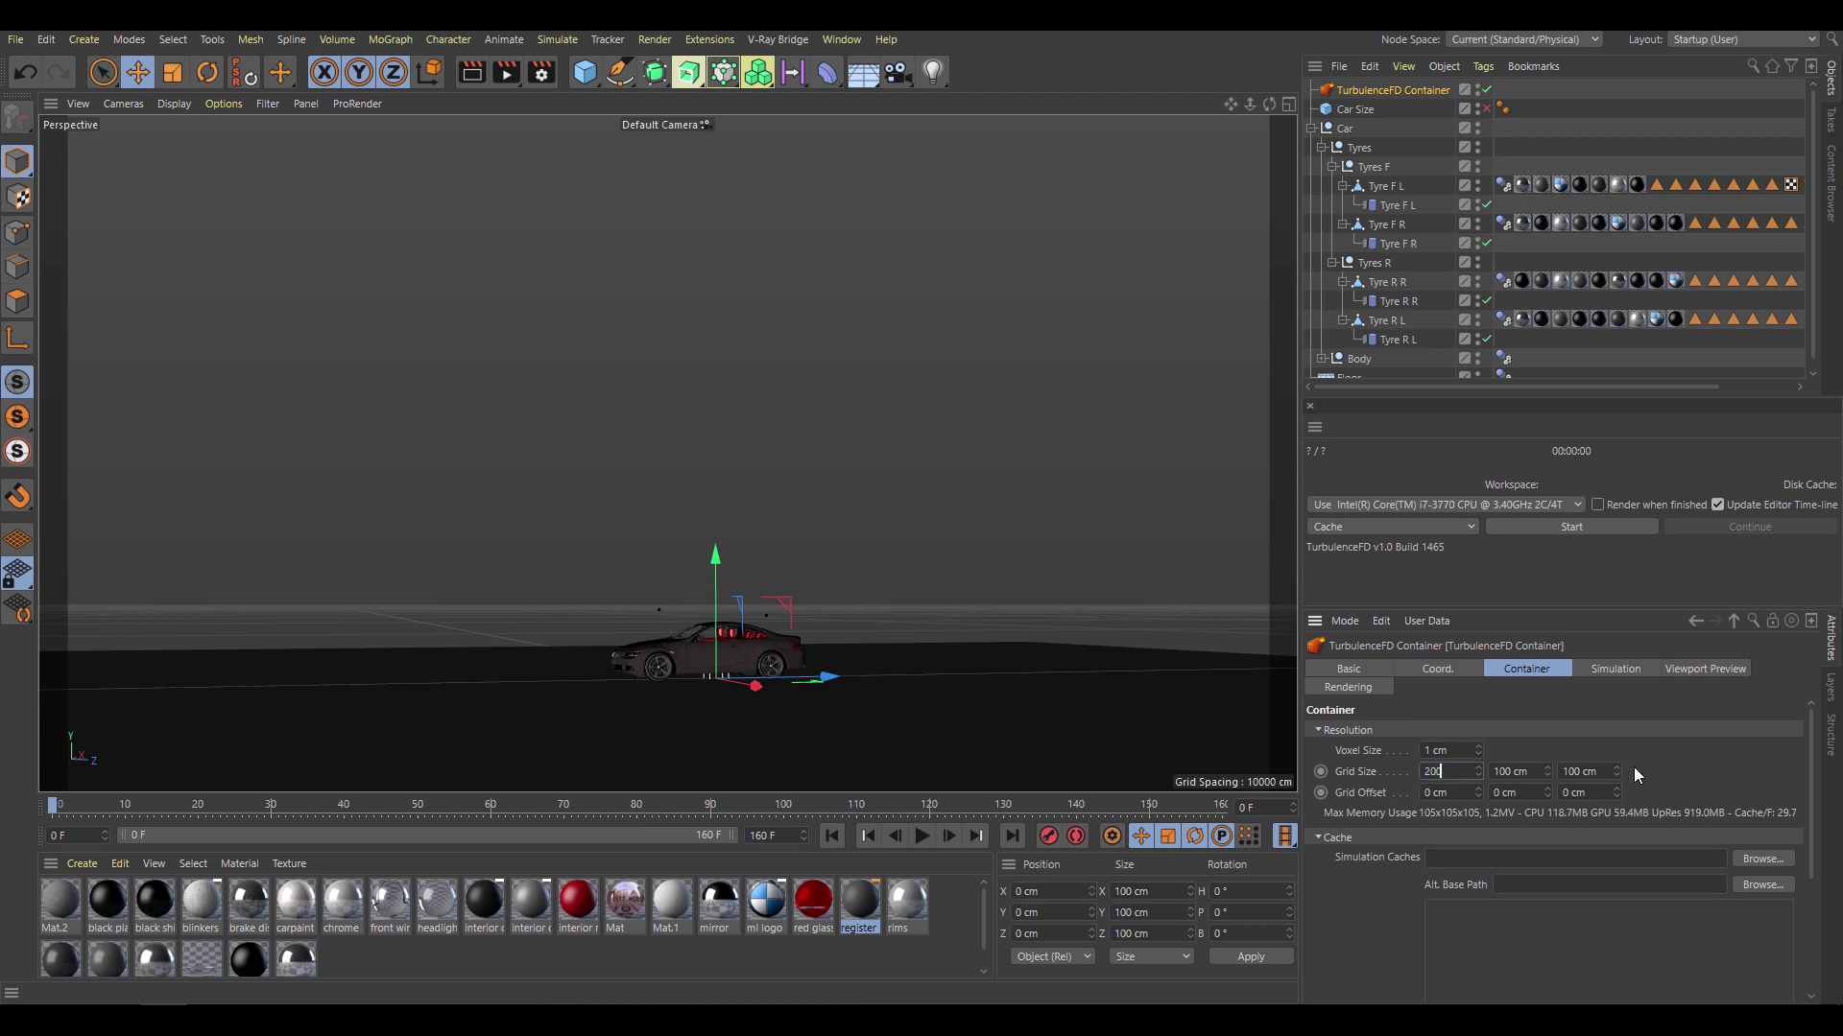
key(Tab)
text(400)
key(Return)
click(1590, 773)
text(200)
key(Return)
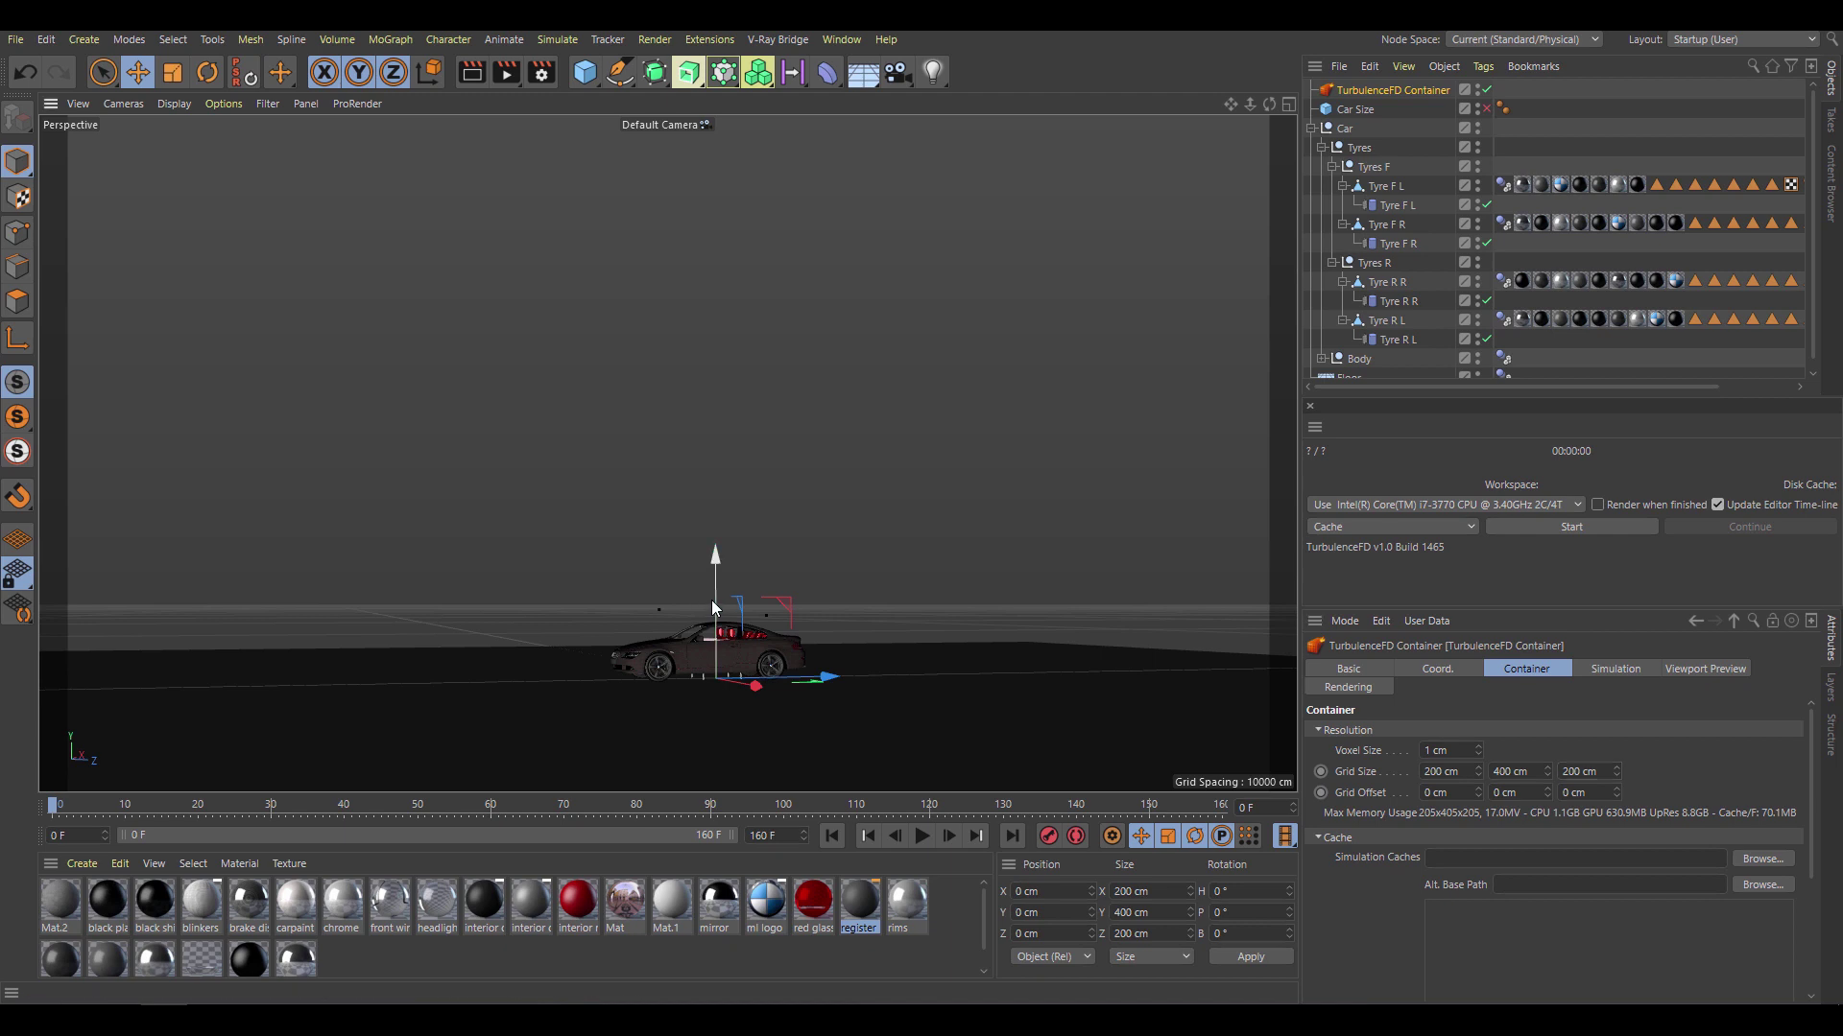
mouse_move(711, 601)
mouse_down()
mouse_move(816, 407)
mouse_move(850, 664)
mouse_up()
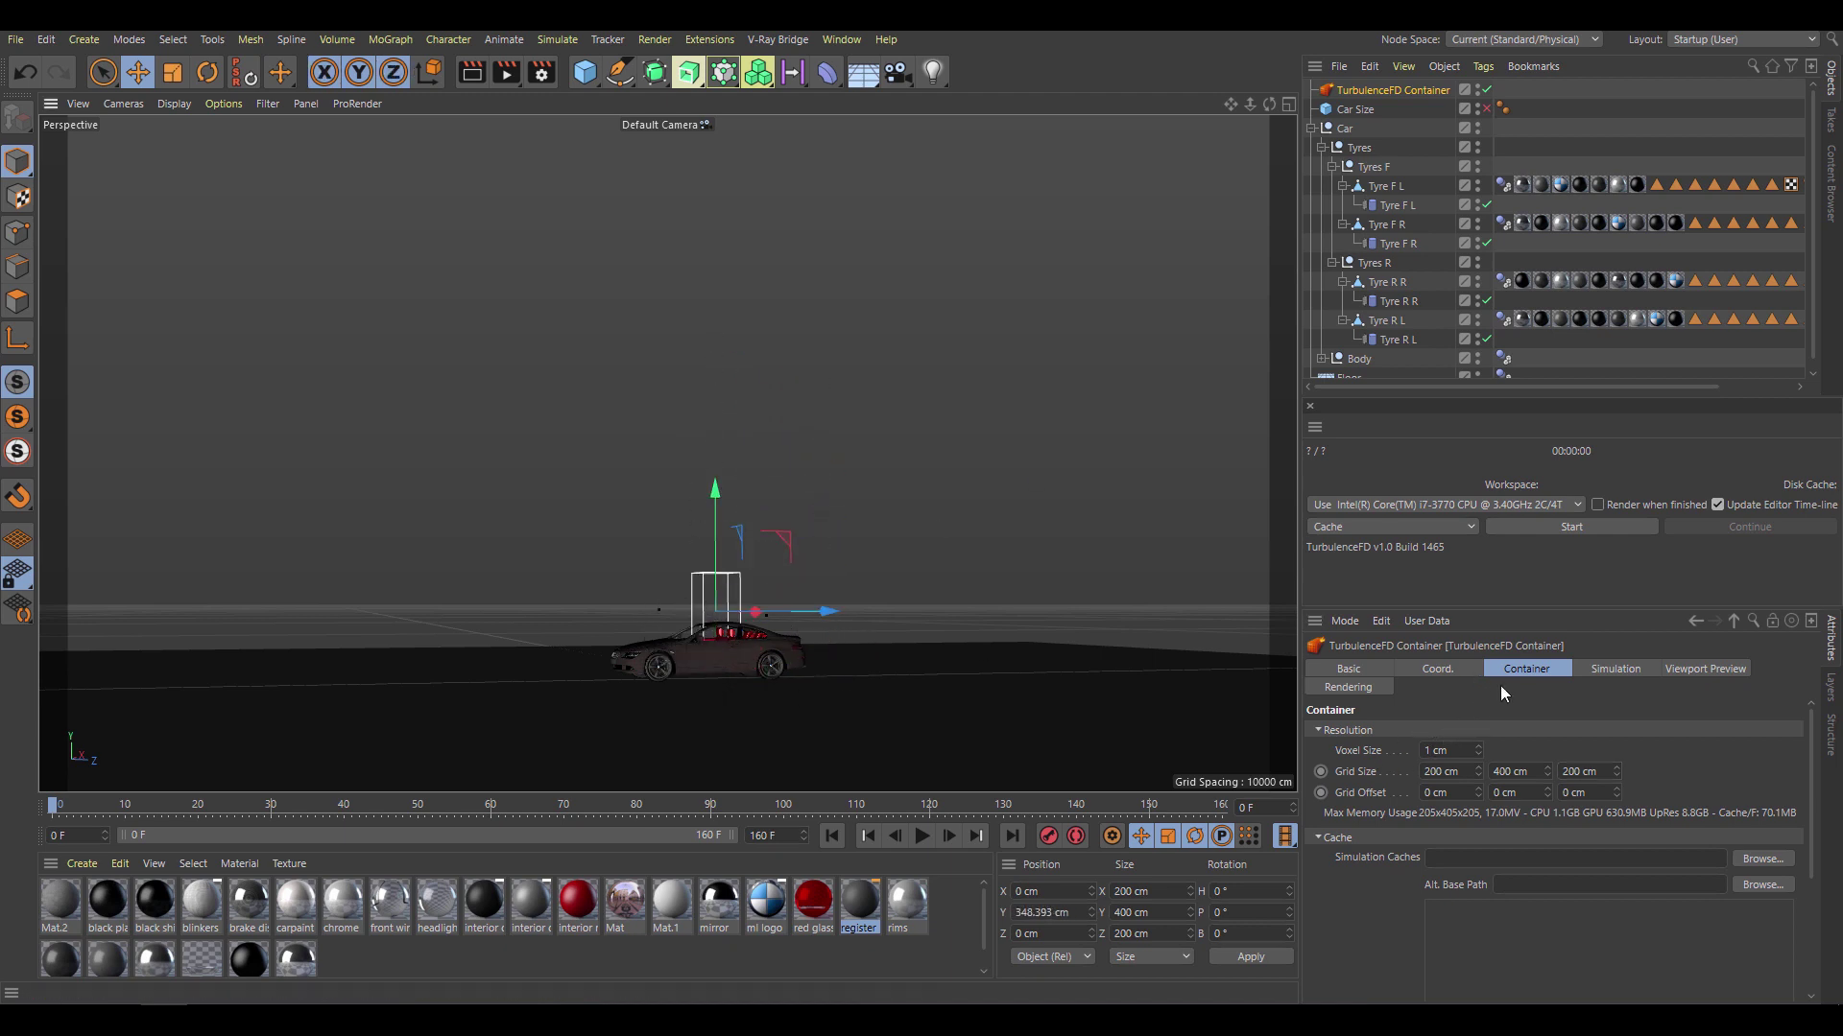
- Scale the container by 10 in its Coord. scale fields
click(1459, 670)
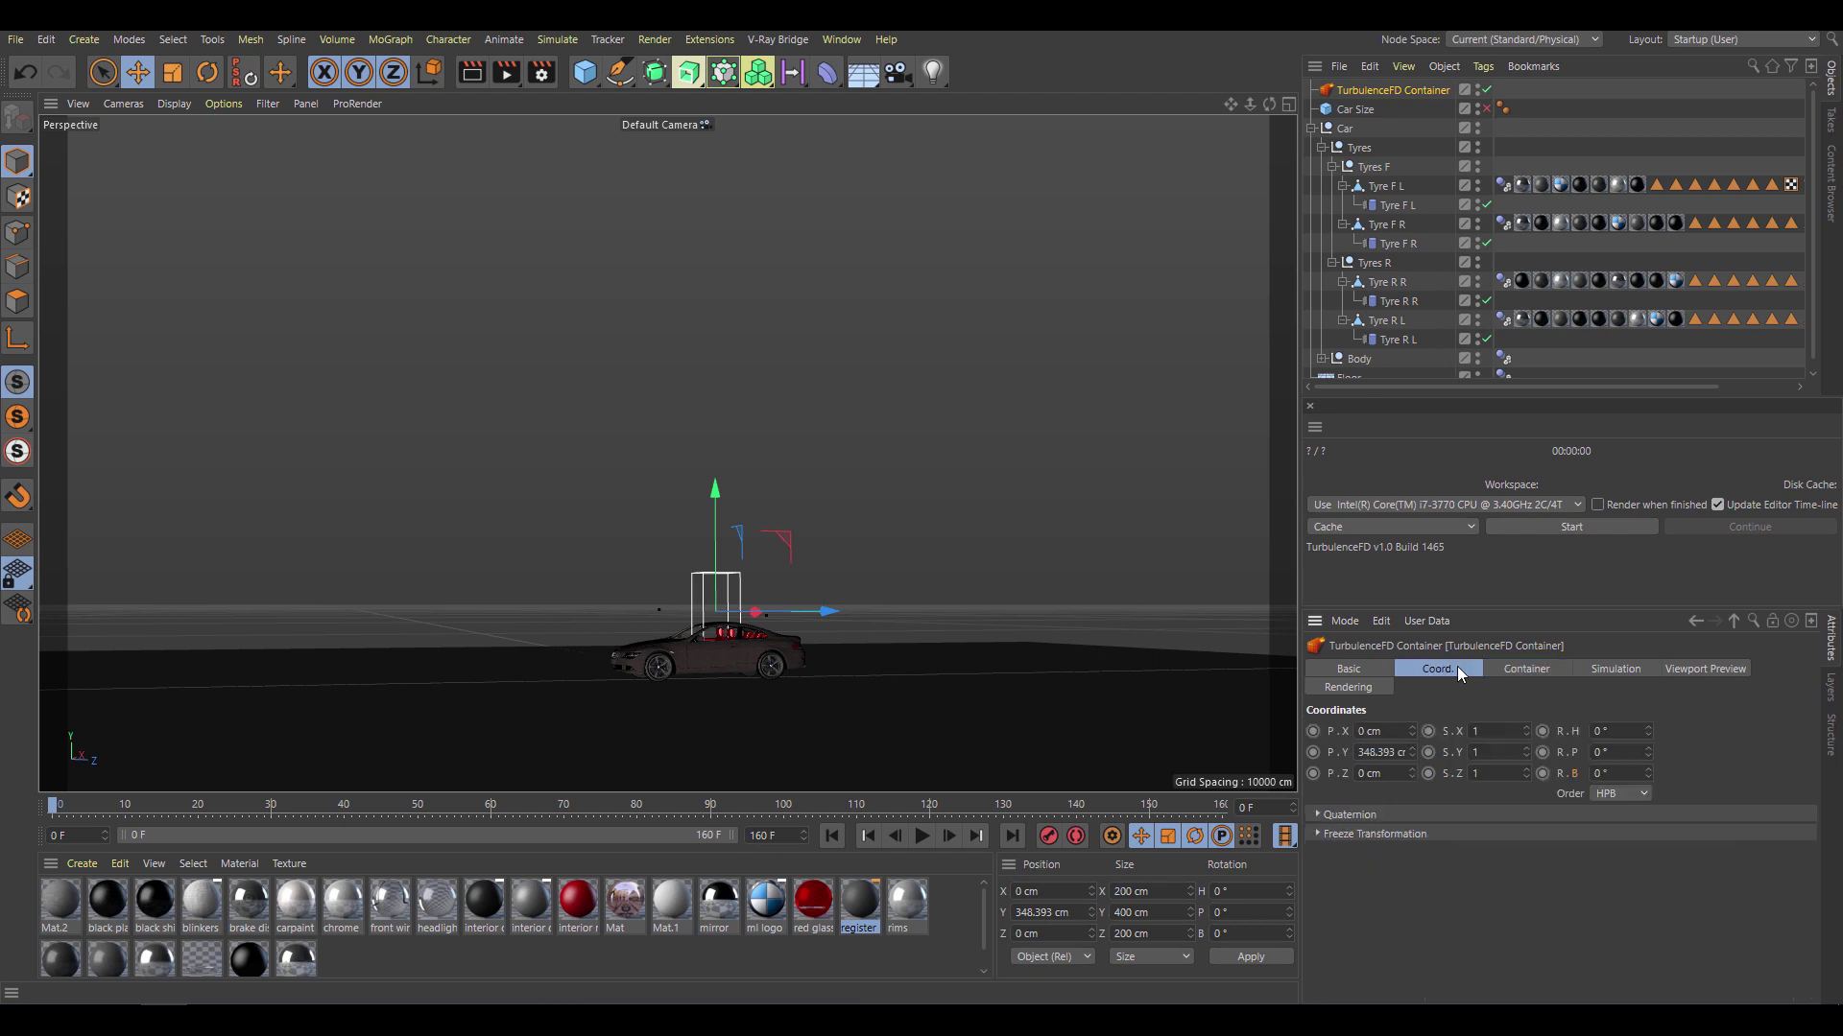
key(Tab)
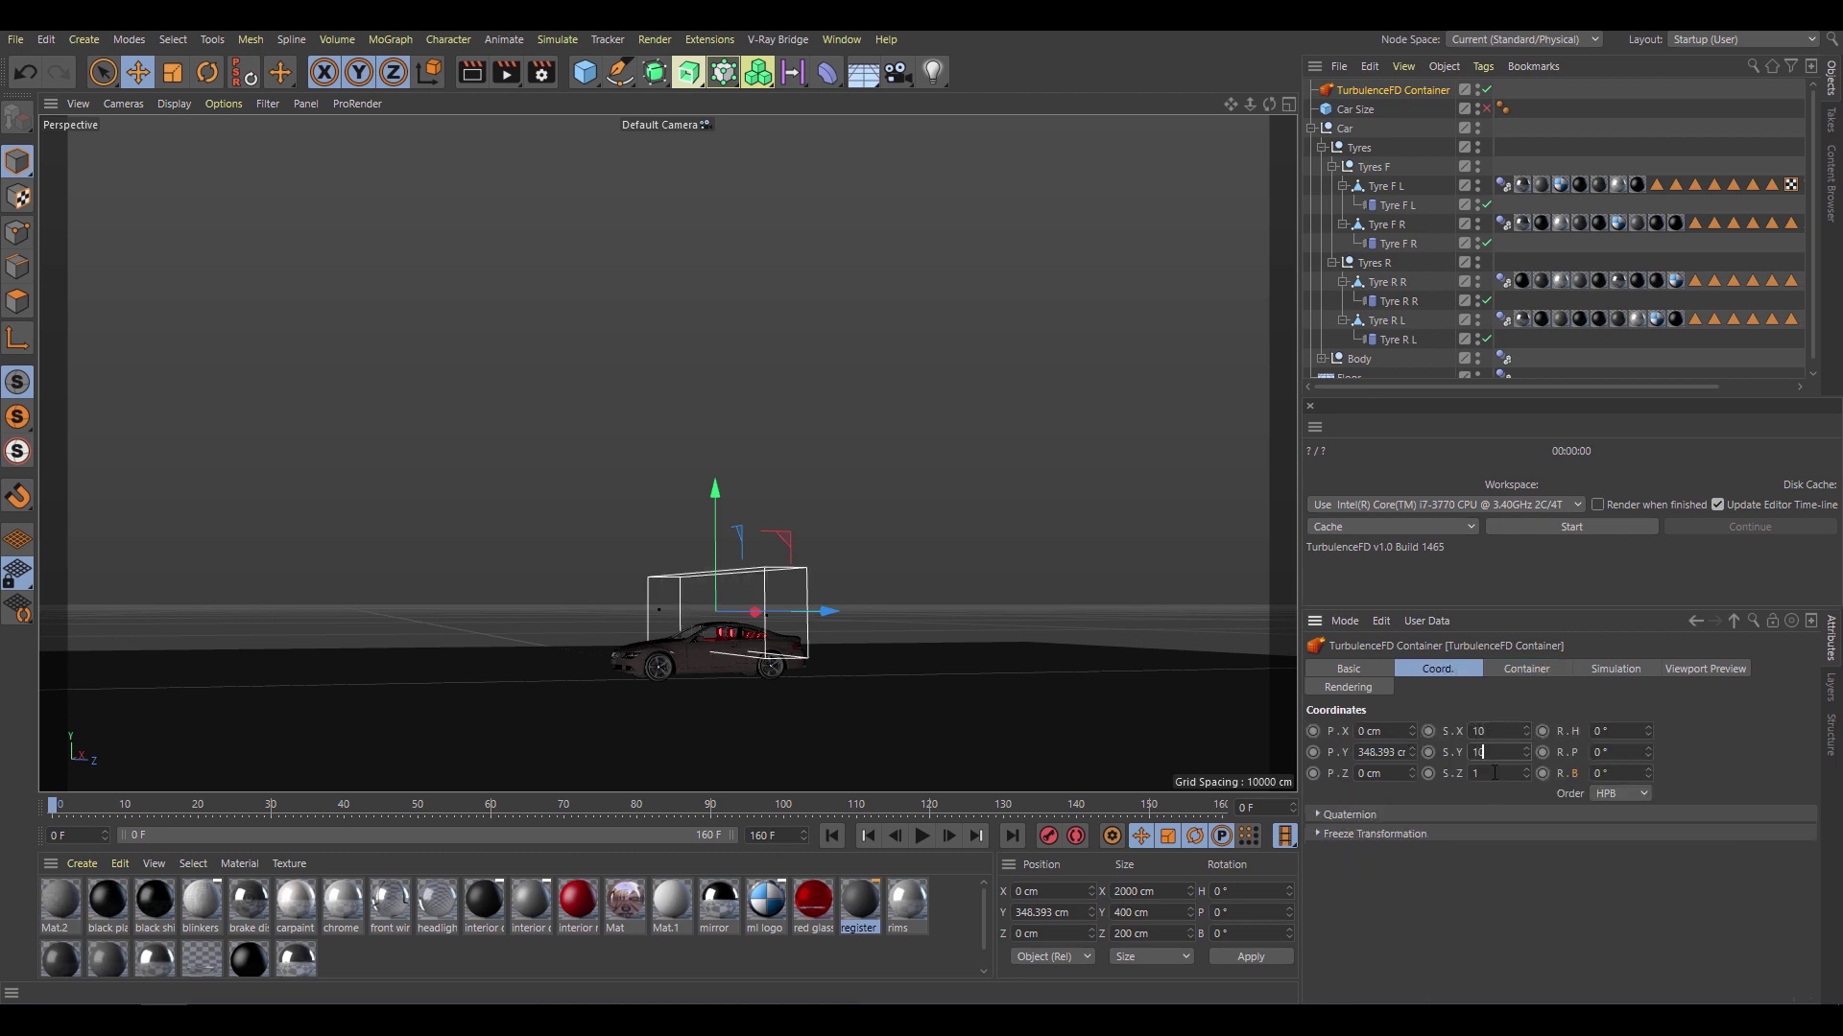
text(10)
key(Tab)
text(10)
key(Return)
- Move the container up to a Y position of 2000 cm
mouse_move(734, 576)
mouse_down()
mouse_move(723, 488)
mouse_move(723, 550)
mouse_up()
double_click(1379, 752)
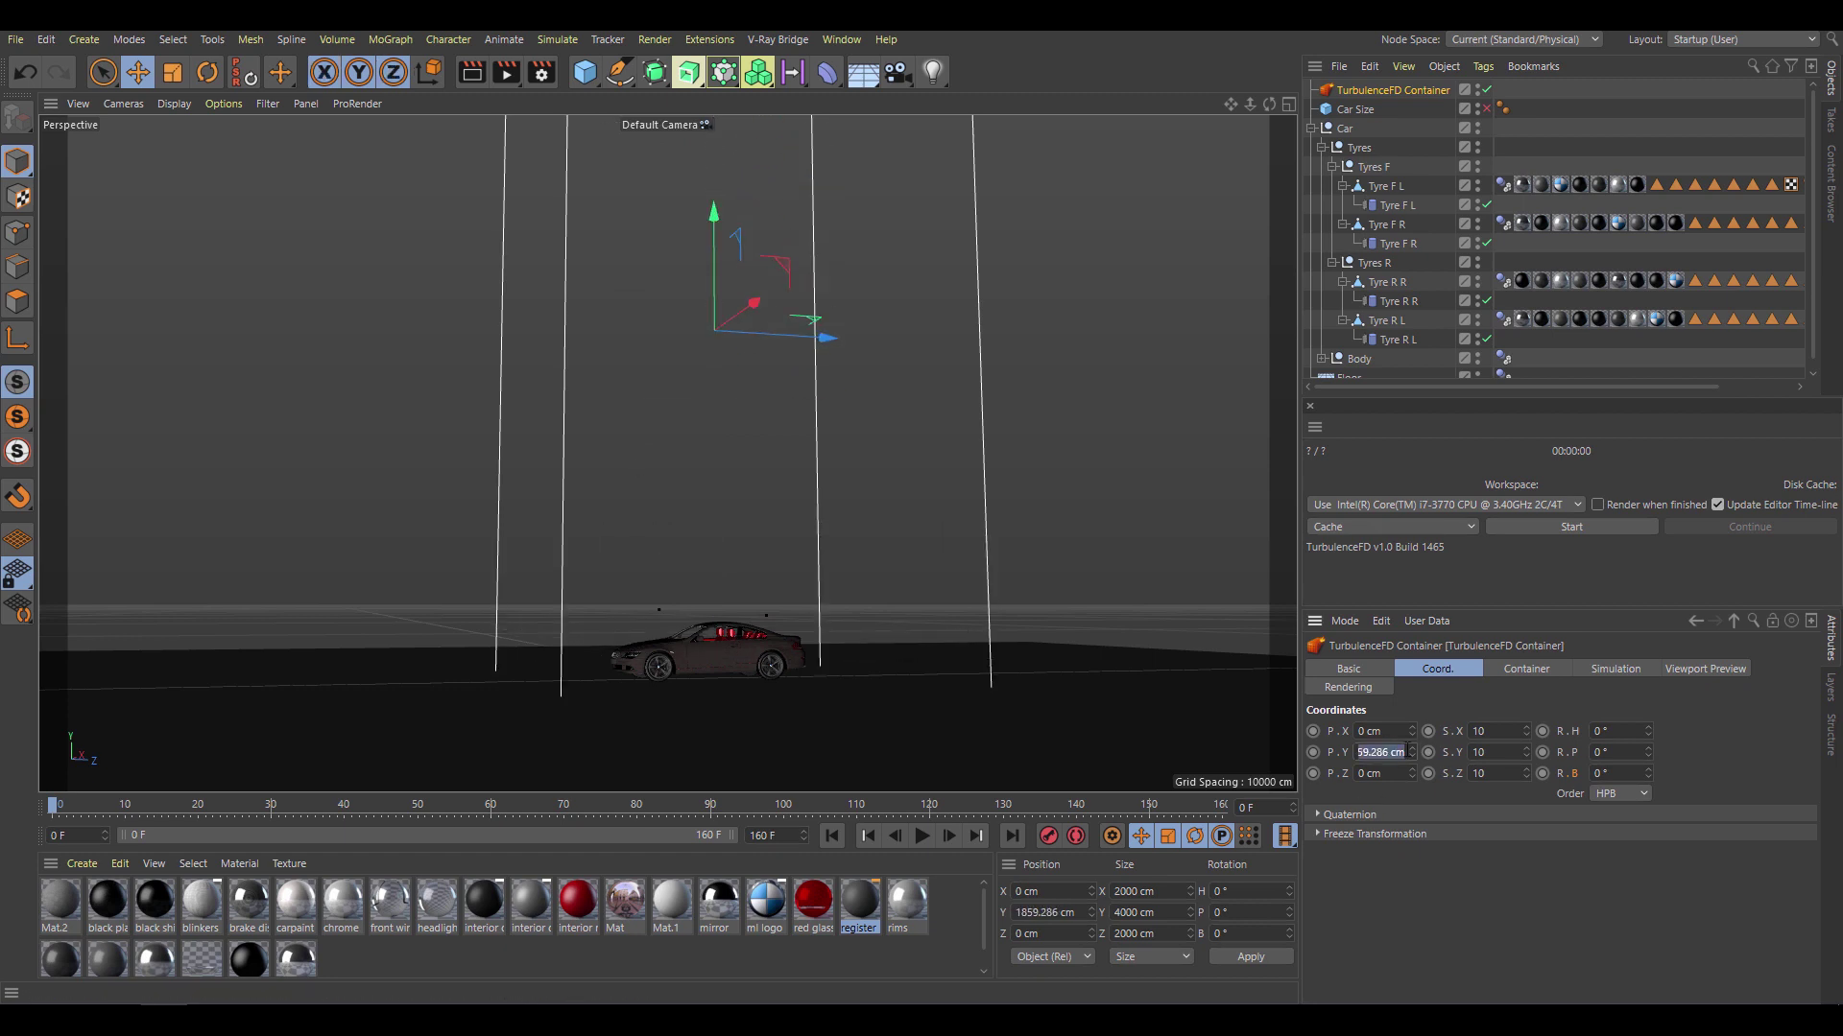
text(1)
key(BackSpace)
key(BackSpace)
key(BackSpace)
text(800)
key(Return)
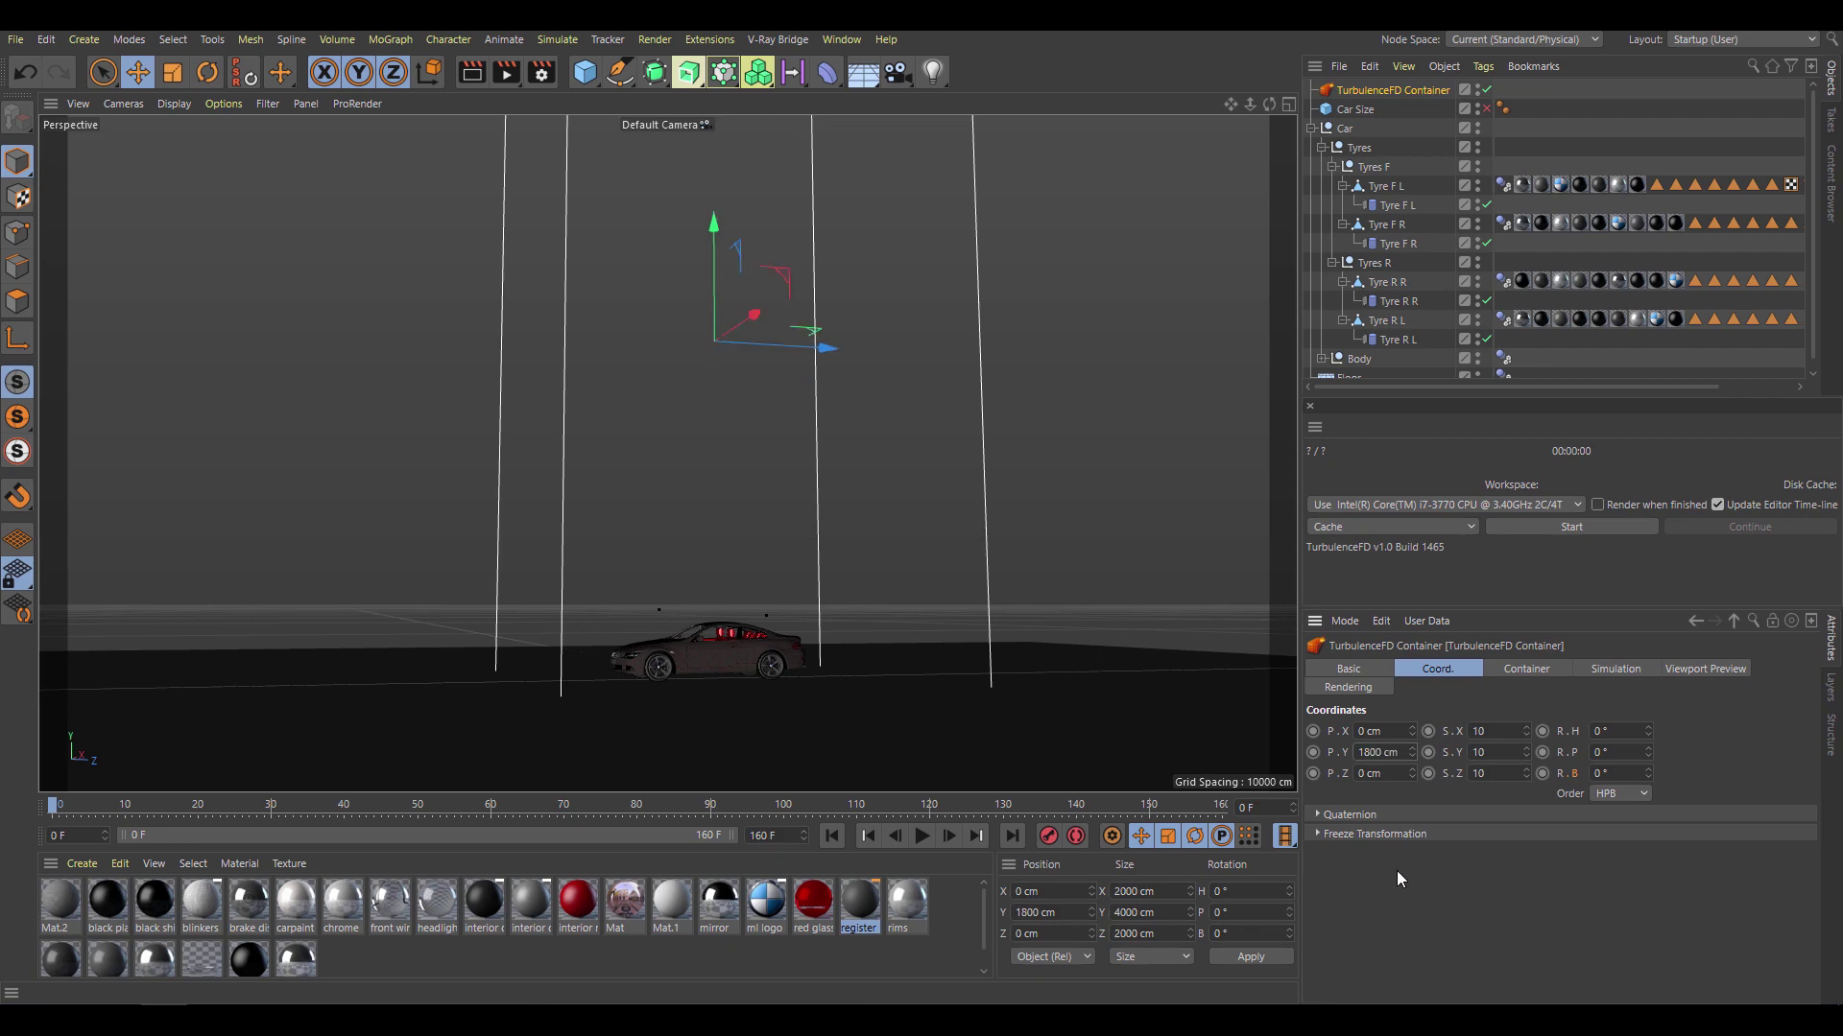
scroll(753, 641, up, 5)
scroll(748, 537, up, 3)
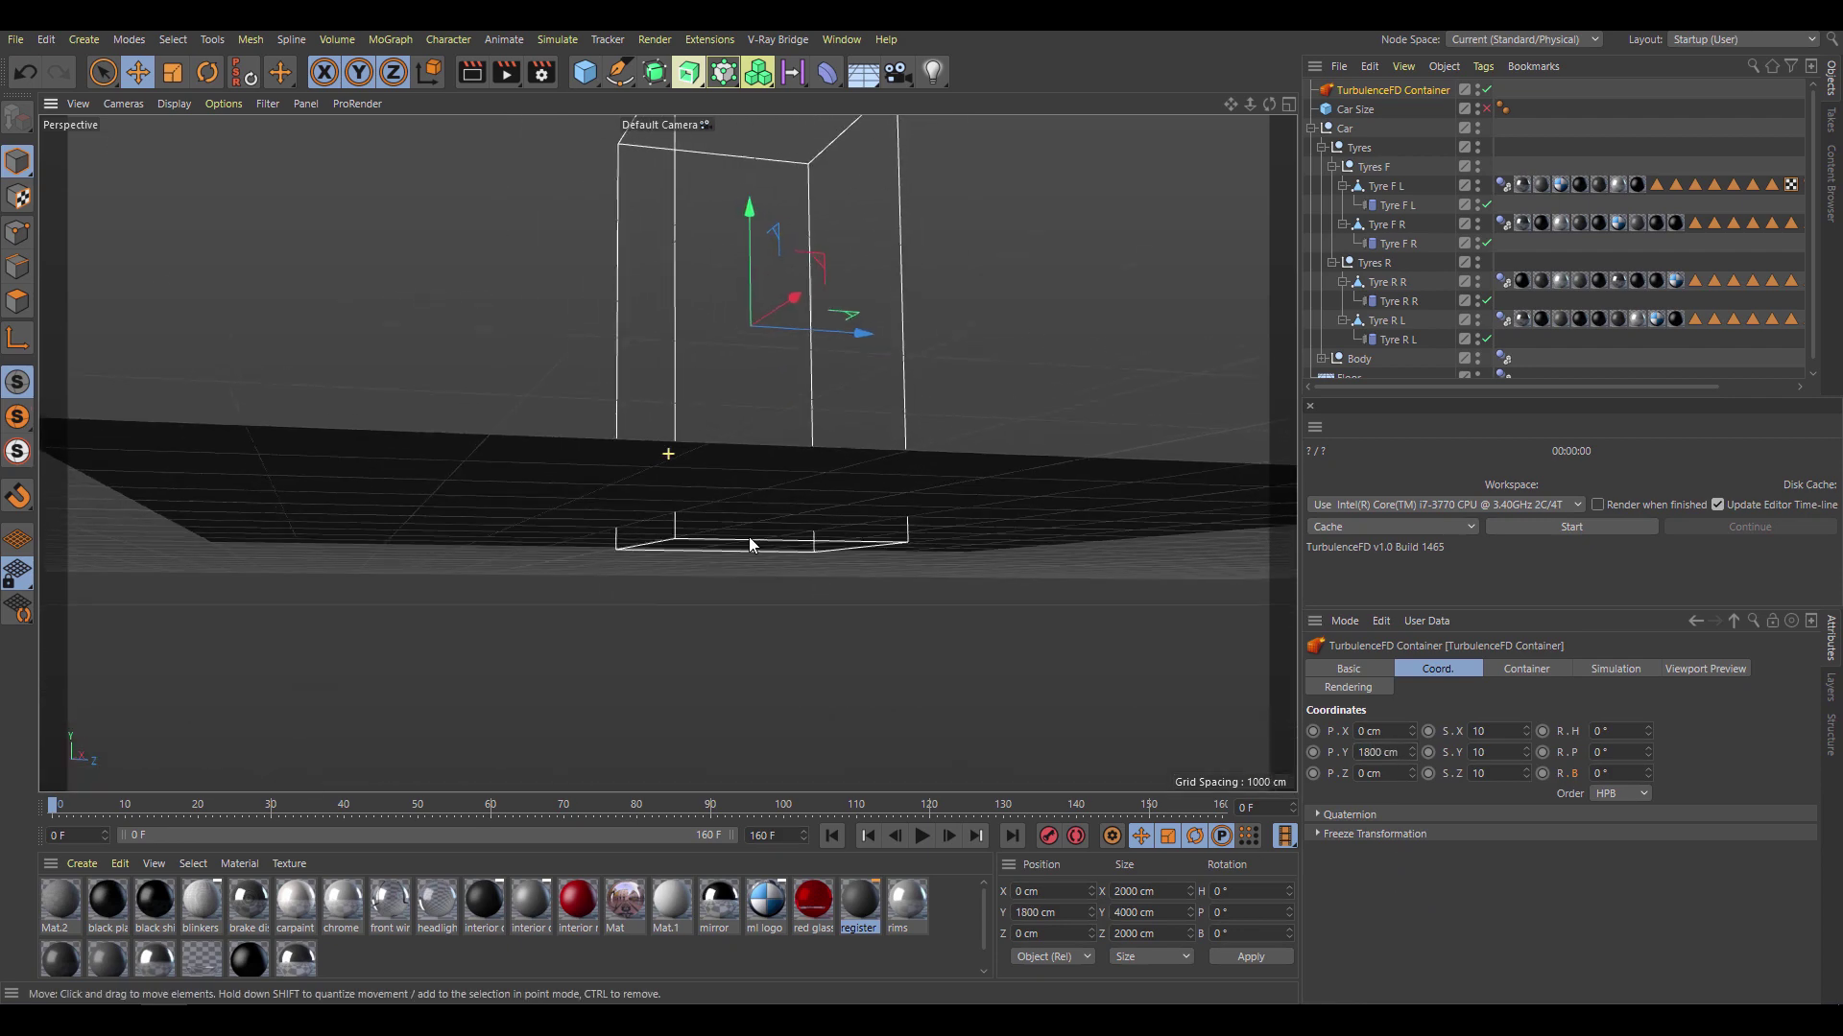
double_click(1379, 753)
text(2000)
key(Return)
- Orbit and zoom the viewport to frame the whole container, floor and car
scroll(729, 576, down, 2)
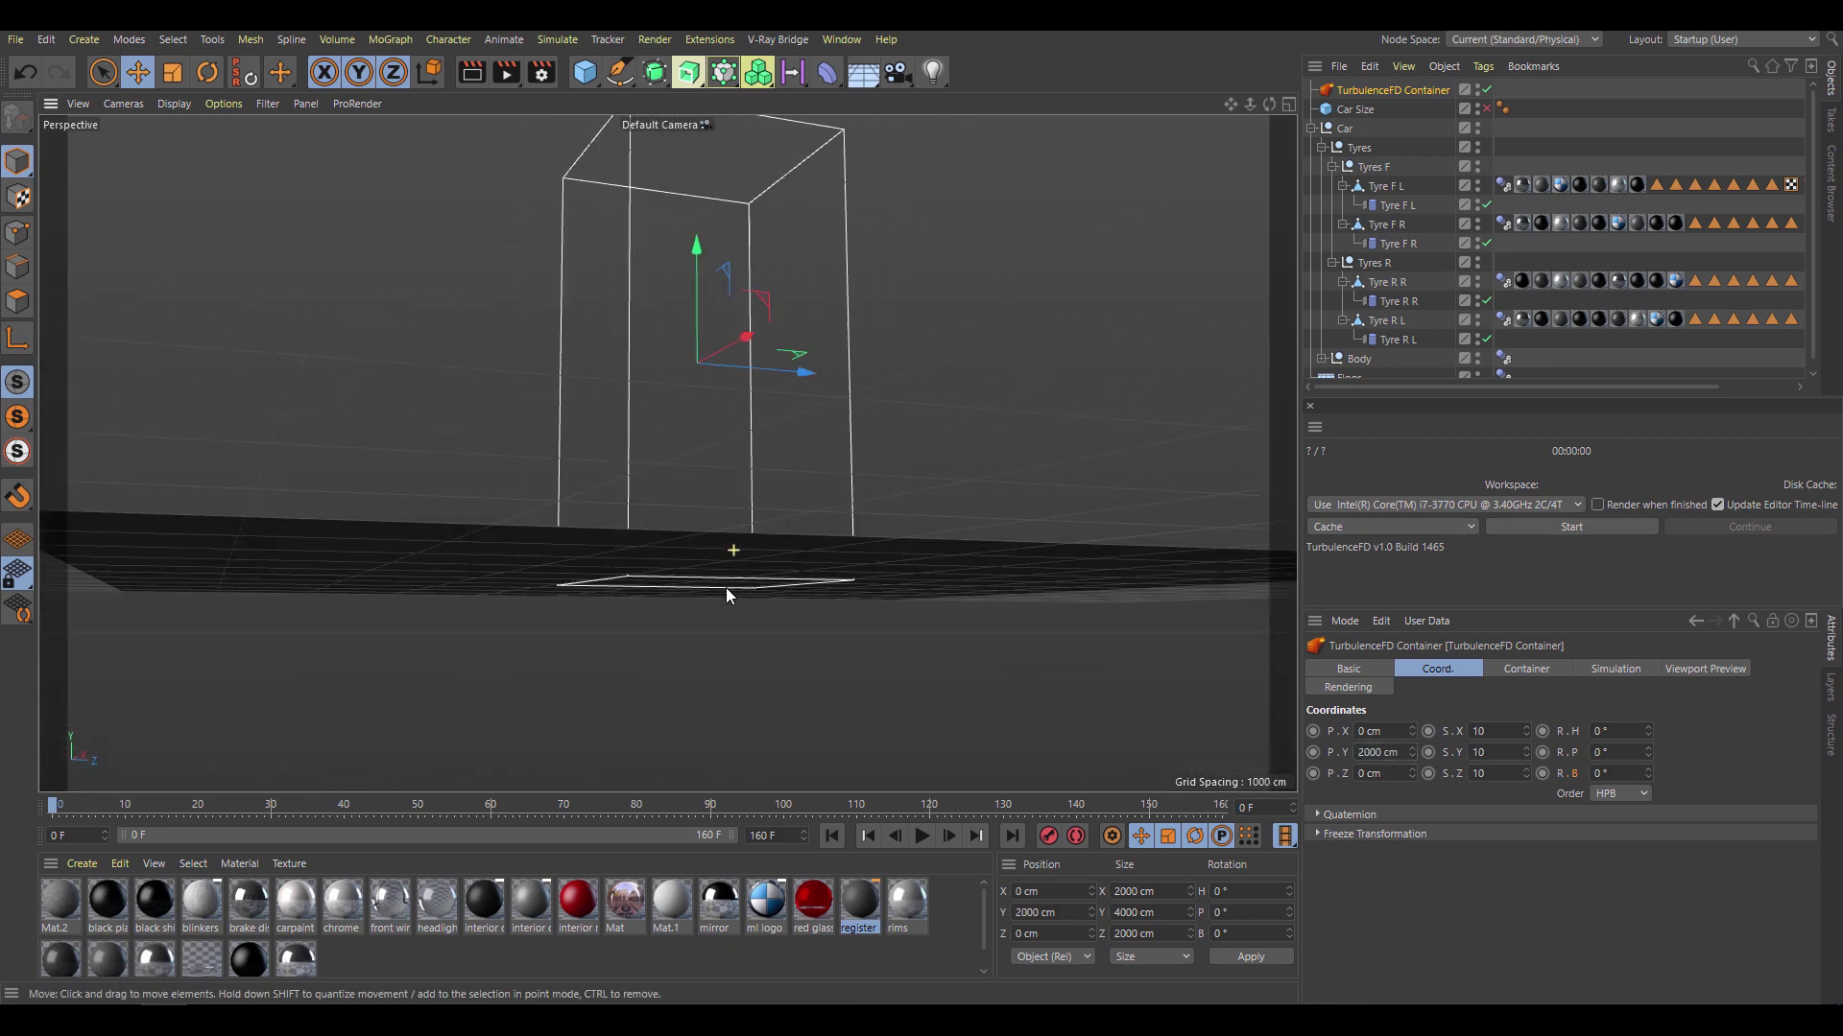
alt+drag(726, 588, 773, 465)
scroll(781, 461, down, 2)
alt+drag(901, 358, 733, 609)
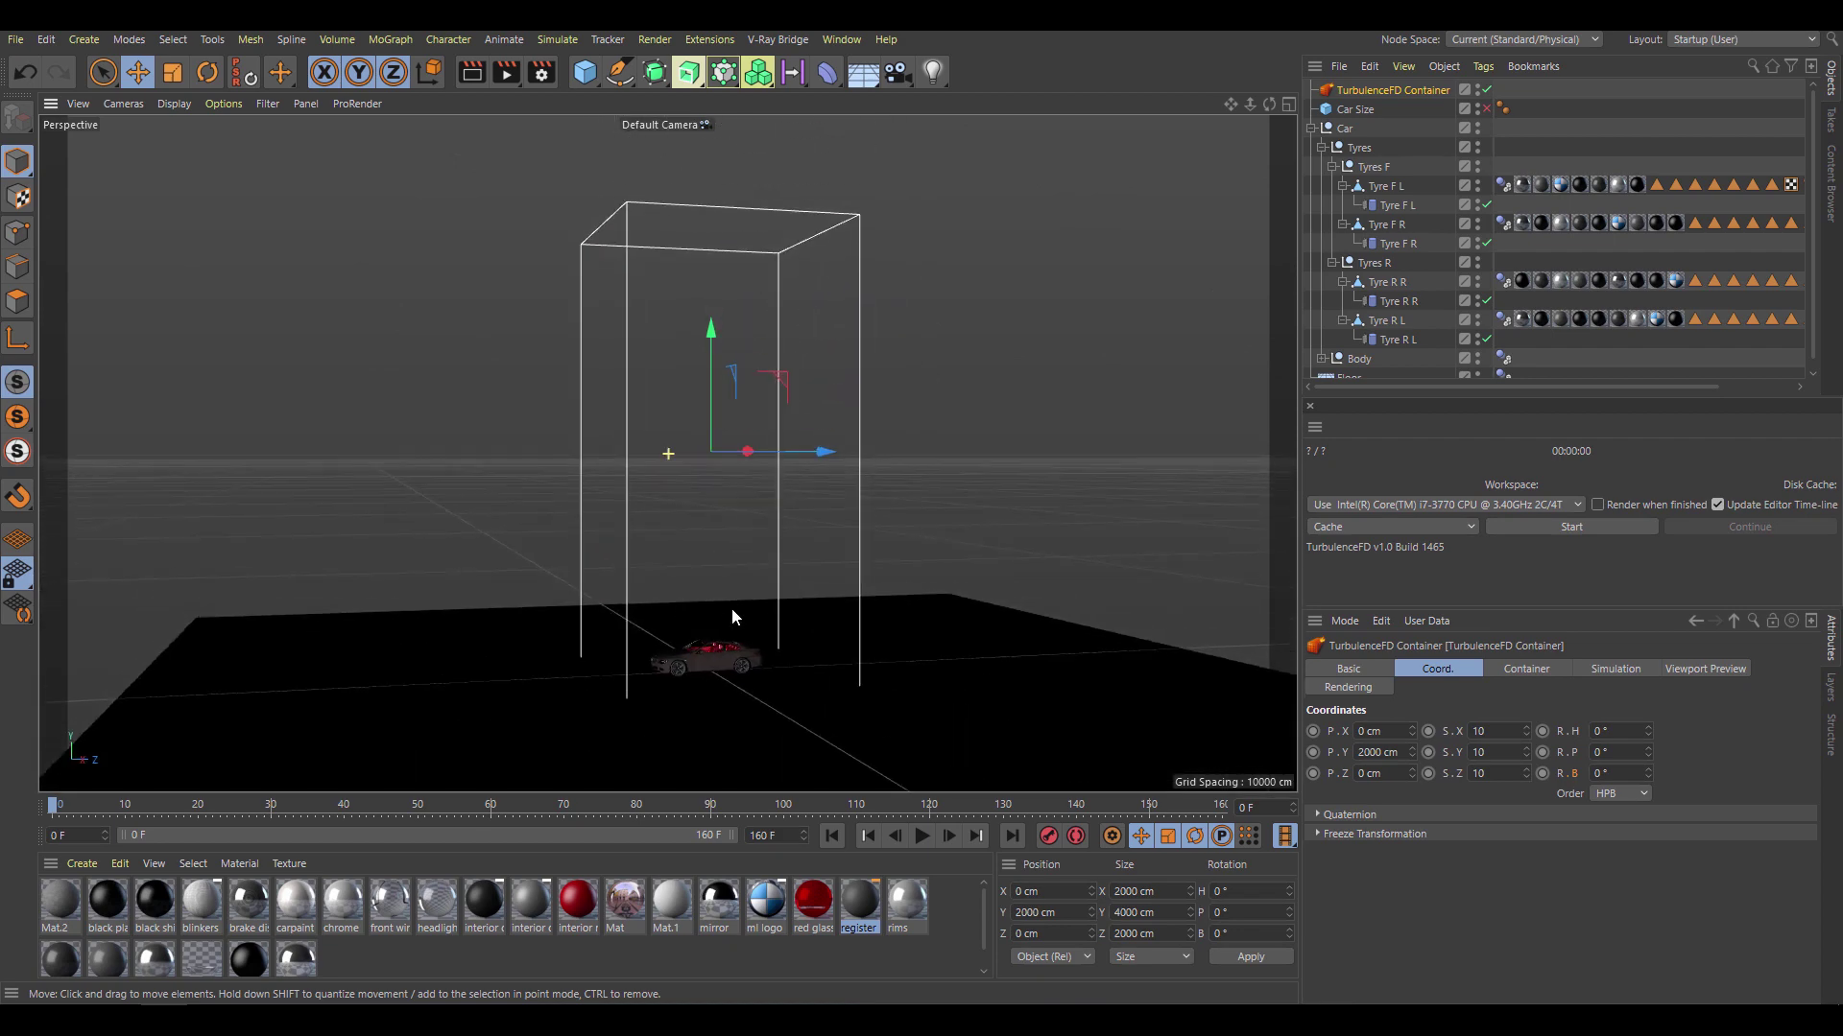
scroll(734, 677, up, 2)
scroll(716, 674, up, 2)
scroll(723, 630, up, 2)
scroll(702, 633, up, 2)
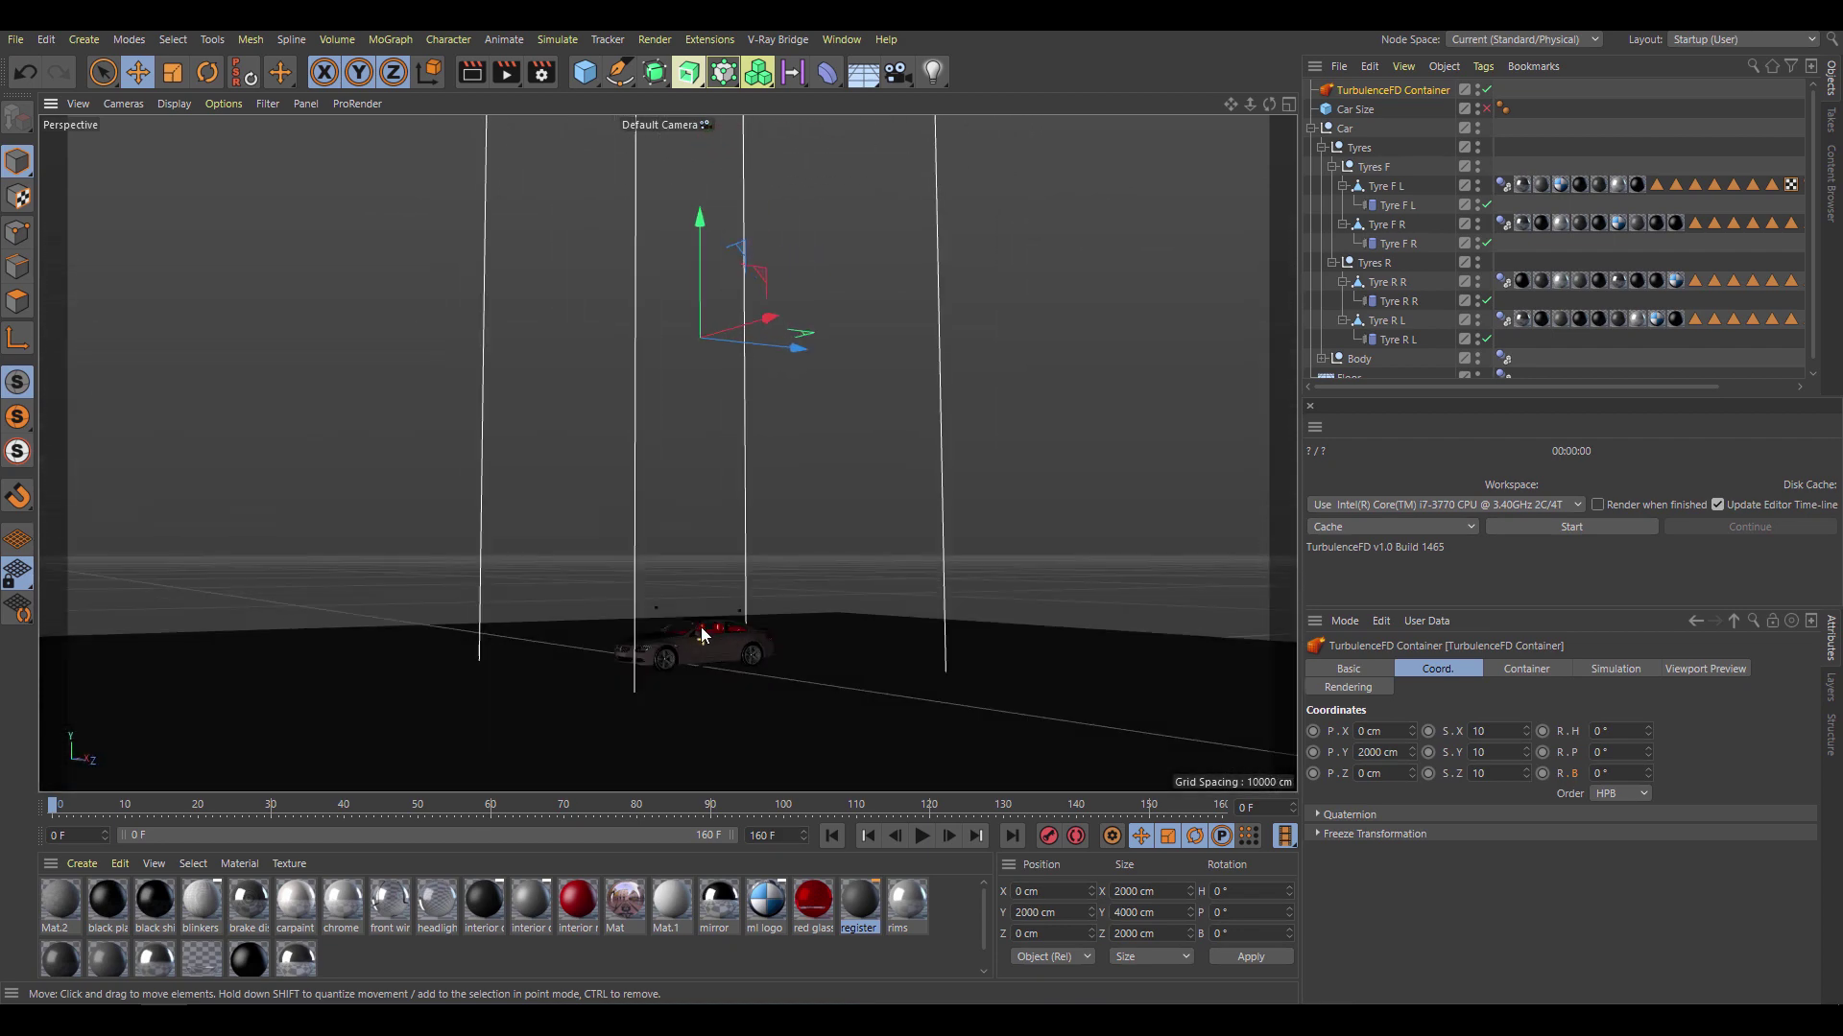
scroll(703, 635, down, 2)
scroll(693, 641, down, 2)
scroll(719, 528, down, 2)
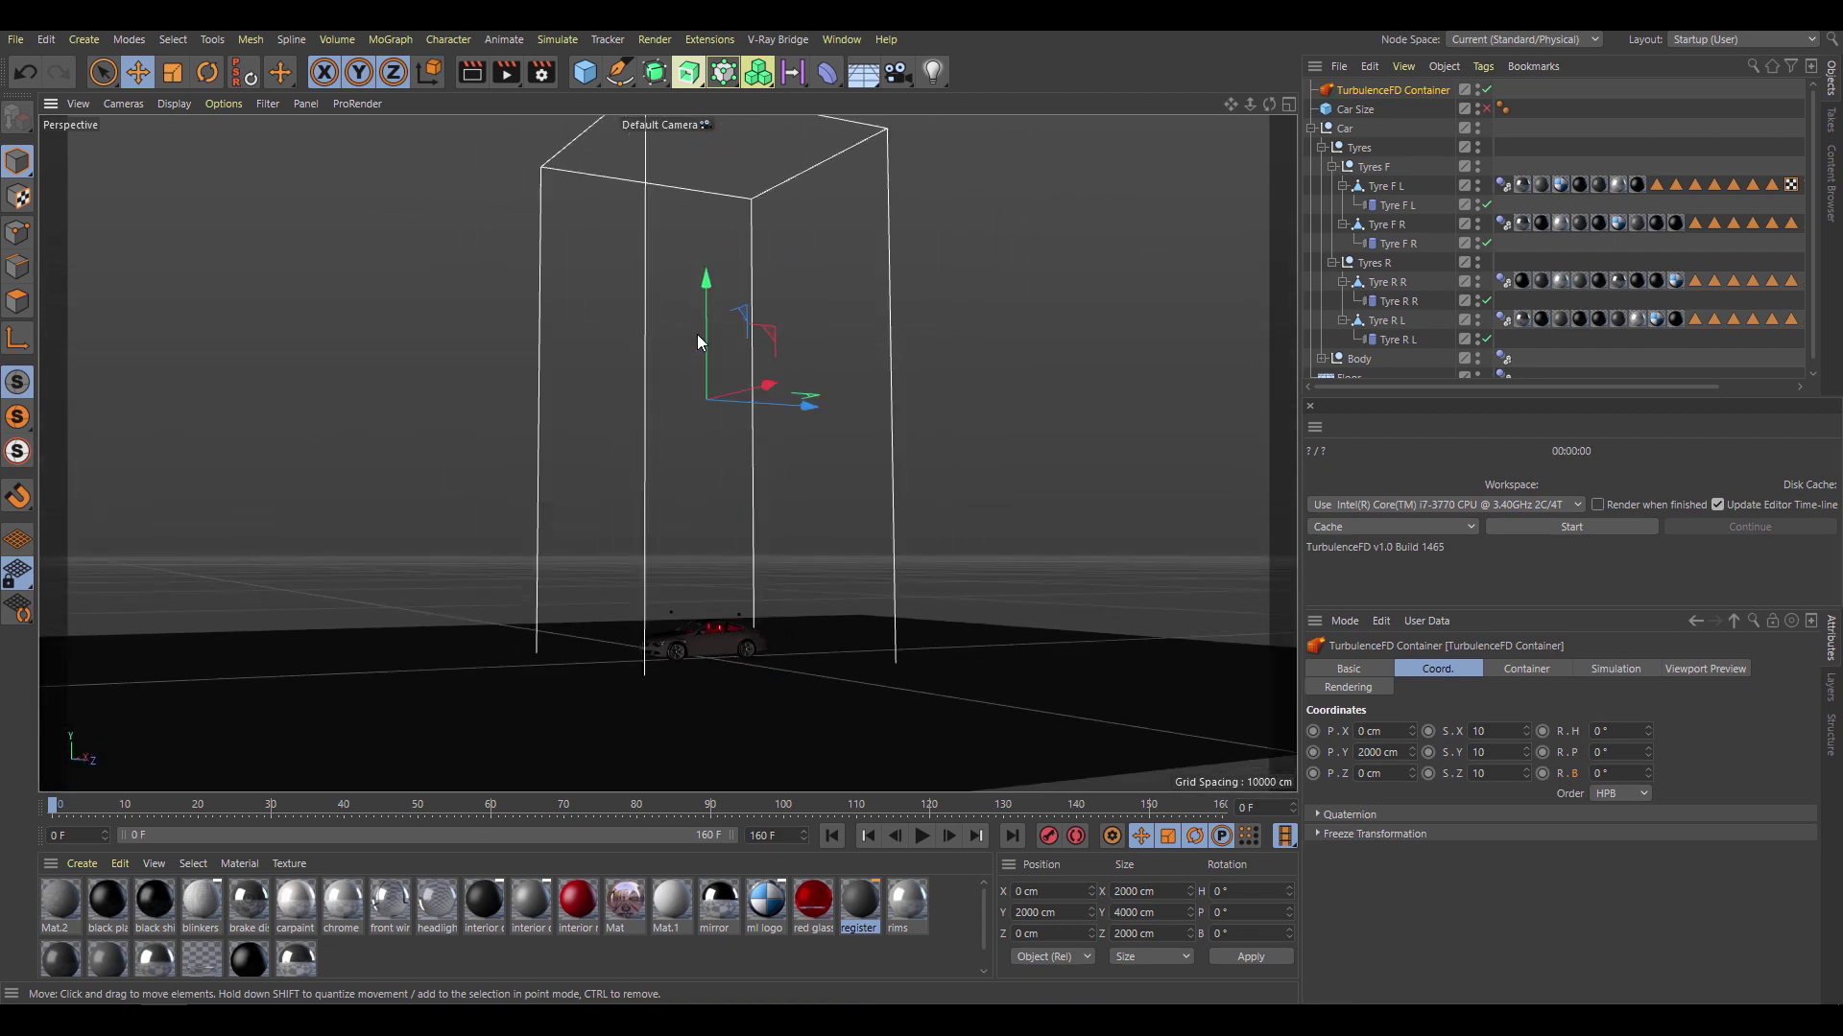
- Set the container's Grid Size Y to 300 cm
click(1523, 670)
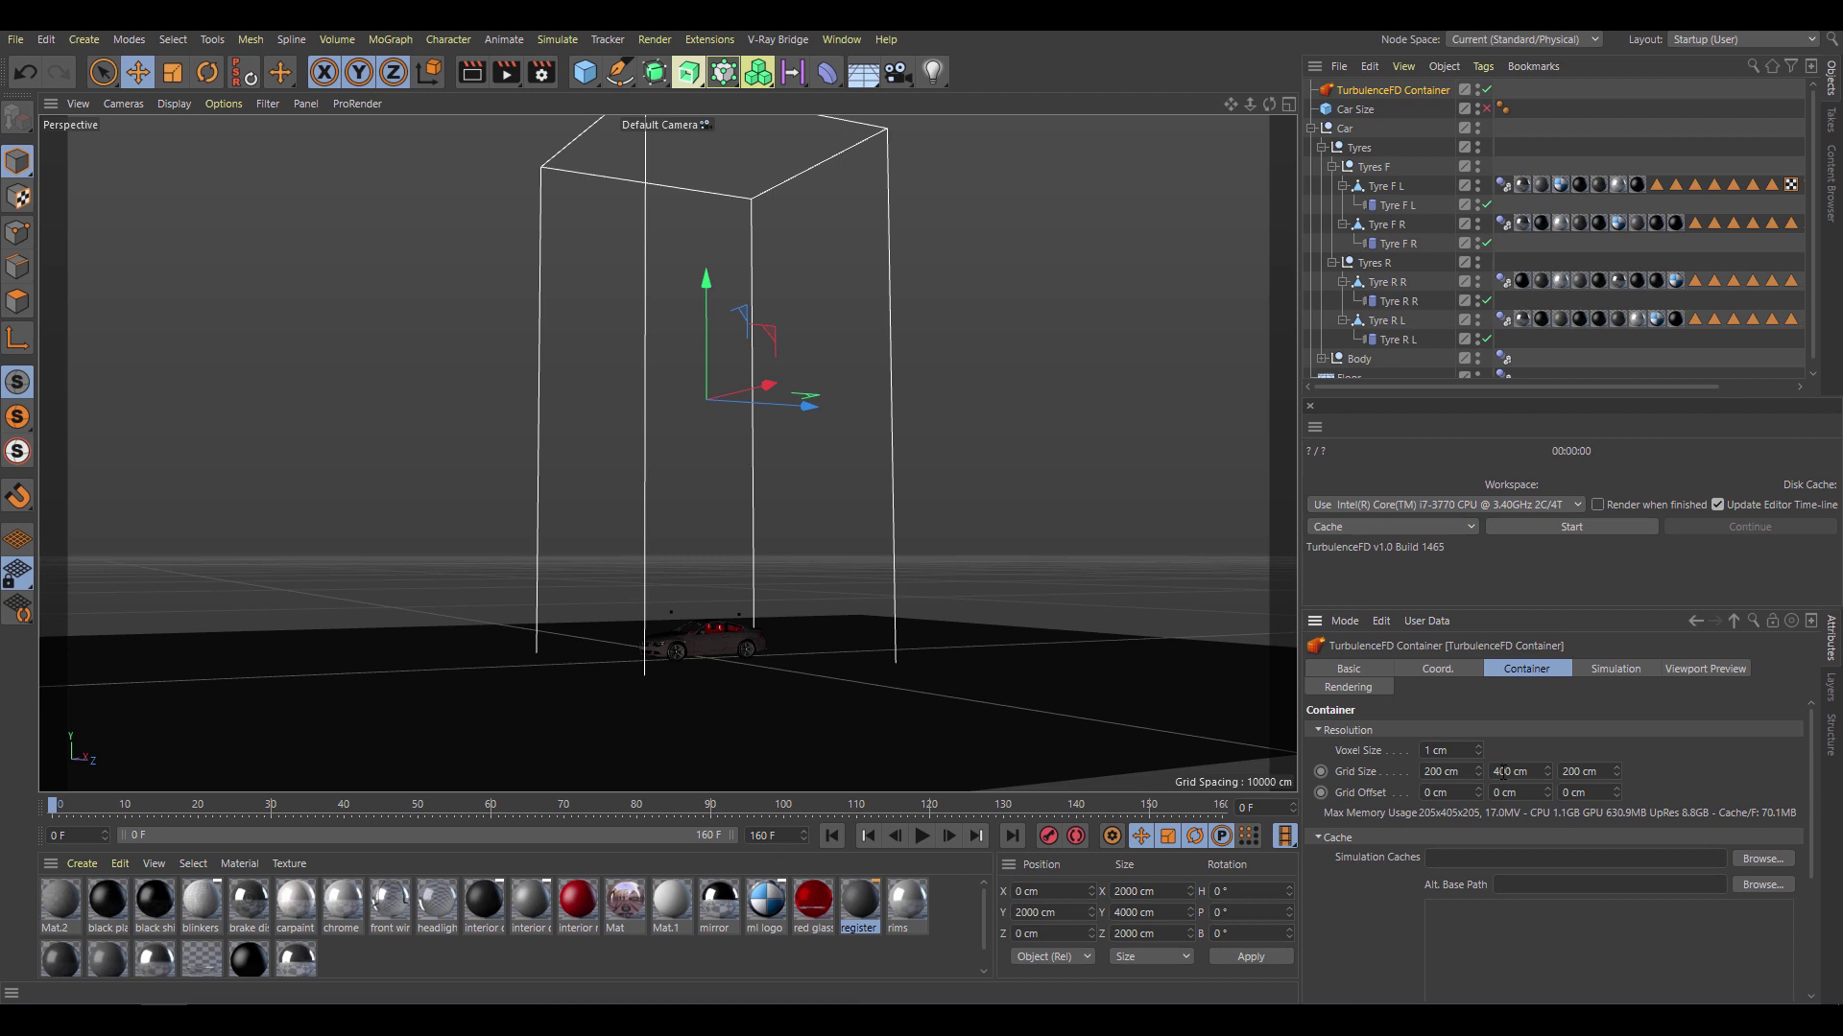
double_click(1503, 772)
text(300)
key(Return)
- Lower the container around the car to Y 1513.245 cm and preview the jump
drag(707, 344, 706, 351)
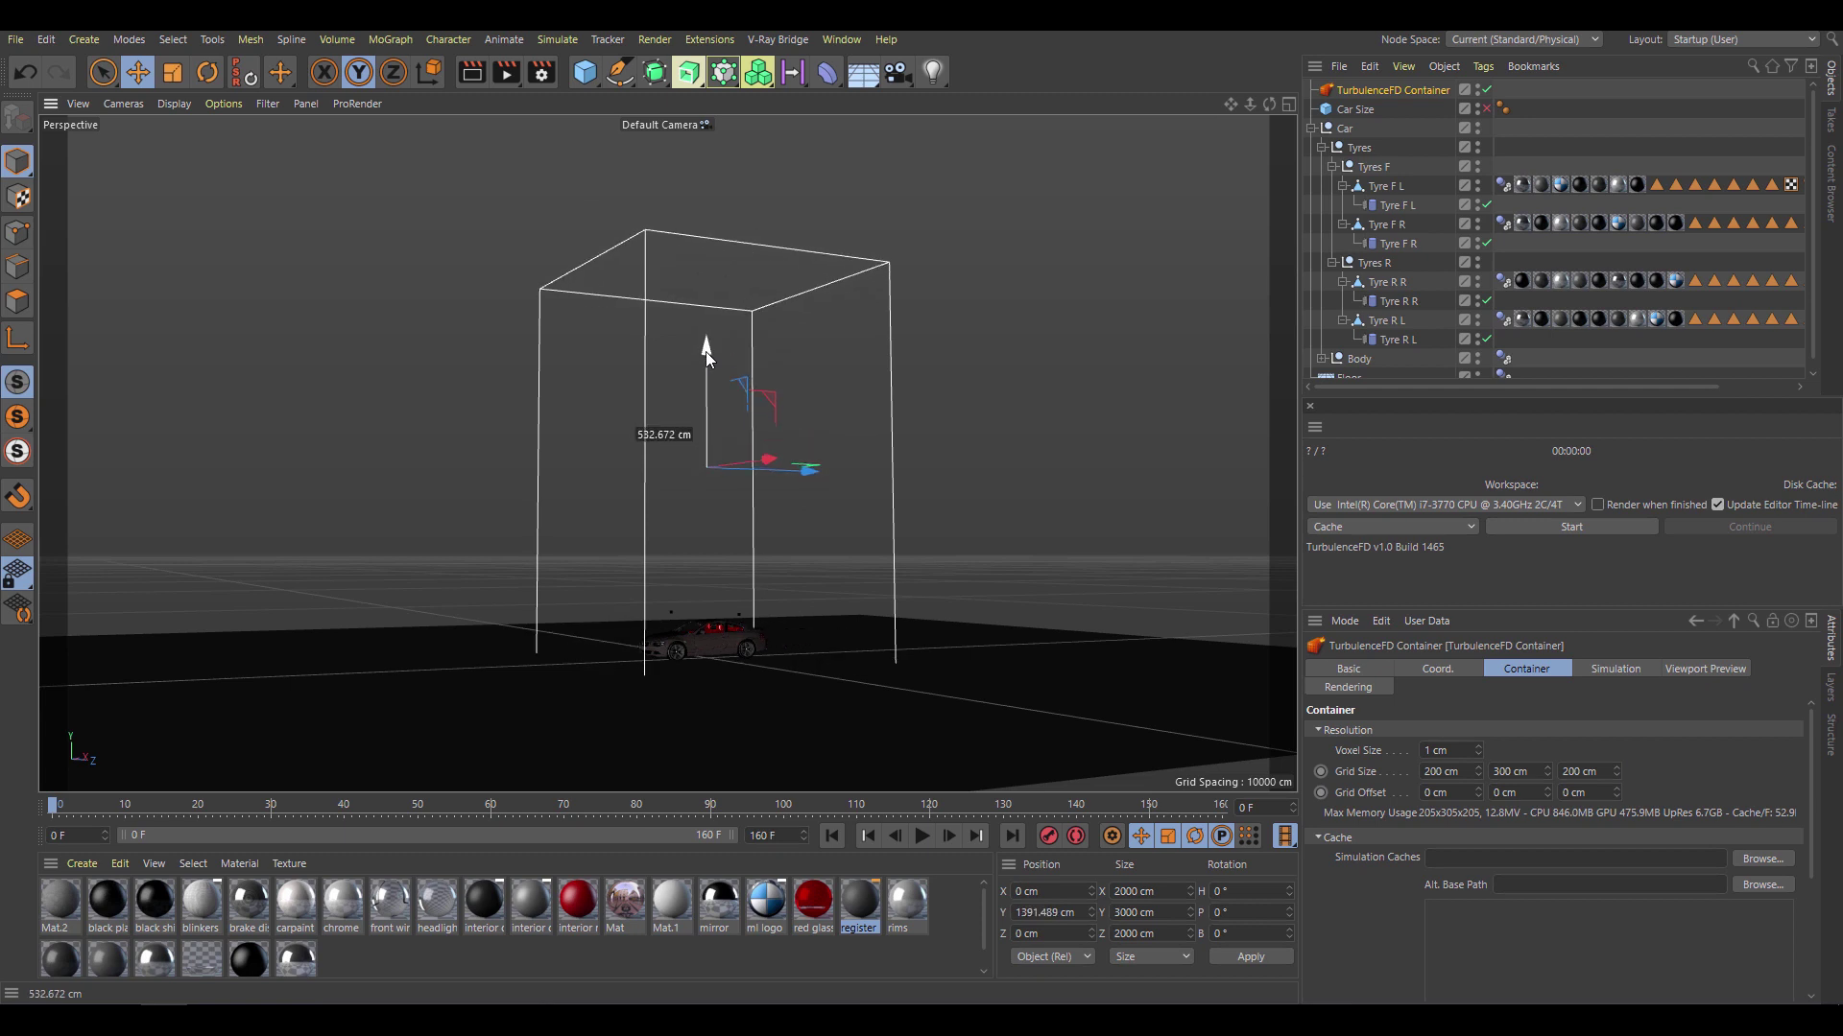
drag(705, 352, 705, 349)
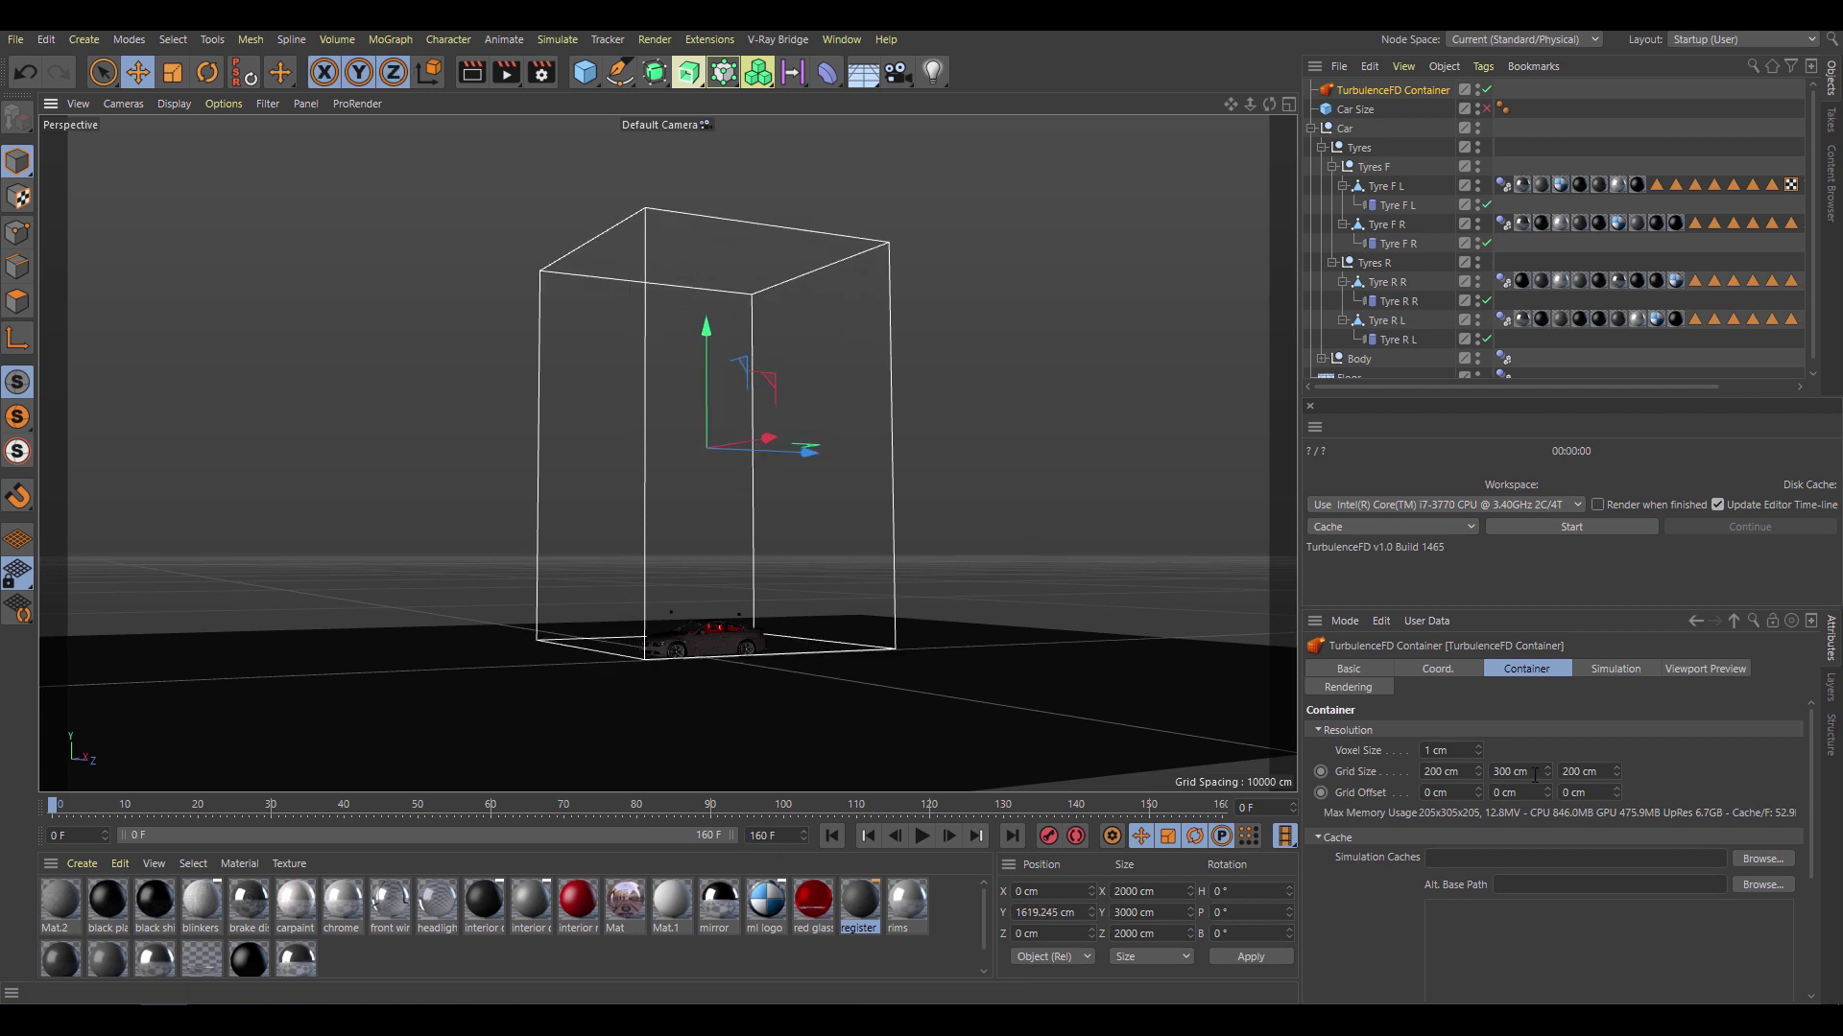
click(1424, 668)
double_click(1388, 752)
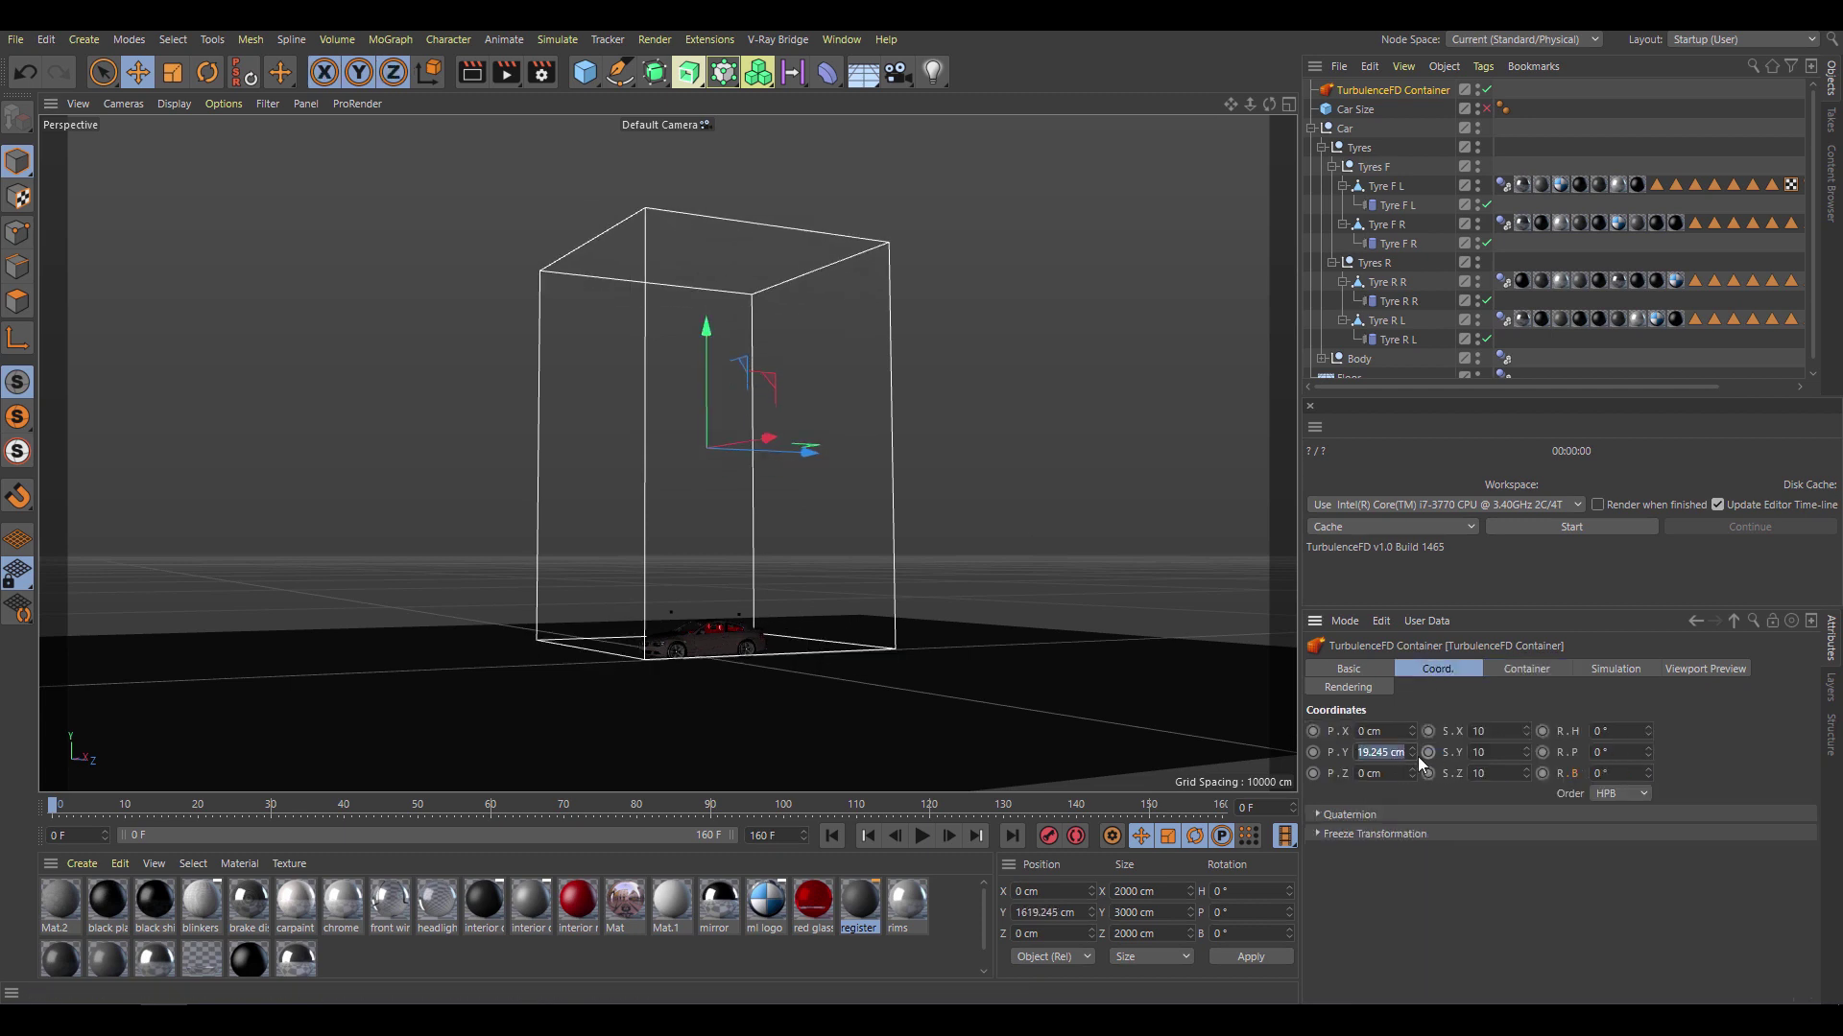
click(1408, 754)
drag(1411, 752, 1411, 758)
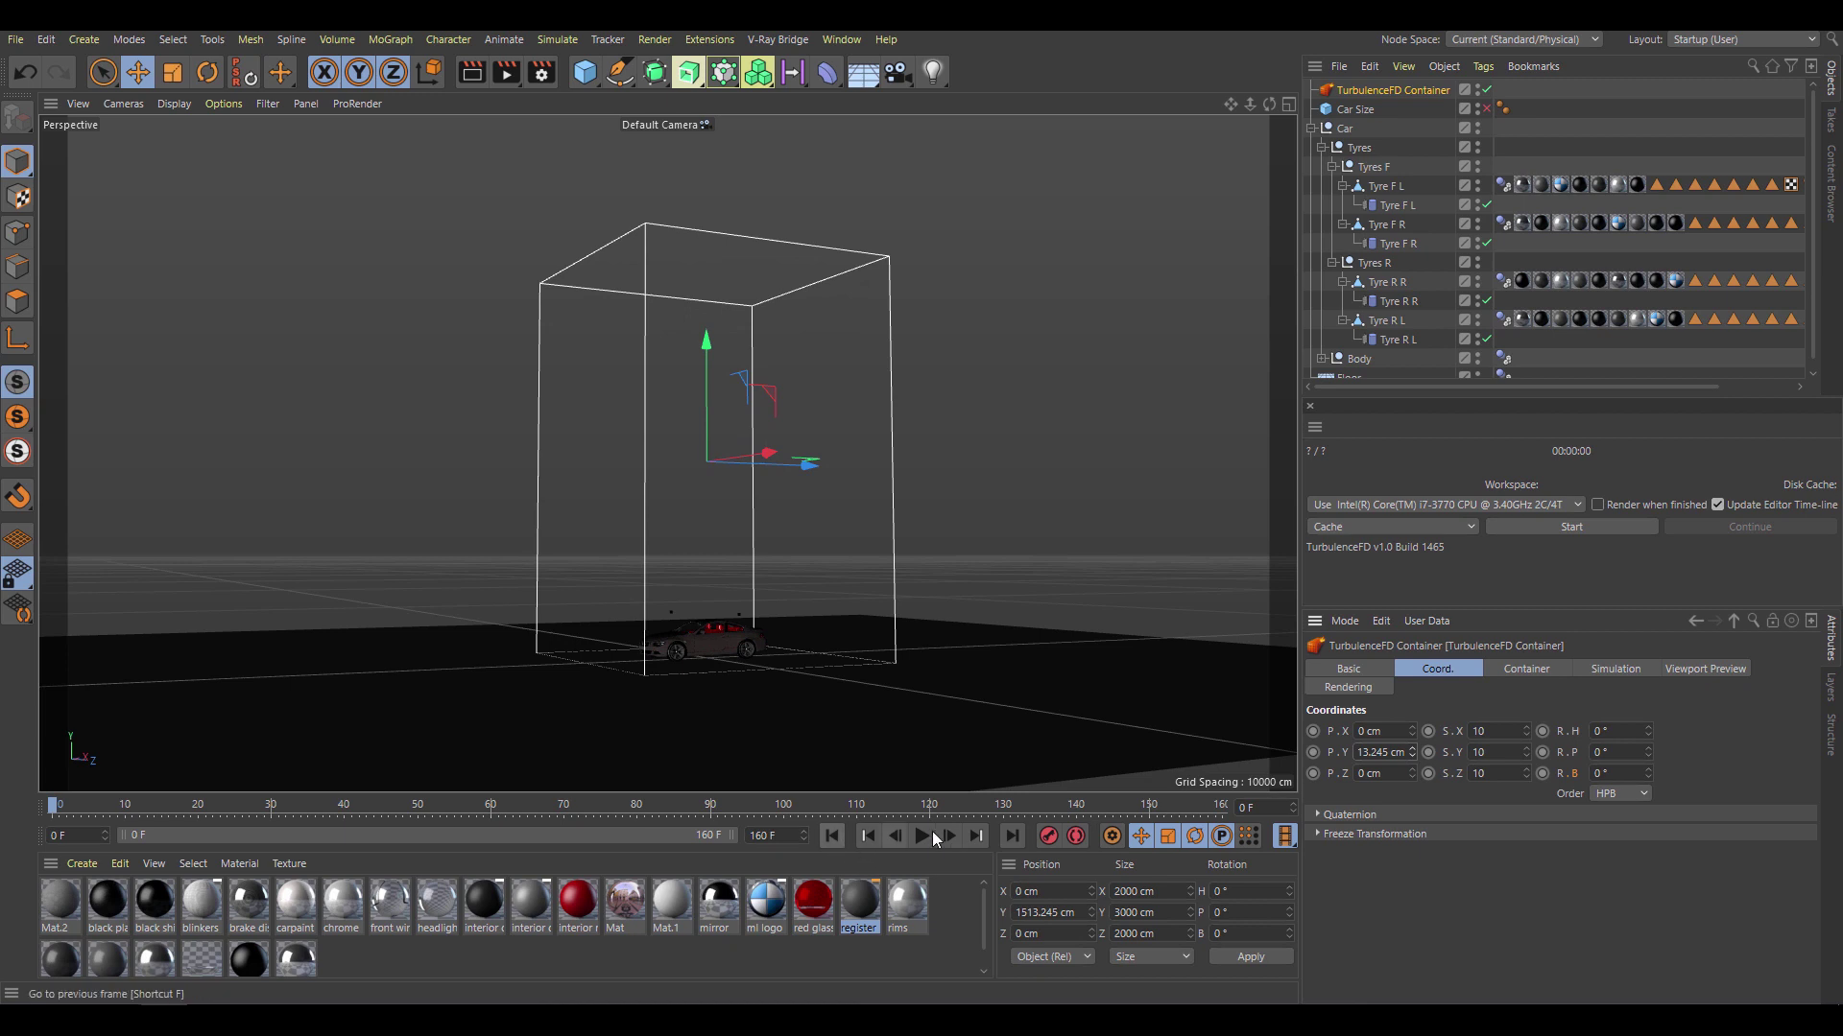
click(923, 837)
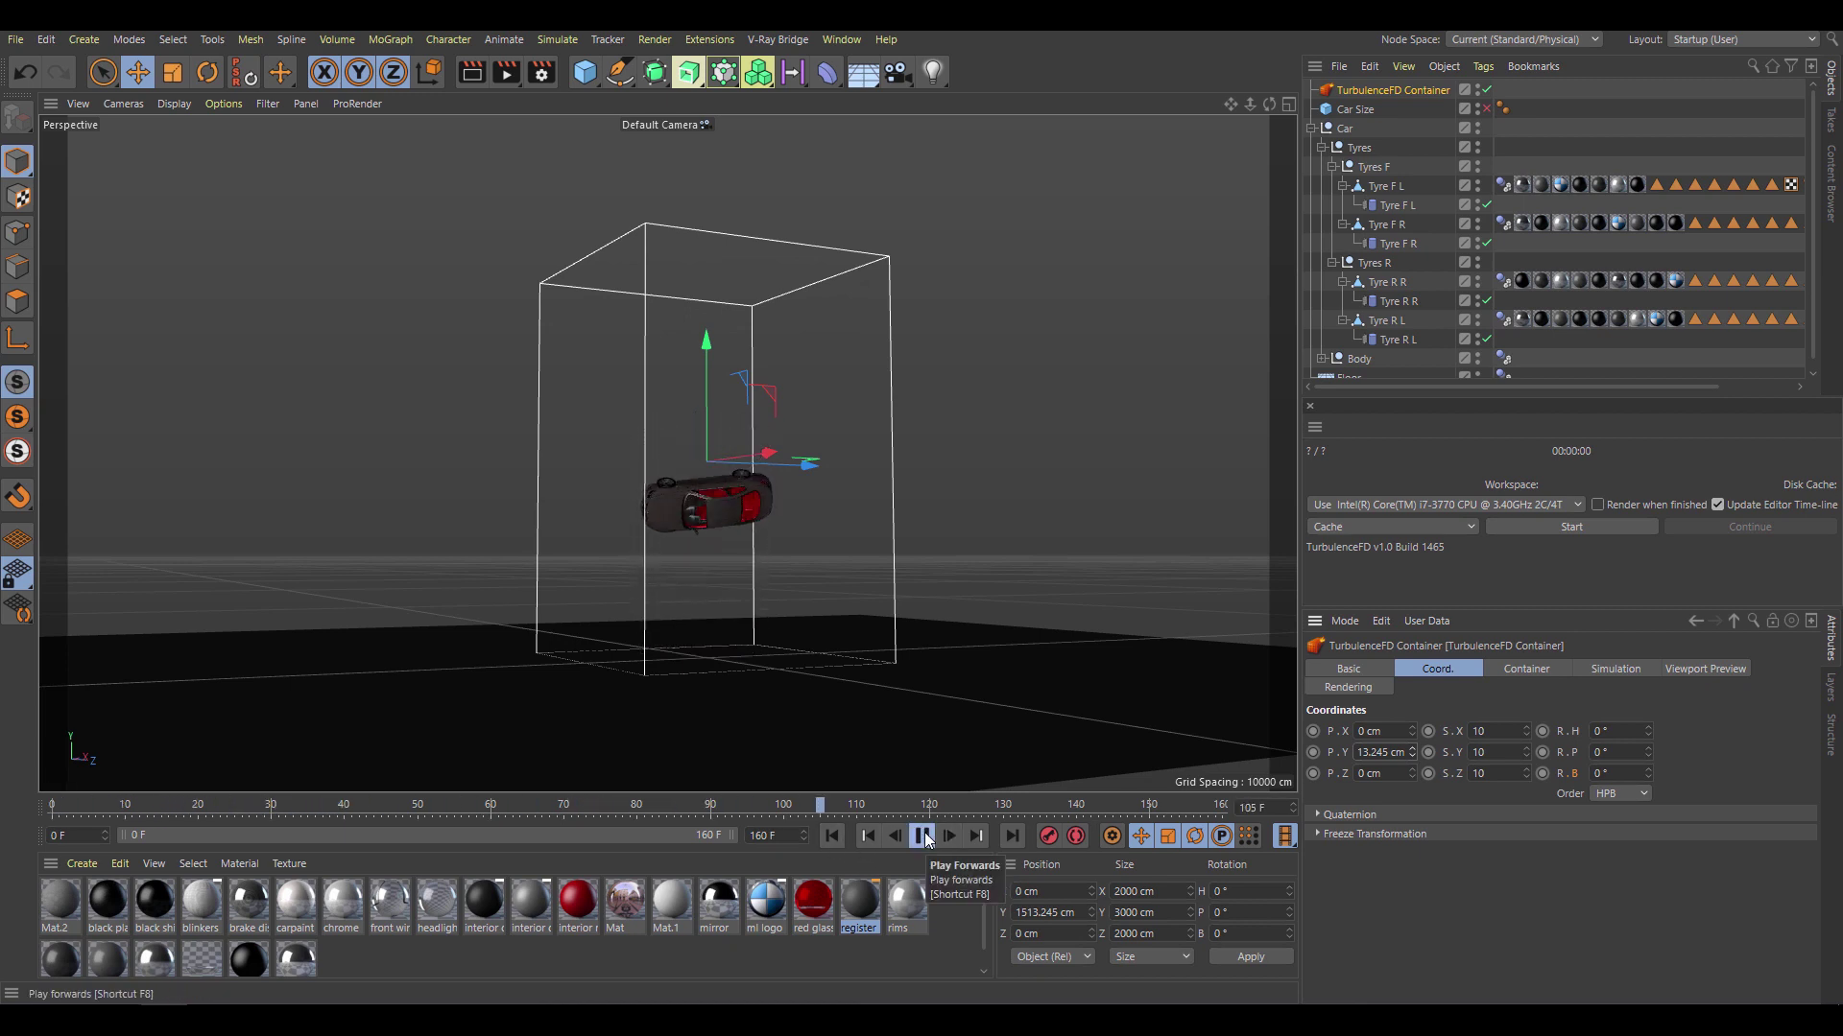
key(F8)
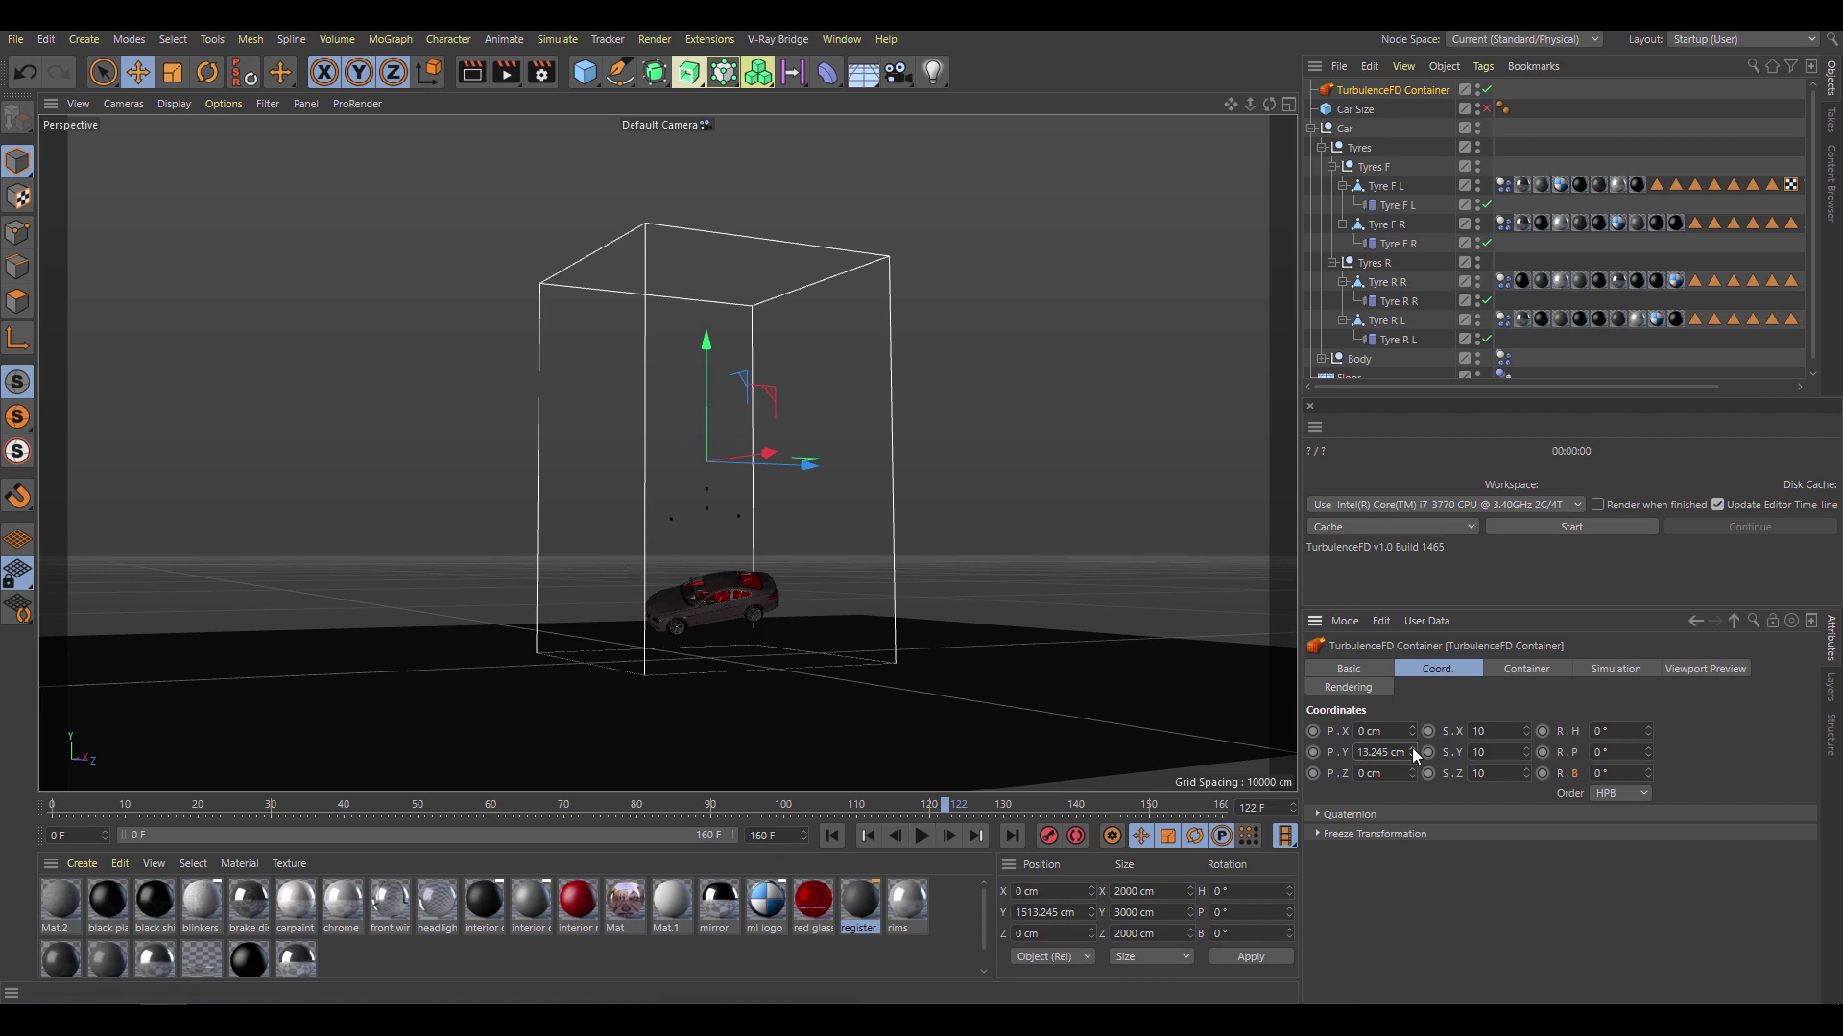
- Try several Grid Size Y values for the container, settling on 350 cm
click(1549, 669)
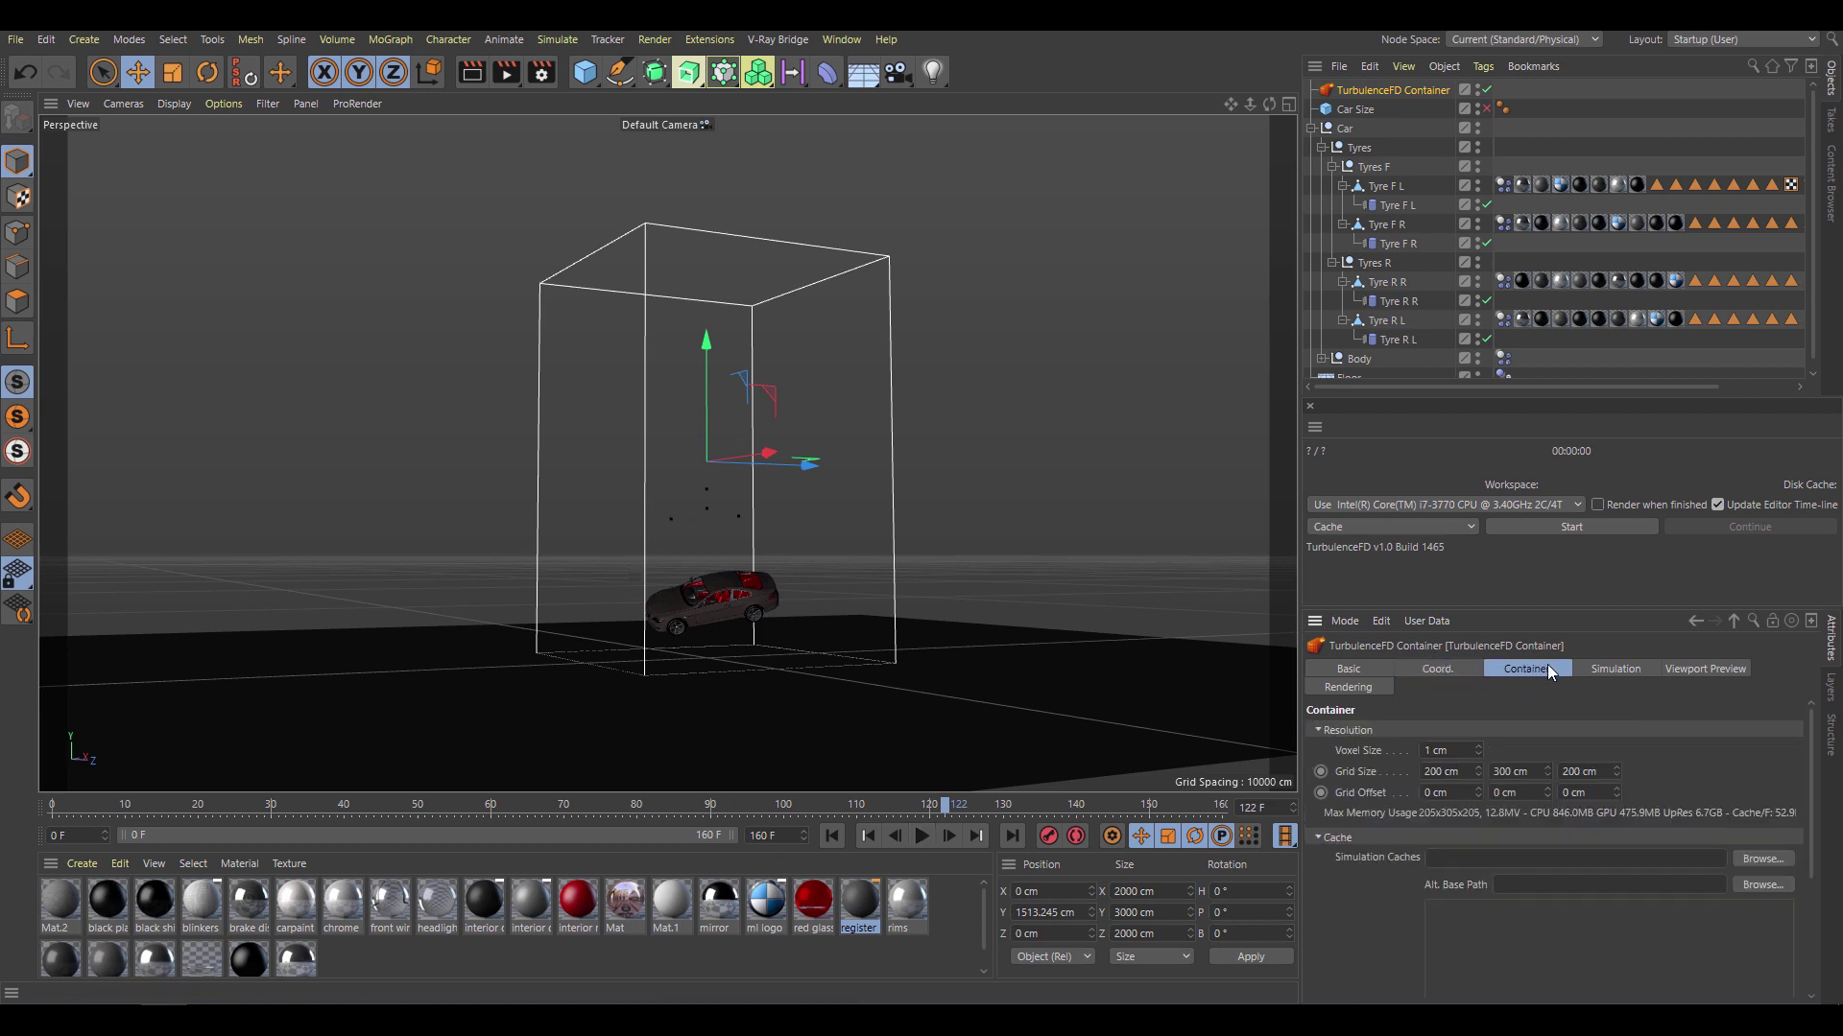
click(1510, 774)
text(400)
key(Return)
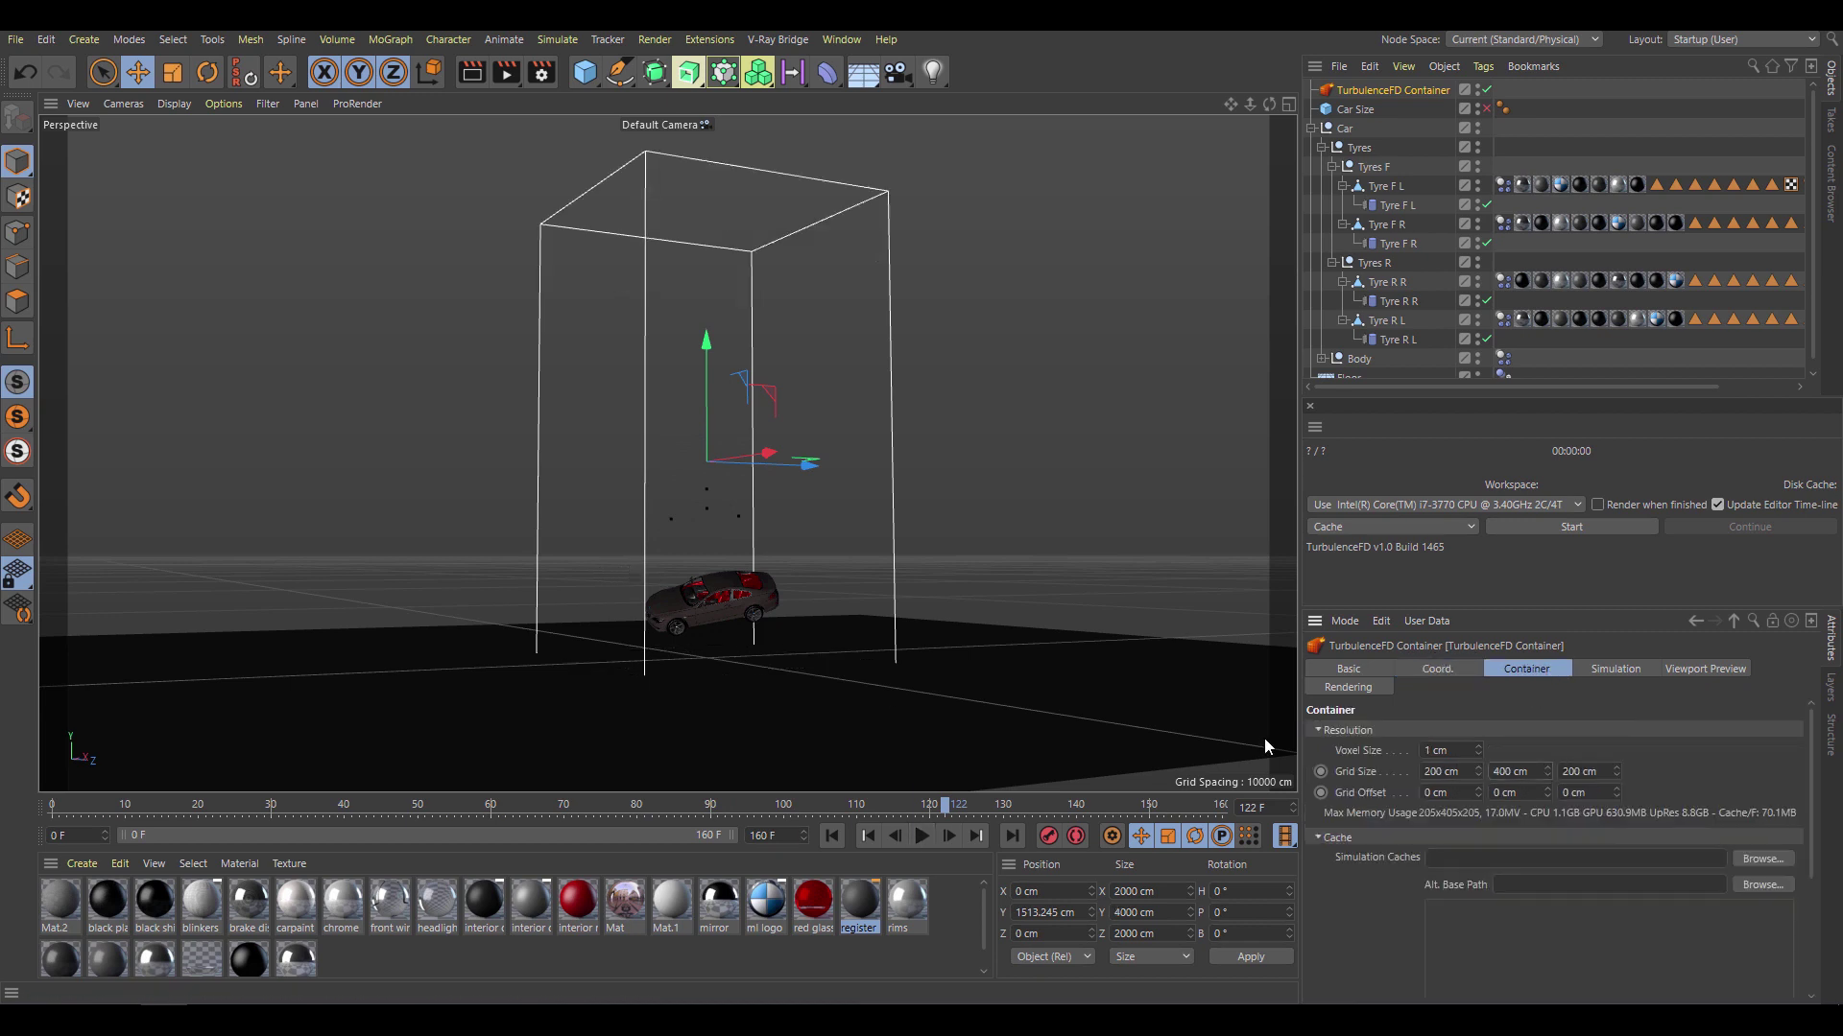
click(1517, 773)
text(3)
text(0)
key(Return)
click(1517, 771)
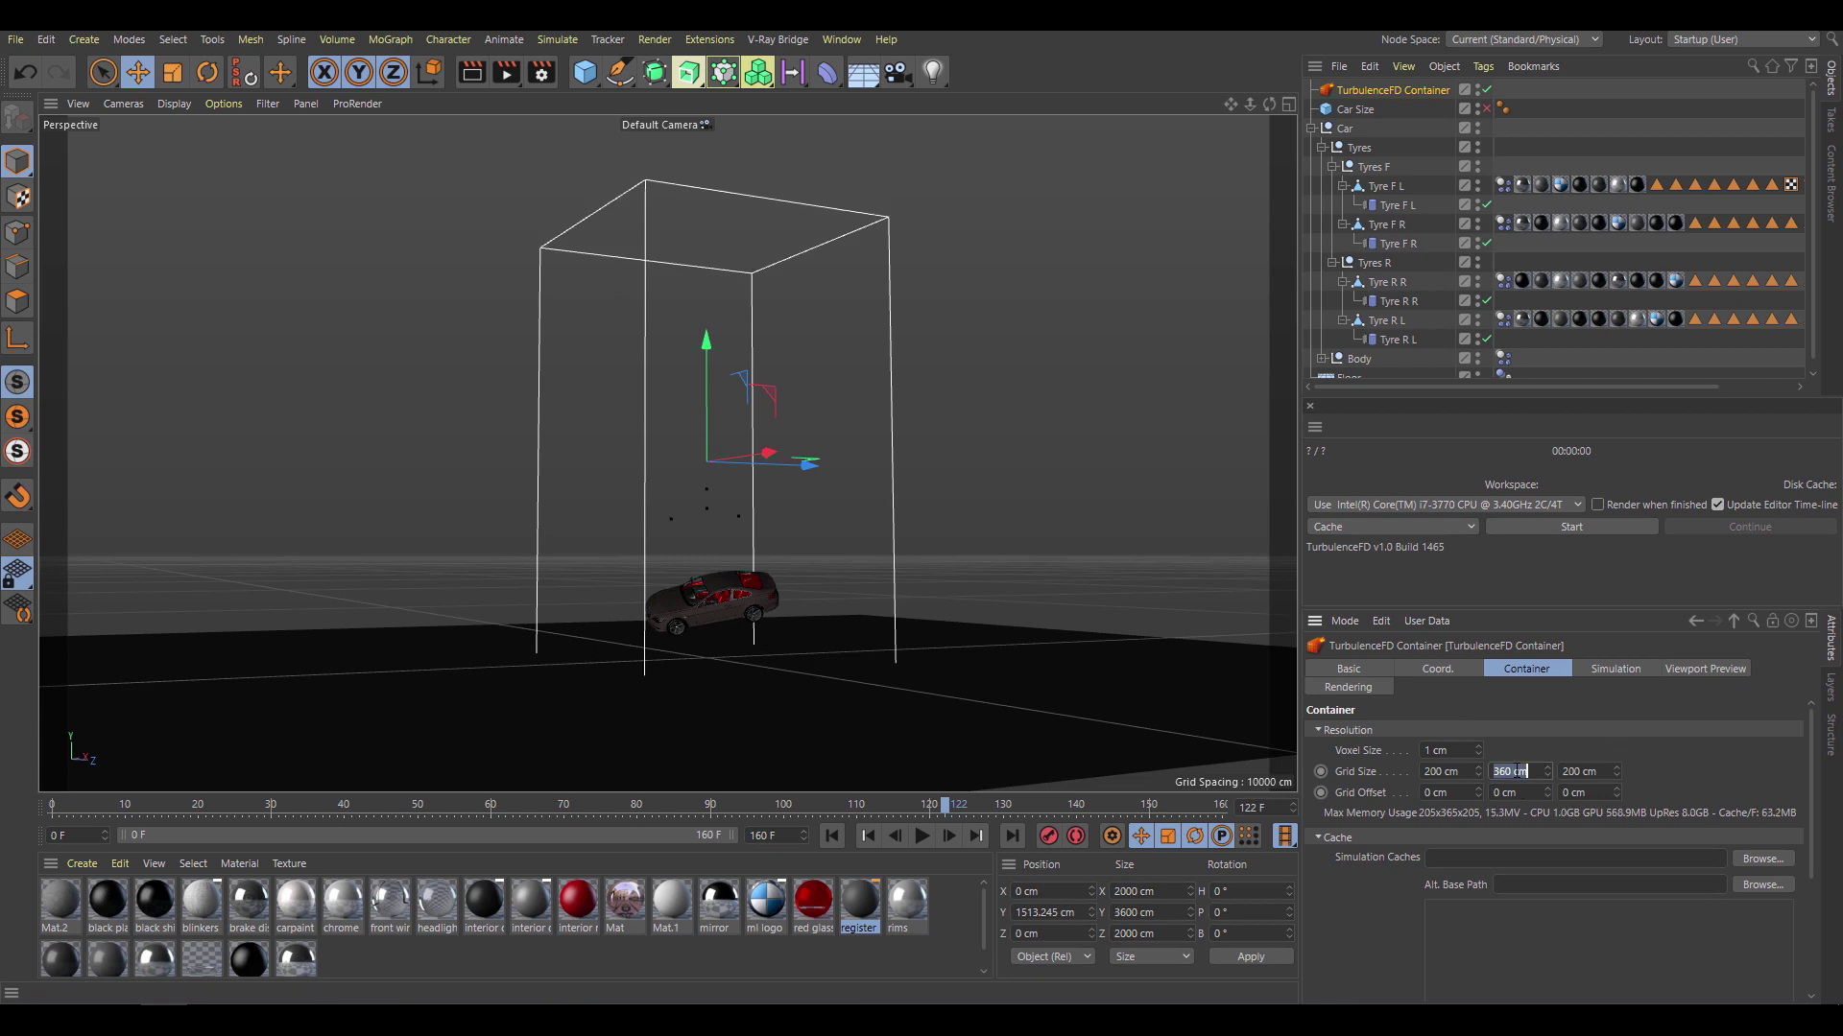
text(230)
key(Return)
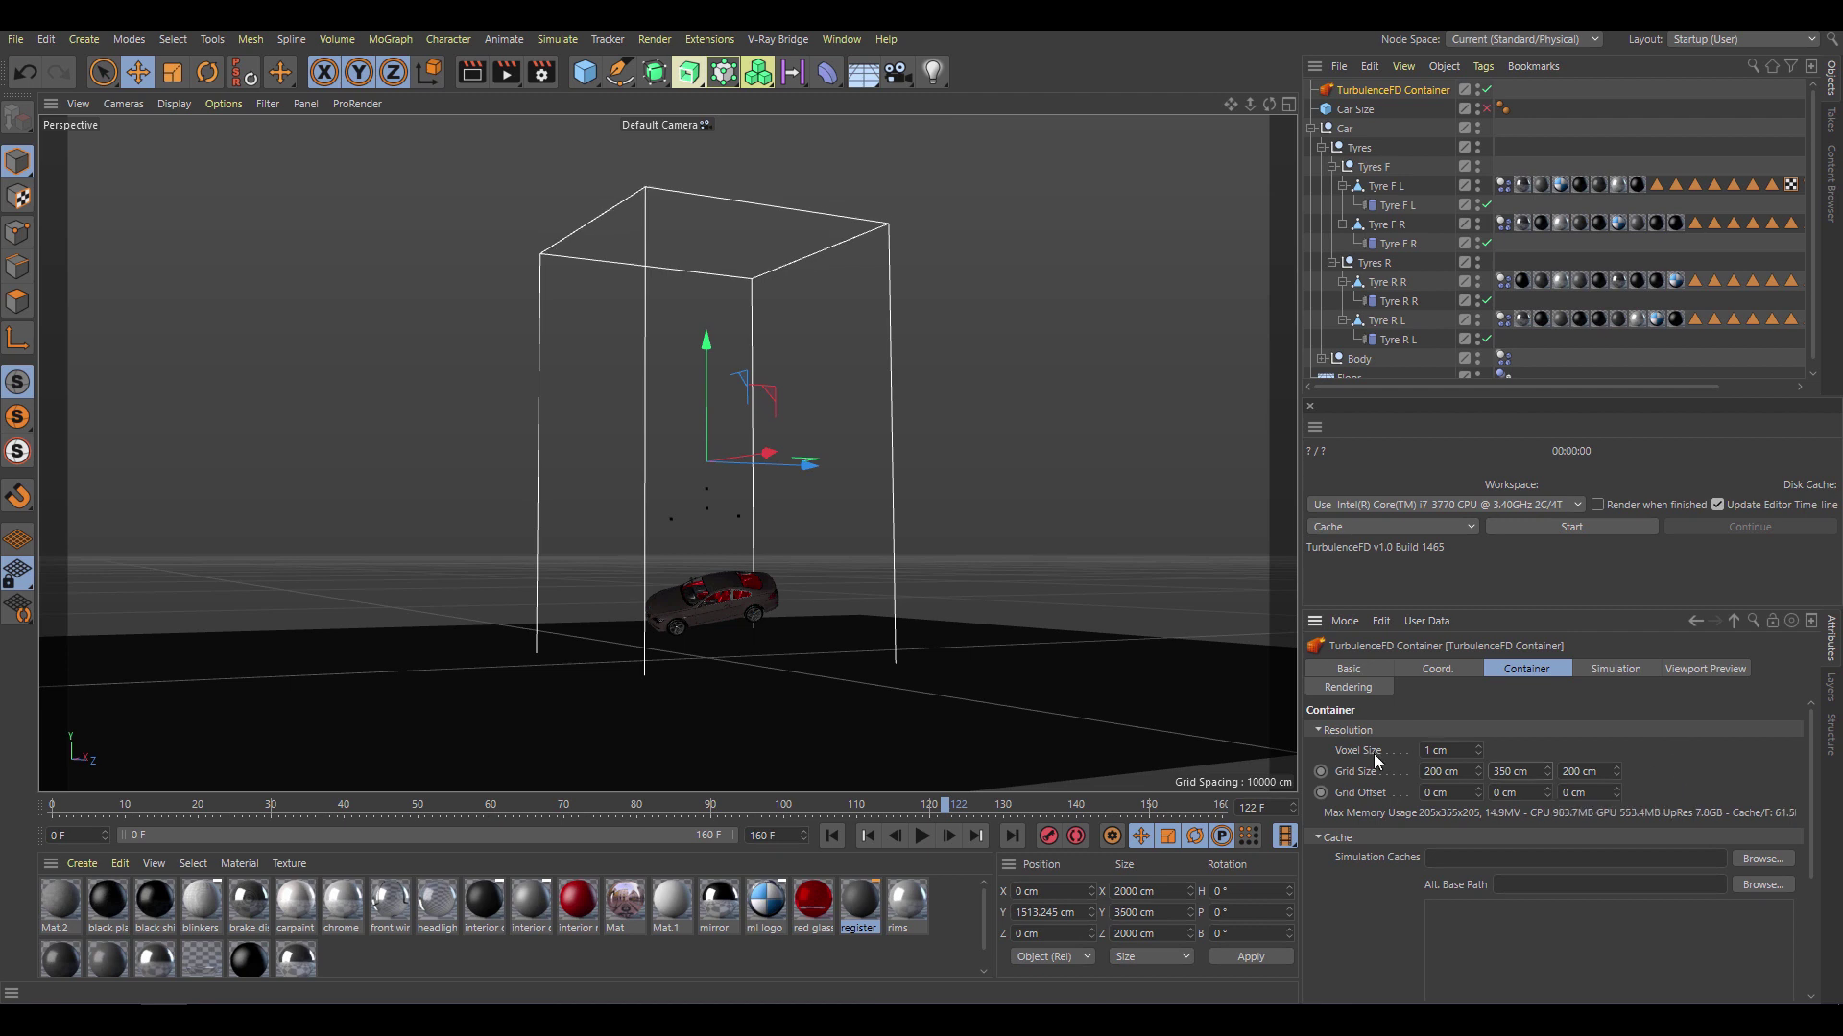
- Rewind to frame 0 and position the container at Y 1765 cm
click(1439, 670)
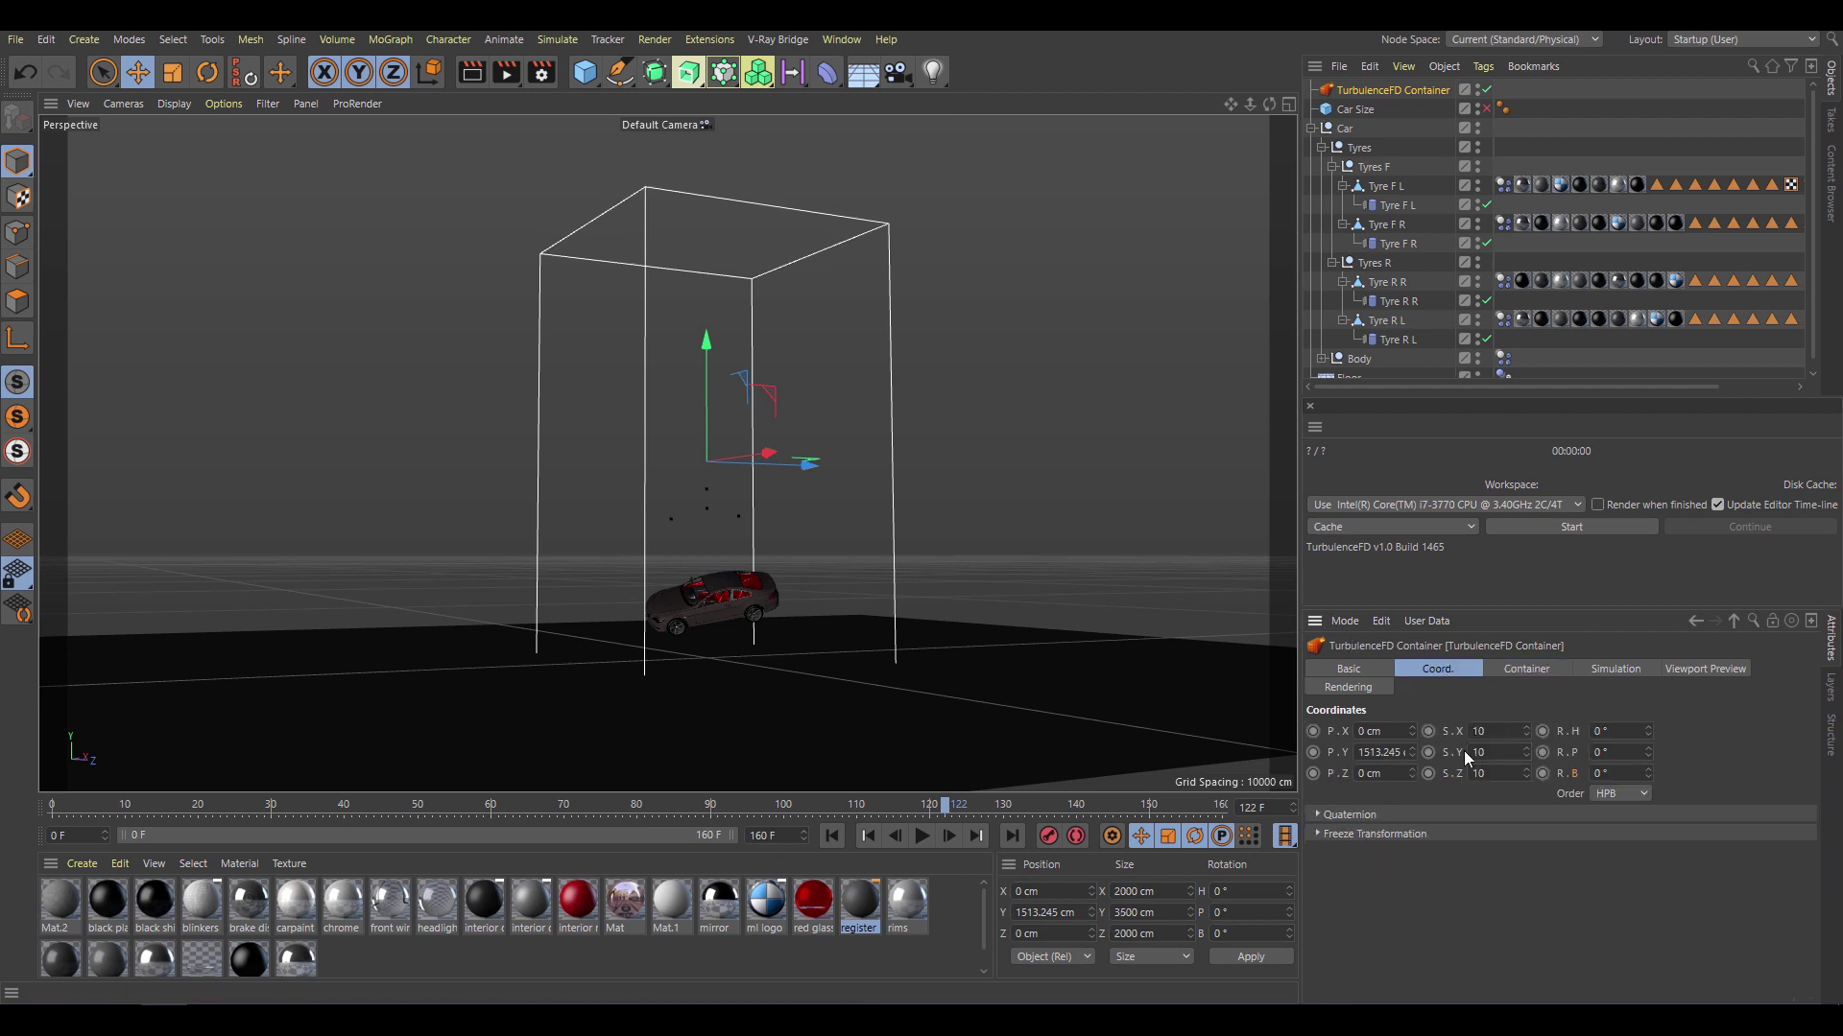
mouse_move(1413, 752)
mouse_down()
mouse_move(1414, 710)
mouse_move(1413, 758)
mouse_up()
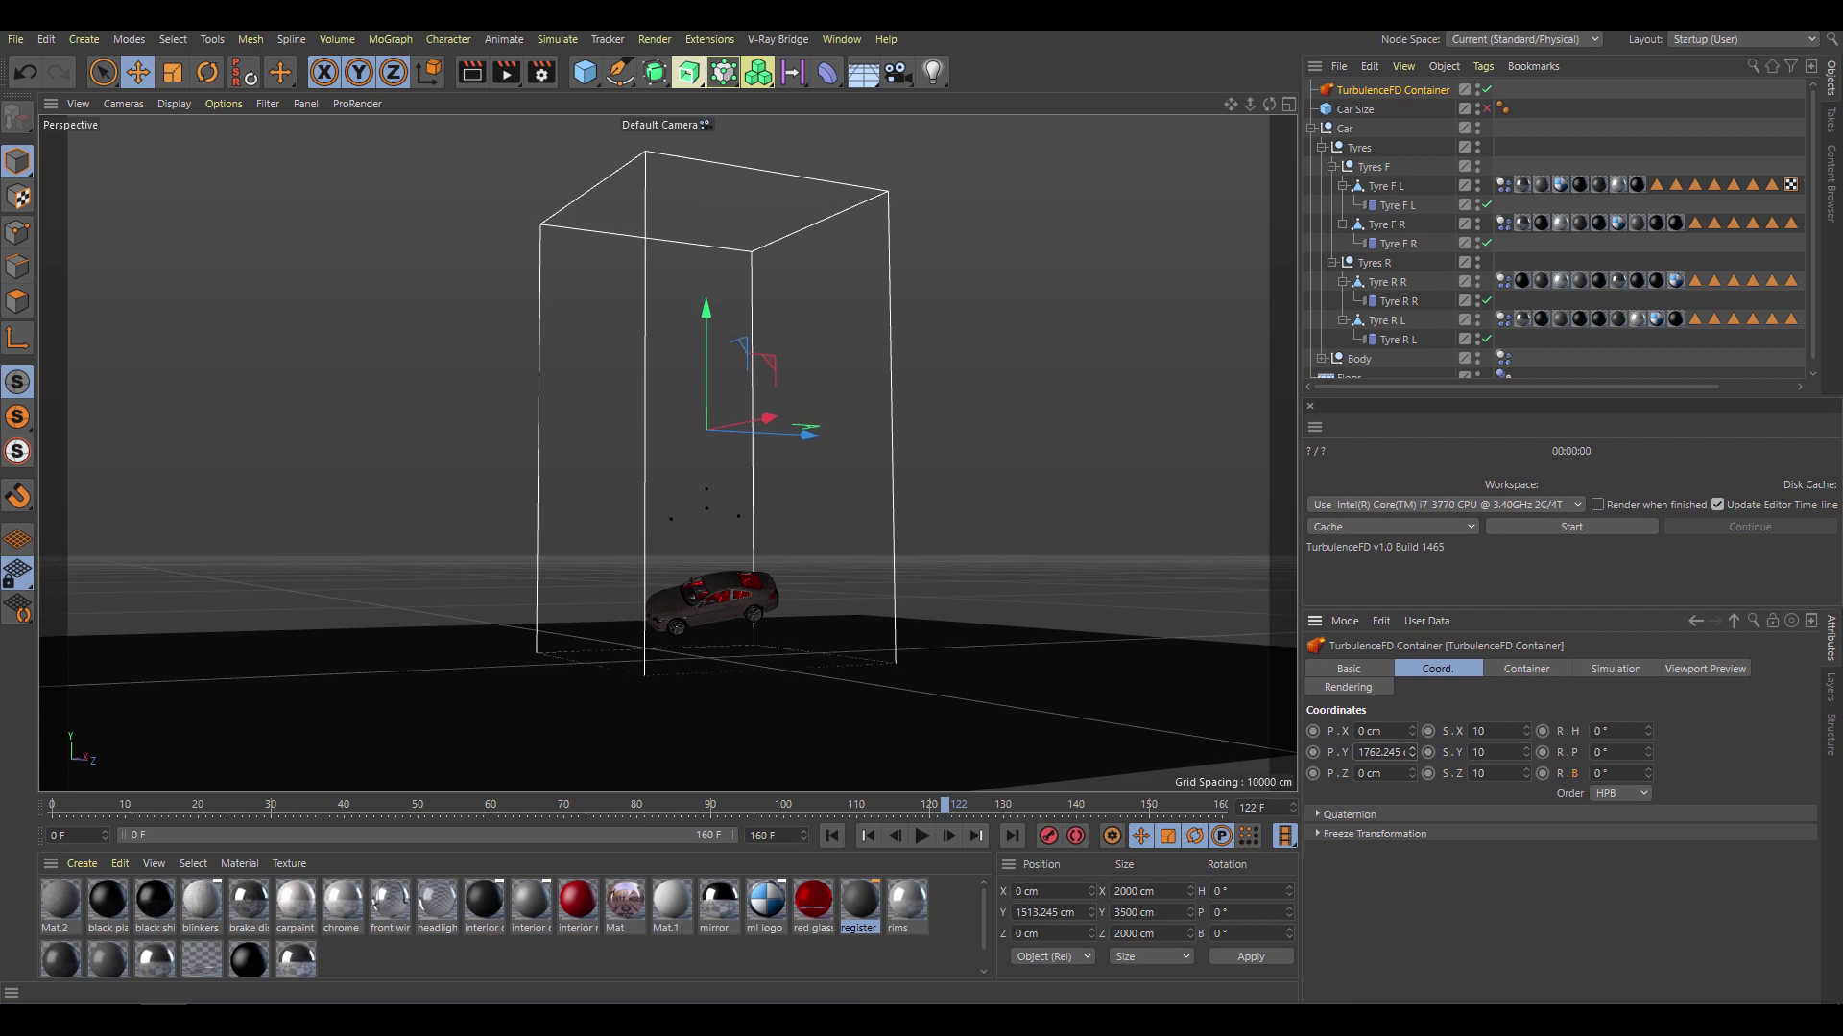
click(832, 835)
scroll(712, 645, up, 3)
scroll(720, 615, up, 2)
scroll(723, 597, up, 1)
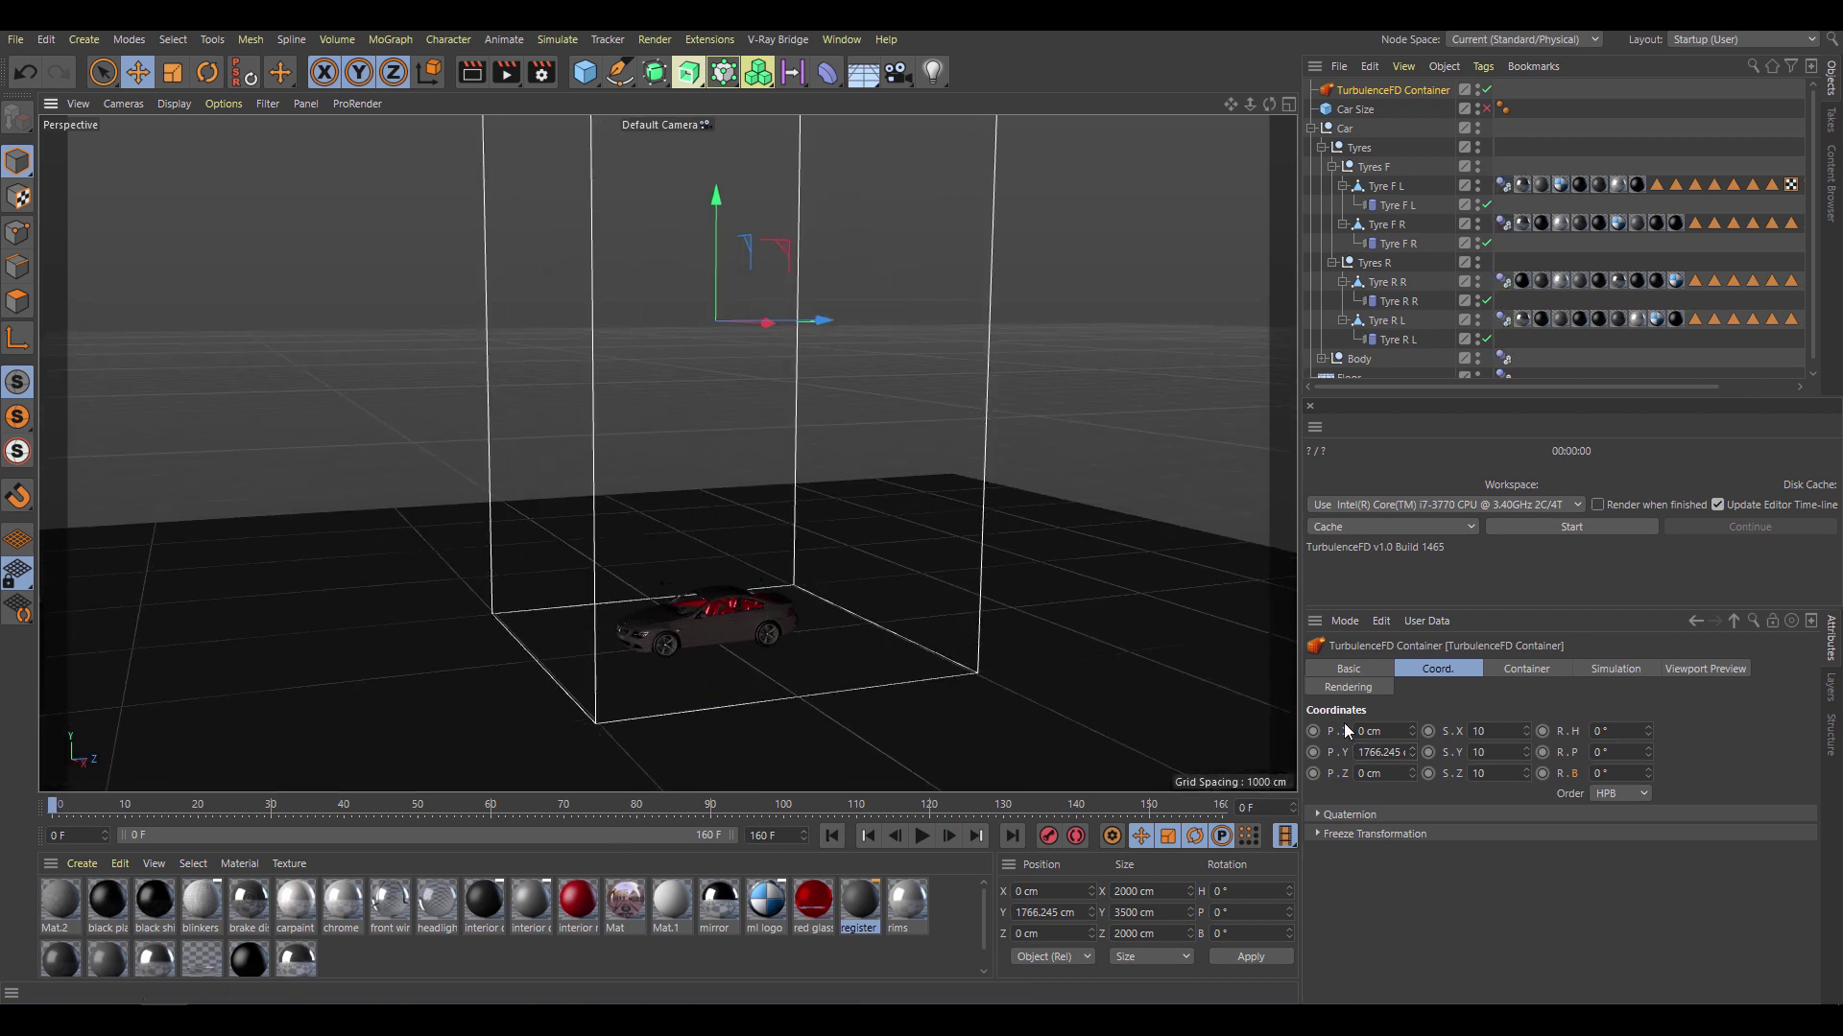
double_click(1383, 759)
text(1765)
key(Return)
- Re-enter the 350 cm grid height and orbit around the container
mouse_move(1209, 741)
alt+mouse_down()
mouse_move(698, 653)
mouse_move(661, 595)
mouse_move(715, 576)
alt+mouse_up()
drag(1230, 104, 1231, 134)
double_click(1364, 732)
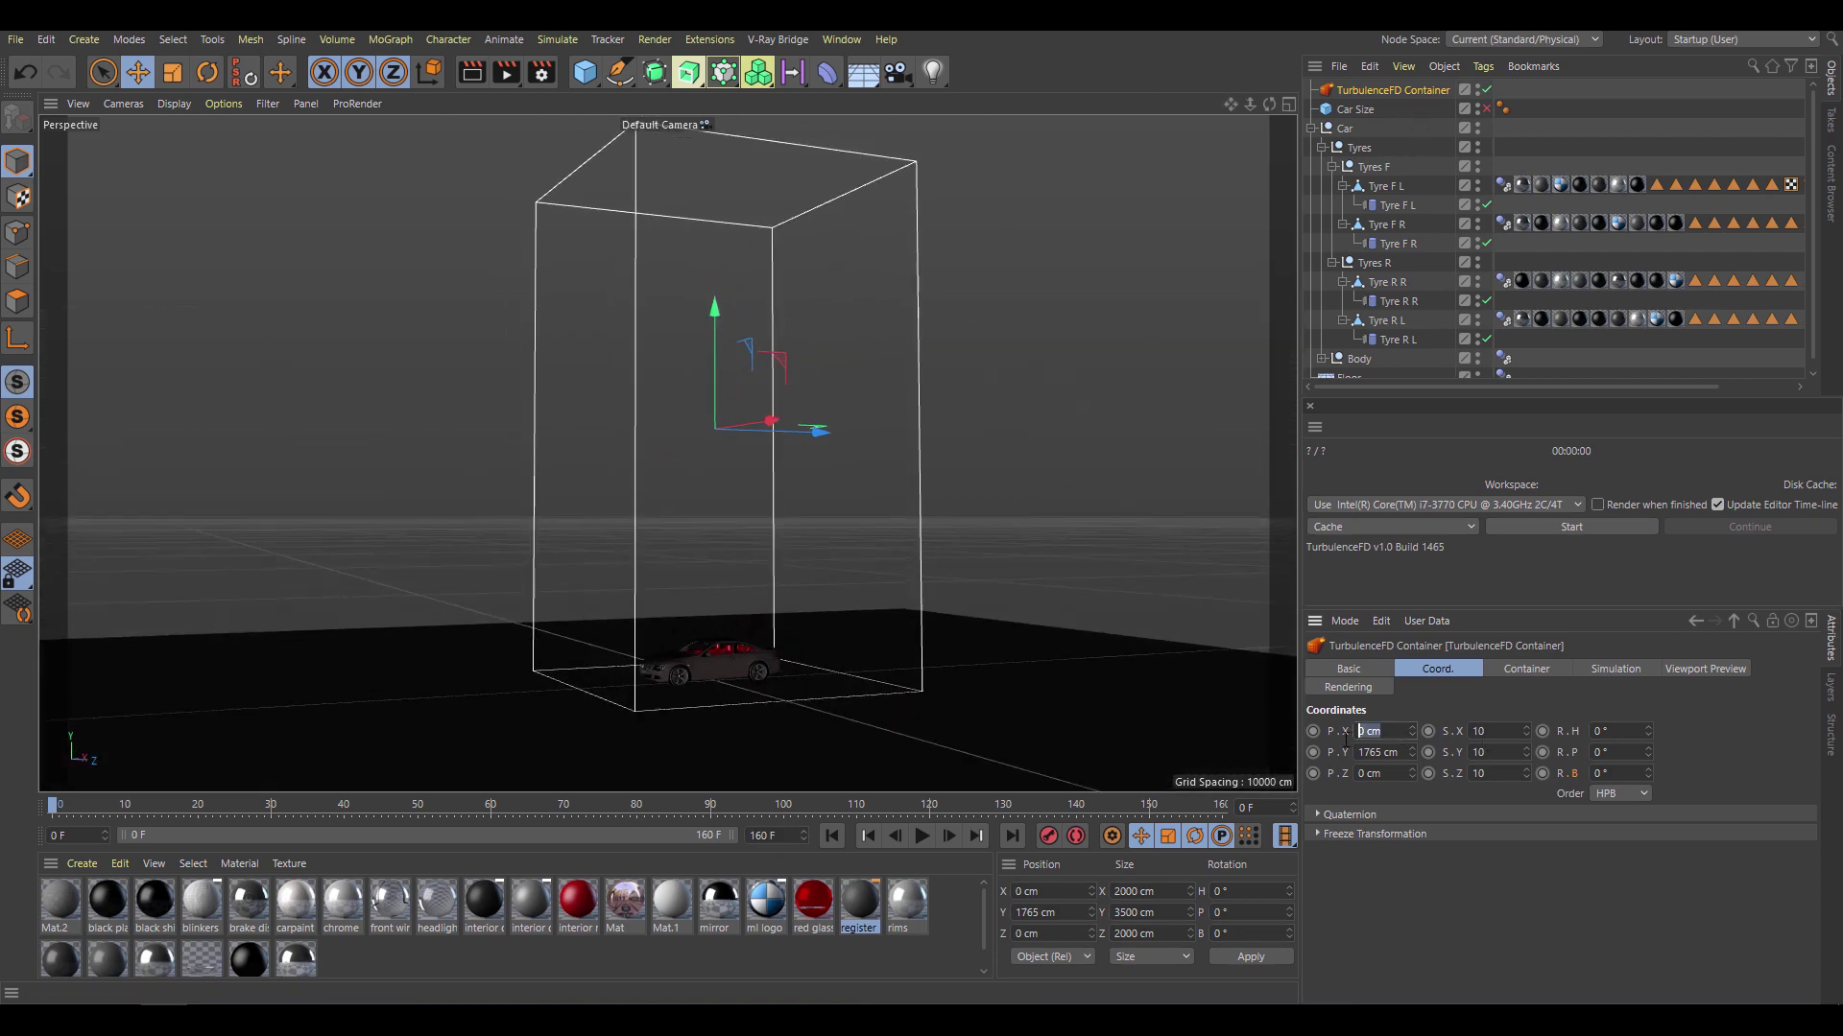
key(Tab)
click(1528, 669)
double_click(1505, 773)
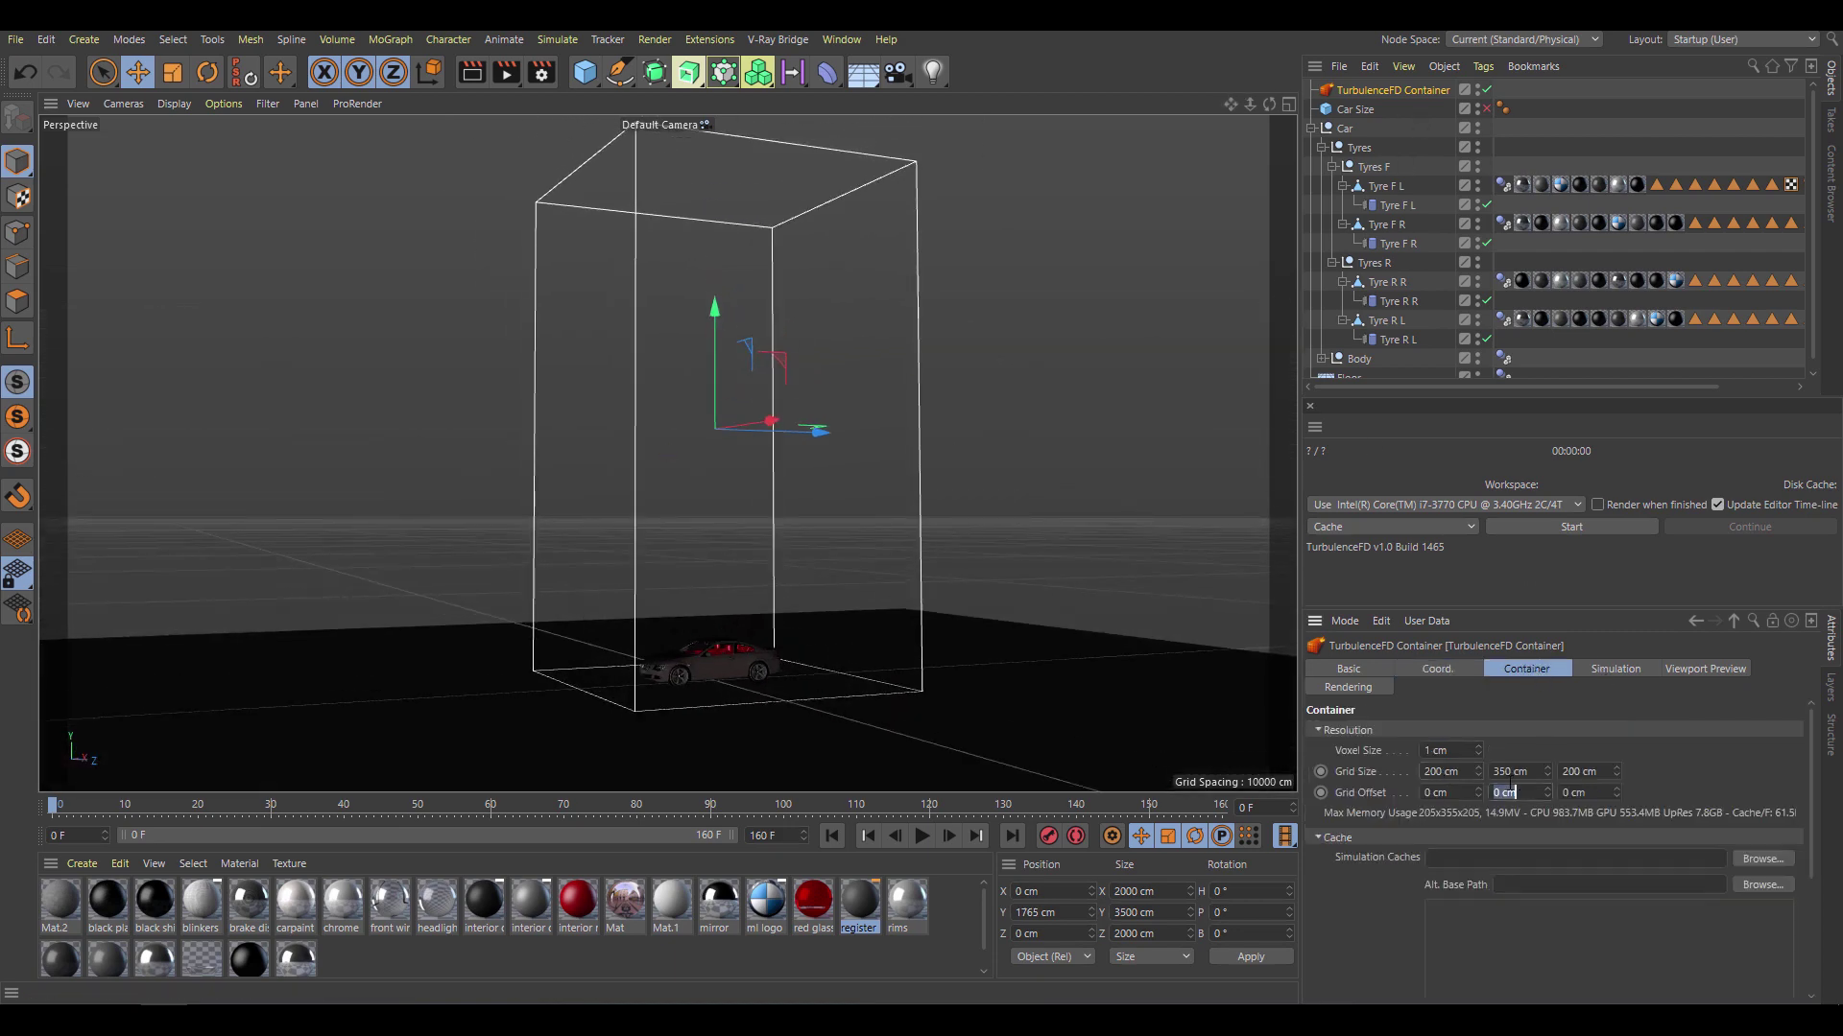
text(350)
key(Tab)
key(shift+Tab)
click(1616, 669)
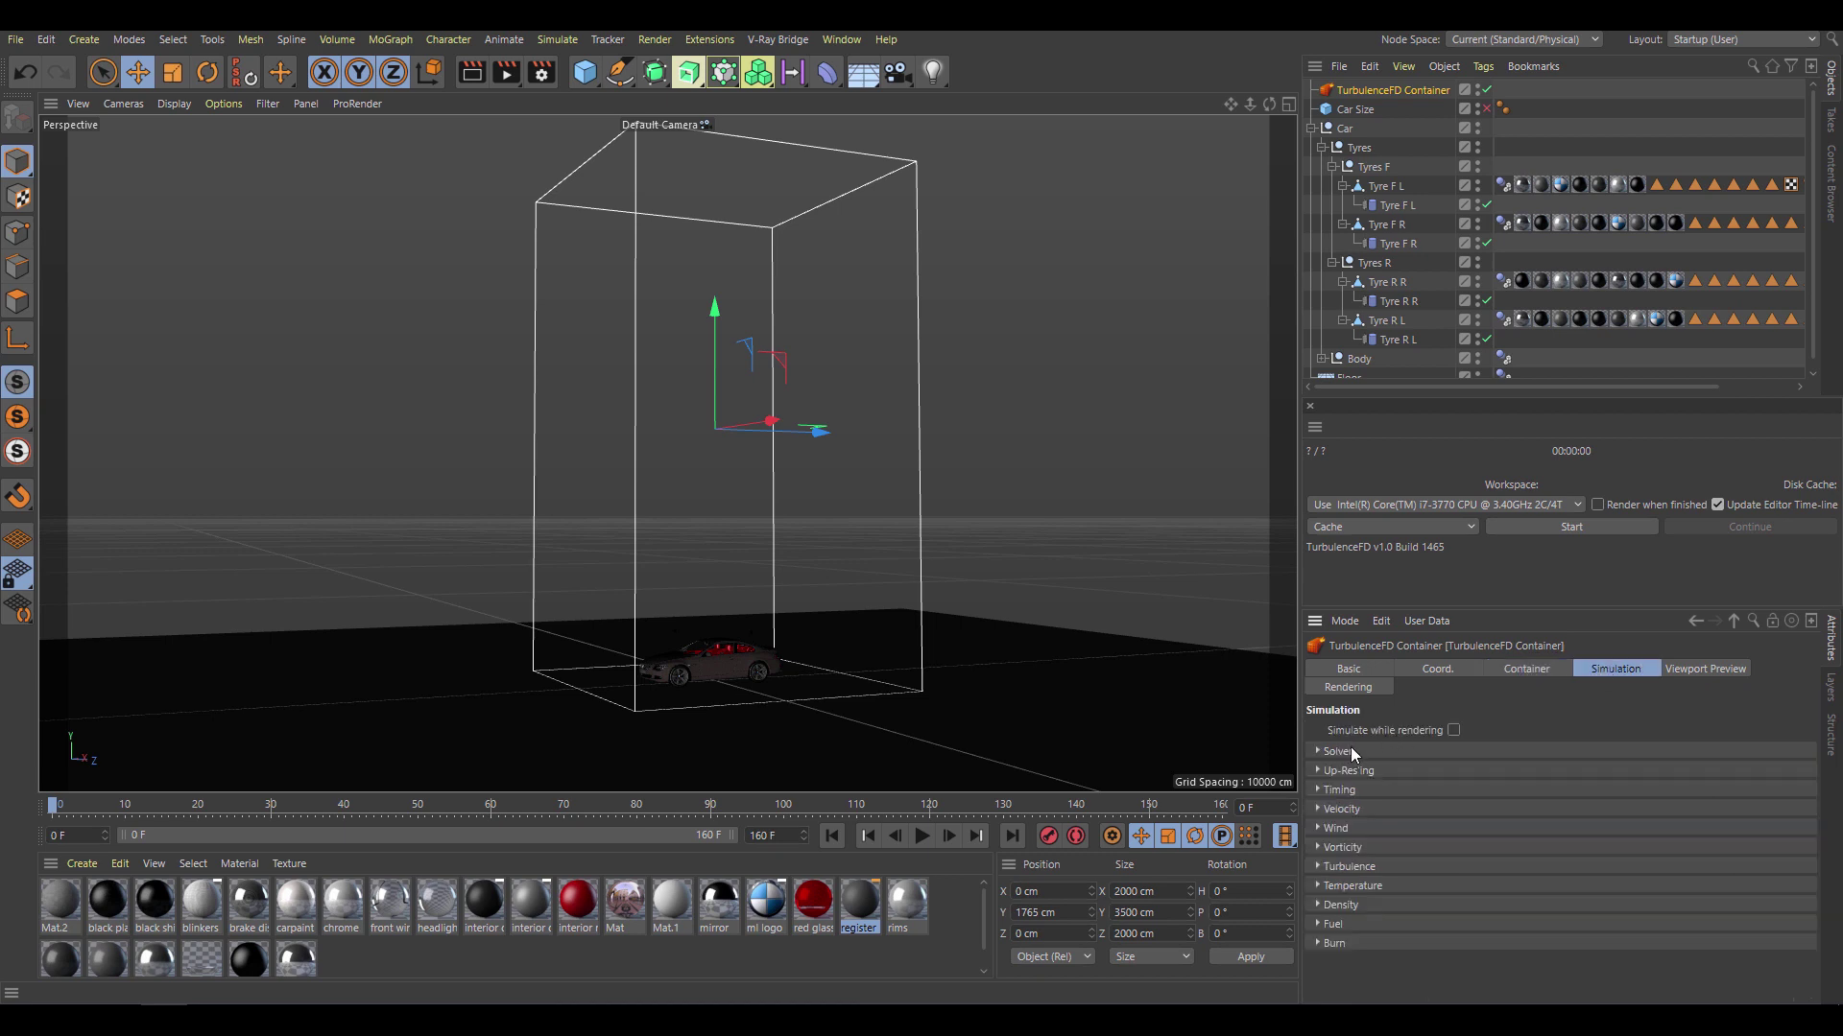
click(1436, 670)
click(1526, 669)
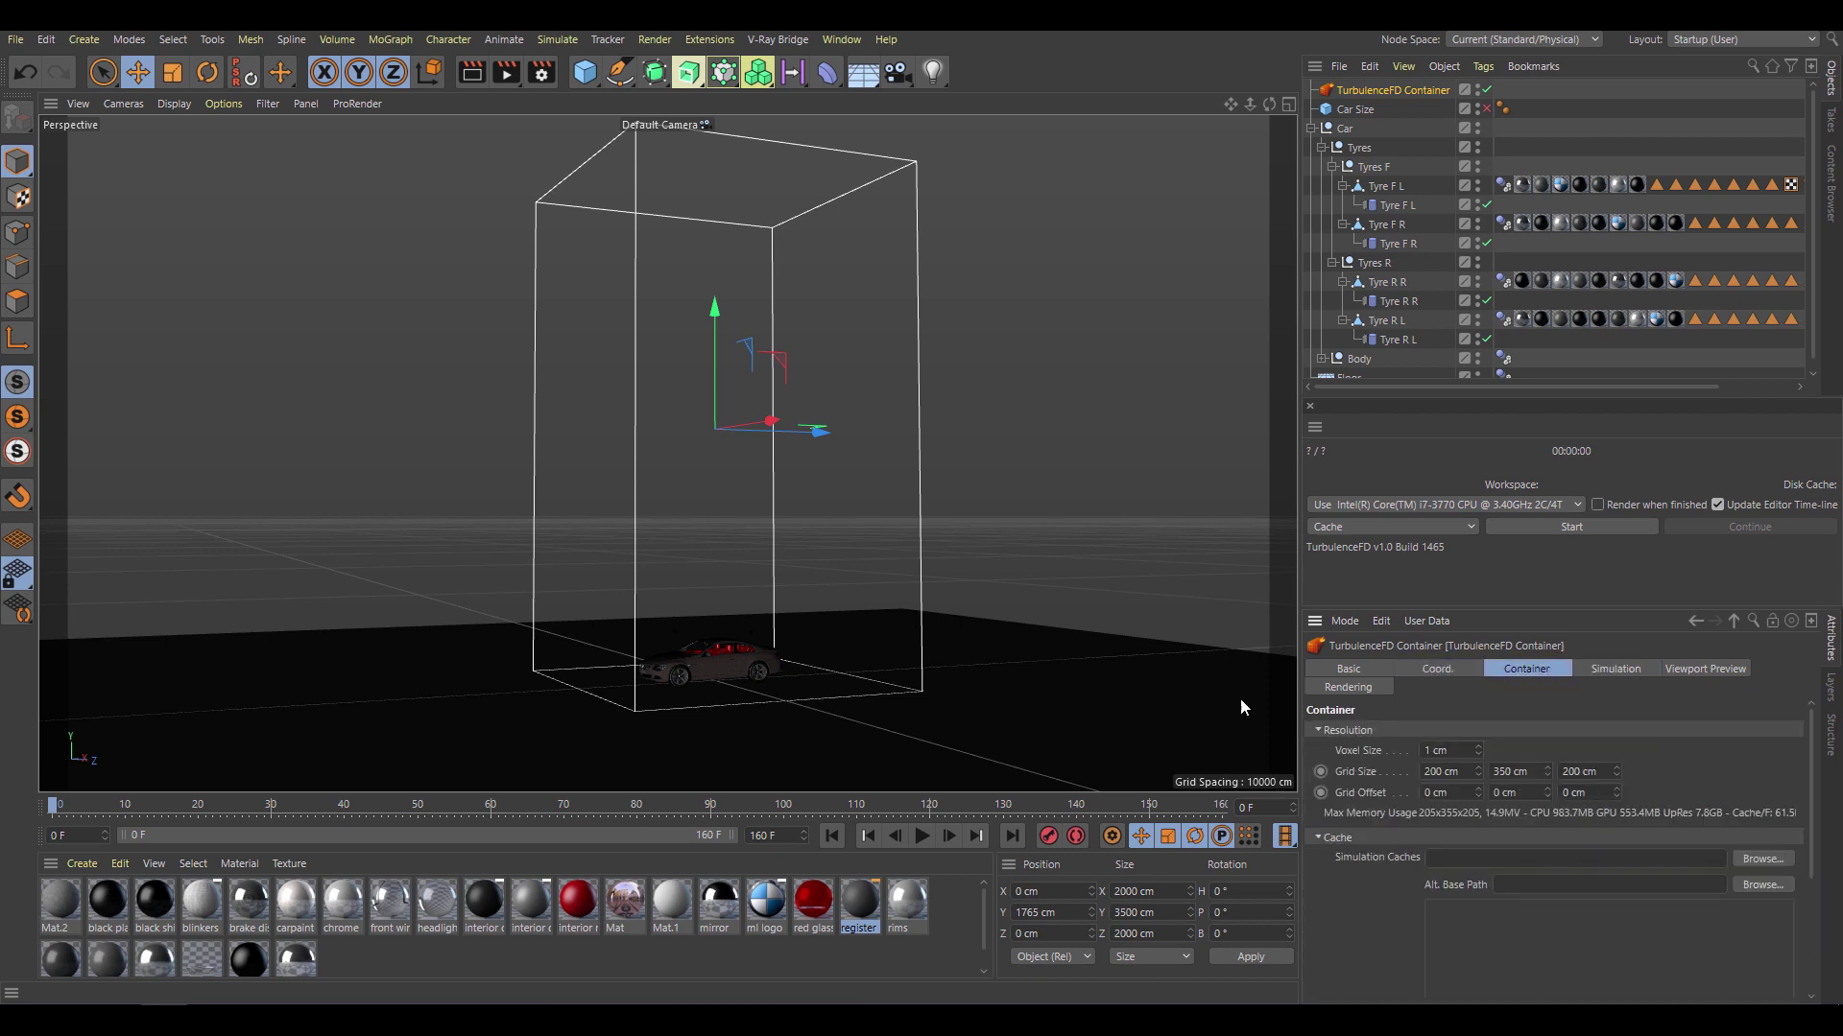
scroll(734, 680, up, 2)
mouse_move(716, 693)
alt+mouse_down()
mouse_move(730, 666)
mouse_move(705, 656)
alt+mouse_up()
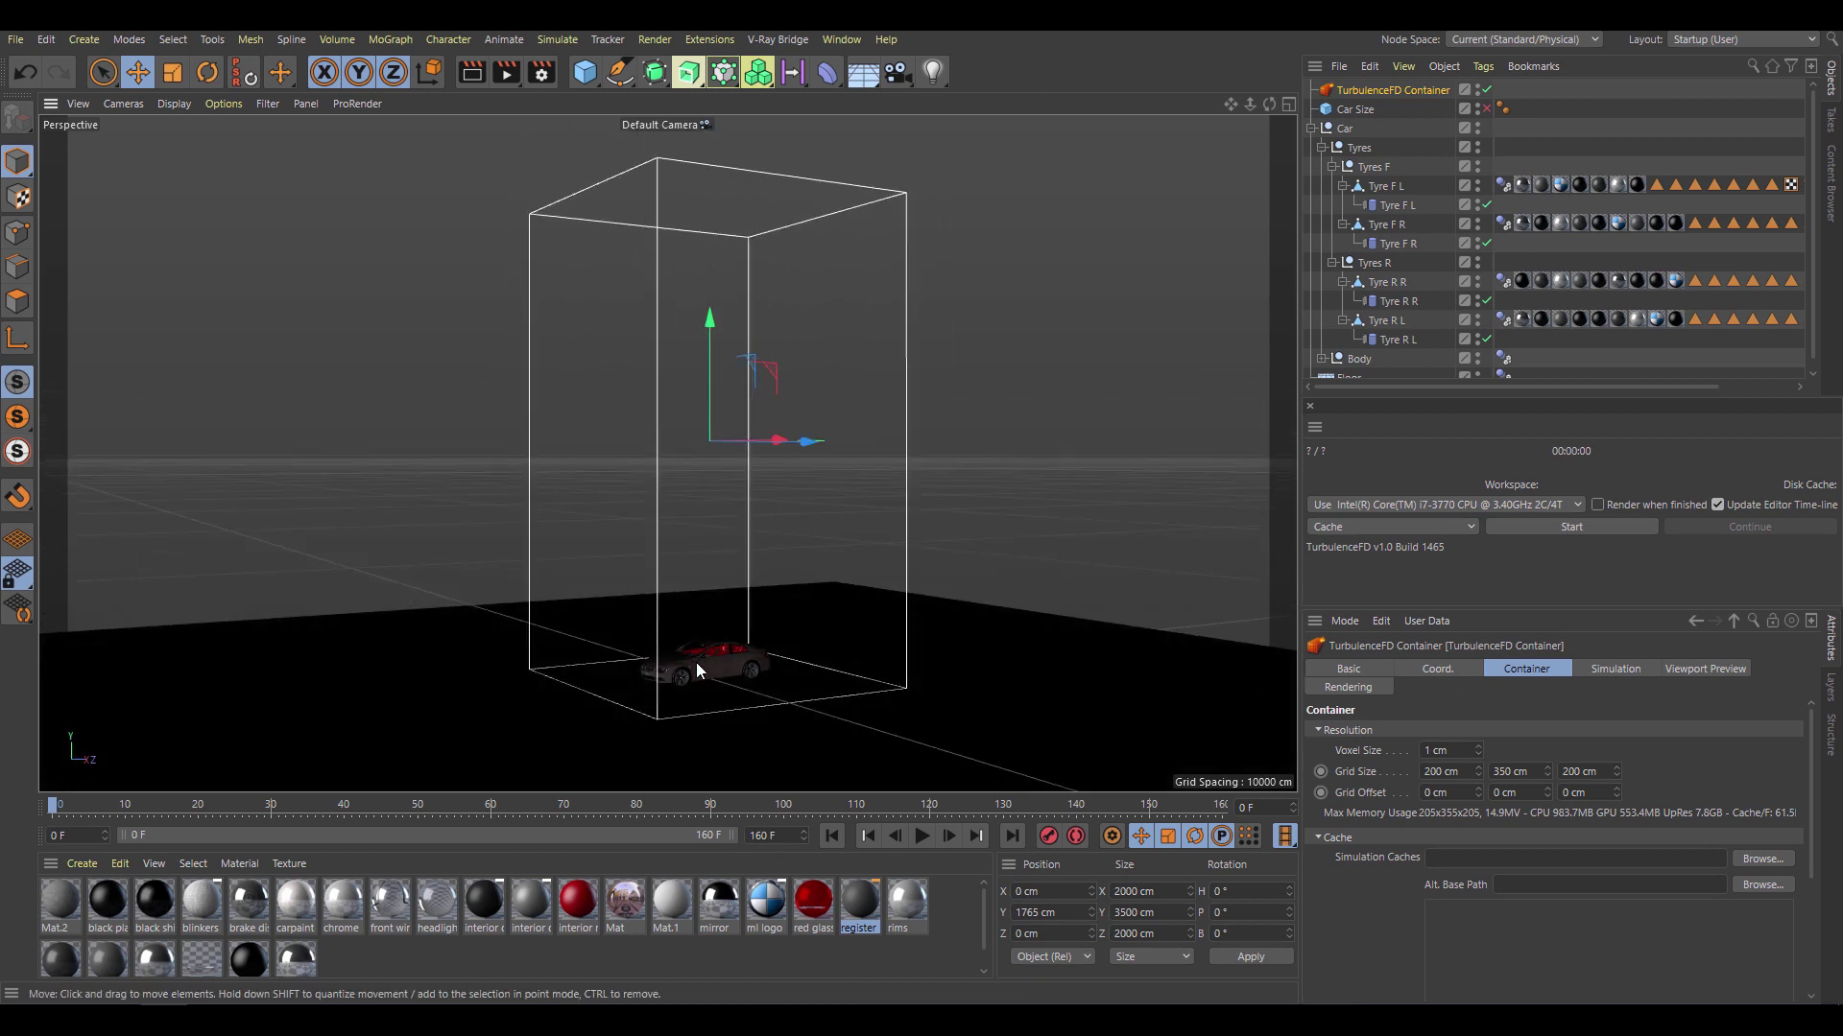
- Open the simulation settings and expand the car's Body group
scroll(697, 670, up, 2)
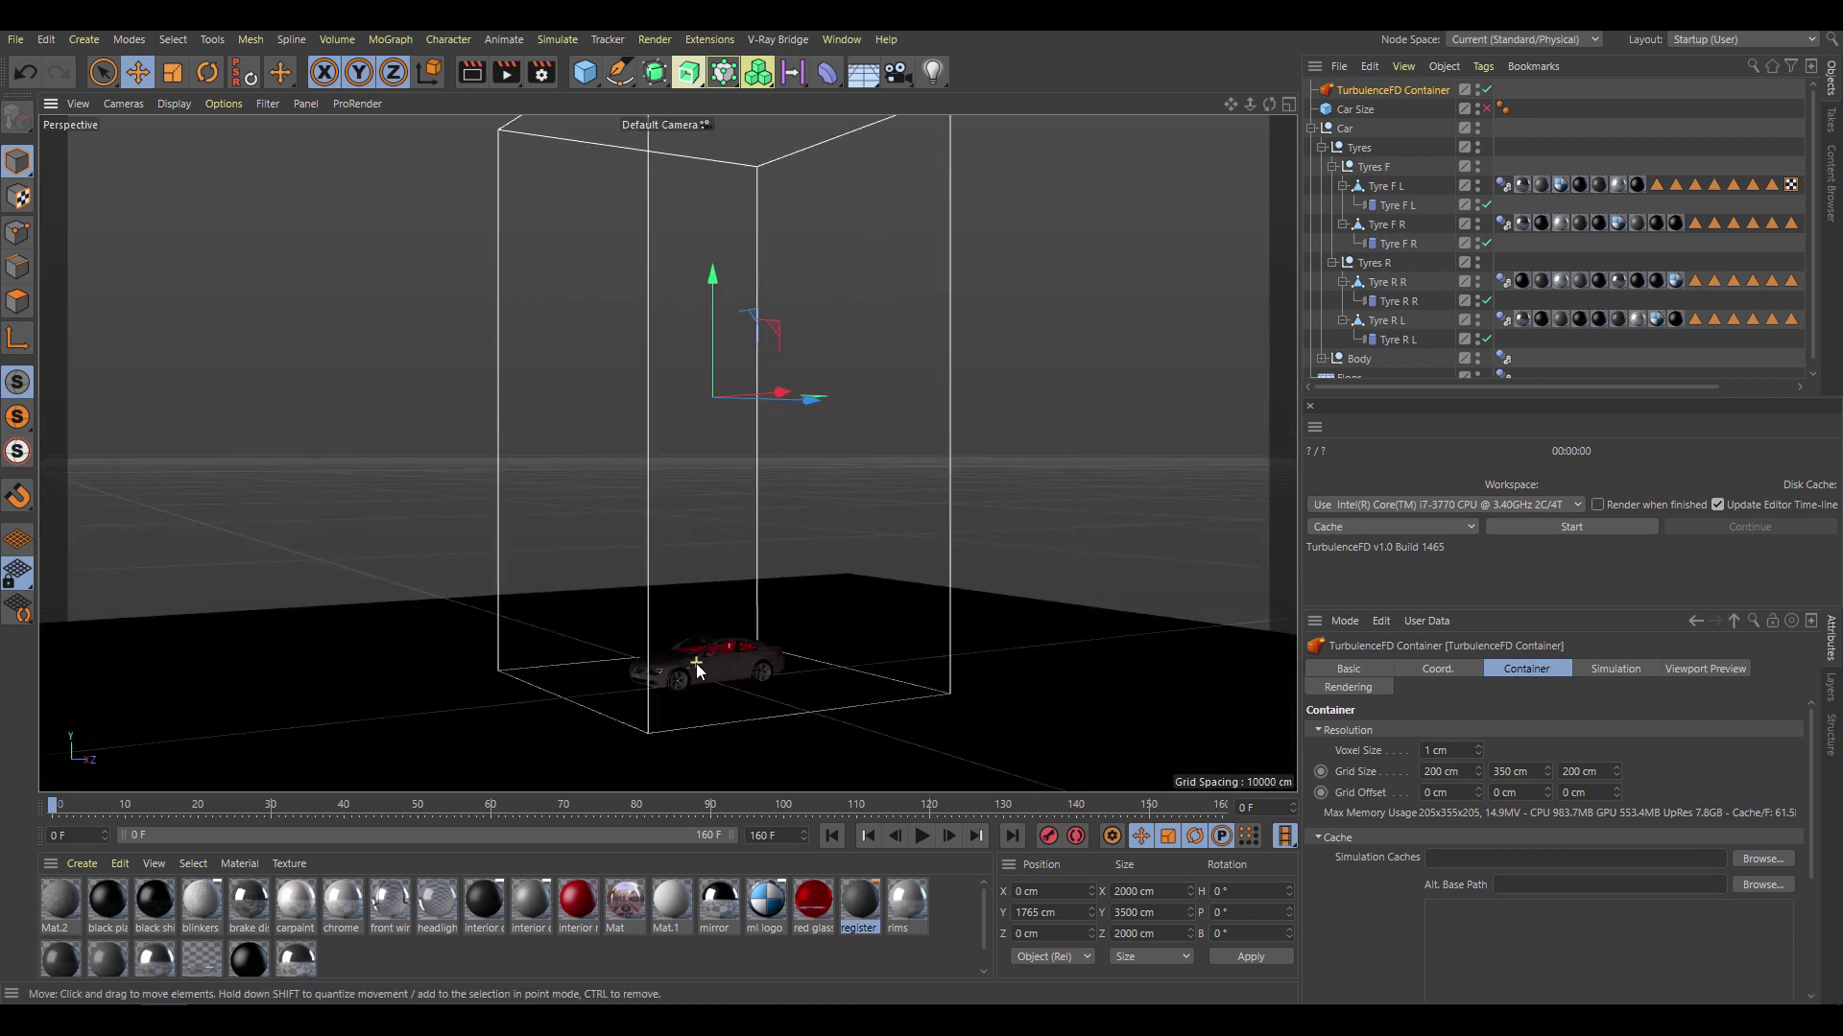
click(1620, 671)
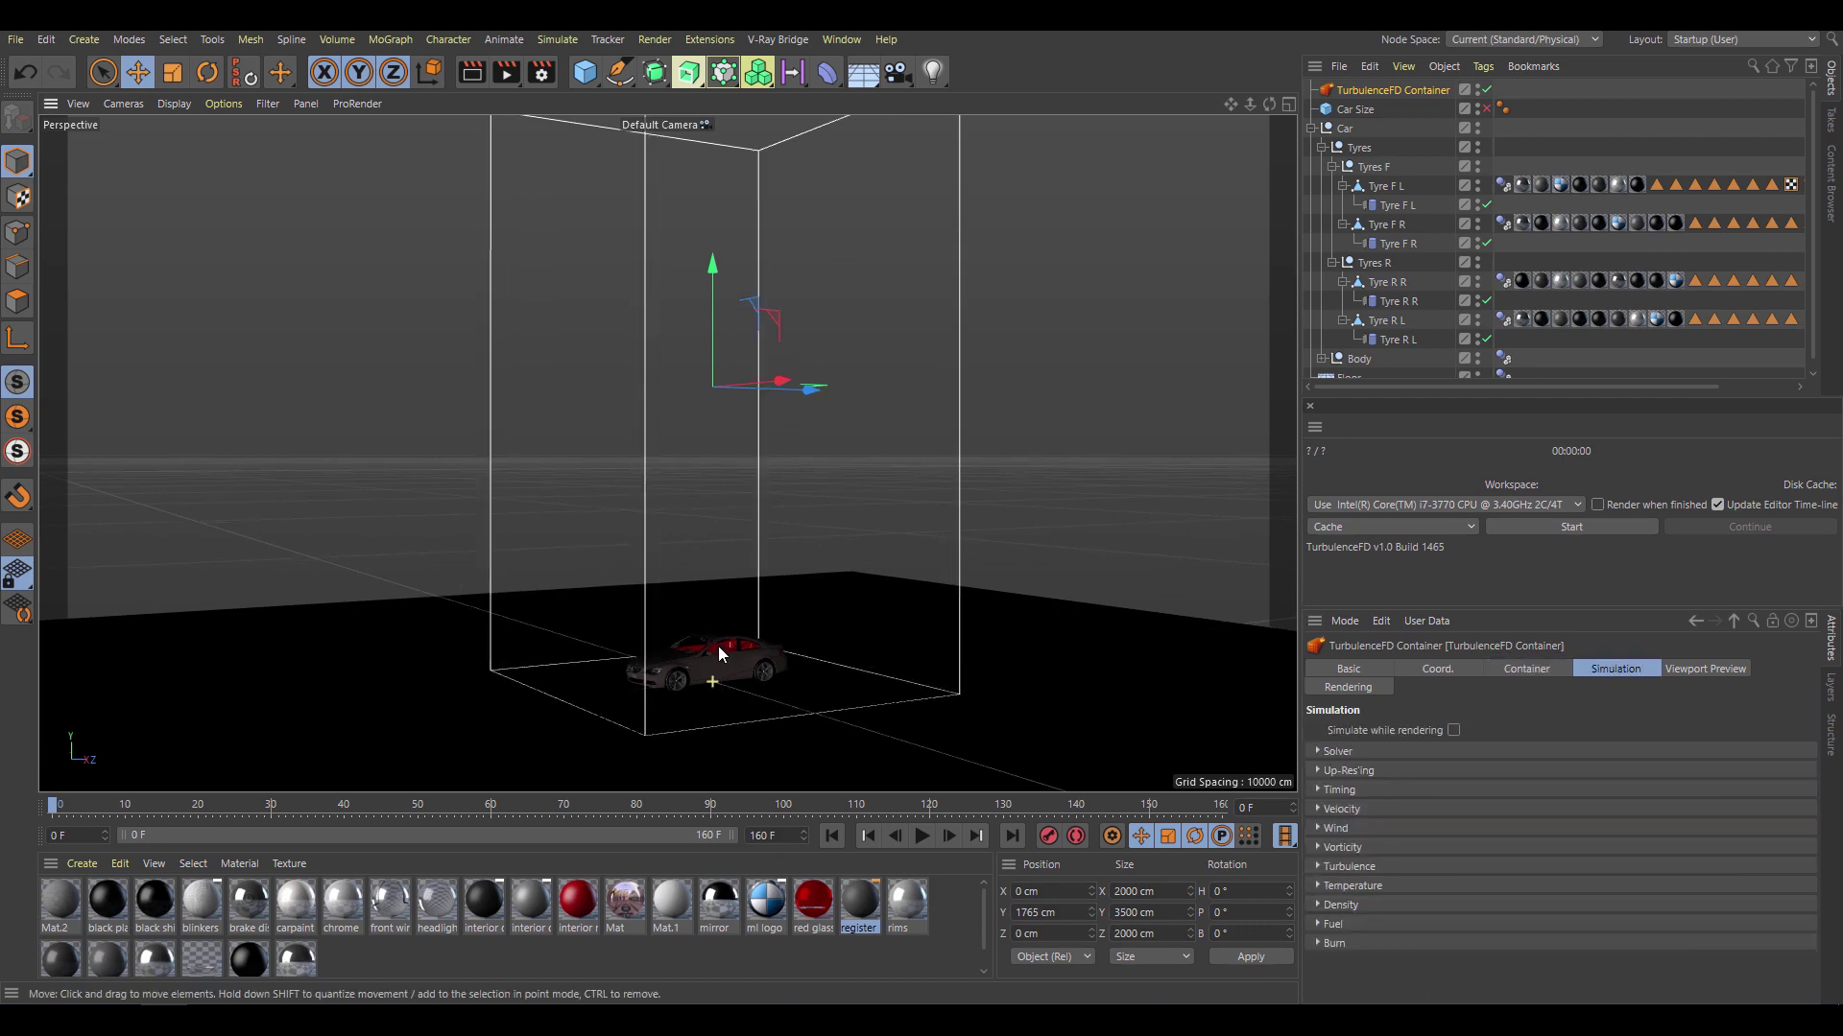
scroll(716, 668, up, 2)
scroll(694, 643, up, 1)
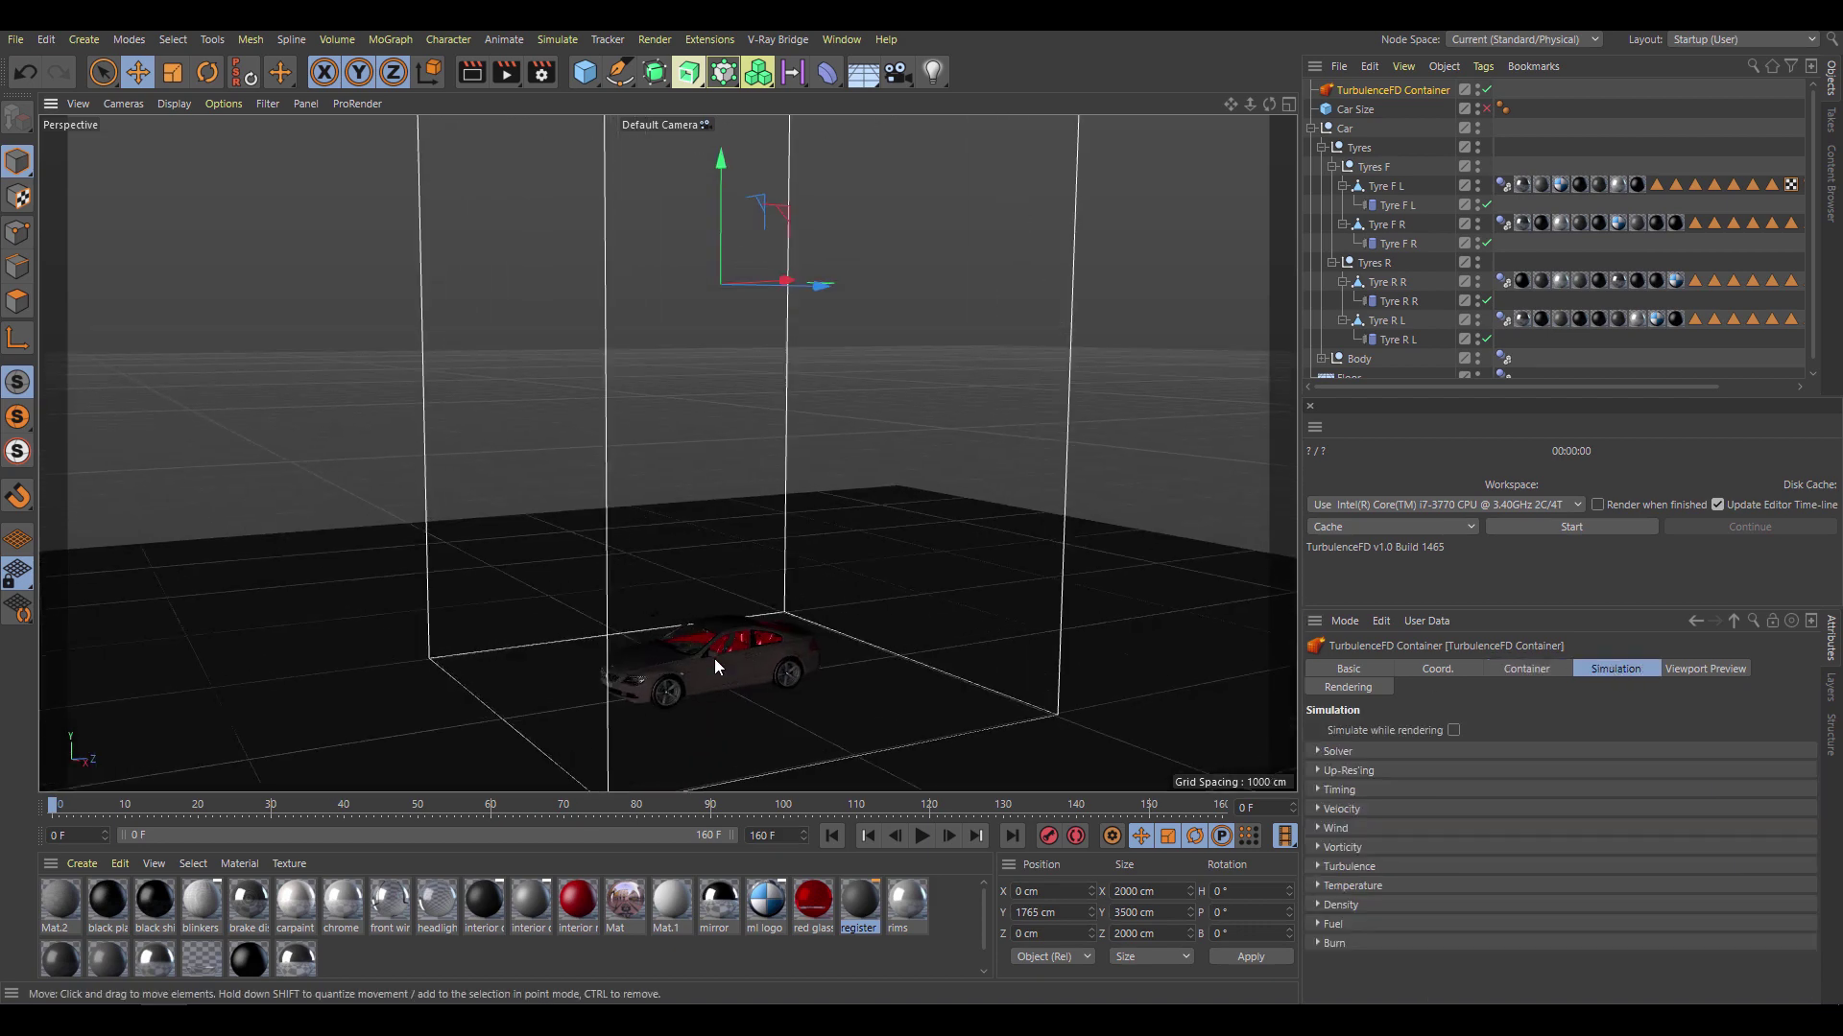
scroll(727, 667, down, 1)
scroll(662, 677, up, 1)
scroll(718, 664, up, 1)
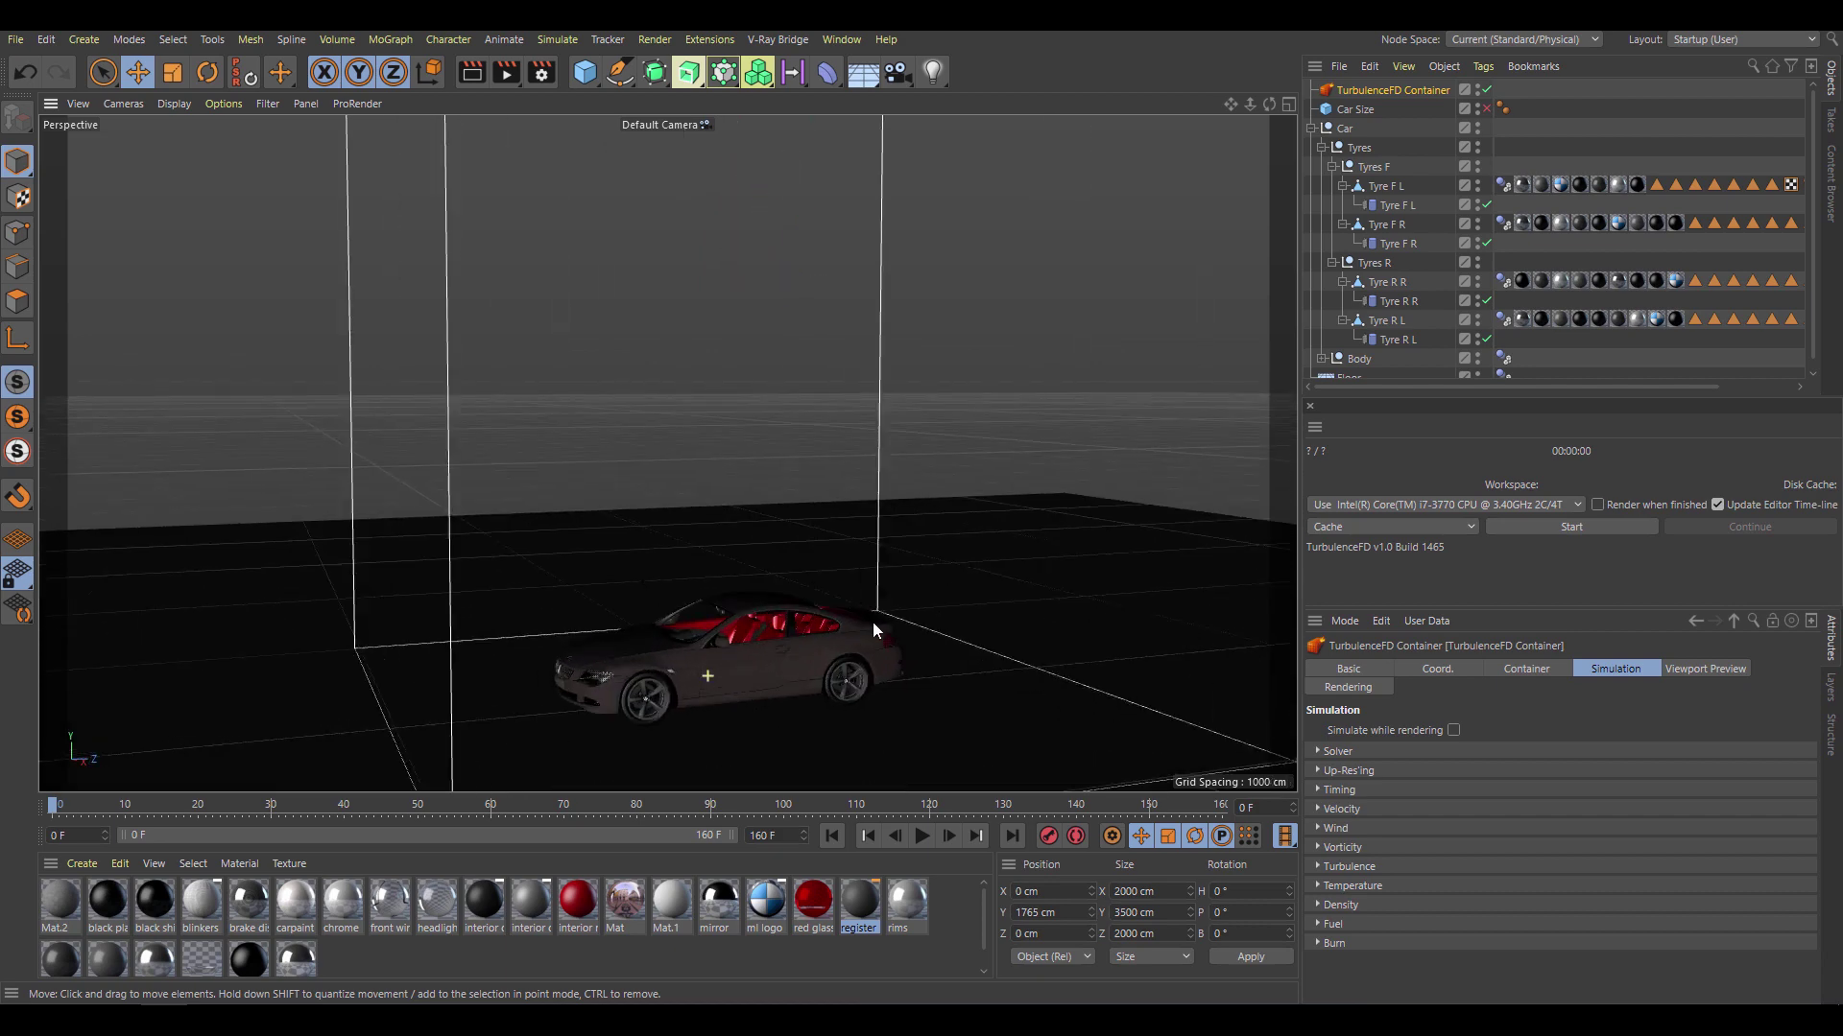
scroll(1392, 269, down, 1)
click(1322, 350)
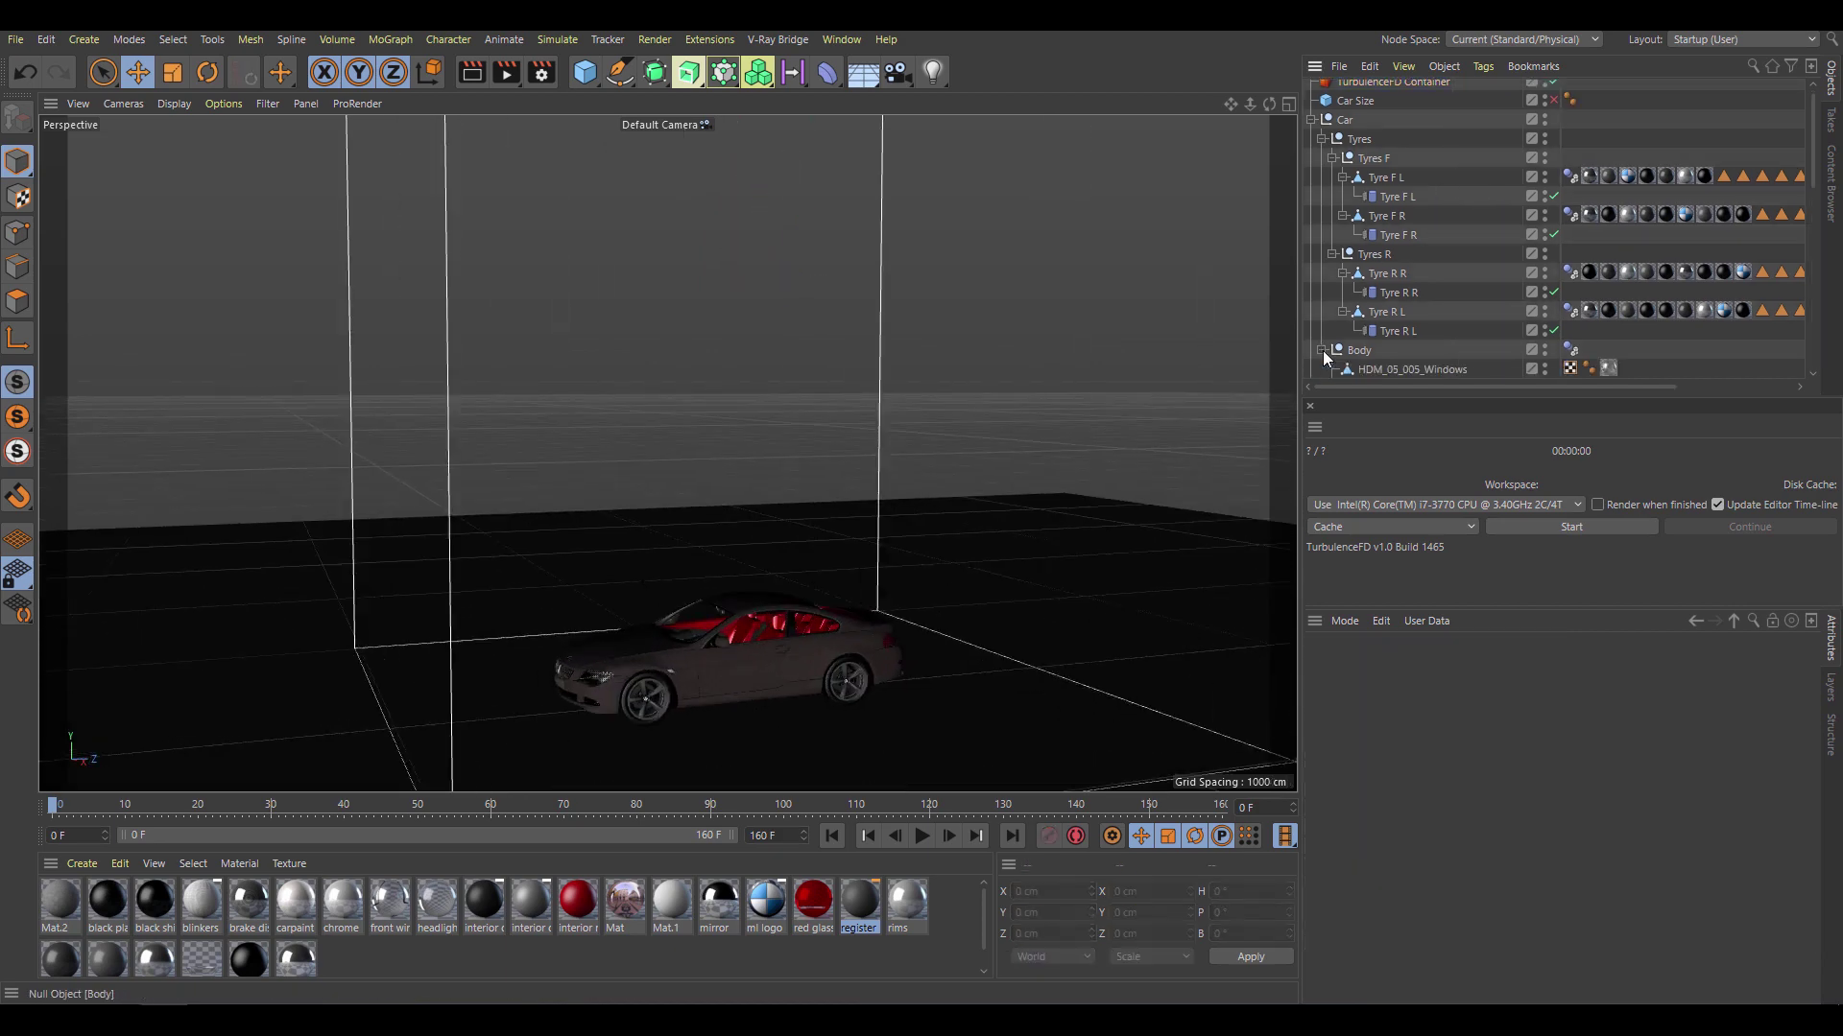
- Select carpaint, hiding the other body parts while keeping the paint shell visible
click(756, 654)
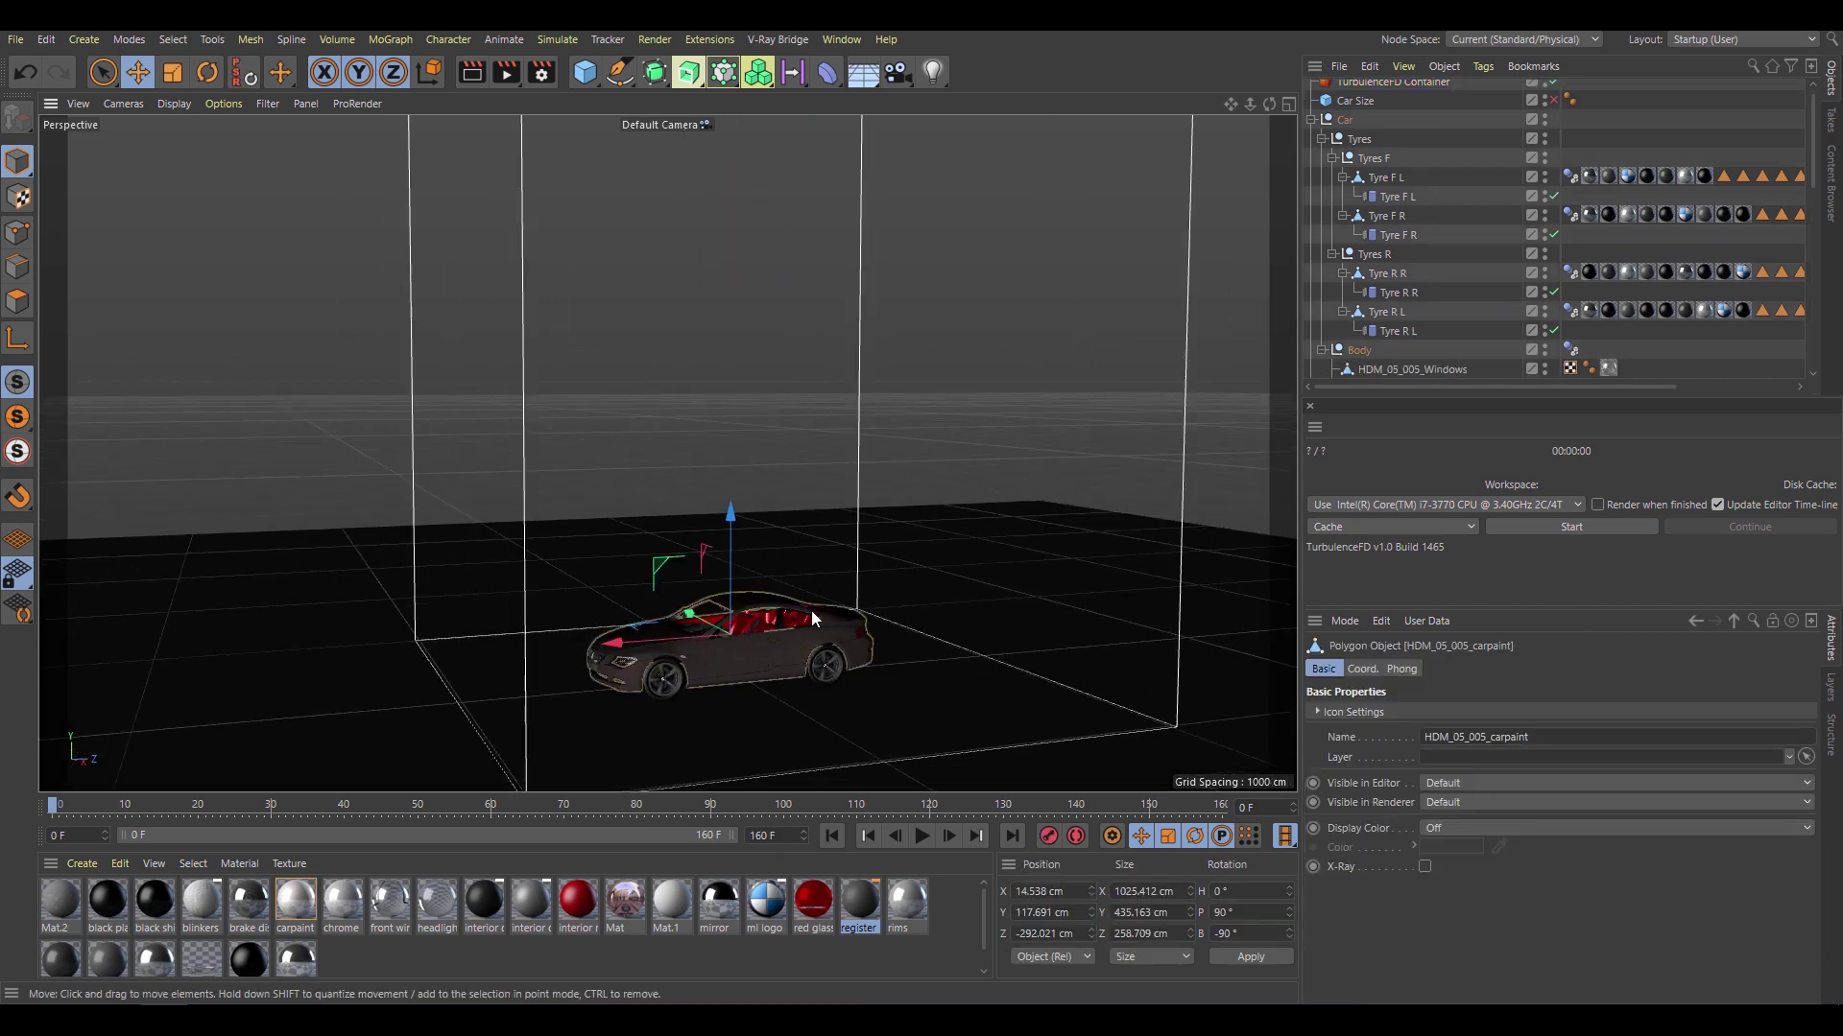
scroll(1478, 268, down, 5)
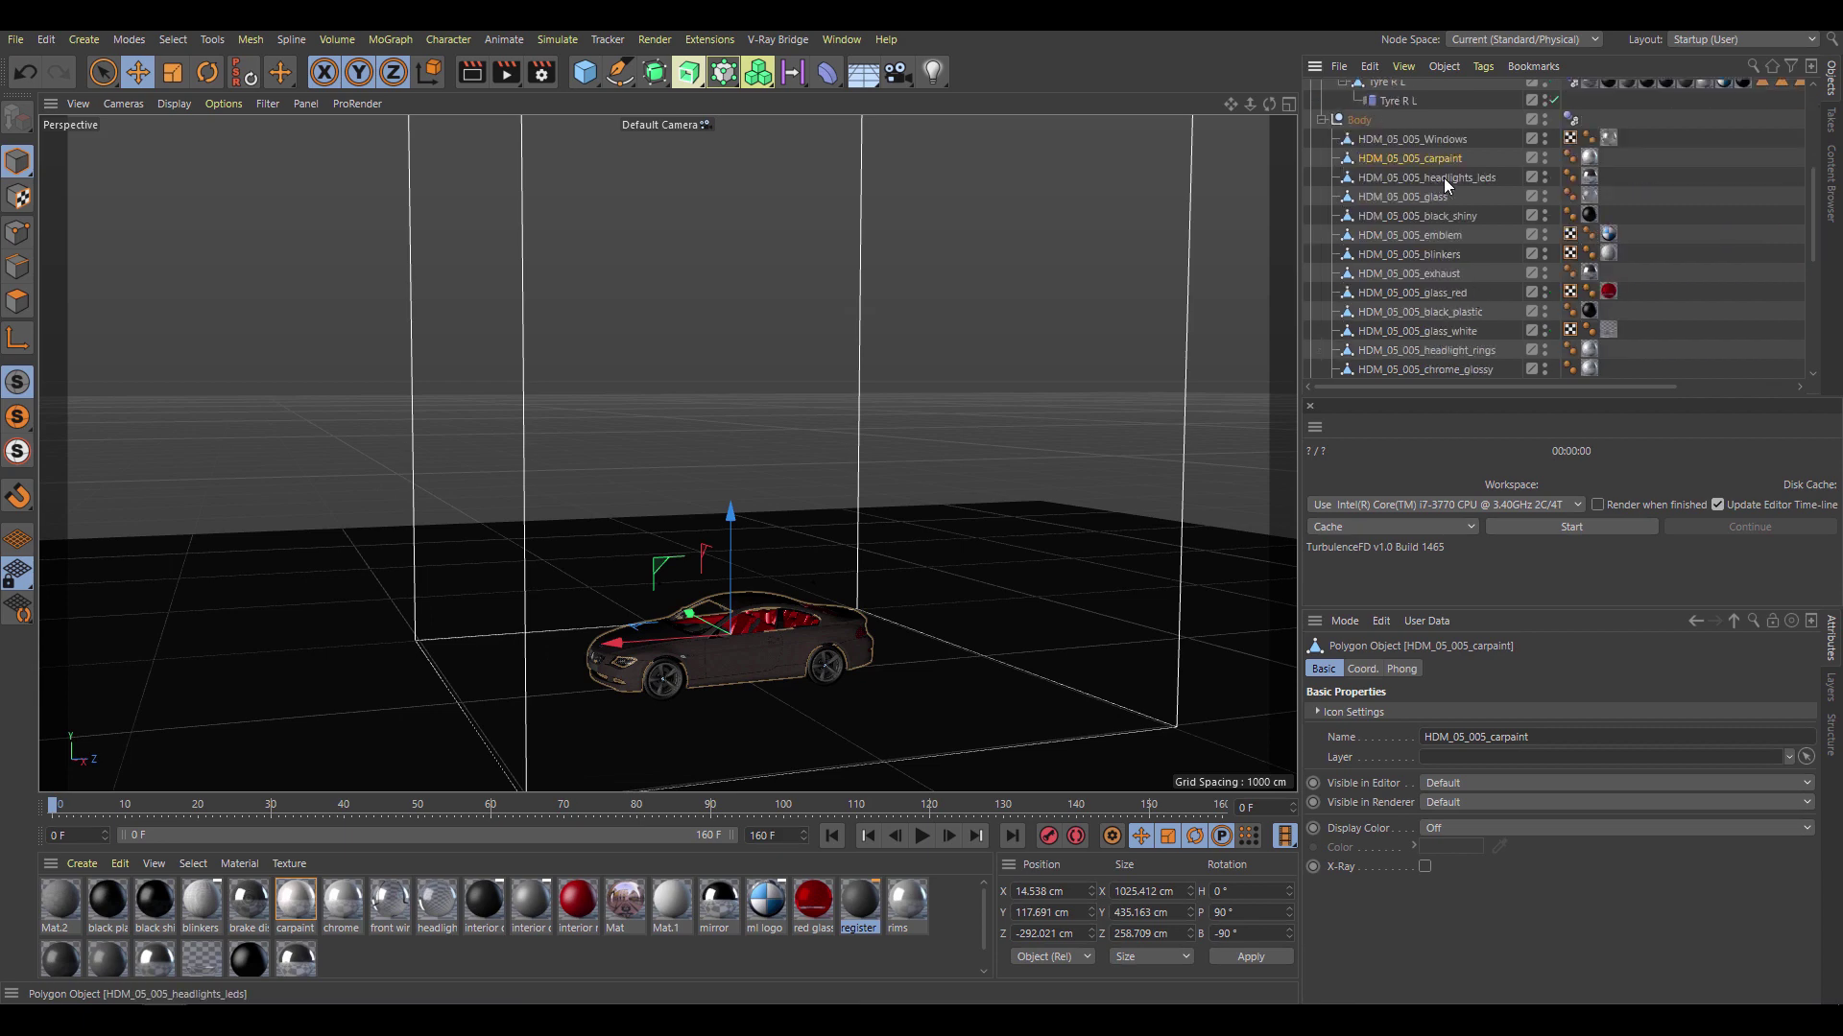
scroll(752, 620, up, 2)
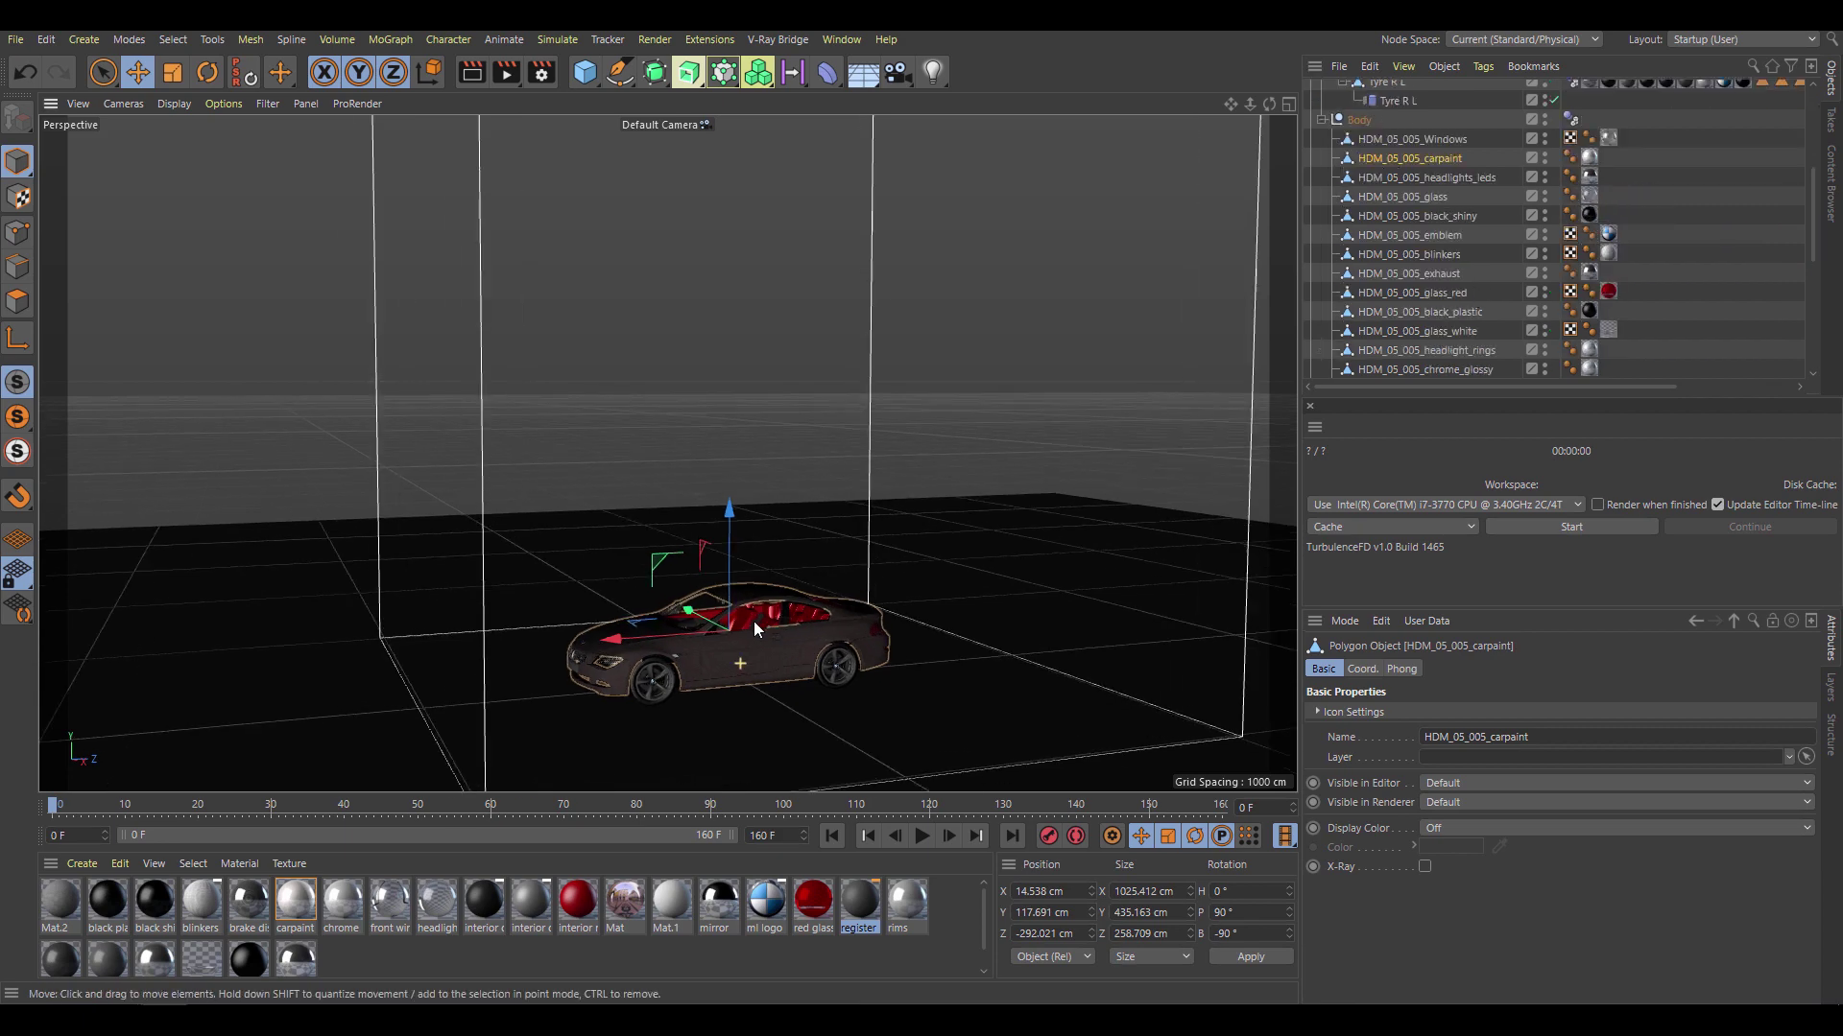
scroll(753, 620, up, 2)
click(1543, 113)
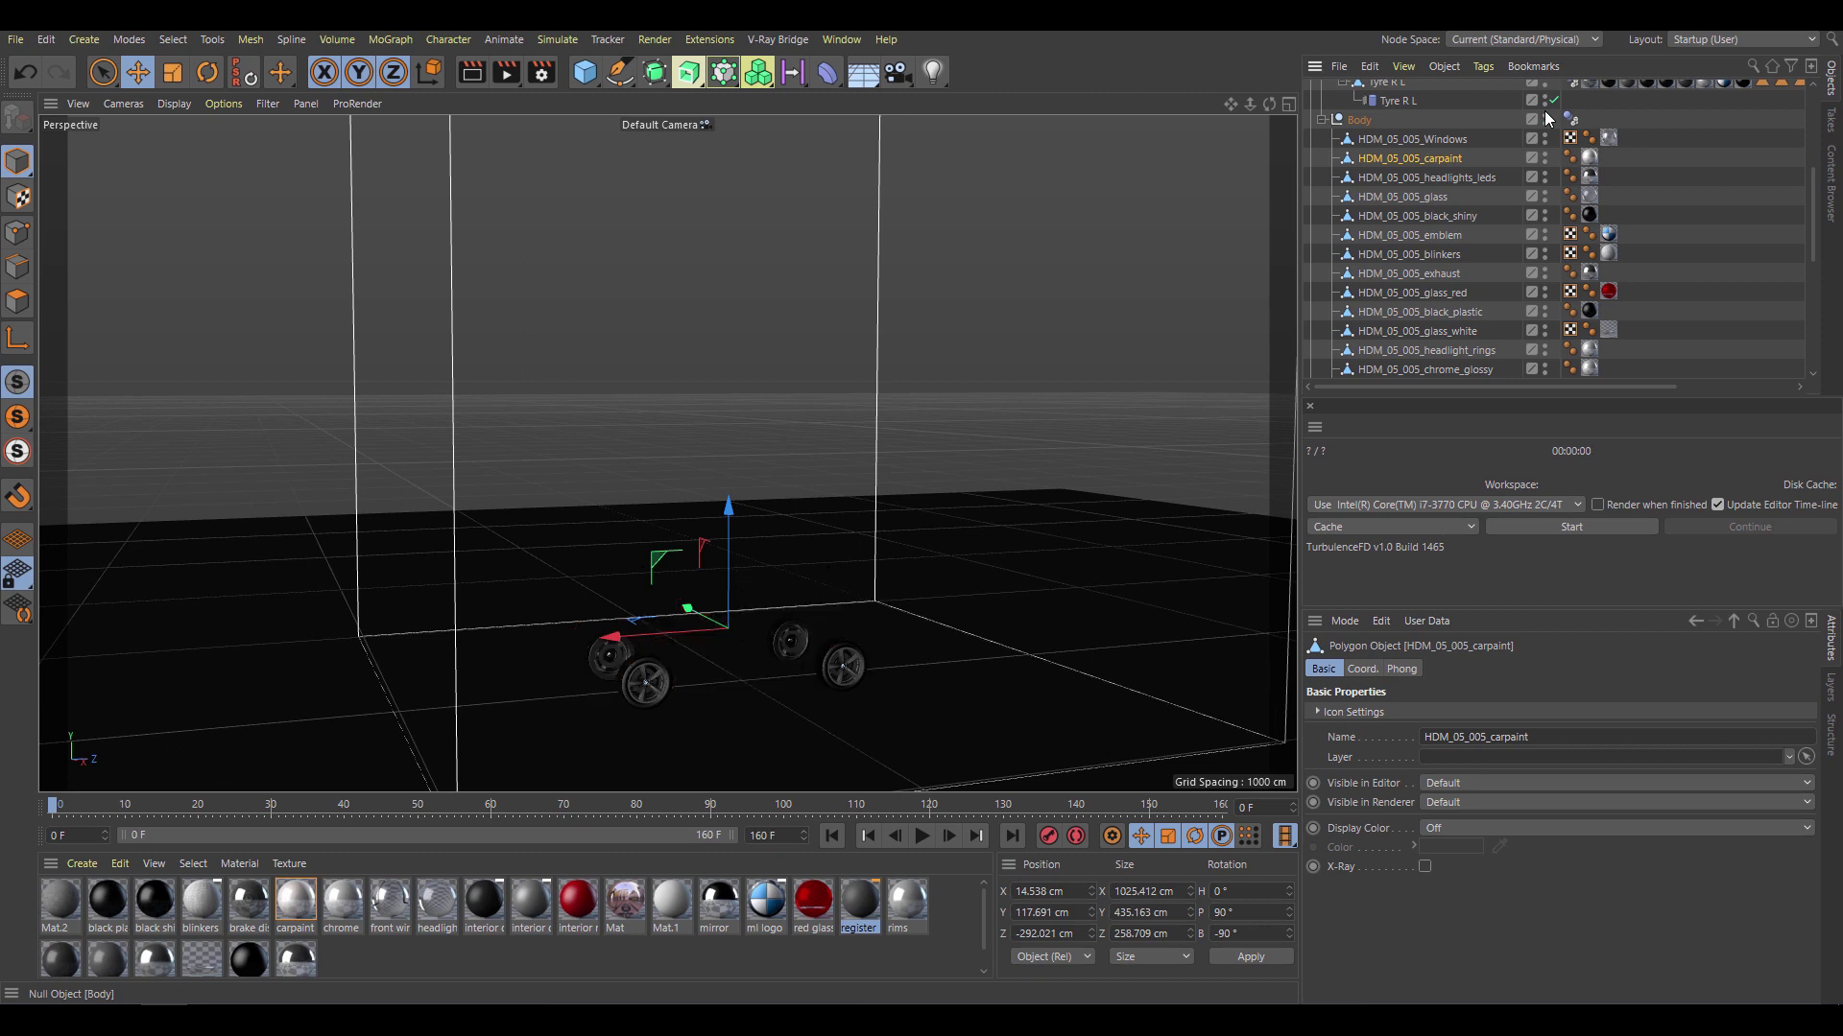
click(1544, 154)
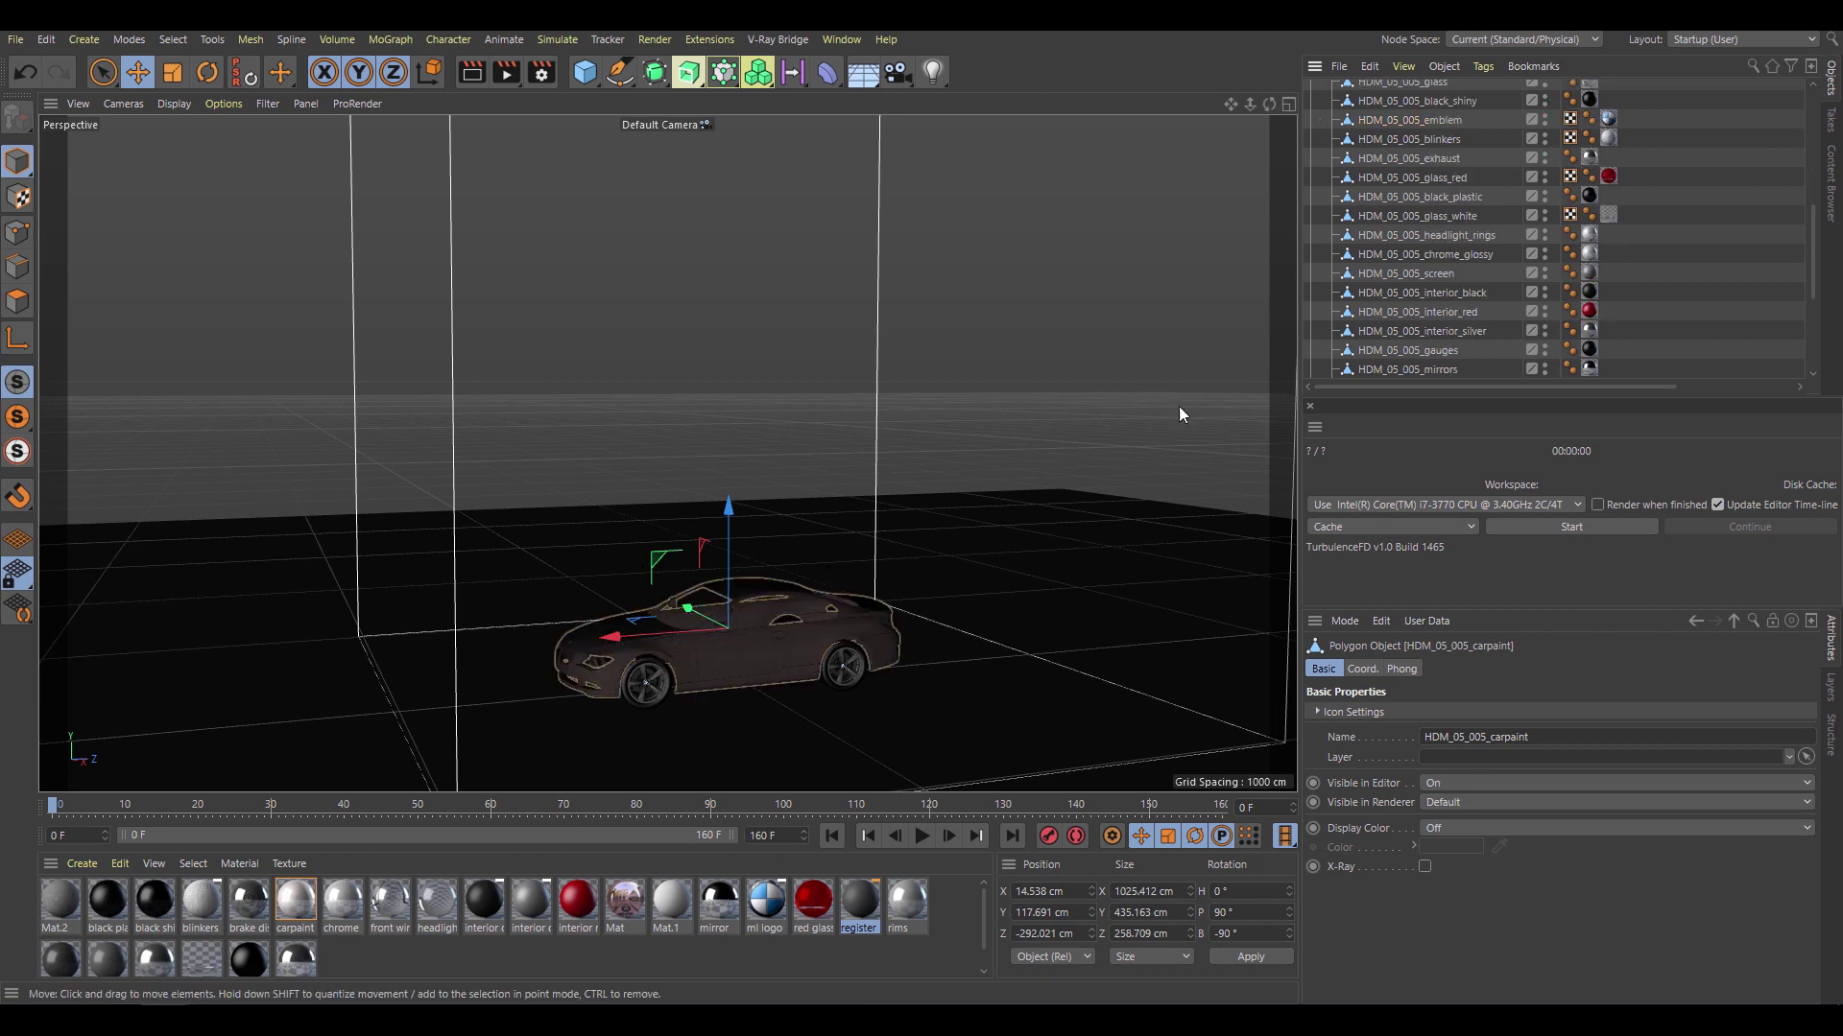
- Move black_plastic_no-ms up beside carpaint in the Object Manager
scroll(1470, 308, down, 5)
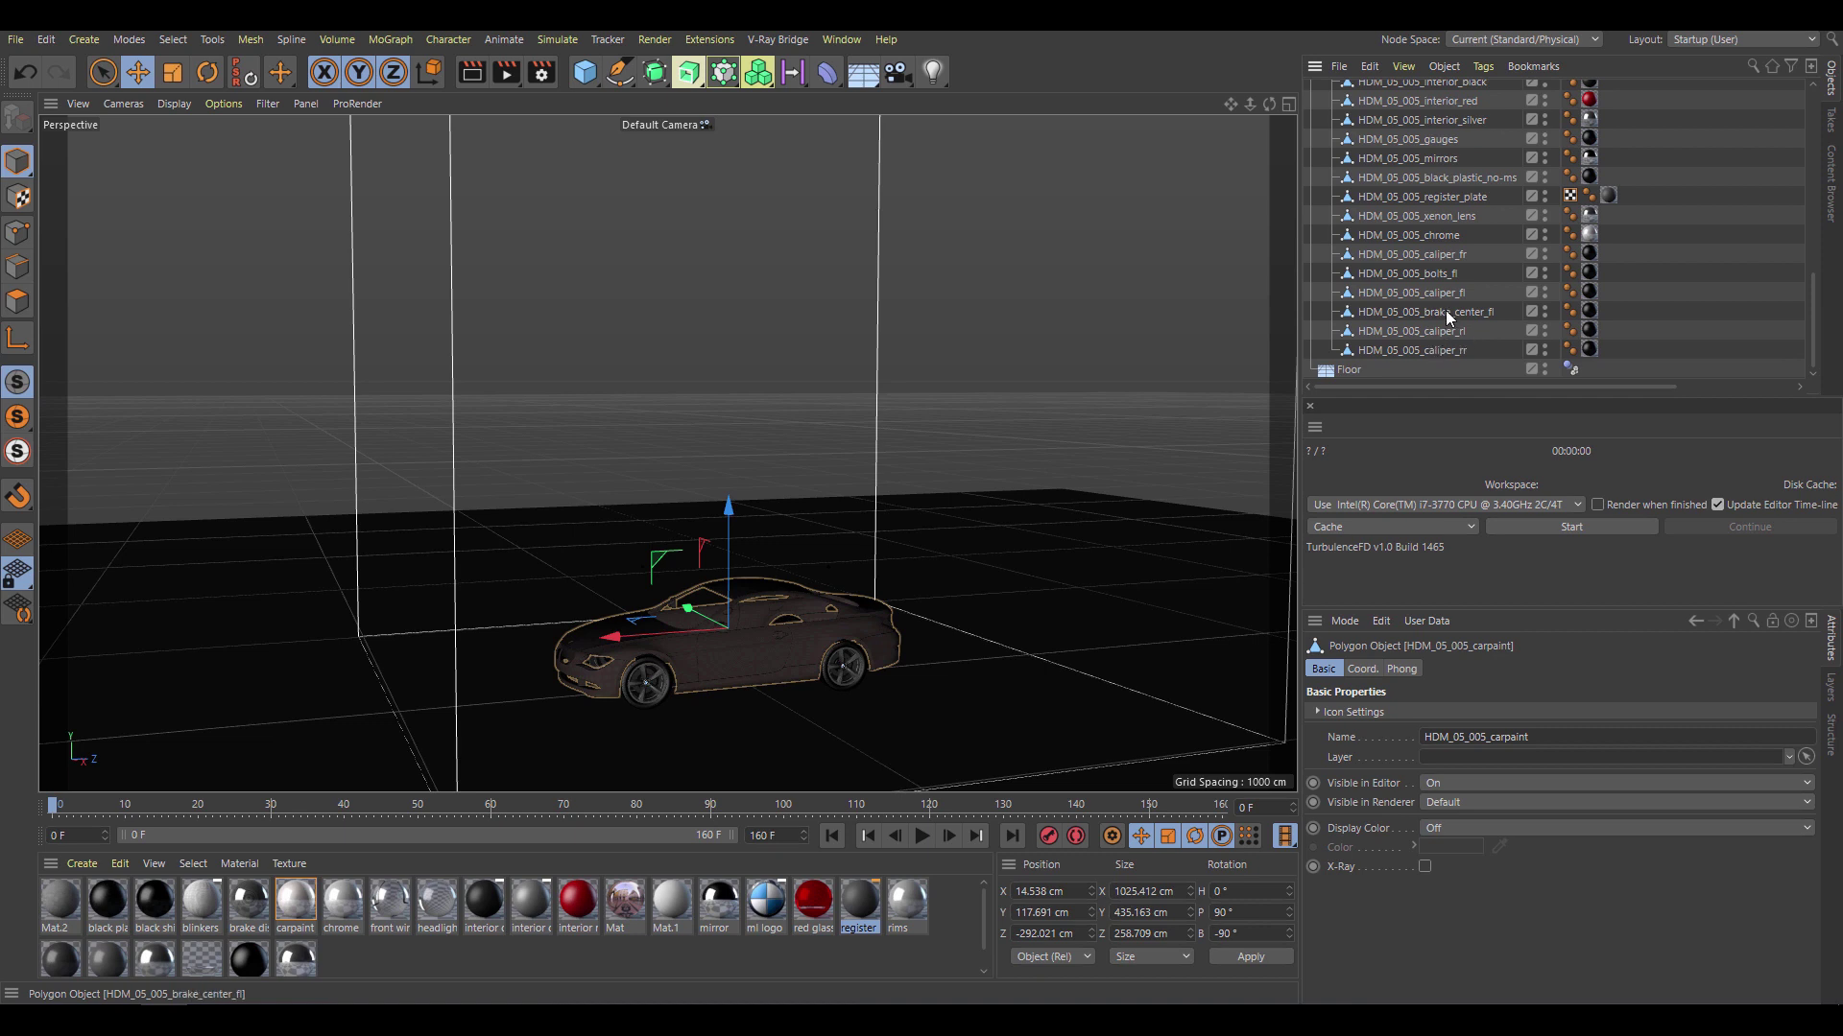
scroll(1445, 309, up, 2)
click(1453, 294)
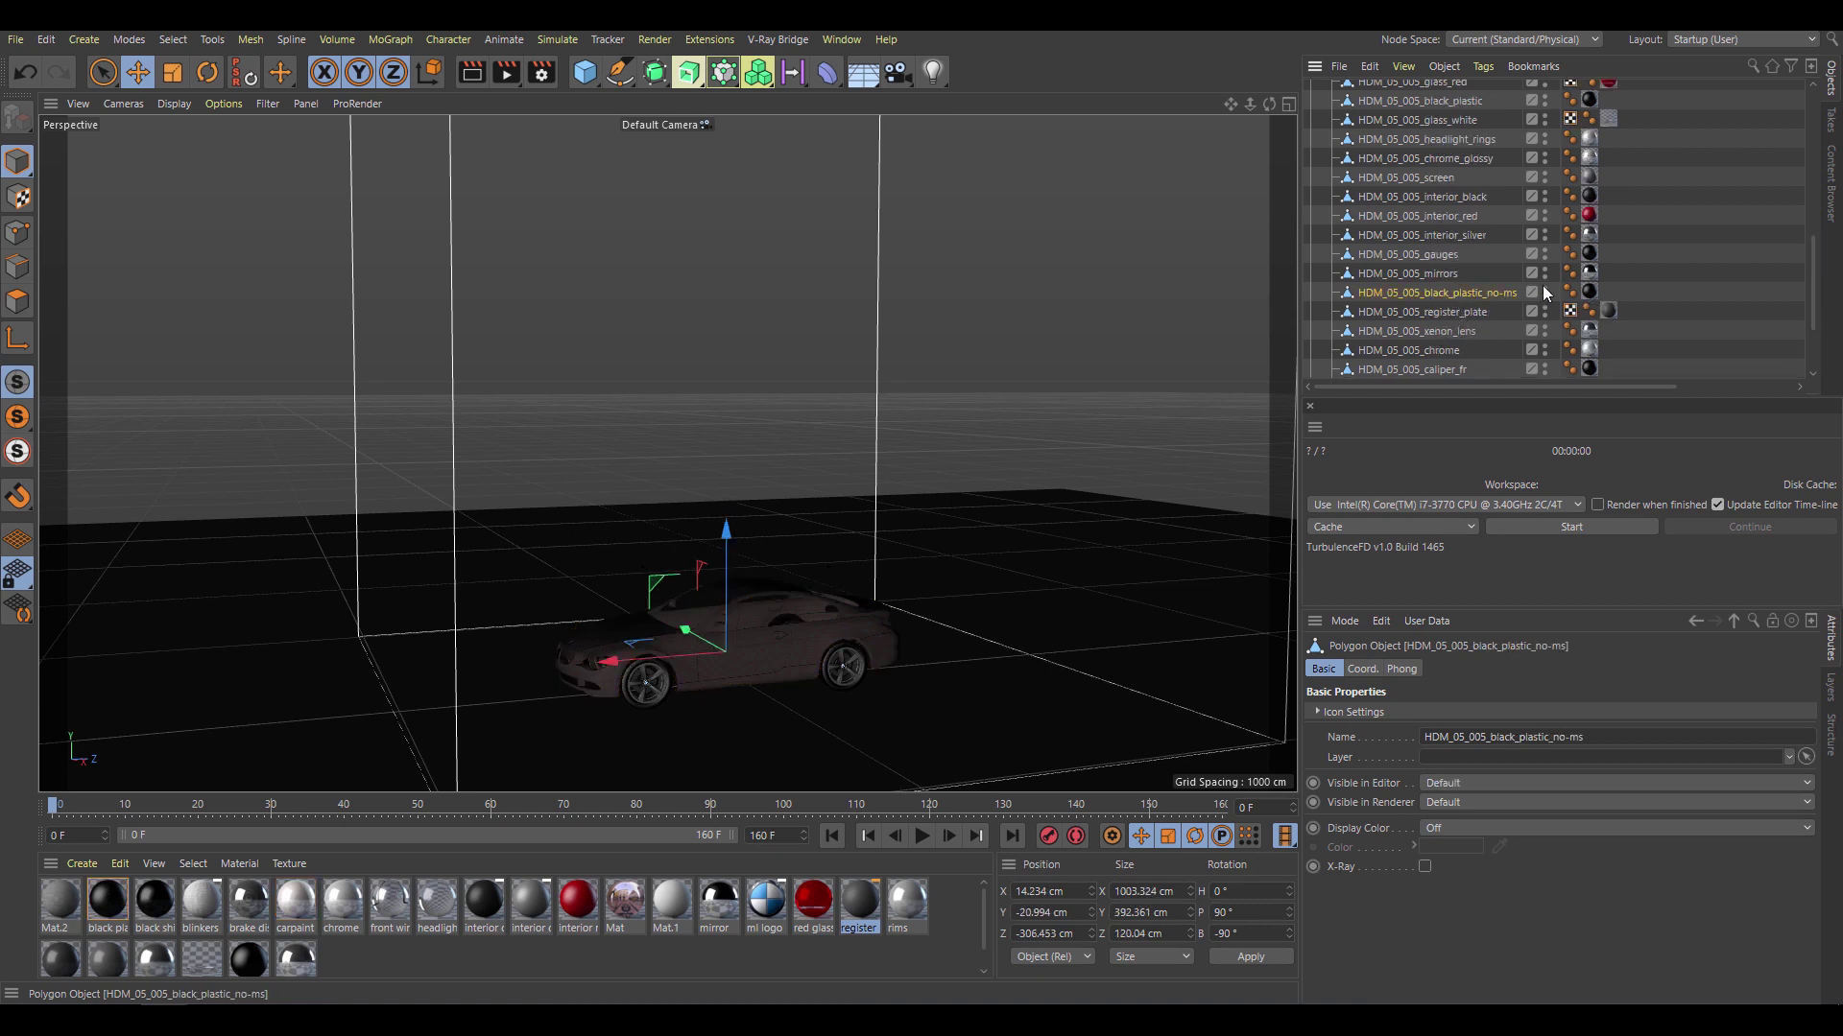
mouse_move(1436, 296)
mouse_down()
mouse_move(1430, 89)
mouse_move(1433, 379)
mouse_move(831, 514)
mouse_up()
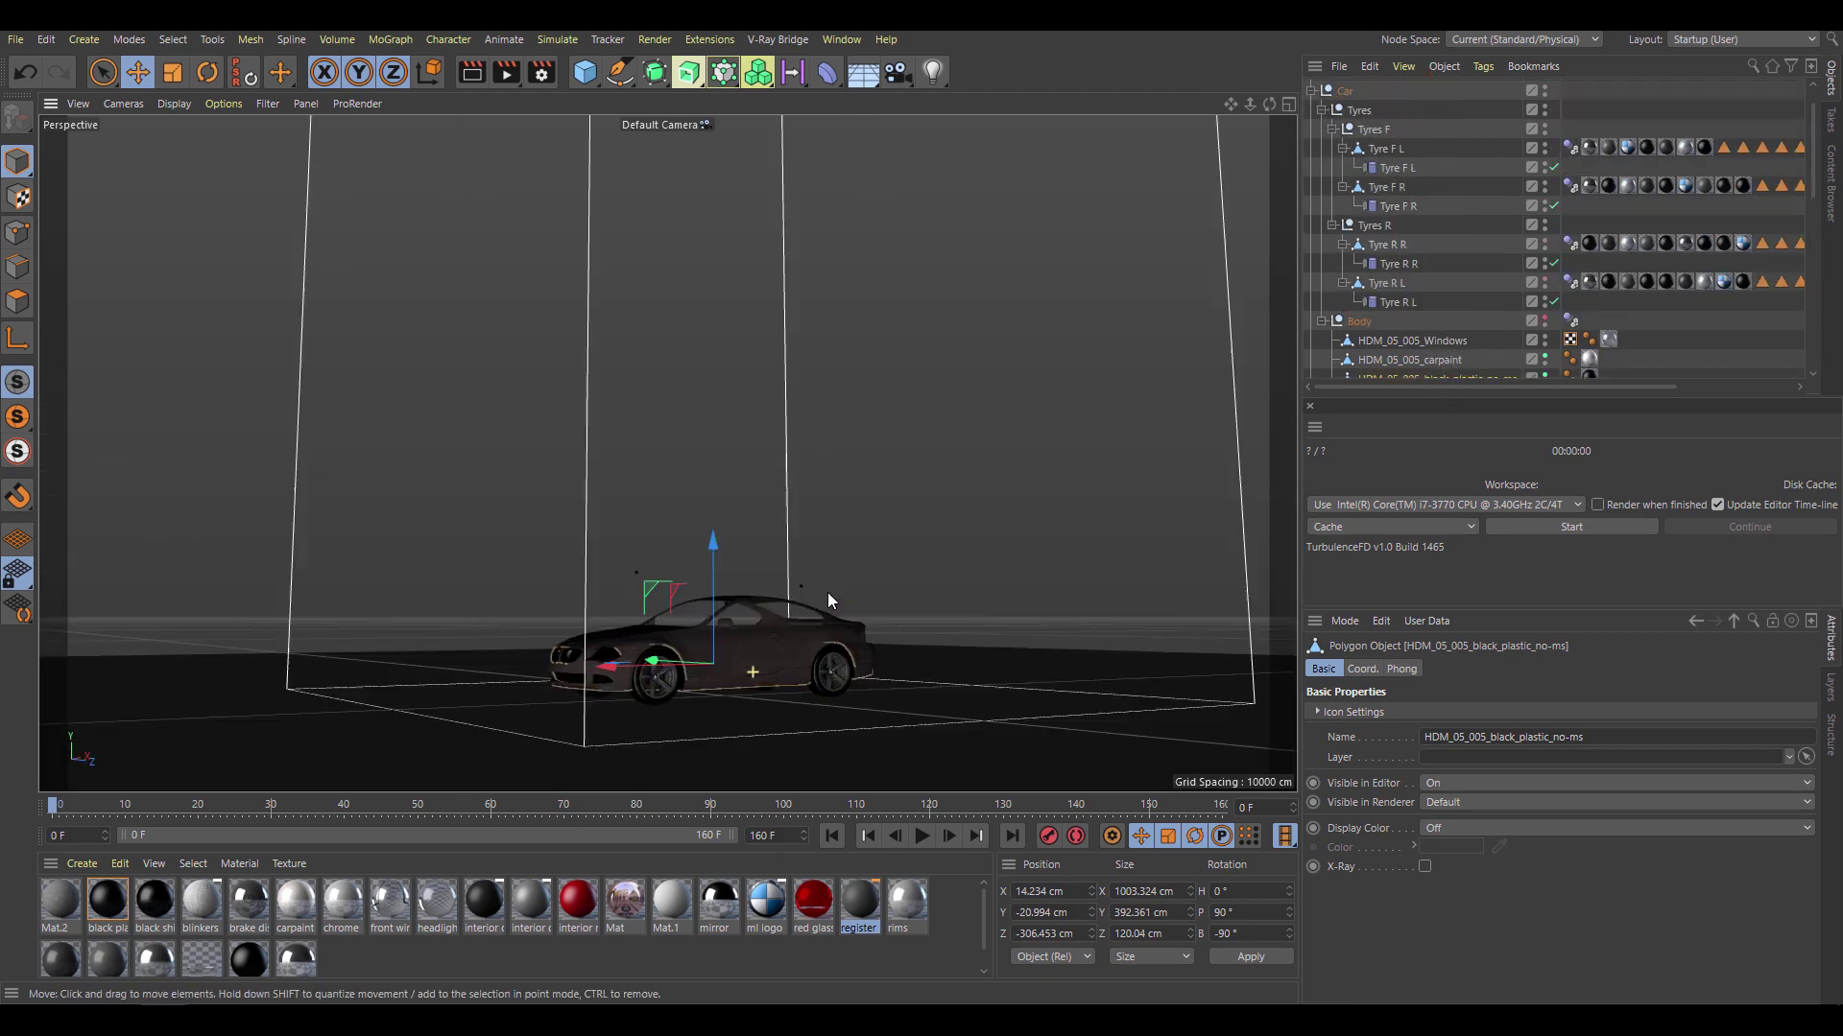
scroll(827, 591, up, 3)
scroll(1464, 192, up, 2)
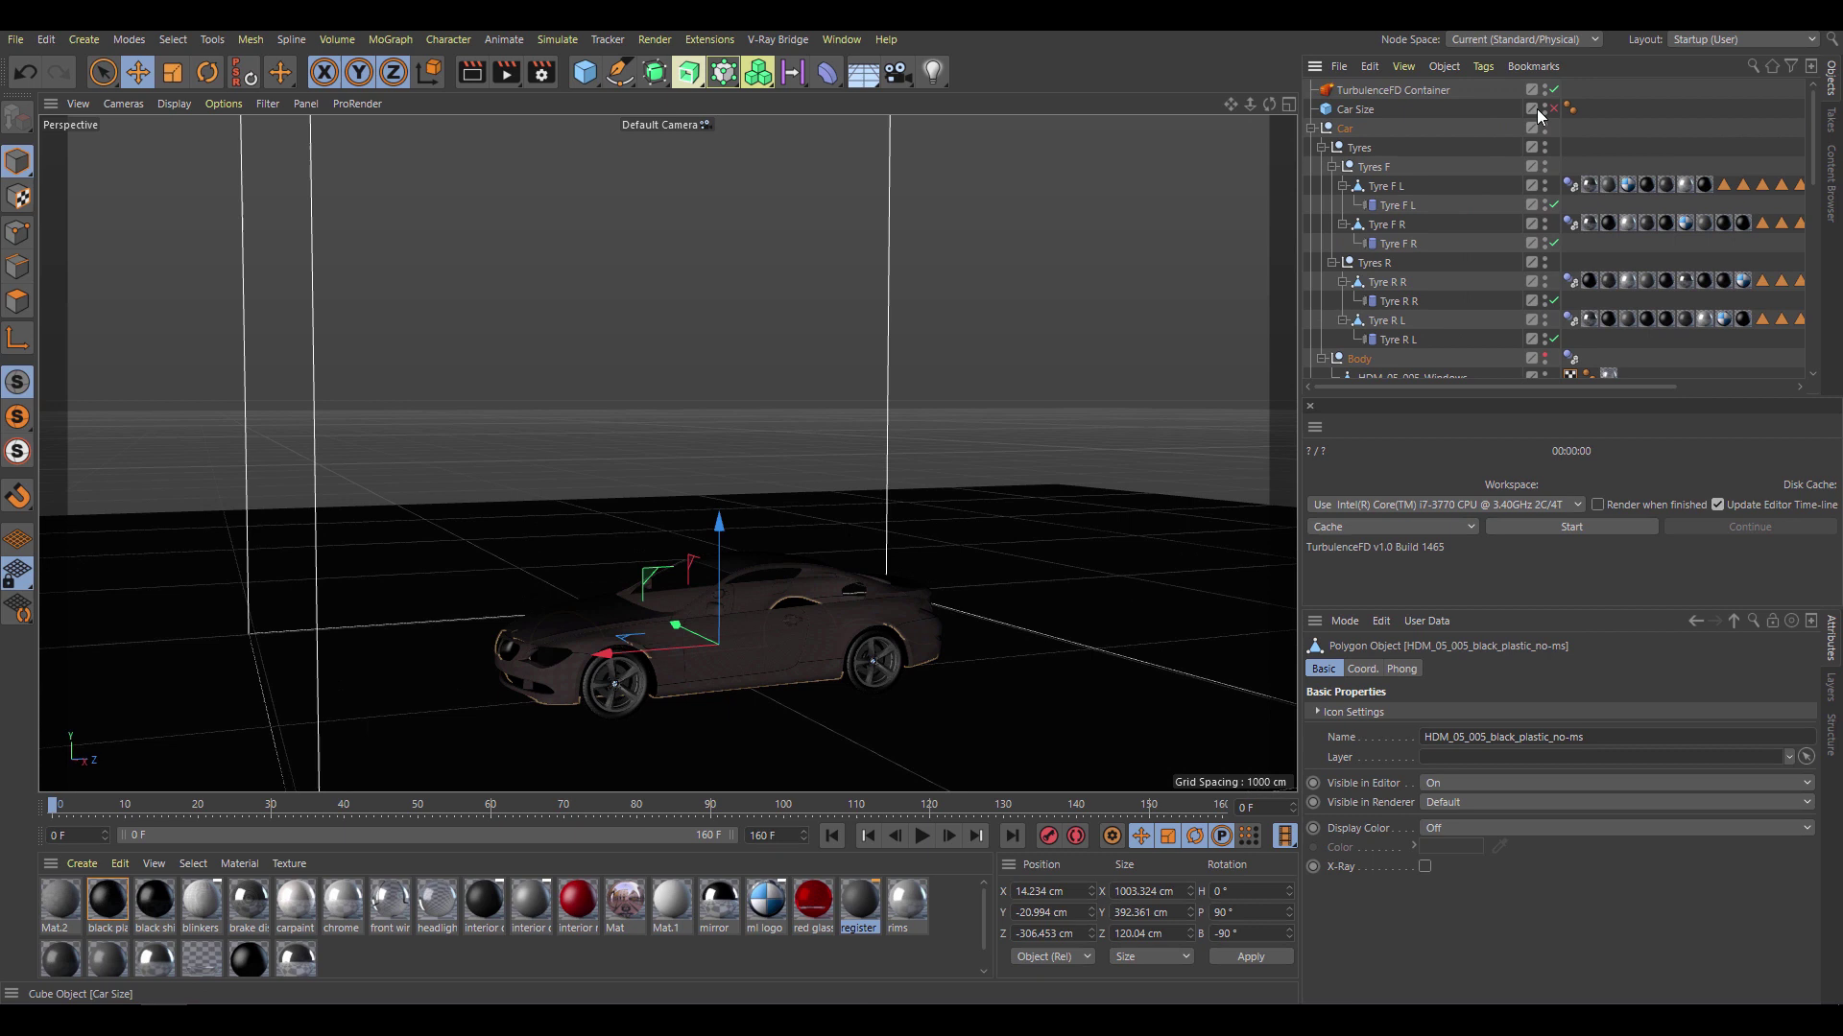
- Hide the floor from the viewport and orbit to look under the car
click(1312, 127)
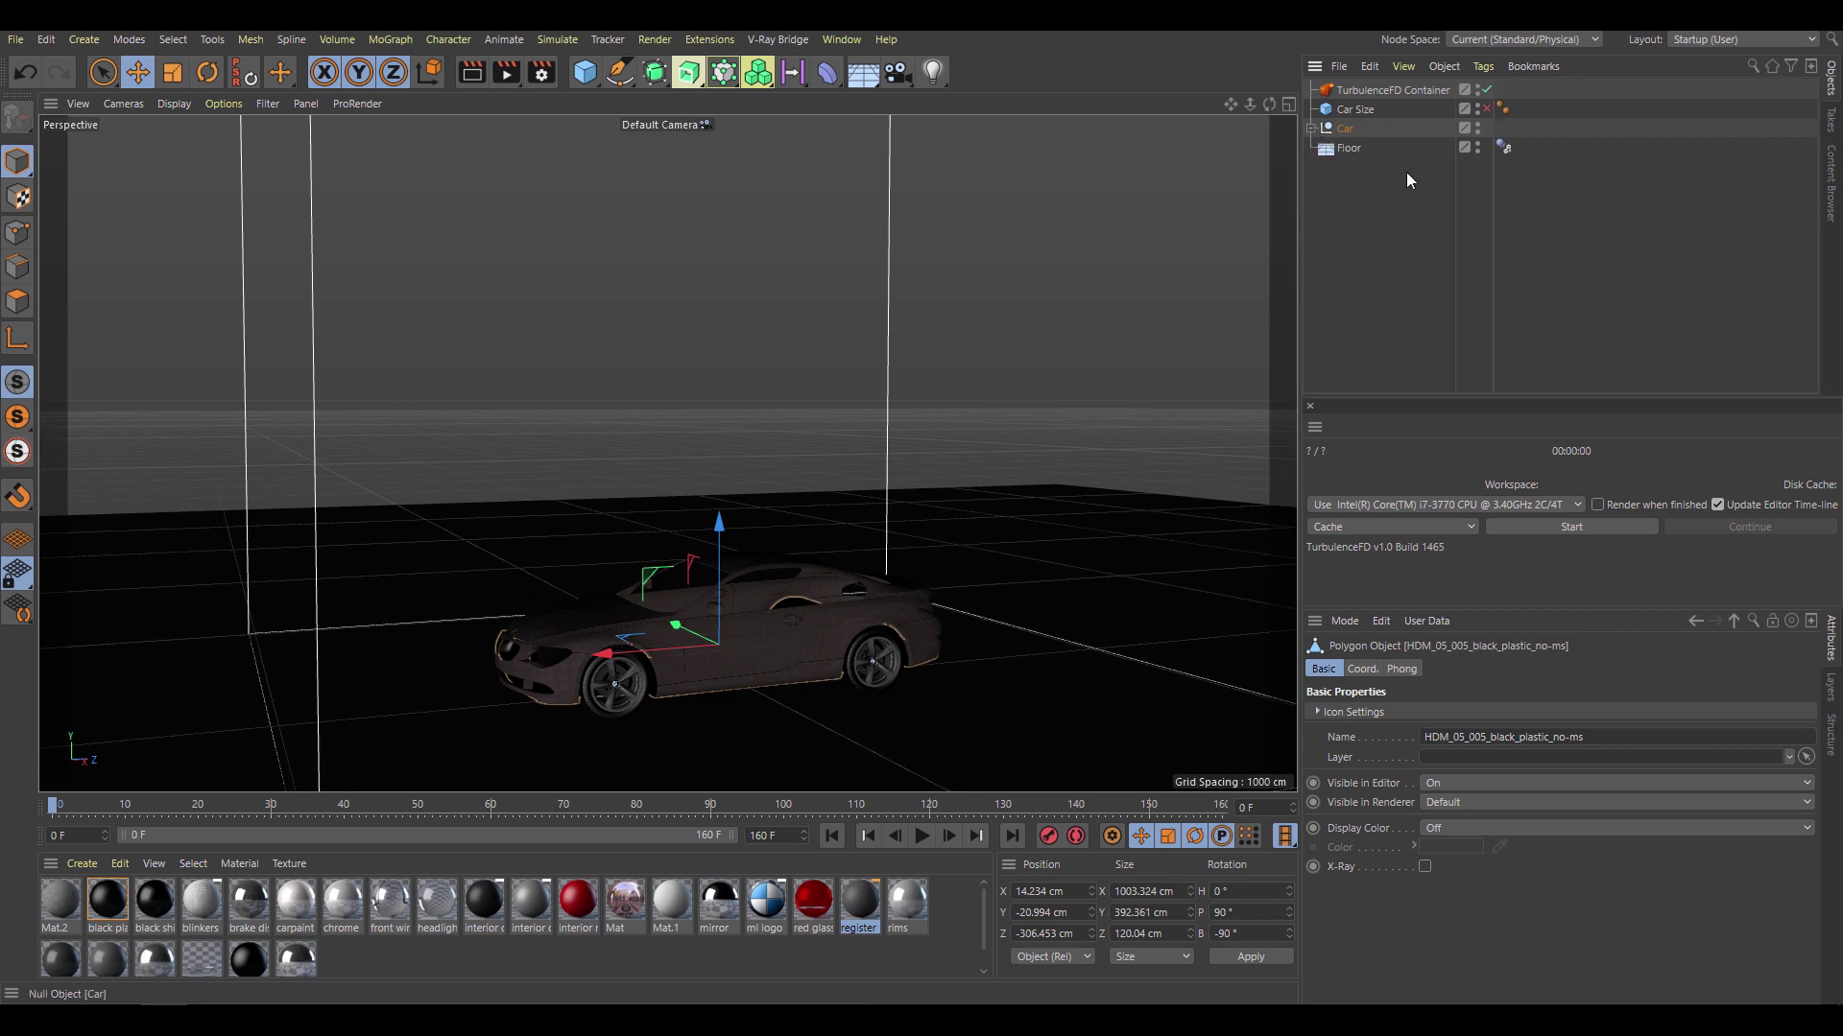
click(1478, 144)
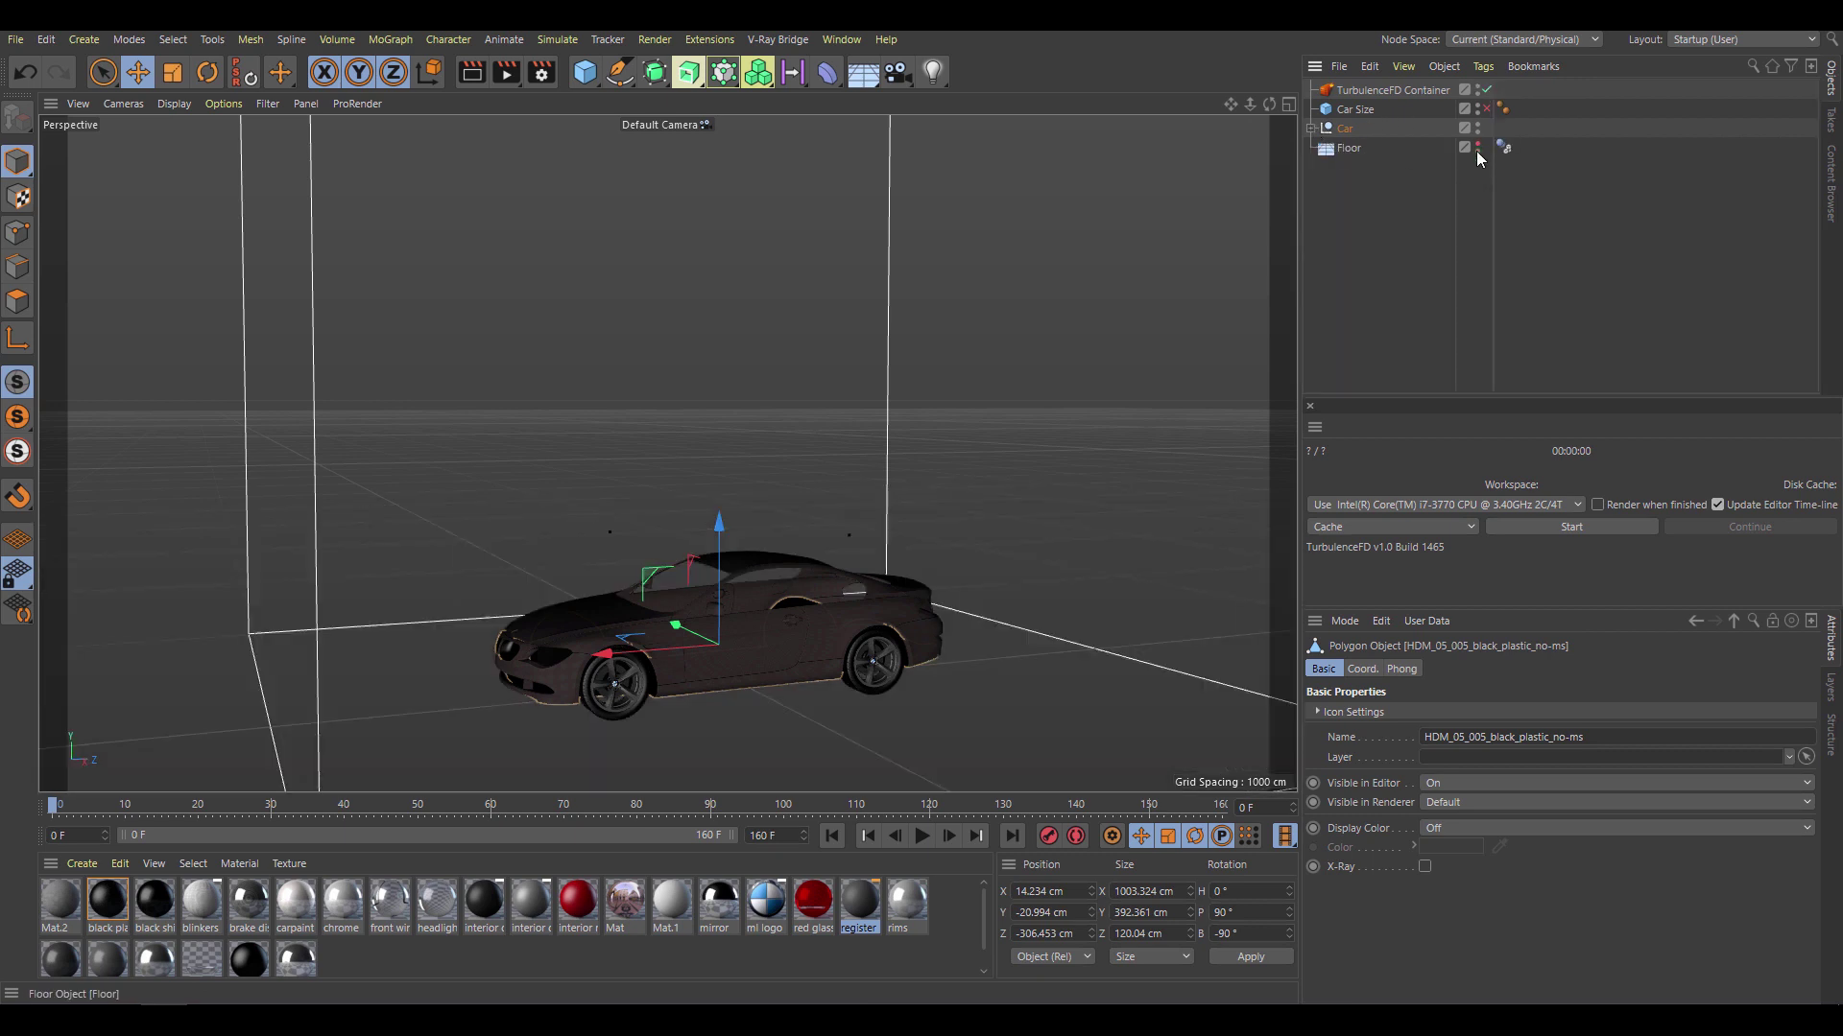
mouse_move(734, 609)
alt+mouse_down()
mouse_move(848, 559)
mouse_move(1020, 543)
mouse_move(745, 641)
mouse_move(842, 642)
mouse_move(798, 437)
alt+mouse_up()
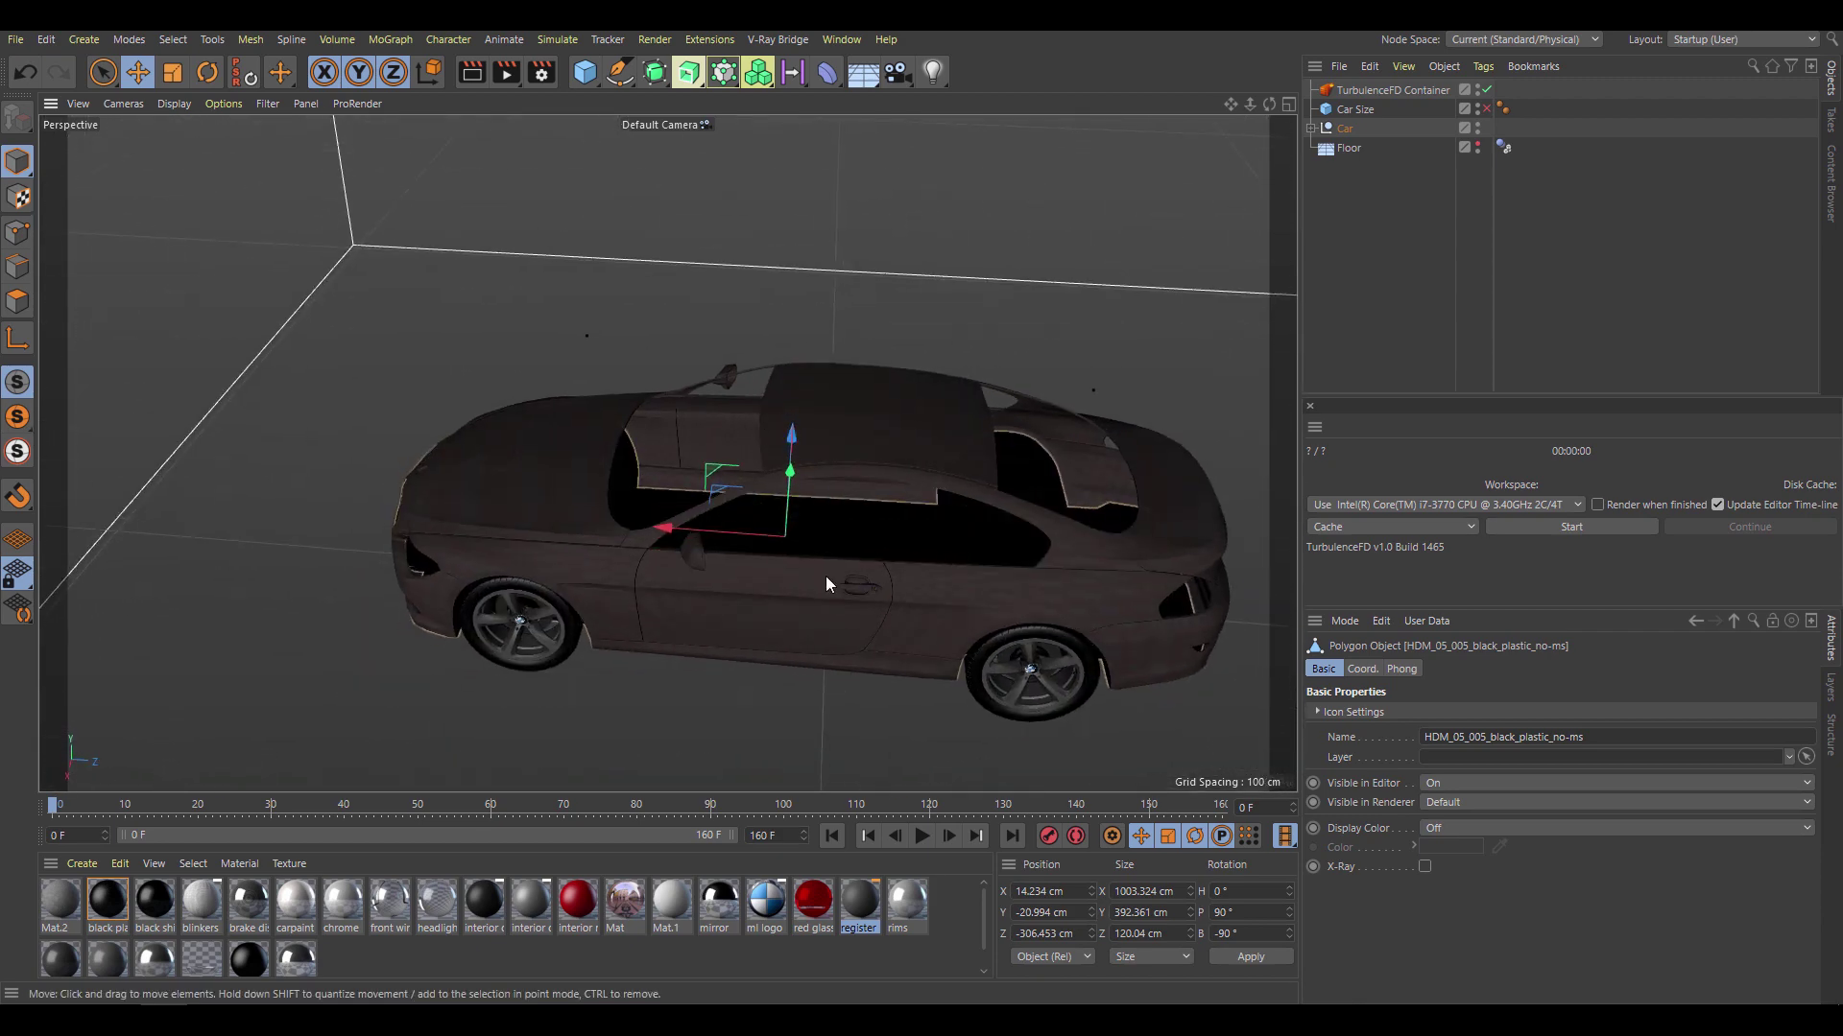
mouse_move(825, 576)
alt+mouse_down()
mouse_move(959, 622)
mouse_move(699, 599)
mouse_move(861, 519)
mouse_move(751, 457)
alt+mouse_up()
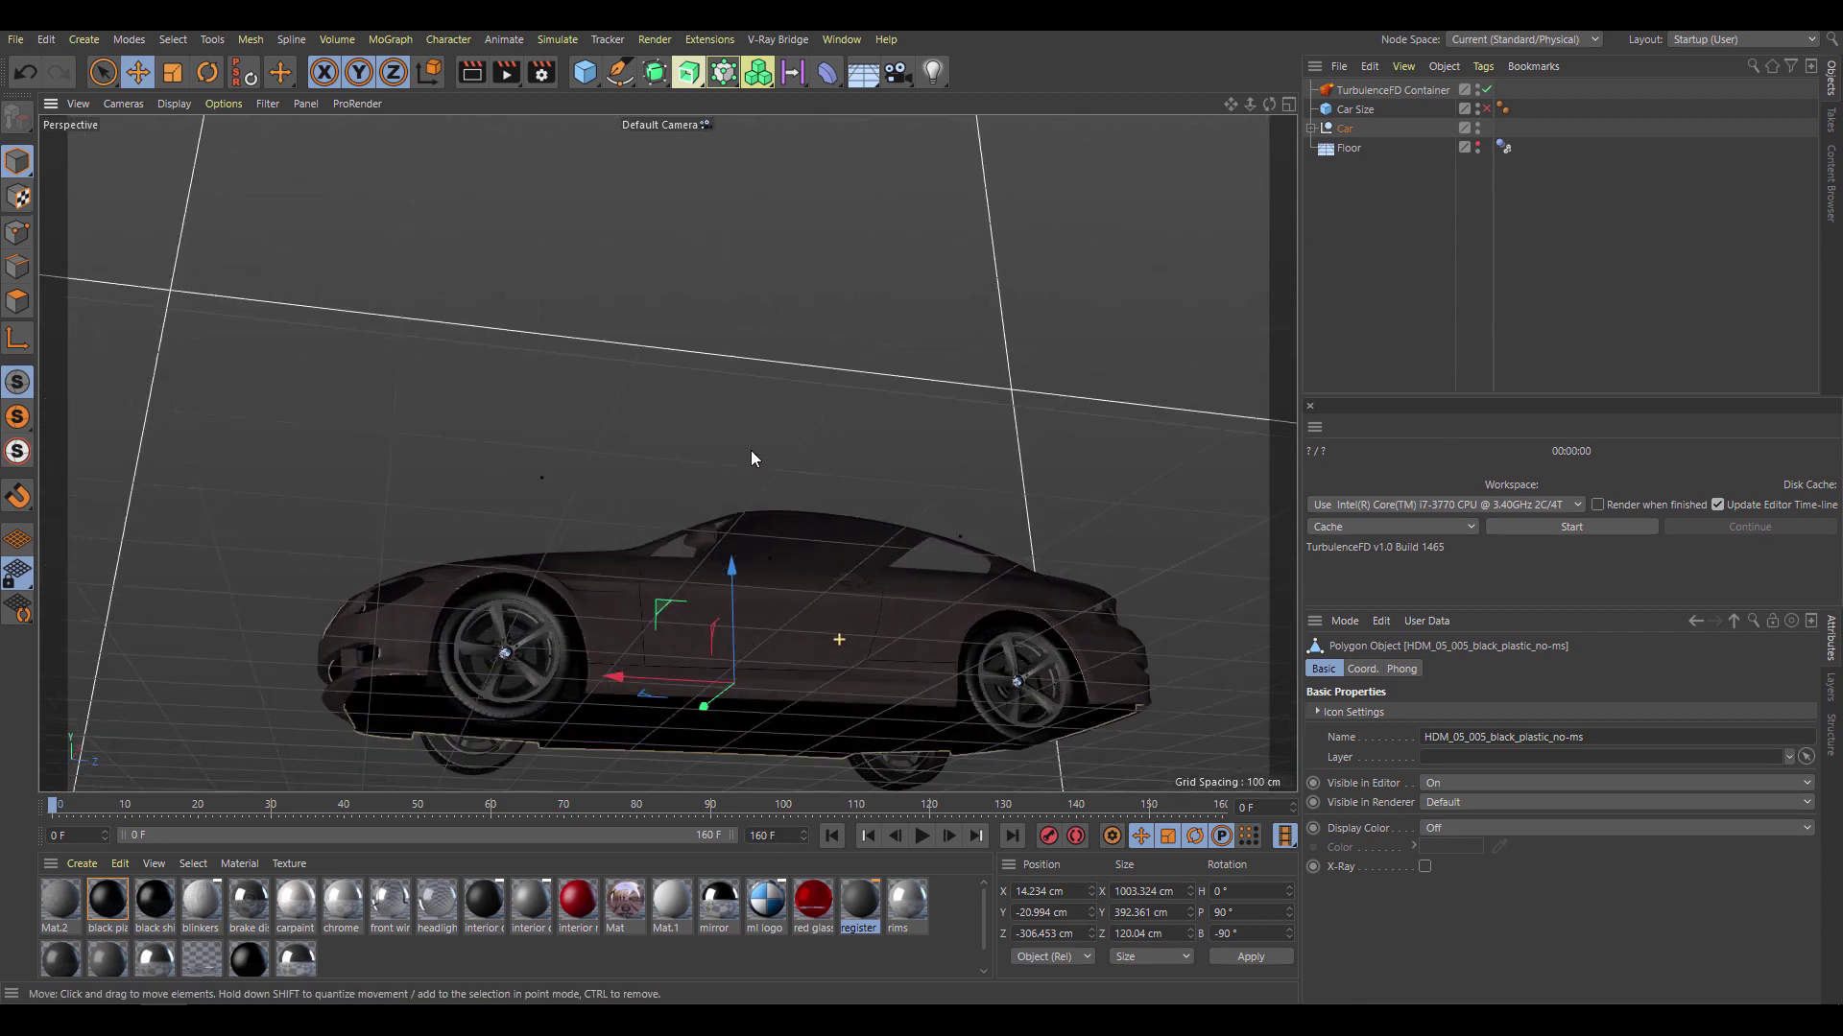
- Orbit around the car body, undoing an accidental part move, and select carpaint
mouse_move(744, 693)
mouse_down()
mouse_move(843, 618)
mouse_move(753, 745)
mouse_up()
key(ctrl+z)
mouse_move(789, 648)
alt+mouse_down()
mouse_move(866, 595)
mouse_move(881, 447)
alt+mouse_up()
click(881, 447)
alt+drag(850, 584, 1335, 231)
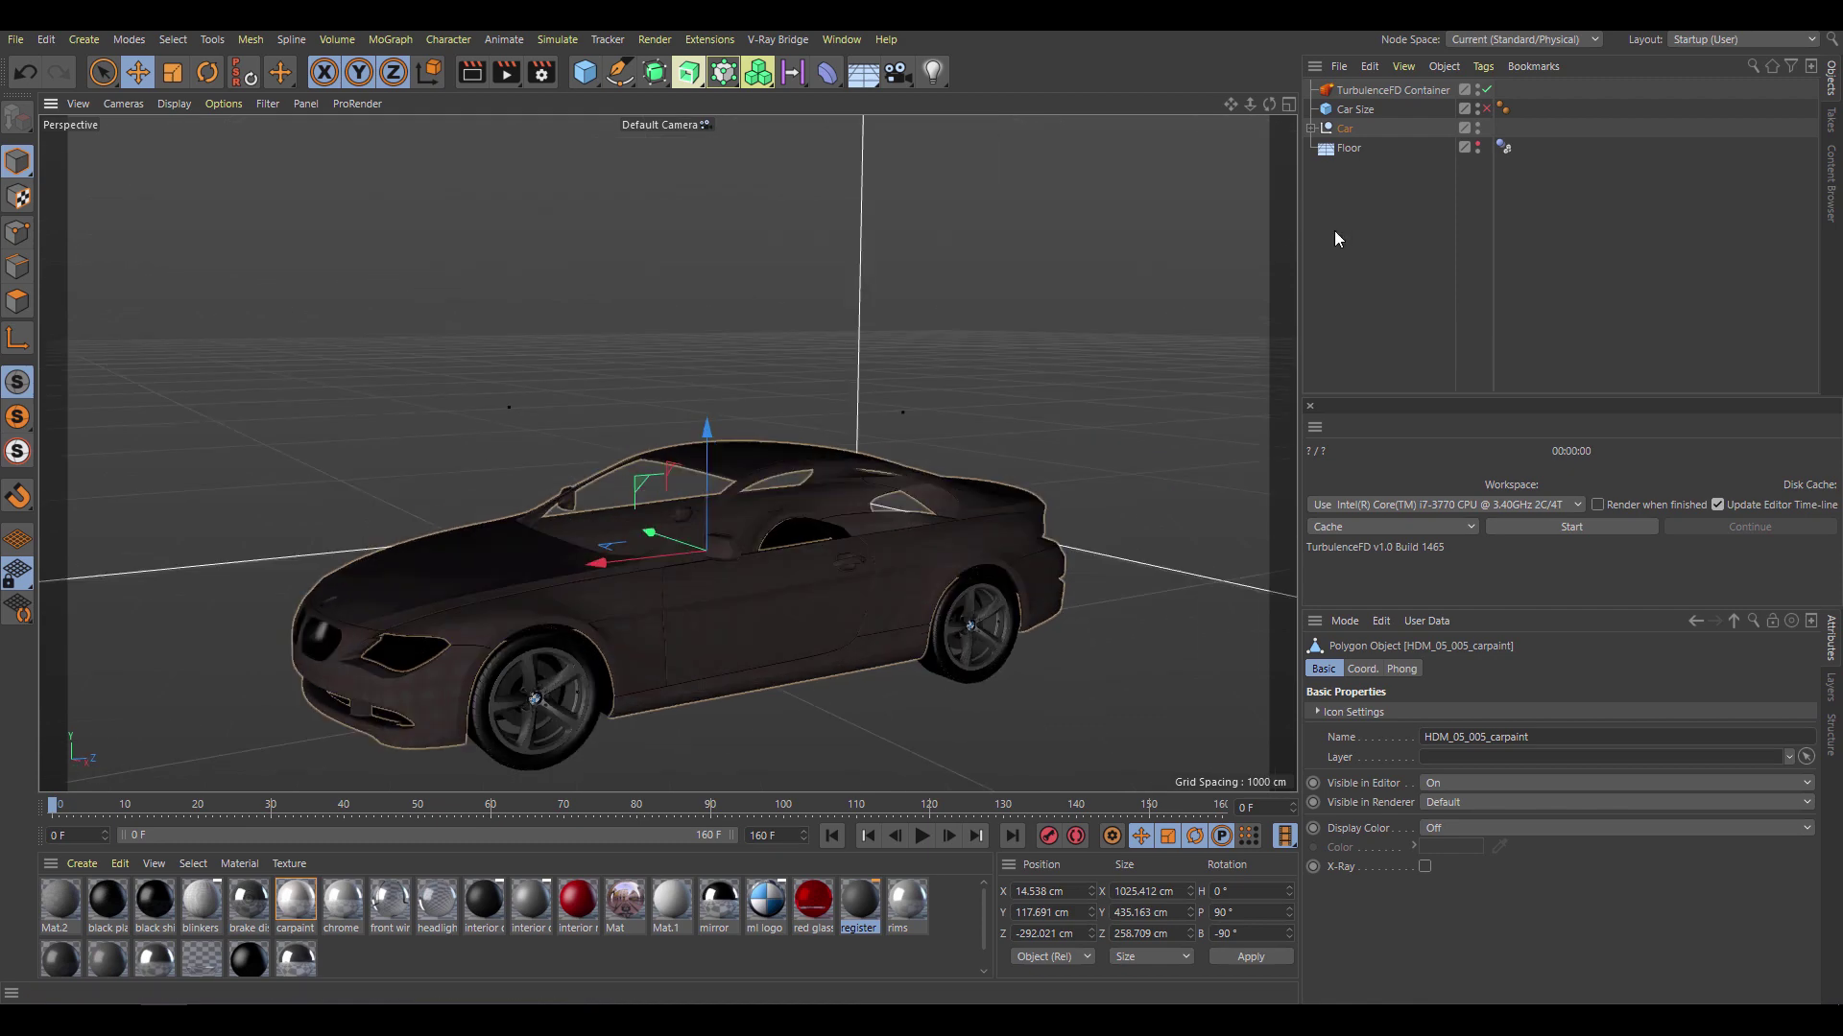
click(1311, 128)
- Duplicate the carpaint and black_plastic_no-ms parts and connect the copies into one object
scroll(1456, 254, down, 4)
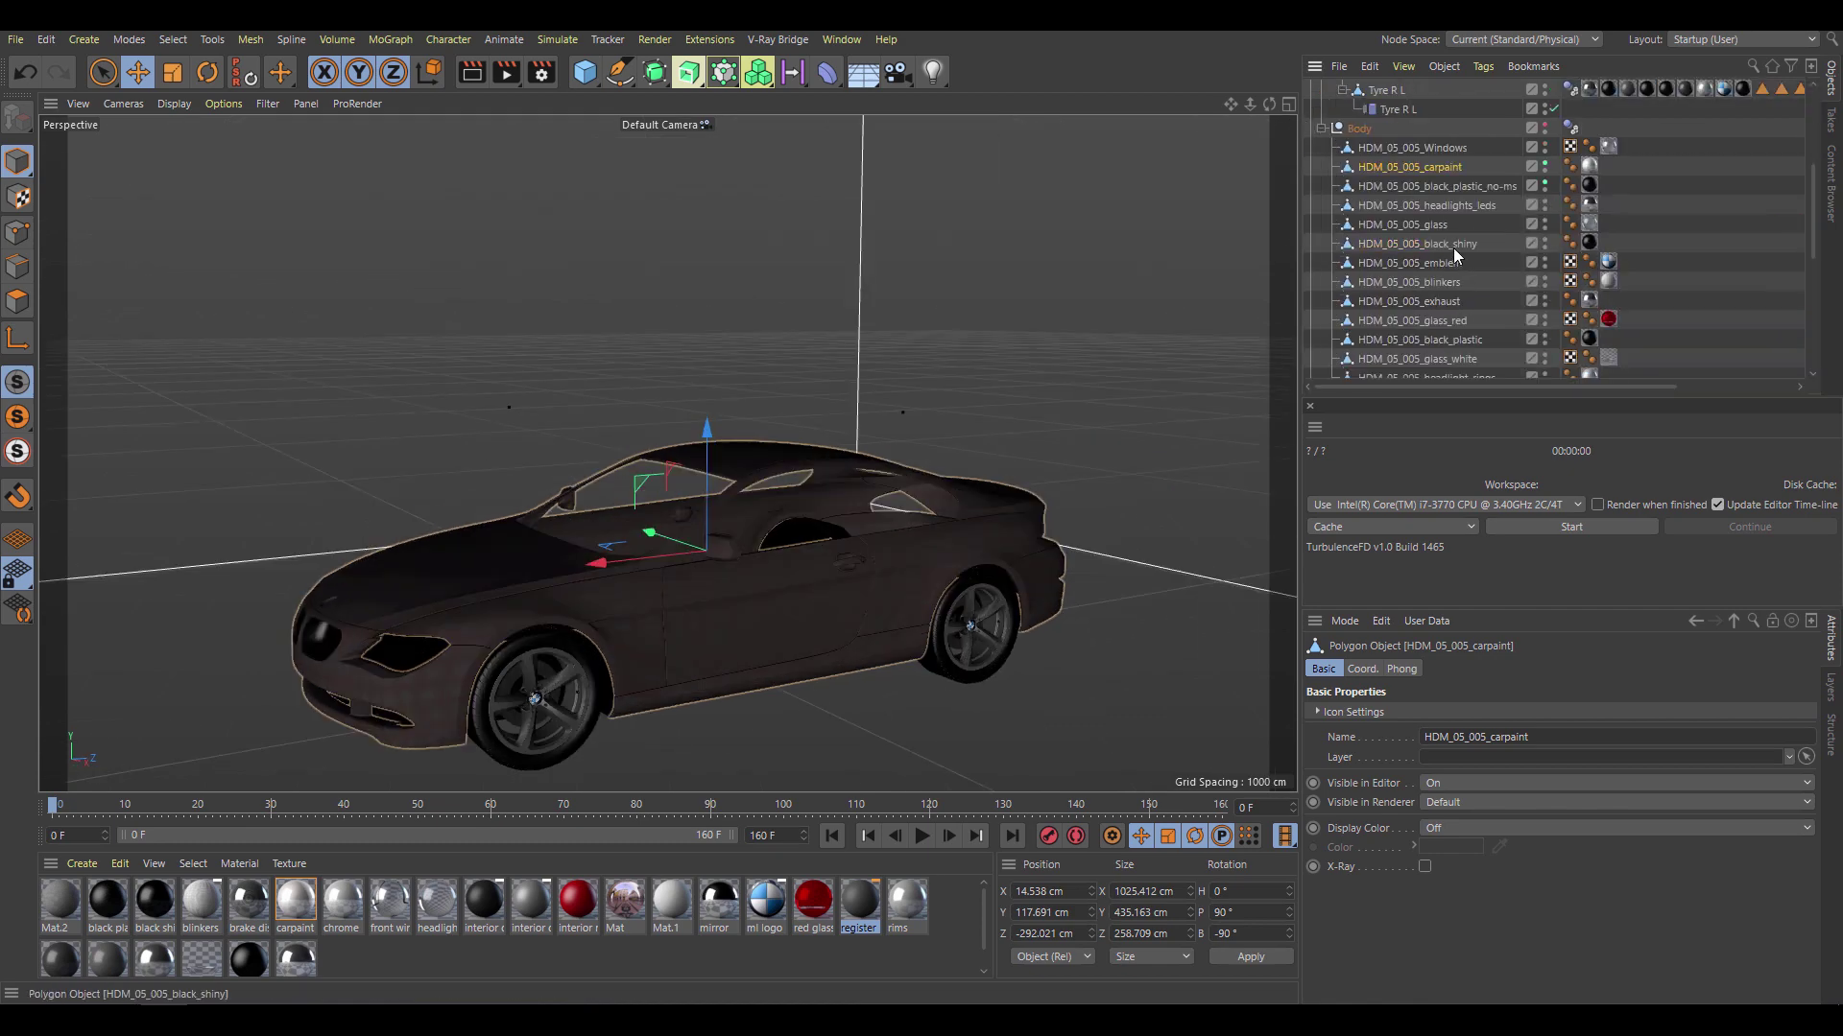
click(1413, 185)
ctrl+click(1419, 169)
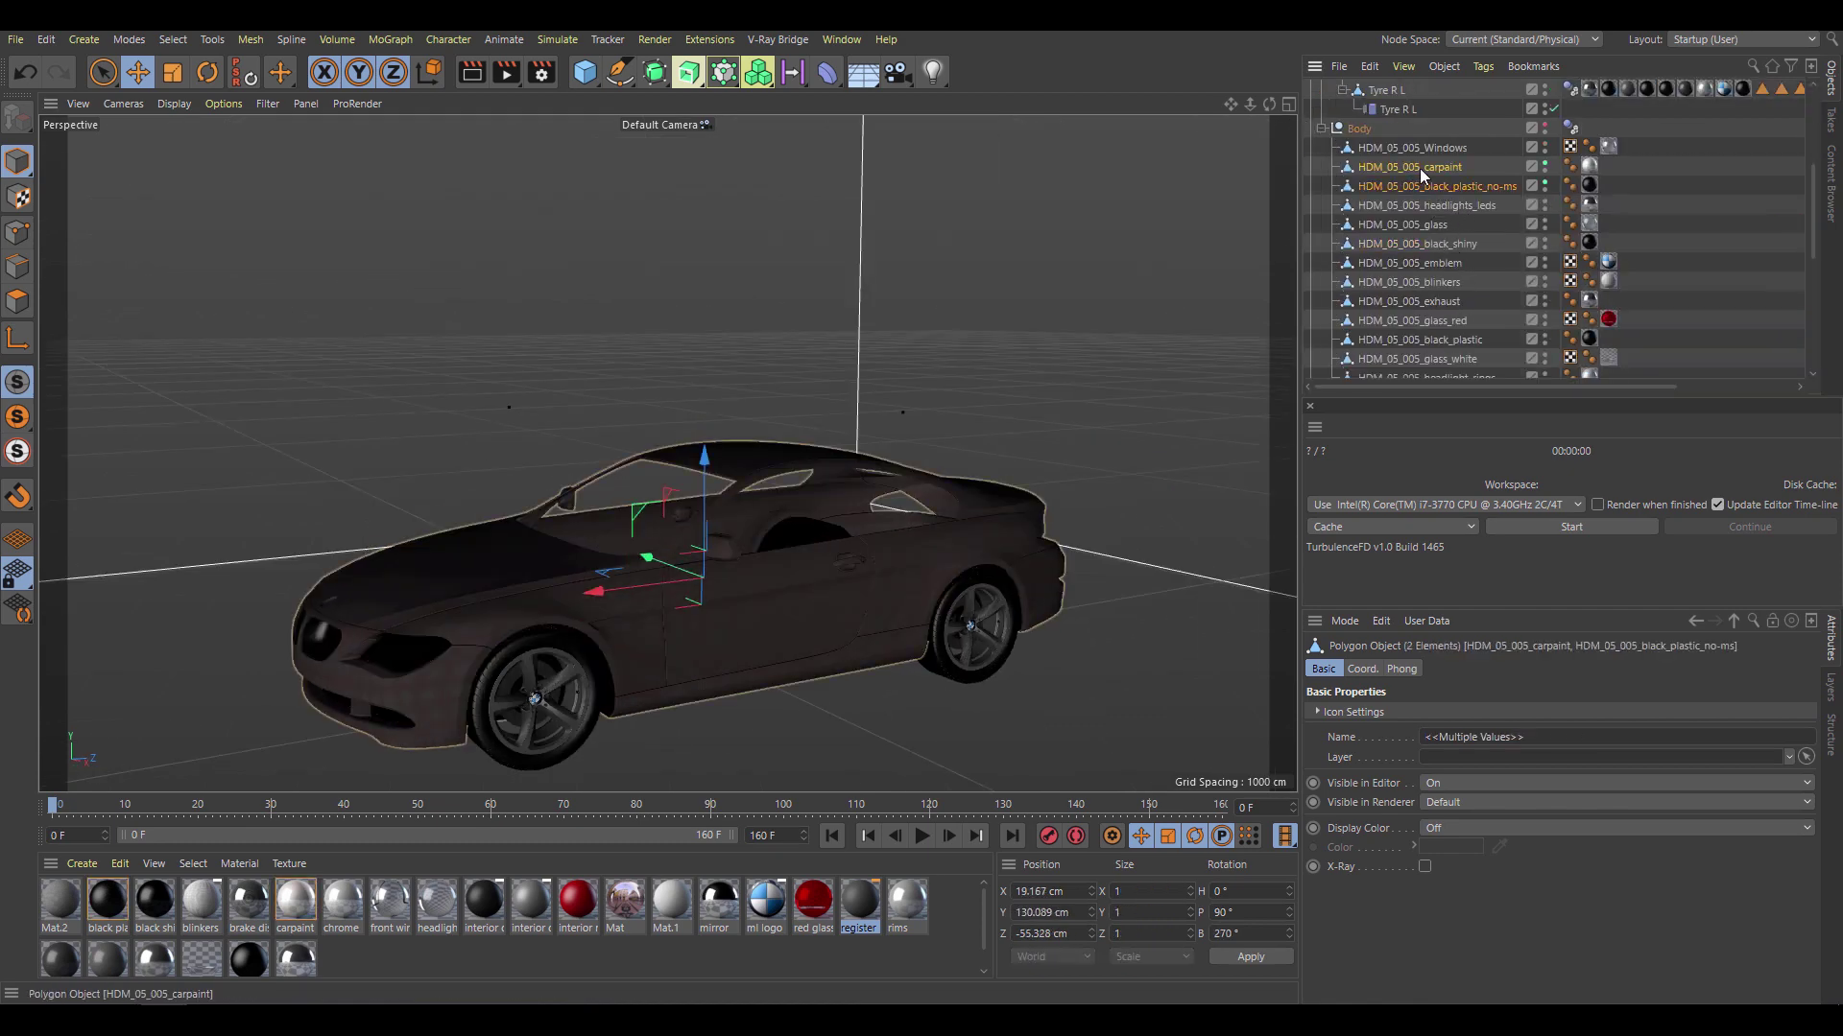
right_click(1419, 168)
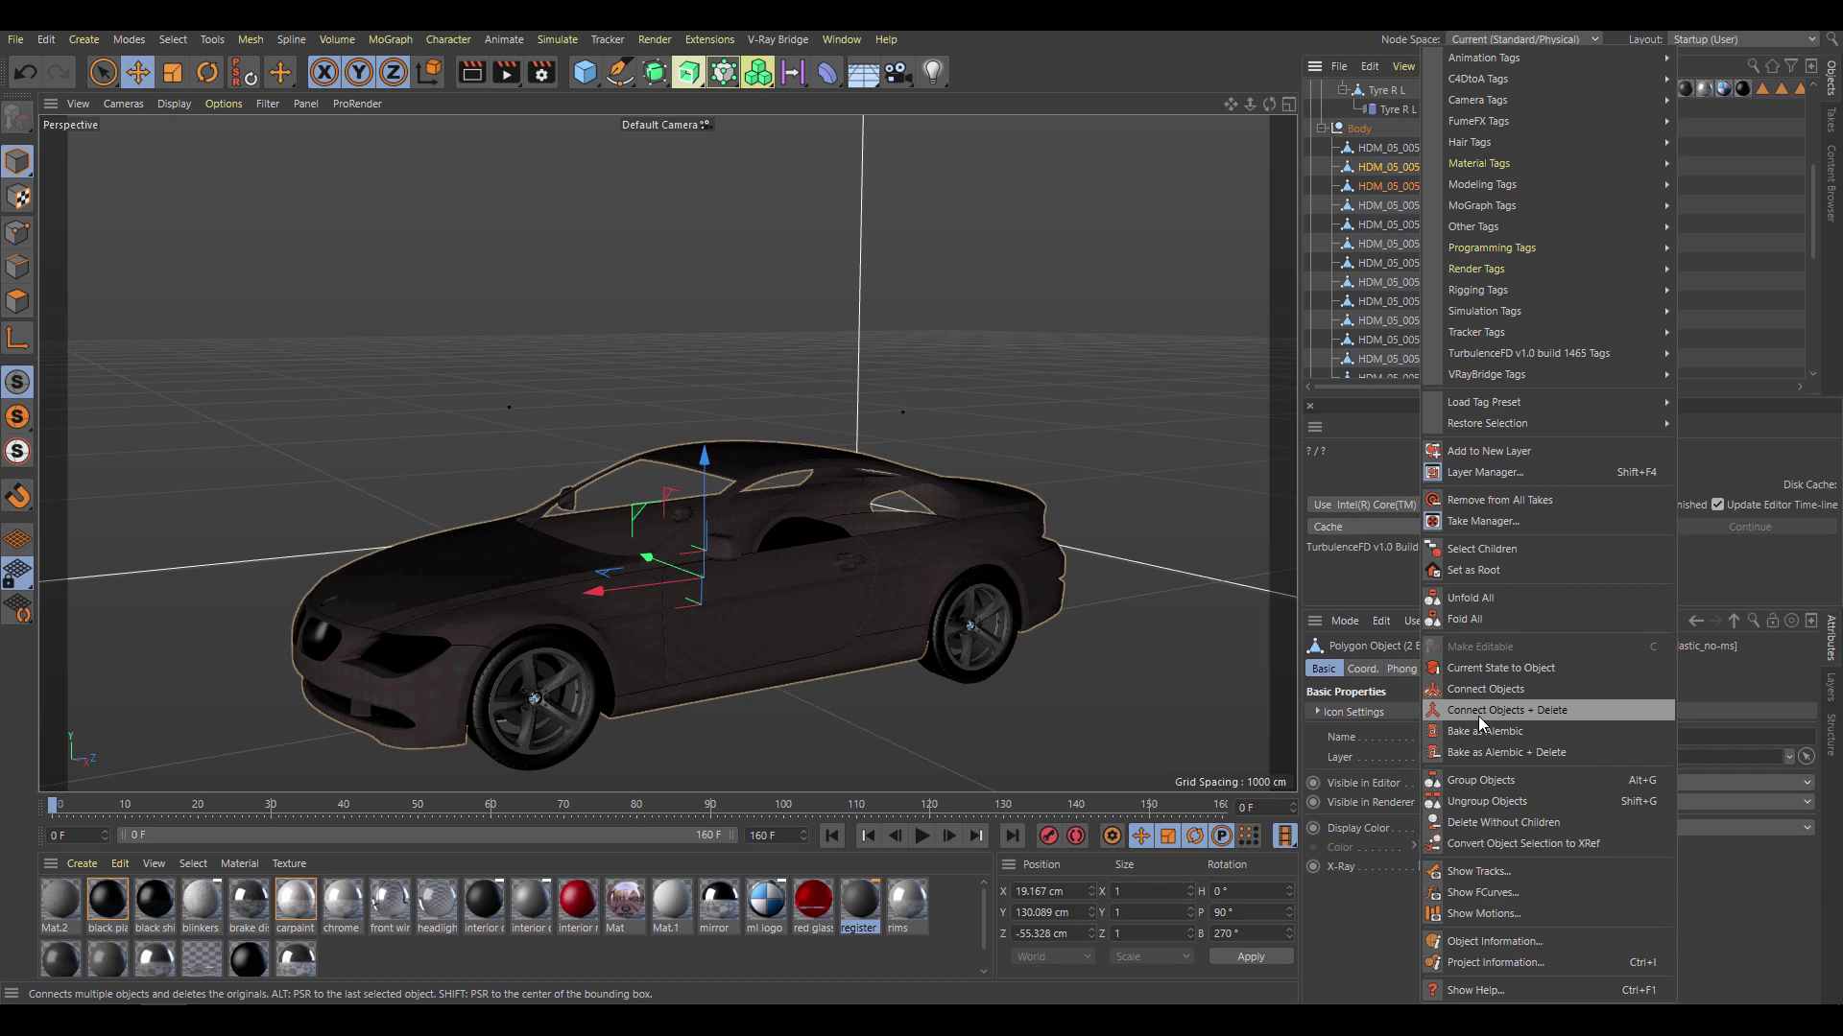
click(1699, 259)
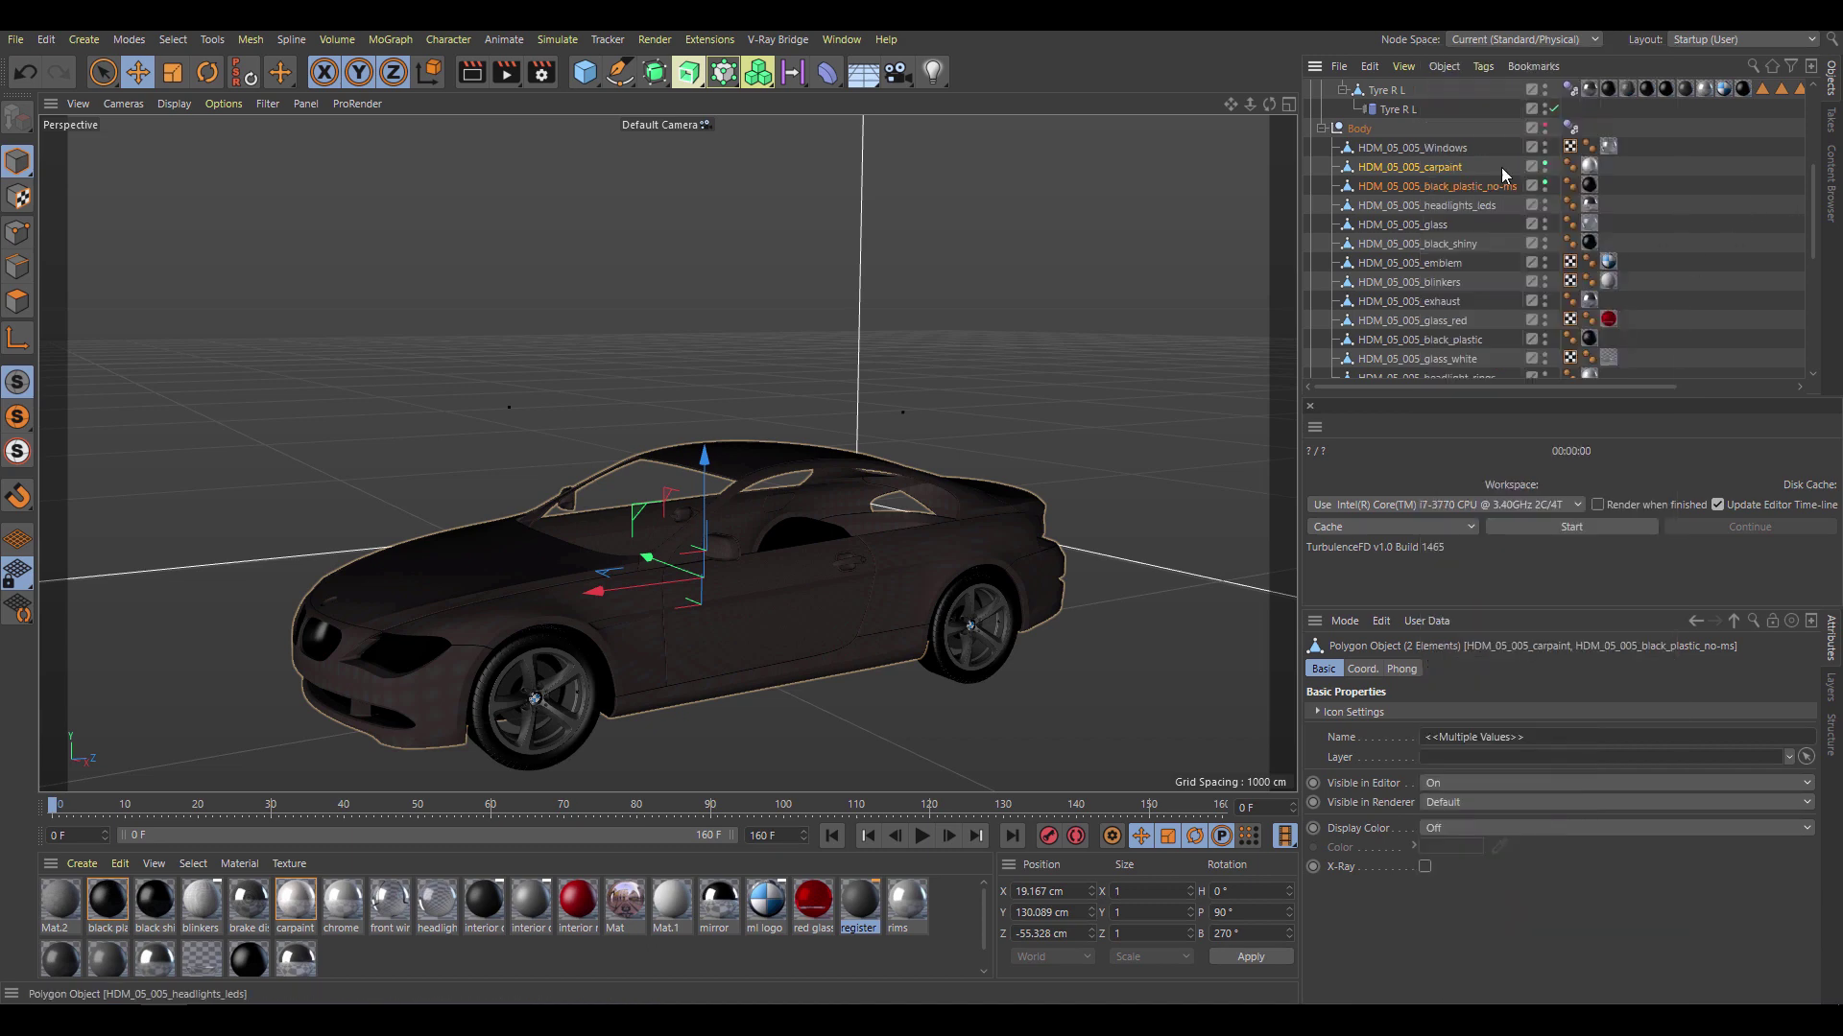
ctrl+drag(1440, 166, 1441, 161)
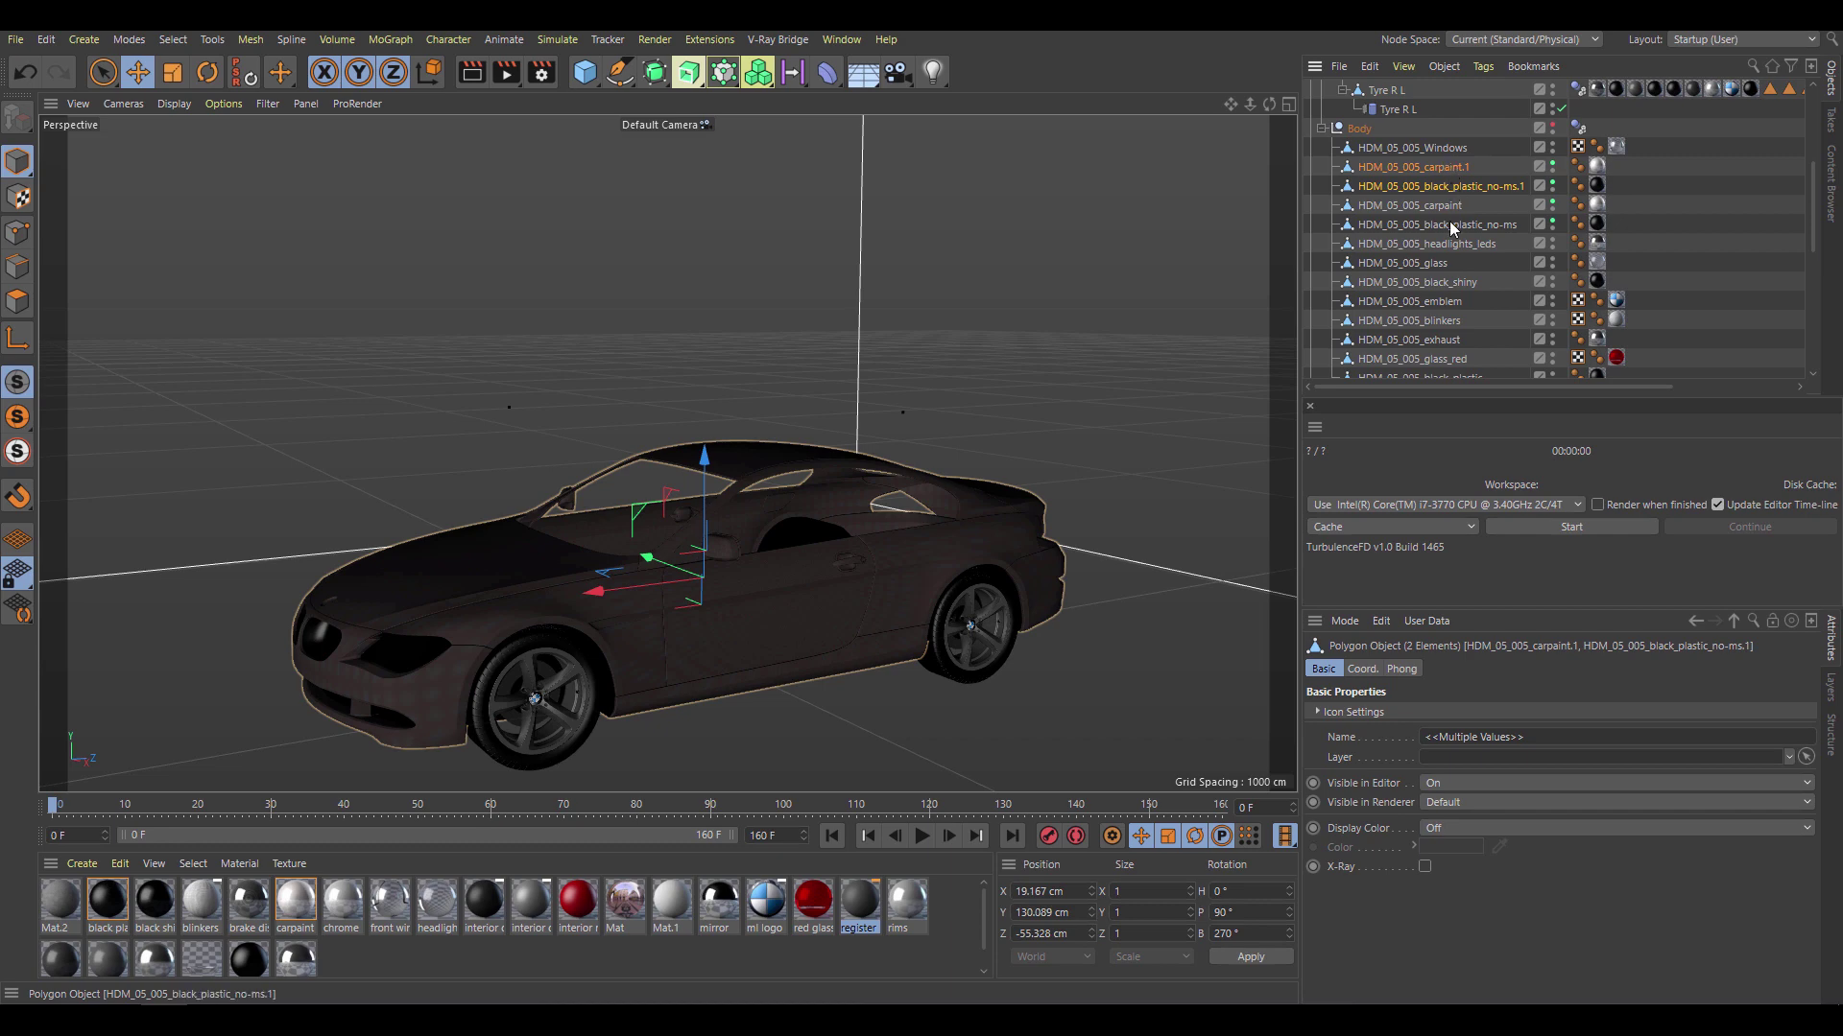
right_click(1449, 195)
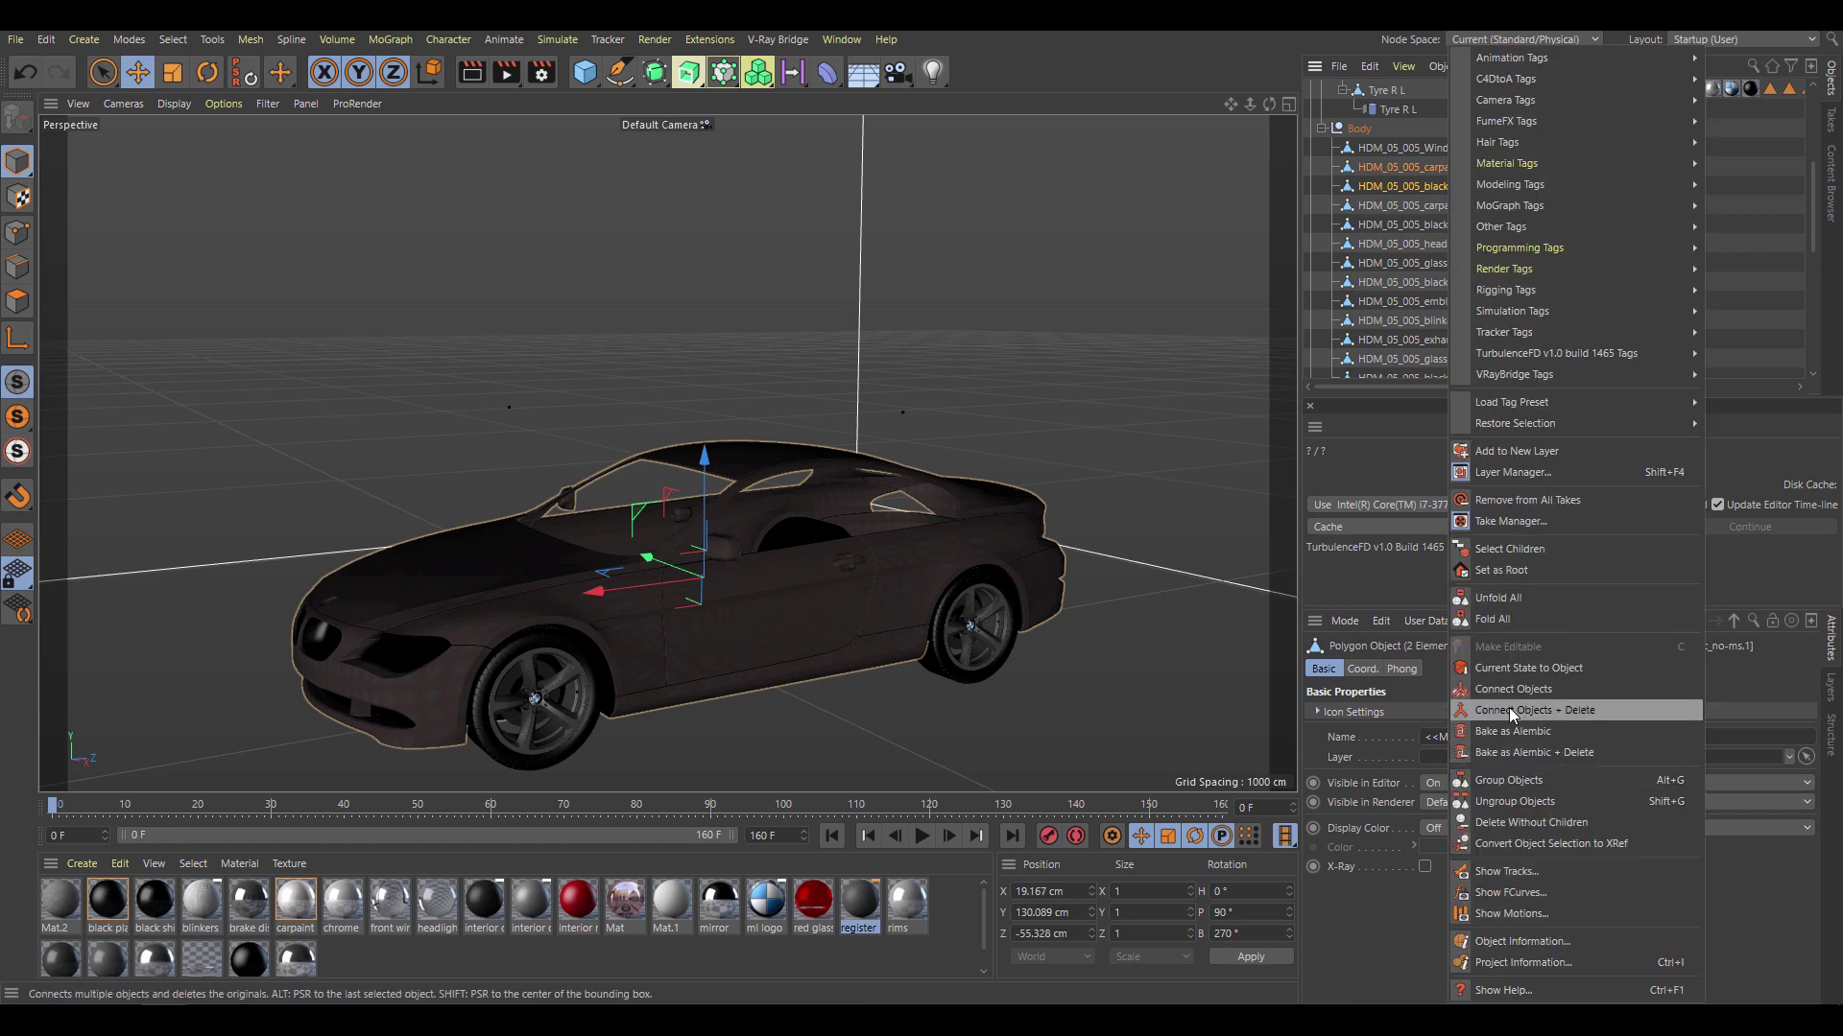
click(1509, 711)
- Rename the merged object 'Proxy', hide the original body parts, and keep Proxy visible
double_click(1435, 168)
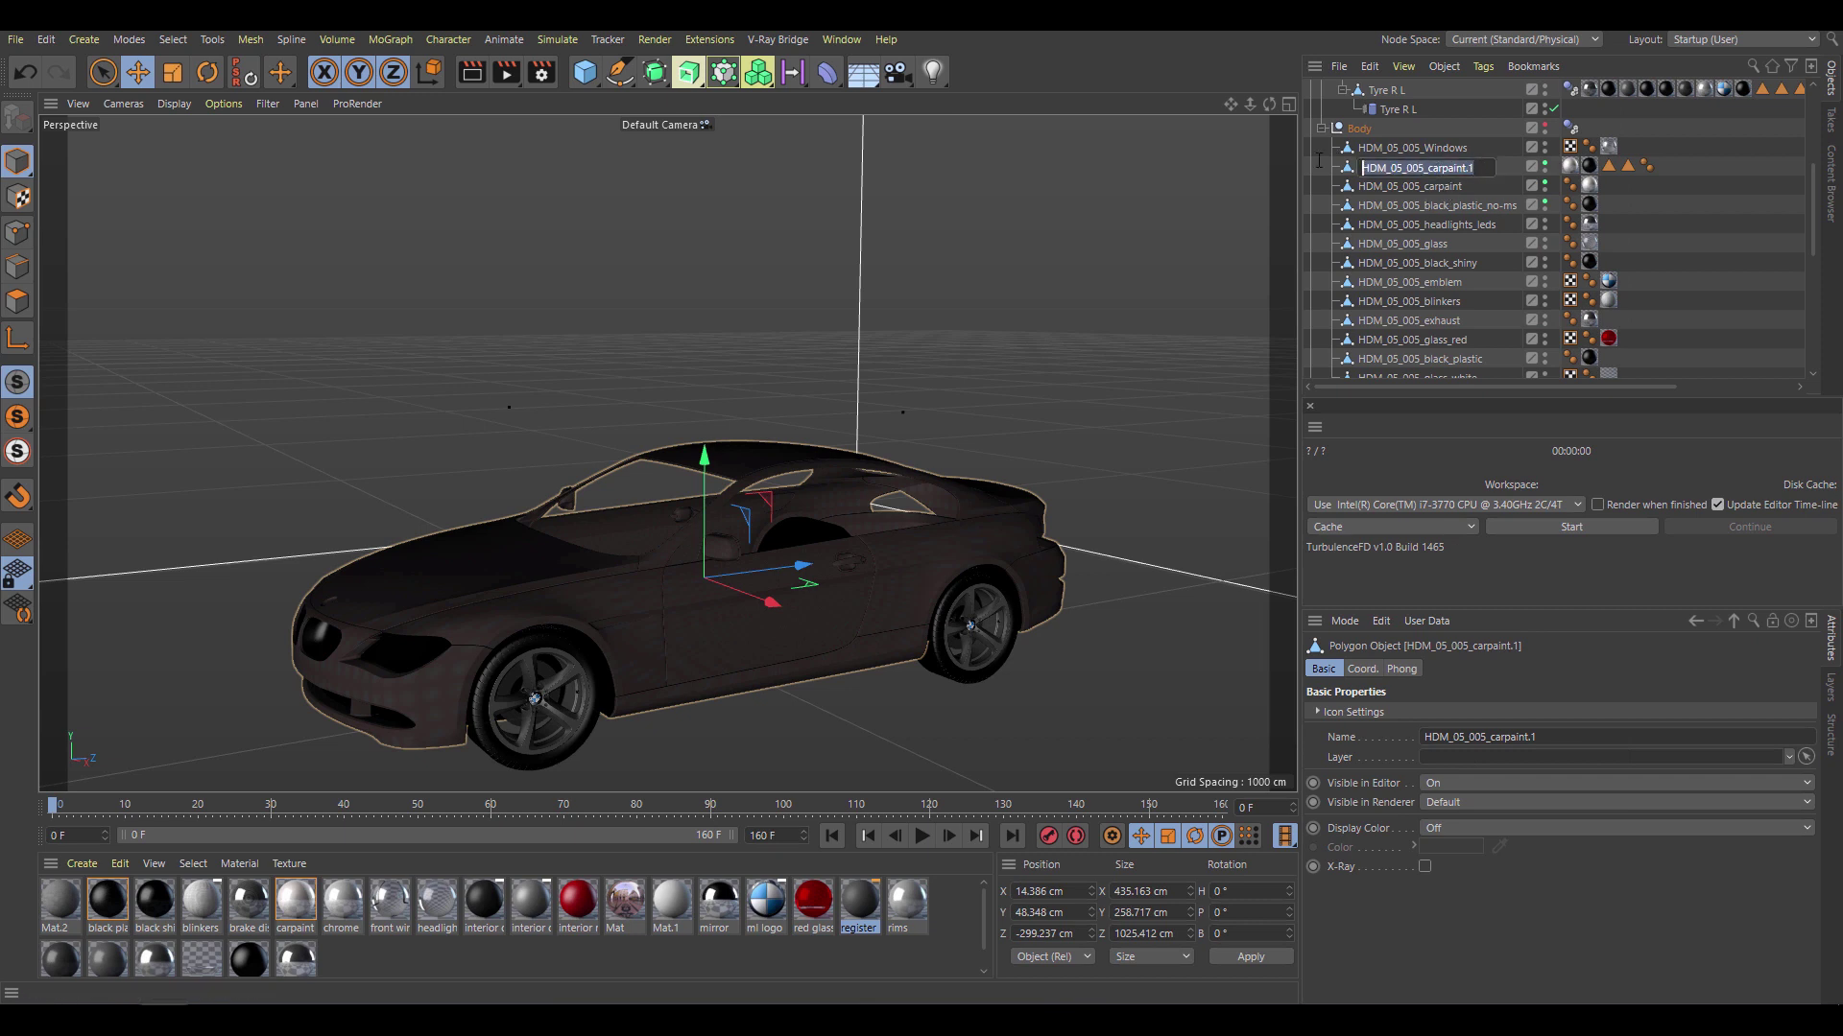
text(Proxy)
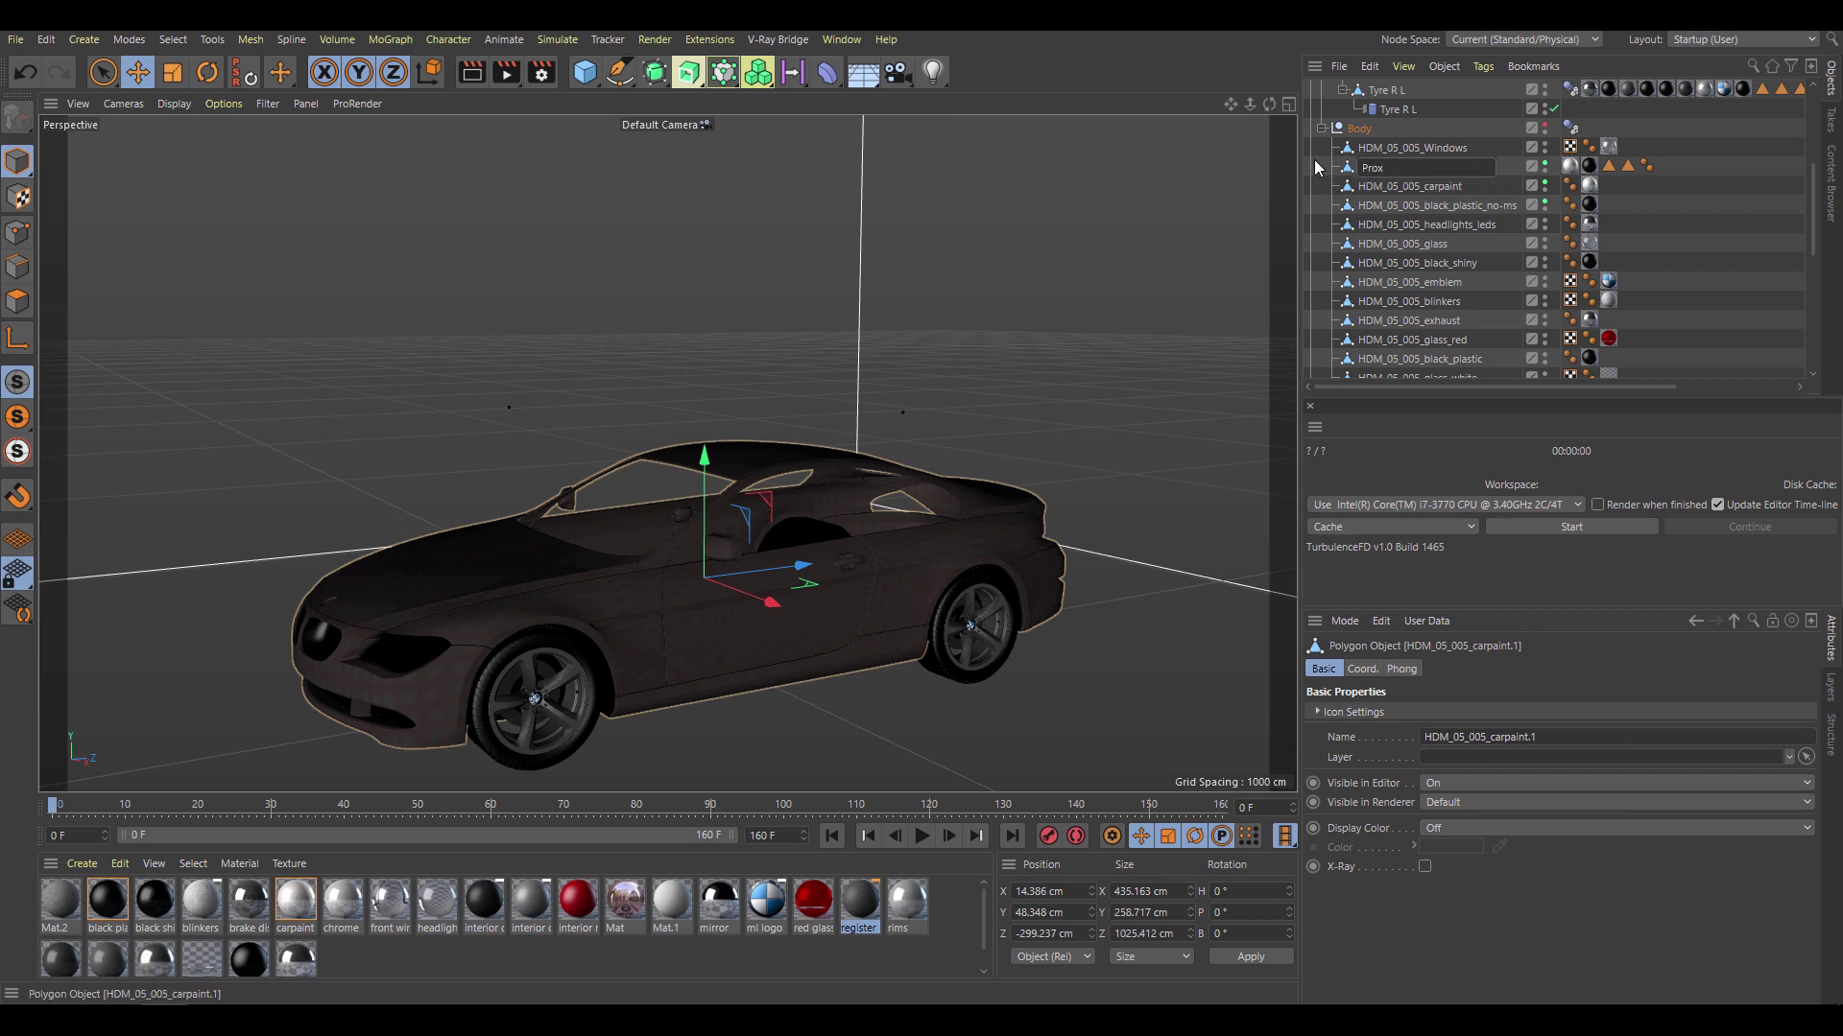
key(Return)
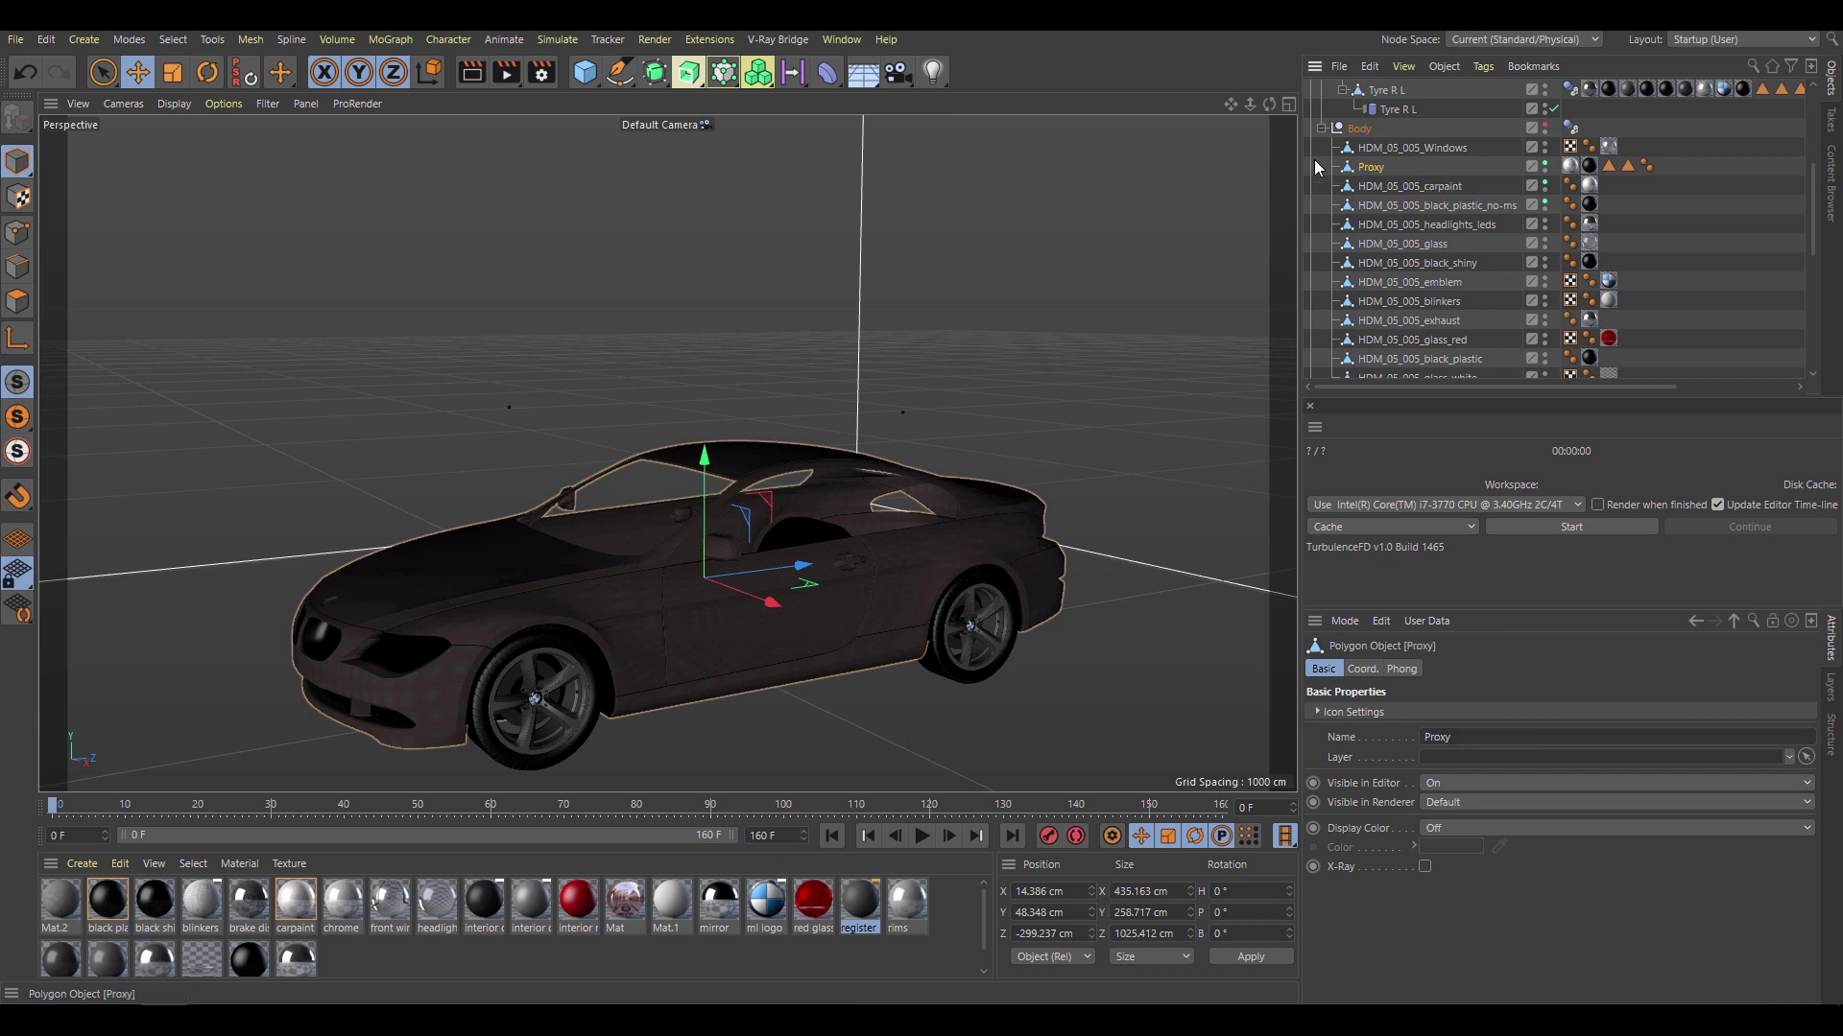
click(1545, 163)
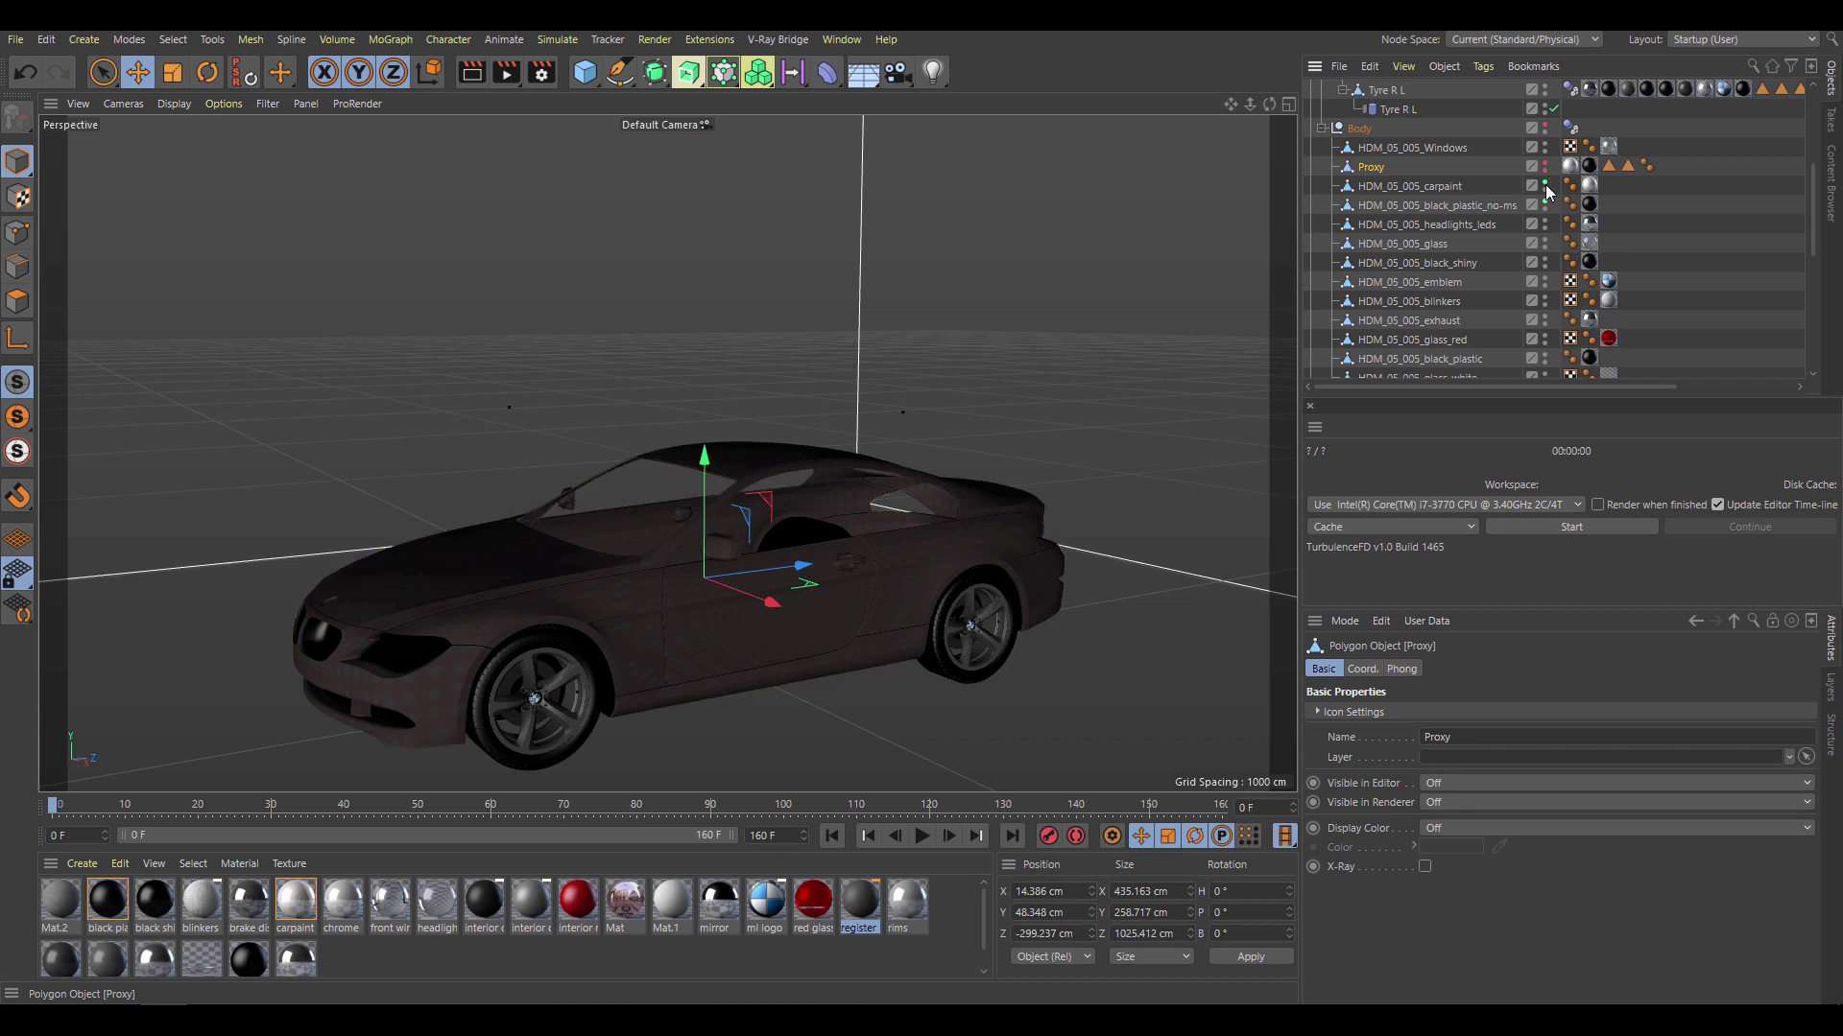
click(1545, 186)
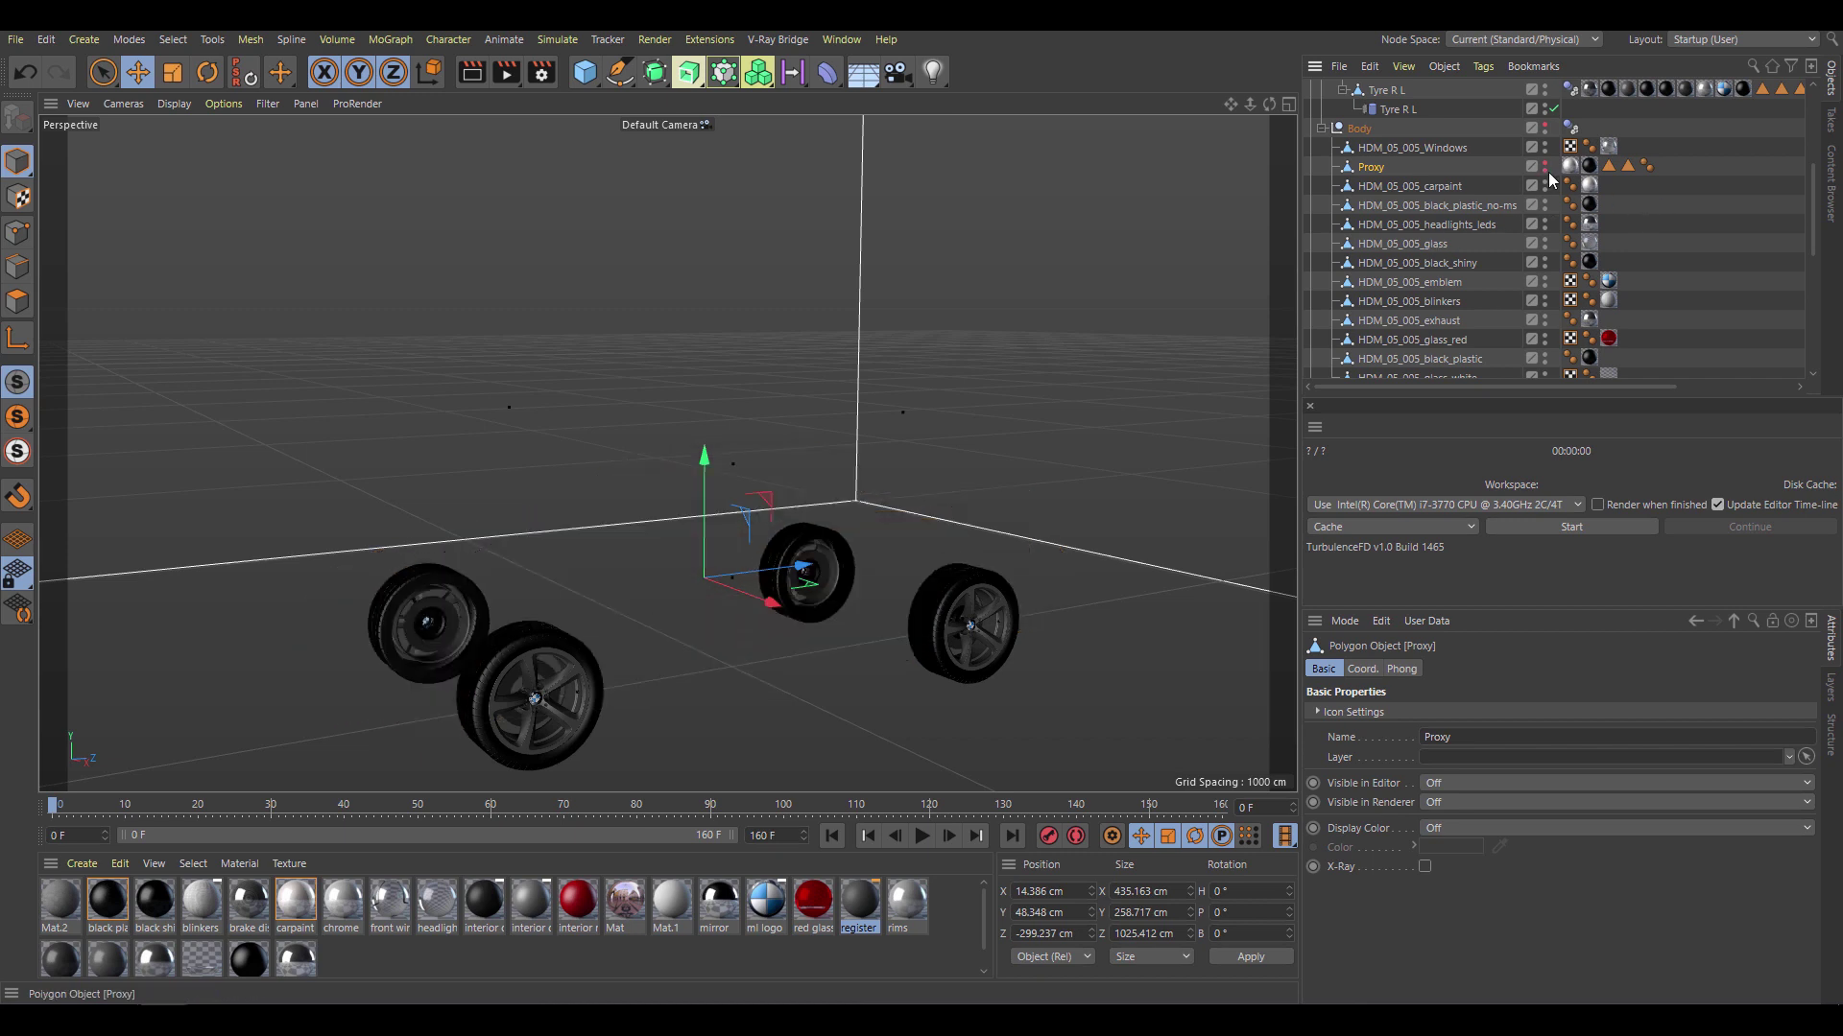
click(1545, 163)
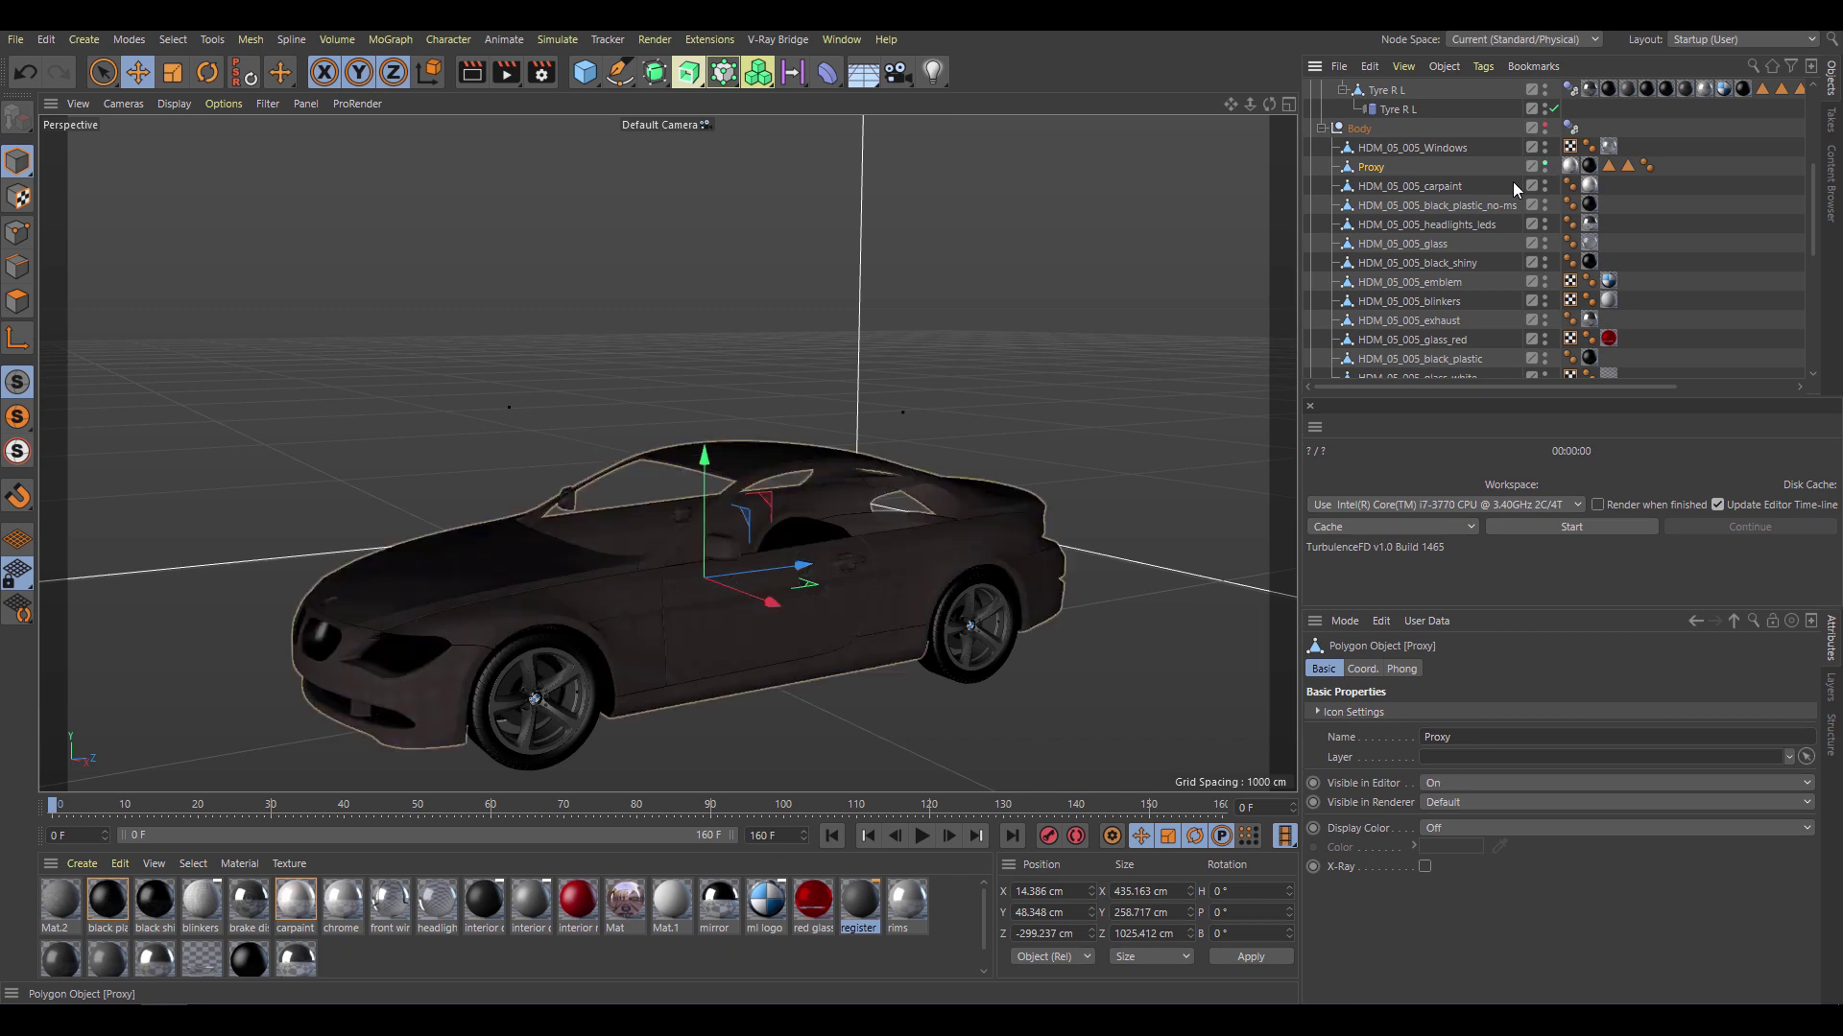
alt+drag(942, 543, 906, 557)
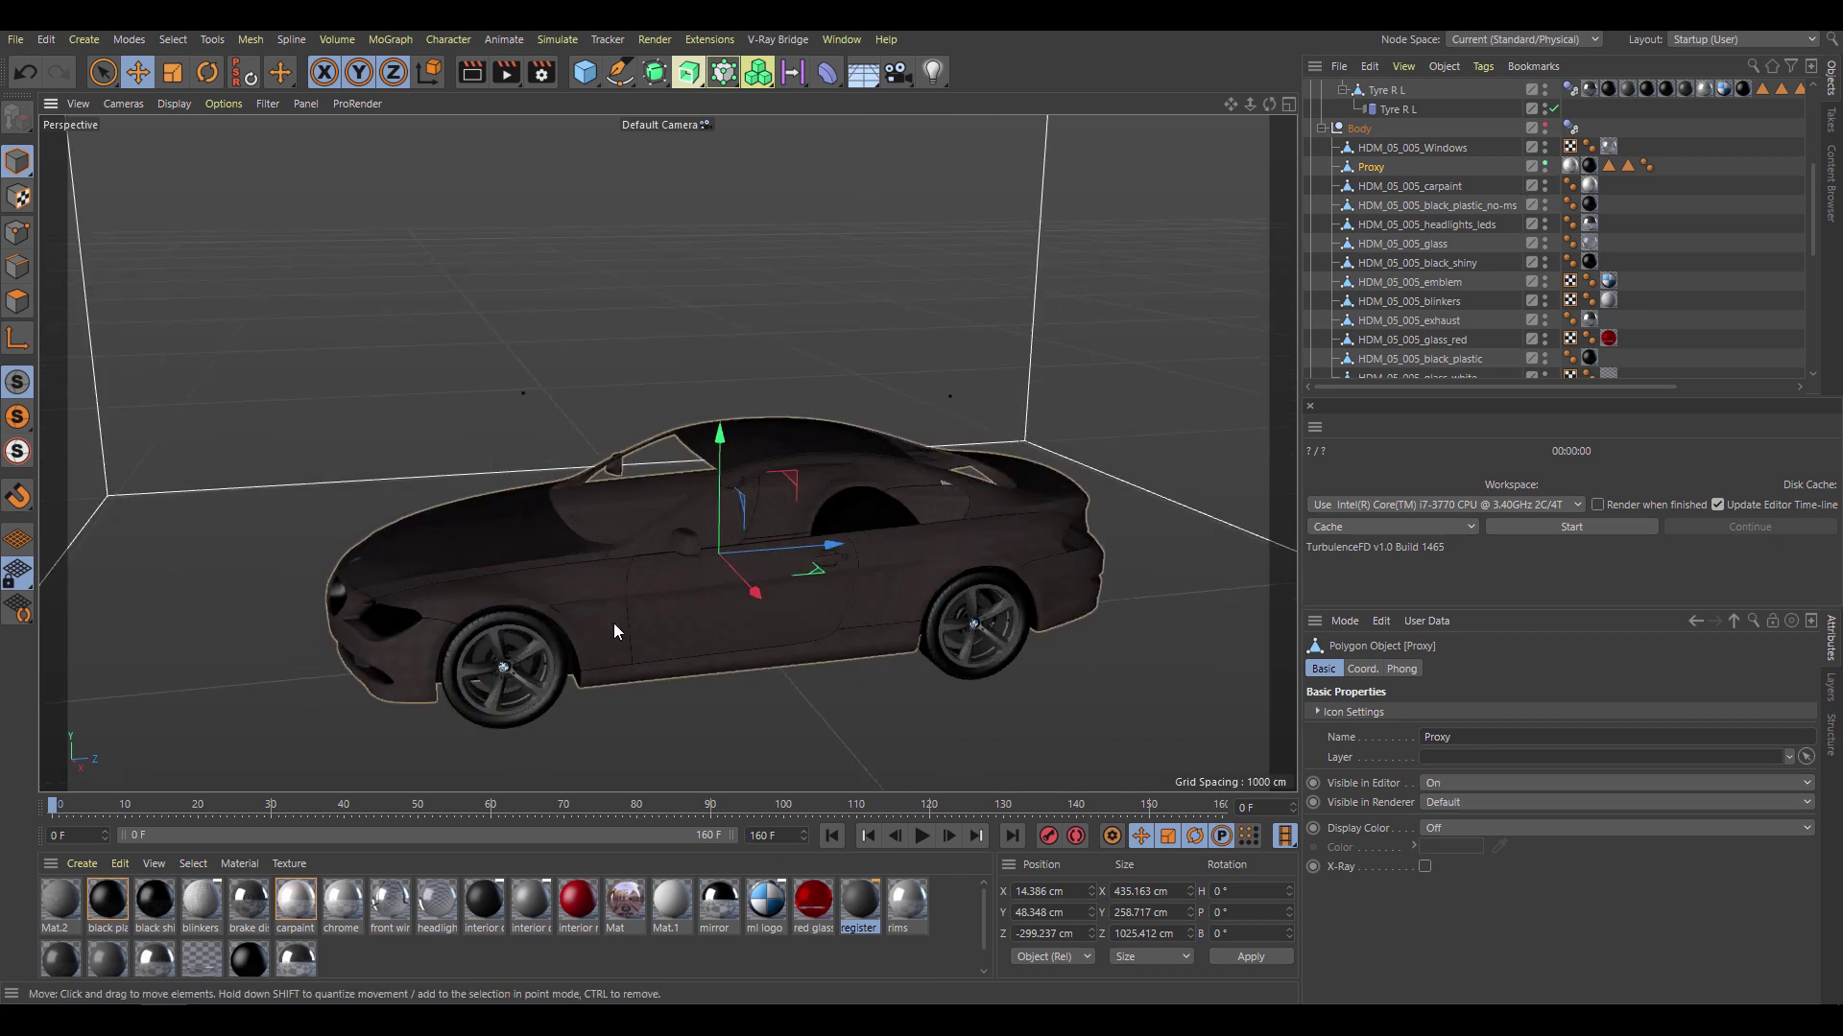
click(100, 40)
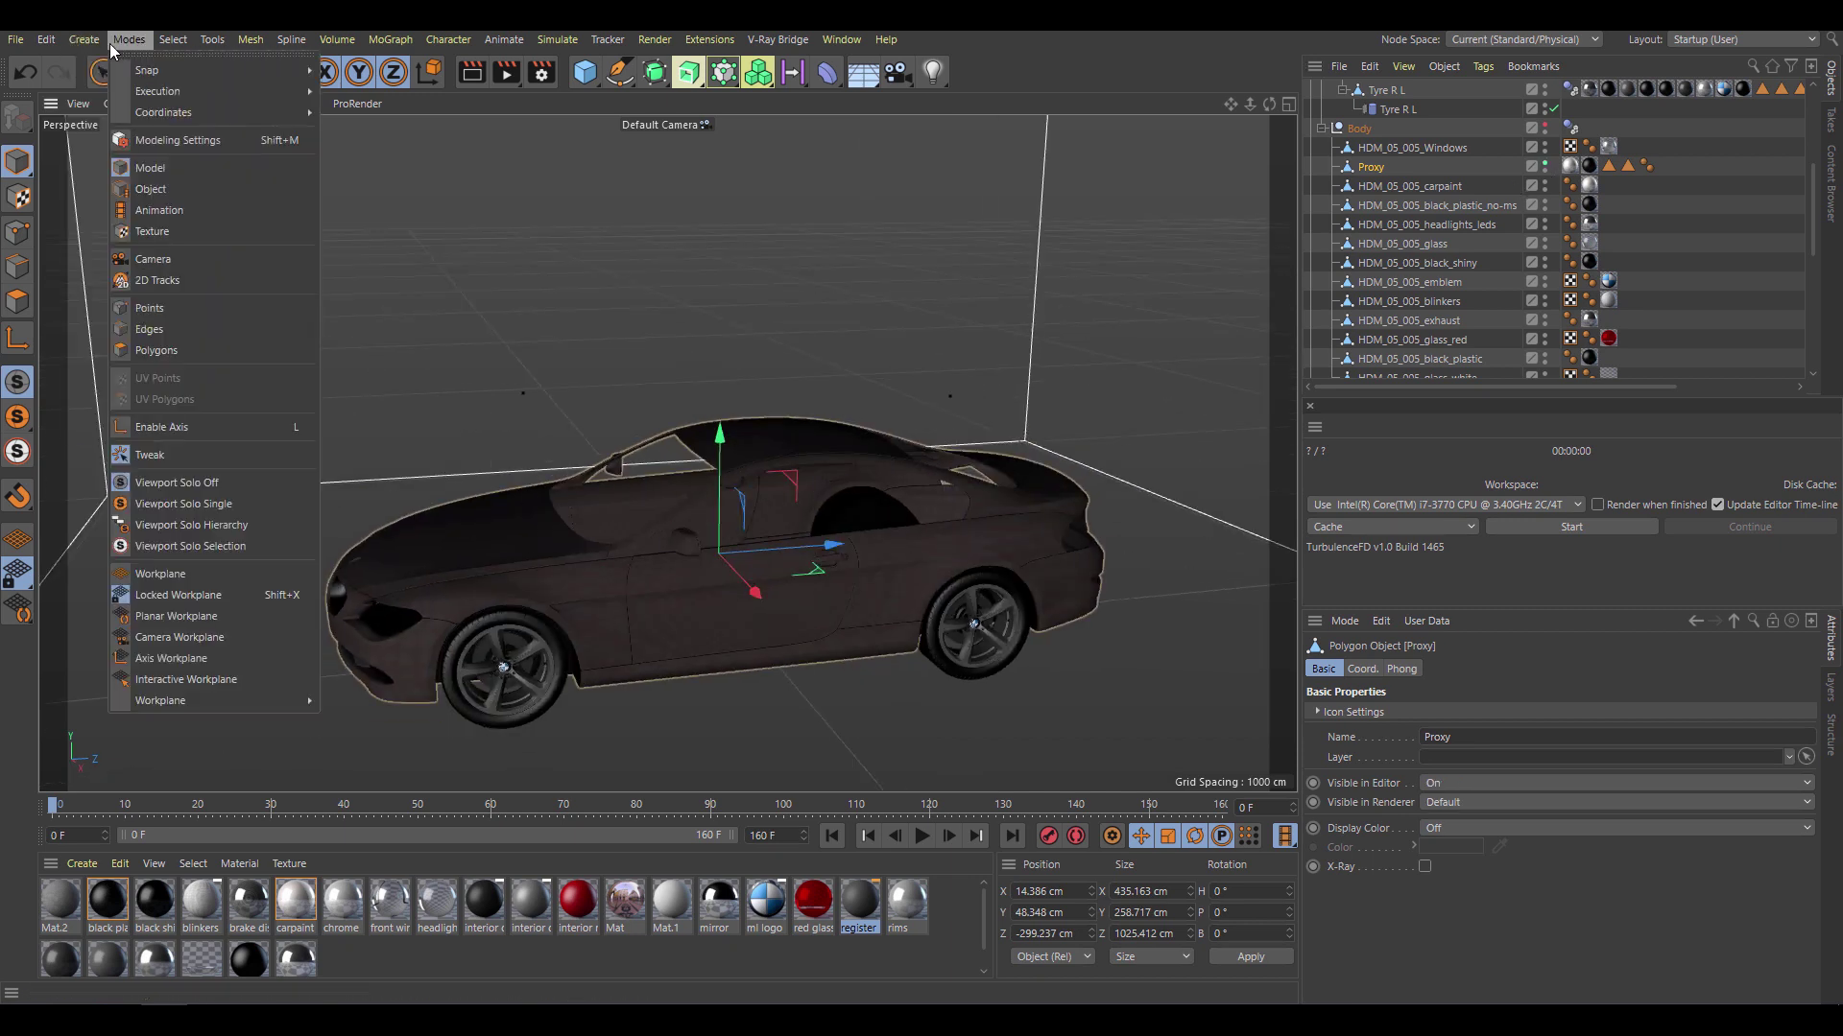
mouse_move(115, 146)
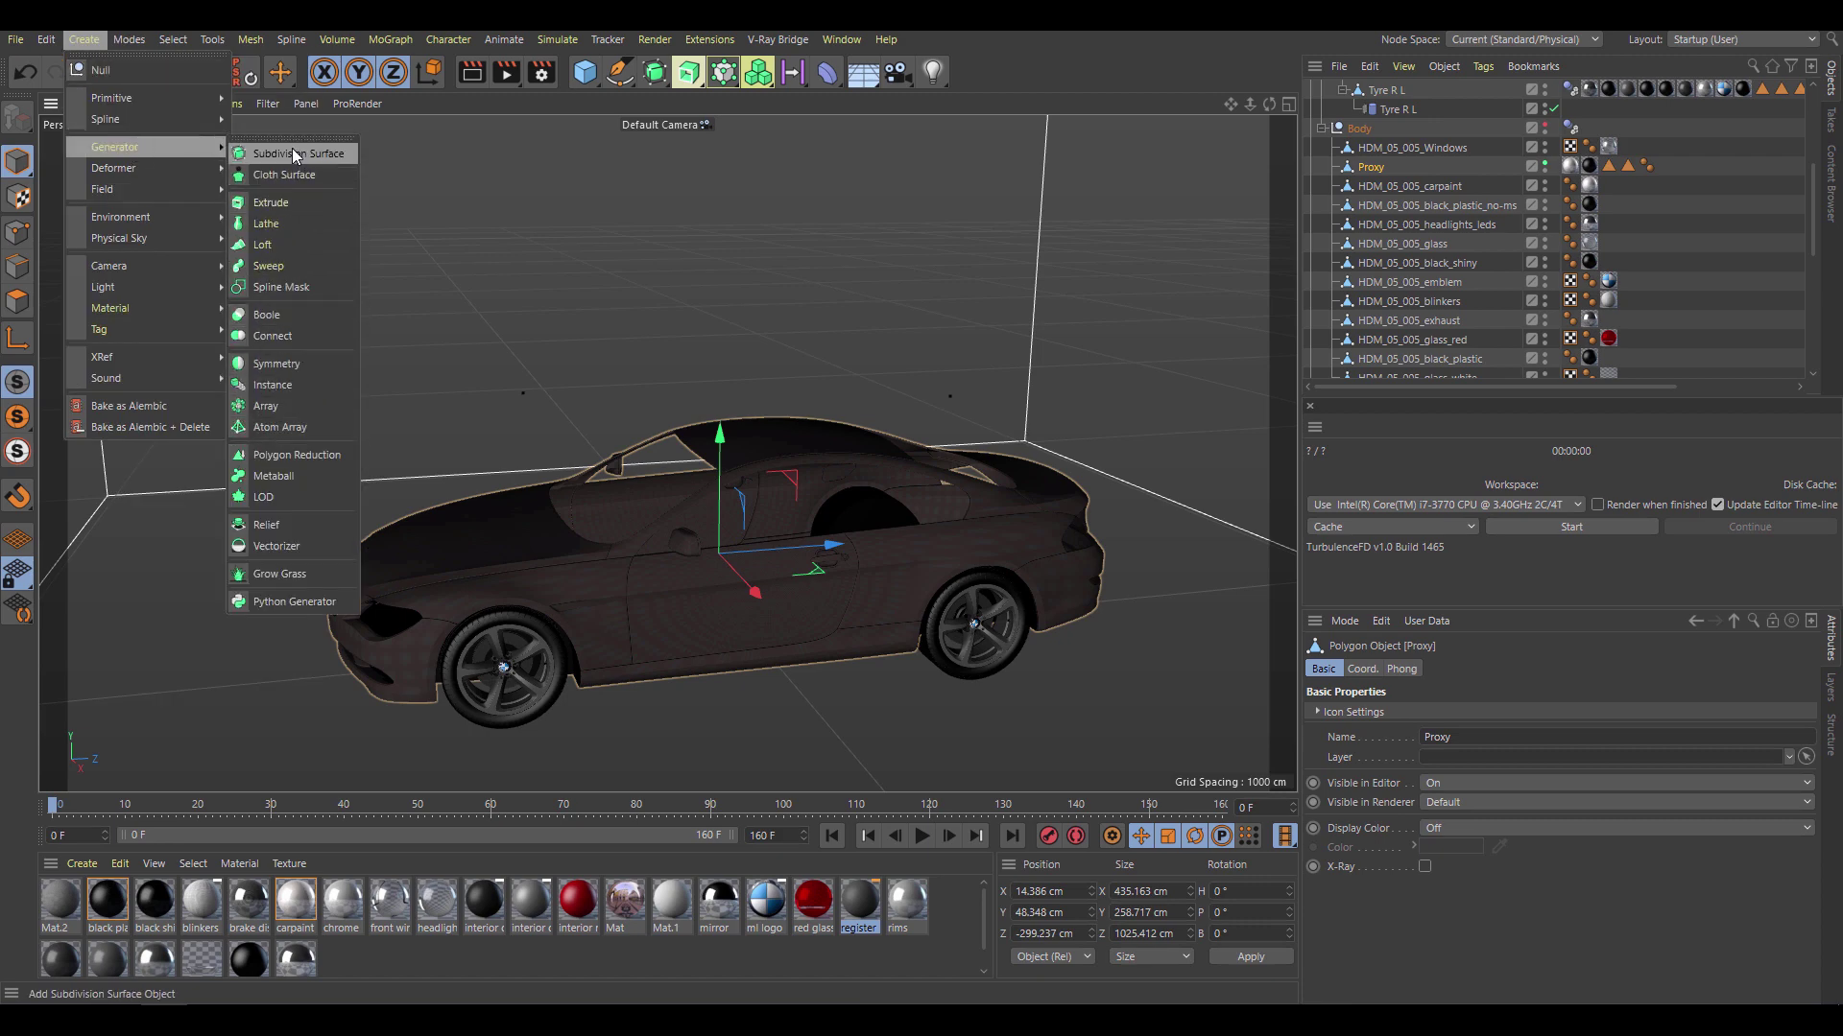
- Add a Polygon Reduction generator inside the Body group, above Proxy
click(329, 455)
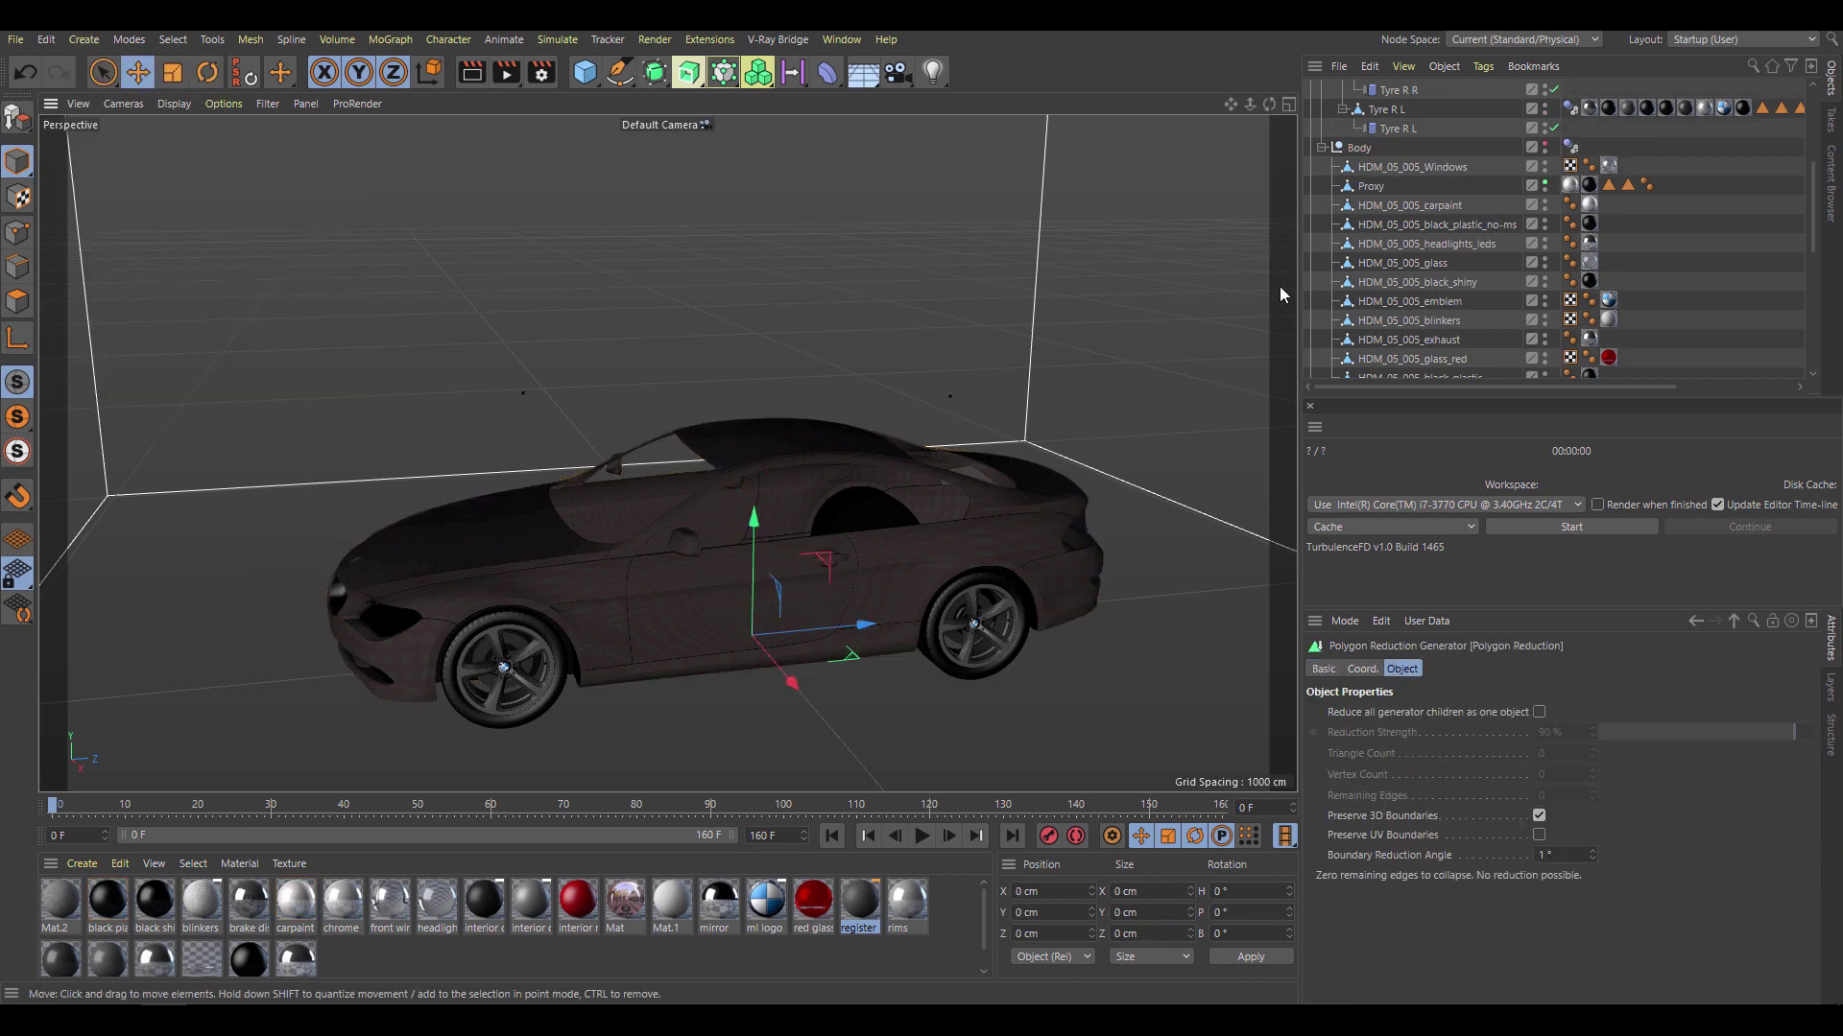
scroll(1443, 180, up, 5)
mouse_move(1400, 131)
mouse_down()
mouse_move(1403, 387)
mouse_move(1421, 317)
mouse_up()
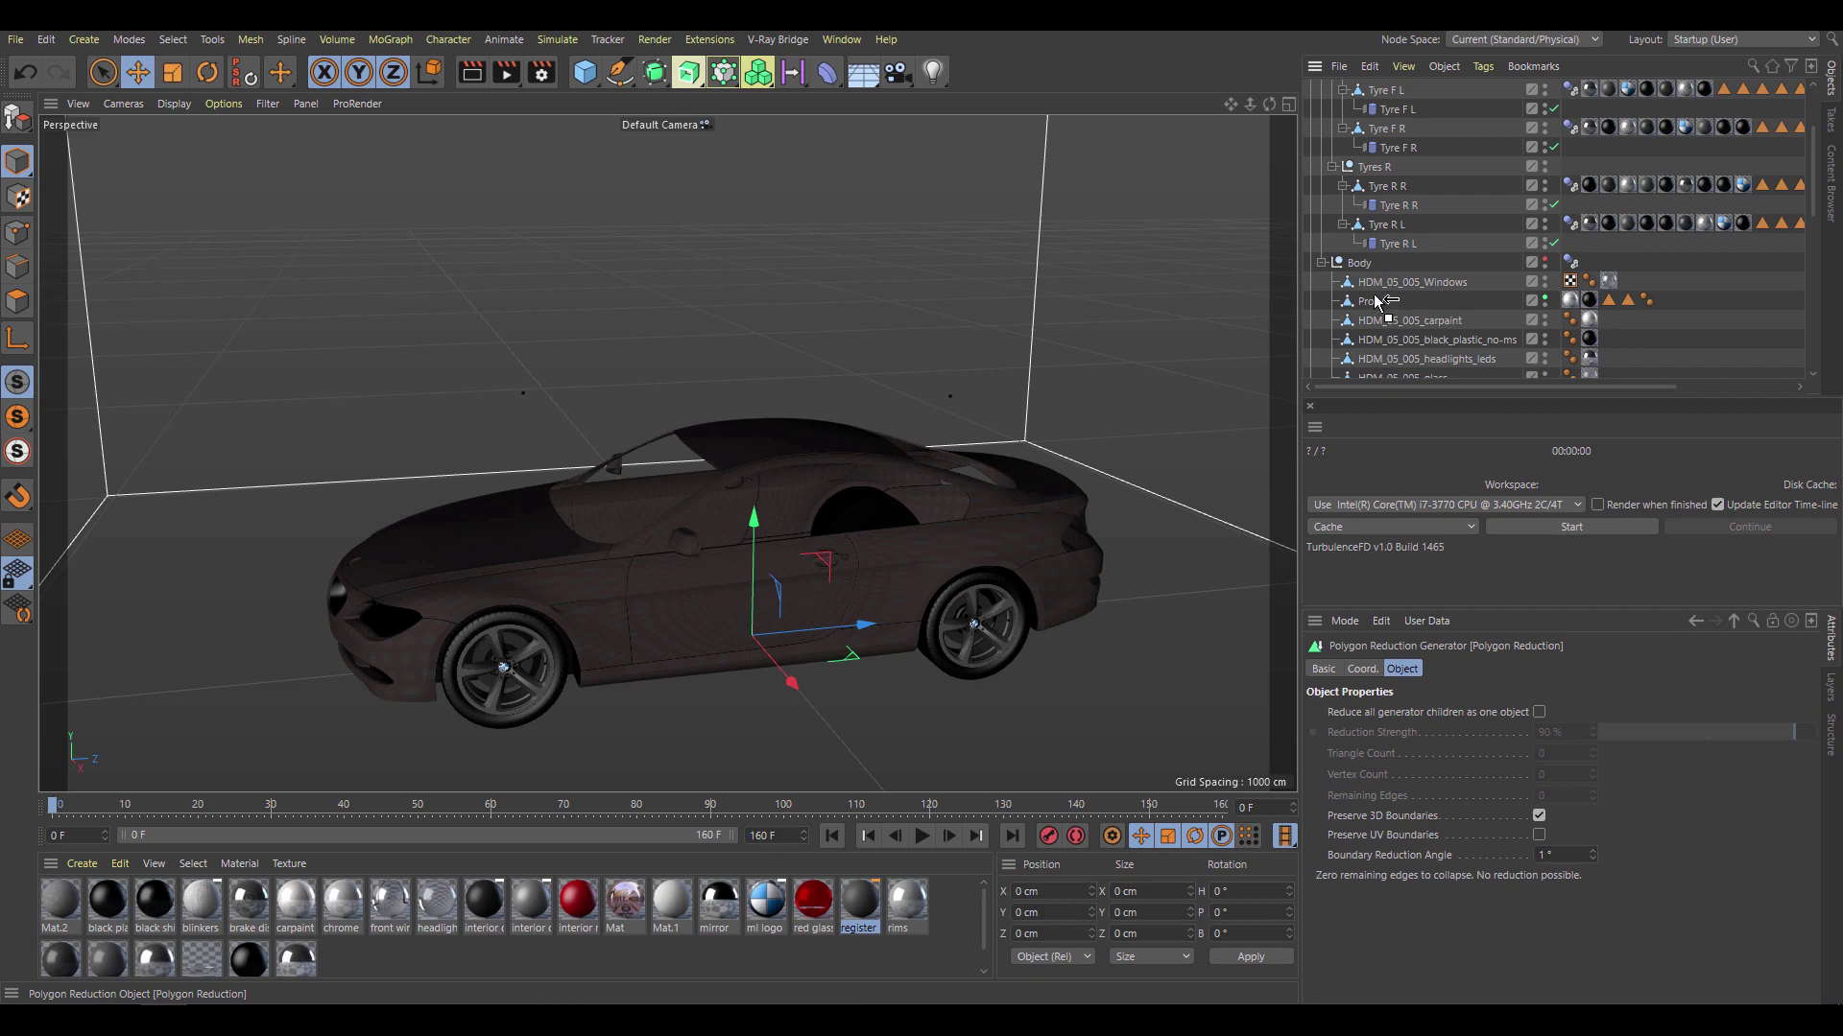
drag(1379, 300, 1419, 285)
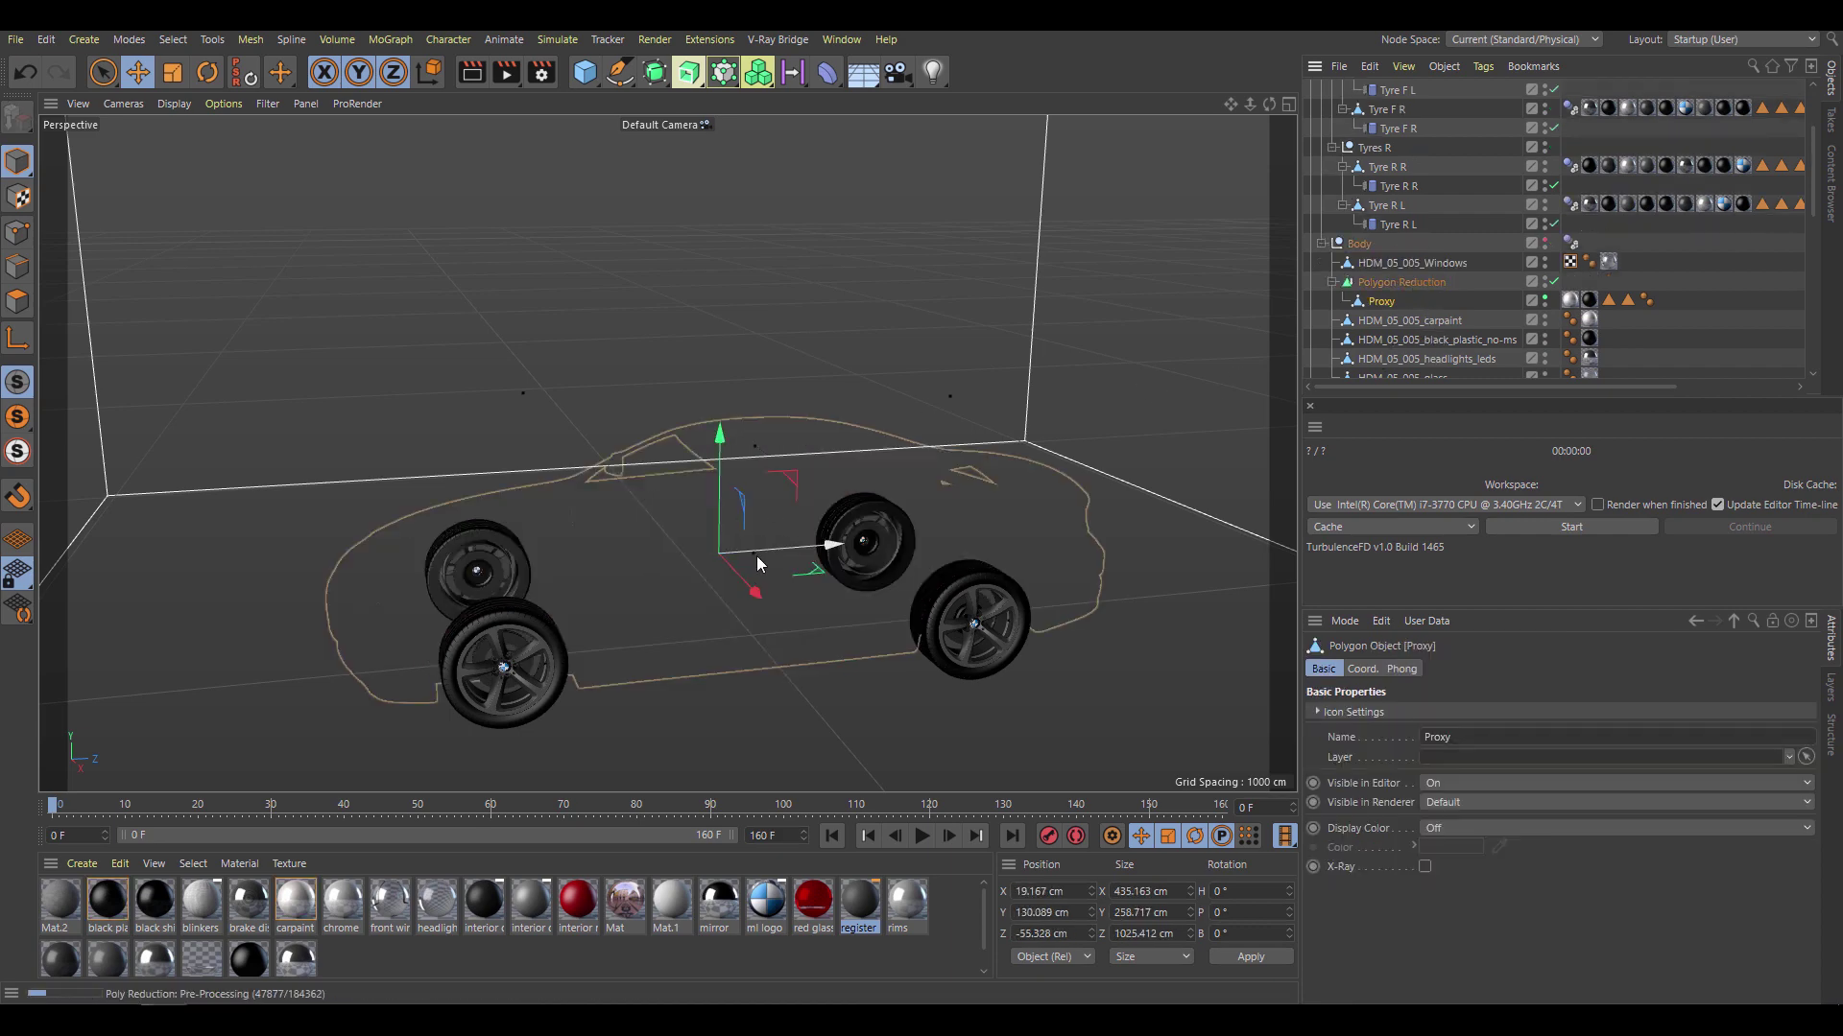
click(1428, 286)
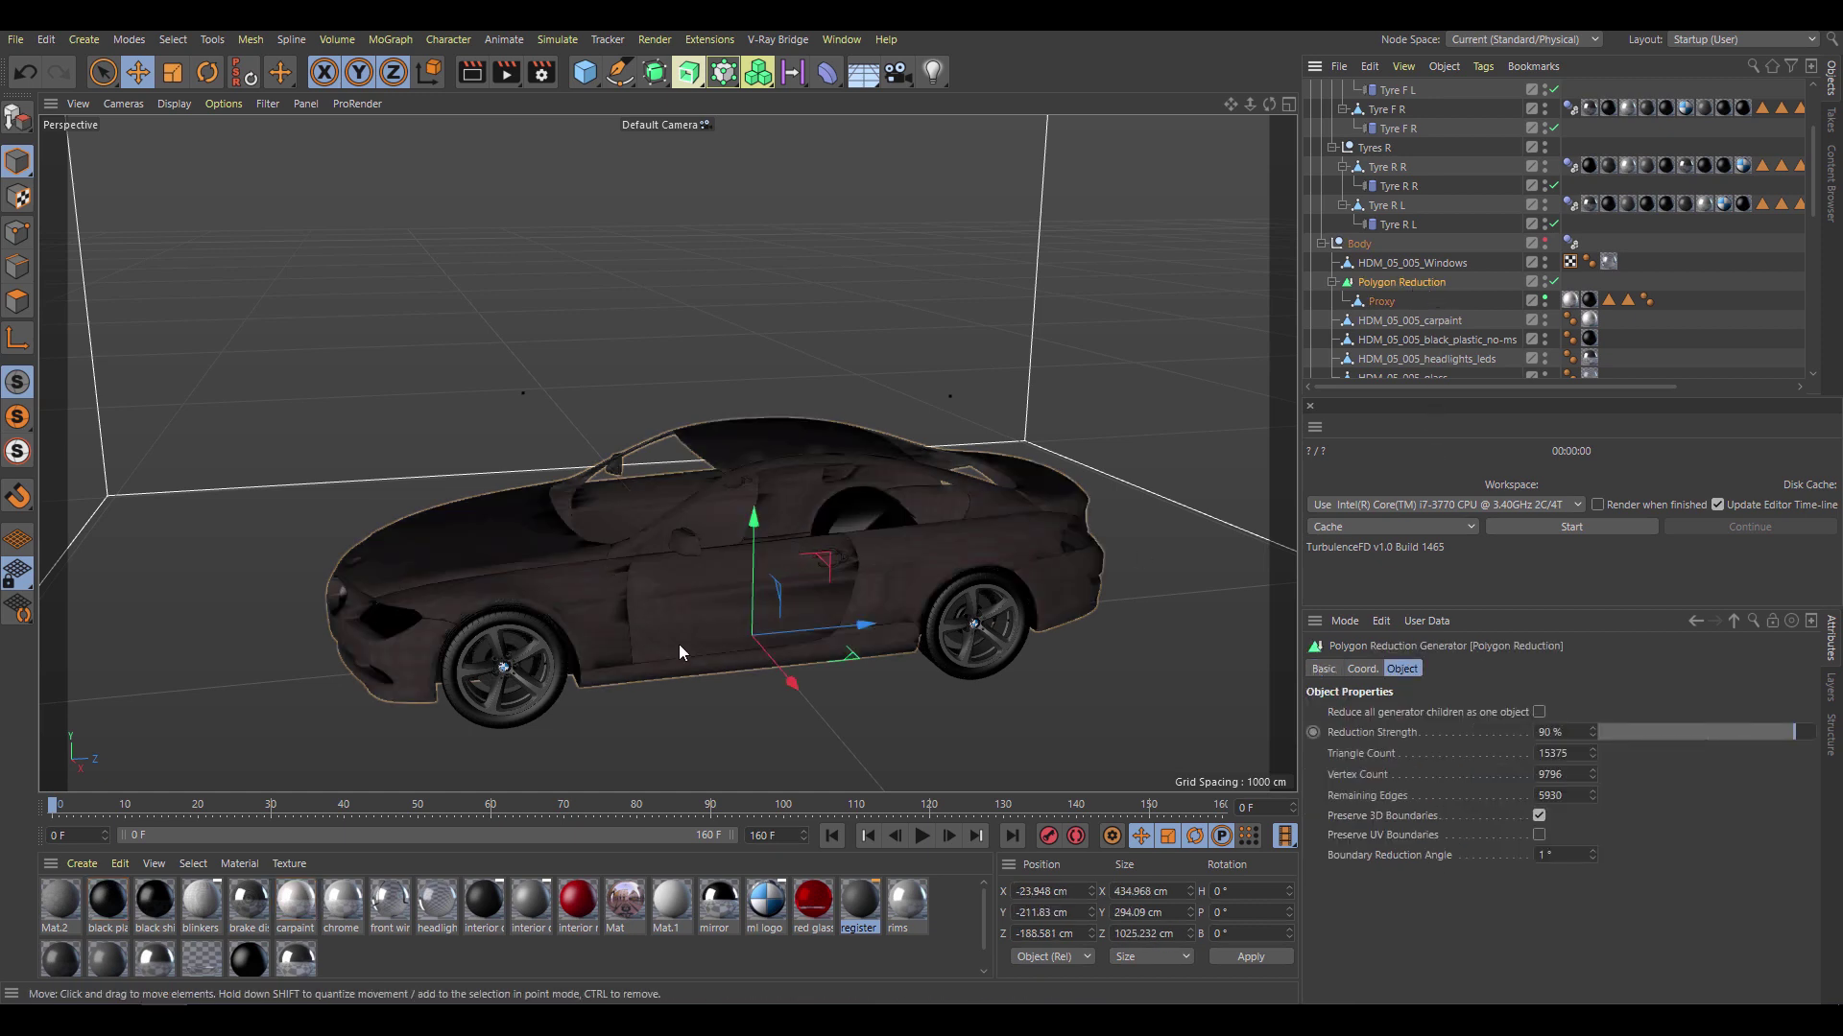
- Set the Polygon Reduction strength to 95%
mouse_move(983, 626)
alt+mouse_down()
mouse_move(999, 557)
mouse_move(1132, 573)
mouse_move(943, 638)
alt+mouse_up()
right_click(943, 638)
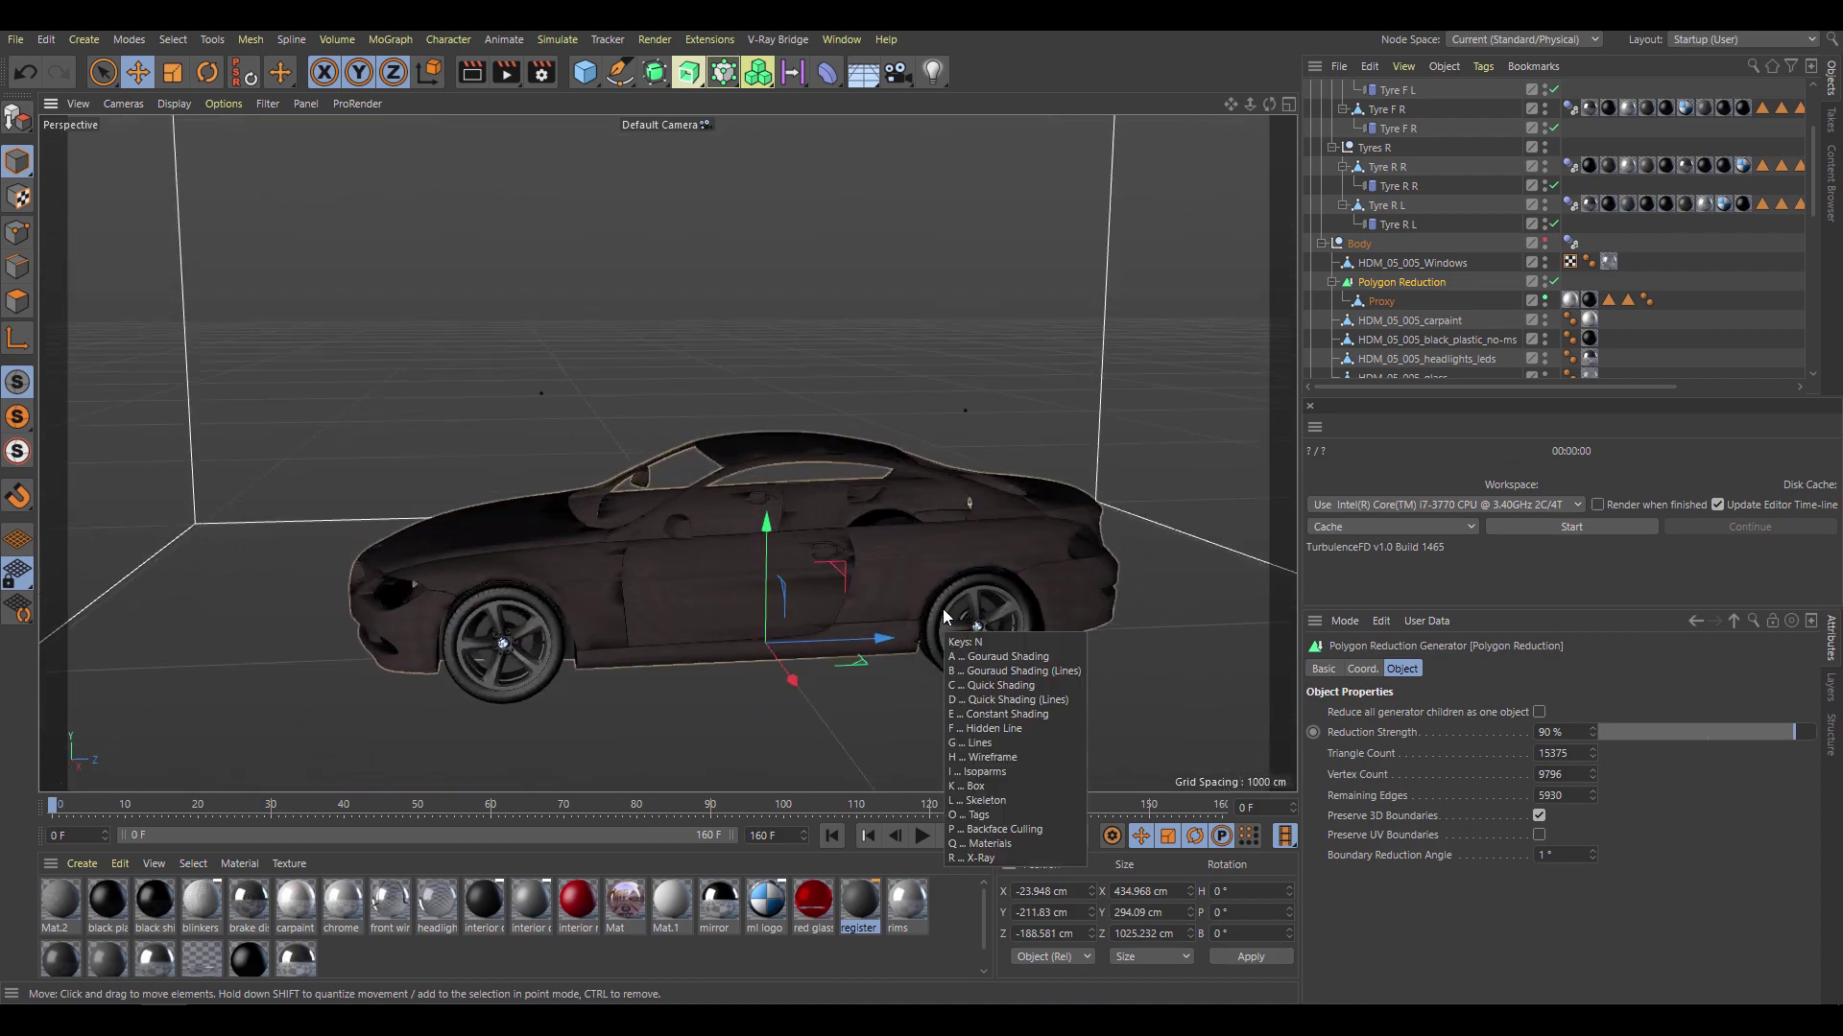
mouse_move(858, 594)
alt+mouse_down()
mouse_move(888, 608)
mouse_move(960, 575)
alt+mouse_up()
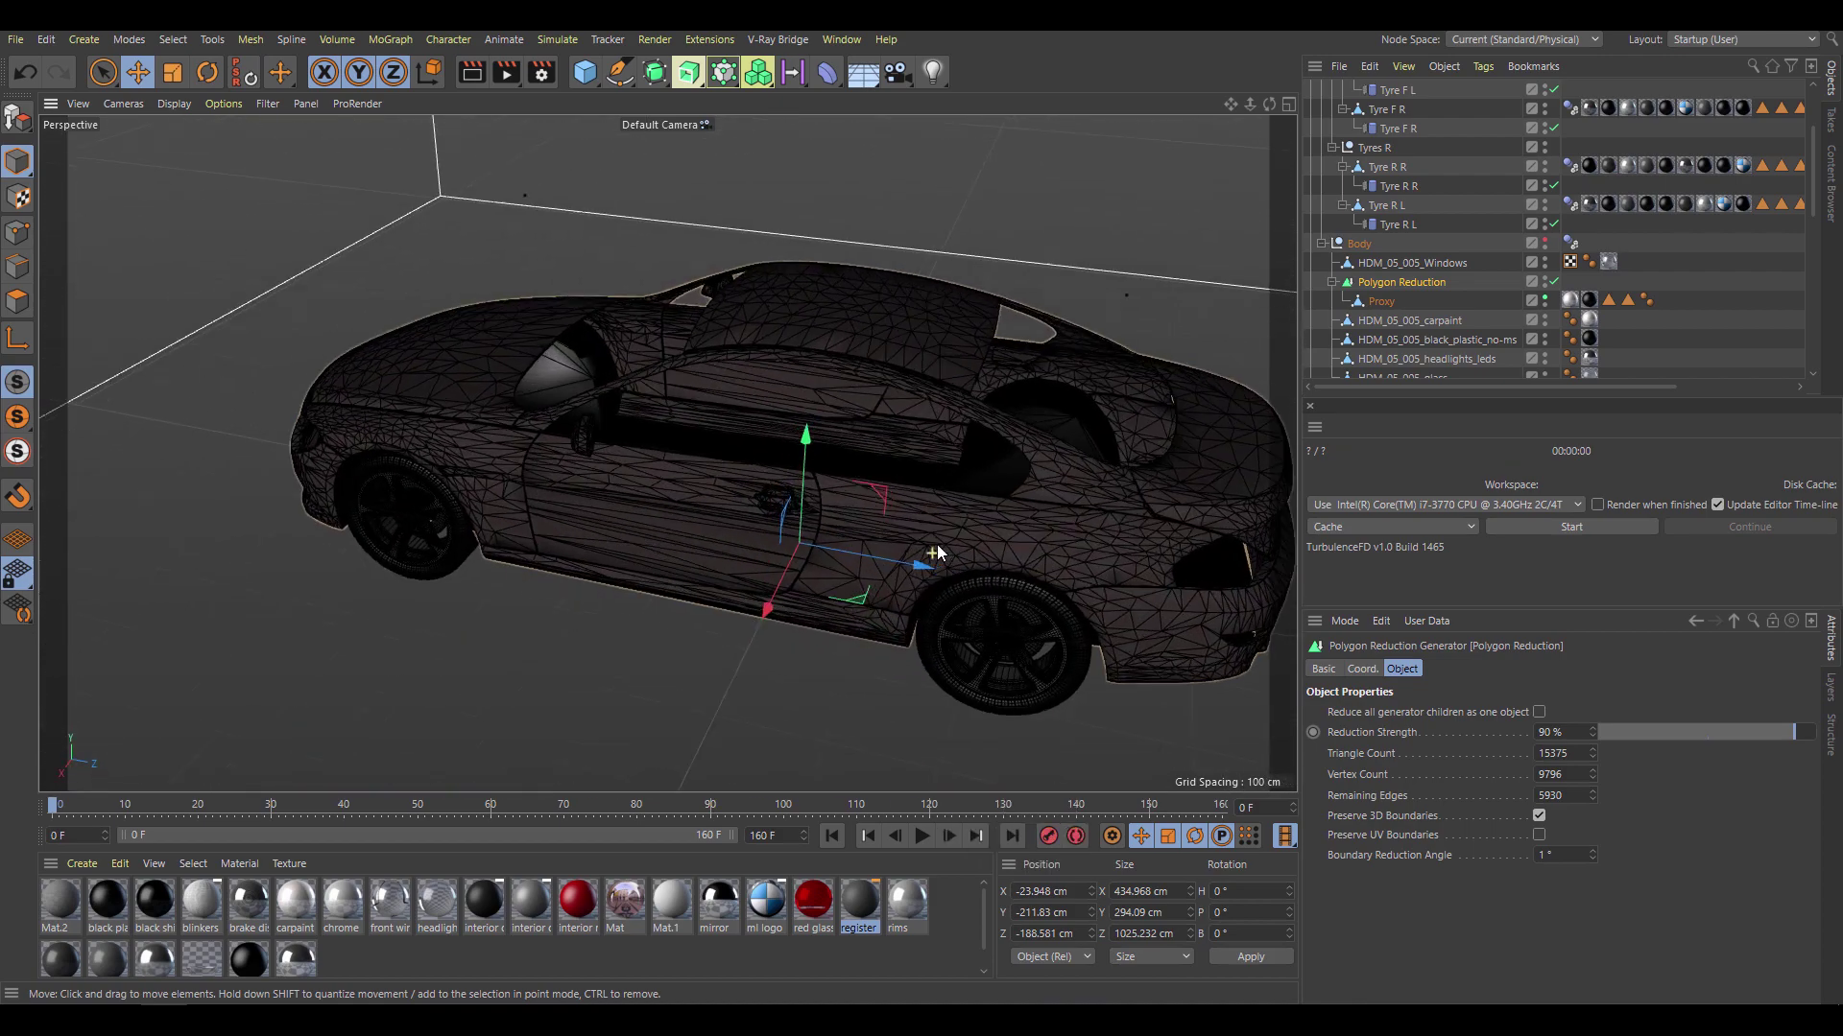
scroll(1069, 507, up, 5)
alt+drag(1069, 499, 1051, 498)
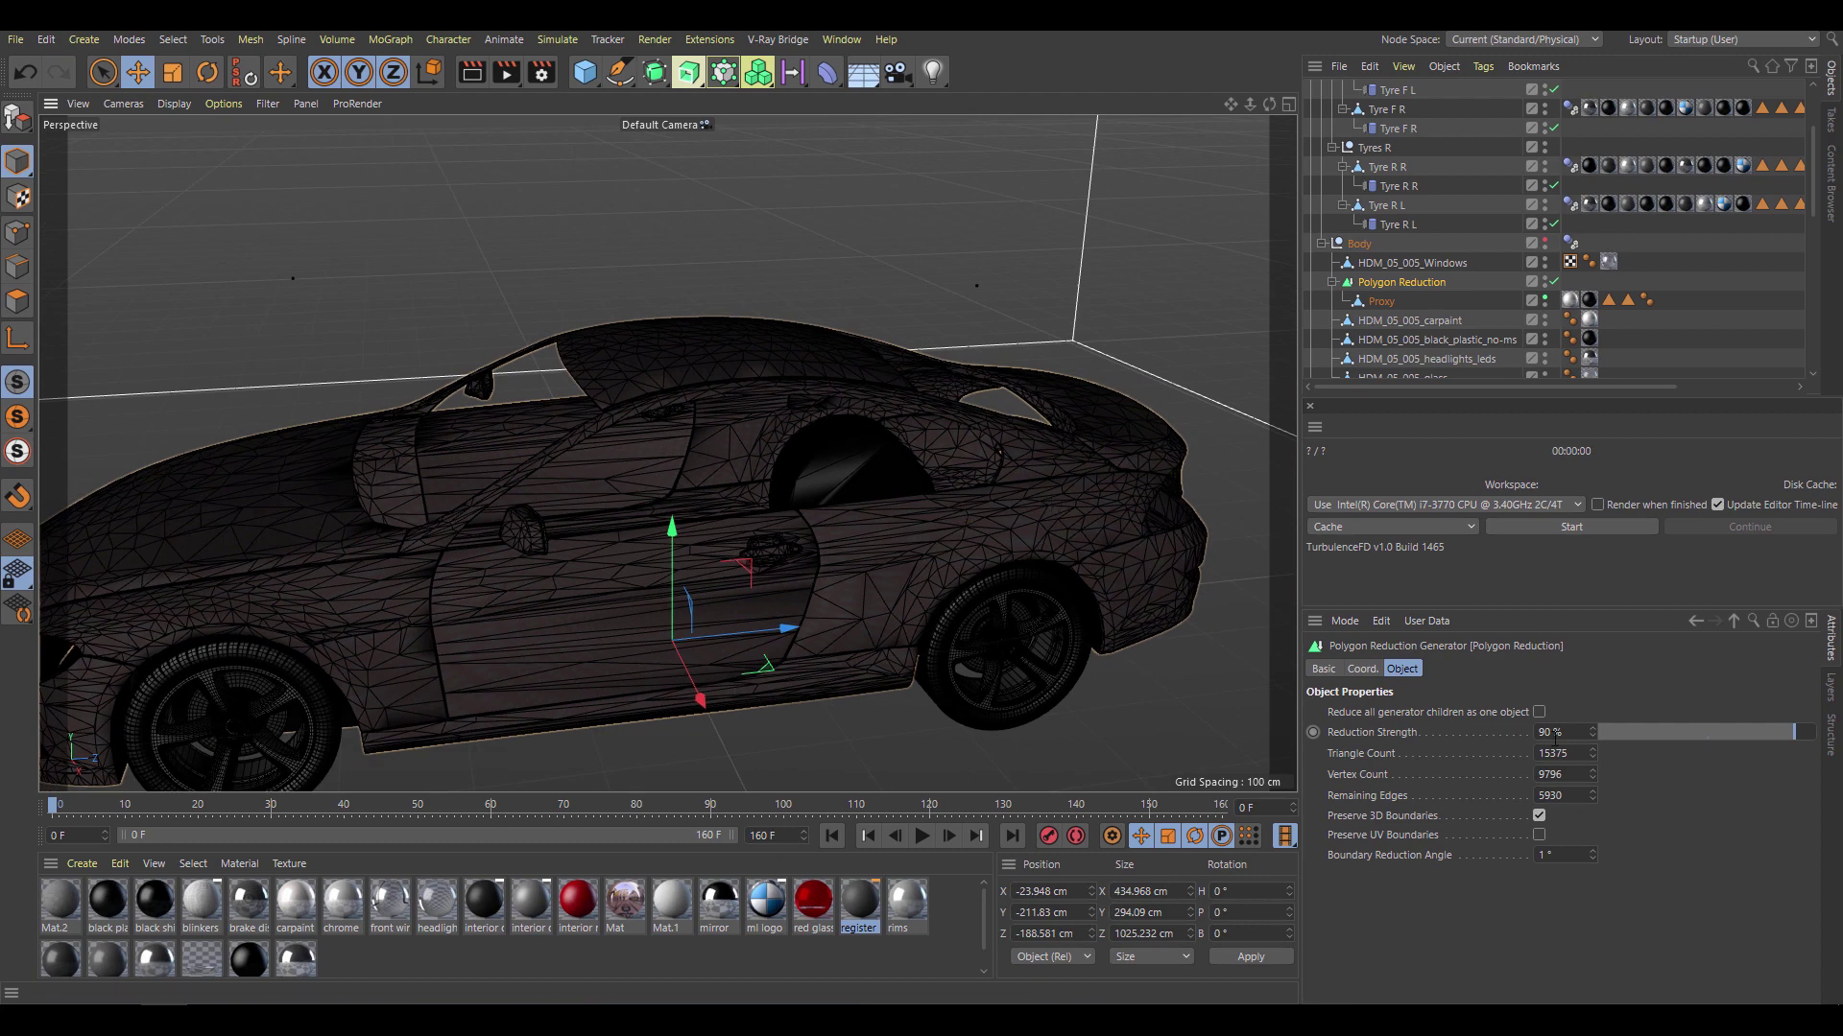
text(9)
text(5)
key(Return)
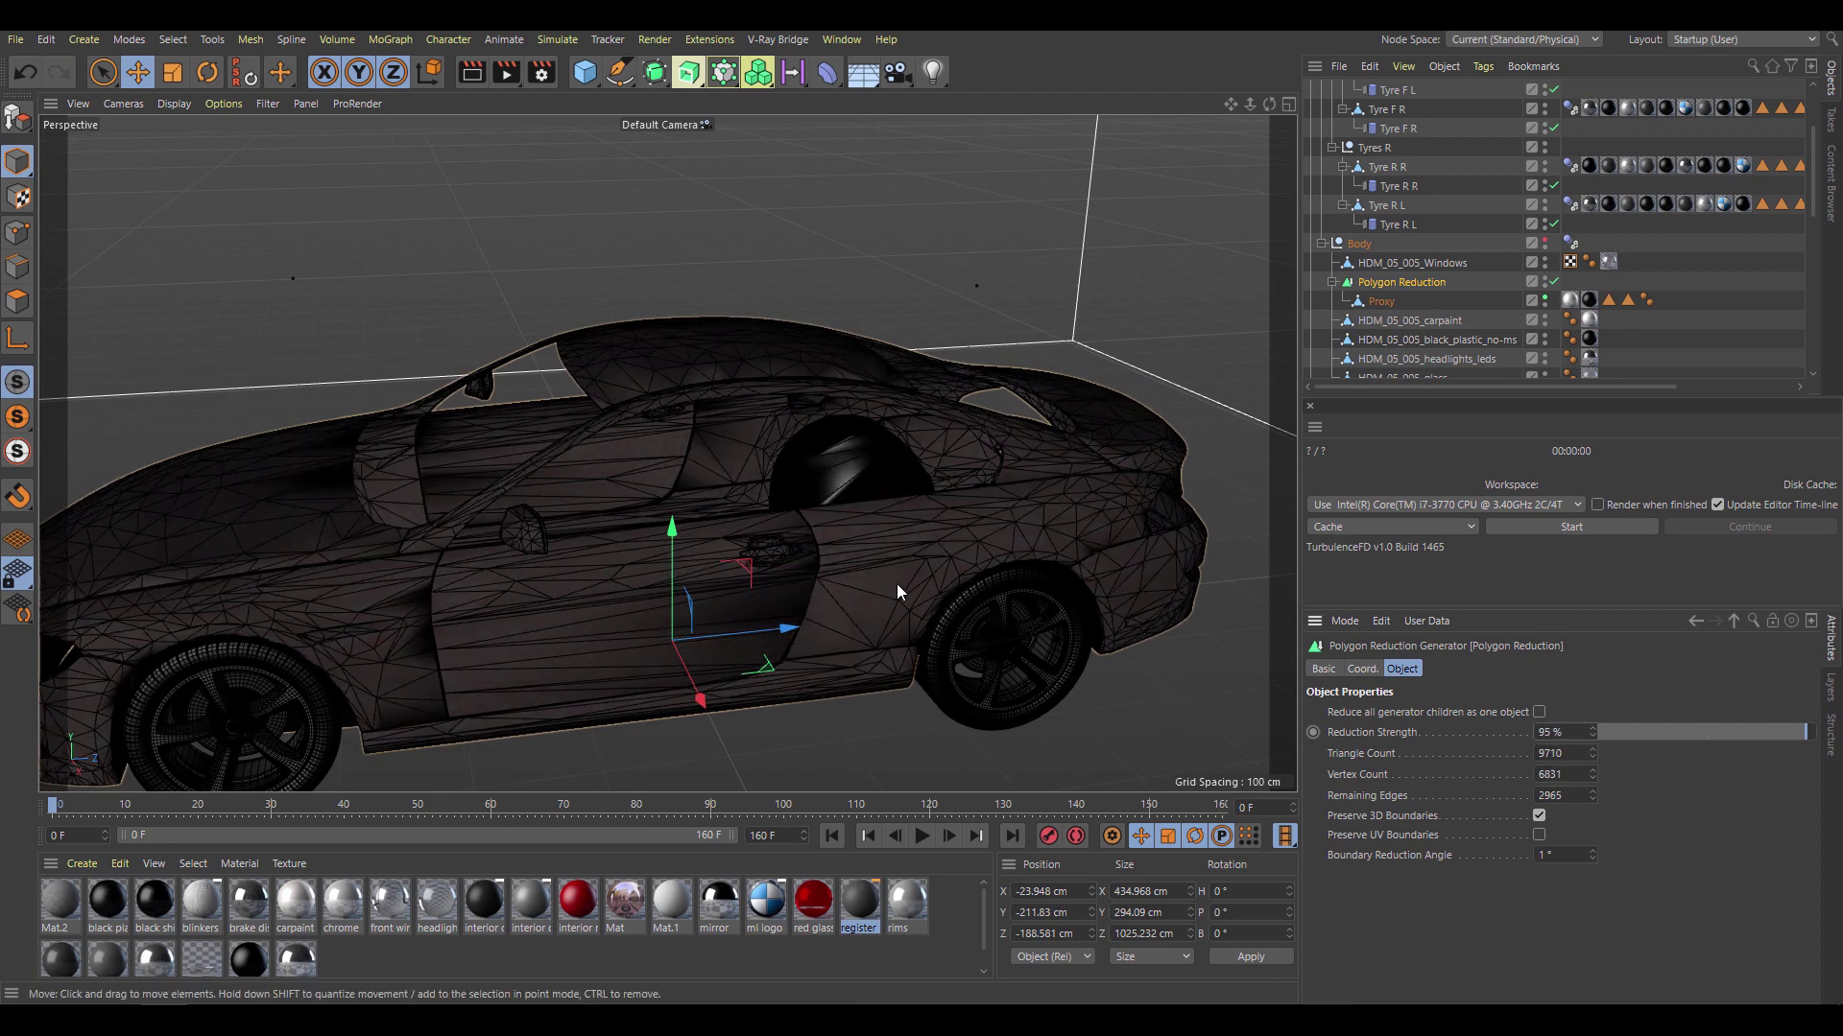
- Convert the reduction to an editable mesh, move Proxy under Body, and hide it
mouse_move(896, 584)
alt+mouse_down()
mouse_move(1068, 585)
mouse_move(941, 584)
mouse_move(854, 664)
mouse_move(866, 545)
mouse_move(832, 472)
mouse_move(907, 498)
mouse_move(911, 539)
alt+mouse_up()
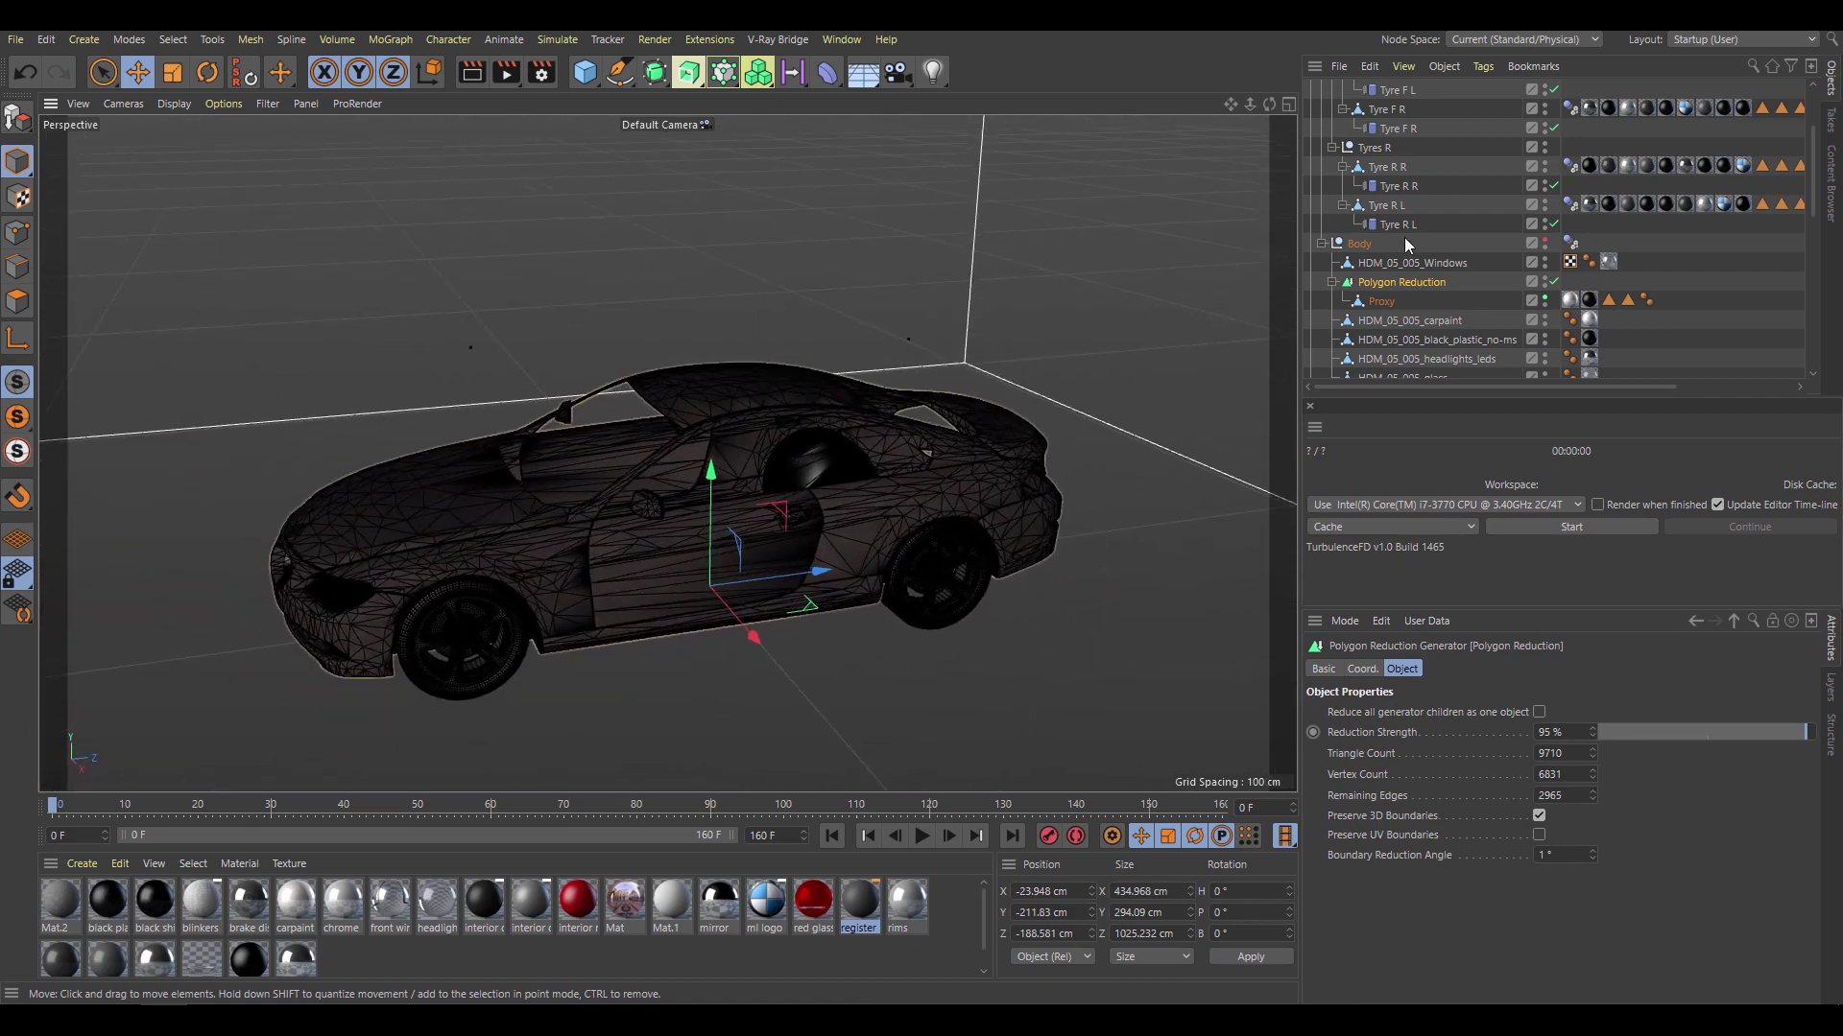
click(17, 116)
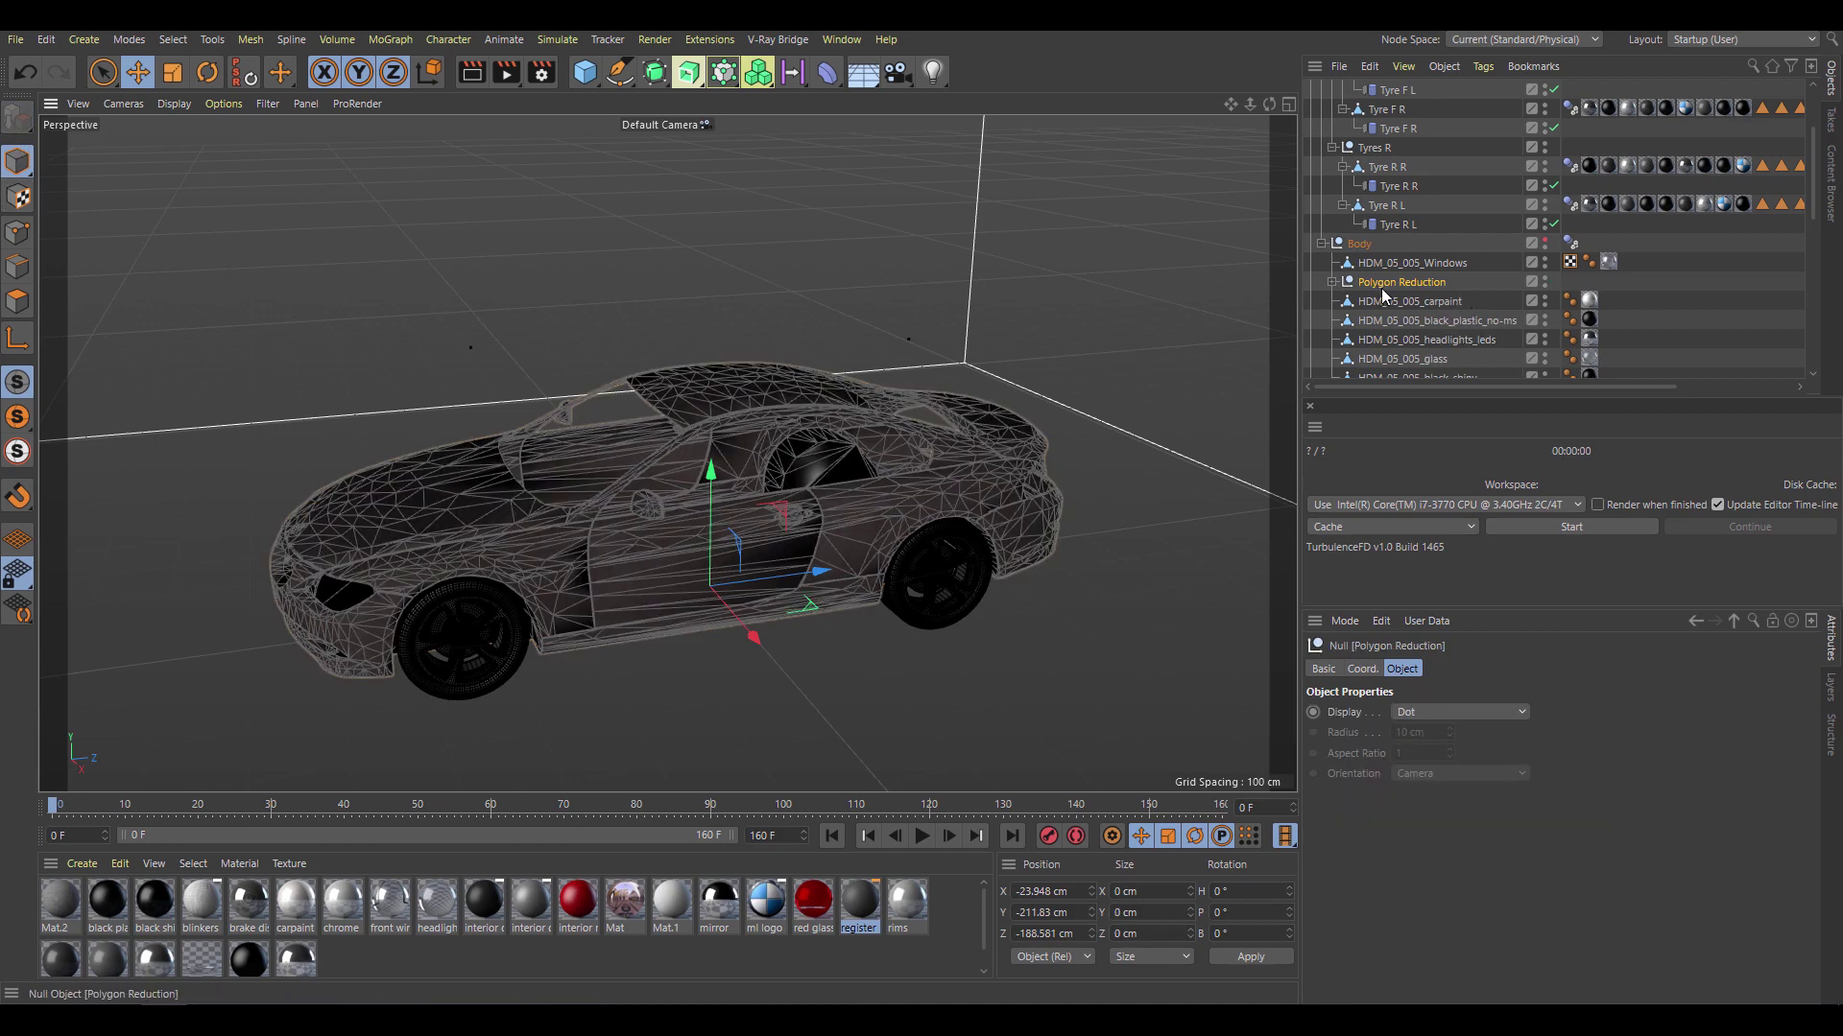
drag(1419, 281, 1420, 276)
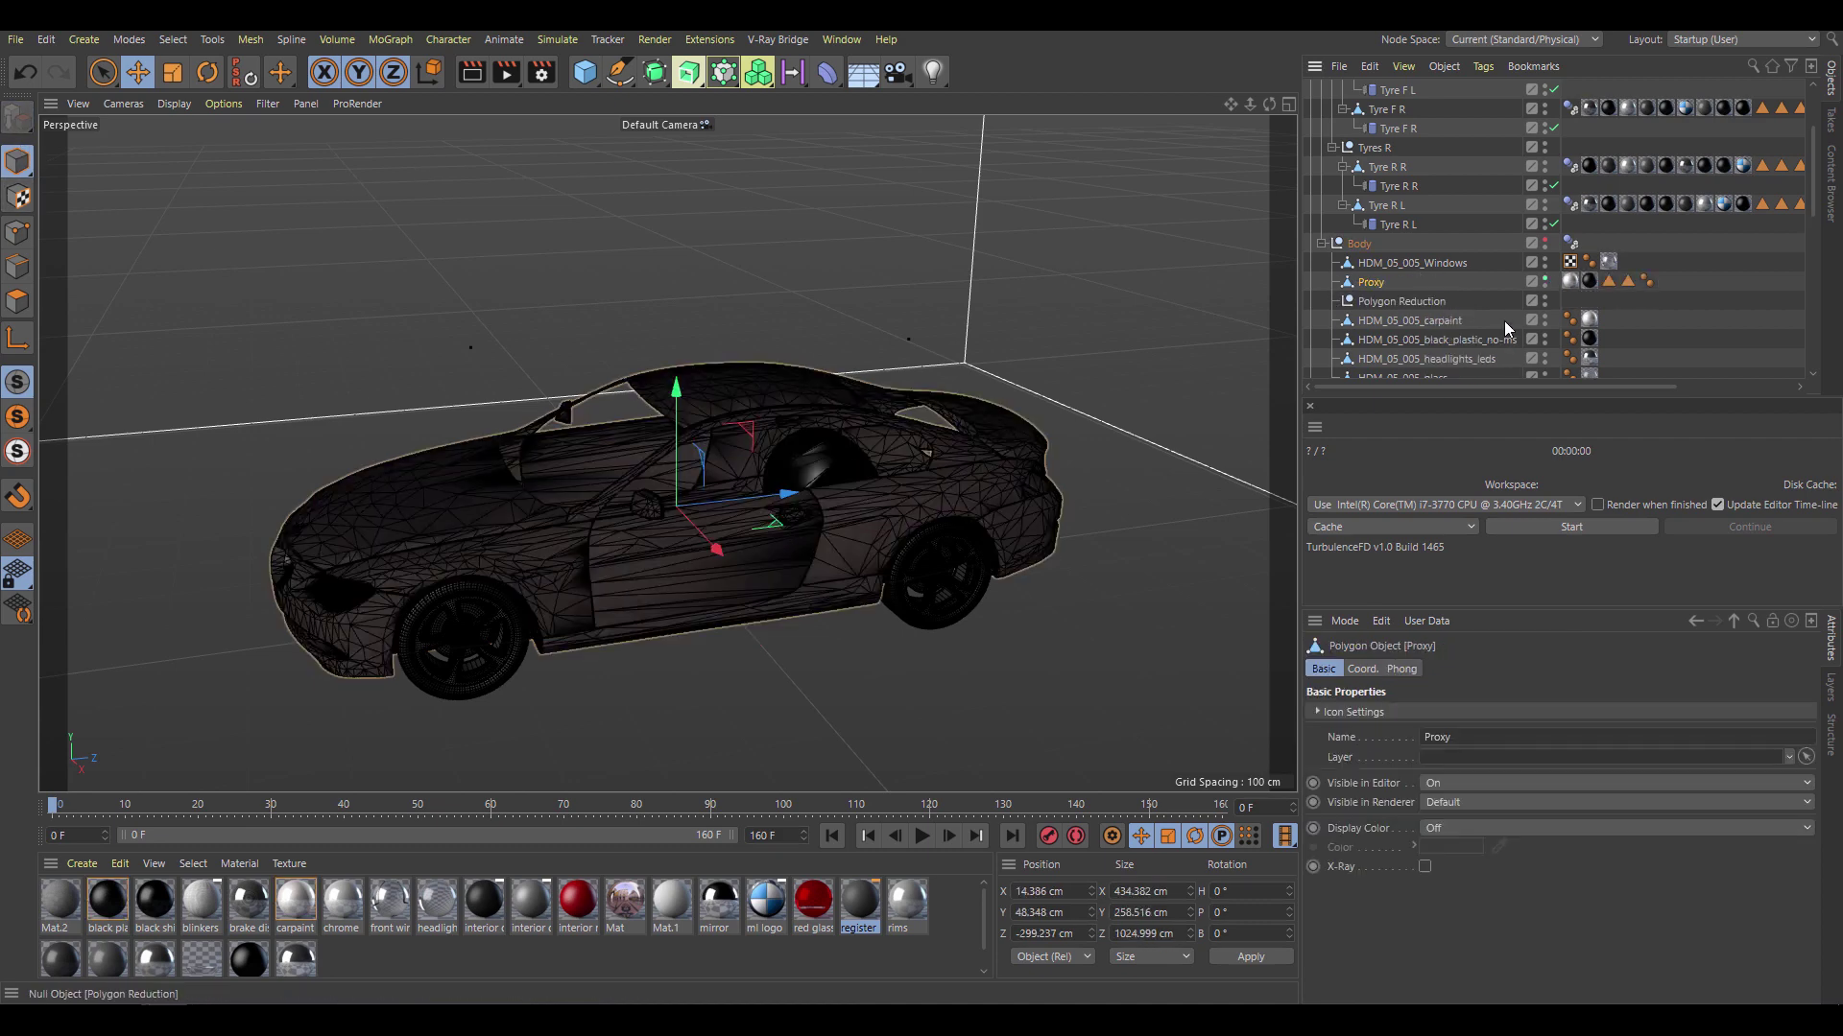
click(1544, 277)
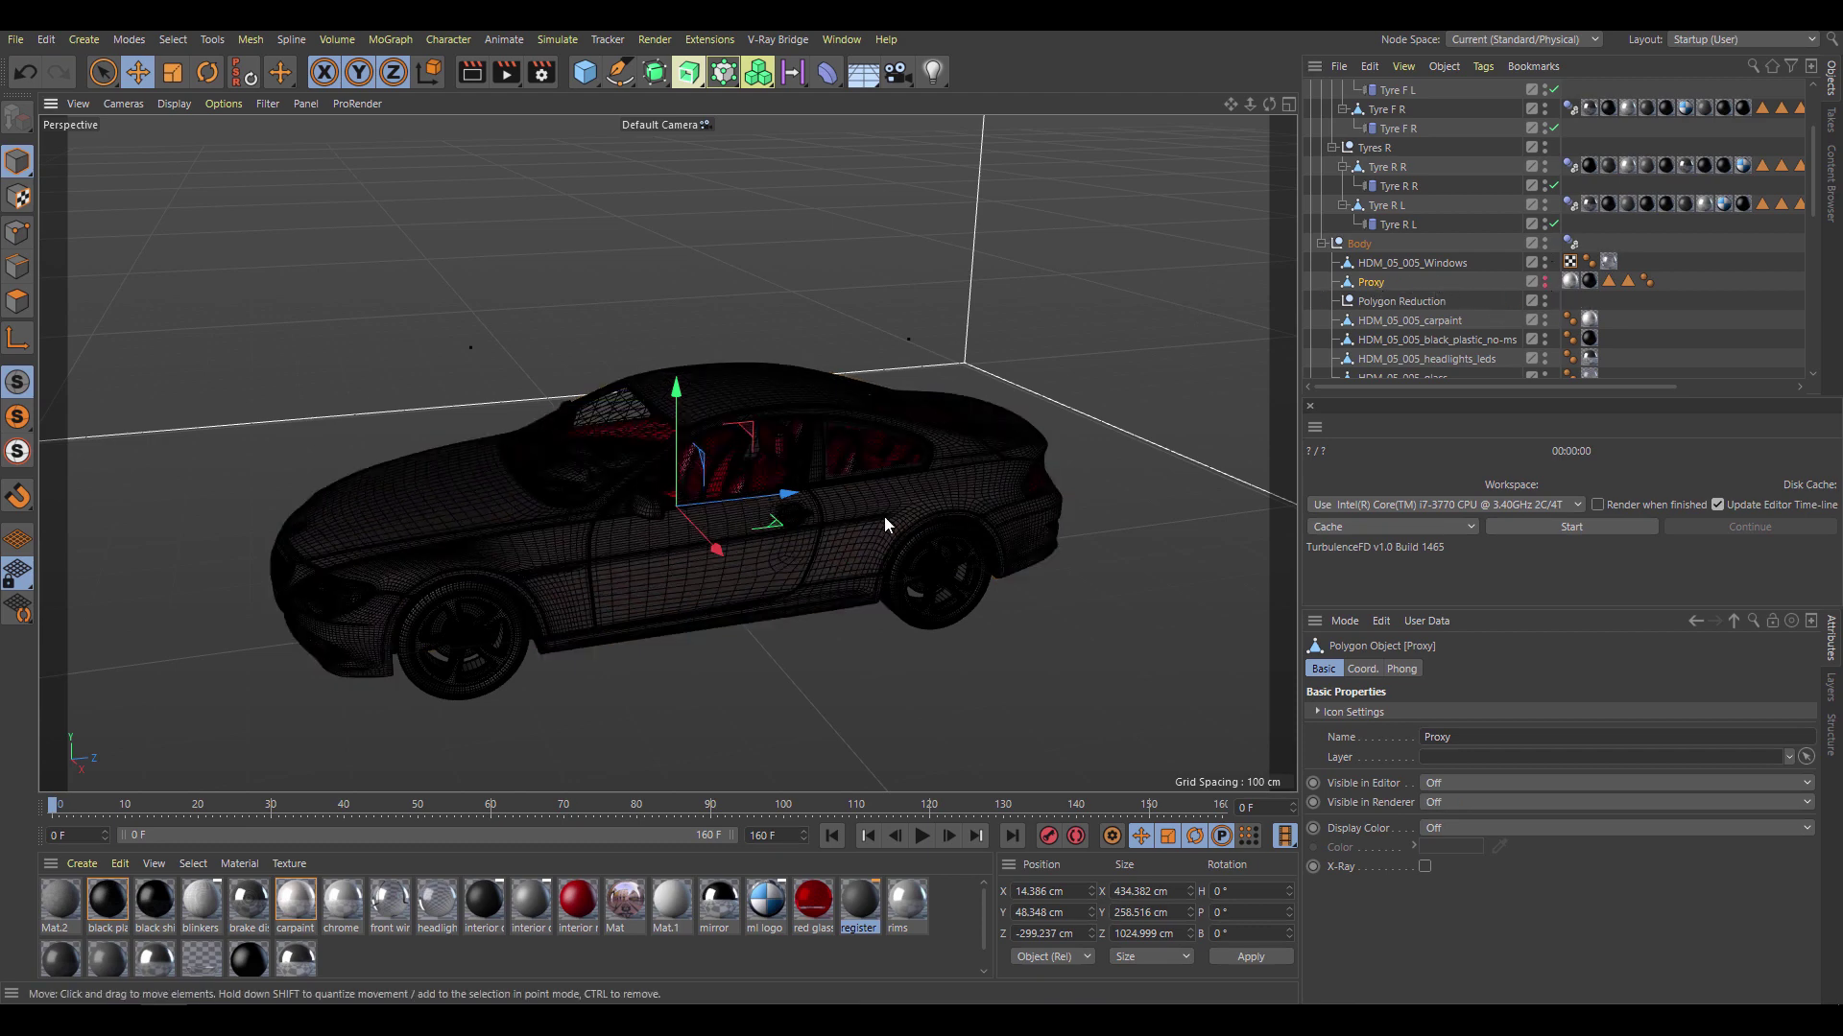
- Delete the leftover Polygon Reduction null from the Body group
alt+drag(884, 515, 793, 510)
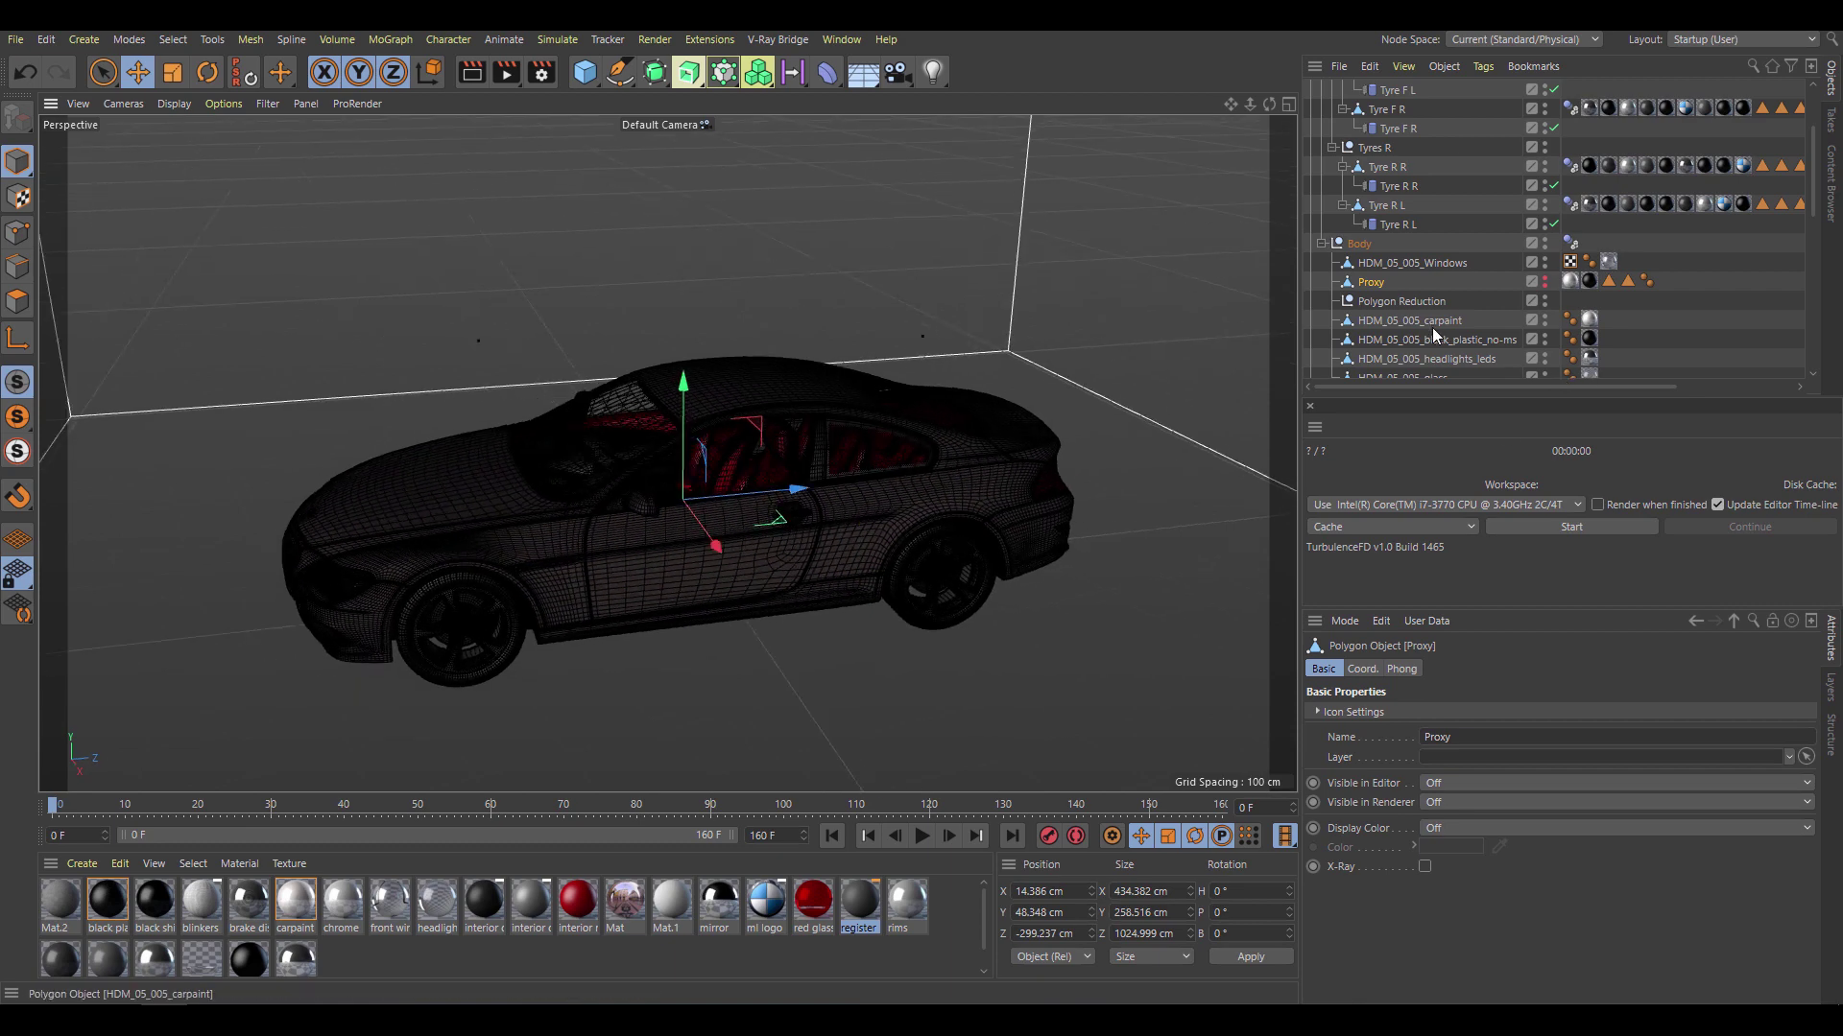
click(1405, 320)
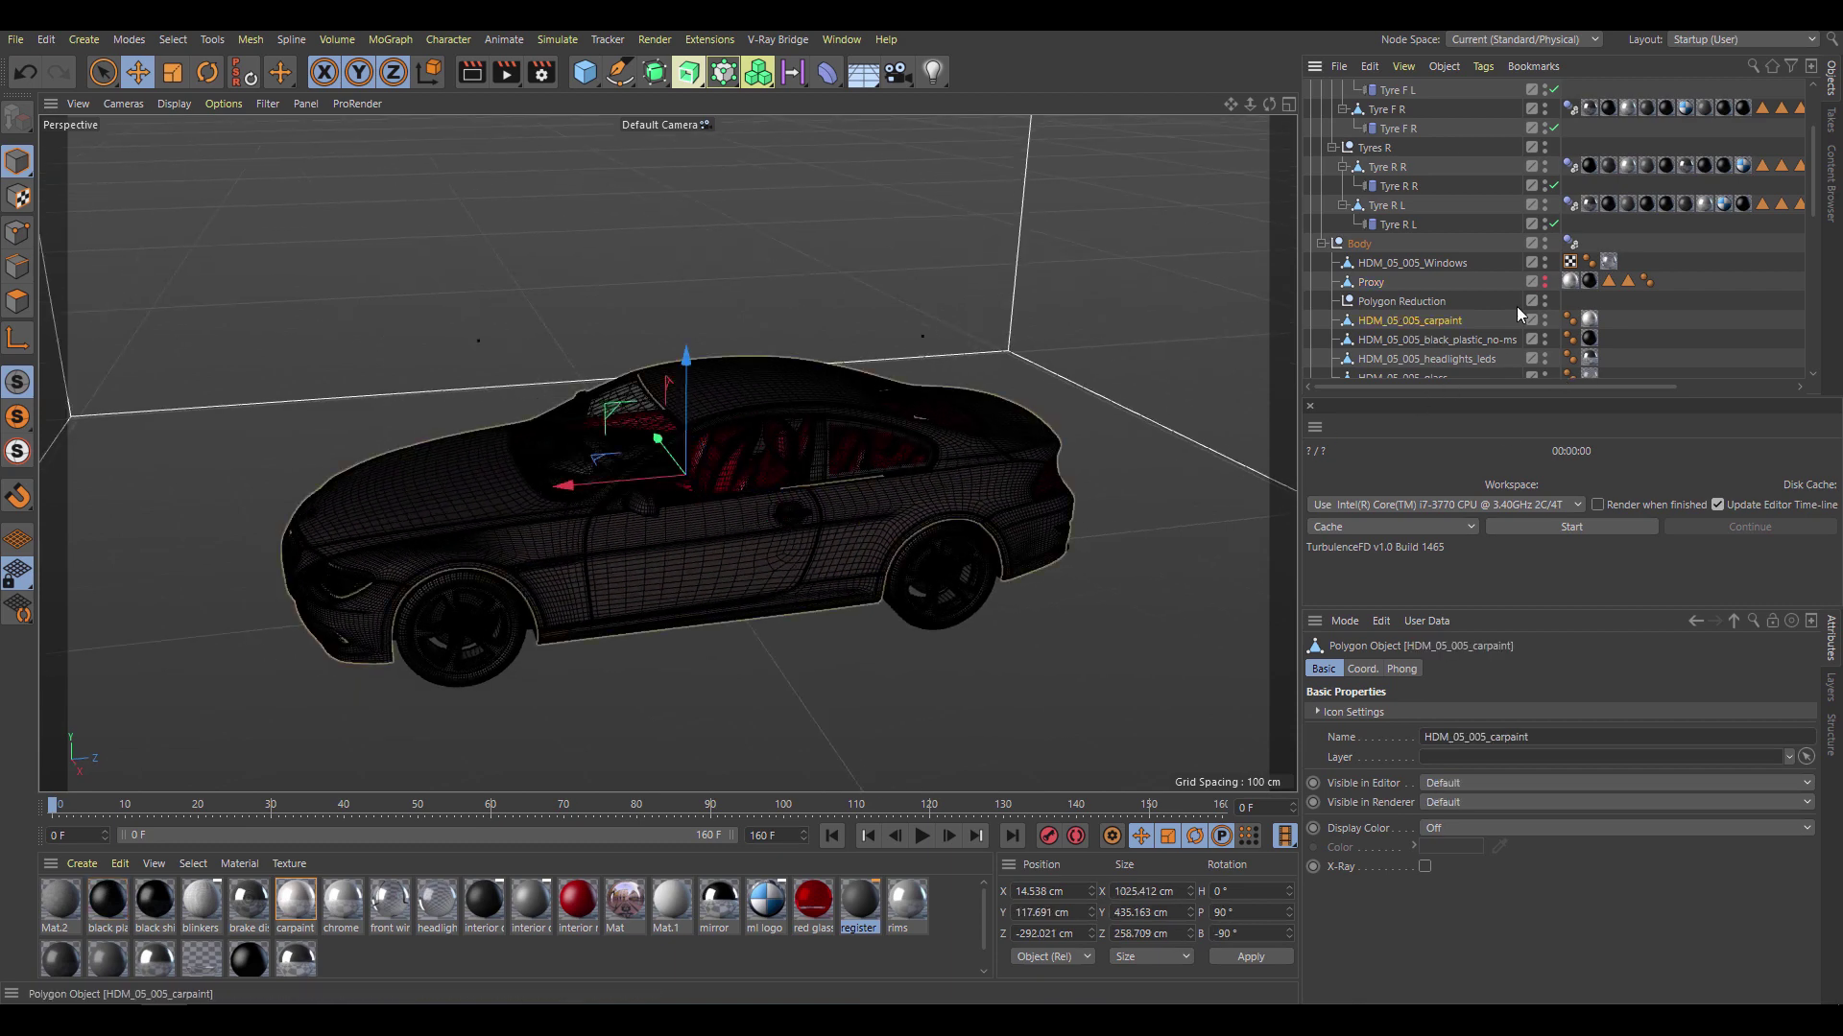
click(1411, 281)
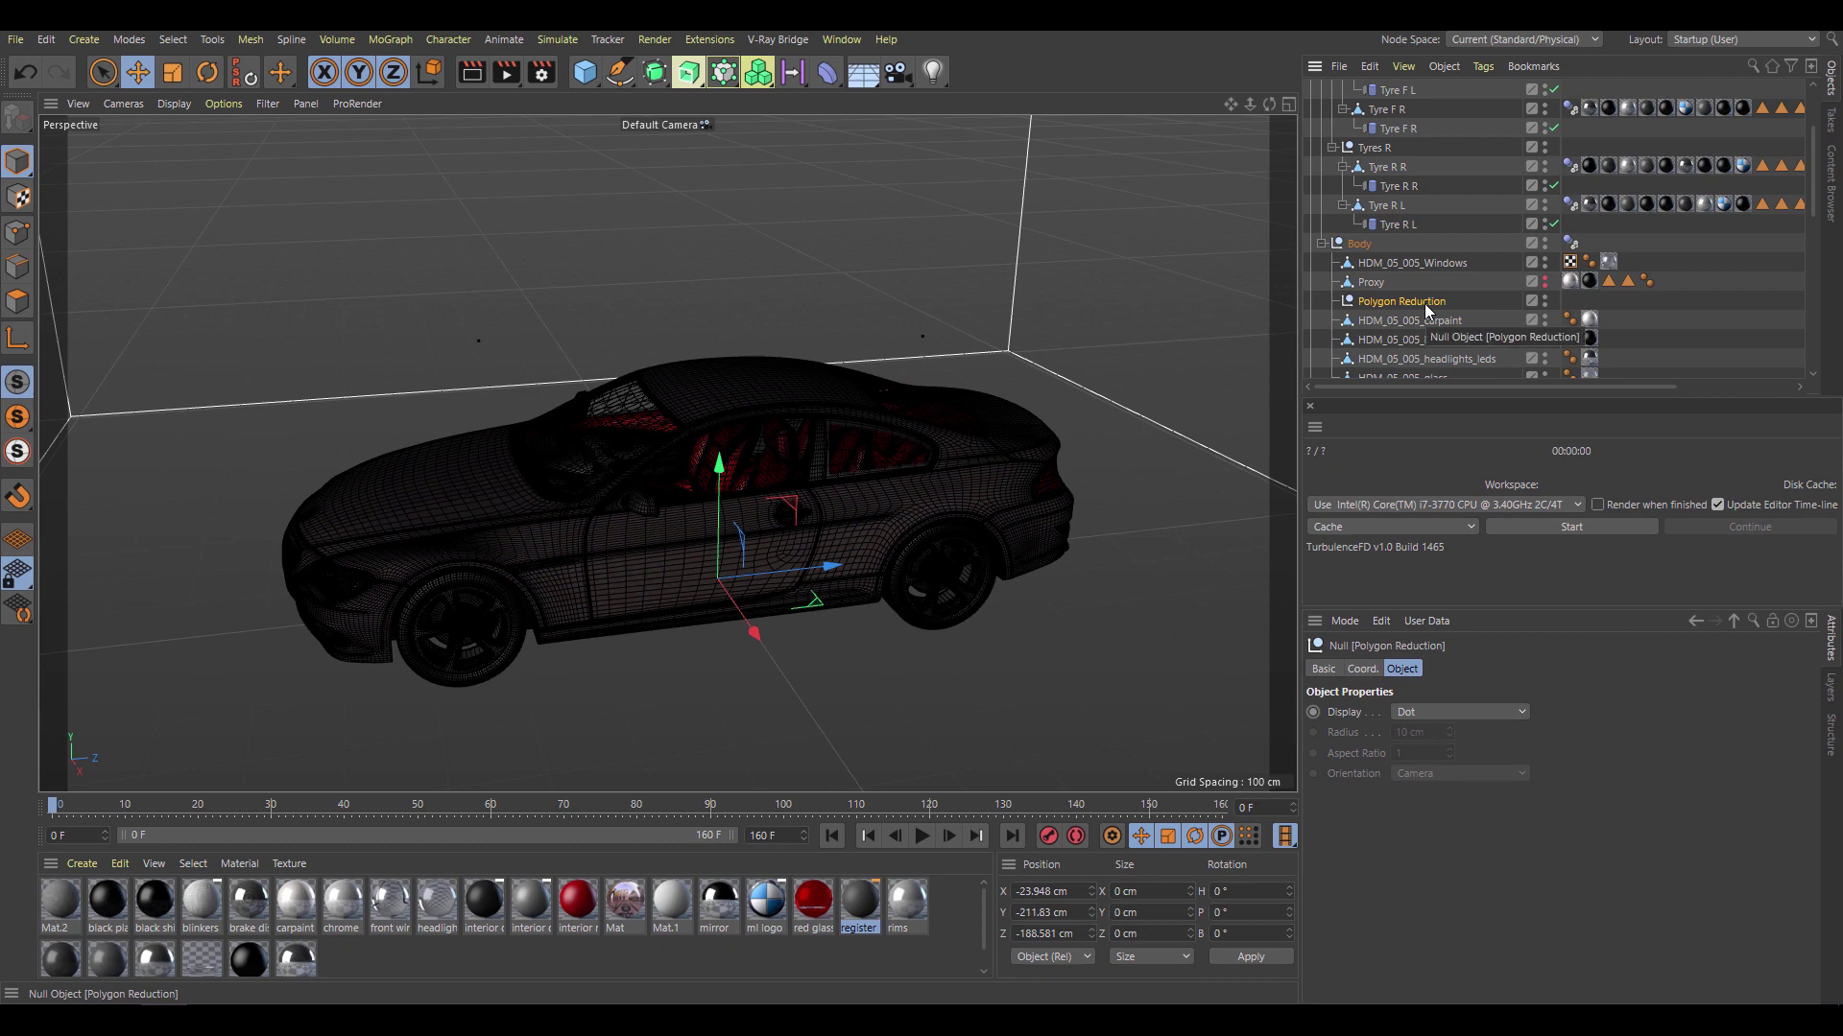
key(Delete)
- Add a TurbulenceFD Emitter tag to Proxy with Collision Object enabled
right_click(1369, 285)
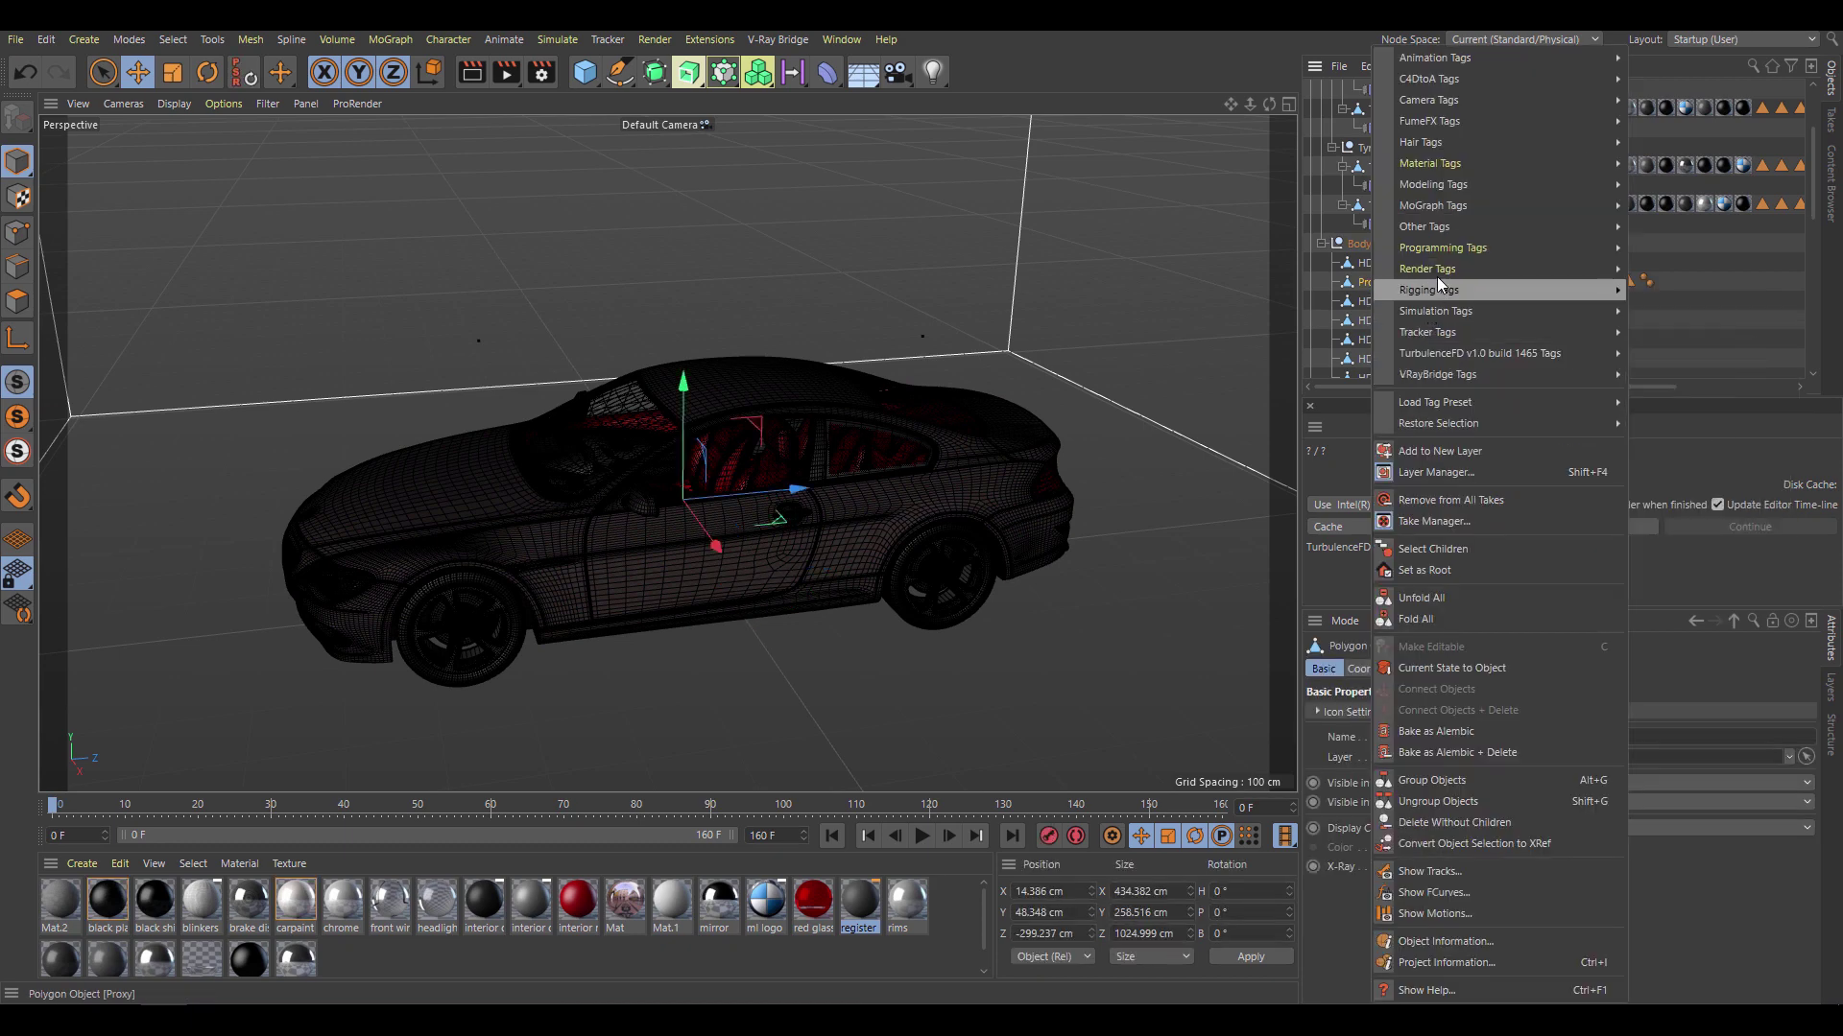
mouse_move(1478, 354)
click(1700, 359)
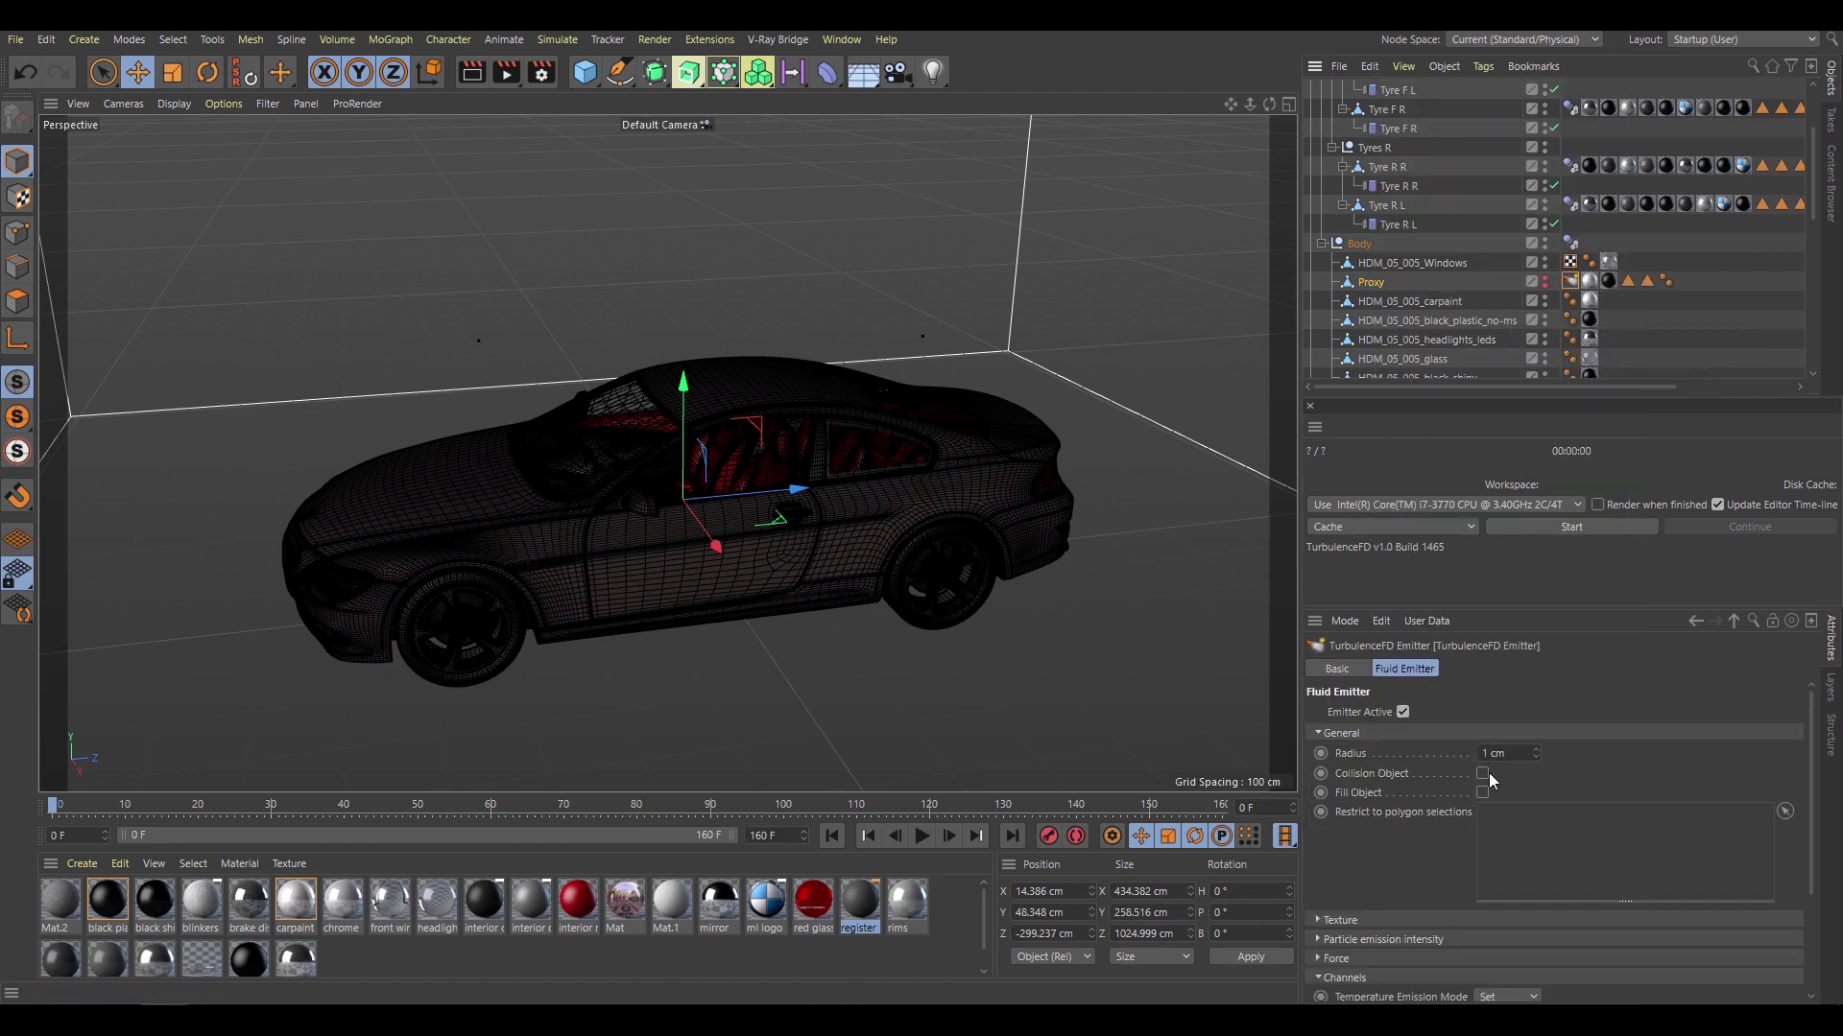
click(1484, 773)
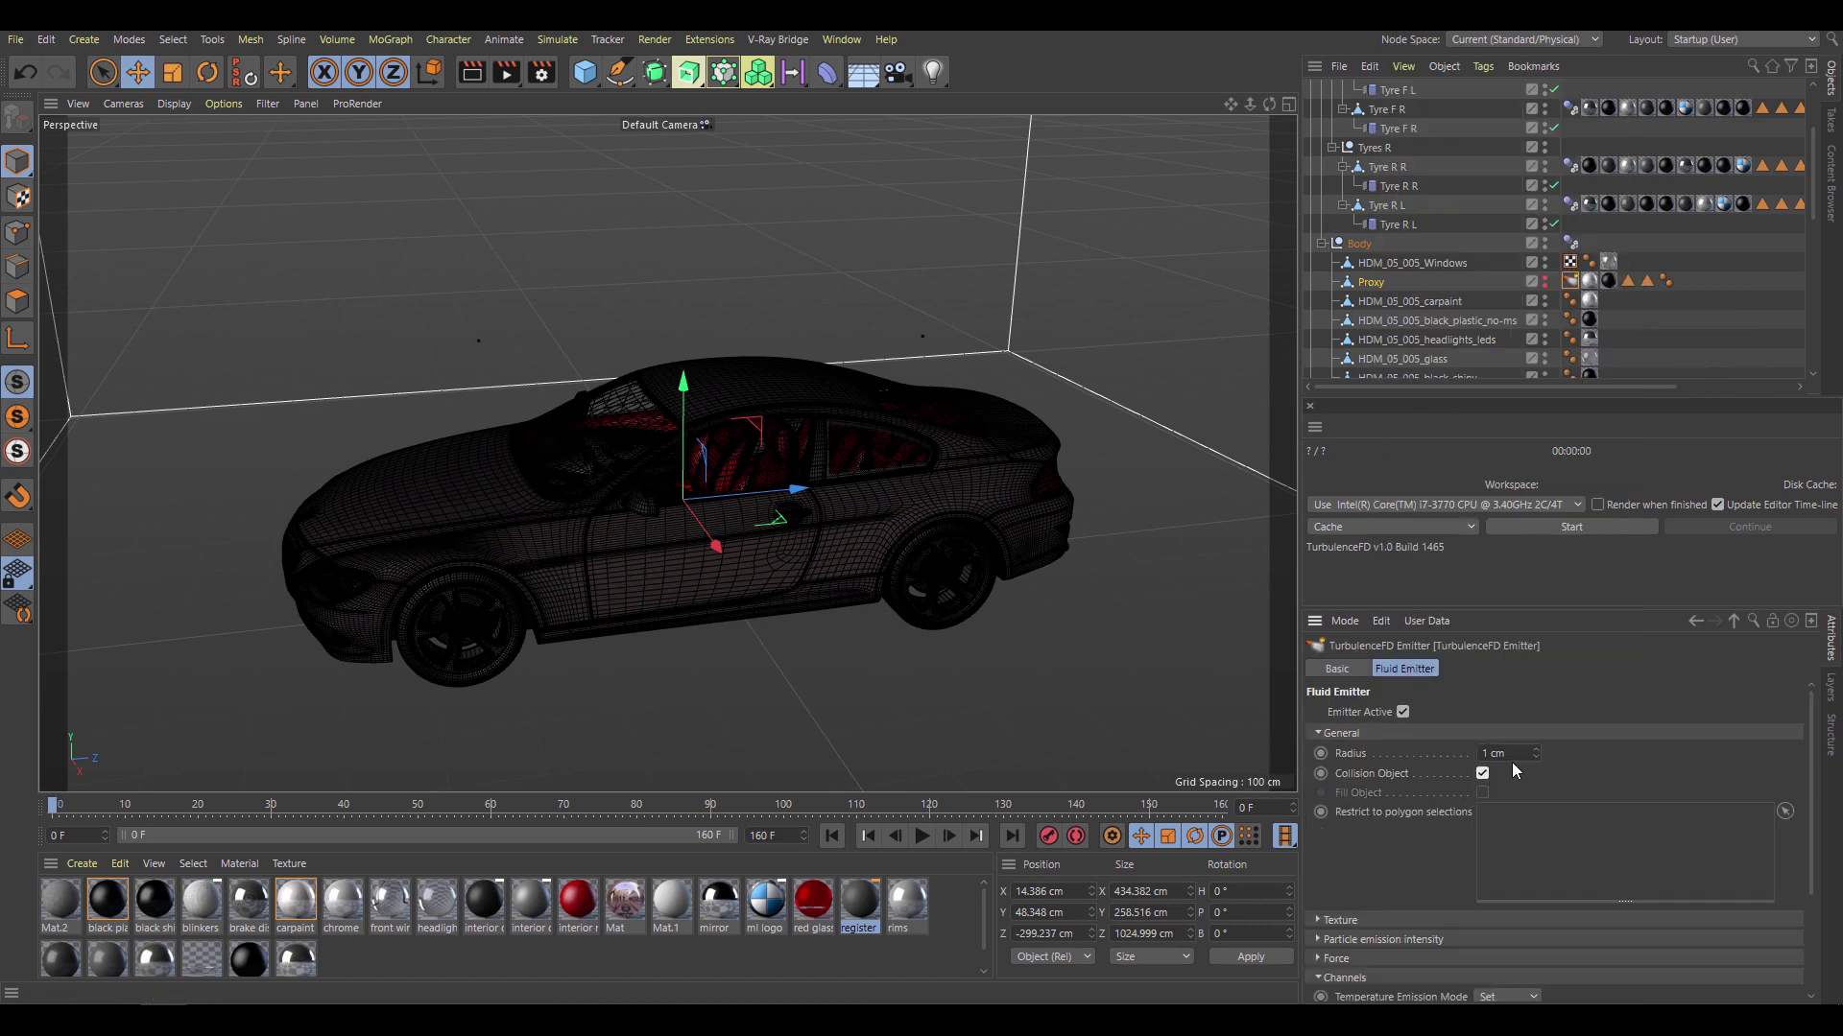
click(1573, 282)
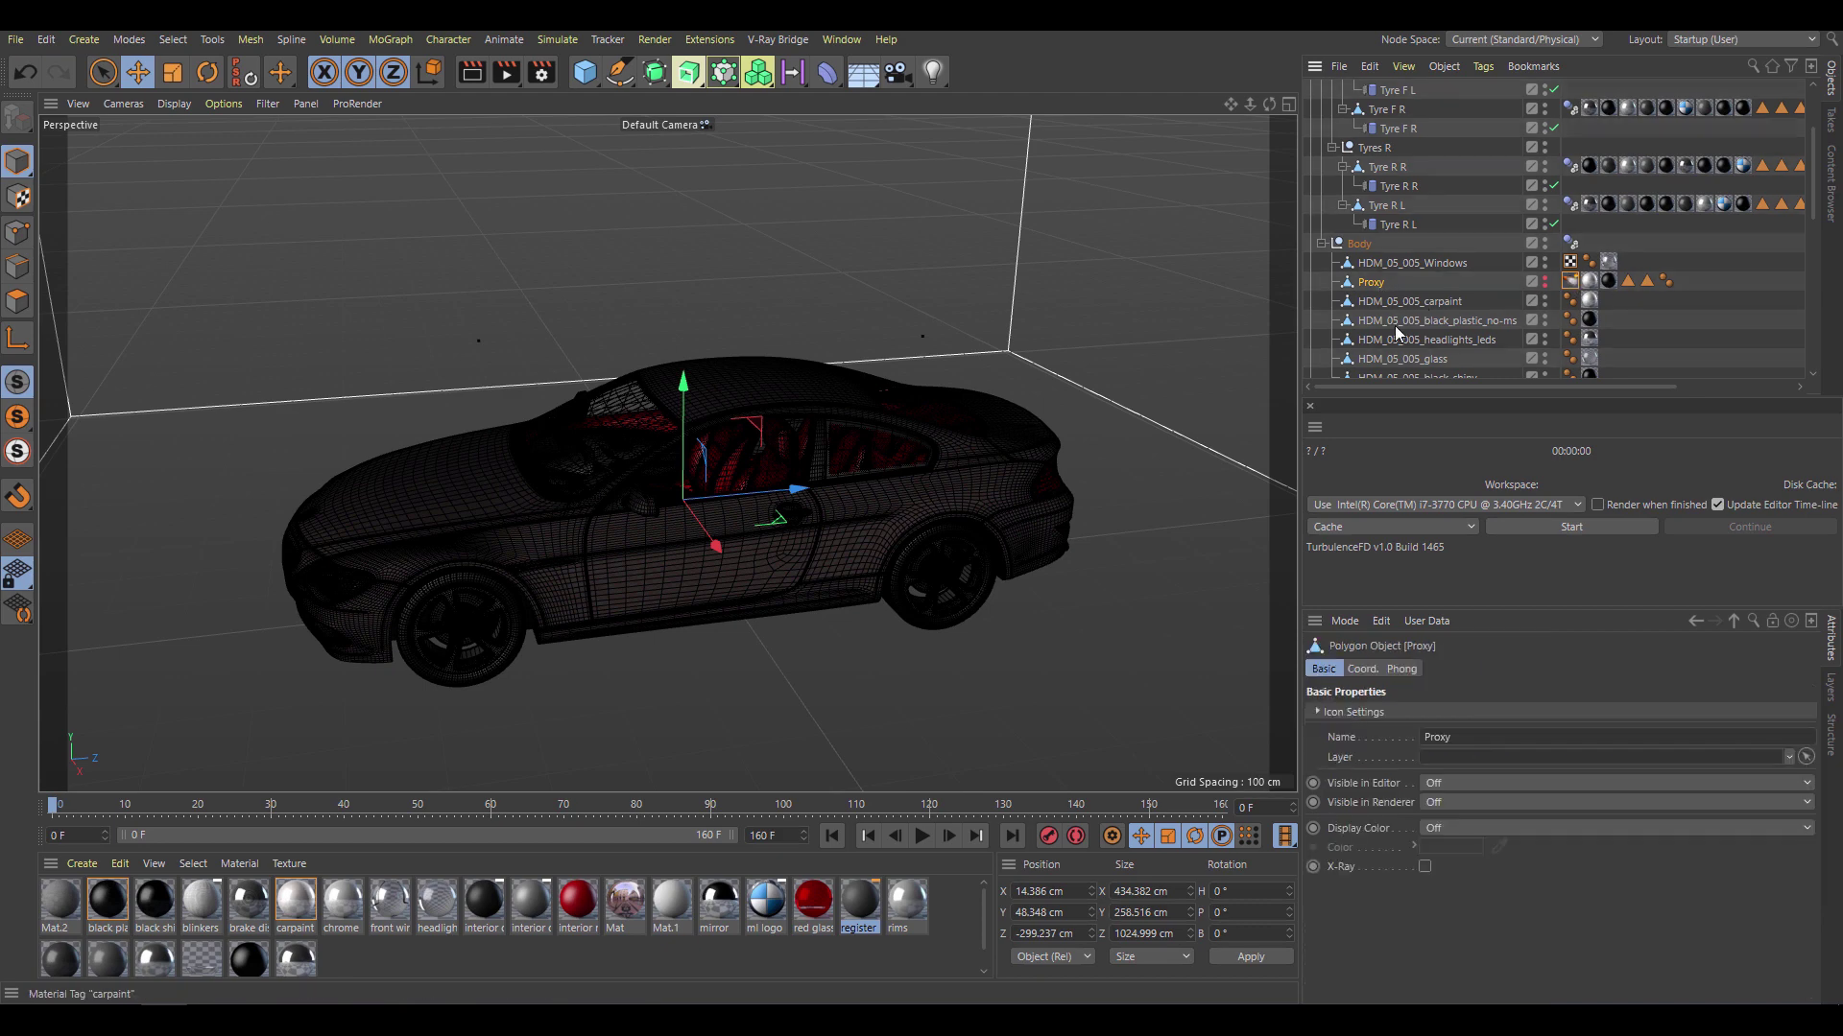
click(1680, 330)
mouse_move(810, 505)
alt+mouse_down()
mouse_move(874, 489)
mouse_move(681, 527)
mouse_move(603, 298)
alt+mouse_up()
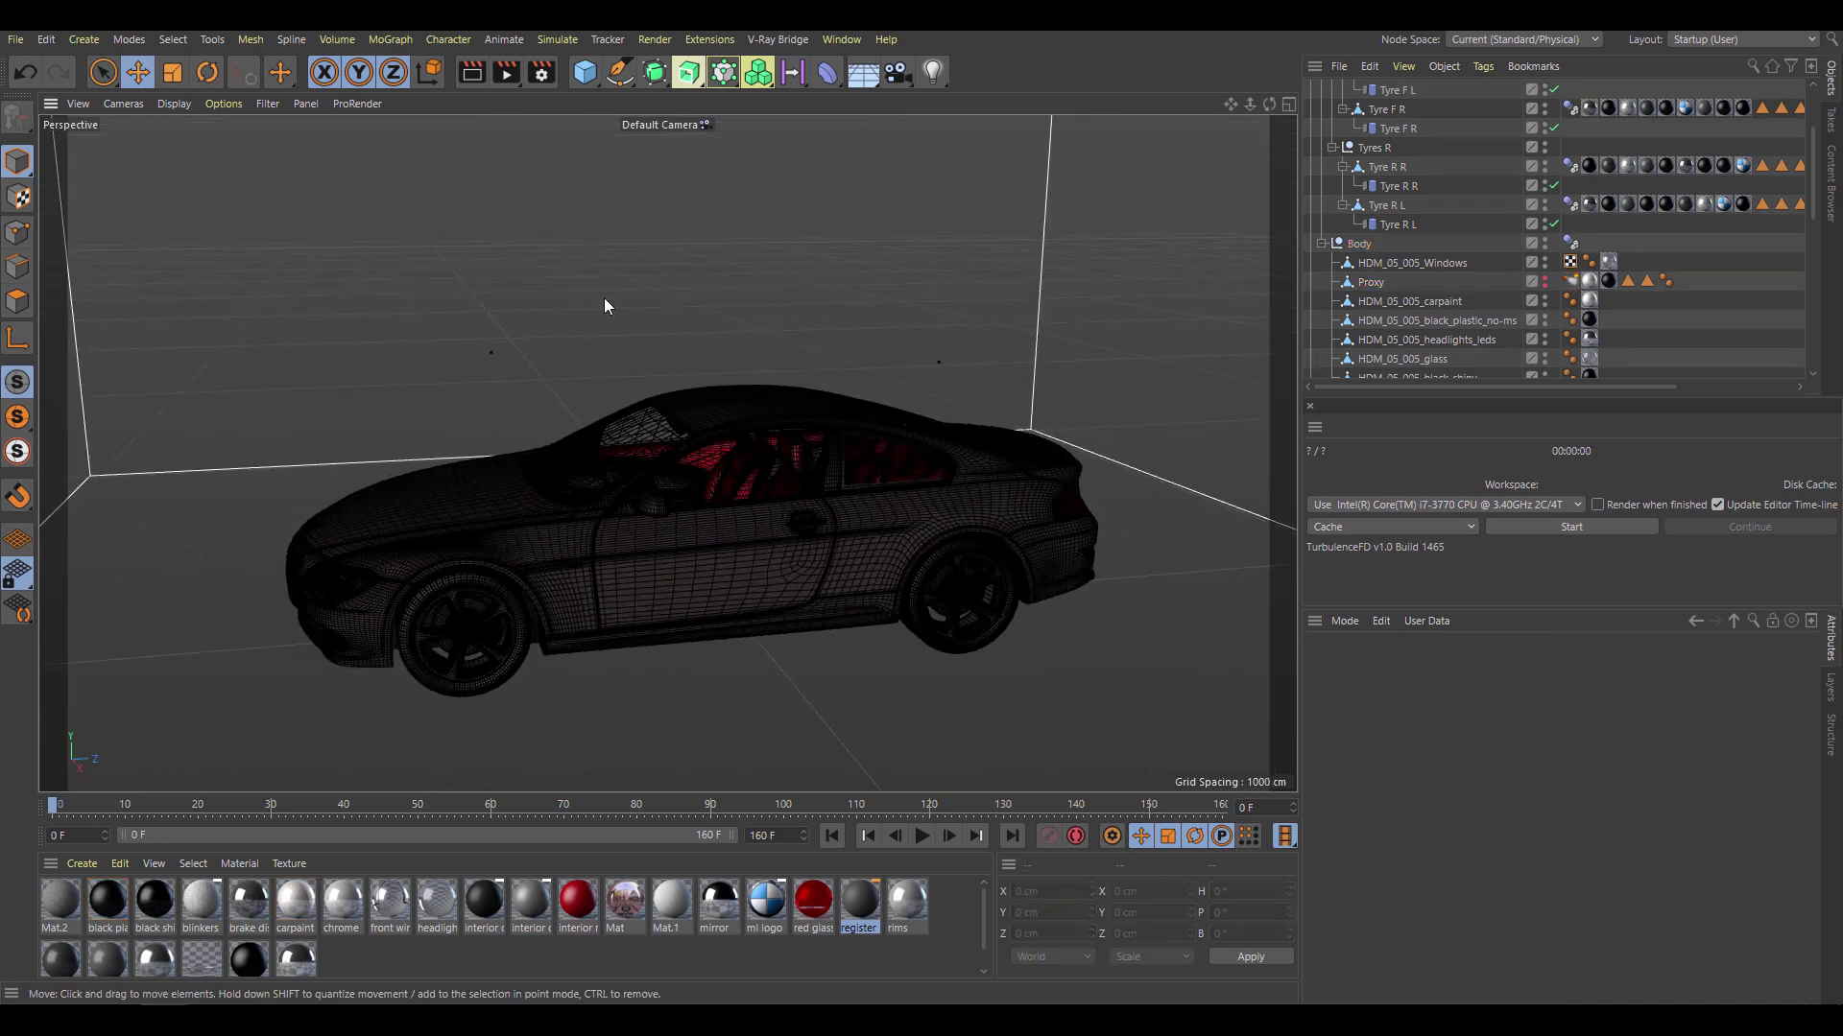
- Add a cube, raise it, and set its size to 150 cm on each axis
click(587, 76)
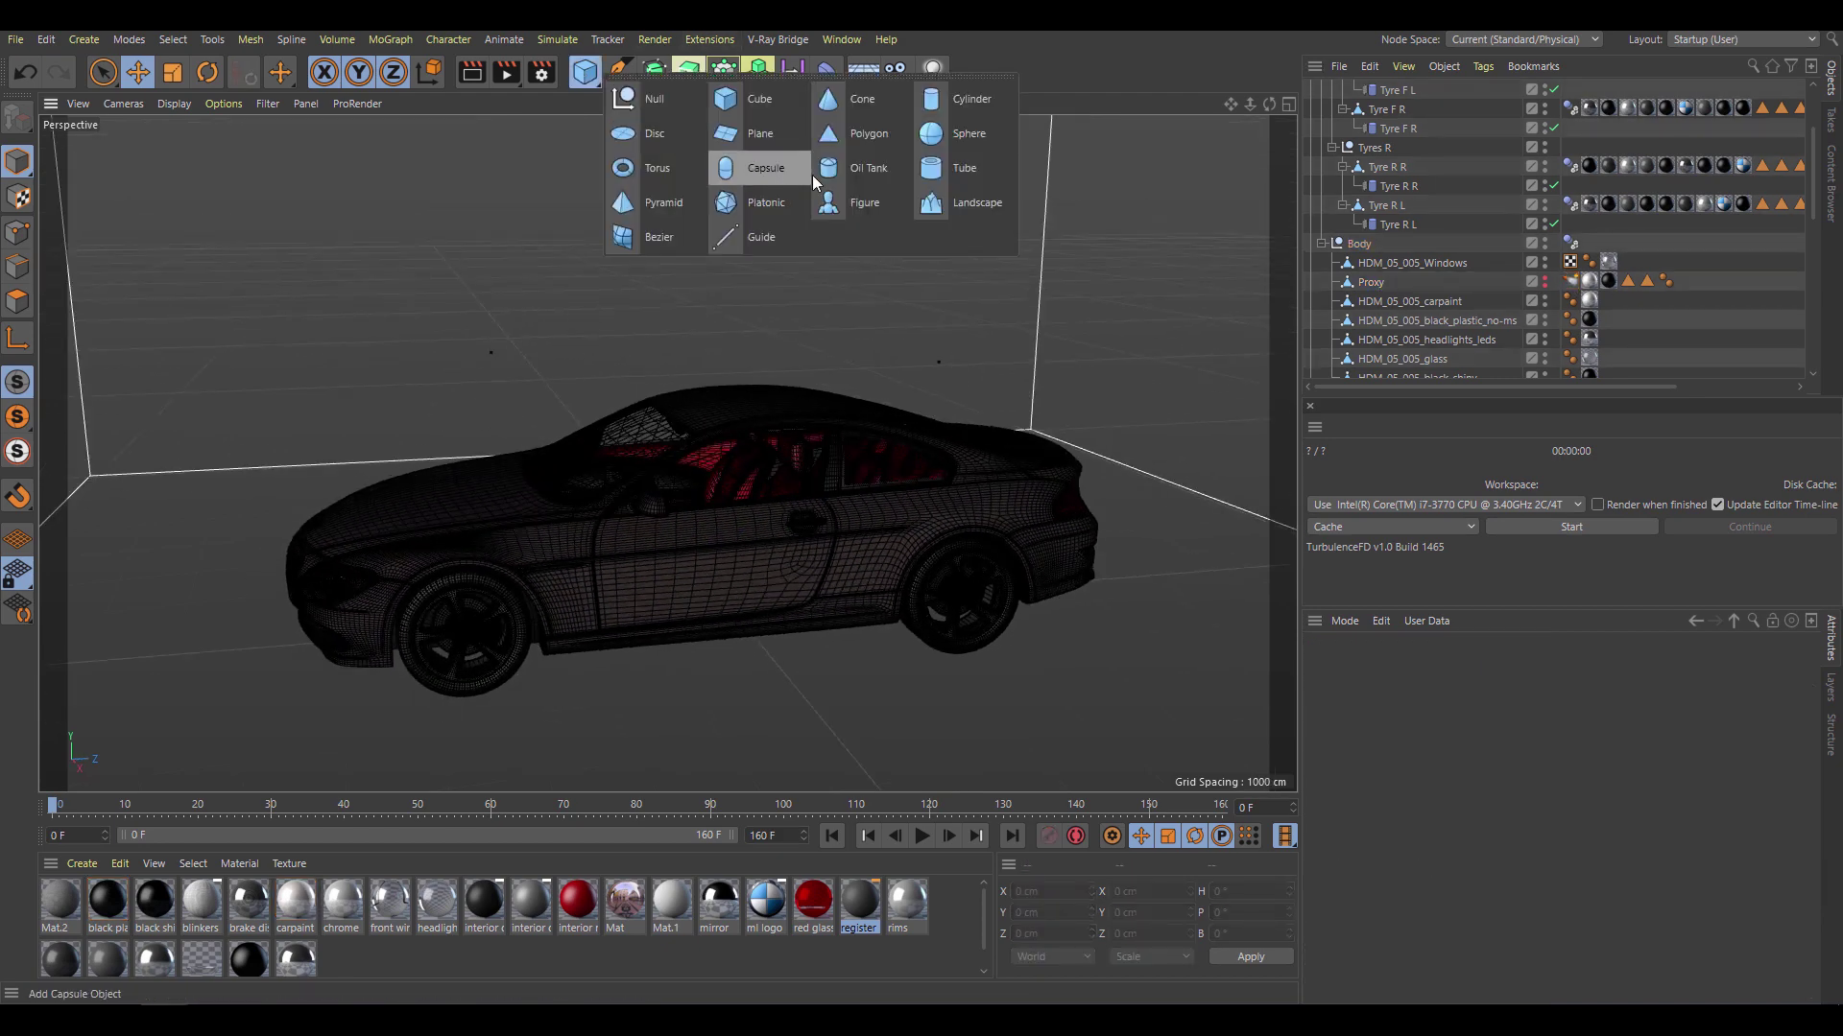
click(761, 101)
mouse_move(773, 504)
alt+mouse_down()
mouse_move(755, 529)
mouse_move(779, 360)
mouse_move(758, 397)
mouse_move(735, 384)
mouse_move(942, 401)
mouse_move(806, 452)
alt+mouse_up()
text(150)
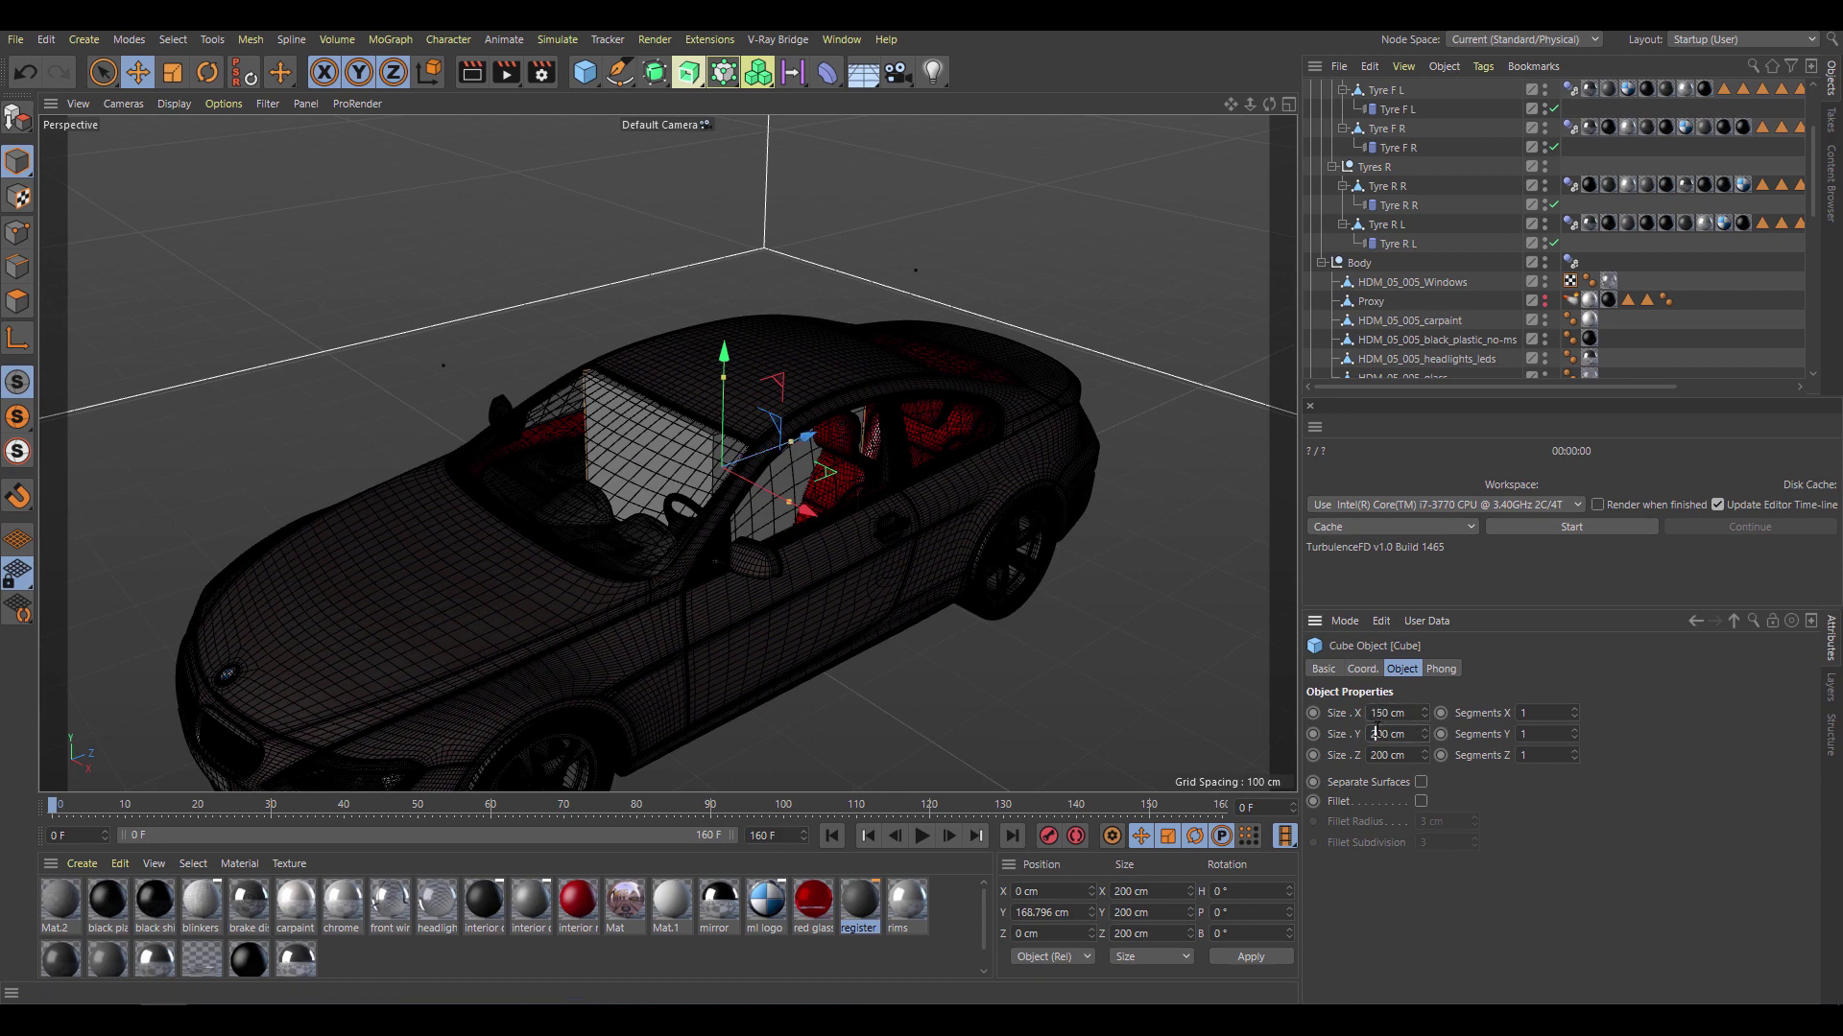
click(1375, 733)
text(150)
key(Tab)
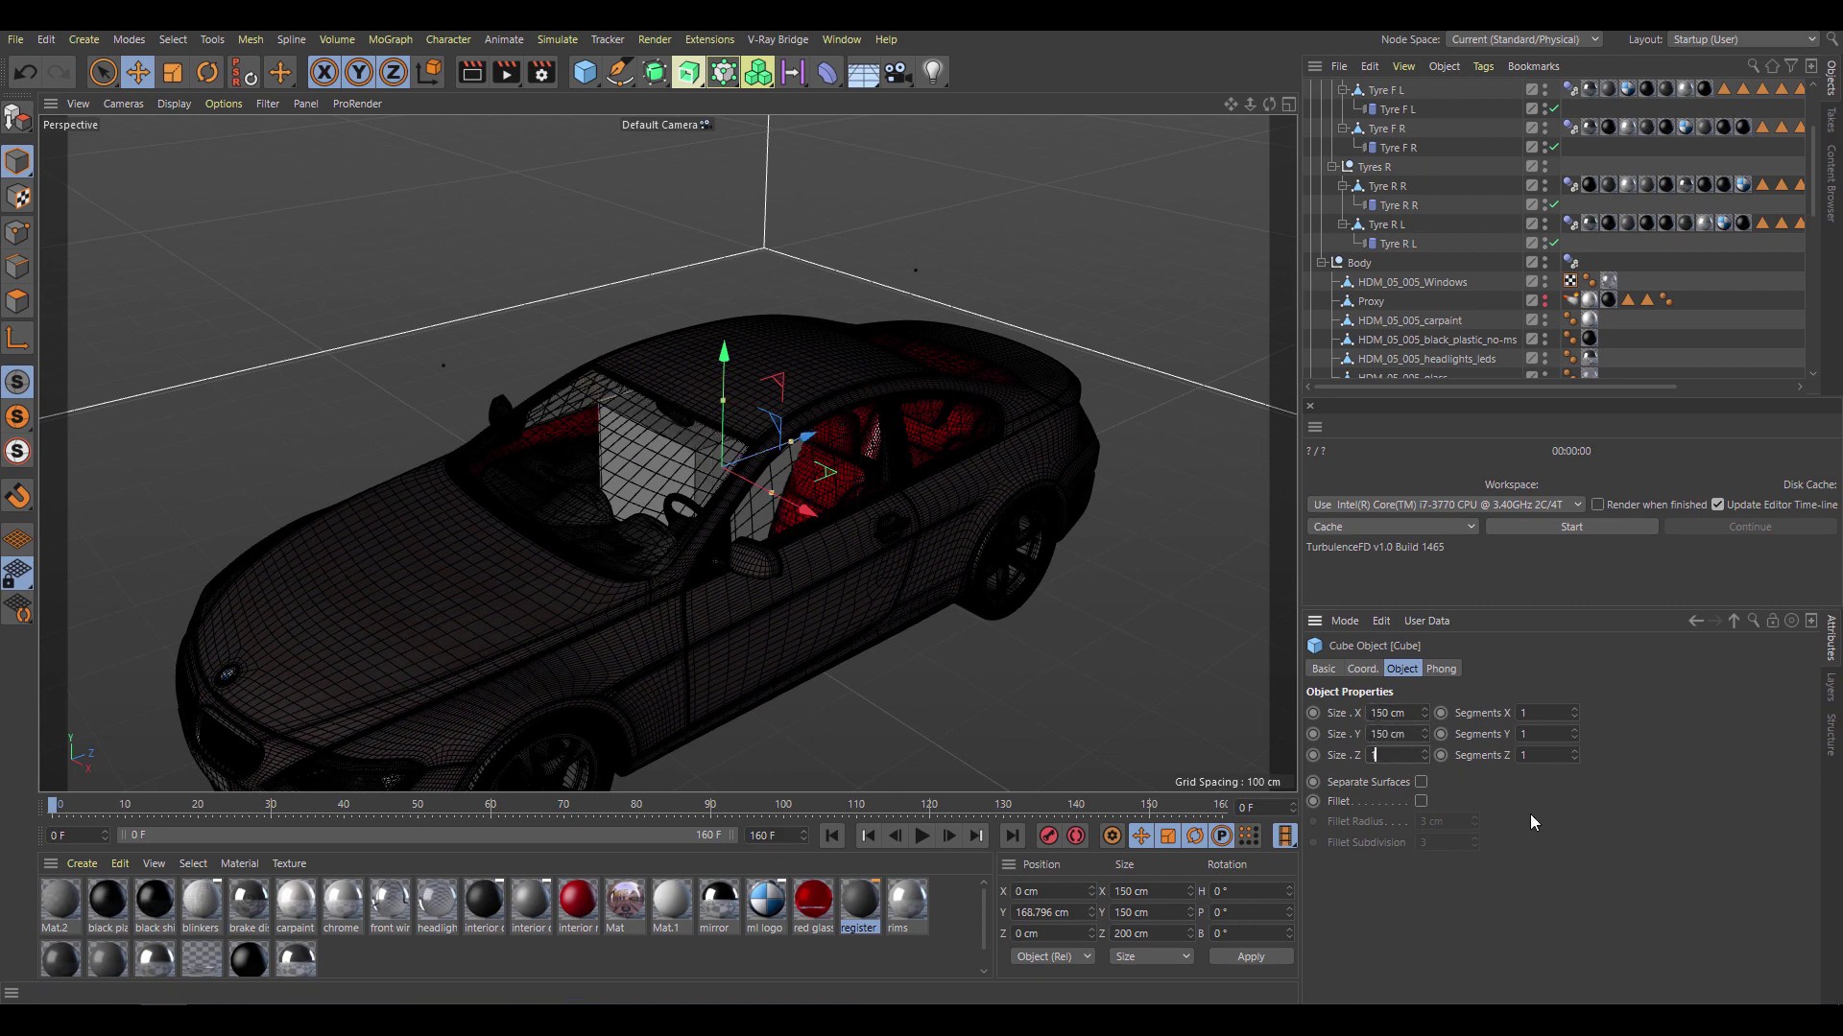
text(150)
key(Return)
- Slide the cube sideways into the car's cabin among the seats
mouse_move(921, 643)
alt+mouse_down()
mouse_move(867, 465)
mouse_move(1008, 493)
mouse_move(951, 522)
mouse_move(1126, 509)
mouse_move(981, 526)
mouse_move(687, 476)
mouse_move(707, 288)
mouse_move(617, 354)
mouse_move(929, 540)
mouse_move(417, 528)
mouse_move(443, 496)
mouse_move(446, 566)
mouse_move(410, 419)
mouse_move(434, 400)
mouse_move(573, 407)
mouse_move(809, 321)
mouse_move(466, 449)
mouse_move(326, 425)
alt+mouse_up()
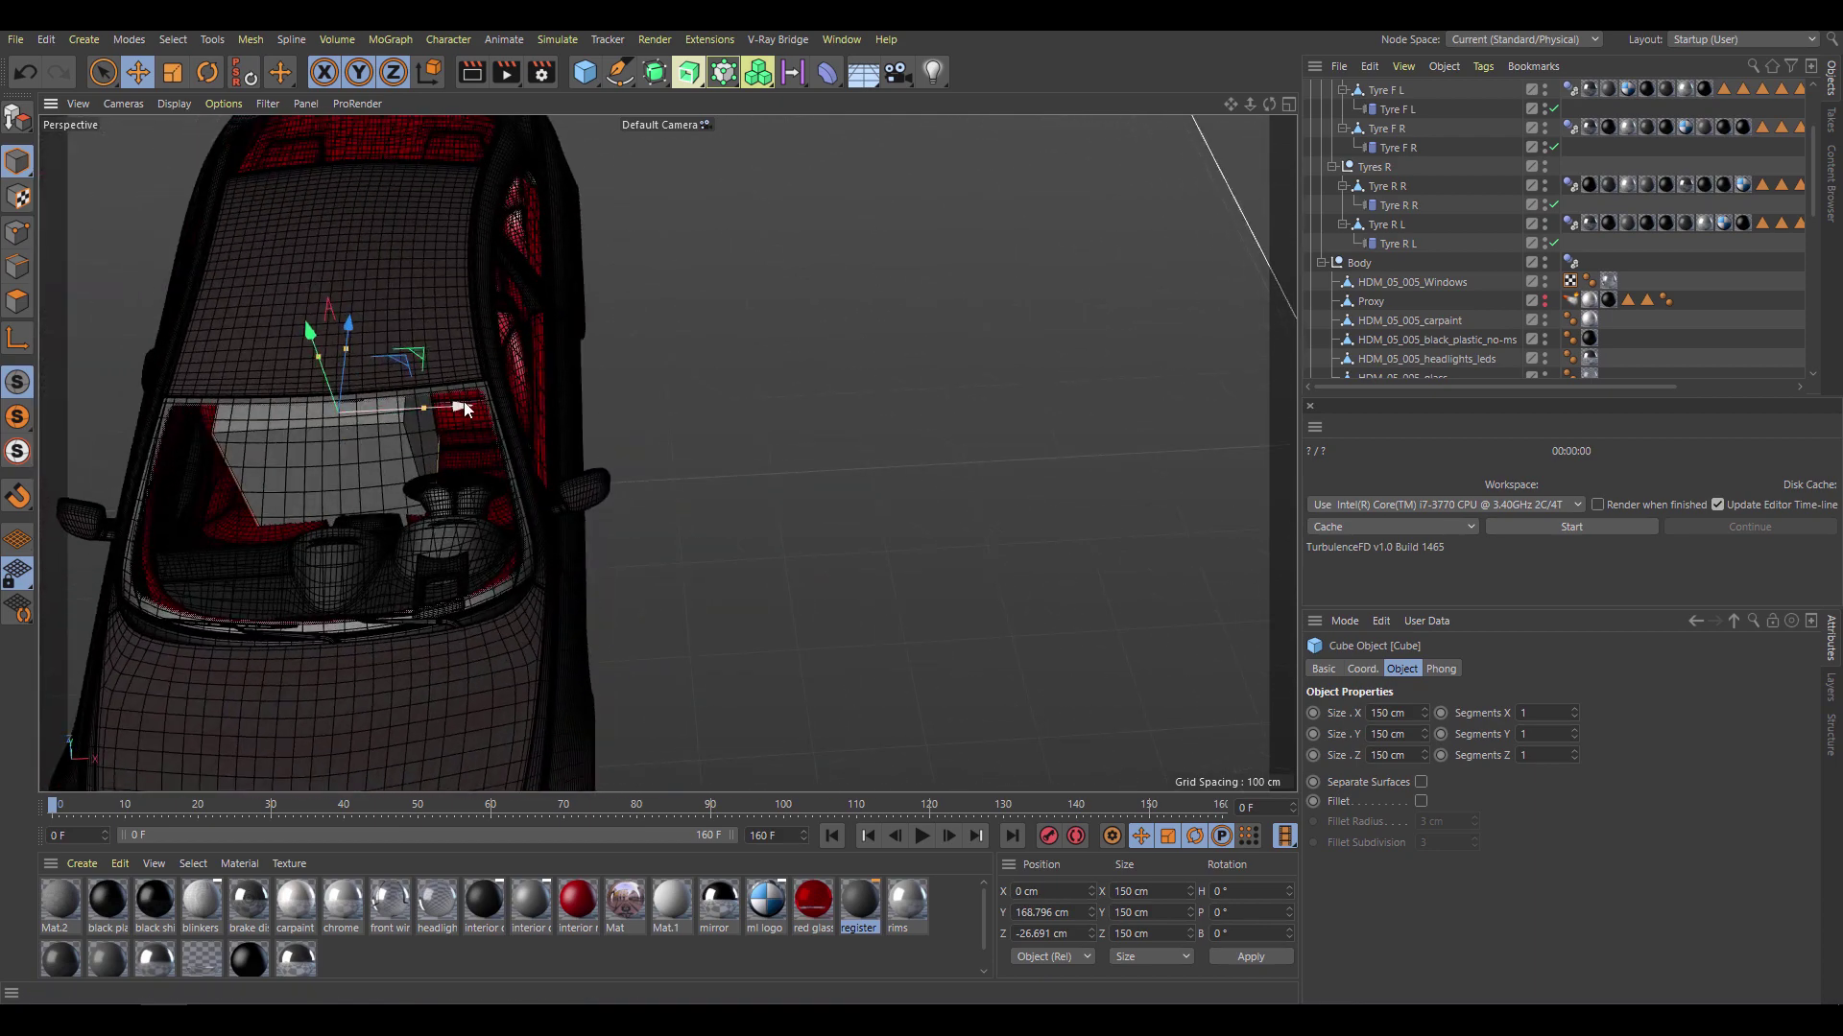
mouse_move(463, 402)
mouse_down()
mouse_move(426, 395)
mouse_move(447, 505)
mouse_move(84, 519)
mouse_move(258, 462)
mouse_move(665, 548)
mouse_move(611, 494)
mouse_move(699, 631)
mouse_move(536, 510)
mouse_up()
mouse_move(676, 505)
alt+mouse_down()
mouse_move(739, 413)
mouse_move(597, 357)
mouse_move(658, 442)
mouse_move(796, 537)
mouse_move(848, 617)
mouse_move(630, 518)
mouse_move(613, 477)
mouse_move(535, 549)
mouse_move(497, 480)
mouse_move(497, 372)
mouse_move(666, 480)
mouse_move(756, 461)
mouse_move(718, 436)
alt+mouse_up()
scroll(699, 510, down, 3)
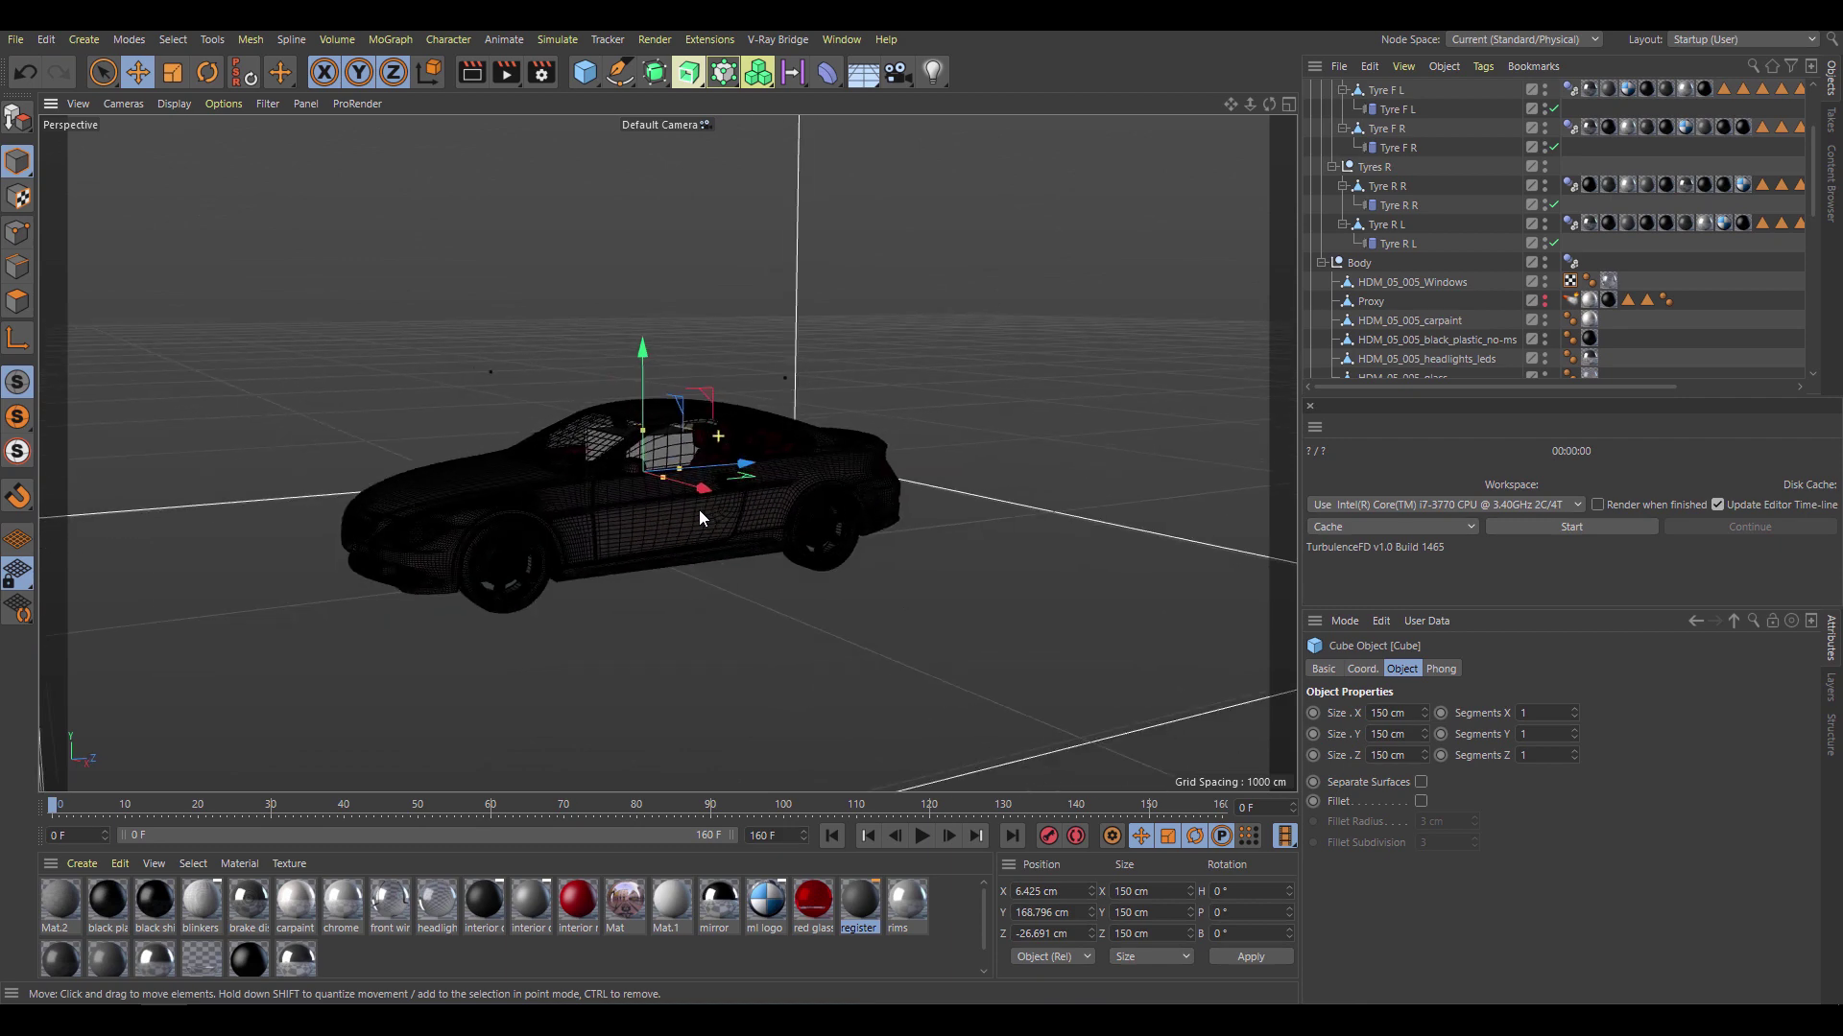
alt+drag(698, 509, 700, 515)
scroll(1393, 239, up, 5)
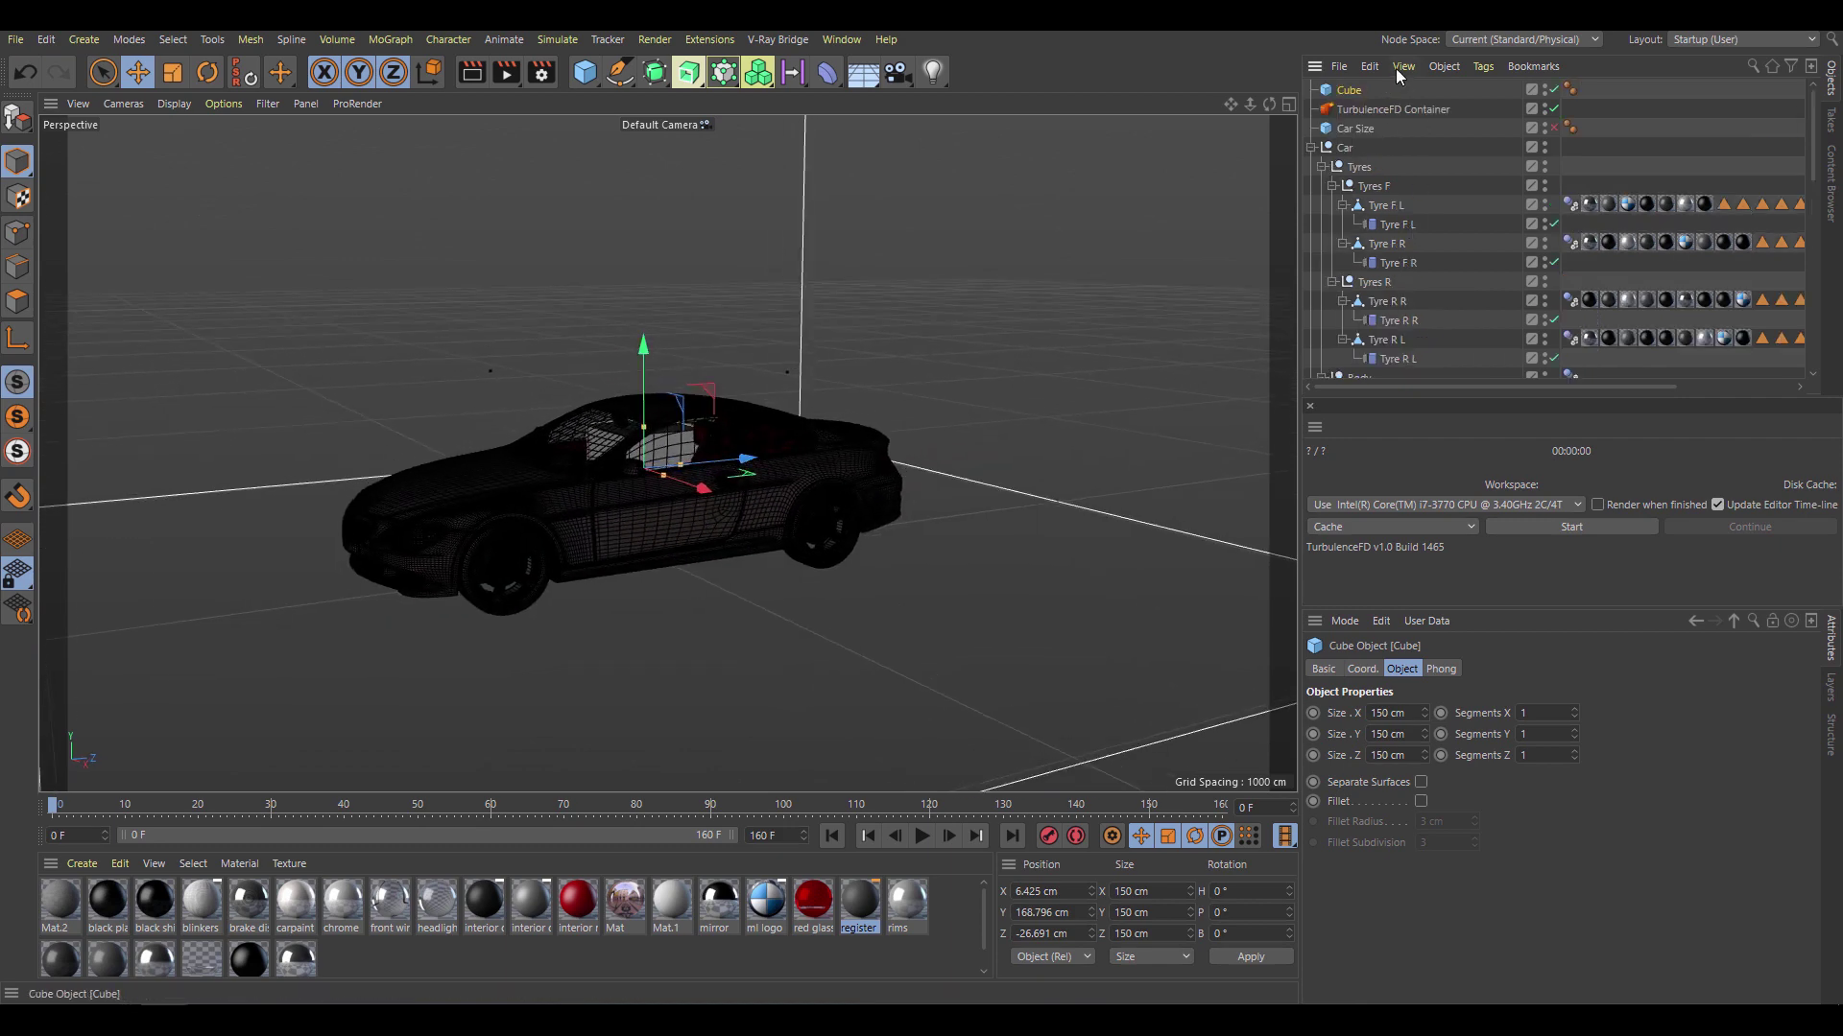
- Parent the Cube under Body and add a TurbulenceFD Emitter tag to it
mouse_move(1353, 145)
mouse_down()
mouse_move(1373, 376)
mouse_move(1411, 369)
mouse_move(1385, 204)
mouse_move(1379, 257)
mouse_up()
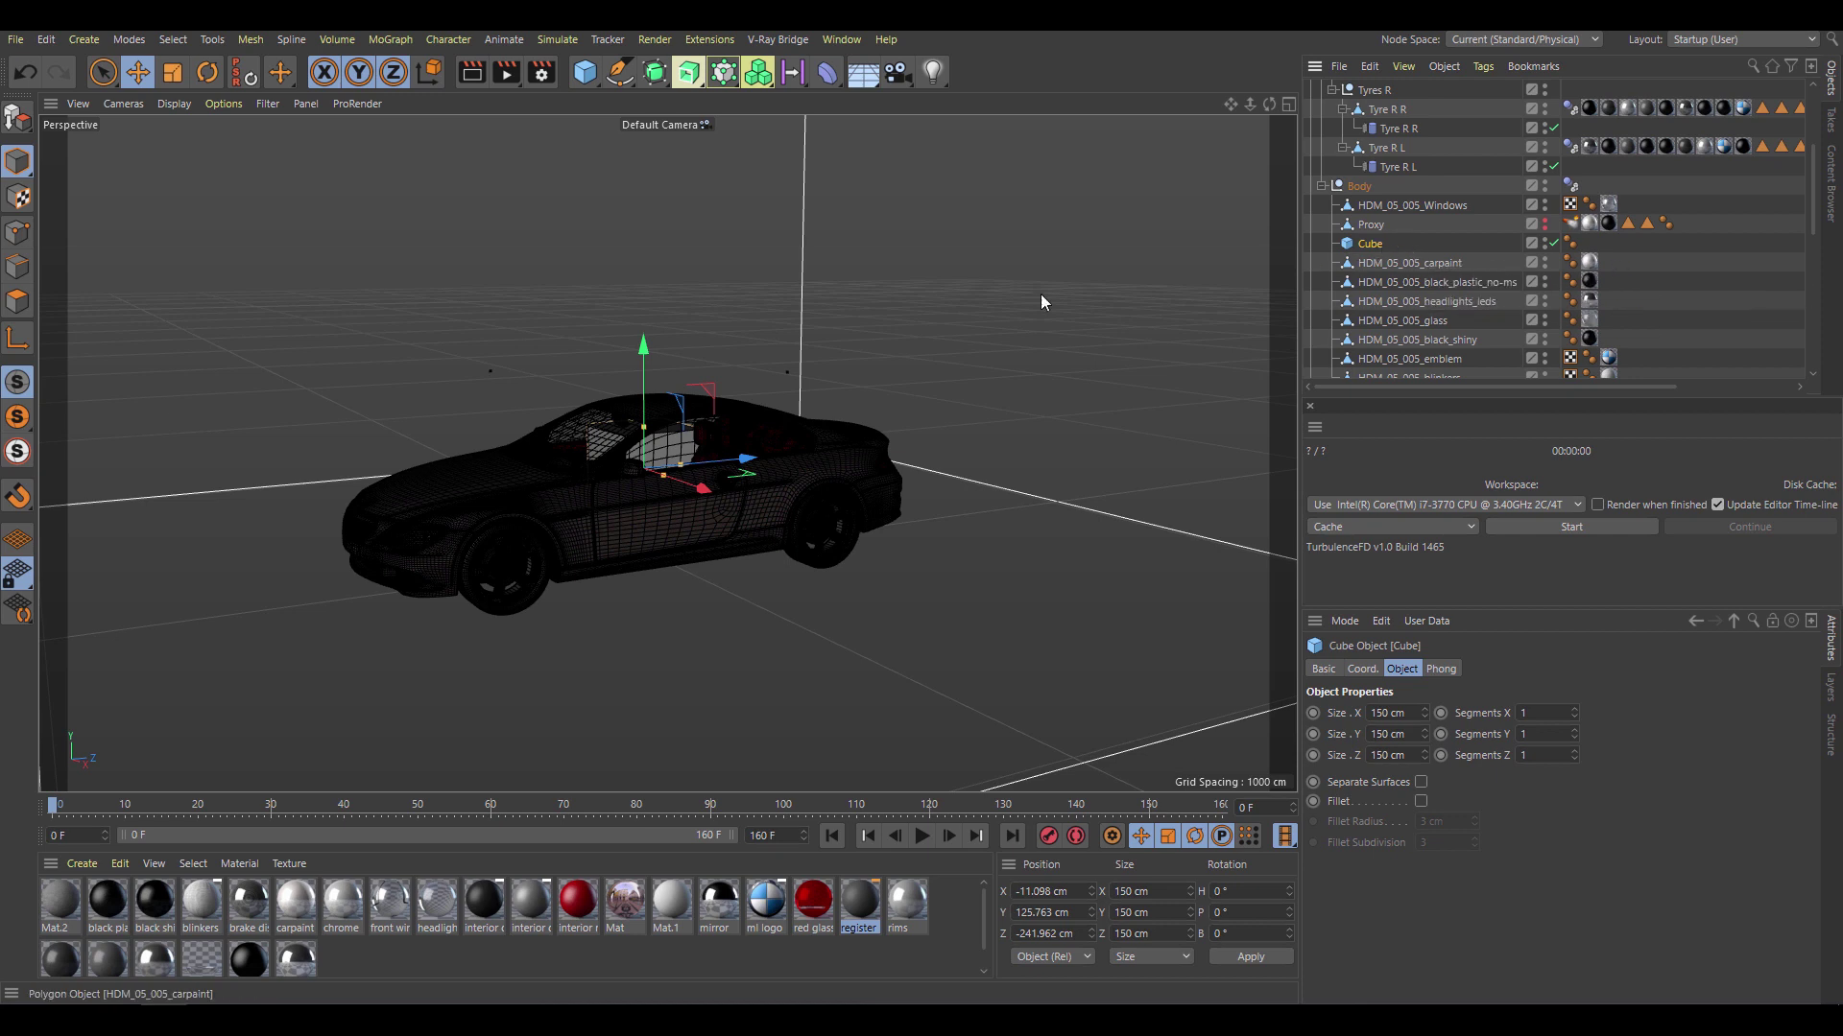
alt+drag(697, 503, 777, 470)
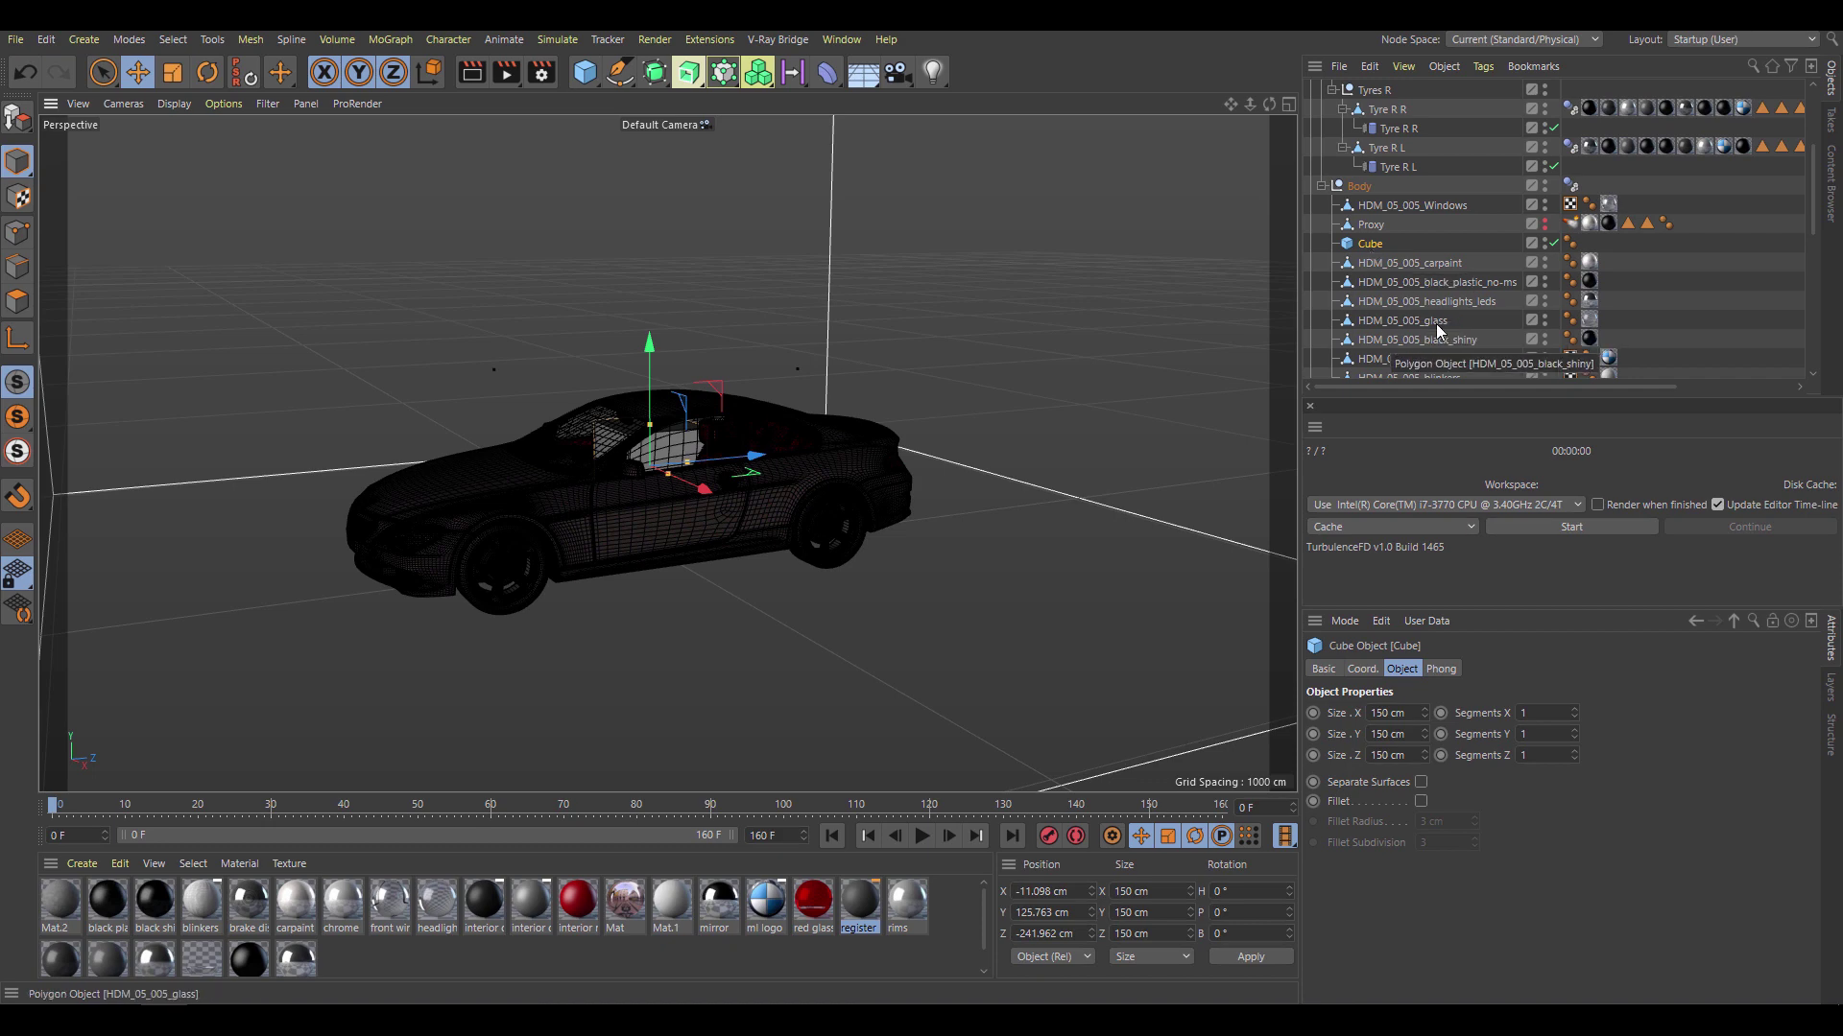
scroll(1628, 278, up, 2)
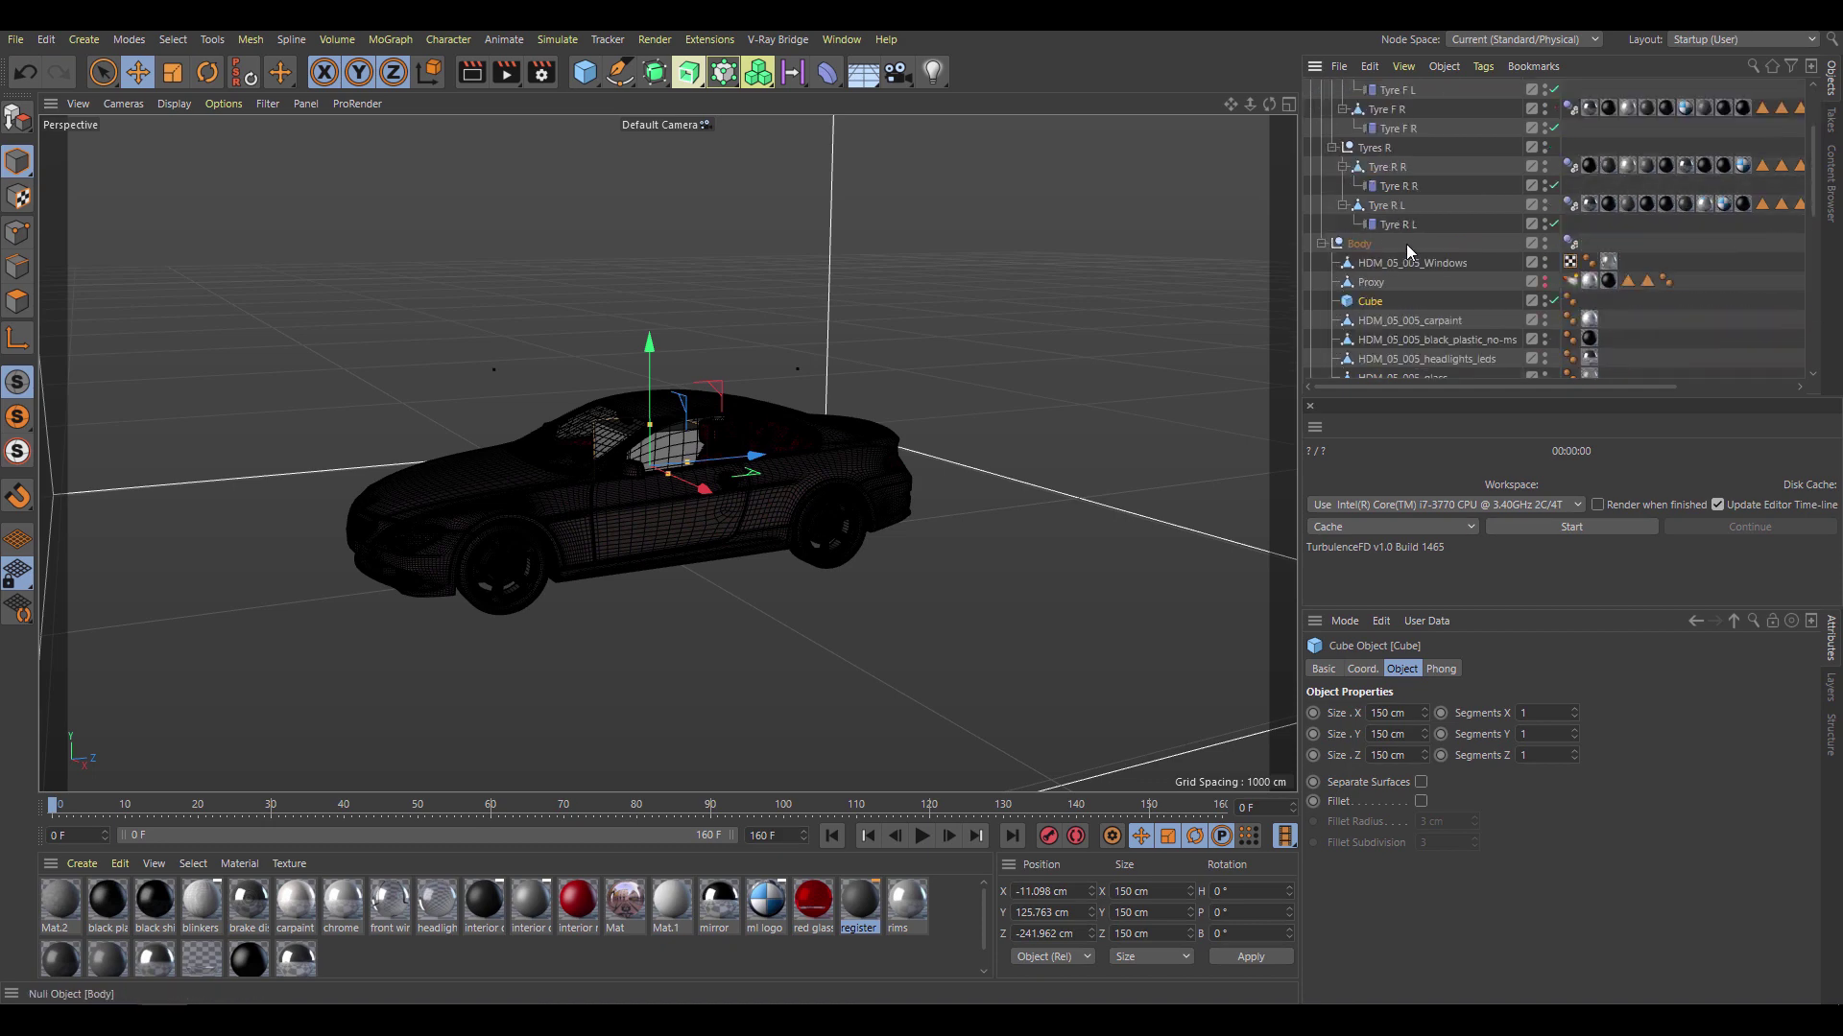
right_click(1367, 300)
mouse_move(1471, 353)
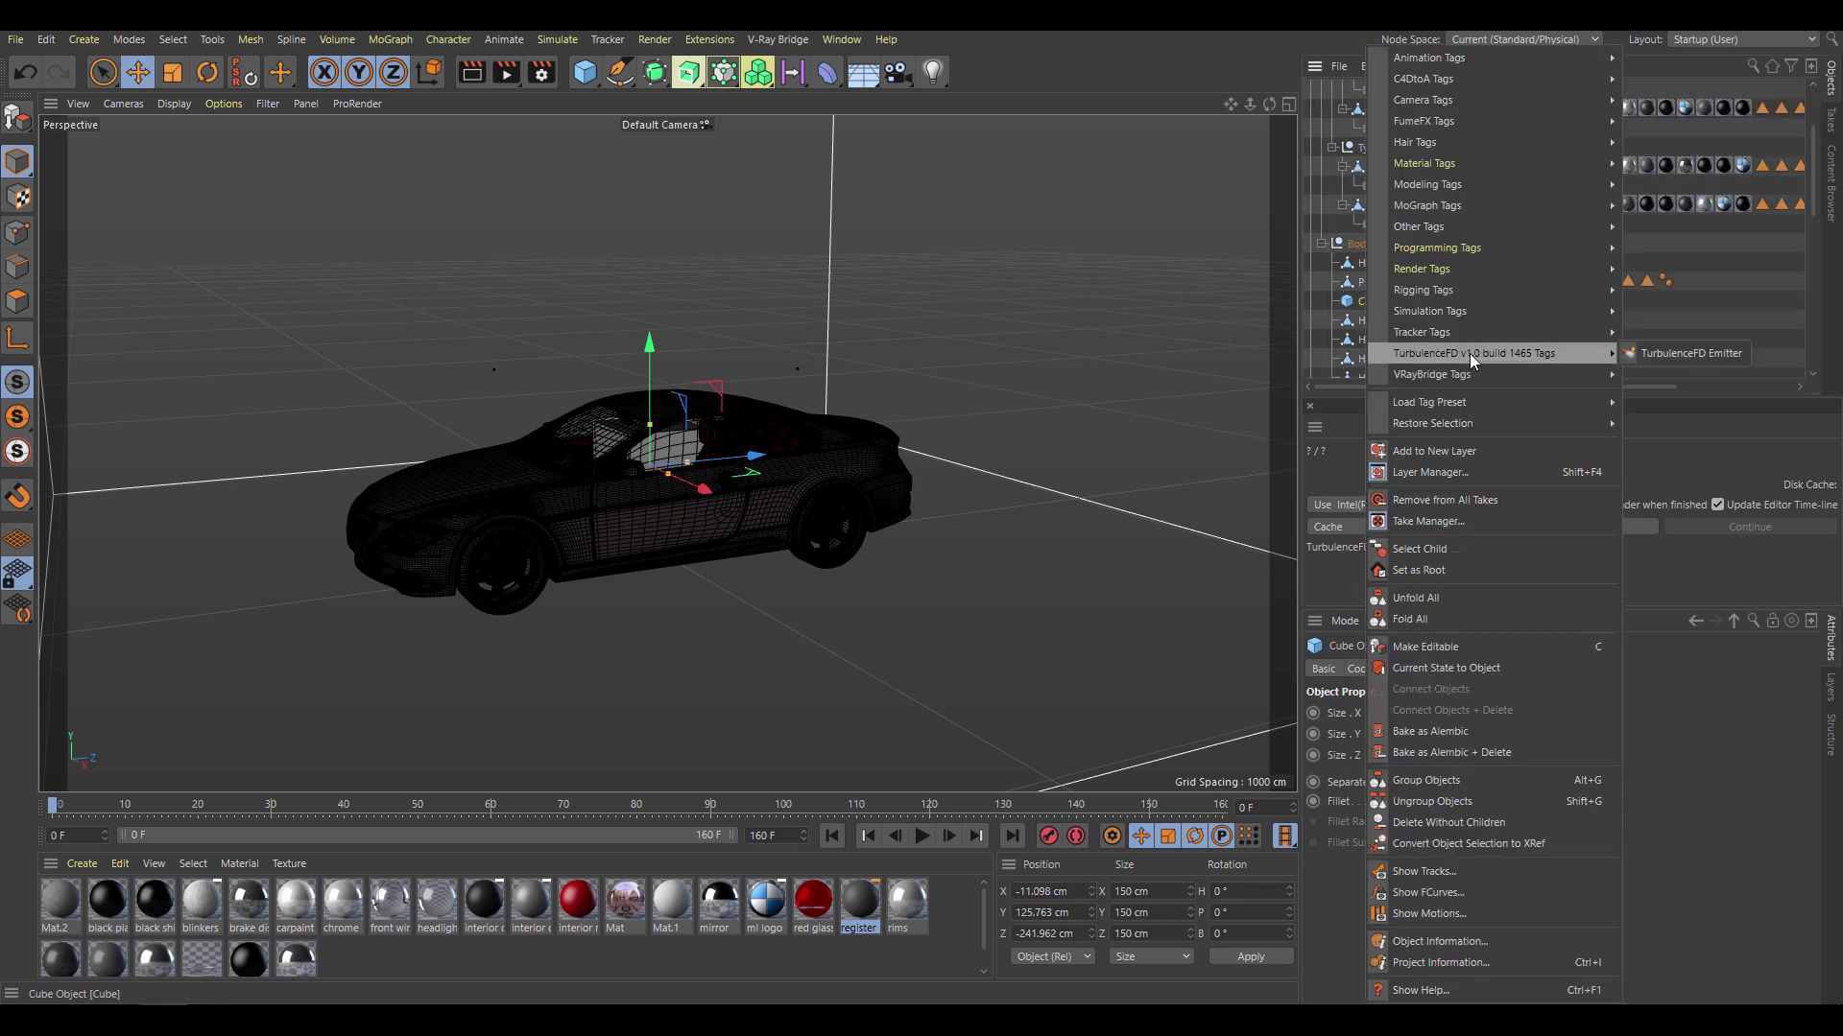
click(1662, 351)
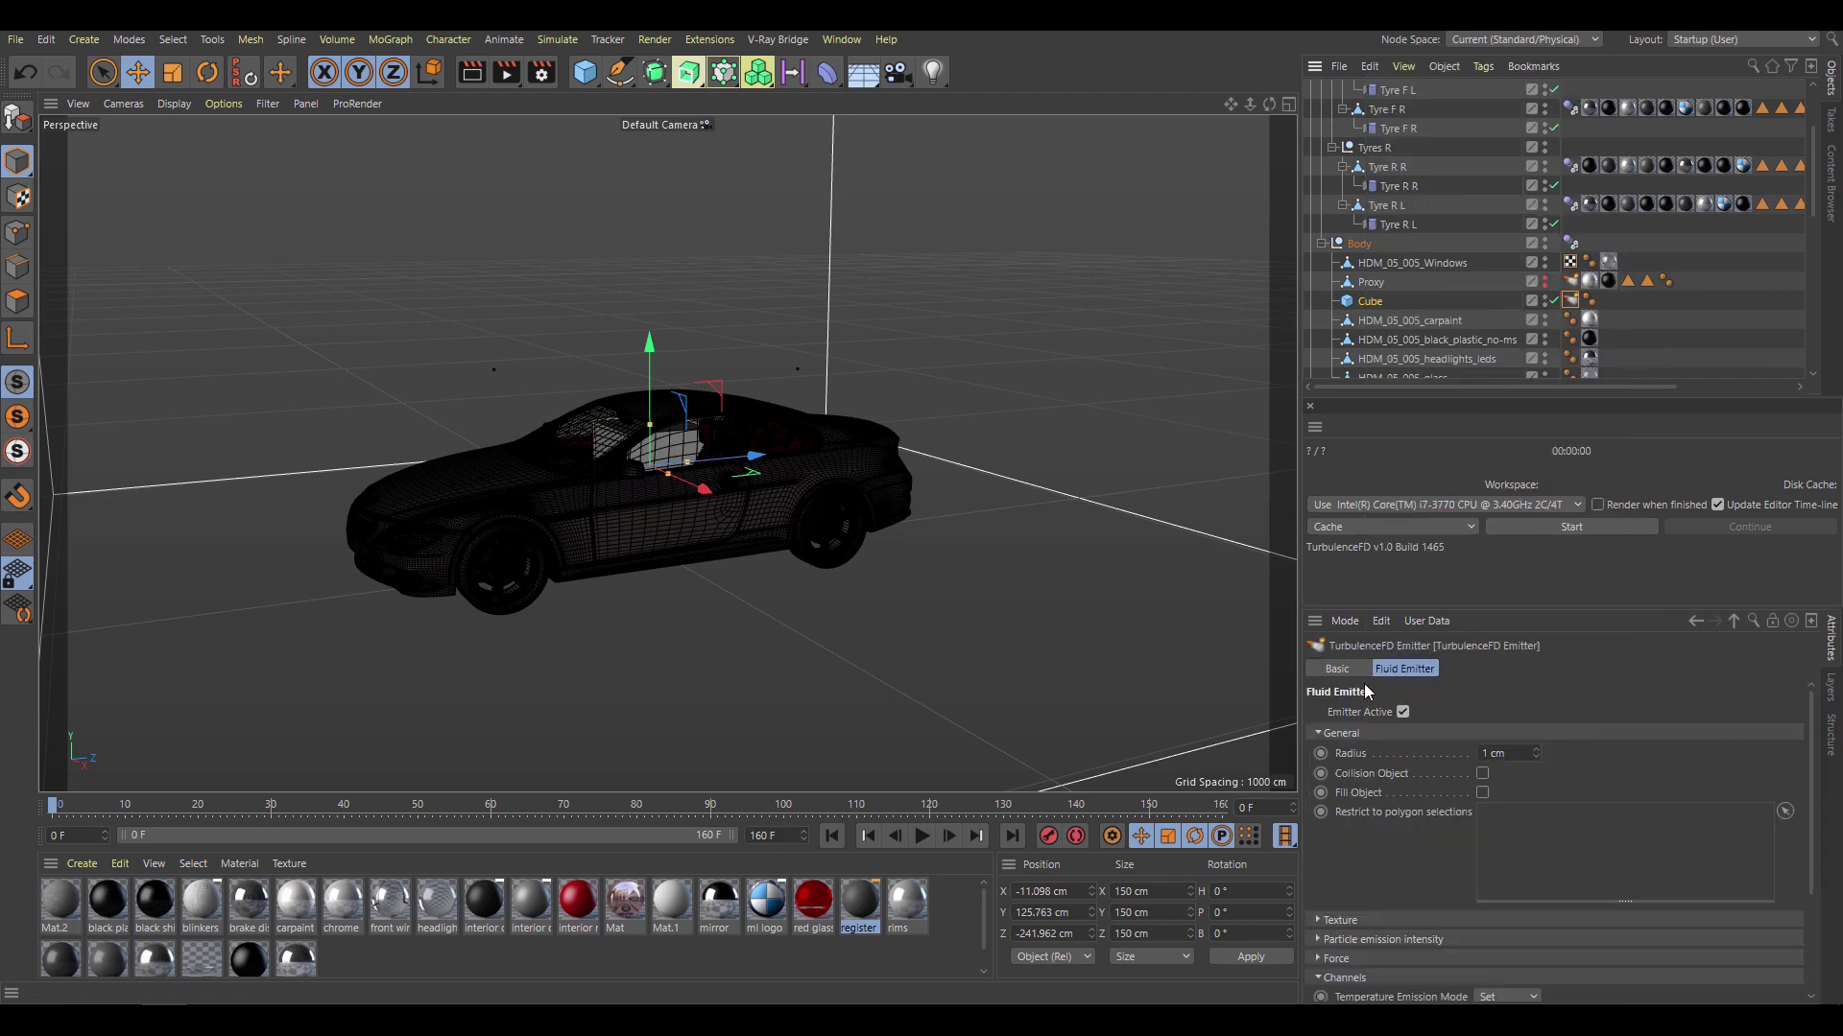
scroll(819, 457, down, 3)
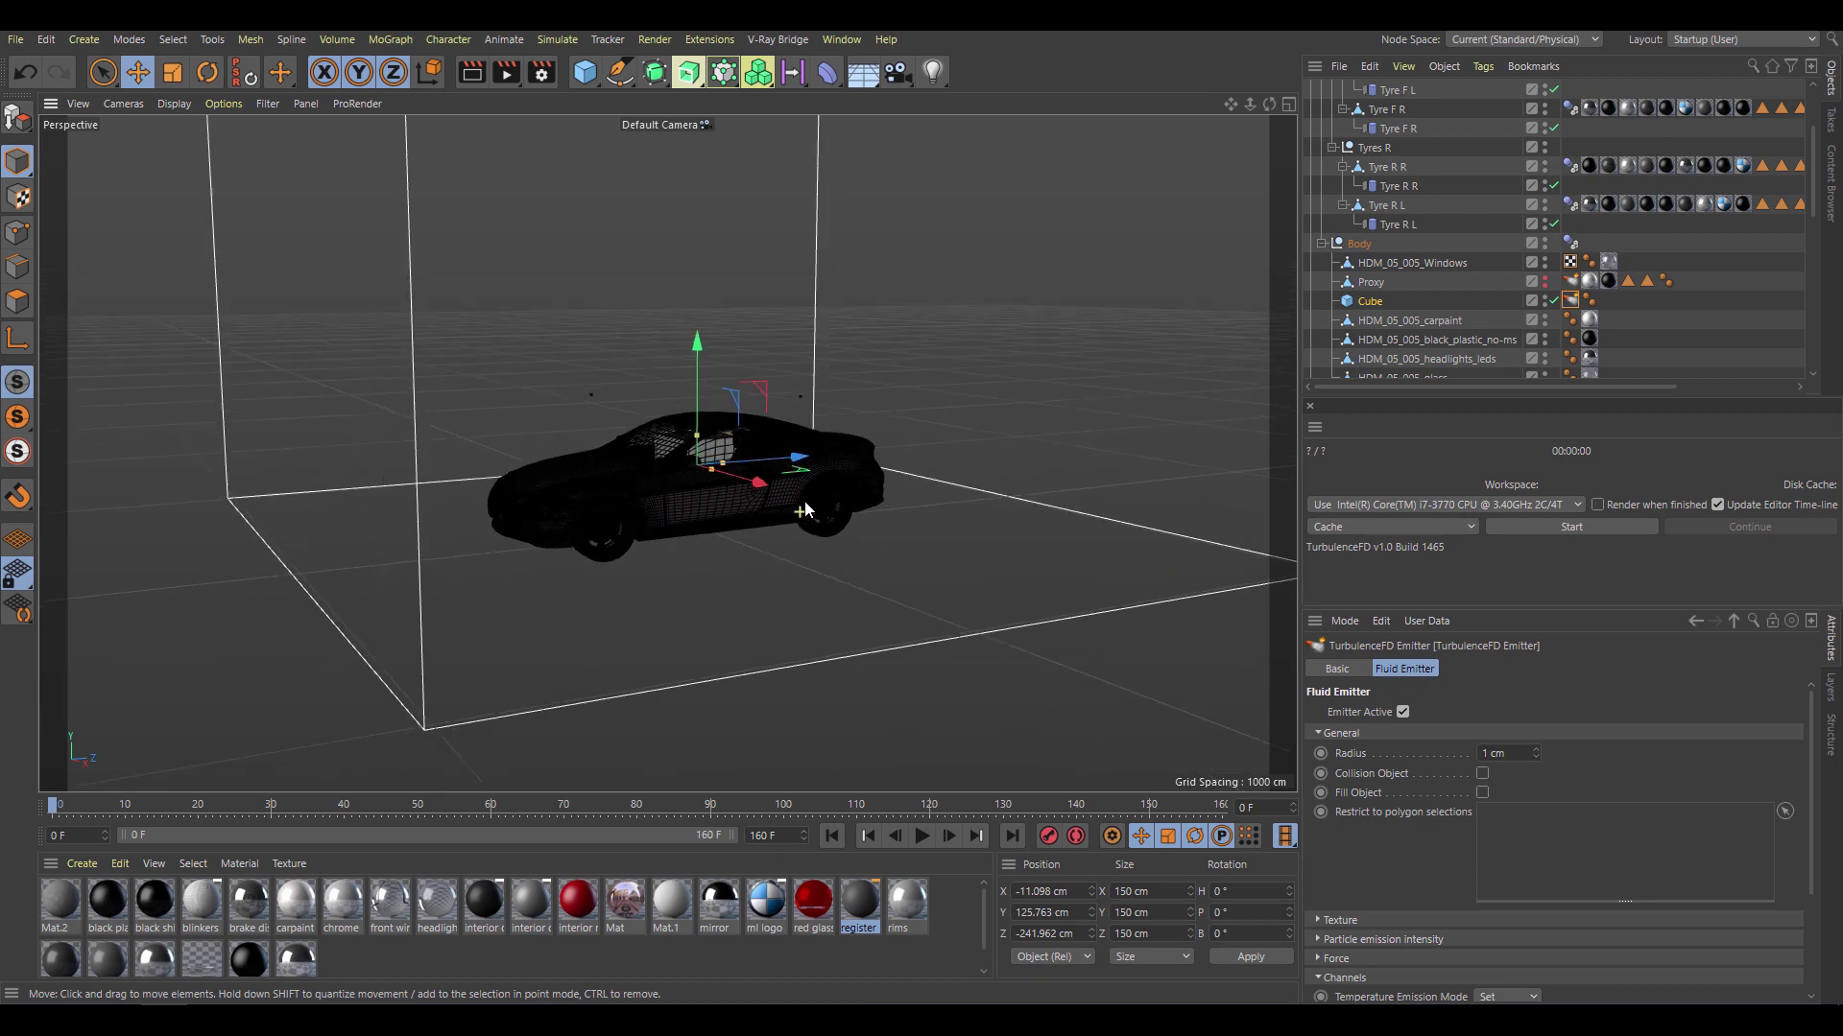
scroll(751, 539, down, 1)
scroll(751, 539, down, 2)
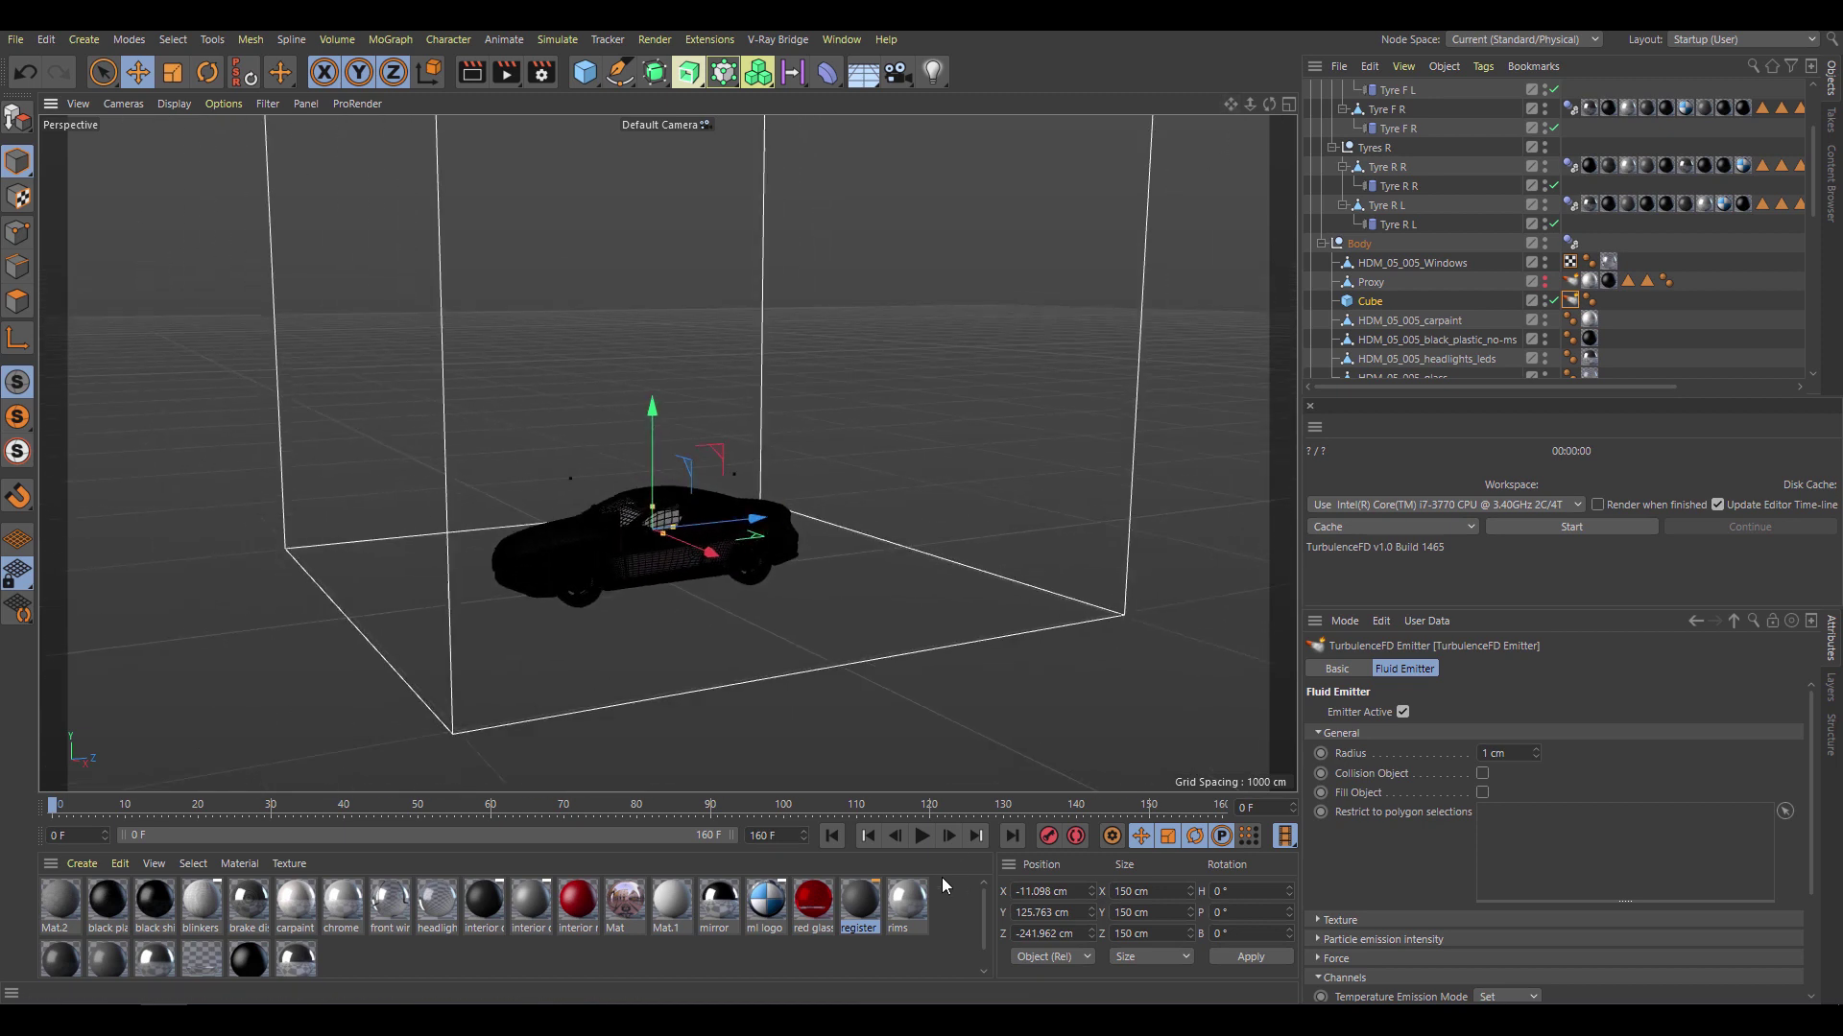
- Preview the animation, tick Collision Object on the Cube's emitter, and select the TurbulenceFD Container
click(922, 836)
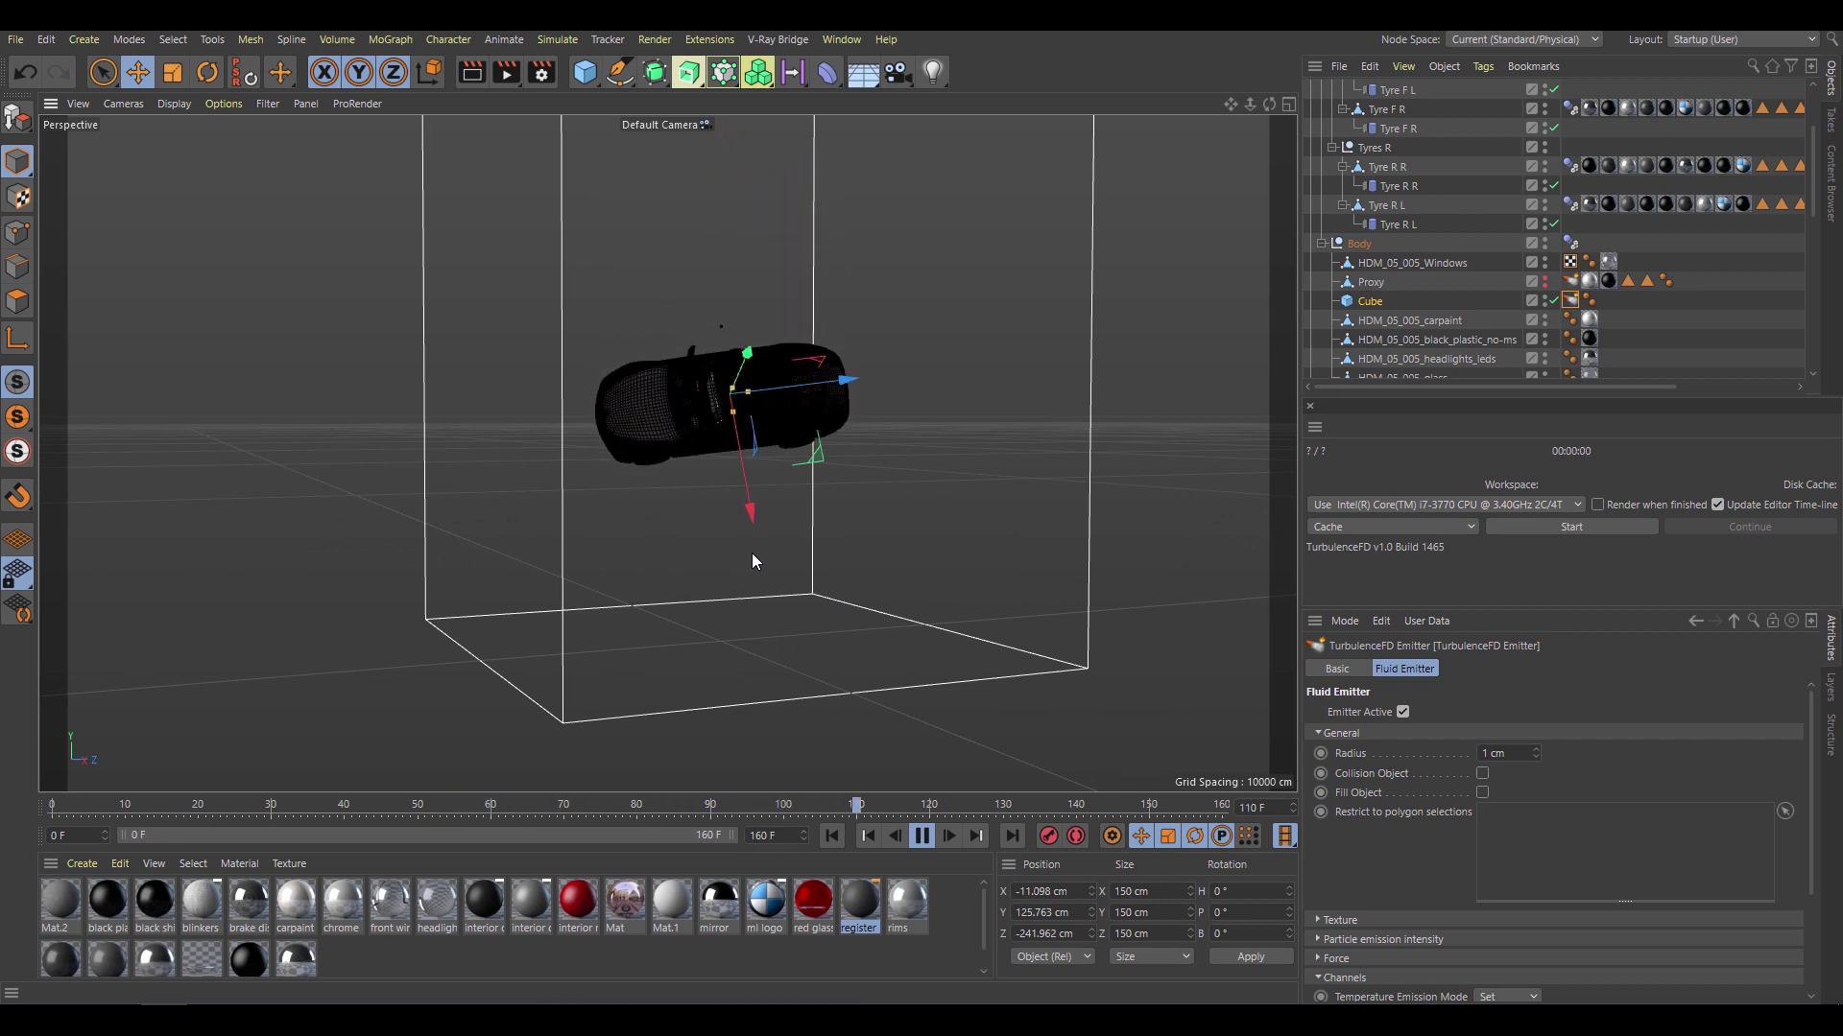
click(907, 830)
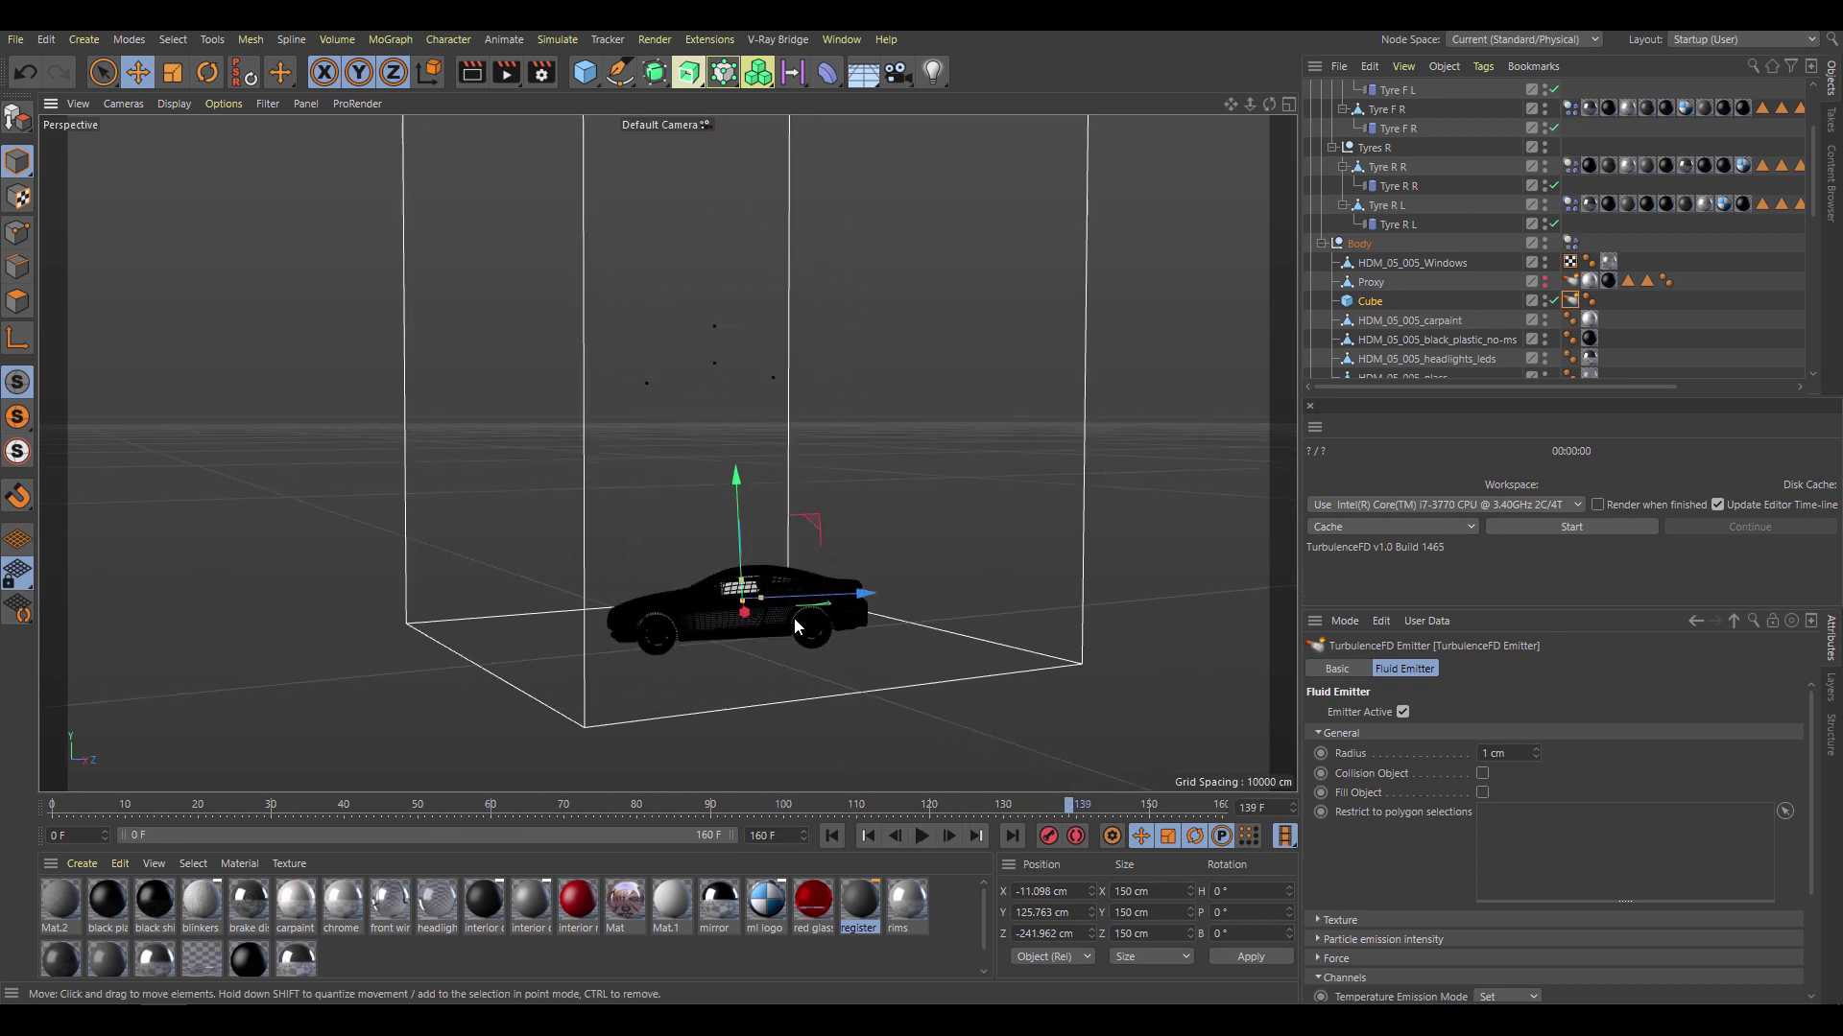
click(1489, 754)
text(3)
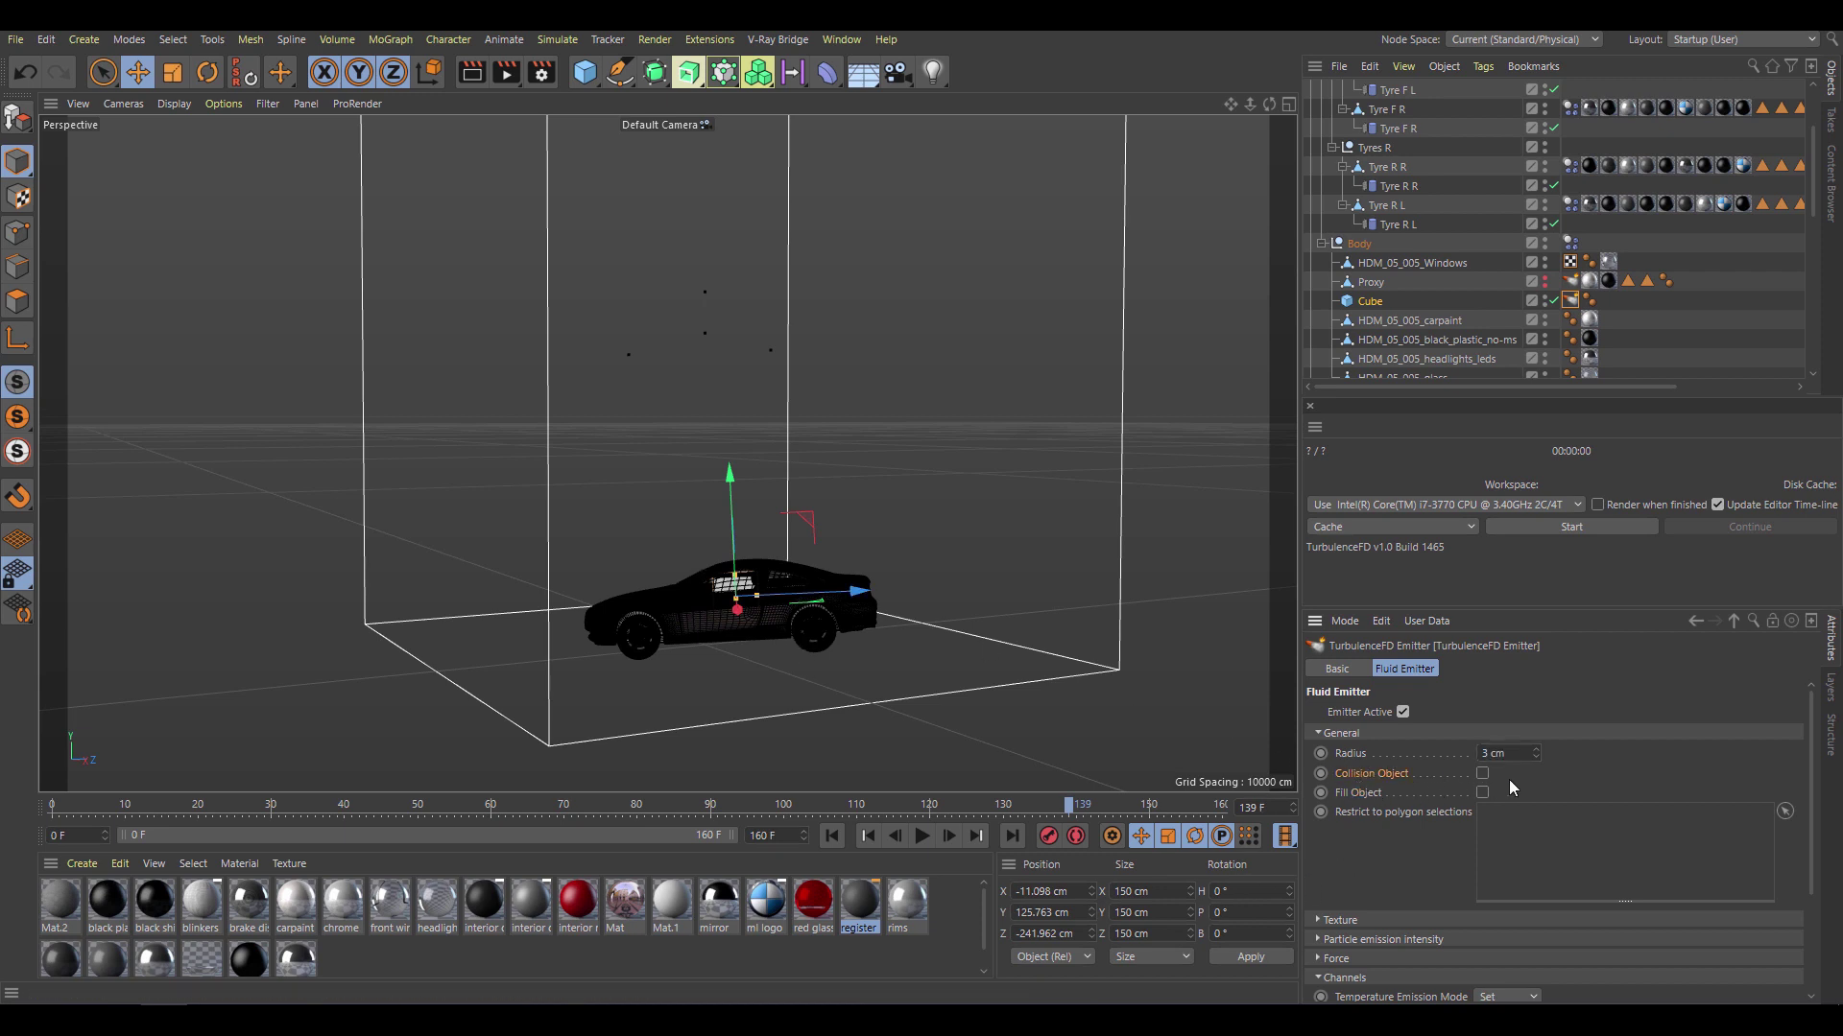
click(1485, 774)
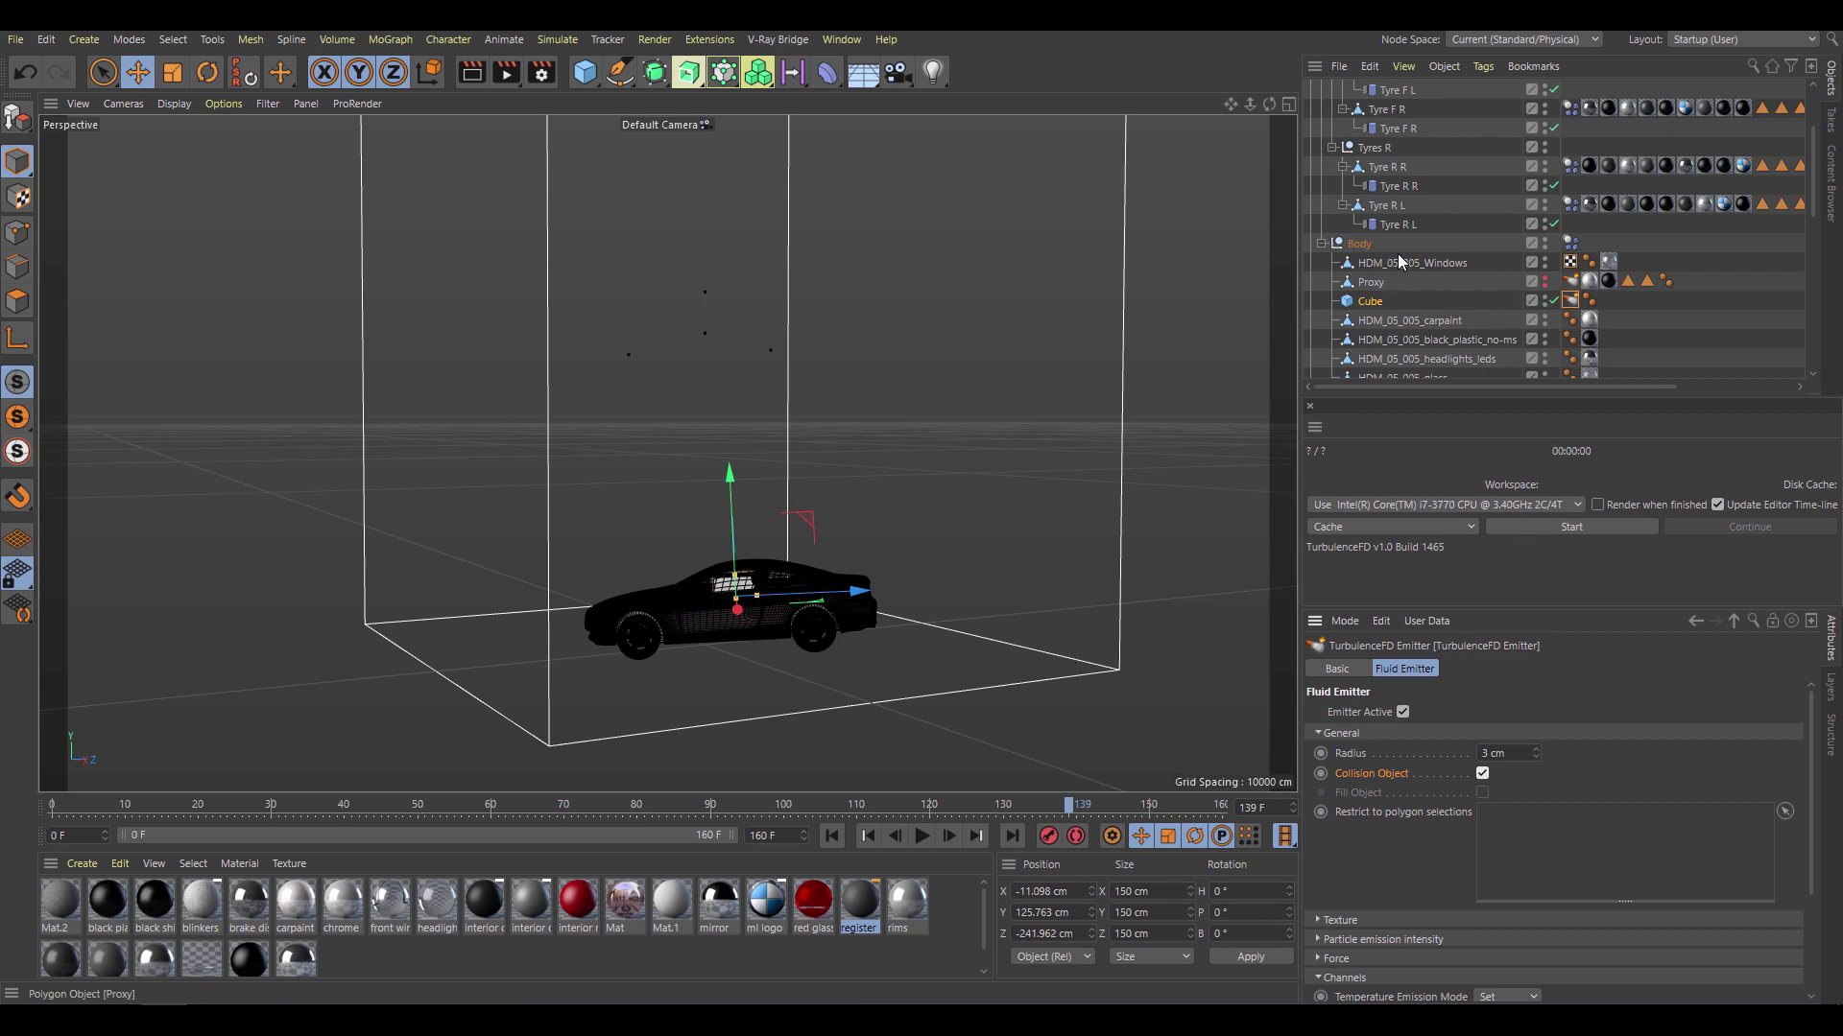
scroll(1396, 279, up, 3)
click(1402, 89)
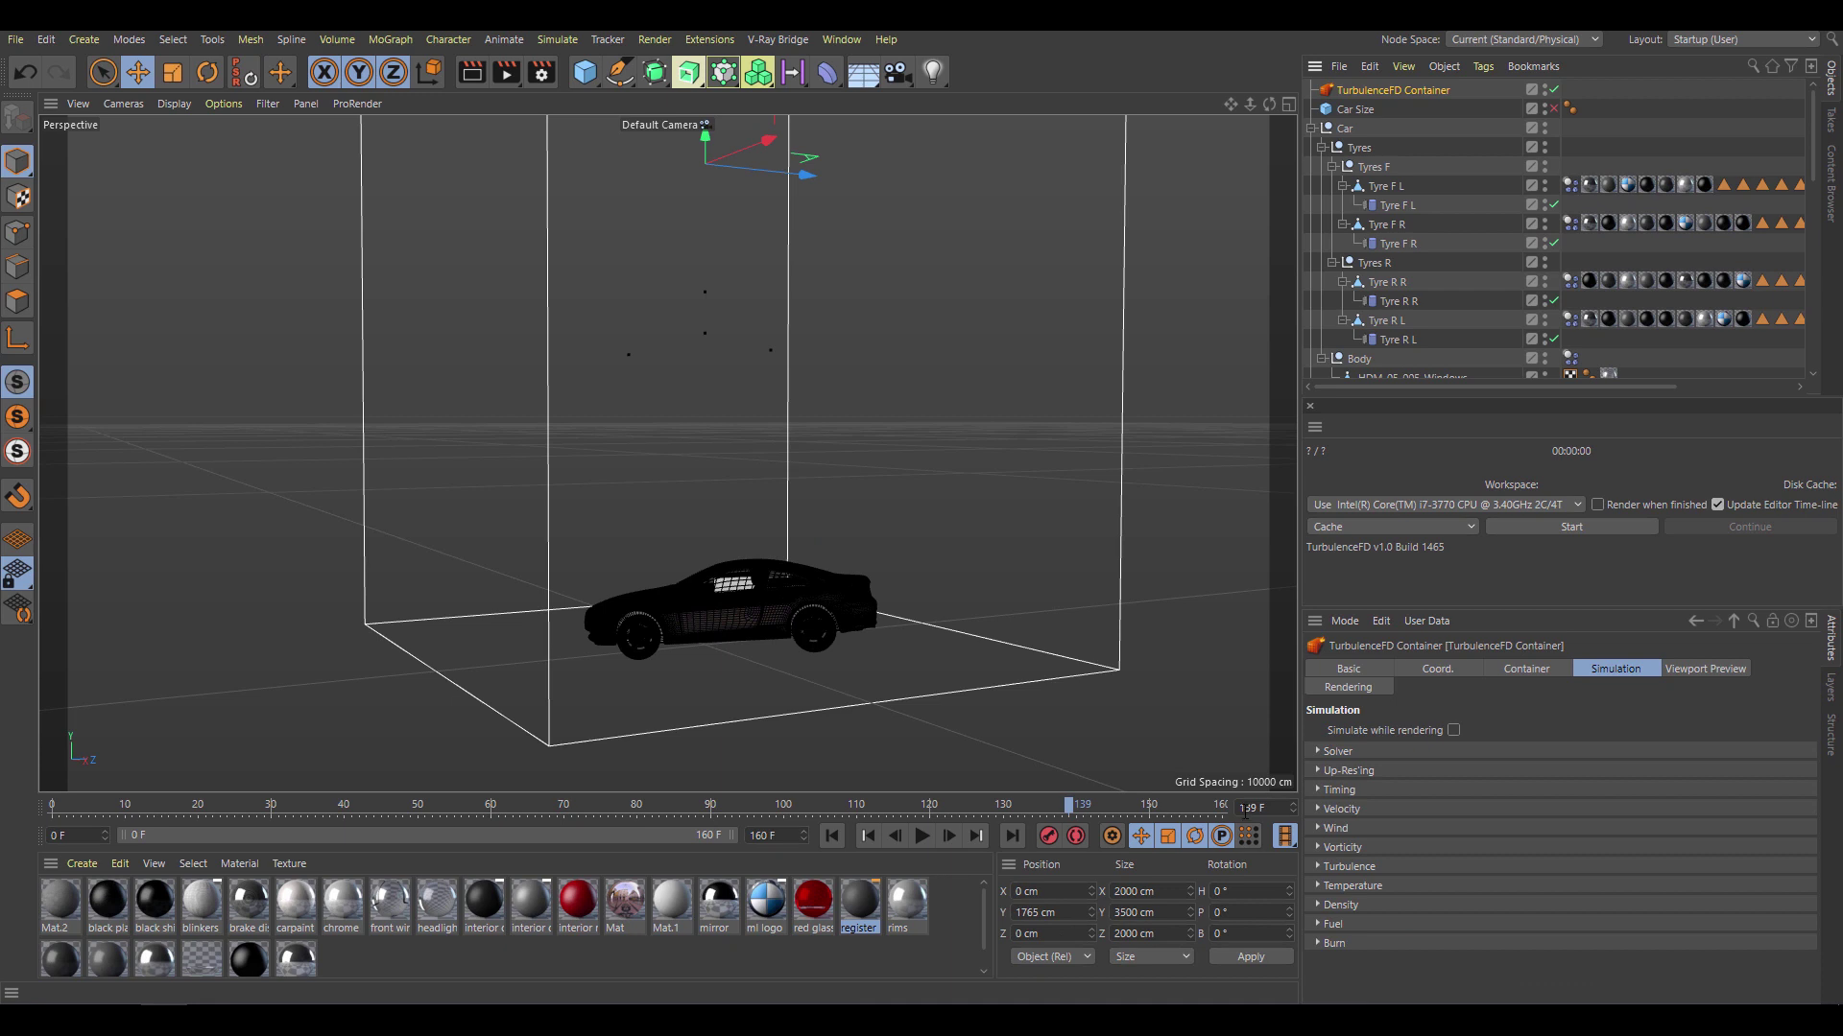
- Switch the container's Viewport Preview channel from Temperature to Density
click(1526, 669)
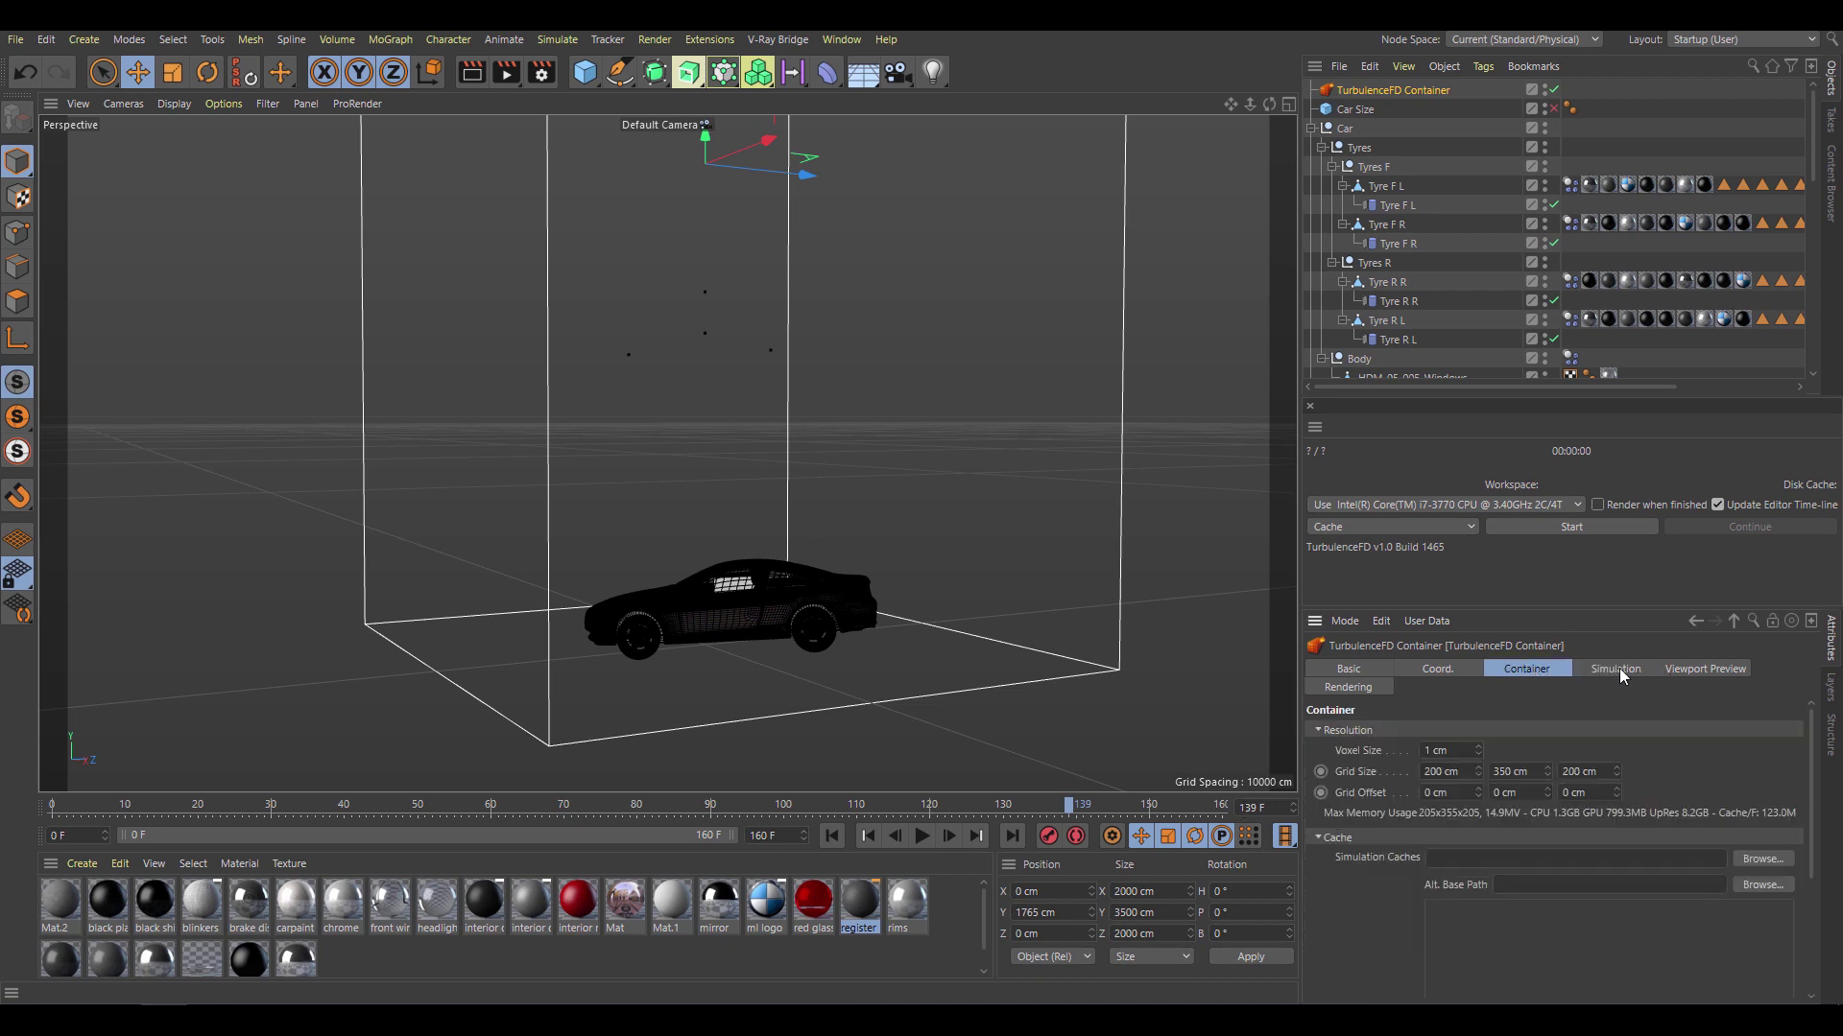
click(1618, 671)
click(1697, 672)
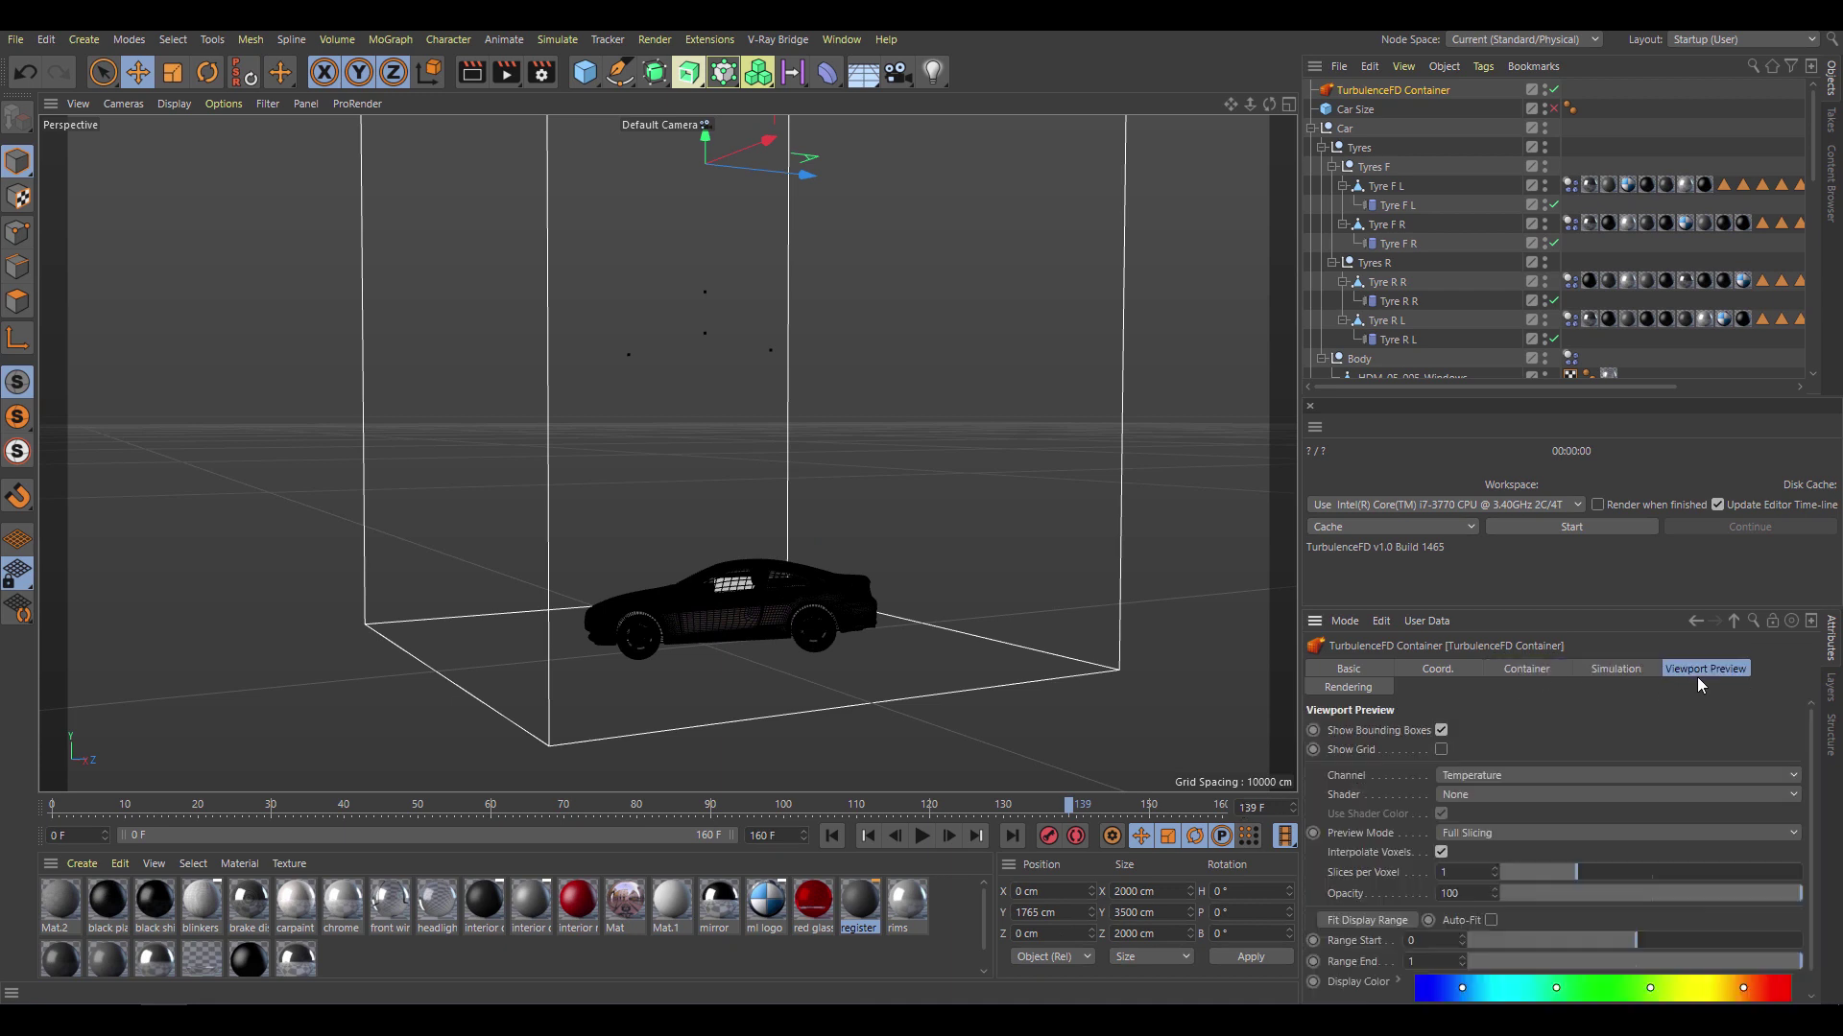
click(1487, 776)
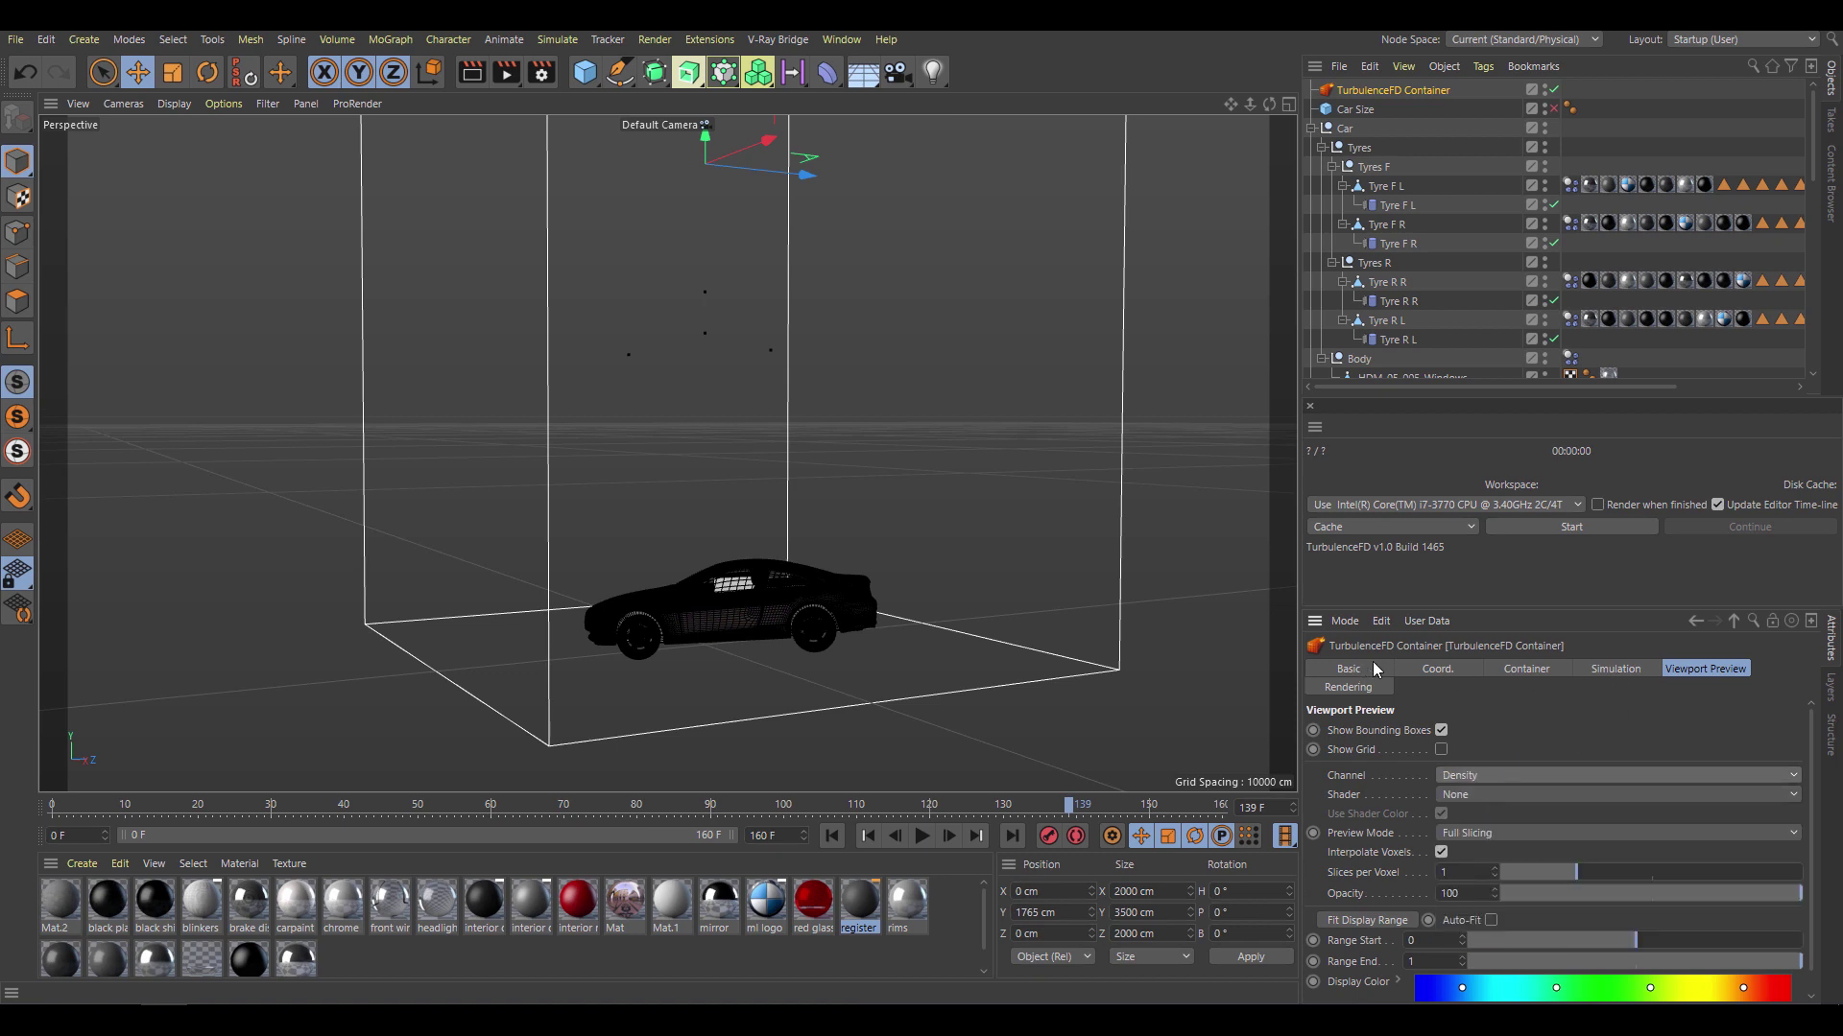
click(1608, 674)
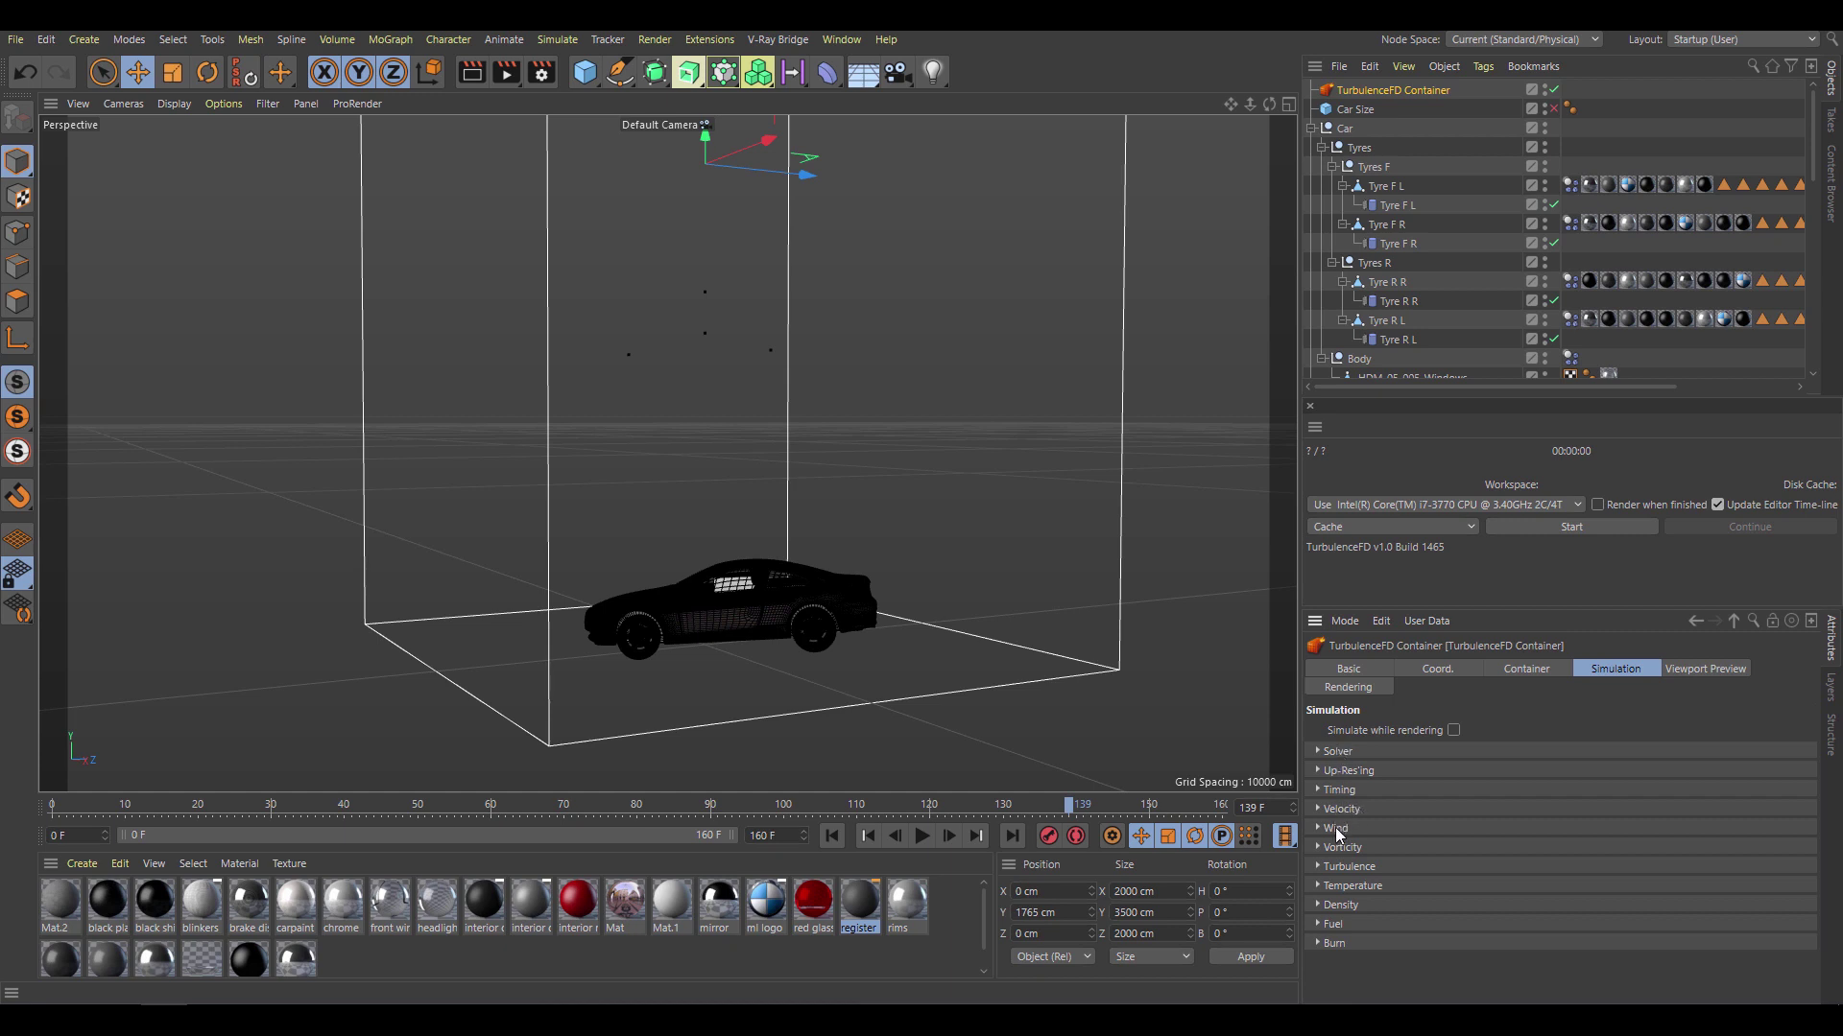
- Set the simulation Timing Time Scale to 200%
click(1362, 789)
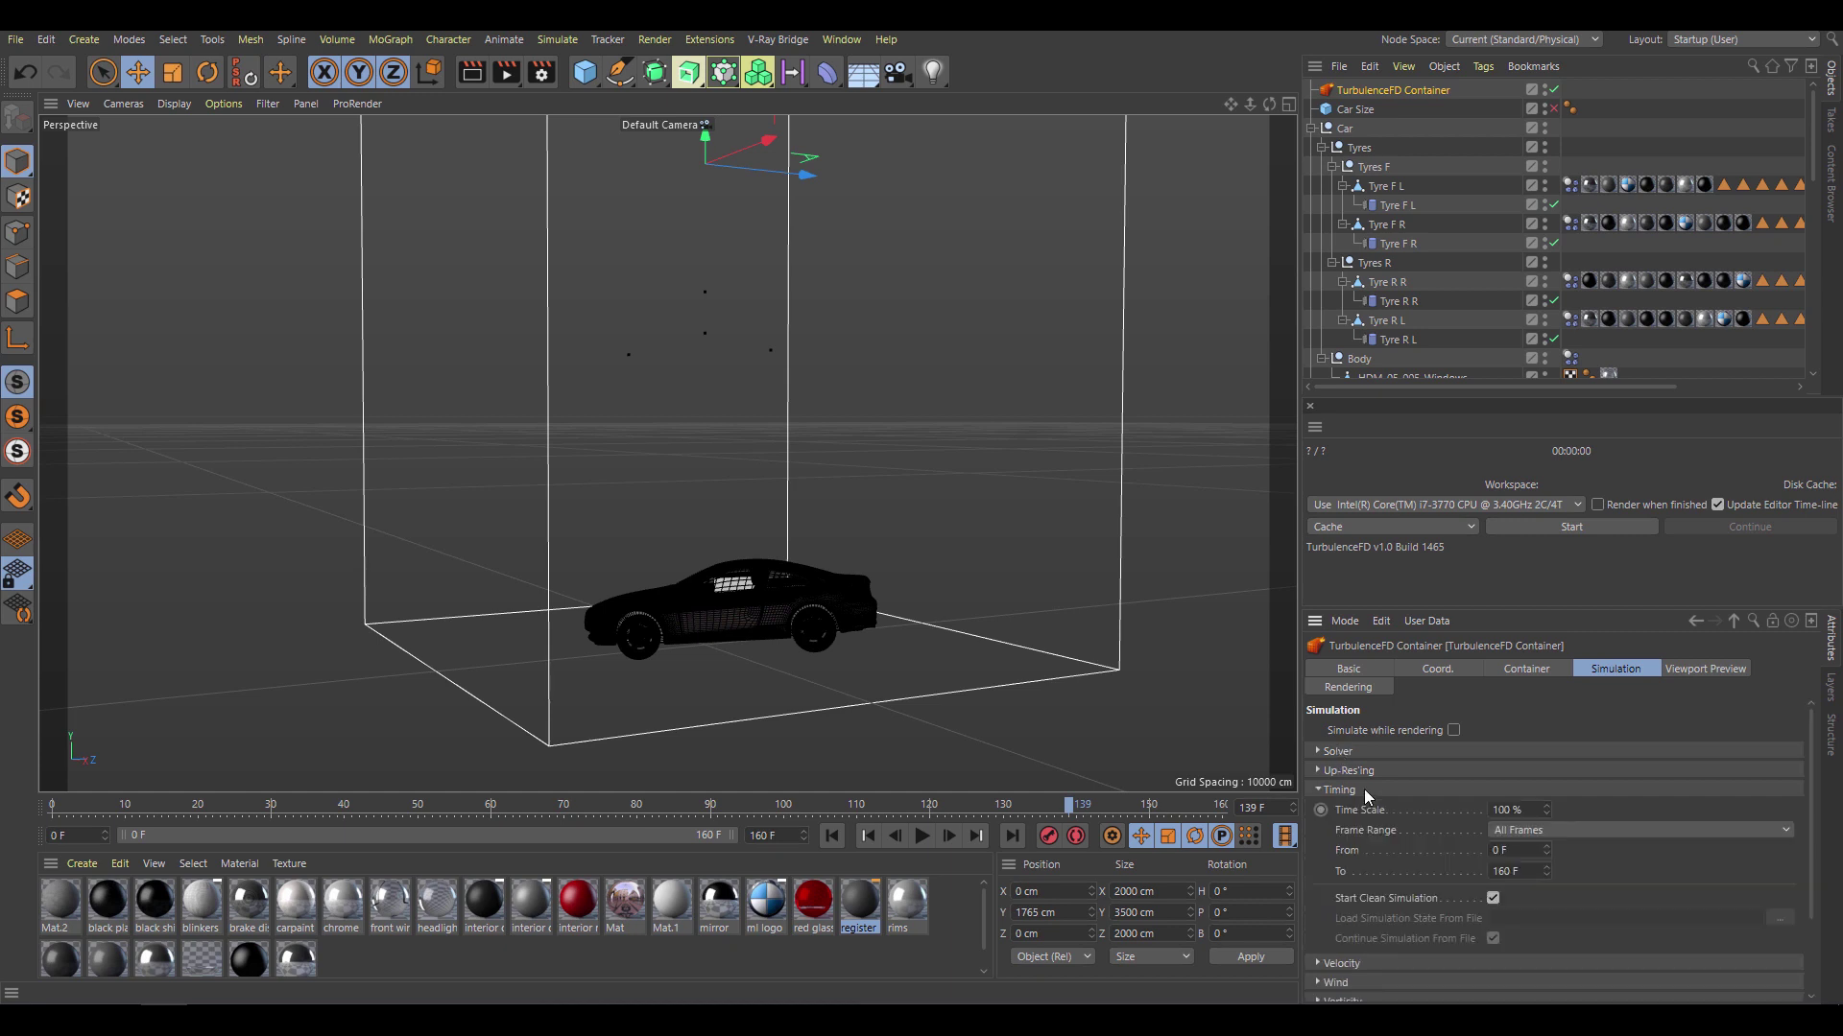
double_click(1513, 810)
text(200)
key(Return)
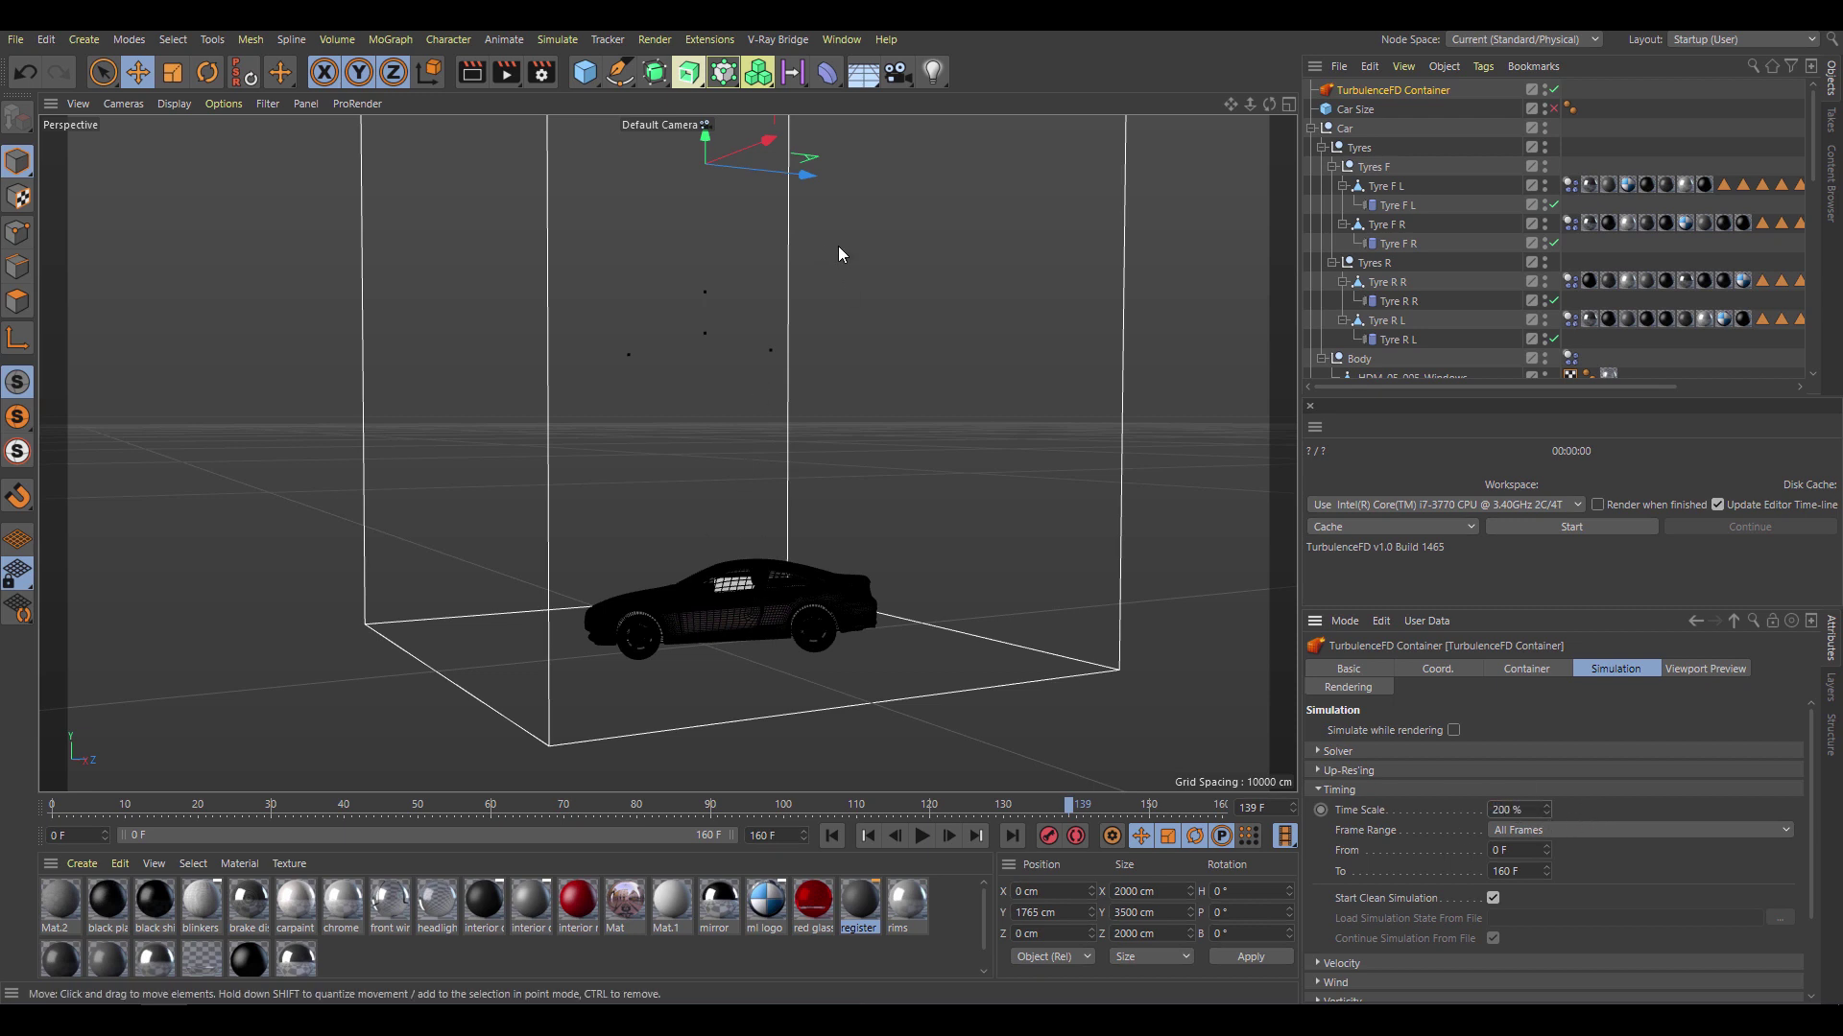
scroll(1644, 868, down, 2)
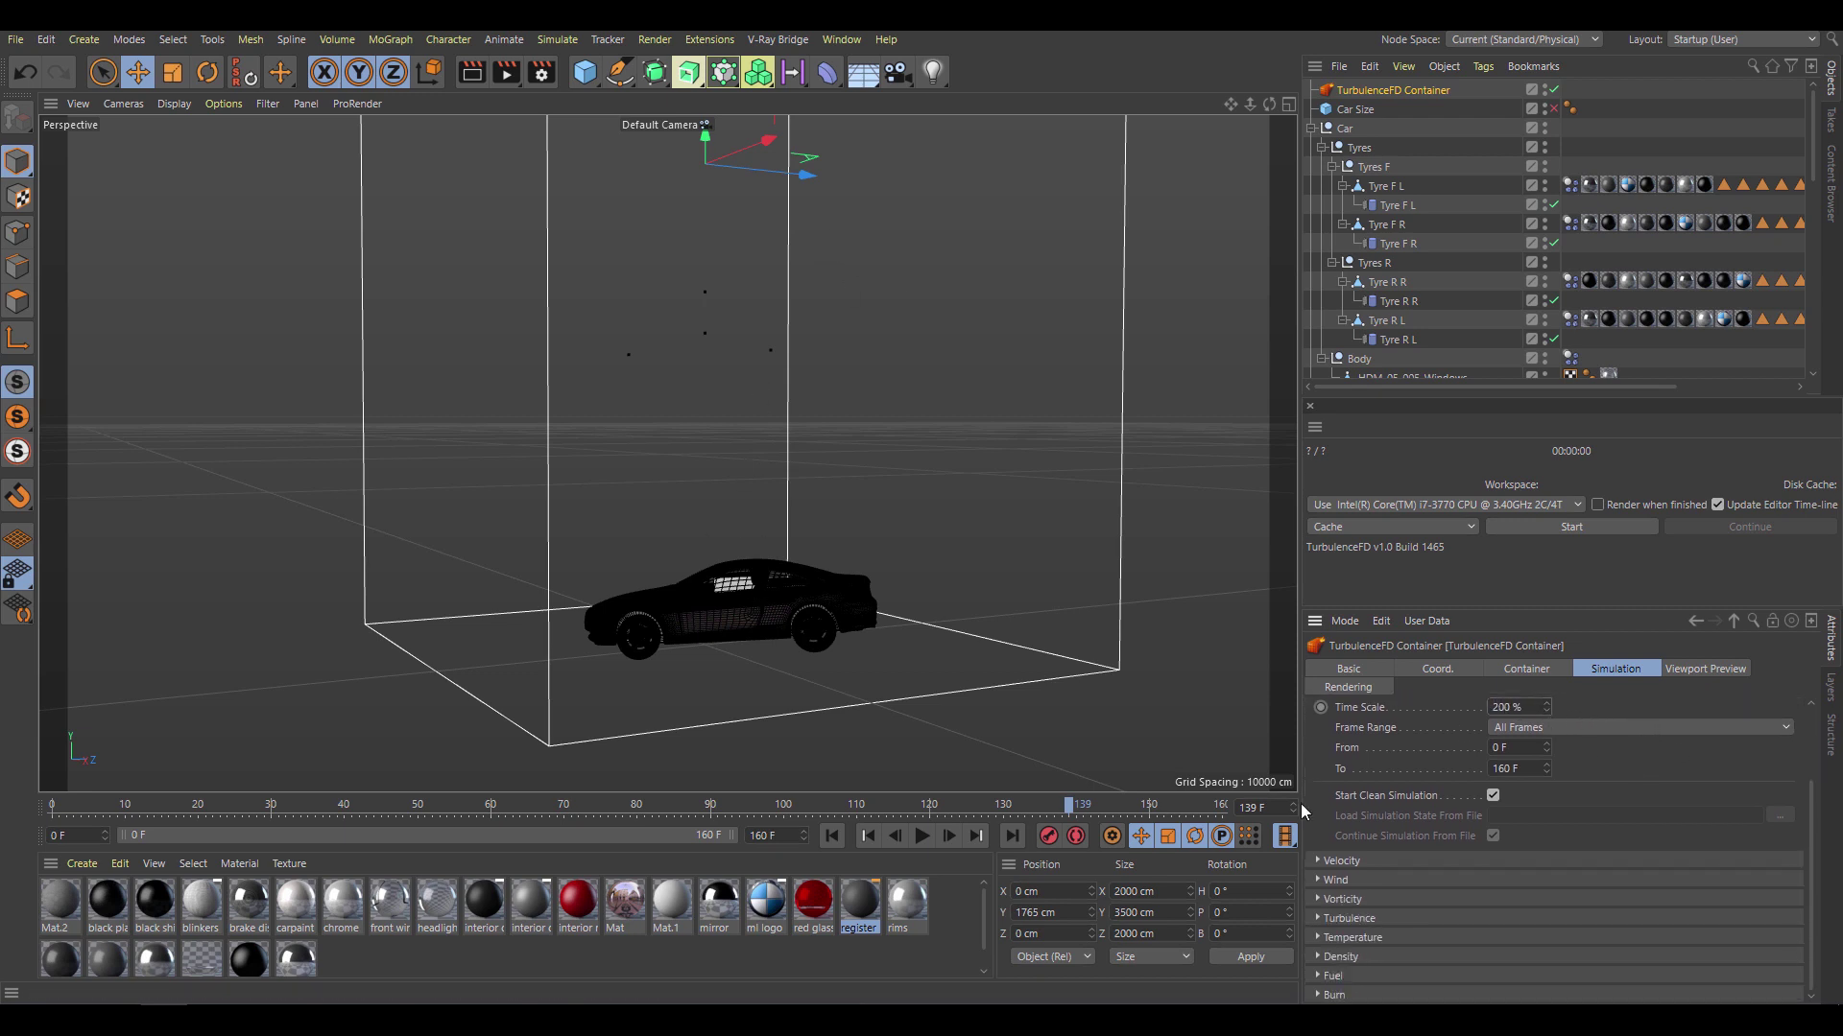
- Set turbulence intensity to 10 cm, smallest size 1 cm and largest size 2.5 cm
click(1365, 901)
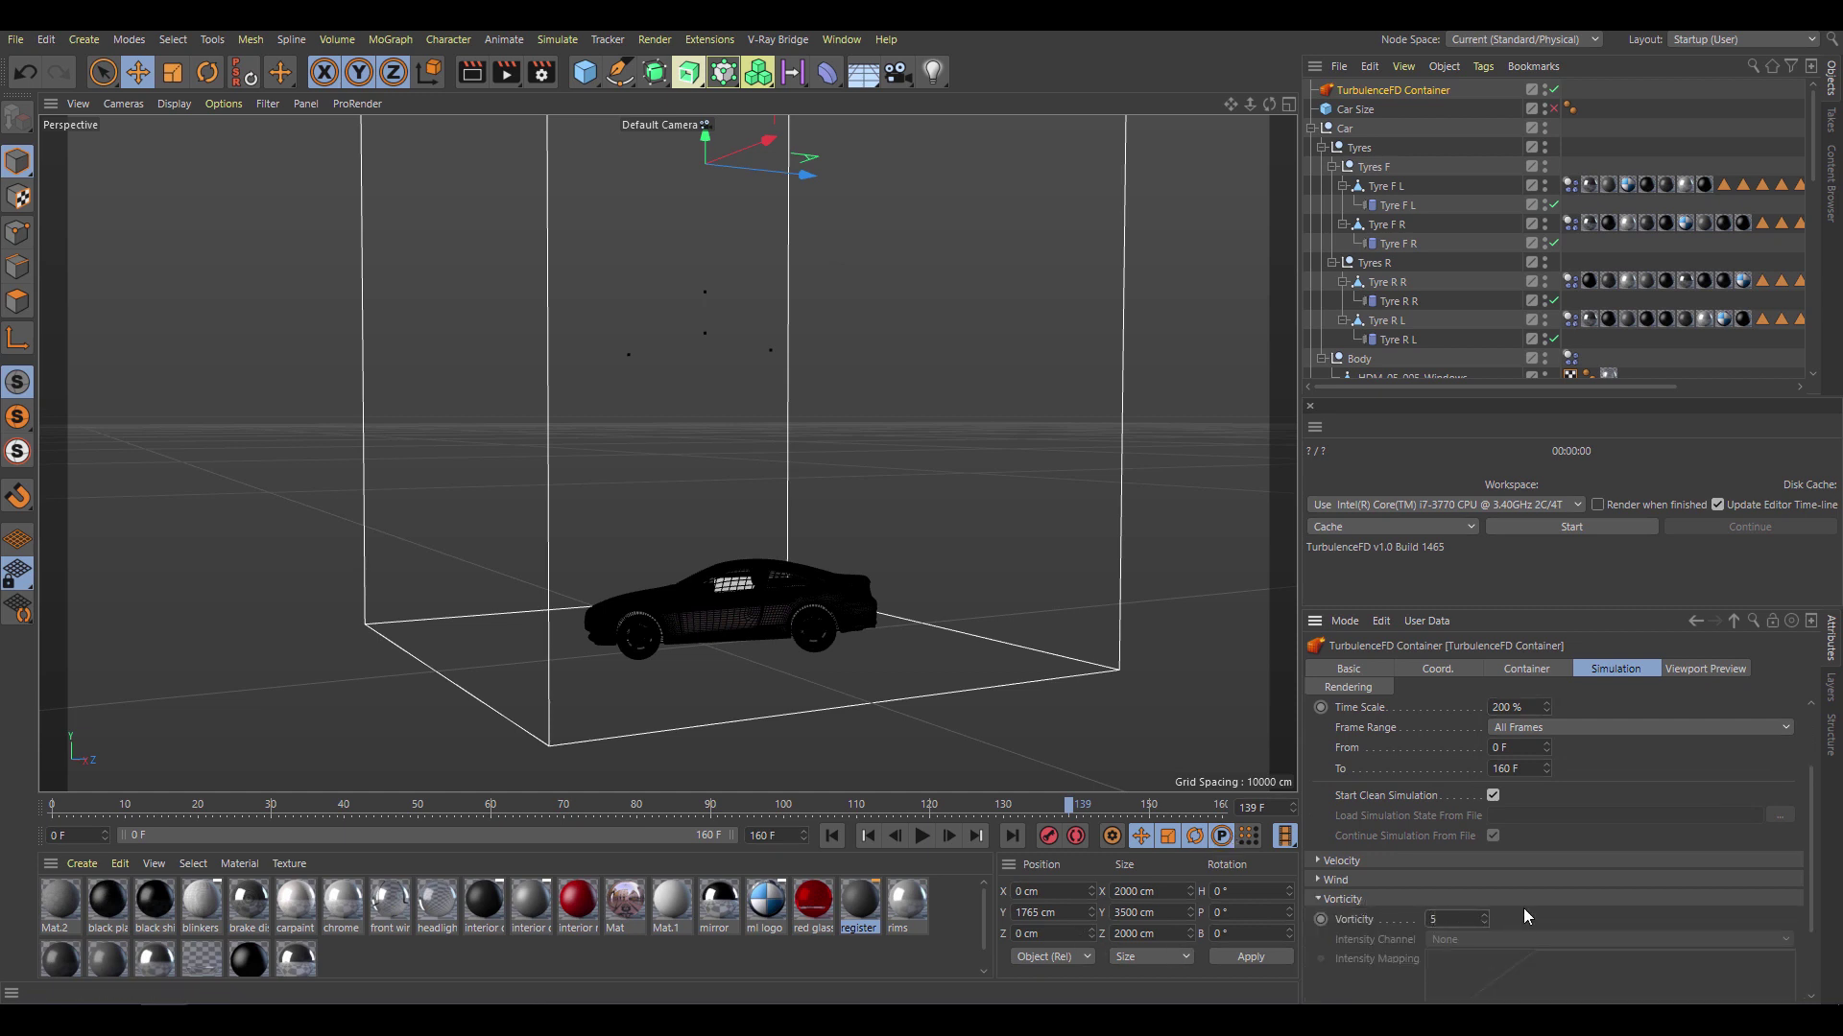
scroll(1813, 797, down, 2)
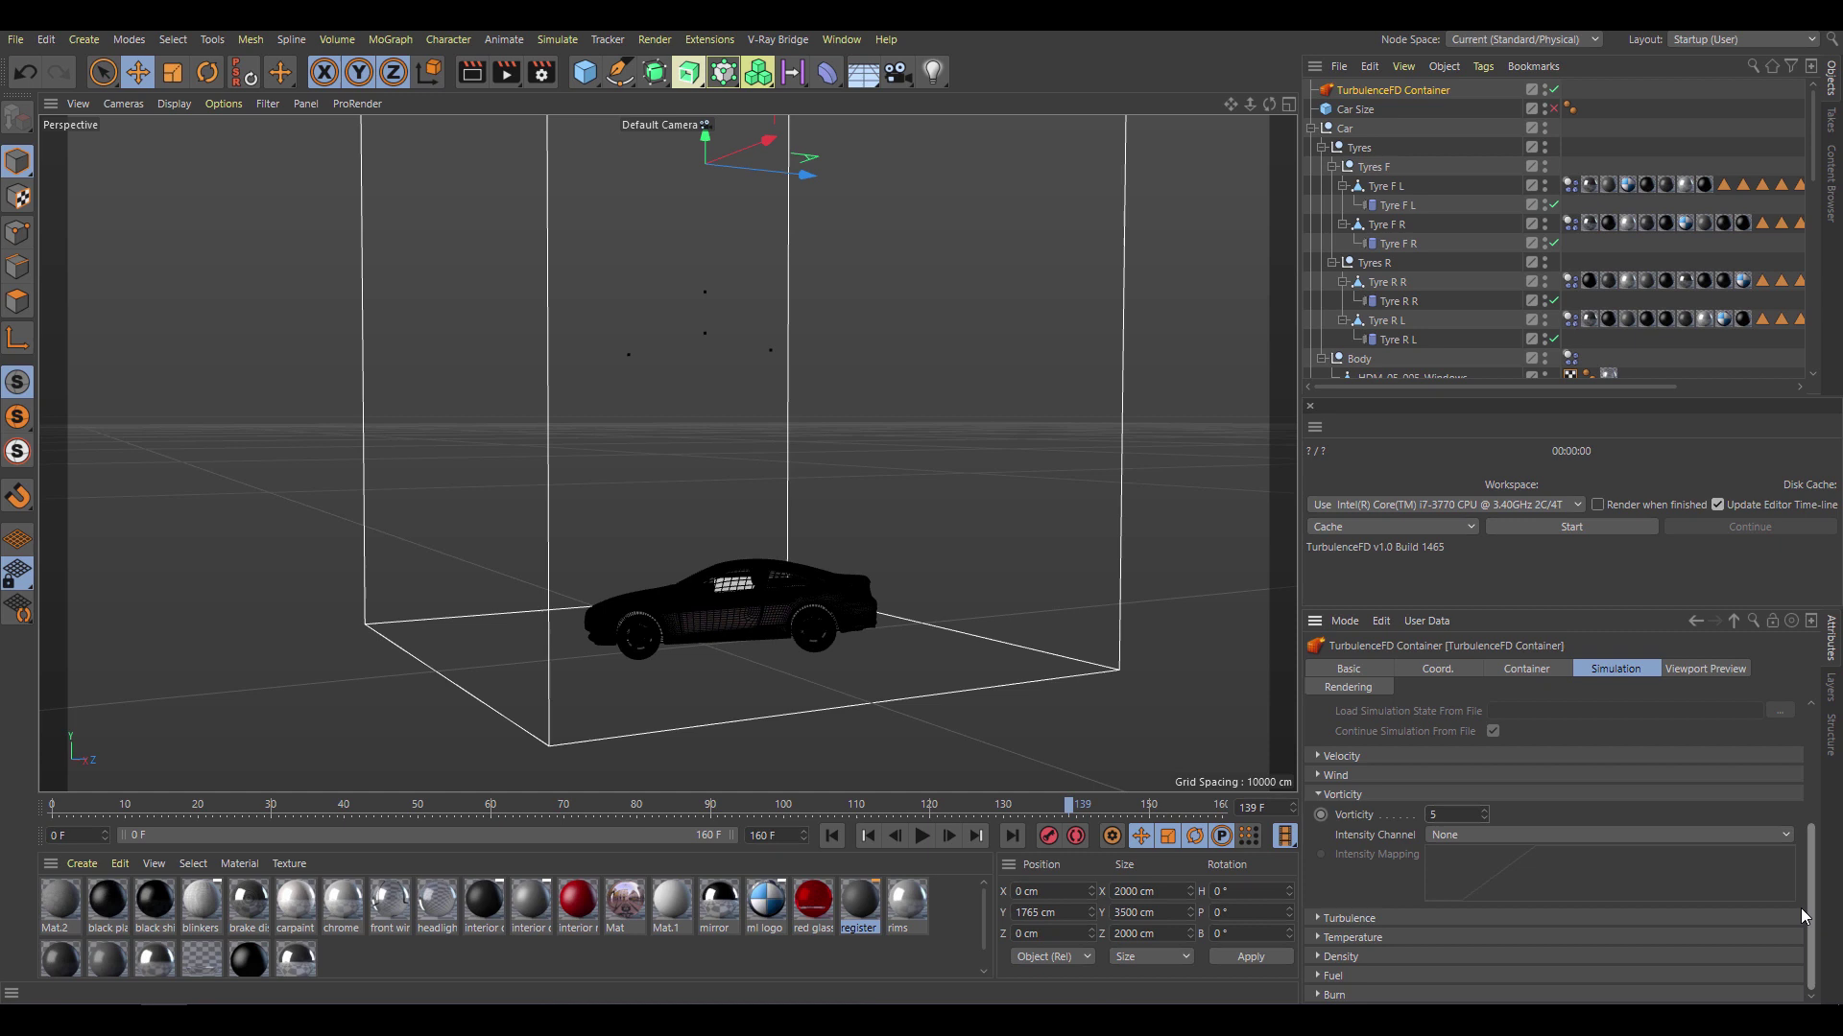
click(1361, 921)
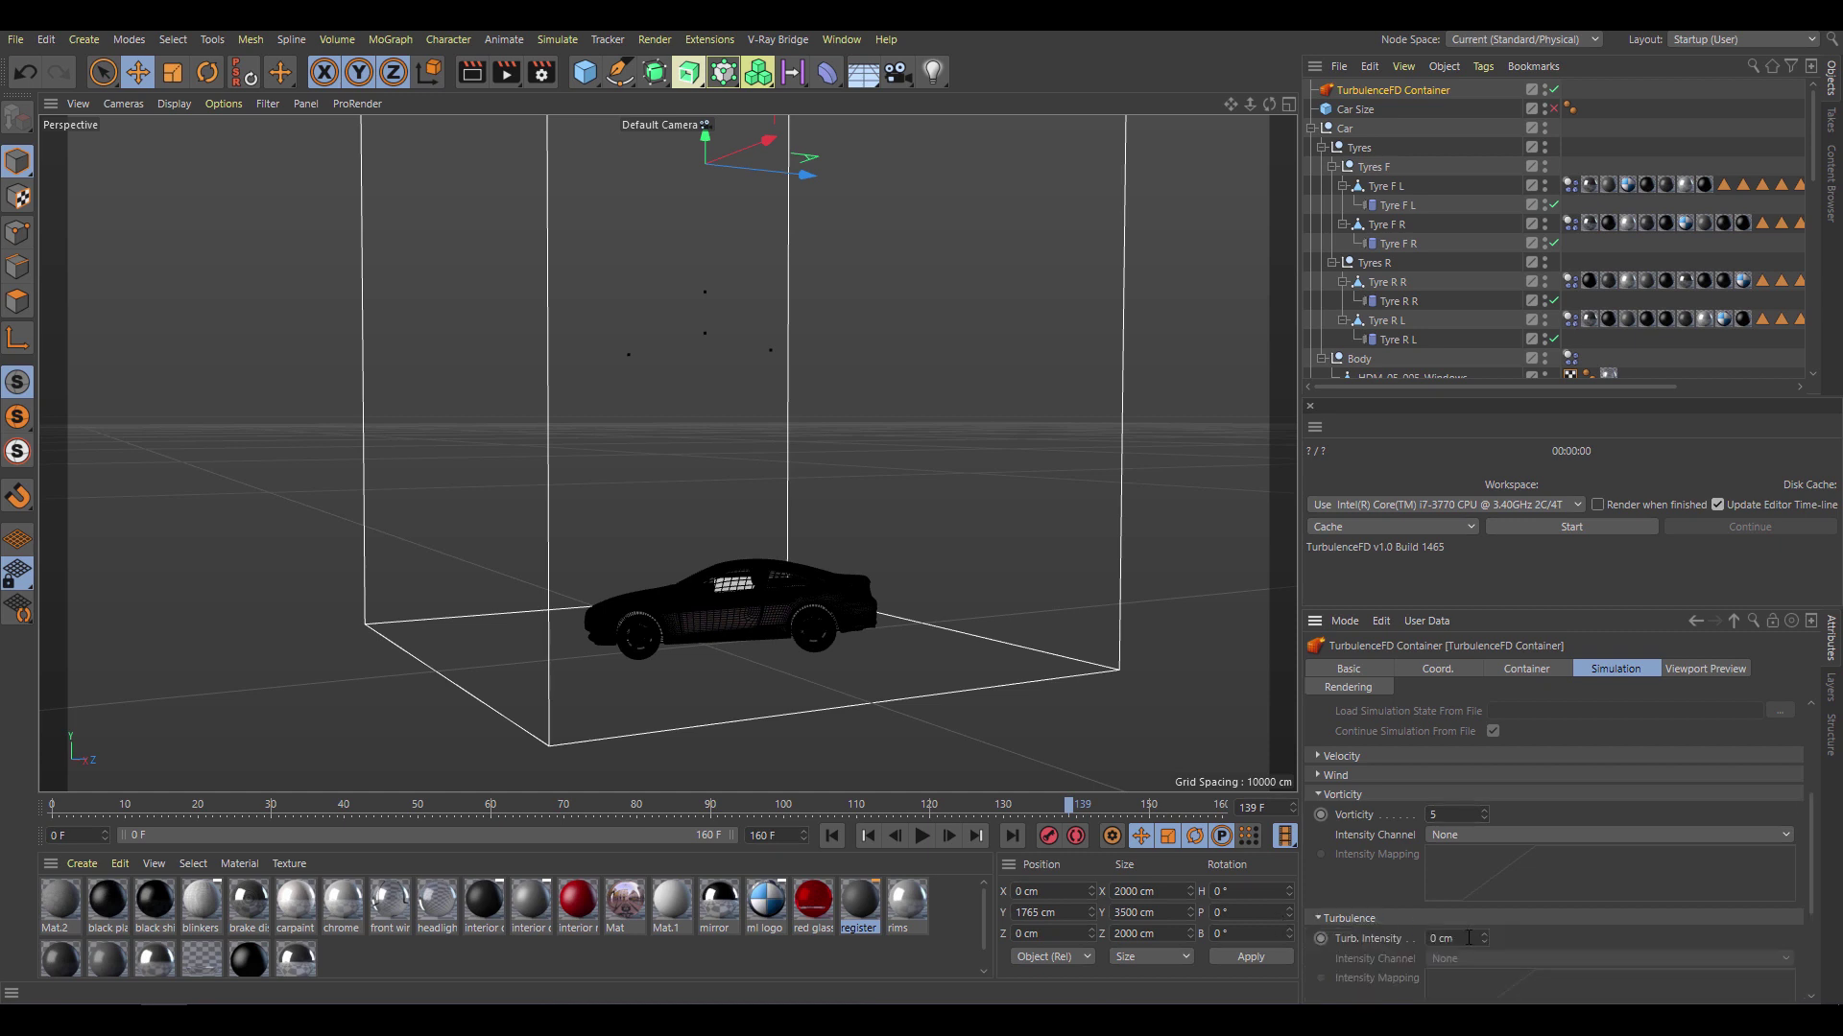
double_click(1468, 937)
text(10)
key(Return)
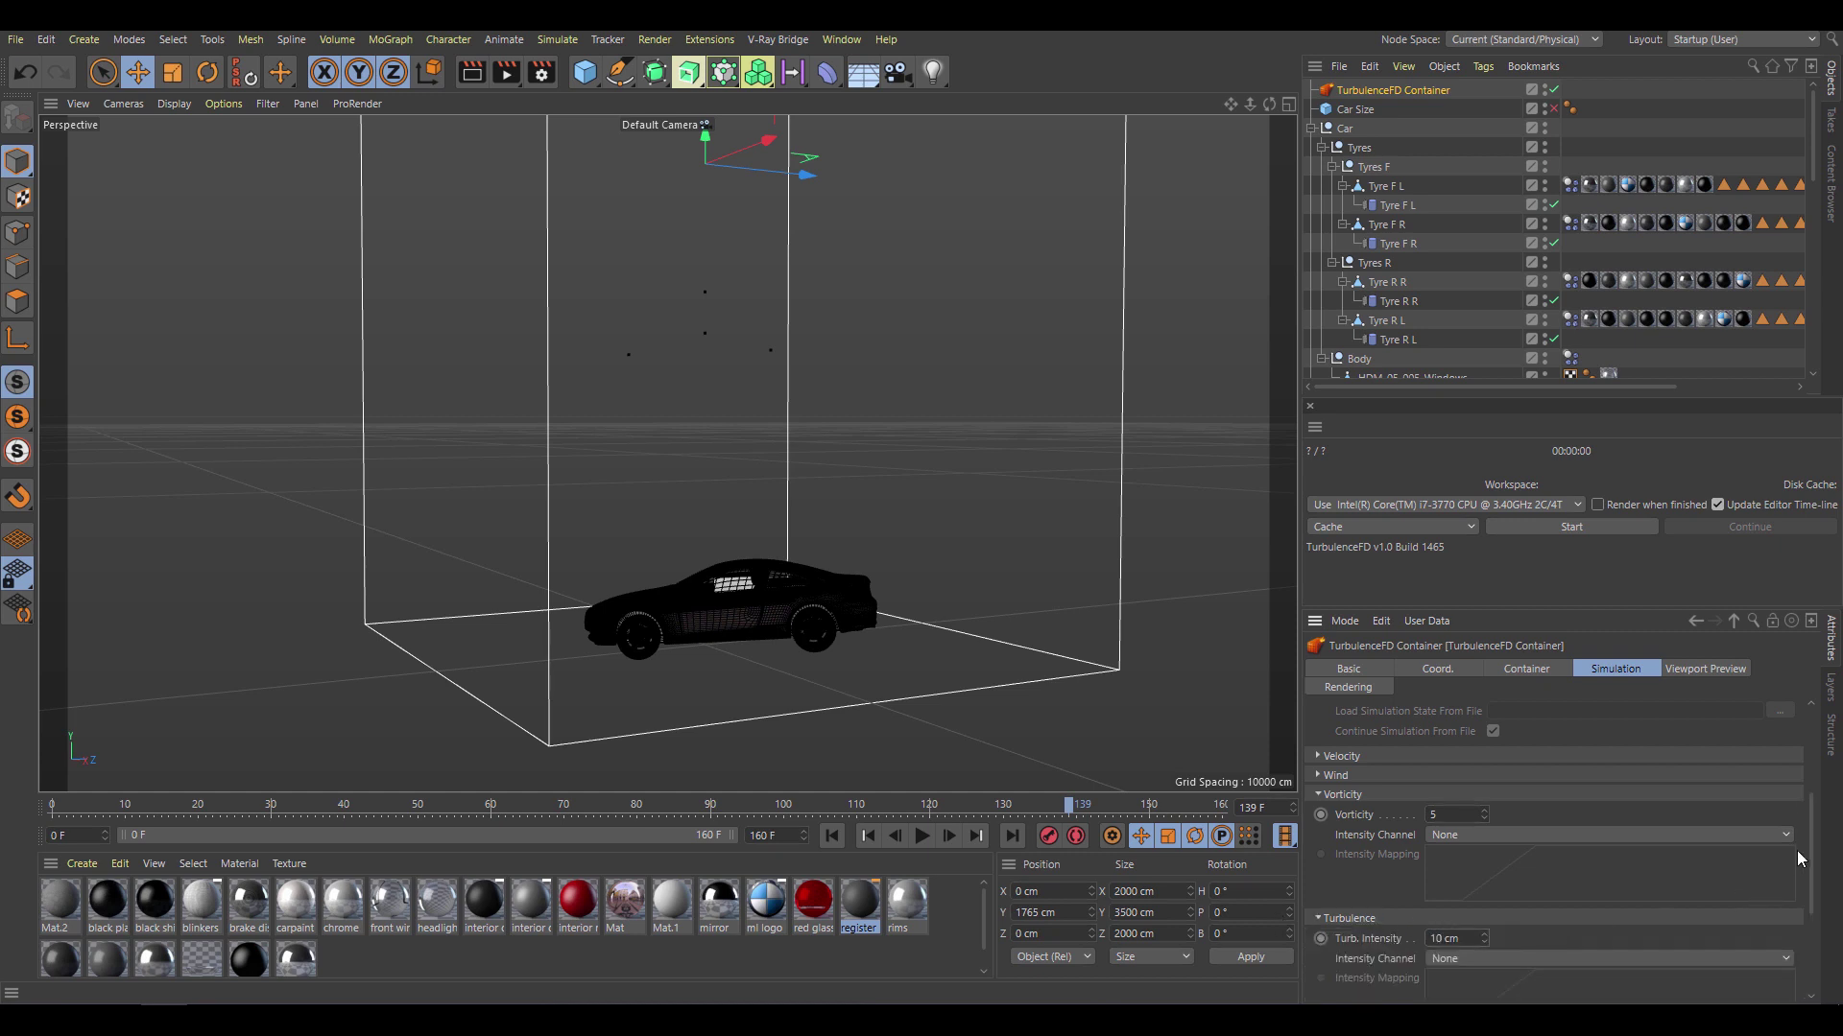
scroll(1804, 859, down, 4)
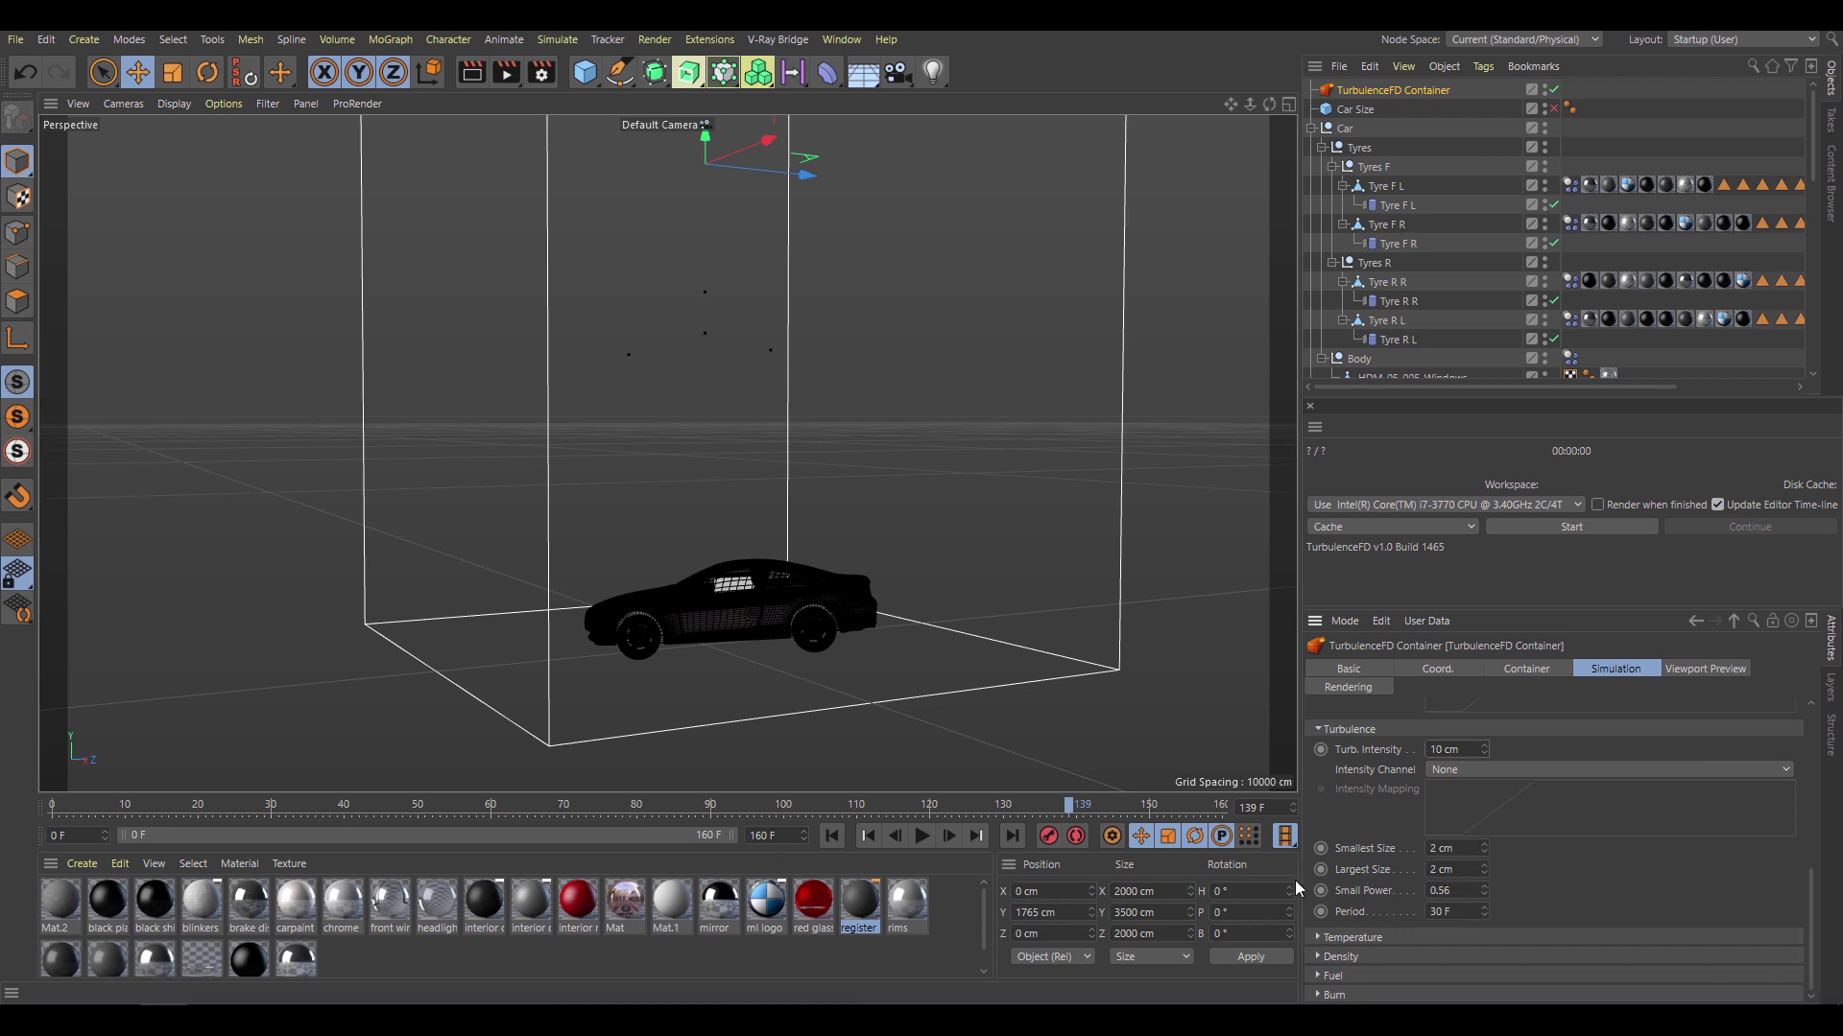
double_click(1434, 848)
text(1)
key(Return)
text(5)
key(Return)
- Set the Temperature Cooling to 10%
click(1384, 937)
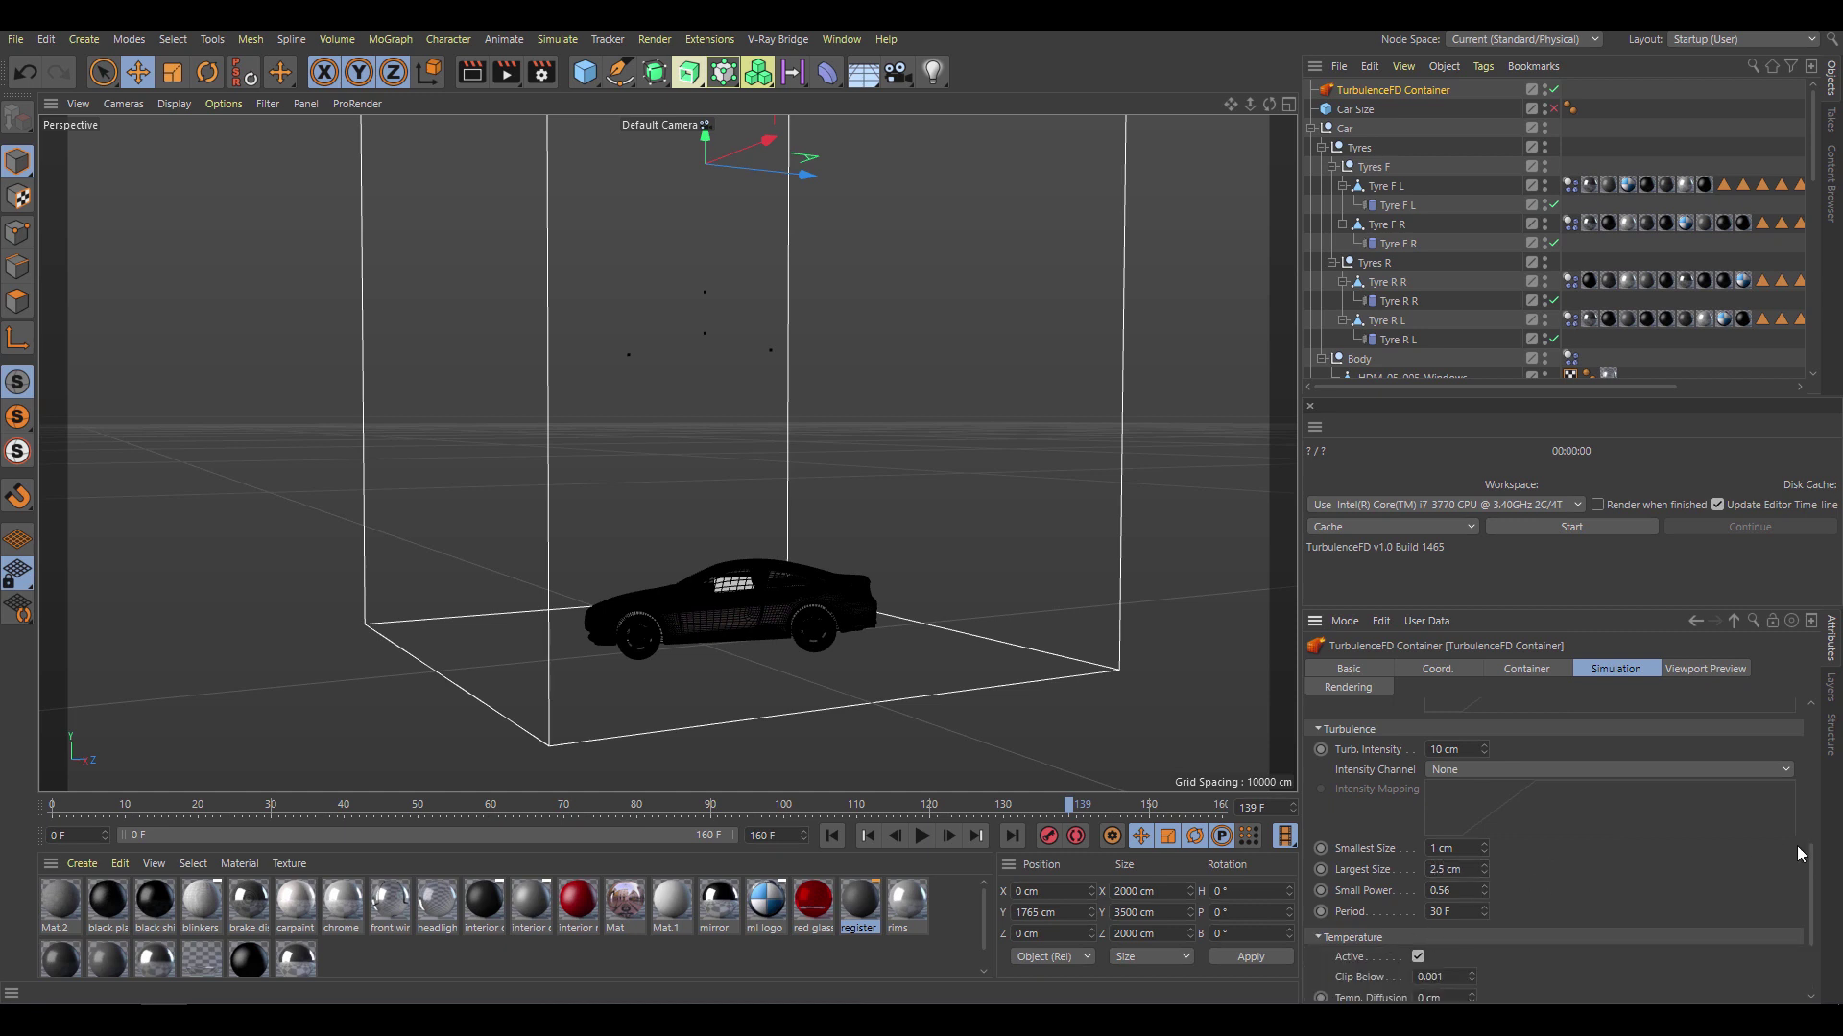
scroll(1795, 863, down, 3)
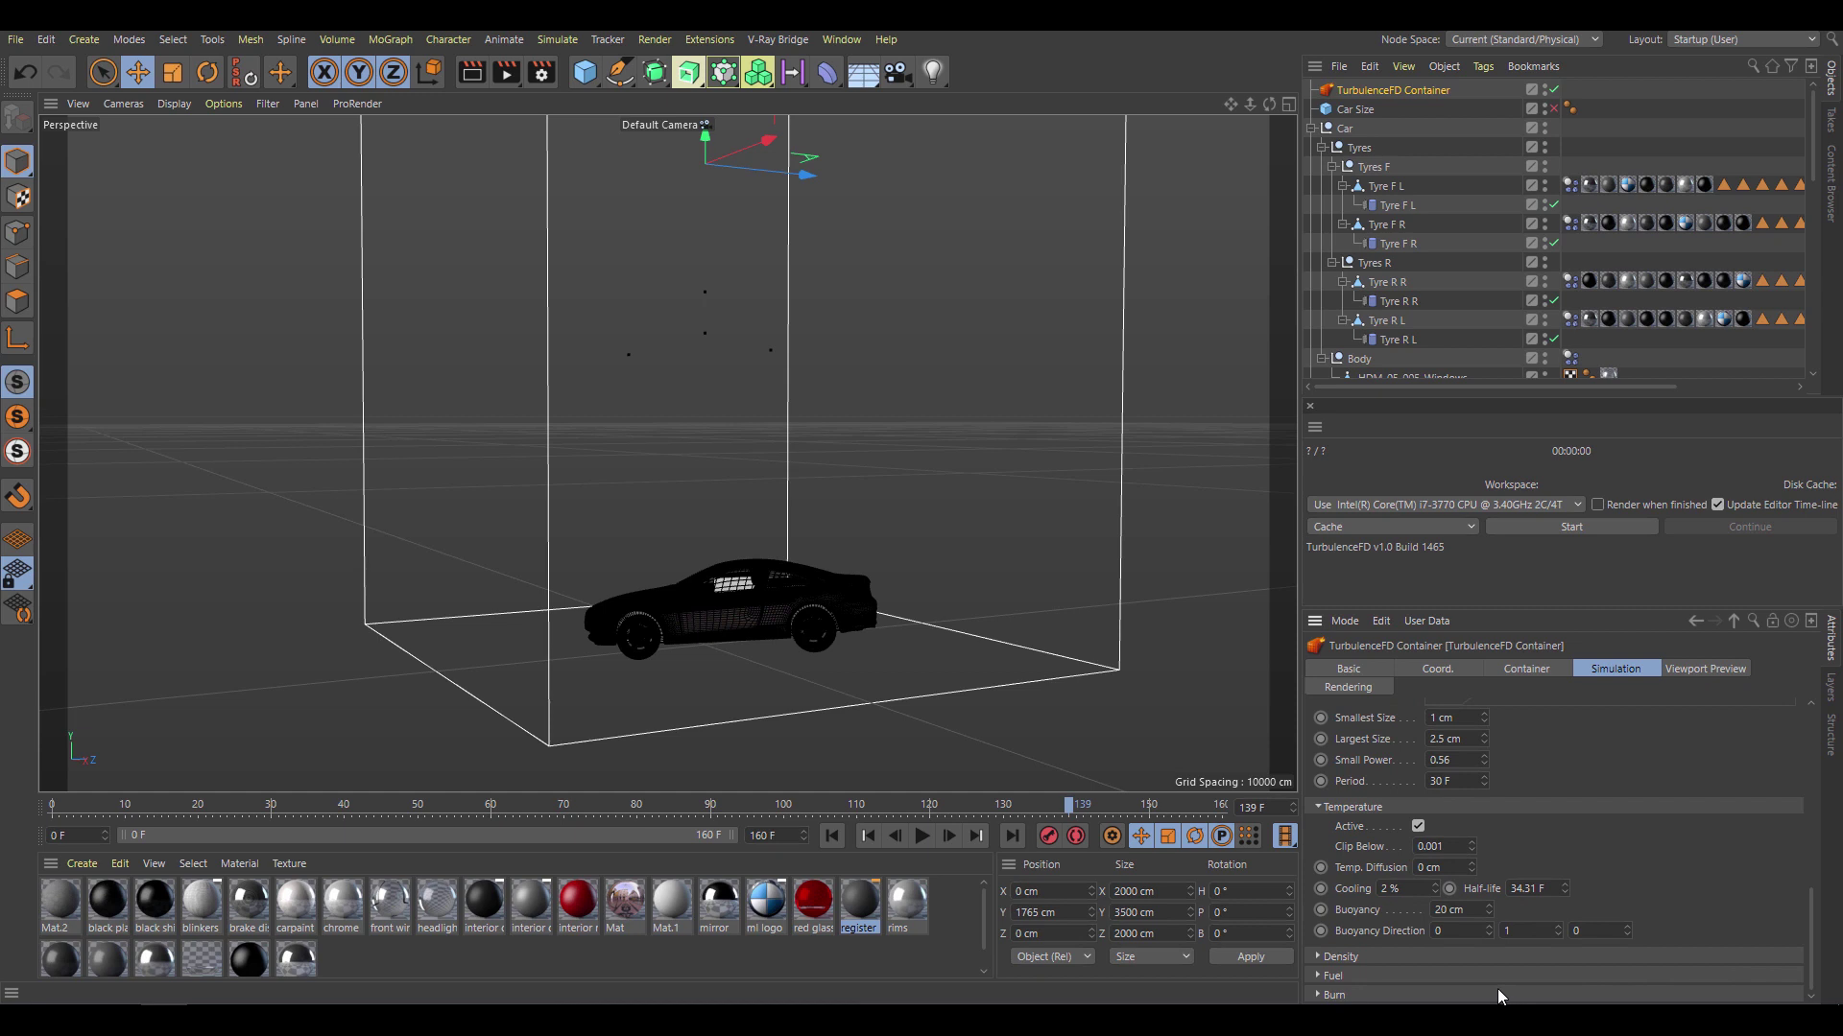
click(1419, 888)
text(10)
key(Return)
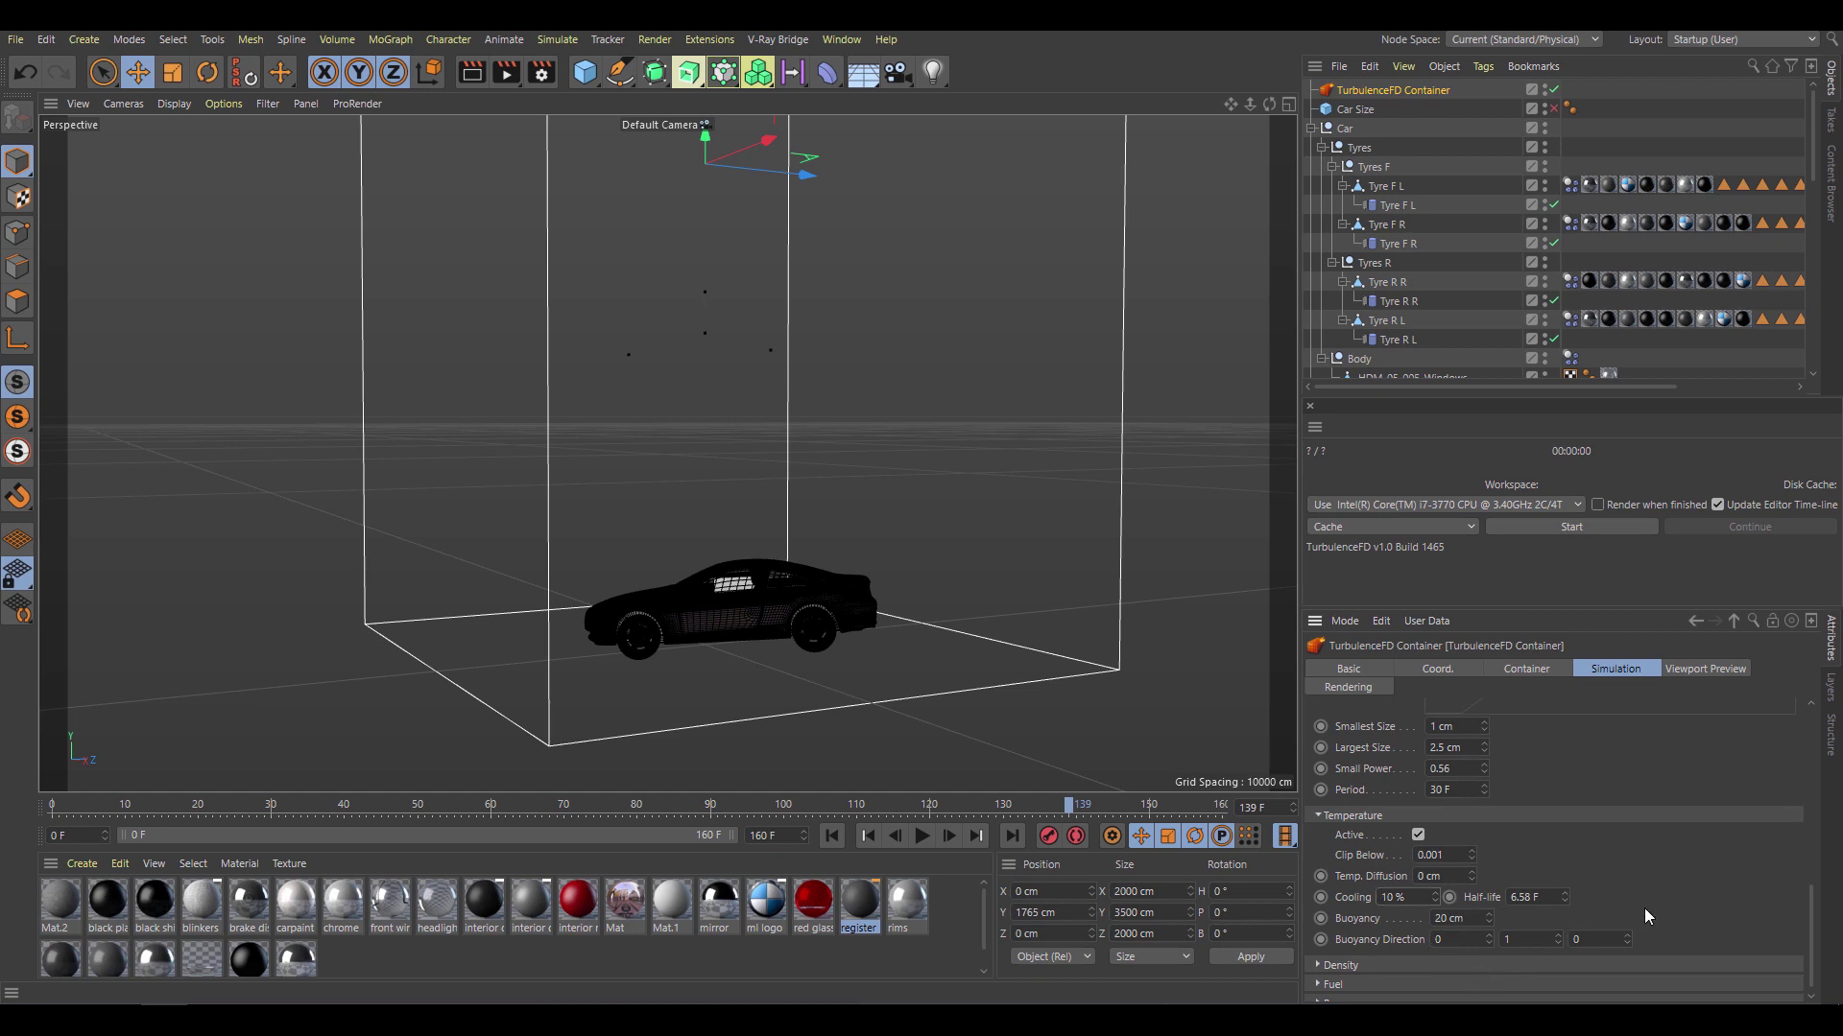
scroll(1644, 908, down, 1)
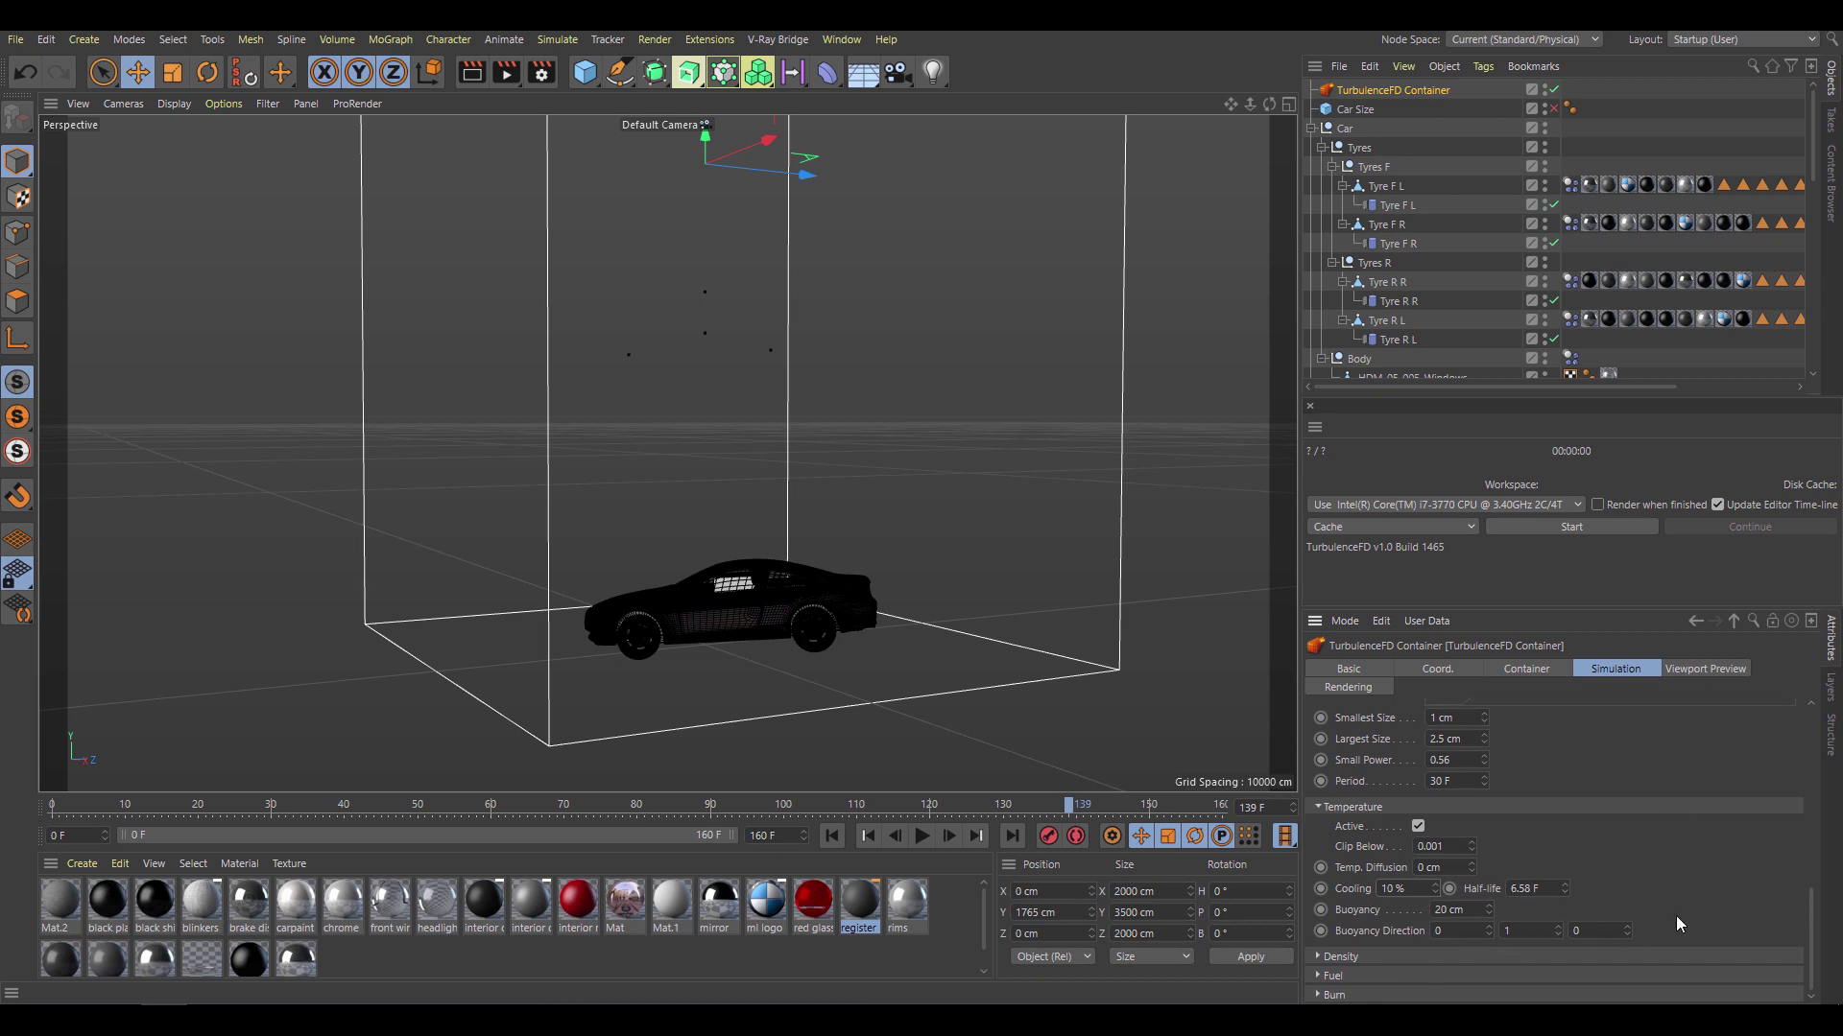
- Activate the Density channel with 4% dissipation
click(1540, 951)
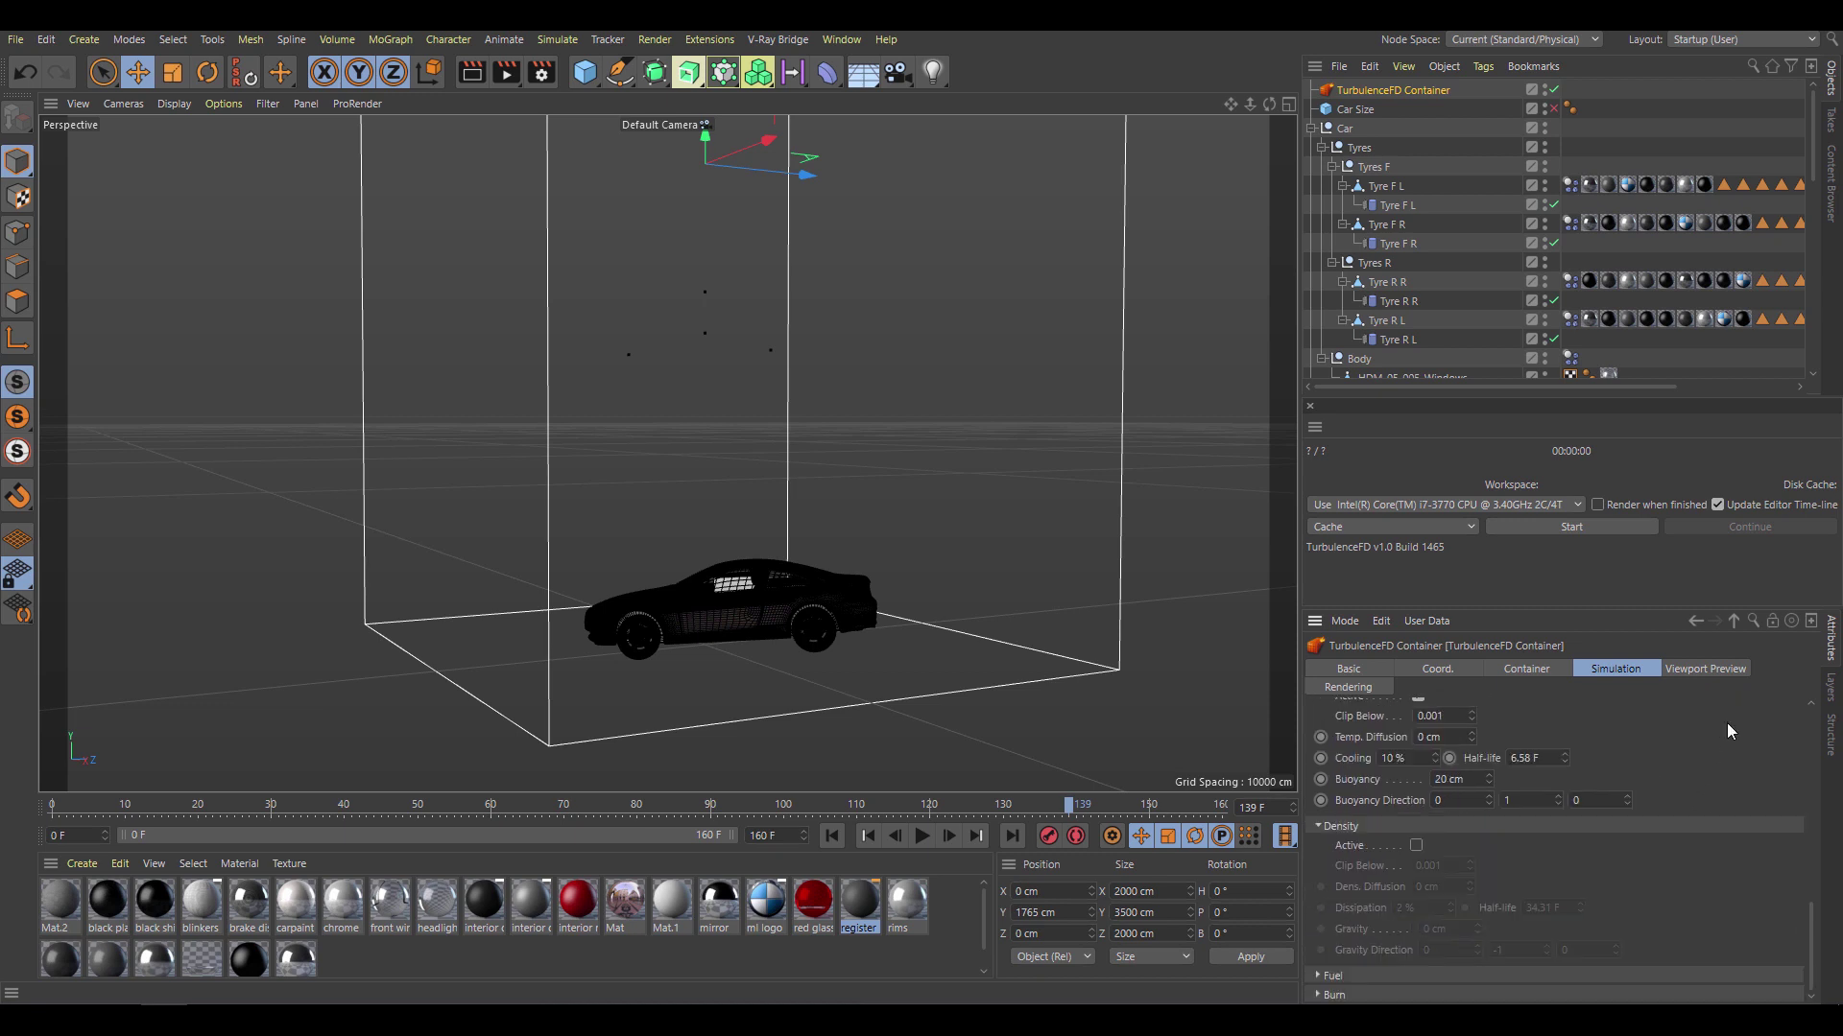
click(1416, 846)
click(1433, 907)
text(4)
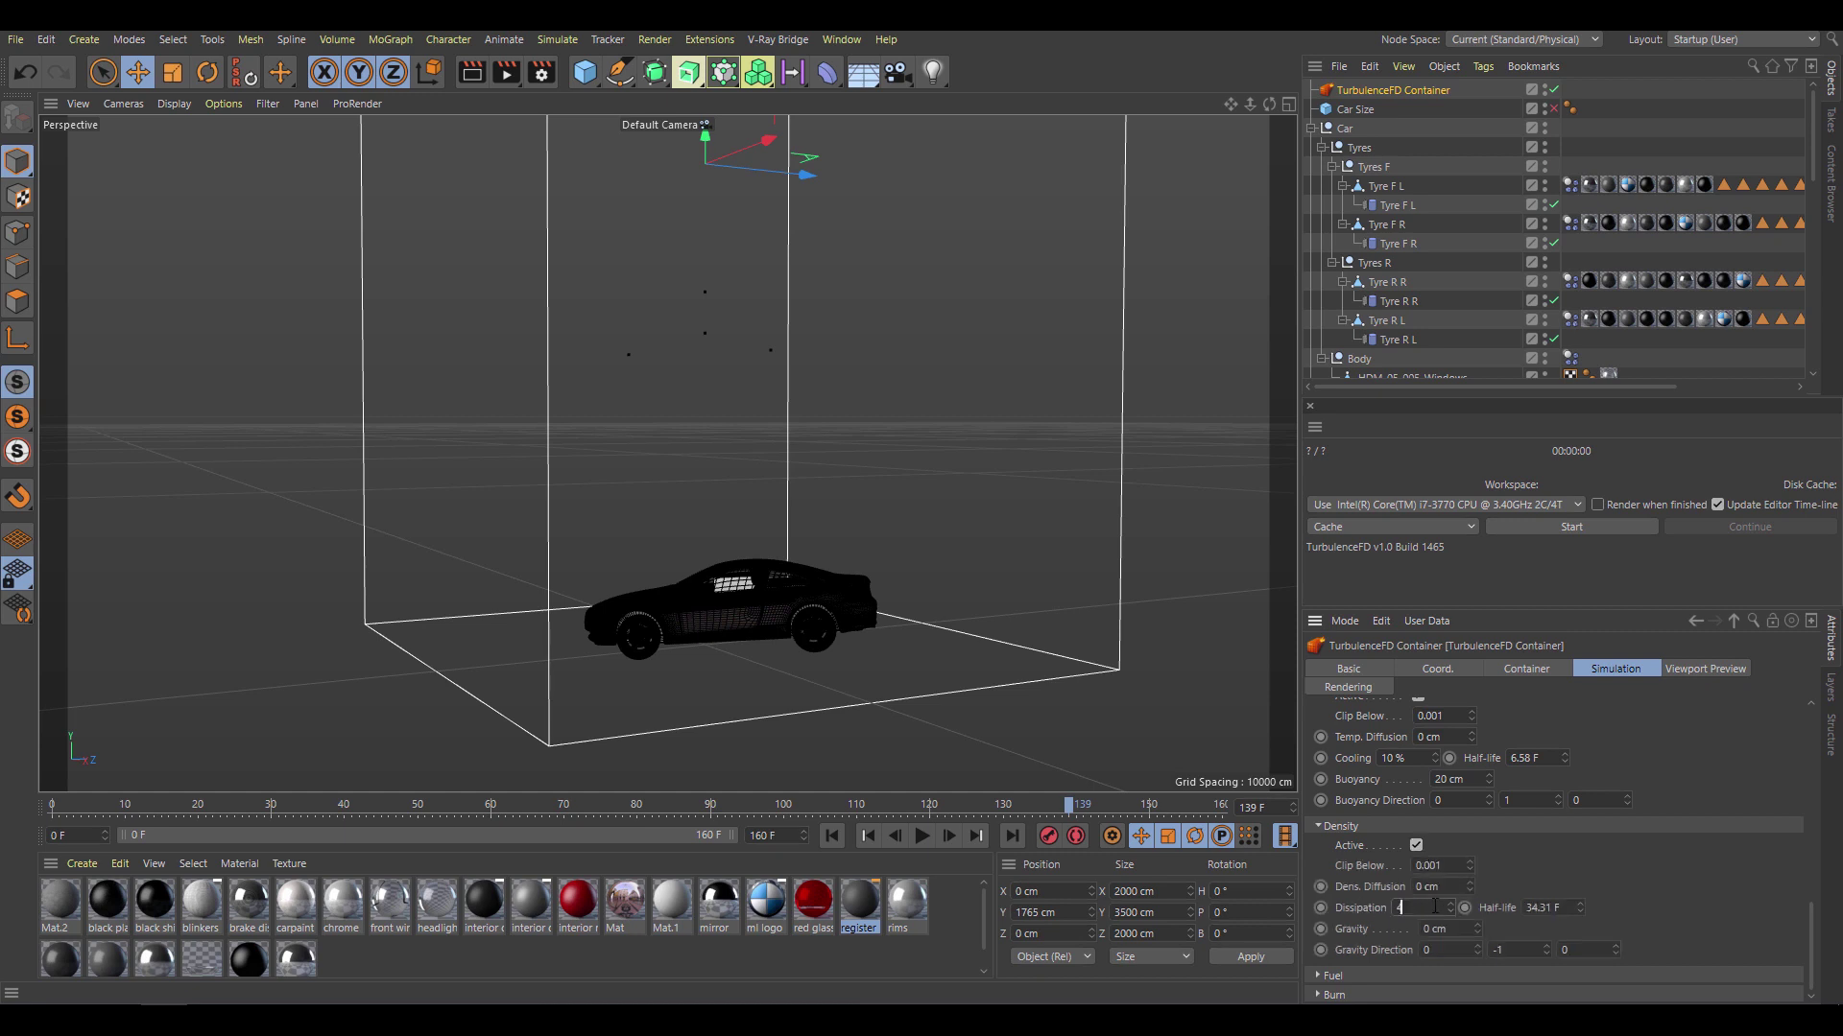
key(Return)
- Activate the Fuel channel with an expansion of 0.5
click(1483, 977)
scroll(1520, 789, down, 3)
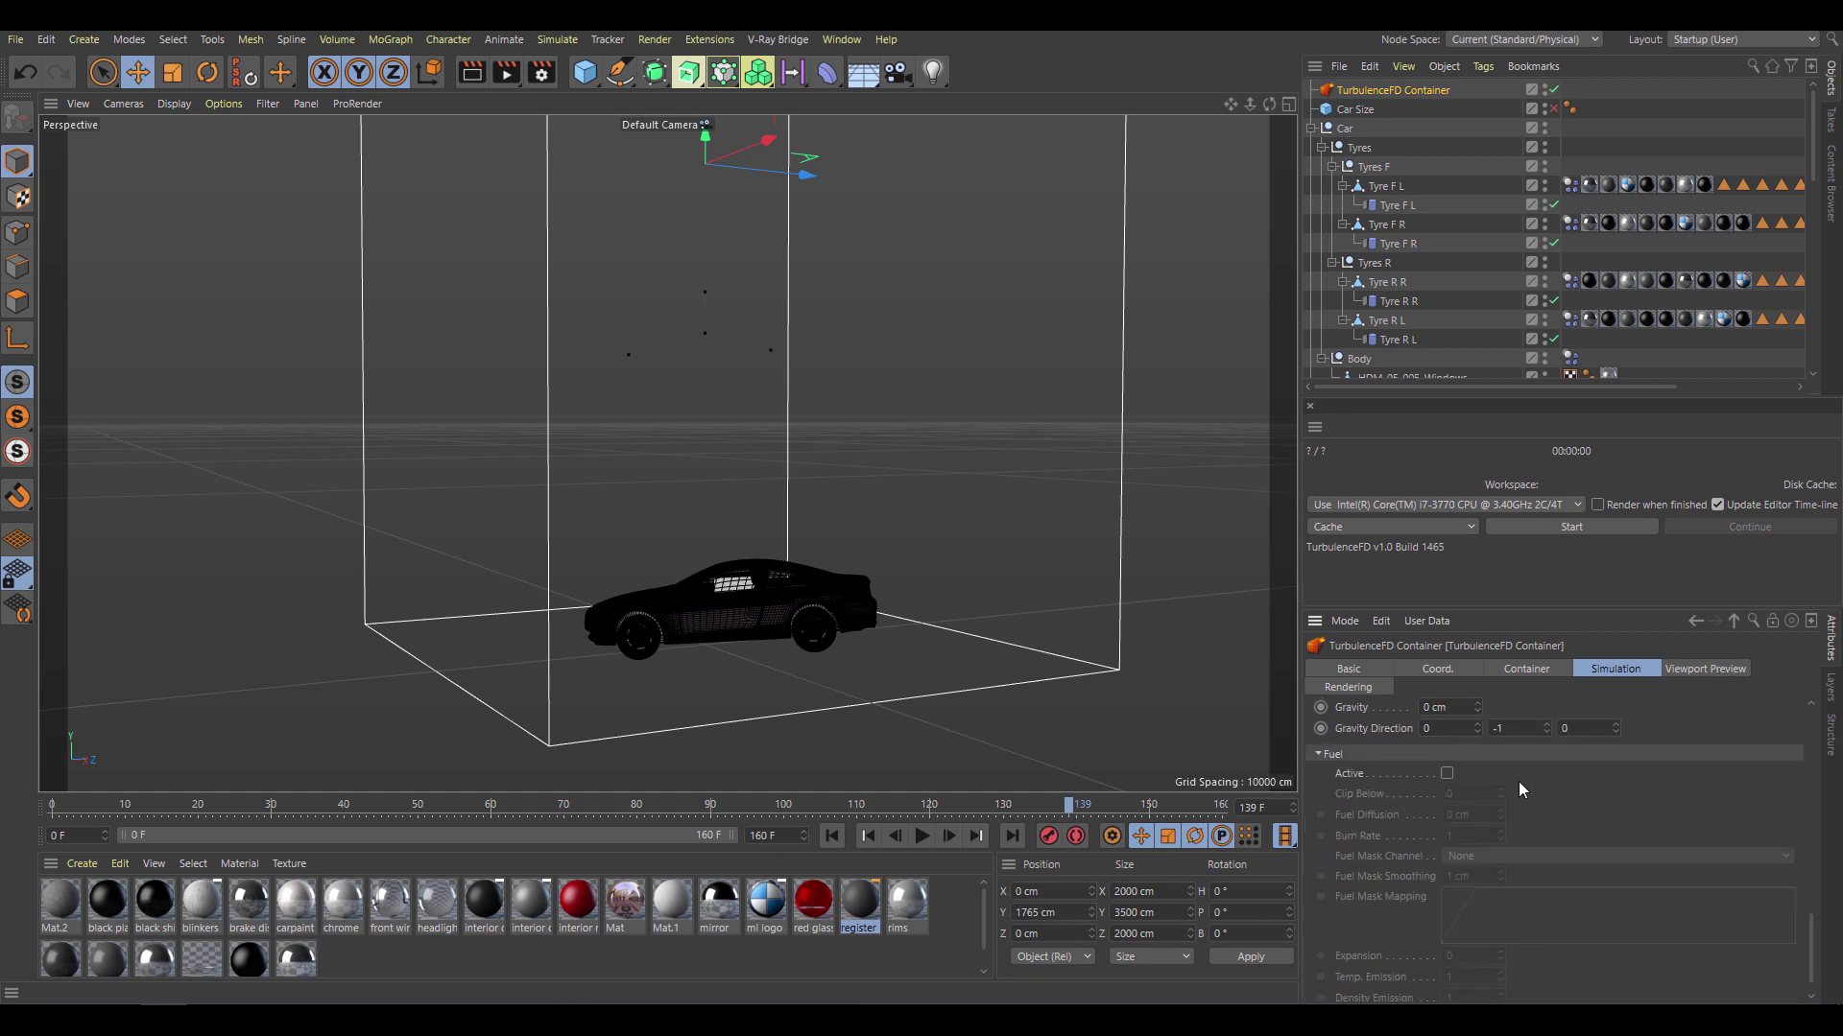
click(1446, 773)
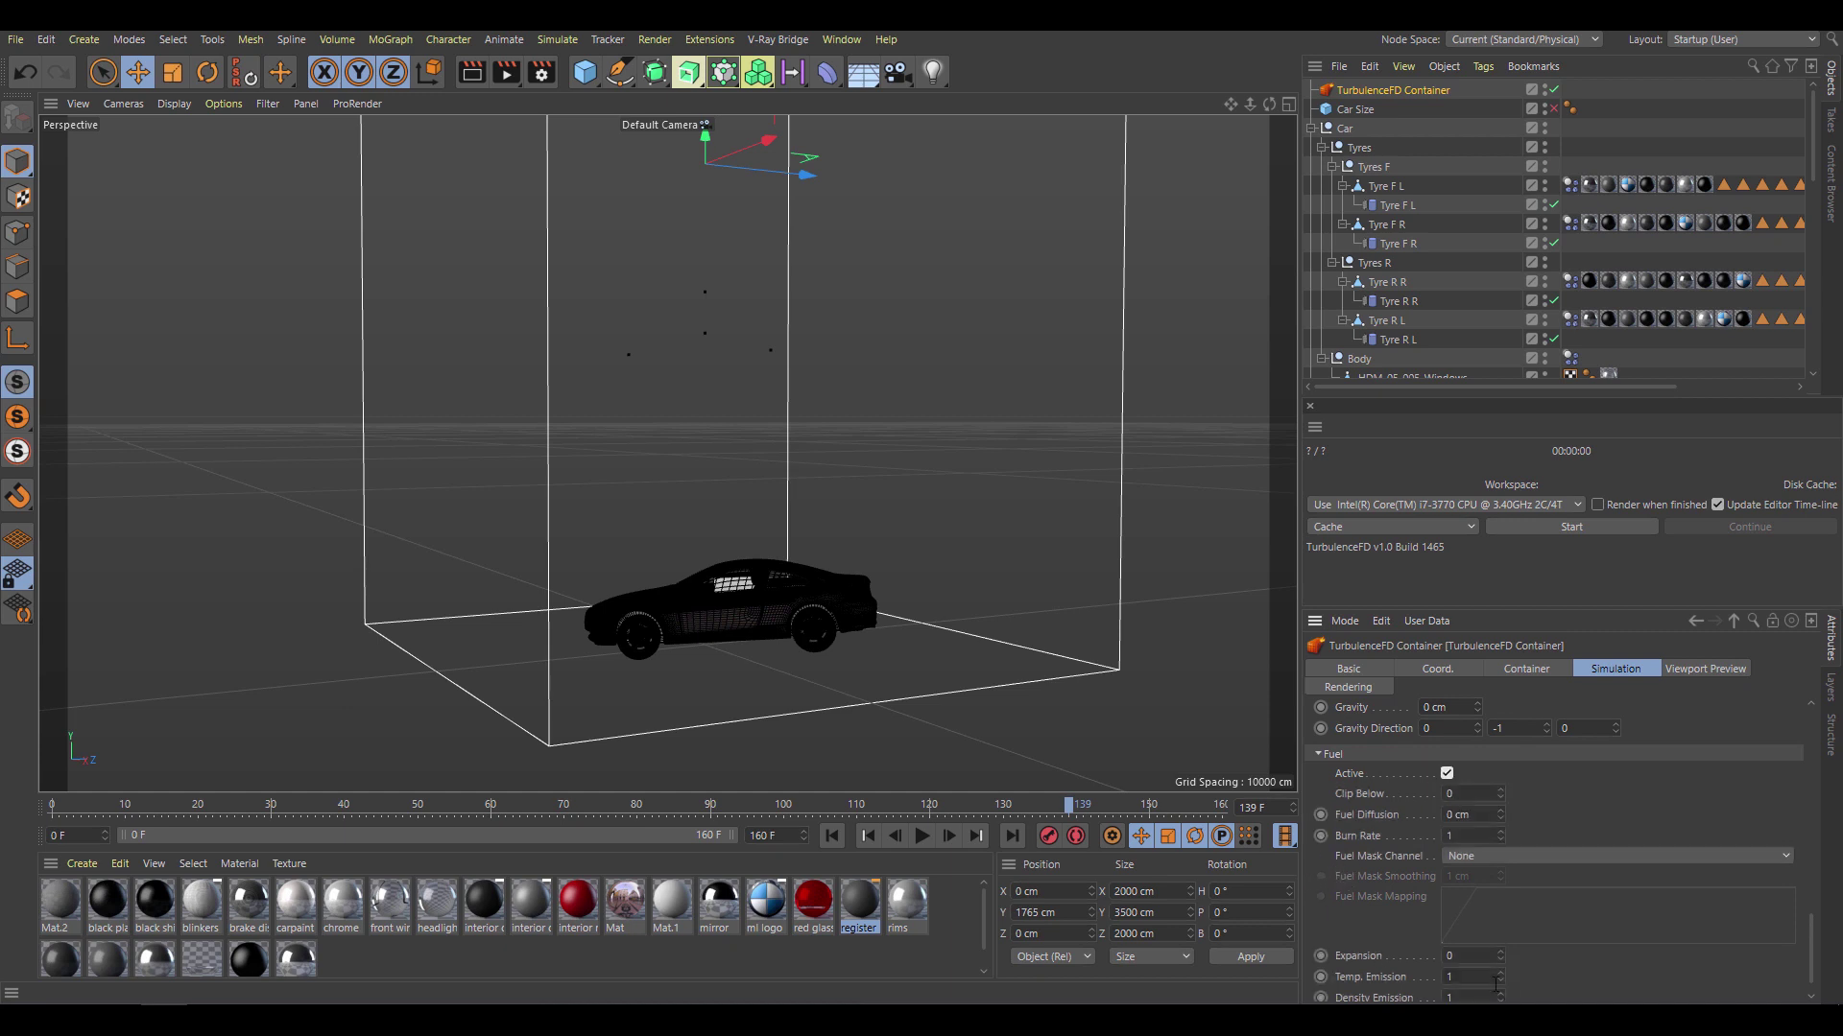
scroll(1495, 985, down, 1)
click(1463, 927)
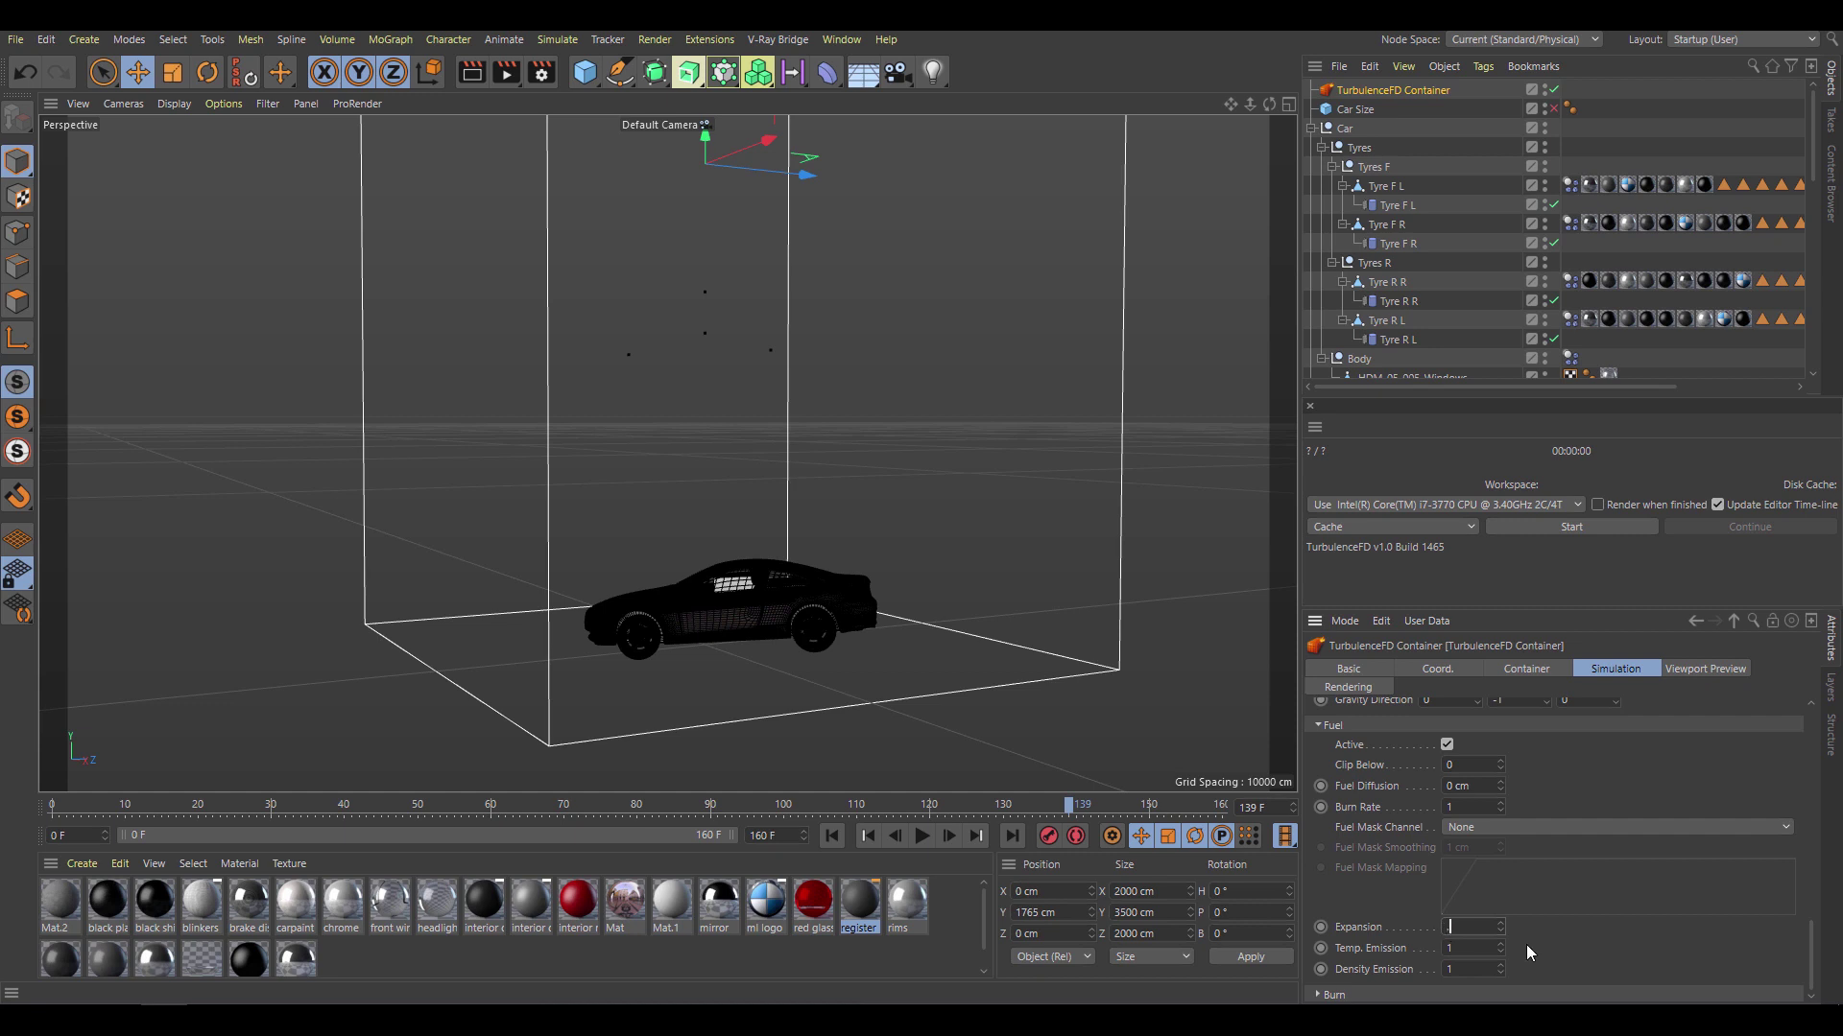
text(0.5)
- Scroll back up to the Solver section and expand its Closed container boundaries options
scroll(1585, 900, up, 3)
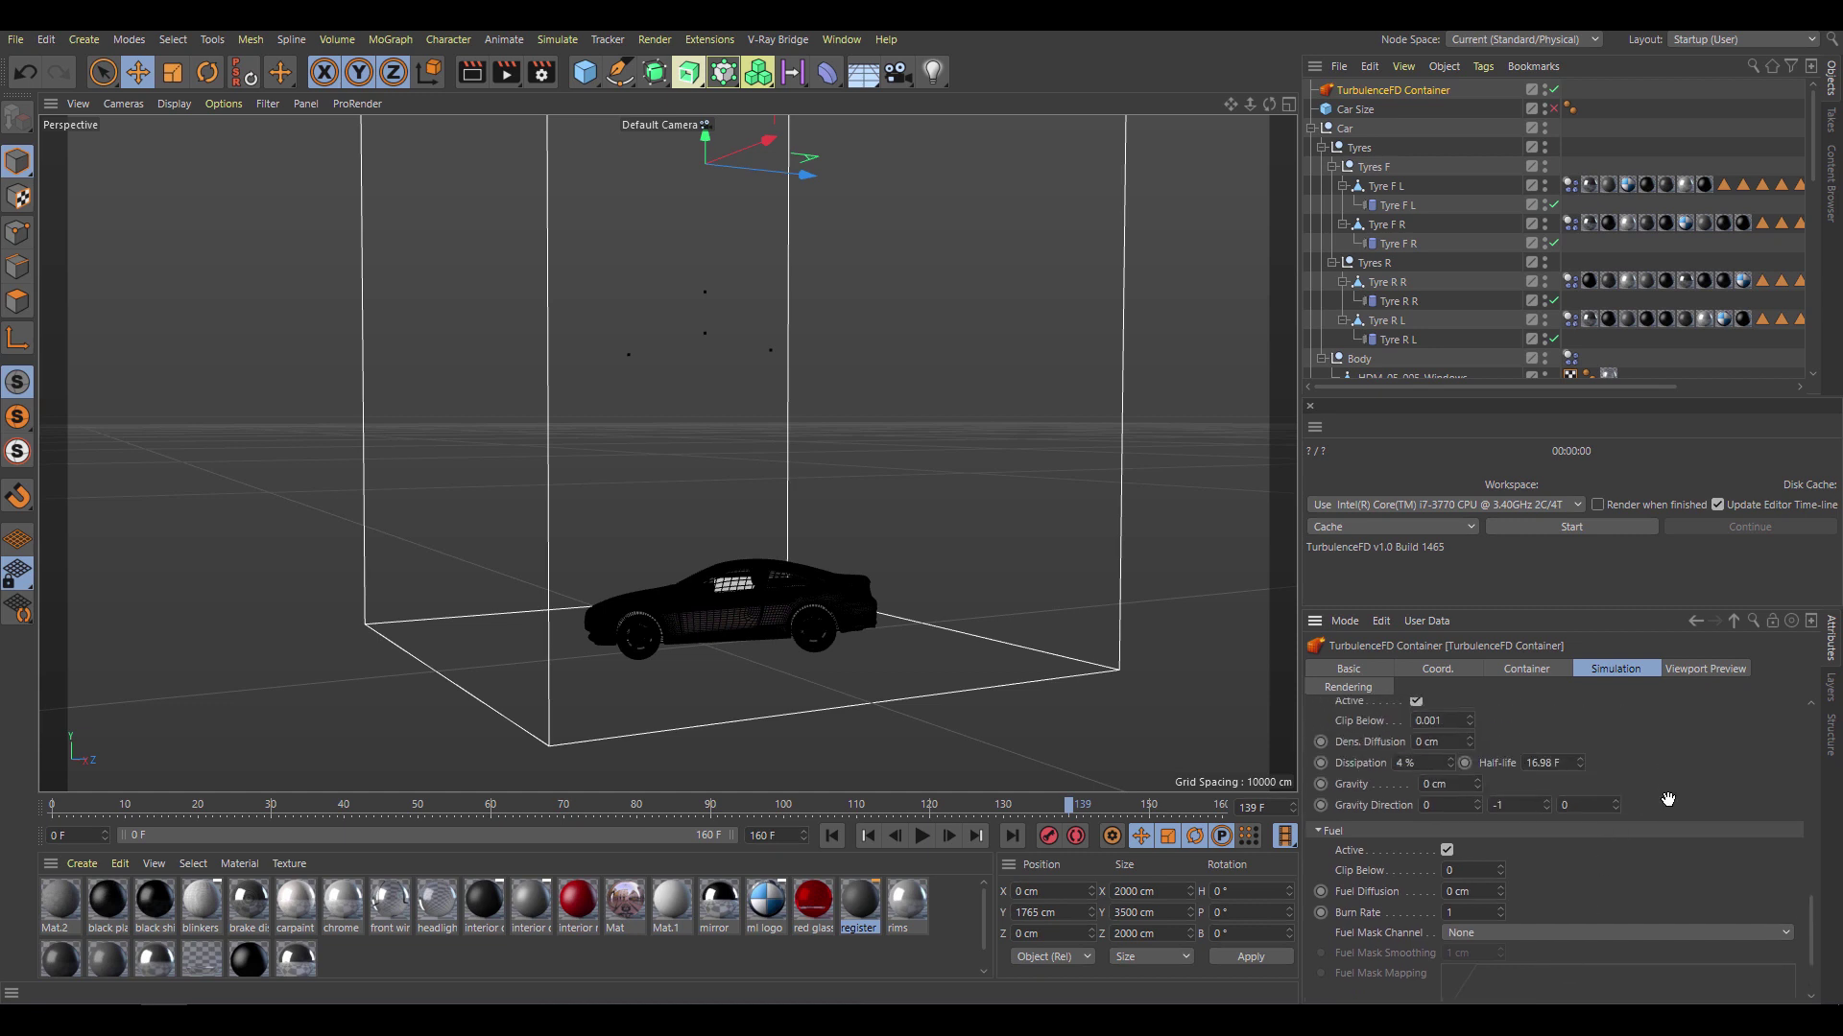
scroll(1668, 799, up, 4)
scroll(1639, 768, up, 3)
scroll(1597, 814, up, 2)
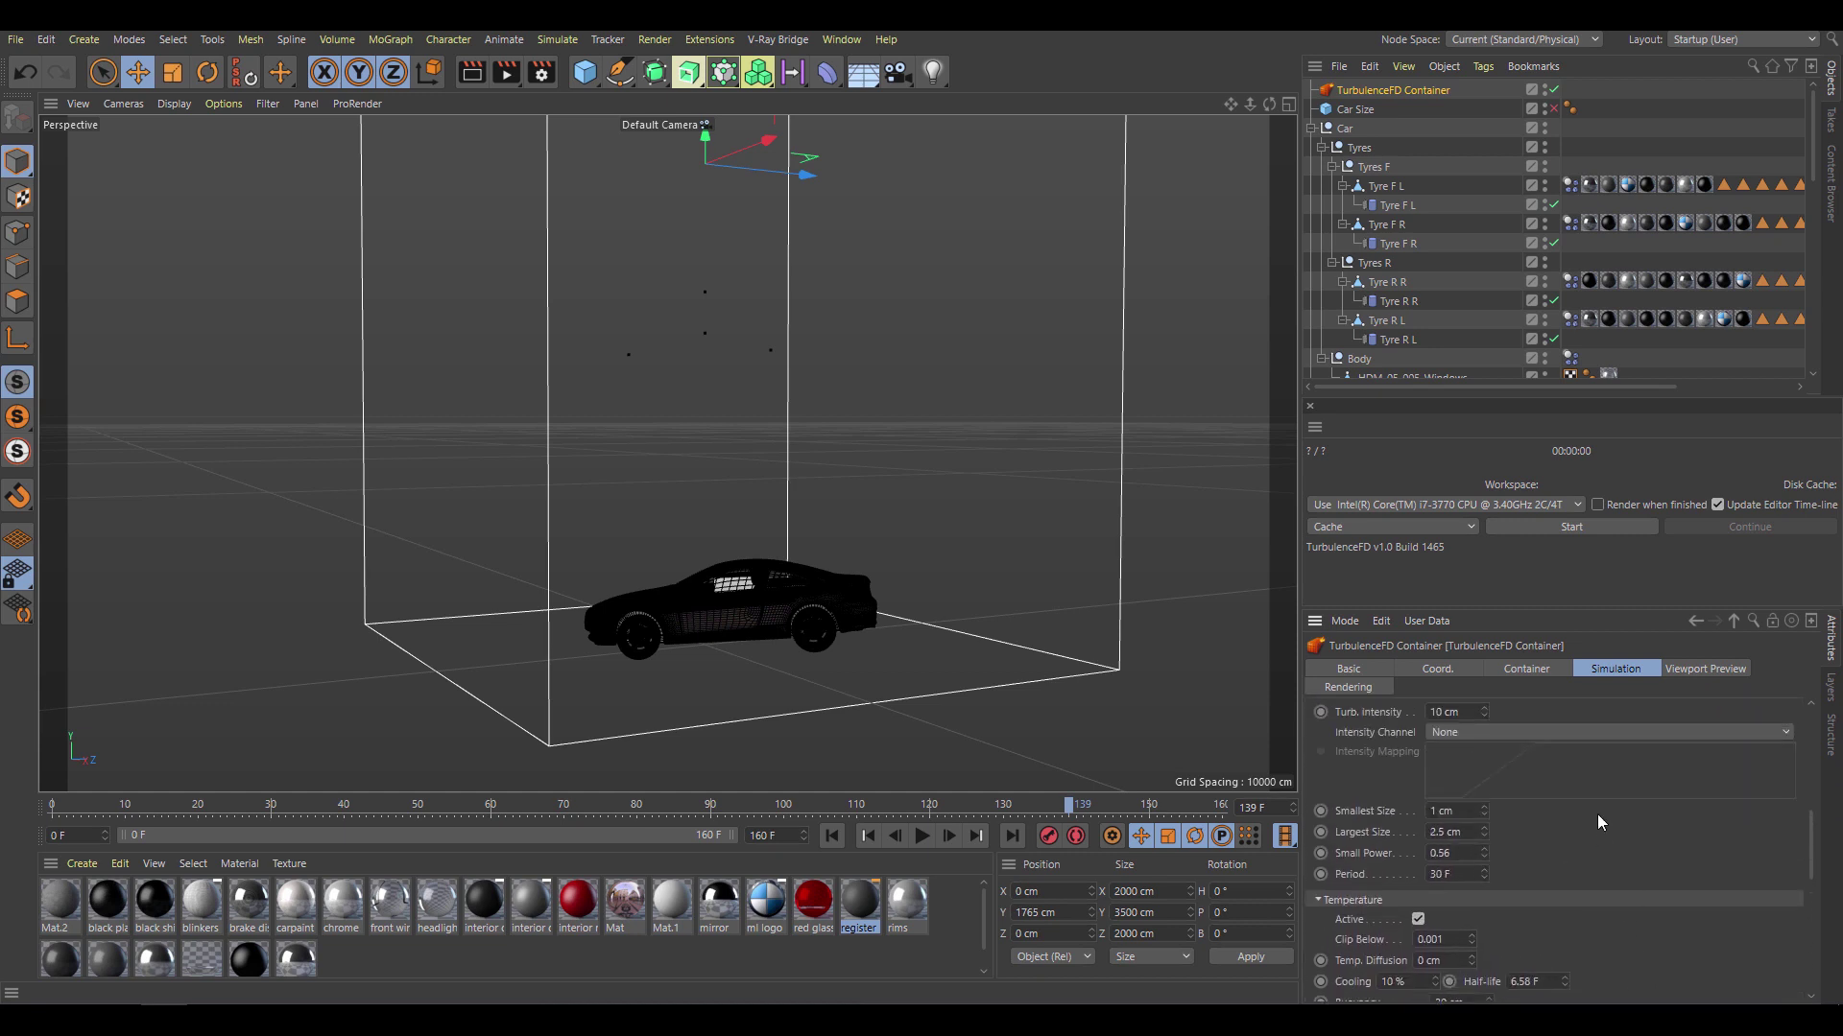
scroll(1586, 825, up, 4)
scroll(1579, 922, up, 1)
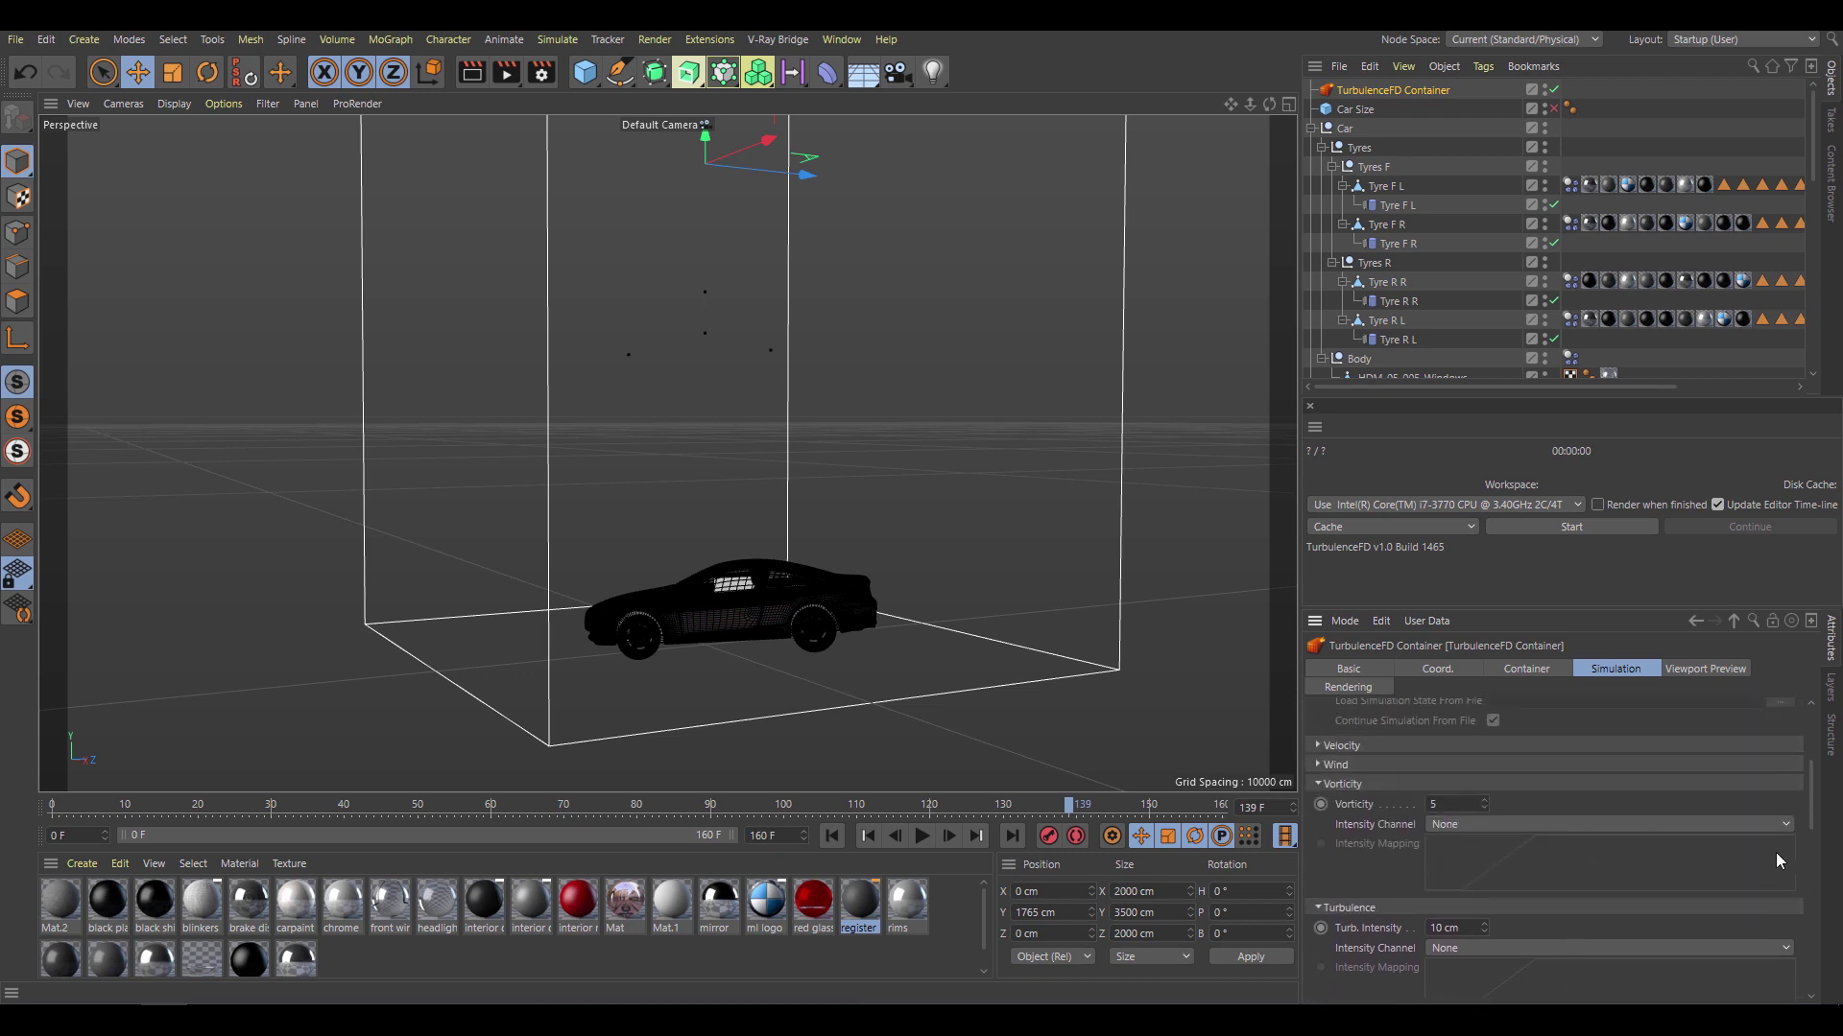
drag(1813, 816, 1813, 744)
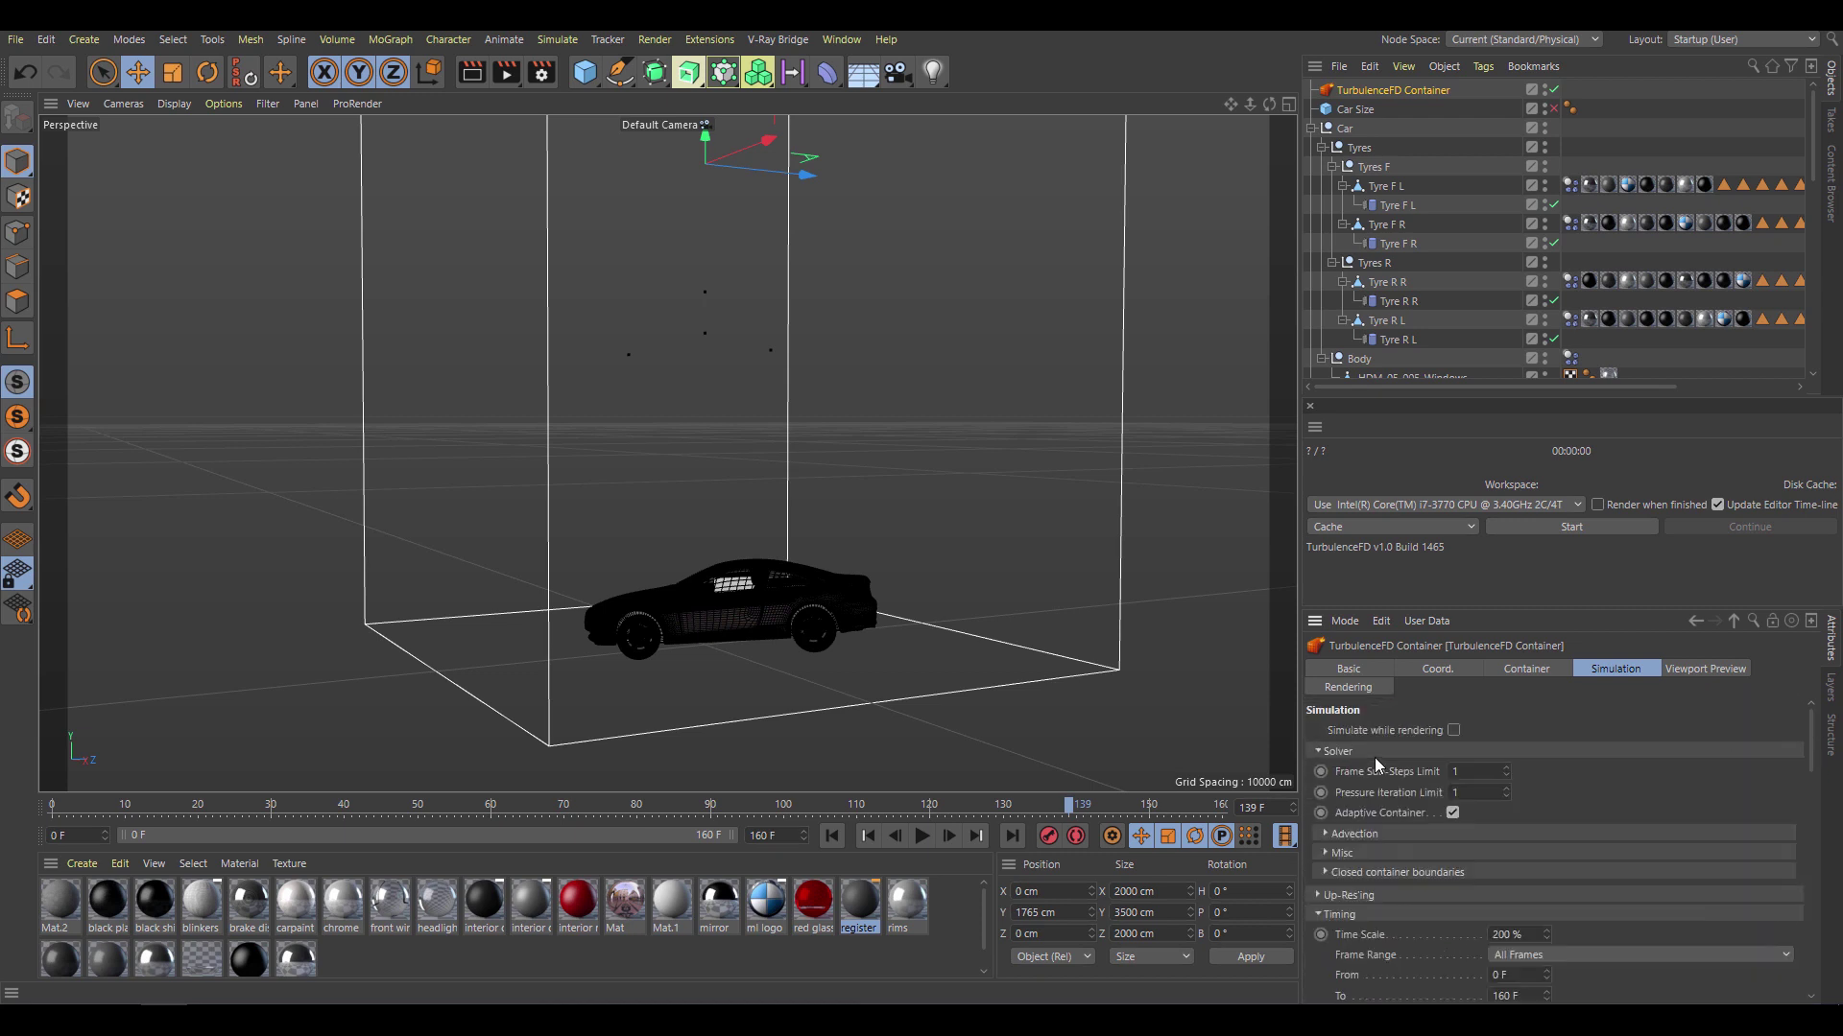
click(1369, 871)
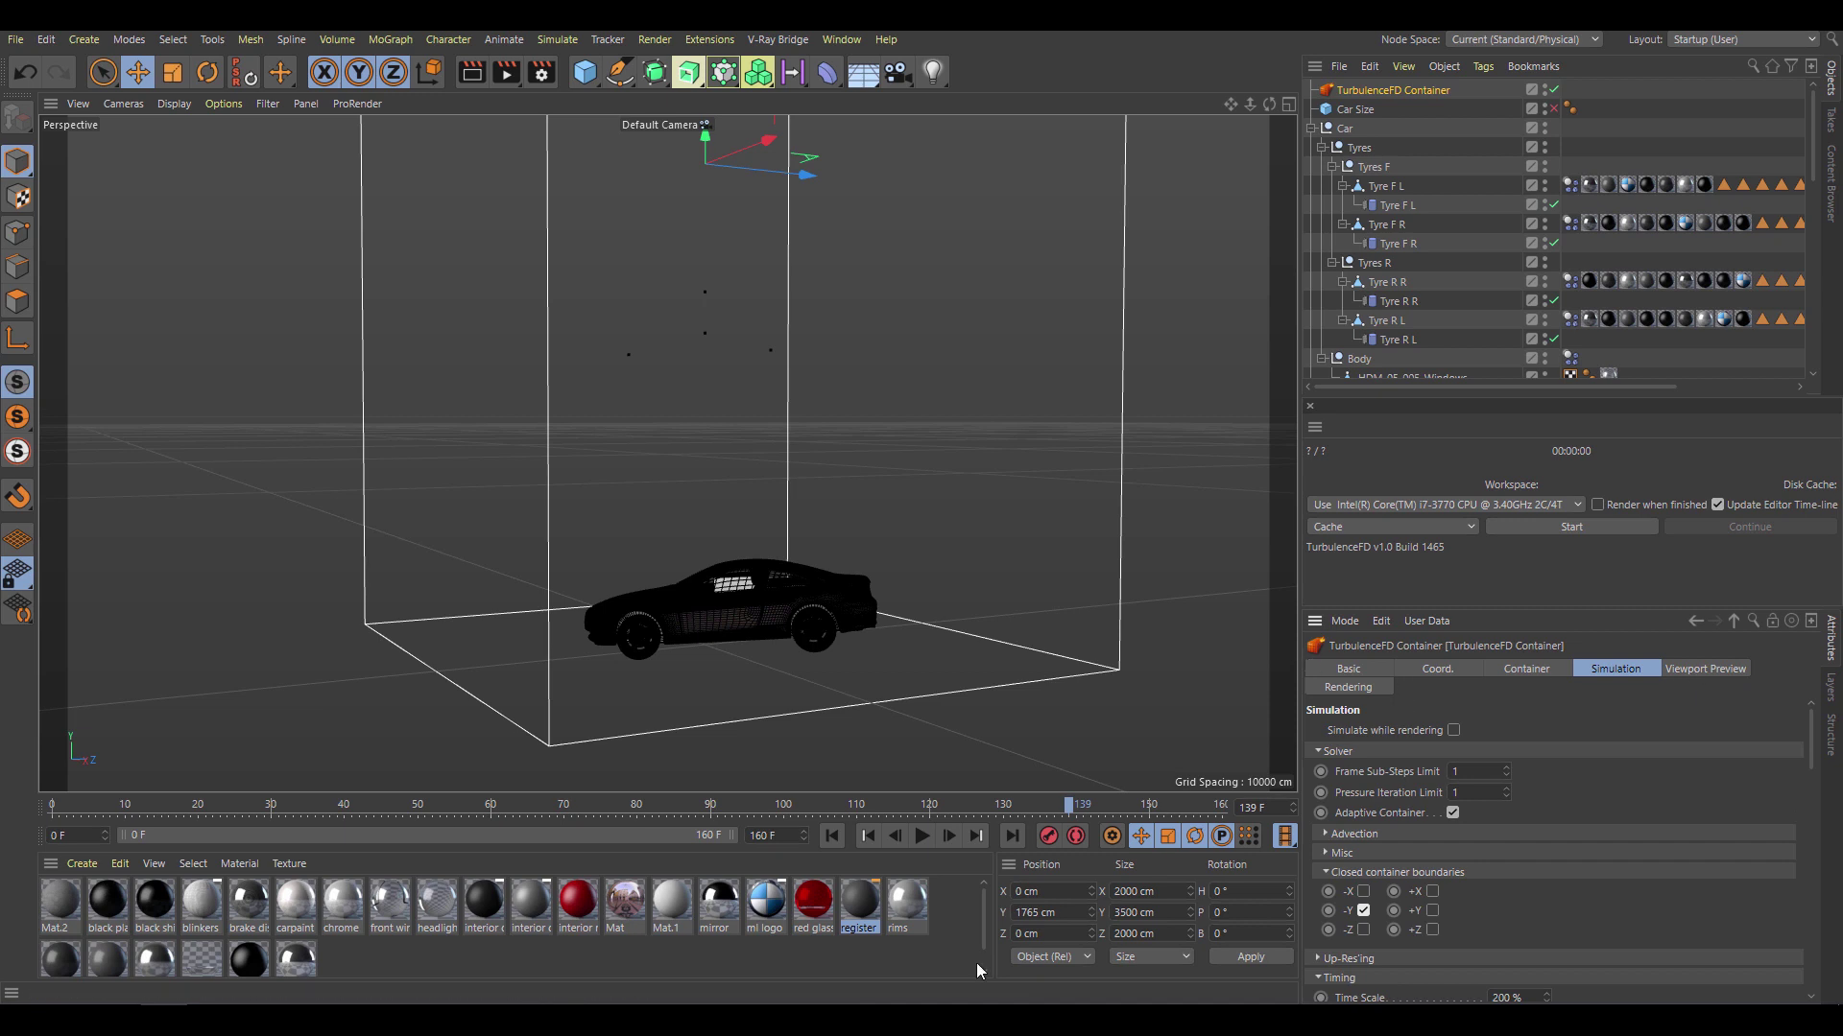
click(1537, 672)
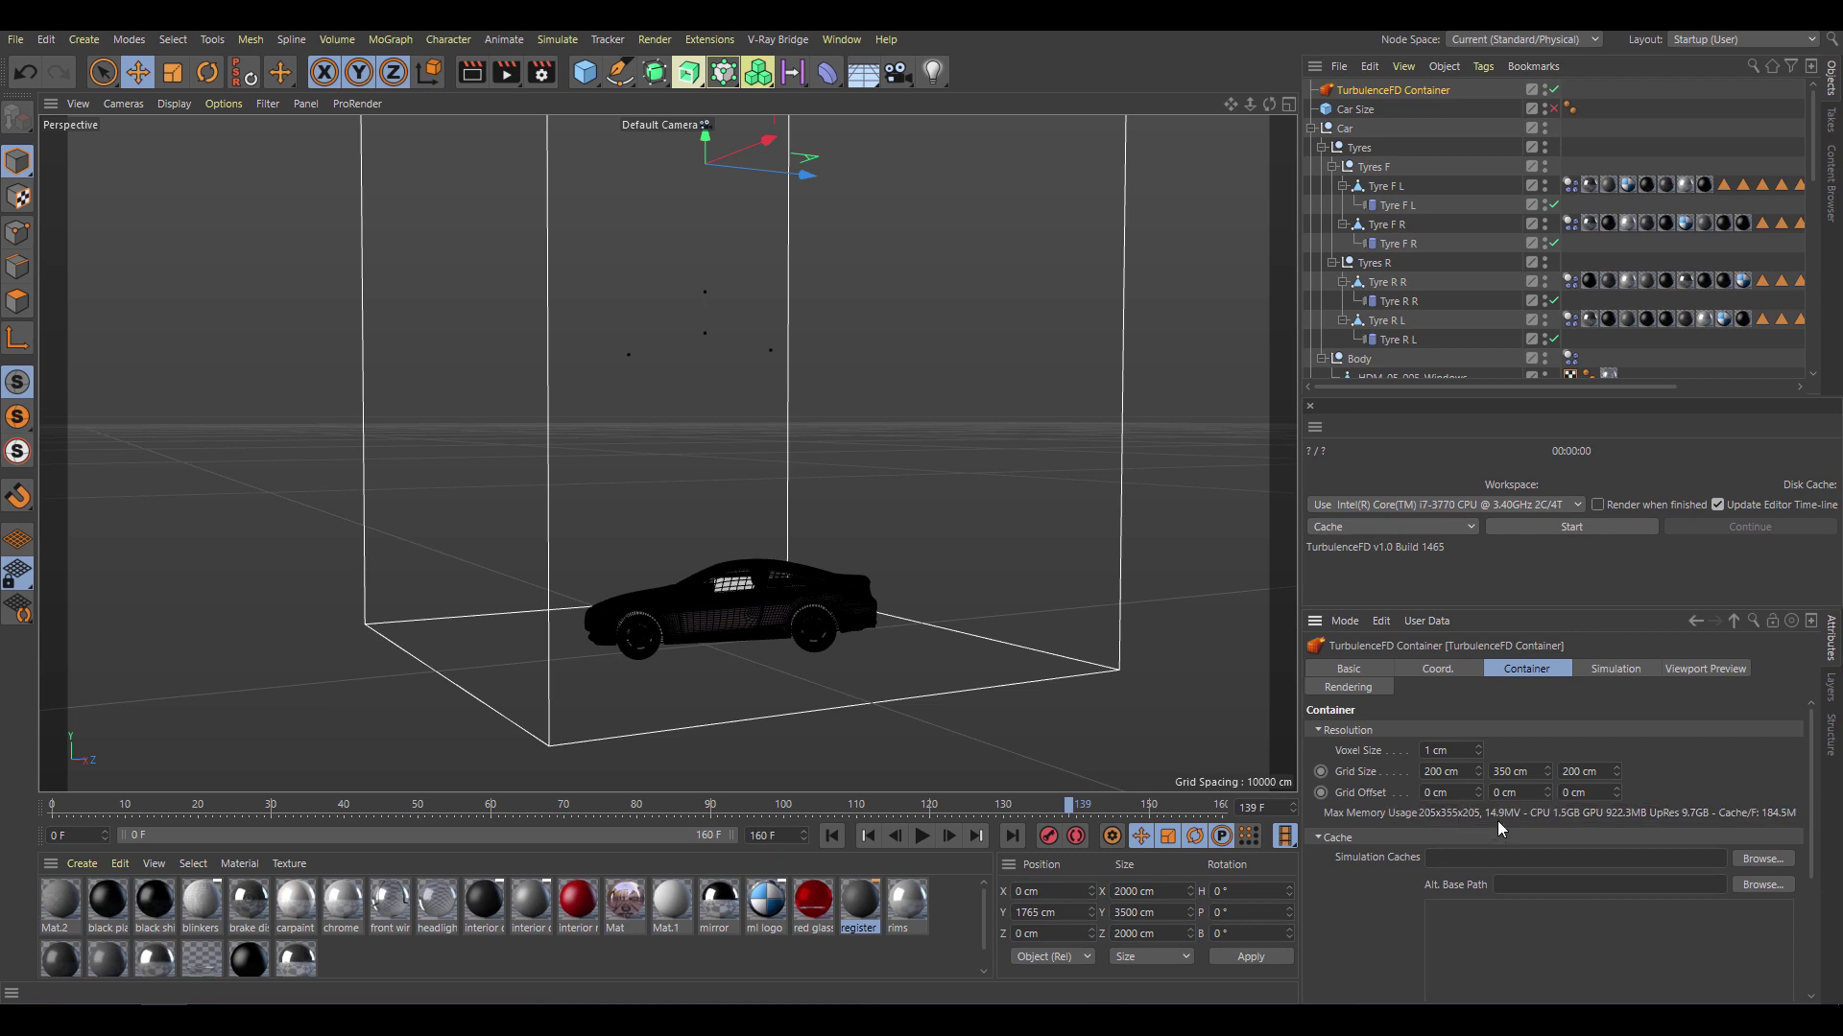
click(1454, 750)
text(1.)
text(5)
key(Return)
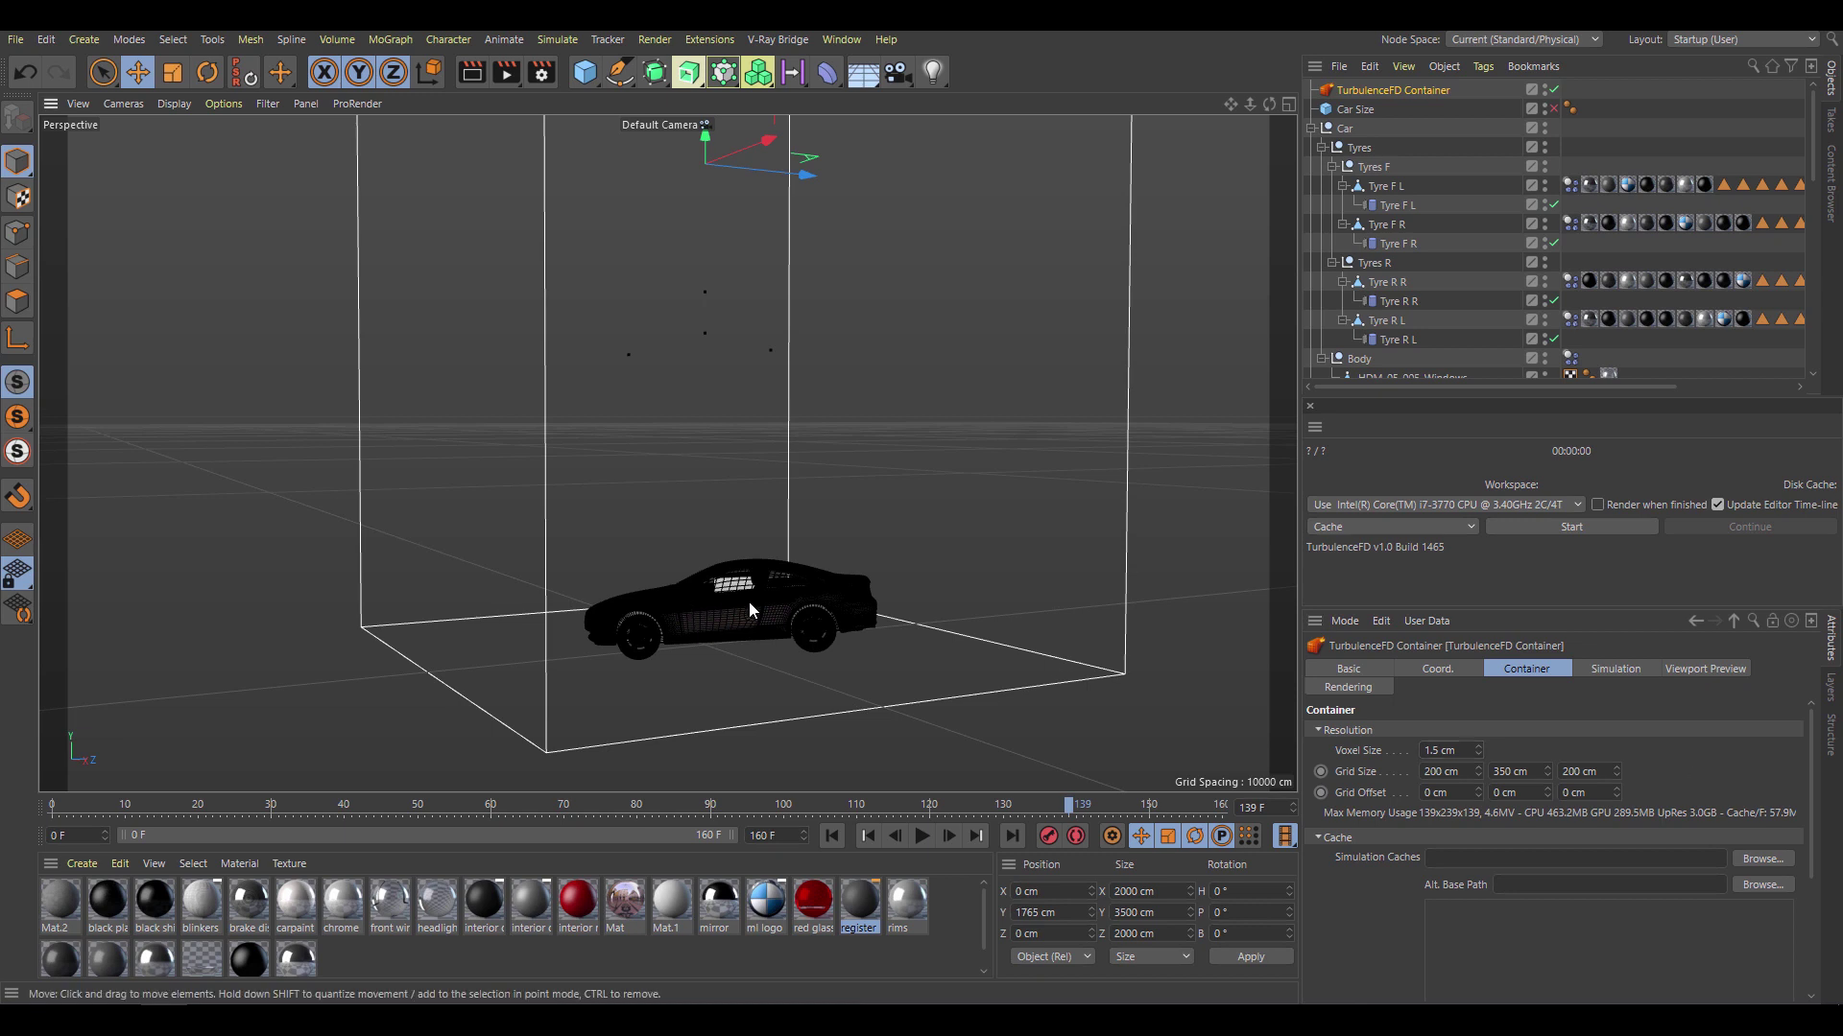
mouse_move(749, 602)
alt+mouse_down()
mouse_move(793, 599)
mouse_move(778, 595)
alt+mouse_up()
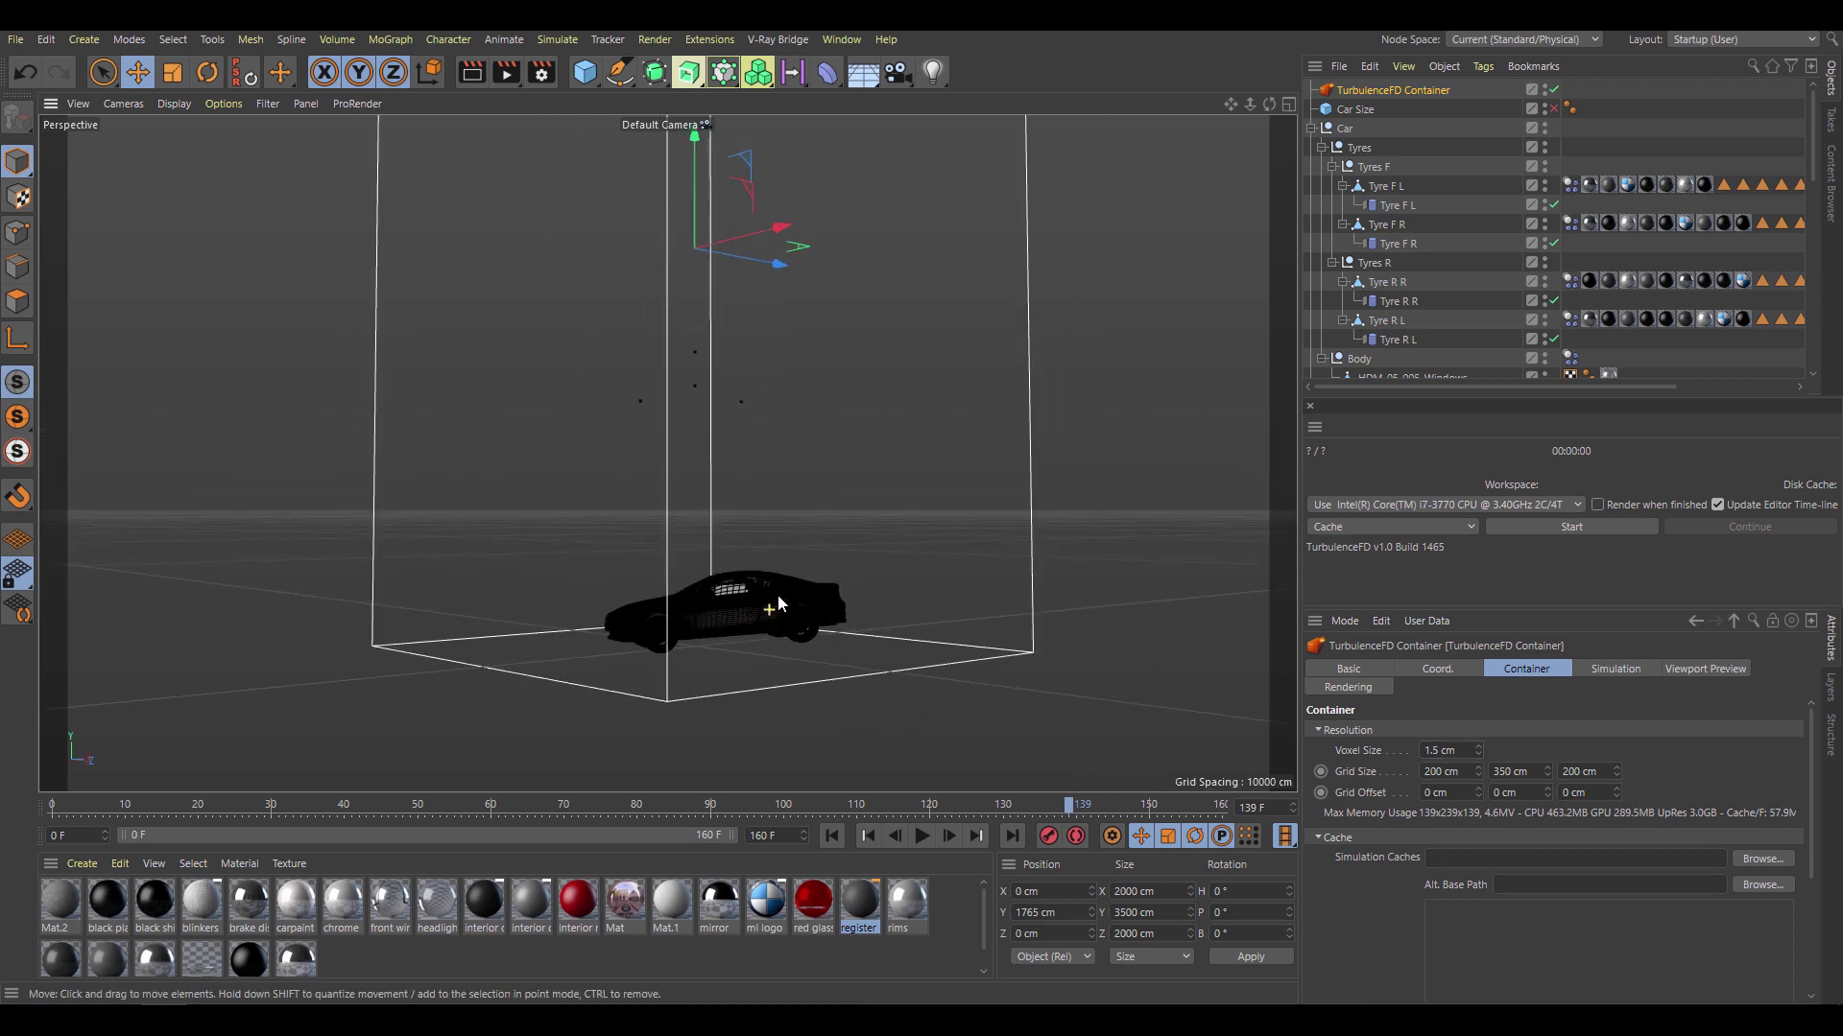
mouse_move(1230, 105)
mouse_down()
mouse_move(711, 682)
mouse_move(757, 666)
mouse_up()
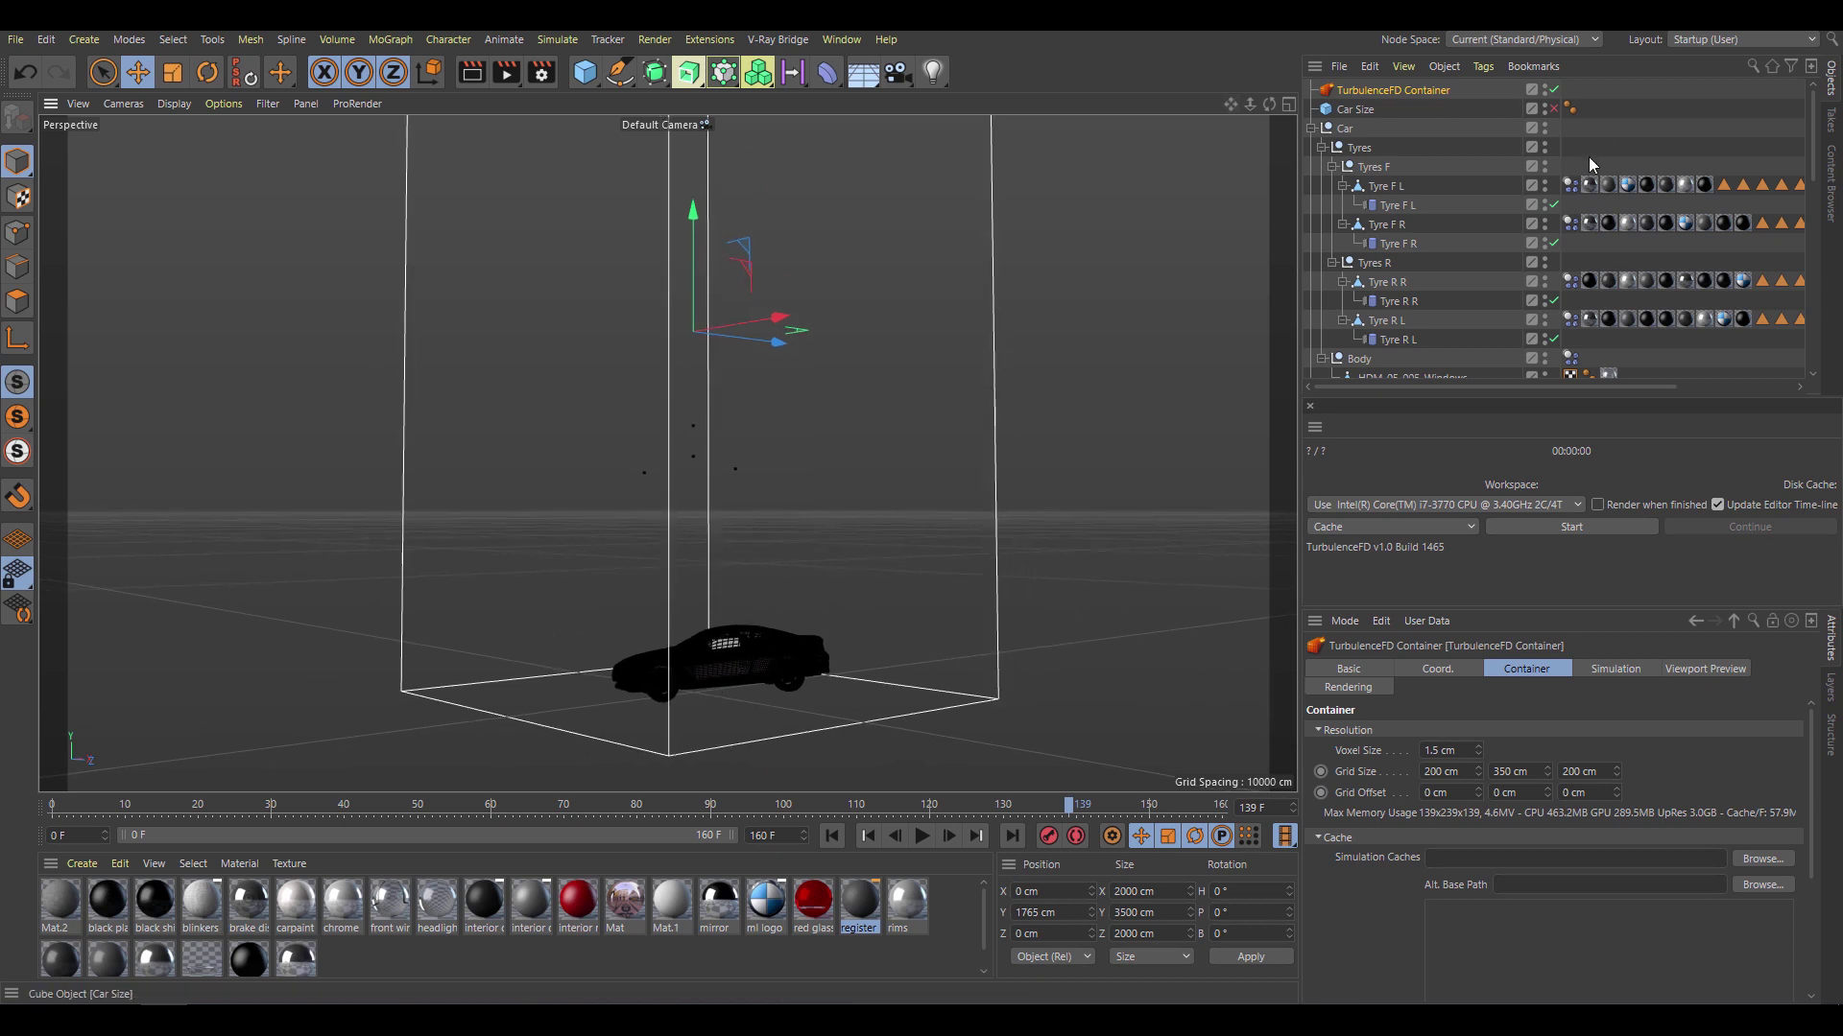
- Check Proxy's emitter tag, then play the animation from frame 0 and stop at frame 30
scroll(1578, 269, down, 3)
scroll(1579, 269, down, 3)
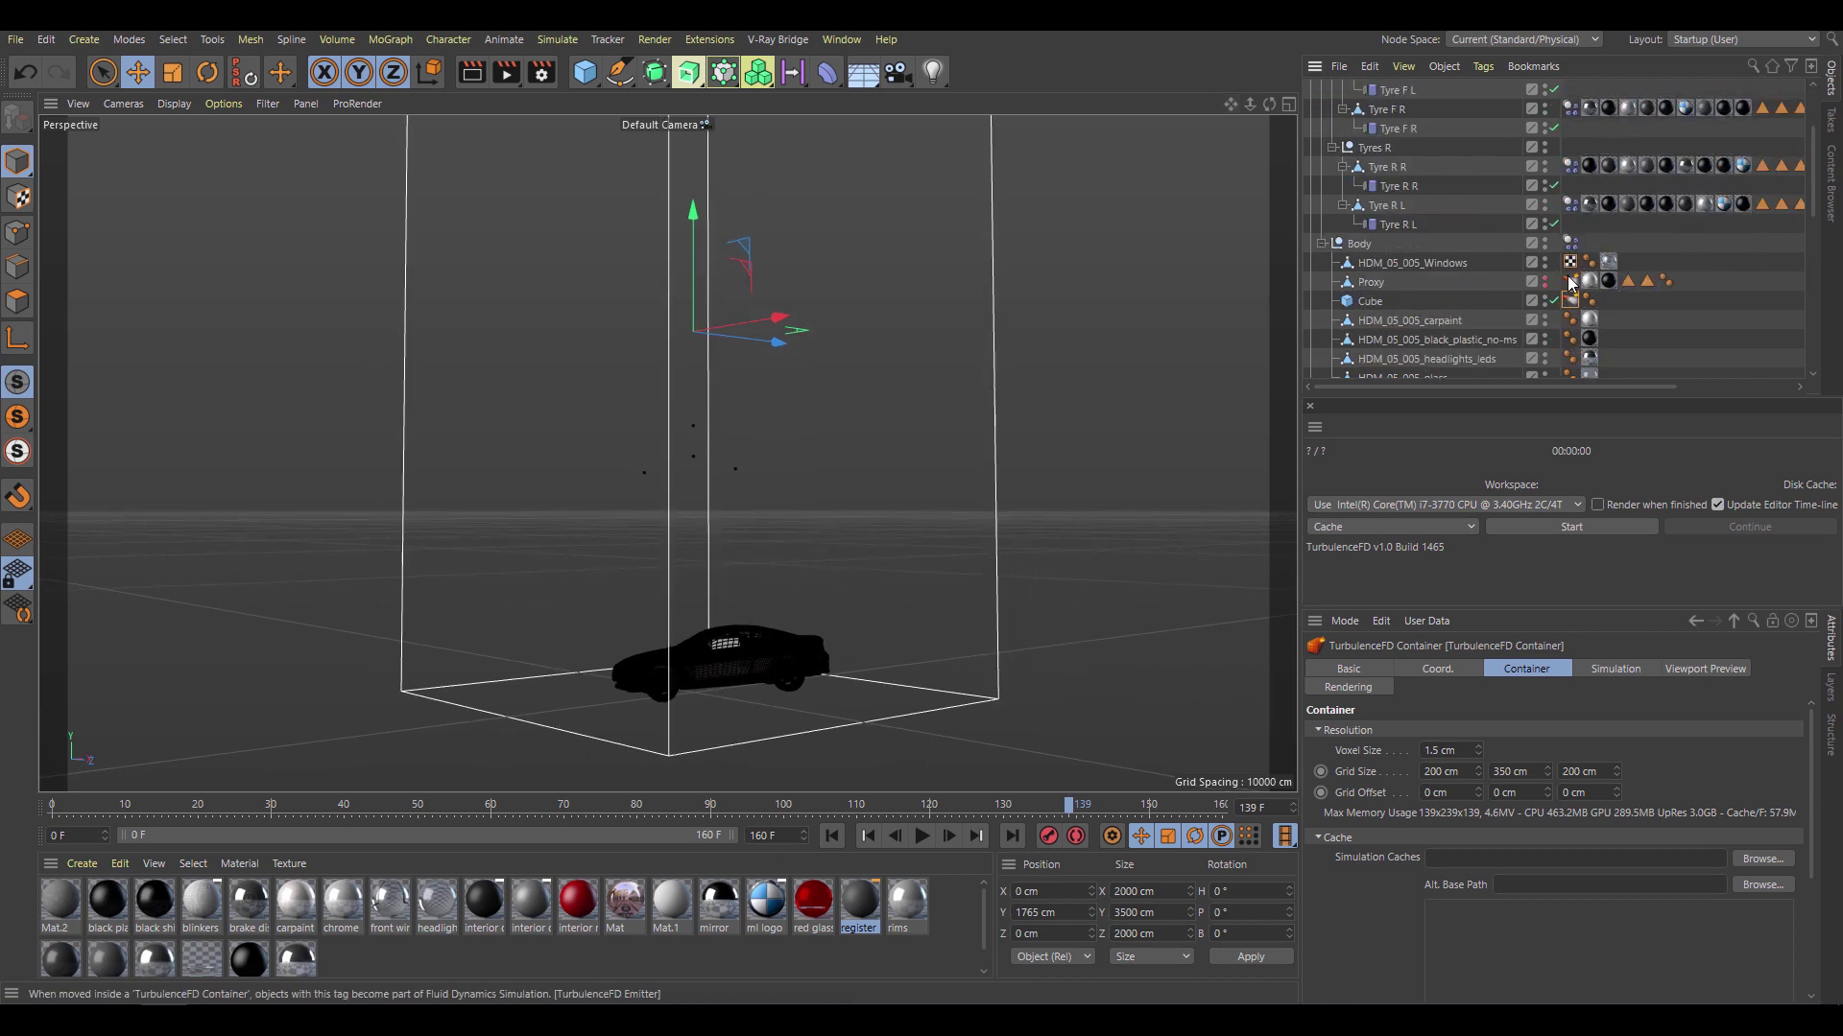
click(1570, 280)
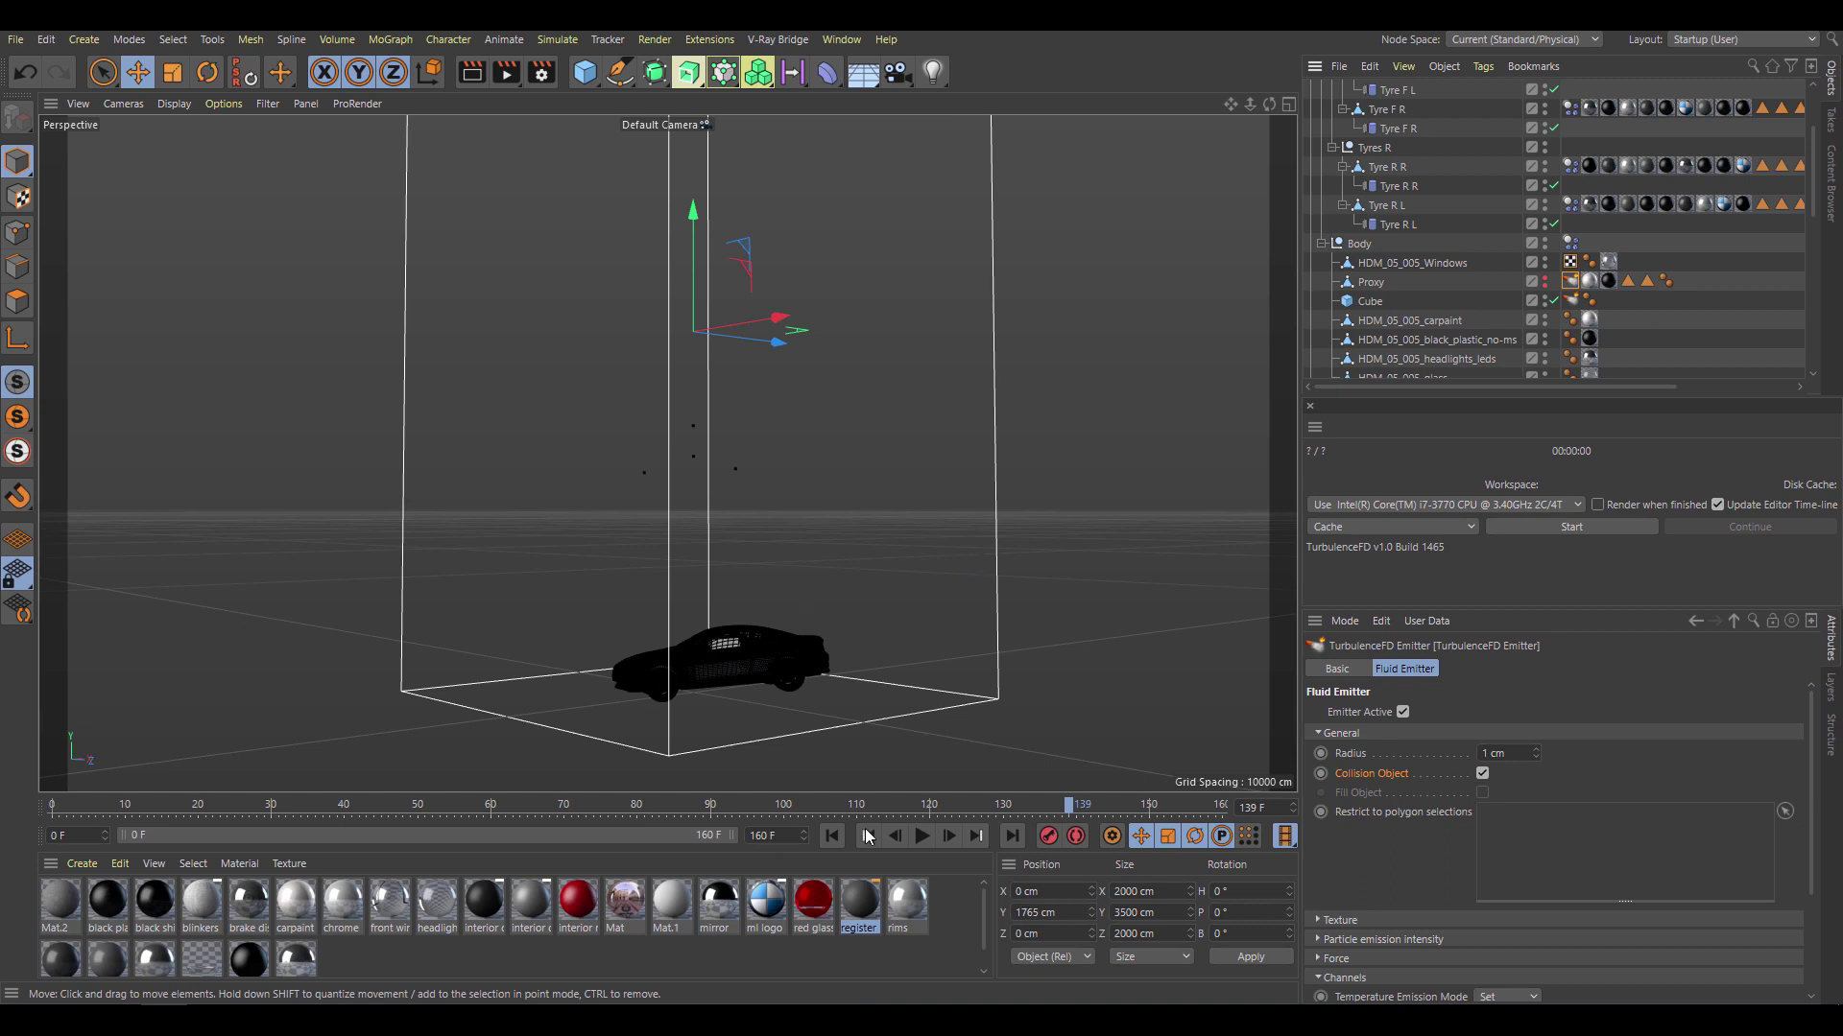
click(837, 841)
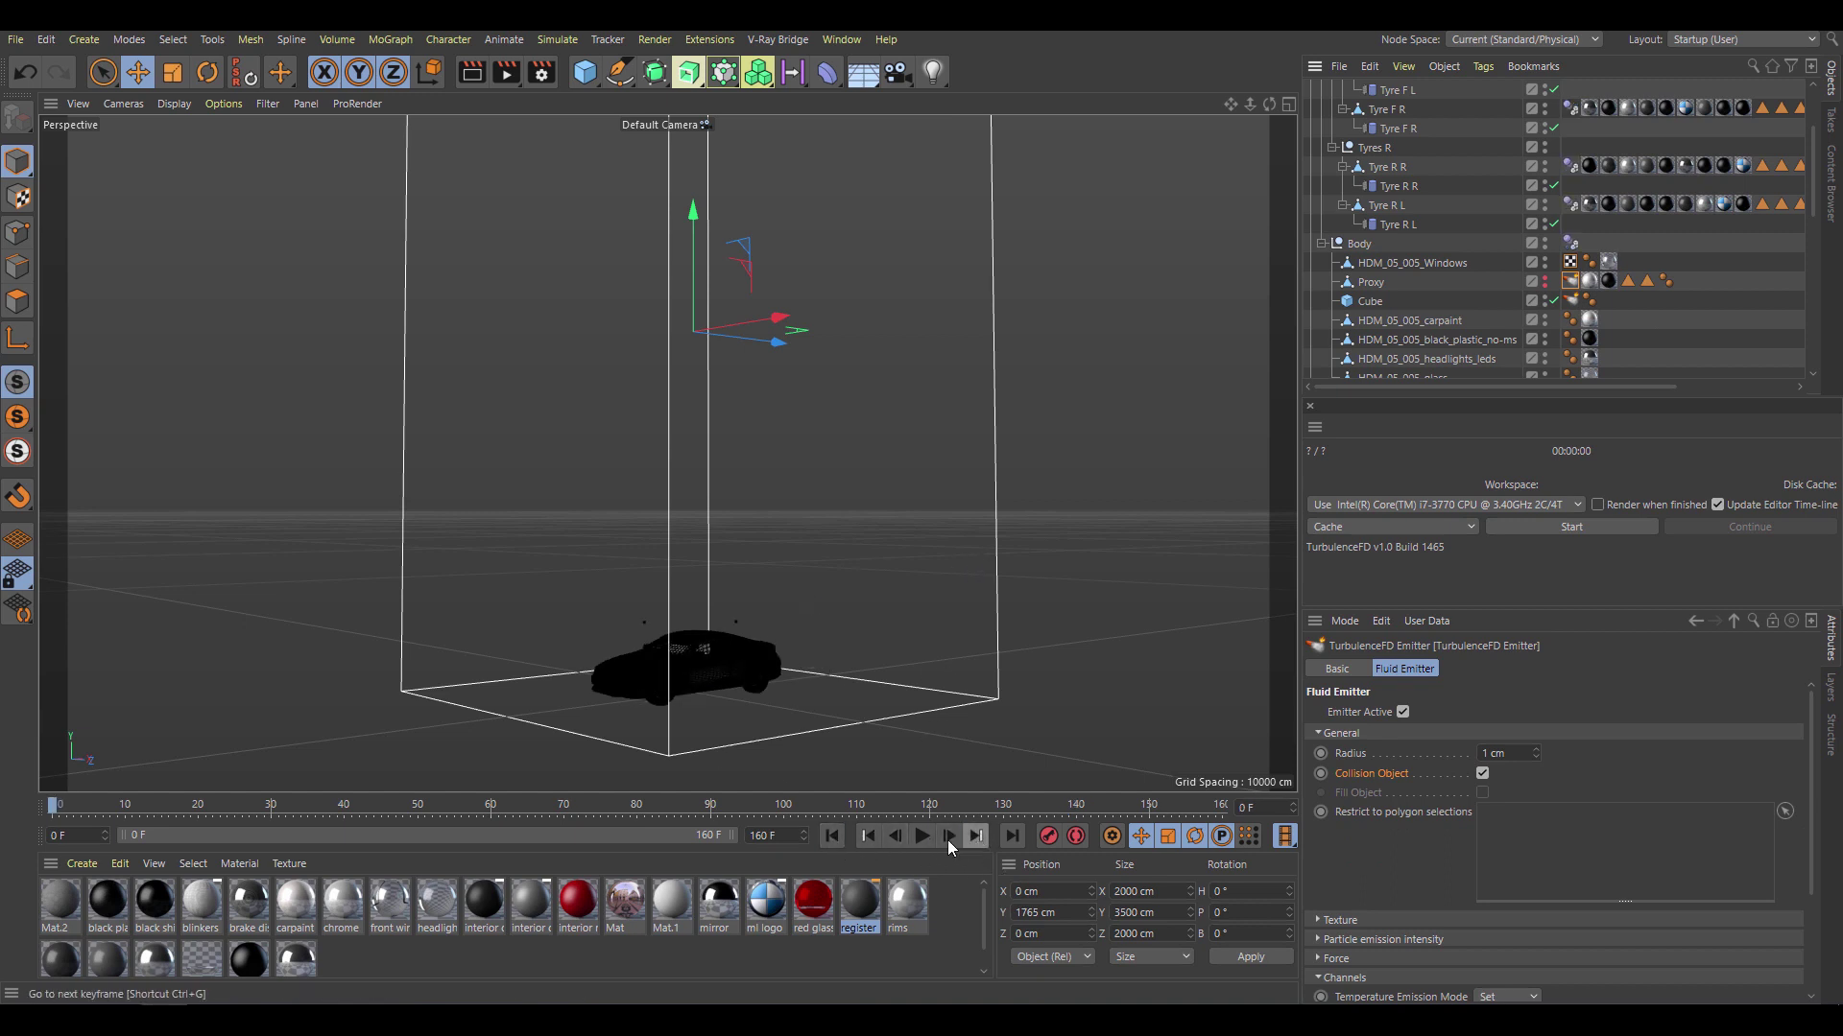
click(921, 838)
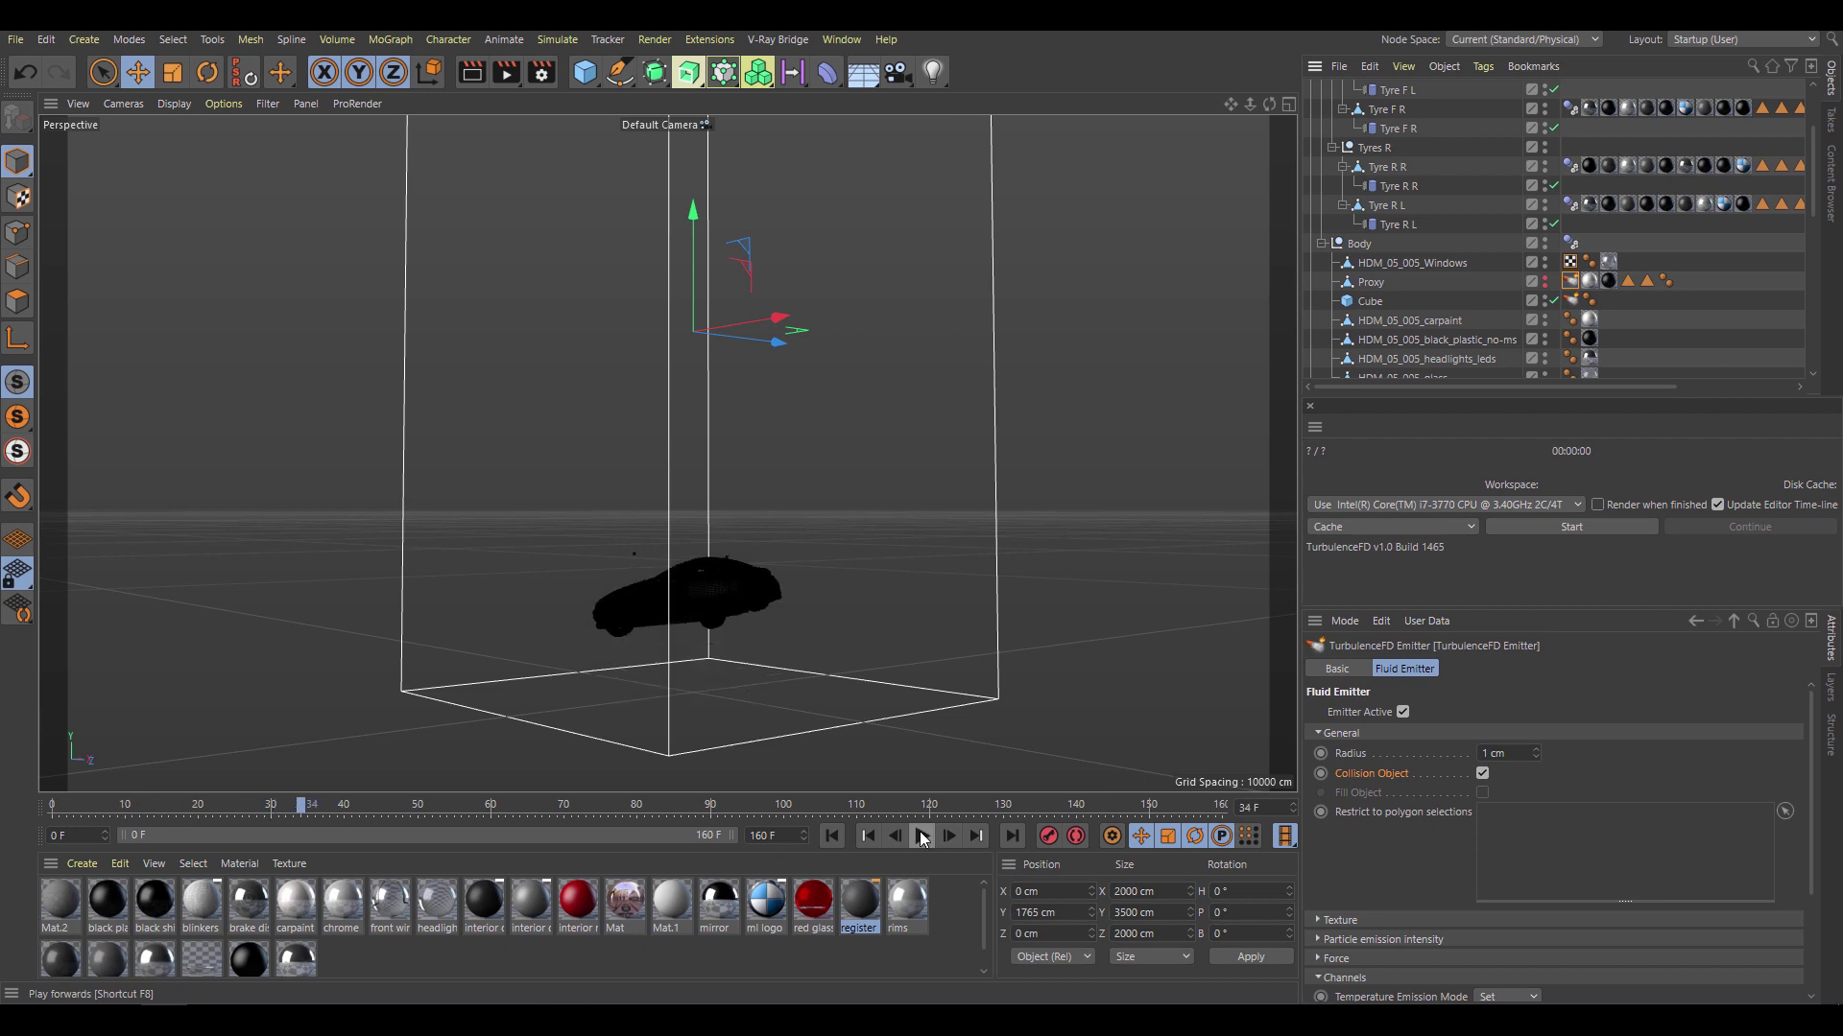
click(922, 838)
click(891, 838)
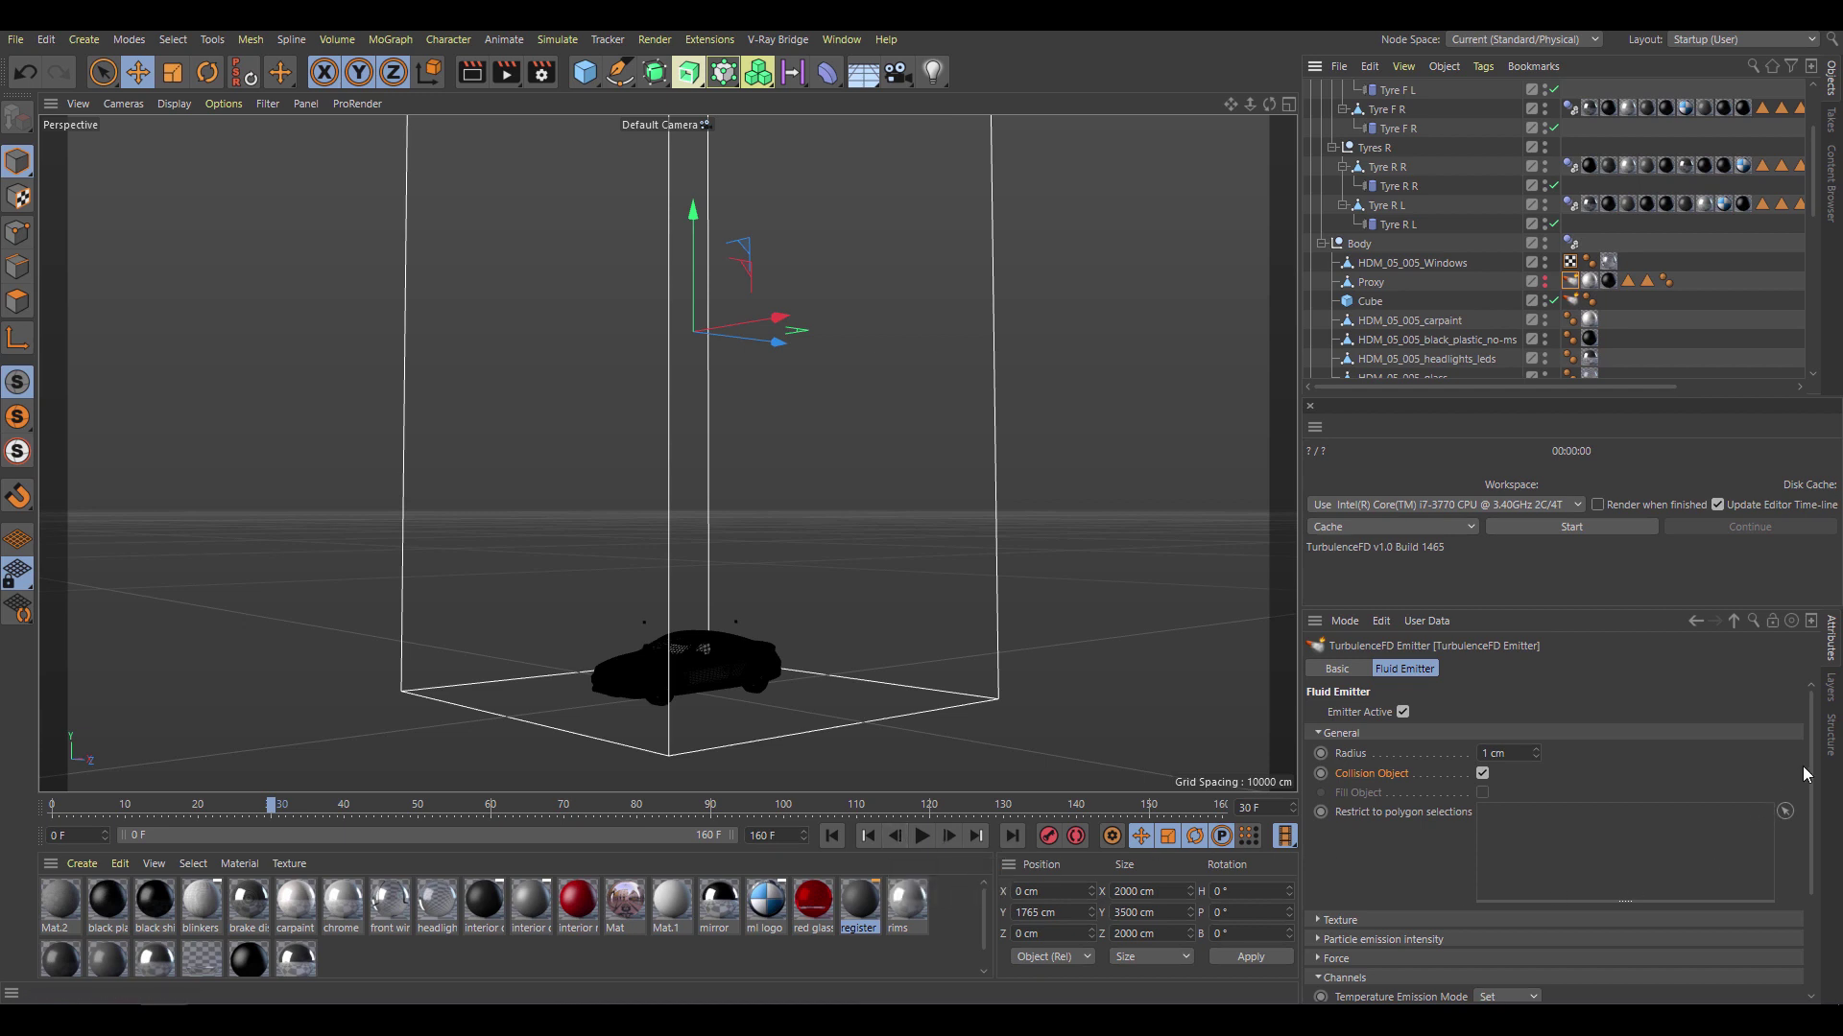
- Open the Cube's TurbulenceFD Emitter settings and scroll to its Channels values
scroll(1802, 782, down, 2)
scroll(1802, 787, up, 2)
click(1570, 300)
click(1370, 300)
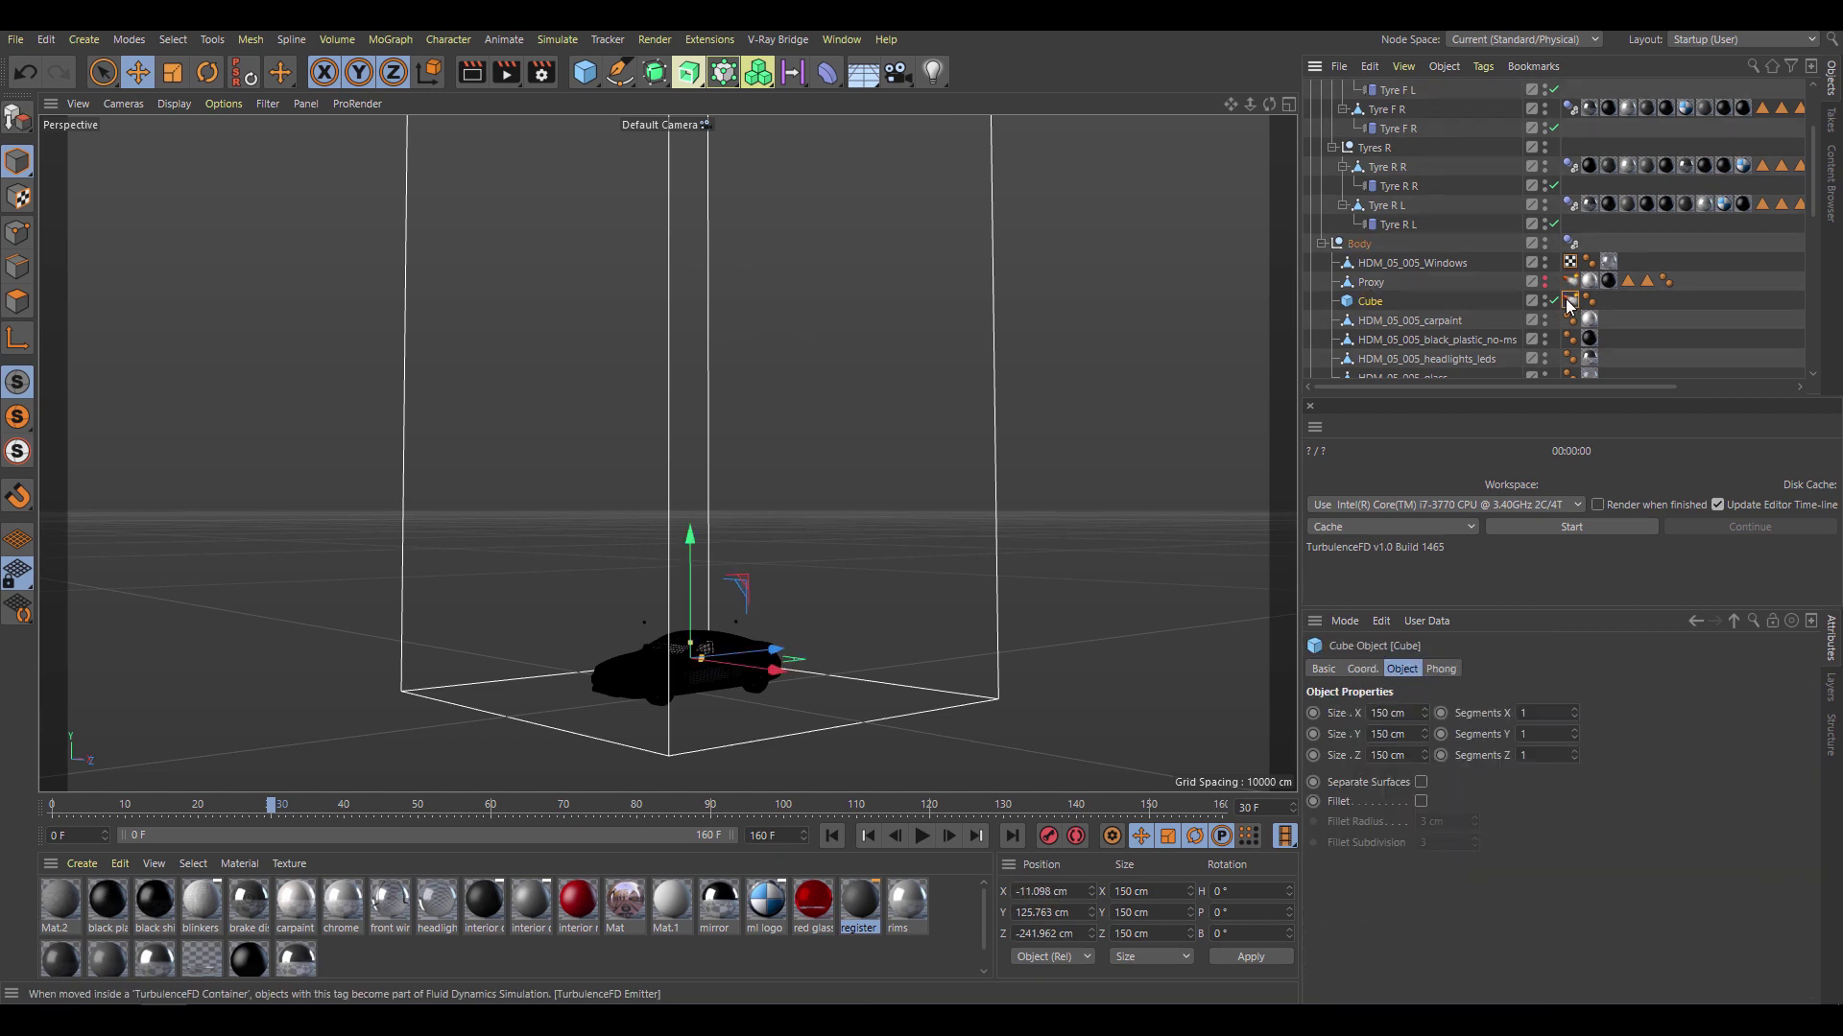
click(1570, 303)
scroll(1779, 891, down, 4)
scroll(1779, 891, down, 3)
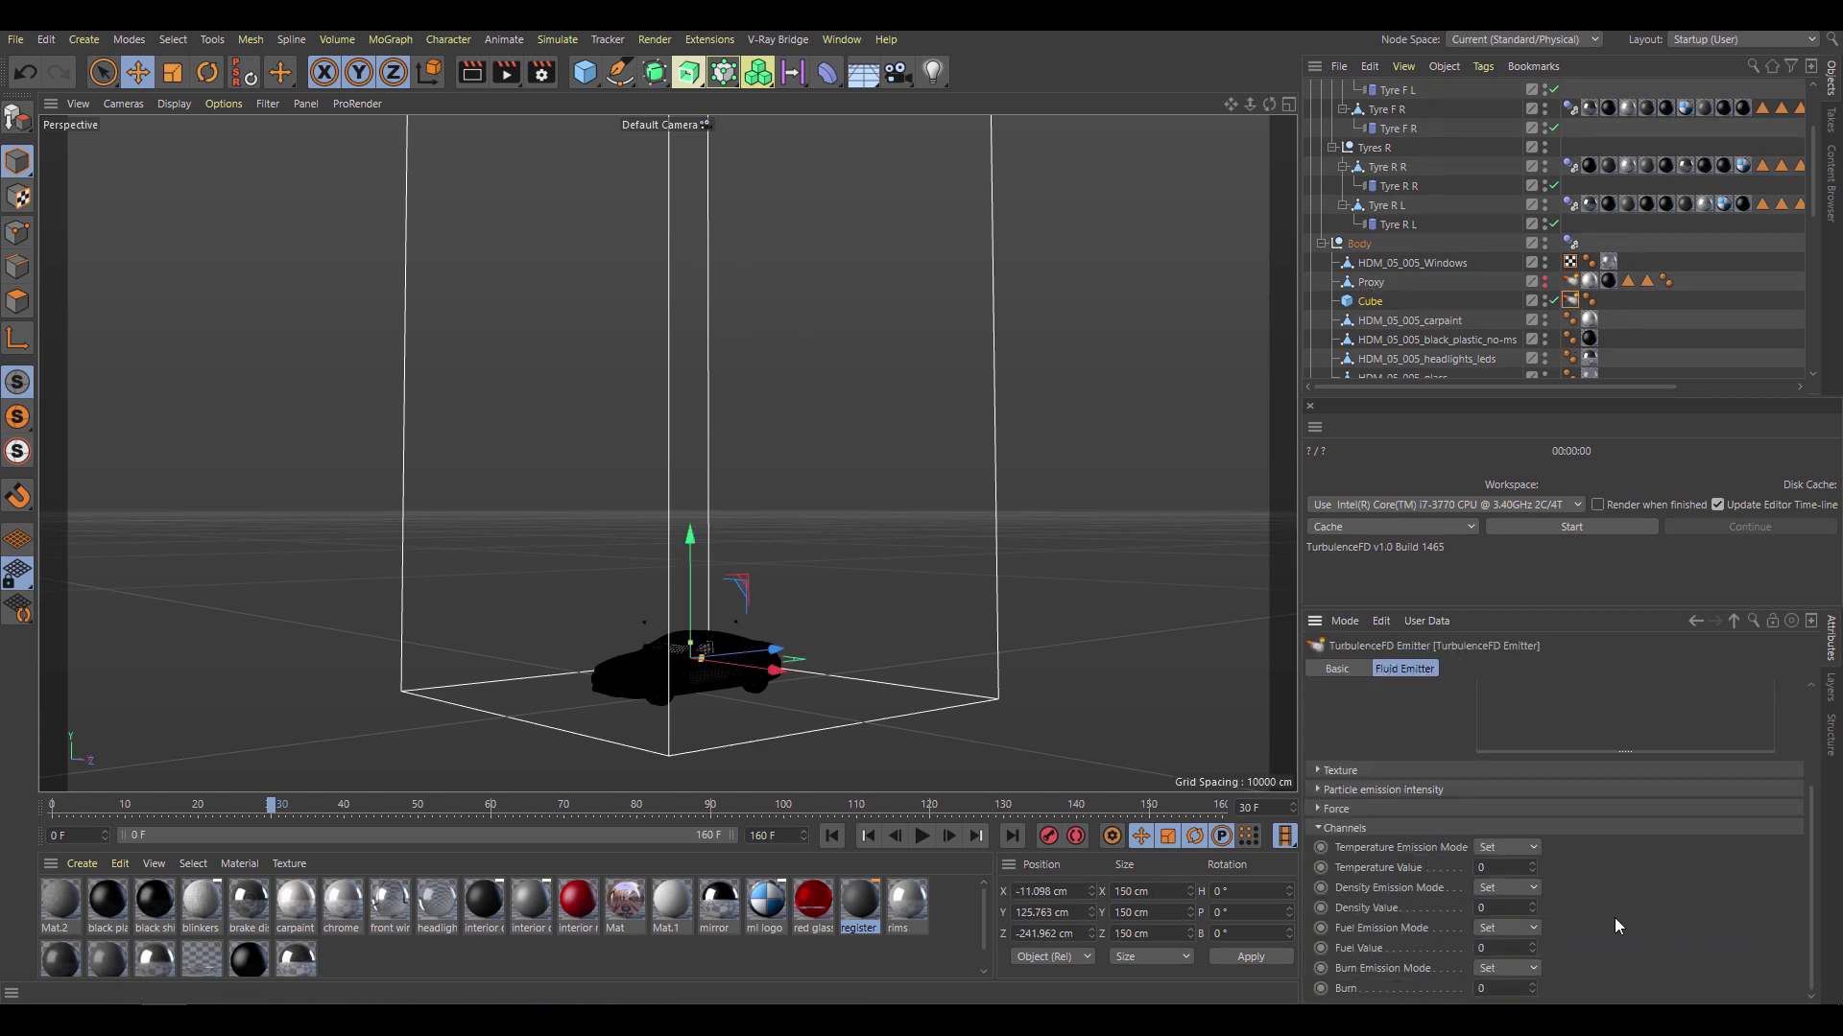
- Keyframe the Cube emitter's Fuel Value to 1 around frames 35–75 and back down later
click(1521, 948)
drag(274, 812, 308, 814)
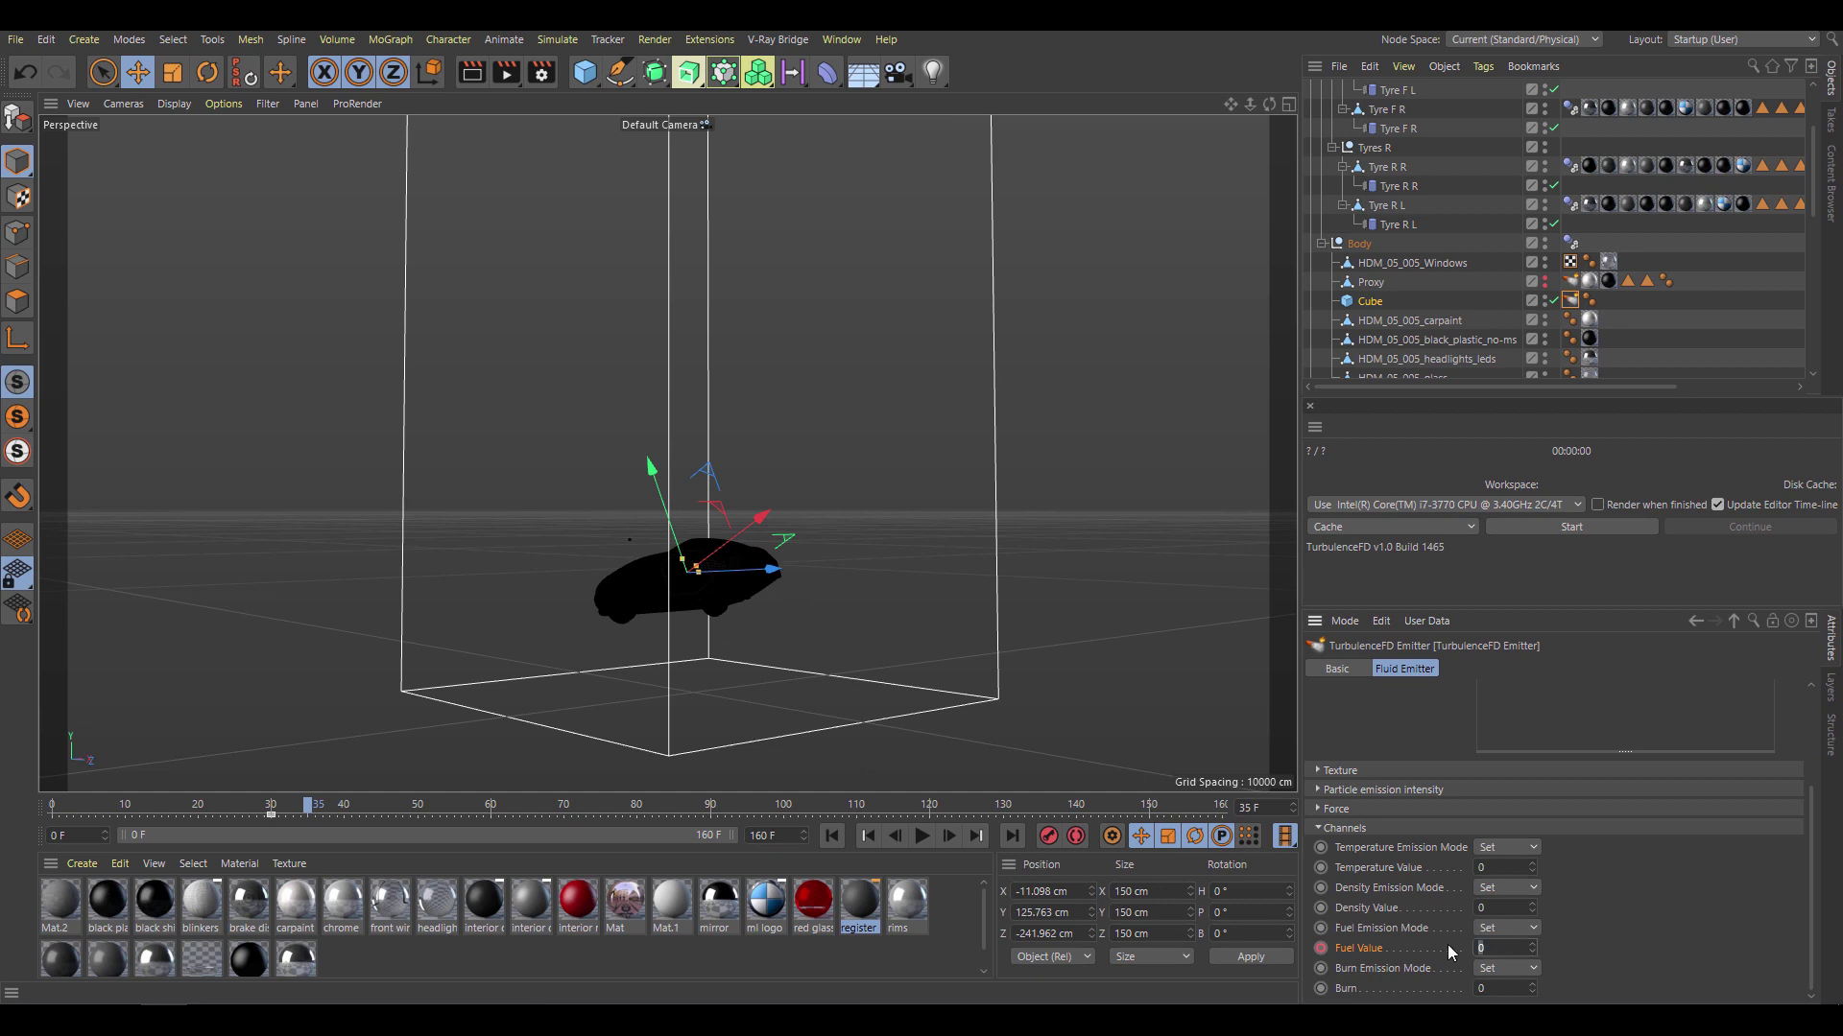
text(1)
drag(315, 813, 615, 814)
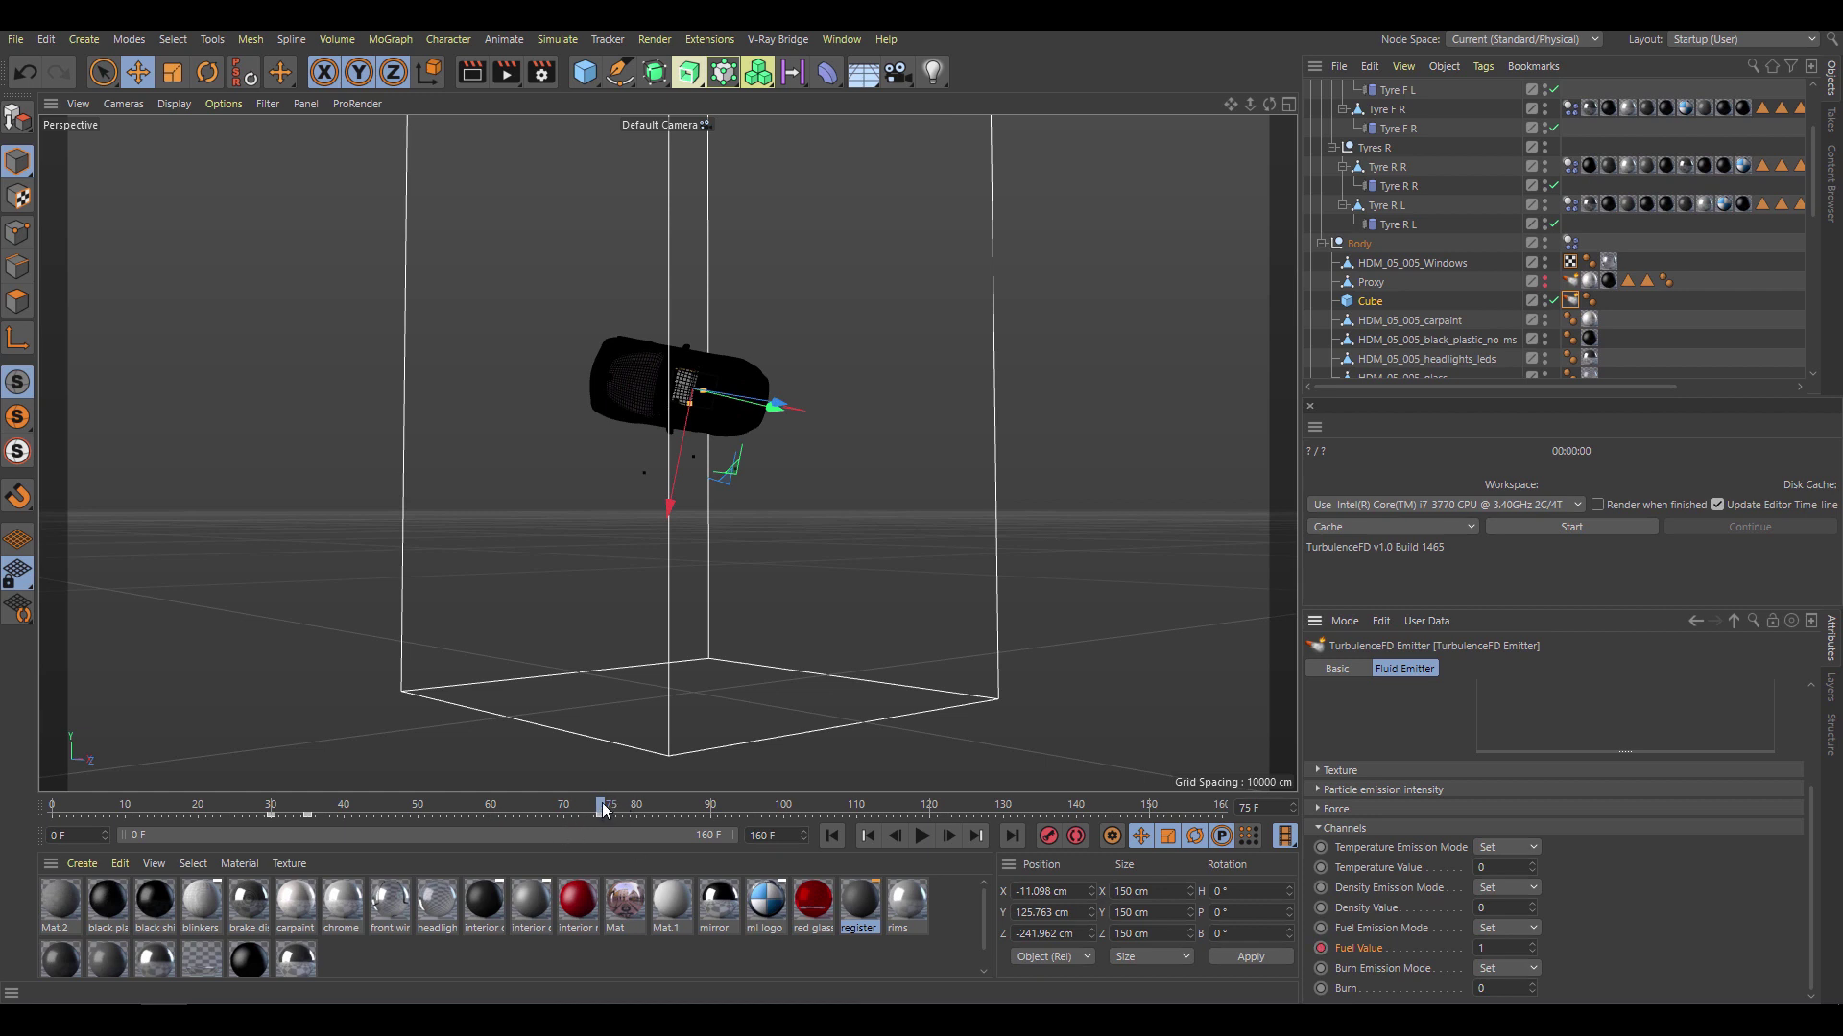
drag(603, 811, 1114, 815)
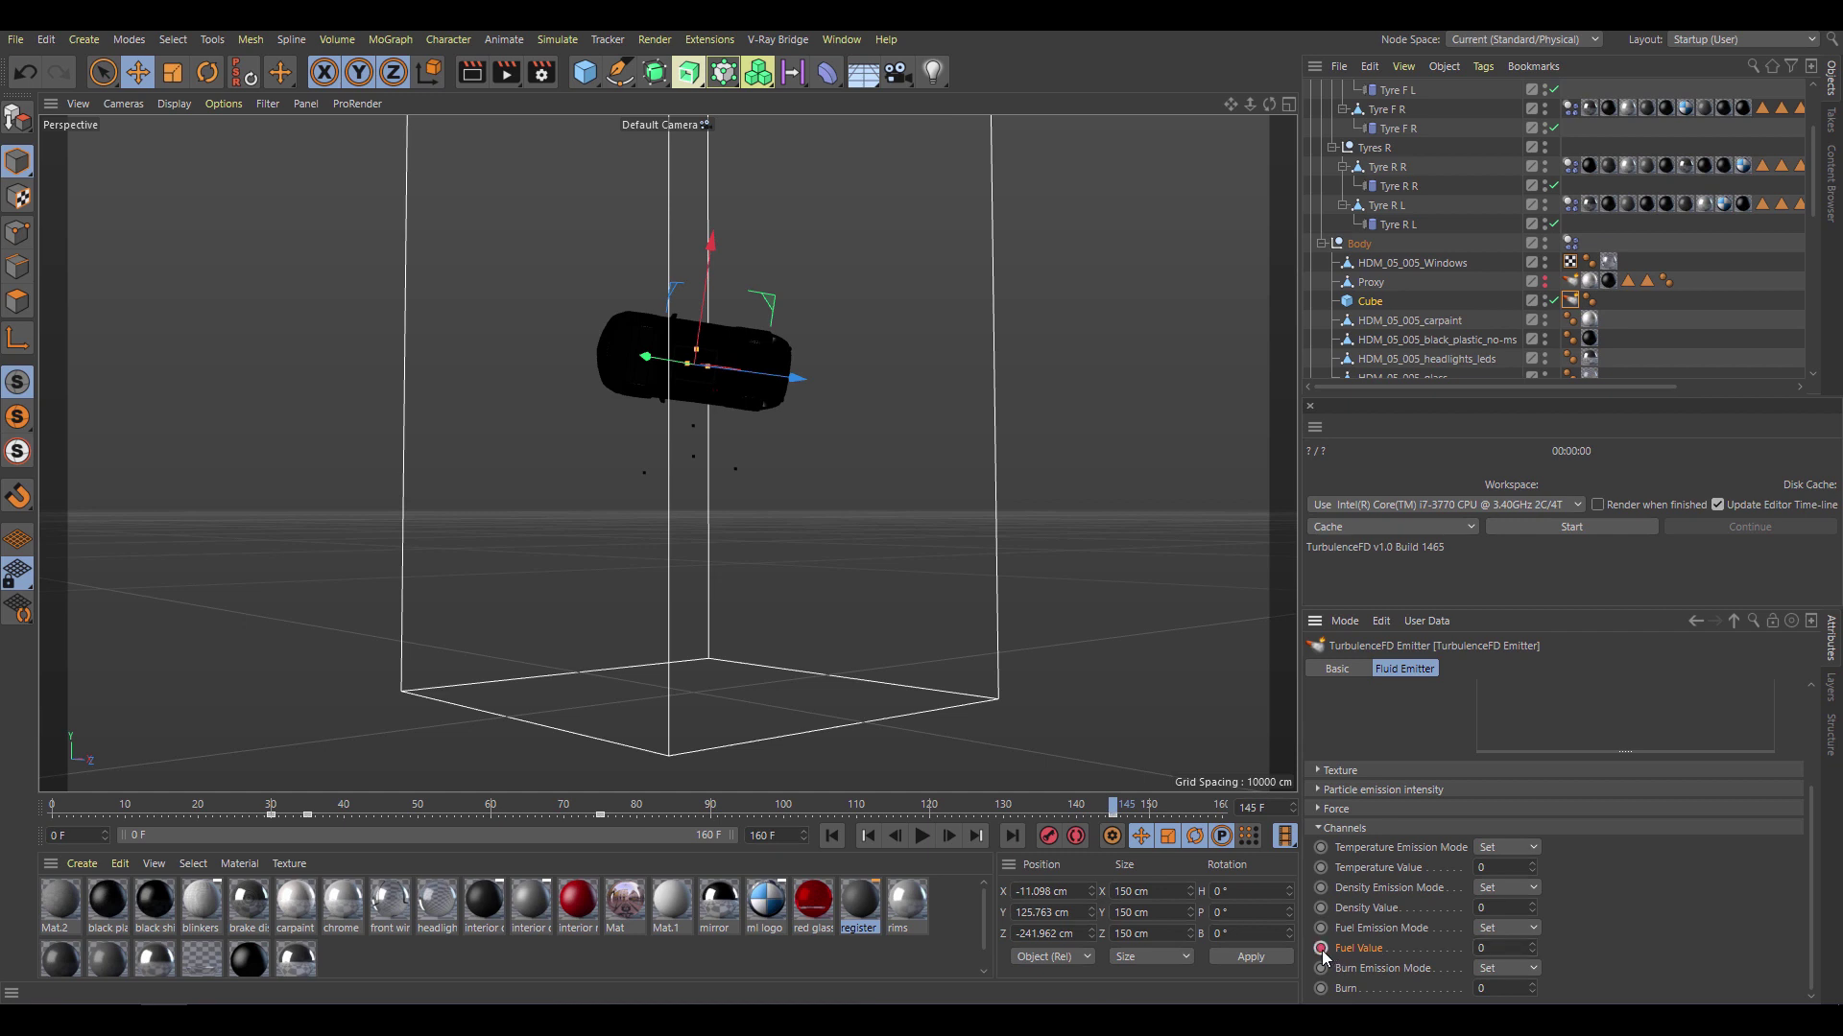
- Play back the fuel animation, then orbit for a lower, wider view of the container
click(832, 837)
click(922, 836)
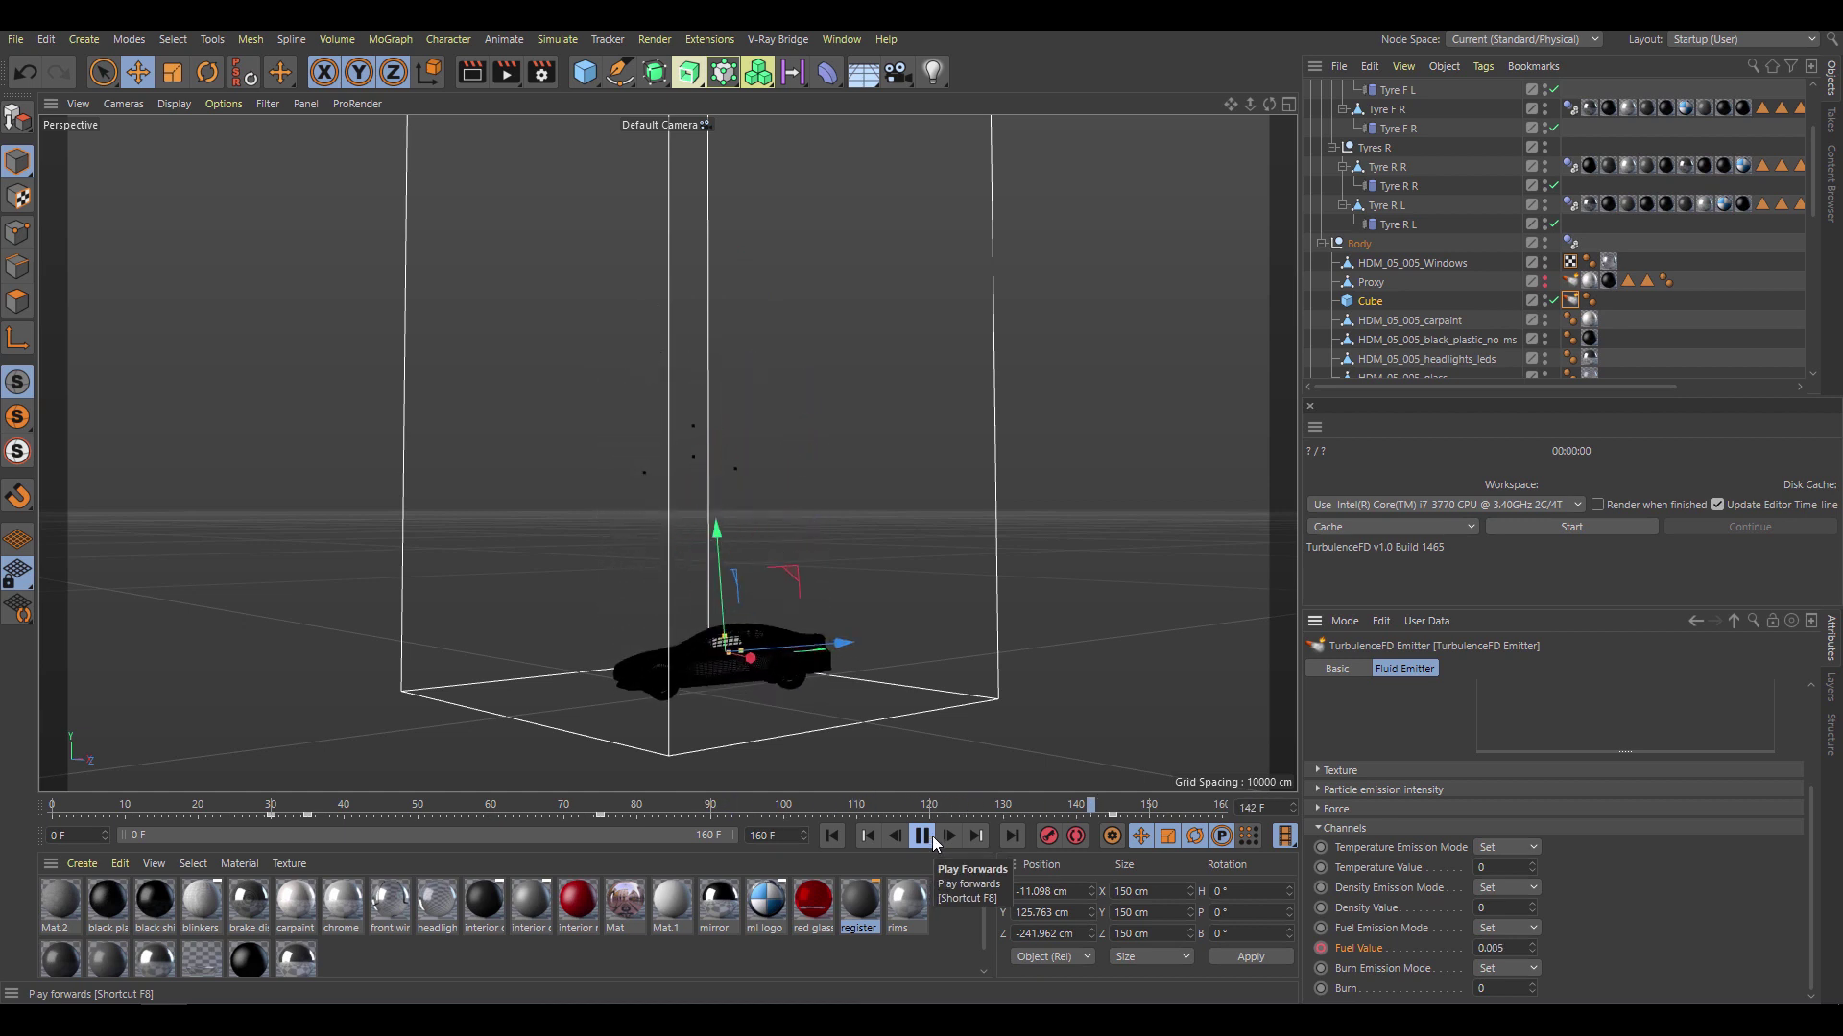
click(929, 837)
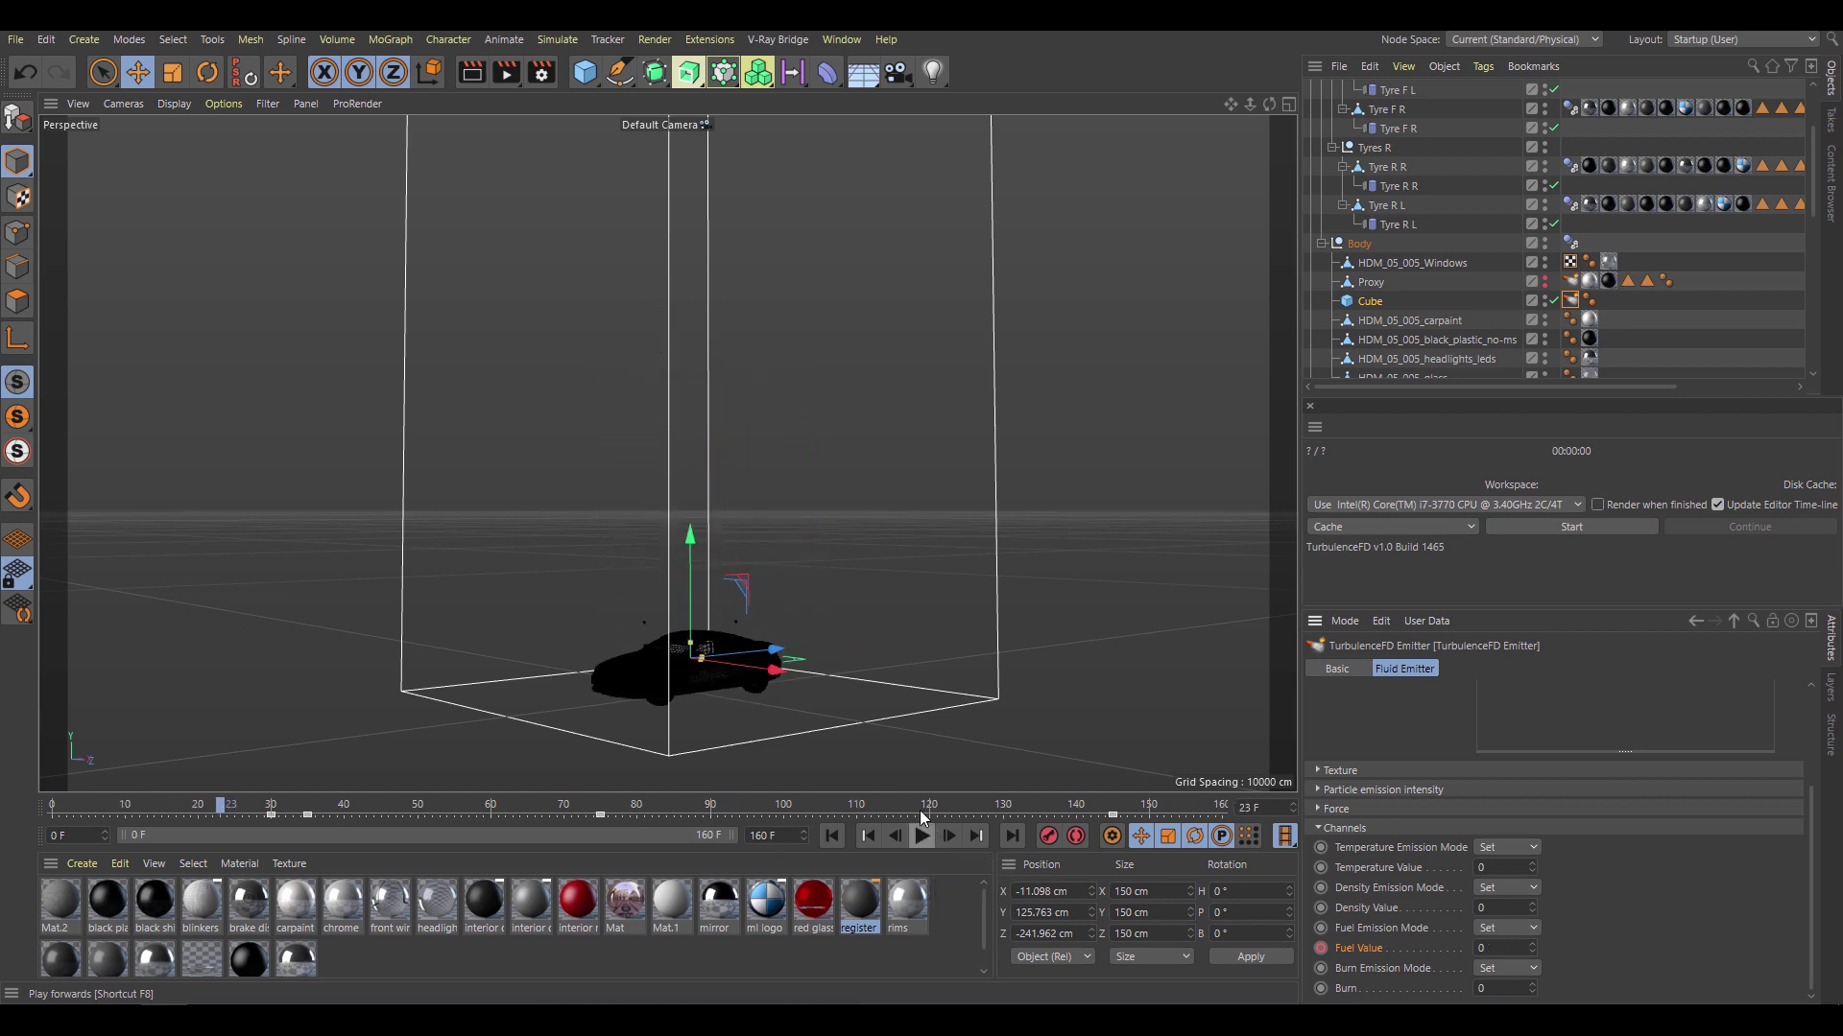
mouse_move(734, 694)
alt+mouse_down()
mouse_move(613, 789)
mouse_move(744, 697)
mouse_move(689, 702)
alt+mouse_up()
mouse_move(732, 637)
alt+mouse_down()
mouse_move(693, 727)
mouse_move(730, 615)
mouse_move(667, 453)
alt+mouse_up()
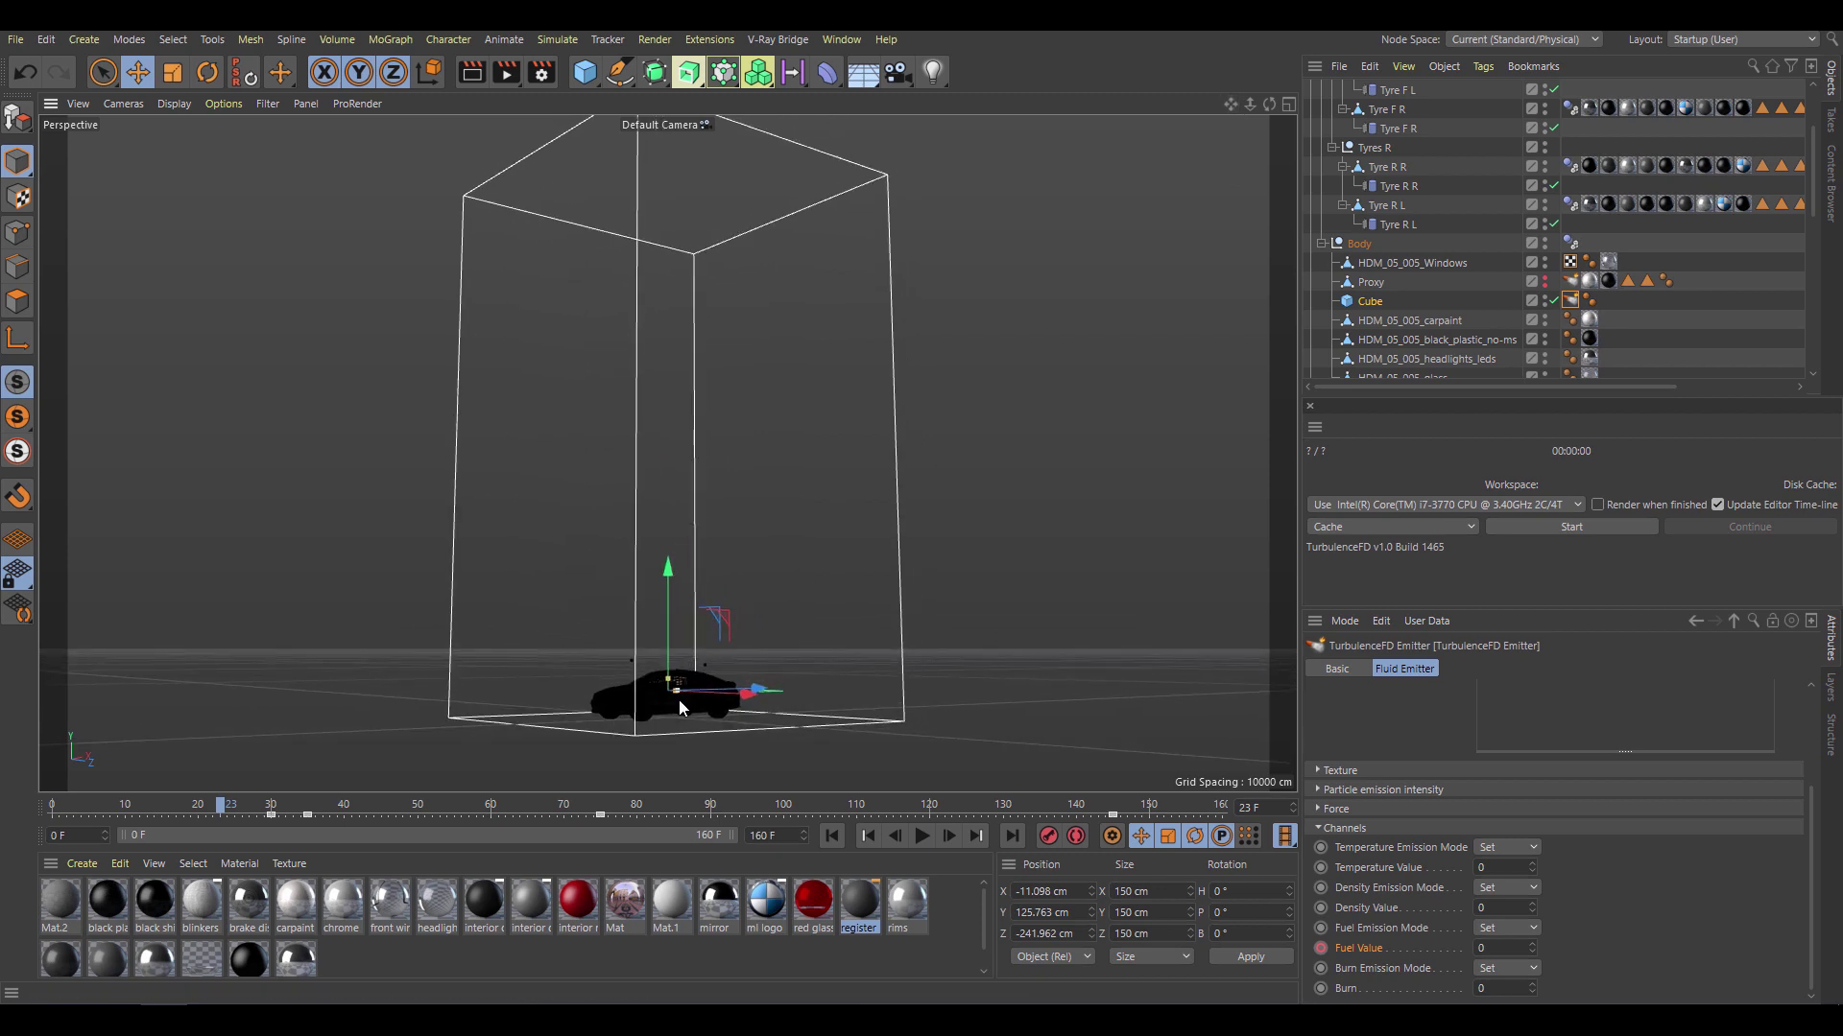
alt+drag(678, 700, 710, 672)
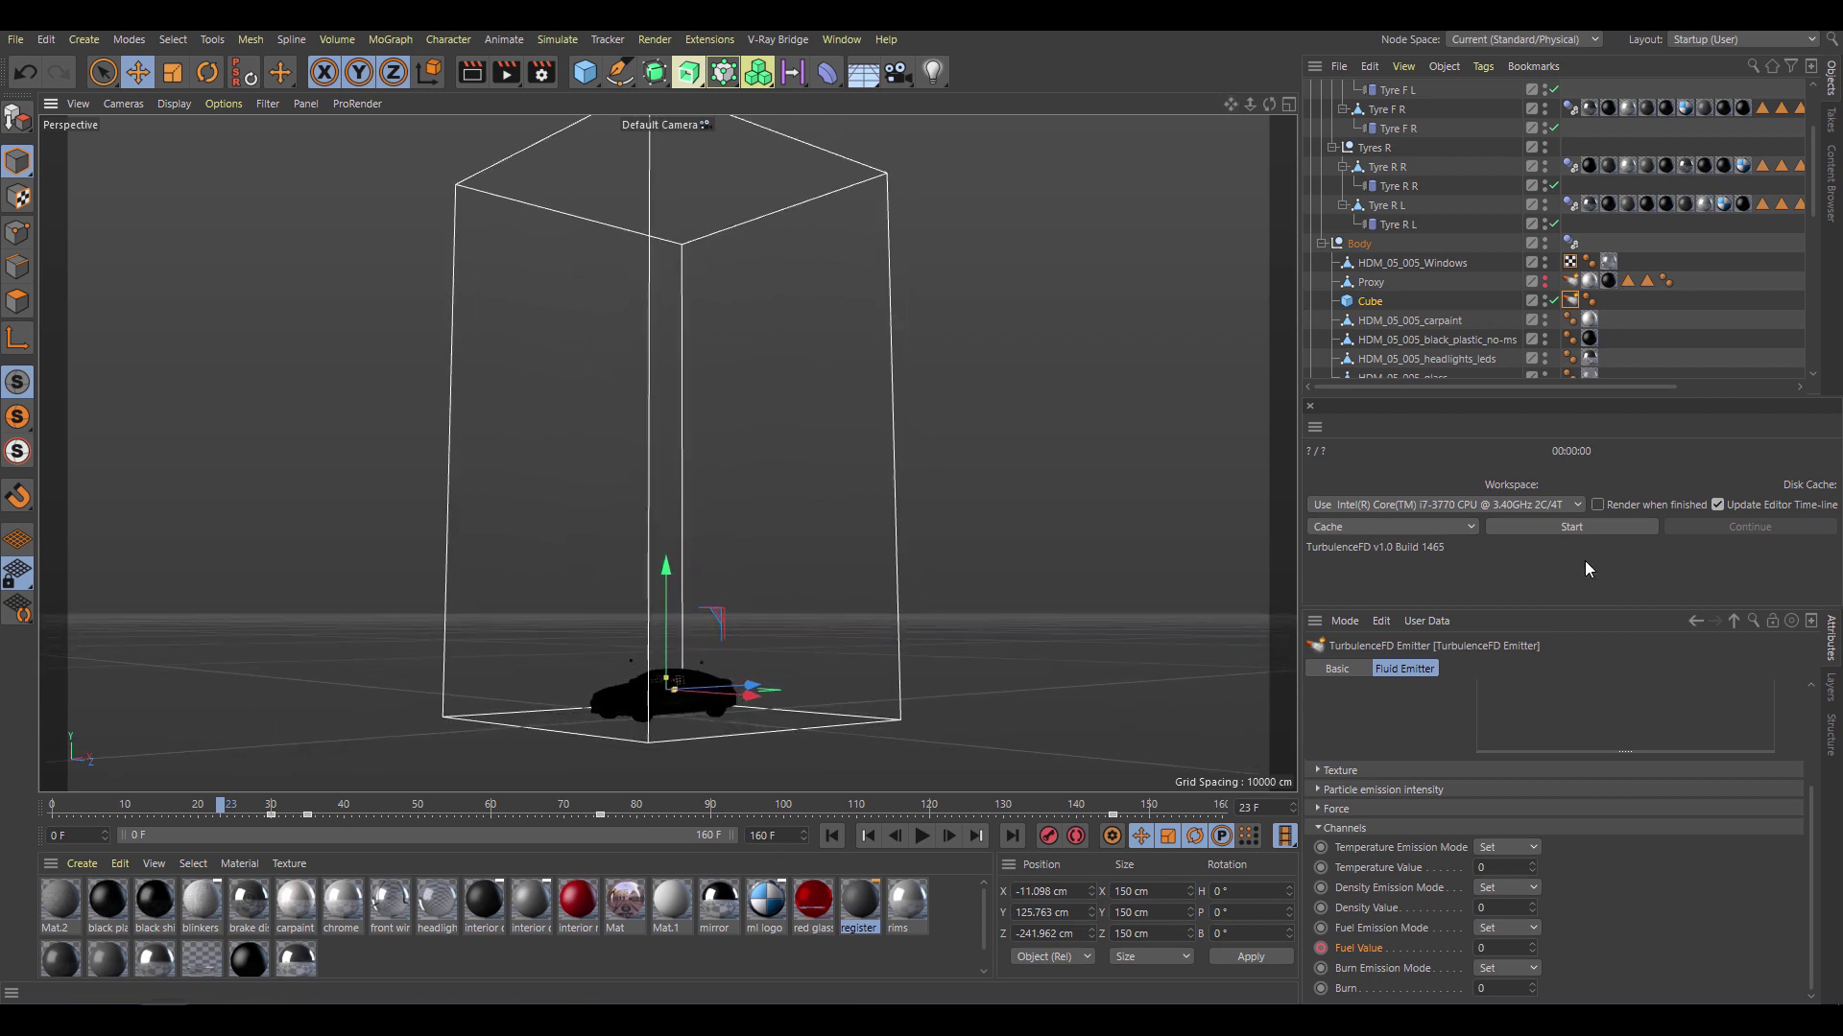
scroll(1373, 250, up, 3)
- Set the Container's Fire Shader Channel to Density on the Rendering tab
click(1390, 89)
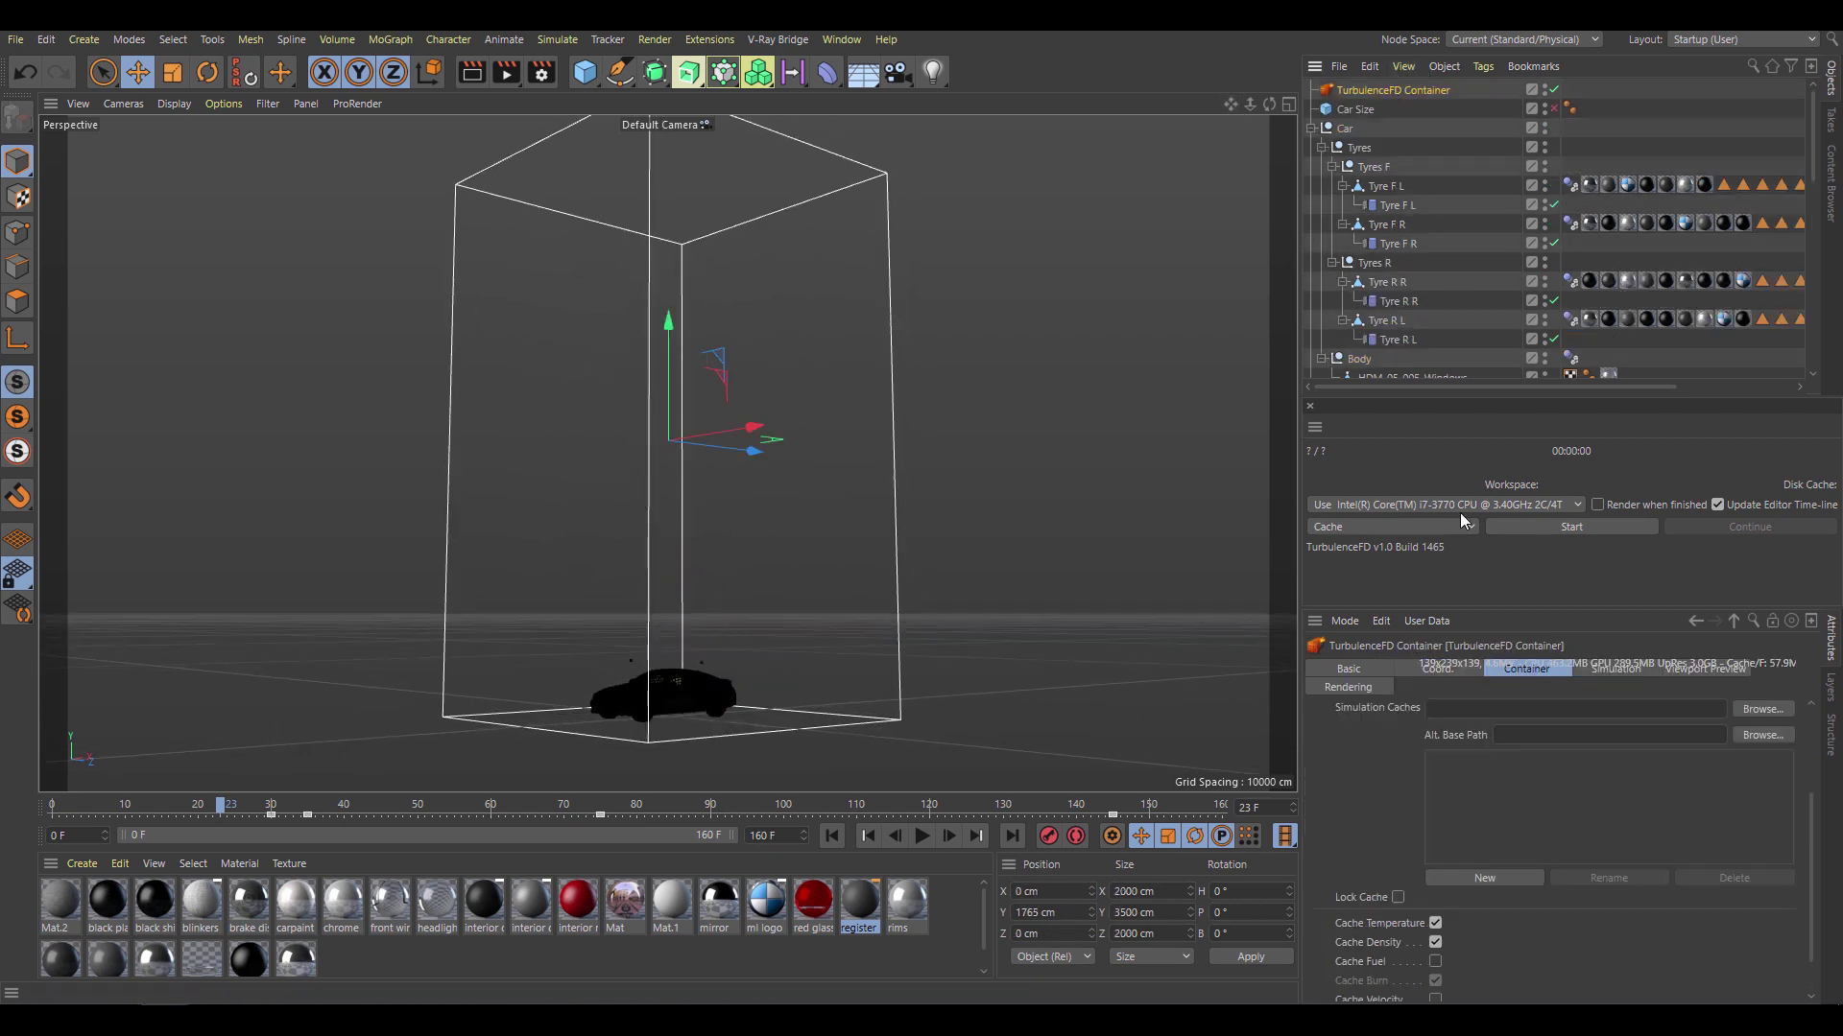
click(1362, 683)
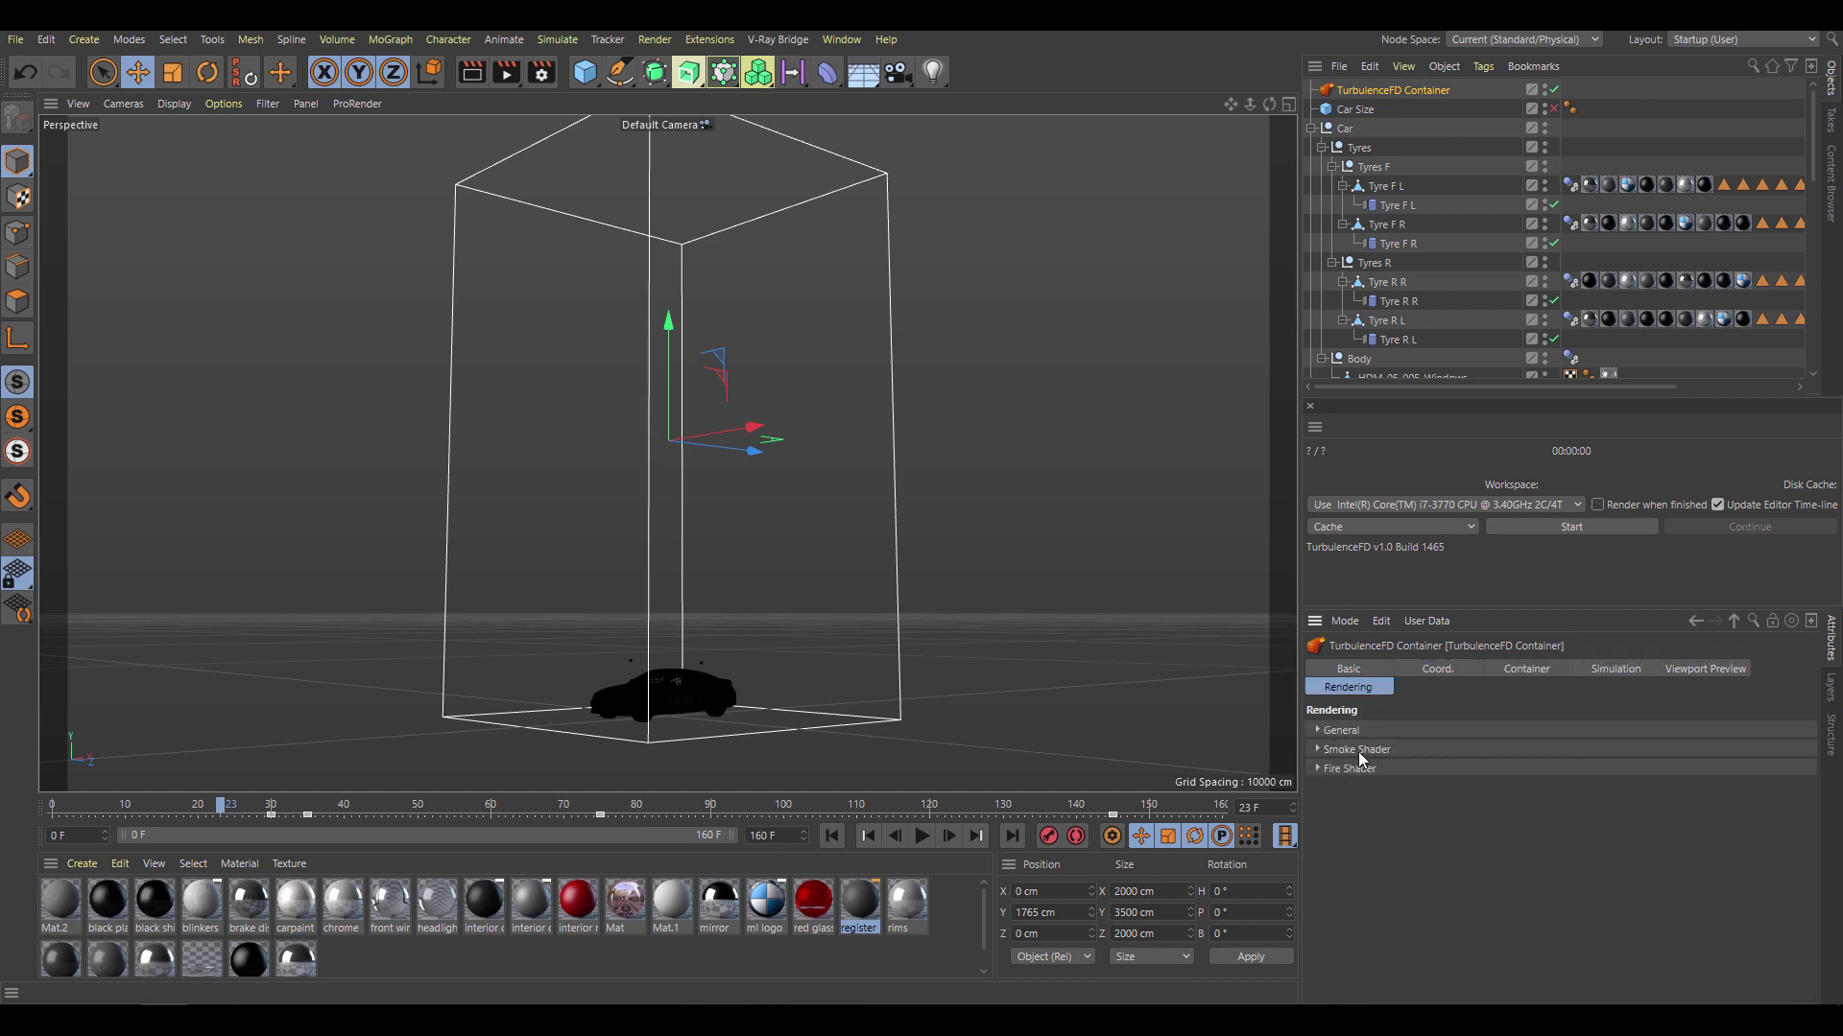
click(1357, 751)
click(1414, 752)
click(1378, 768)
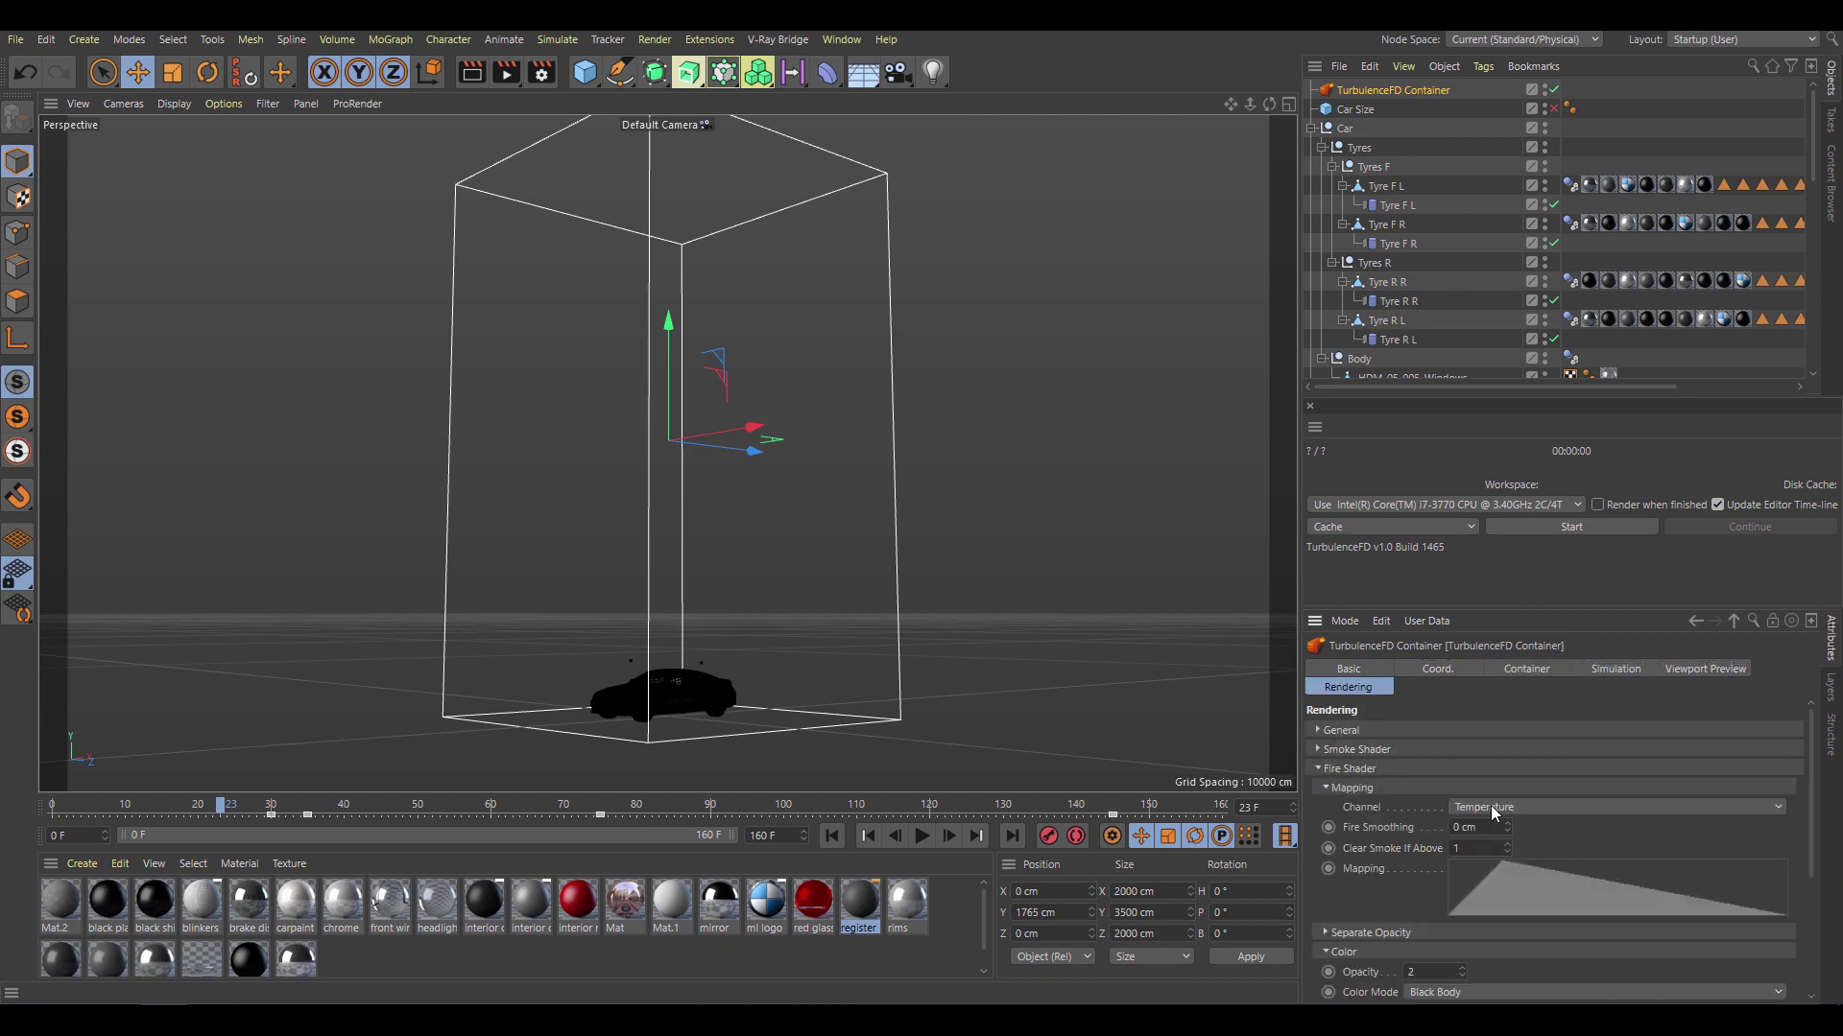
click(1493, 808)
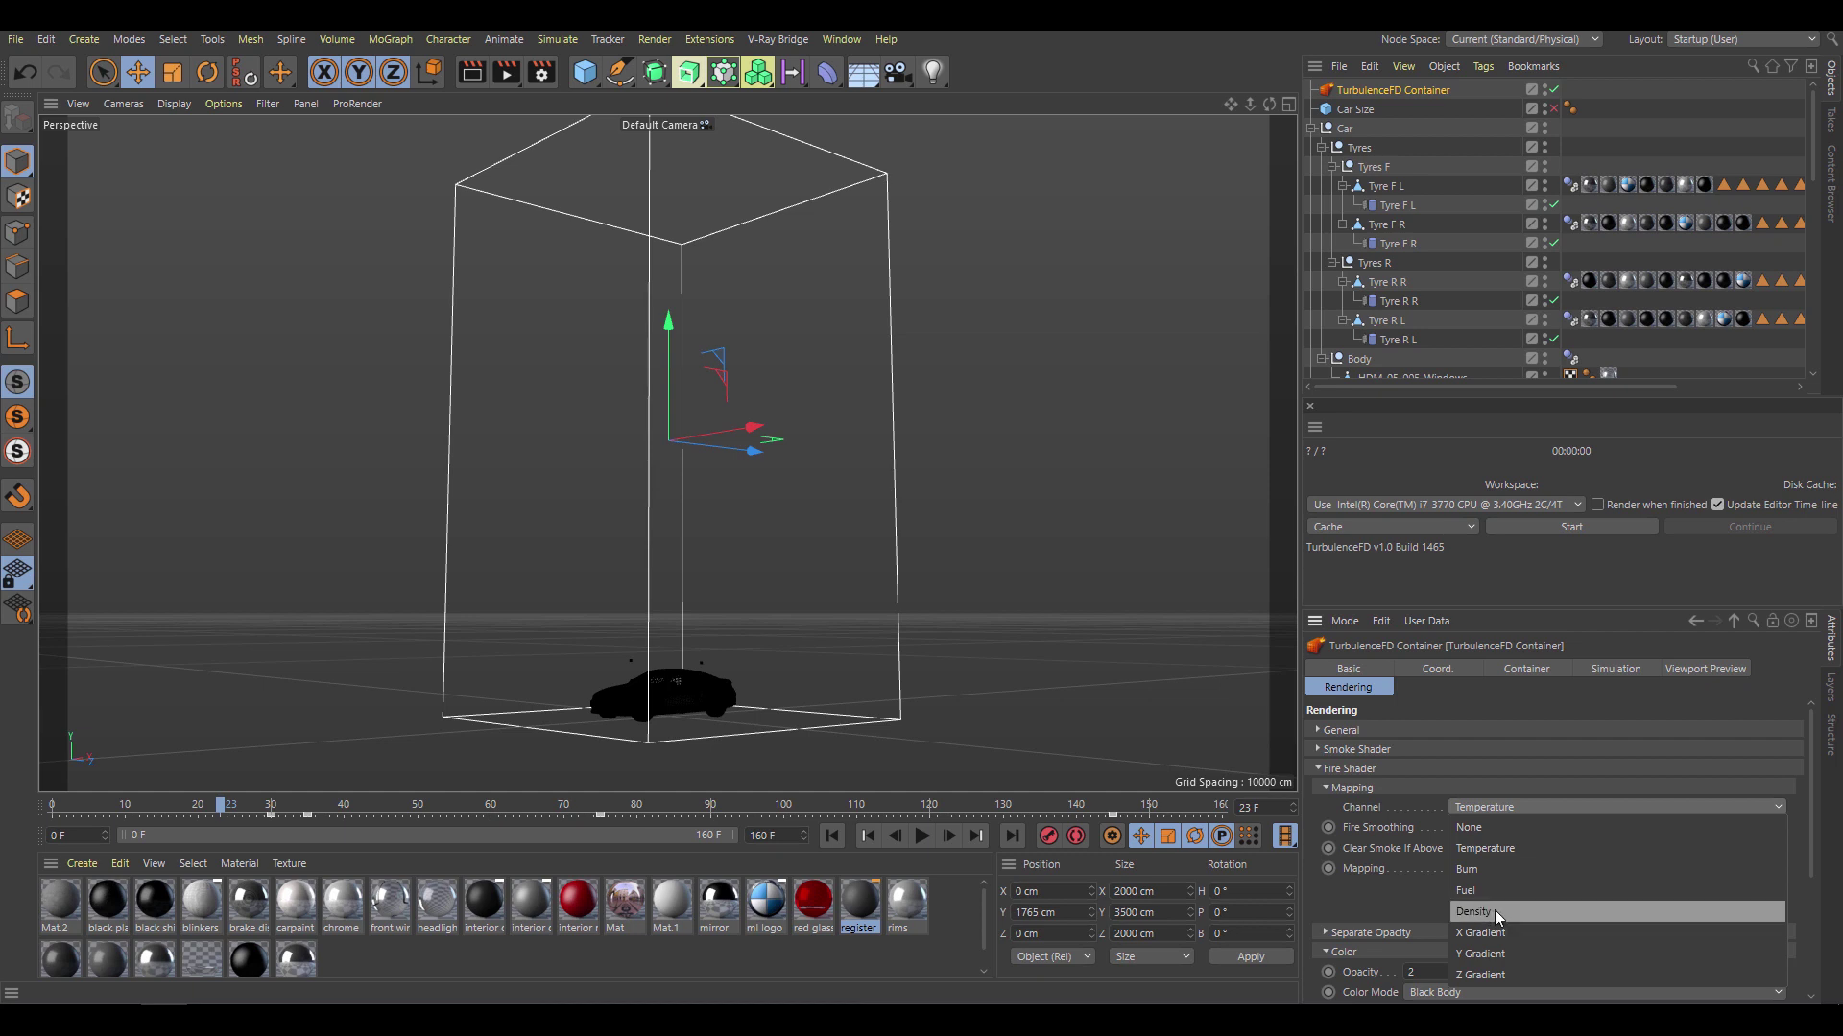
click(1466, 914)
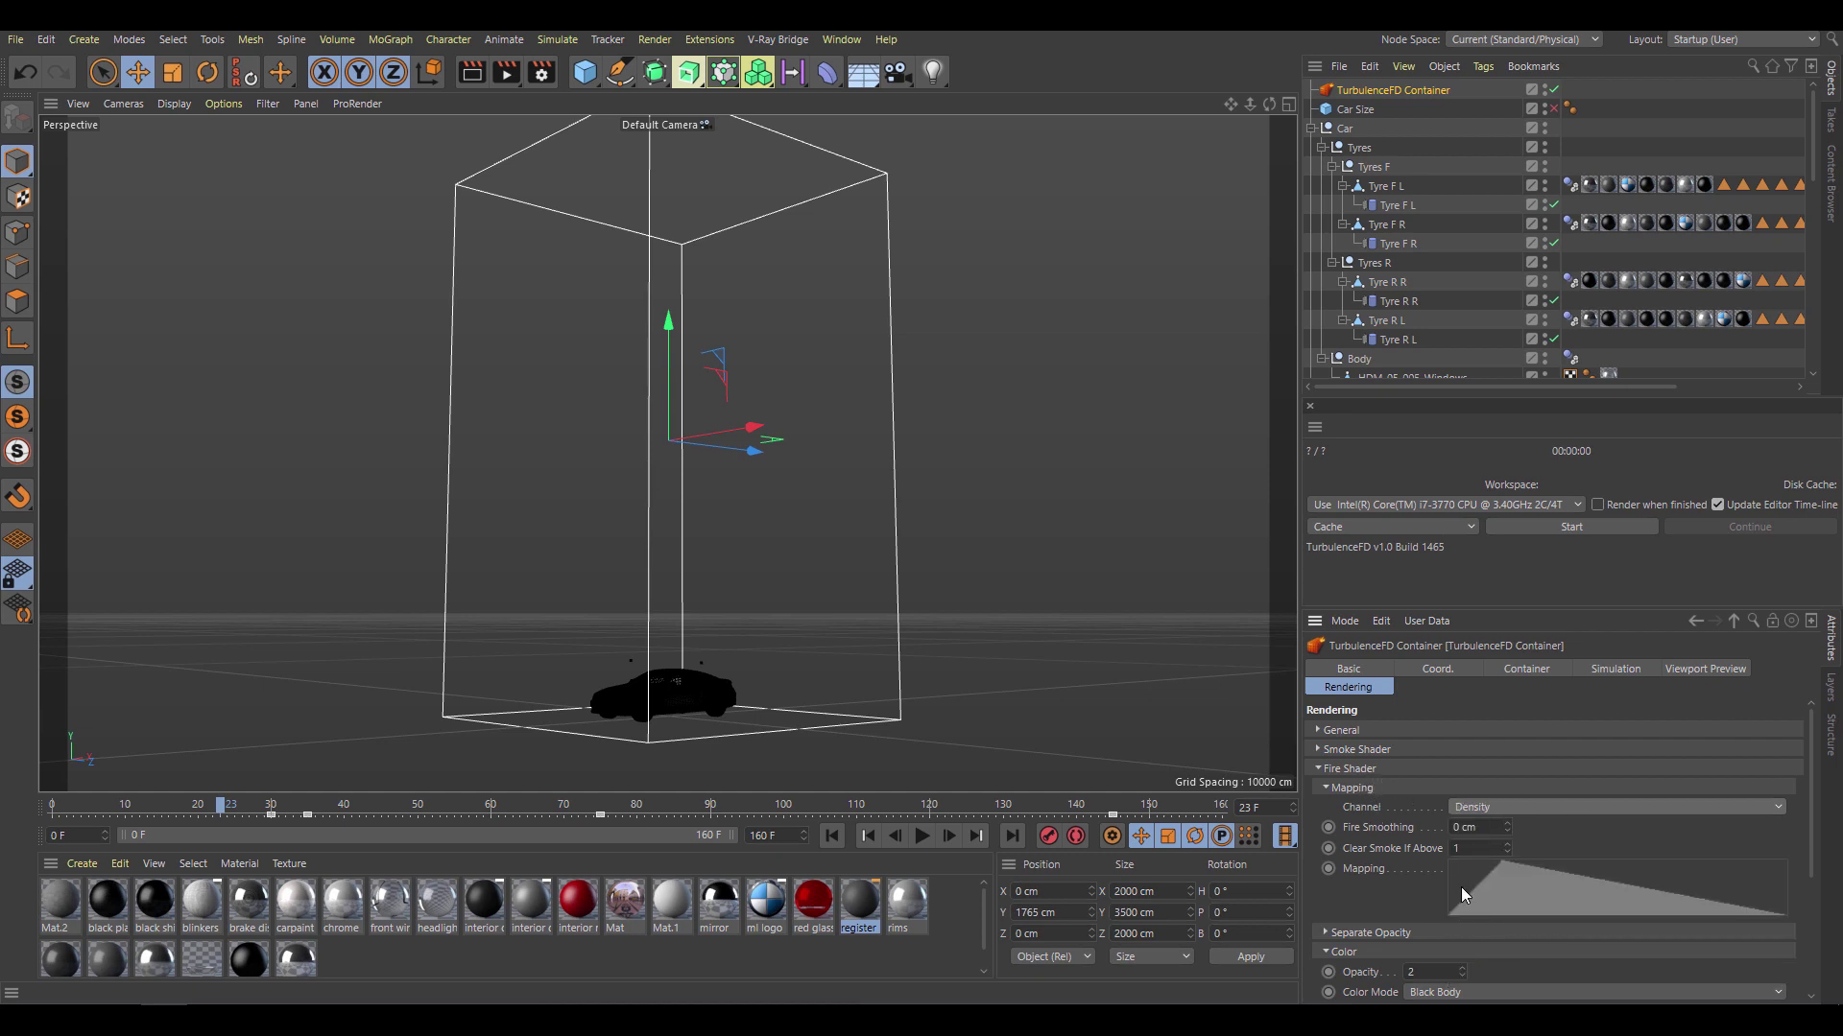
- Reshape the fire mapping curve to peak early, with a concave falloff at Bias -0.68
double_click(1490, 887)
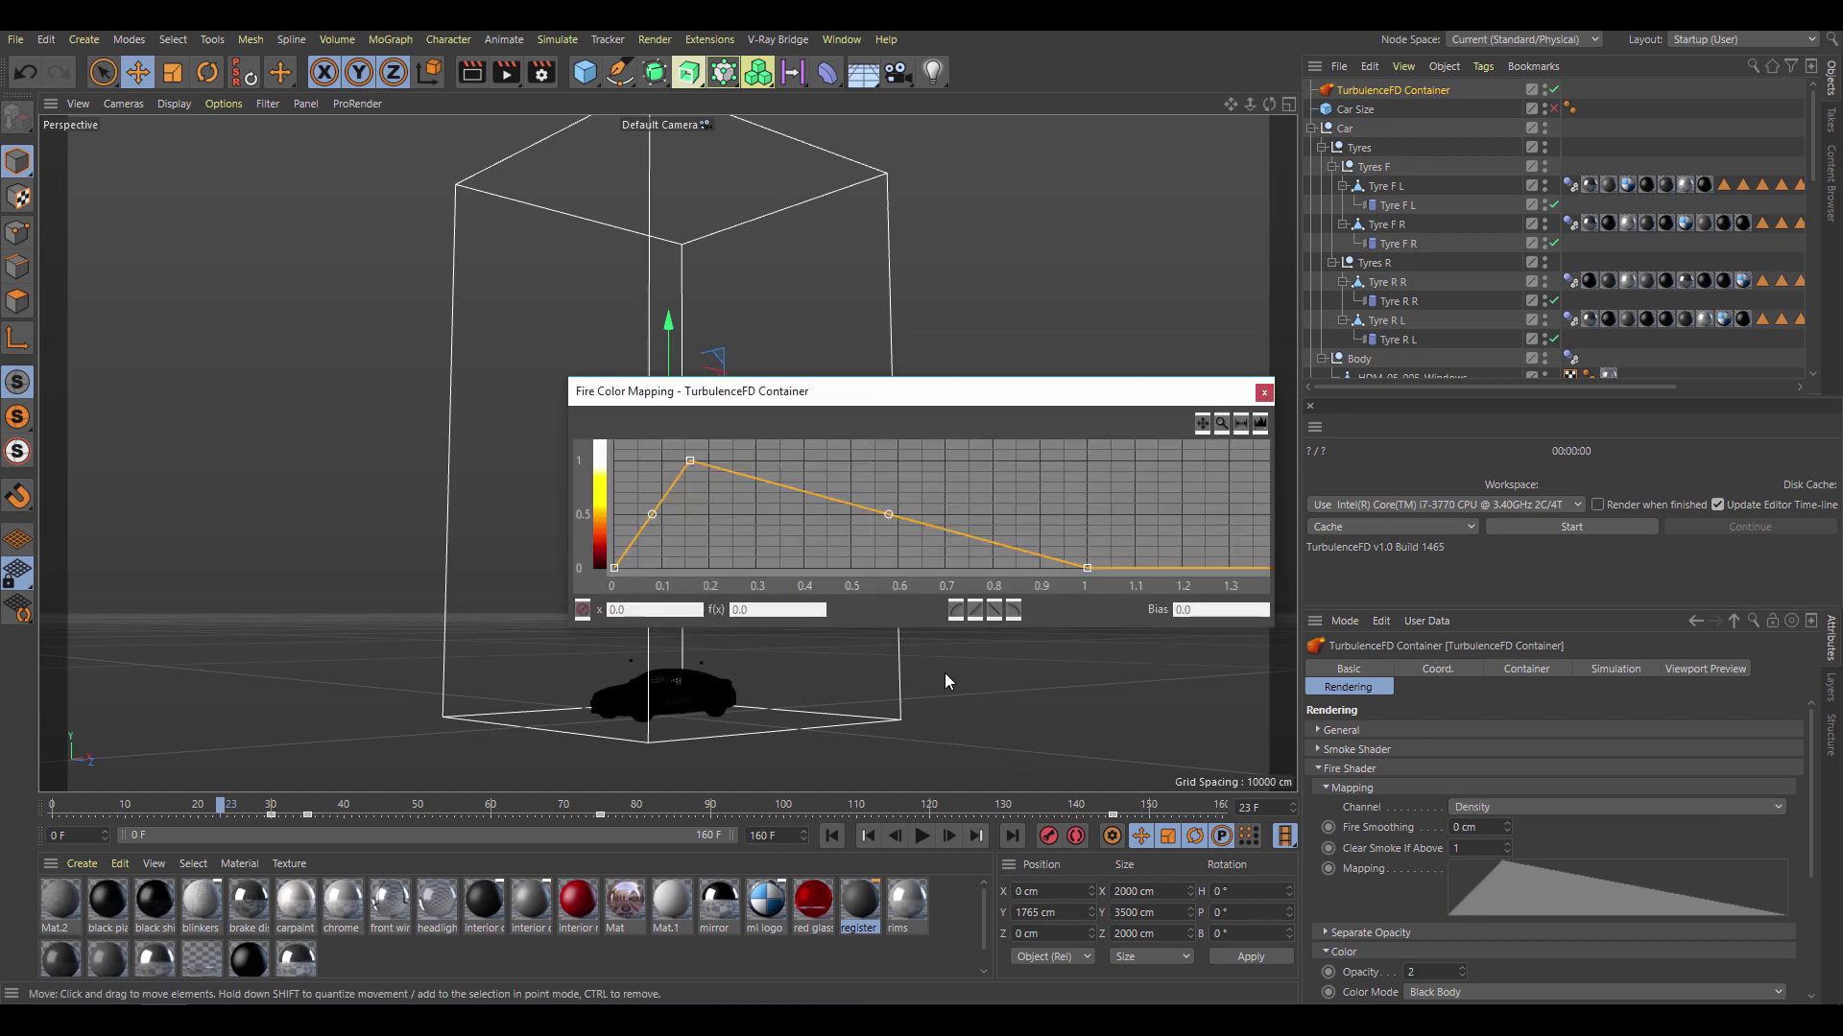
drag(633, 528, 664, 528)
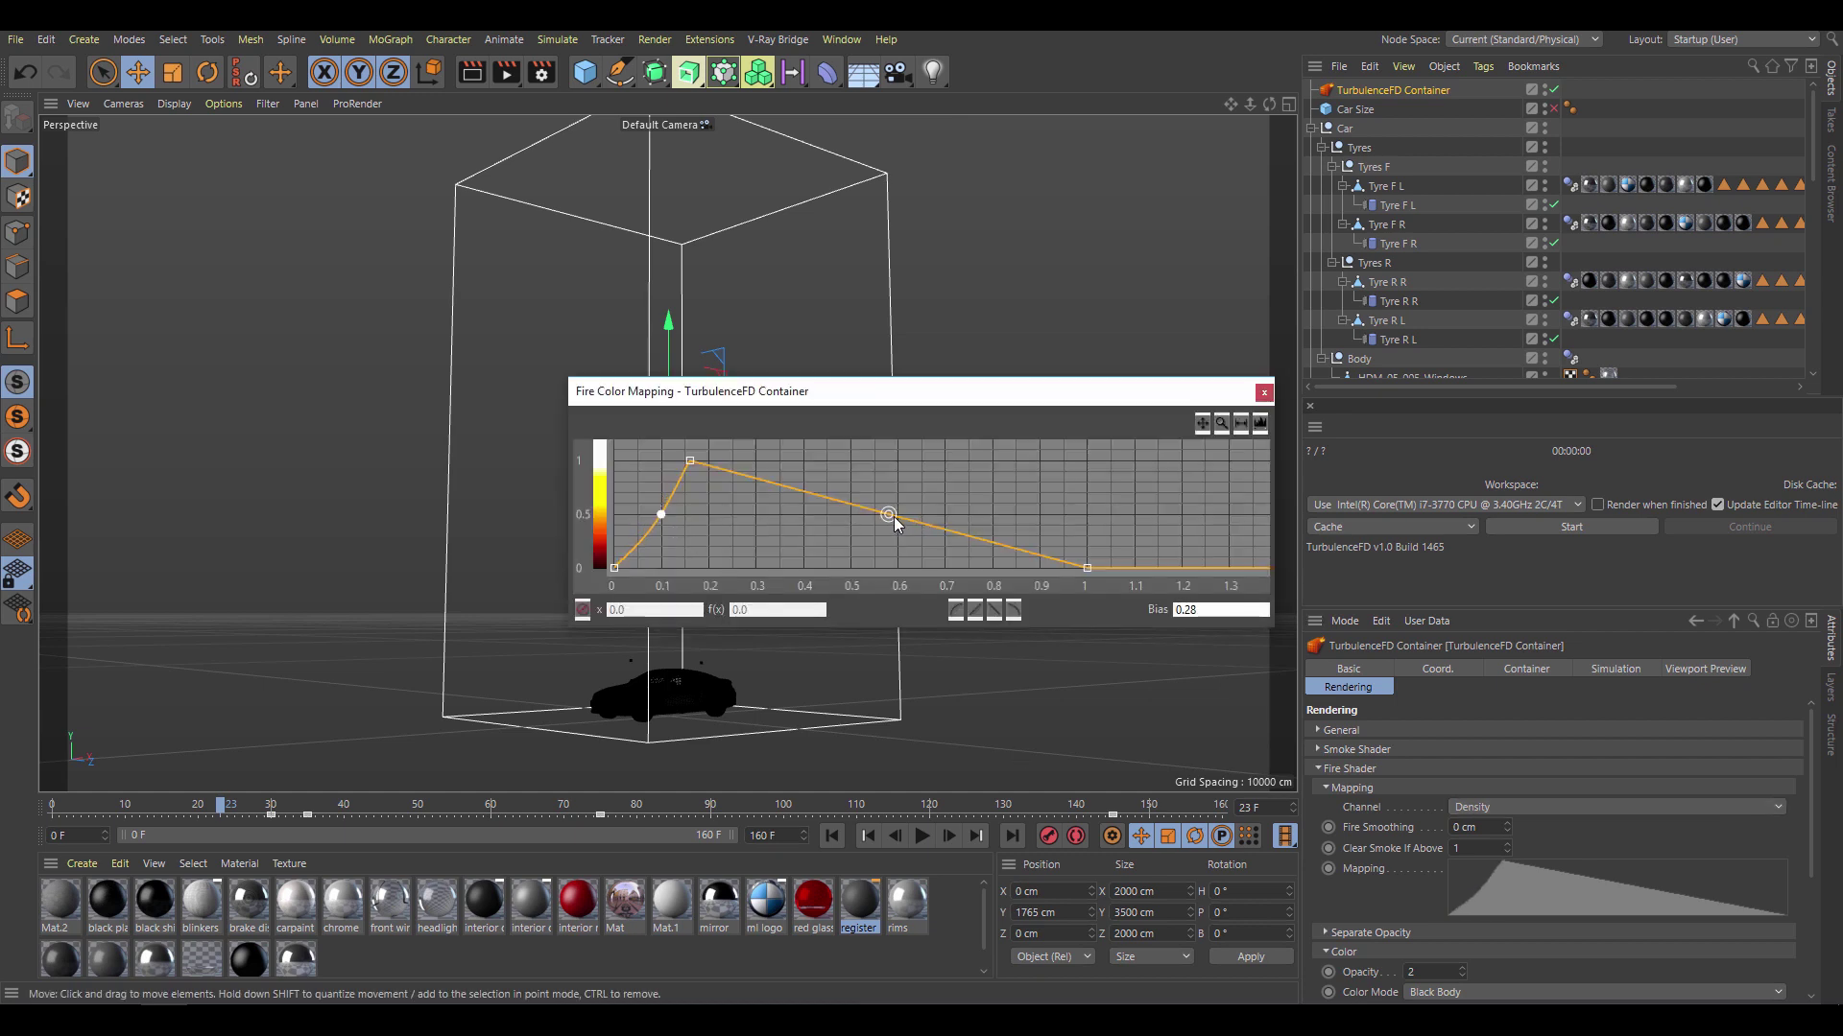
drag(894, 522, 815, 532)
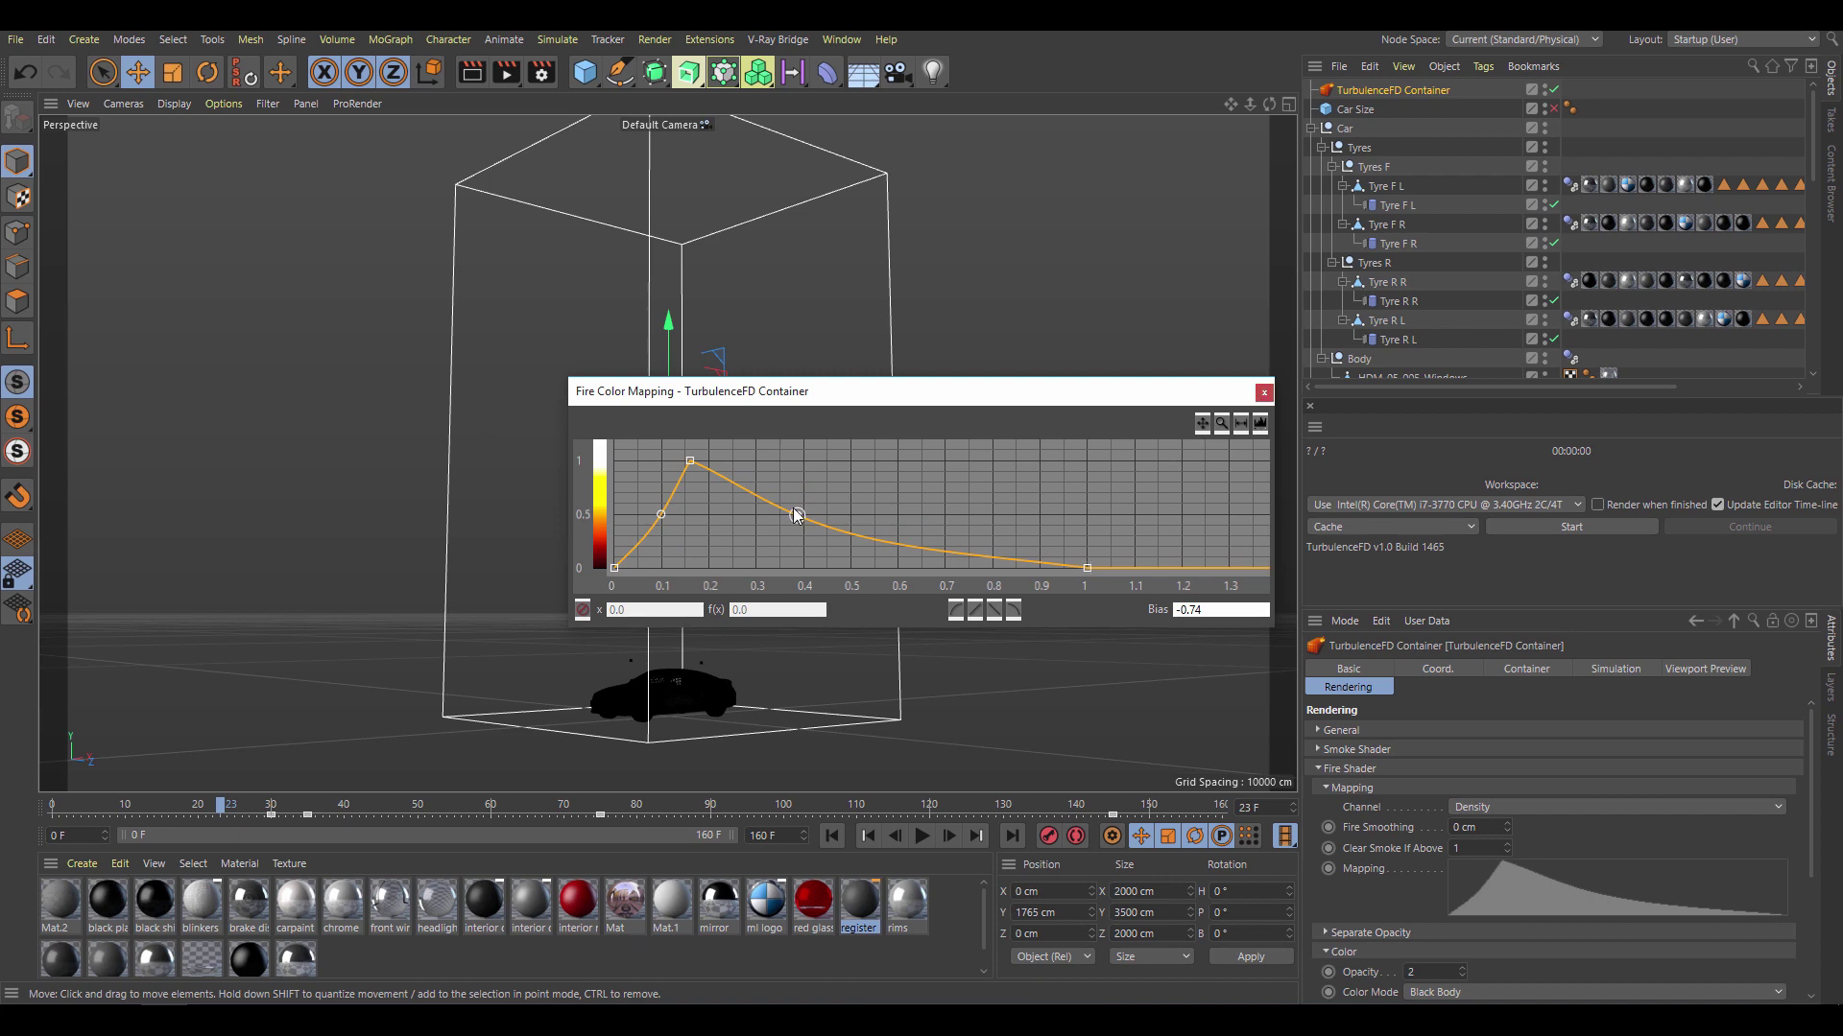
drag(796, 515, 801, 519)
click(1264, 393)
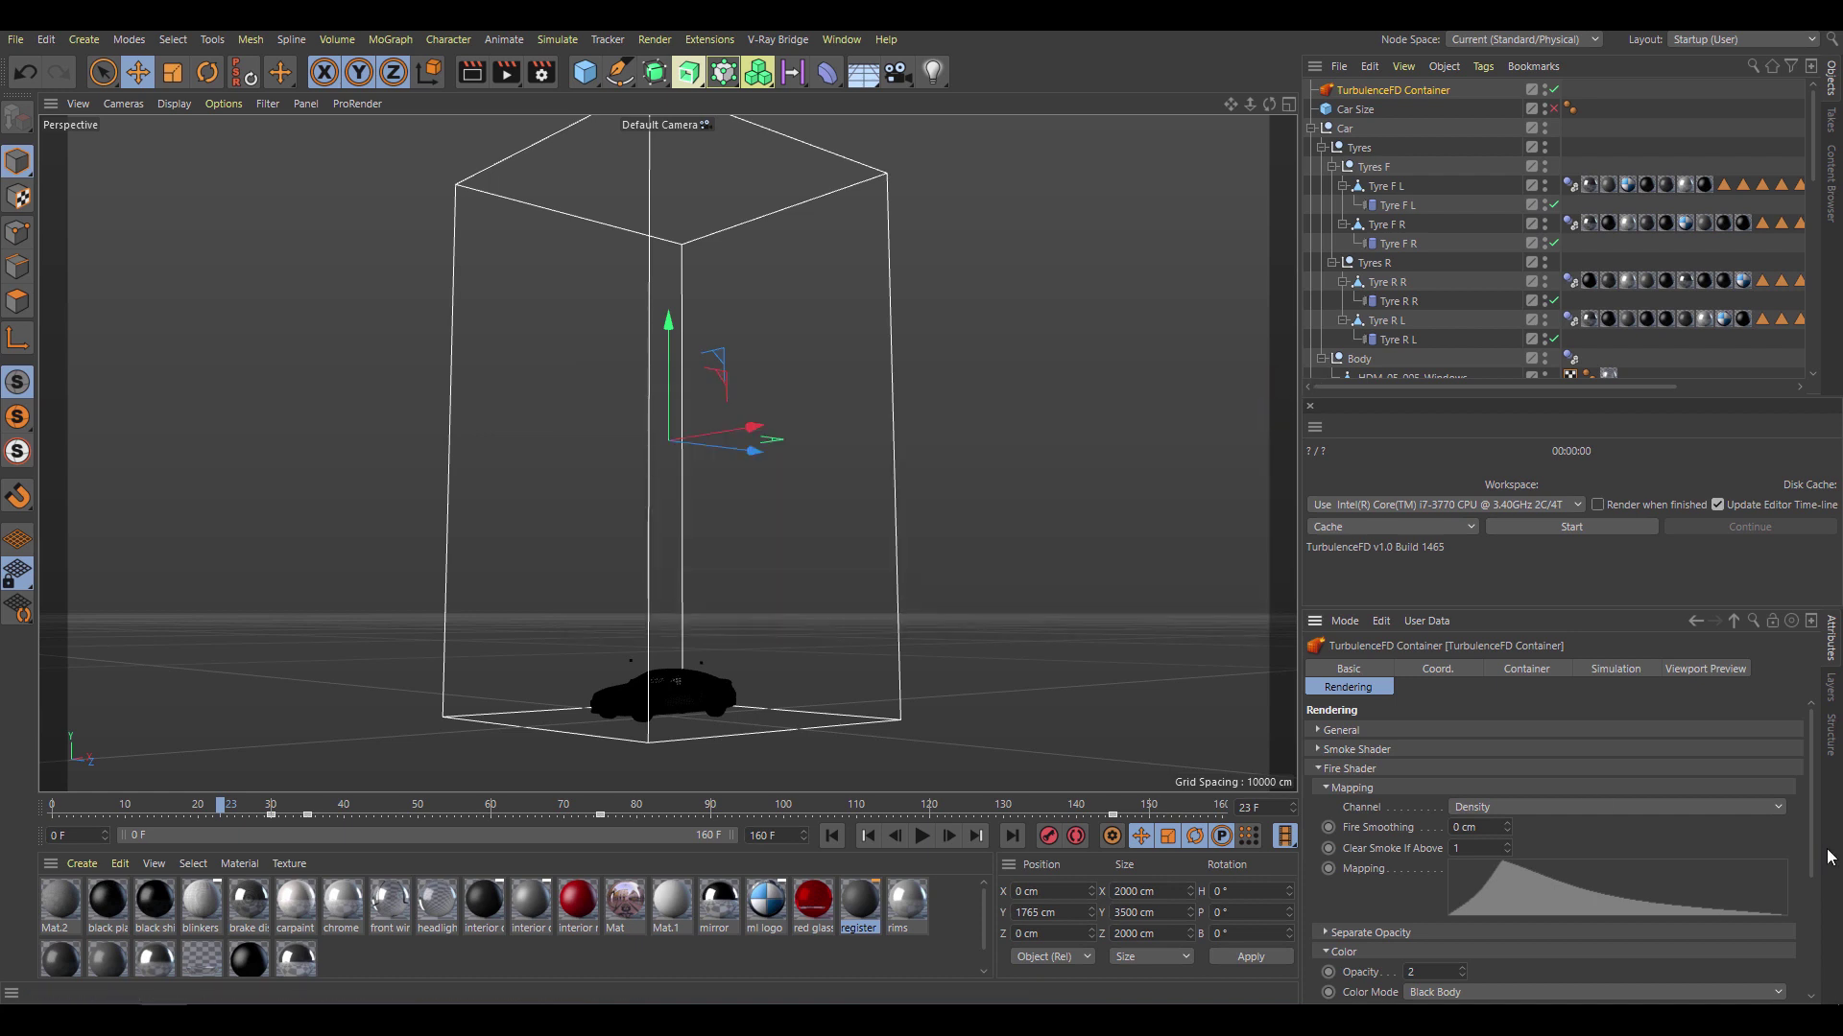
scroll(1631, 855, down, 2)
scroll(1498, 854, down, 2)
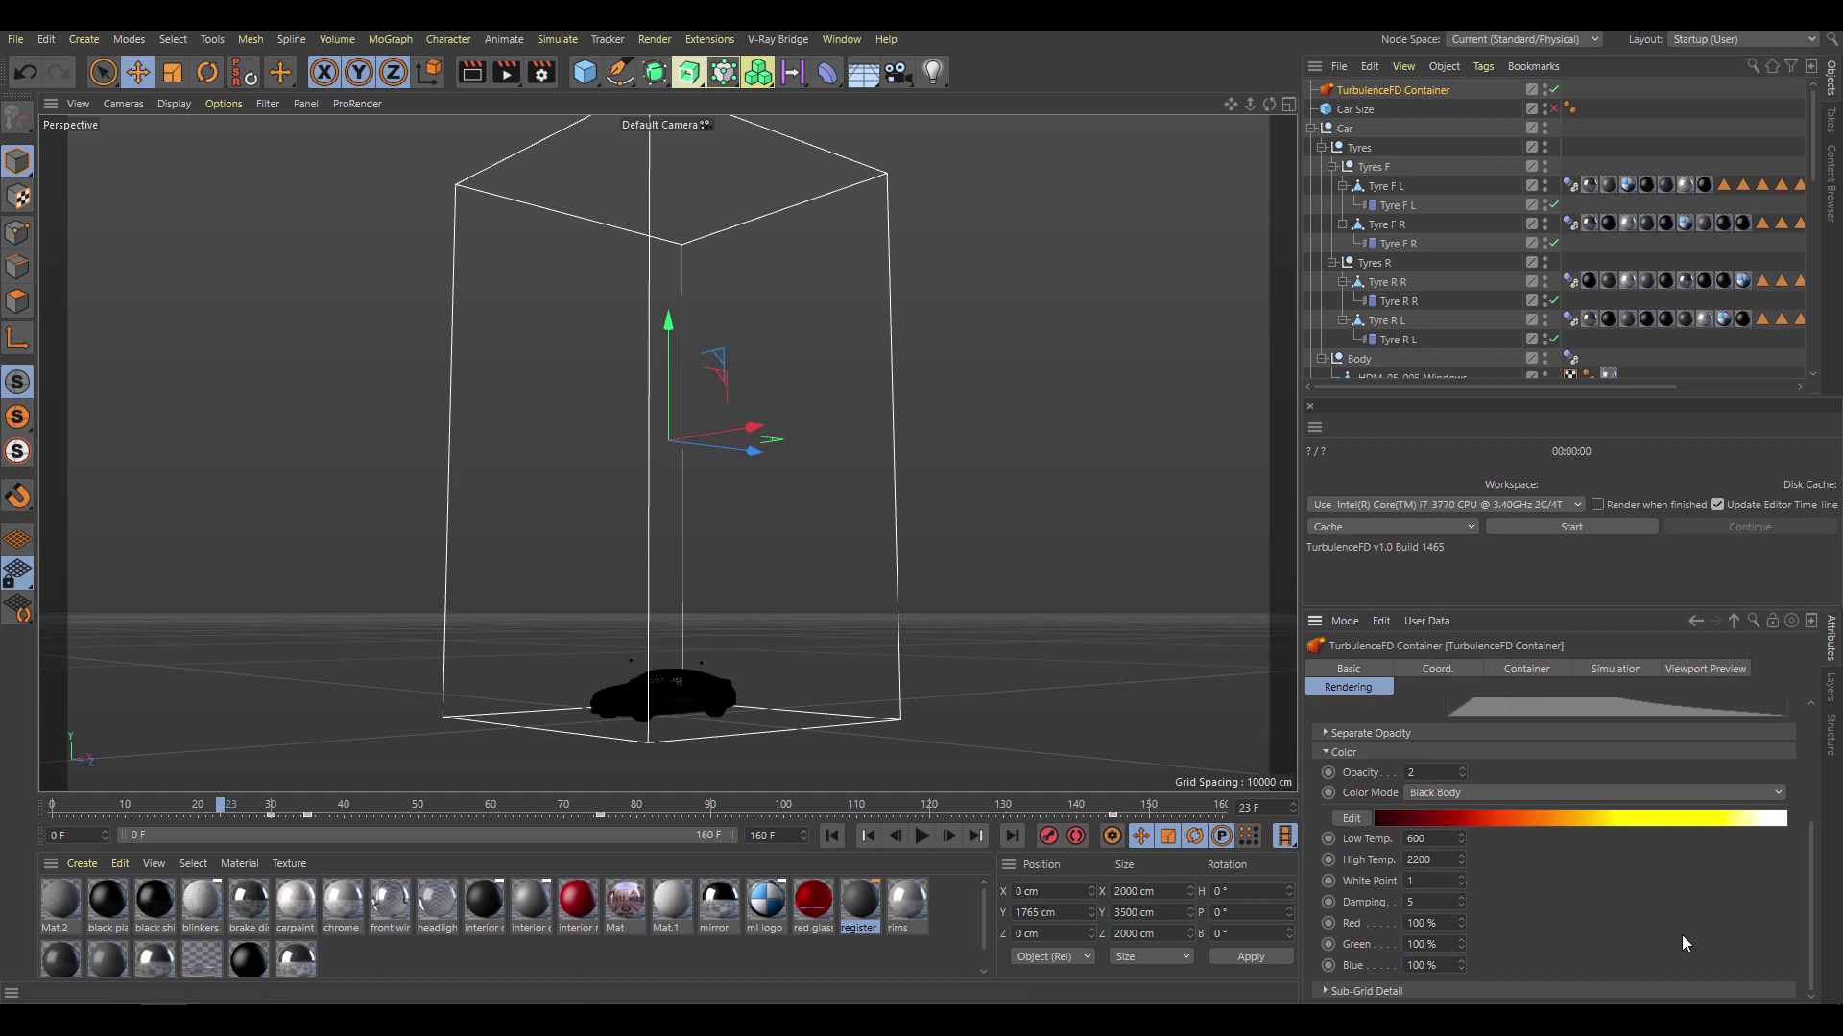
scroll(1815, 876, up, 4)
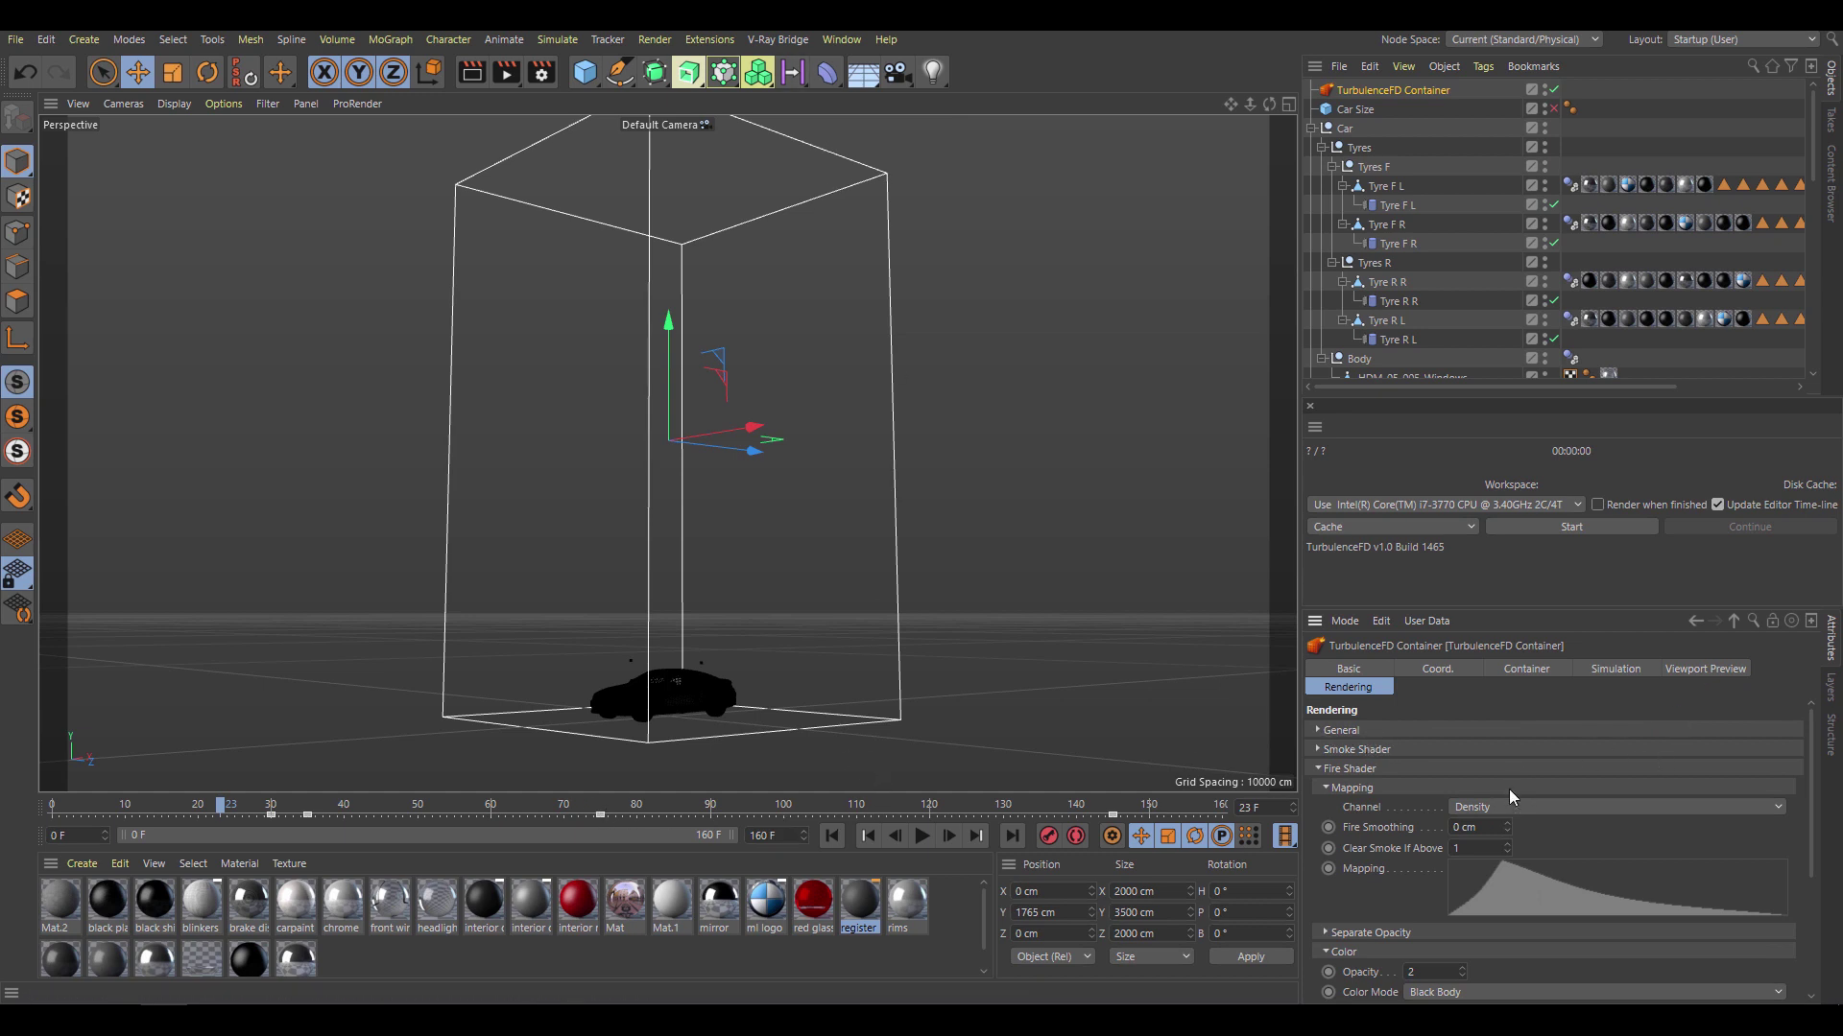
- Run the TurbulenceFD simulation through all 161 frames, then rewind to frame 0
click(1625, 673)
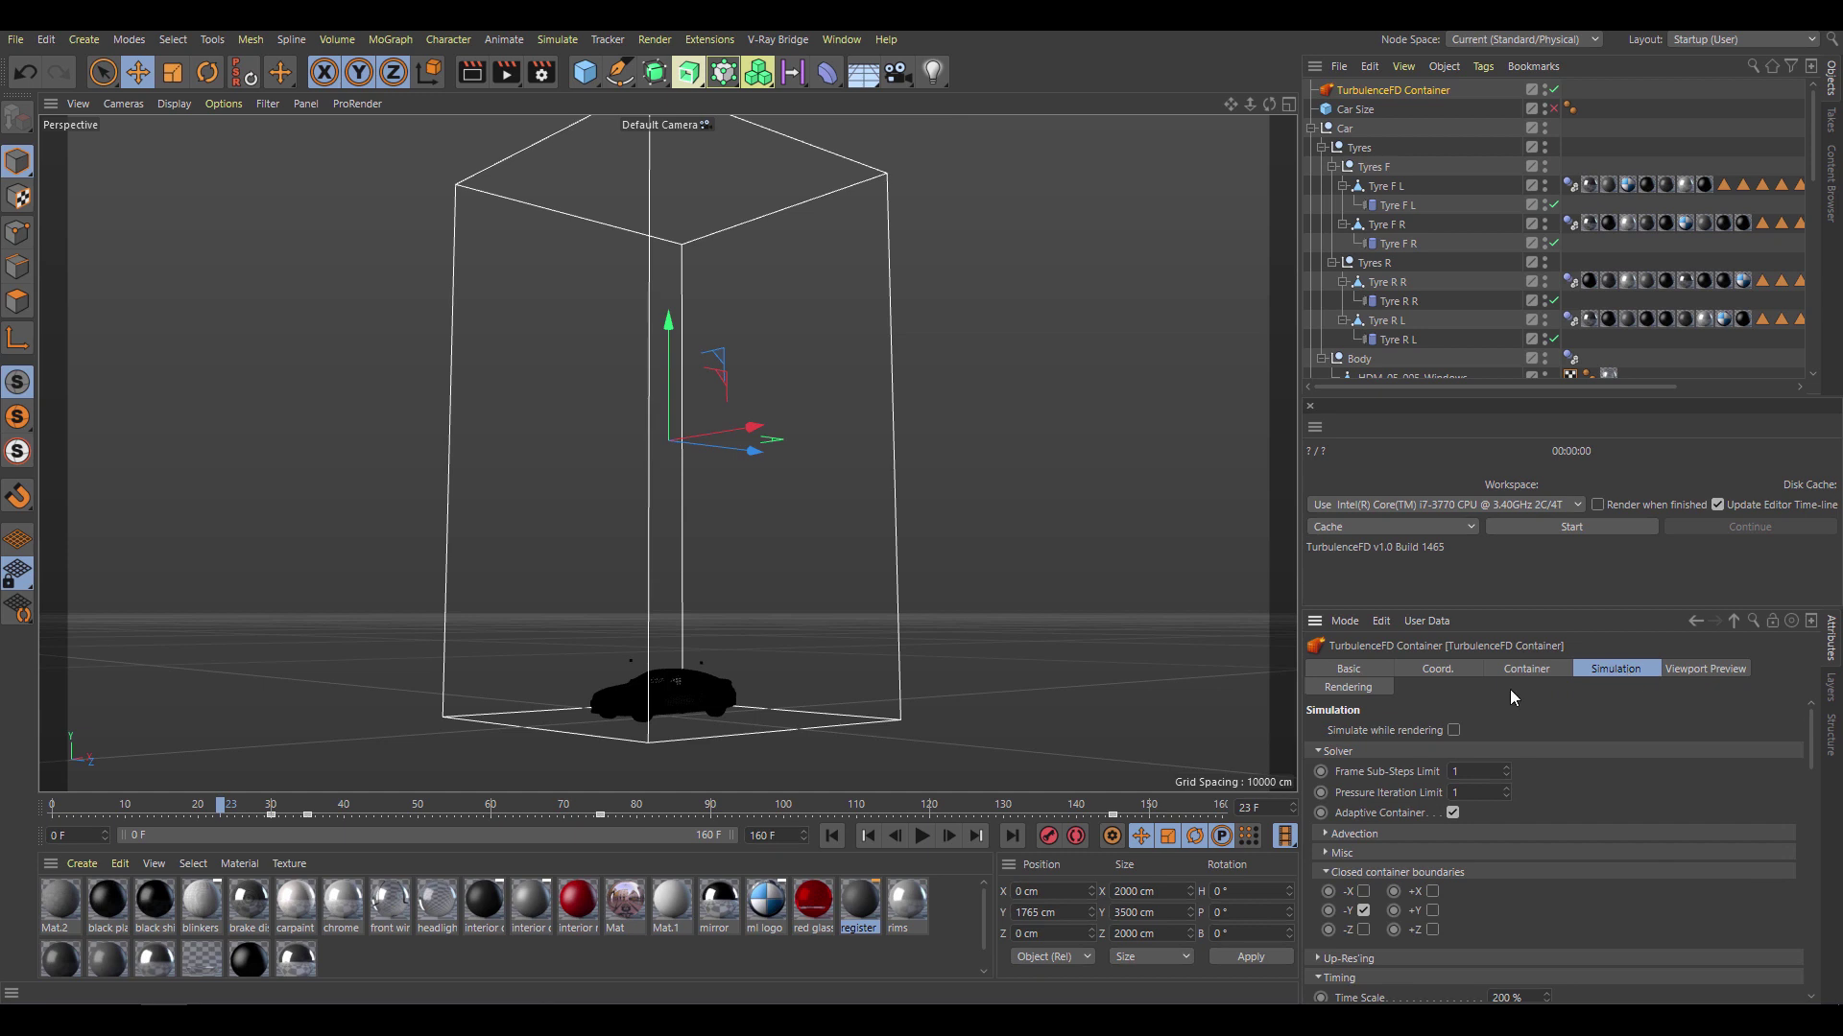
click(1693, 669)
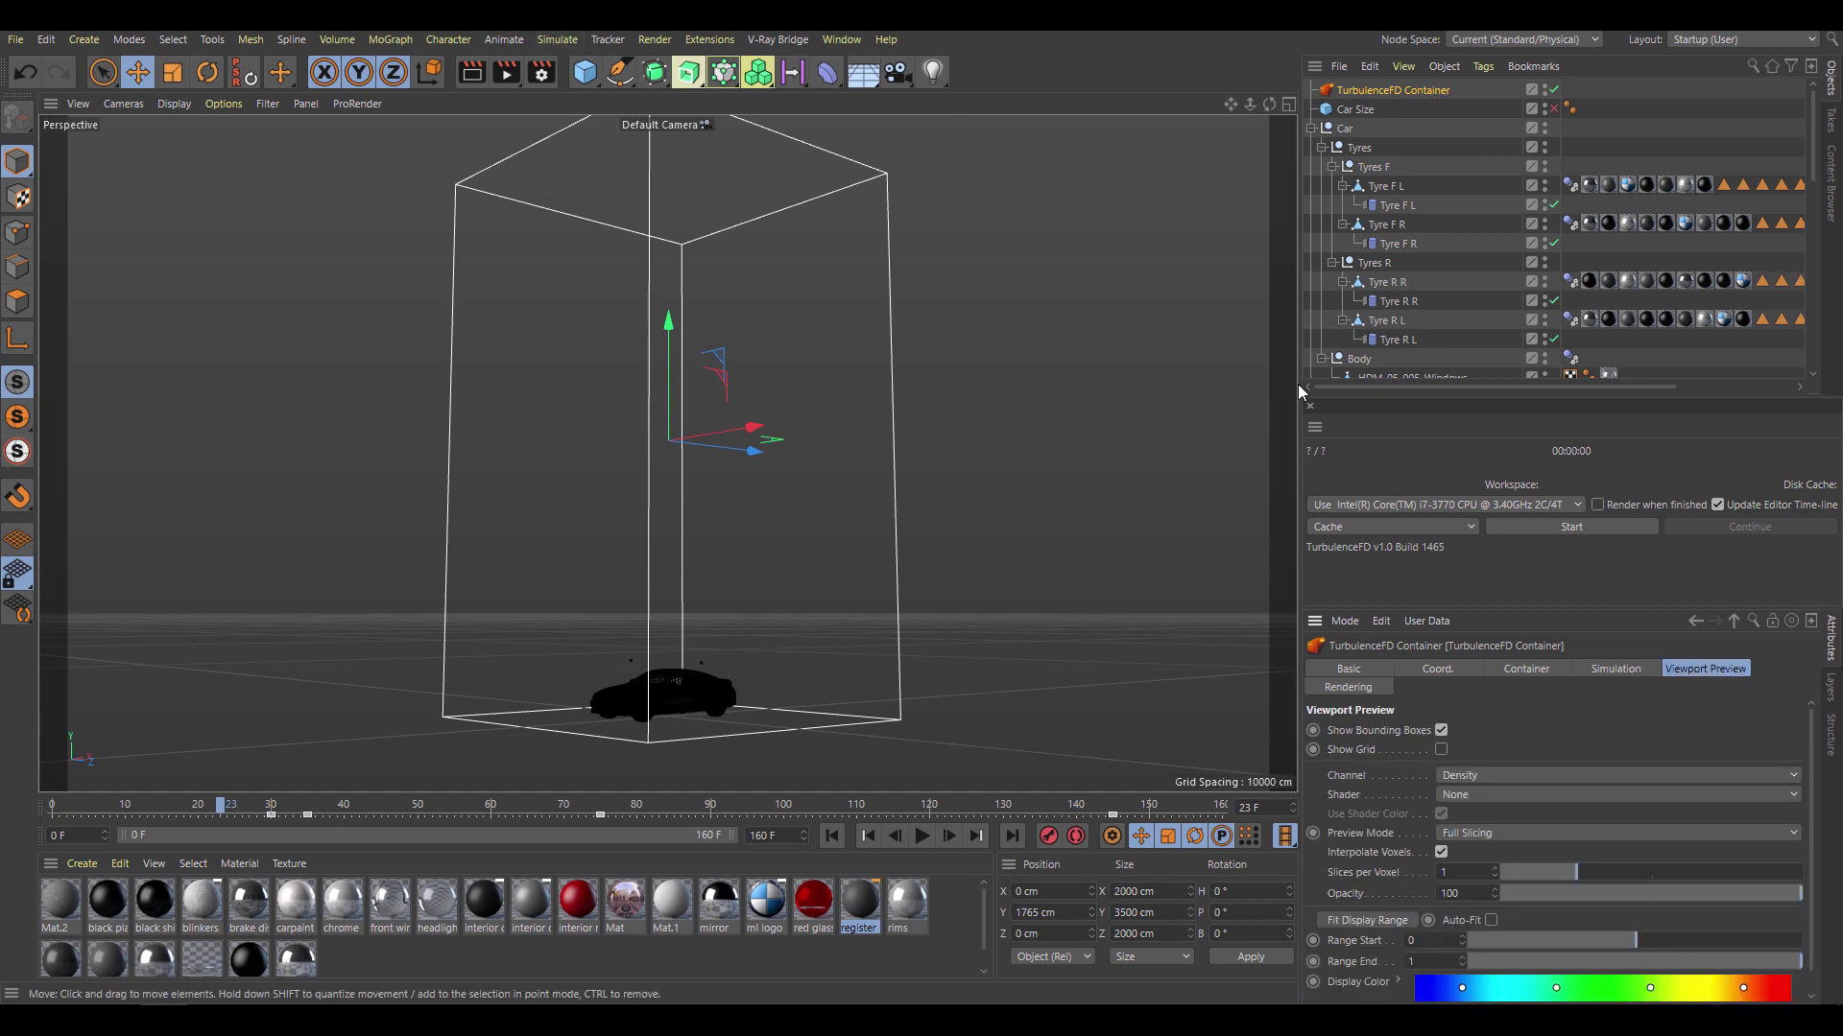
click(1558, 530)
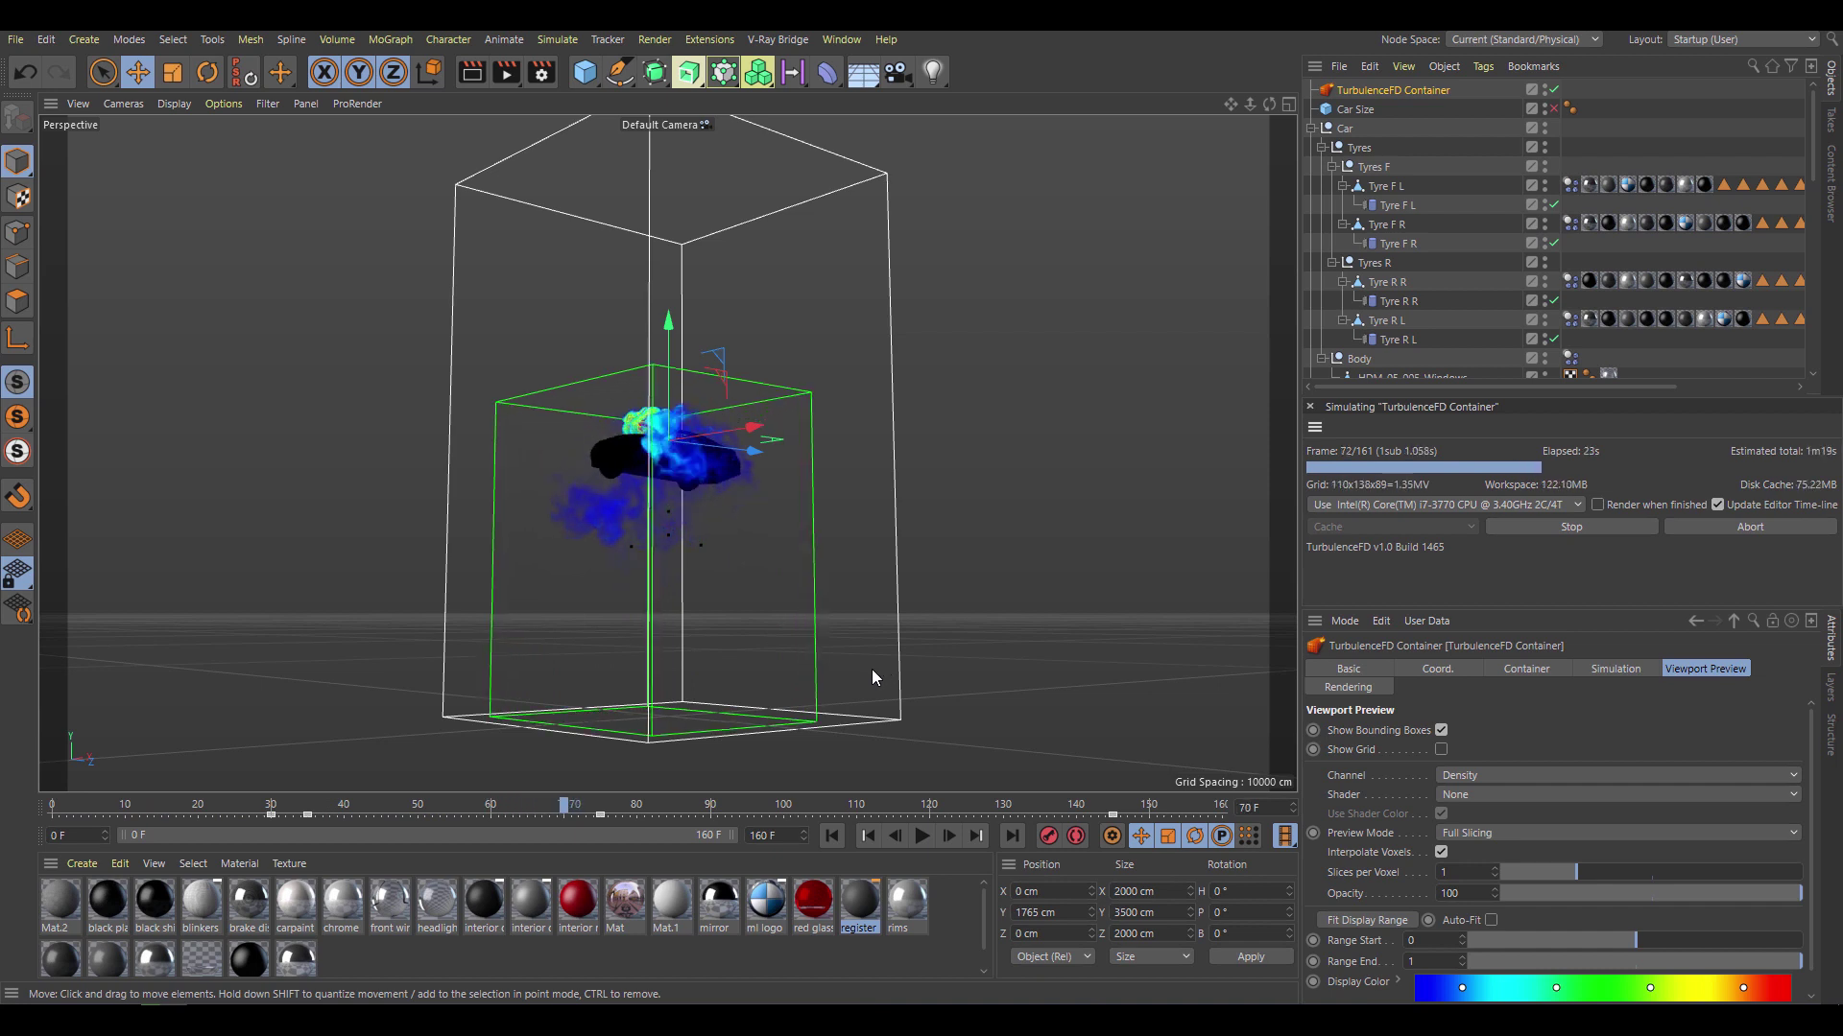
scroll(1379, 263, down, 3)
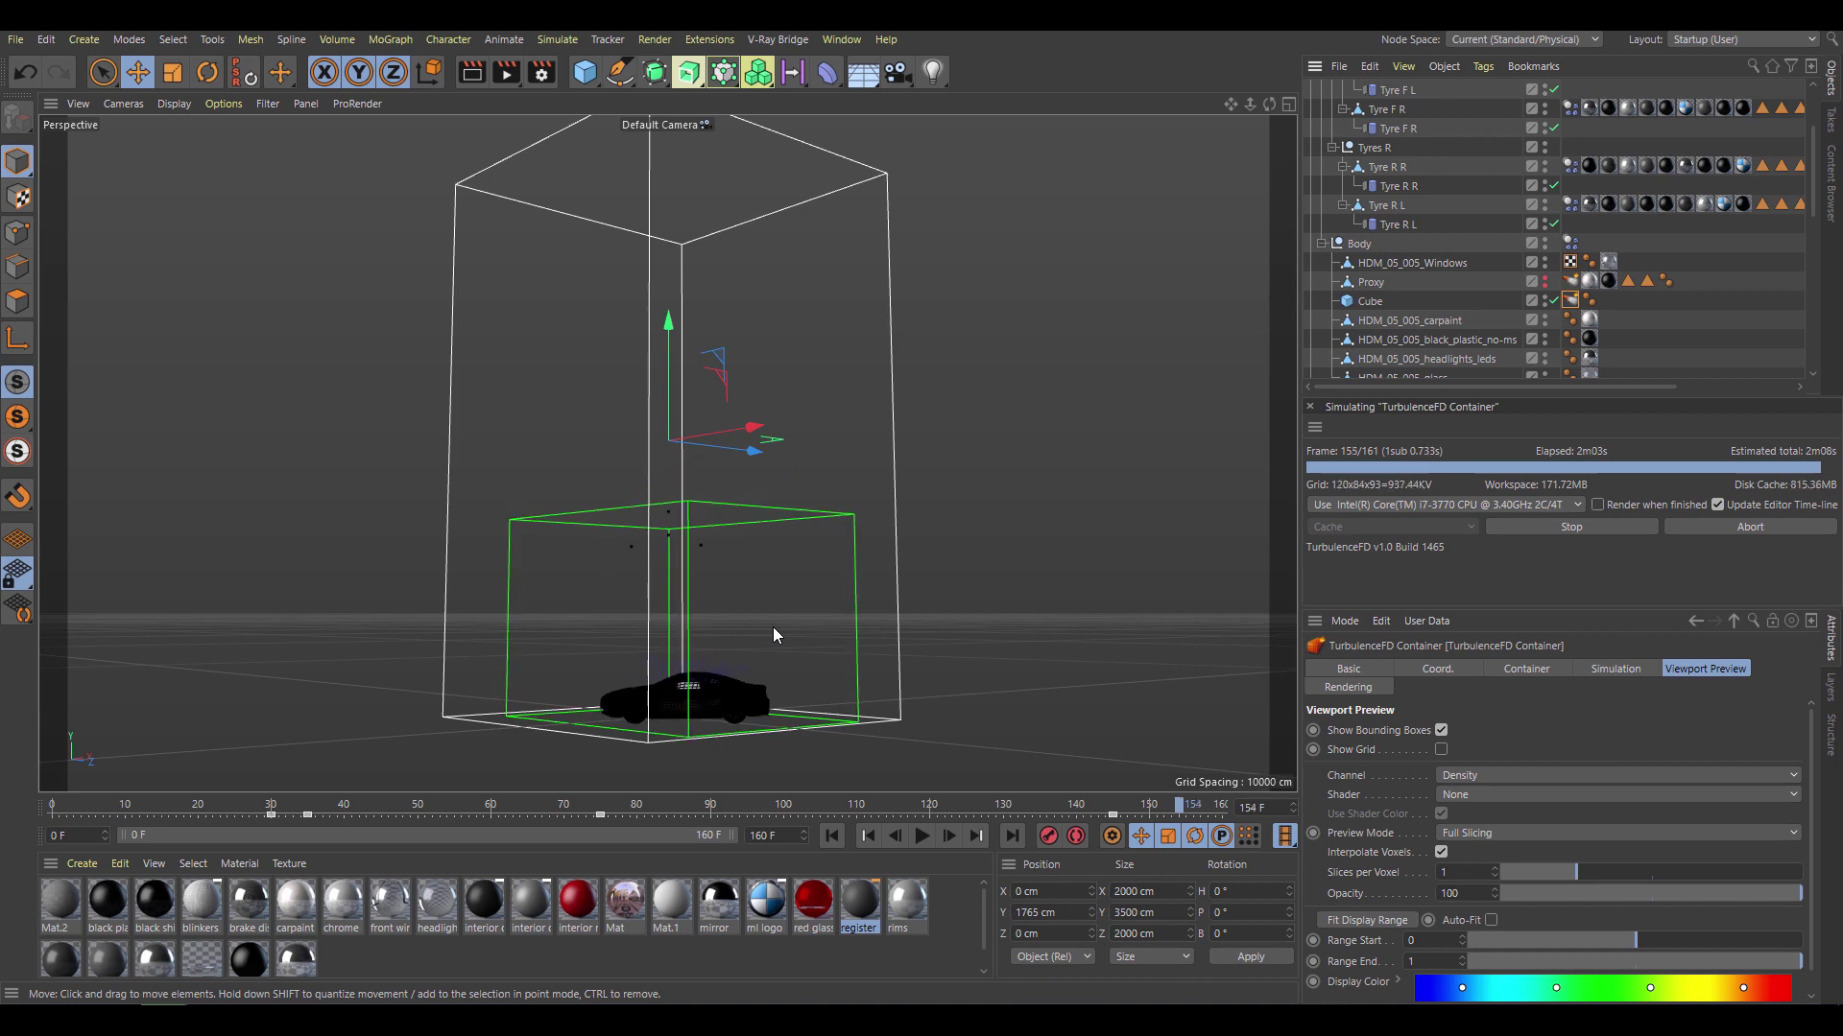
click(833, 836)
- Hide the Cube in the viewport and replay the cached fire, pausing at frame 87
click(925, 839)
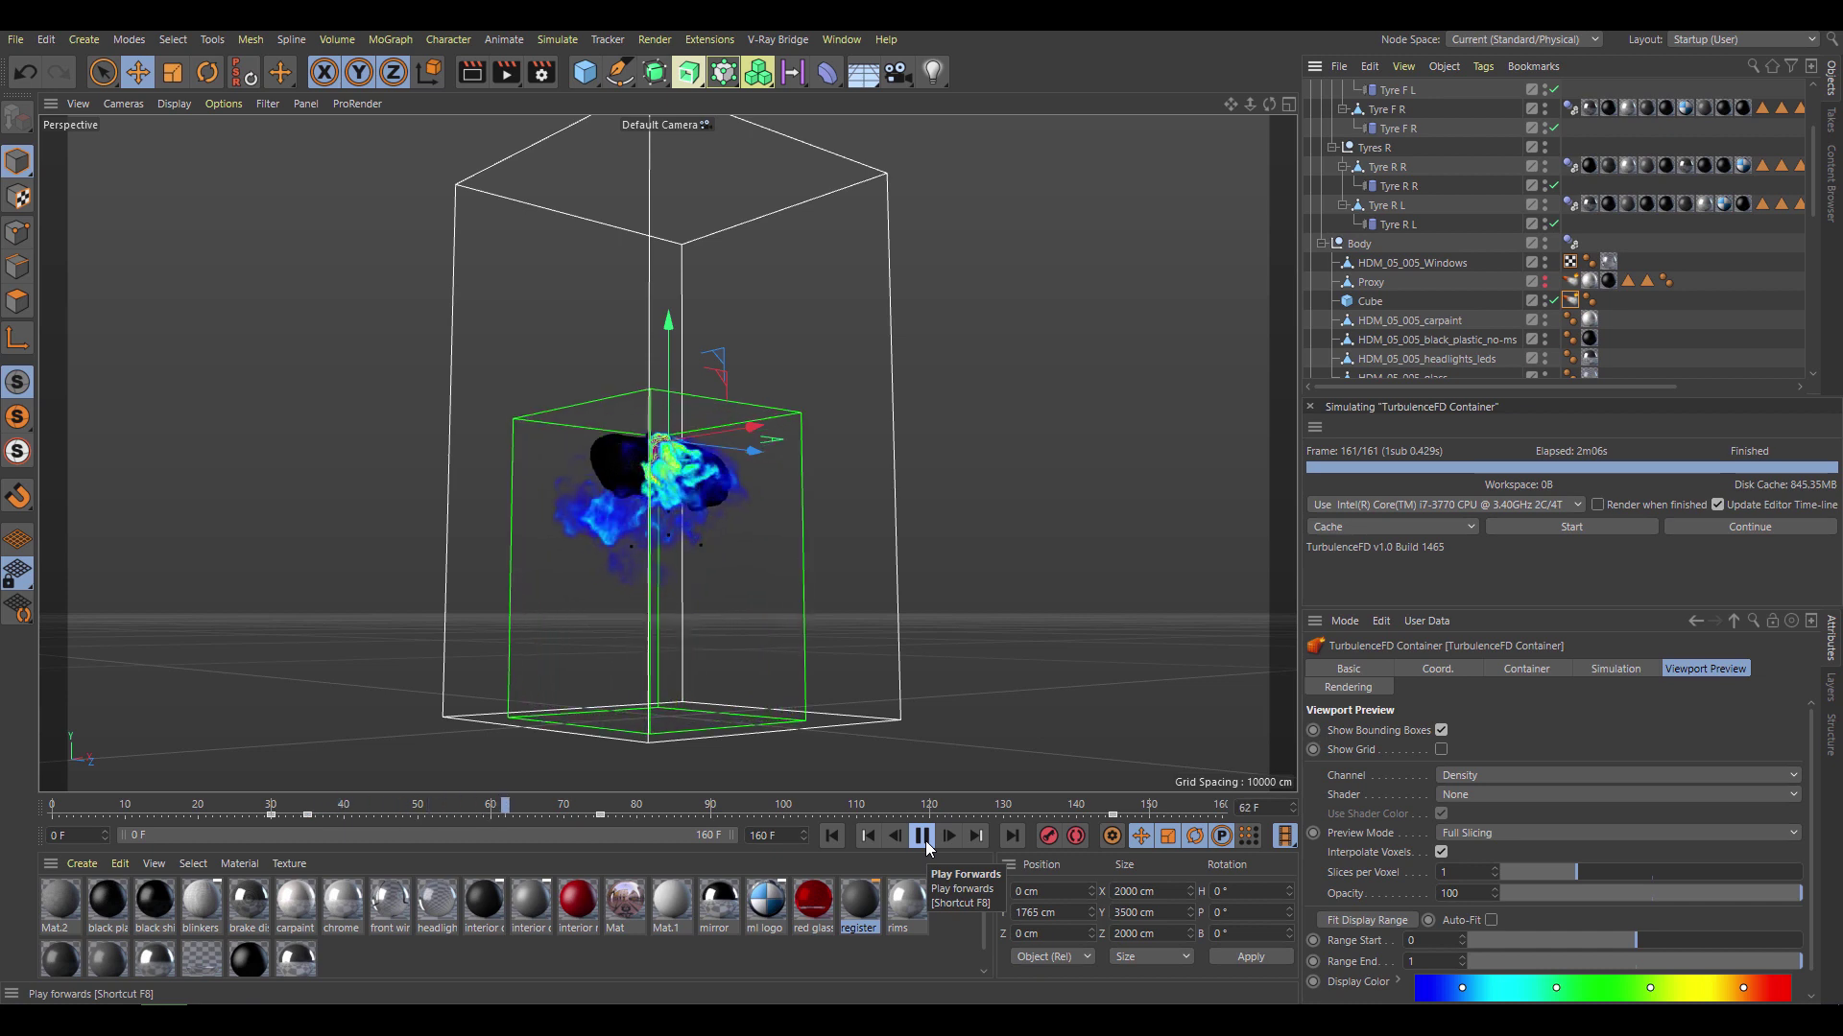
click(924, 838)
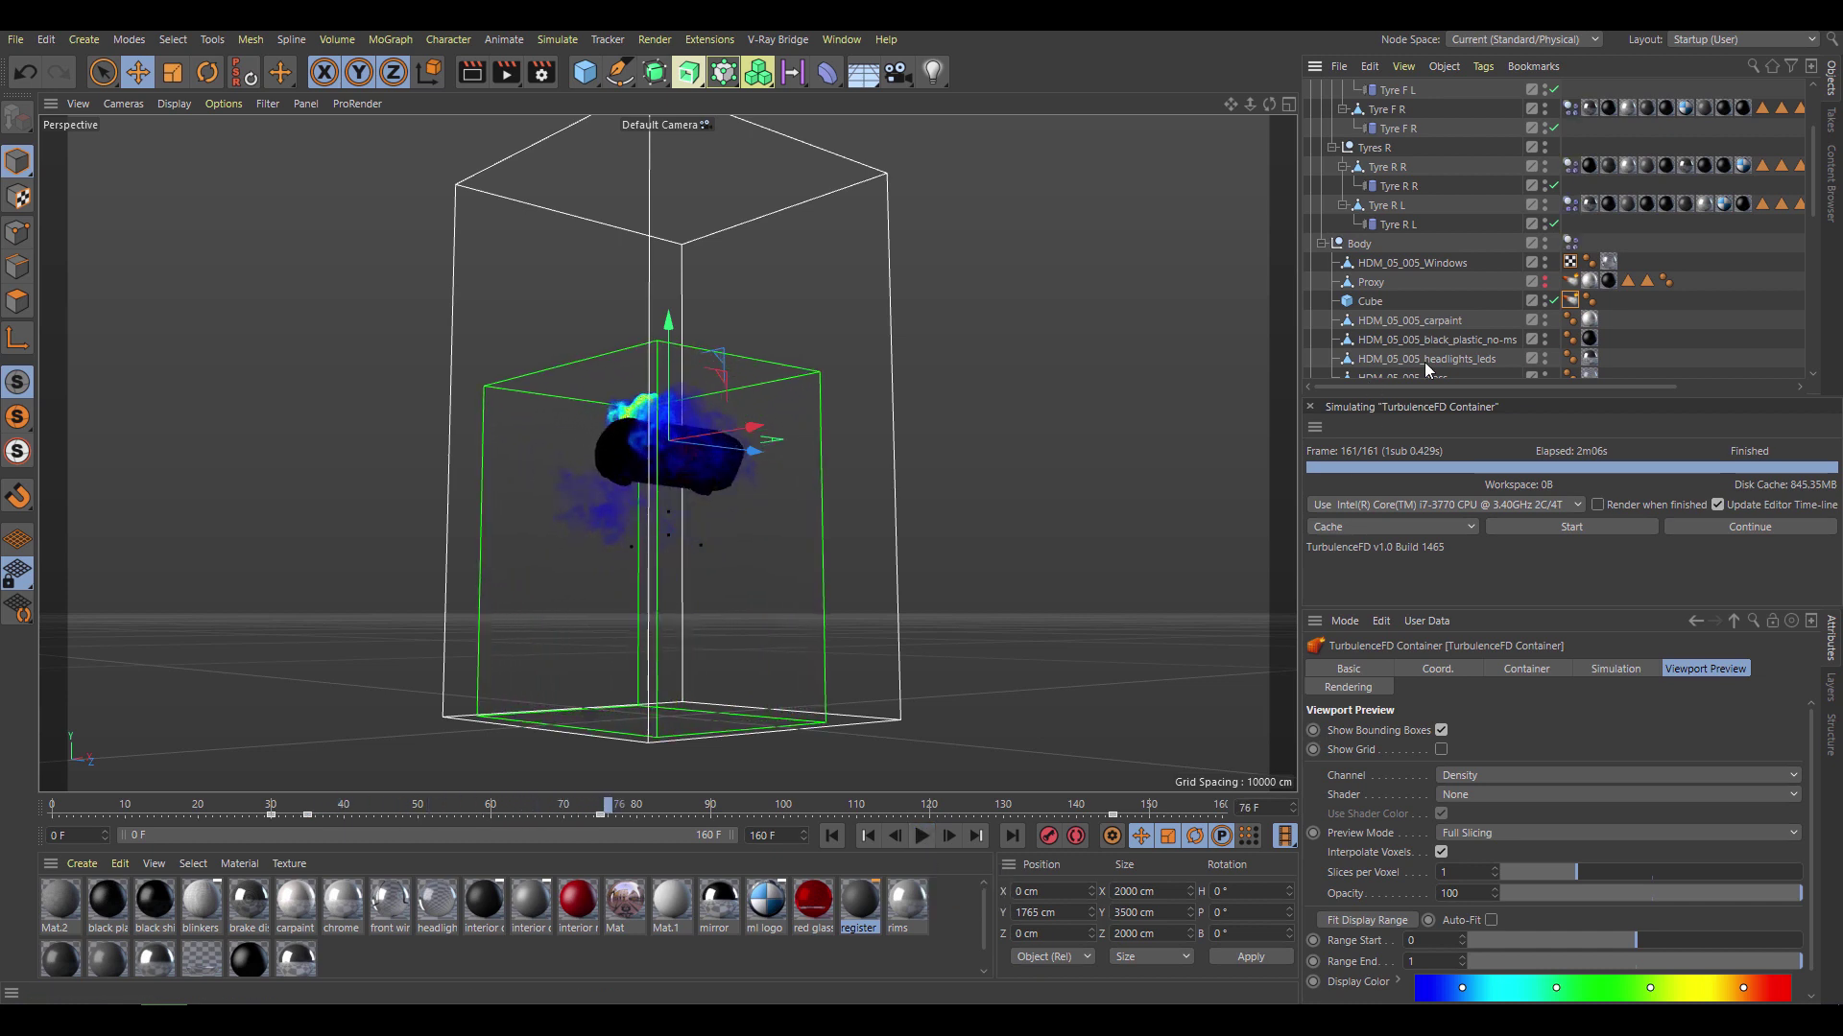
click(1545, 298)
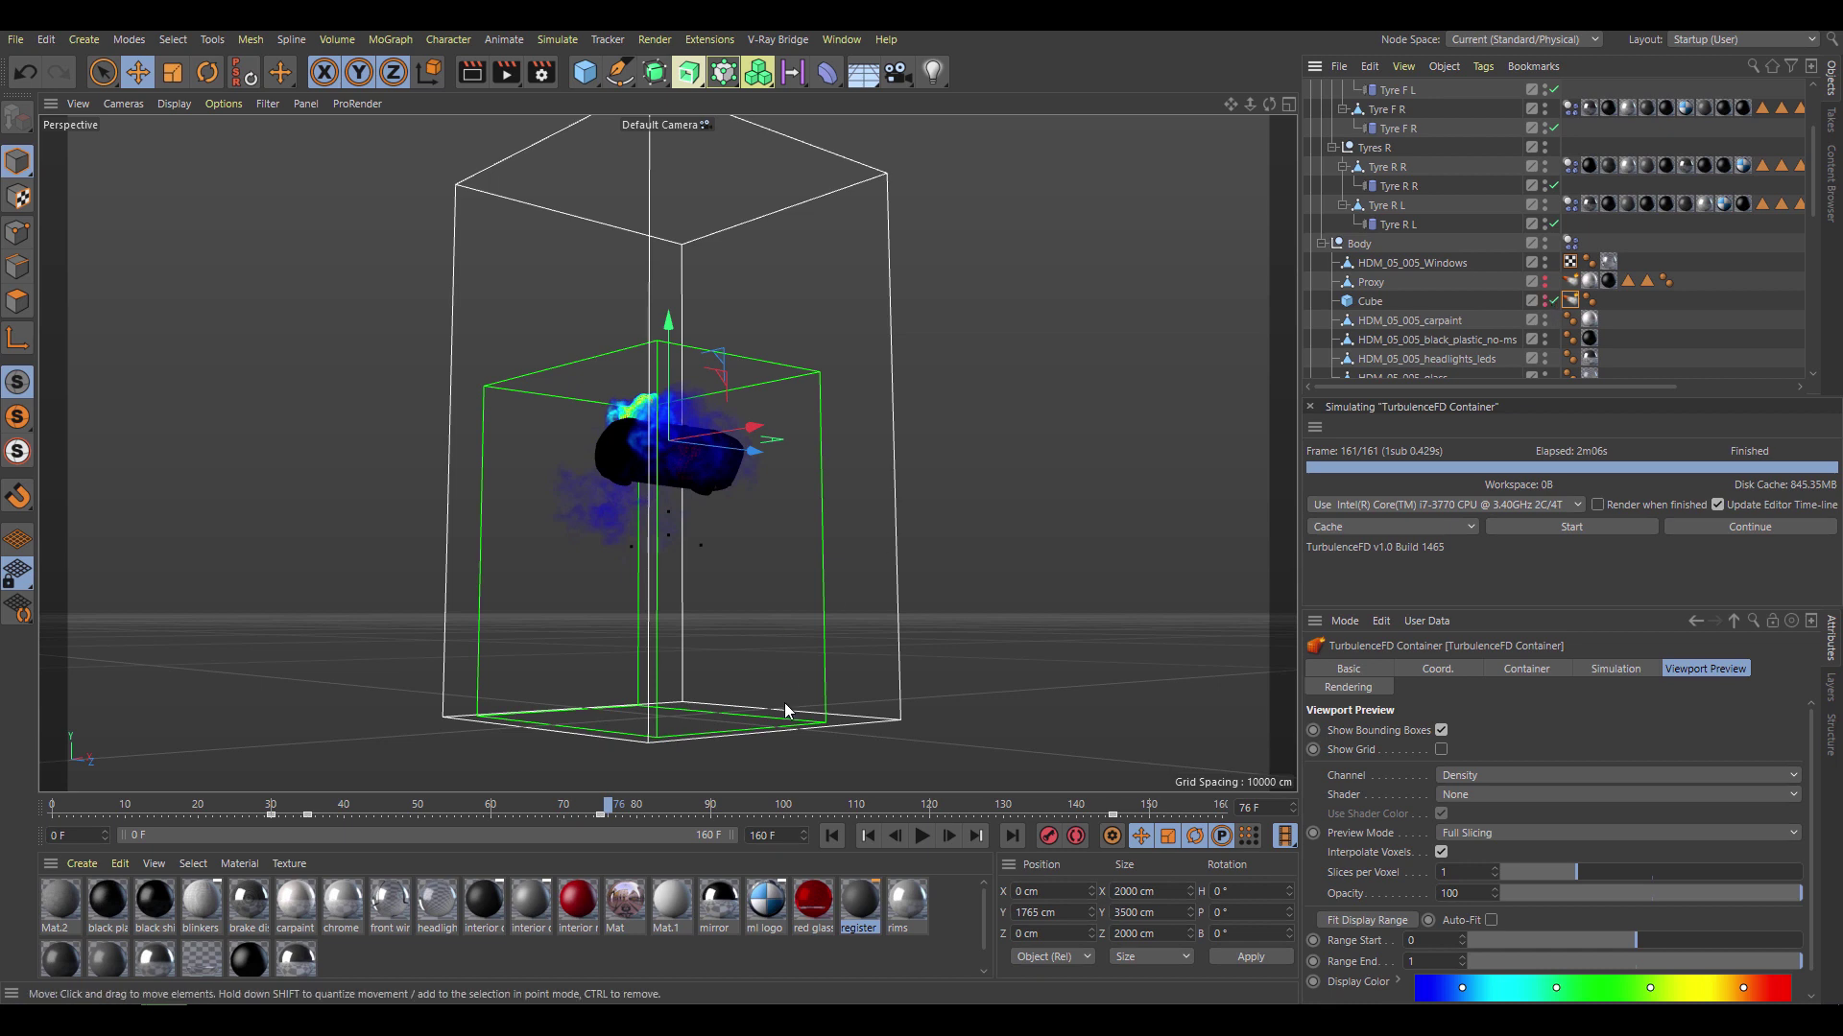
click(838, 832)
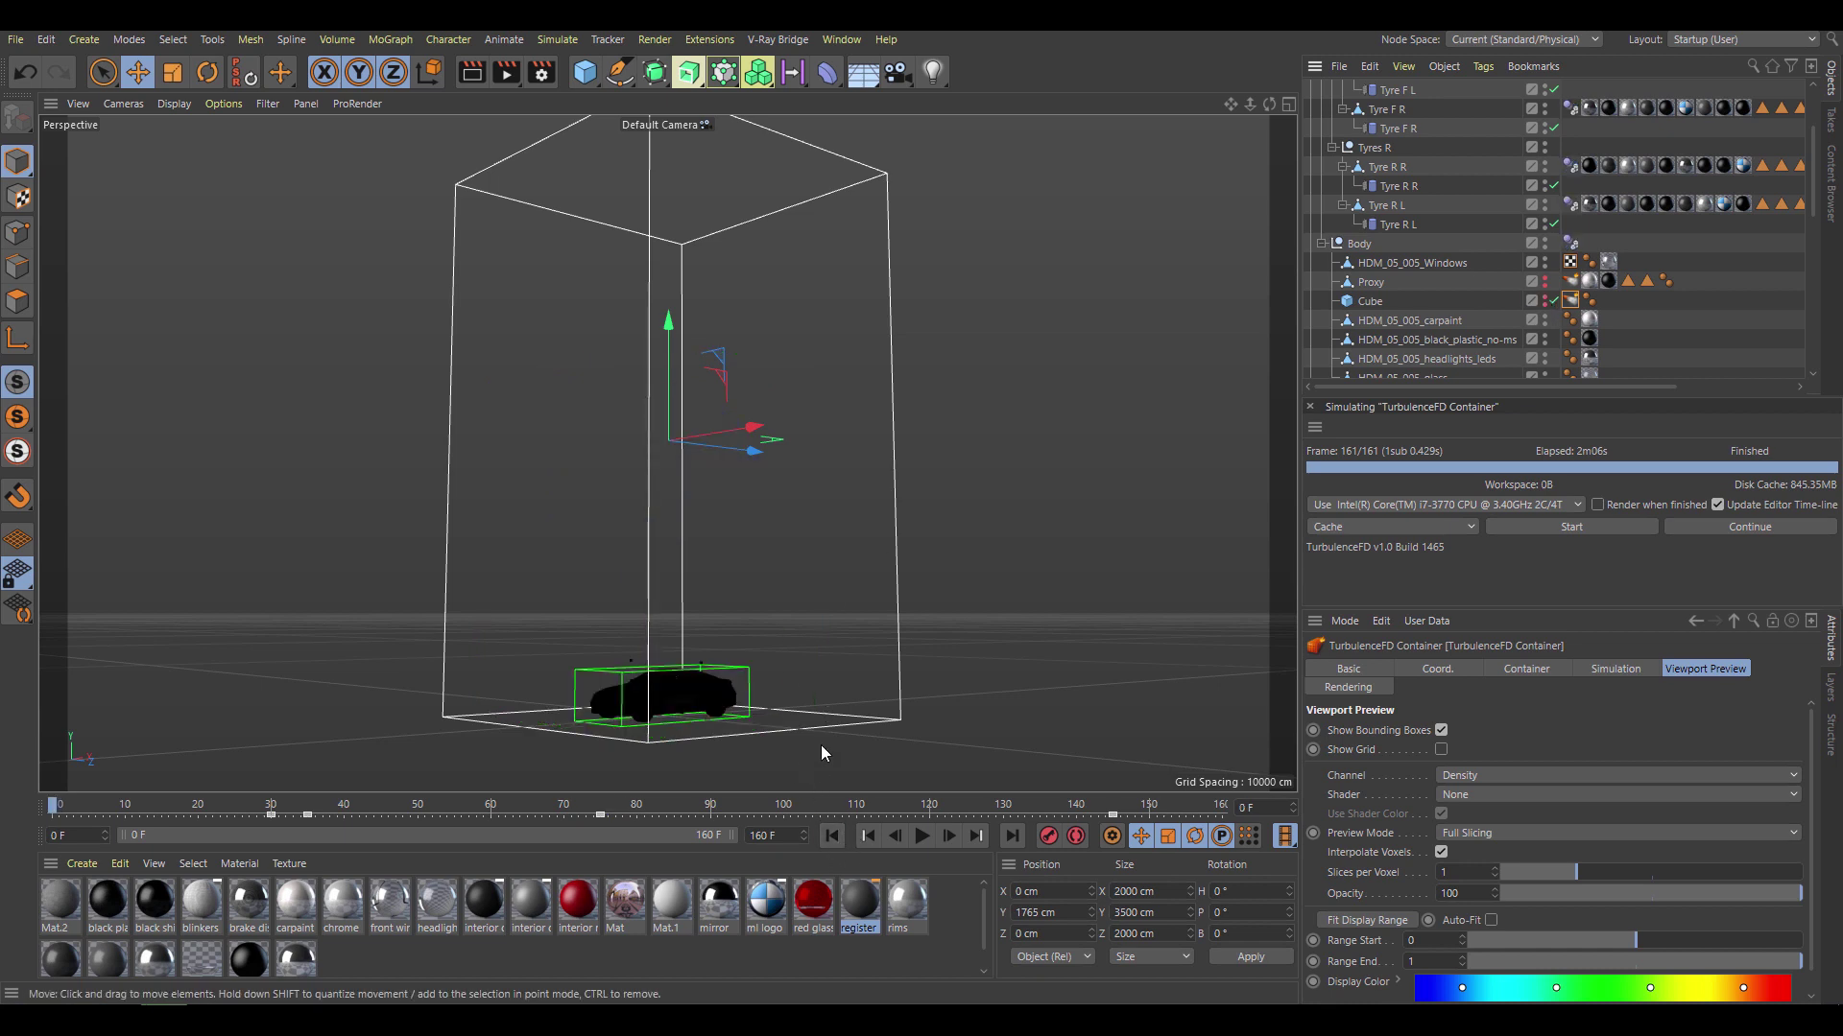
click(922, 836)
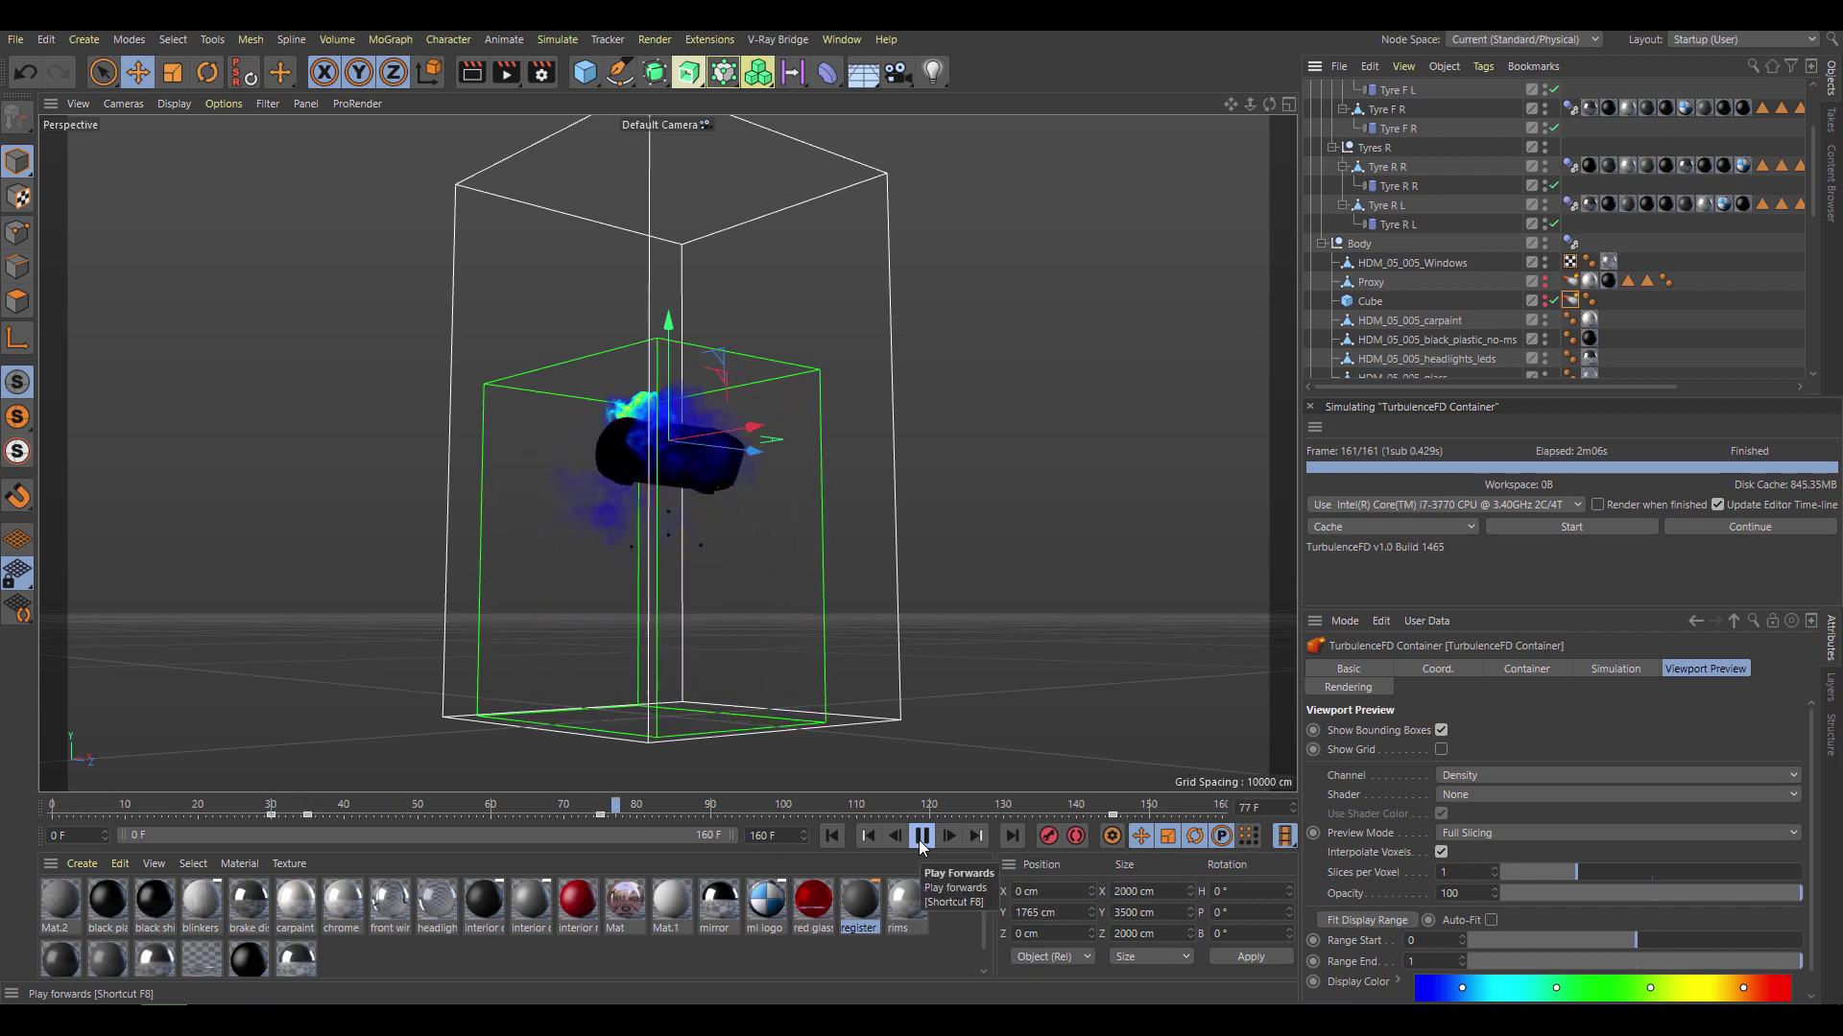
click(919, 838)
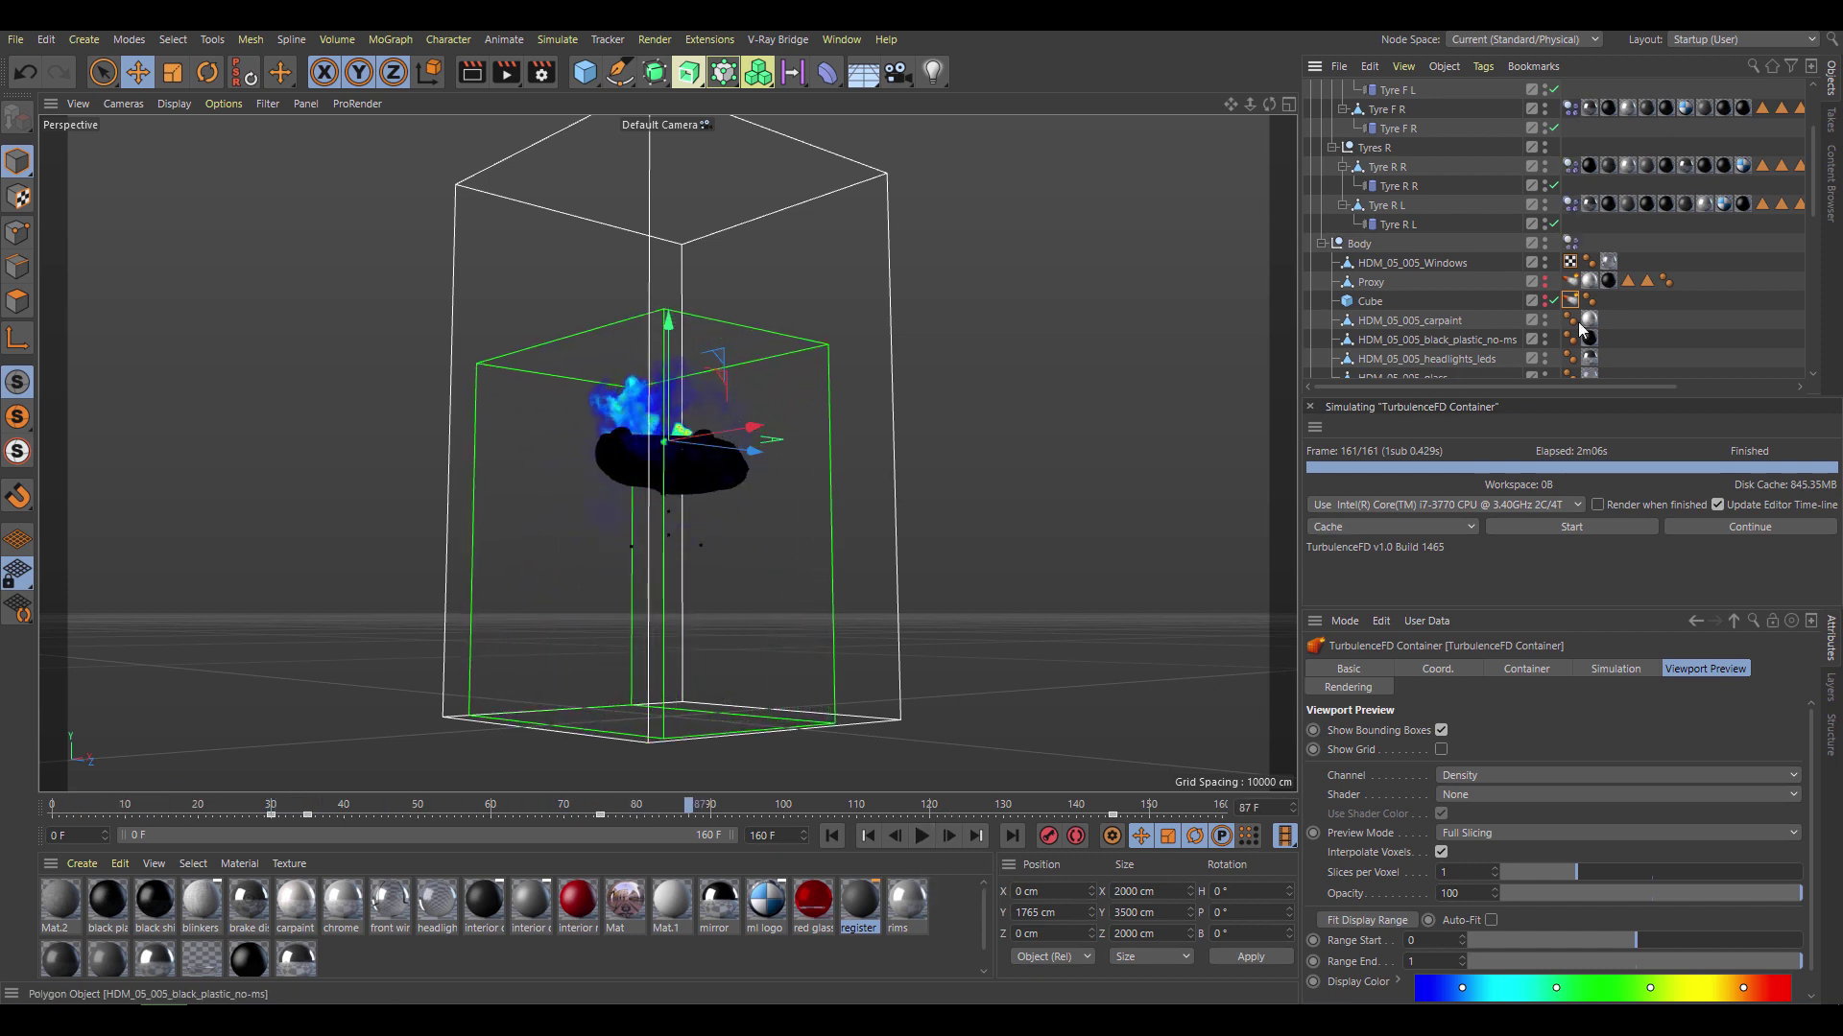
- Clear the selection and orbit the viewport to top-down and front views of the car
click(1609, 326)
scroll(1474, 295, down, 10)
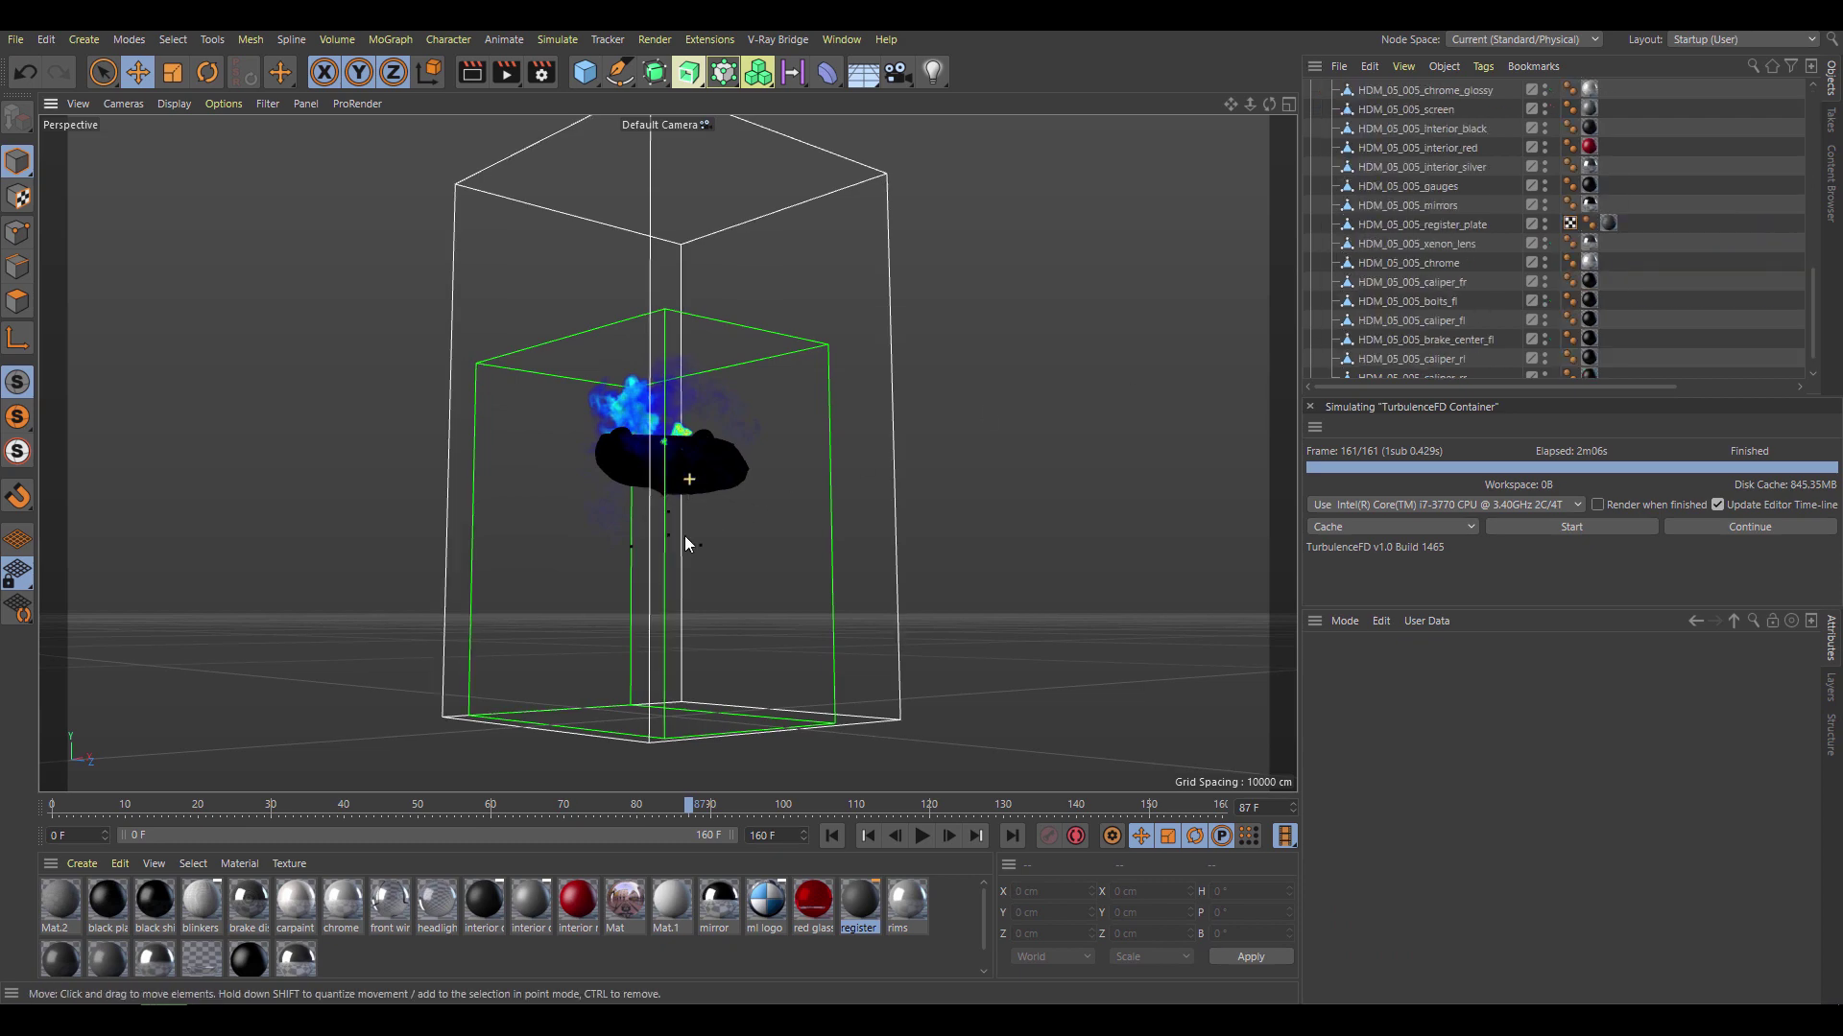
alt+drag(683, 535, 670, 597)
scroll(677, 468, up, 3)
mouse_move(683, 380)
alt+mouse_down()
mouse_move(1115, 256)
mouse_move(958, 344)
alt+mouse_up()
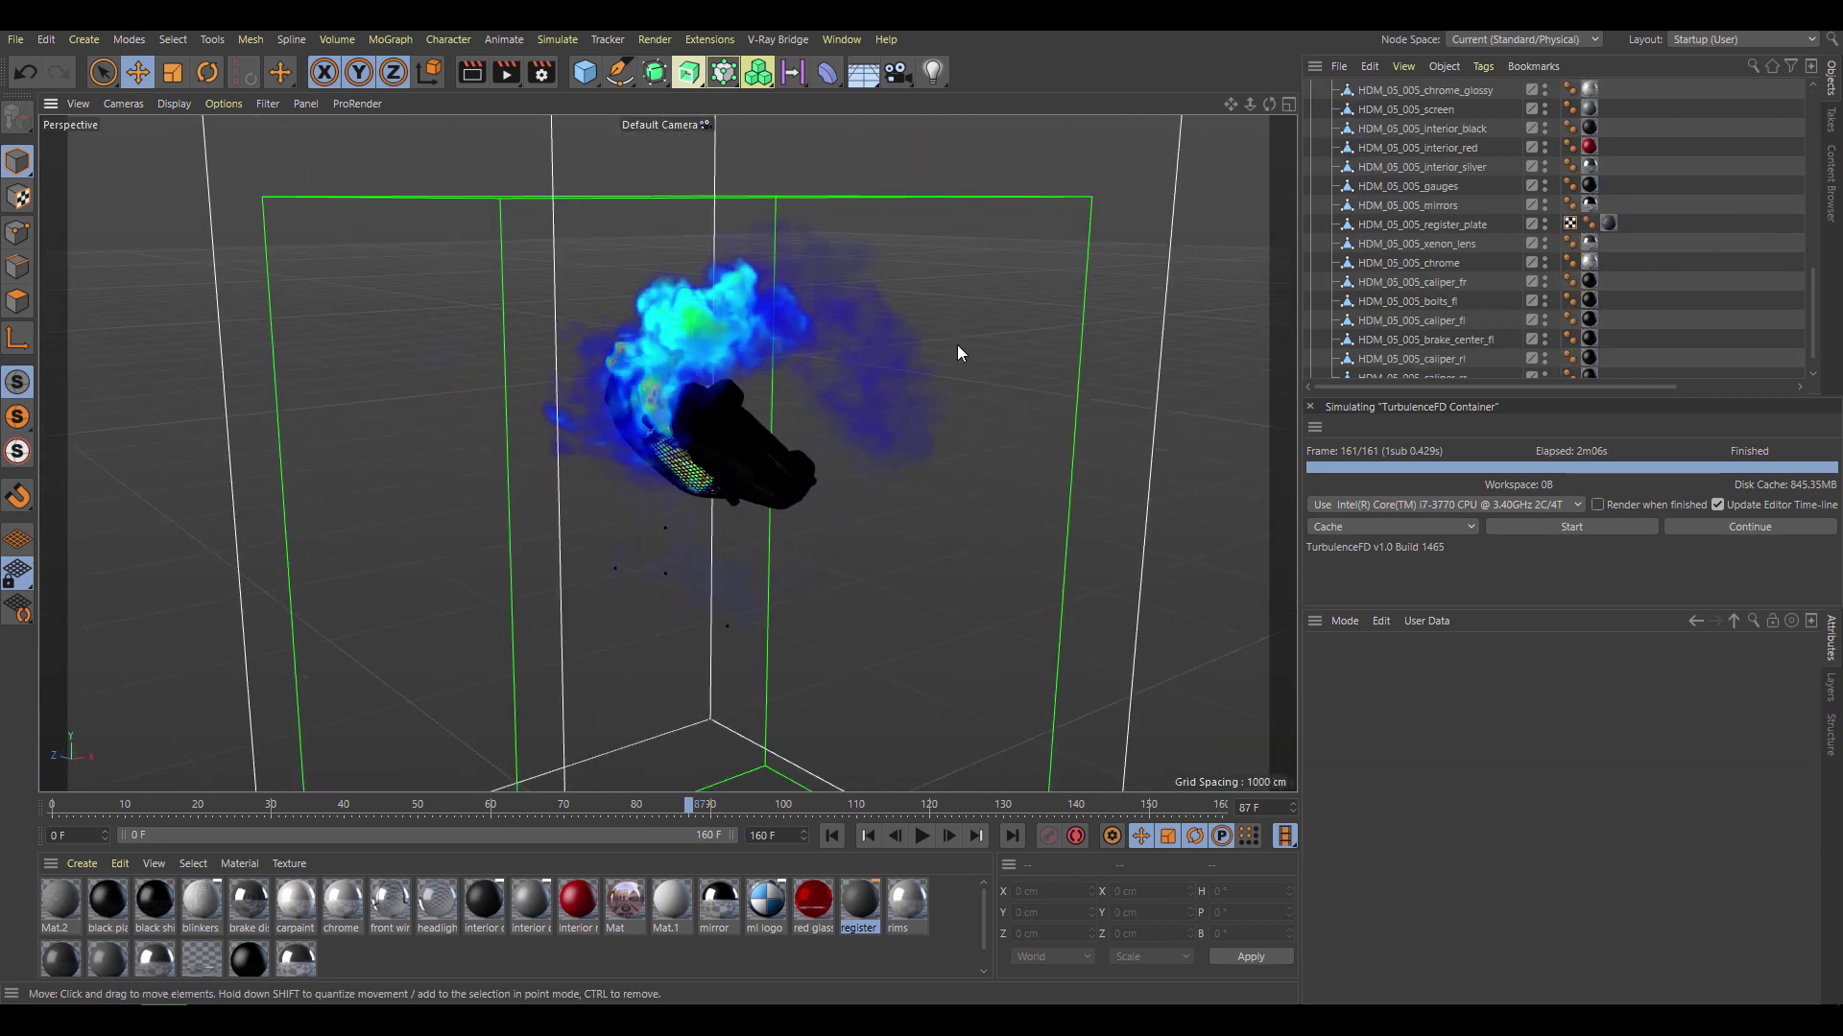
right_click(955, 348)
alt+drag(821, 424, 924, 336)
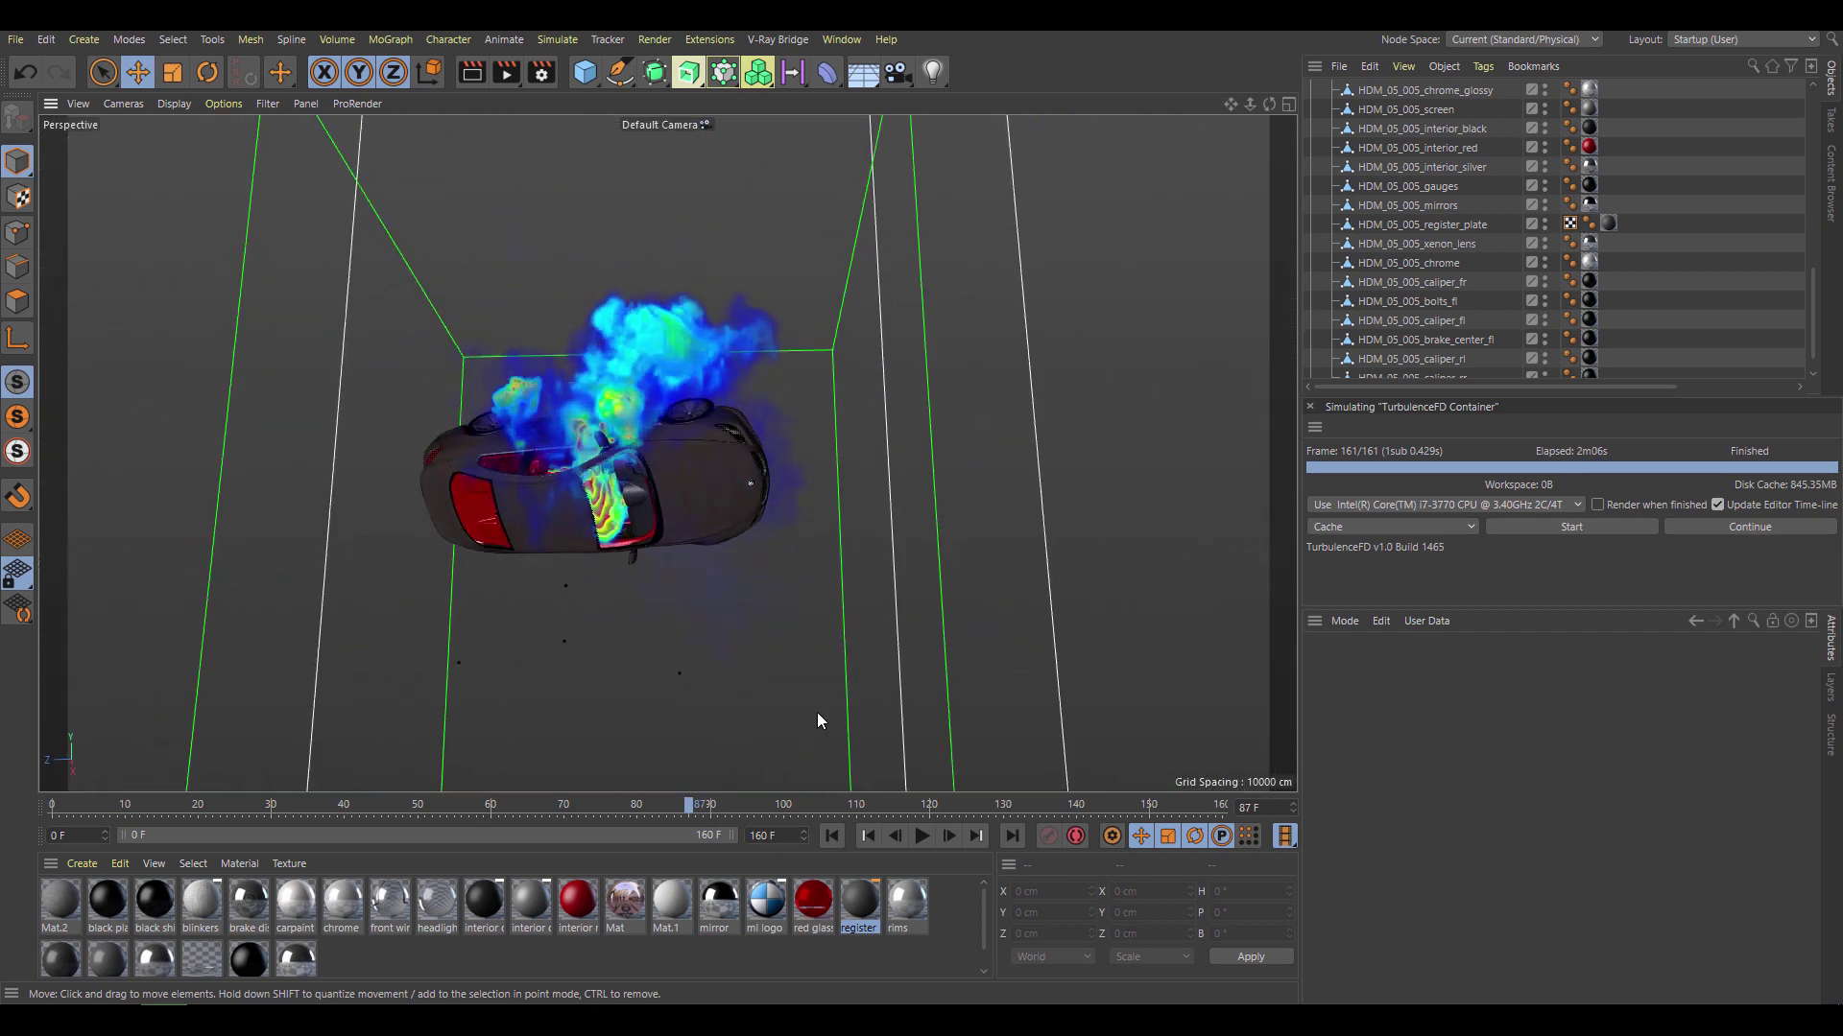
- Resume playback while orbiting, stopping at frame 117 and framing the whole container
click(922, 836)
mouse_move(656, 745)
alt+mouse_down()
mouse_move(613, 682)
mouse_move(637, 651)
mouse_move(494, 725)
mouse_move(682, 716)
mouse_move(605, 700)
mouse_move(763, 758)
mouse_move(737, 557)
mouse_move(723, 632)
mouse_move(739, 641)
mouse_move(783, 530)
mouse_move(862, 849)
alt+mouse_up()
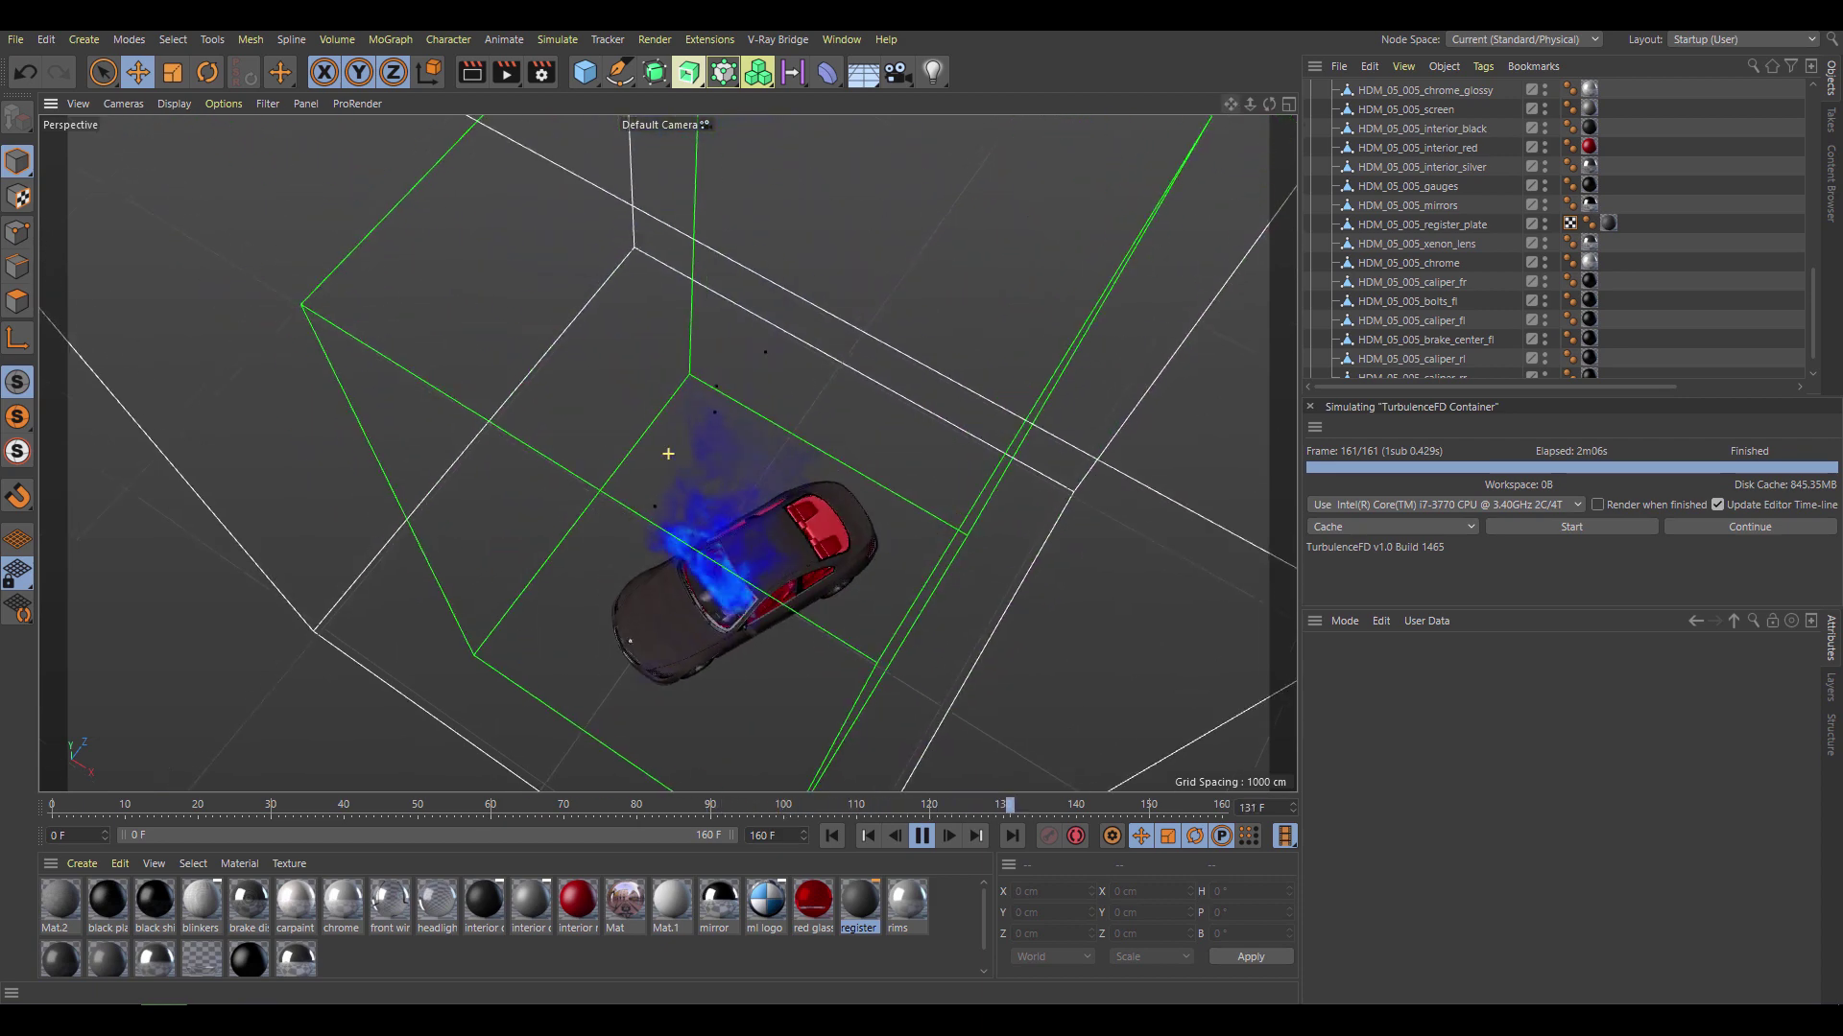
mouse_move(827, 605)
alt+mouse_down()
mouse_move(833, 574)
mouse_move(706, 527)
alt+mouse_up()
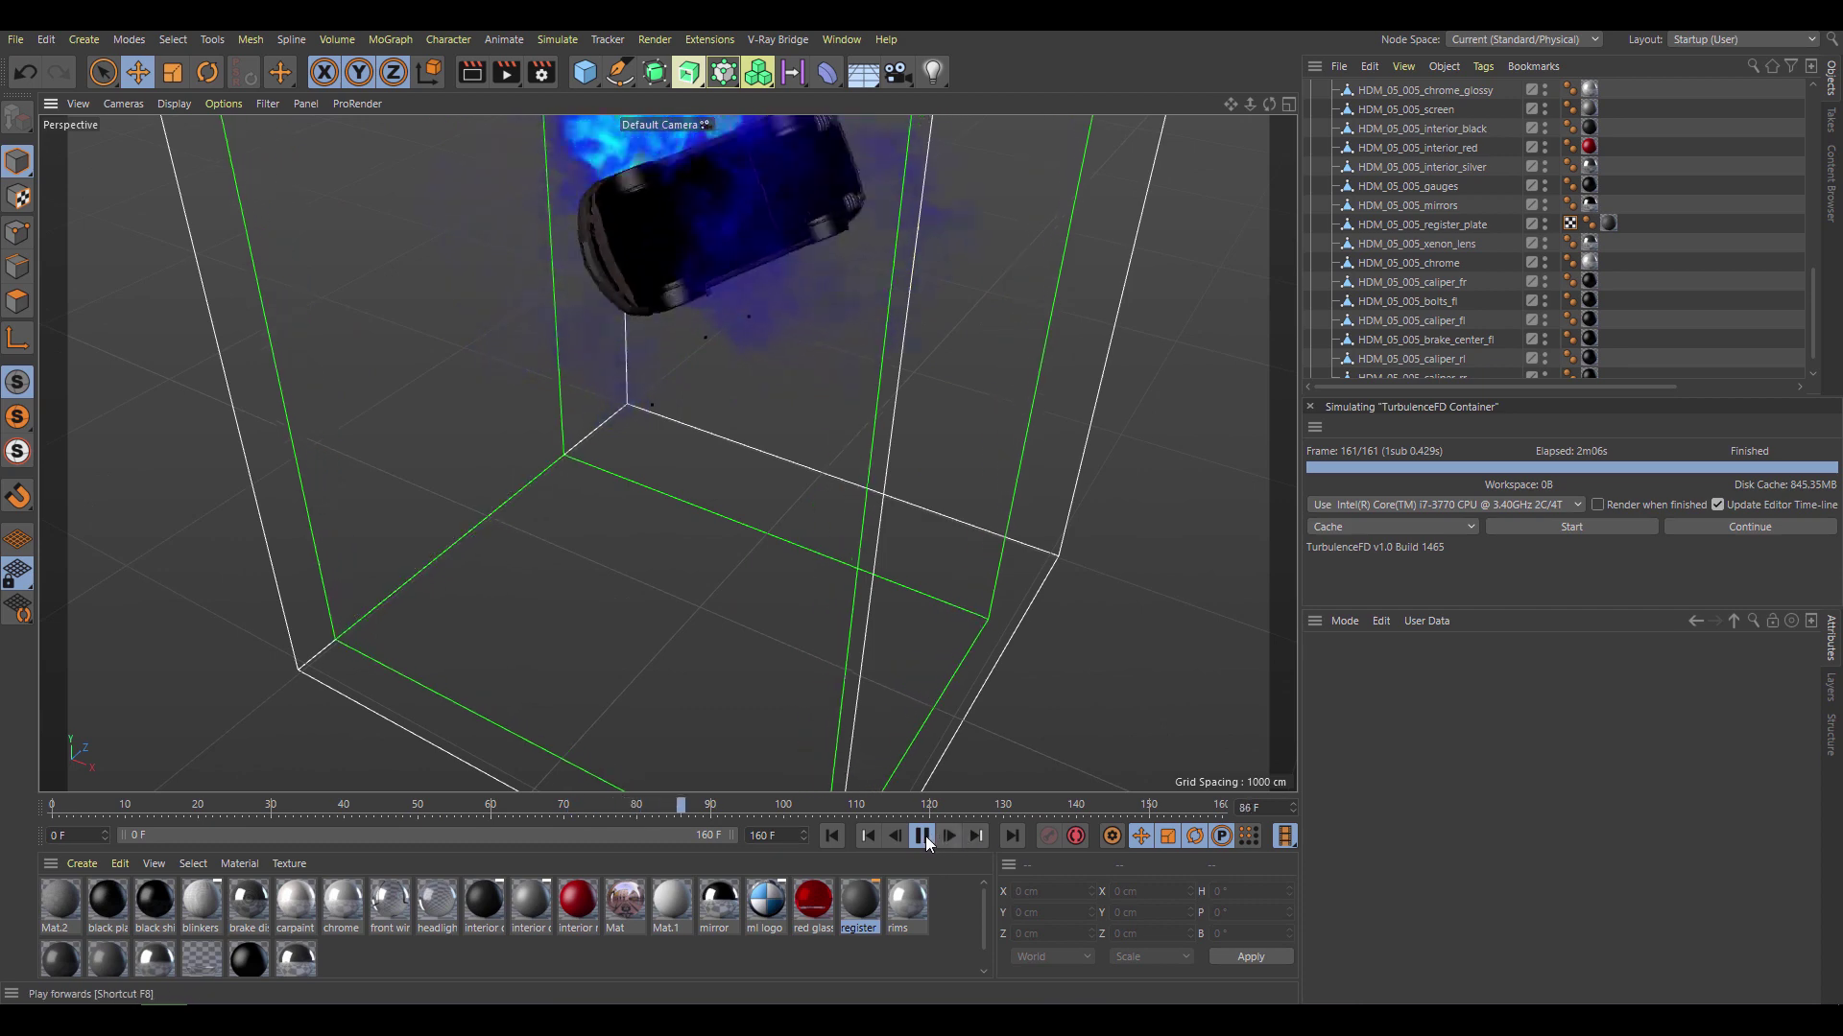
key(F8)
mouse_move(977, 330)
alt+mouse_down()
mouse_move(819, 406)
mouse_move(752, 290)
alt+mouse_up()
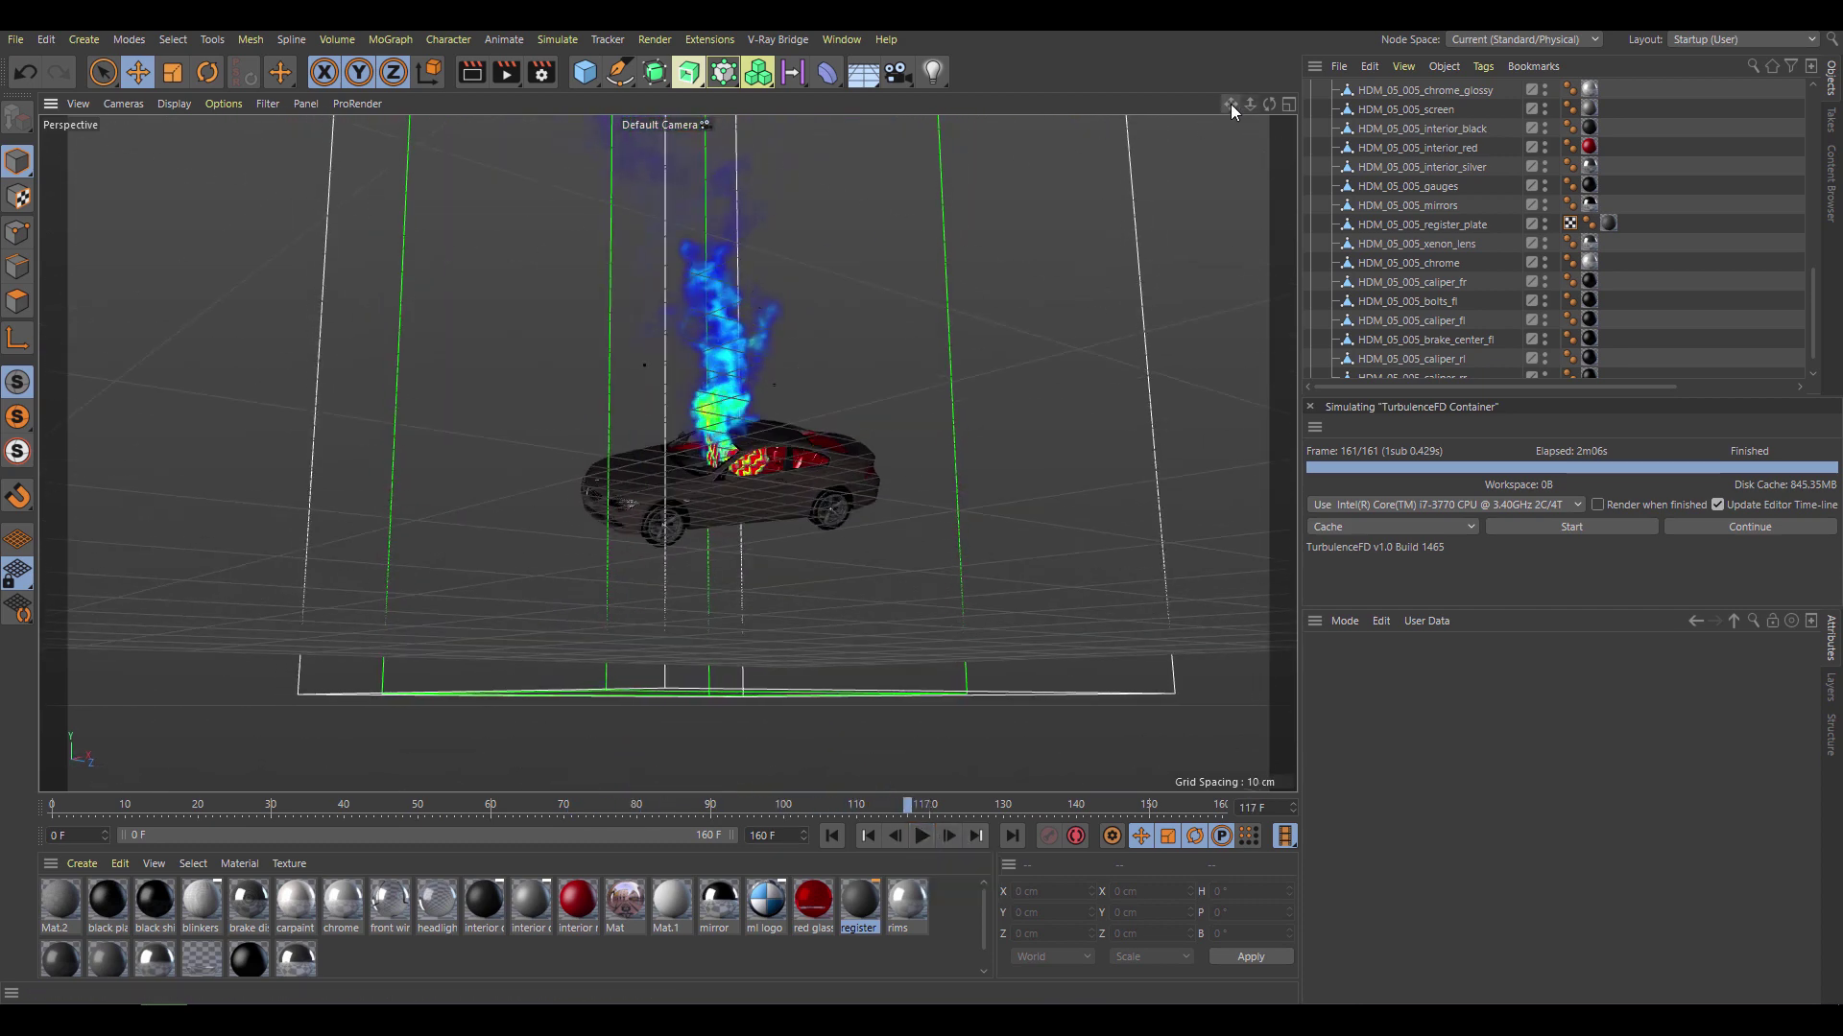
drag(1230, 104, 901, 318)
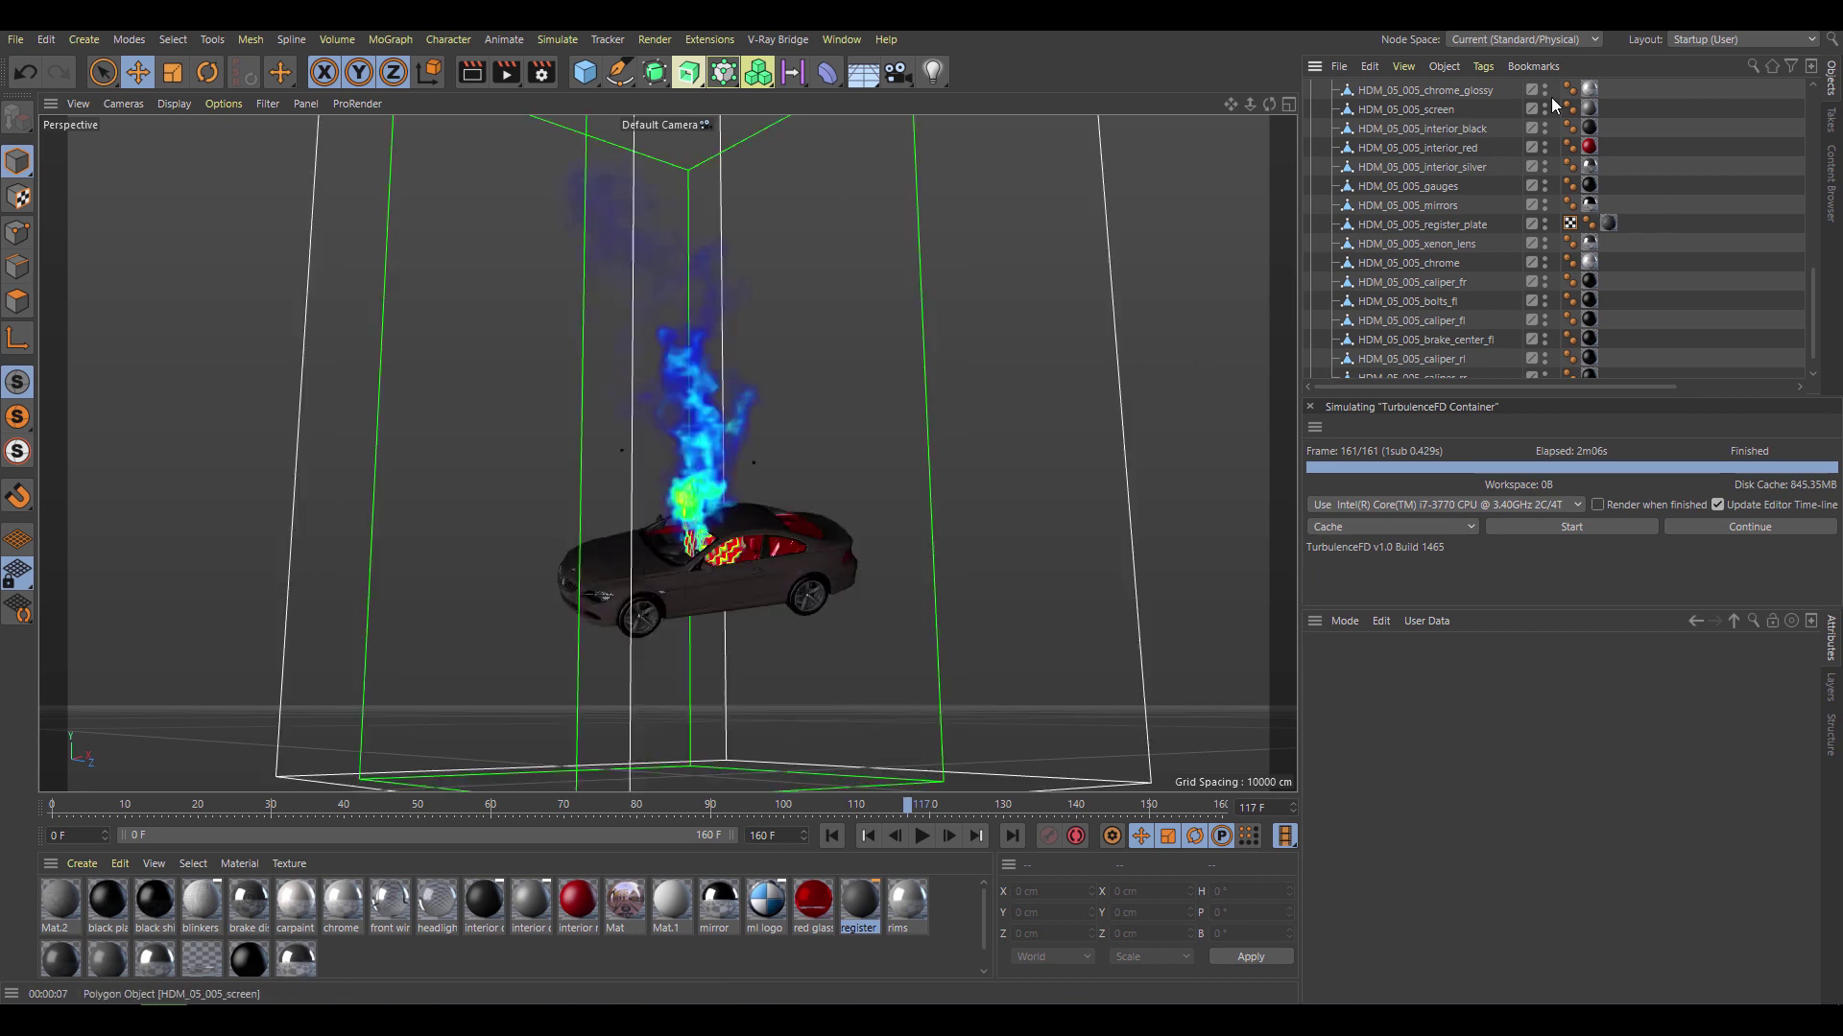
scroll(1389, 284, down, 2)
scroll(1390, 291, up, 5)
- Set the fire shader's Black Body Low Temp. to 400 and High Temp. to 2400
click(1401, 91)
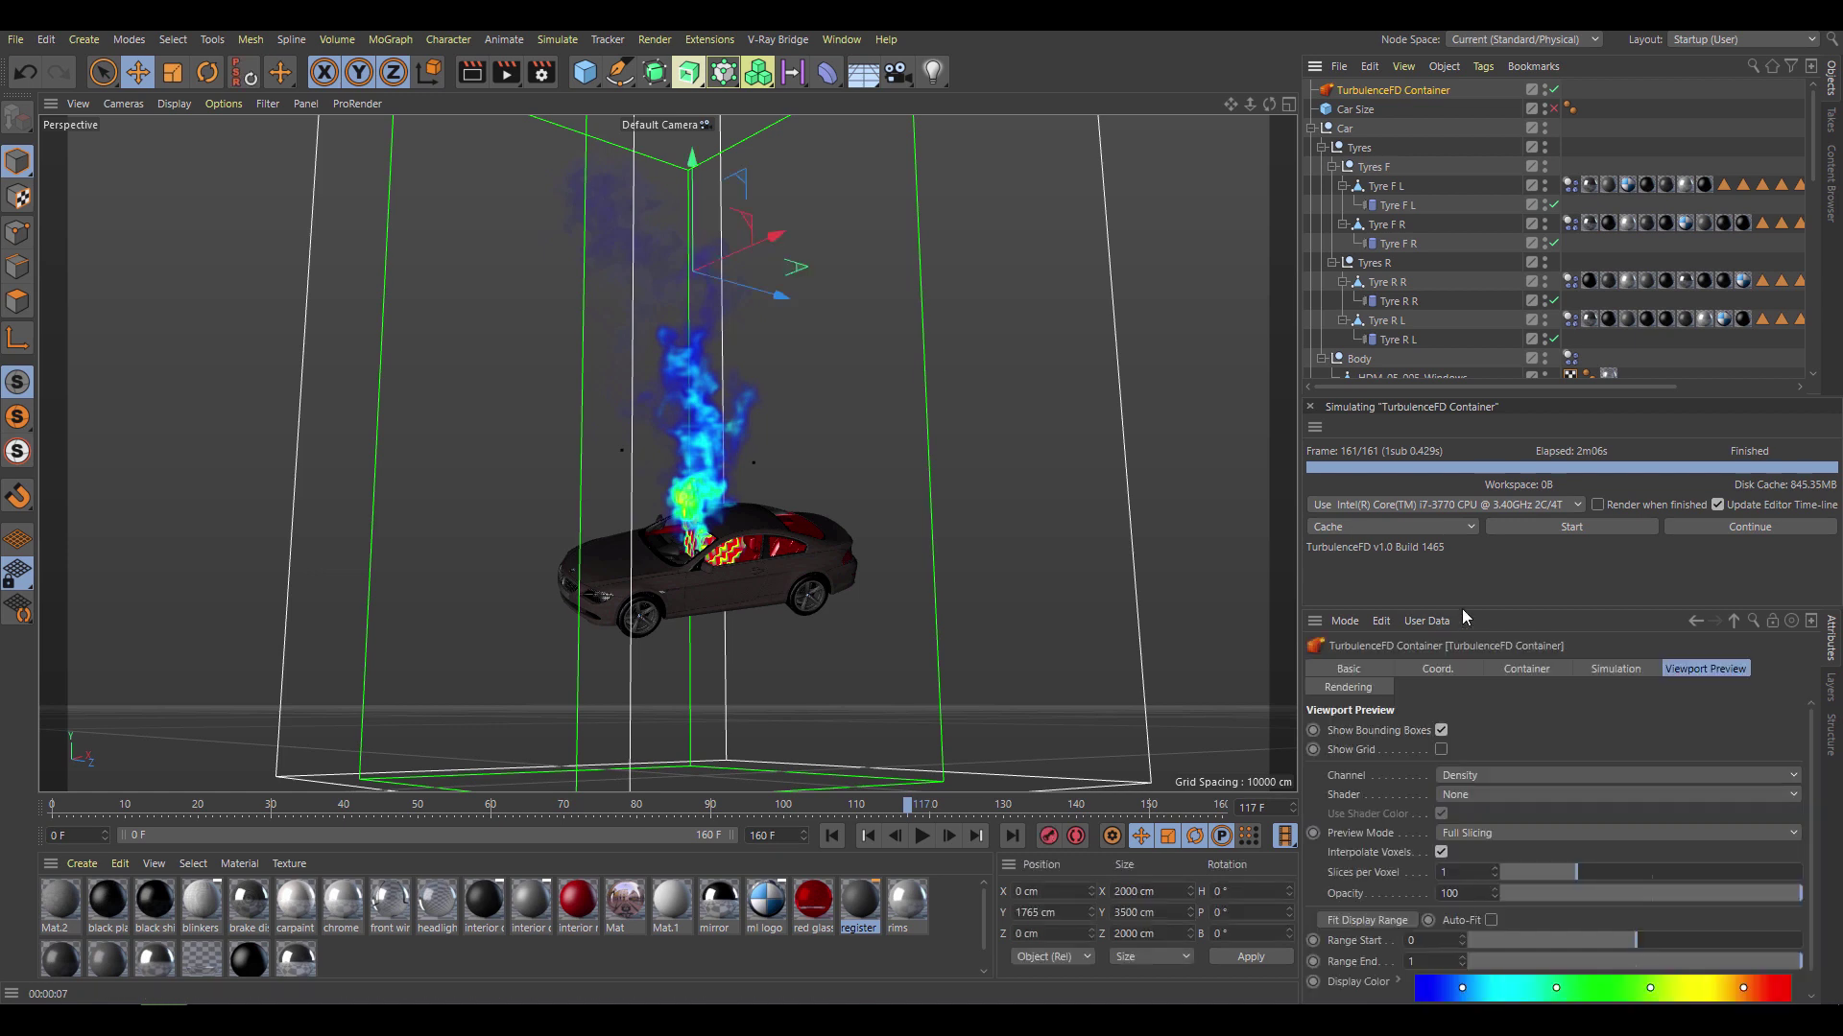
click(1389, 688)
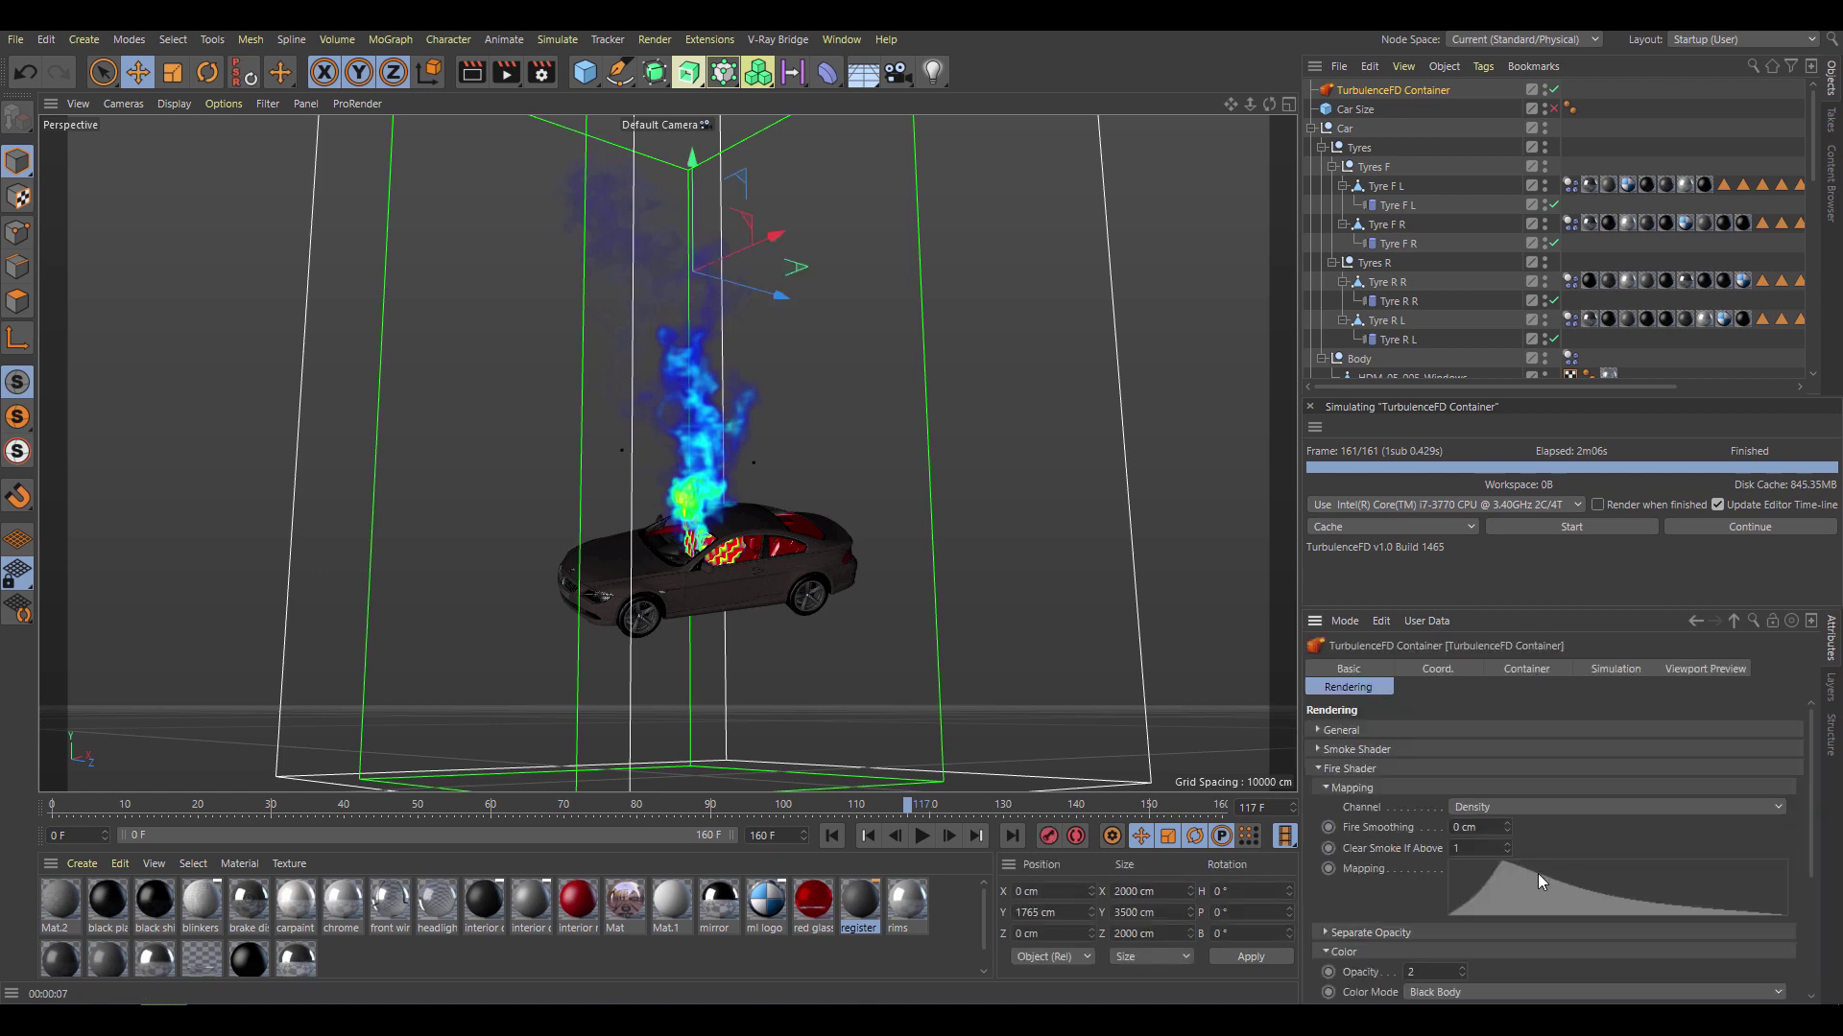
scroll(1537, 874, down, 5)
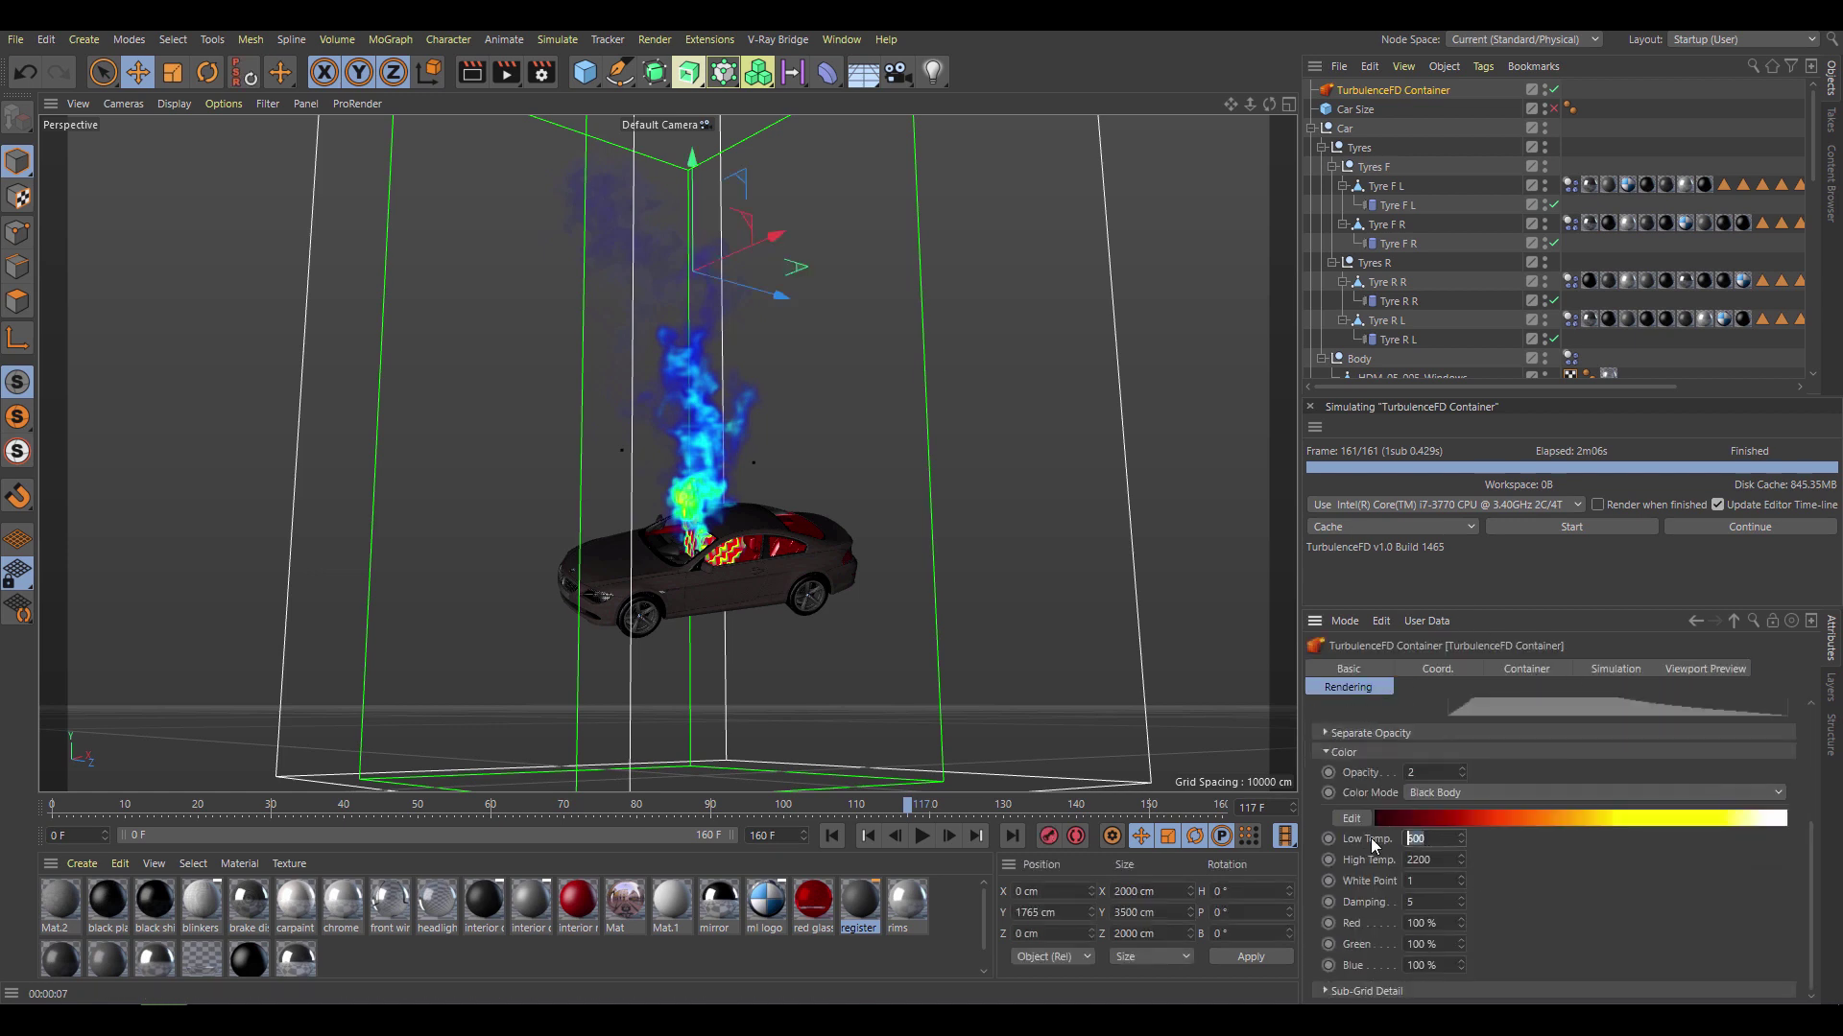
text(400)
key(Return)
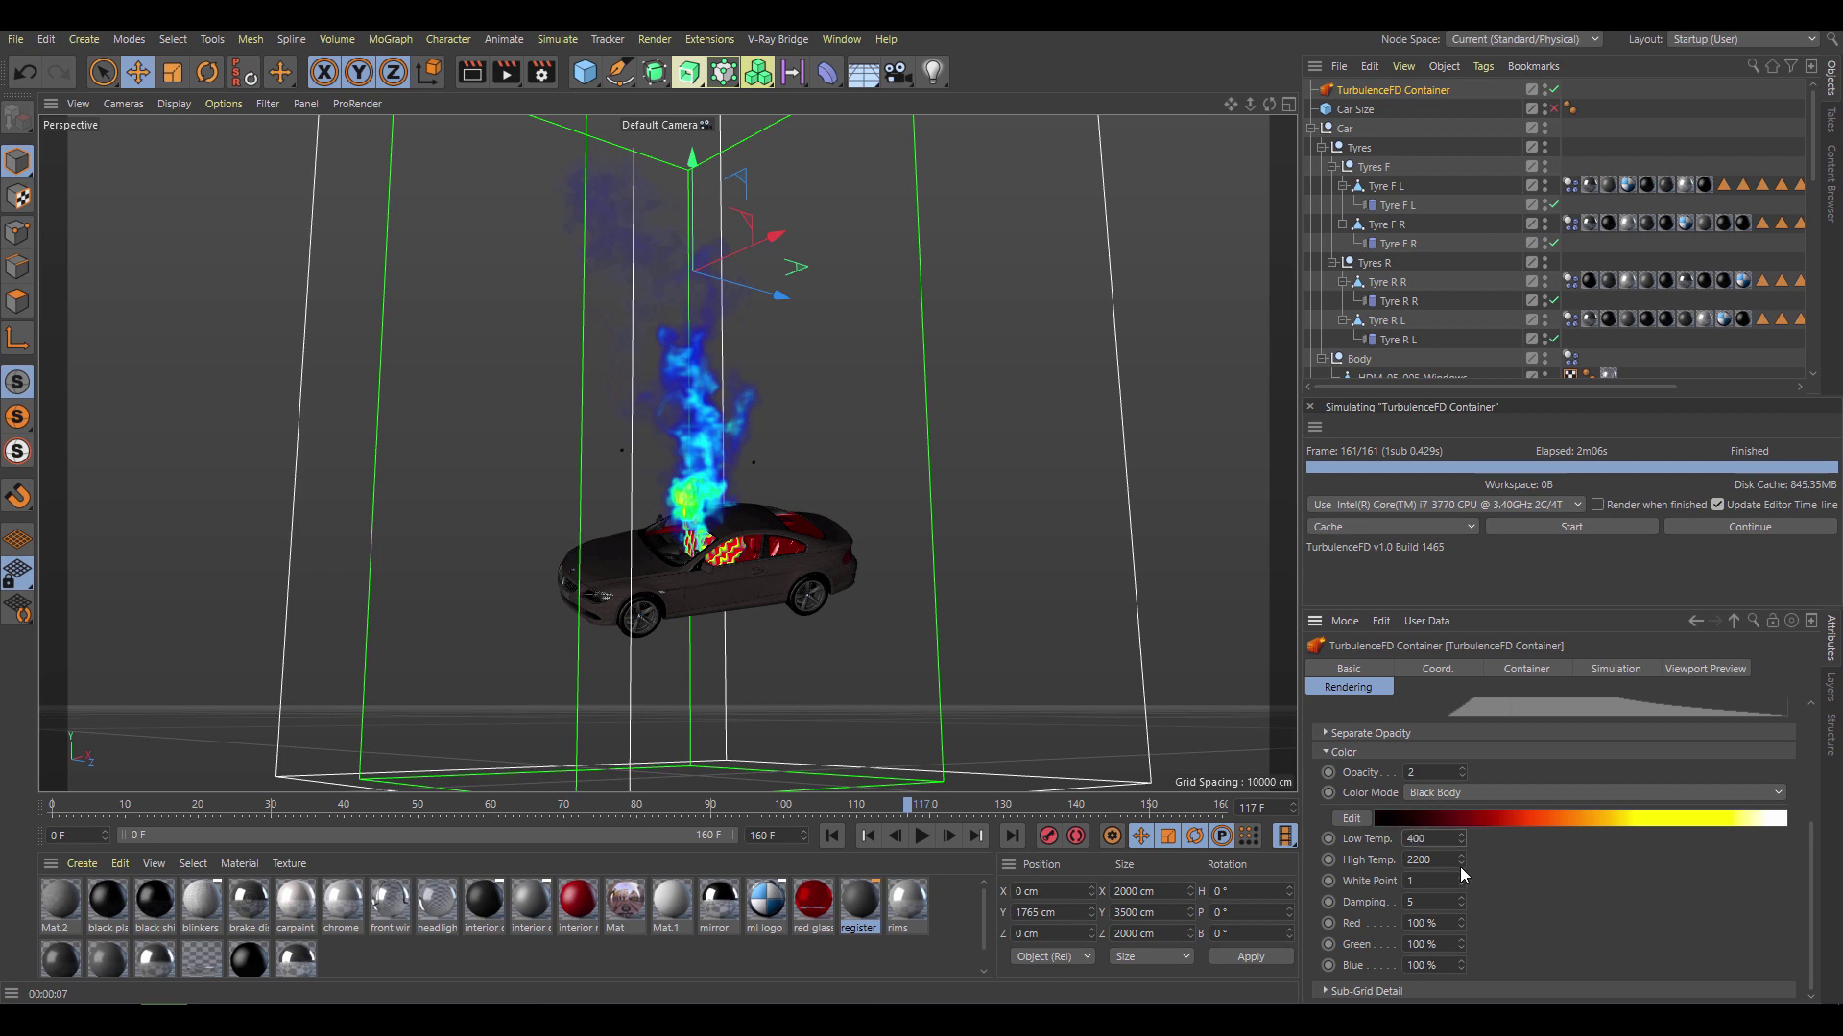
click(1425, 860)
text(2400)
key(Return)
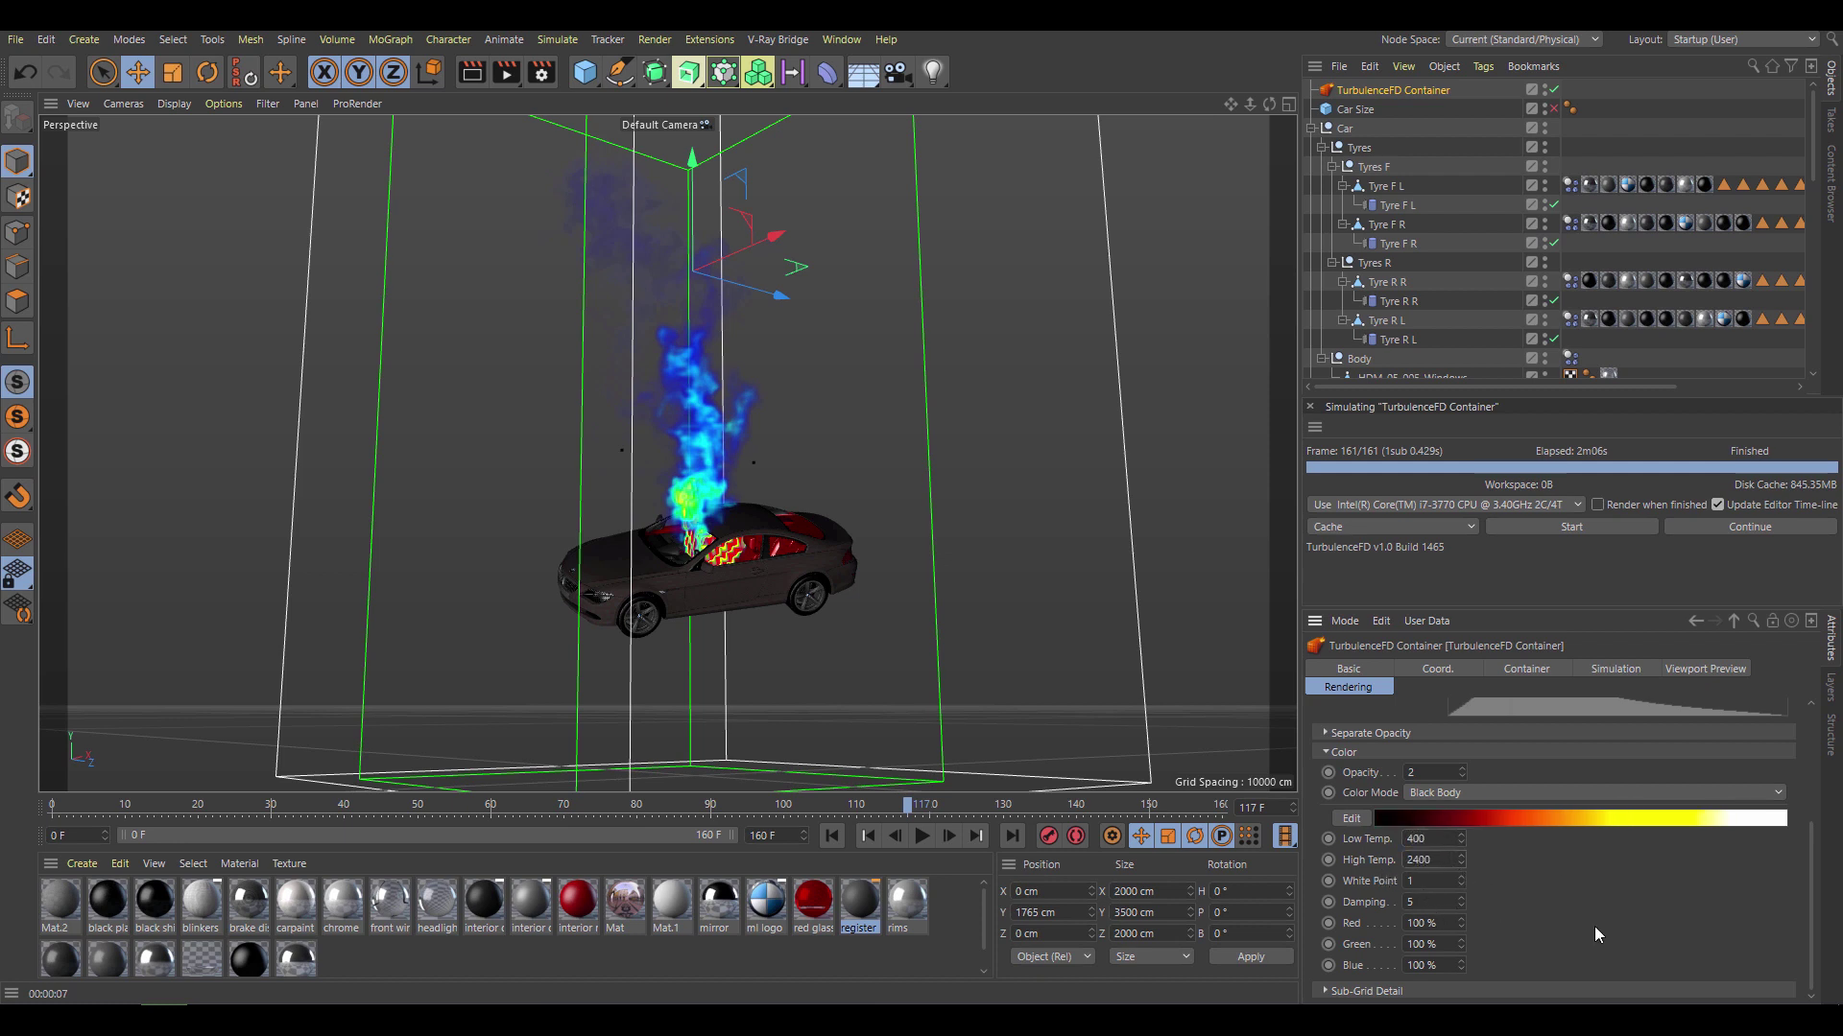
- Set Damping to 7 and render the viewport to preview the orange flames
scroll(1596, 933, up, 2)
scroll(1594, 964, down, 1)
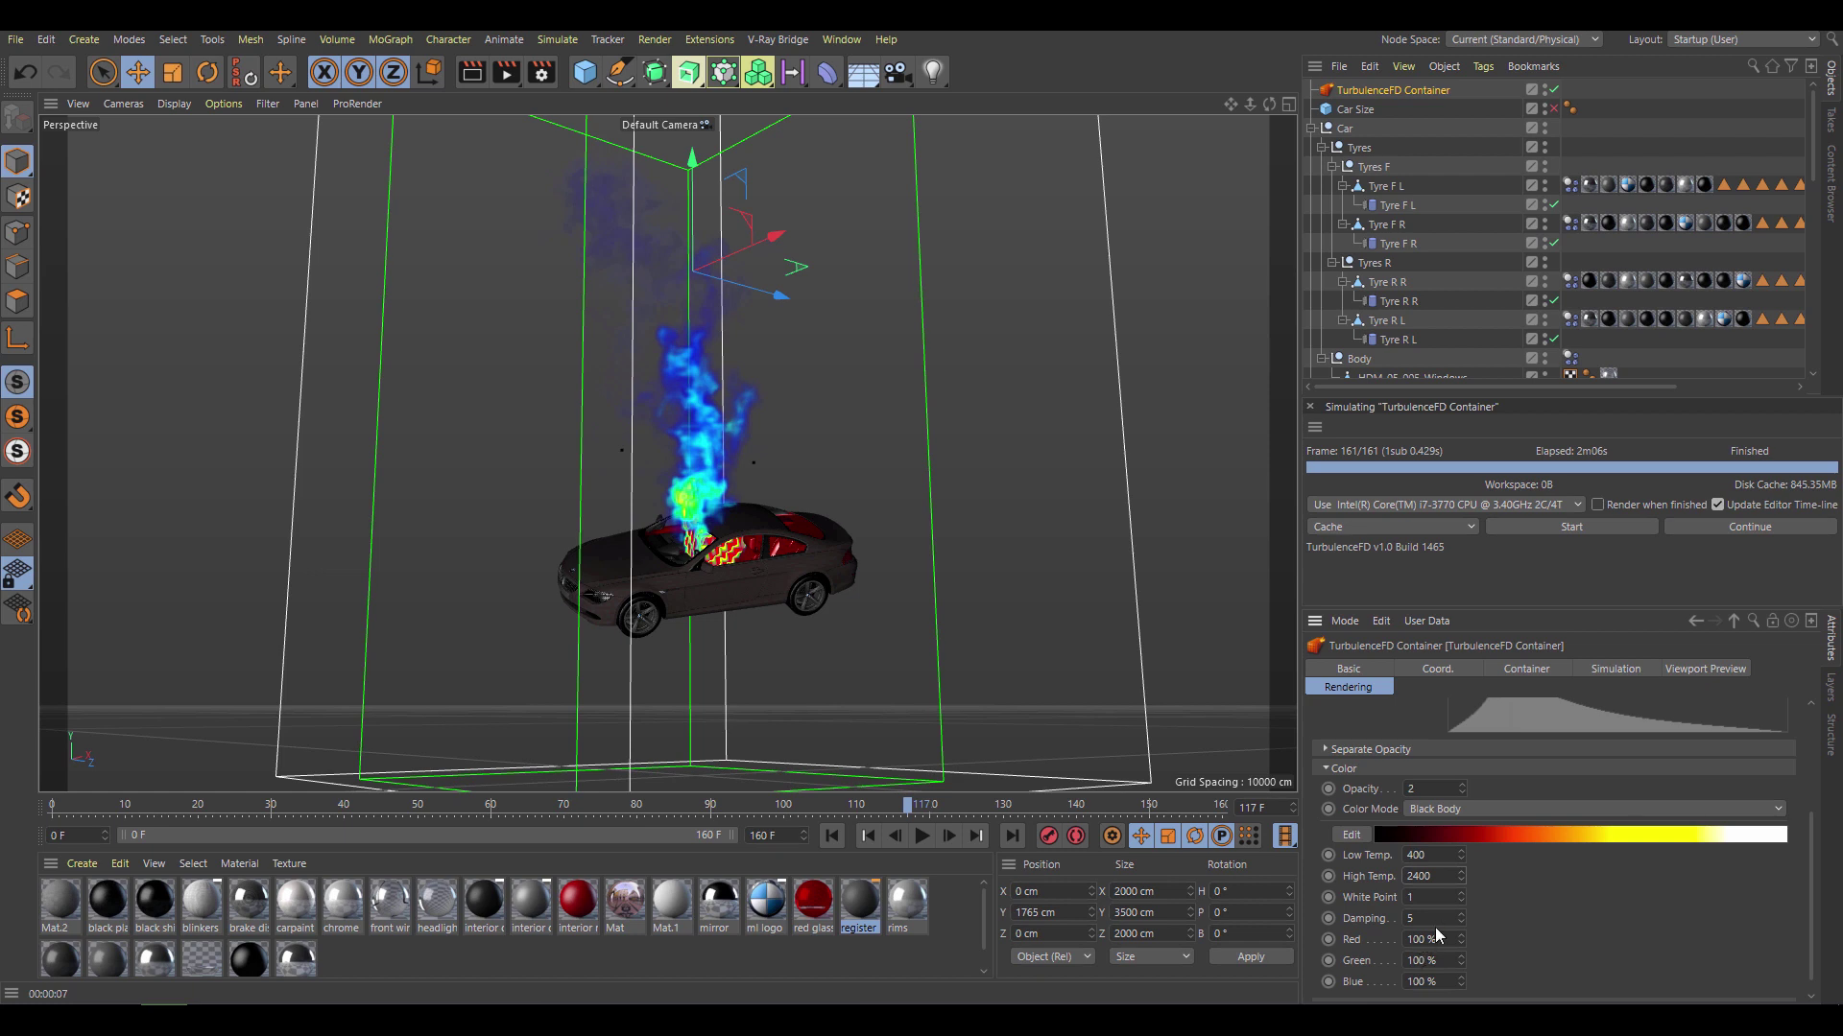
text(7)
key(Return)
click(472, 75)
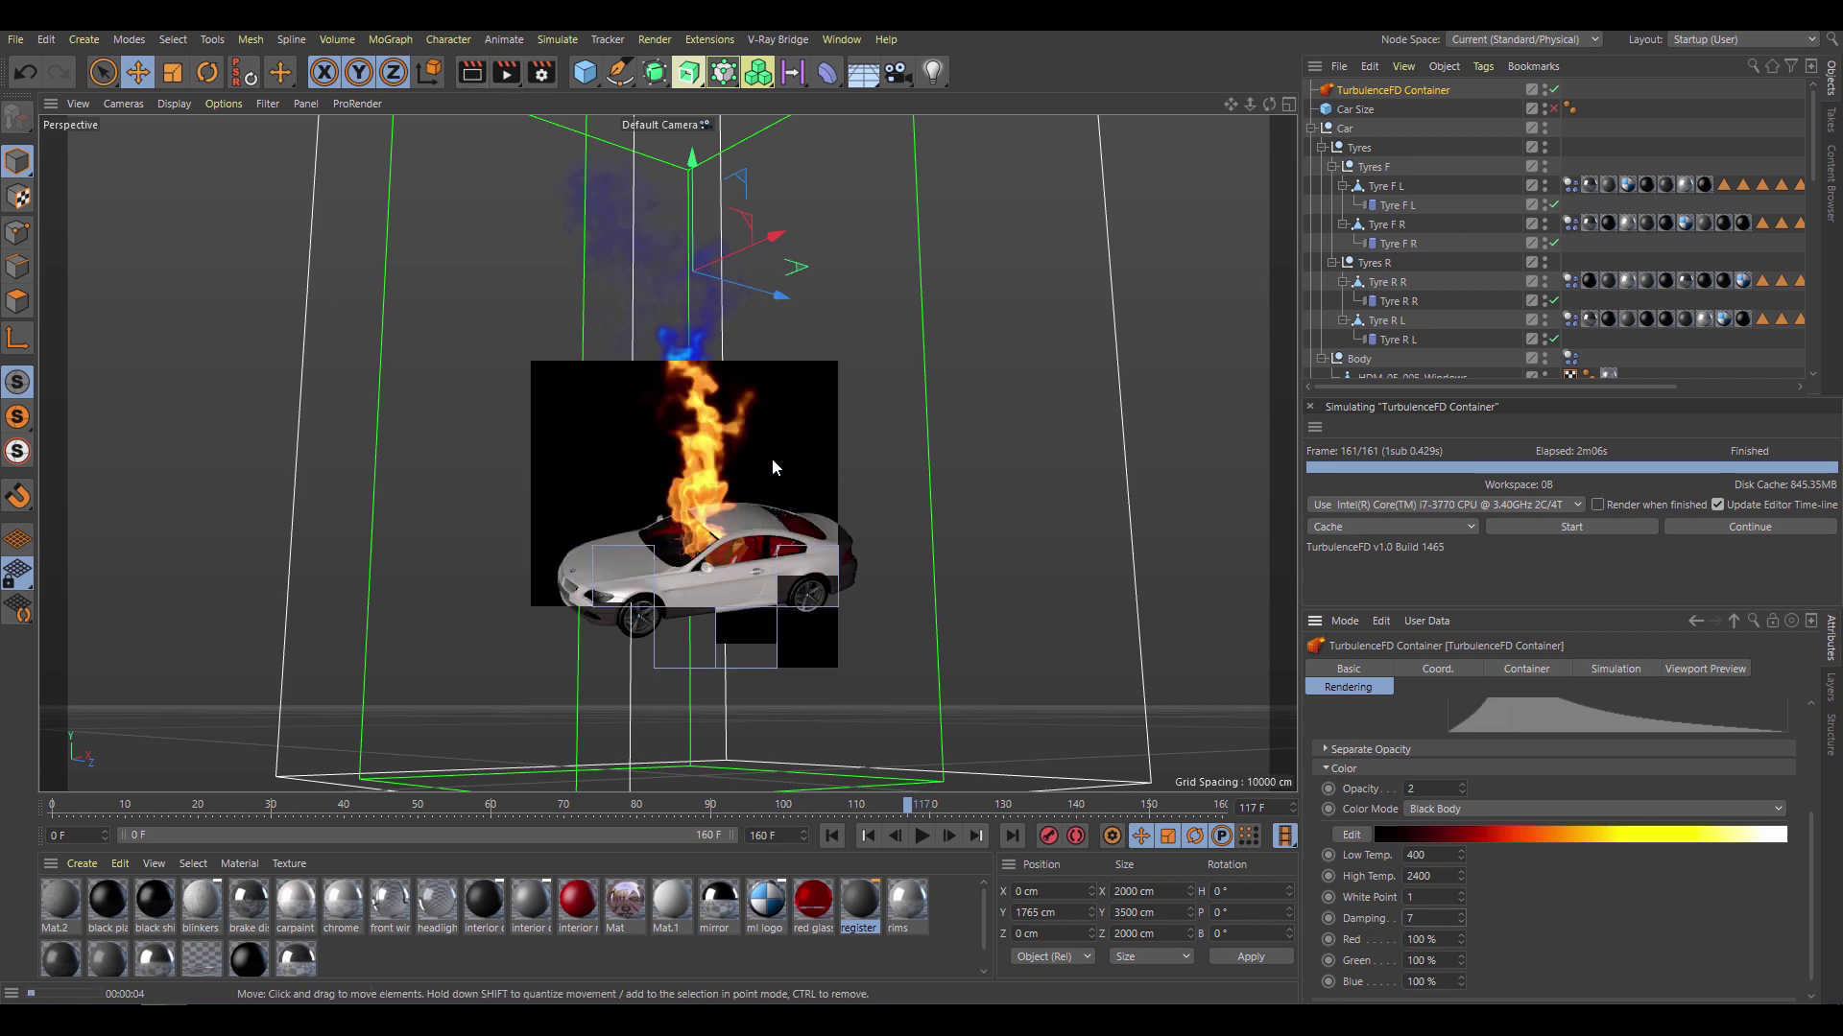
- Try Damping 6, Blue 130% and White Point 2, then render the flames
click(1411, 919)
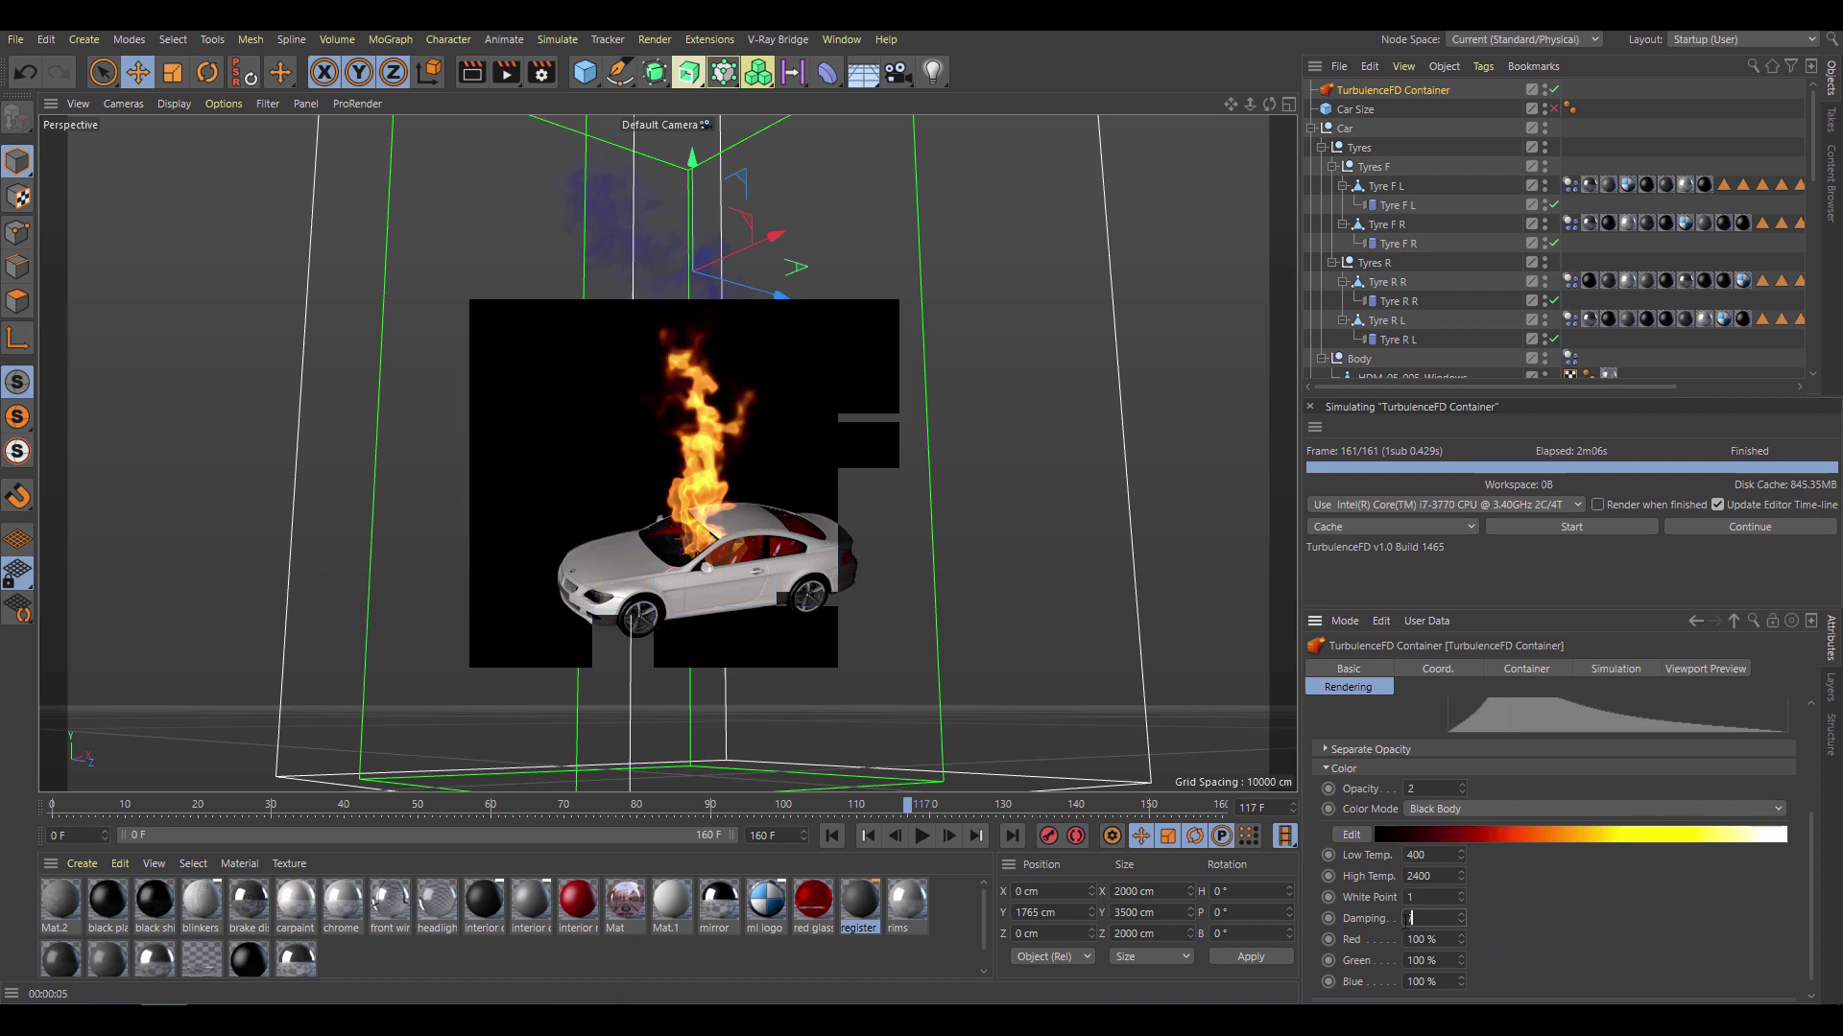
text(6)
key(Return)
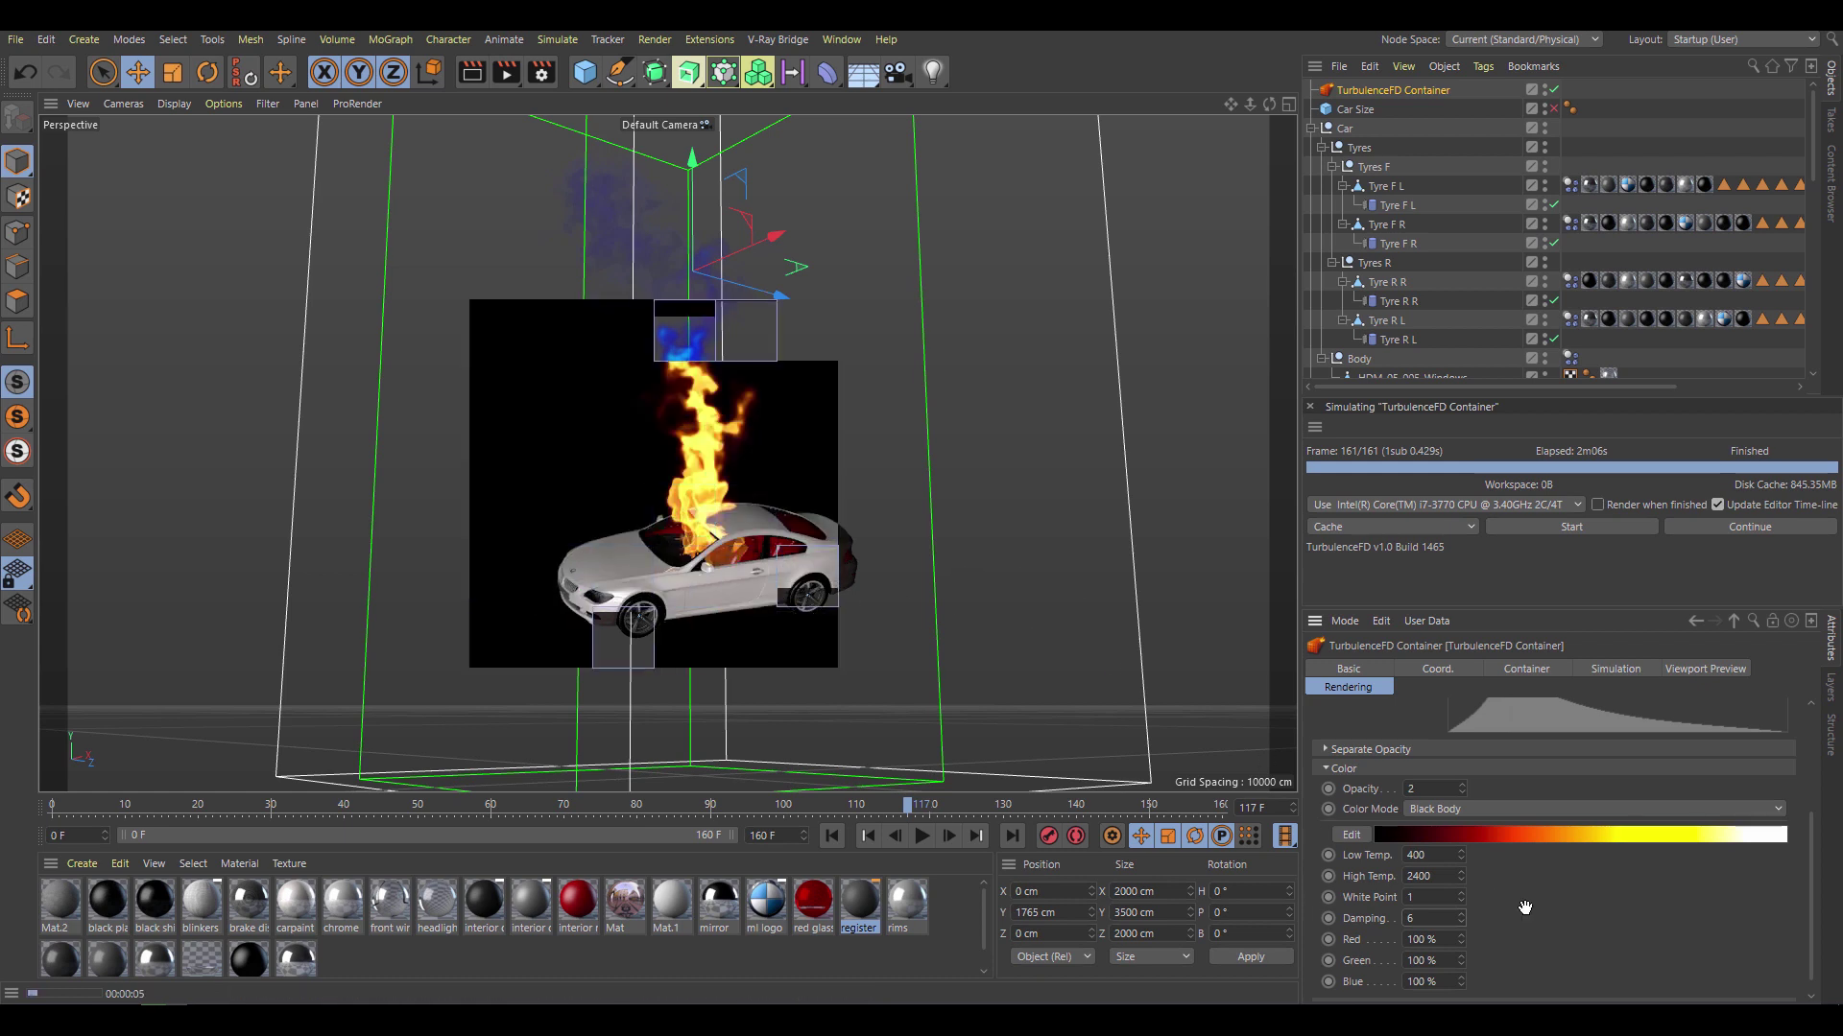
click(1418, 981)
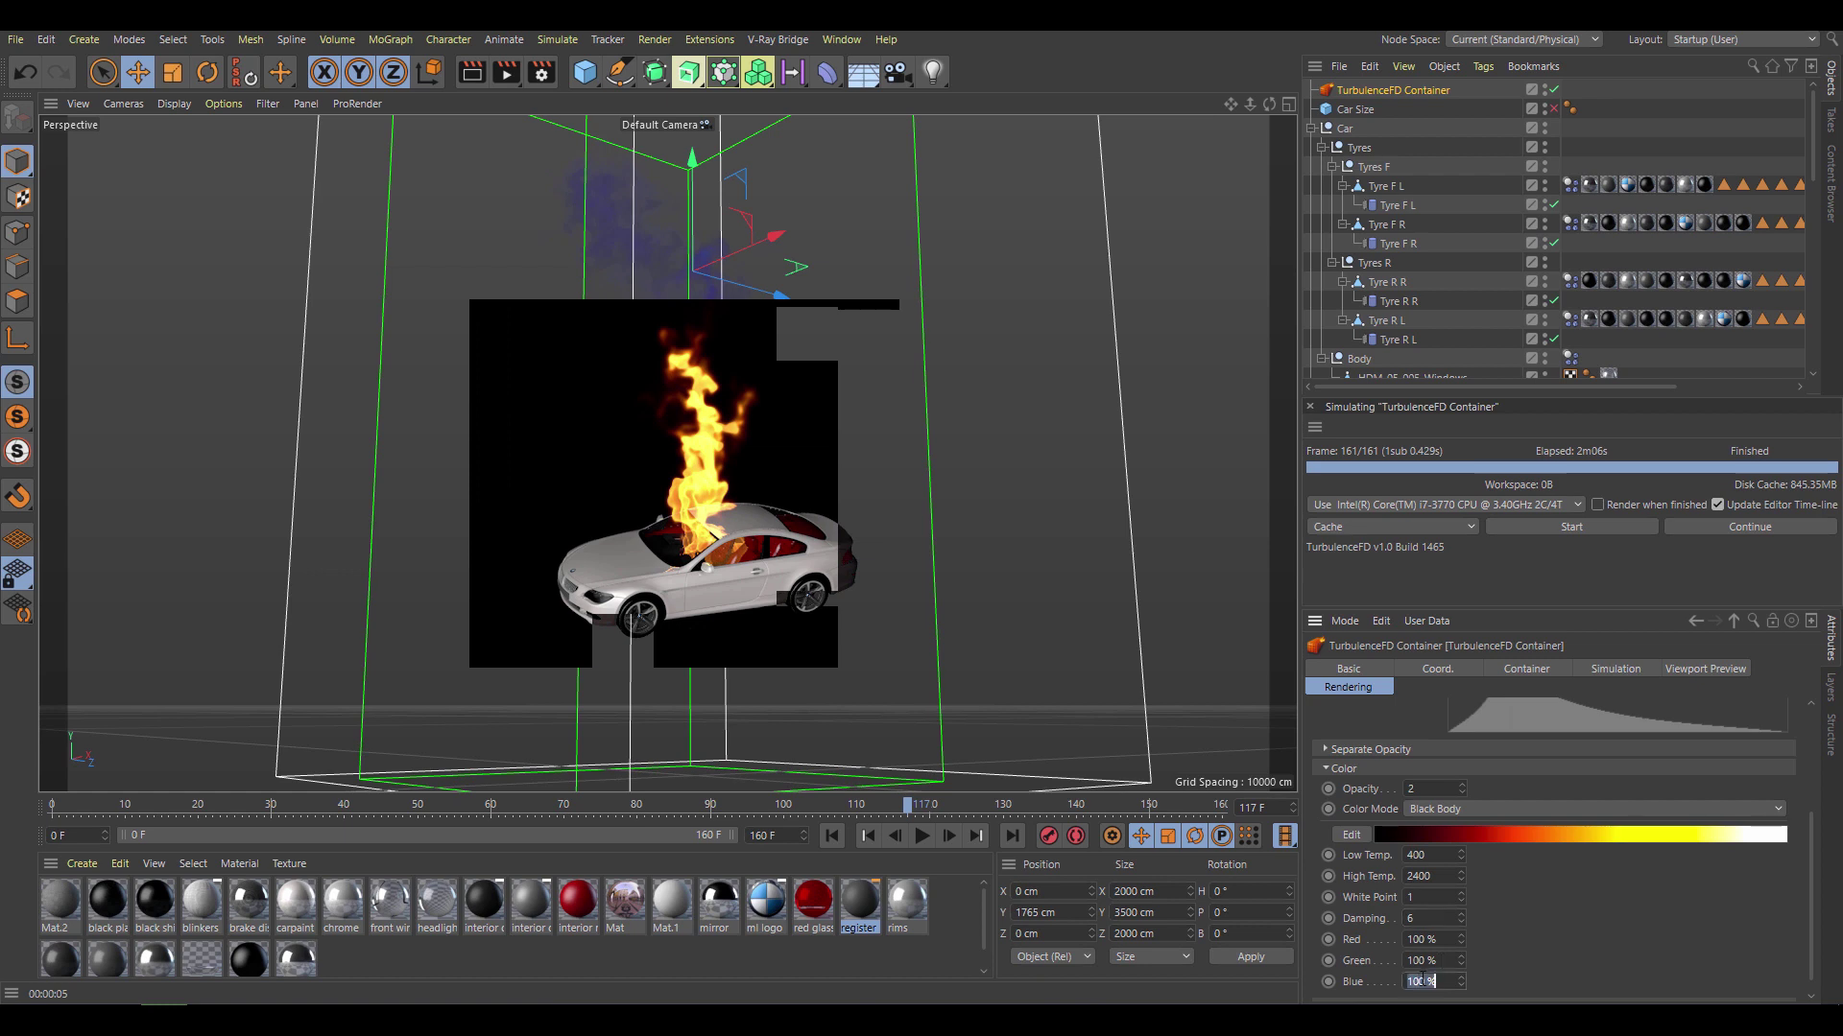
text(1)
text(3)
text(0)
key(Return)
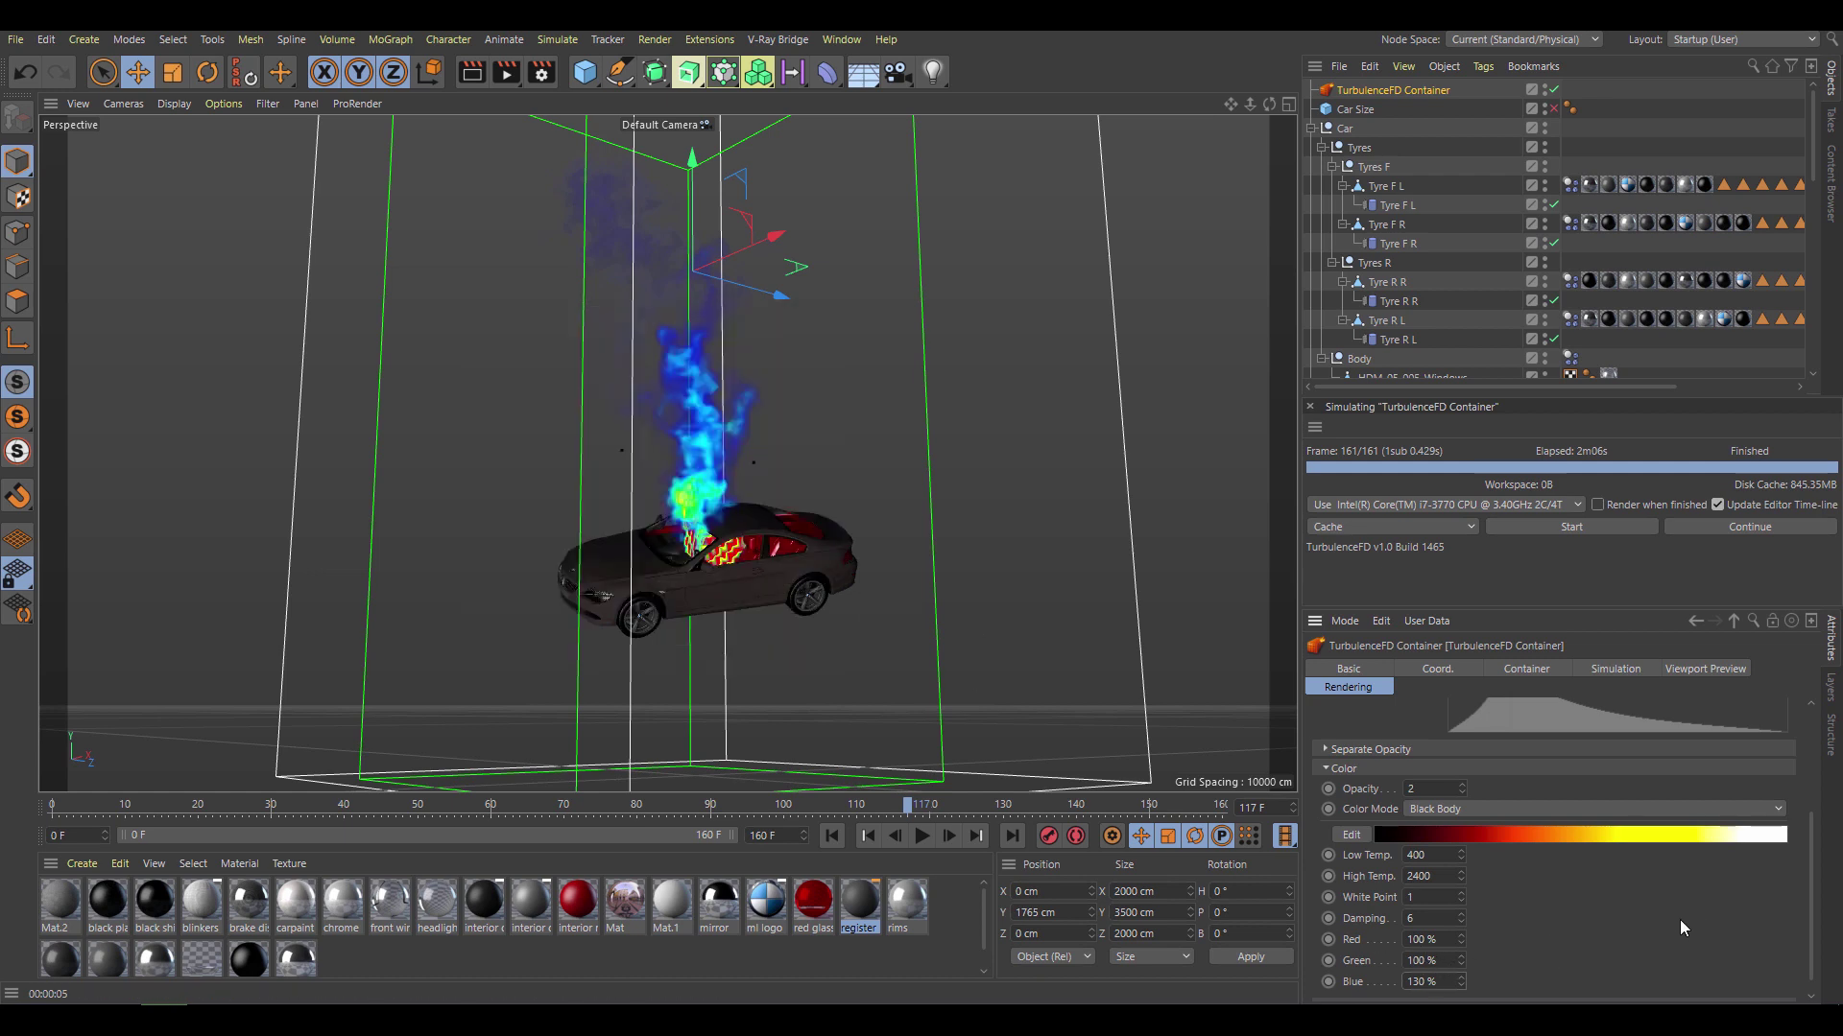
text(2)
key(Return)
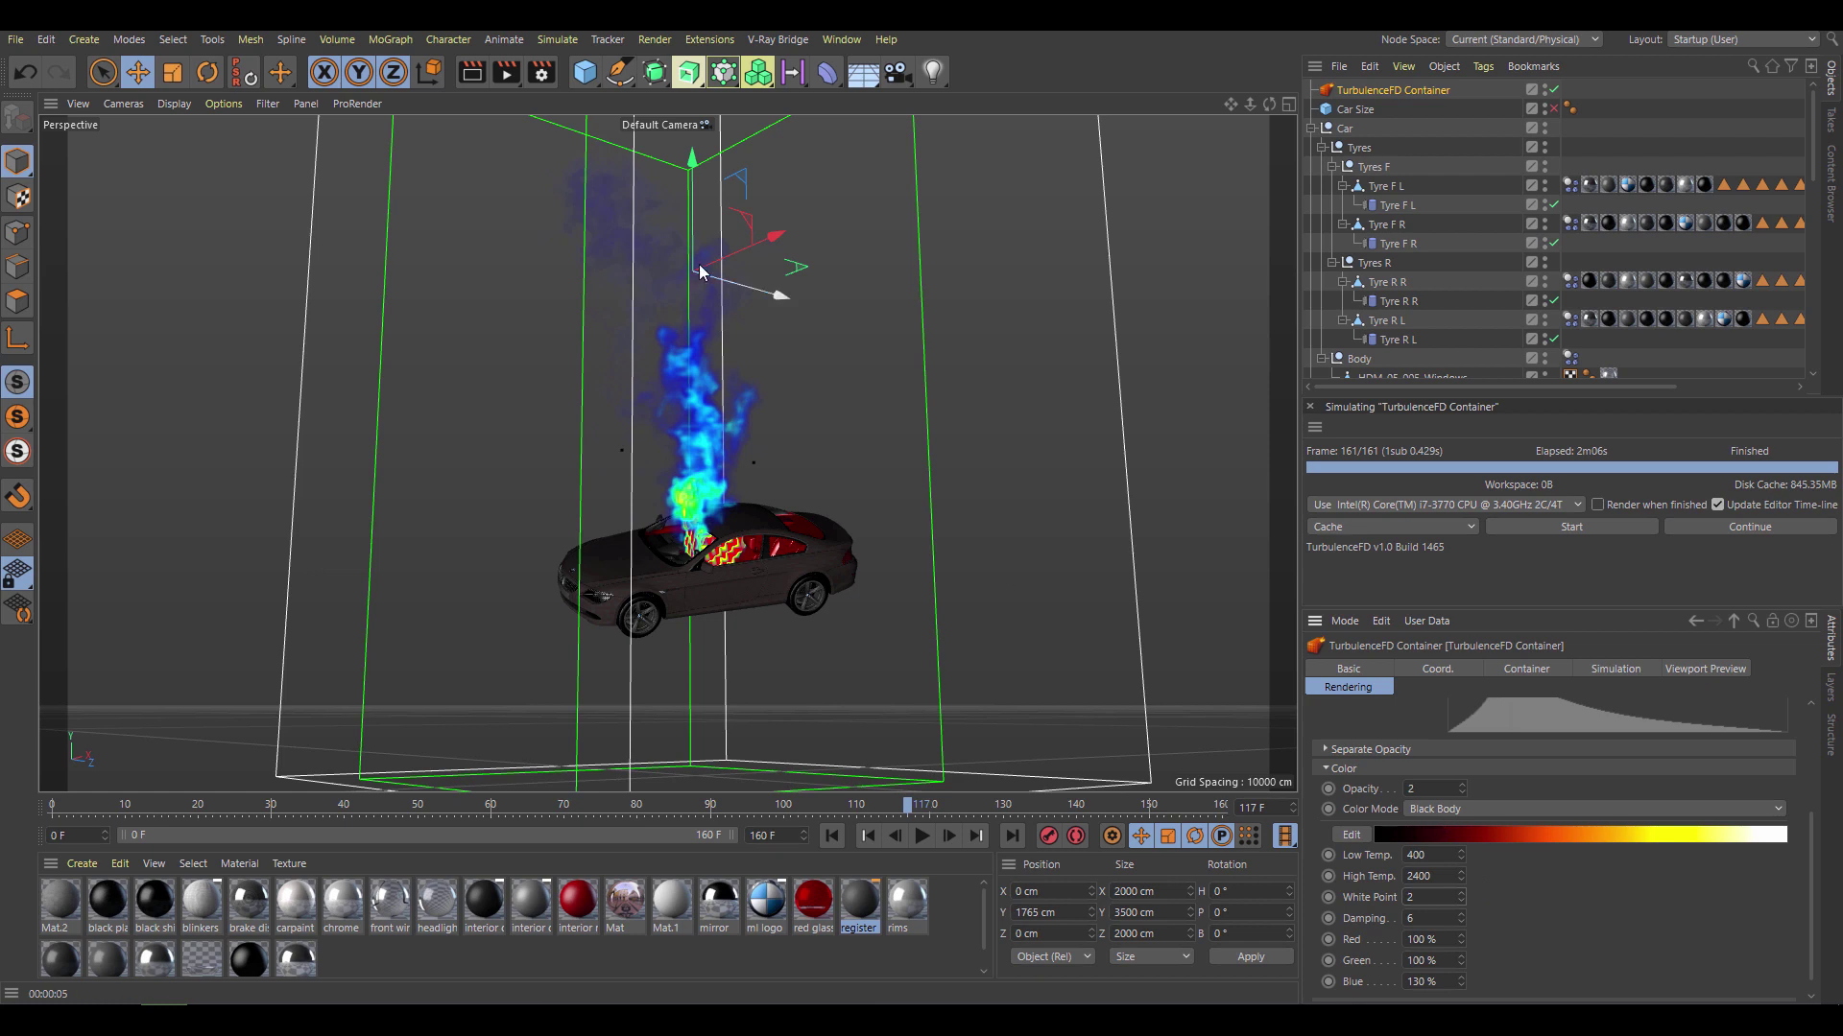
key(alt+r)
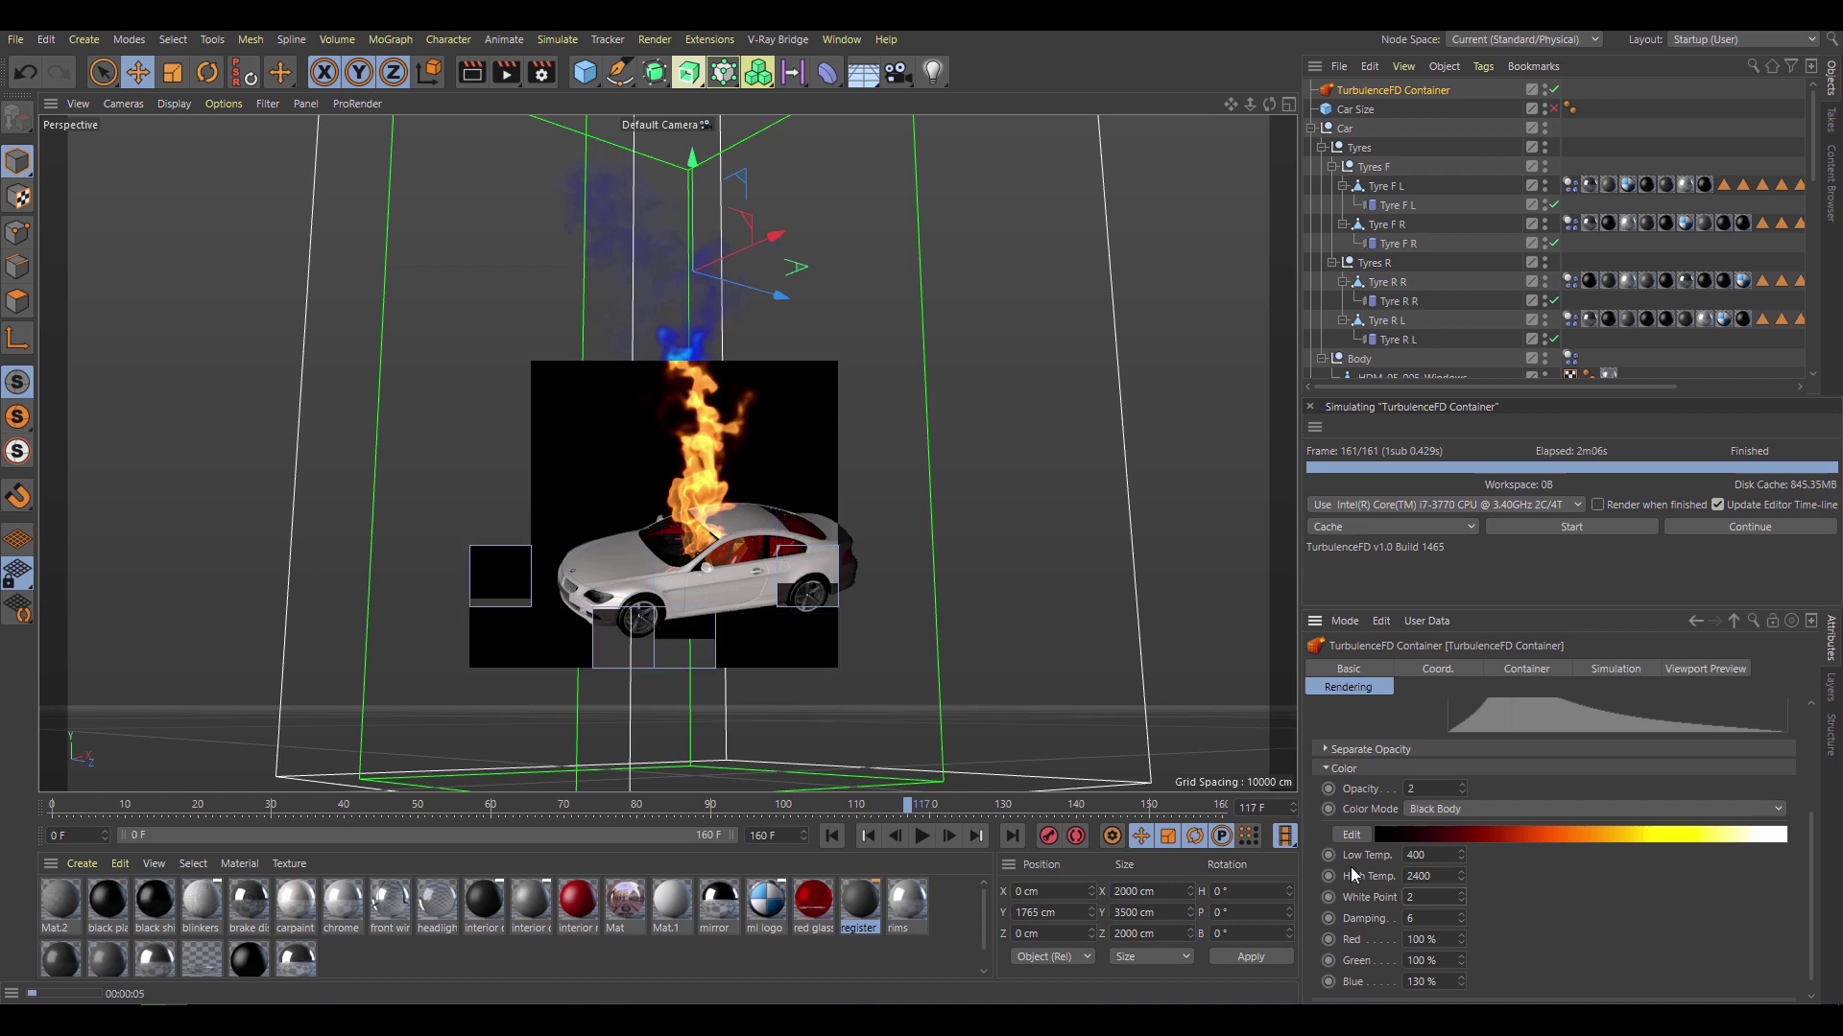
- Change White Point to 0.5 and re-render to compare the fire colour
click(1460, 902)
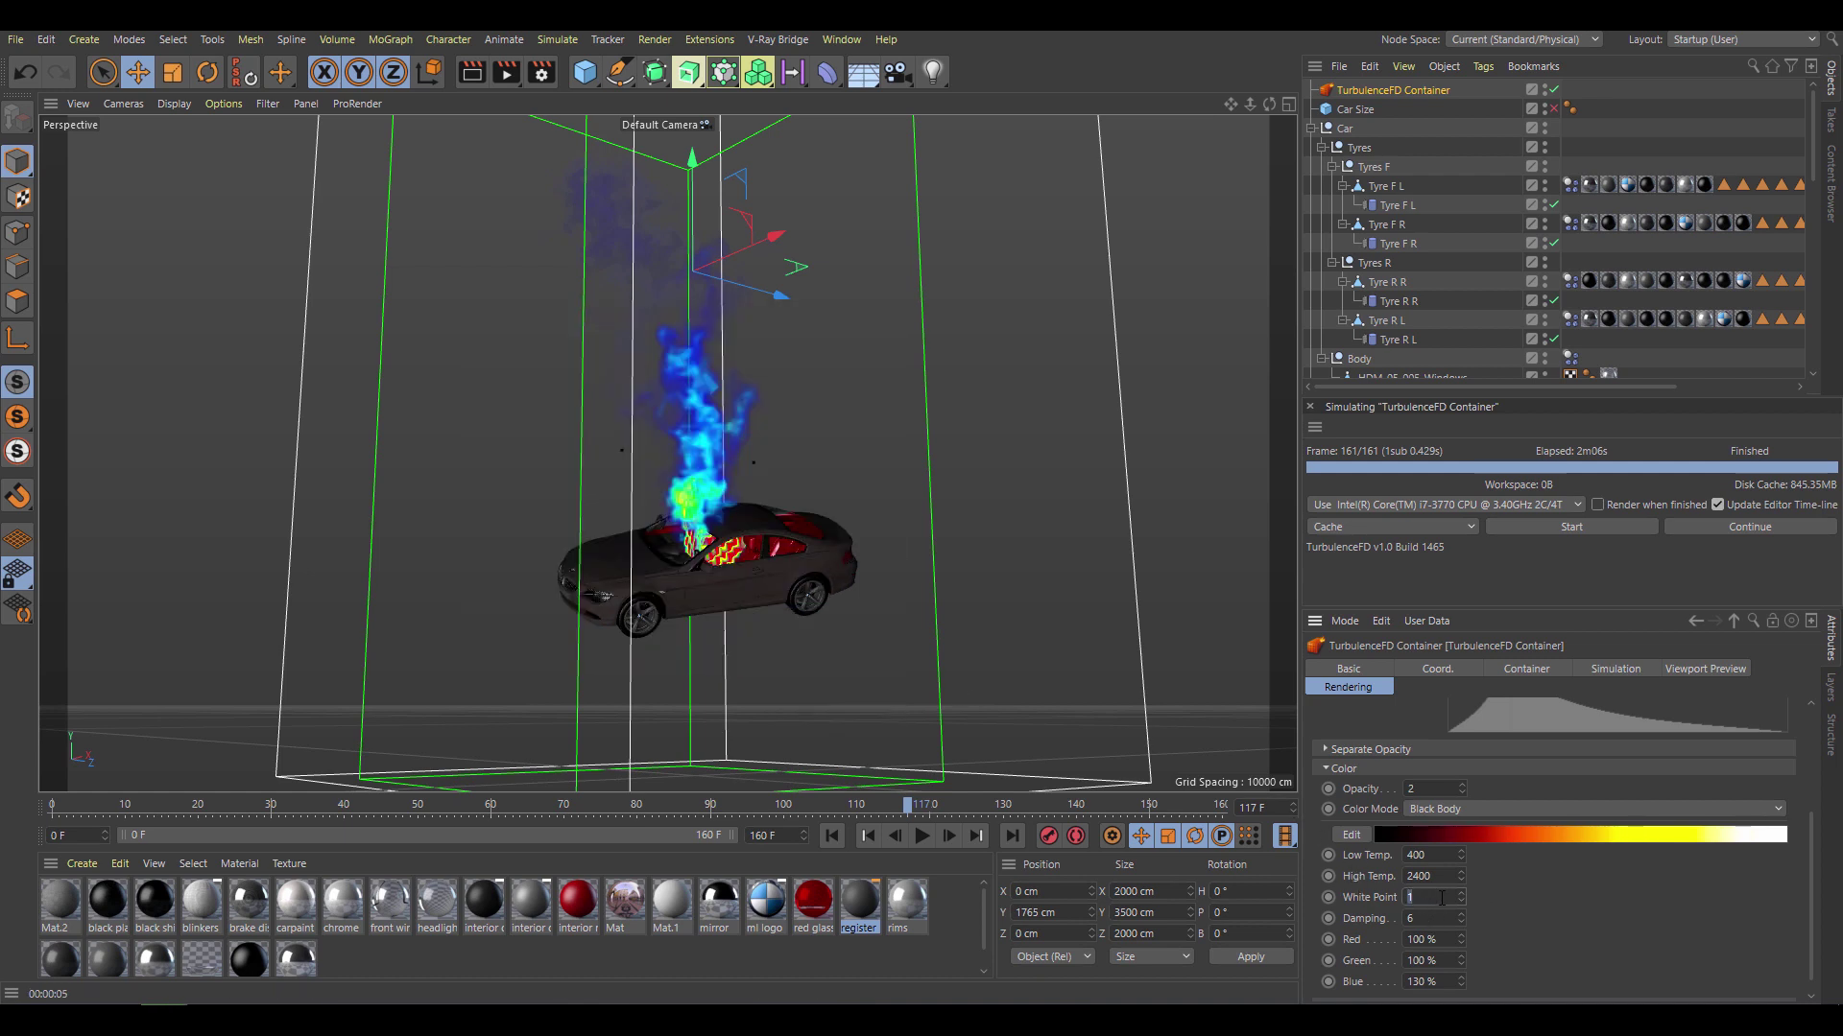
text(0.5)
key(Return)
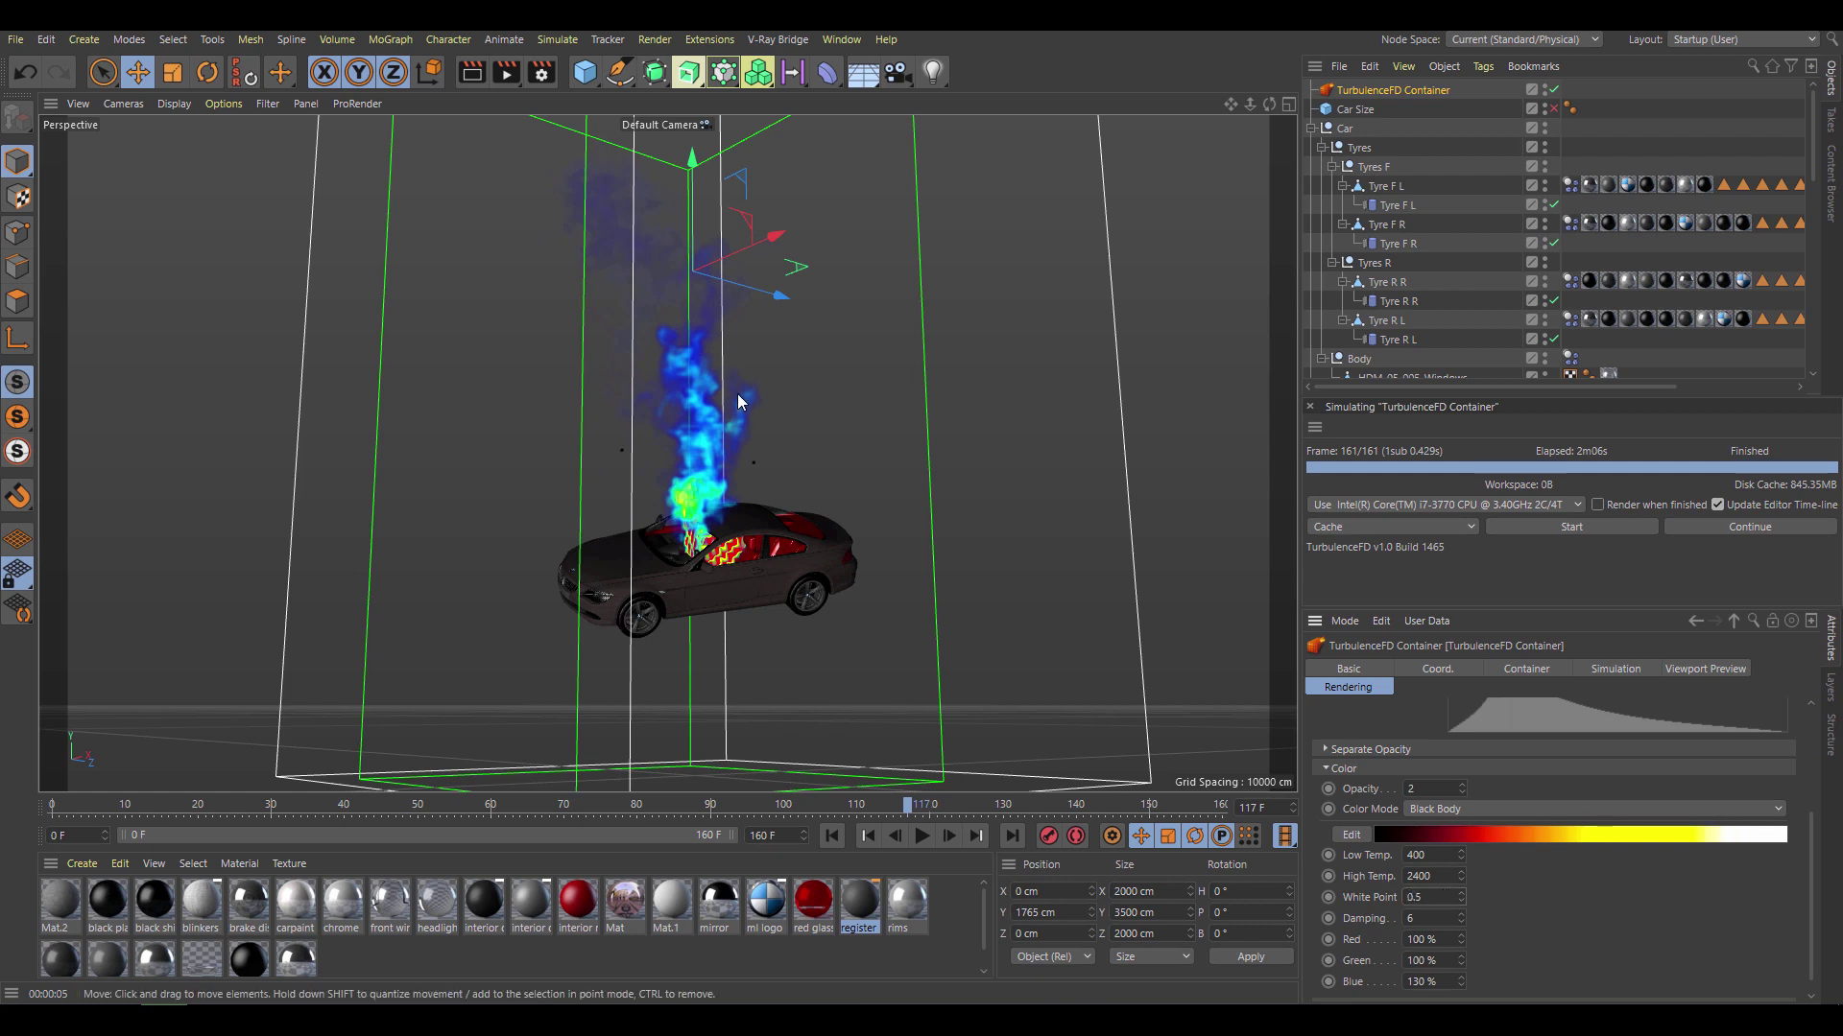
click(471, 72)
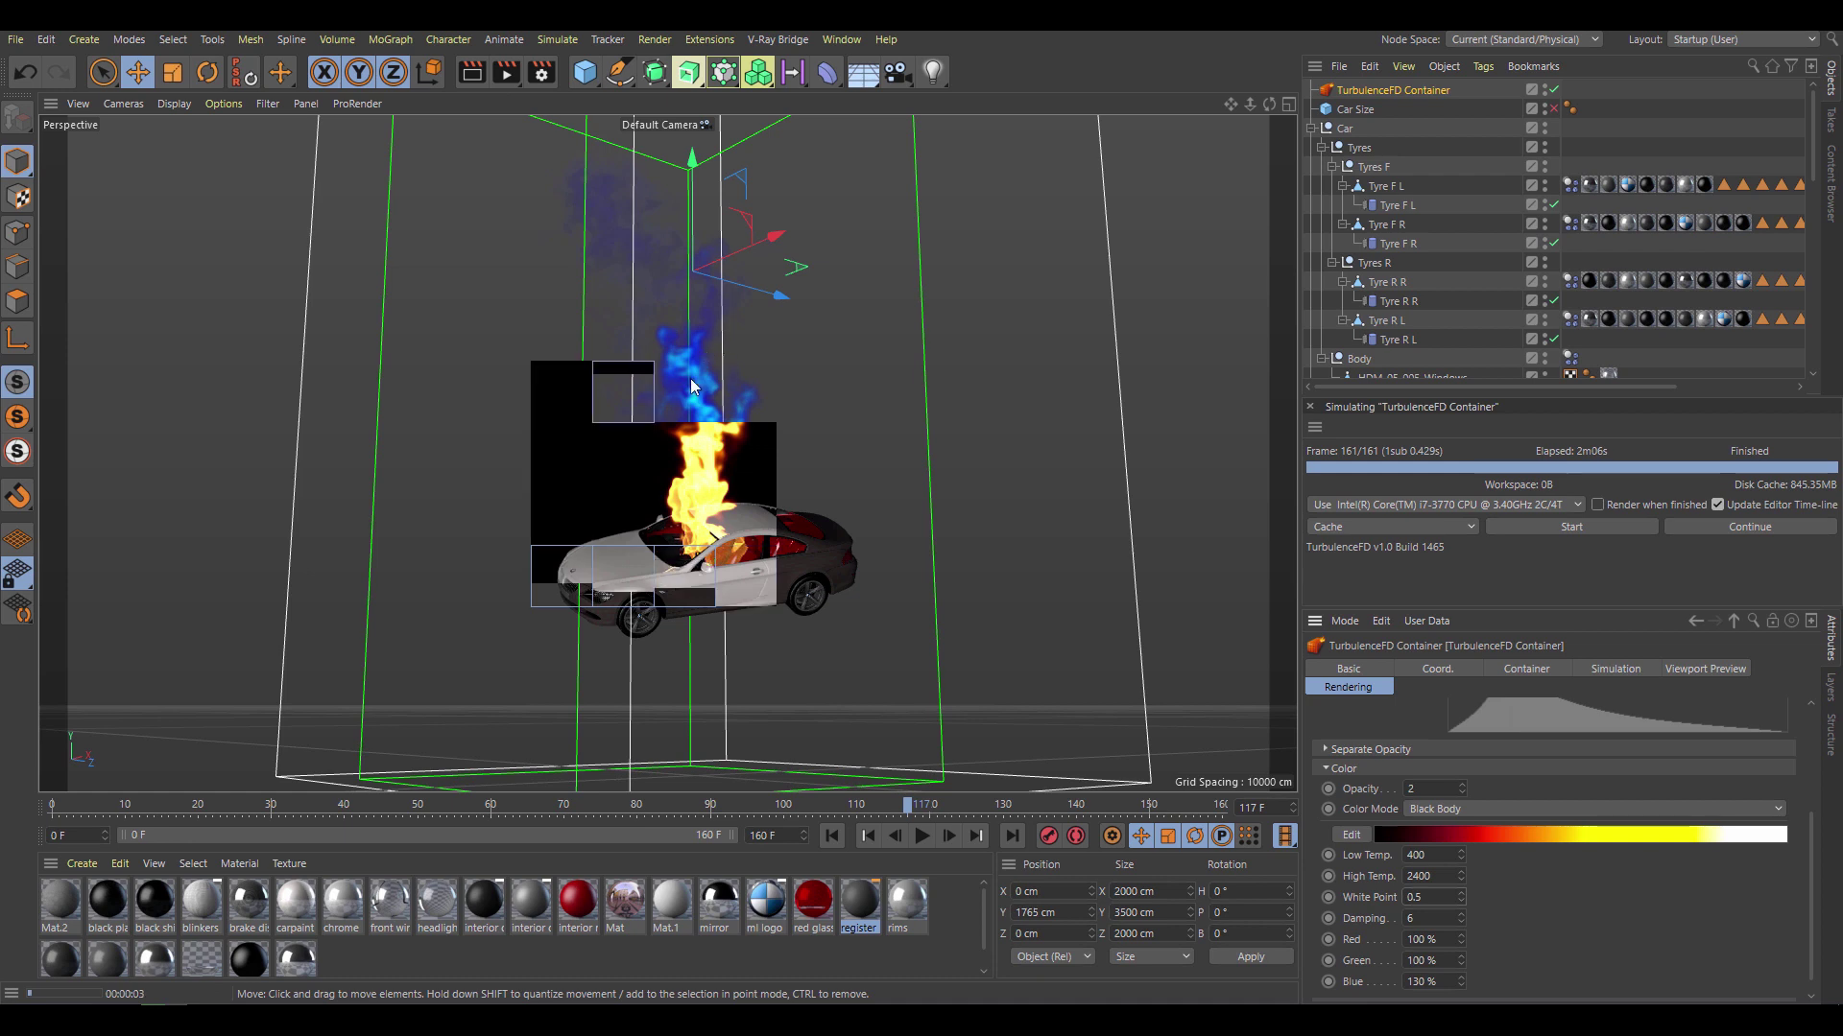
- Settle on a White Point of 1 and Damping of 7
double_click(1429, 898)
text(1)
key(Tab)
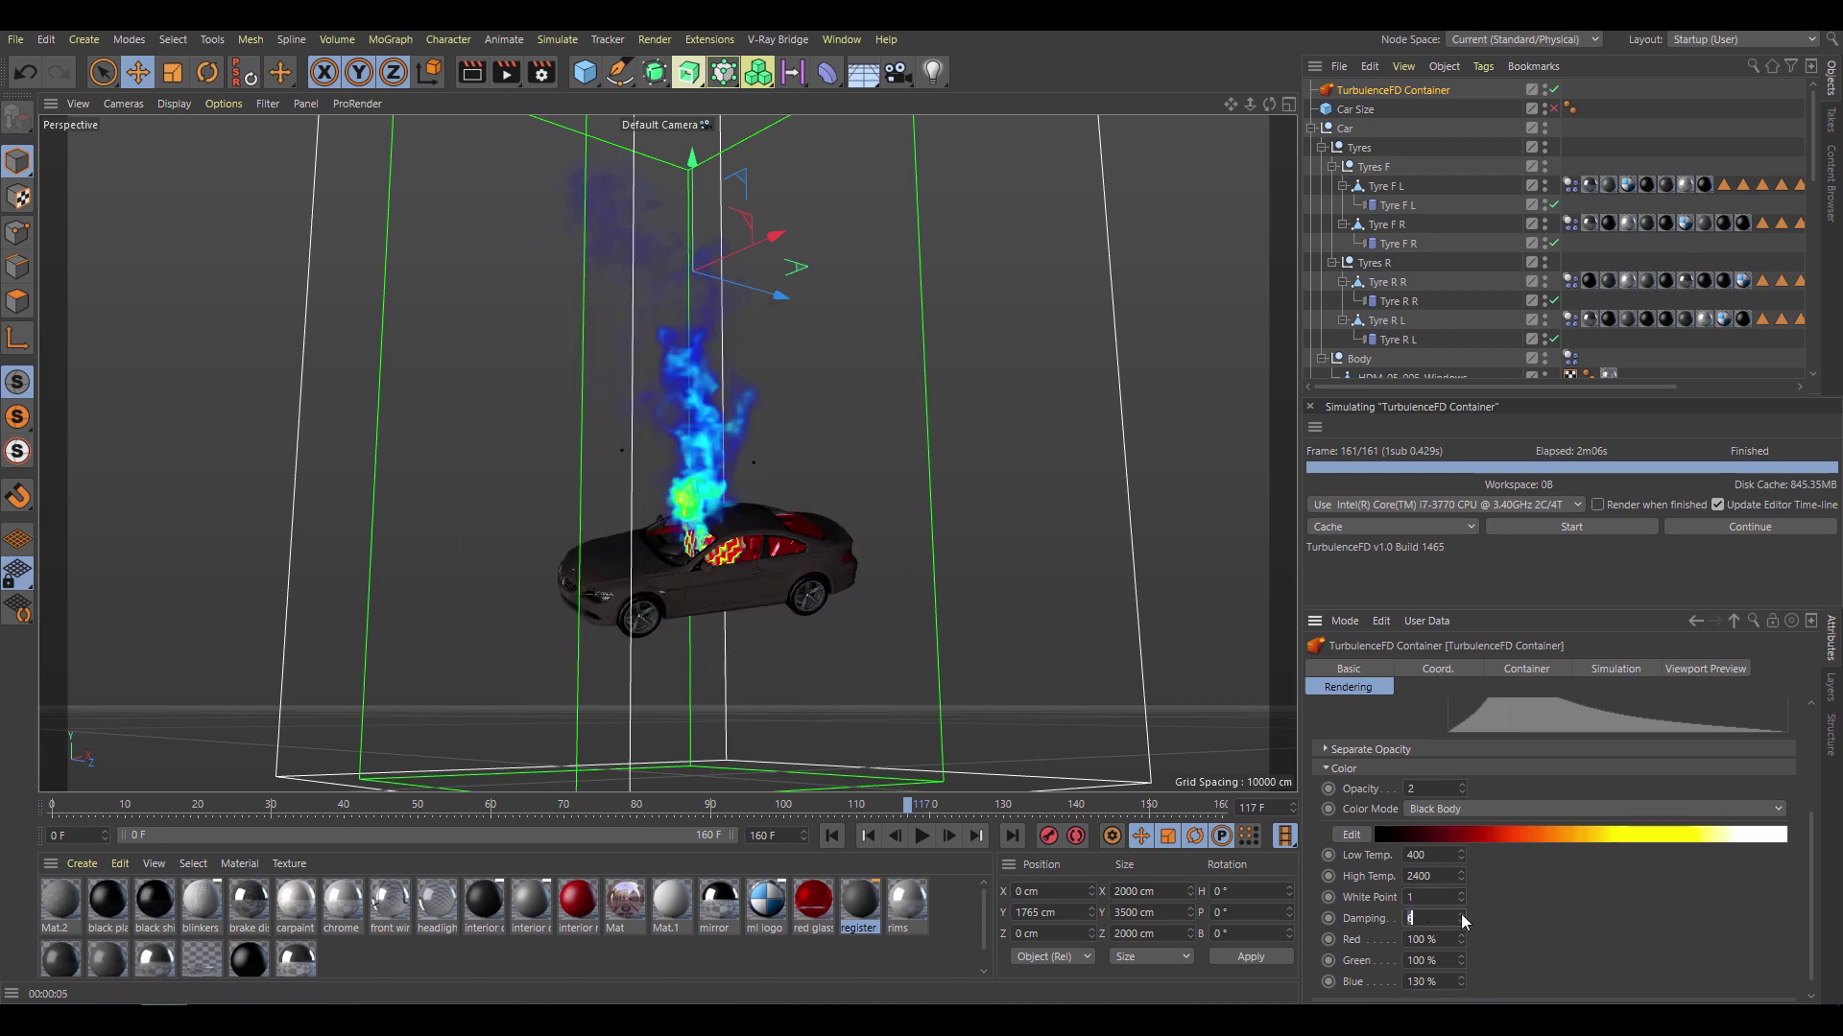
text(7)
key(Return)
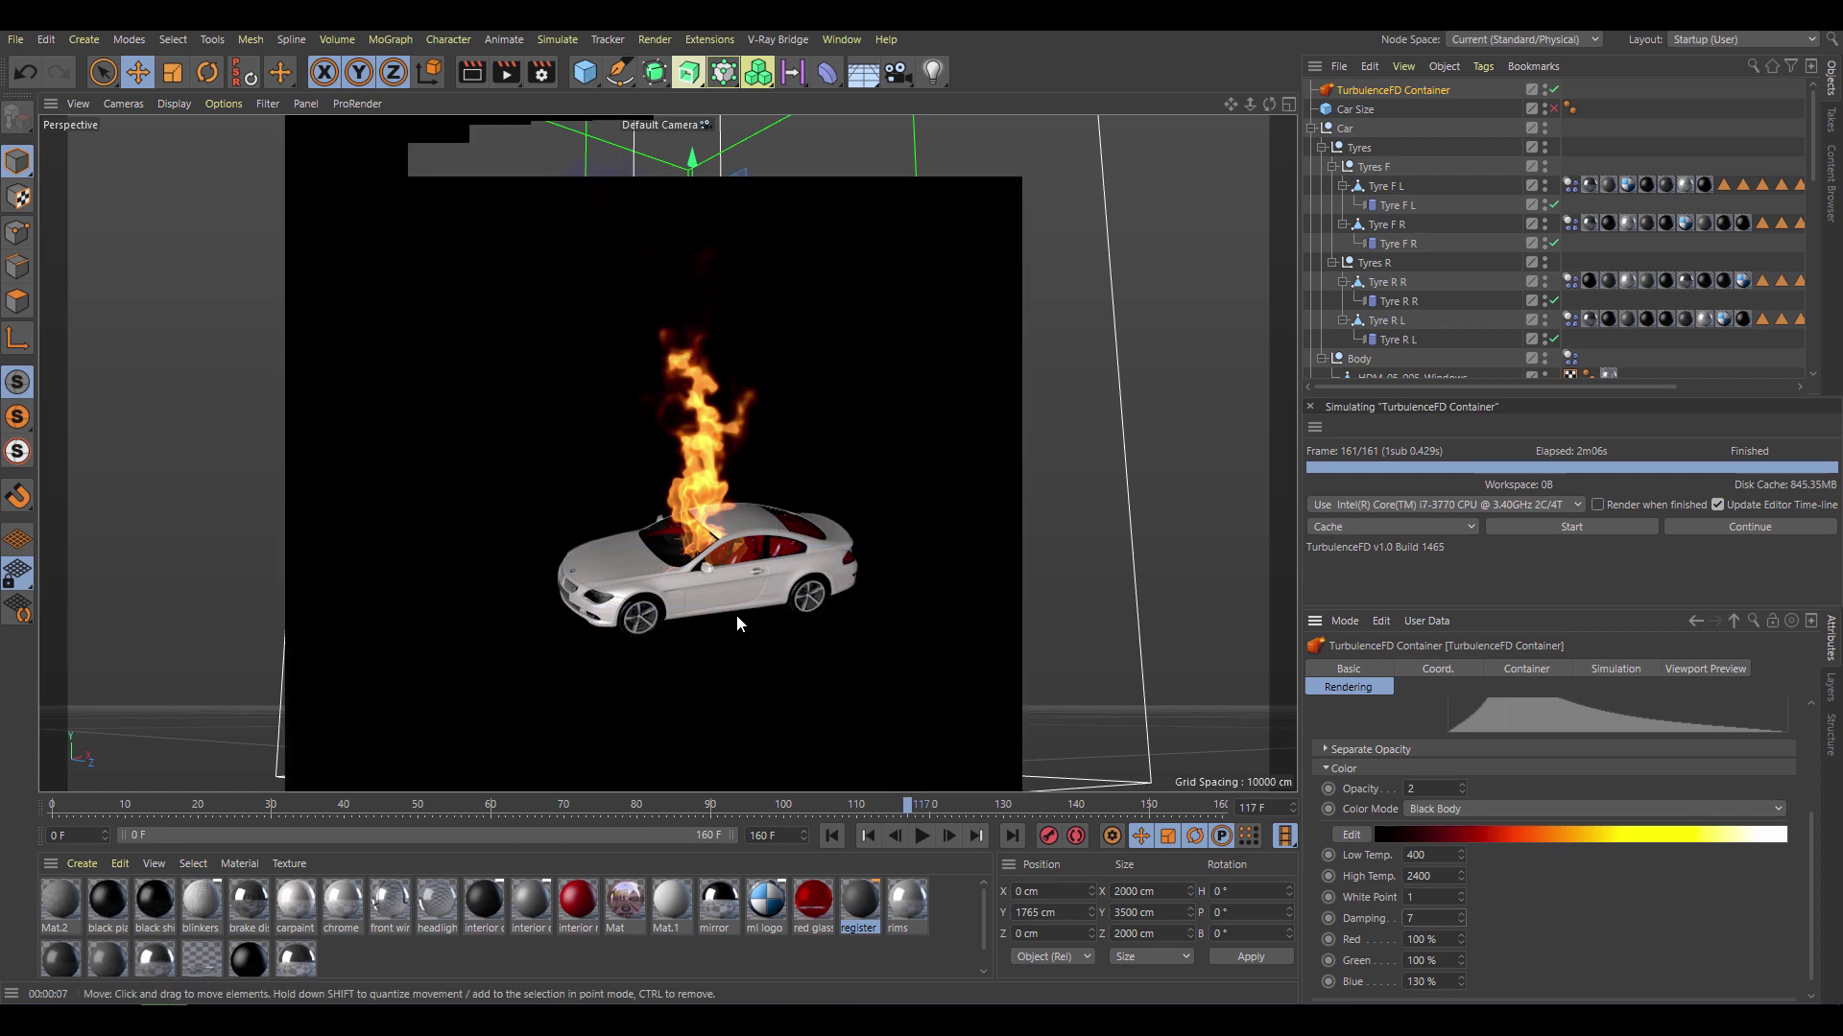
- Open the Fire Color Mapping curve beside the preview and shift its falloff knot to about 0.65
click(1494, 714)
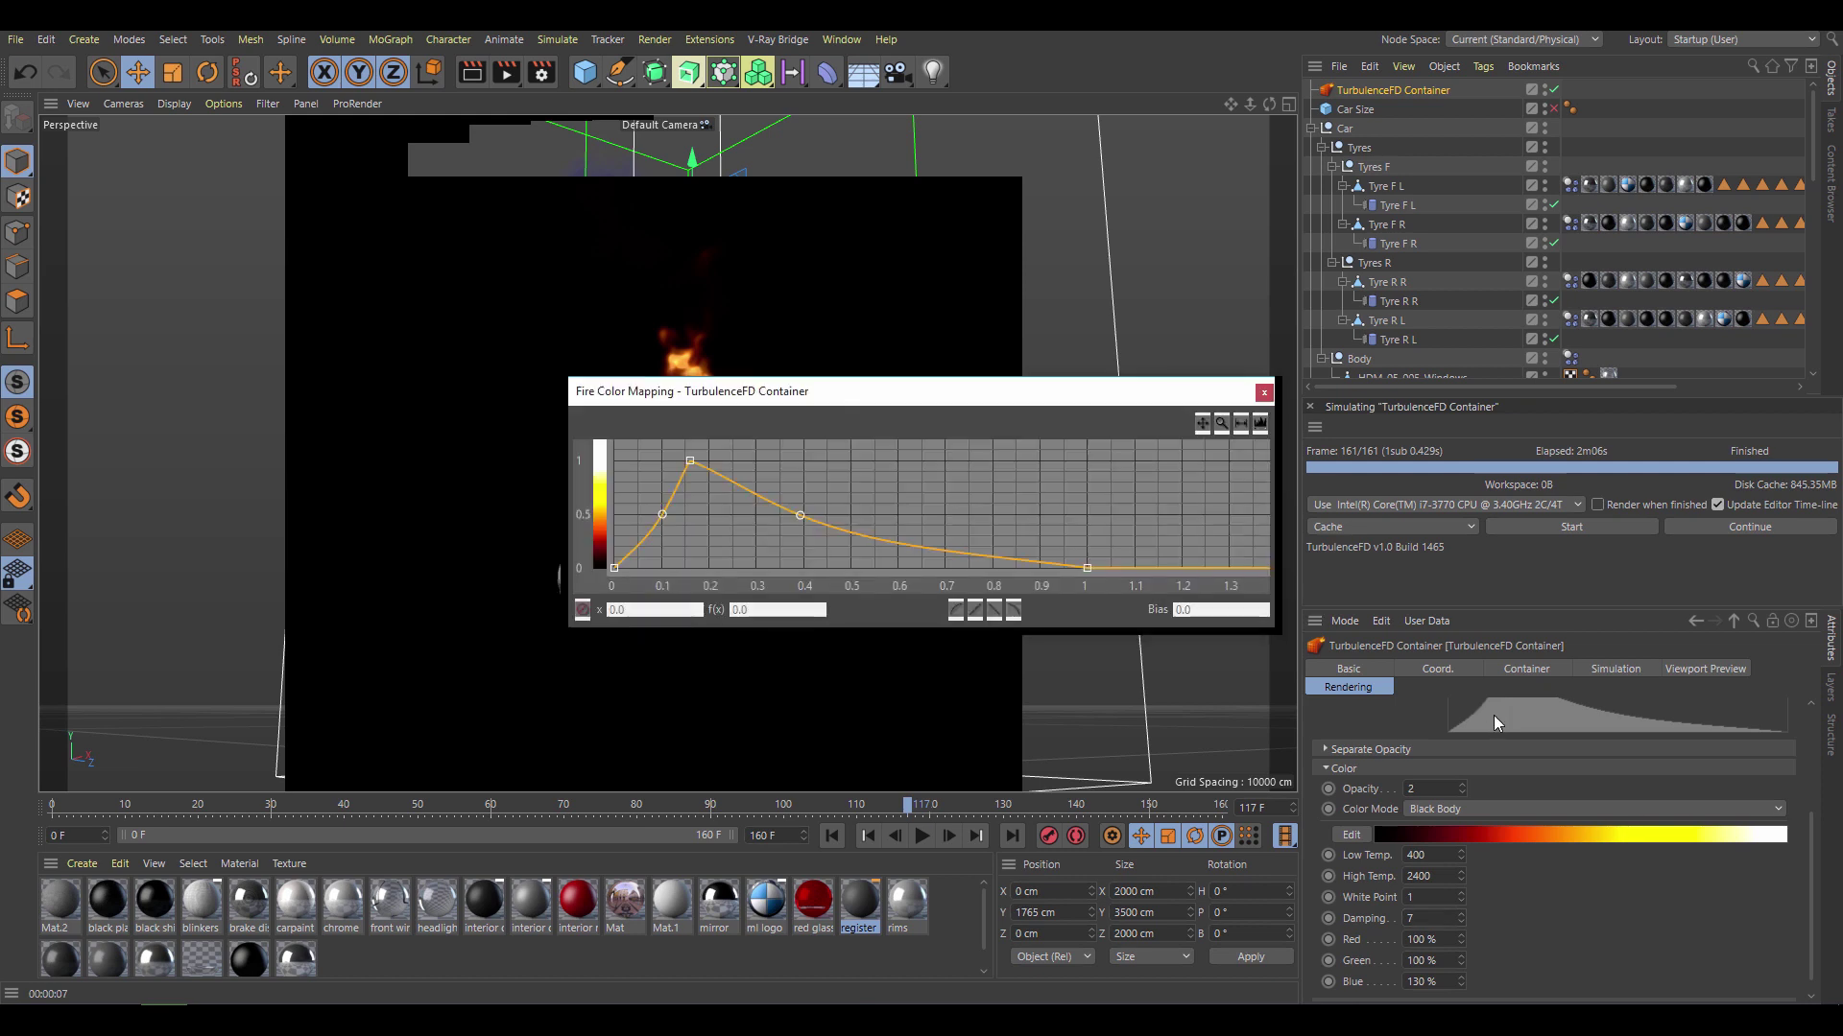
drag(958, 385, 1339, 478)
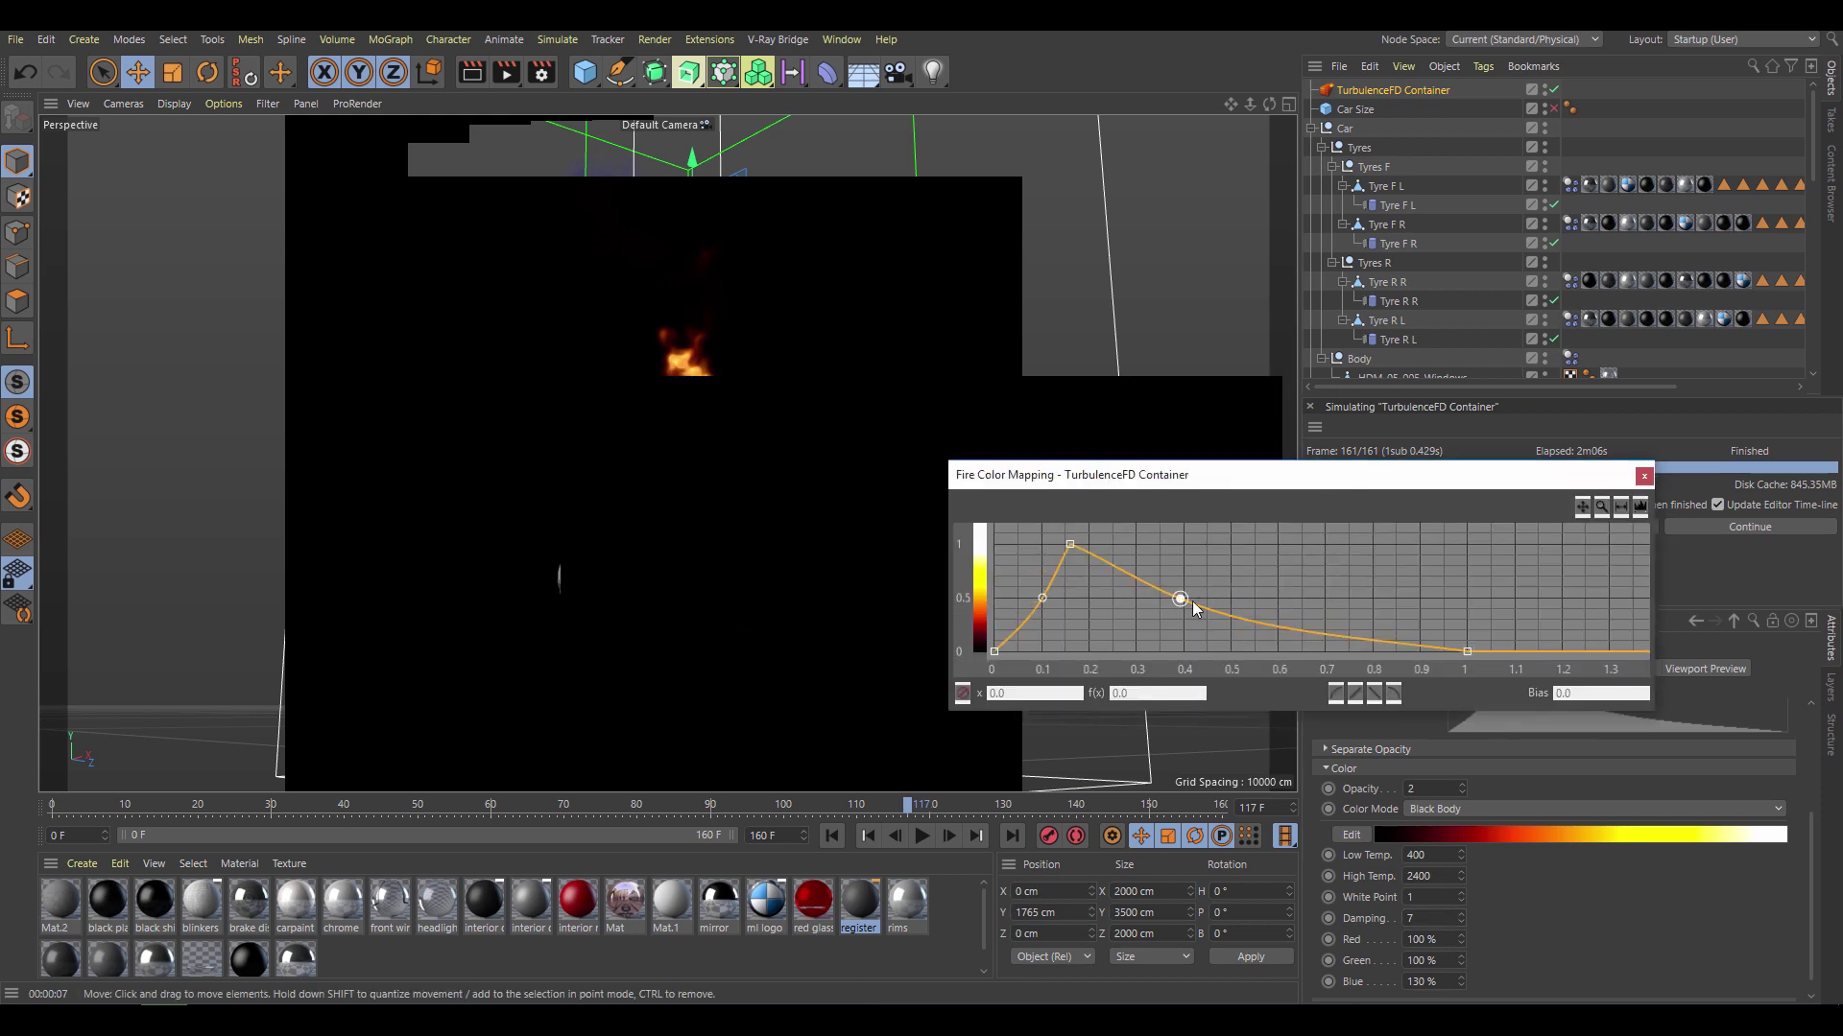
drag(1179, 599, 1300, 598)
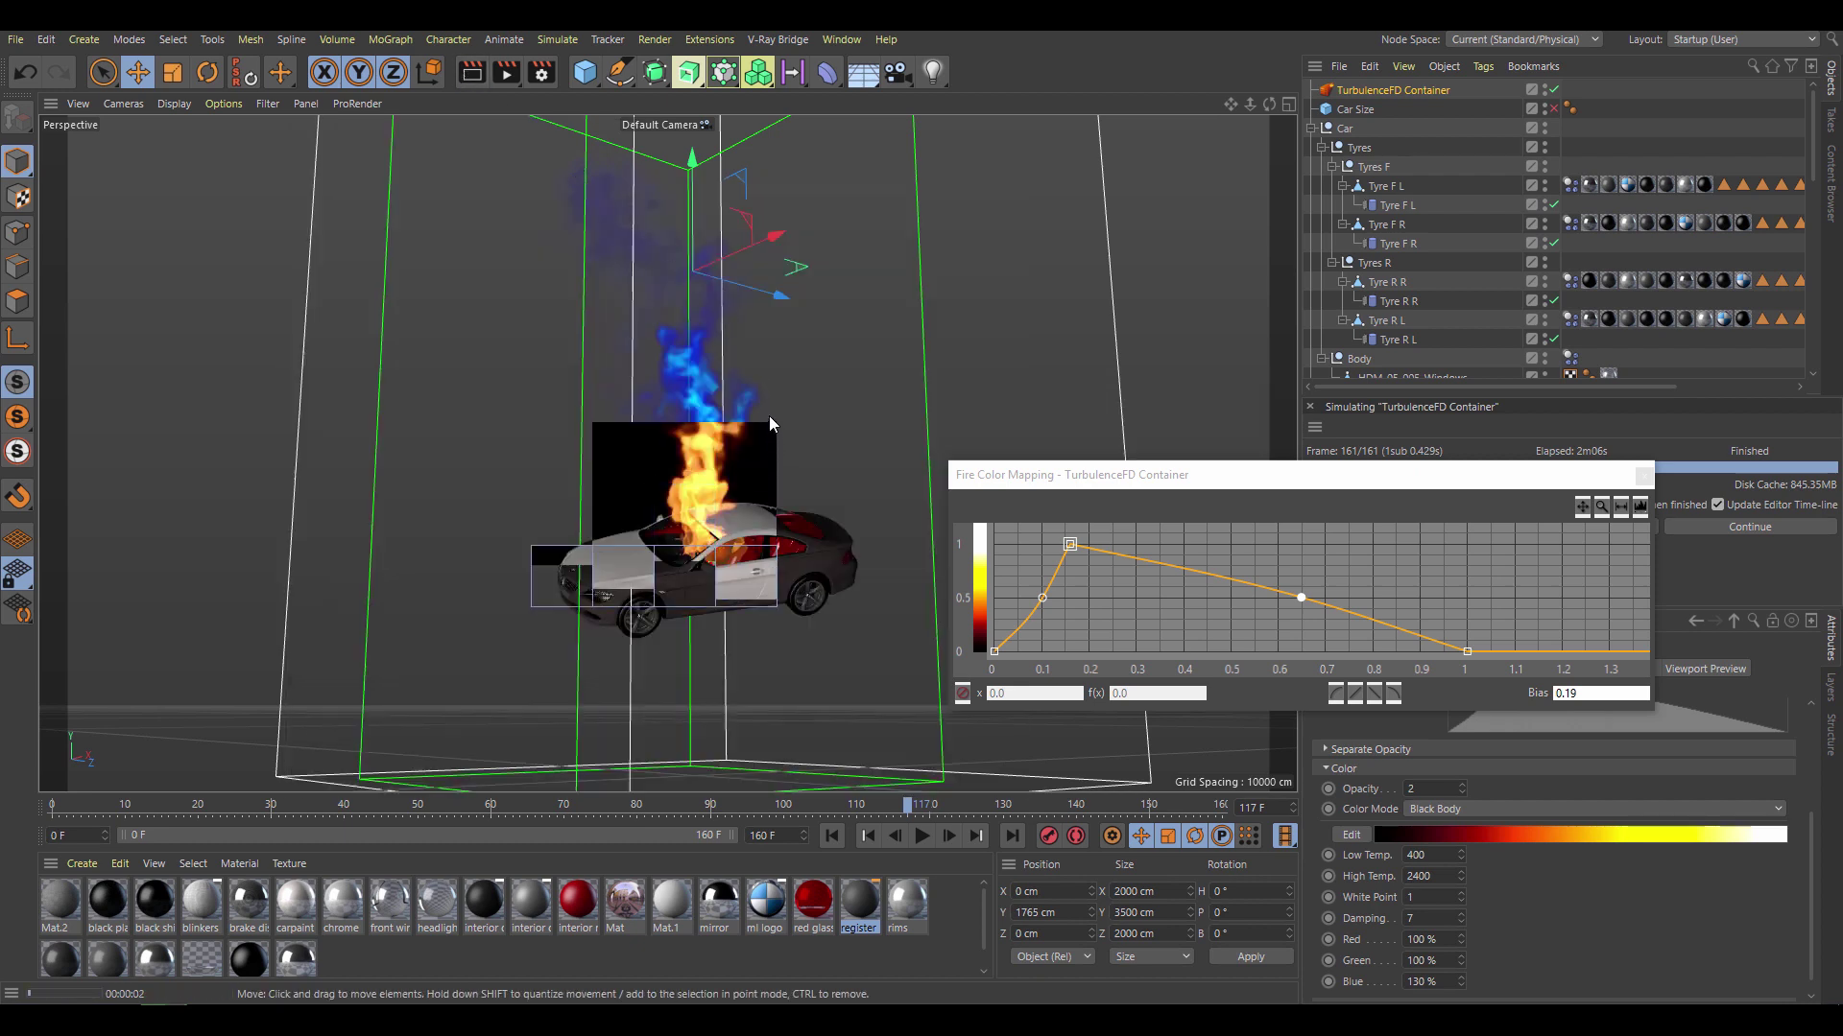
drag(1154, 481, 1191, 475)
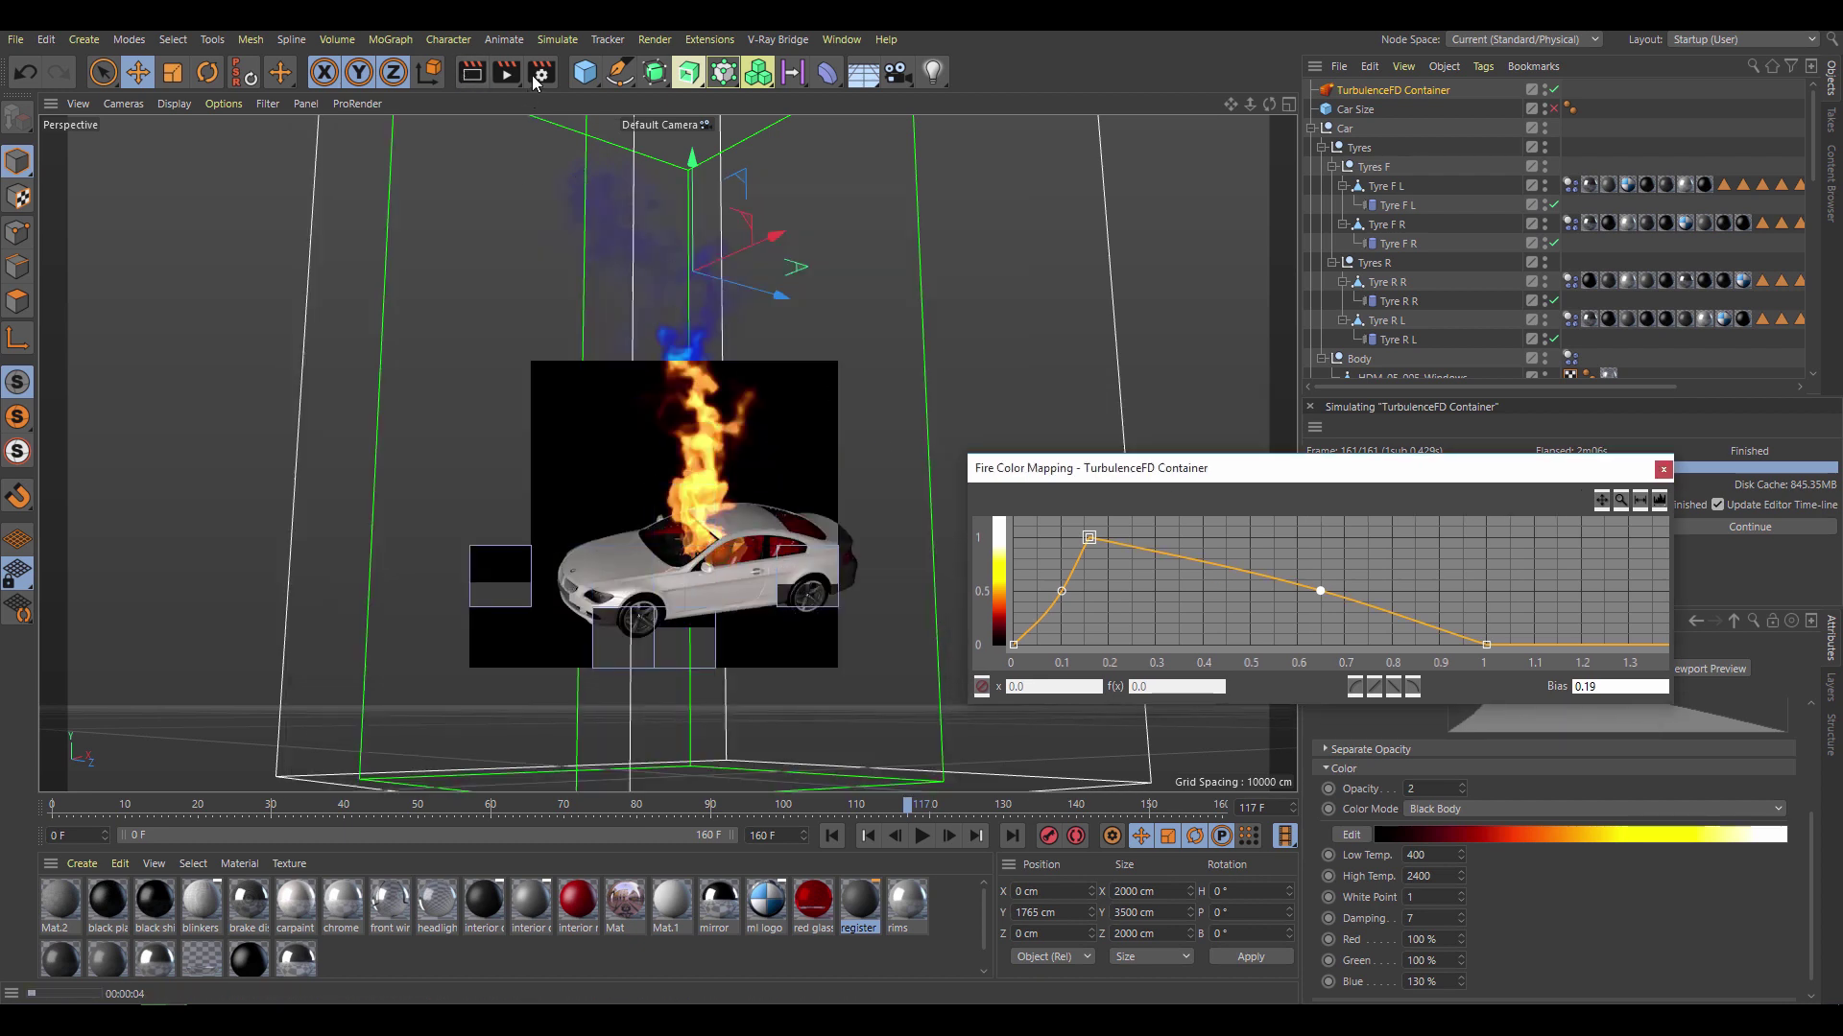
drag(506, 72, 648, 507)
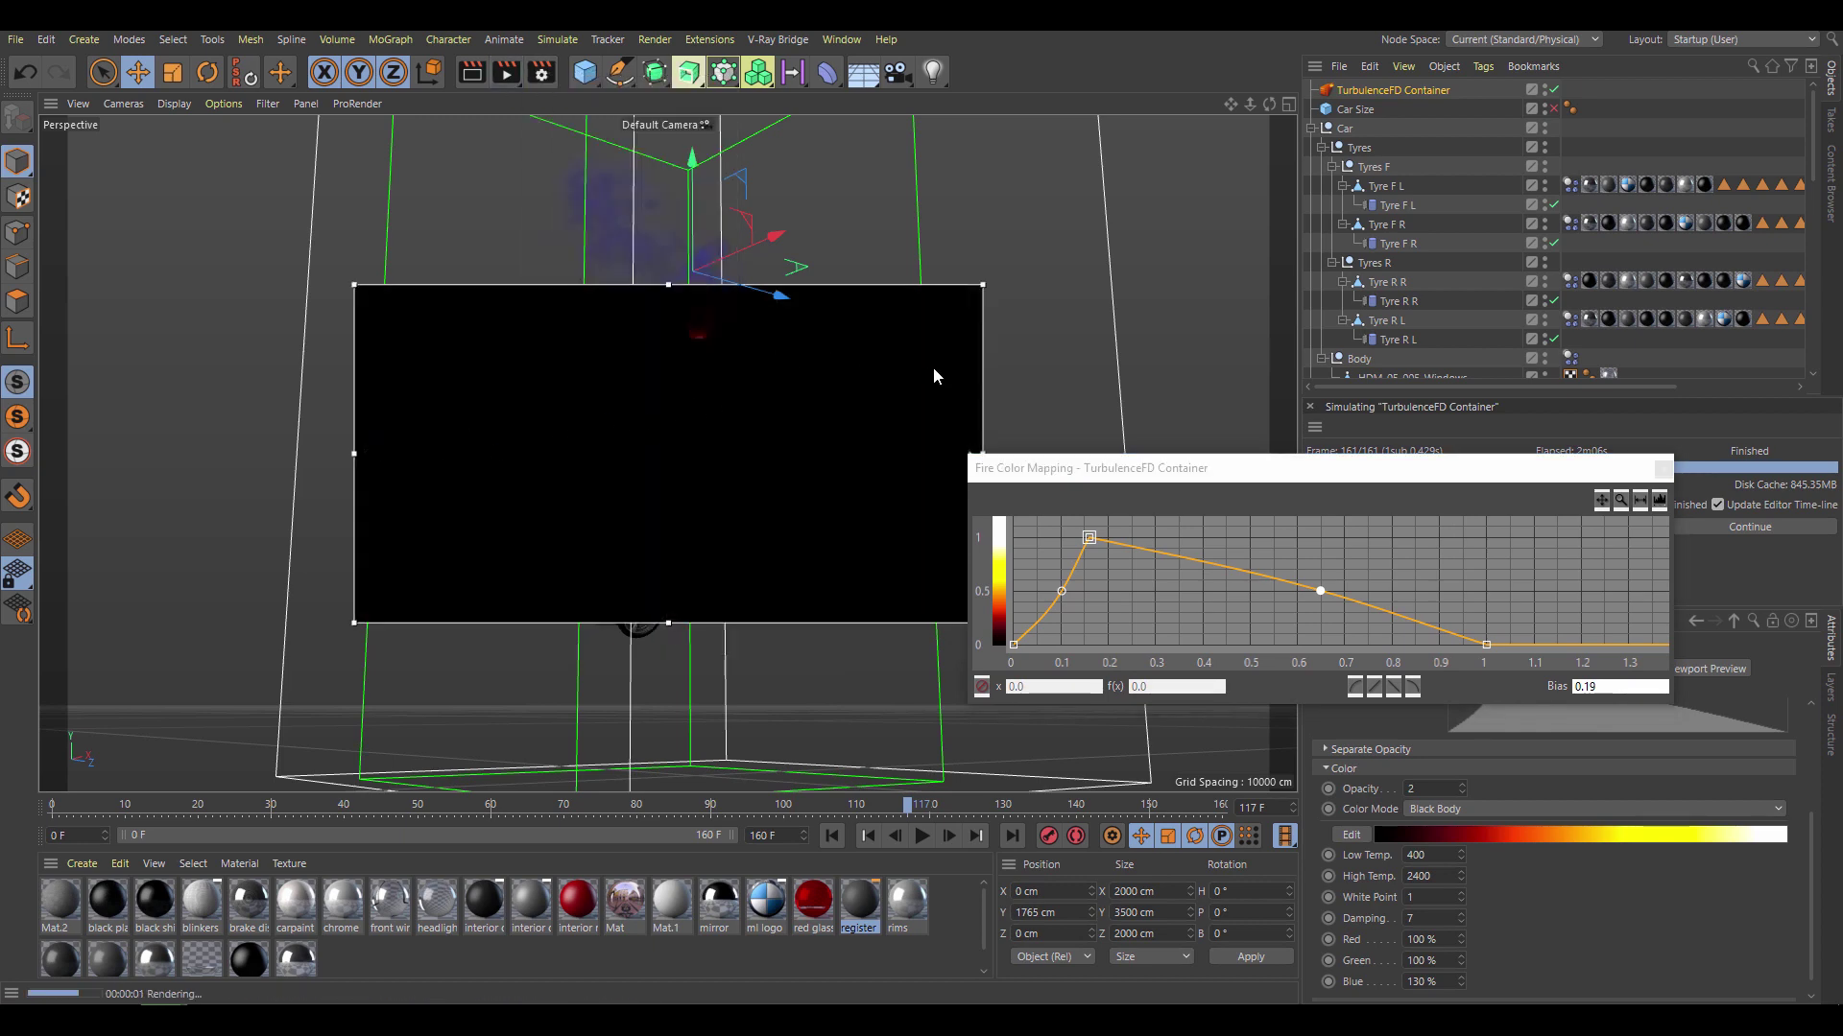
drag(1044, 470, 1115, 451)
- Place the low knot near 0.1 and the falloff knot around 0.4, then close the curve
click(1133, 573)
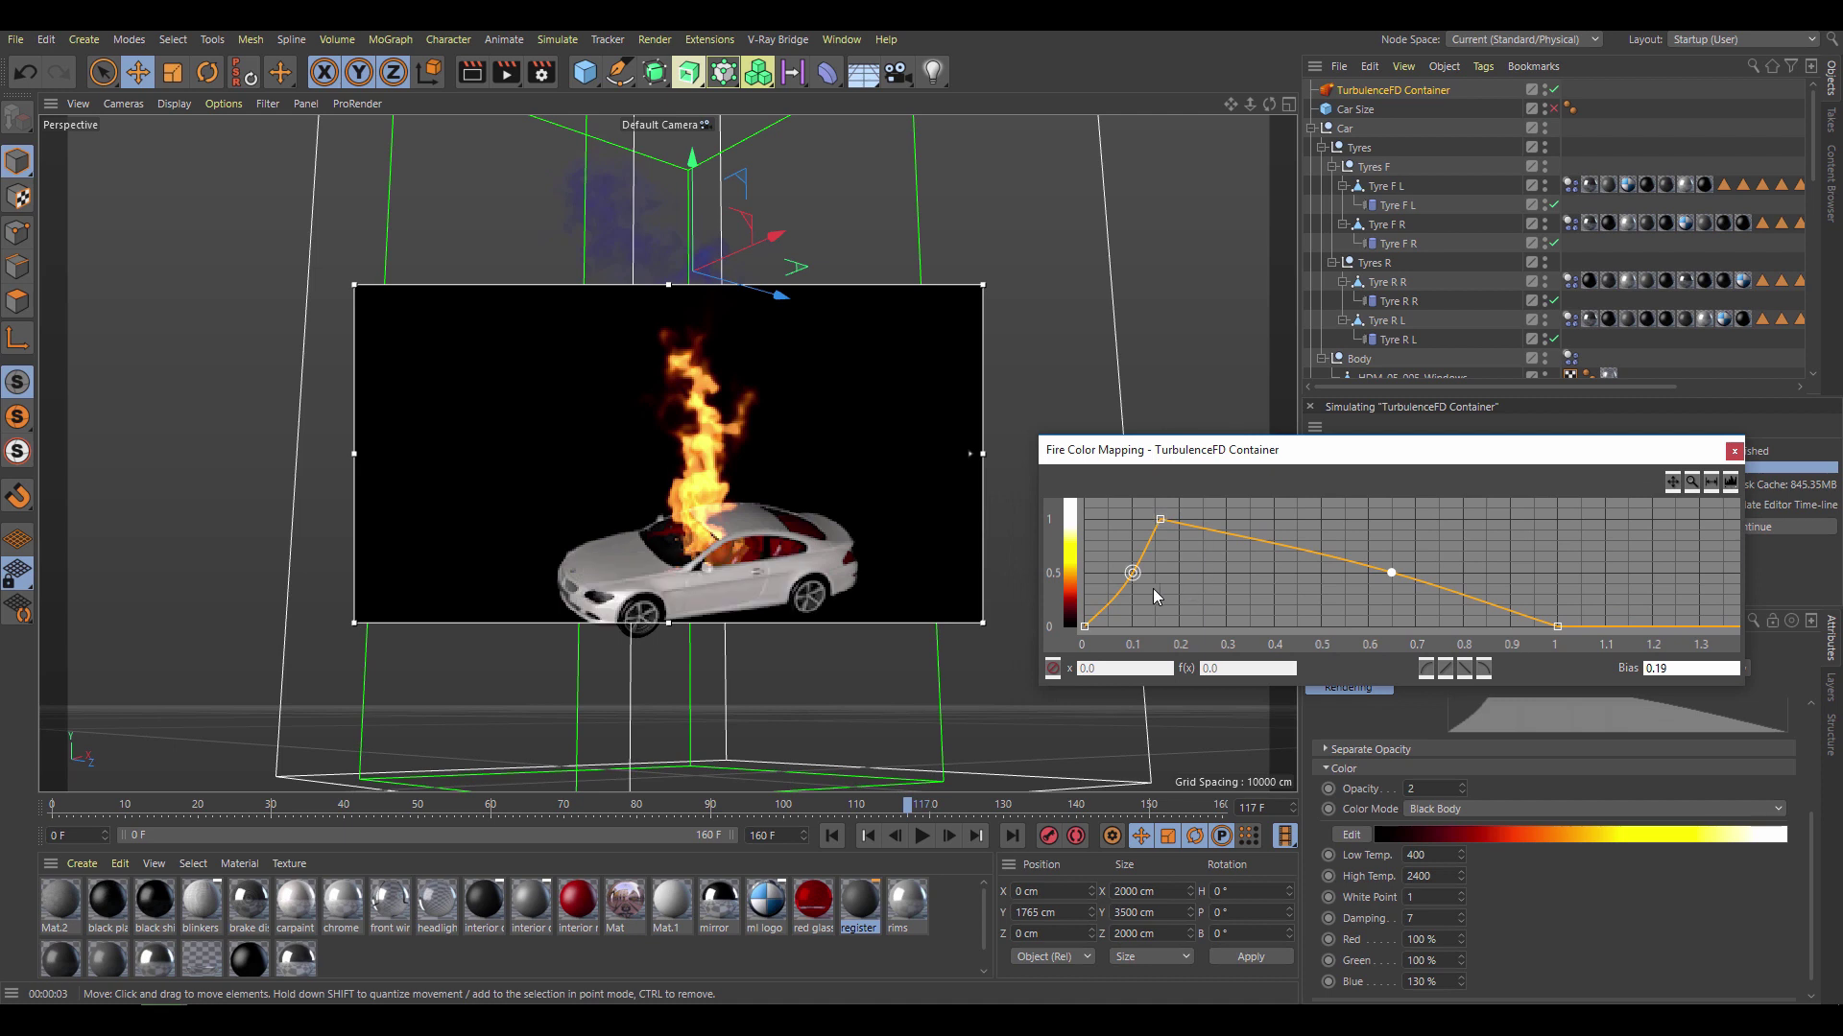
mouse_move(1390, 572)
mouse_down()
mouse_move(1417, 576)
mouse_move(1254, 574)
mouse_move(1275, 574)
mouse_up()
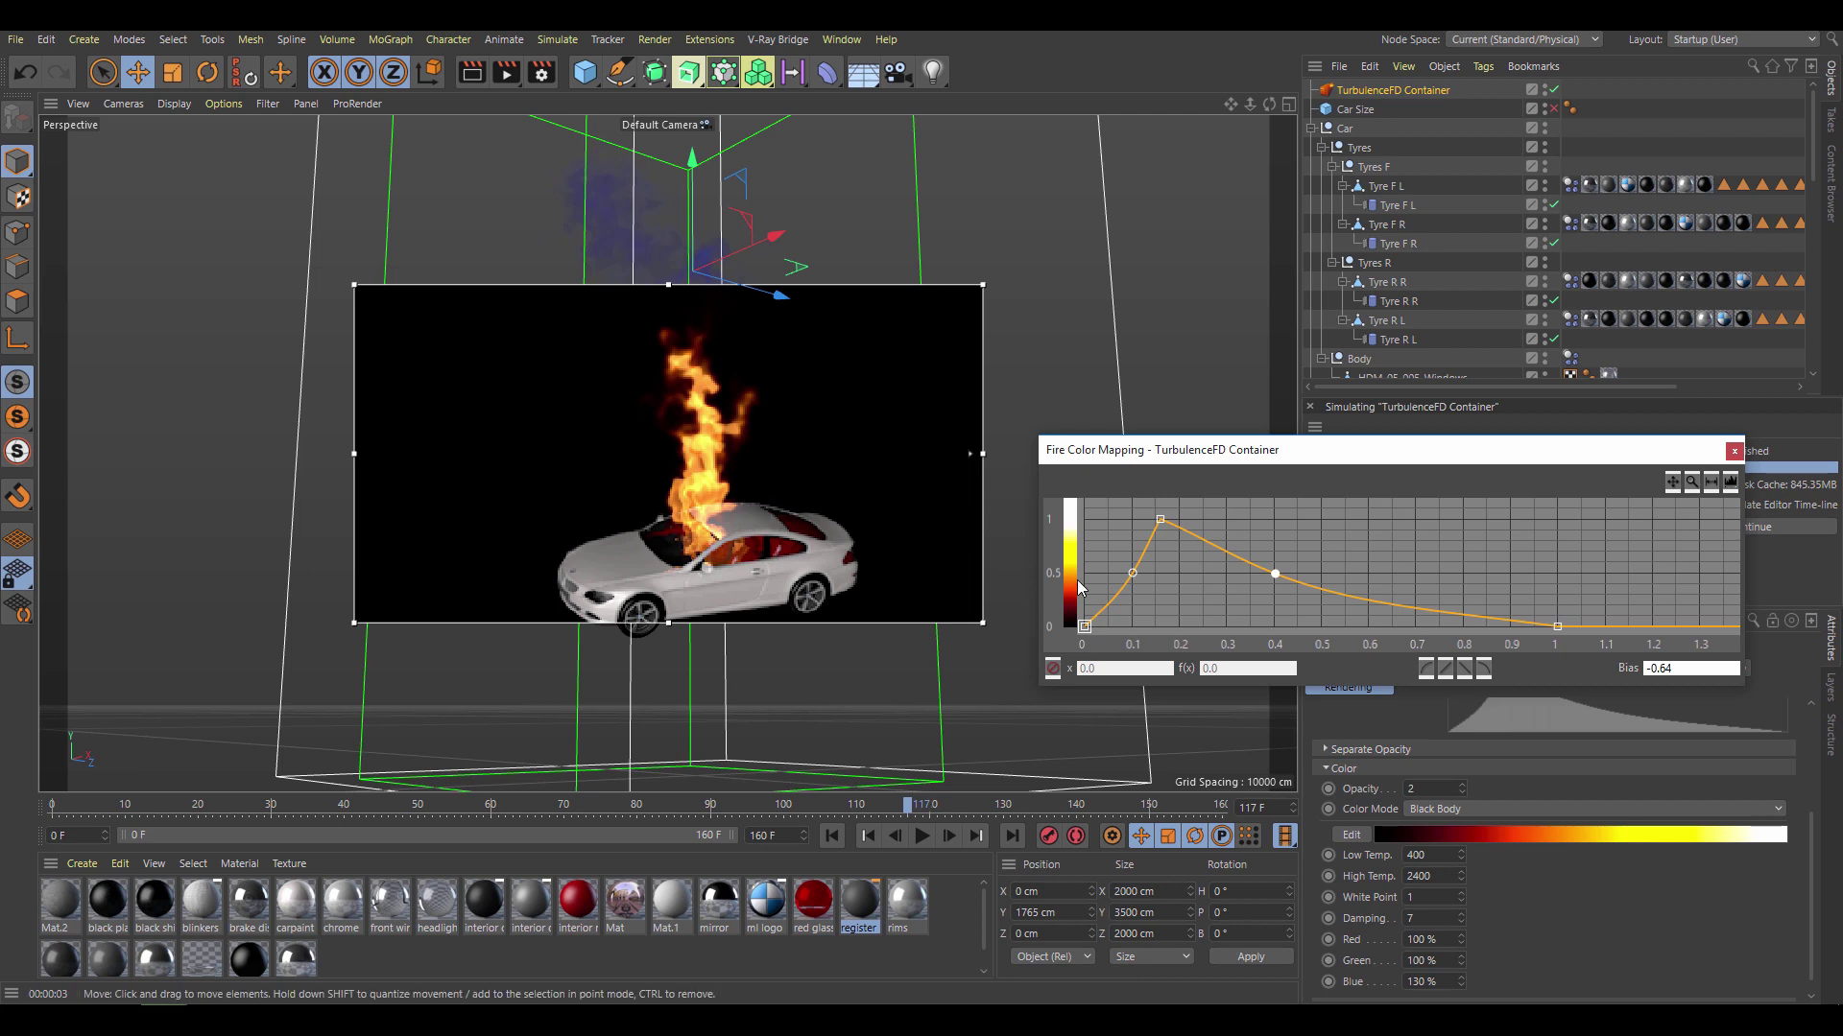
drag(1132, 573, 1053, 602)
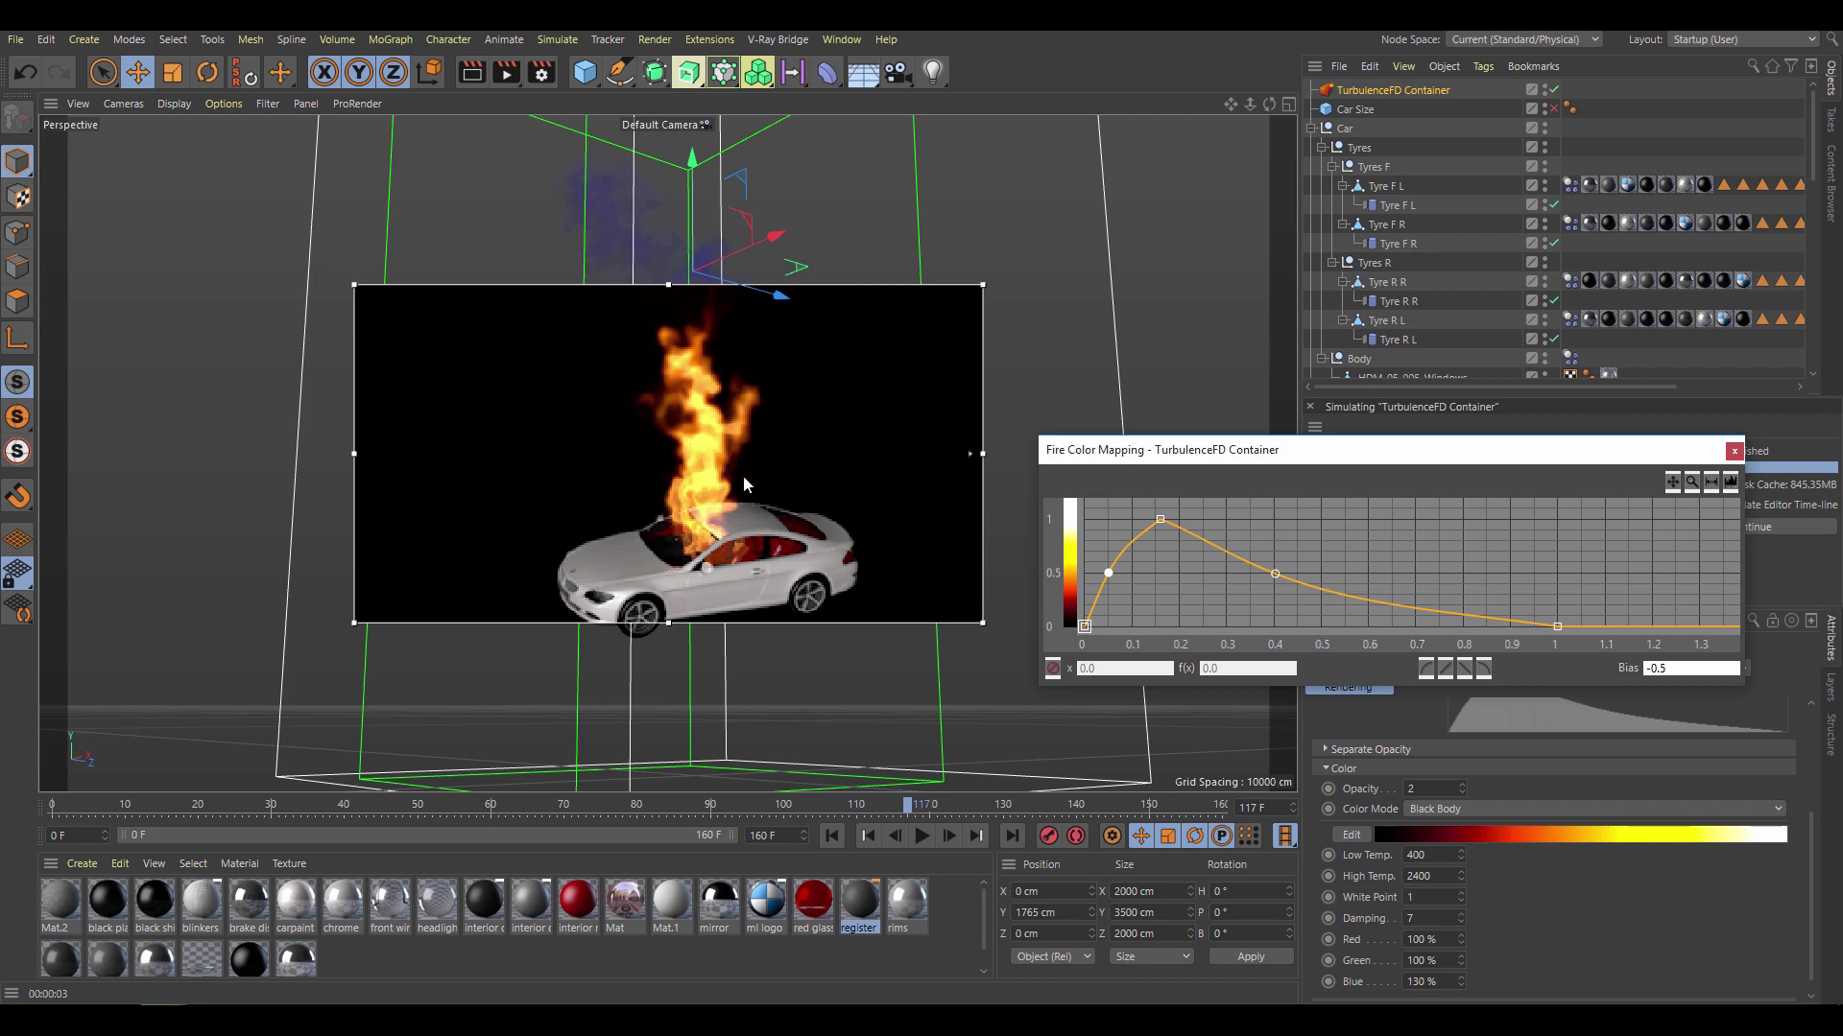
drag(1107, 573, 1186, 587)
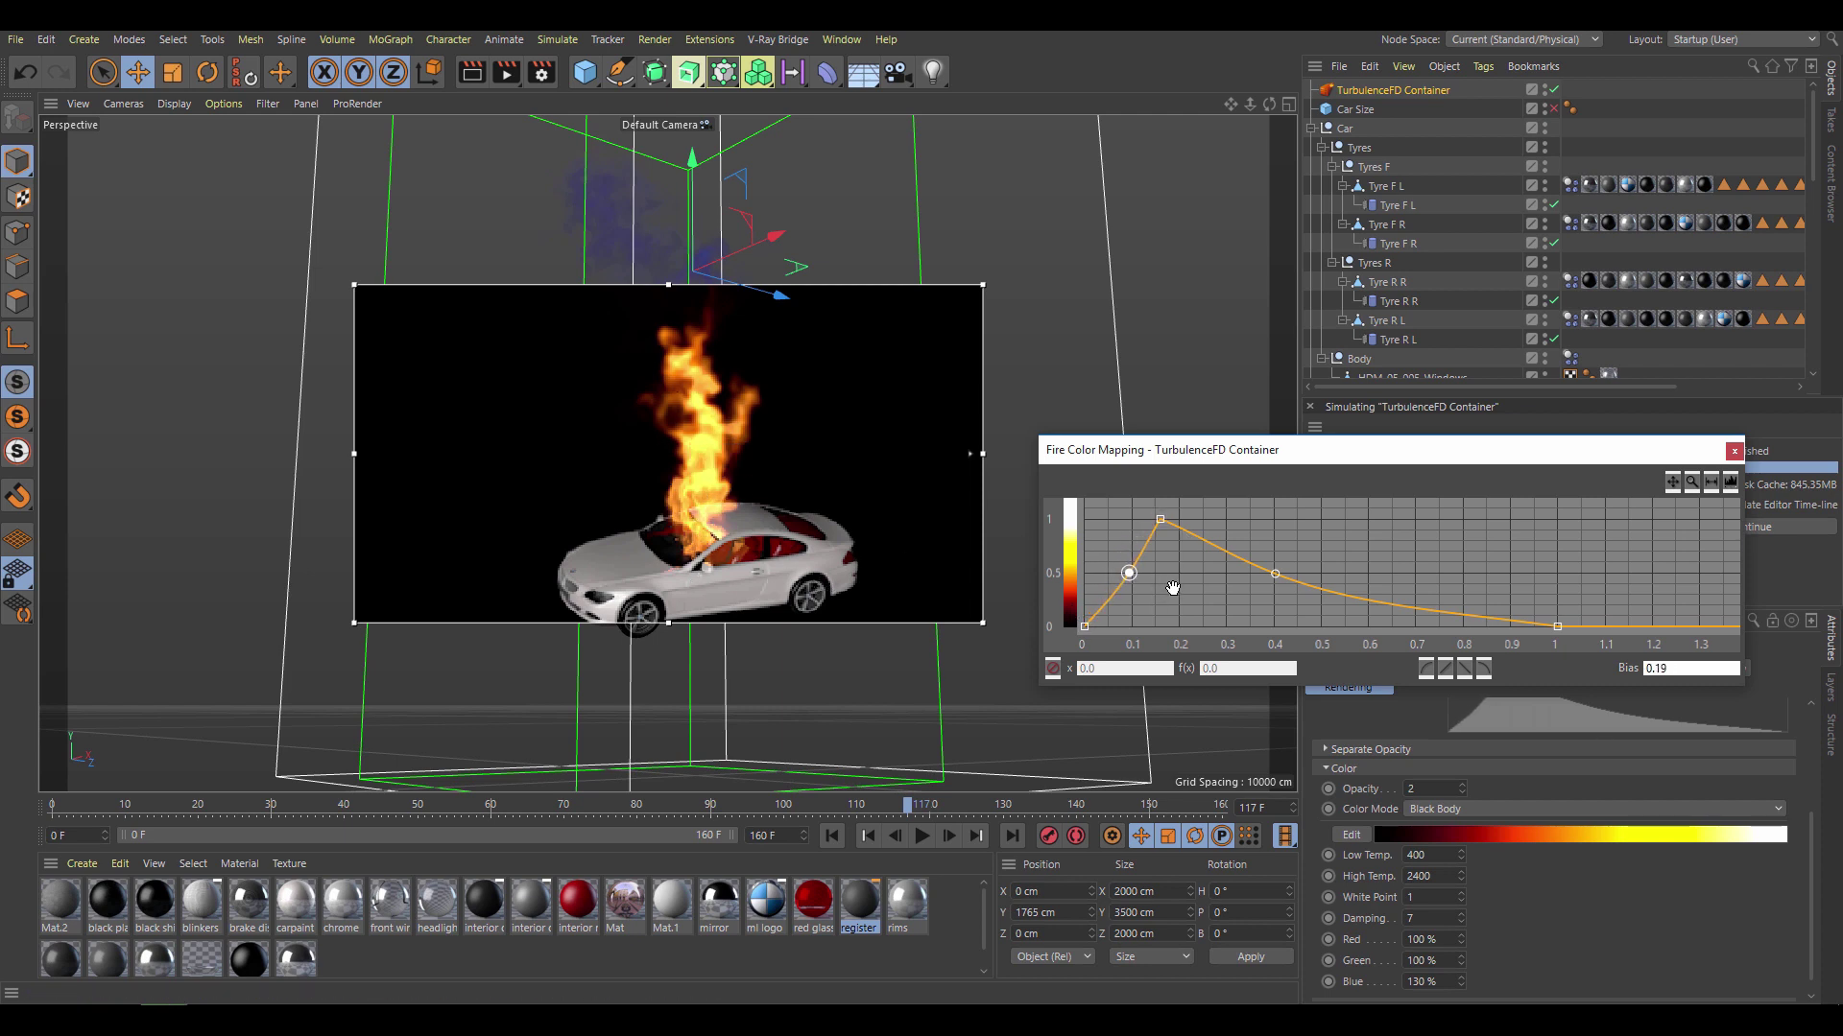
click(1278, 576)
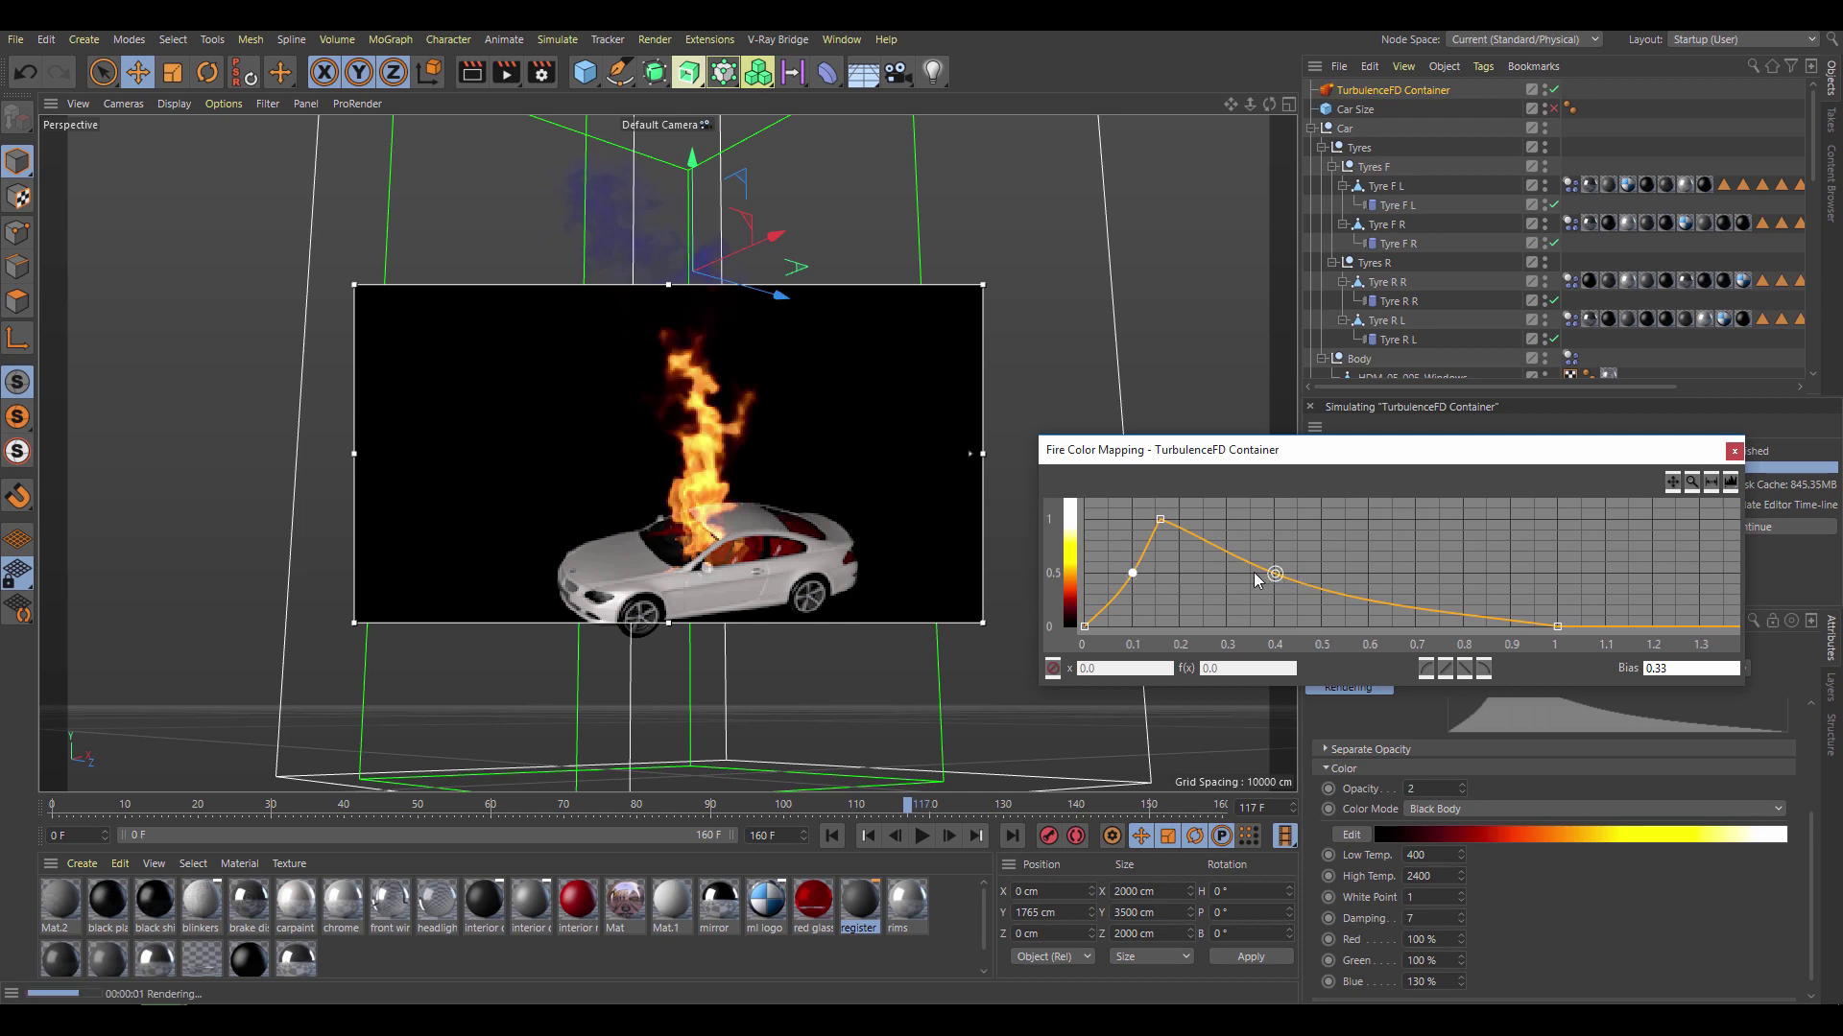
click(1733, 451)
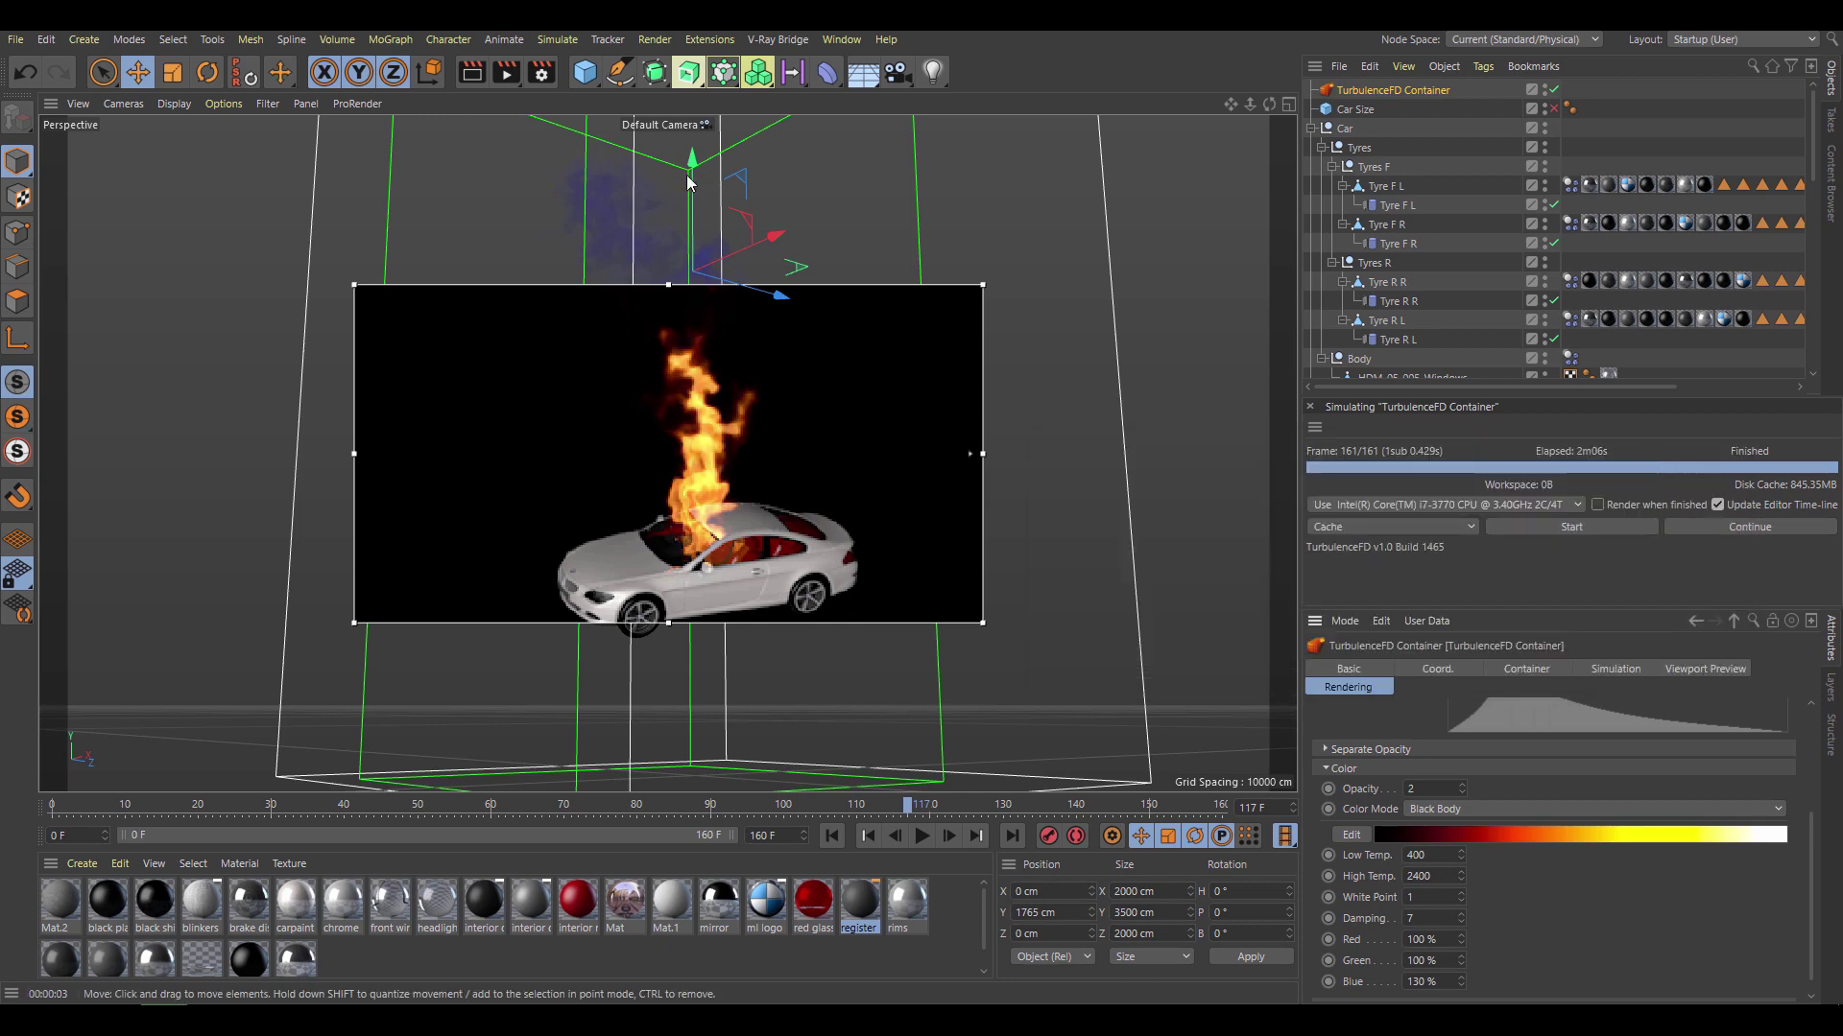
- Turn off the live render preview and orbit around the burning car
click(503, 75)
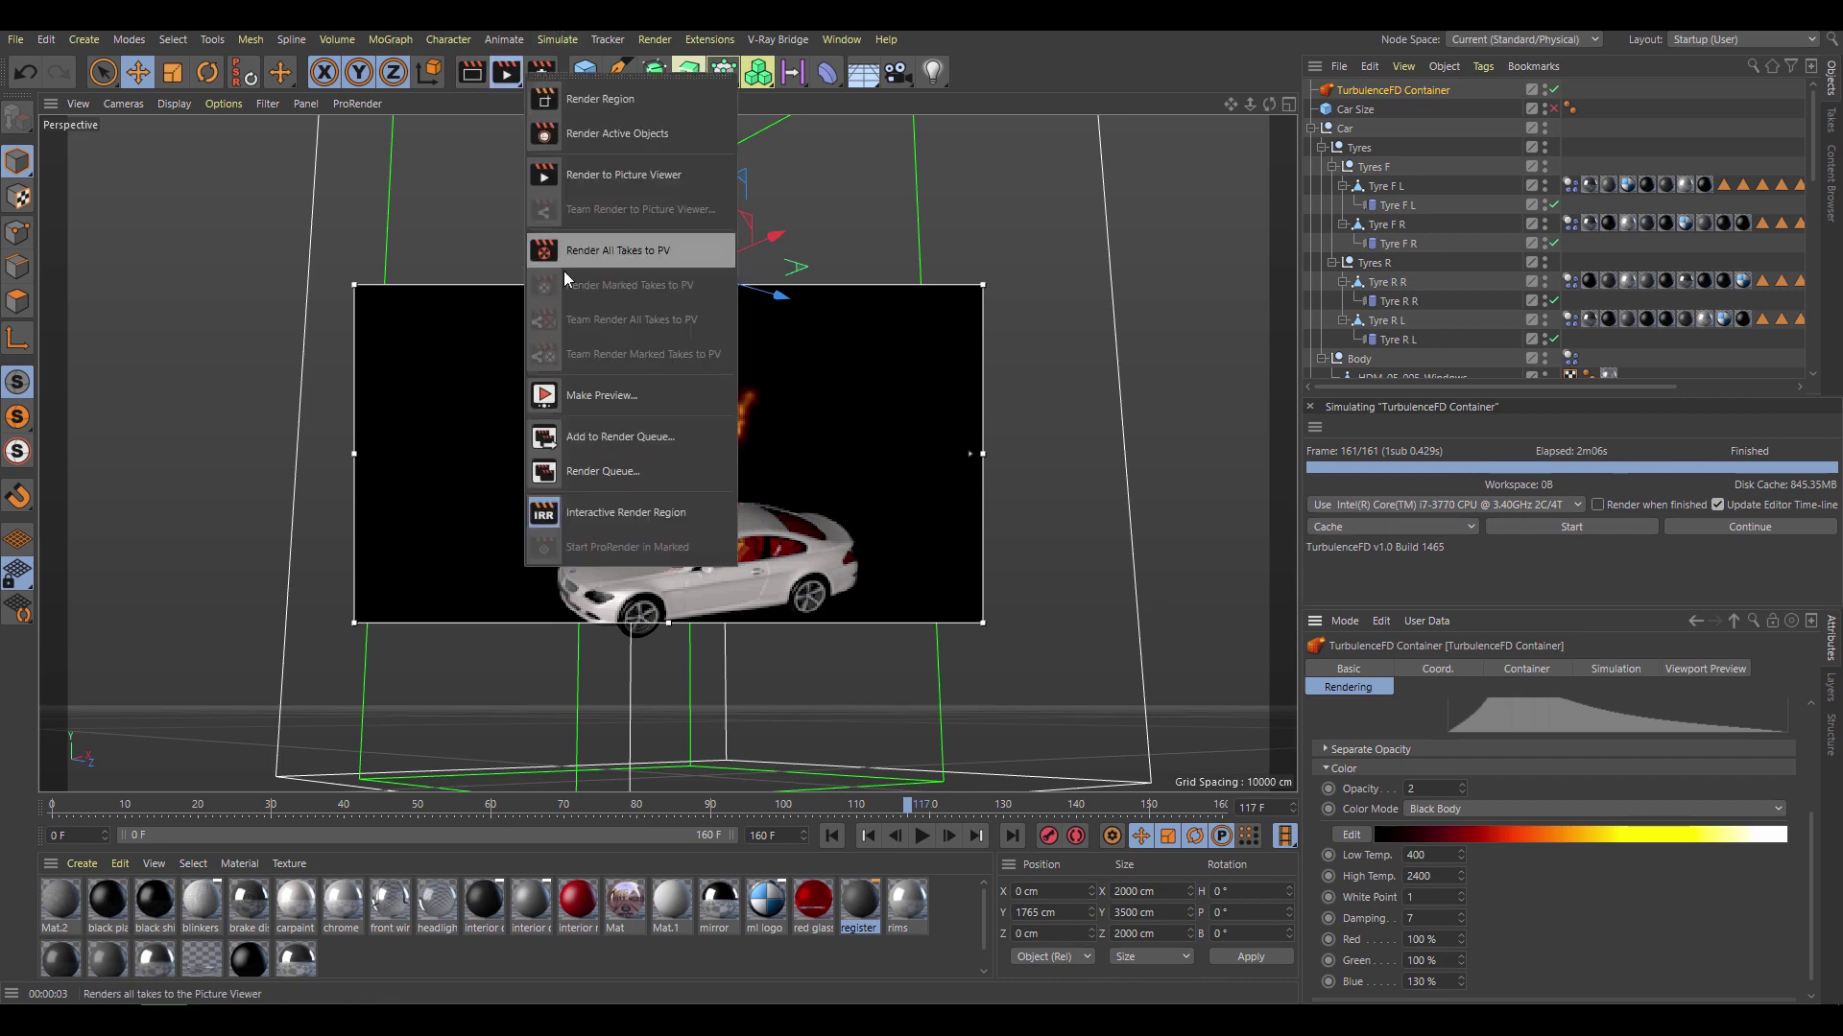
click(614, 512)
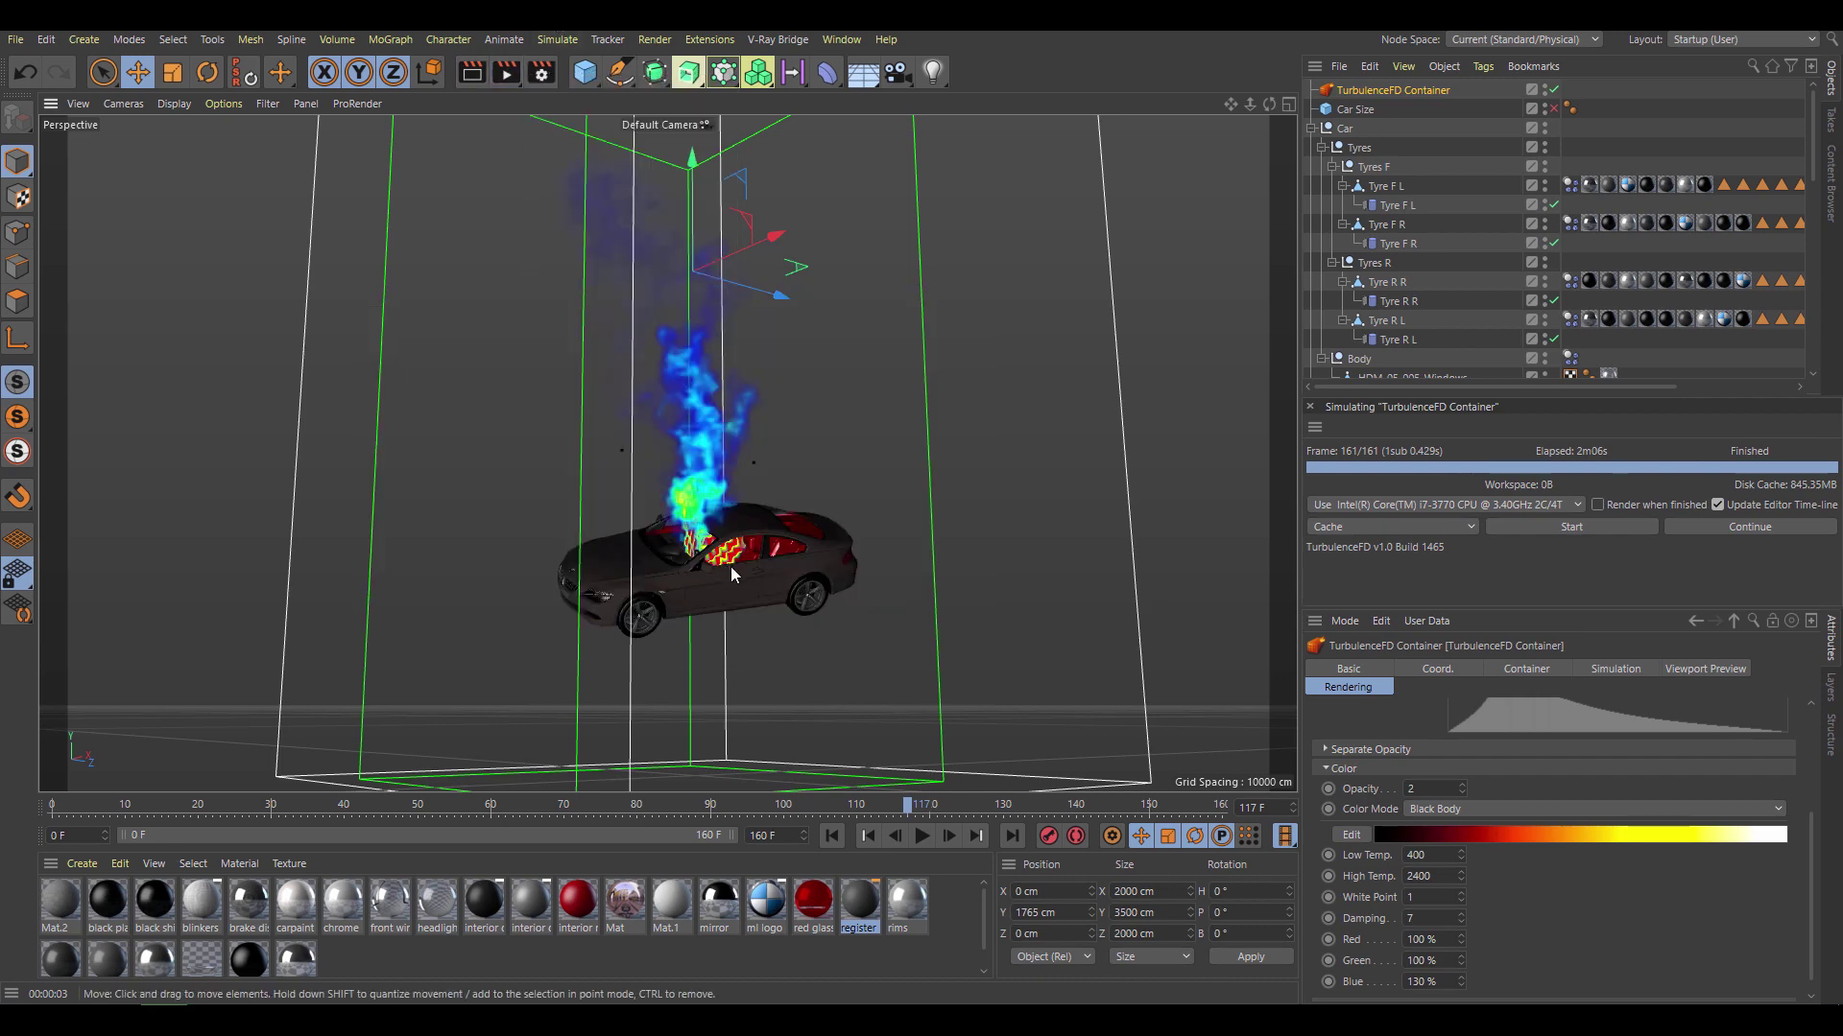
scroll(749, 552, up, 2)
alt+drag(748, 552, 1529, 526)
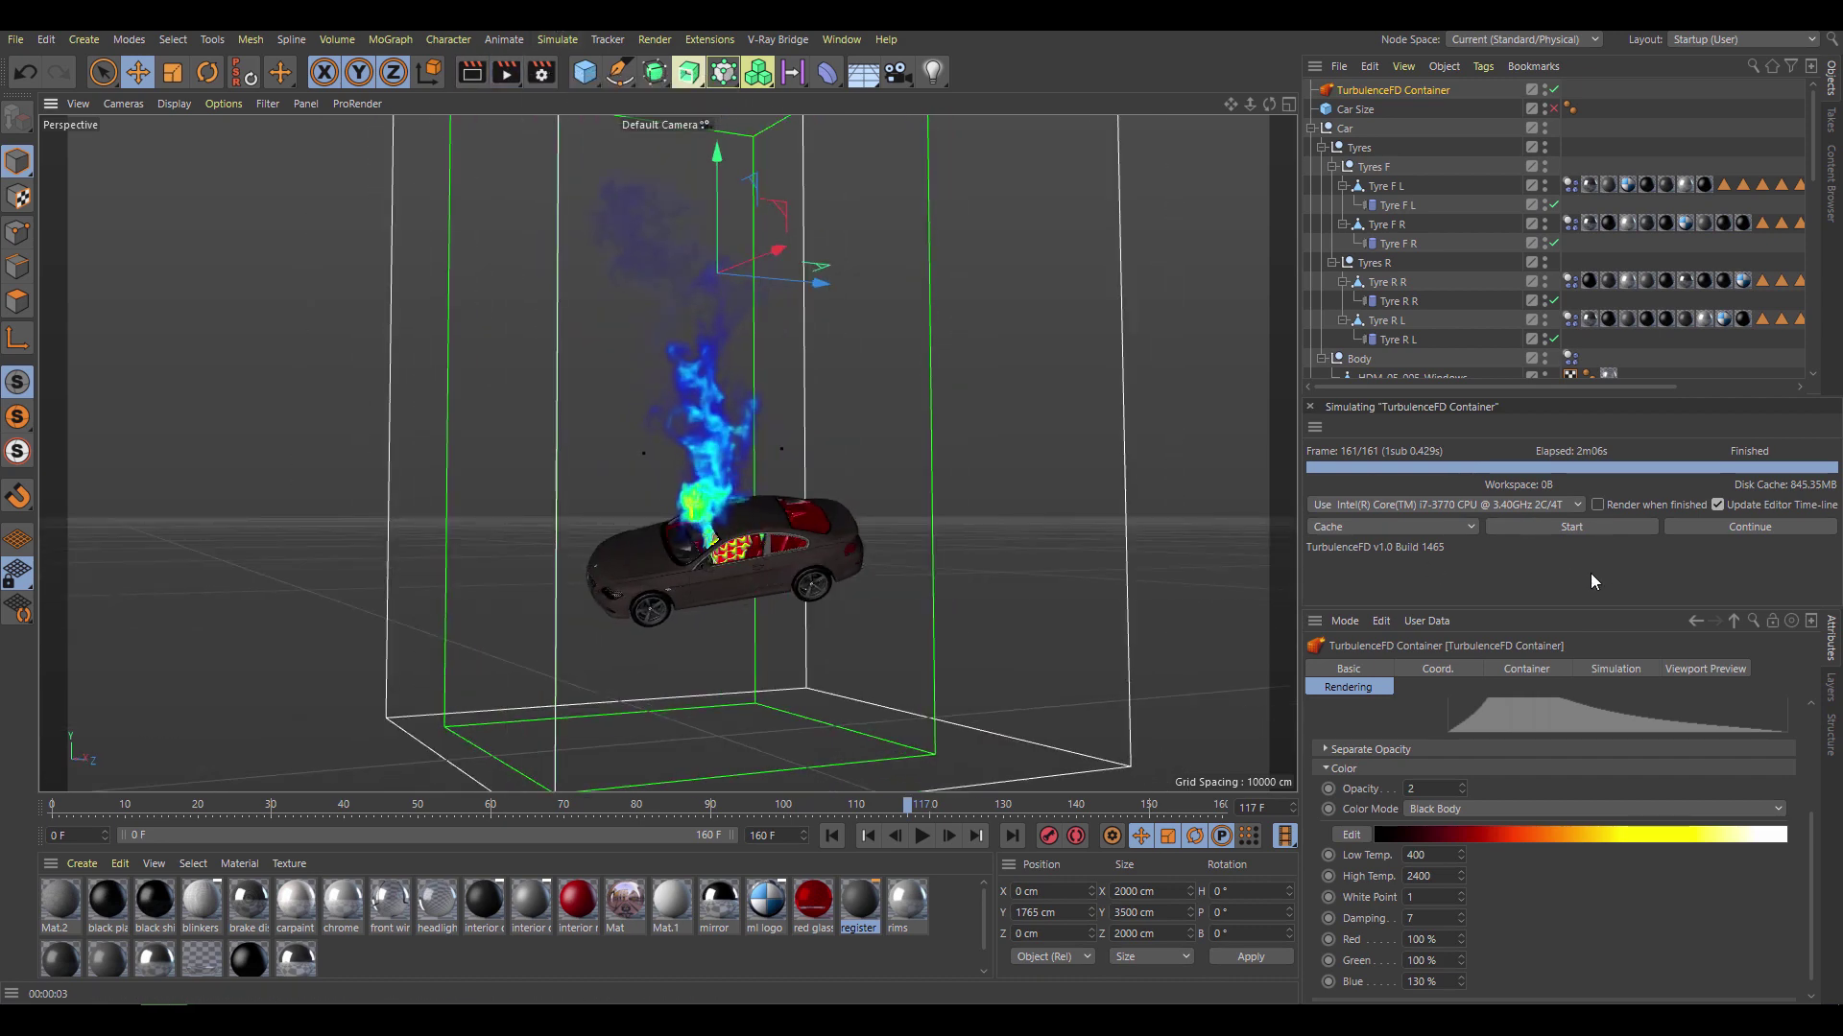
scroll(1613, 883, up, 3)
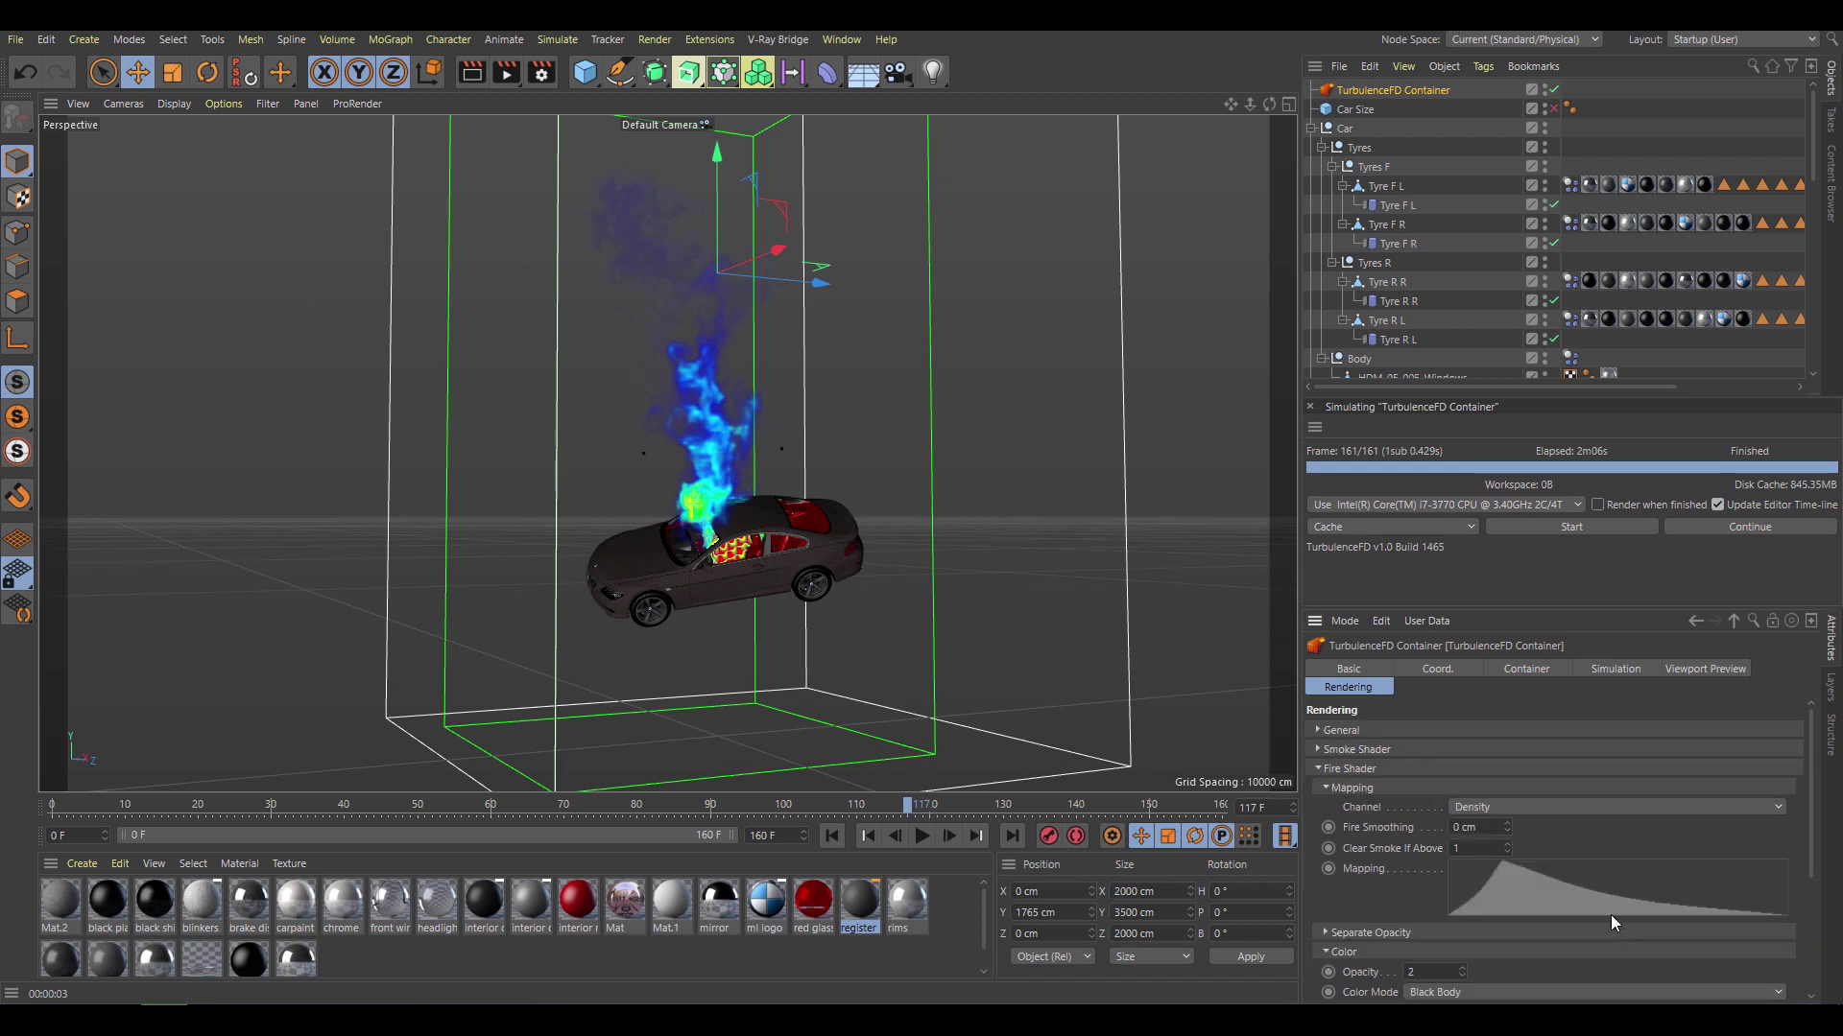
- Set the container's Voxel Size to 1 cm, after briefly trying 0.7 cm
click(1537, 669)
double_click(1447, 750)
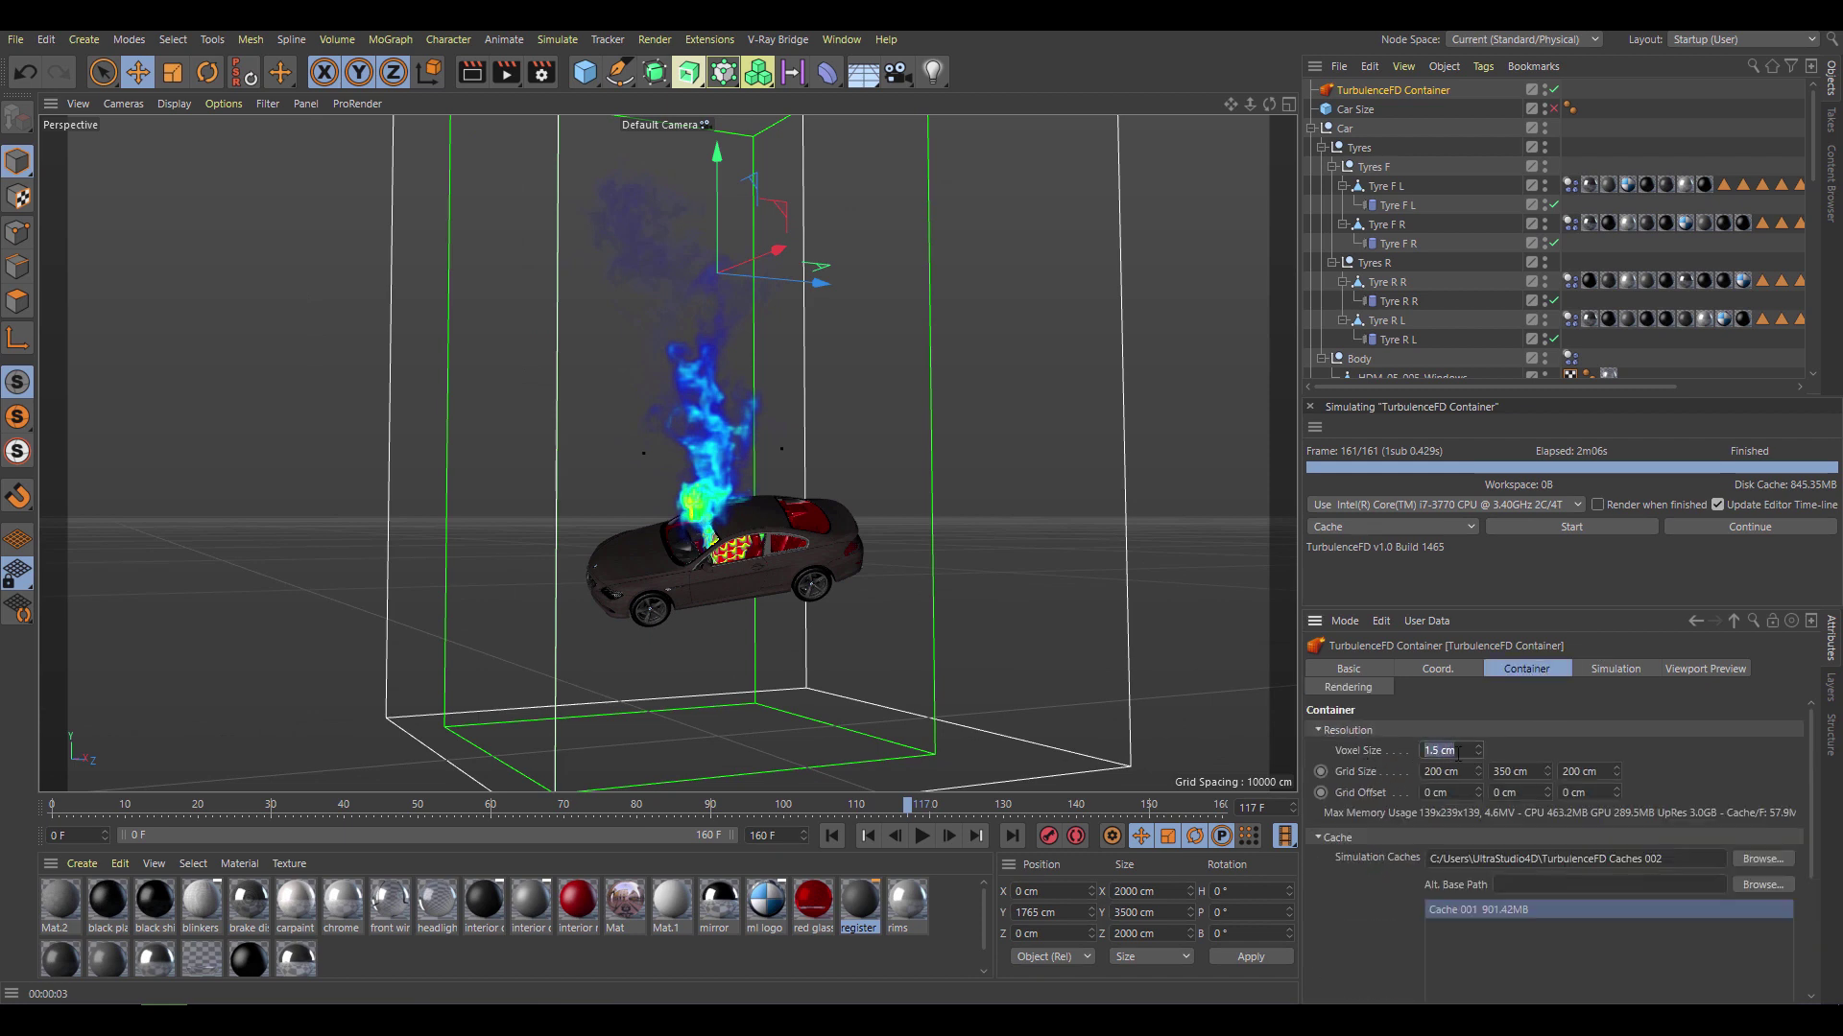
text(1)
key(Return)
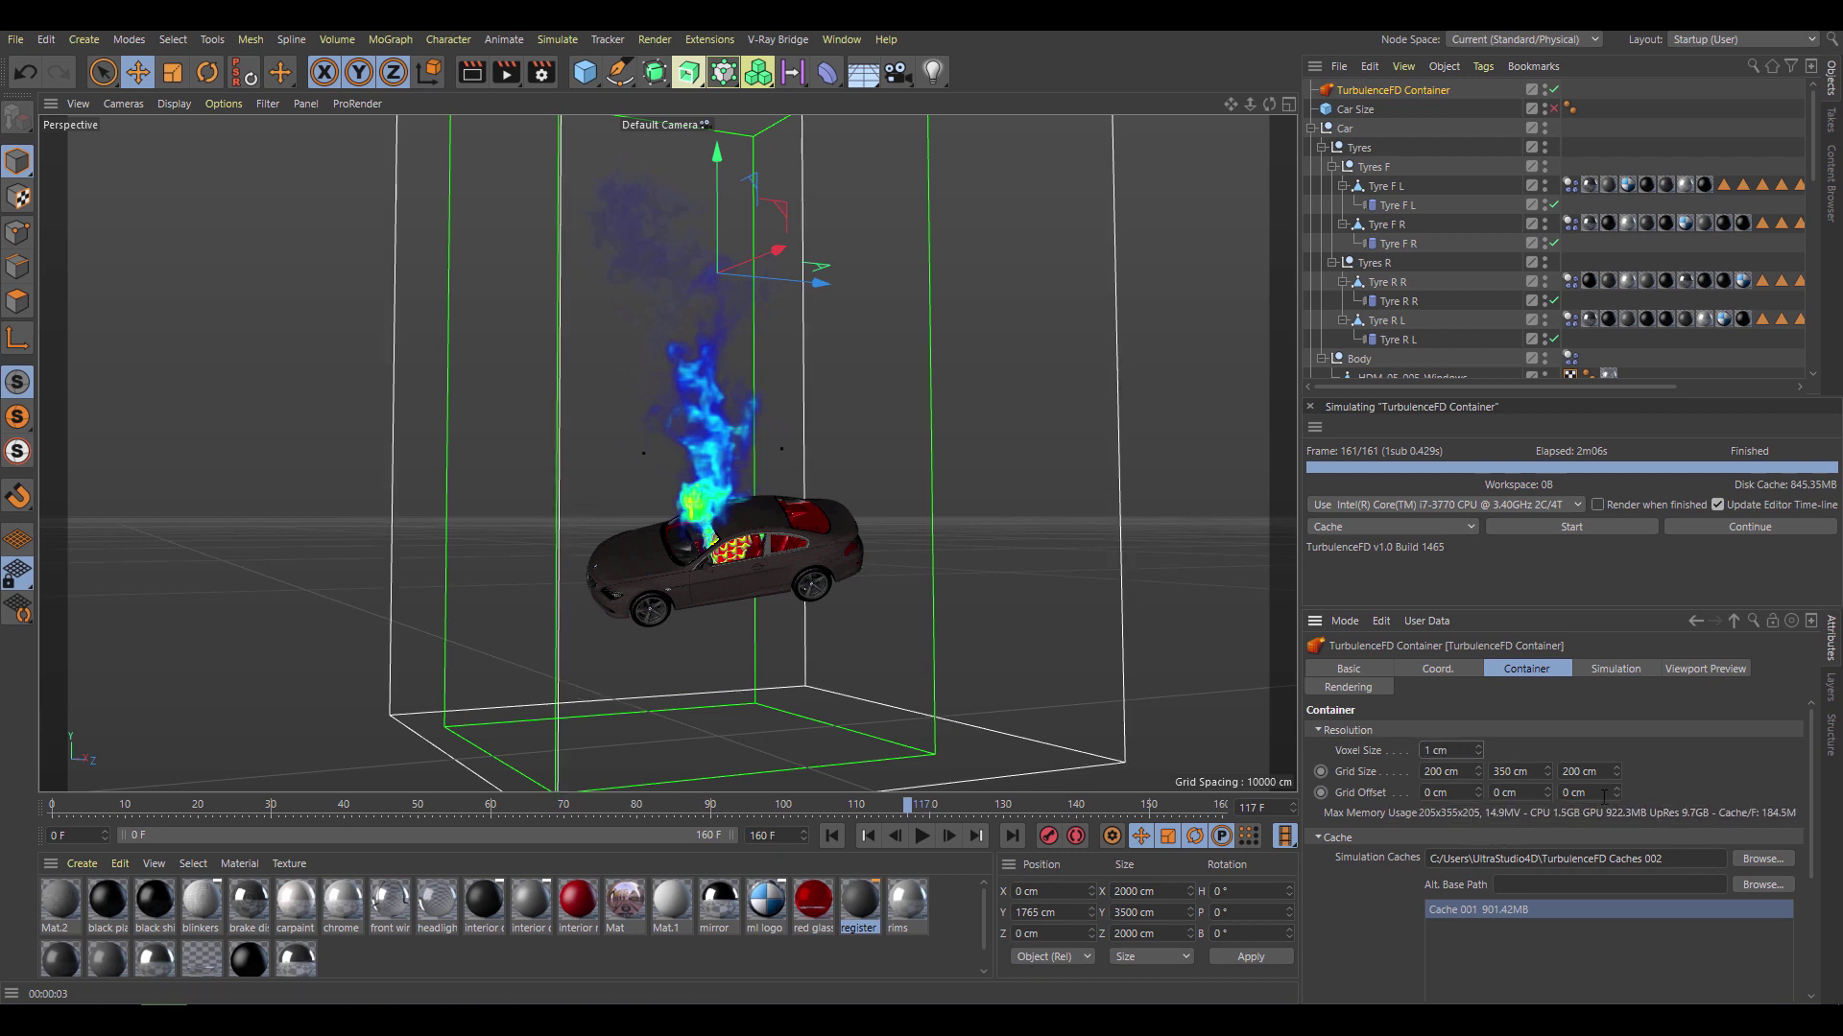
double_click(1447, 752)
text(0)
text(.7)
key(Return)
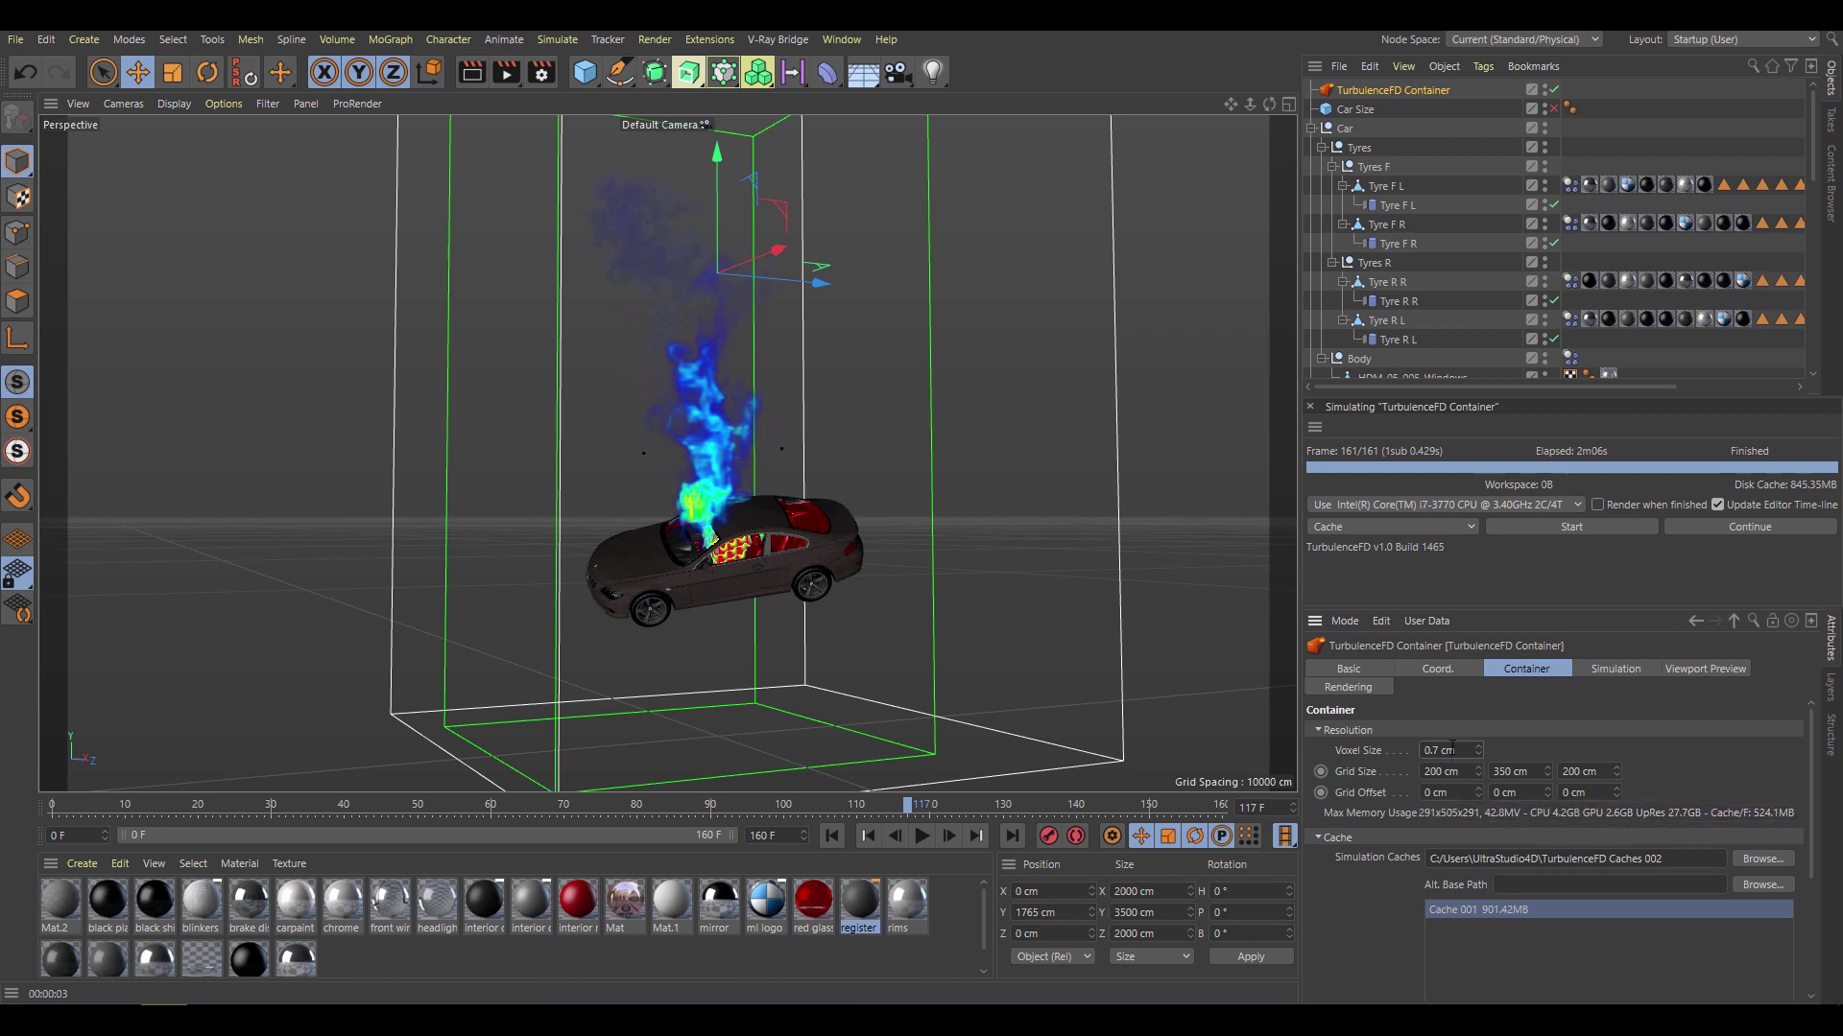
double_click(1444, 750)
text(1)
key(Return)
- Rewind to frame 0 and re-simulate the fire, overwriting the existing cache
alt+drag(832, 568, 764, 561)
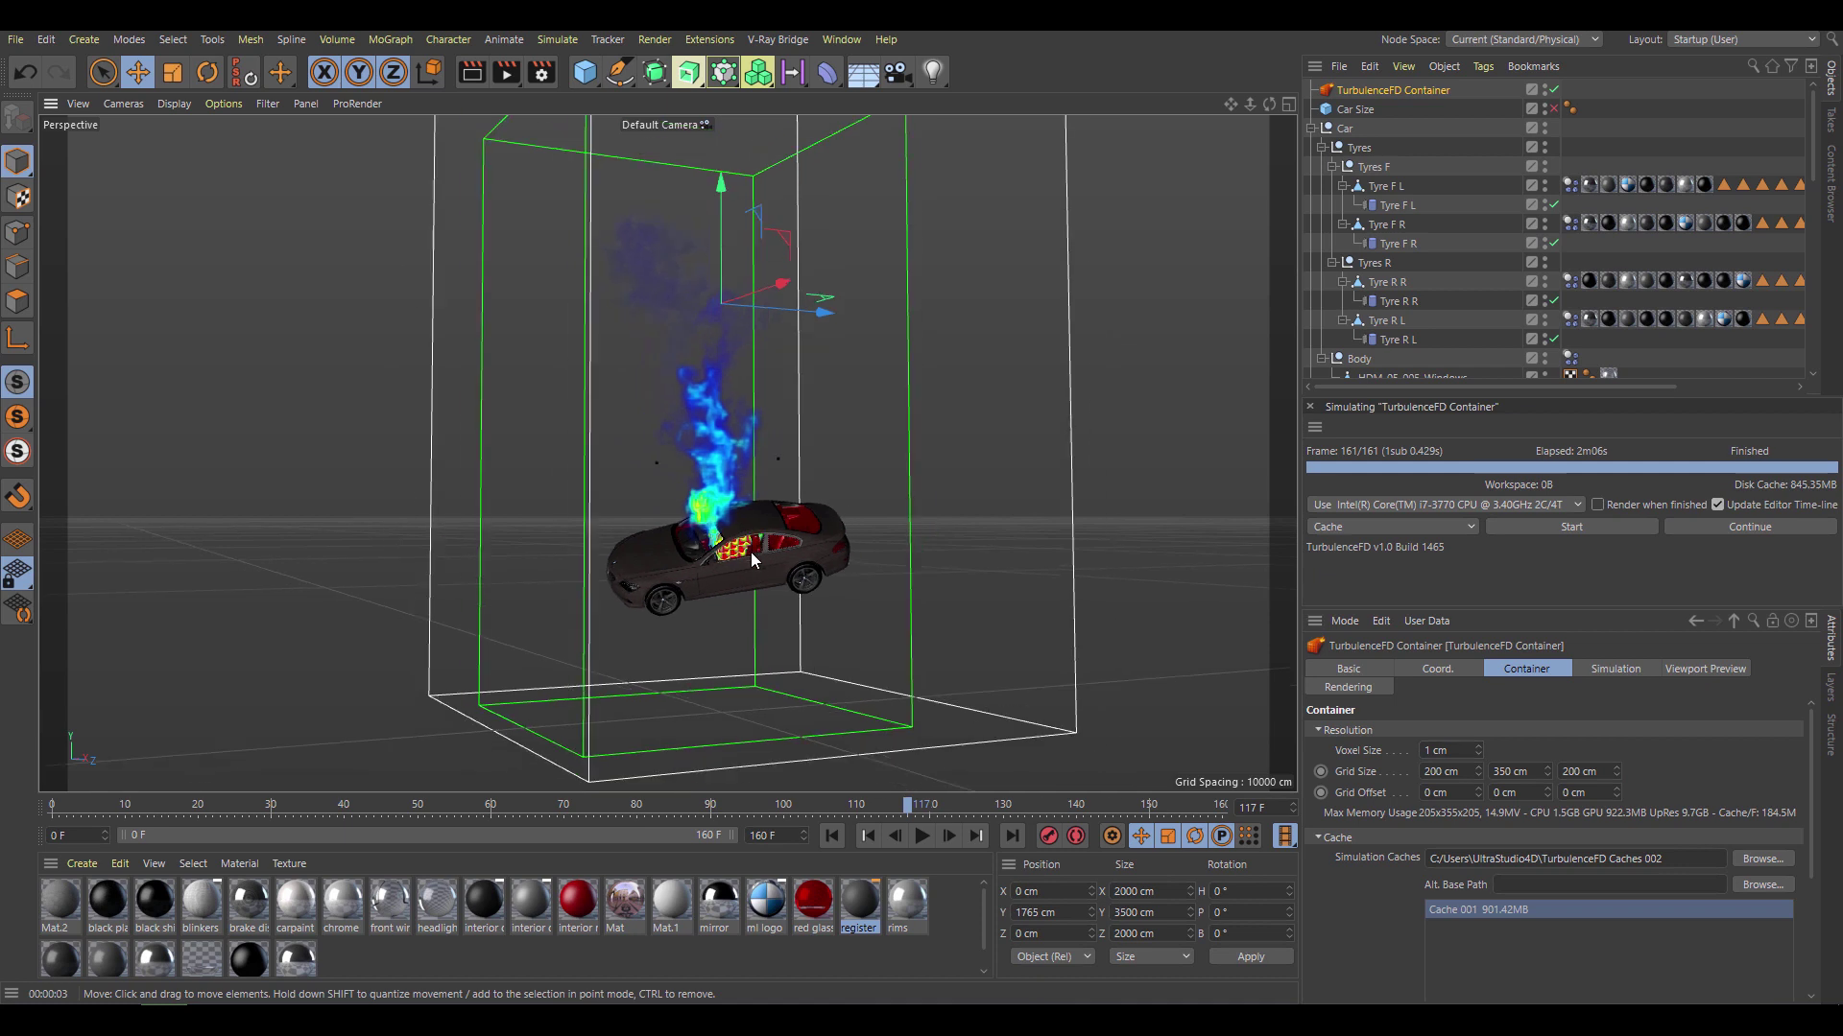
click(833, 834)
alt+drag(722, 651, 725, 678)
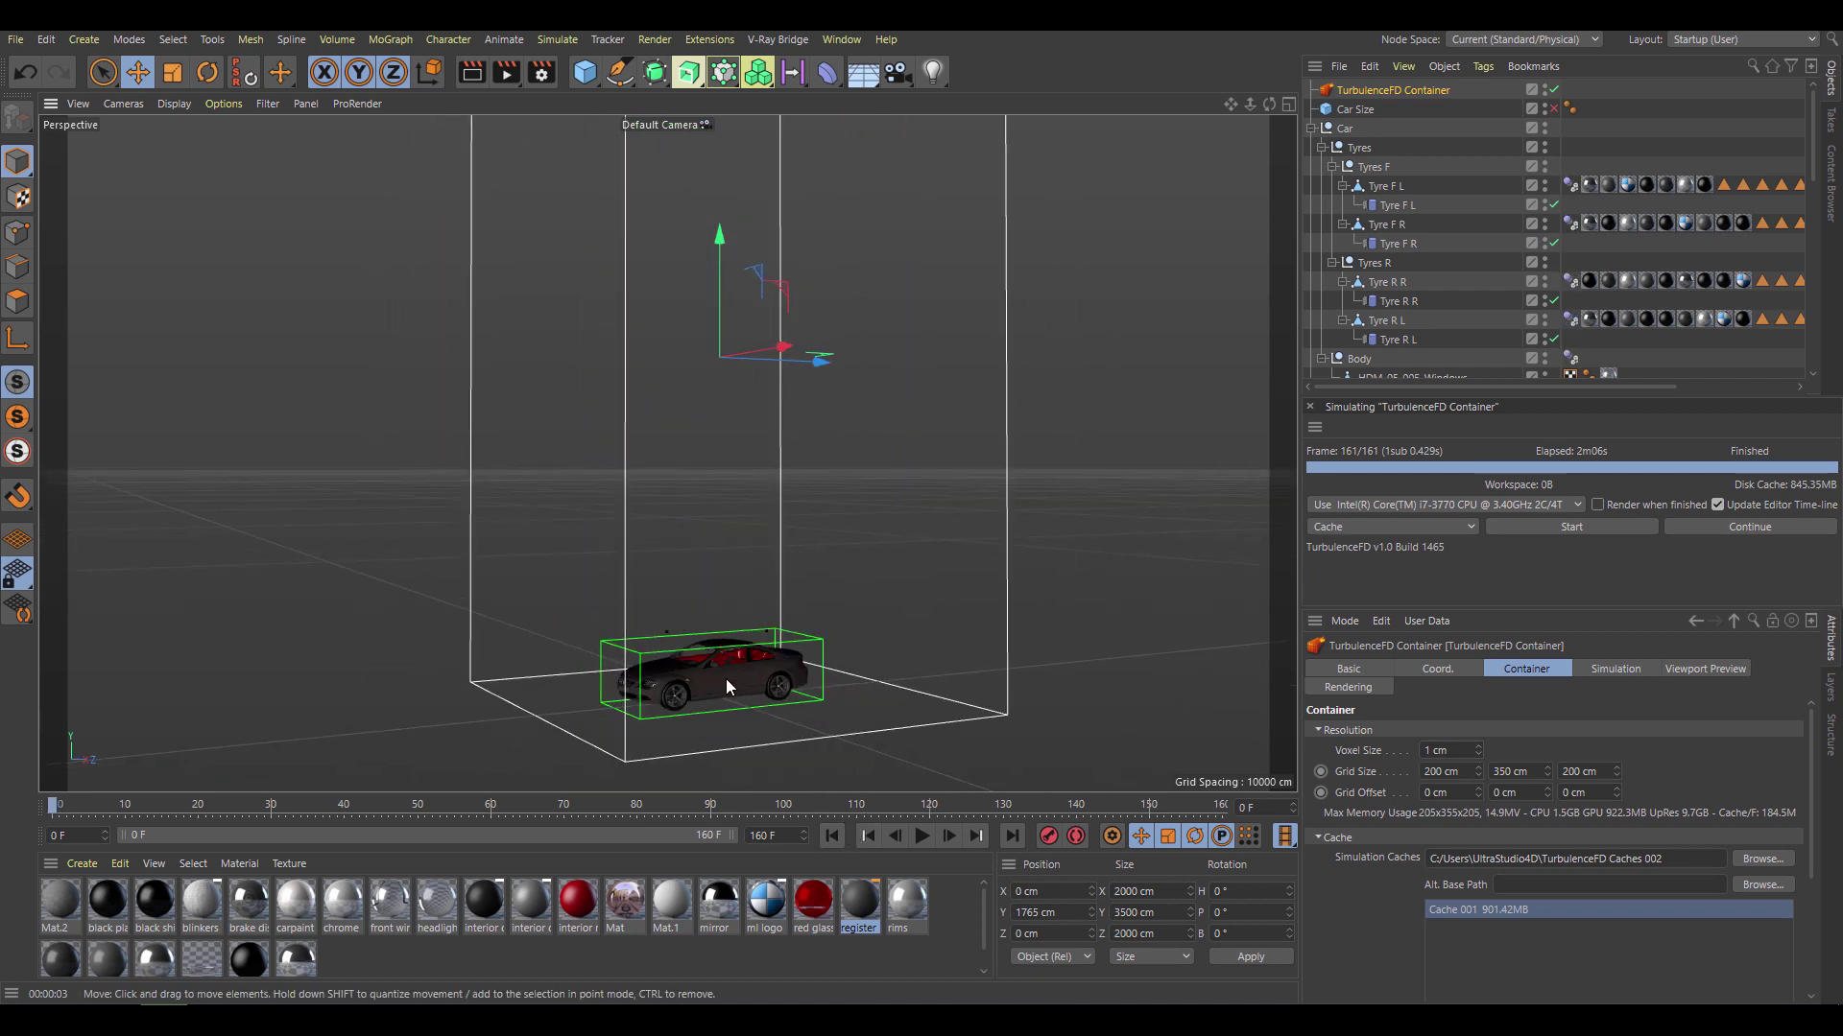
click(1571, 527)
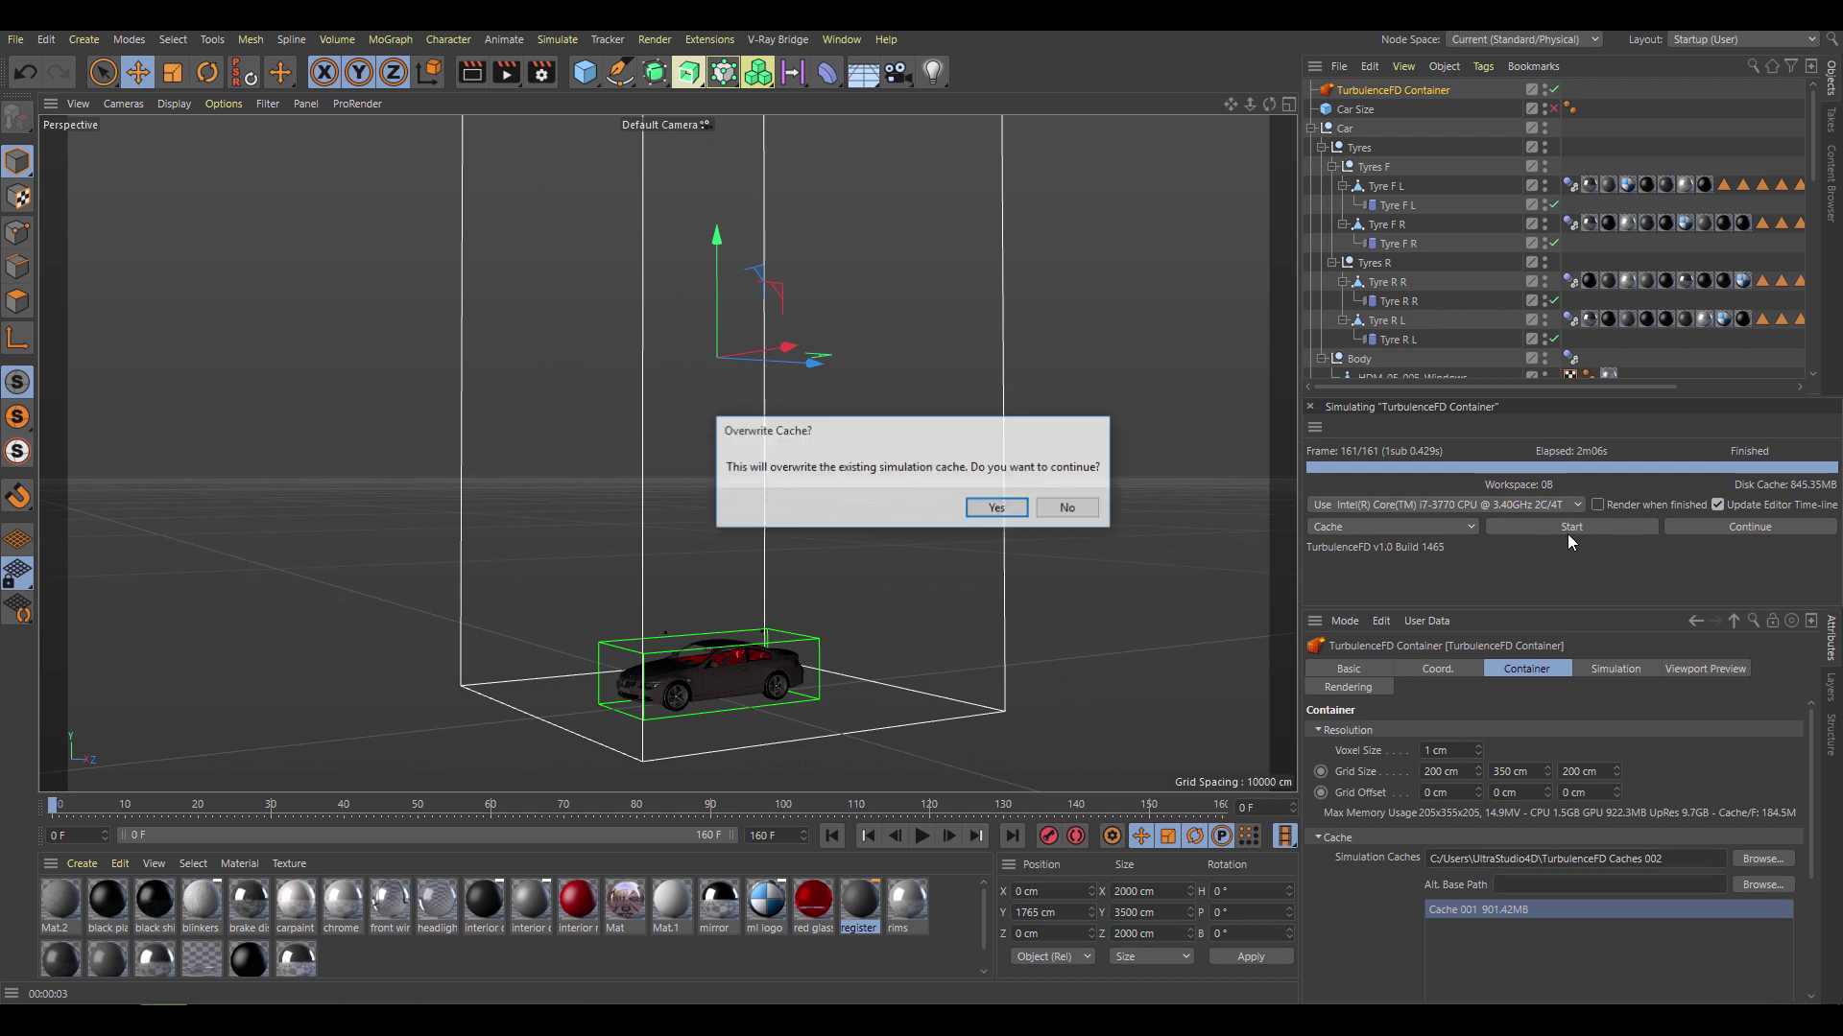
click(989, 506)
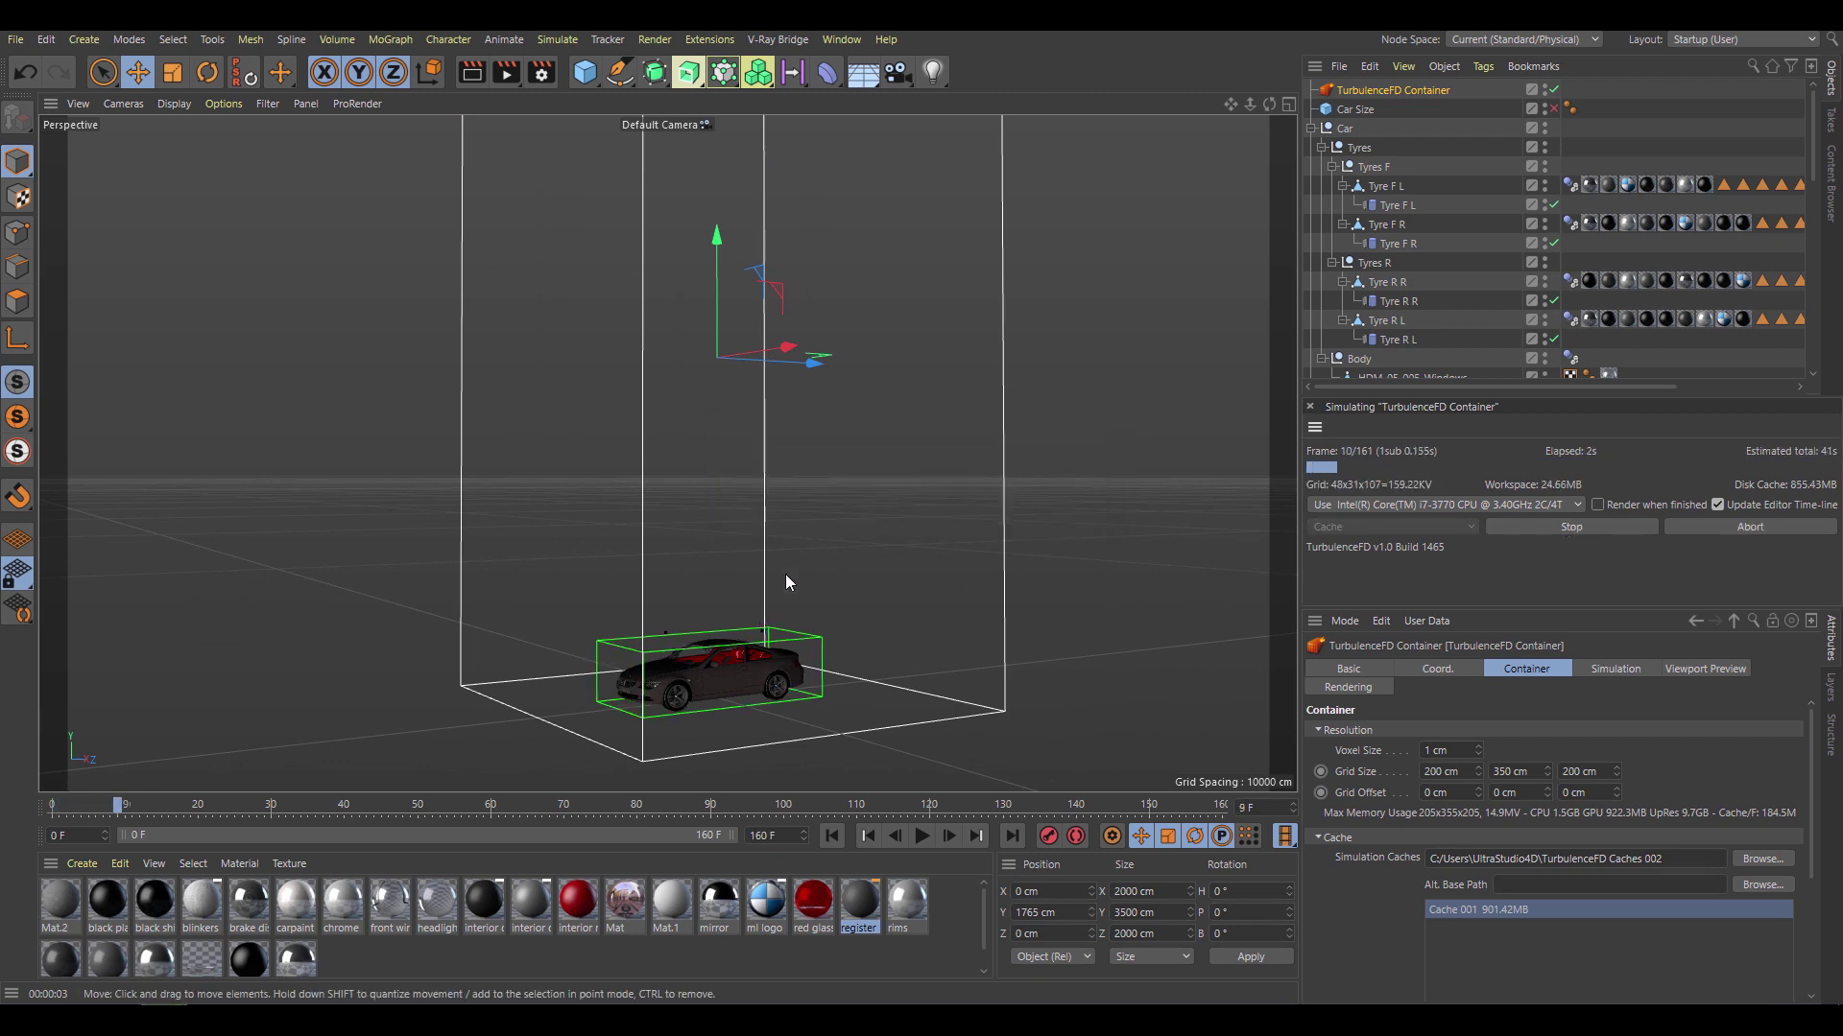
scroll(759, 614, down, 1)
drag(1230, 103, 1199, 135)
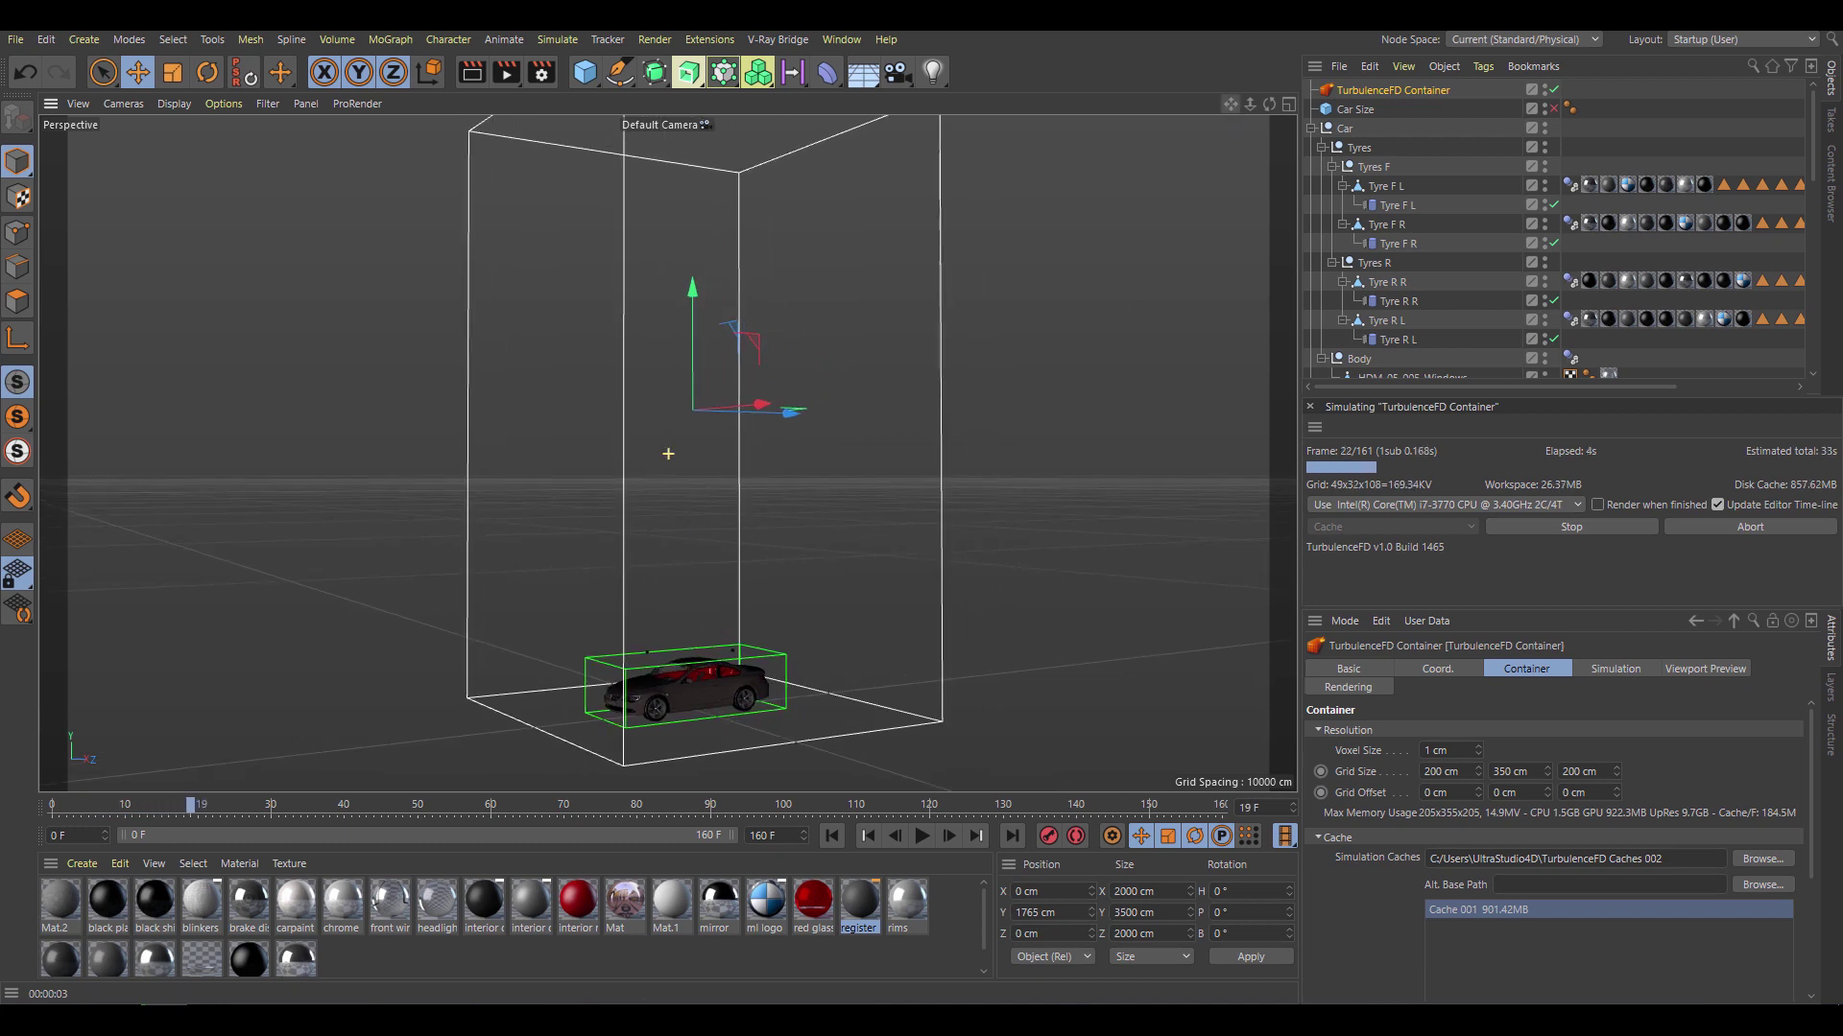
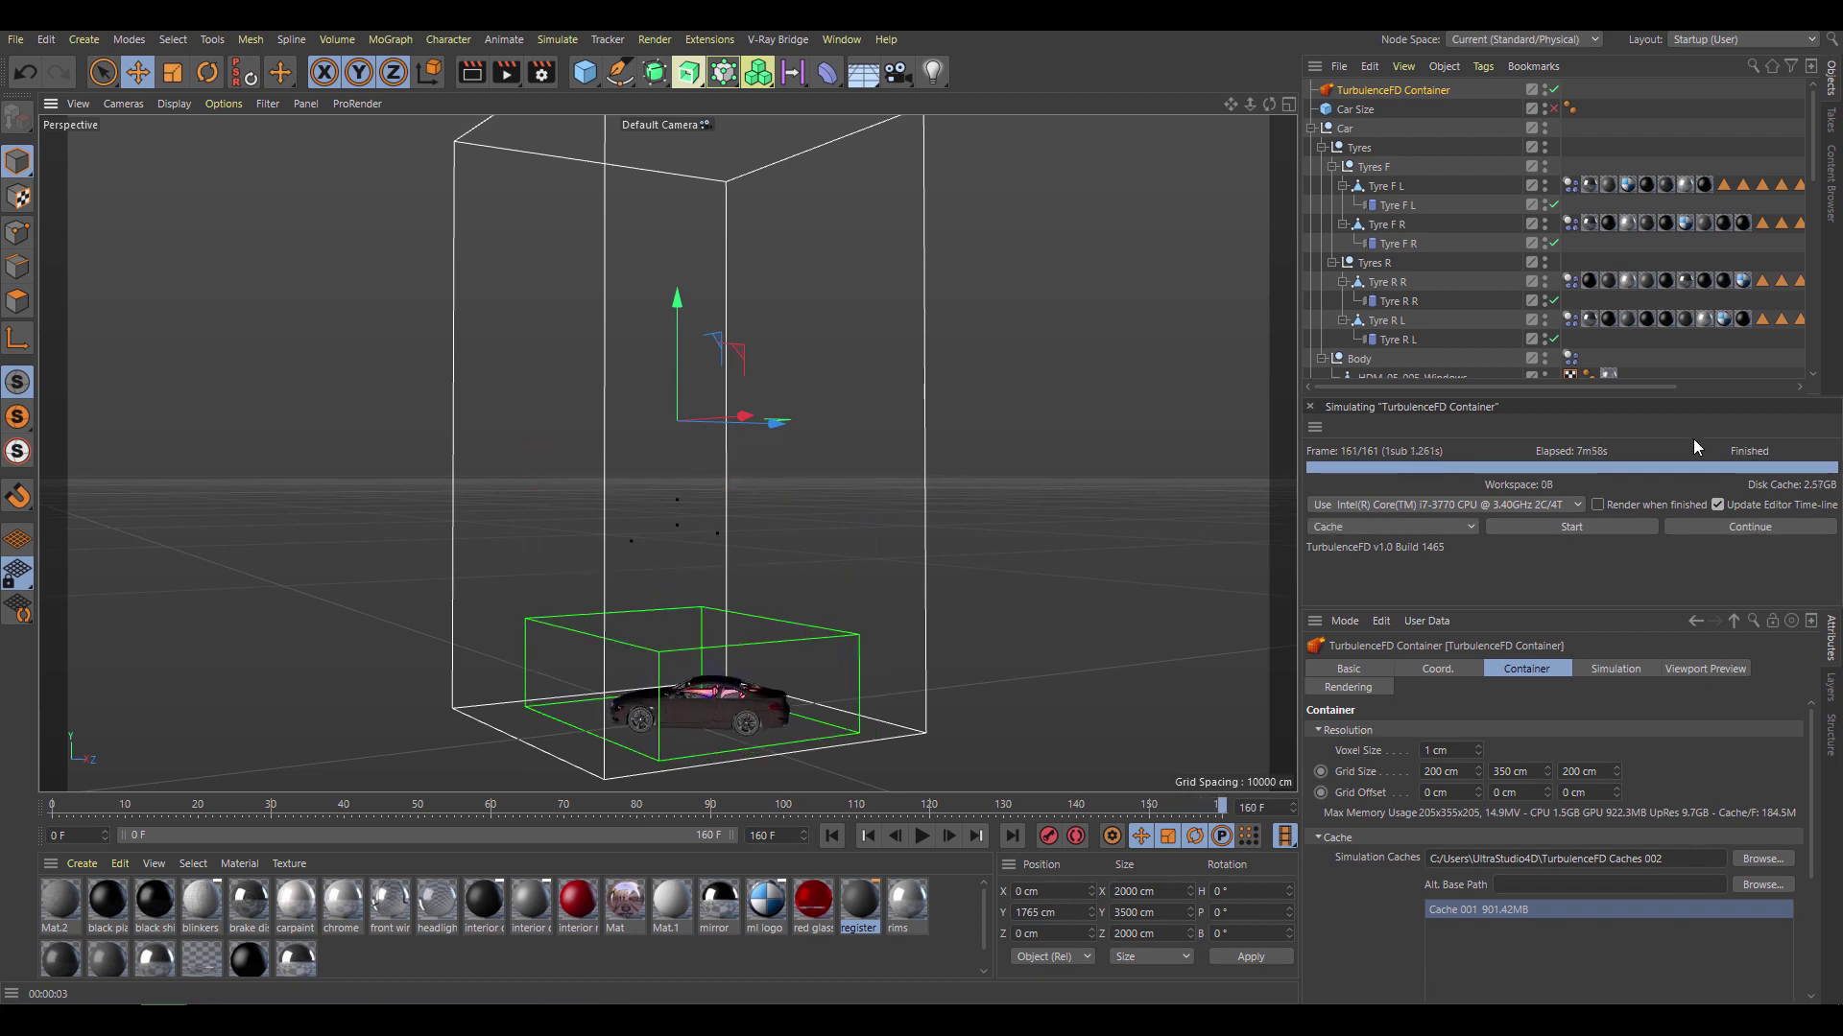
- Play the car scene's smoke from frame 0, orbiting above, low-side and around the car, then rewind
click(833, 836)
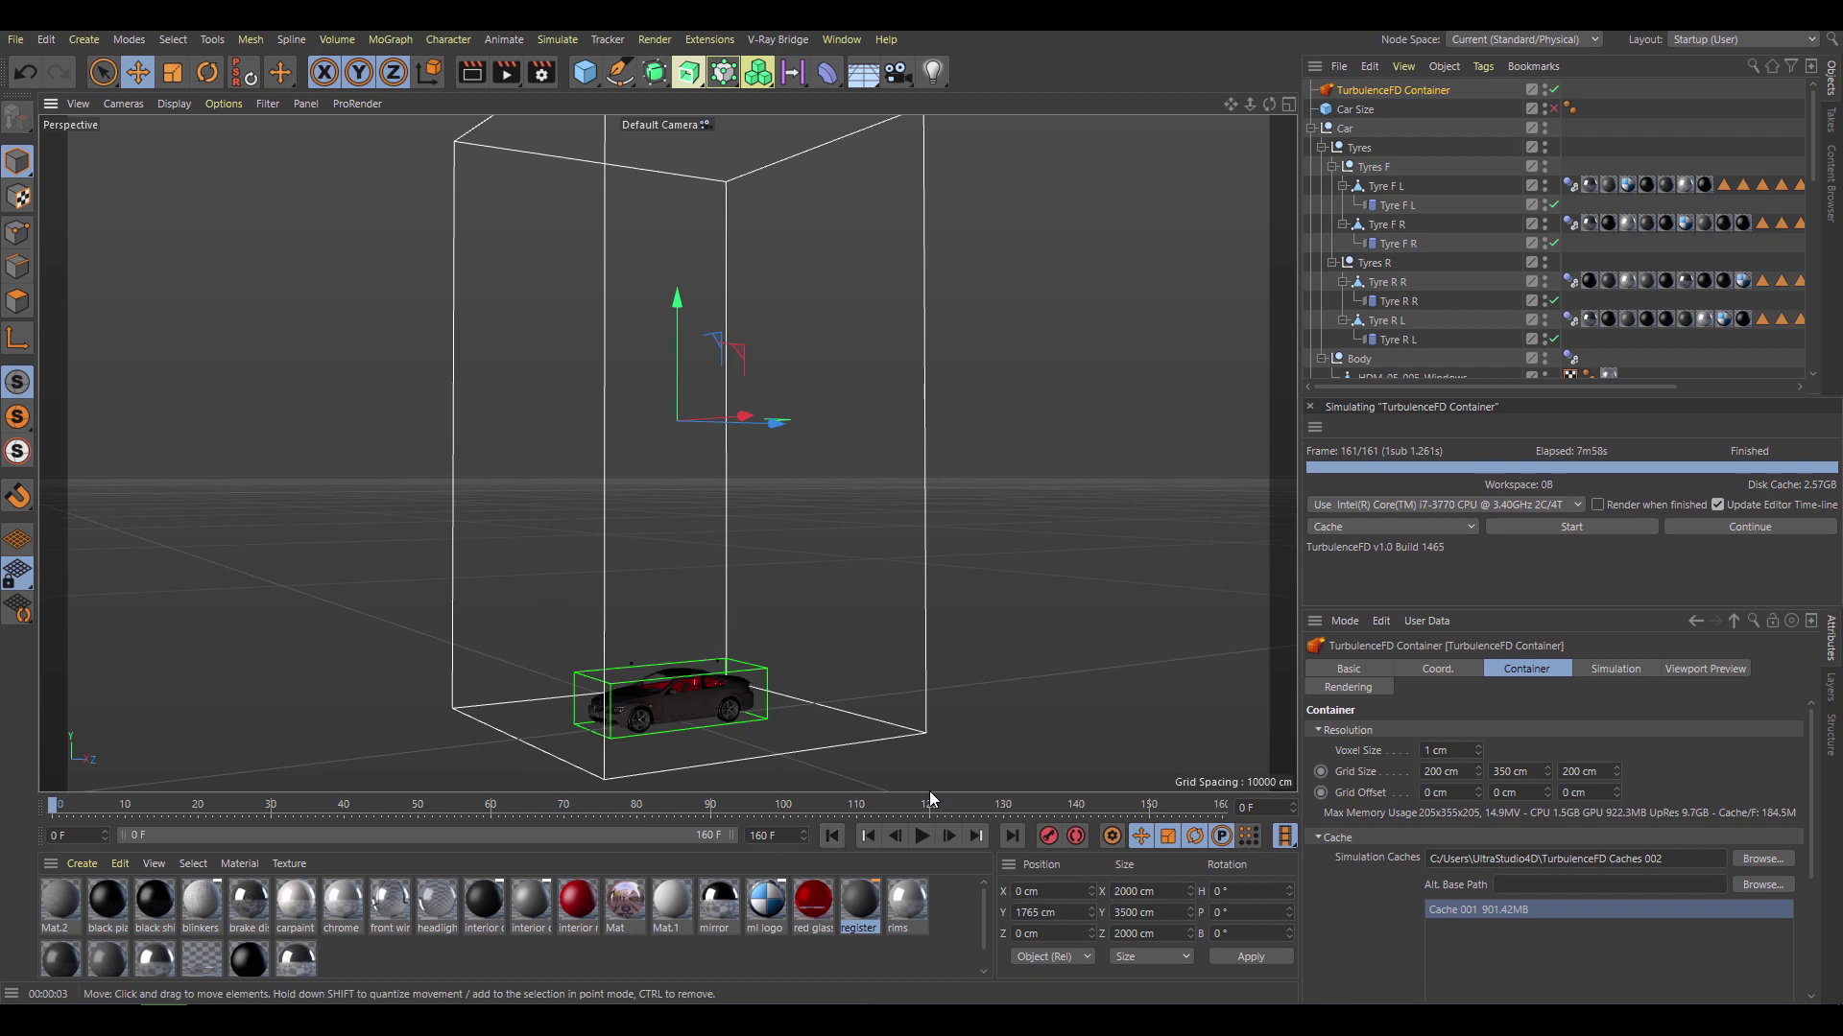
click(921, 836)
alt+drag(695, 556, 695, 648)
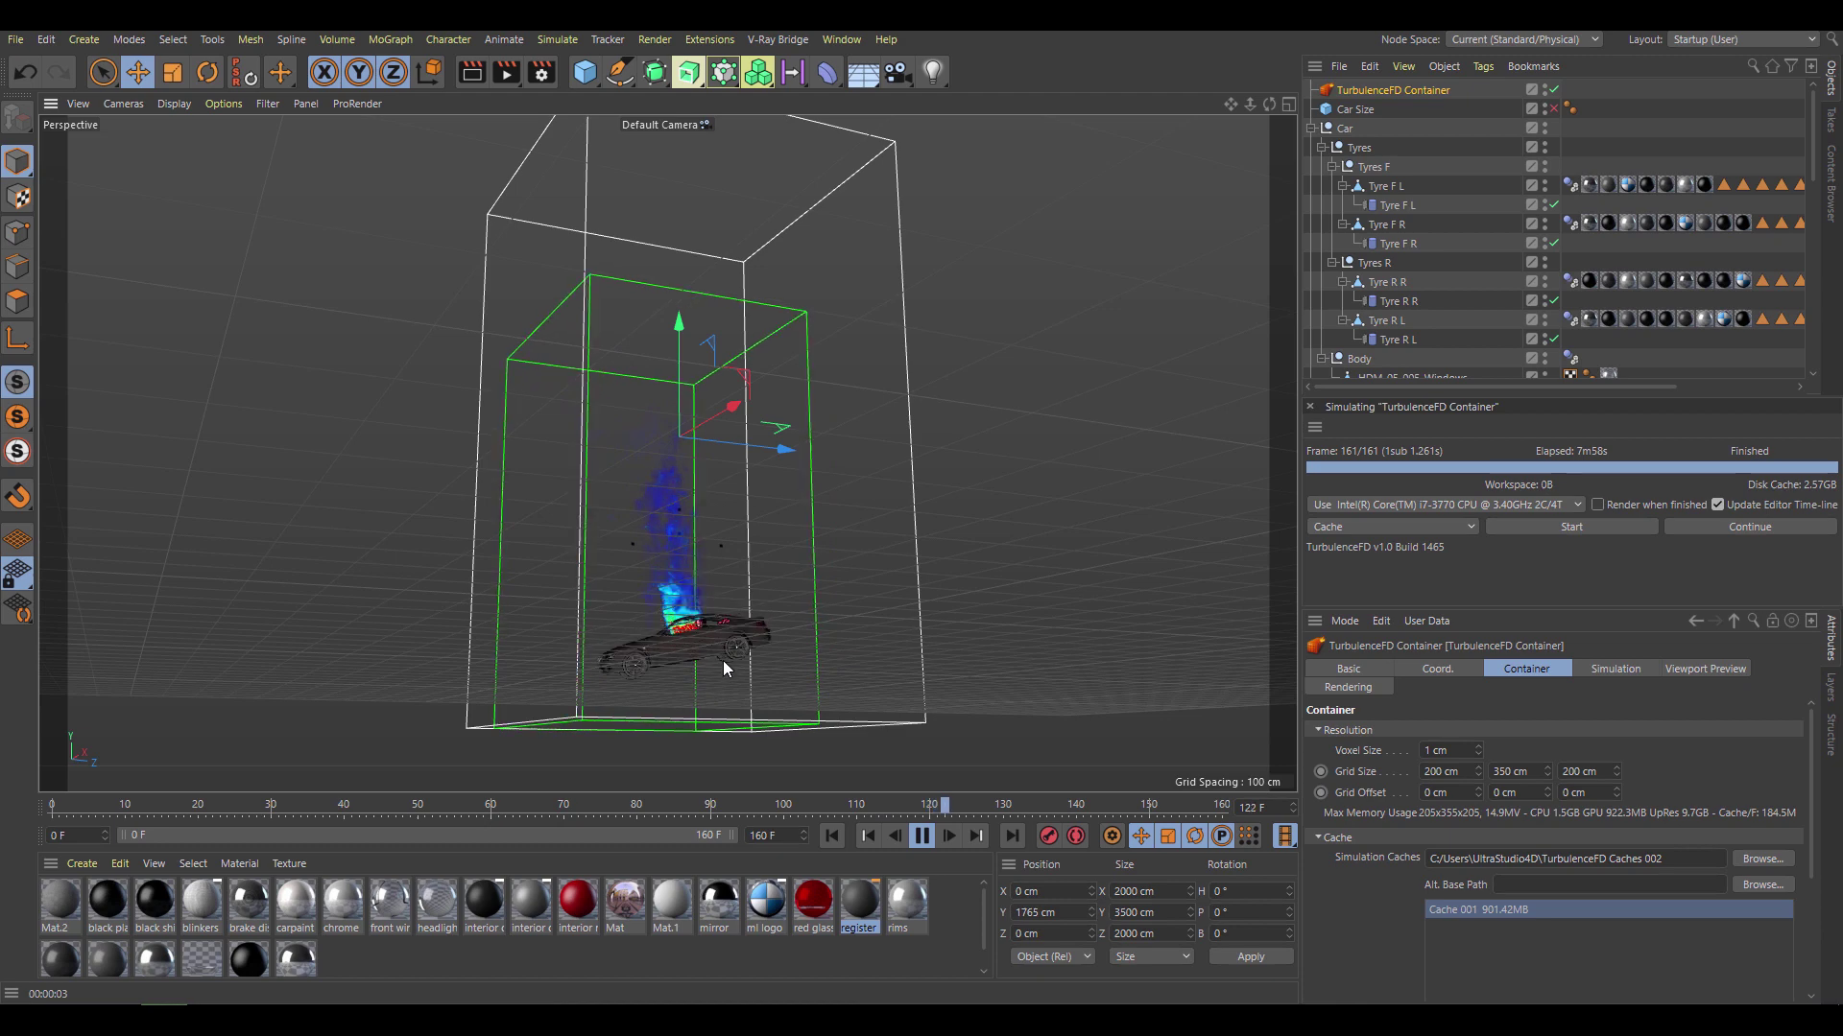
alt+drag(741, 687, 706, 740)
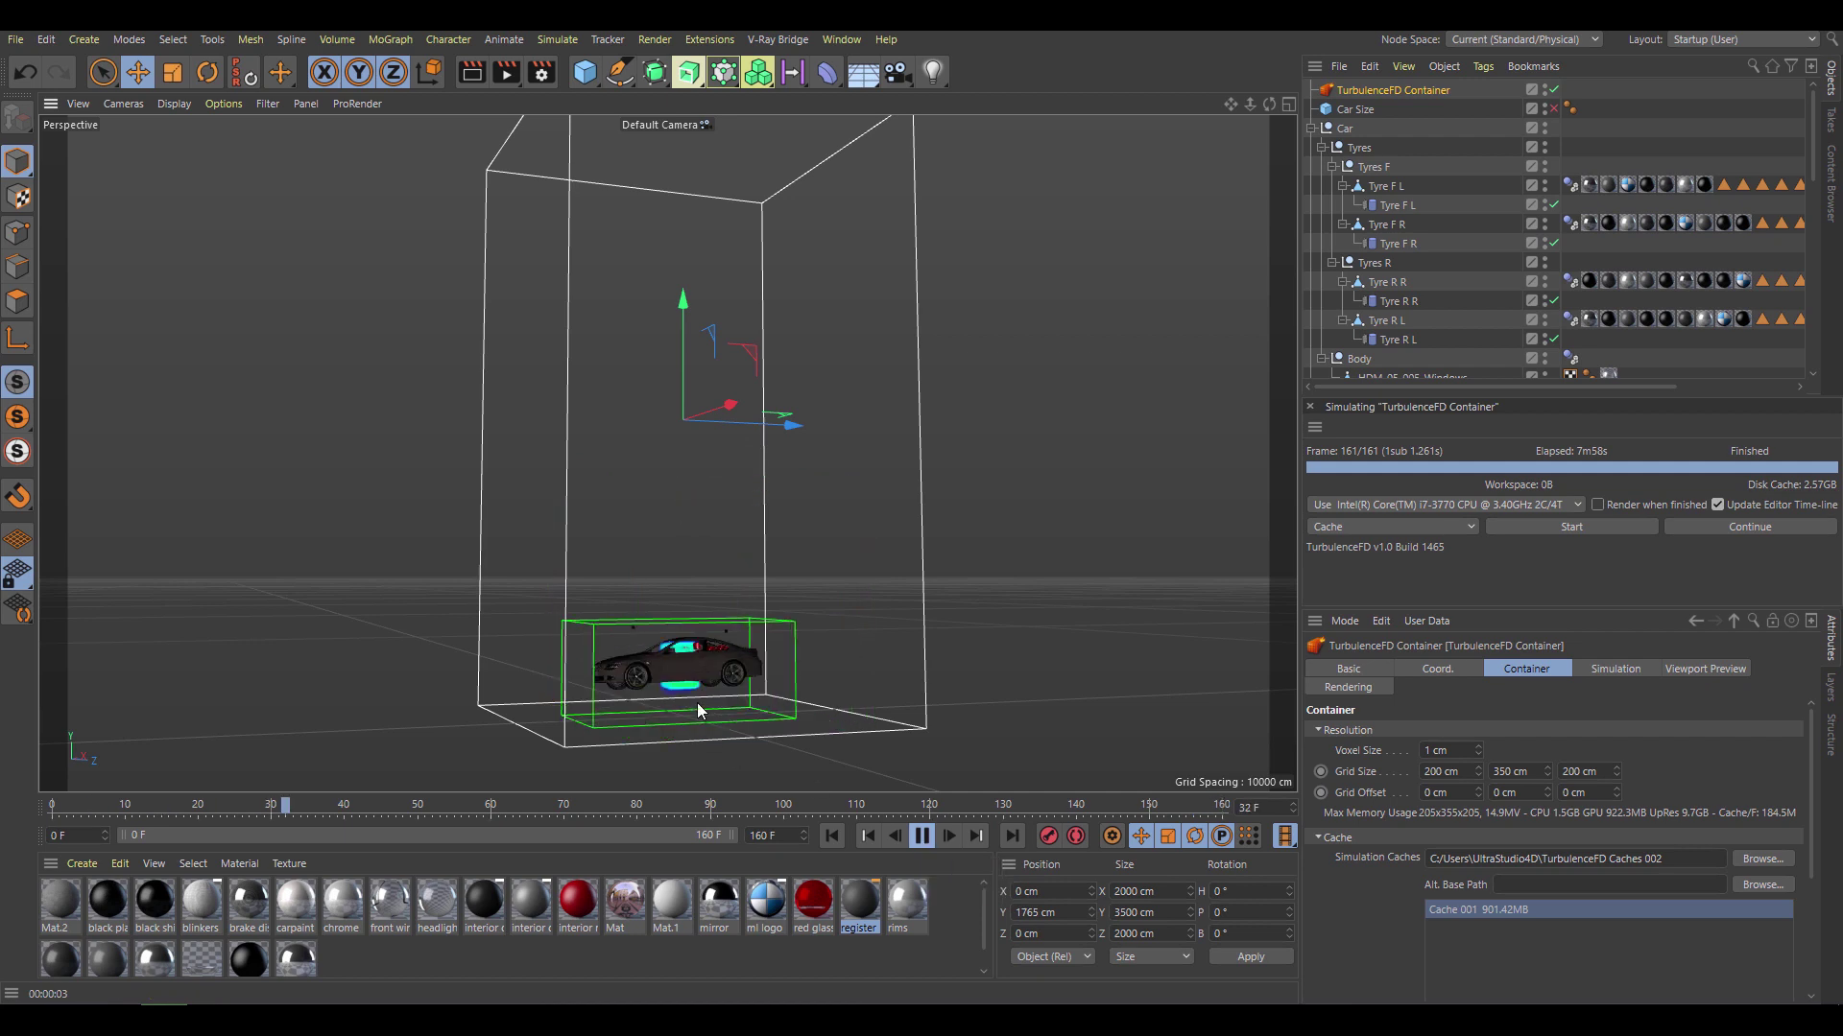
mouse_move(697, 703)
alt+mouse_down()
mouse_move(722, 741)
mouse_move(700, 737)
alt+mouse_up()
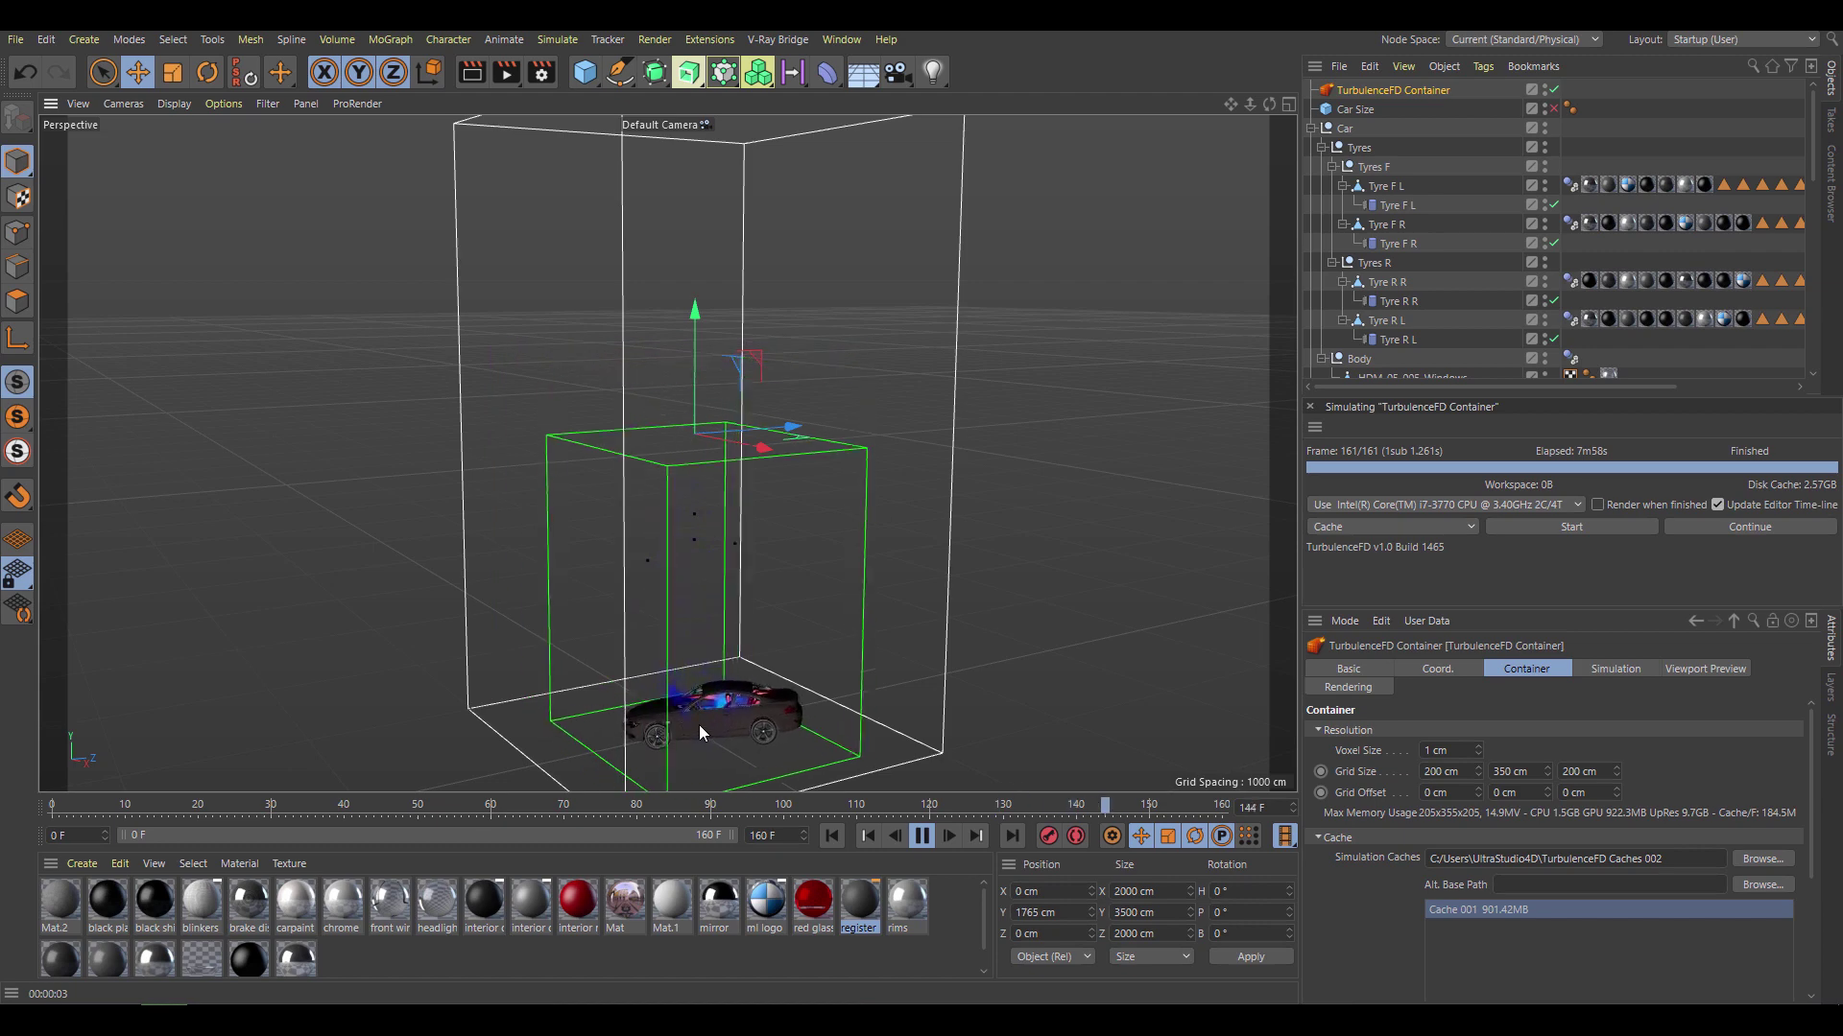
click(834, 836)
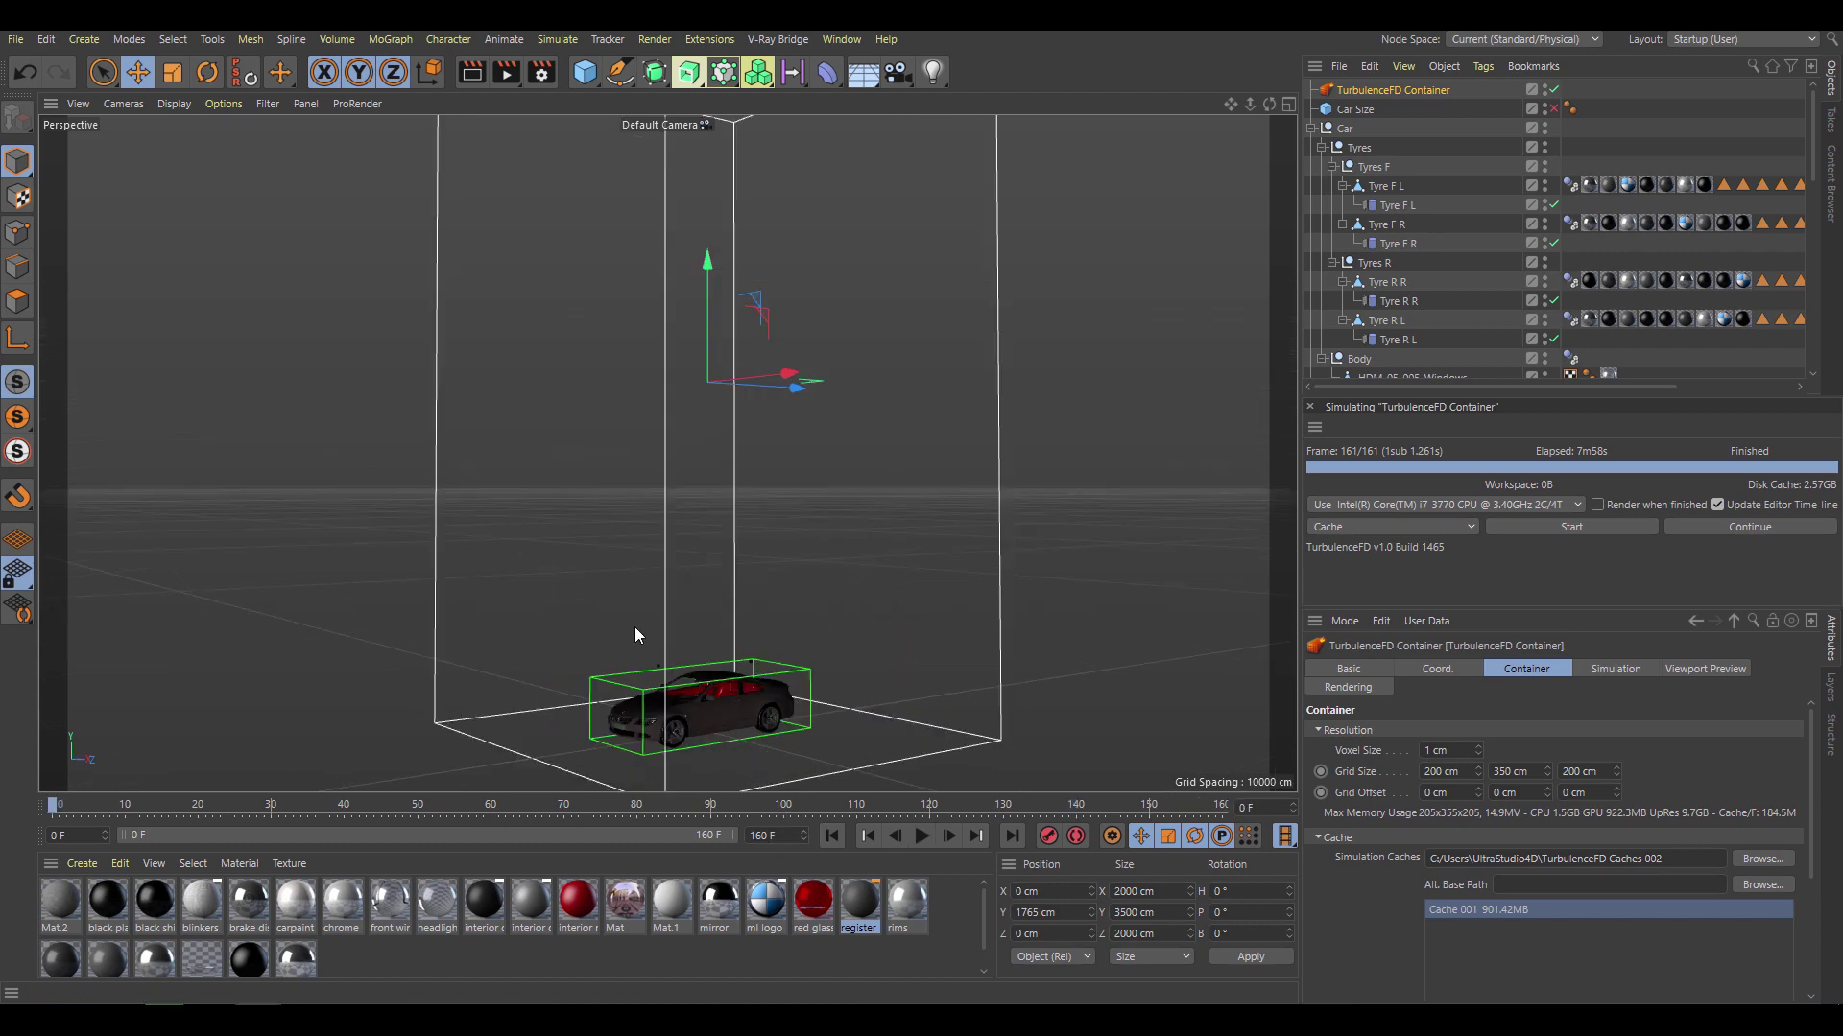
- Start a new project, set its end frame to 180 F and stretch the preview range to 180
click(17, 44)
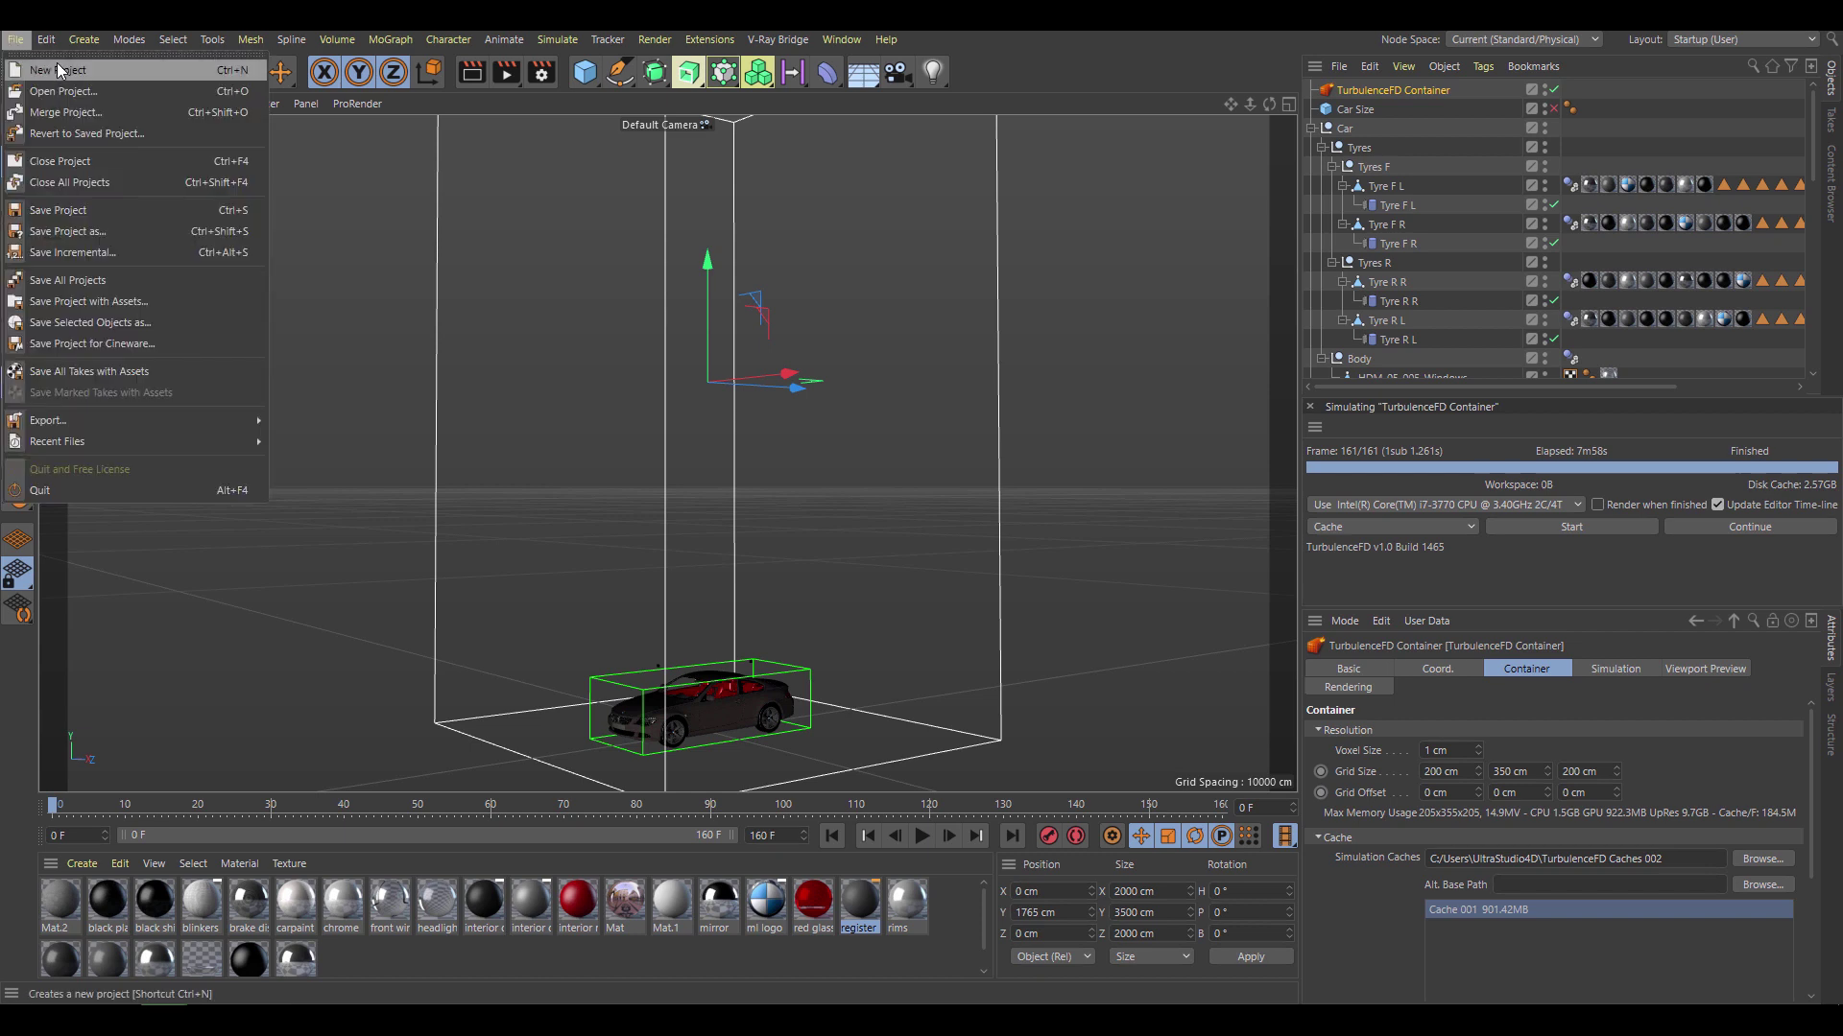
click(58, 69)
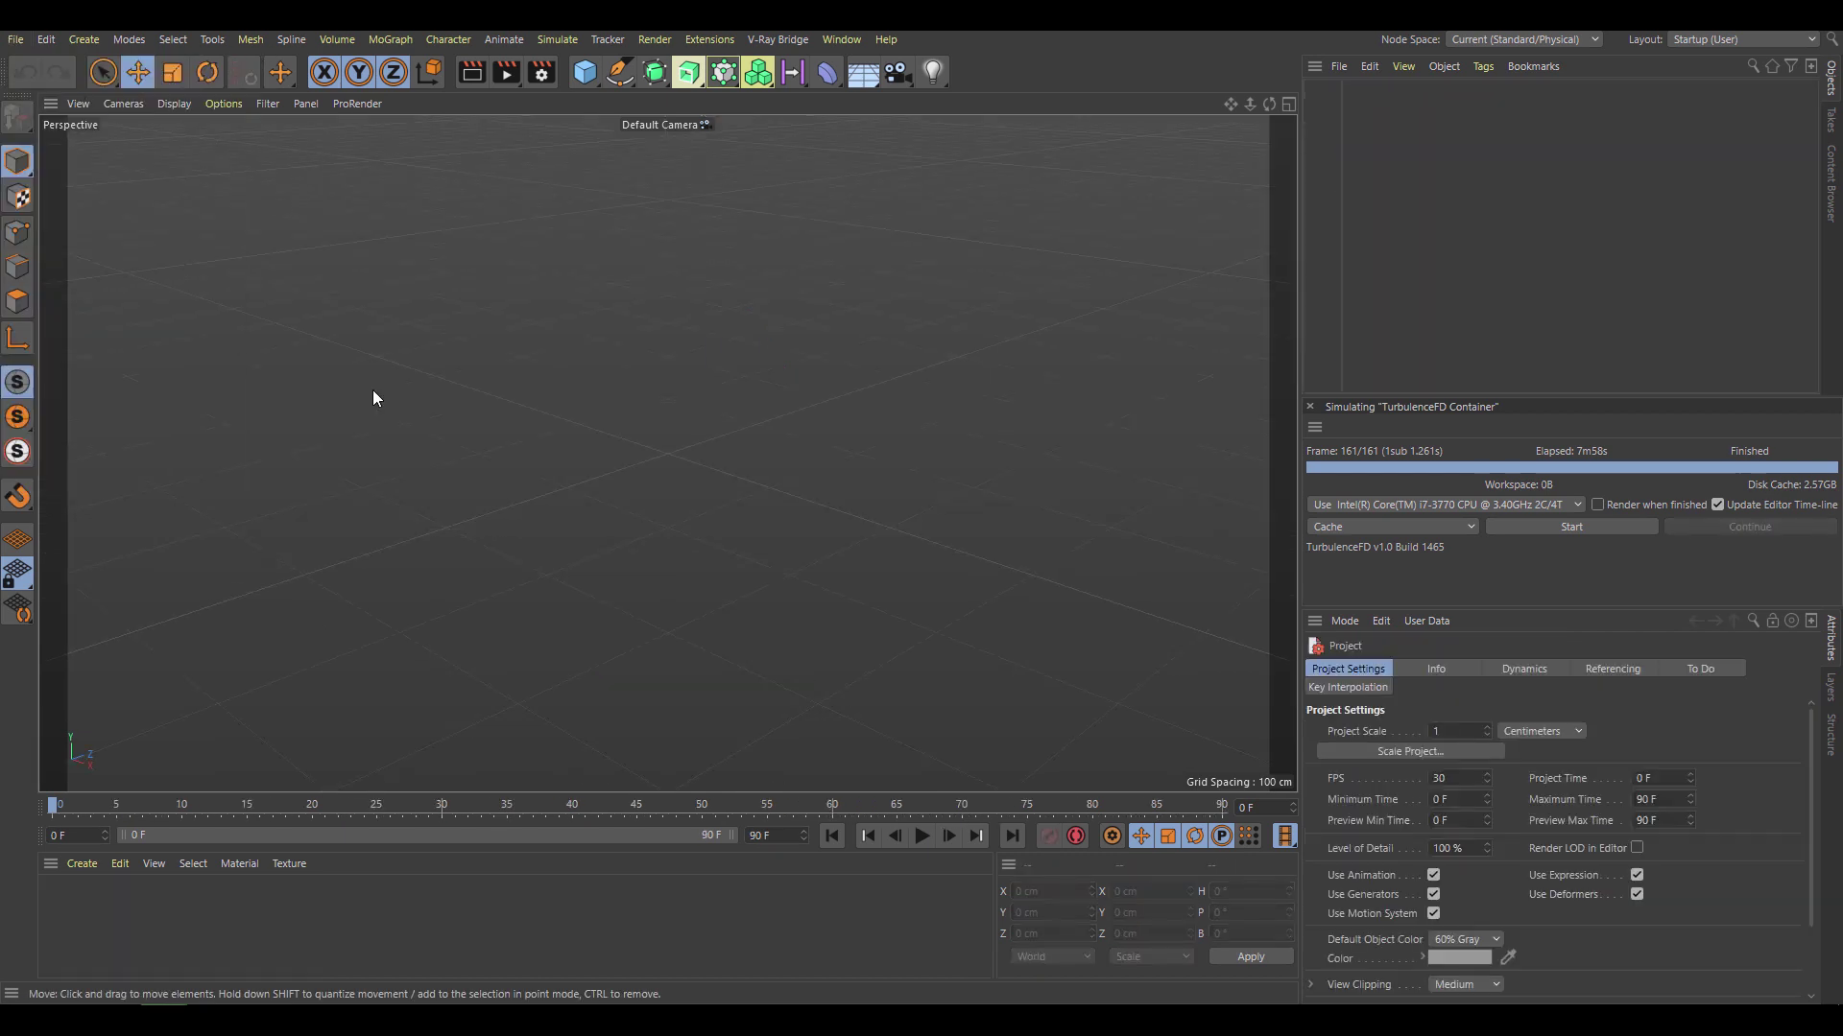
click(783, 835)
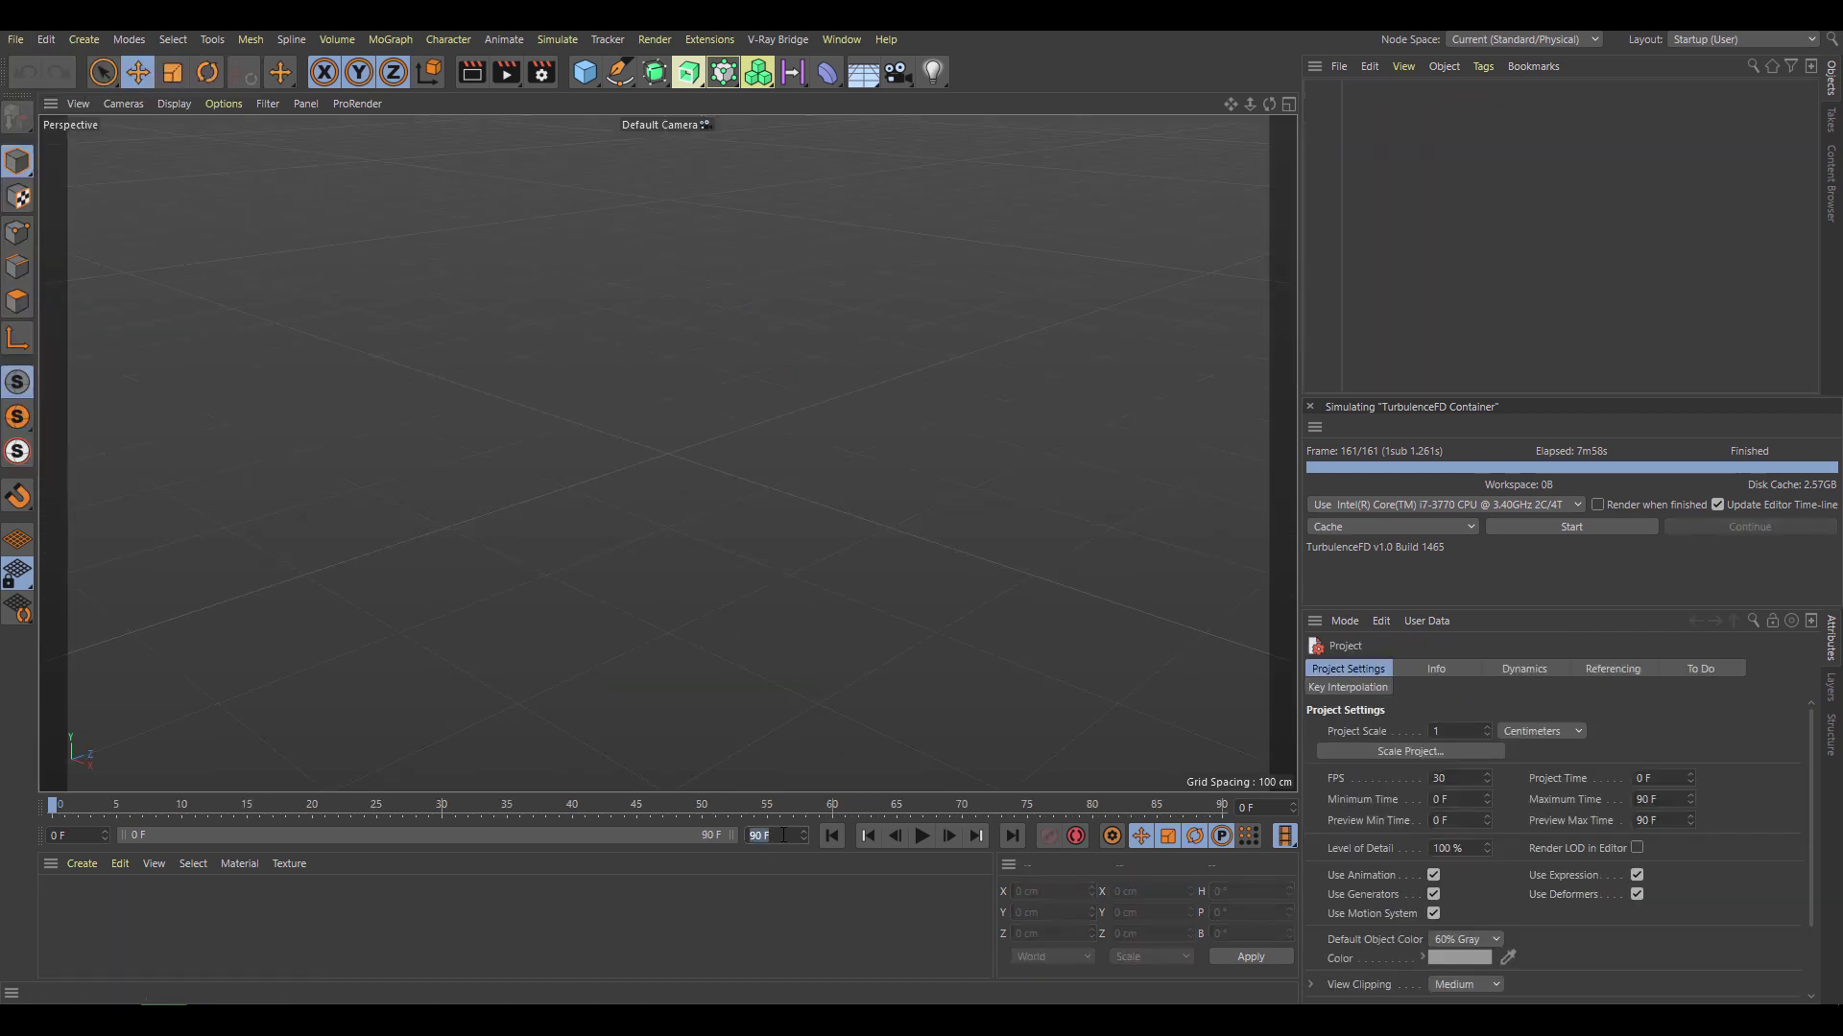
text(180)
key(Return)
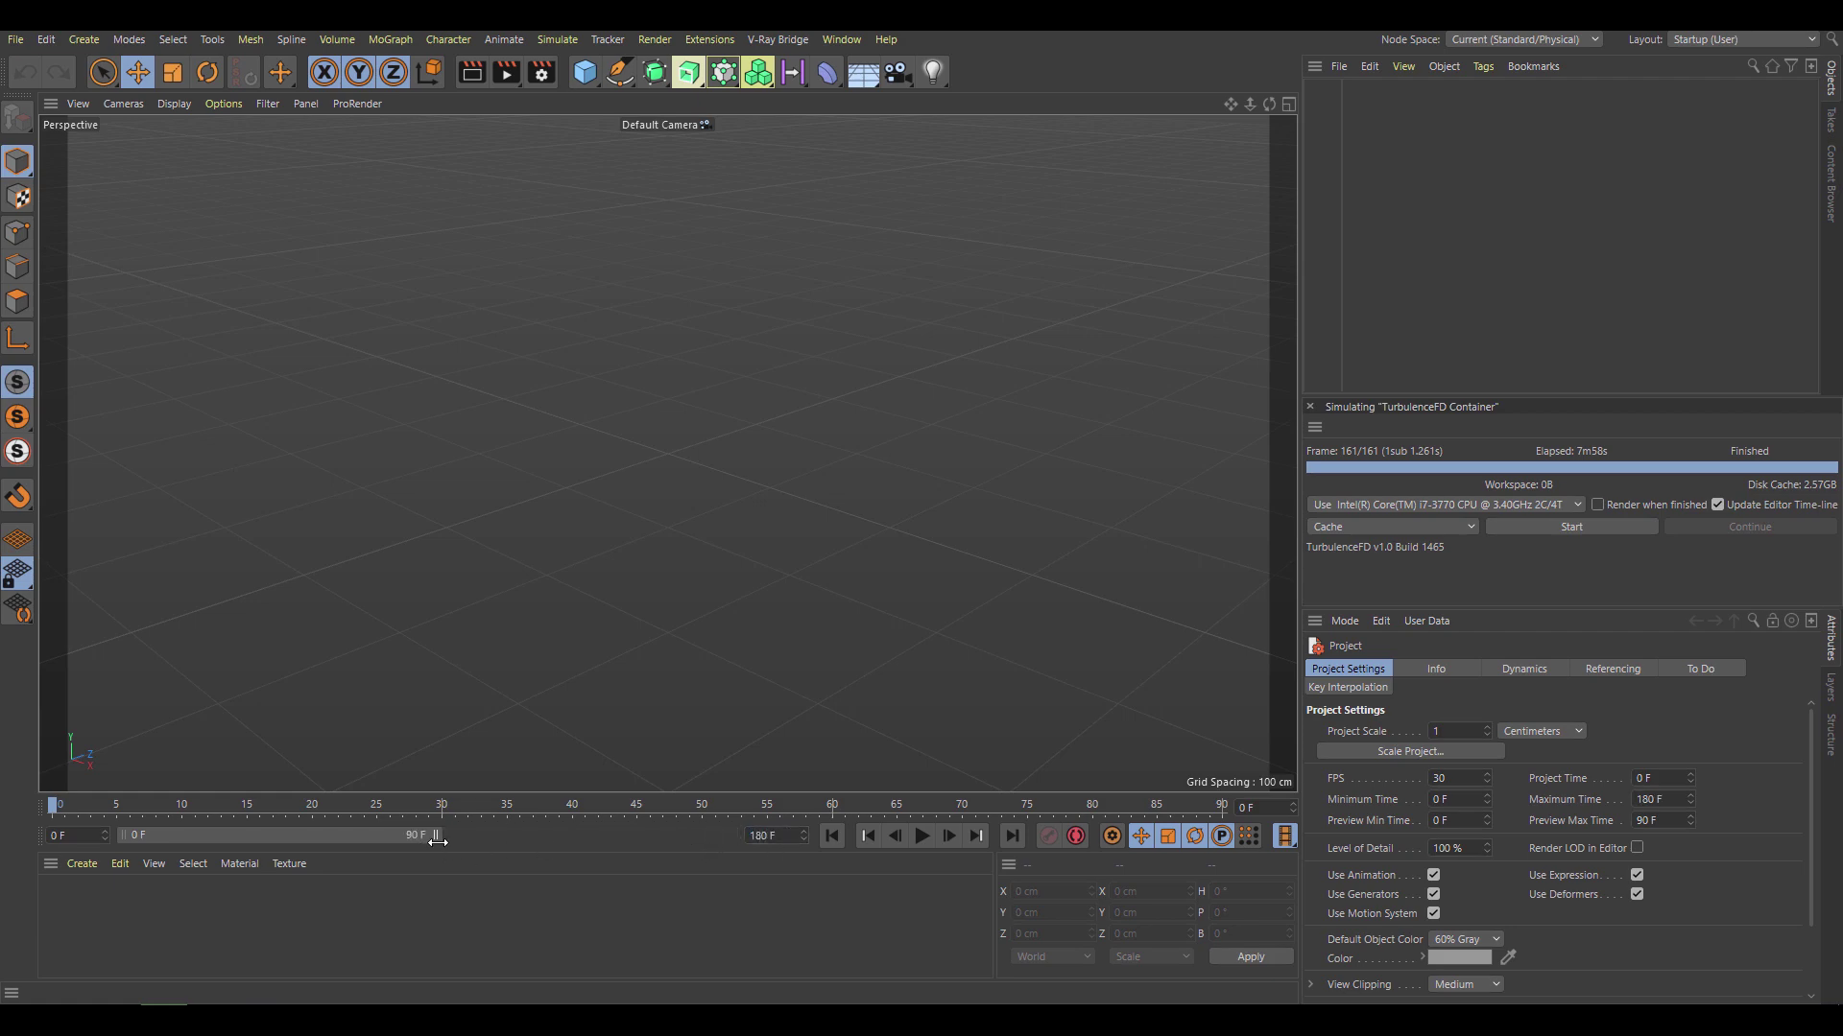
drag(436, 839, 733, 839)
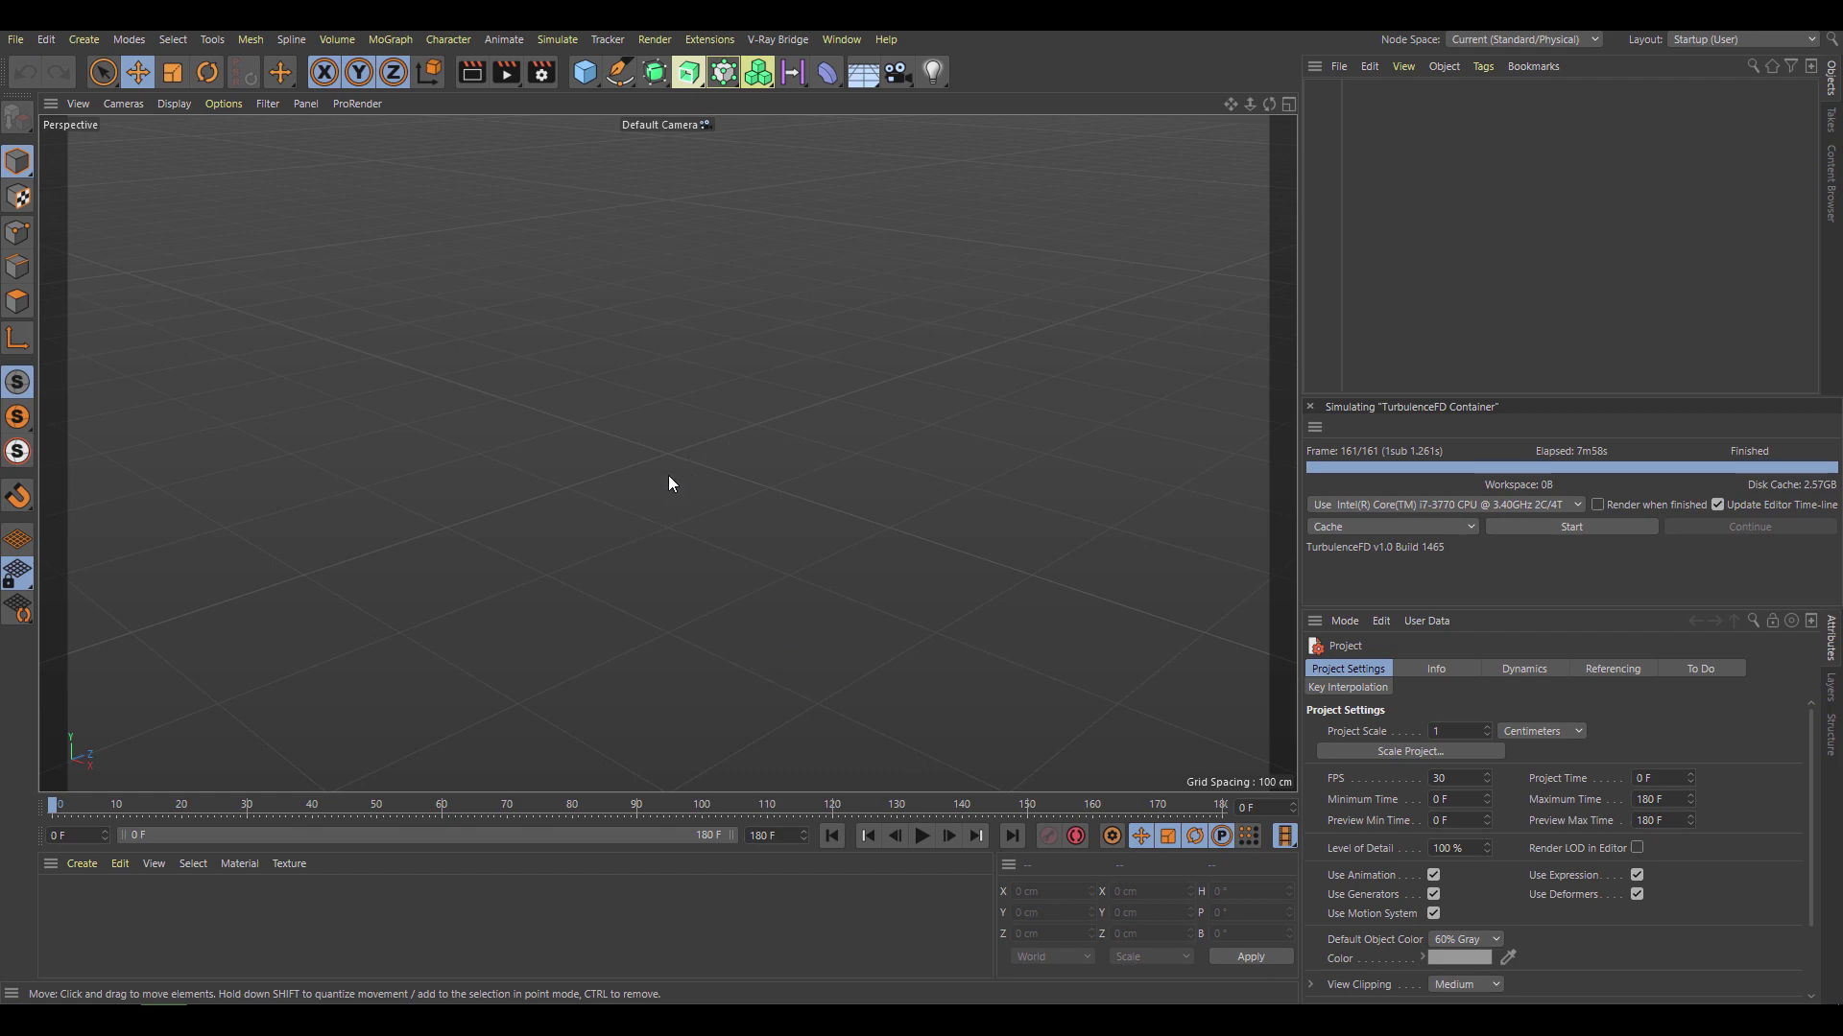
mouse_move(669, 483)
alt+mouse_down()
mouse_move(700, 432)
mouse_move(684, 447)
alt+mouse_up()
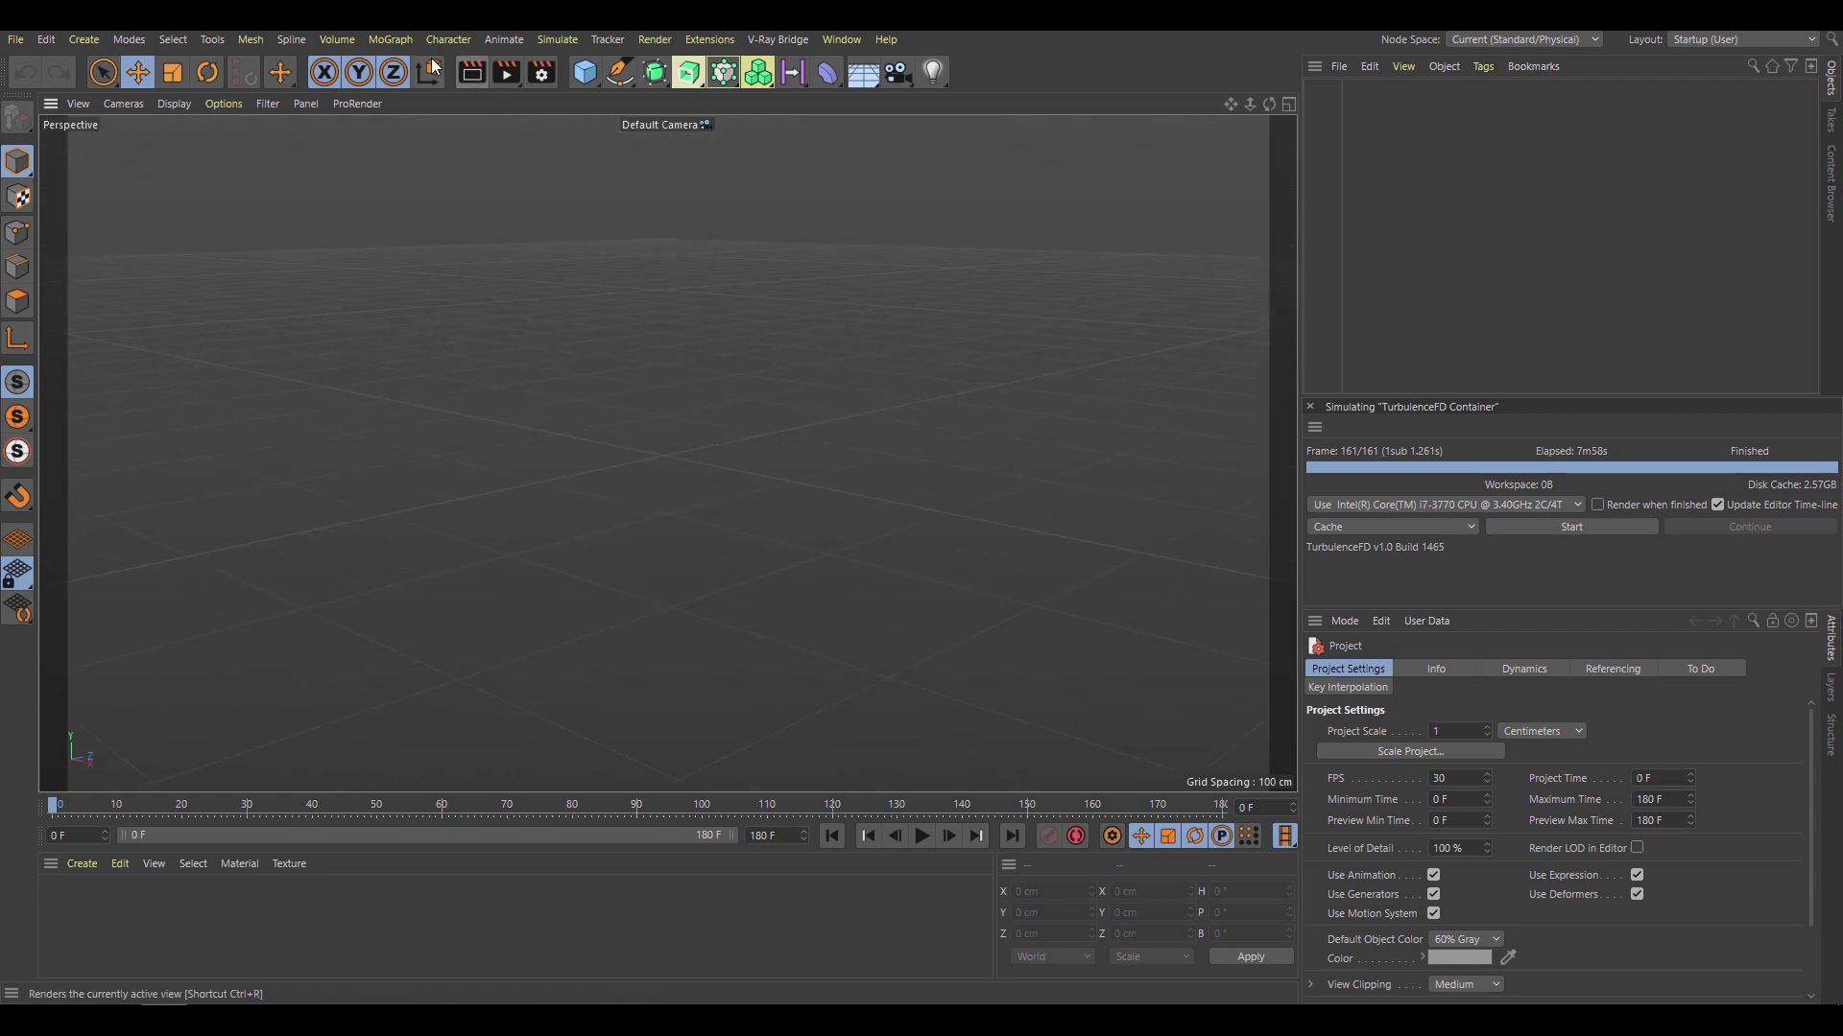
click(560, 44)
mouse_move(590, 118)
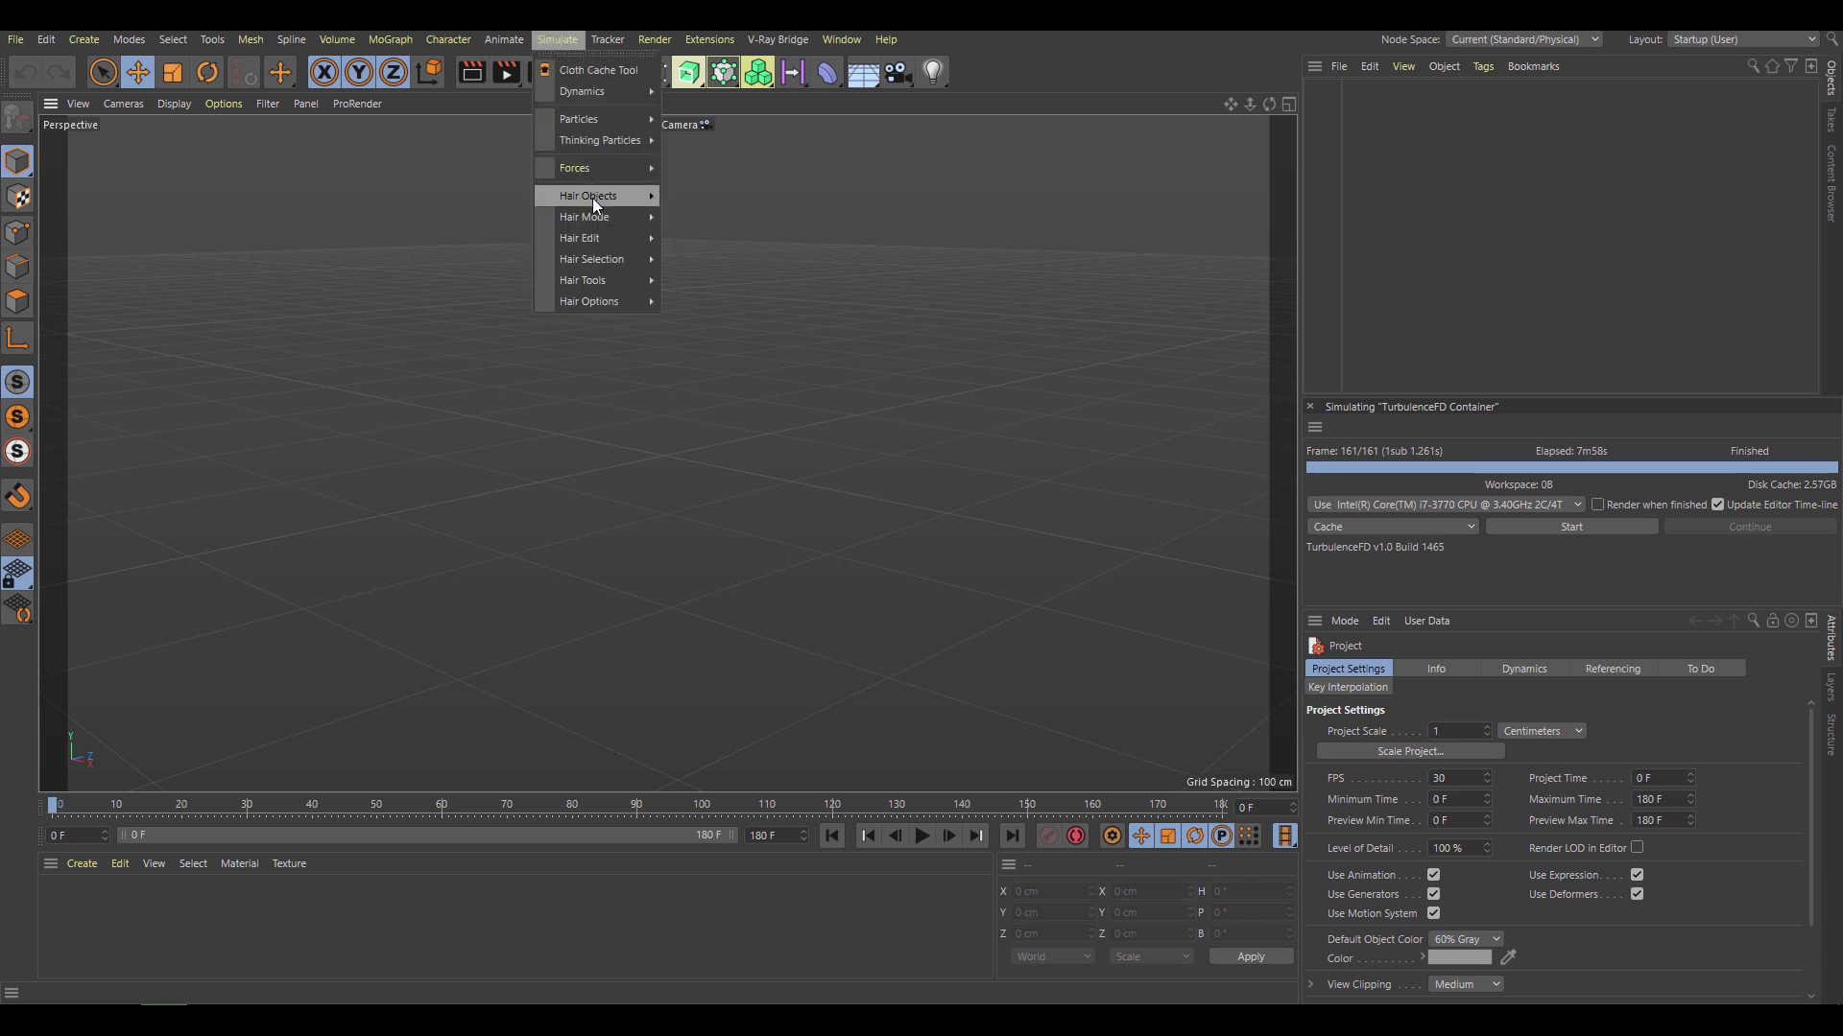
- Add a particle emitter and set its X-Size and Y-Size to 10 cm
click(712, 123)
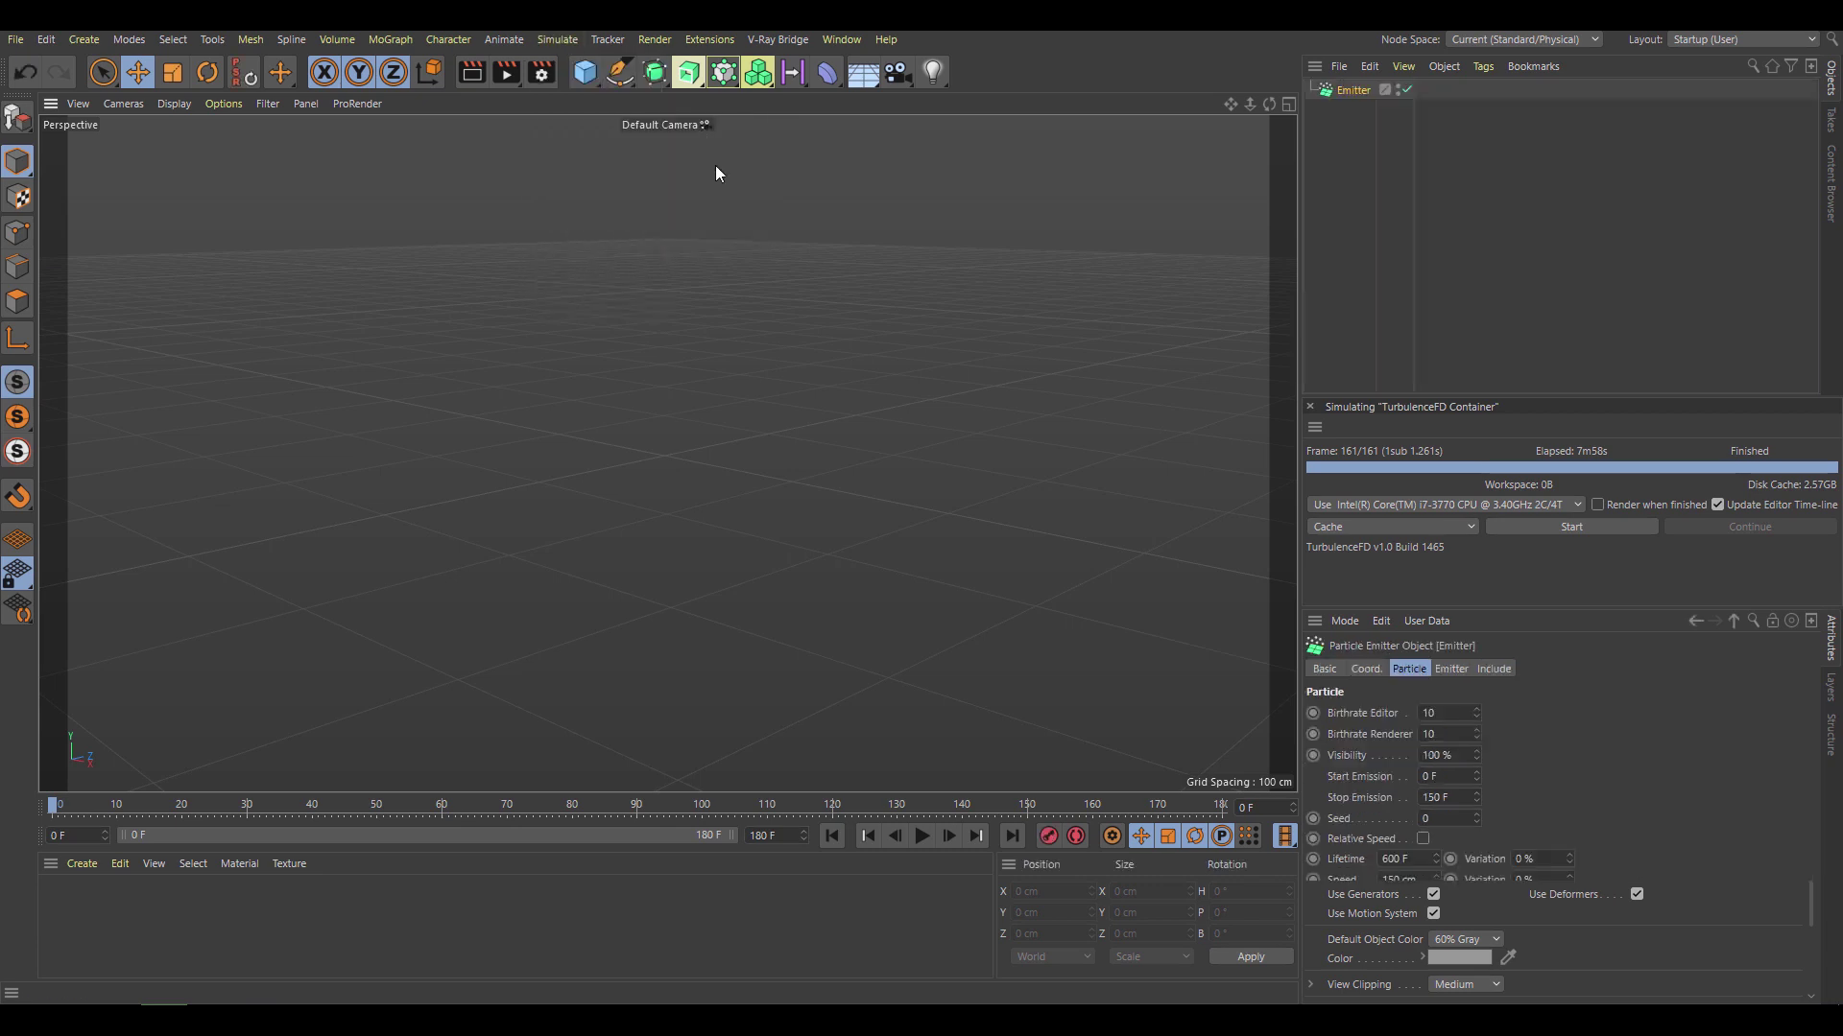
alt+drag(679, 442, 698, 432)
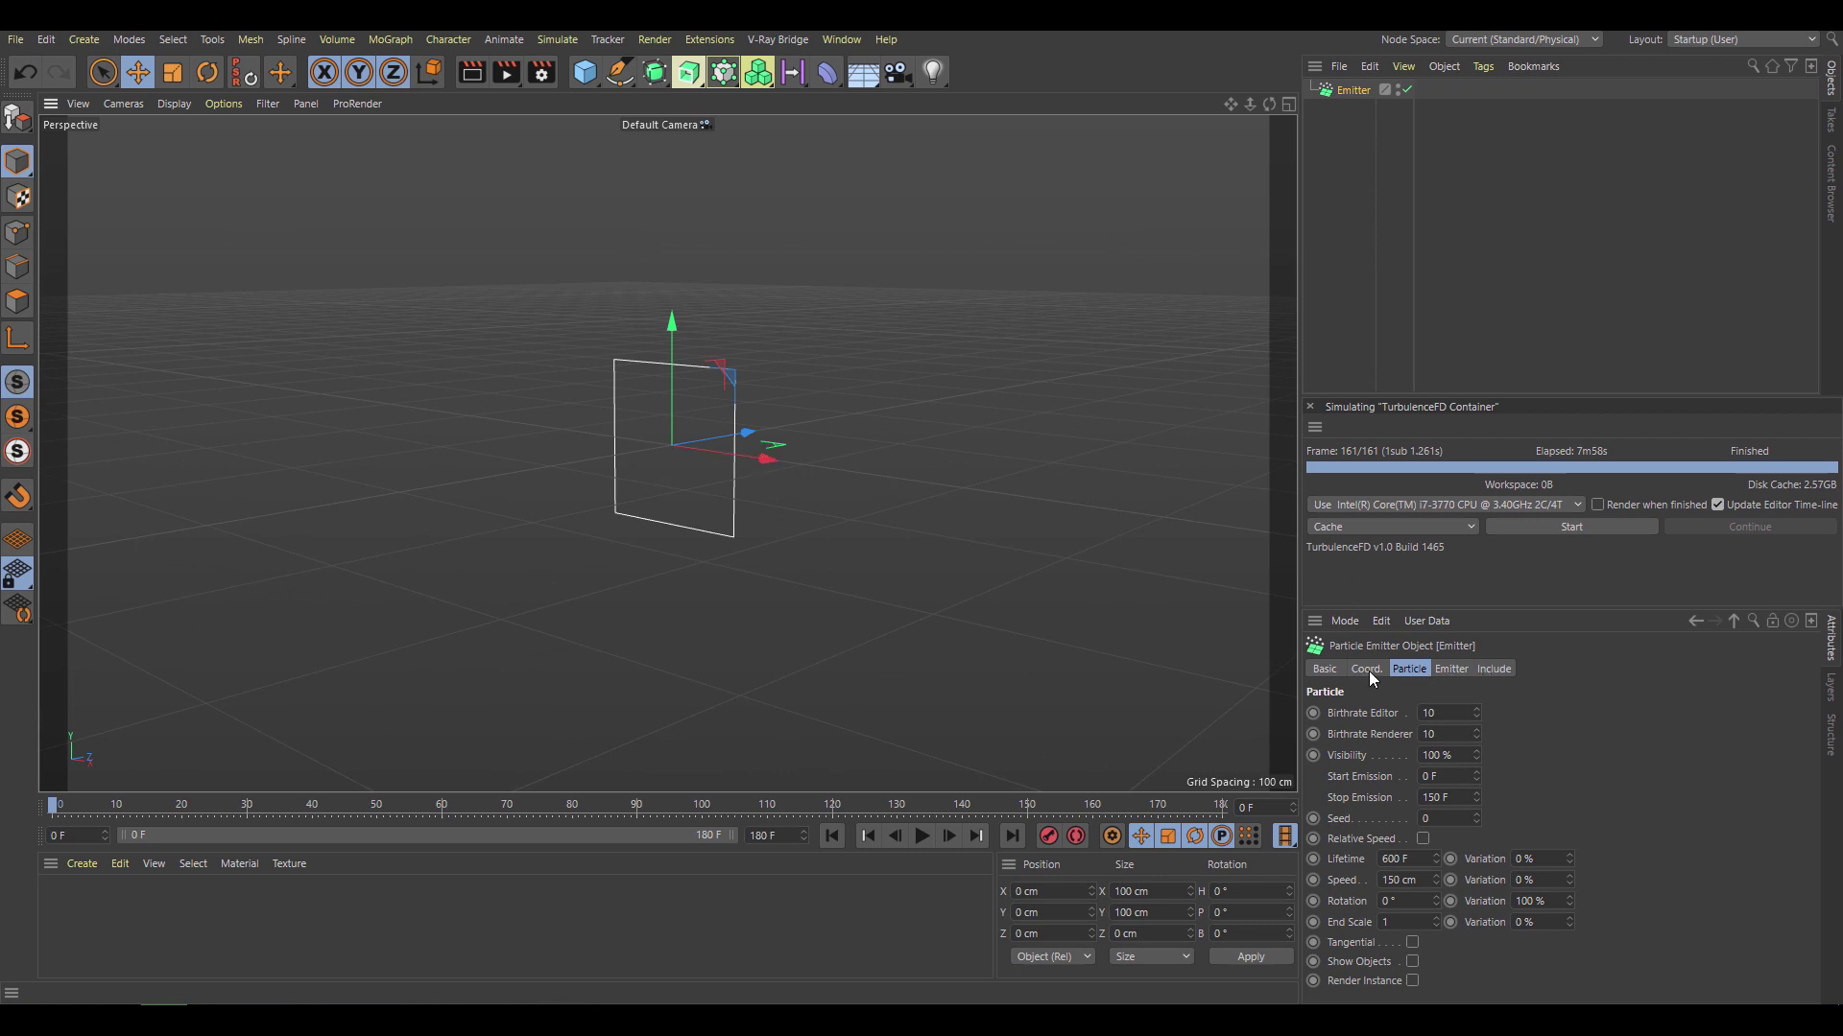
click(1449, 669)
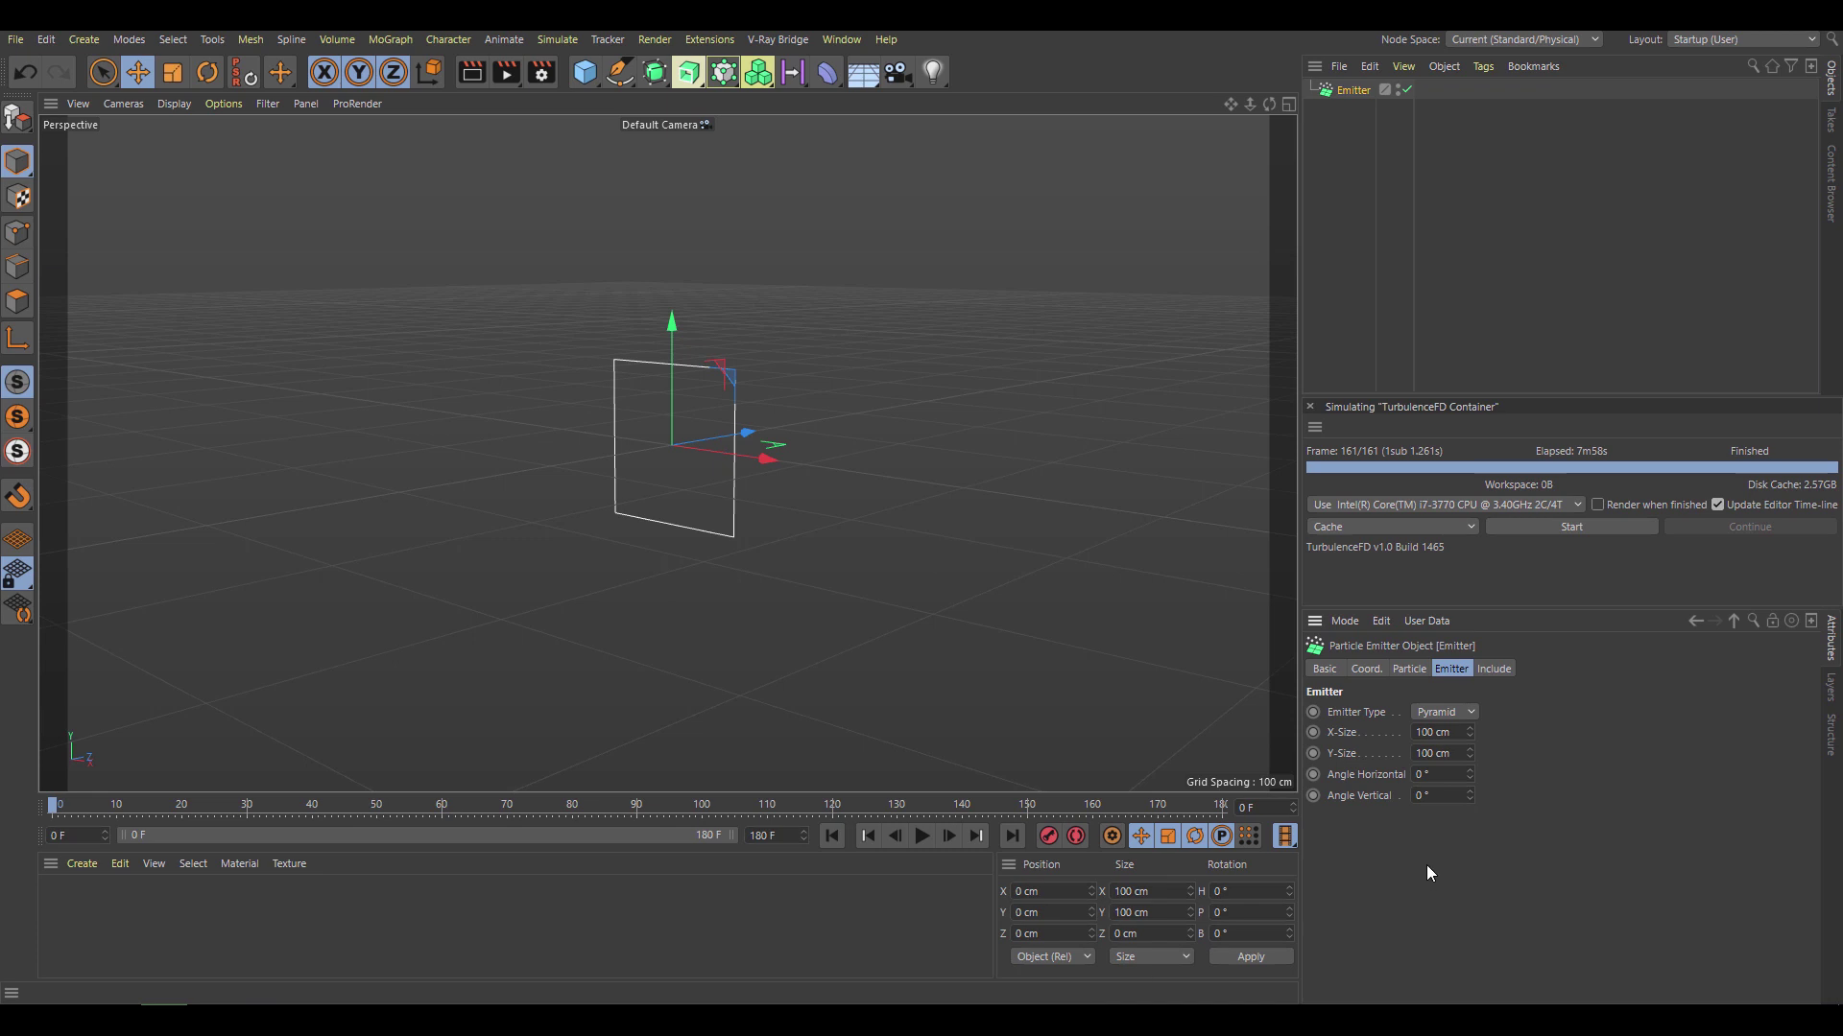
double_click(1430, 732)
text(10)
key(Tab)
text(10)
key(Return)
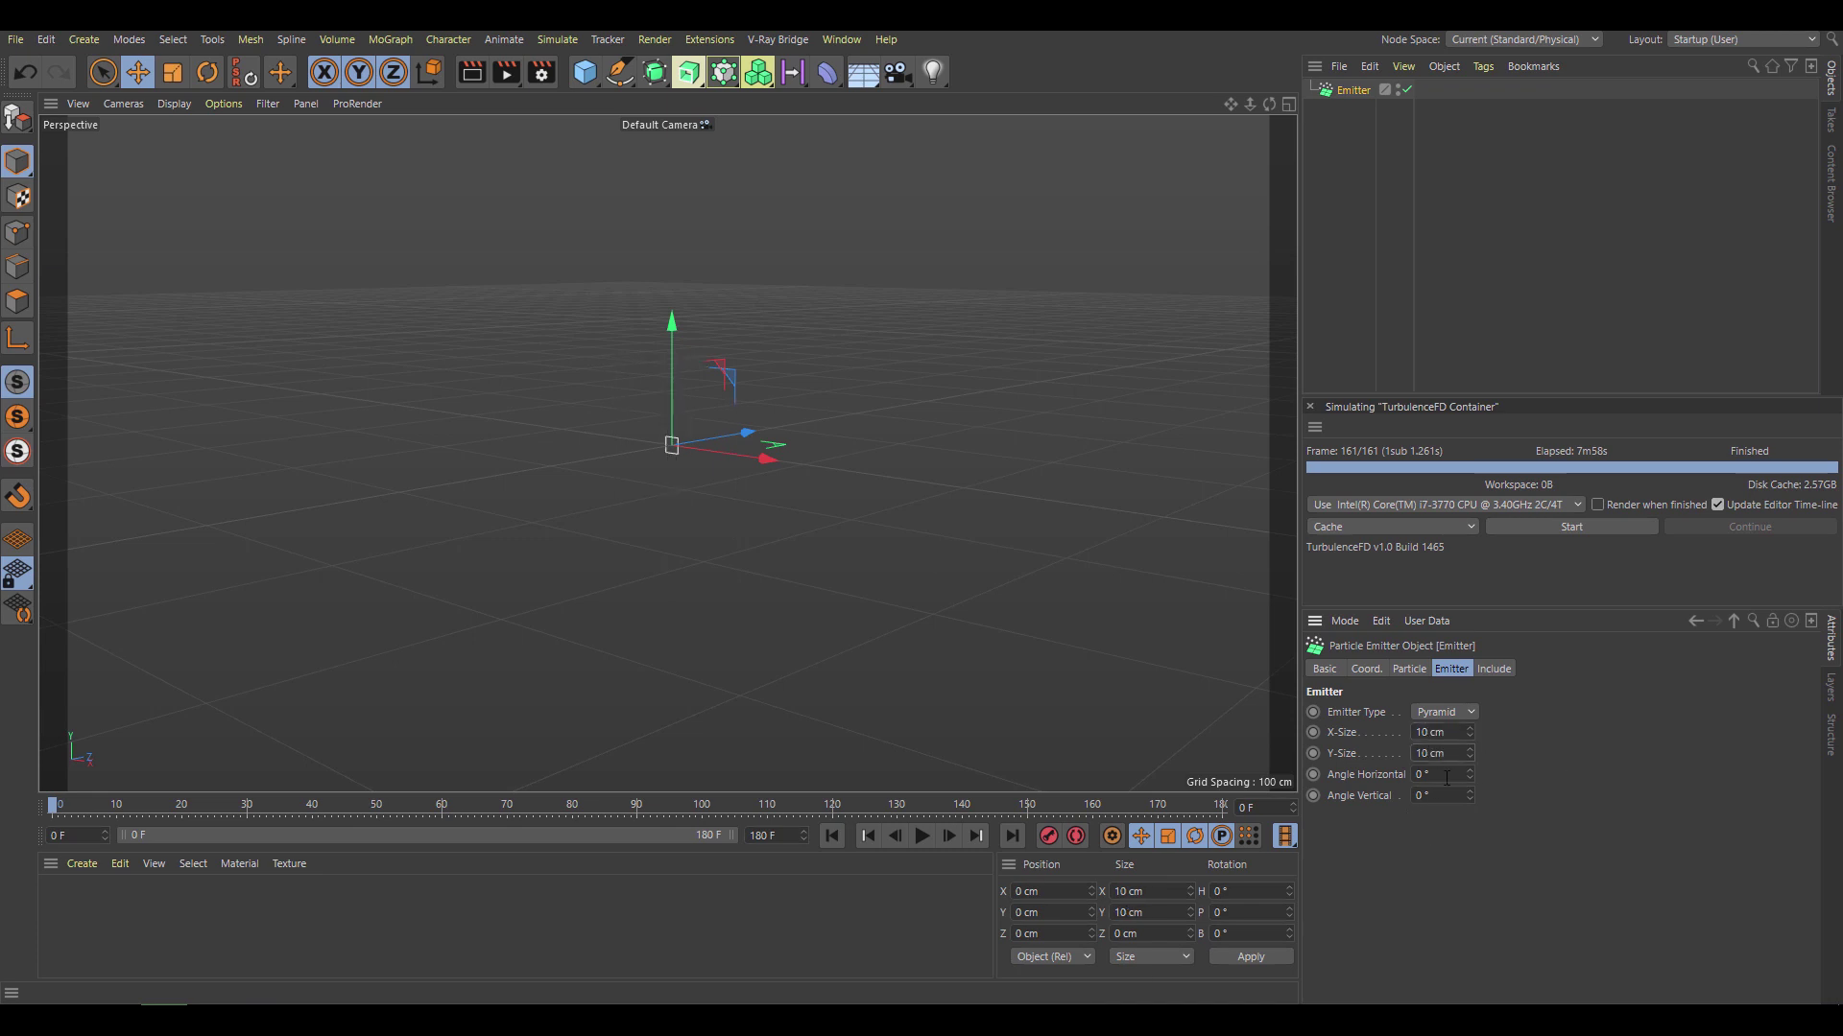
- Change the emitter type to Cone and edit its horizontal angle
click(1442, 717)
click(1444, 754)
double_click(1435, 777)
scroll(608, 315, up, 2)
- Rotate the emitter 90° in pitch so it points upward, and preview the emission
key(r)
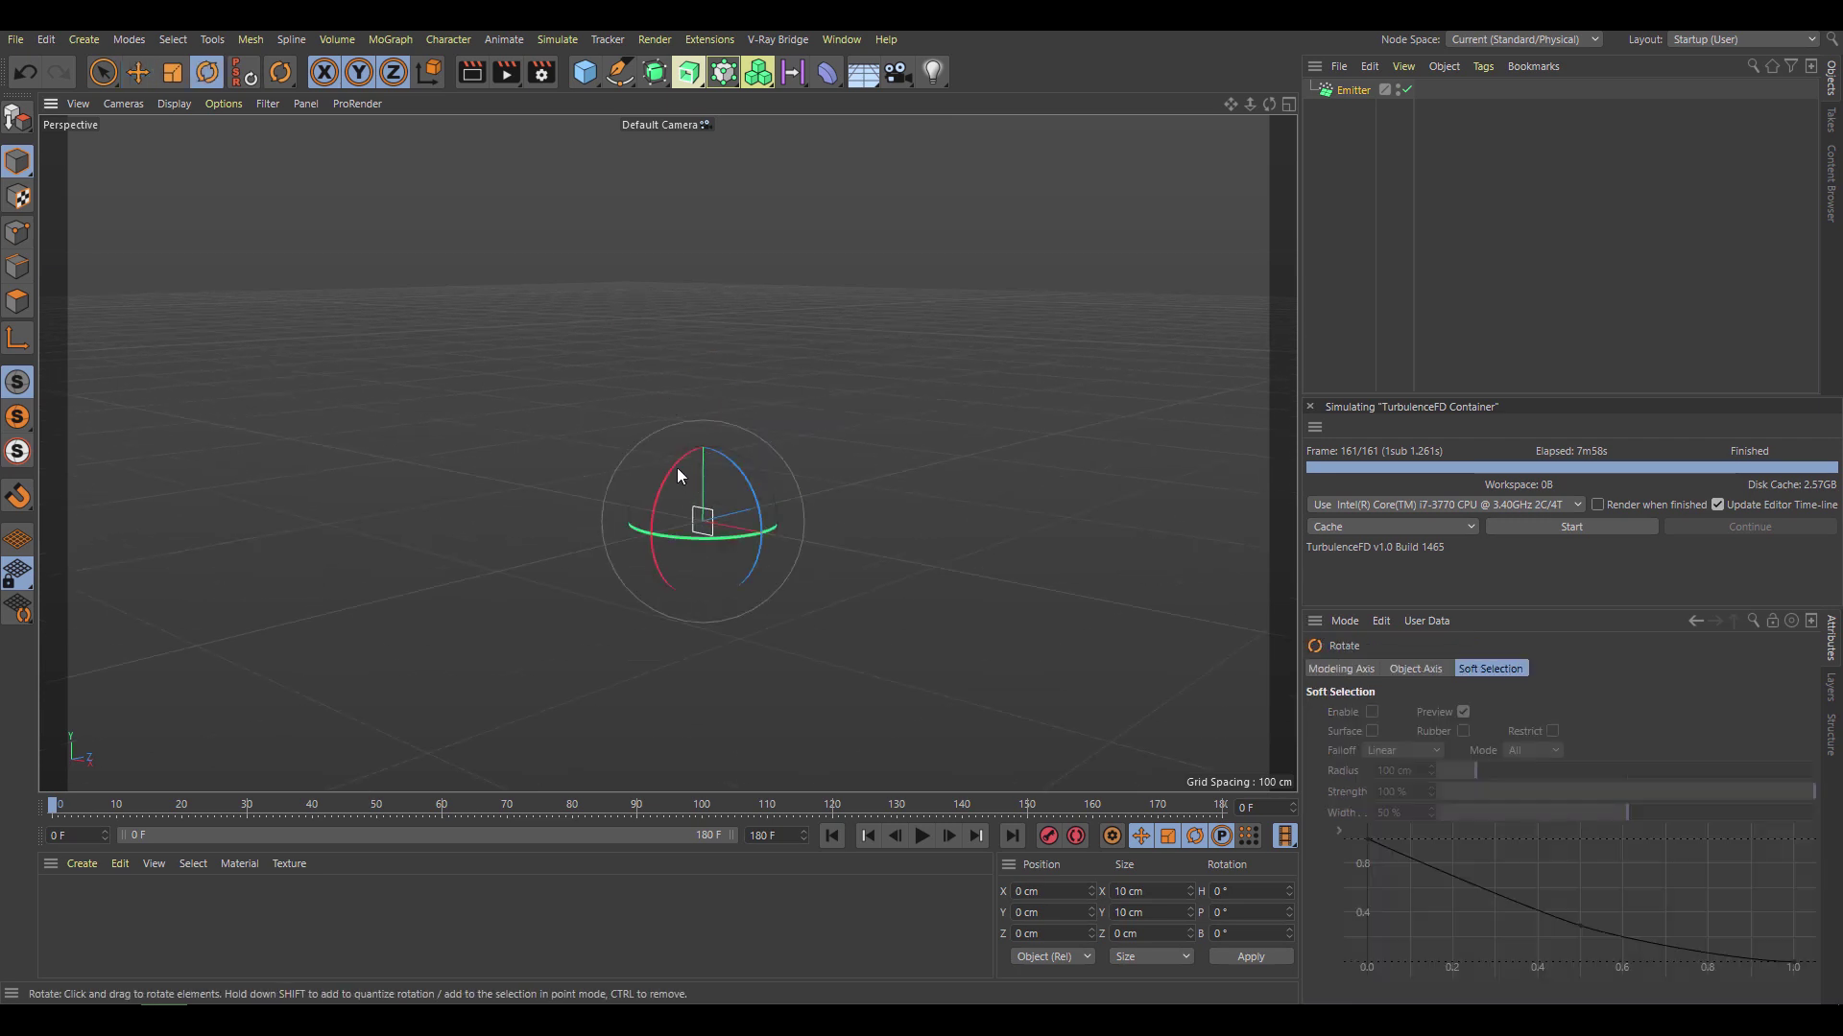
drag(677, 469, 659, 578)
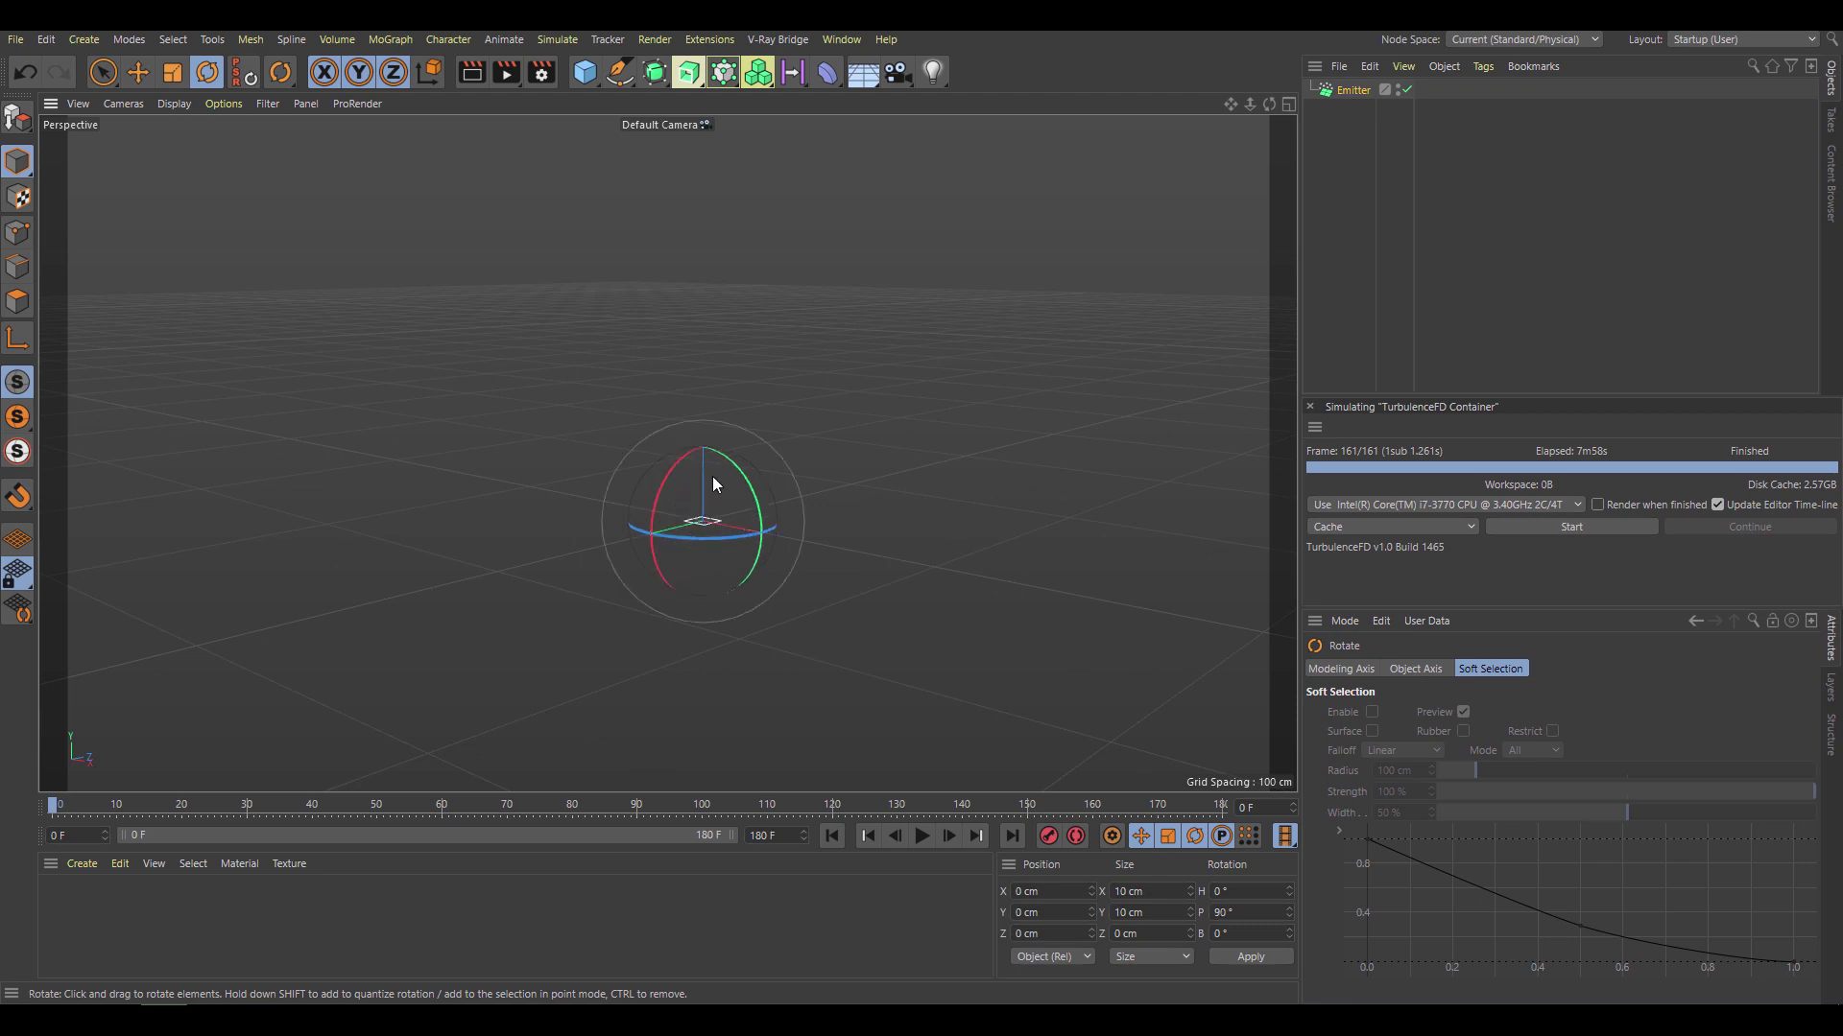
click(927, 839)
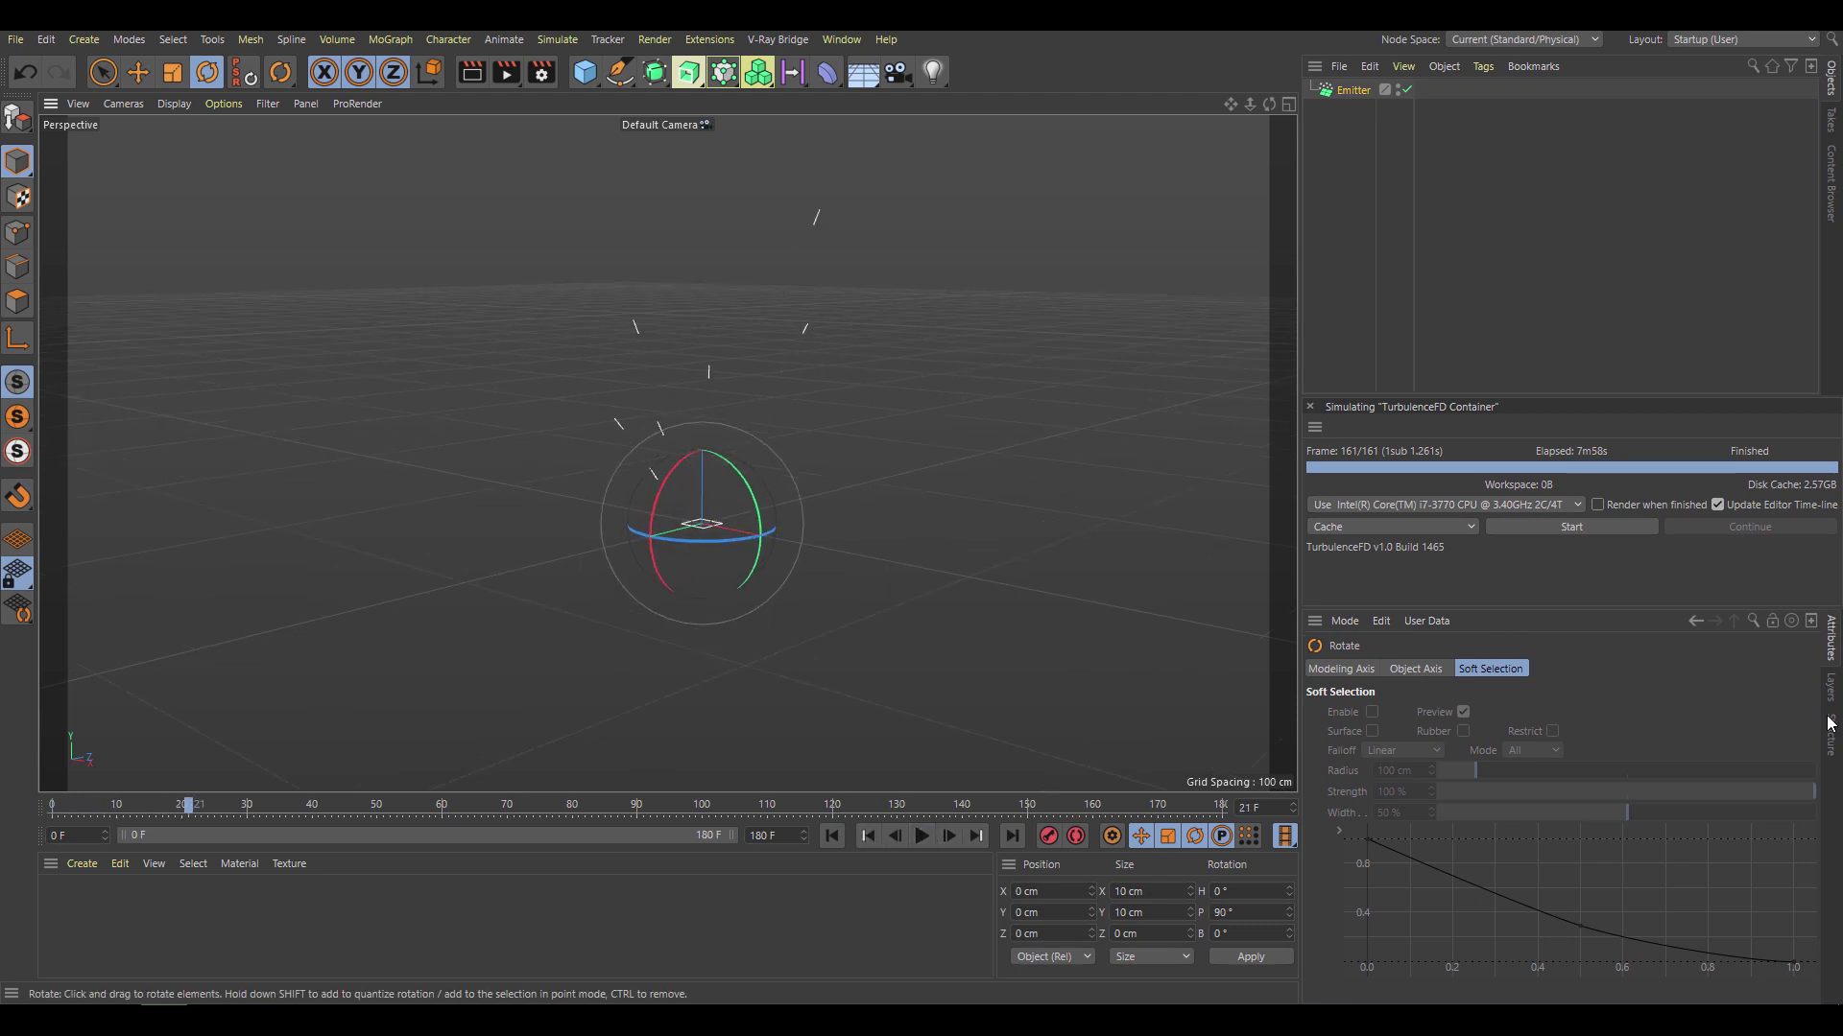
- Set both birthrates to 5000 and limit emission to frames 29–30
click(1346, 89)
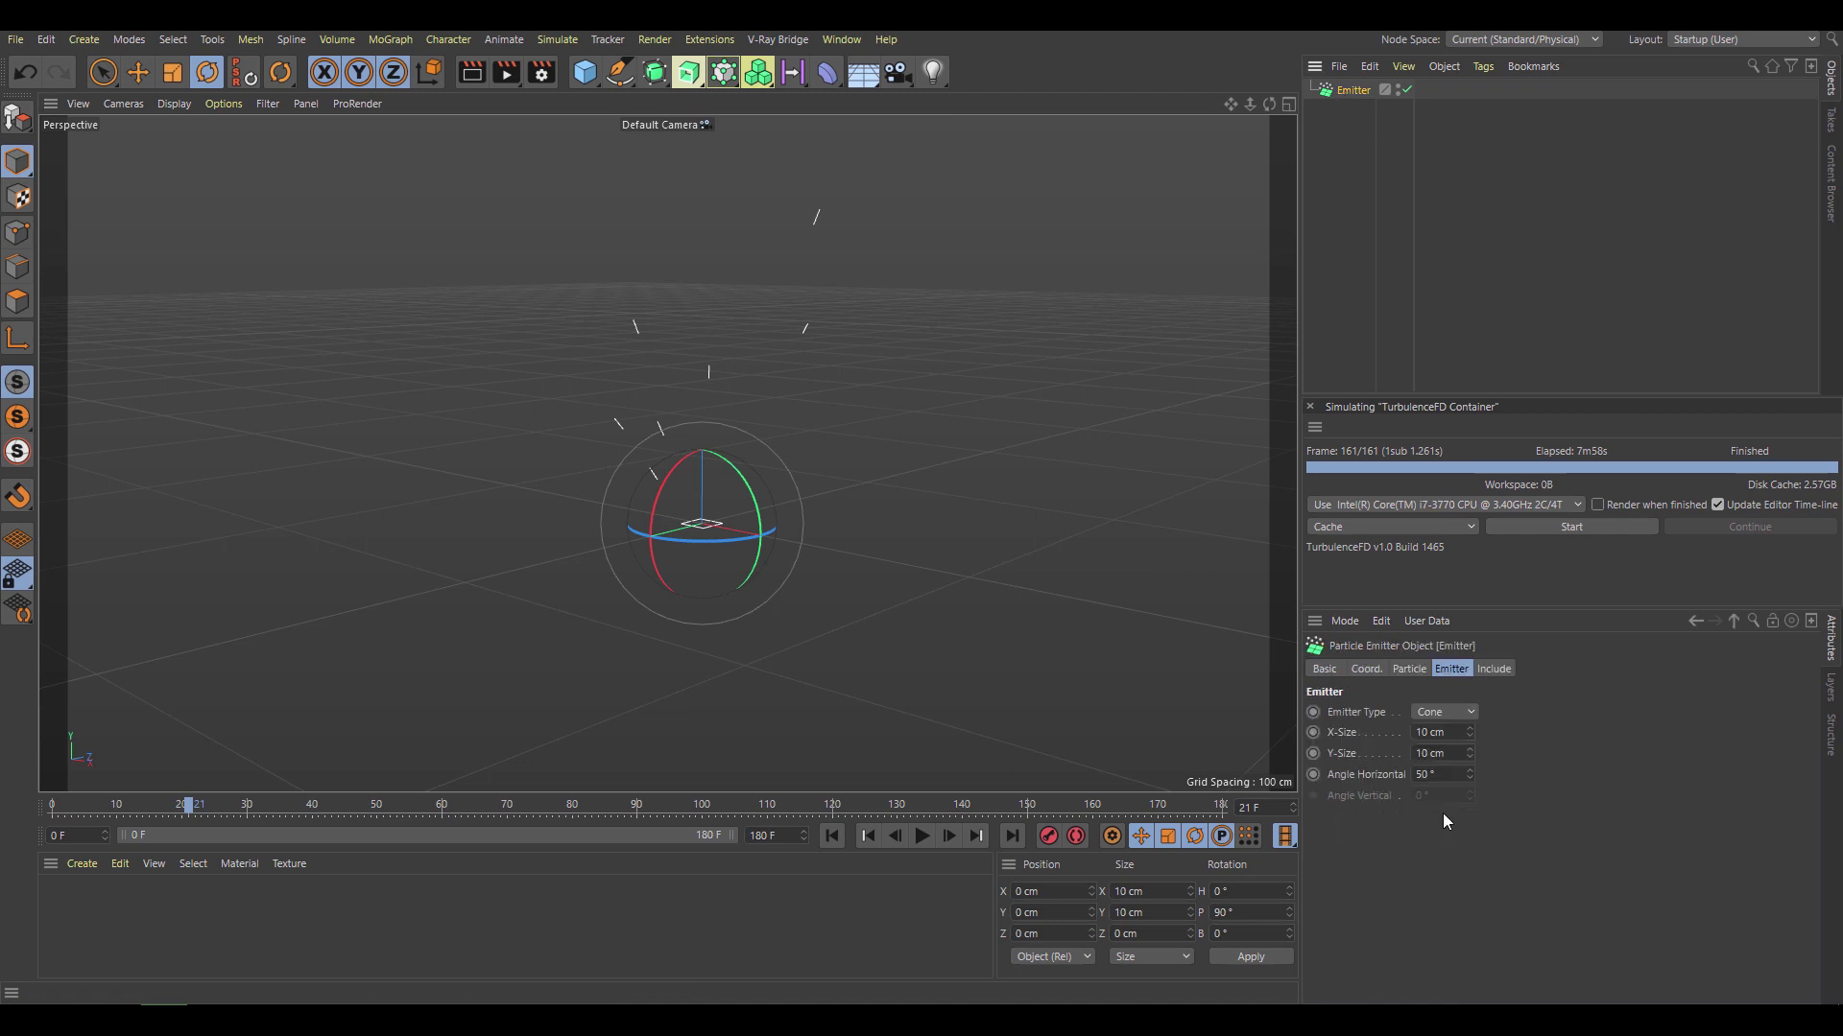
click(1409, 669)
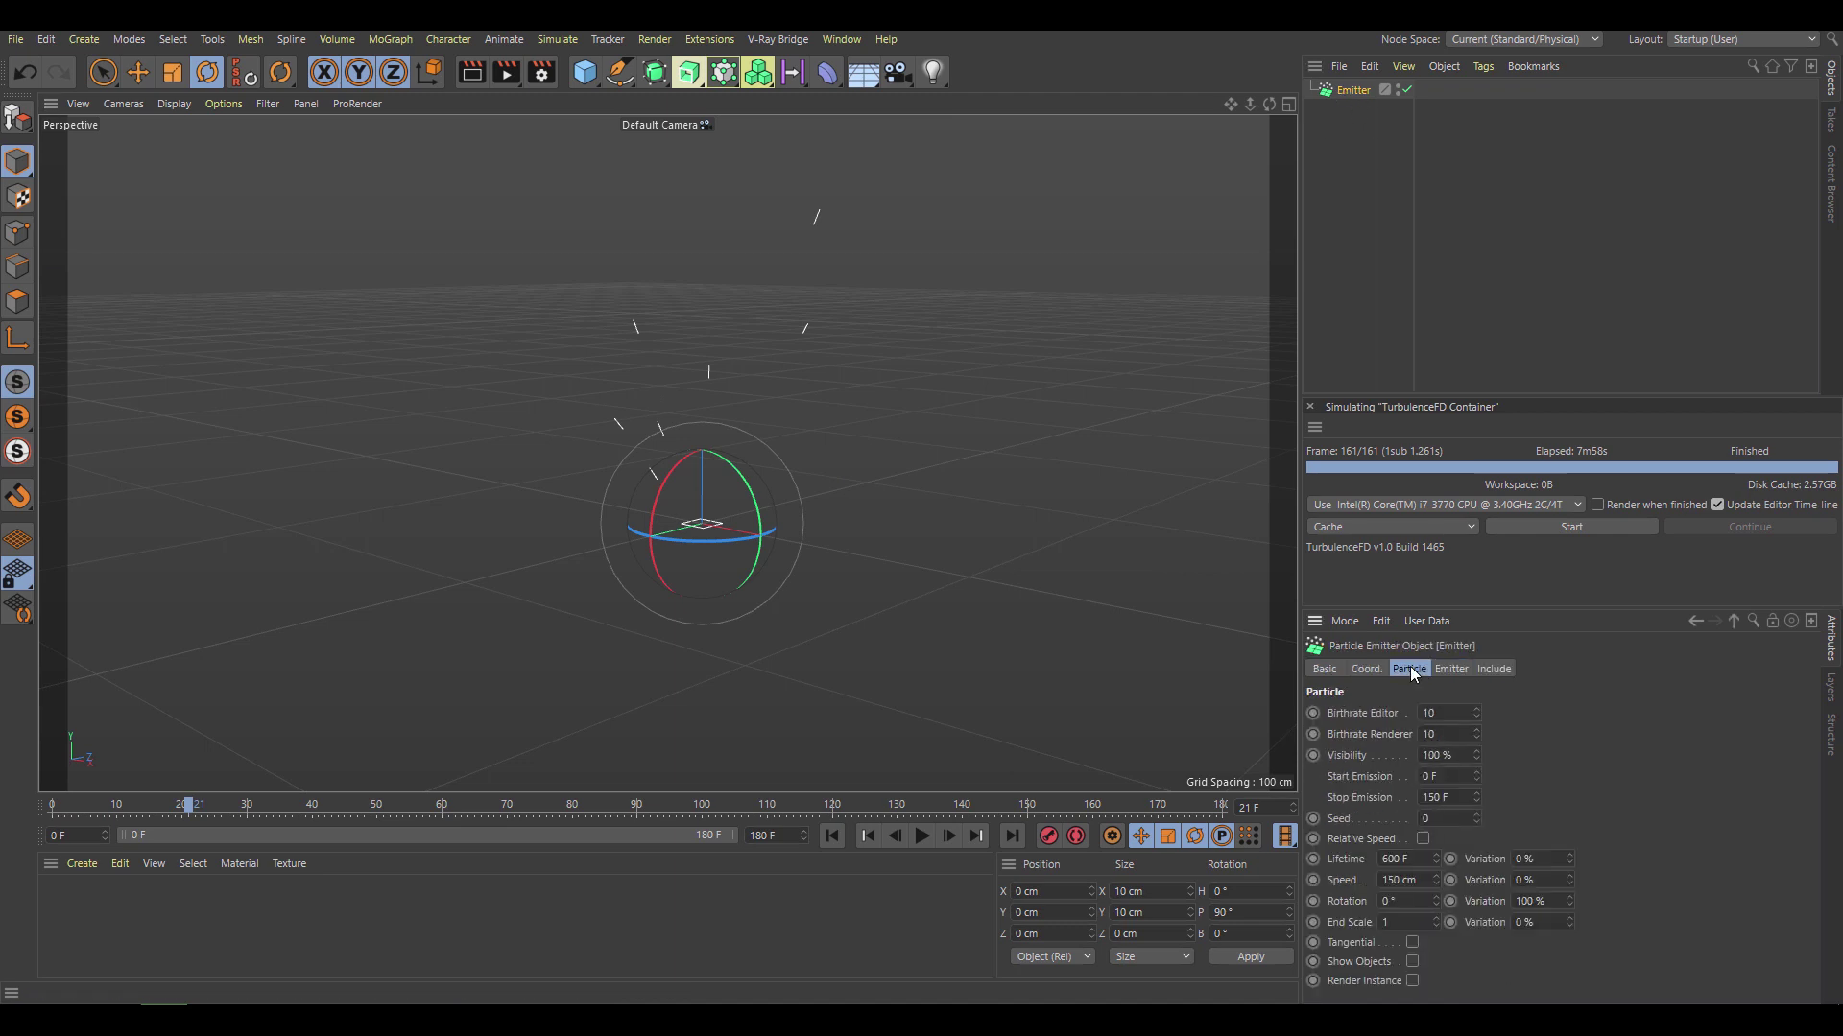
double_click(1444, 713)
text(500)
key(Return)
text(5000)
key(Return)
click(920, 836)
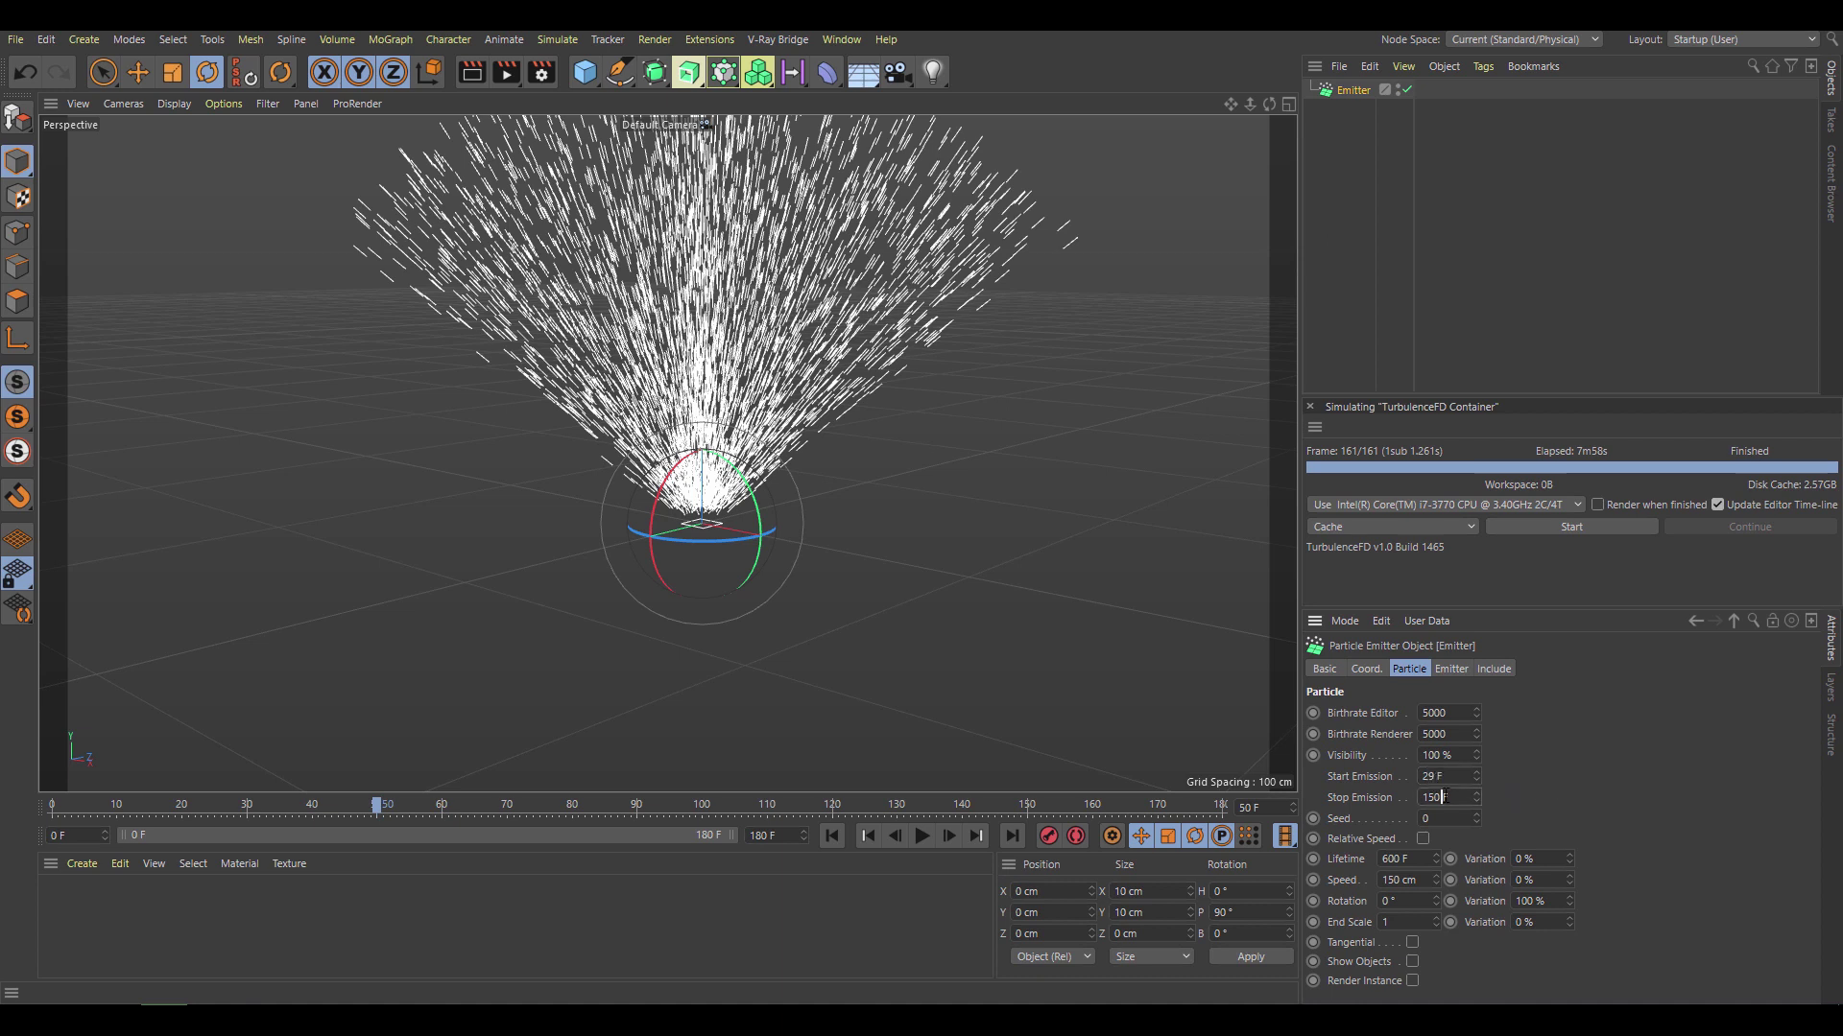
key(Return)
text(3)
- Replay the single burst from frame 0, orbiting and panning to follow the particles
click(833, 836)
click(926, 841)
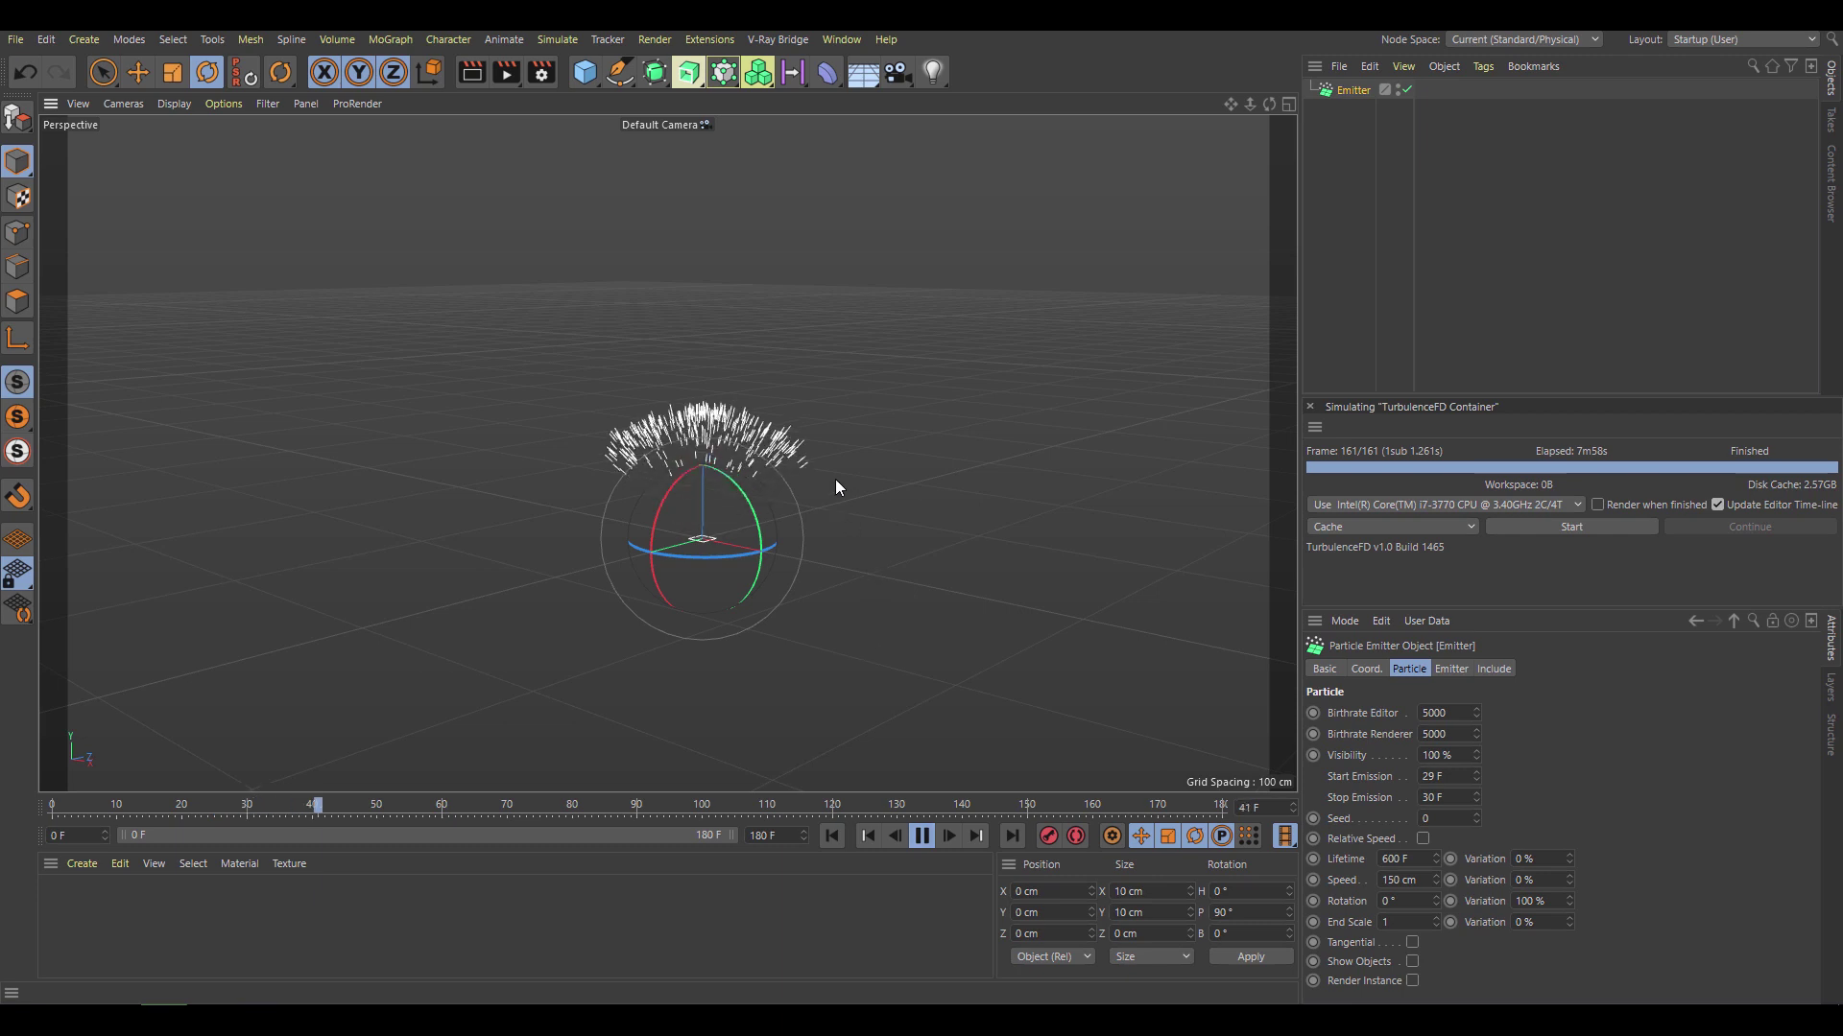
click(921, 836)
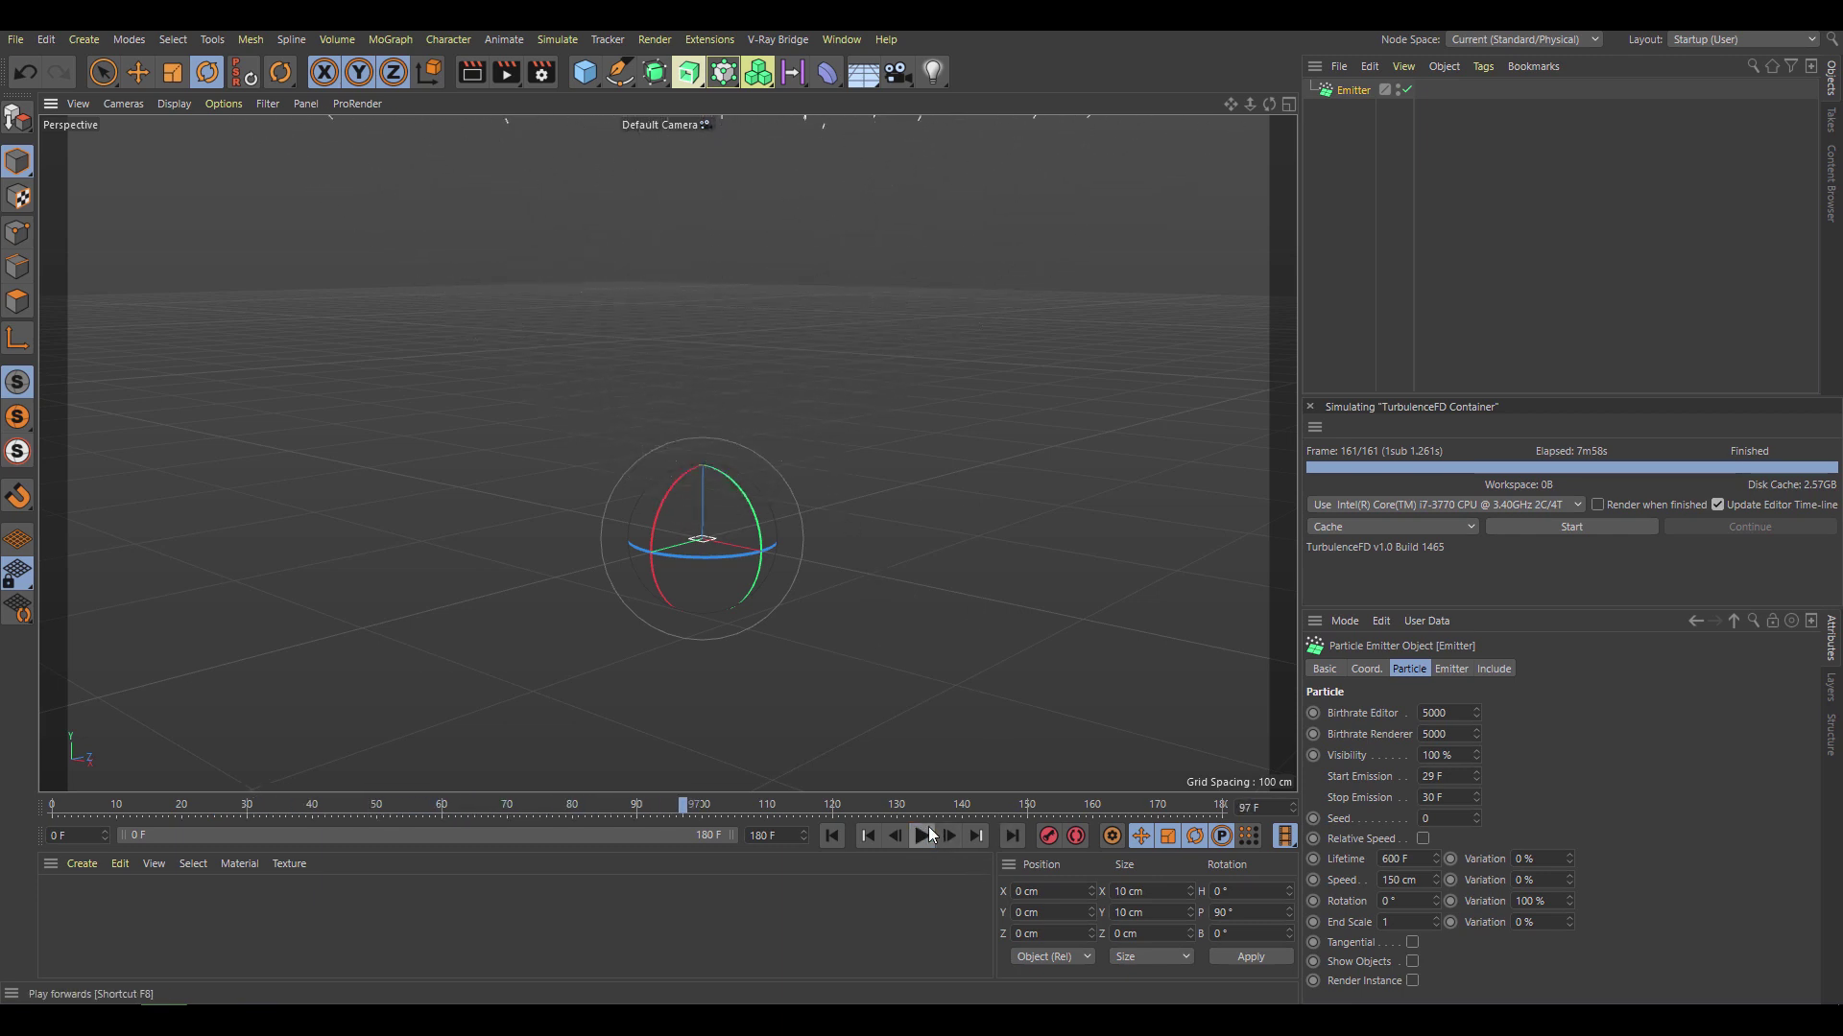
alt+drag(1094, 317, 1145, 333)
drag(1230, 103, 1203, 178)
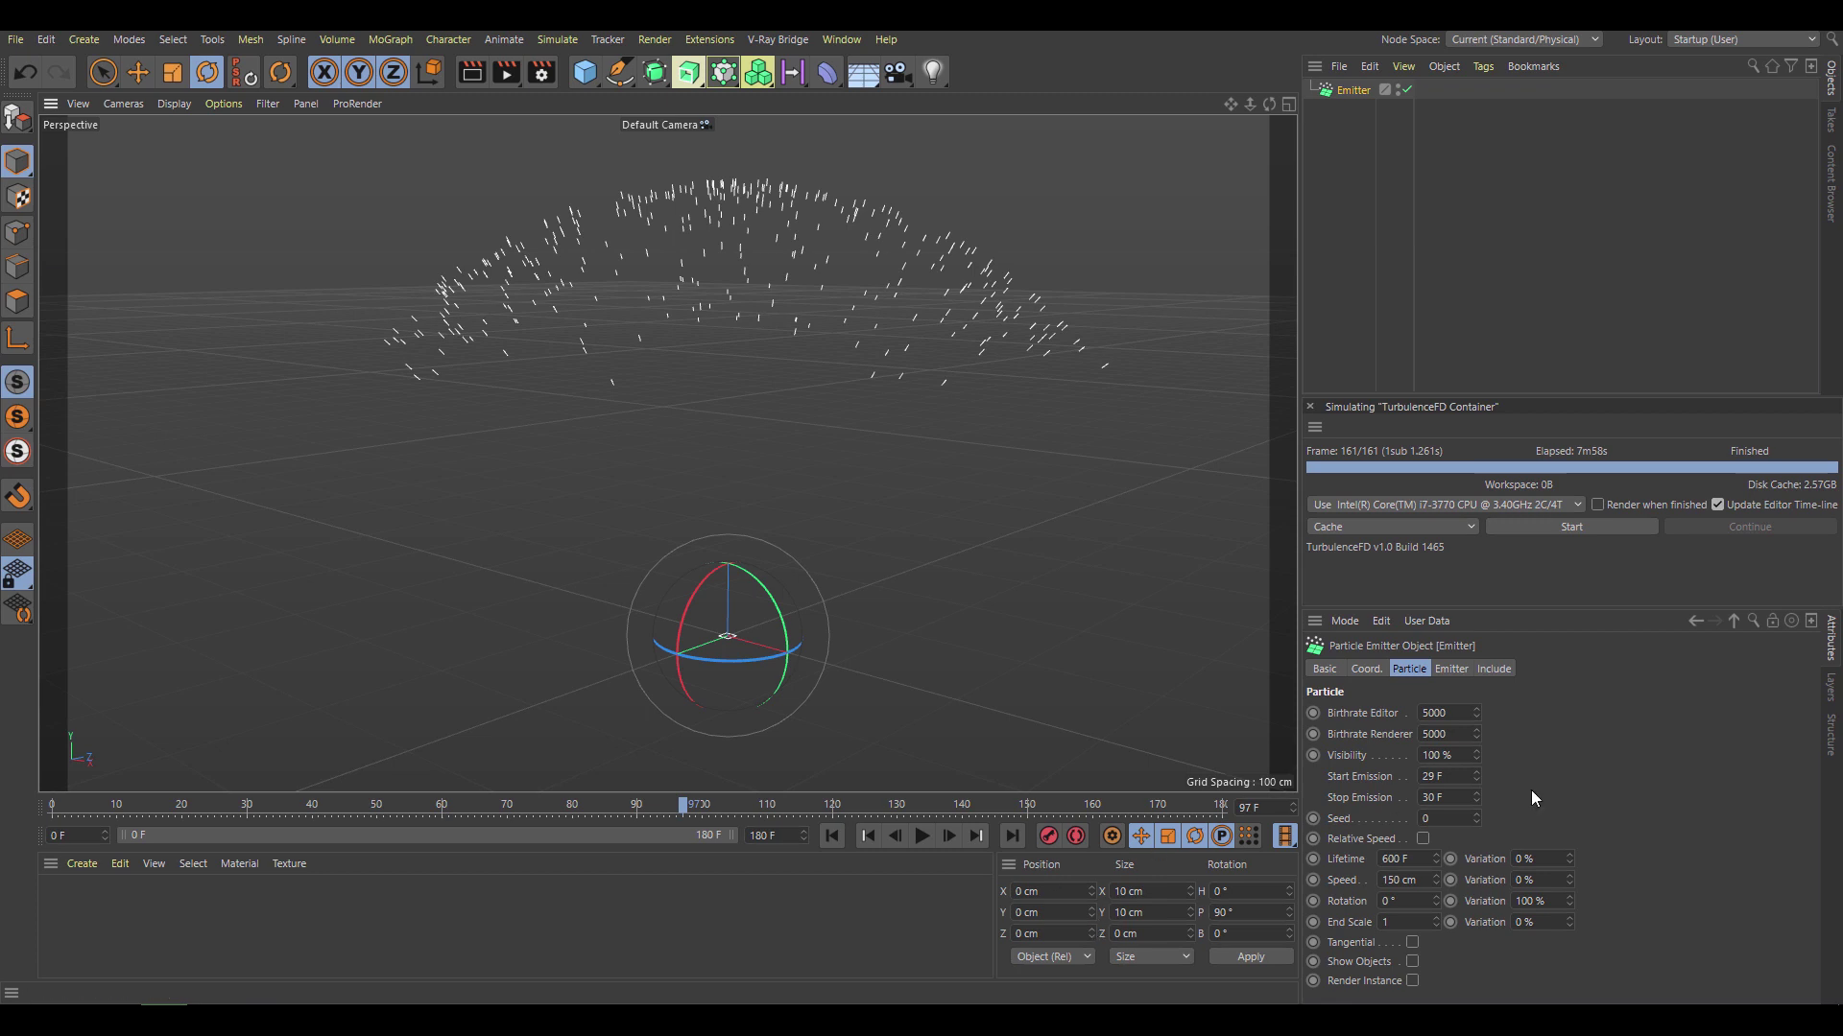
- Set particle lifetime to 5 F and replay the shortened burst
double_click(1406, 859)
text(5)
click(833, 835)
click(922, 836)
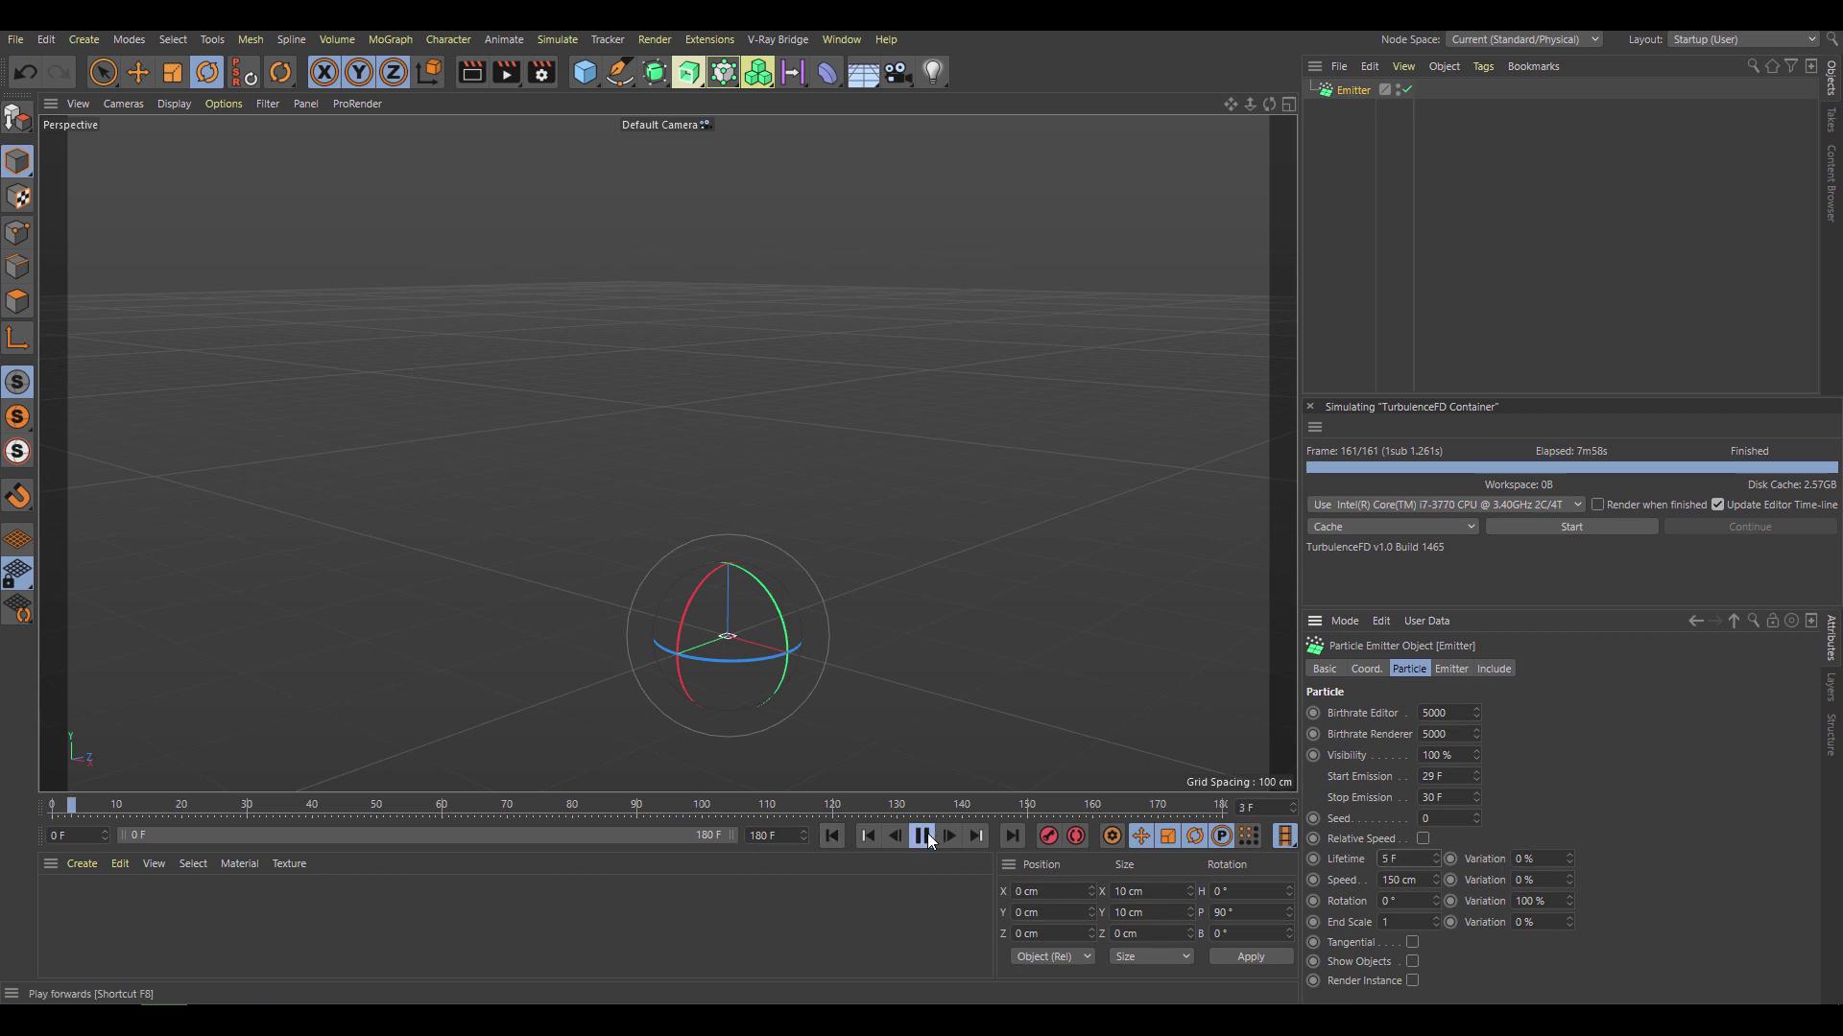
click(924, 835)
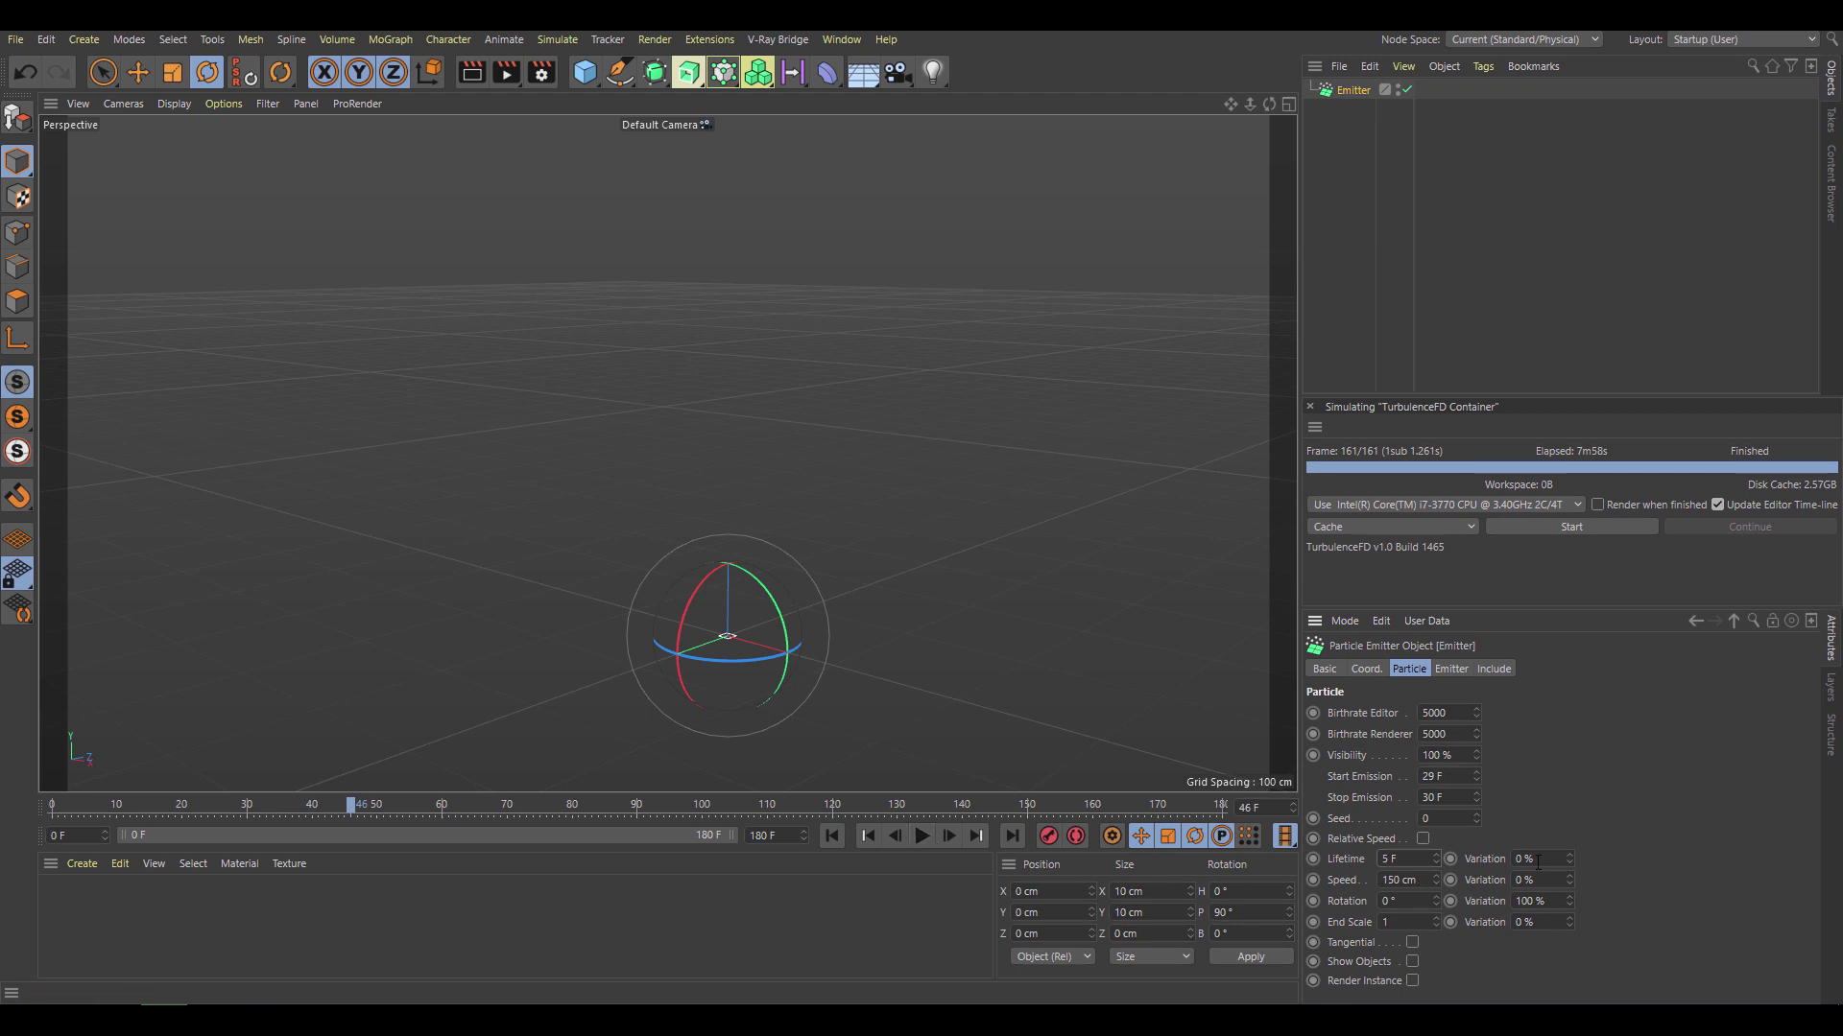
- Give lifetime 20% variation, set speed 200 cm with 20% variation, and replay the burst
double_click(1526, 859)
text(20)
key(Return)
double_click(1409, 879)
text(20)
double_click(1525, 879)
key(Return)
click(834, 835)
click(920, 837)
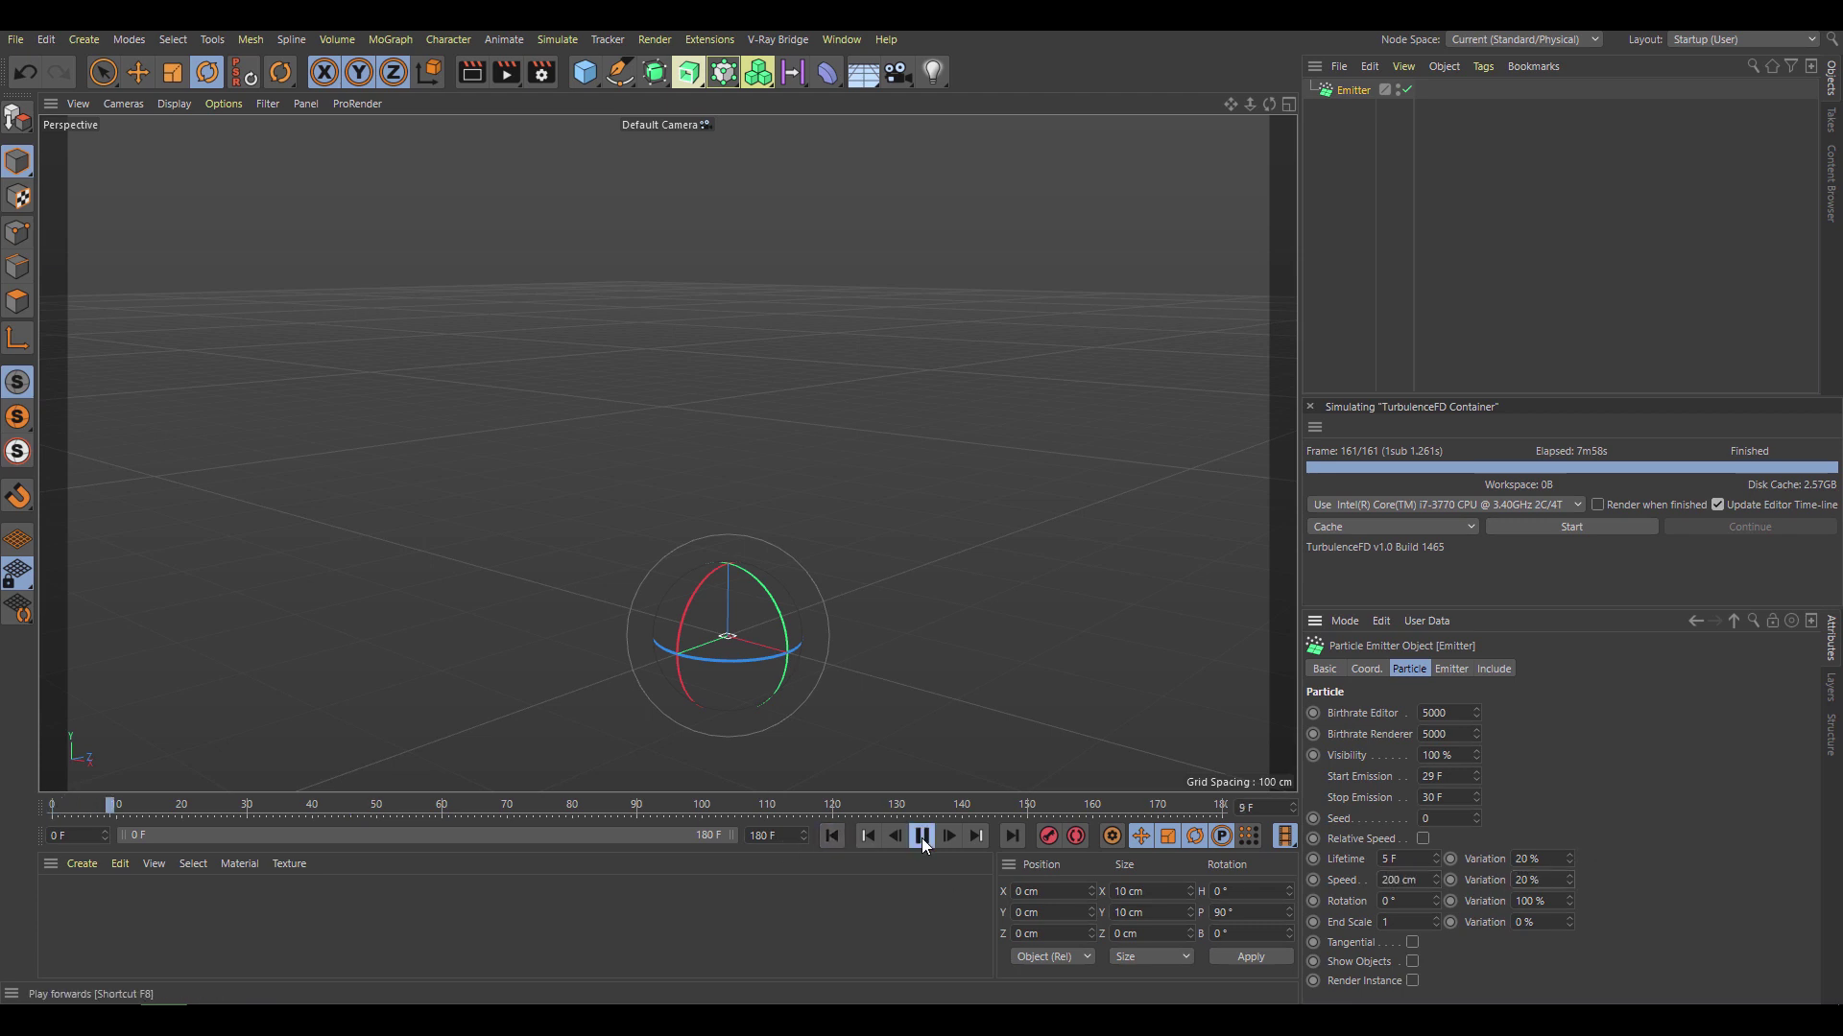
click(921, 838)
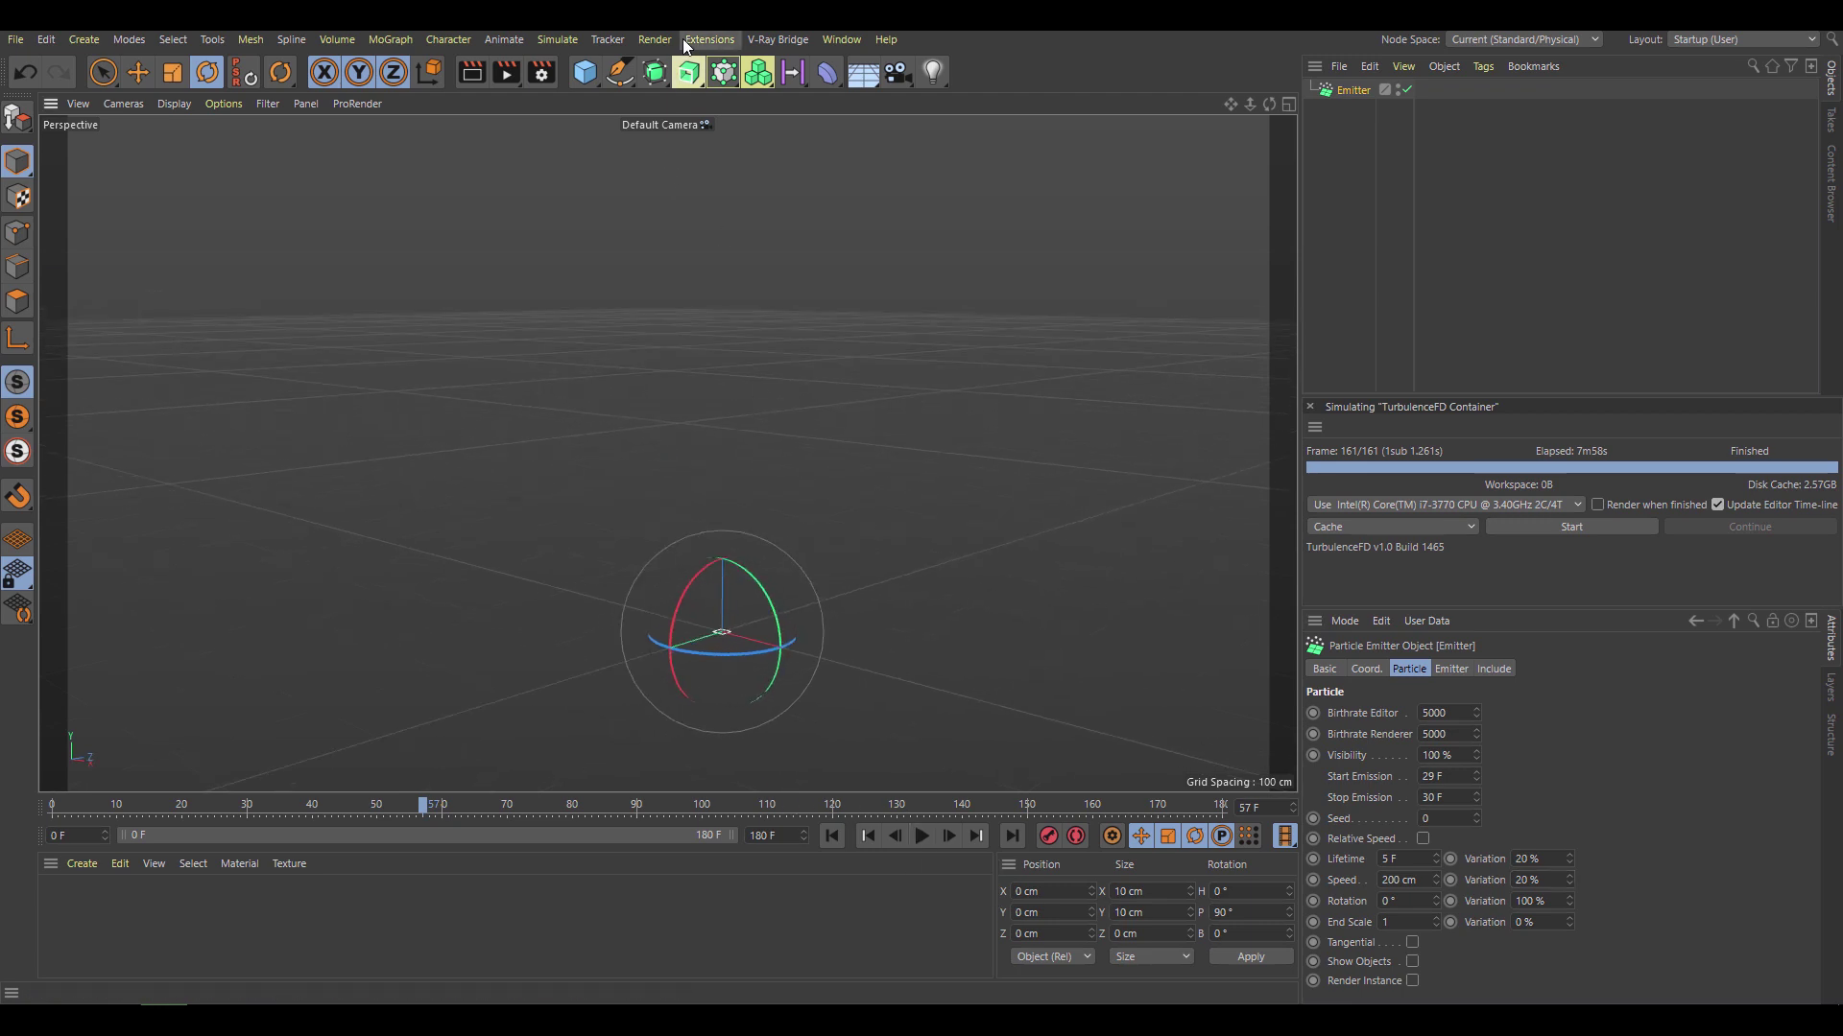
- Add a TurbulenceFD container and set its grid size to 200 × 400 × 200 cm
click(709, 39)
click(960, 391)
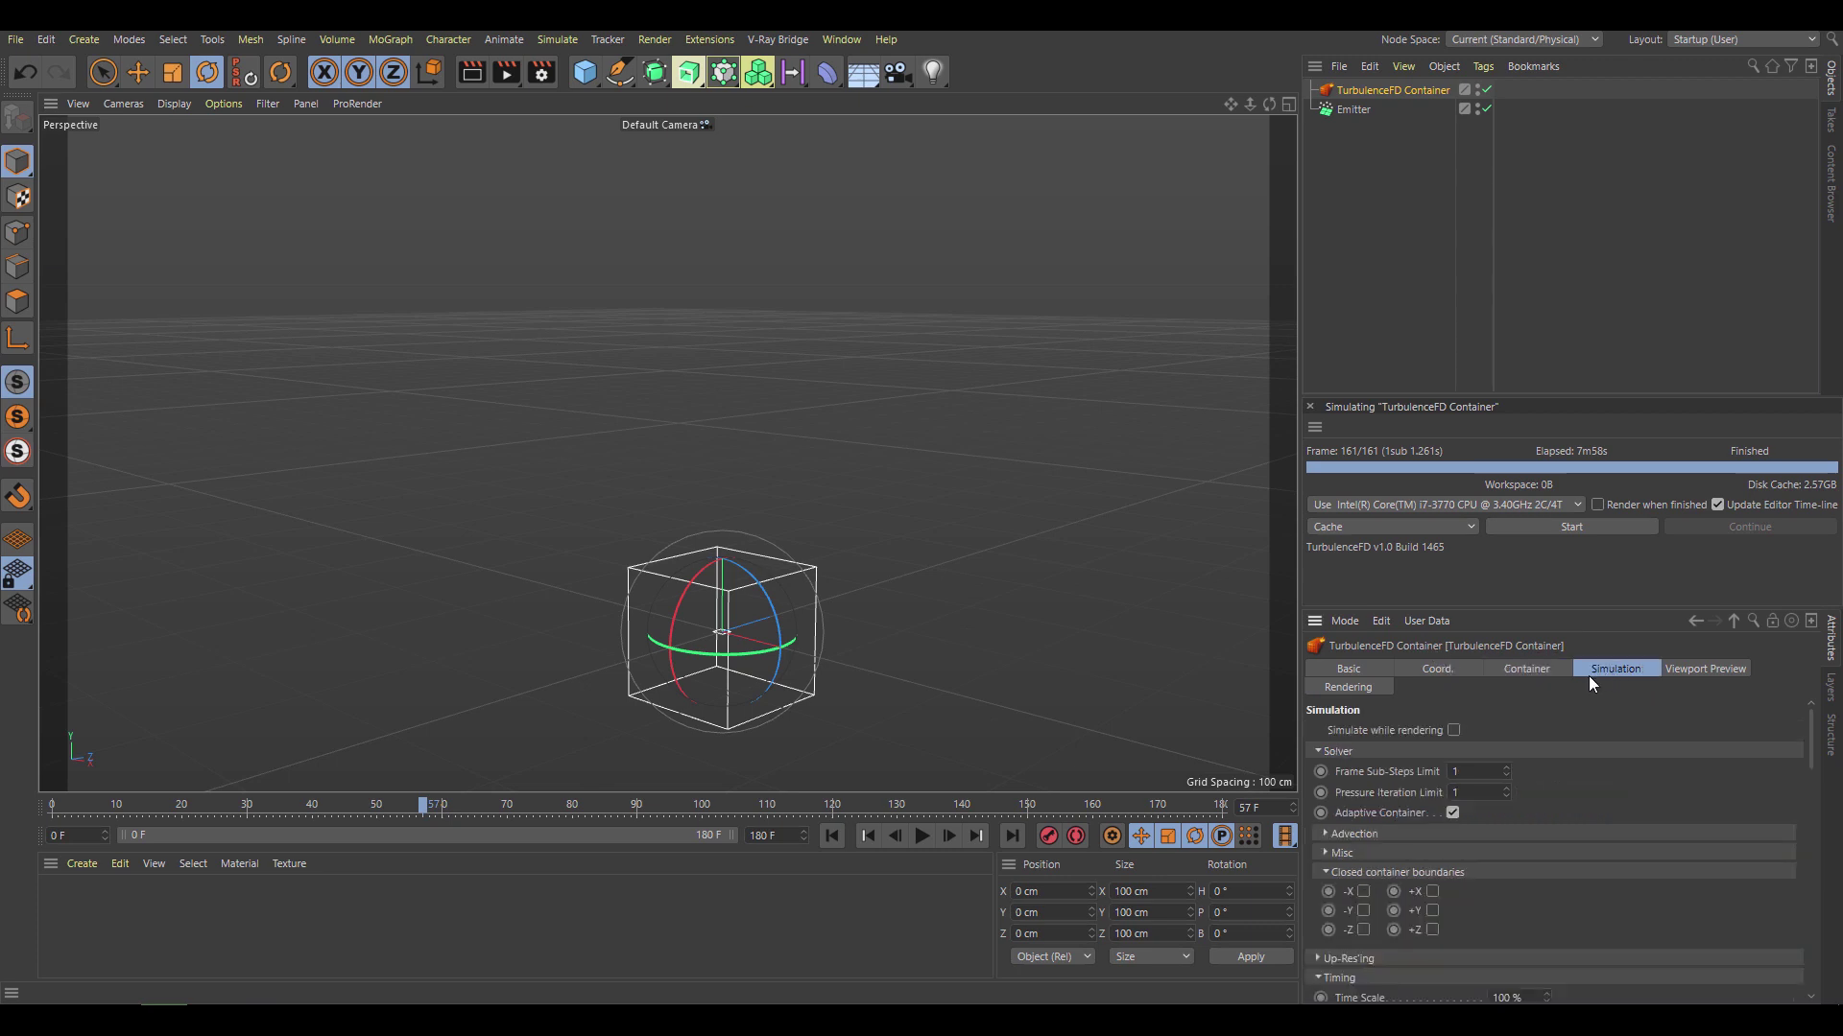
double_click(1447, 771)
text(200)
double_click(1516, 772)
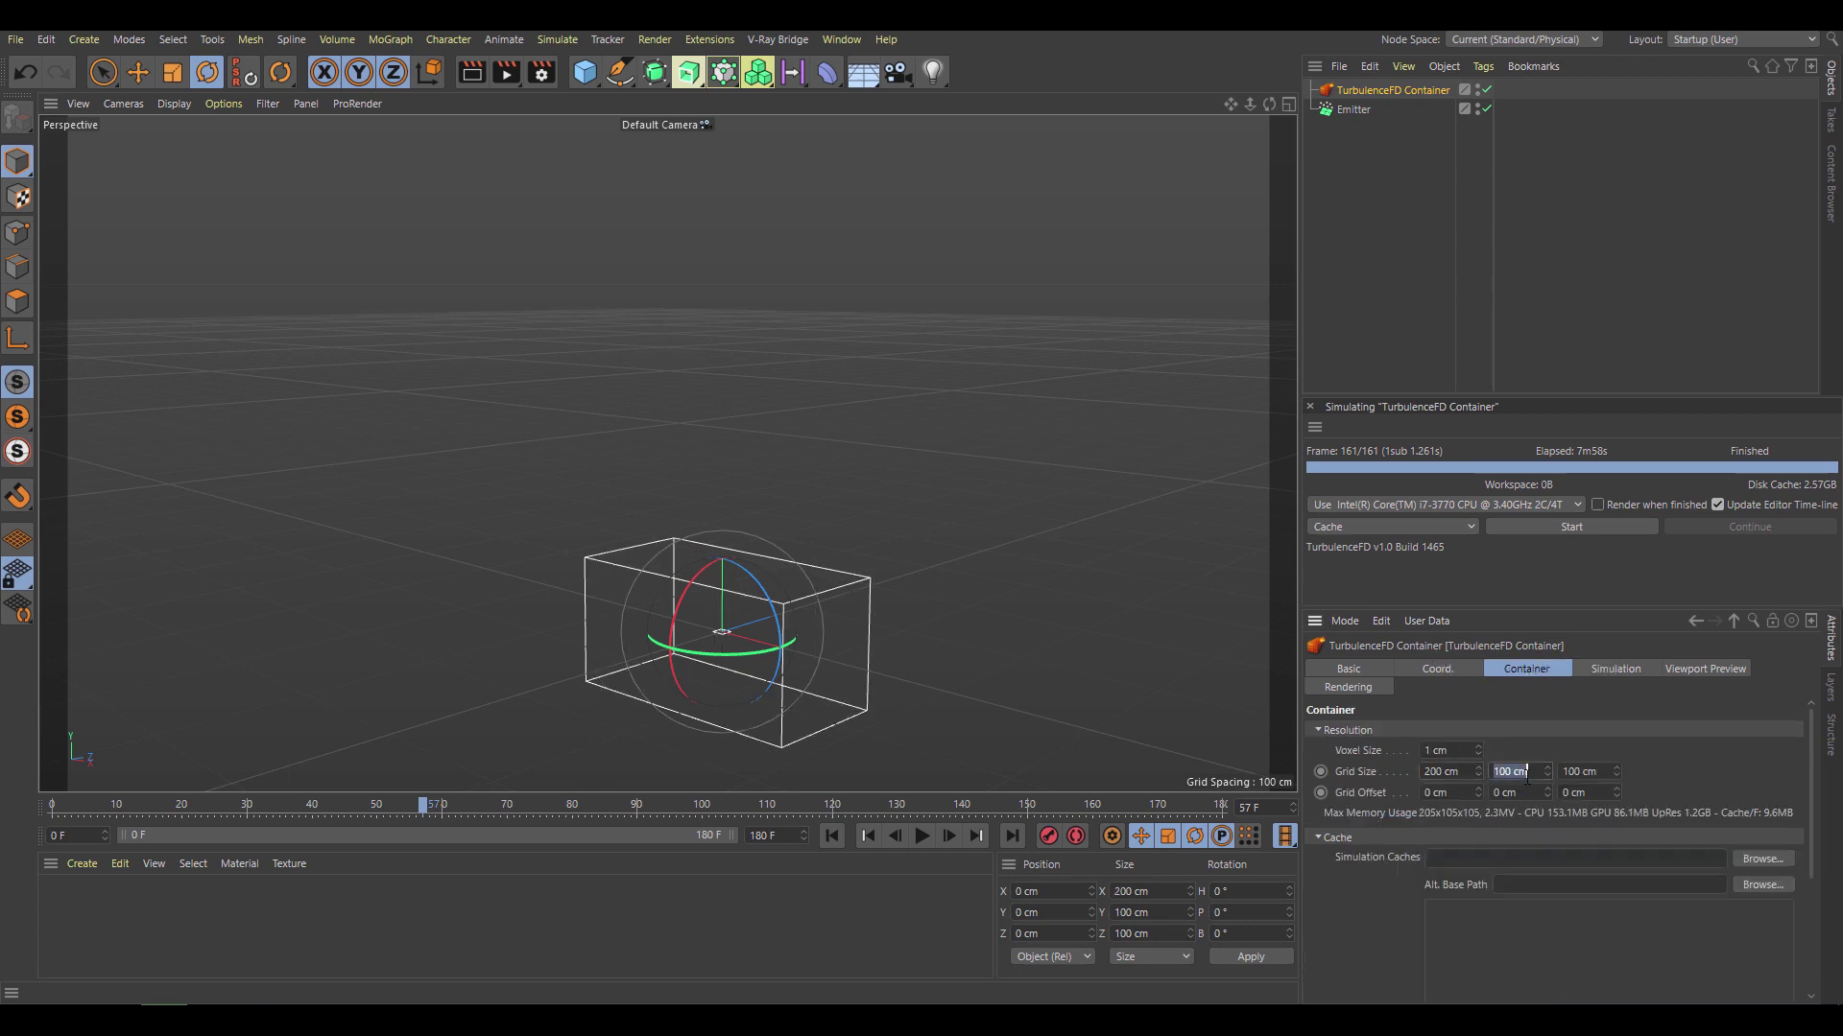
text(400)
key(Return)
double_click(1595, 772)
text(200)
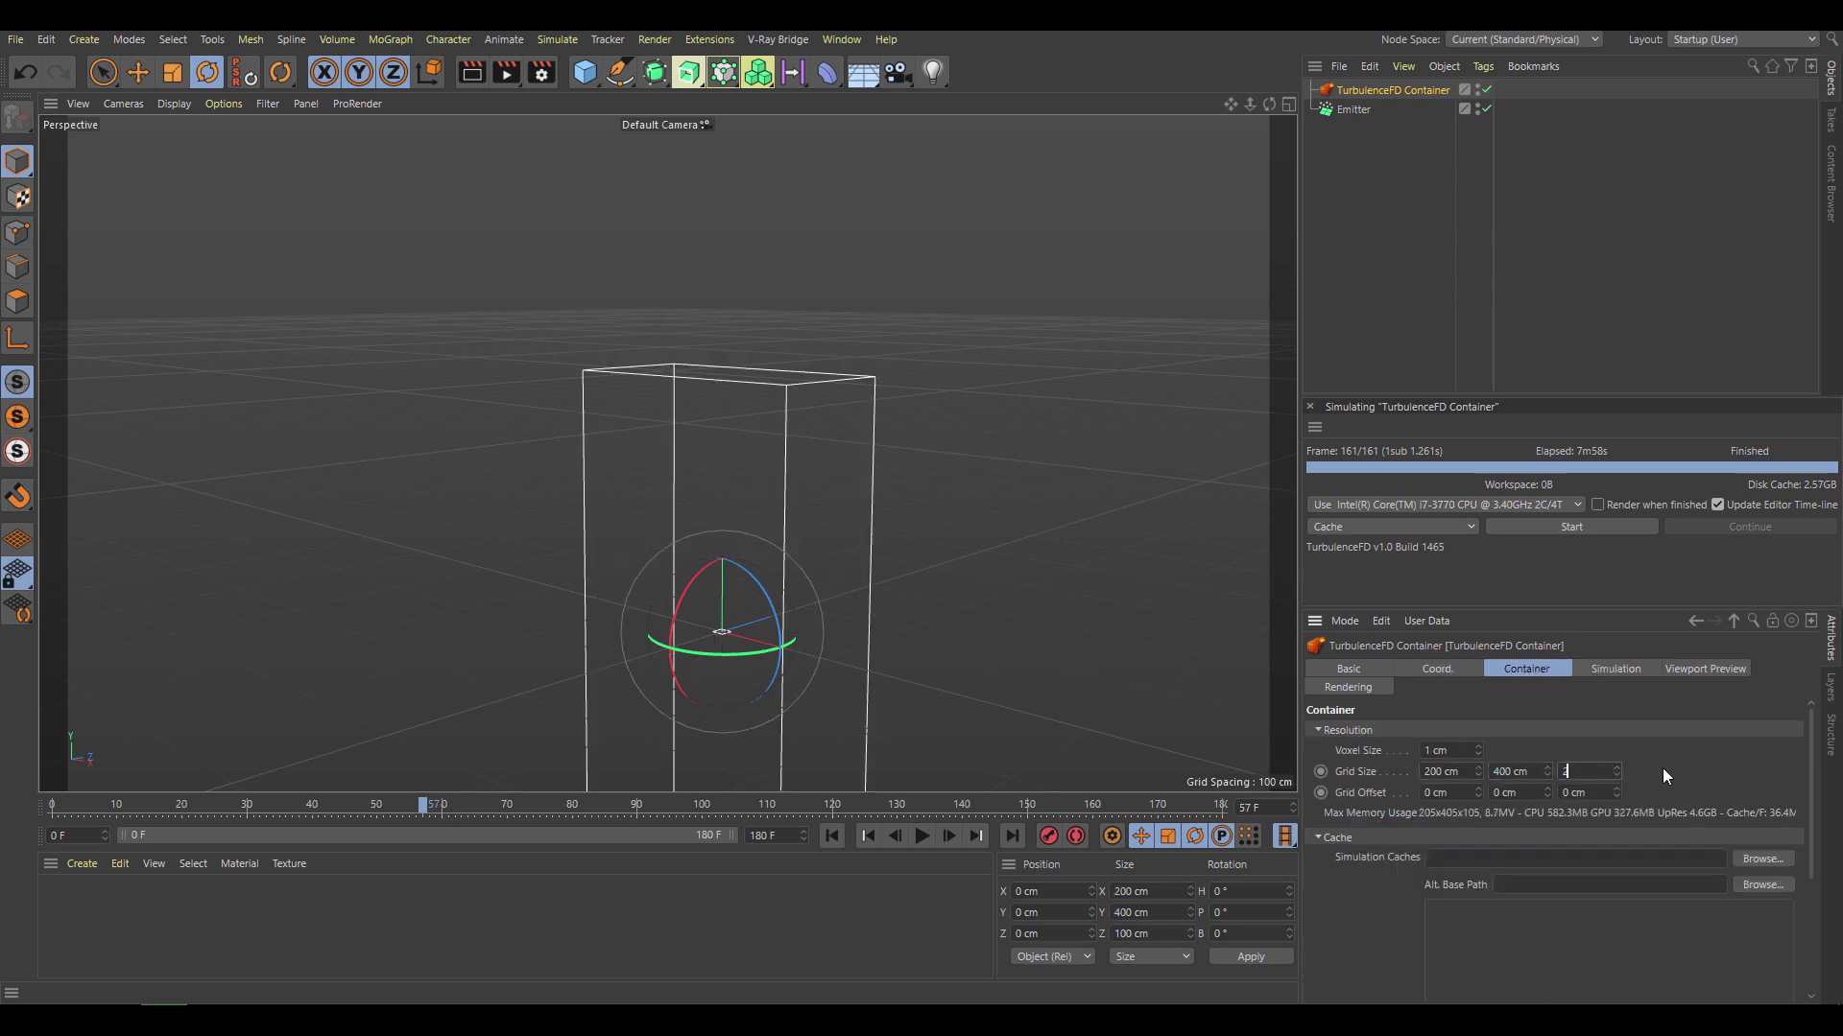
key(Return)
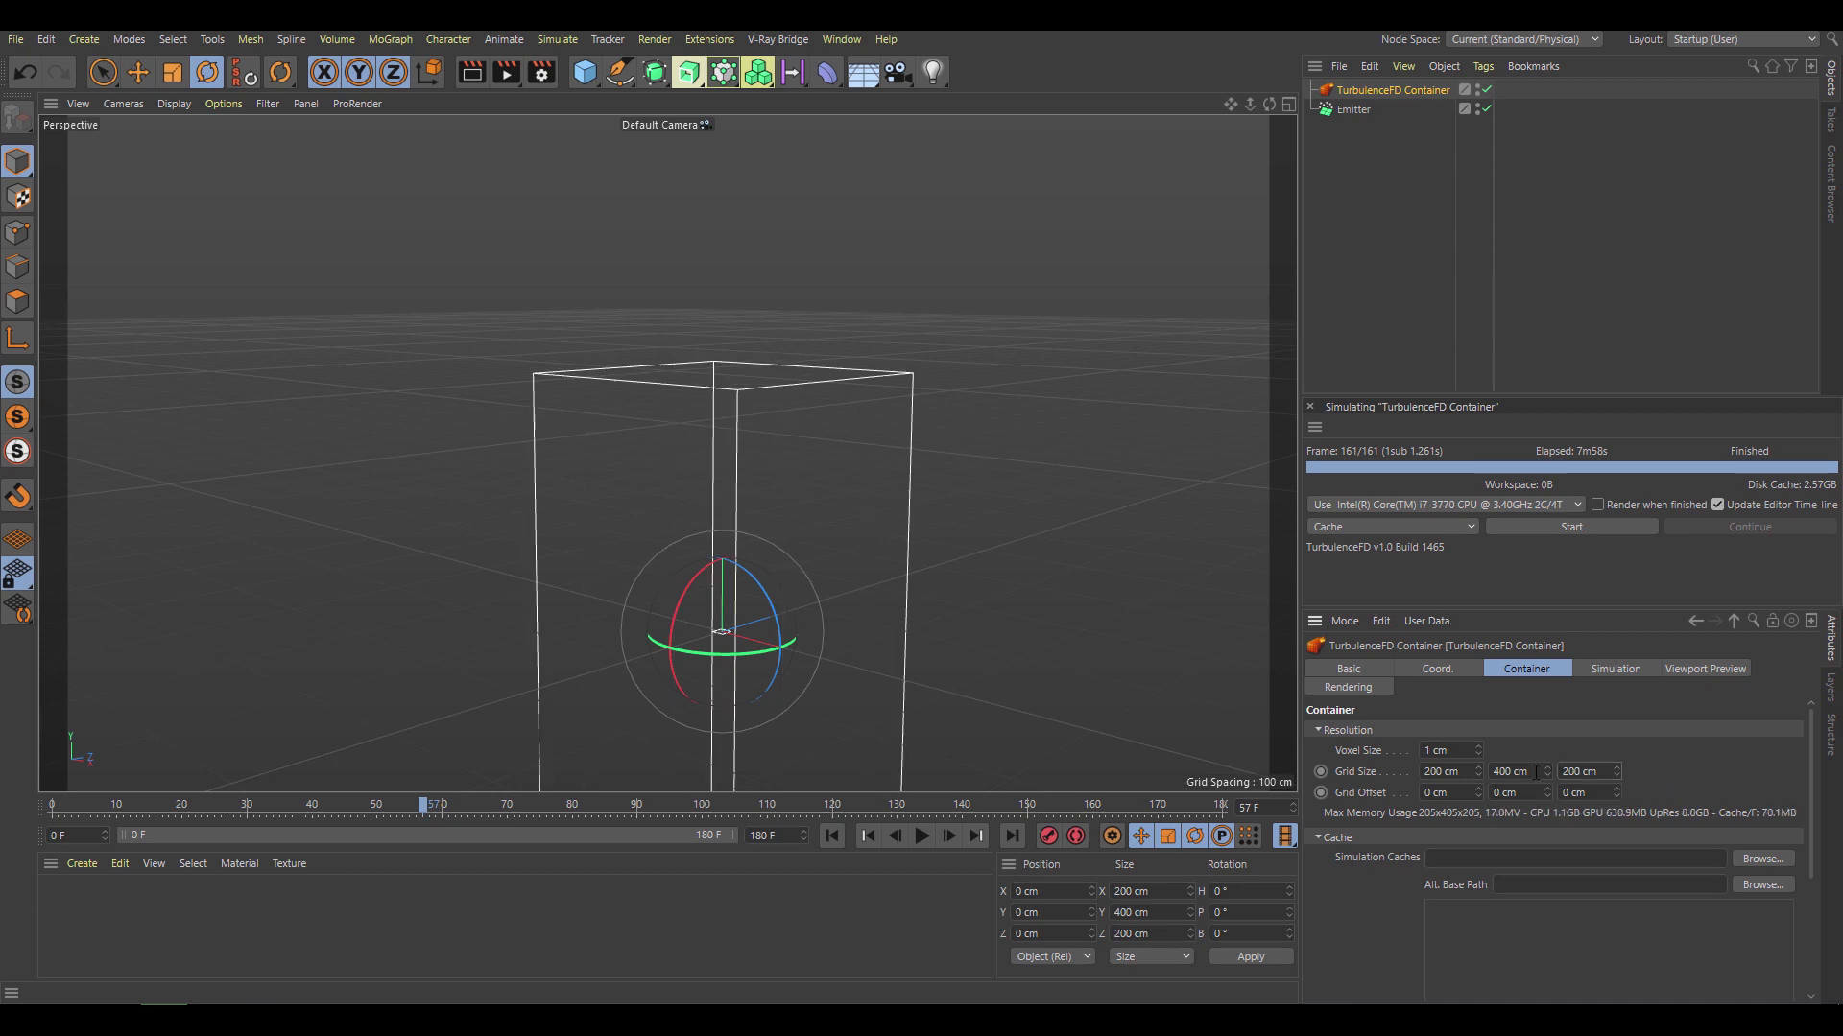
- Change grid size X and Z to 400 cm, making the grid 400 cm cubed
double_click(1448, 771)
text(400)
key(Return)
double_click(1593, 772)
text(400)
key(Return)
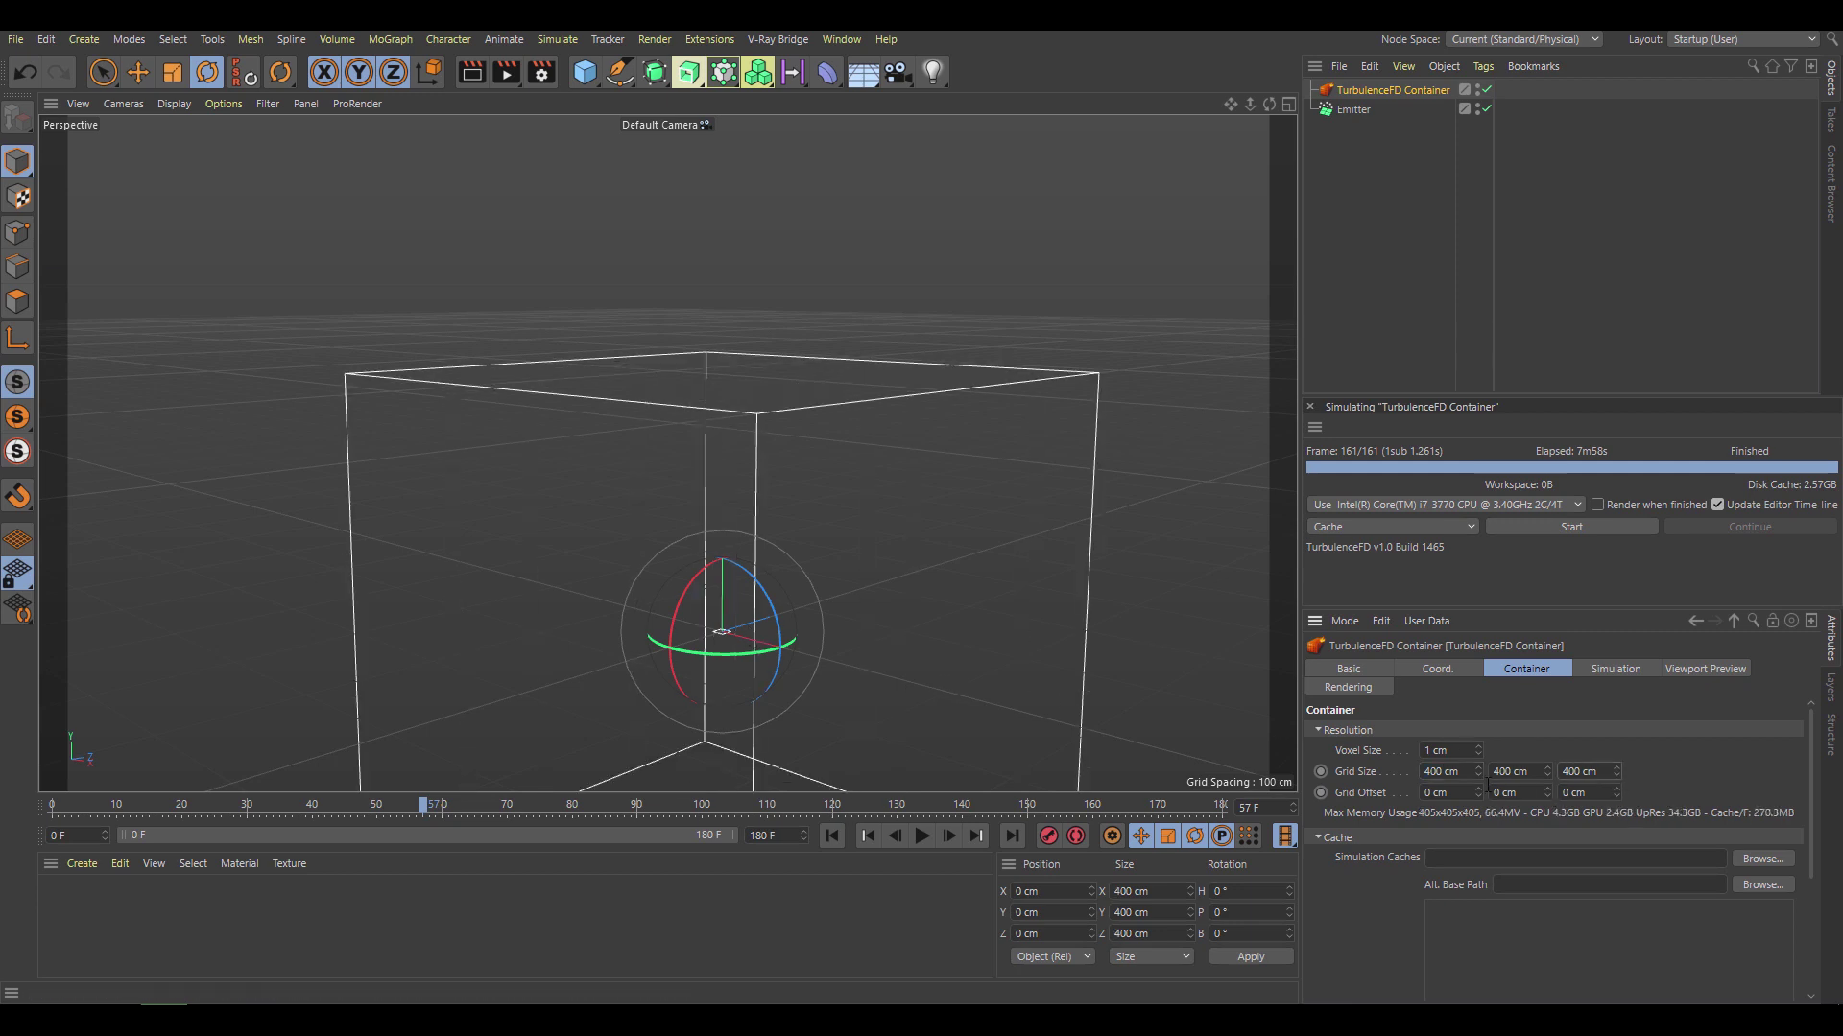
- Raise the container to a Y position of 200 cm
click(1449, 672)
double_click(1392, 755)
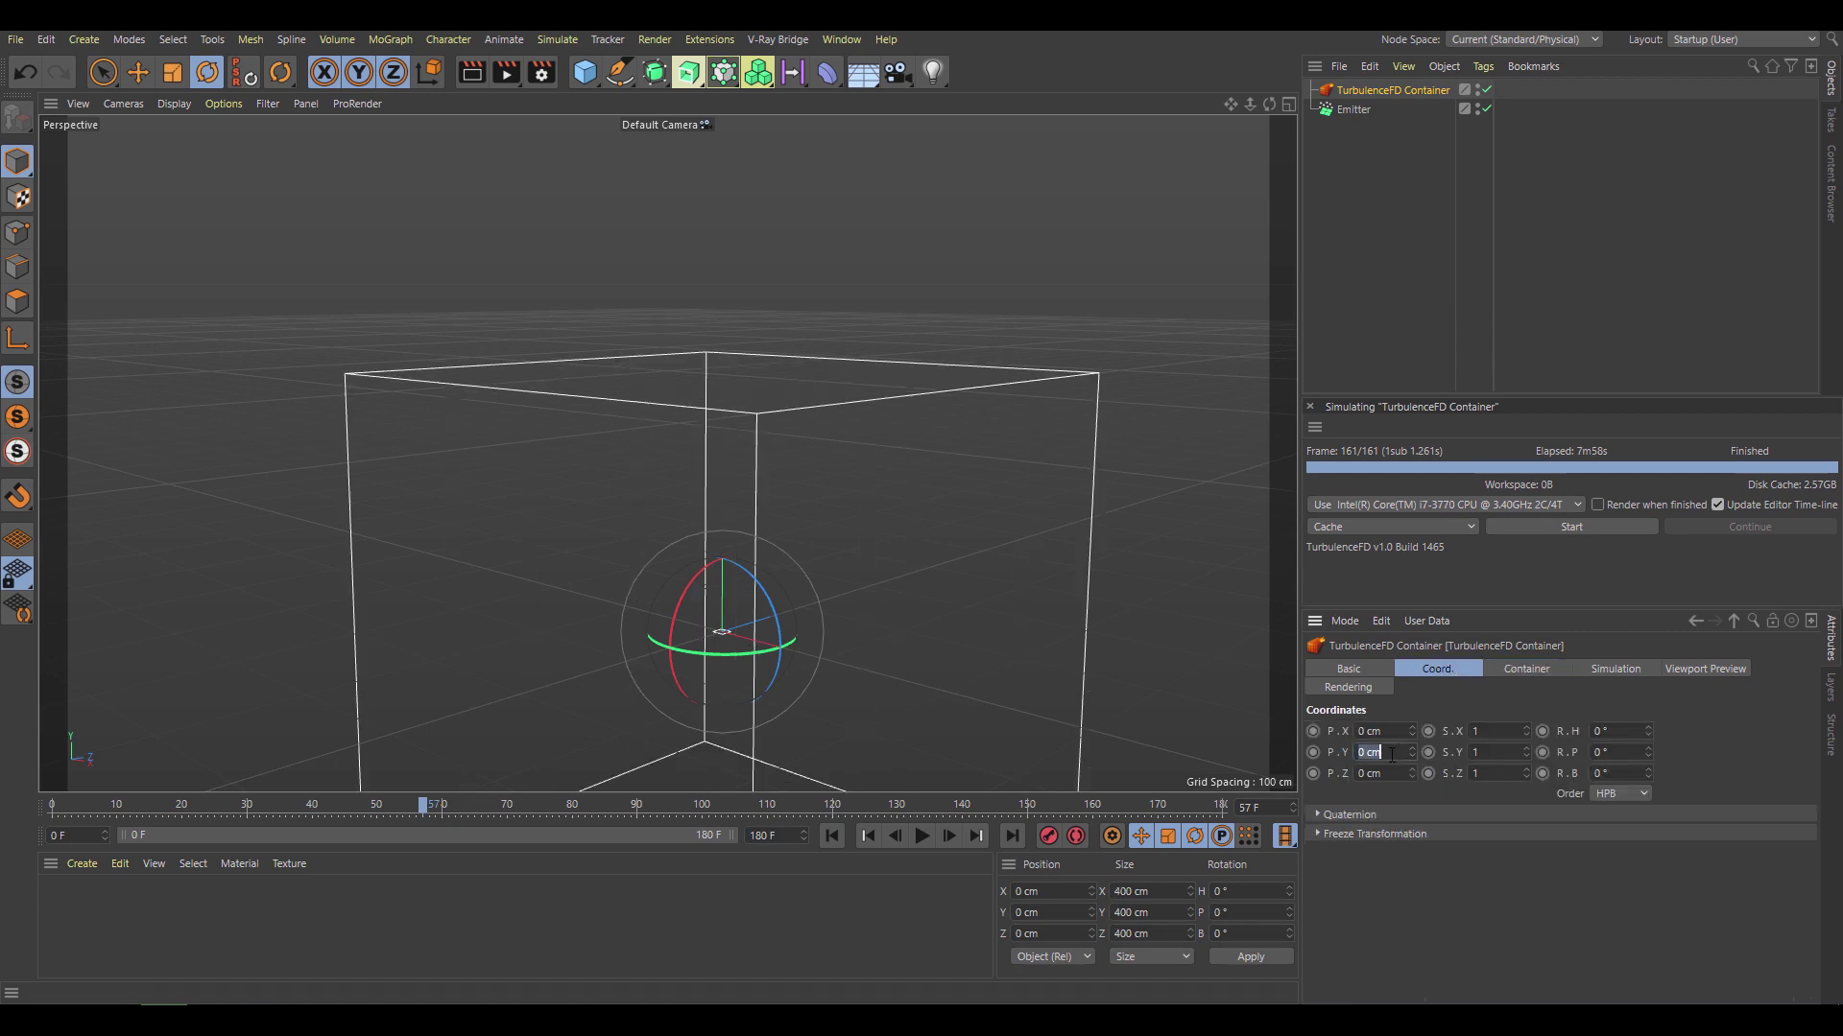
text(200)
key(Return)
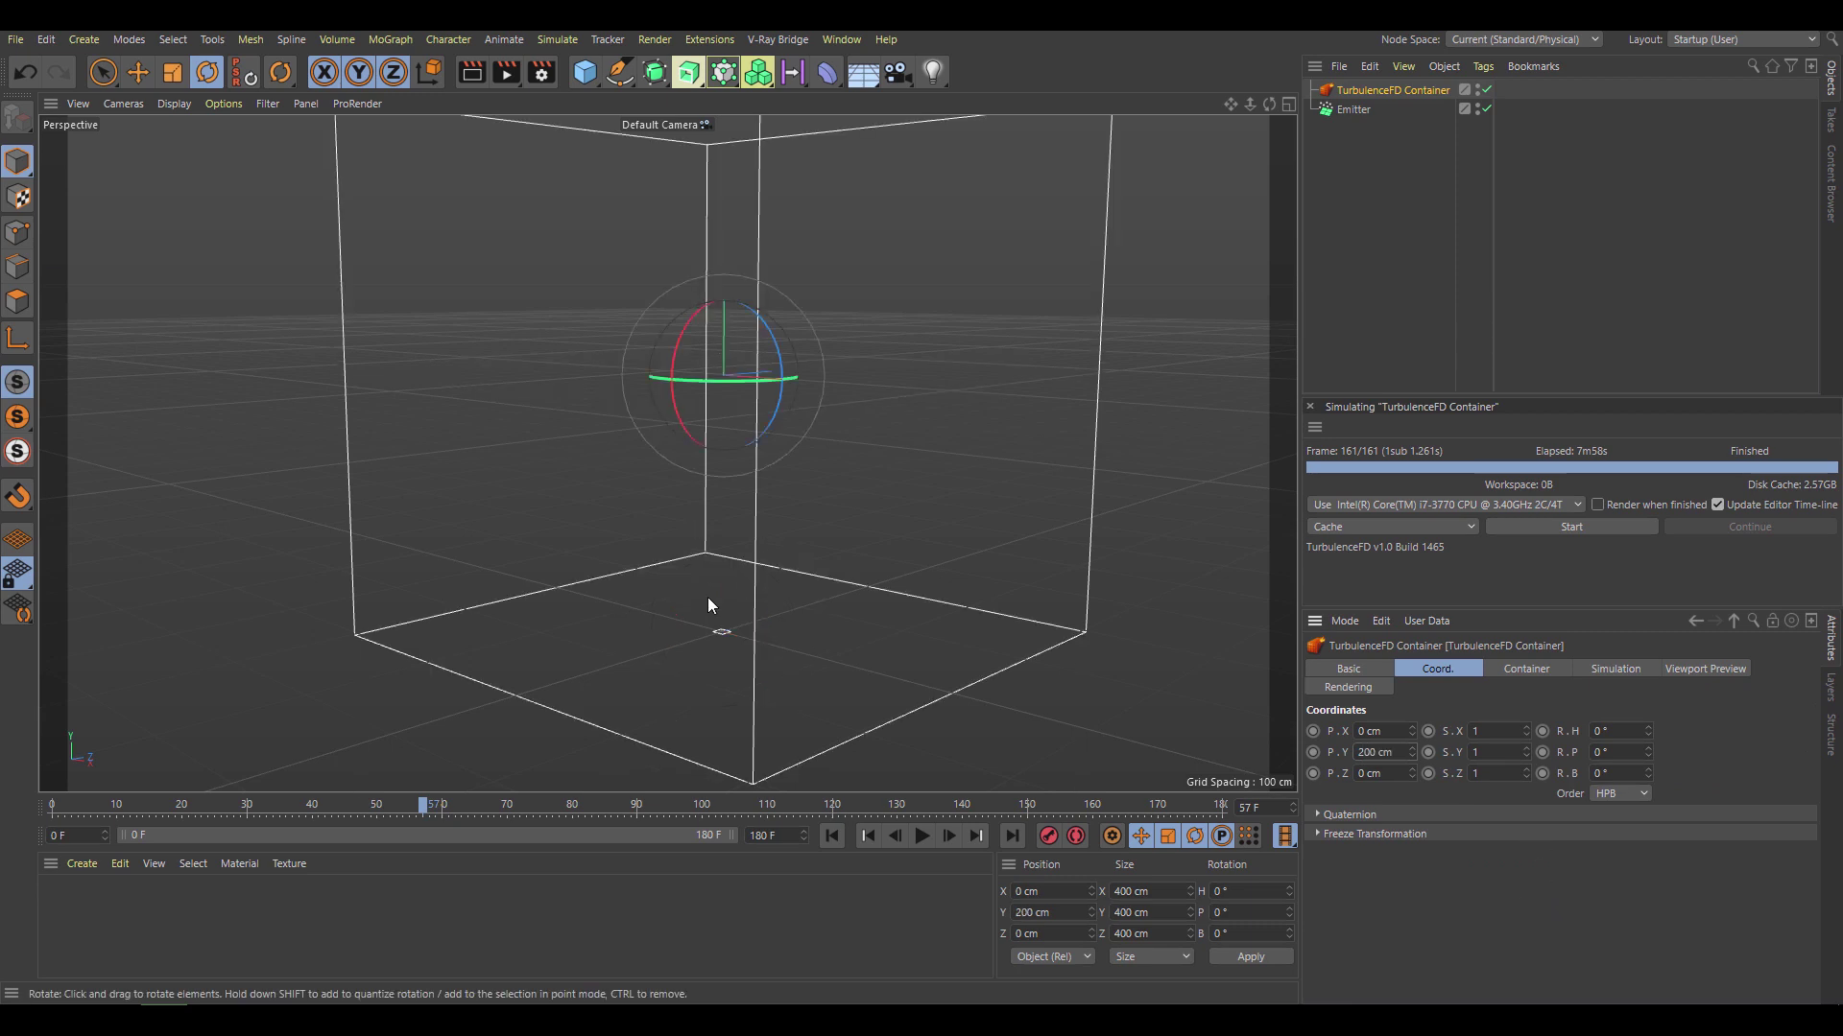
scroll(704, 598, down, 3)
scroll(704, 599, up, 3)
- Set the container's Voxel Size to 2 cm
click(1521, 671)
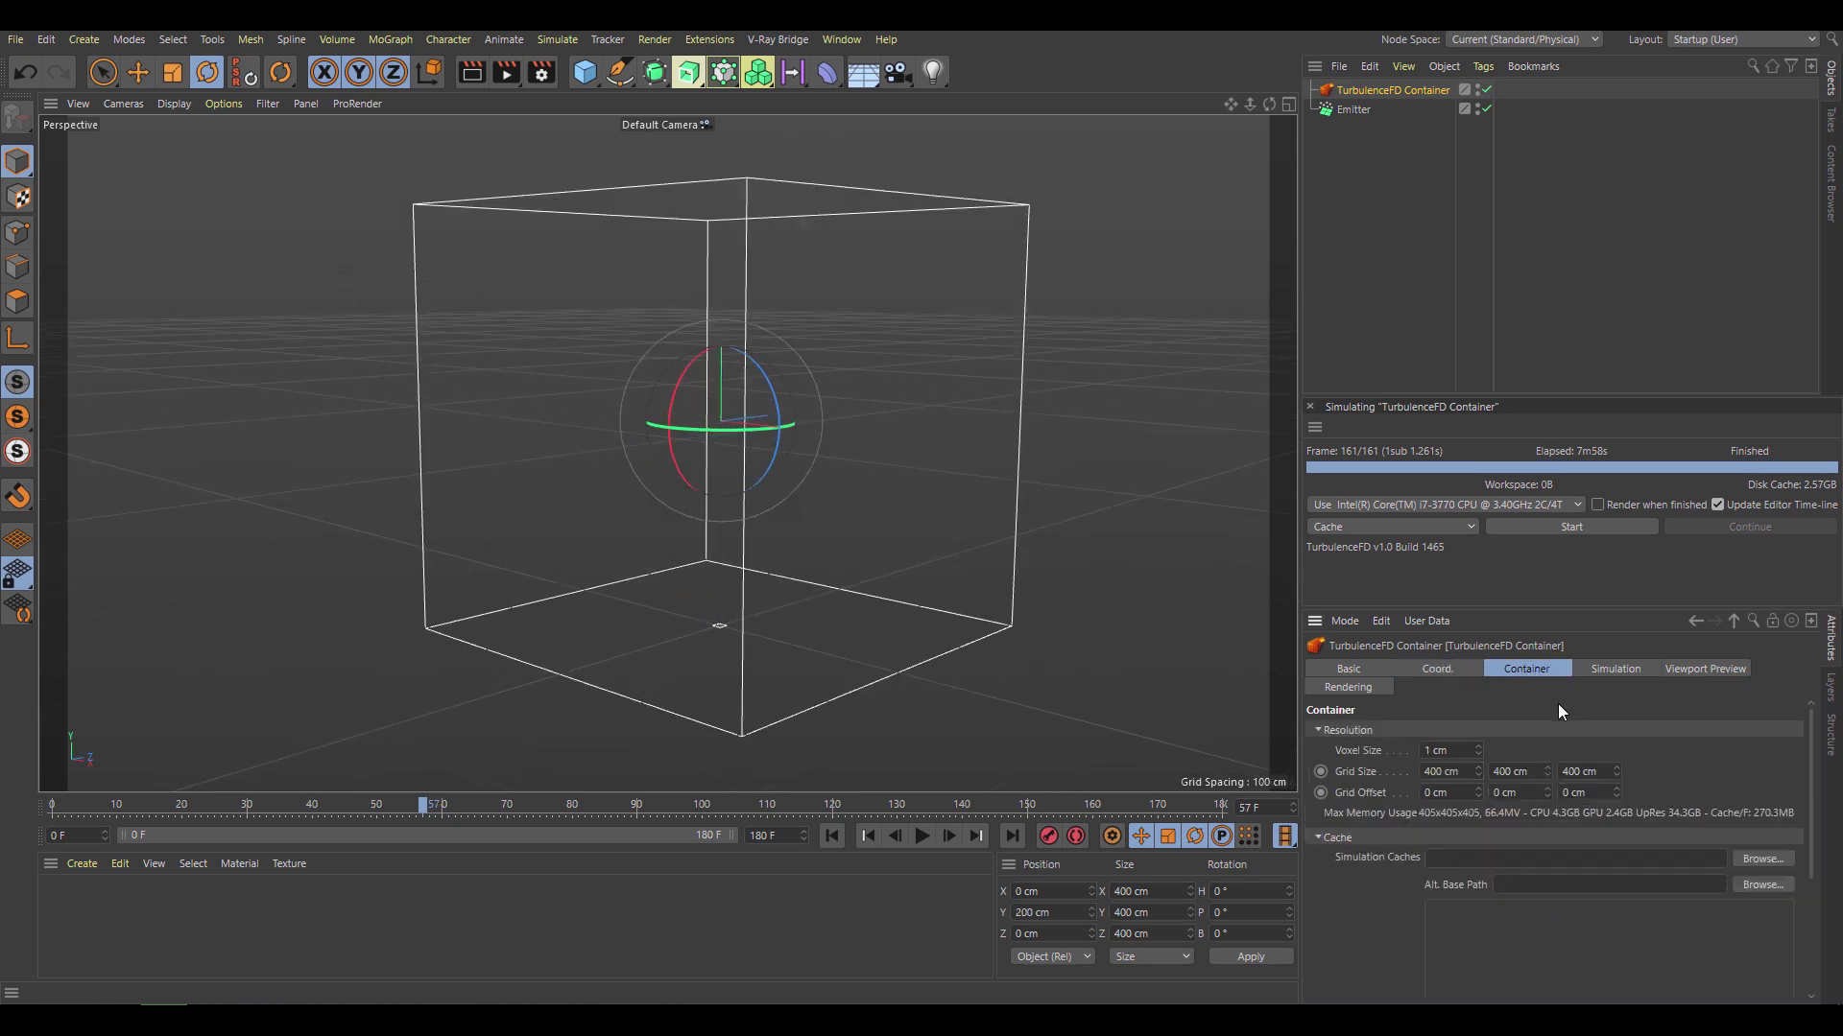
click(1516, 772)
key(Tab)
click(1437, 751)
text(1)
key(Return)
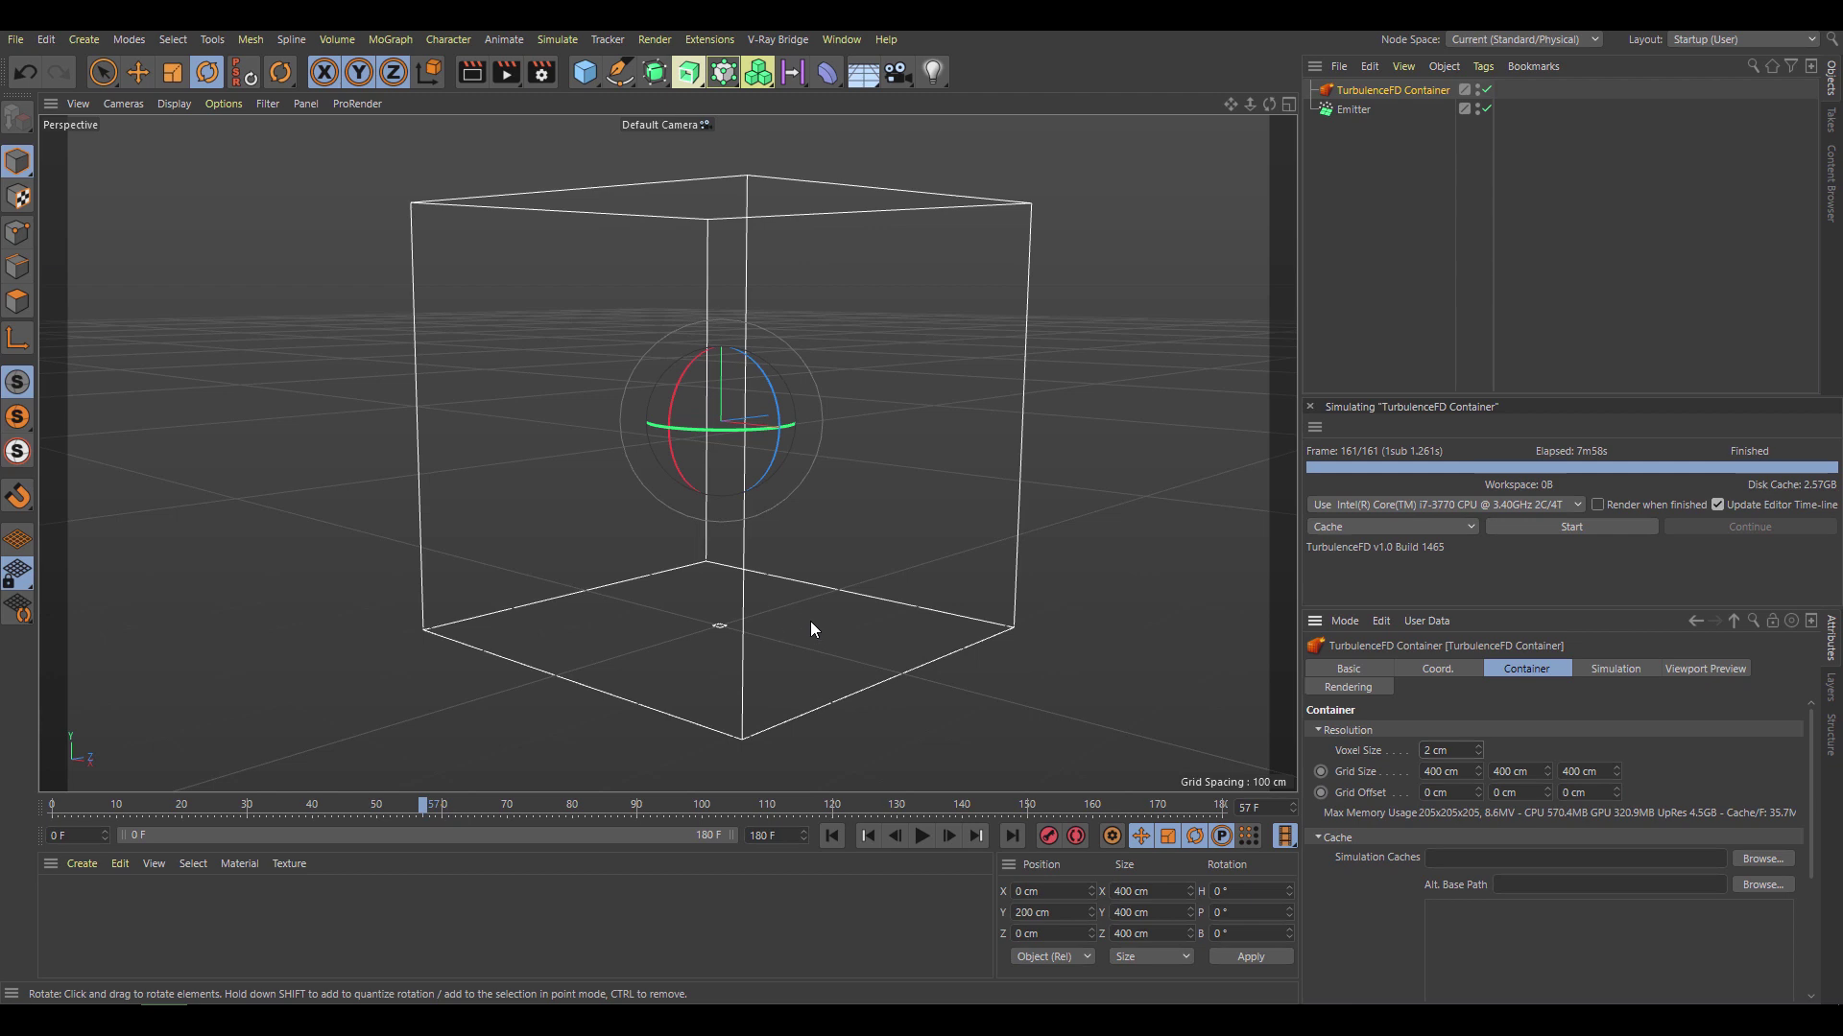
- Show the Simulation settings, play the timeline, and return to frame 0
click(1614, 670)
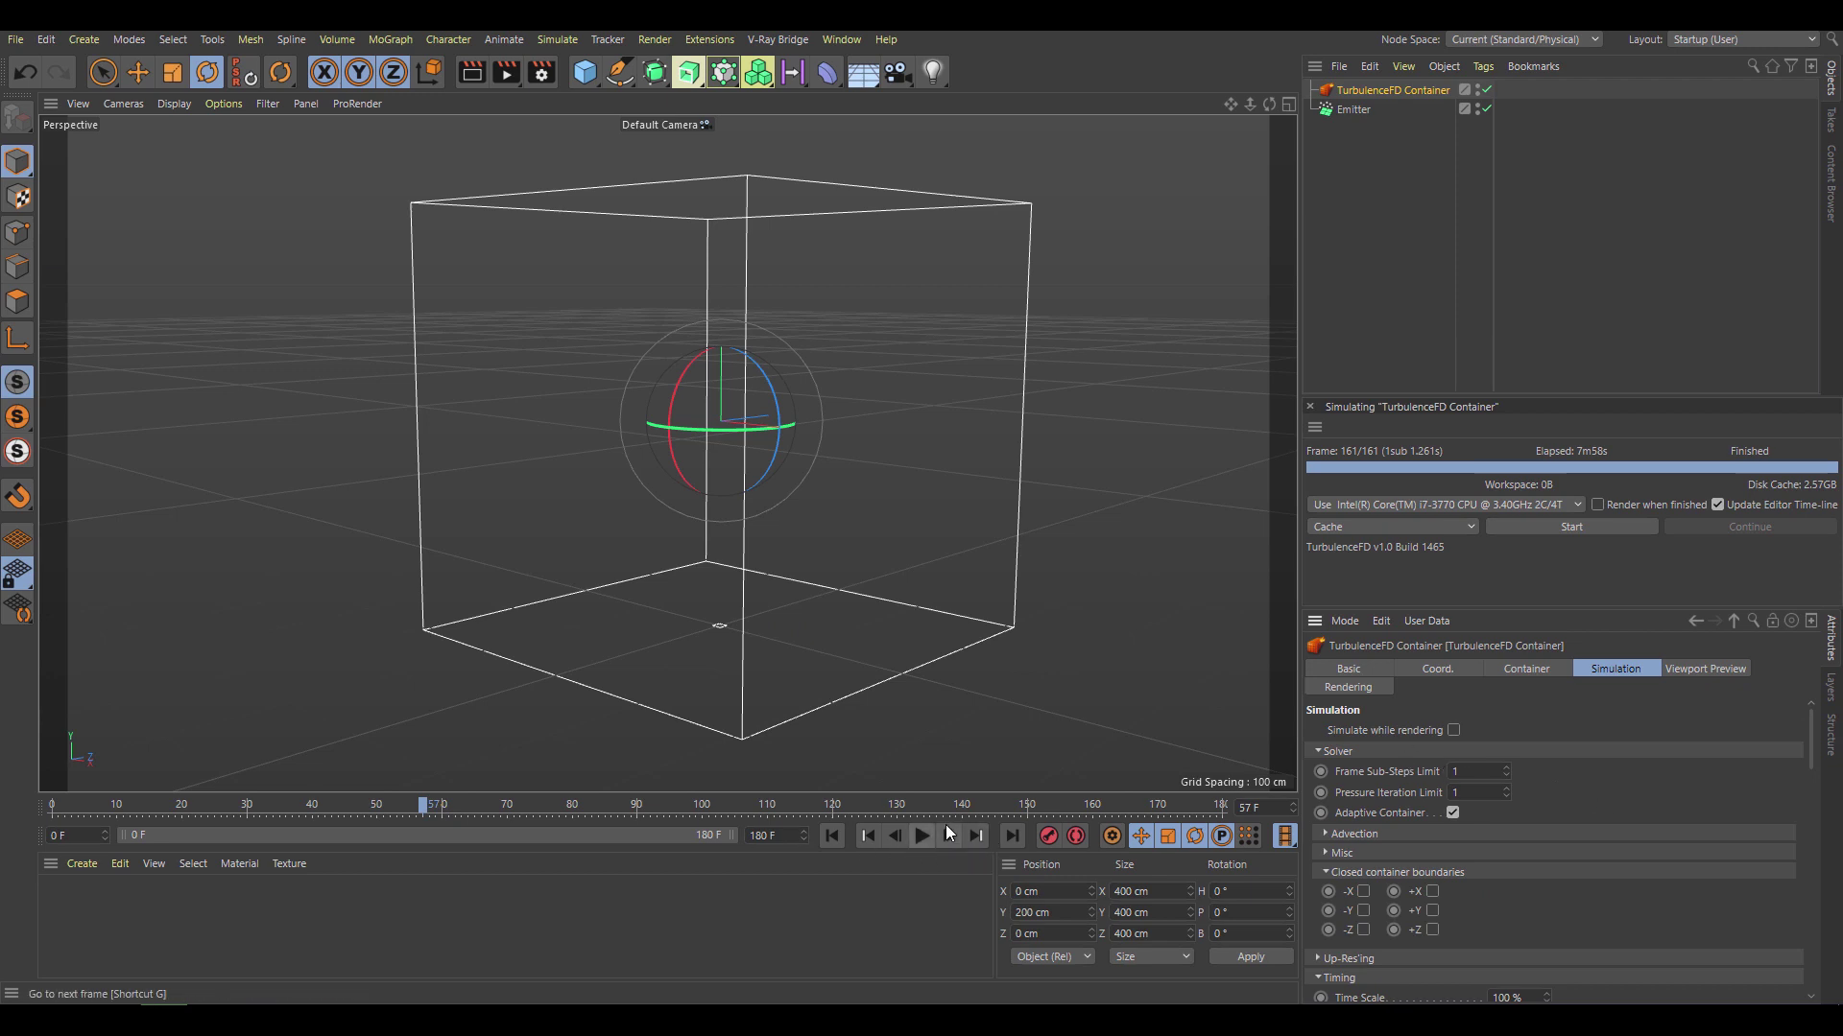
click(824, 843)
click(926, 835)
click(832, 837)
- Add a TurbulenceFD Emitter tag to the Emitter and set its Radius to 3 cm
click(1351, 113)
right_click(1352, 113)
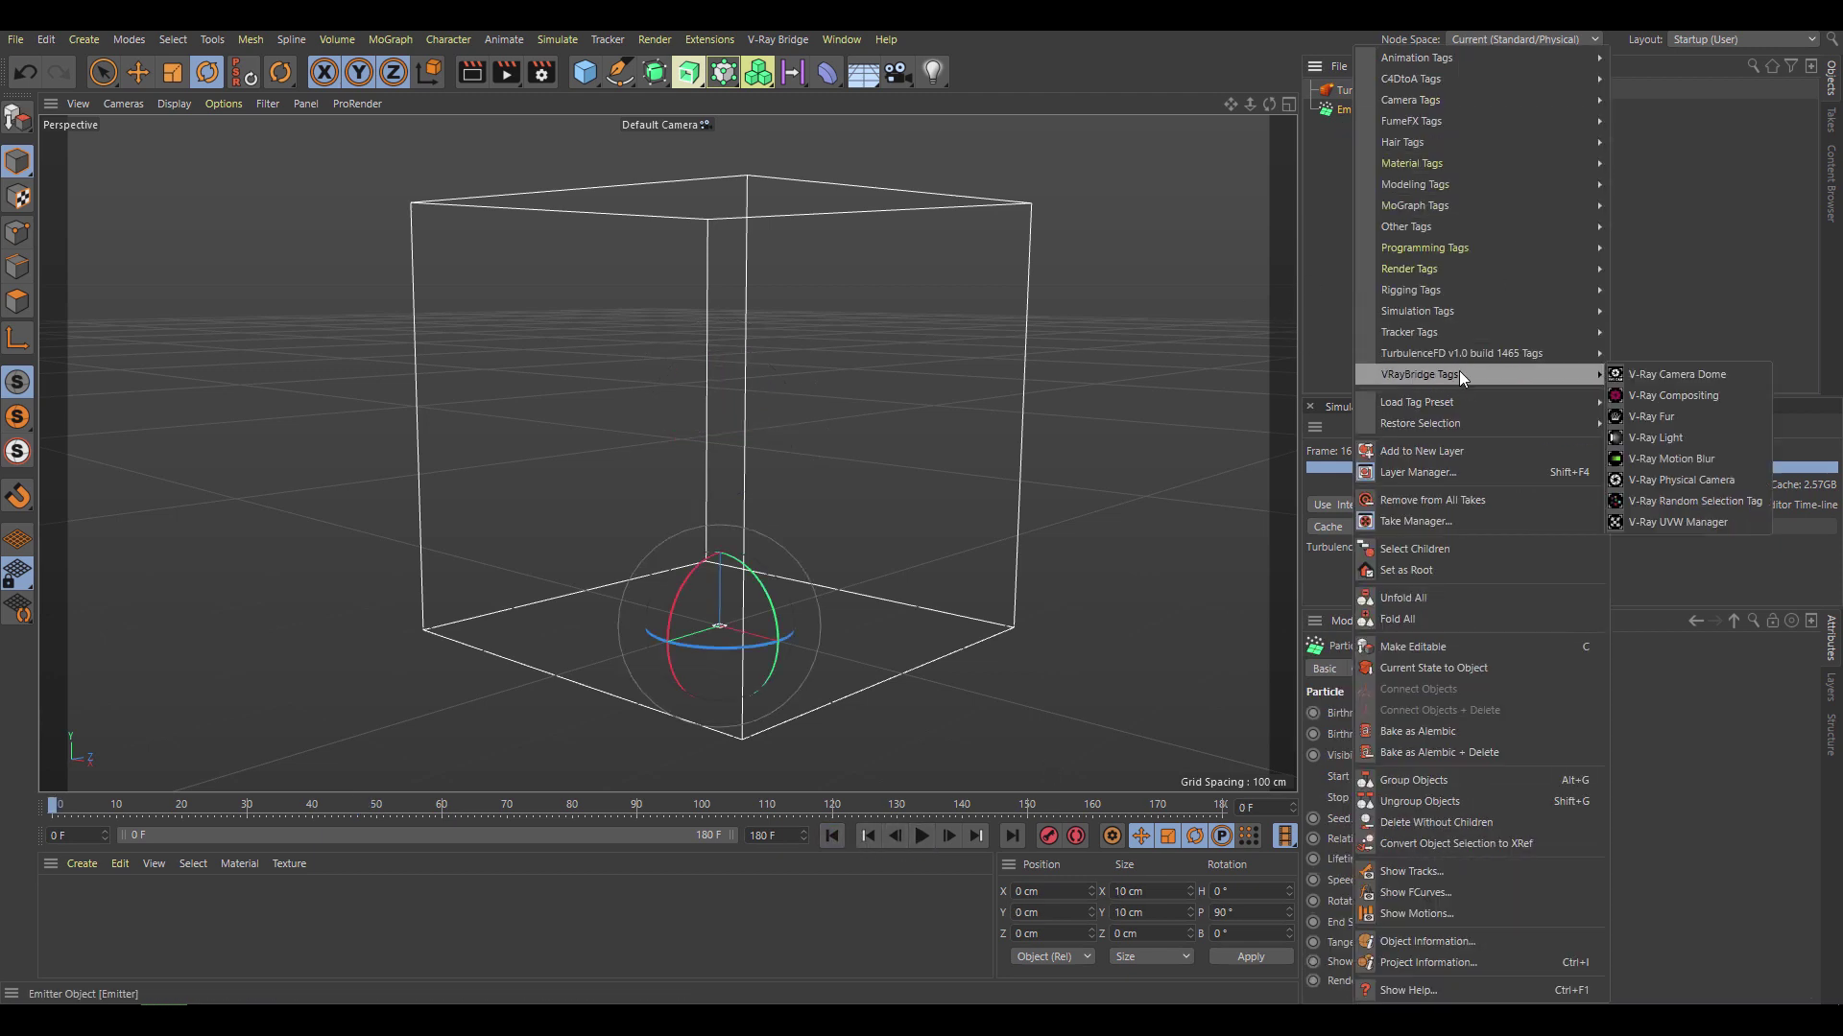
click(1631, 354)
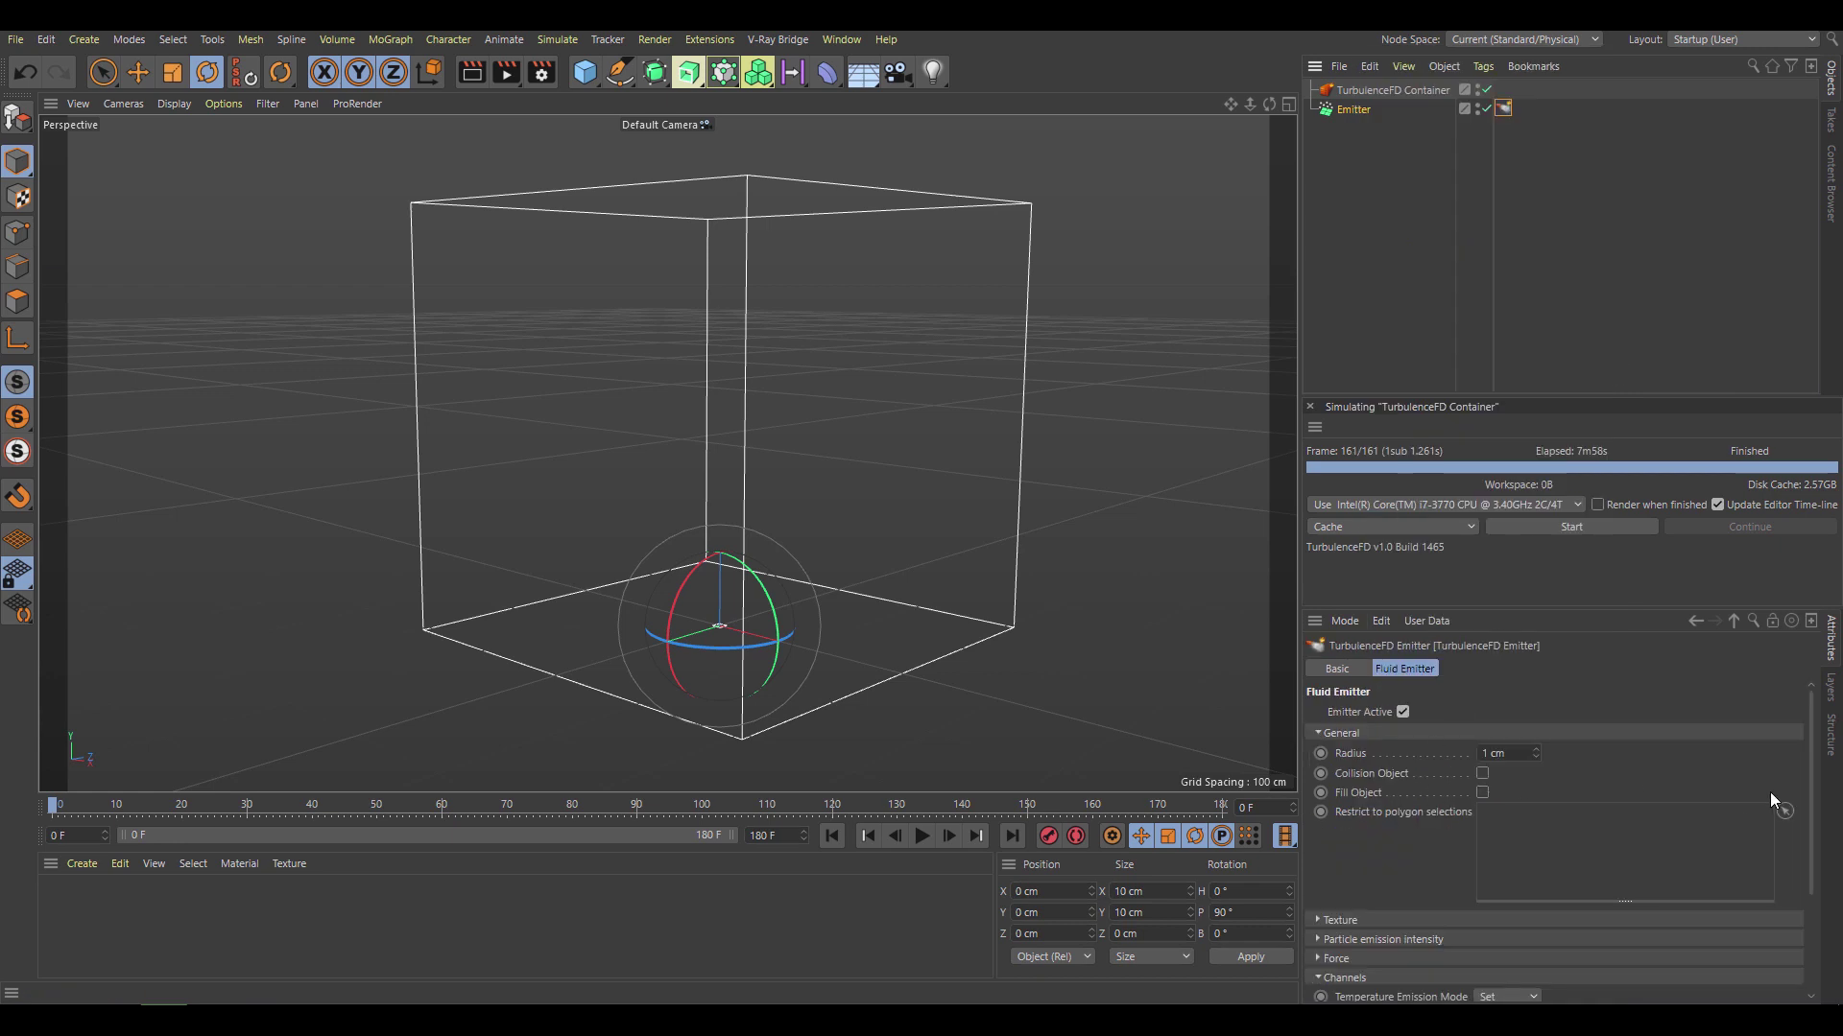
scroll(1806, 776, down, 3)
scroll(1806, 776, up, 3)
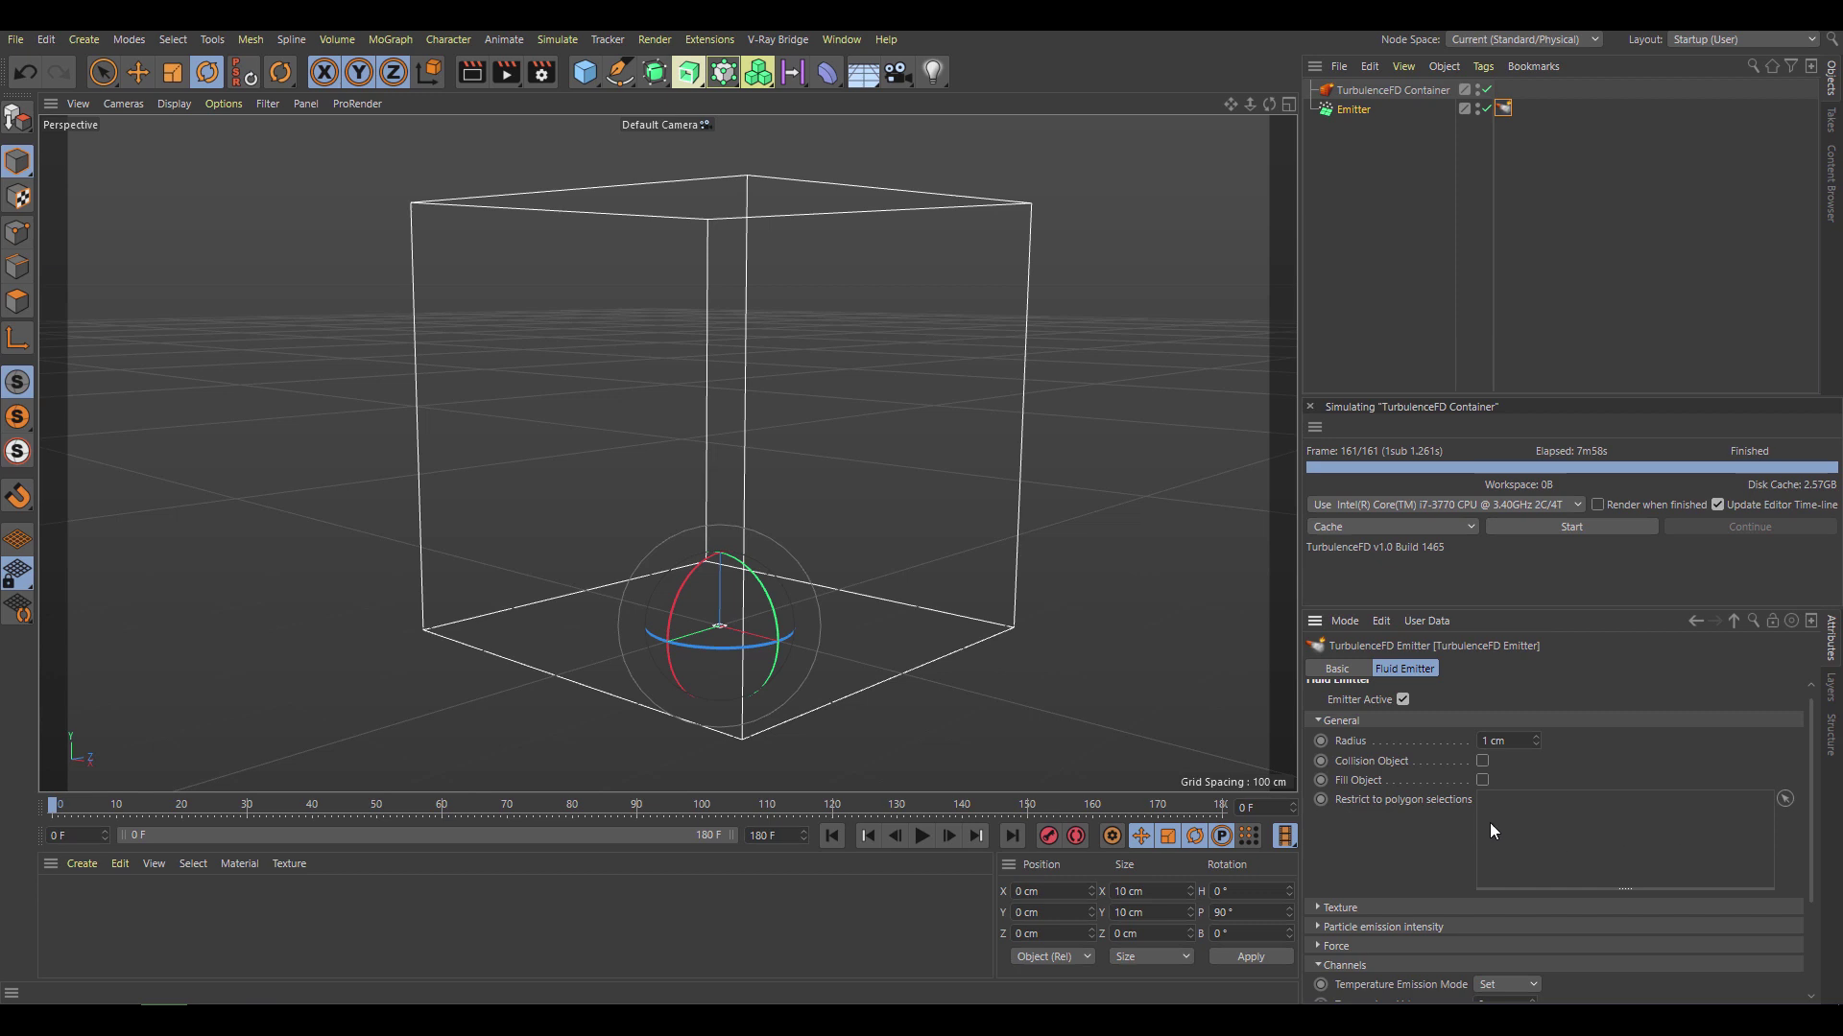
click(1503, 745)
scroll(1810, 858, down, 3)
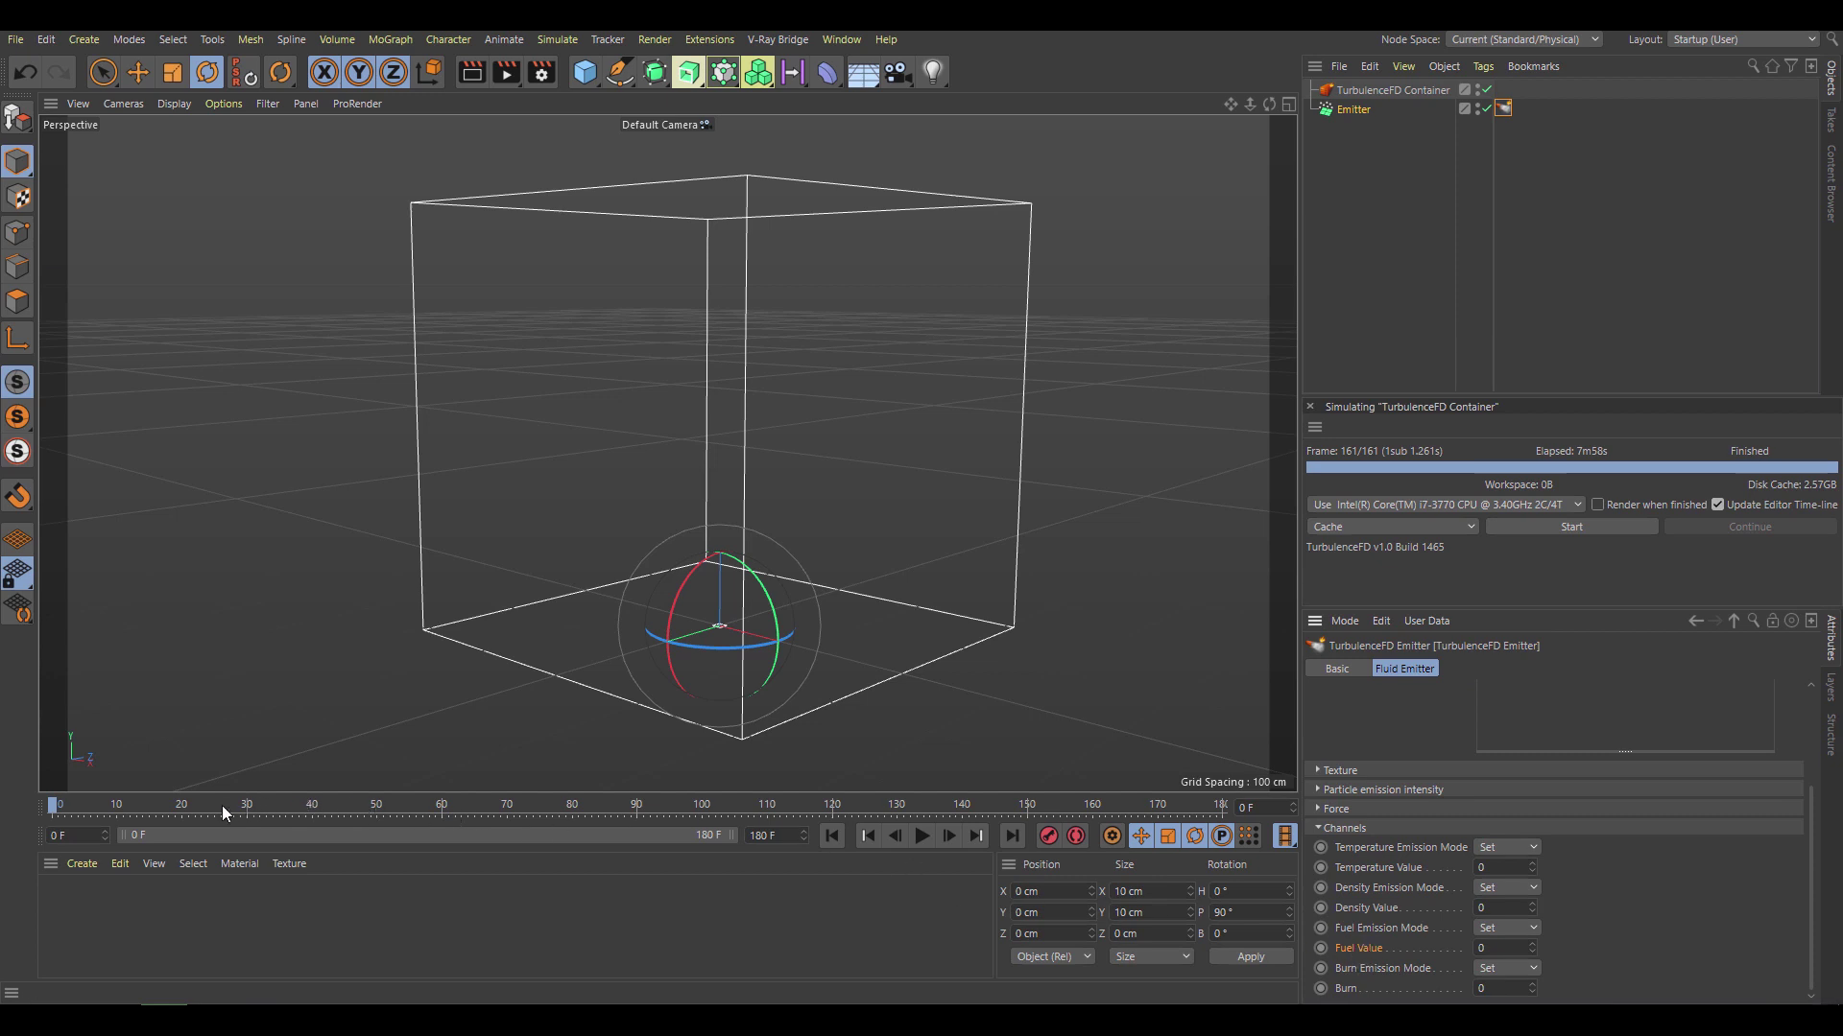
- Keyframe Fuel Value 0 at frame 29 and 1 at frame 30, then reselect the container
drag(222, 813, 246, 810)
click(890, 836)
ctrl+click(1322, 949)
click(946, 835)
double_click(1505, 950)
text(1)
key(Return)
ctrl+click(1322, 948)
scroll(1814, 902, up, 3)
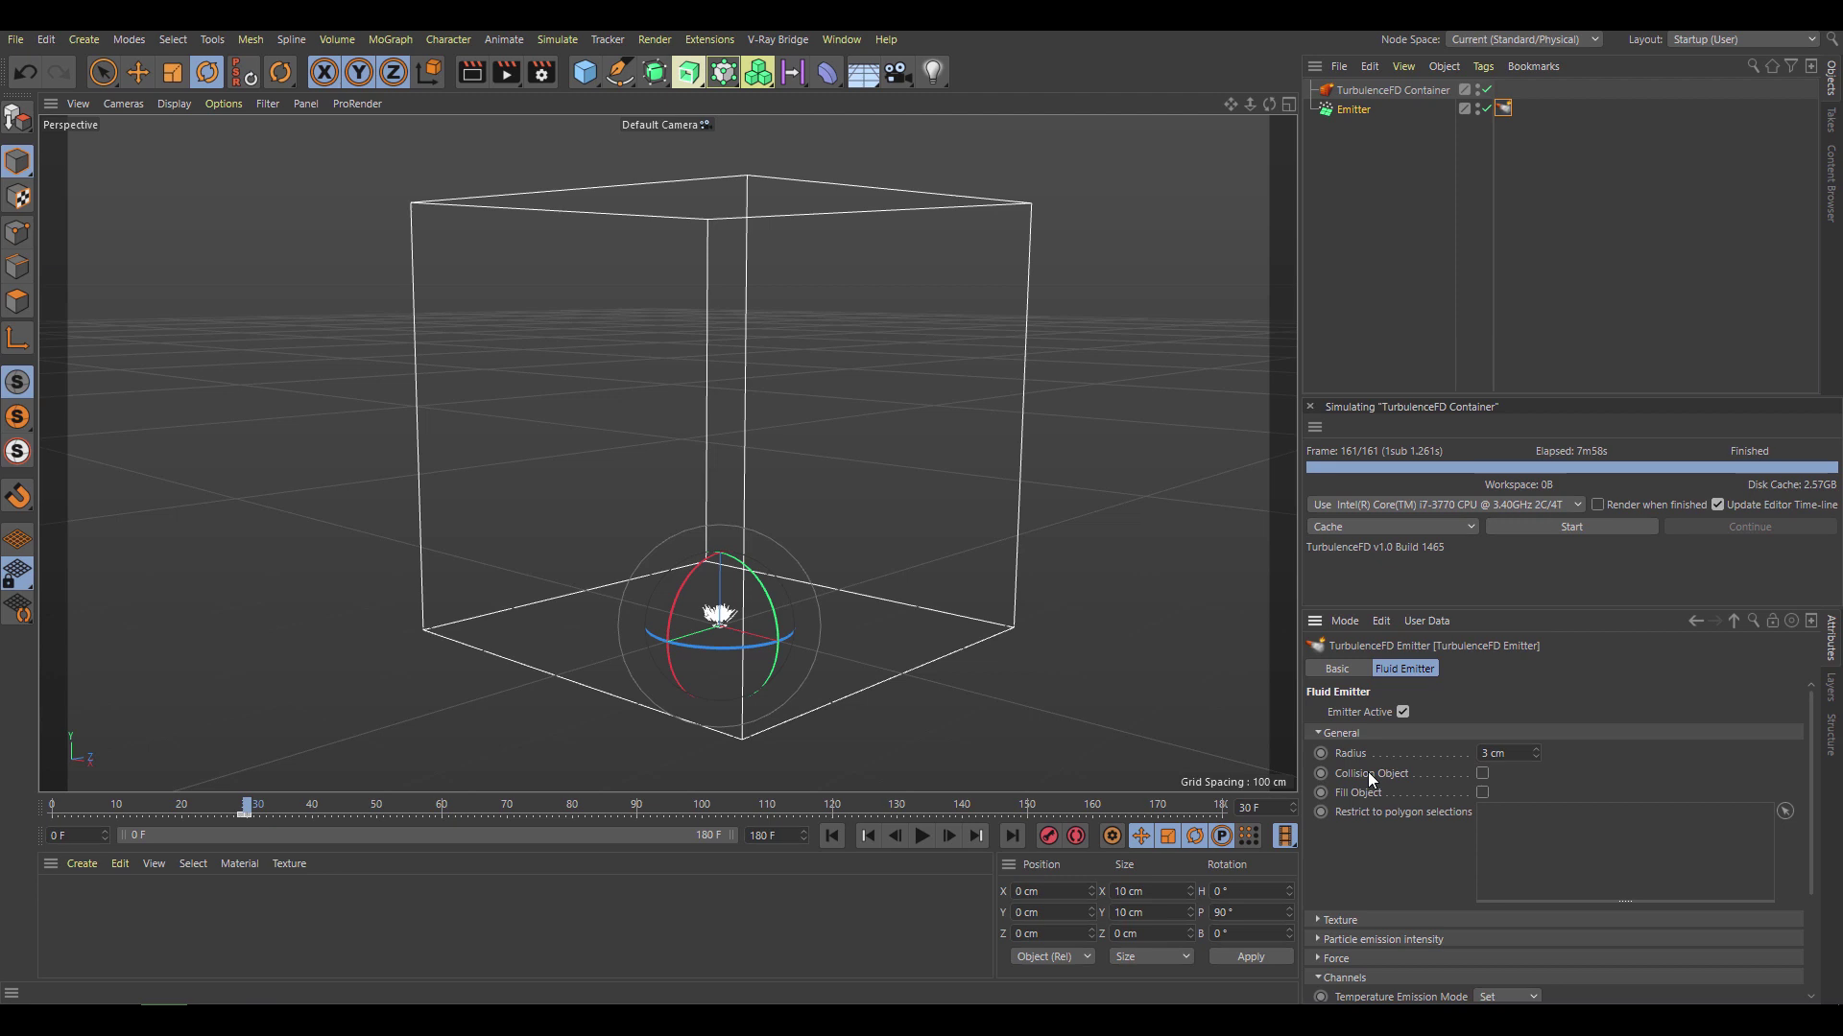
click(1389, 90)
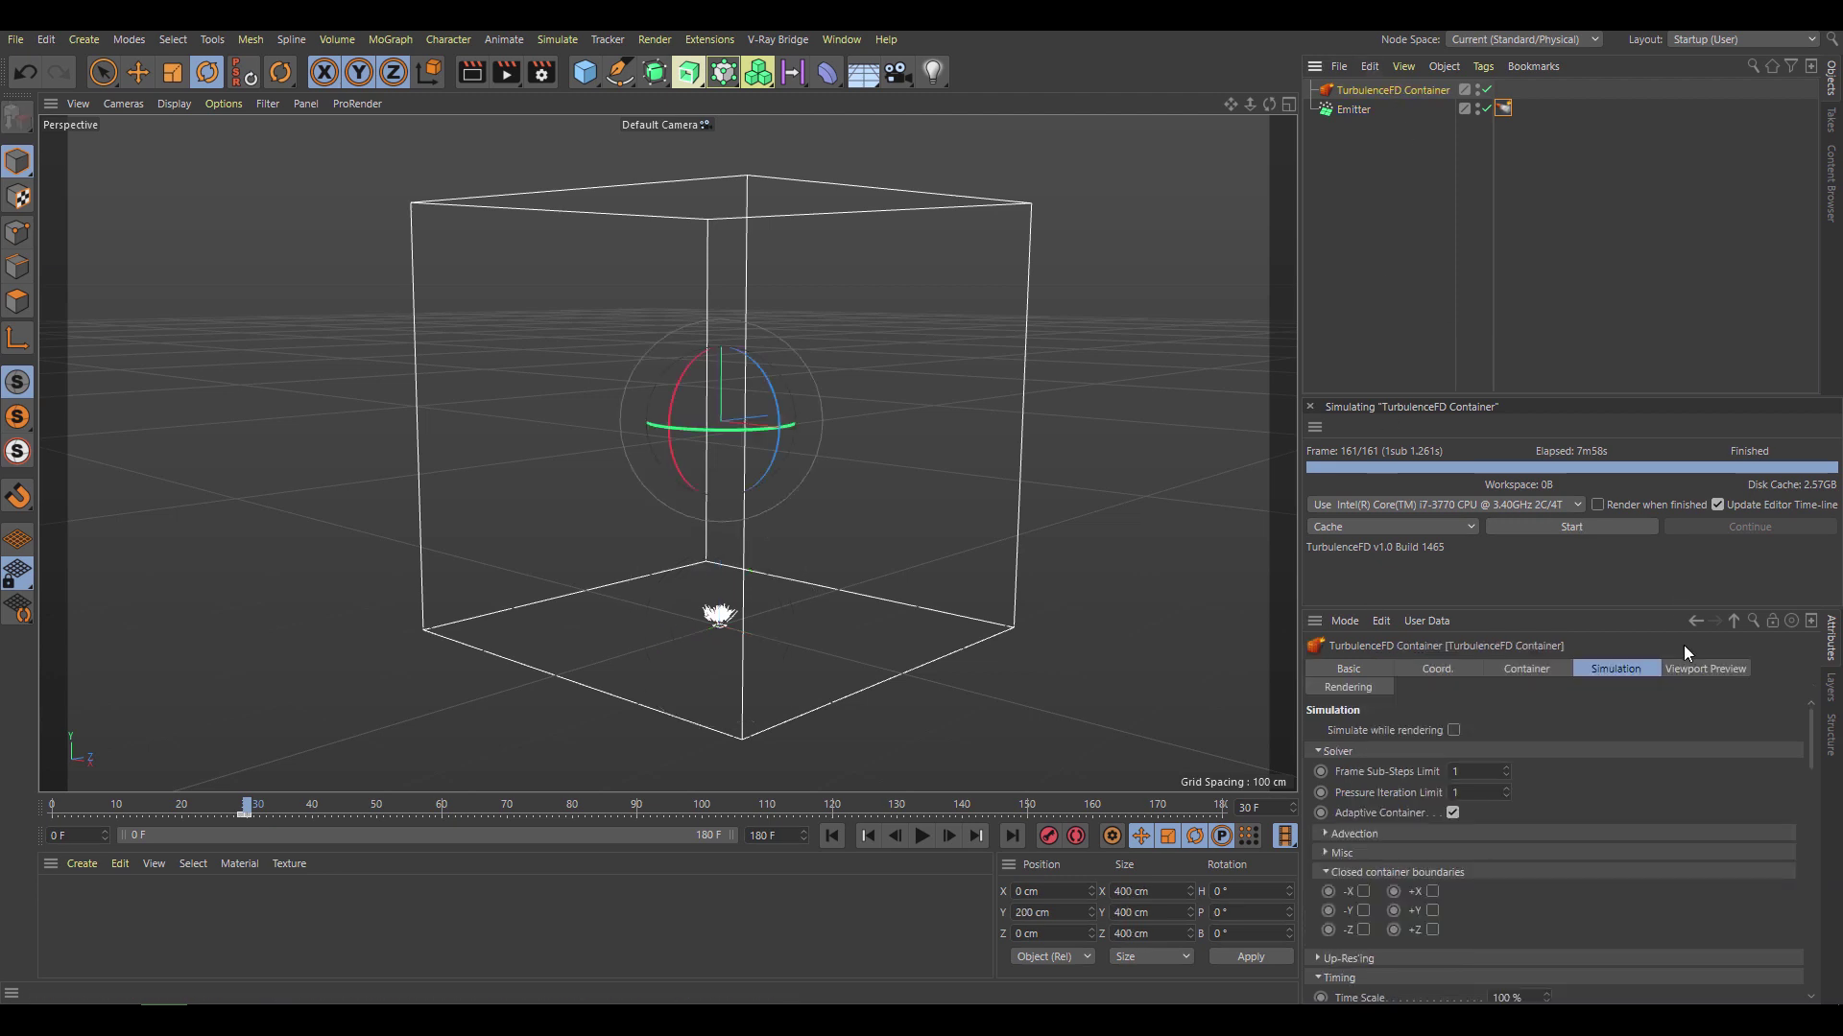
- Preview the Density channel in the viewport and set the Fire Shader mapping channel to None
click(1706, 670)
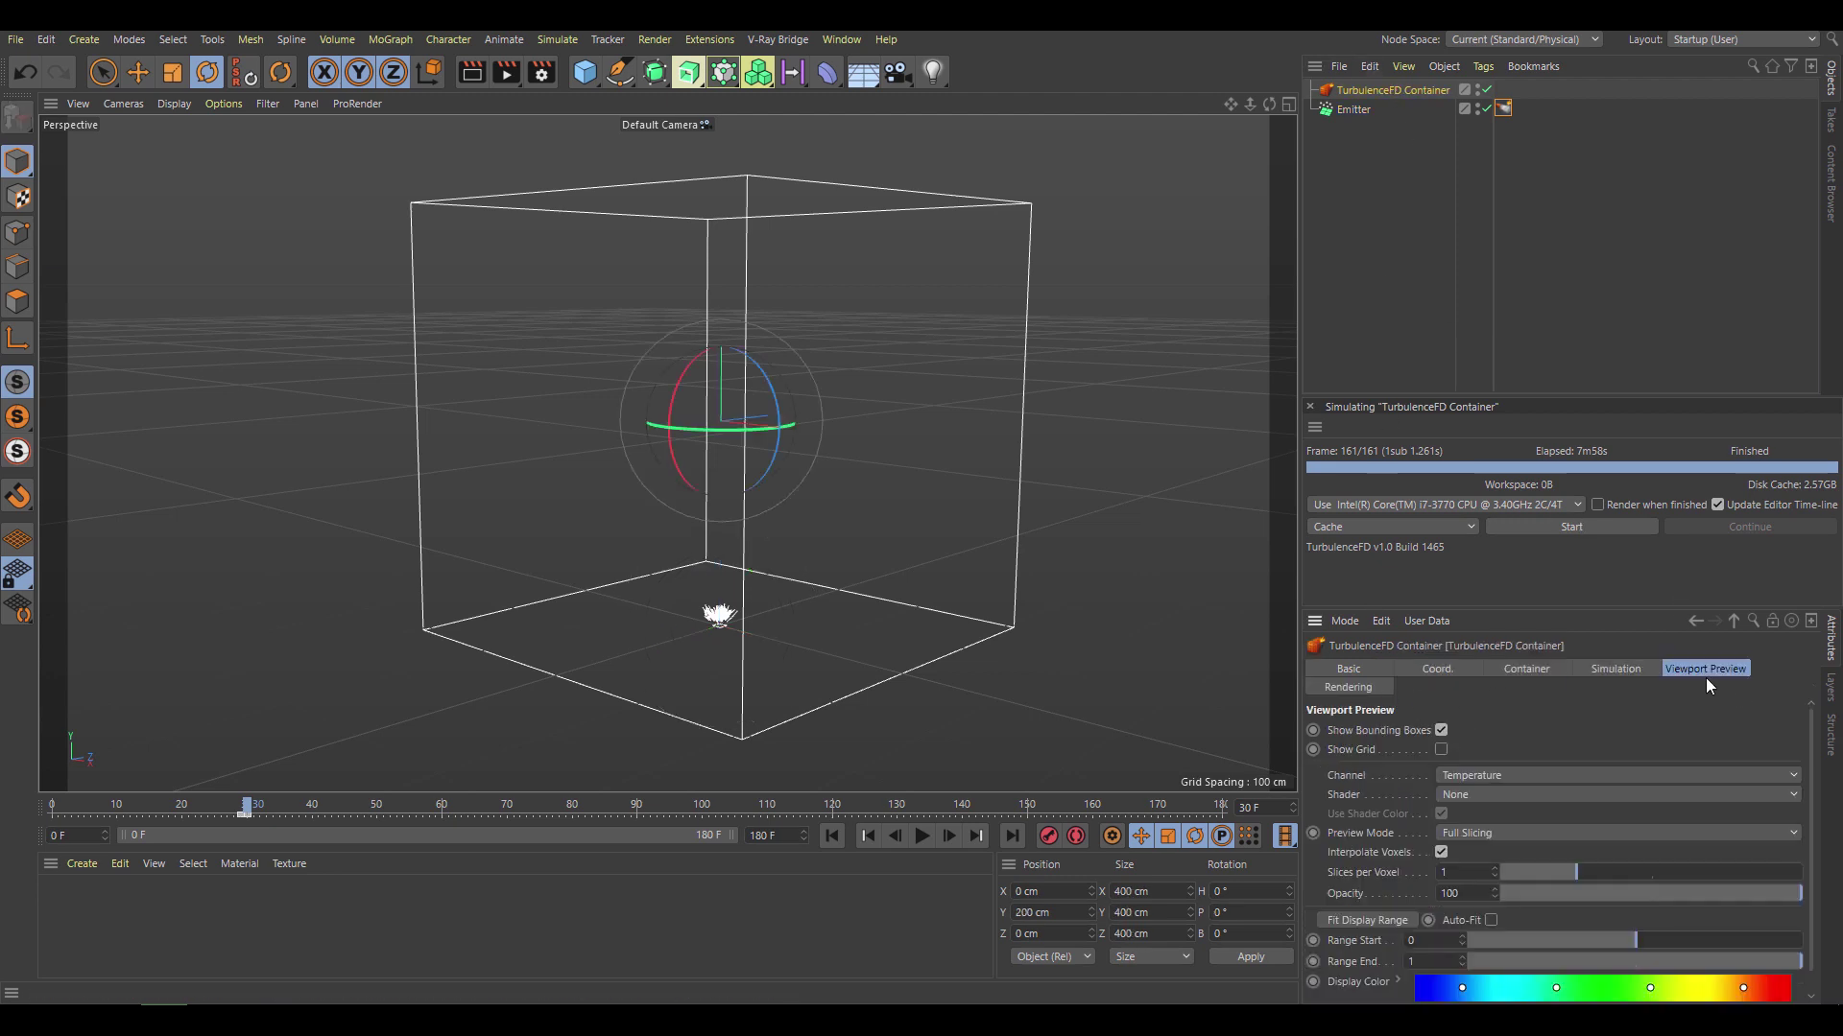
click(1483, 775)
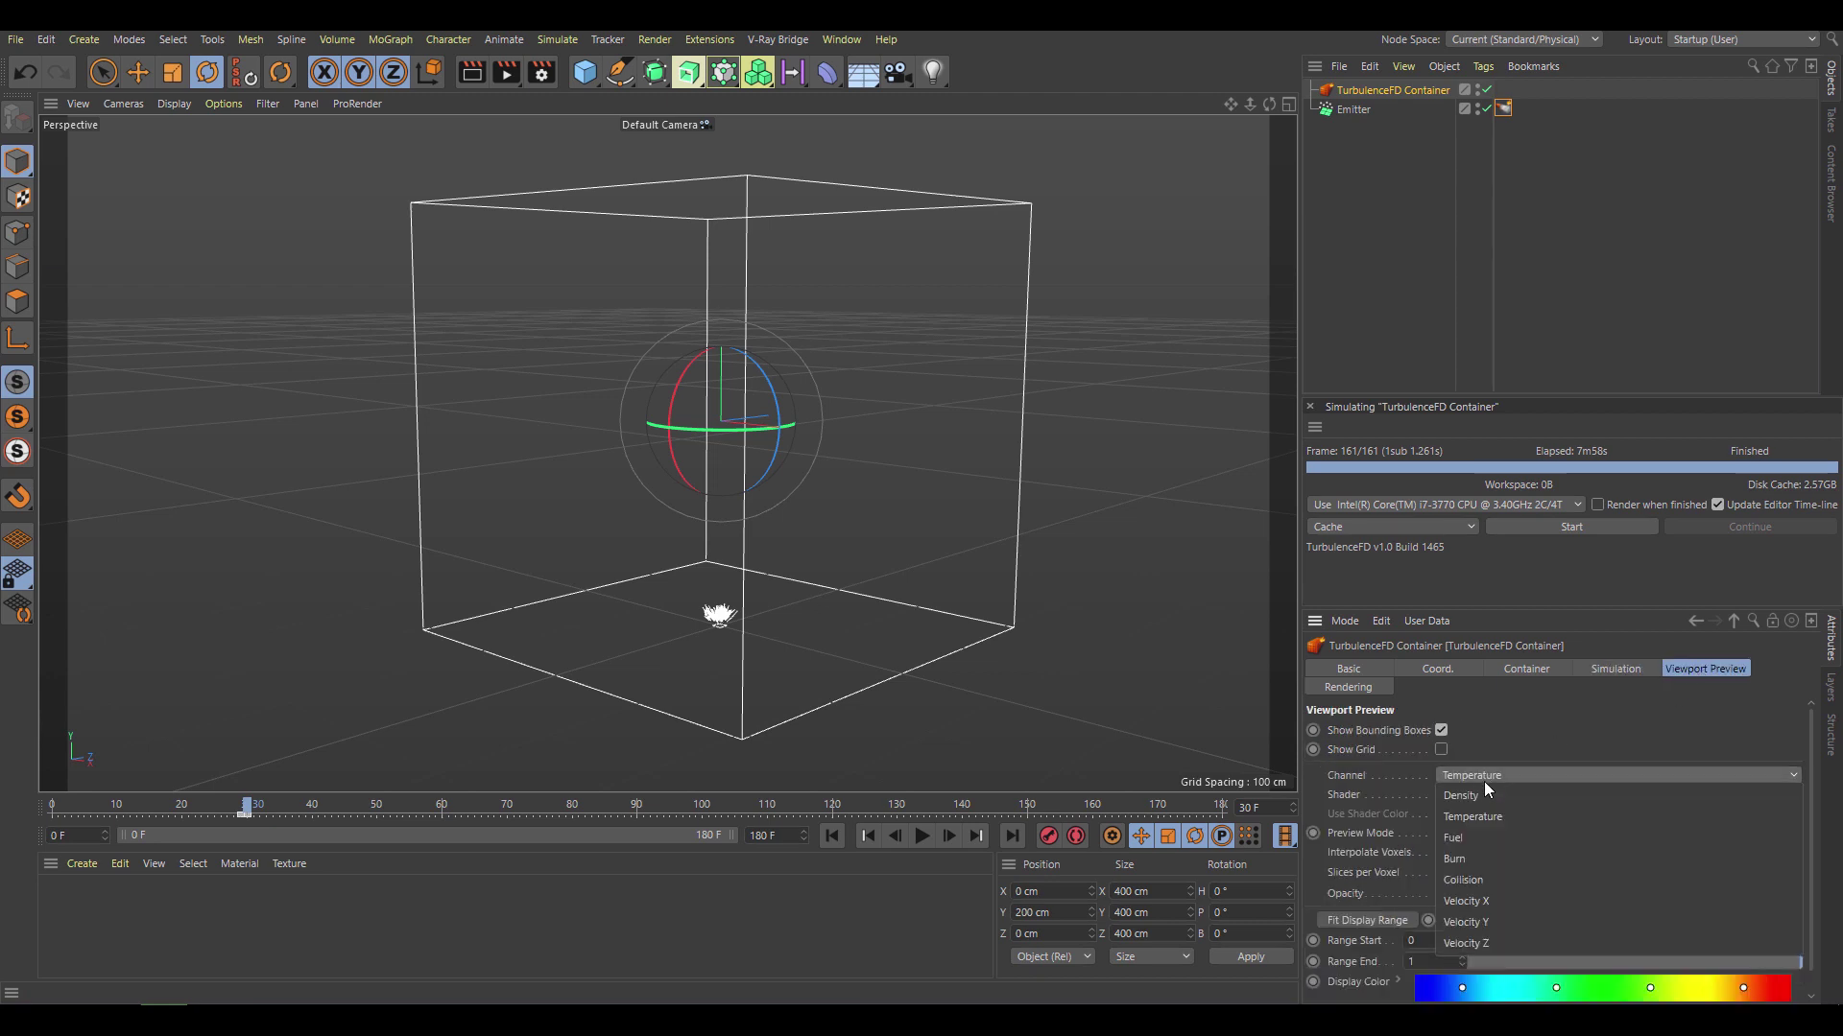
click(1373, 691)
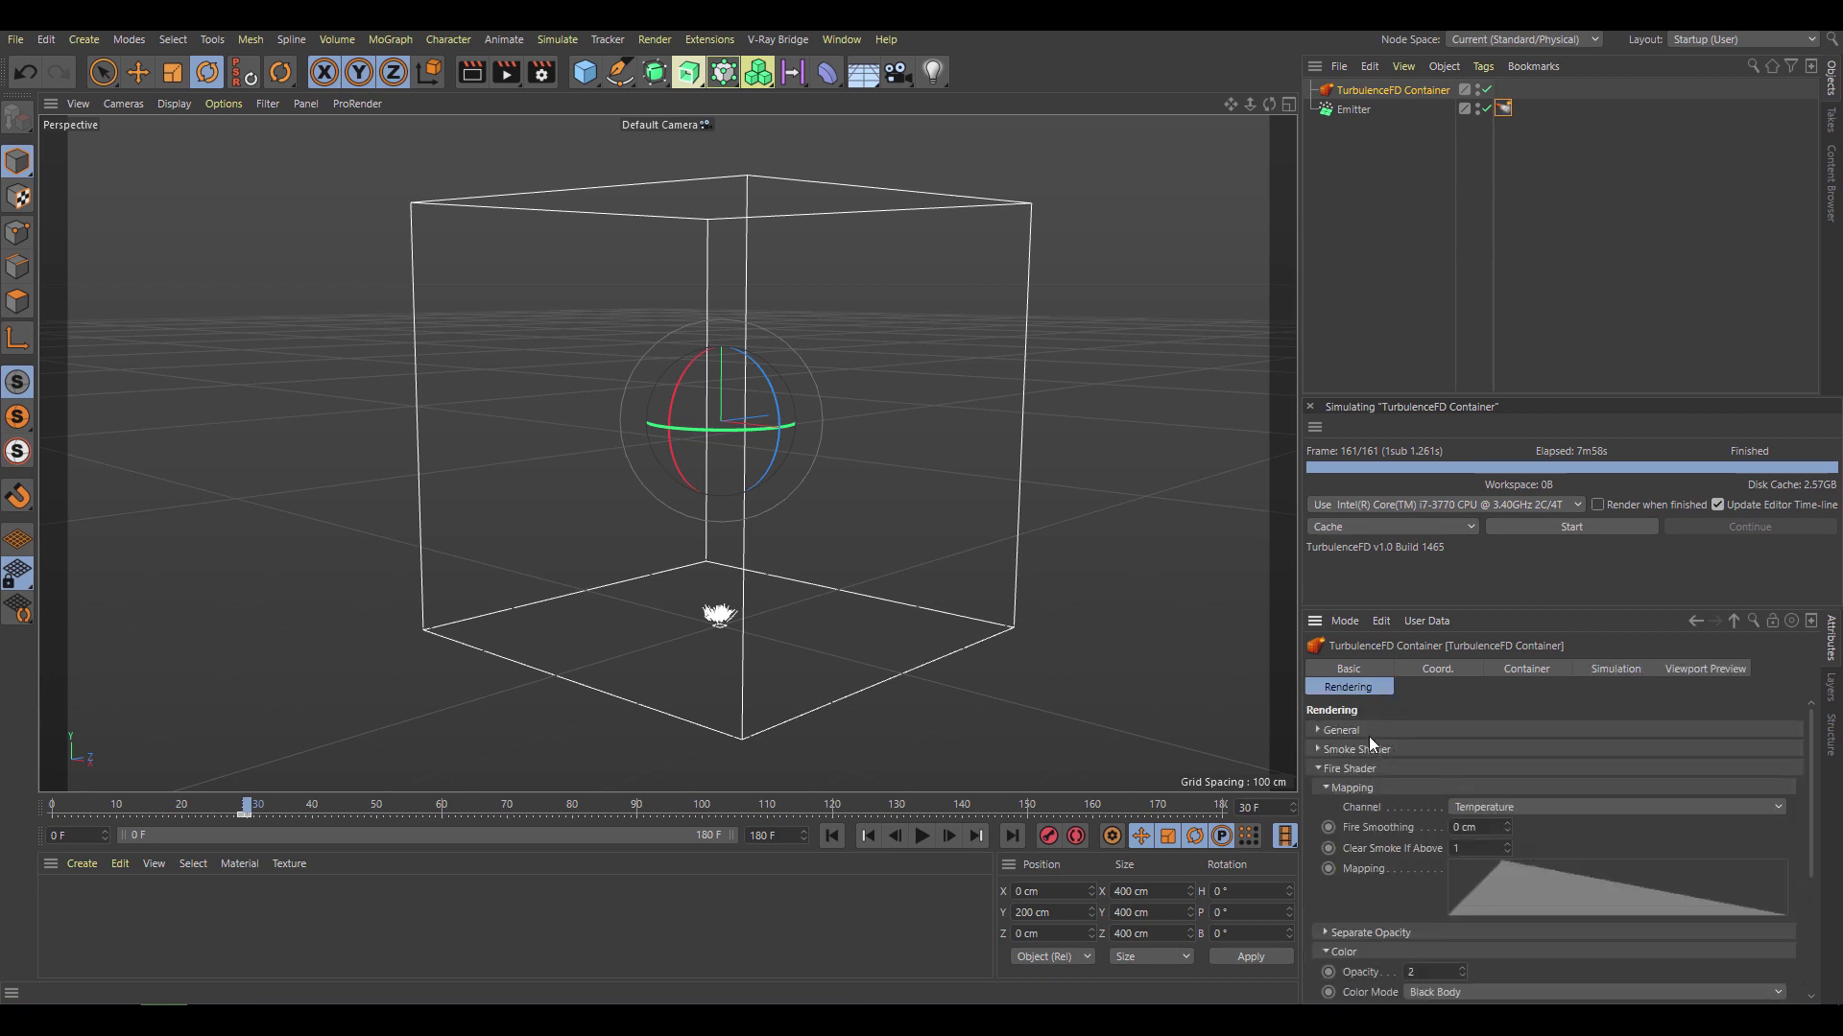
click(1369, 734)
click(1385, 732)
click(1360, 767)
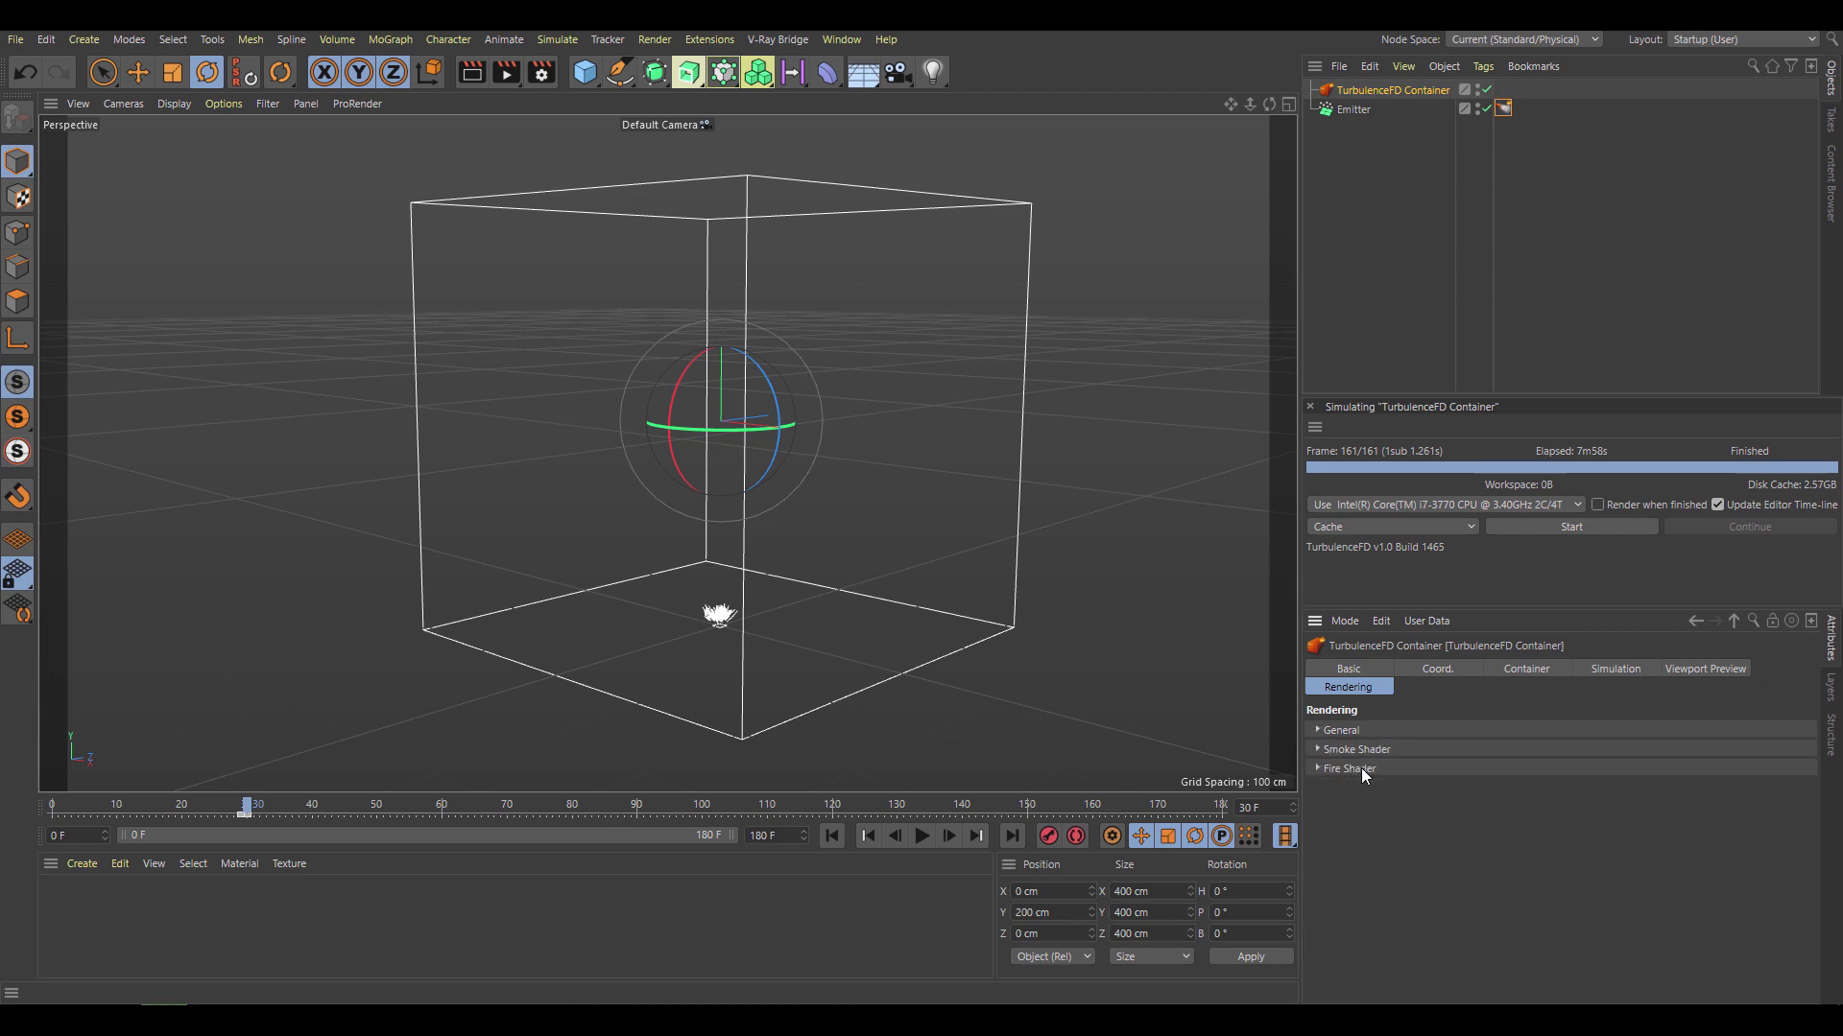
click(1516, 806)
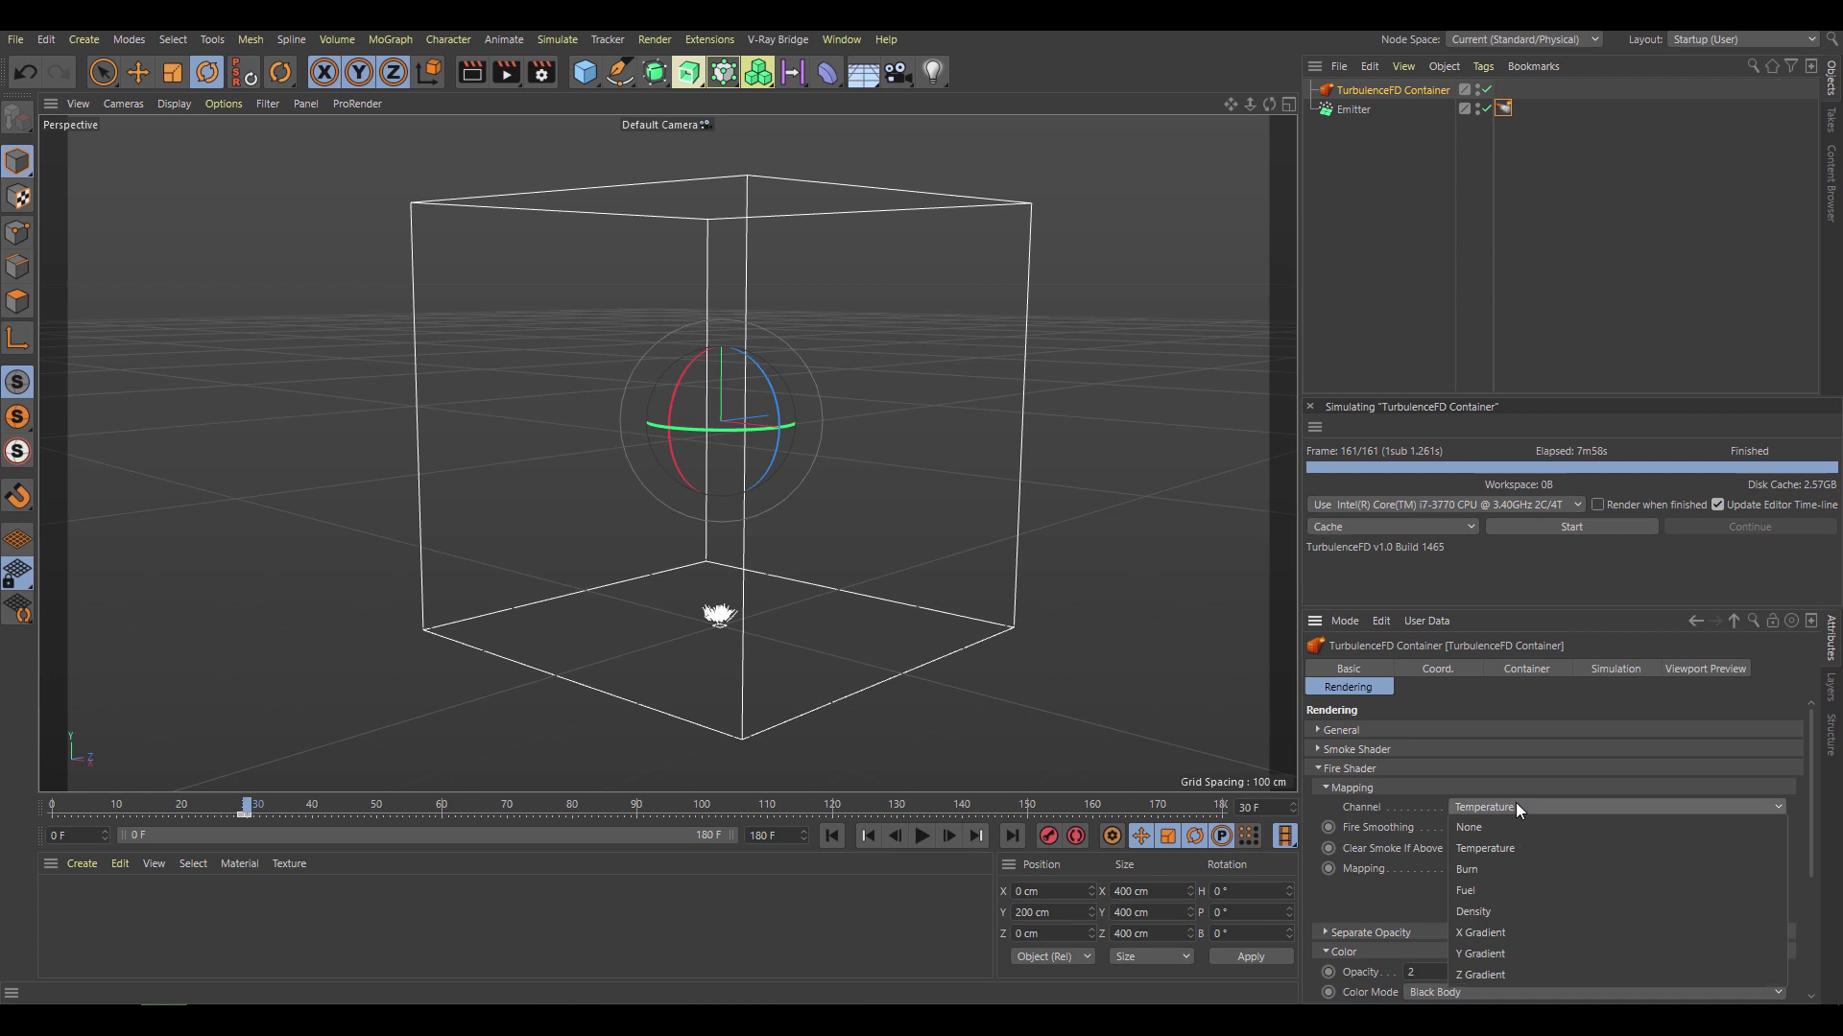
click(1481, 829)
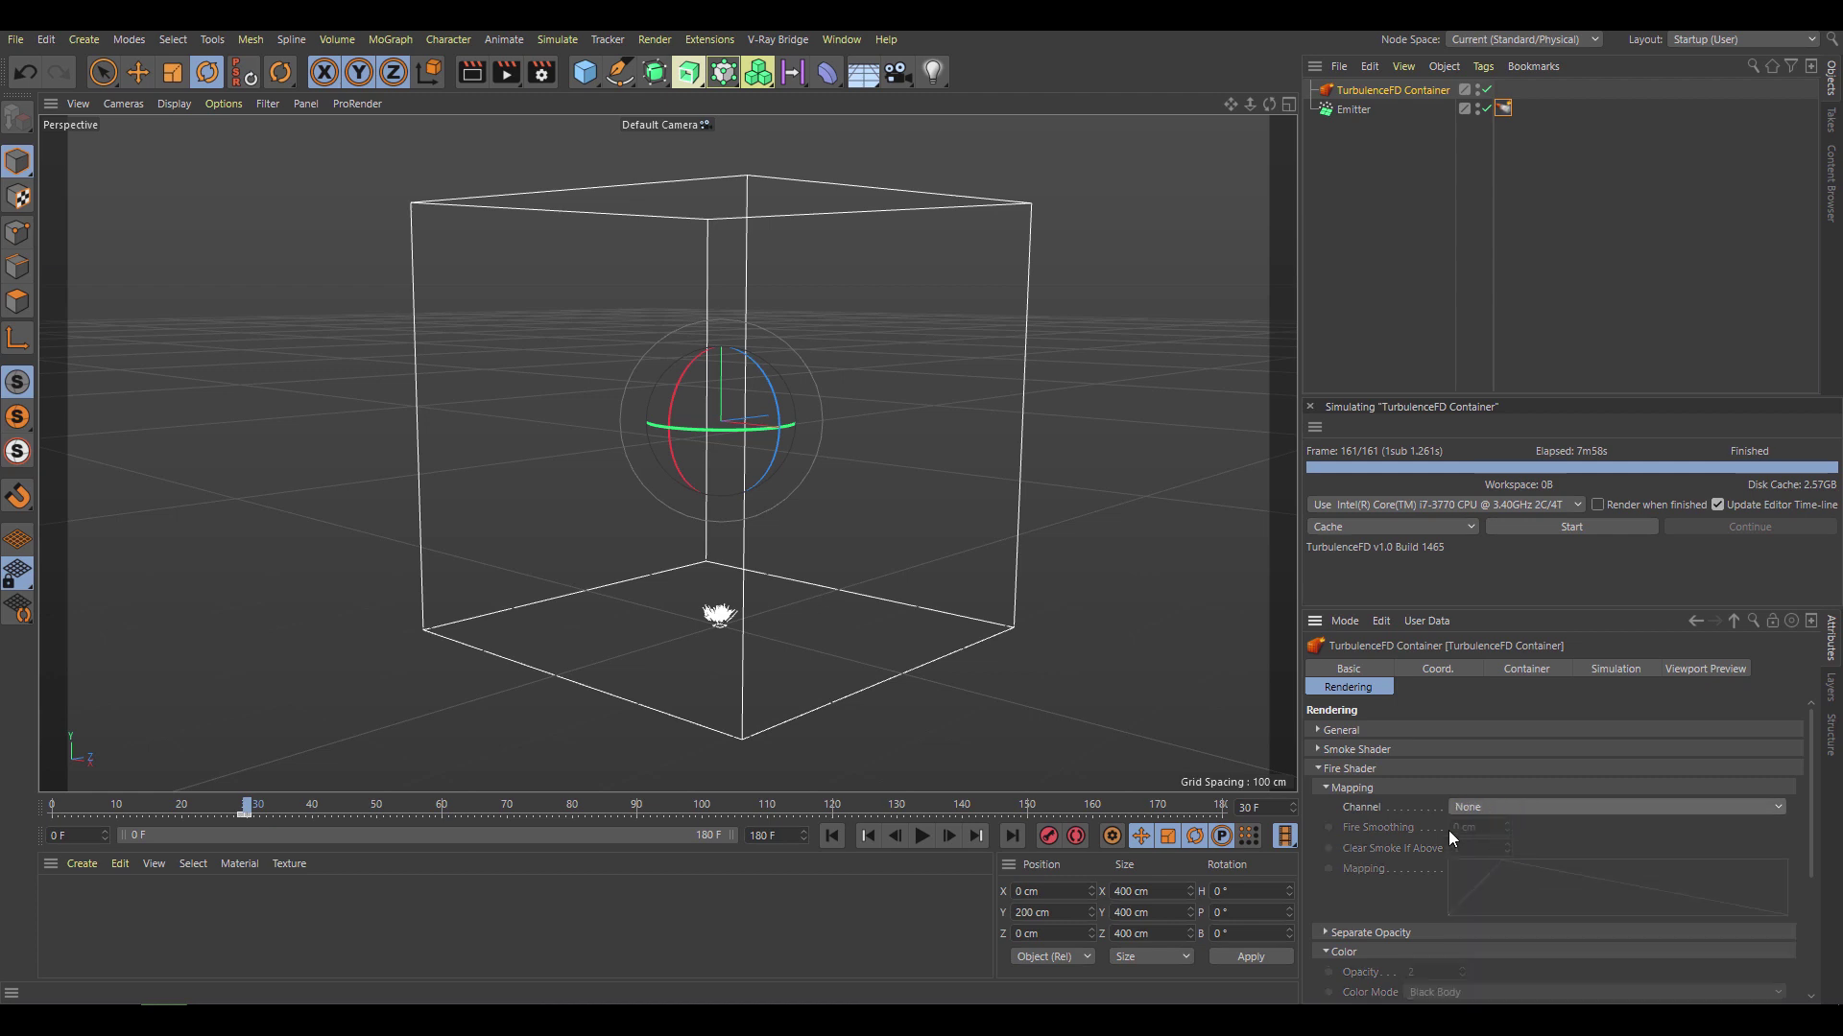
click(1380, 769)
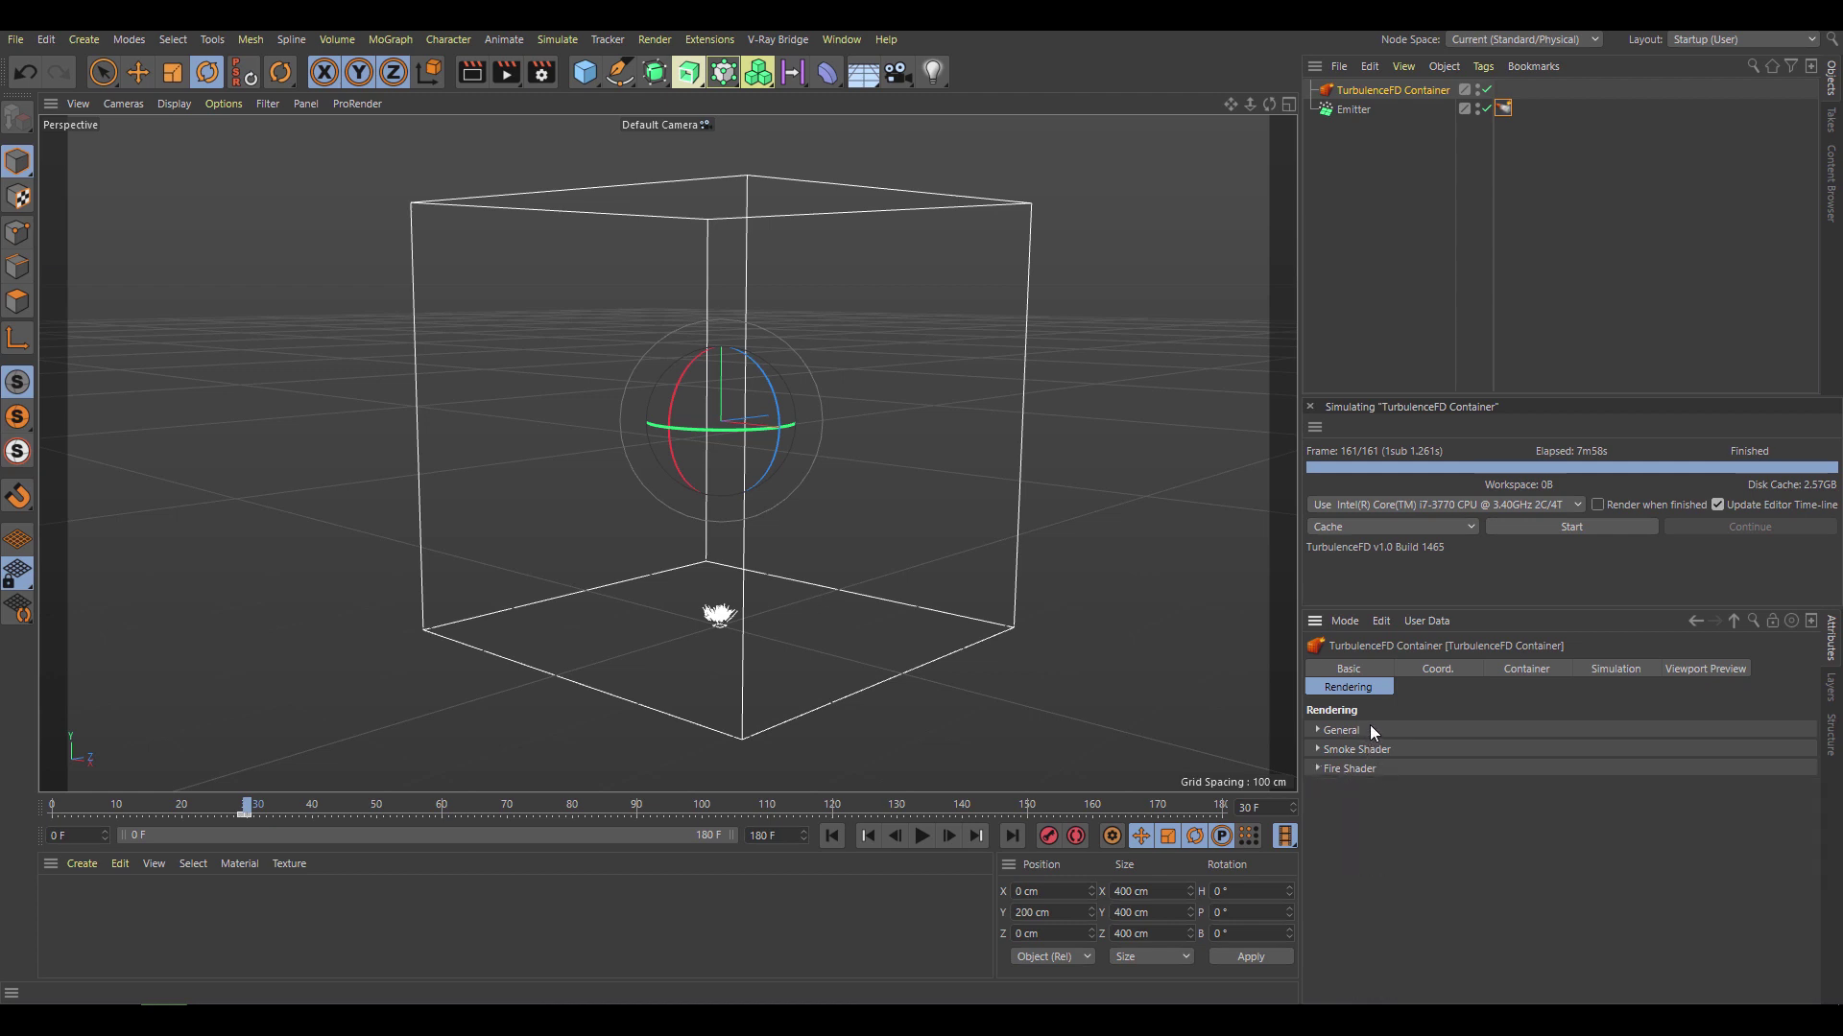
click(1351, 769)
click(1355, 733)
click(1343, 730)
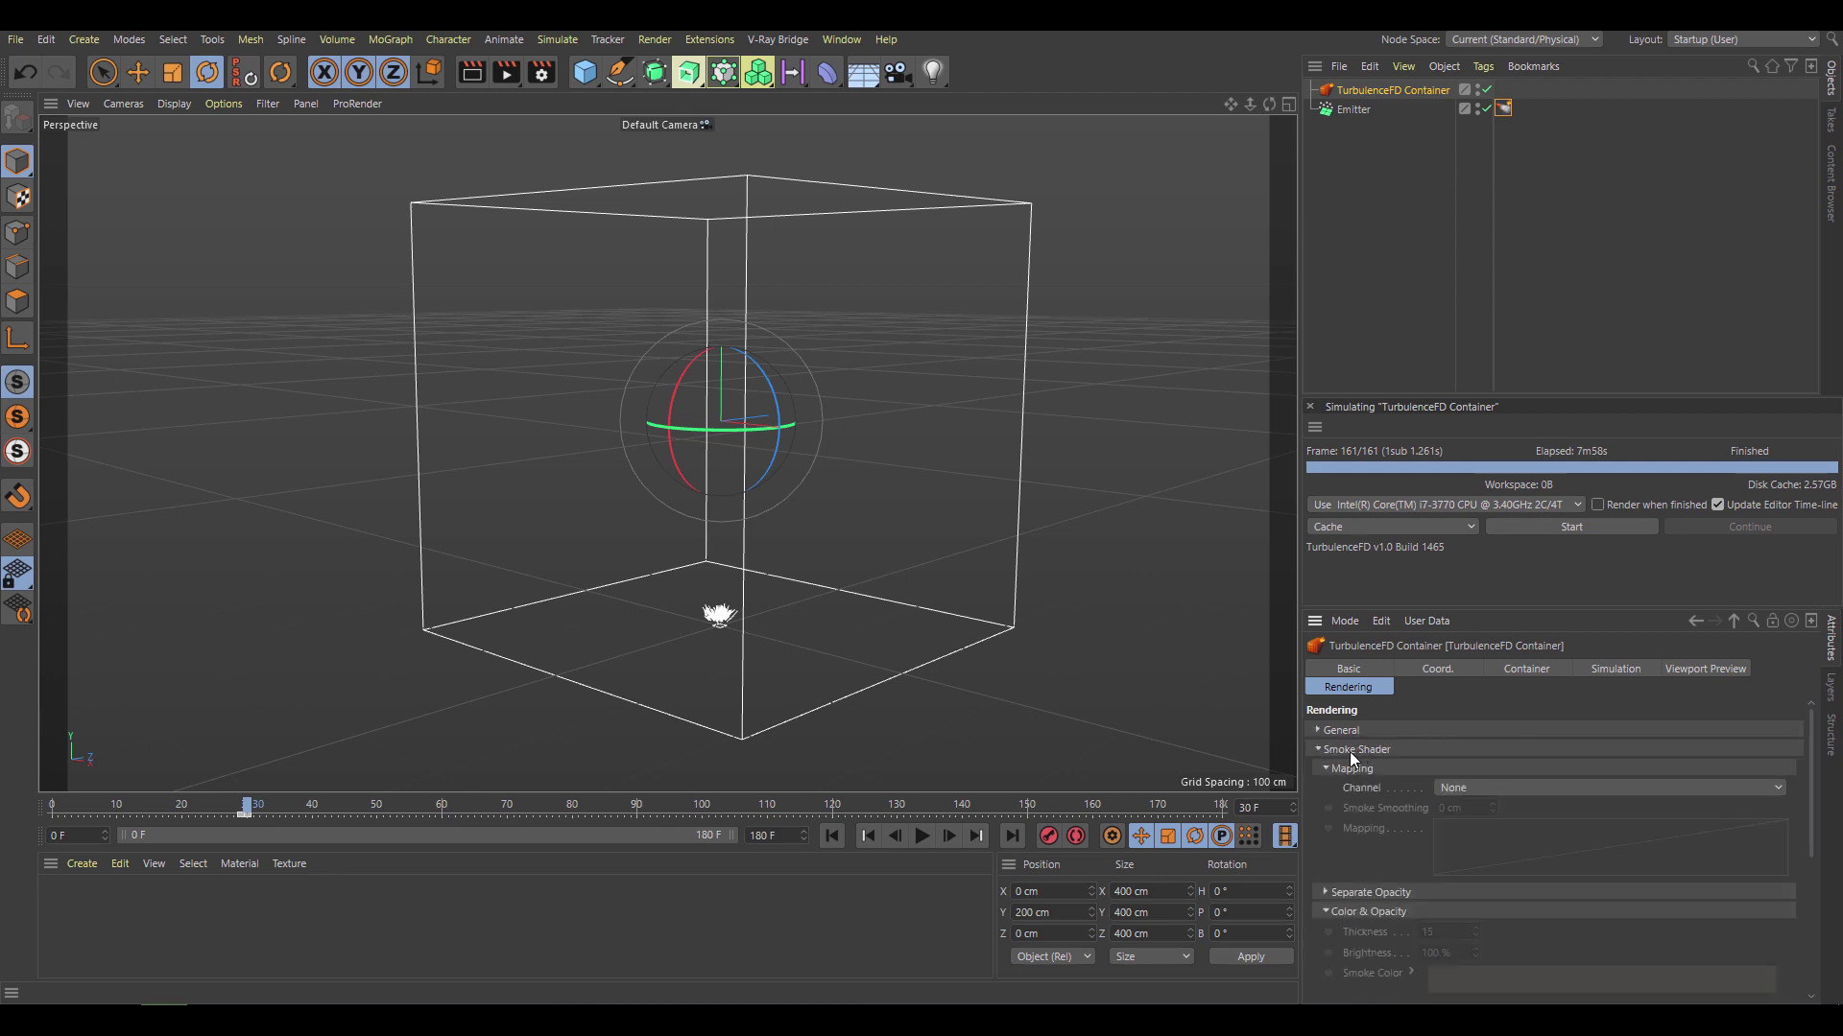
click(1484, 788)
click(1468, 828)
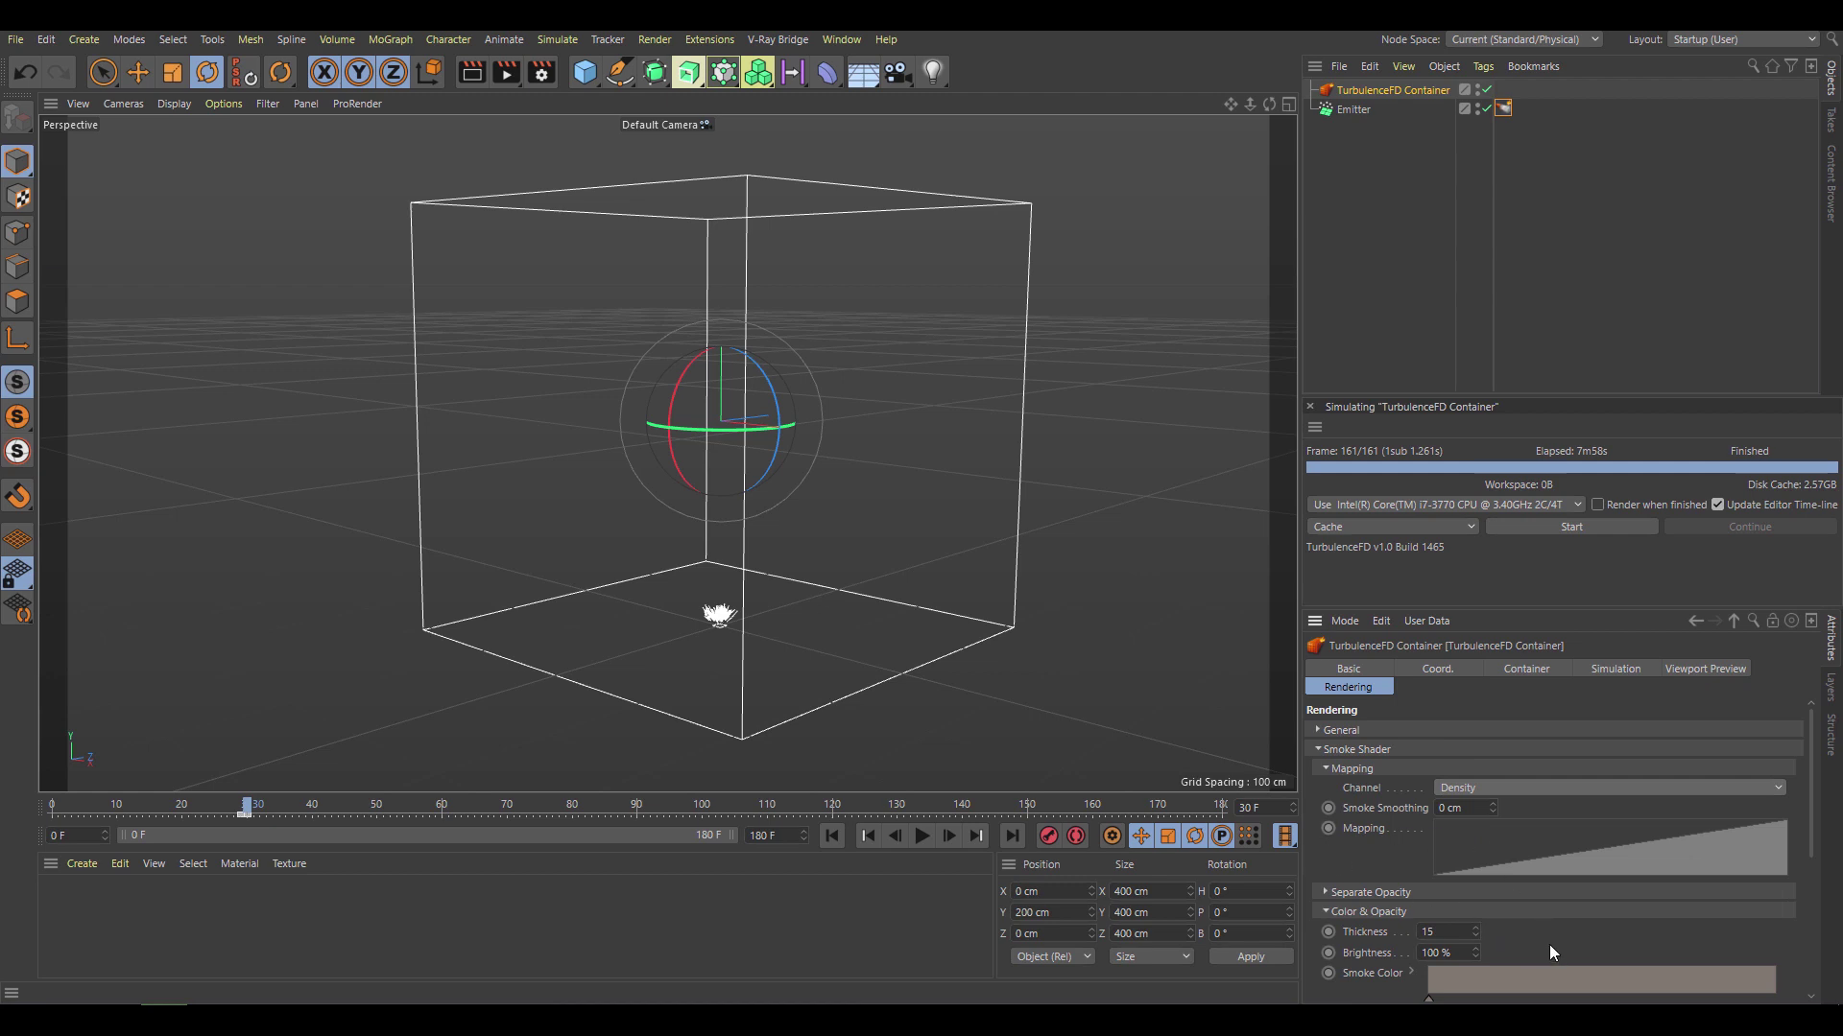
scroll(1549, 931, down, 2)
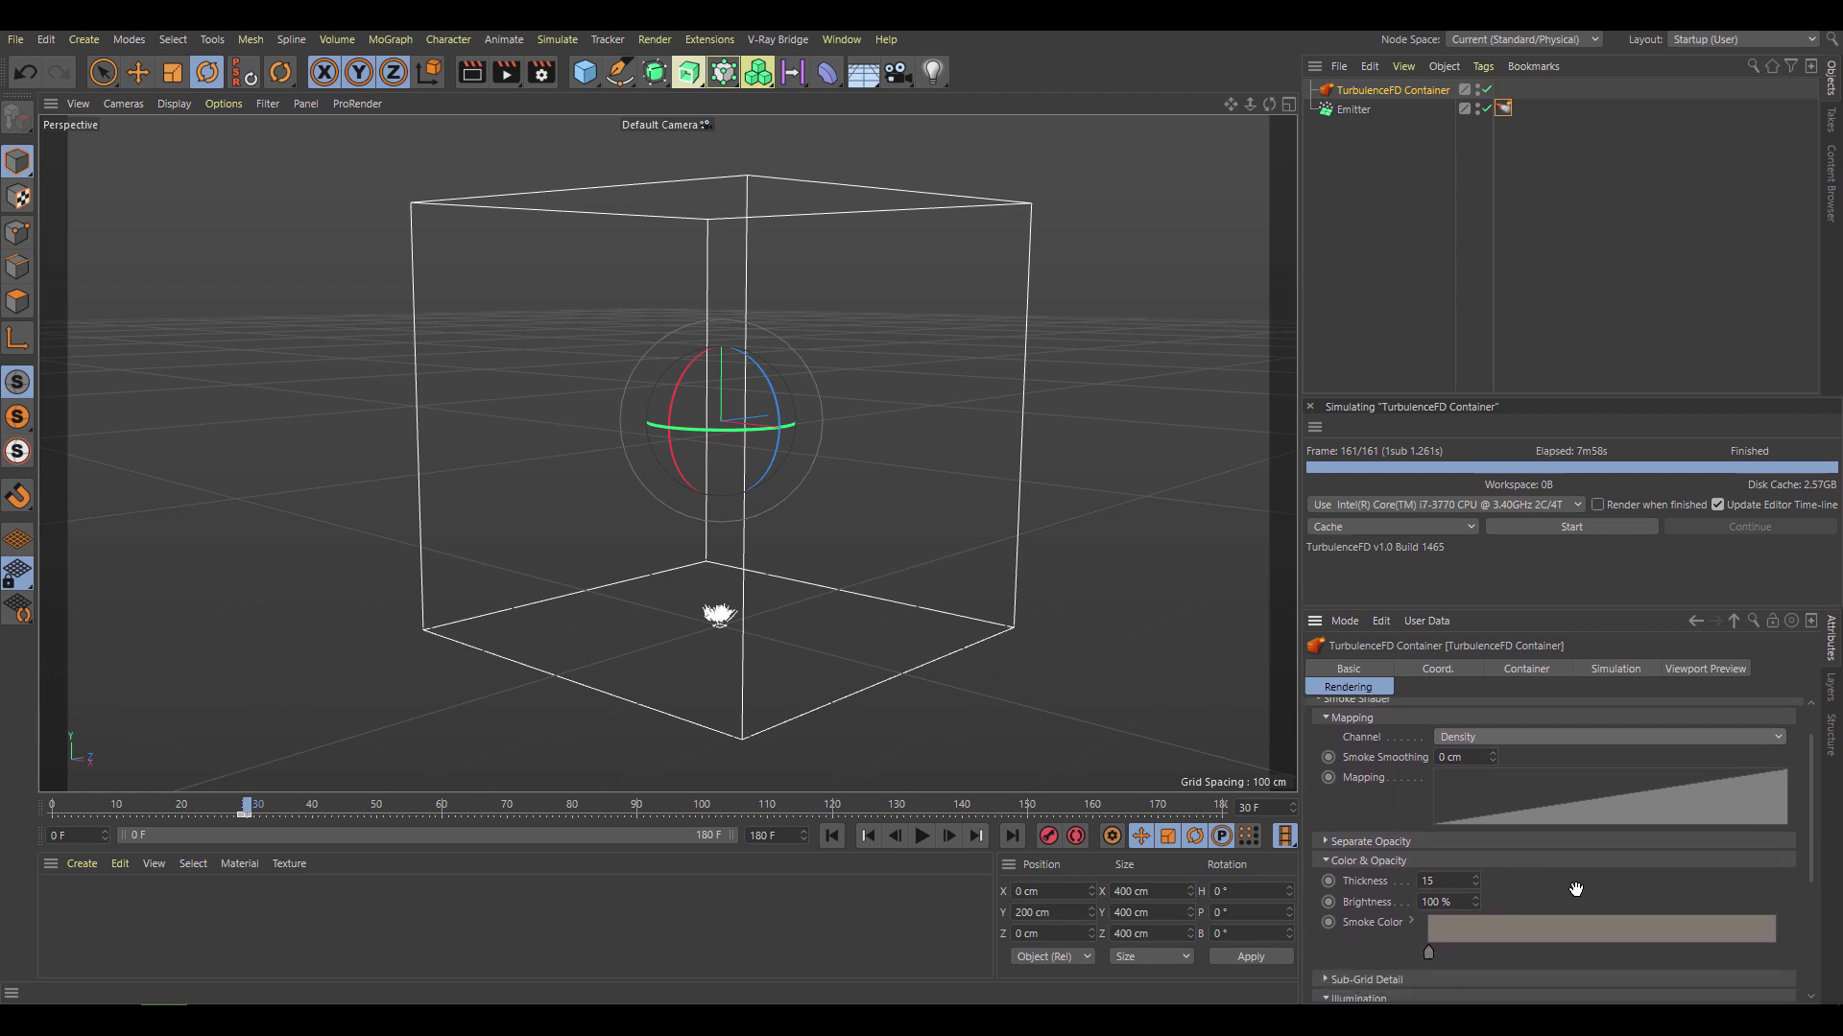
- Add middle and right knots to the Smoke Color gradient and give the first knot a 30° hue
click(1495, 948)
drag(1611, 952, 1600, 950)
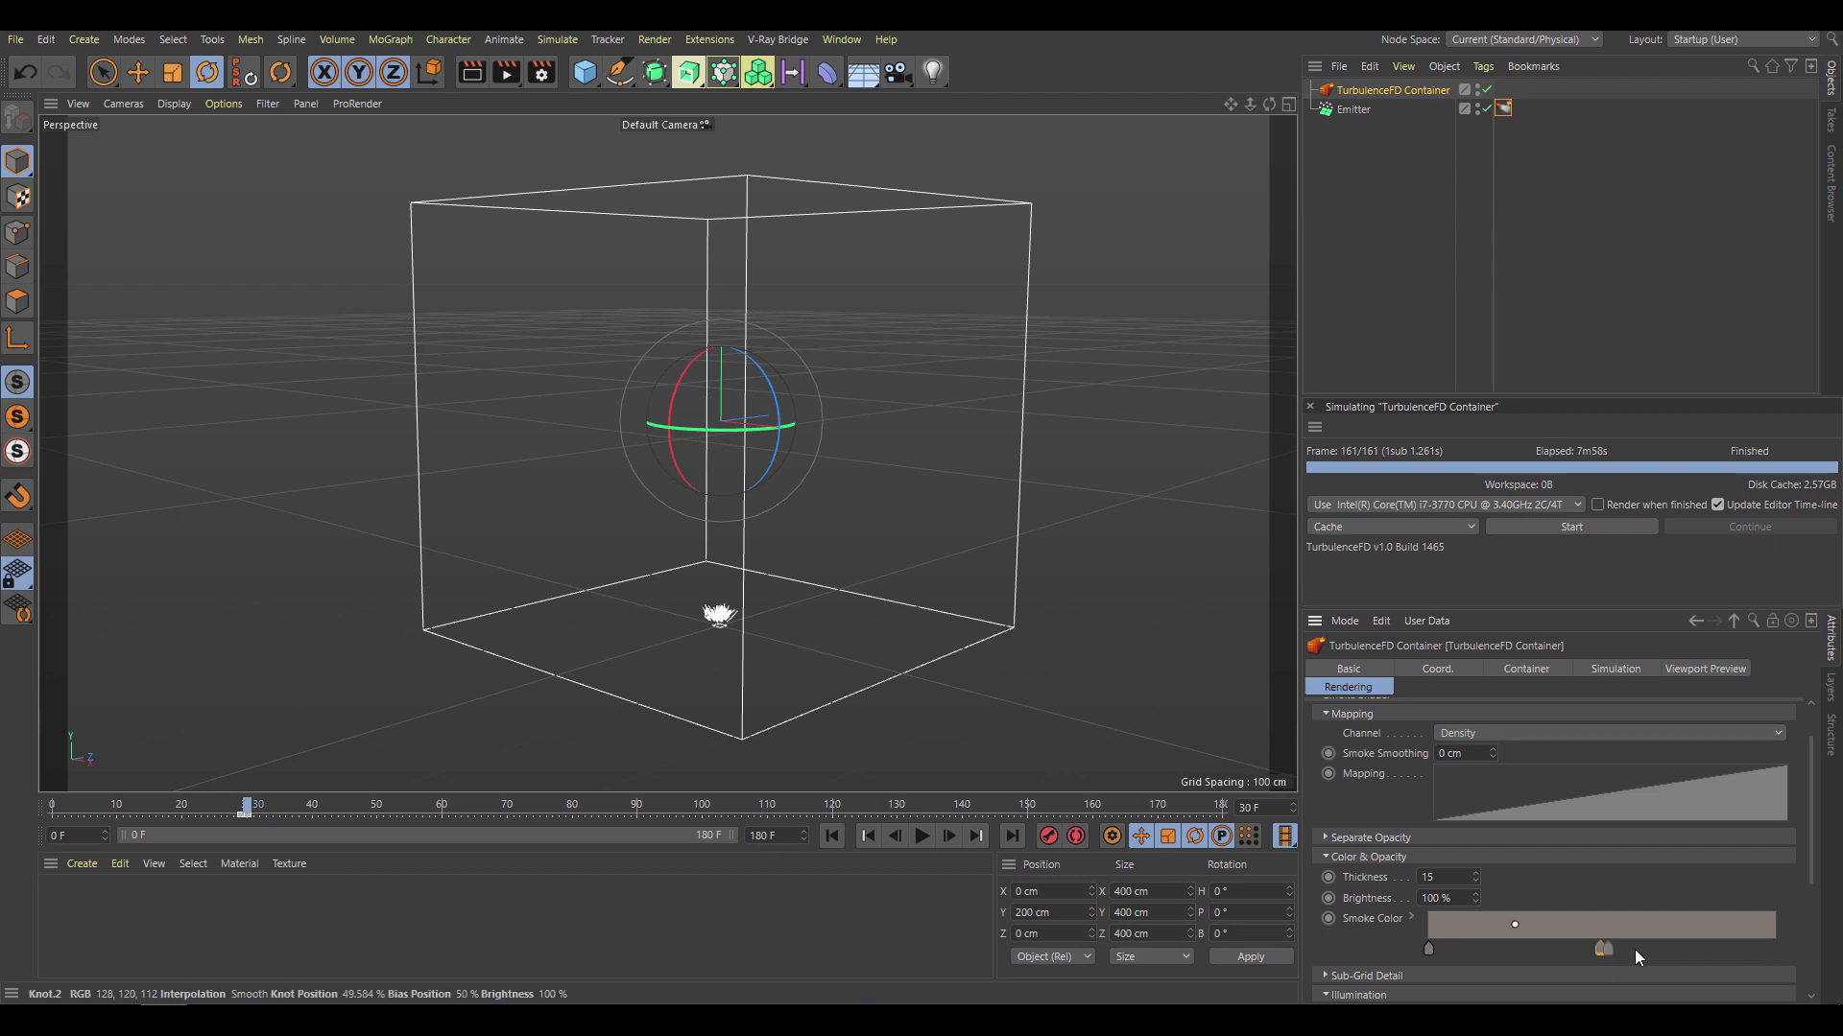
click(1776, 950)
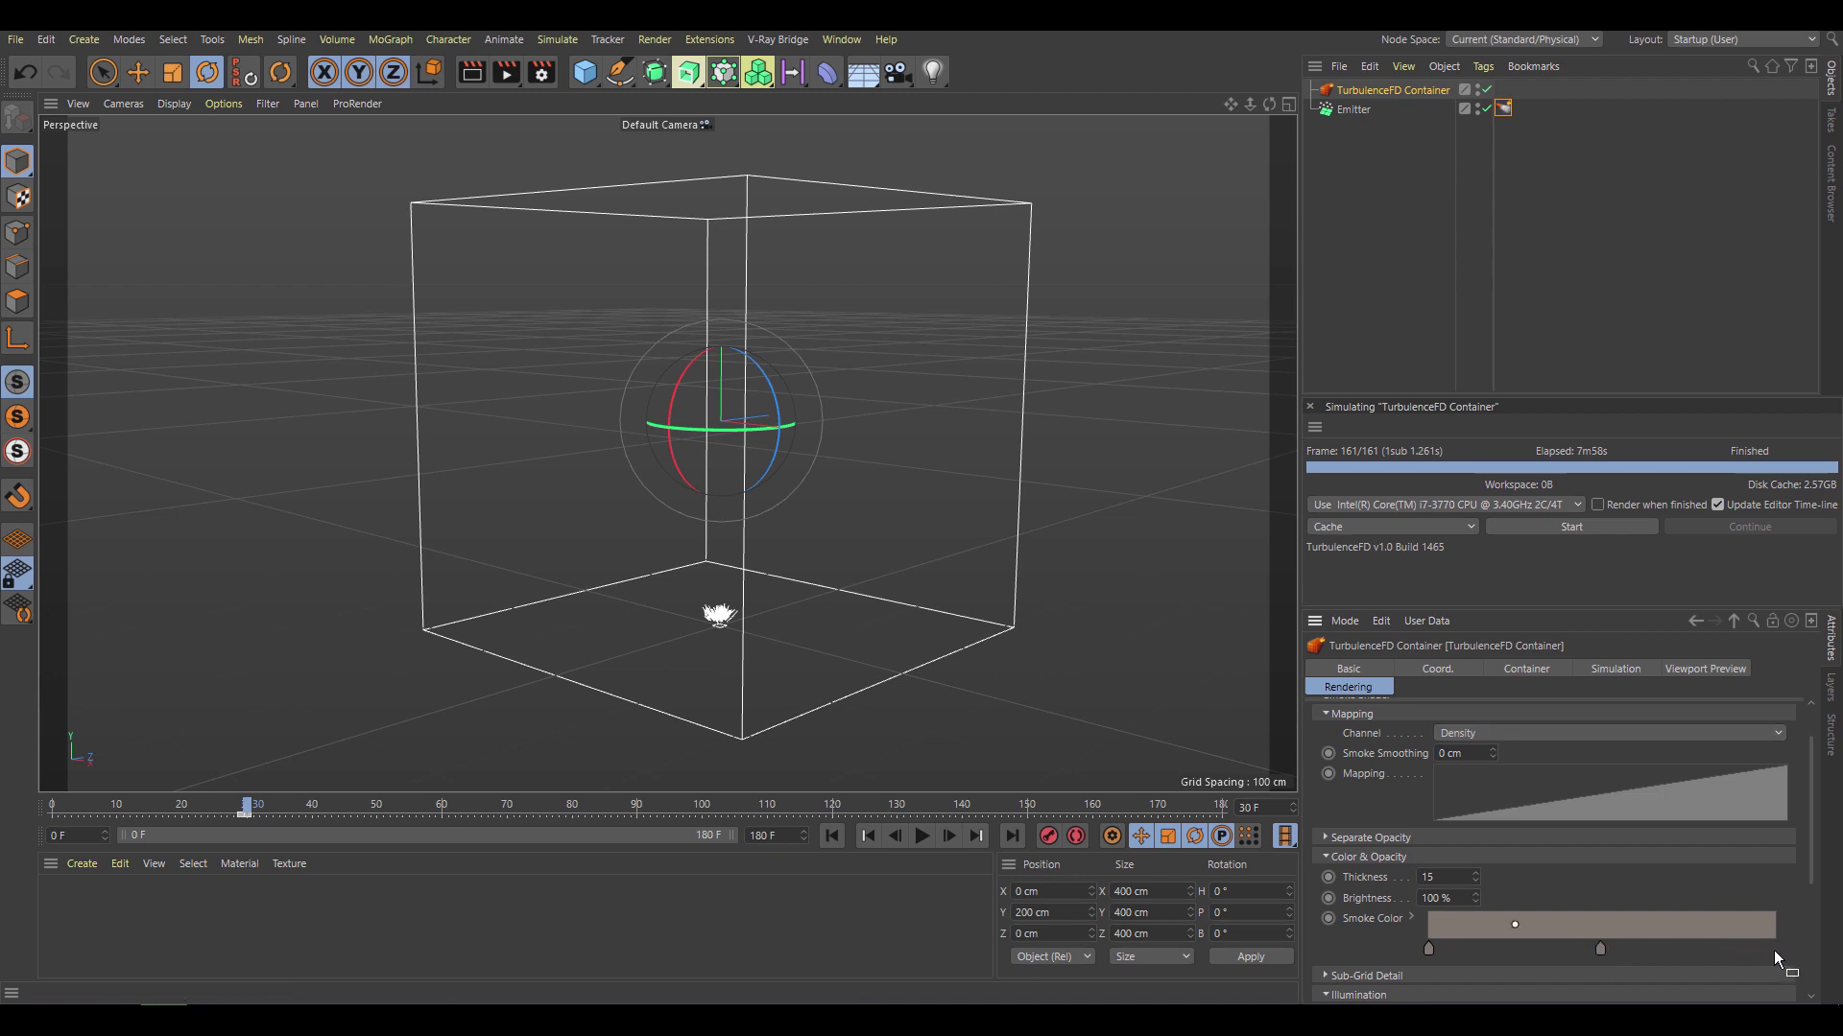
double_click(1428, 948)
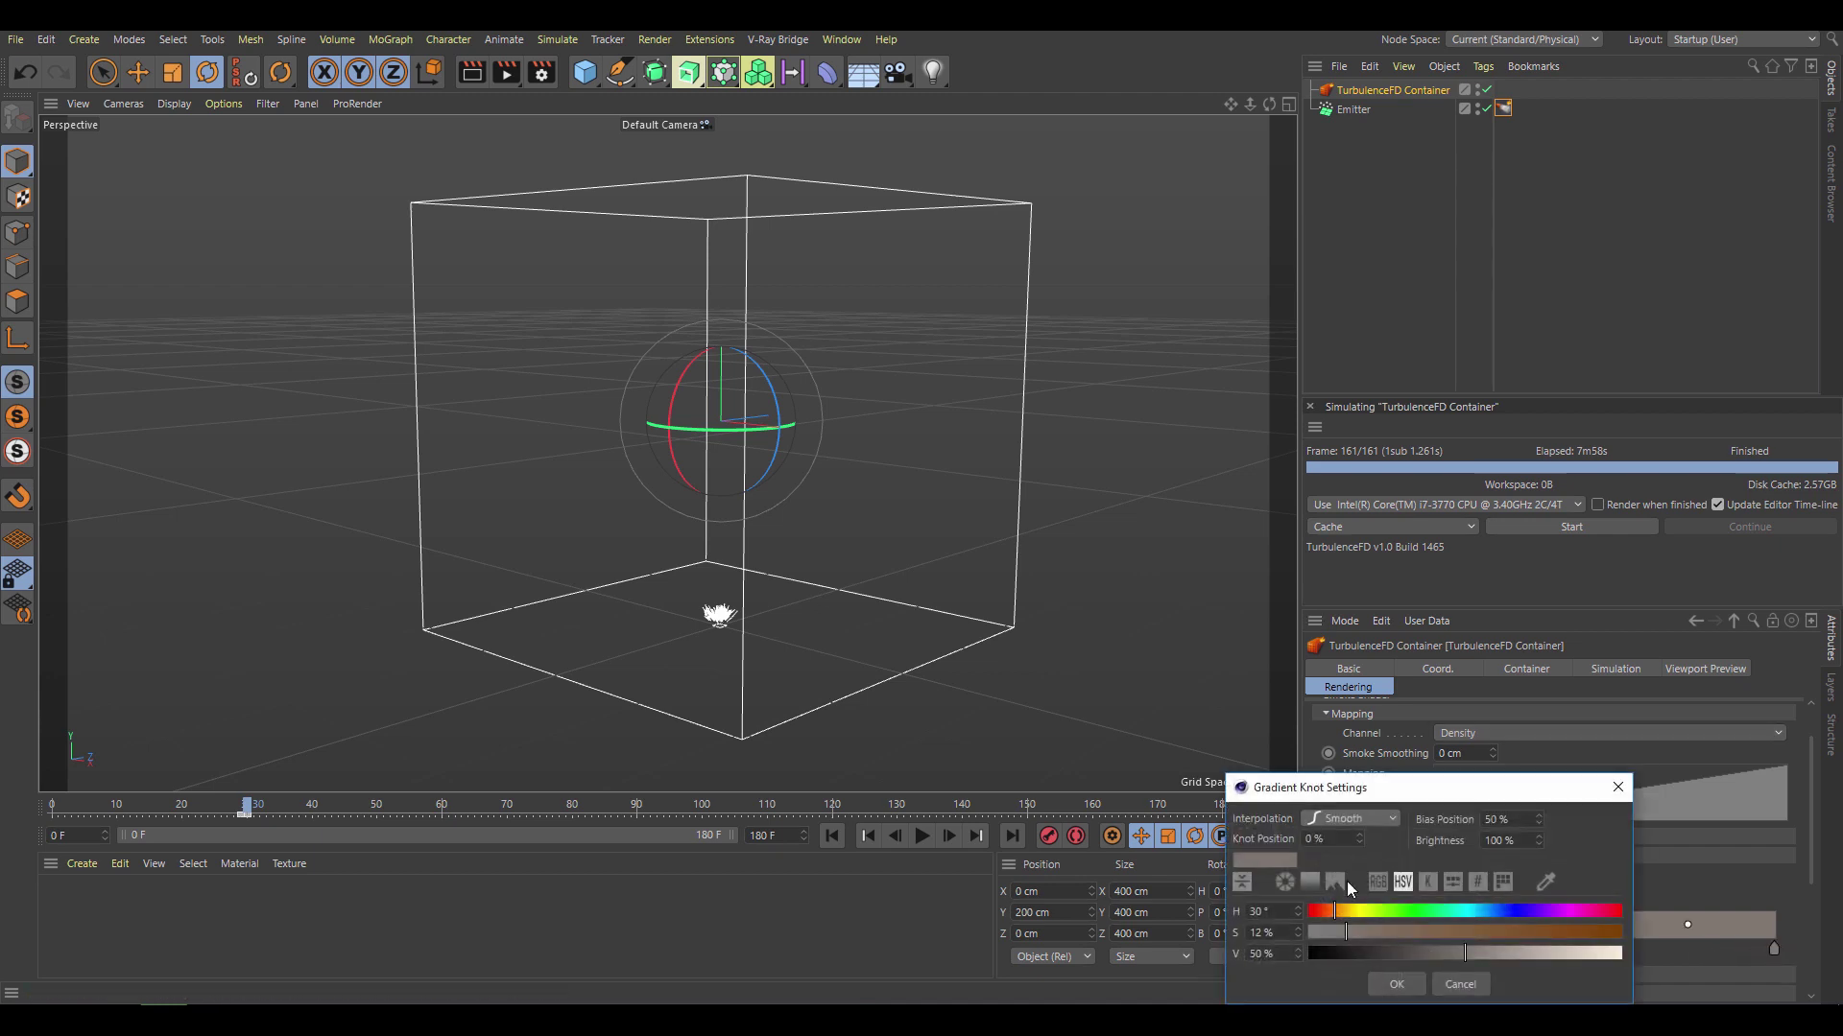
click(1271, 933)
click(1397, 984)
- Darken the middle Smoke Color knot to saturation 20 and value 20
double_click(1599, 950)
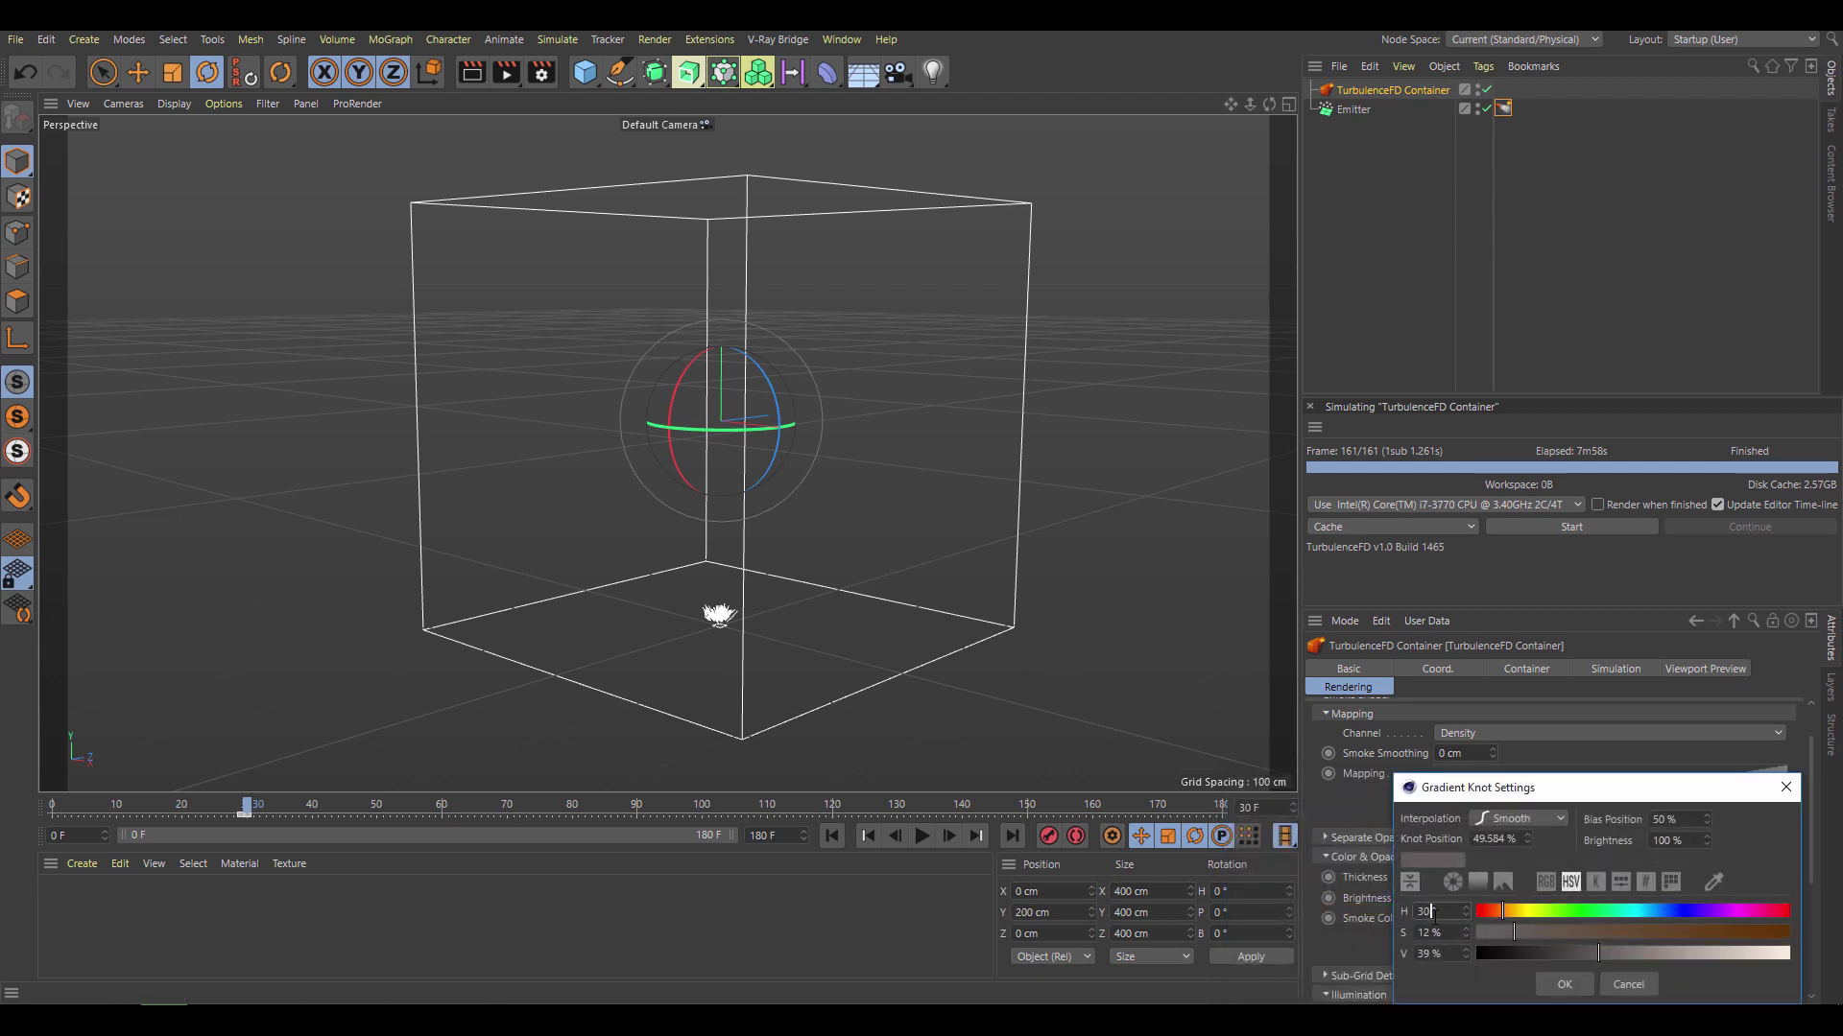
key(Tab)
text(20)
key(Tab)
text(20)
click(1563, 984)
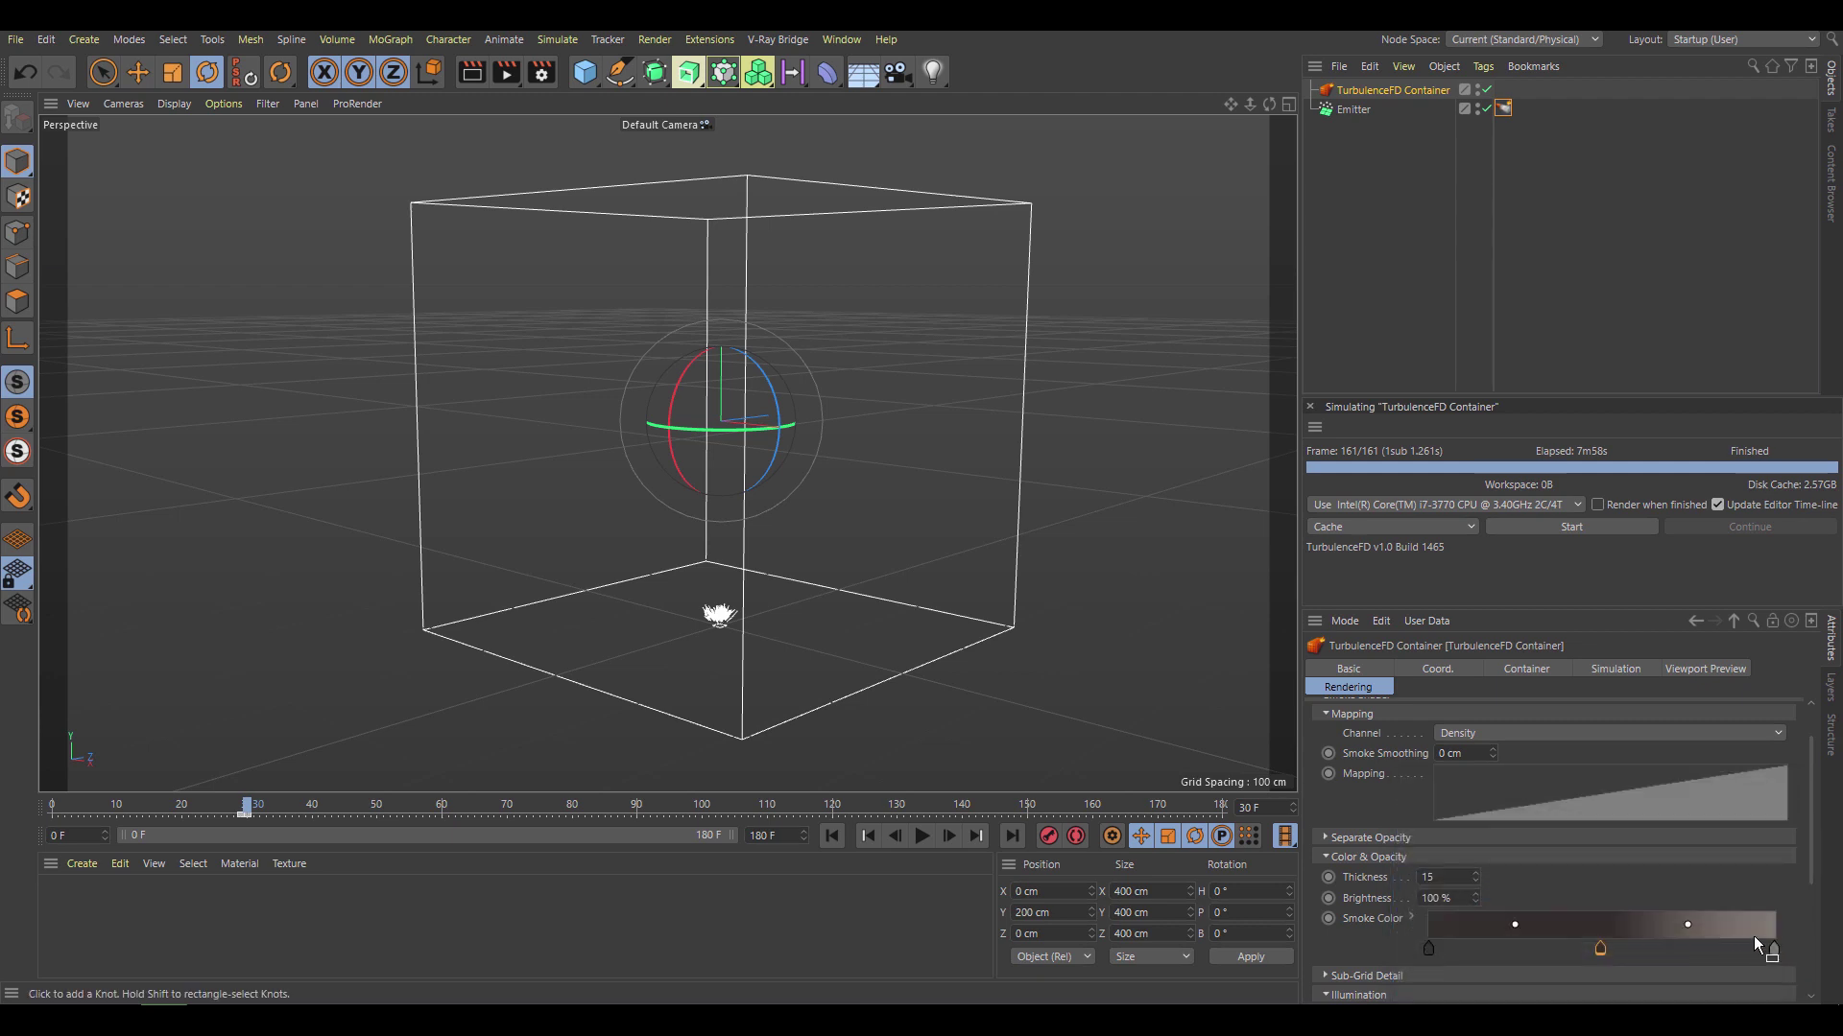
- Darken the rightmost Smoke Color knot to saturation 5 and value 20
double_click(1770, 951)
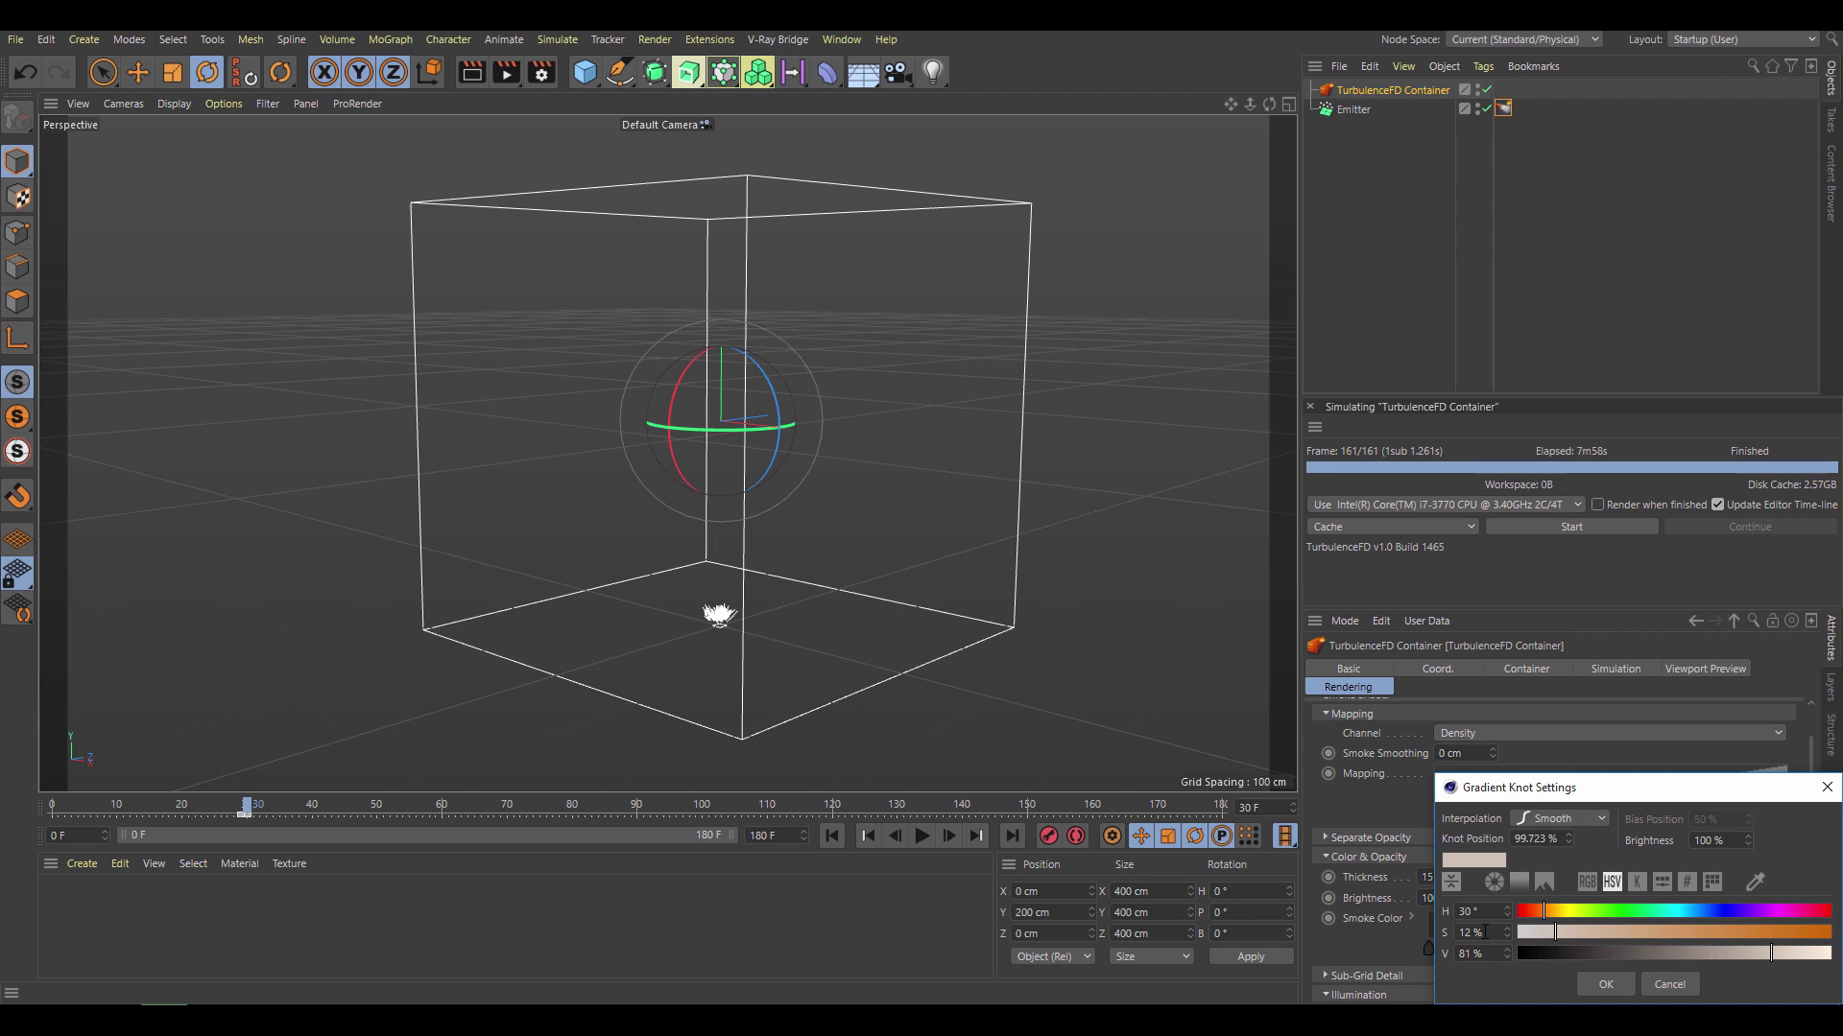
double_click(1485, 932)
text(5)
key(Tab)
text(20)
key(Tab)
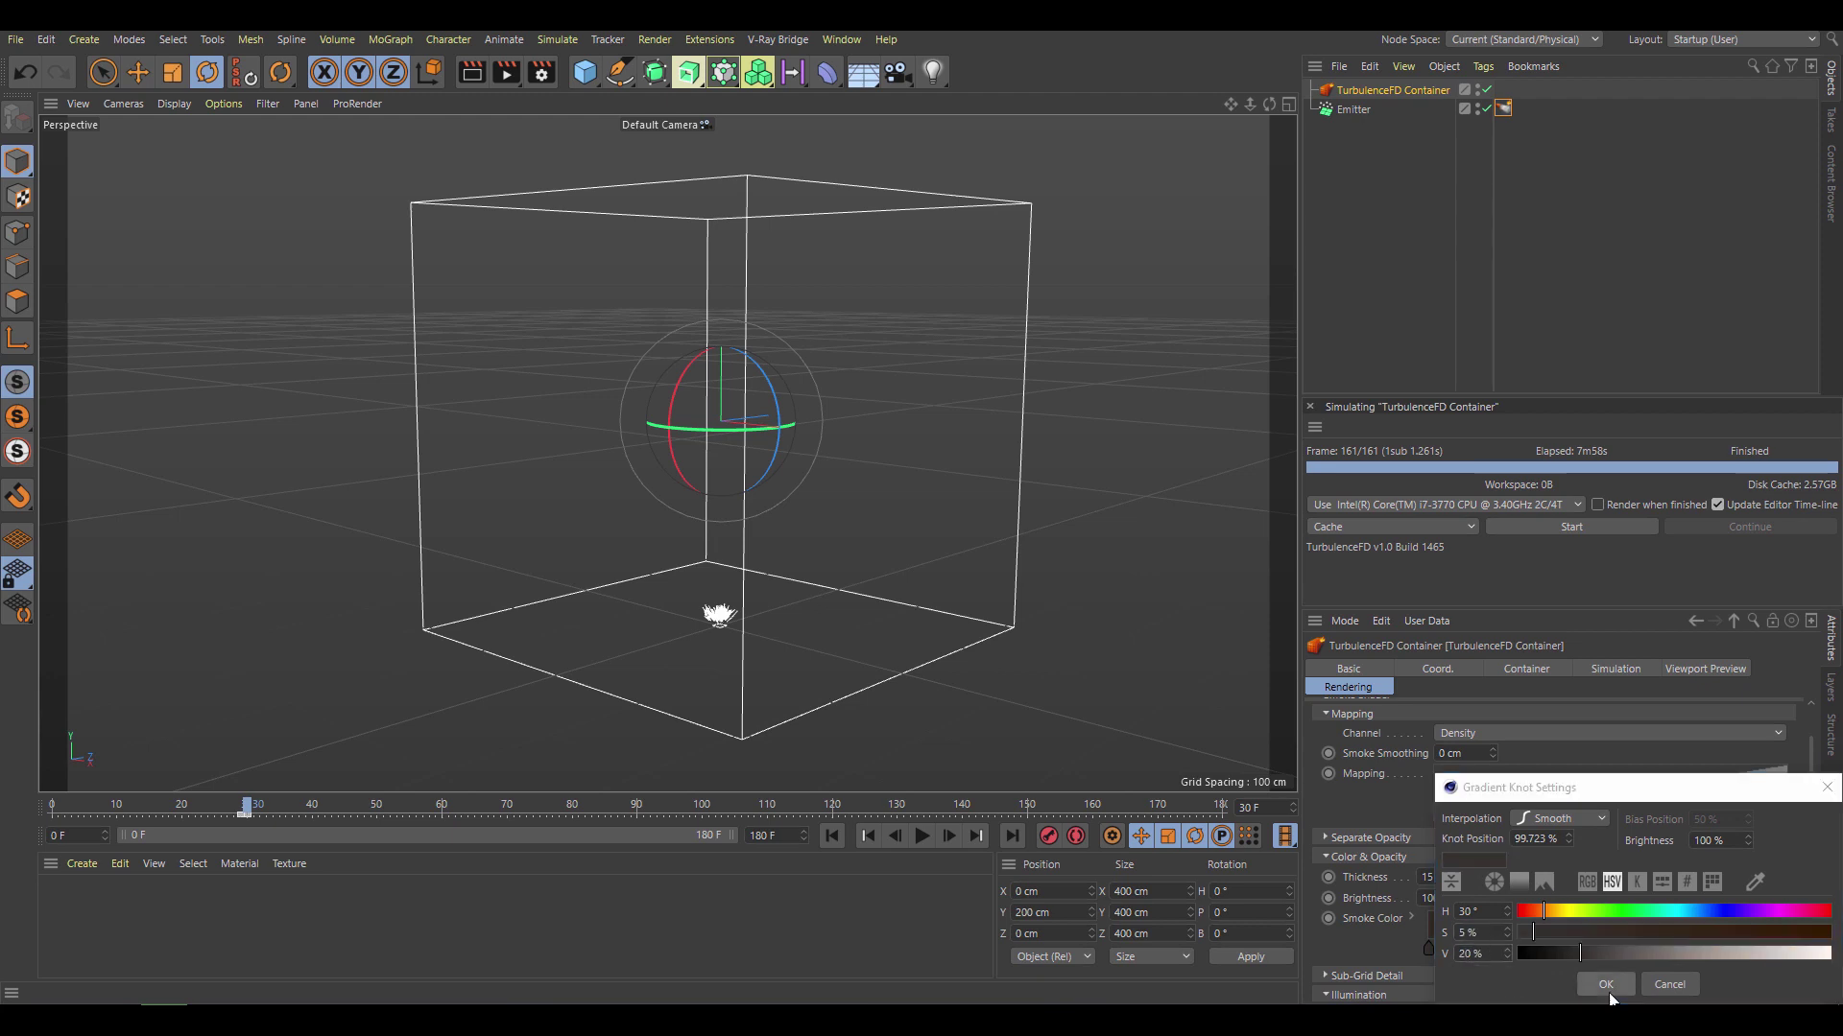
click(1608, 991)
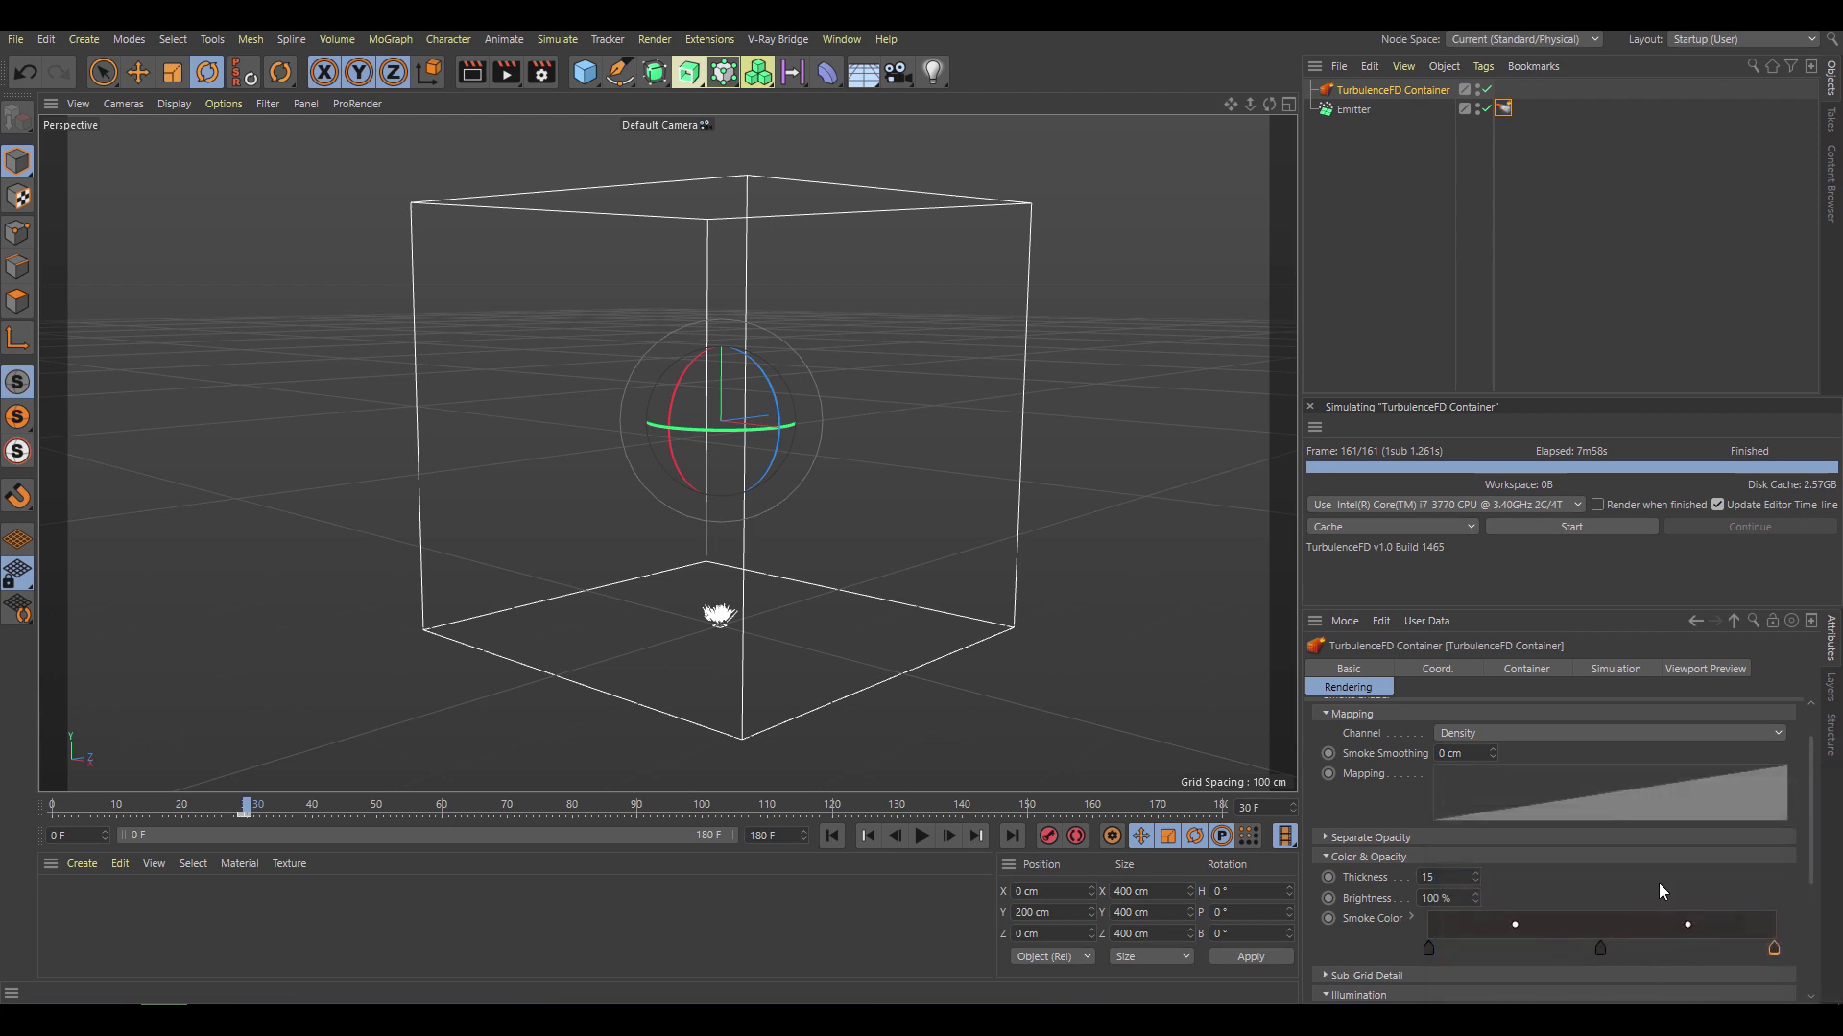
drag(1811, 849, 1835, 726)
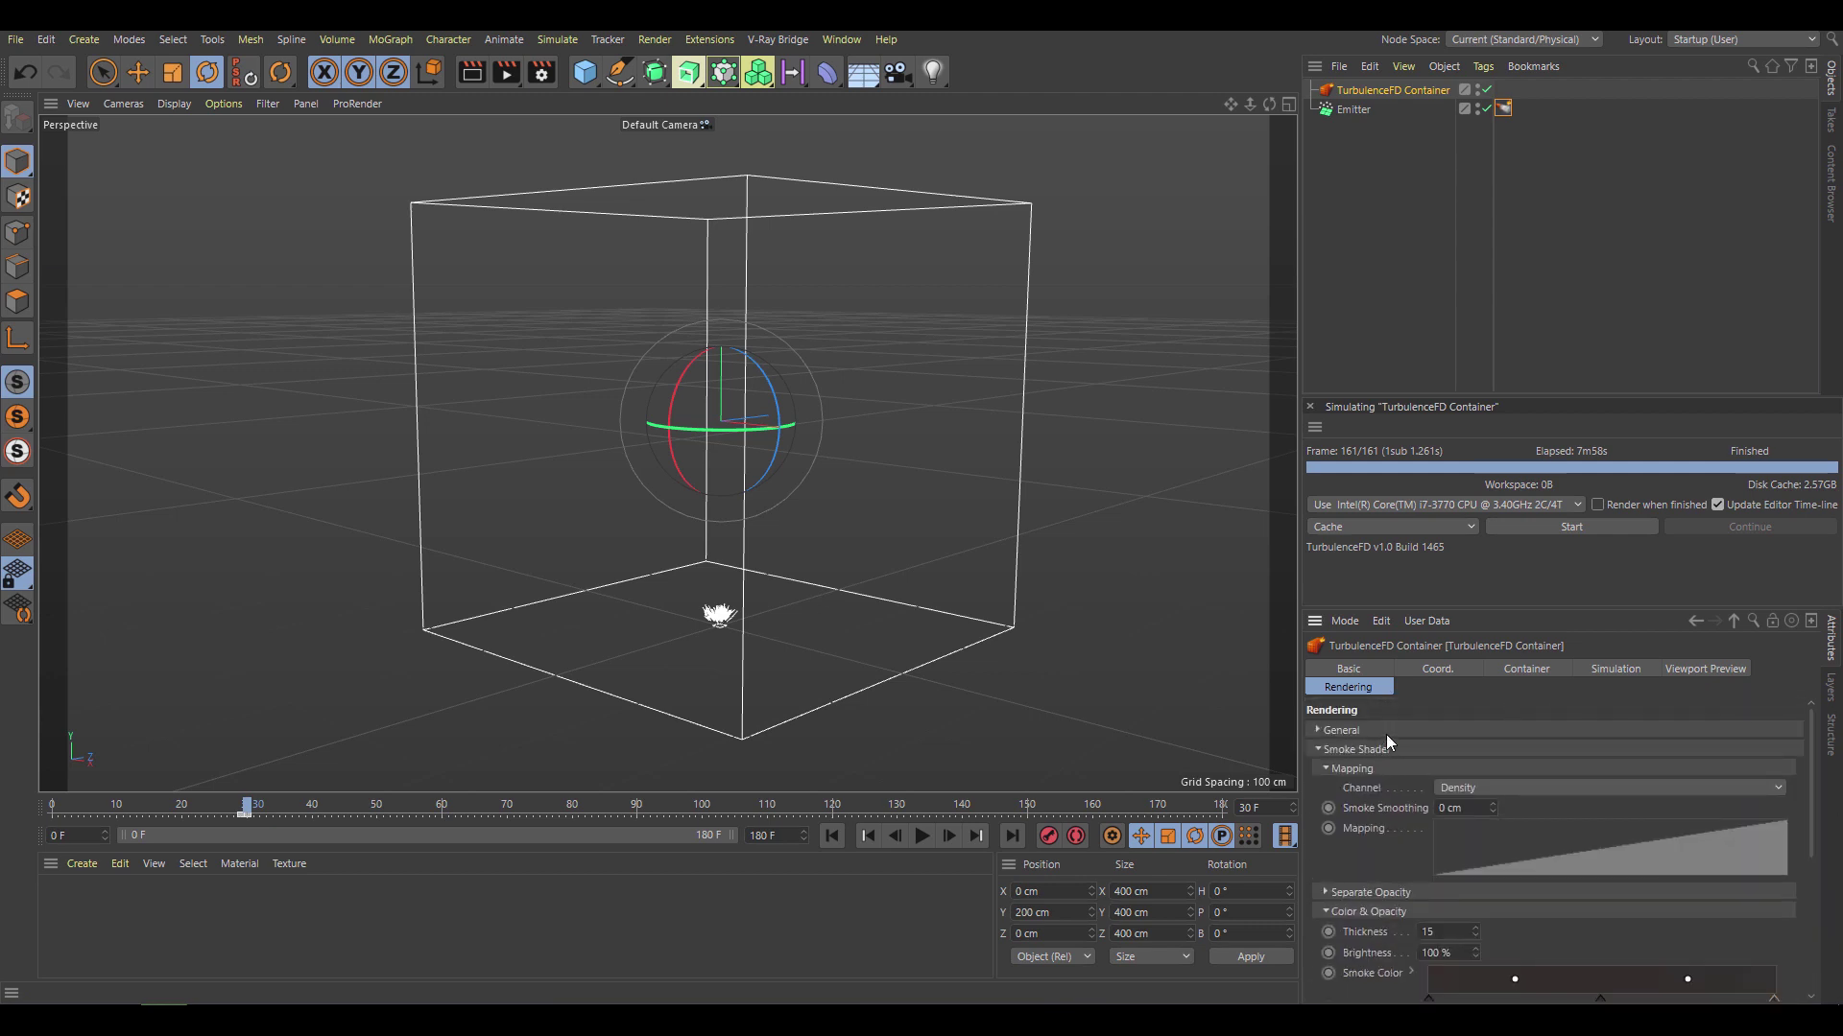
- Tick Active for both the Density and Fuel channels in the container's Simulation settings
click(1388, 733)
click(1613, 671)
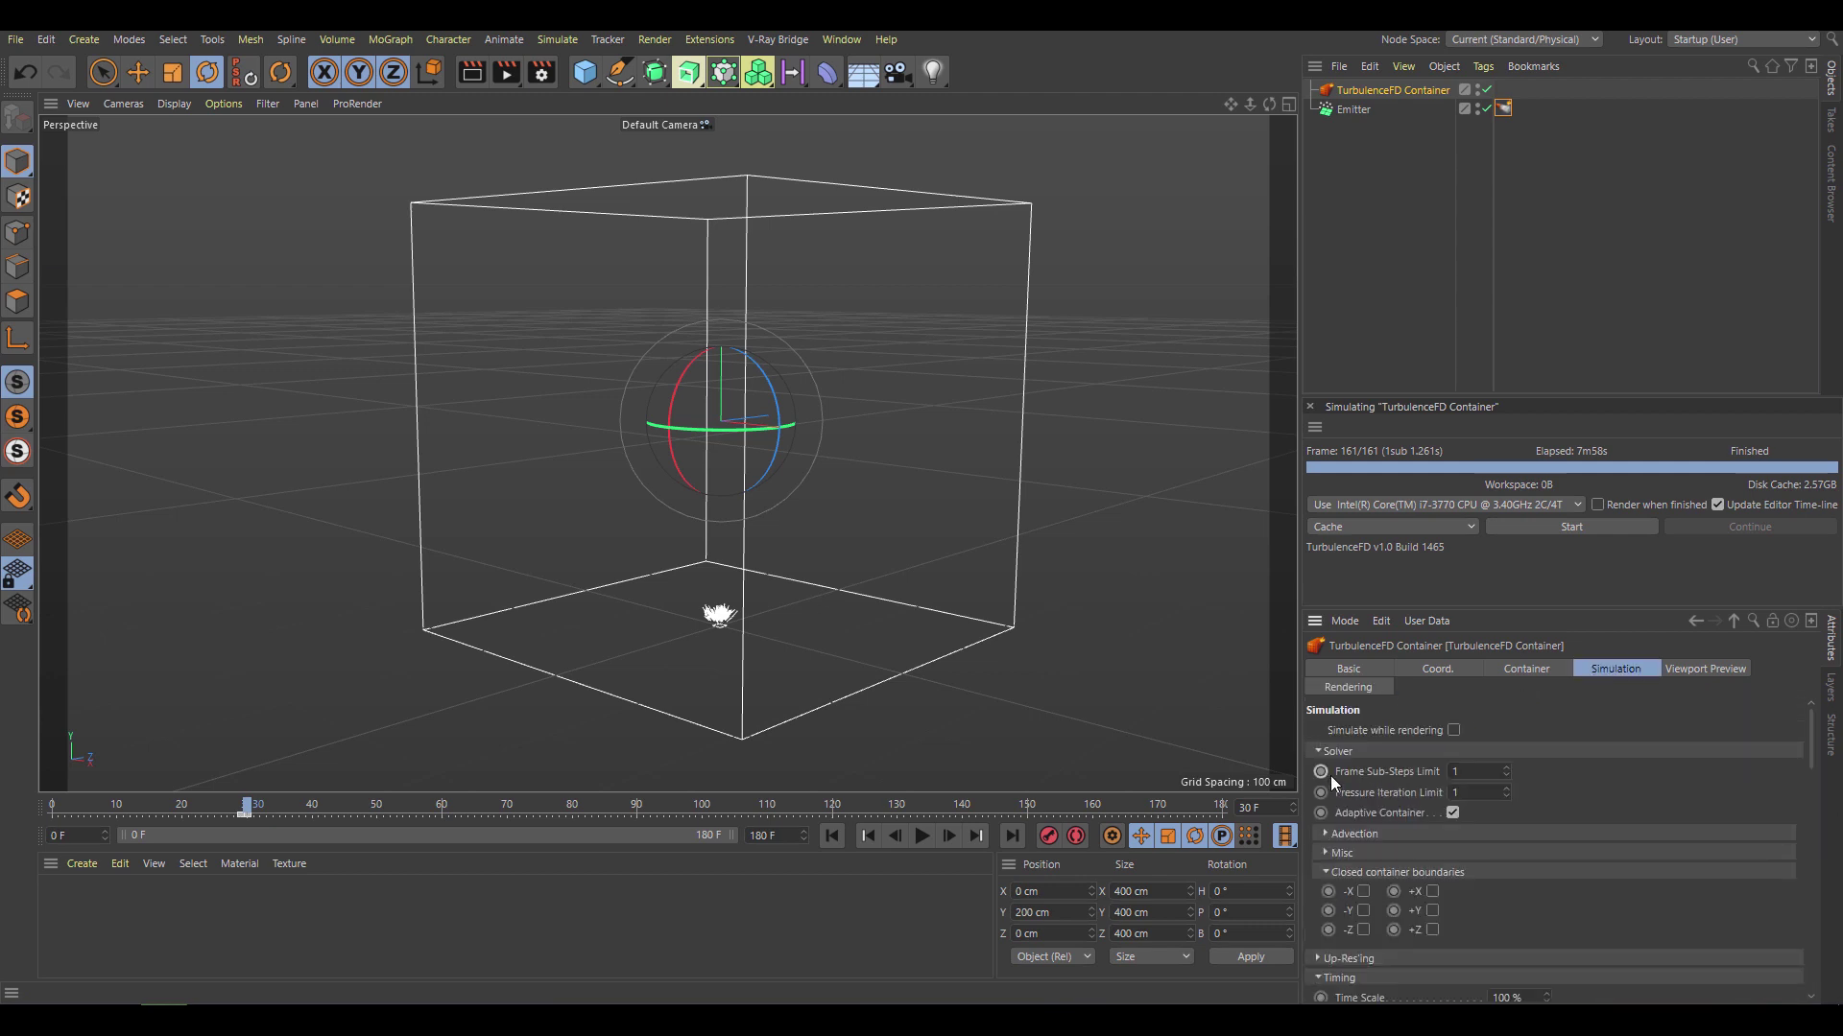
mouse_move(1812, 754)
mouse_down()
mouse_move(1833, 947)
mouse_move(1586, 937)
mouse_up()
click(1416, 755)
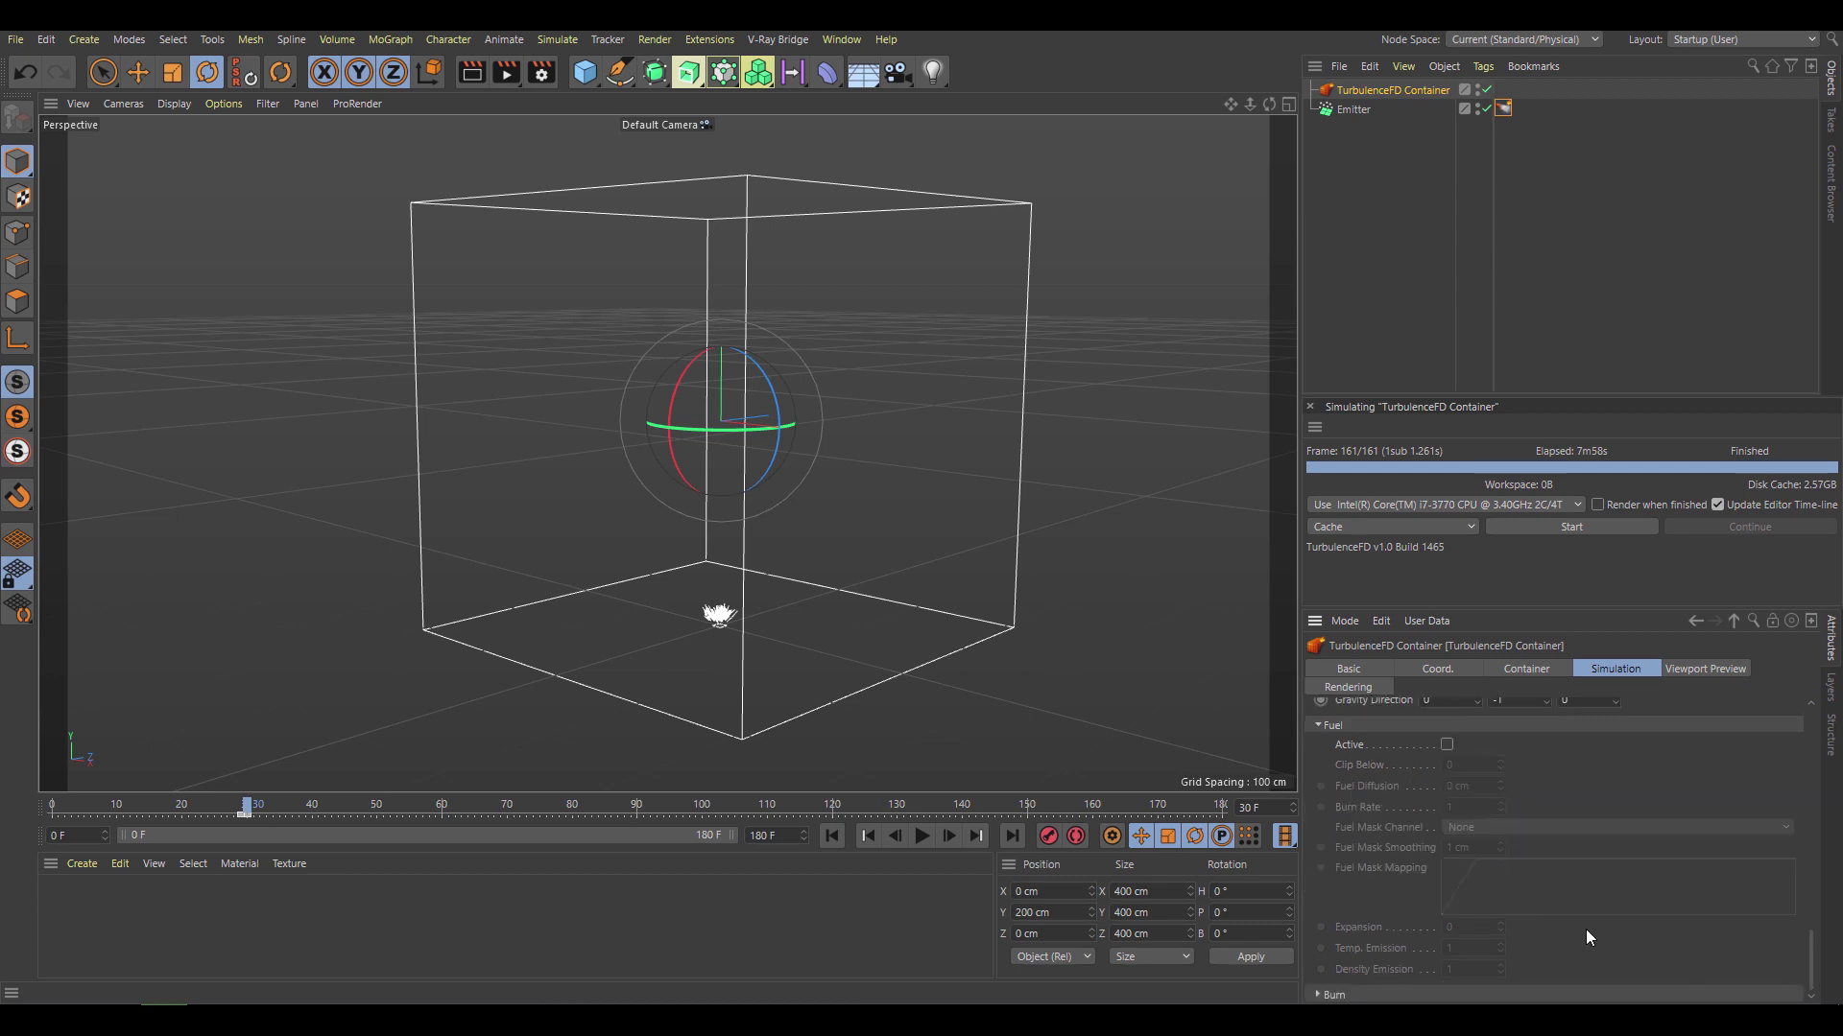
click(1446, 745)
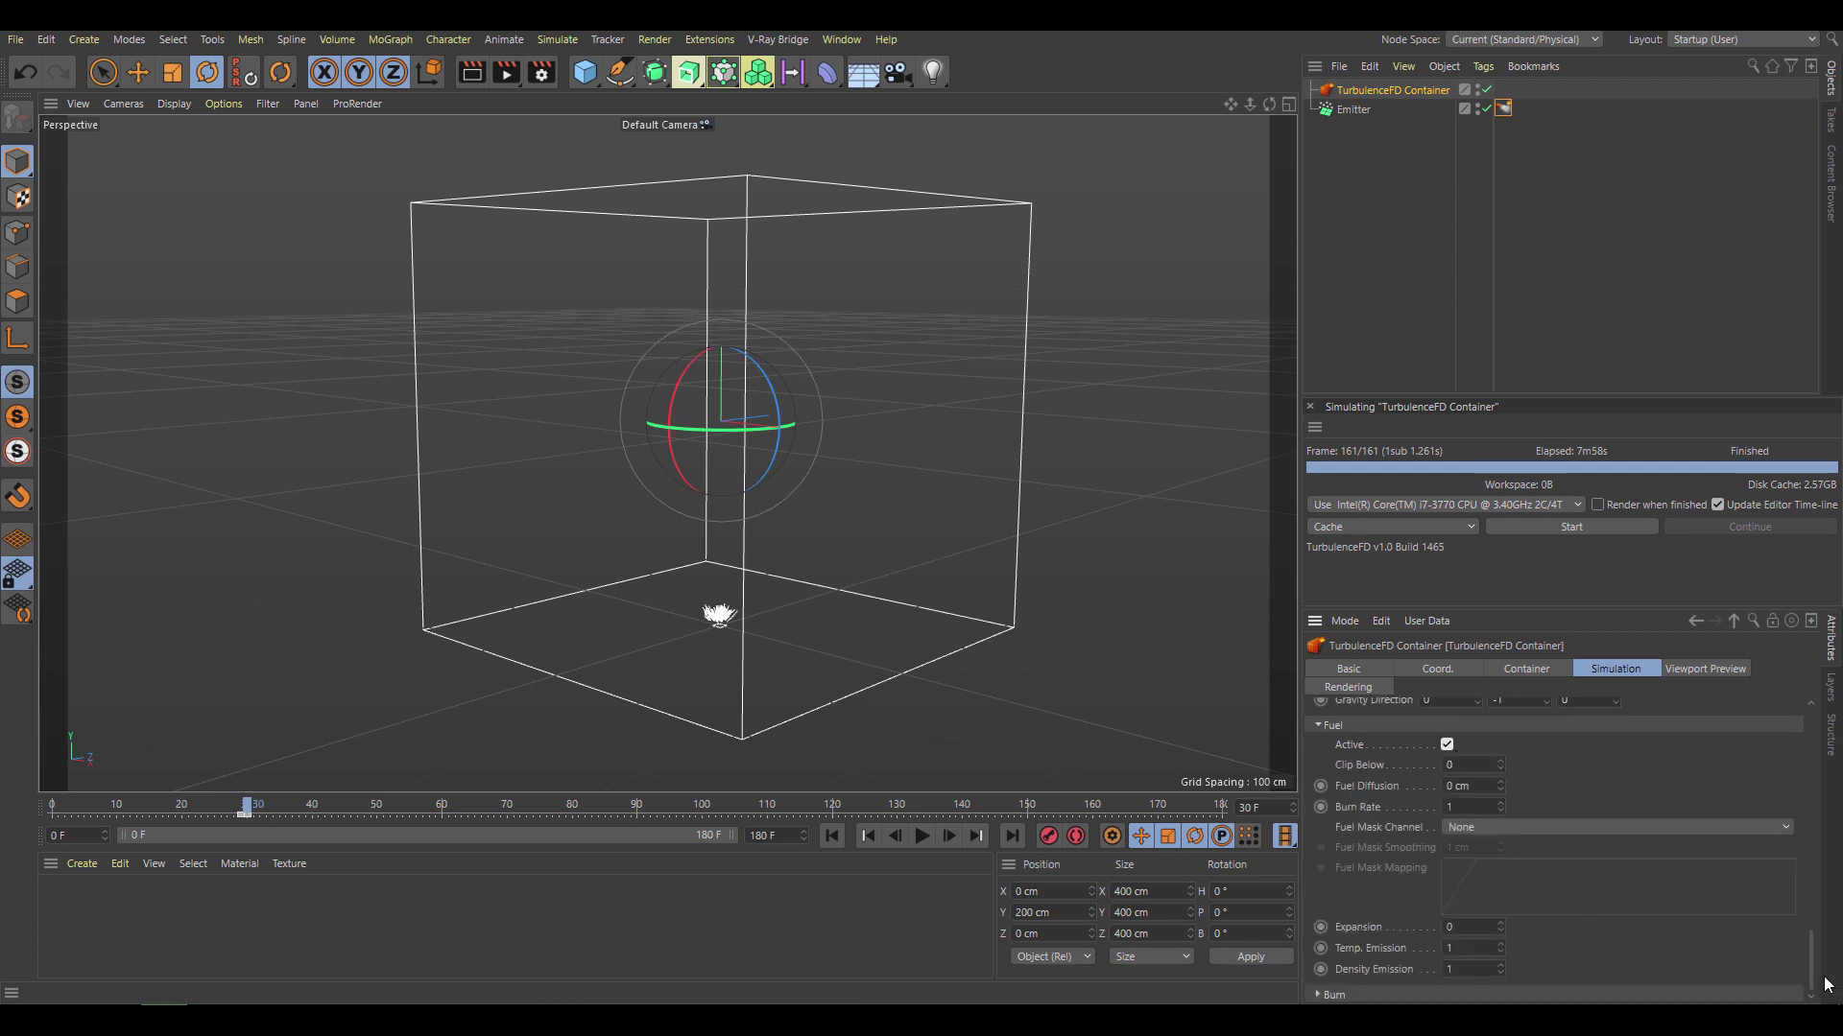
mouse_move(1811, 983)
mouse_down()
mouse_move(1826, 837)
mouse_move(1826, 856)
mouse_up()
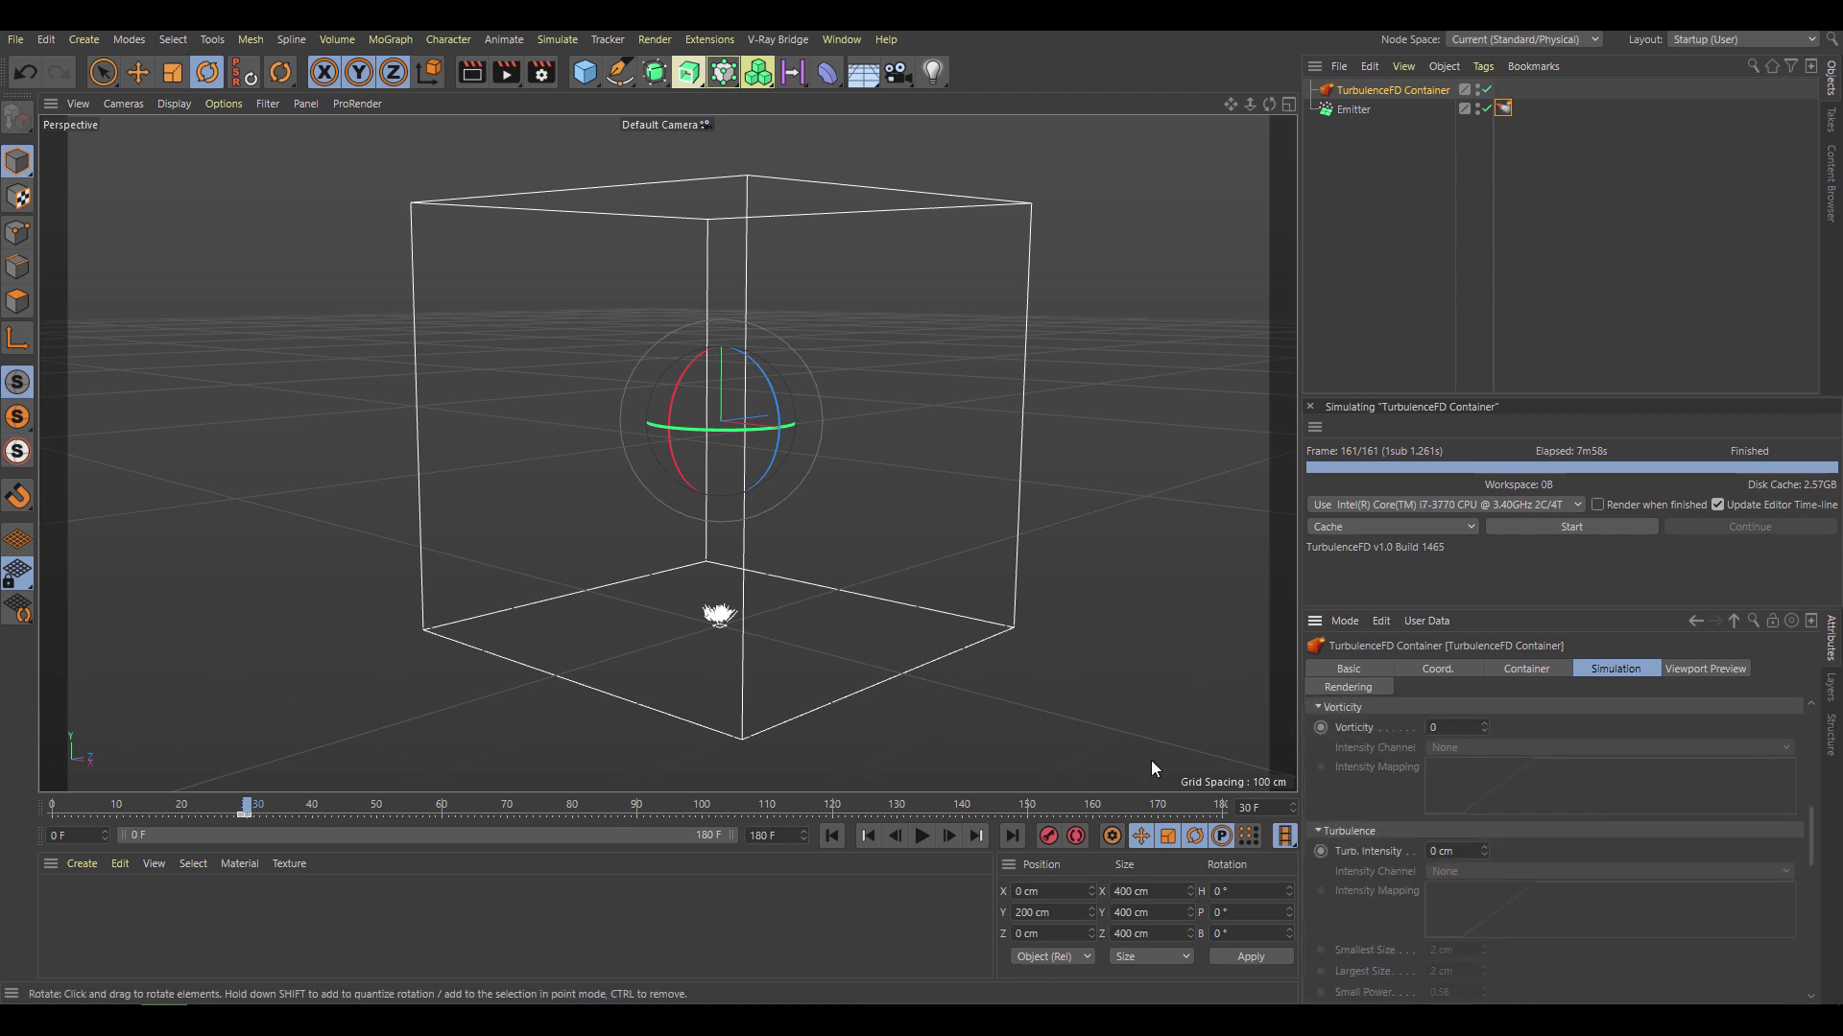
- Start the fluid simulation from the TurbulenceFD simulation window
click(711, 39)
mouse_move(777, 386)
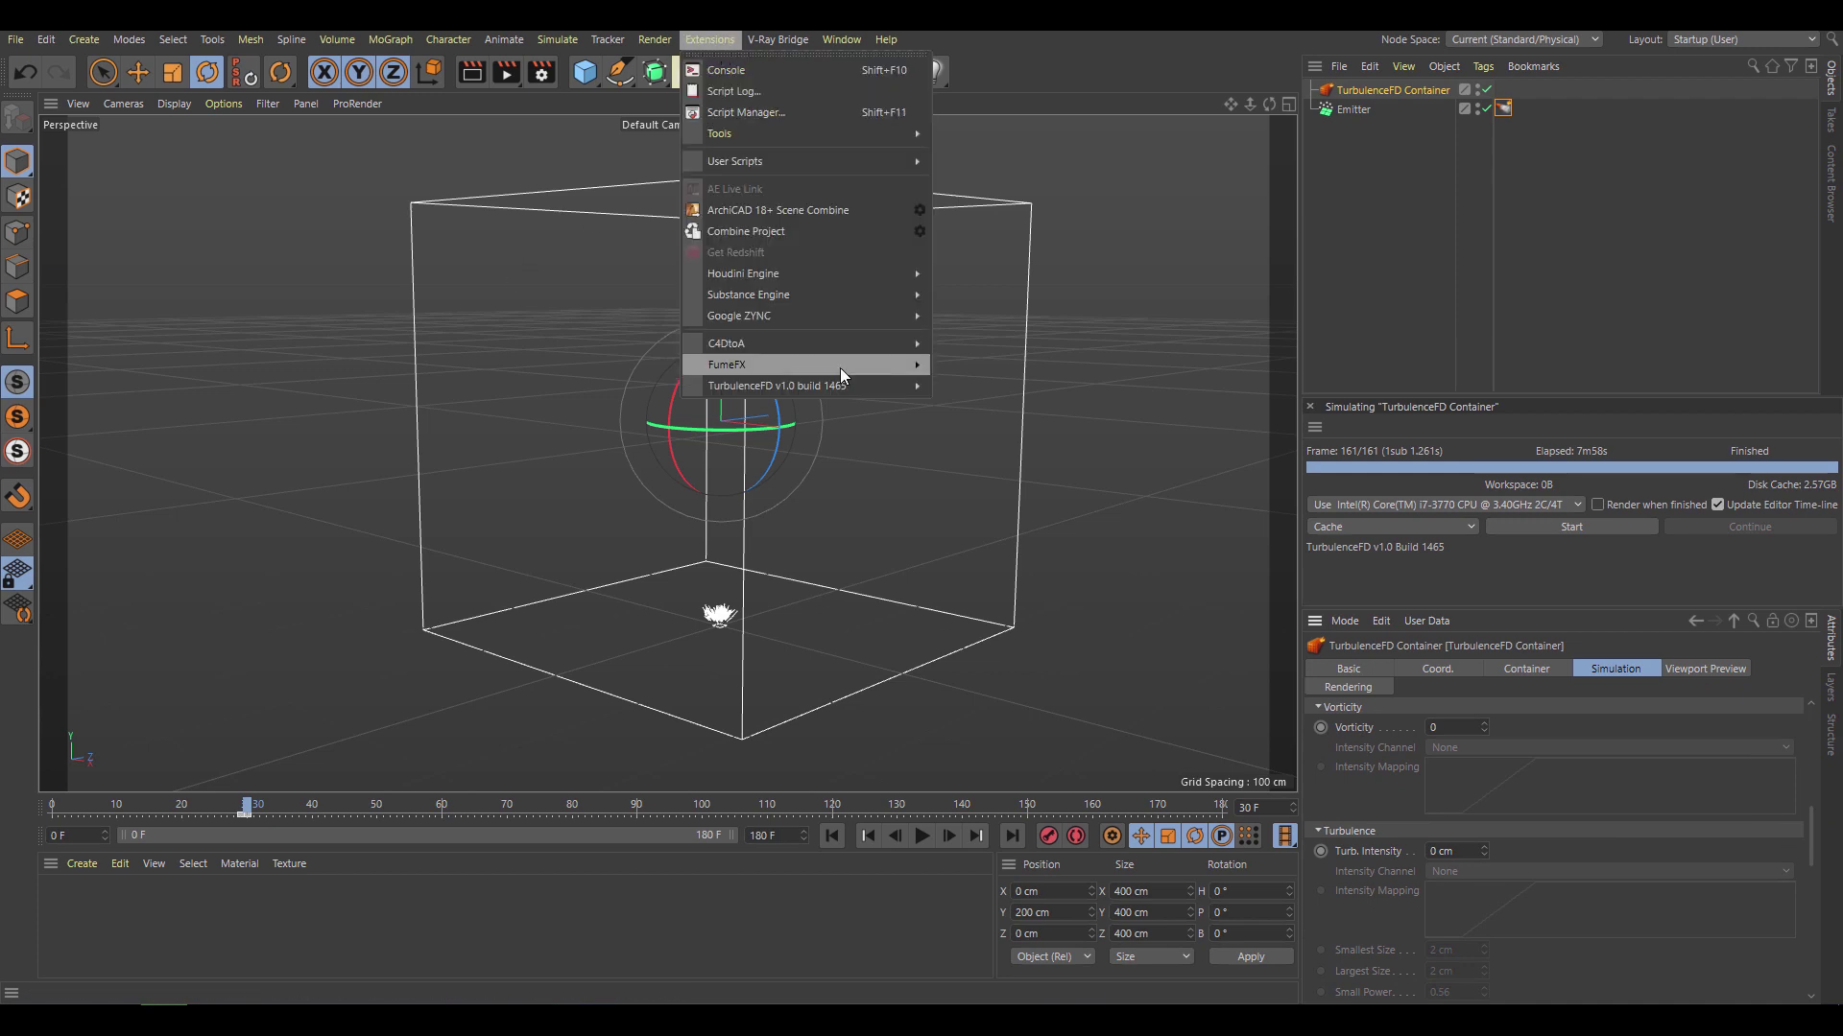
click(985, 408)
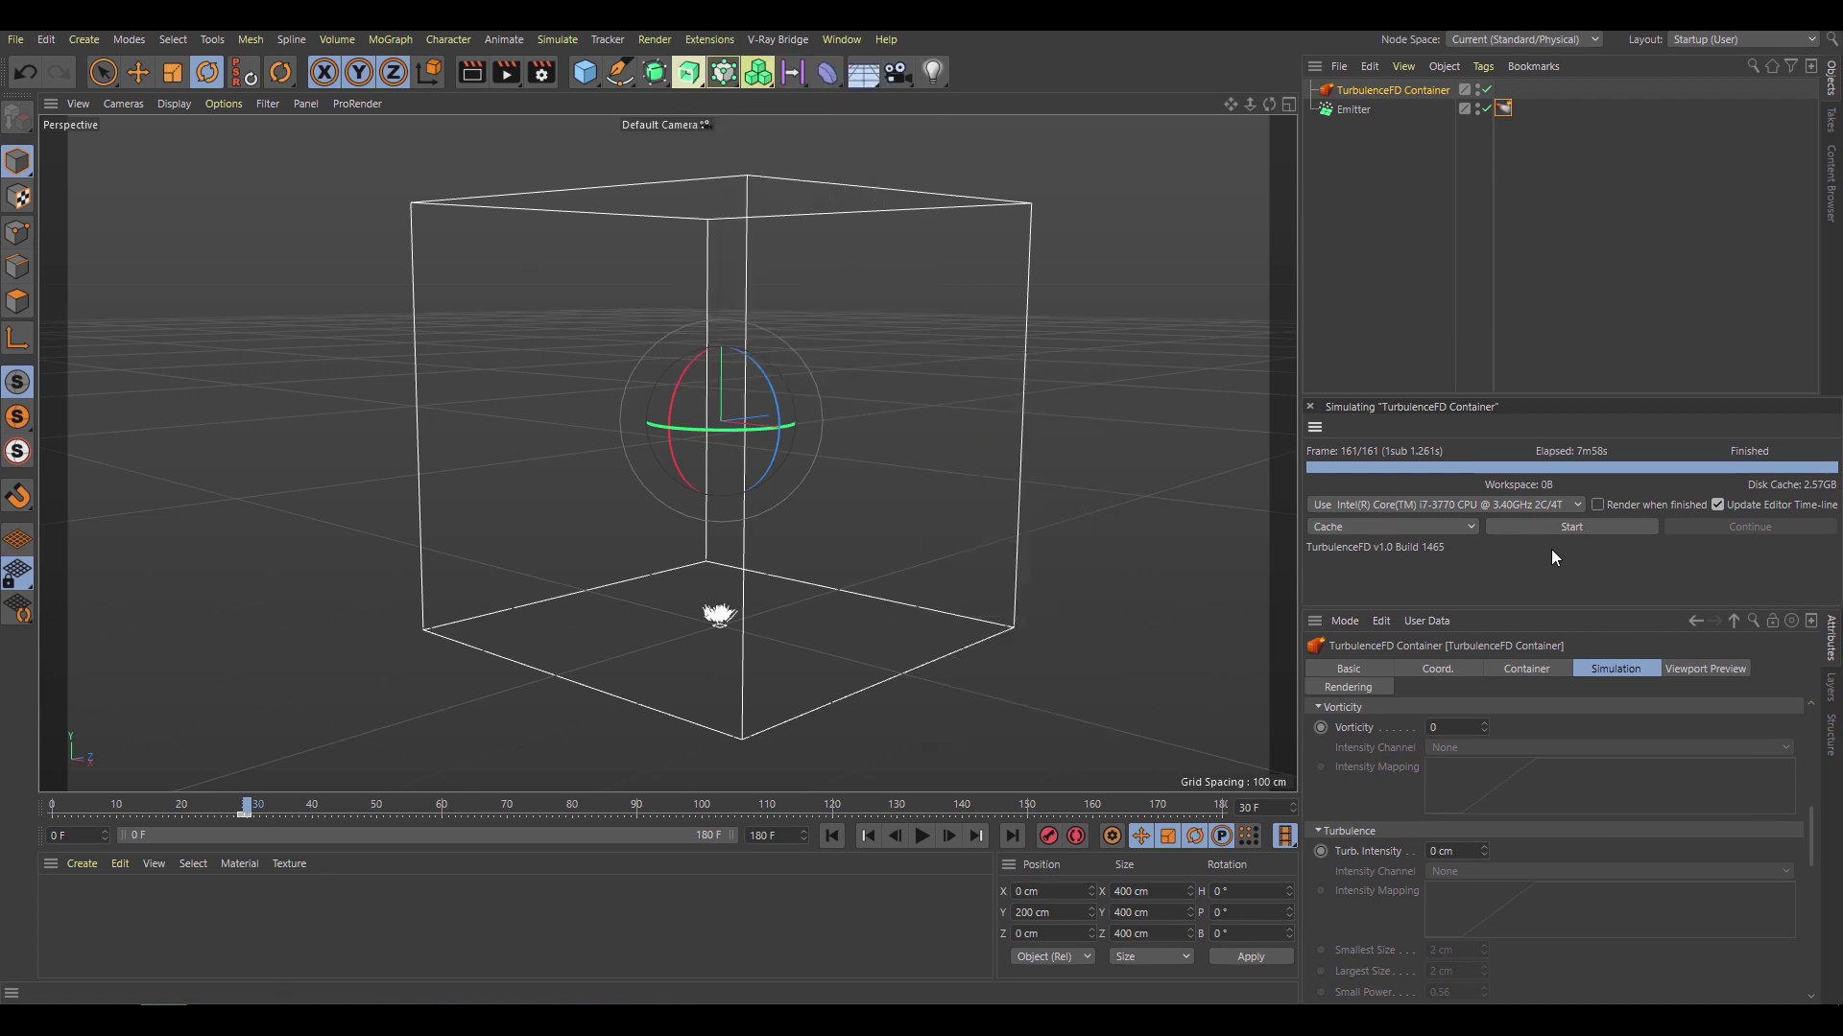
click(1555, 524)
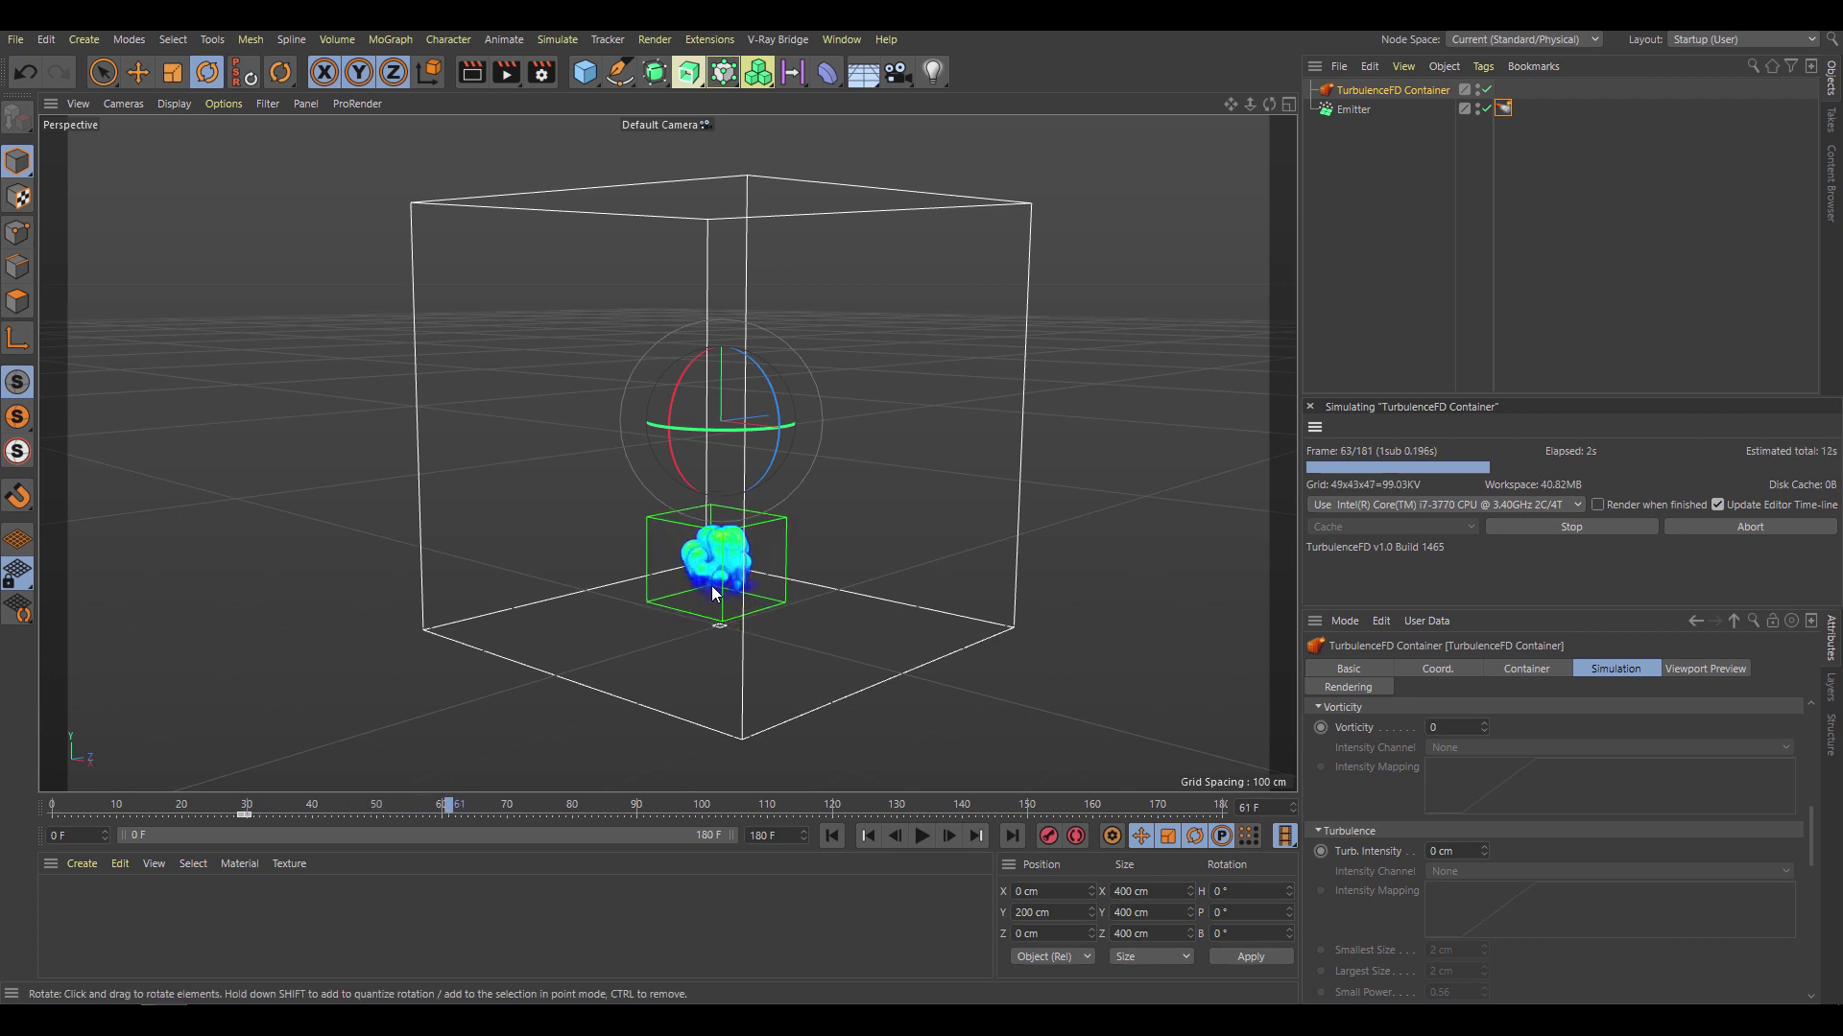
scroll(711, 585, up, 2)
scroll(711, 585, up, 1)
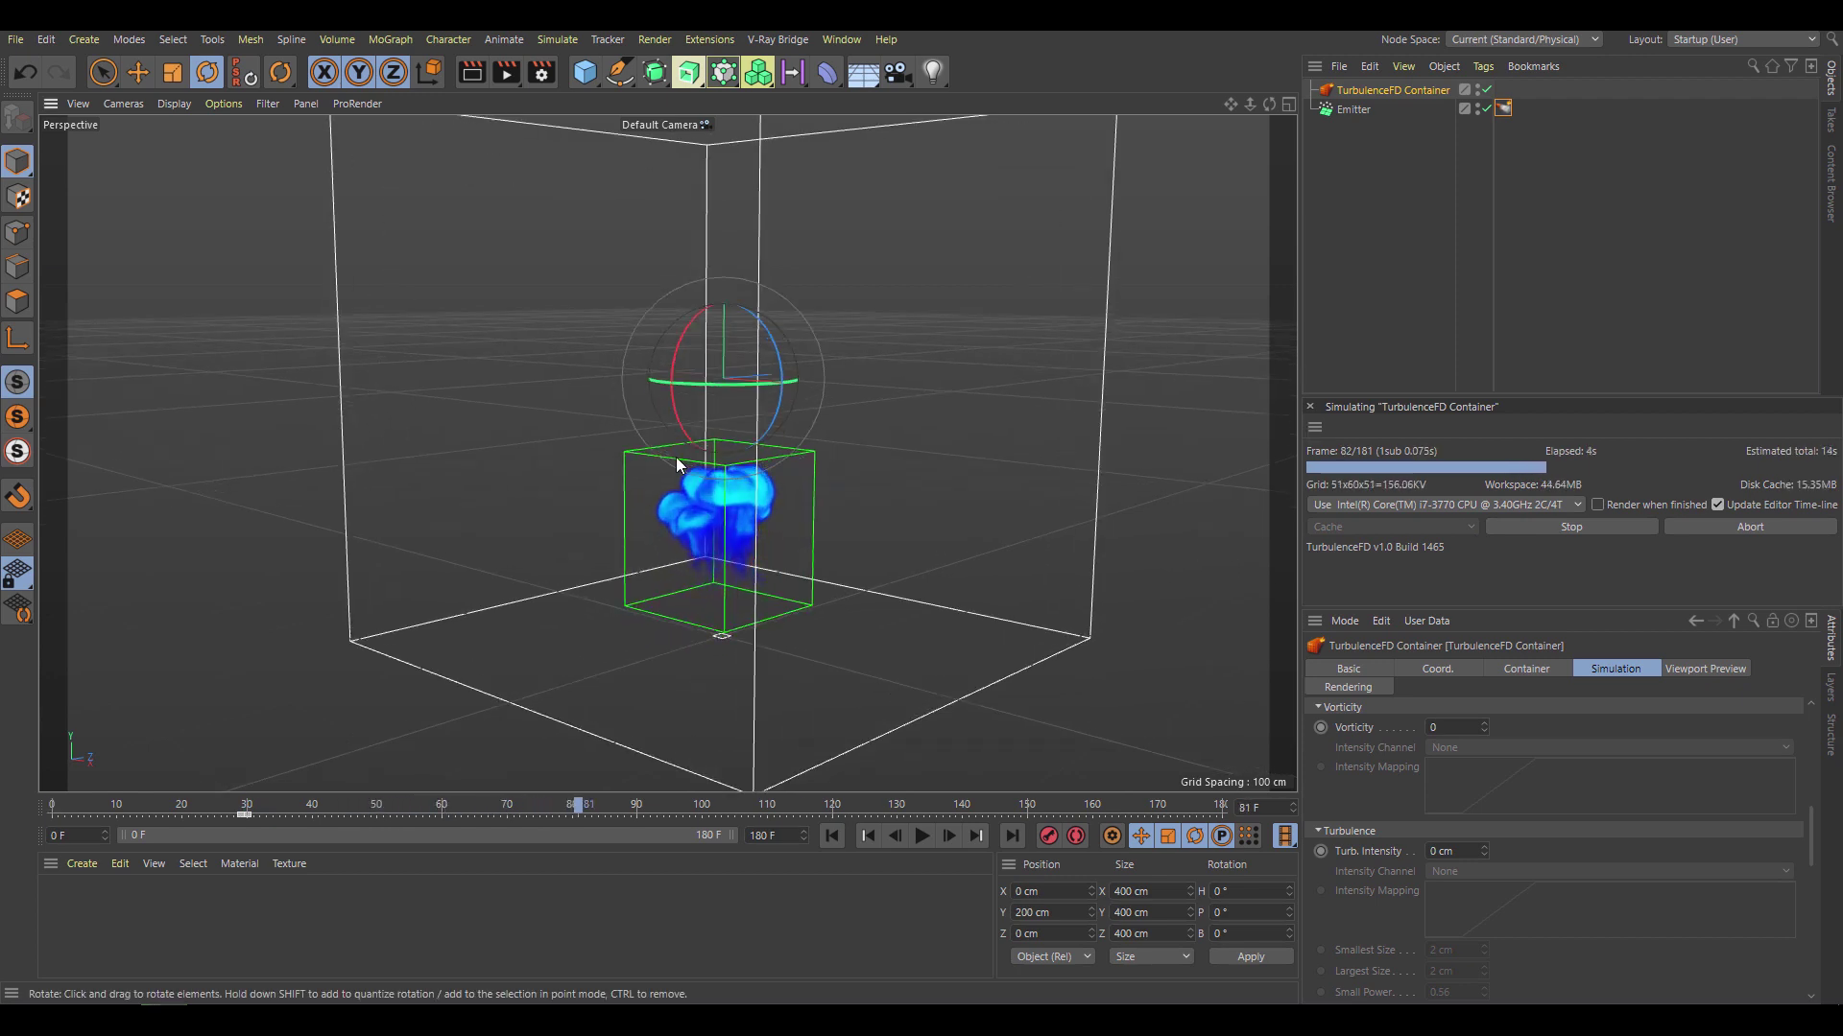
scroll(676, 456, up, 1)
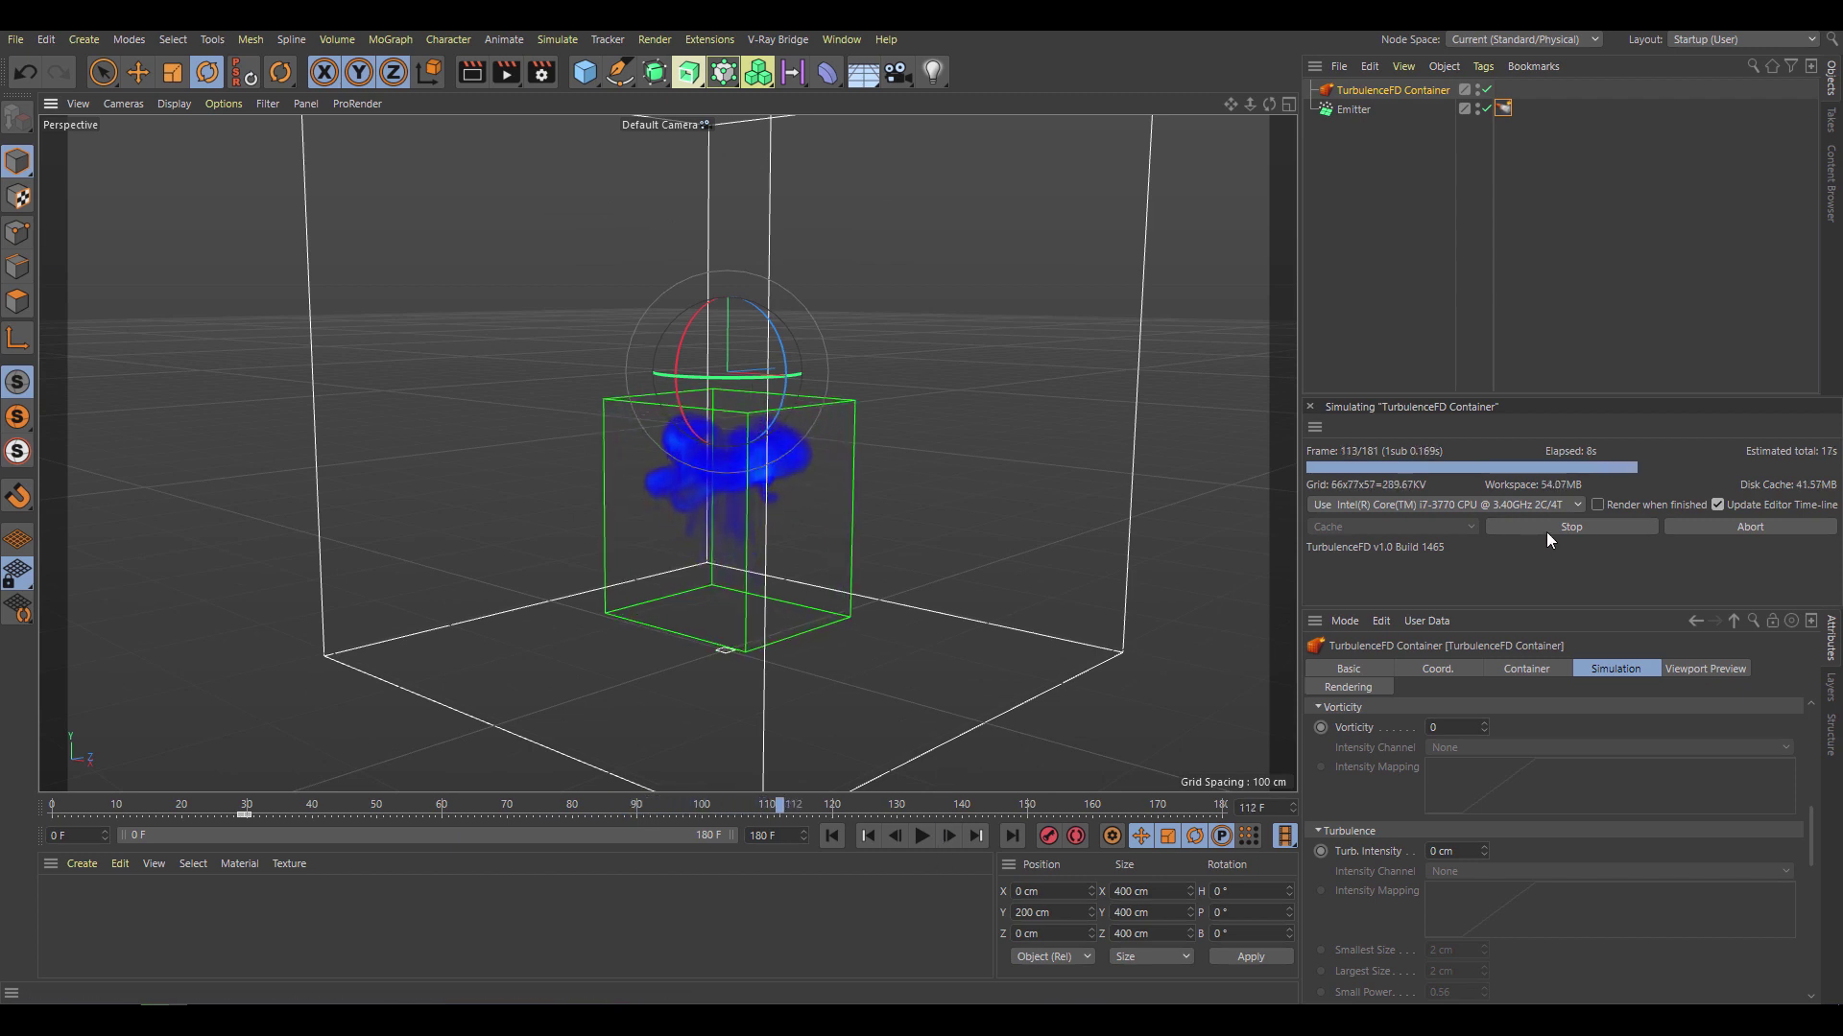
- Stop the simulation, play back the cache to about frame 70, and render the viewport interactively
click(832, 836)
click(922, 836)
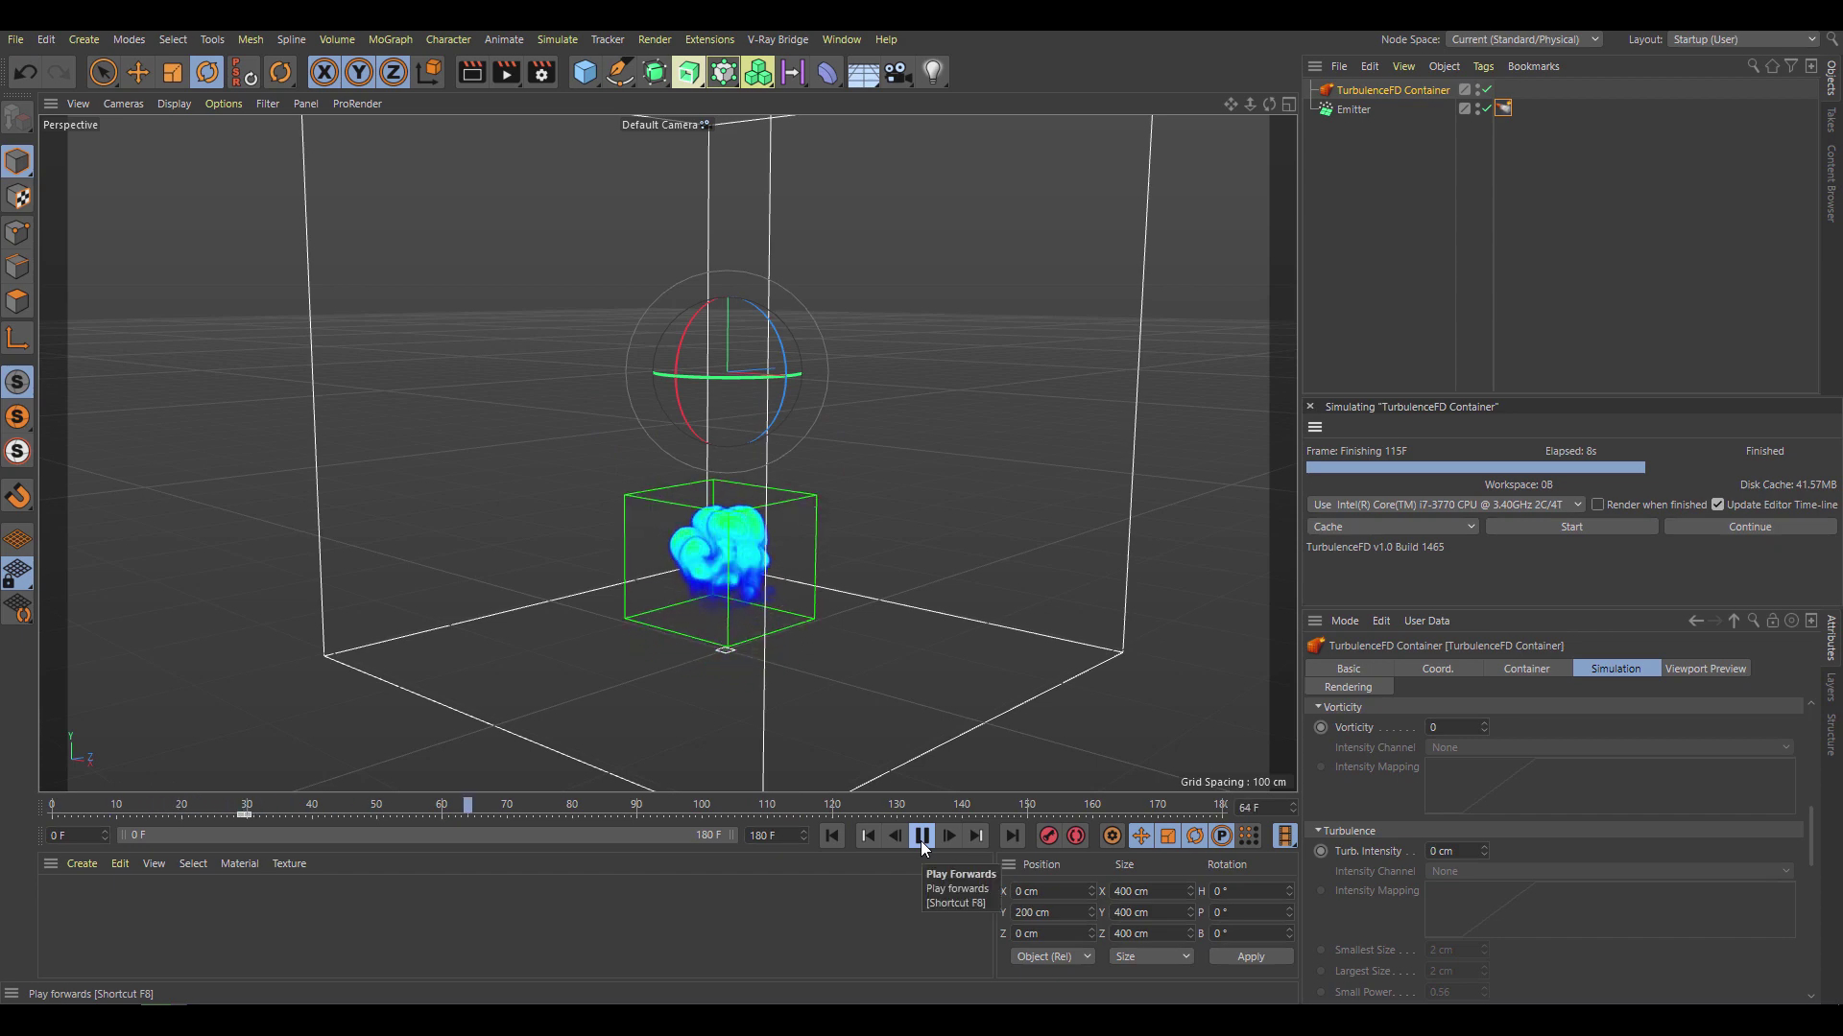
click(920, 838)
click(484, 69)
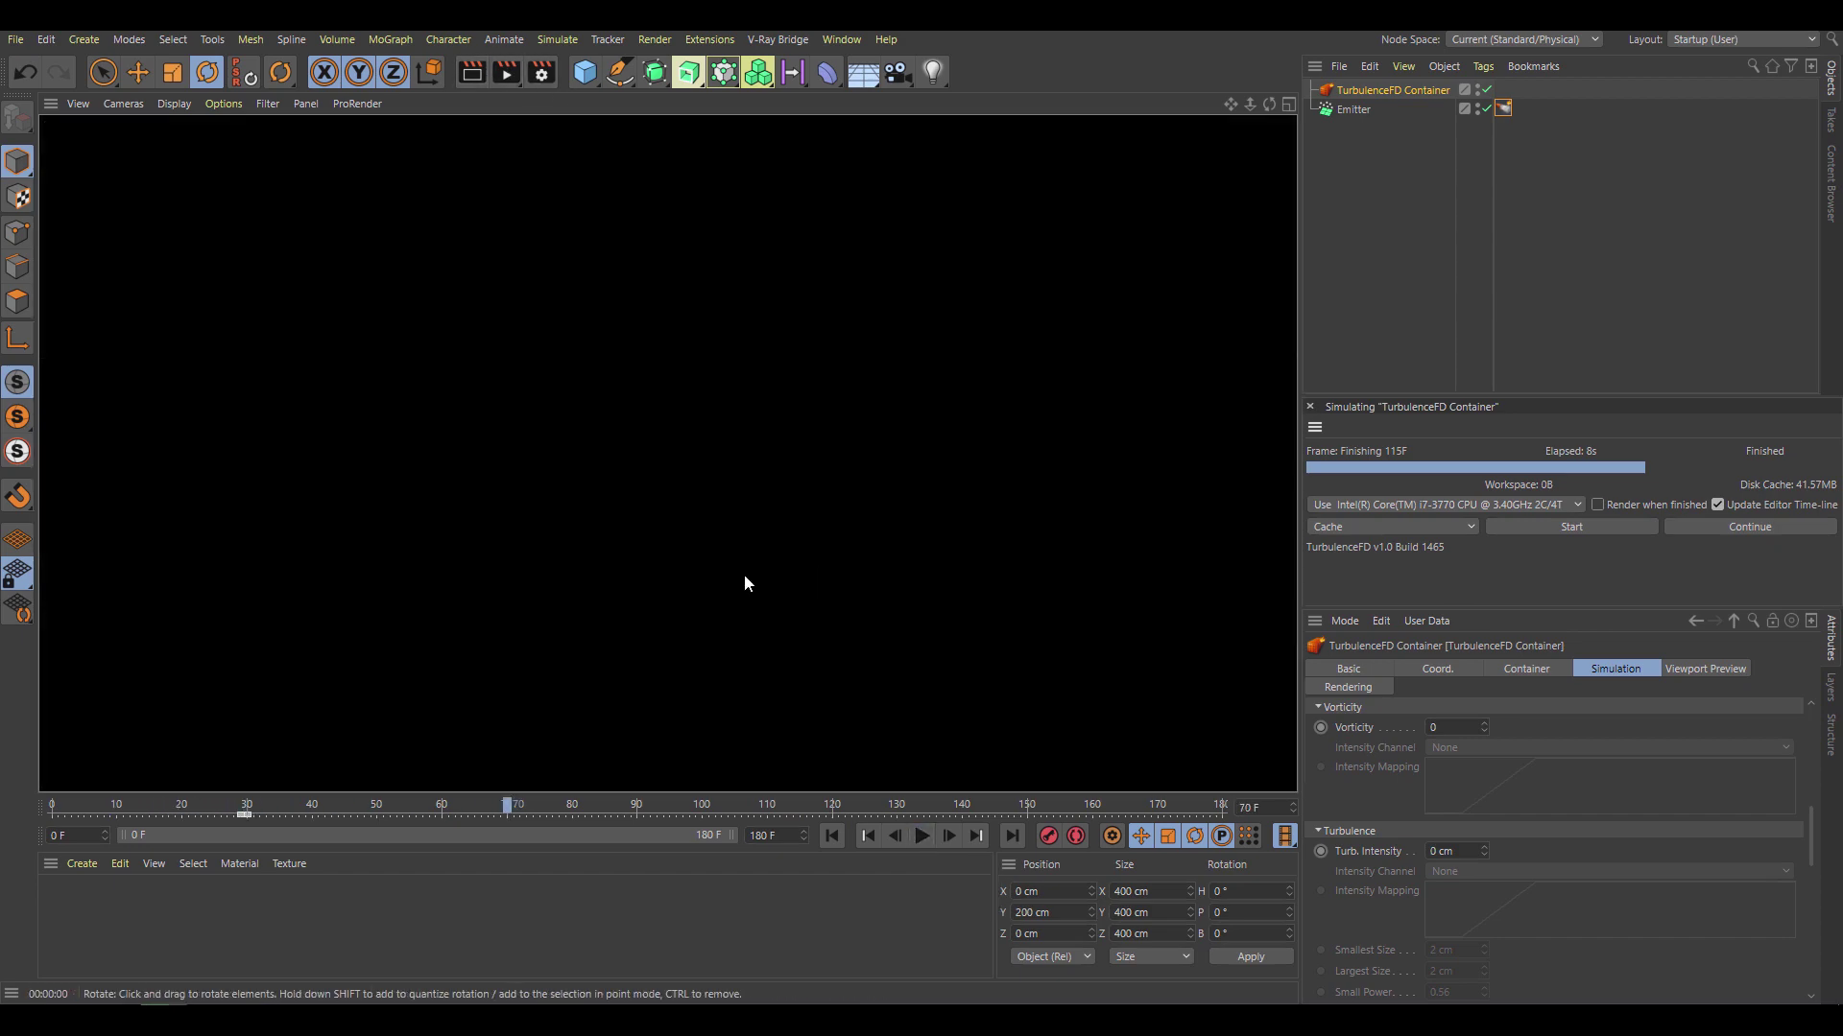
- End the interactive render and review the container's Viewport Preview and Rendering settings
click(828, 835)
scroll(712, 538, up, 1)
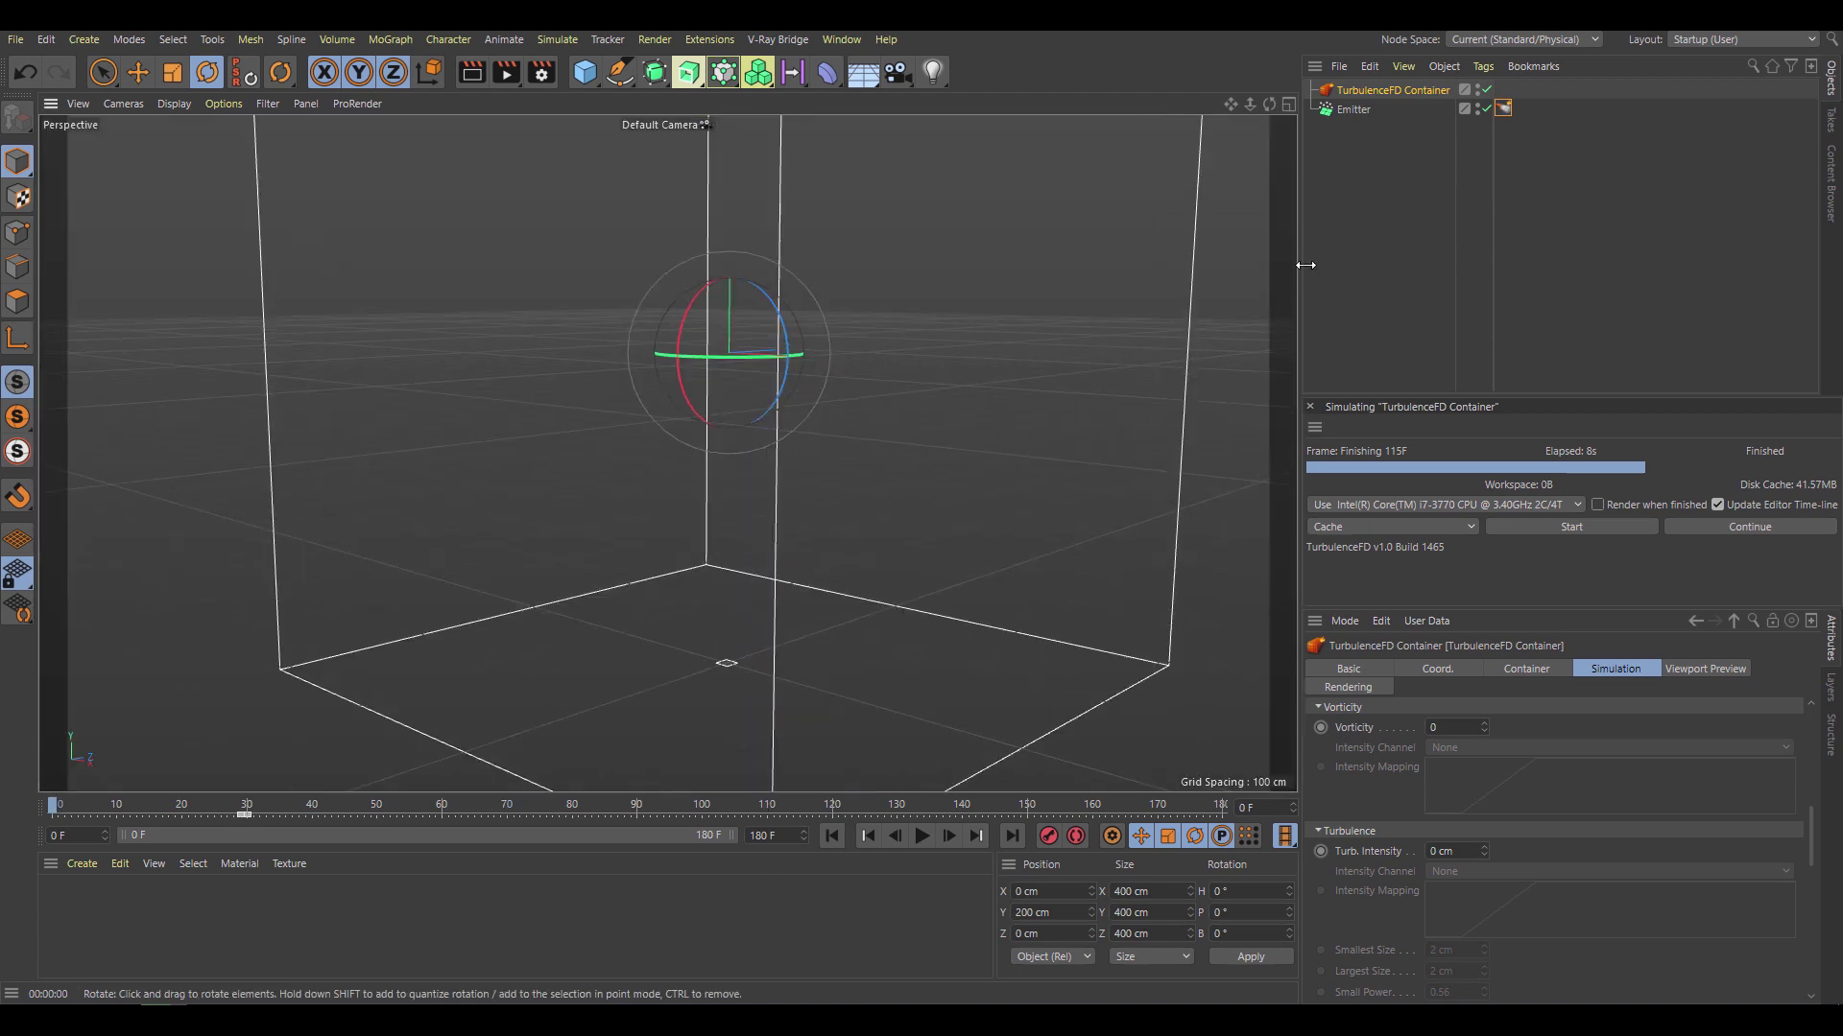
click(1357, 113)
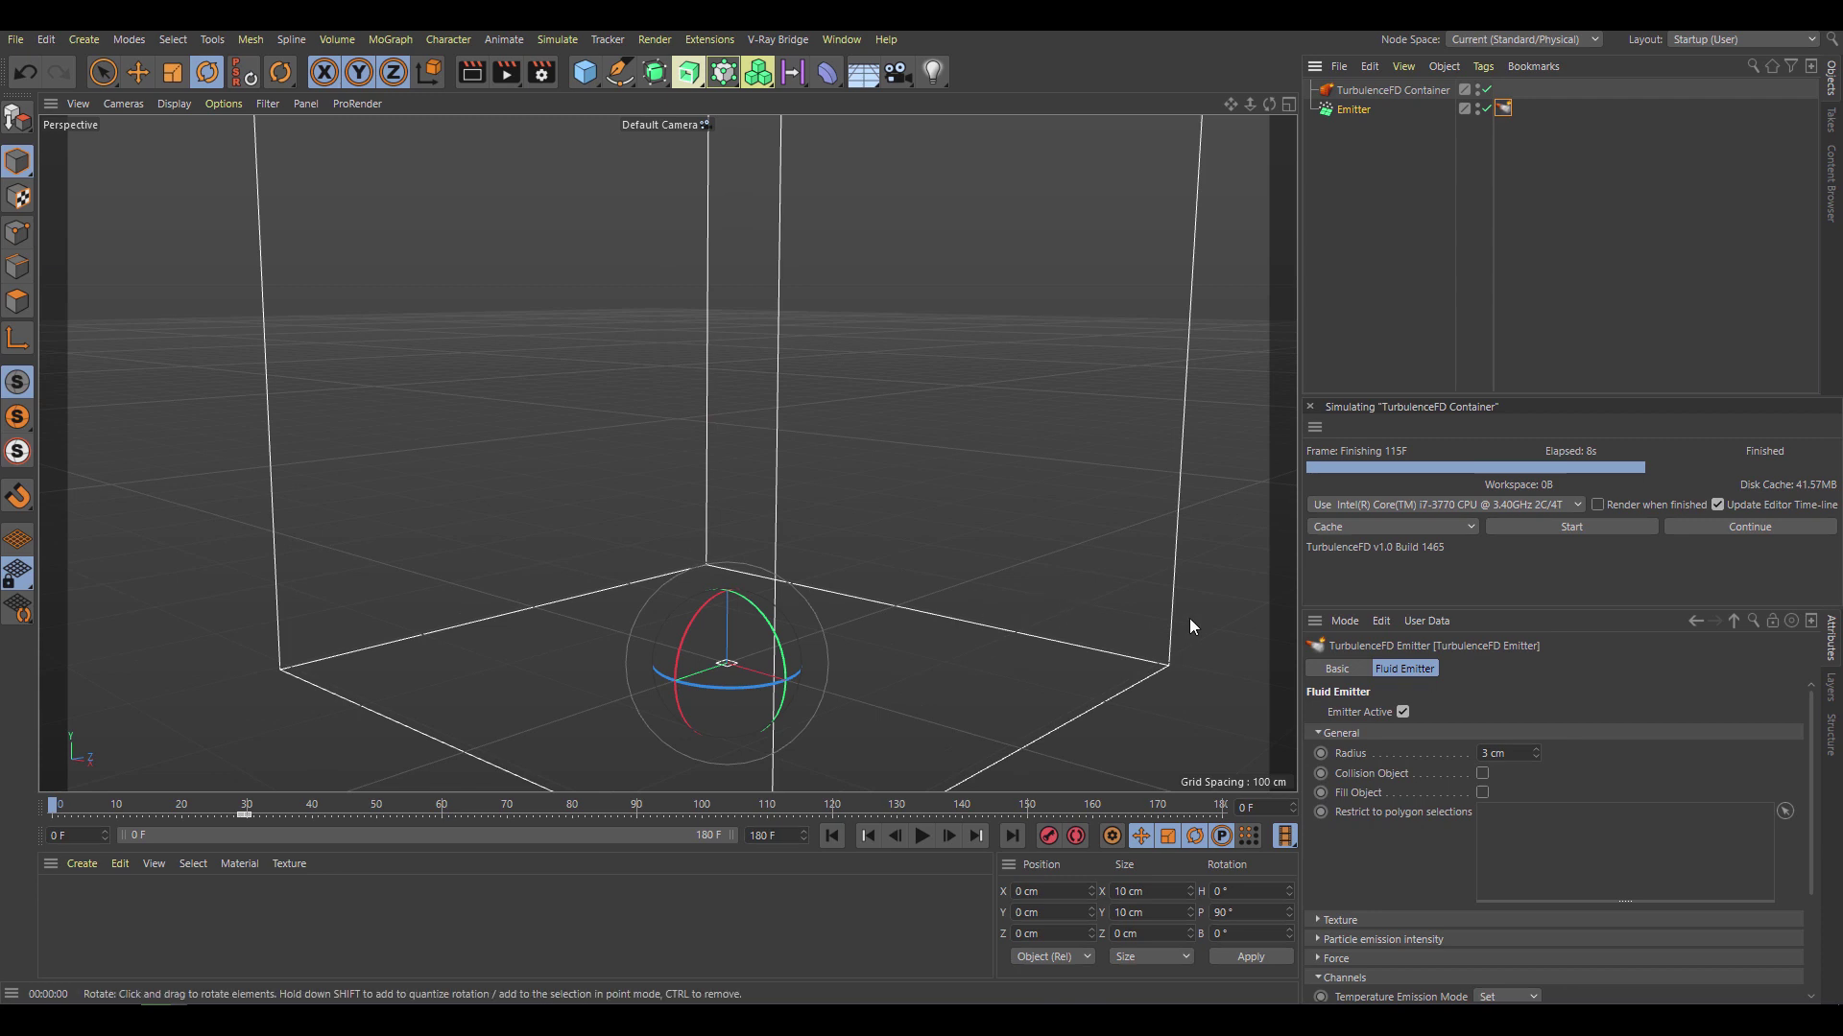
alt+drag(735, 677, 728, 668)
click(1398, 96)
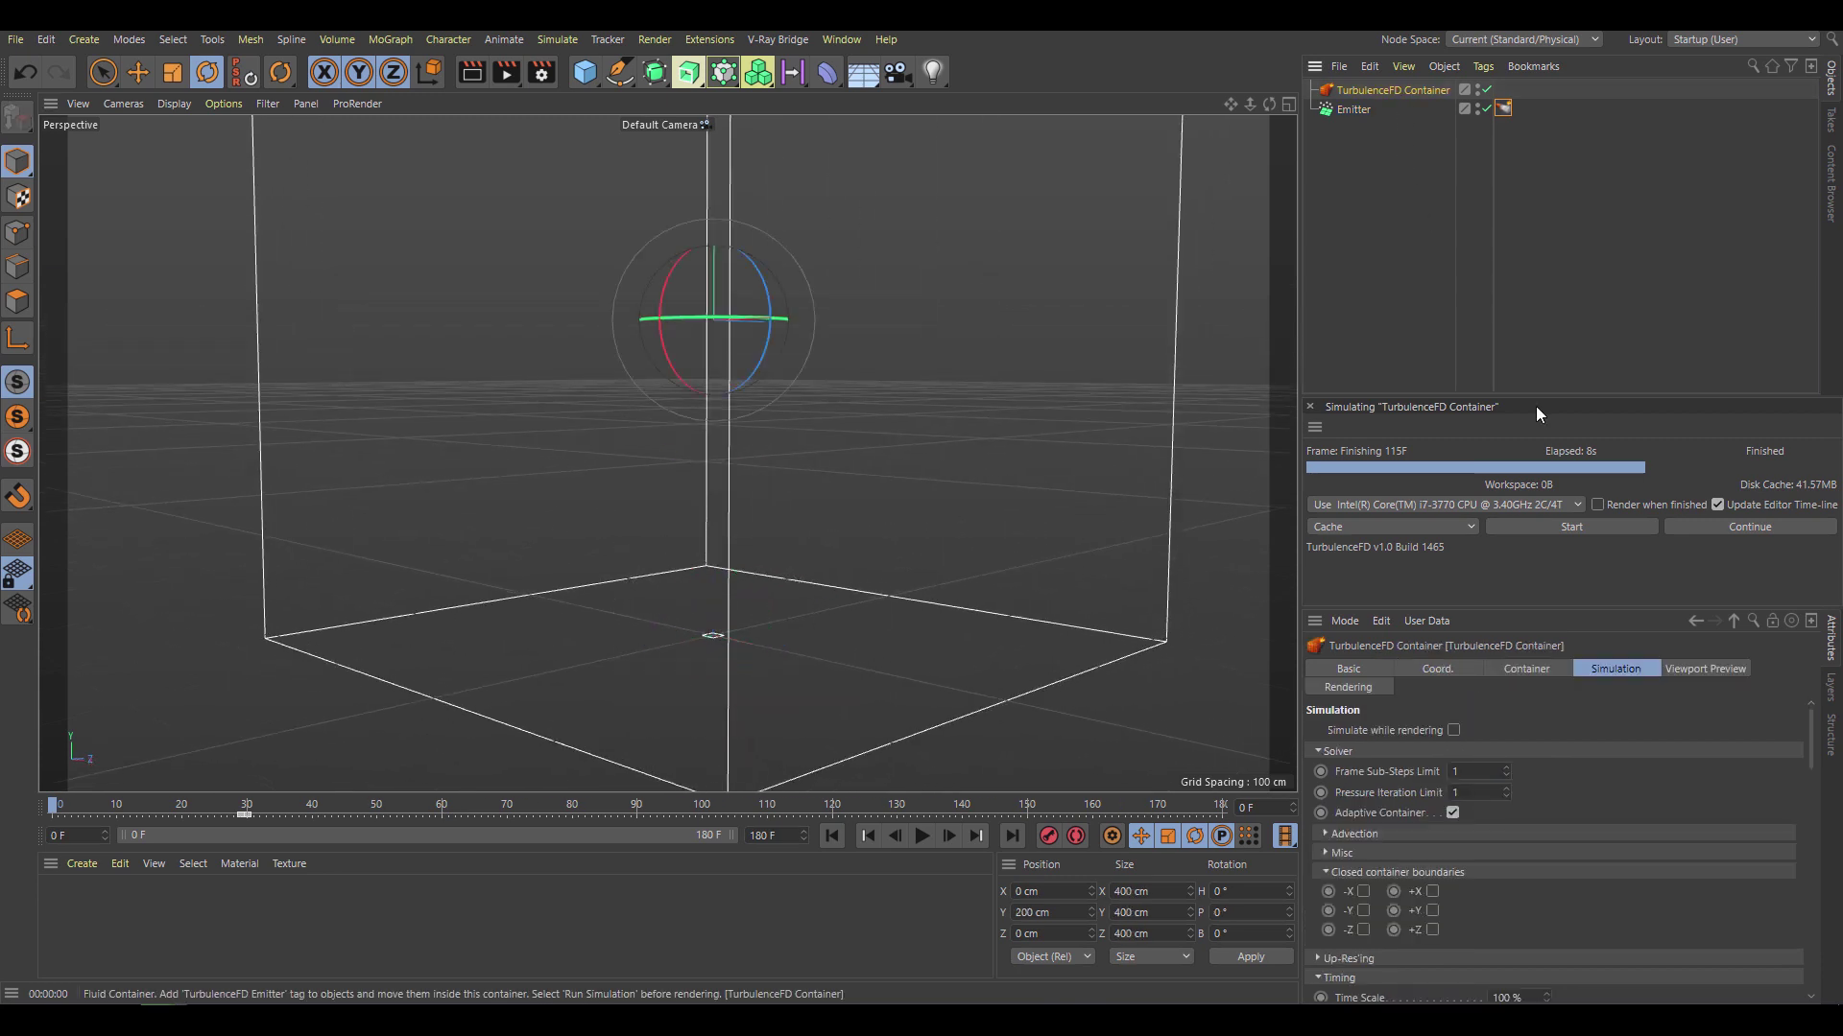
click(1704, 670)
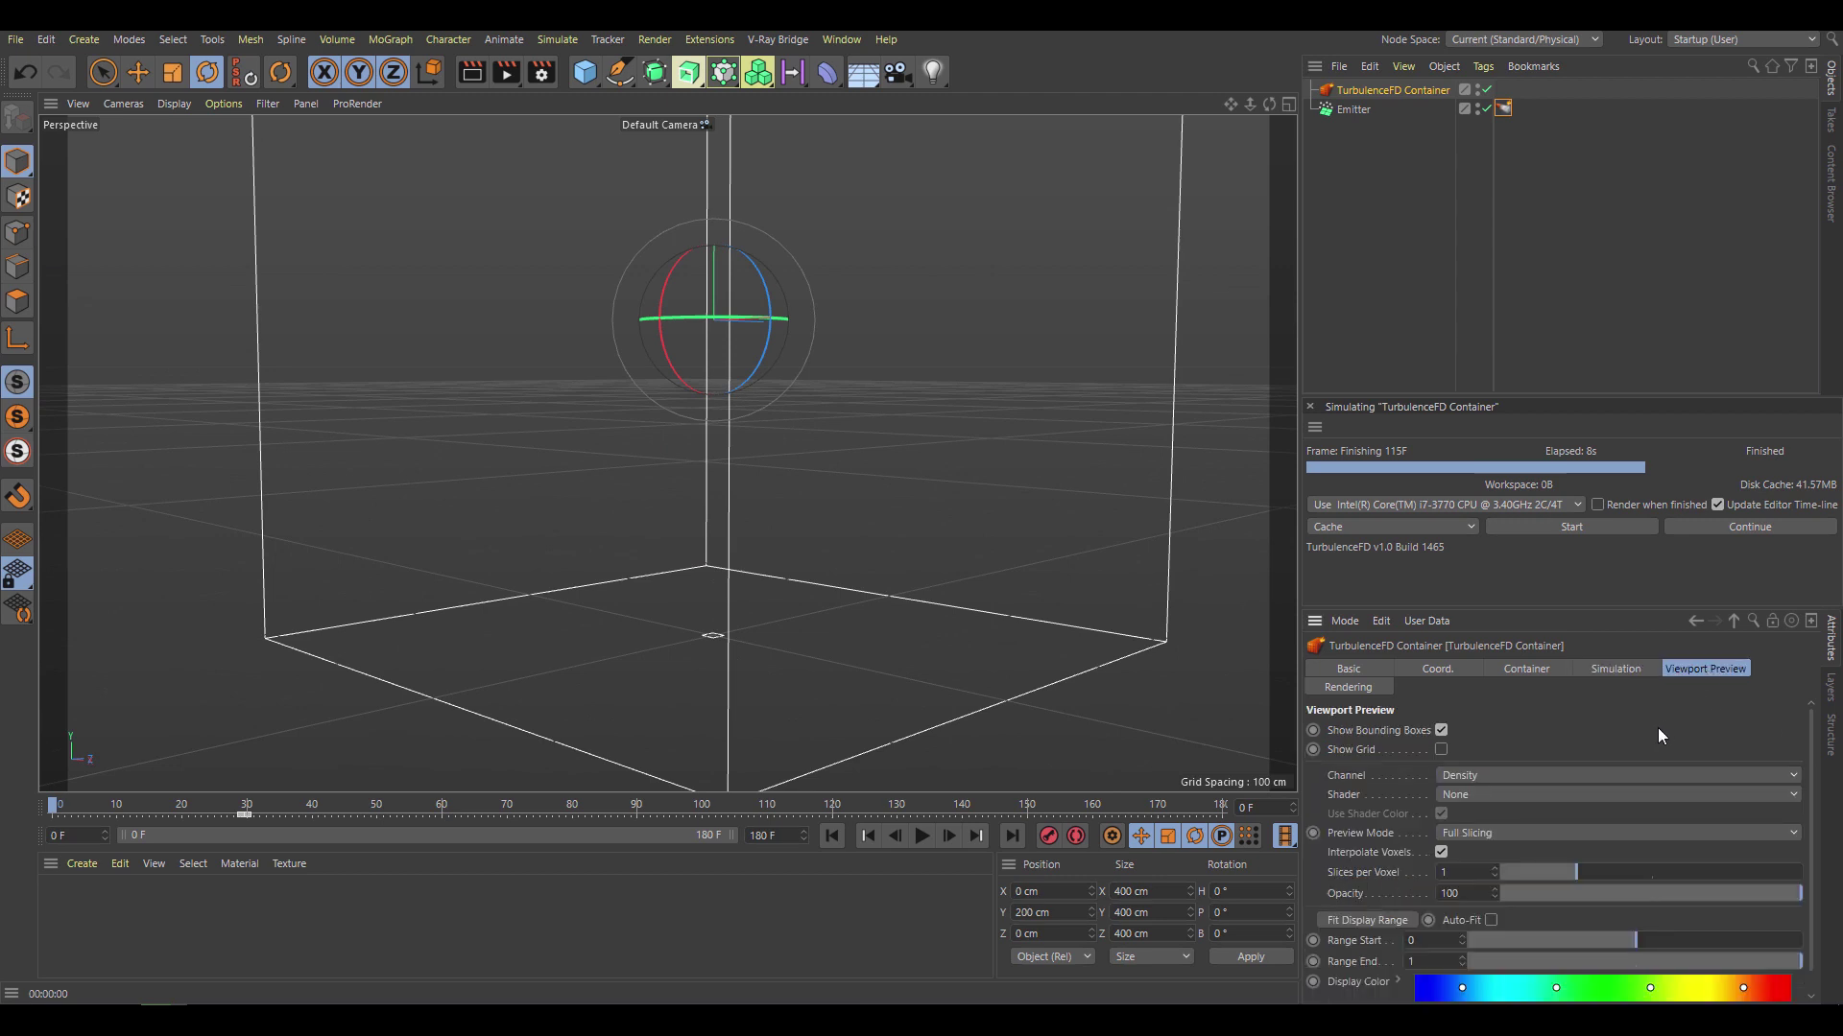
click(1614, 669)
click(1374, 687)
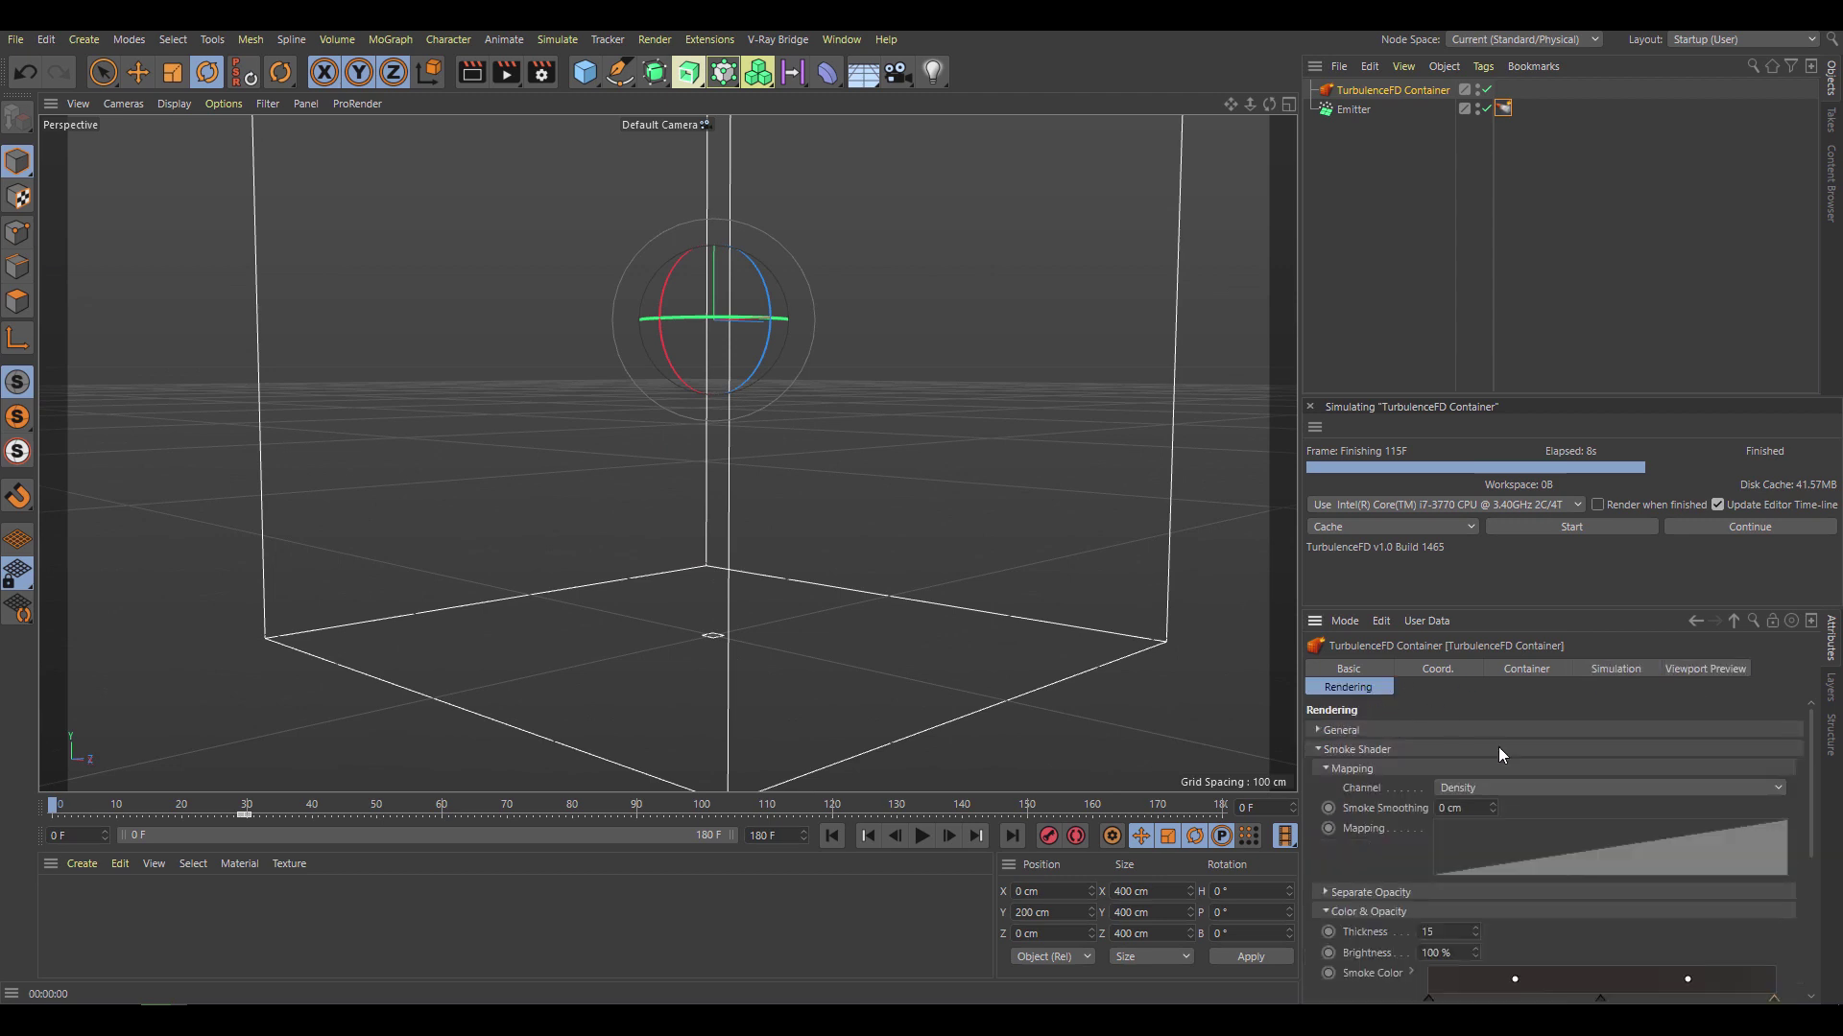
scroll(1814, 782, down, 3)
scroll(1828, 758, up, 3)
- Preview the smoke rendered at frame 57, then rewind and return to Simulation settings
click(922, 837)
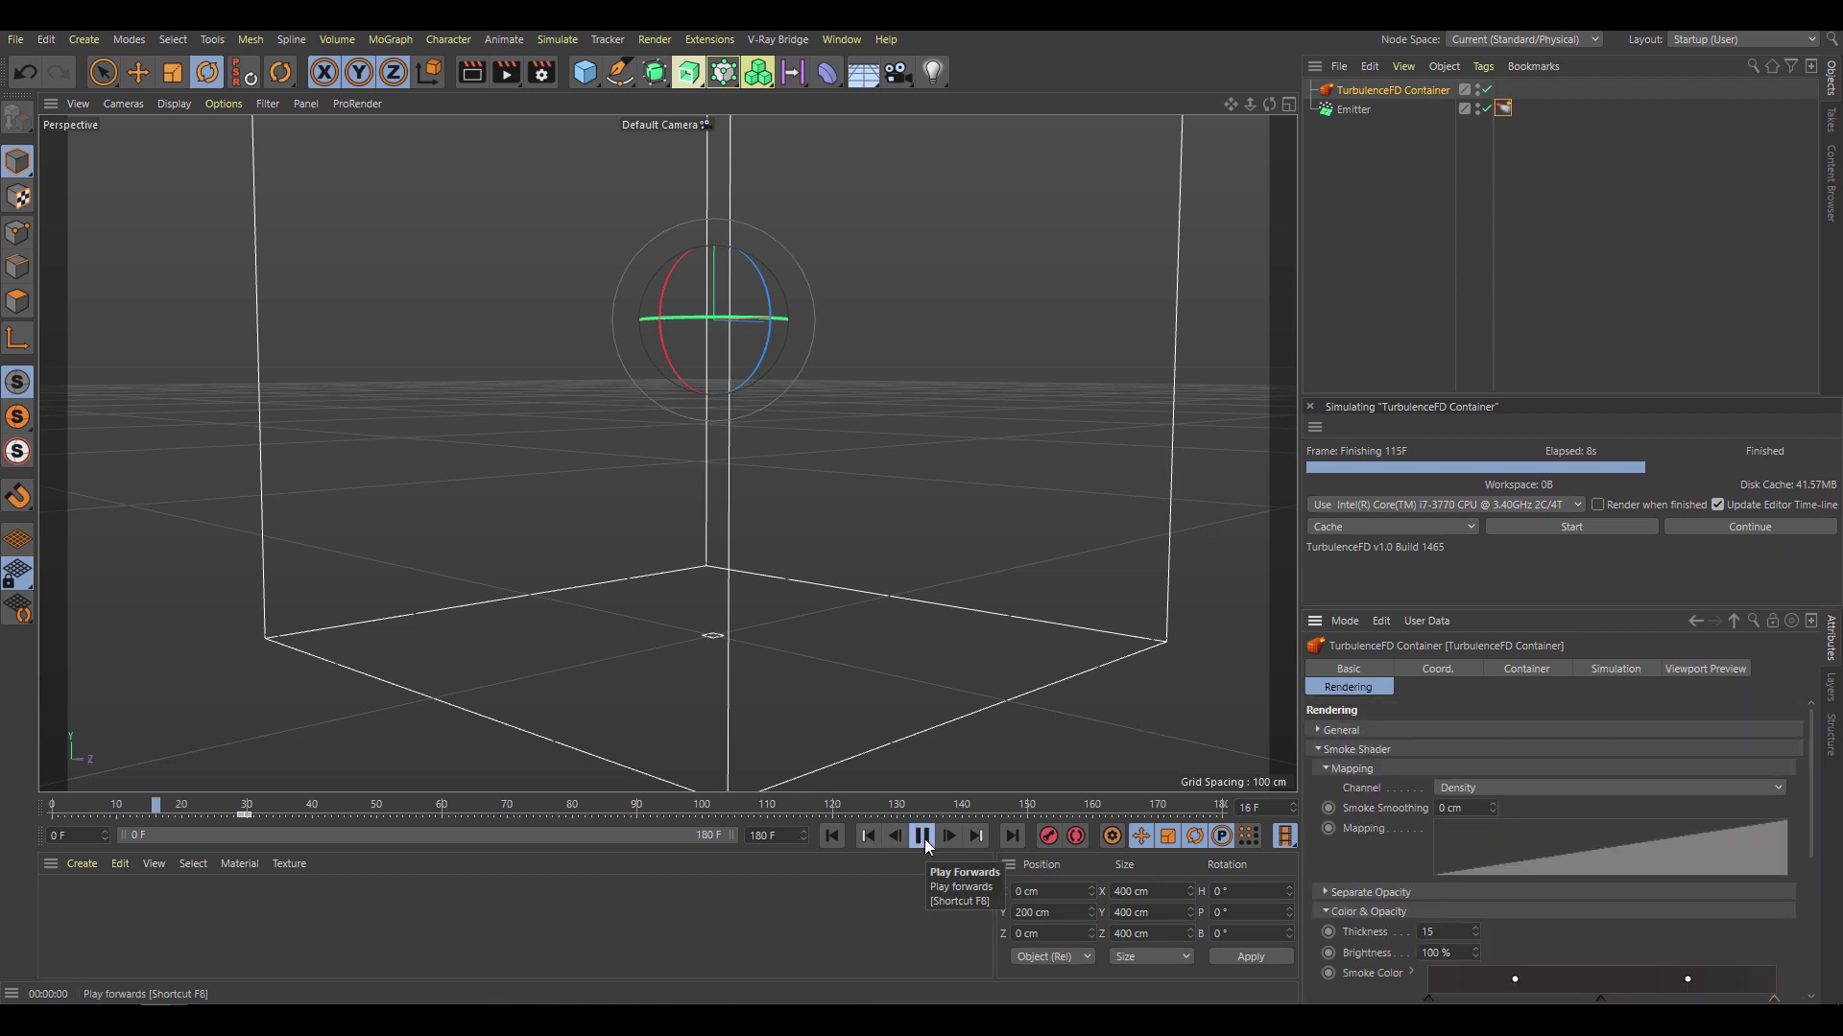
click(923, 839)
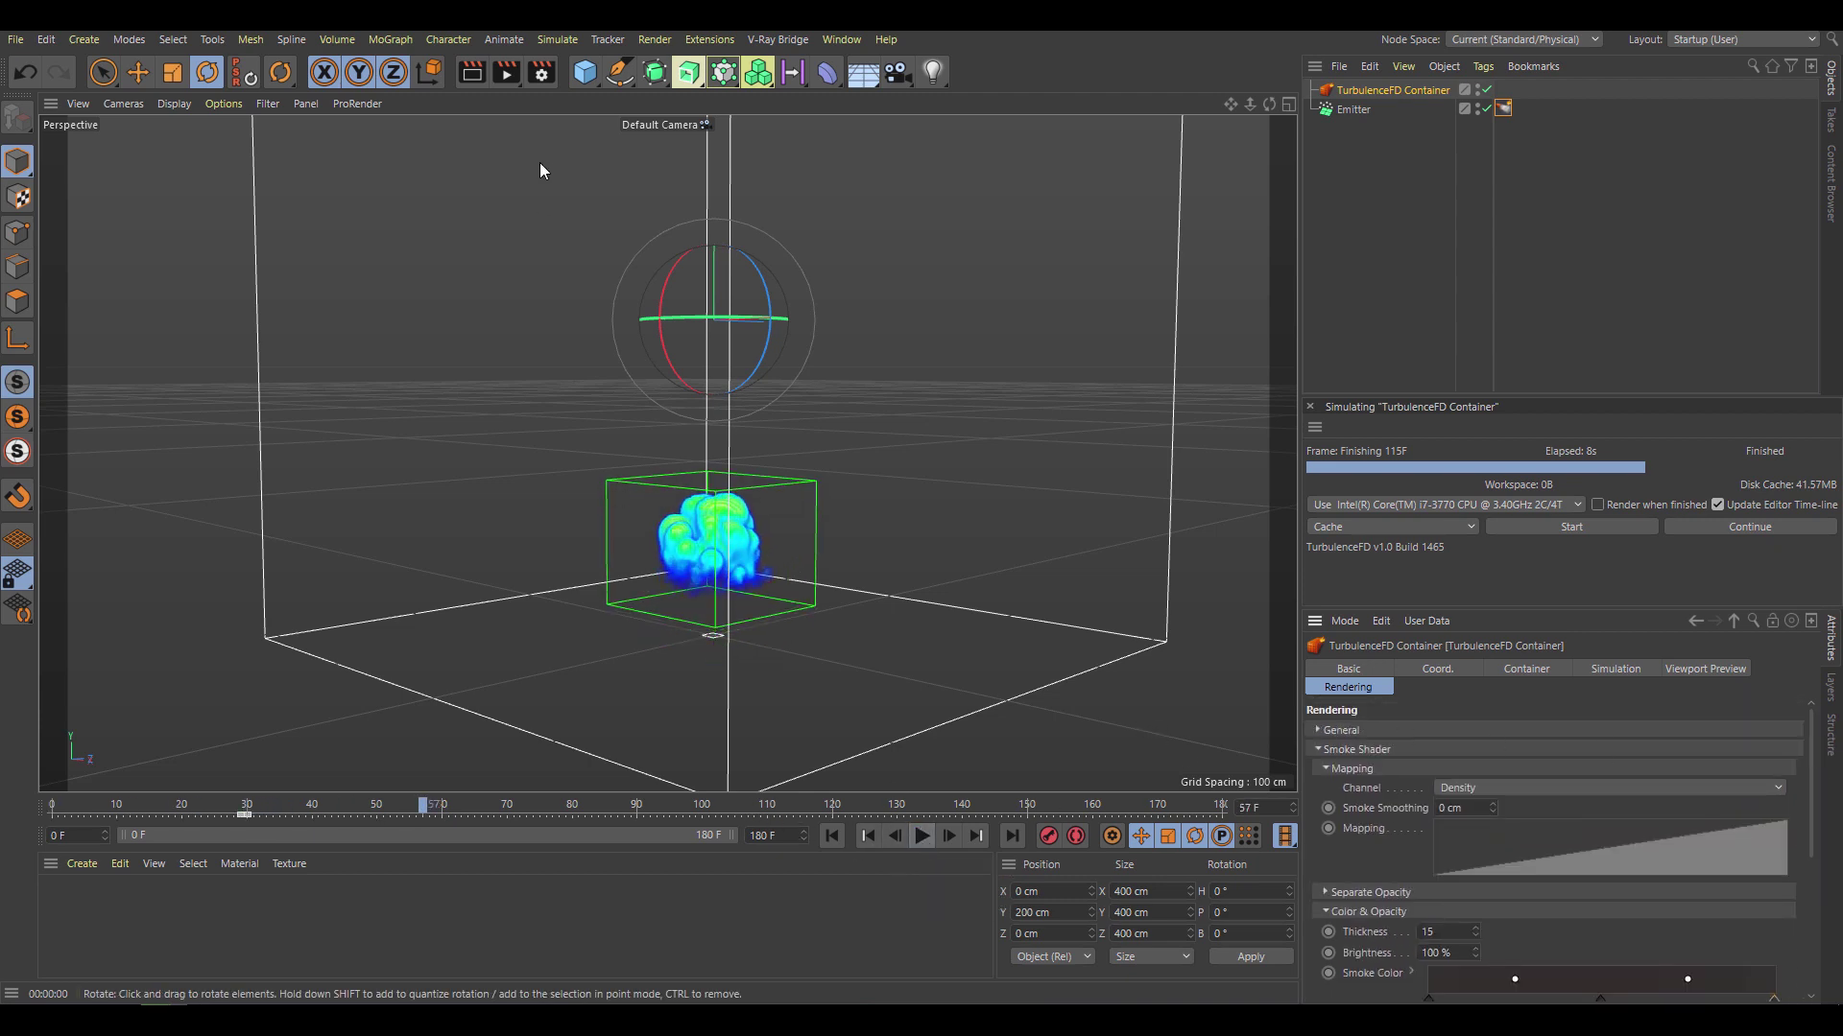
click(481, 71)
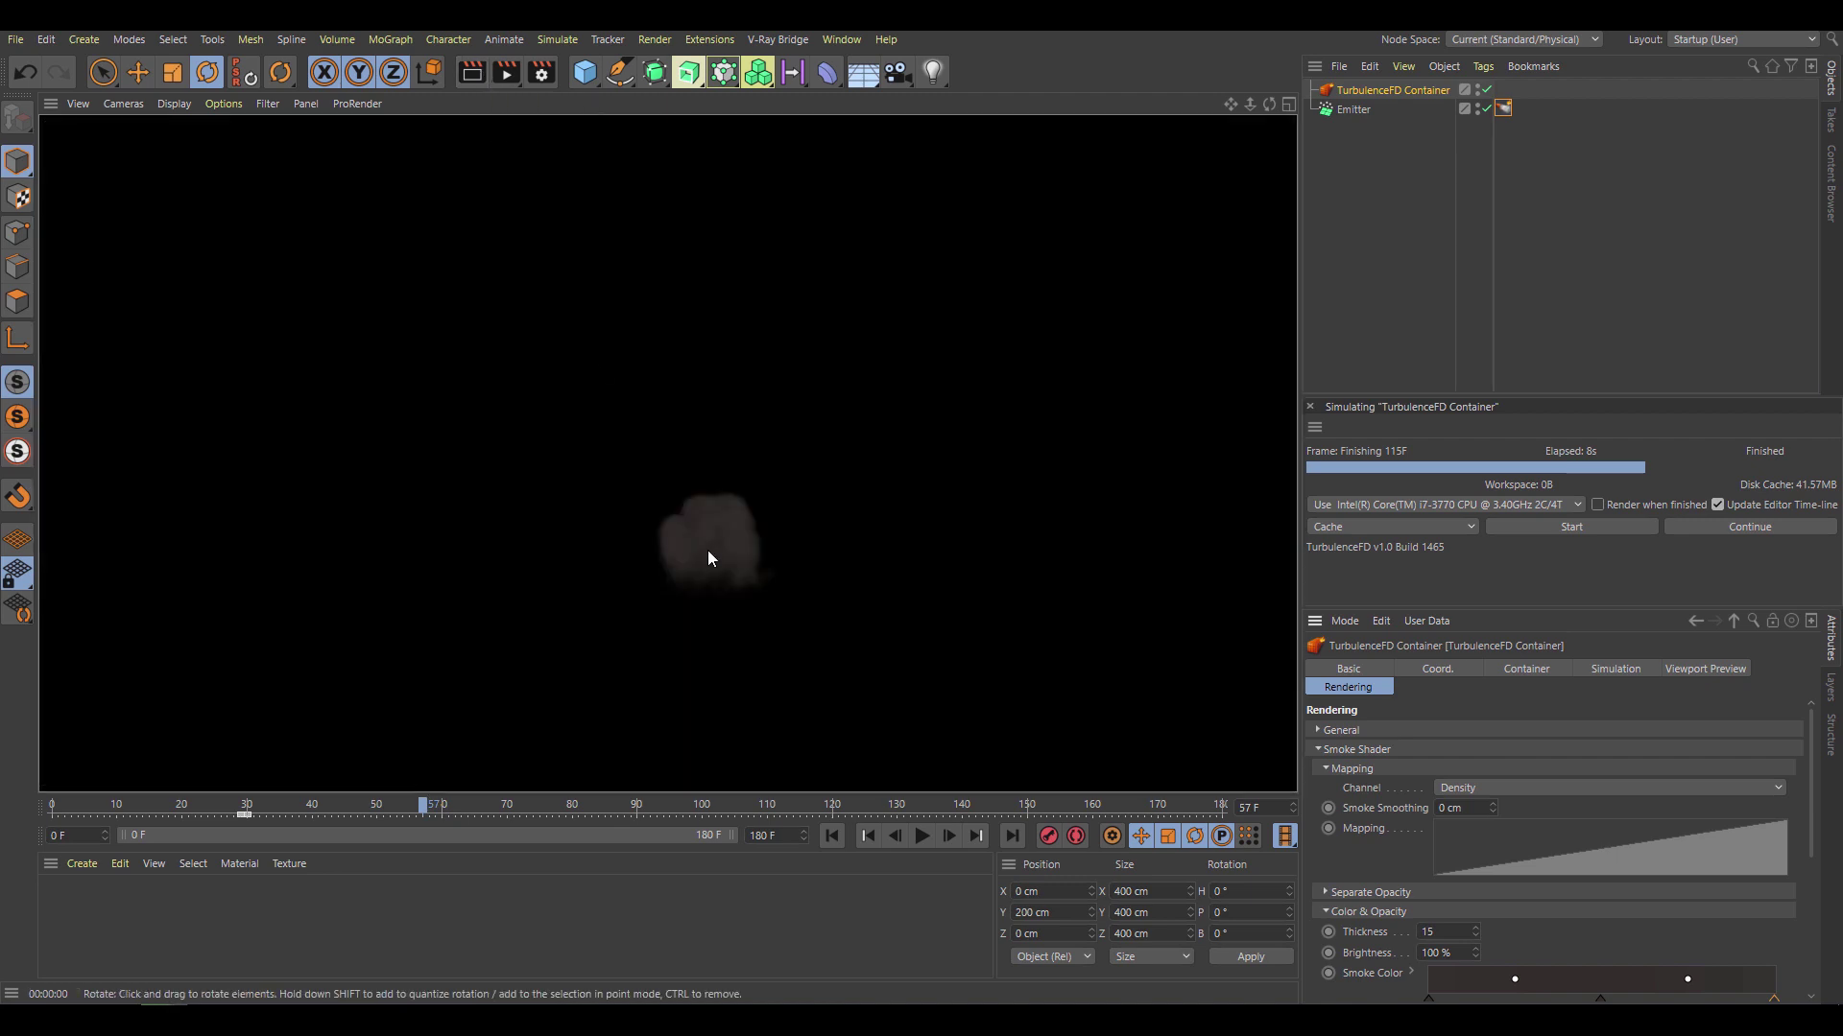
click(832, 836)
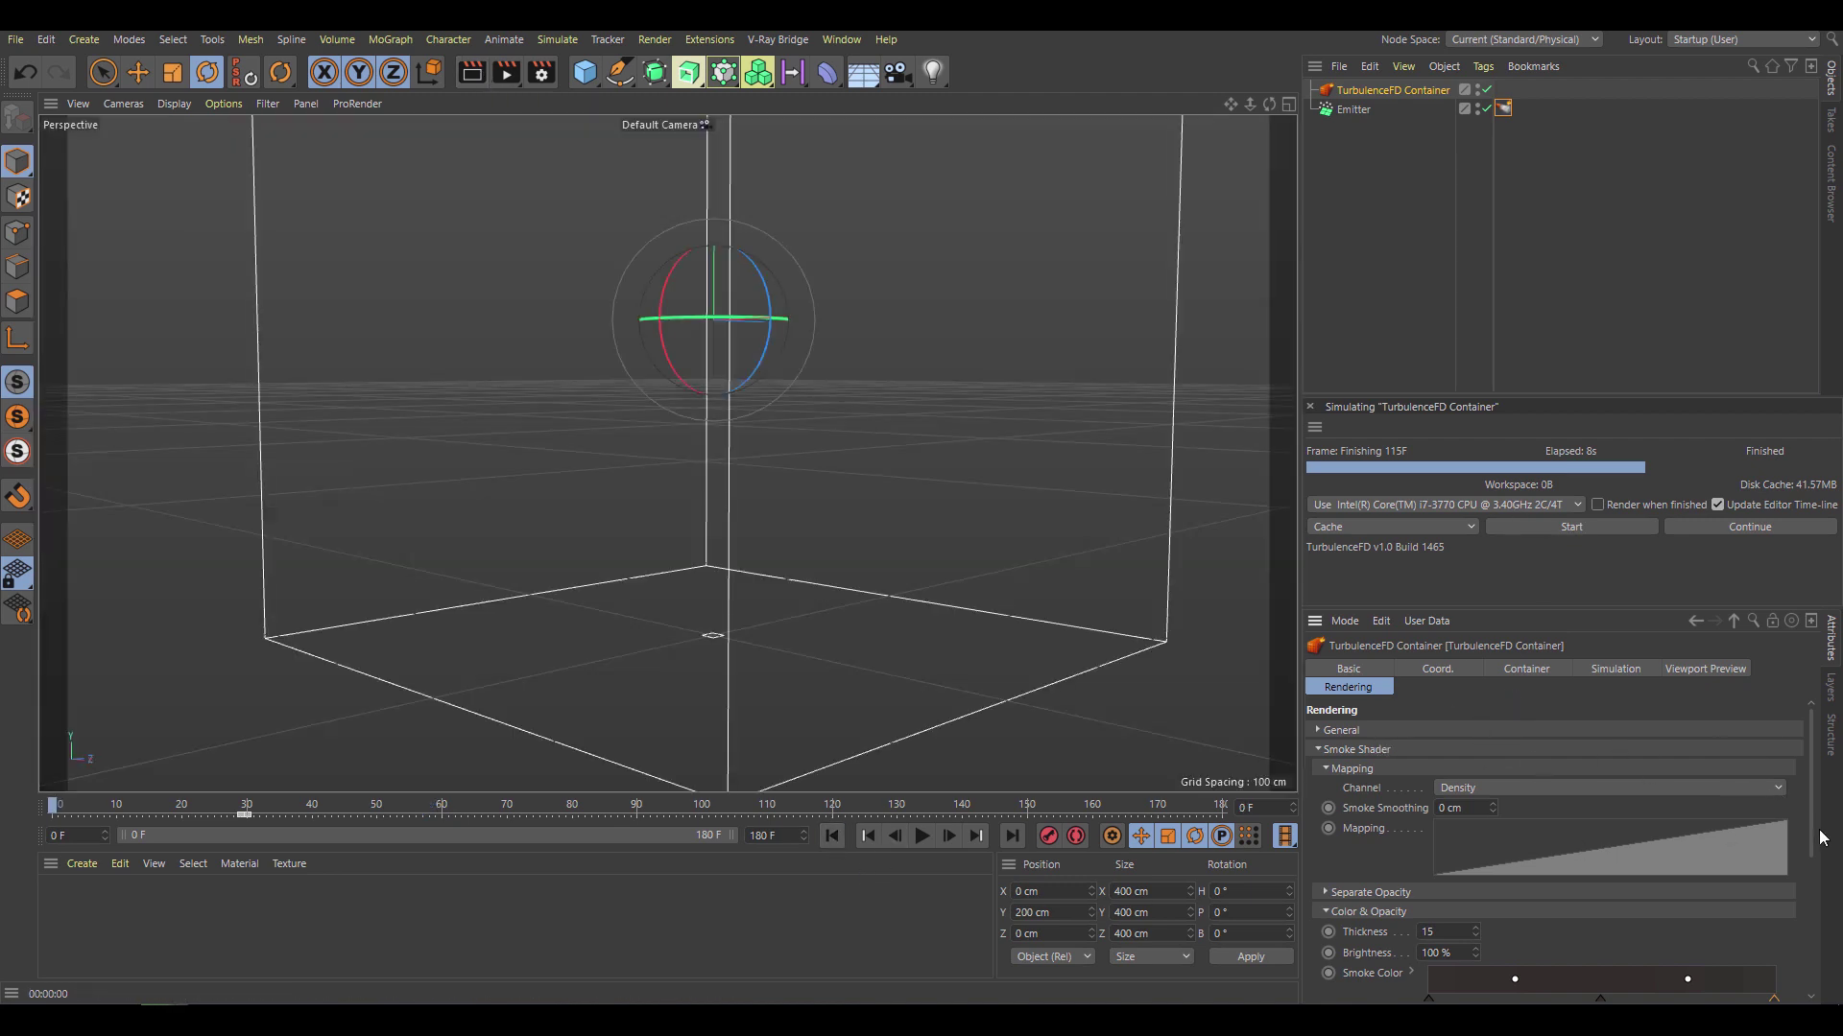
click(1615, 669)
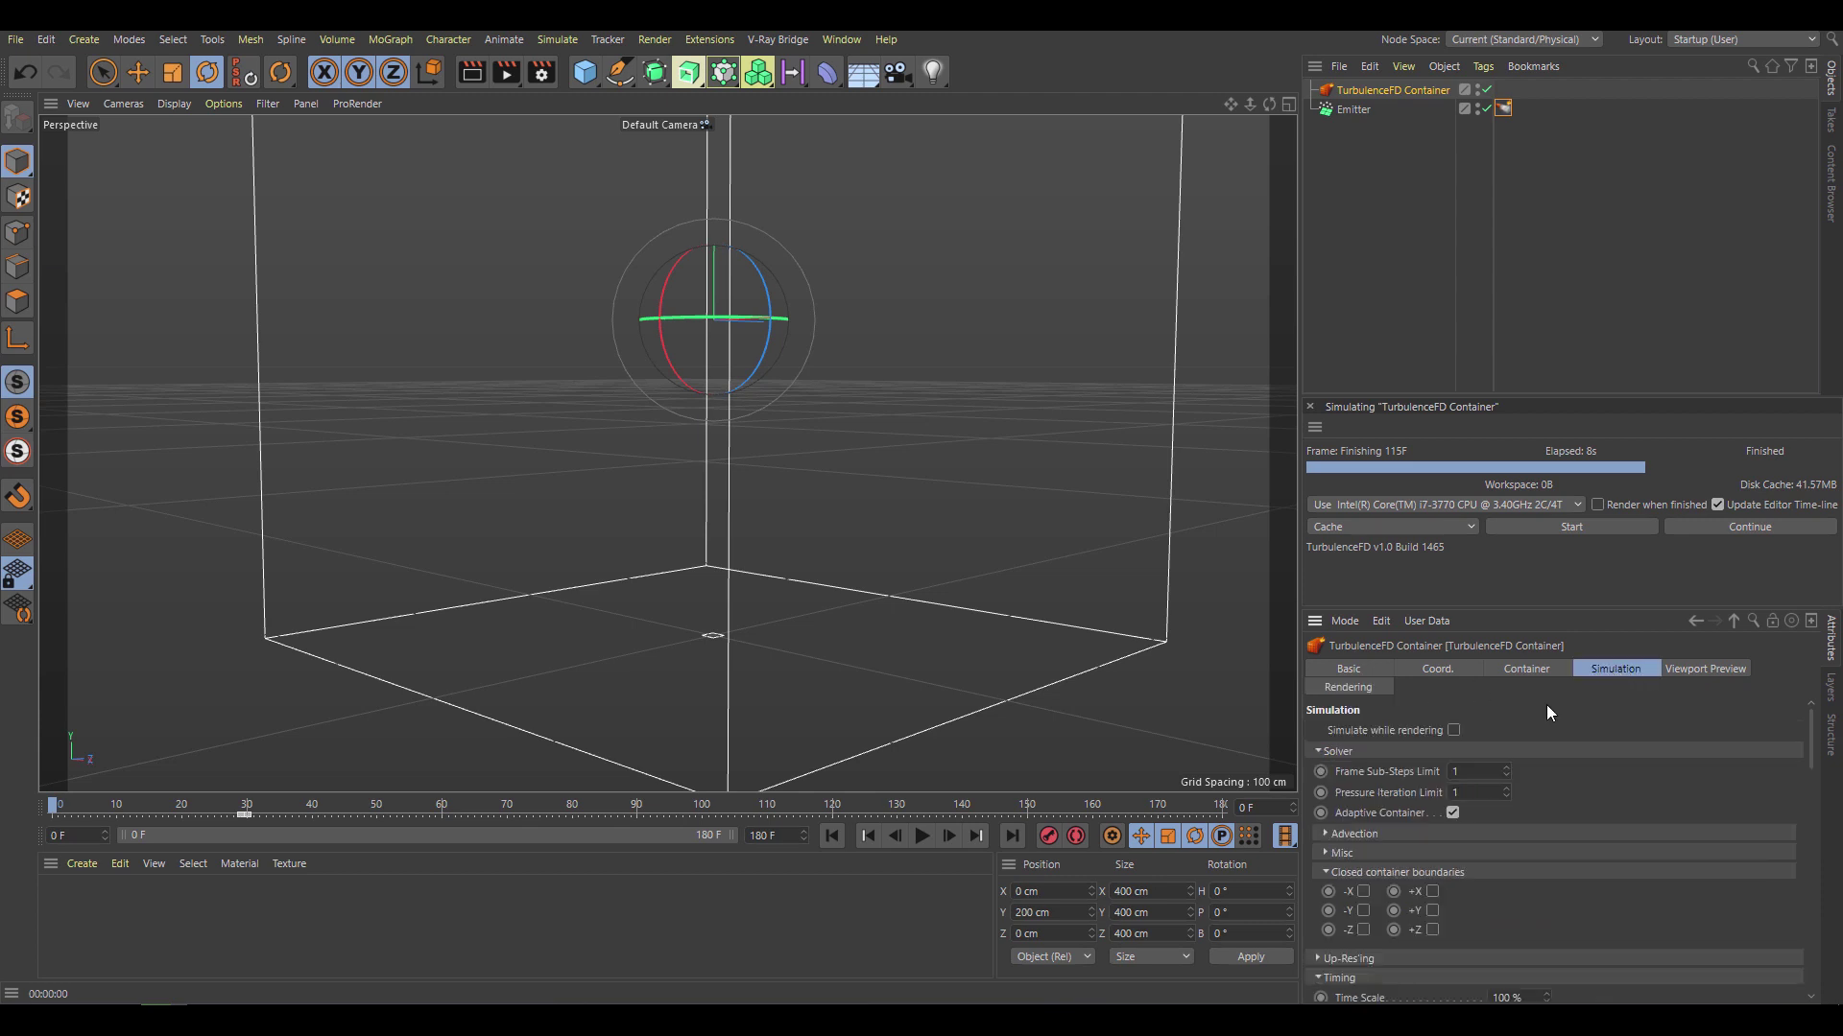
- Keyframe Frame Sub-Steps Limit at 3 on frame 29
double_click(1482, 777)
click(246, 814)
click(1466, 776)
text(3)
key(Return)
ctrl+click(1321, 774)
- Move to frame 40 and restart the simulation, overwriting the existing cache
drag(300, 809, 303, 809)
click(945, 837)
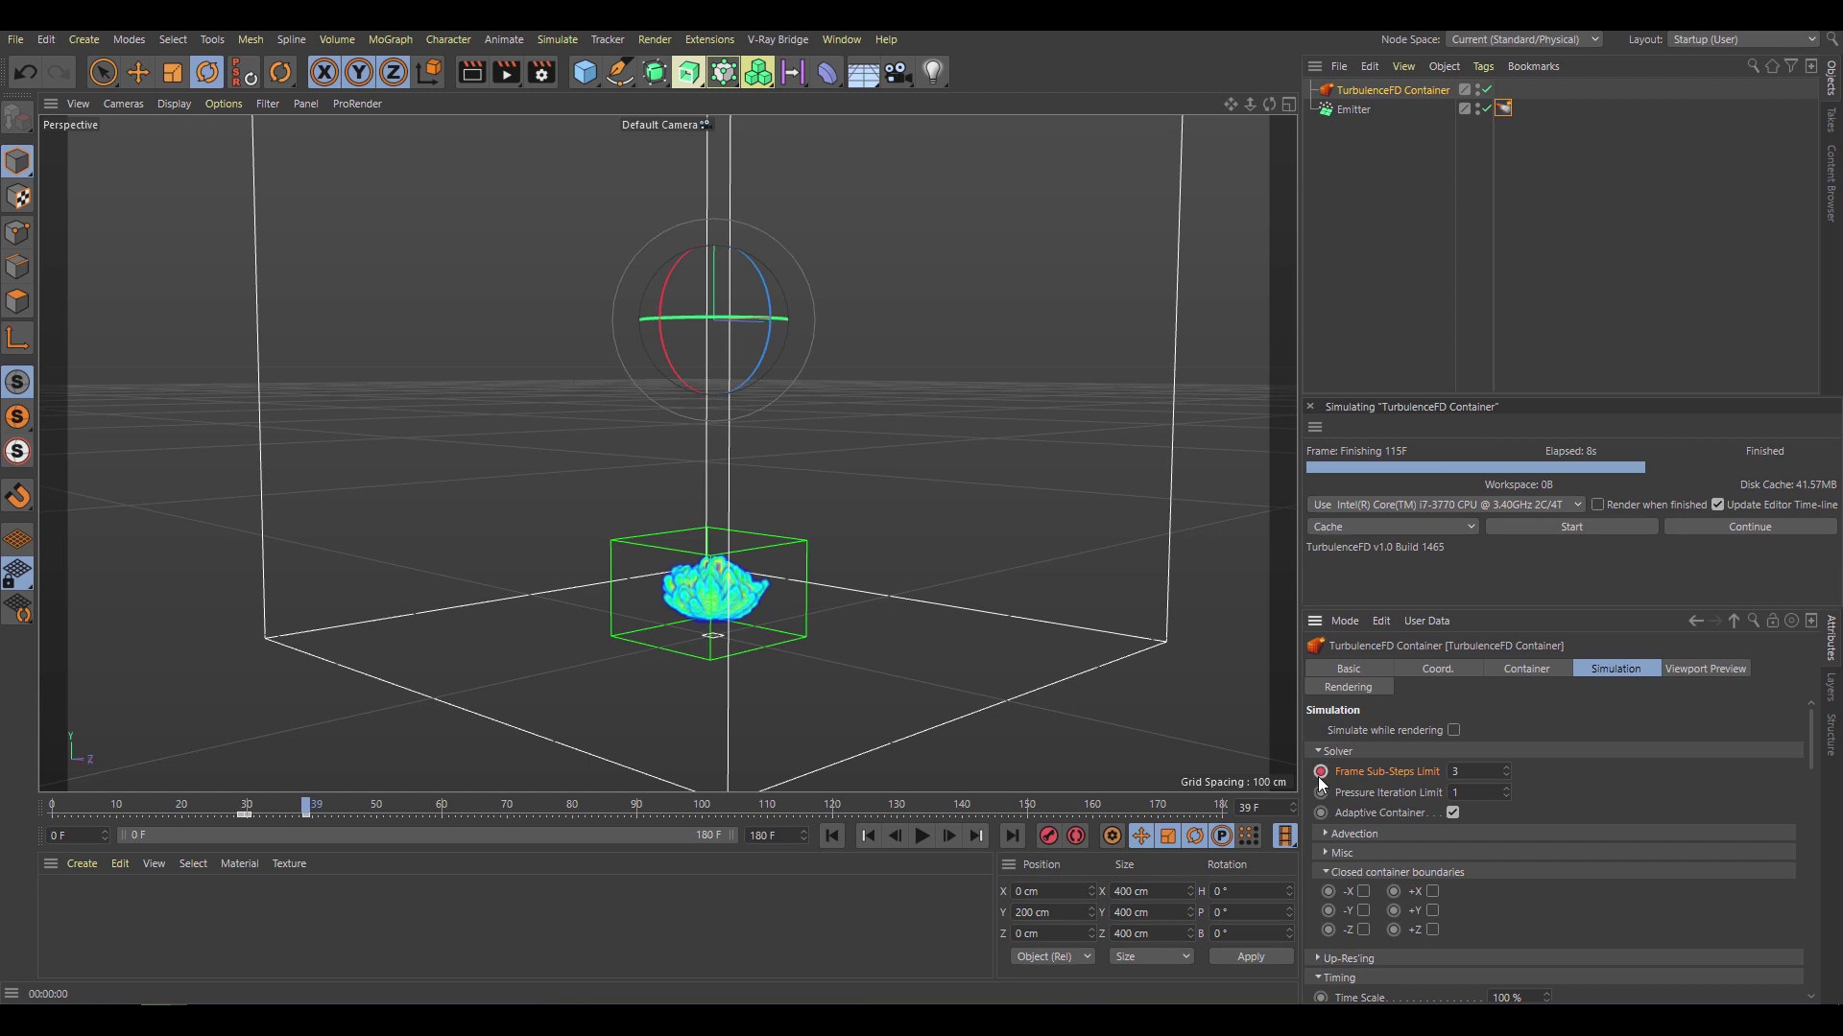
click(948, 836)
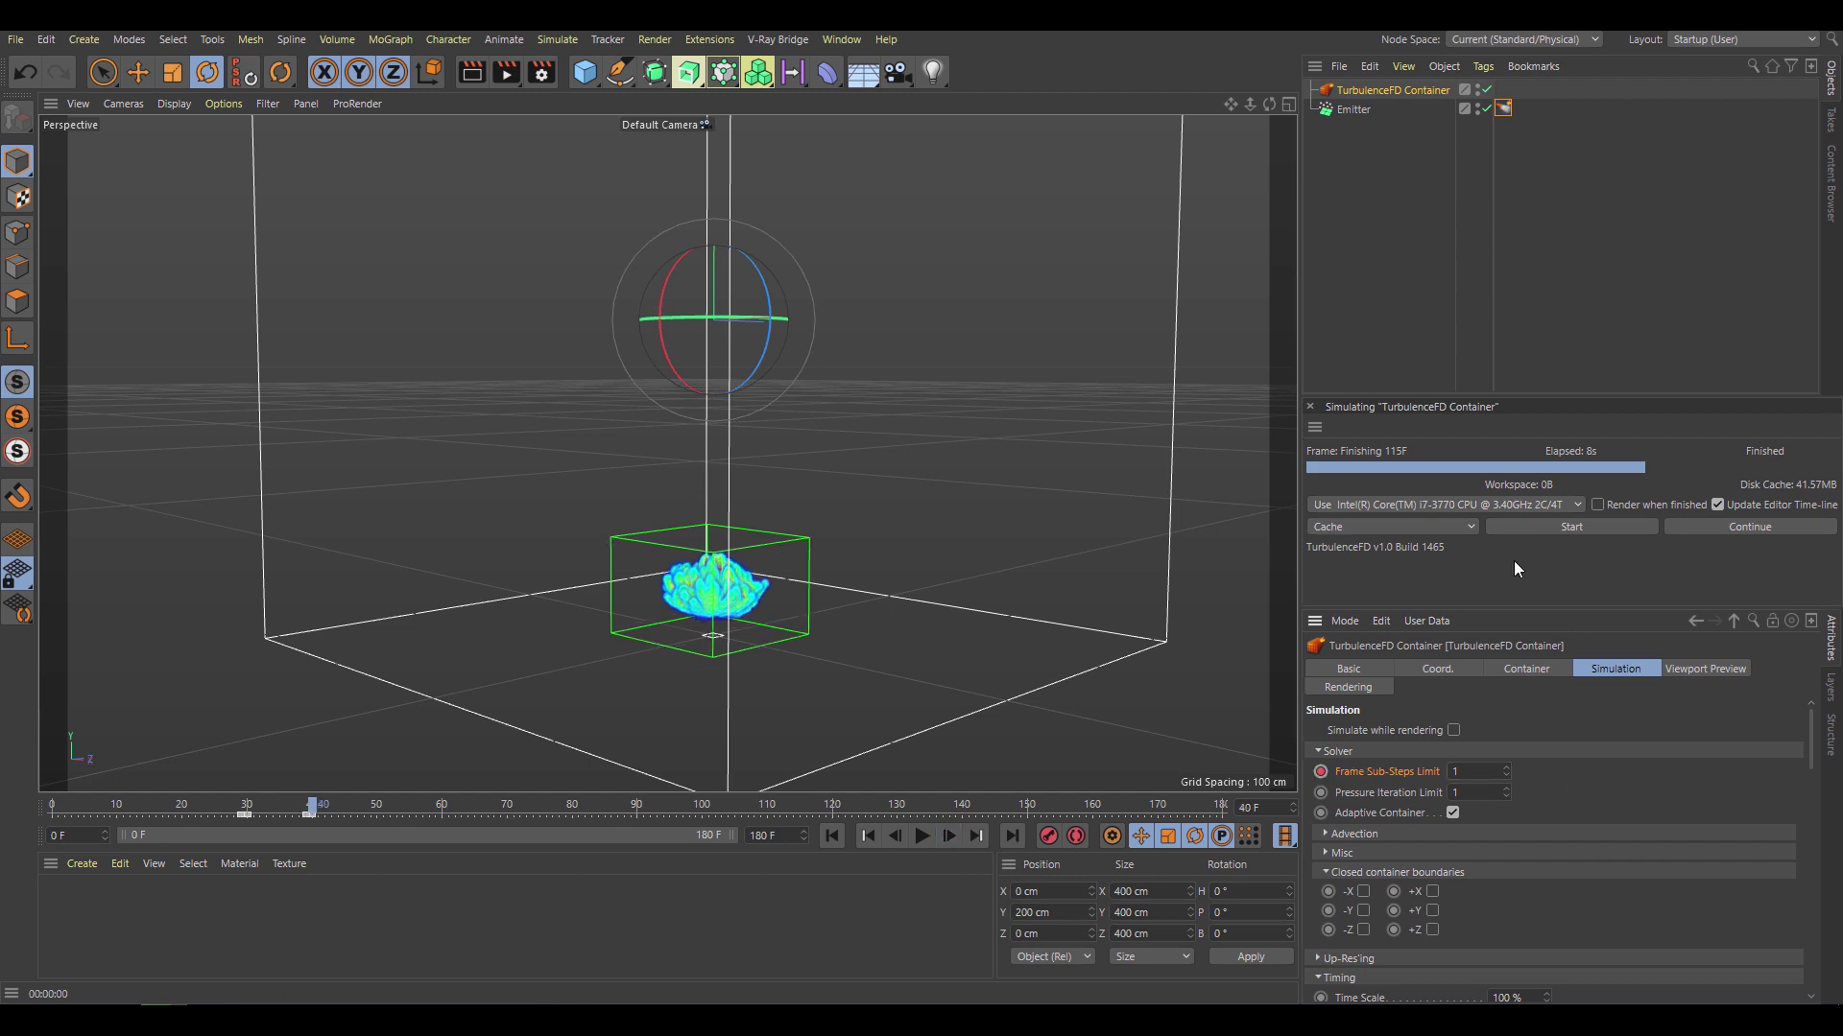
click(1560, 528)
click(994, 514)
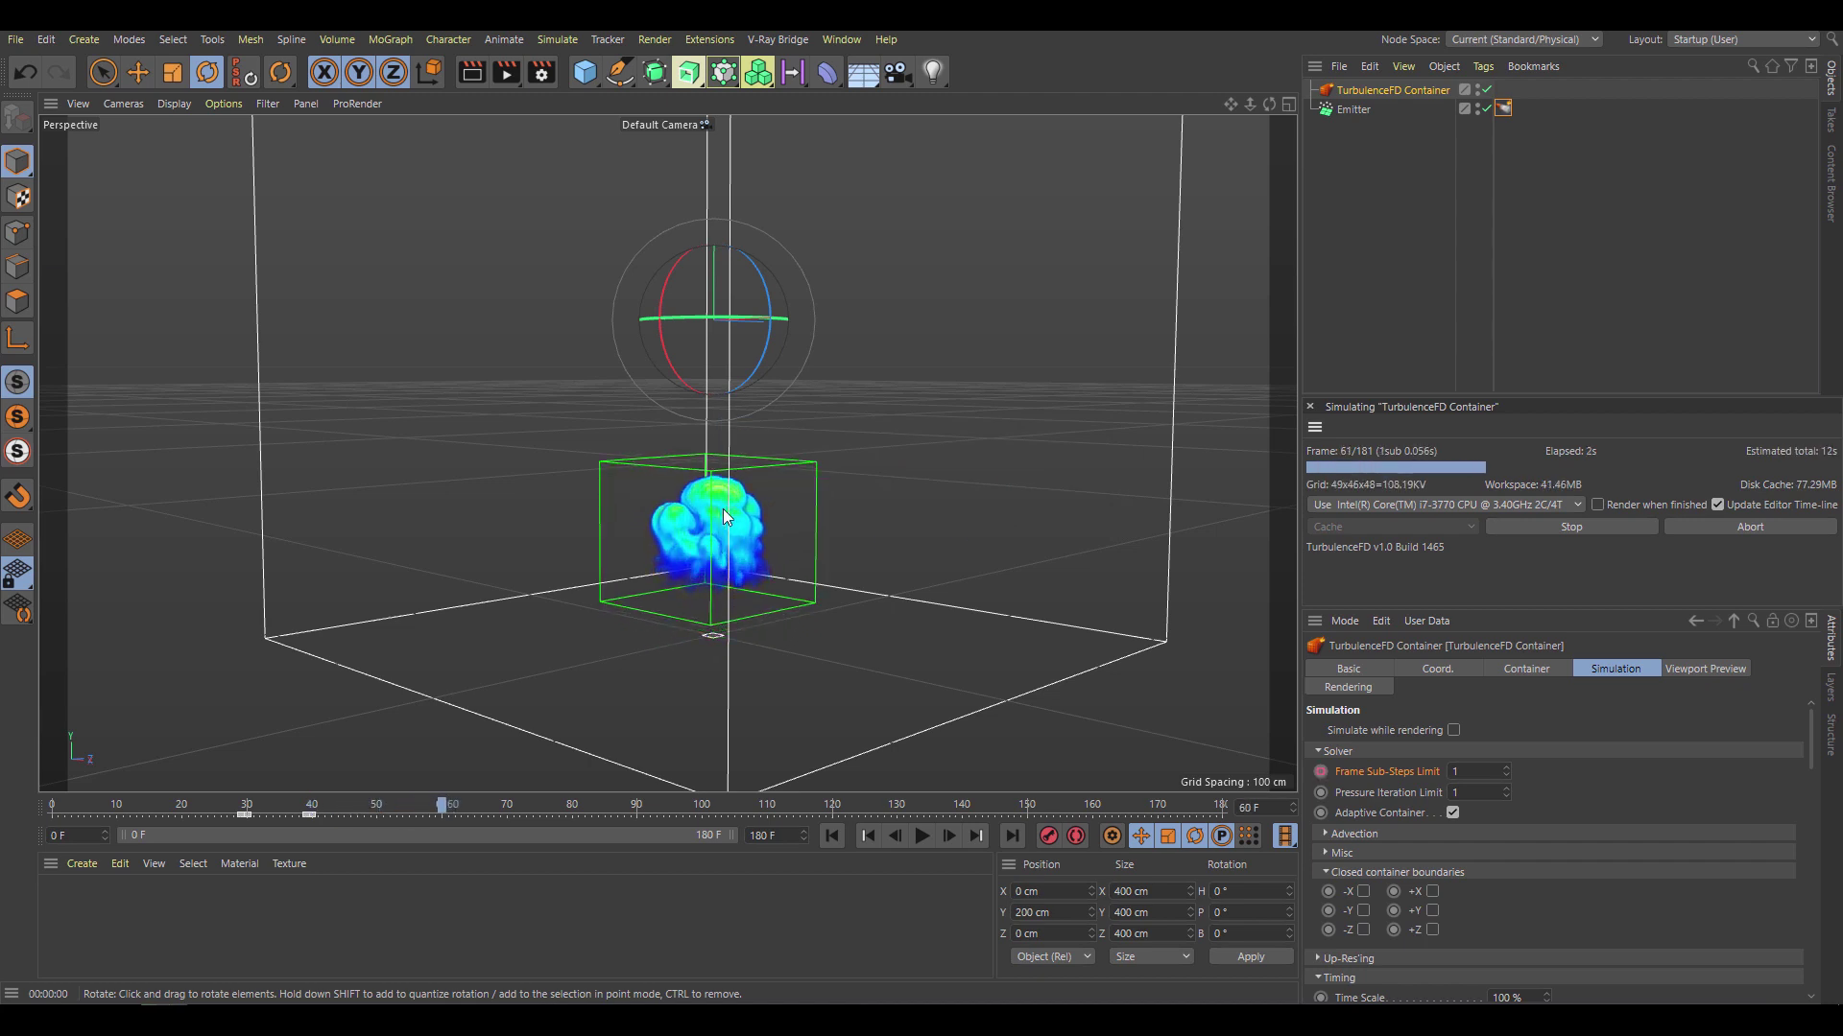
- Stop the simulation and replay the cache from the start, pausing at frame 76
click(1565, 528)
click(831, 836)
click(921, 836)
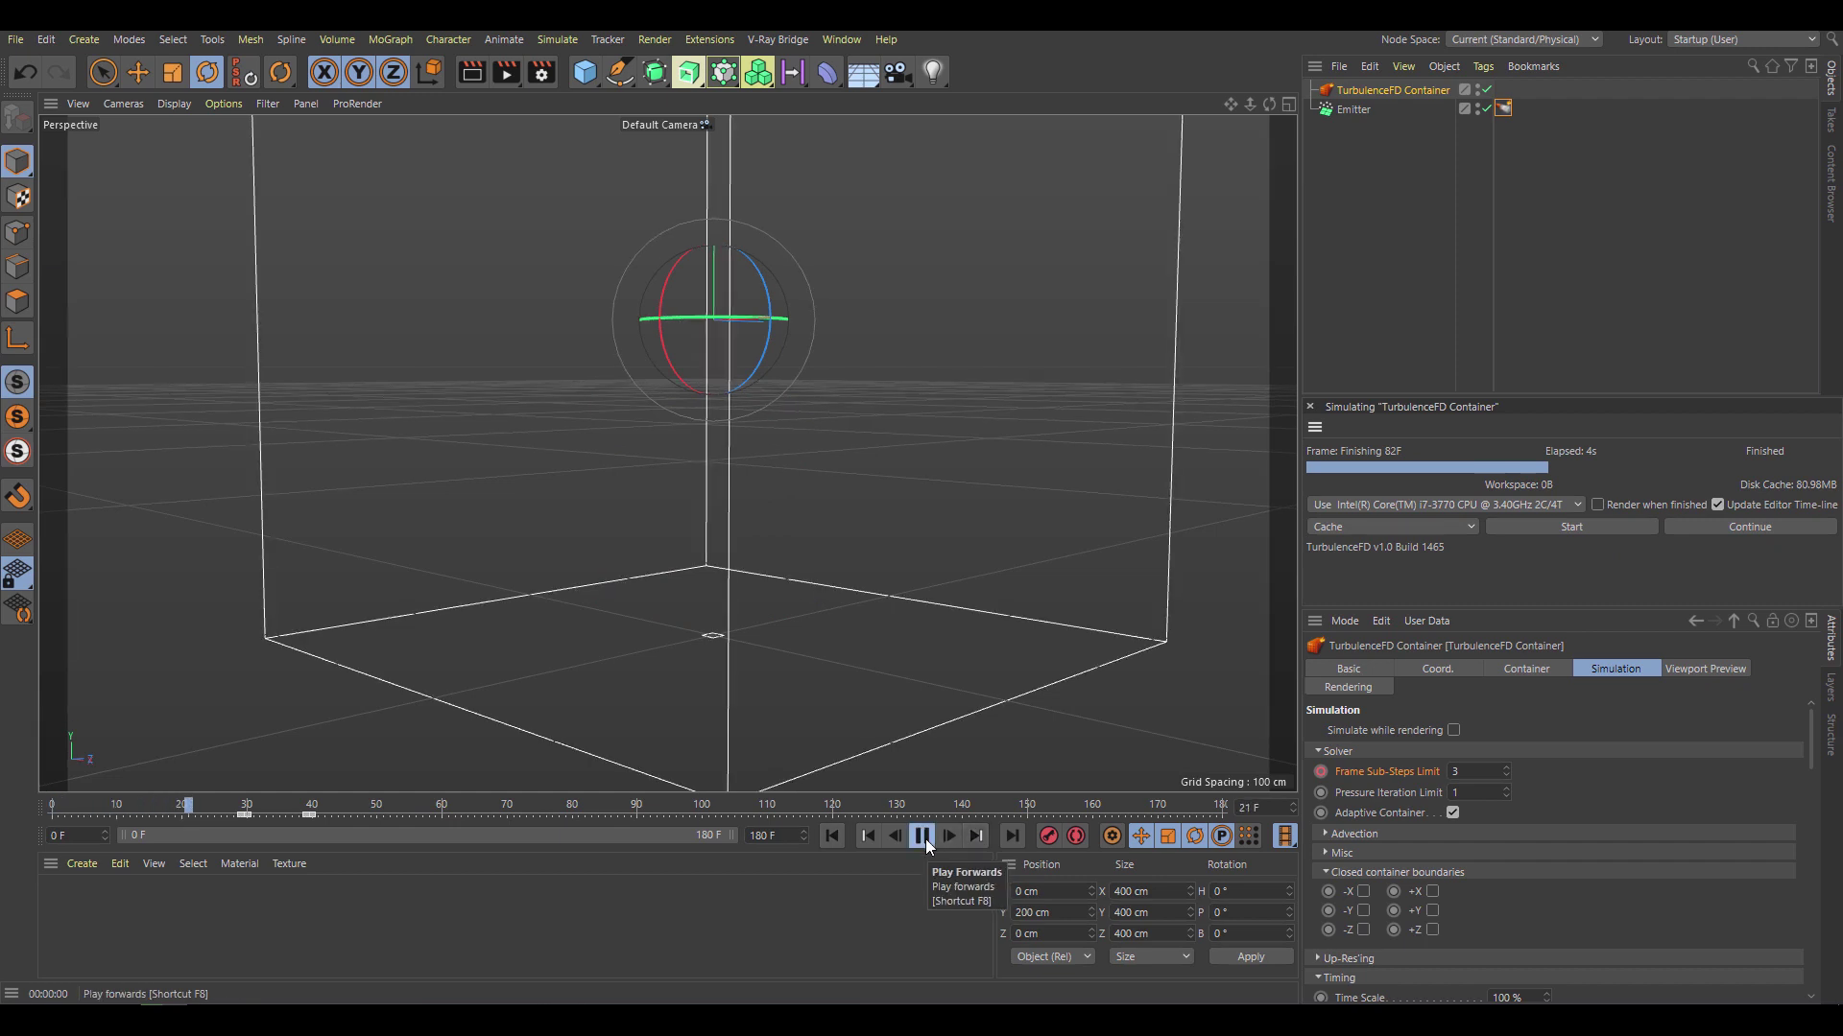
click(923, 836)
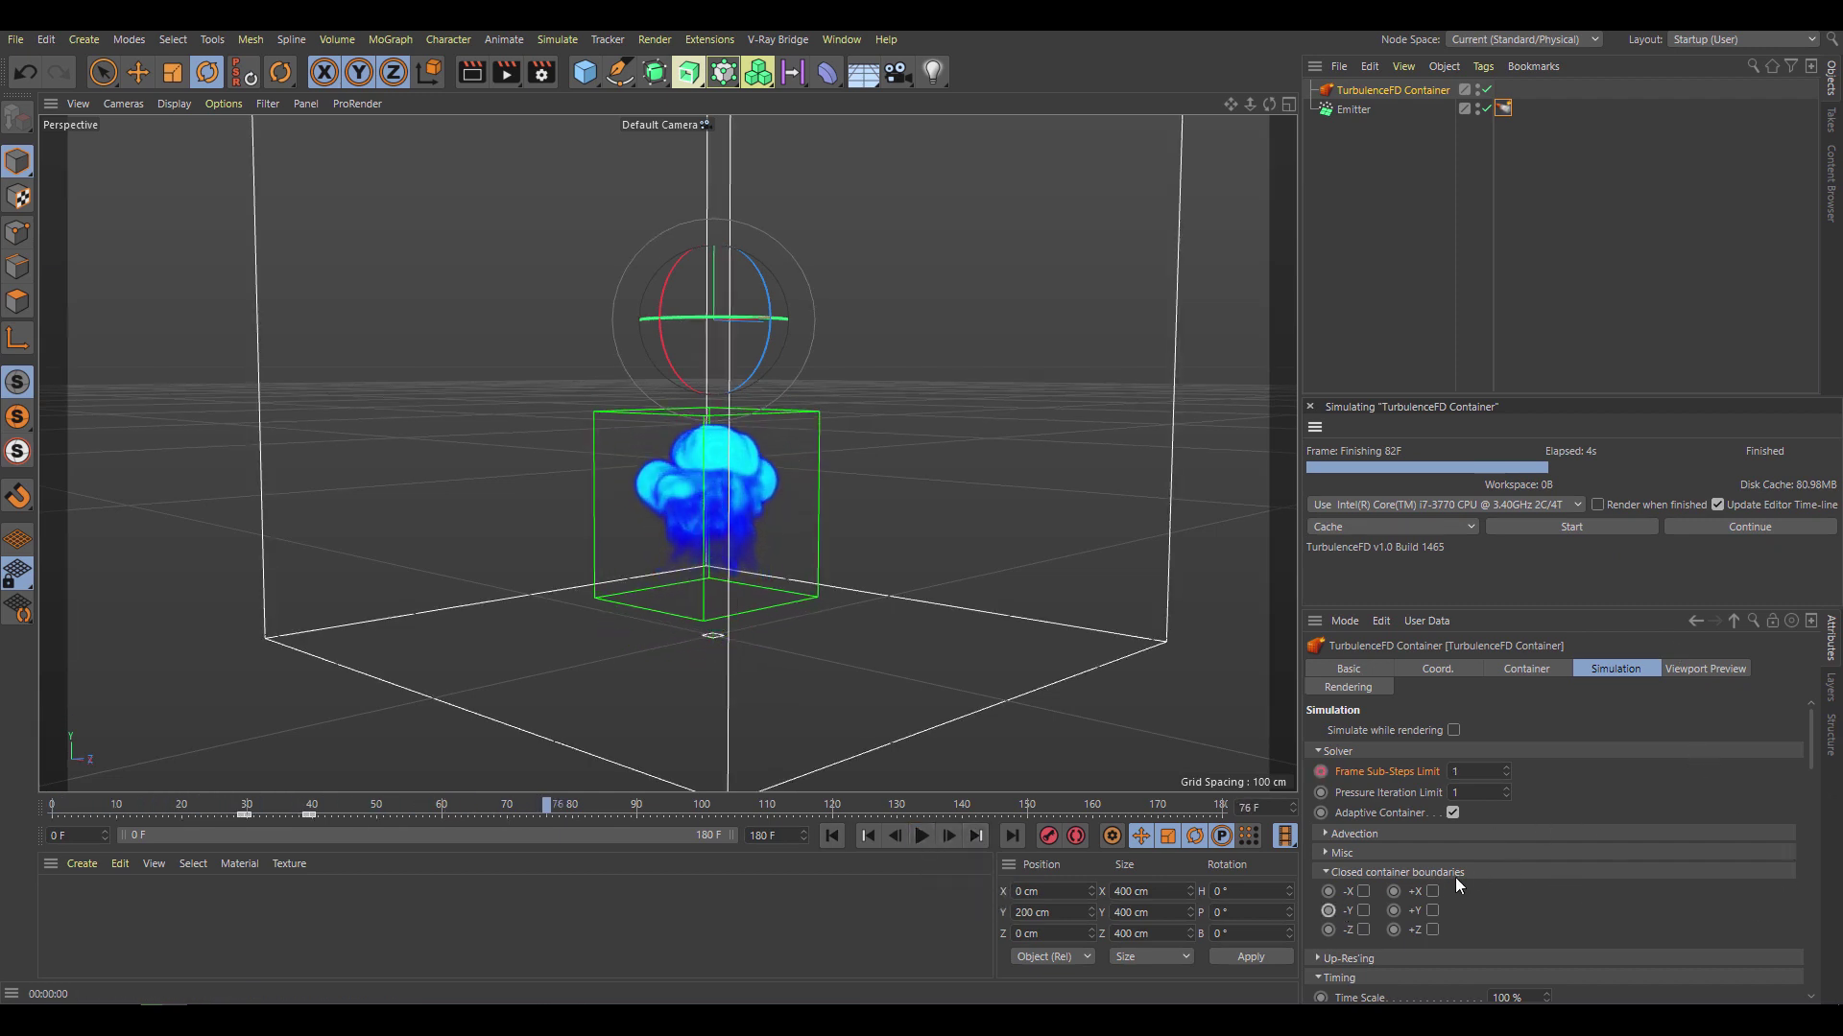
drag(1808, 760, 1808, 807)
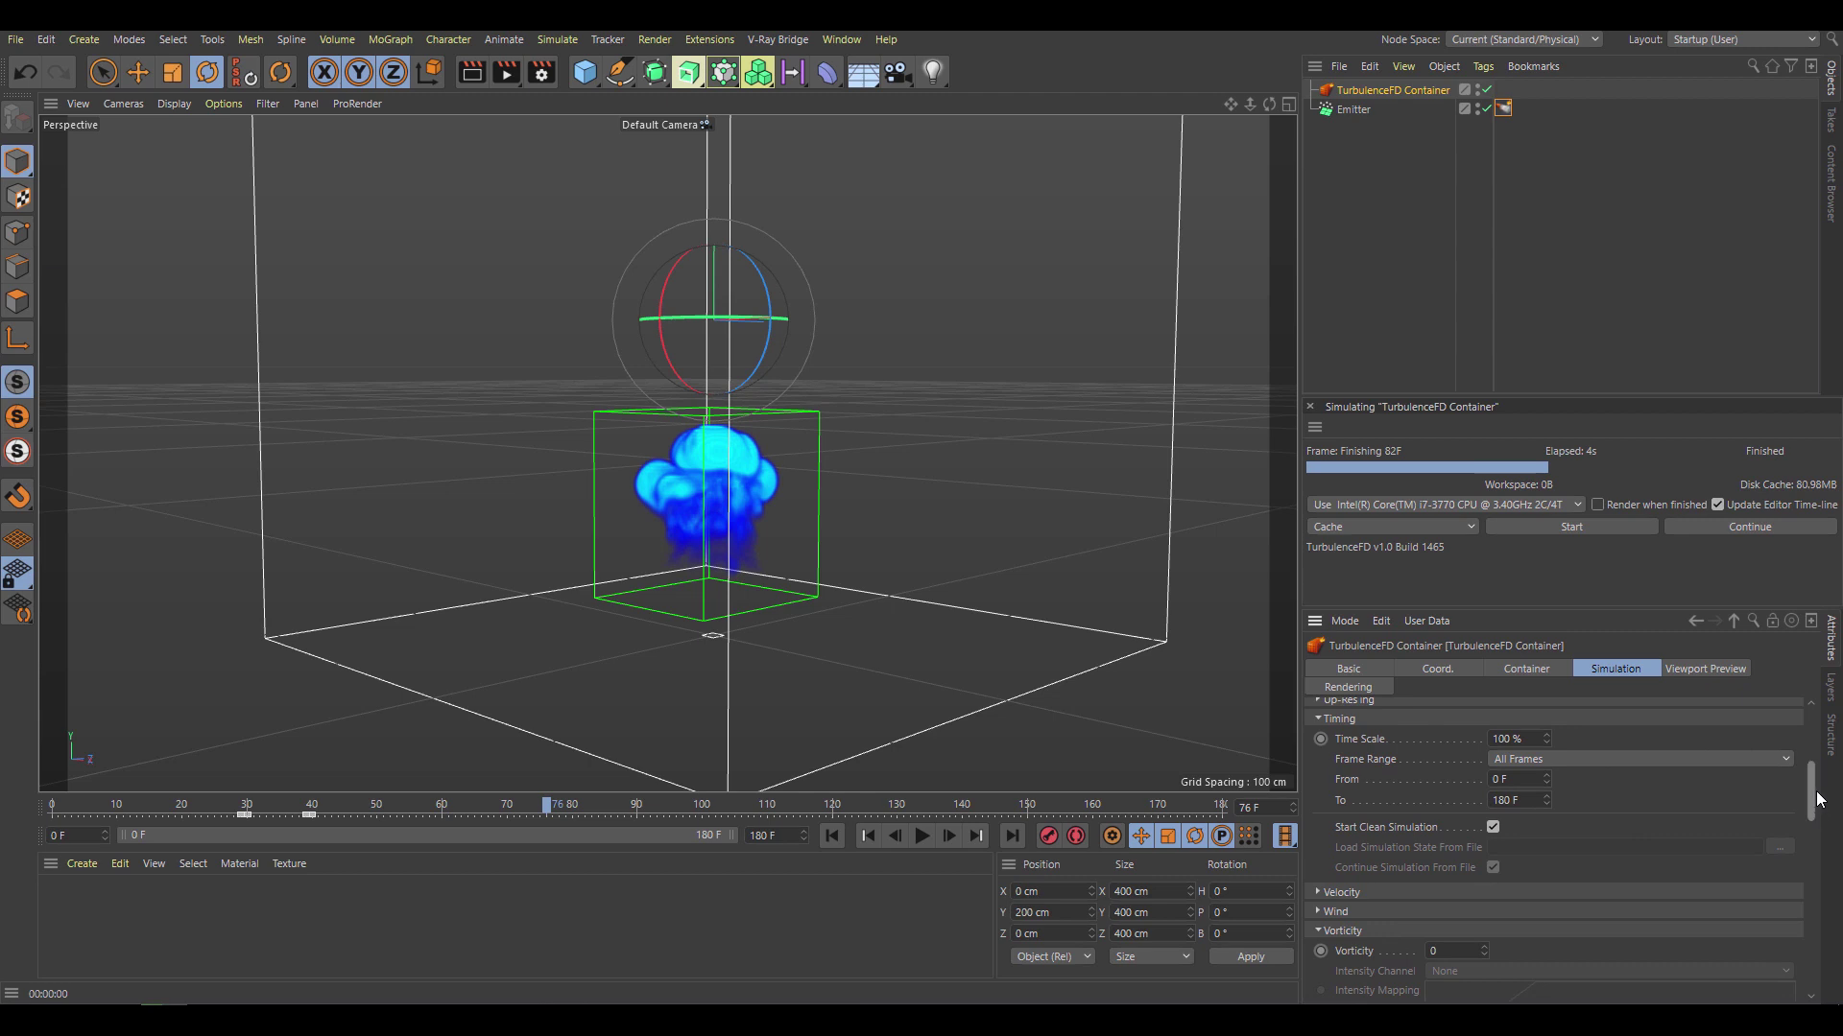
- Collapse the Timing and Solver sections and set Vorticity to 5
drag(1806, 809, 1759, 792)
click(1593, 822)
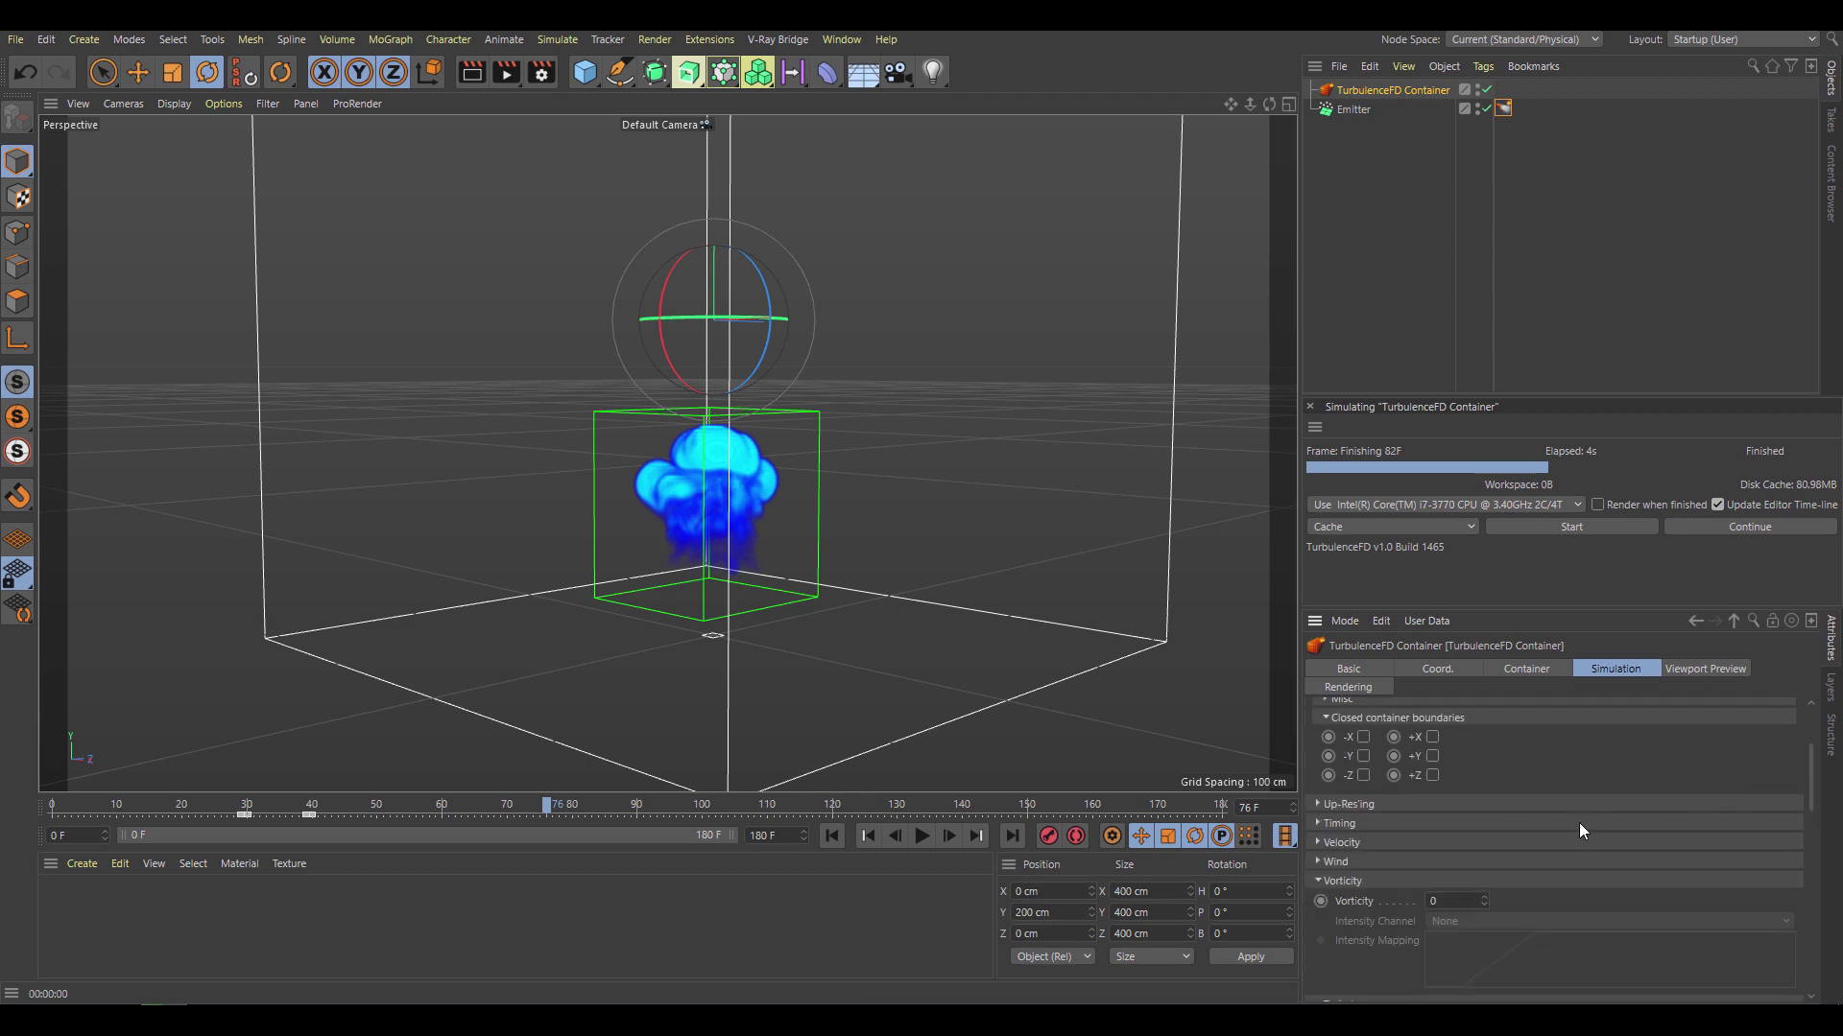
scroll(1517, 731, up, 3)
click(1494, 713)
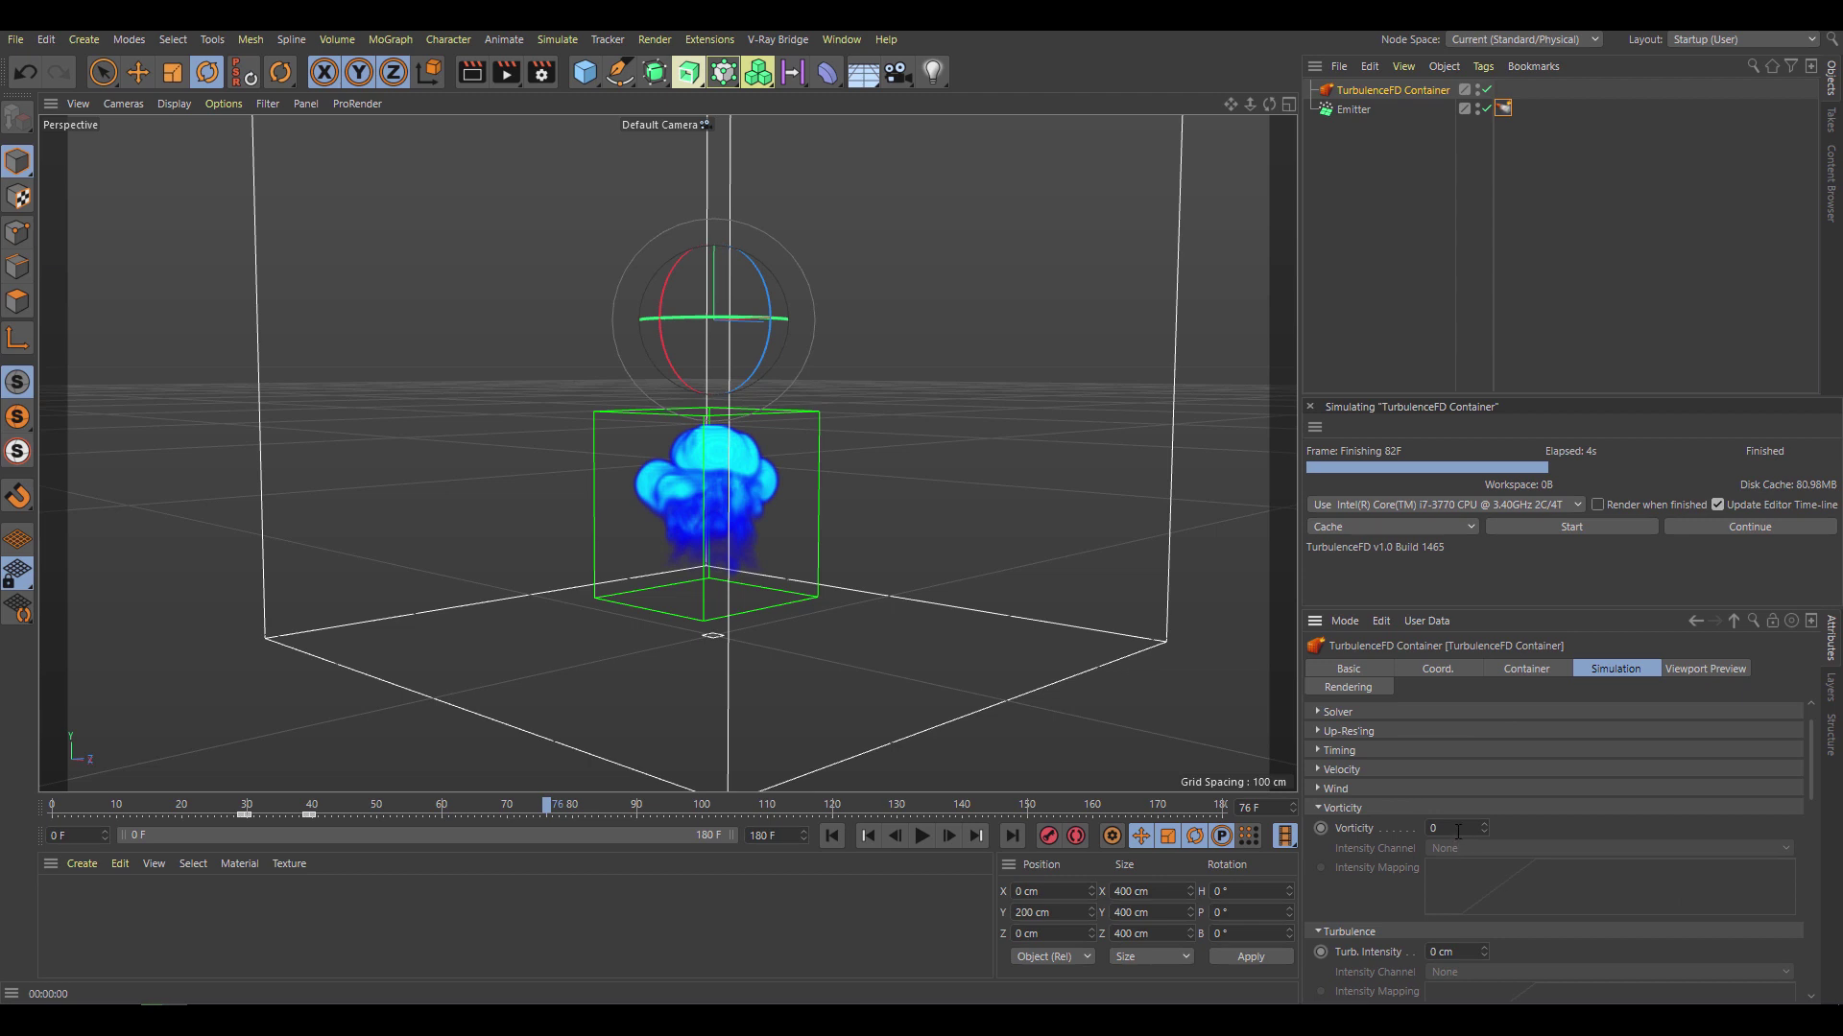
text(5)
key(Return)
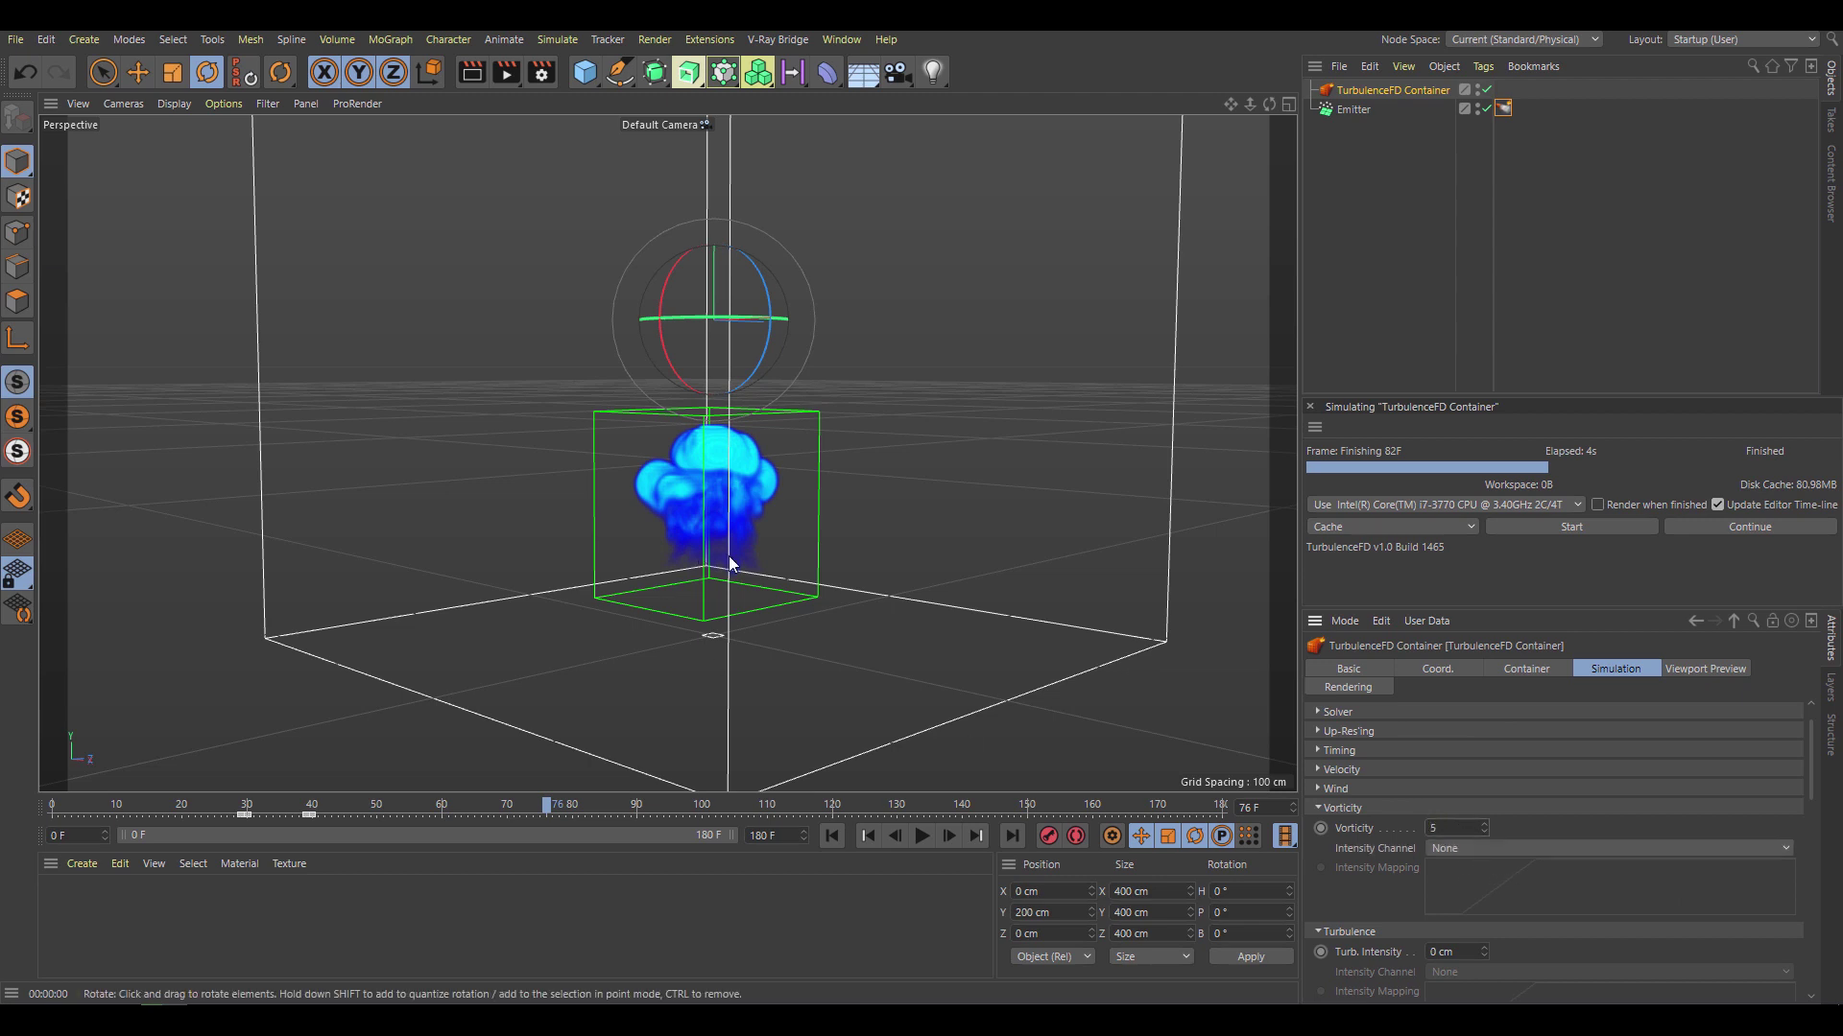
- Re-simulate over the existing cache, then replay the smoke from the first frame
click(1522, 532)
click(996, 508)
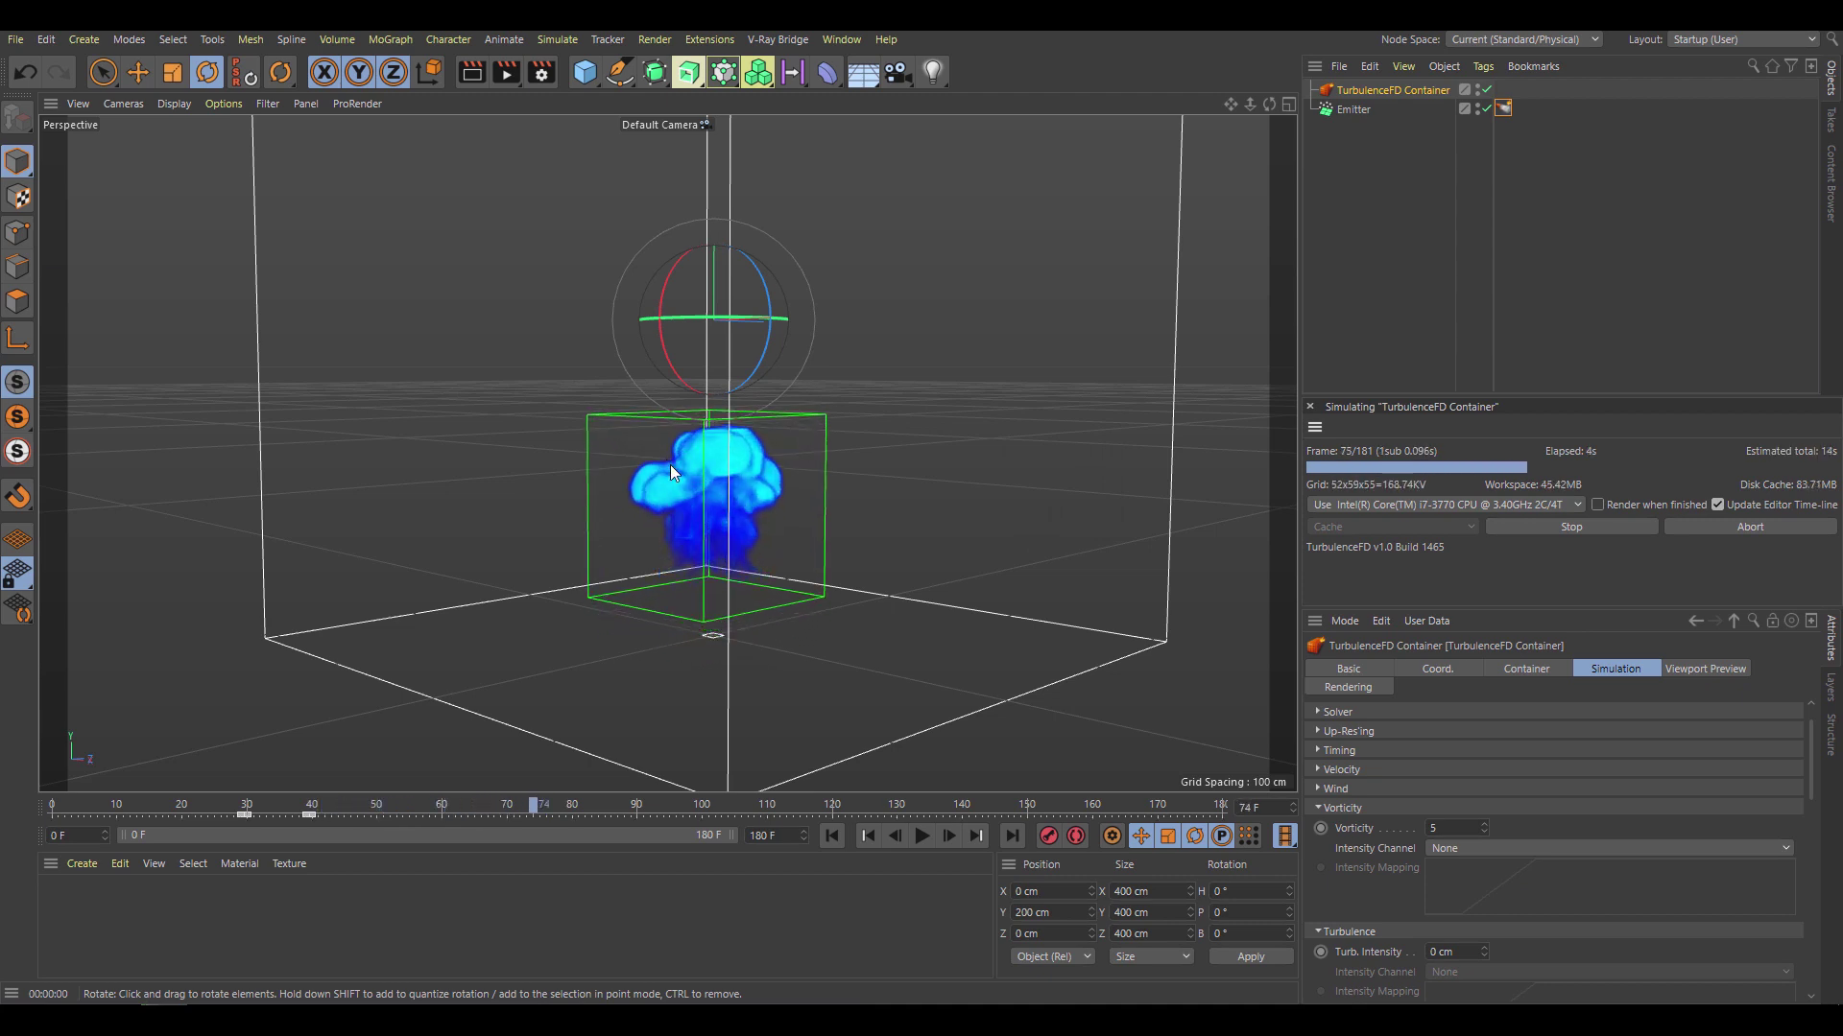
click(1568, 530)
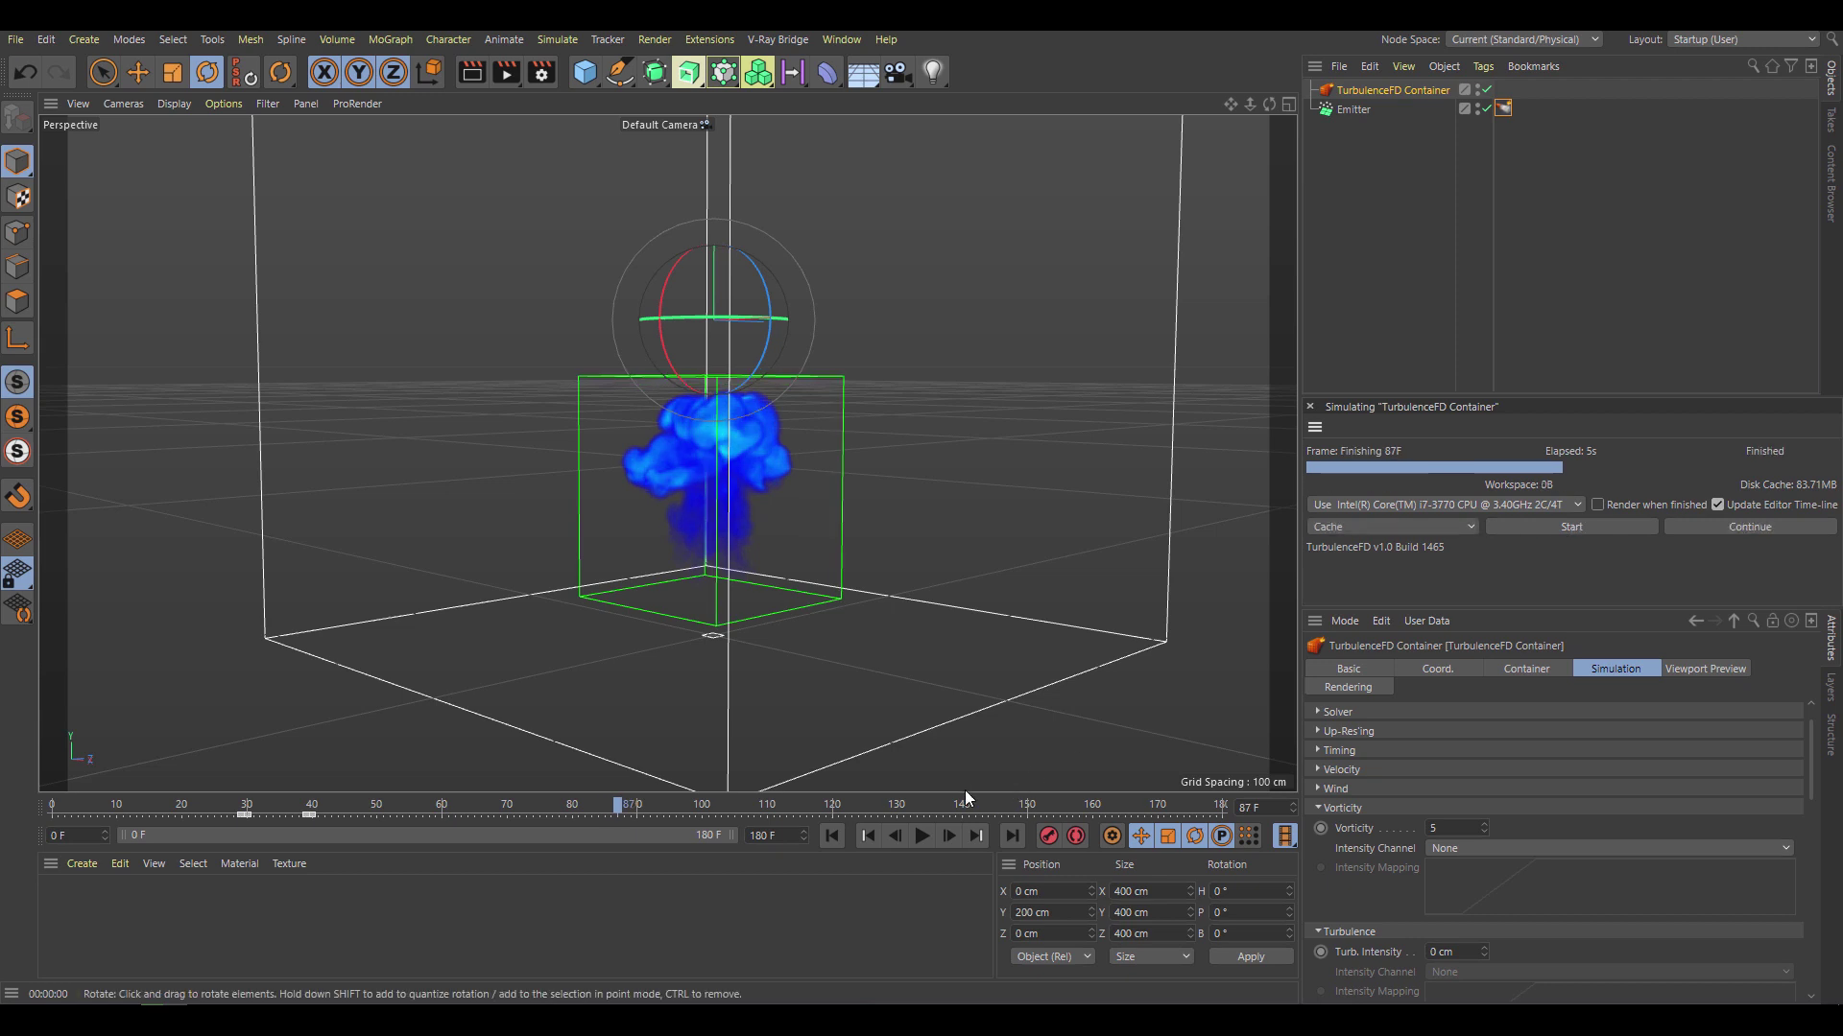
click(832, 836)
click(918, 836)
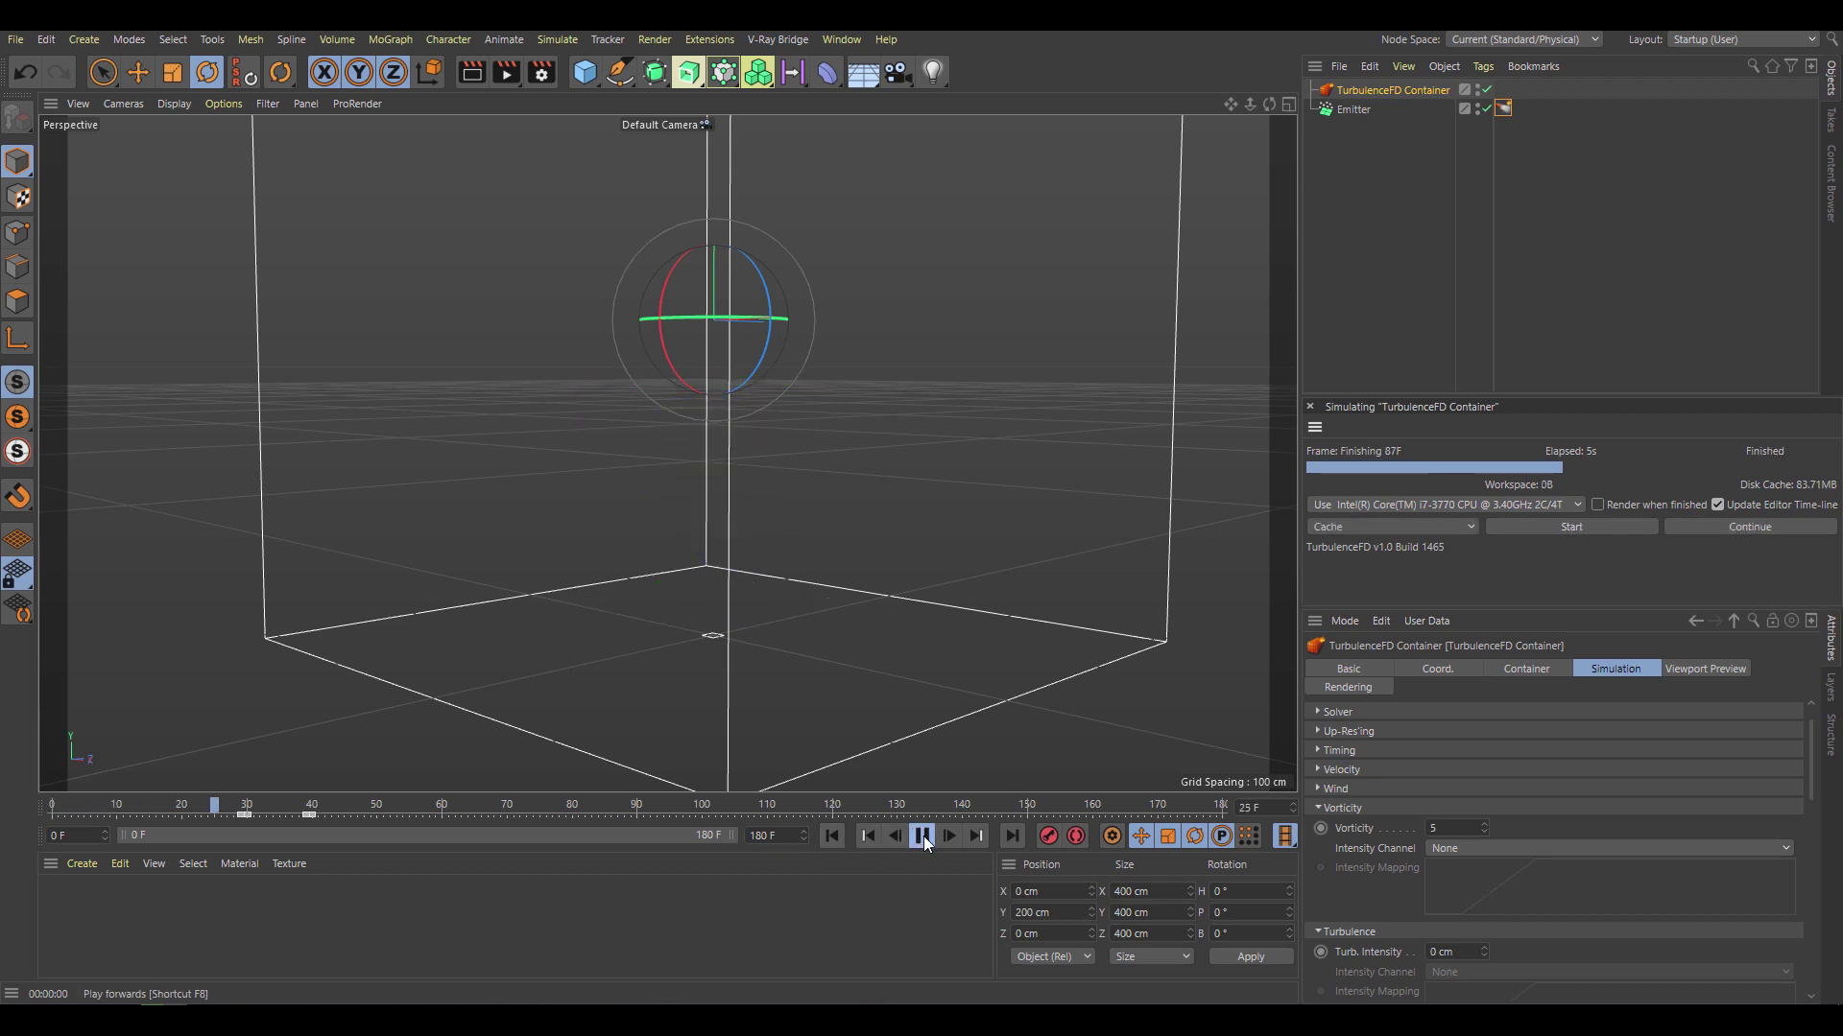
click(918, 835)
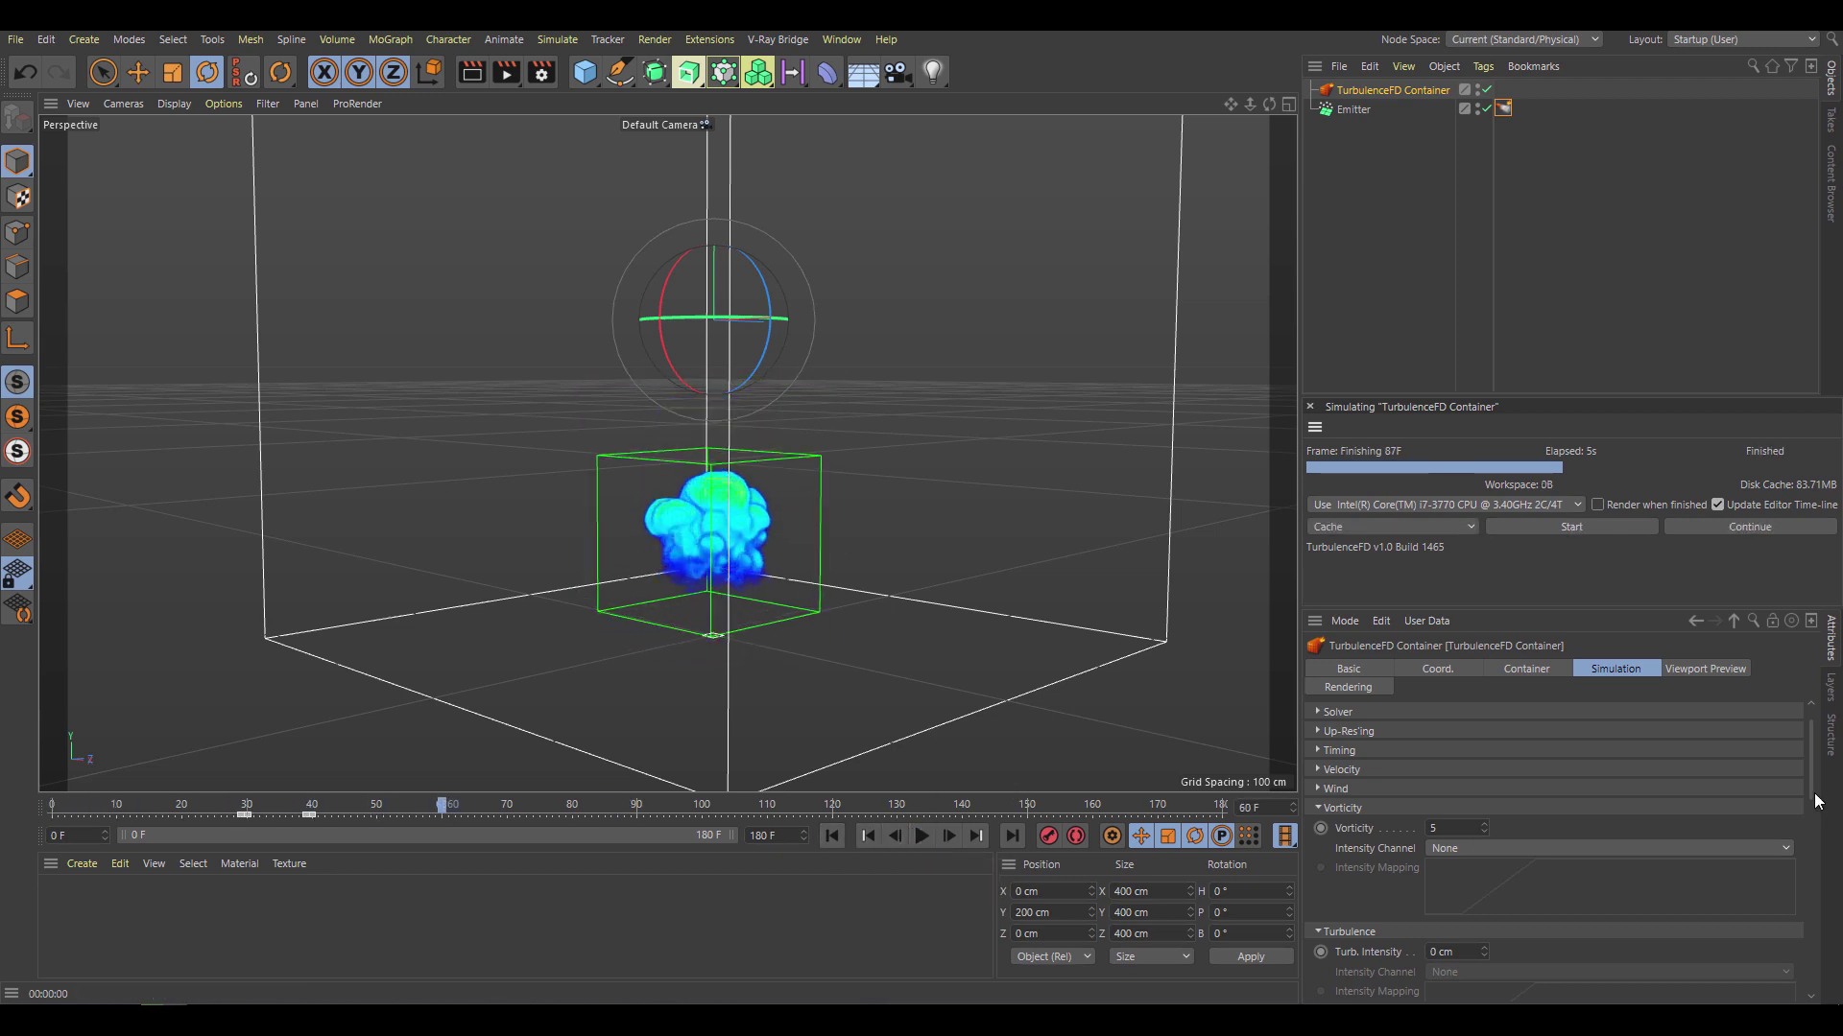
- Set turbulence intensity 20 cm, smallest size 1 cm and largest size 3 cm
scroll(1511, 813, down, 3)
scroll(1511, 814, down, 2)
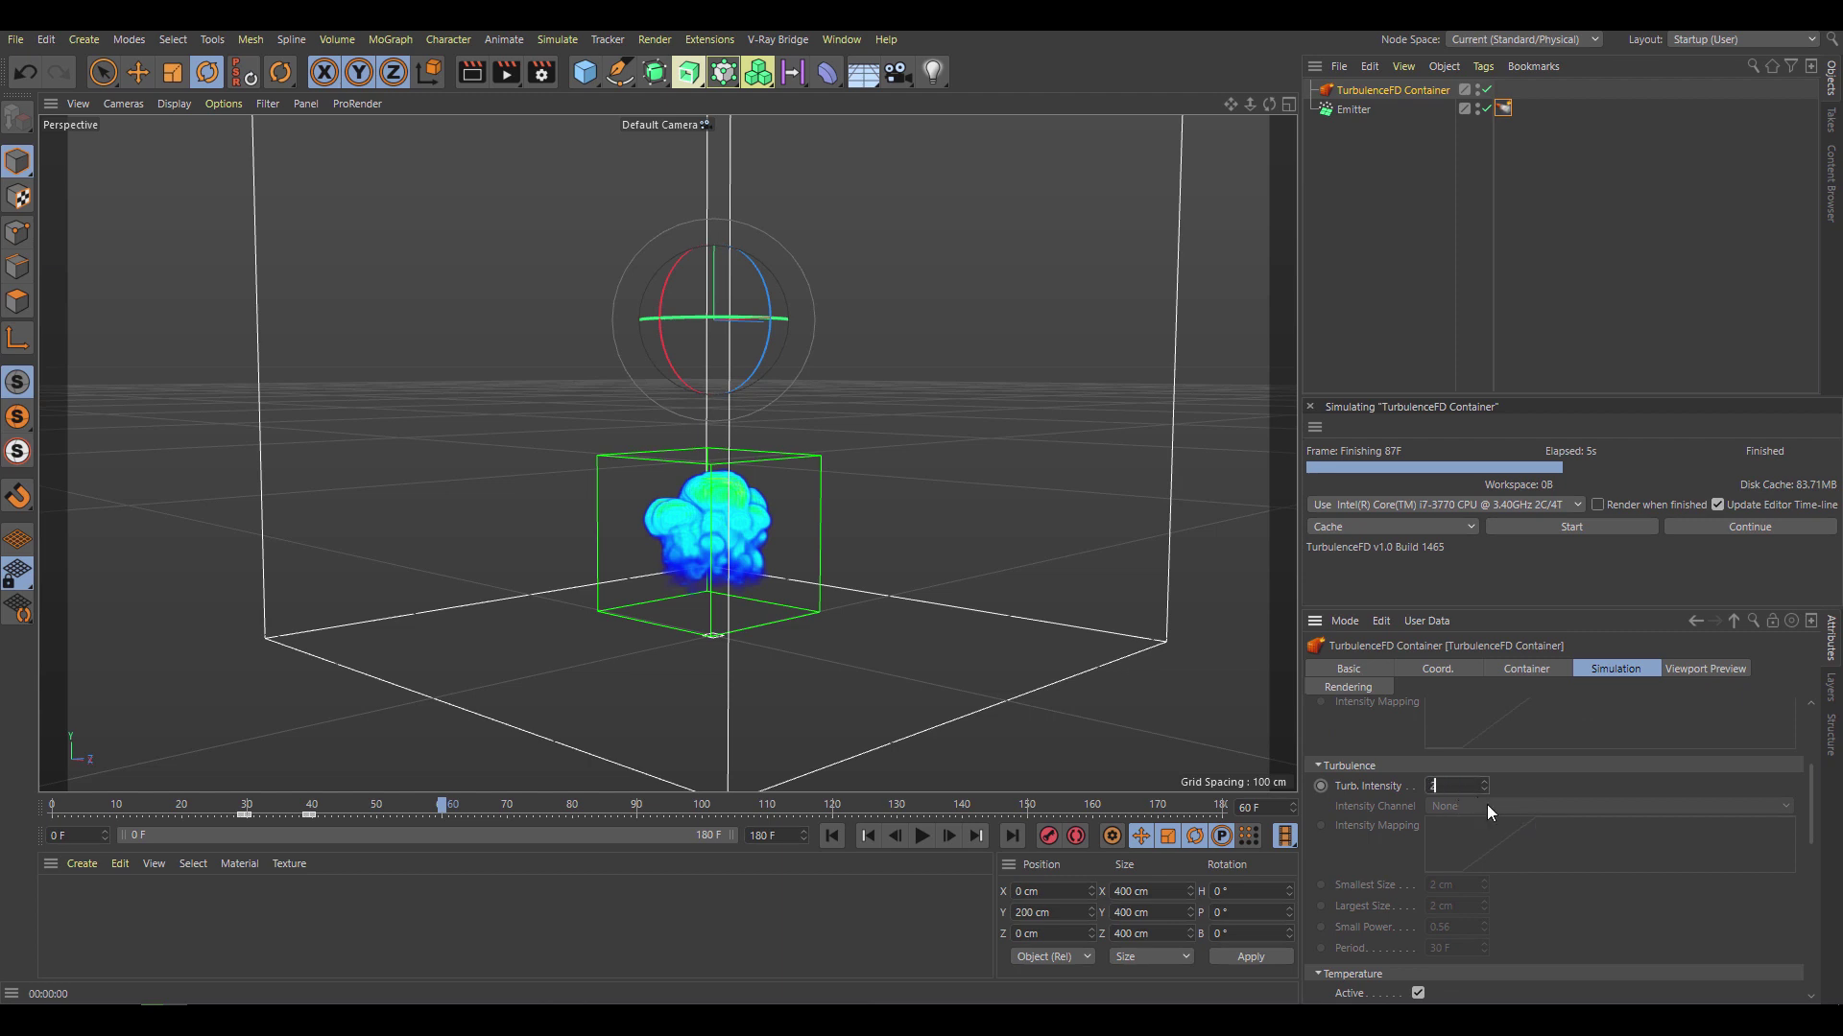
text(0)
key(Return)
double_click(1462, 890)
text(1)
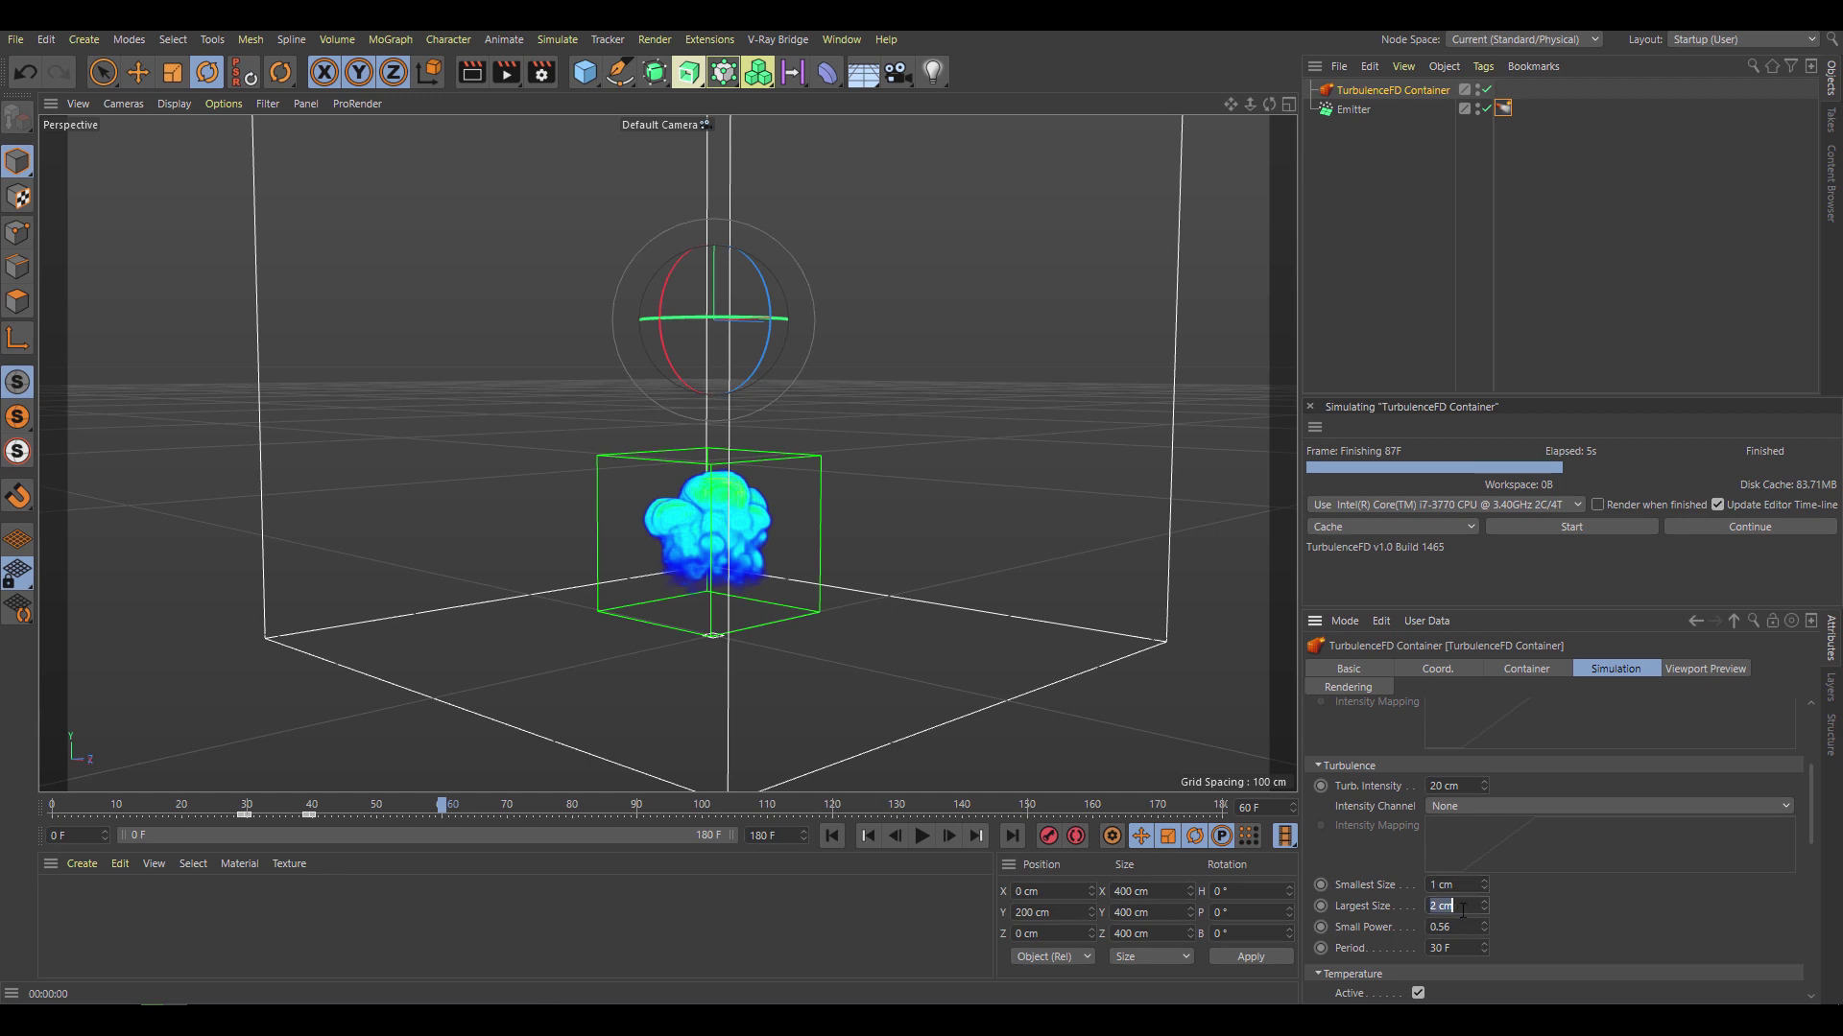
text(3)
key(Return)
- Re-simulate with the new turbulence, overwriting the cache, and play it back from the start
click(1516, 529)
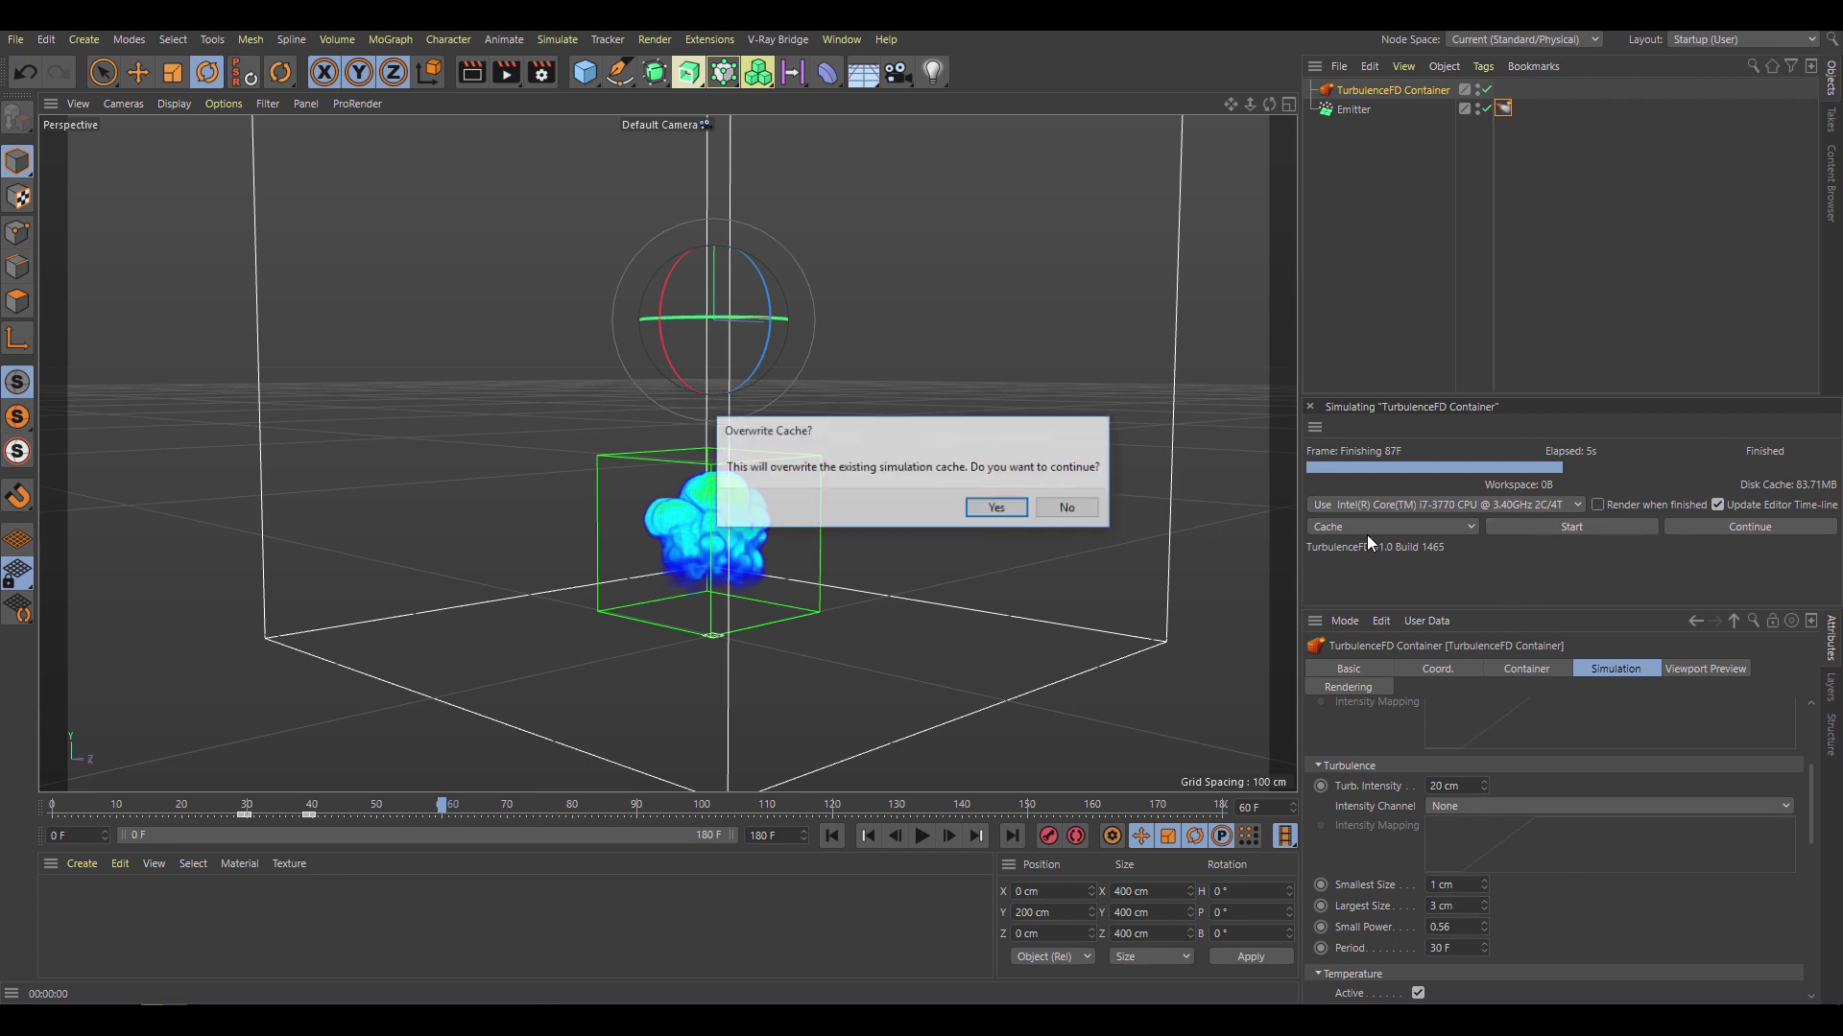
click(1013, 515)
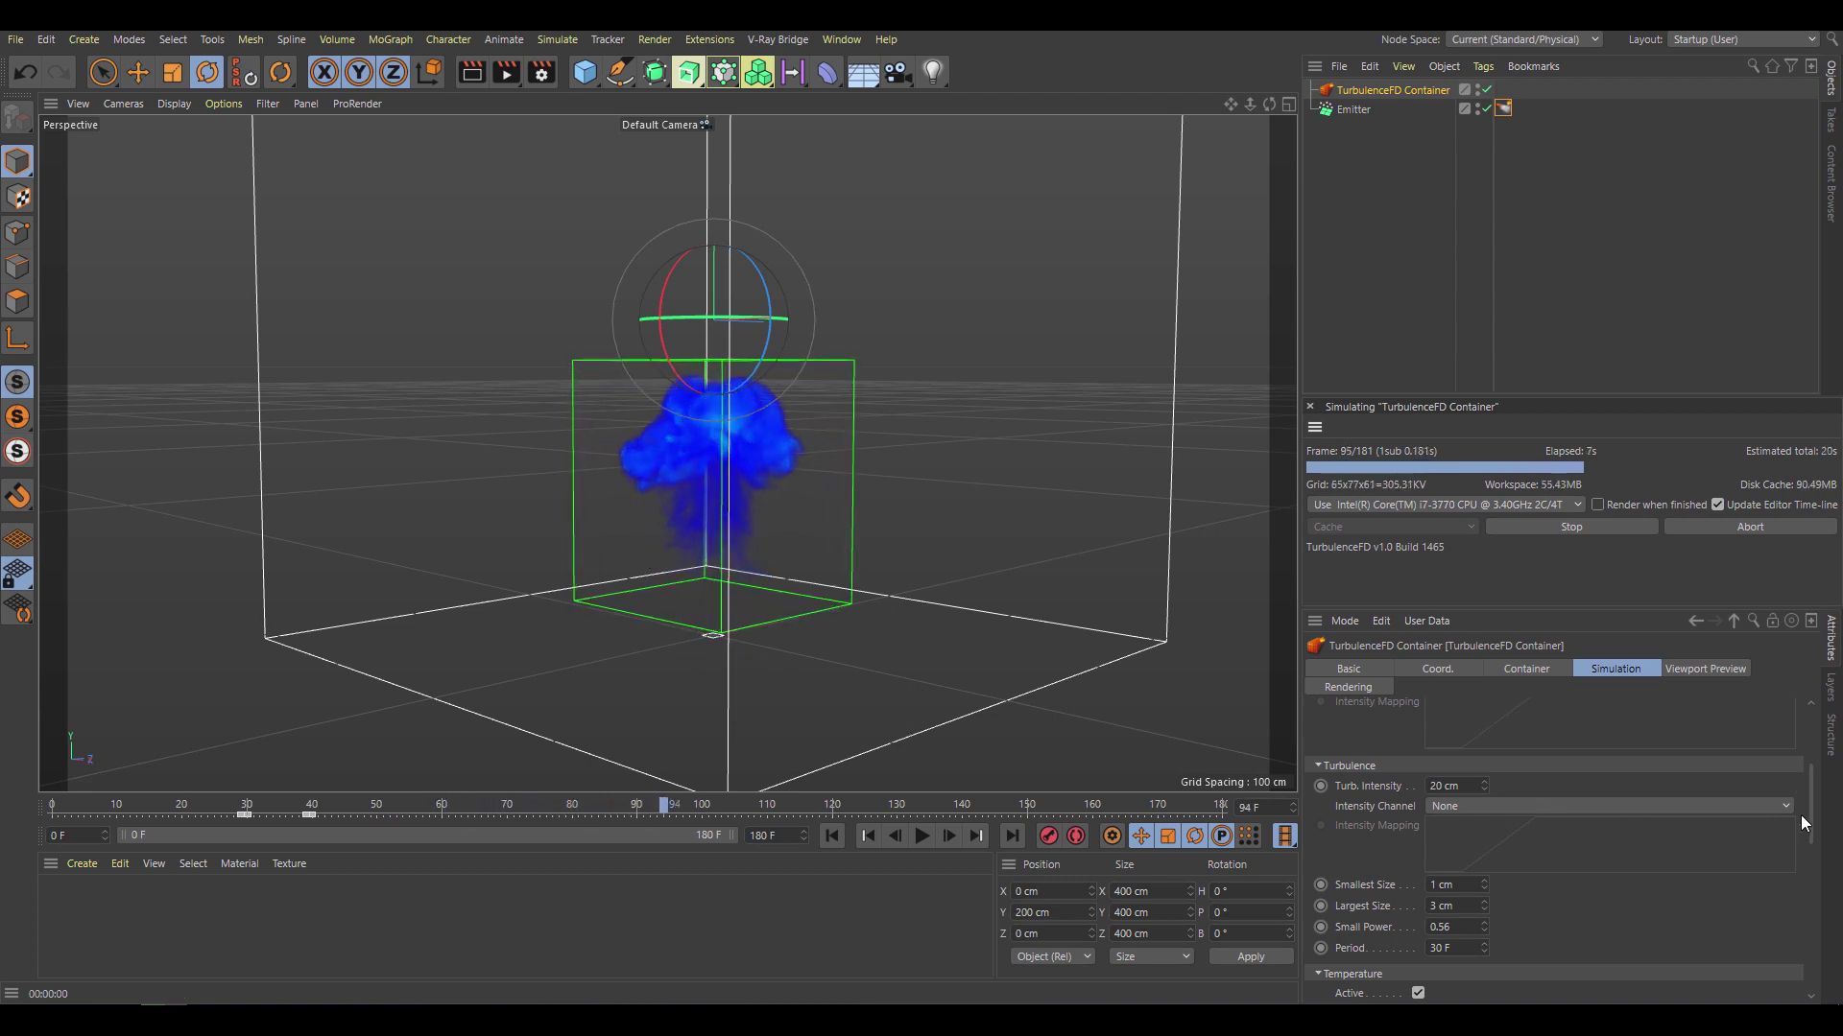
drag(1810, 815, 1814, 888)
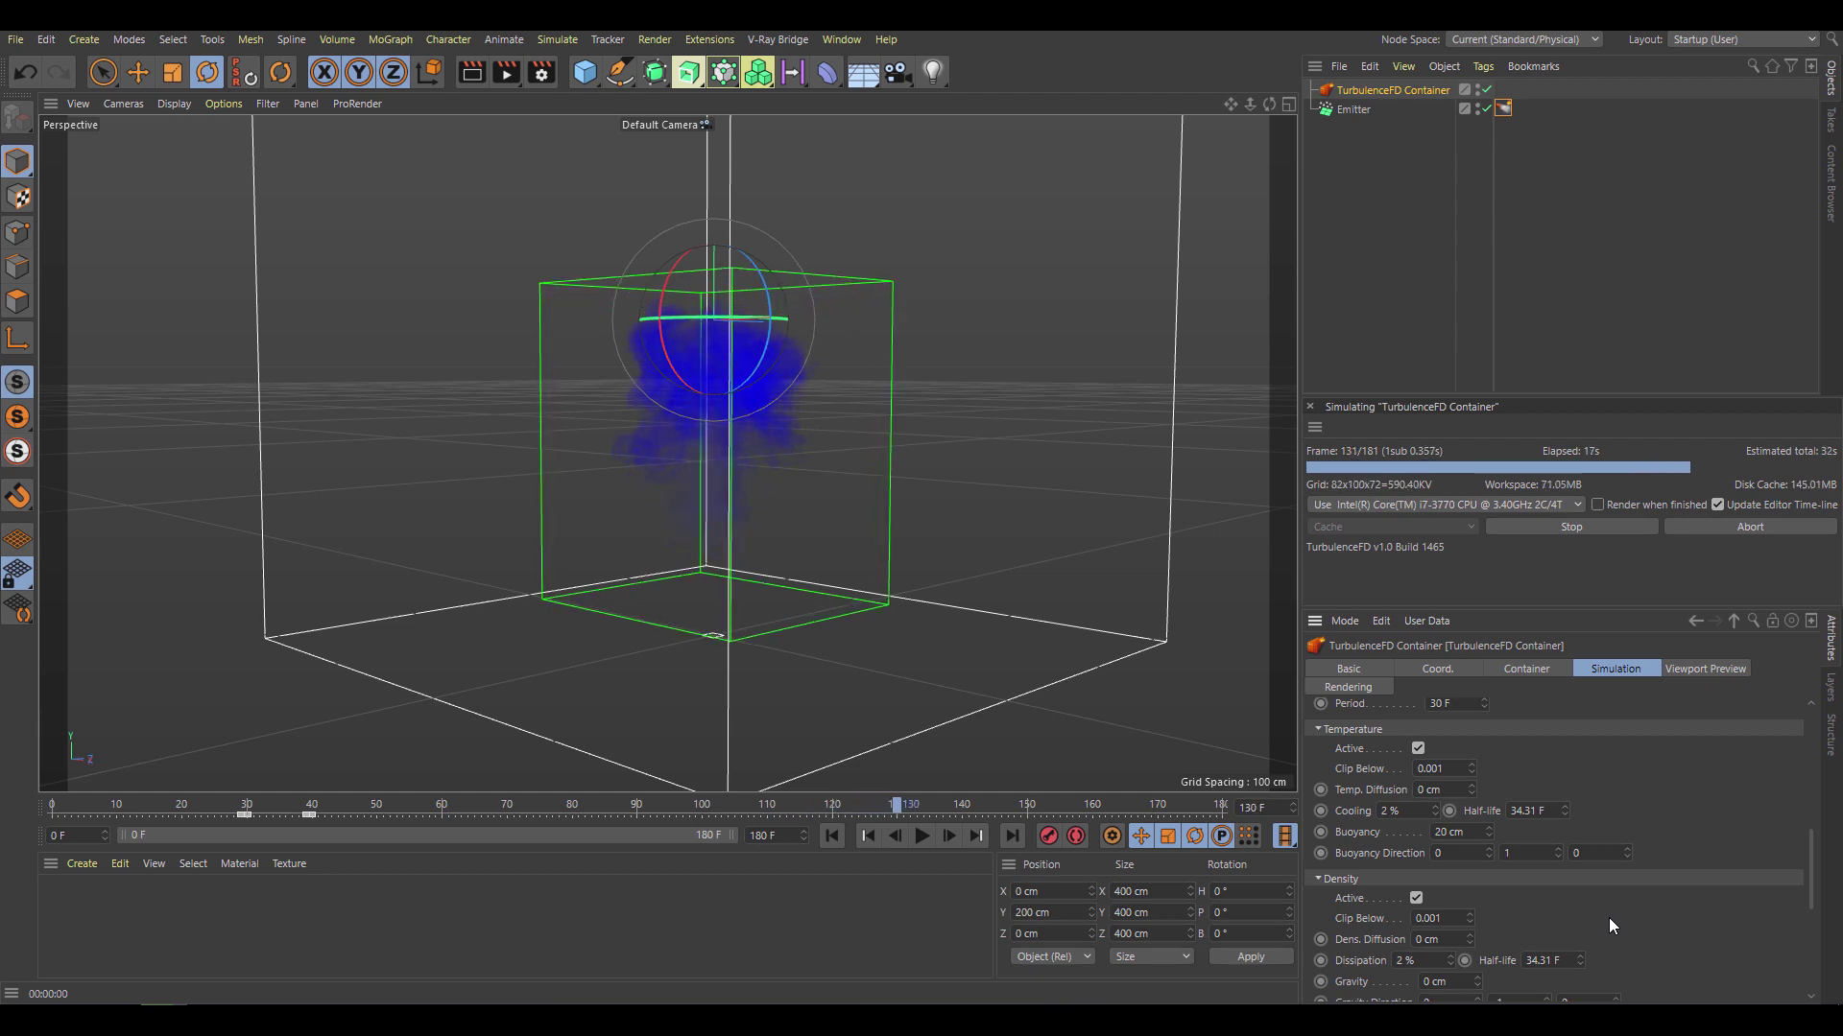
click(1583, 519)
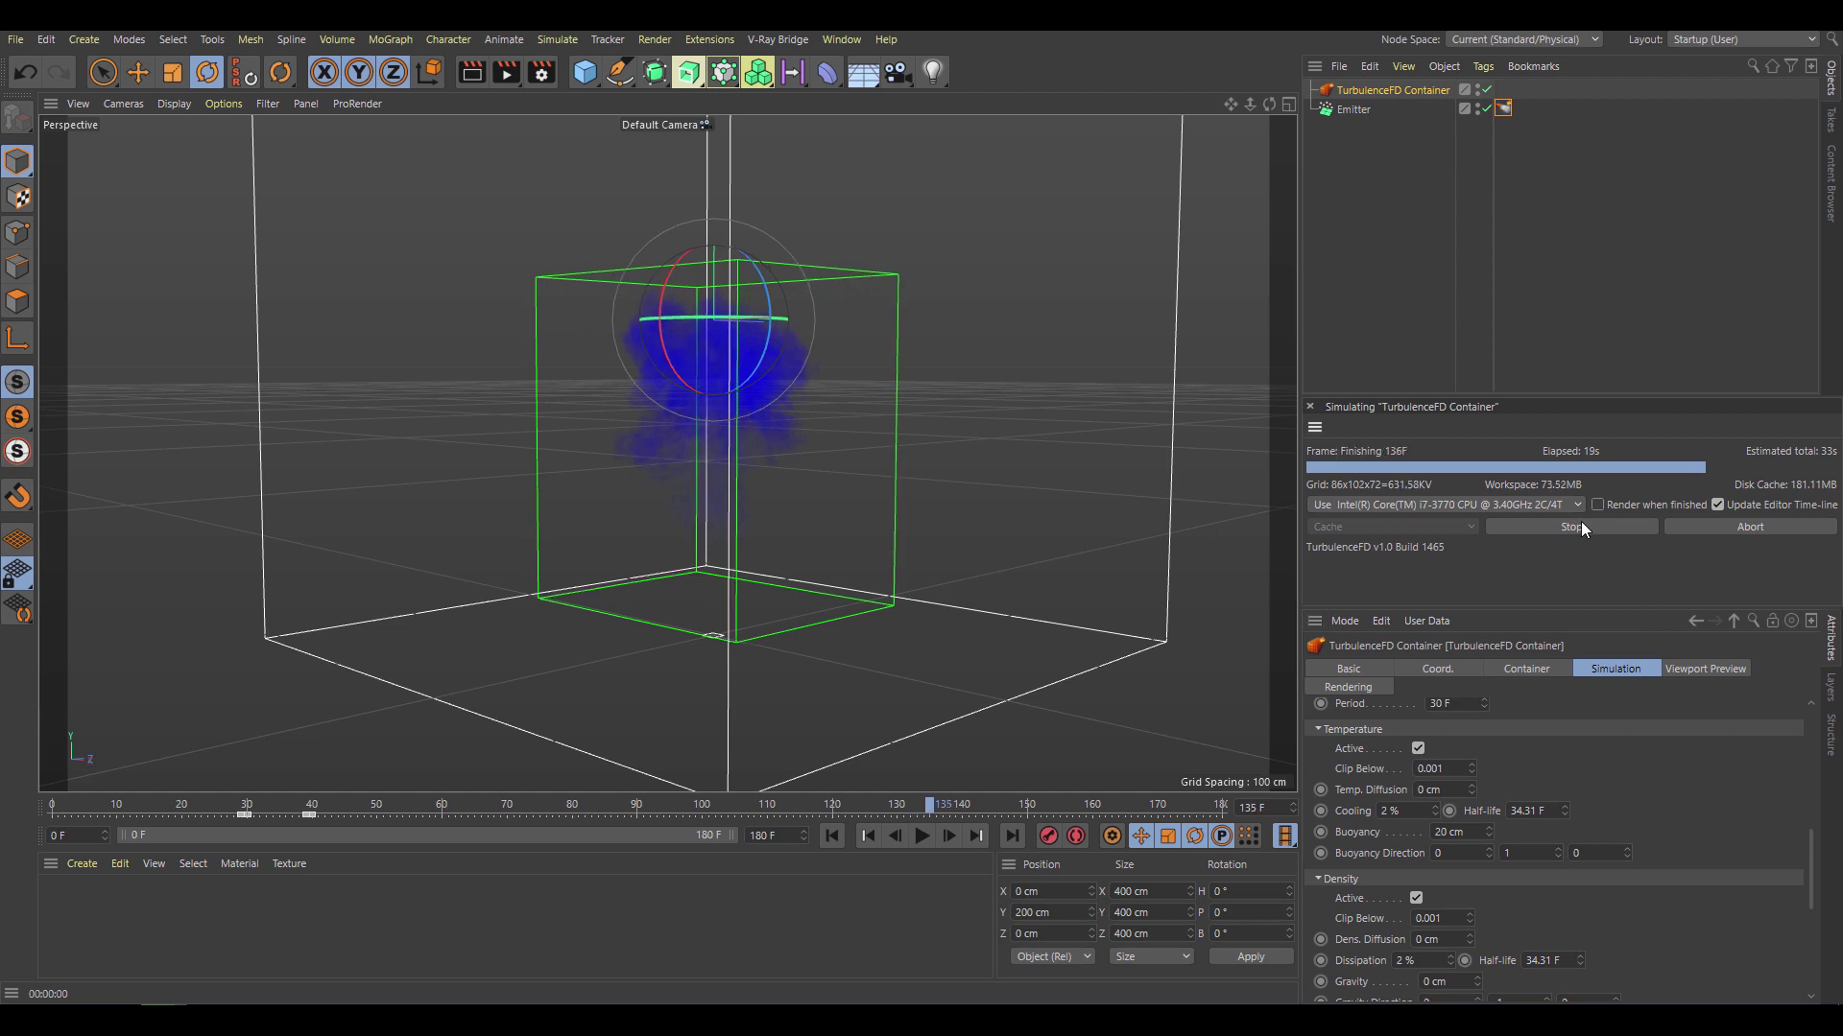
click(1532, 527)
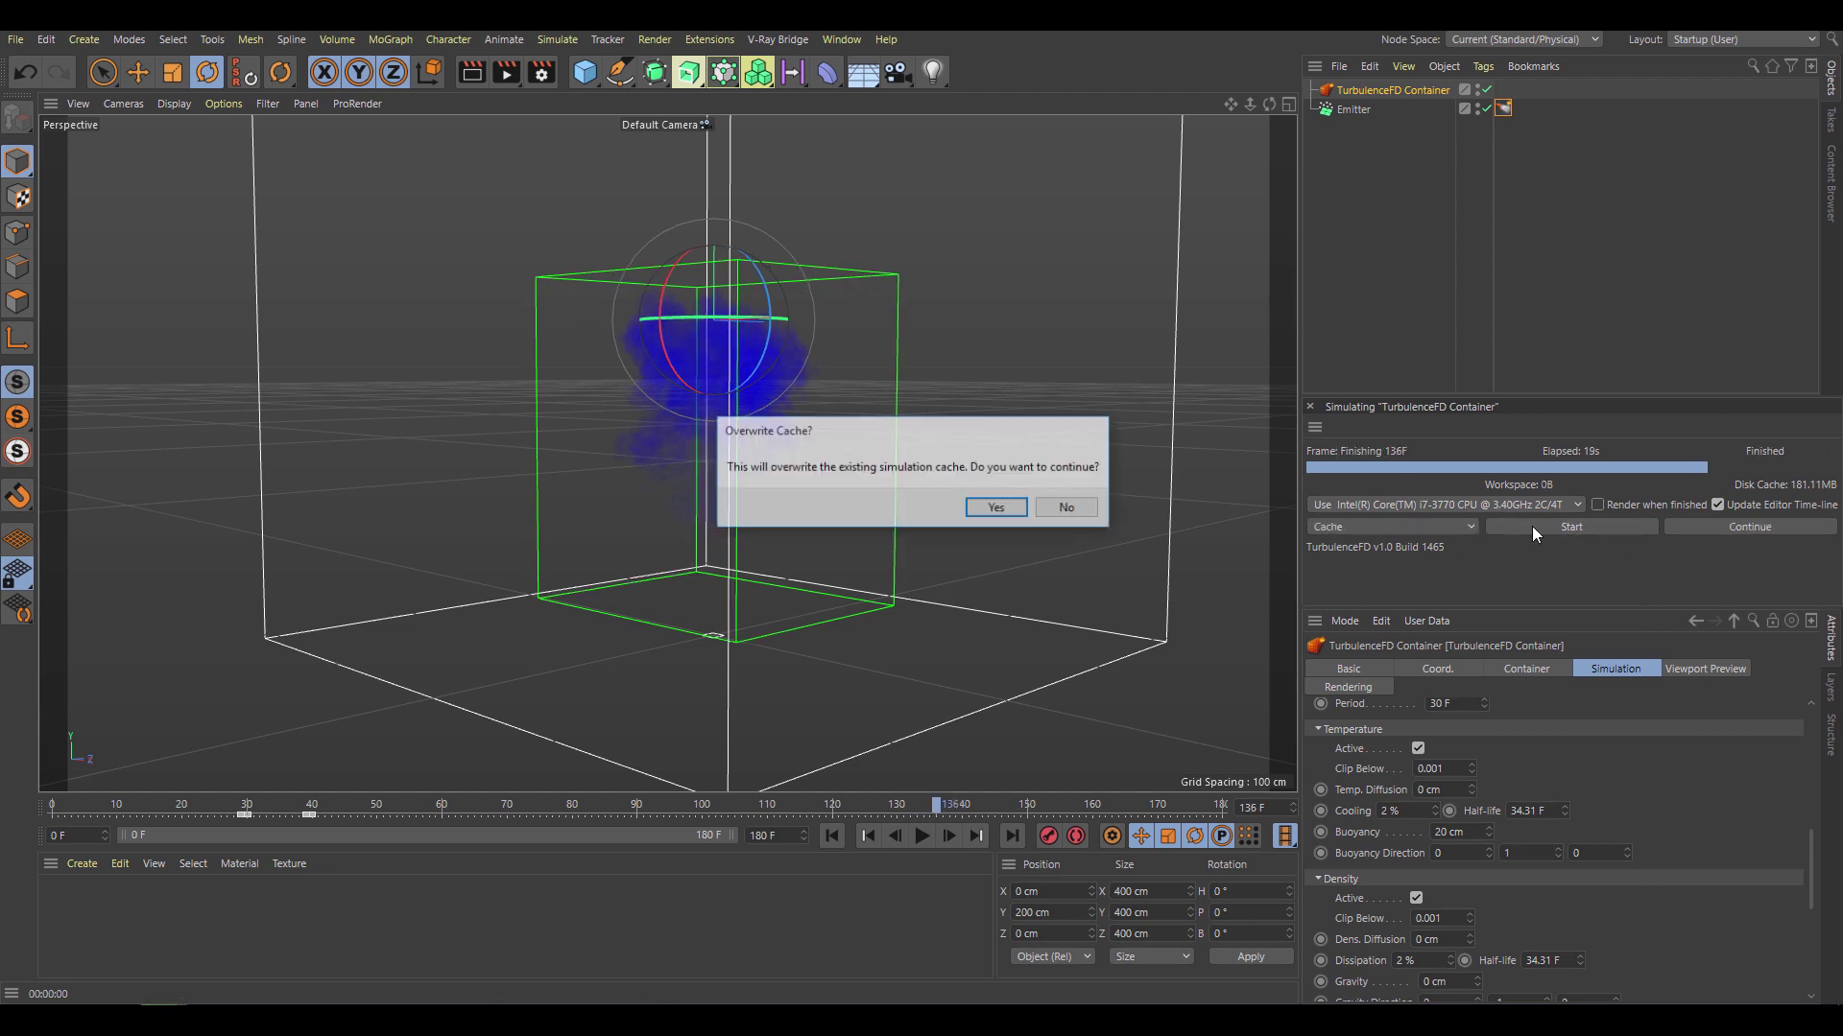
click(989, 507)
click(833, 836)
click(918, 837)
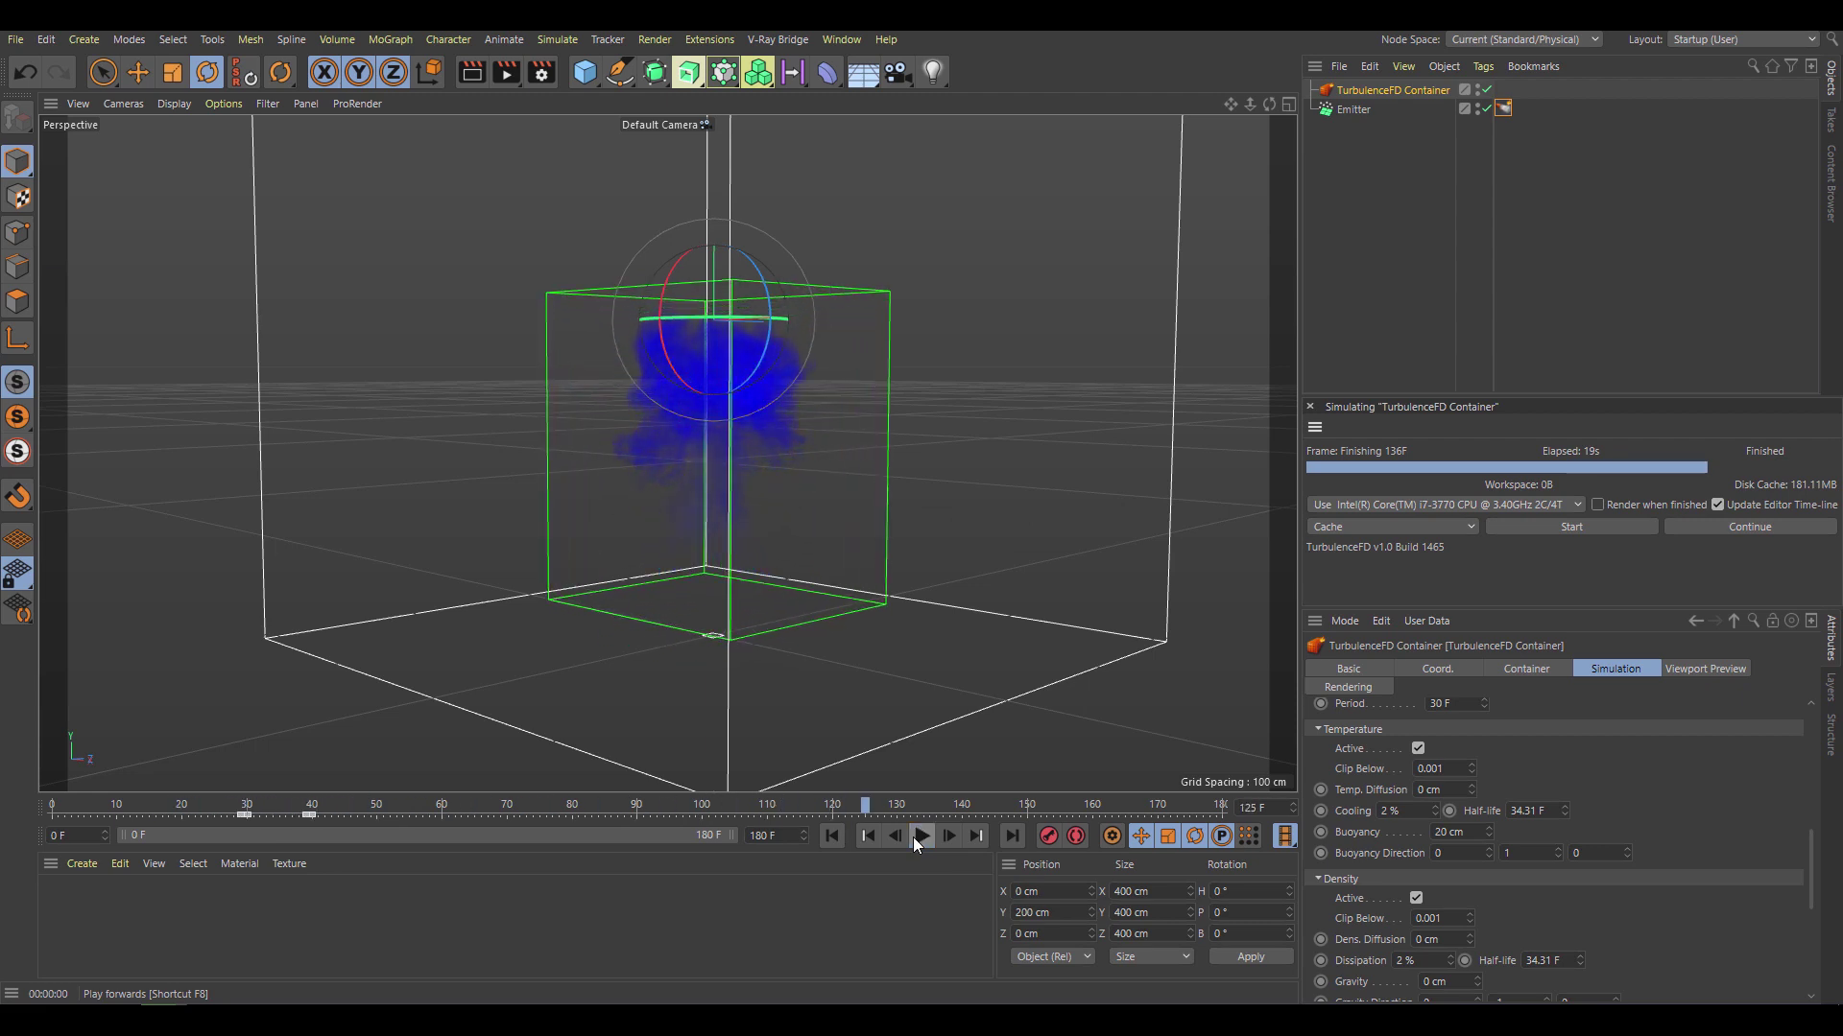
click(918, 837)
scroll(1660, 800, down, 3)
scroll(1660, 772, down, 2)
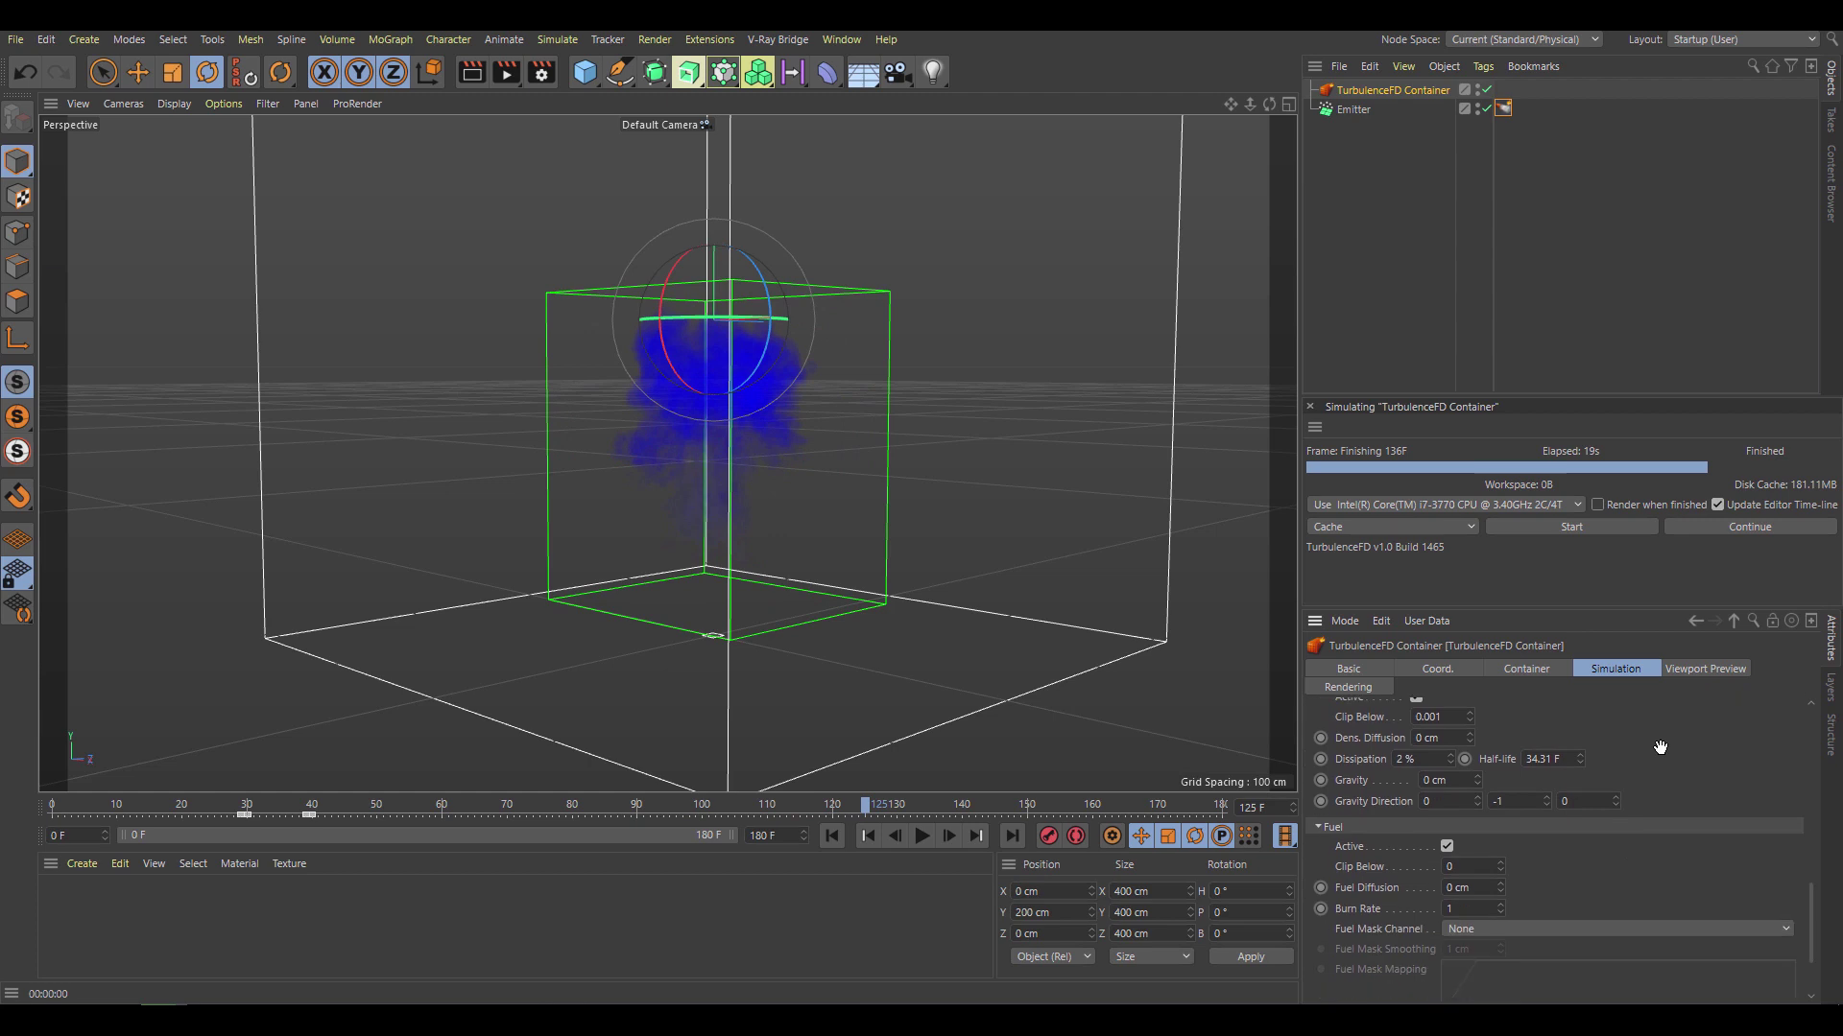
scroll(1657, 798, up, 2)
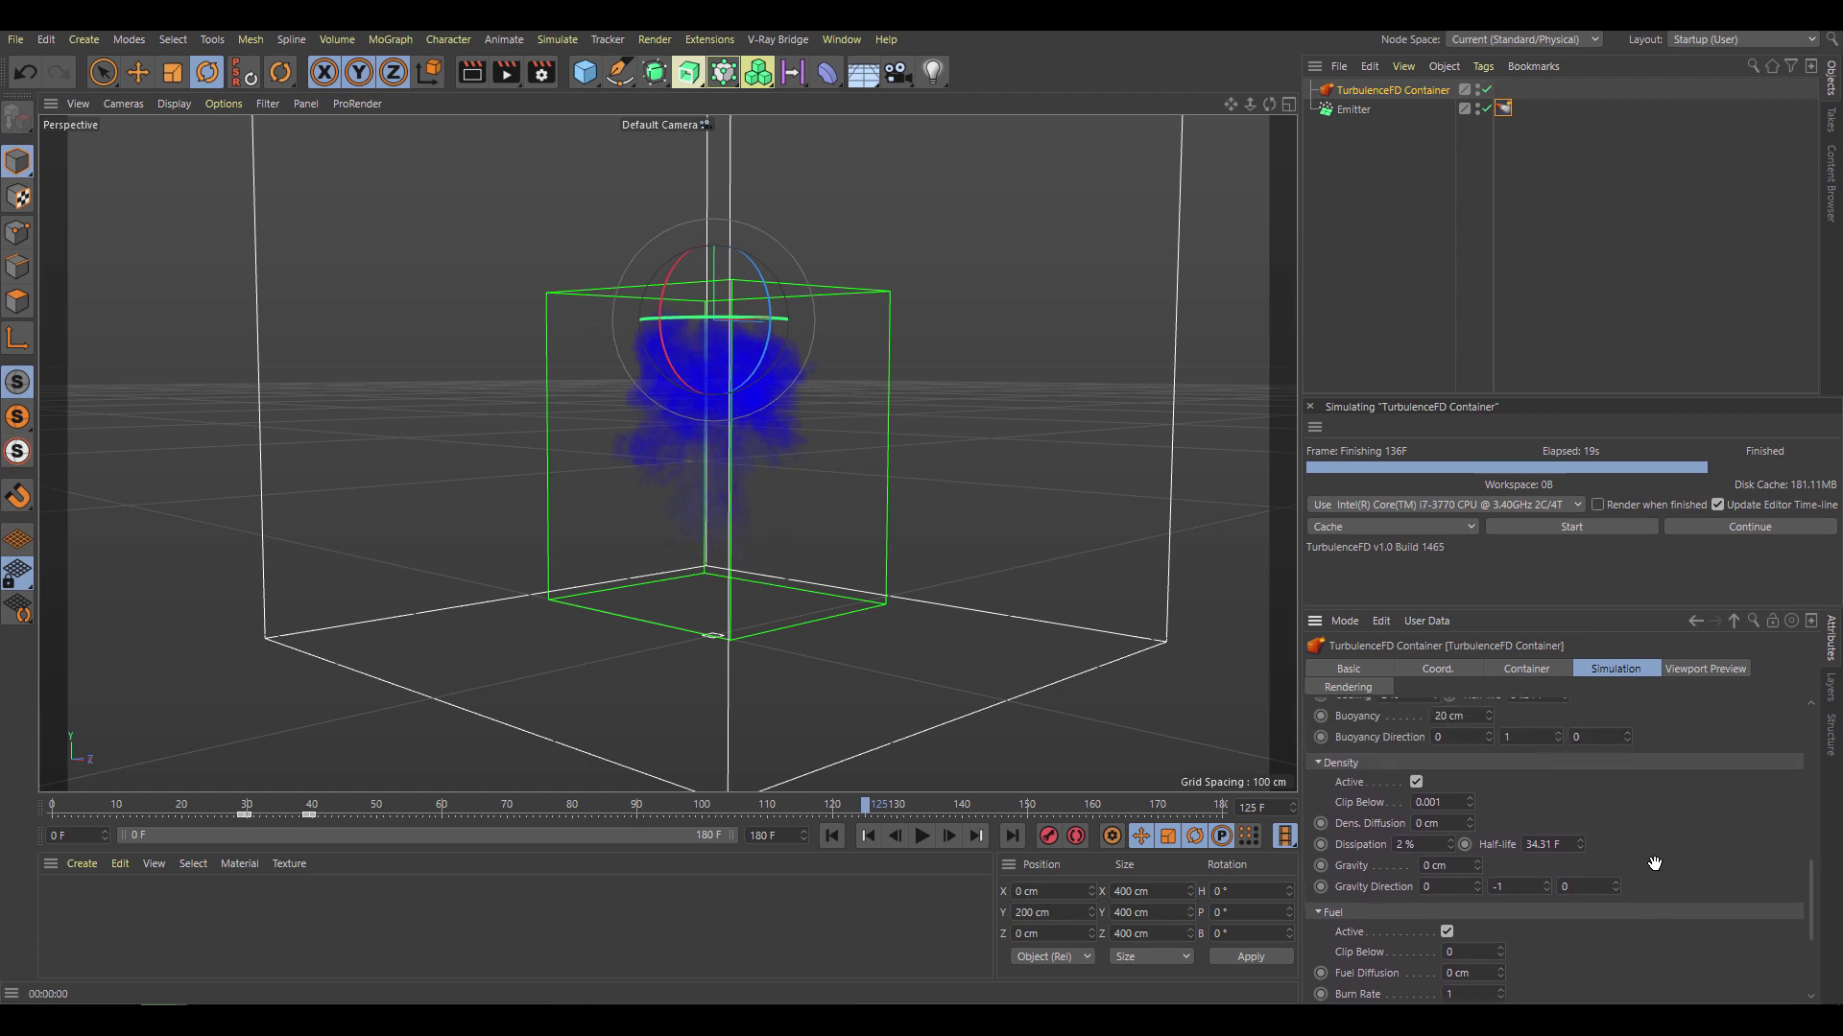
scroll(1631, 825, up, 2)
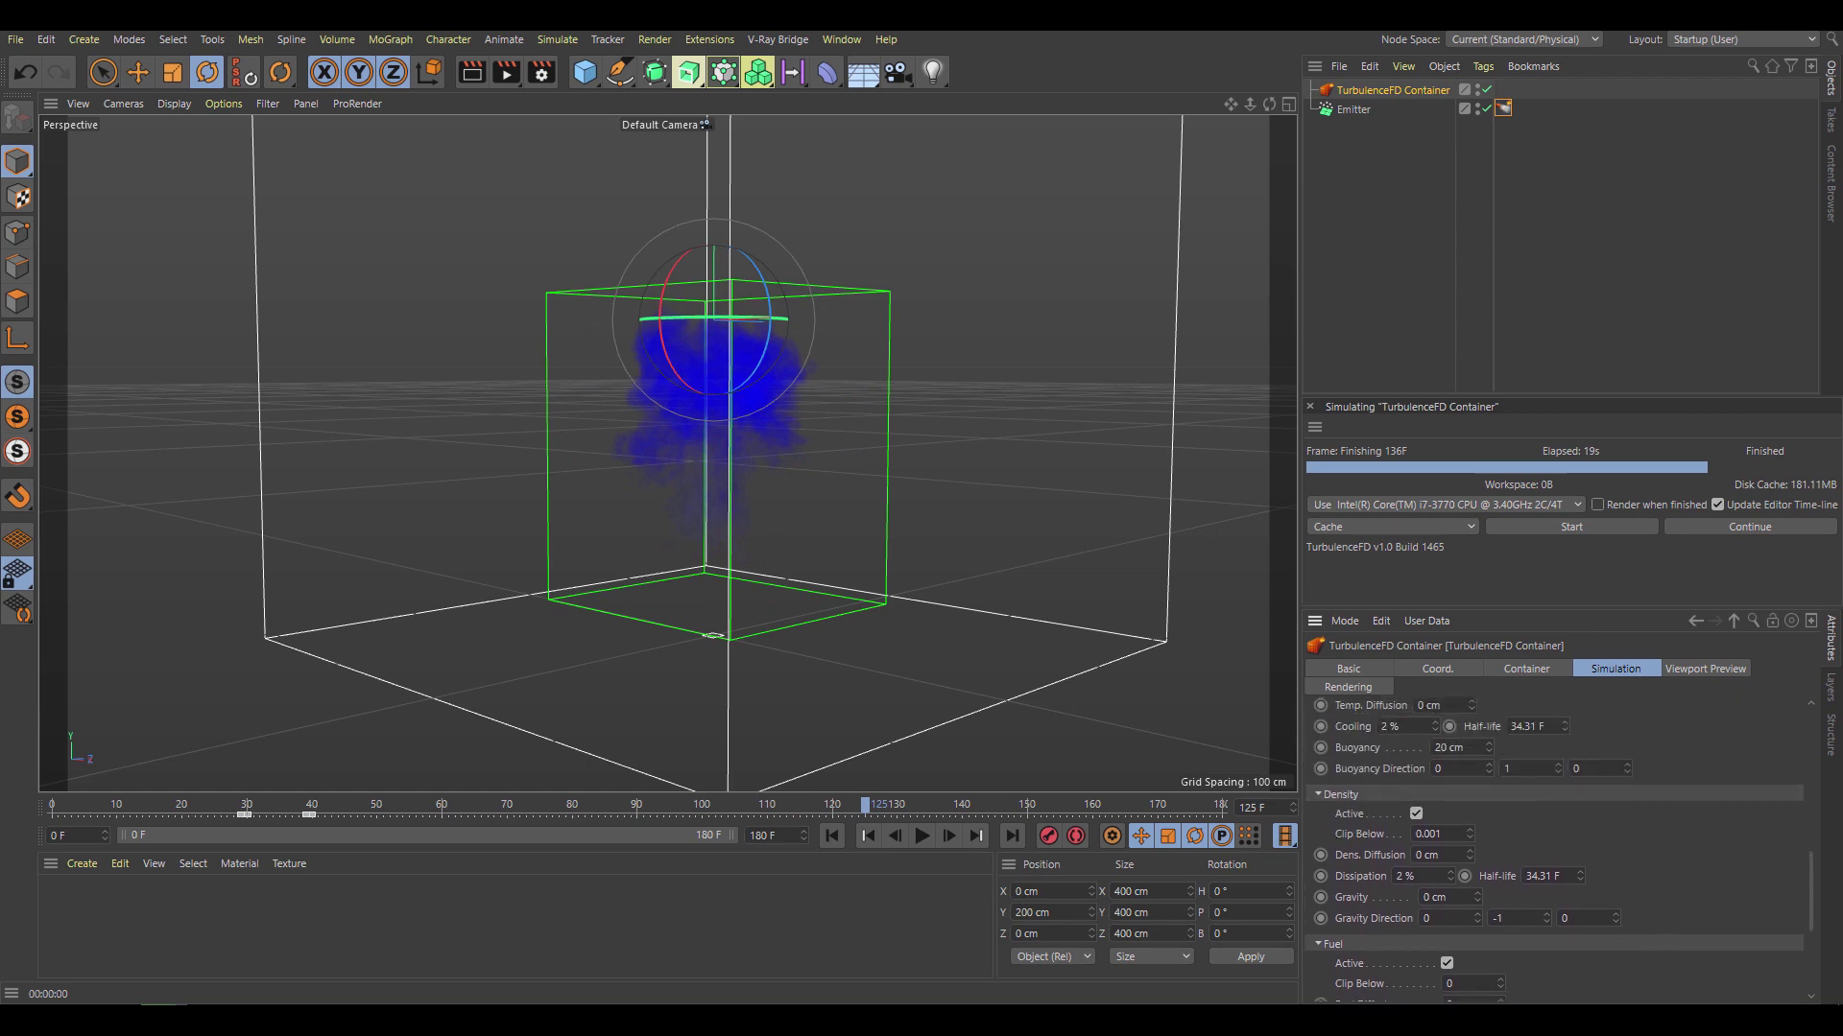
scroll(1685, 847, down, 2)
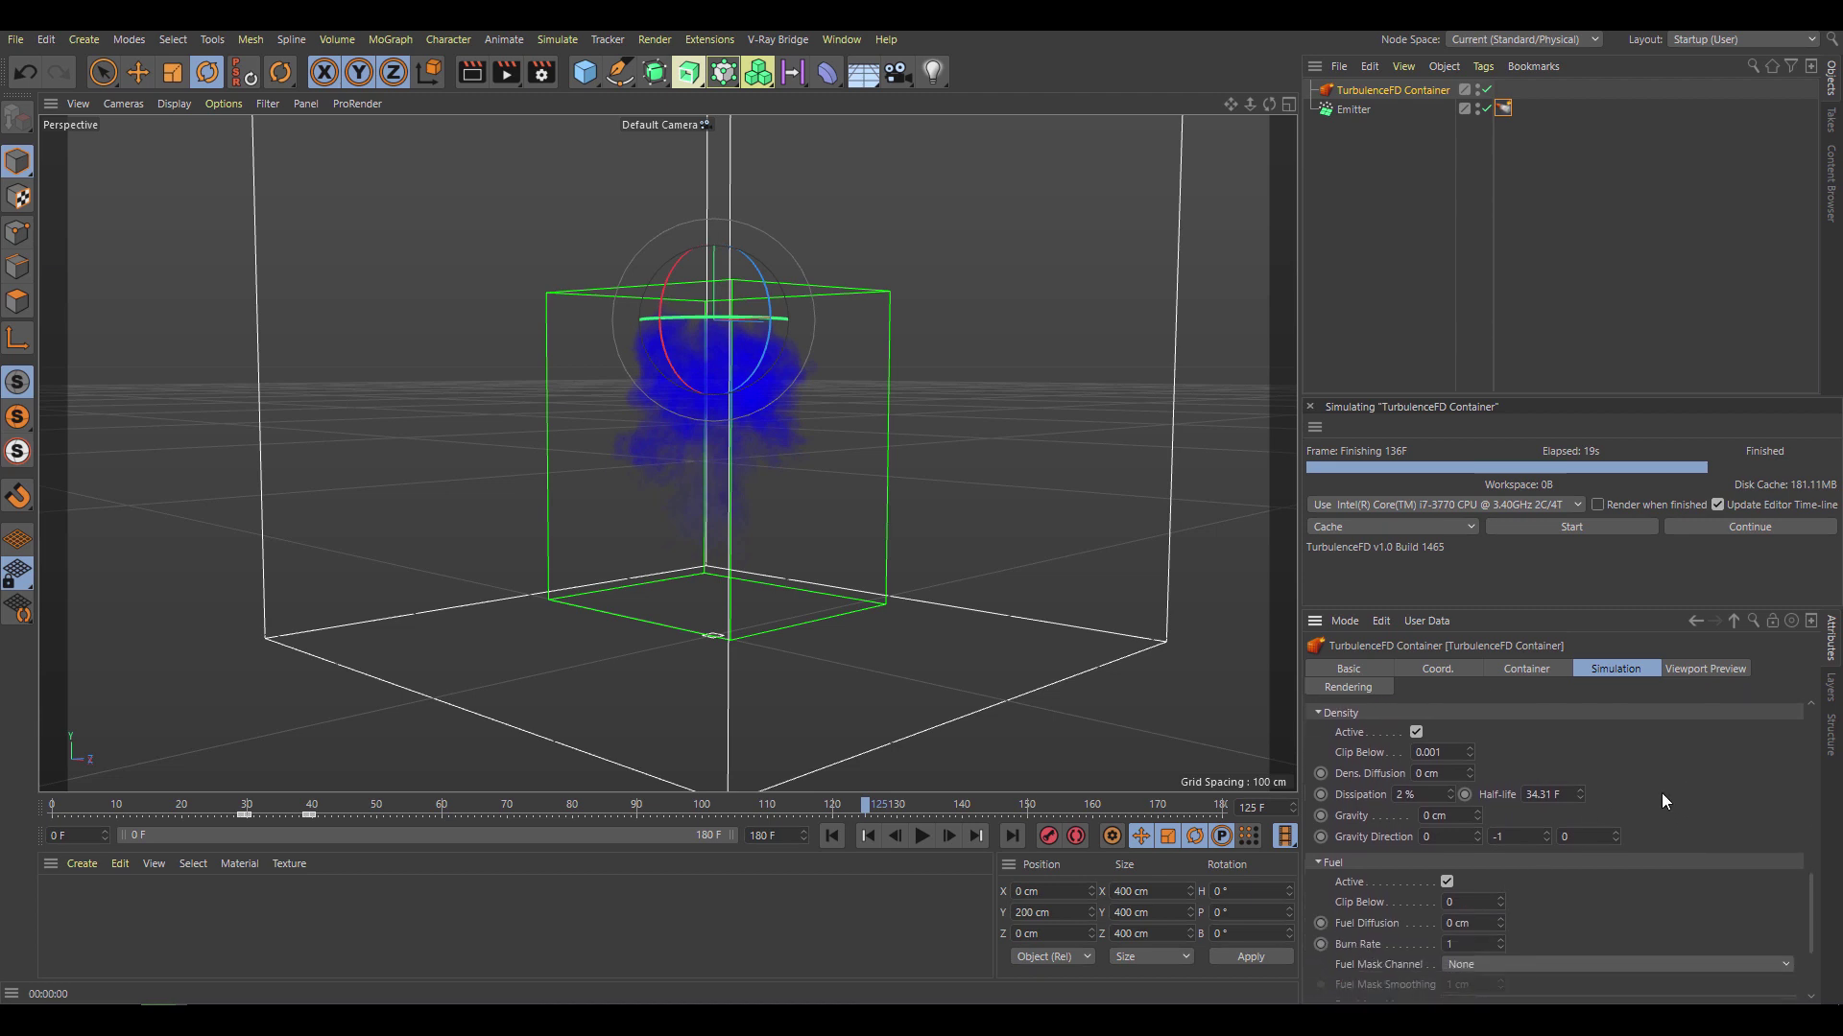
scroll(1525, 831, down, 1)
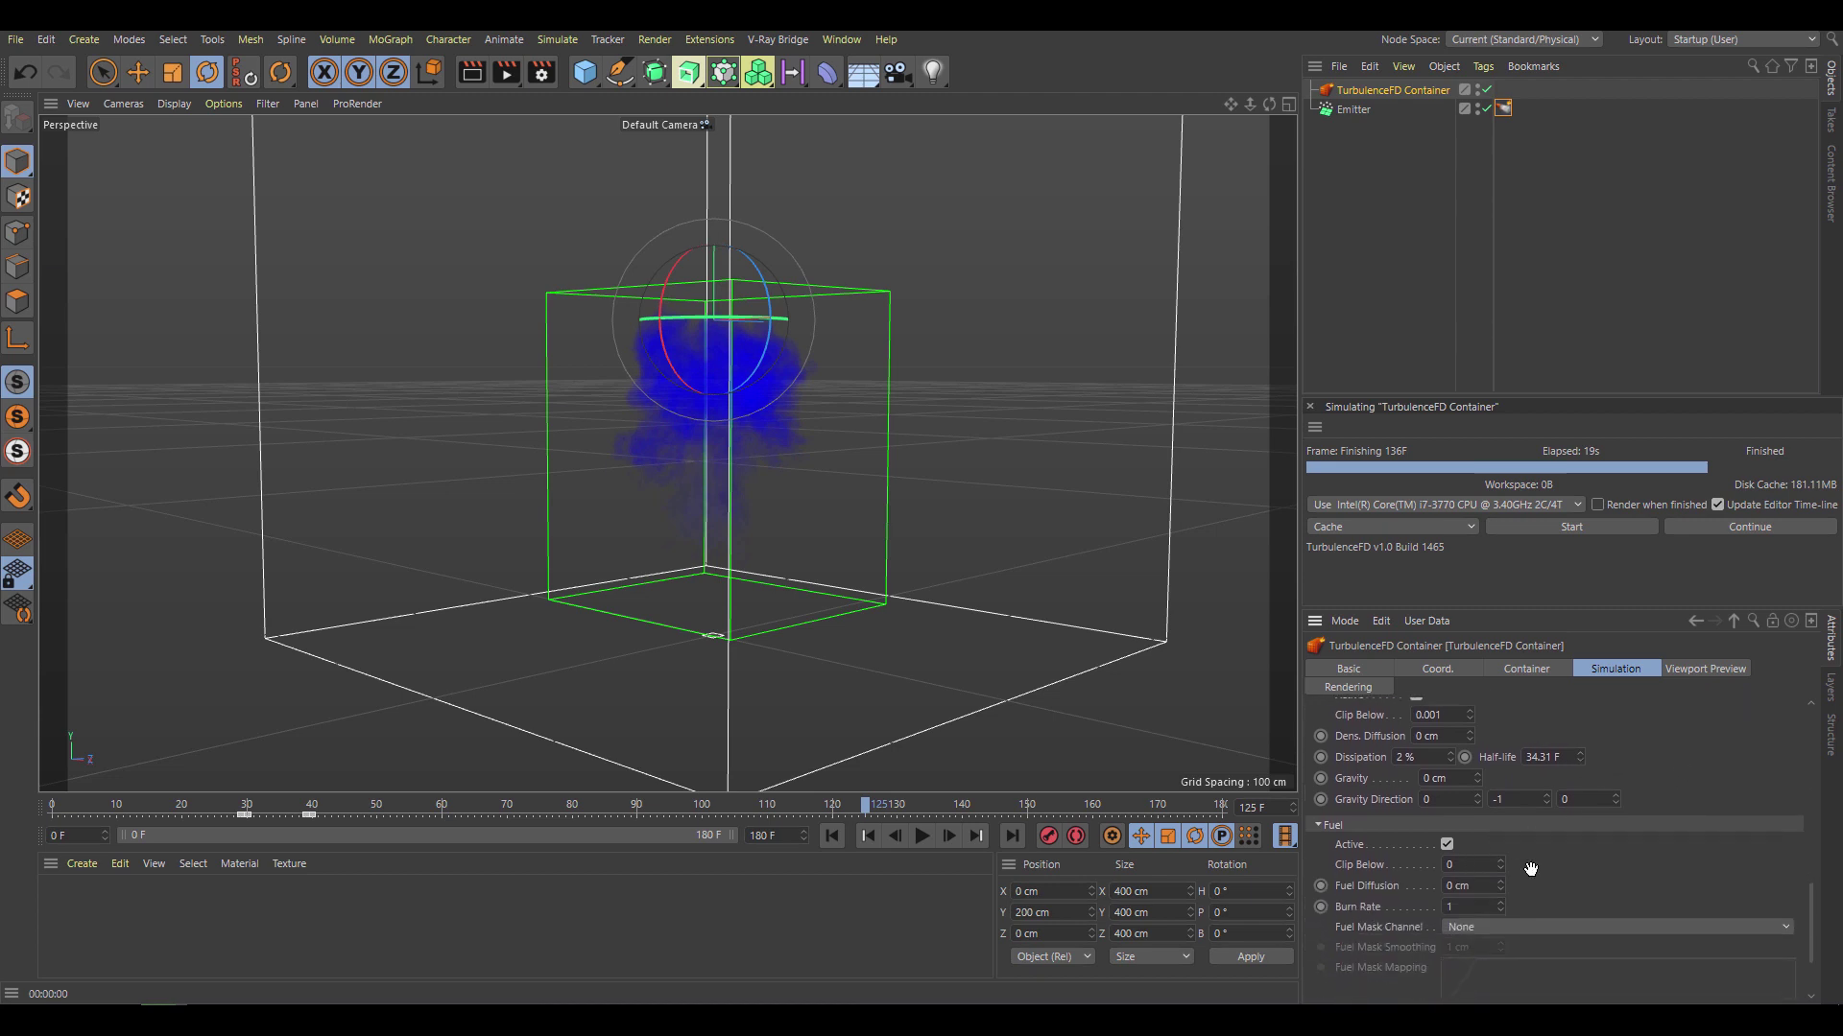
scroll(1529, 869, down, 3)
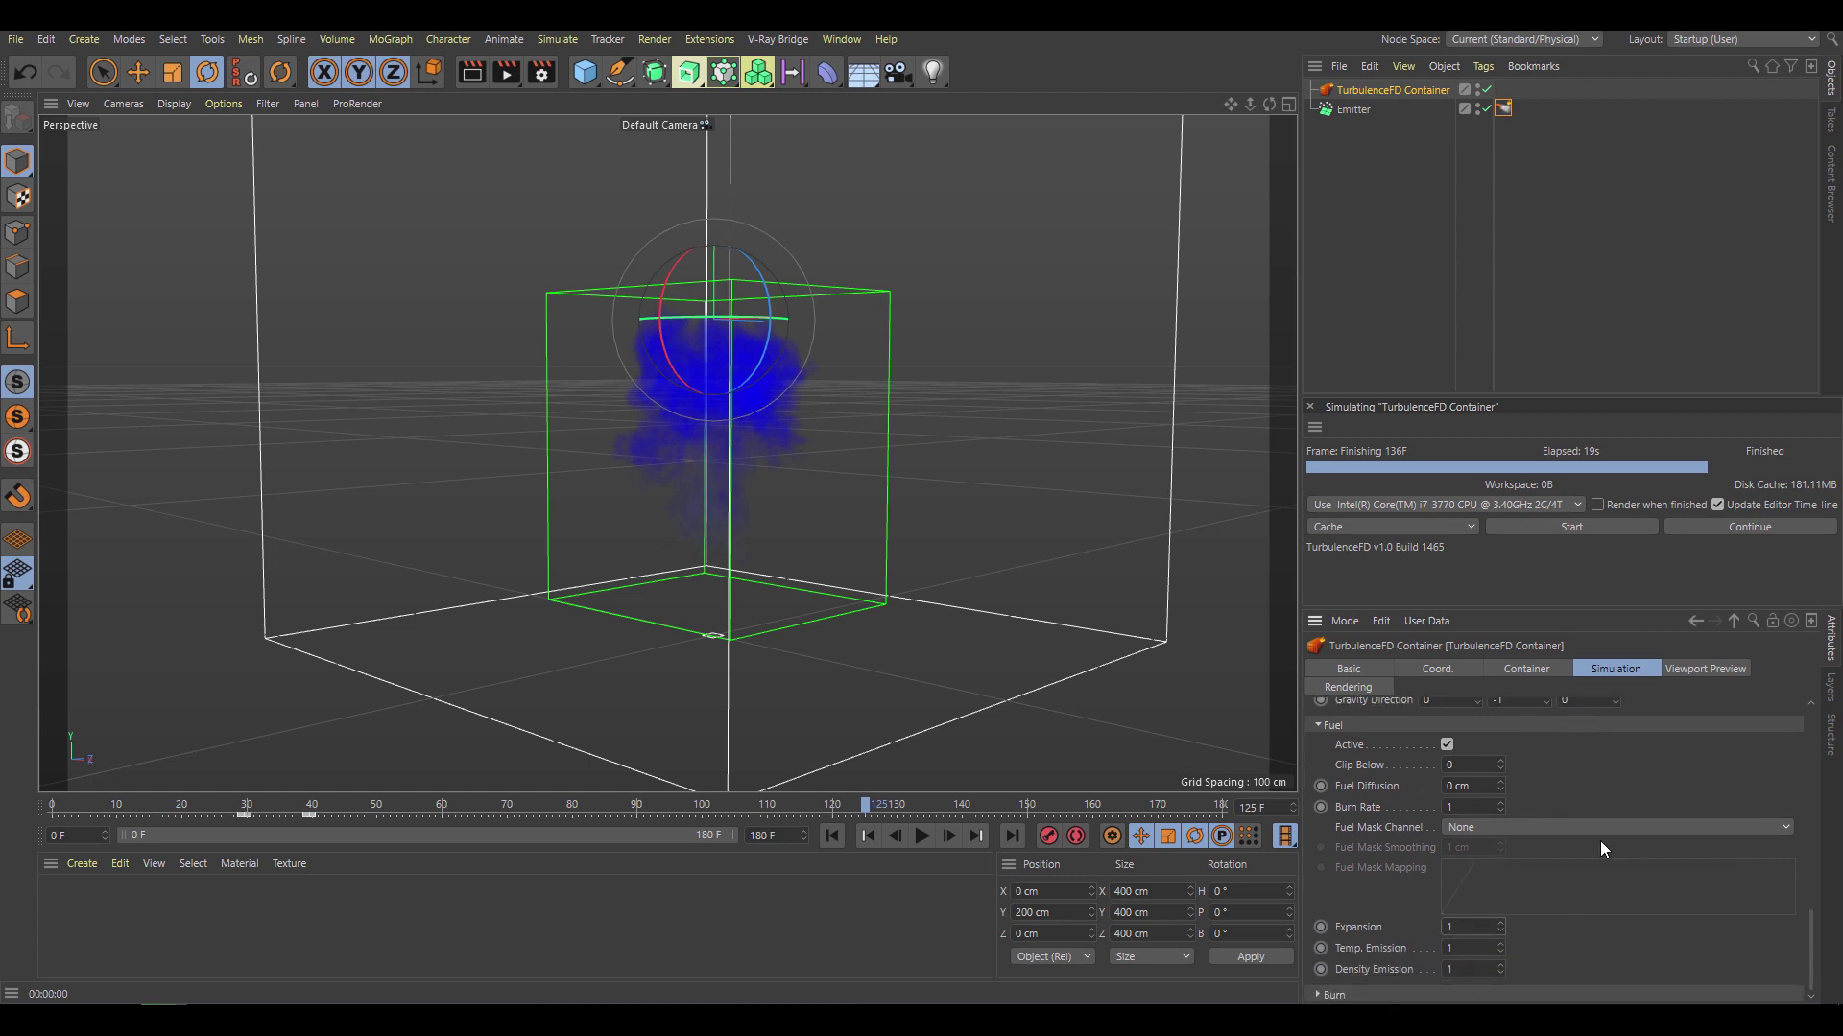
scroll(1623, 878, up, 2)
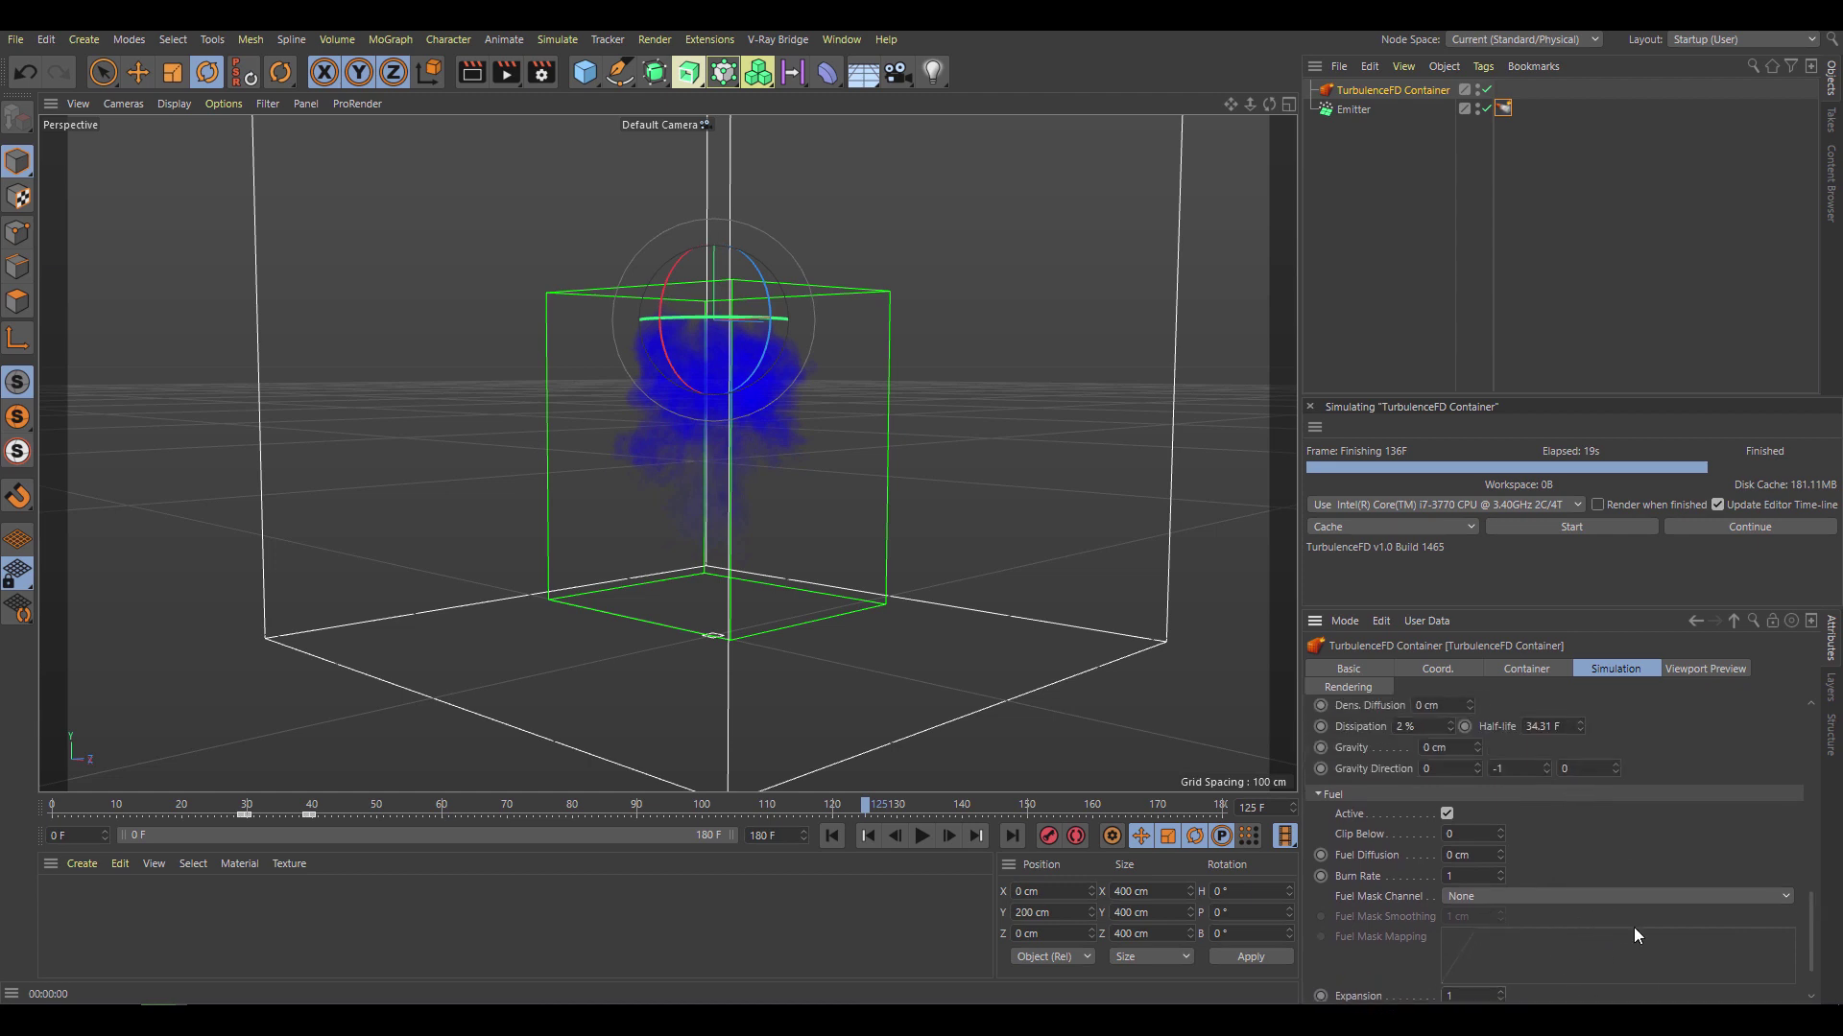
click(1566, 526)
- Overwrite the cache, let the simulation finish at frame 169, and view the emitter tag's channels
click(977, 511)
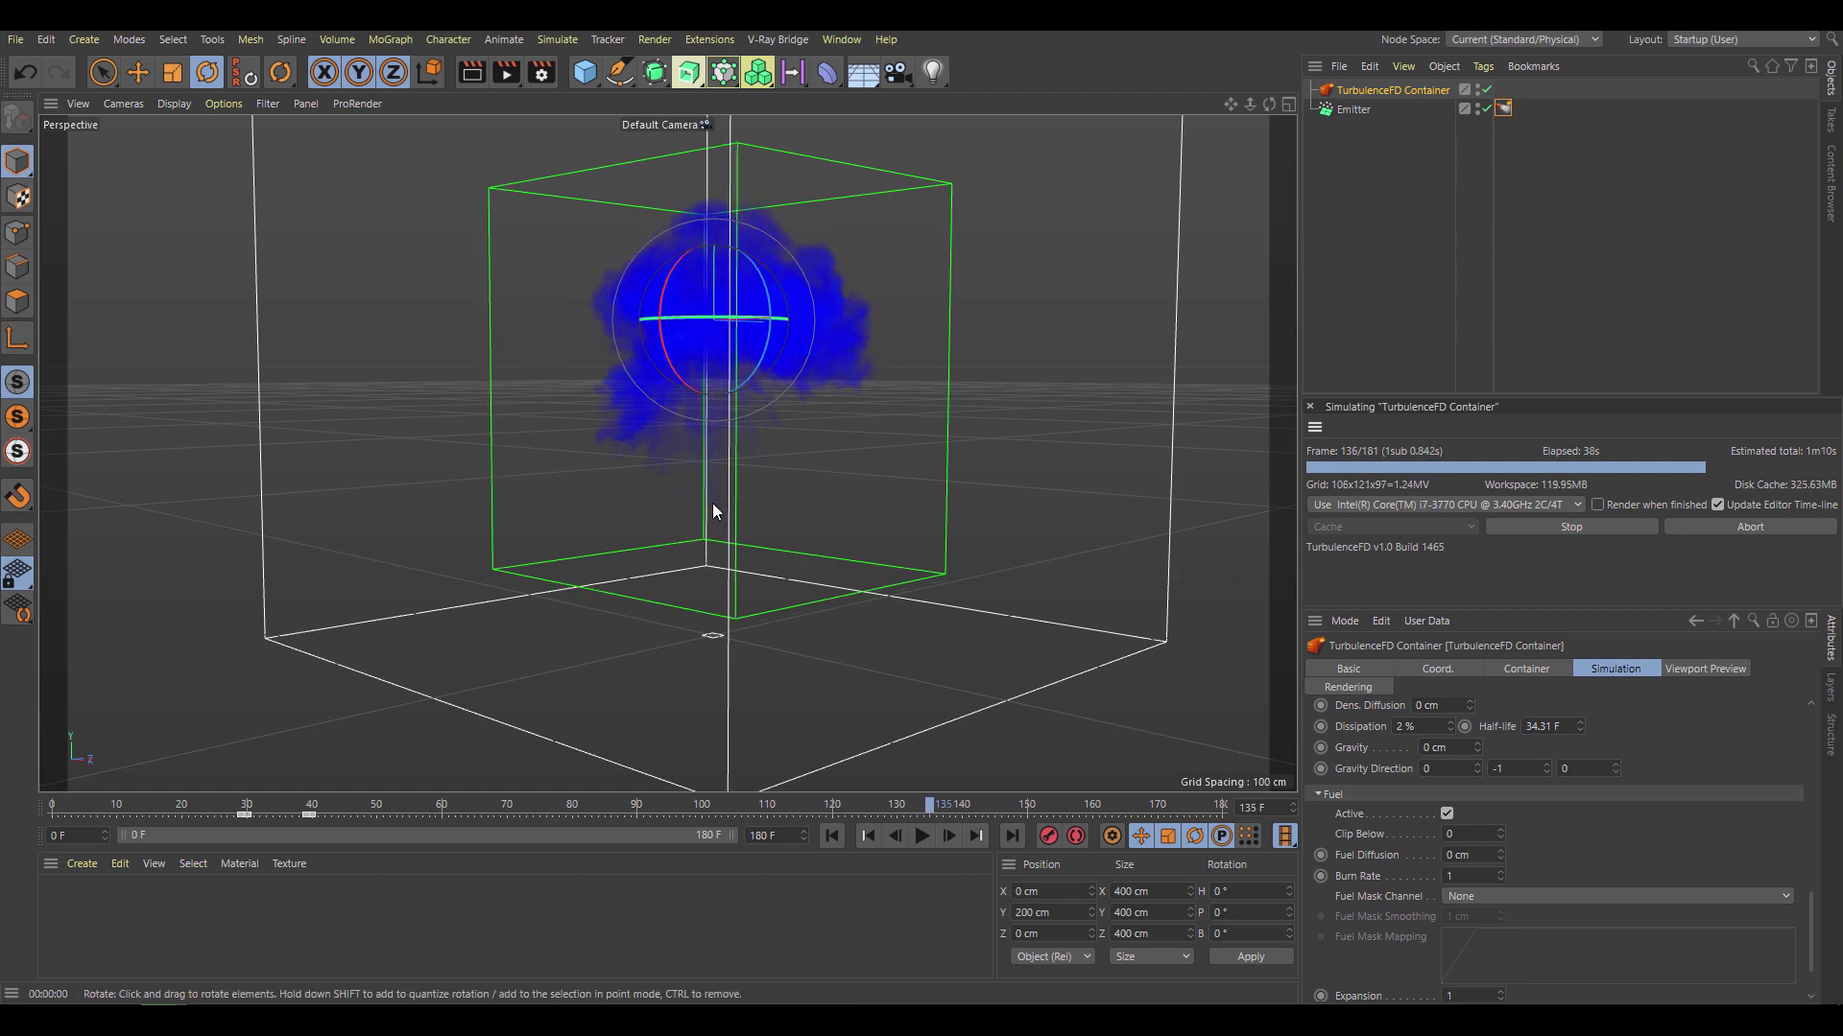
click(1502, 109)
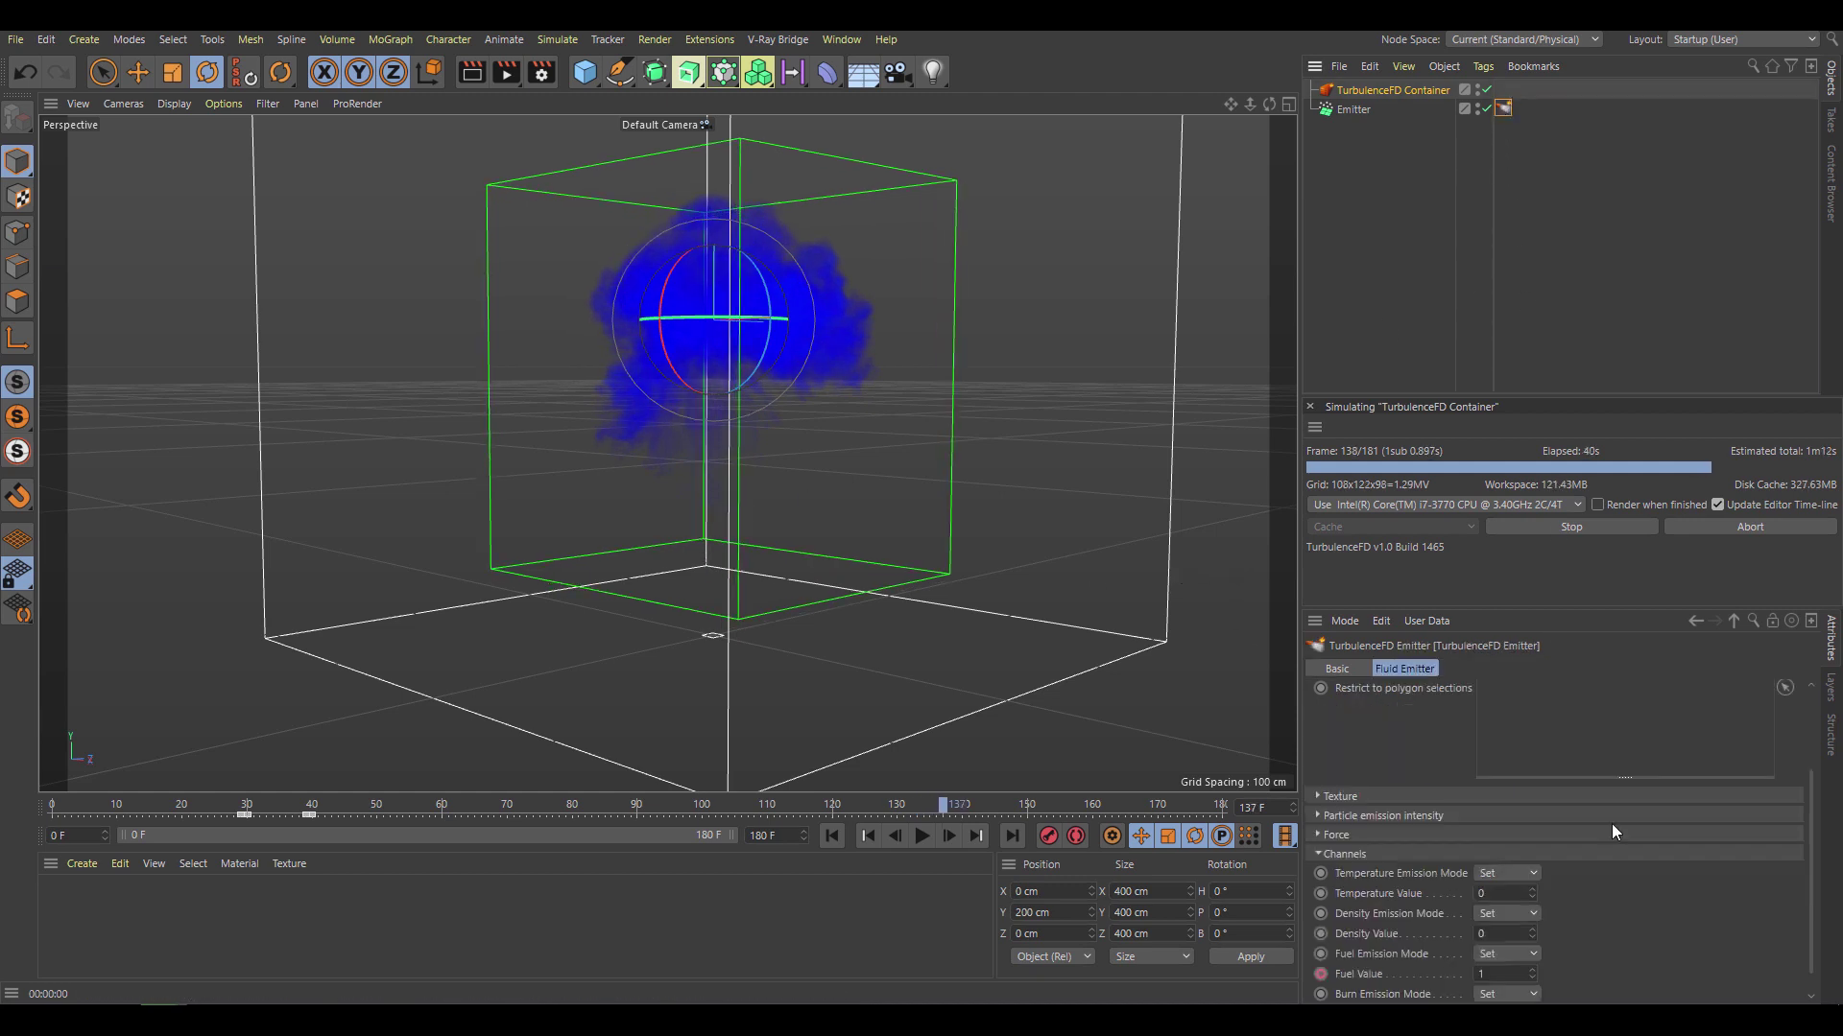
scroll(1622, 954, down, 5)
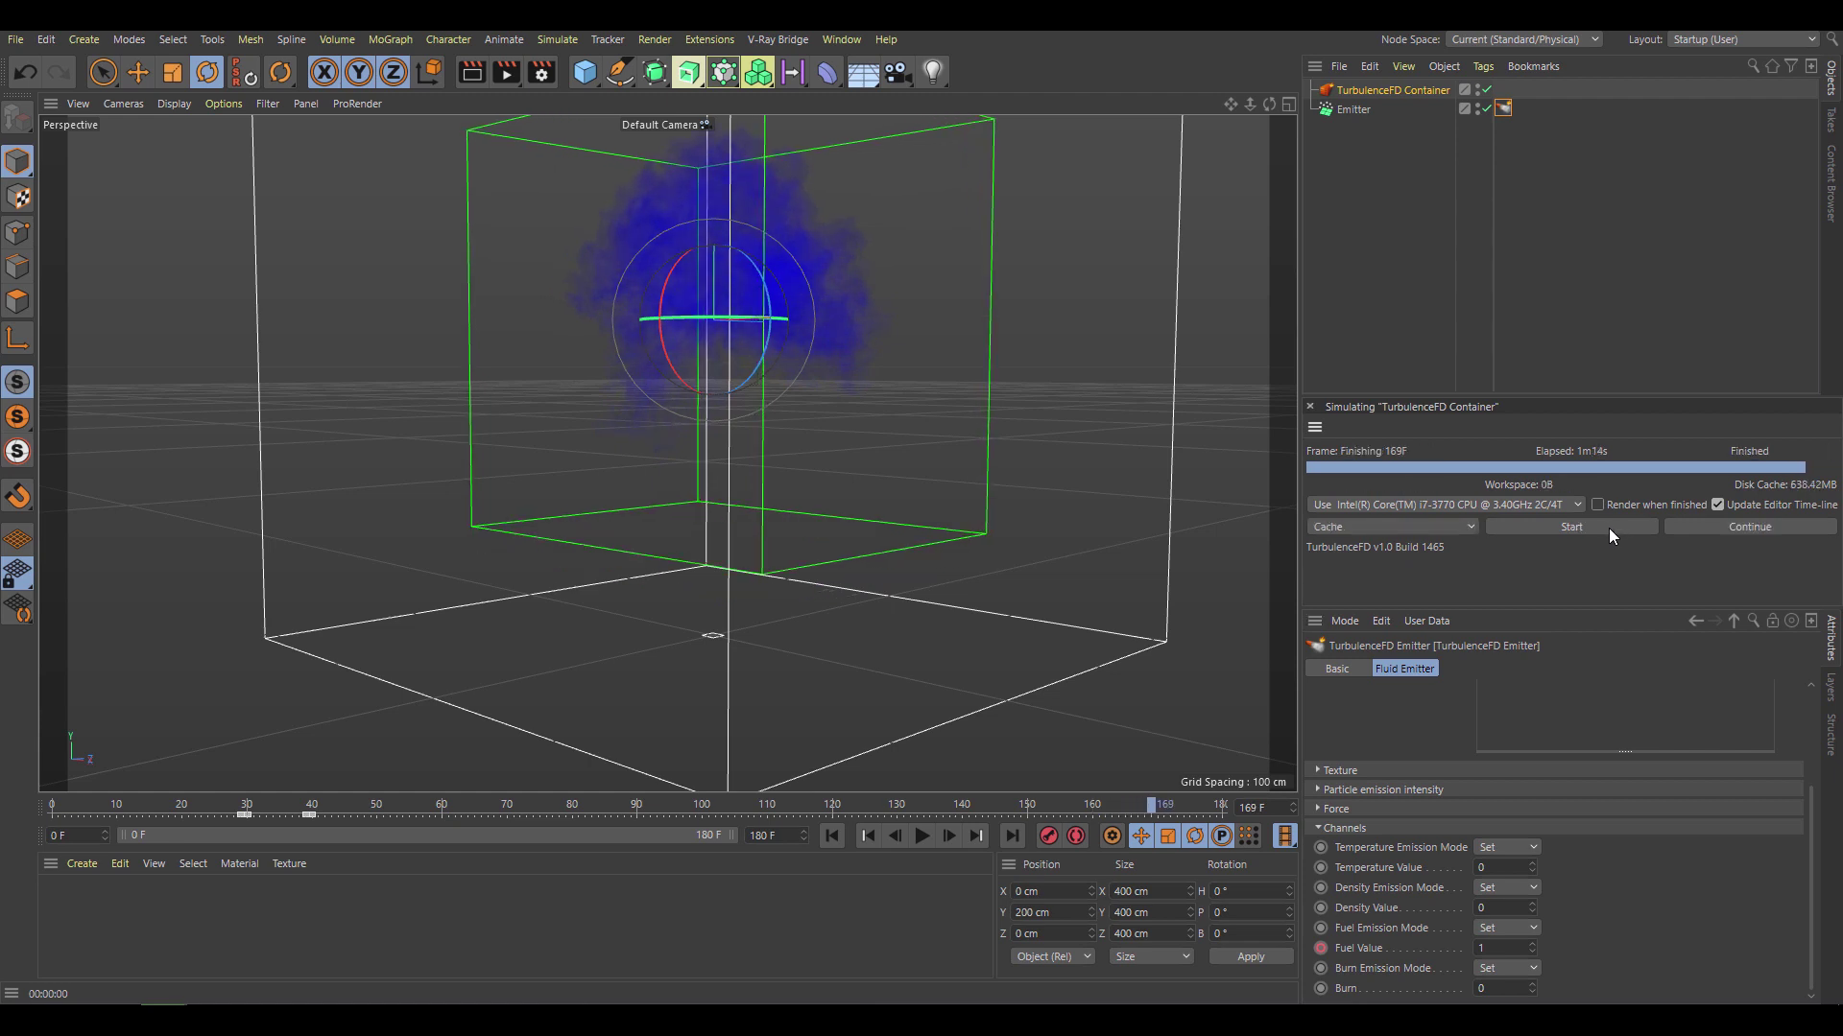
- Replay the finished simulation to frame 77 and reselect the emitter tag's settings
click(832, 836)
click(920, 837)
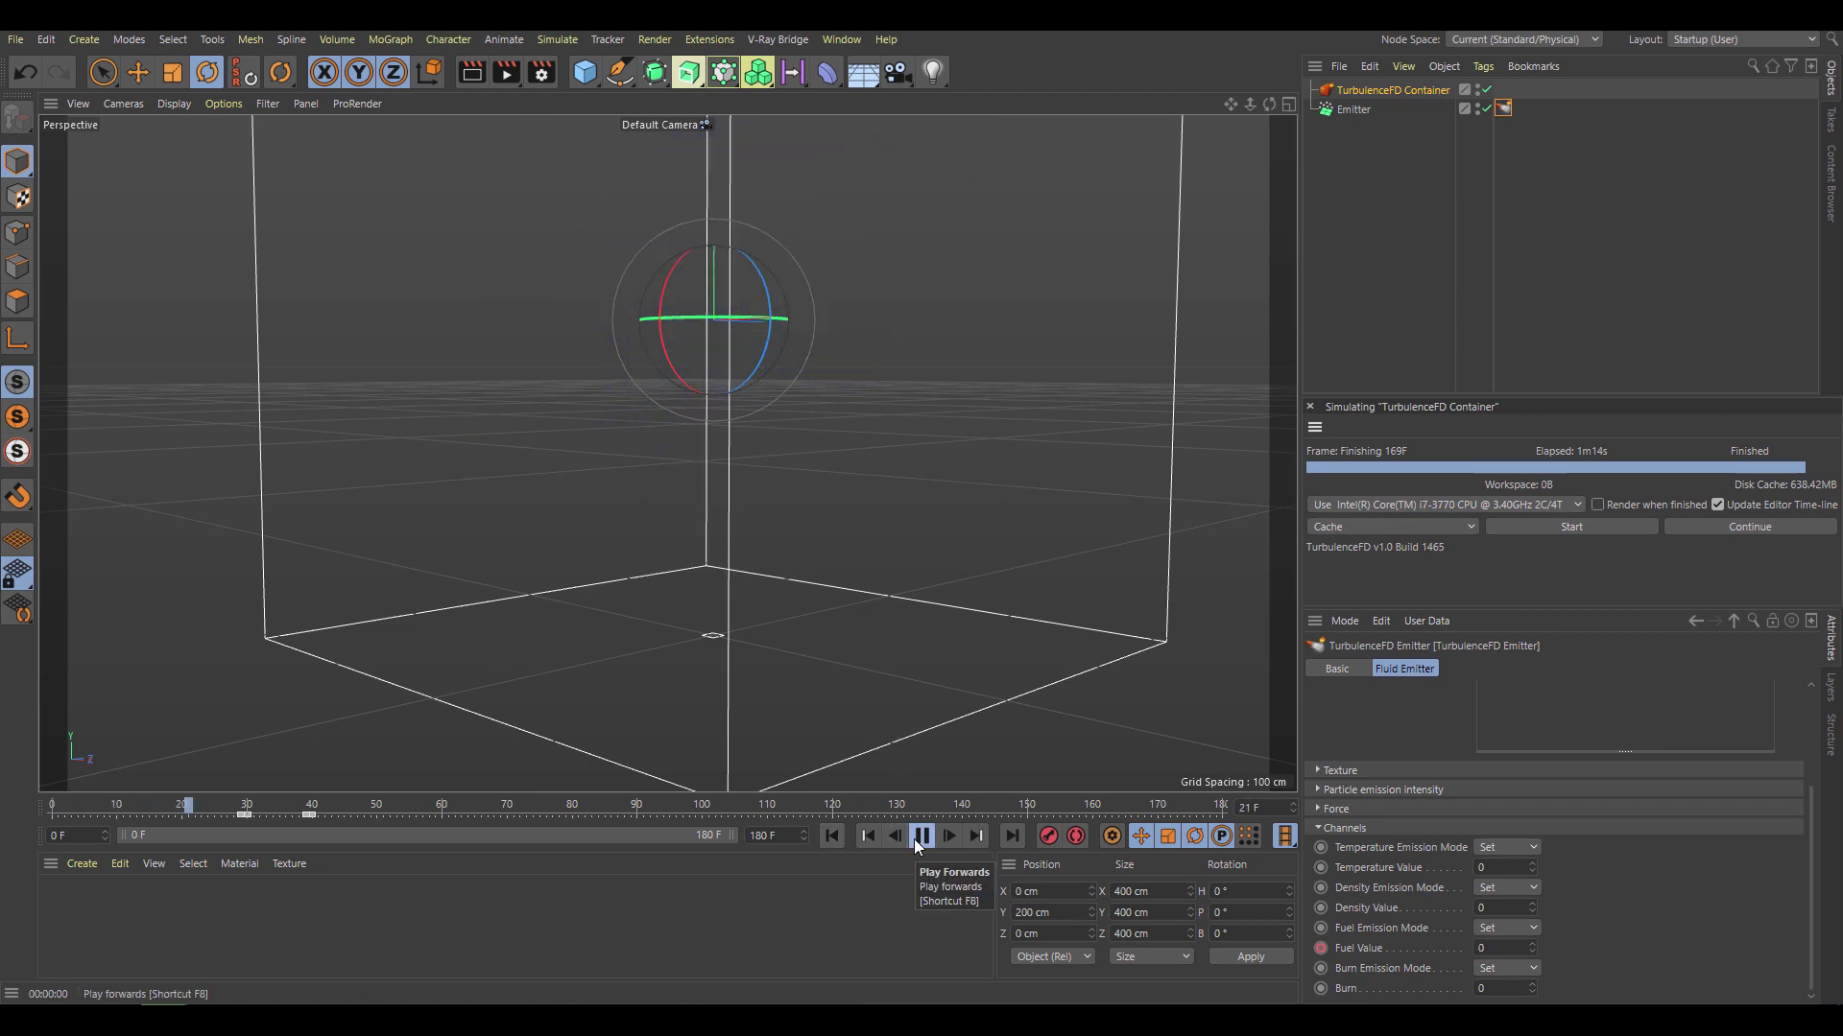
click(919, 837)
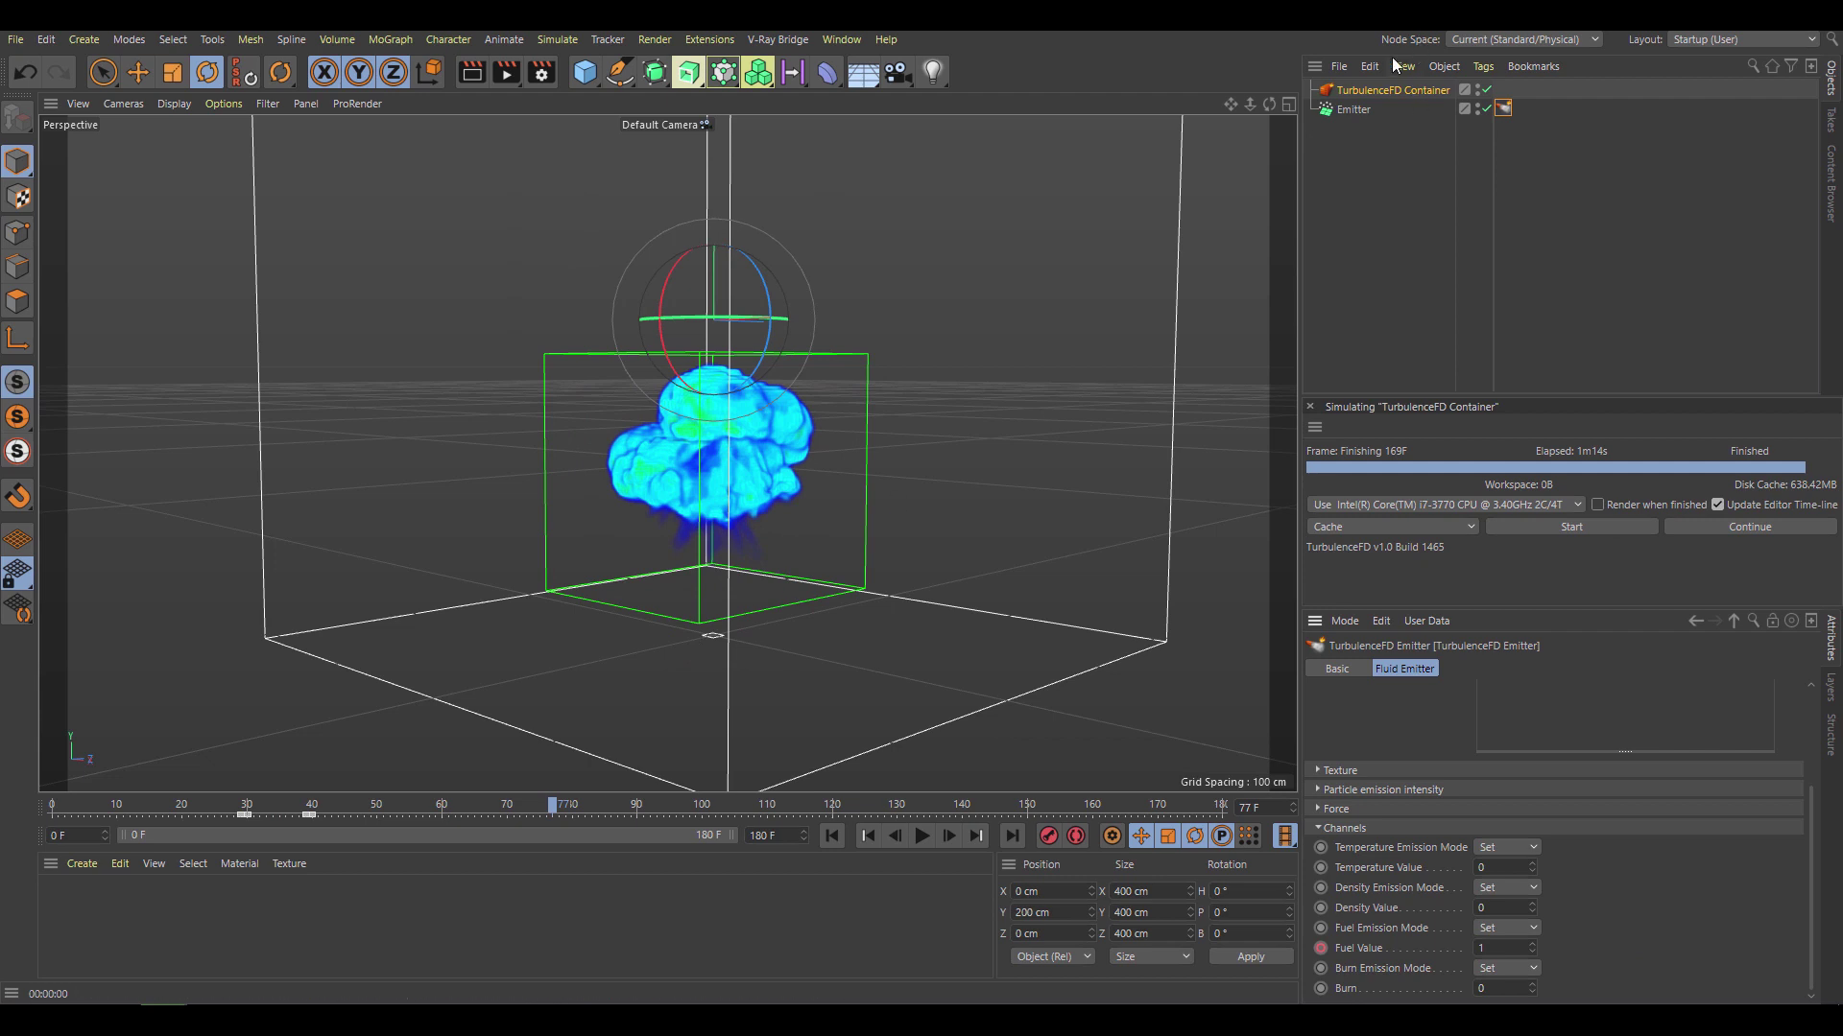
click(1349, 110)
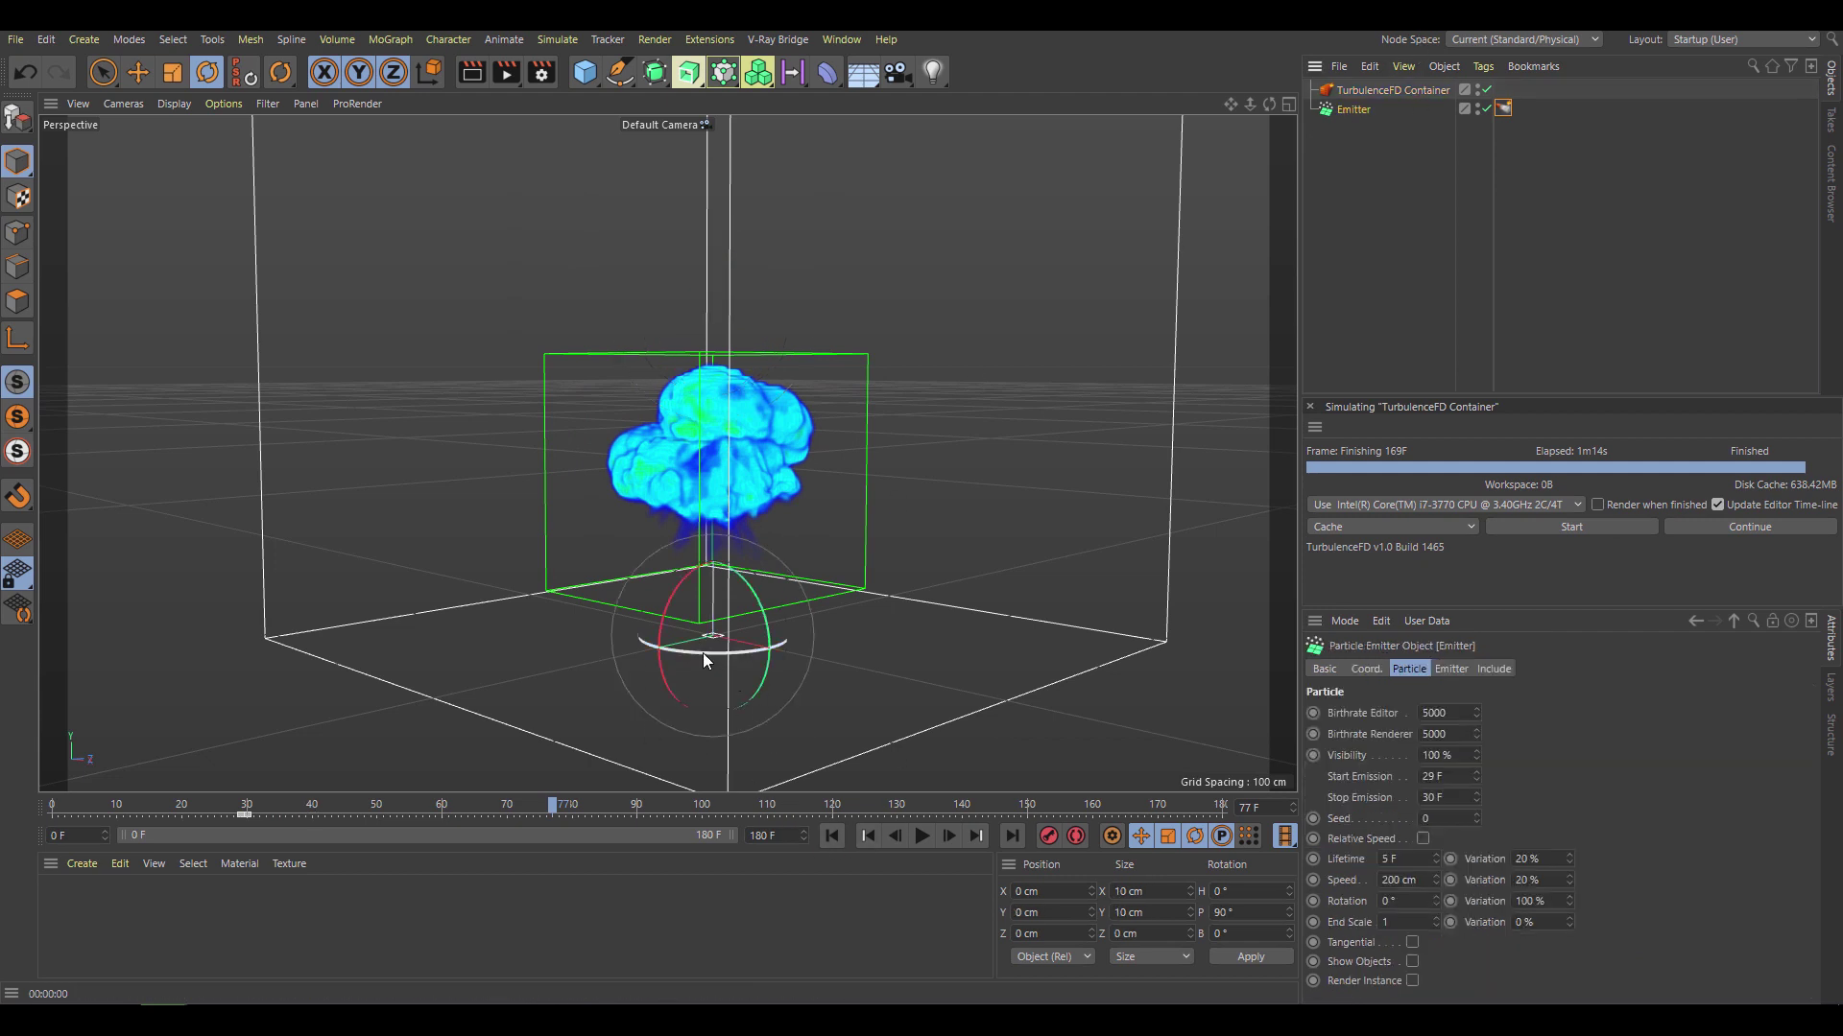
click(1382, 91)
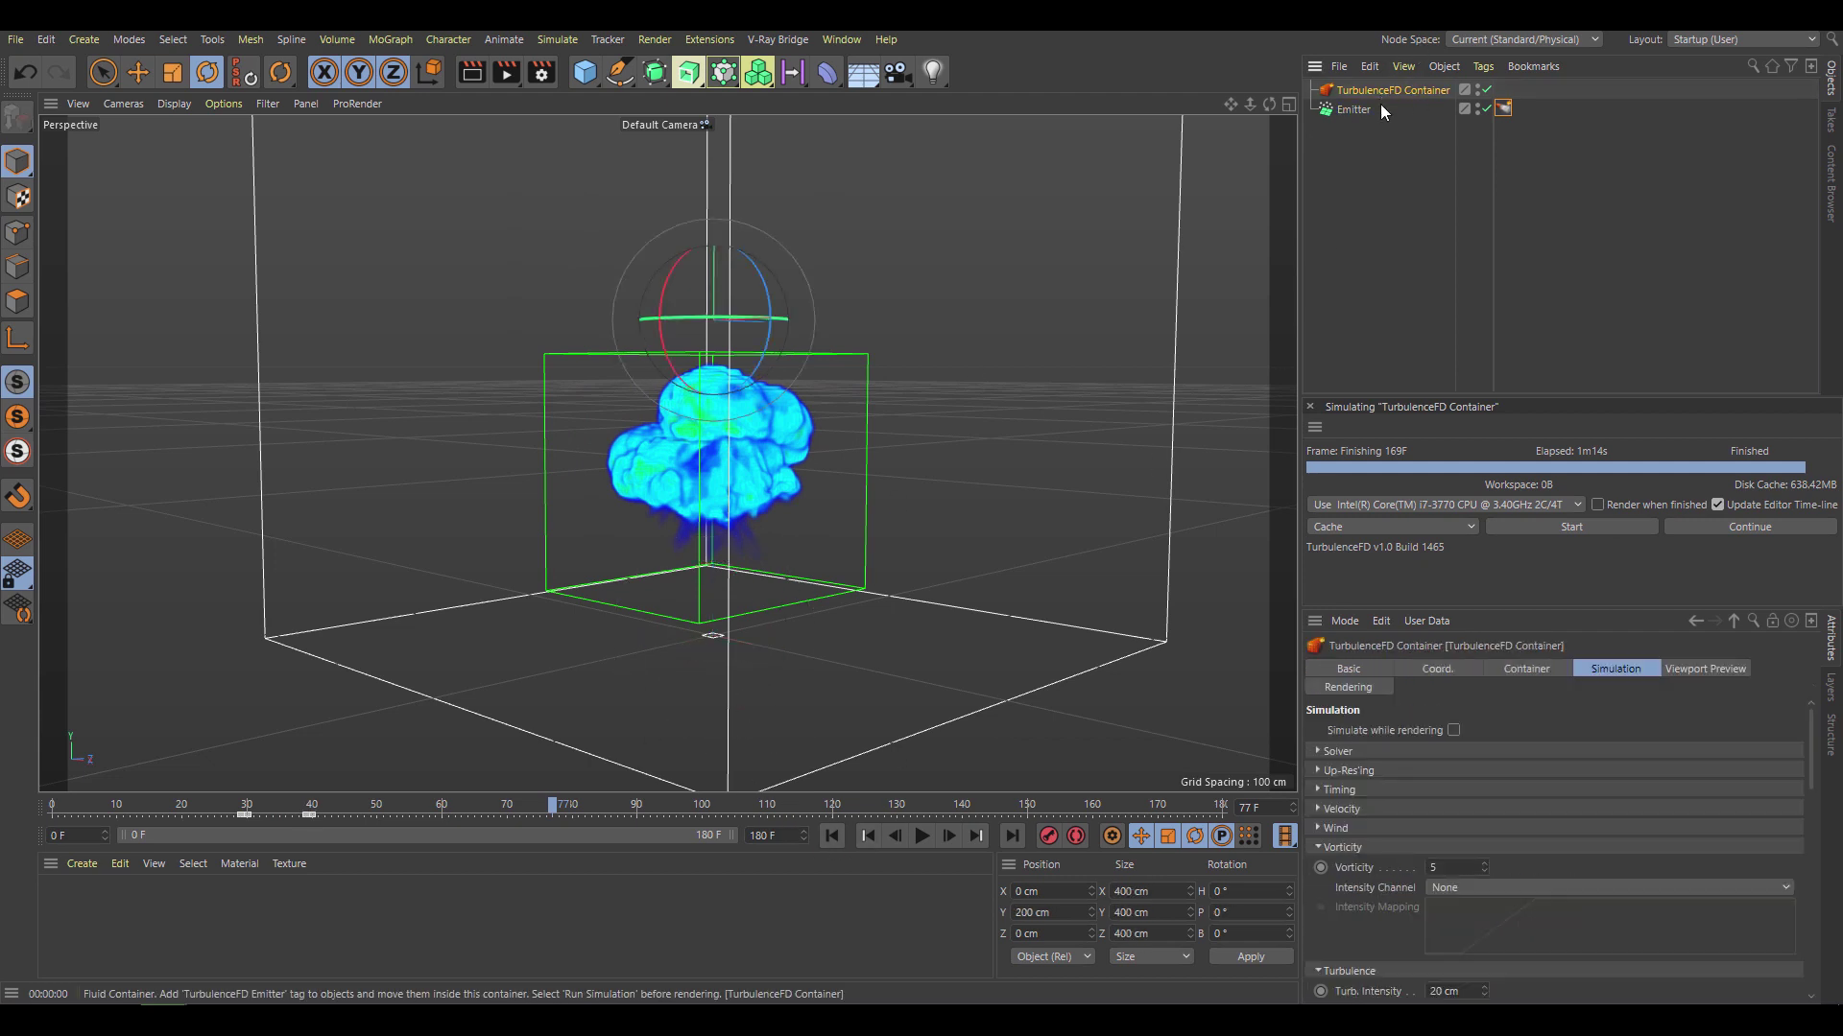
click(1503, 108)
drag(1810, 796, 1675, 957)
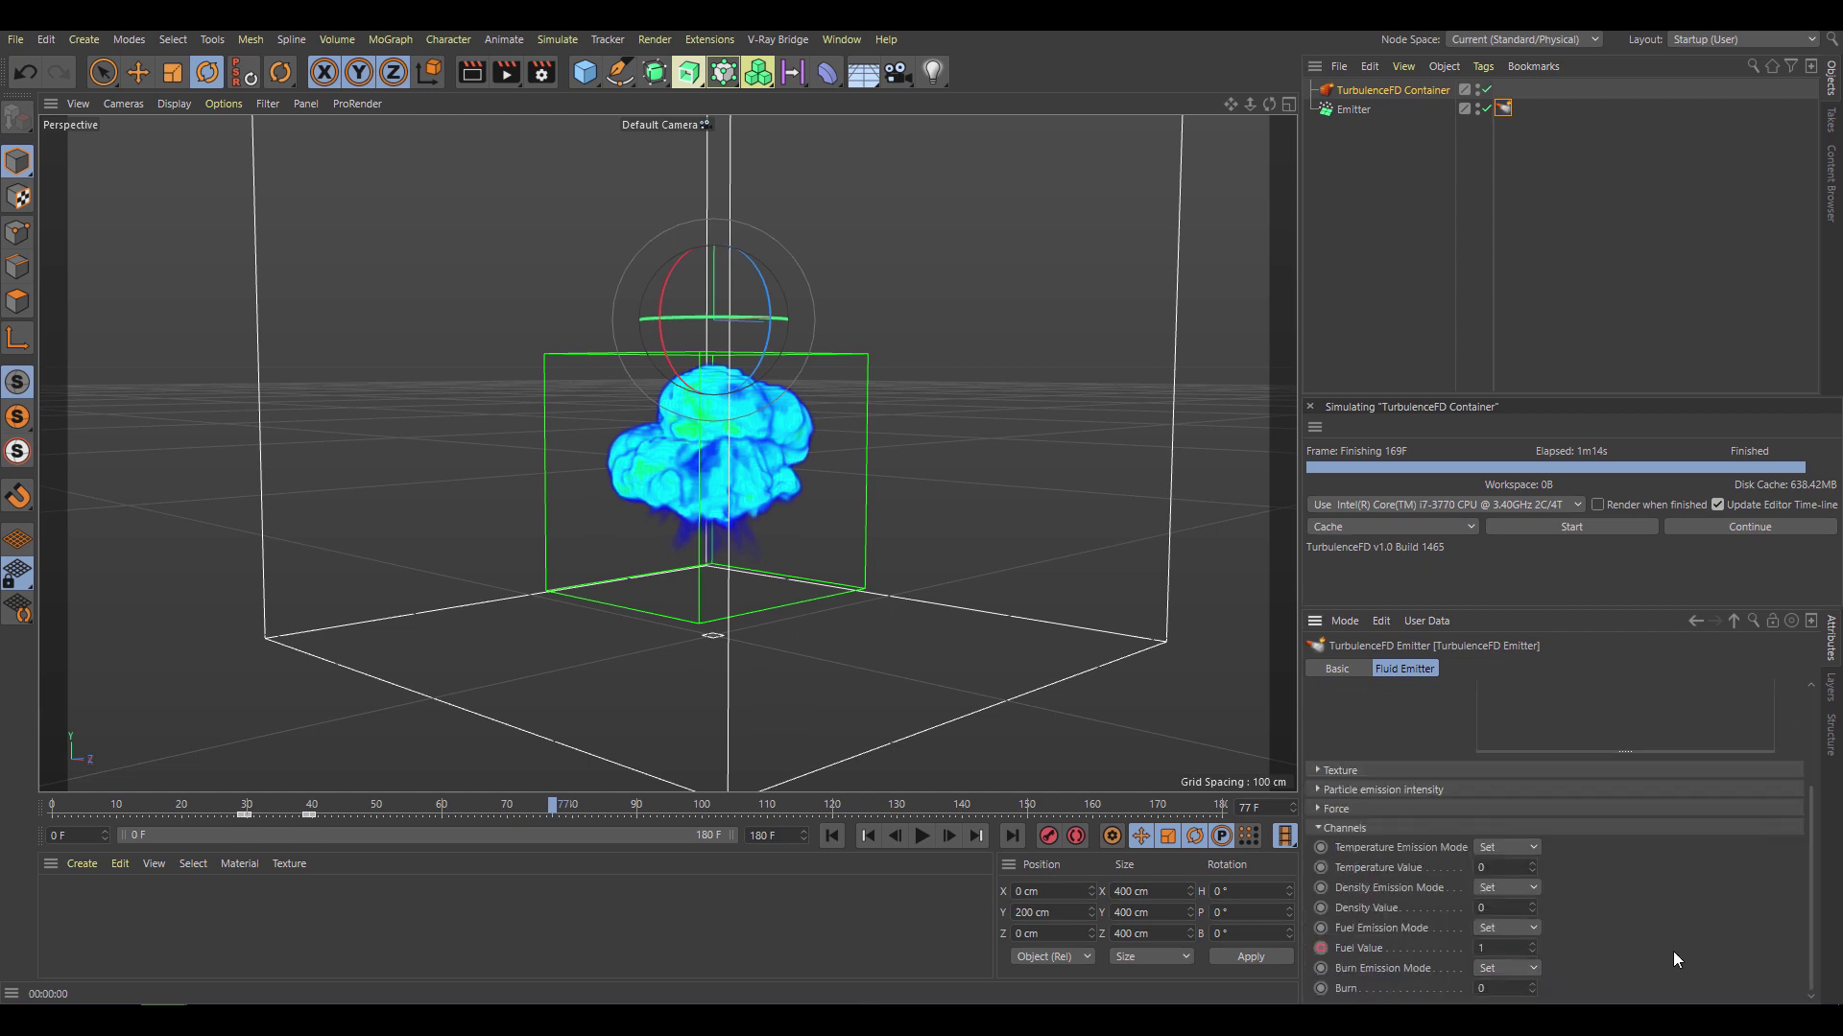
- Step the playhead through frames 29–46 to locate frame 30, where fuel emission begins
click(243, 810)
click(949, 837)
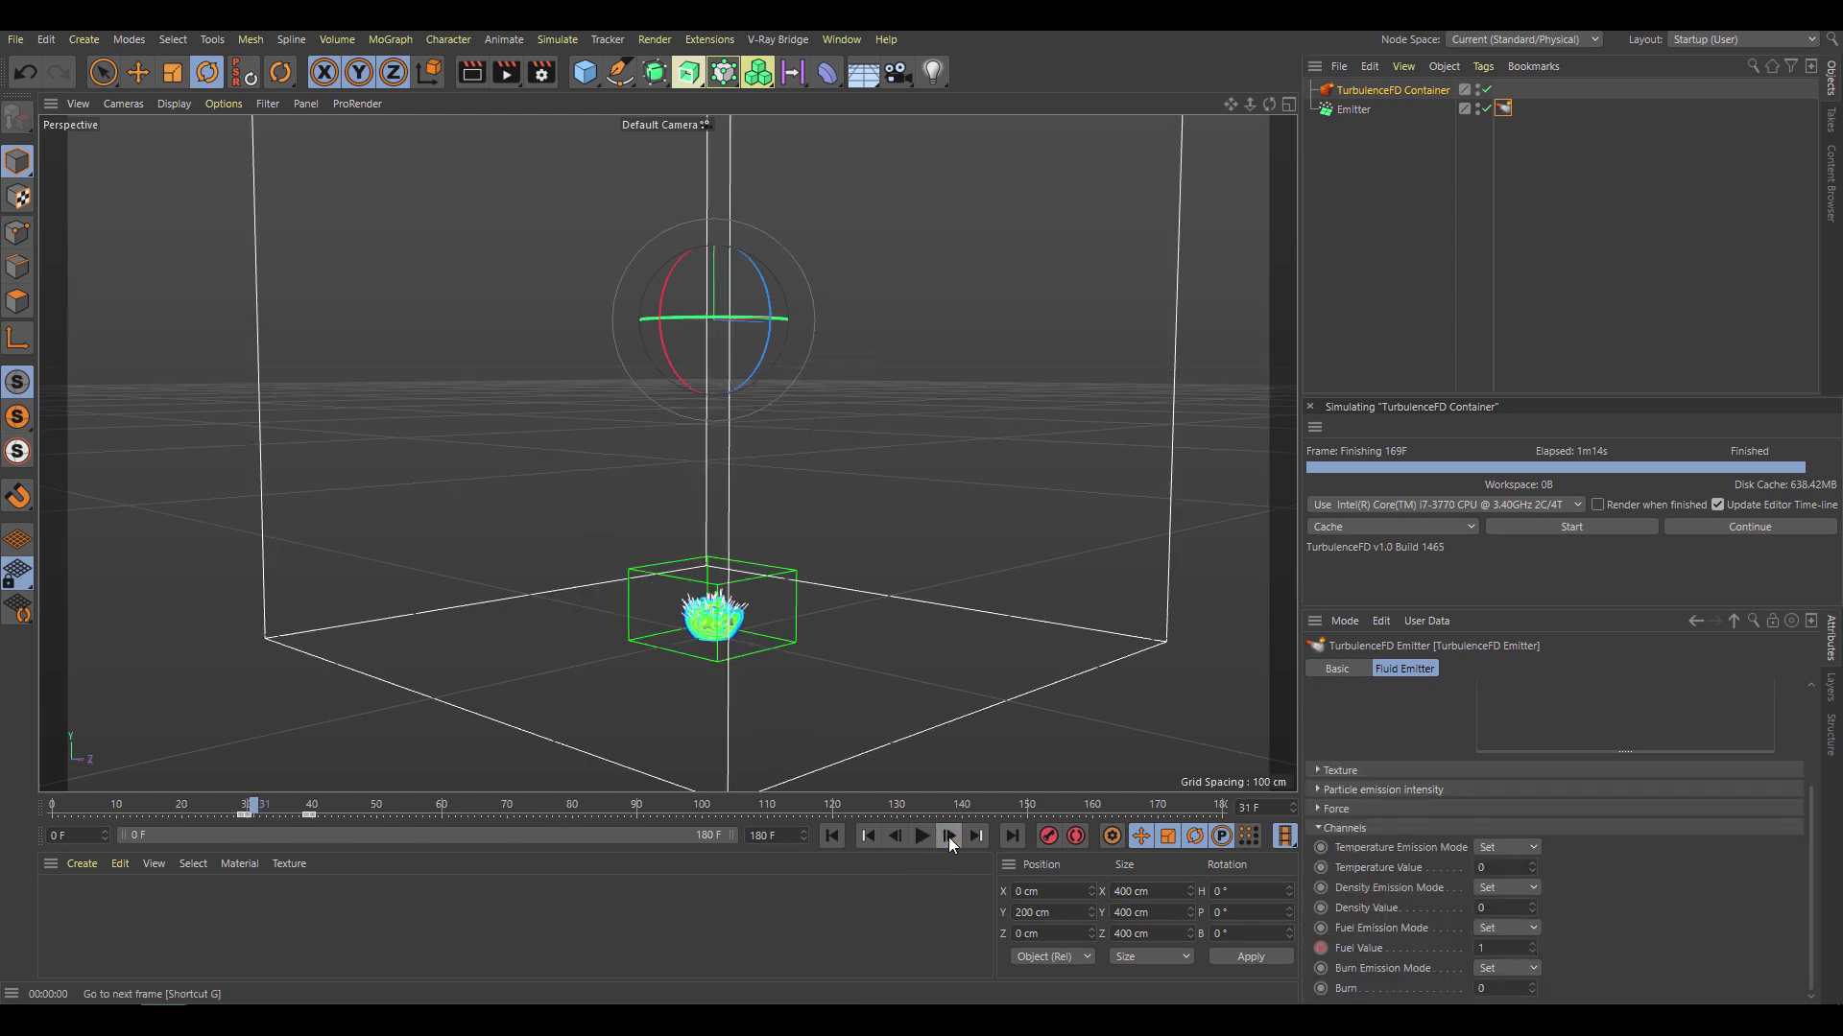
click(949, 837)
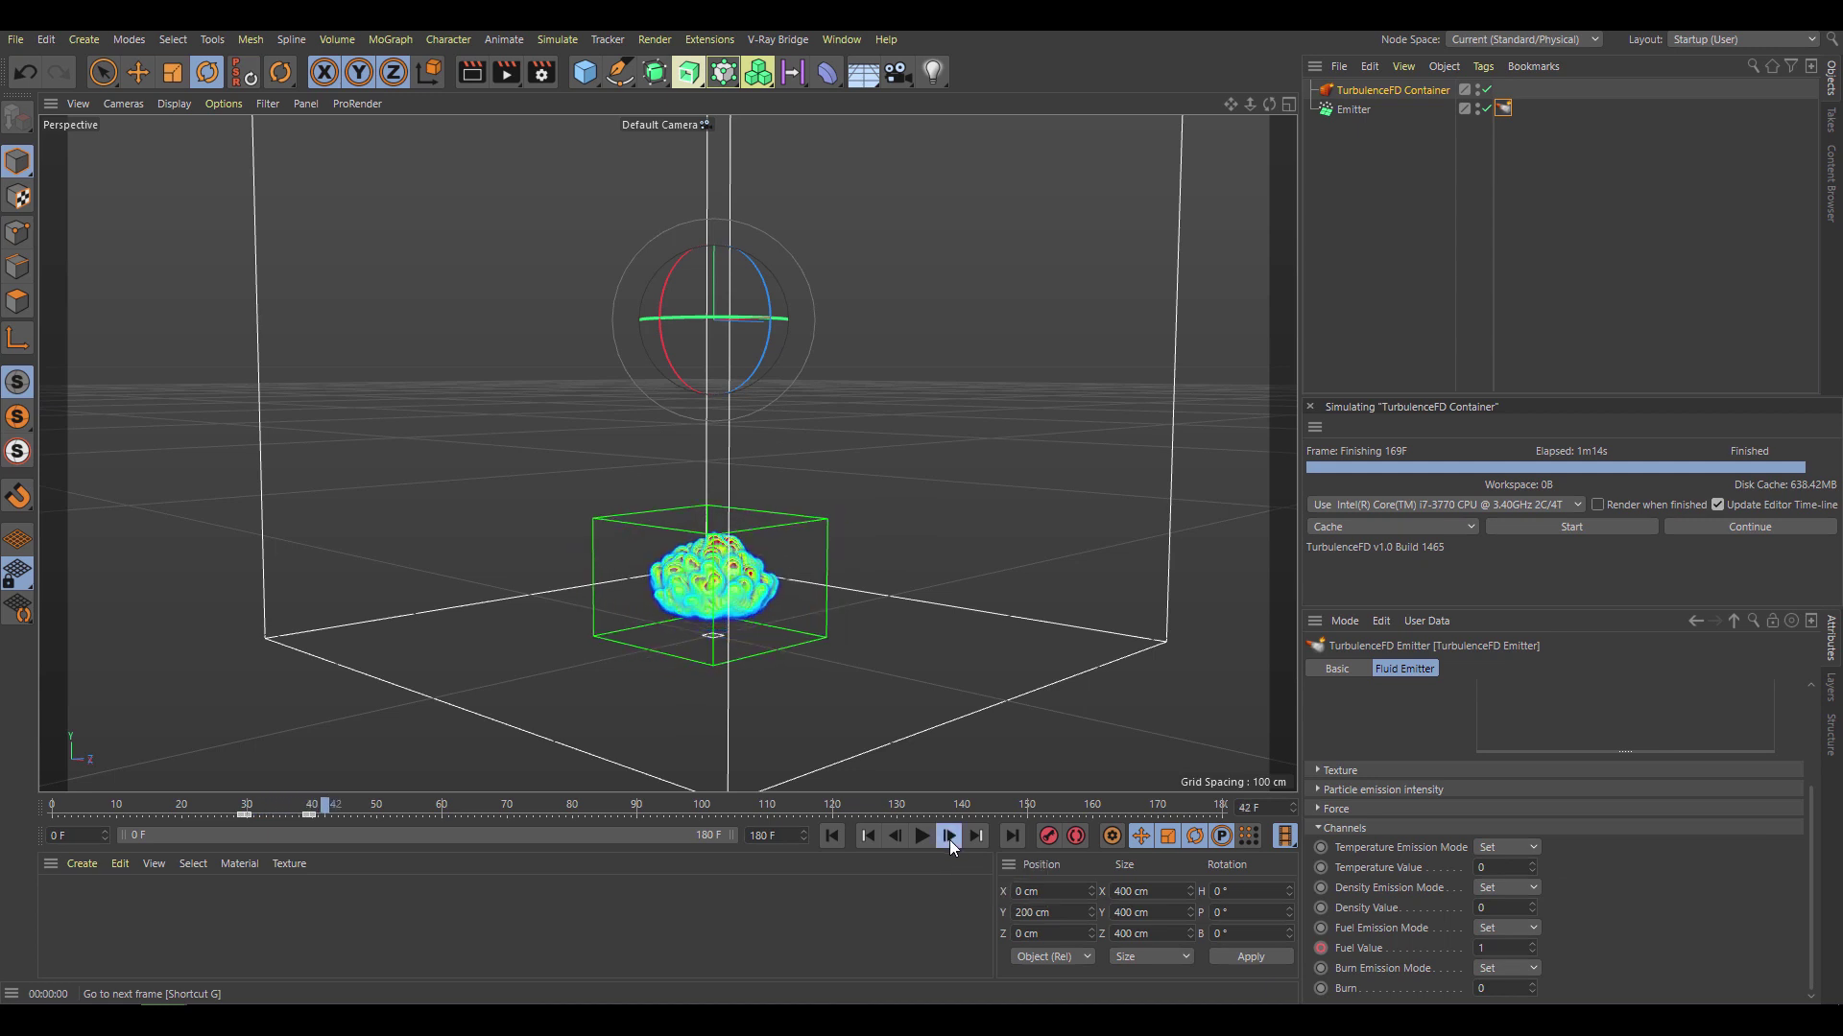
click(948, 839)
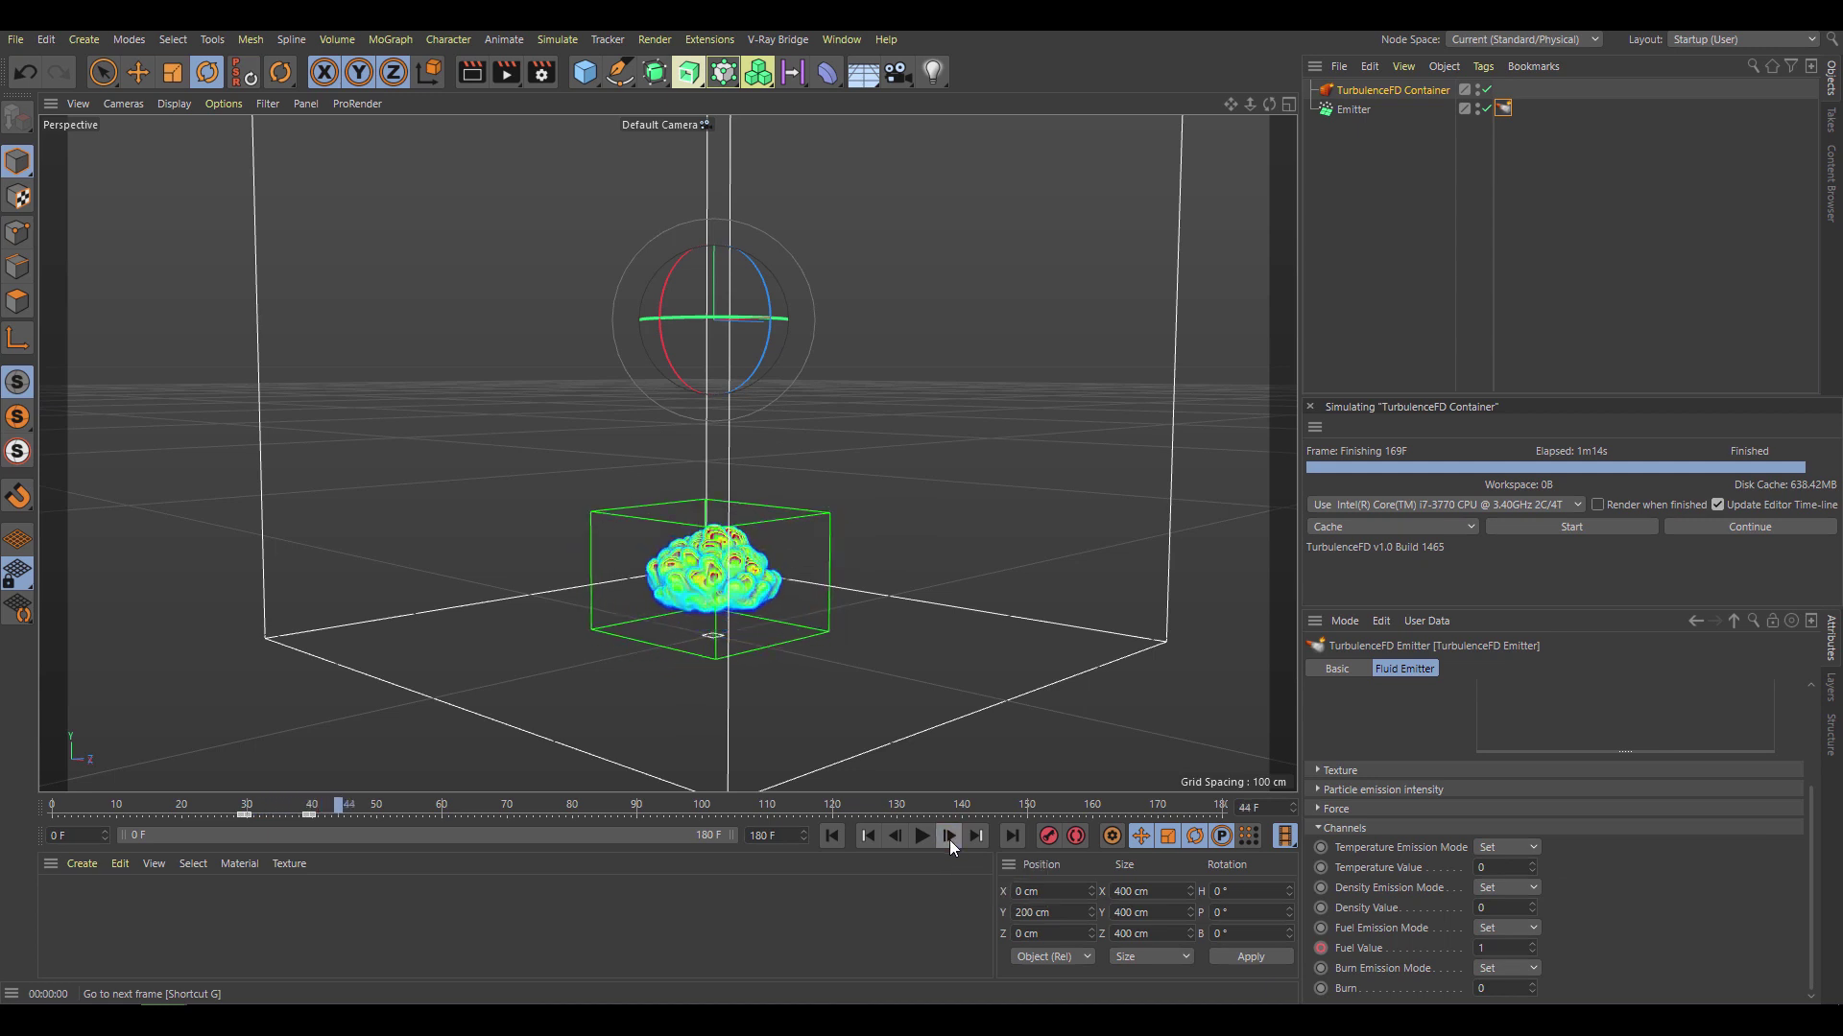
click(860, 845)
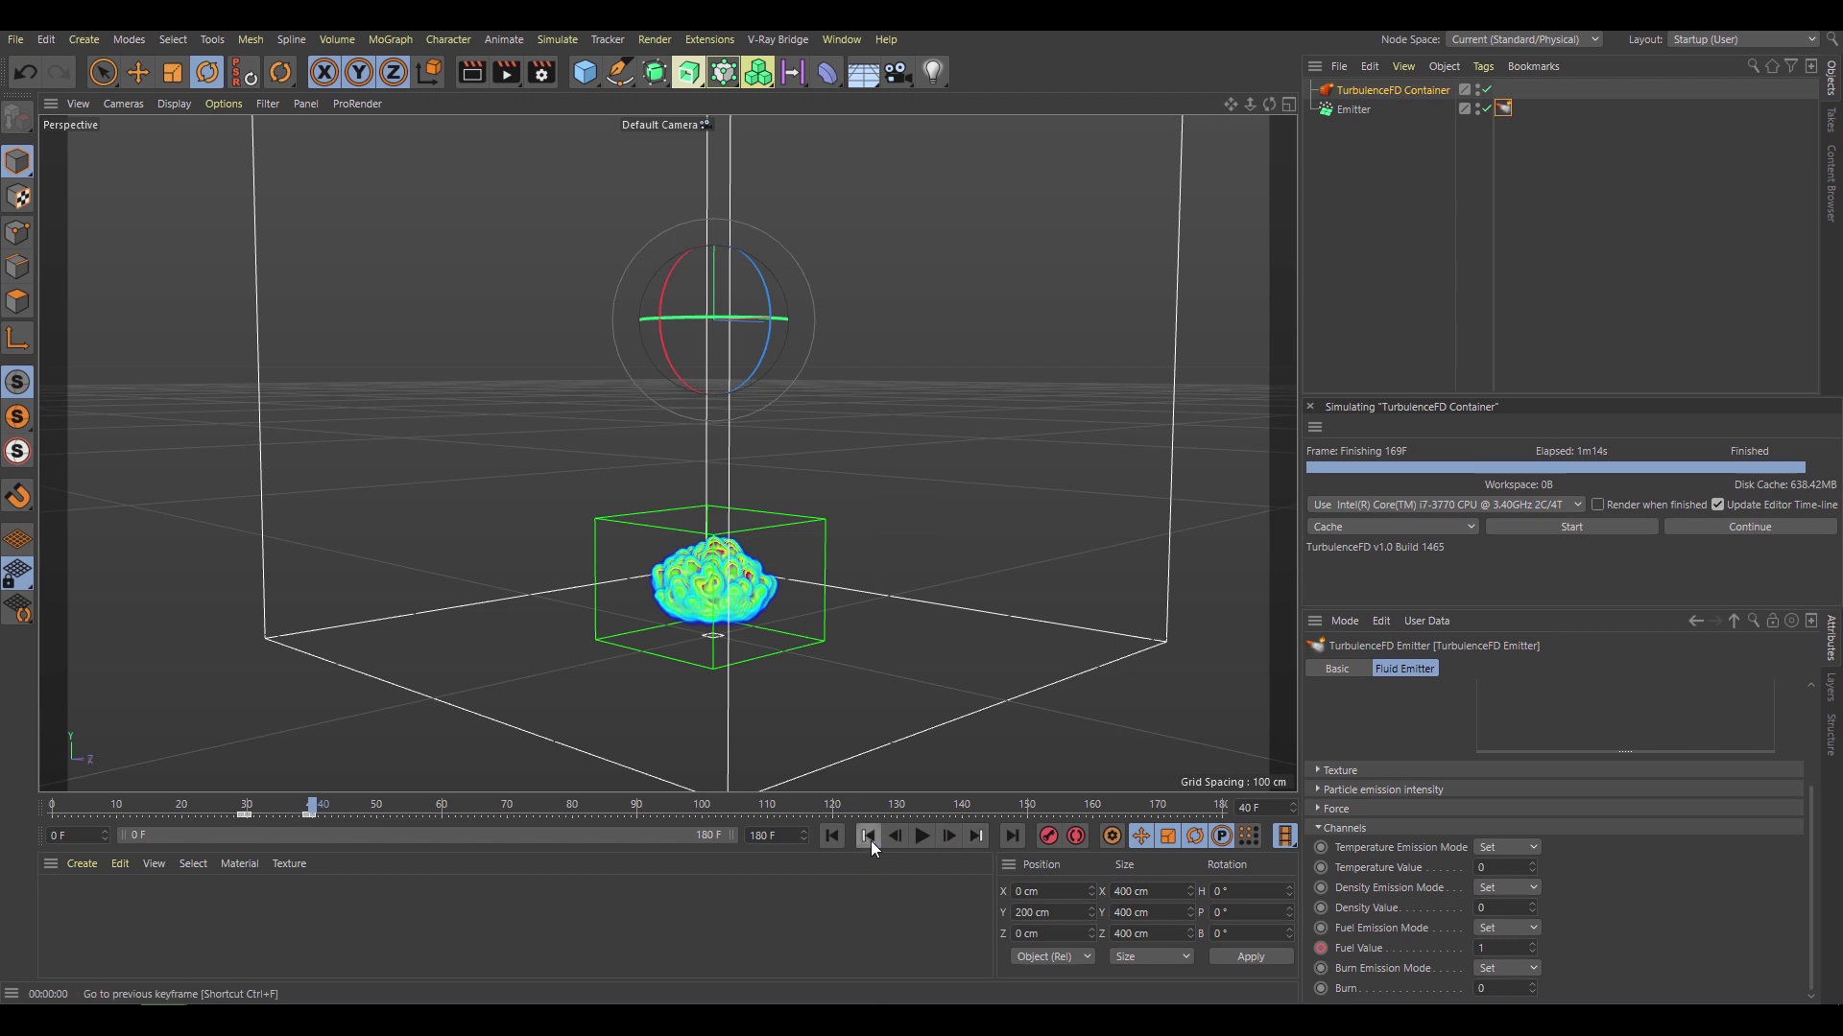
click(872, 841)
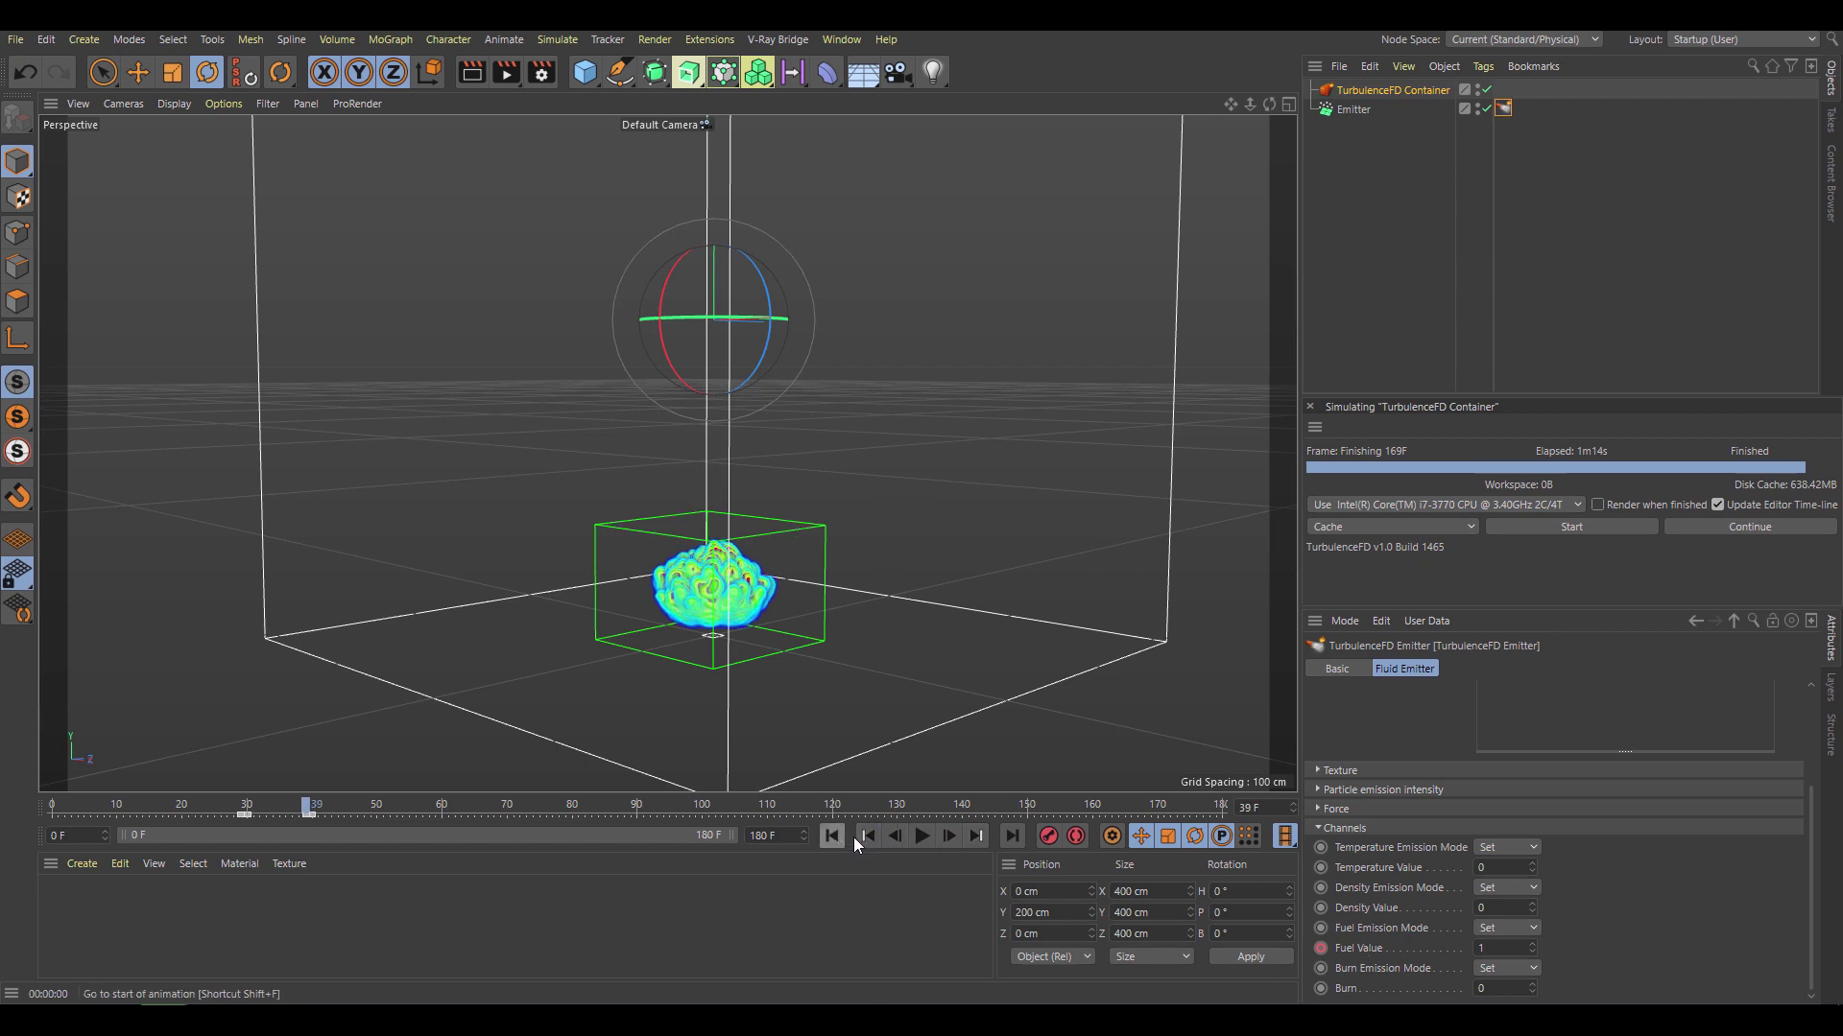
click(859, 836)
click(970, 844)
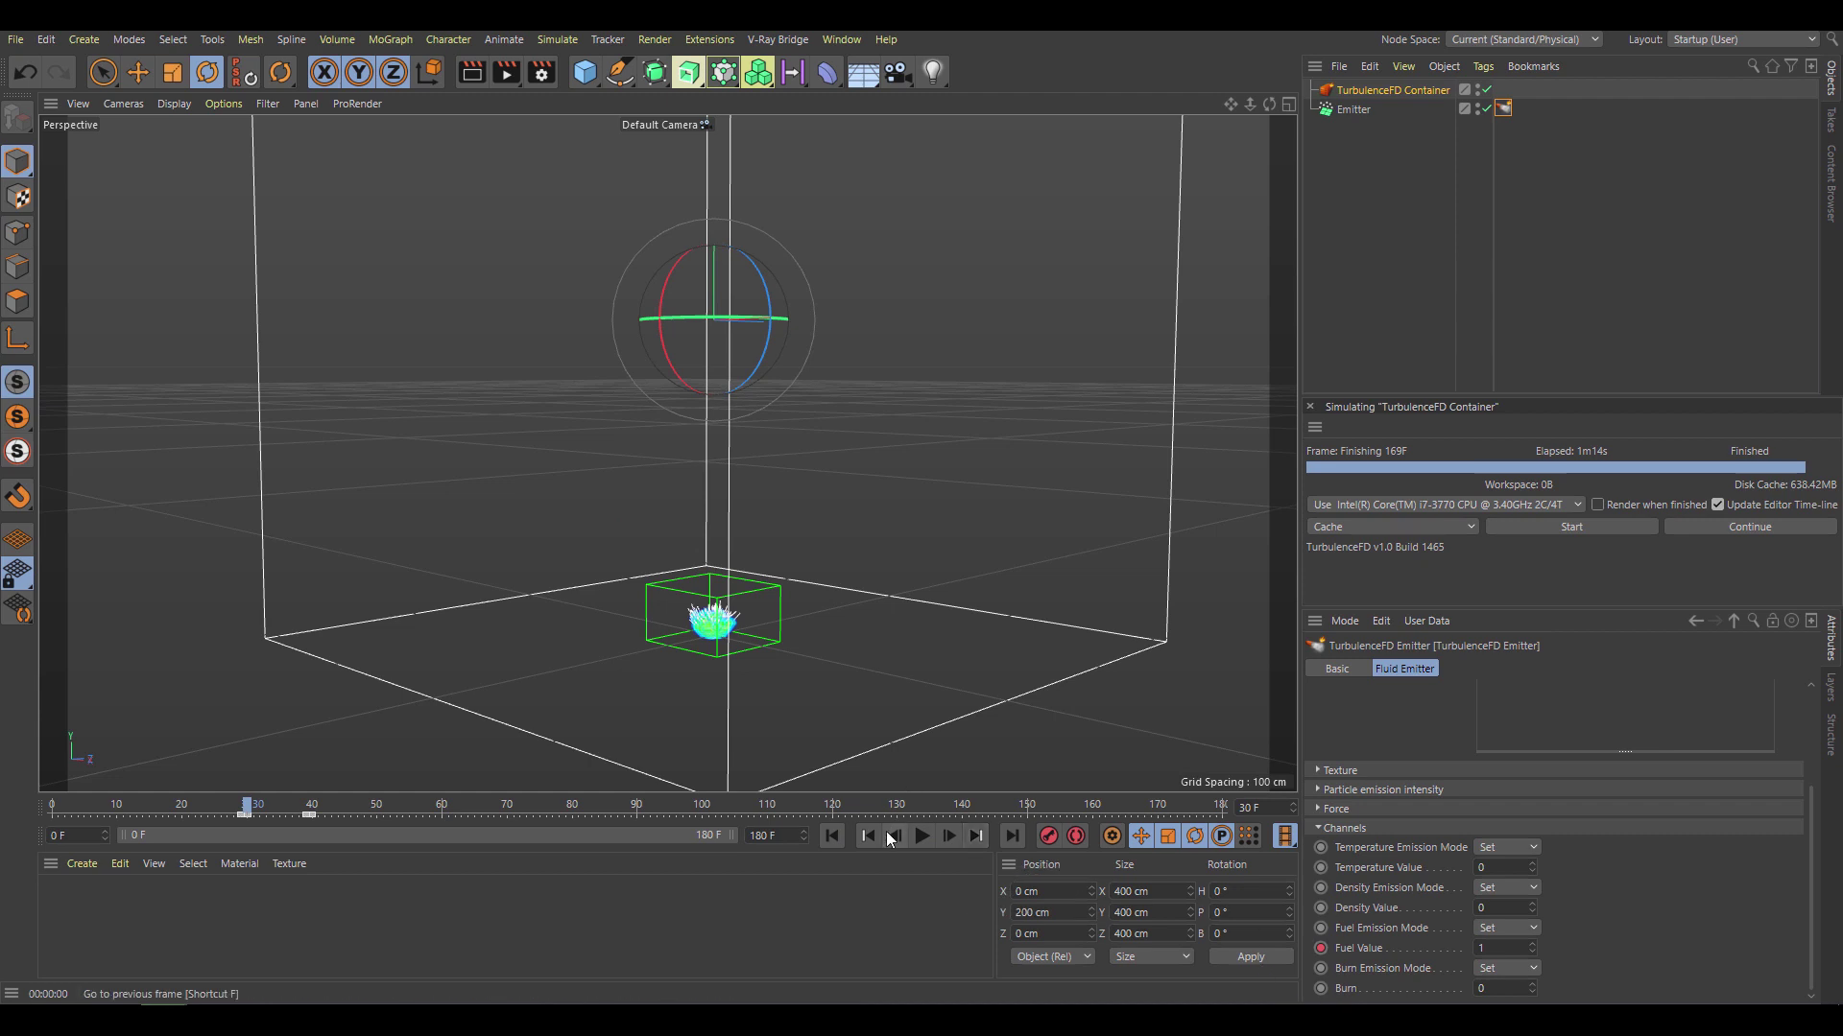
click(890, 838)
click(959, 842)
- Play forward from frame 30, pause, and bring up the Fluid Emitter settings
click(923, 841)
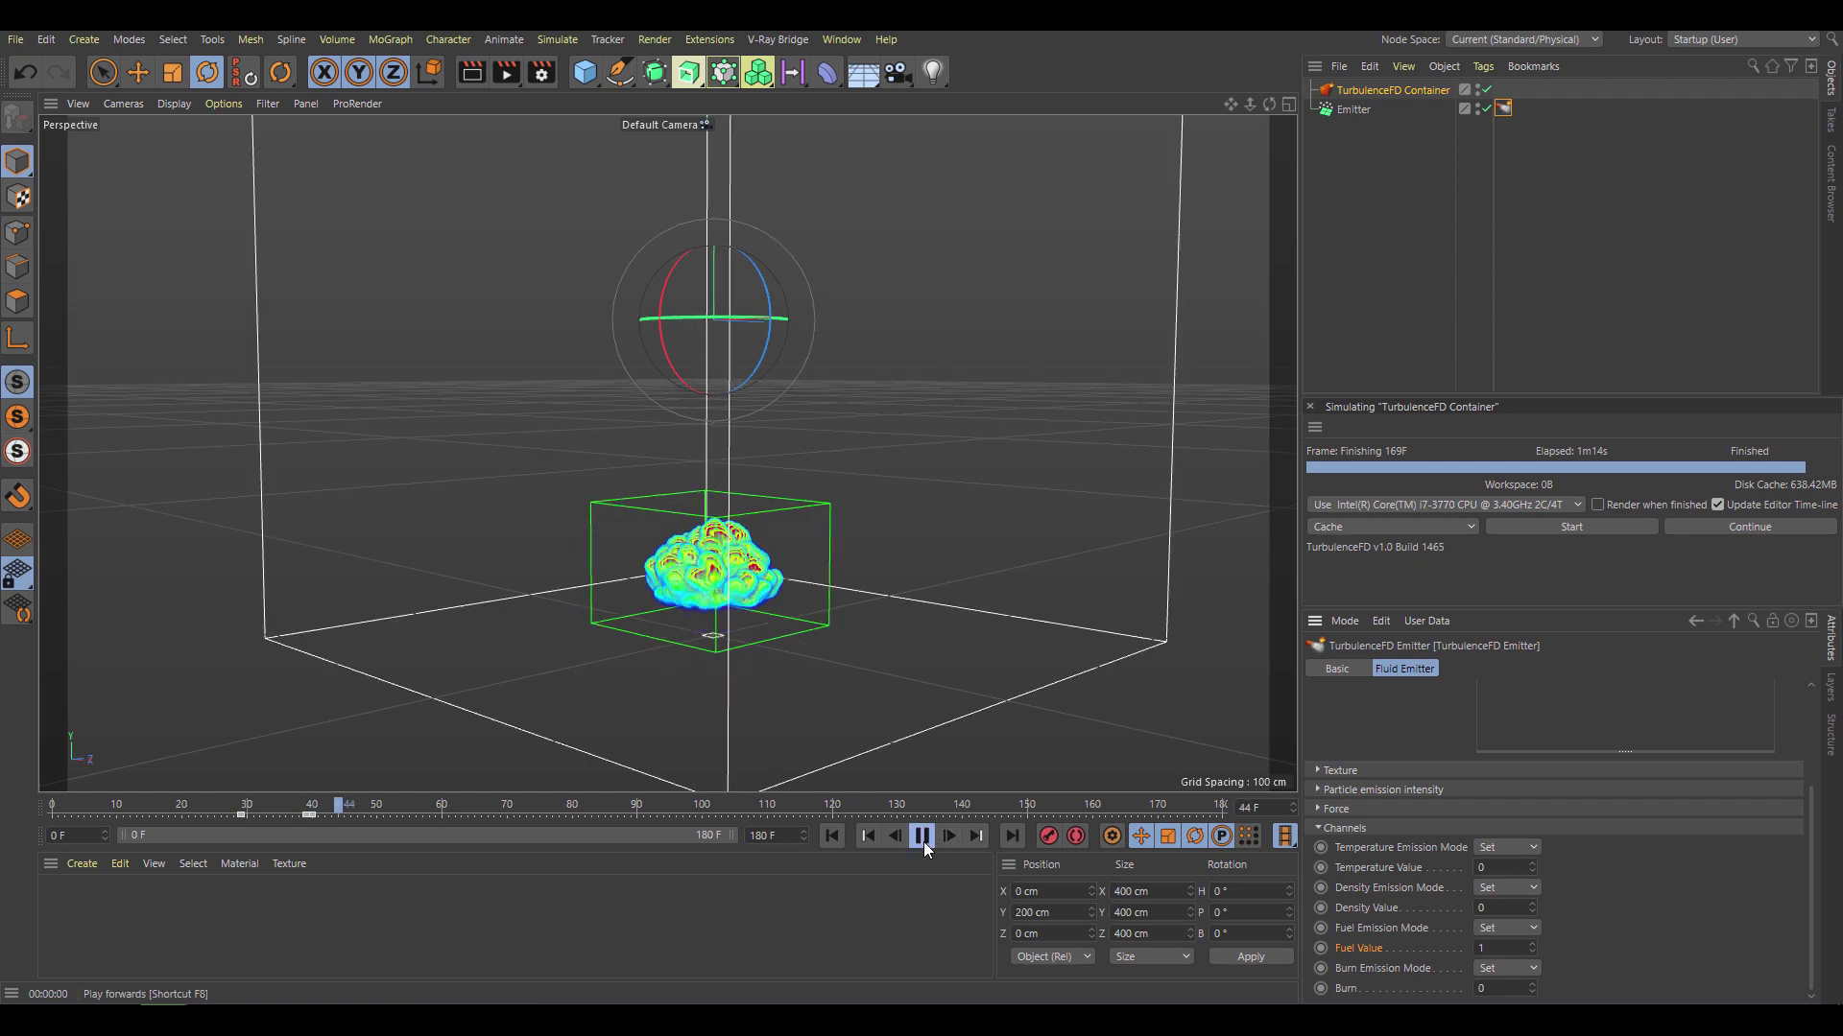
click(923, 843)
scroll(1731, 985, up, 2)
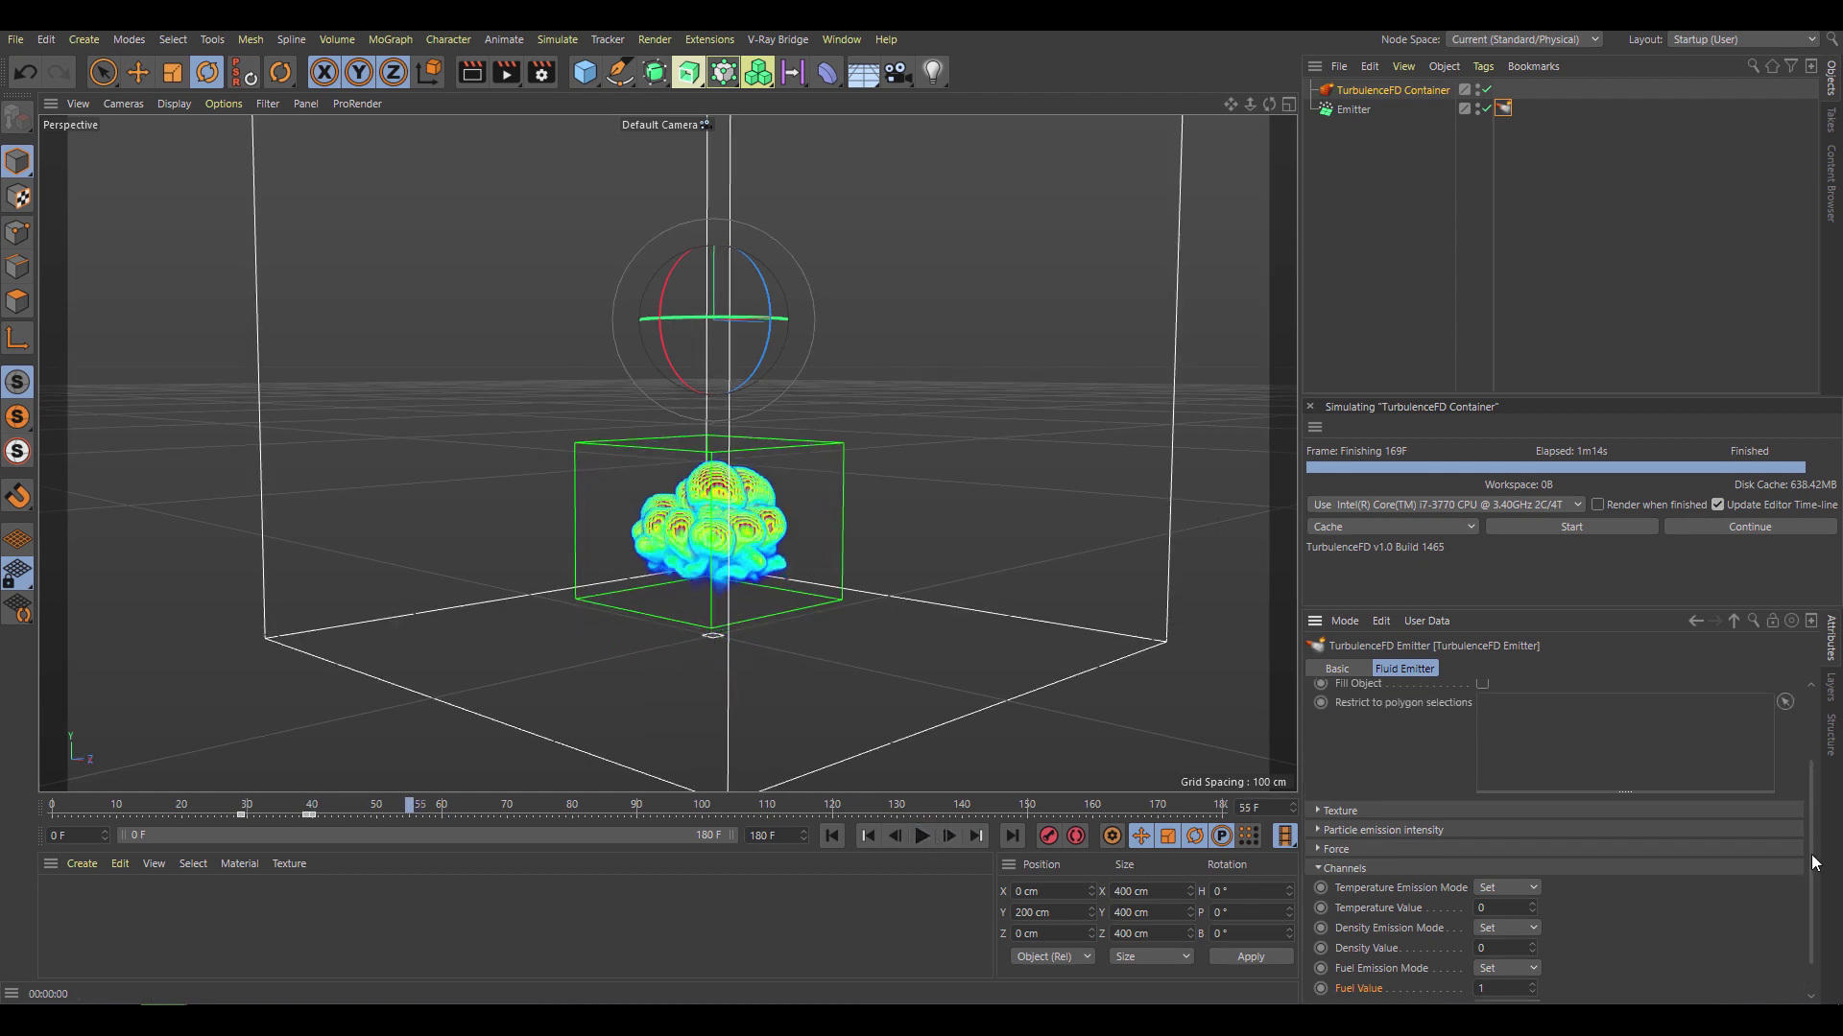
drag(1812, 857, 1813, 778)
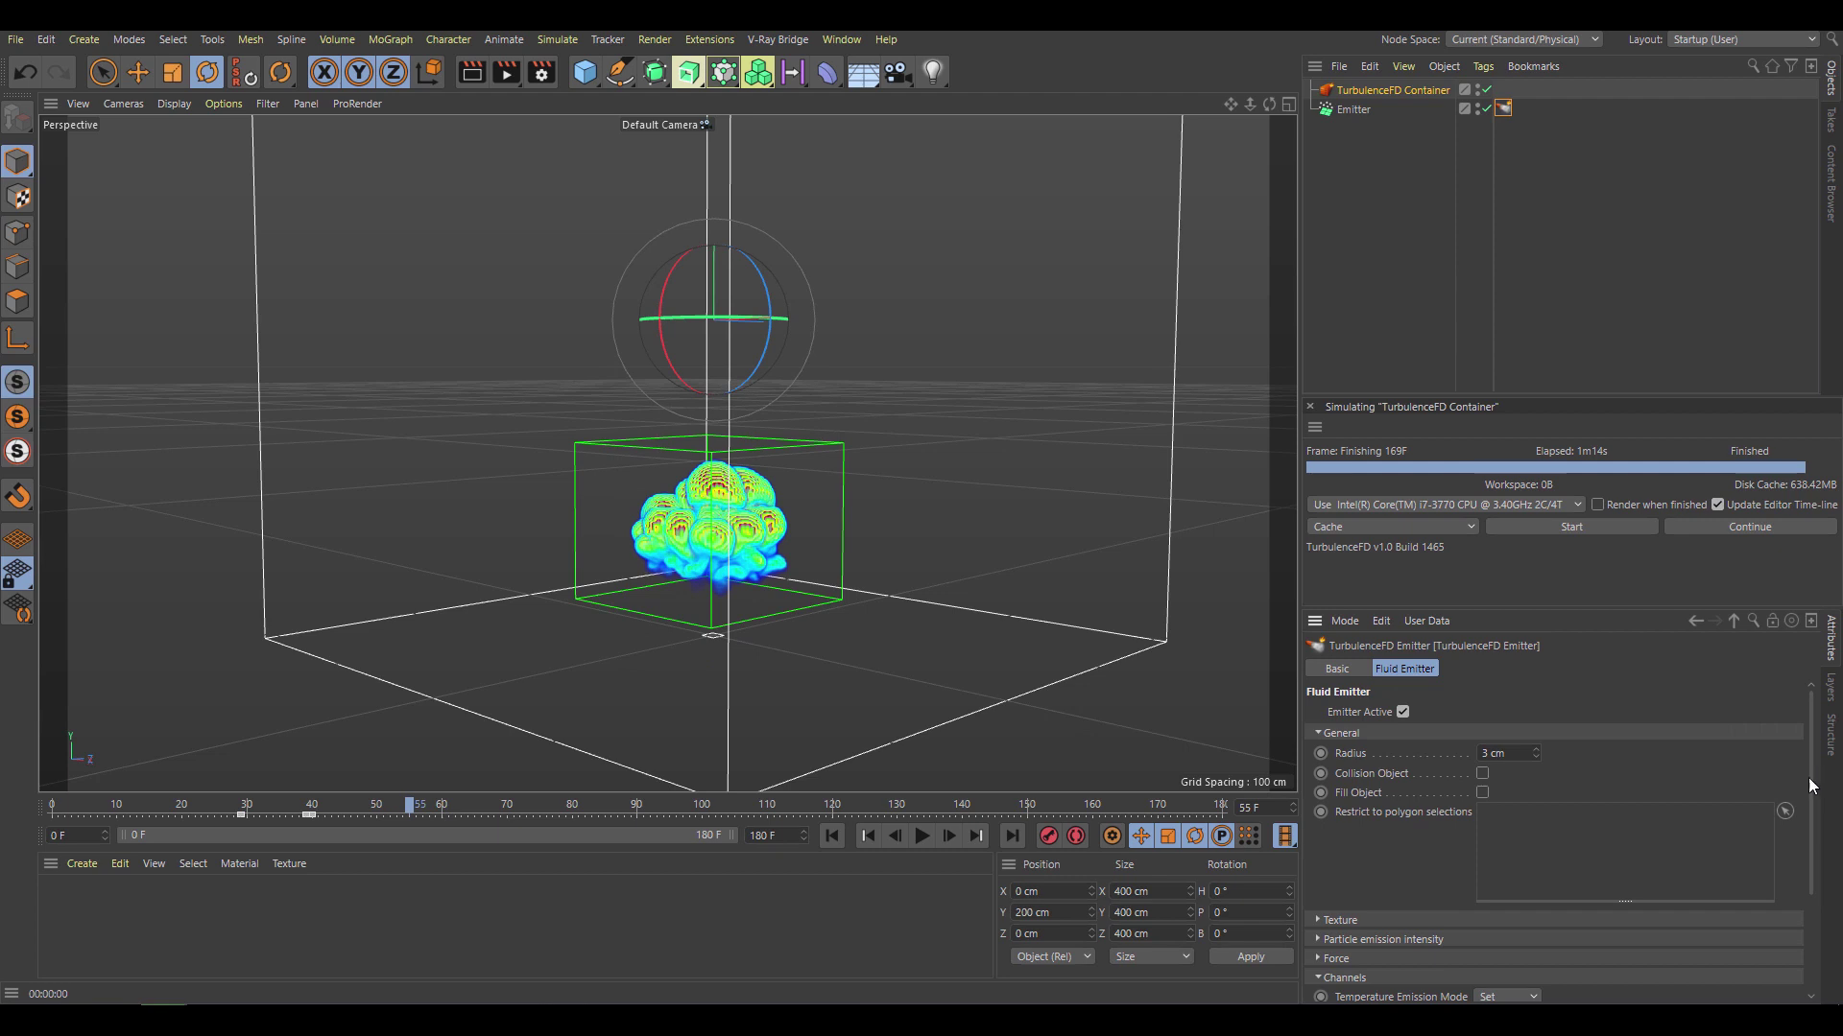
- Expand the emitter's Force settings and set Velocity Weight to 1
click(1370, 957)
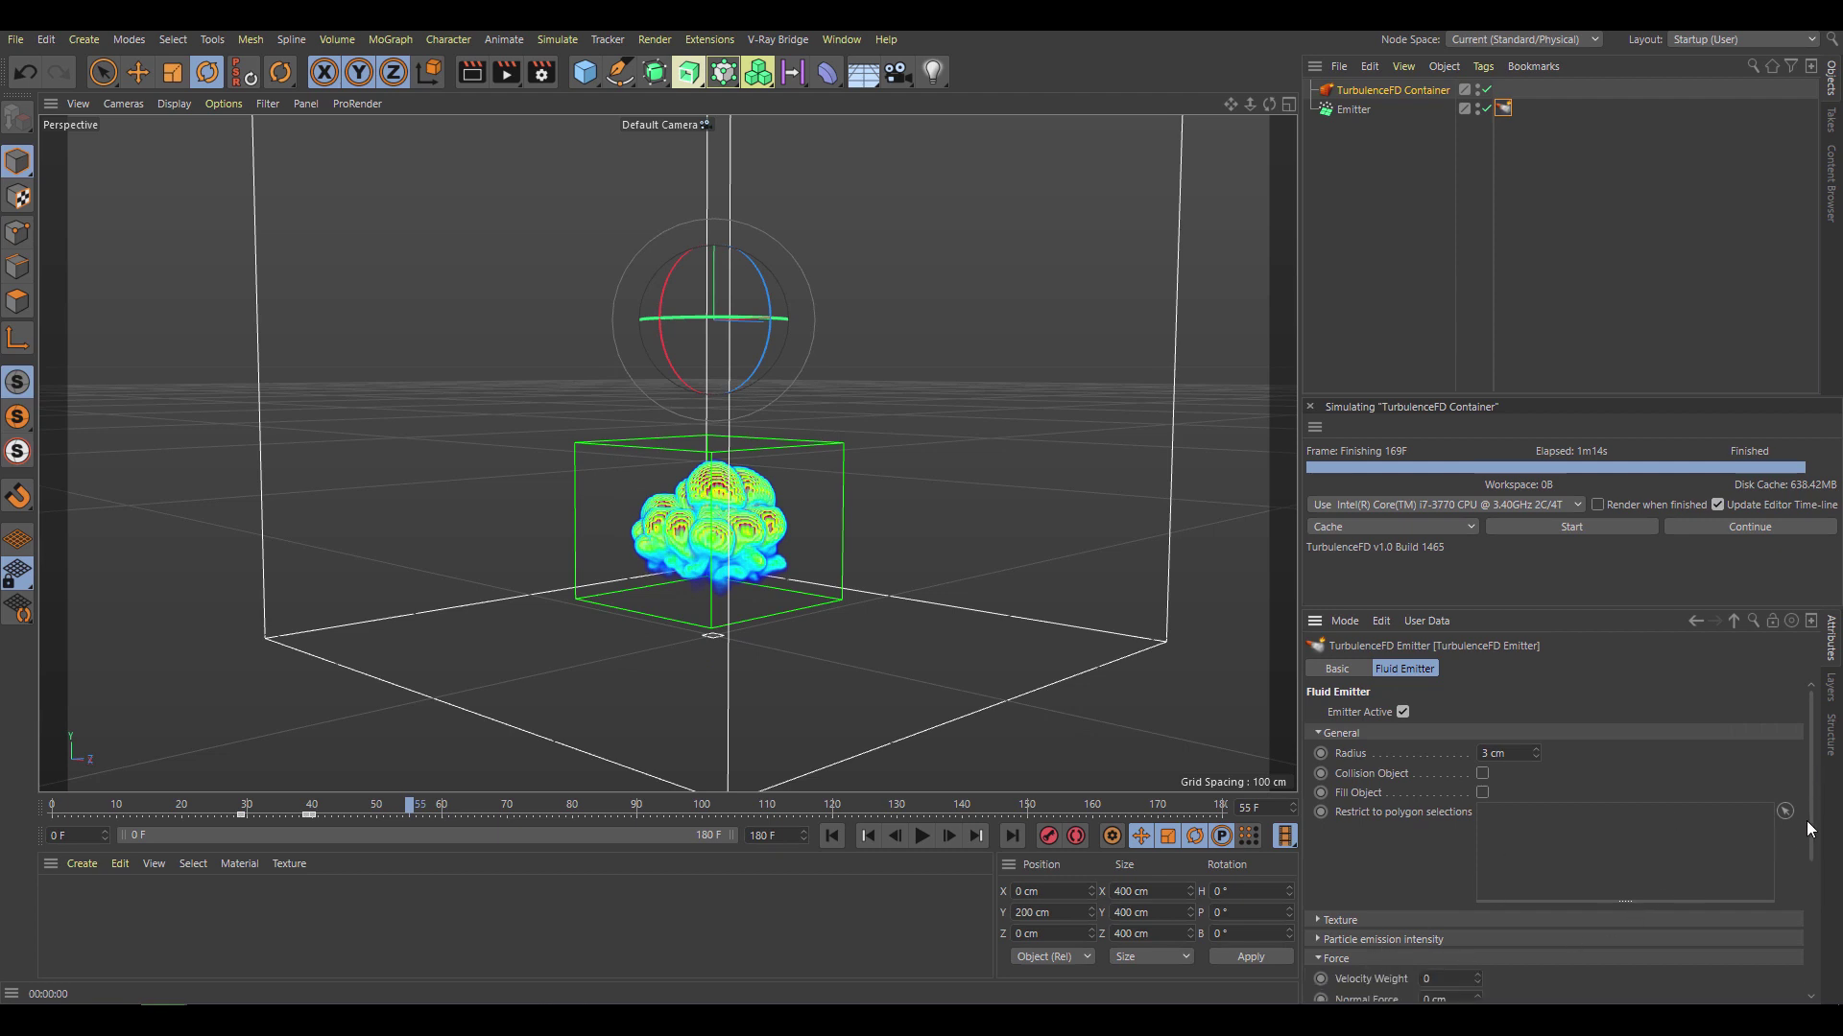
drag(1806, 820, 1793, 941)
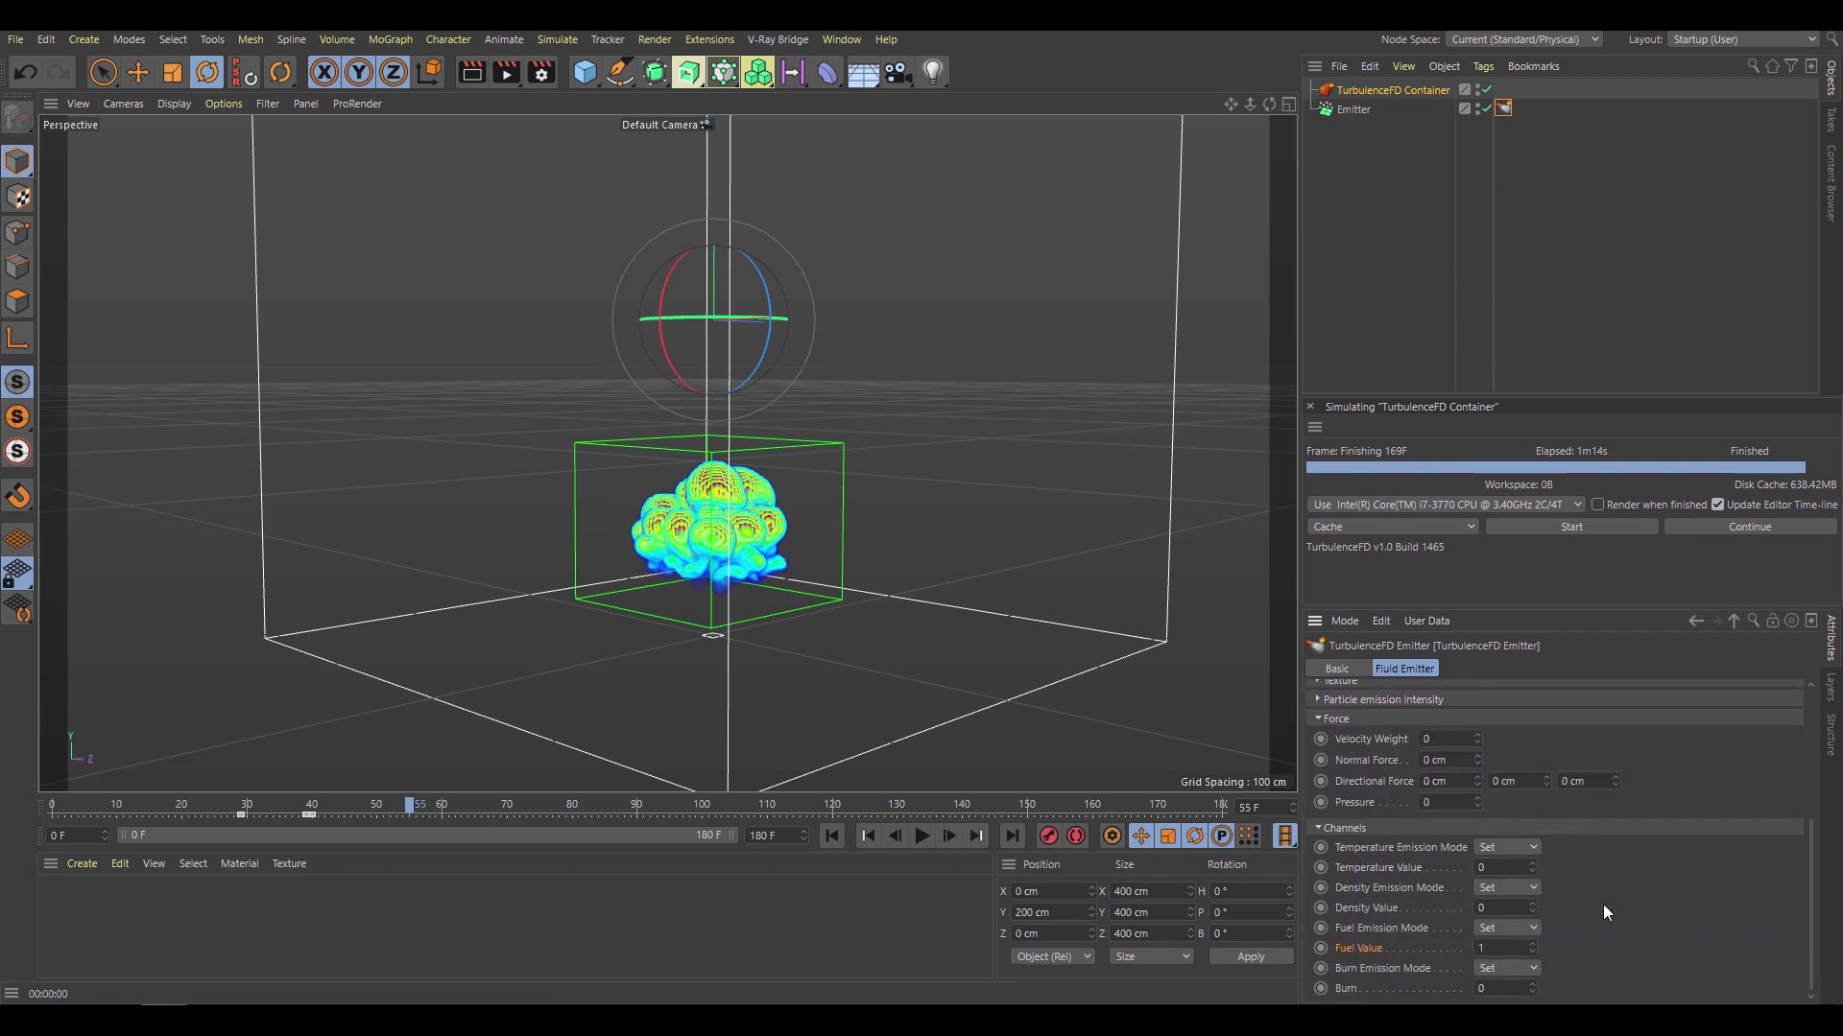
scroll(1602, 904, up, 3)
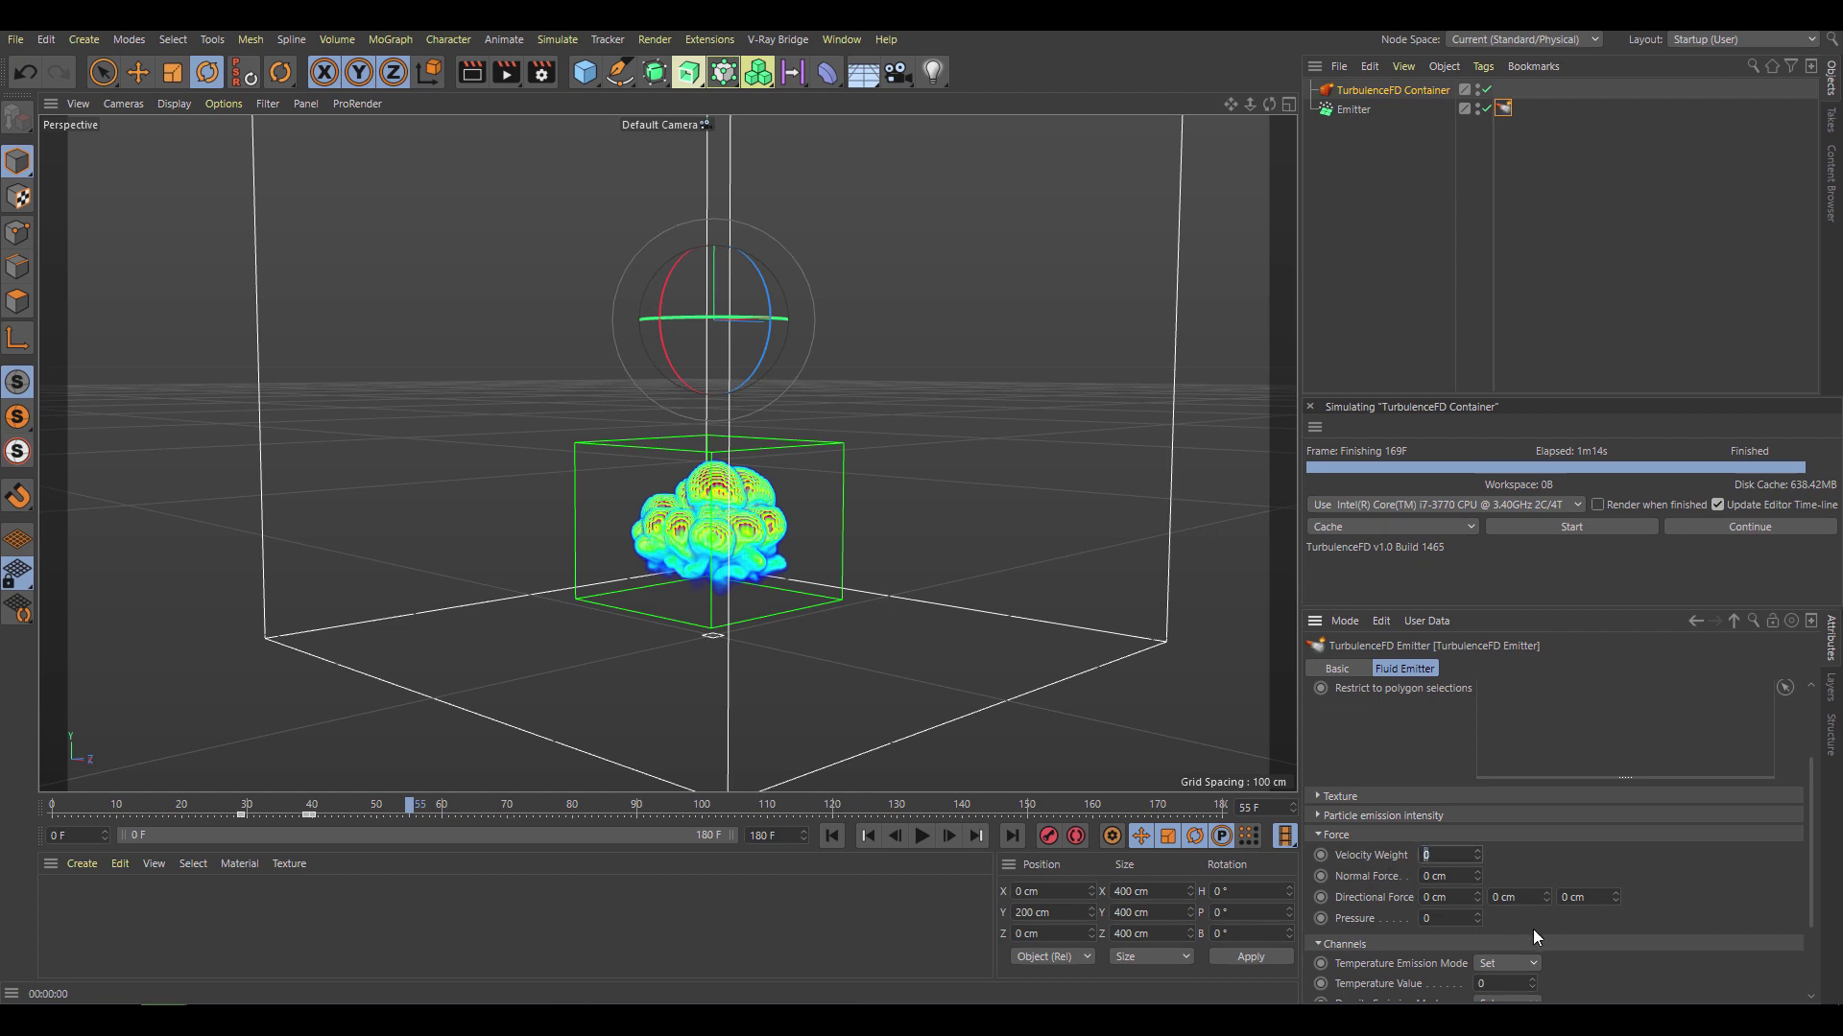
text(1)
- Replay the simulation from the start to frame 87 and render the view
click(832, 836)
click(922, 836)
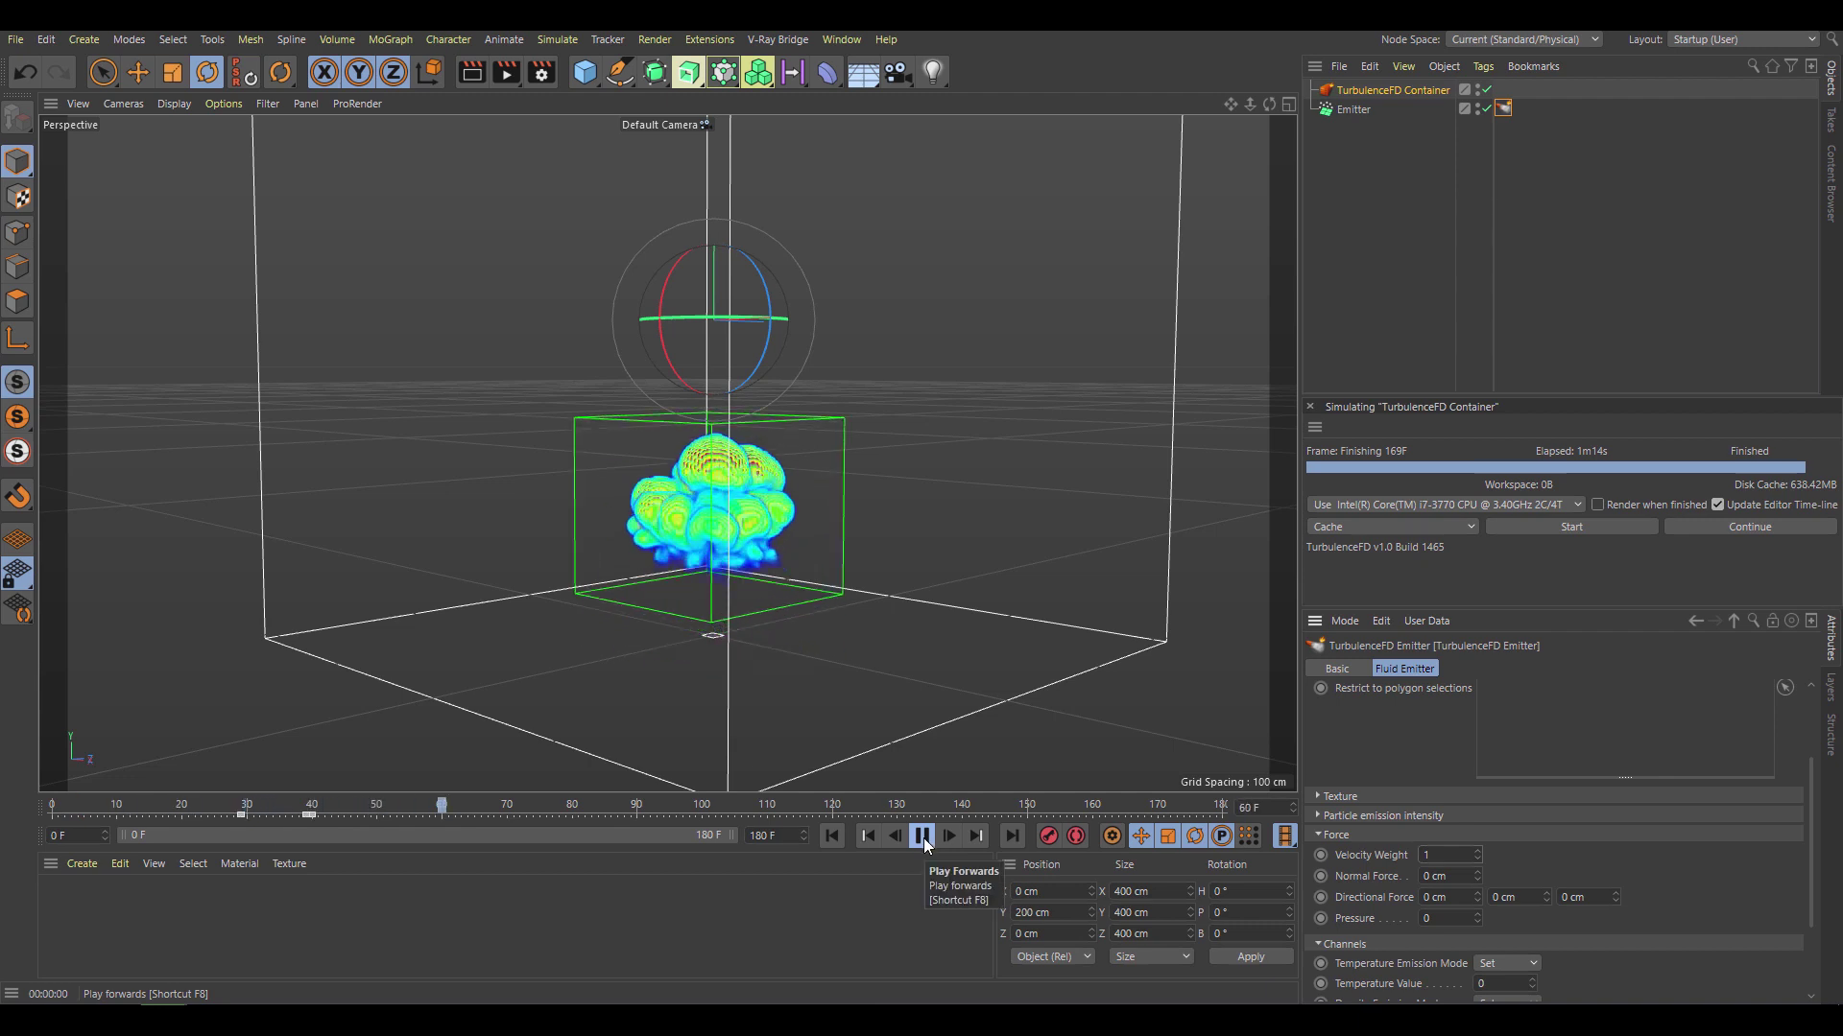
click(922, 836)
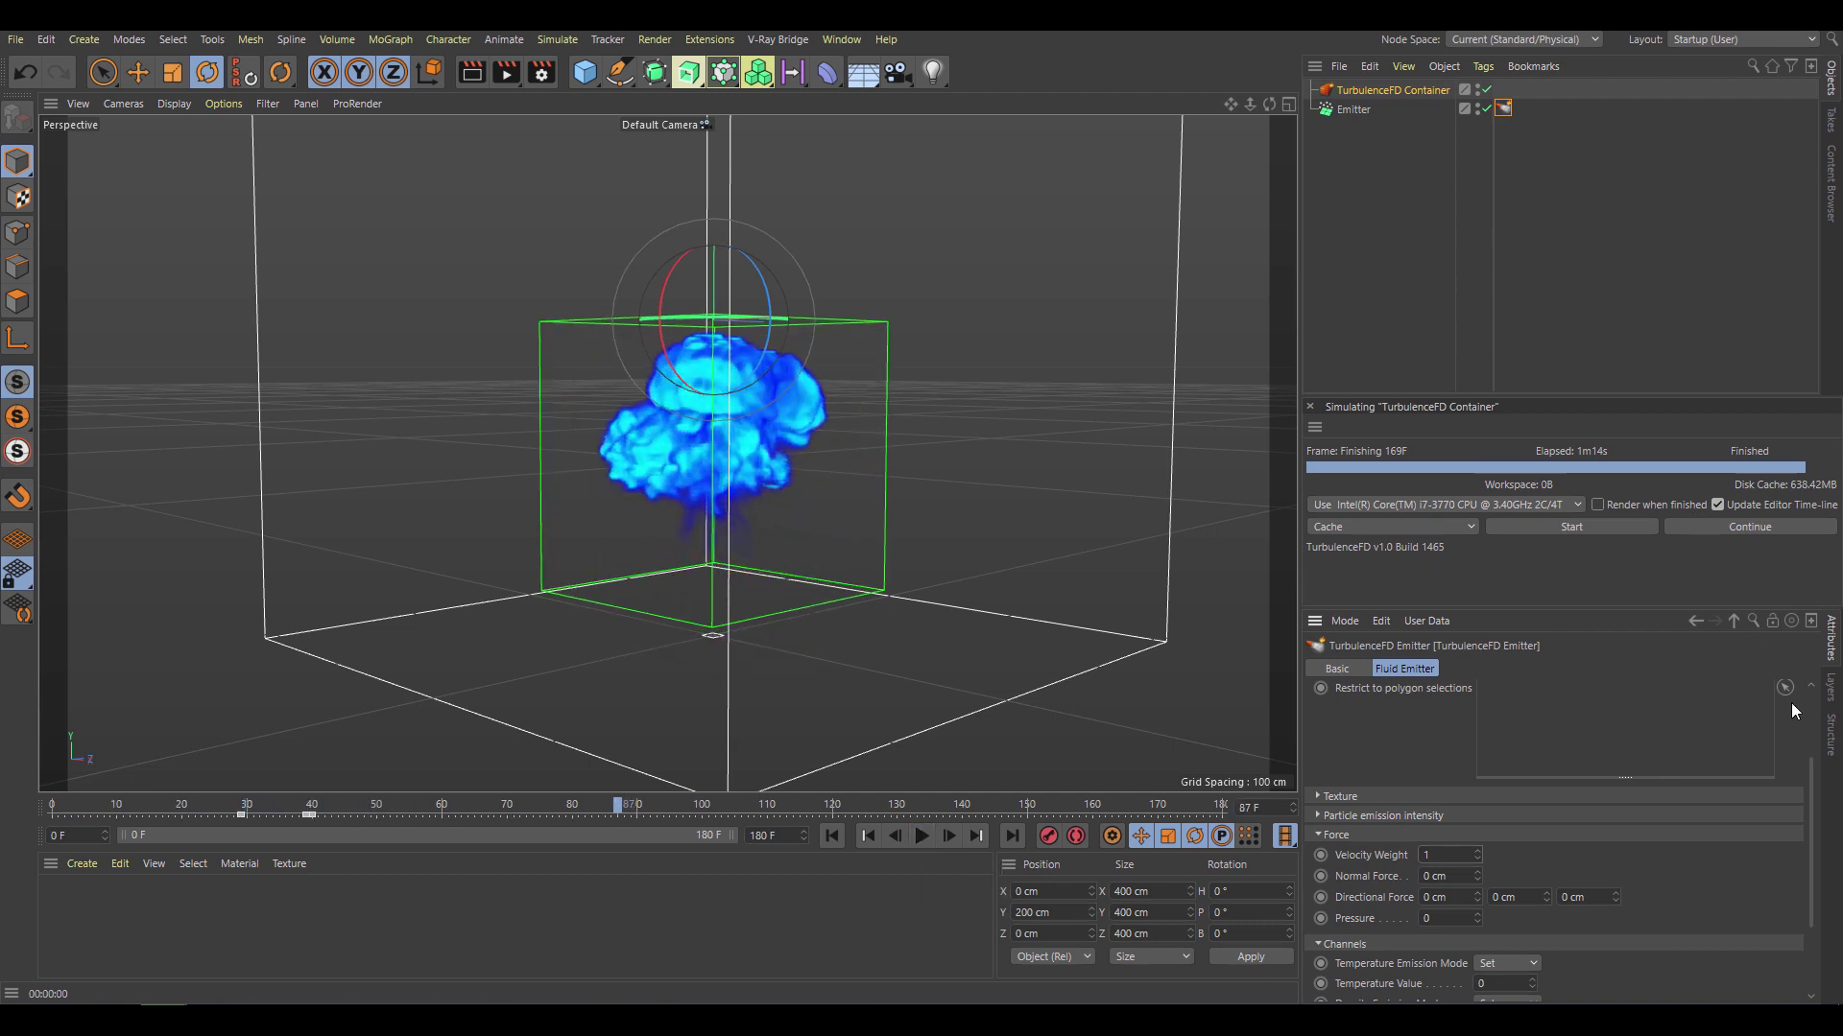
click(476, 69)
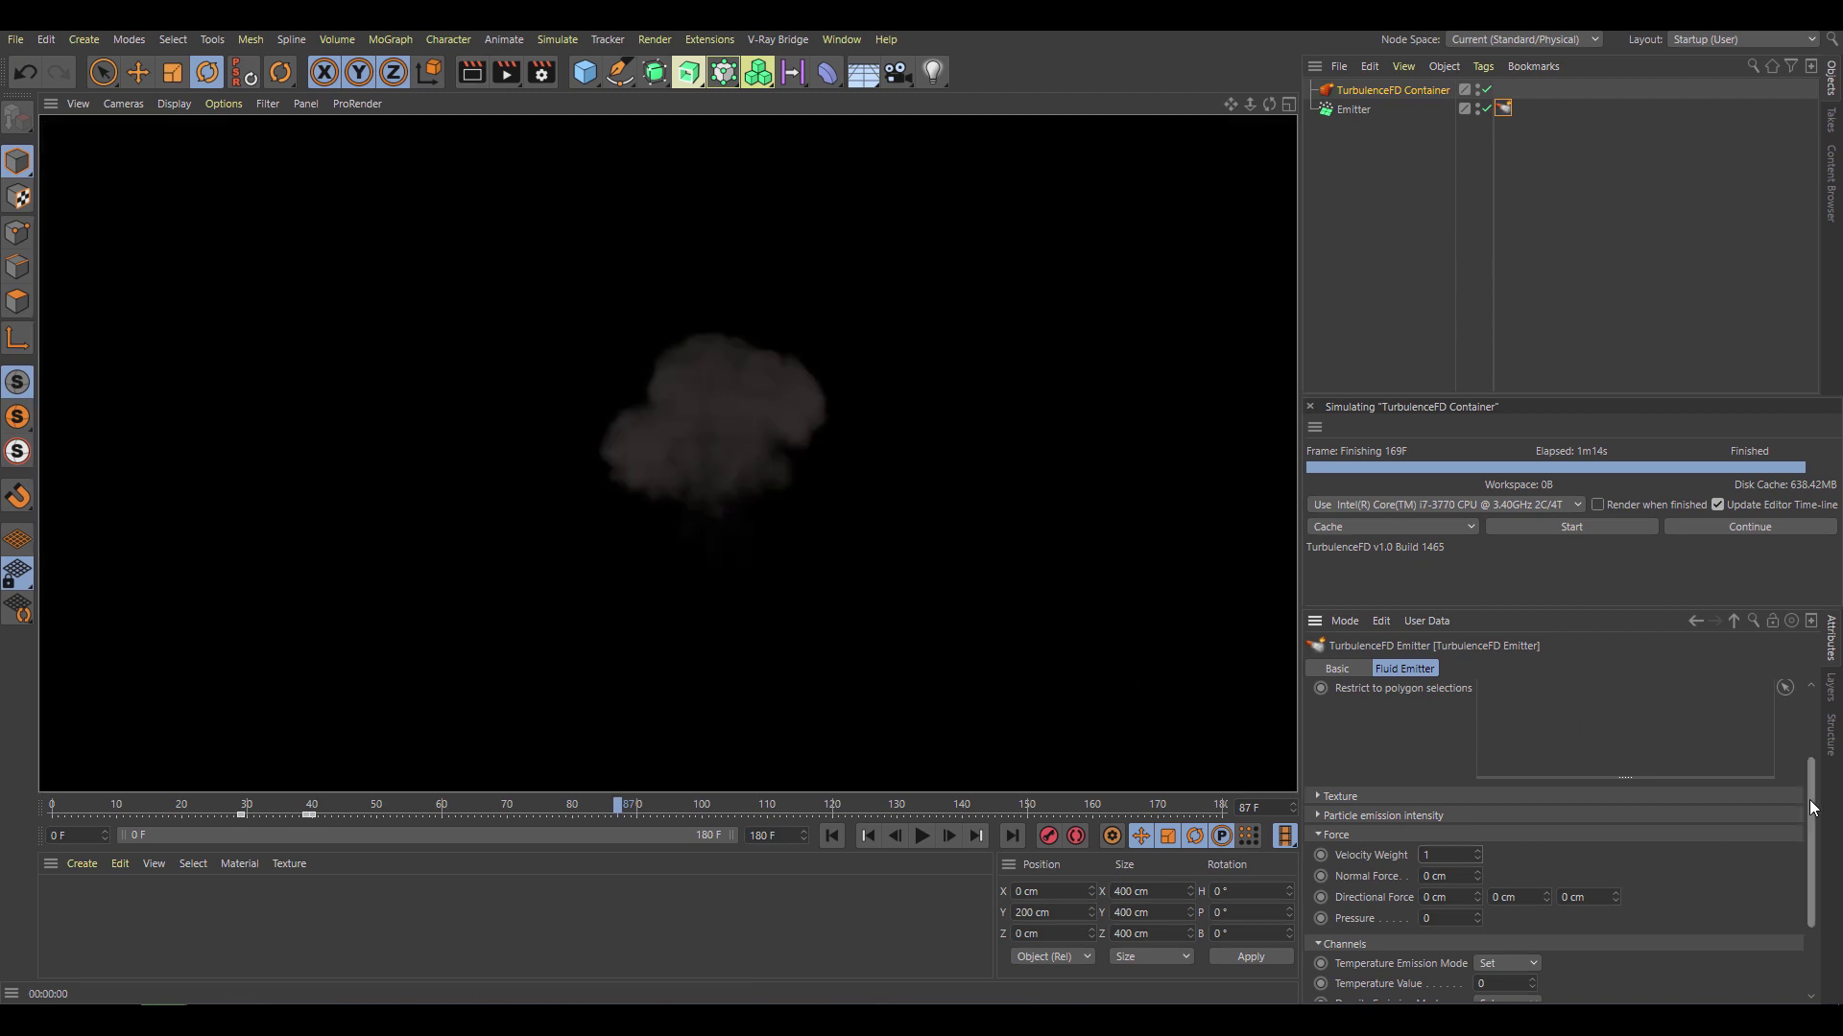
mouse_move(1812, 806)
mouse_down()
mouse_move(1826, 720)
mouse_move(1825, 961)
mouse_move(1837, 646)
mouse_up()
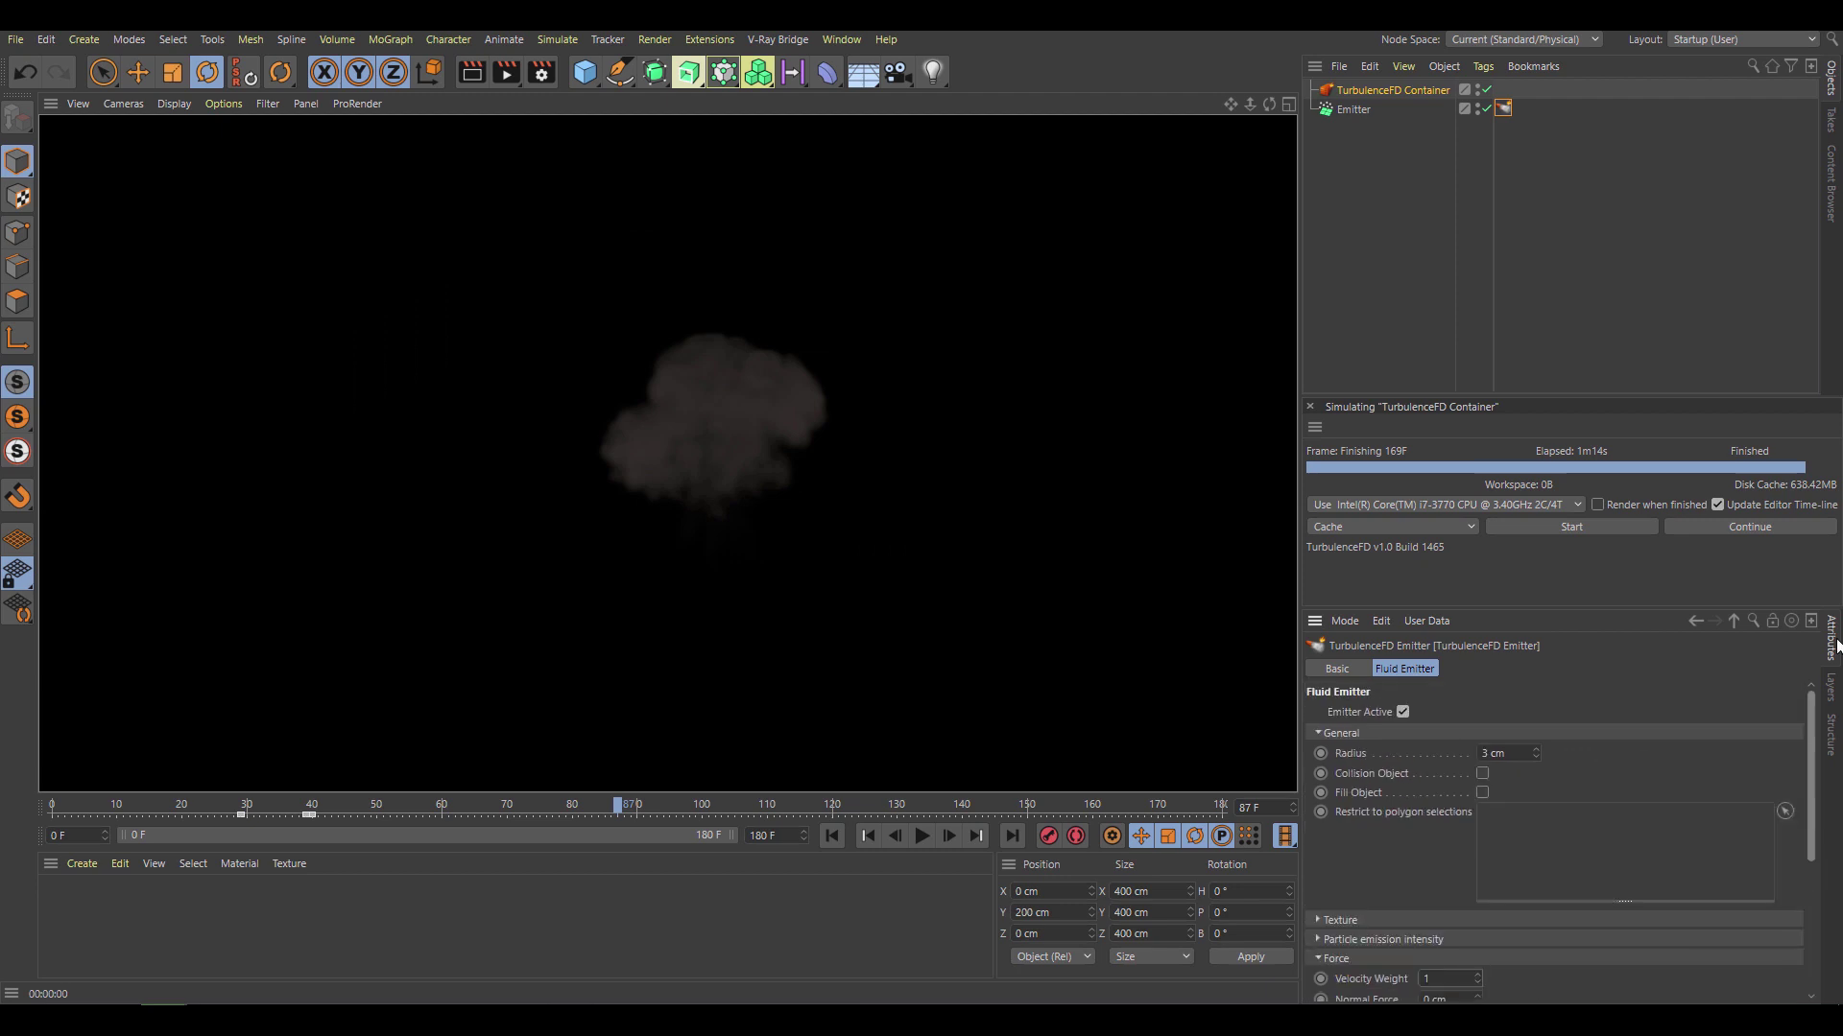
- Create a new empty simulation cache on the TurbulenceFD Container and start simulating into it
click(1391, 91)
click(1536, 668)
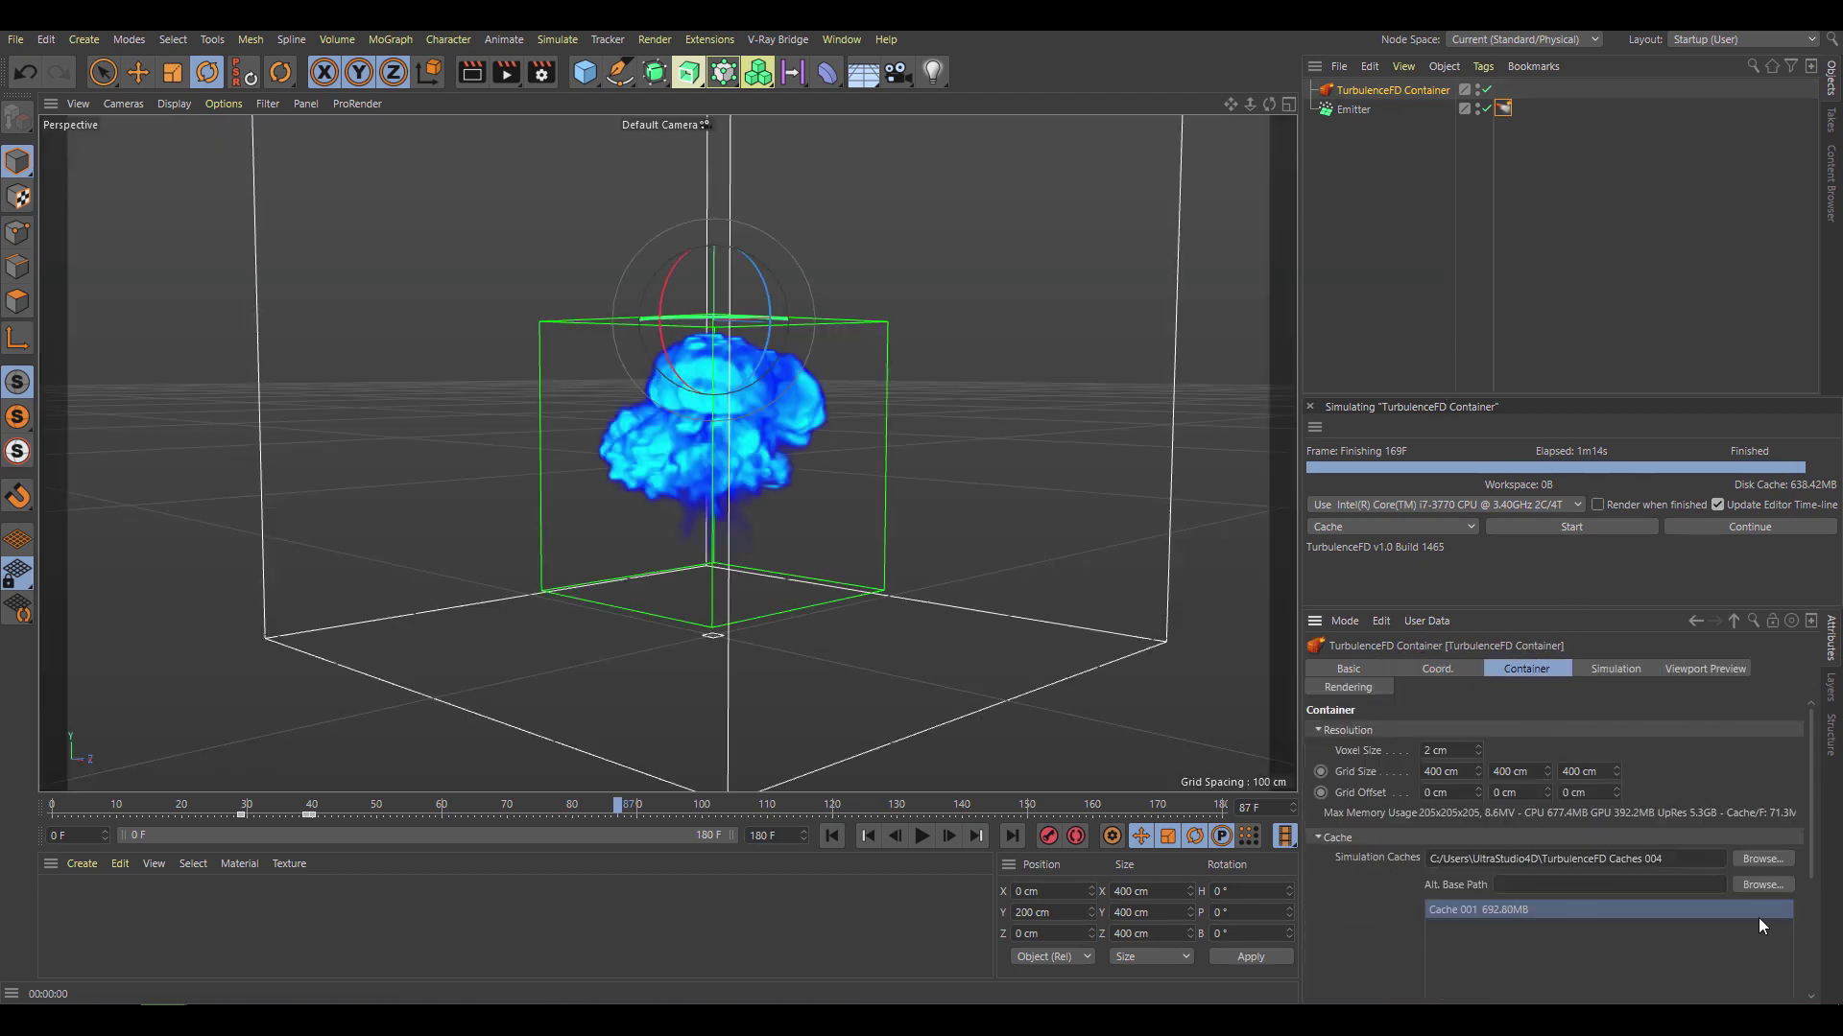
scroll(1810, 902, down, 4)
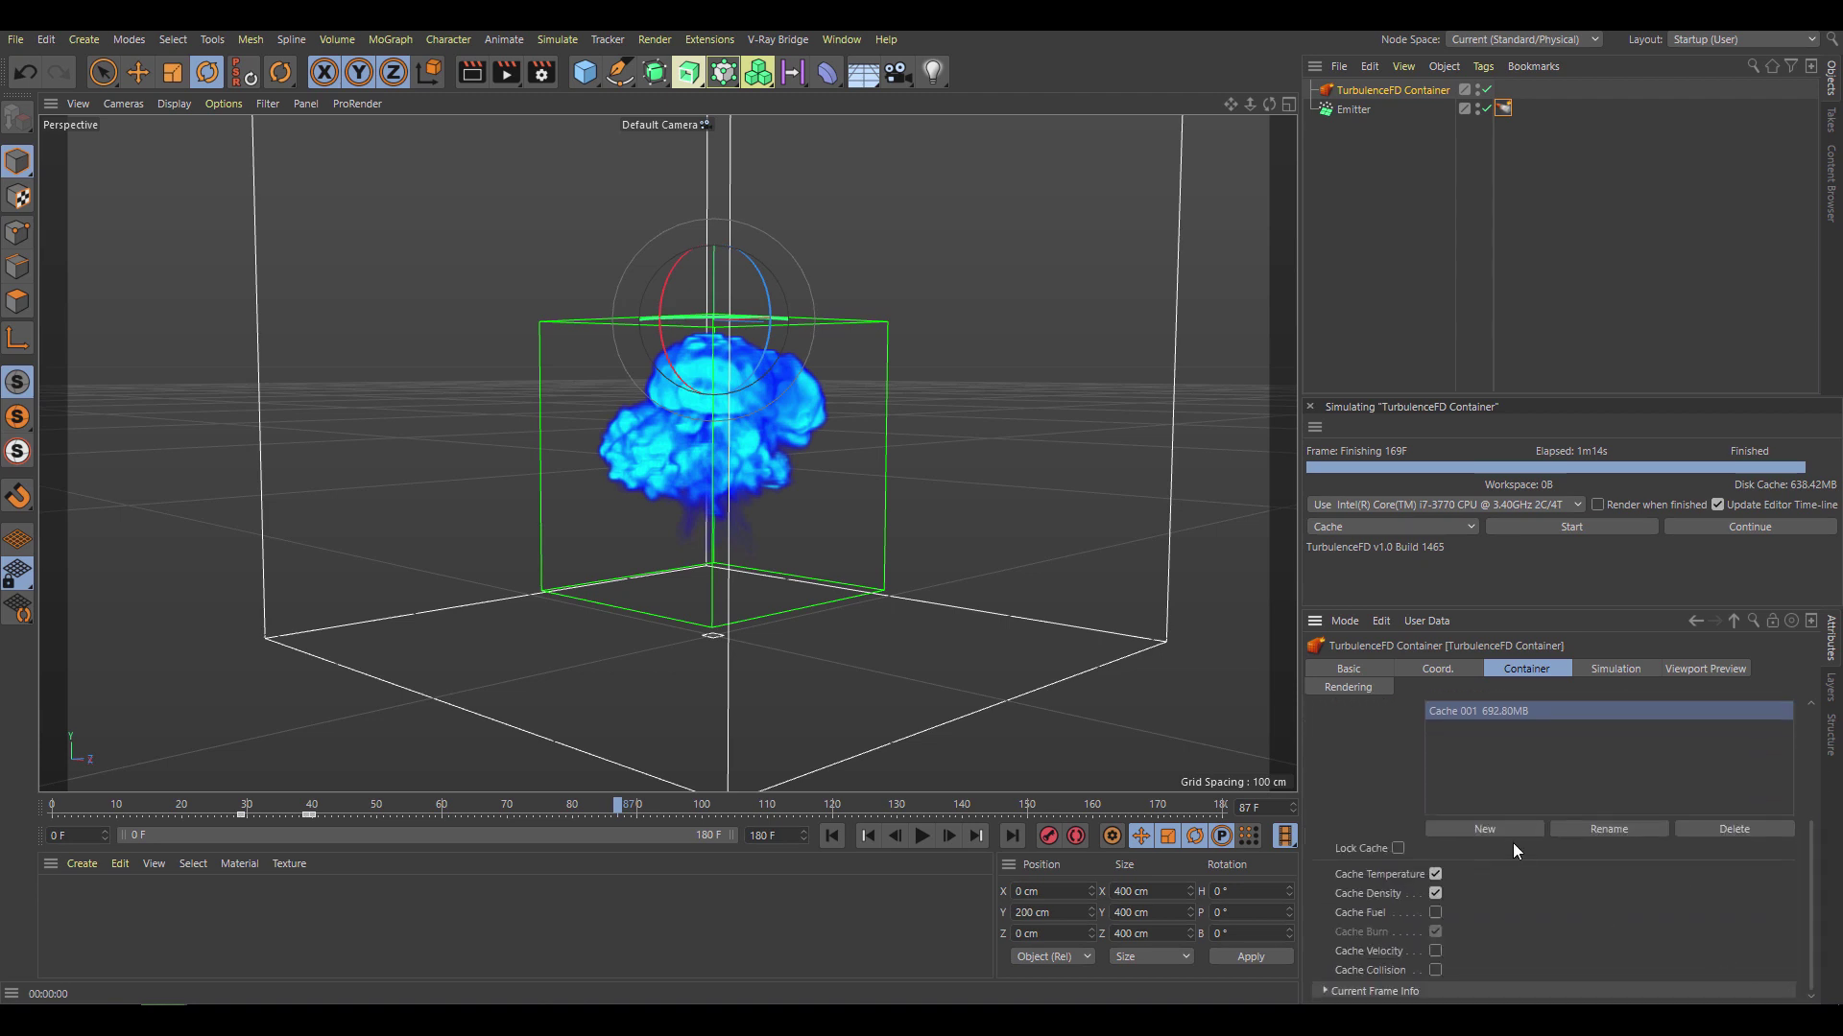
click(1512, 829)
click(1548, 529)
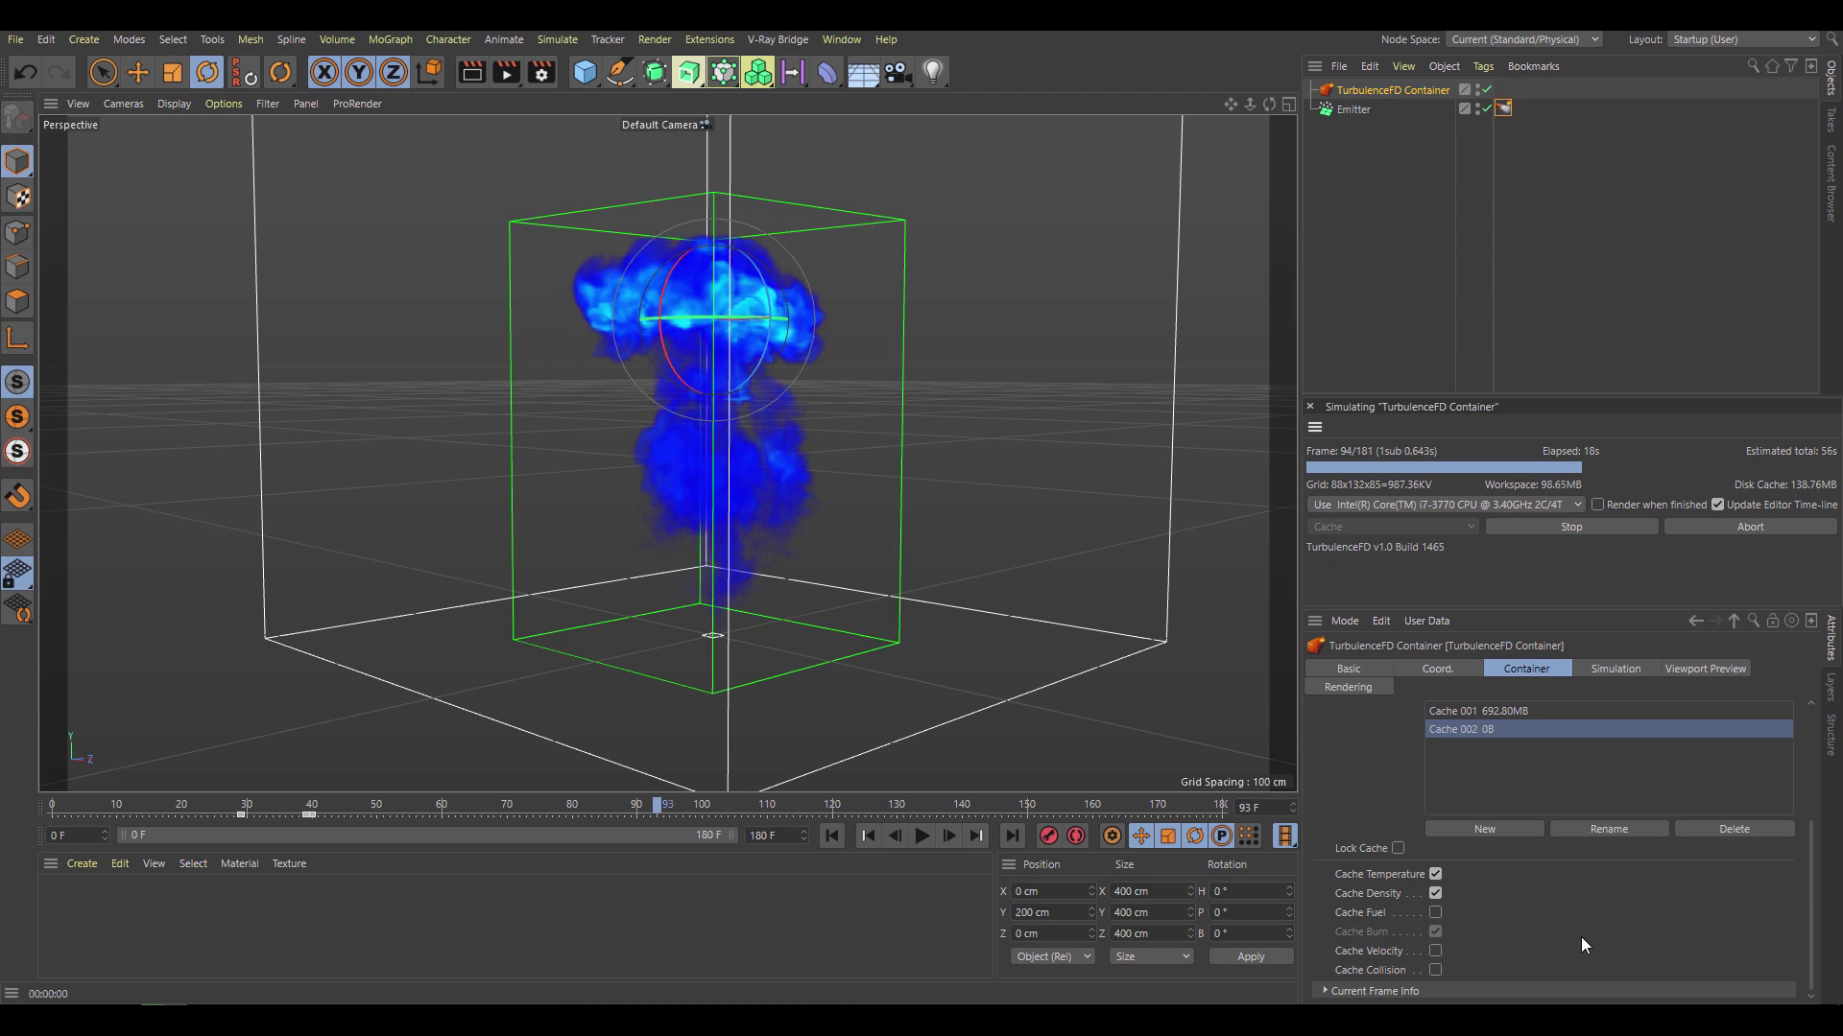
- Stop the simulation once it reaches frame 128
click(1503, 108)
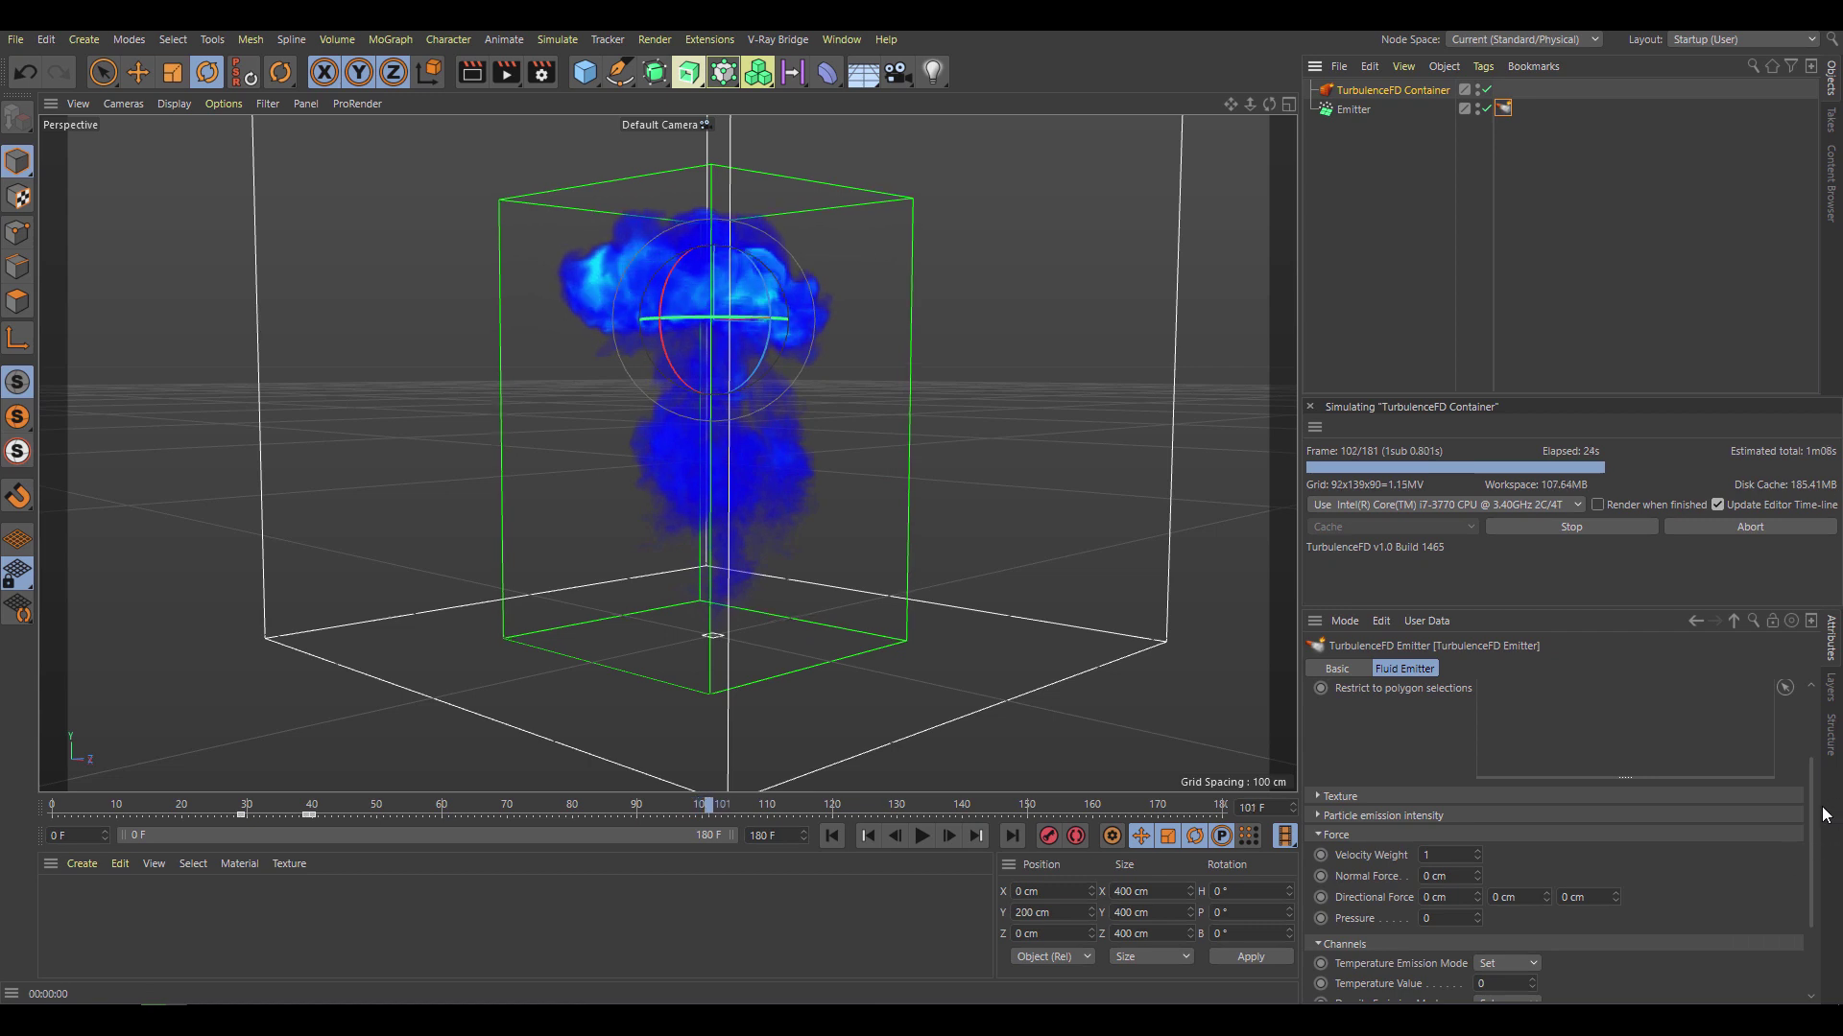
scroll(1804, 924, down, 3)
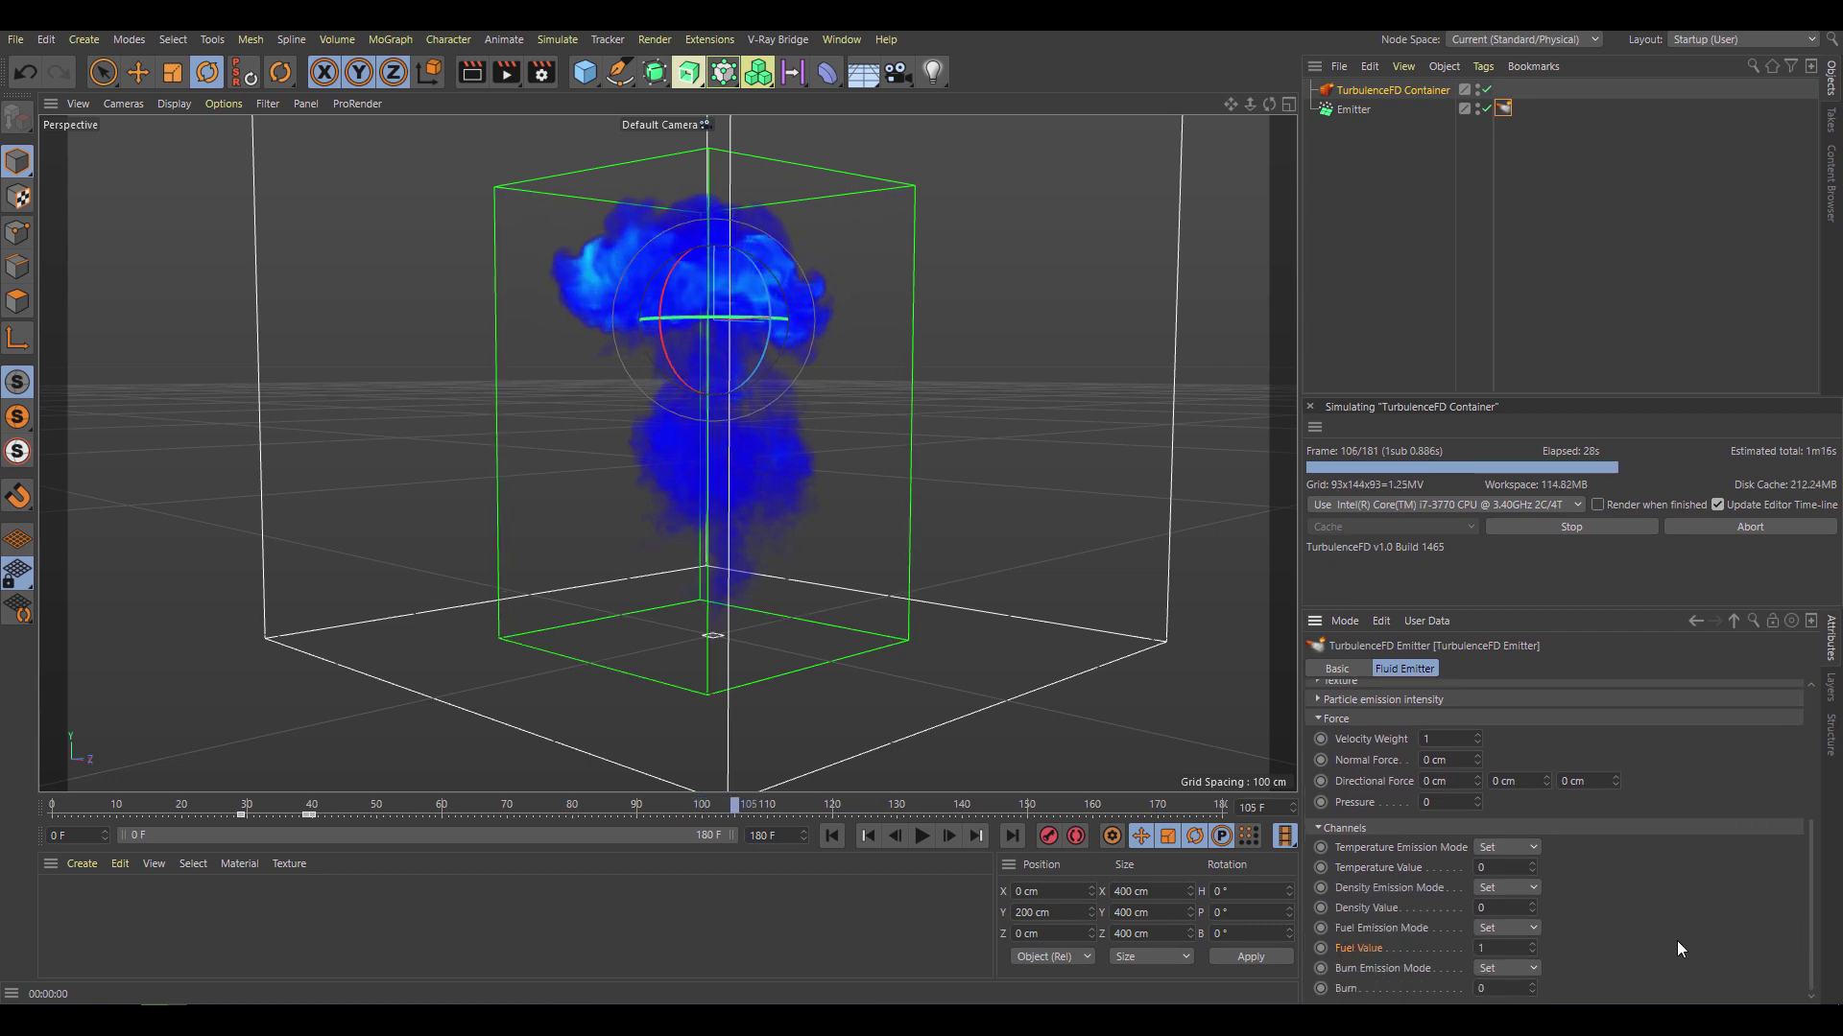
scroll(1678, 941, up, 5)
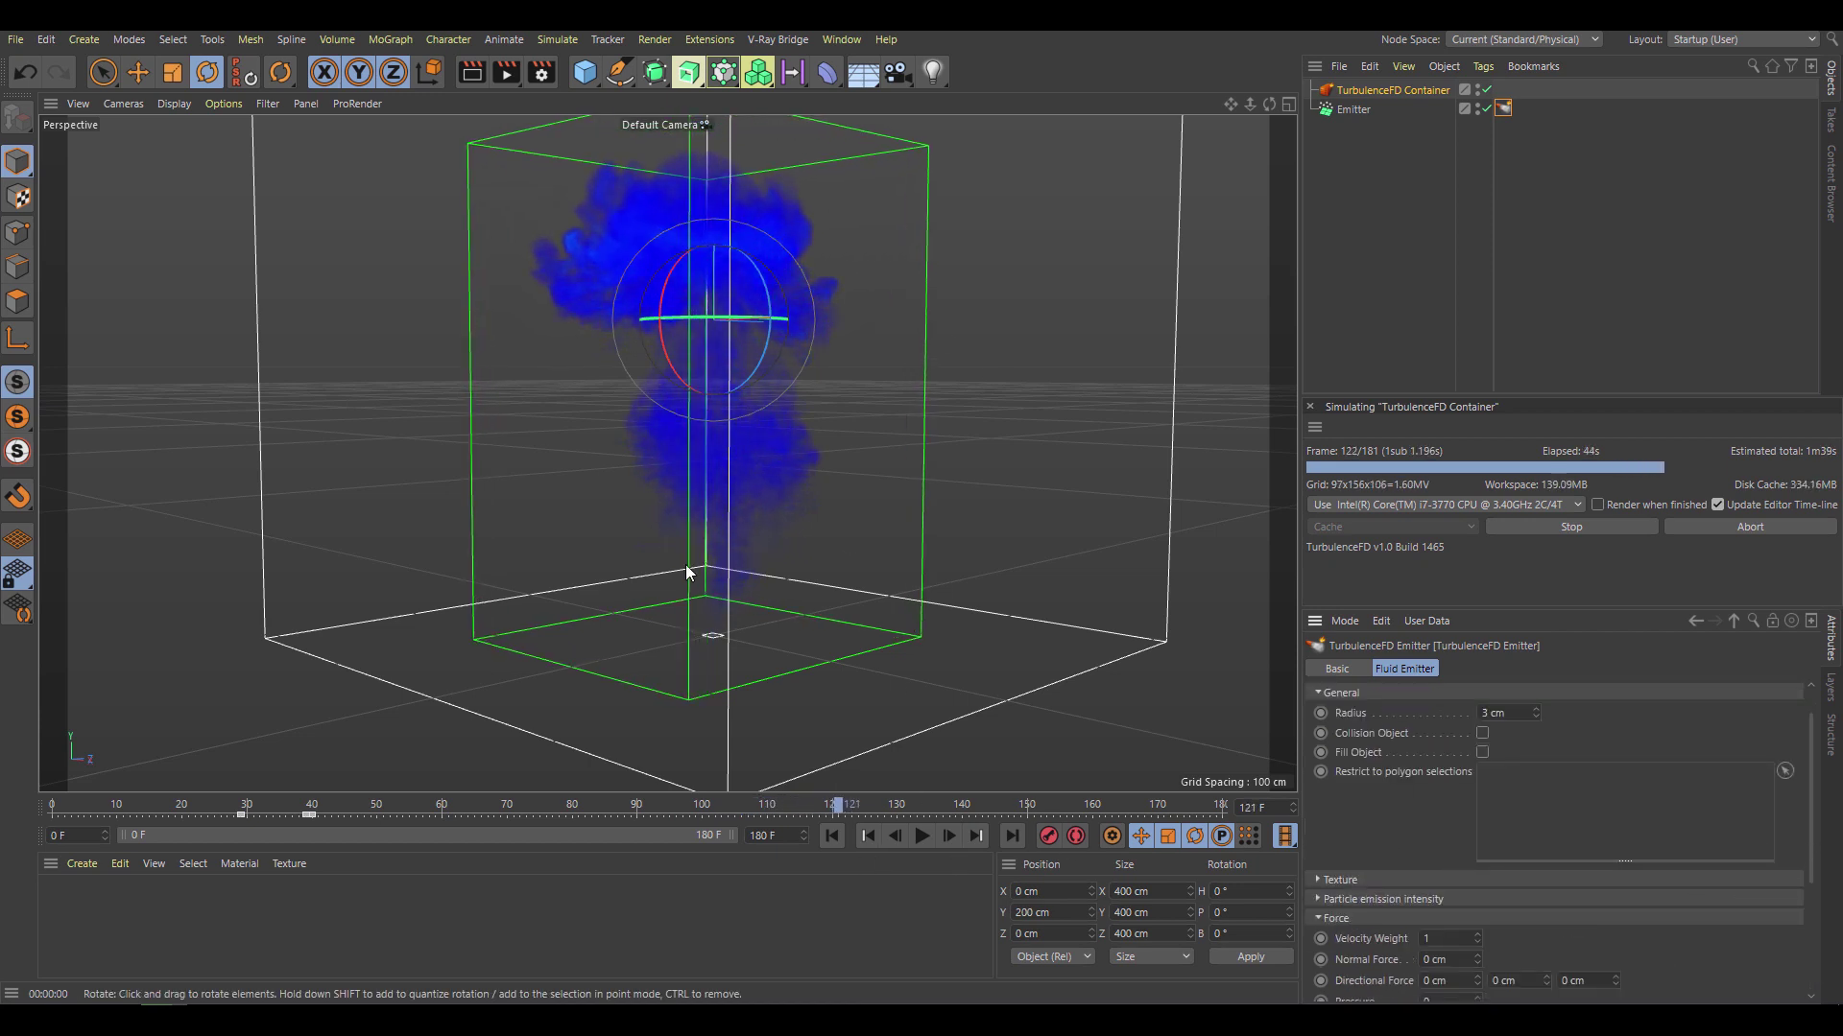
scroll(792, 659, down, 3)
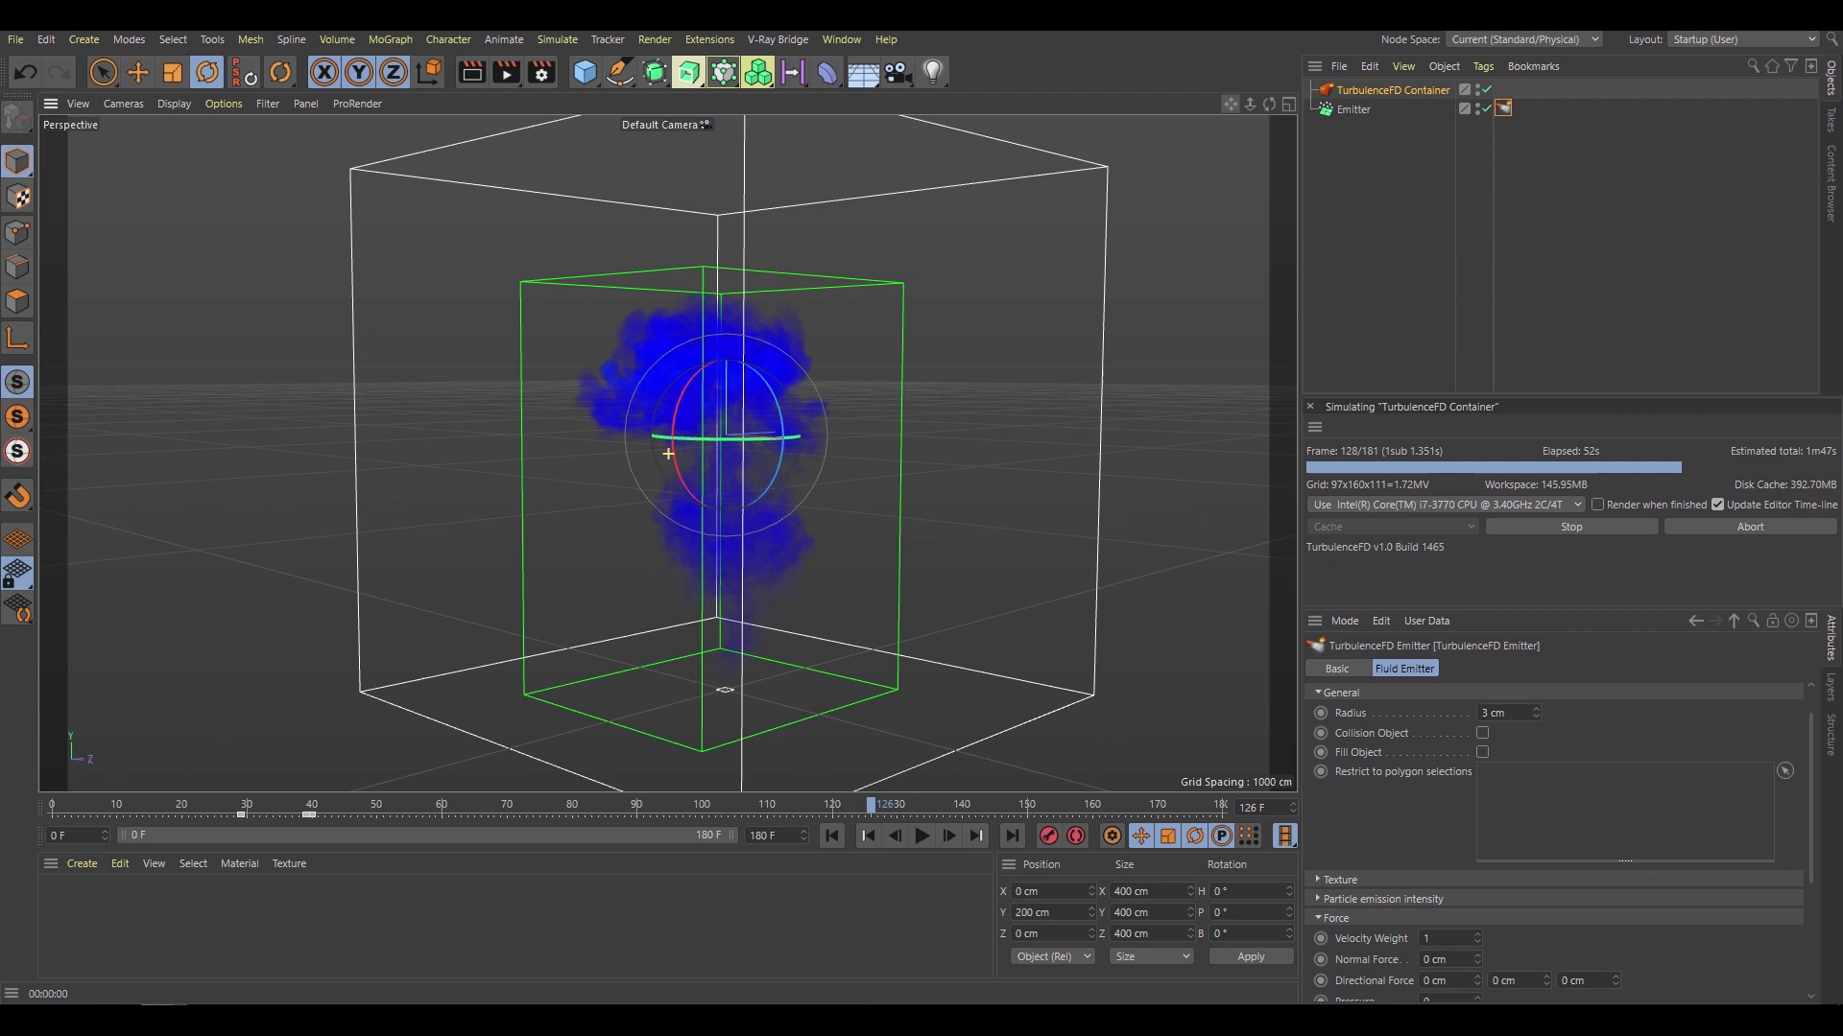
click(1568, 526)
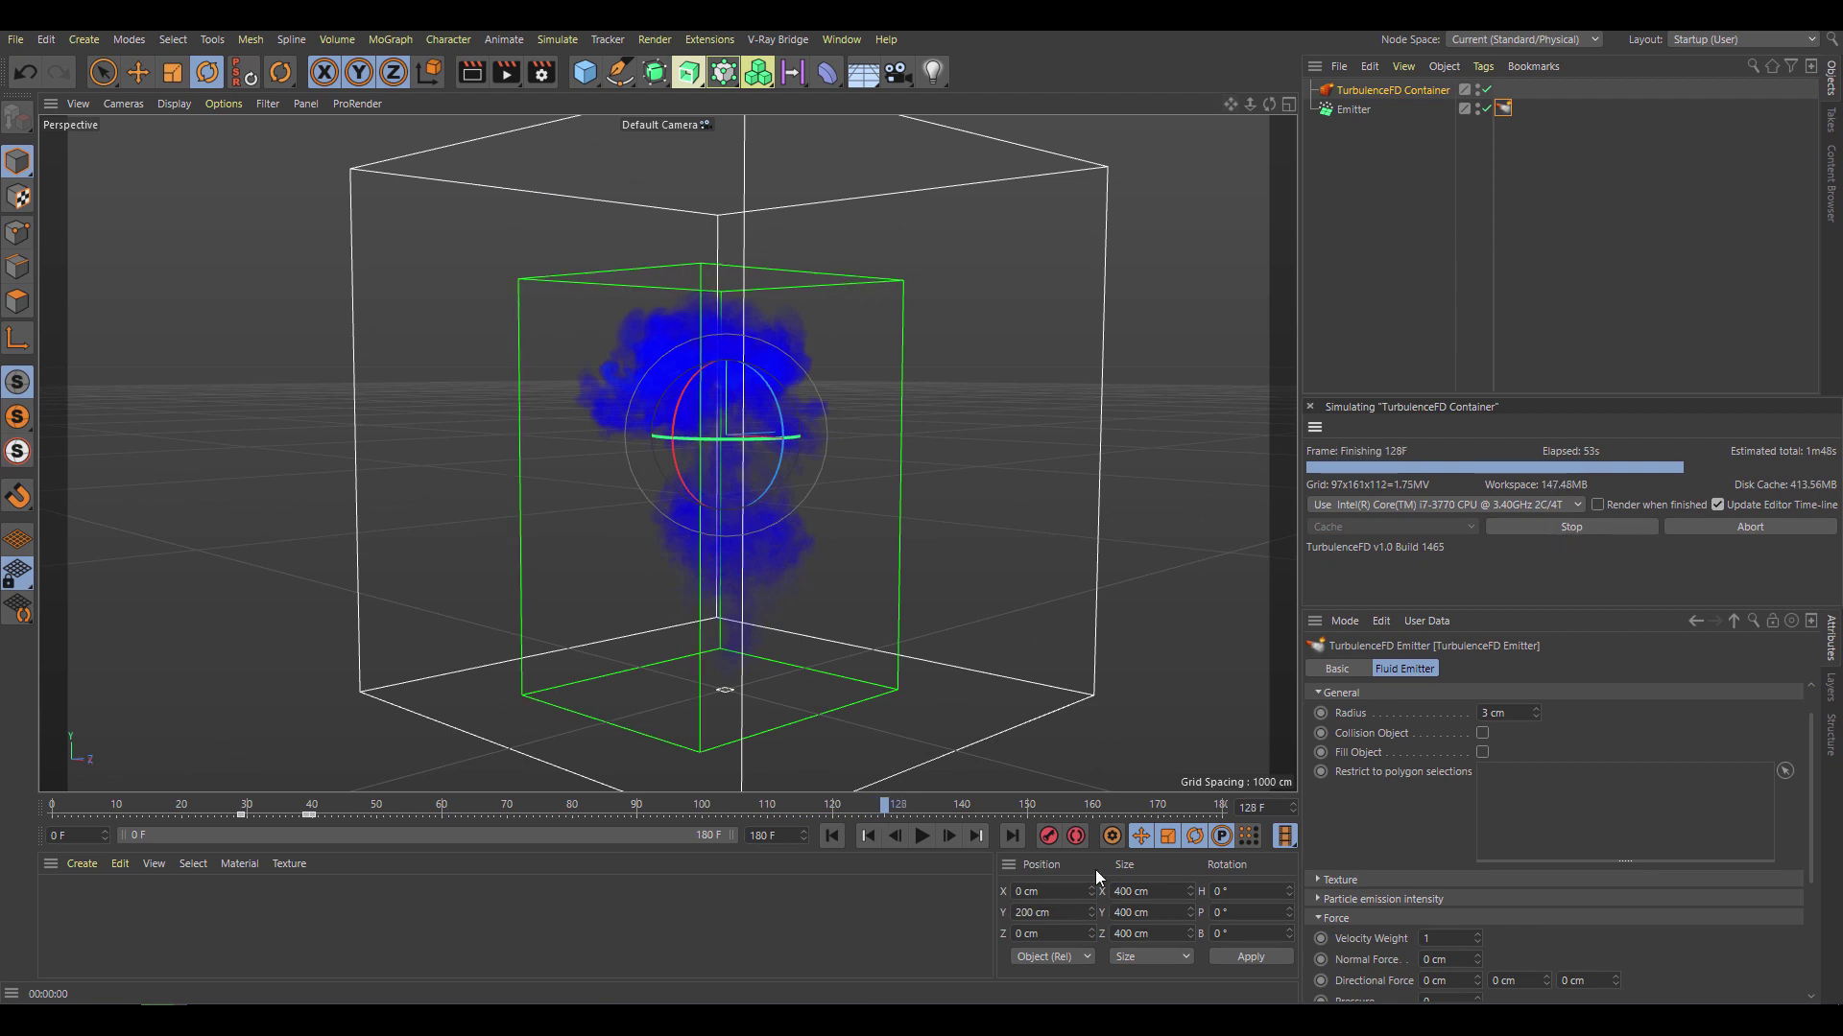
- Replay Cache 002 from frame 0, stop at frame 51, and preview a render
click(833, 837)
click(926, 837)
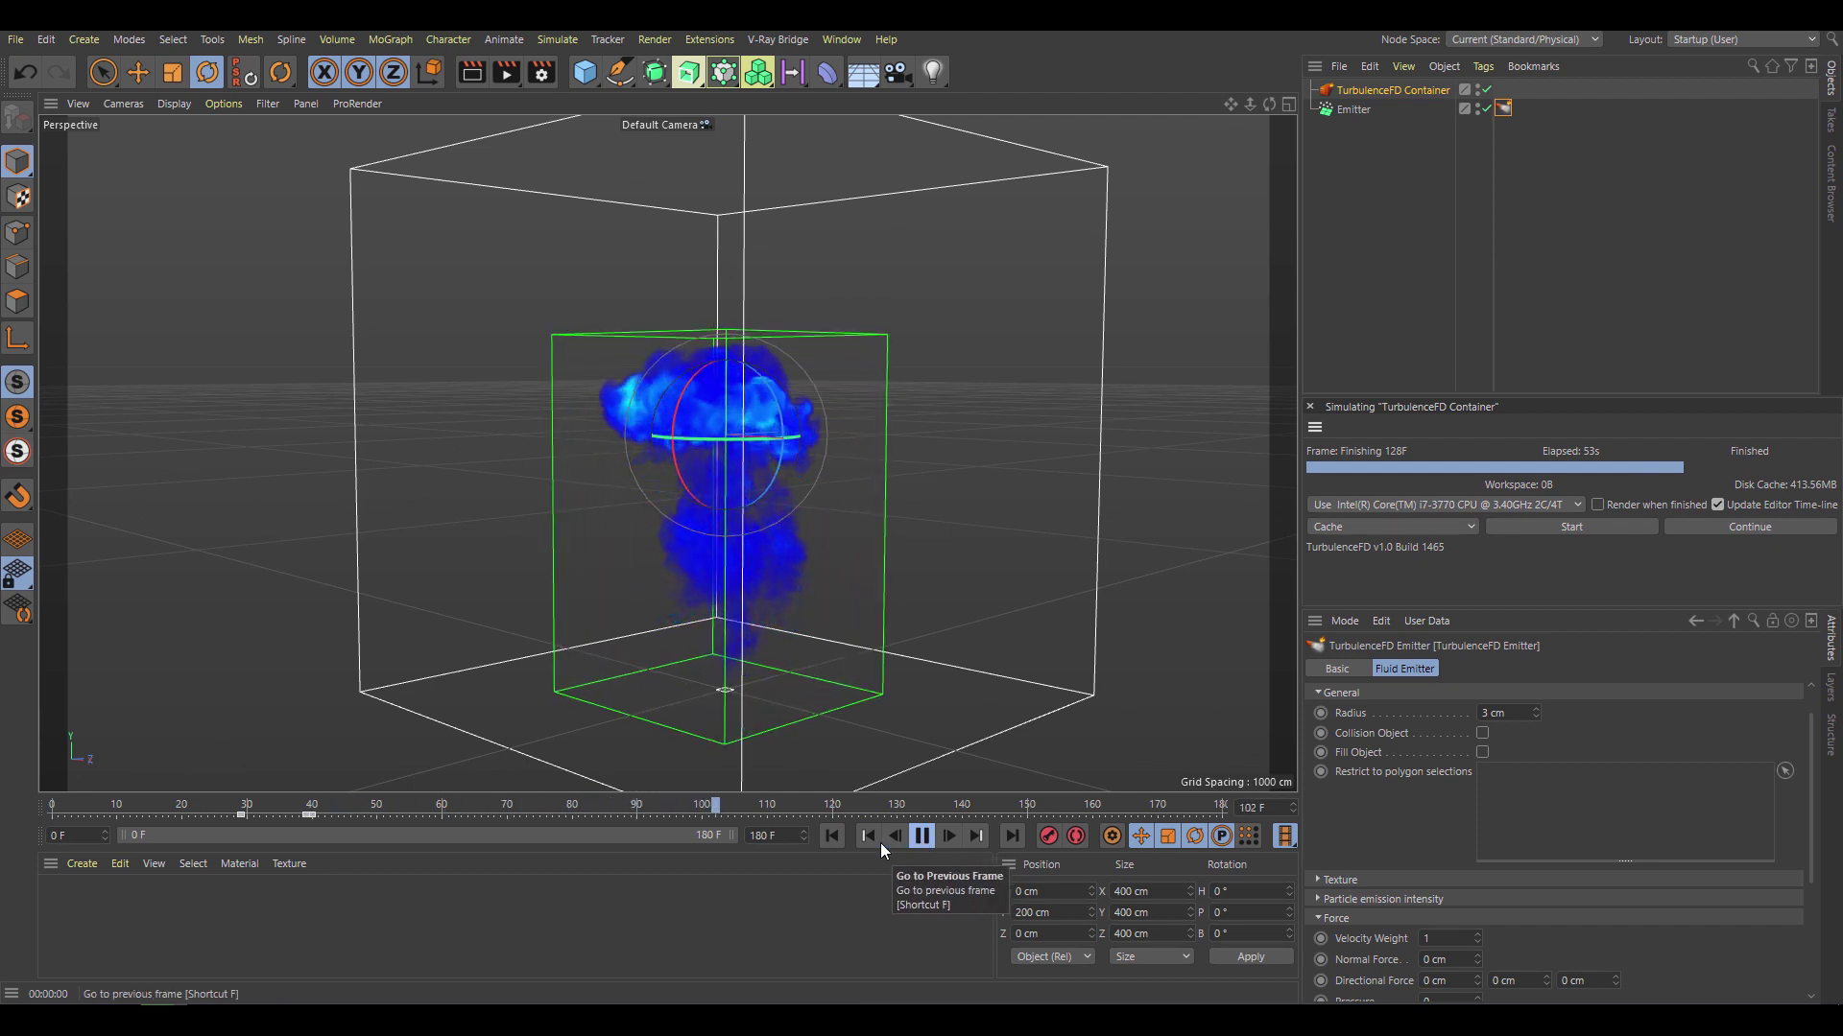
click(838, 843)
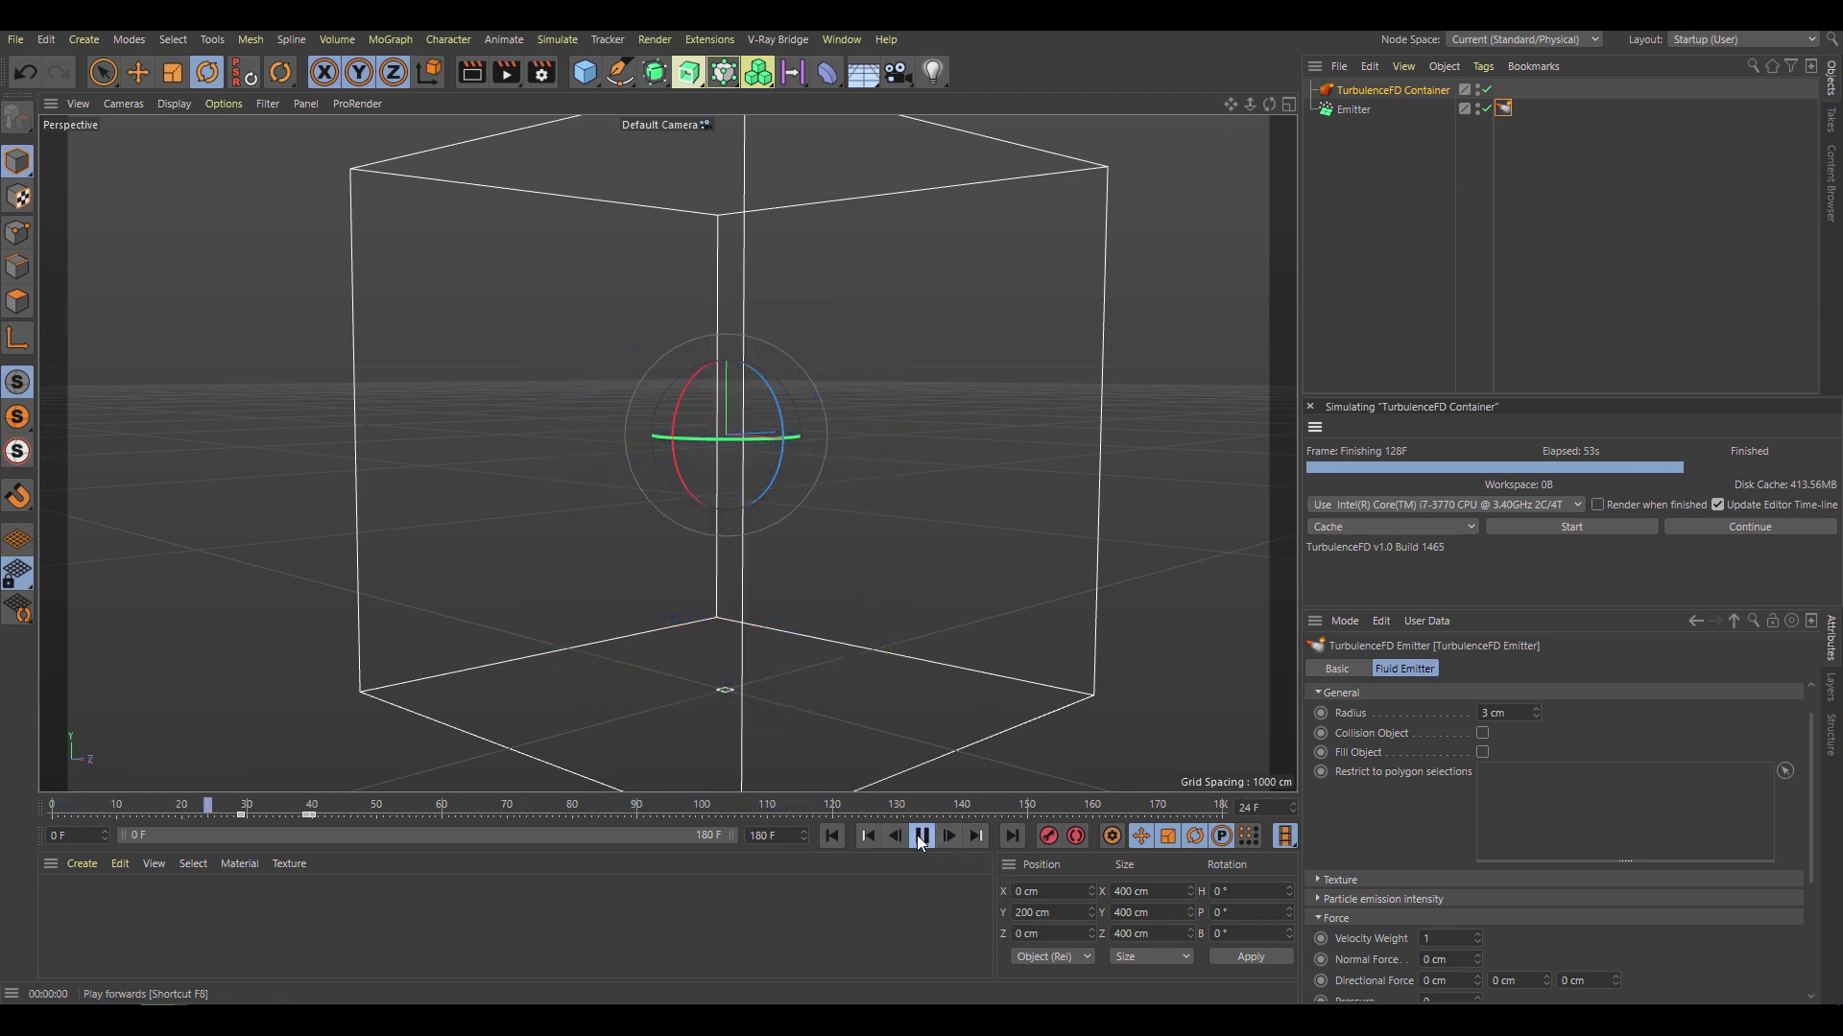
click(863, 838)
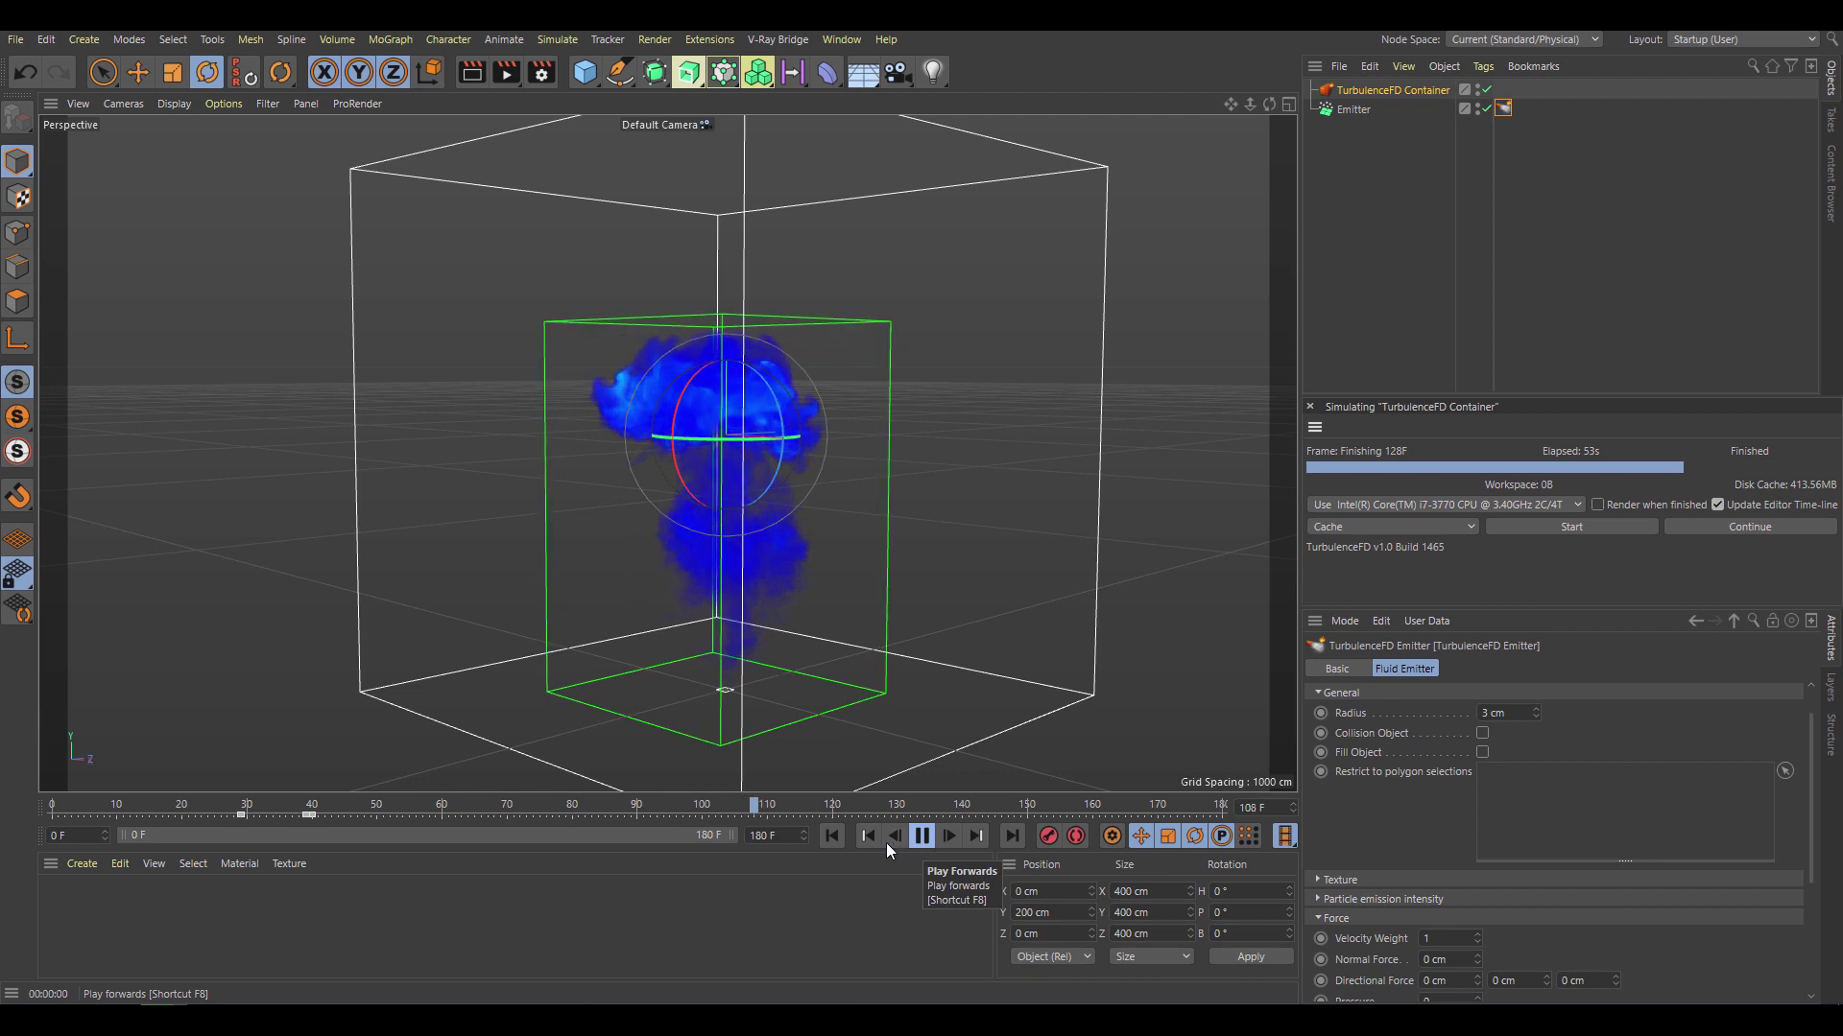
click(833, 837)
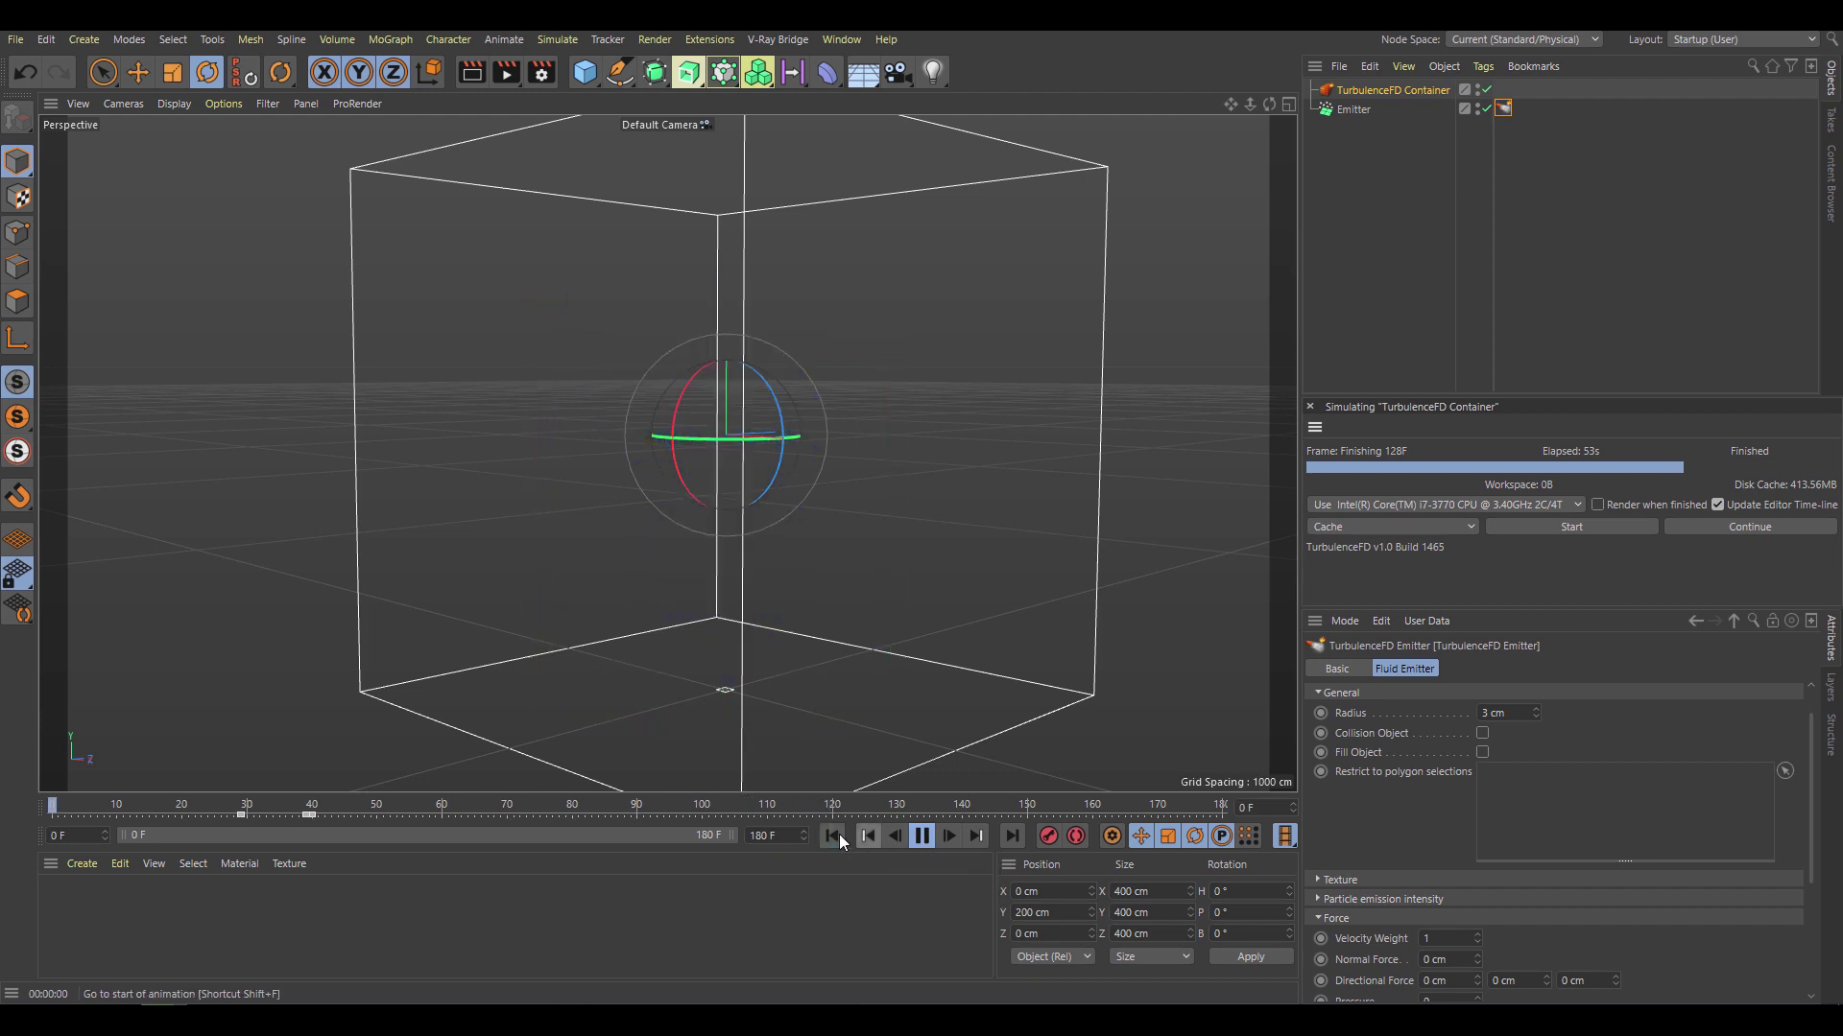
click(923, 838)
click(475, 82)
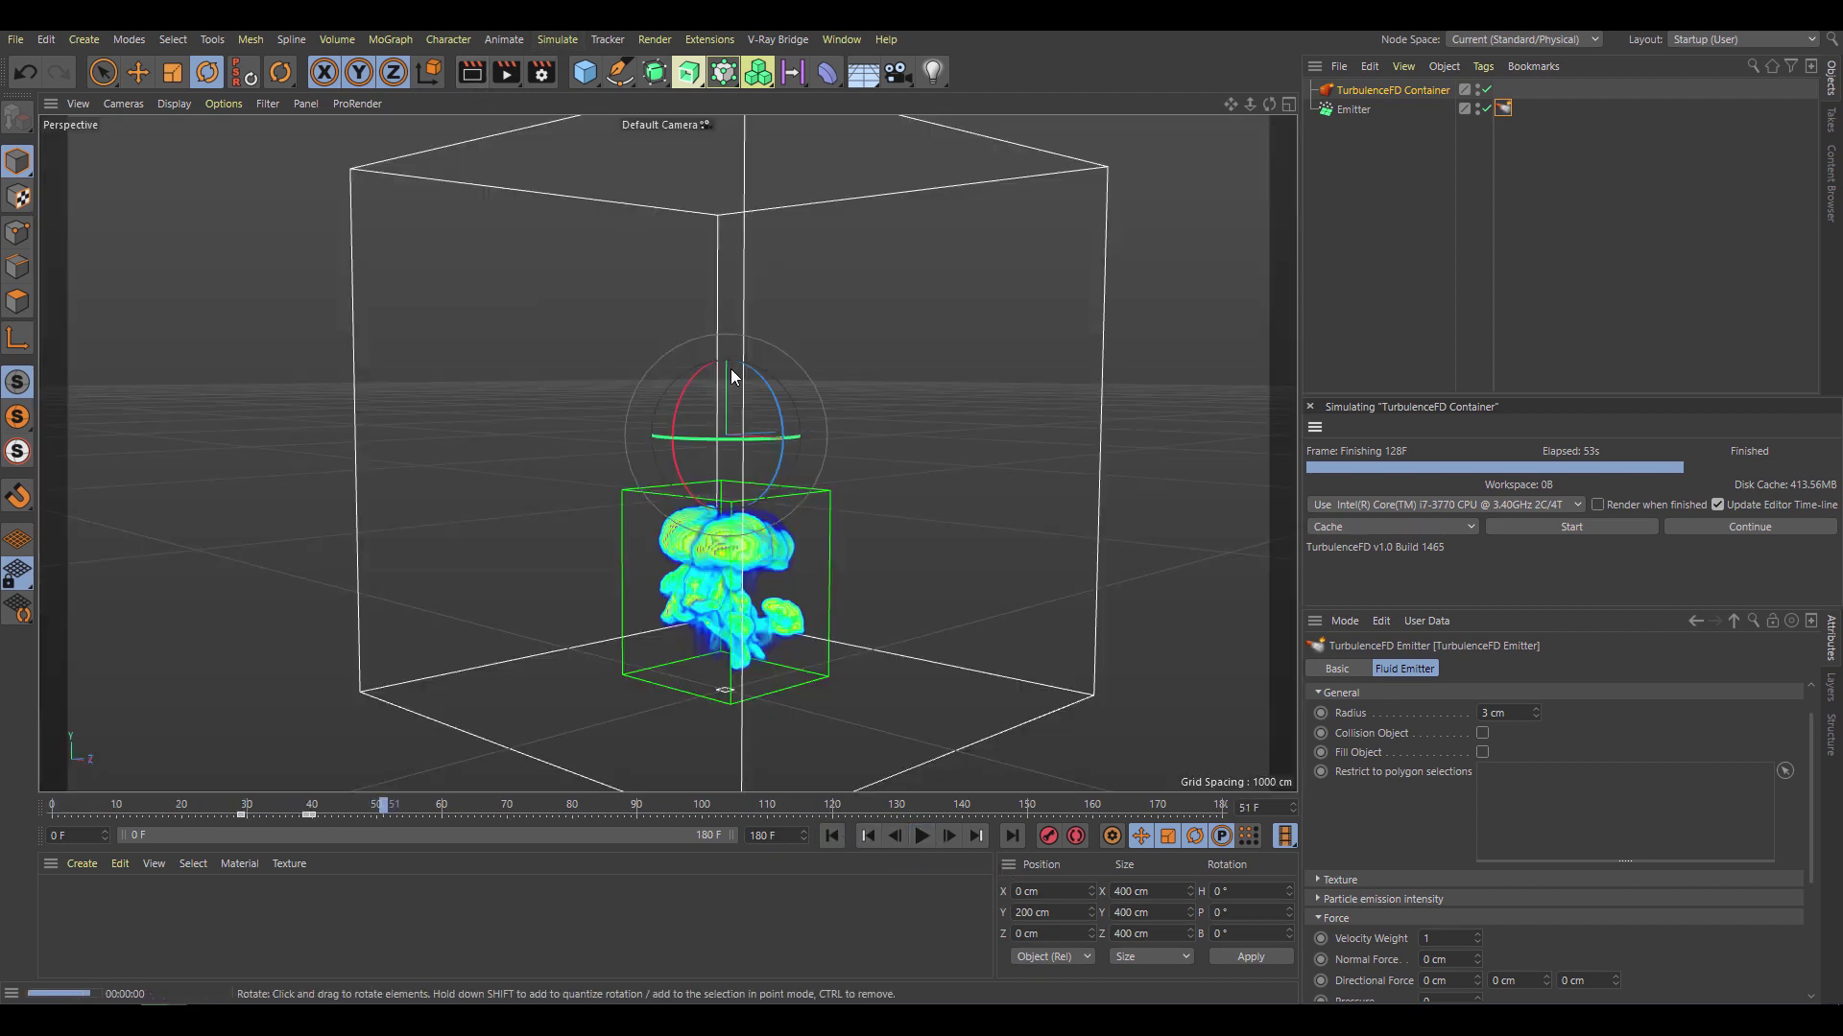
click(756, 630)
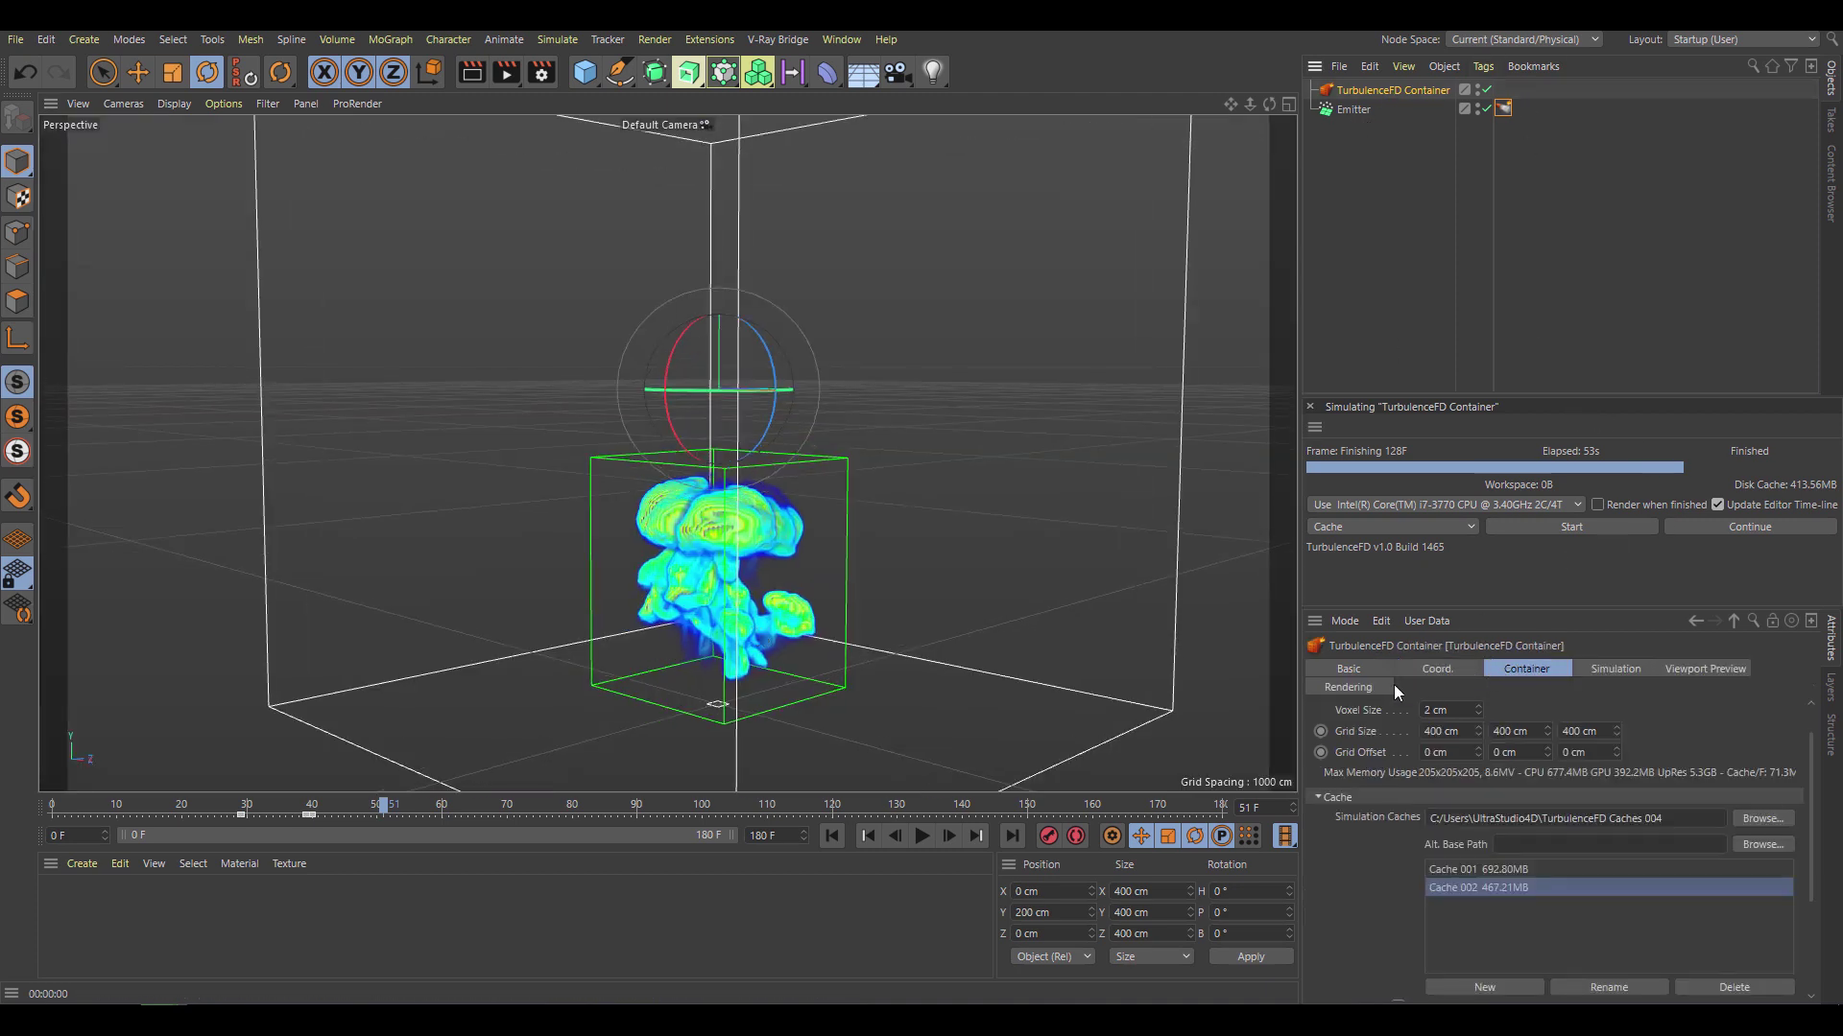
- Set the Fire Shader mapping channel to Temperature and render a preview of the fire
click(1386, 689)
drag(1814, 772, 1825, 983)
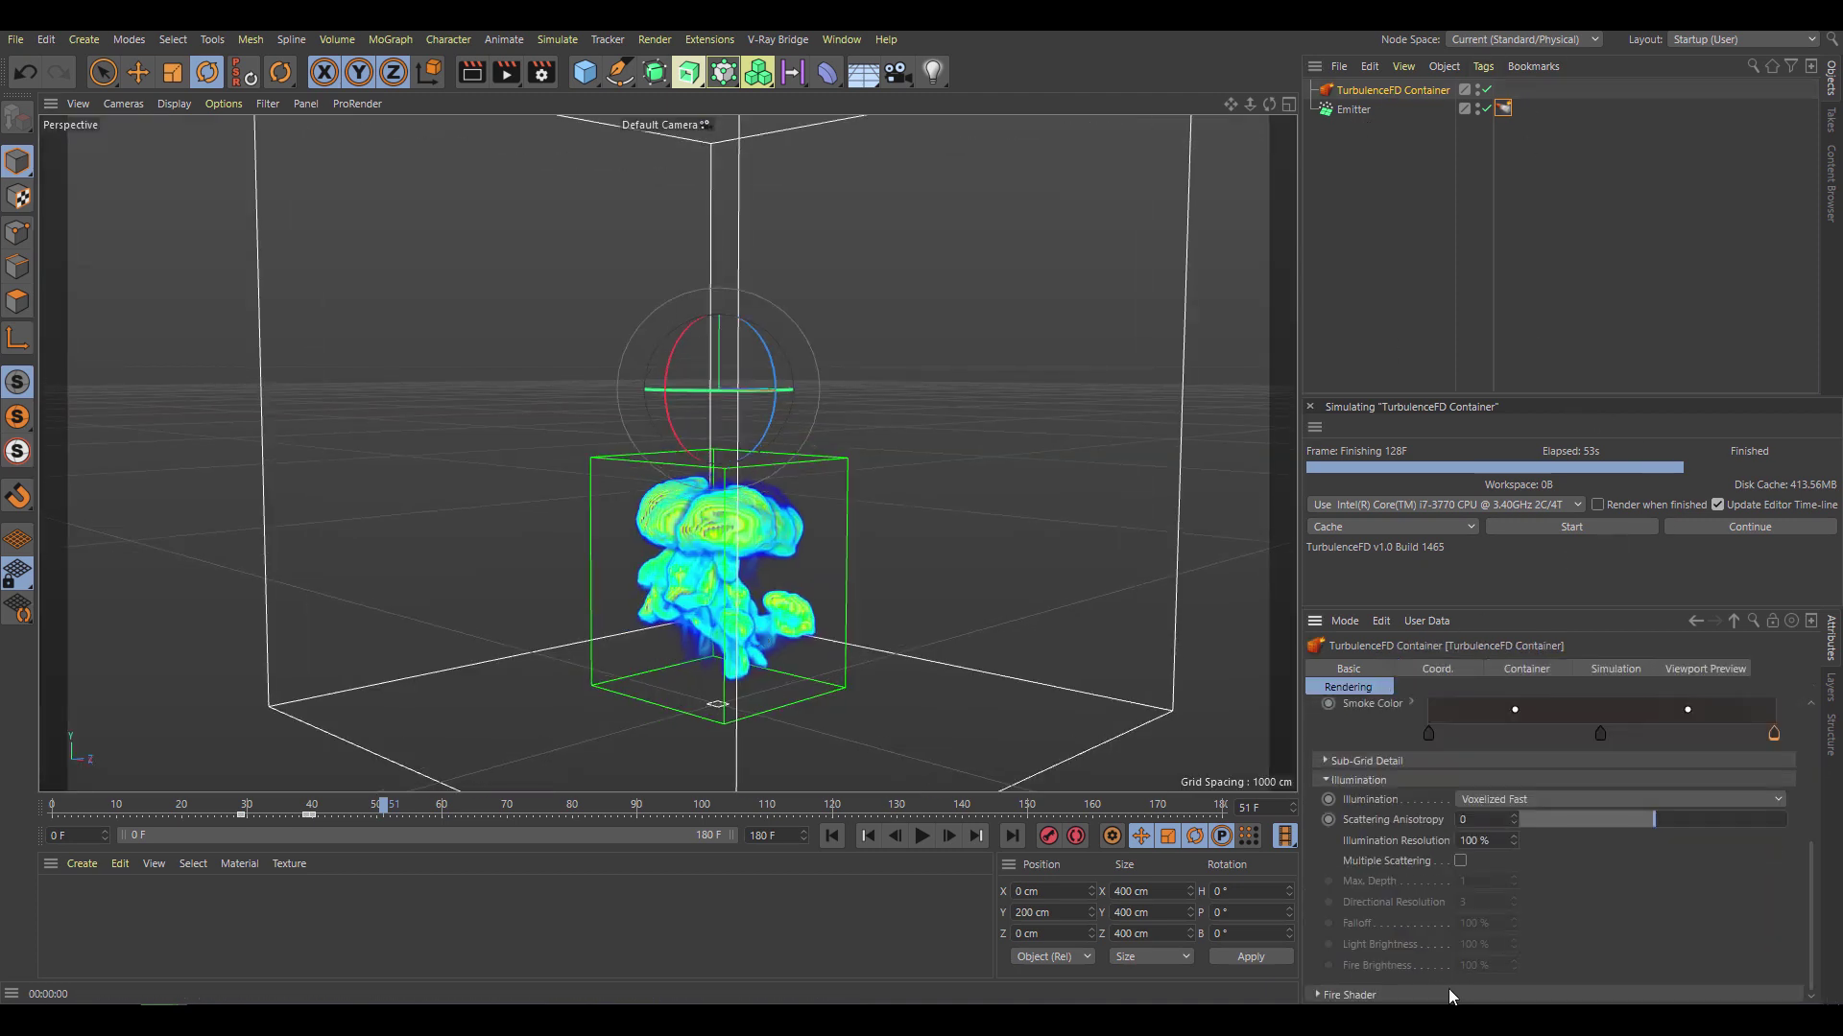
scroll(1545, 854, down, 5)
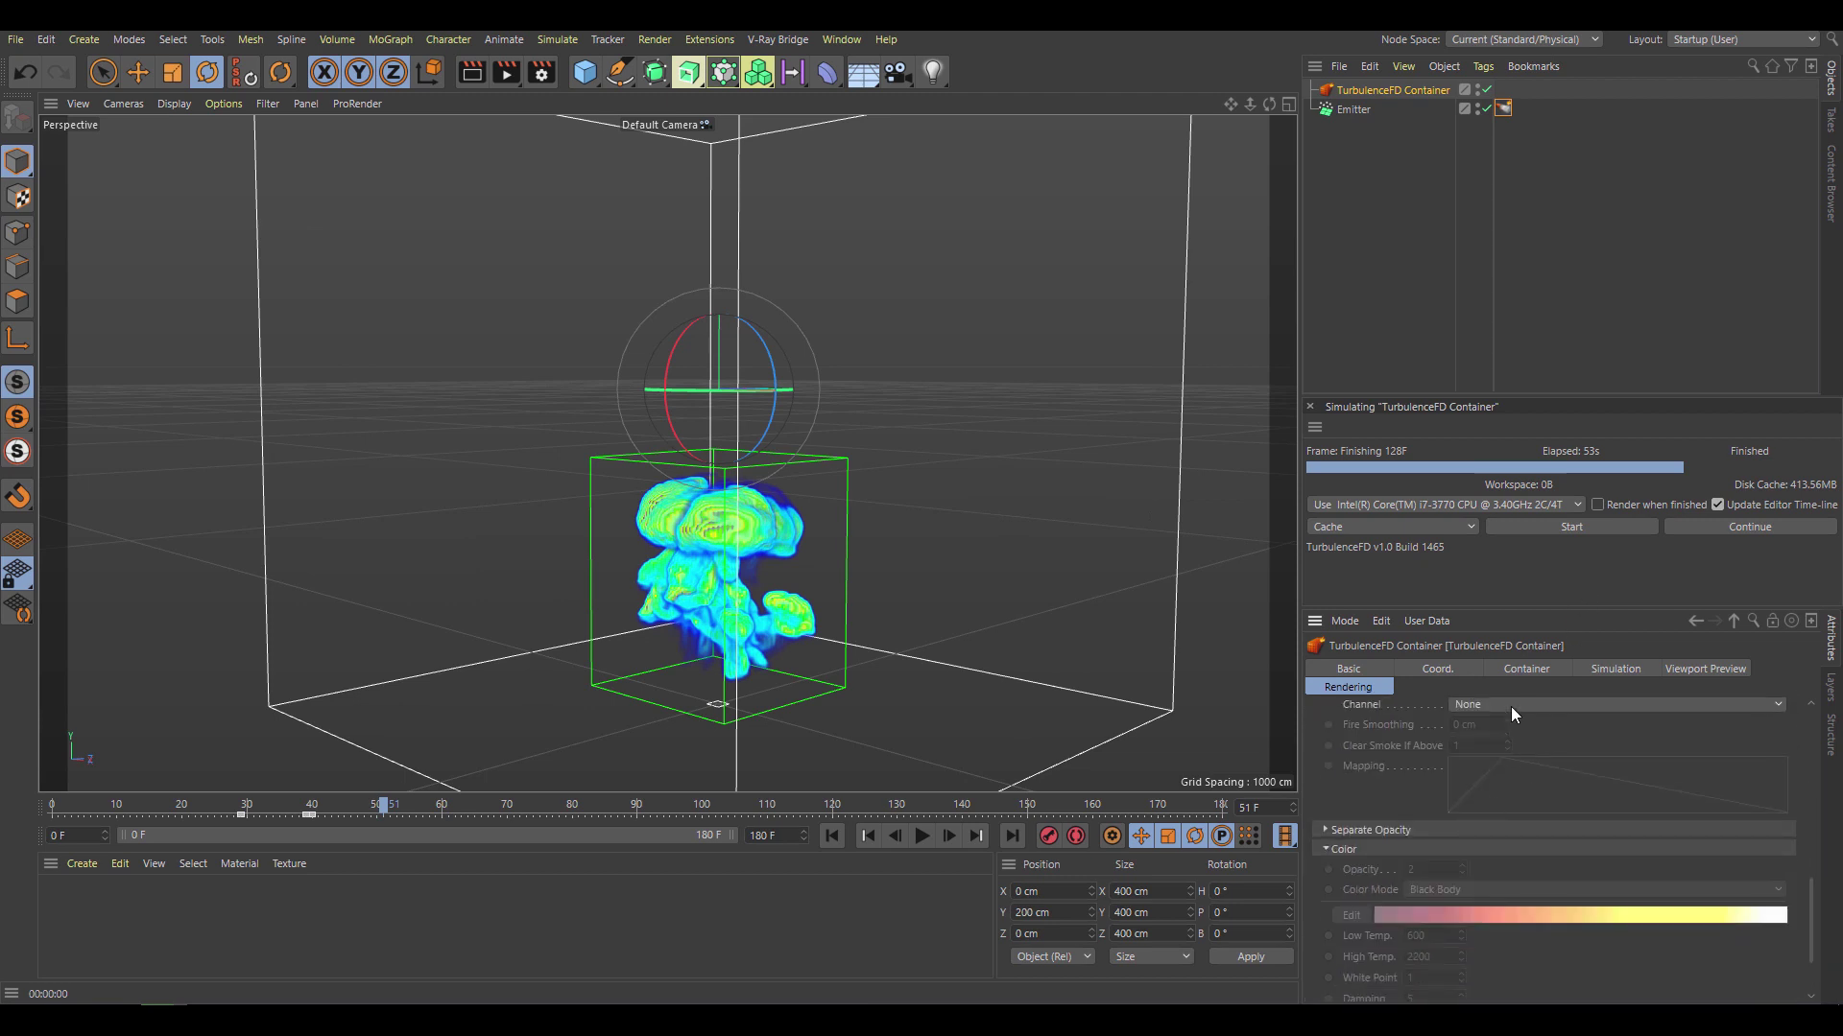
click(1511, 709)
click(1496, 753)
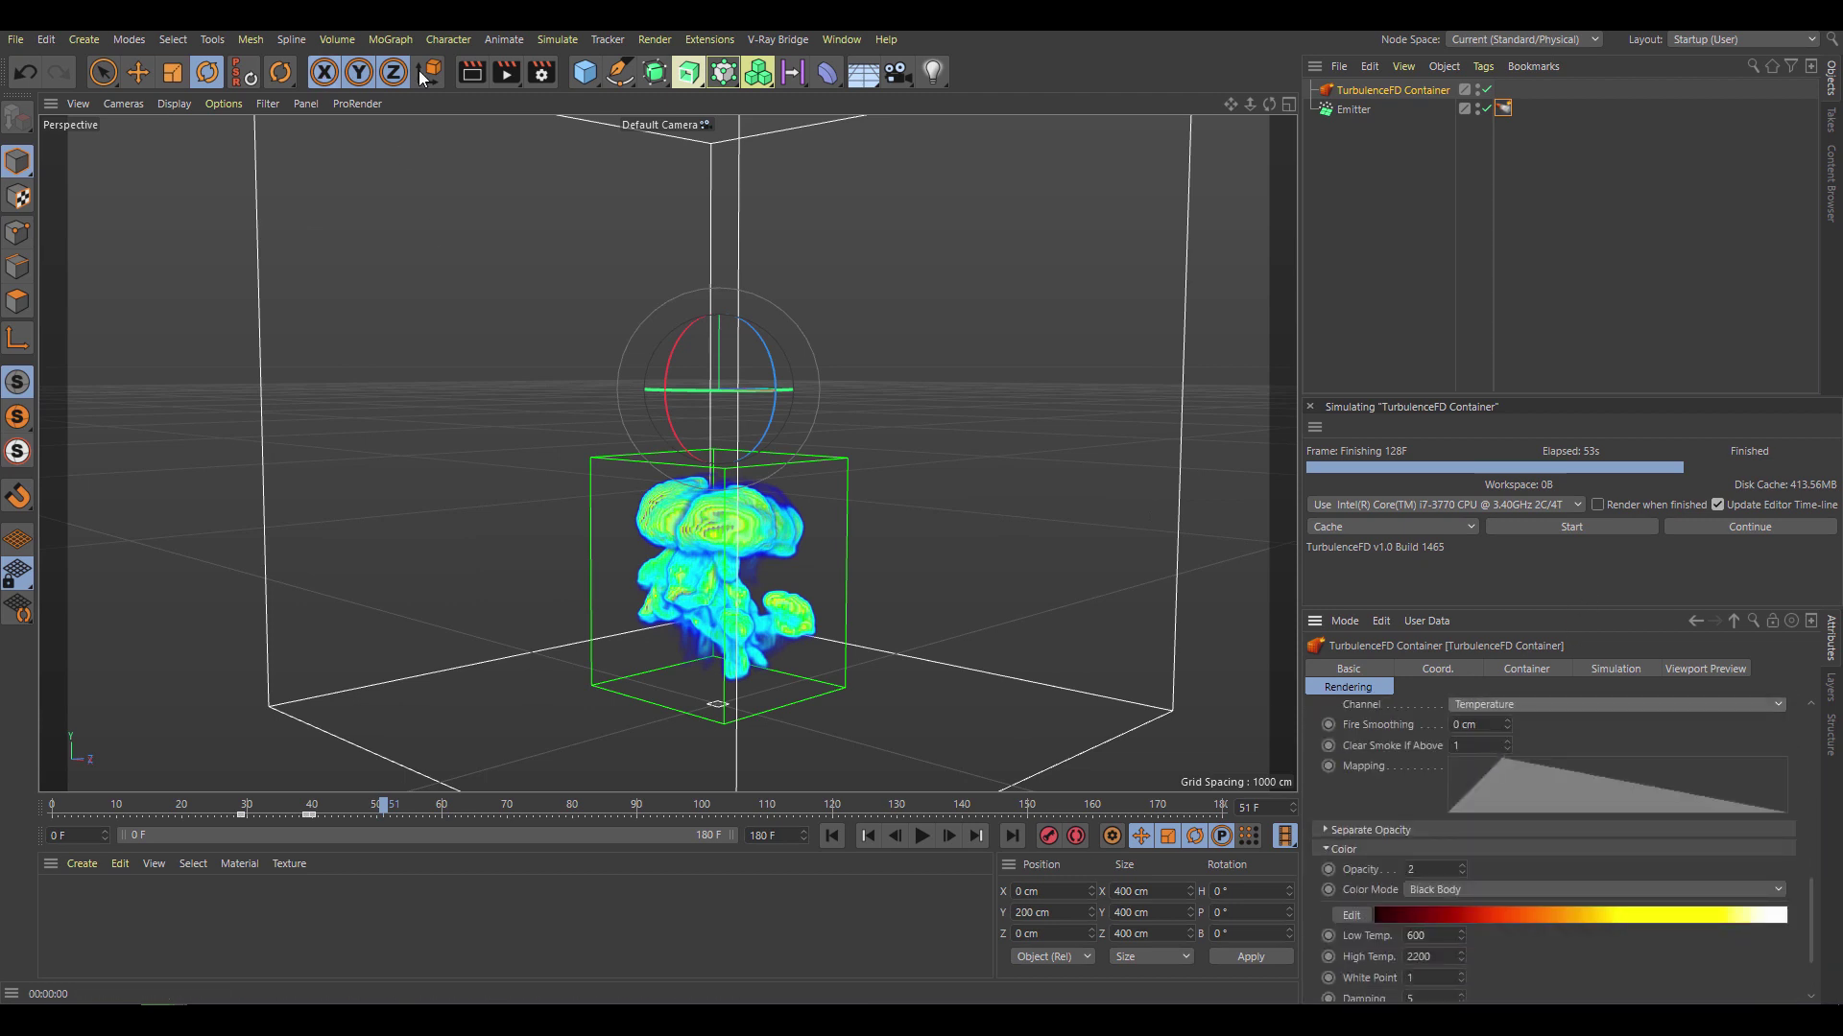
click(470, 77)
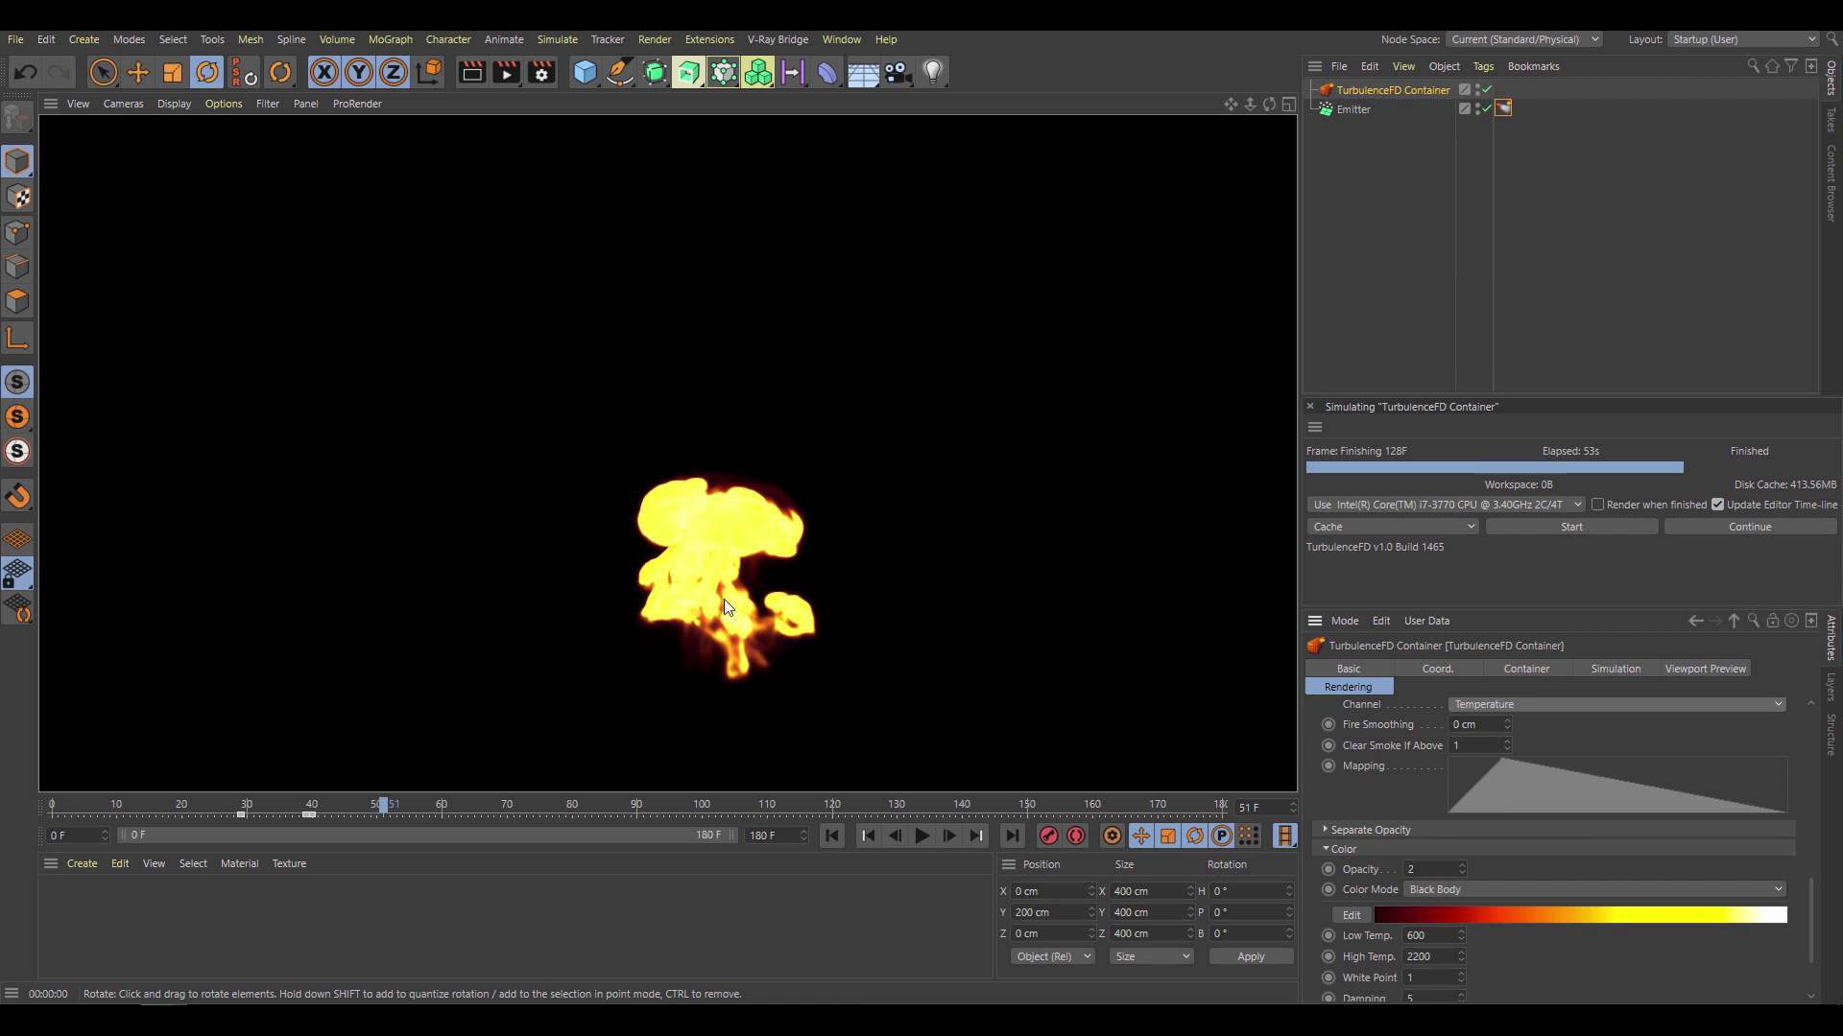
- Set the Fire Shader mapping channel back to None
drag(1810, 917, 1821, 973)
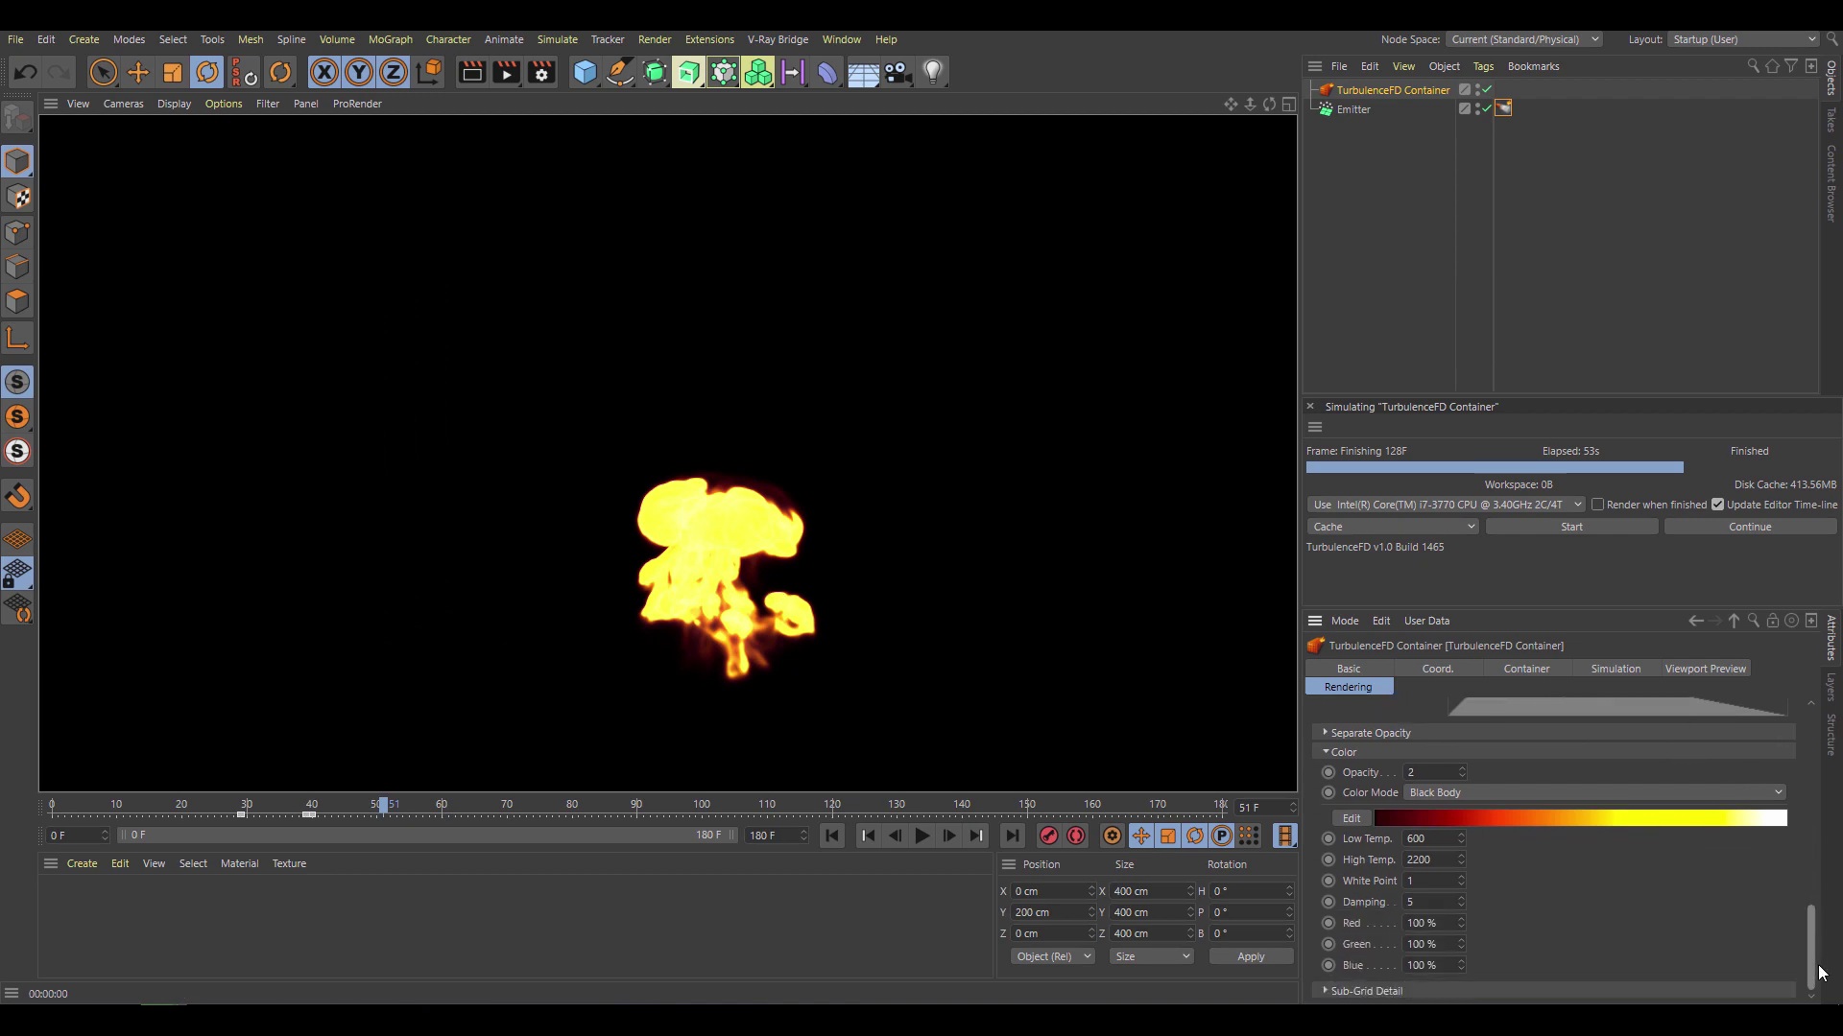
scroll(1824, 981, up, 5)
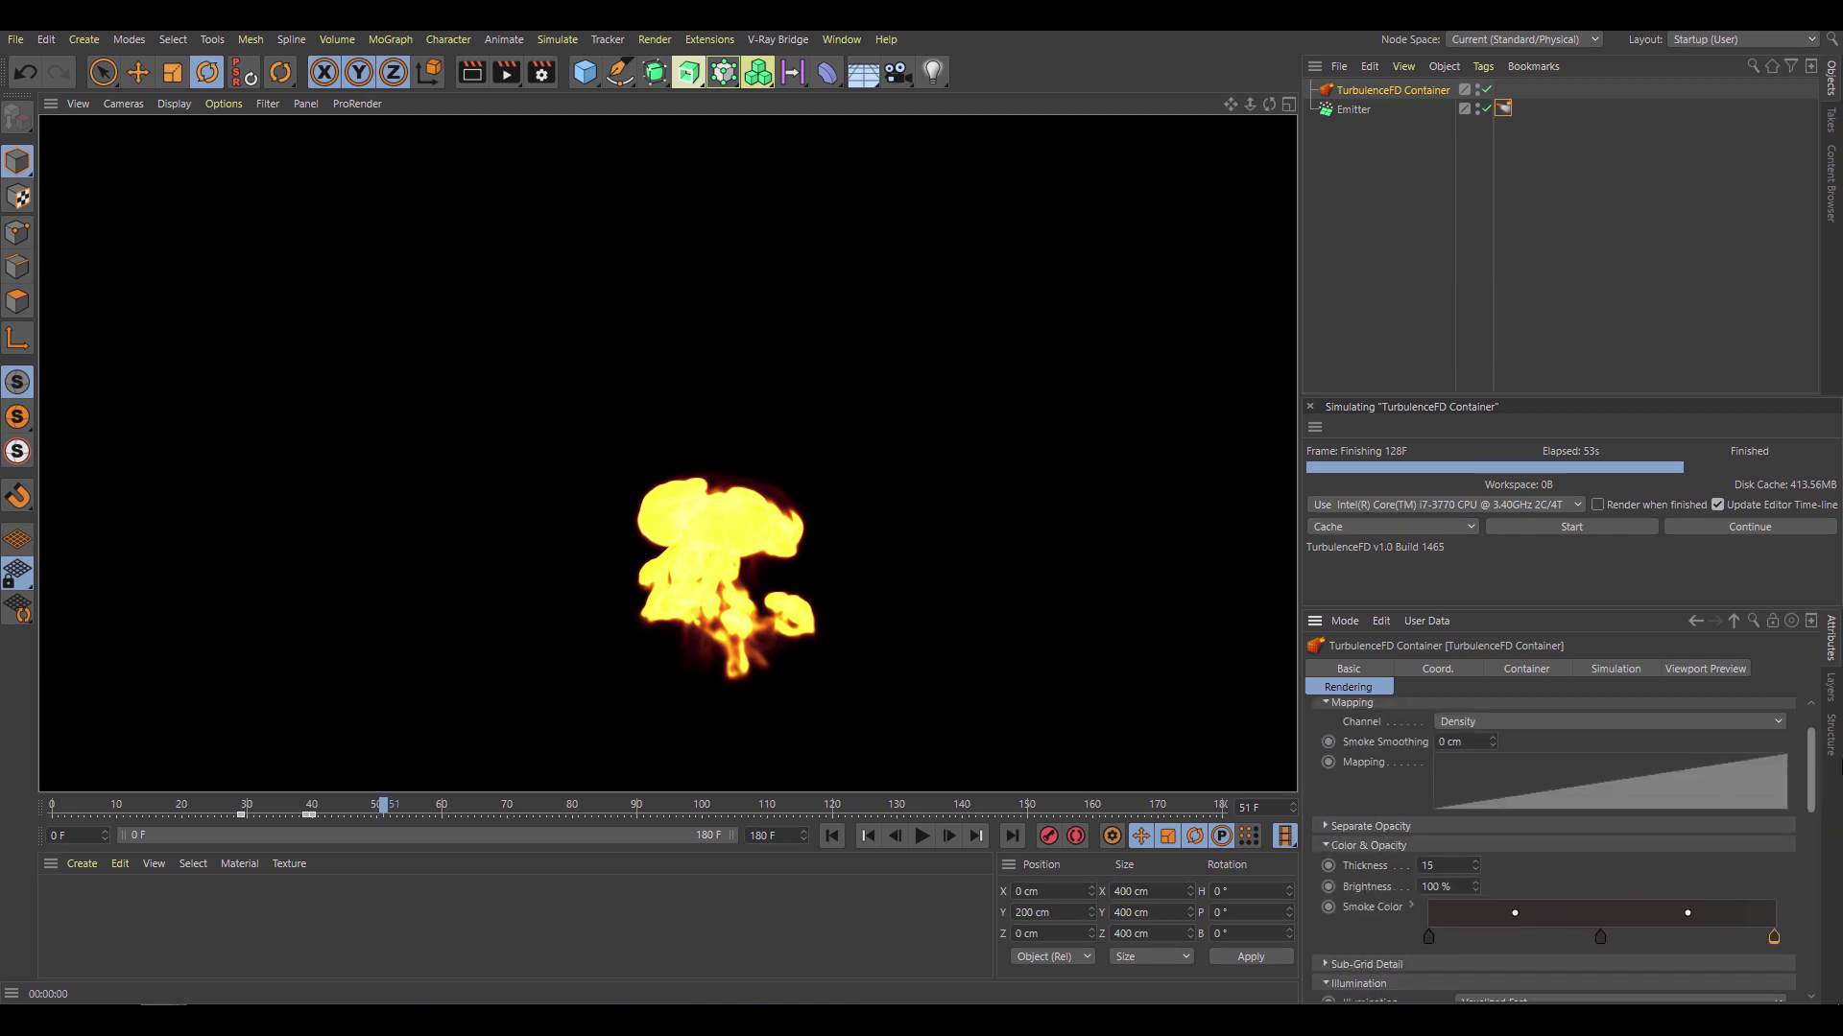
scroll(1824, 980, down, 5)
scroll(1555, 845, down, 1)
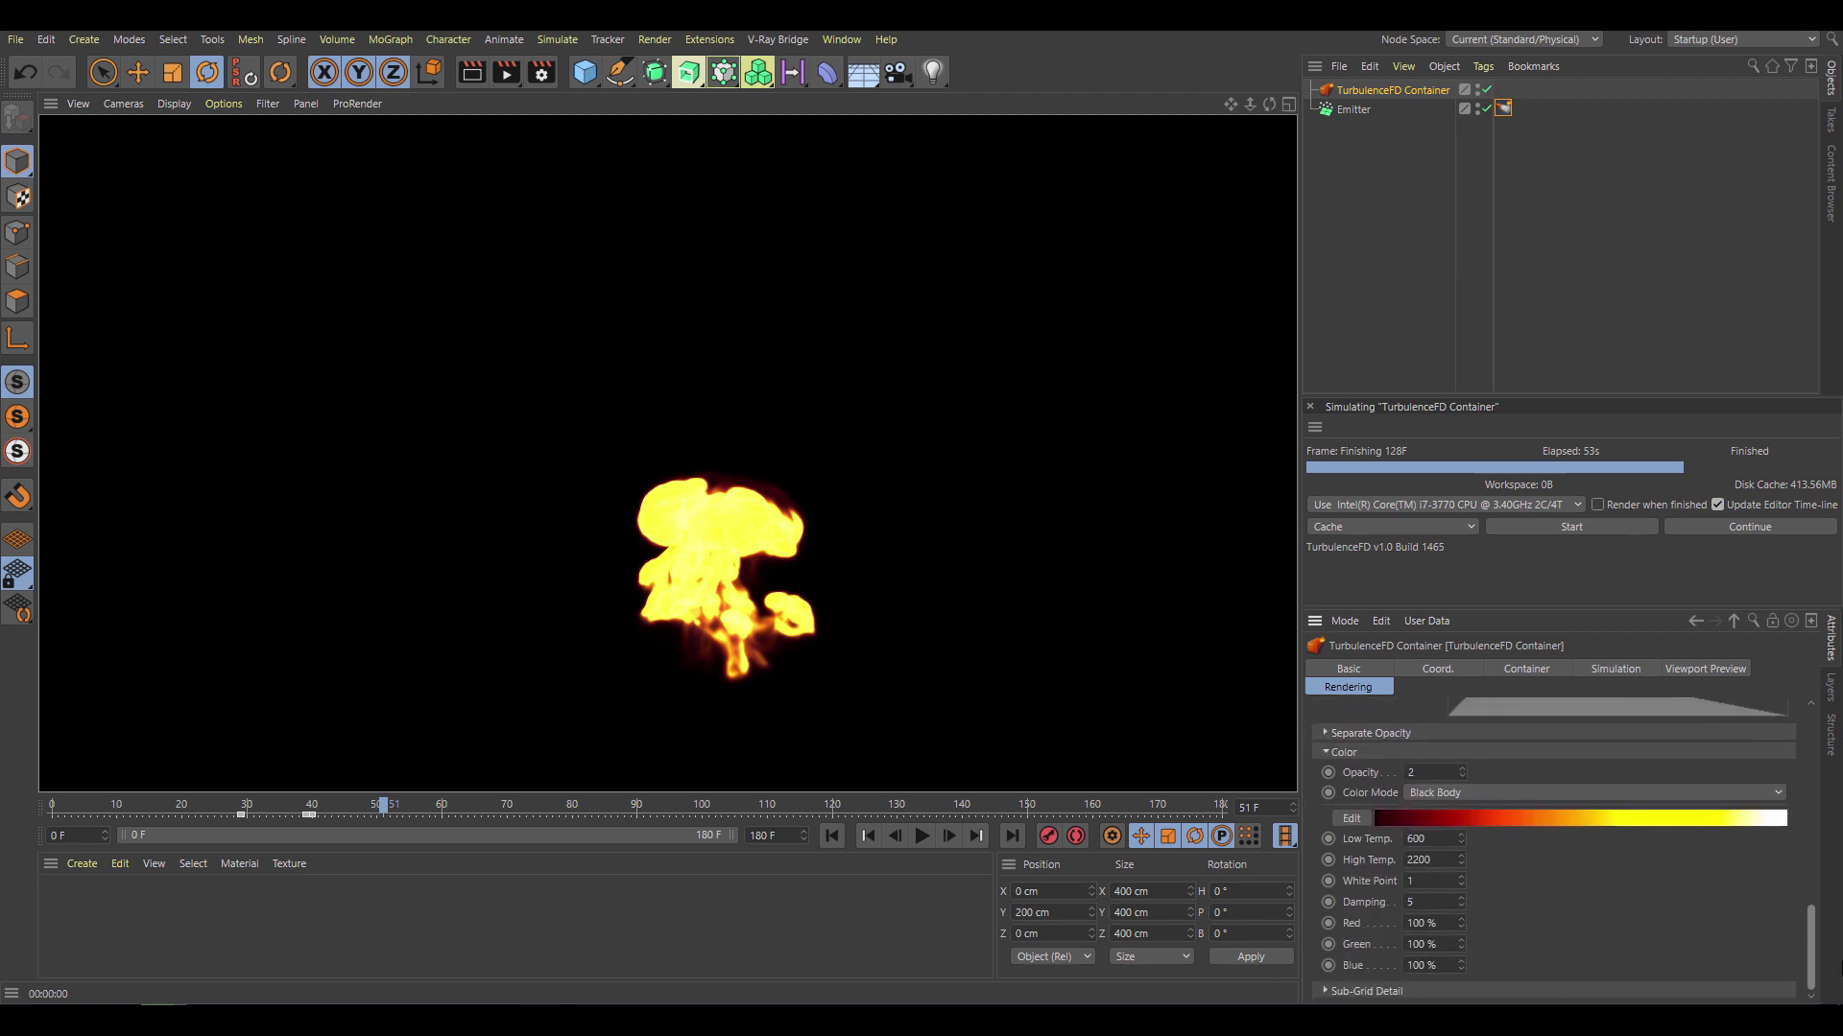
scroll(1839, 758, up, 3)
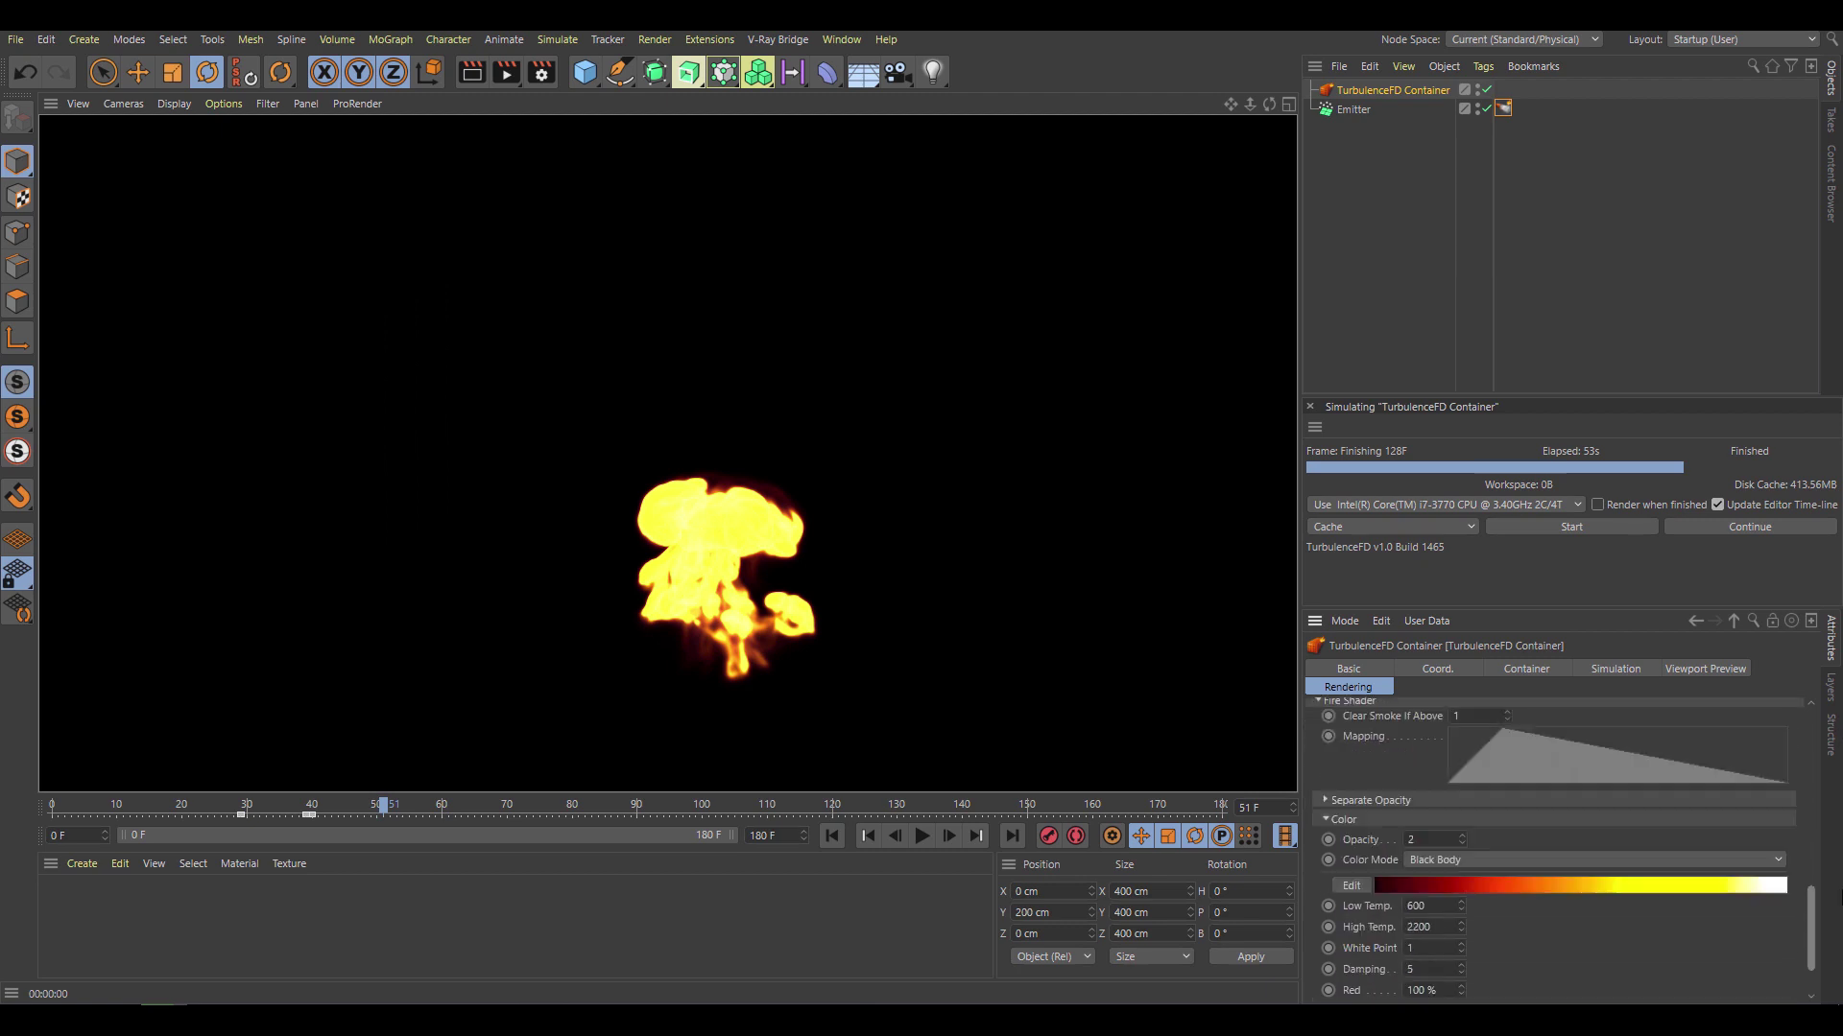
scroll(1839, 758, up, 3)
drag(1816, 810, 1817, 942)
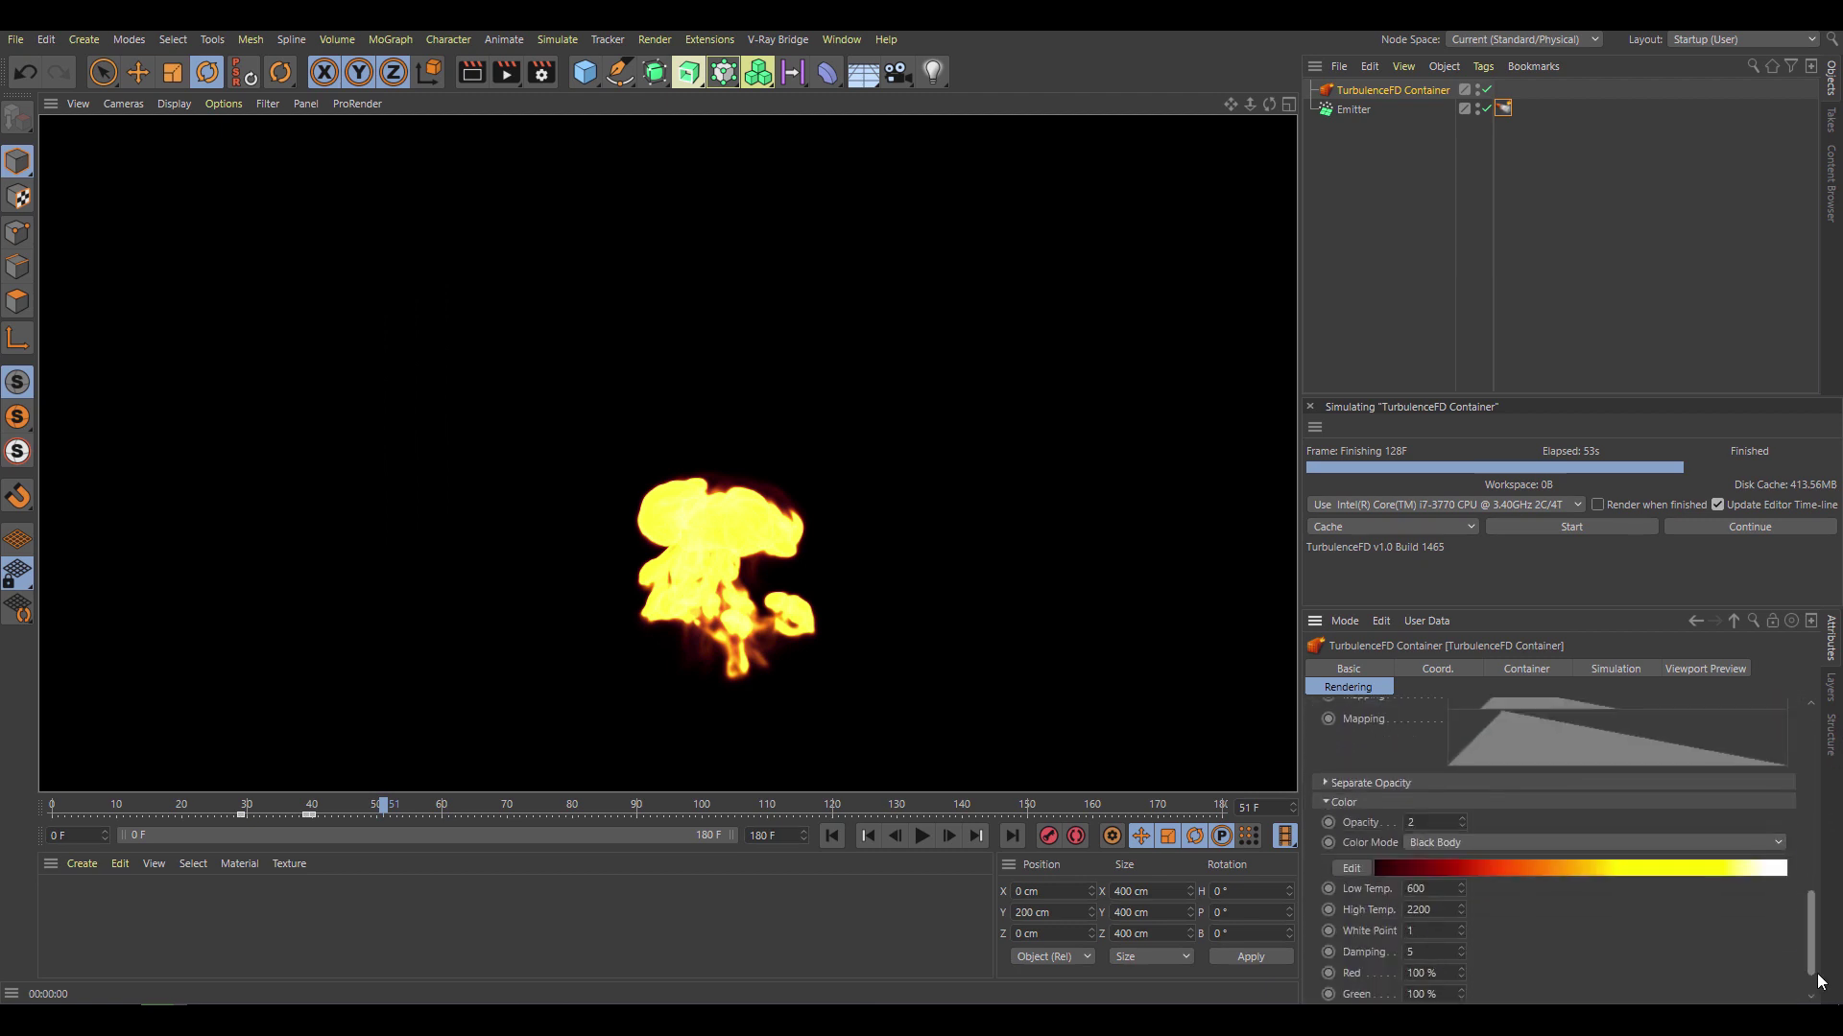
click(1536, 756)
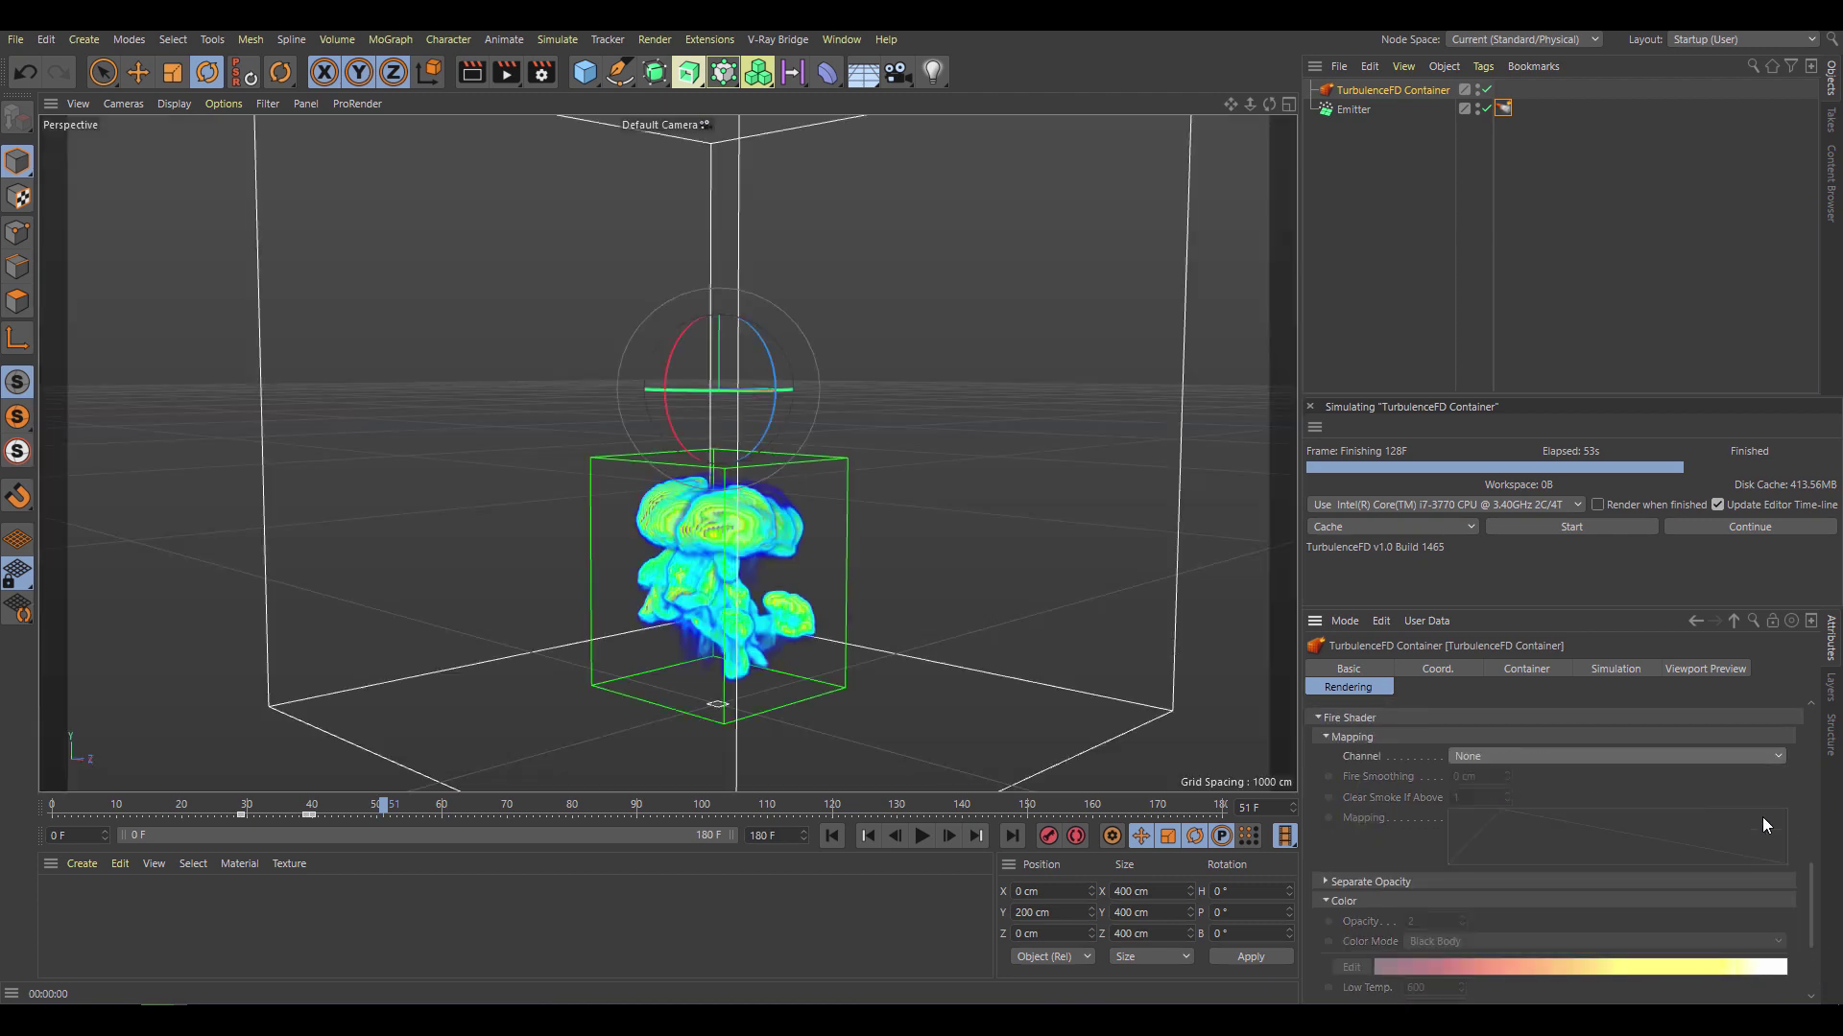
- Set the container's Voxel Size to 1 cm and re-simulate, overwriting the existing cache
drag(1817, 935, 1817, 749)
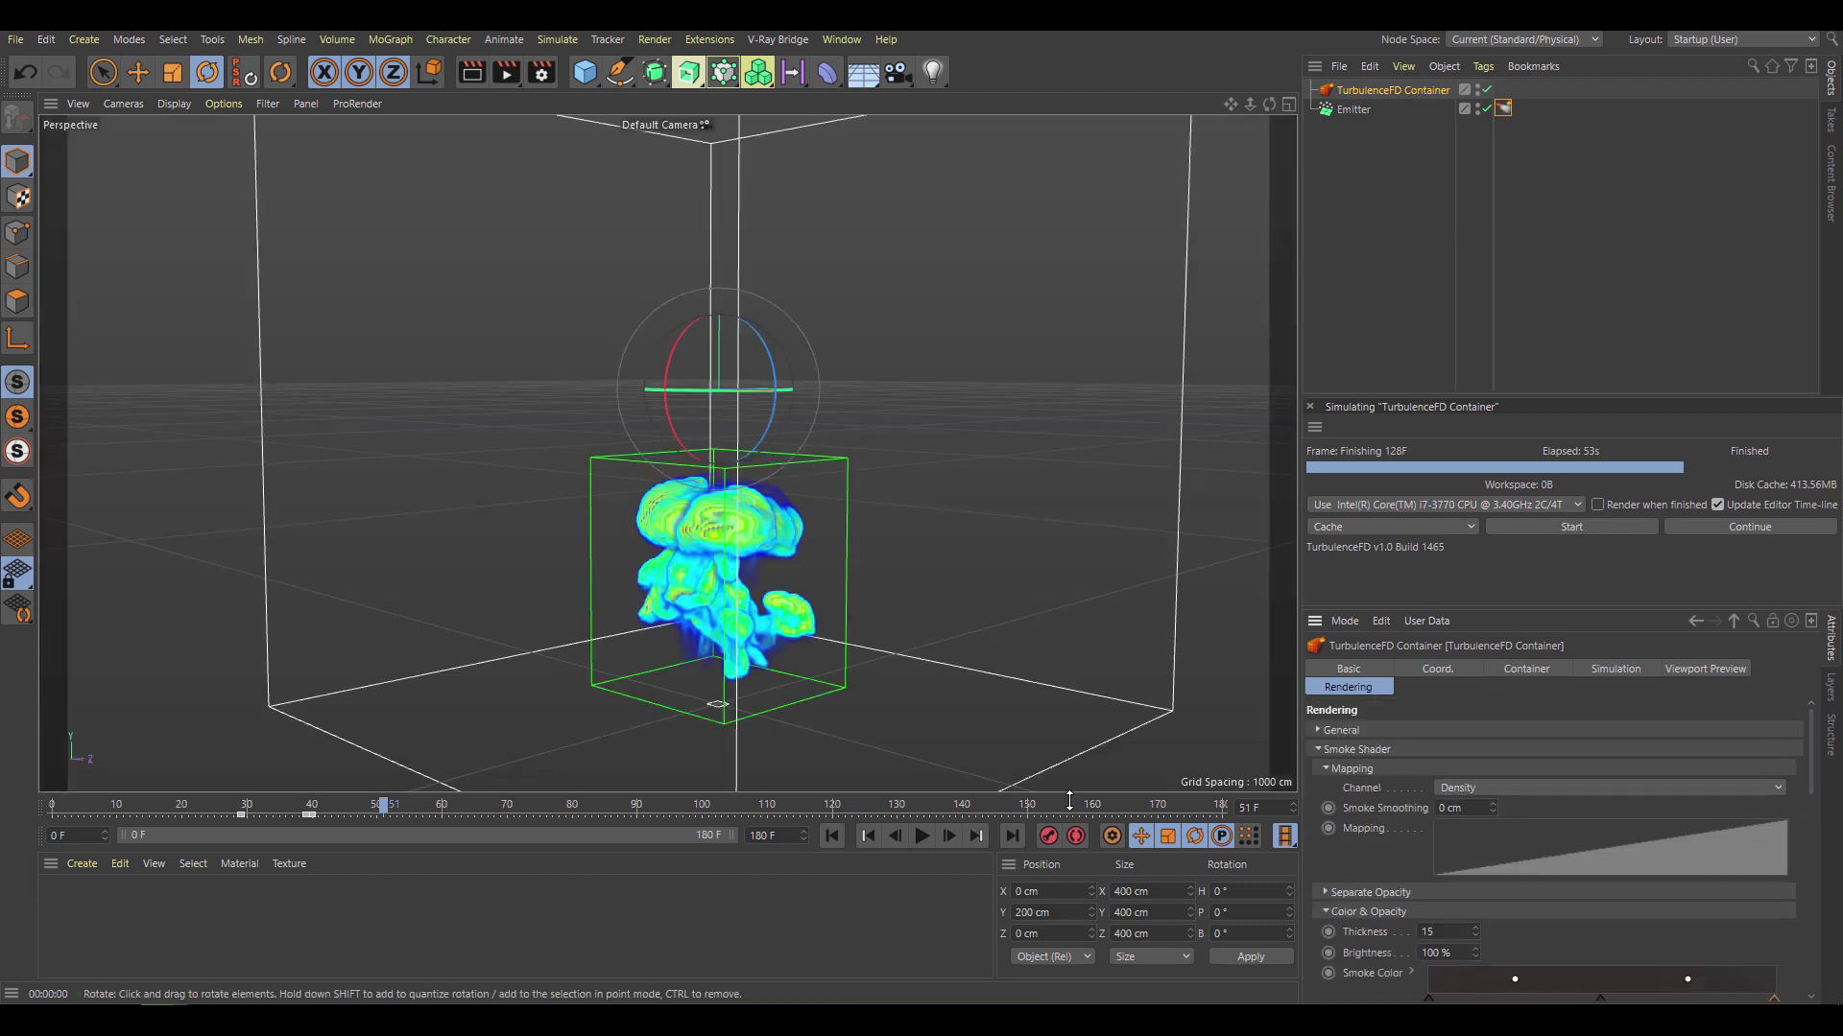
click(826, 840)
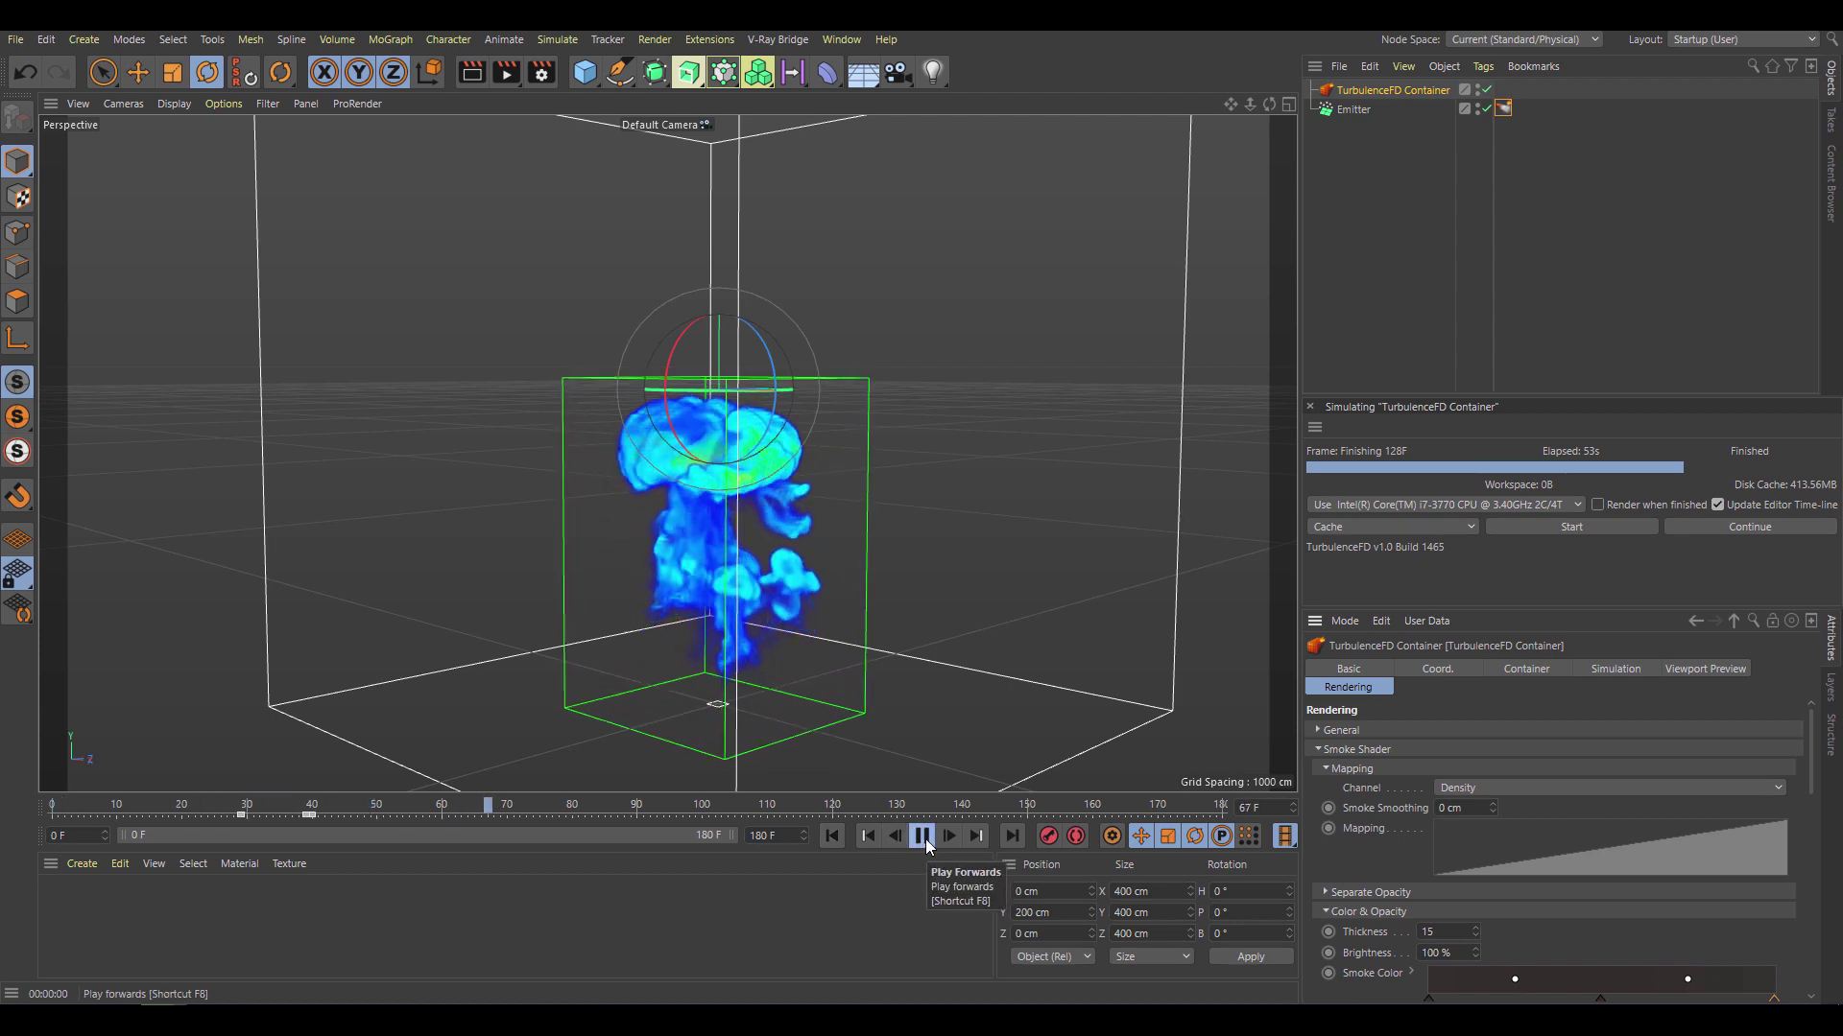
click(923, 837)
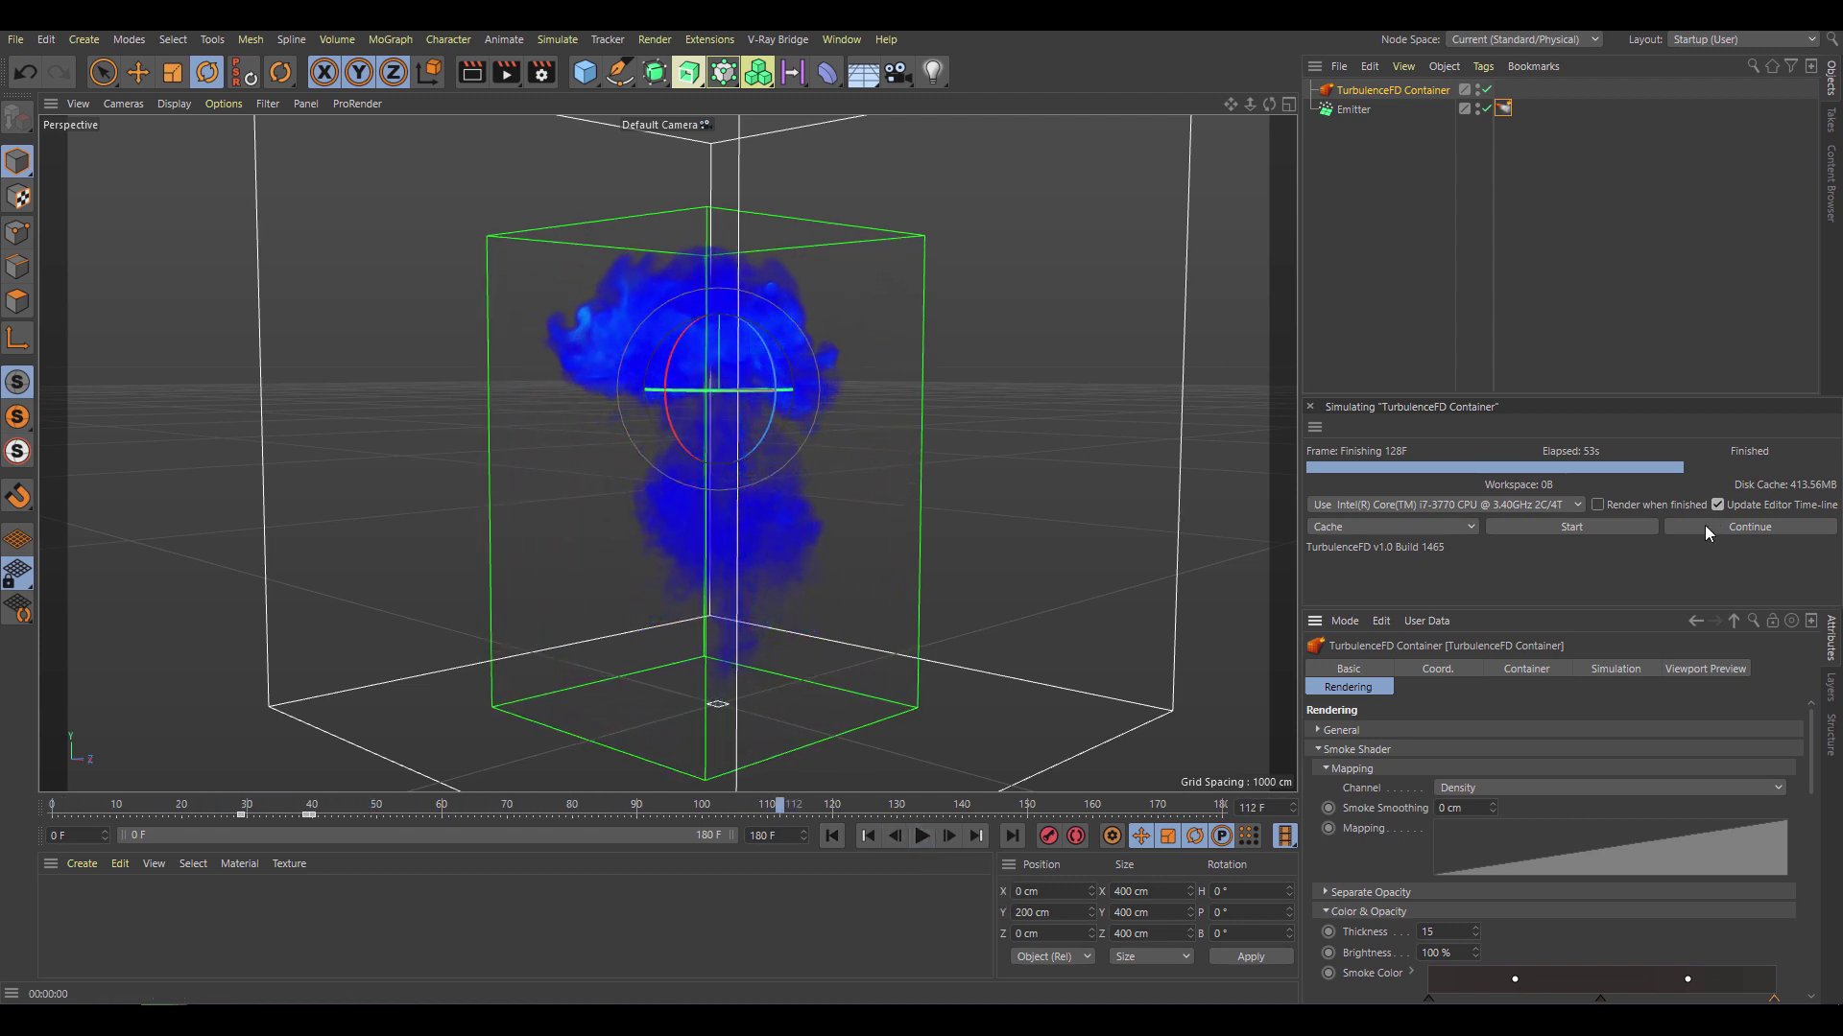
click(1541, 671)
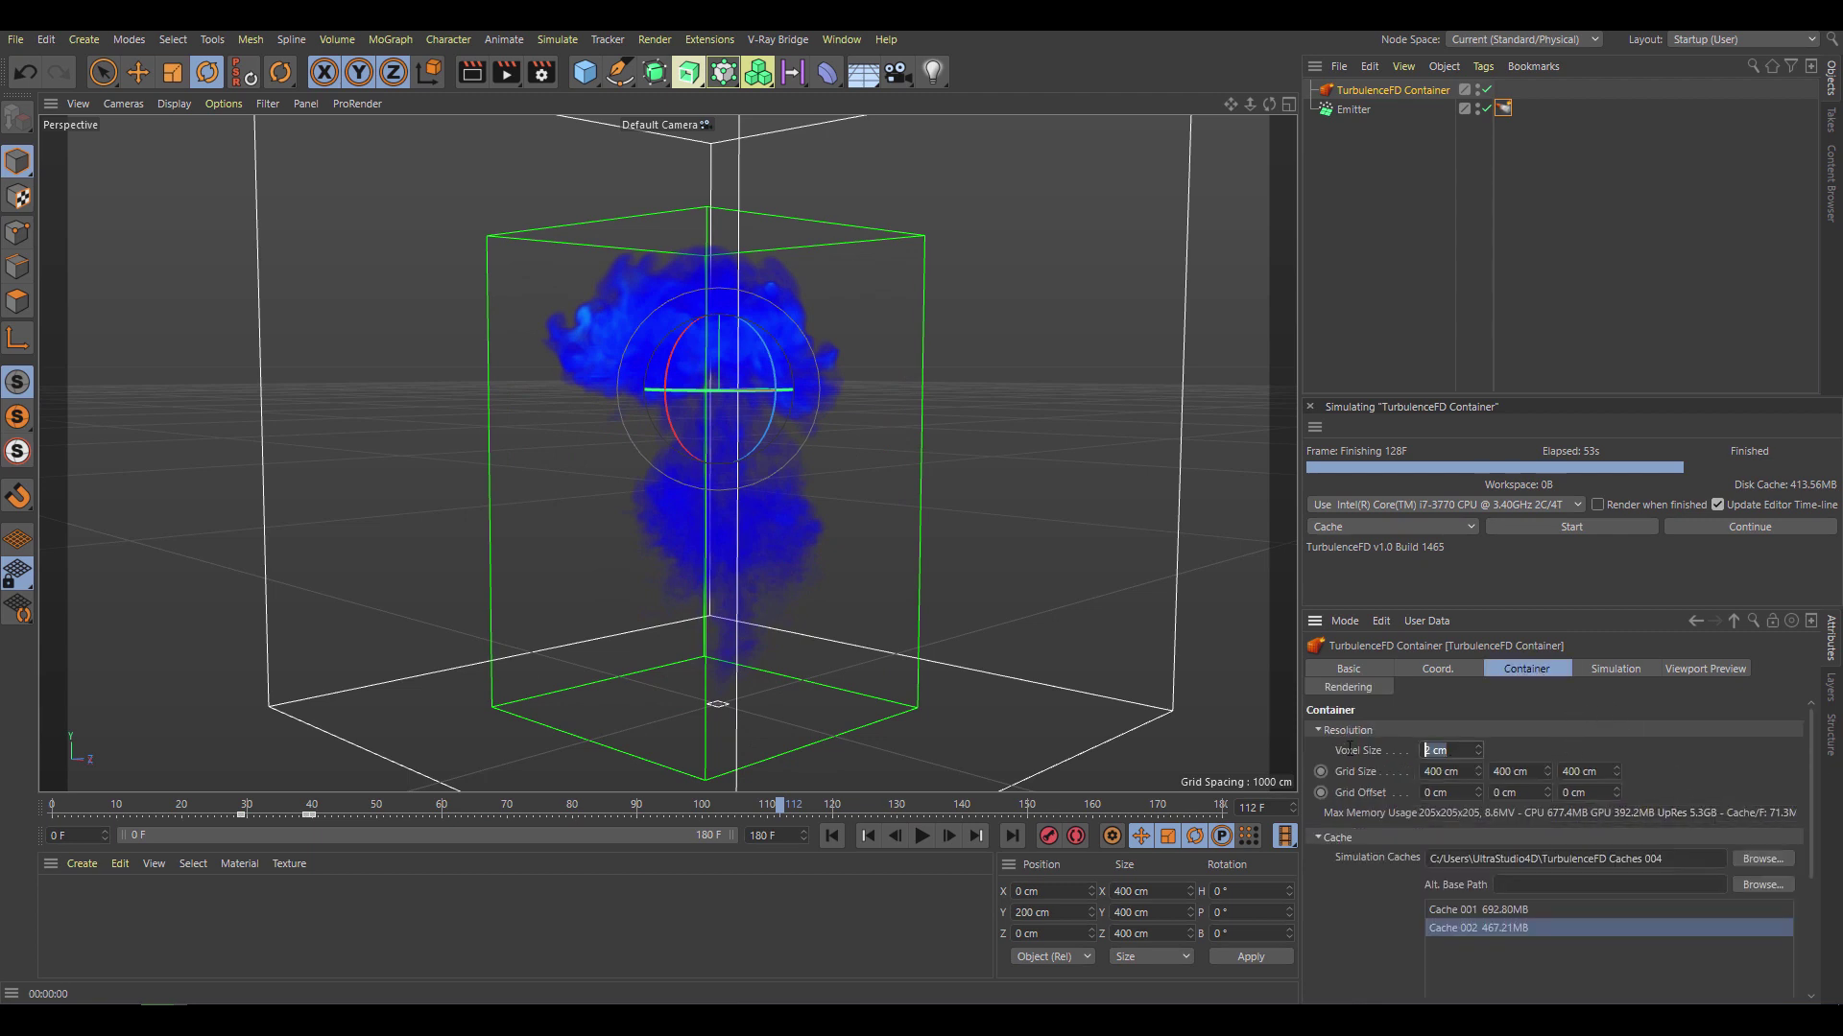
text(1)
key(Return)
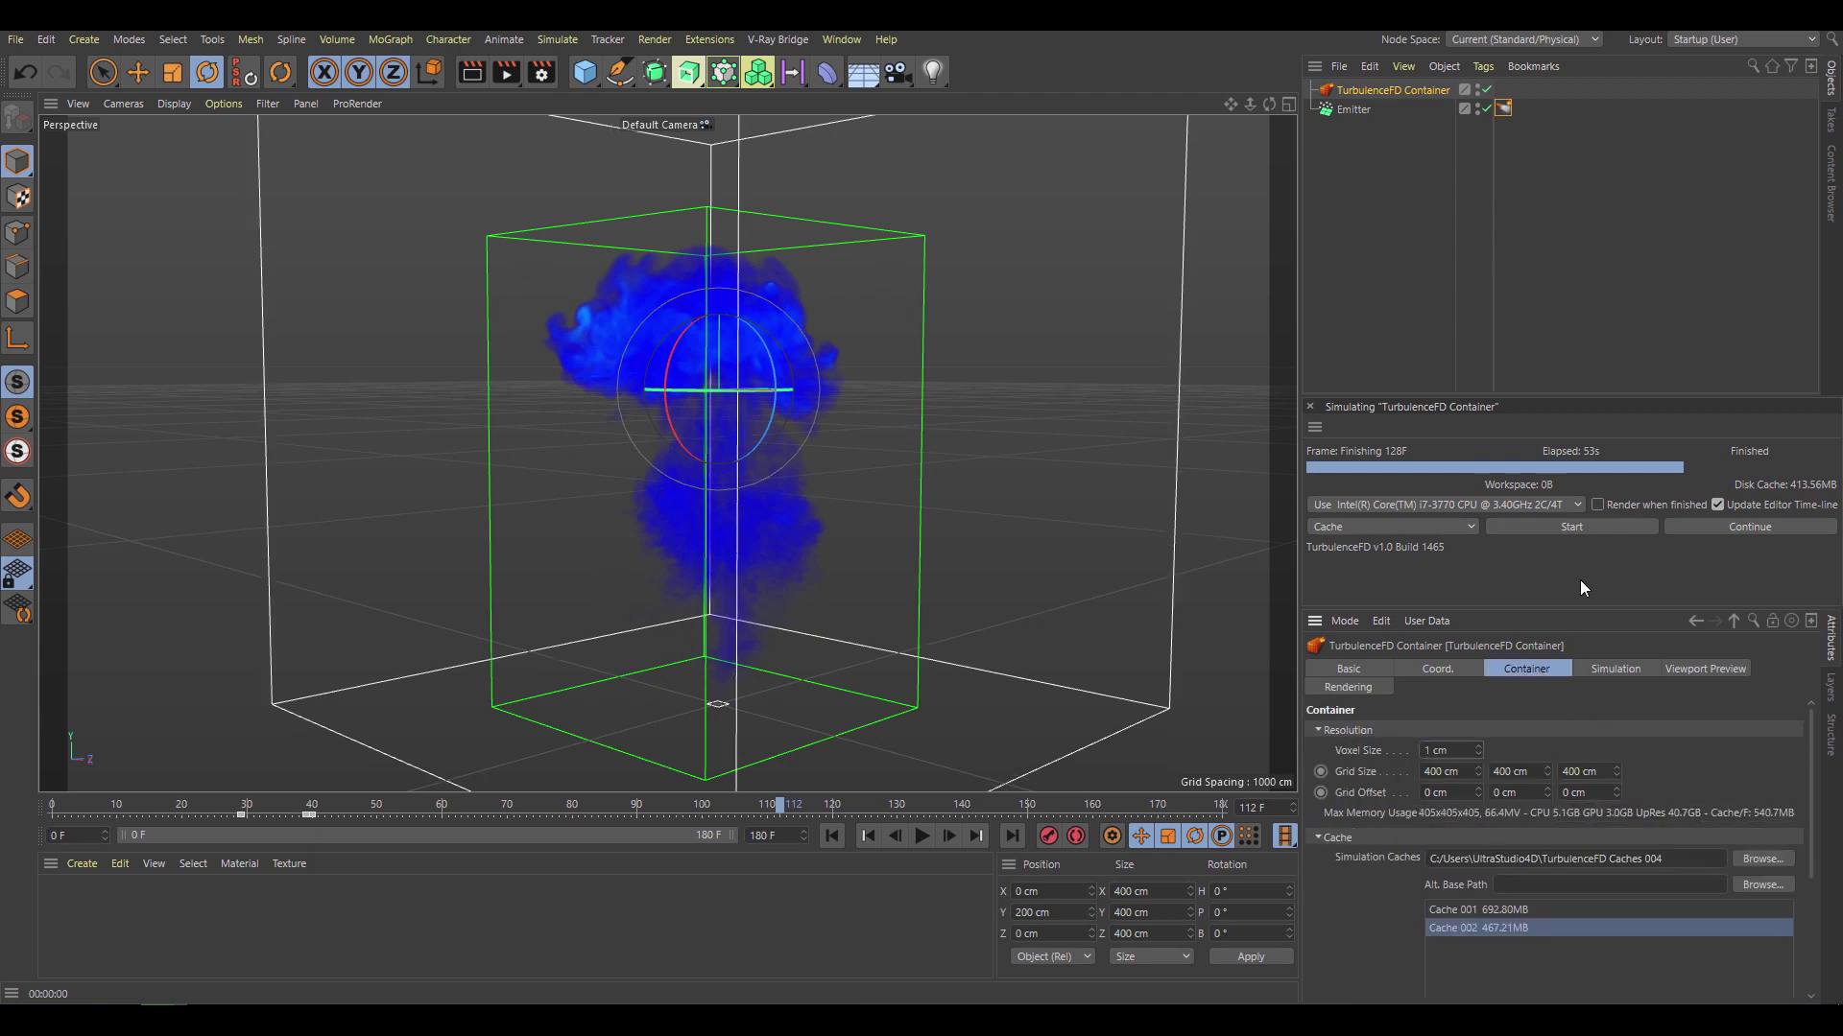
click(1575, 532)
click(994, 508)
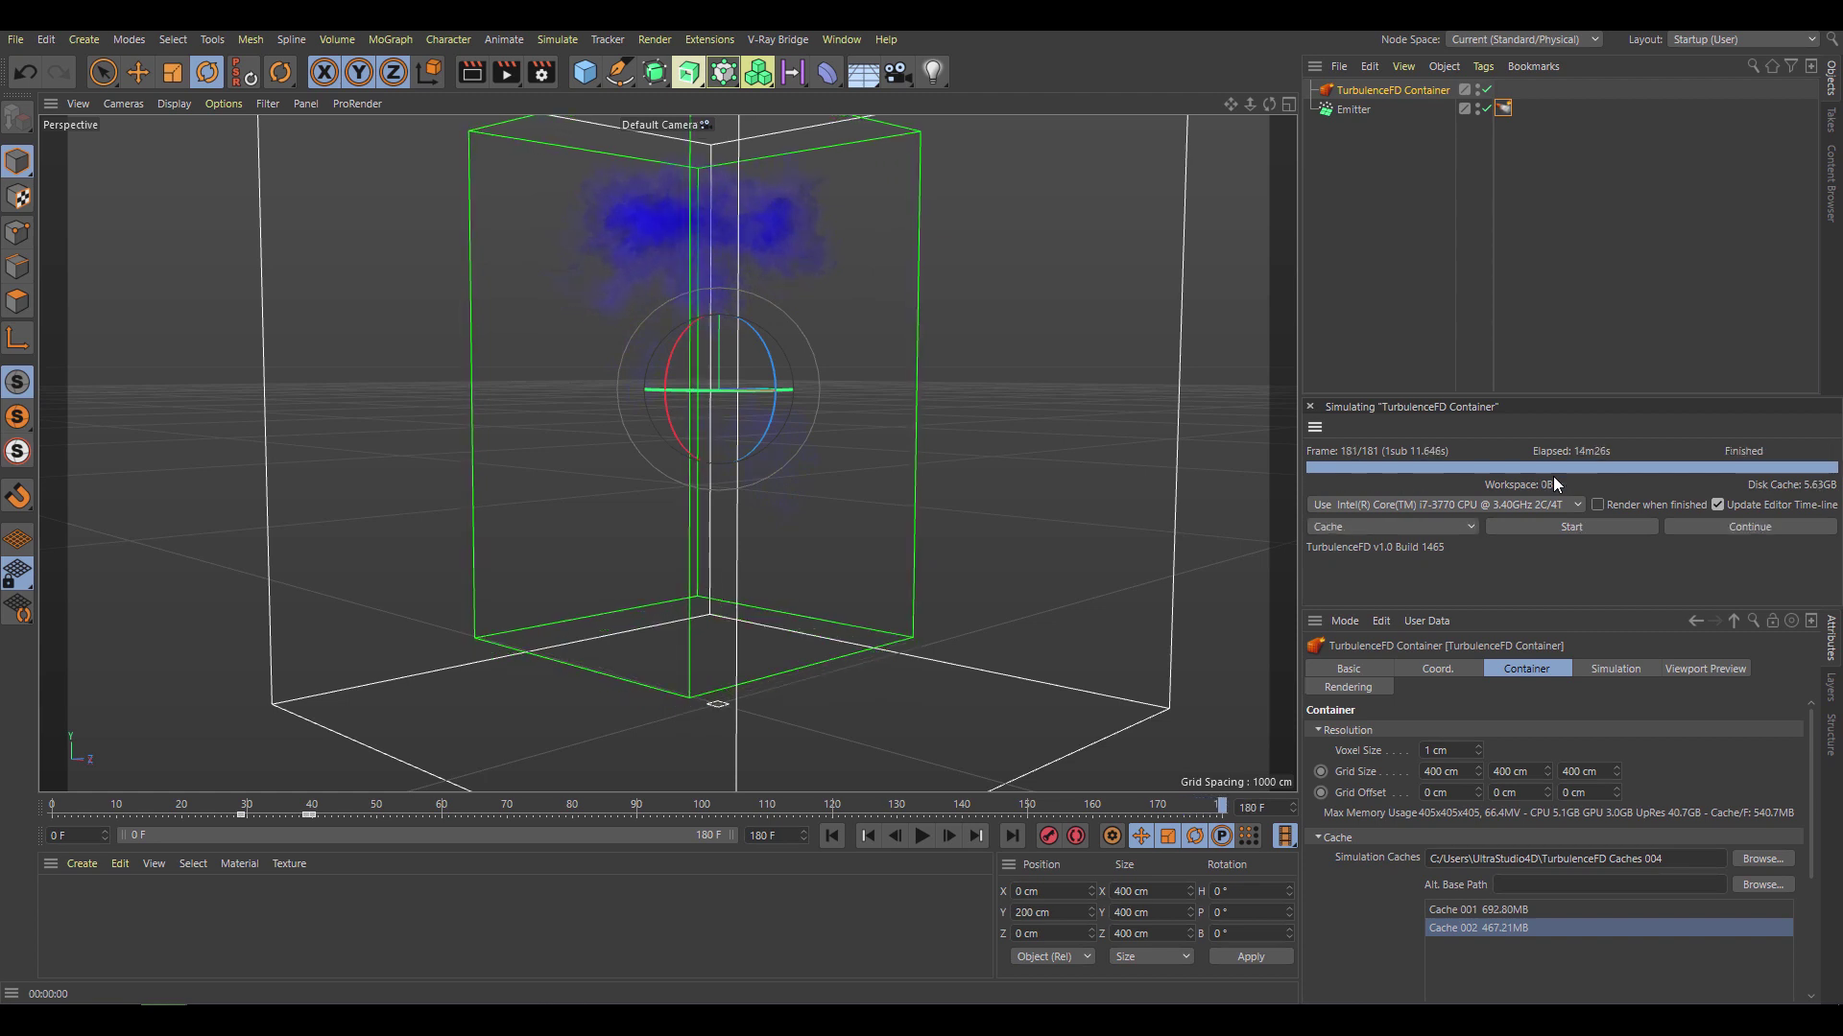
- Rewind to frame 0 and play back the new 1 cm smoke cache
click(833, 834)
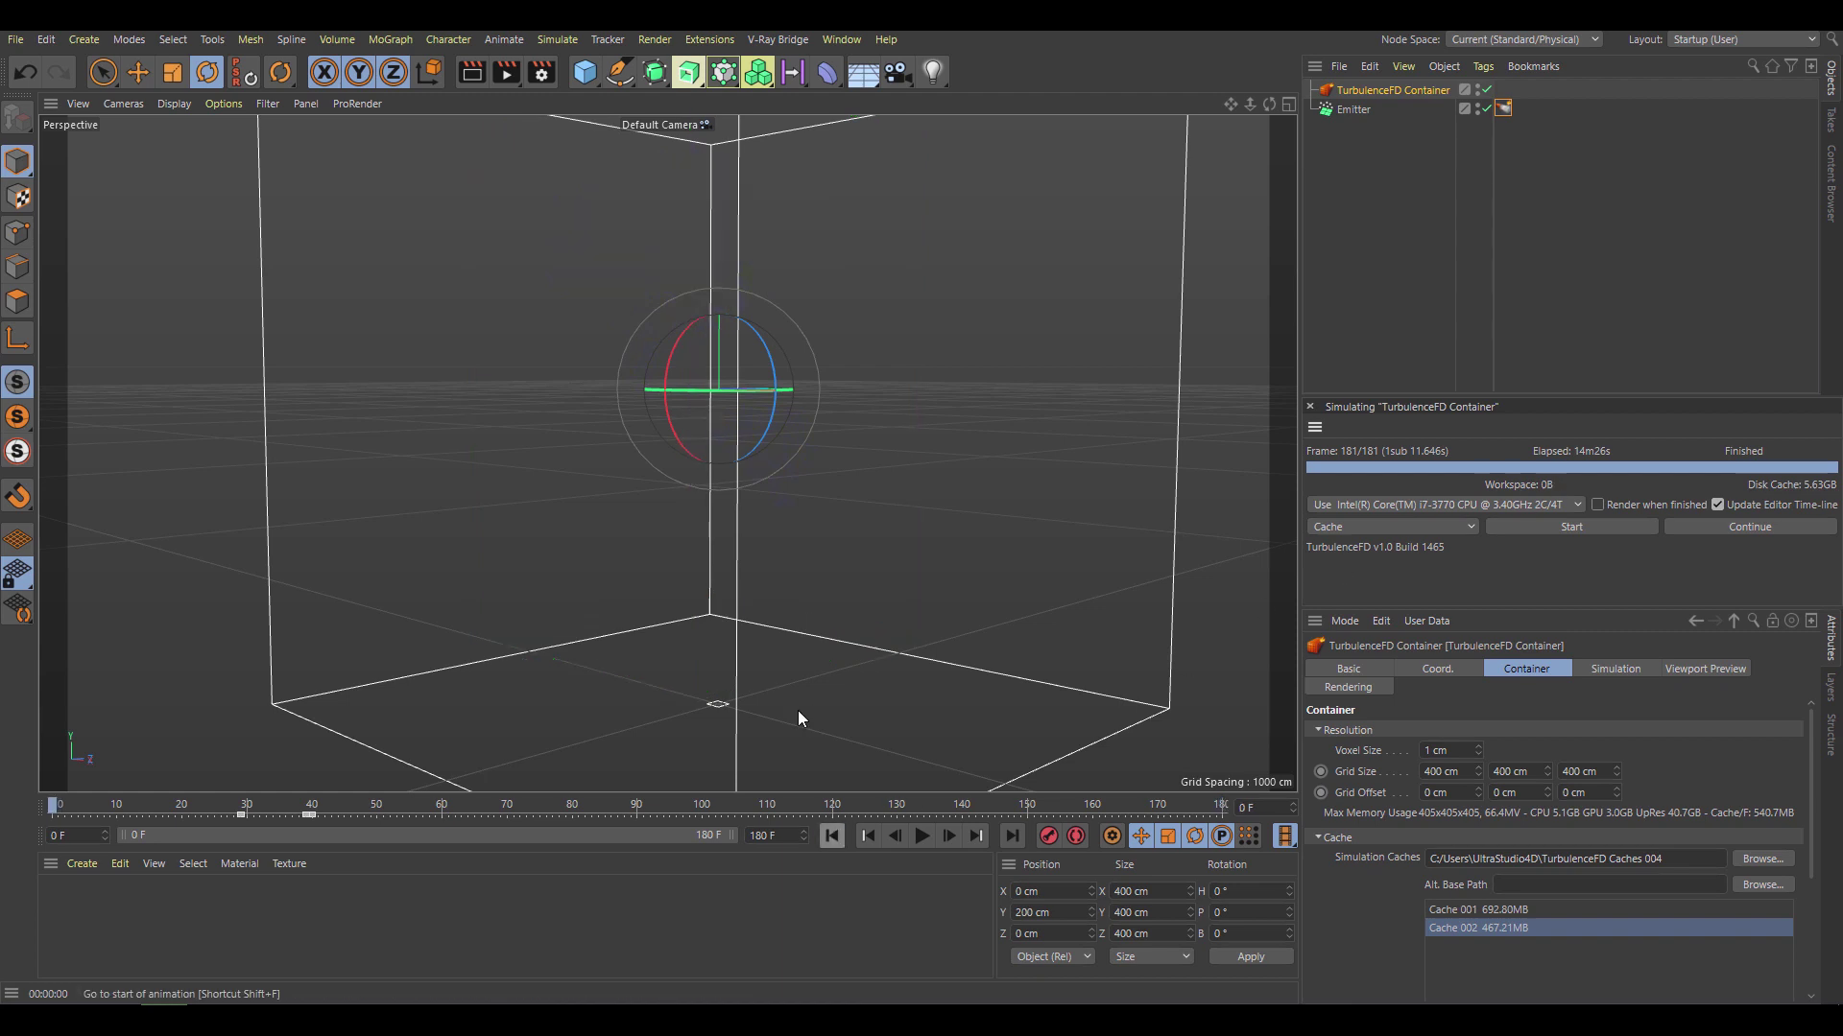
click(922, 836)
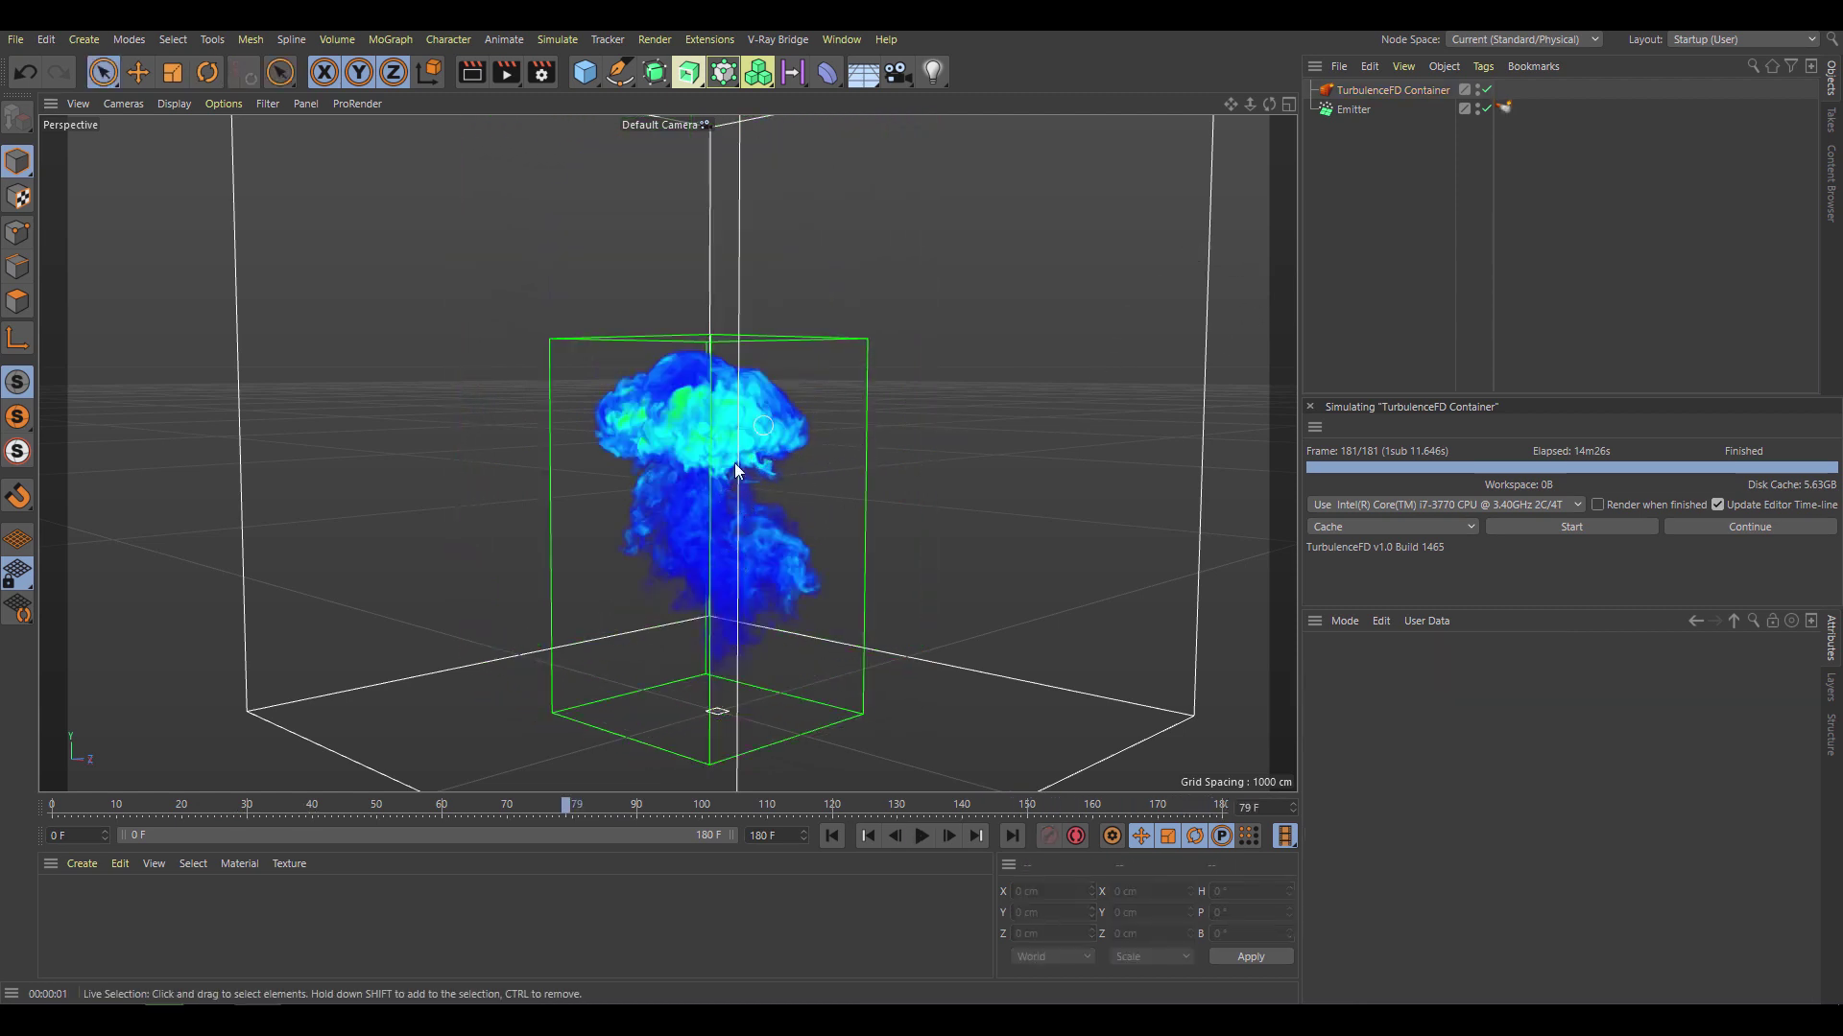
- Copy the TurbulenceFD Container and paste it into the Part6.c4d car scene
click(1389, 90)
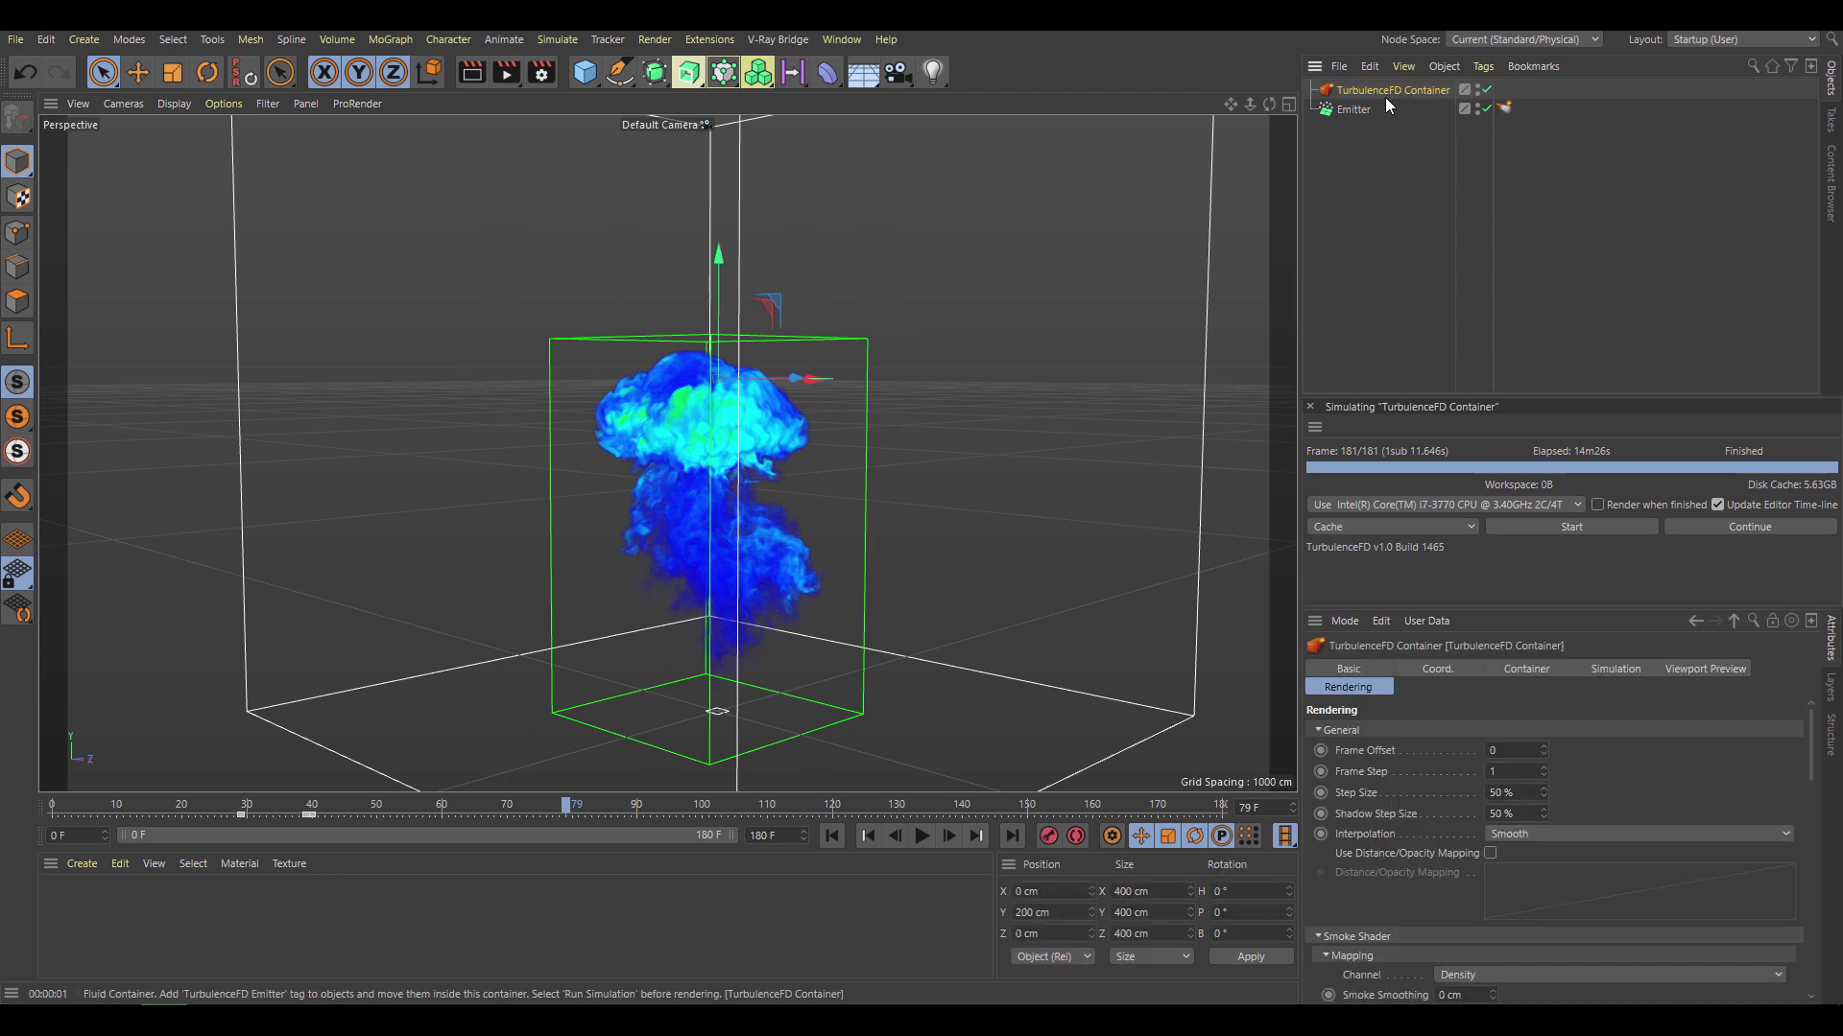
click(44, 40)
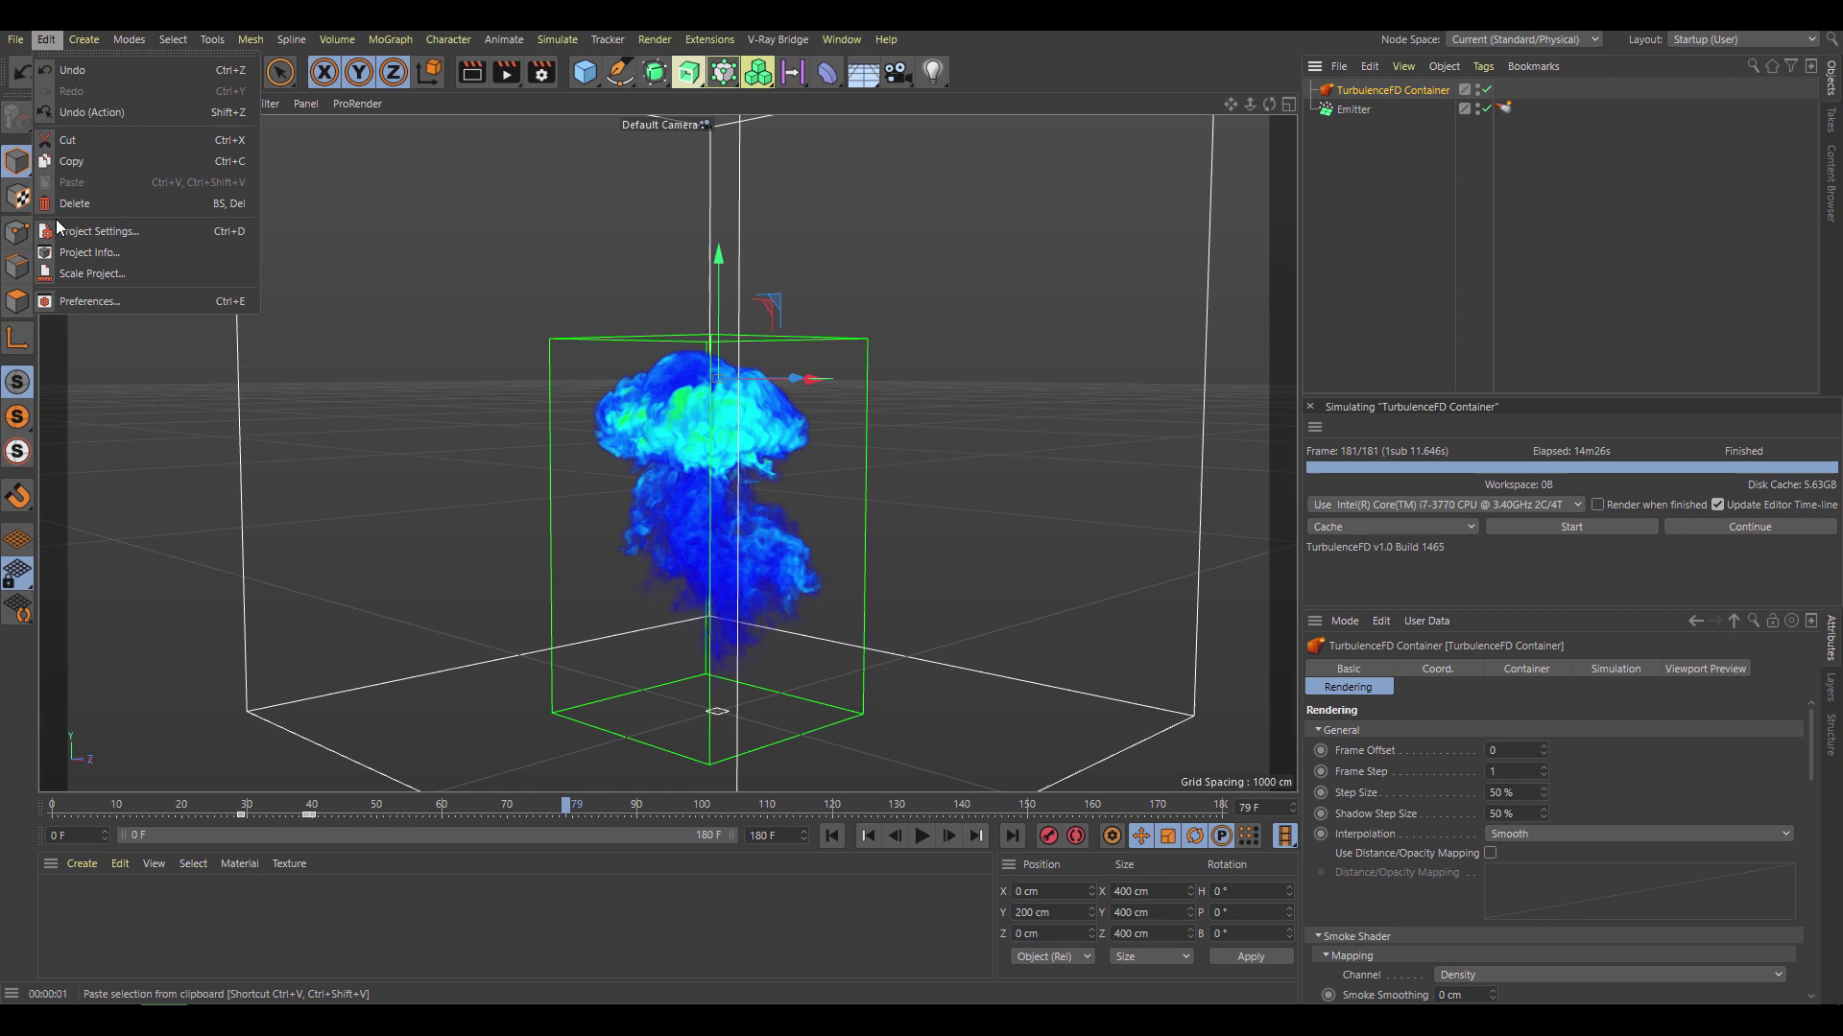
click(78, 160)
click(829, 42)
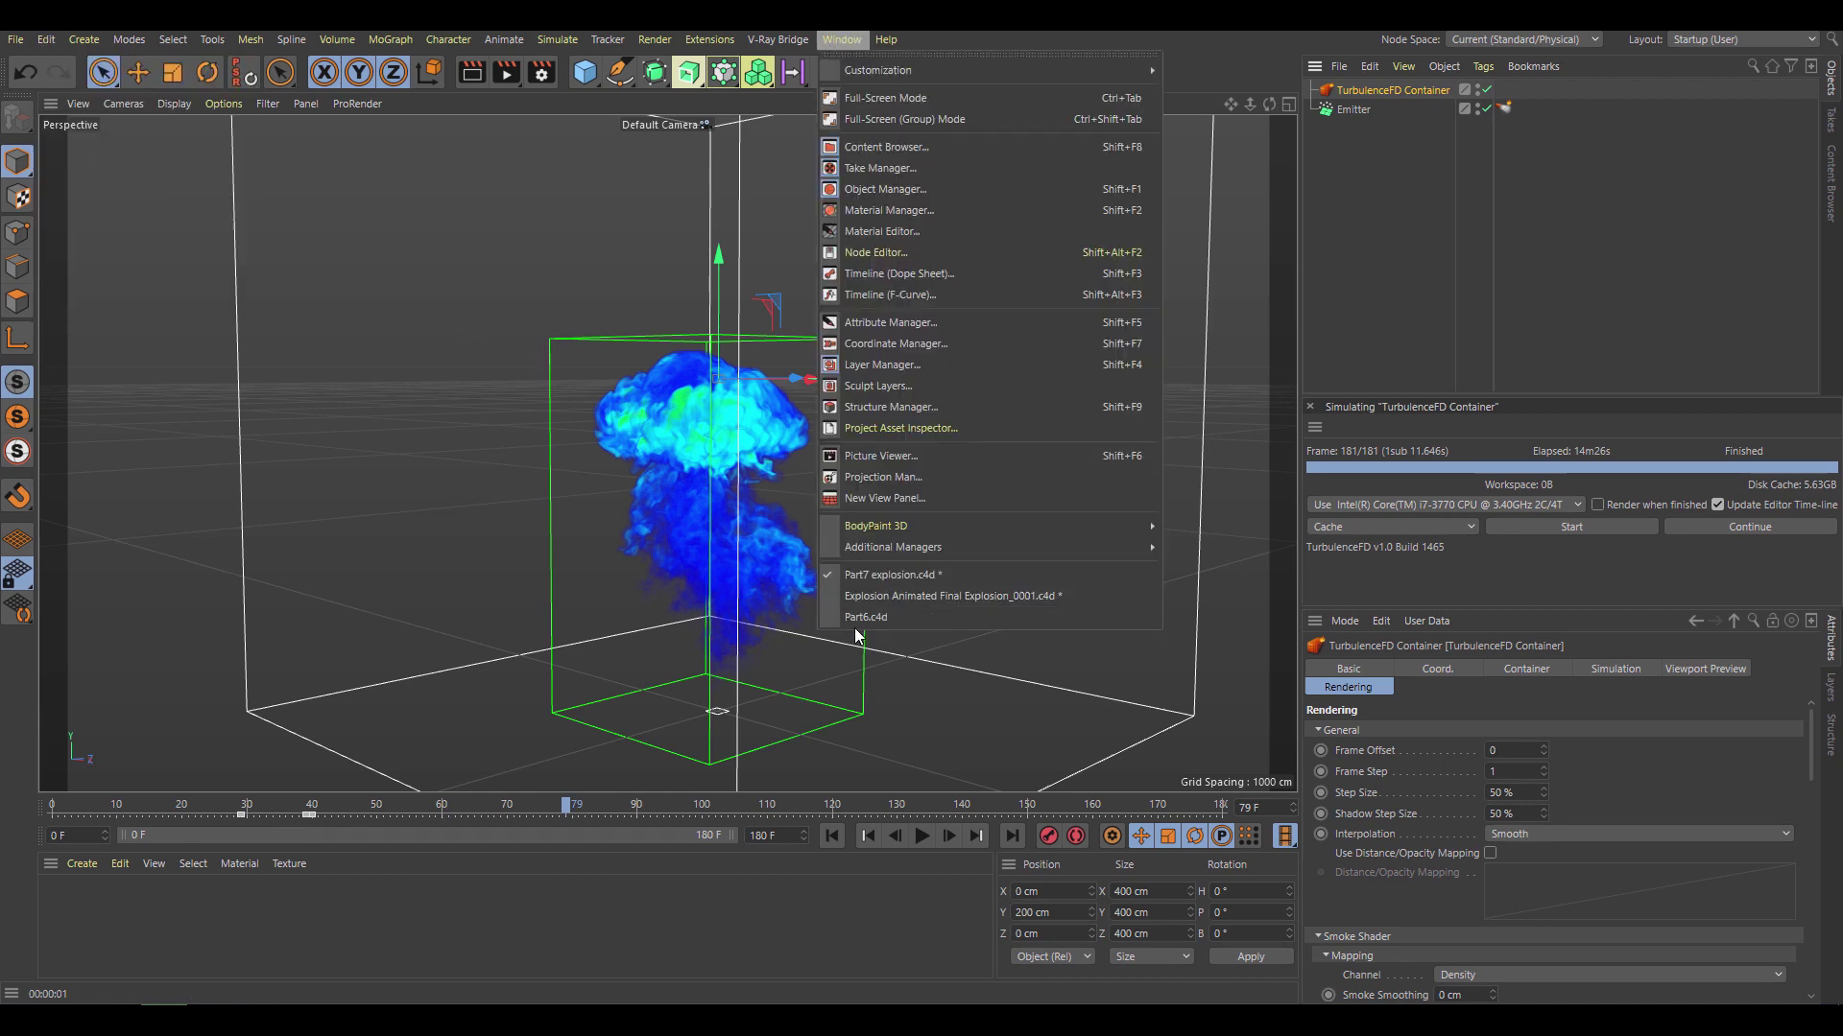
click(993, 617)
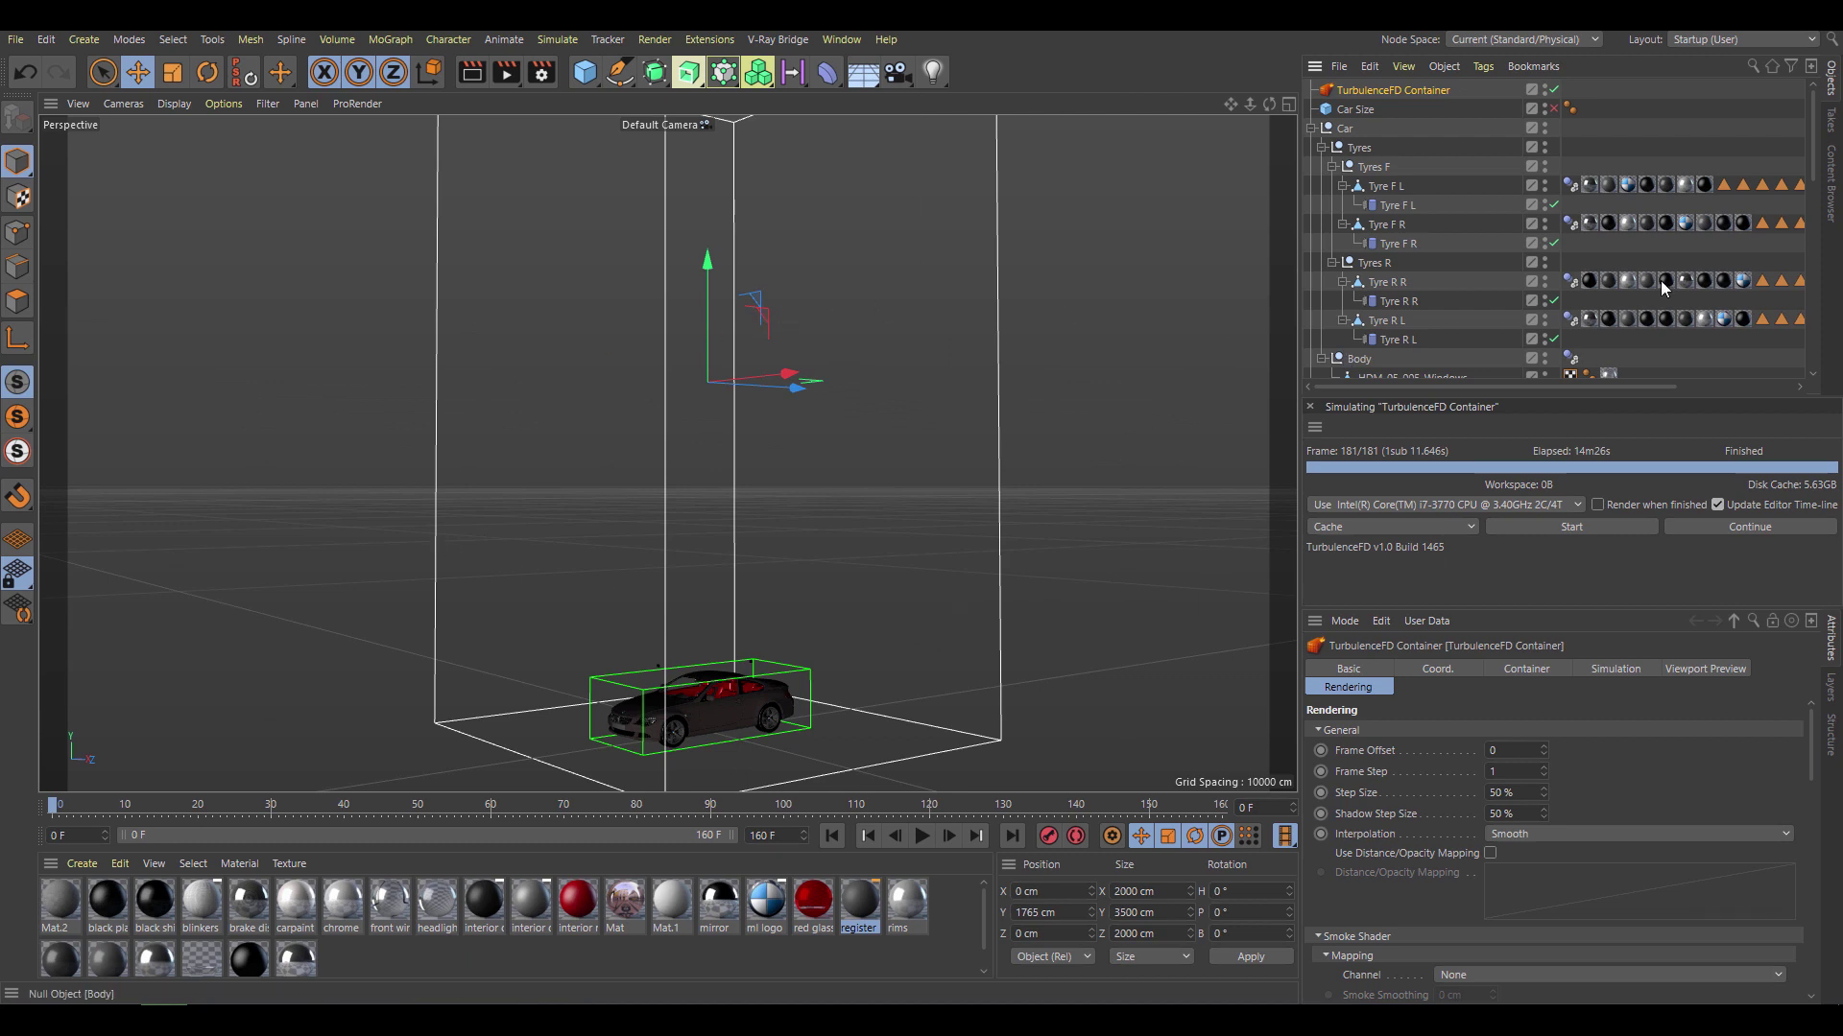
click(1656, 355)
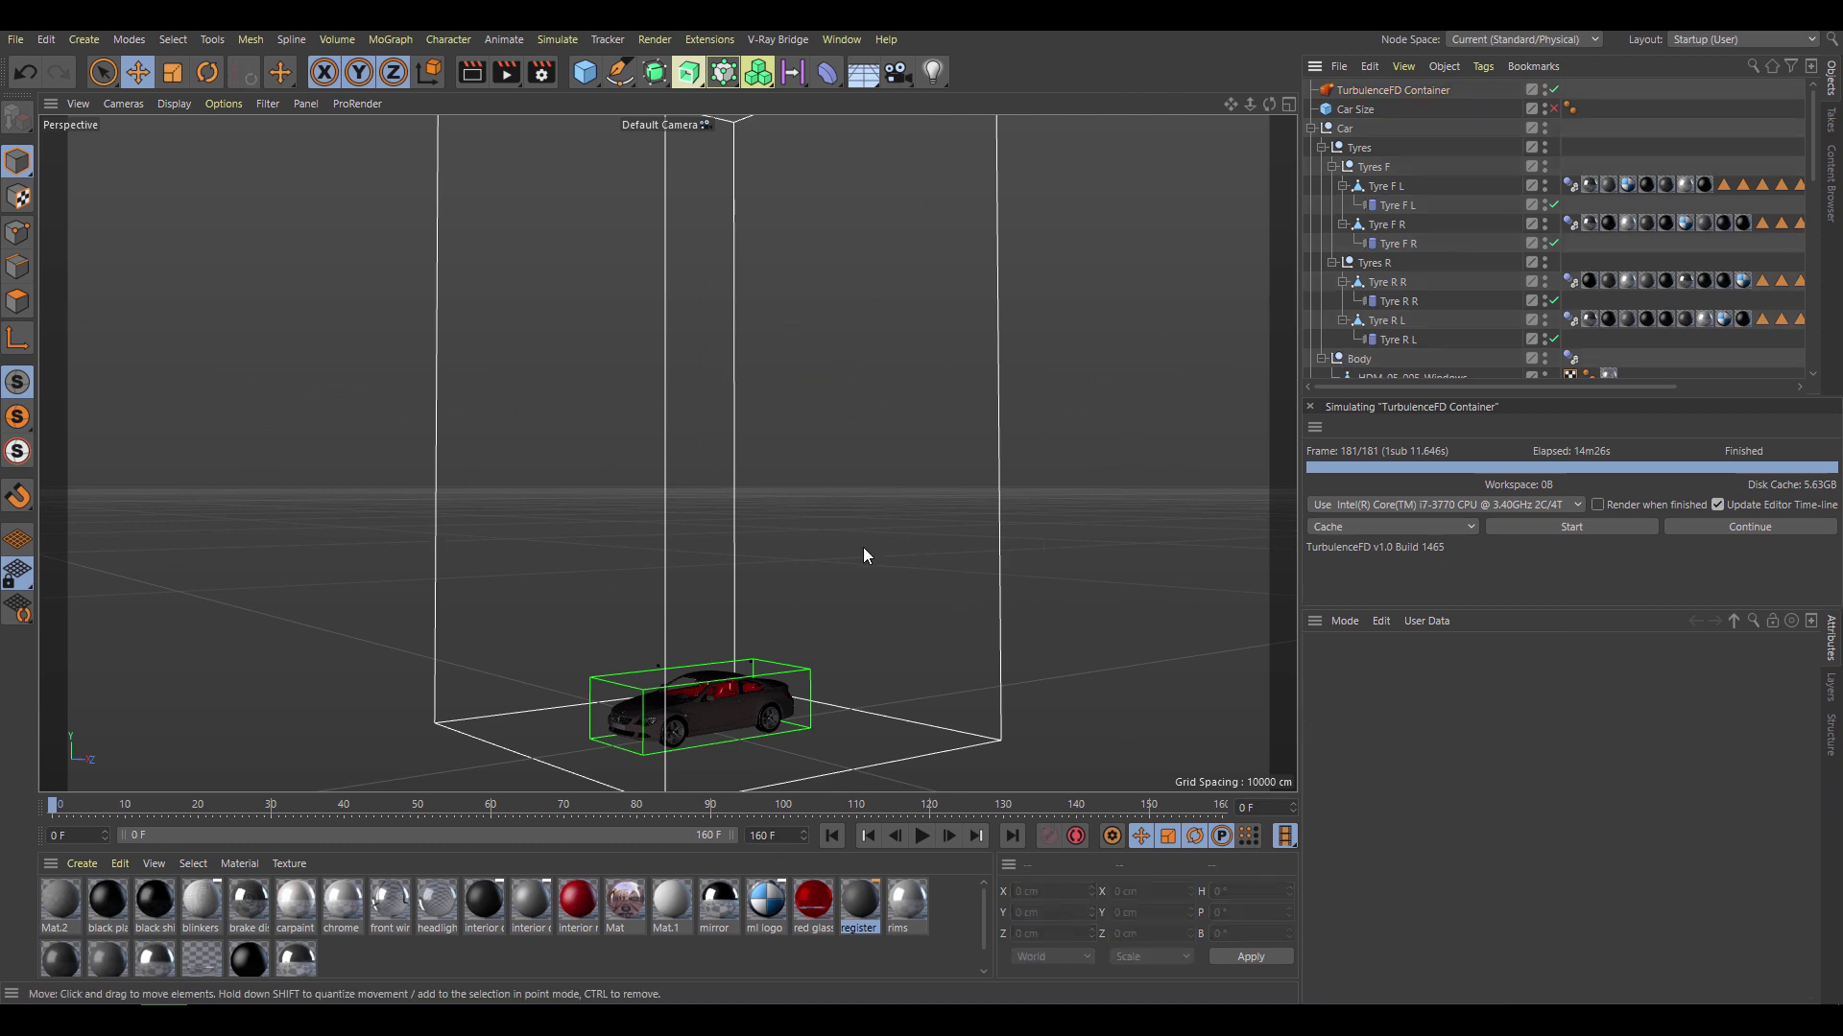
click(46, 39)
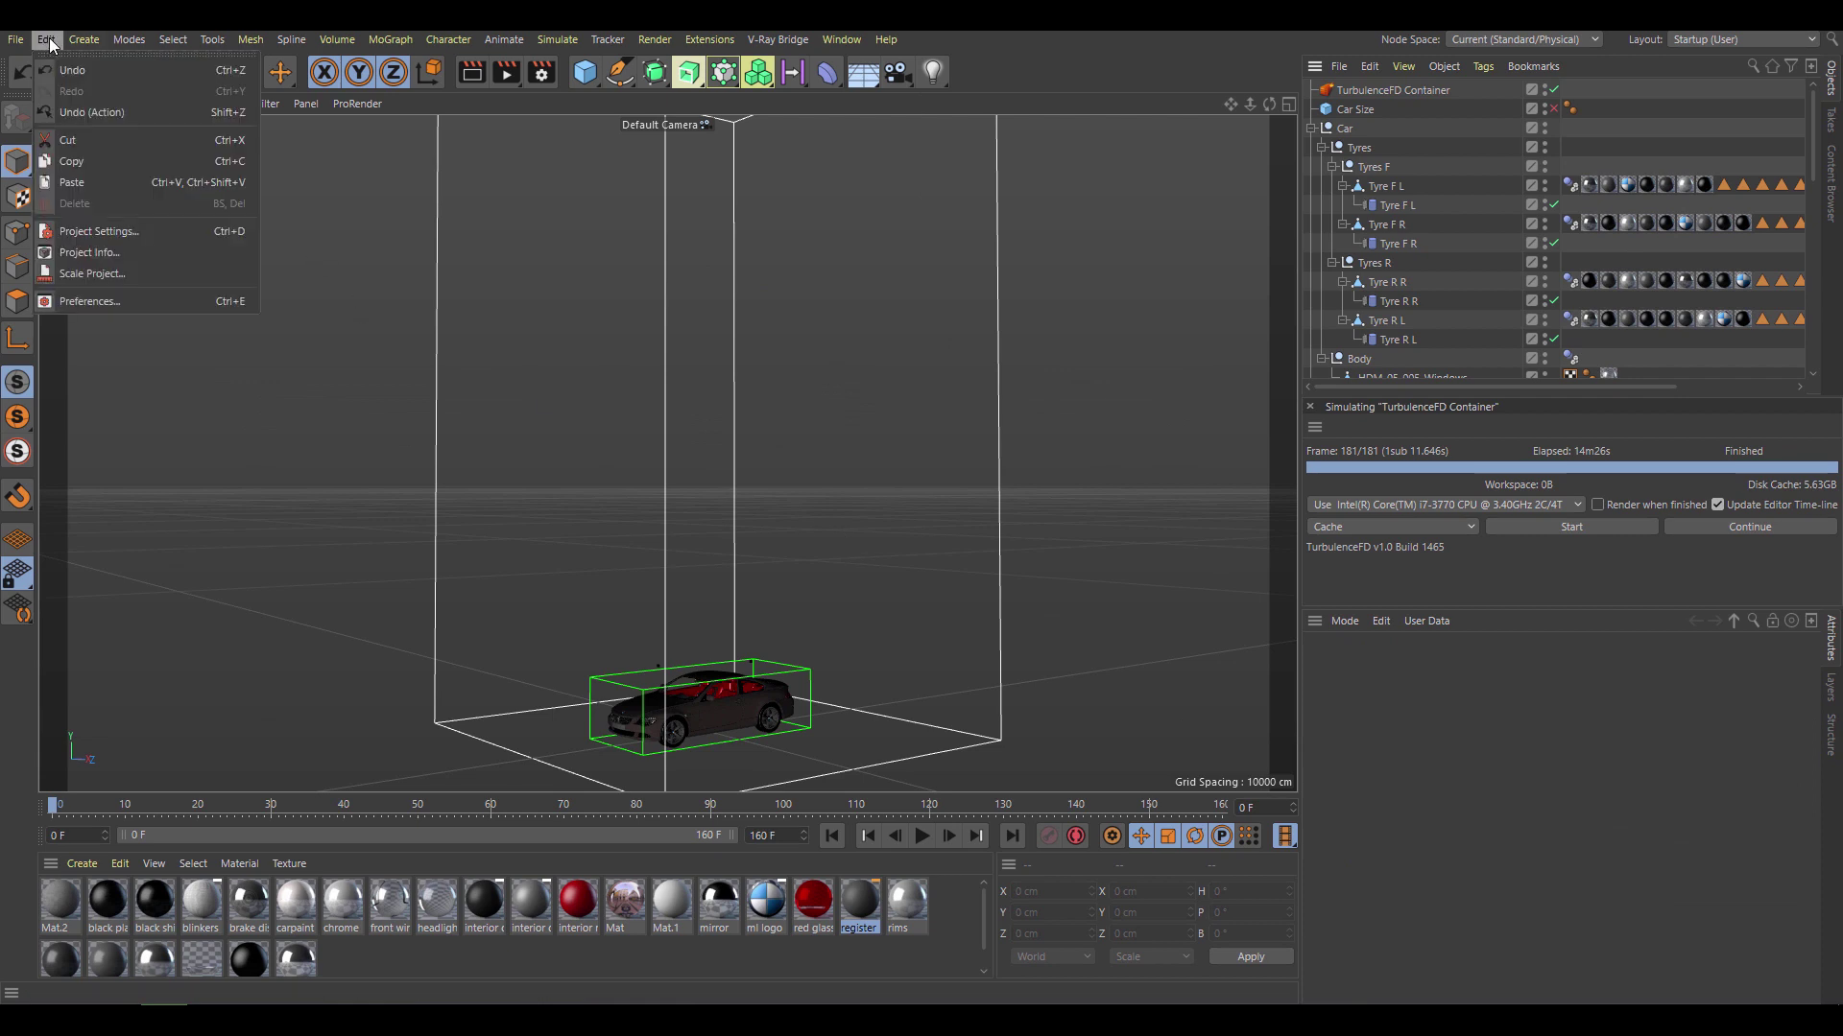
click(72, 183)
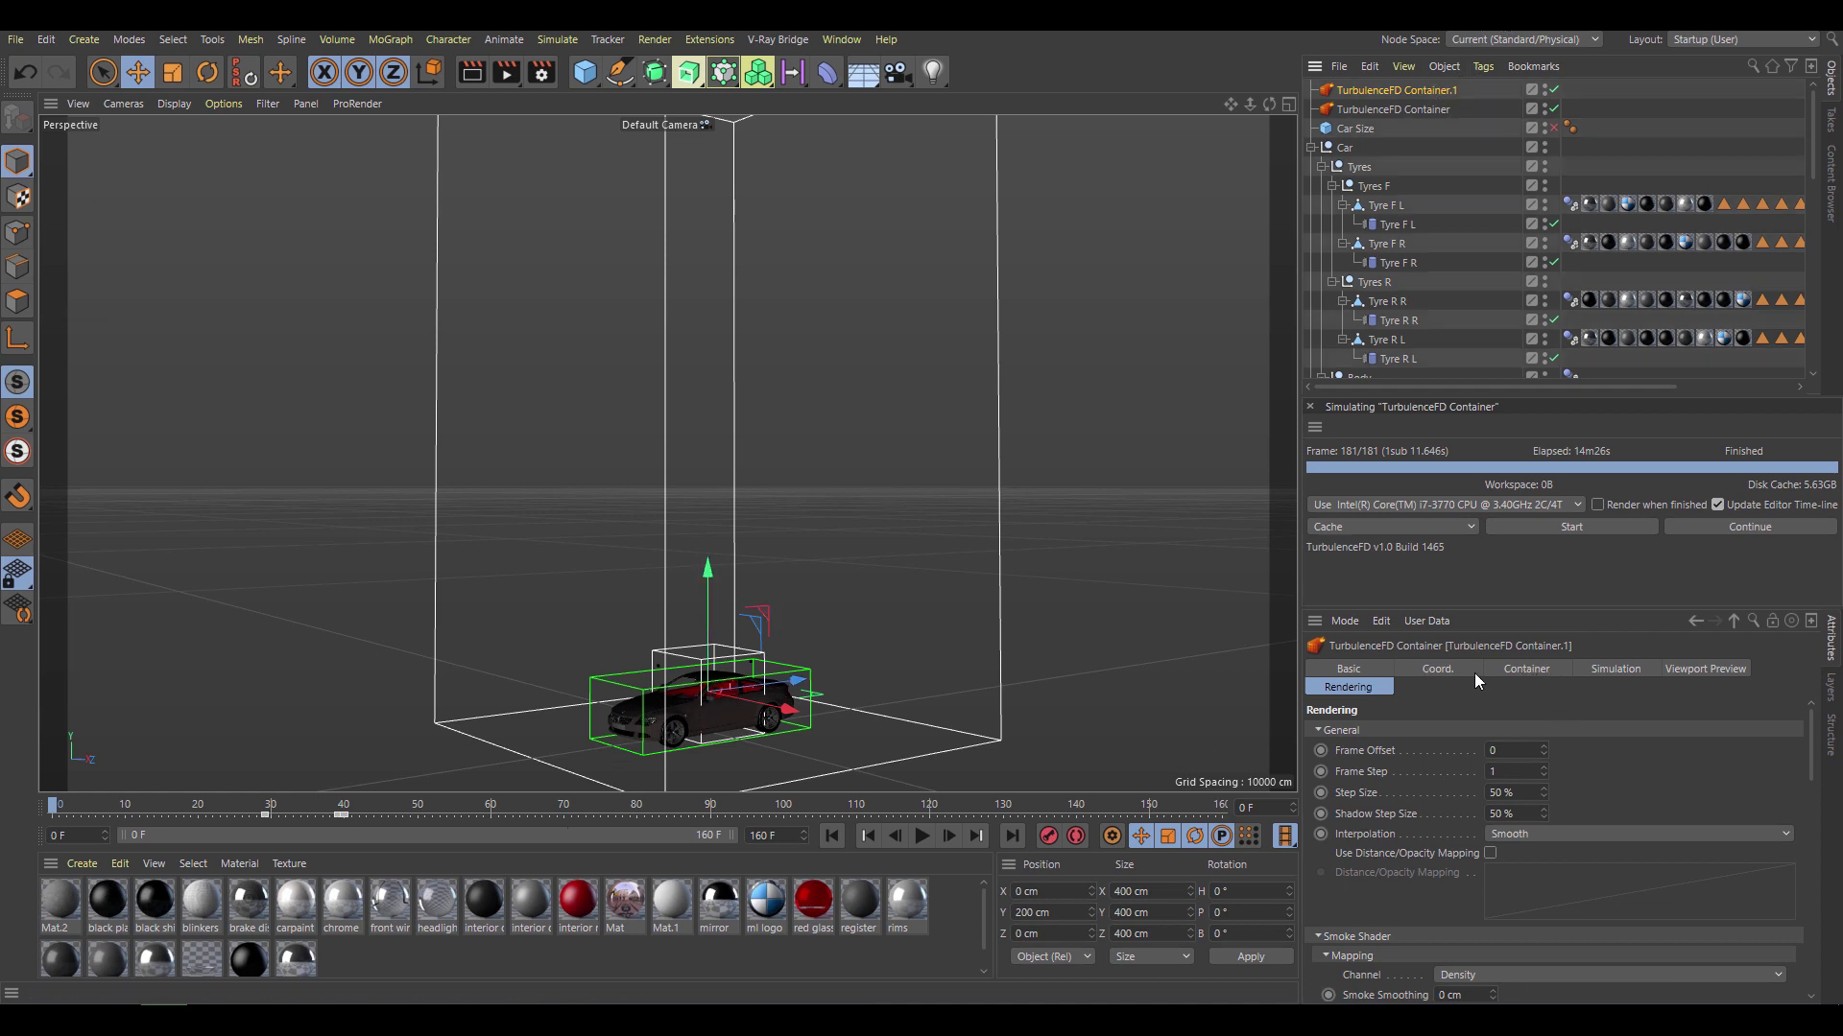
- Scale the pasted container to 10 on all axes and raise it to about 2033 cm
click(1438, 670)
text(10)
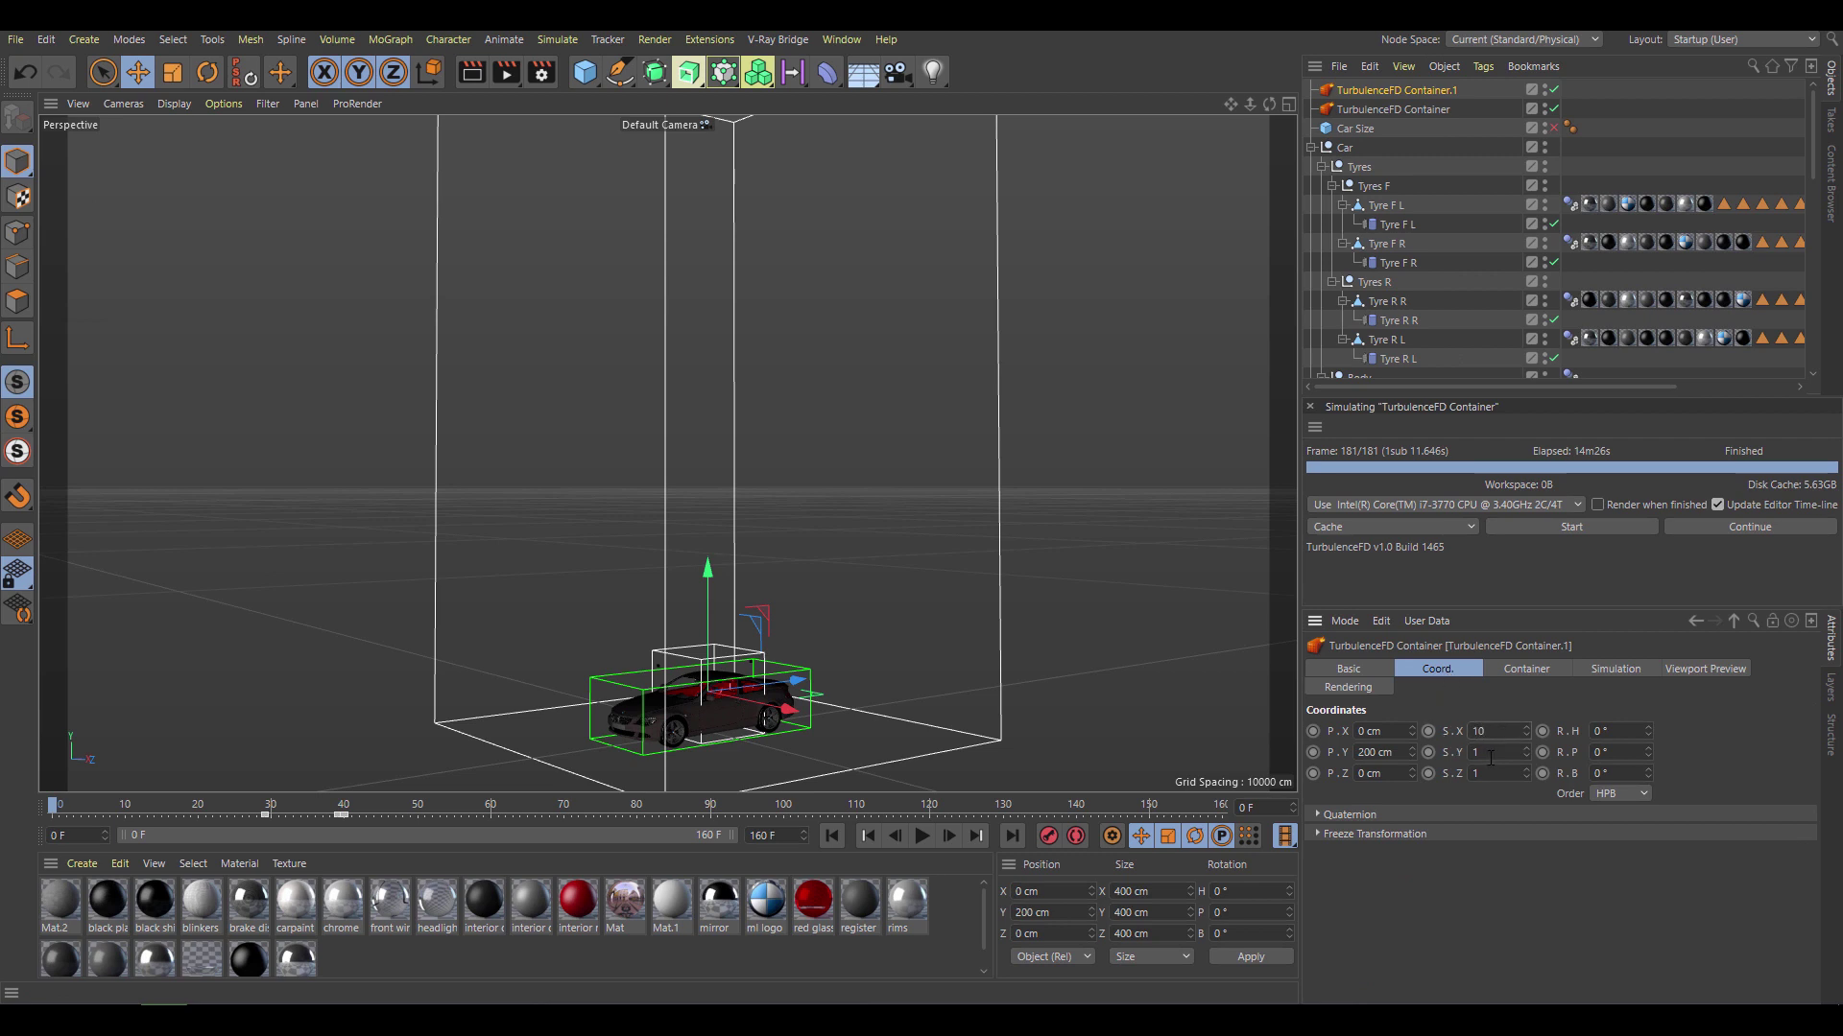
key(Tab)
text(10)
key(Tab)
text(10)
key(Return)
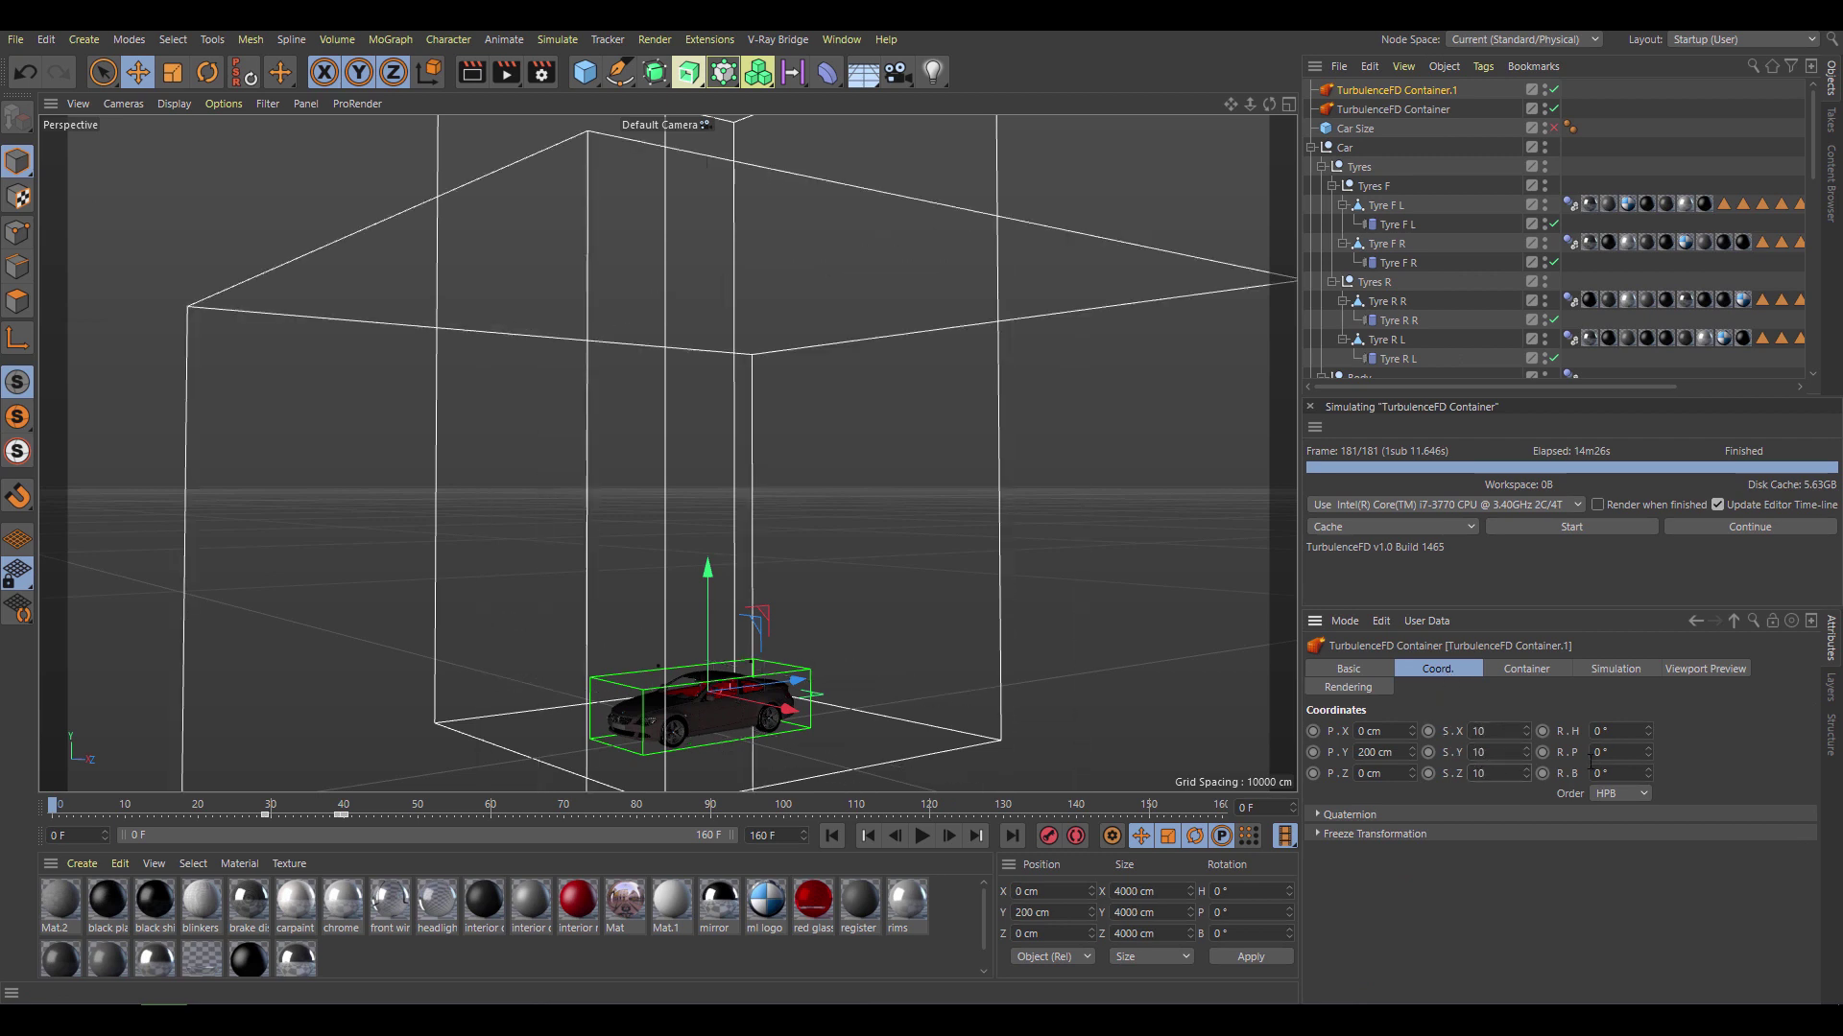
drag(716, 649, 737, 614)
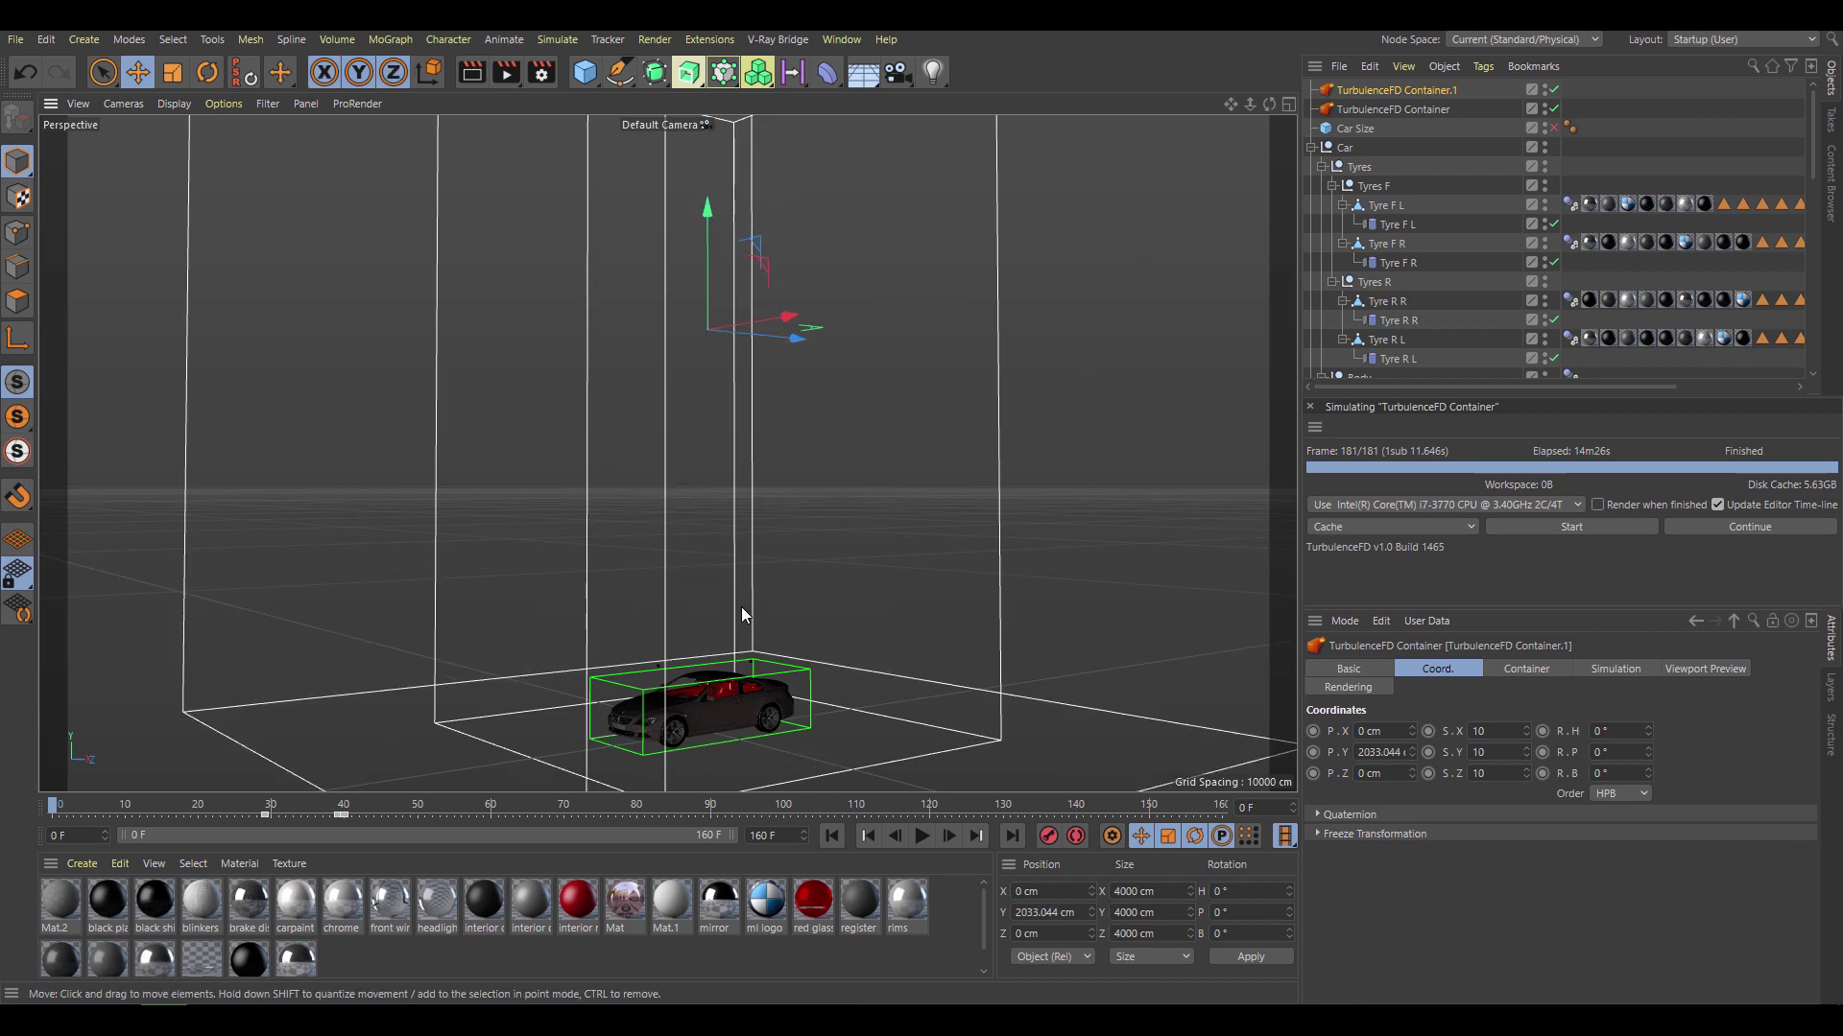
- Make the floor visible in the viewport and frame the view around the car
scroll(740, 606, down, 3)
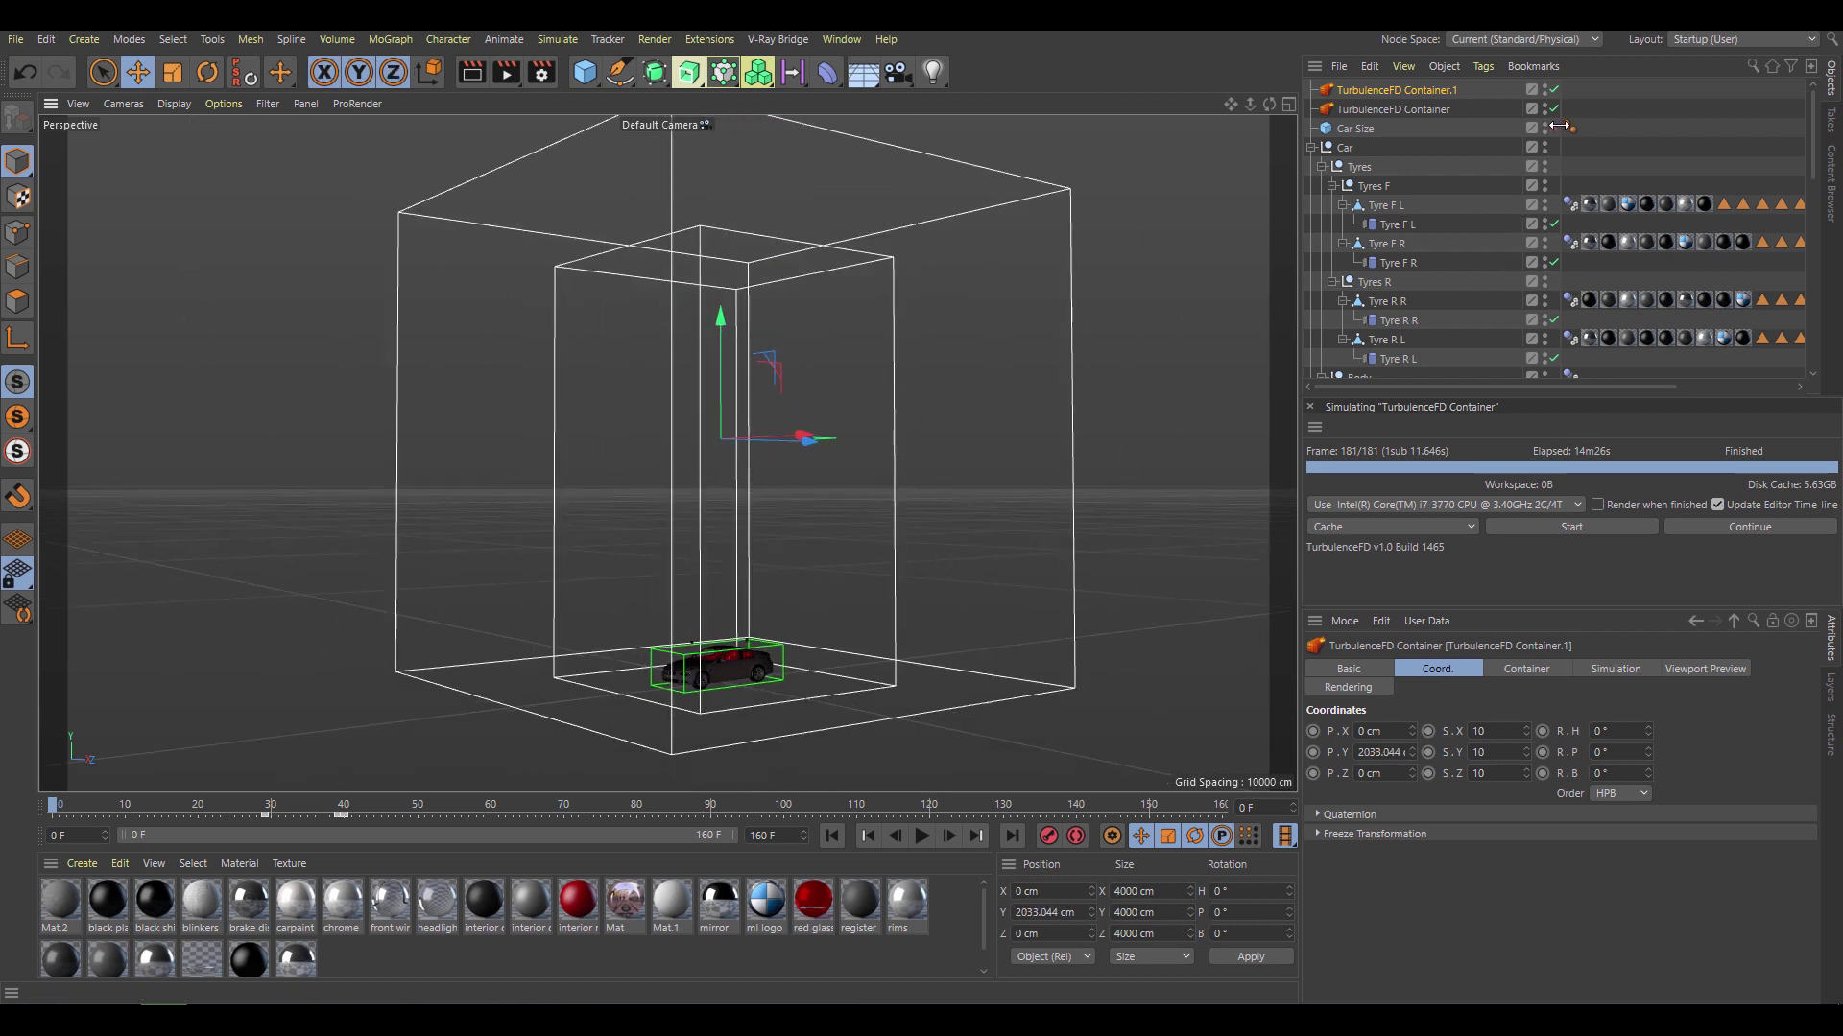
scroll(1447, 170, down, 5)
scroll(1447, 177, down, 5)
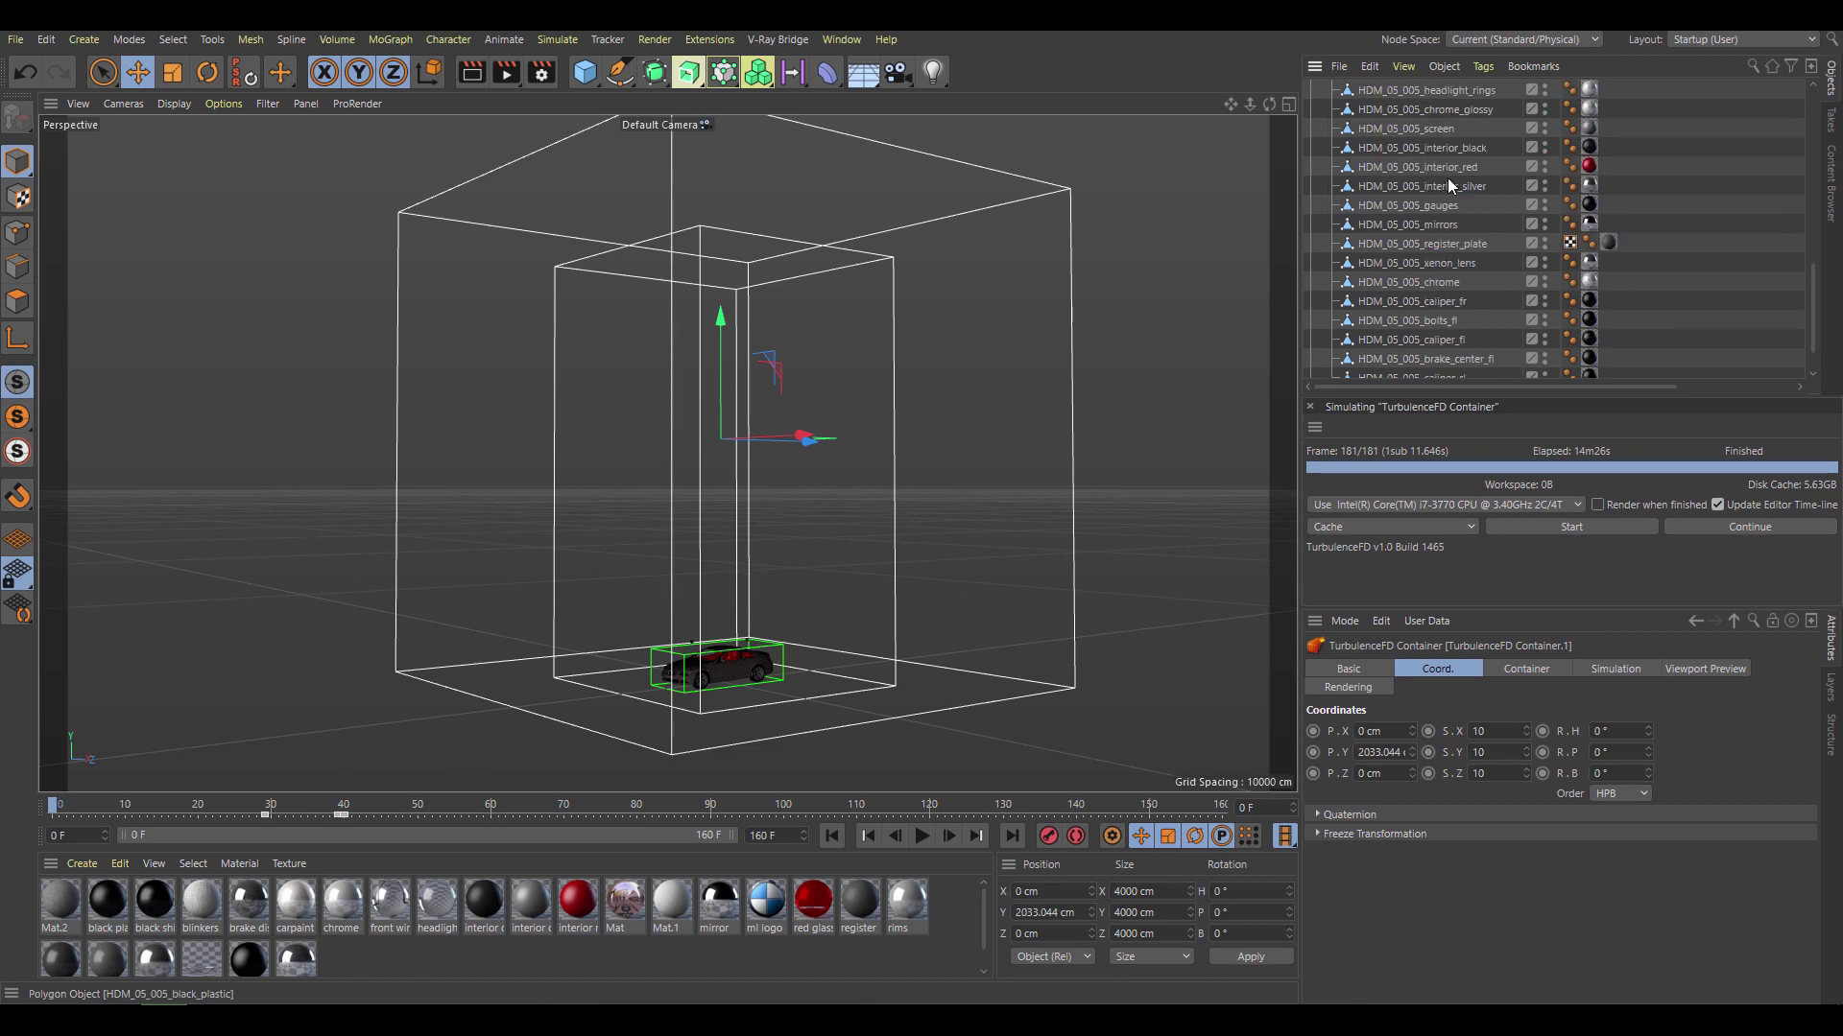
scroll(1447, 177, down, 5)
click(1545, 366)
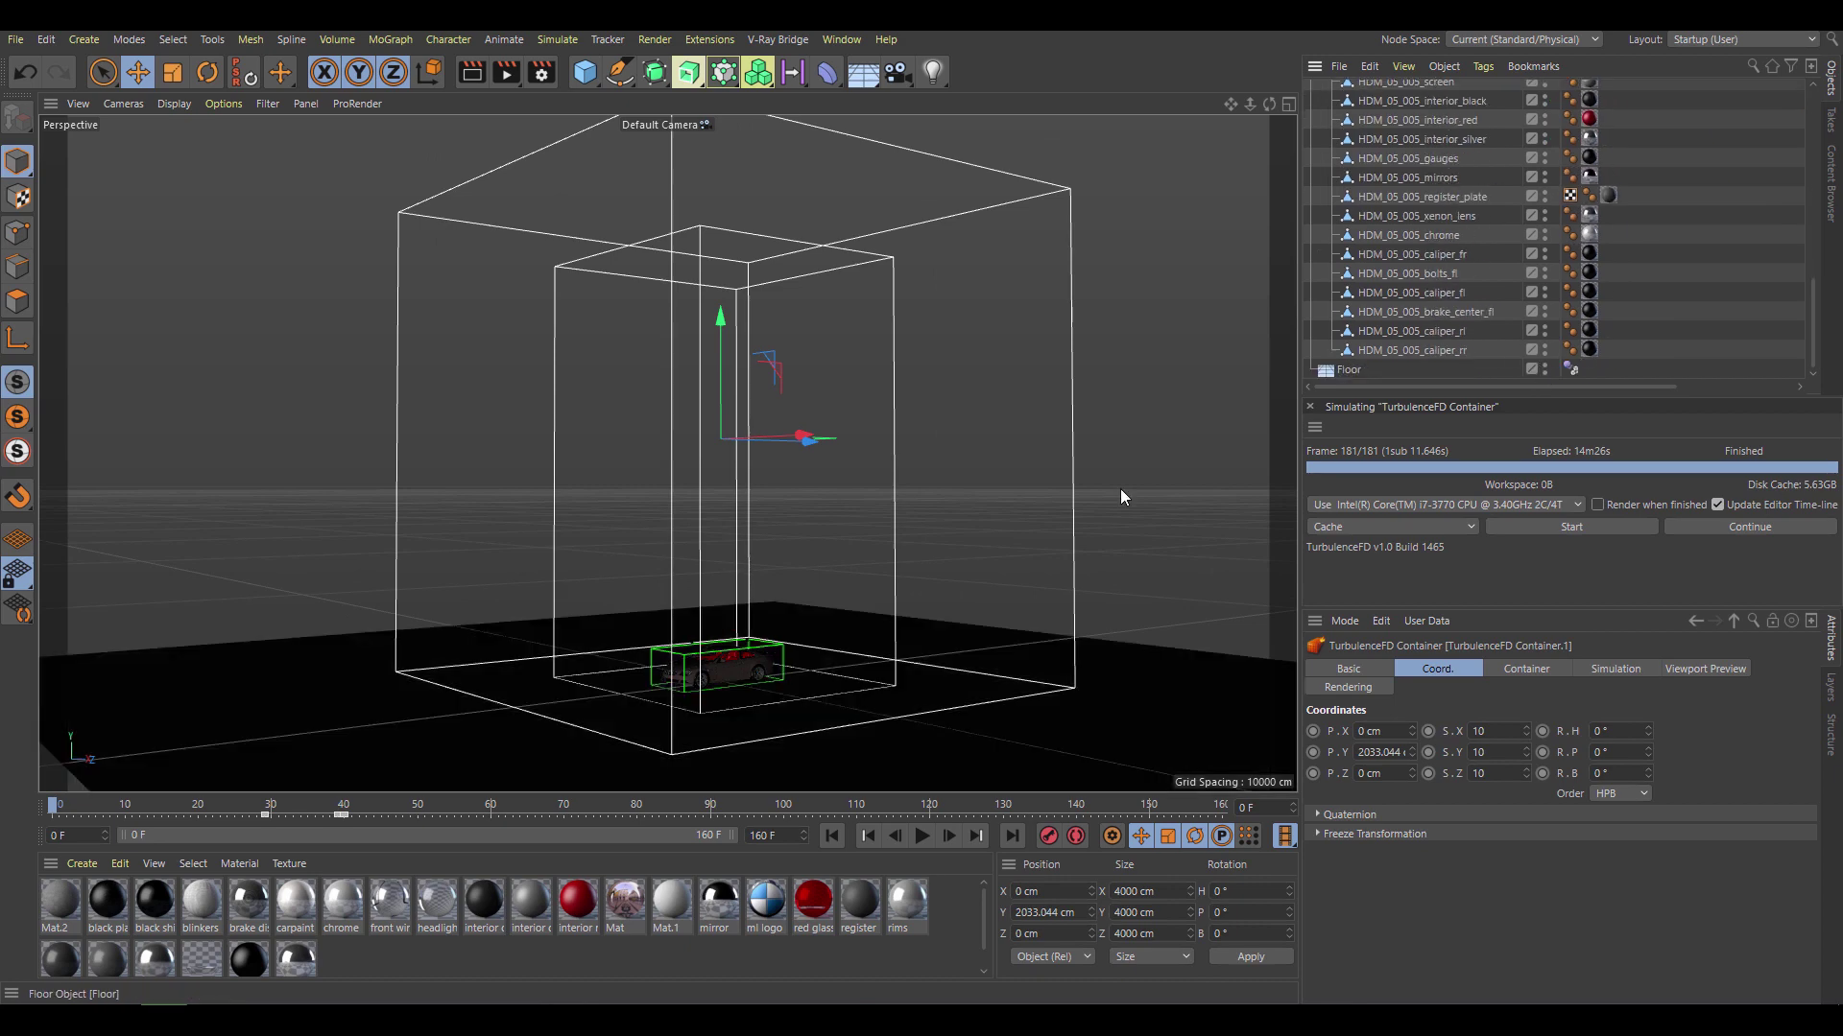
mouse_move(756, 641)
alt+mouse_down()
mouse_move(714, 722)
mouse_move(745, 677)
mouse_move(791, 424)
mouse_move(718, 501)
mouse_move(858, 505)
alt+mouse_up()
scroll(794, 428, up, 2)
scroll(1388, 108, up, 10)
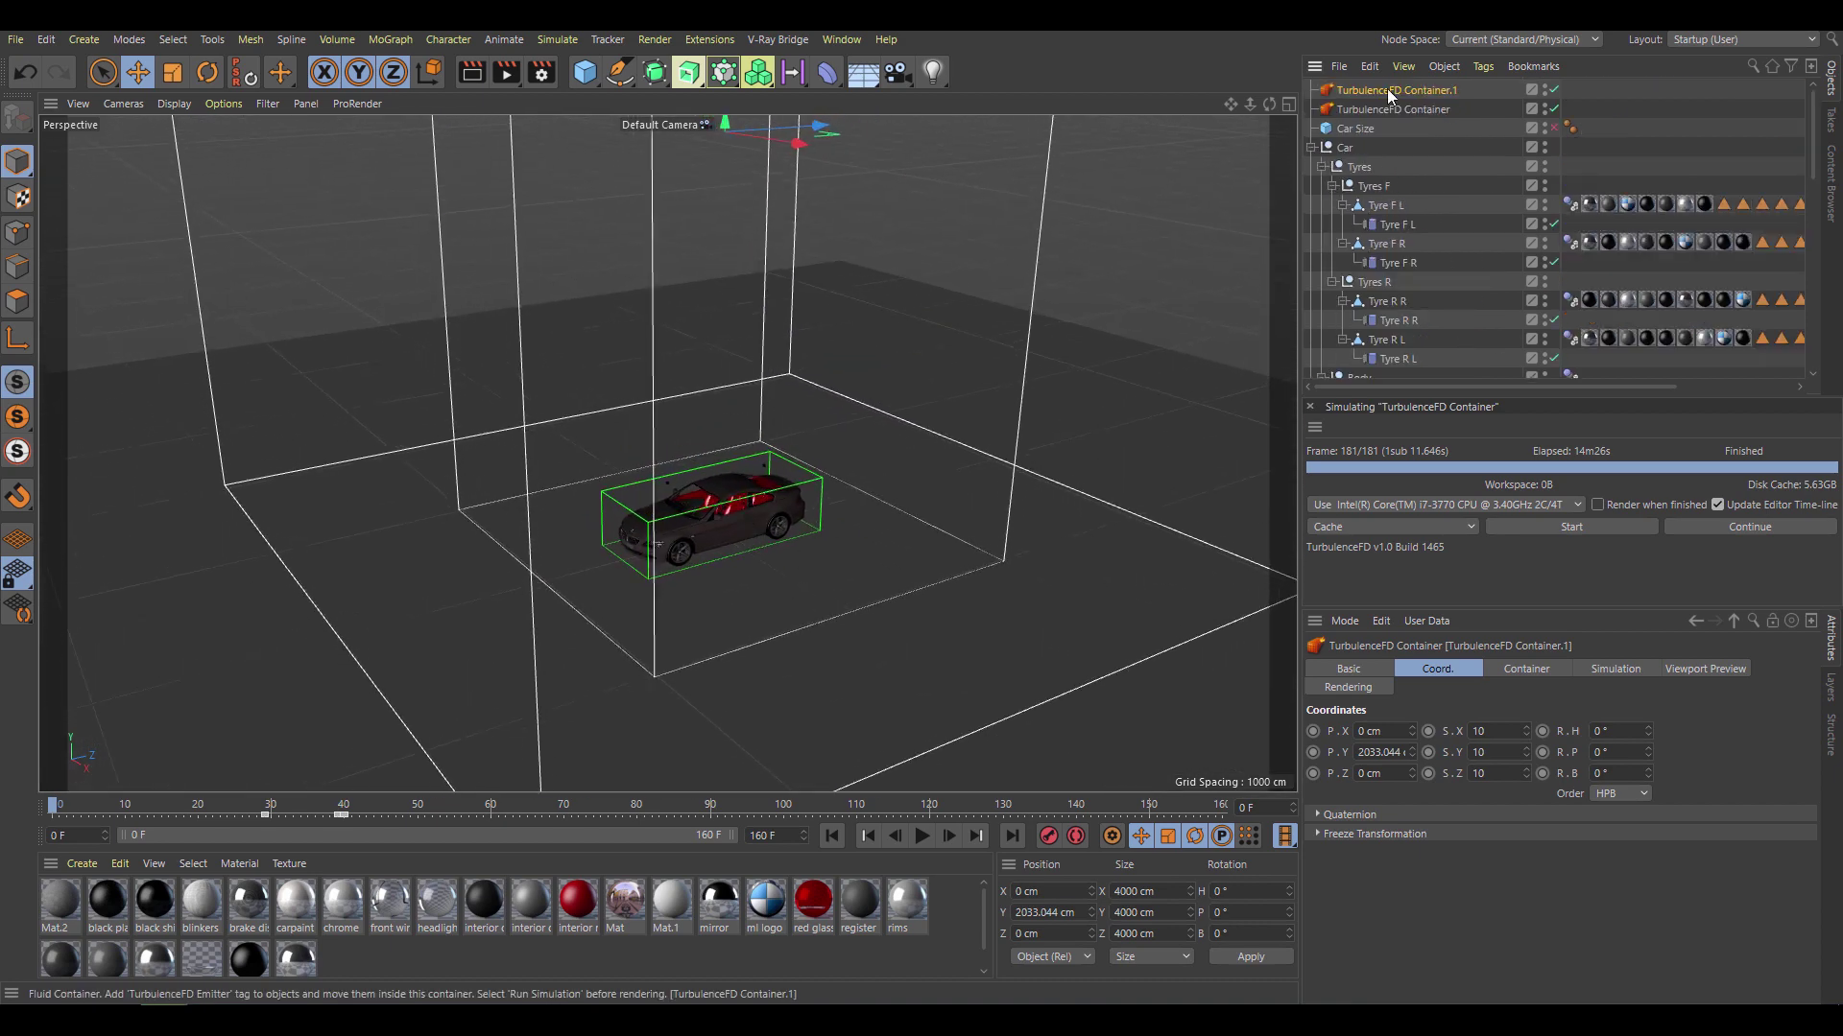
- Rename the copied container to 'Explosion Smoke'
double_click(1388, 91)
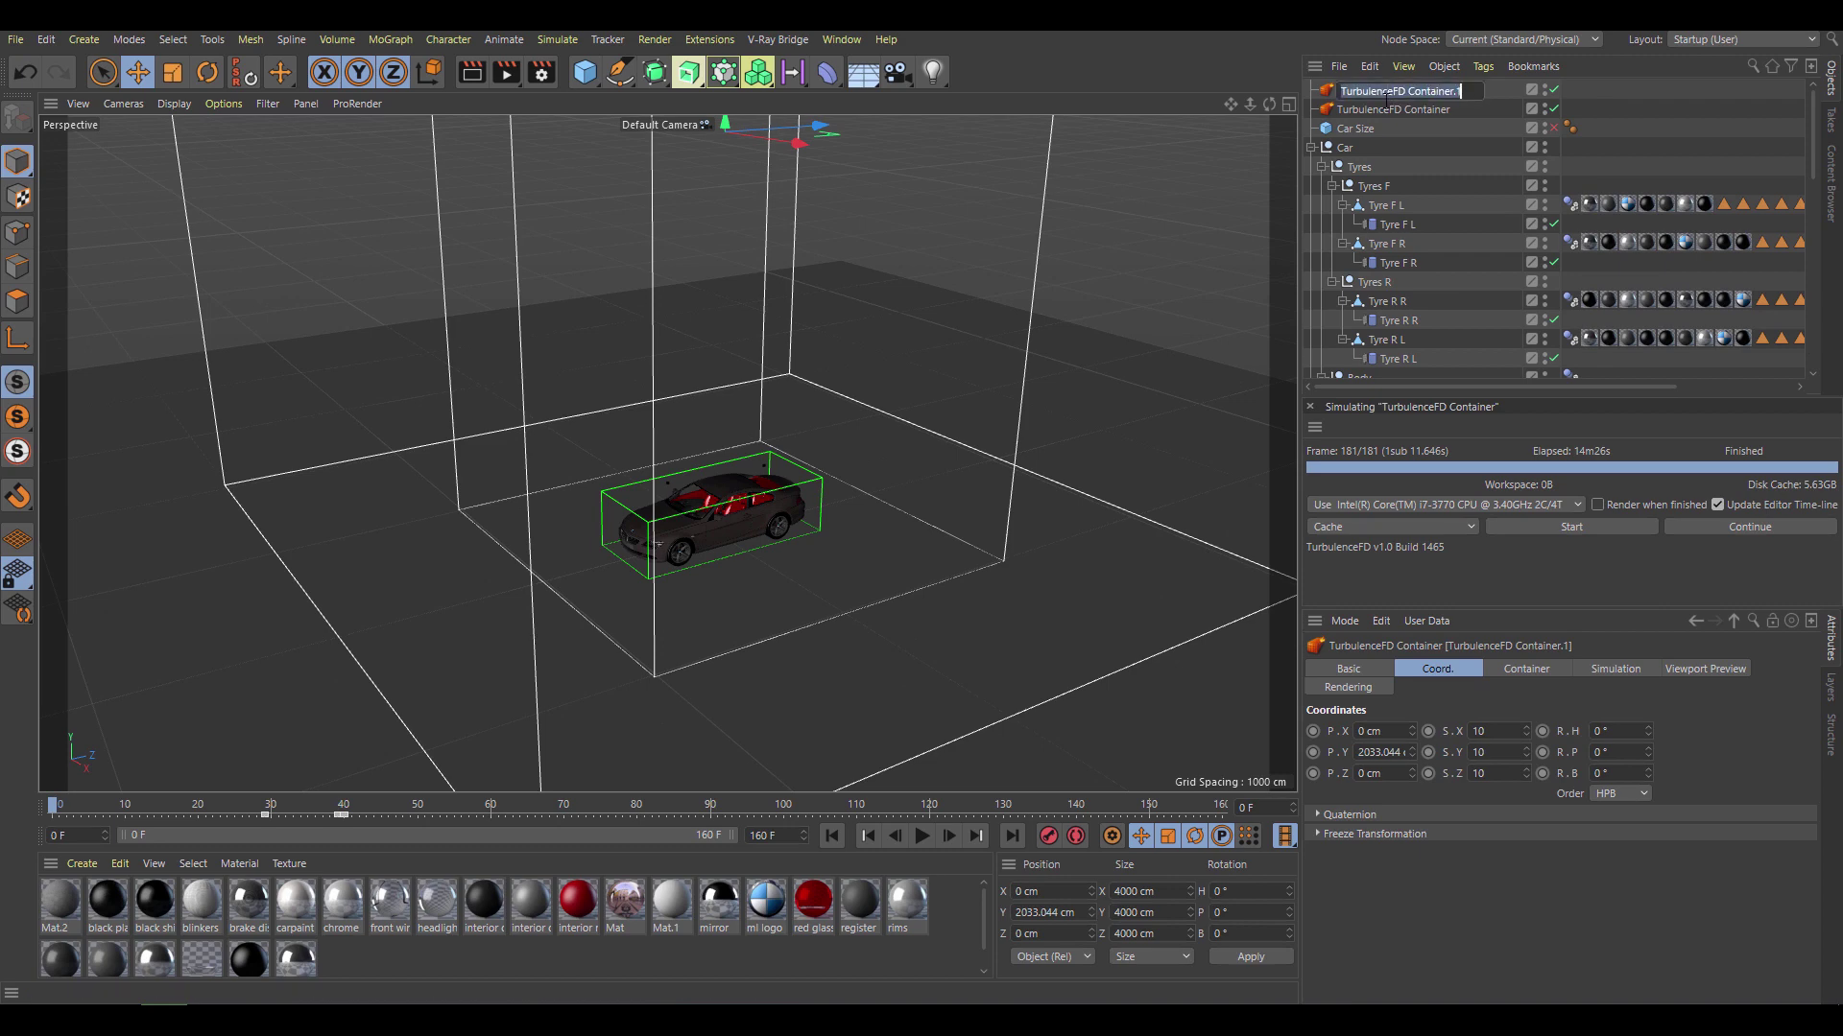
text(Explosion Smoke)
key(Return)
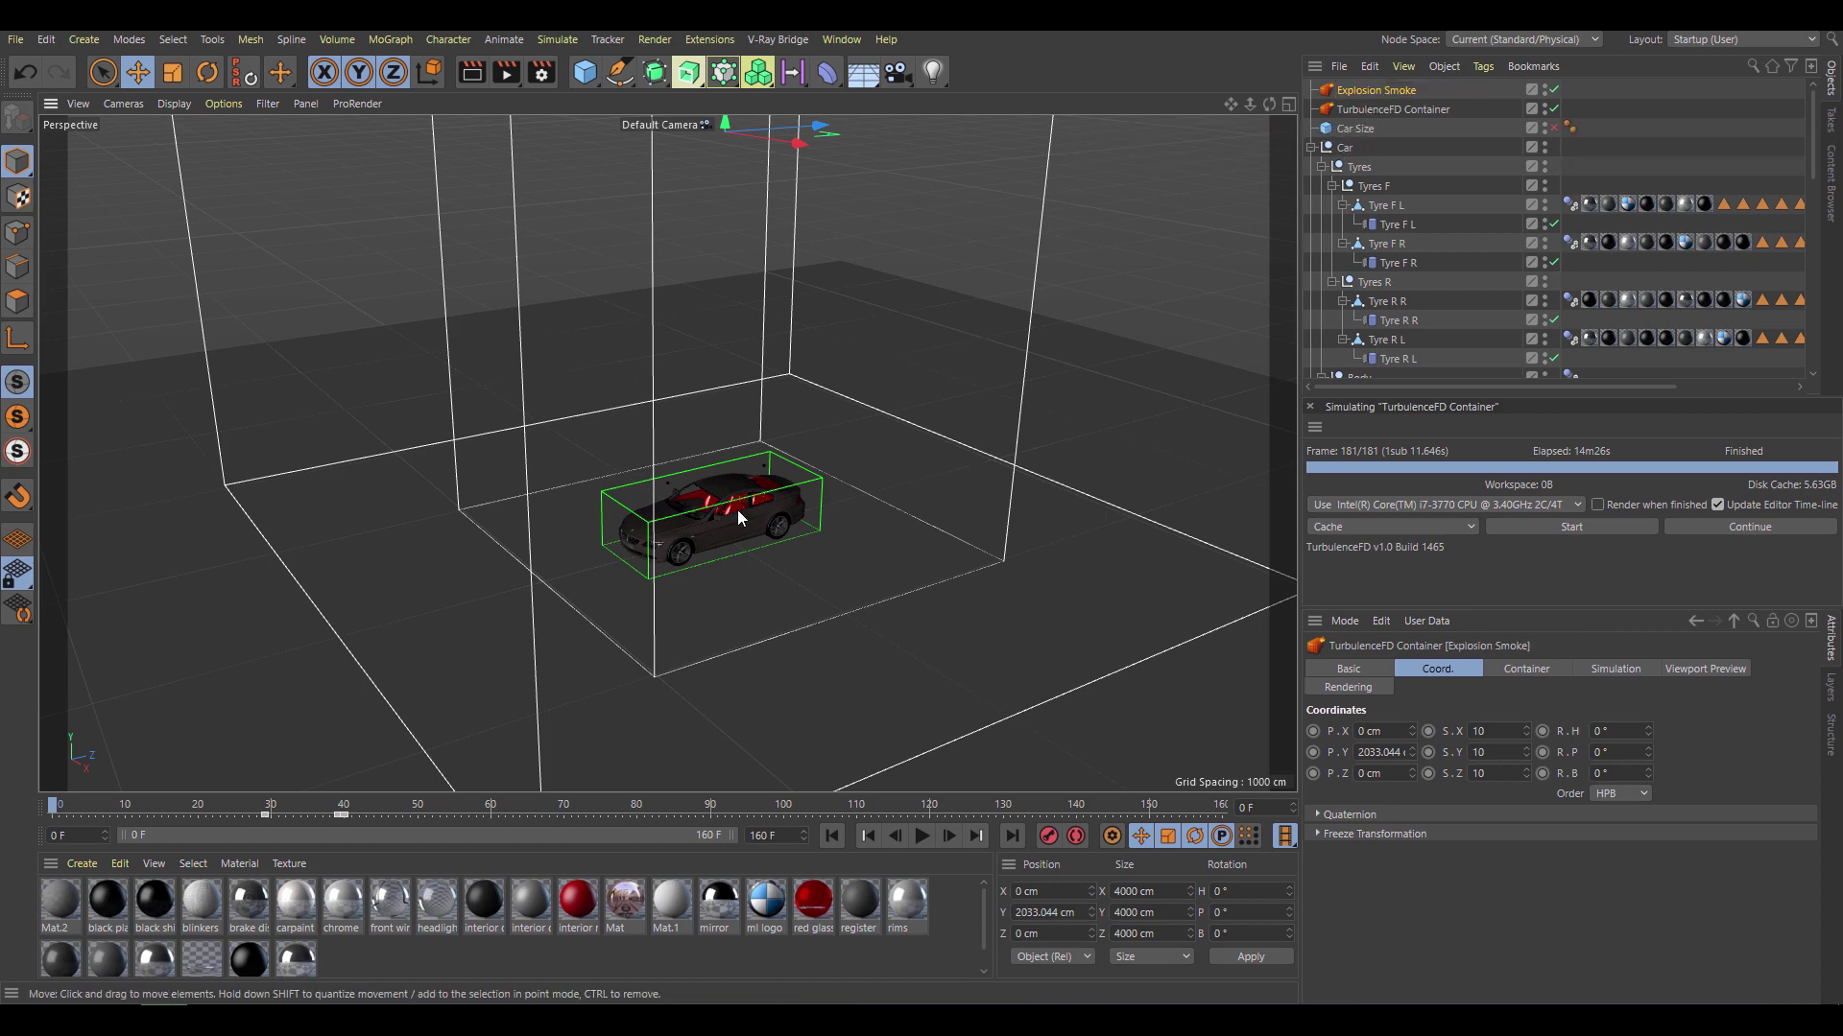
alt+drag(737, 510, 758, 463)
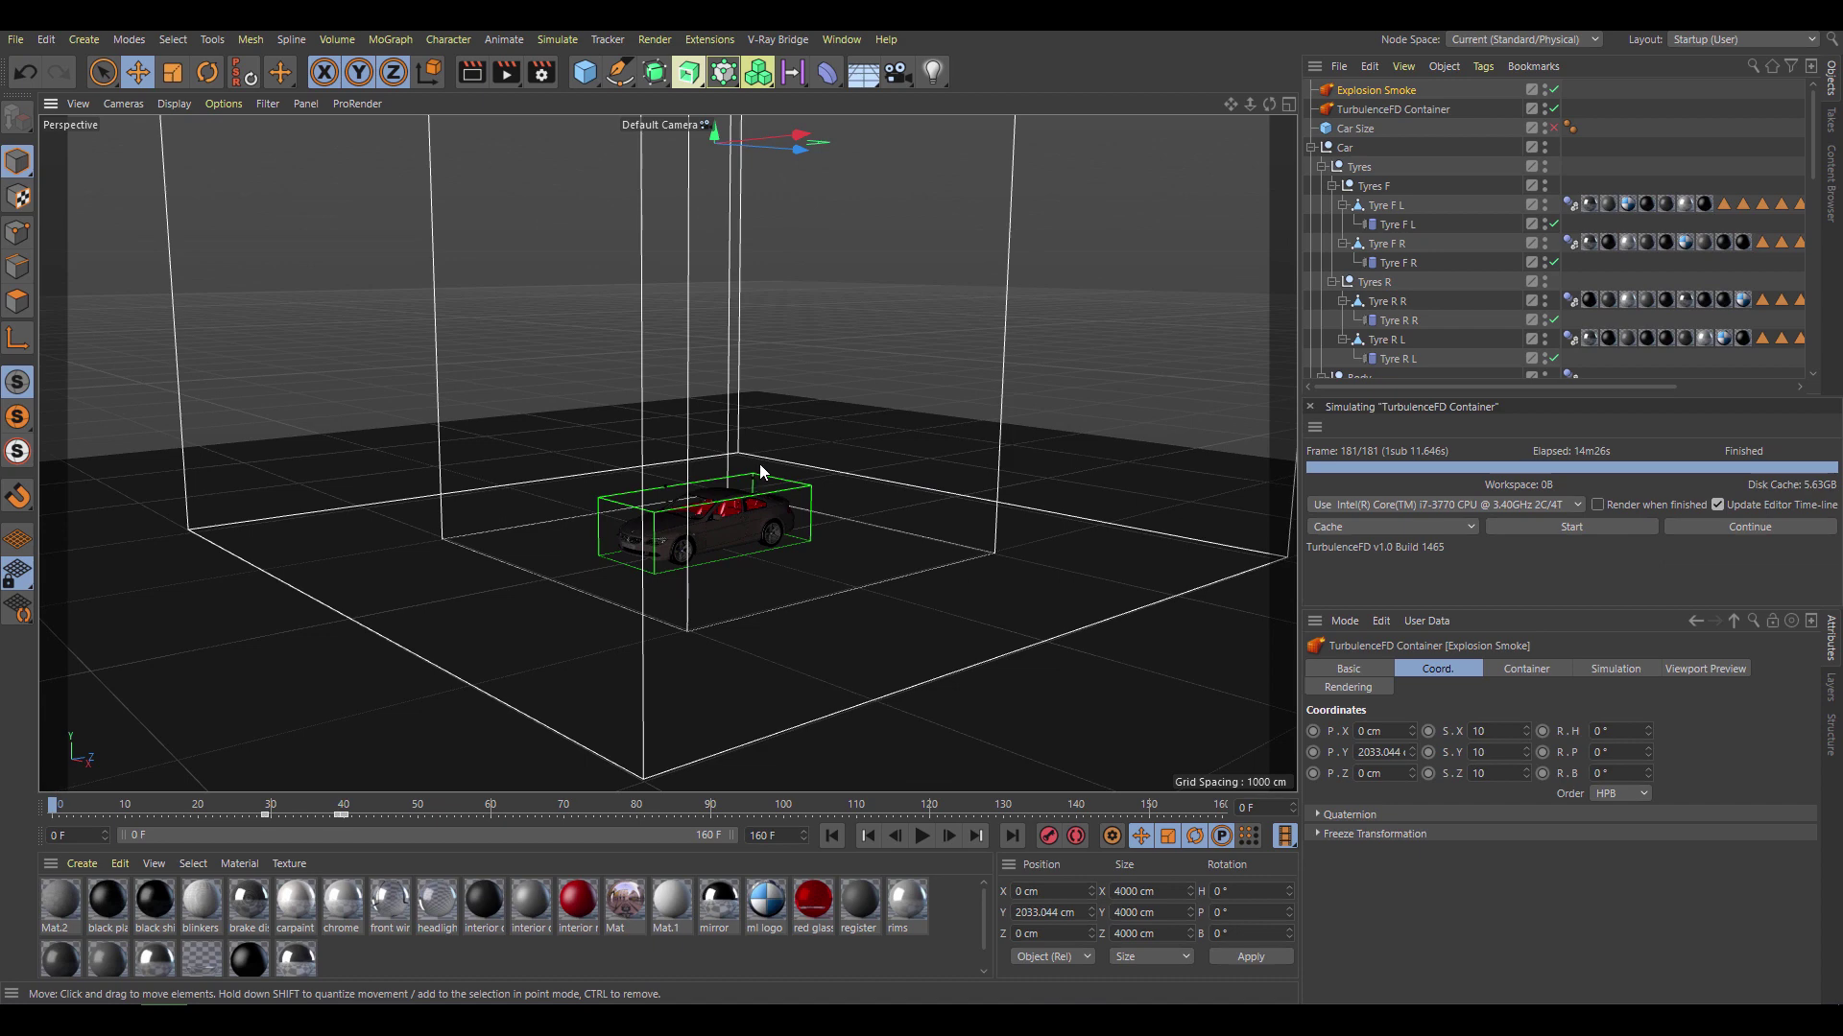
- Play the explosion smoke over the car from the start and pause near frame 83
click(919, 839)
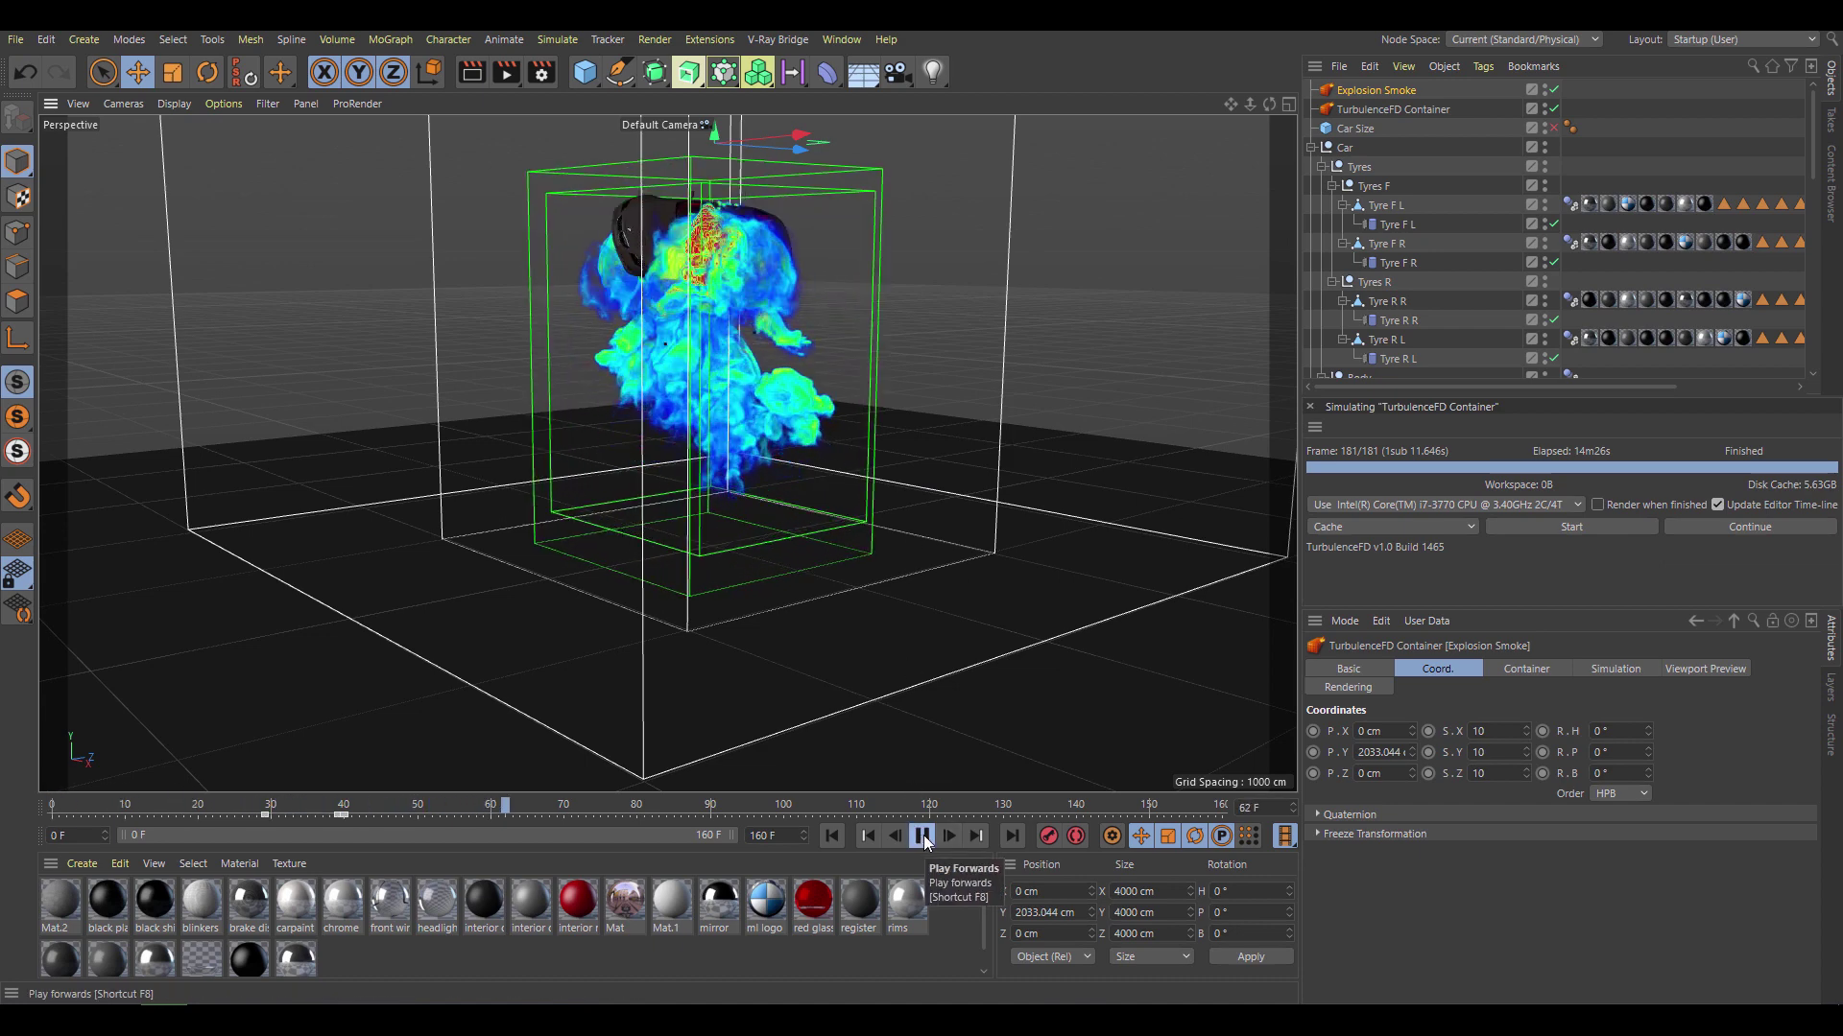
click(924, 837)
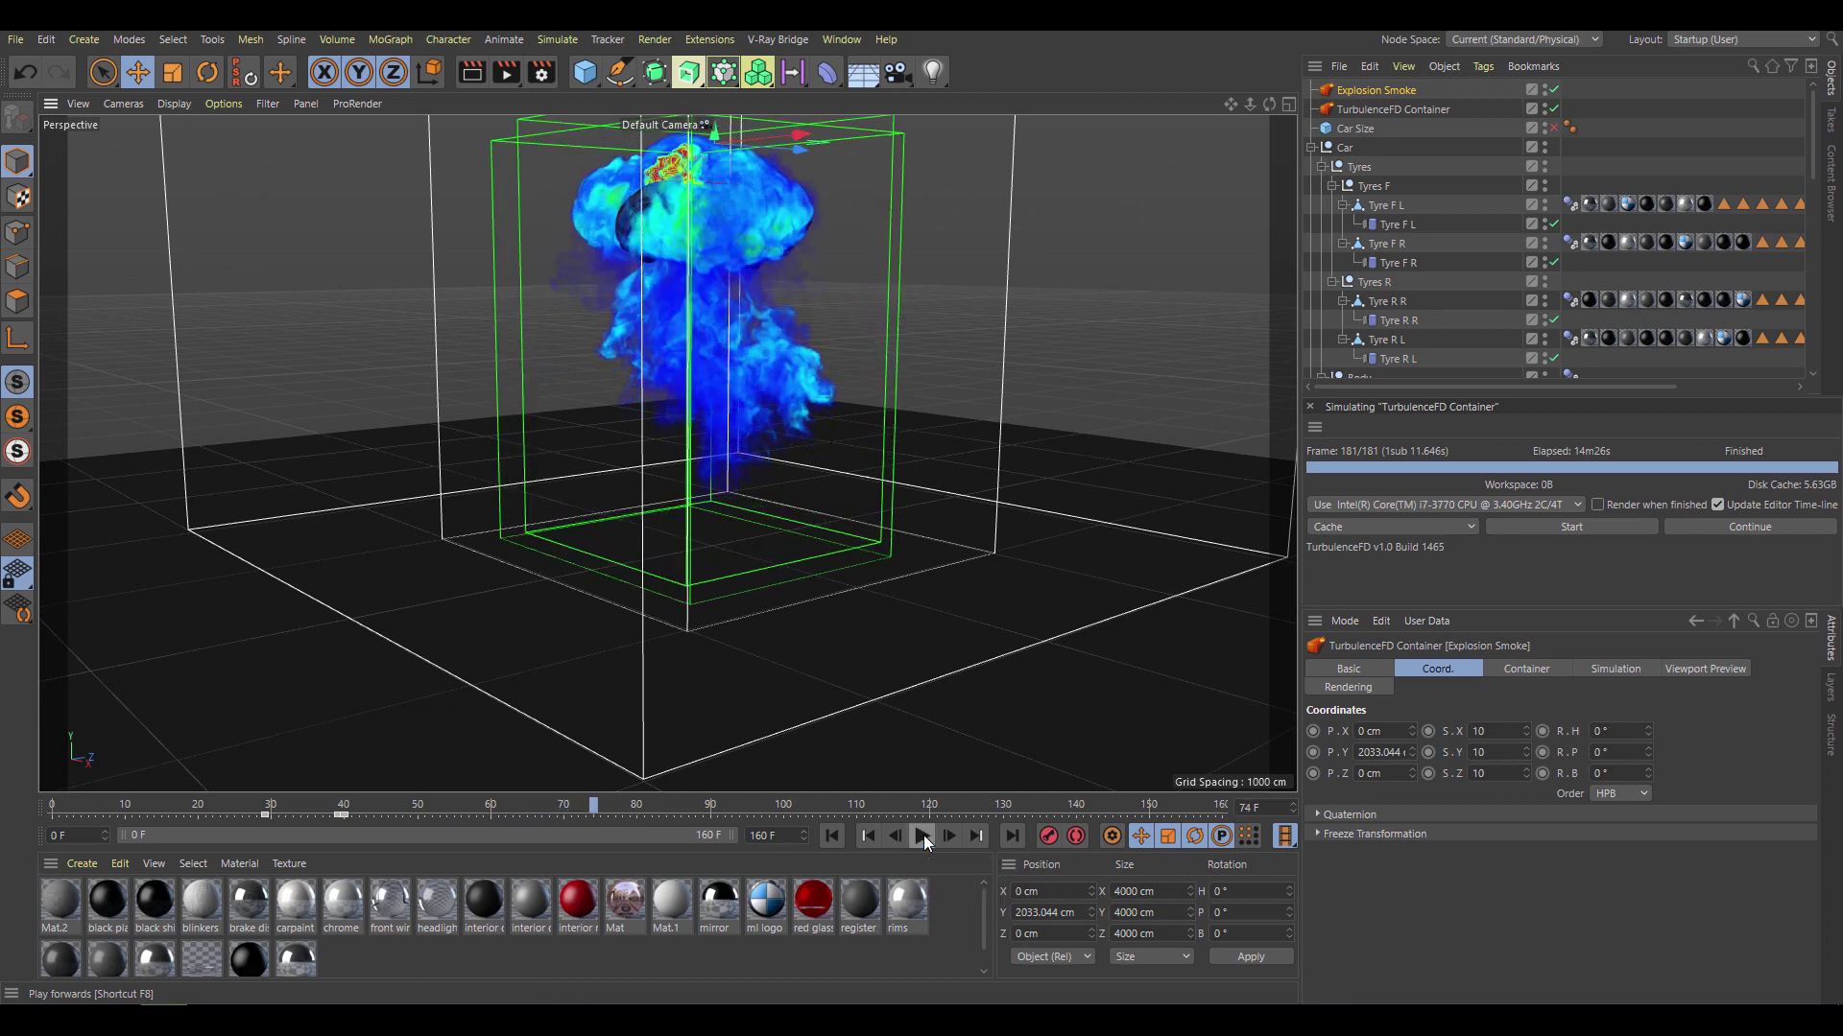
alt+drag(739, 498, 735, 551)
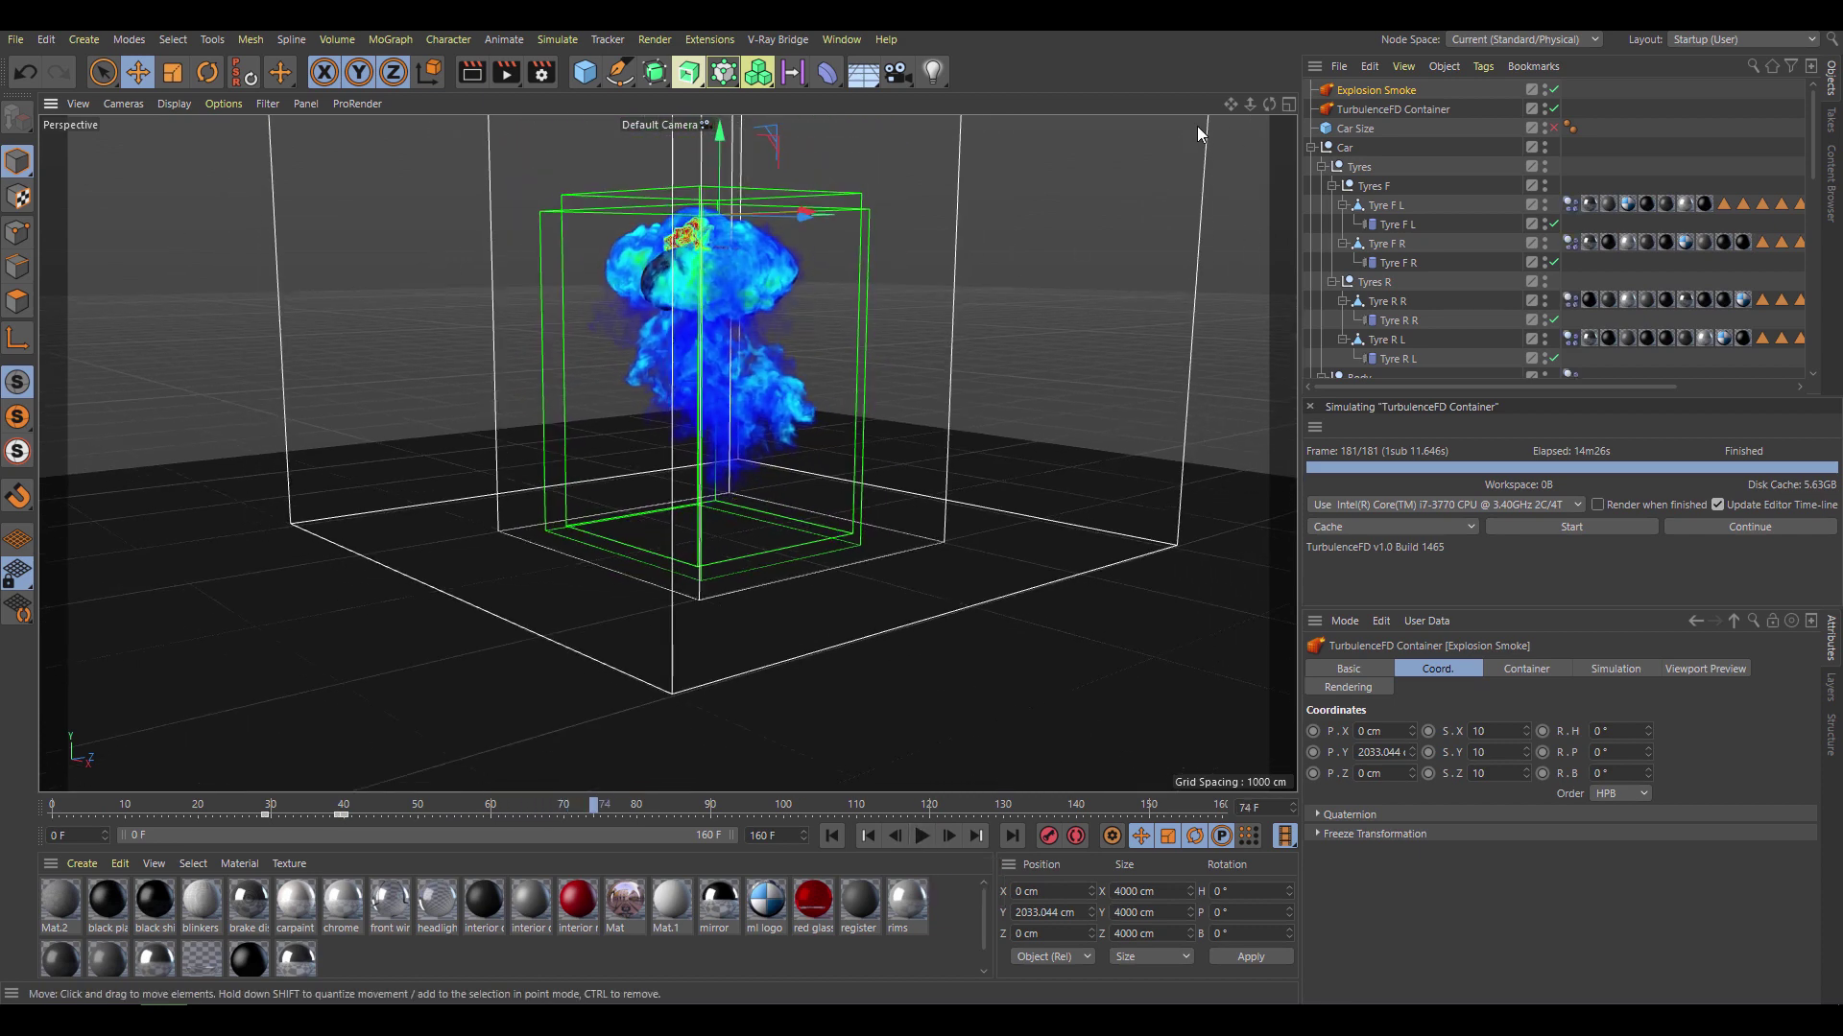
mouse_move(1228, 103)
mouse_down()
mouse_move(610, 526)
mouse_move(665, 509)
mouse_move(641, 488)
mouse_move(699, 304)
mouse_move(656, 363)
mouse_up()
click(925, 837)
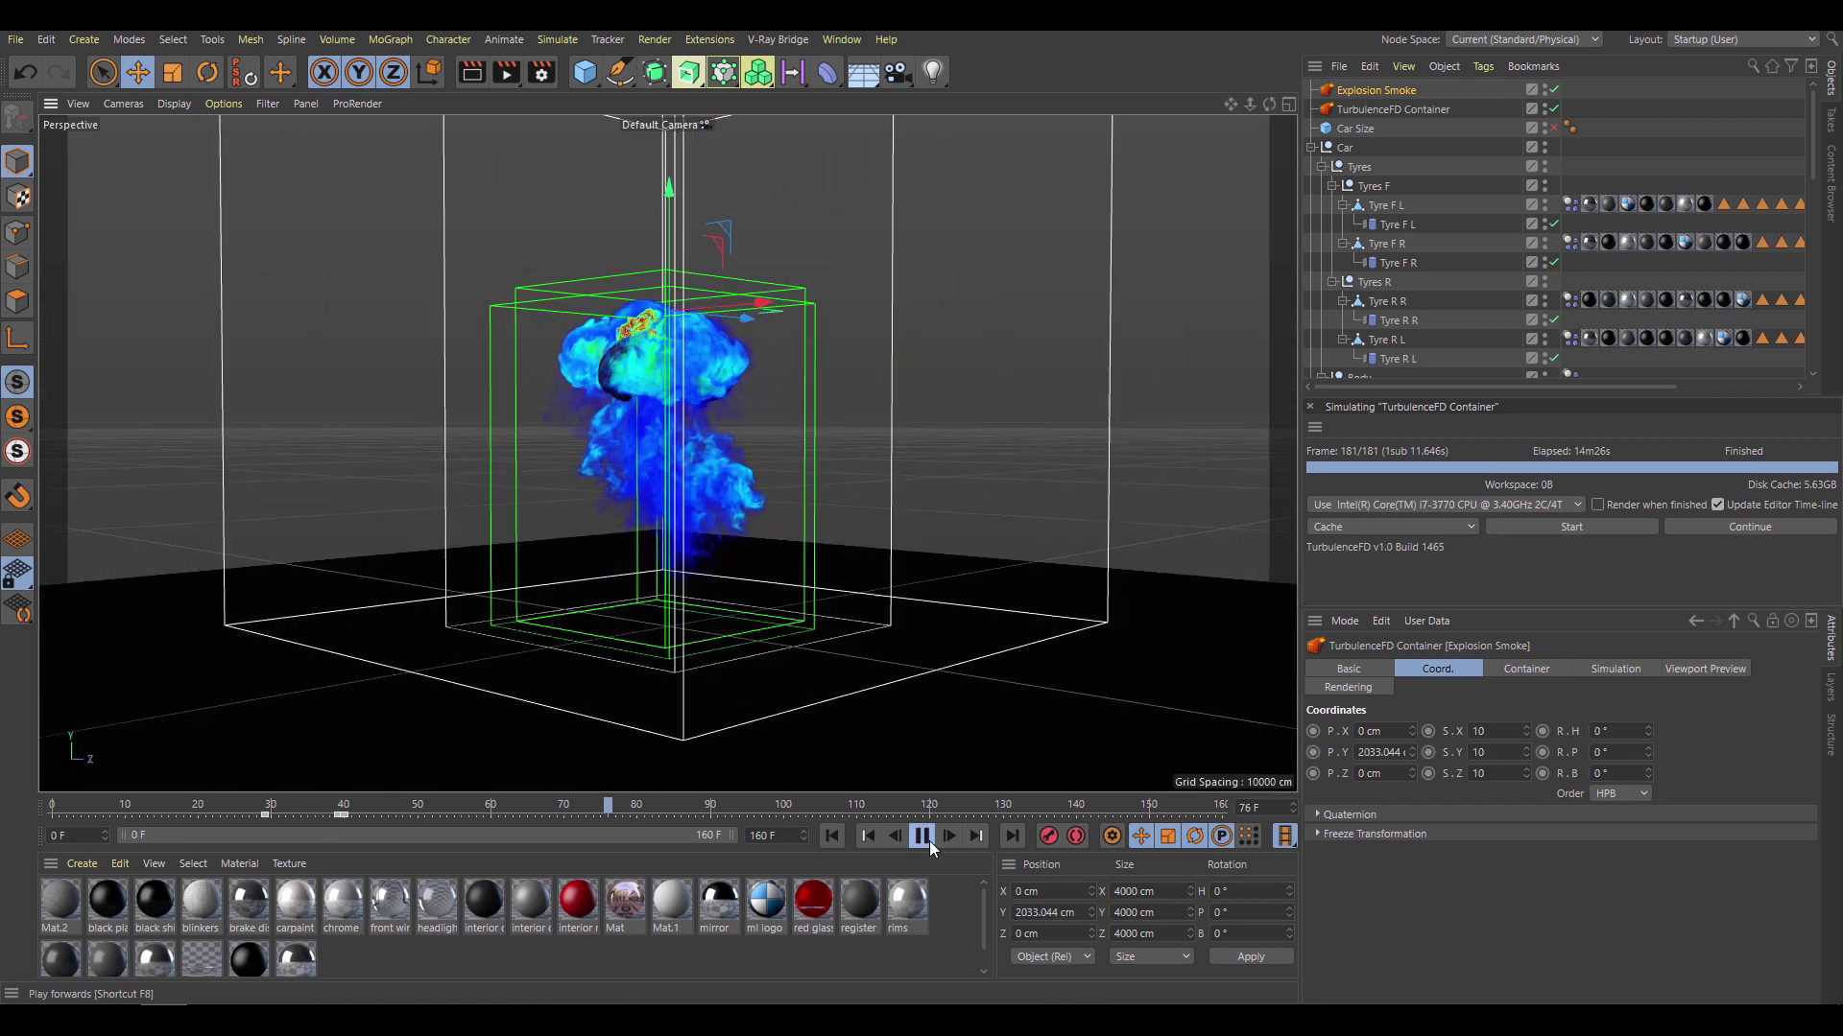
click(924, 837)
click(831, 836)
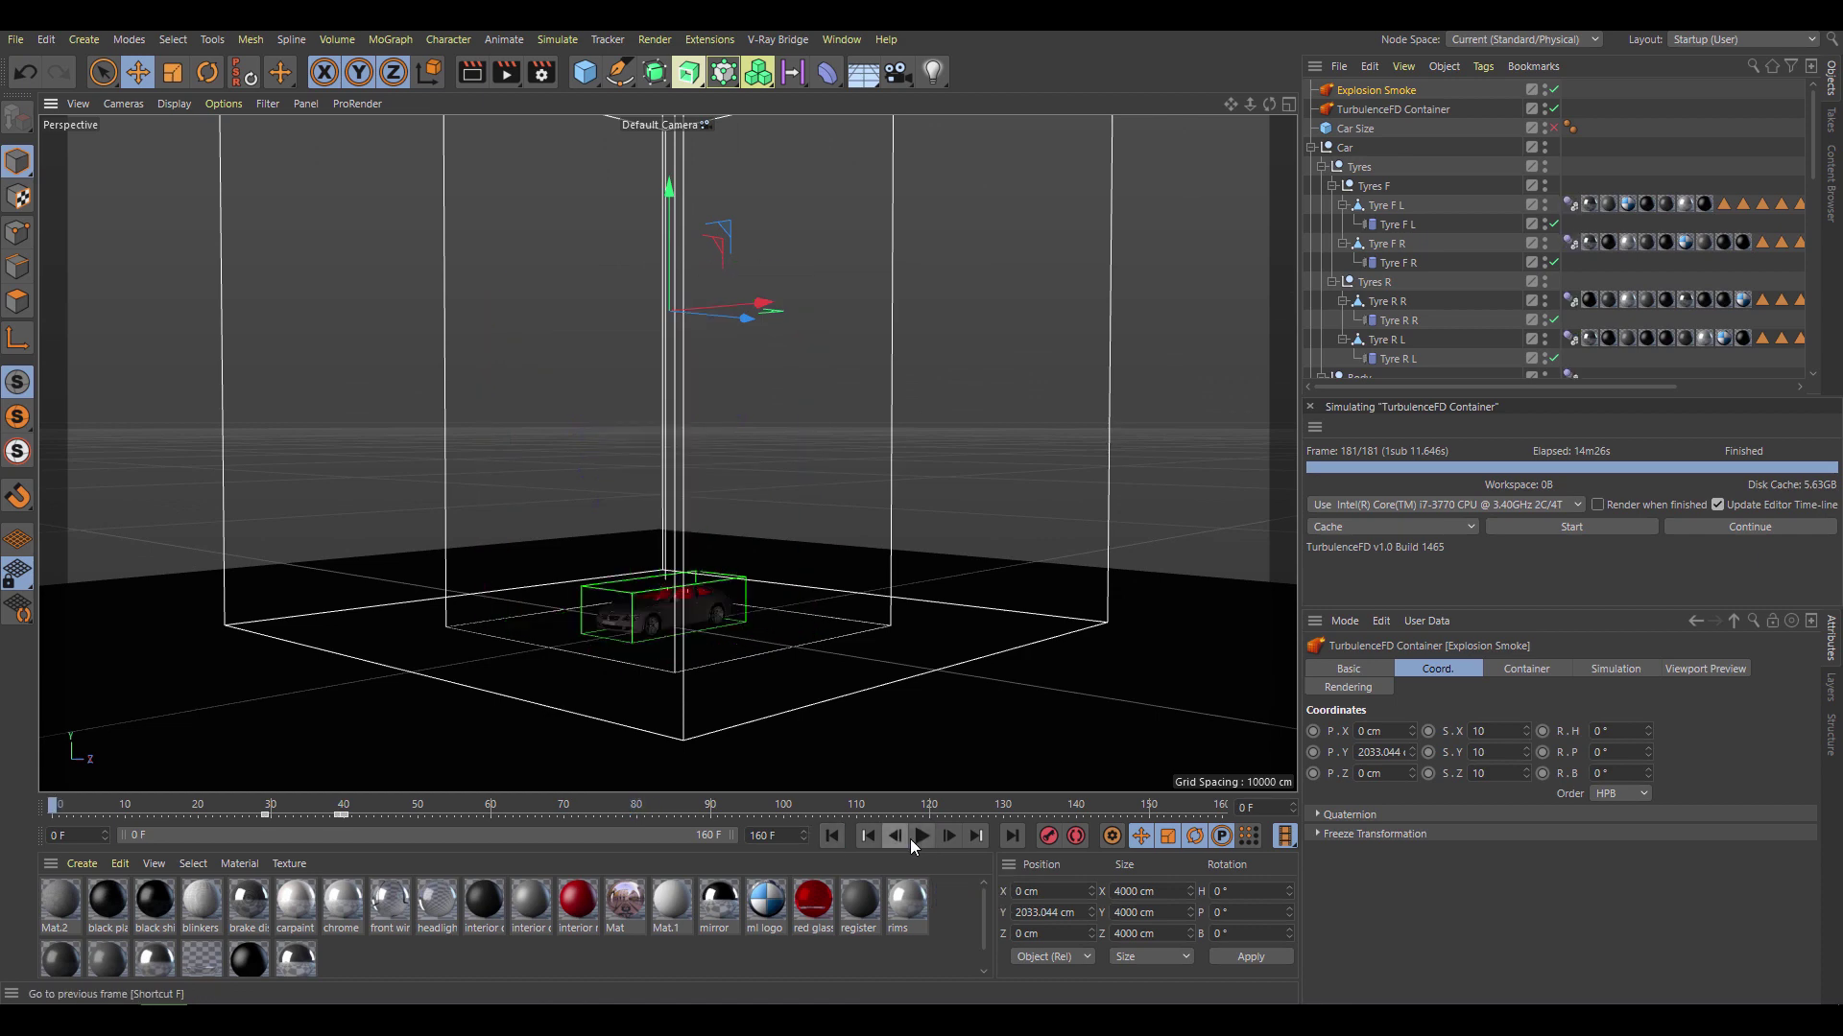
click(918, 838)
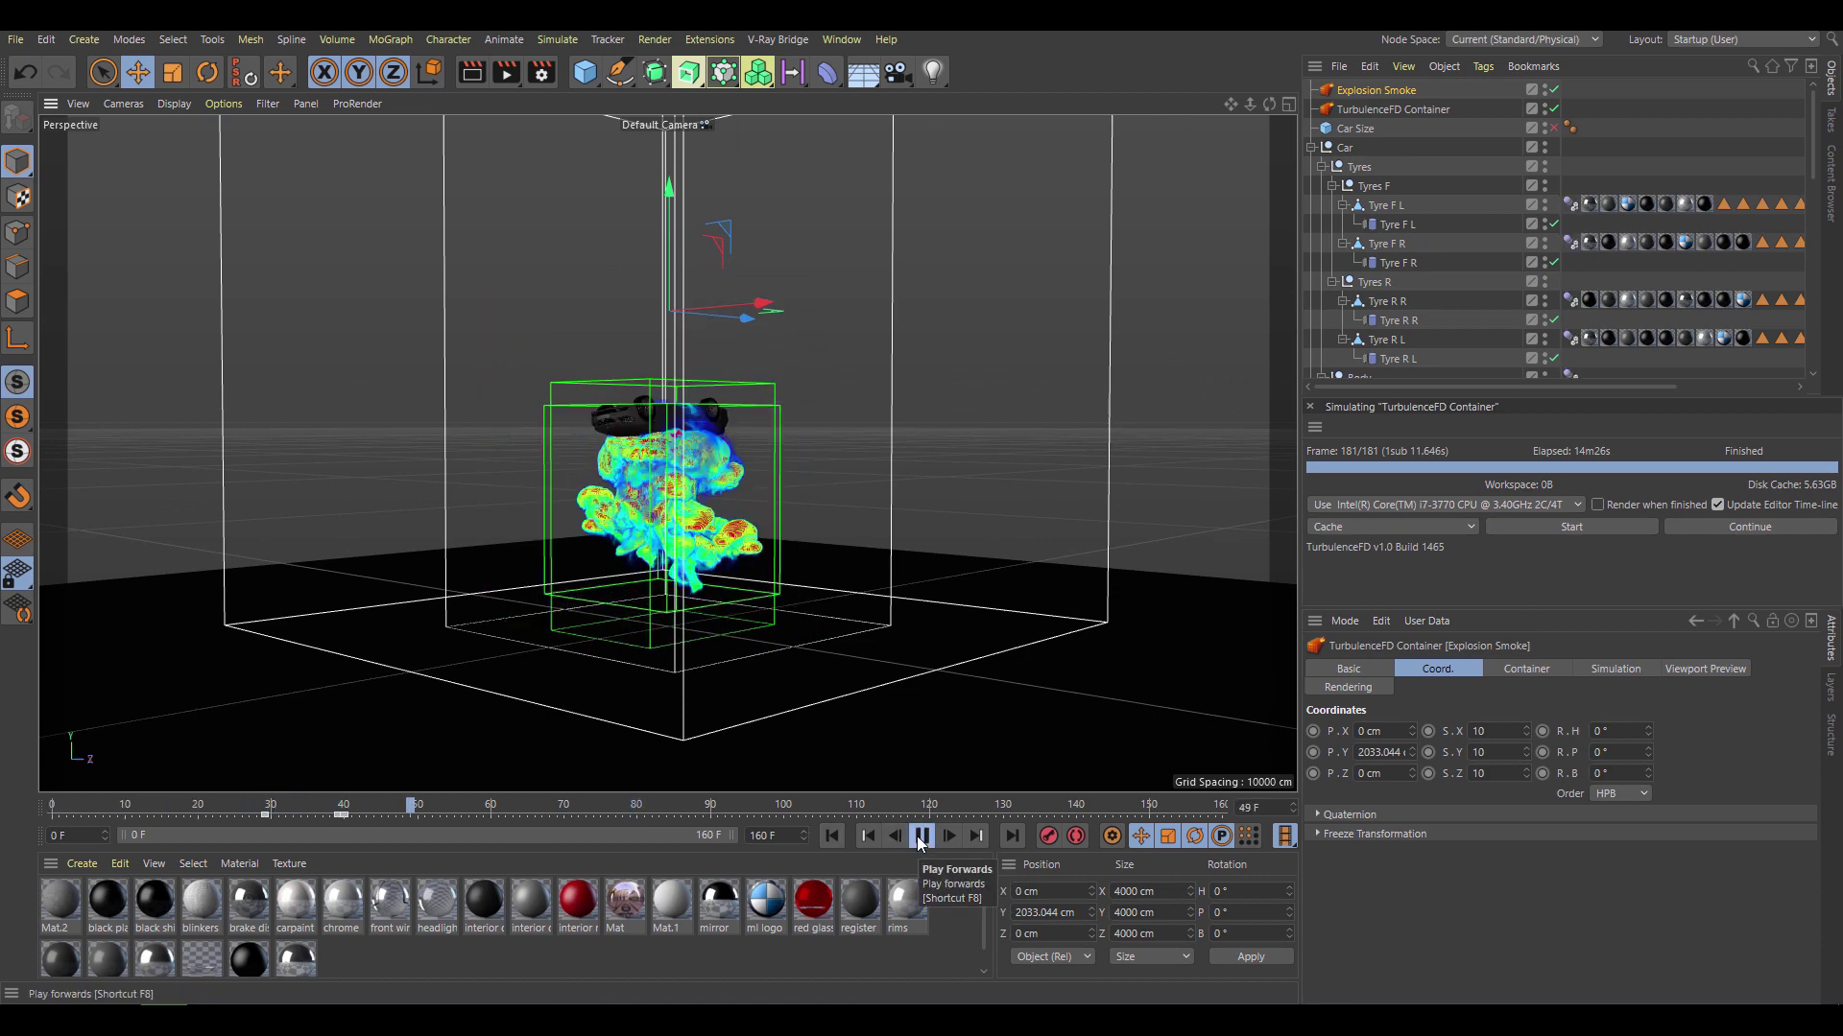
click(921, 839)
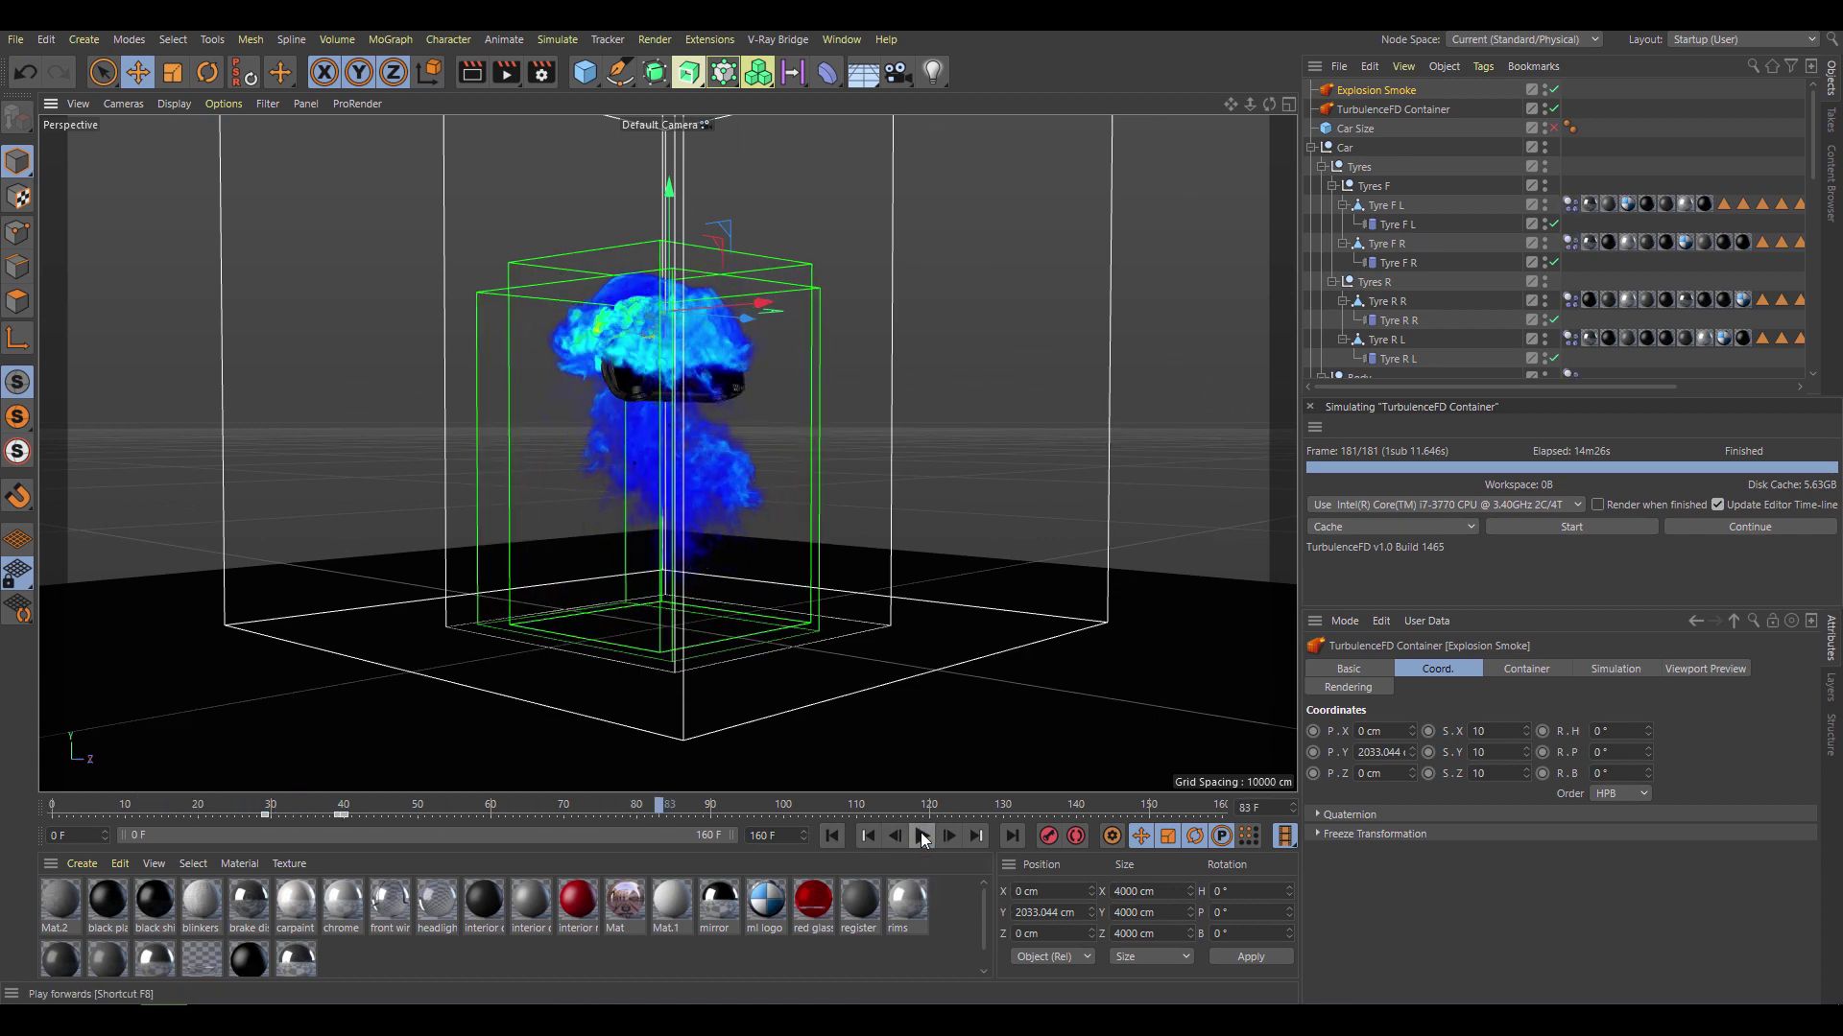
- Disable Explosion Smoke and rename the other TurbulenceFD Container to 'Car Fire'
double_click(1402, 112)
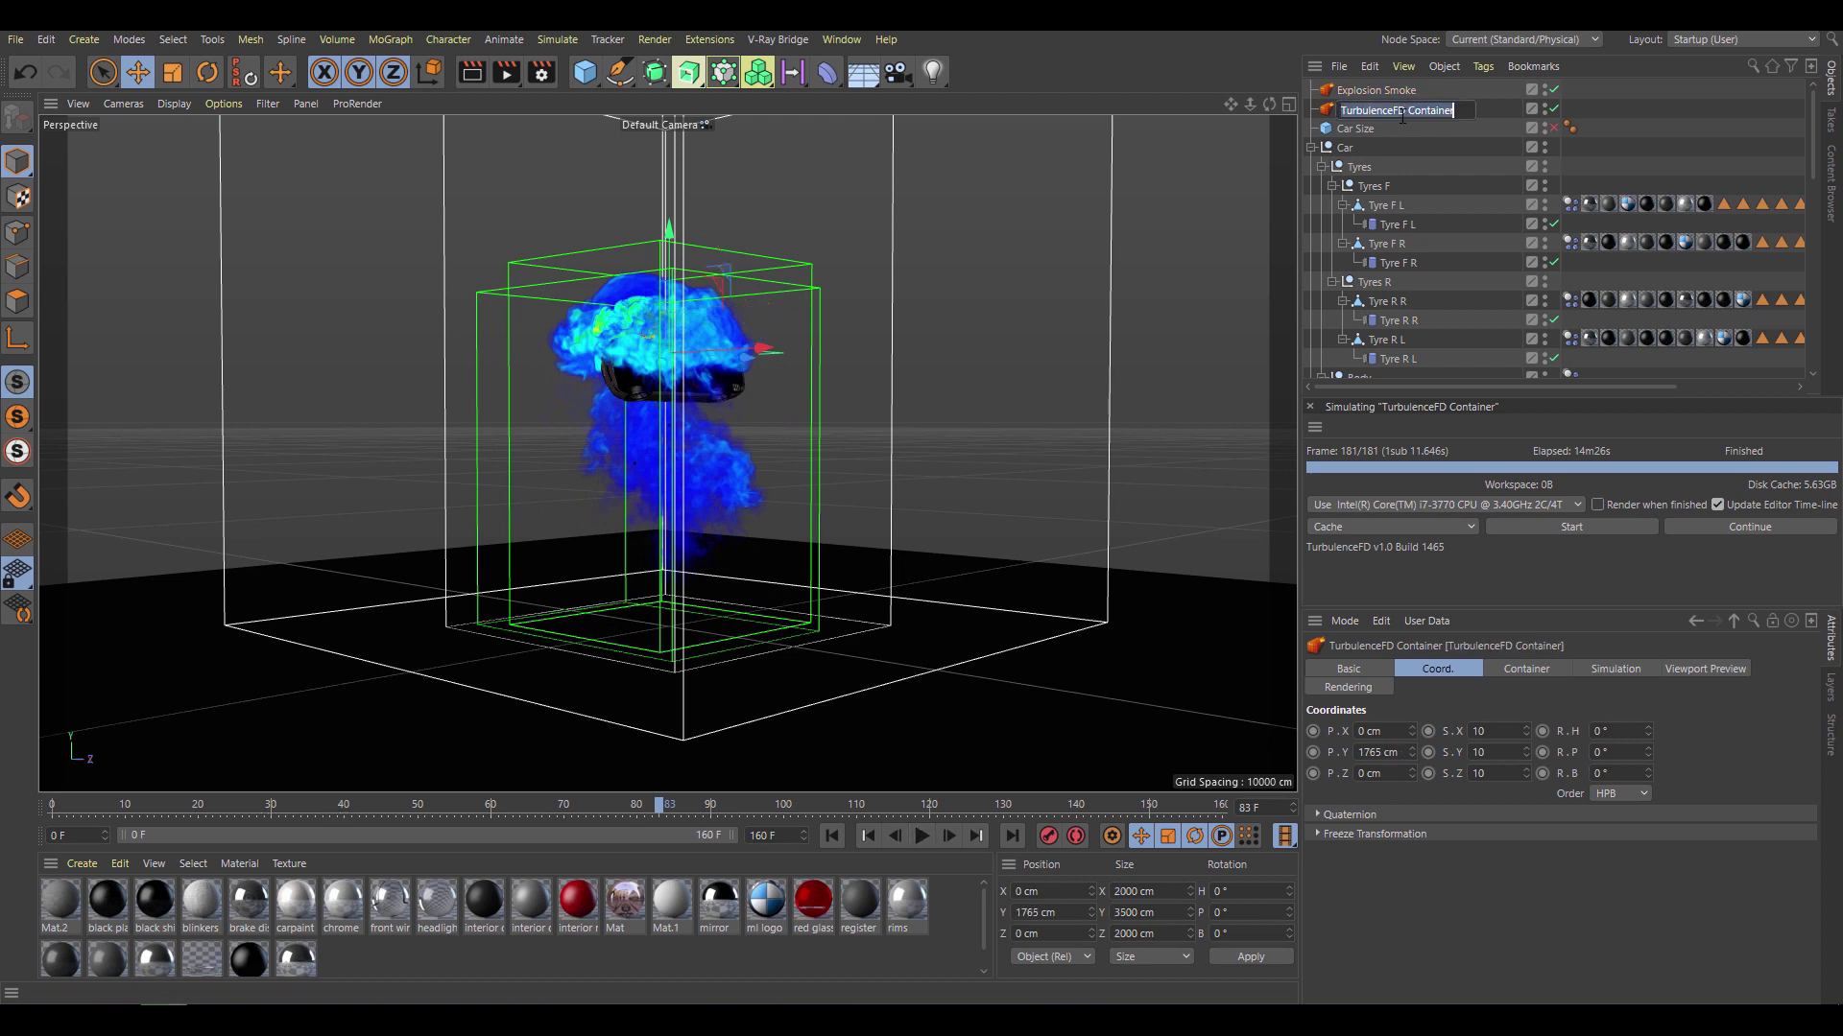
key(Return)
click(1554, 89)
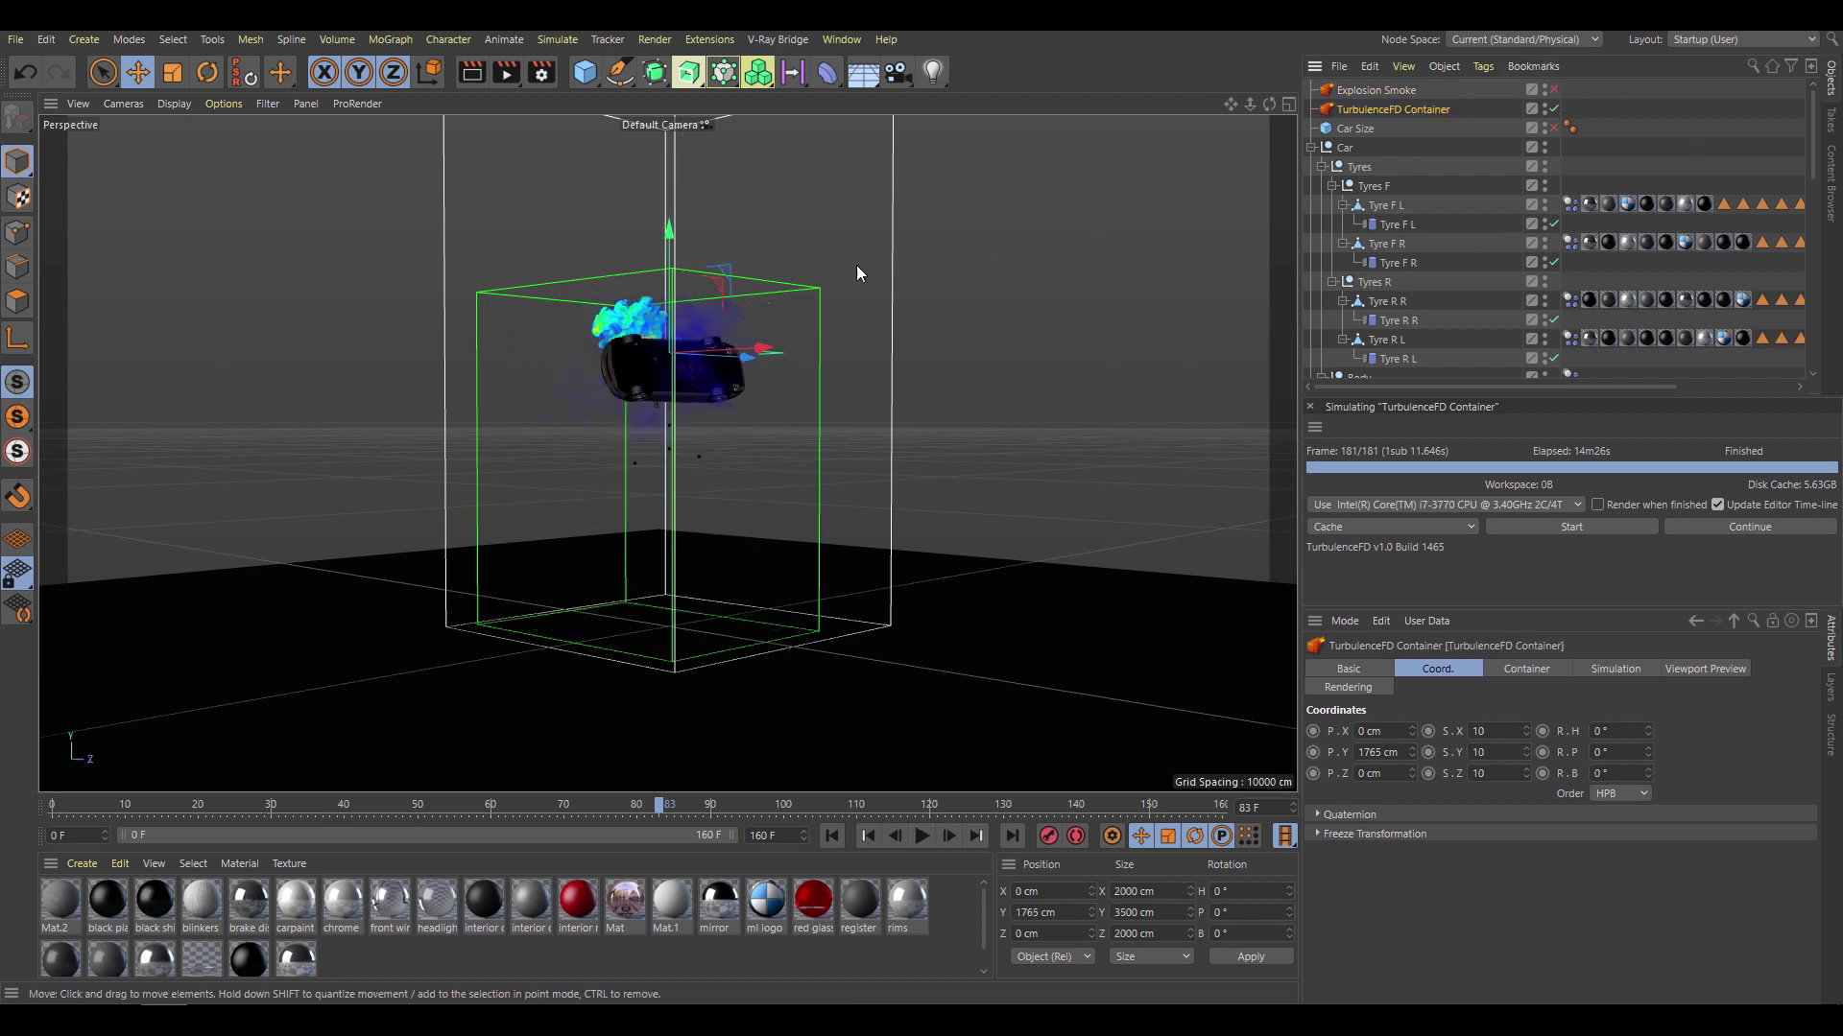
double_click(1430, 111)
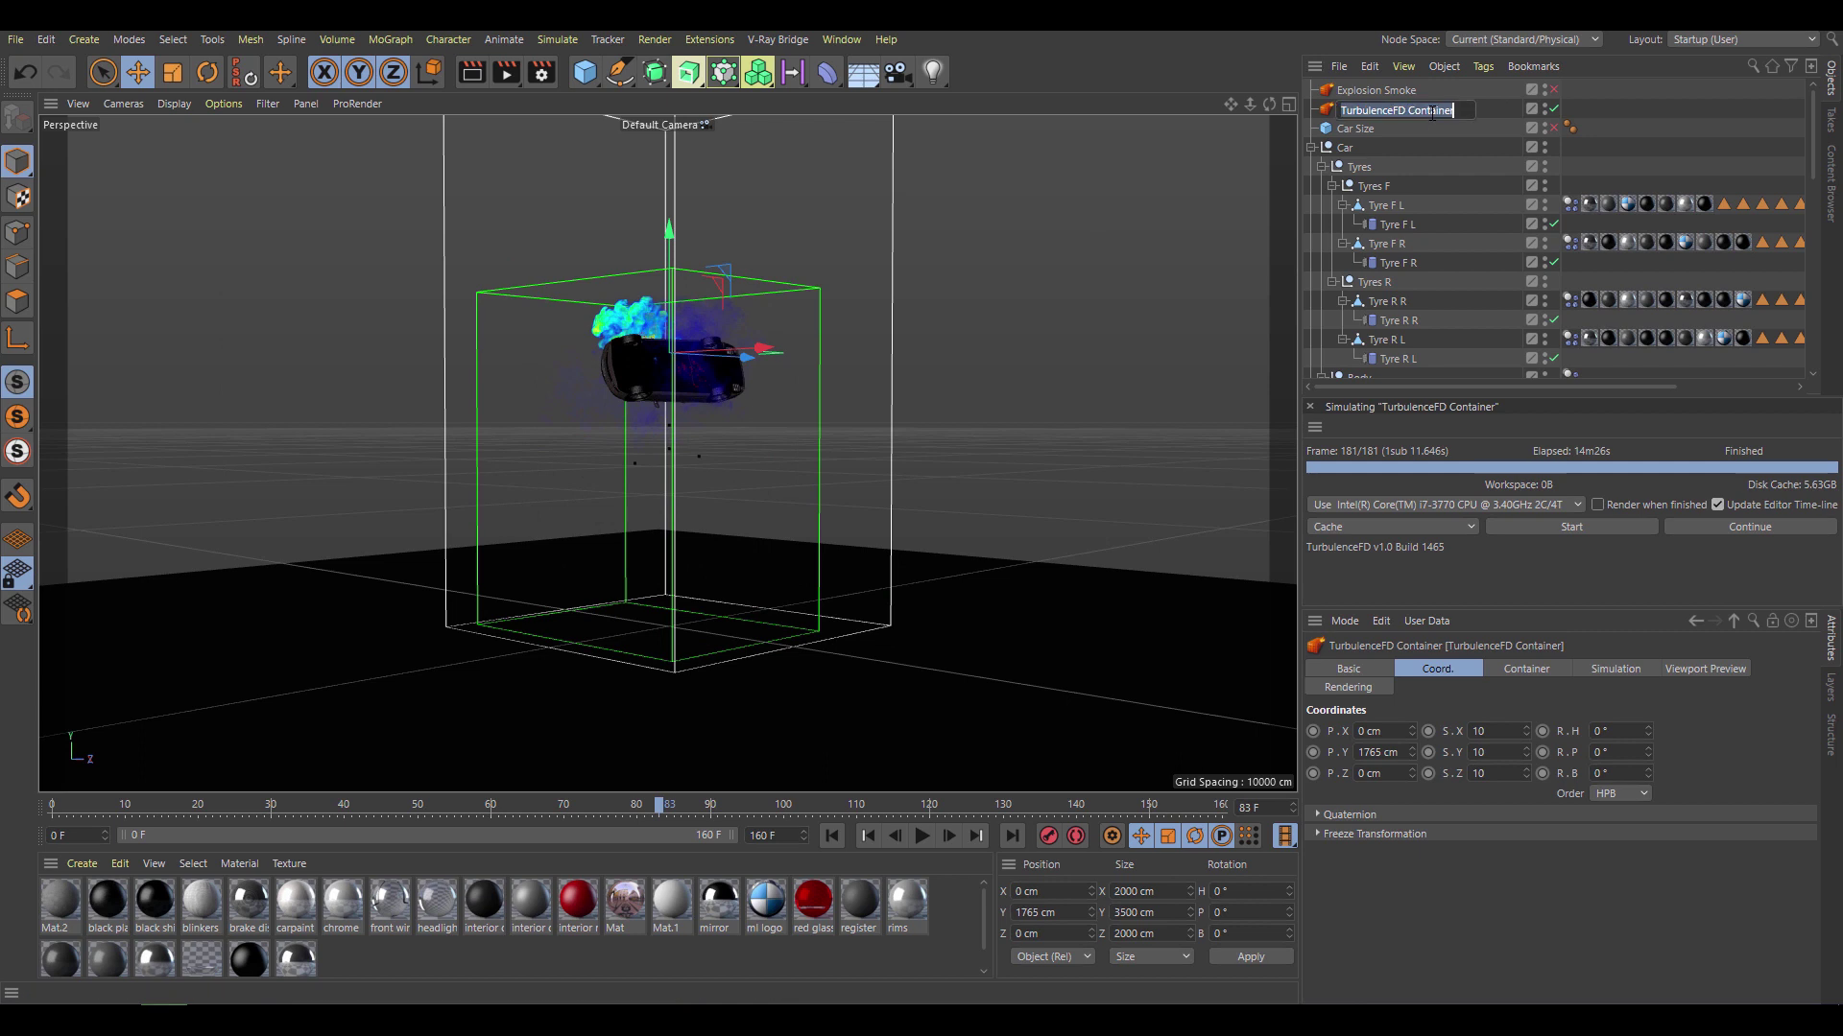
text(Car Fire)
key(Return)
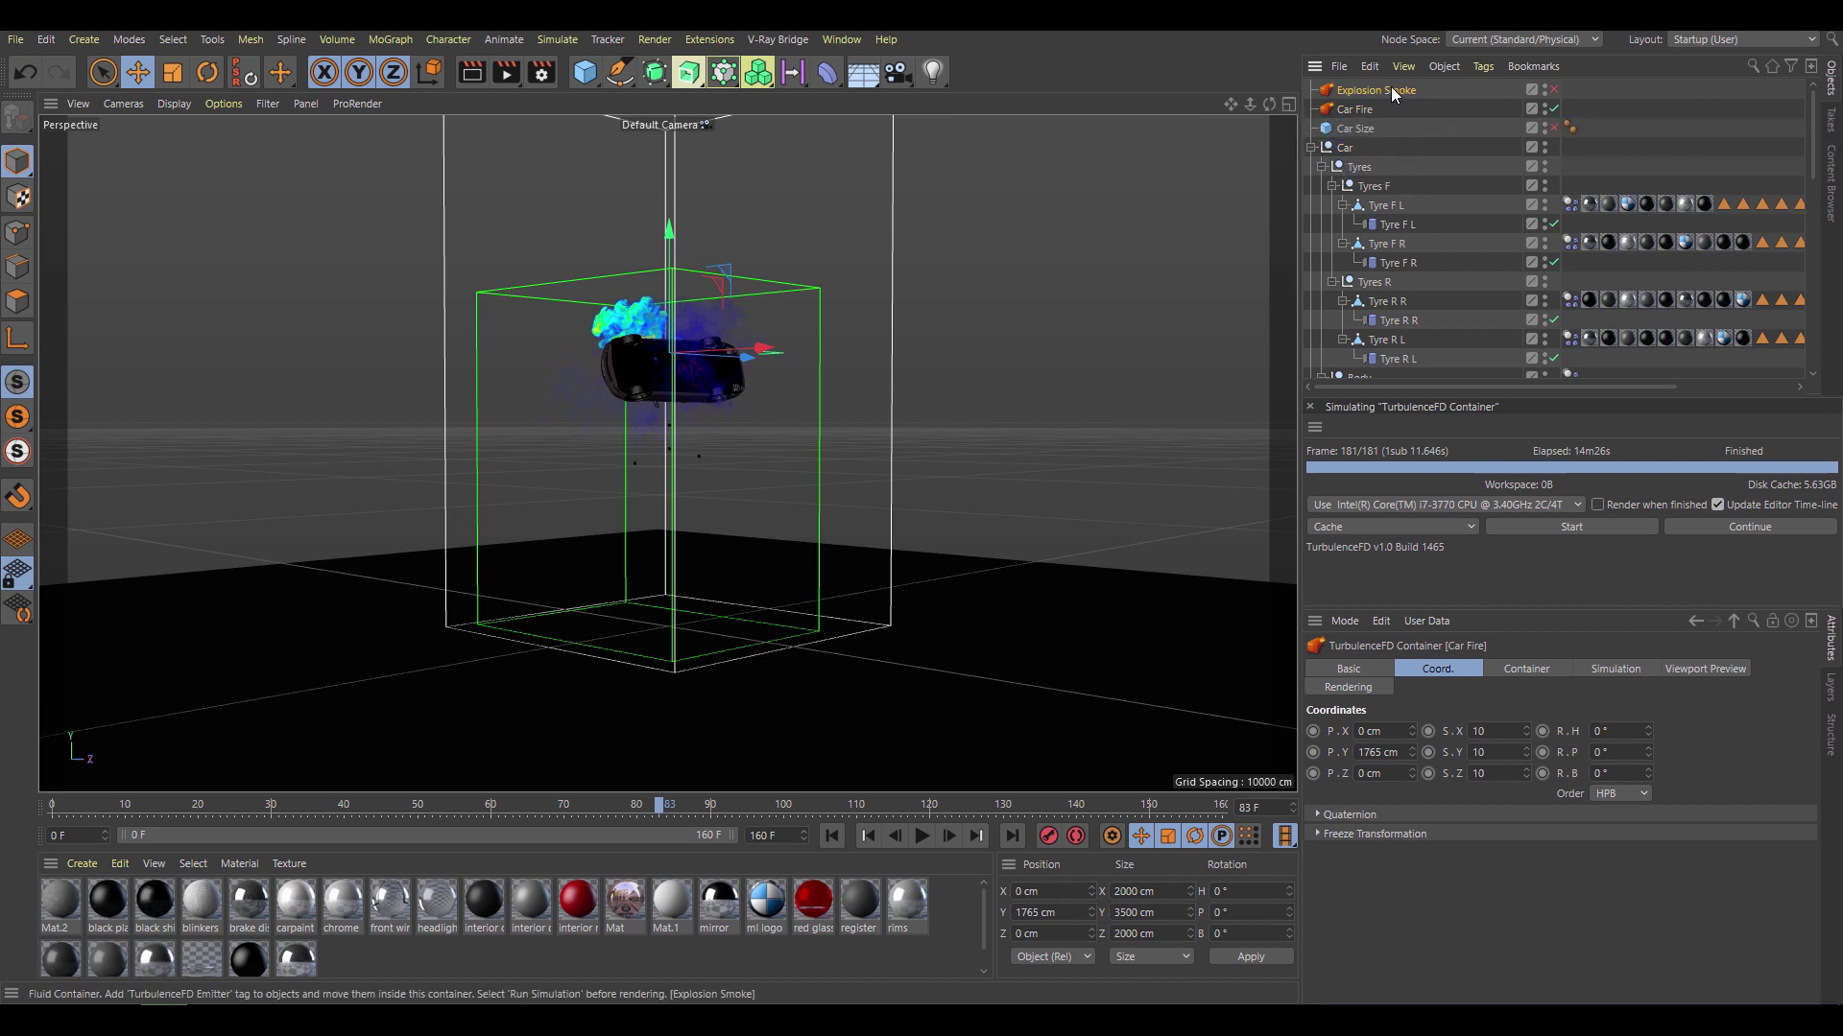
- Select Explosion Smoke and show its rendering settings
click(1394, 90)
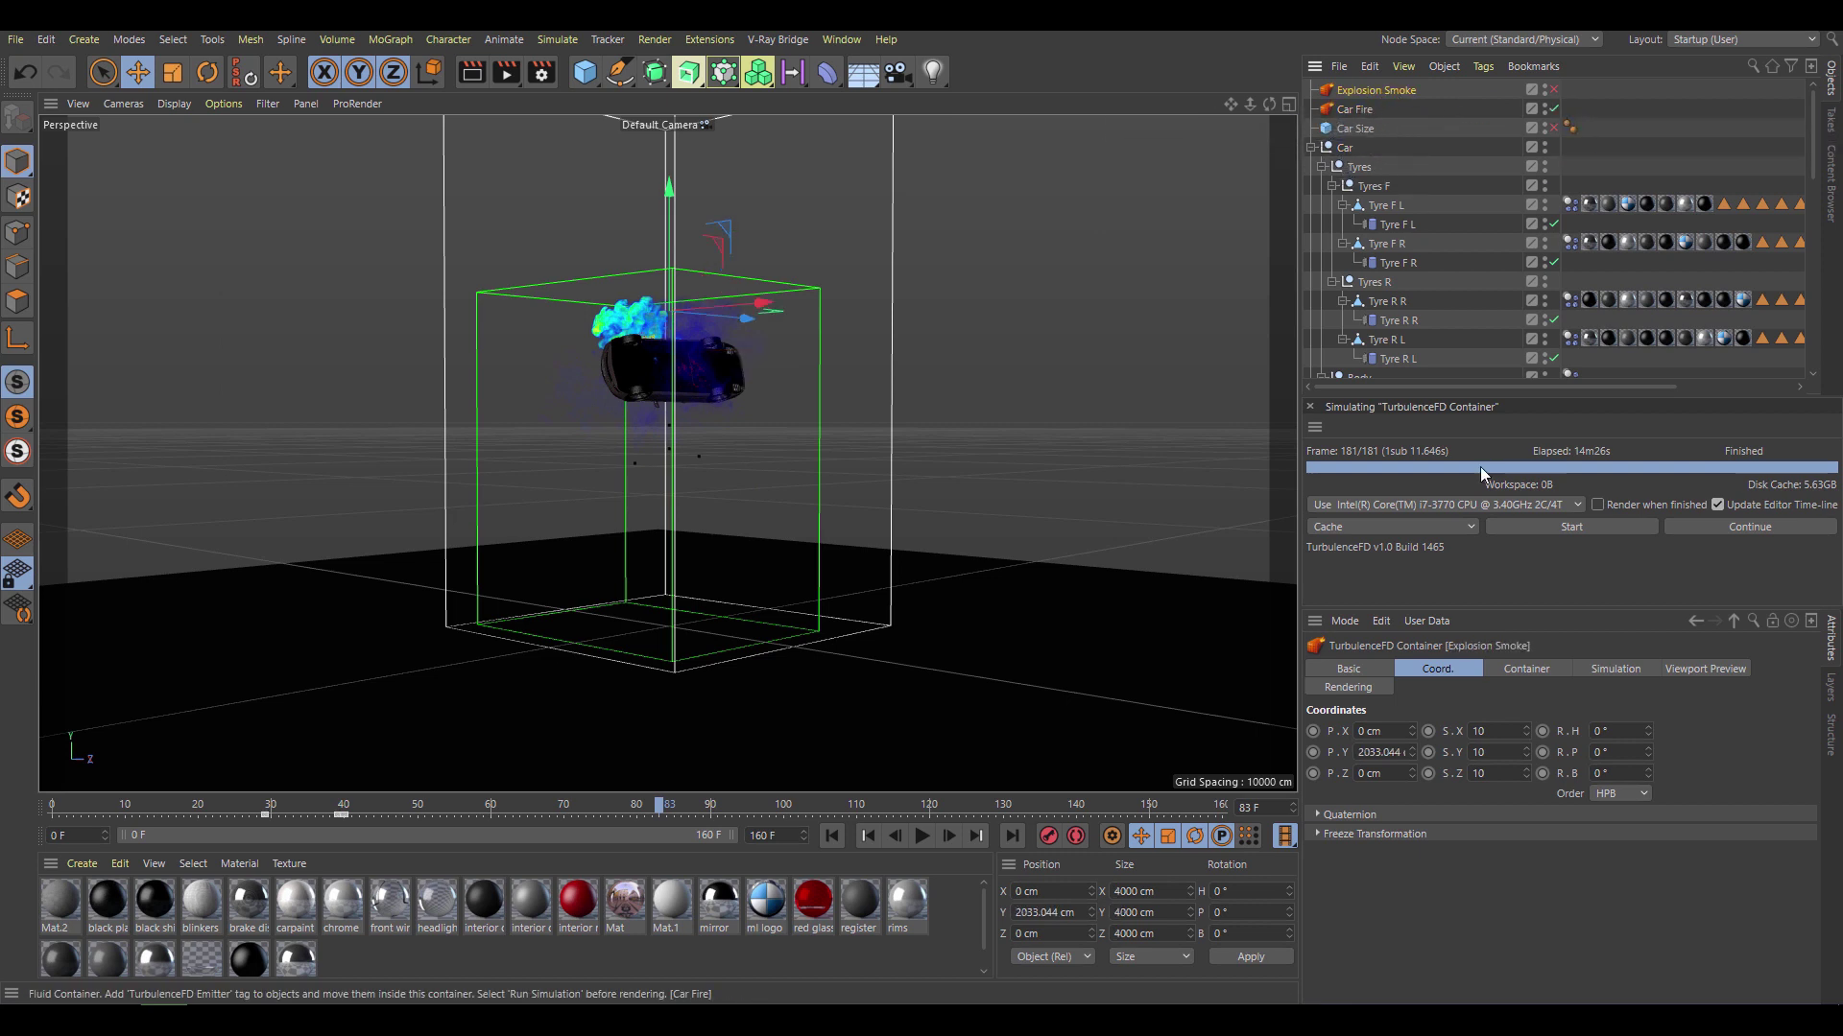
click(1349, 687)
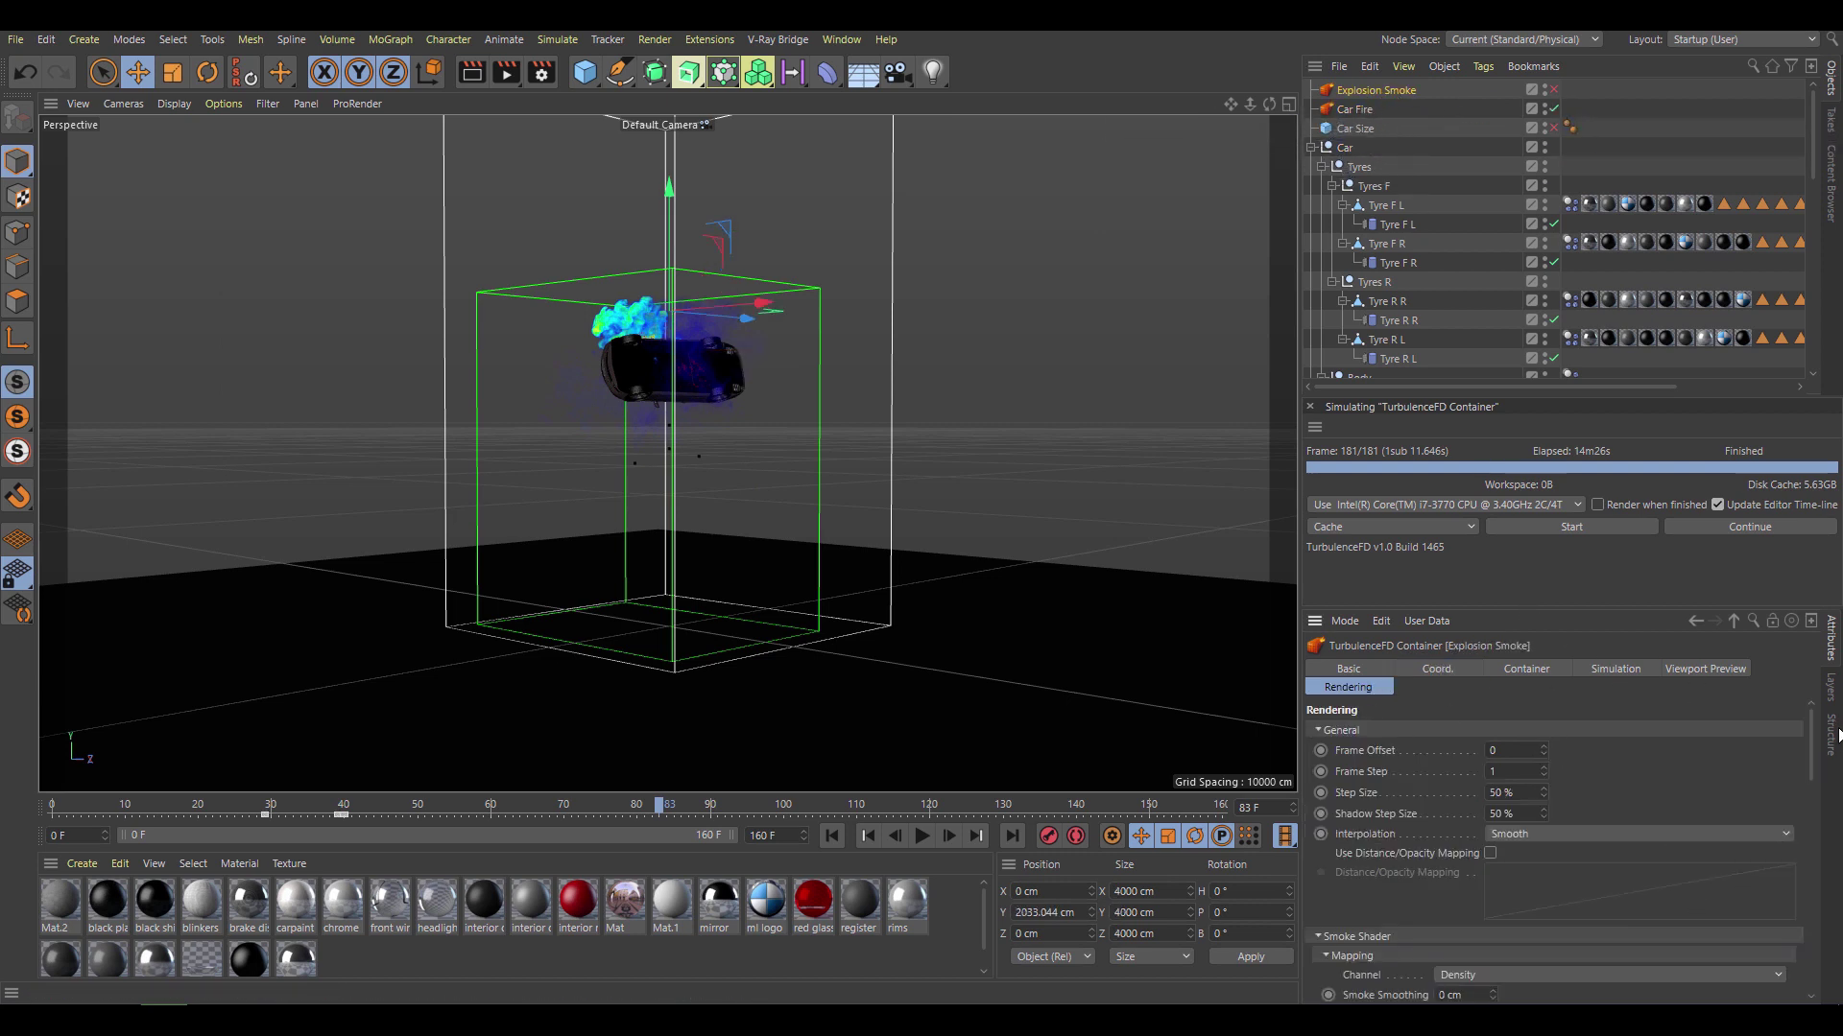
mouse_move(1818, 749)
mouse_down()
mouse_move(1793, 958)
mouse_move(1789, 919)
mouse_move(1747, 912)
mouse_move(1823, 755)
mouse_up()
drag(1817, 772, 1816, 824)
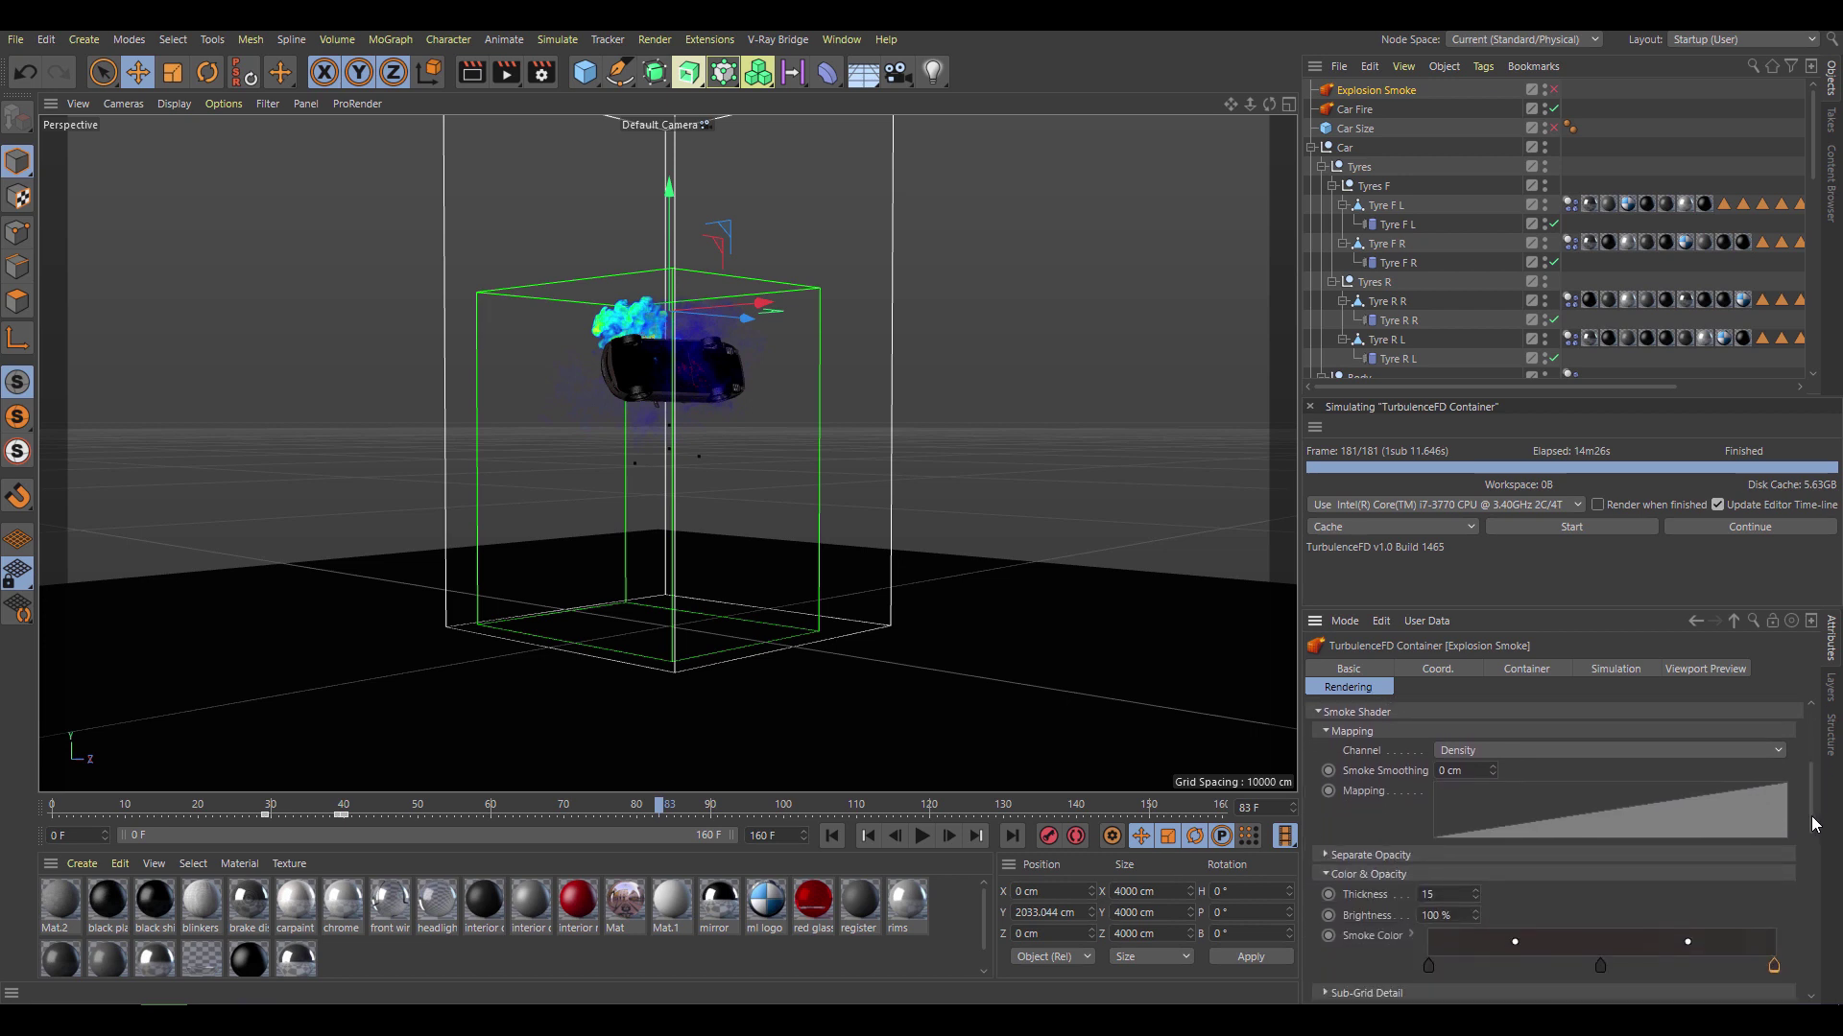
- Disable Car Fire, re-enable Explosion Smoke, and play the smoke simulation from the start
click(1554, 110)
key(shift+f)
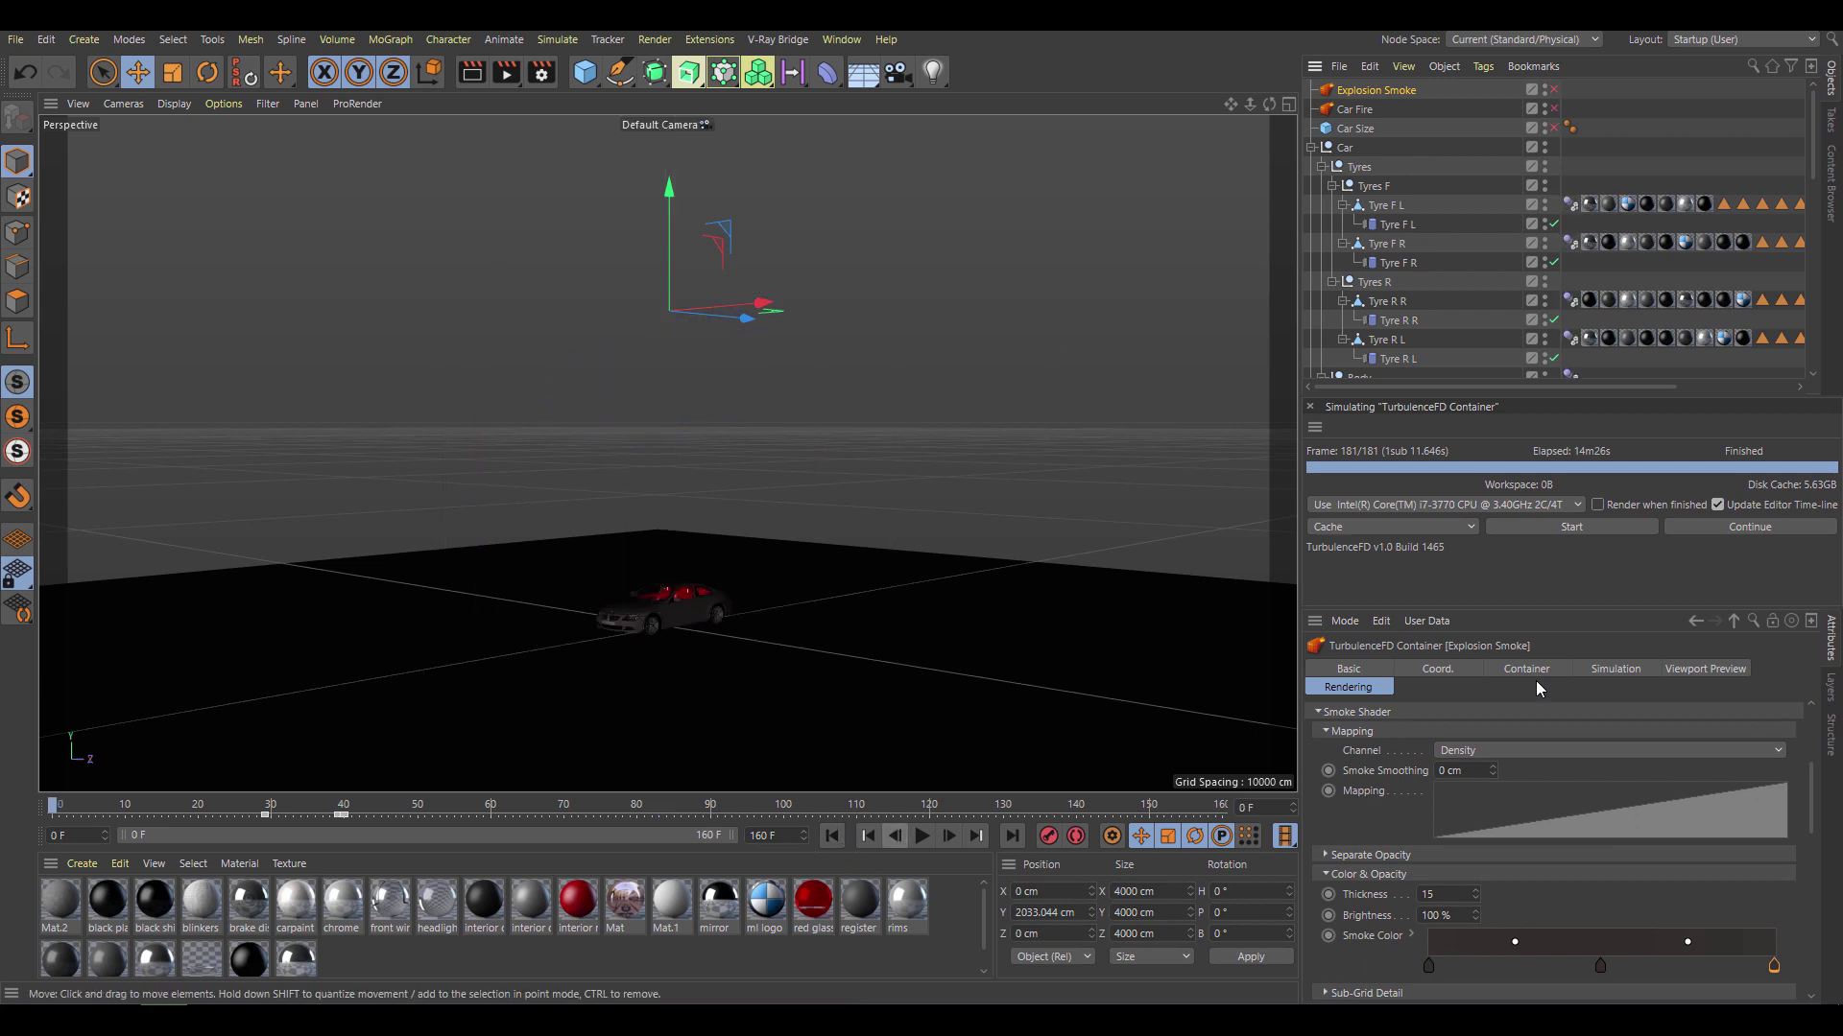
click(1554, 91)
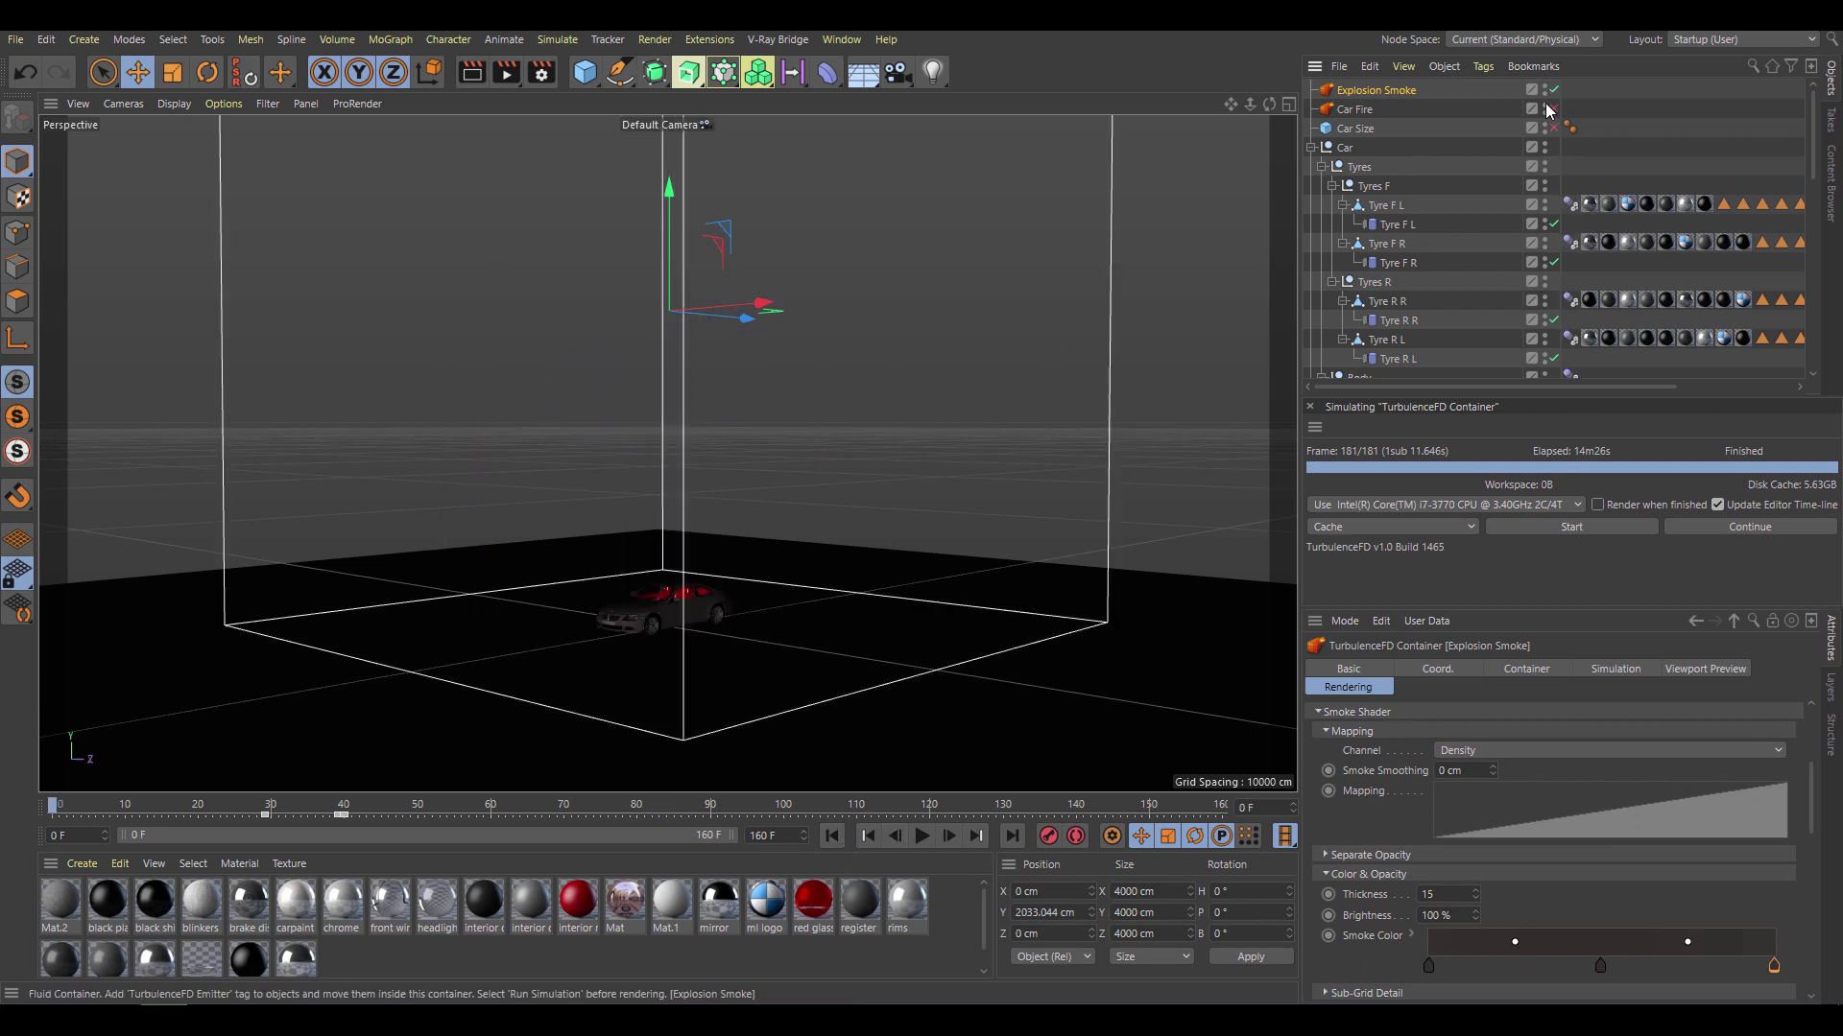
click(921, 836)
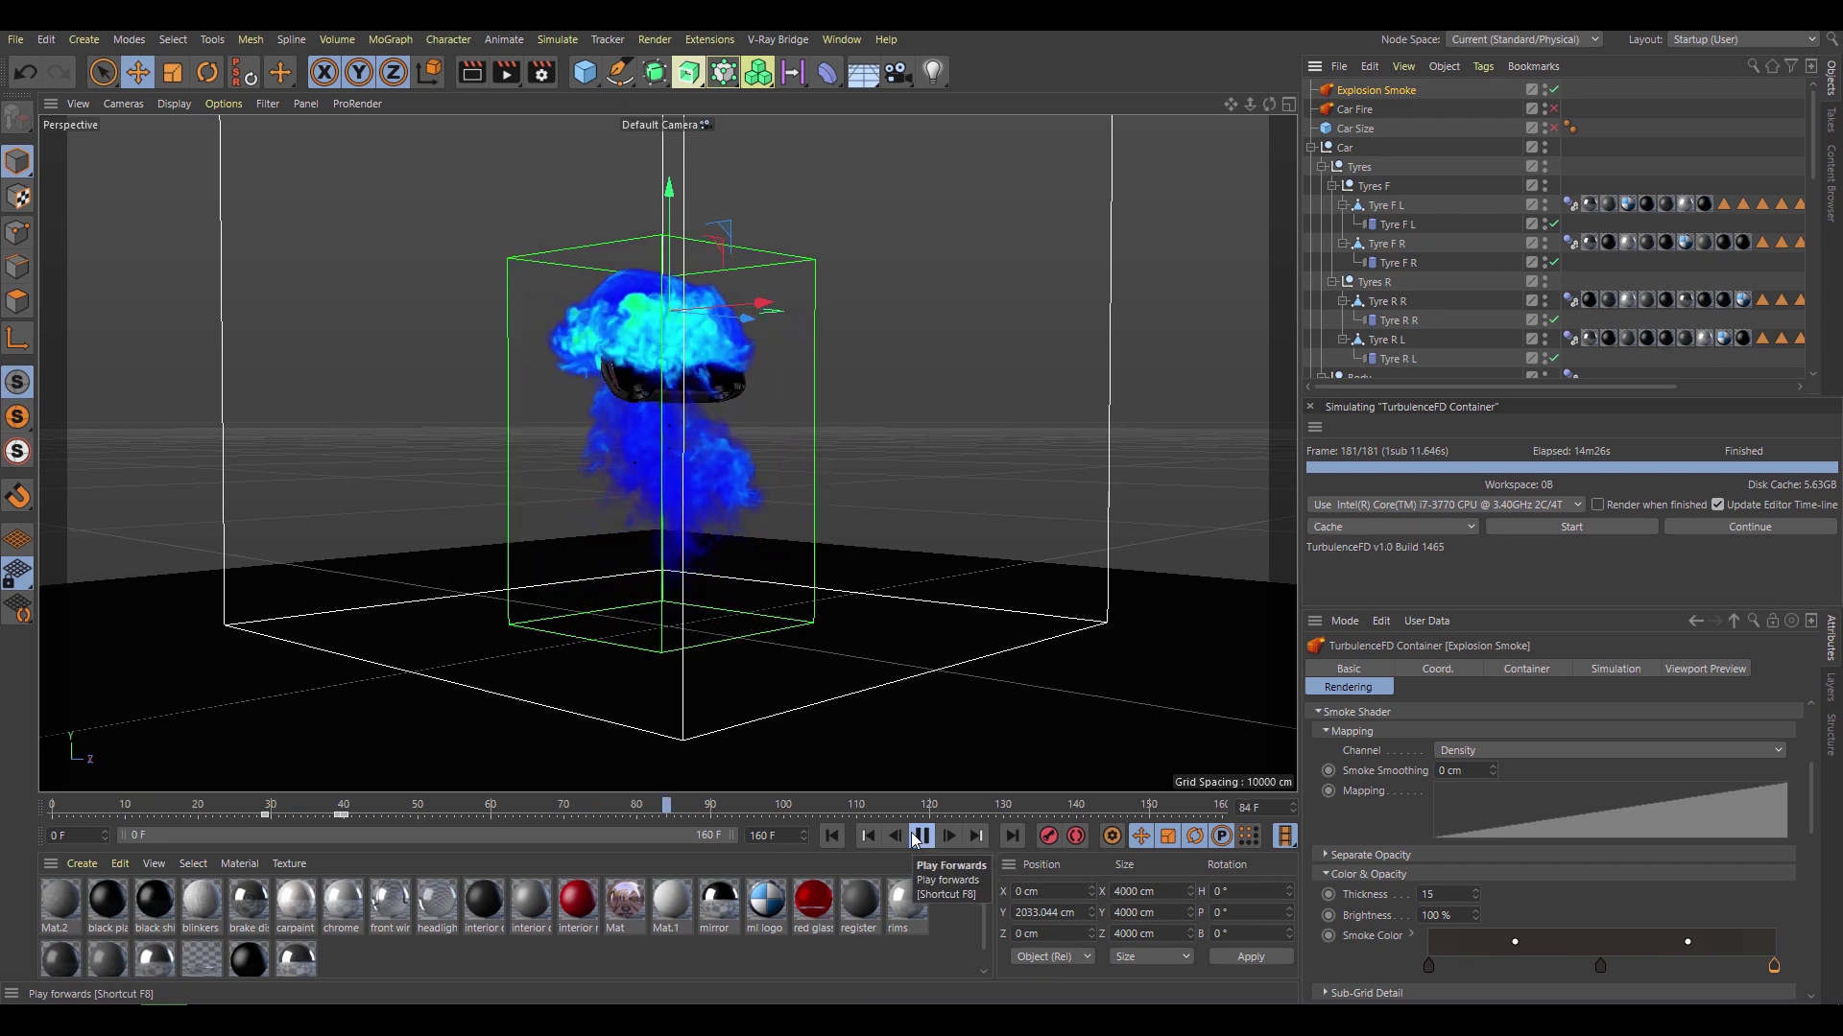
click(919, 837)
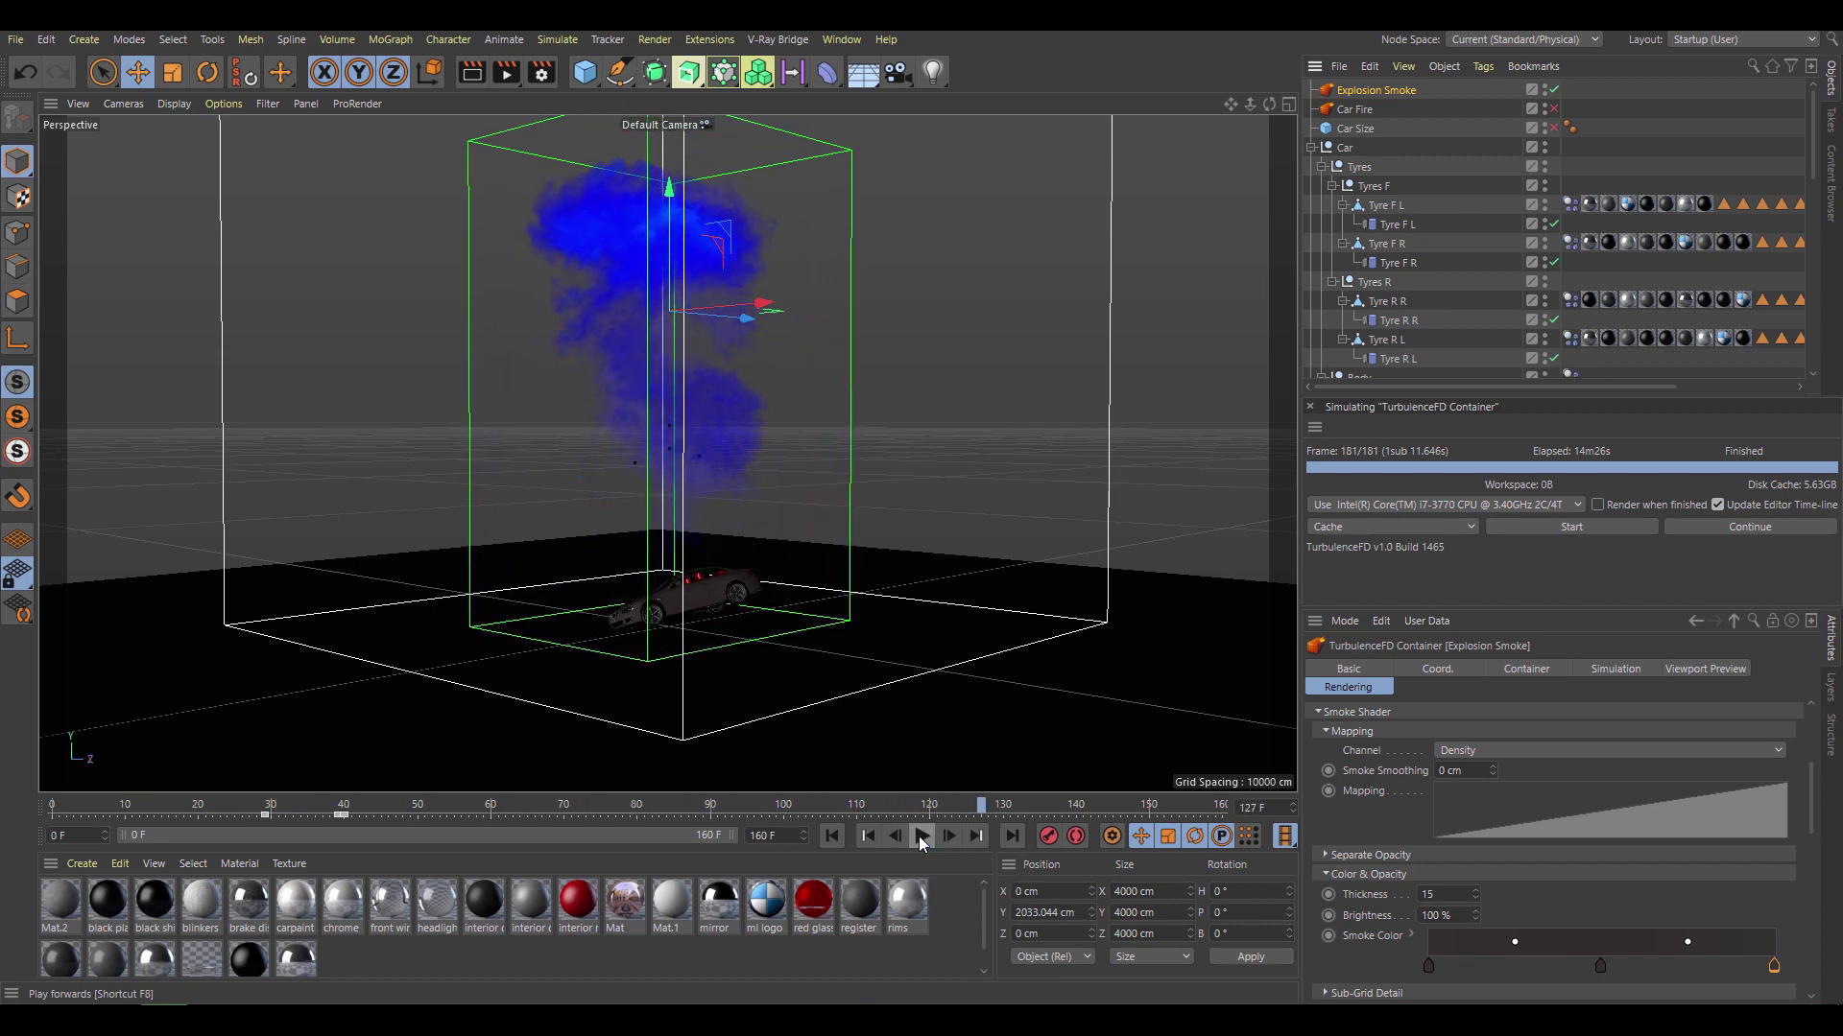
click(833, 836)
click(919, 837)
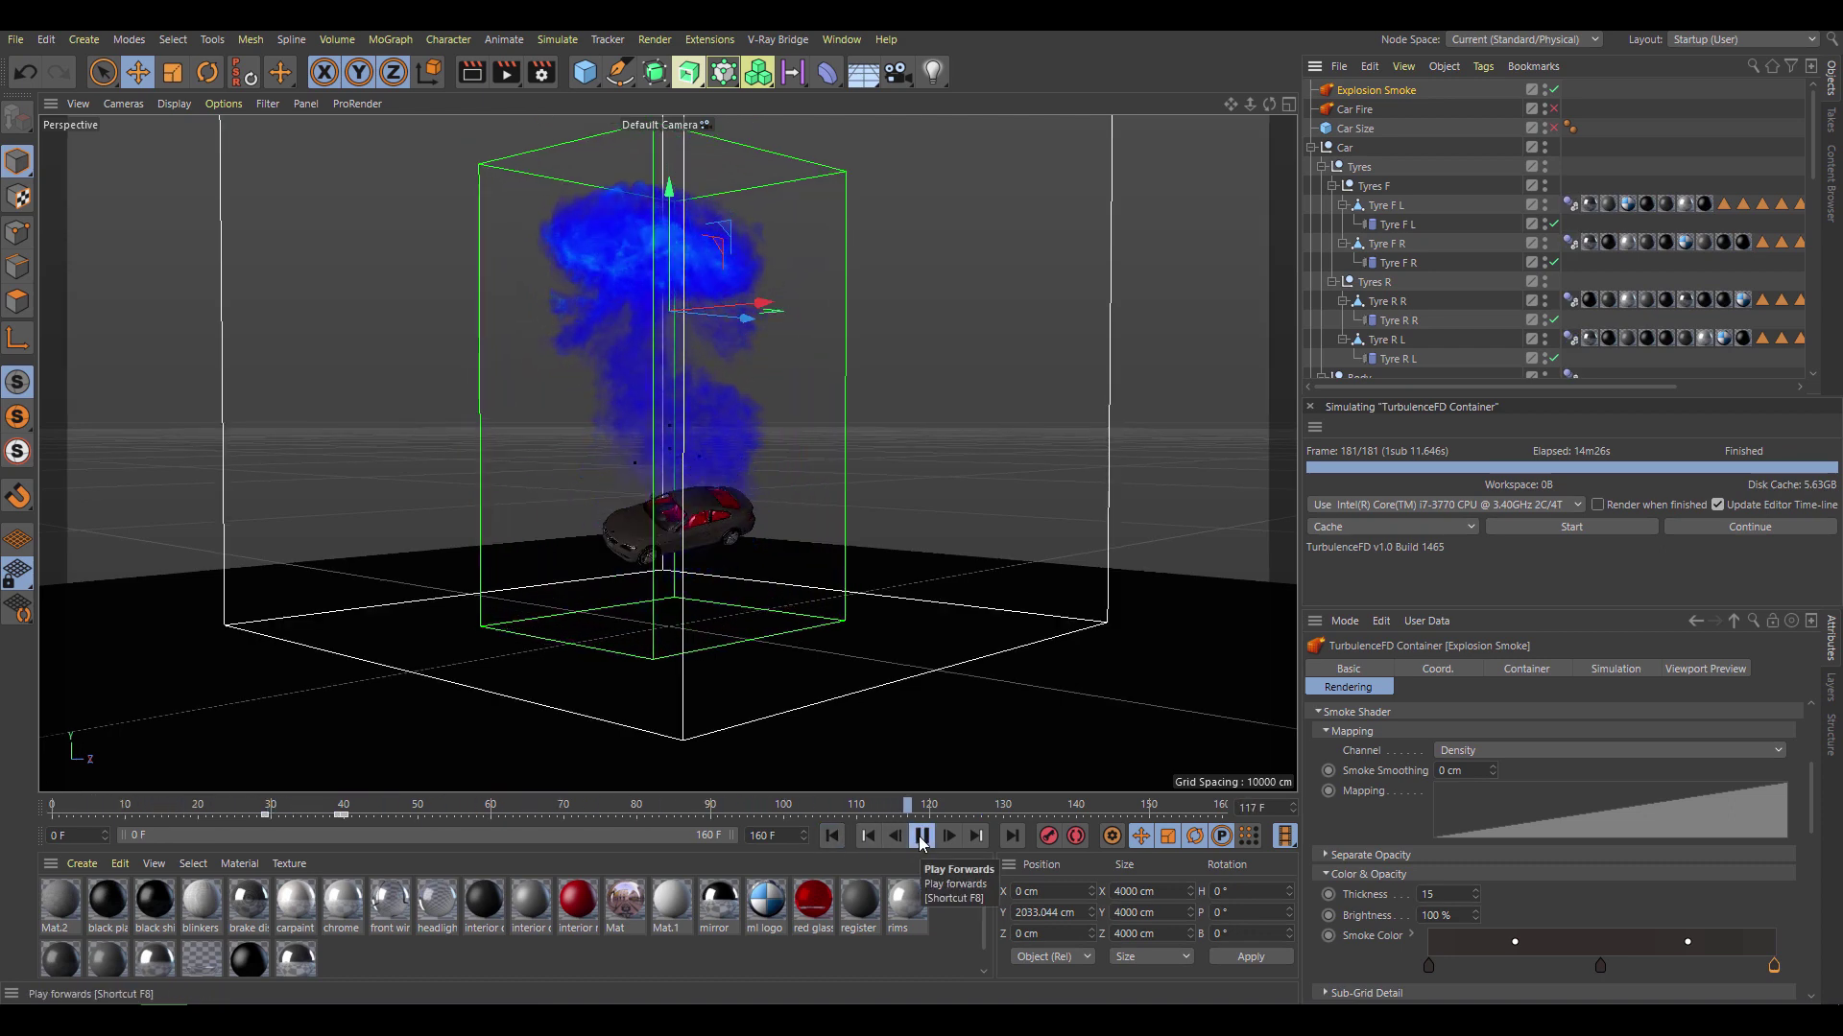
click(919, 837)
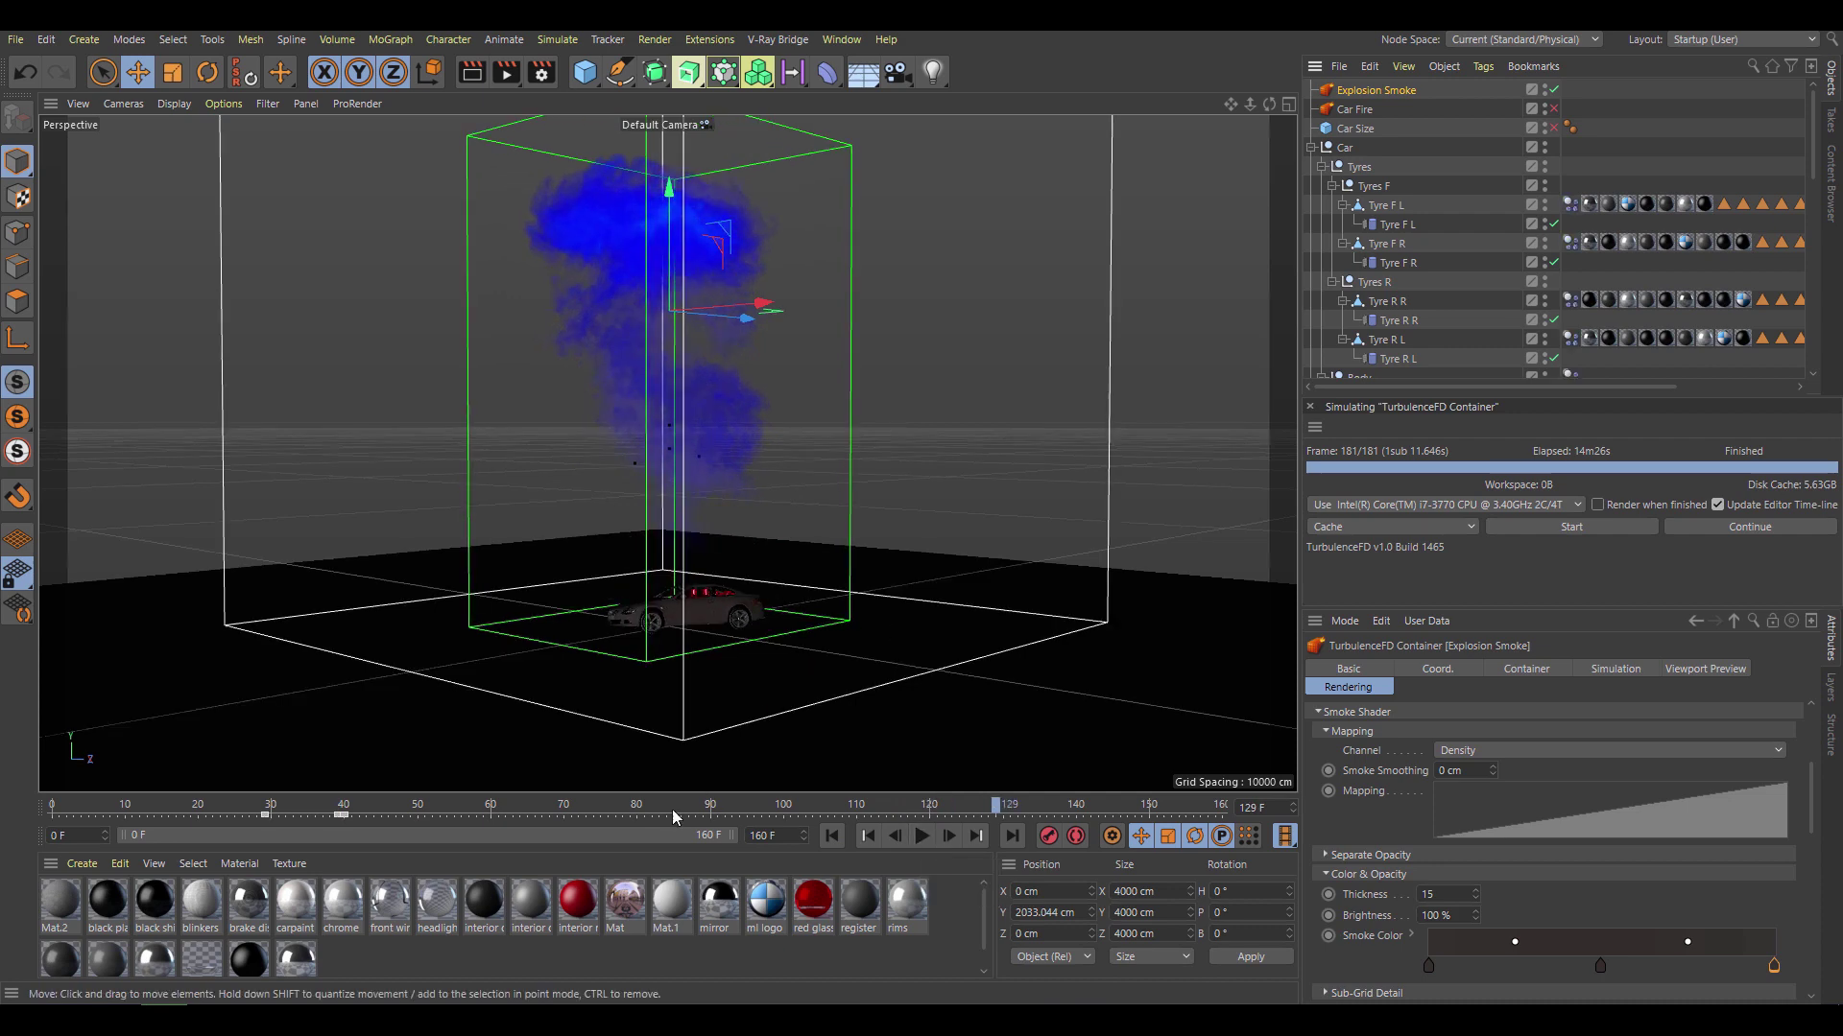
- Scrub and replay the smoke preview, then step to the frame where smoke begins
drag(268, 813, 441, 813)
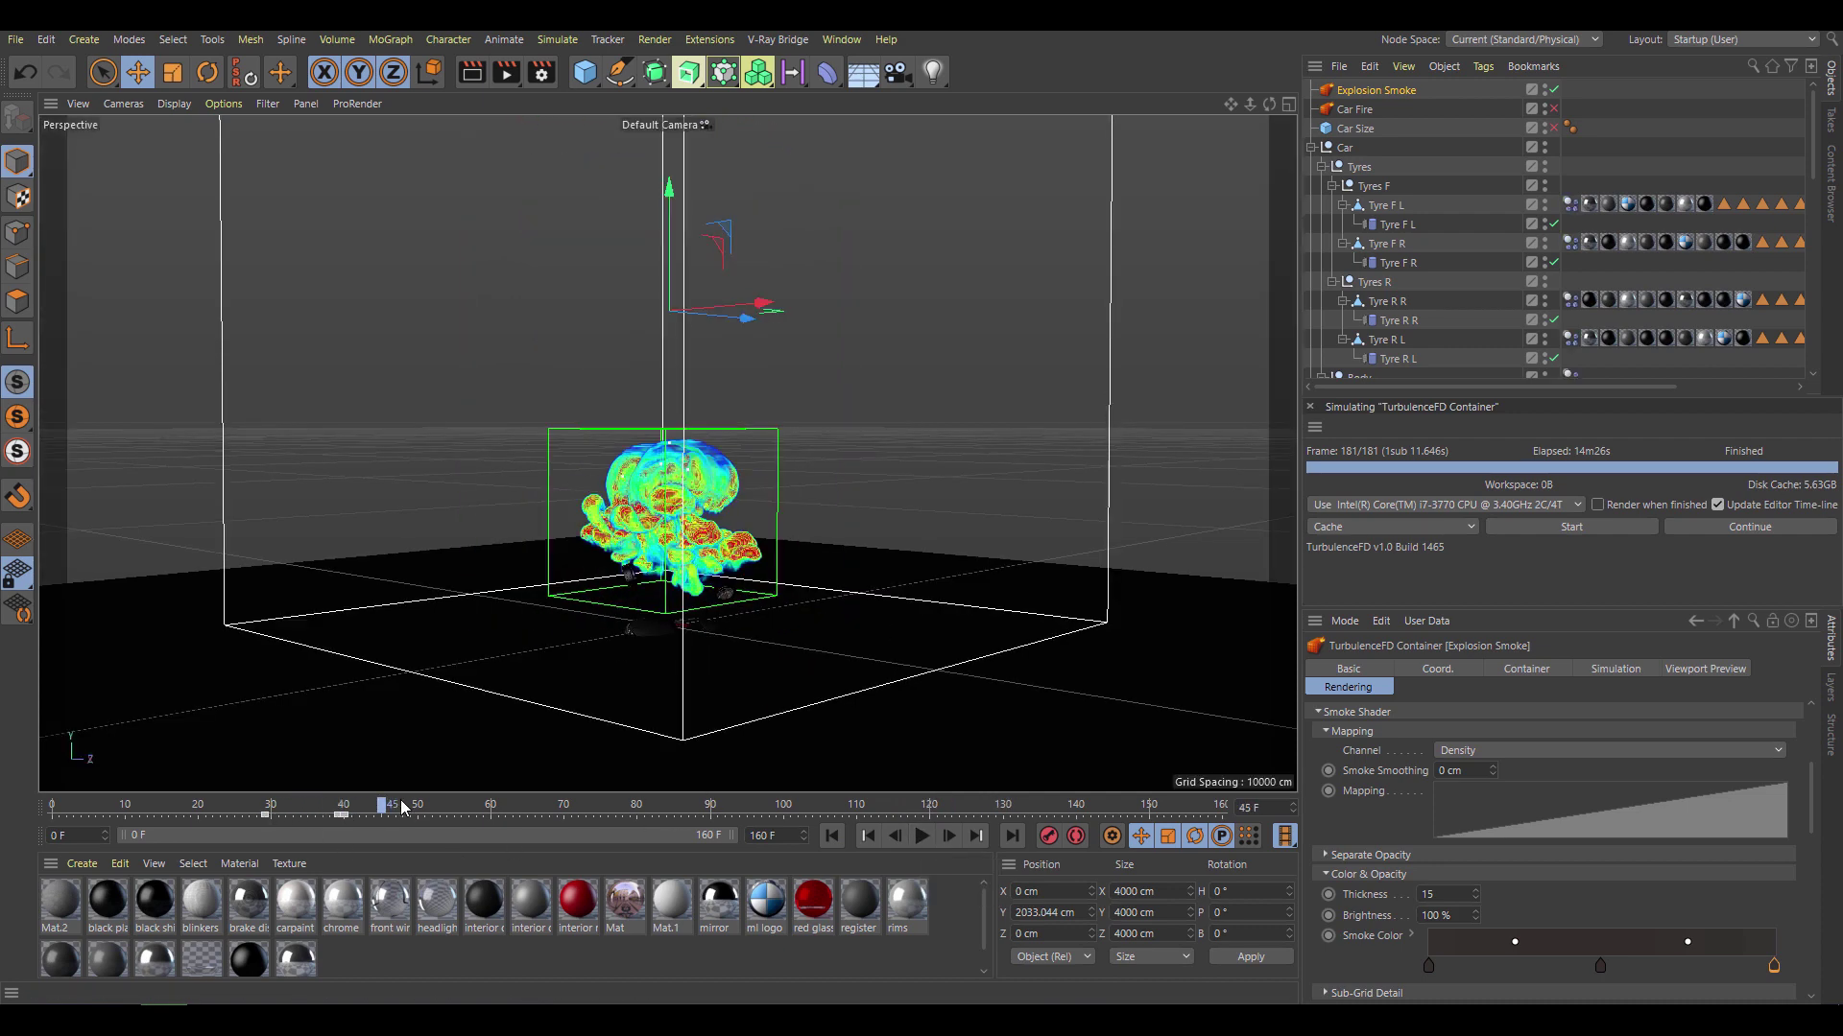
click(832, 836)
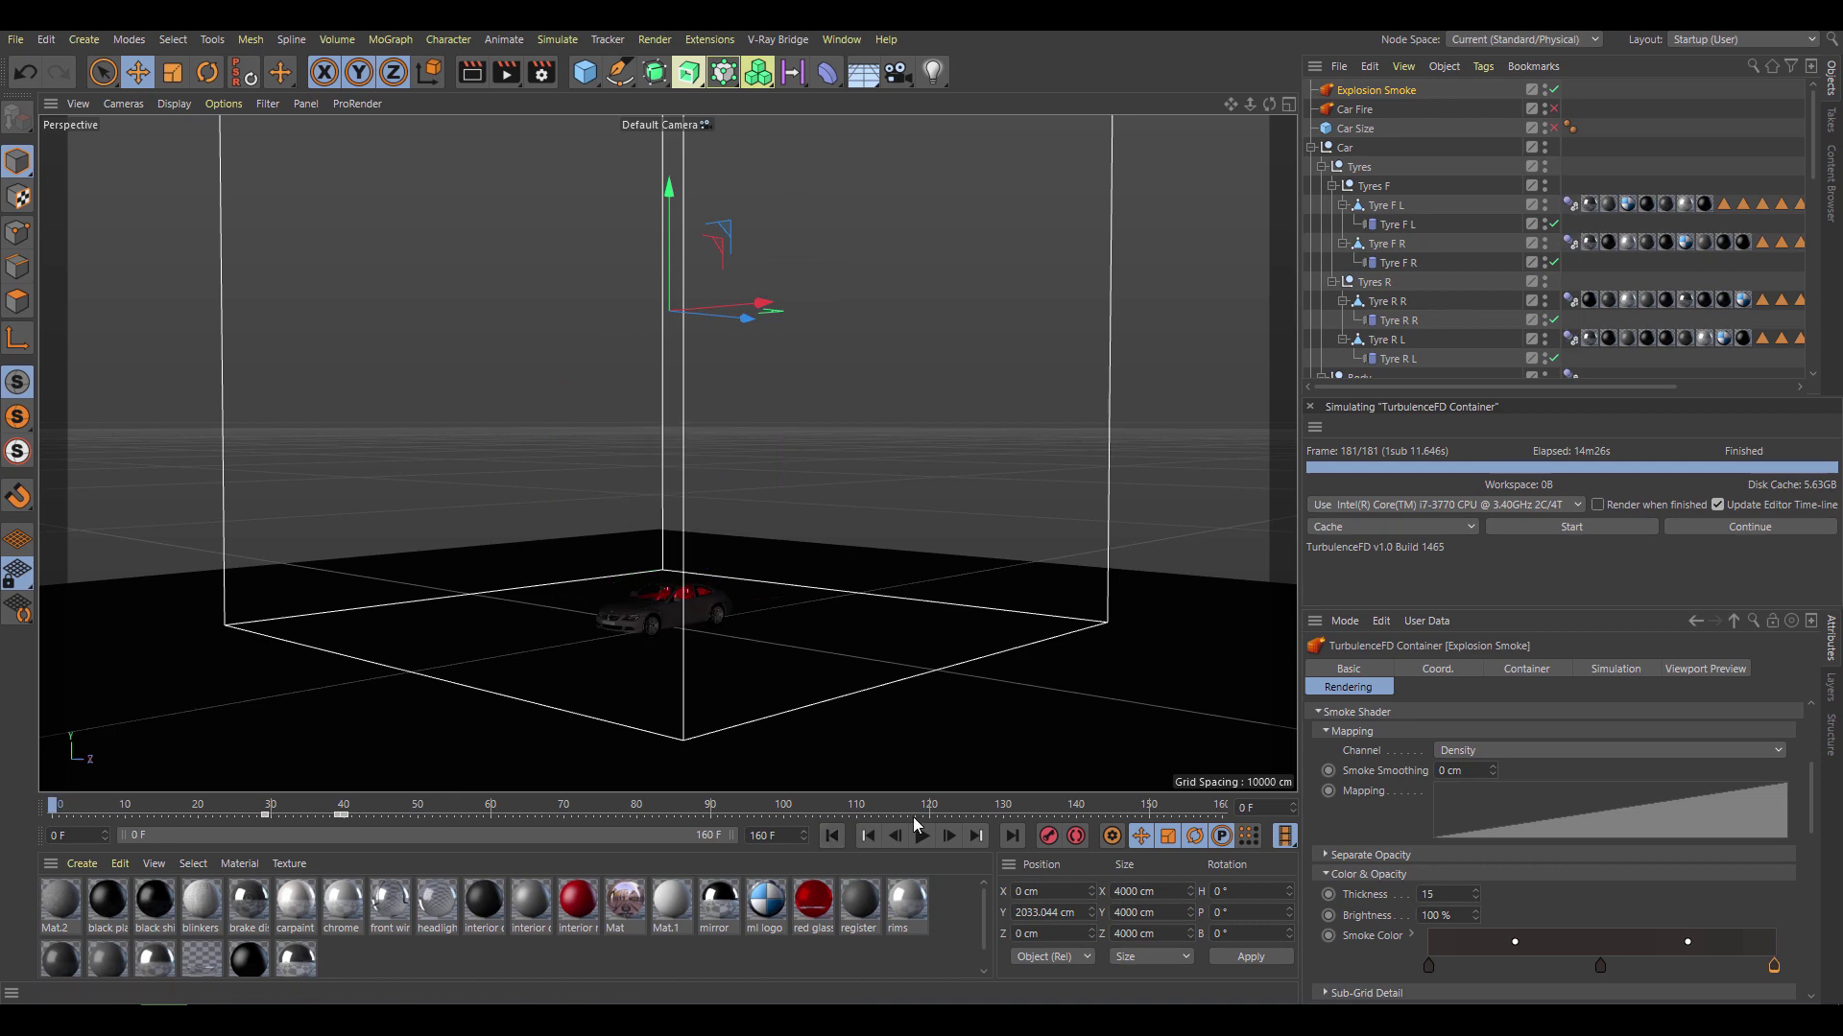
click(919, 837)
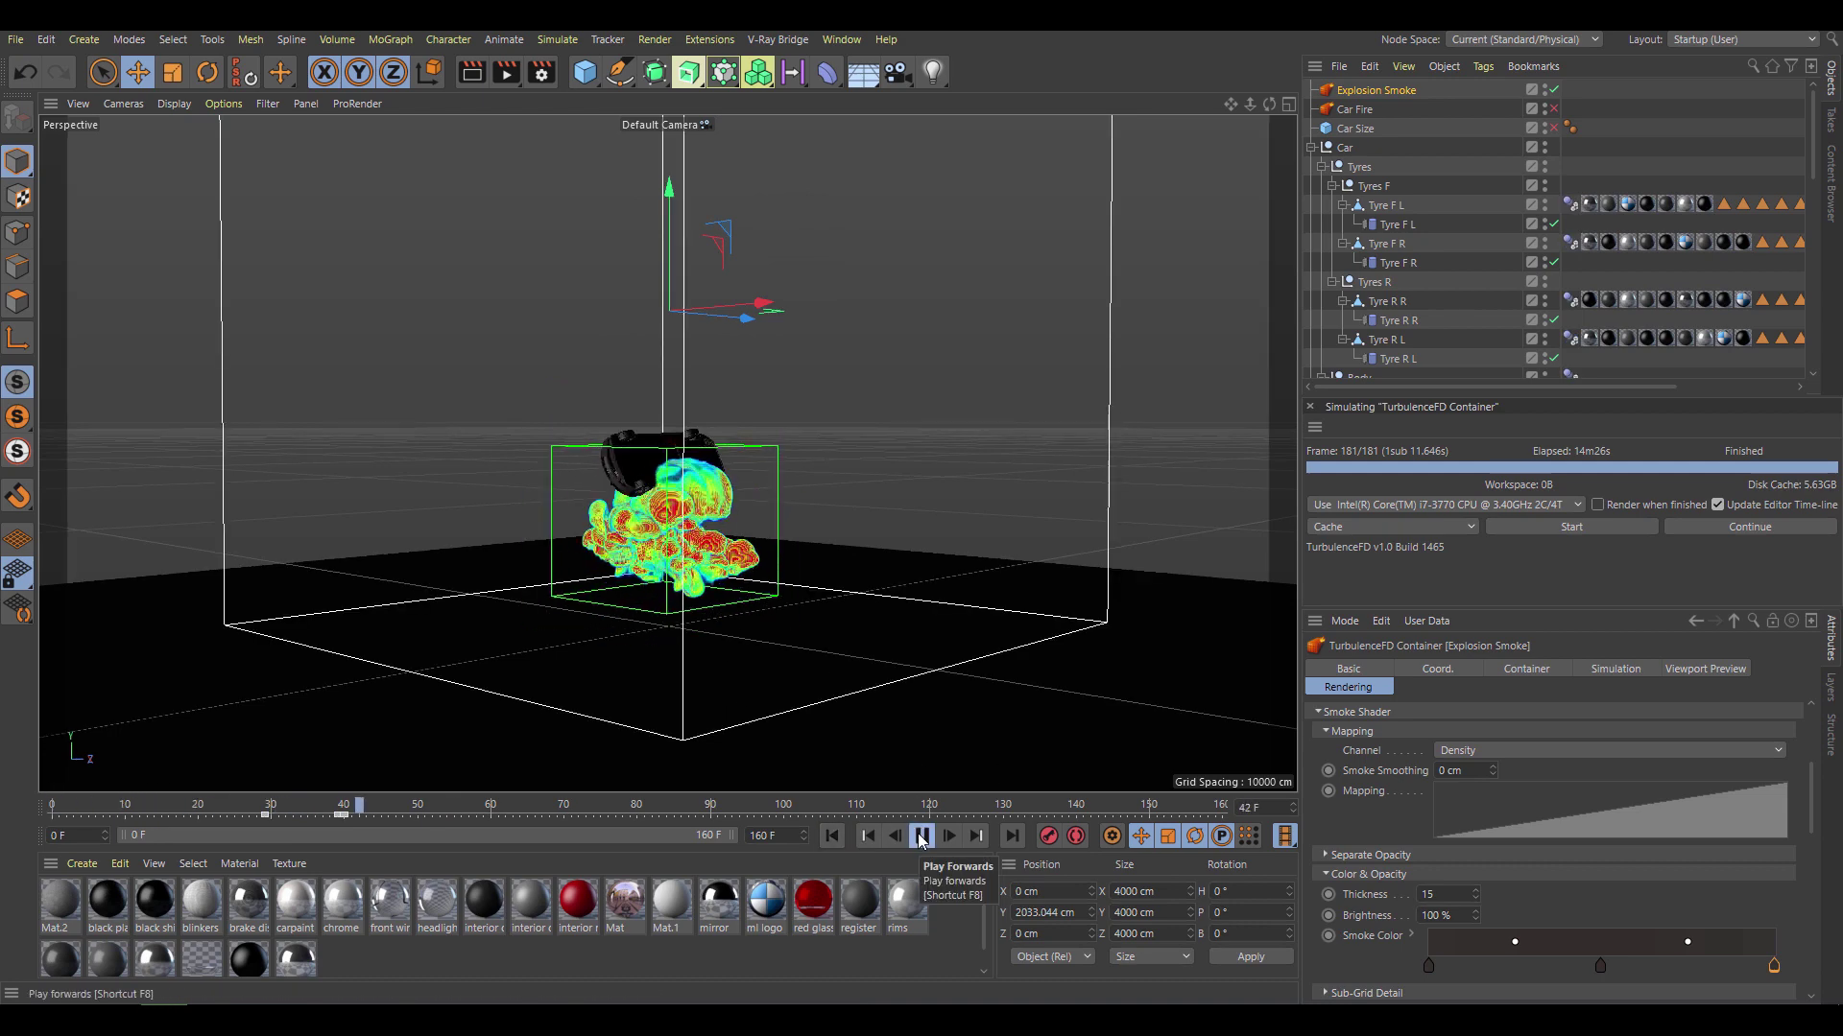
click(920, 837)
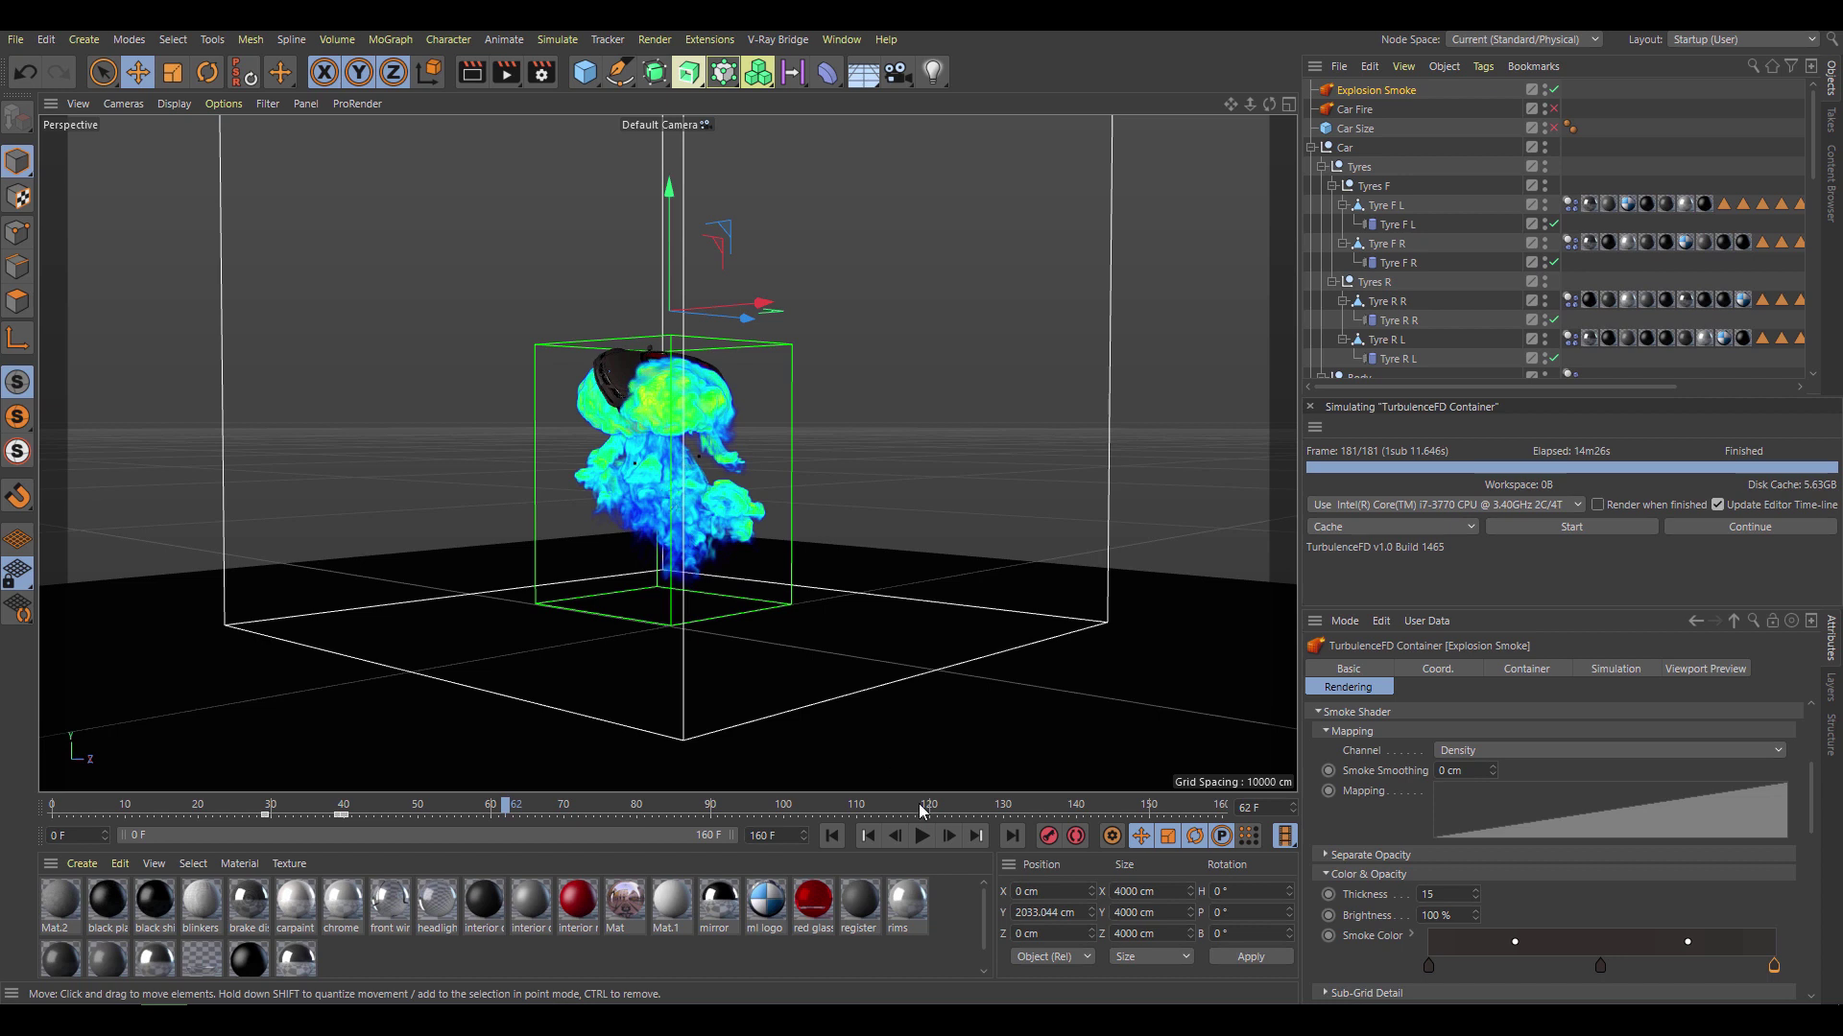
click(921, 837)
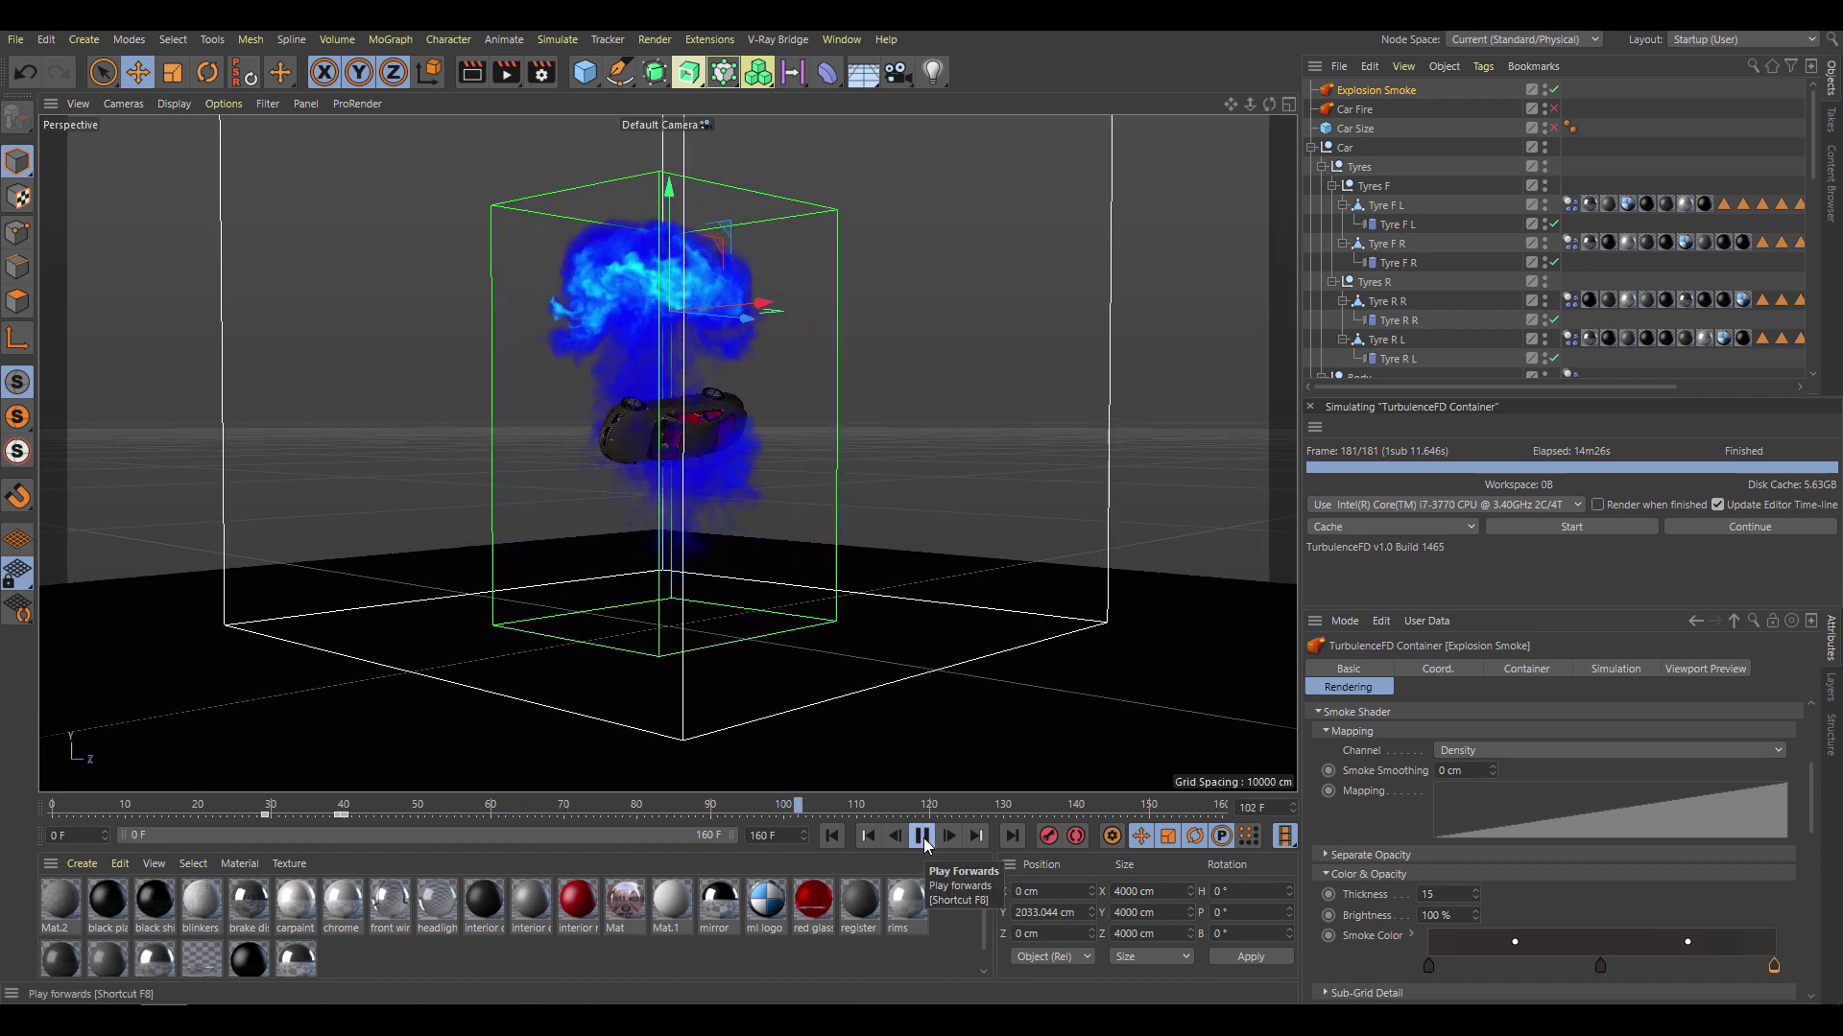
click(926, 846)
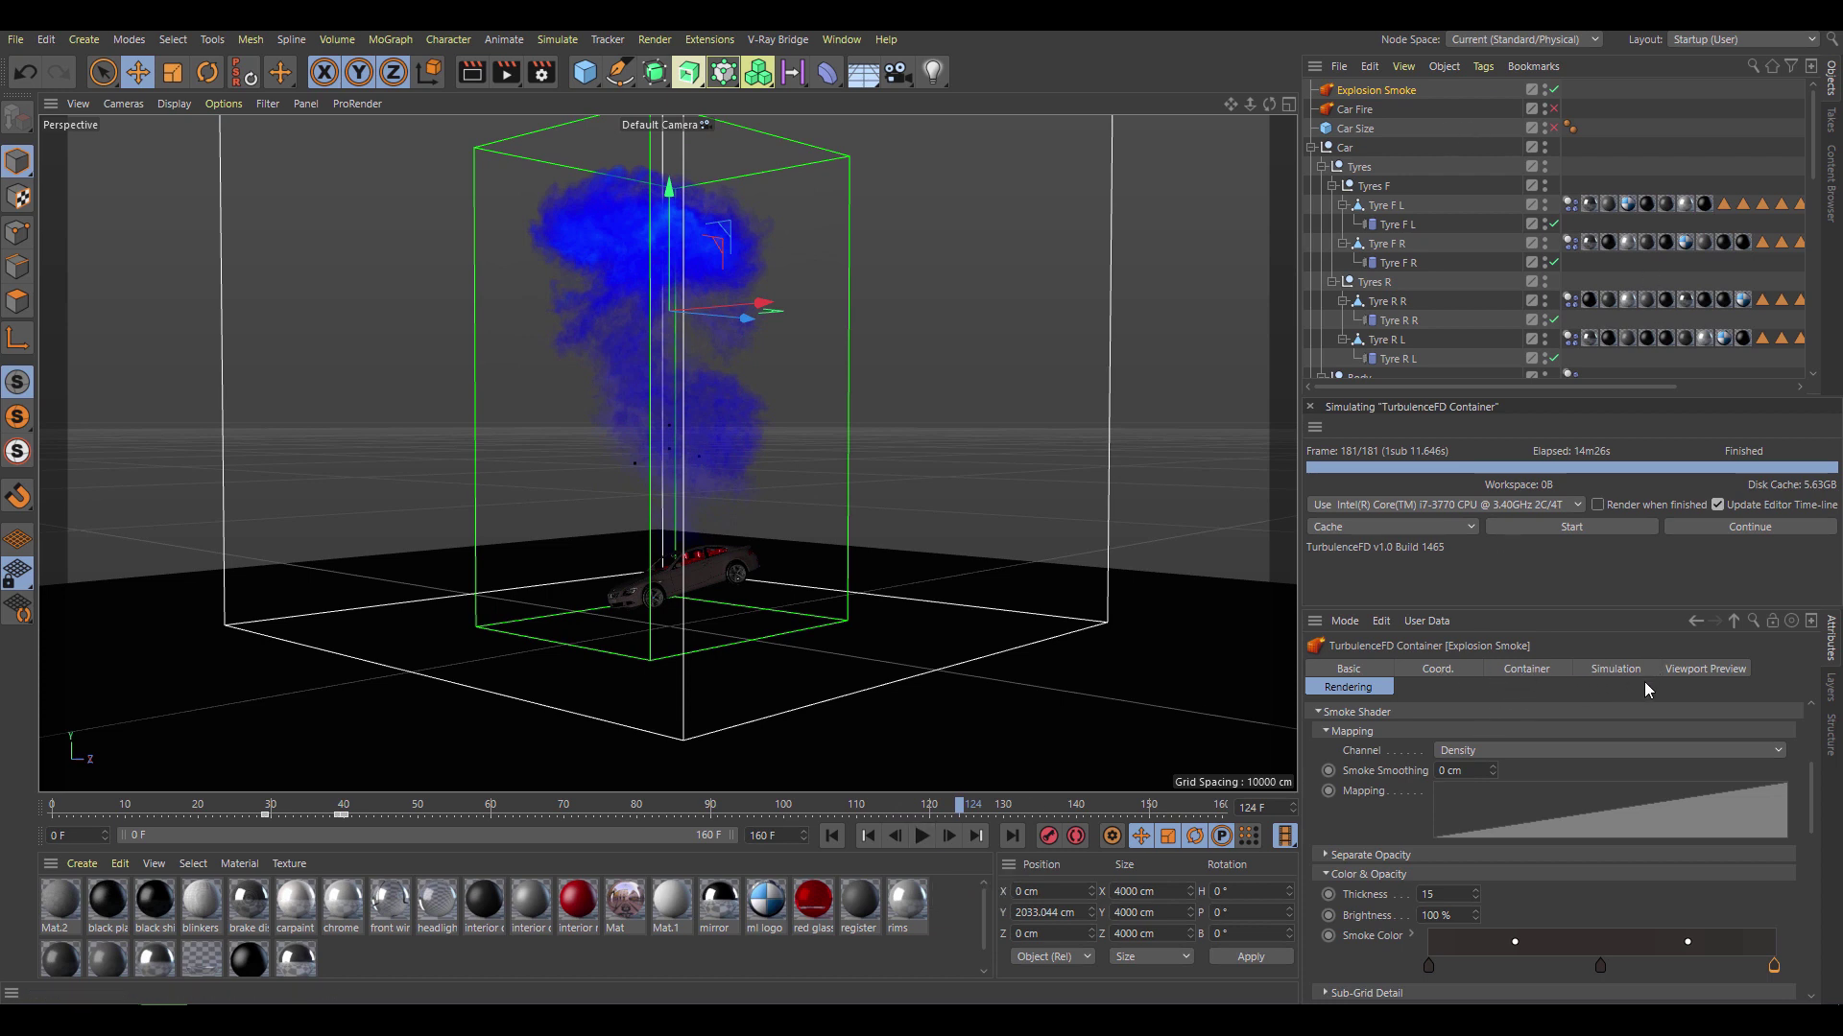
scroll(1820, 804, up, 5)
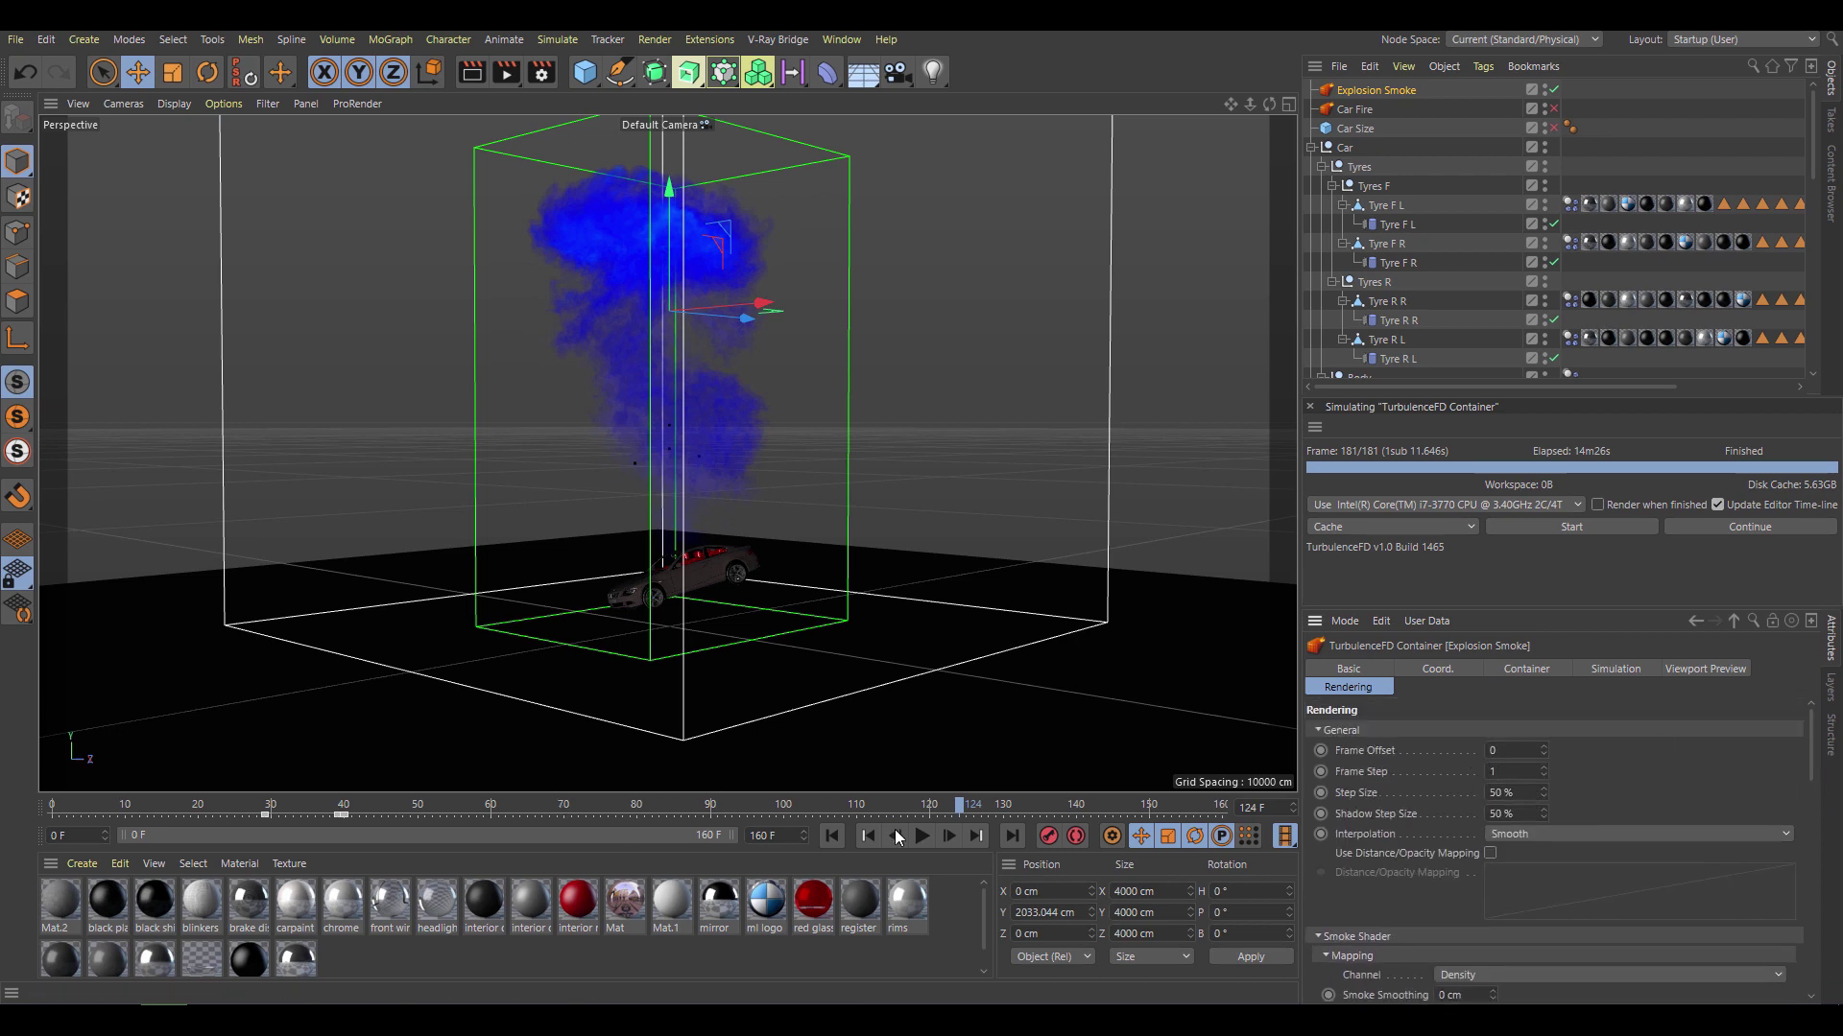
click(868, 838)
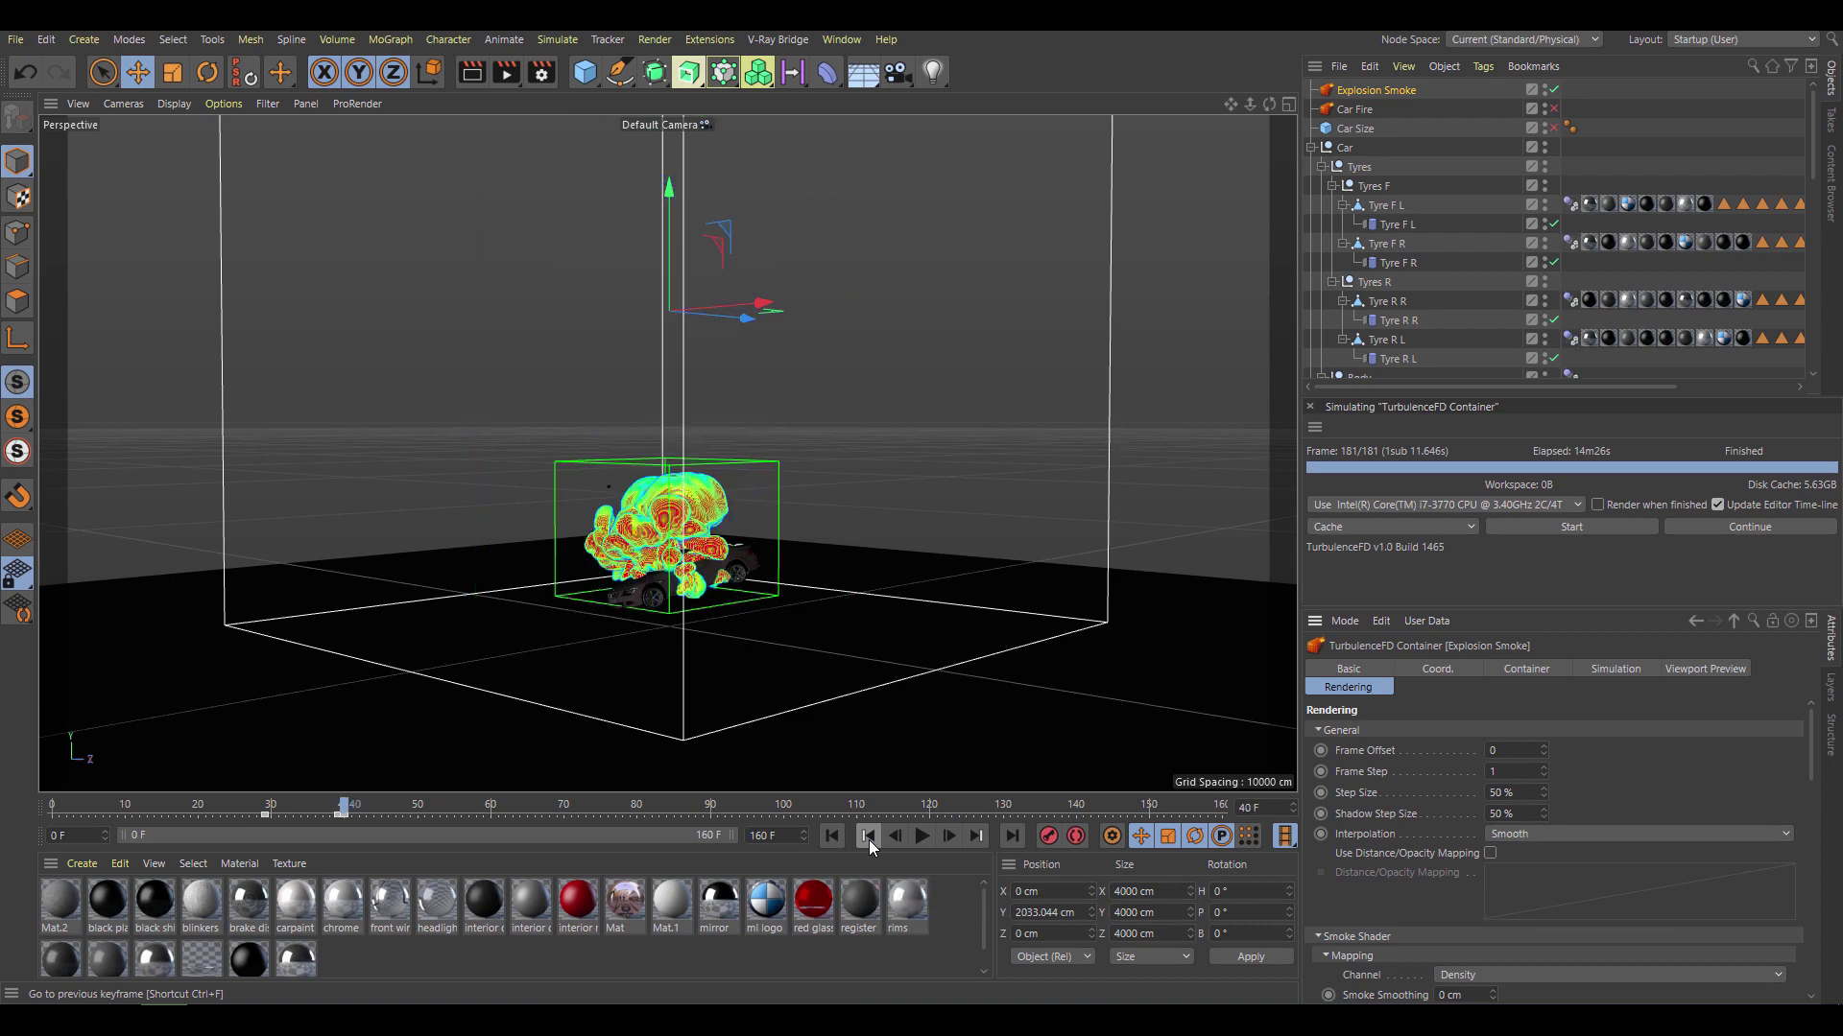
click(868, 839)
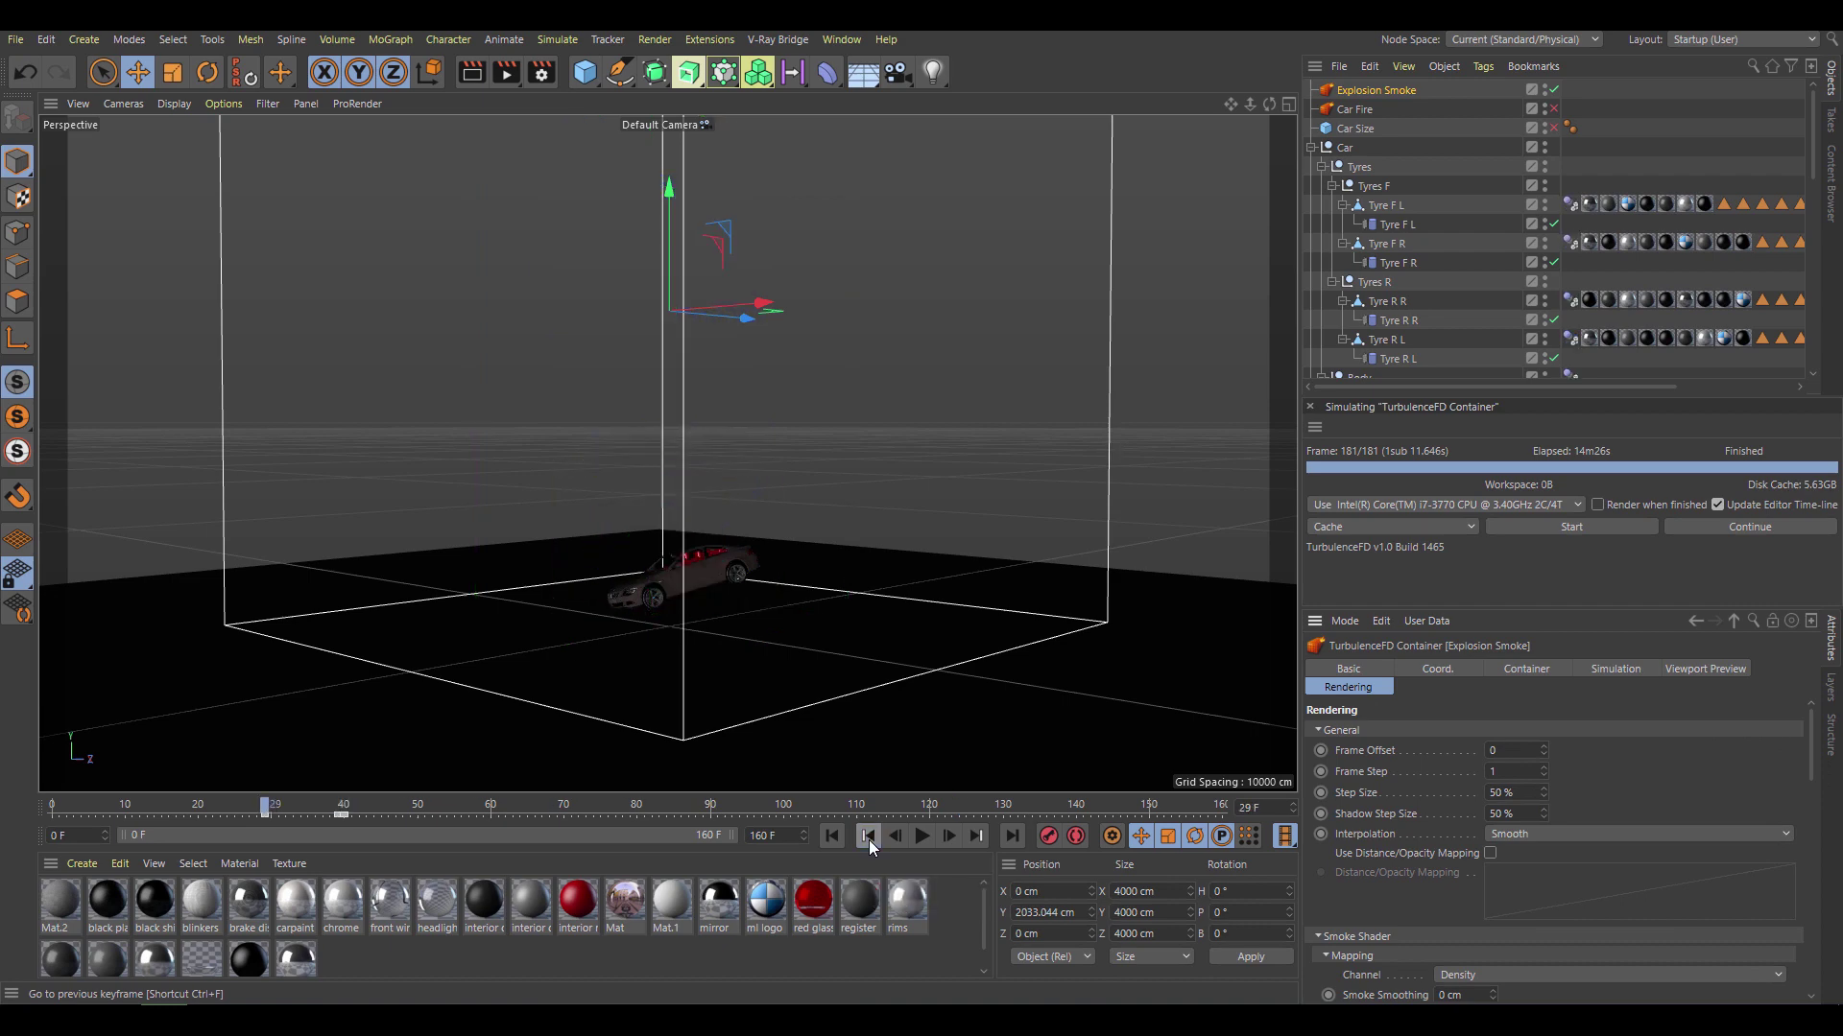
click(948, 836)
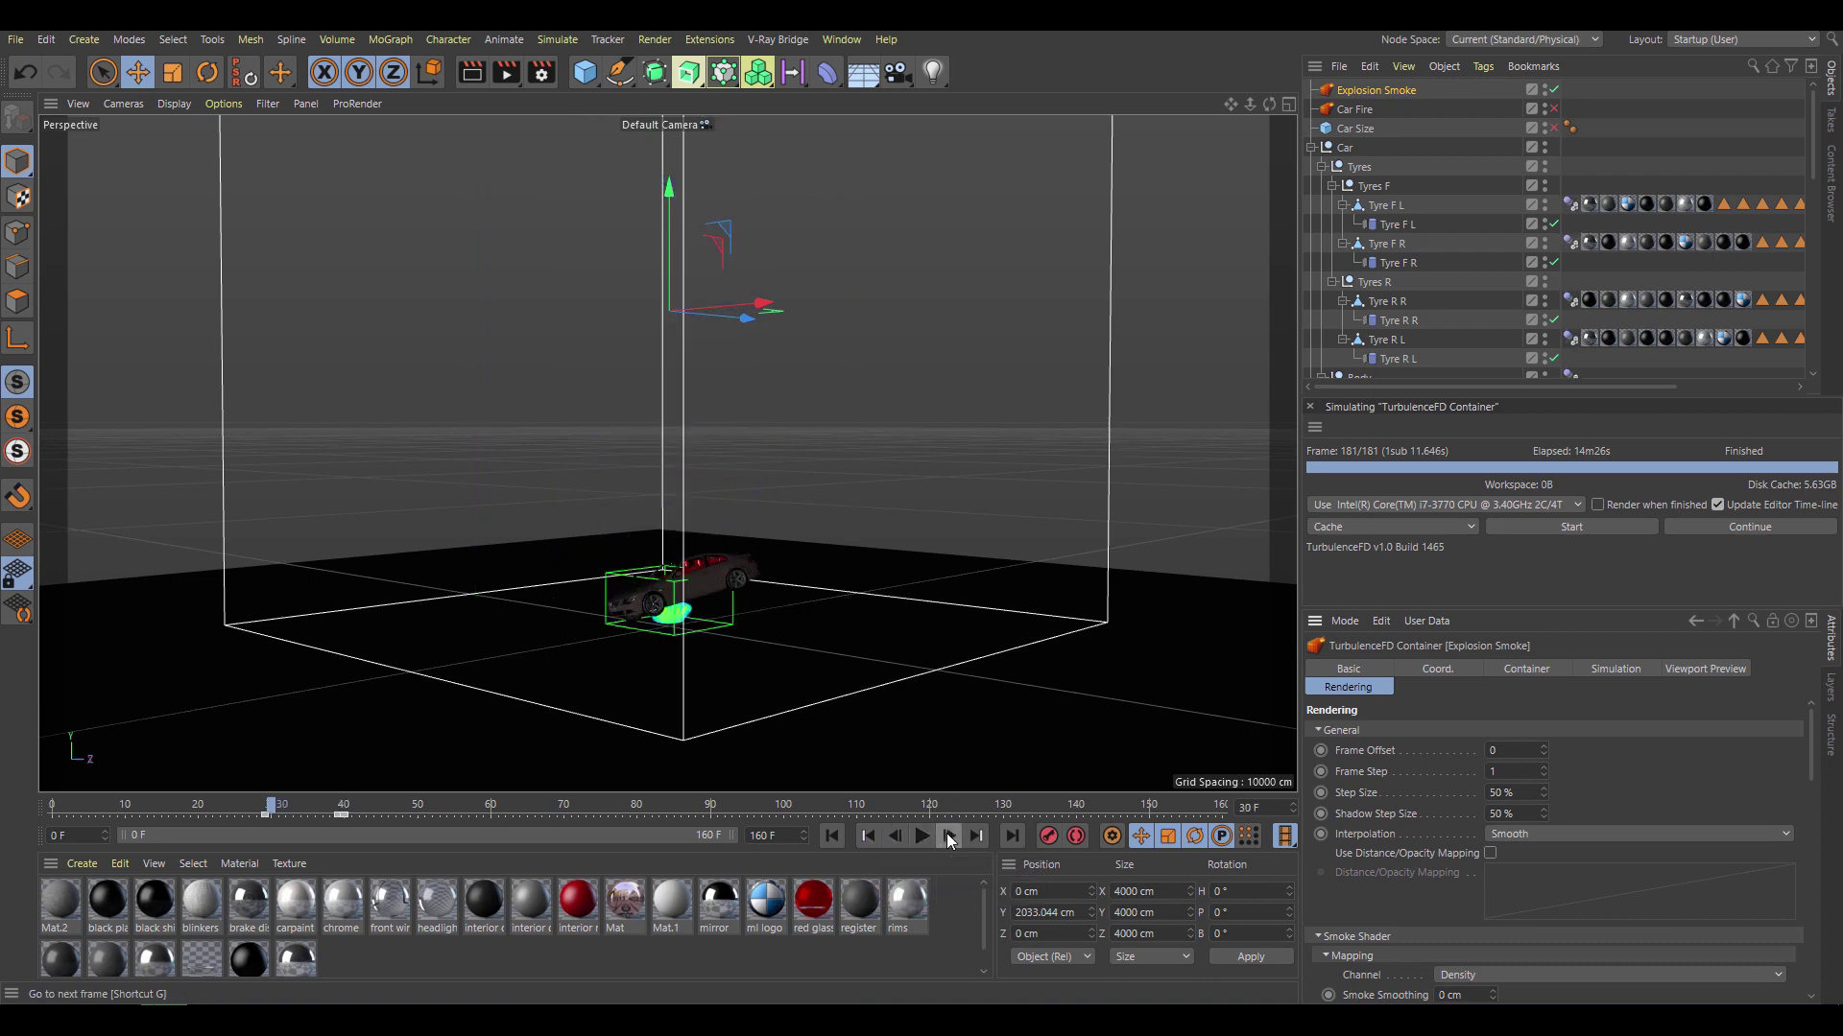
click(1521, 773)
text(2)
key(Return)
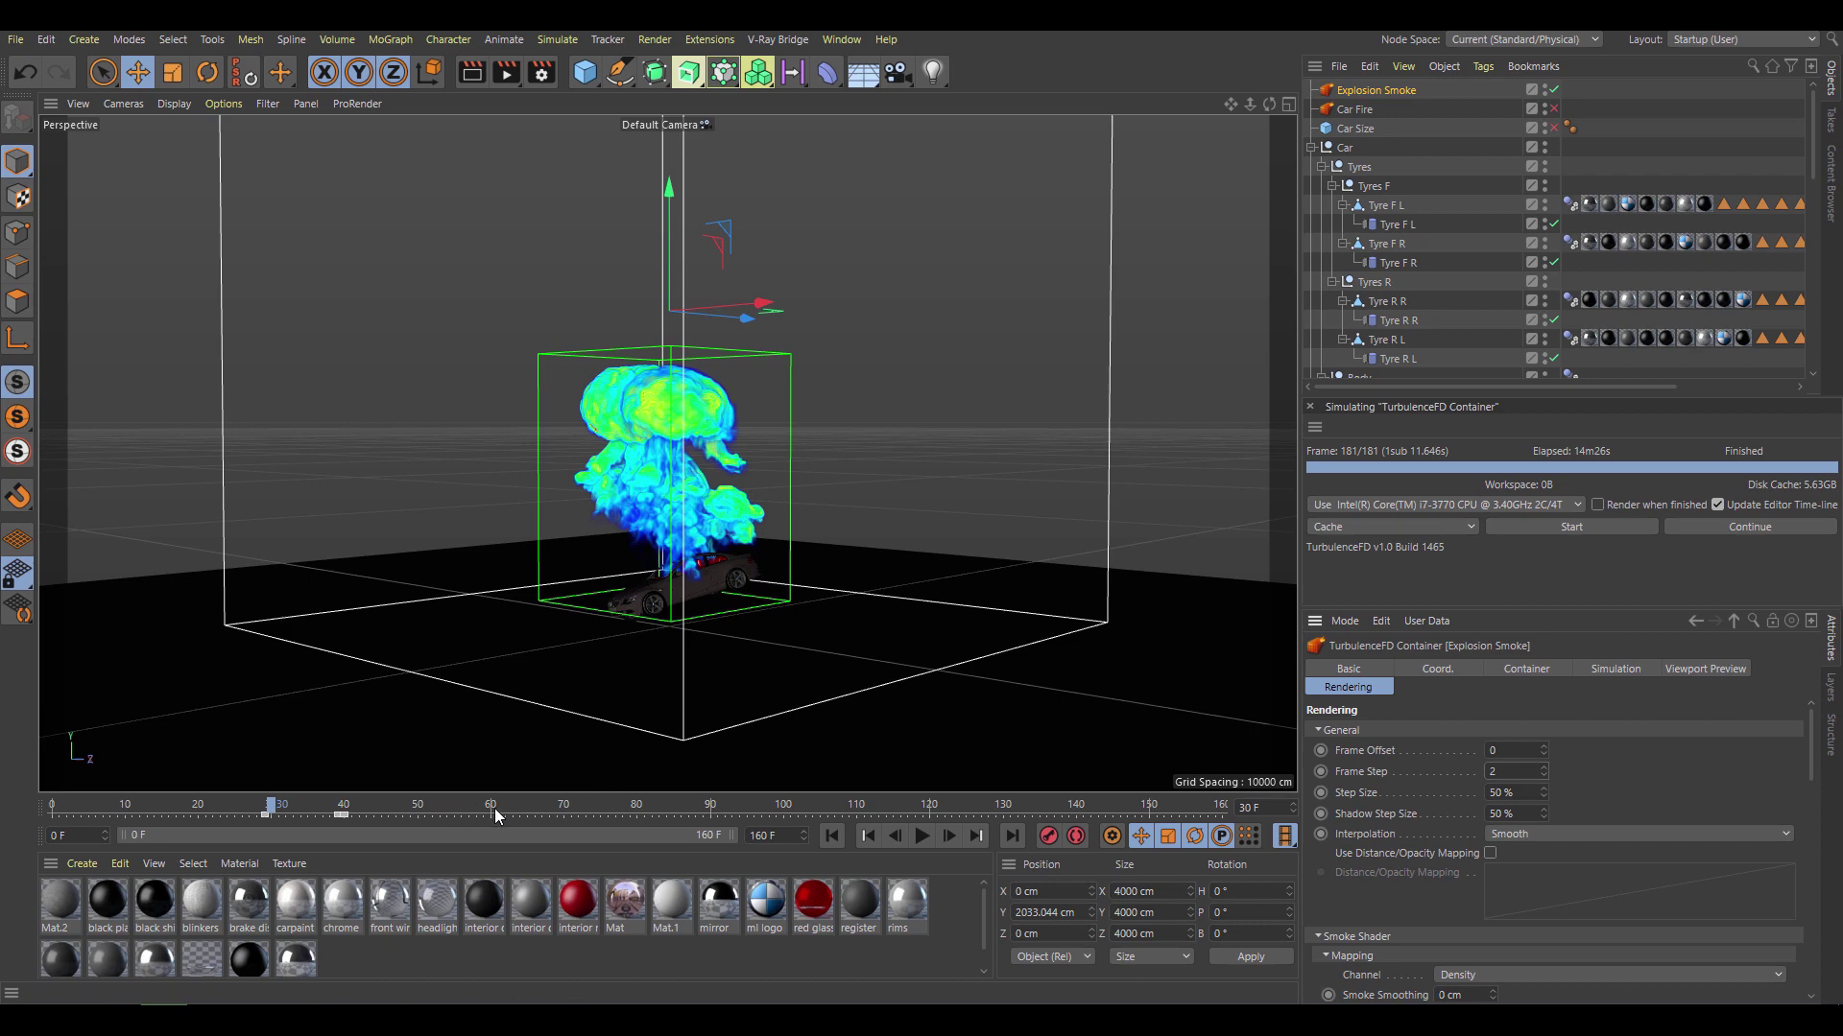
click(833, 836)
click(919, 836)
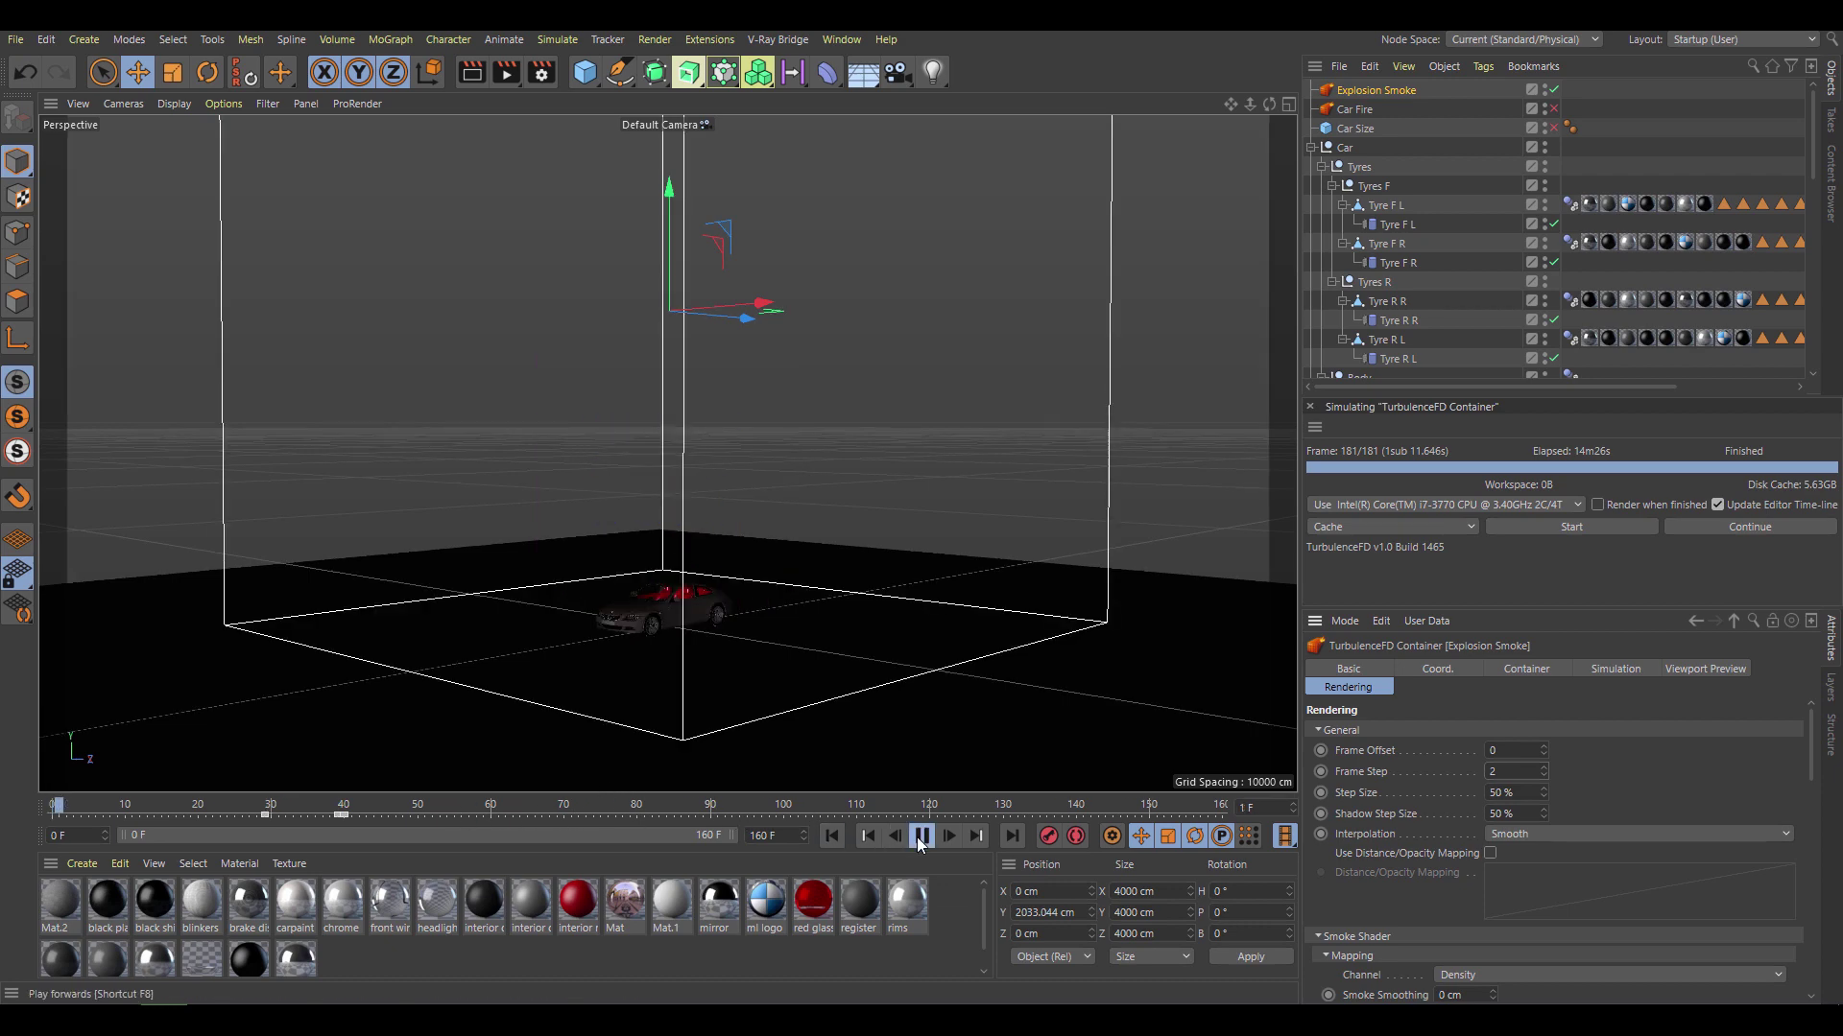
click(920, 836)
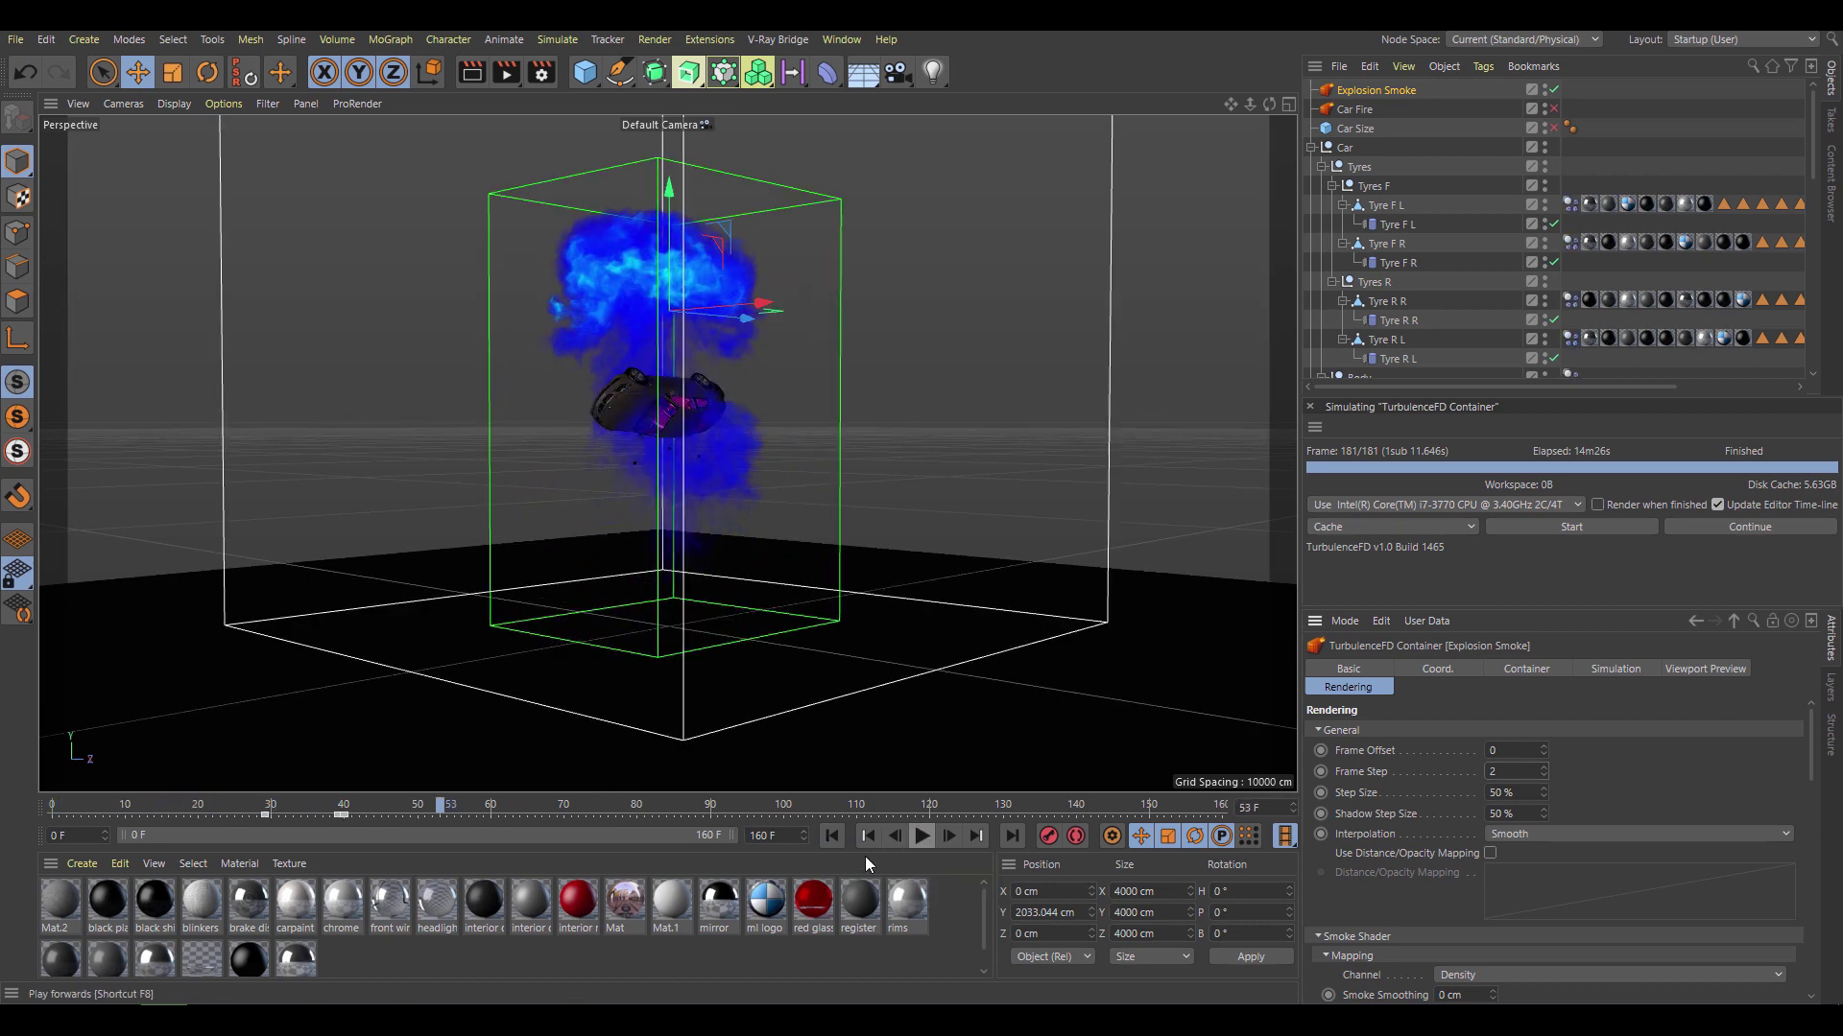
click(833, 836)
click(1517, 767)
text(1)
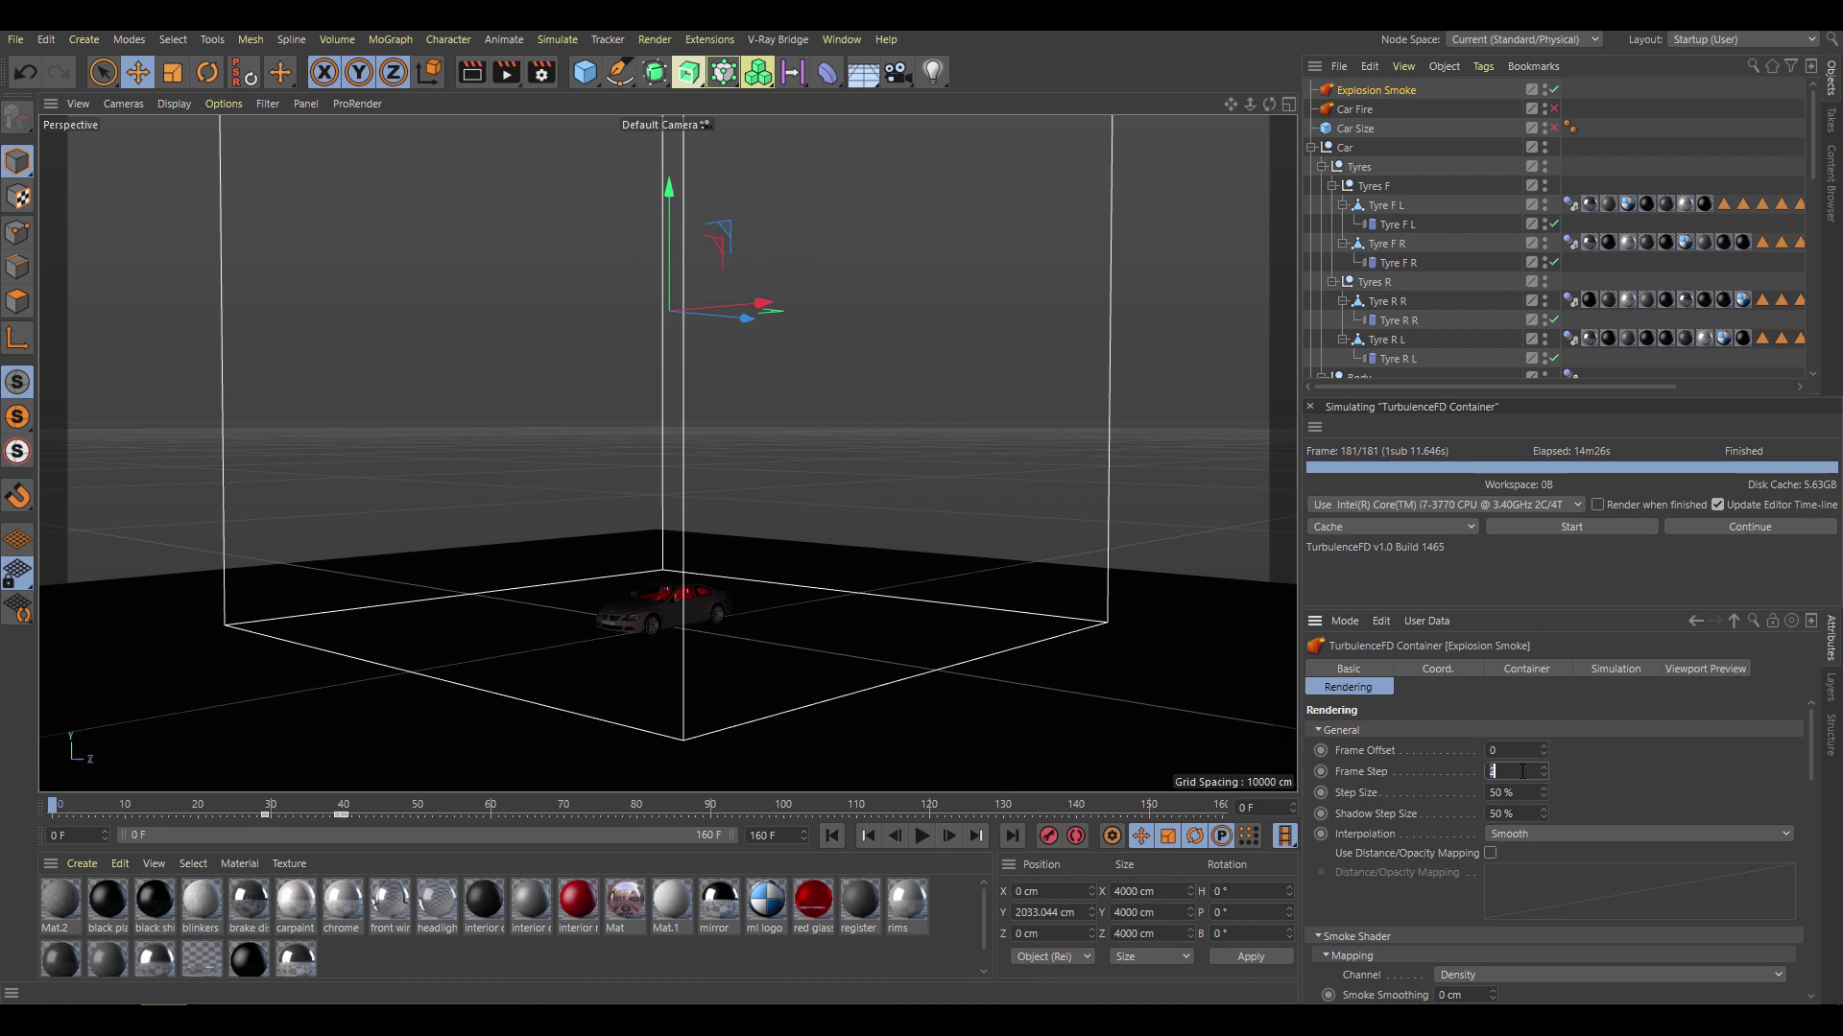
click(919, 836)
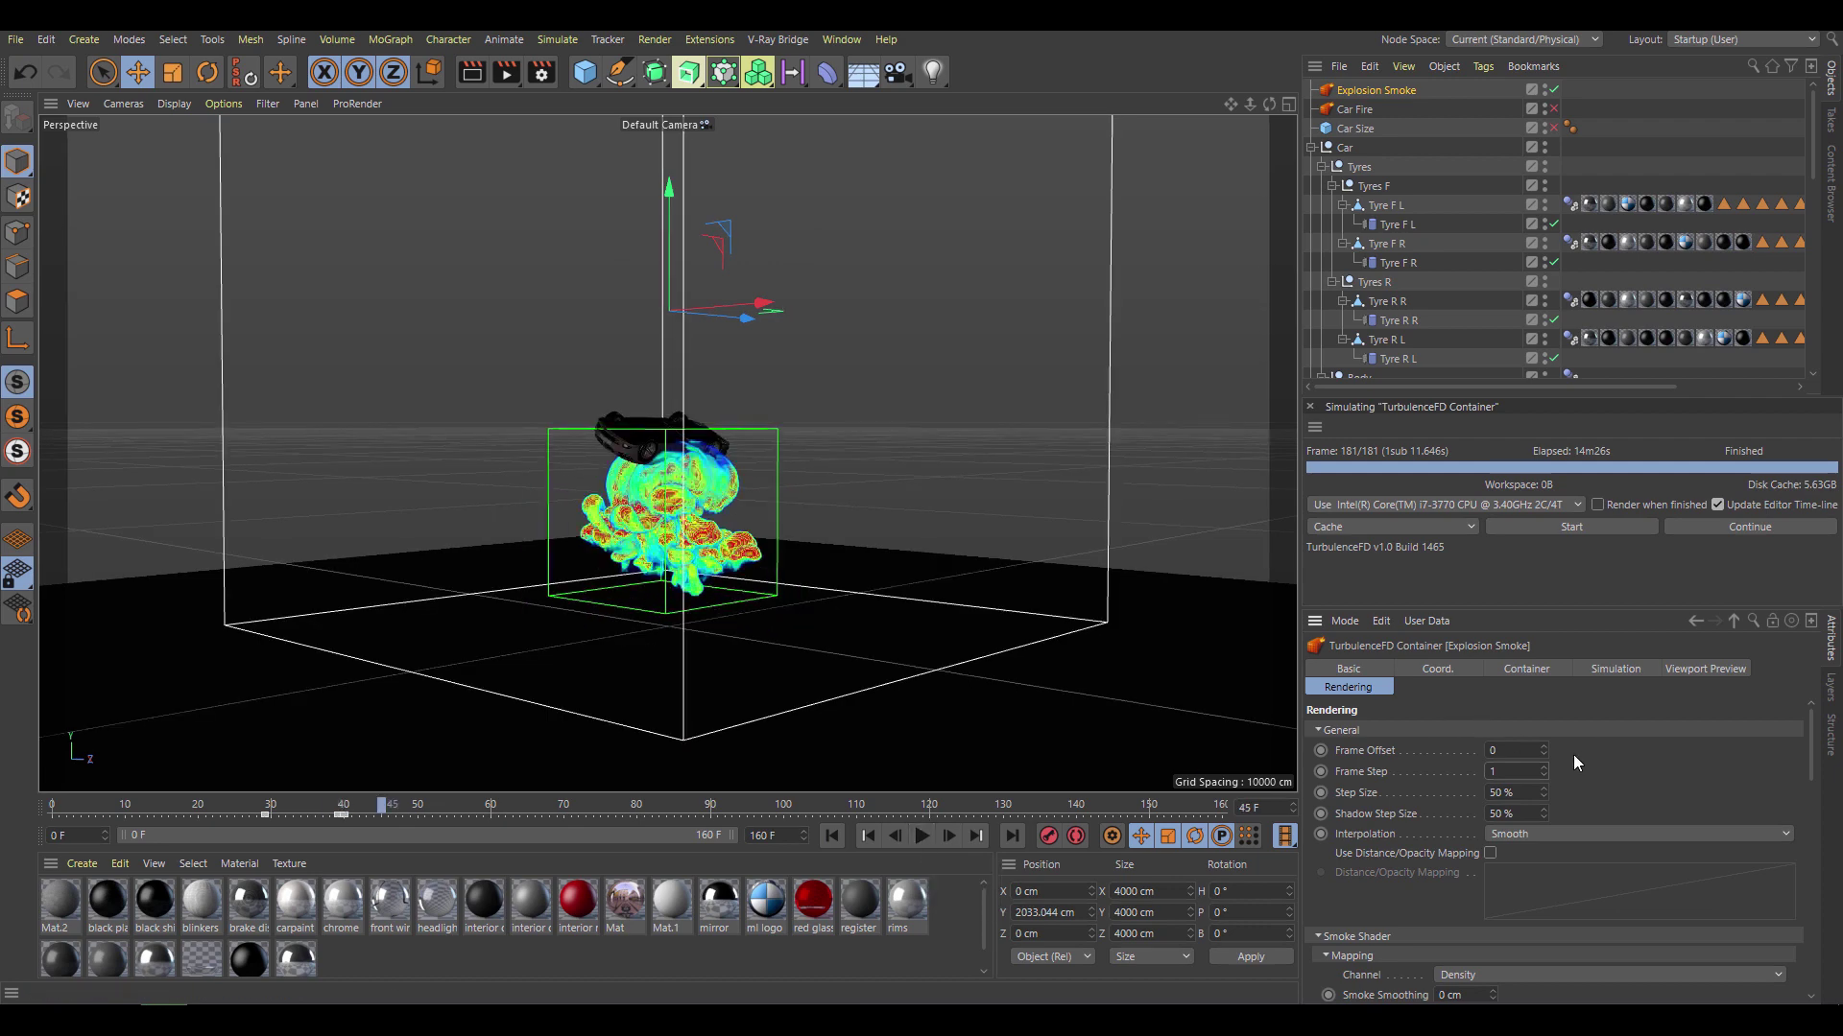
- Drag Explosion Smoke's Frame Offset negative and preview the smoke timing in playback
drag(1544, 753, 1543, 772)
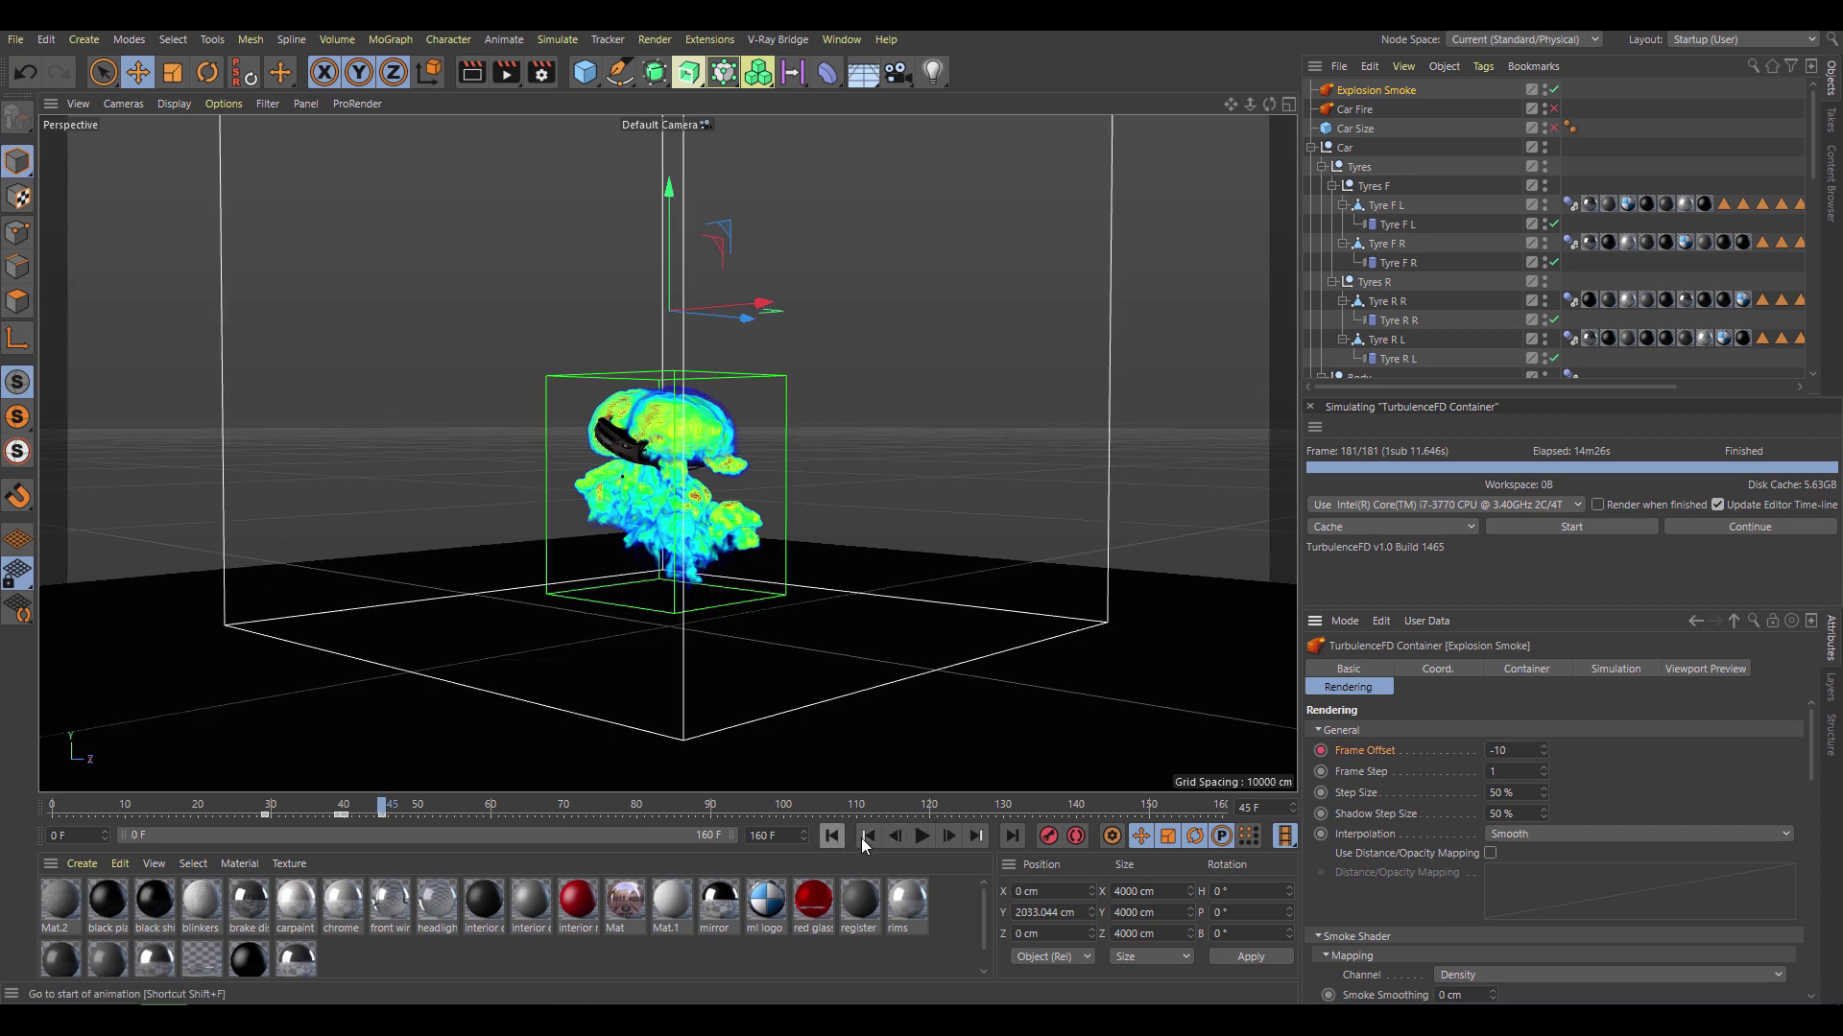
click(921, 836)
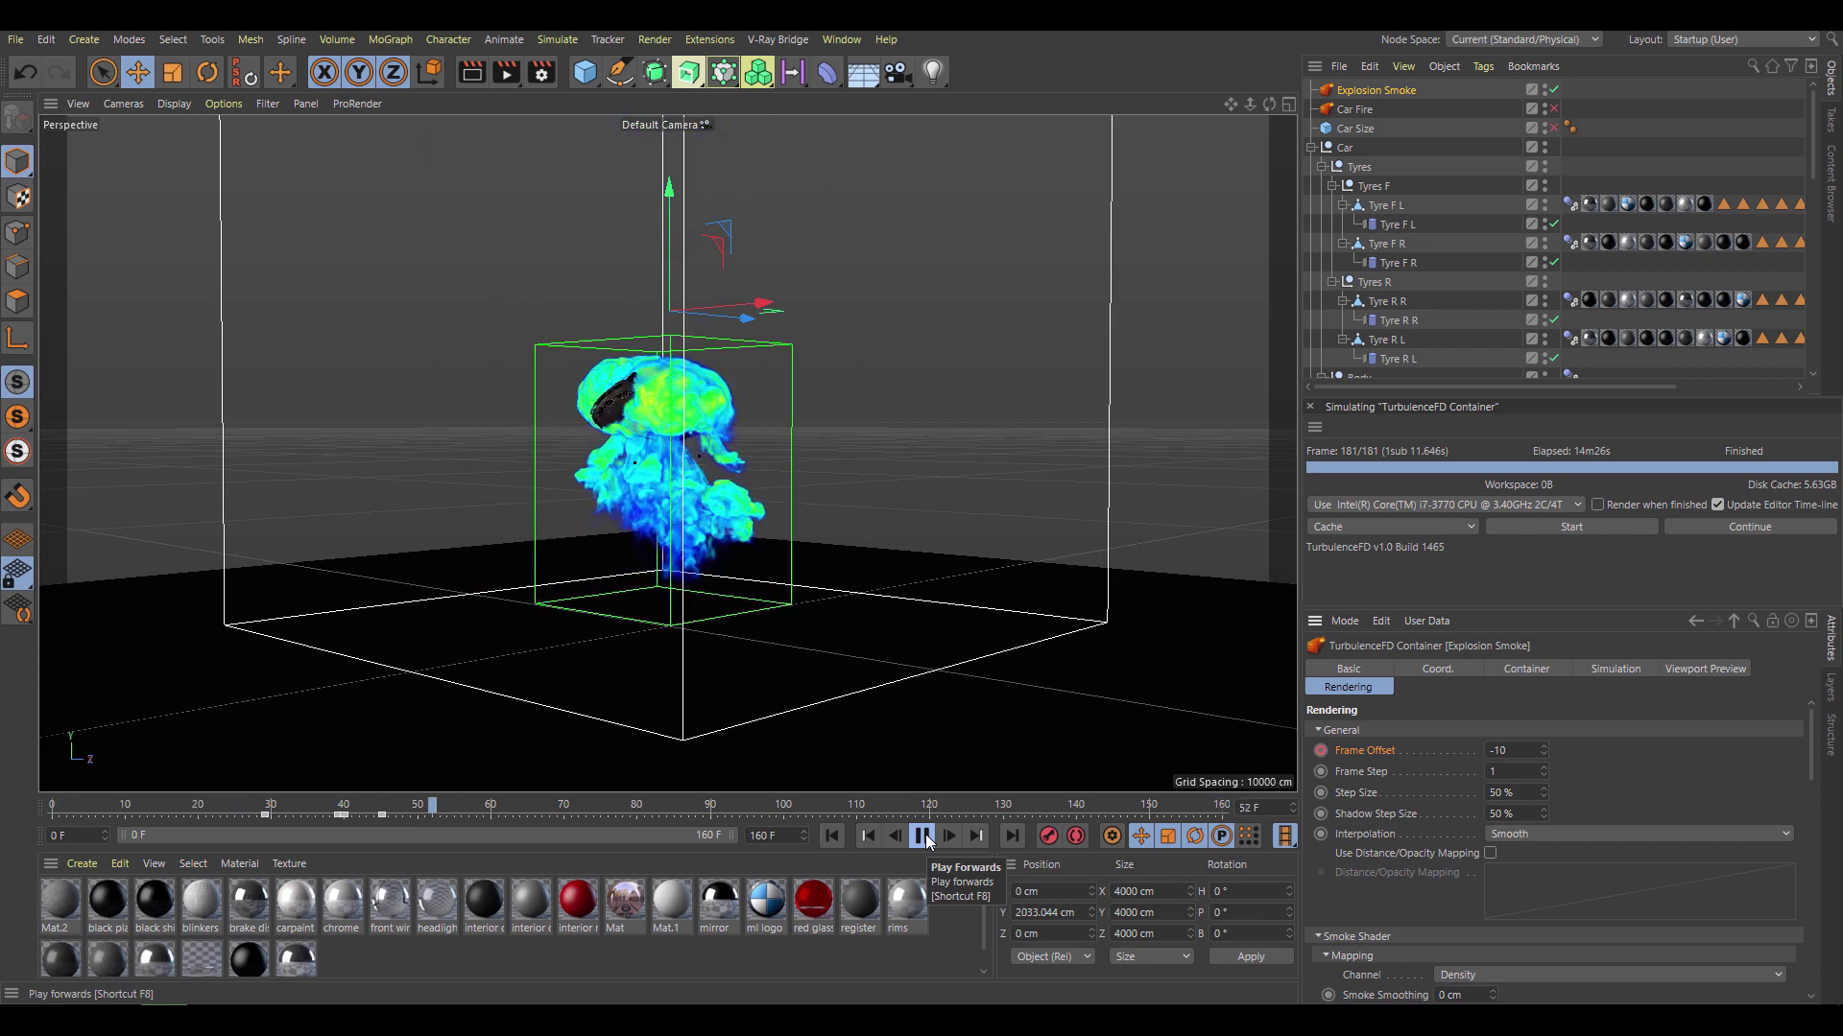
key(F8)
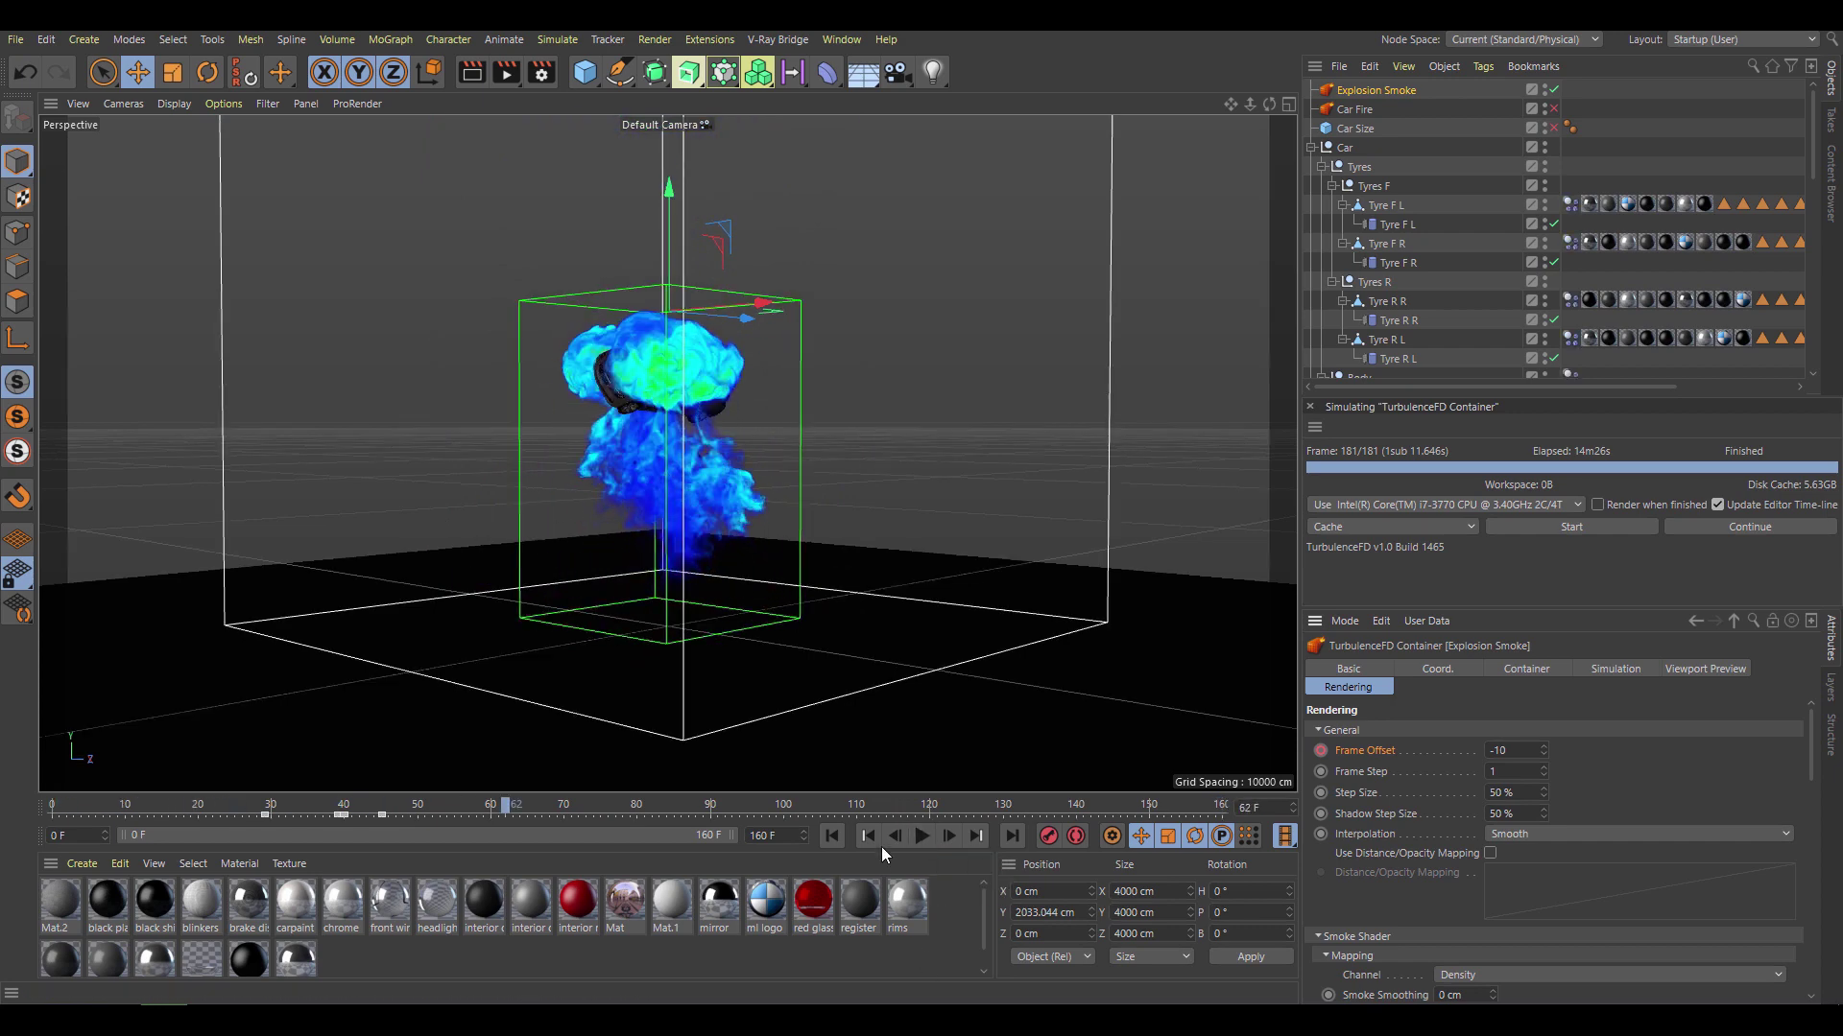
click(832, 841)
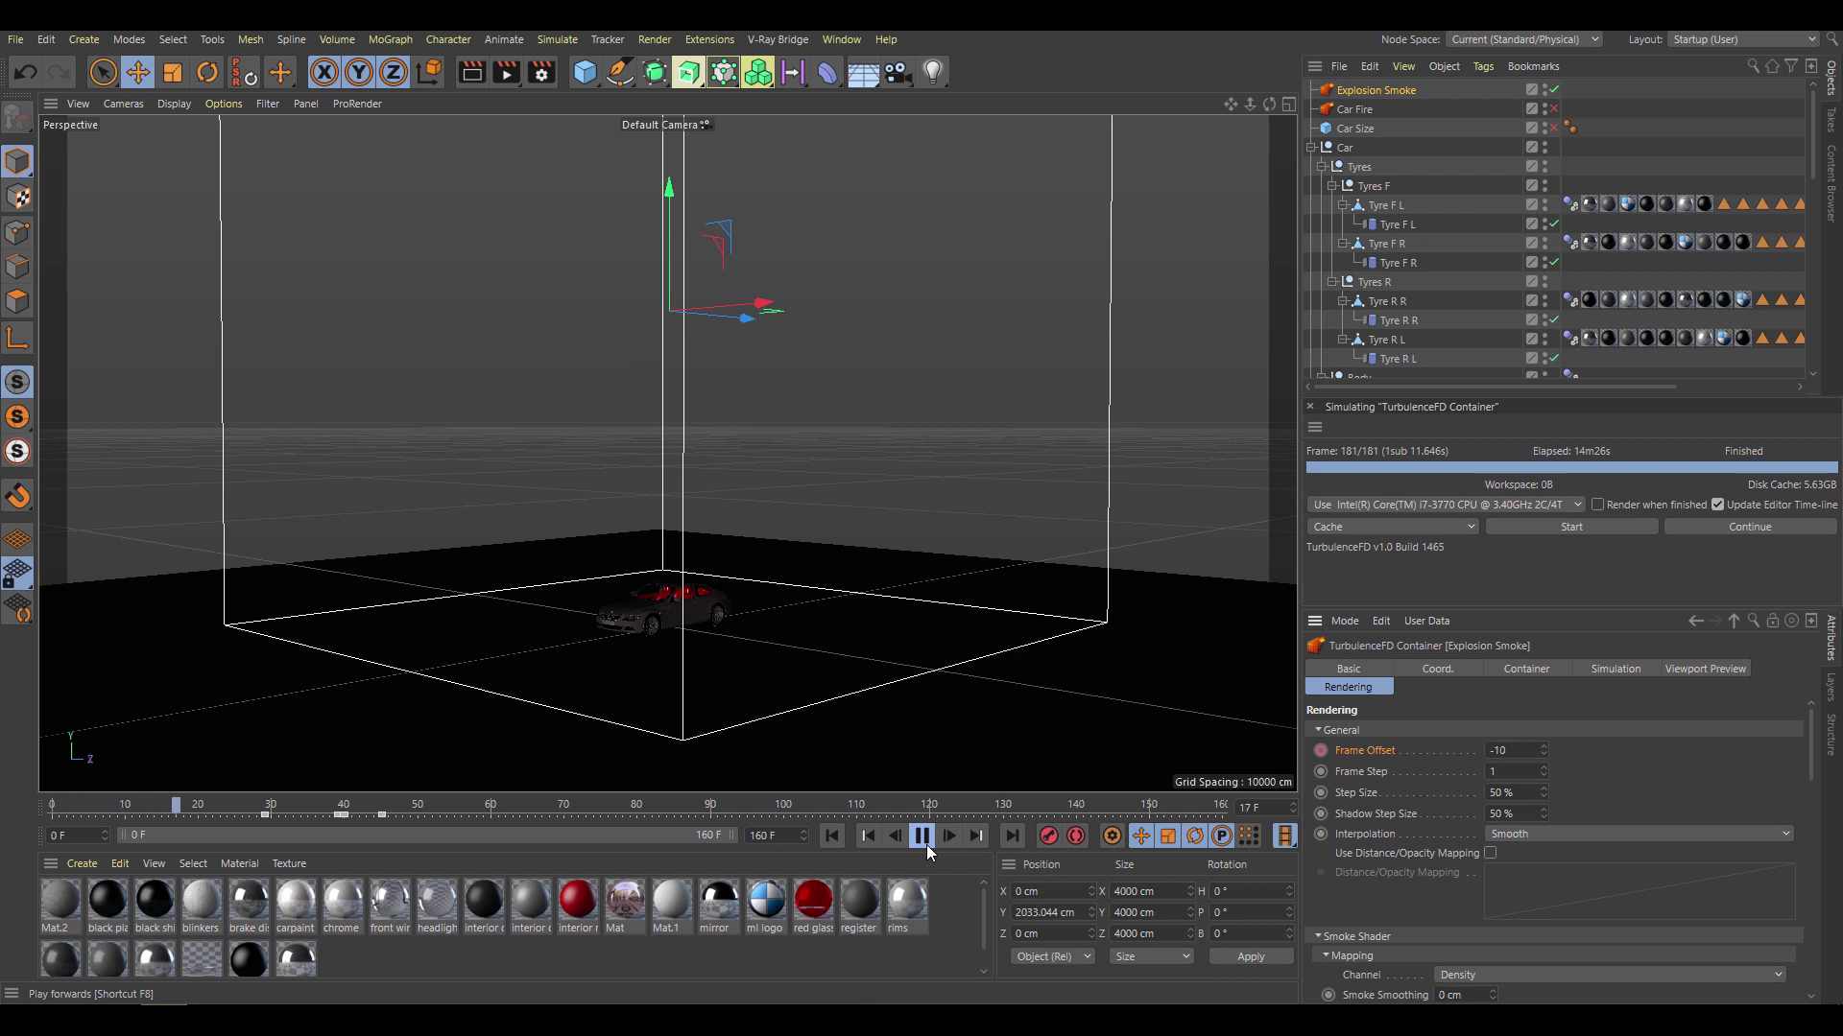
click(923, 845)
- Step frame by frame through the burst, then drag Frame Offset from -10 to -3
click(899, 838)
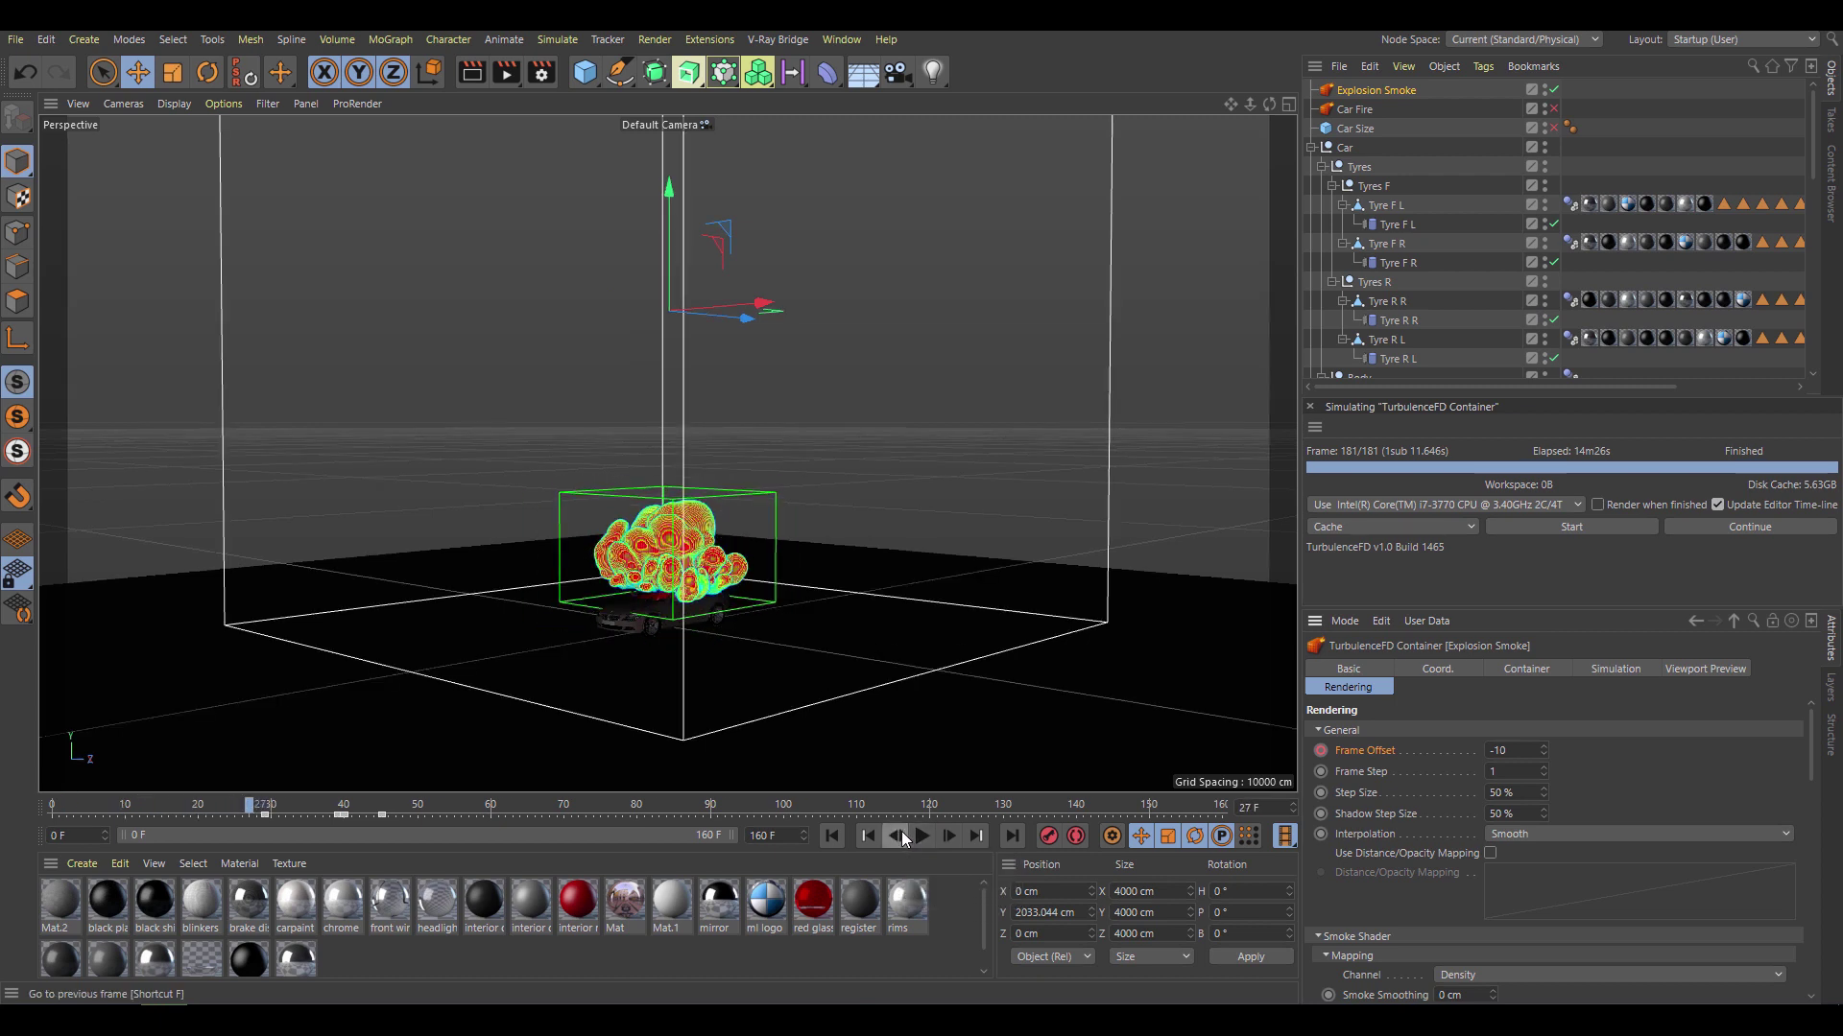
click(946, 838)
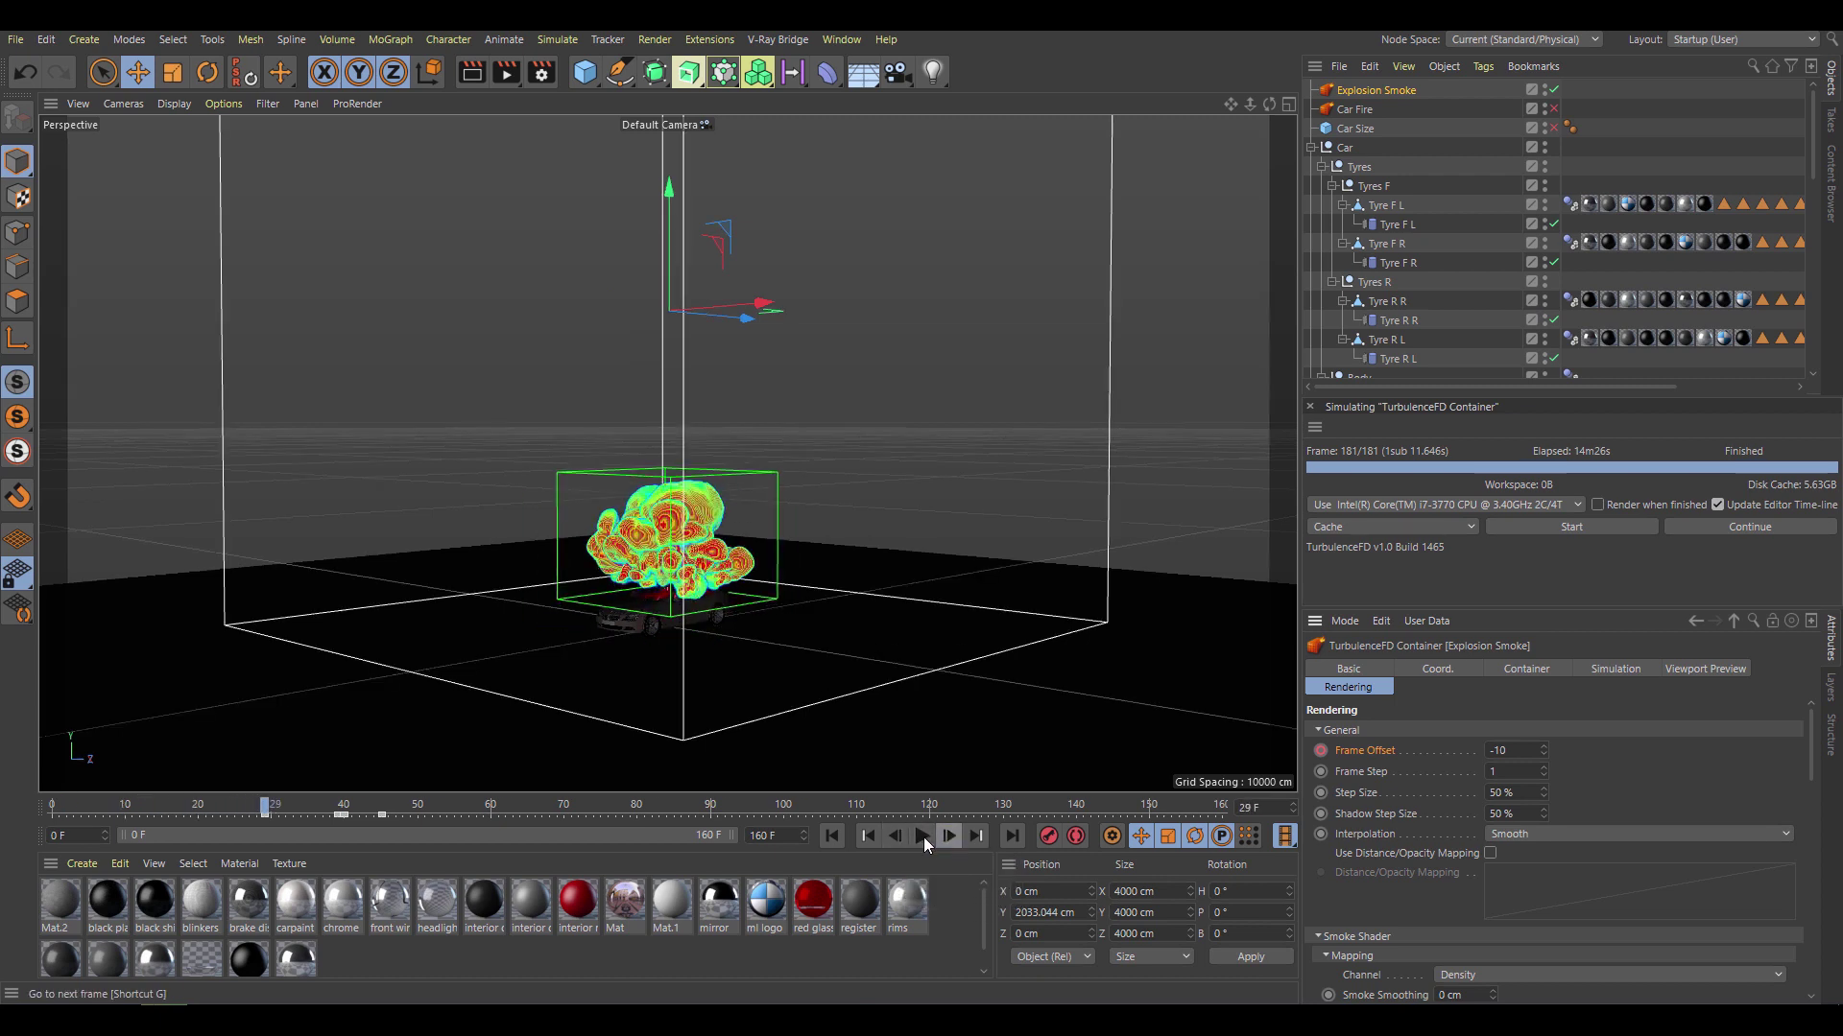
click(898, 837)
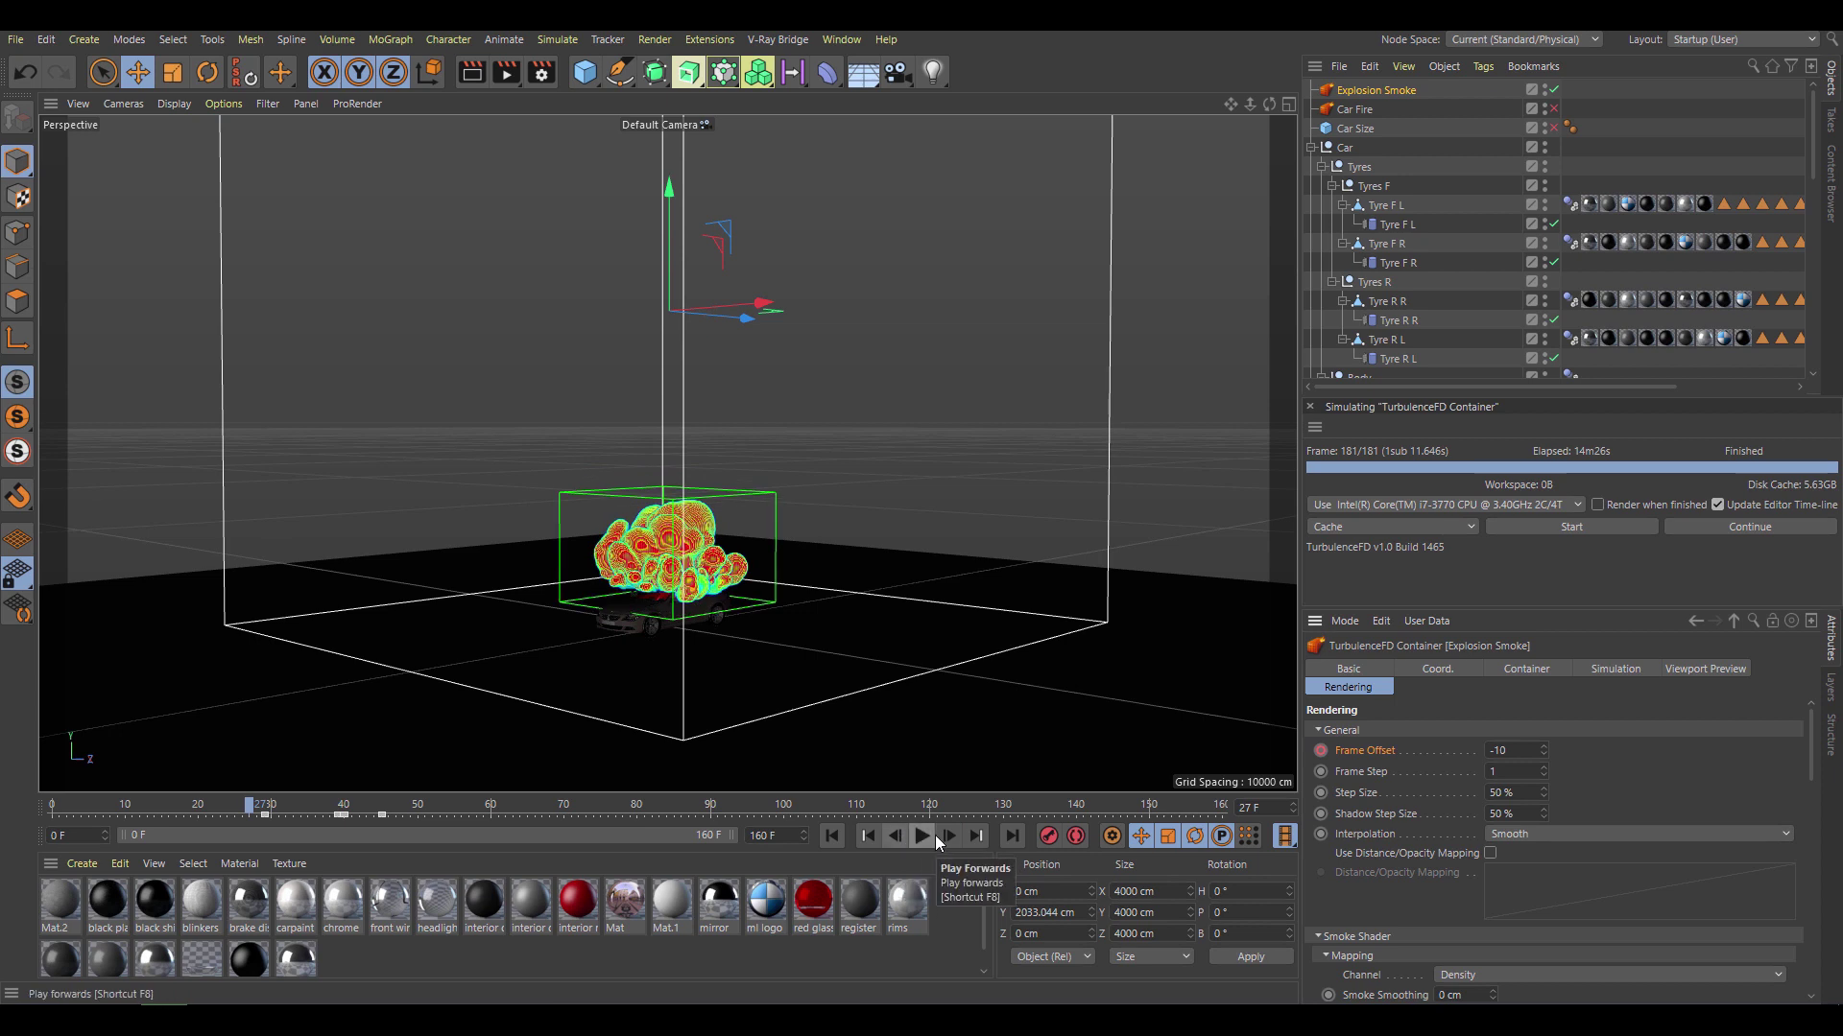
click(946, 837)
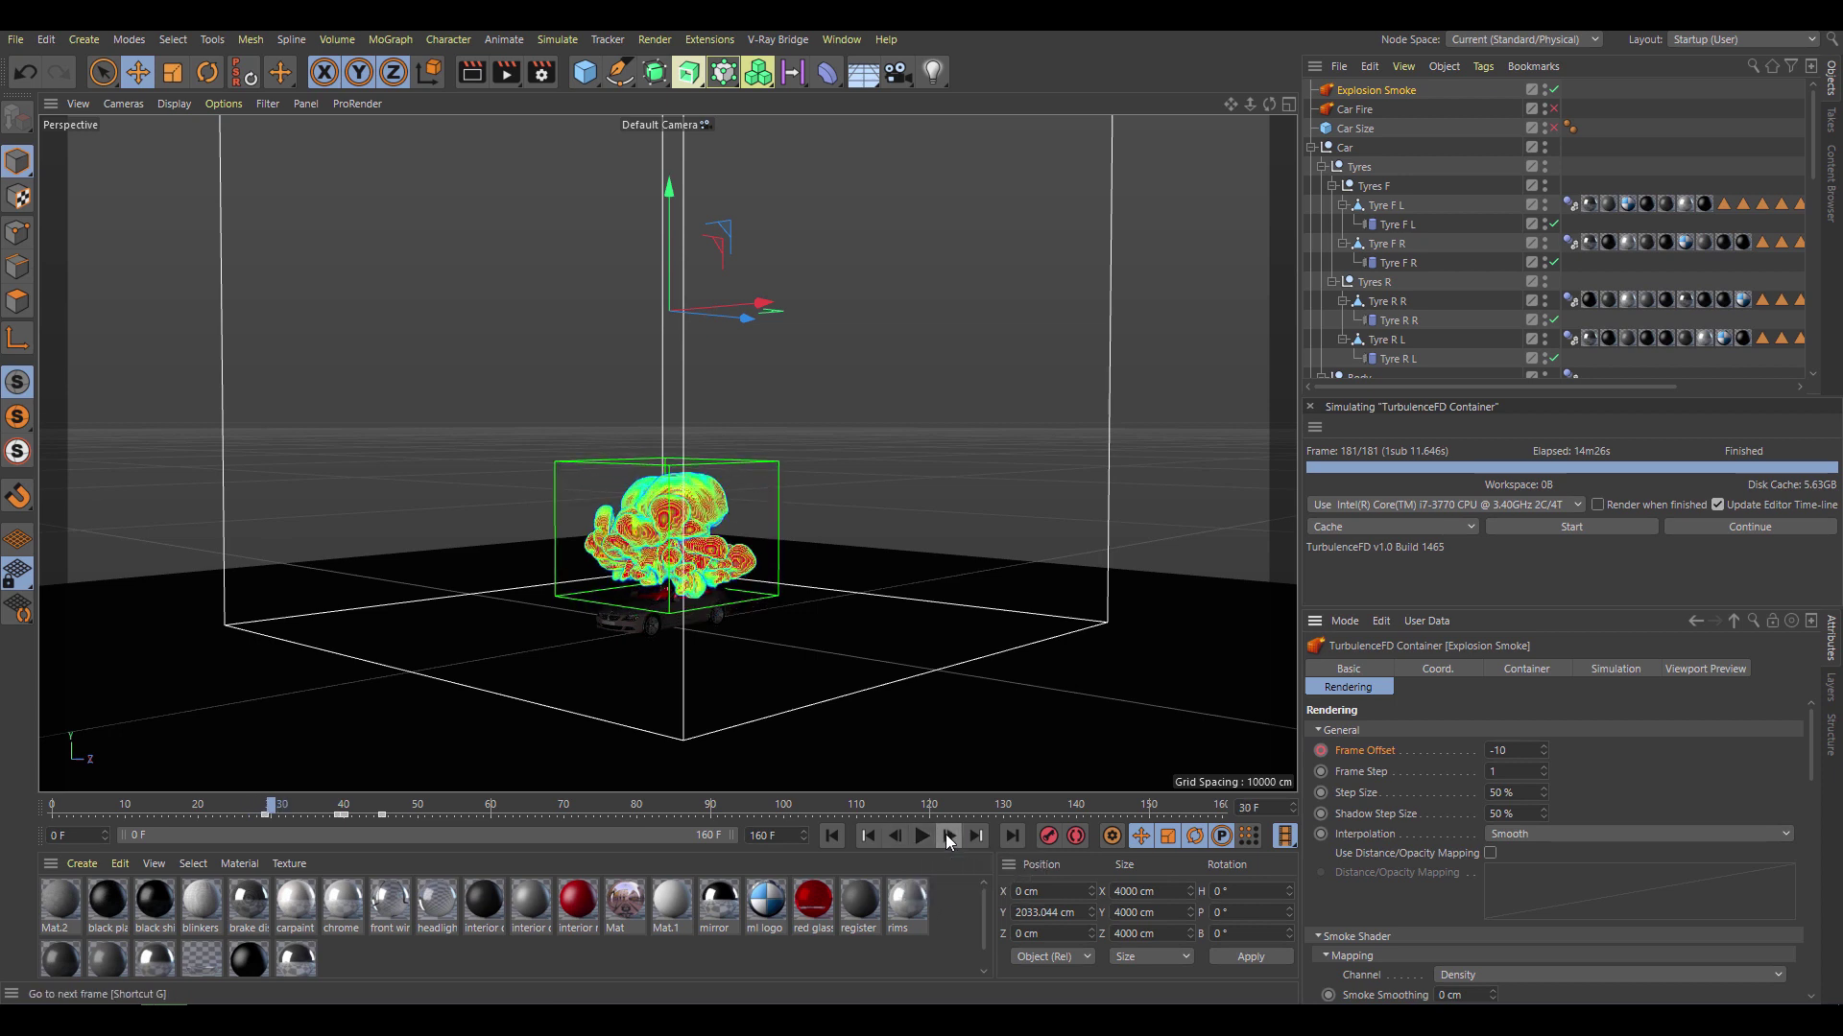
click(947, 836)
click(946, 835)
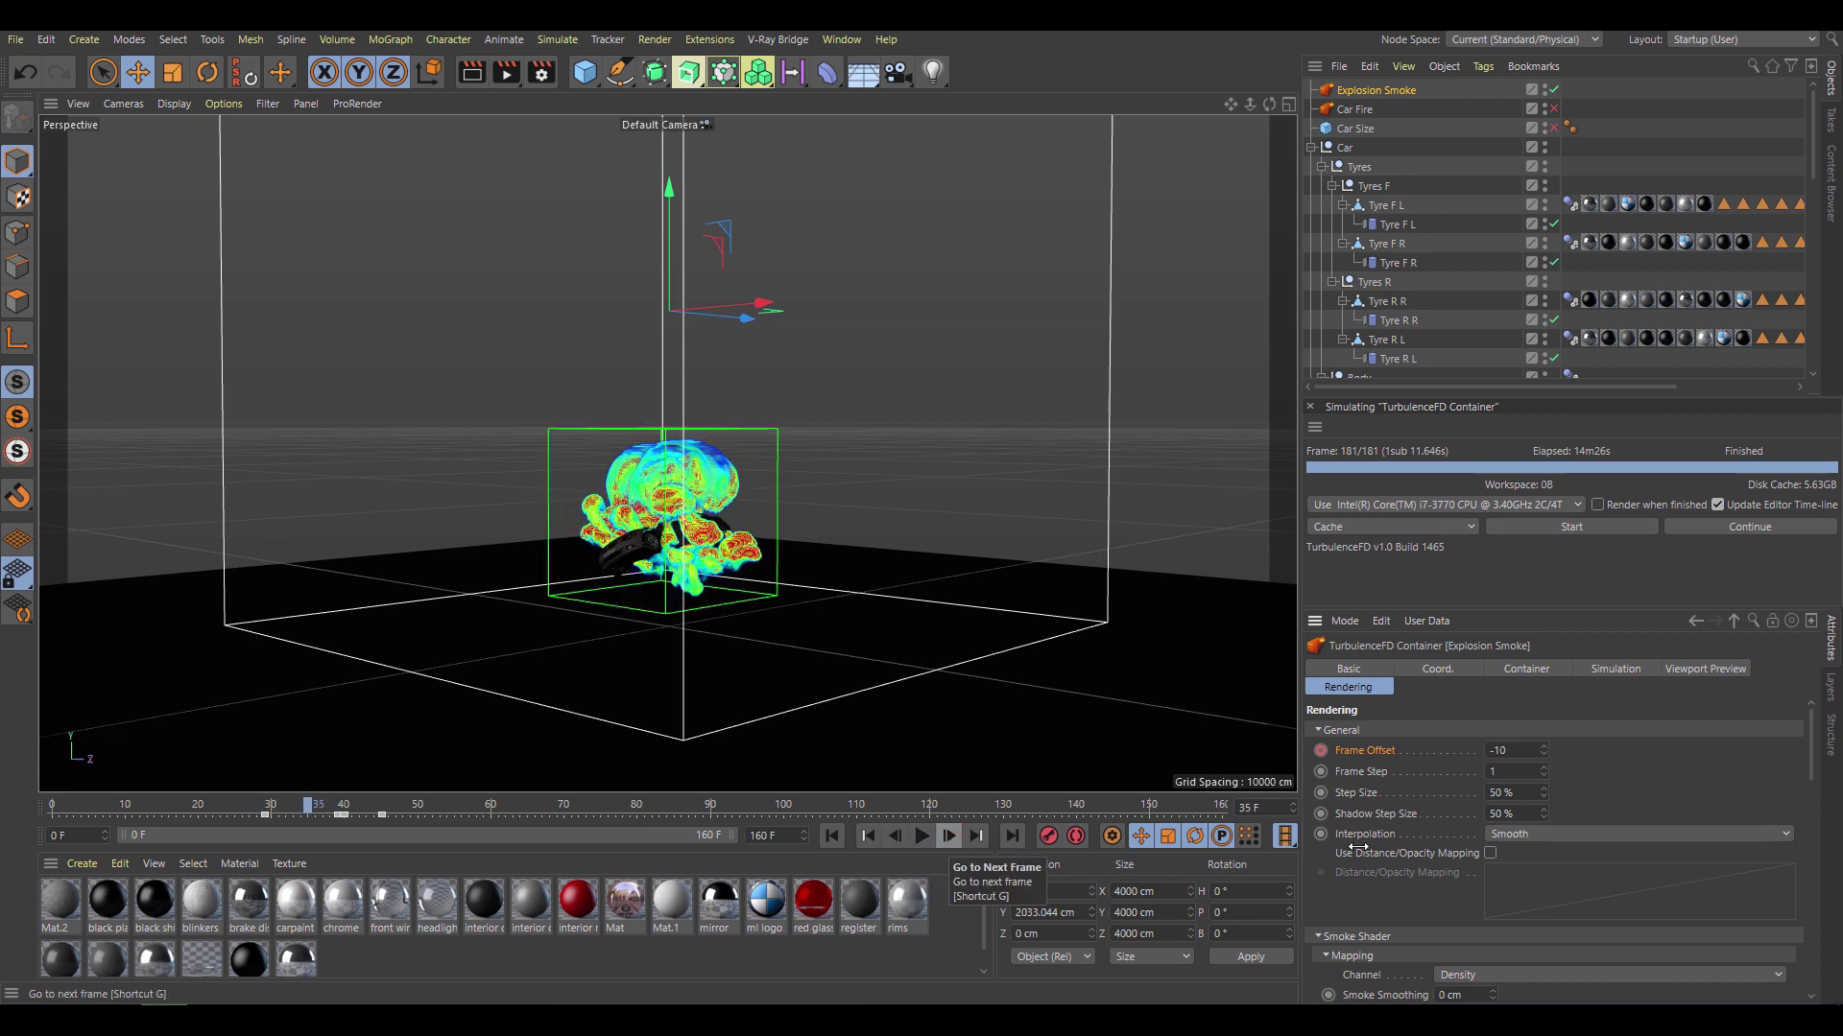
mouse_move(1544, 748)
mouse_down()
mouse_move(1544, 710)
mouse_move(1544, 767)
mouse_up()
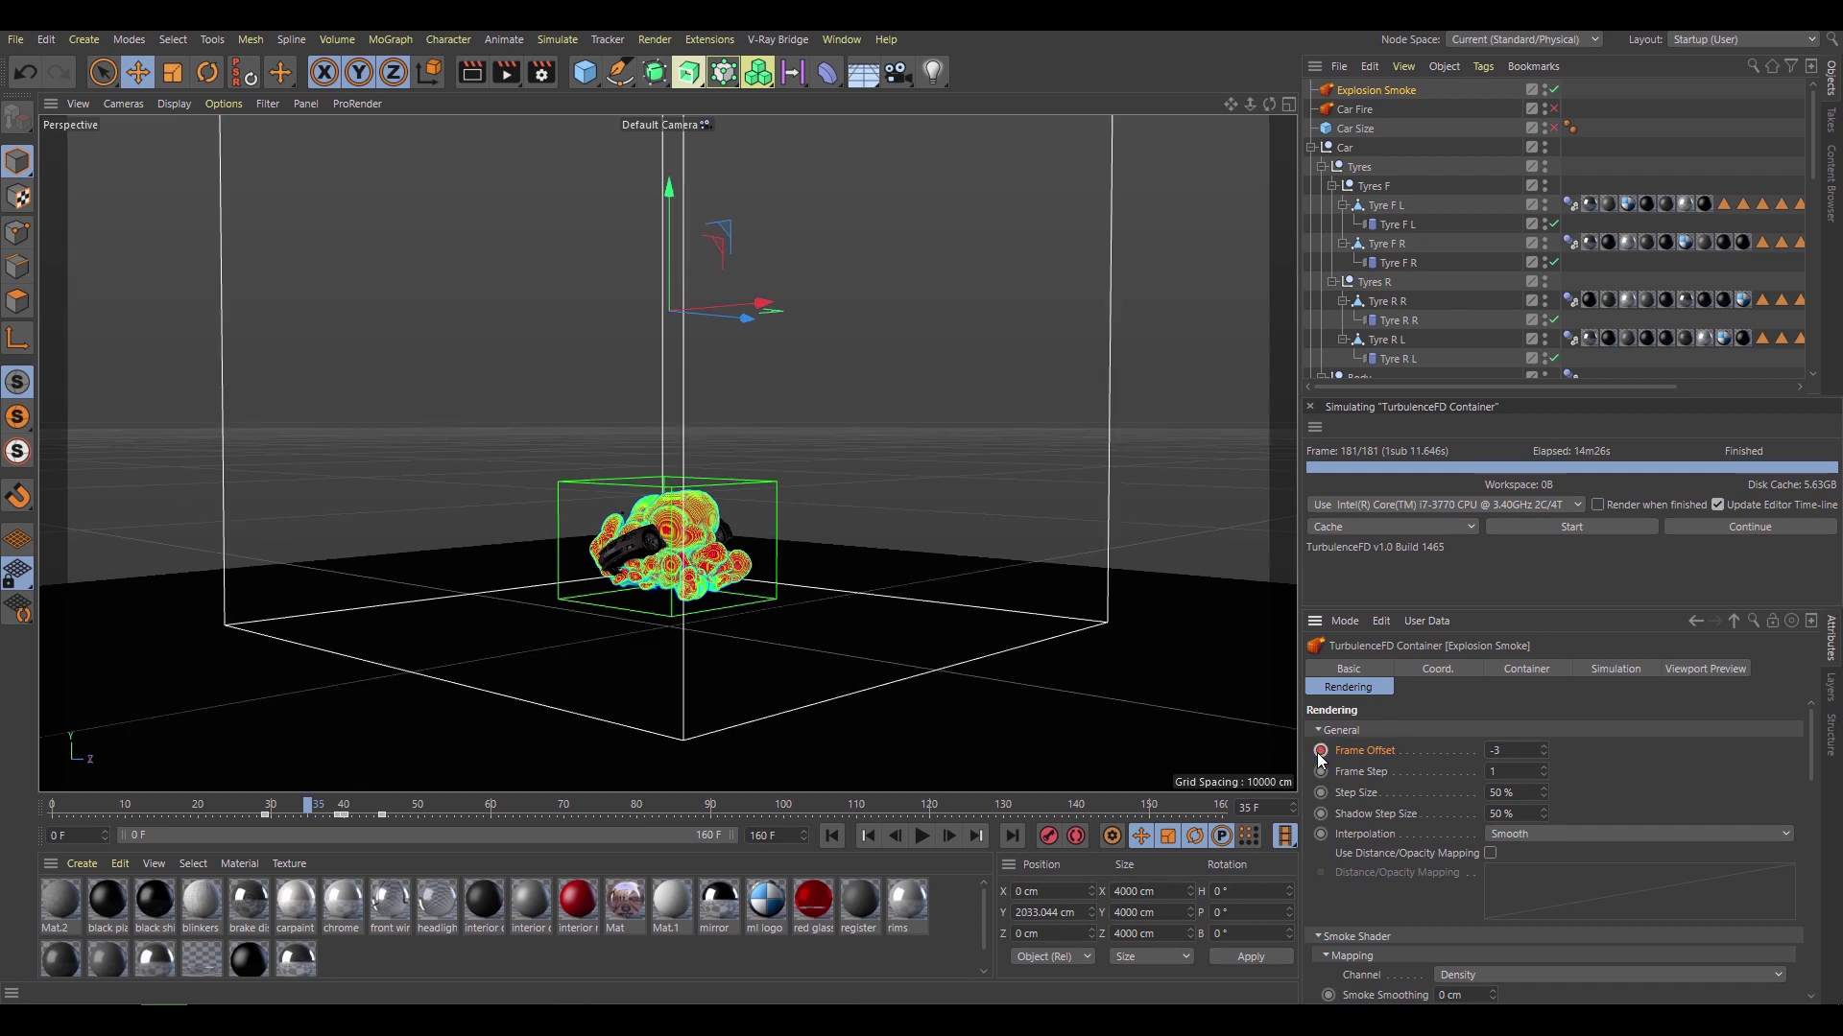
- Step back frames until the smoke disappears, then start playback
click(896, 837)
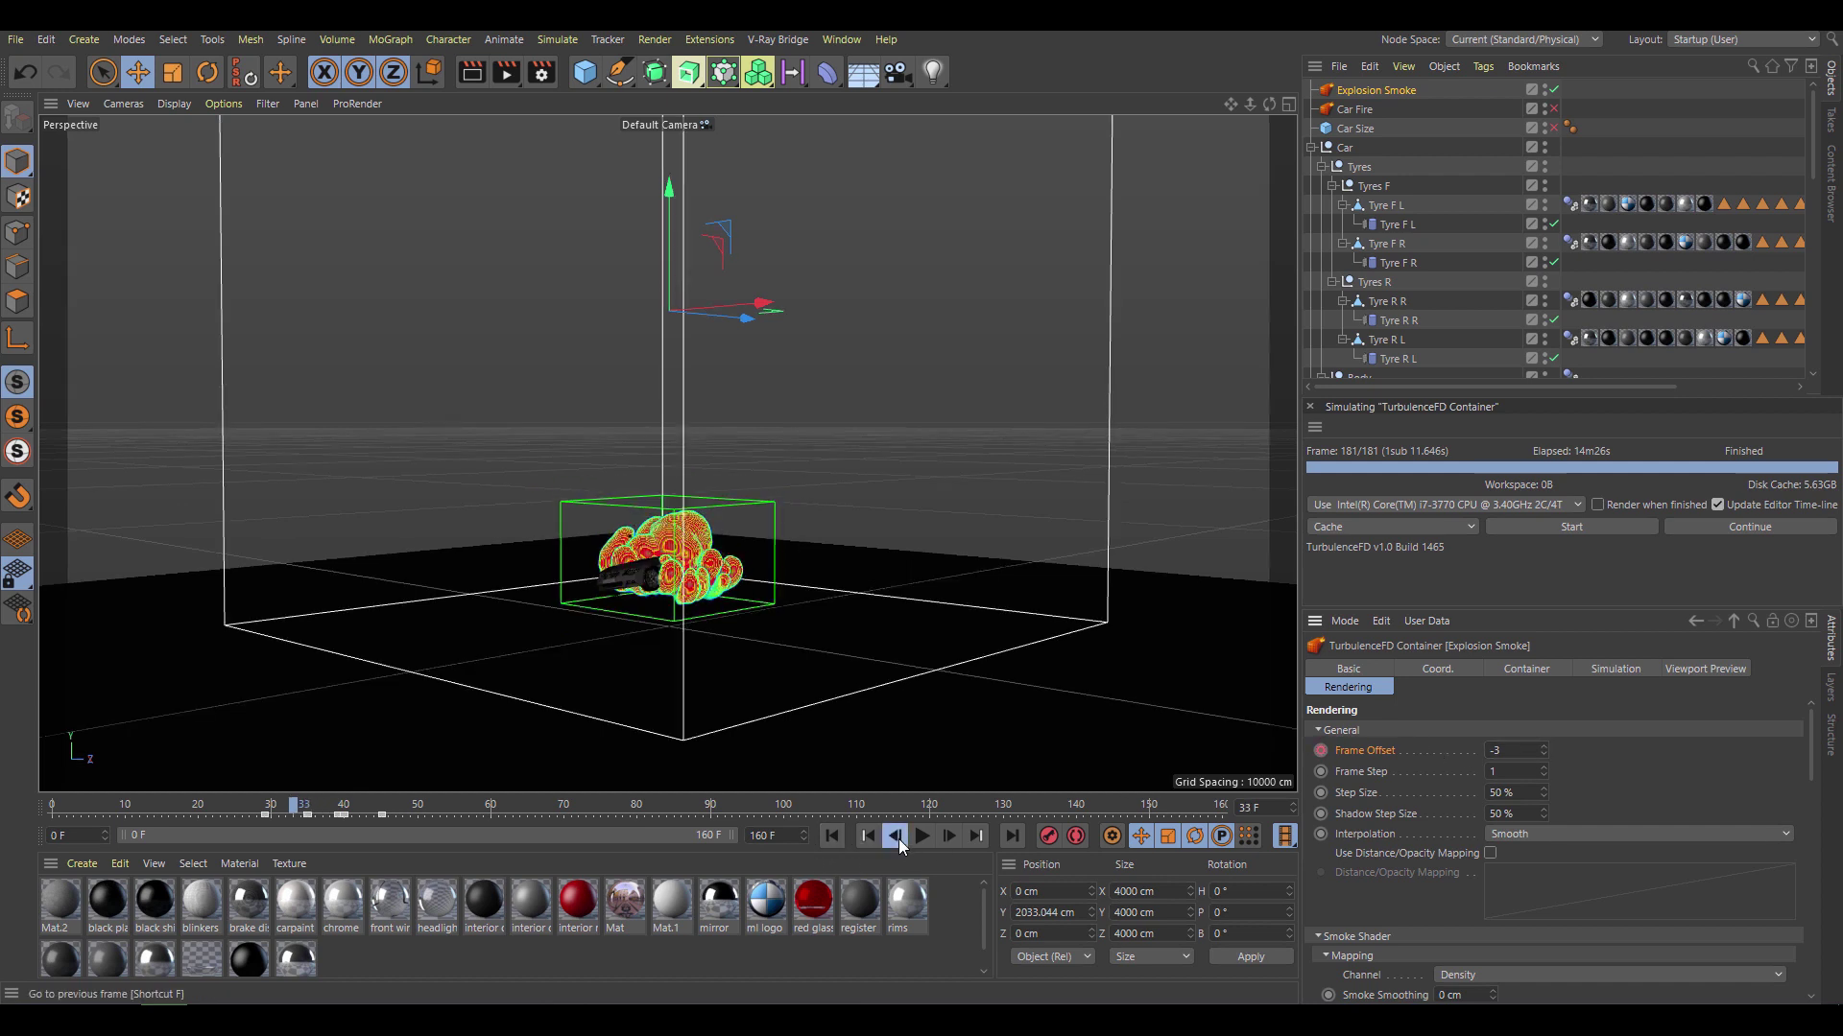
click(896, 836)
click(899, 839)
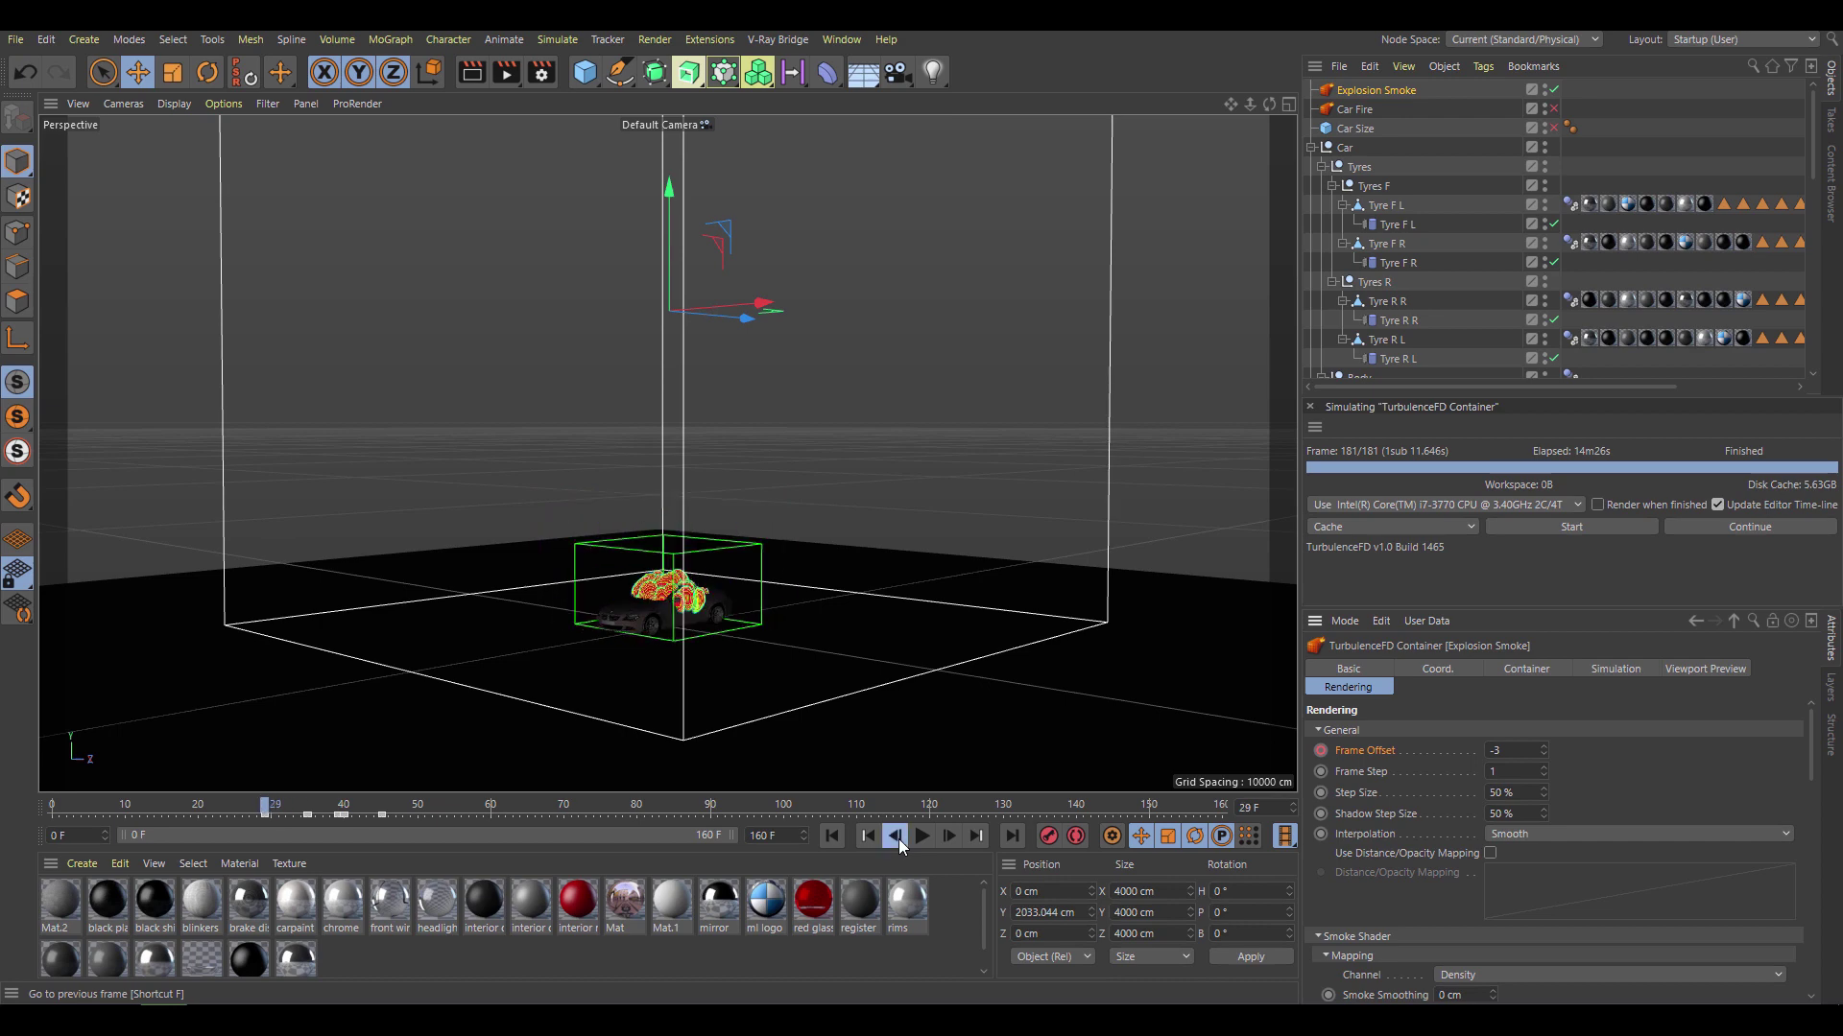
click(898, 839)
click(923, 837)
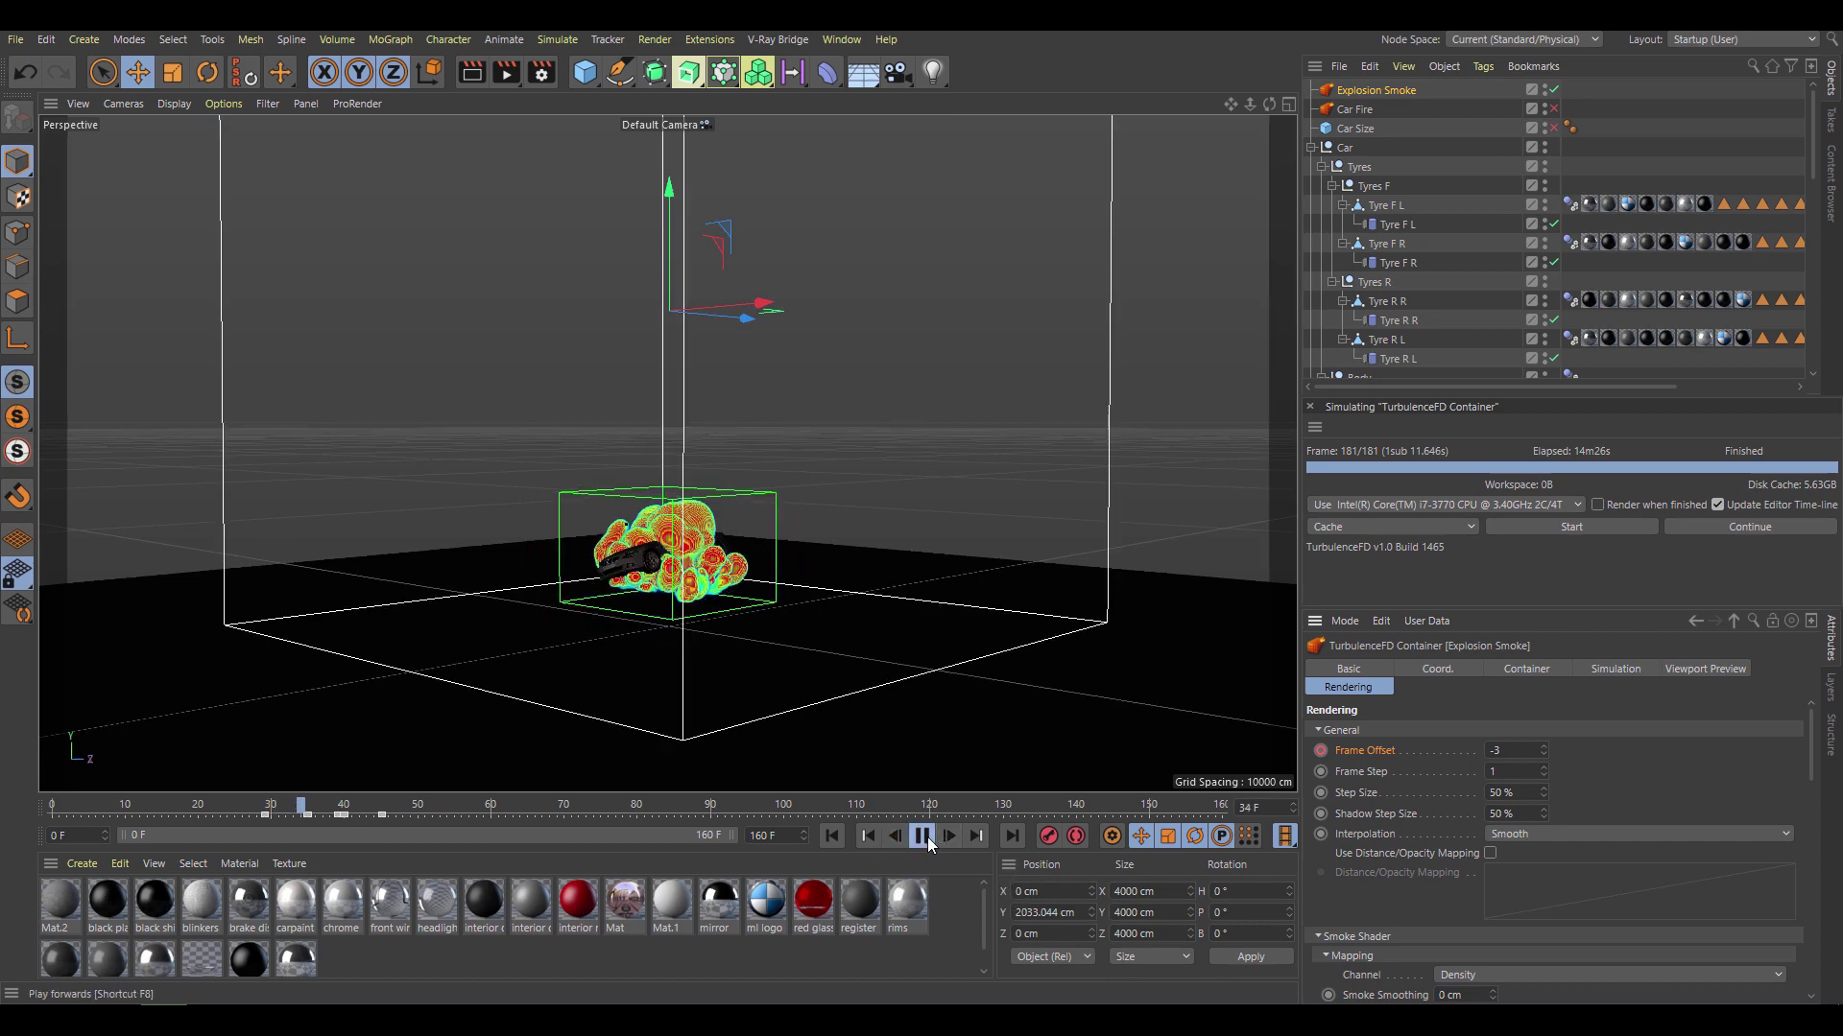
- Replay from the first frame and pause on the early explosion, stepping single frames
click(834, 843)
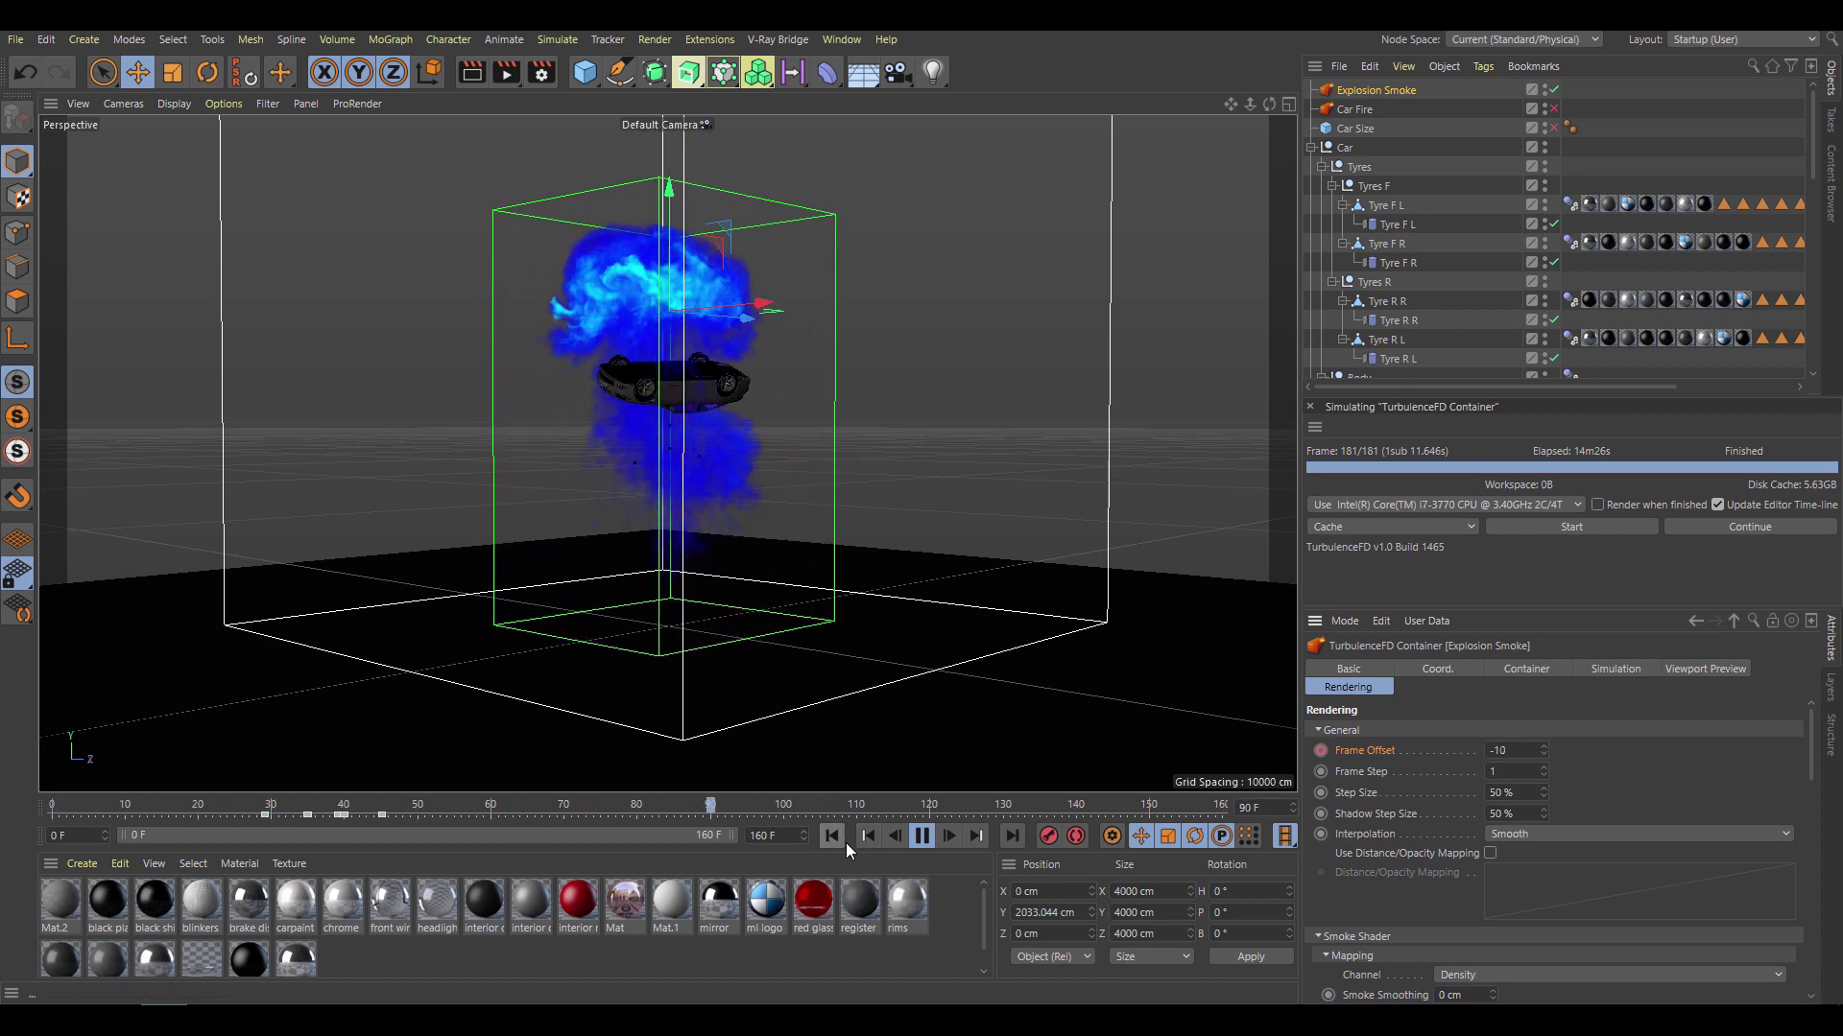
click(841, 841)
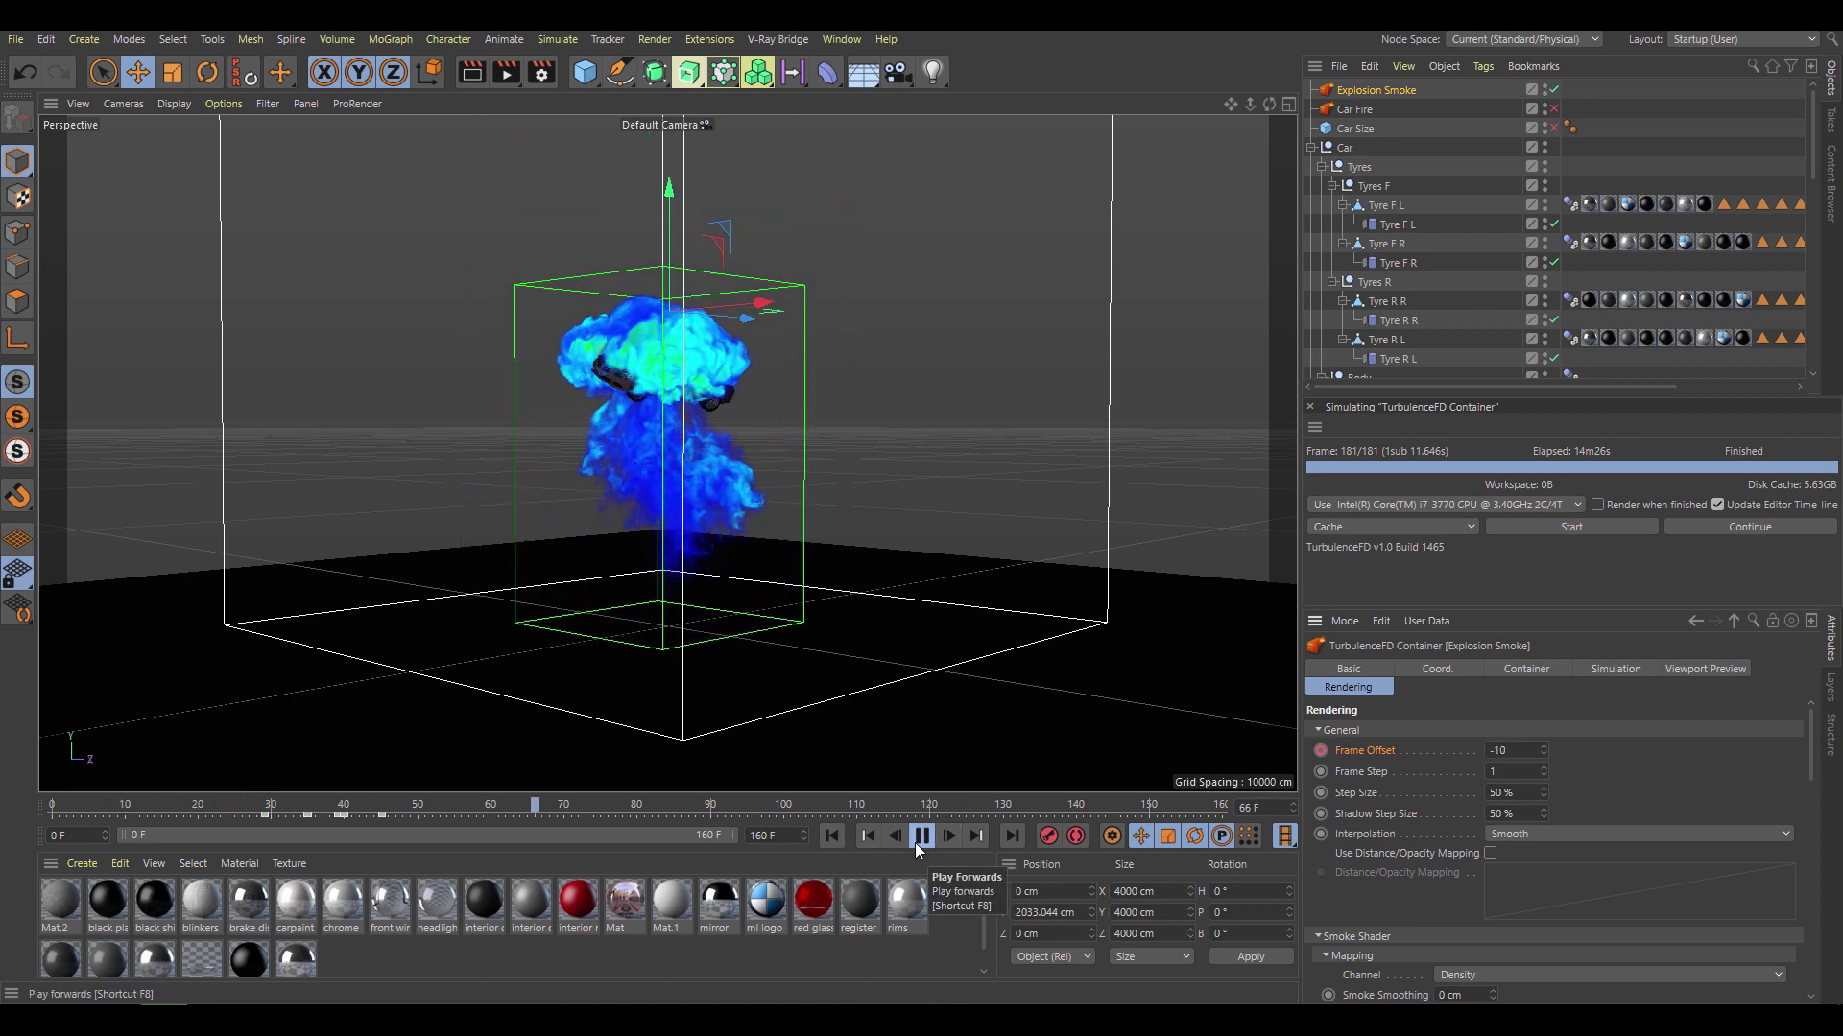
click(833, 835)
click(923, 835)
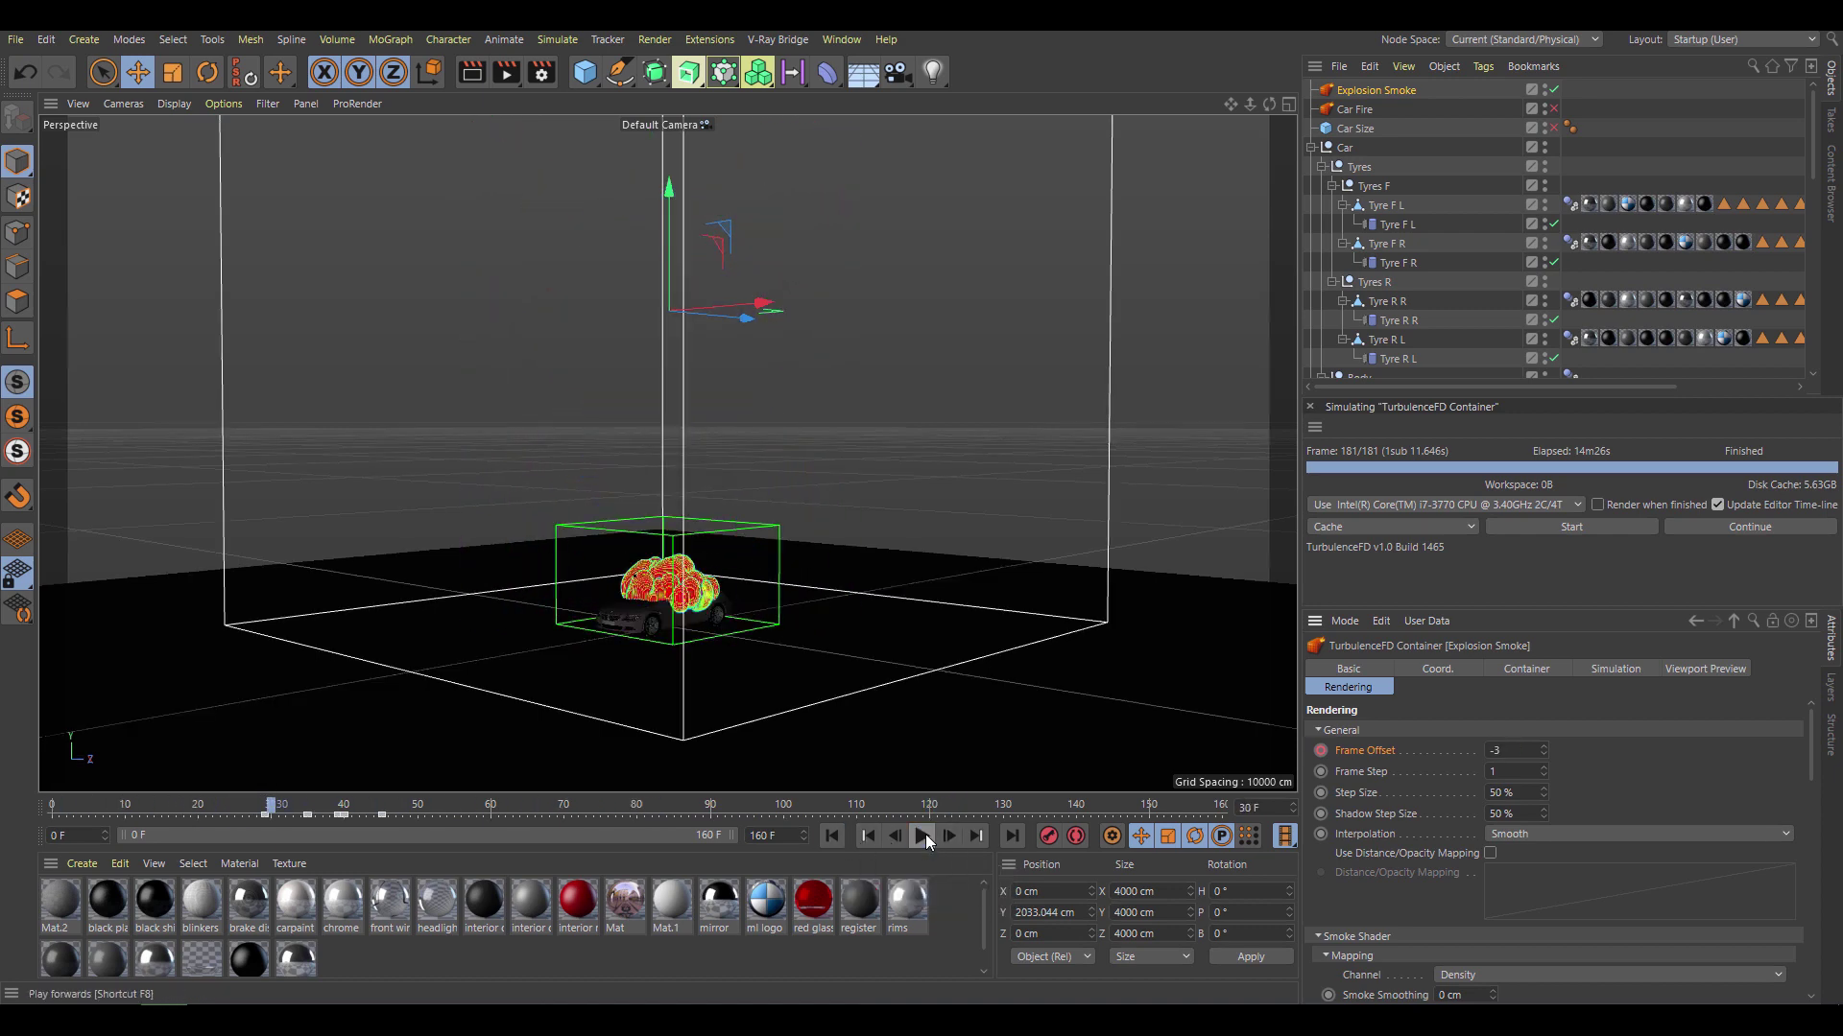
click(948, 838)
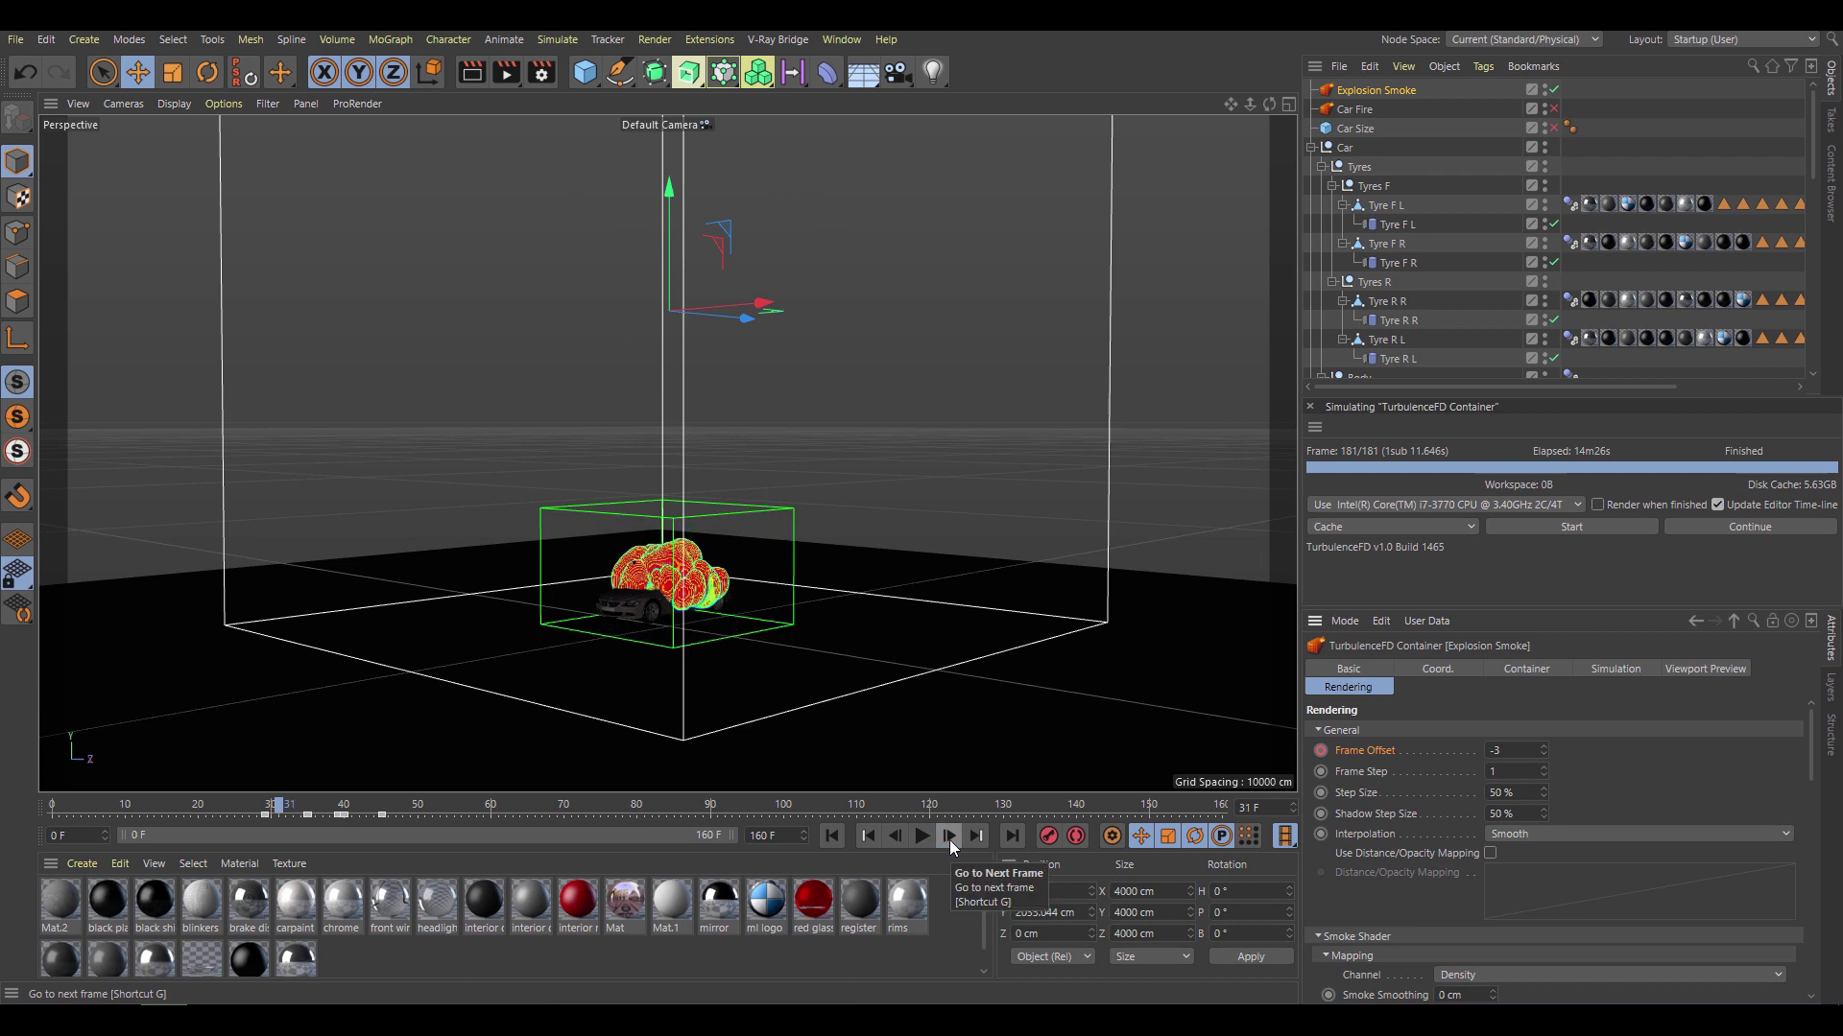
click(948, 839)
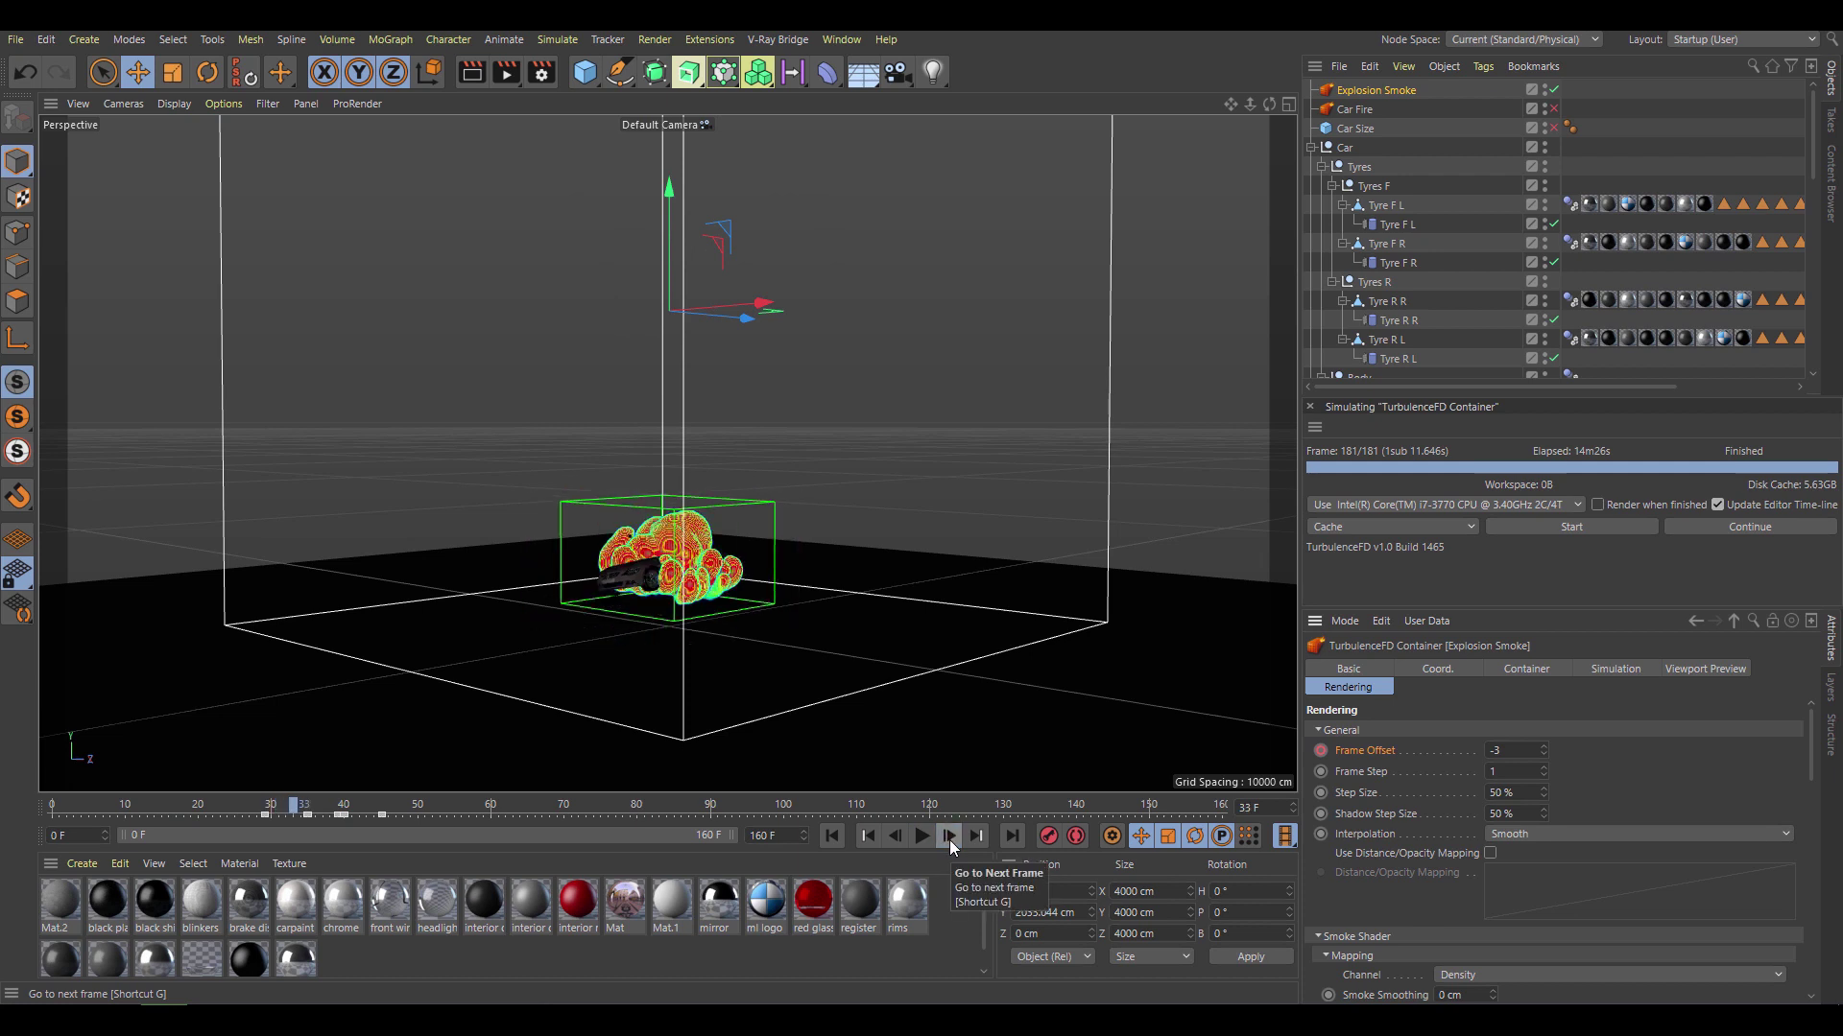
click(902, 837)
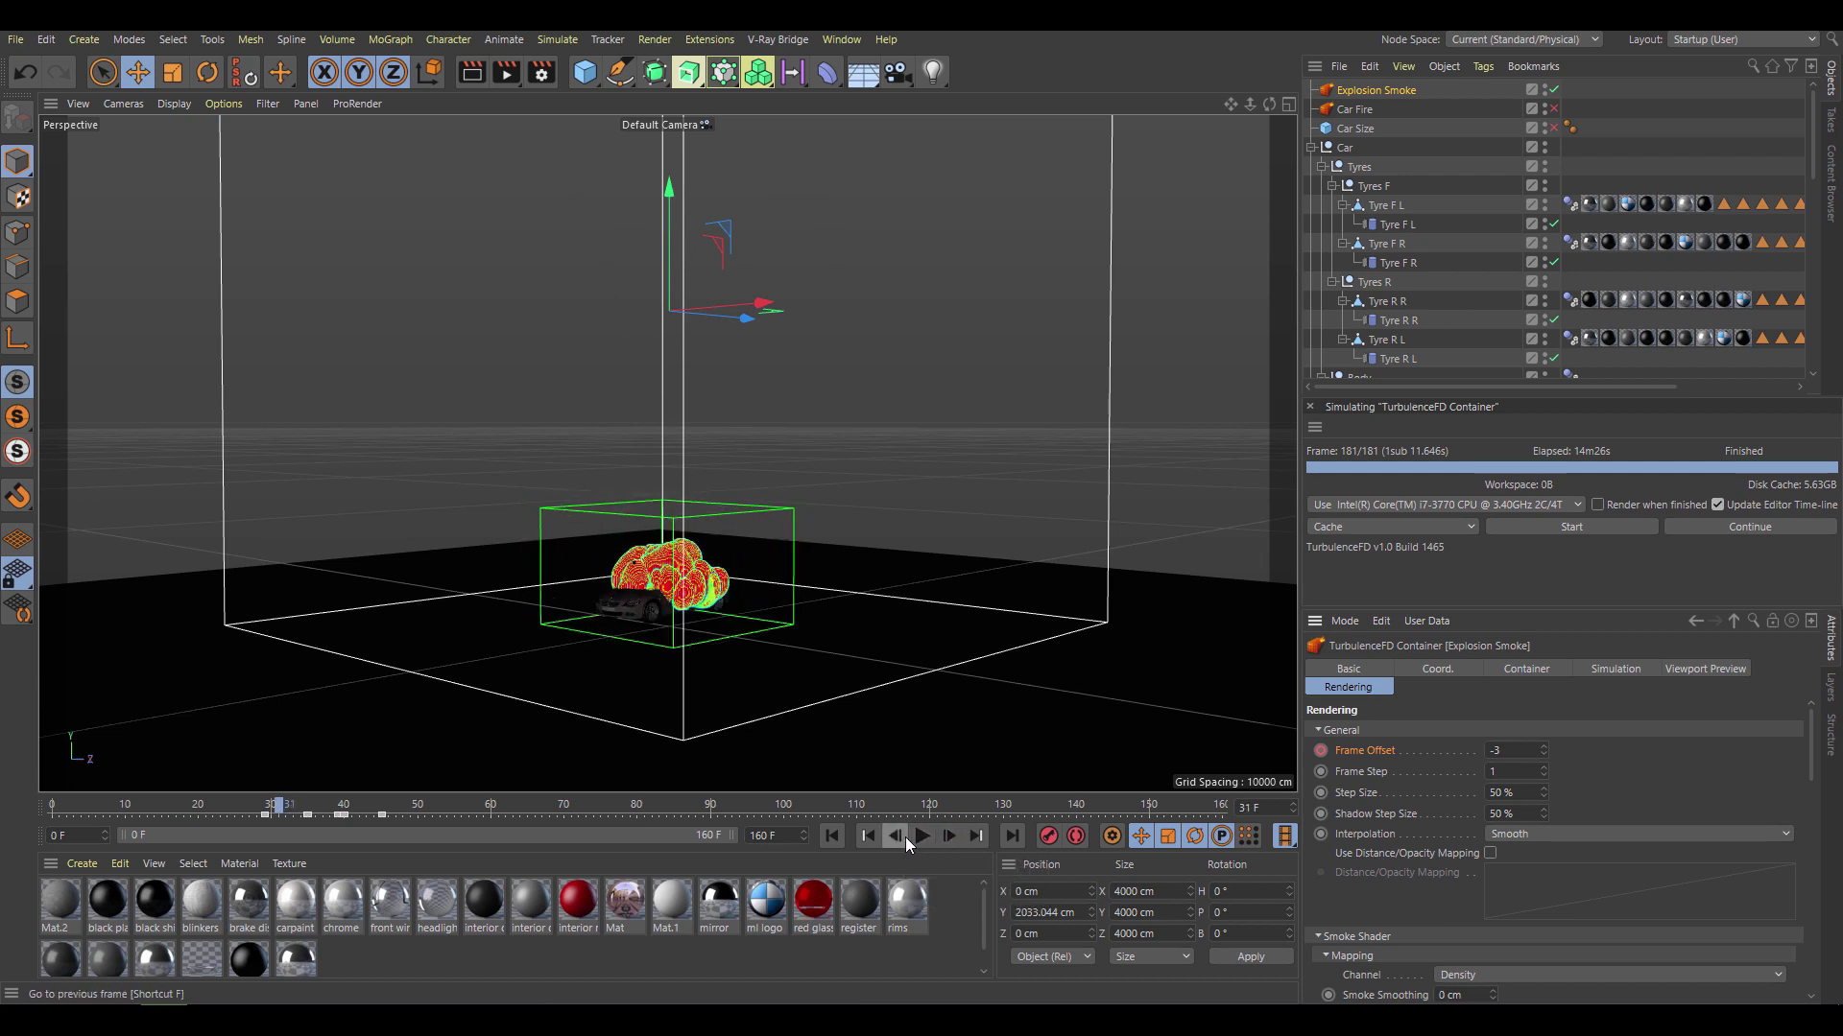
- Nudge Frame Offset to -1, jump to the previous keyframe, and set it to 0
click(1543, 755)
click(1545, 745)
click(1546, 745)
click(1545, 745)
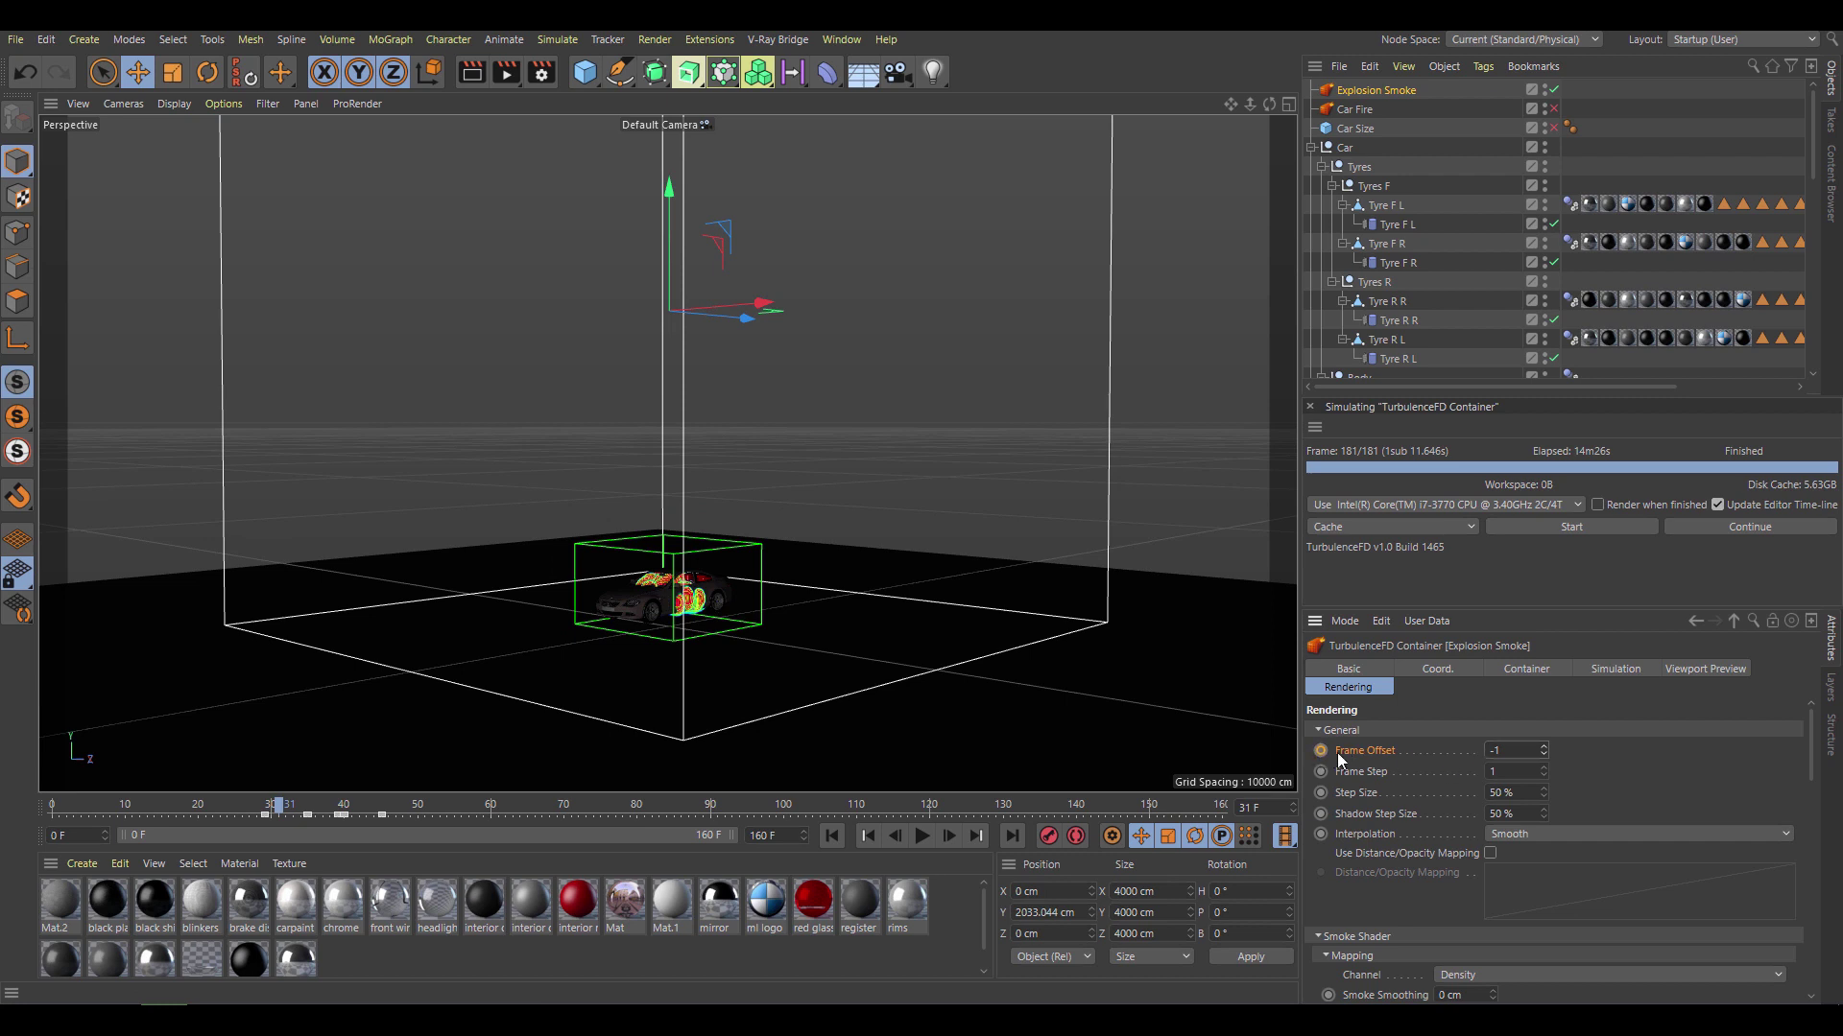
click(866, 837)
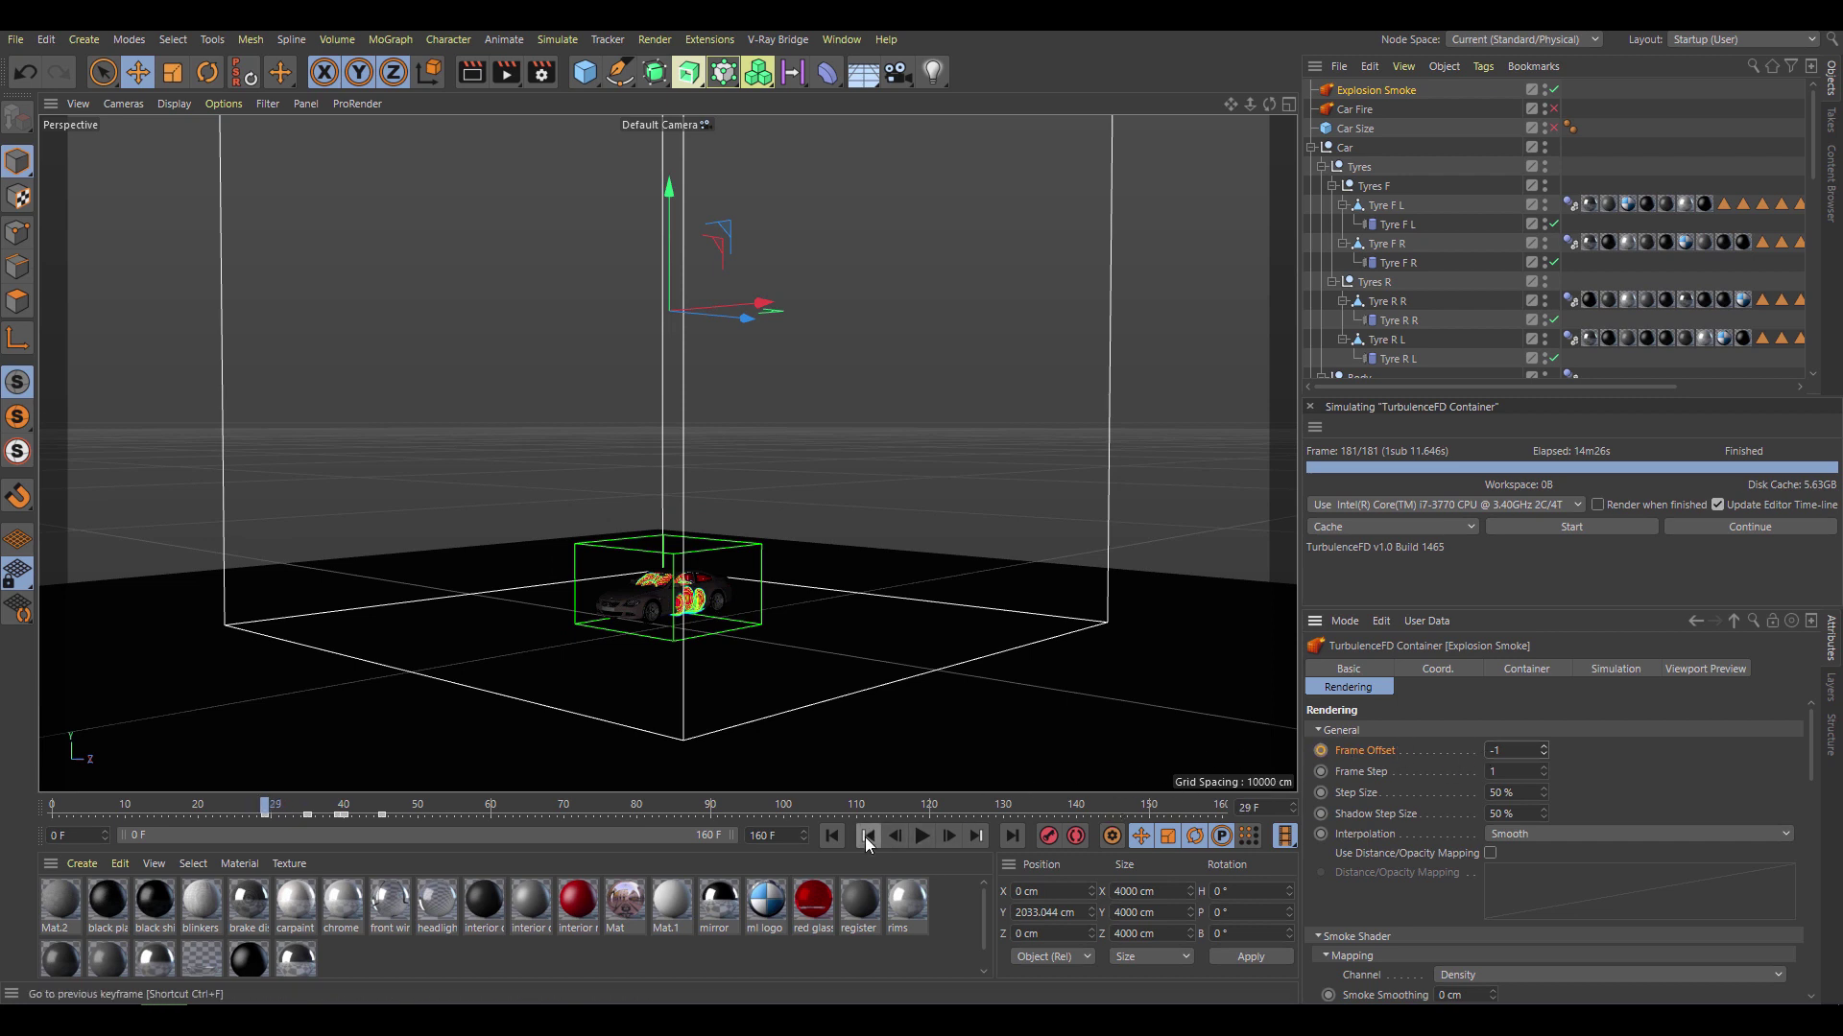
click(1546, 744)
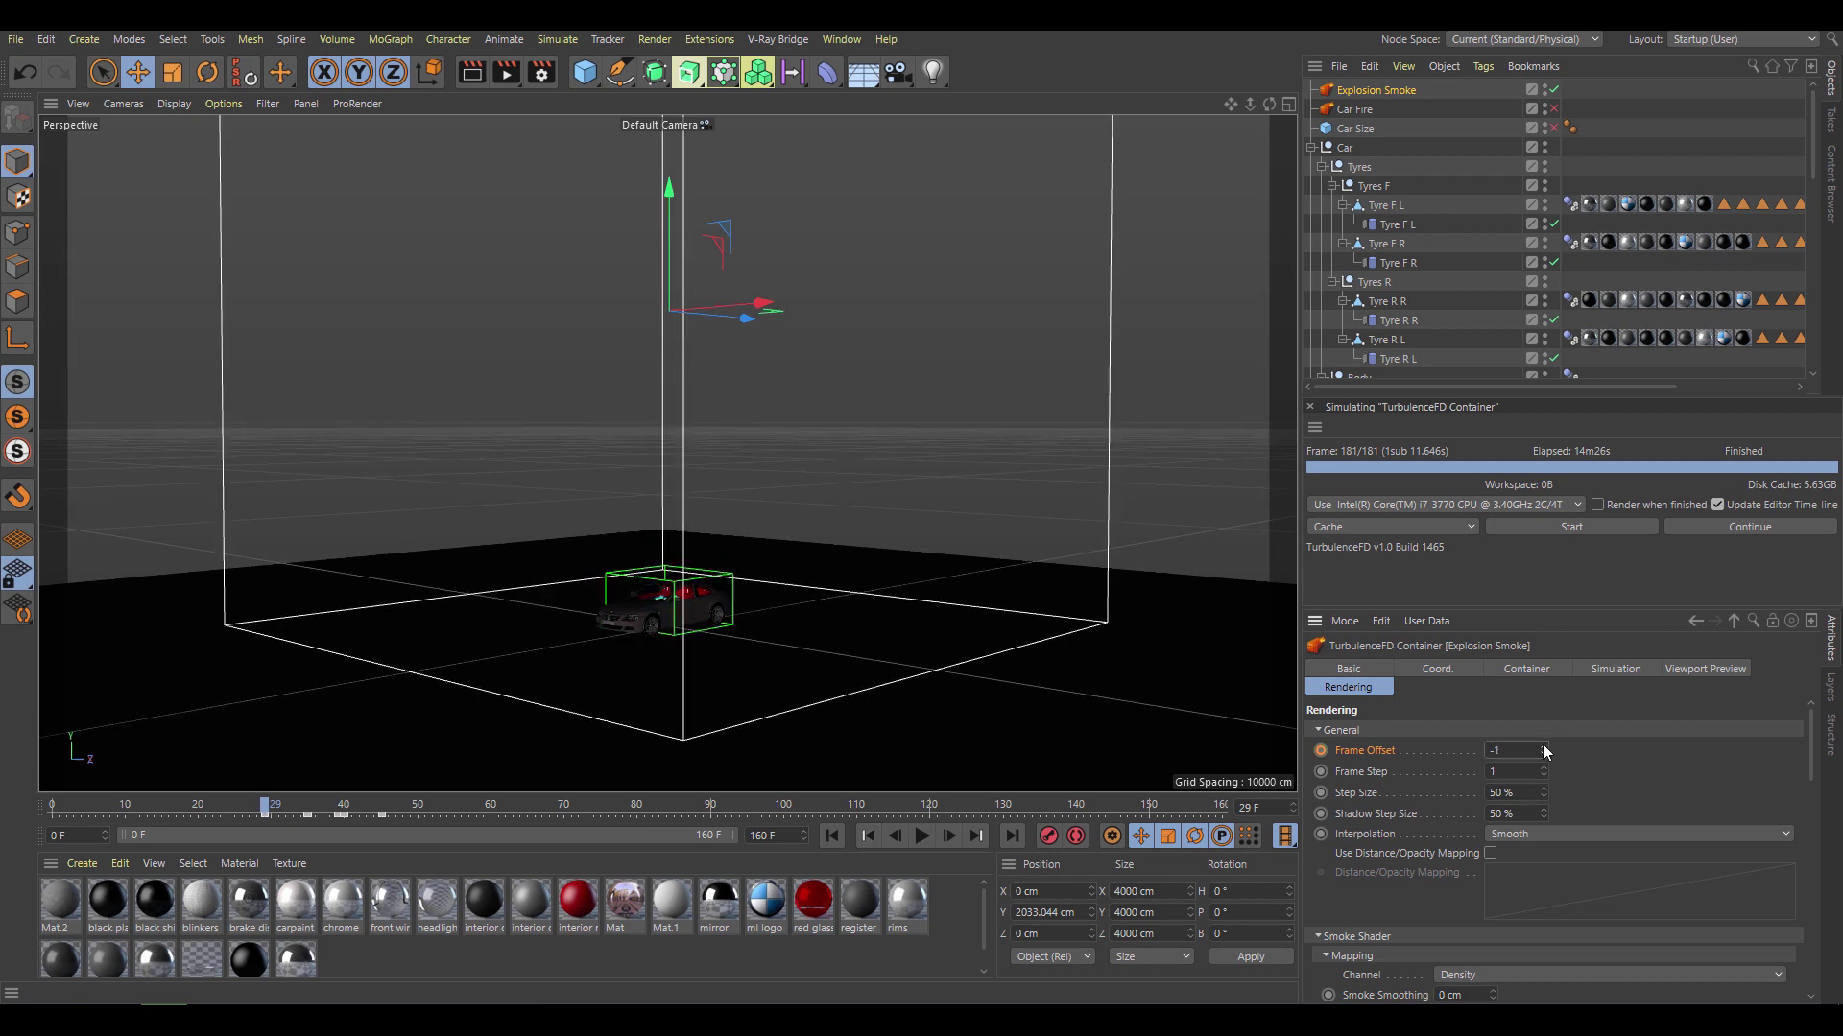
click(1541, 745)
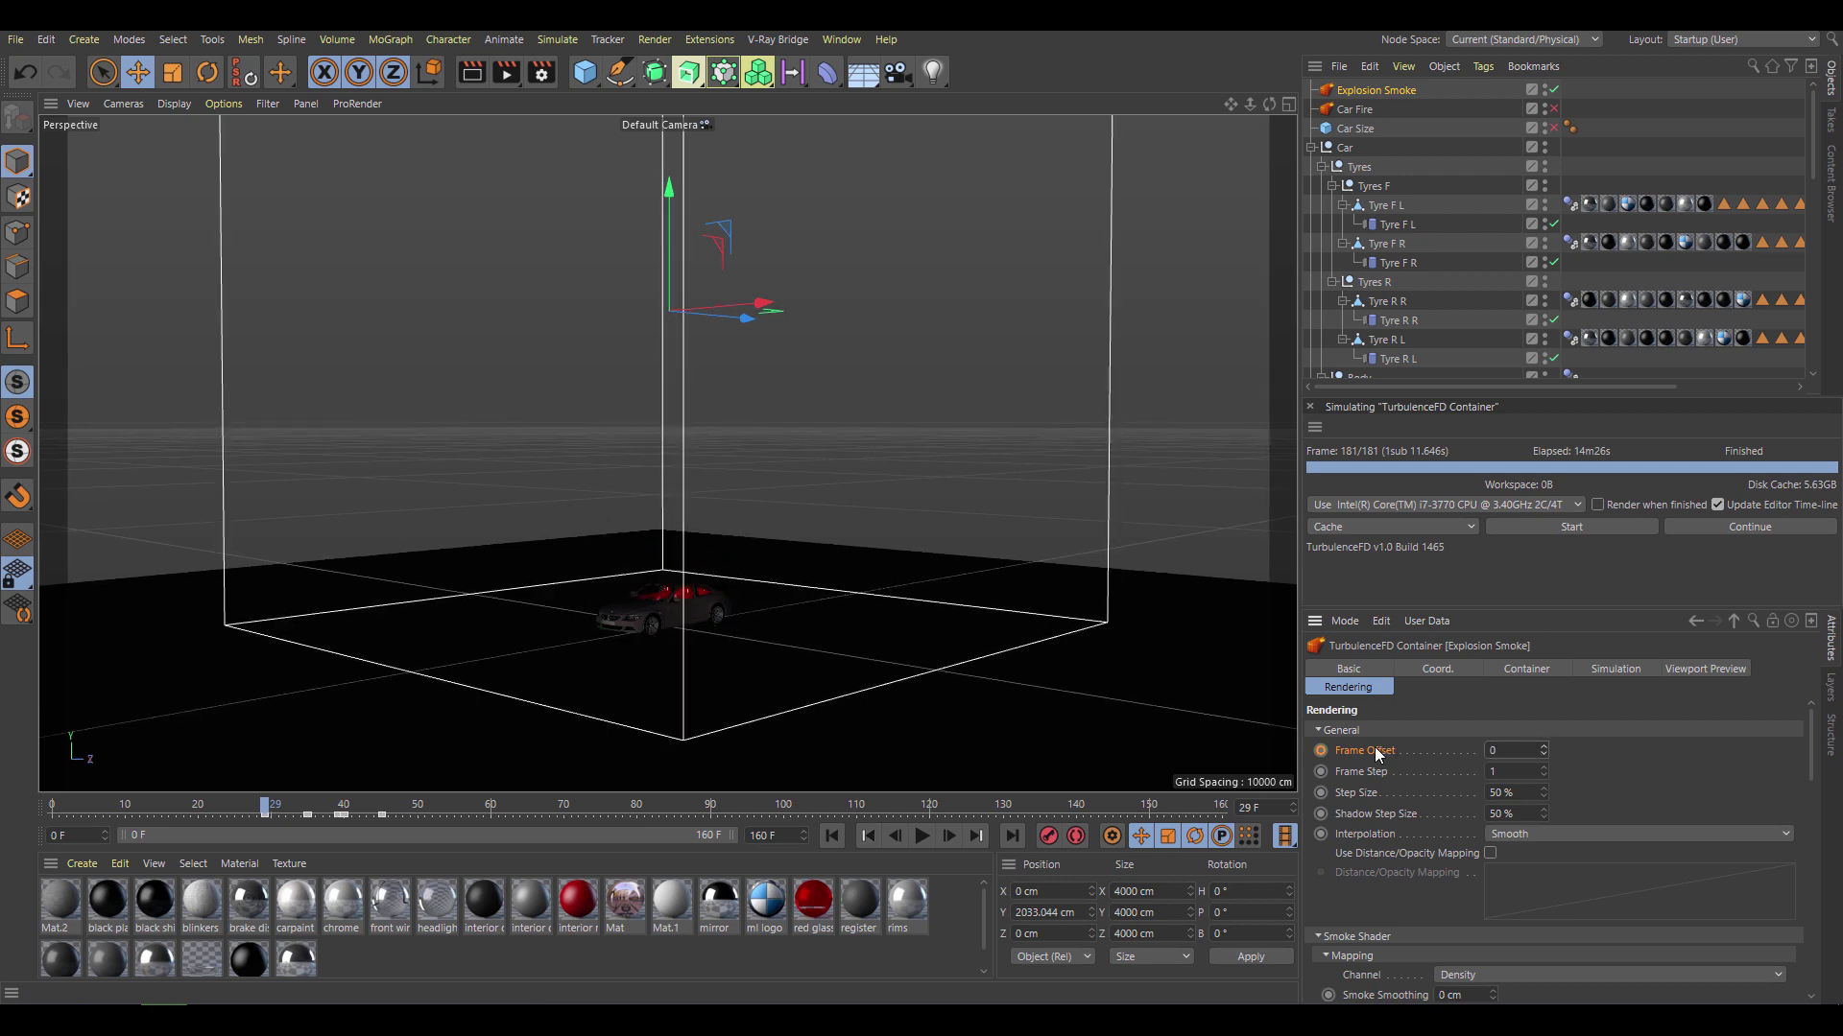
- Play the explosion with the new offset, then scrub back to frame 47
click(917, 837)
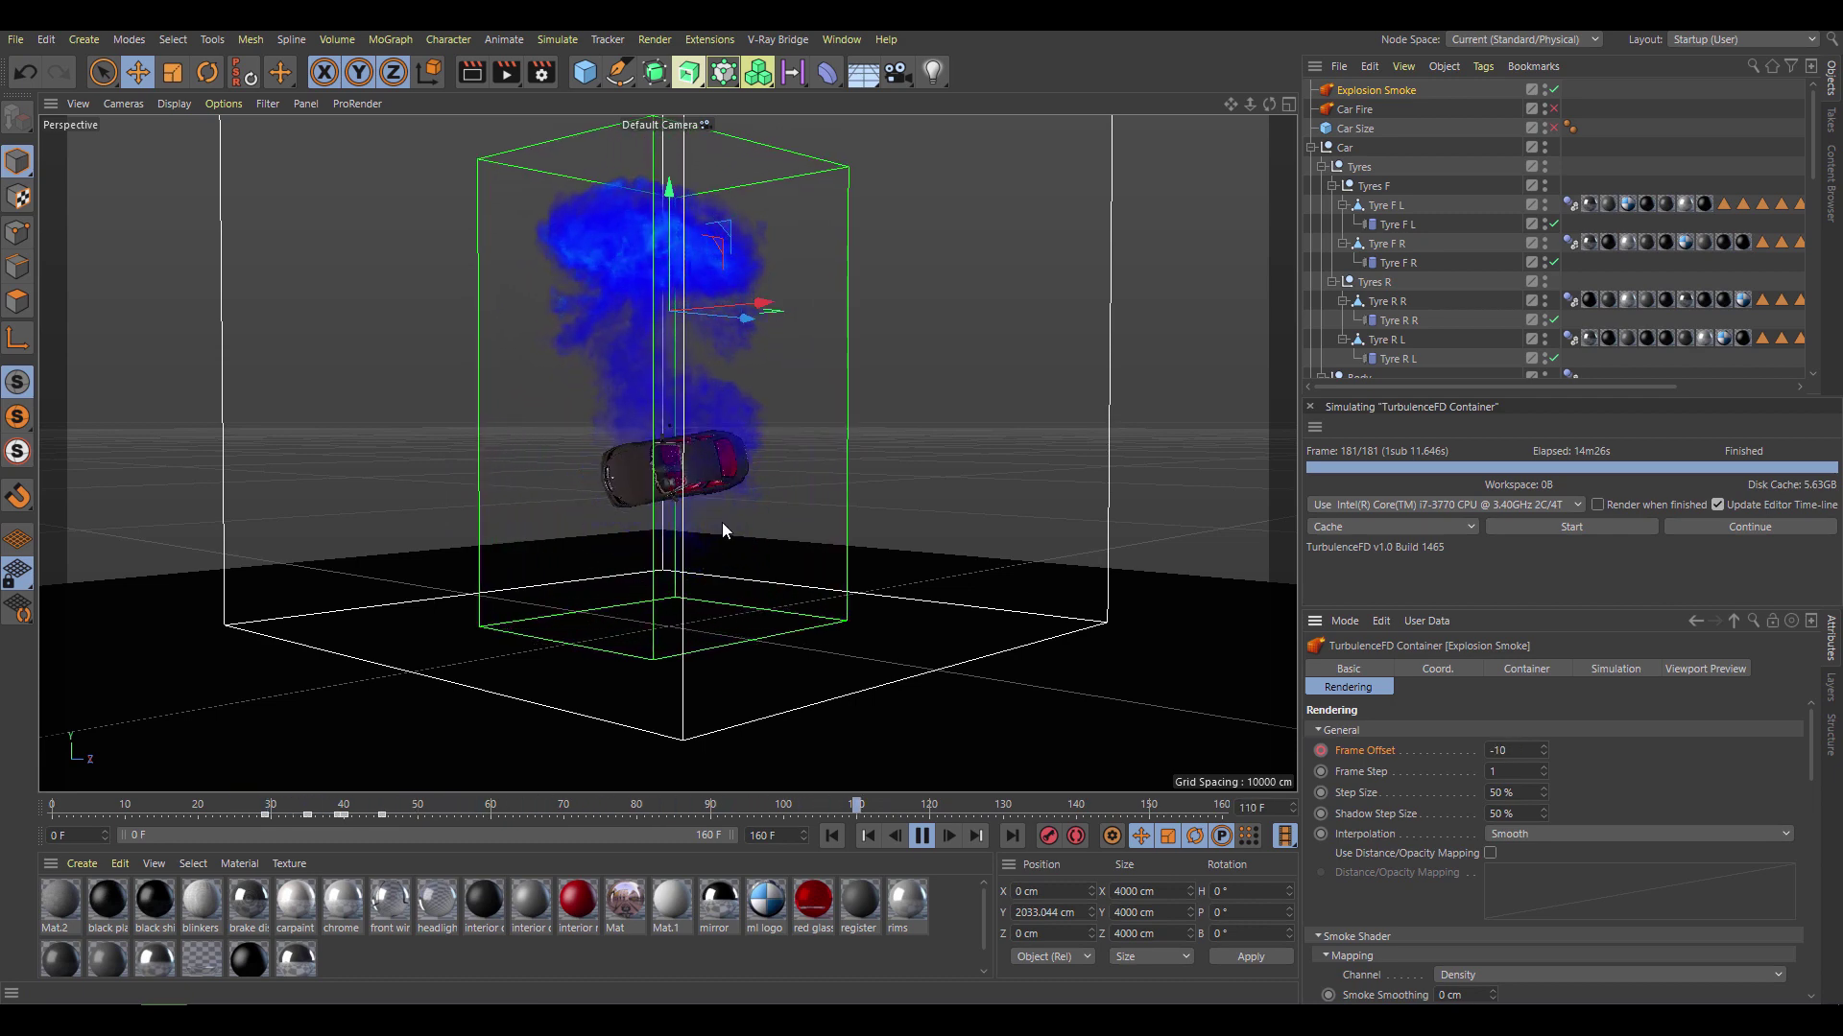
click(919, 842)
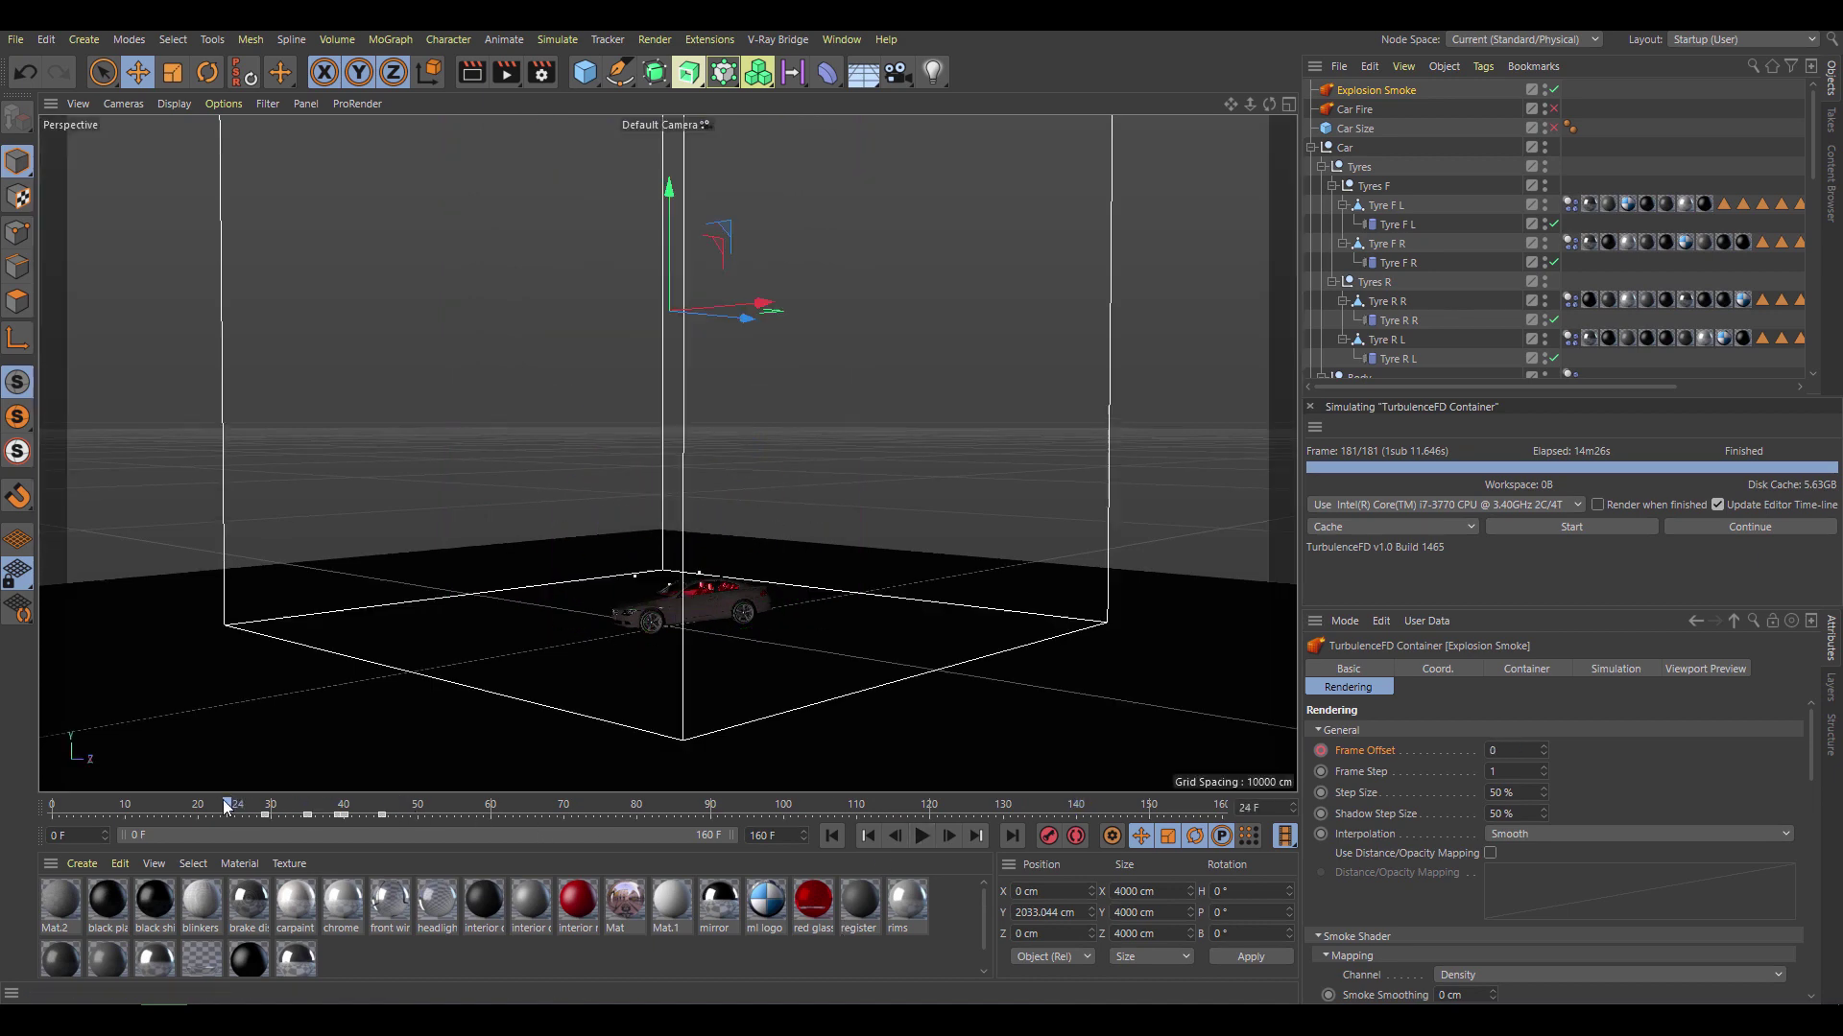
drag(405, 804, 394, 808)
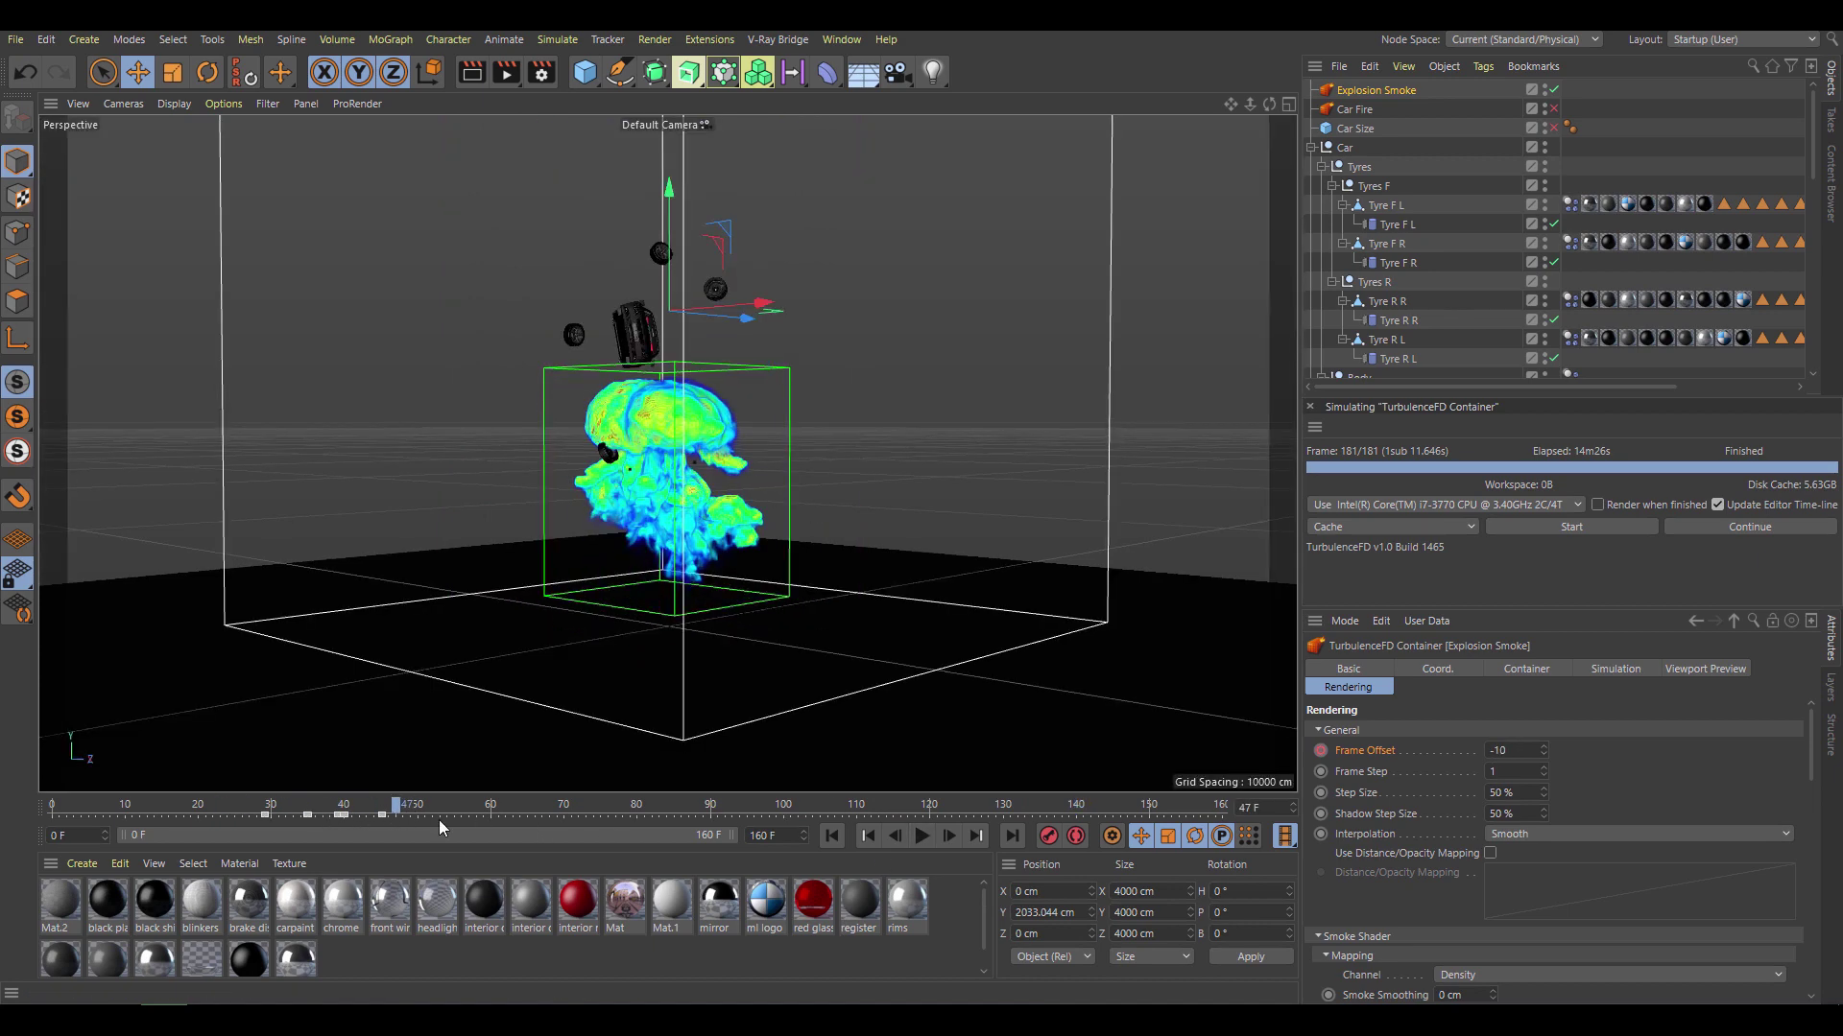
- Replay from the start, stop at frame 61, and render that frame in the viewport
click(831, 835)
click(918, 841)
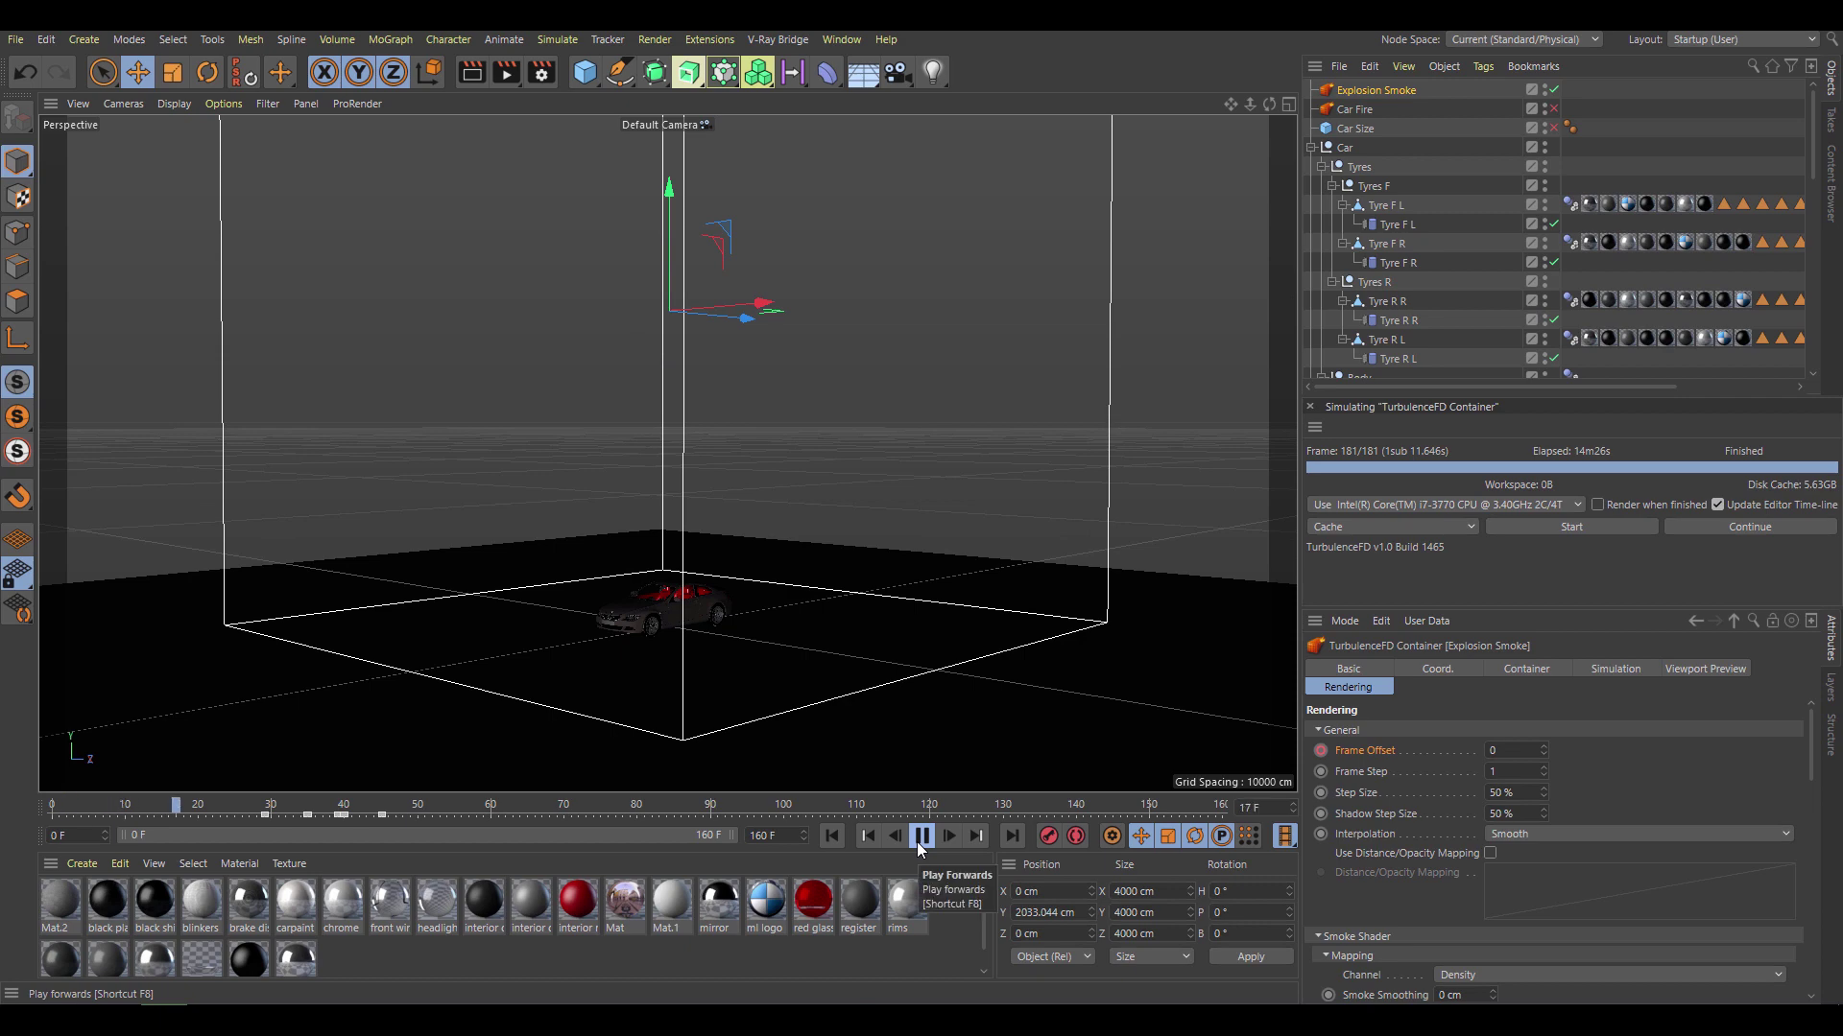
click(918, 835)
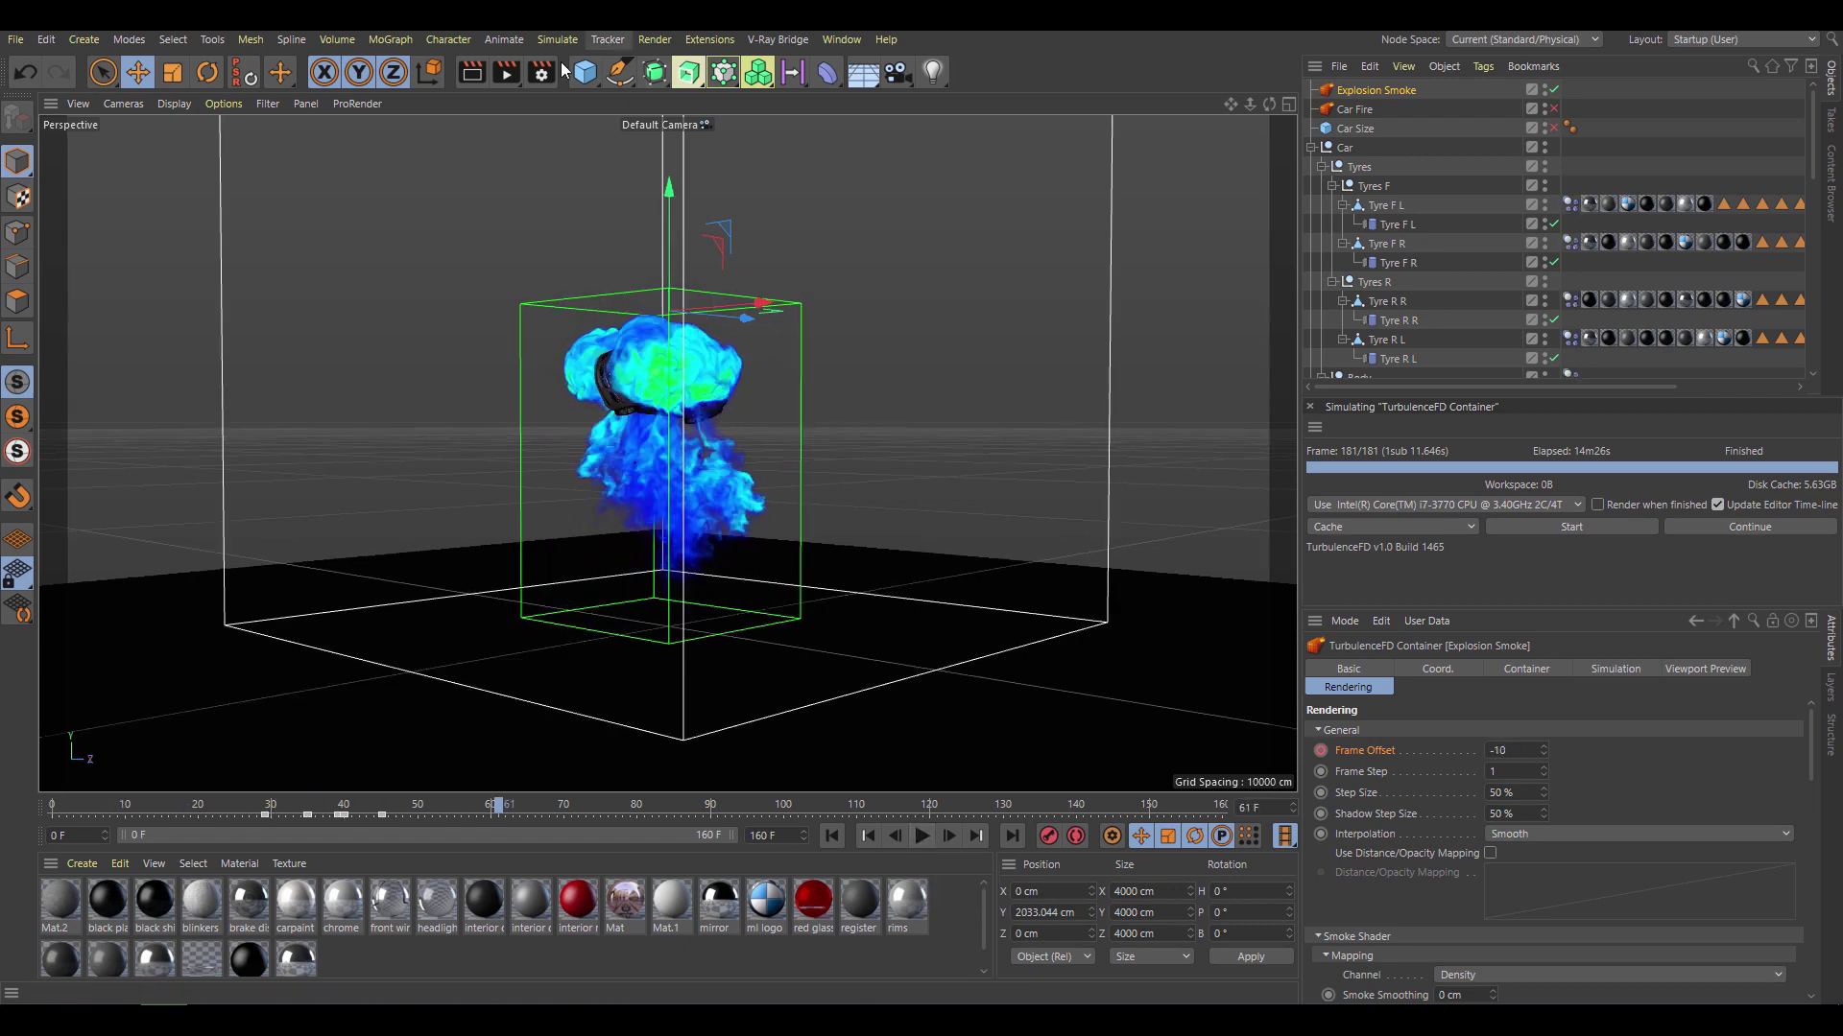
click(471, 72)
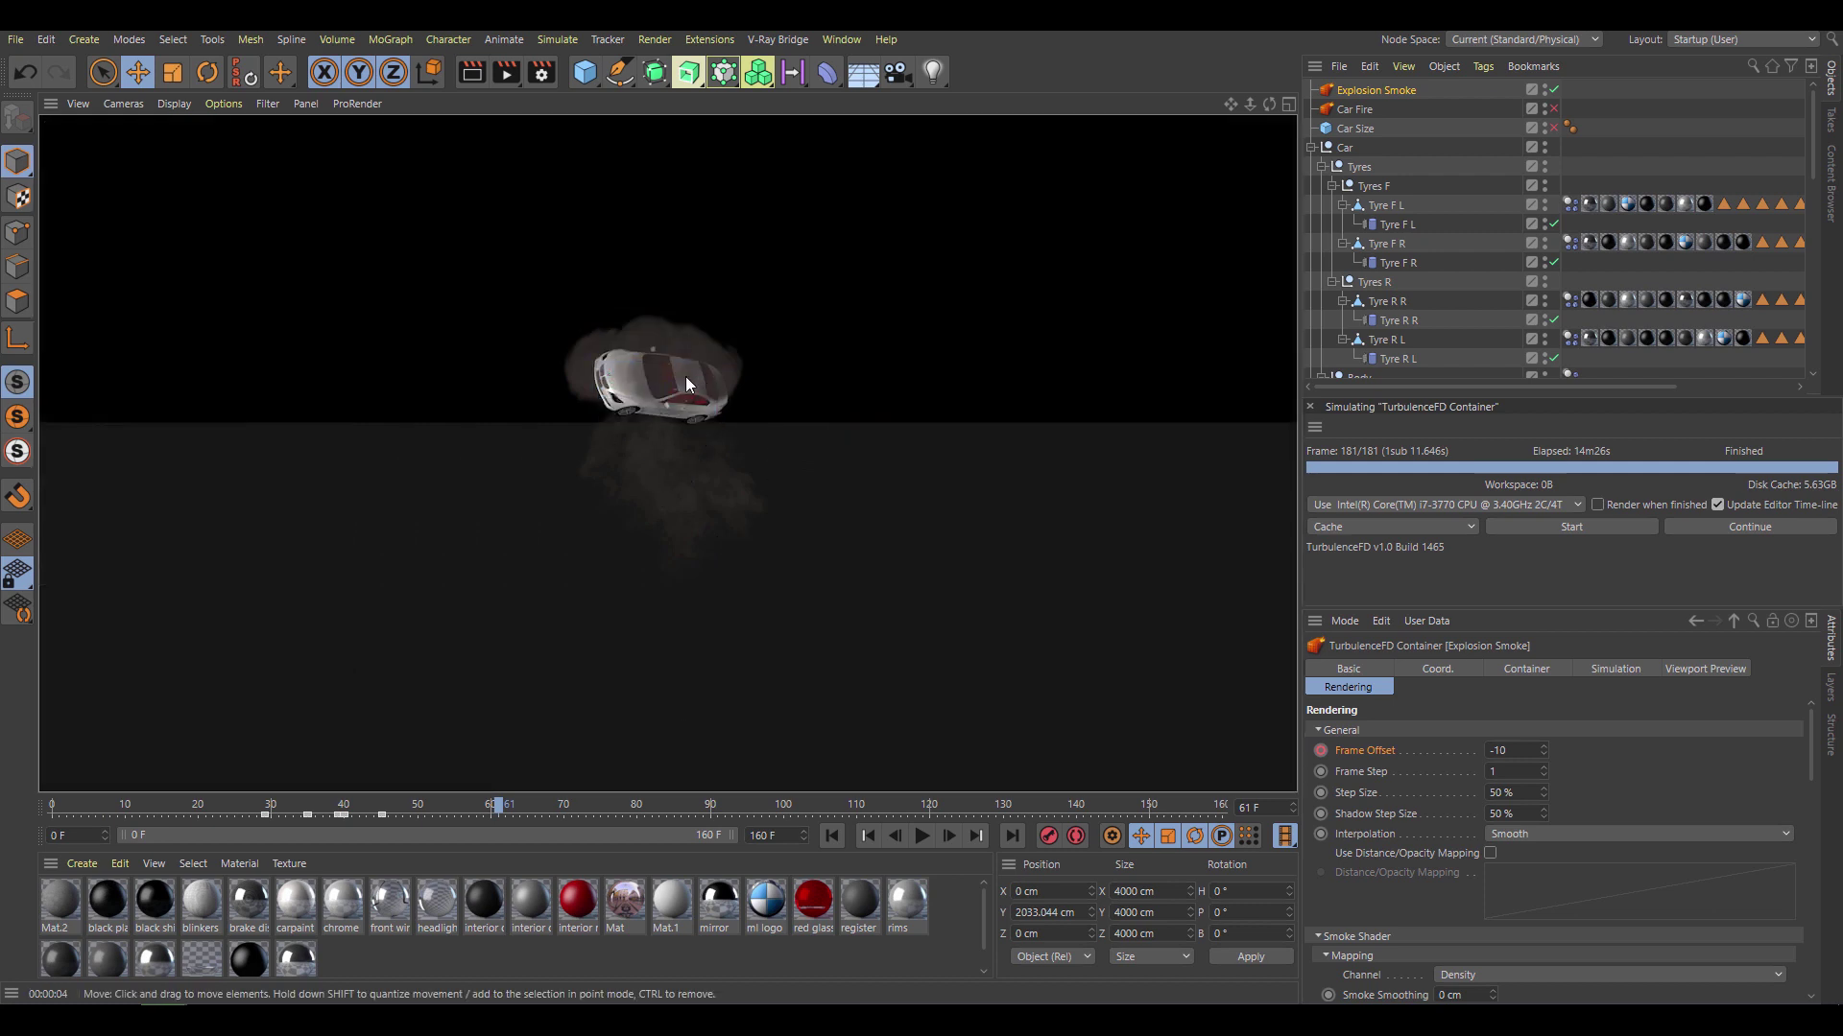
- Return to frame 0, scroll Attributes to Color & Opacity, and replay to frame 59
click(831, 836)
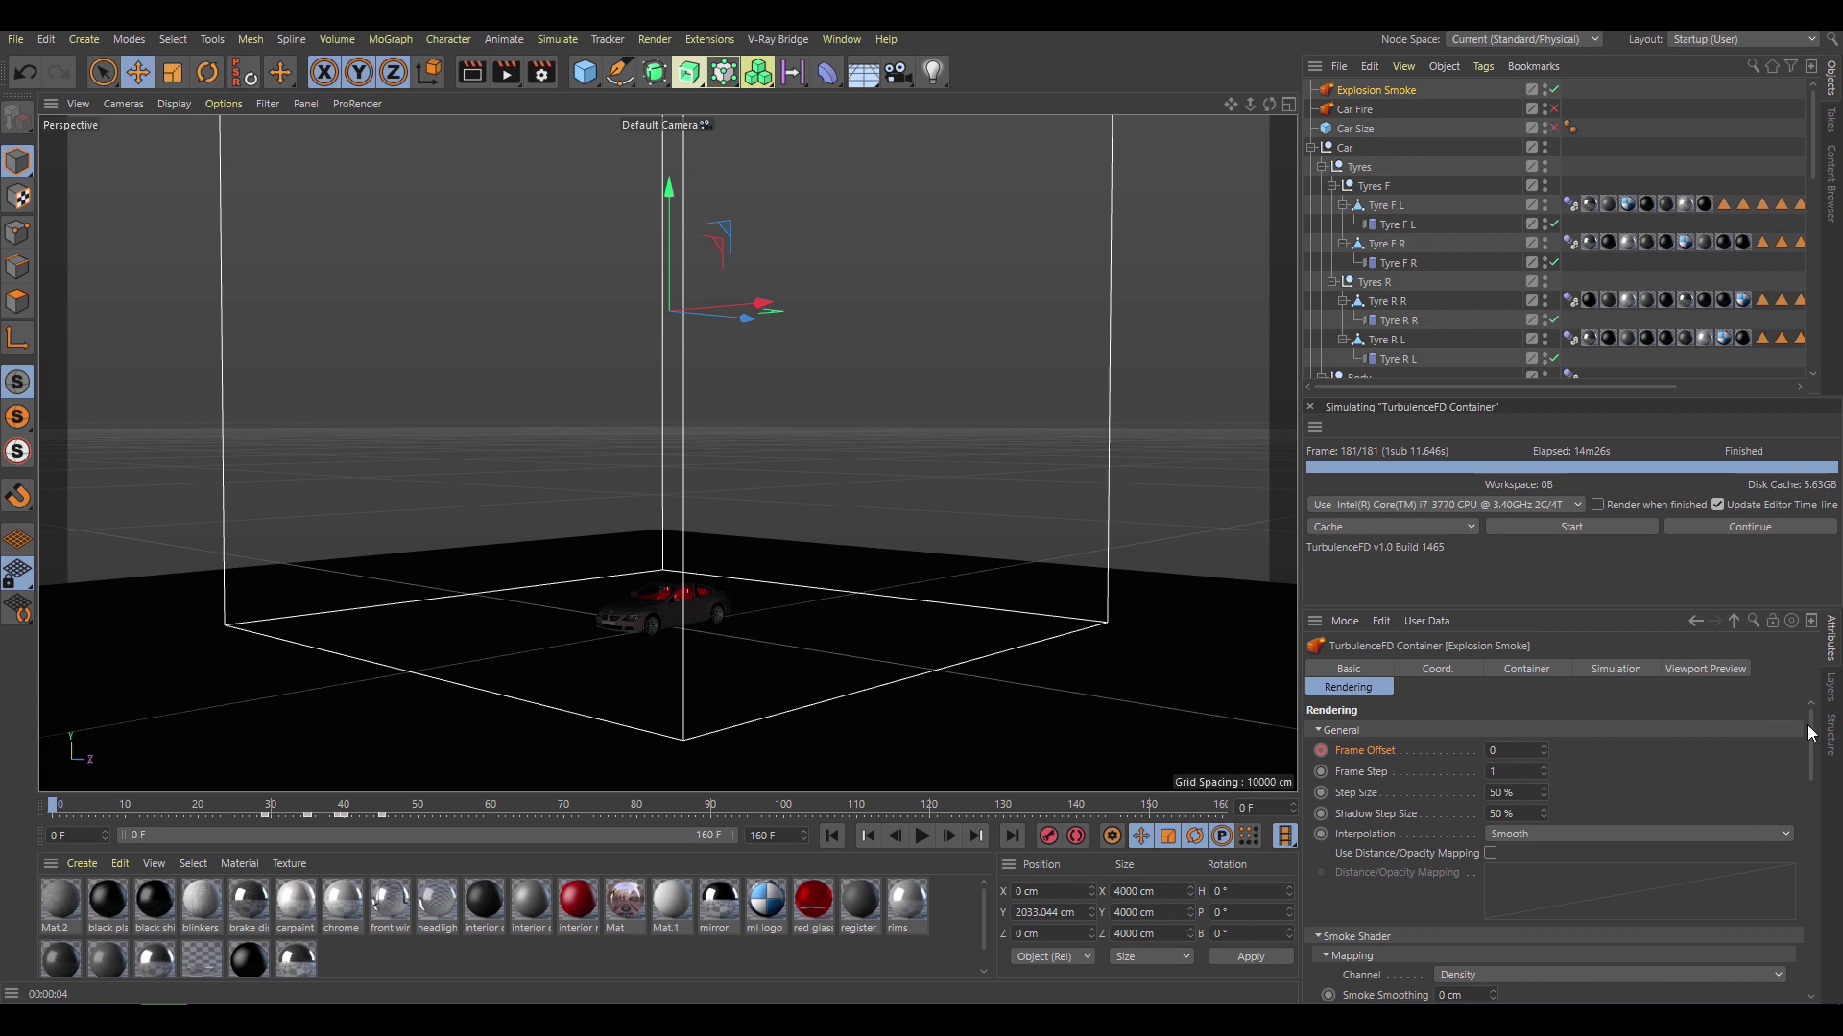
drag(1810, 733, 1811, 814)
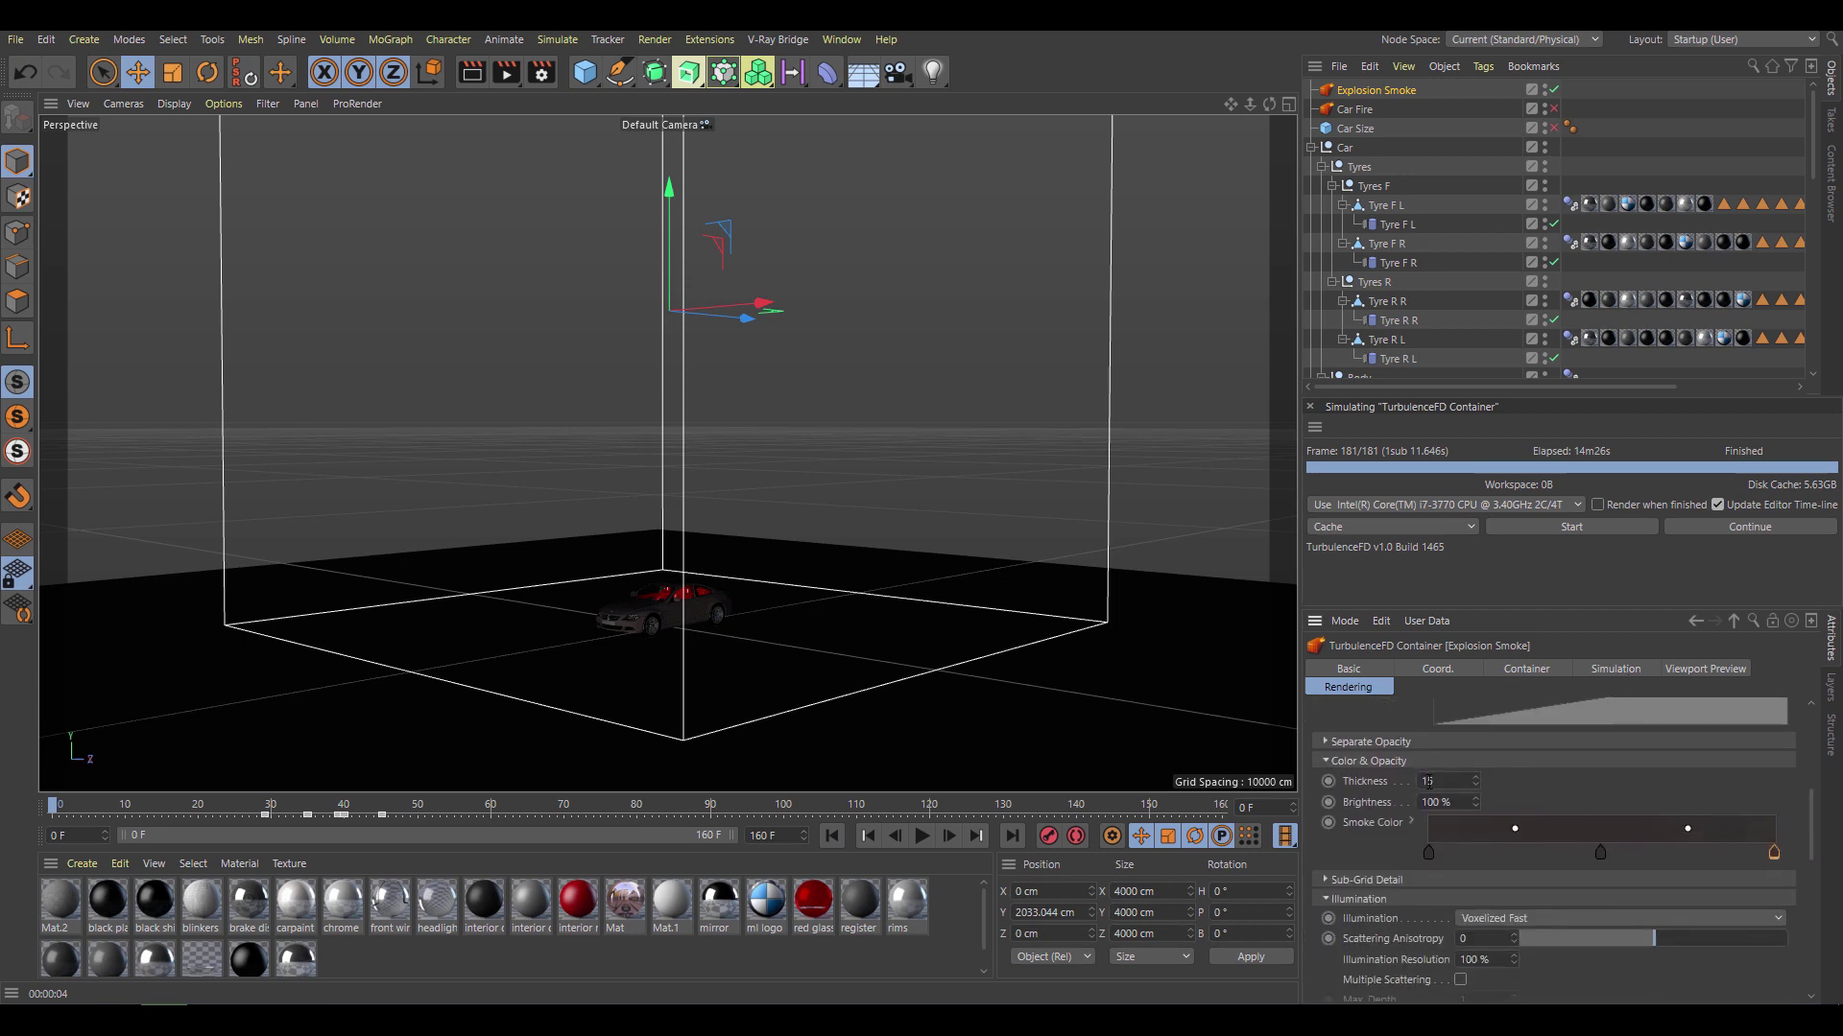
click(927, 838)
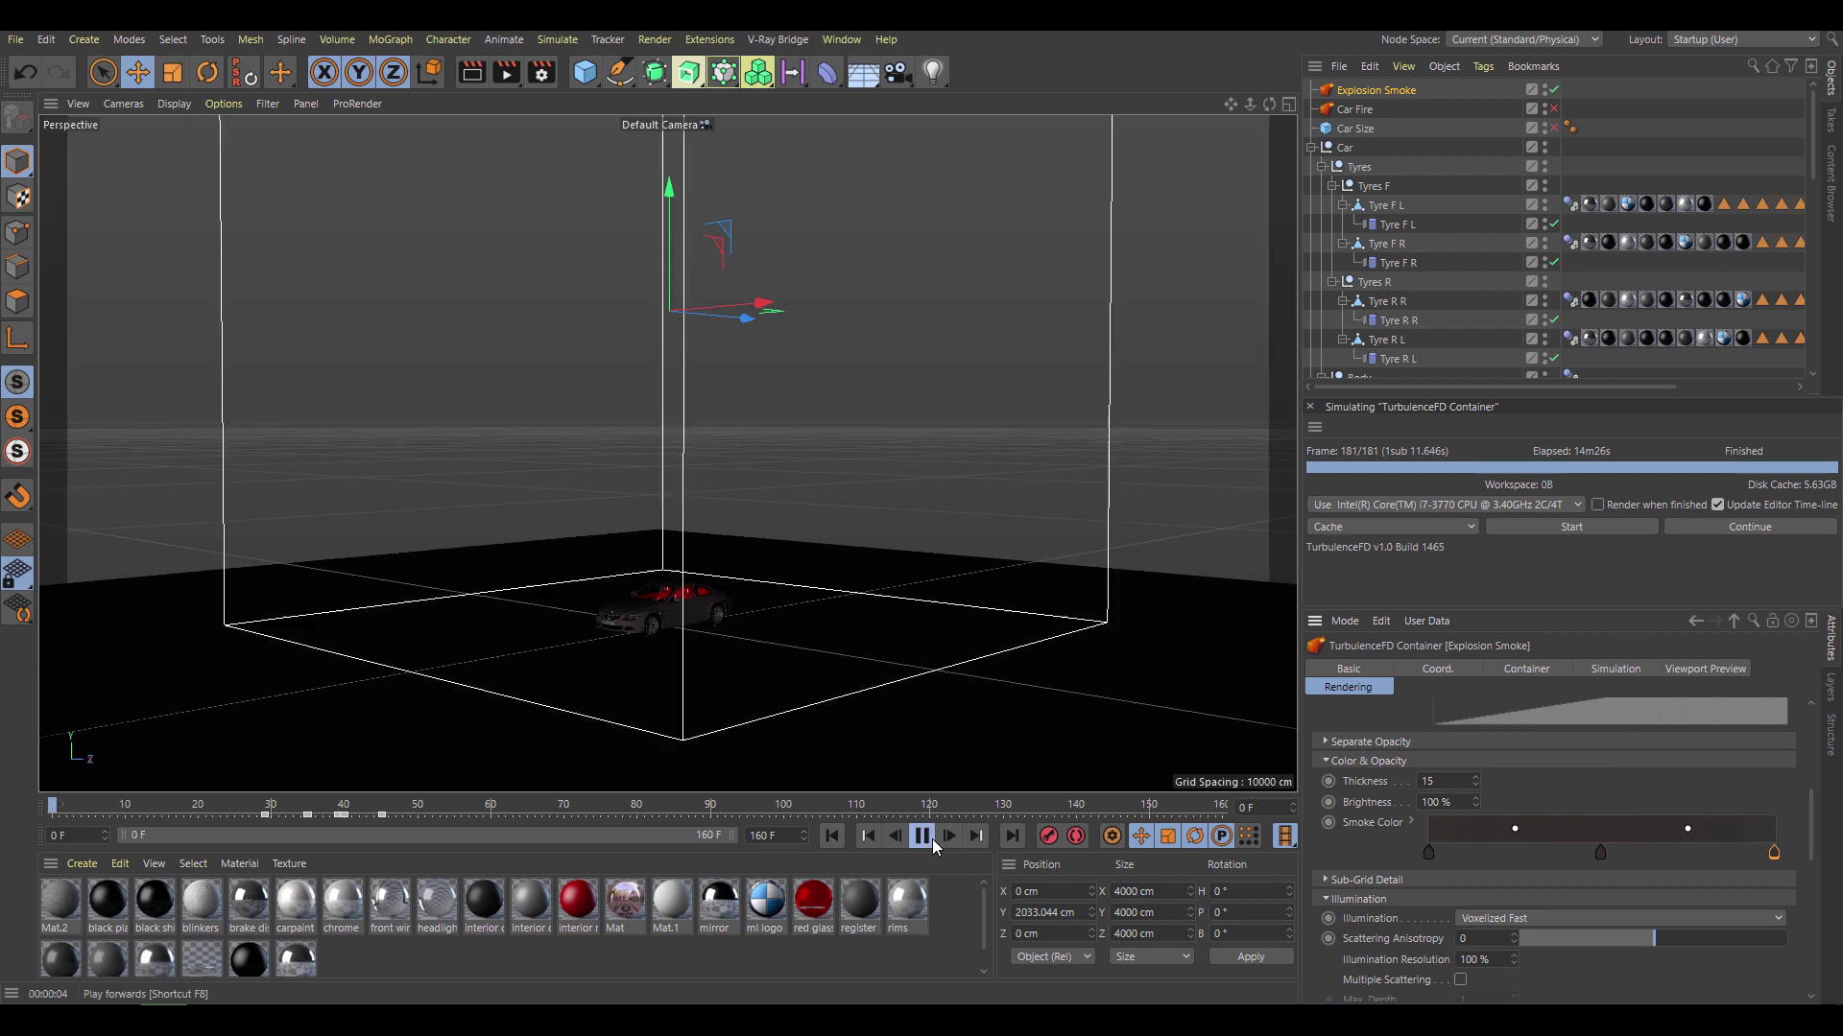
click(924, 838)
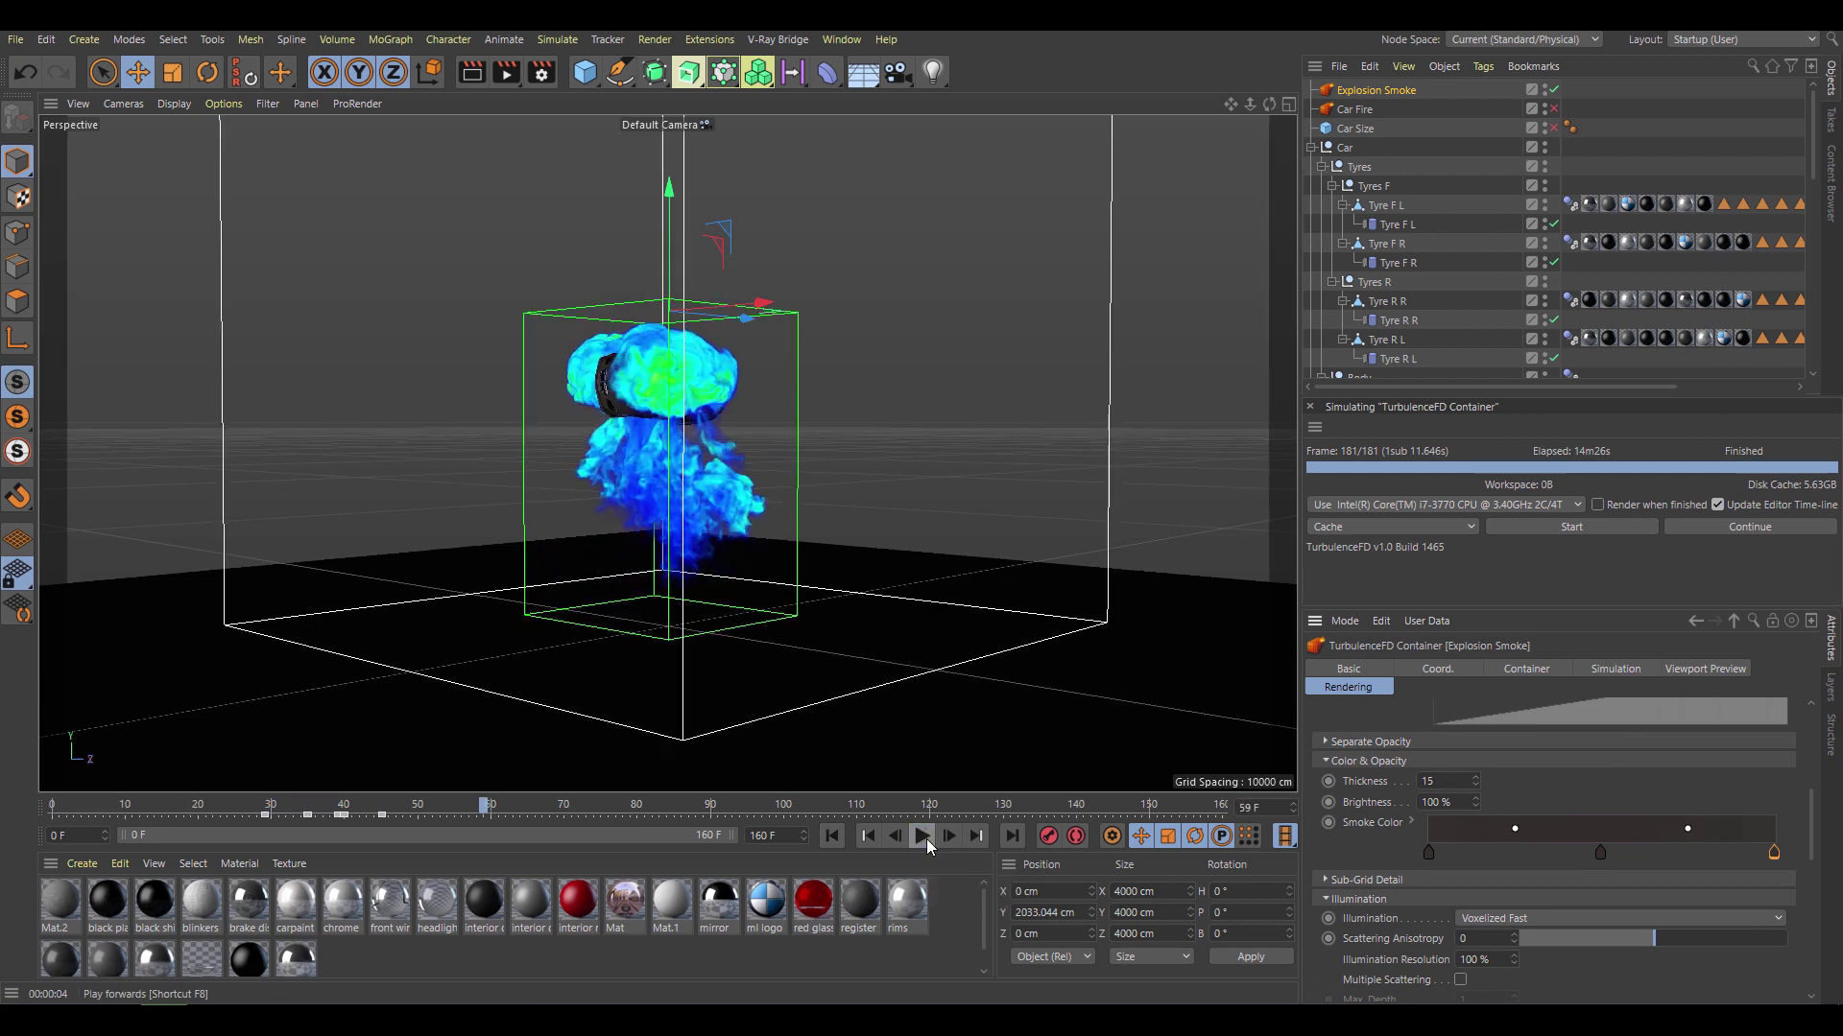
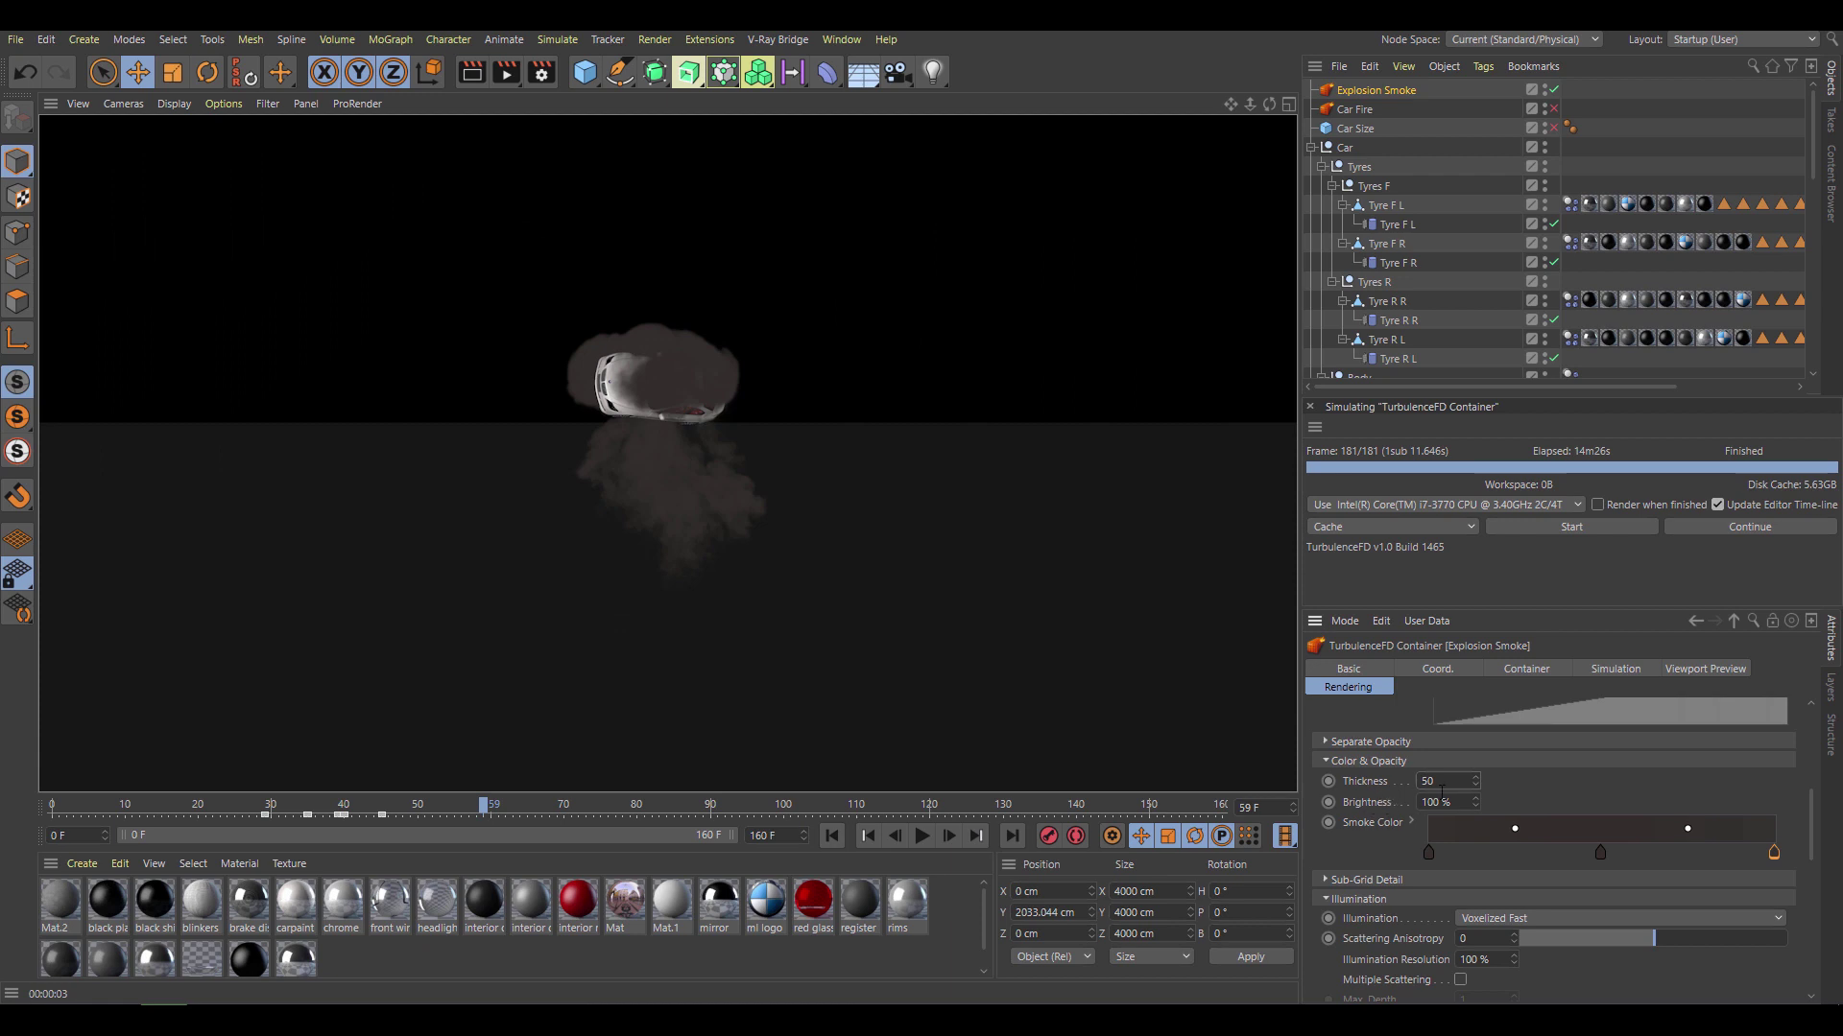
- Keyframe the smoke Thickness at 50 on frame 80, then advance to frame 110
click(921, 836)
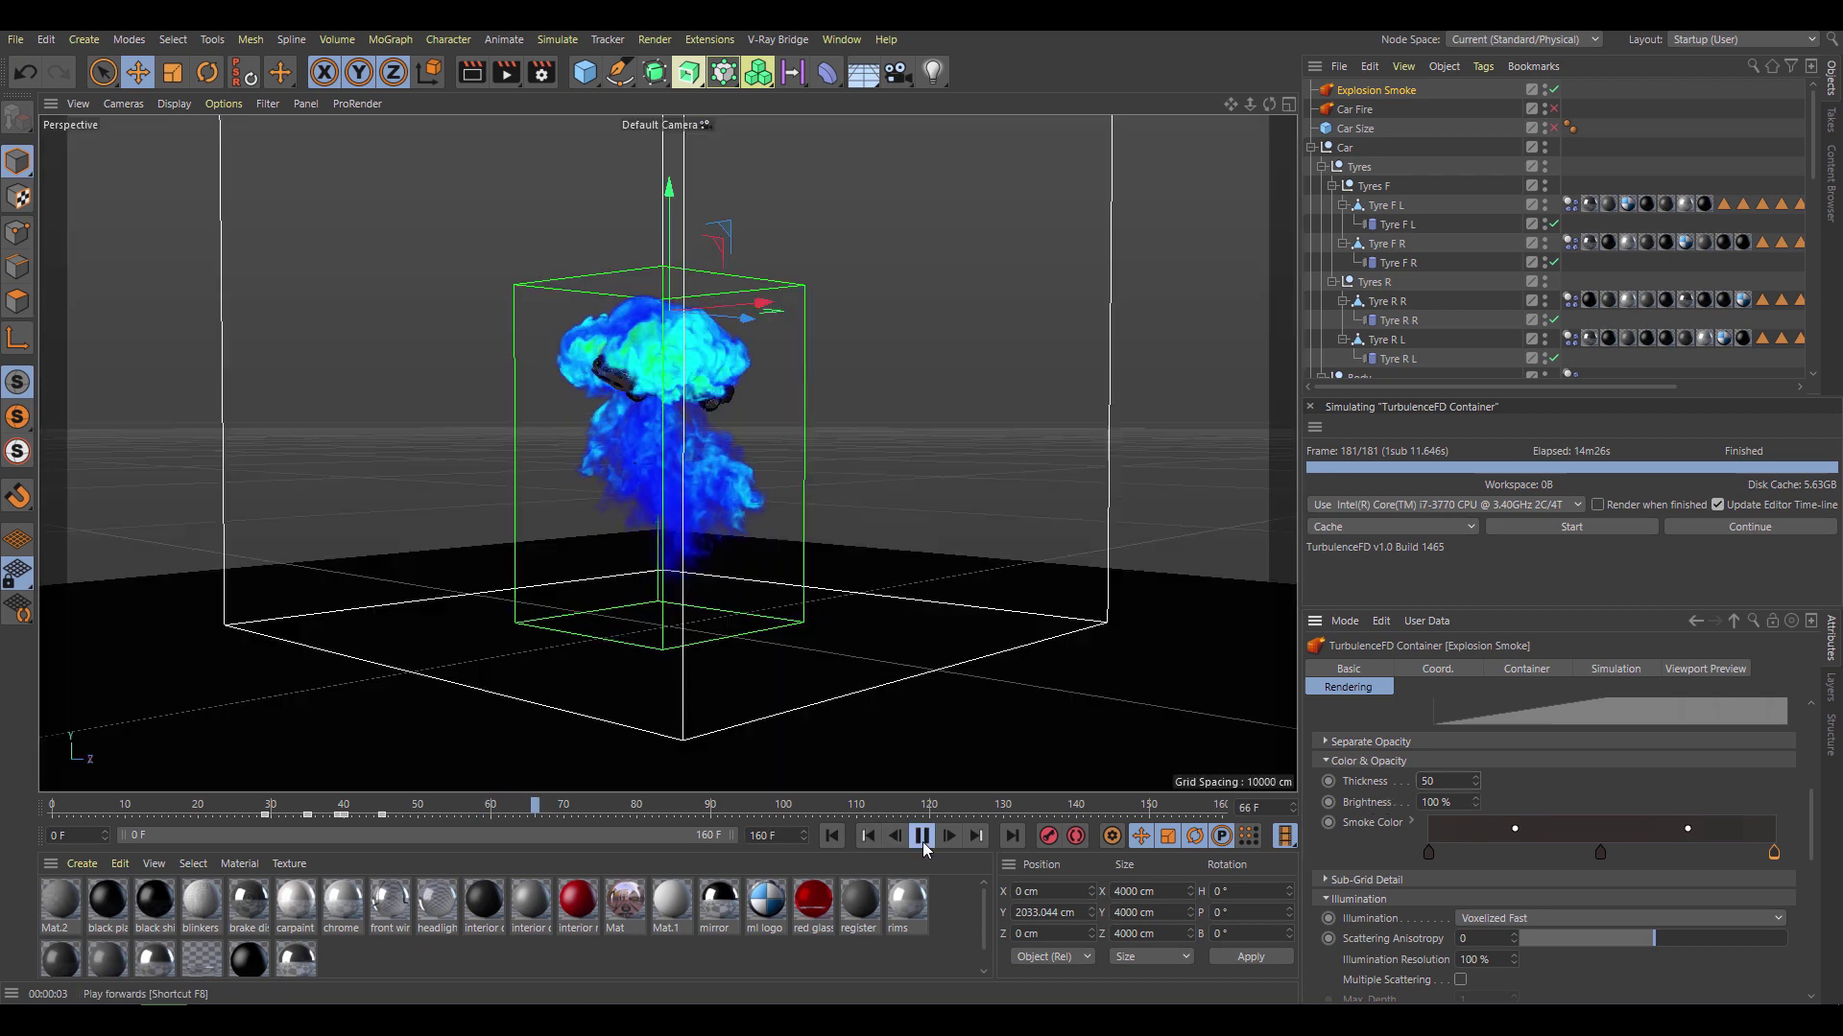
click(922, 839)
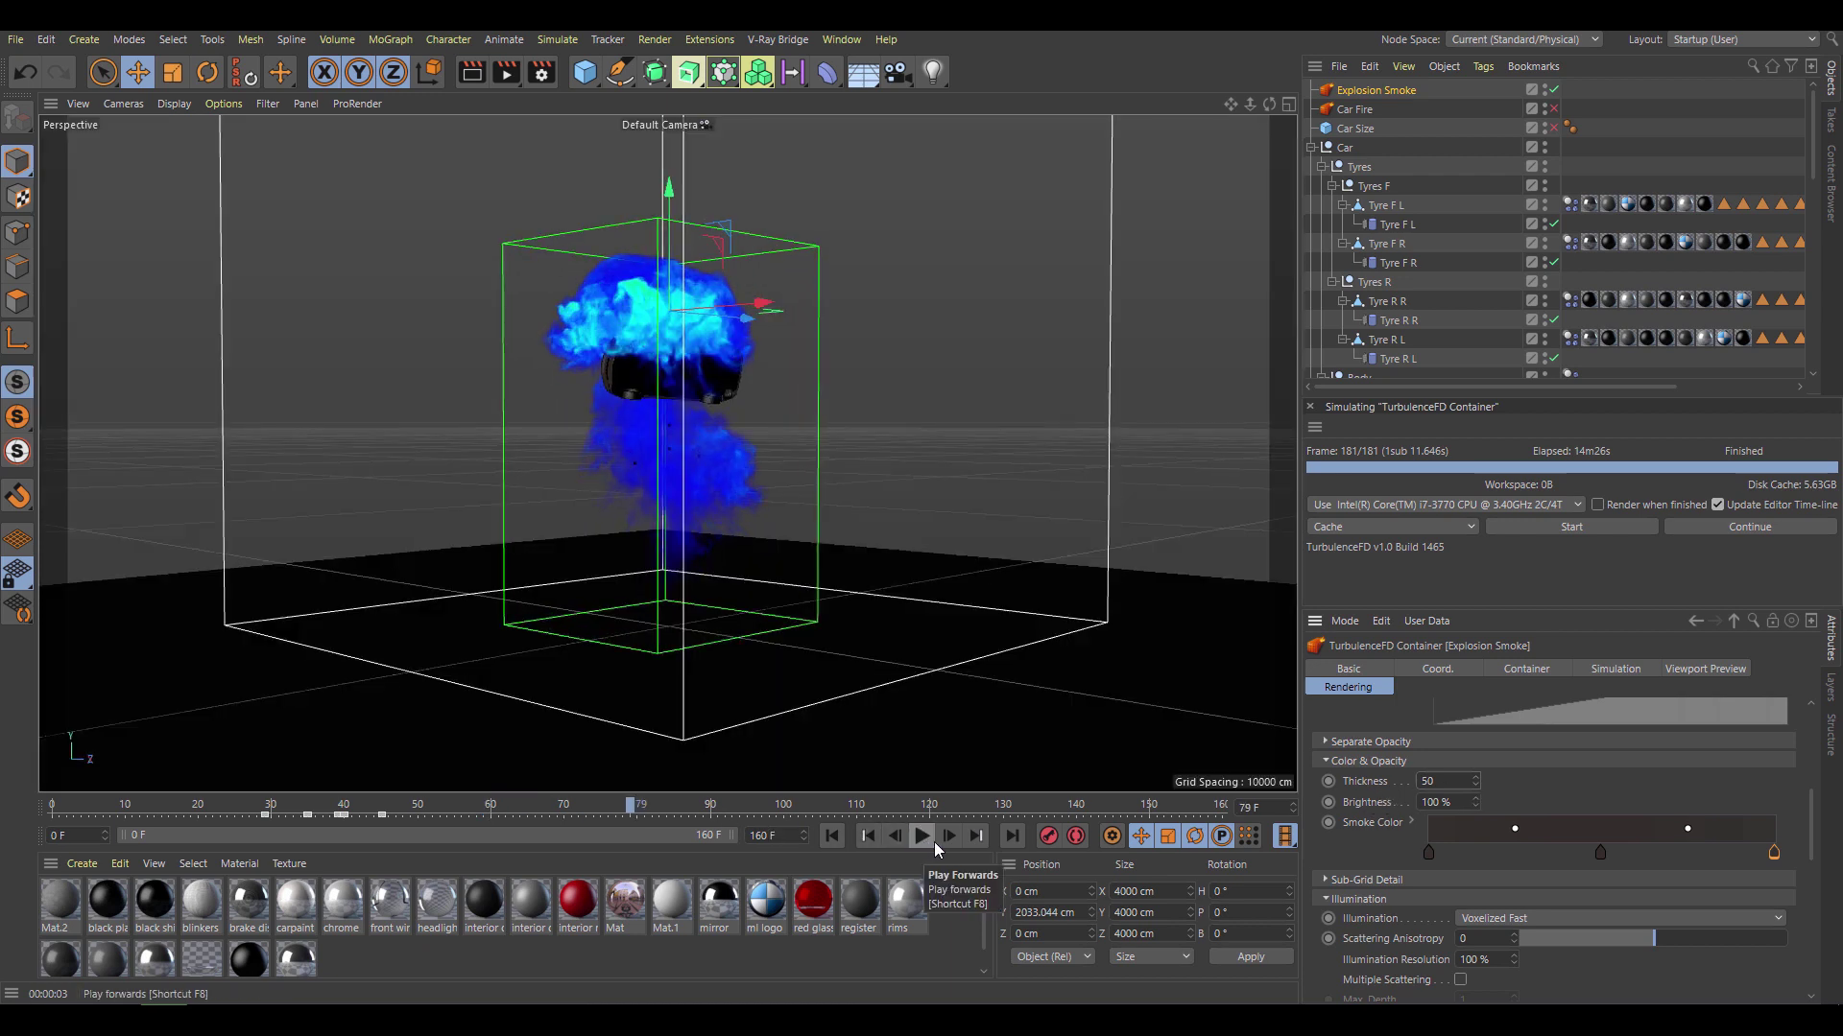
click(471, 81)
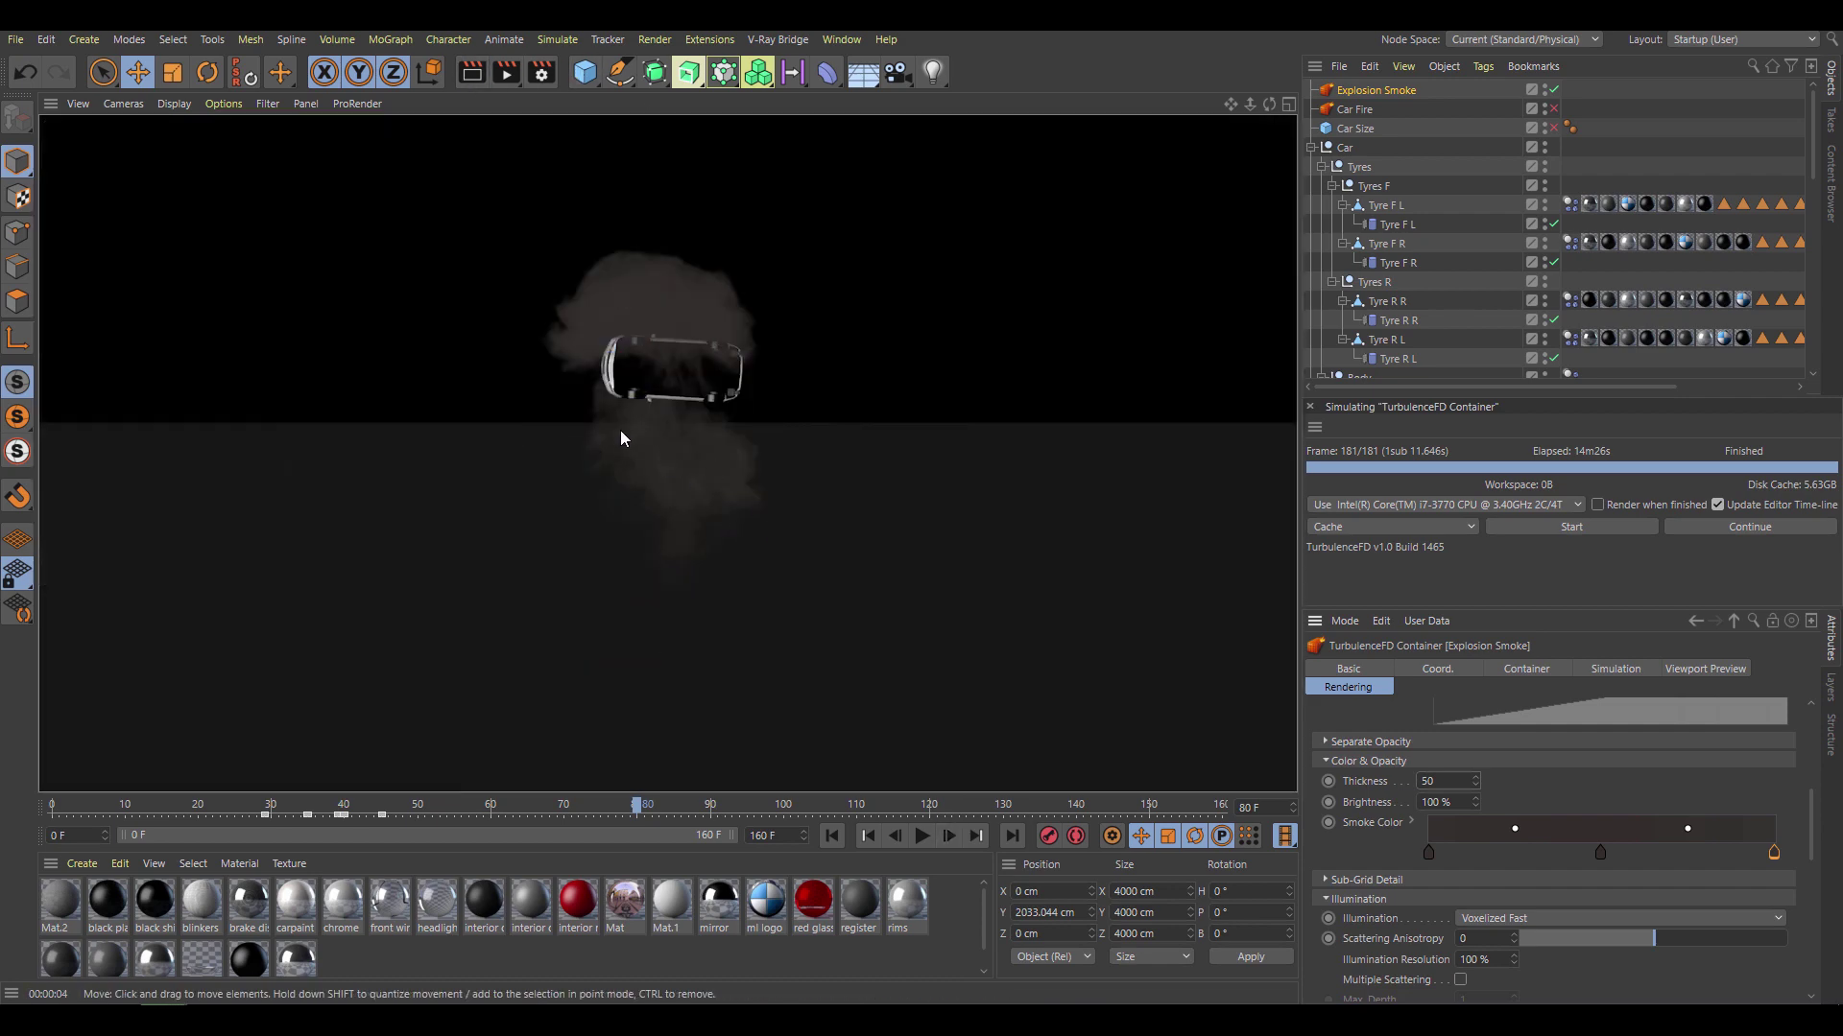
click(1328, 782)
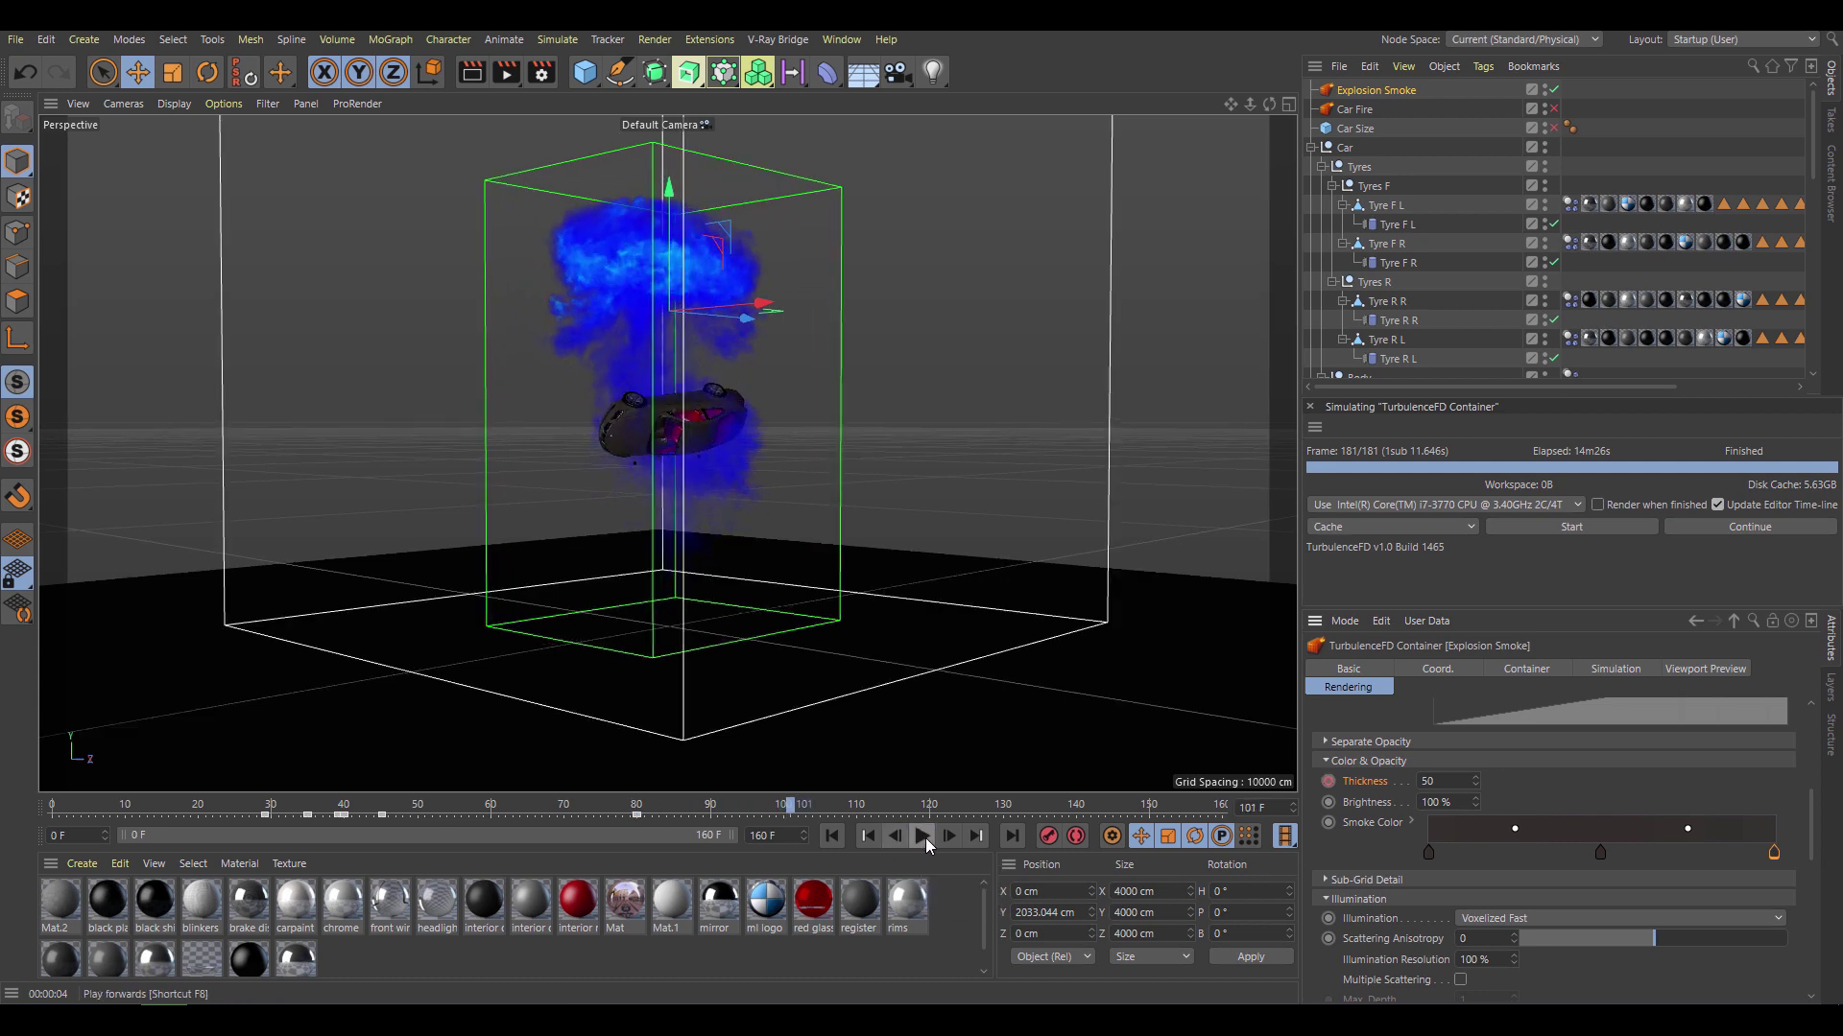
click(923, 837)
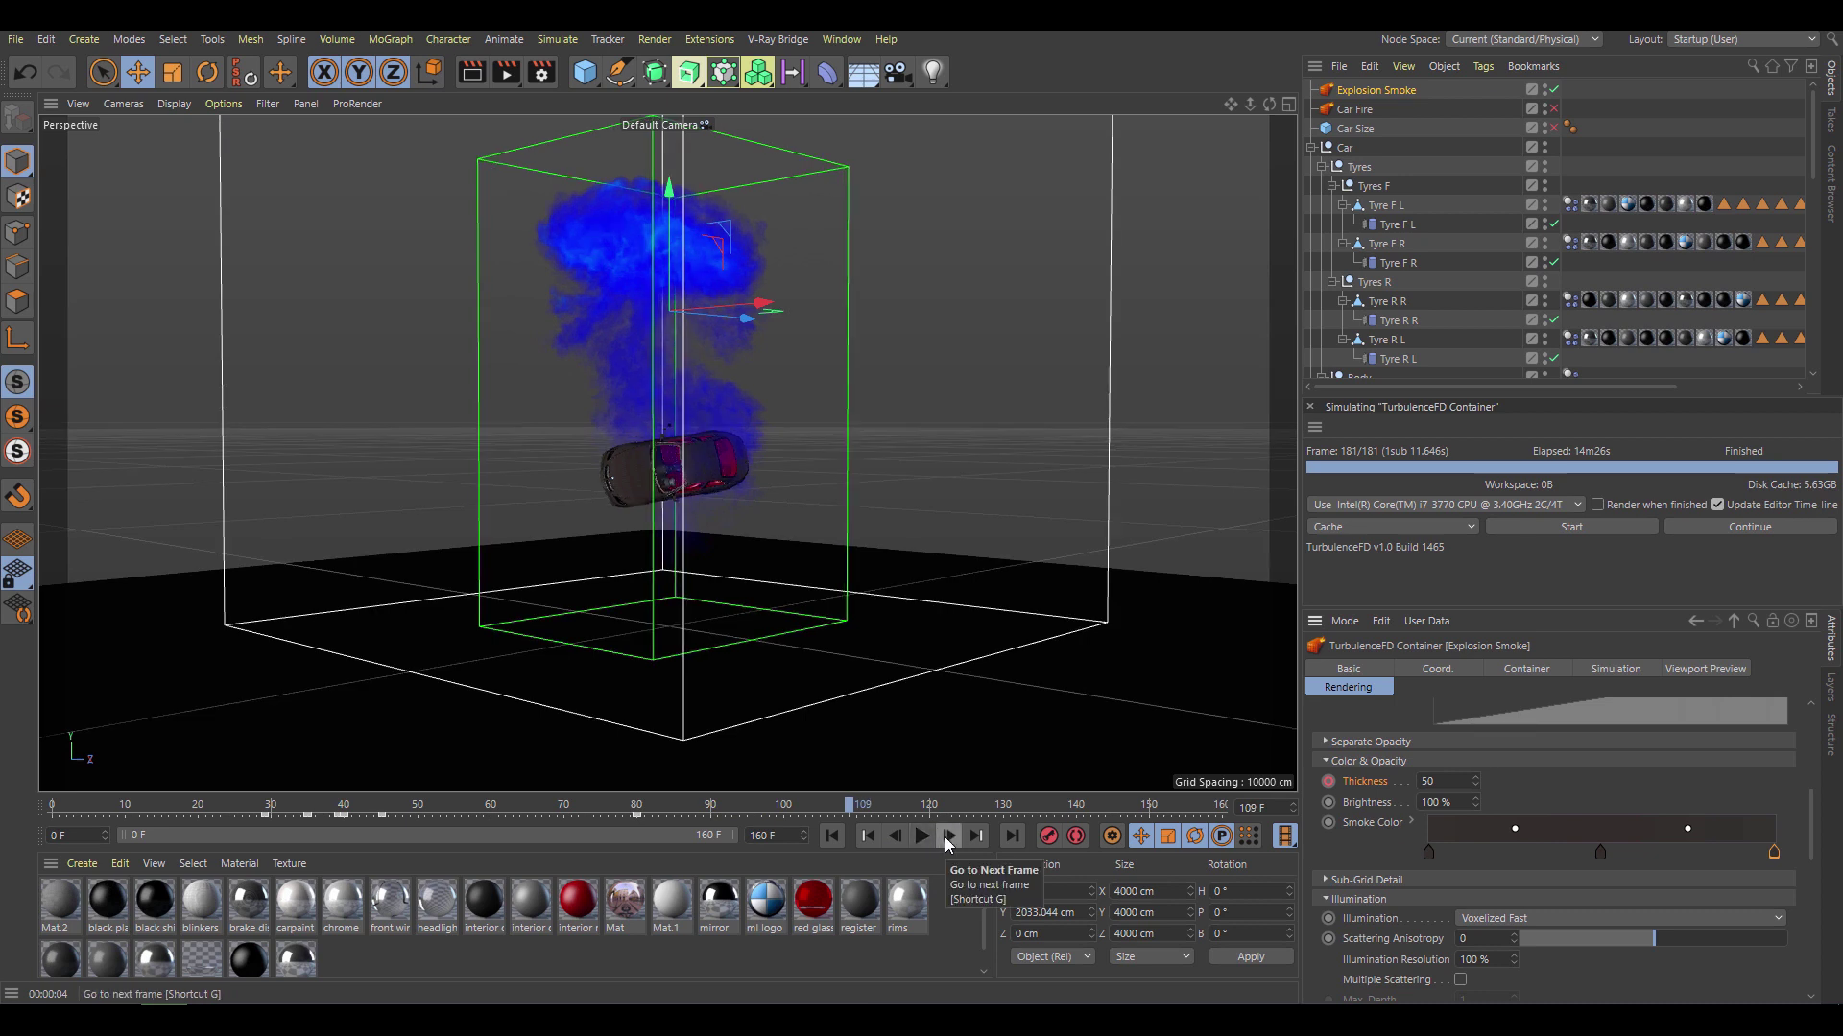
click(947, 837)
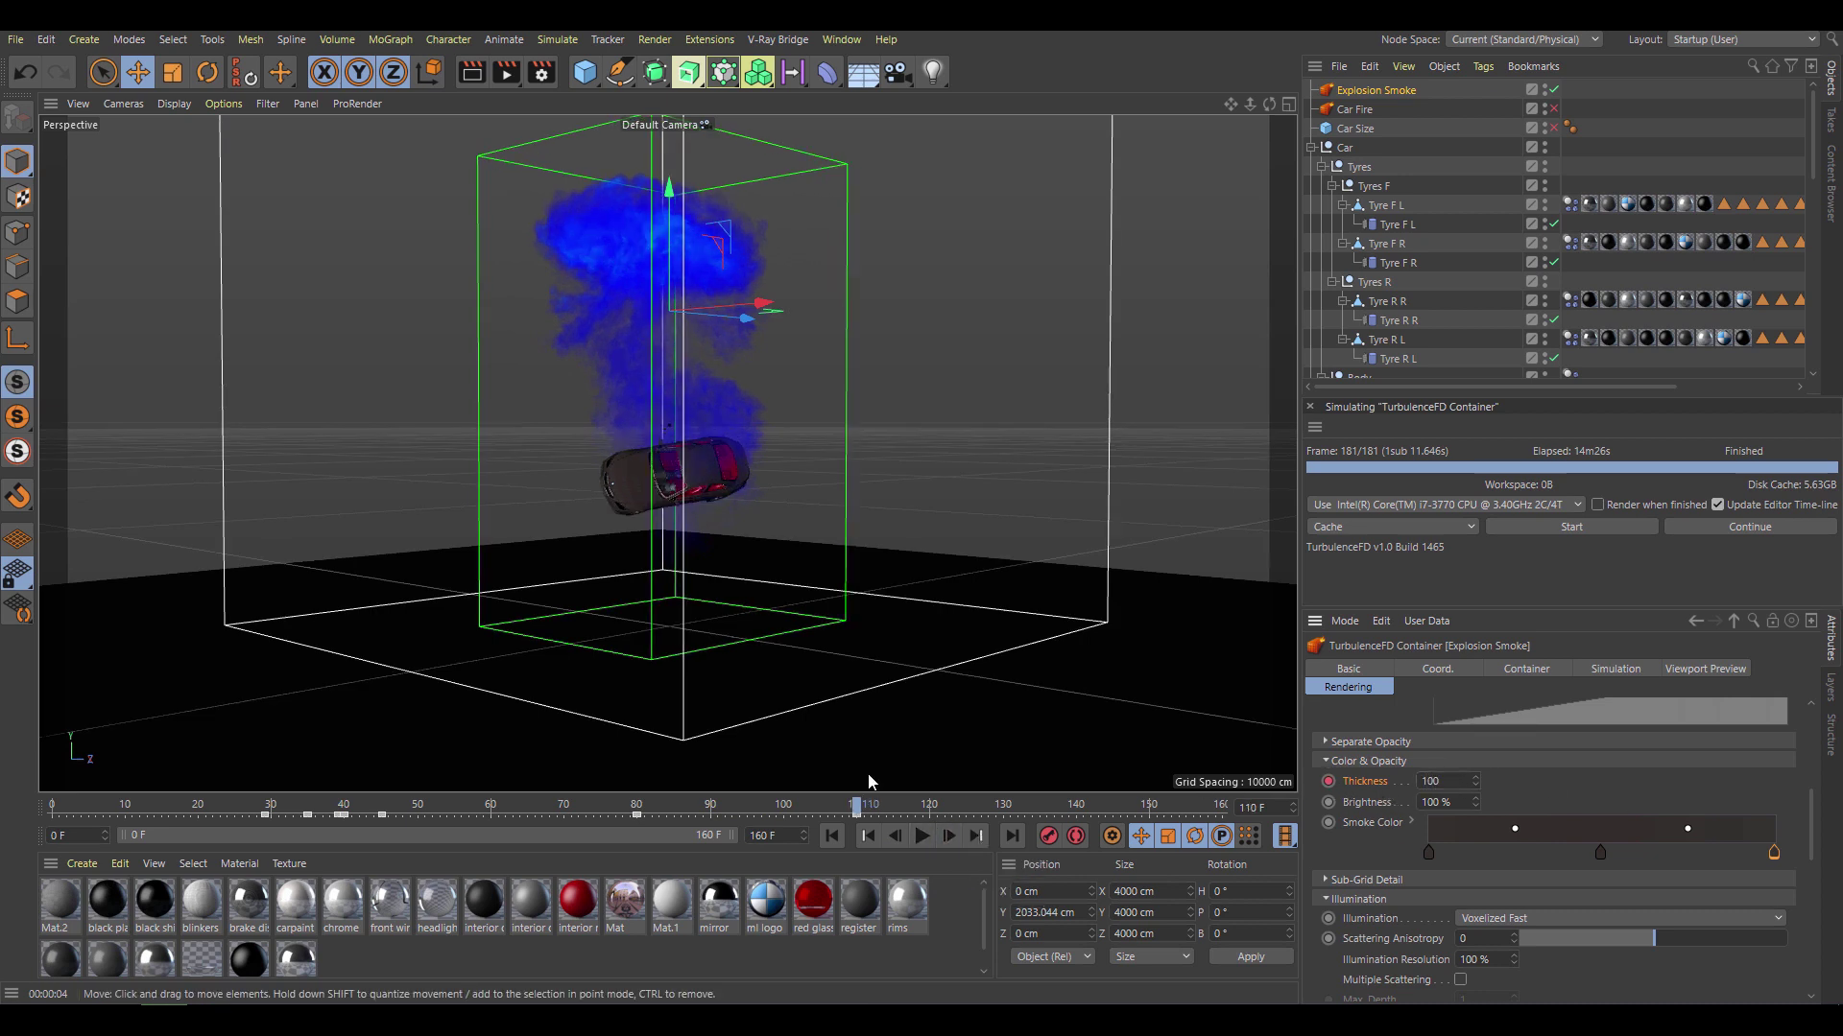
- Replay from frame 75 to 110 and render to check Thickness ramping from 50 to 100
click(608, 811)
click(923, 840)
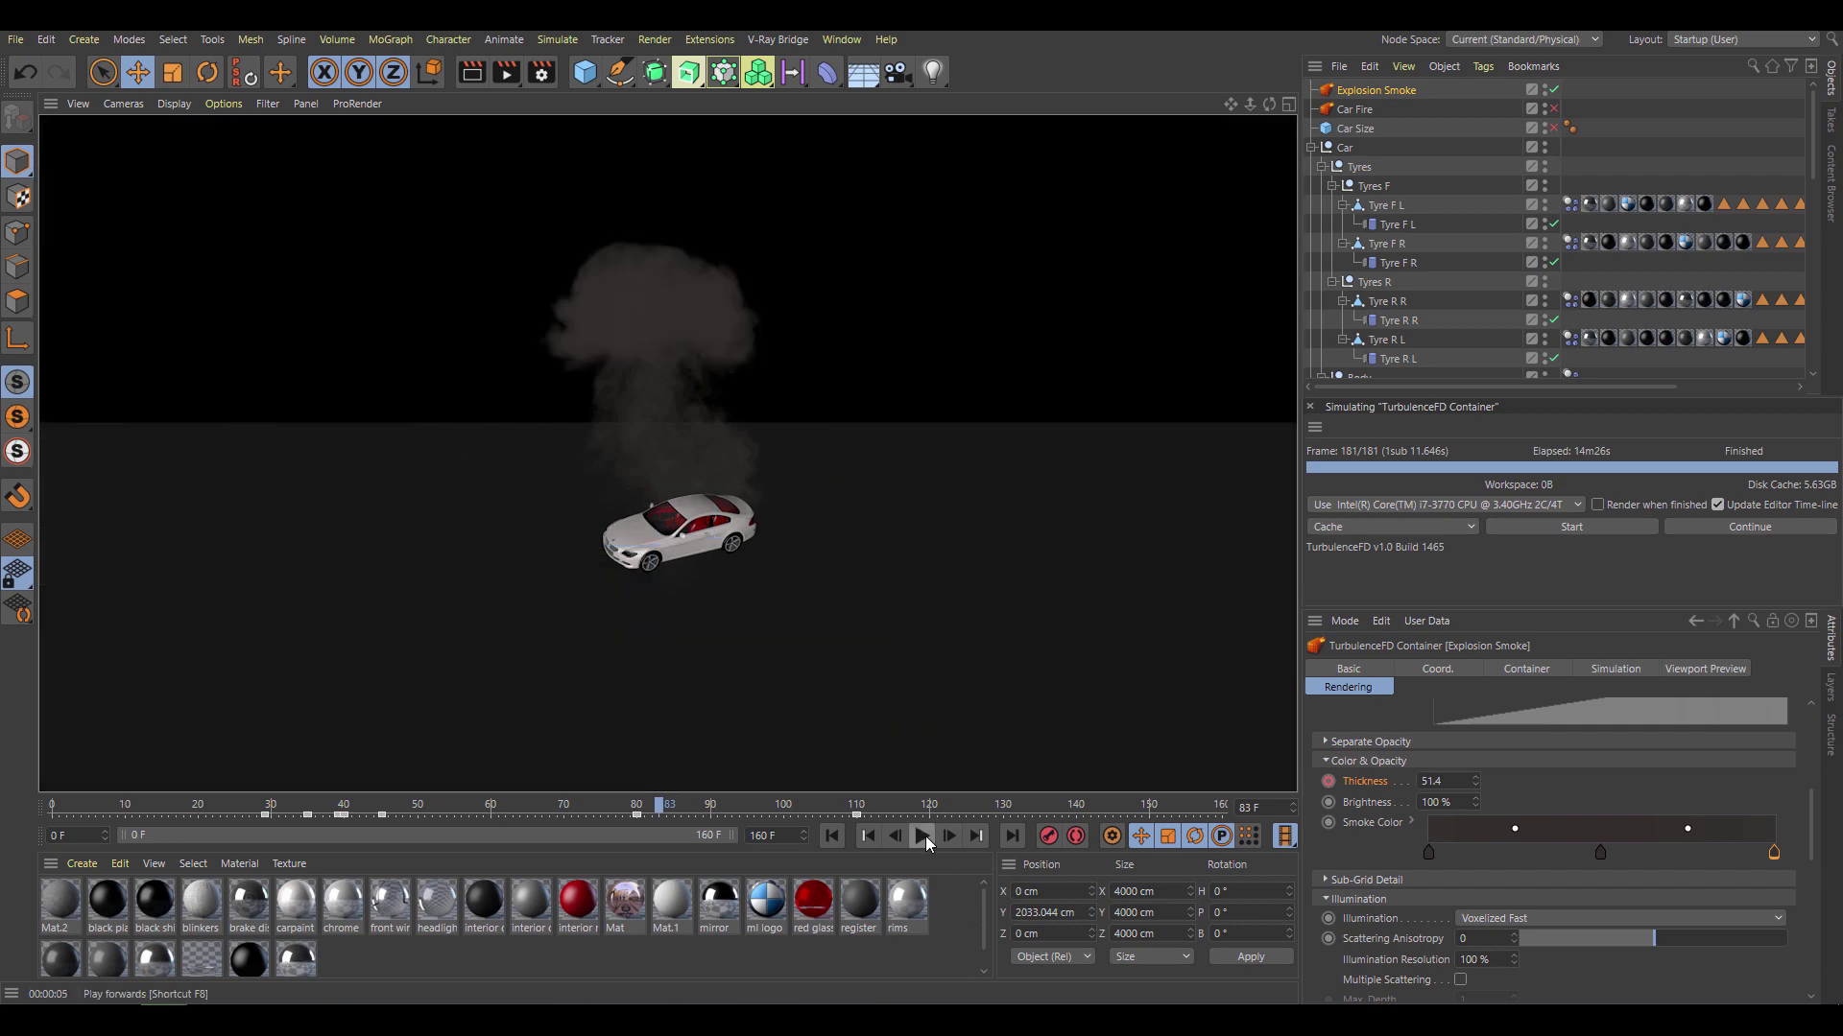
click(923, 837)
click(923, 836)
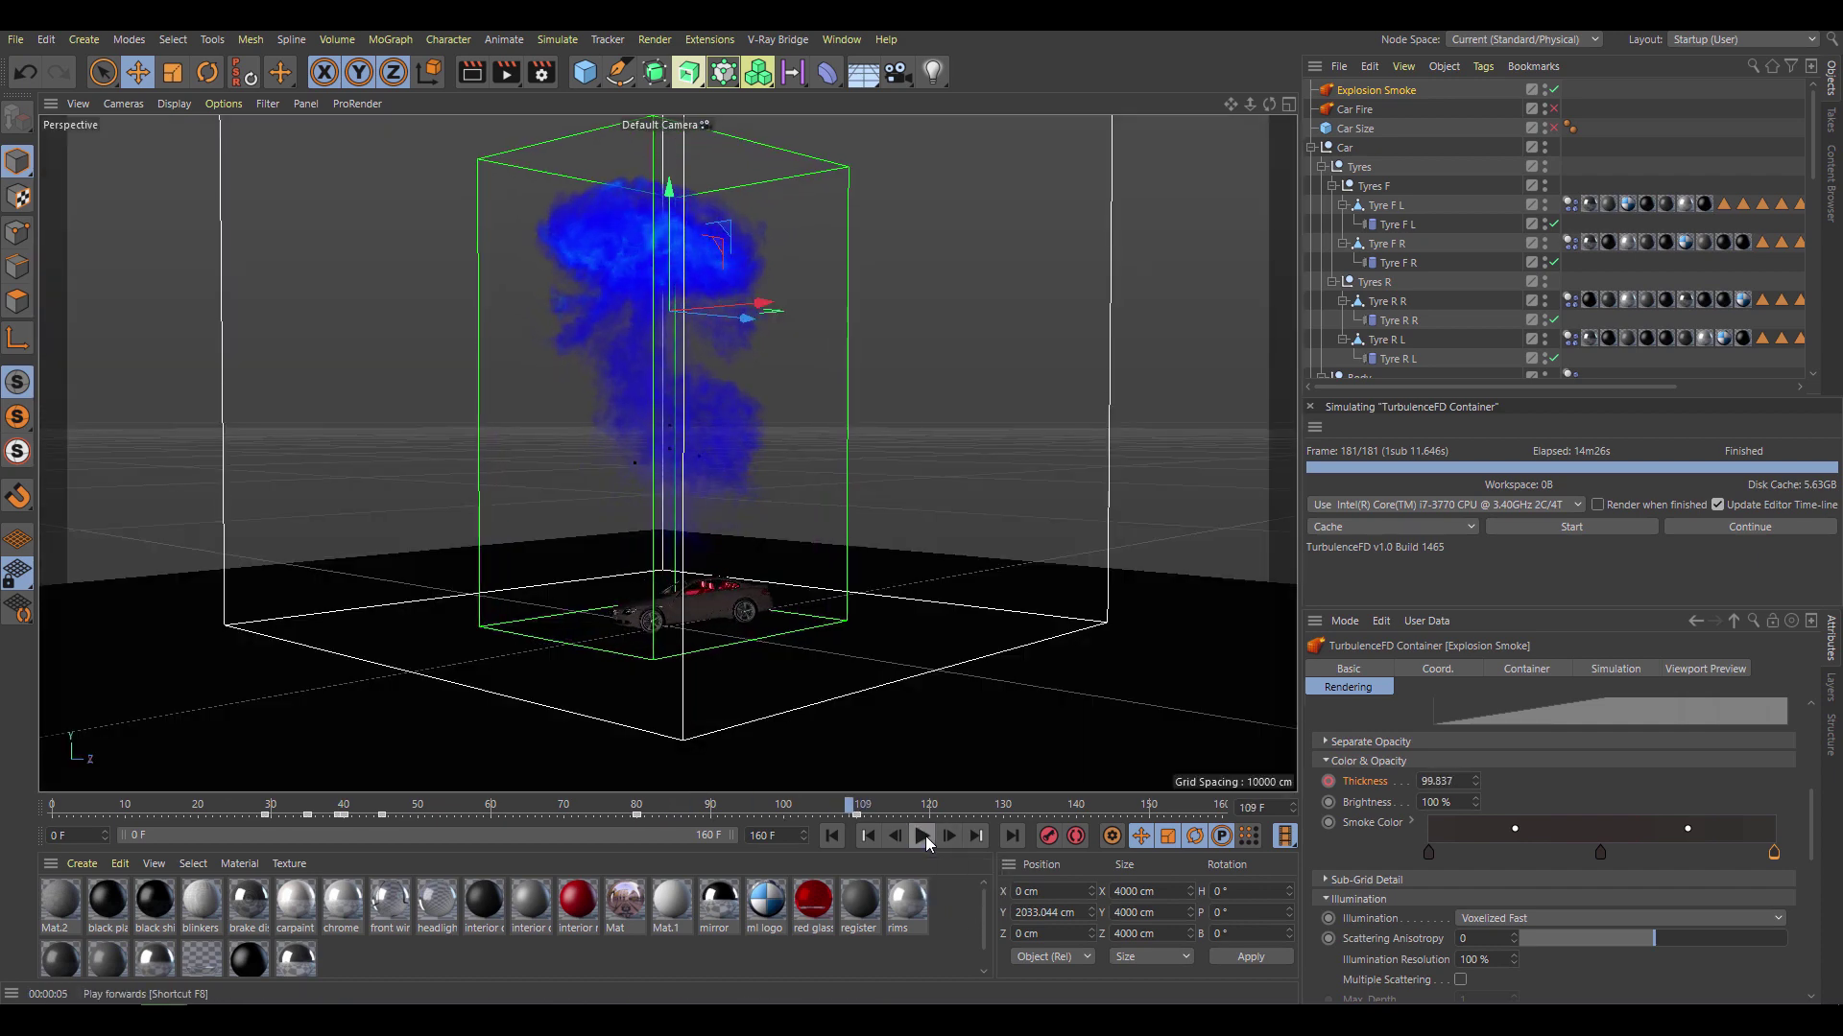
key(ctrl+r)
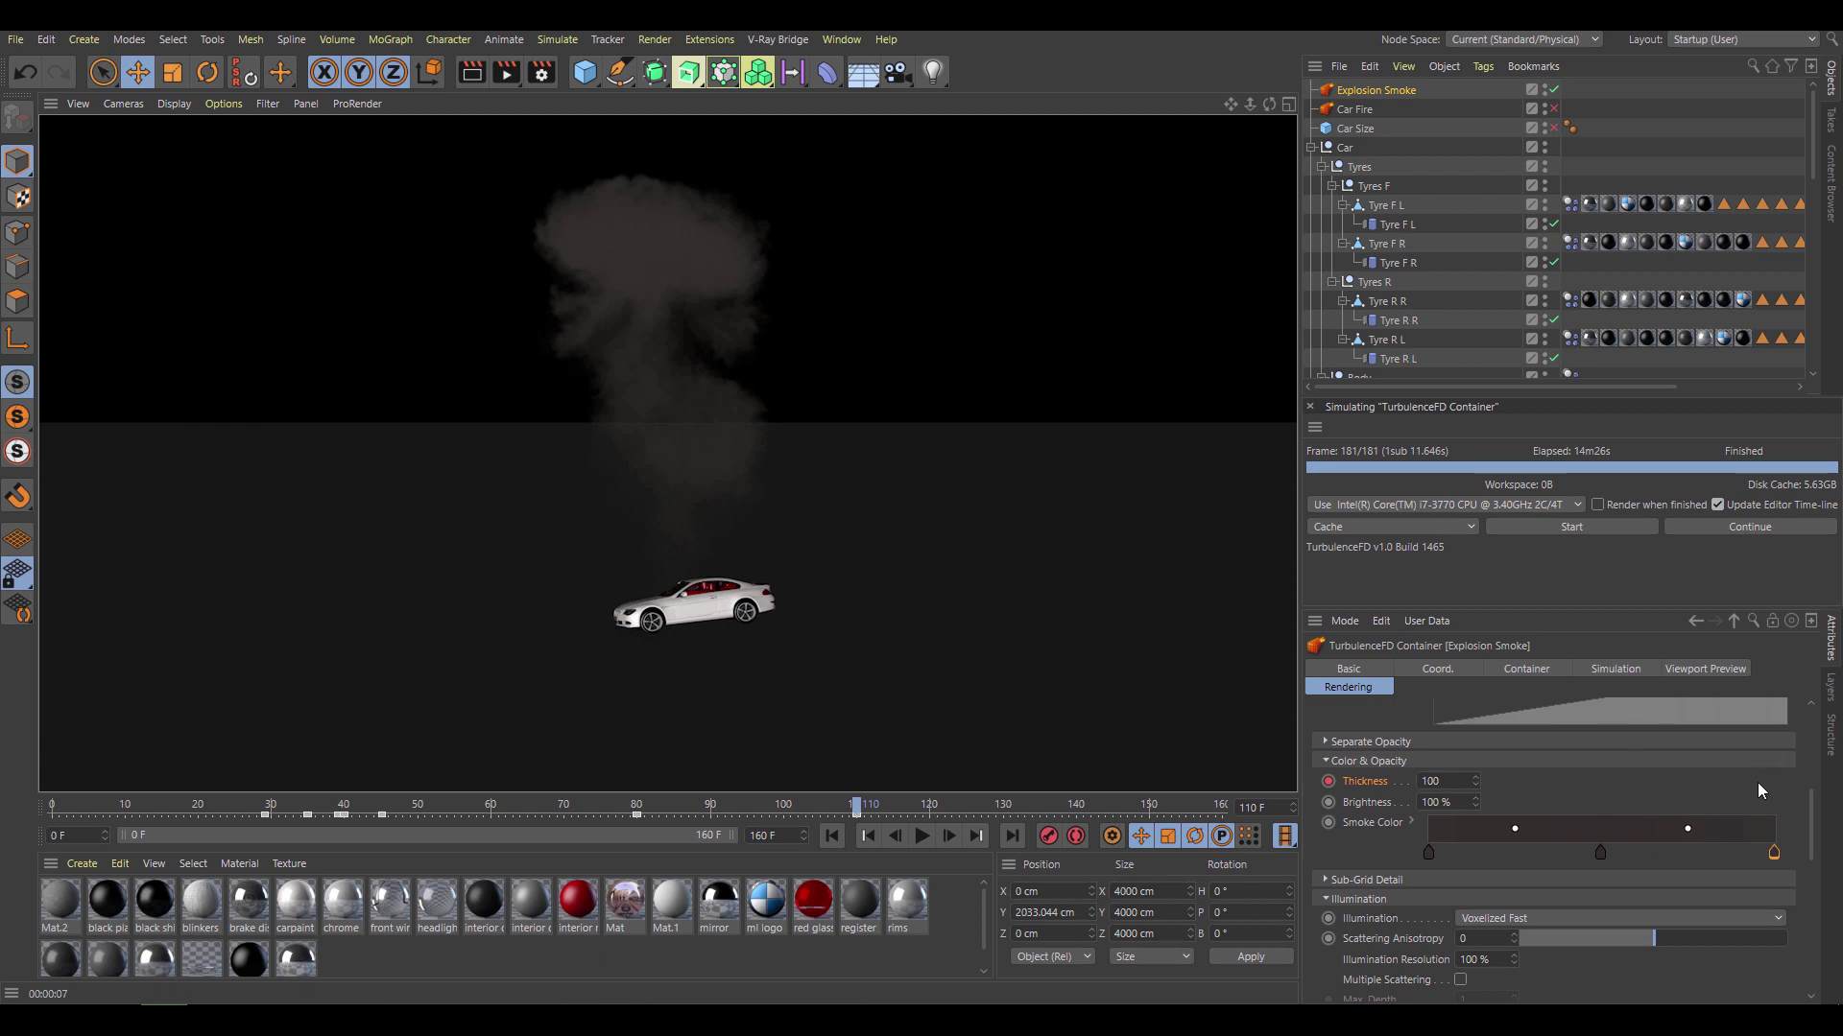
scroll(1678, 896, up, 4)
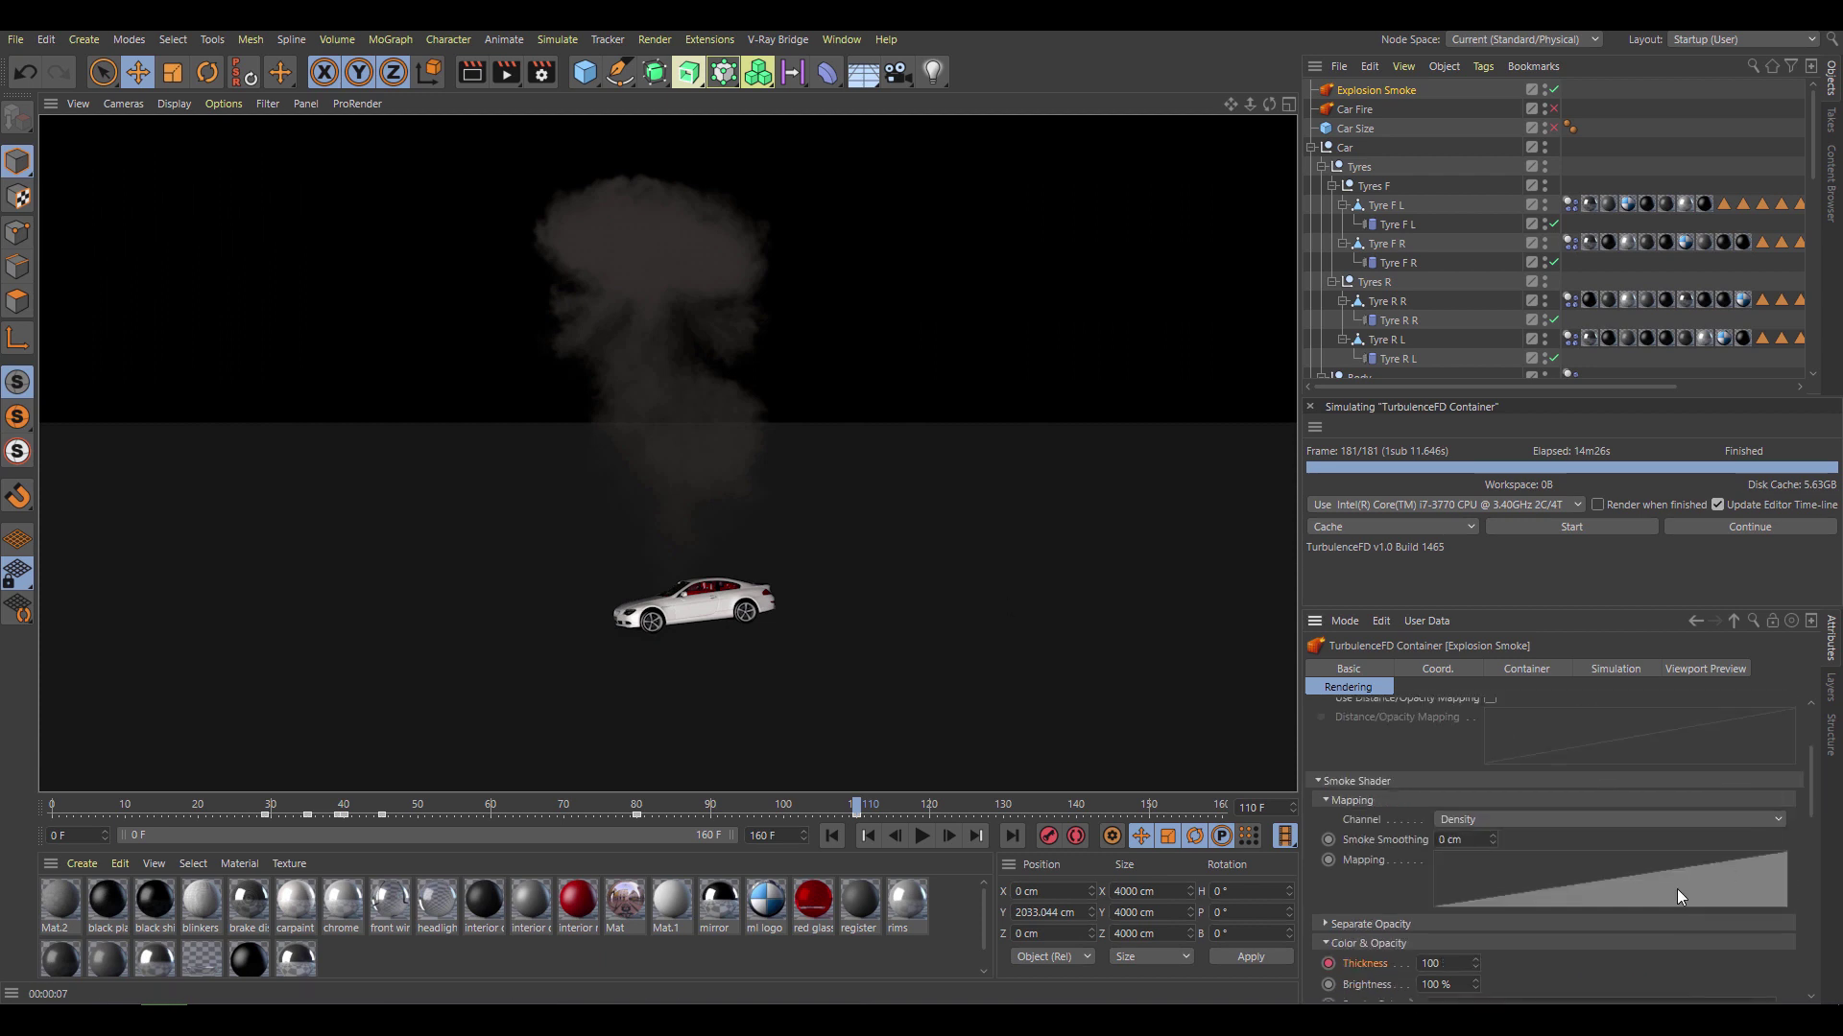
click(1576, 887)
drag(806, 403, 1023, 413)
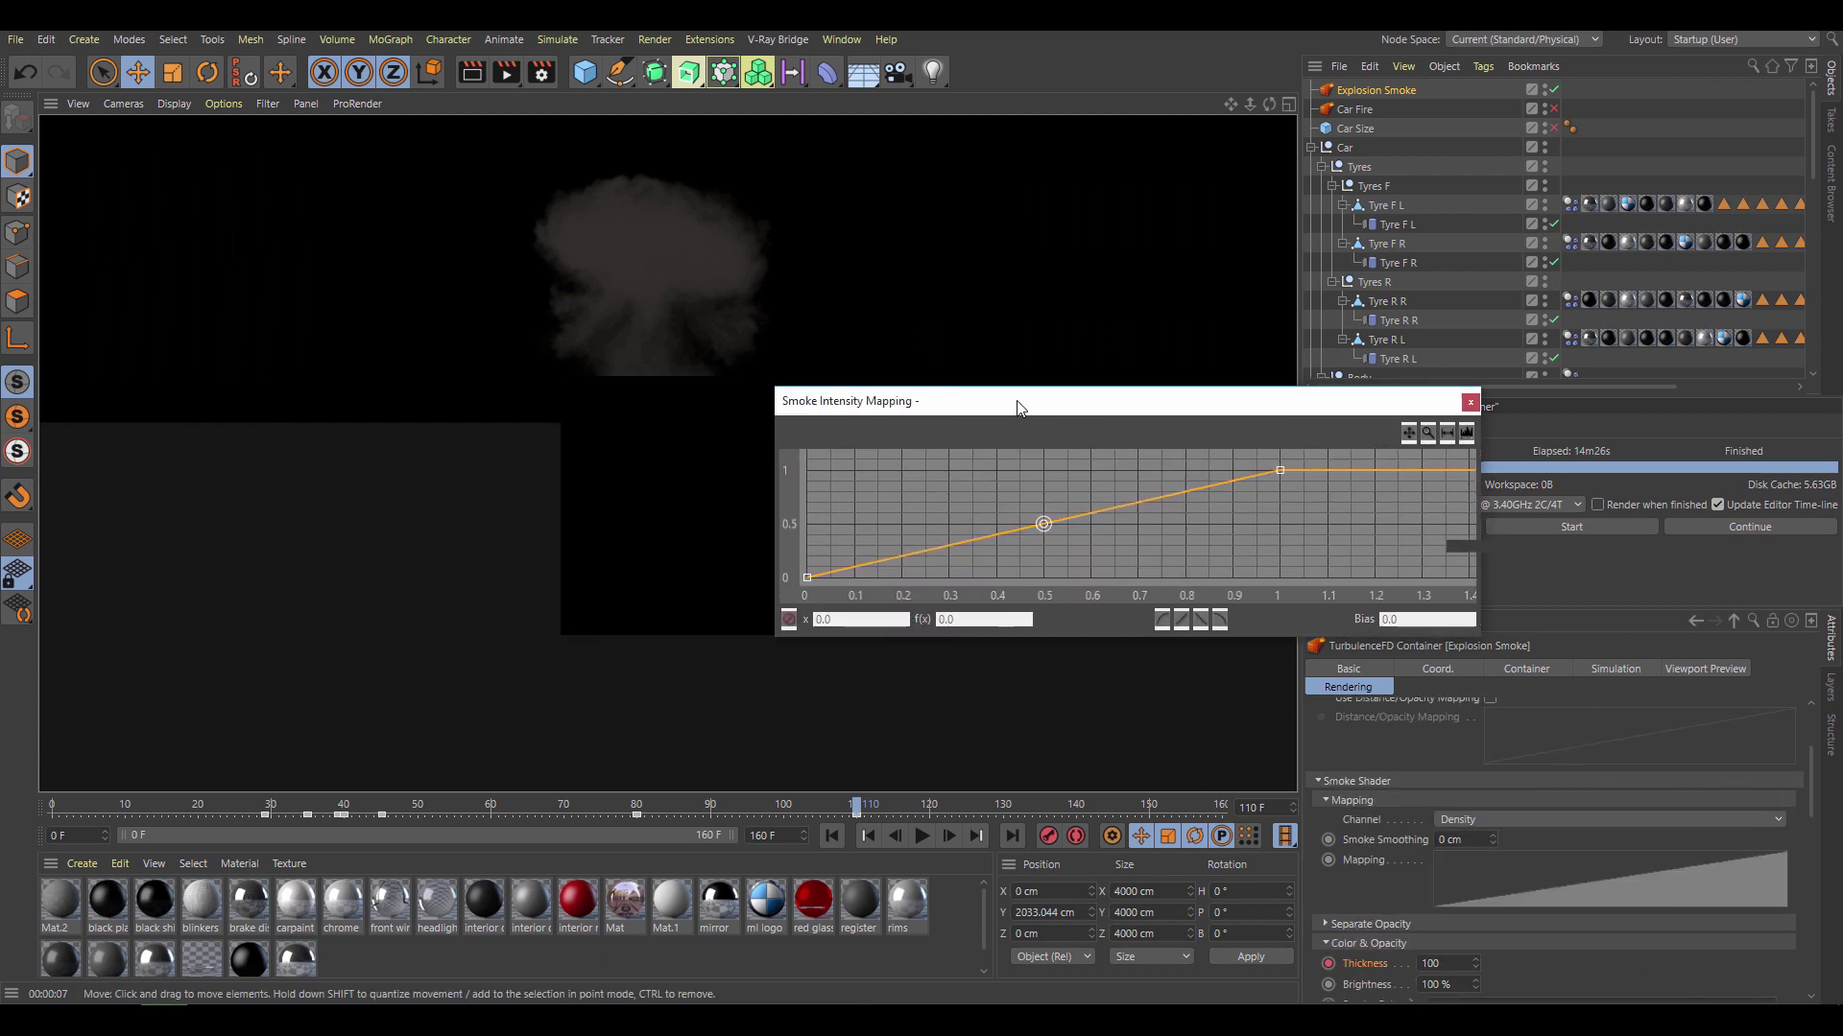
click(816, 577)
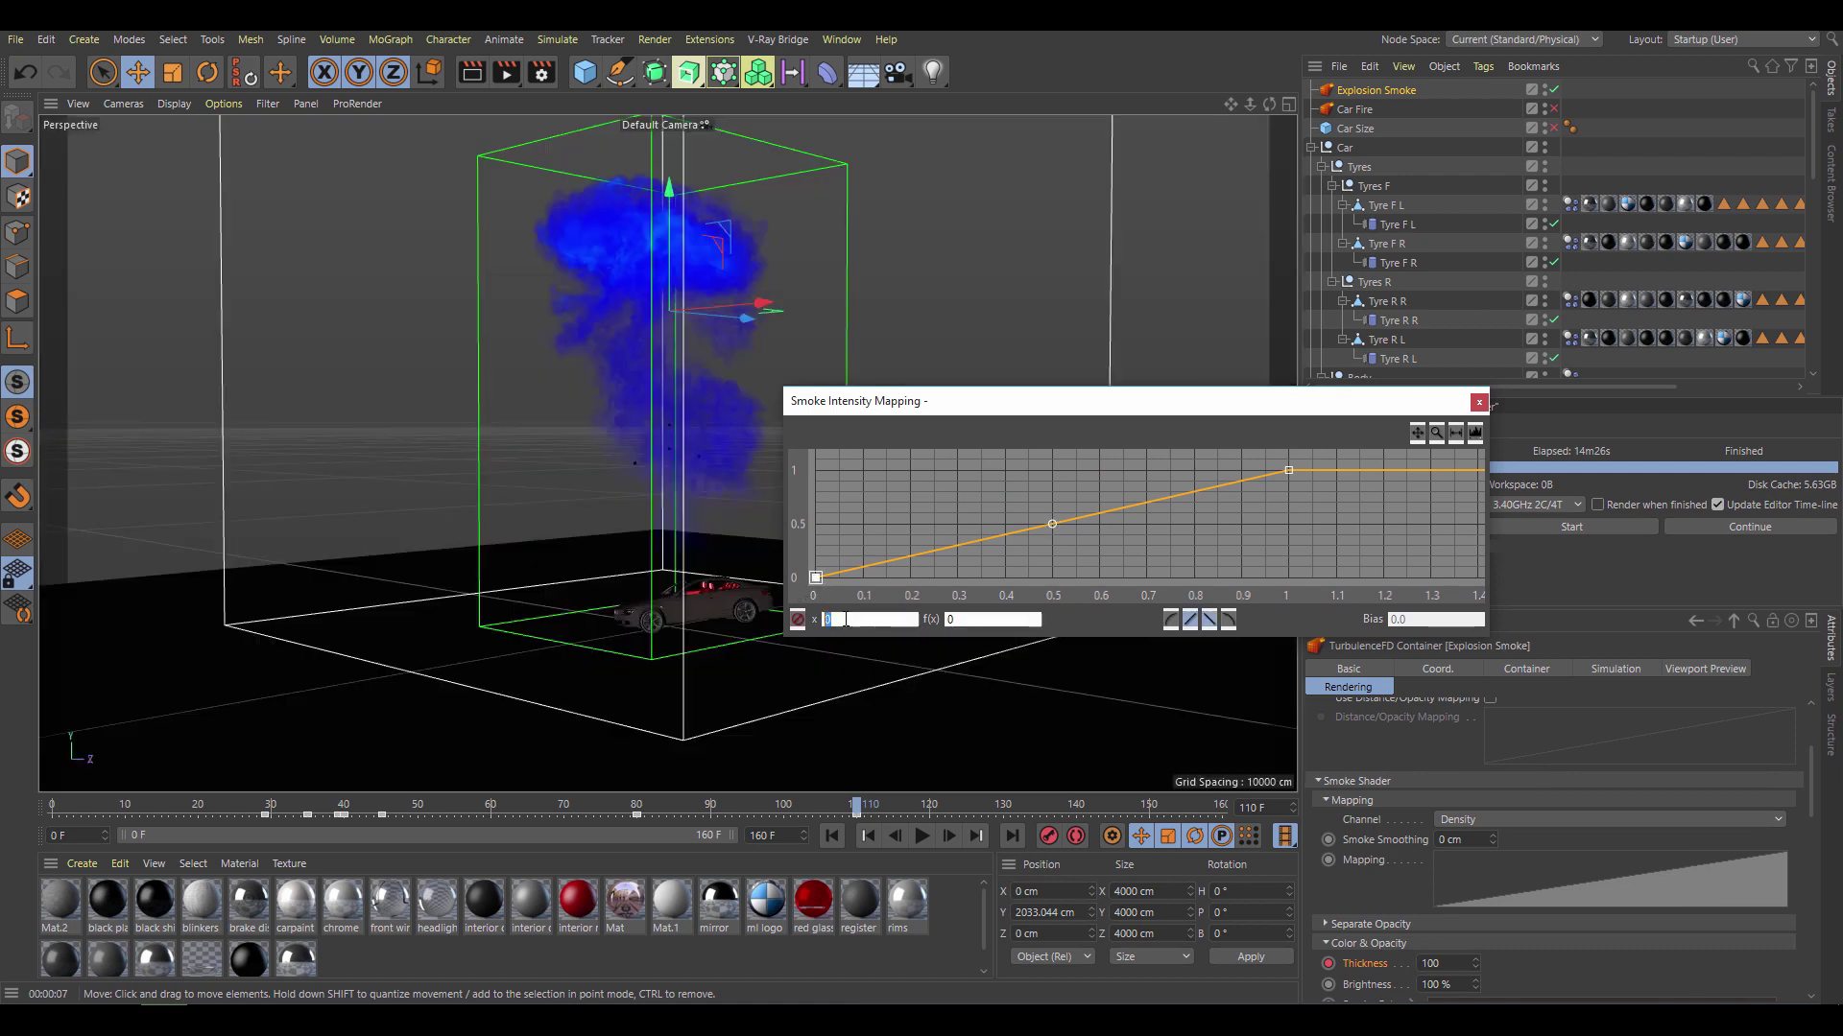
text(001)
key(Return)
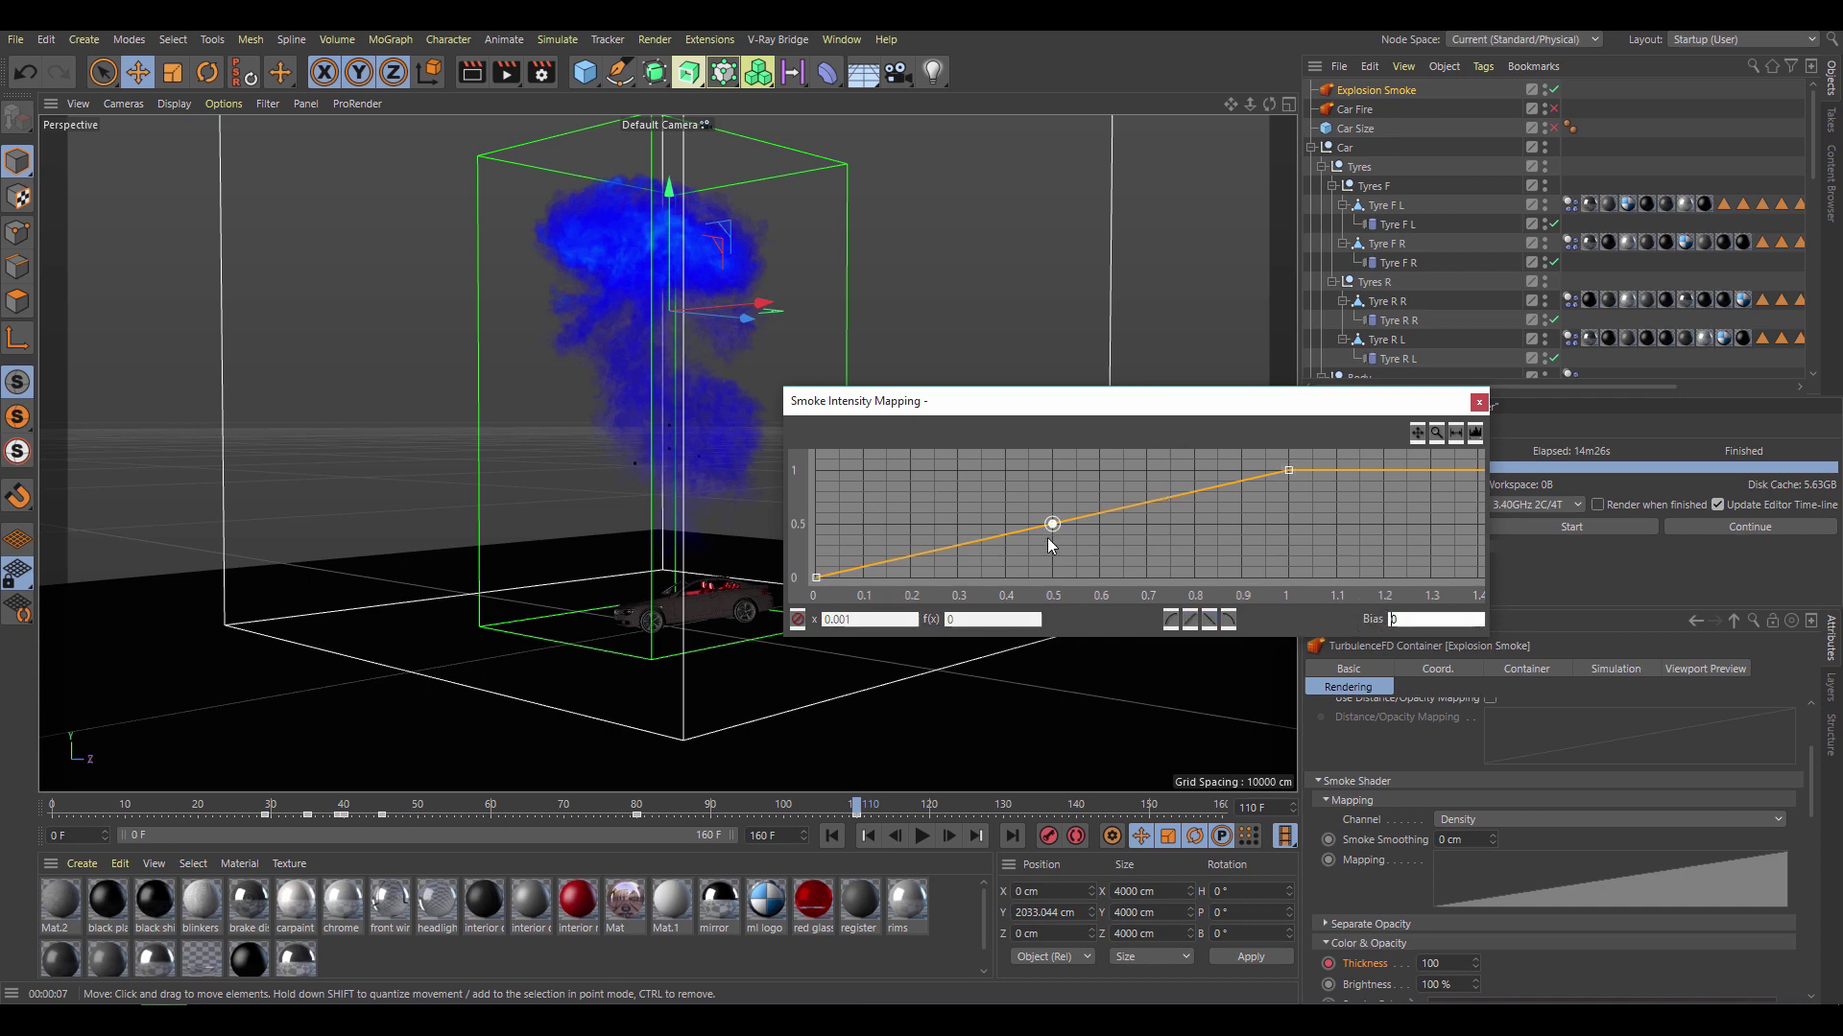
click(837, 574)
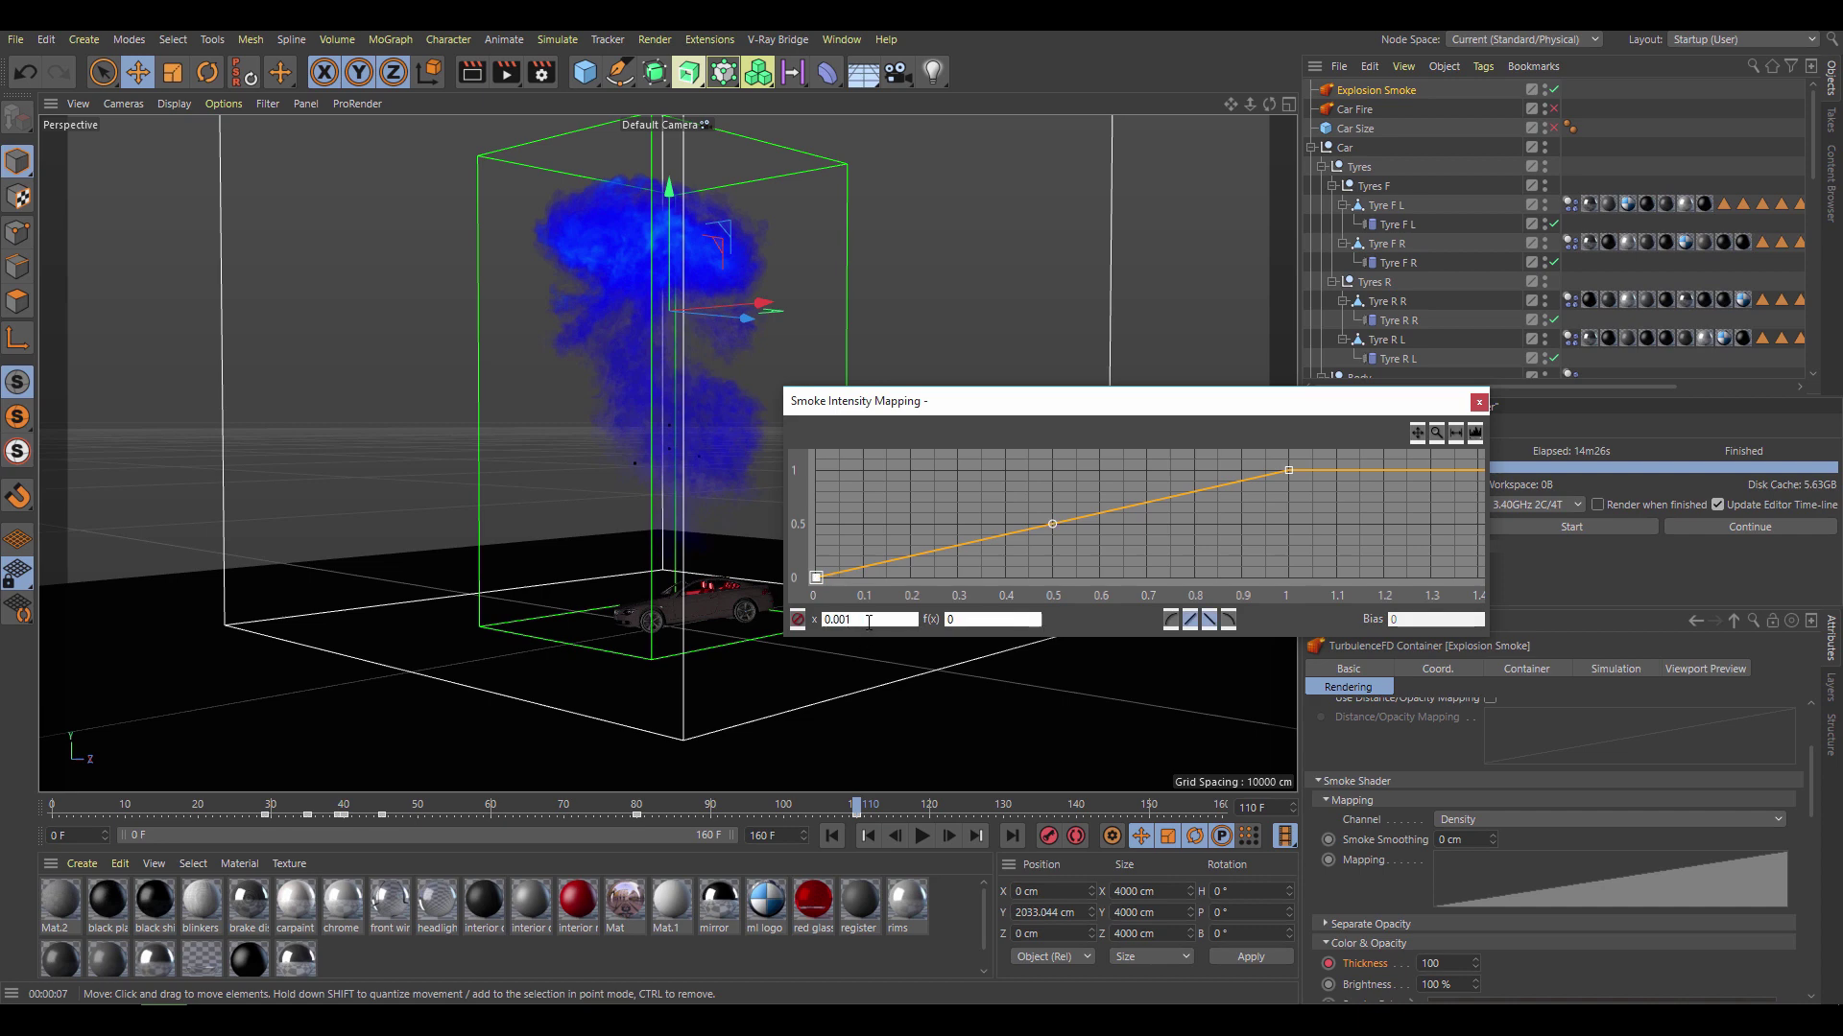
click(1478, 403)
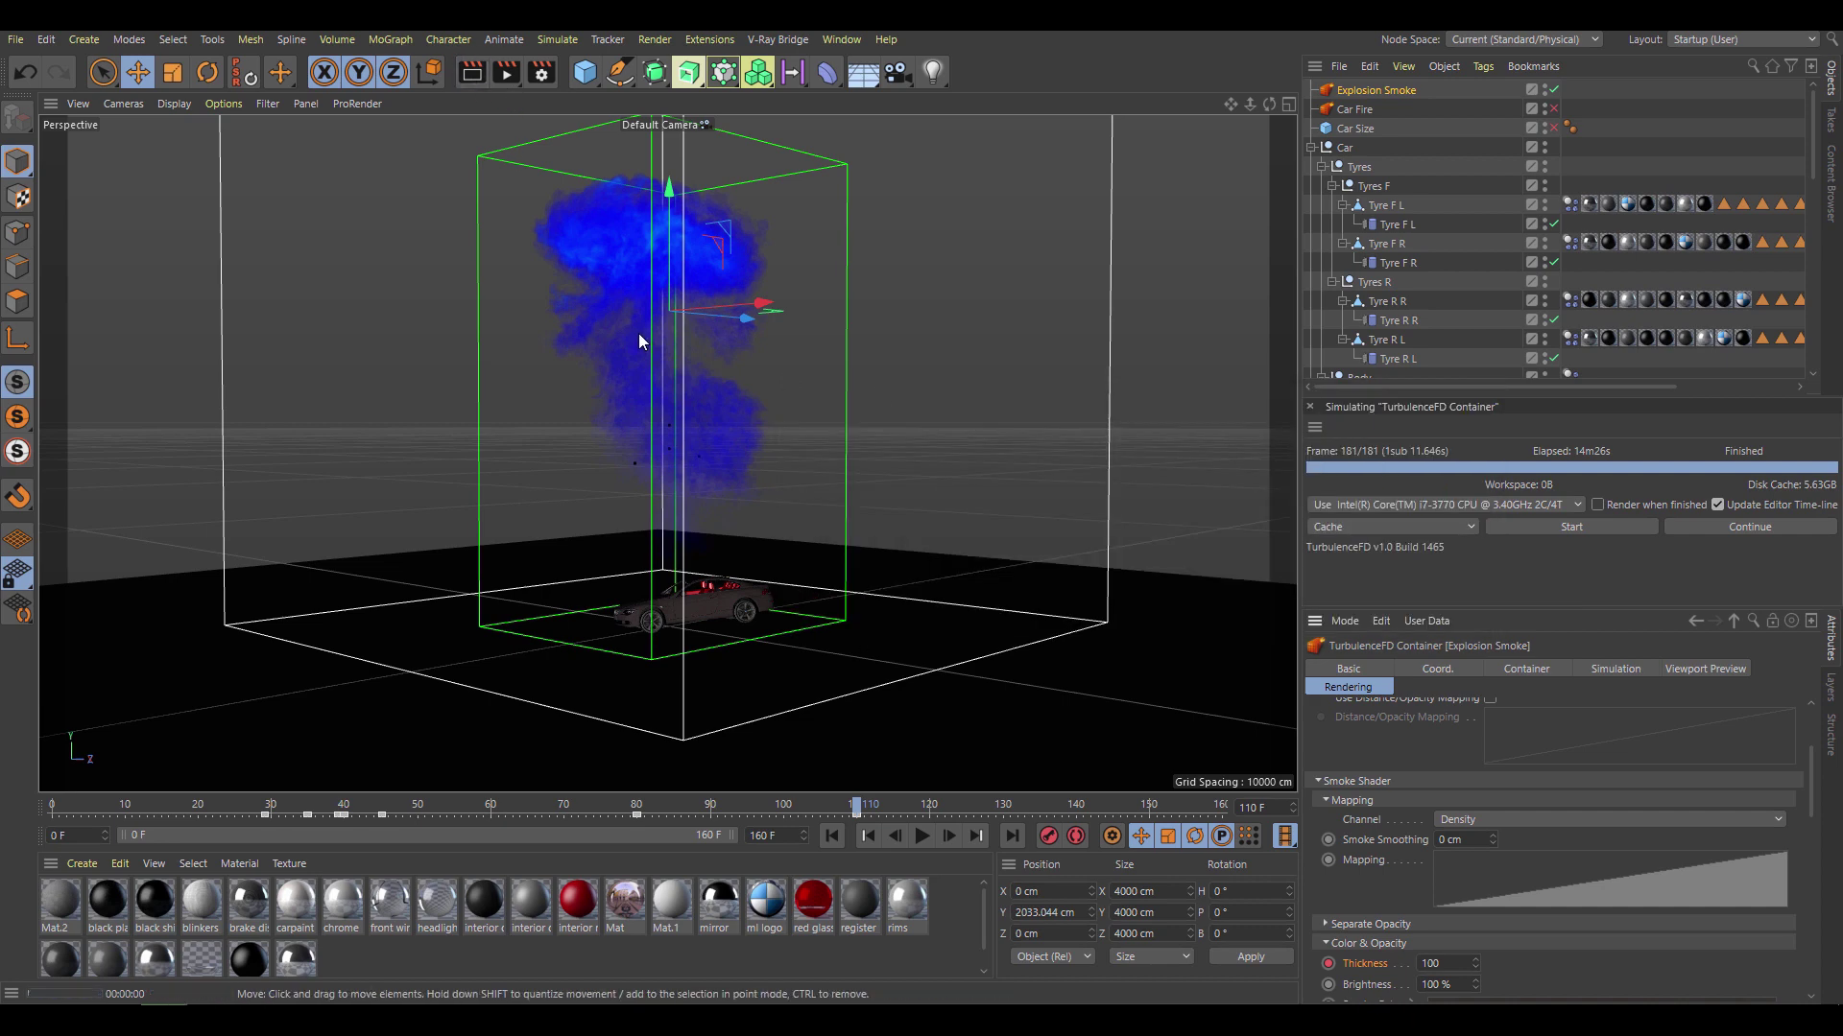
key(alt+r)
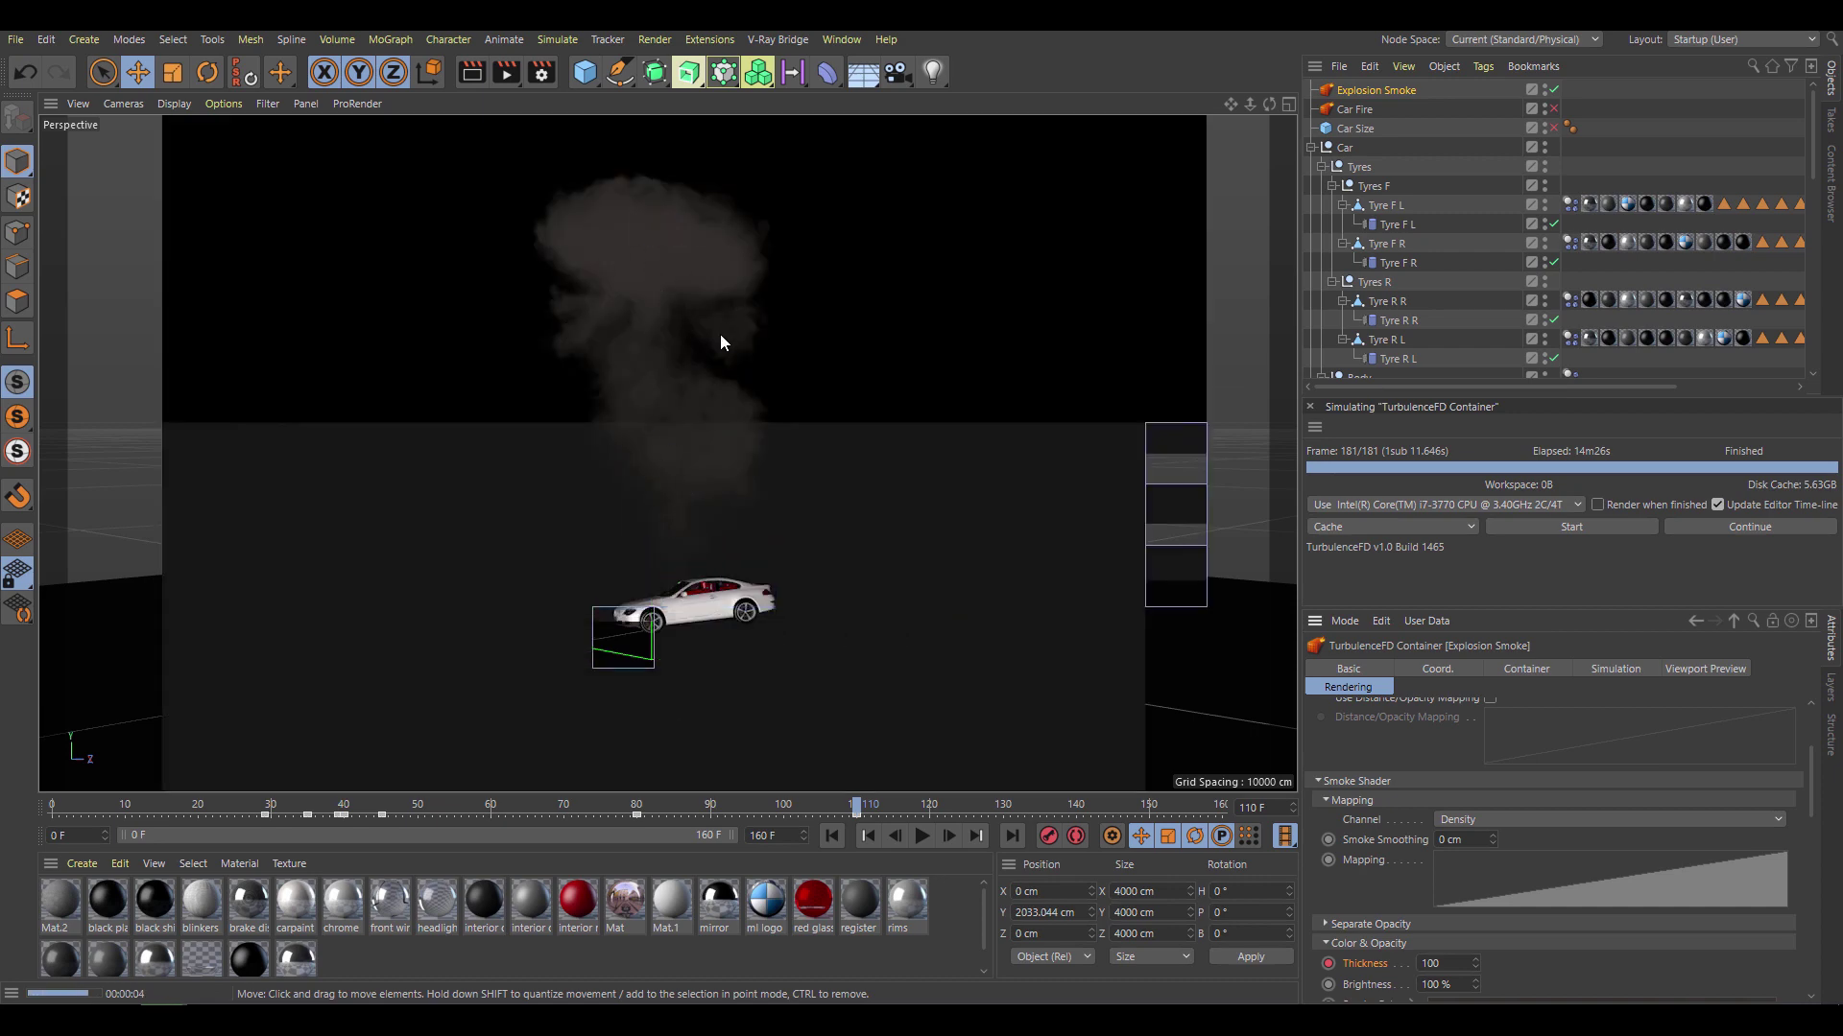
click(924, 836)
click(925, 836)
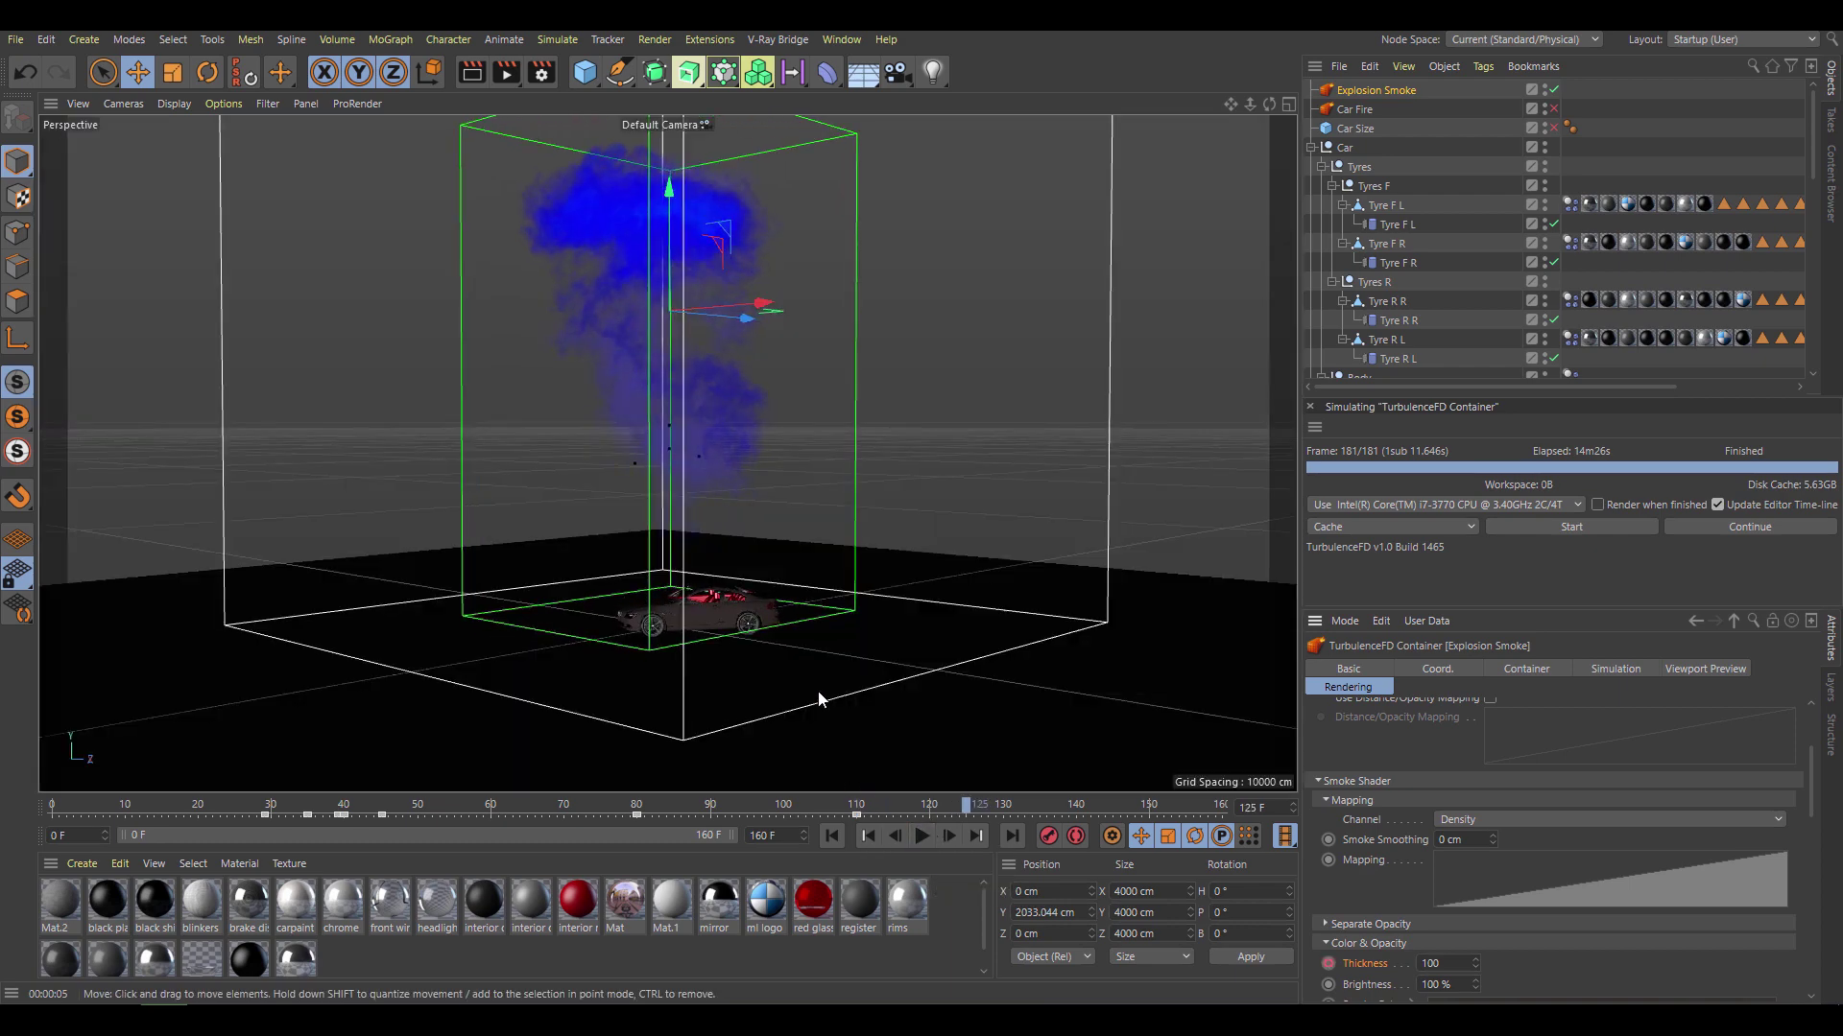
alt+drag(724, 631, 785, 607)
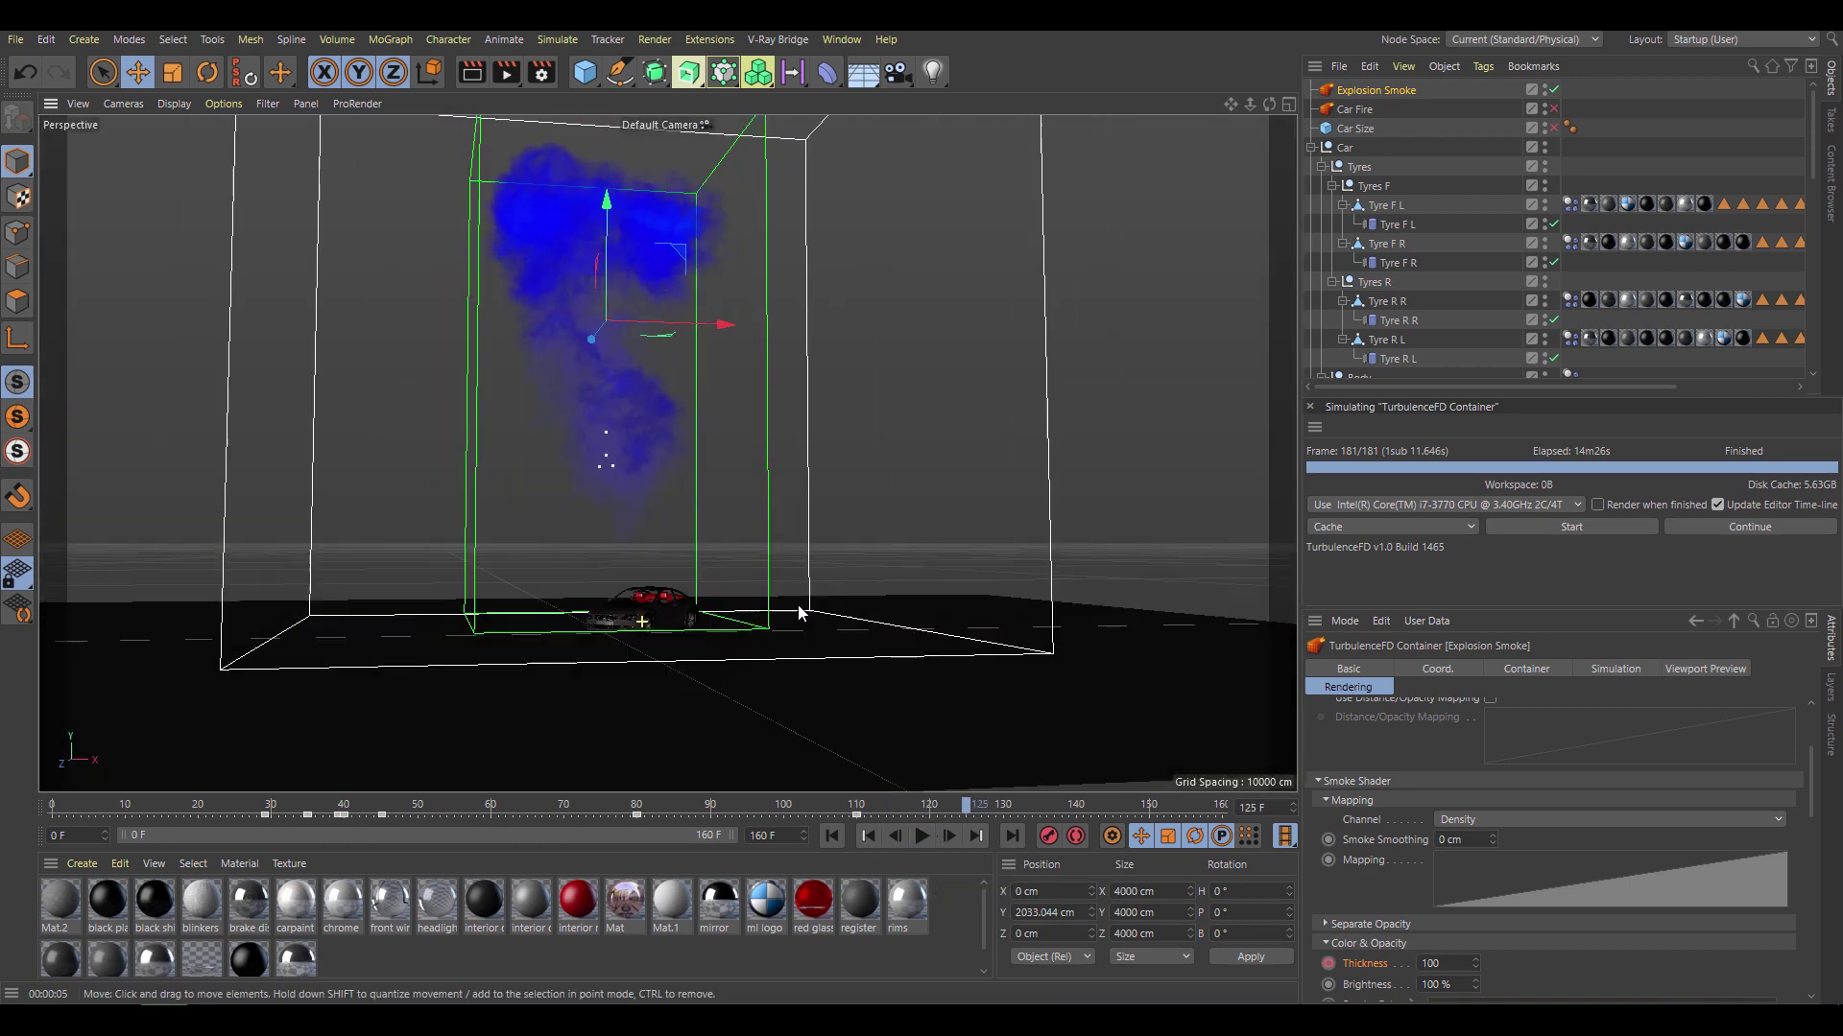
click(832, 836)
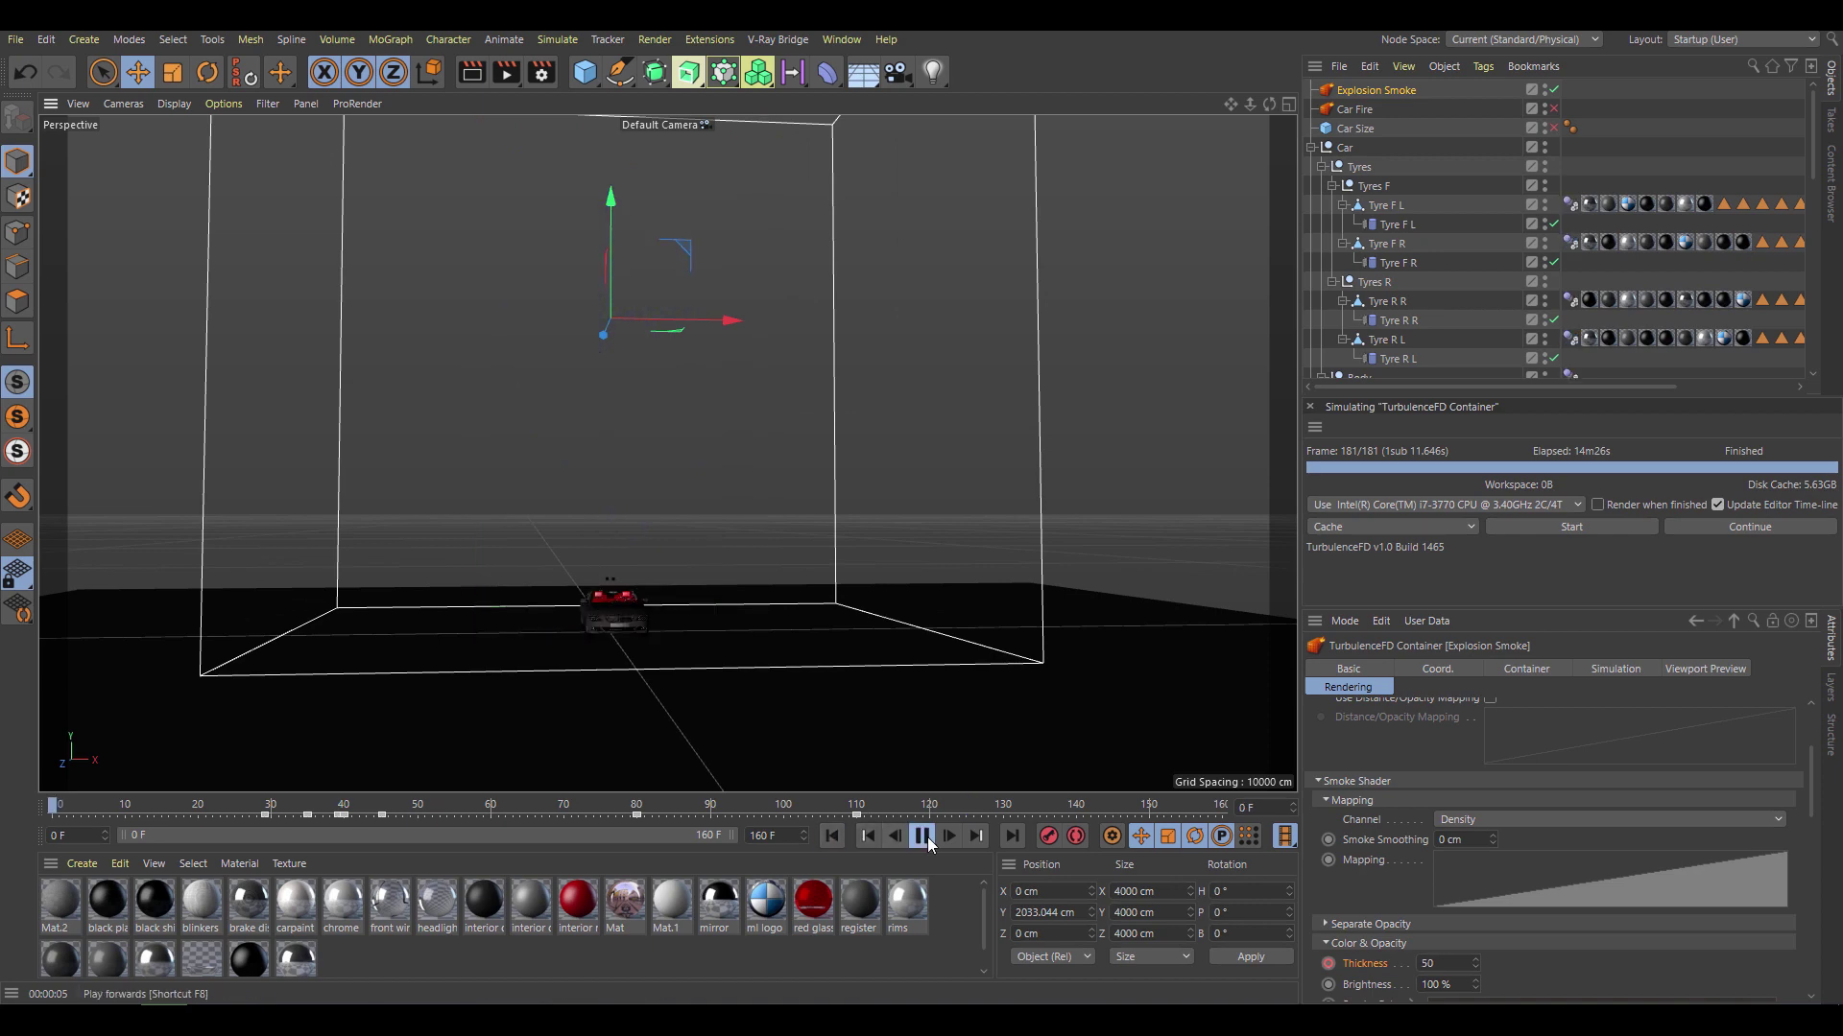
click(924, 836)
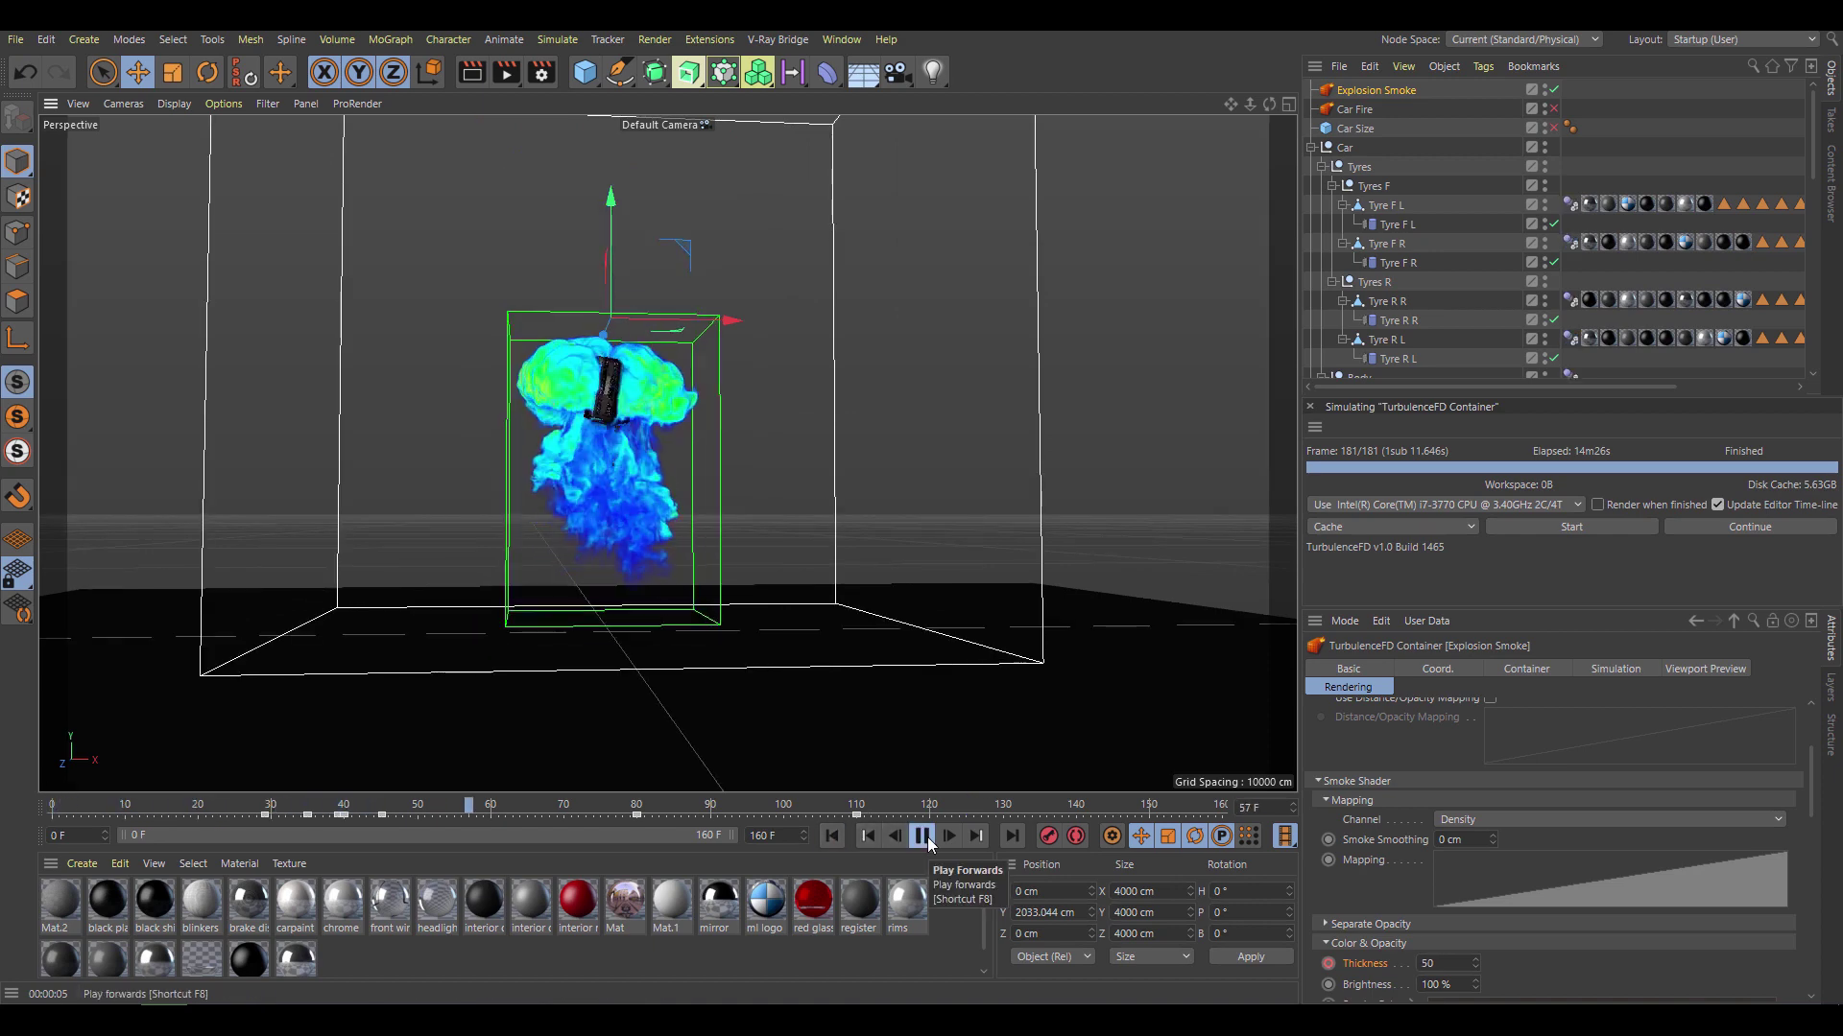
click(922, 836)
mouse_move(582, 413)
alt+mouse_down()
mouse_move(414, 411)
mouse_move(630, 498)
mouse_move(662, 531)
alt+mouse_up()
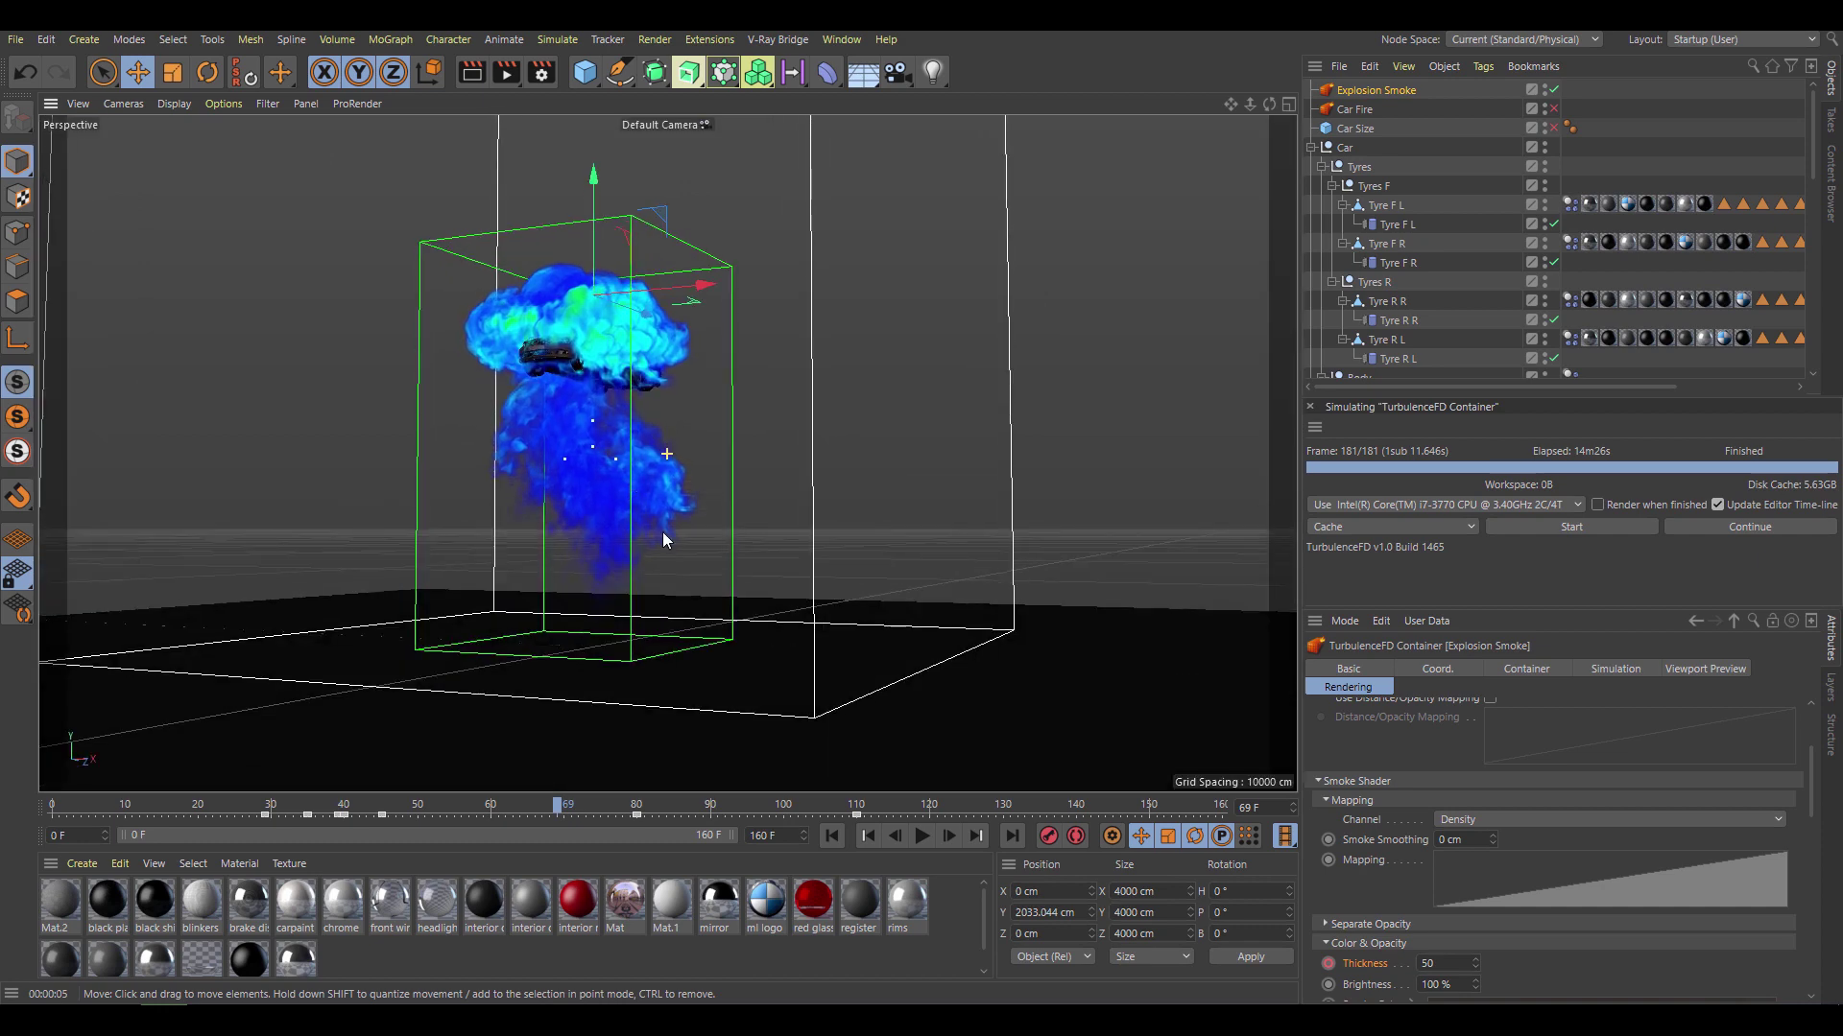
click(922, 836)
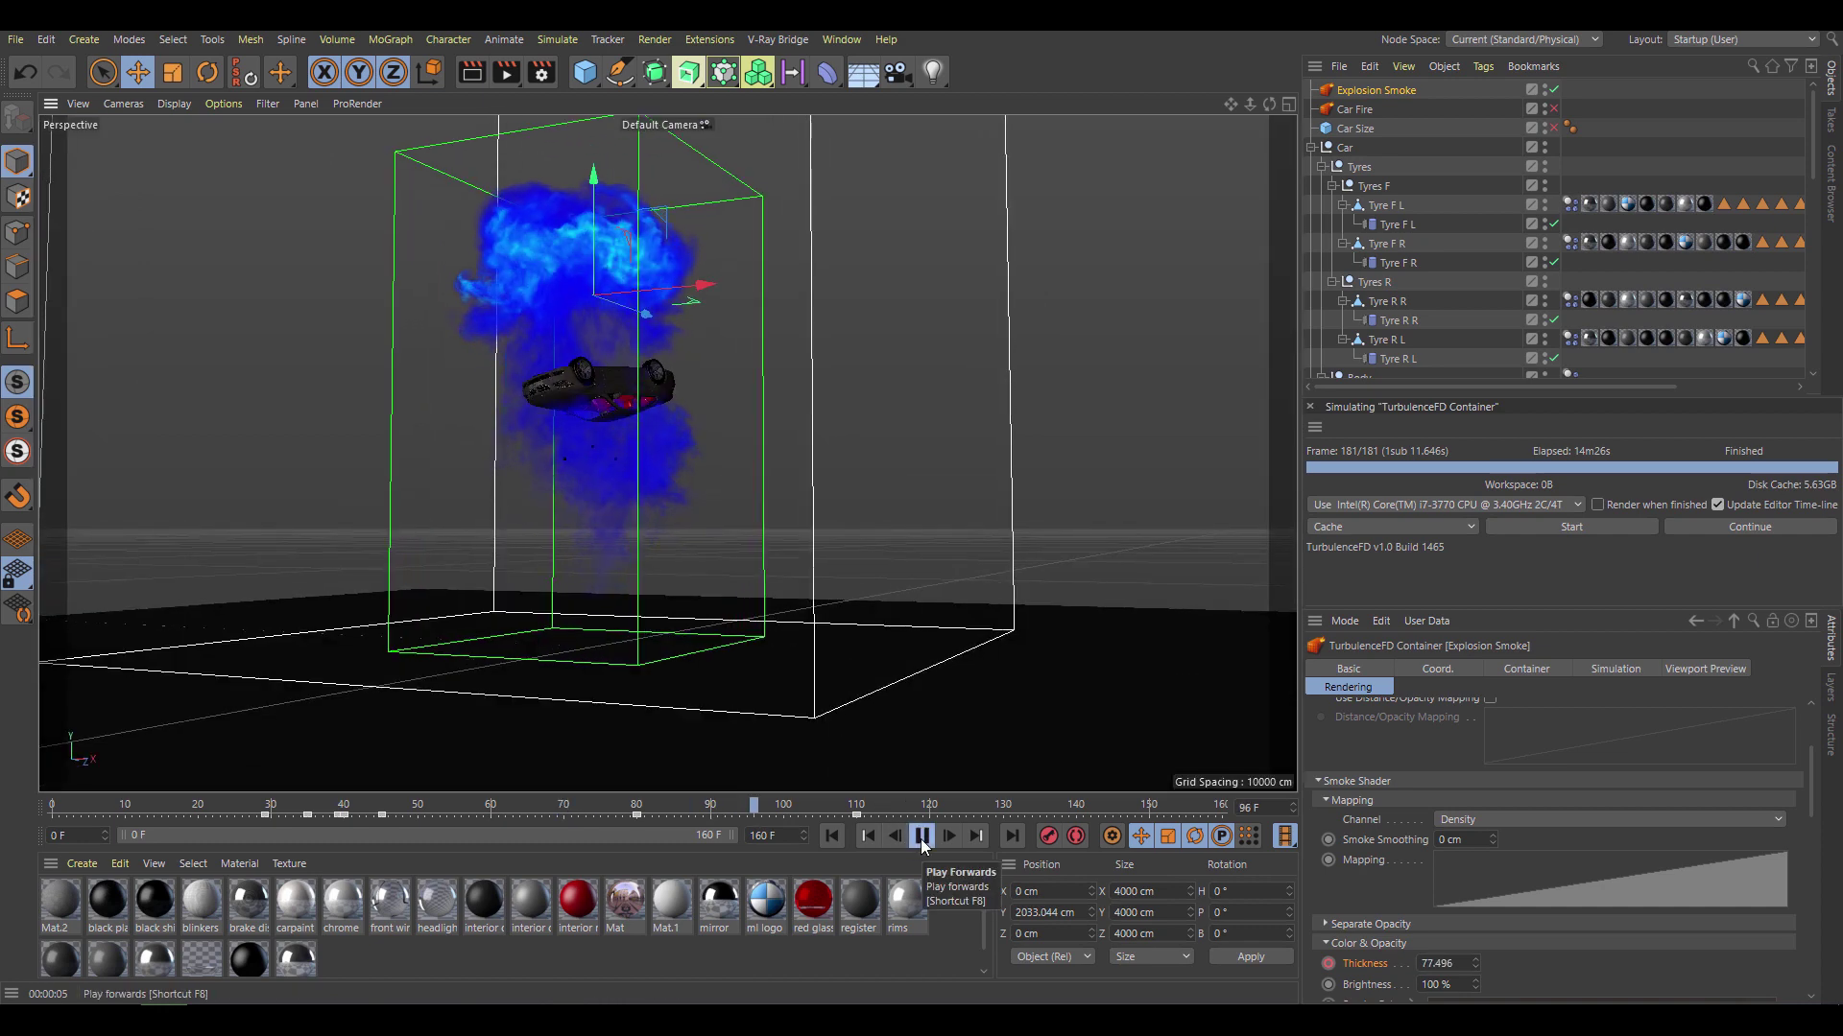
click(923, 836)
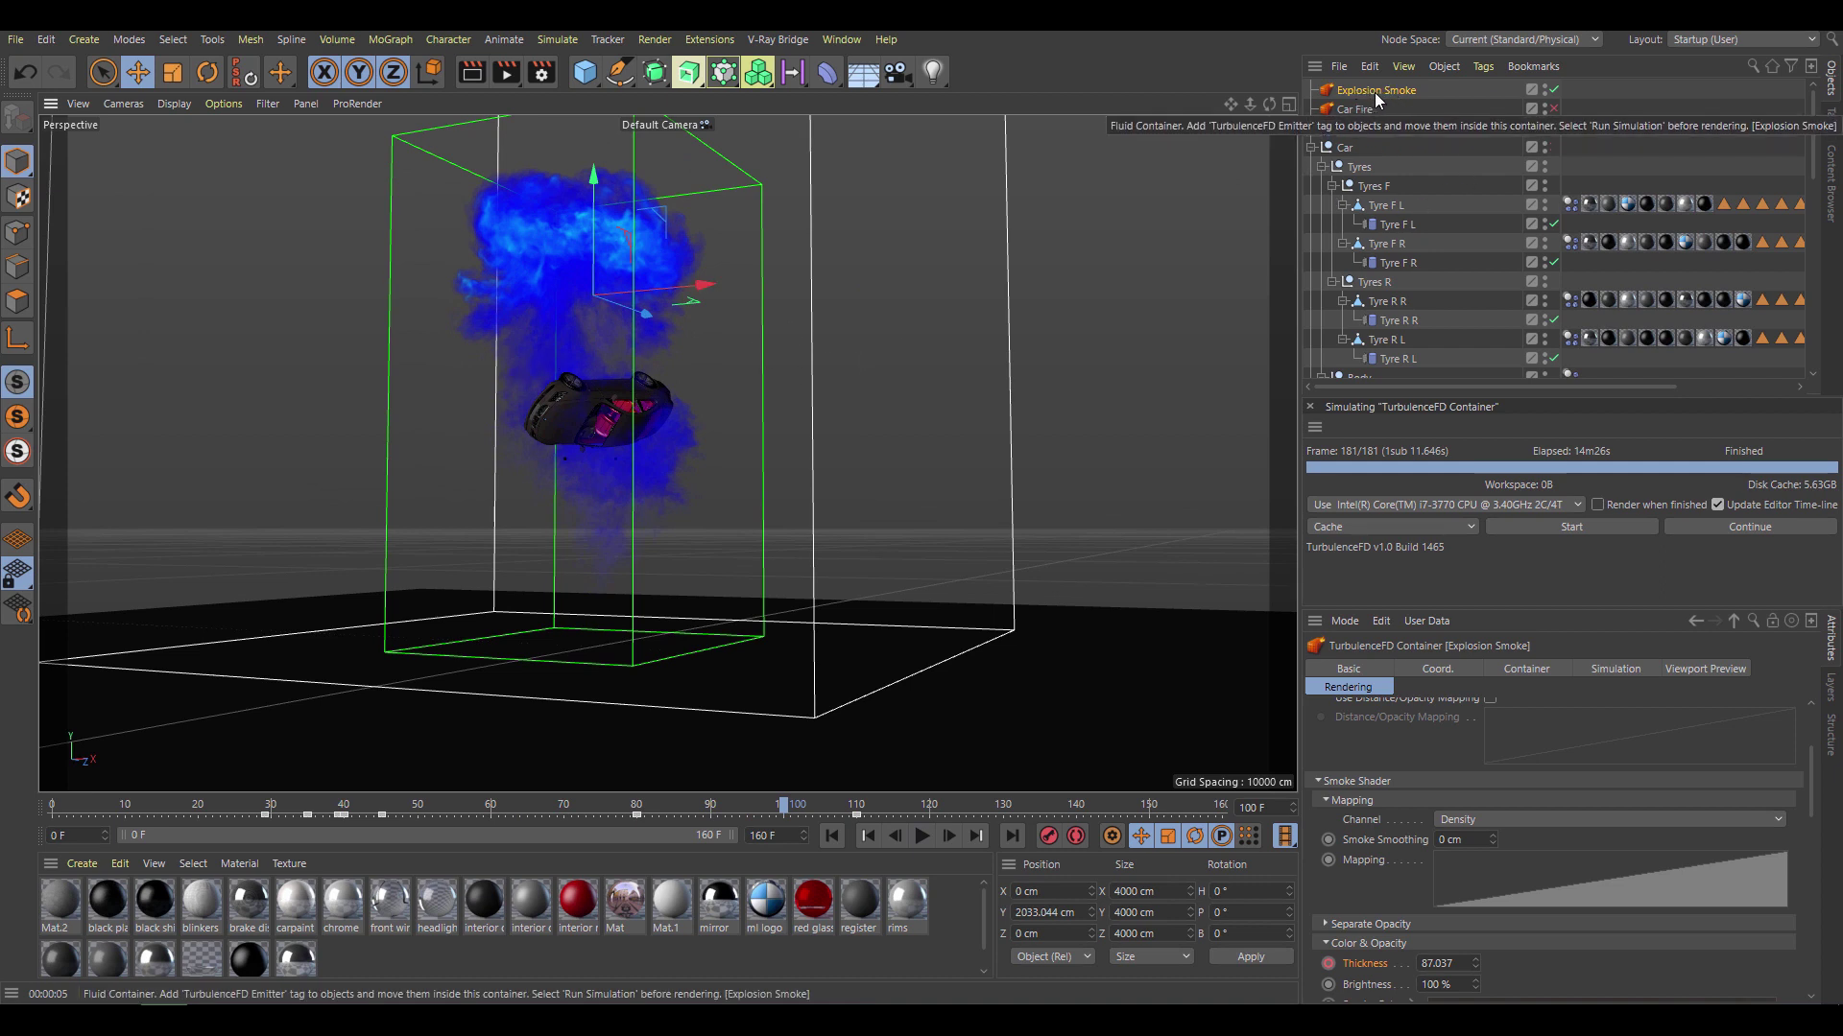
- Duplicate the Explosion Smoke container and rename the copy 'Explosion Fire'
mouse_move(1380, 90)
mouse_down()
mouse_move(1384, 112)
mouse_move(1407, 103)
mouse_up()
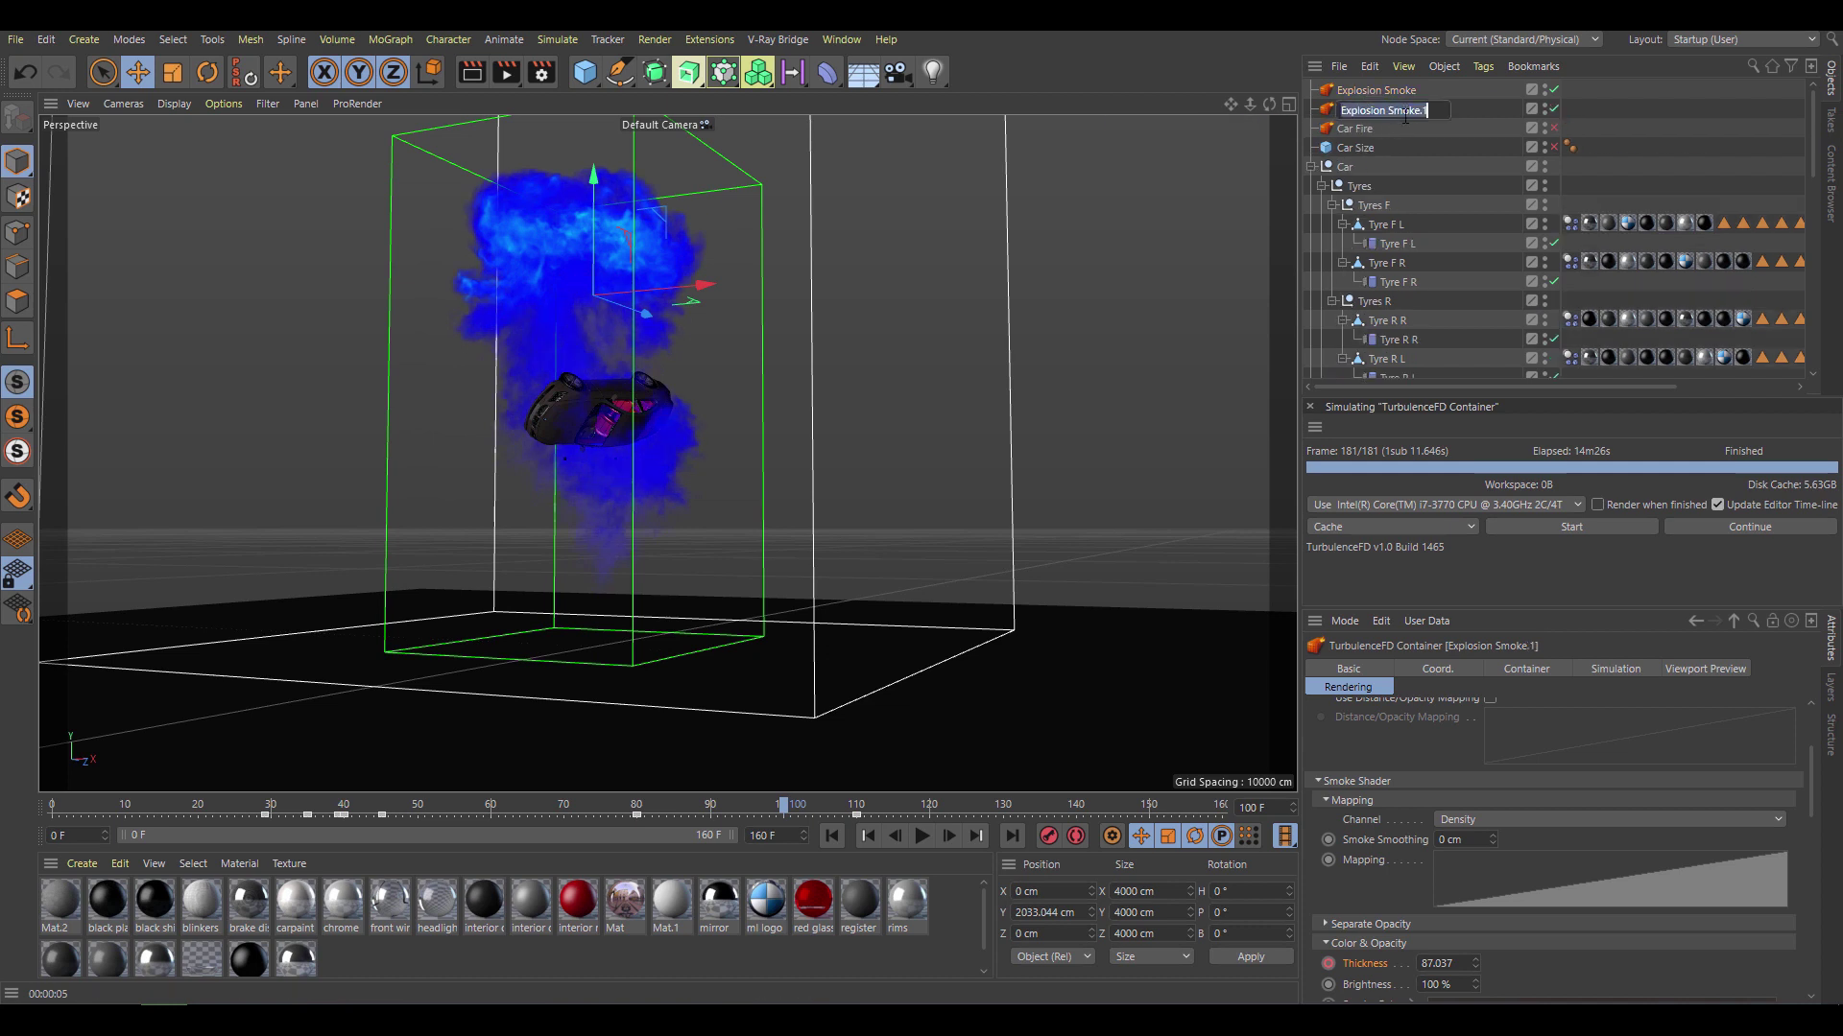
double_click(1411, 111)
key(BackSpace)
text(Fi)
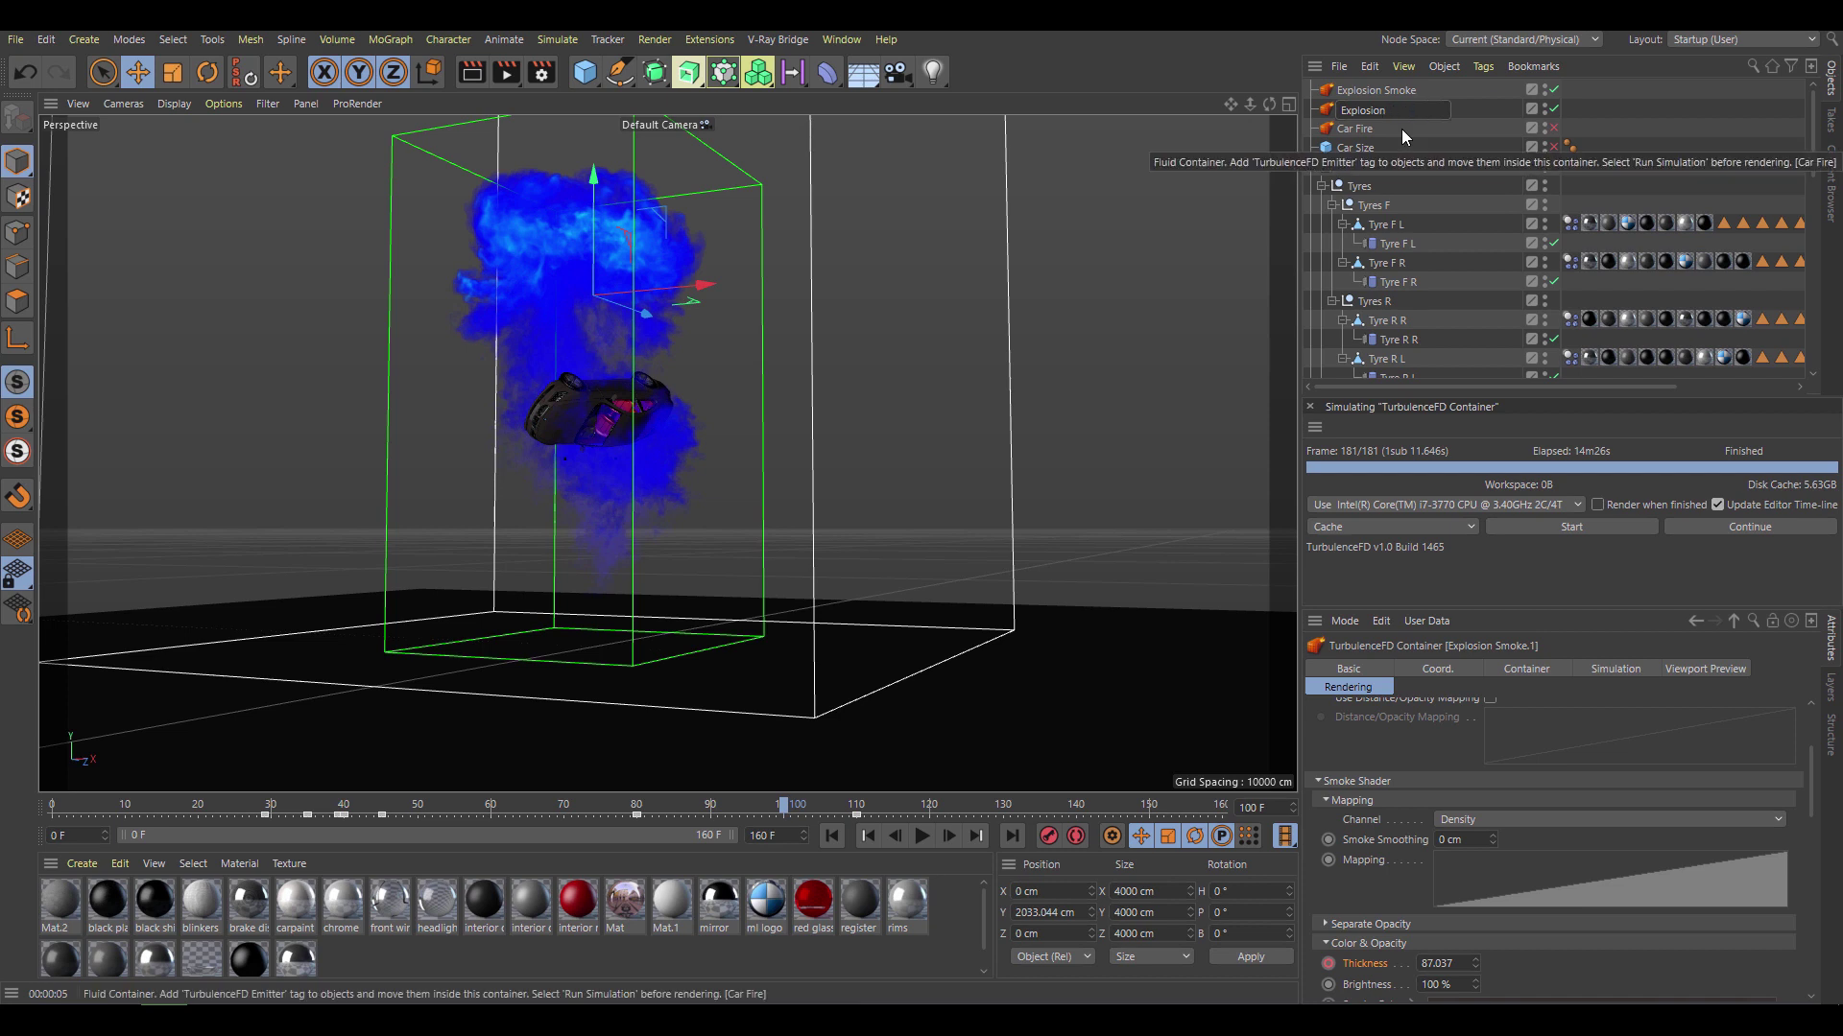
text(re)
key(Return)
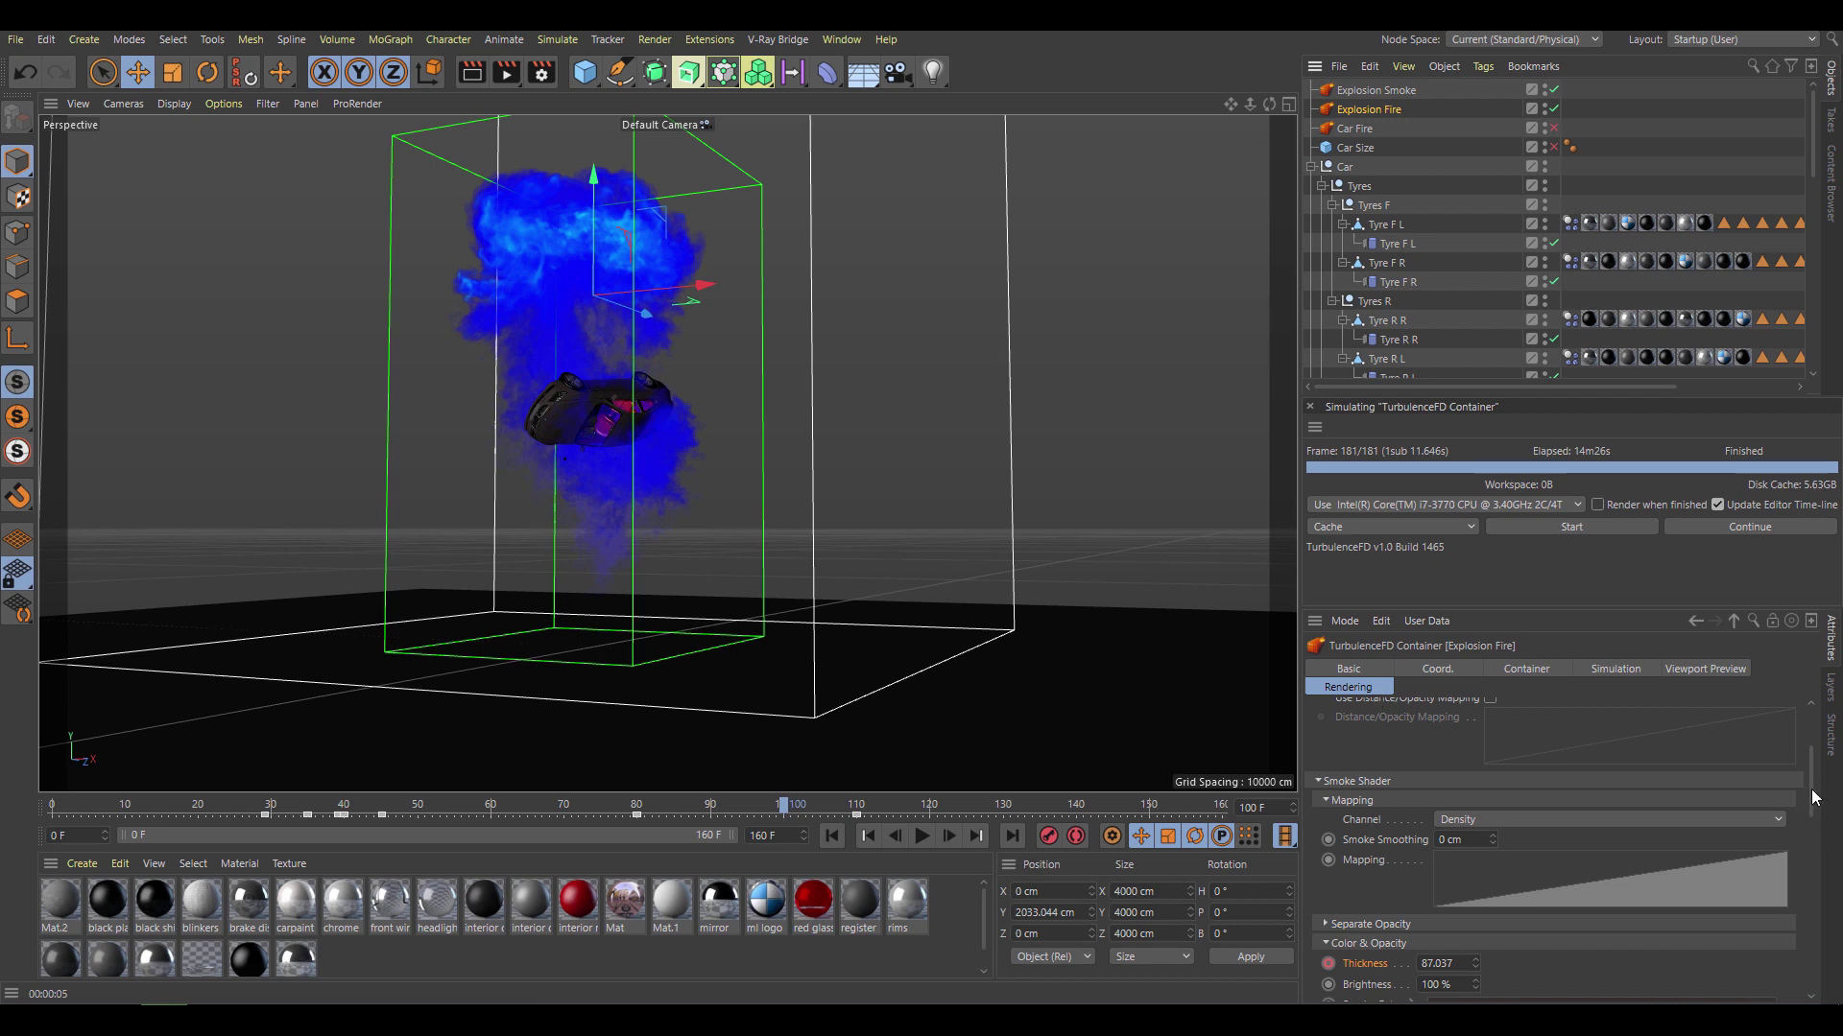
- Map the Explosion Fire smoke shader to the Temperature channel with Thickness 50
scroll(1812, 797, up, 4)
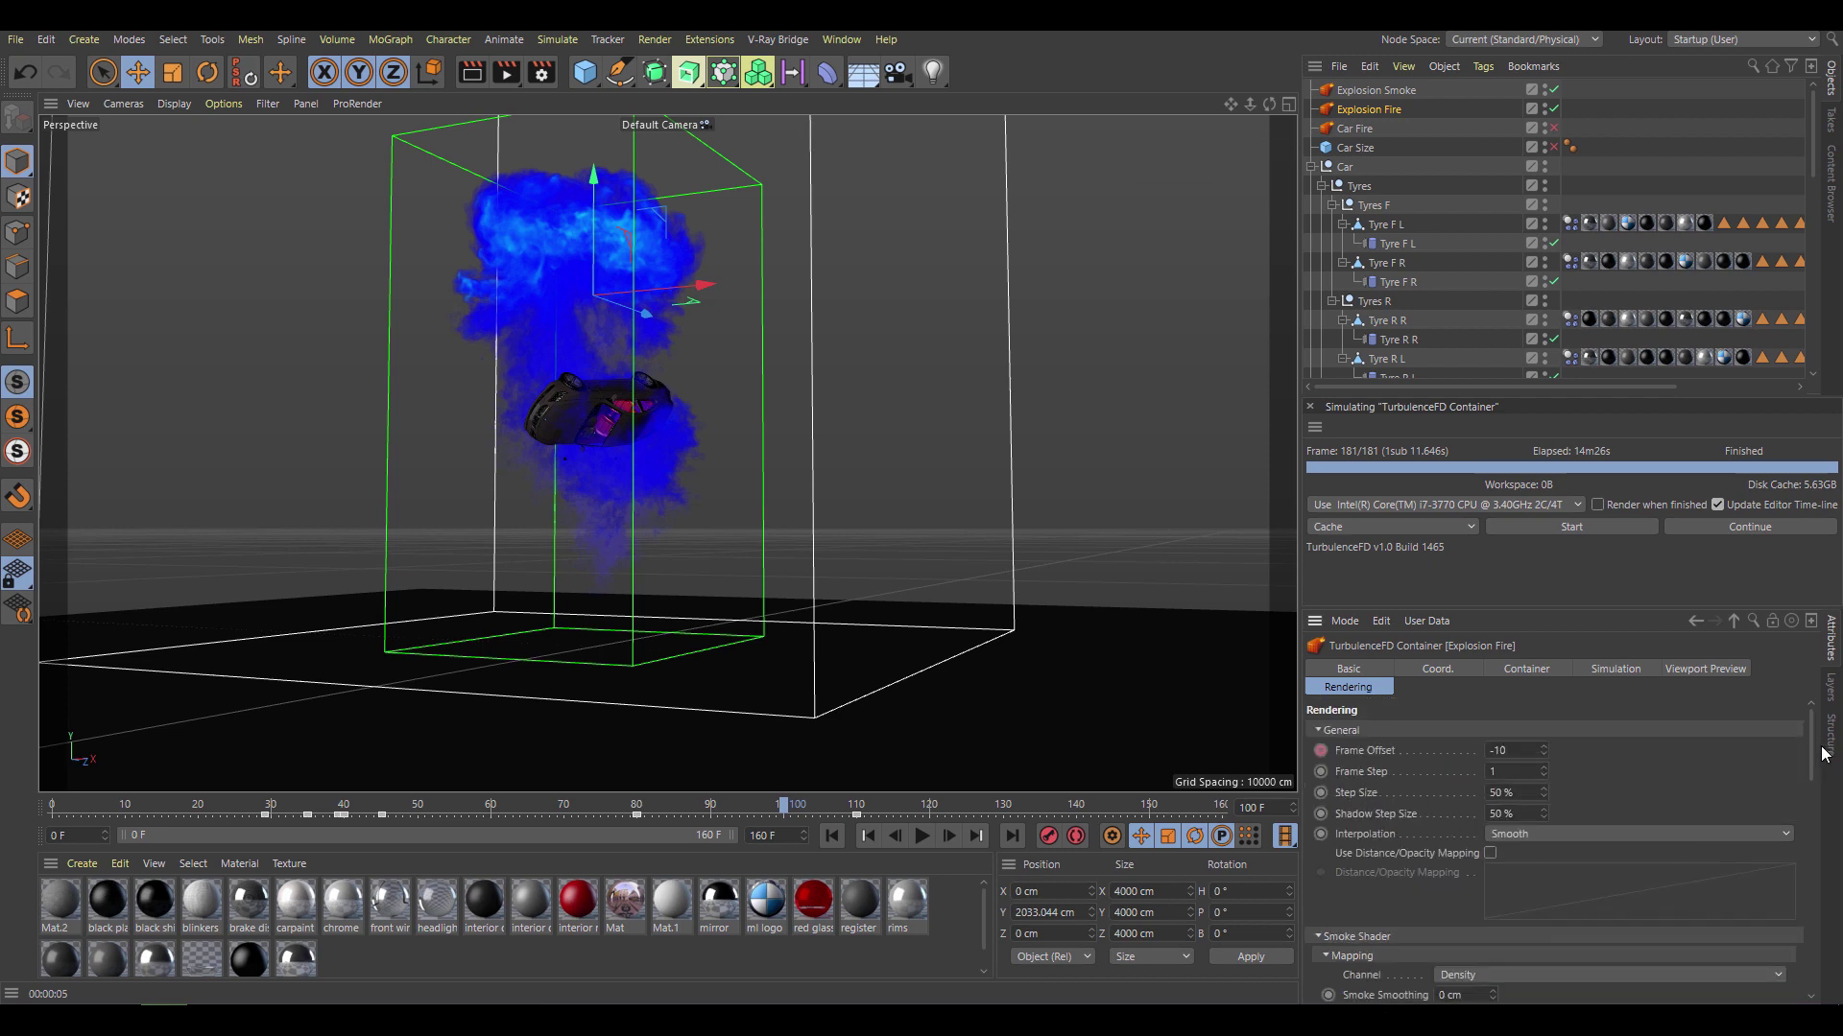
scroll(1819, 767, down, 2)
scroll(1812, 792, down, 3)
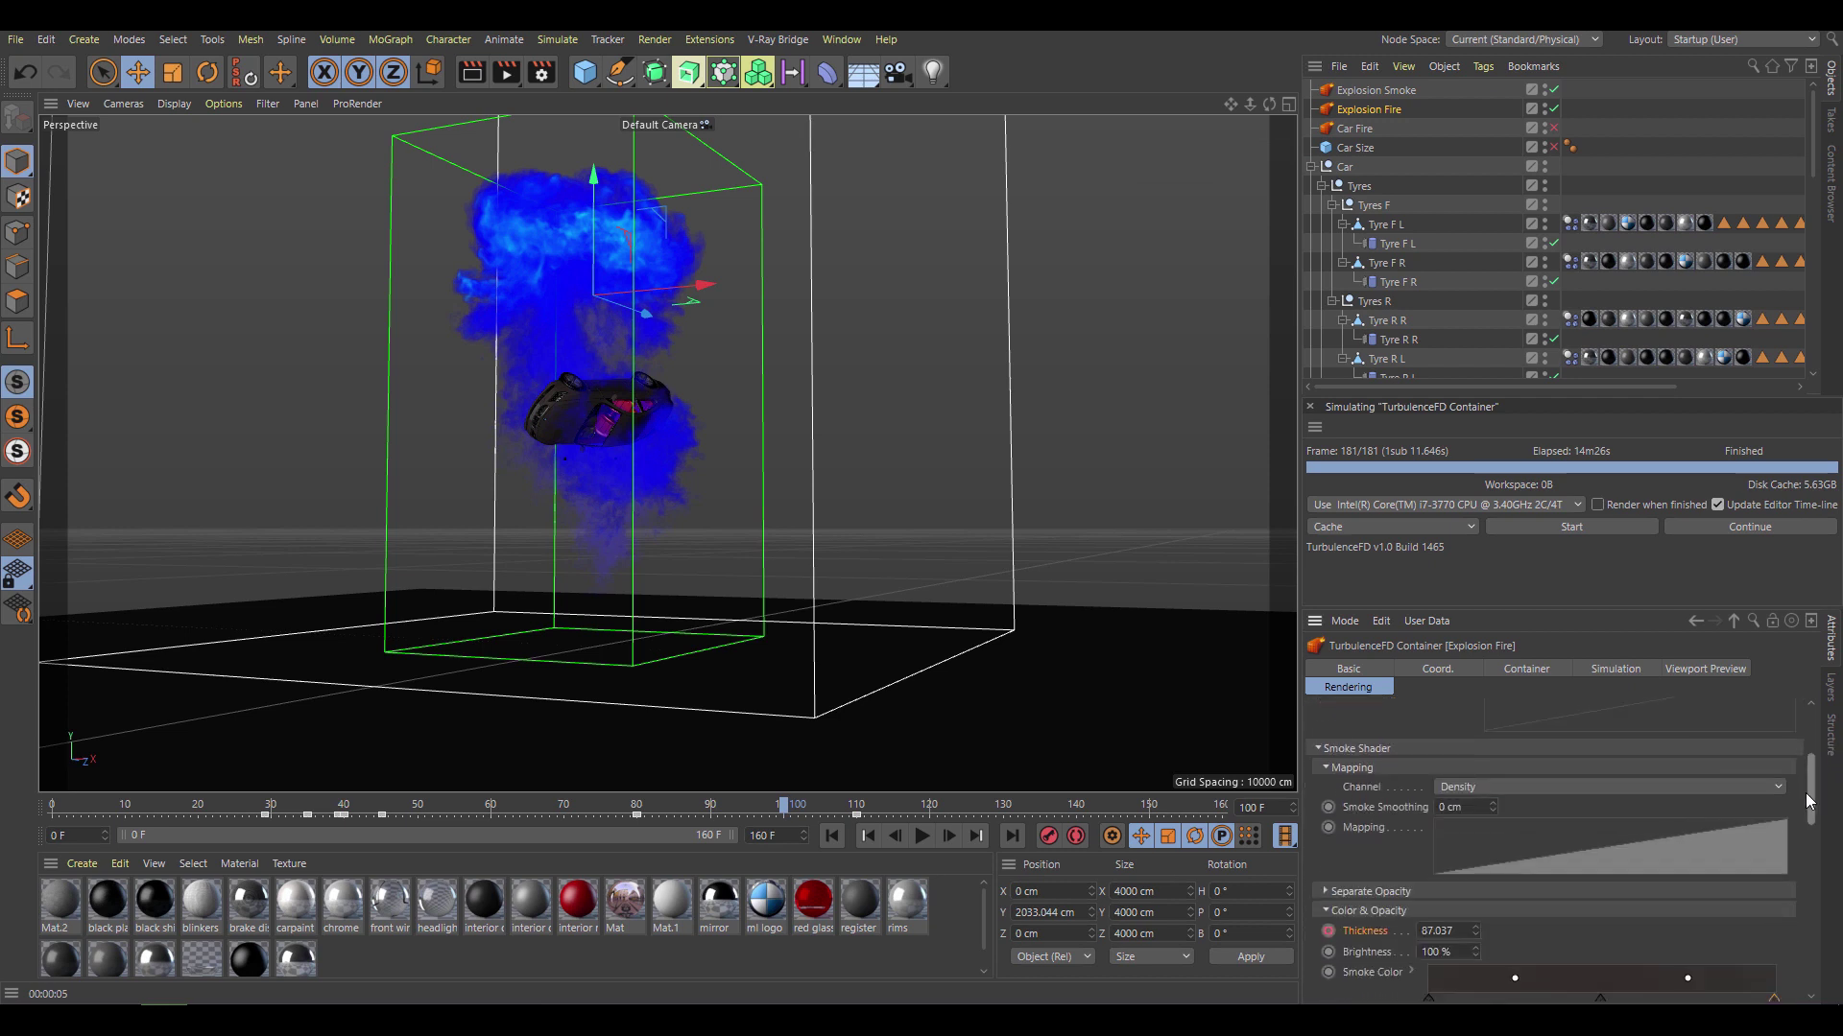
scroll(1809, 801, down, 1)
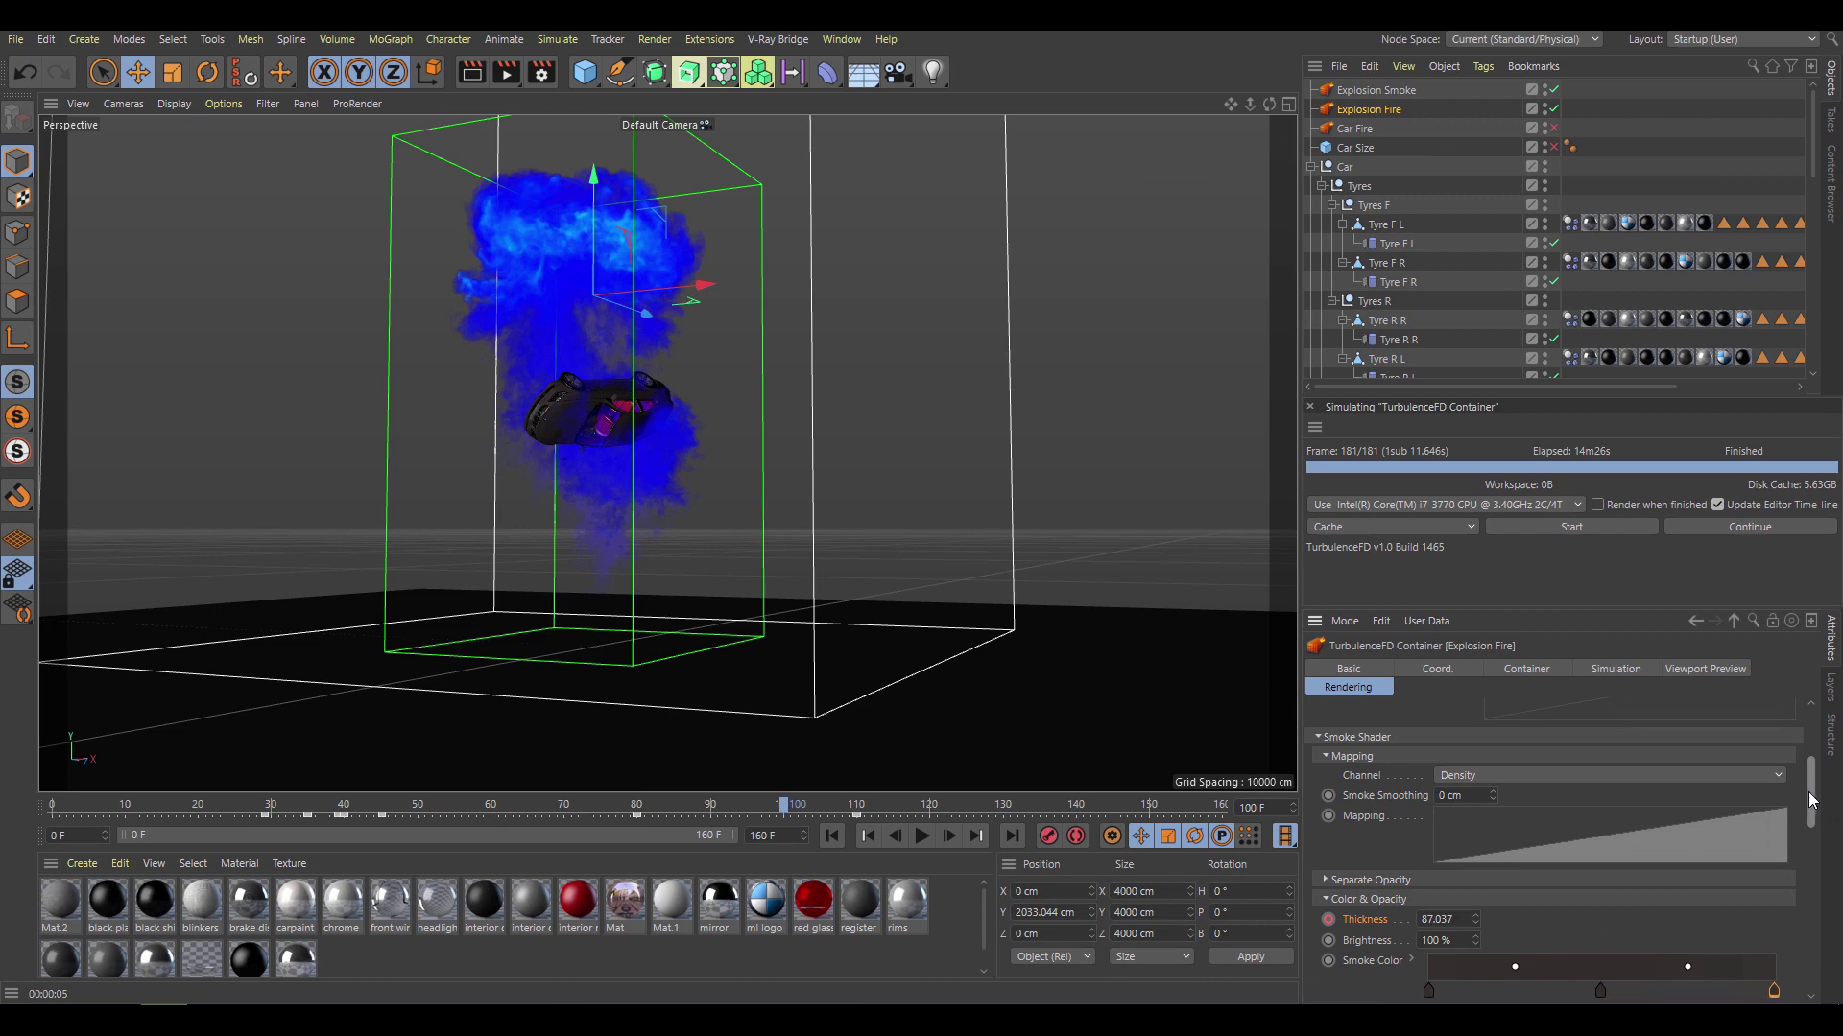
scroll(1812, 798, up, 2)
click(1507, 800)
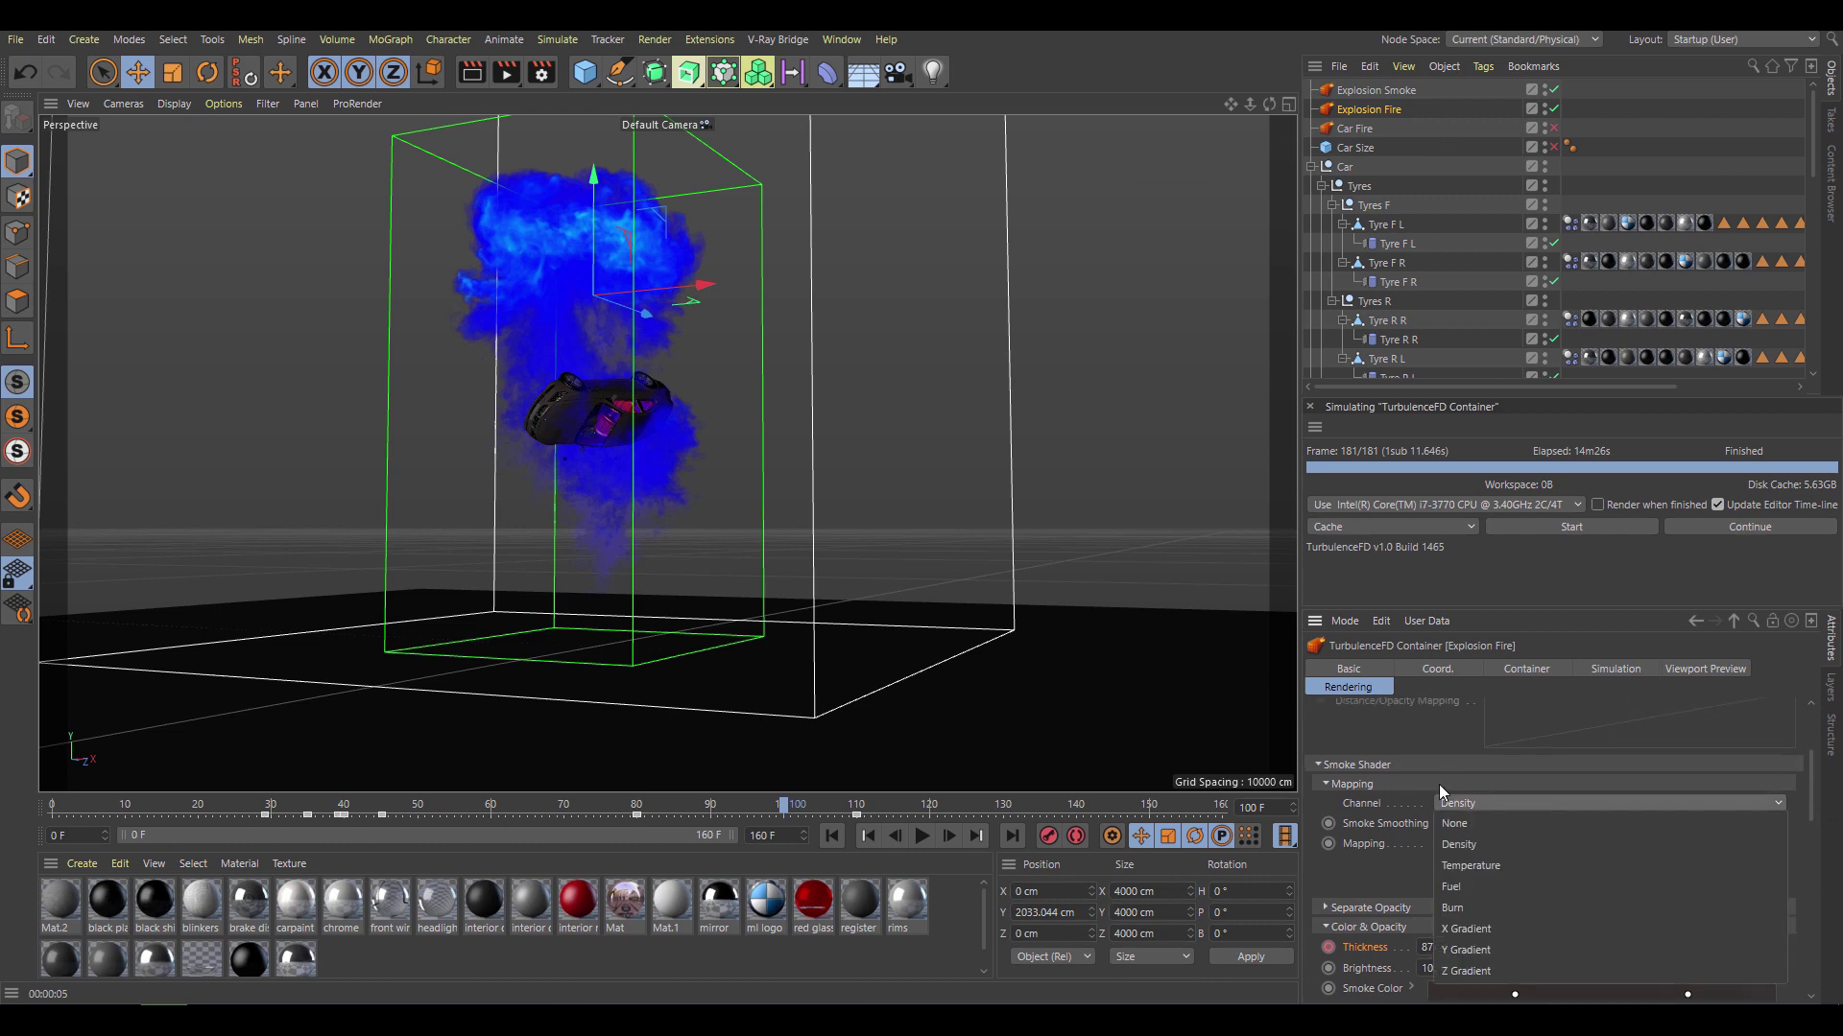
click(1503, 864)
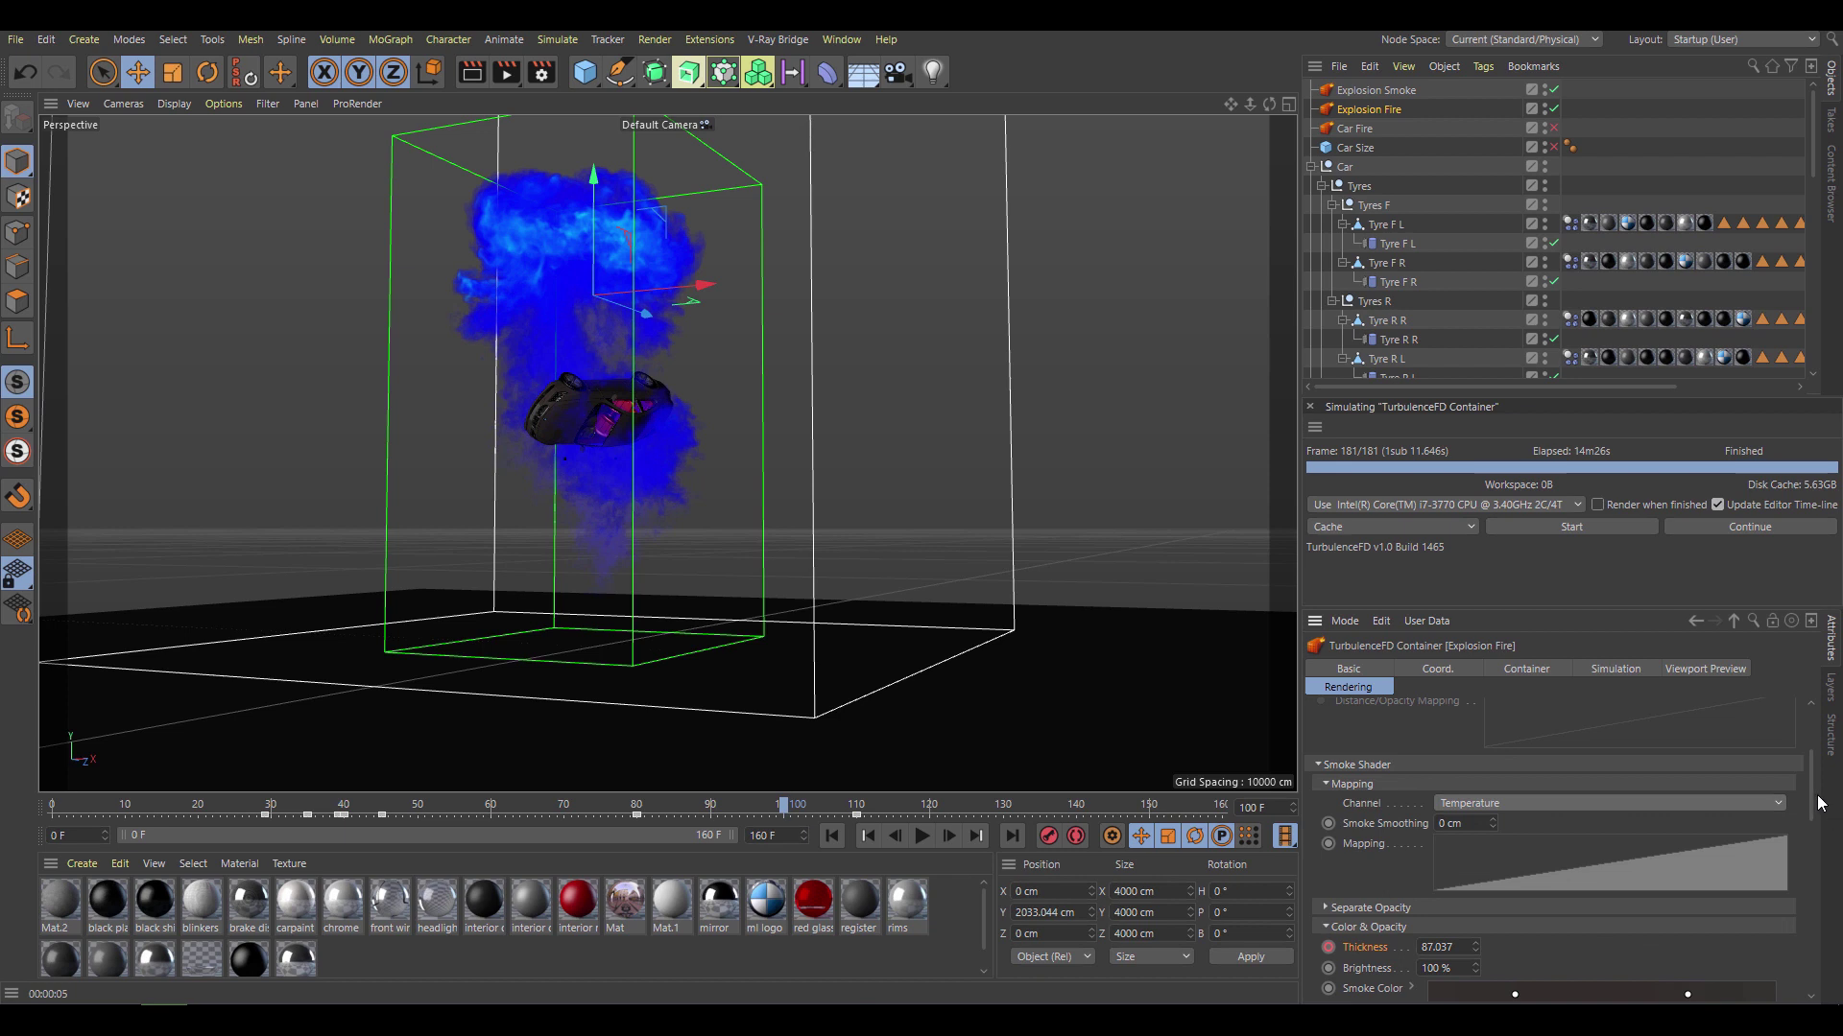
mouse_move(1819, 803)
mouse_down()
mouse_move(1833, 849)
mouse_move(1829, 806)
mouse_up()
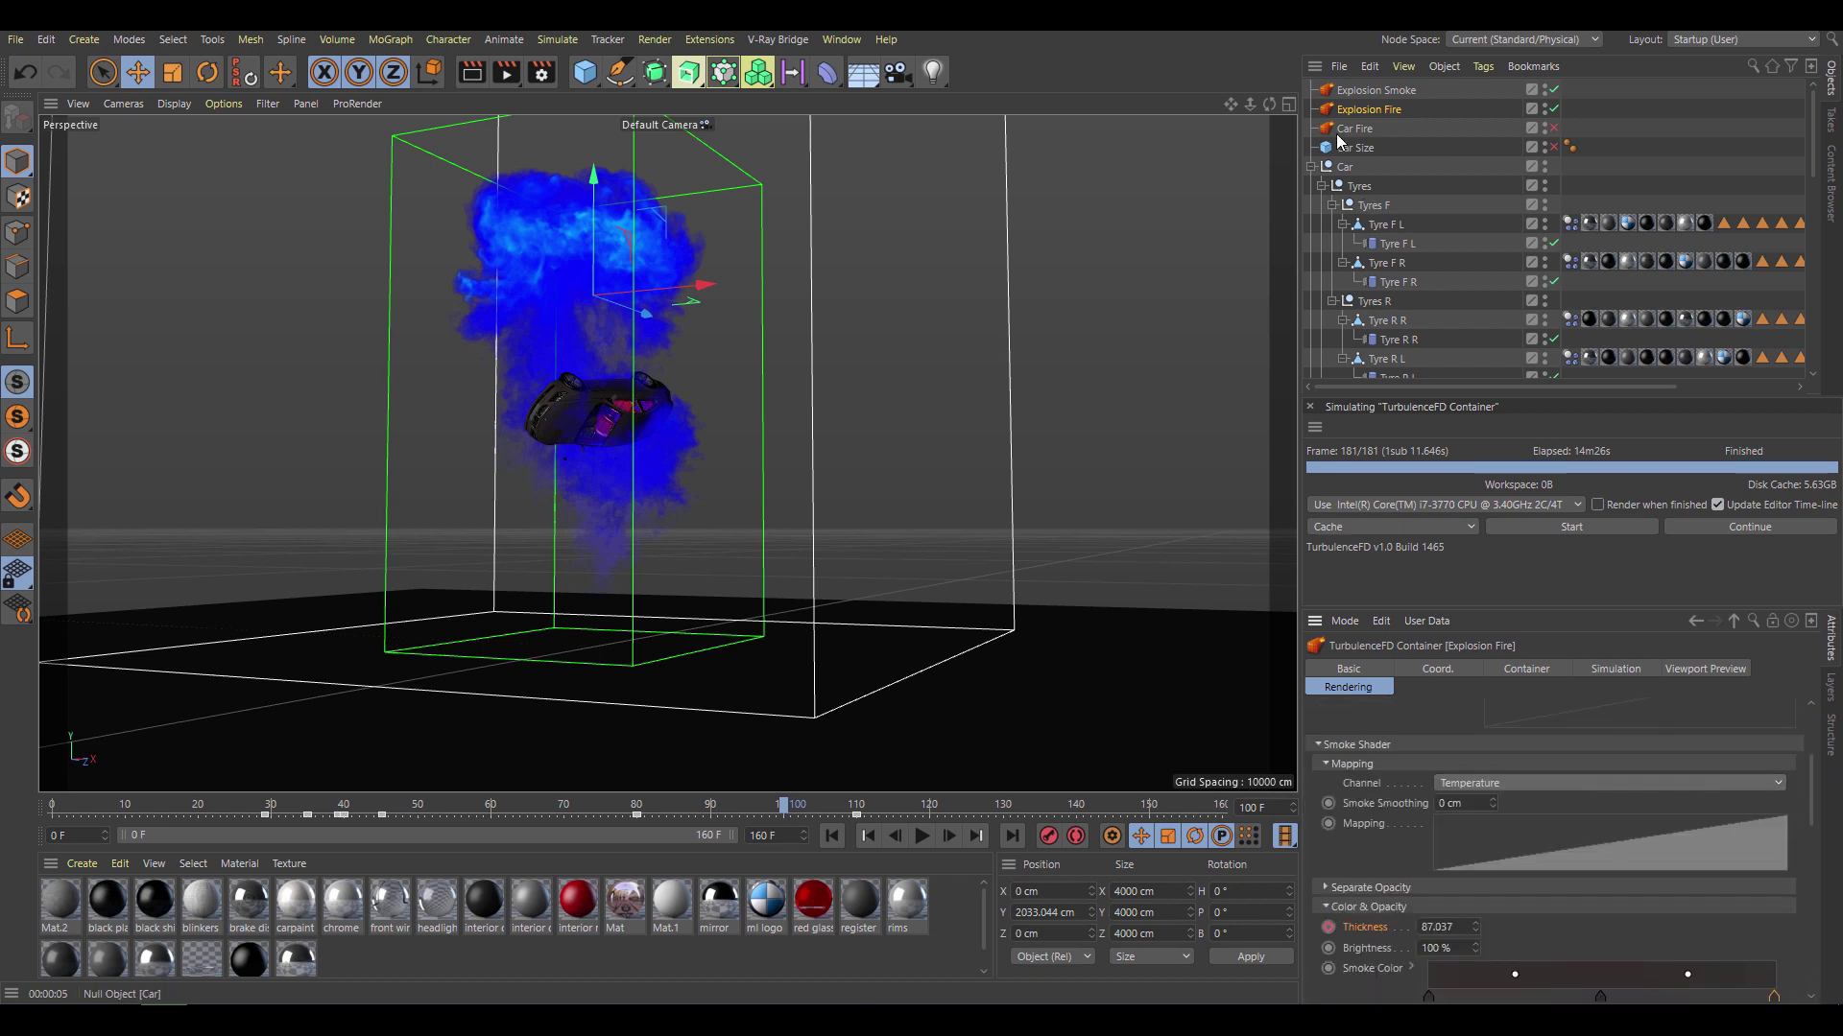
- Rewind, play to frame 42 and preview it with an interactive render region
click(831, 836)
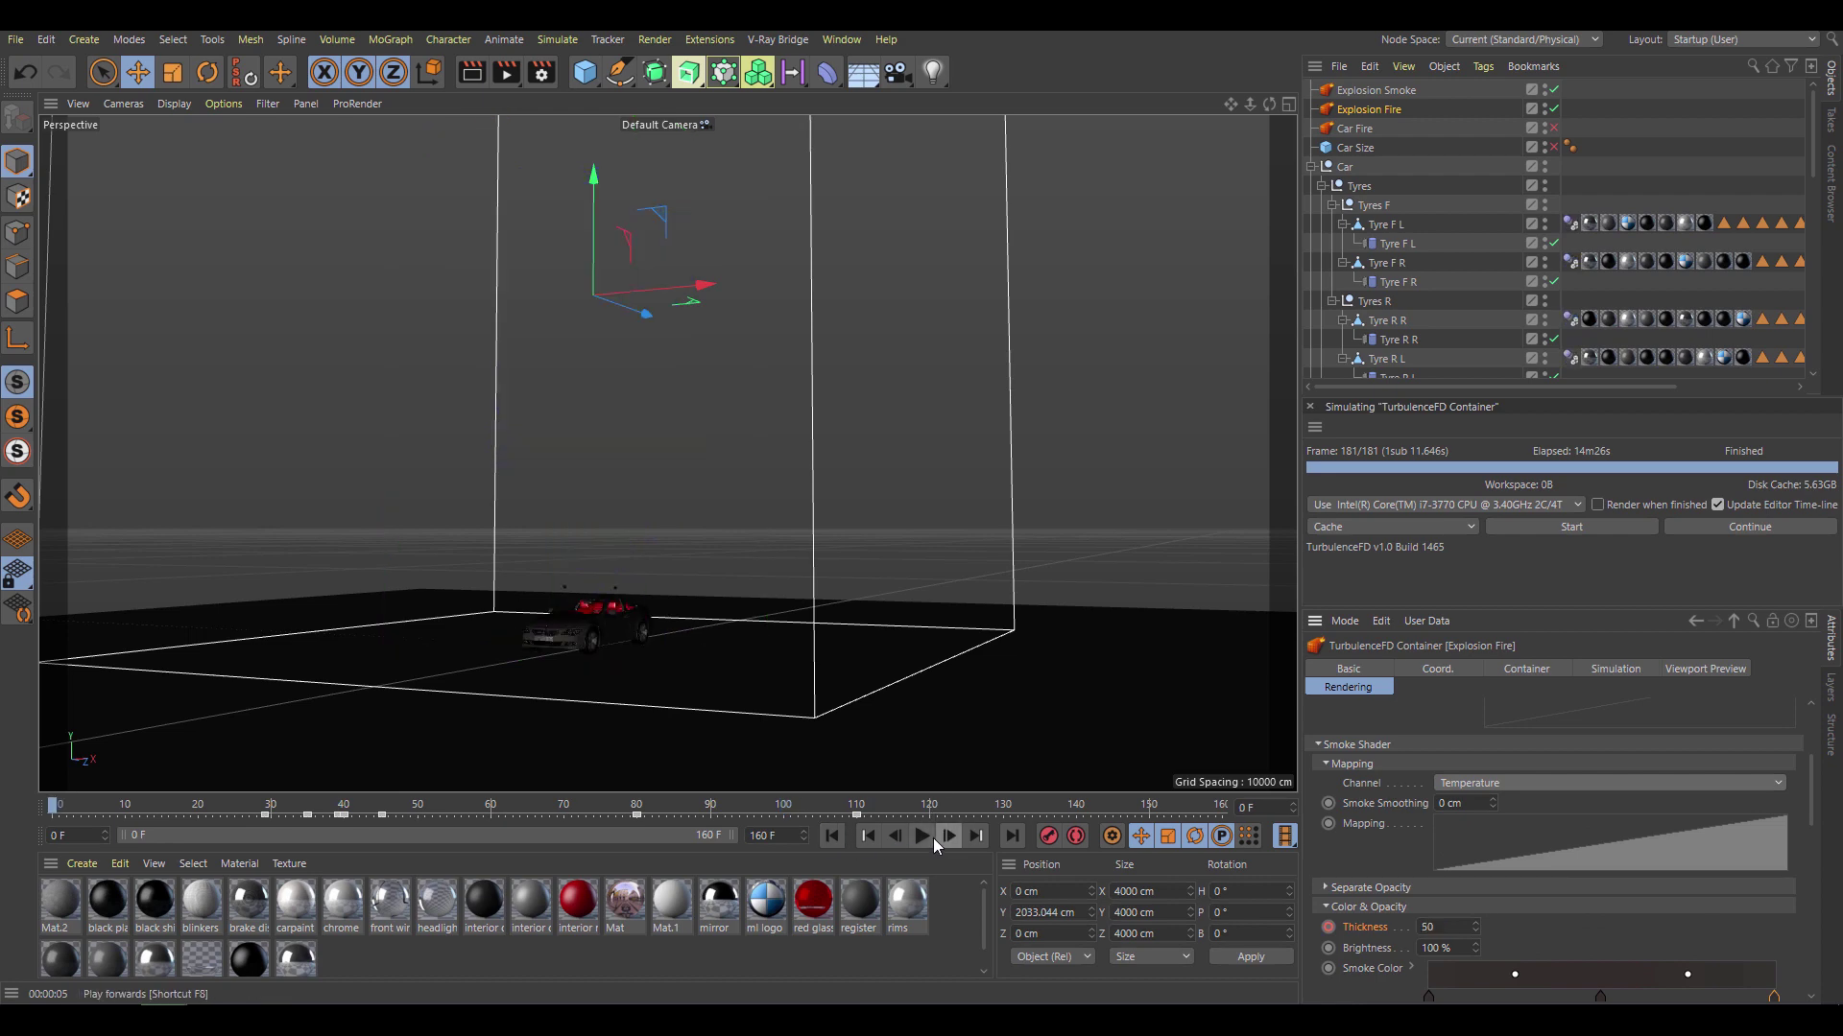
click(935, 842)
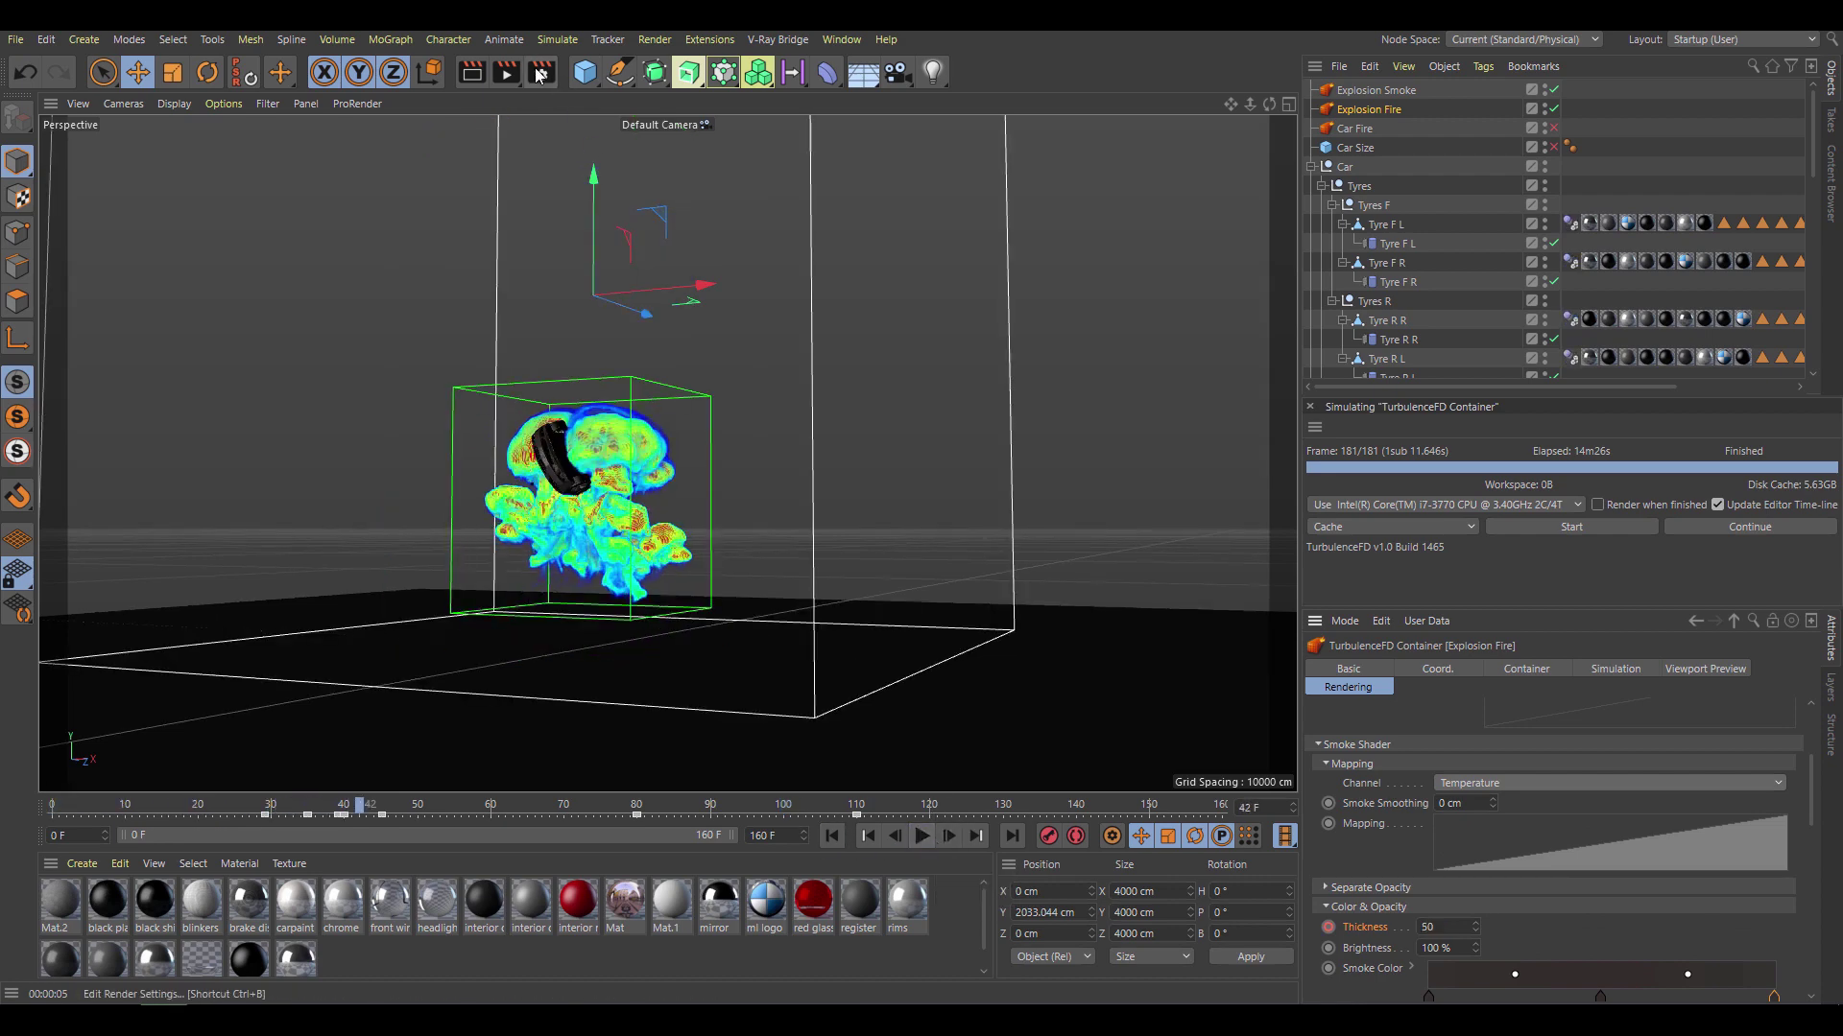
key(ctrl+r)
key(alt+r)
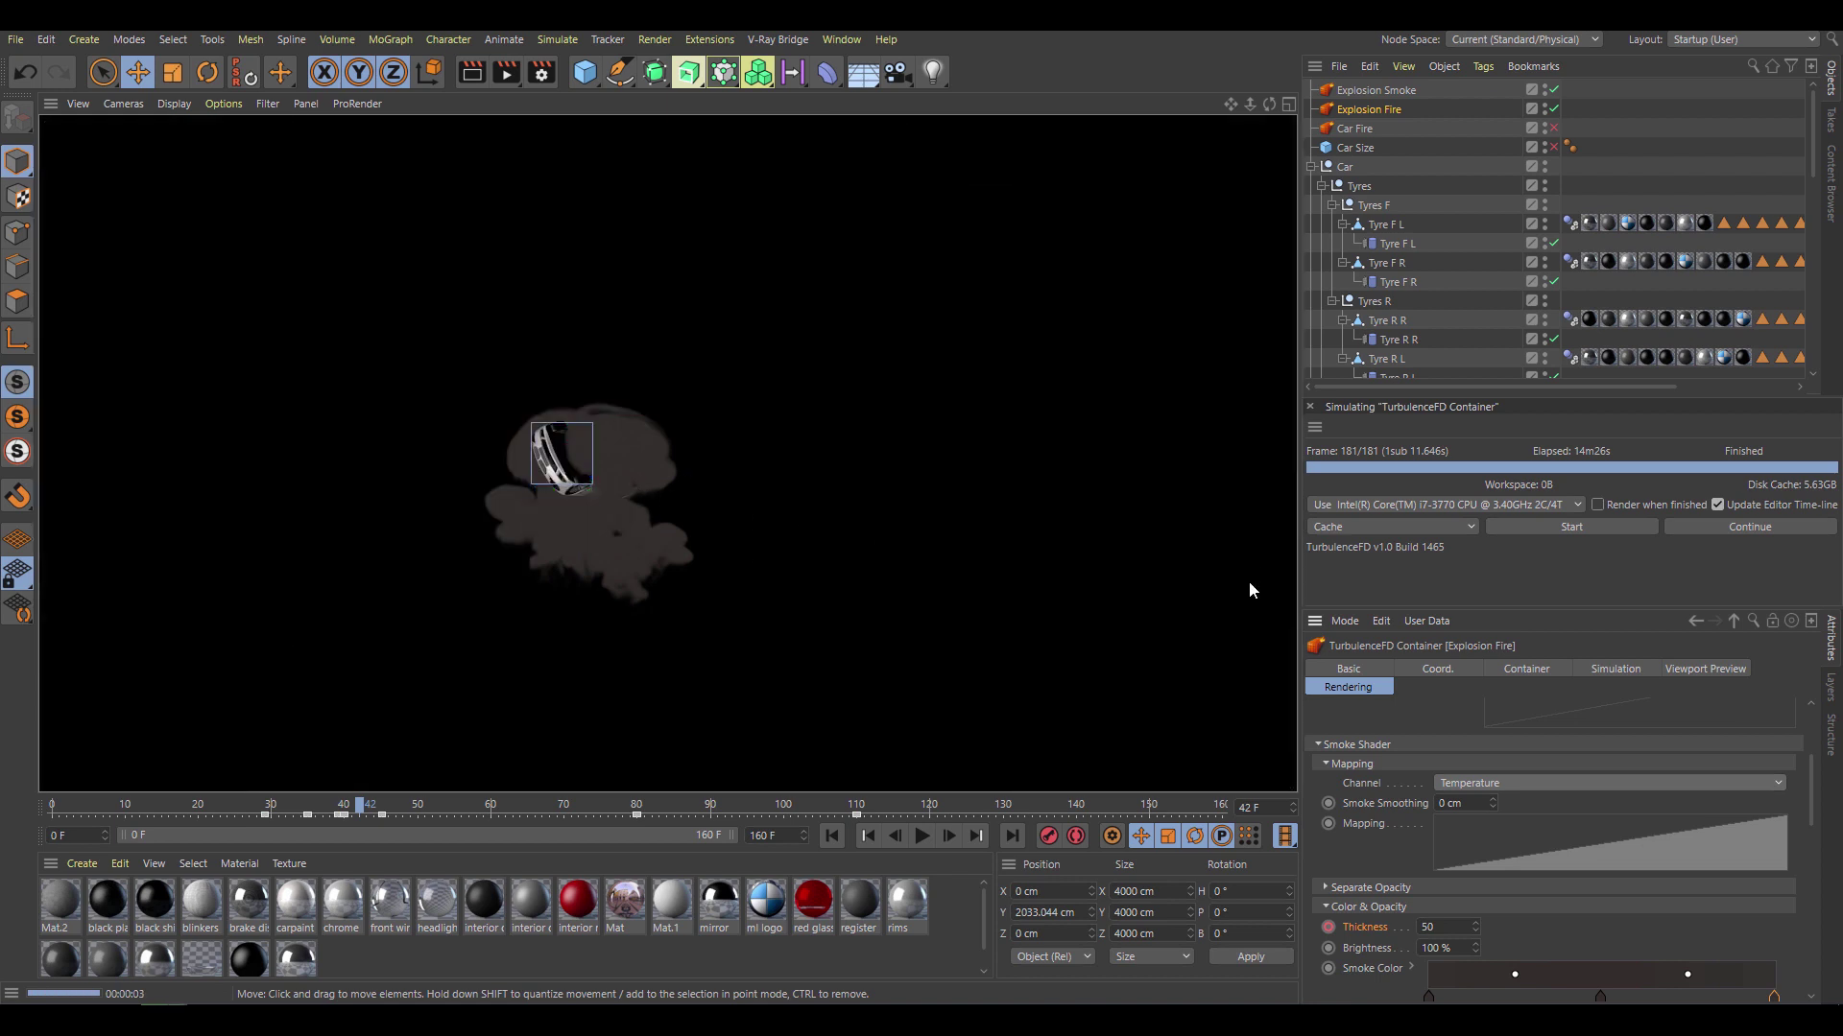
- Set the smoke shader mapping channel to None
drag(1821, 818, 1823, 804)
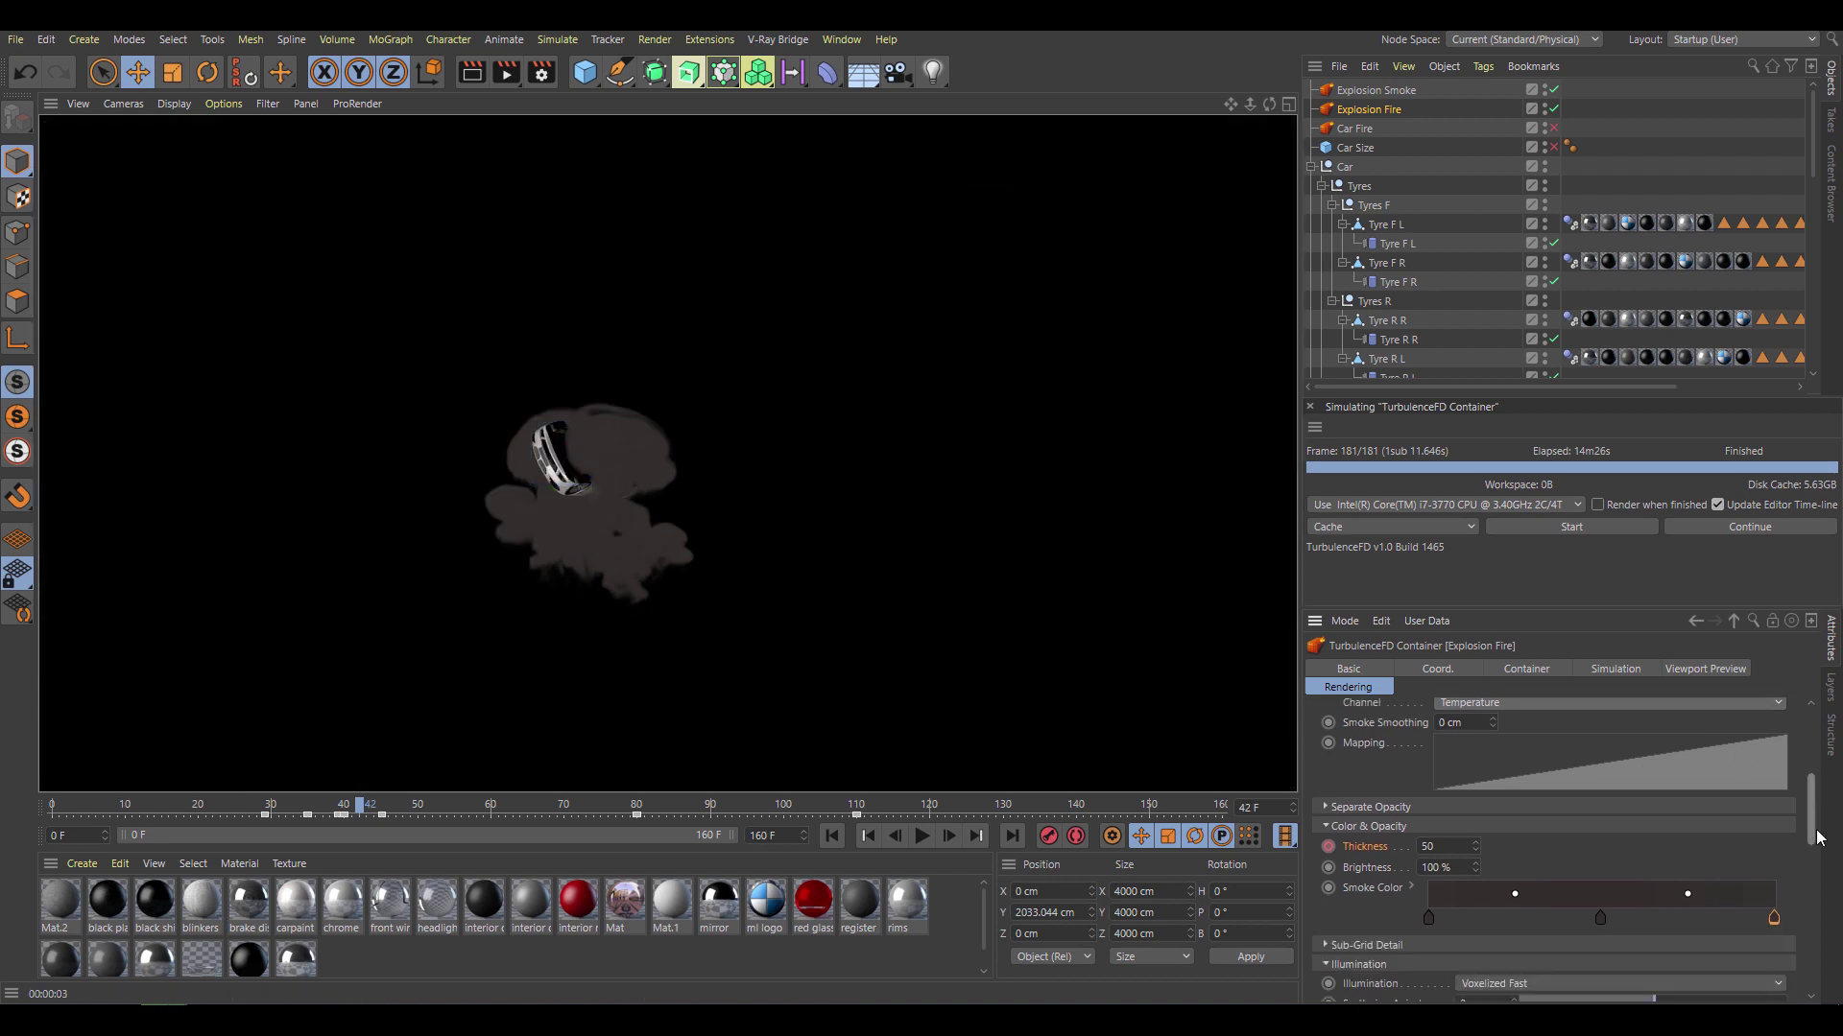
click(1574, 844)
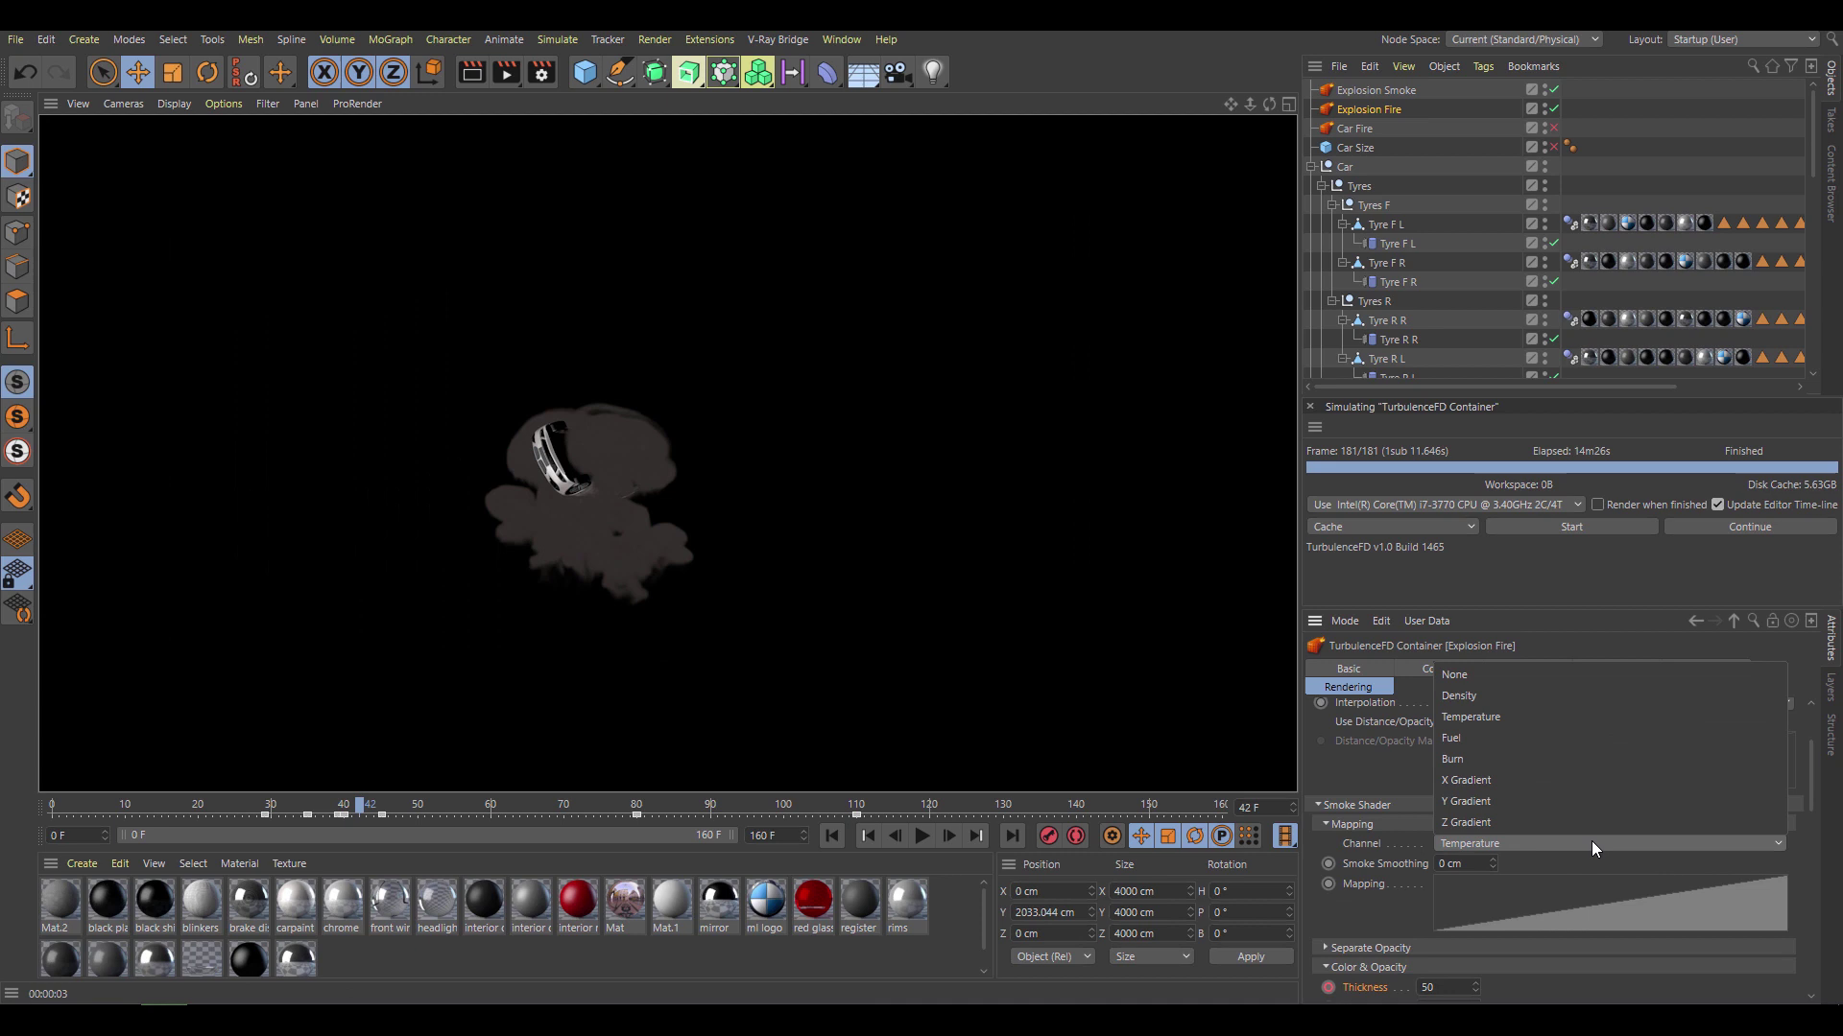
click(1478, 673)
- Map the fire shader to the Density channel
mouse_move(1814, 808)
mouse_down()
mouse_move(1825, 977)
mouse_move(1827, 943)
mouse_up()
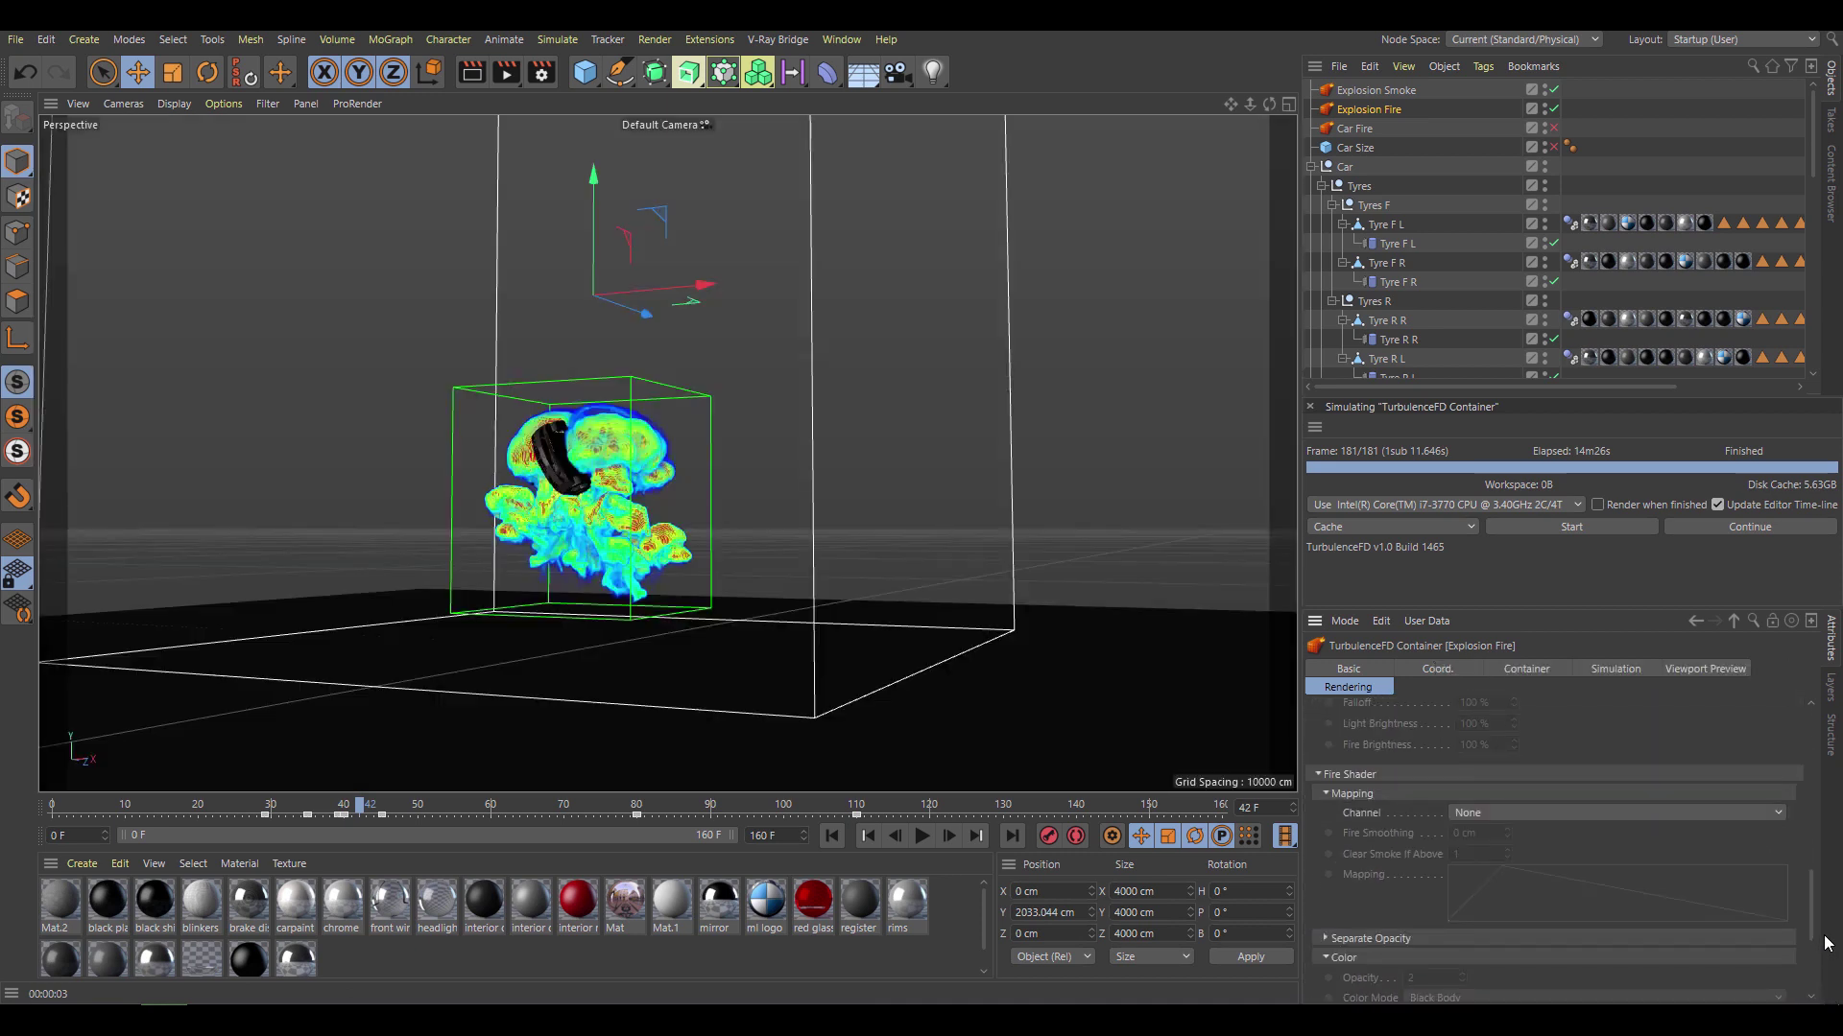
click(1497, 822)
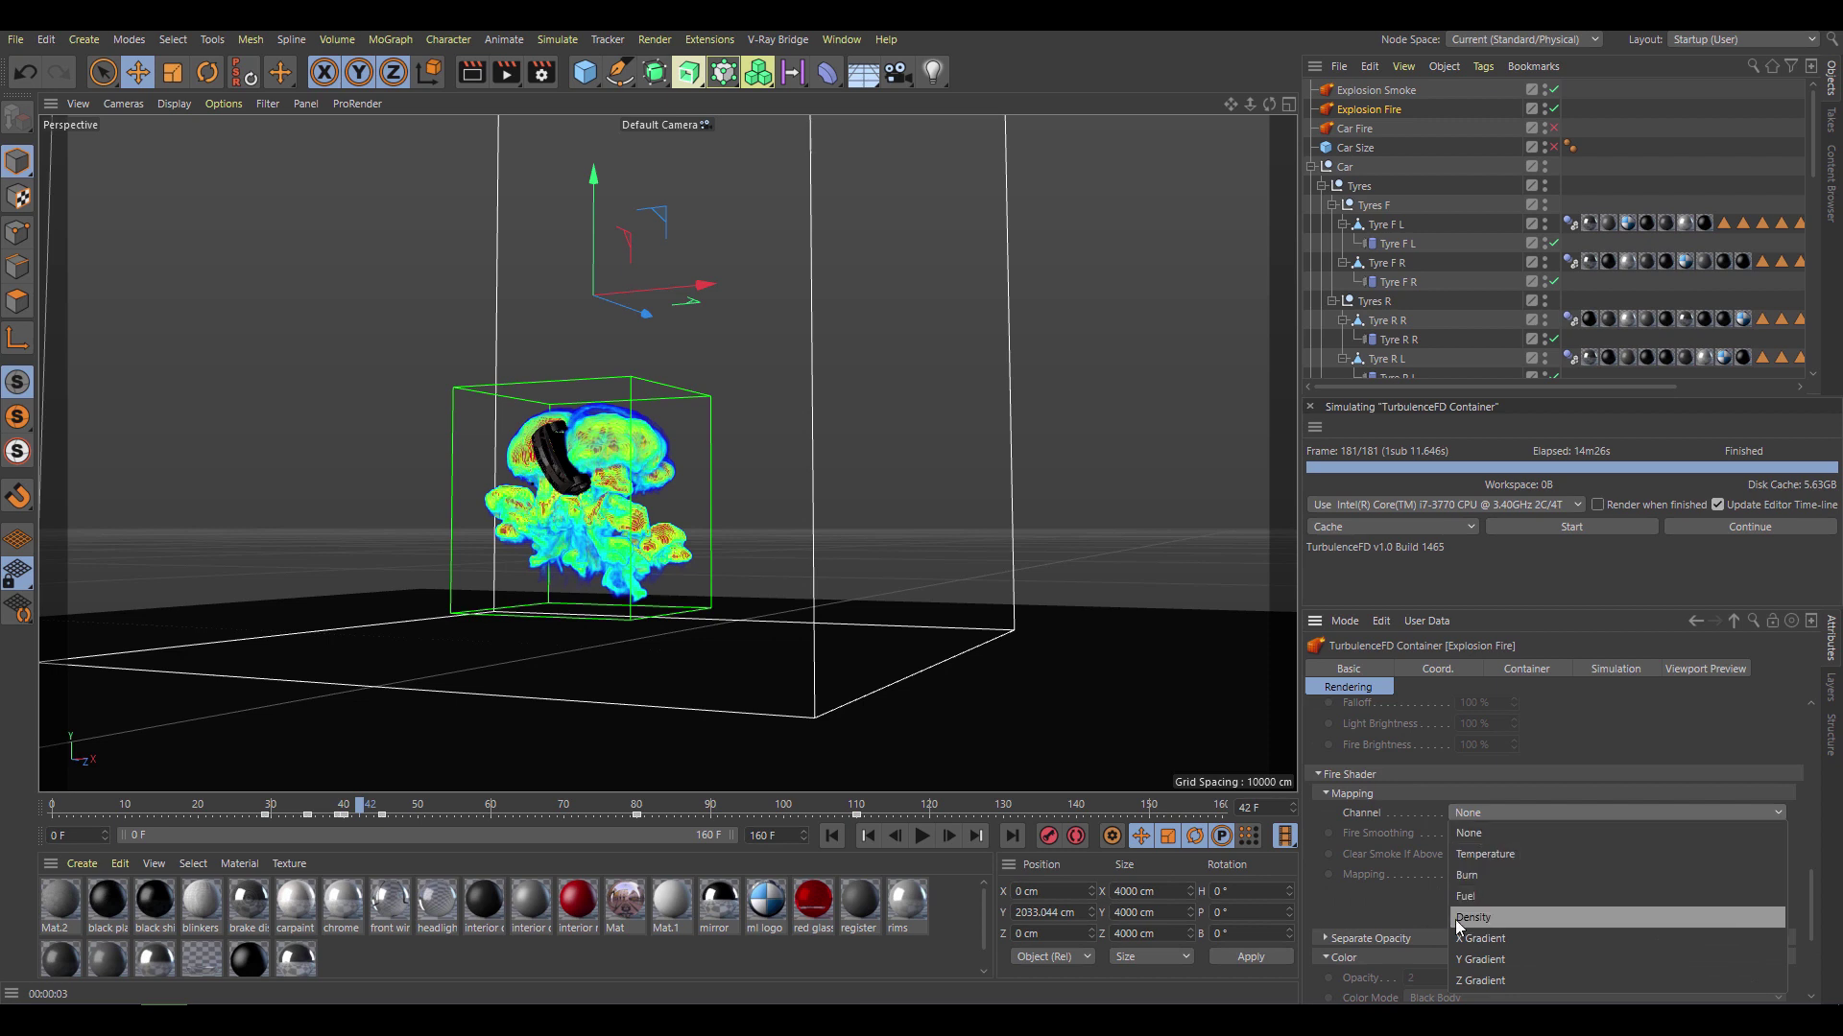
click(1455, 920)
drag(1815, 895, 1814, 908)
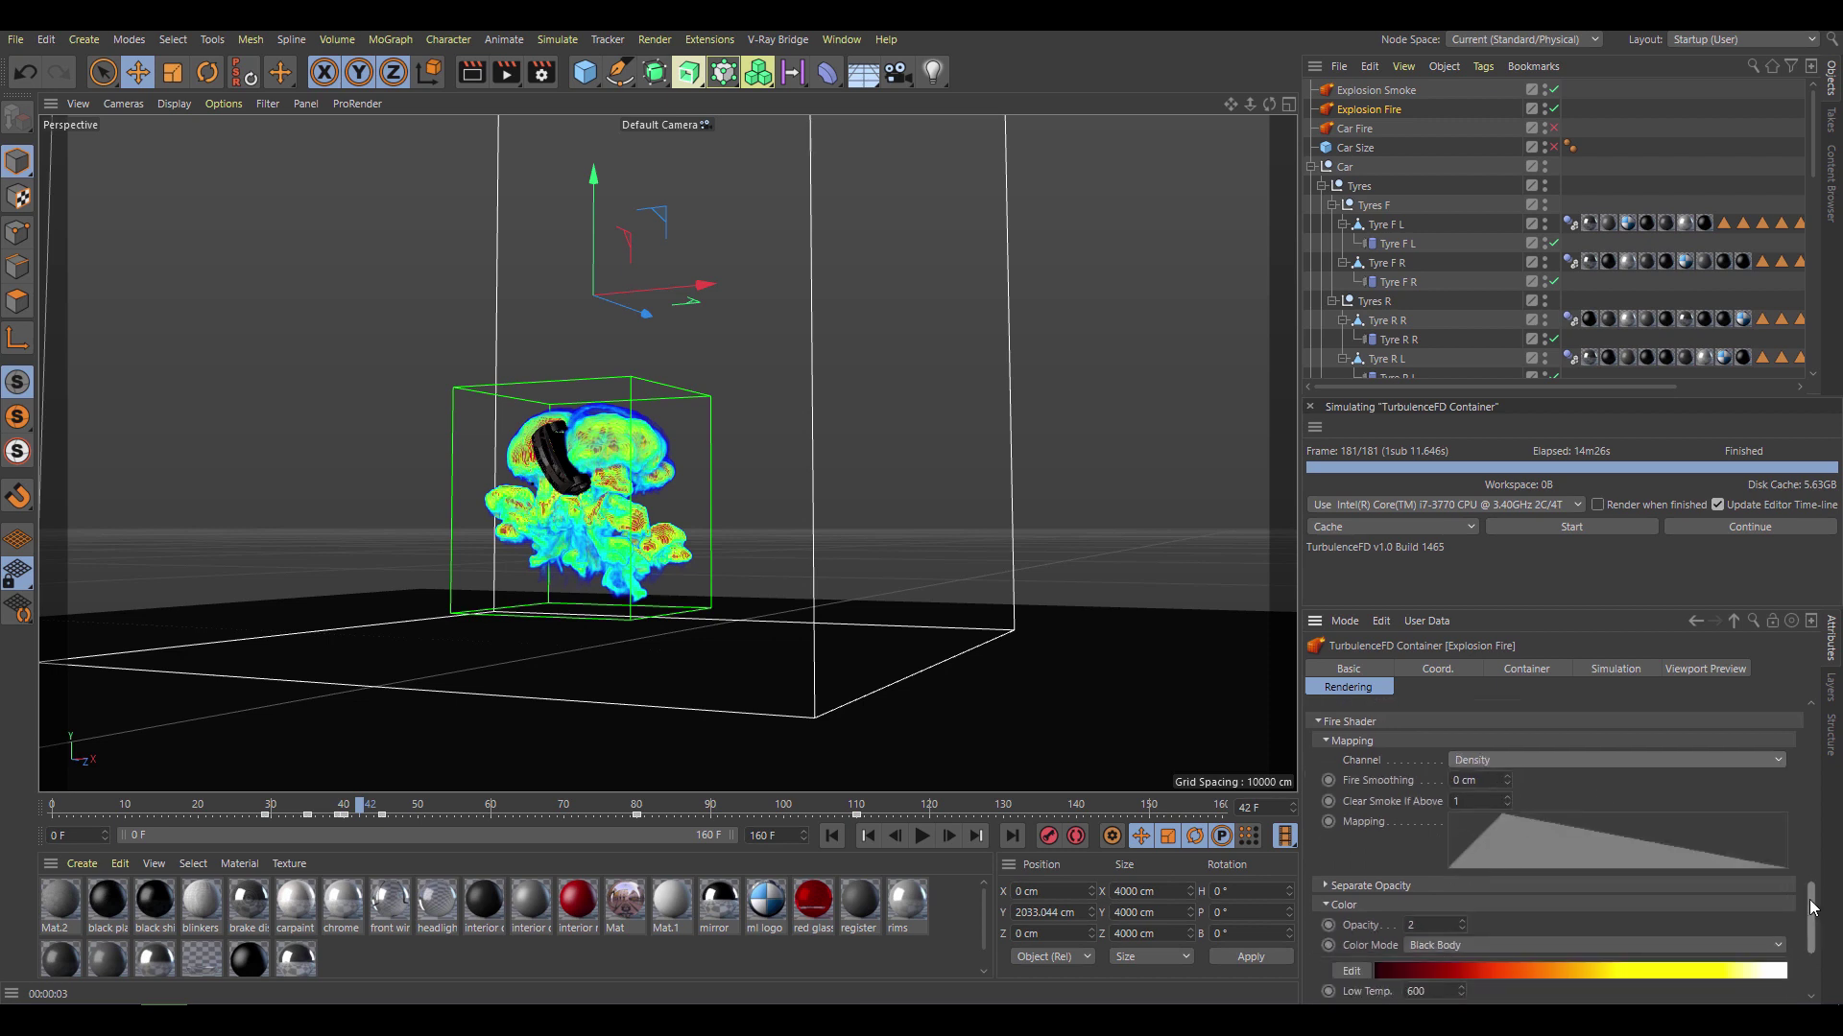
drag(1812, 907, 1812, 900)
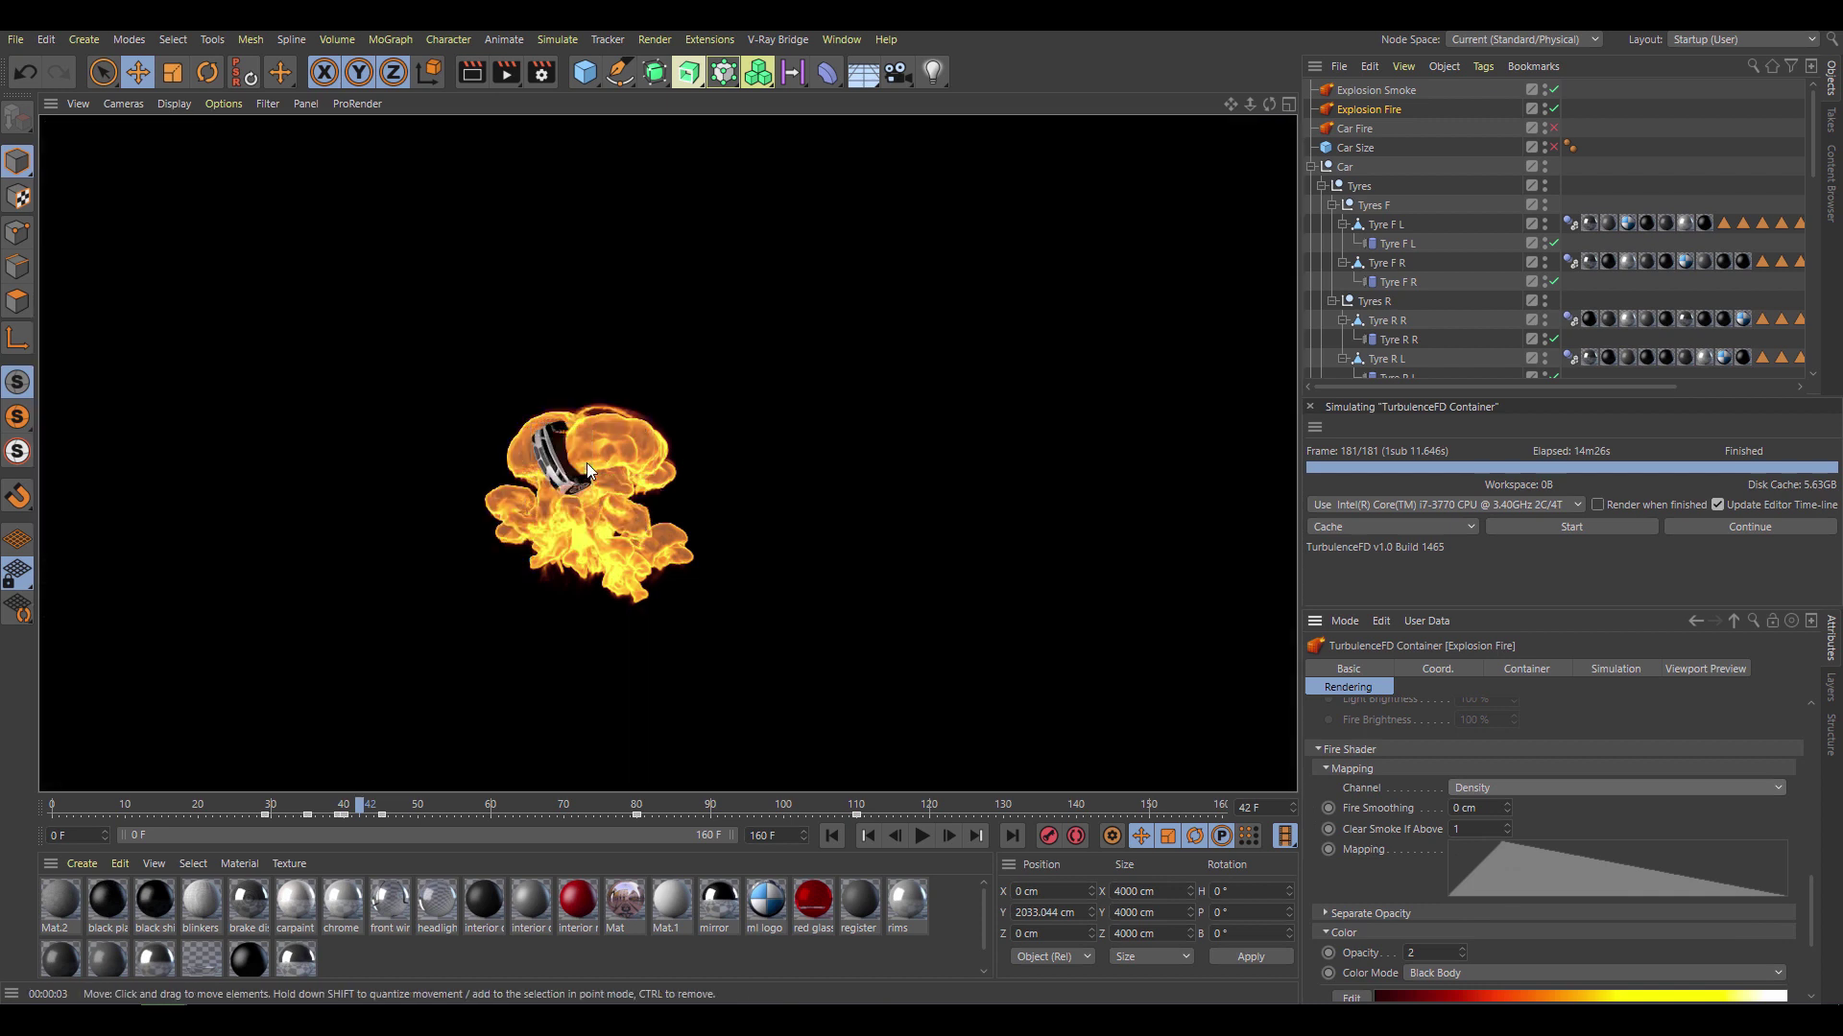
- Reshape the fire colour mapping curve in its editor, bending the segment to Bias -0.4
scroll(1811, 919, down, 3)
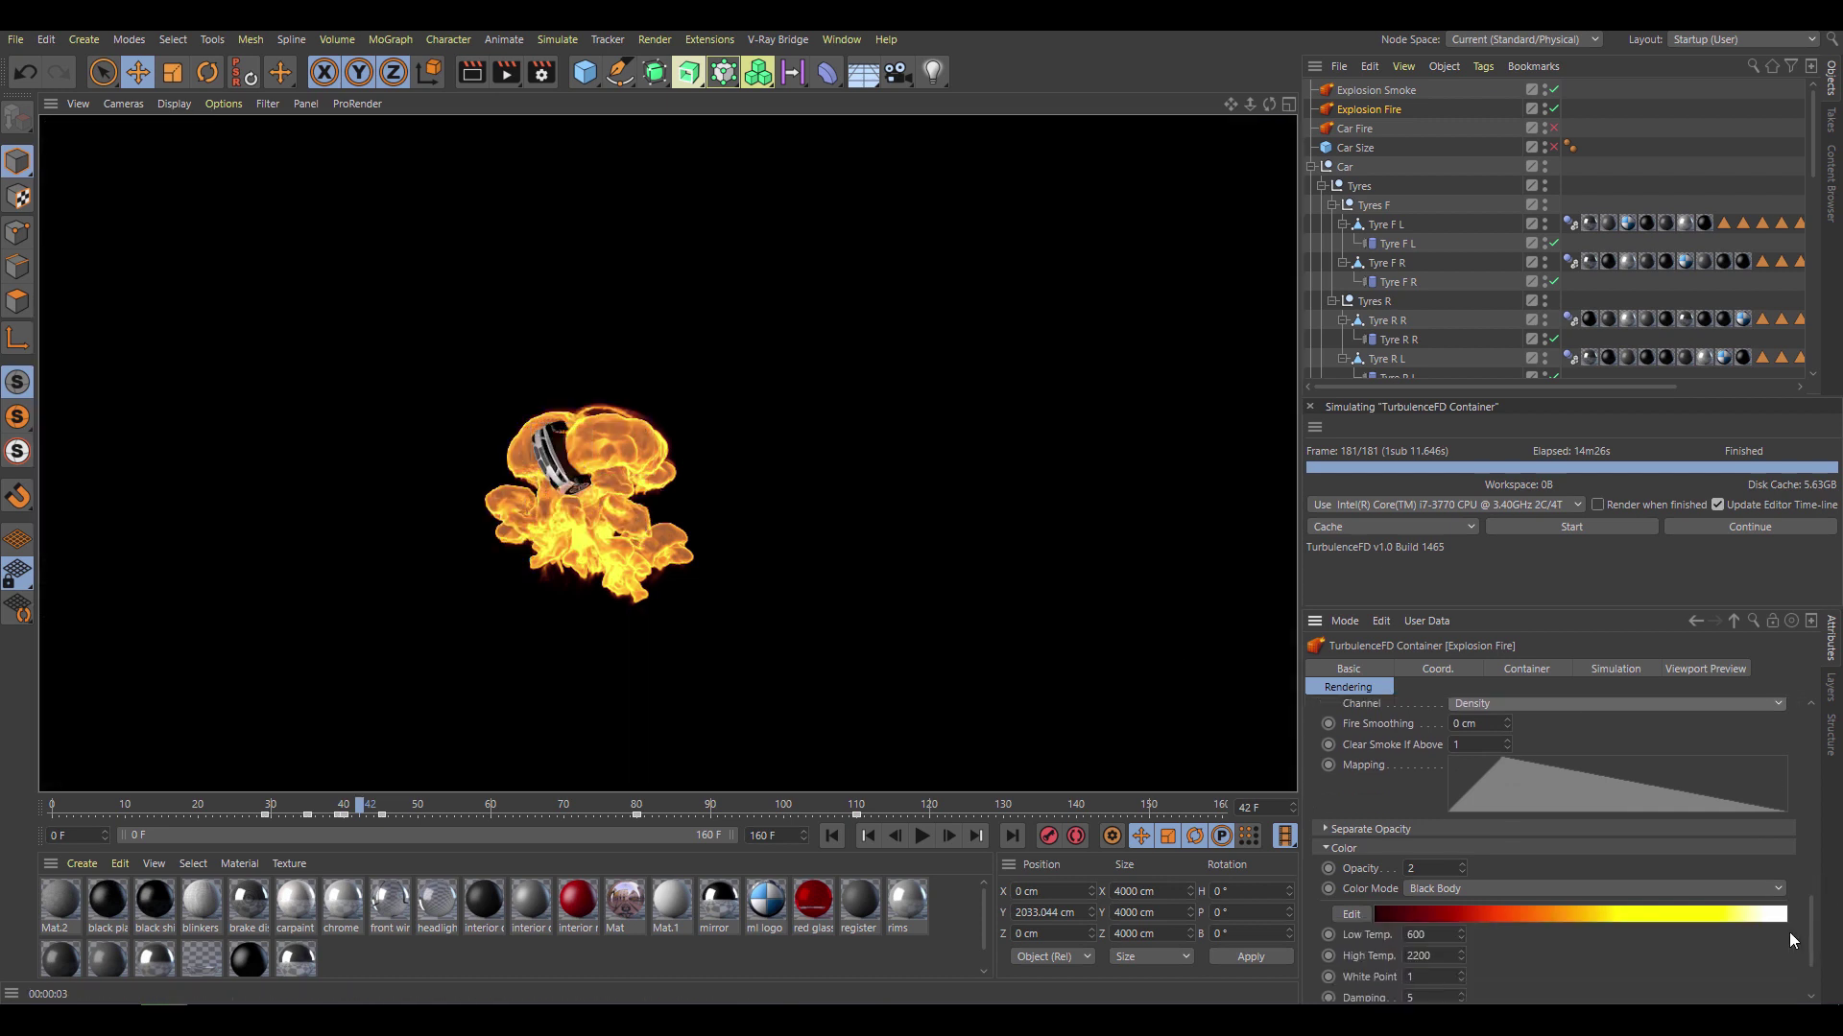
double_click(1519, 783)
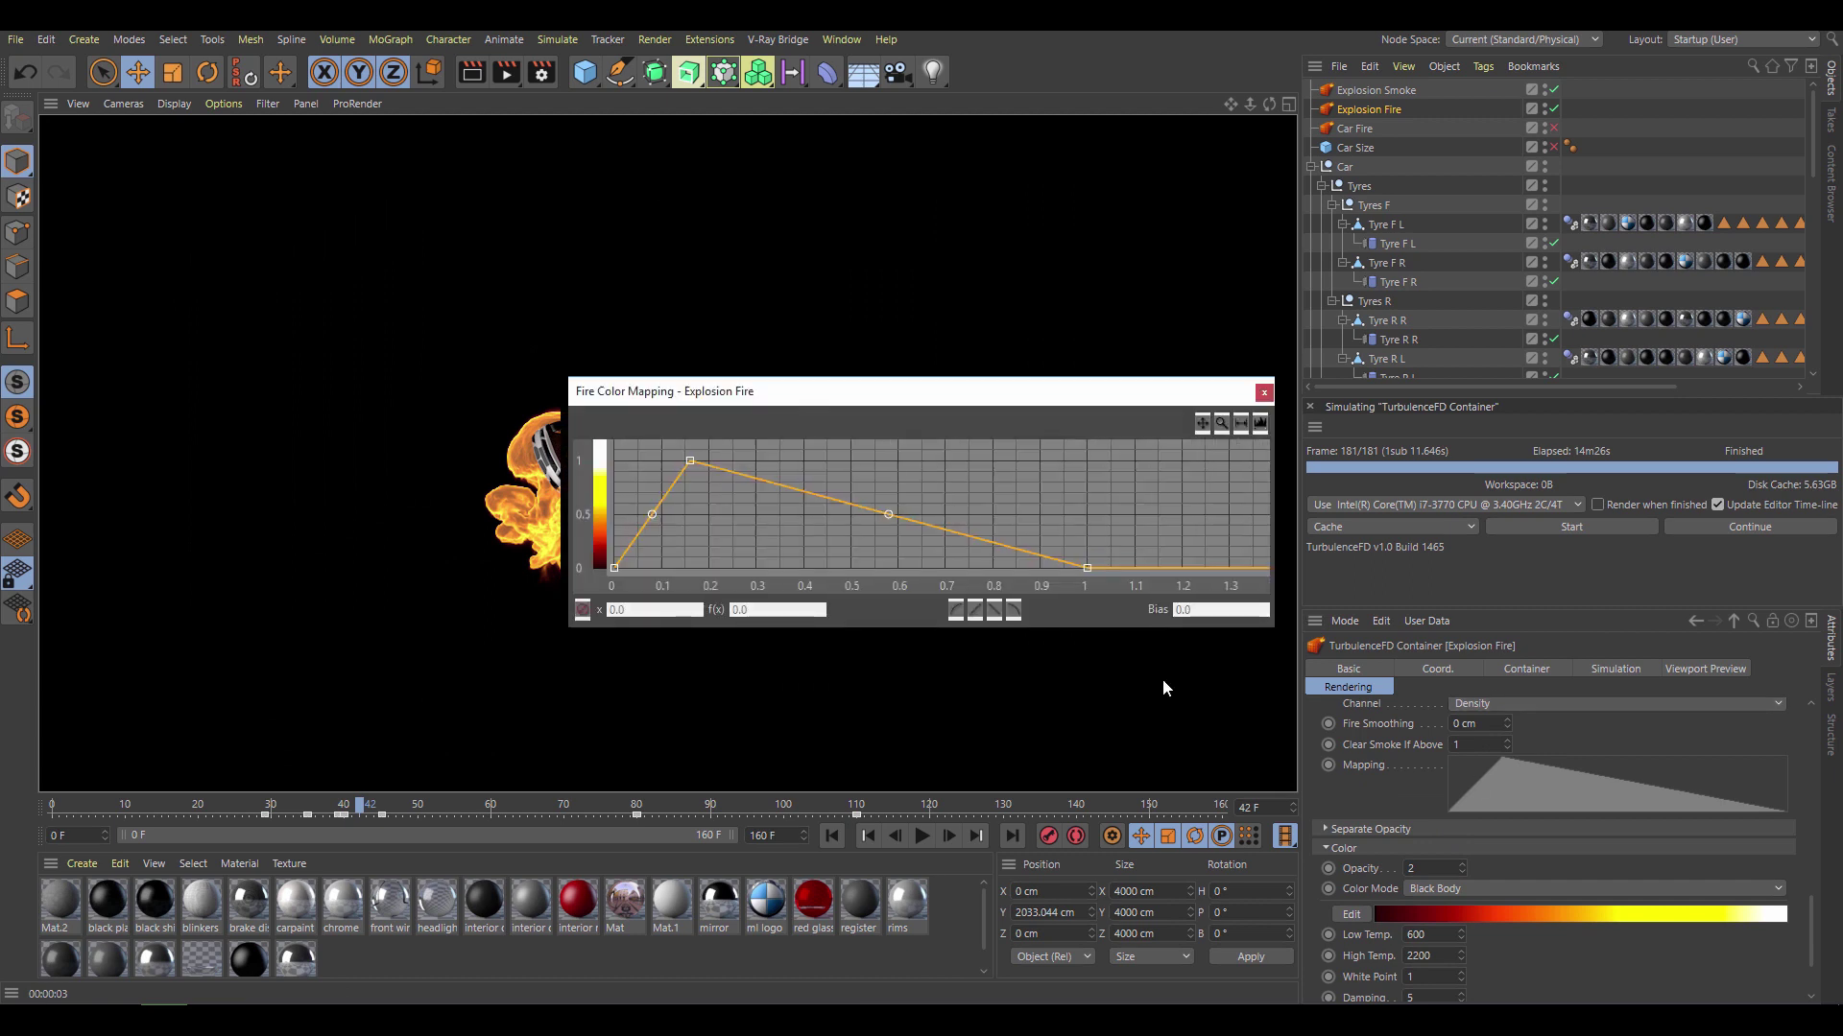
drag(857, 413, 1227, 426)
drag(1023, 528, 1031, 528)
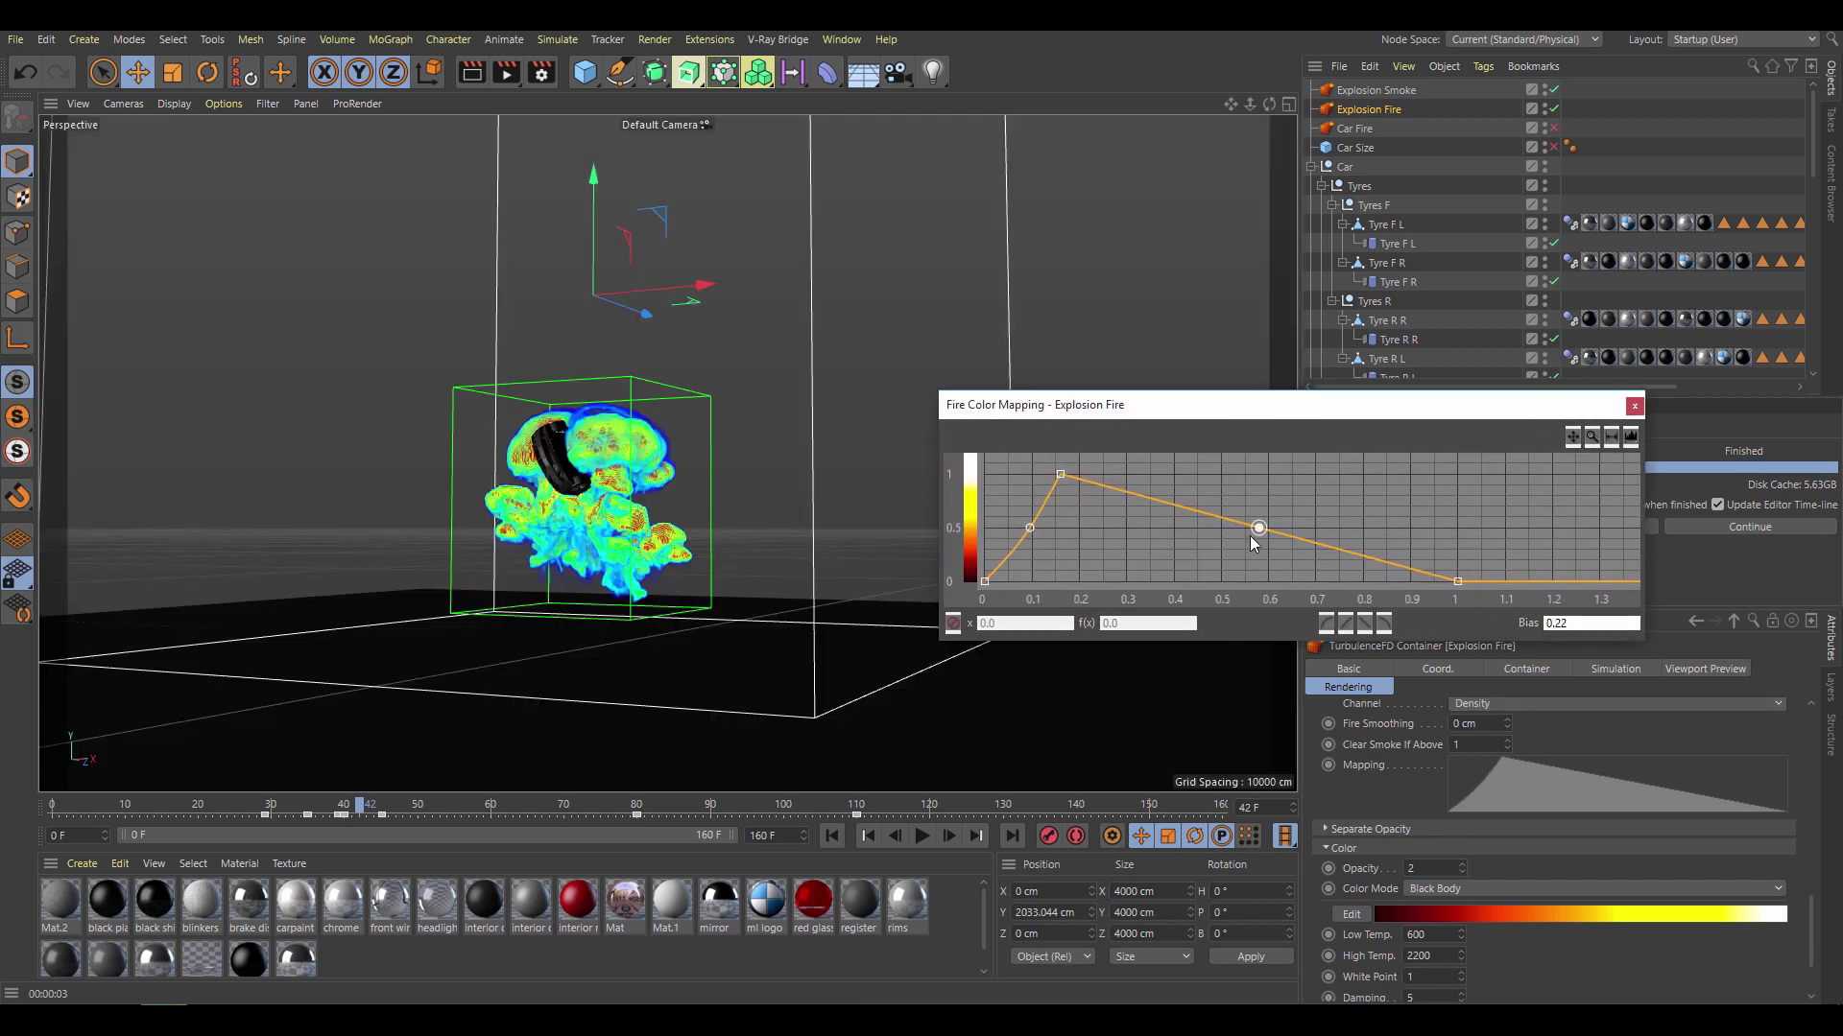
drag(1251, 533, 1213, 544)
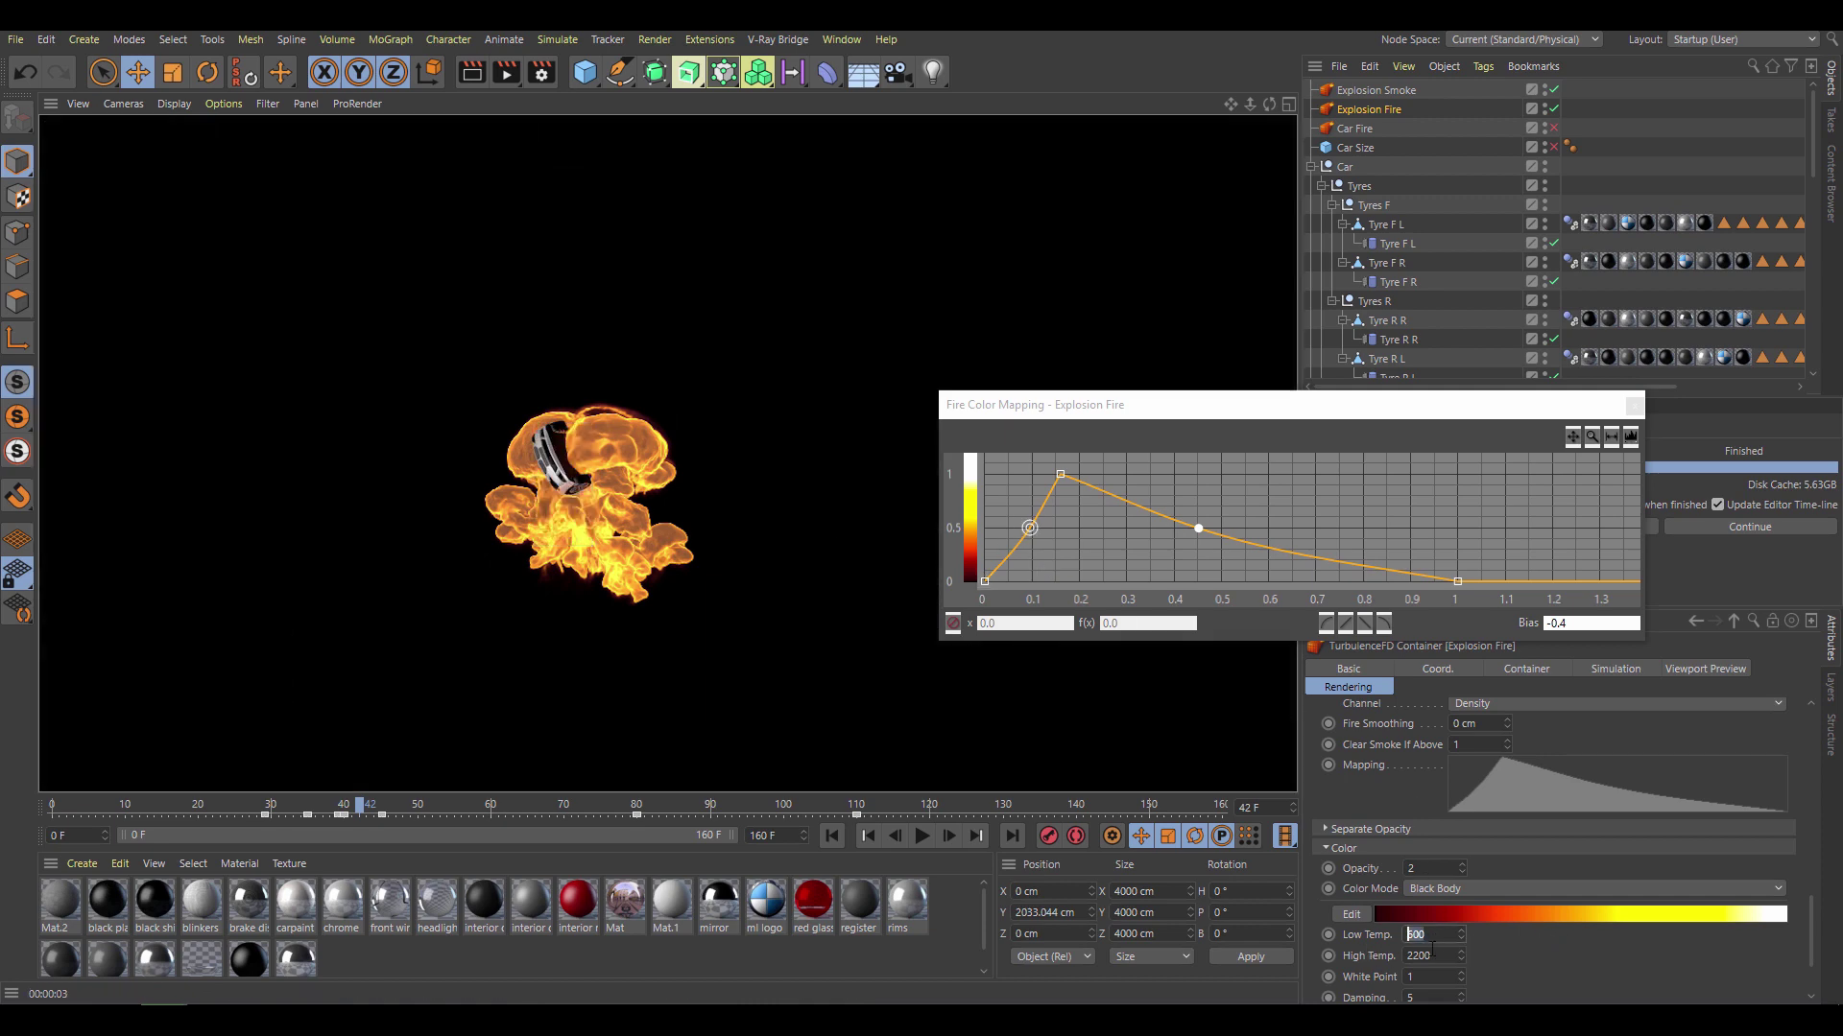
- Set the fire colour Low Temp to 400 and High Temp to 2400
text(4)
key(Tab)
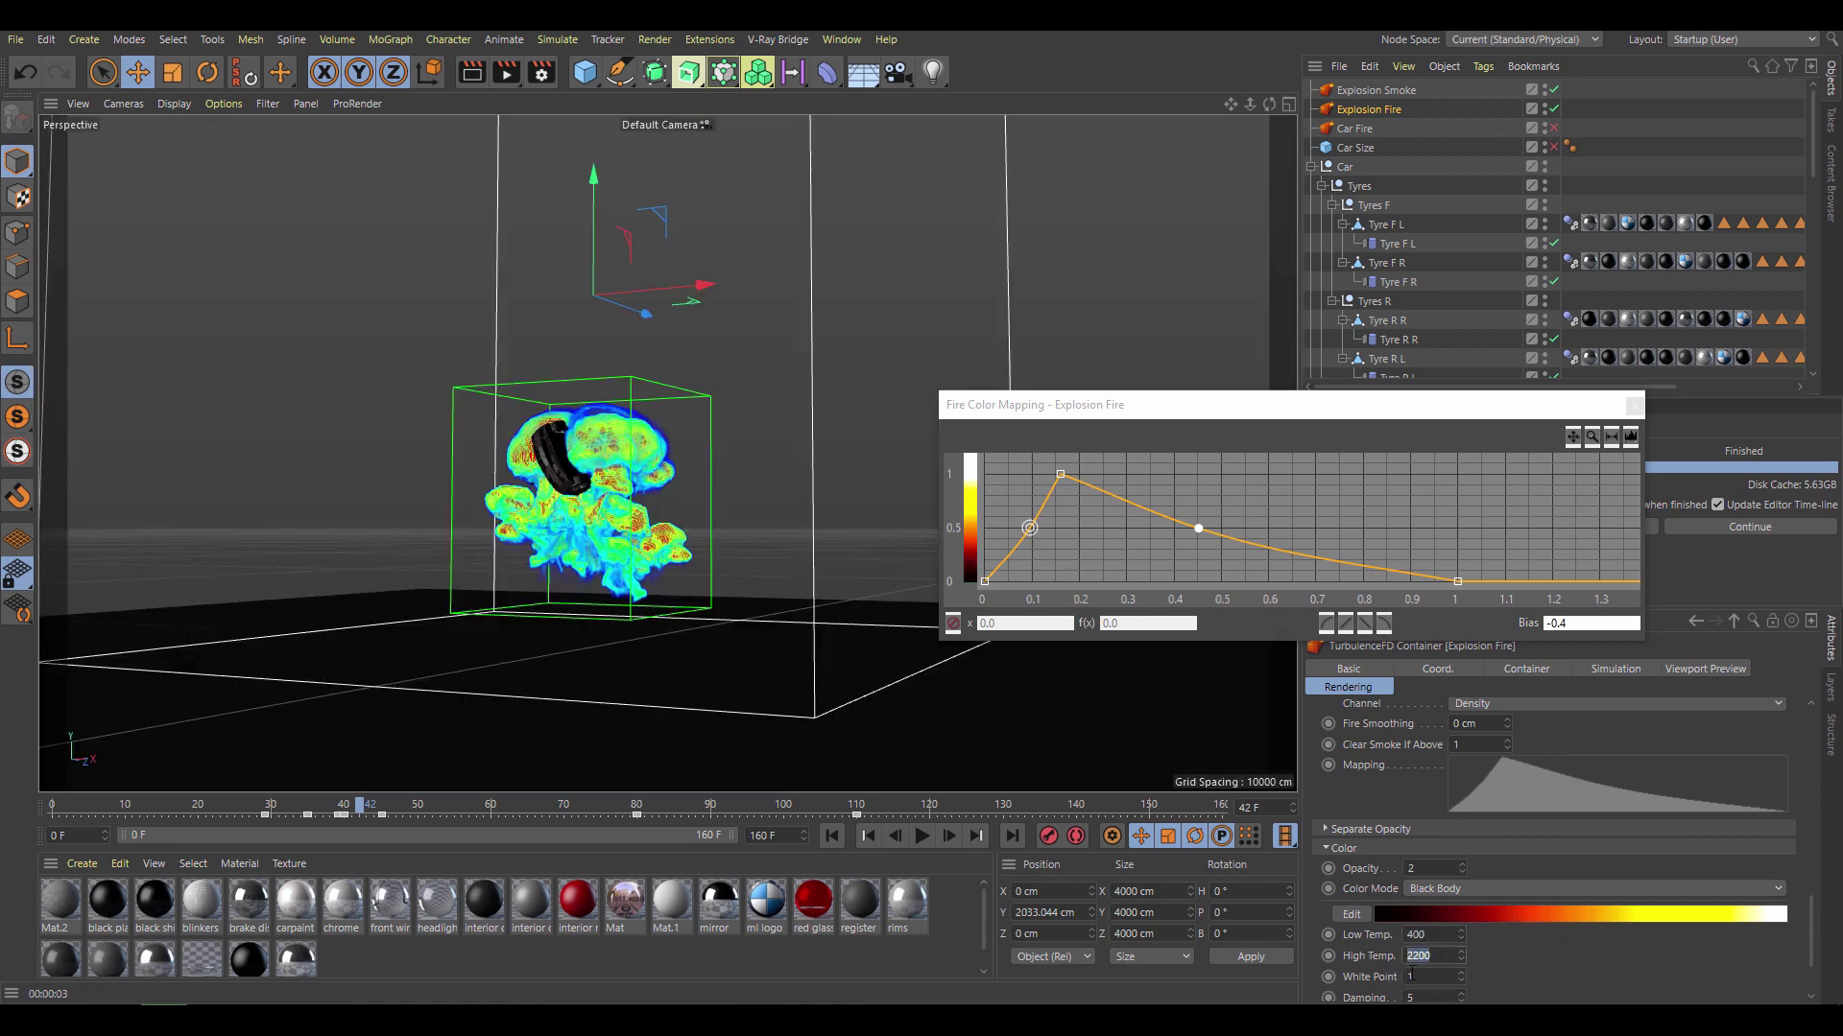
text(200)
key(Return)
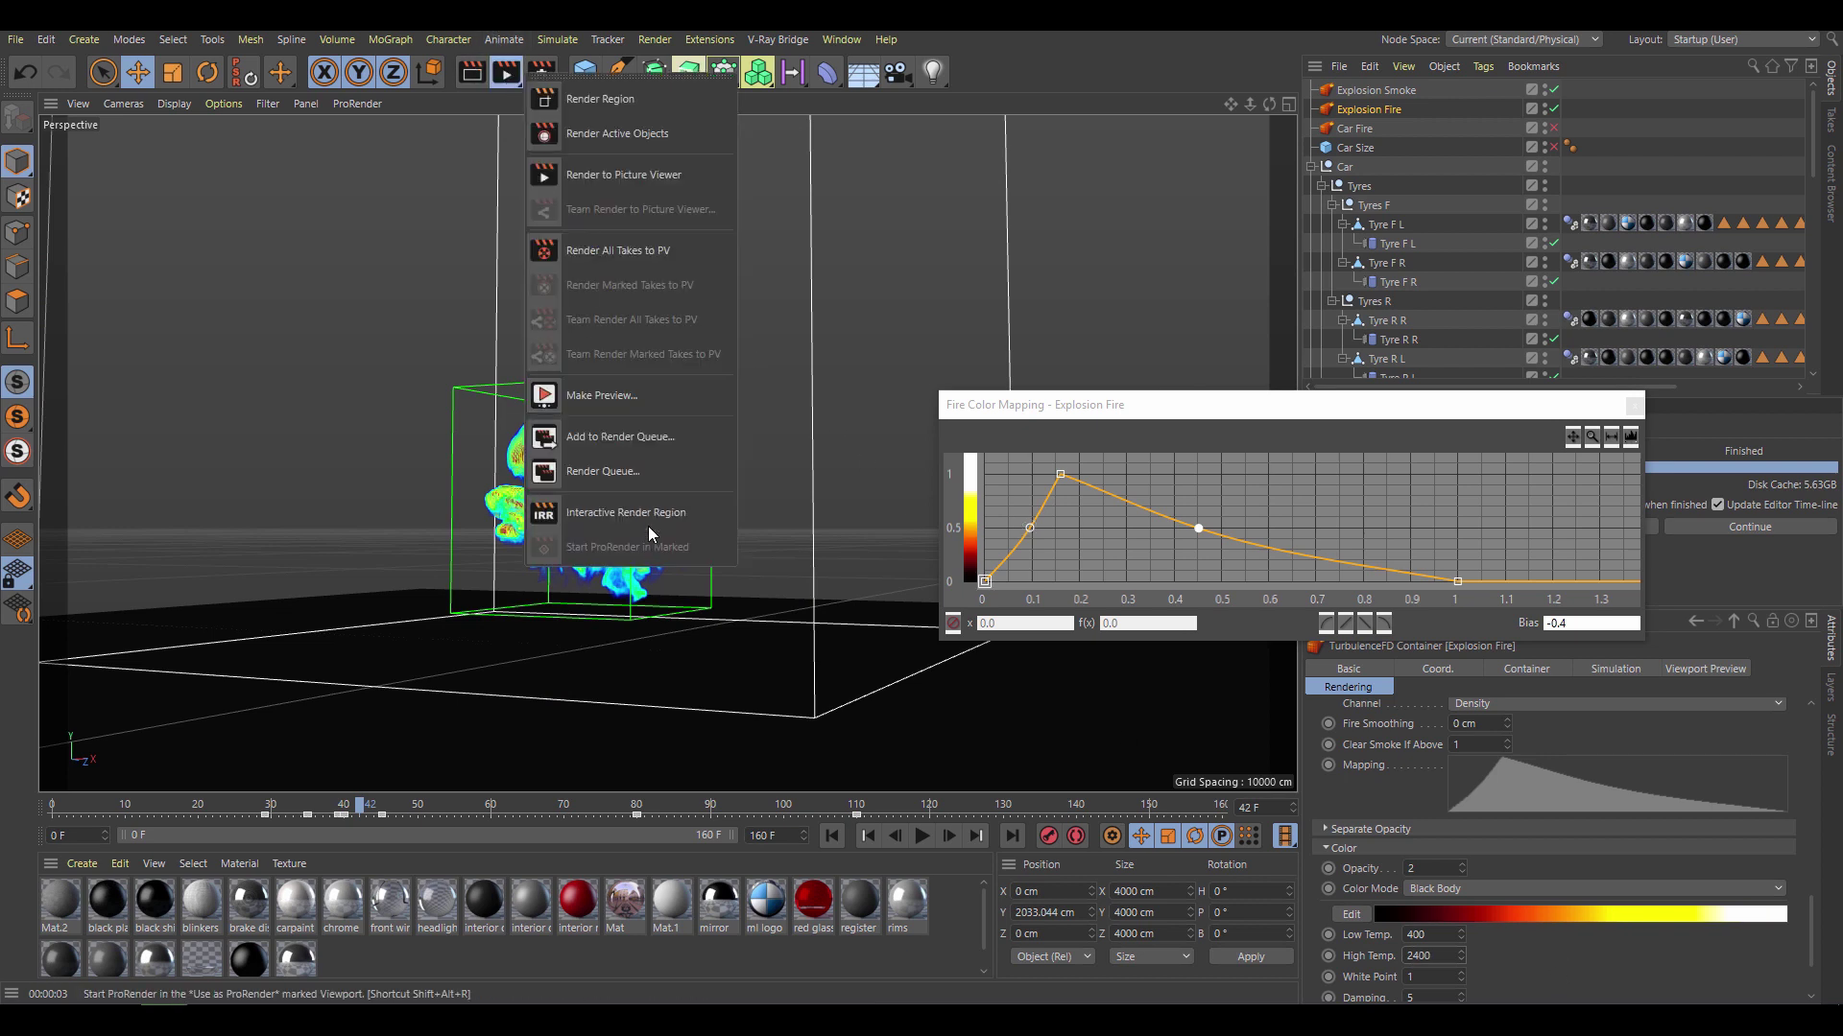
- Draw an interactive render region and resize it around the explosion
drag(493, 86, 710, 519)
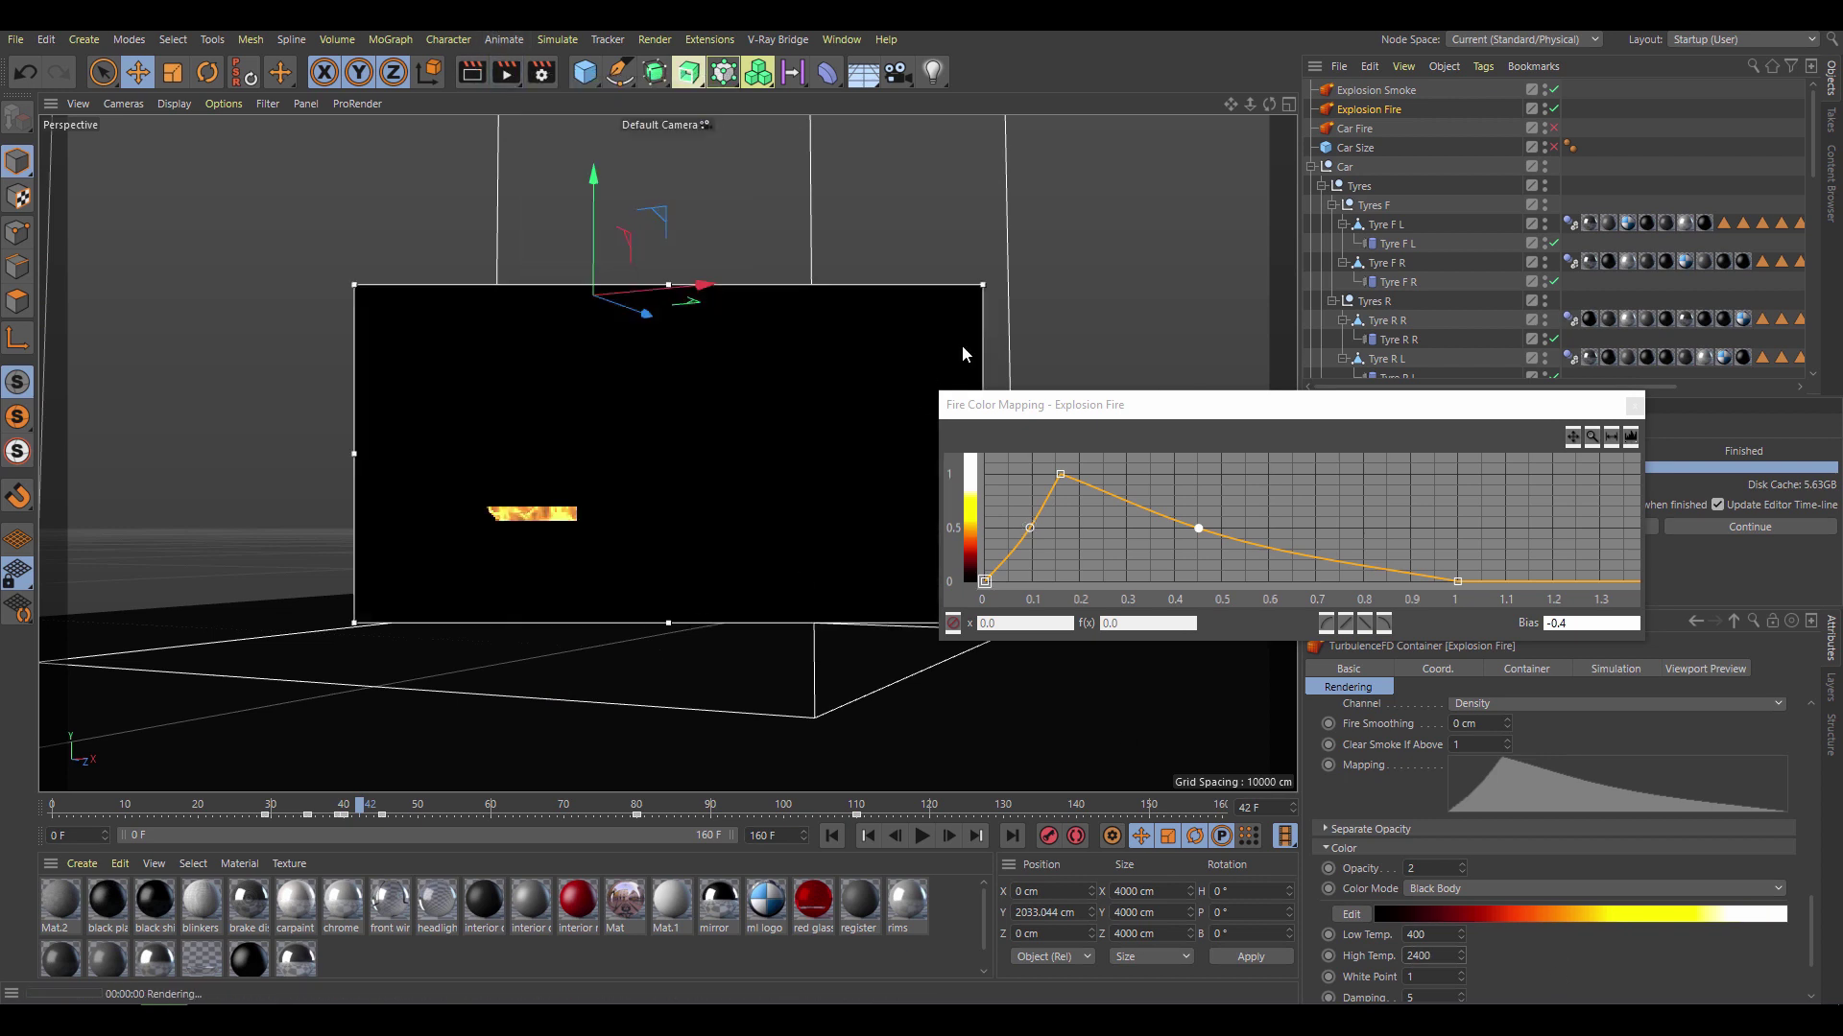
drag(982, 284, 734, 365)
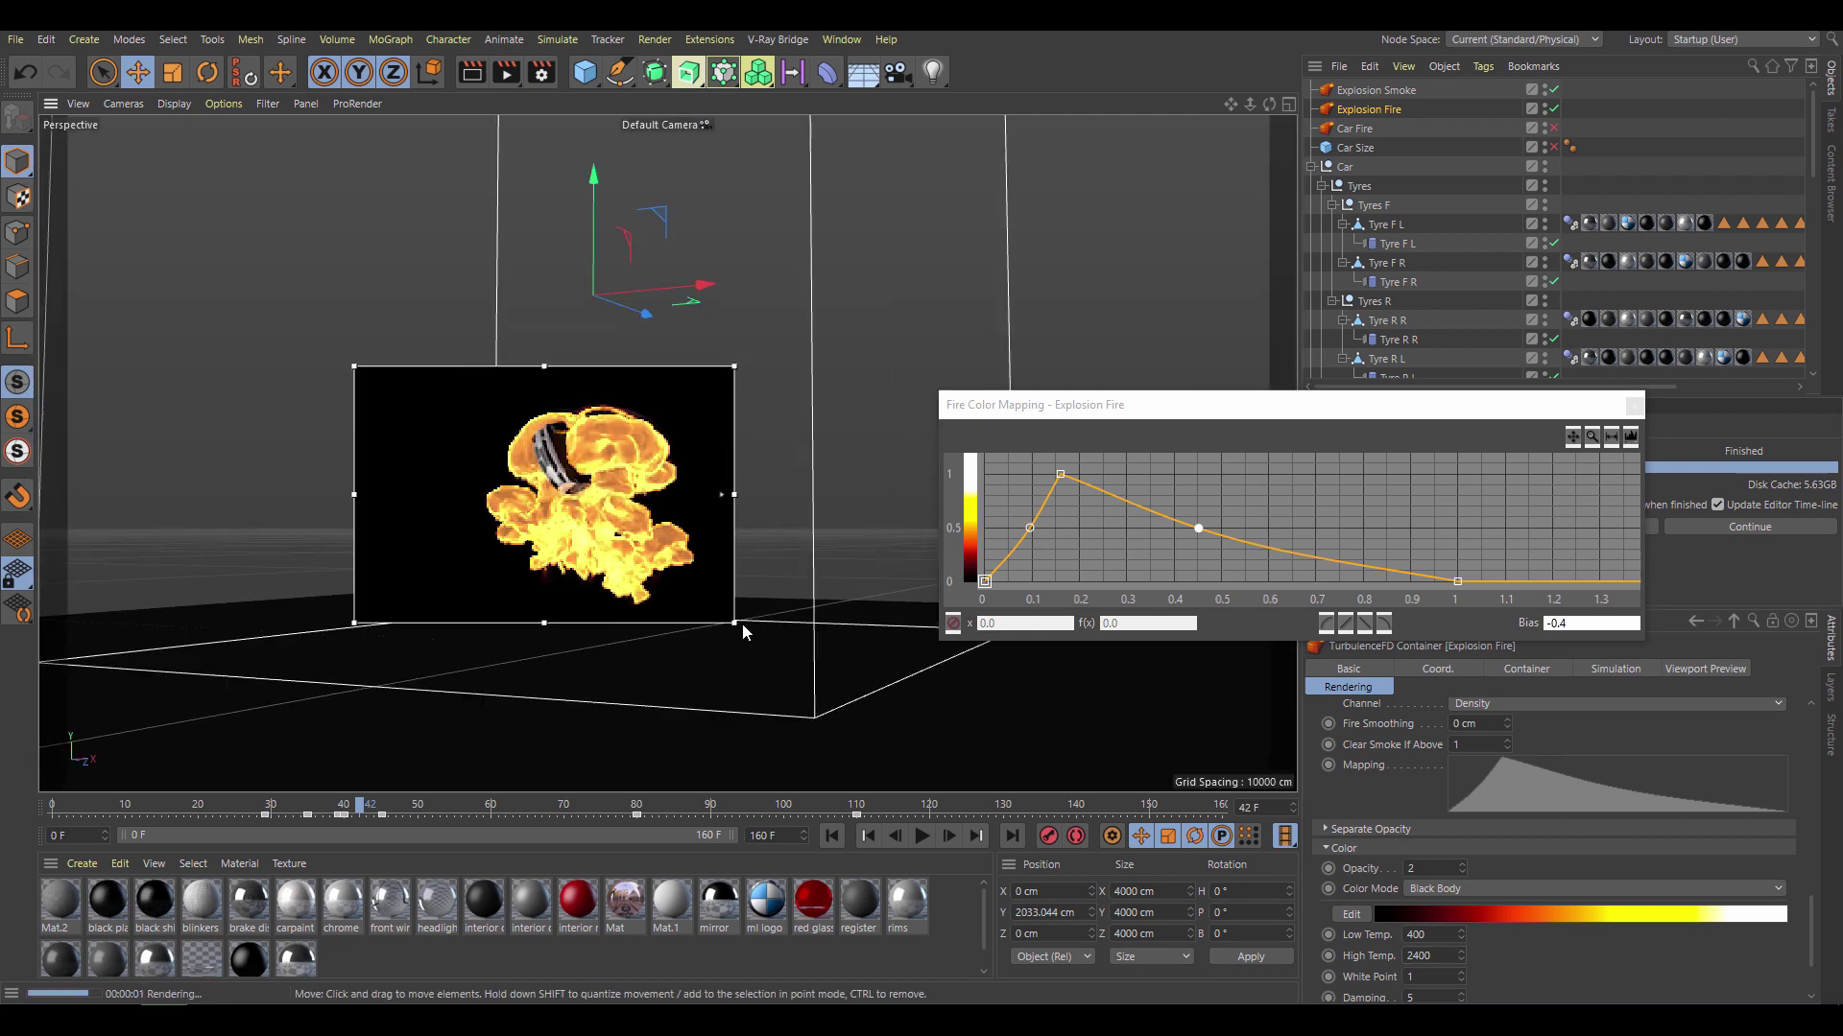
drag(735, 623, 775, 655)
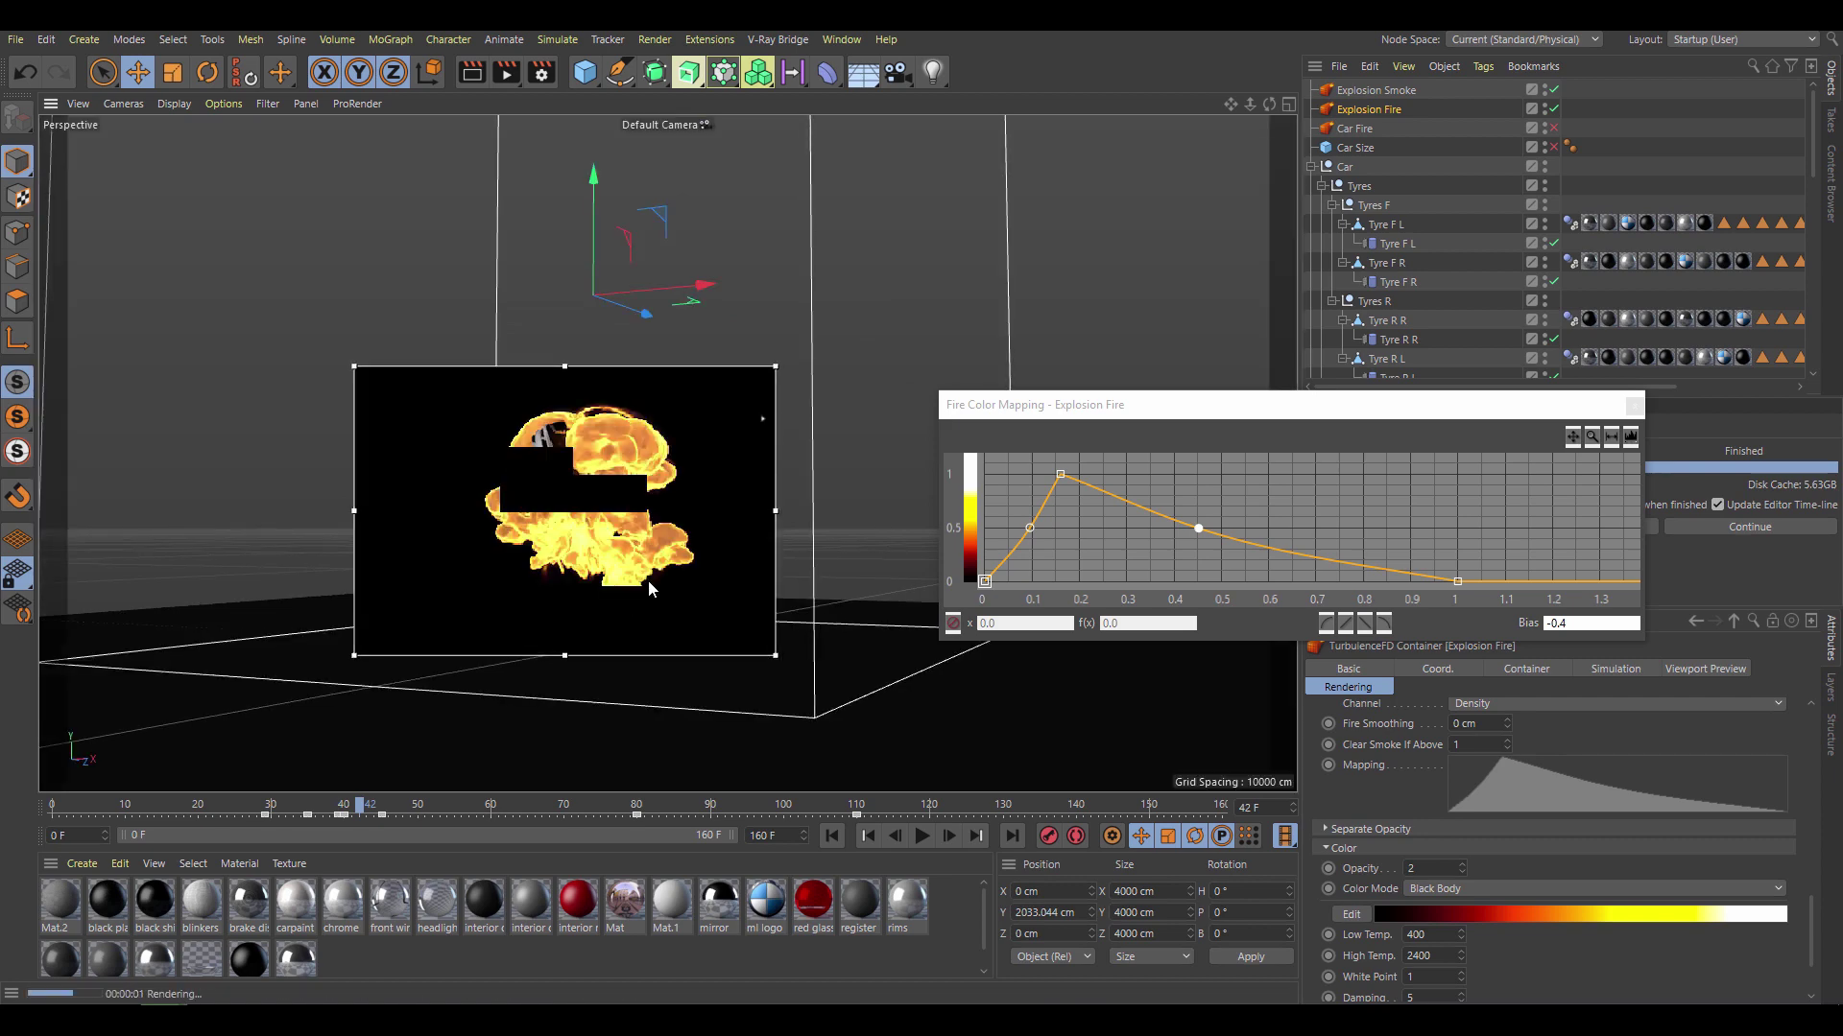
- Set Damping to 6, Blue to 120% and White Point to 1
scroll(1689, 903, down, 1)
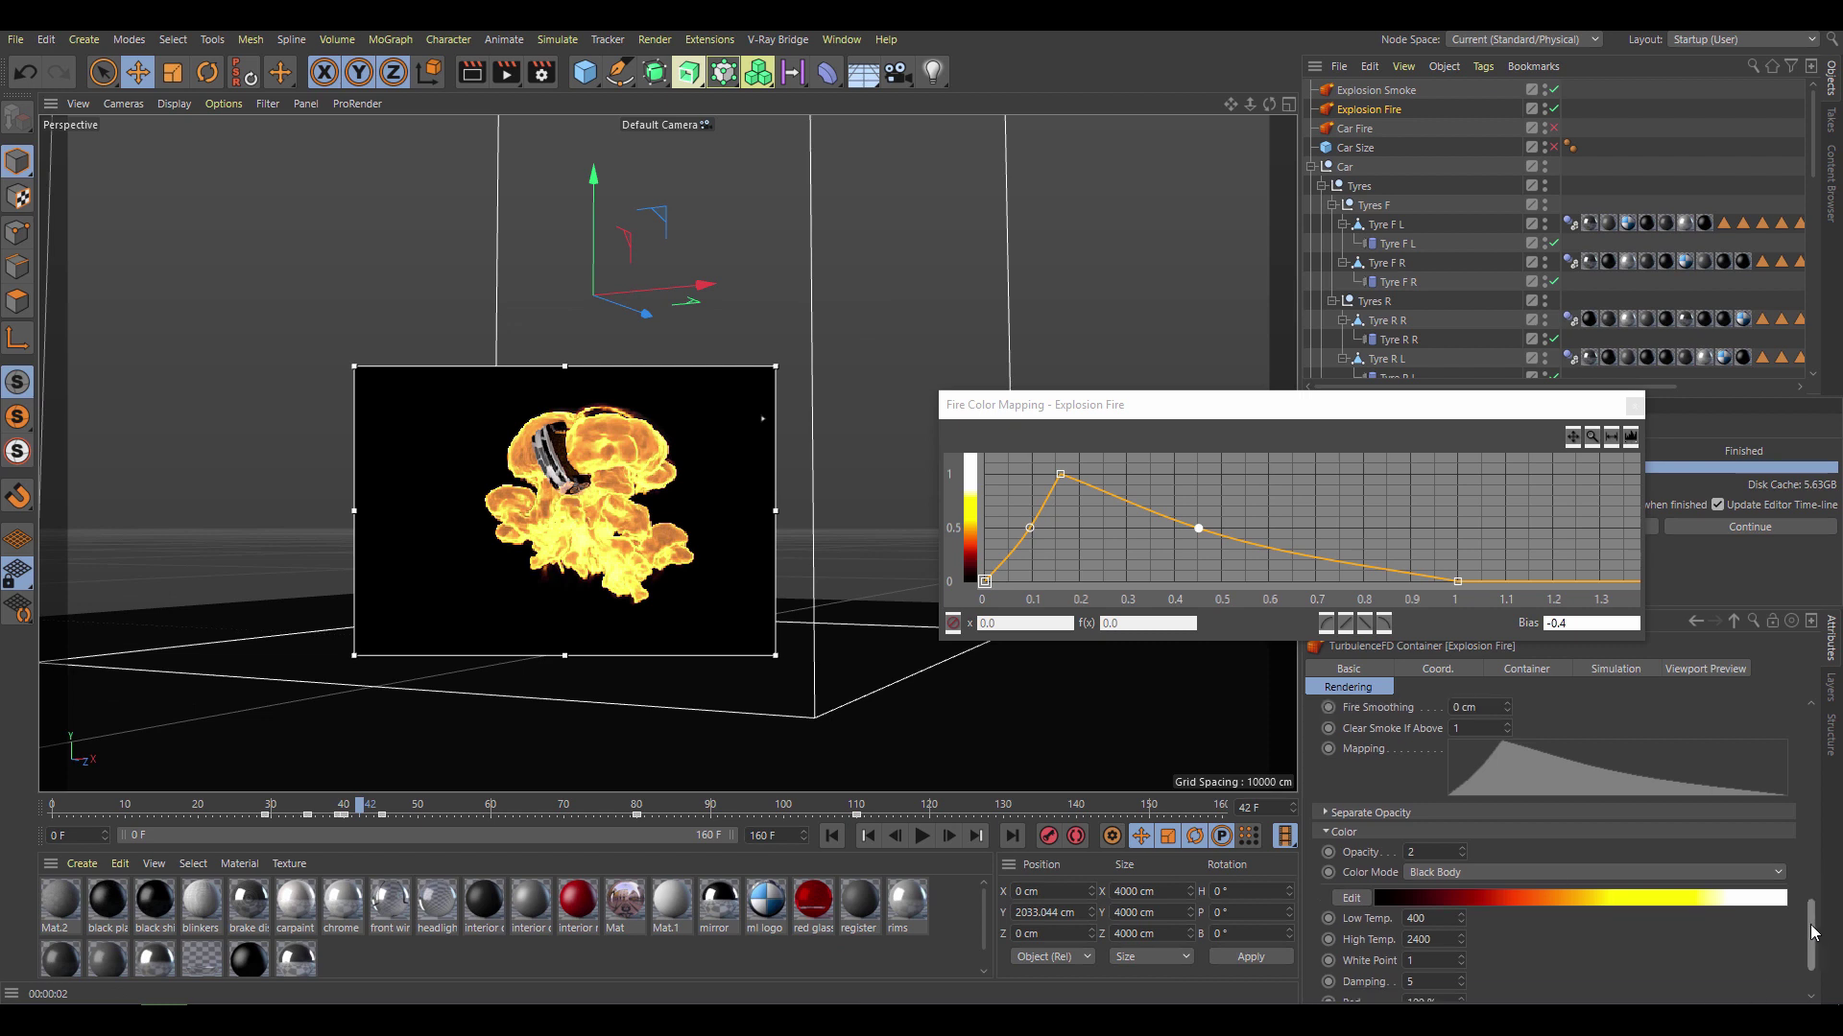
scroll(1615, 914, down, 3)
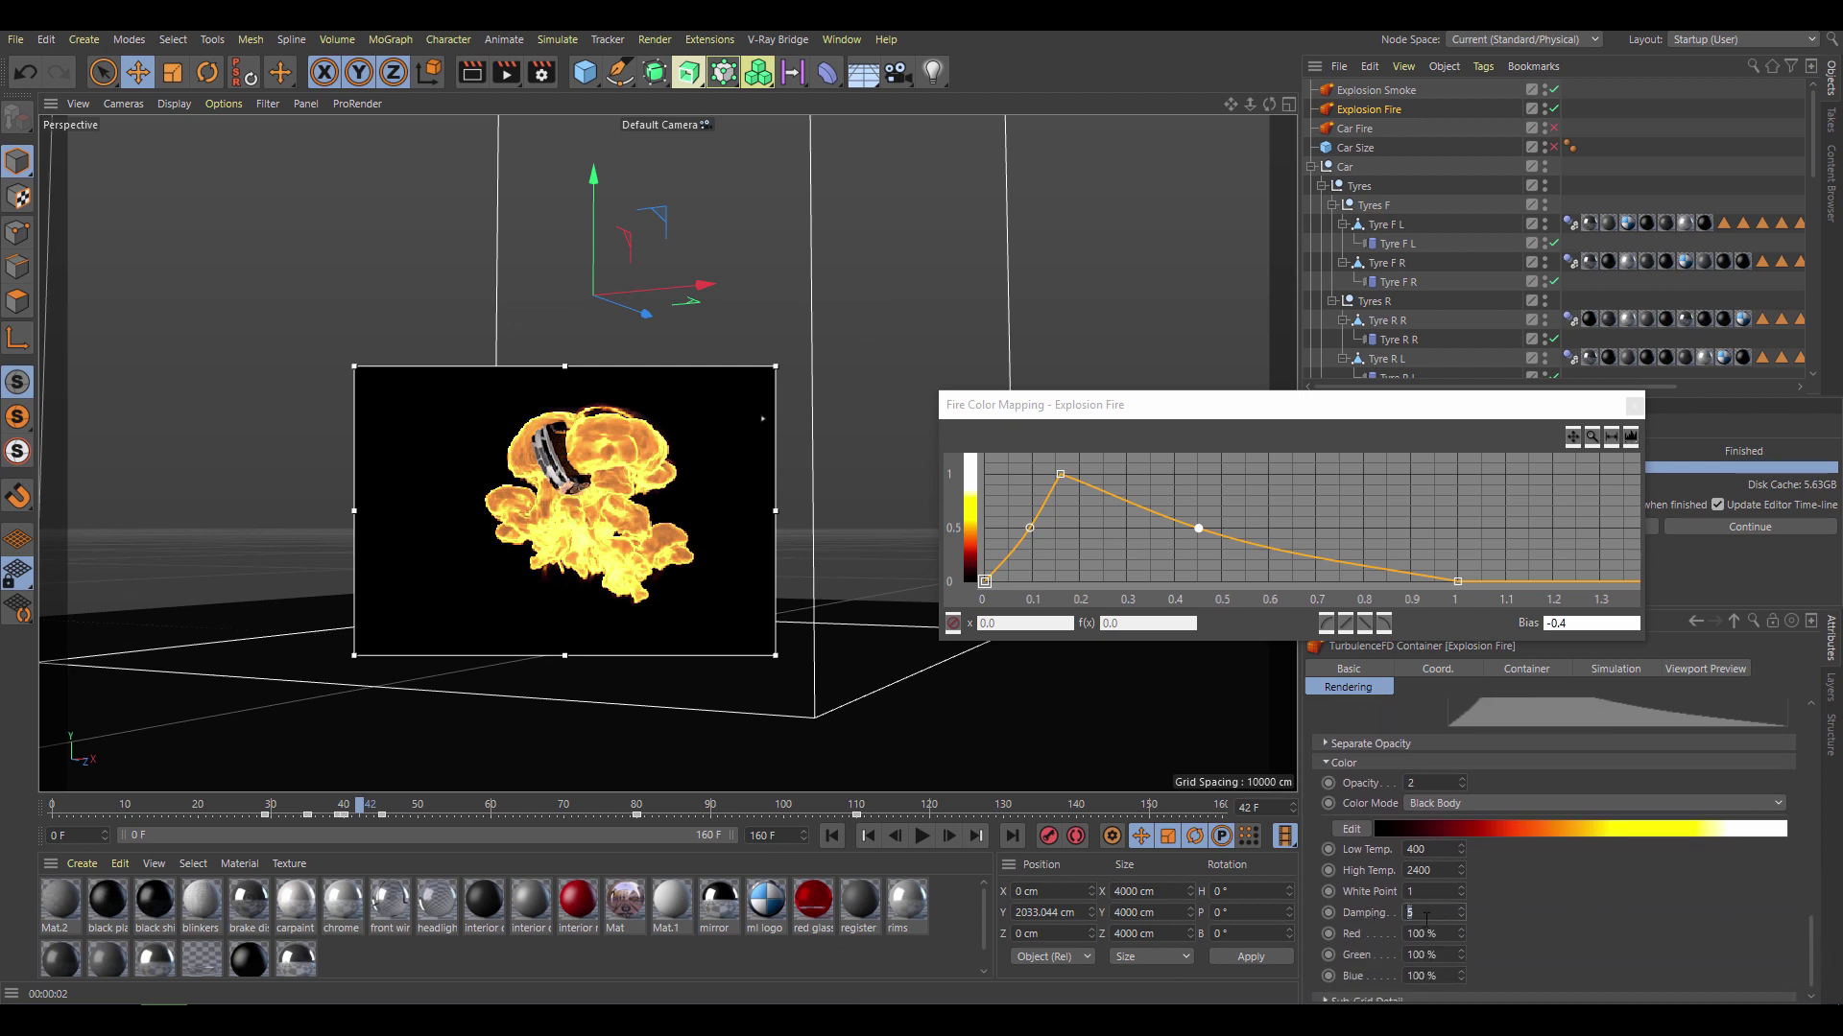
text(1)
key(Return)
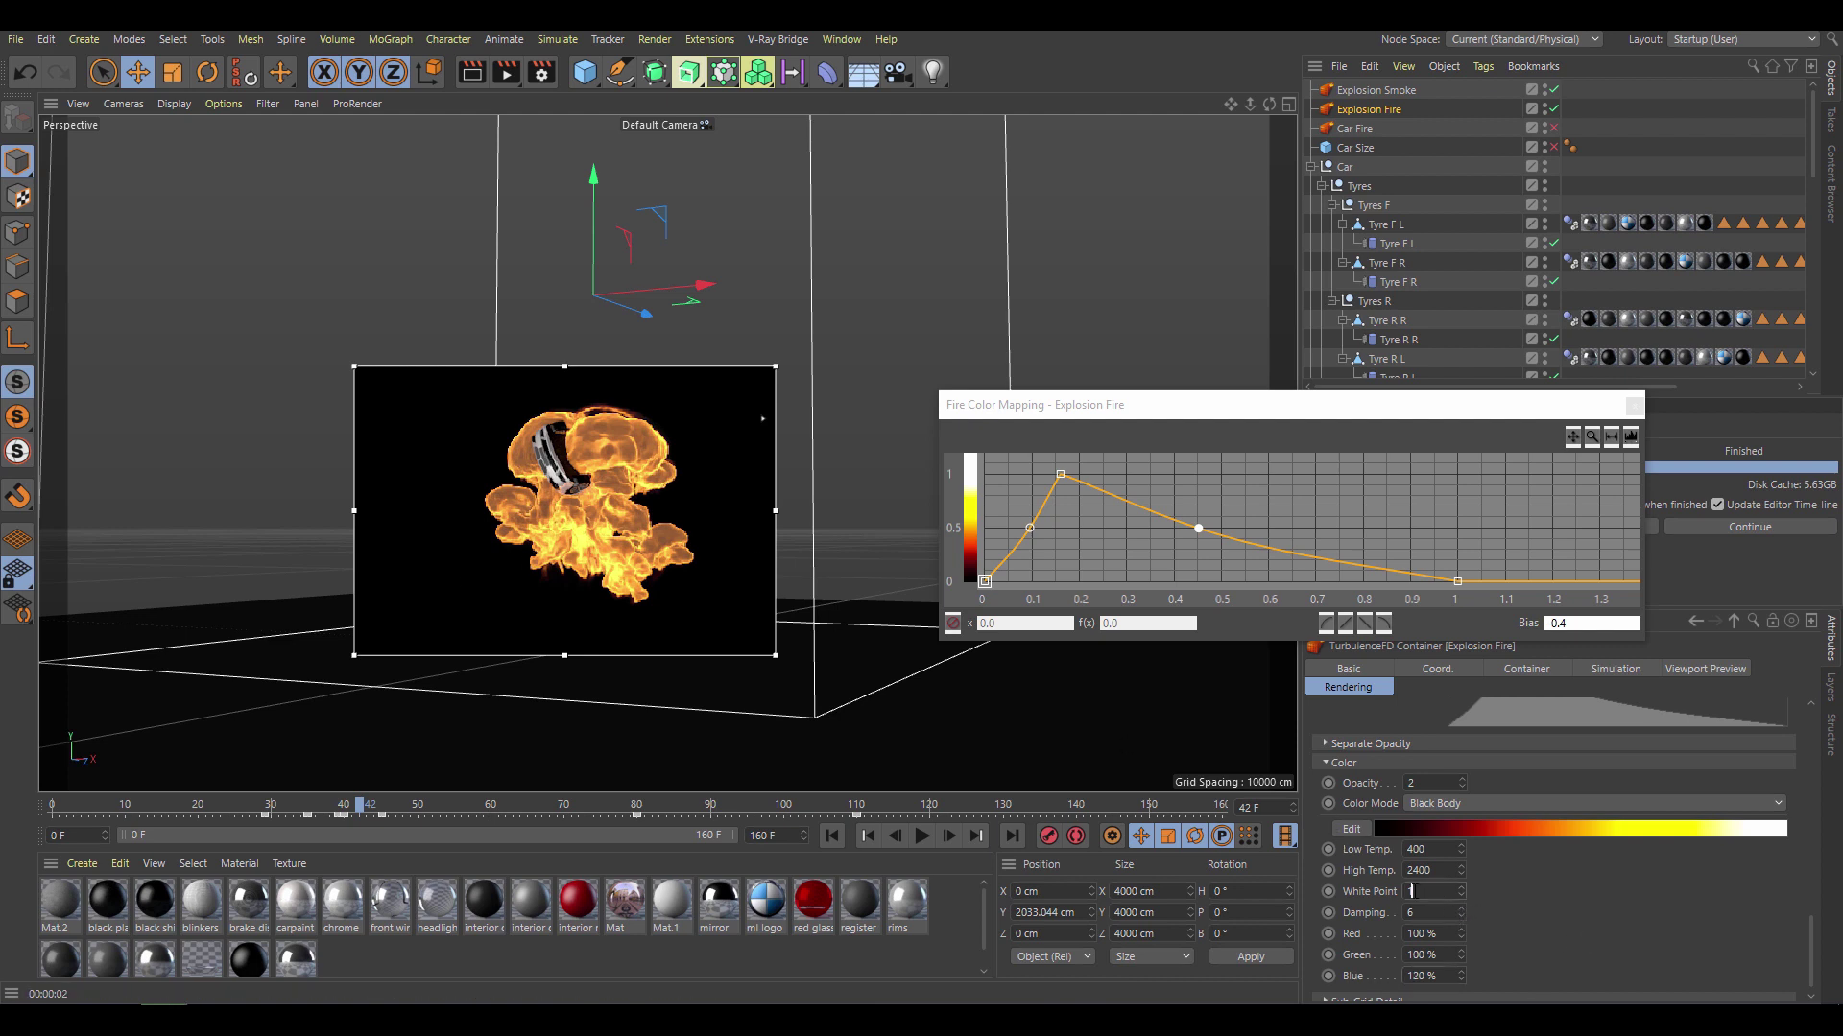
text(2)
key(Return)
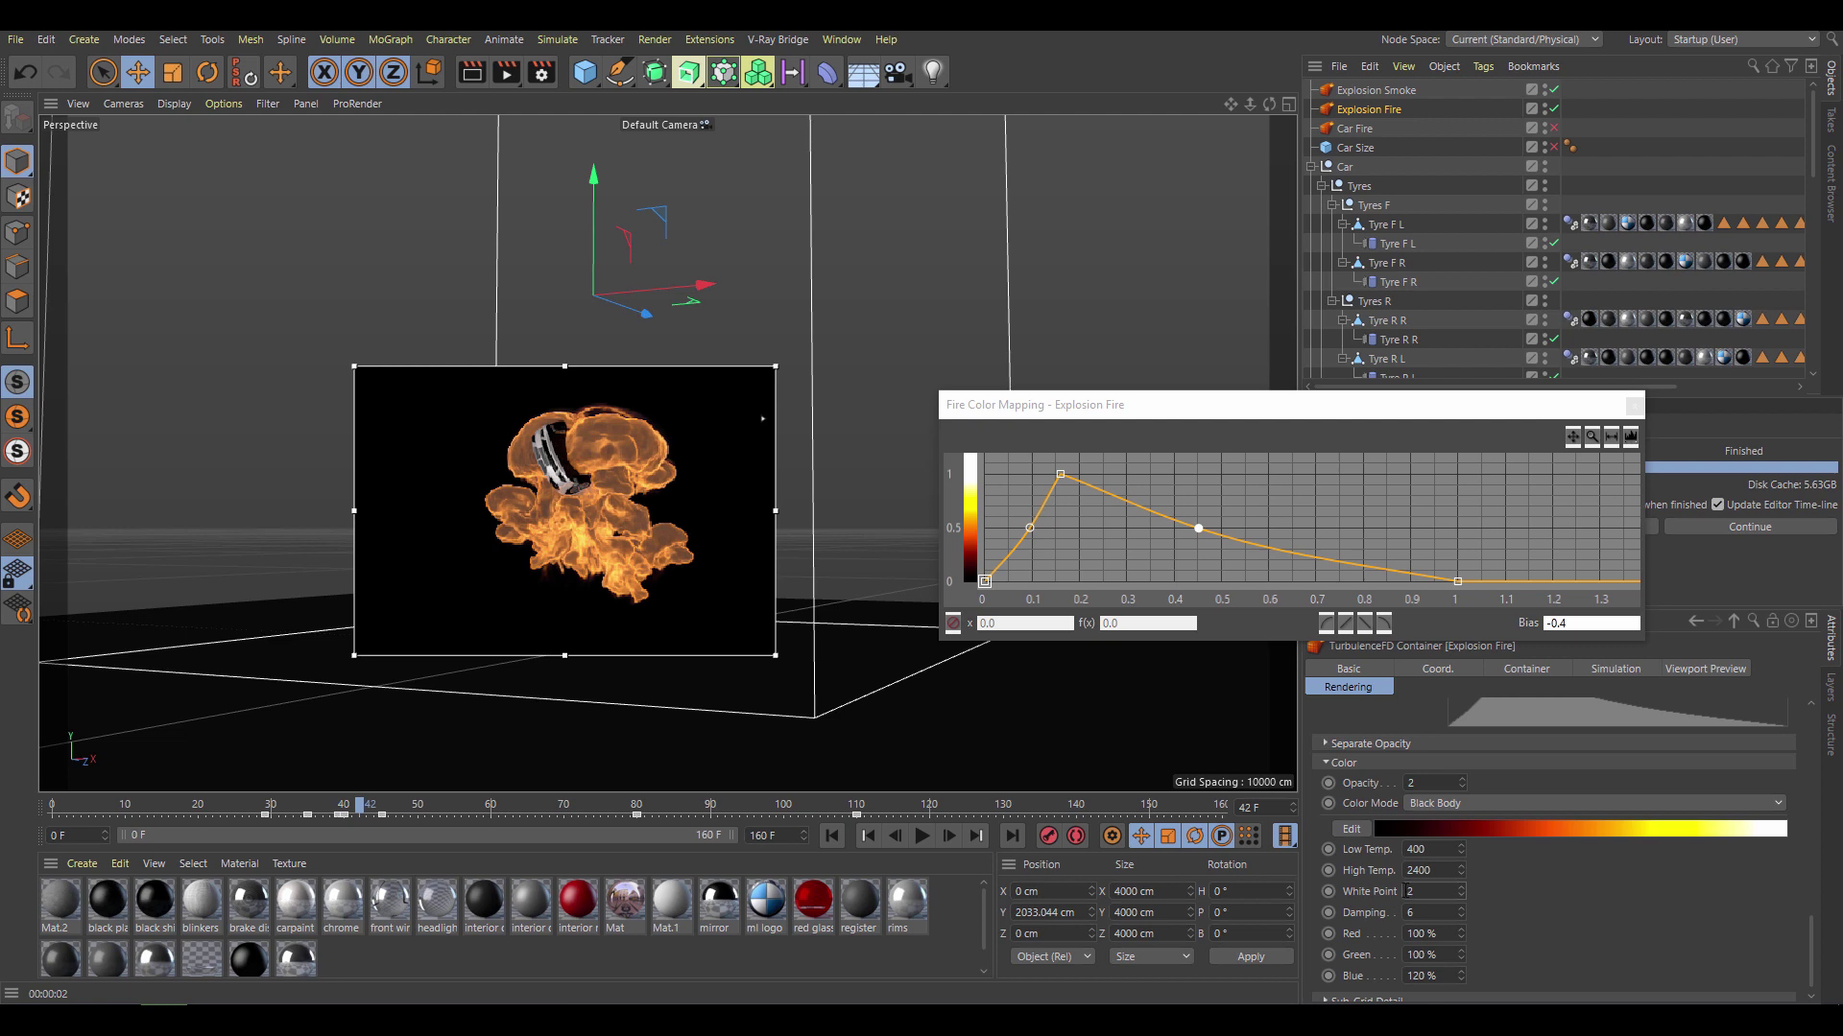
text(1)
key(Return)
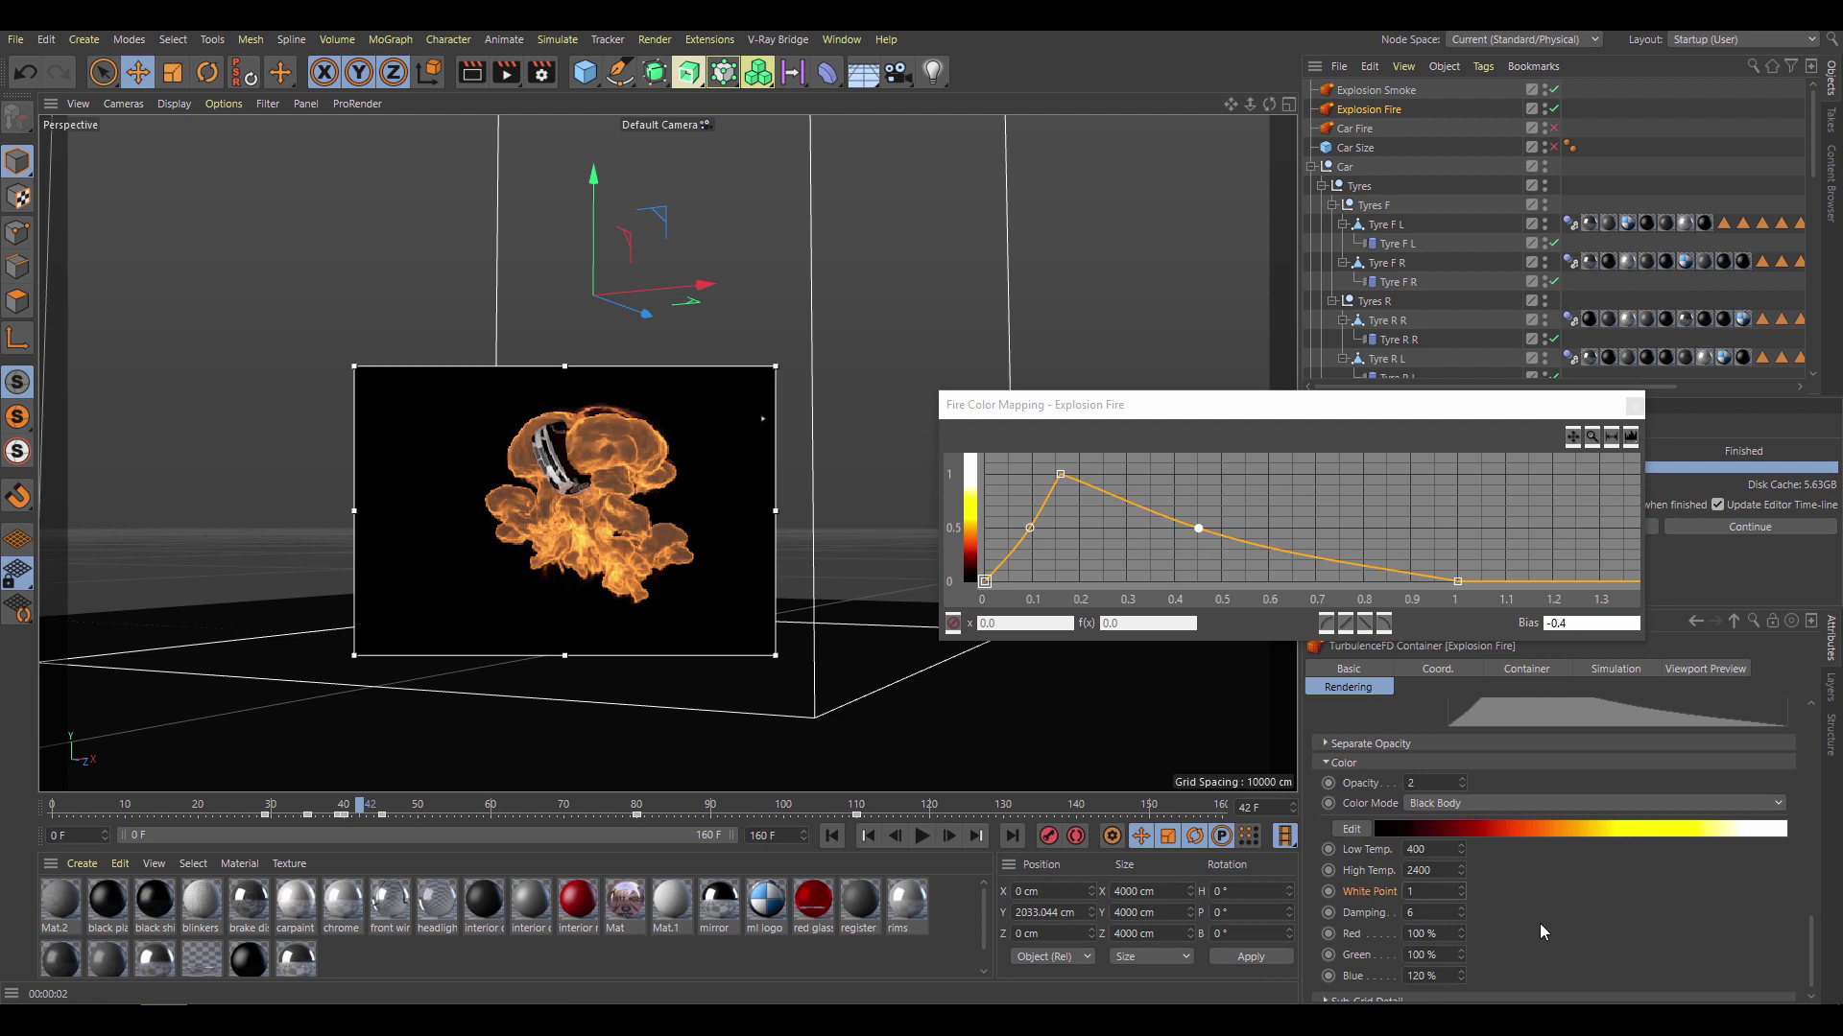
scroll(1542, 948, down, 1)
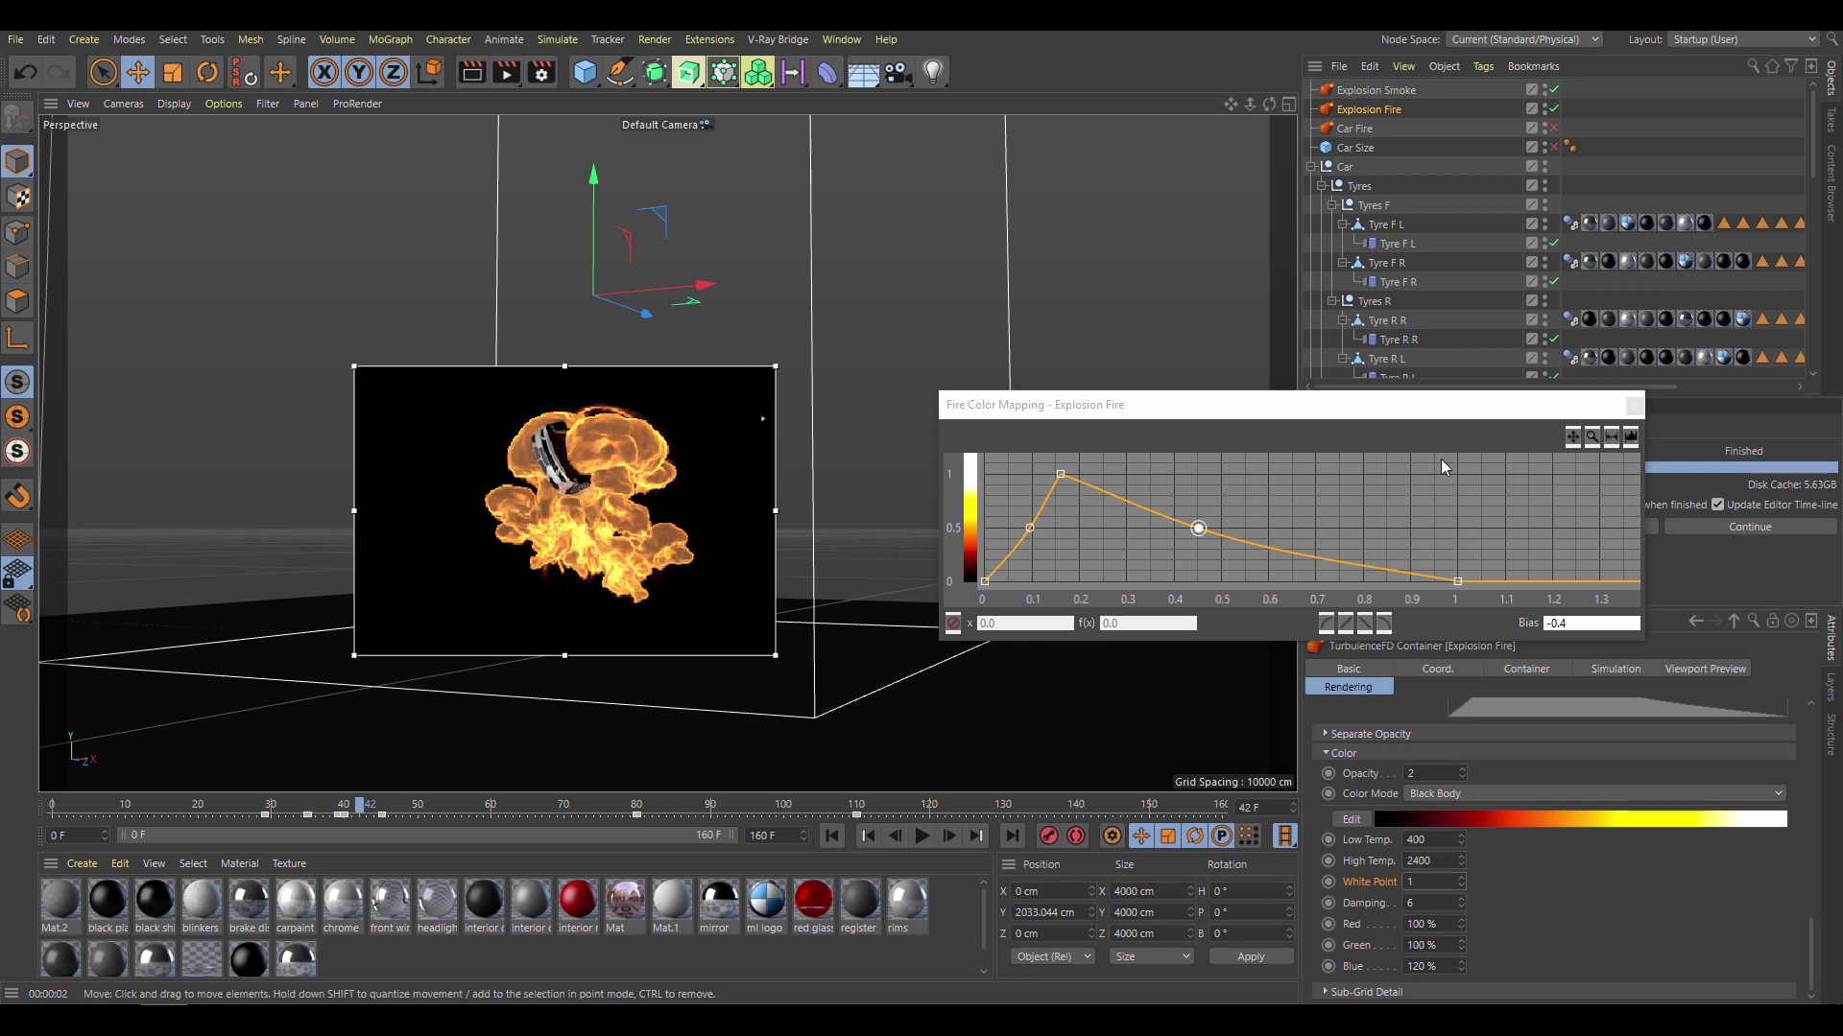
click(494, 78)
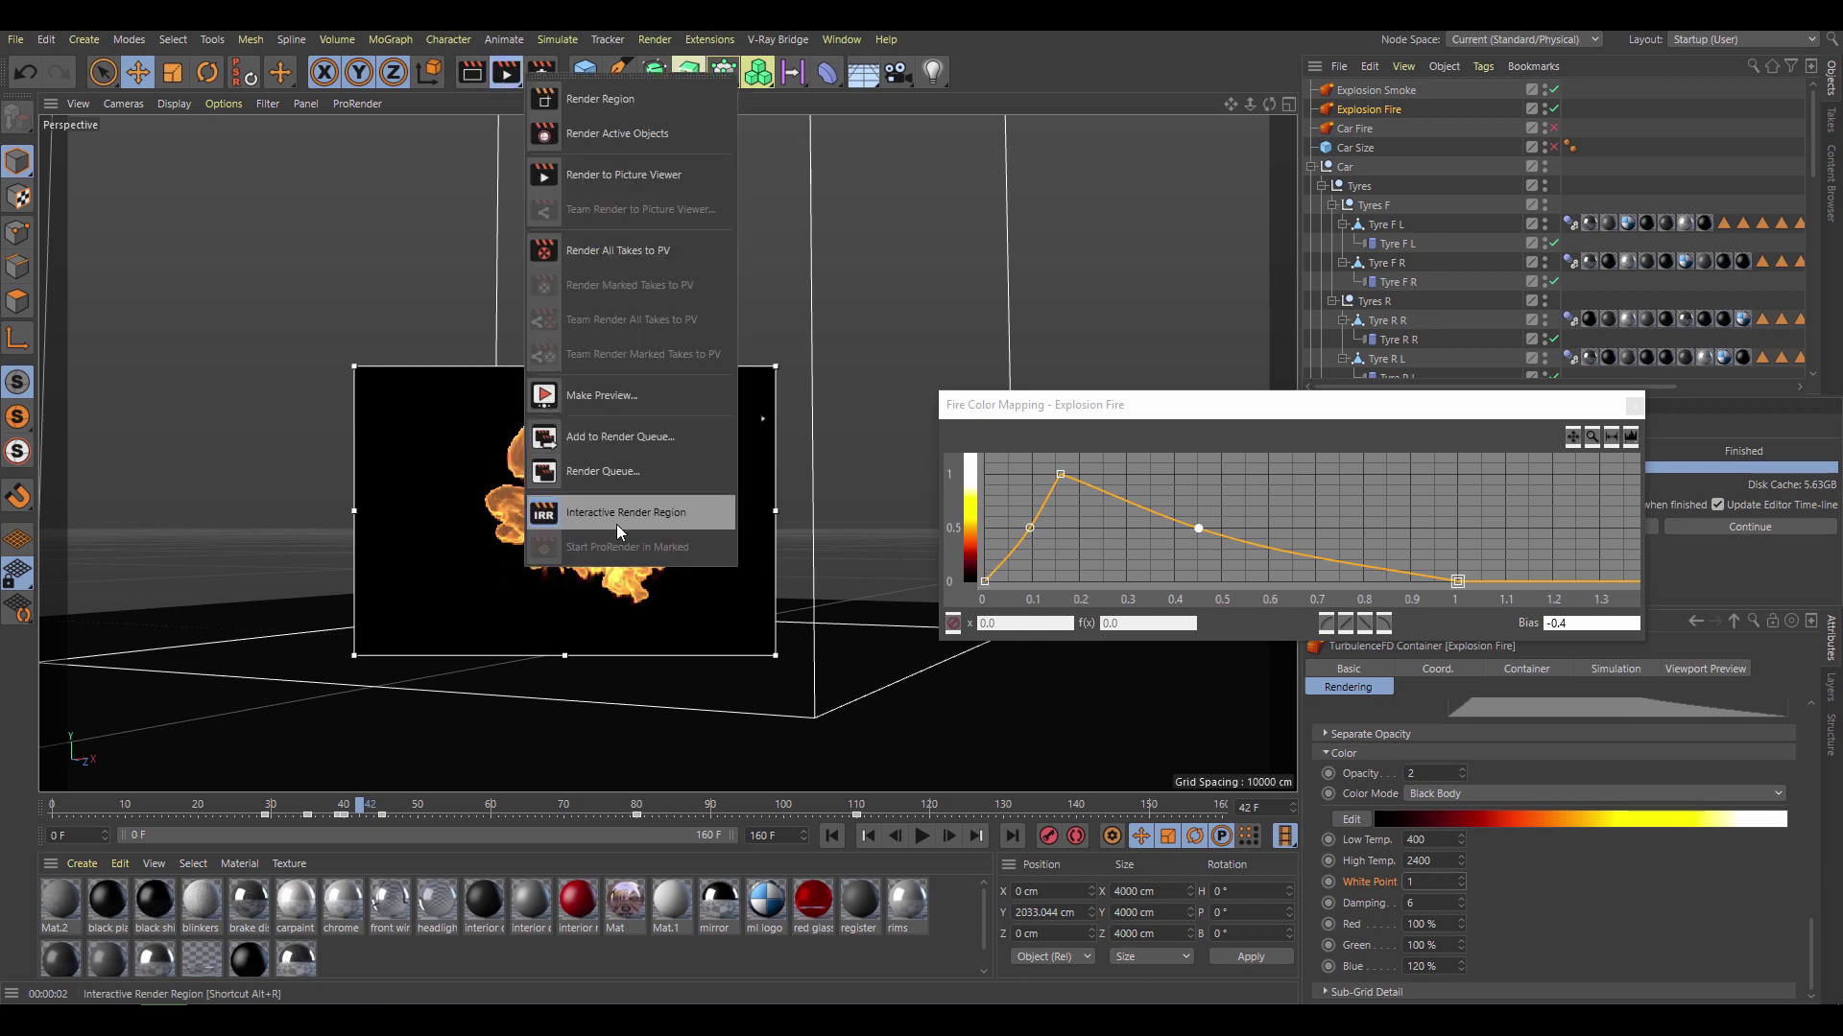
- Turn off the render region and reopen the fire mapping curve in a larger editor
click(617, 524)
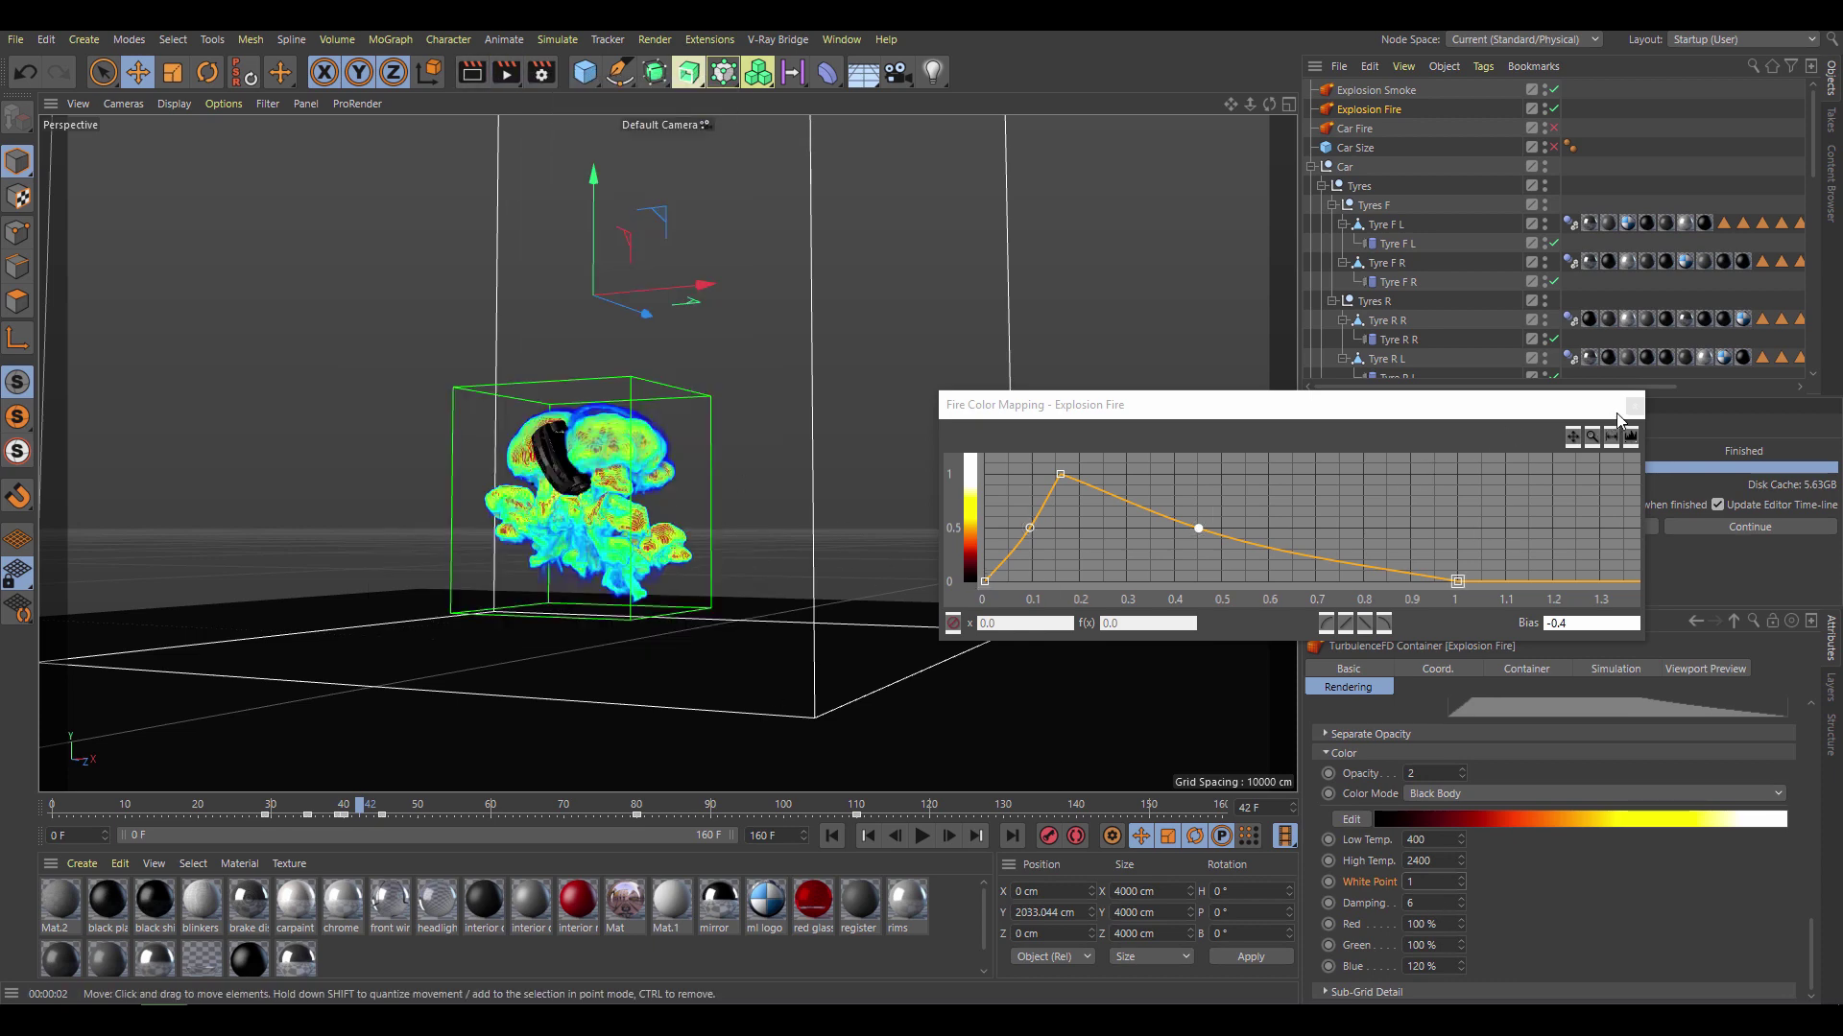
click(1632, 405)
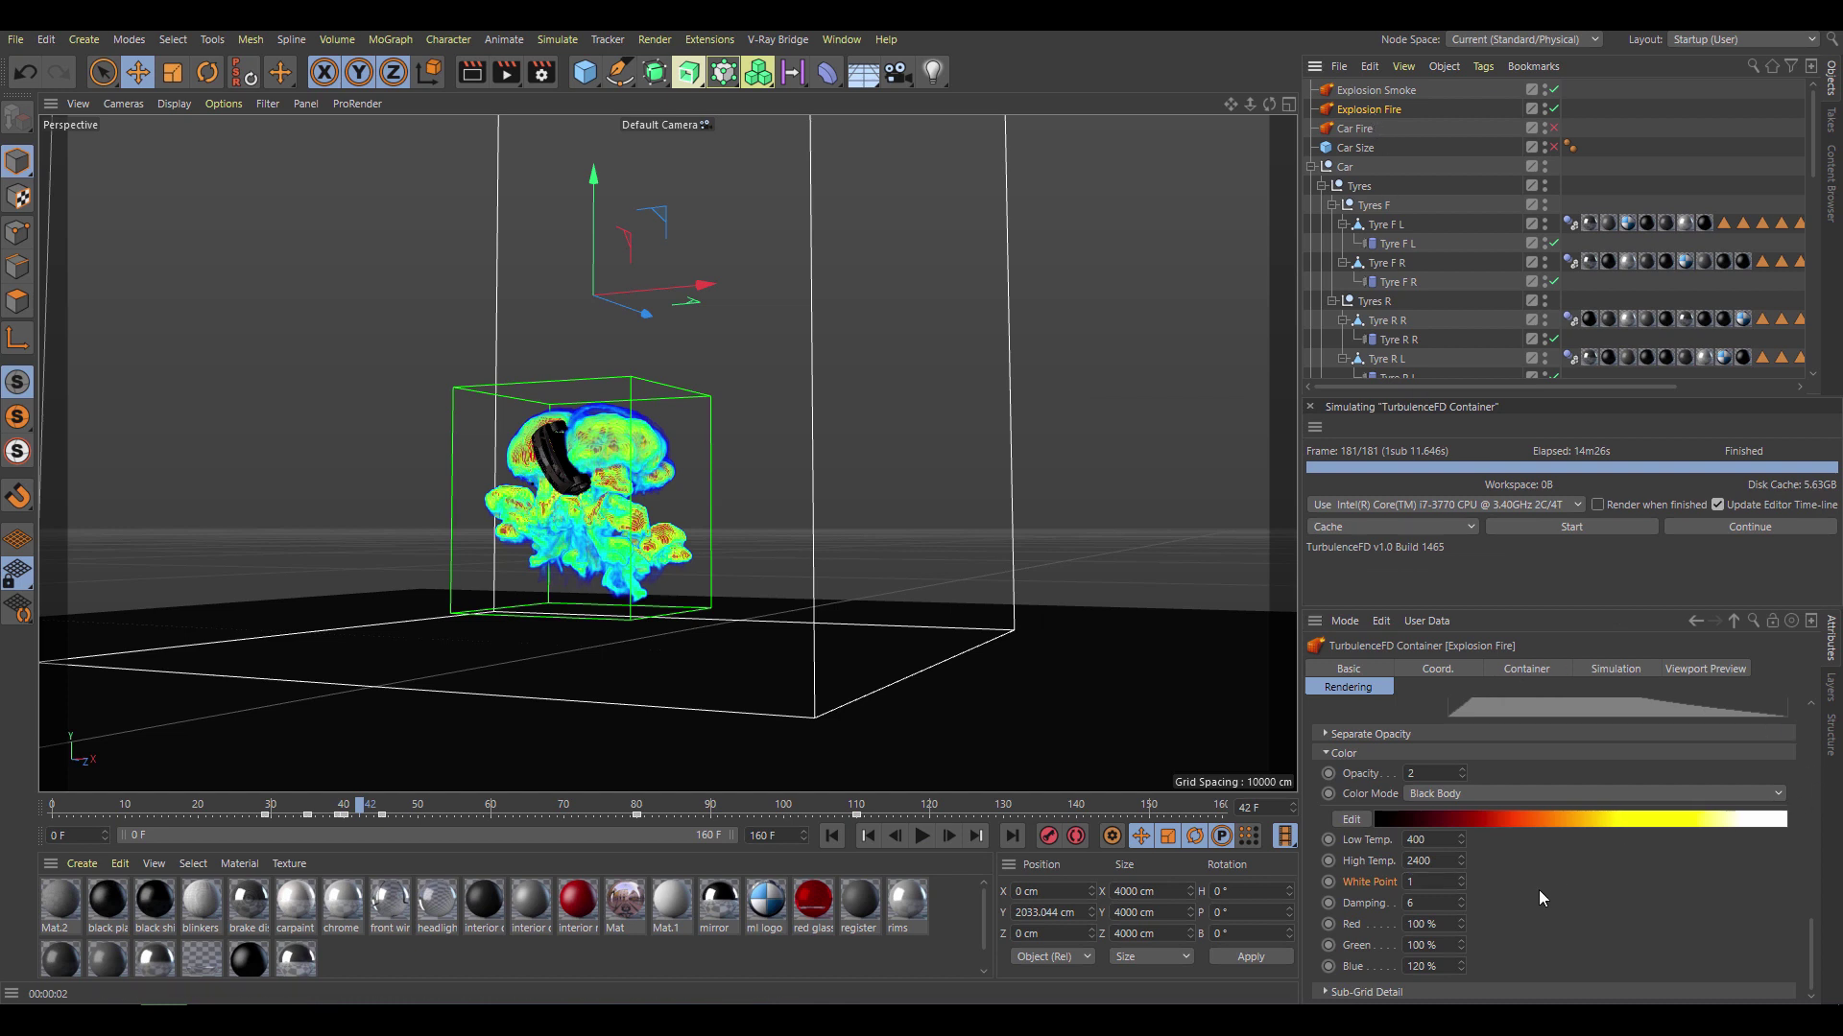
scroll(1815, 950, up, 3)
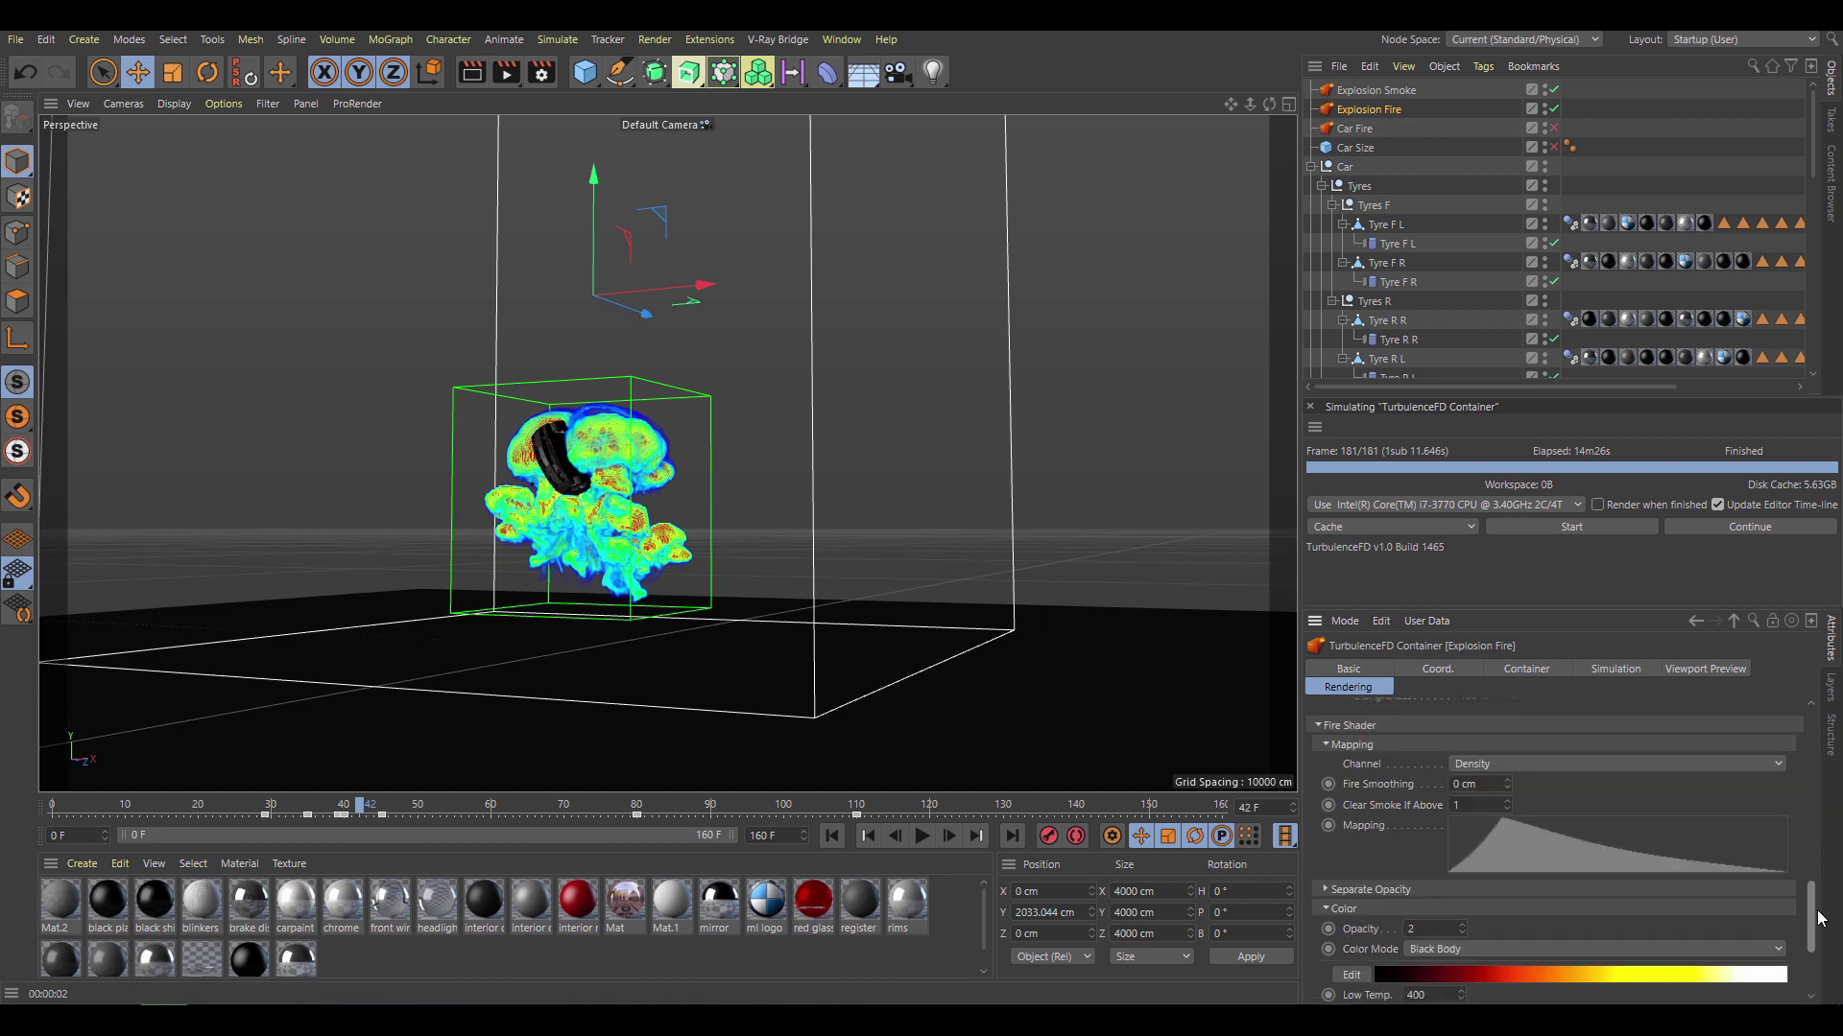
double_click(1499, 844)
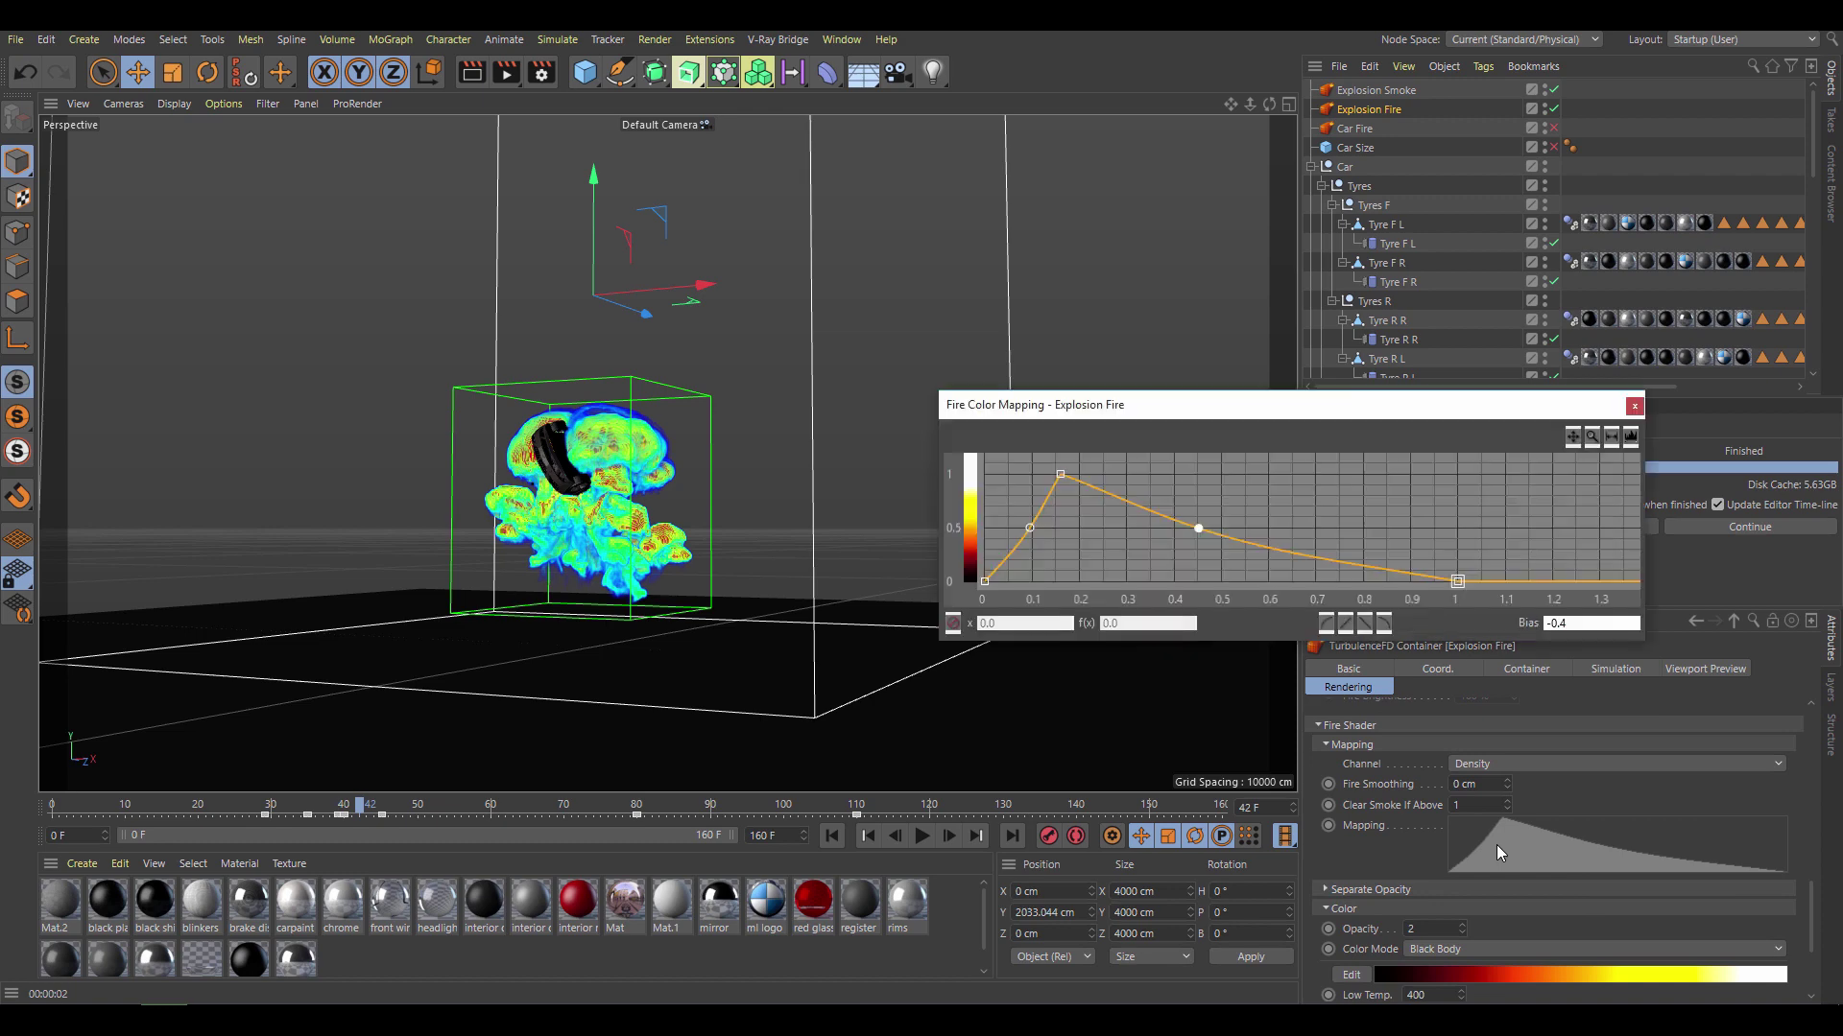
- Keyframe the peaked fire mapping curve at frame 70
click(835, 839)
click(922, 837)
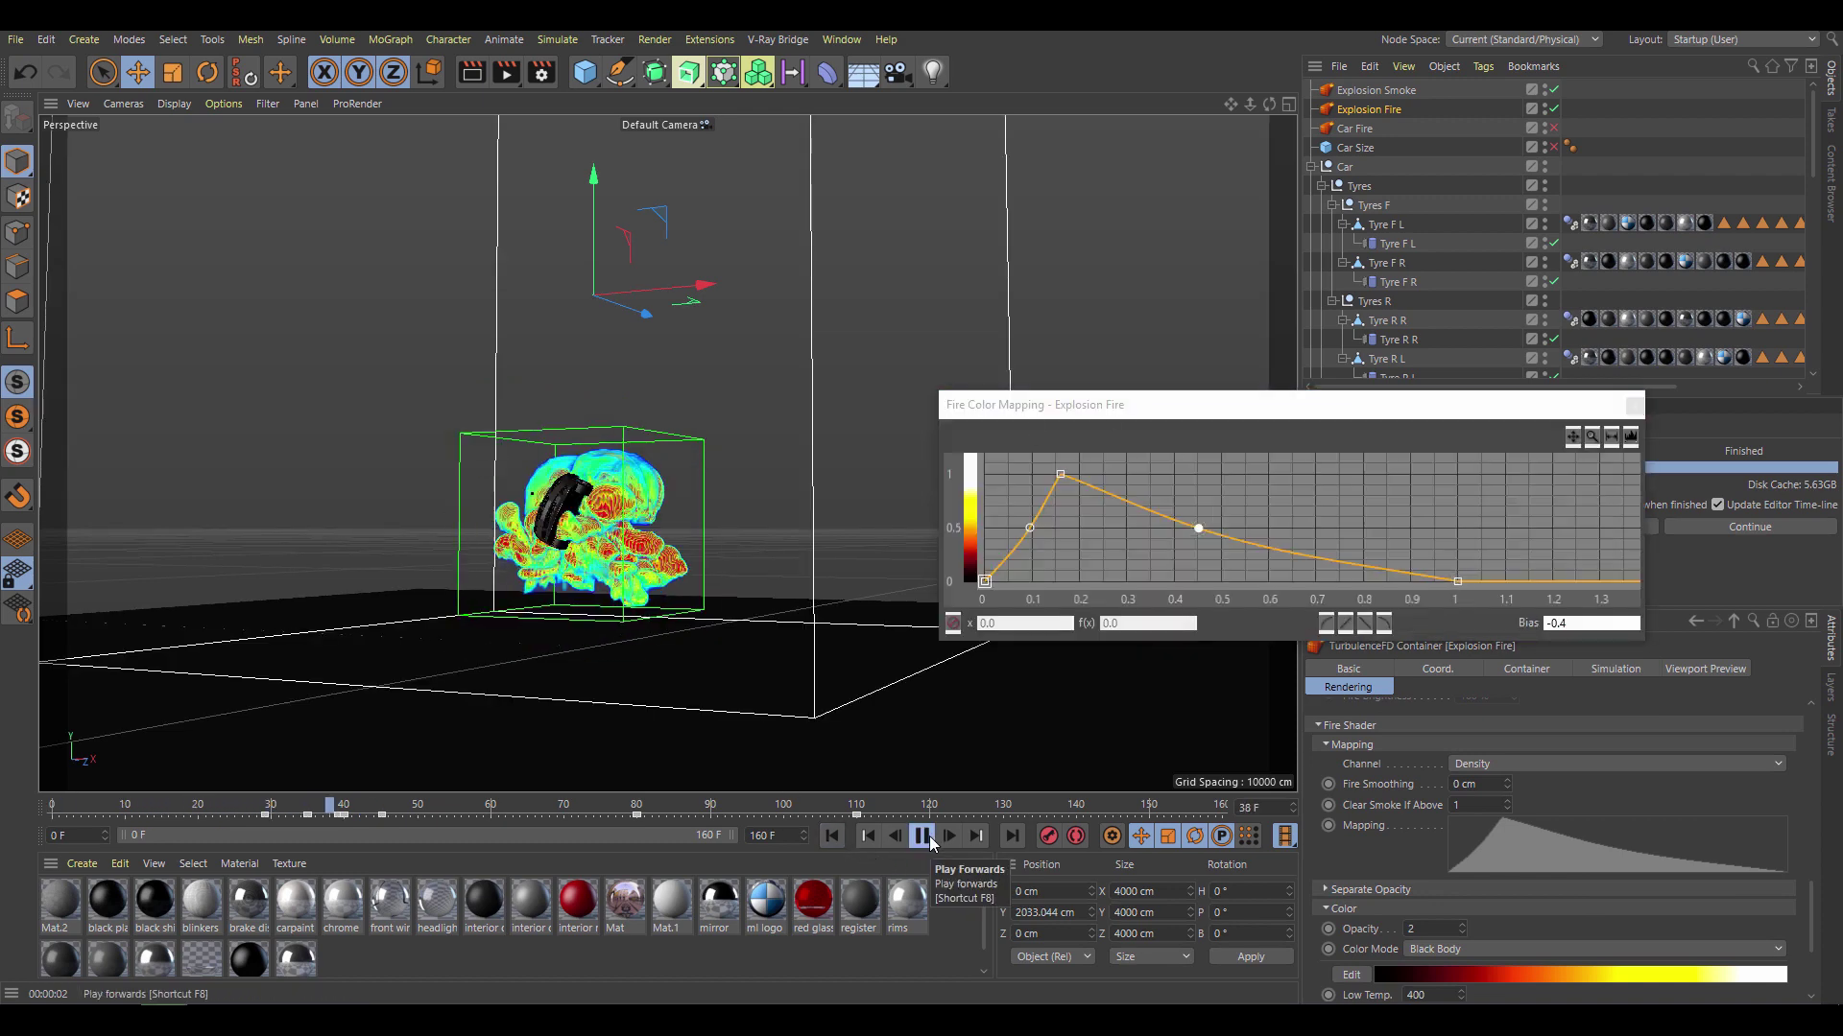
click(923, 837)
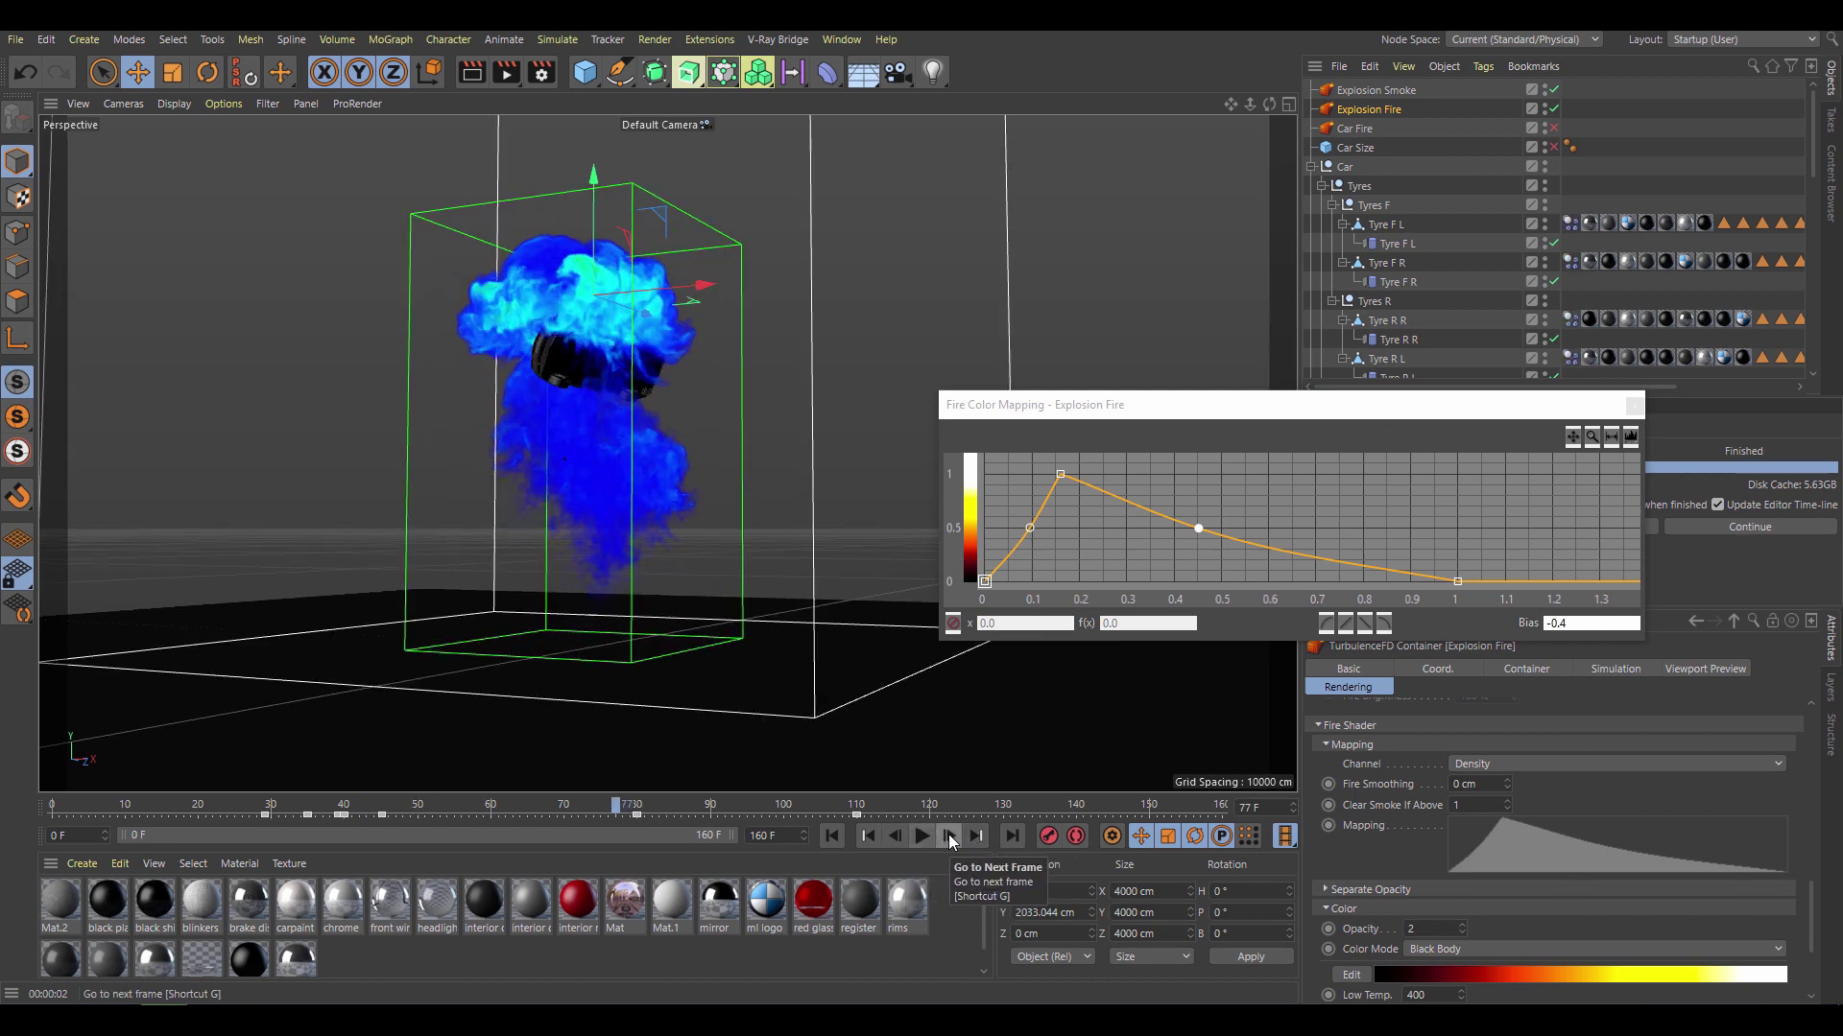
click(949, 837)
click(948, 837)
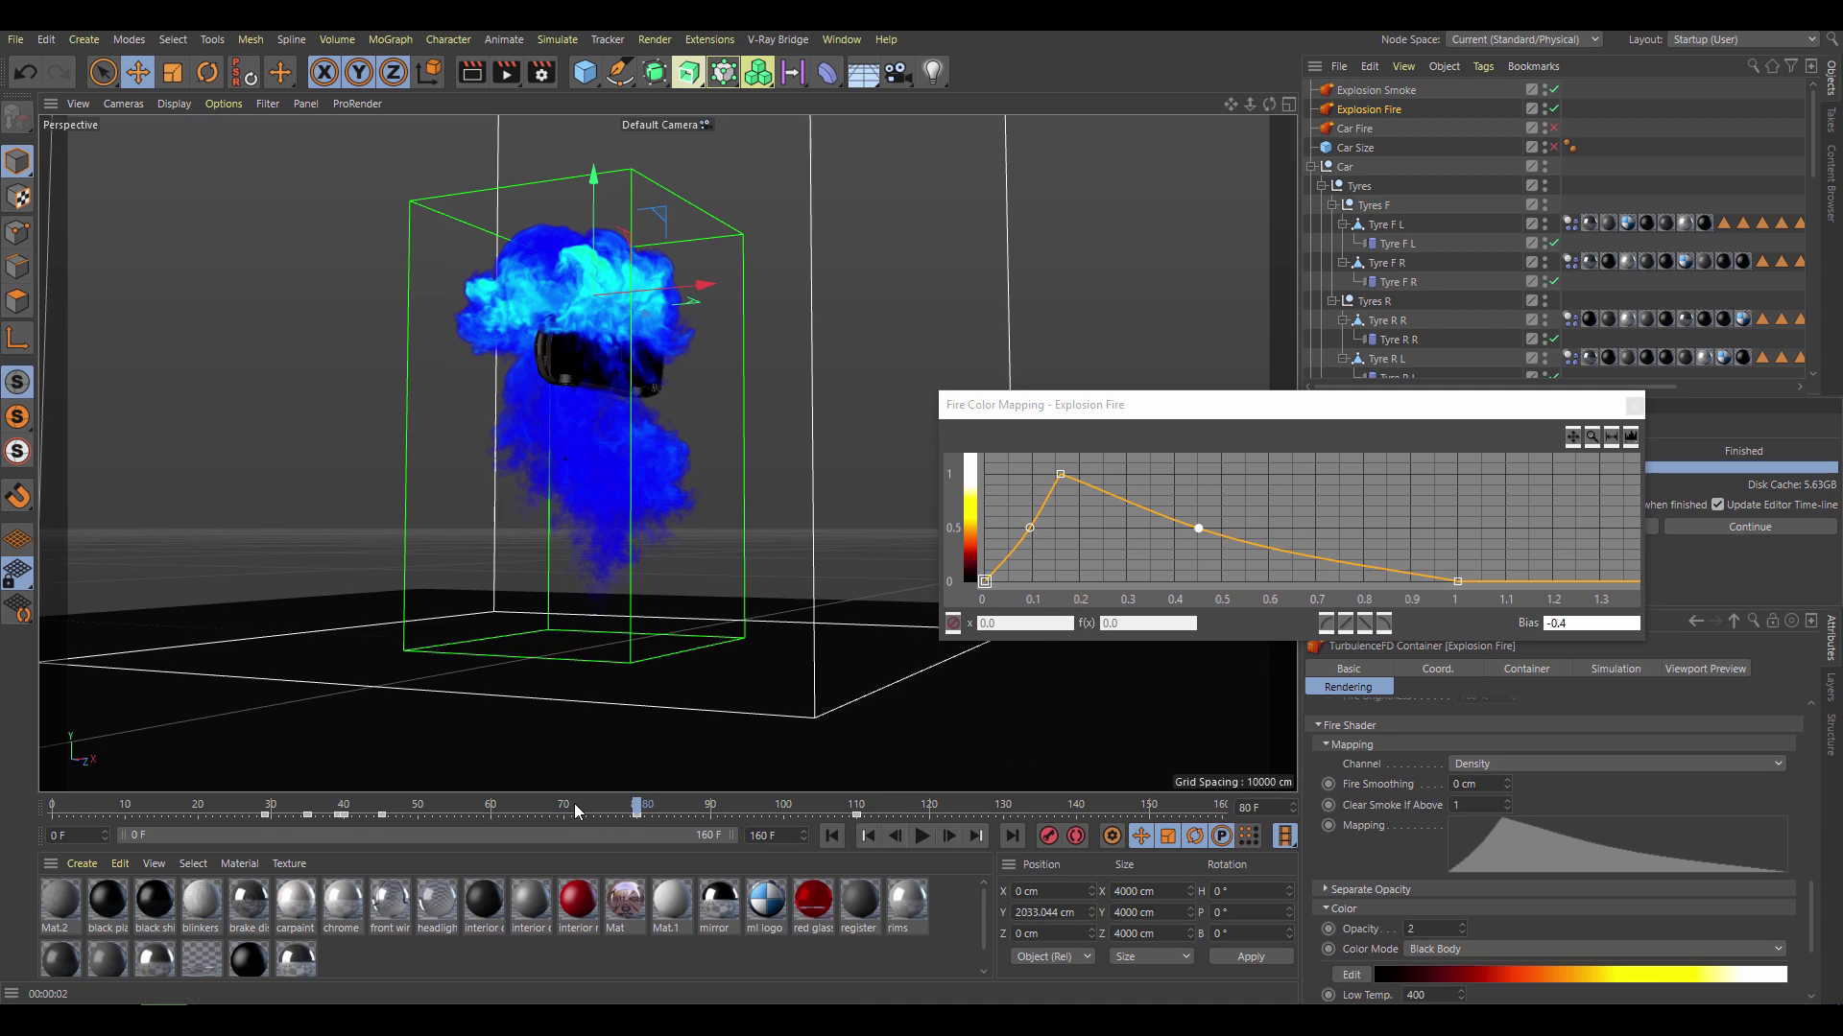
drag(577, 812, 566, 814)
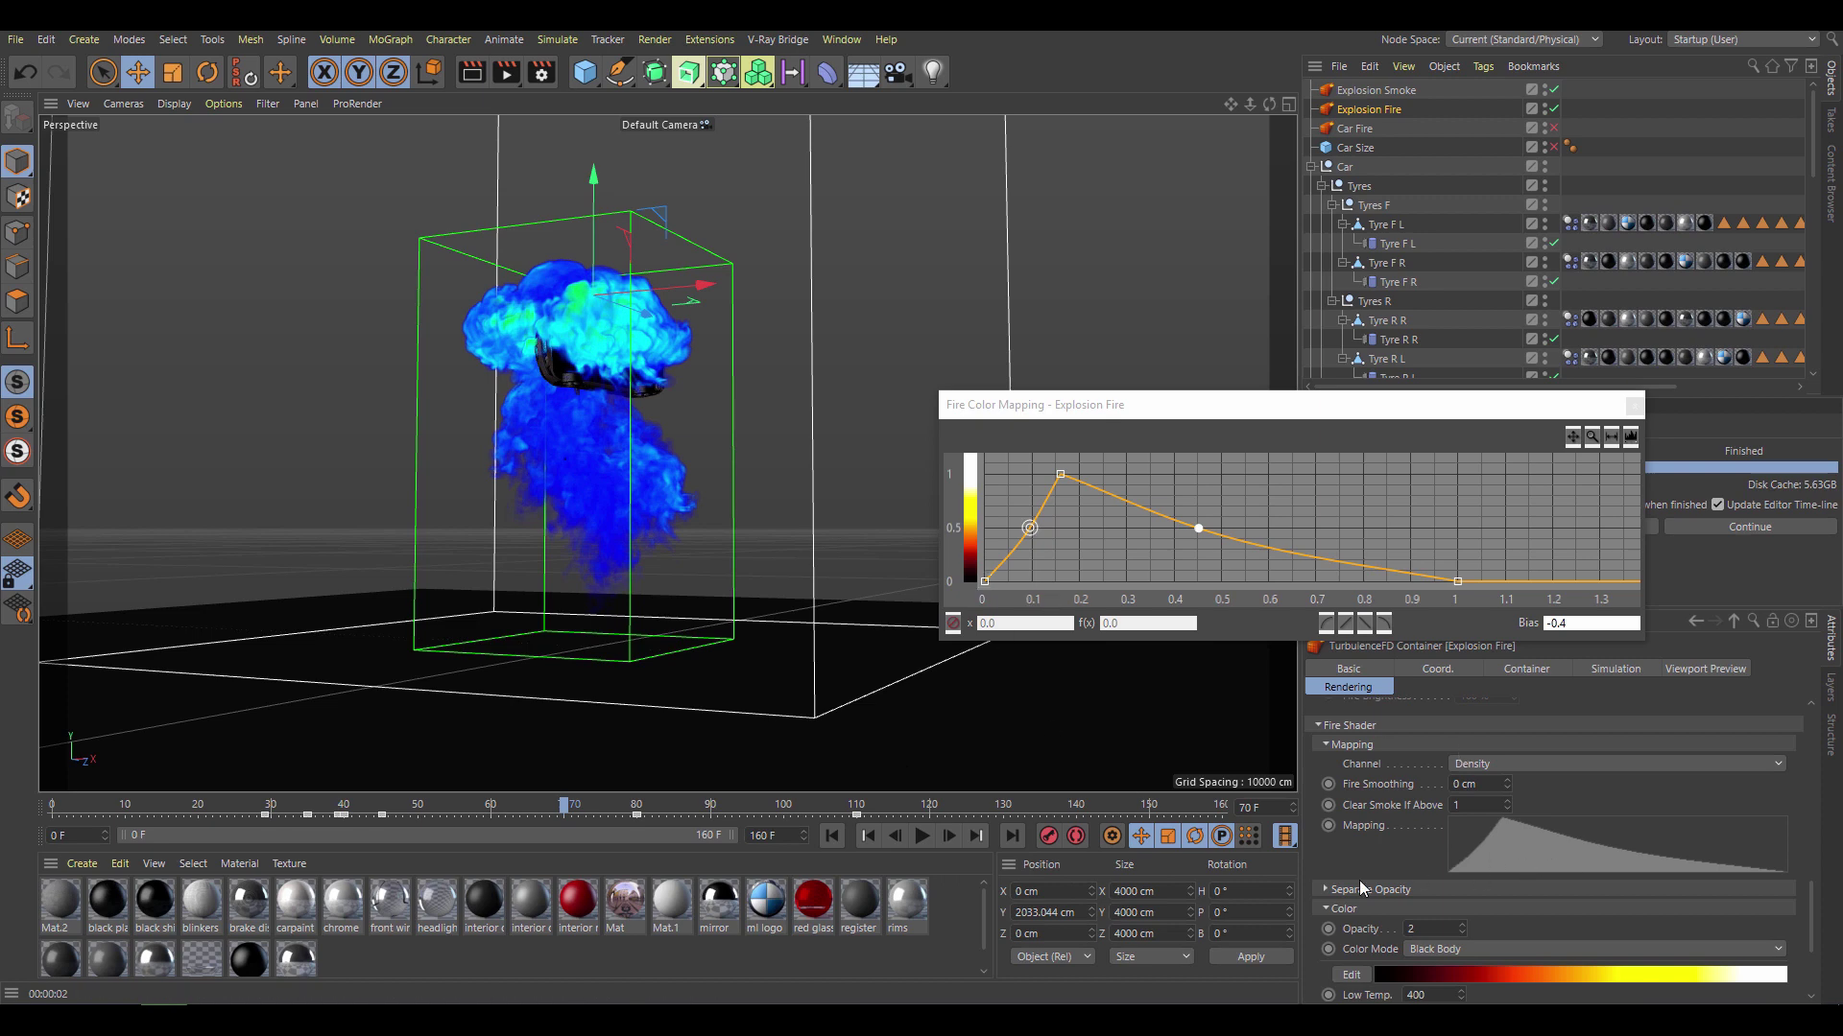
click(1329, 825)
- At frame 90, drag the curve peak down to zero and keyframe it
click(921, 836)
click(921, 849)
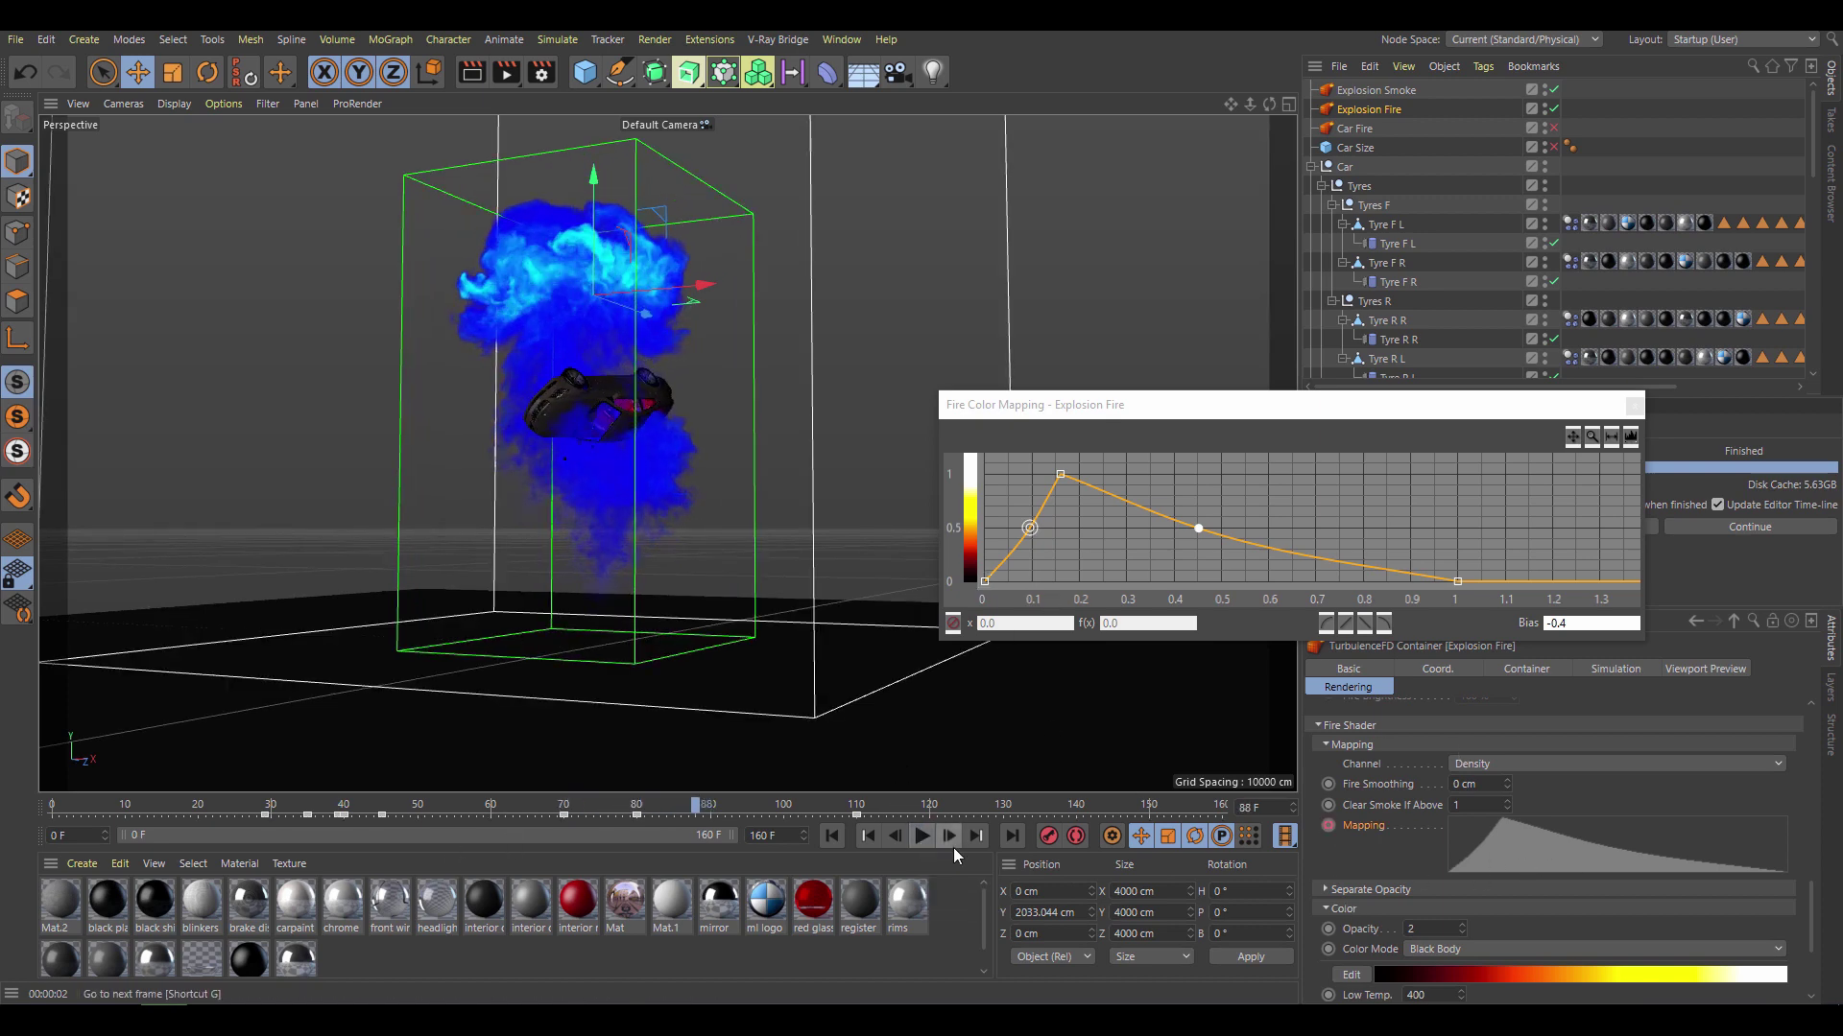
click(953, 836)
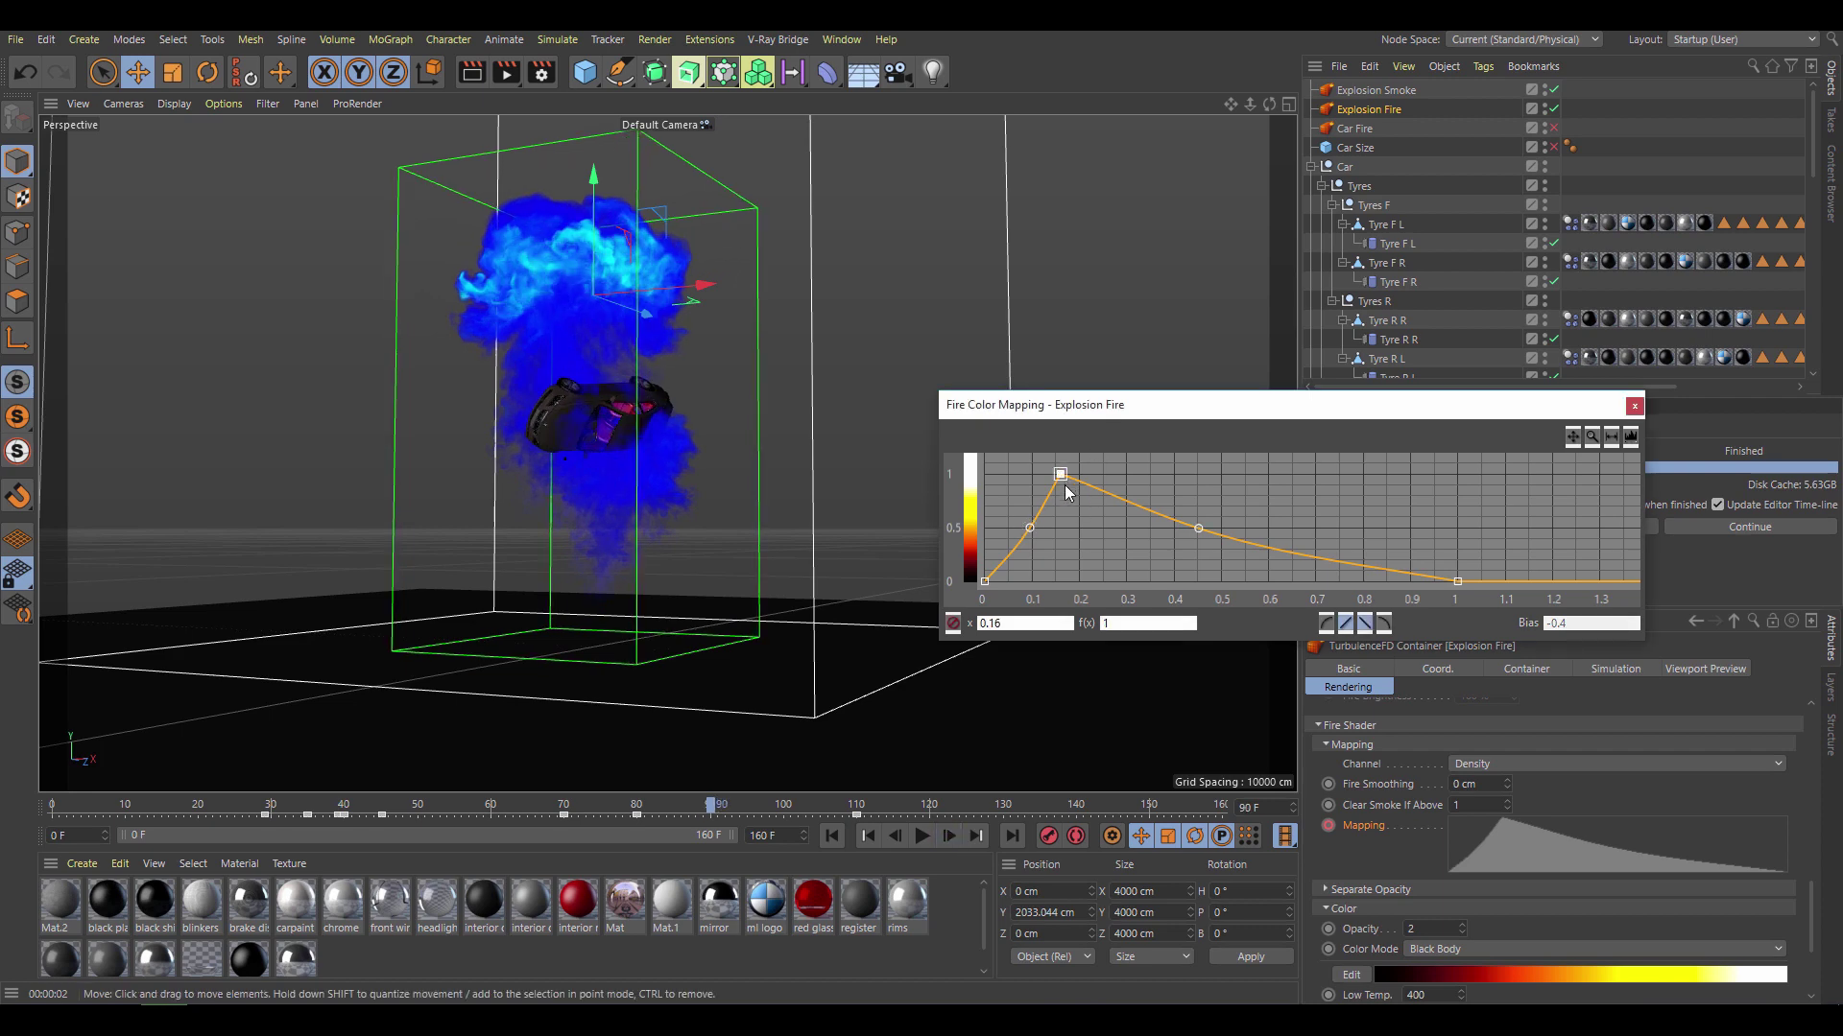
drag(1060, 474, 1077, 655)
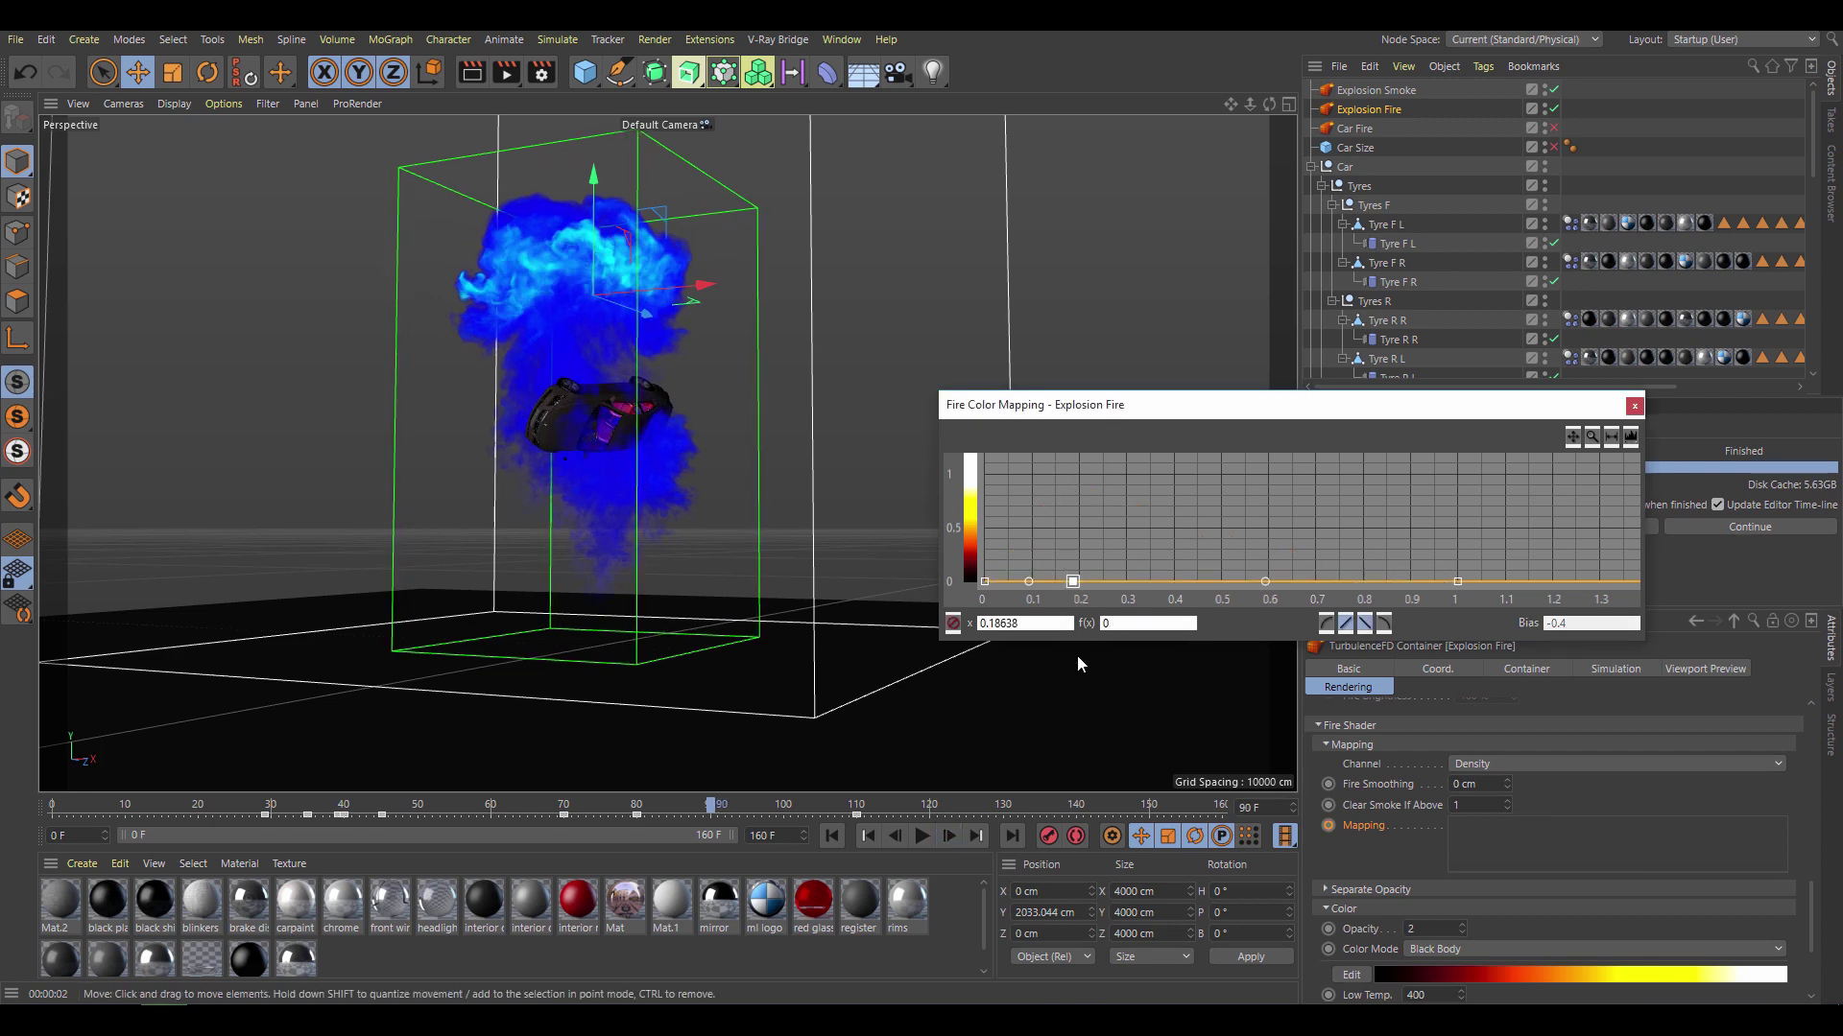
click(1329, 825)
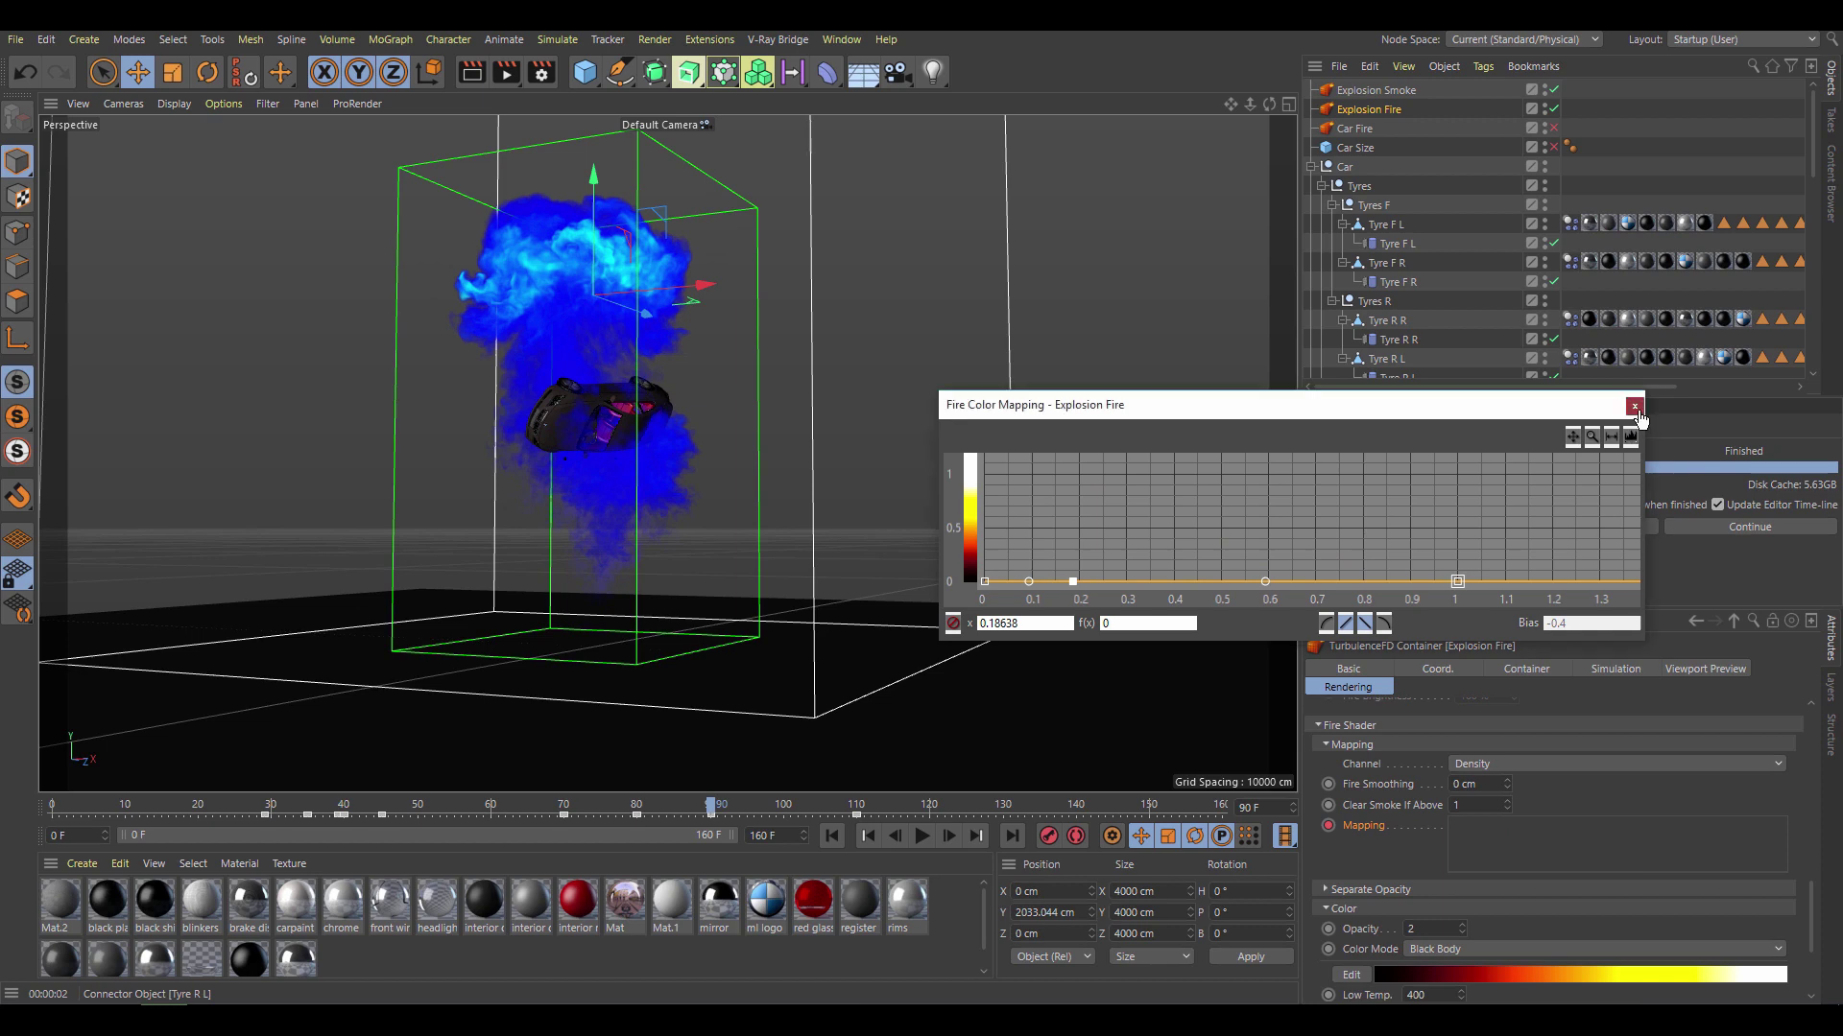
click(1633, 405)
- Replay the simulation to review the fading fire, stopping at frame 75
click(867, 835)
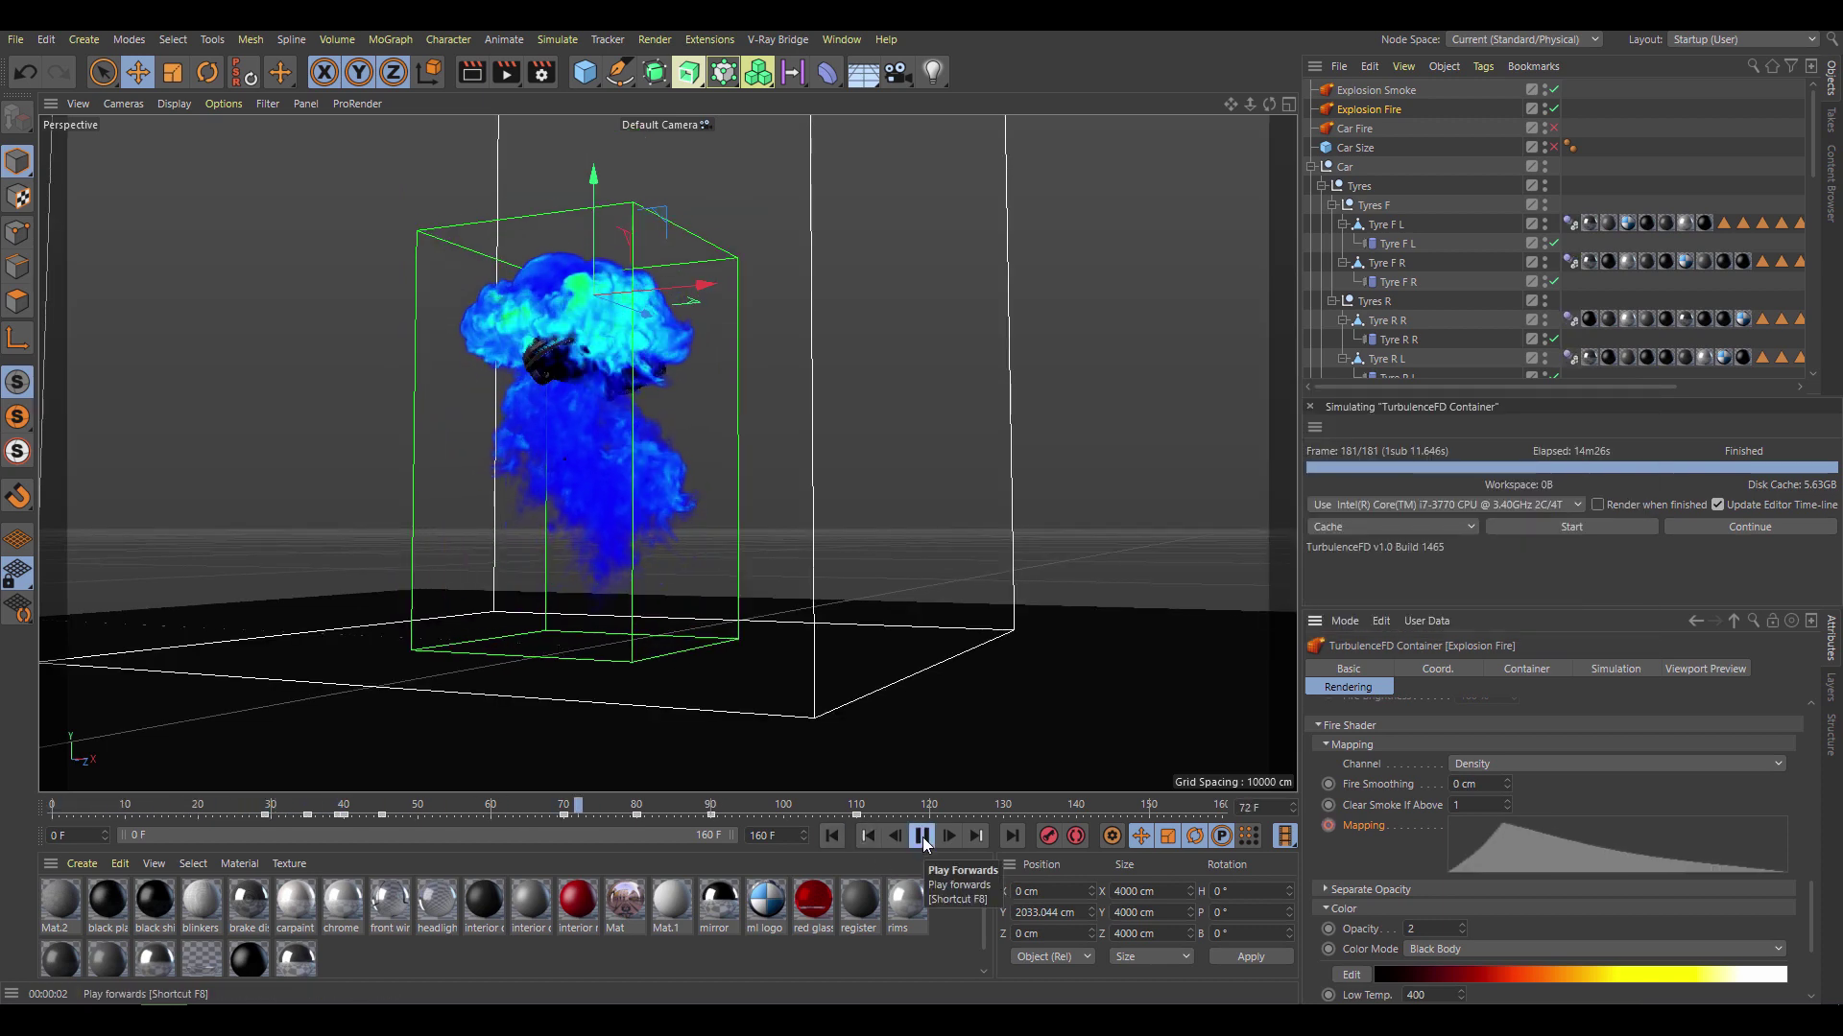
click(921, 836)
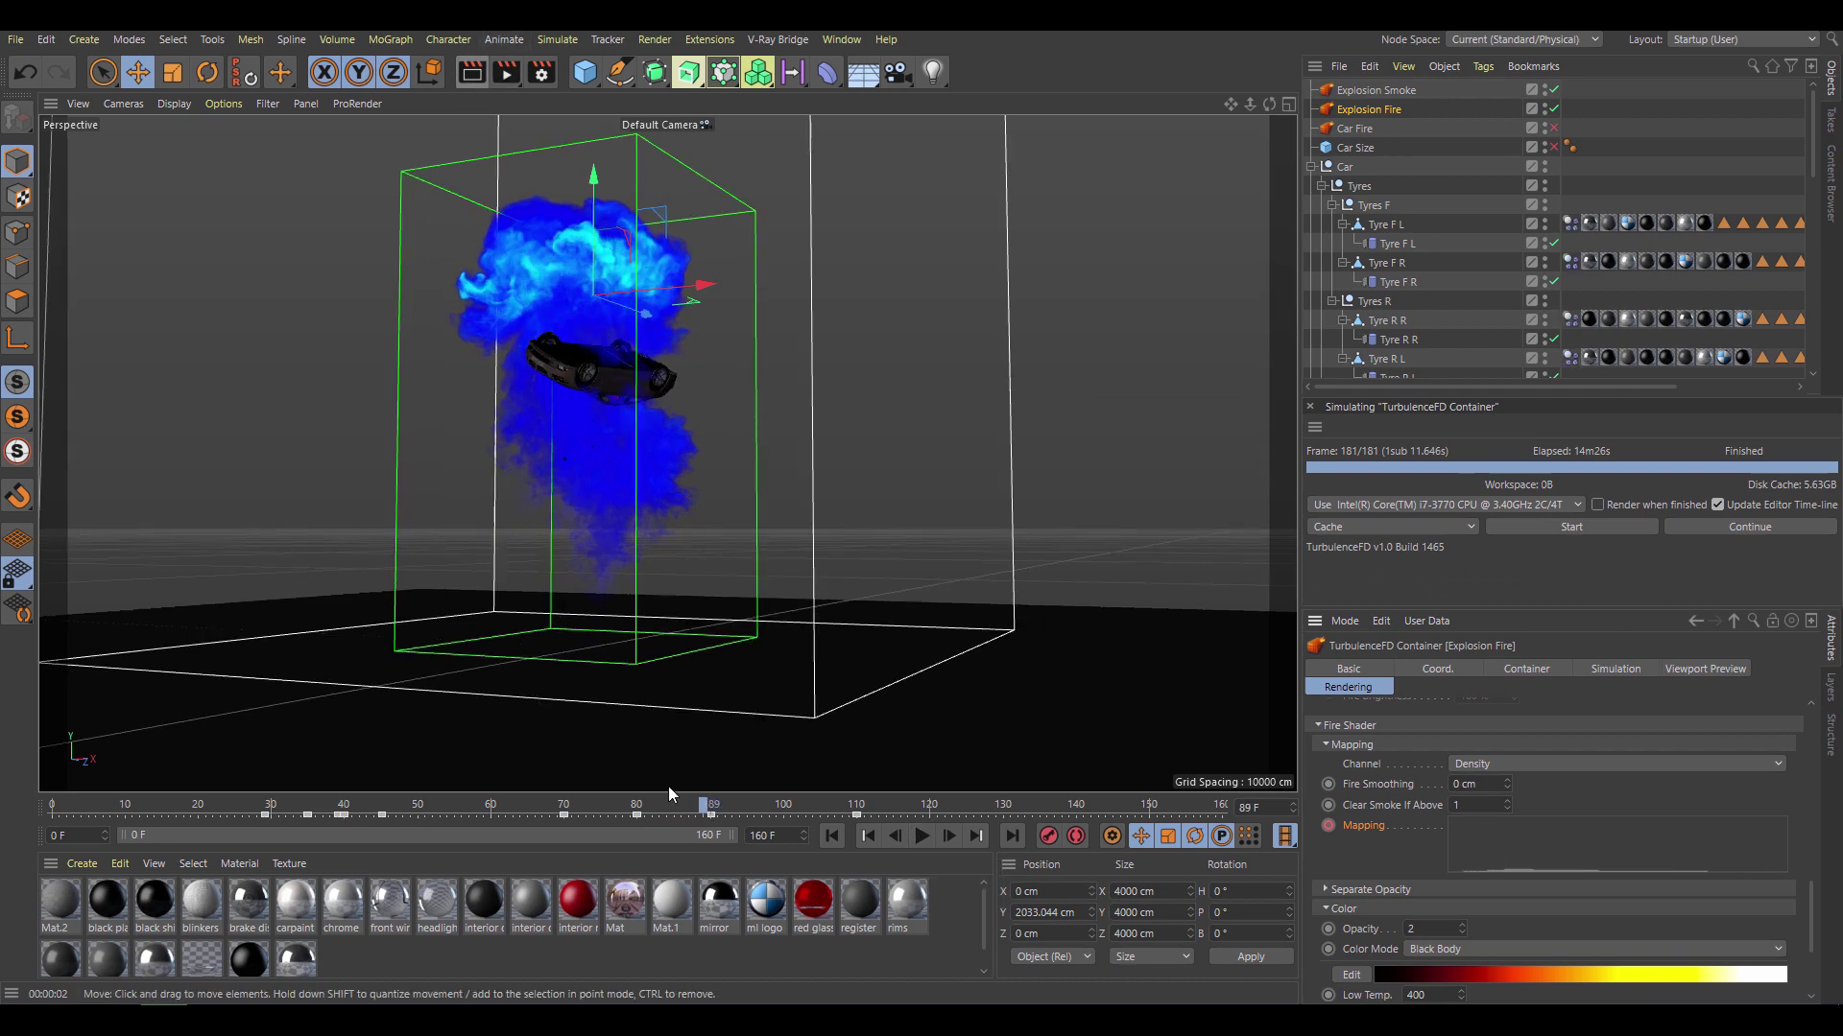
drag(705, 812, 600, 812)
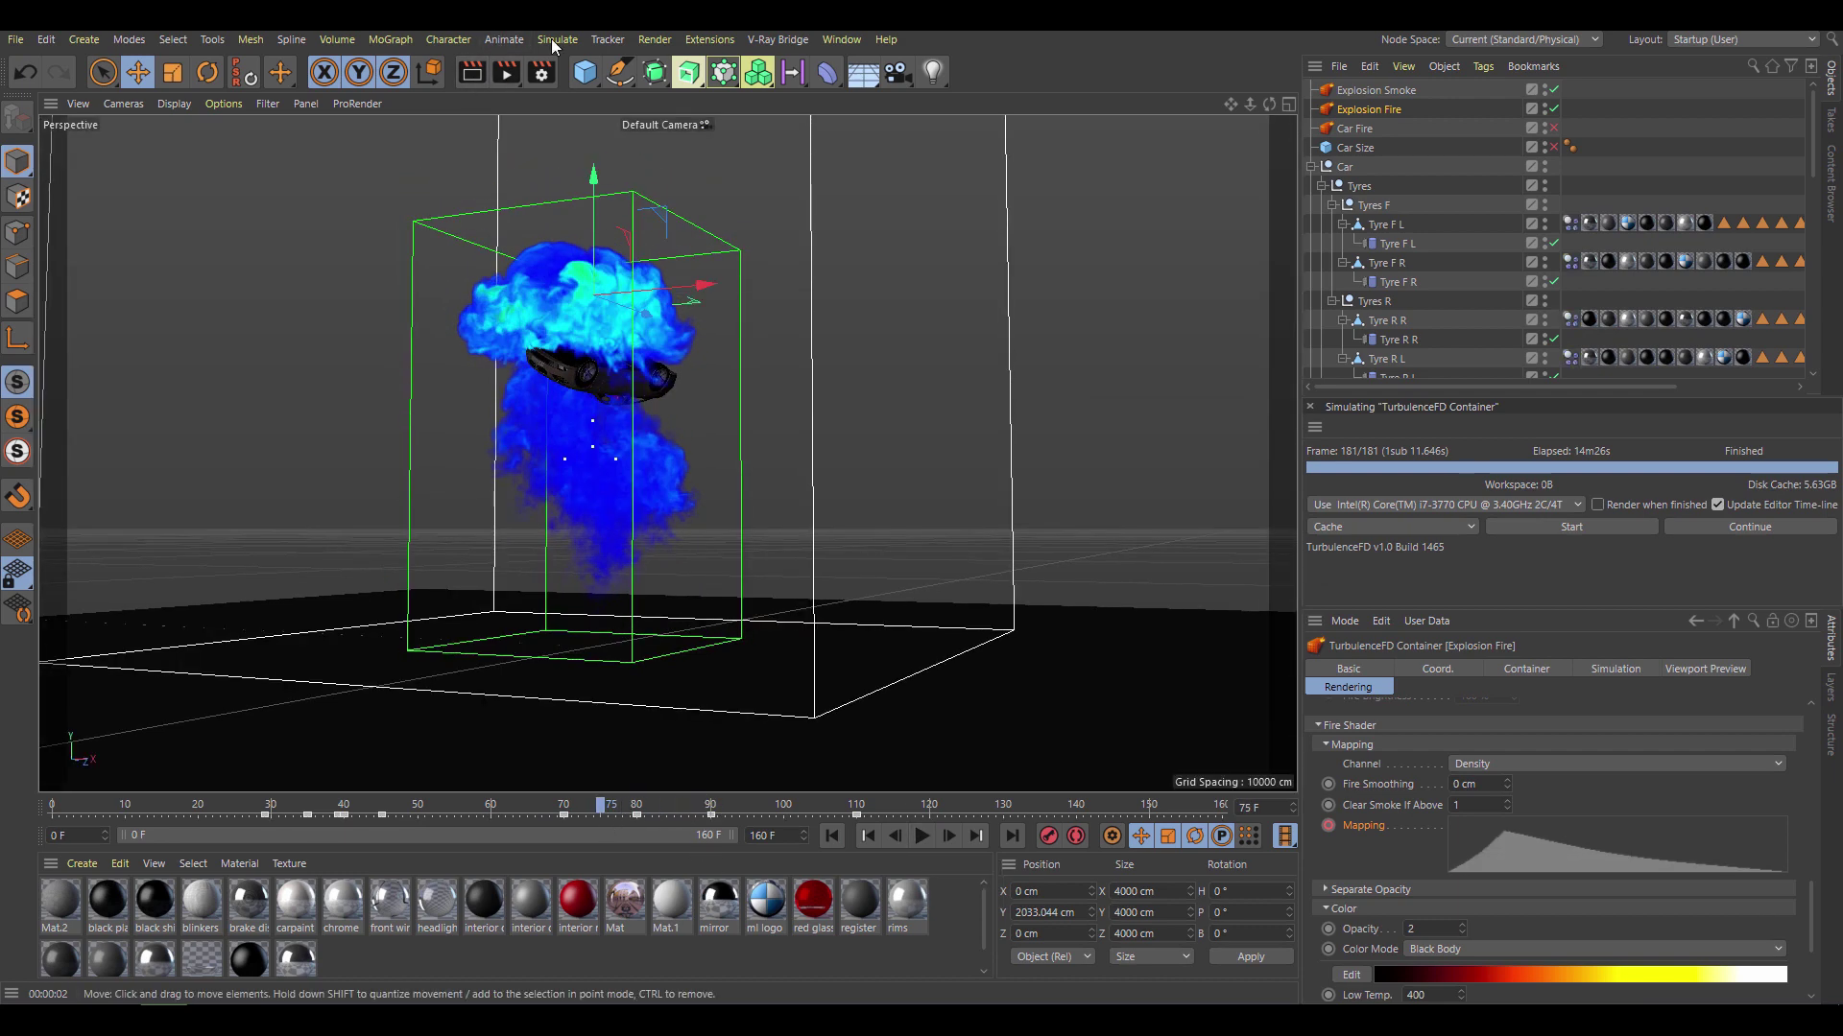
- Set the render output to 480 x 240 using the 480 x 360 preset
click(475, 76)
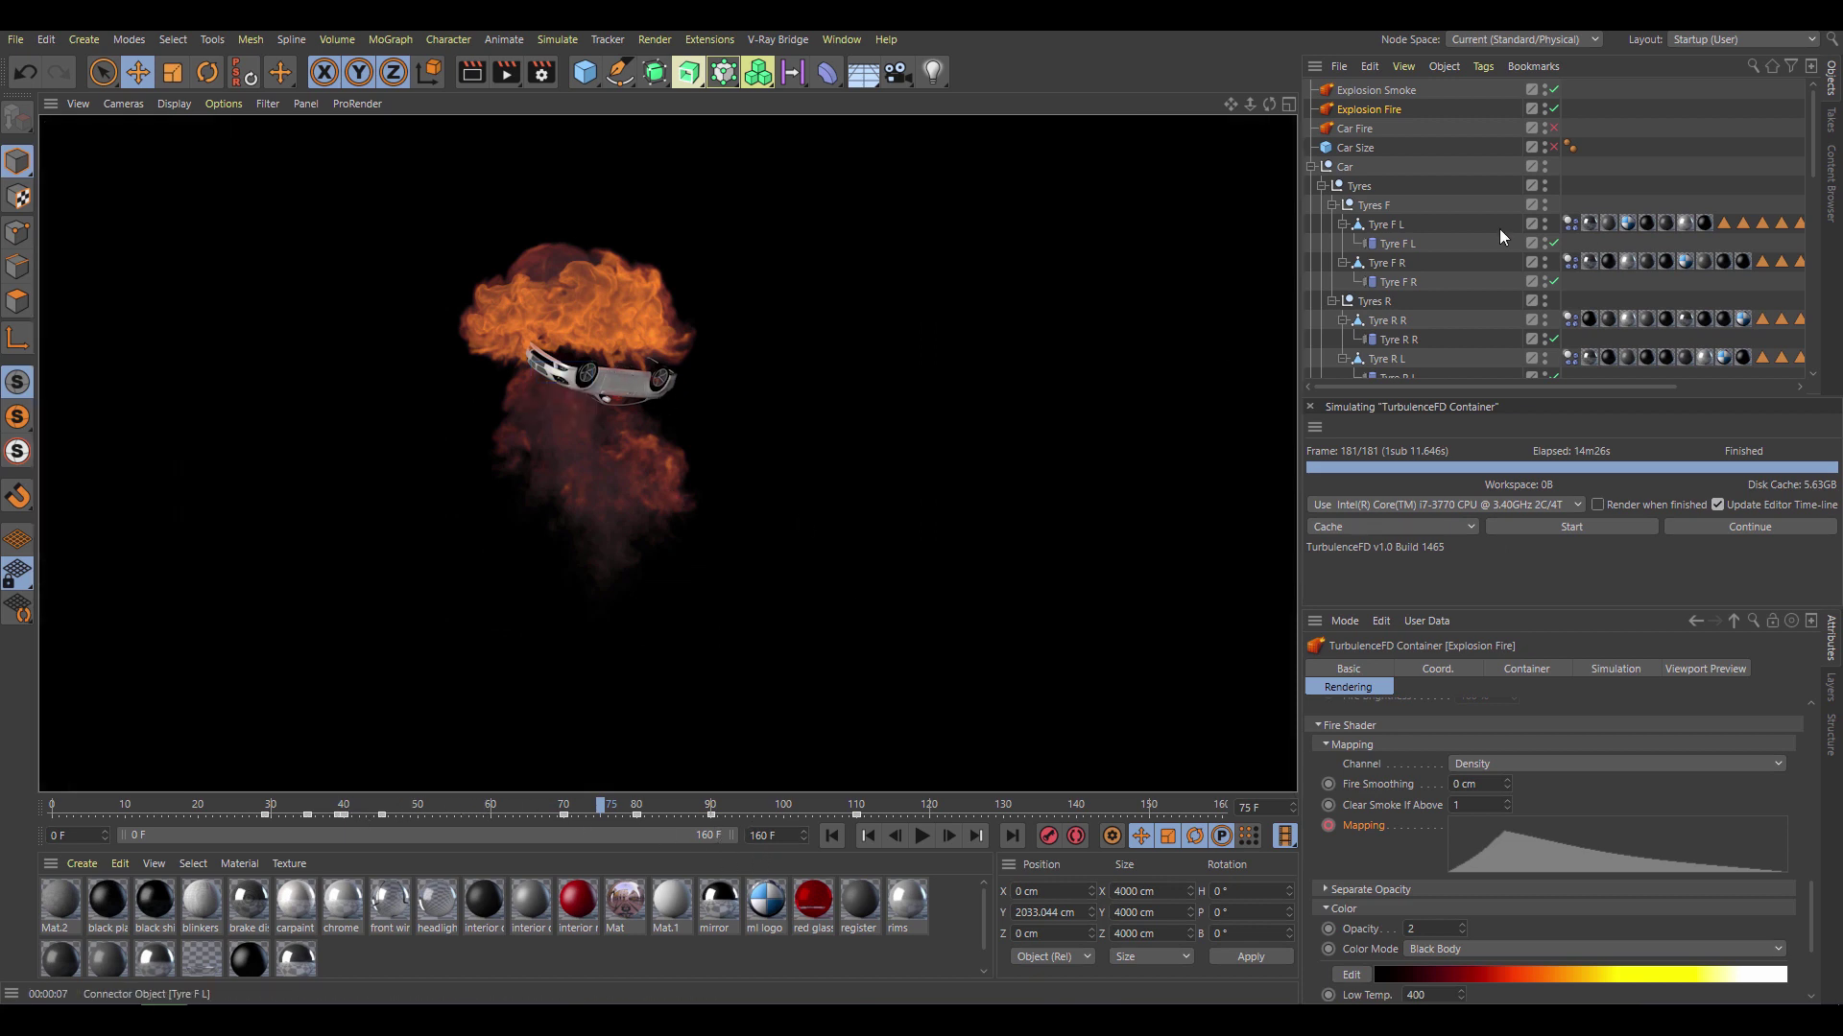
click(1544, 169)
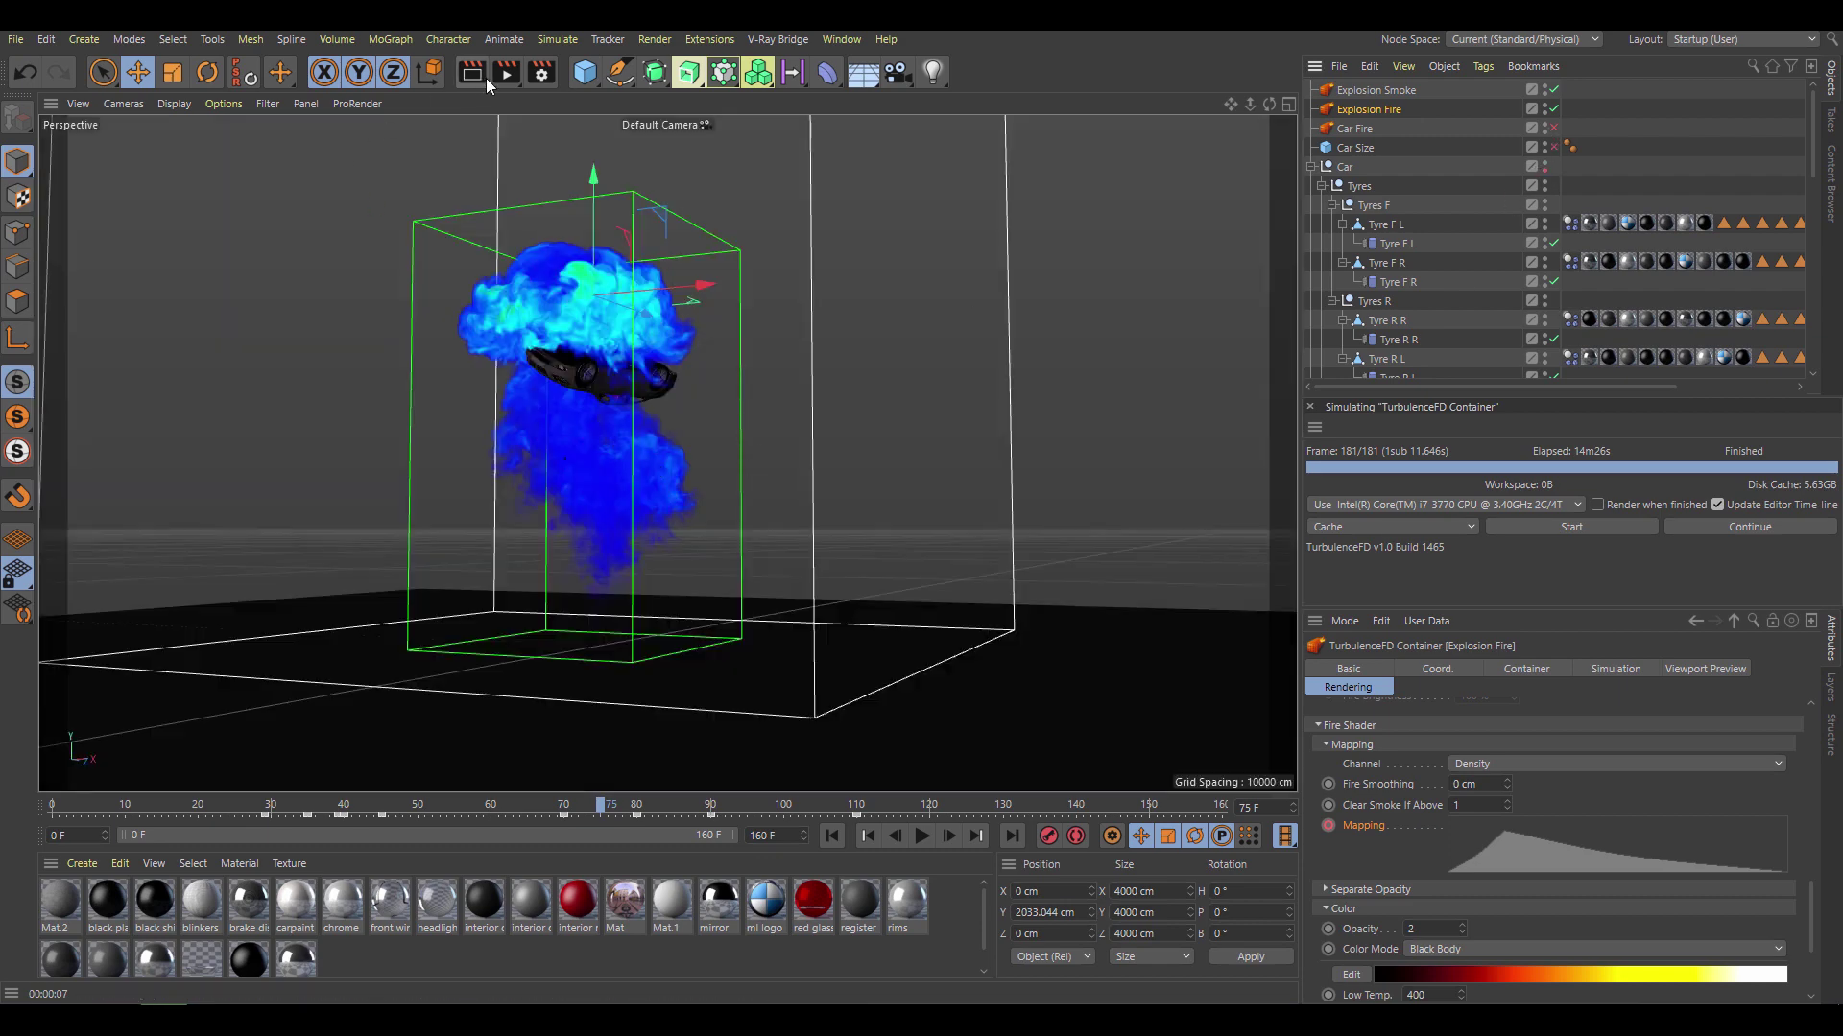
click(551, 76)
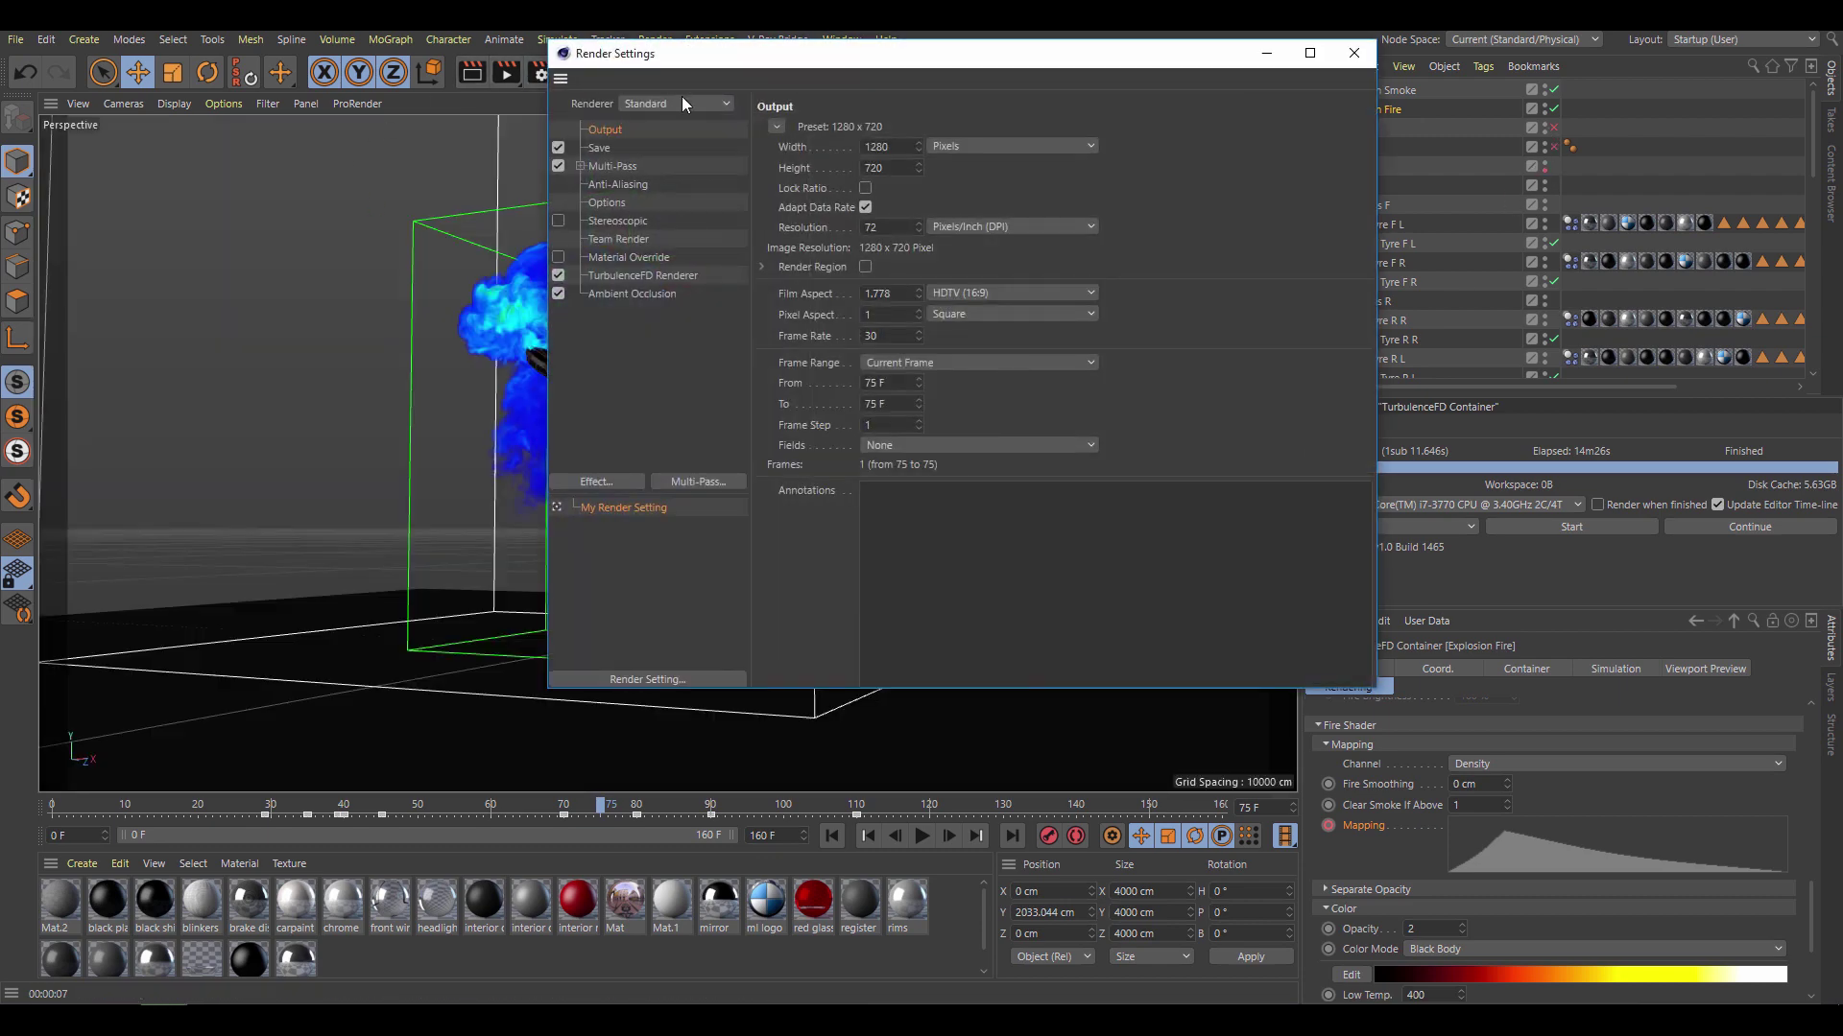
click(777, 126)
mouse_move(815, 146)
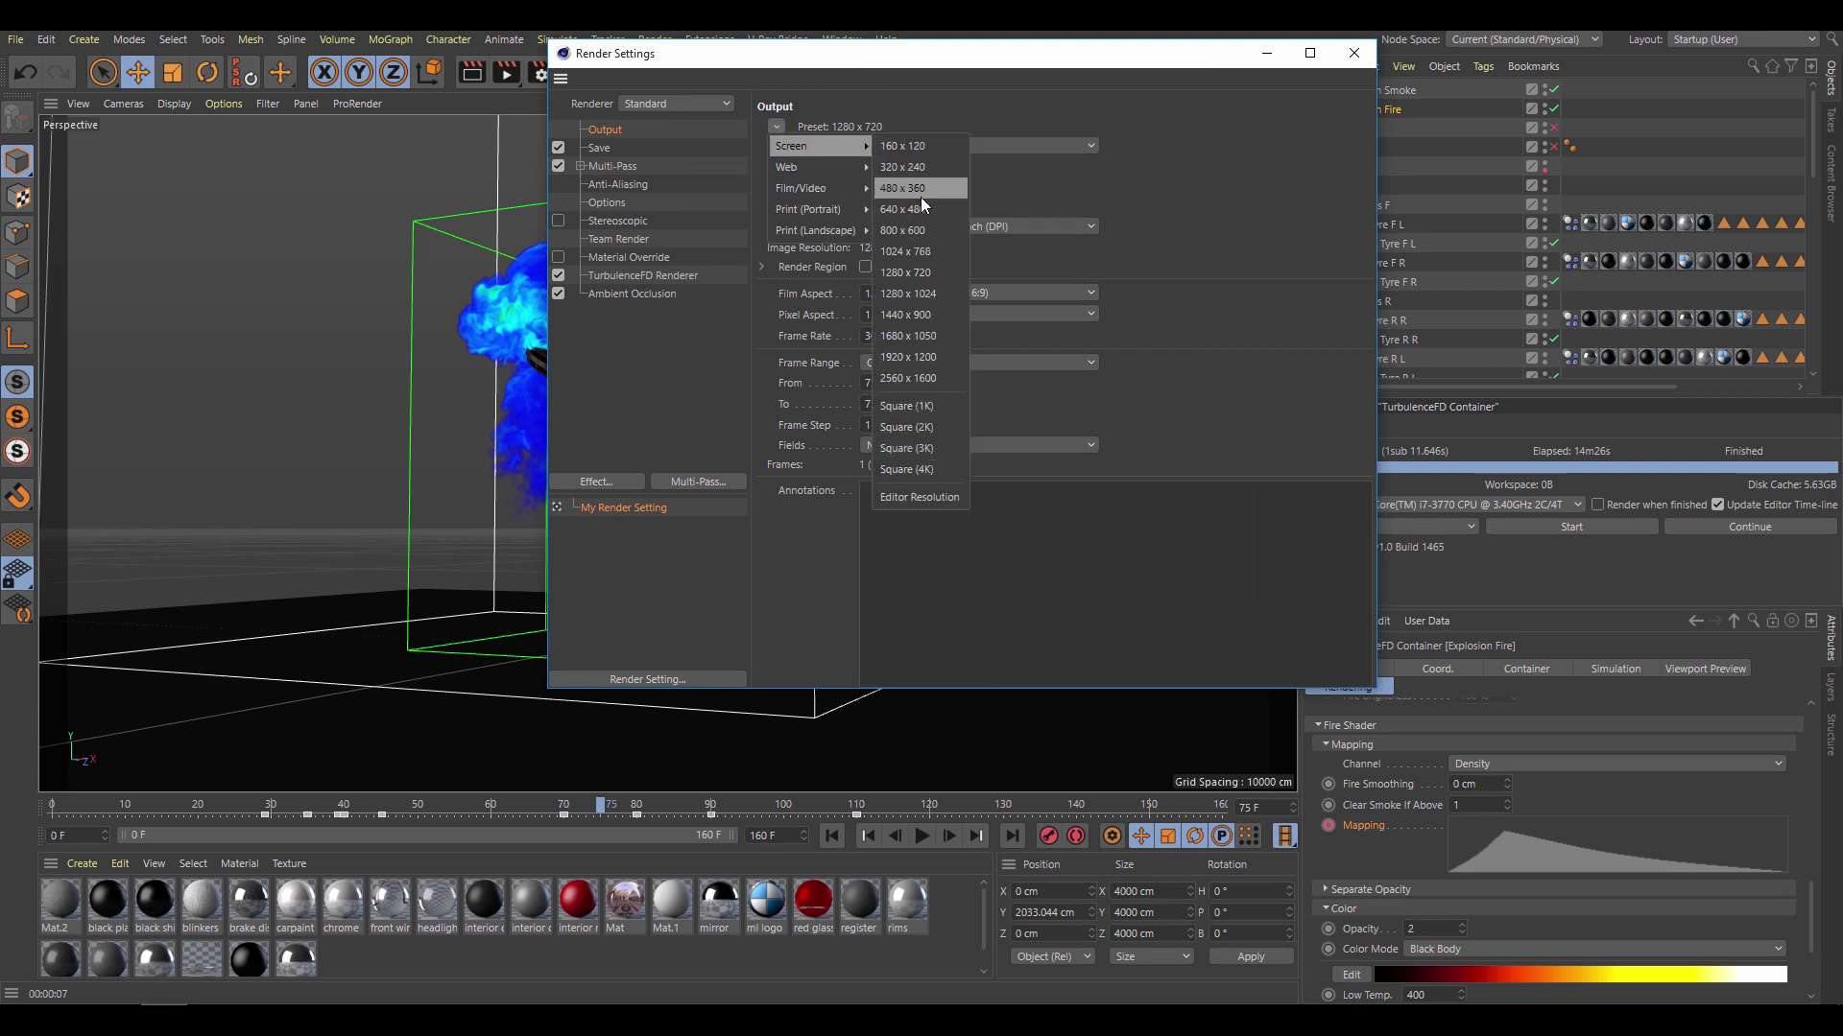
click(919, 198)
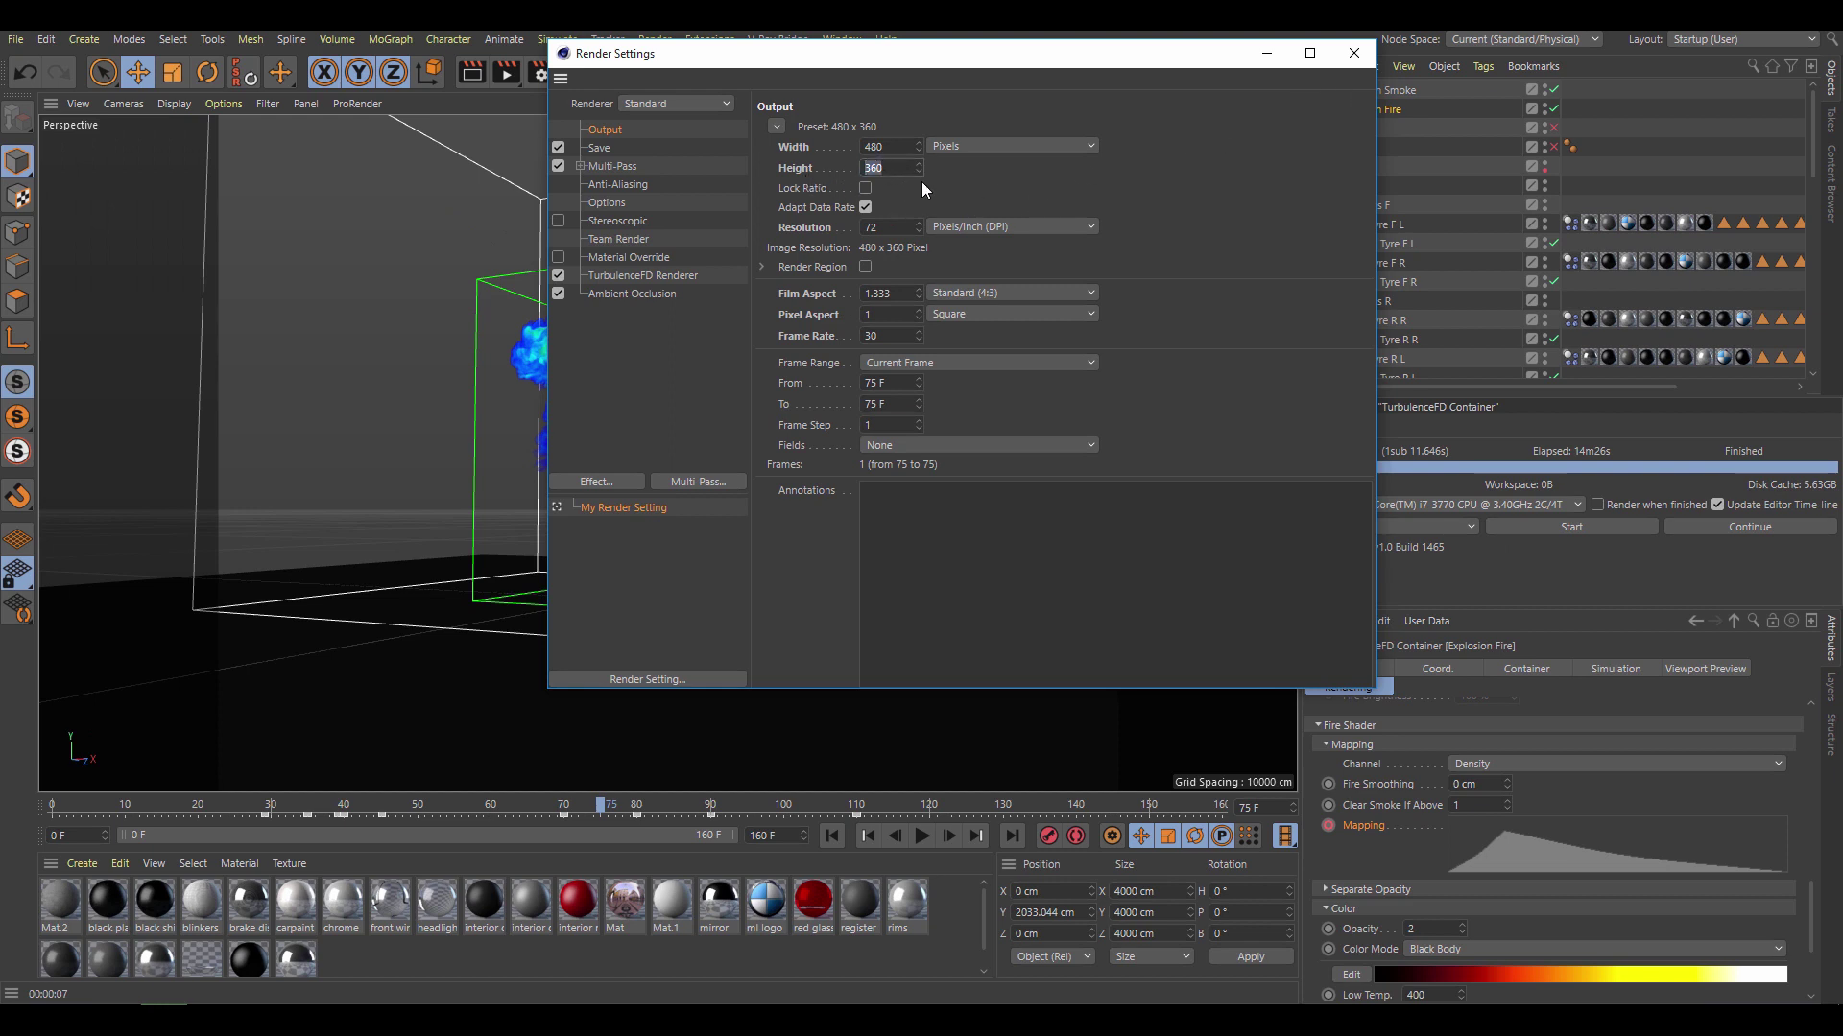
text(40)
key(Return)
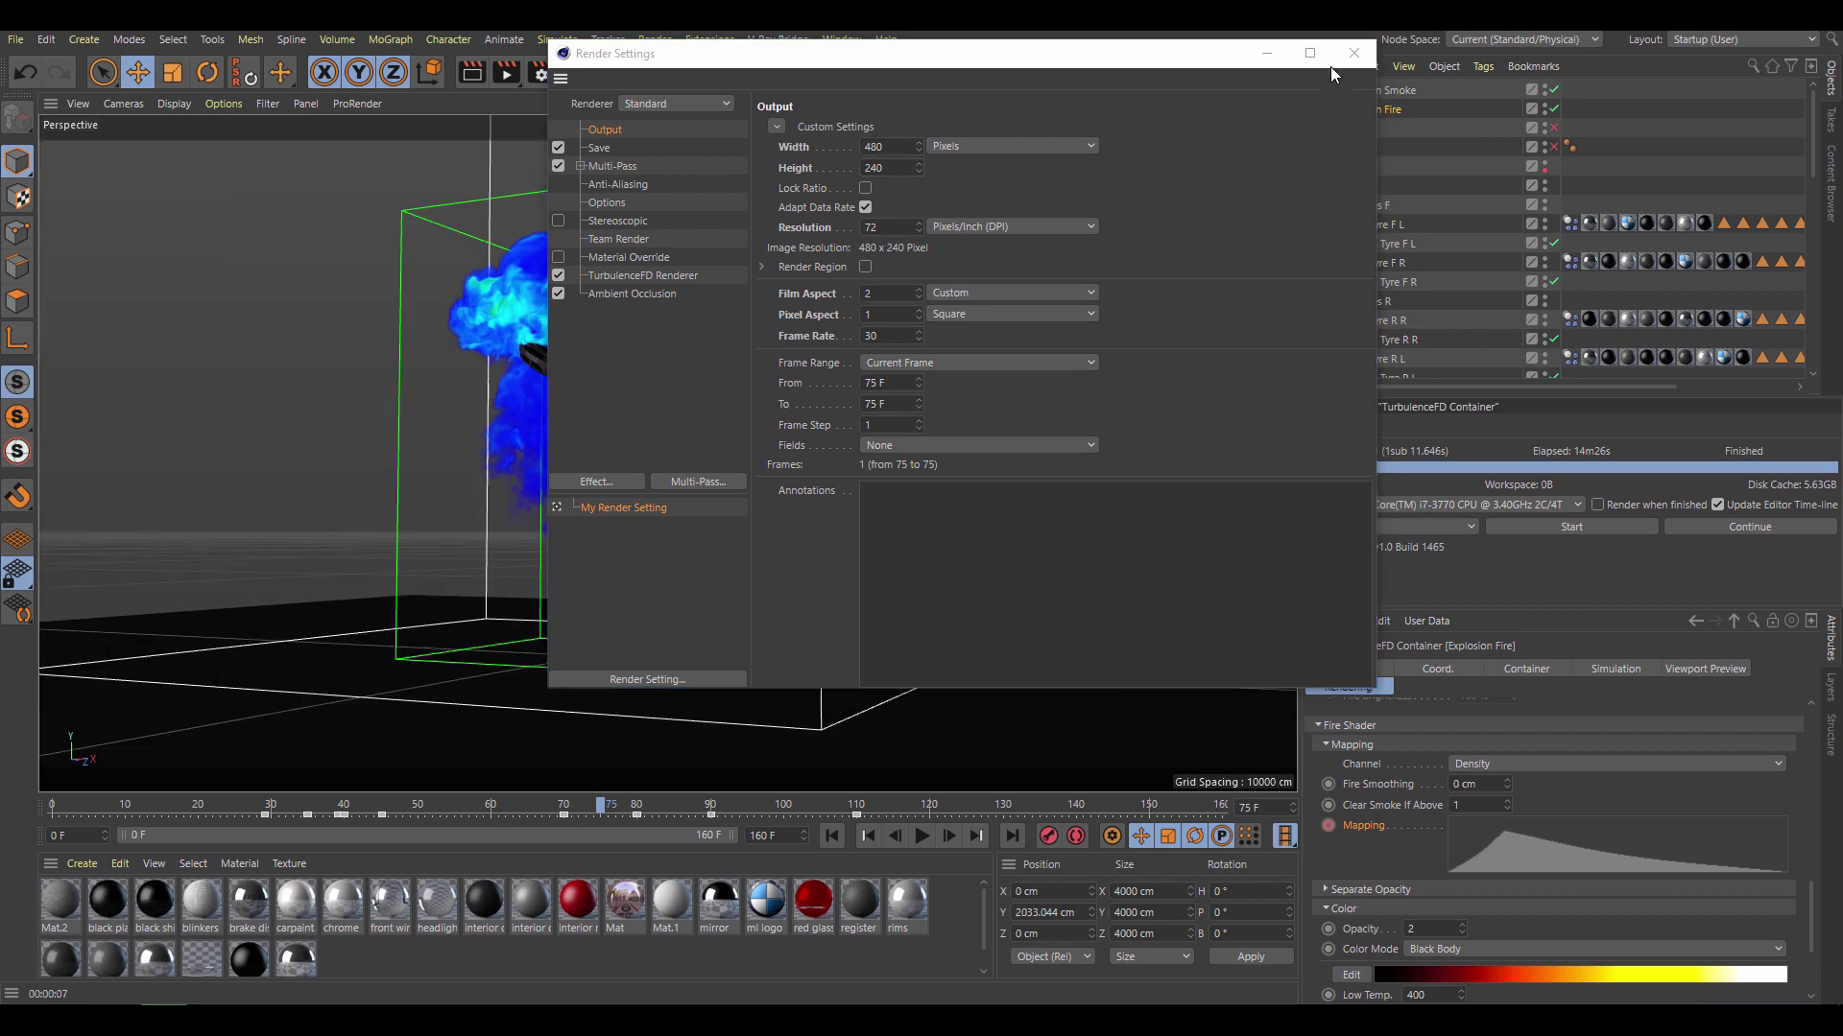
click(1351, 53)
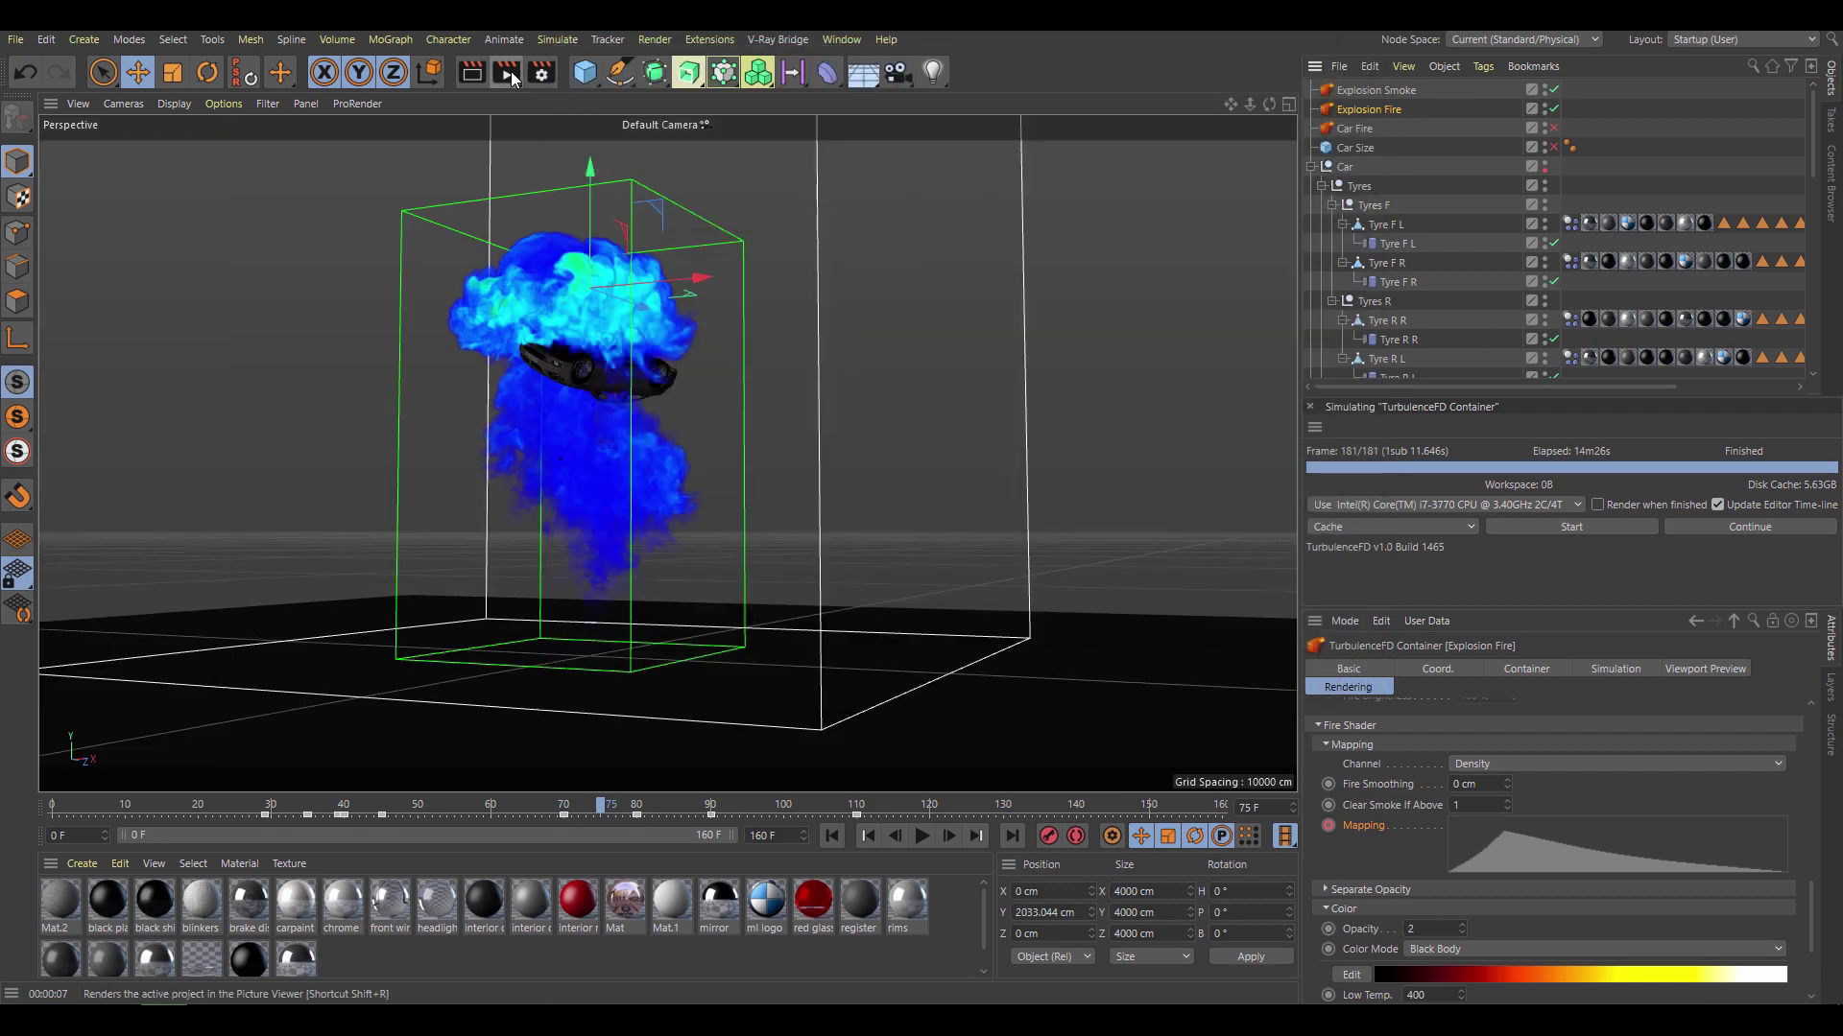
- Set the frame range to All Frames (0–160) and render to the Picture Viewer
click(542, 76)
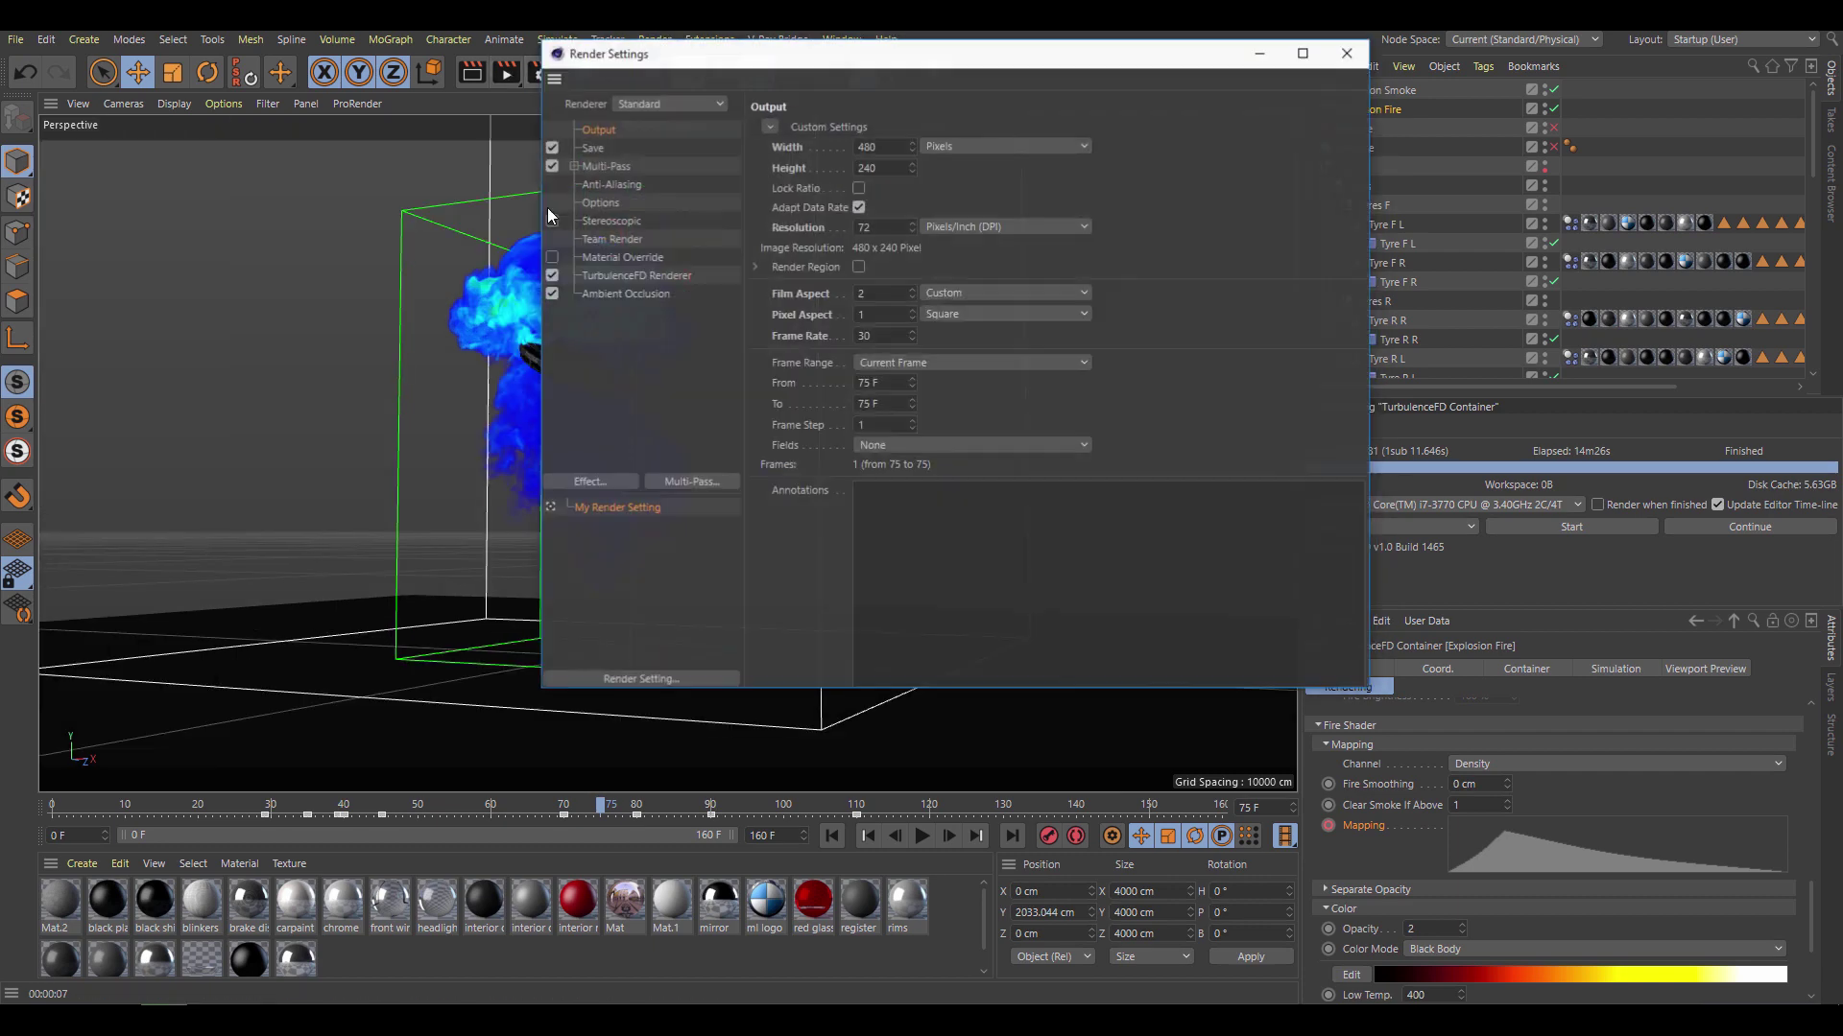
click(918, 364)
click(895, 412)
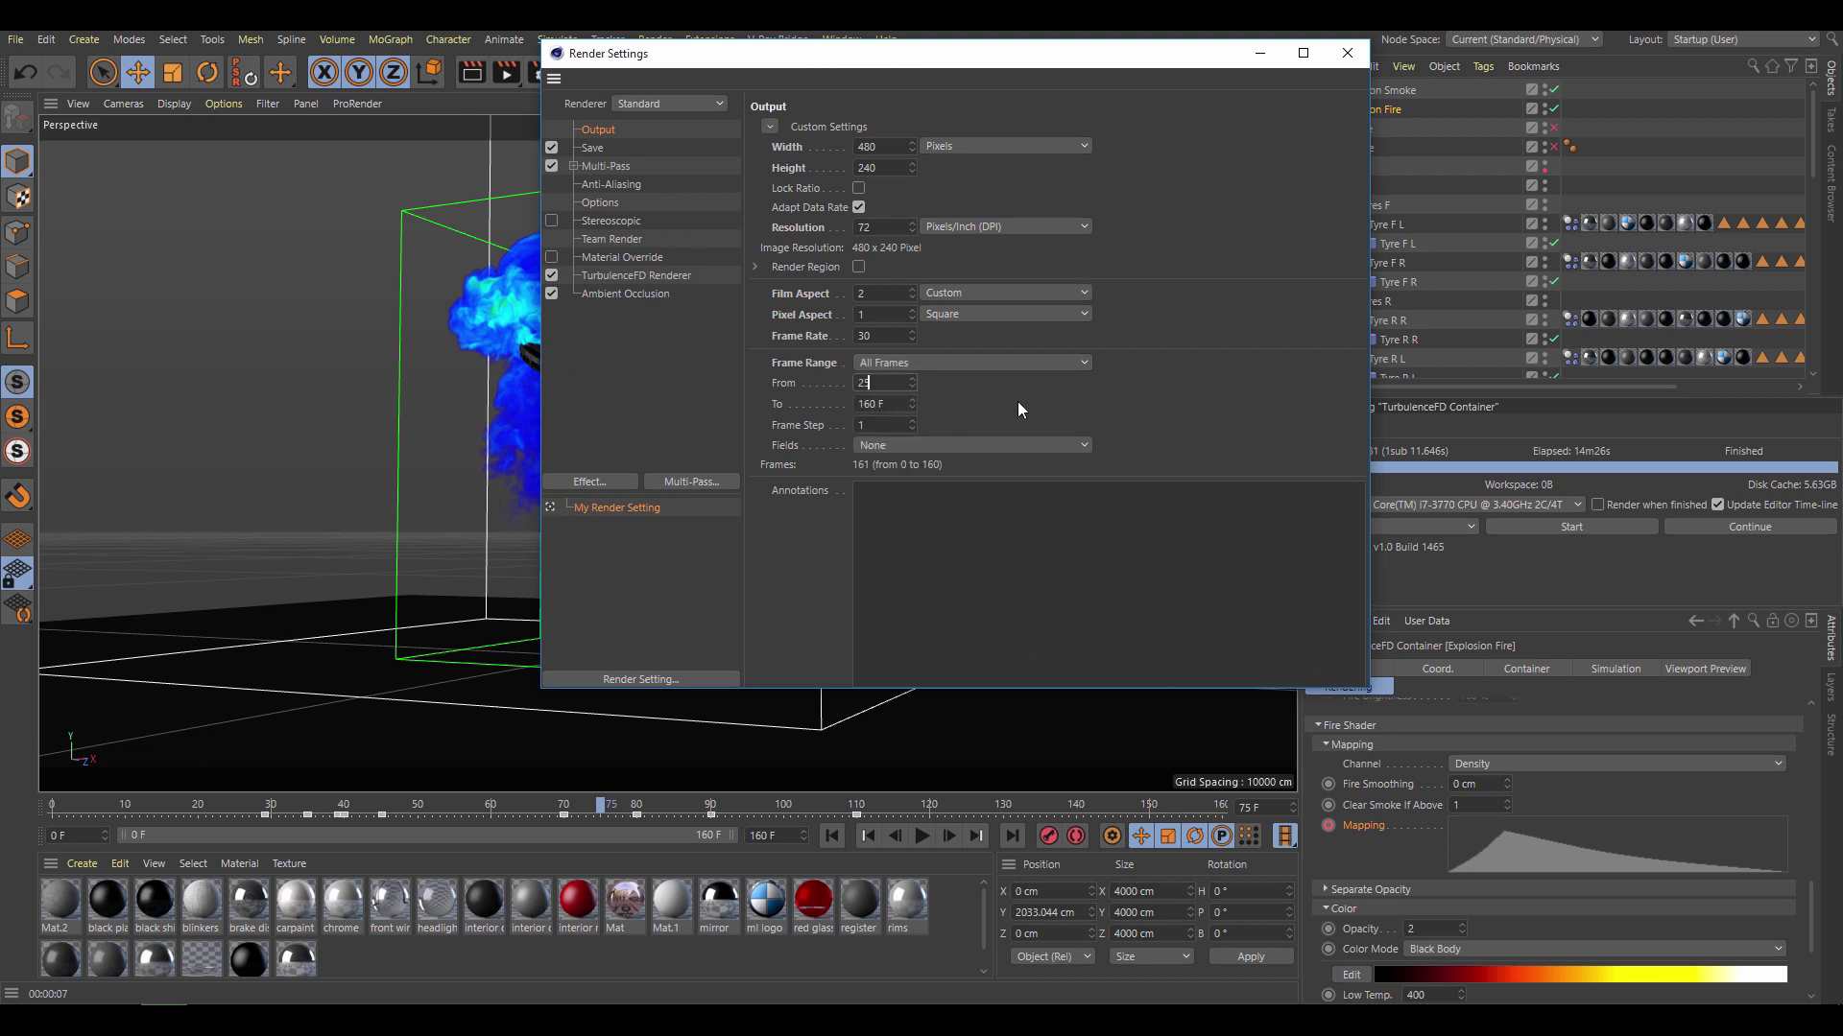
click(1342, 59)
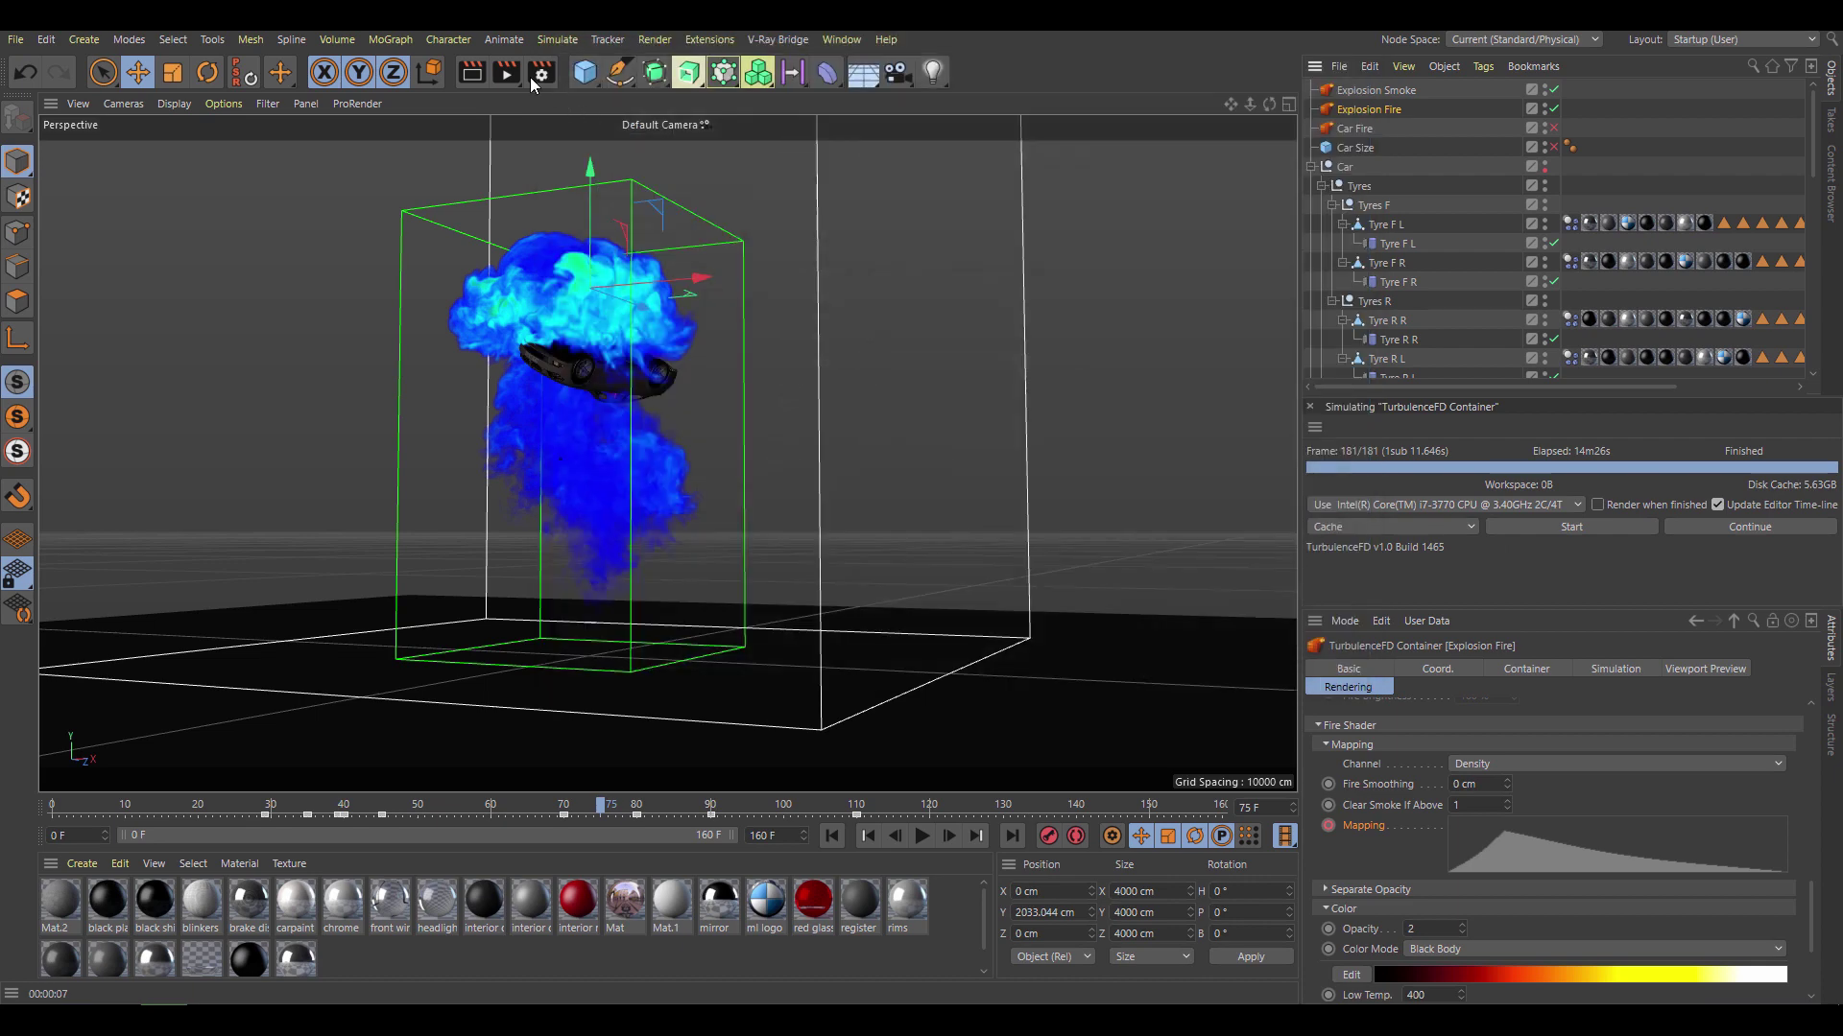
click(505, 72)
- Render all frames without saving, play them back, then close the Picture Viewer
click(972, 592)
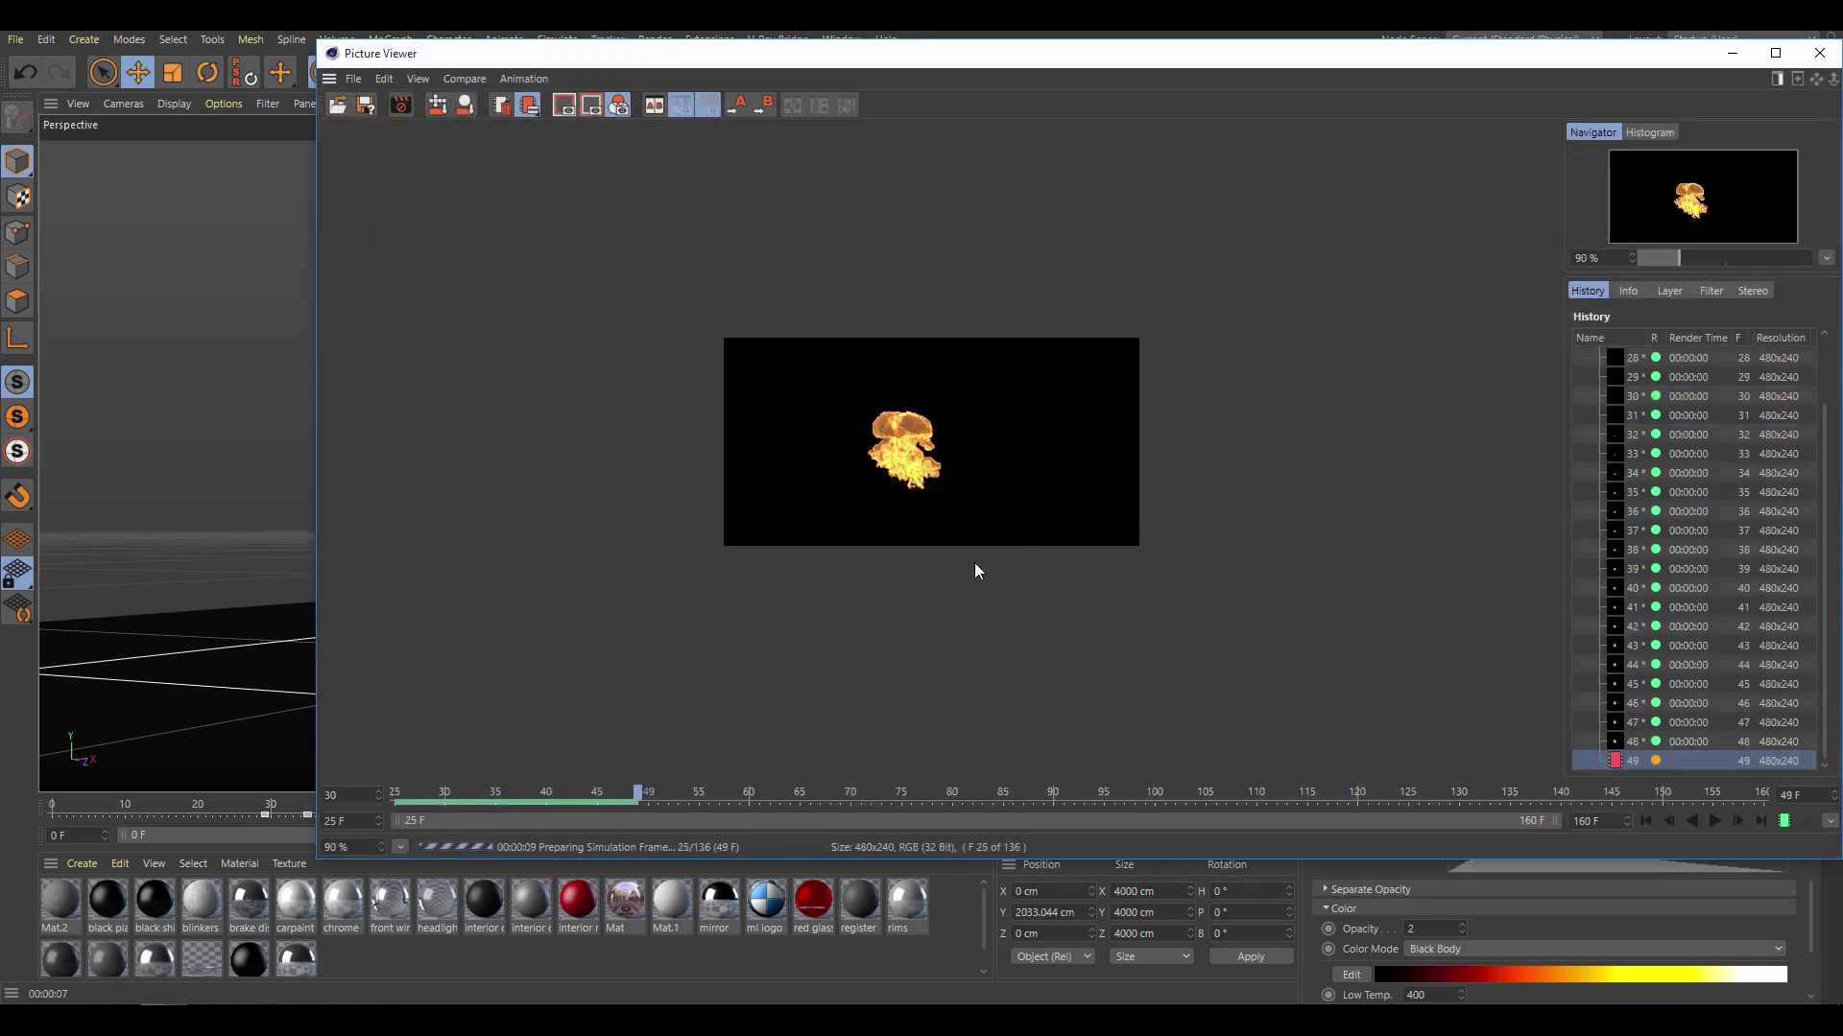
scroll(975, 562, up, 1)
scroll(1025, 558, up, 1)
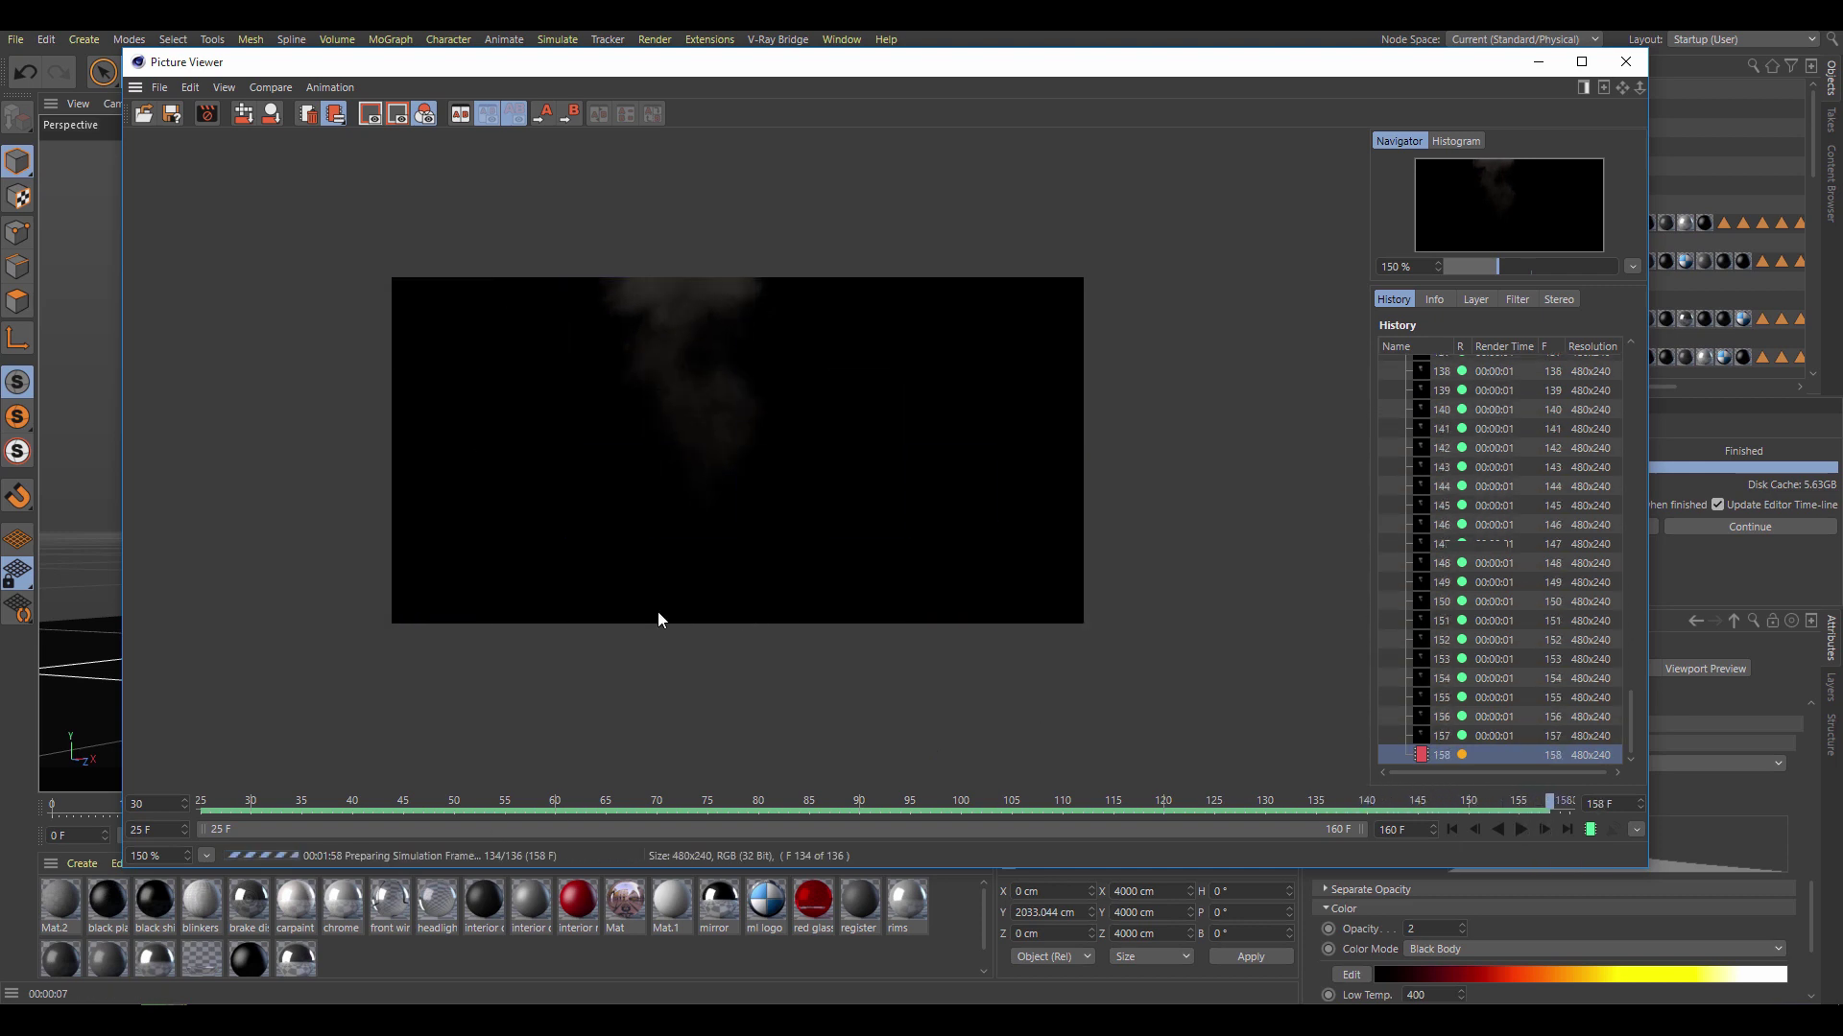
click(1522, 831)
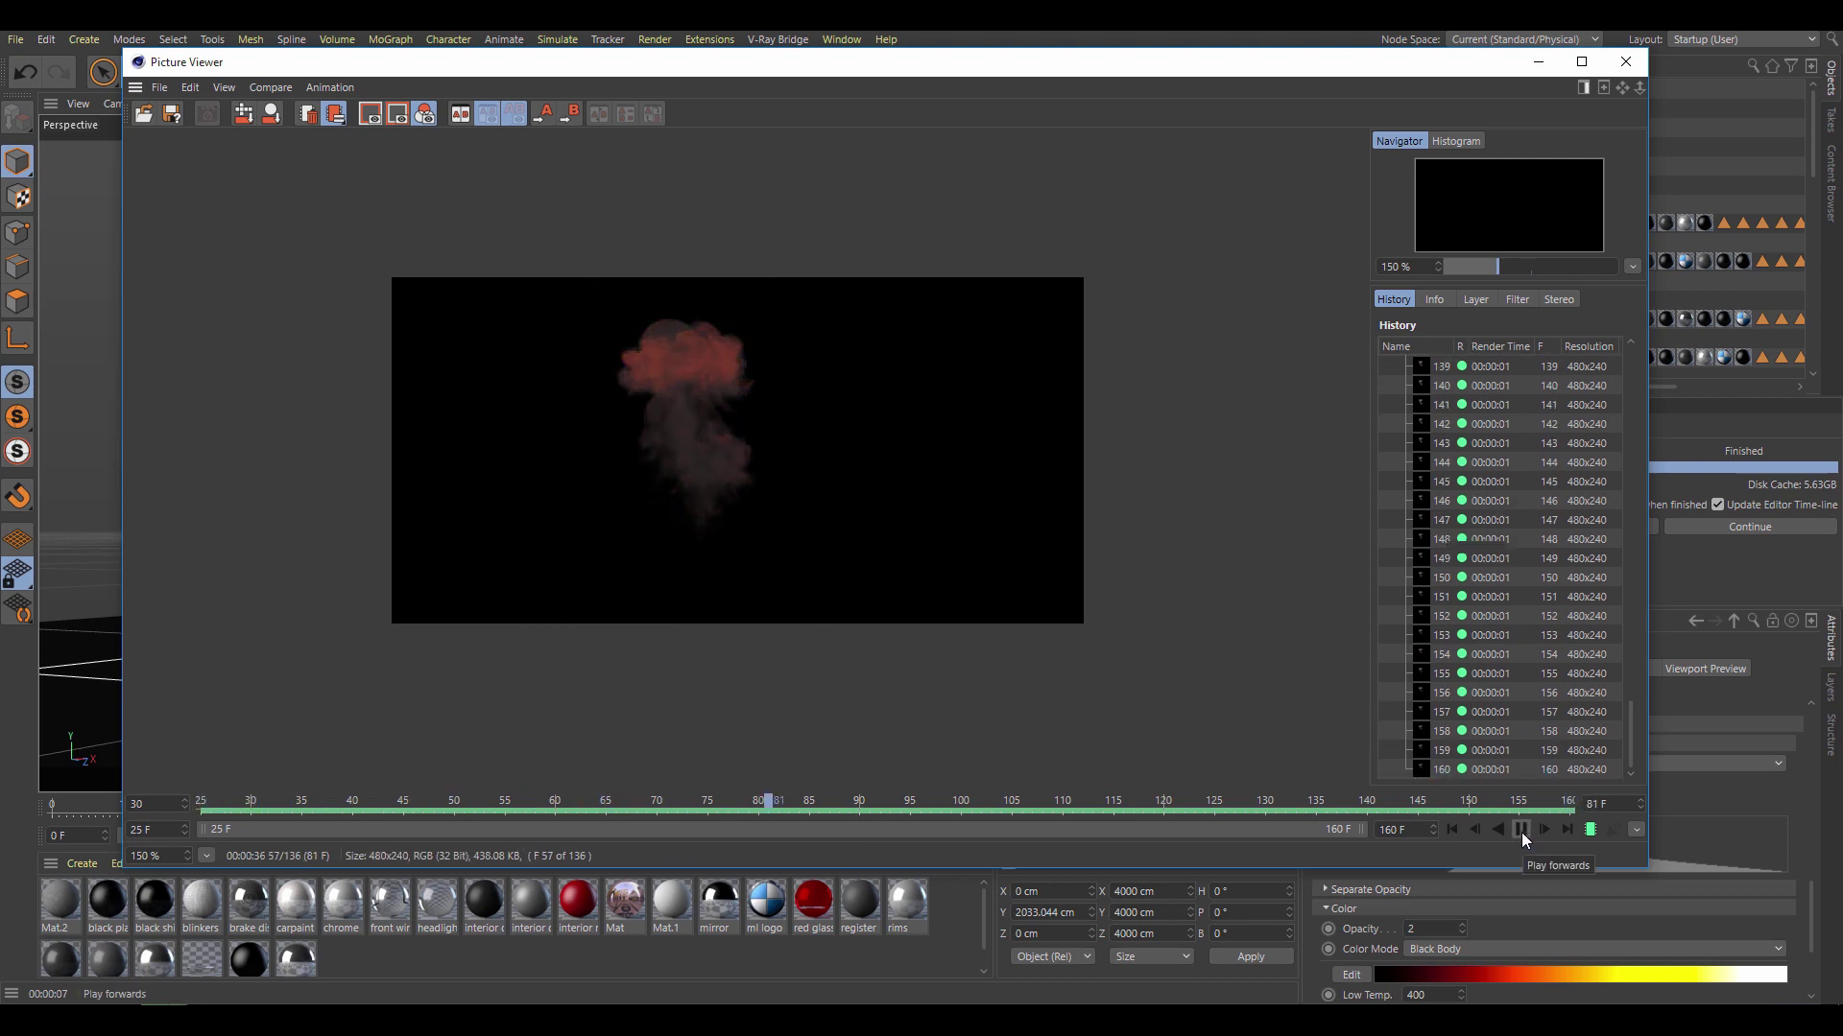
scroll(710, 384, up, 1)
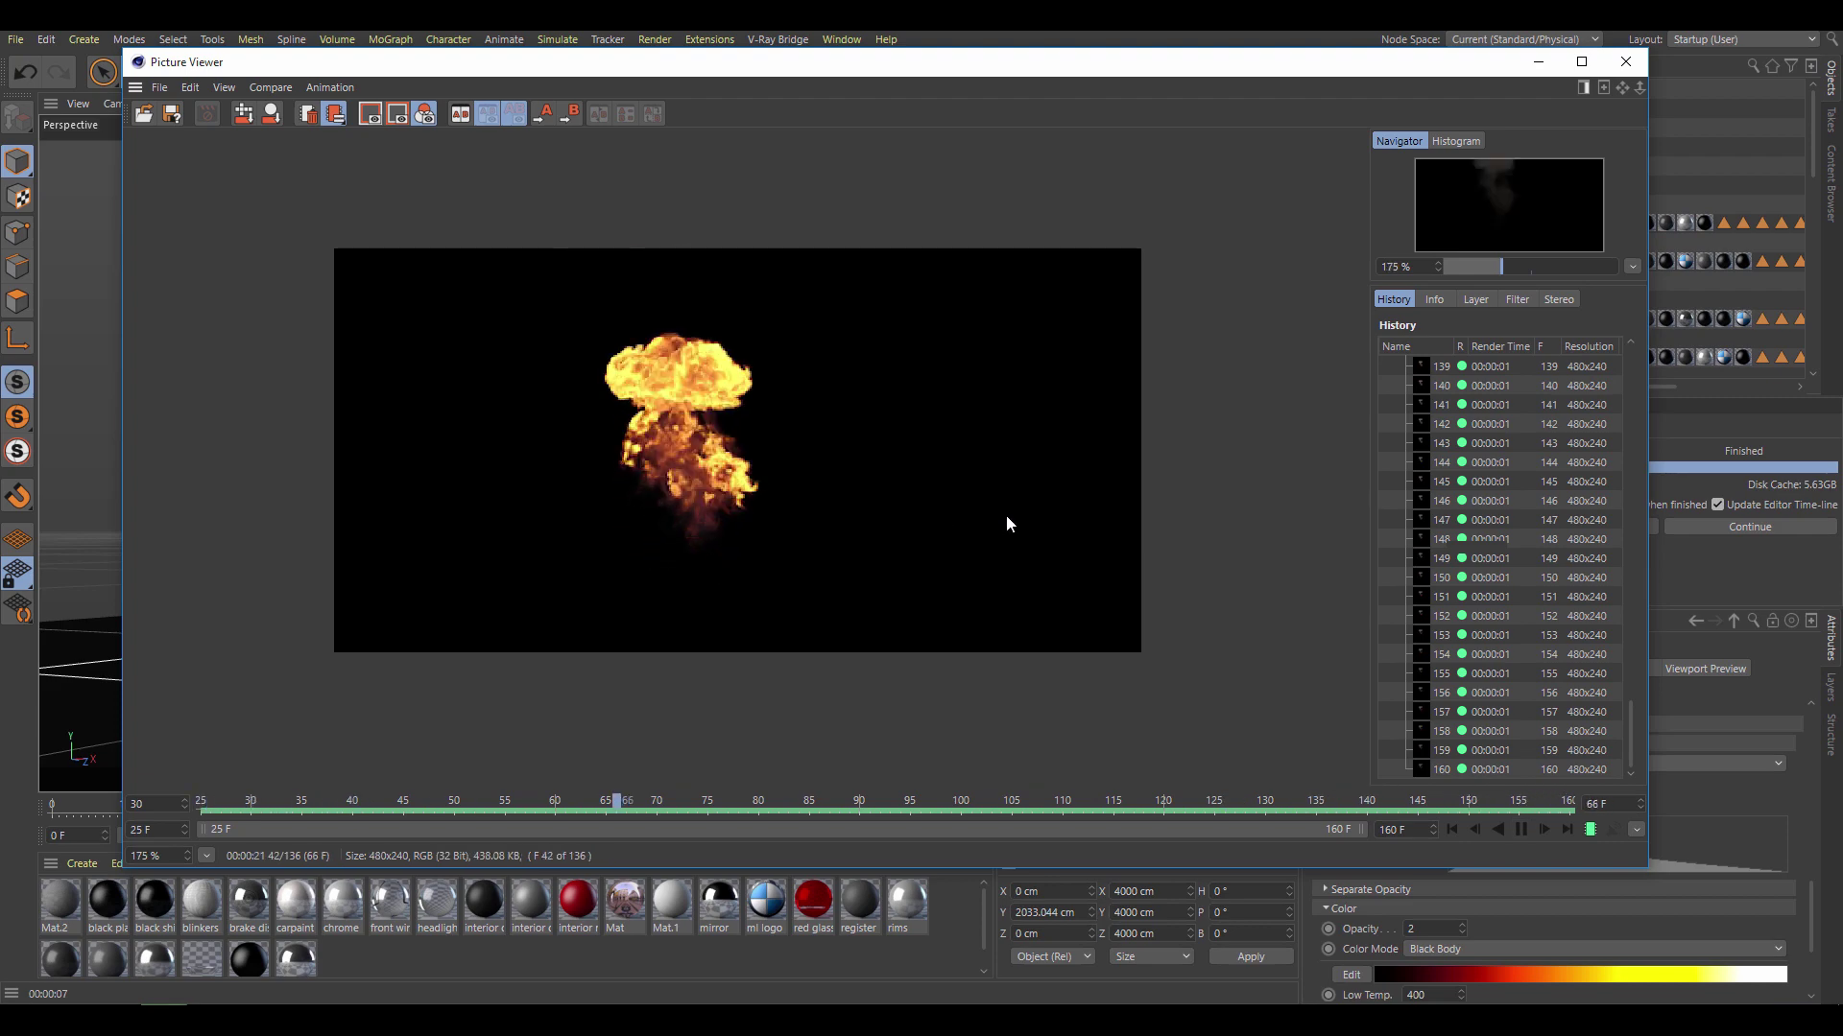
click(1624, 62)
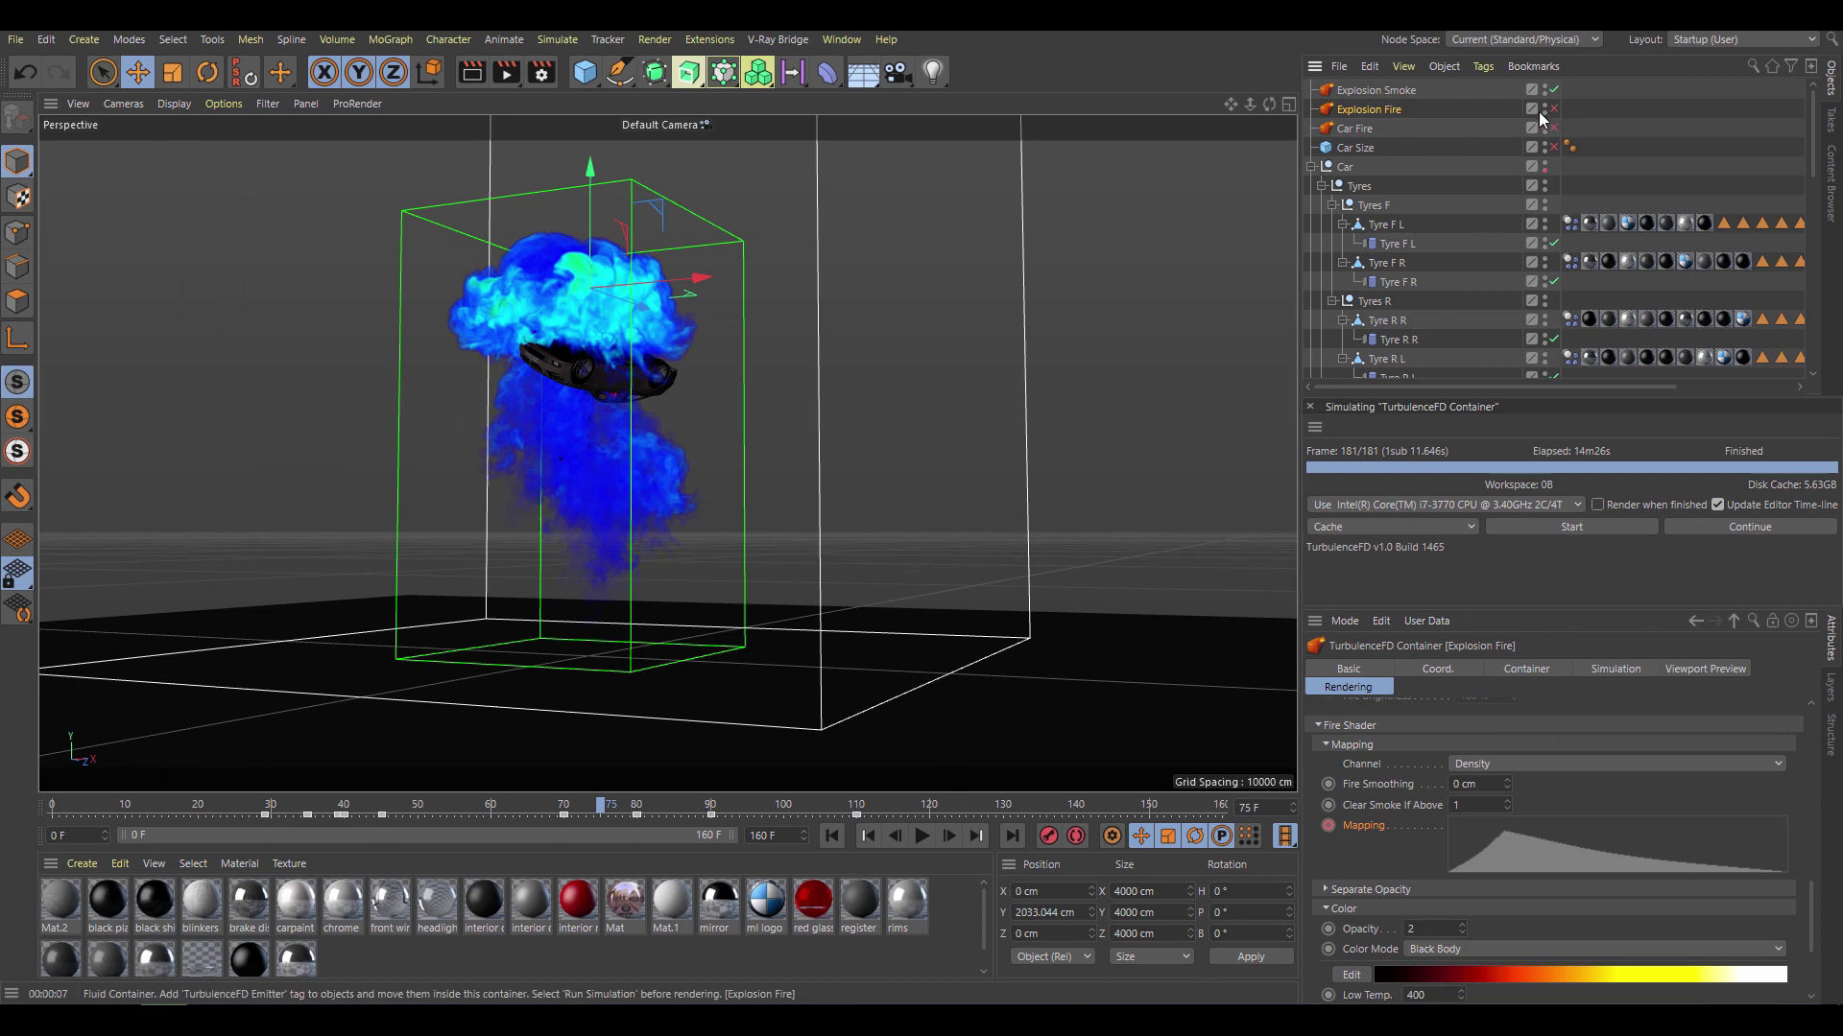
- Set the Explosion Smoke container's fire shader channel to Temperature
click(1403, 92)
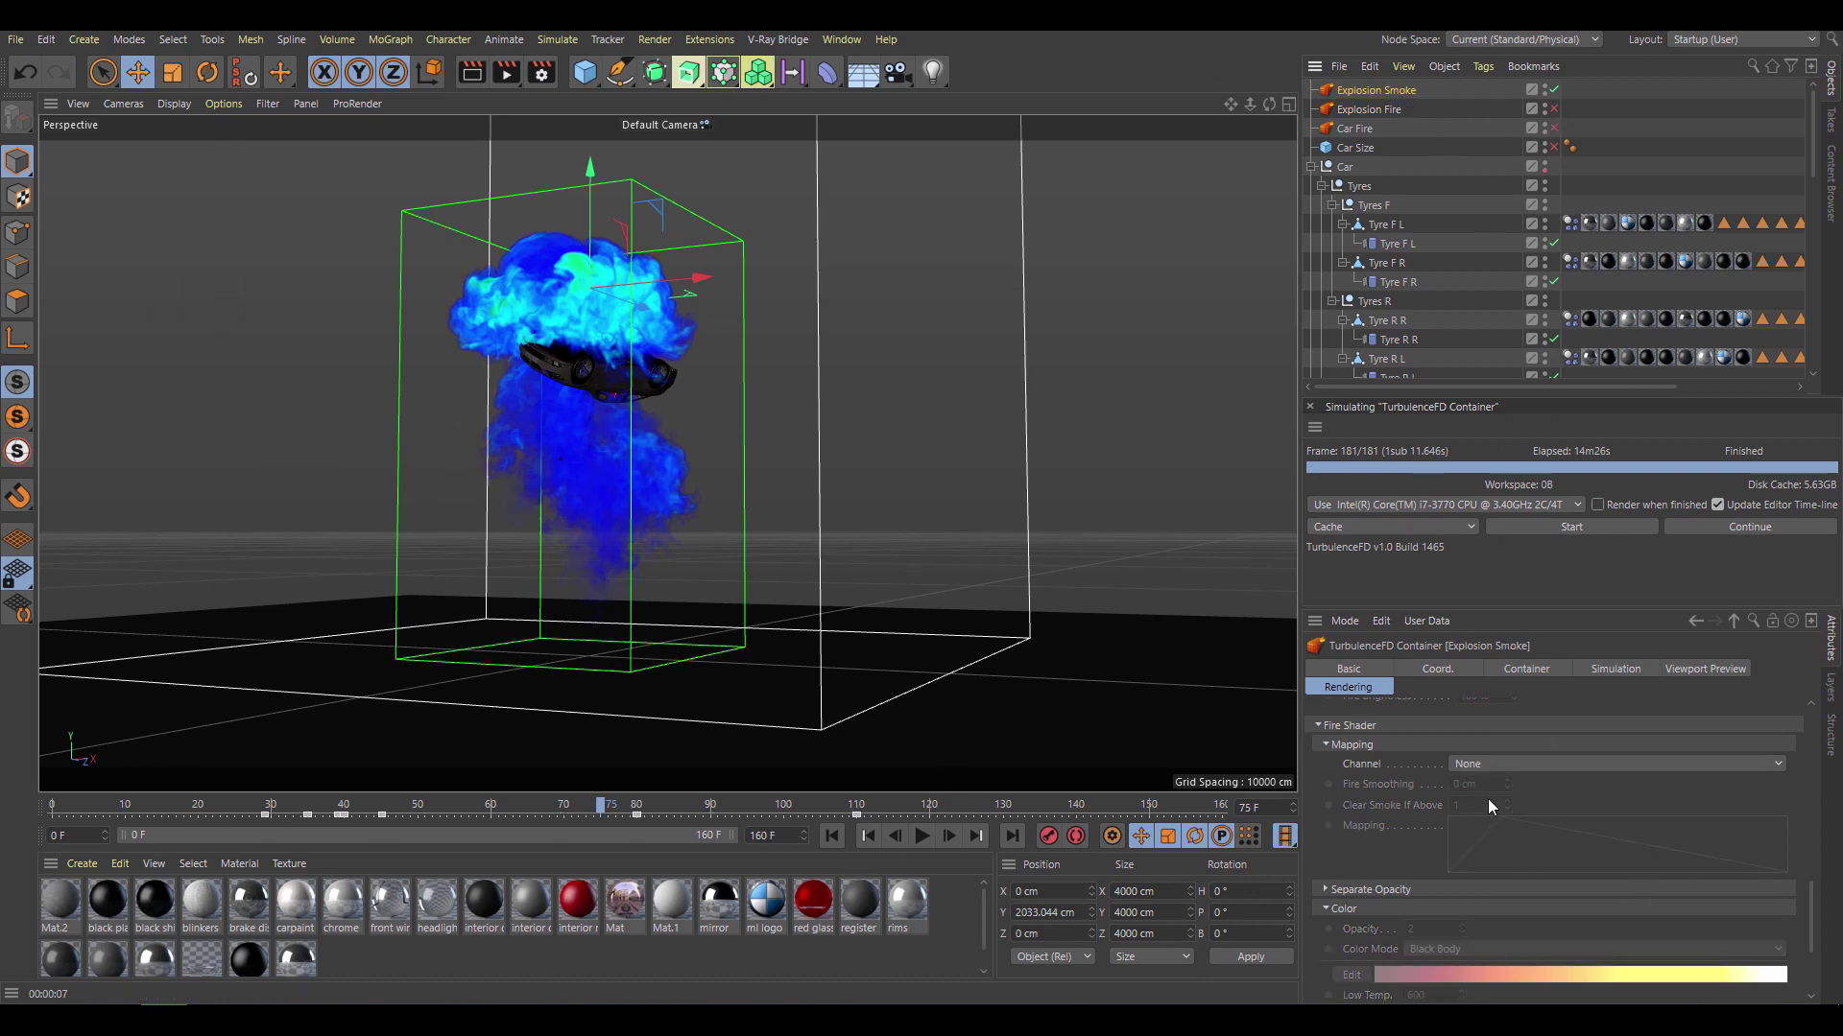
click(1488, 767)
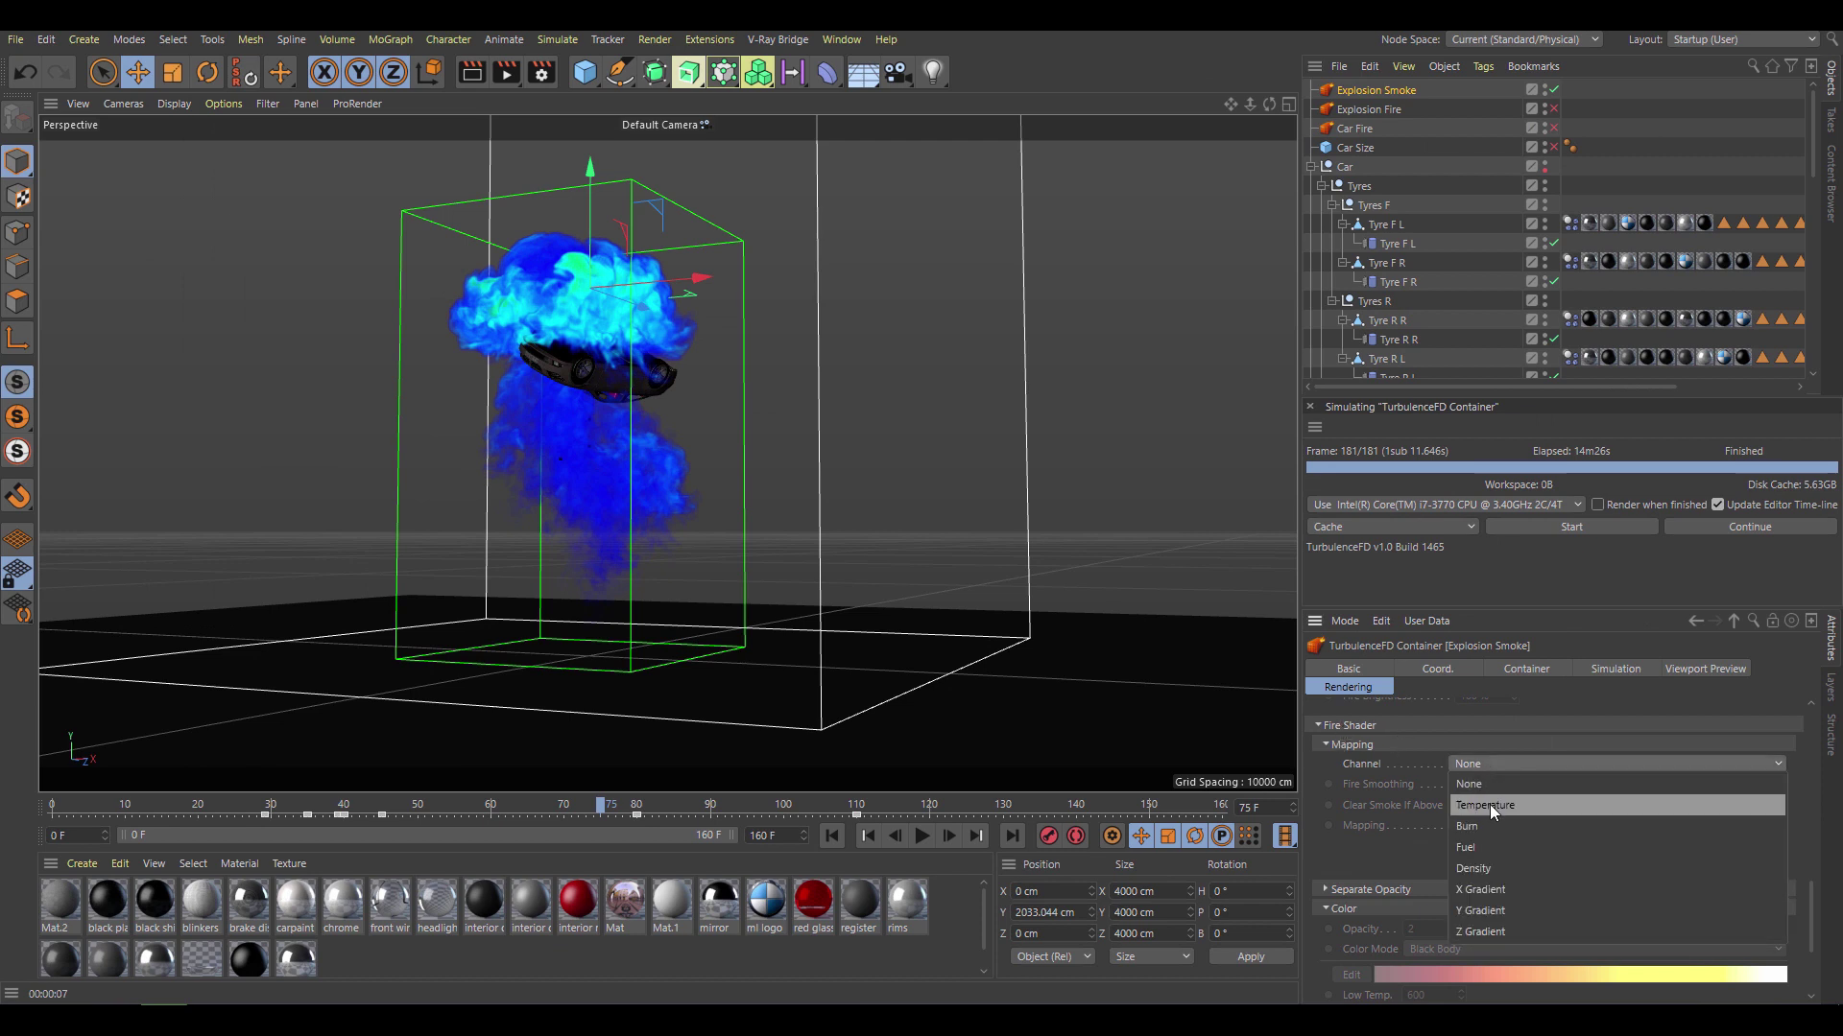
click(1489, 805)
mouse_move(1816, 919)
mouse_down()
mouse_move(1817, 960)
mouse_move(1817, 902)
mouse_up()
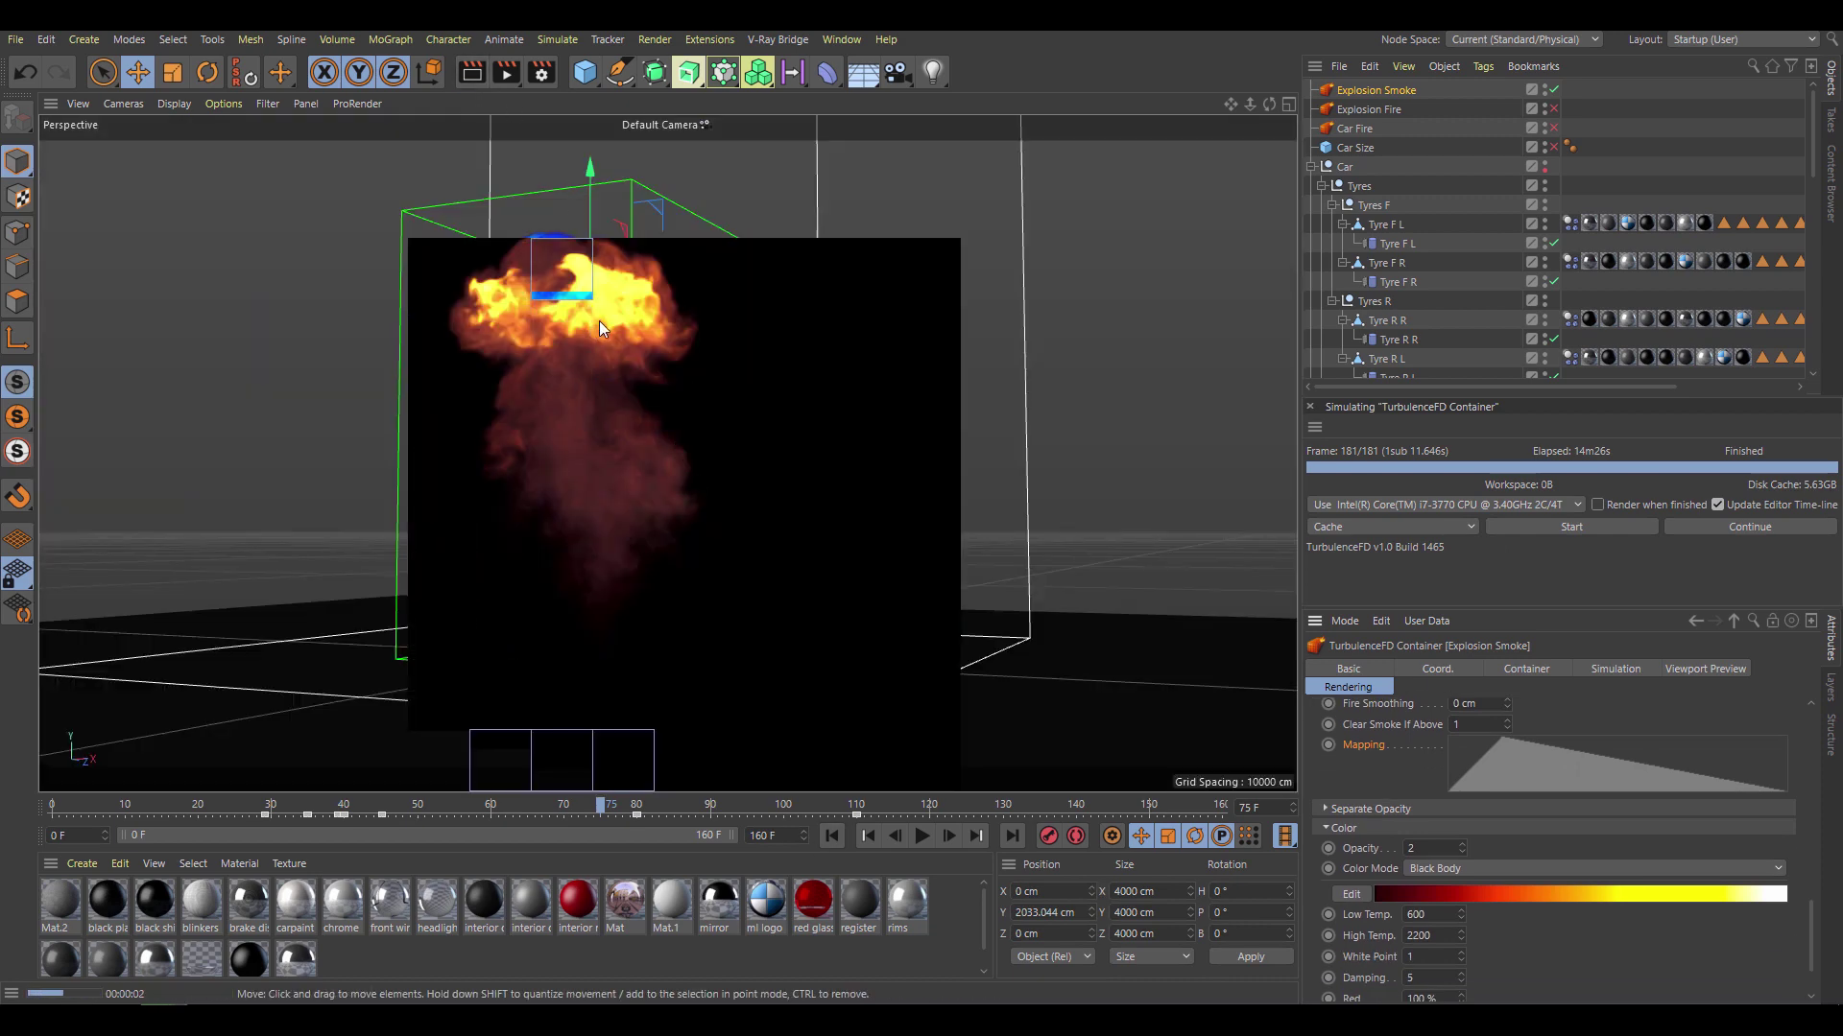
- Preview-render the simulation, rewind to frame 0 and cancel the unsaved render prompt
click(921, 836)
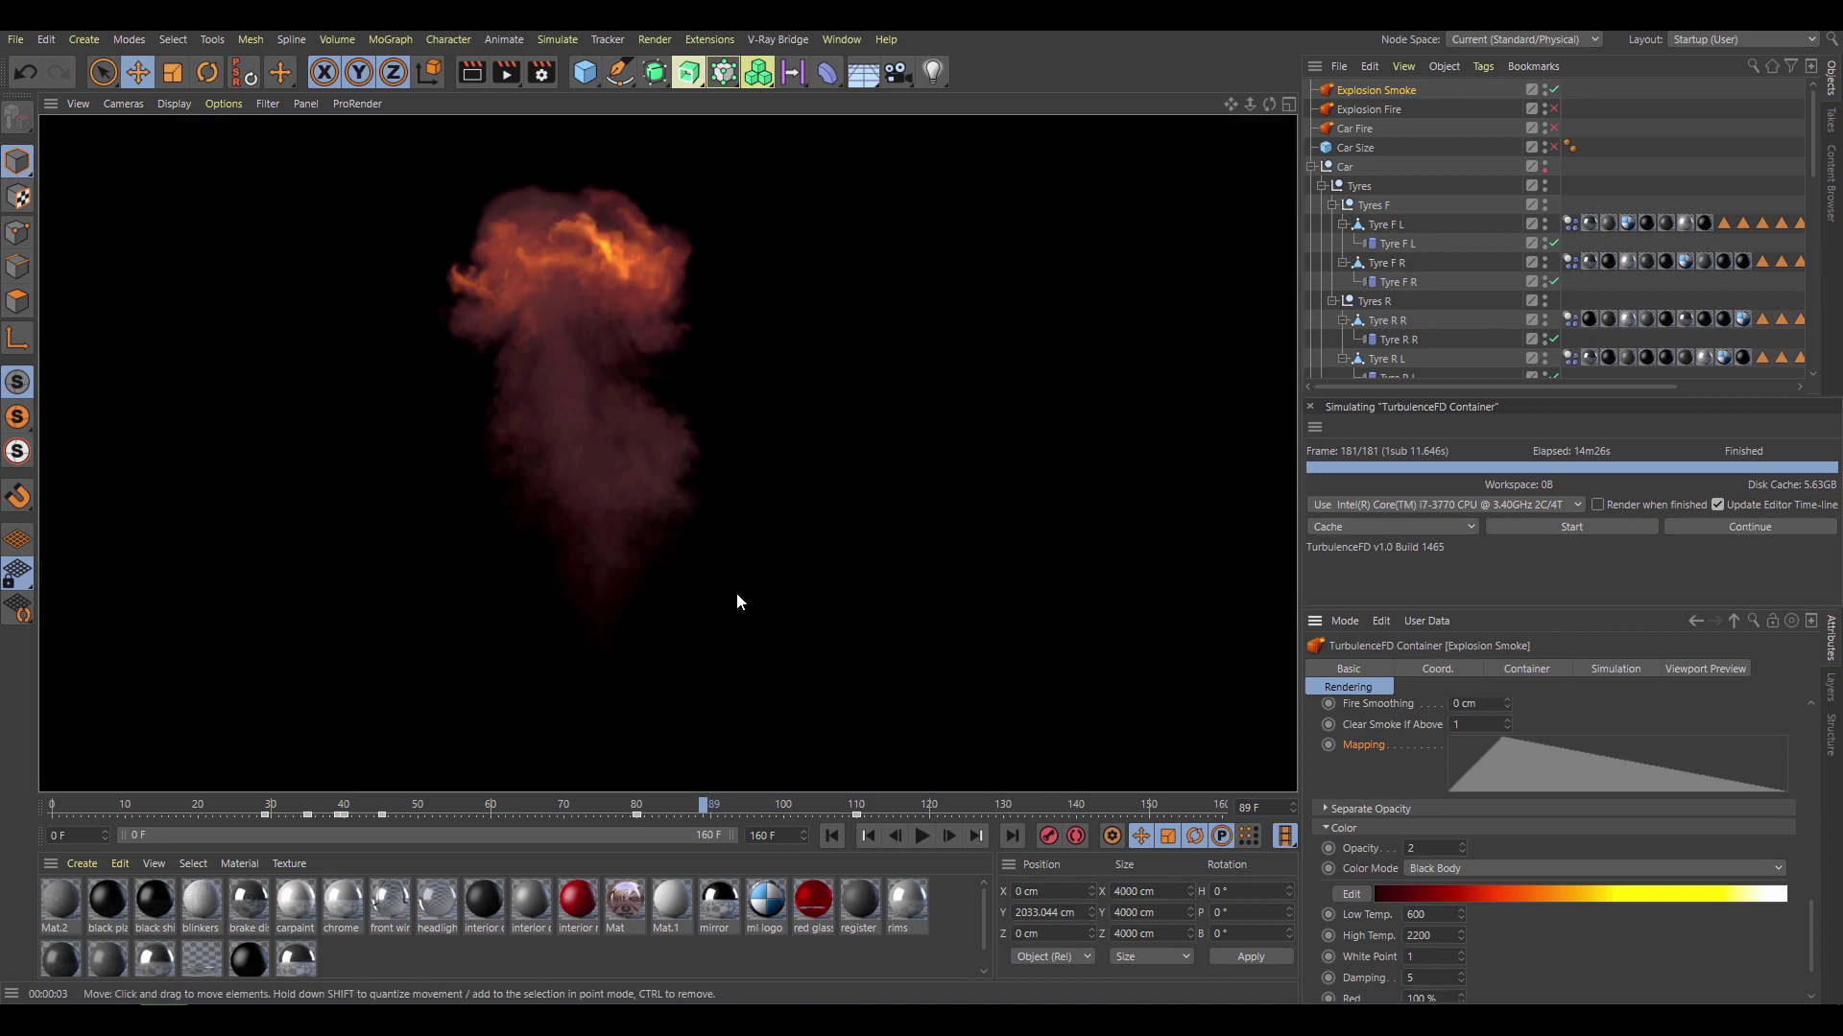
click(921, 836)
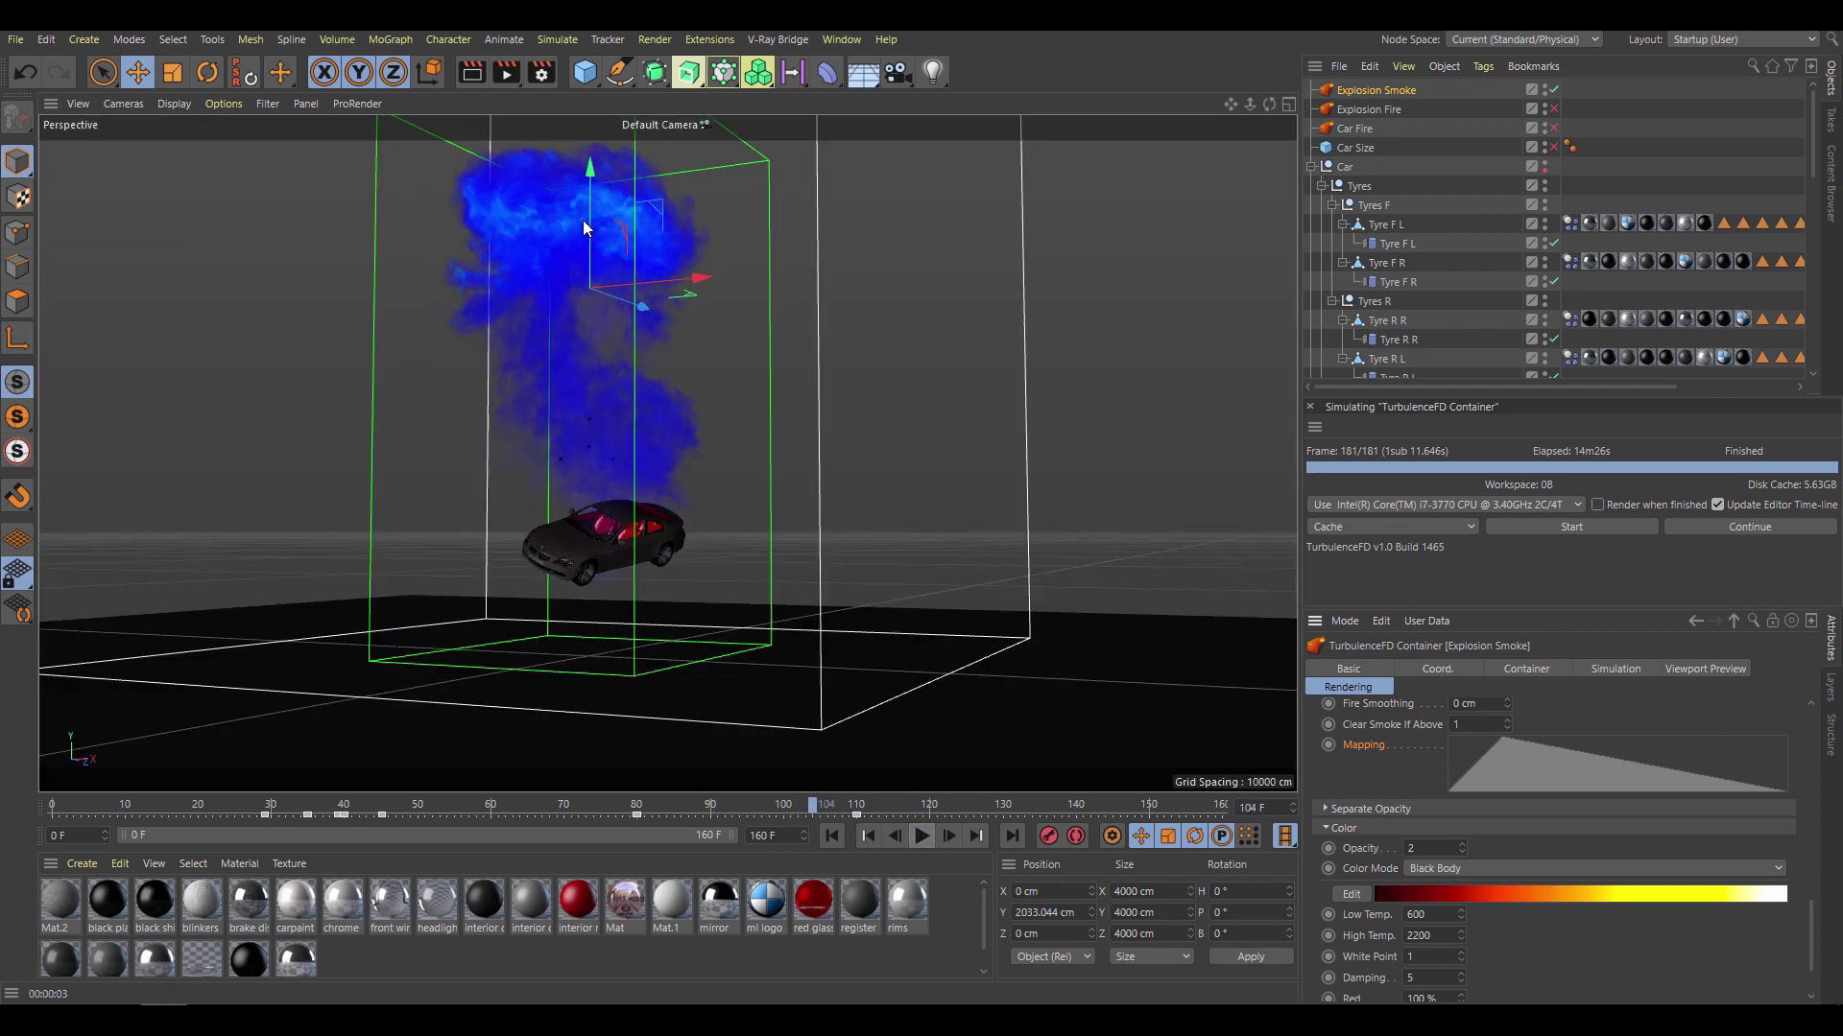
click(470, 88)
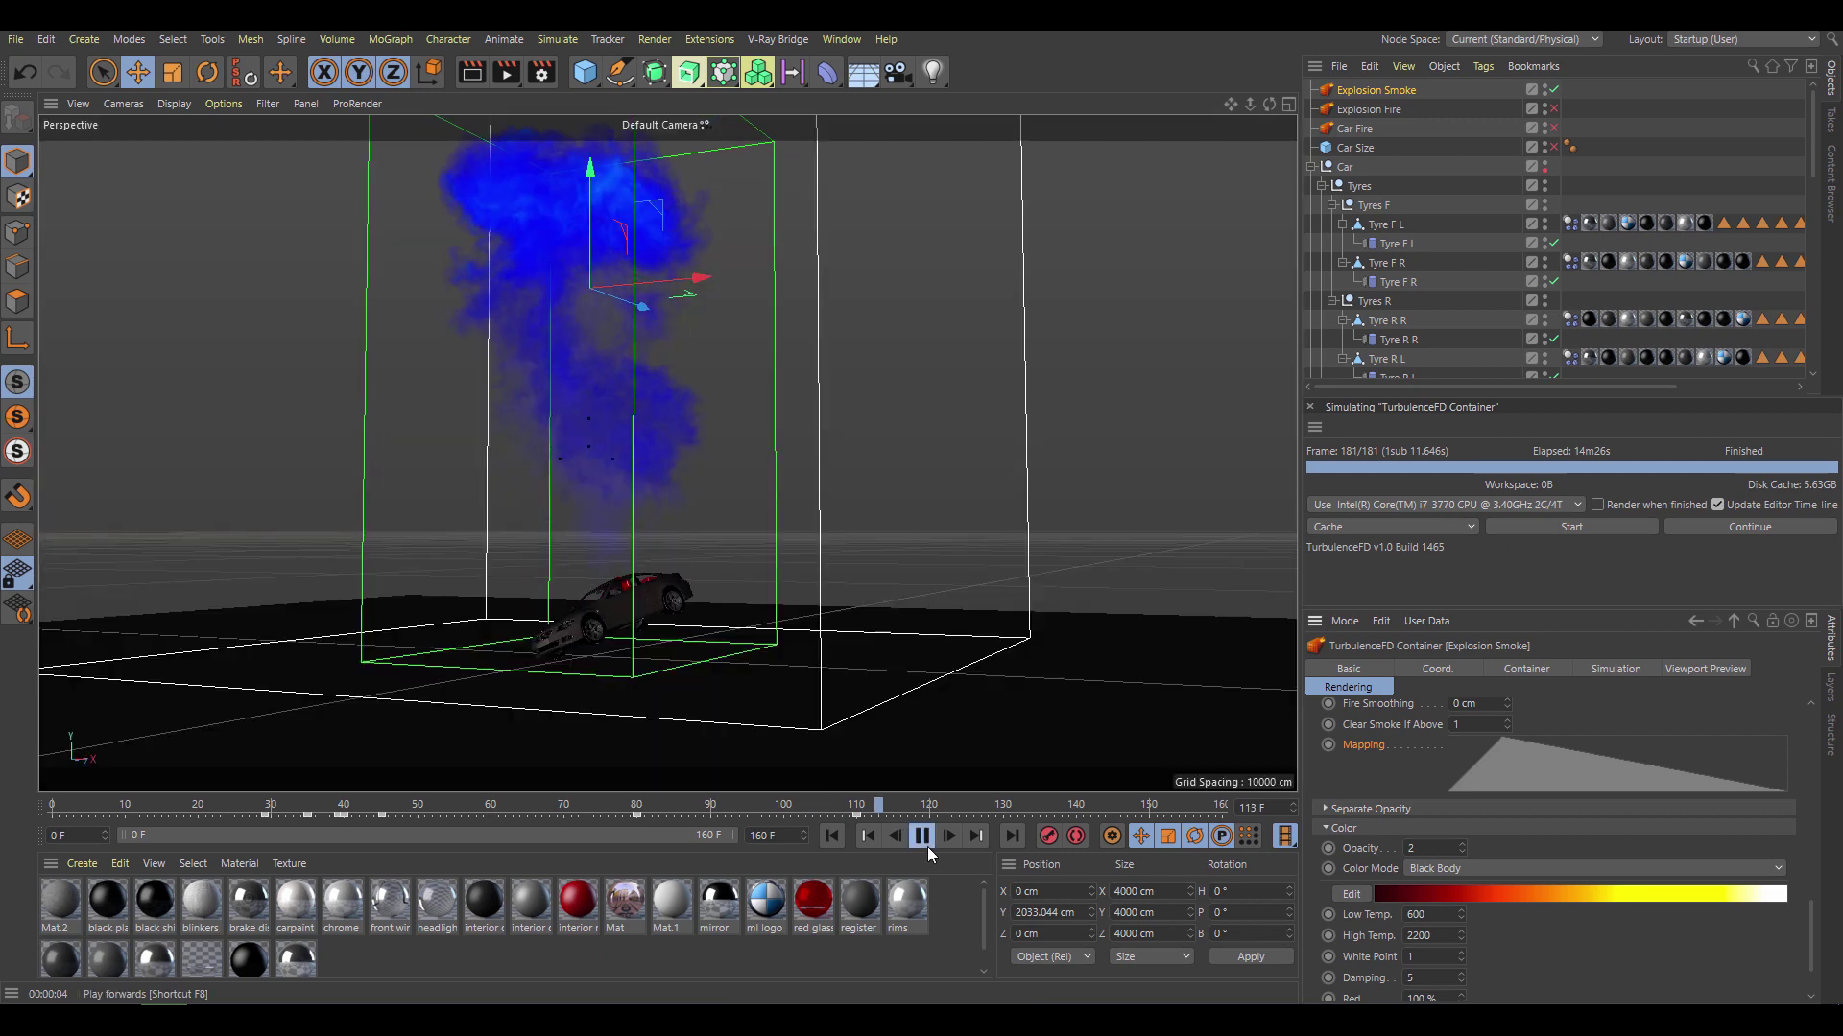
click(832, 836)
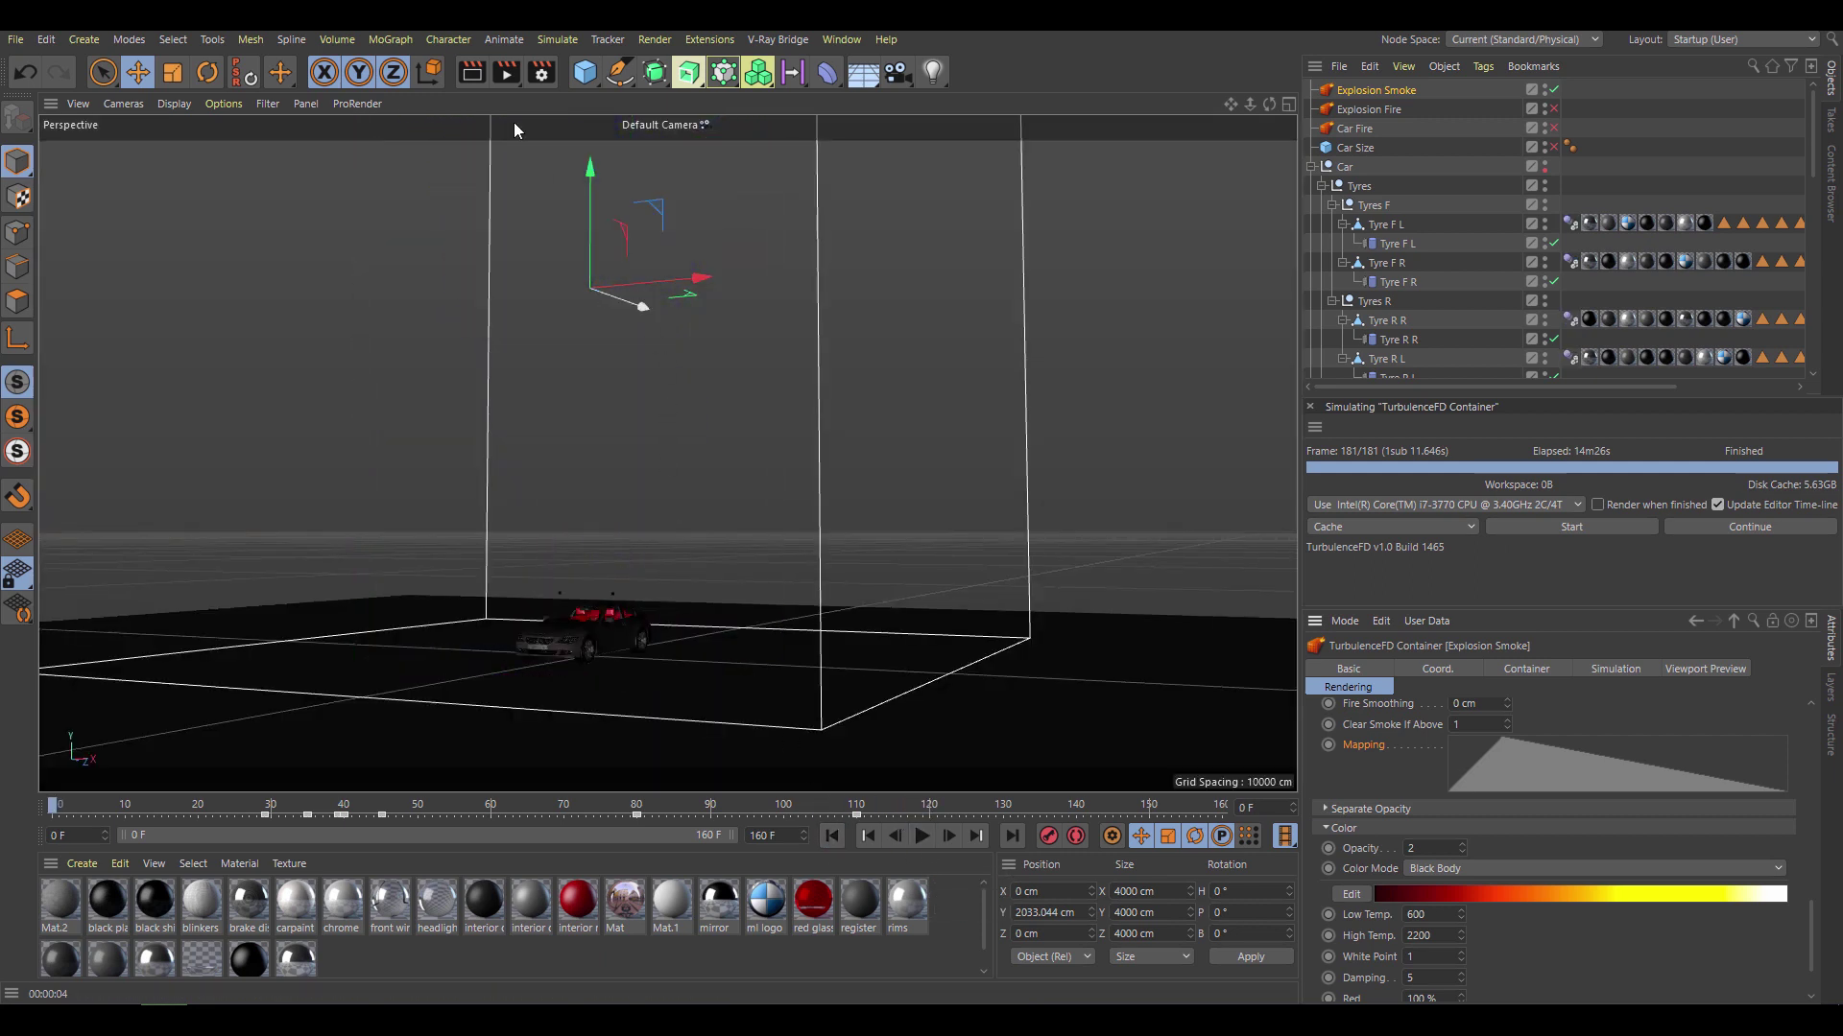
click(506, 74)
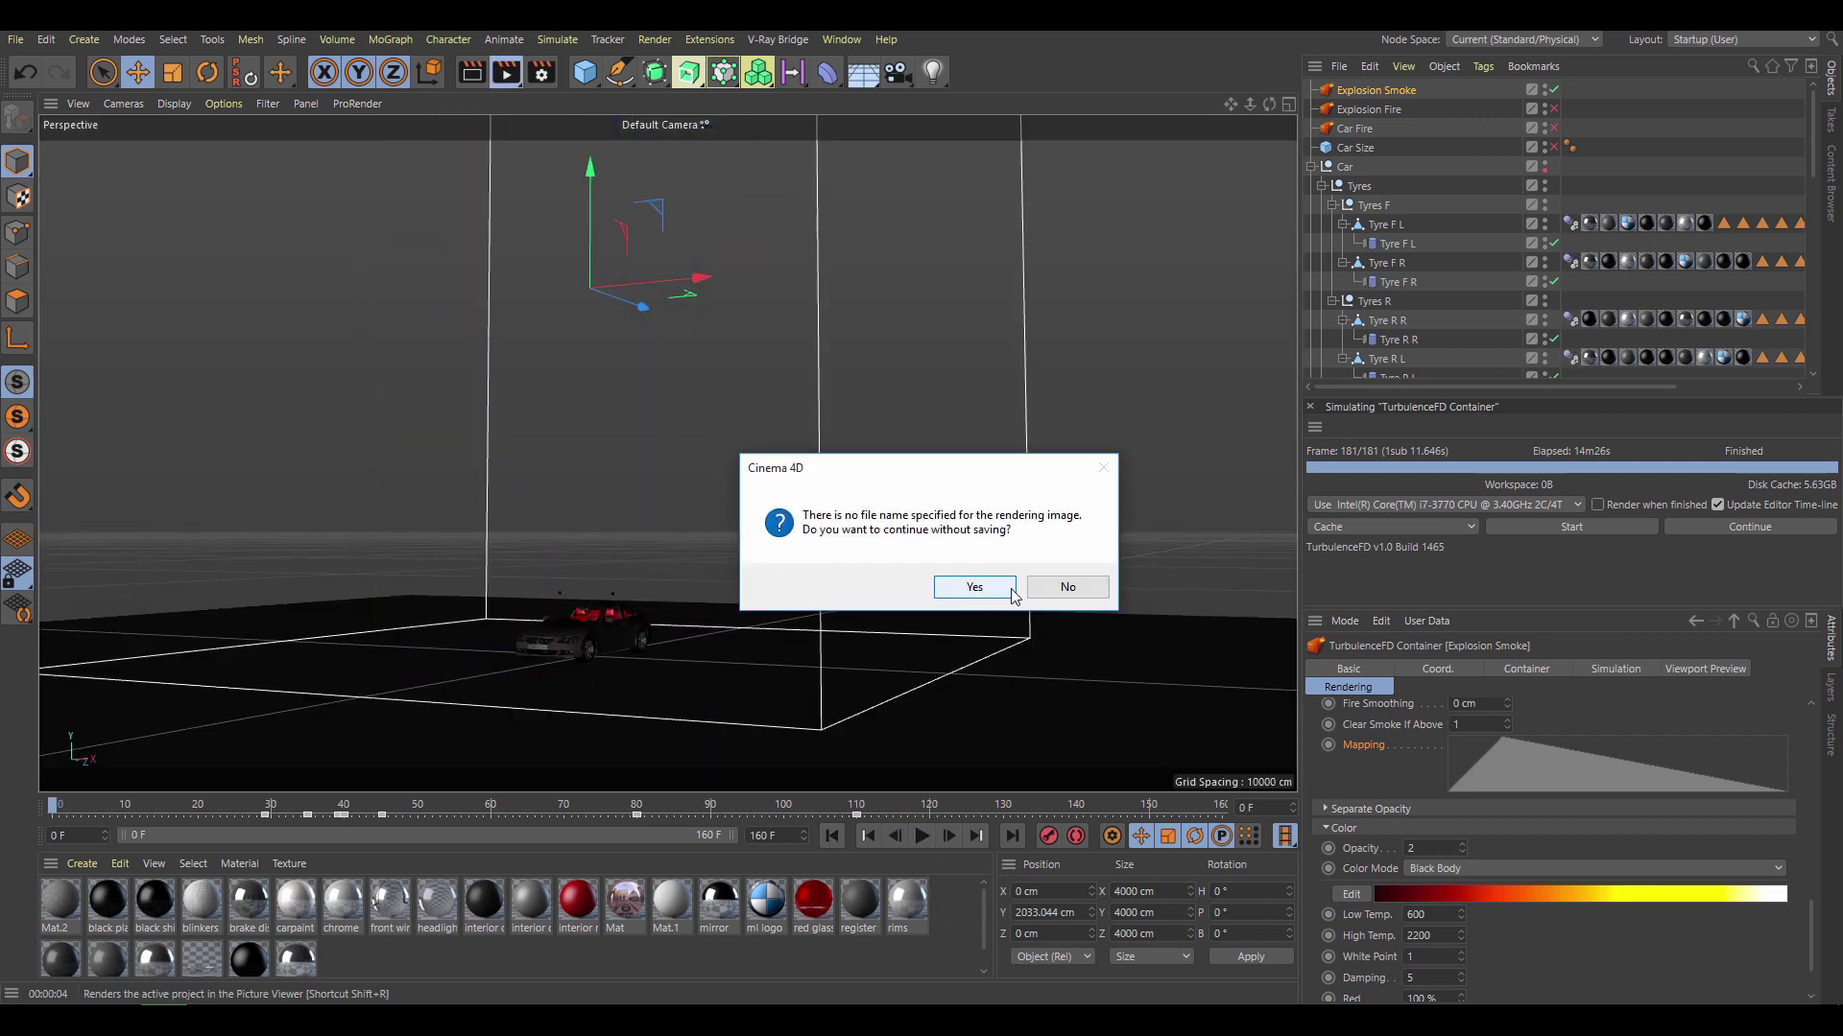
click(1067, 586)
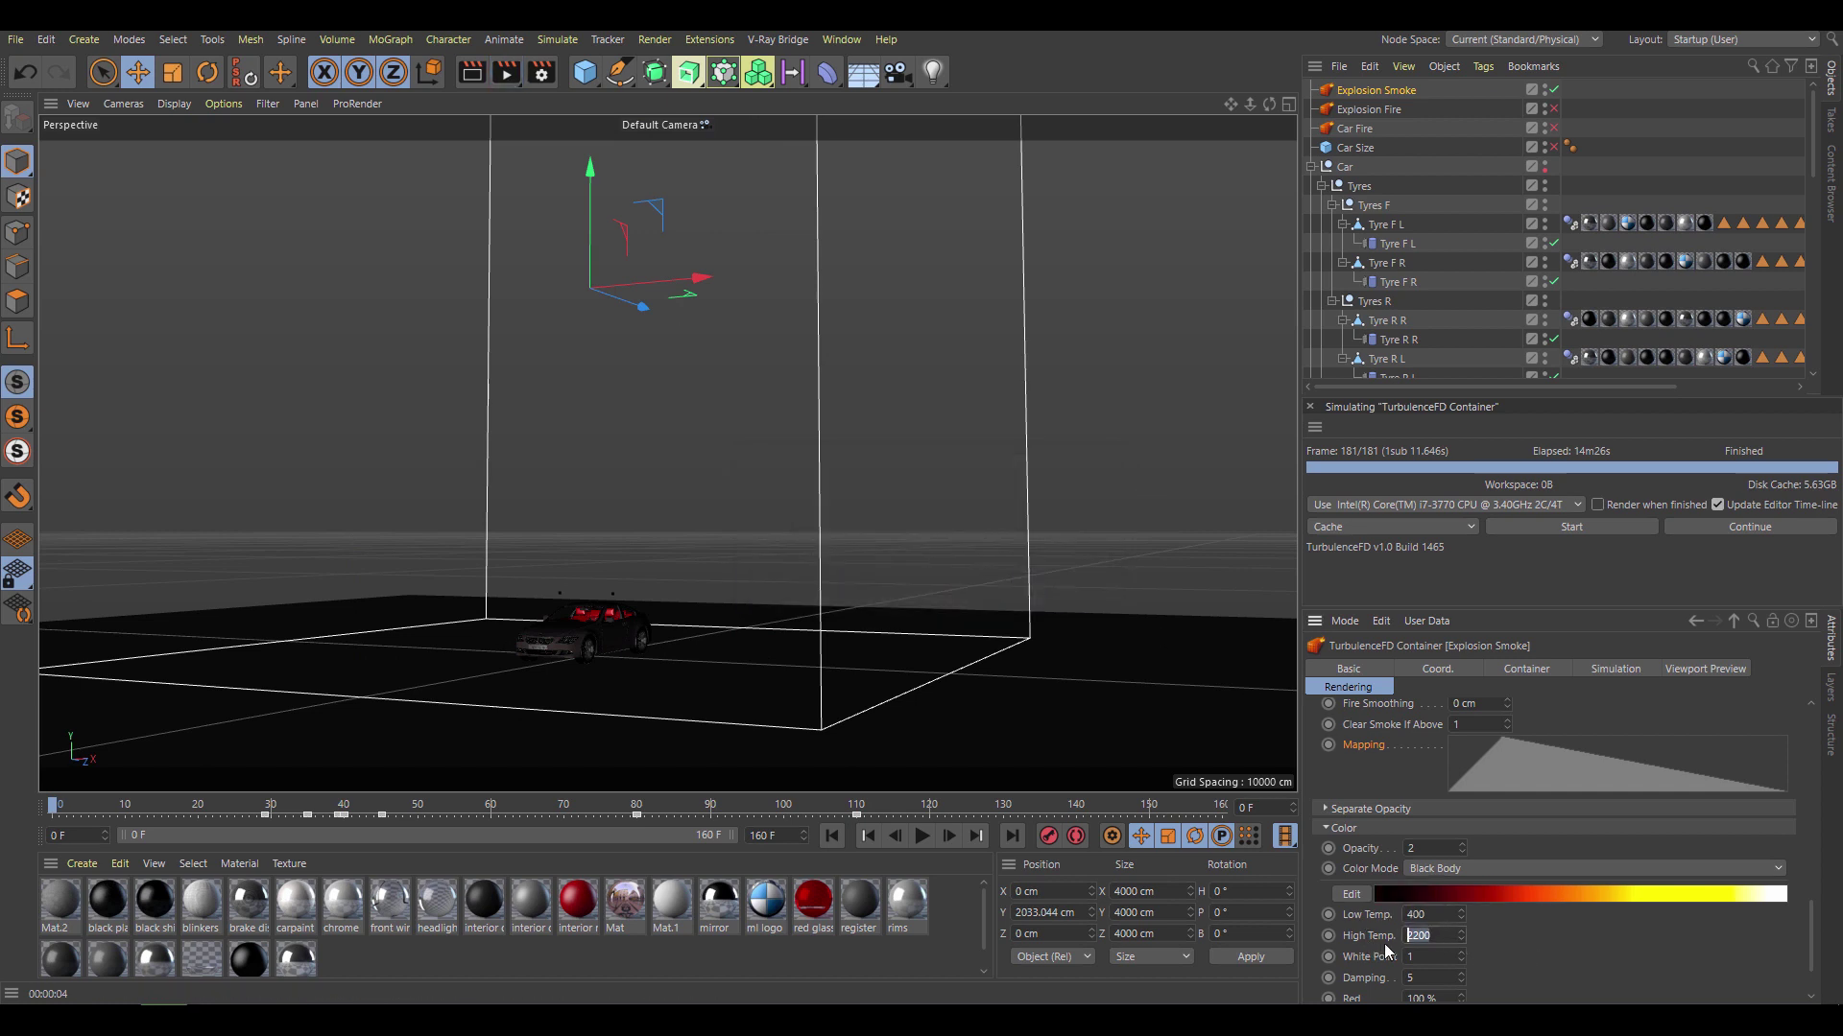
click(1438, 941)
- Set the smoke colour to Low Temp 400, High Temp 2400 and Damping 6
text(240)
key(Return)
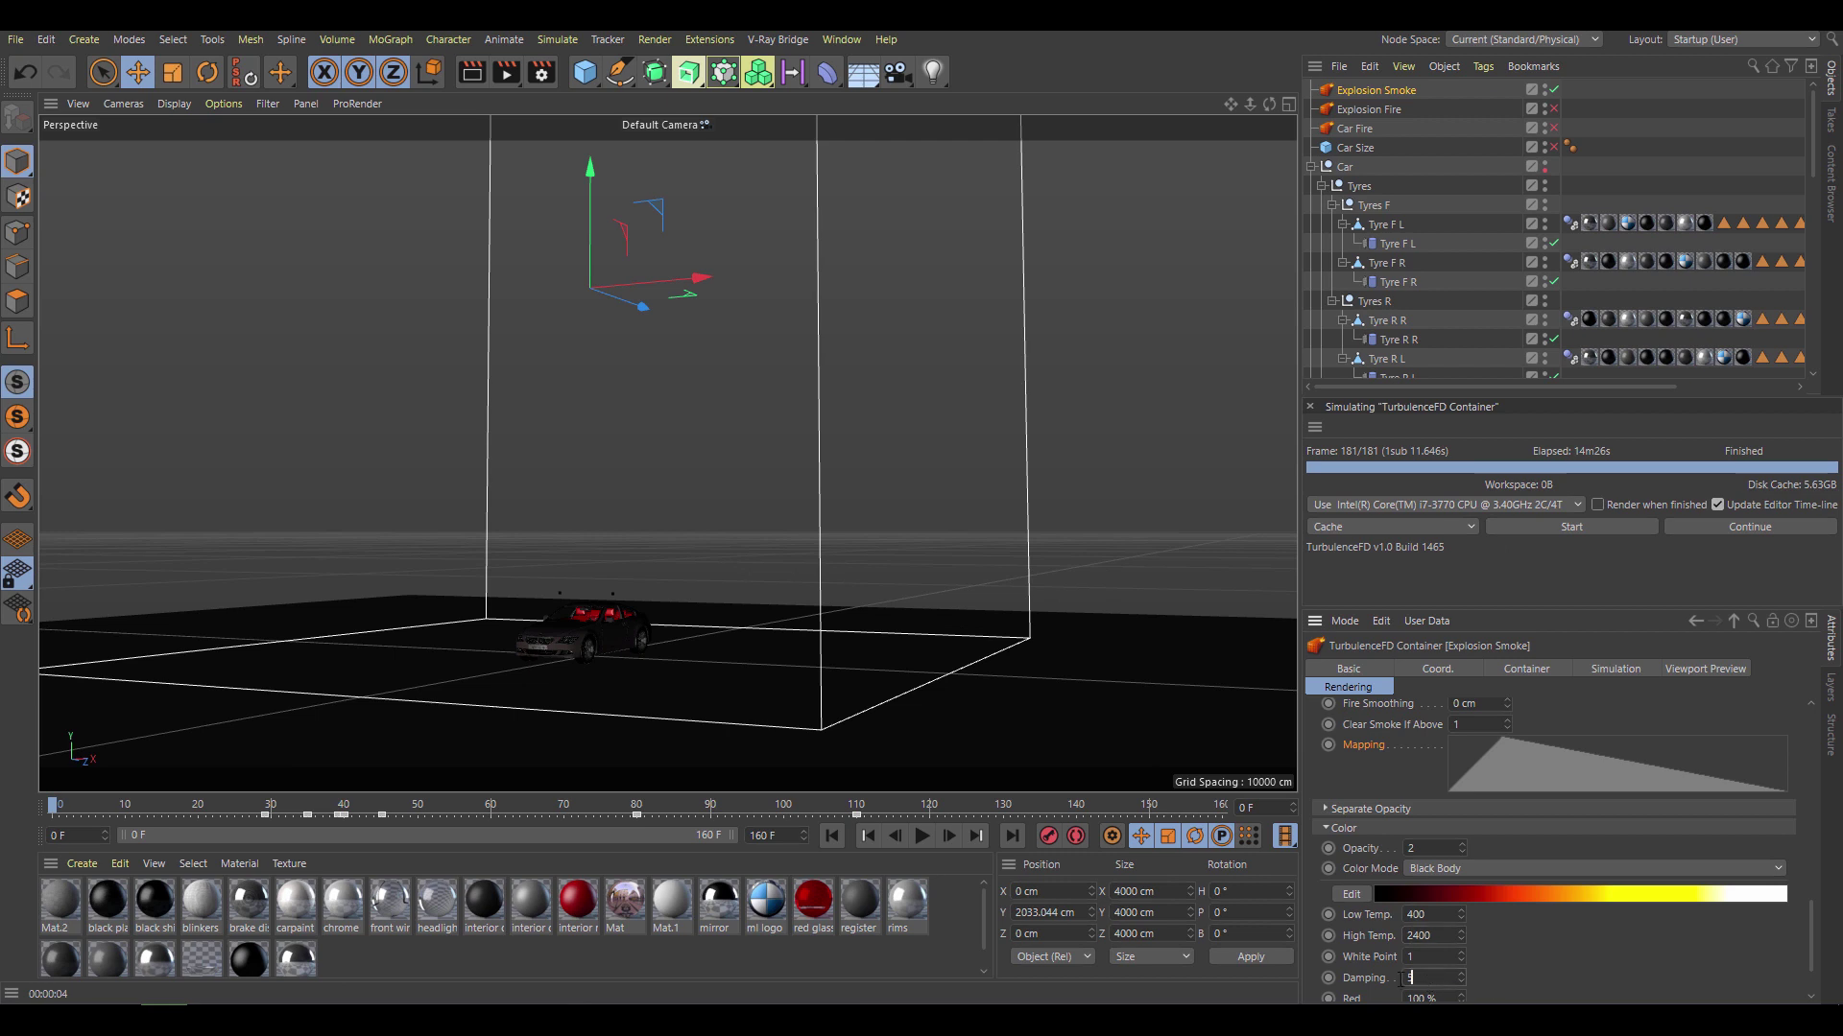
text(6)
key(Return)
scroll(1536, 979, down, 1)
- Render all 136 frames without saving and play back the fiery explosion
scroll(1478, 977, down, 1)
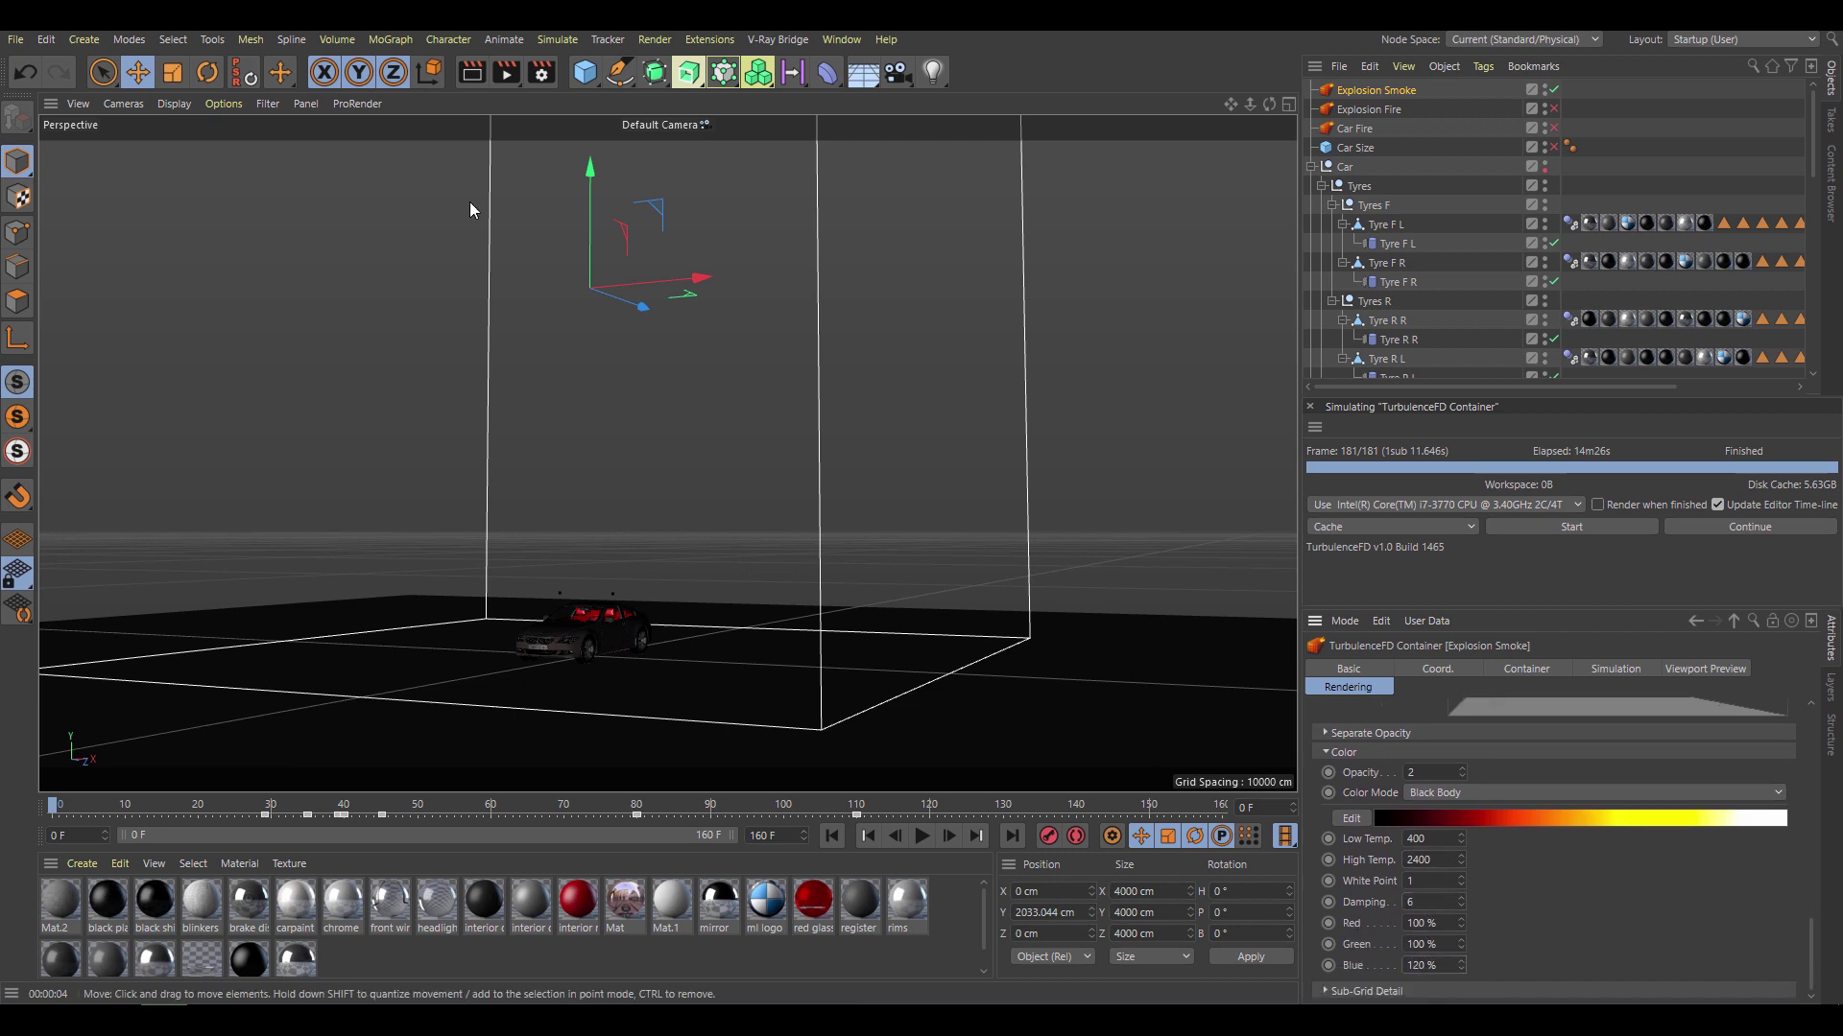
click(510, 82)
click(946, 596)
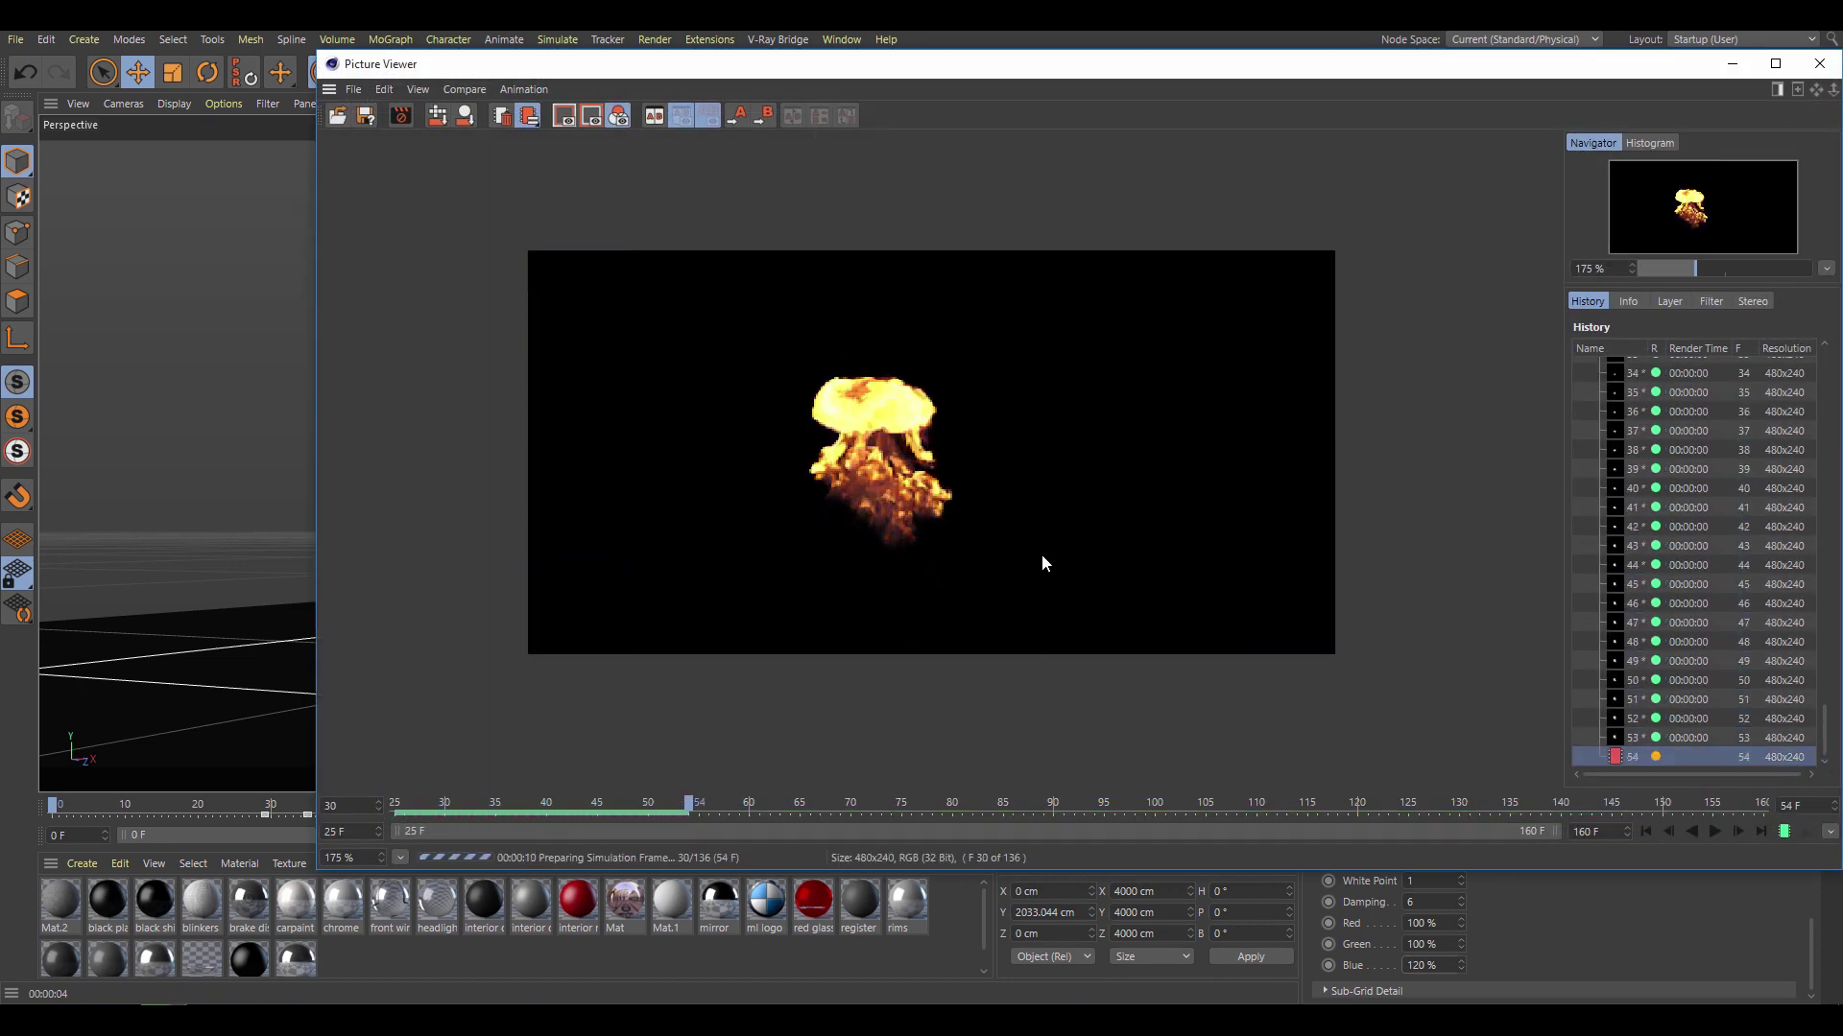
scroll(1003, 557, up, 1)
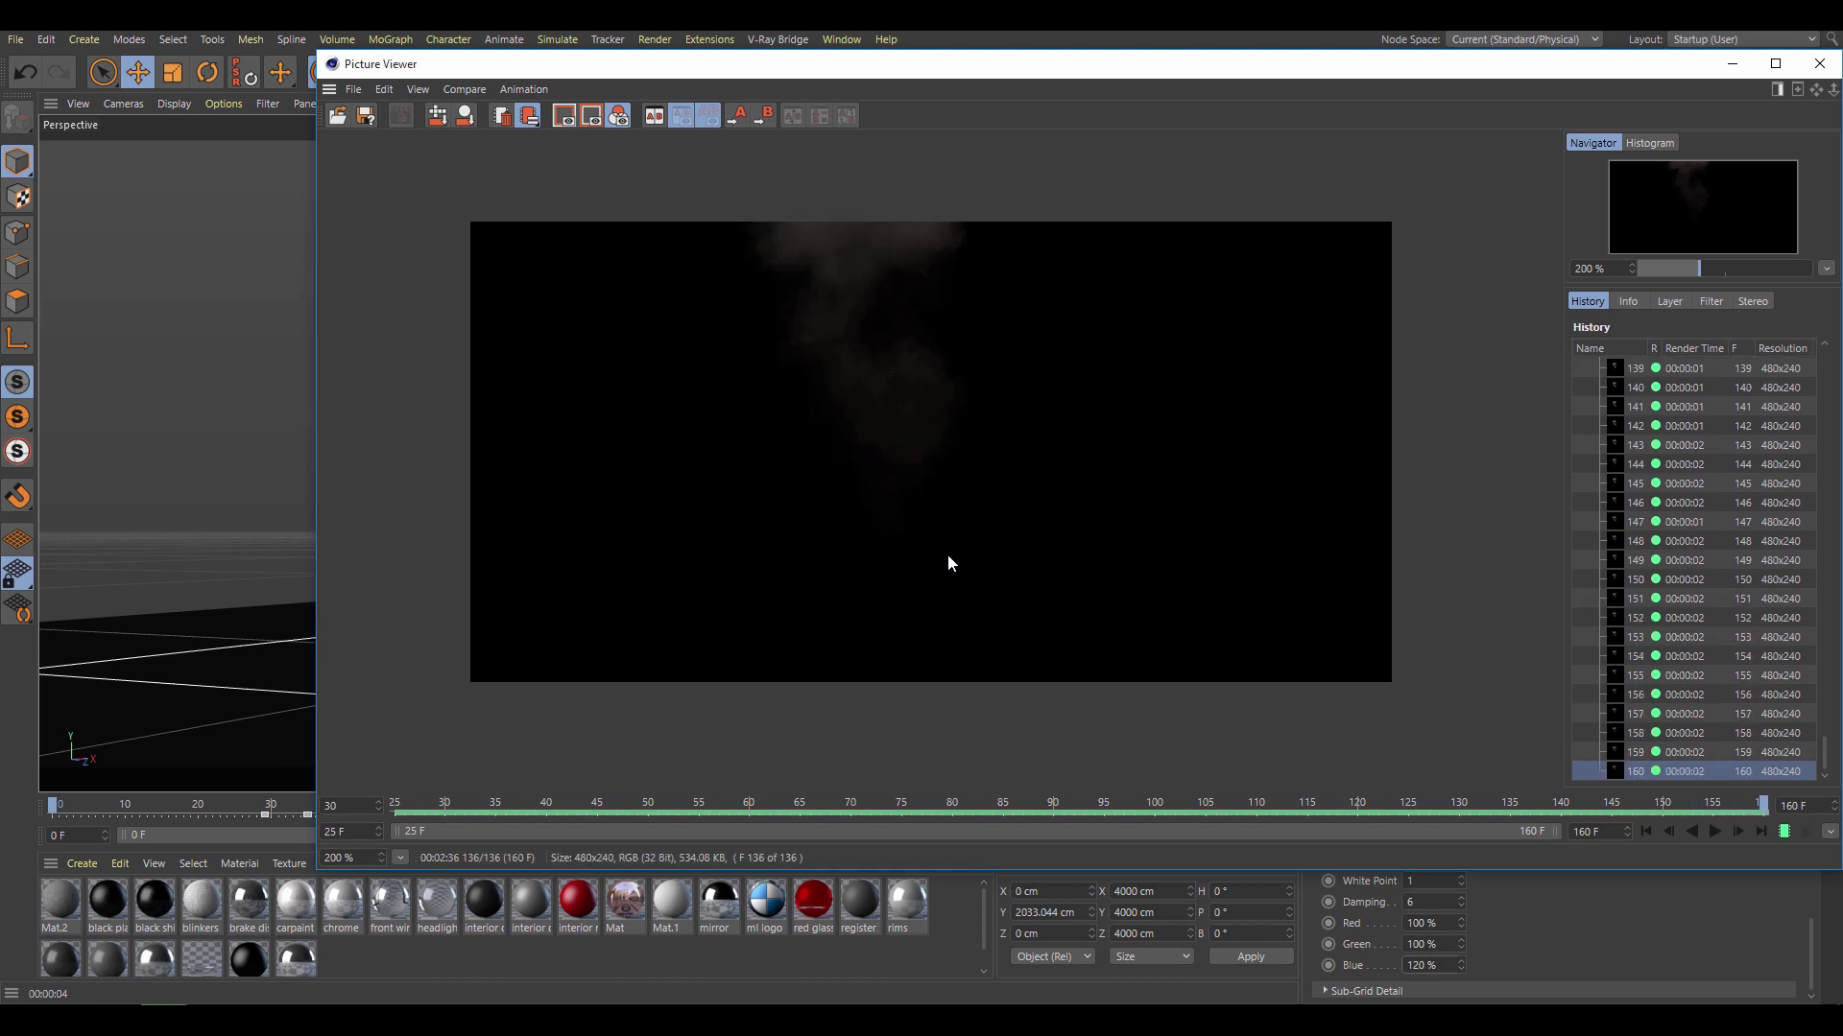
click(1718, 832)
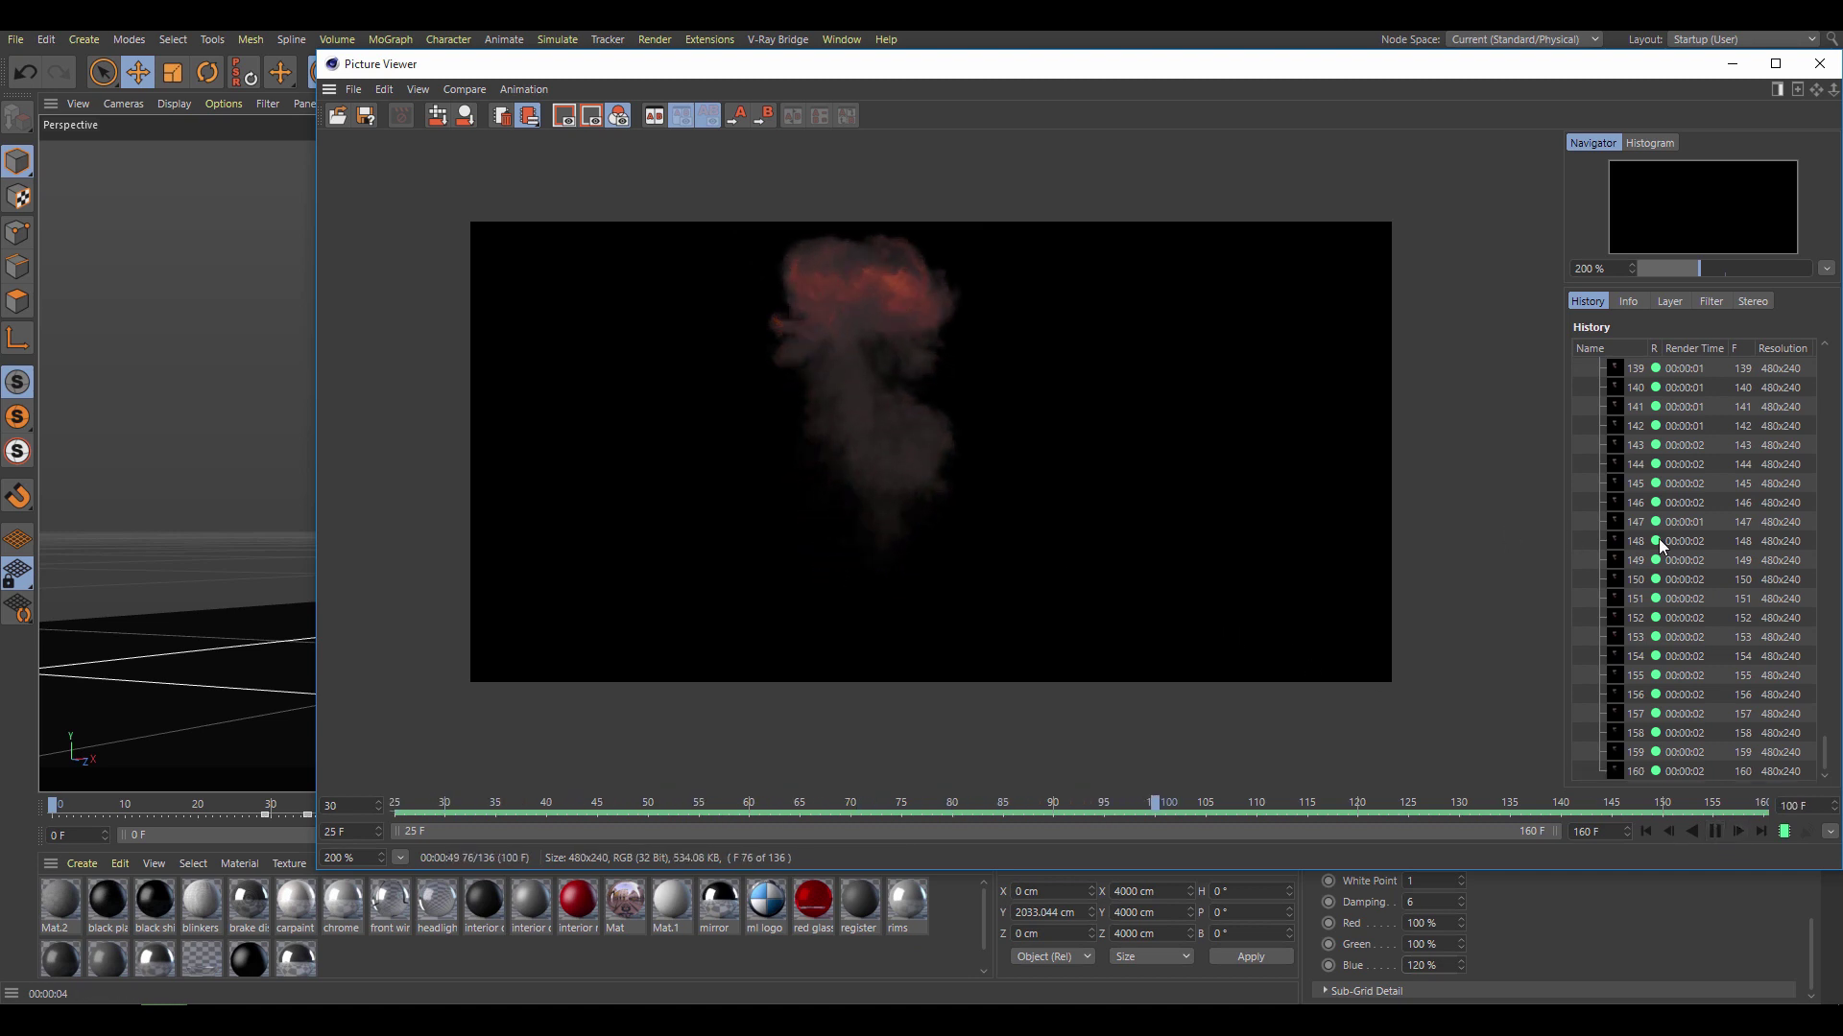
scroll(1681, 545, up, 10)
scroll(1678, 537, up, 6)
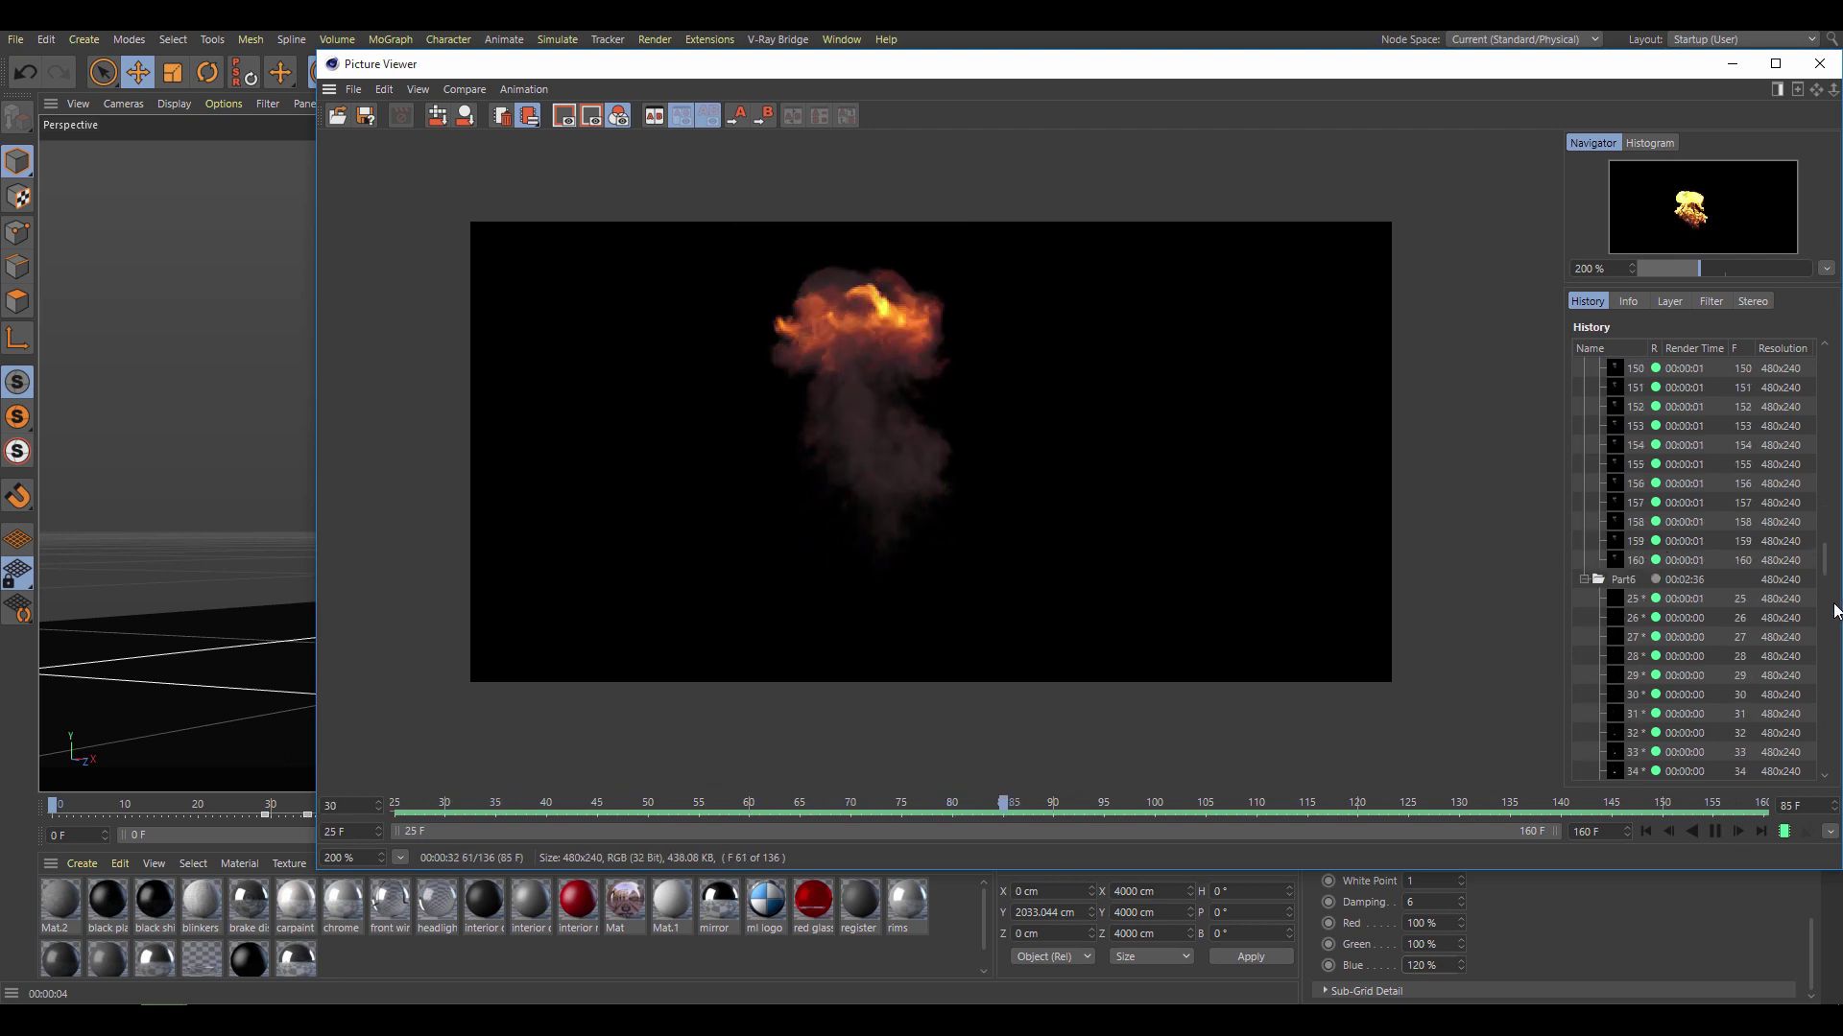
mouse_move(1825, 567)
mouse_down()
mouse_move(1835, 729)
mouse_move(1836, 377)
mouse_up()
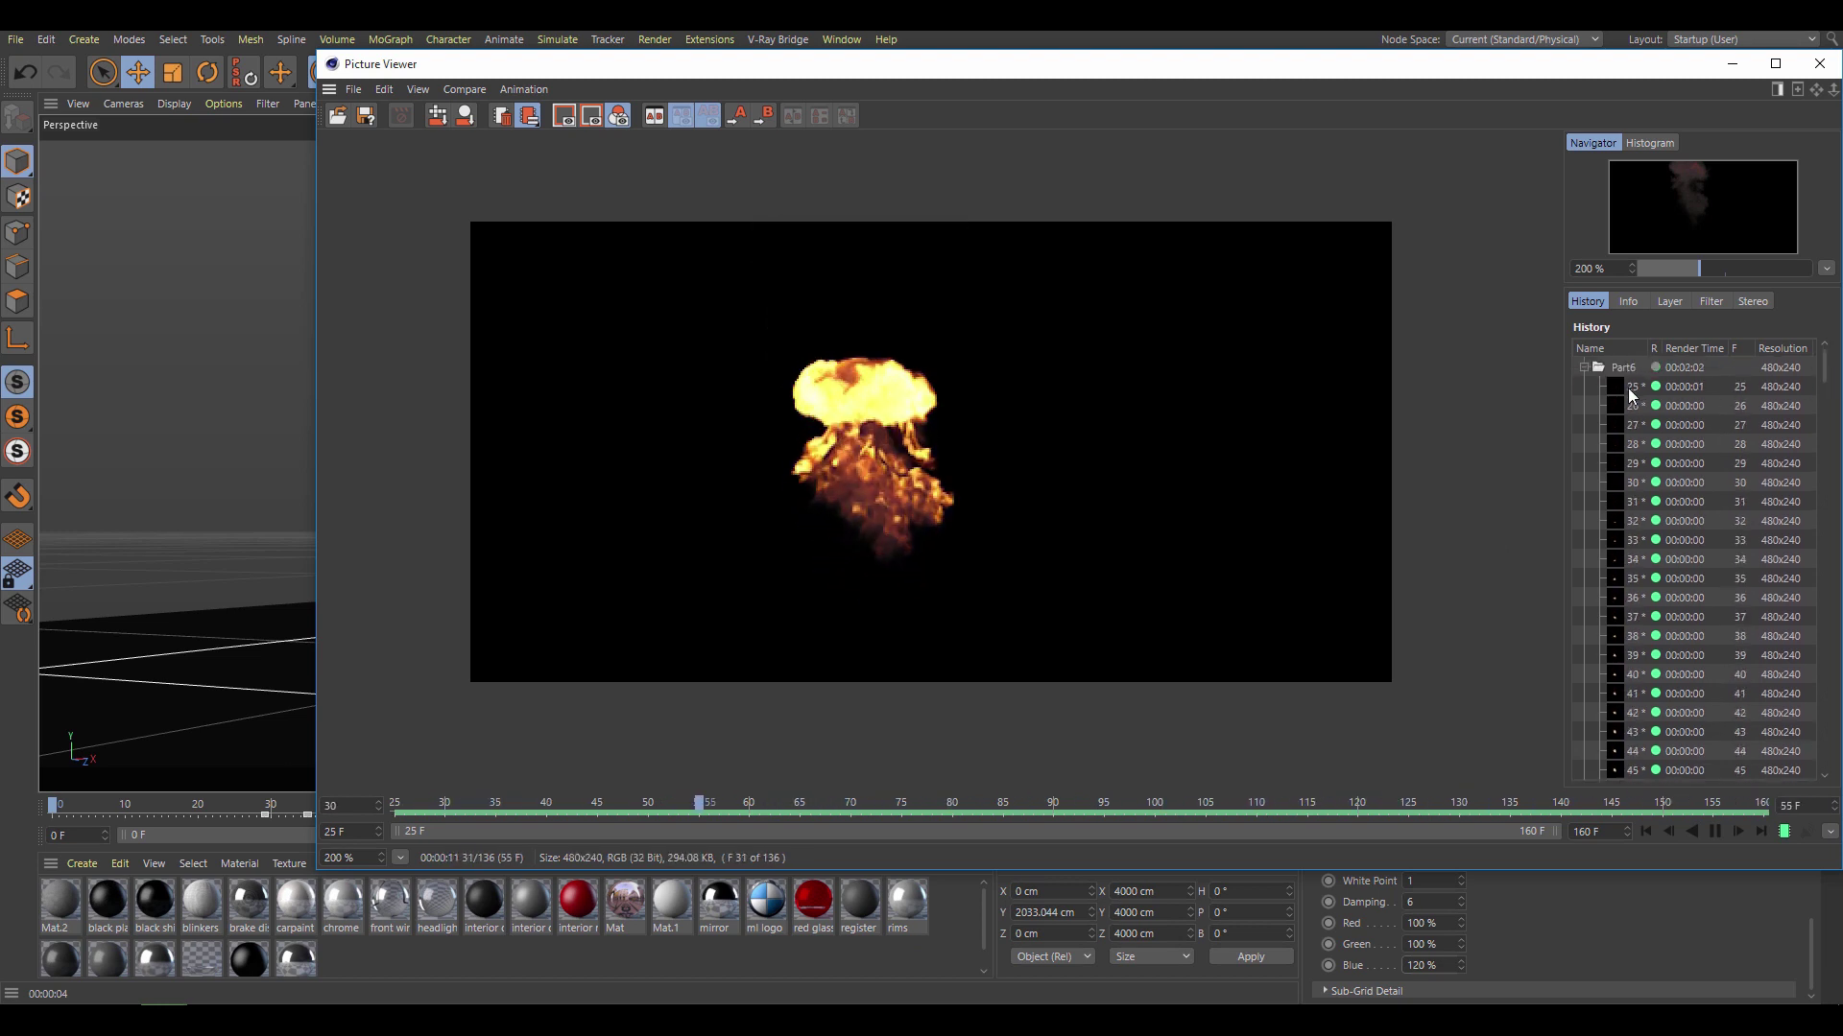
click(1628, 388)
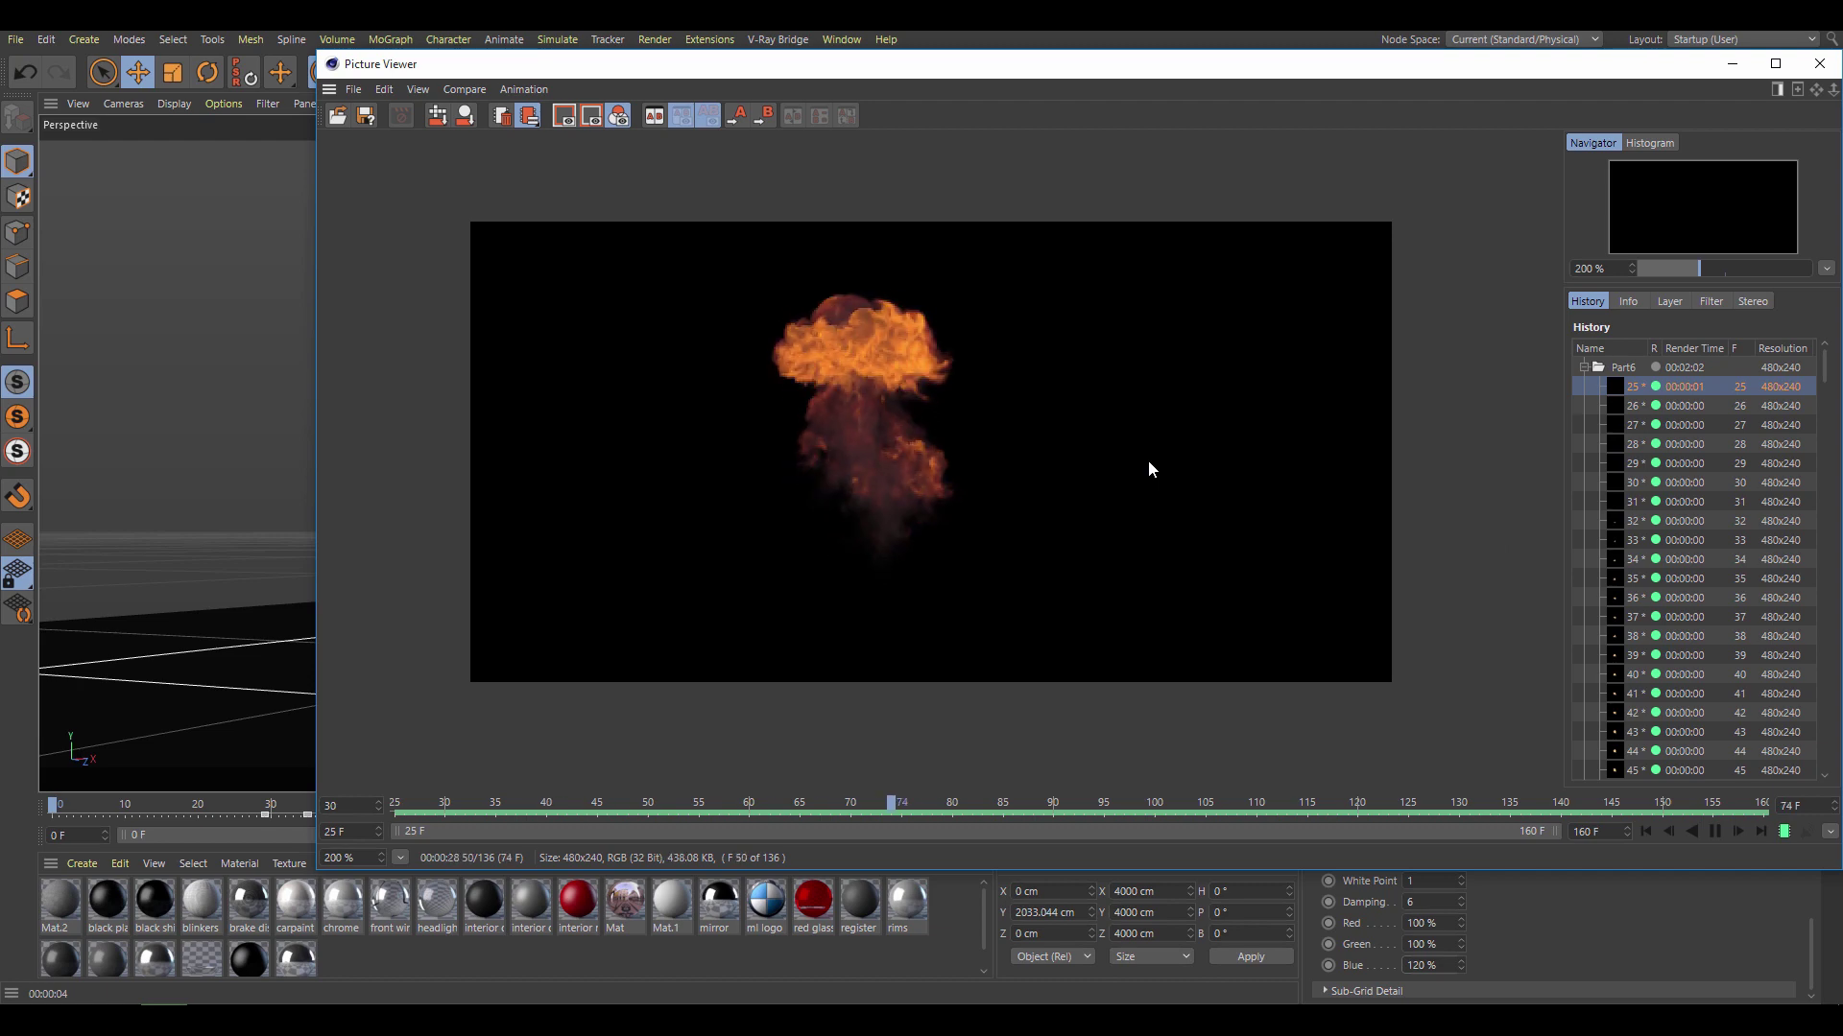
- Close the Picture Viewer and set Explosion Smoke's Fire Shader mapping channel to None
click(1820, 64)
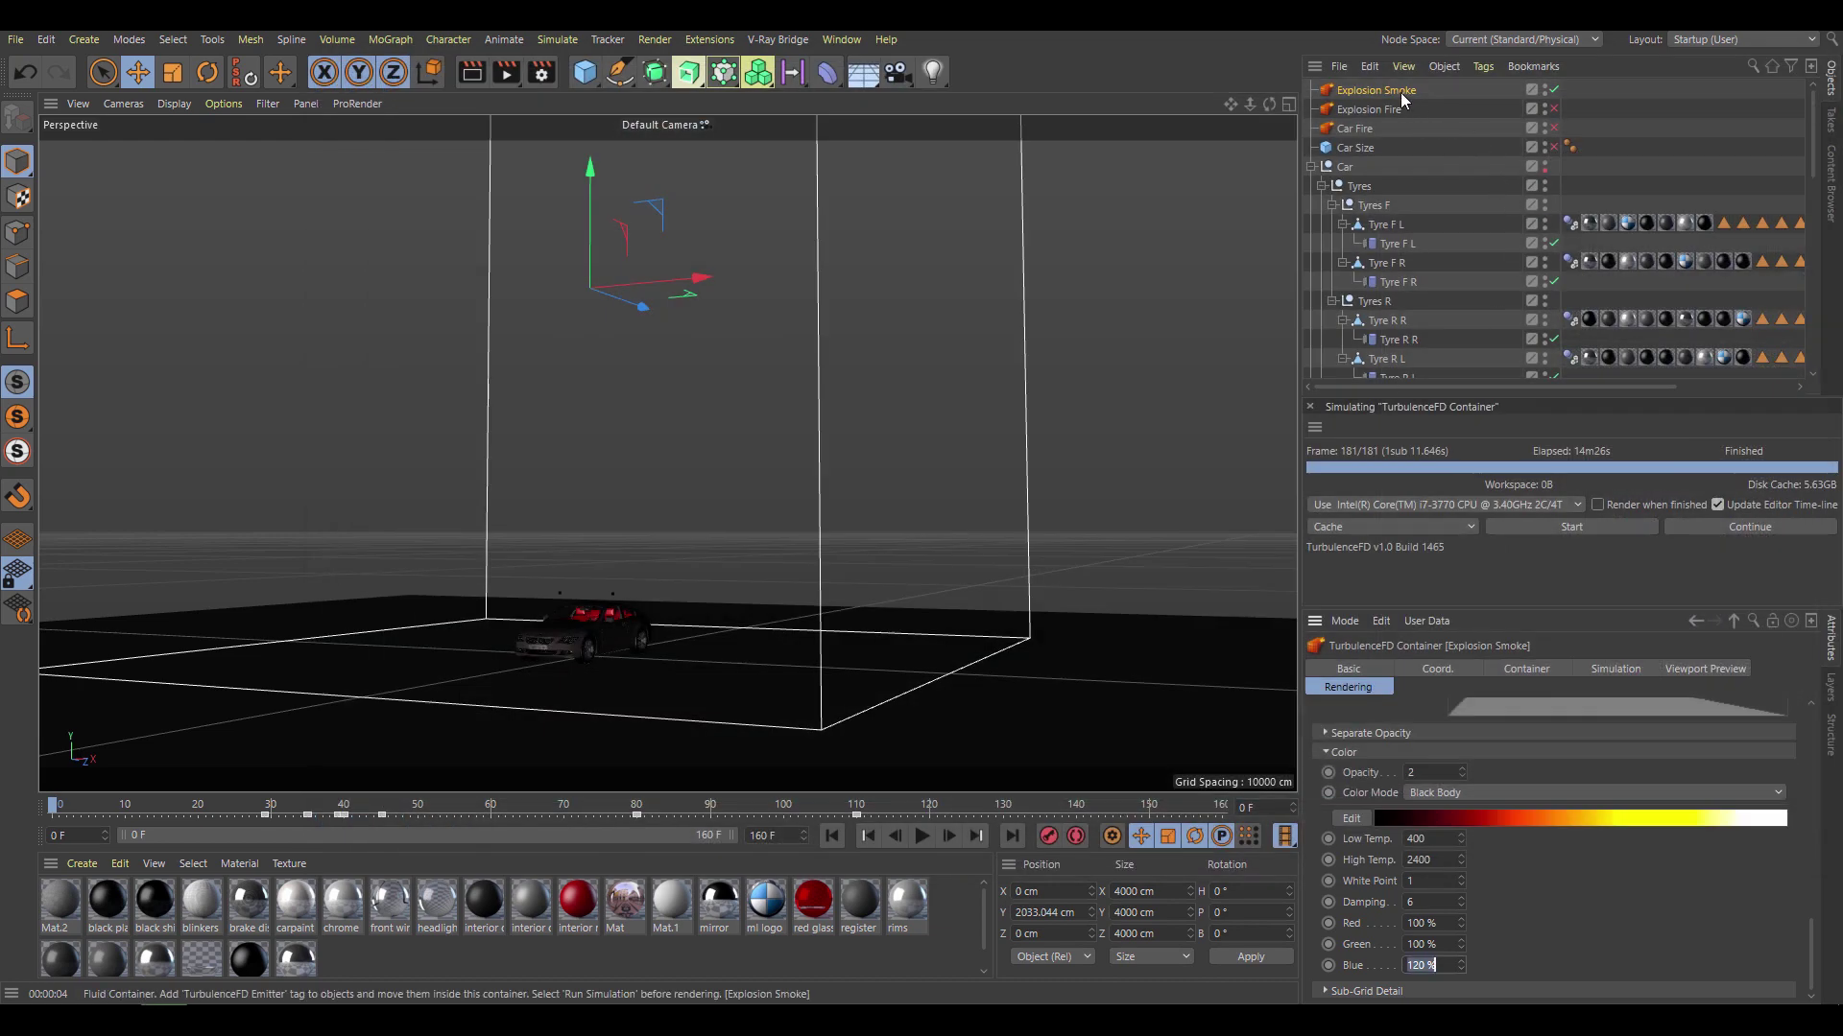
scroll(1653, 897, up, 3)
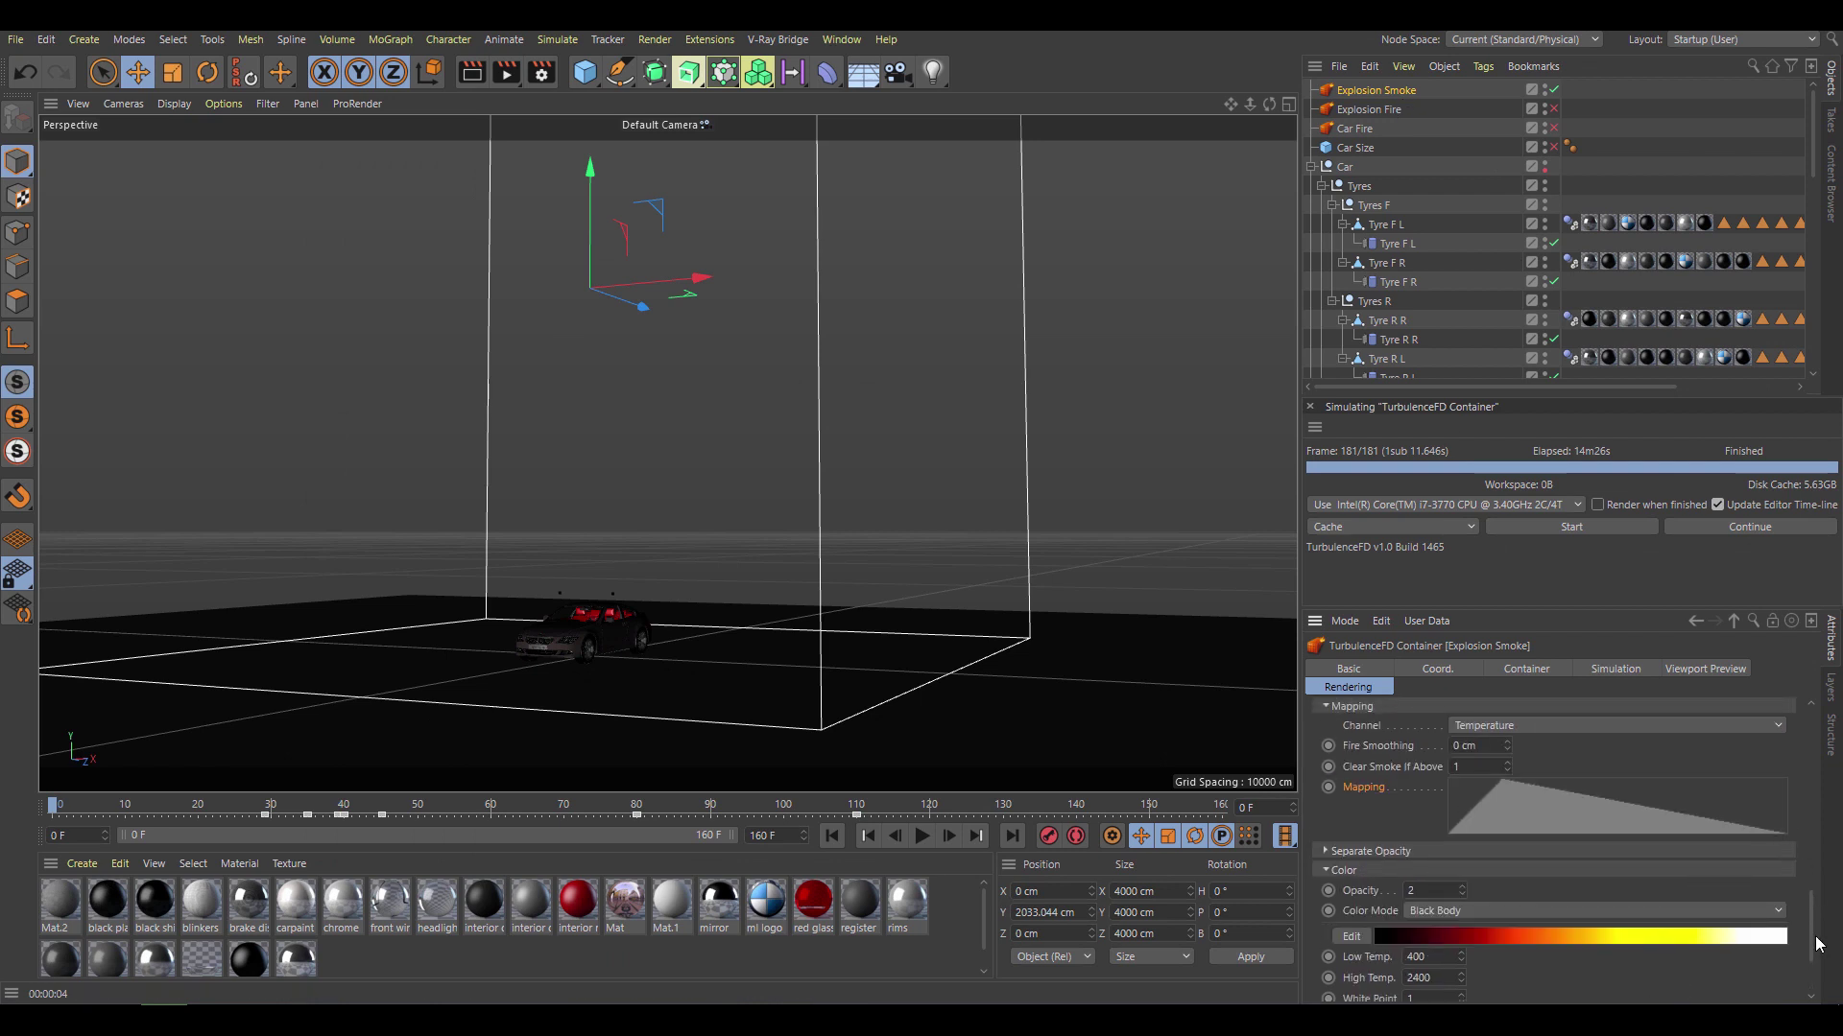
drag(1817, 943, 1828, 915)
click(1564, 862)
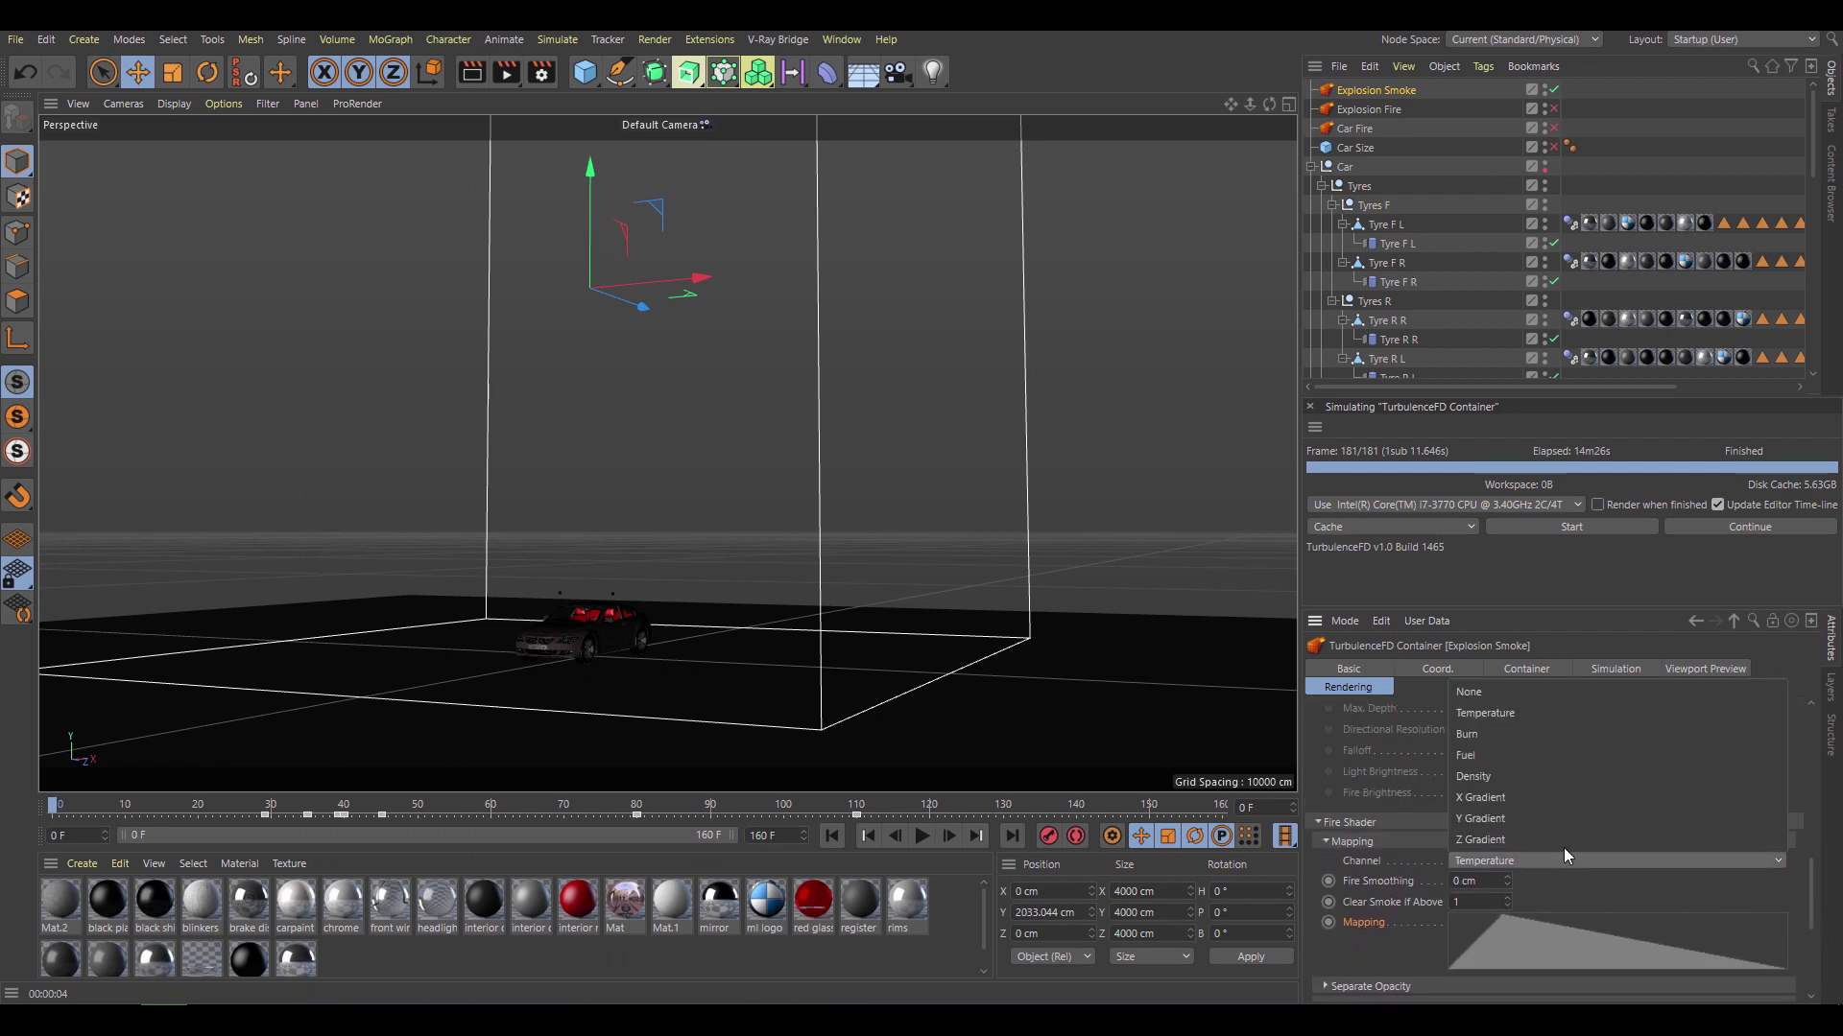
click(1484, 693)
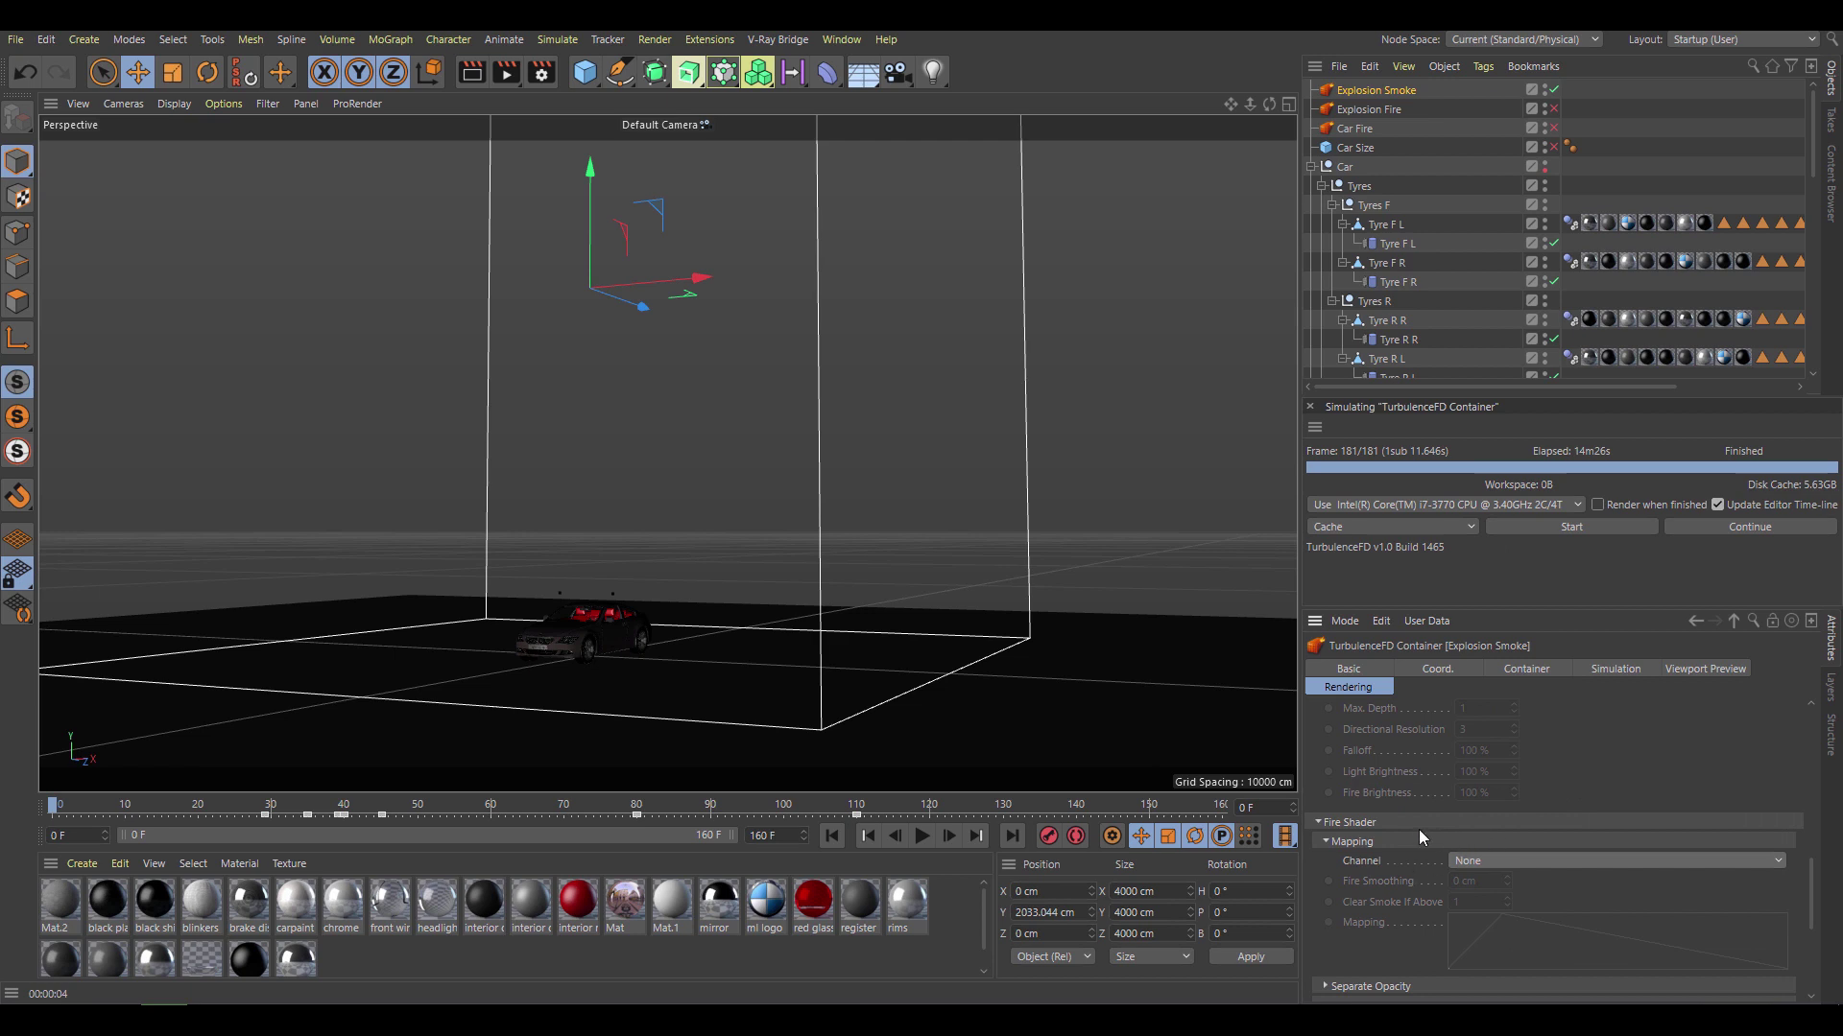
- Select the Explosion Fire container and orbit the view in closer to the car
click(1374, 109)
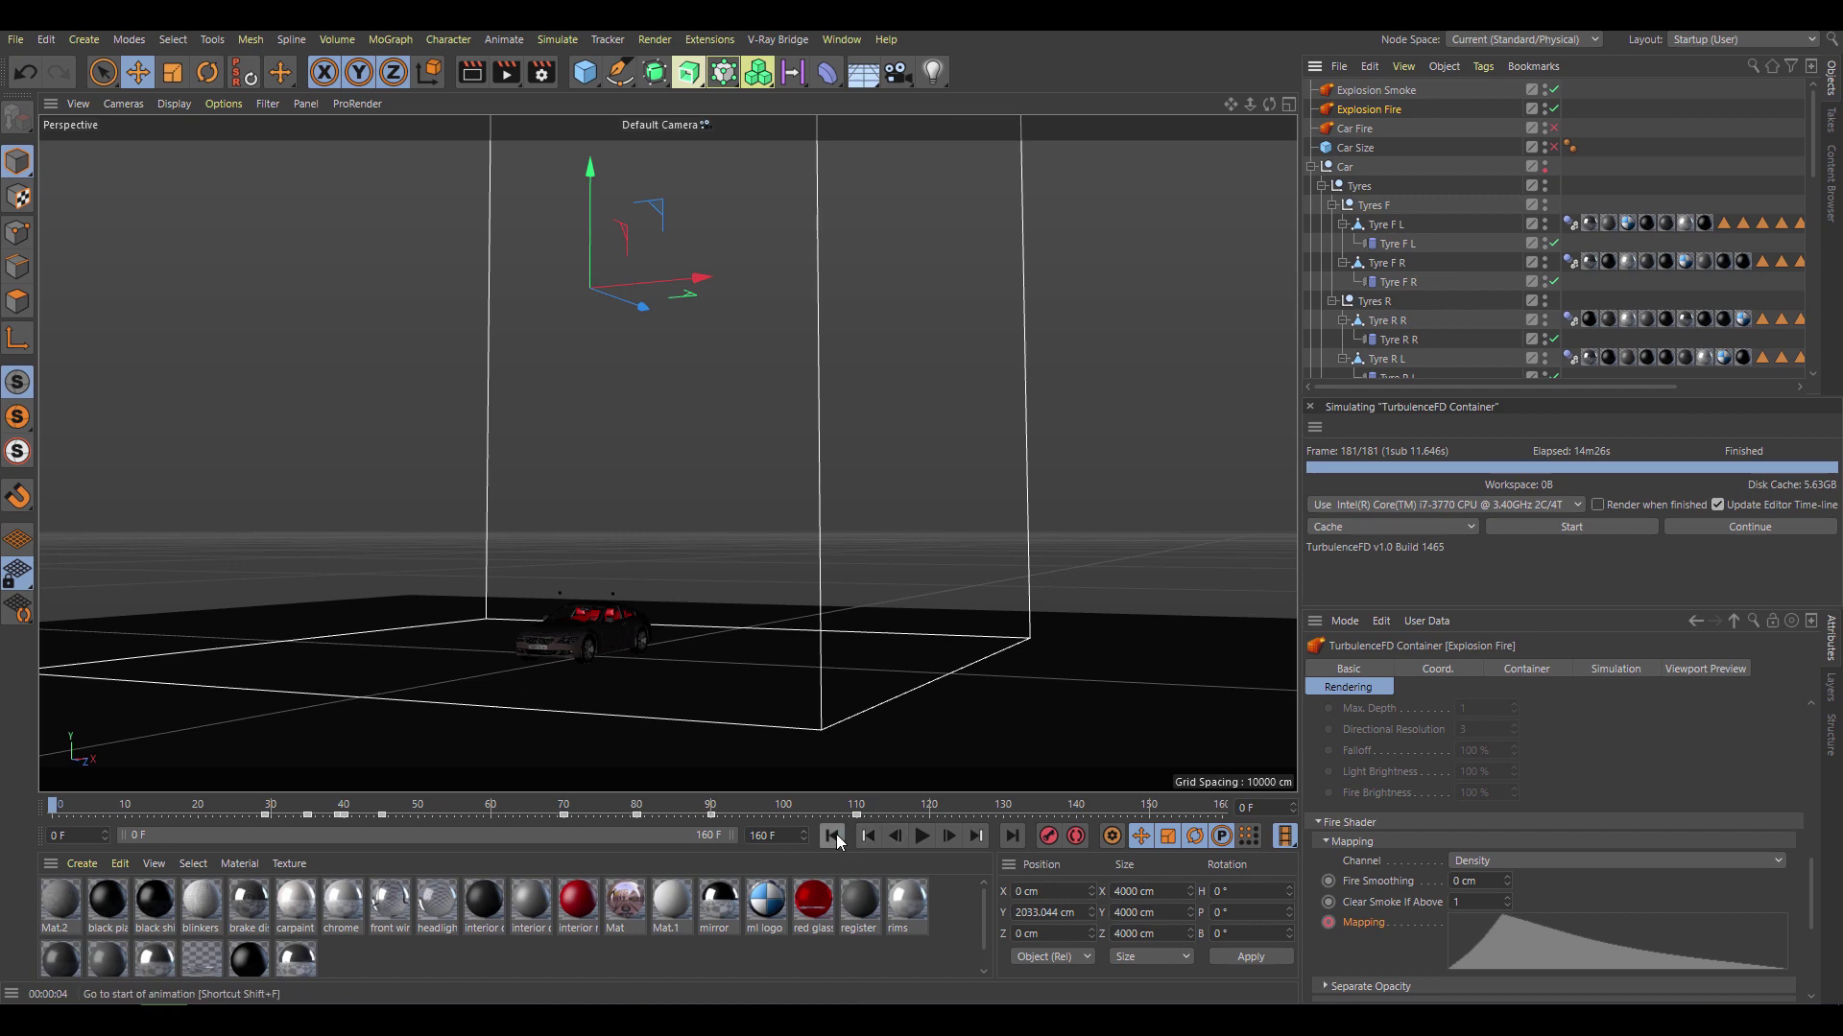
mouse_move(559, 623)
alt+mouse_down()
mouse_move(528, 651)
mouse_move(549, 642)
alt+mouse_up()
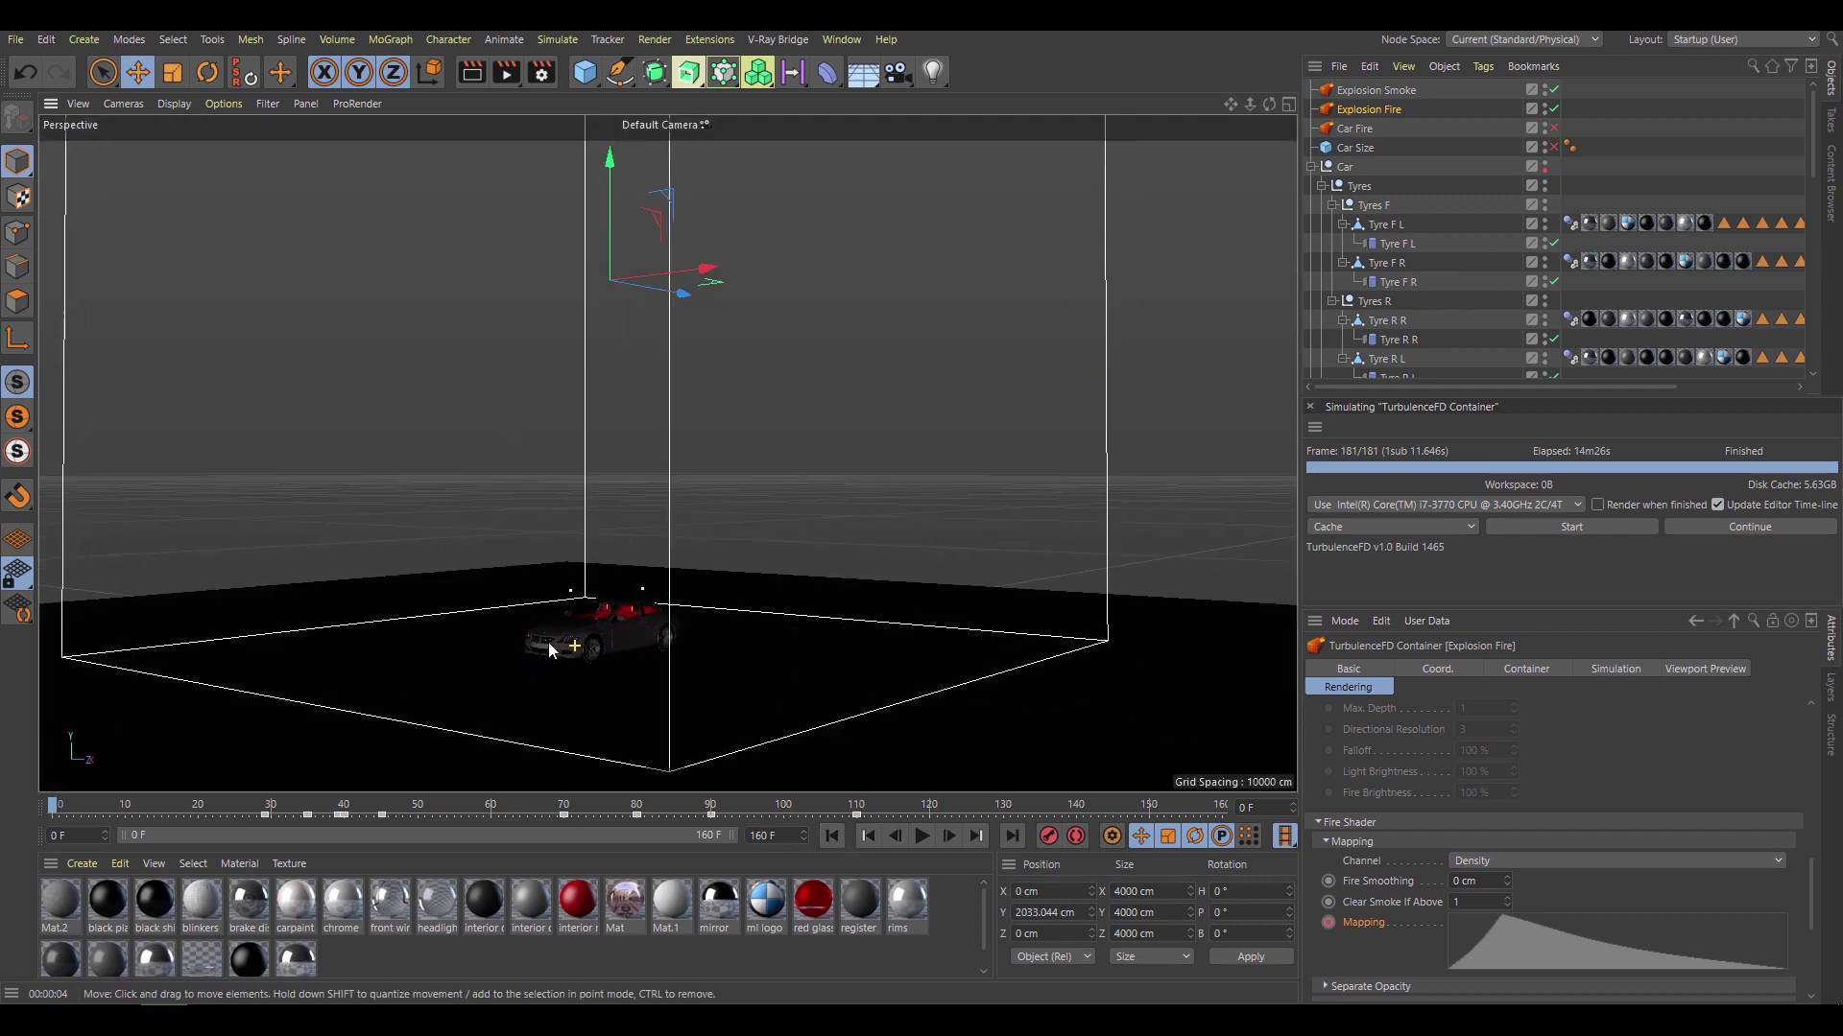
alt+drag(532, 432, 659, 494)
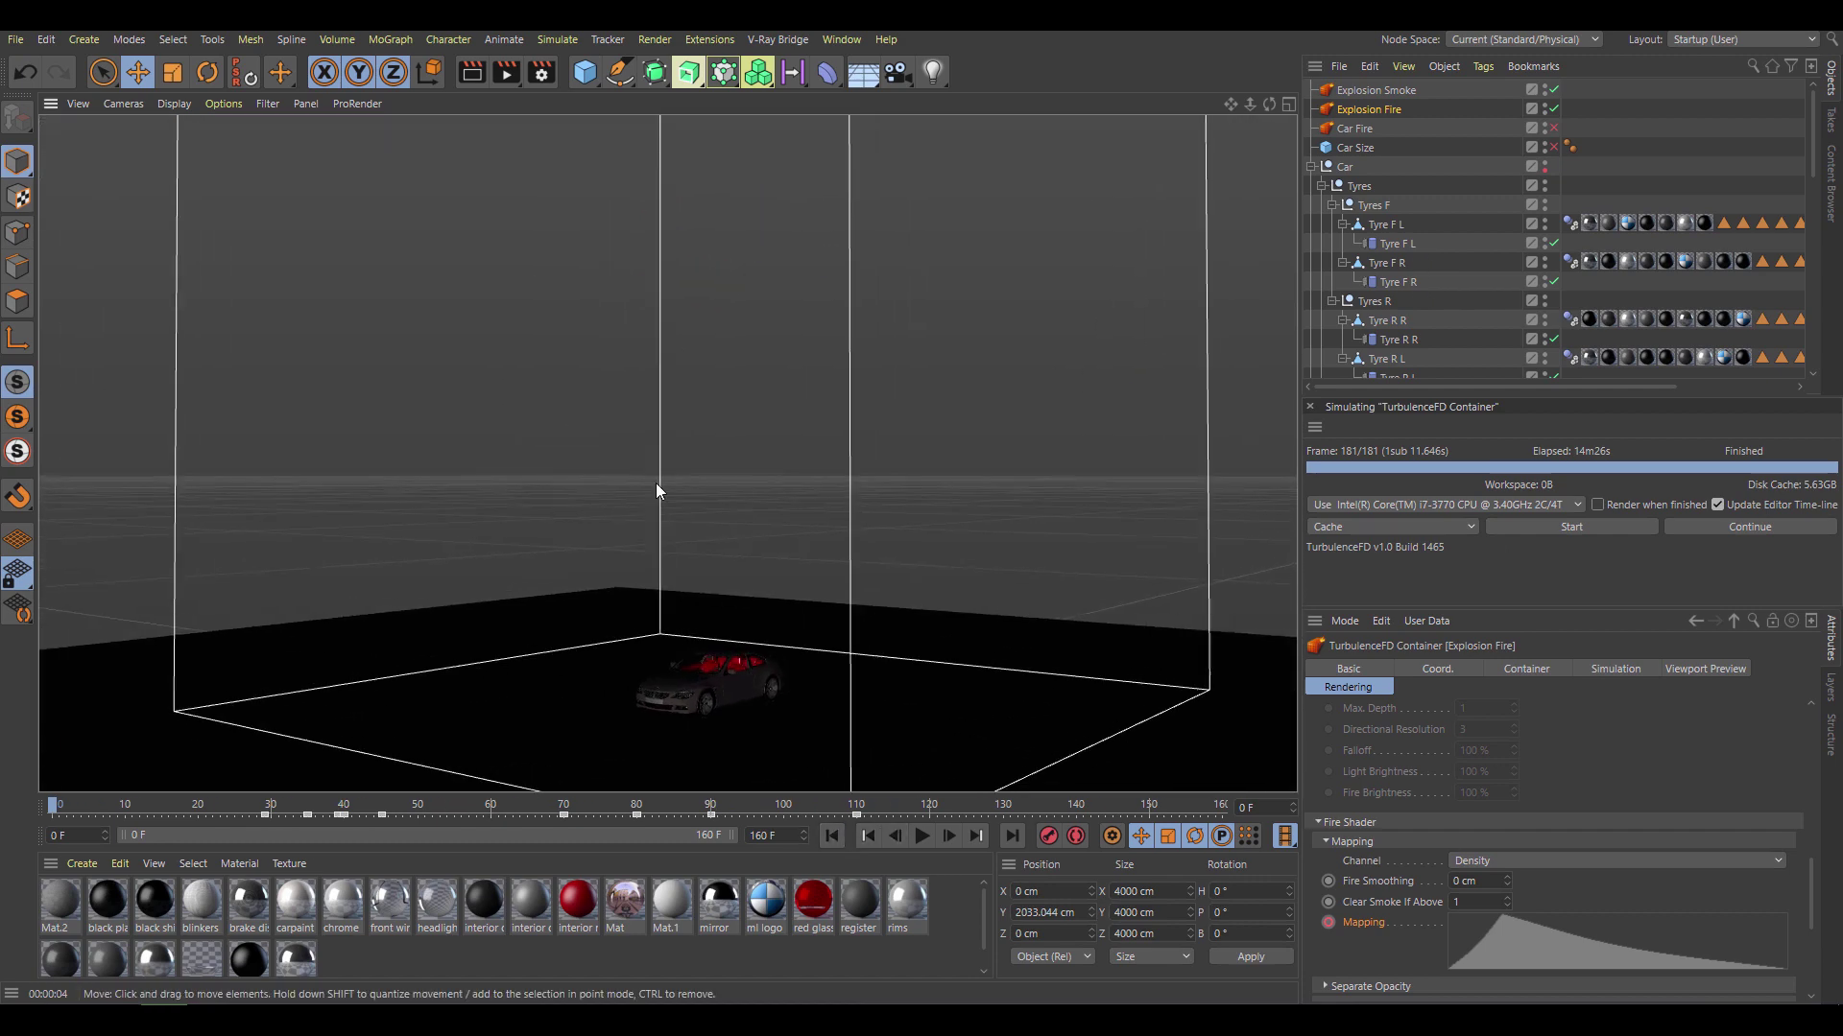
alt+drag(753, 699, 749, 657)
scroll(729, 690, up, 1)
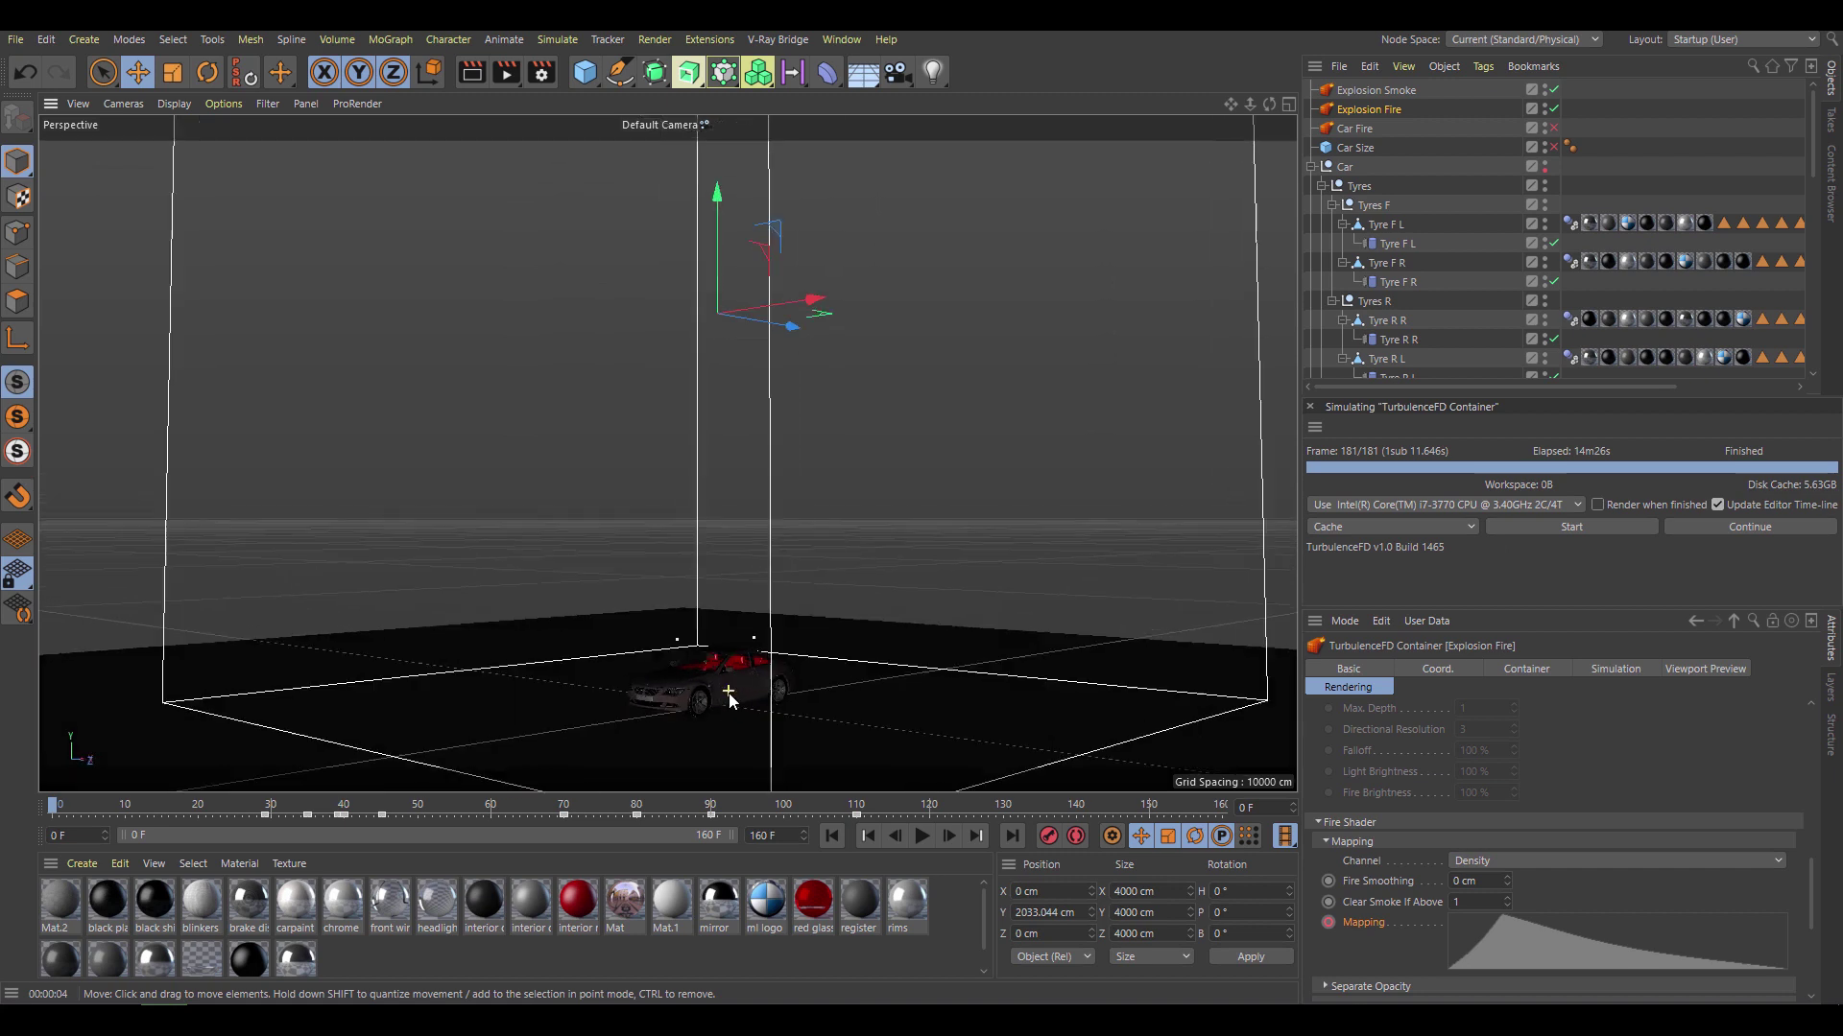
- Enable Car Fire, then select all three containers and show their Viewport Preview settings
click(1554, 128)
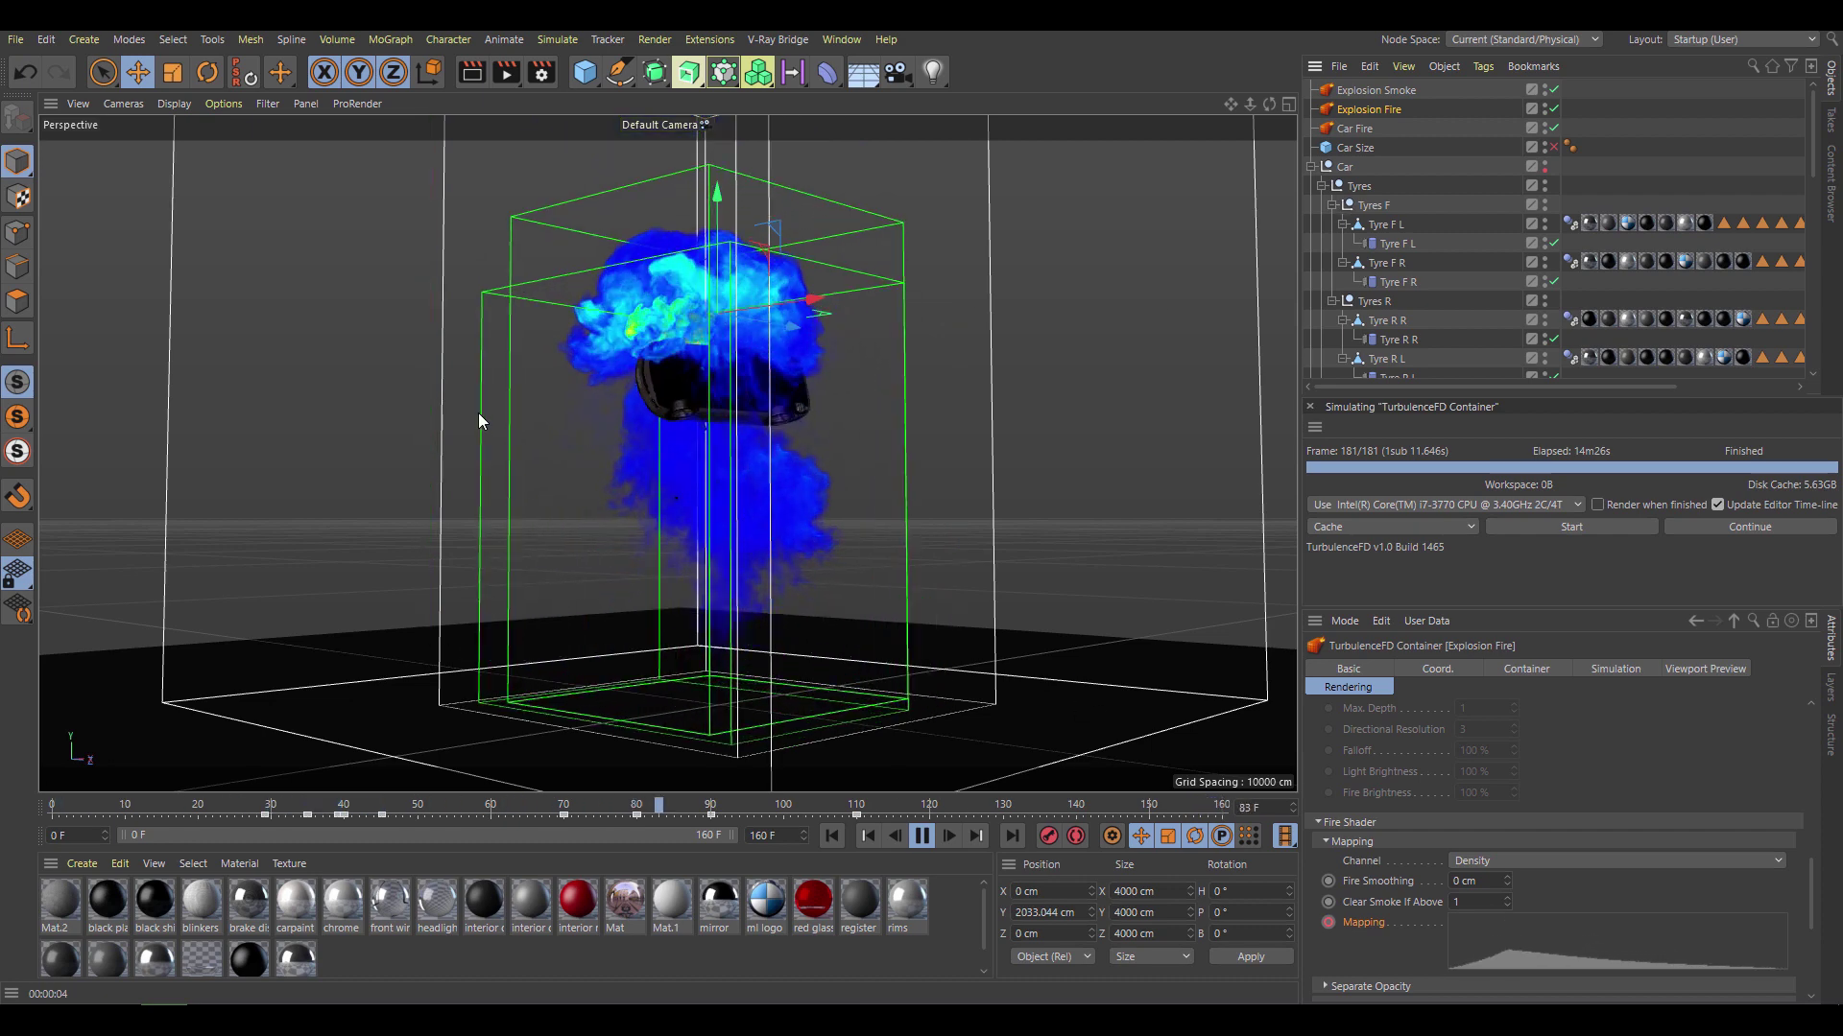
shift+click(1379, 93)
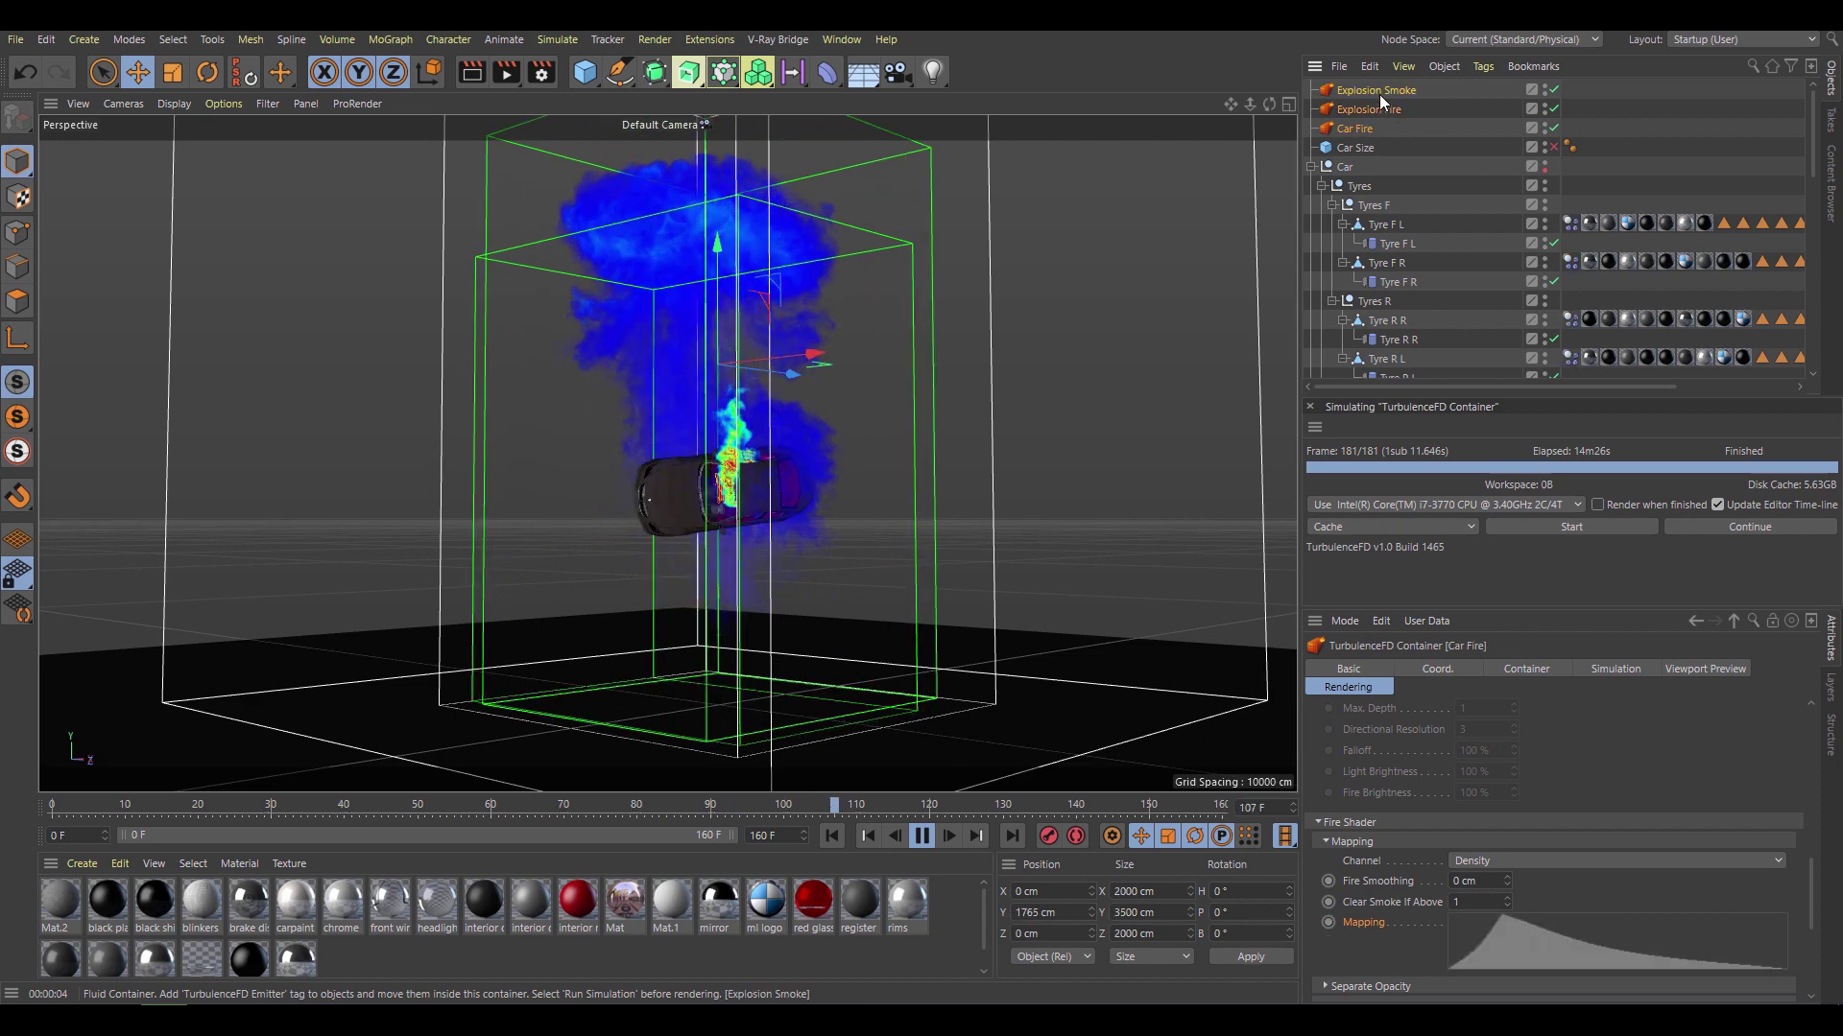
click(1717, 666)
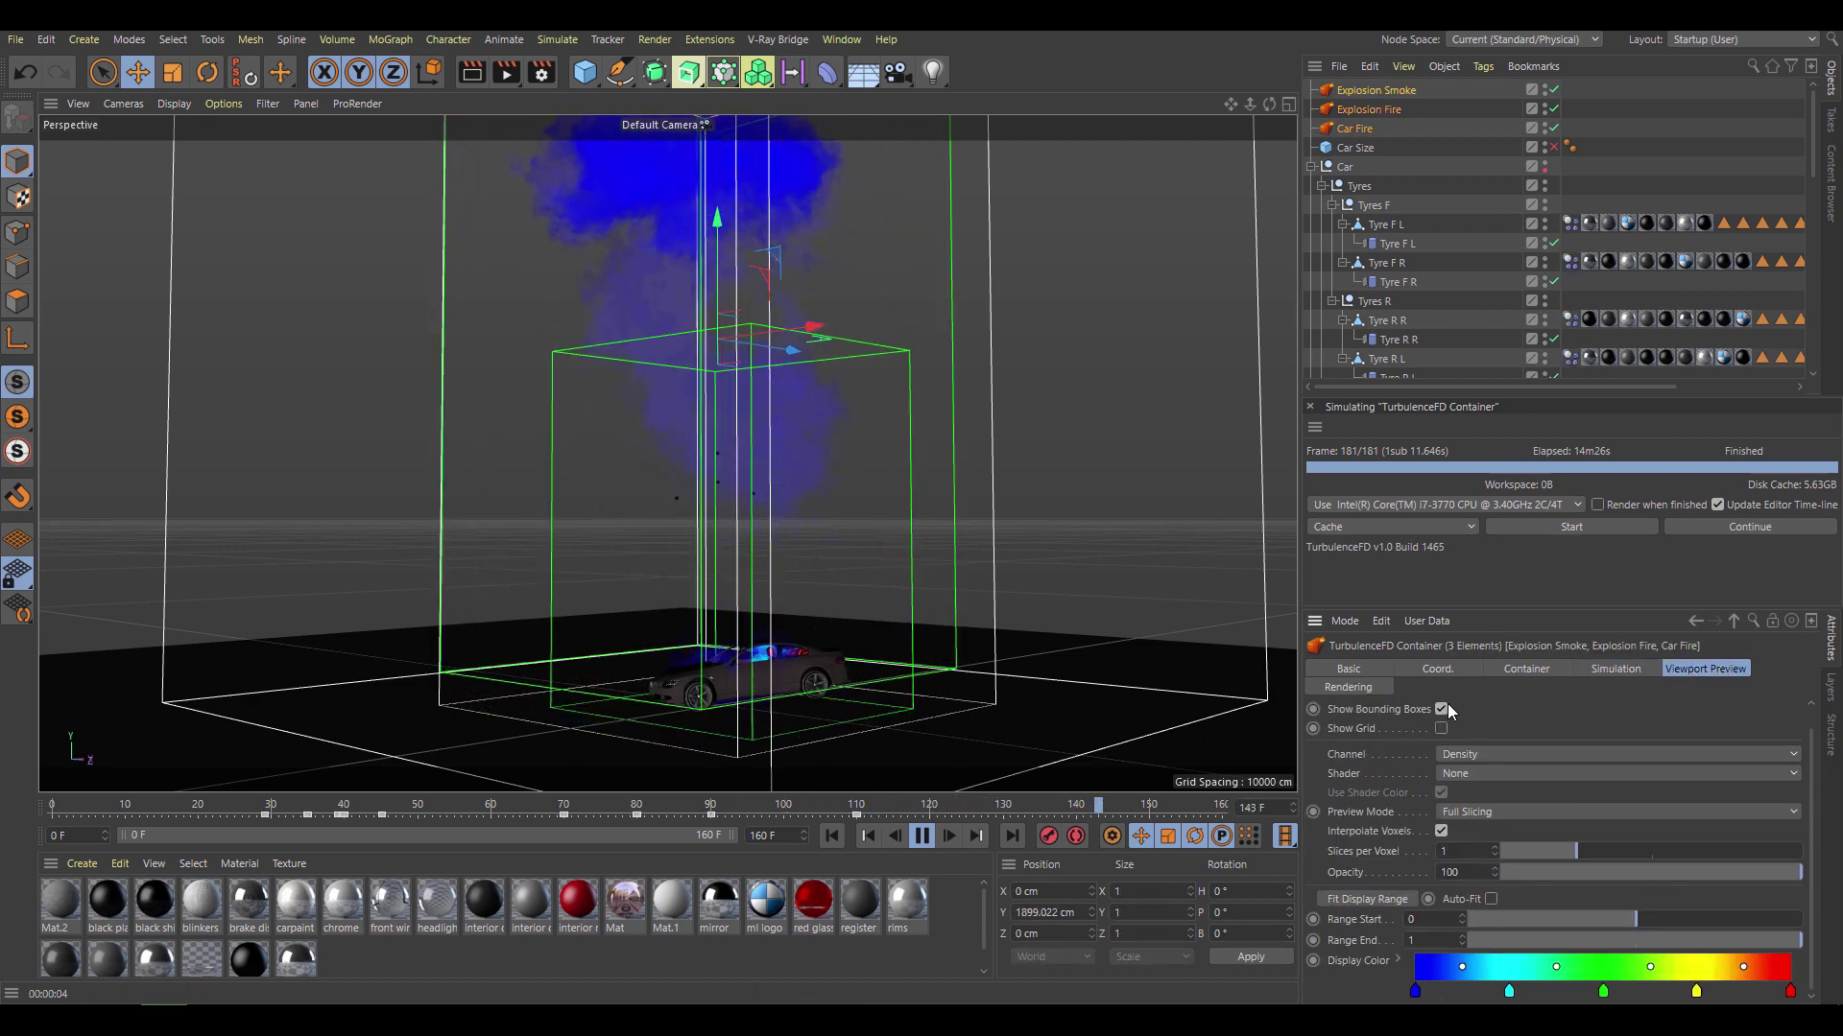
- Hide the container bounding boxes, replay the simulation and render frame 65 in the viewport
click(1441, 708)
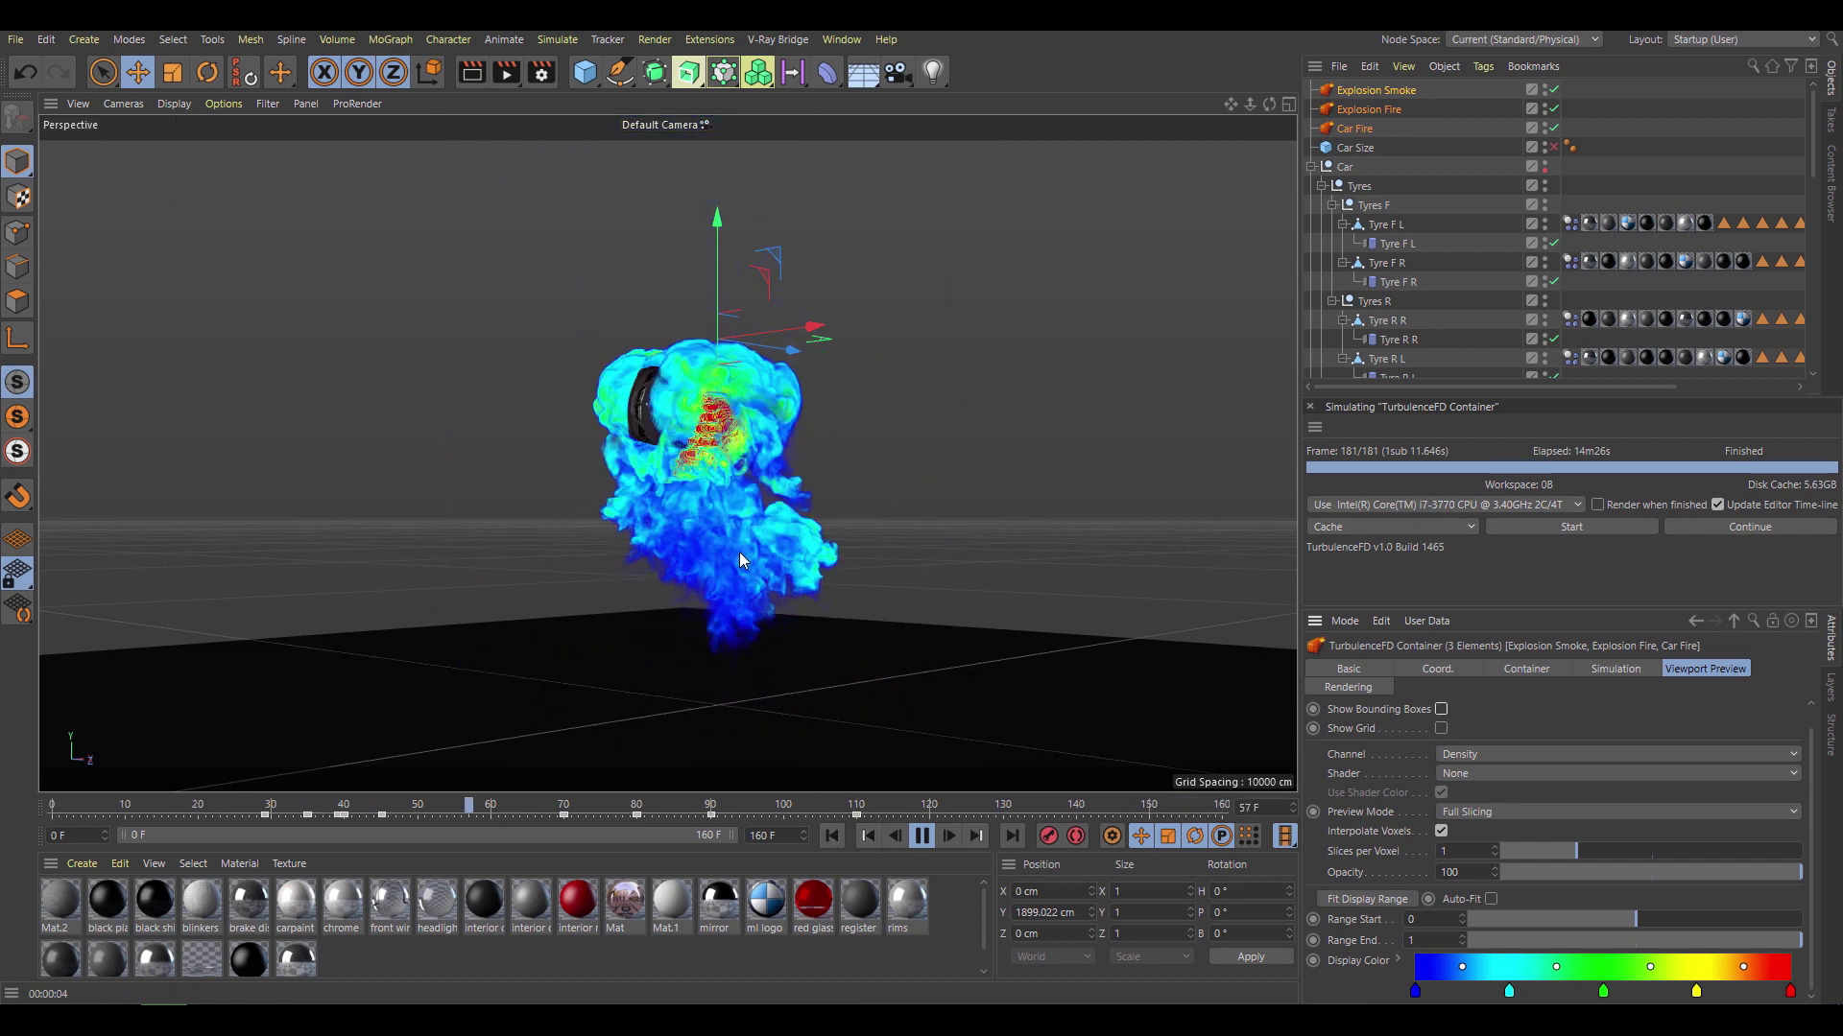
click(924, 835)
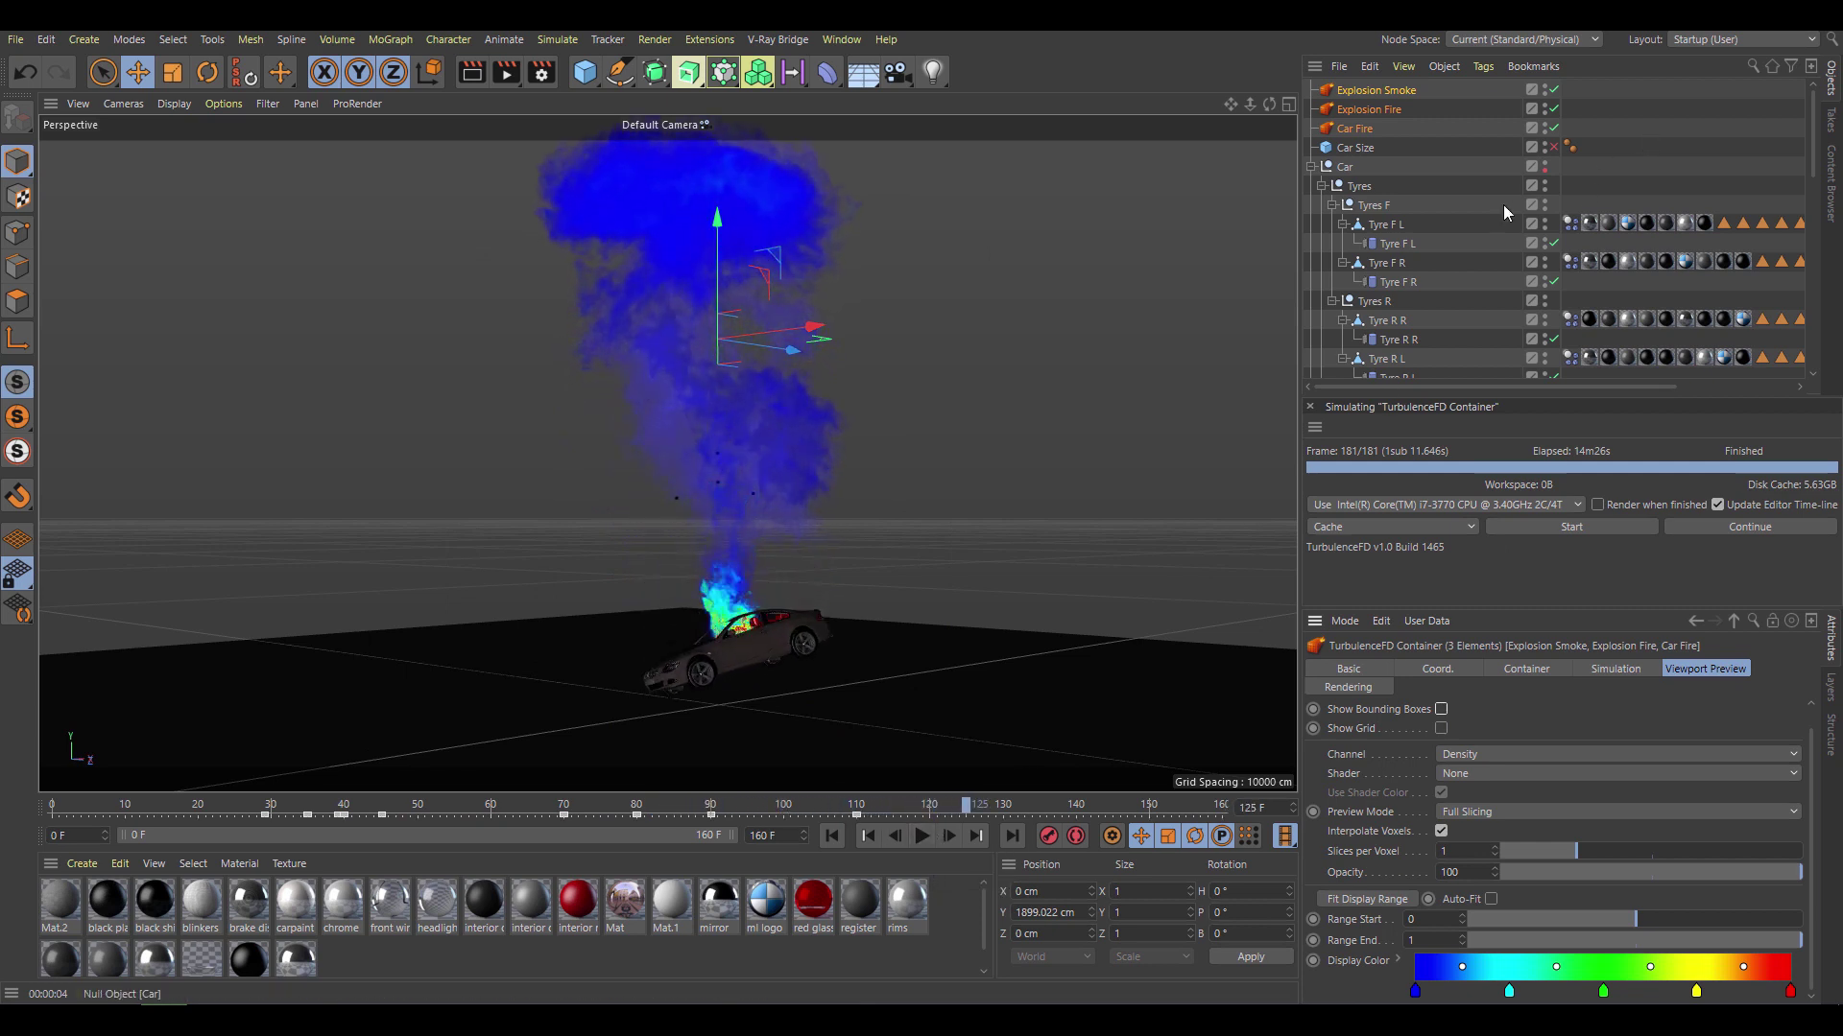
click(832, 835)
click(918, 835)
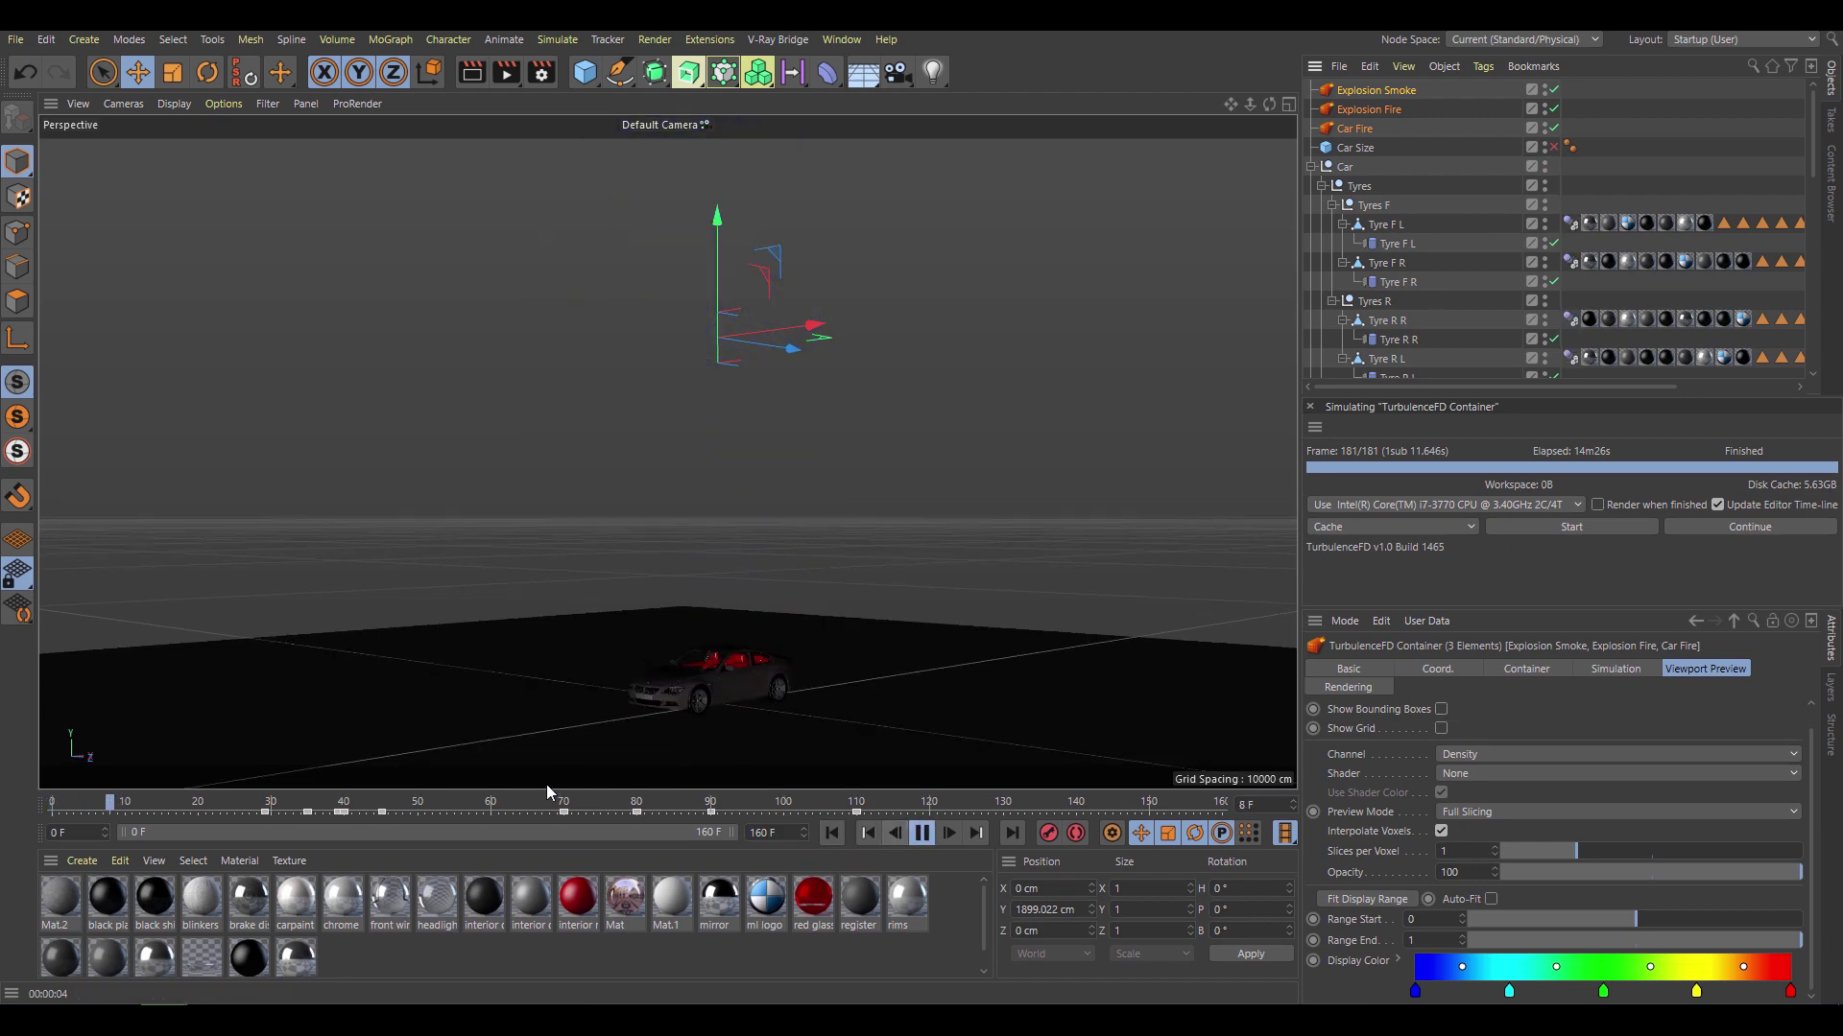
click(924, 833)
click(469, 81)
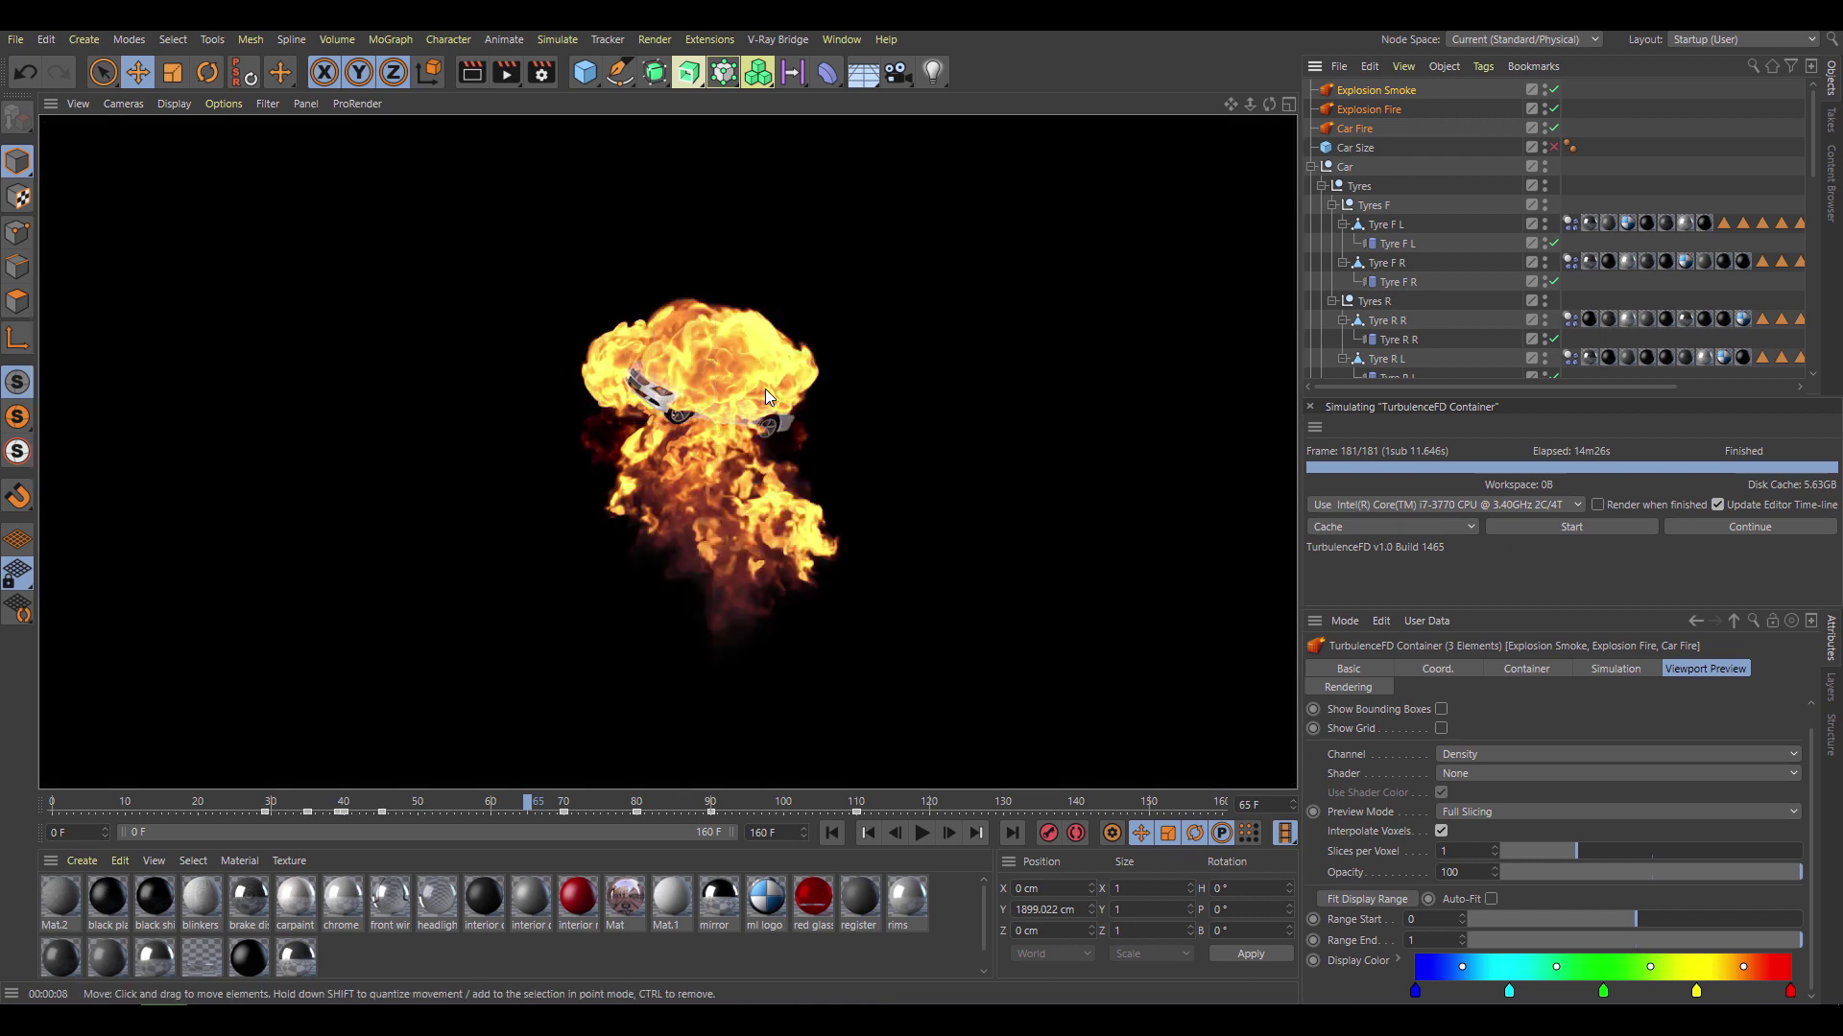
- Play on to frame 109, then select only the Explosion Fire container
click(927, 836)
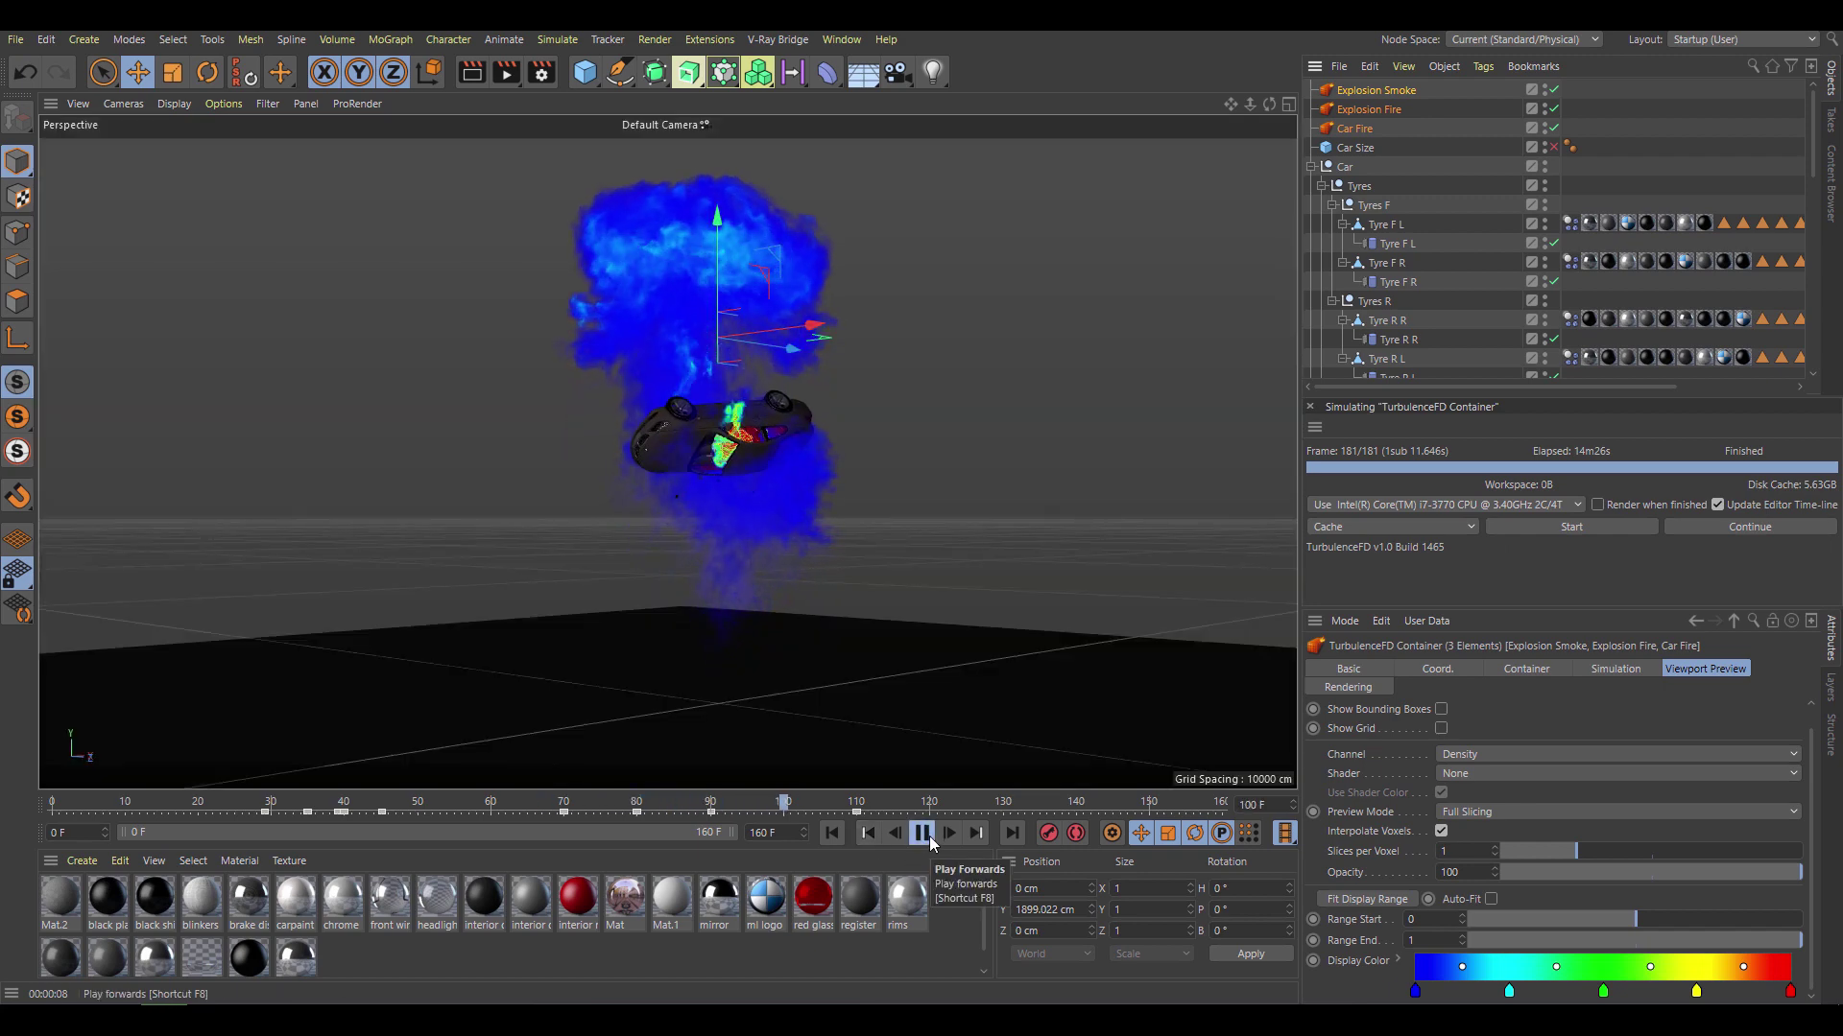
click(923, 836)
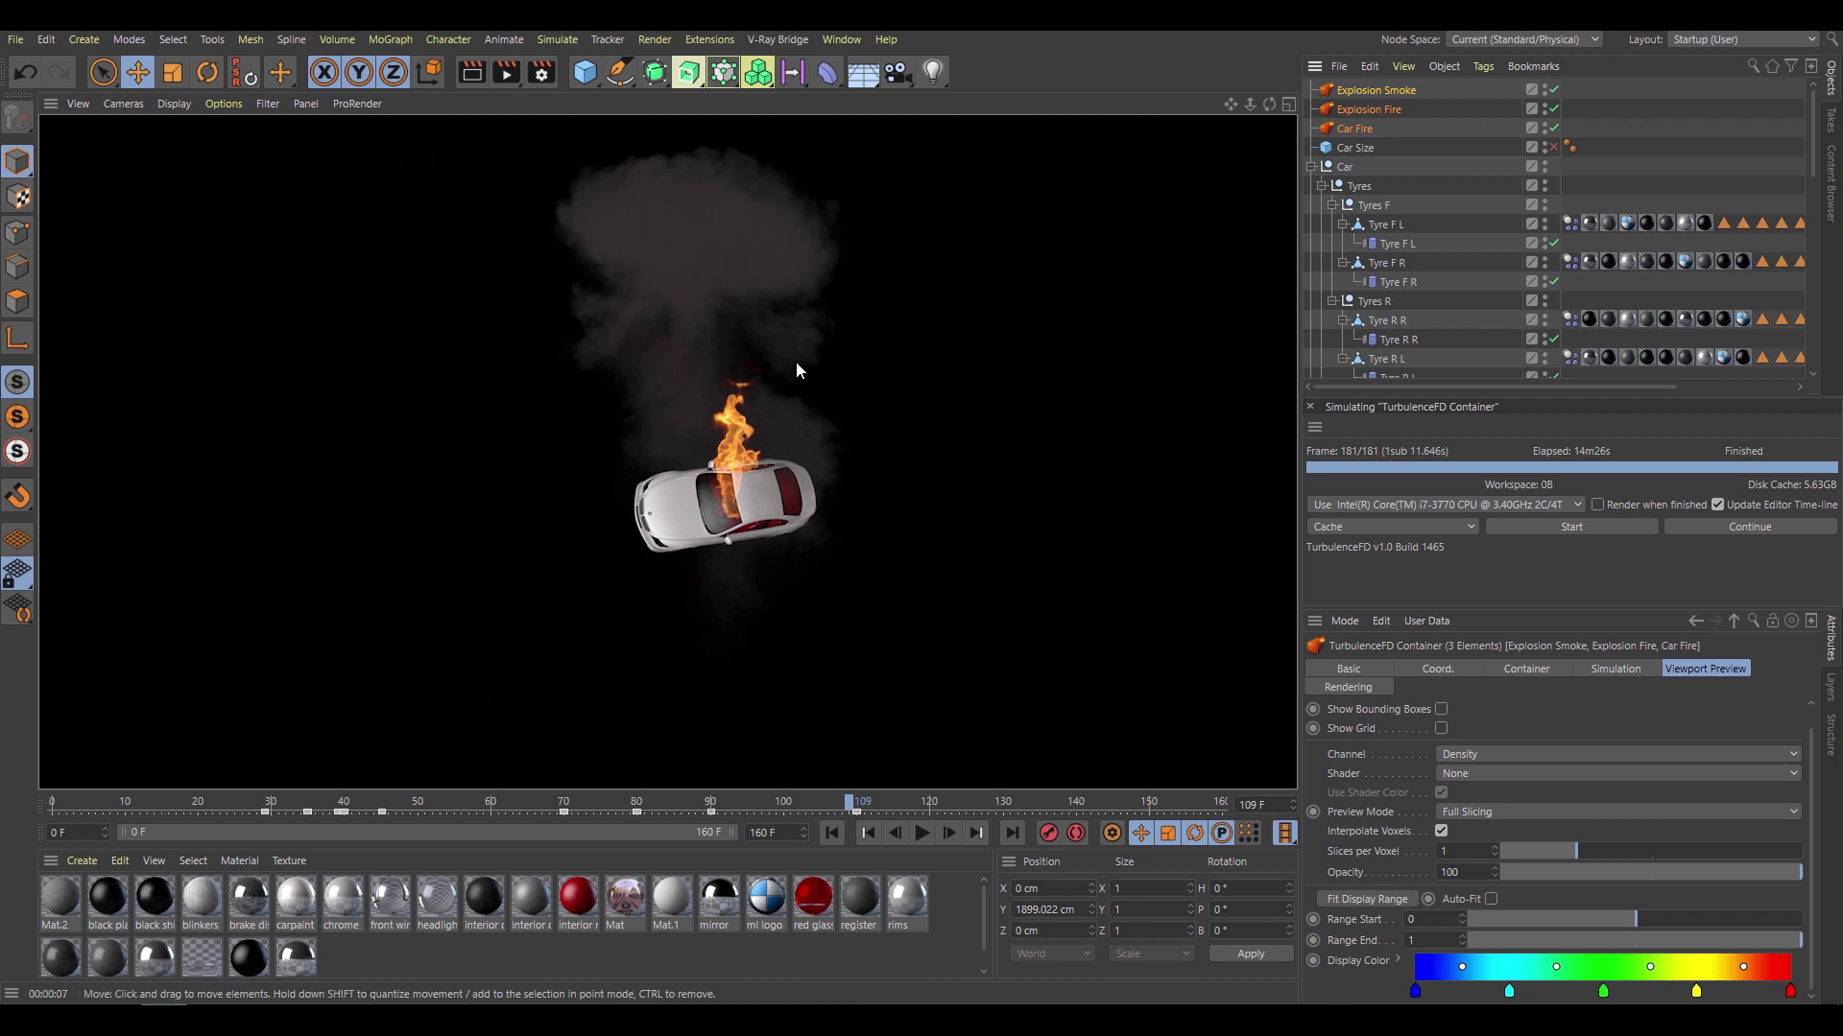
click(1389, 111)
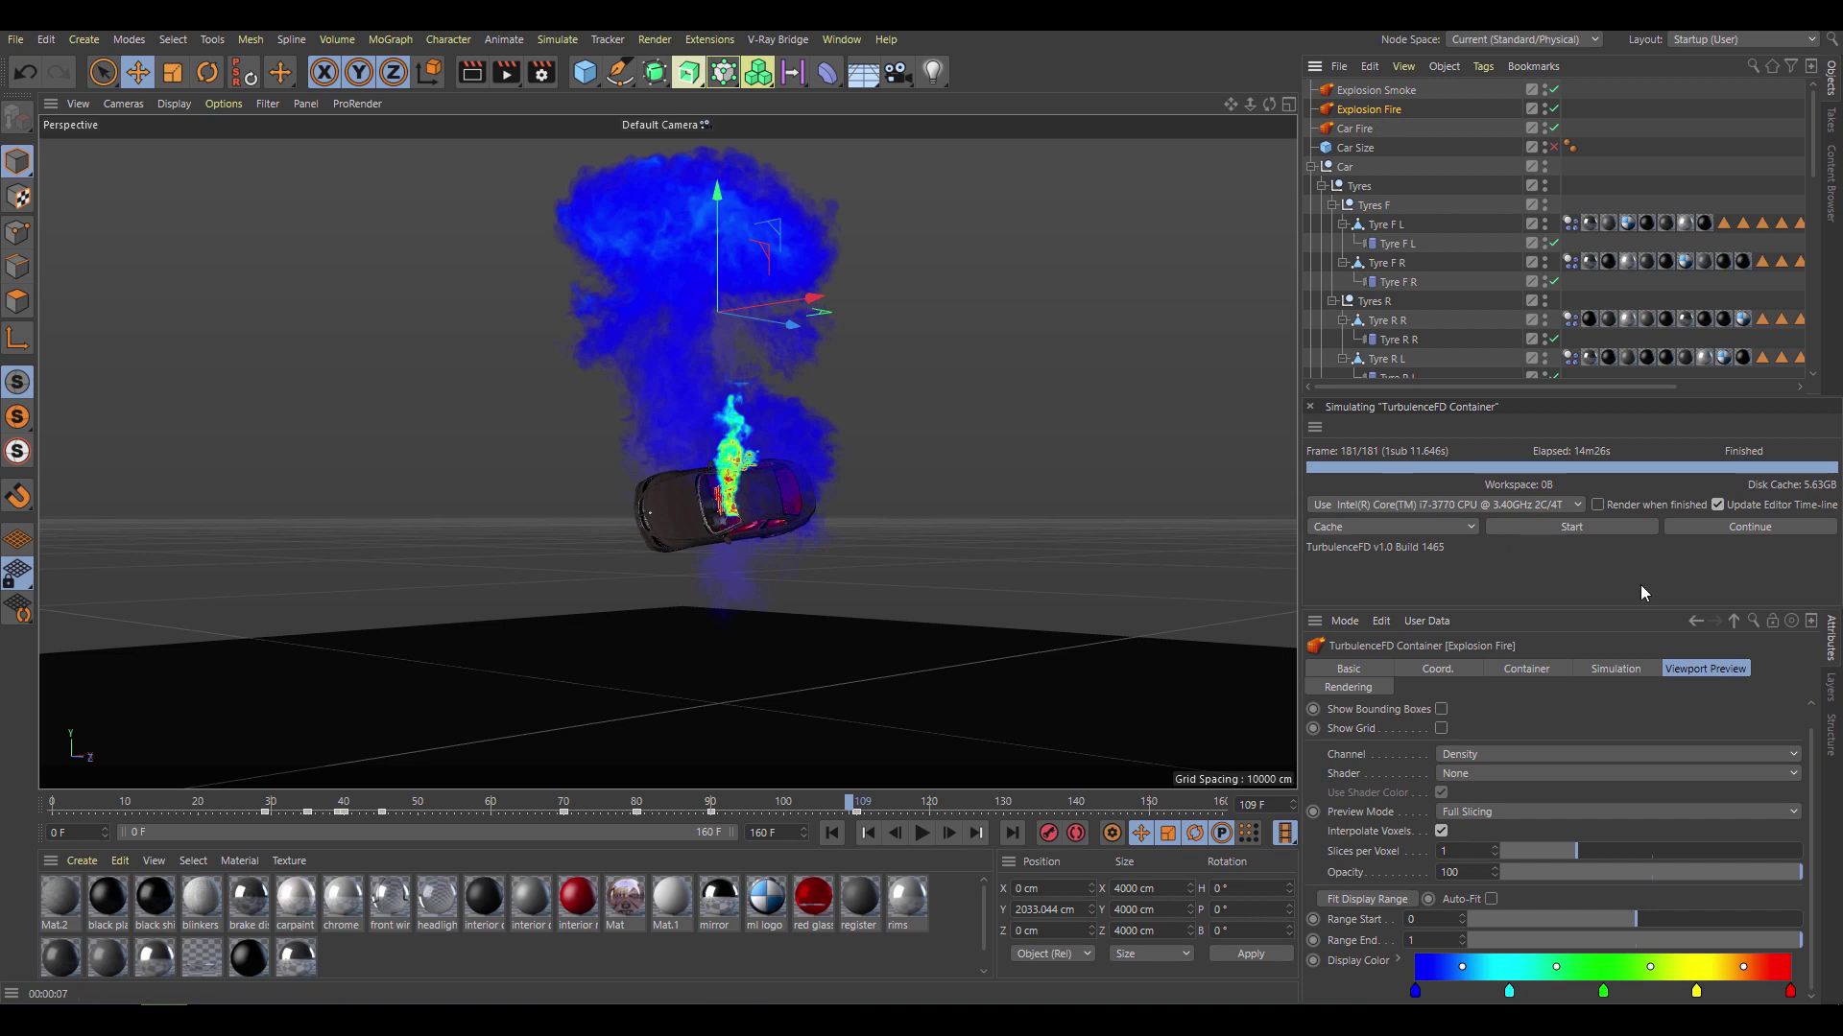
- Show the container's Rendering settings and step through keyframes to frame 90
click(1363, 687)
drag(1813, 782, 1824, 946)
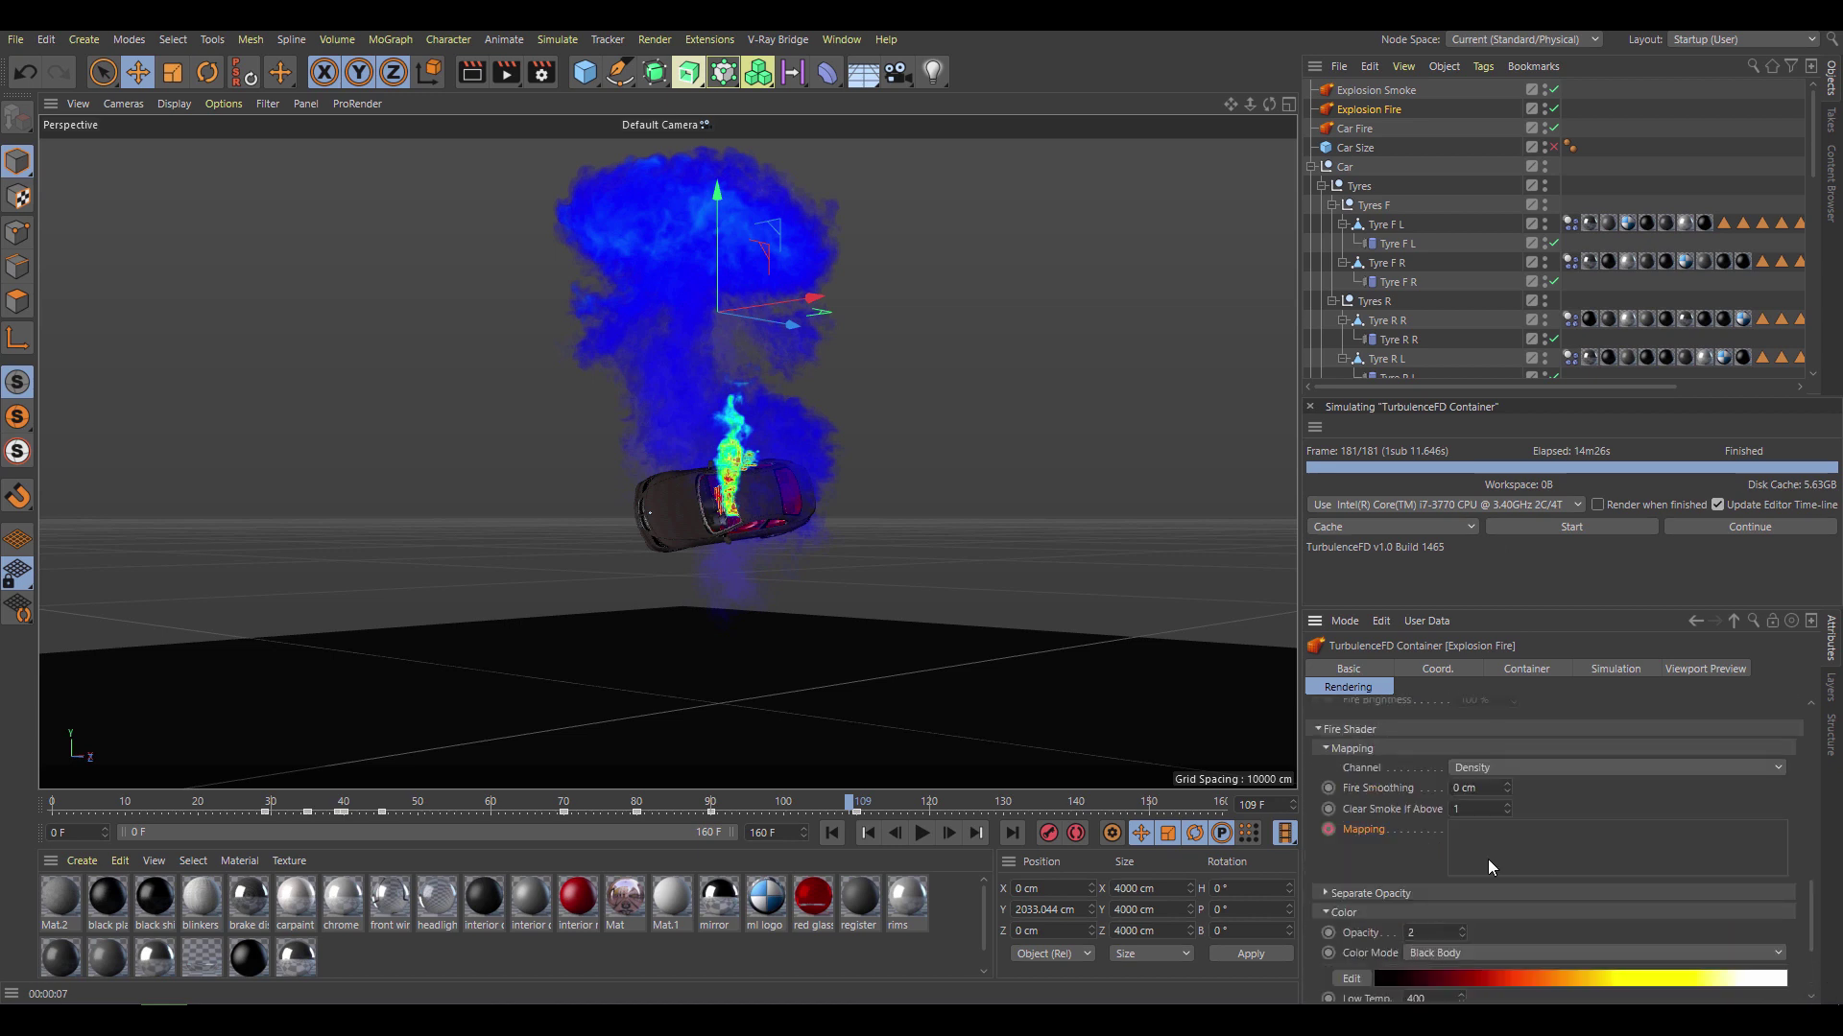
click(983, 841)
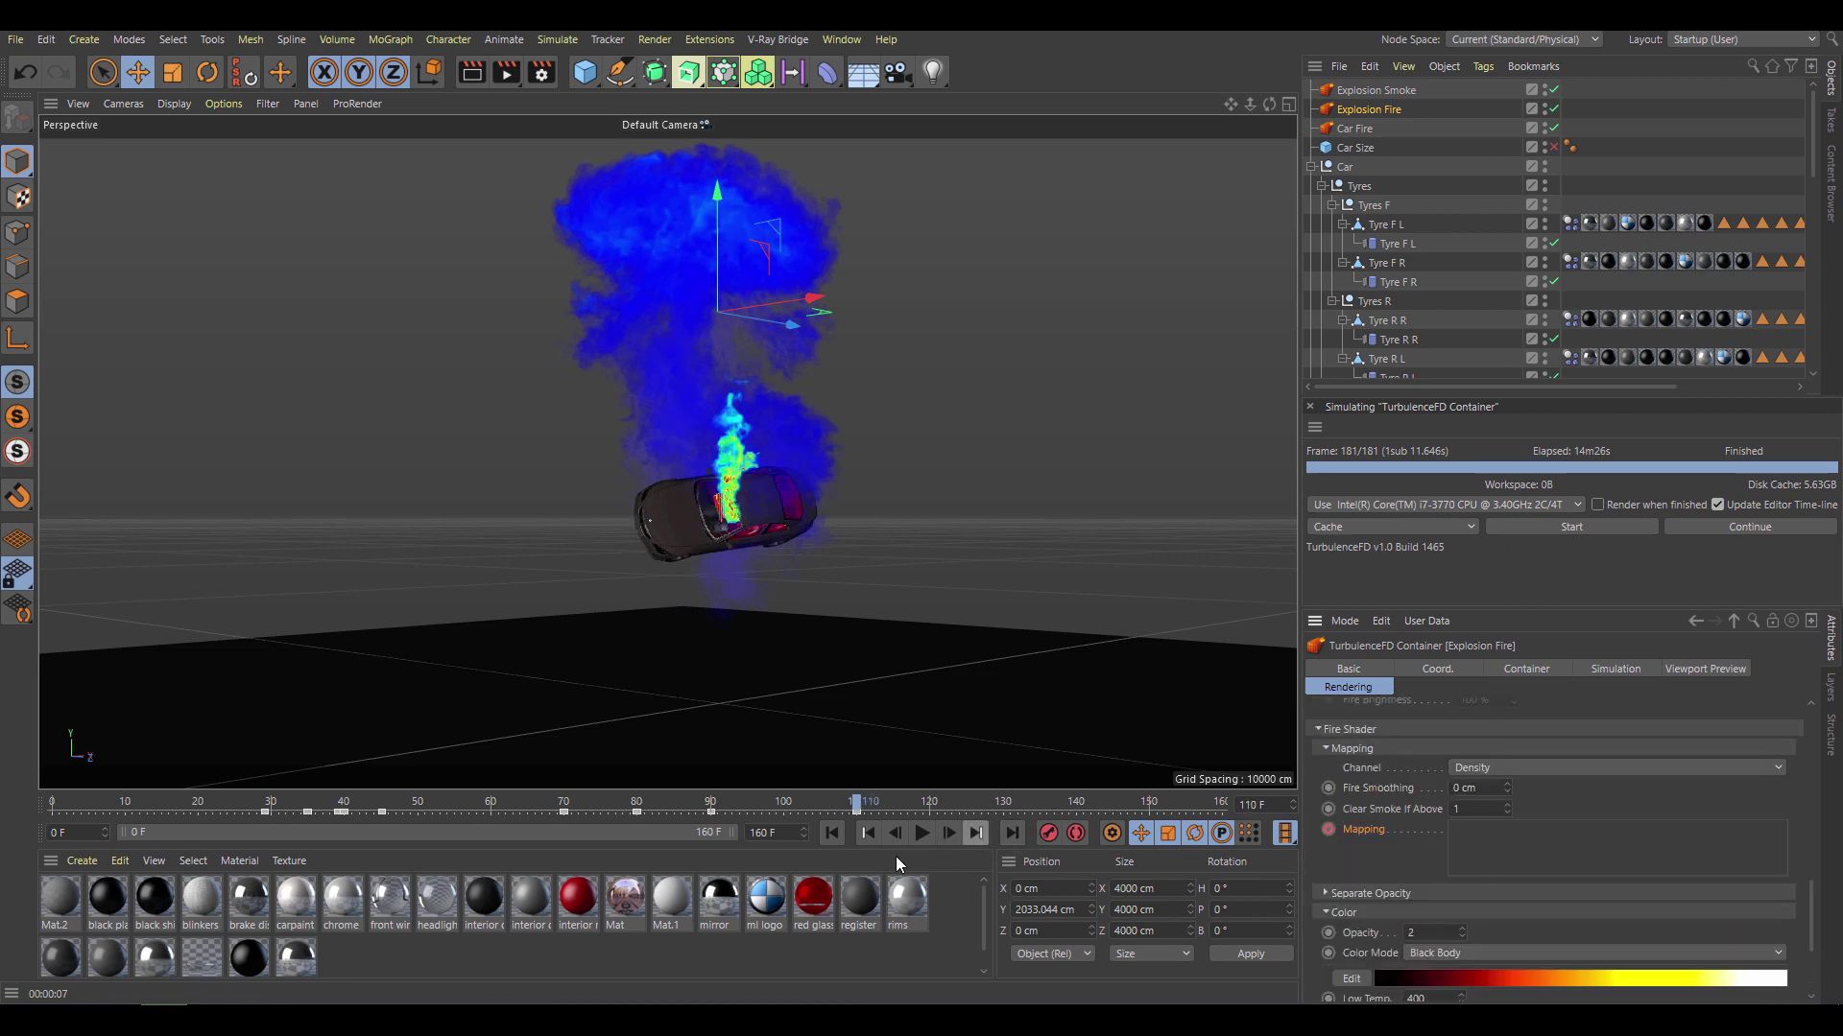
click(866, 835)
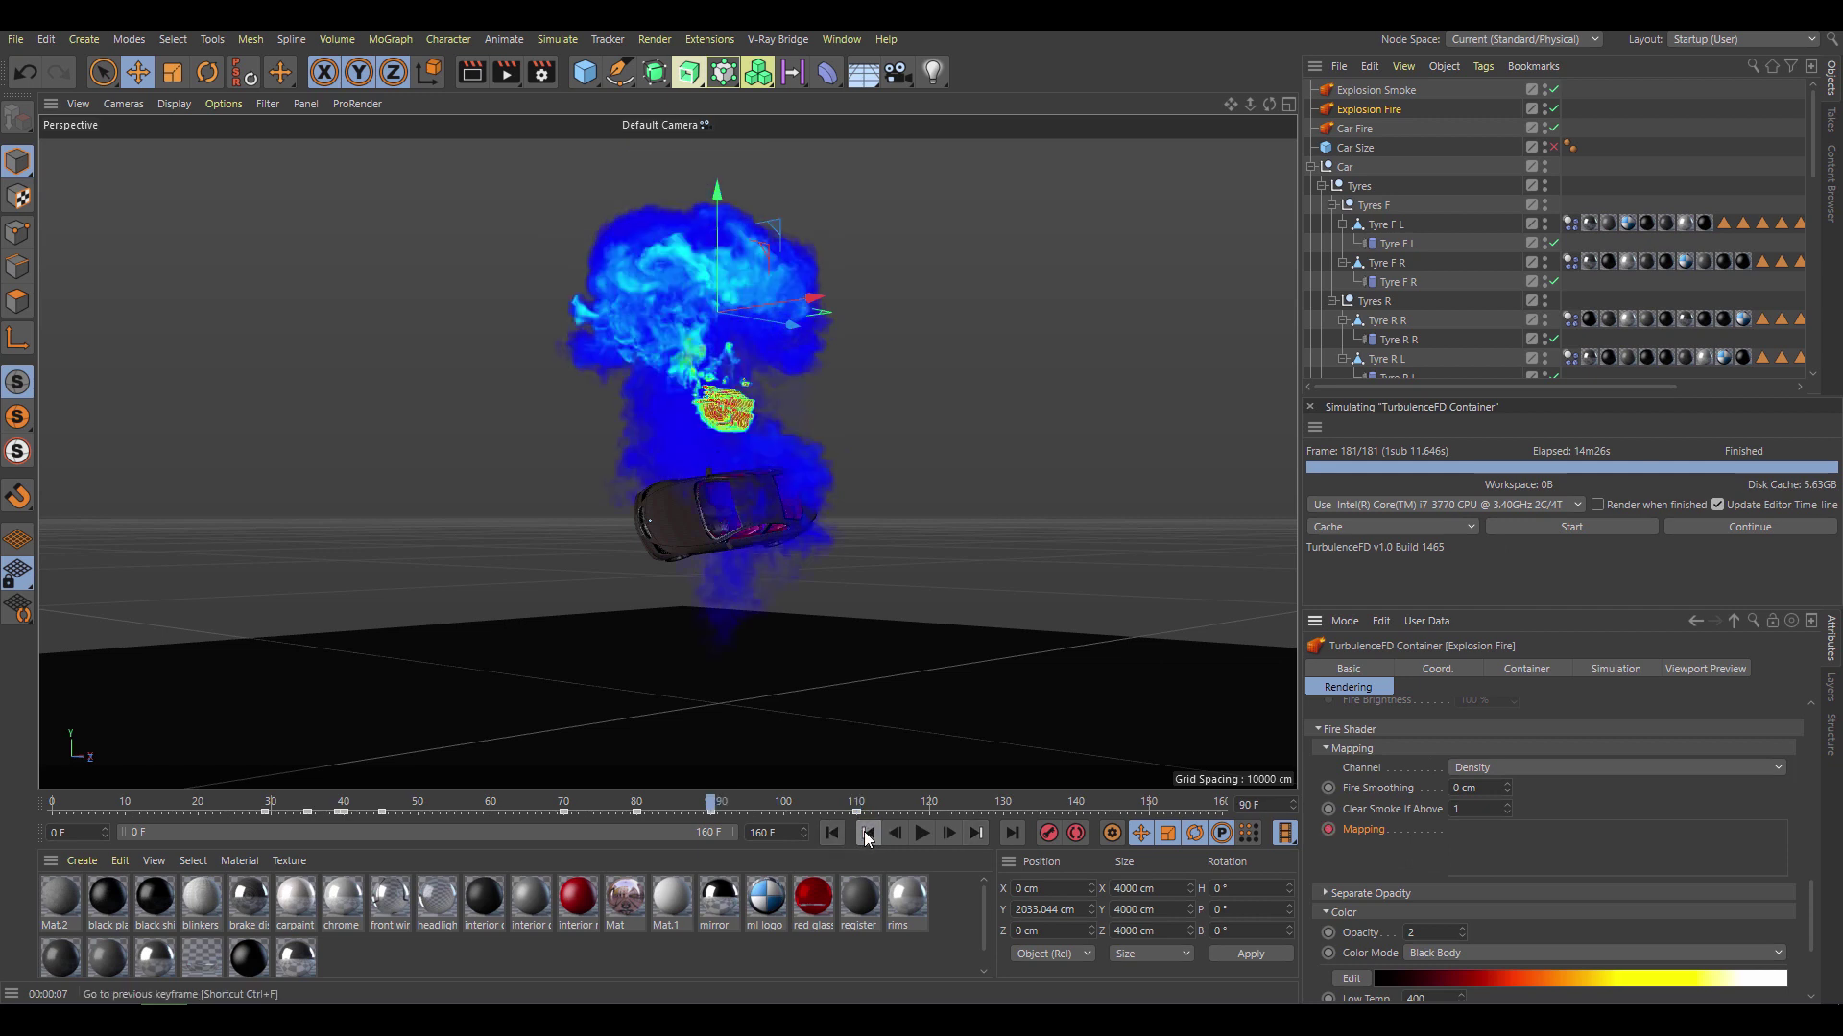
click(867, 837)
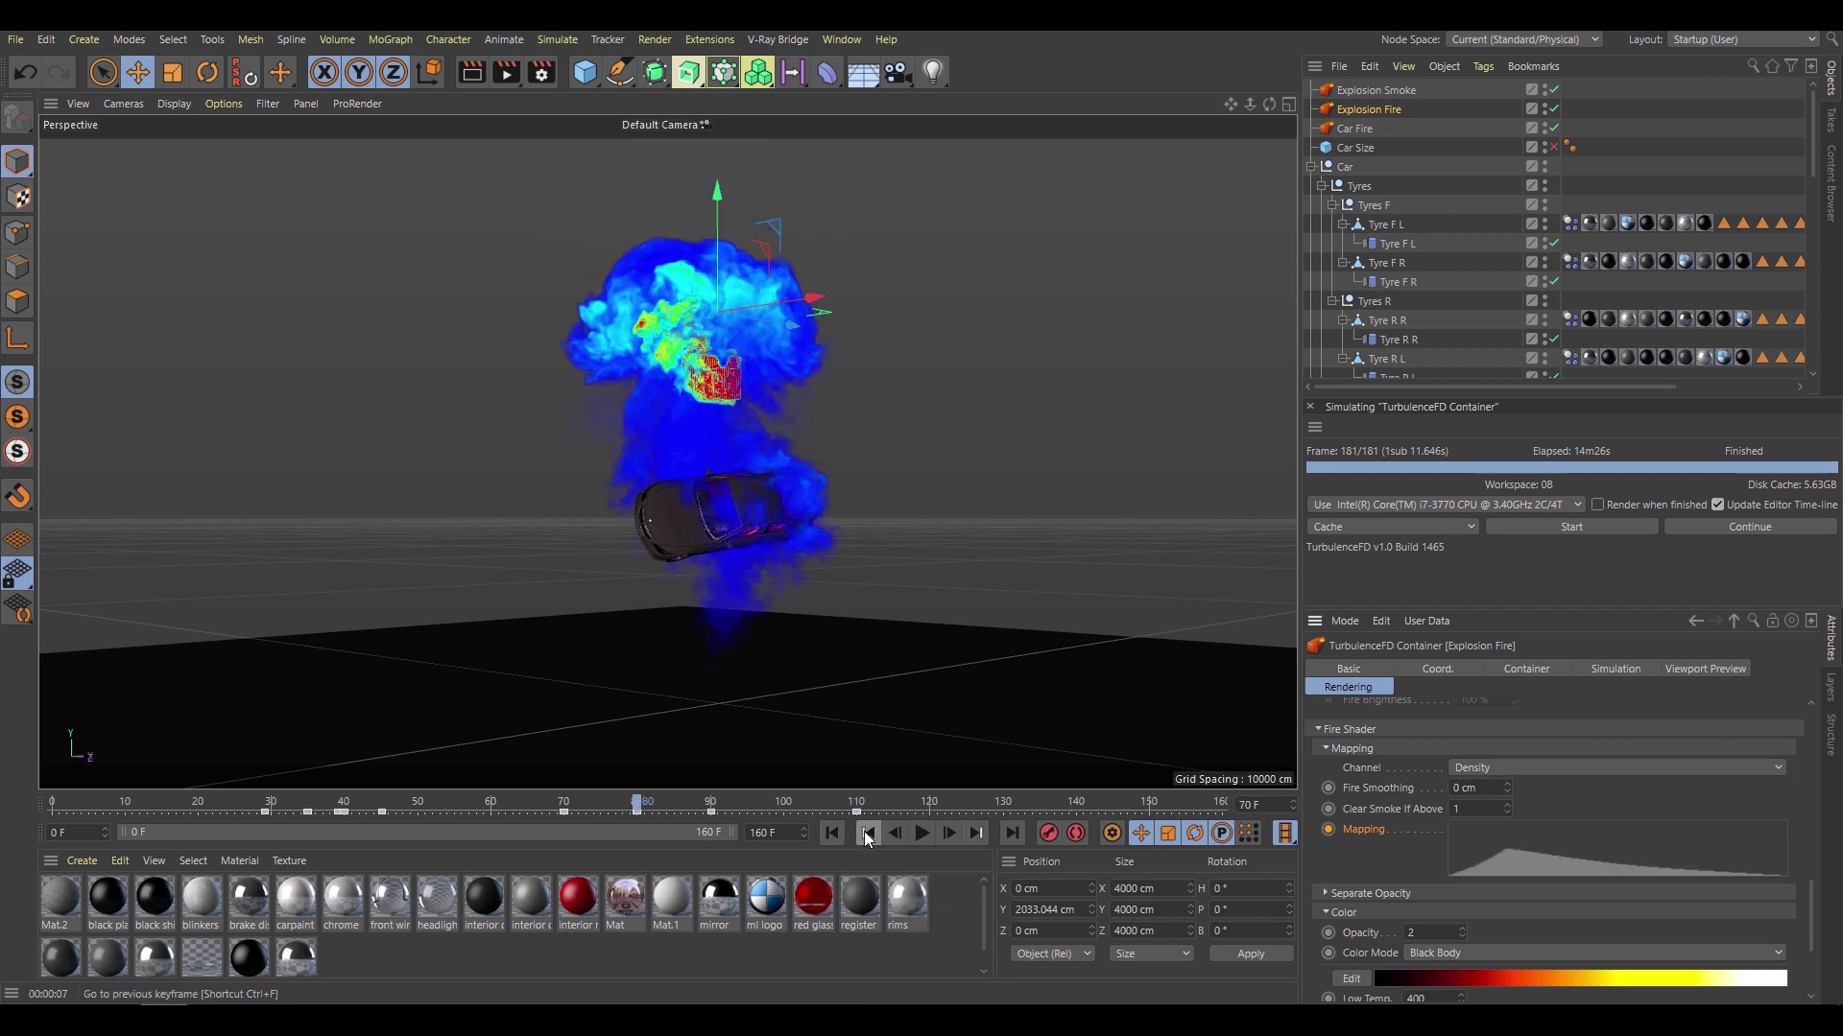
click(974, 835)
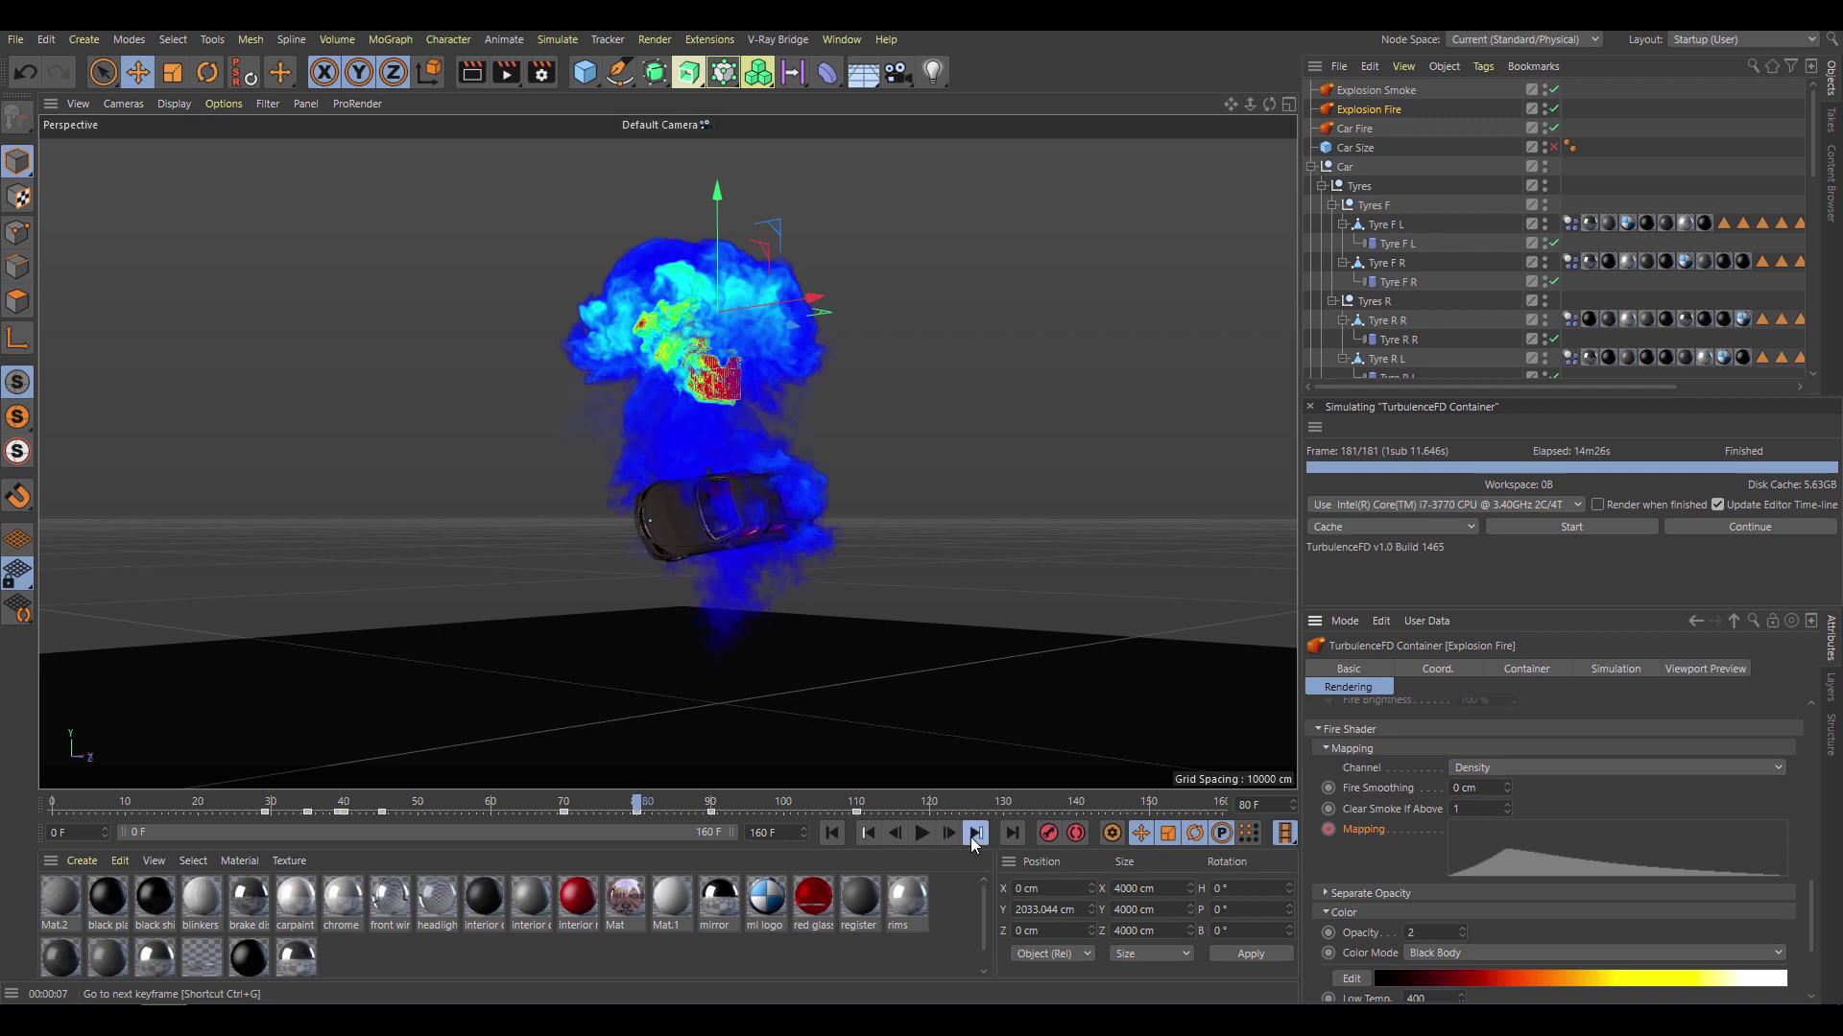
click(974, 836)
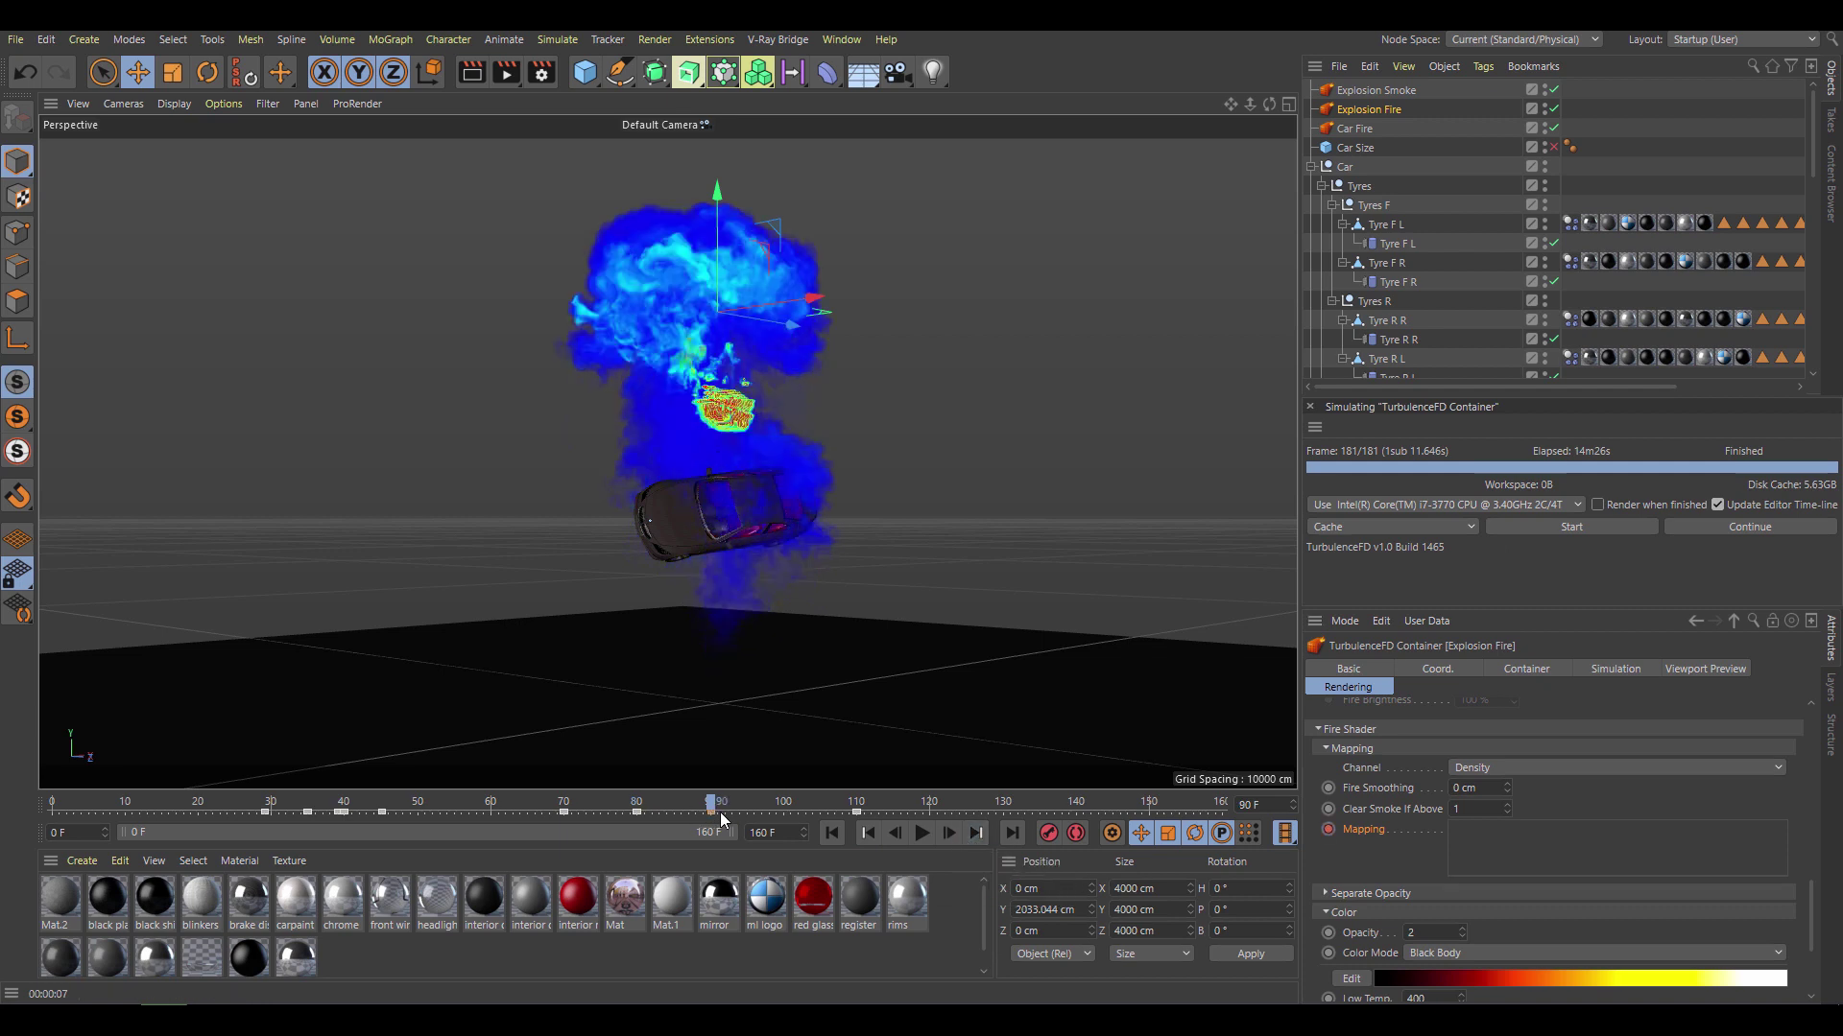
- Move the data key from frame 117 to 120 and play to check the timing
click(907, 812)
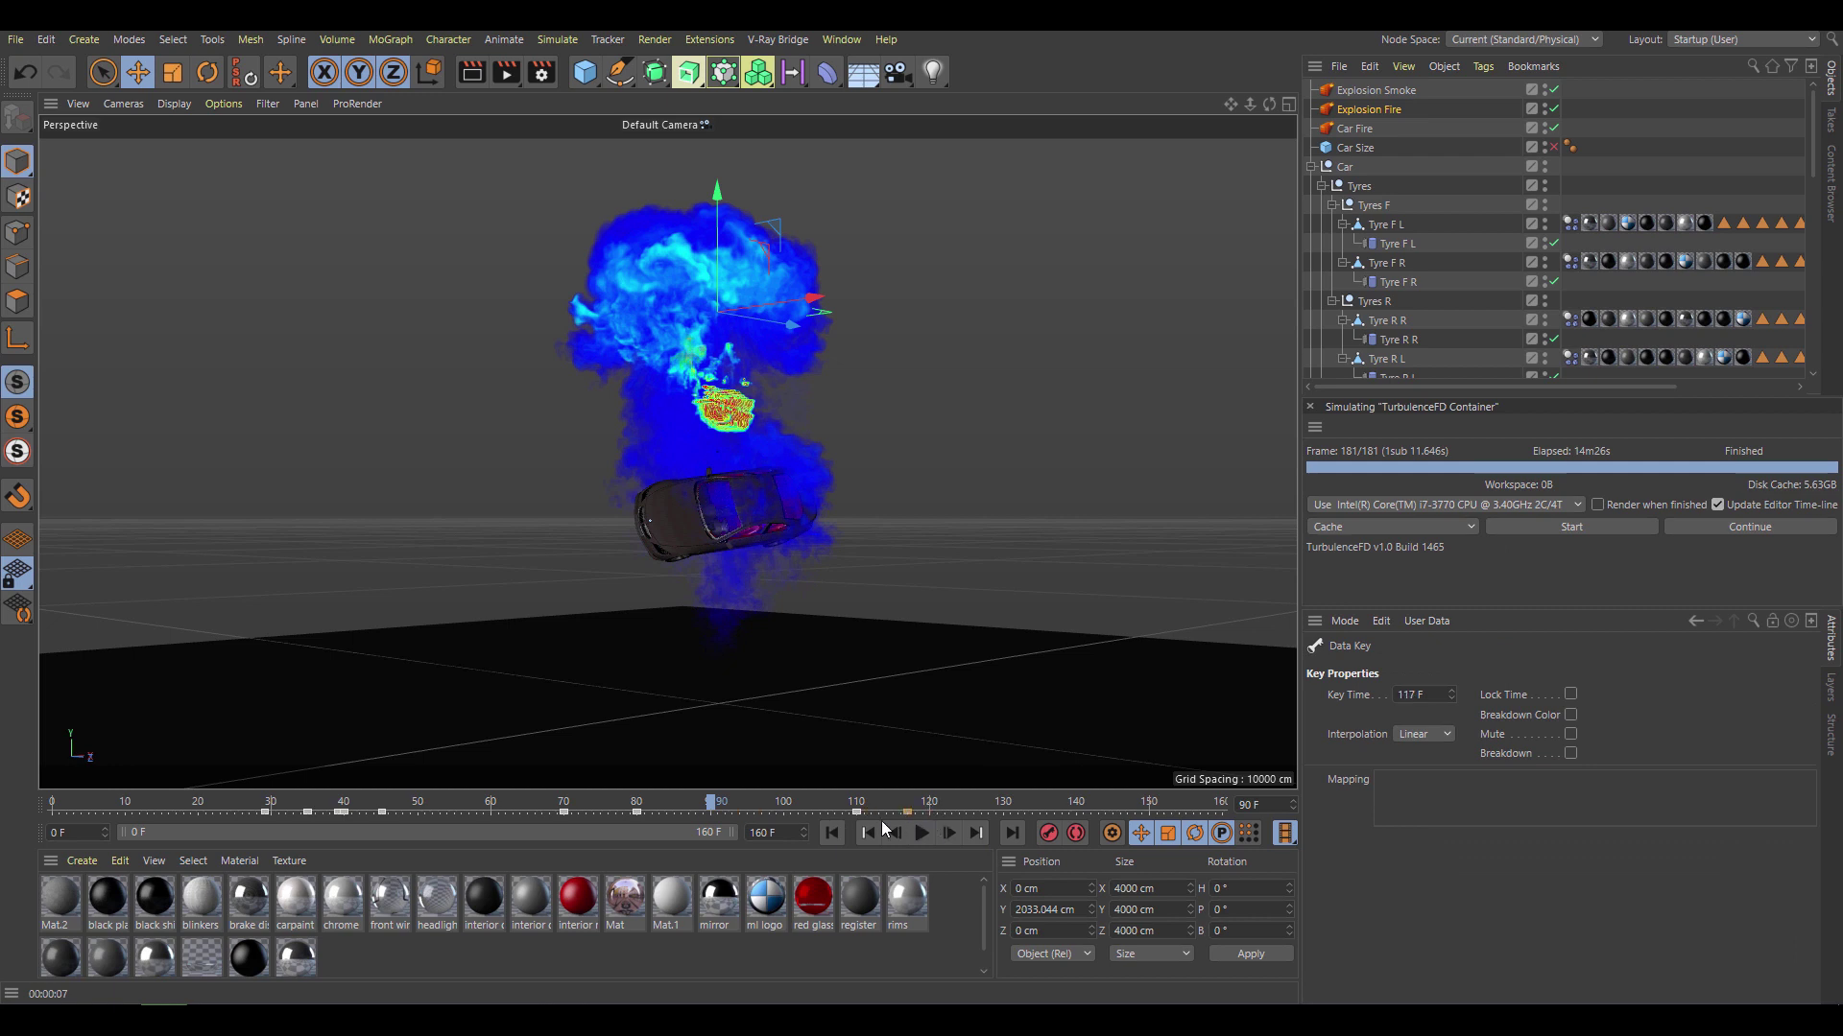
drag(882, 822, 787, 841)
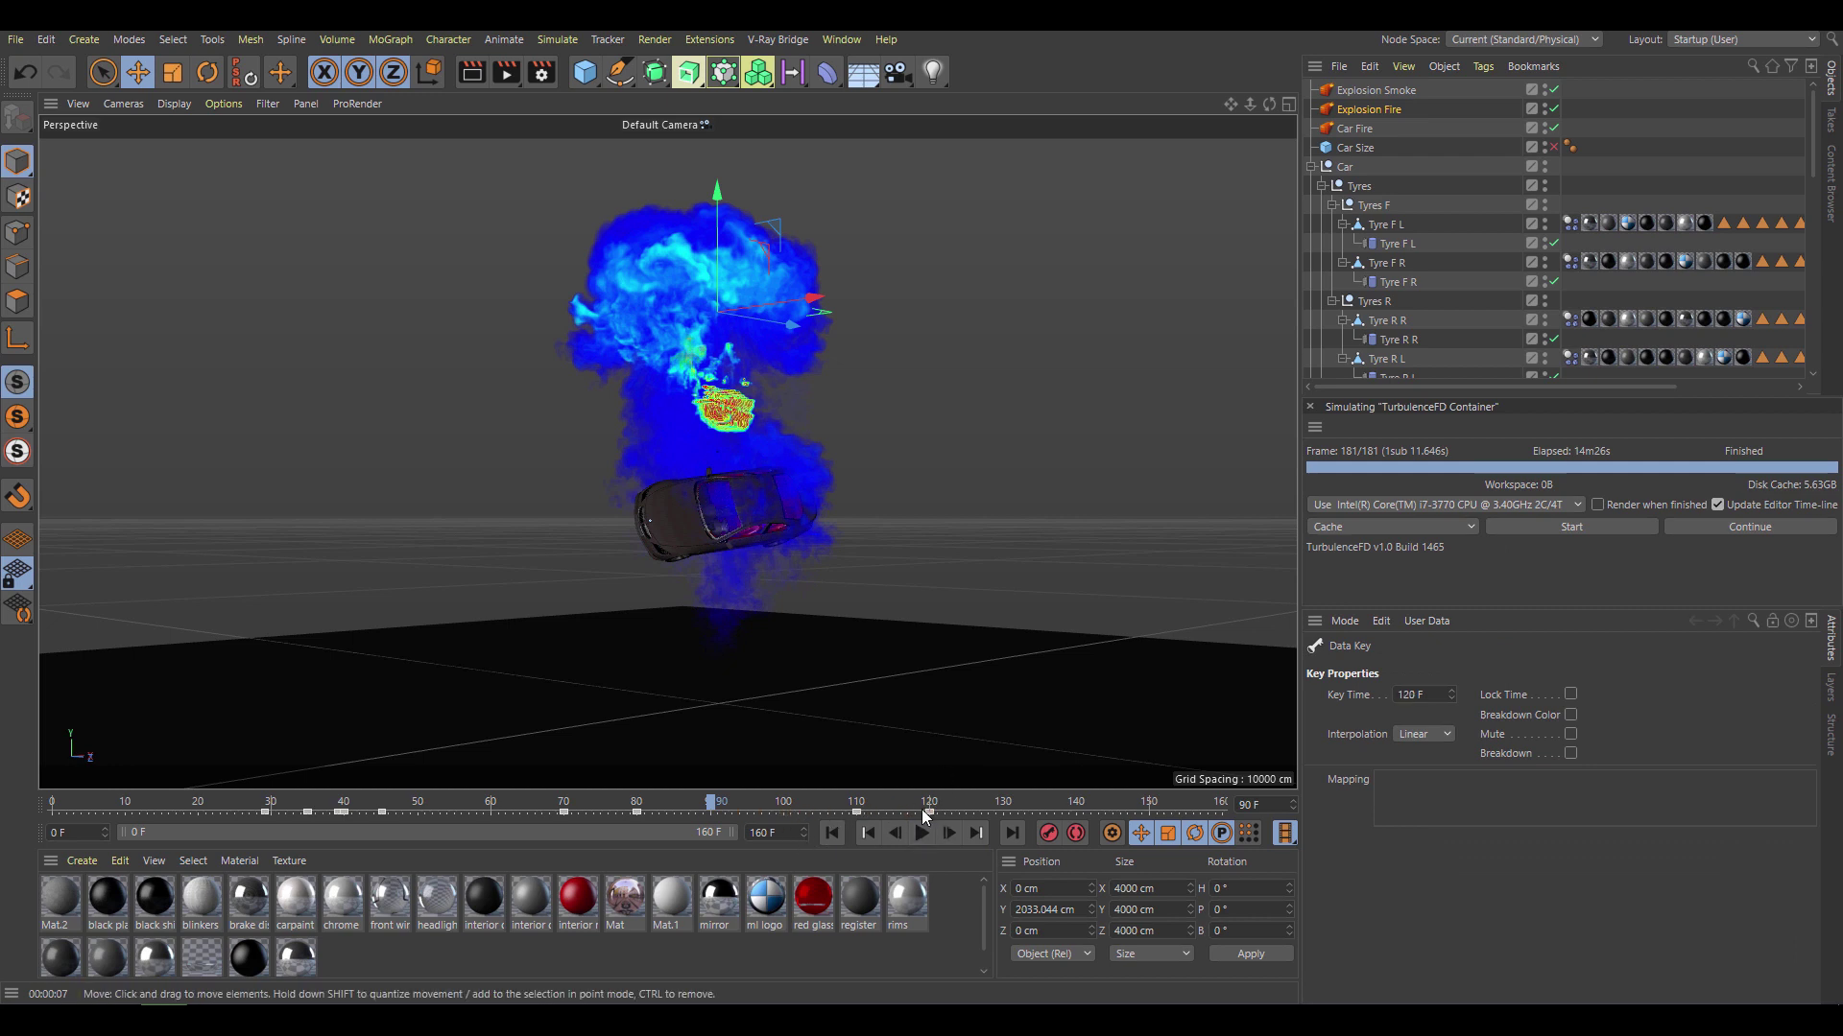
click(924, 844)
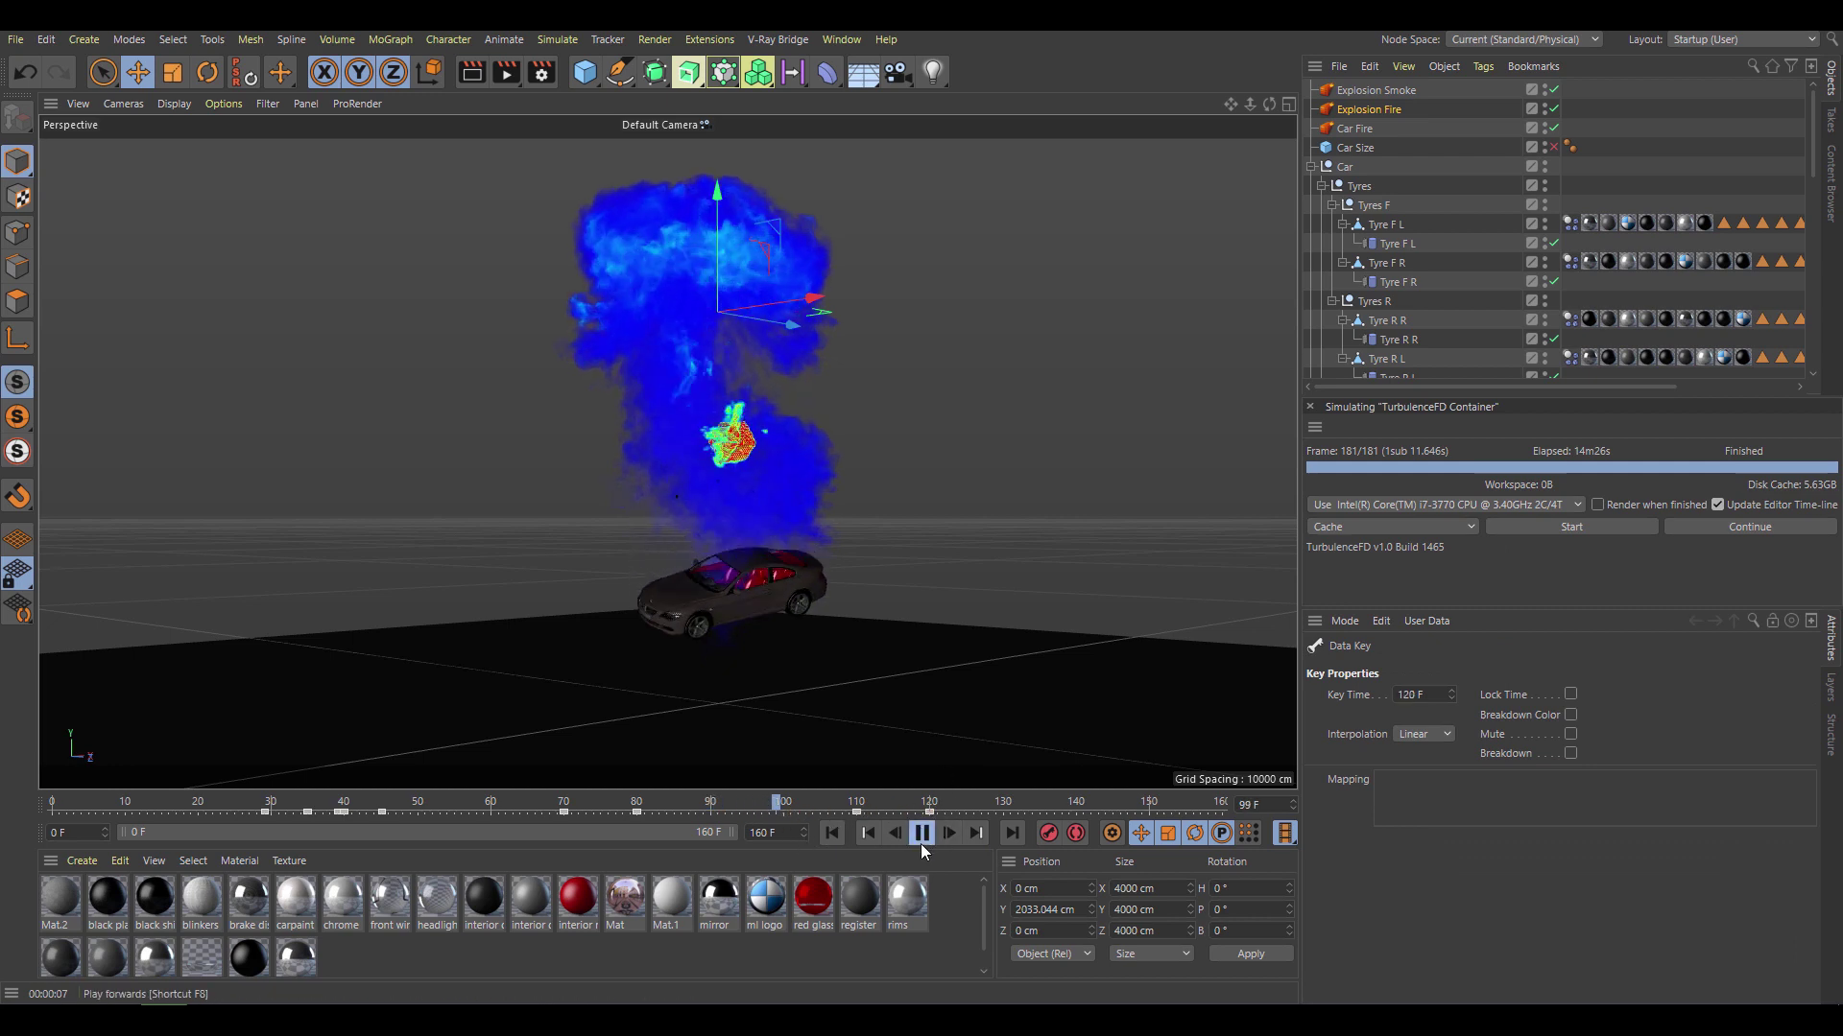
click(920, 841)
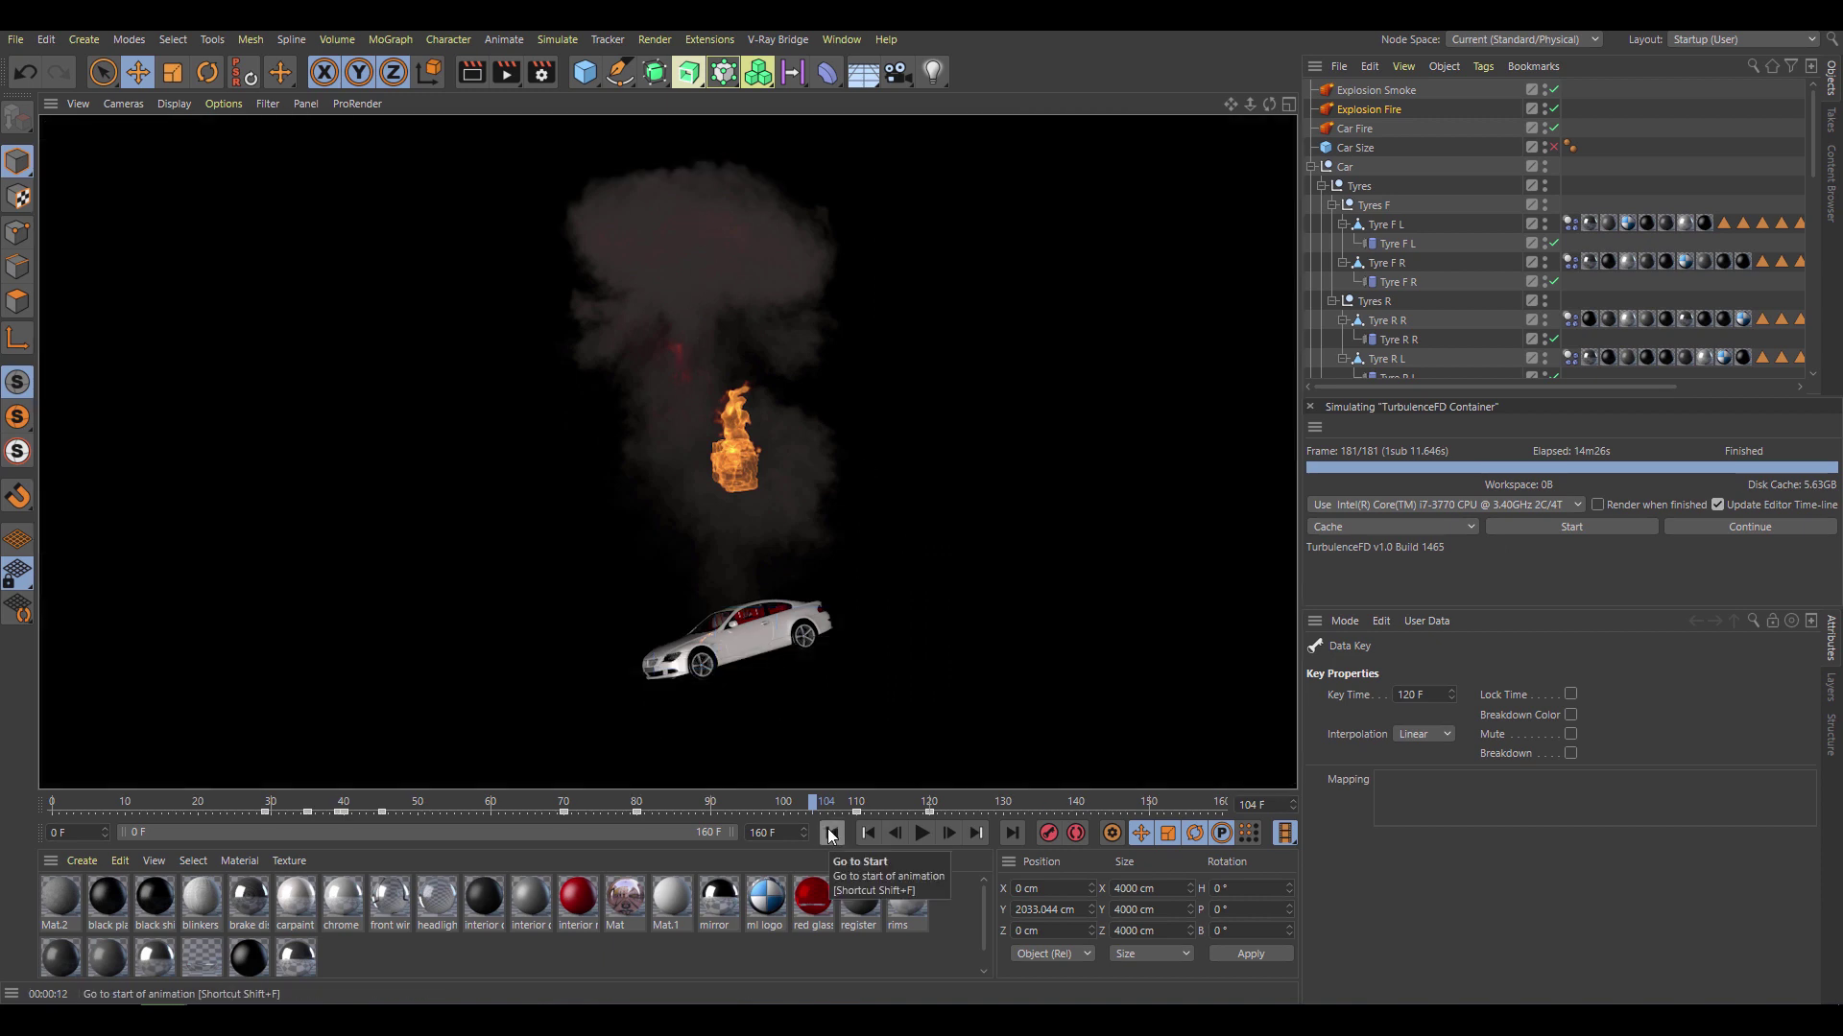
- Replay the explosion from frame 0 with Explosion Fire selected, stopping at frame 103
click(831, 832)
click(919, 831)
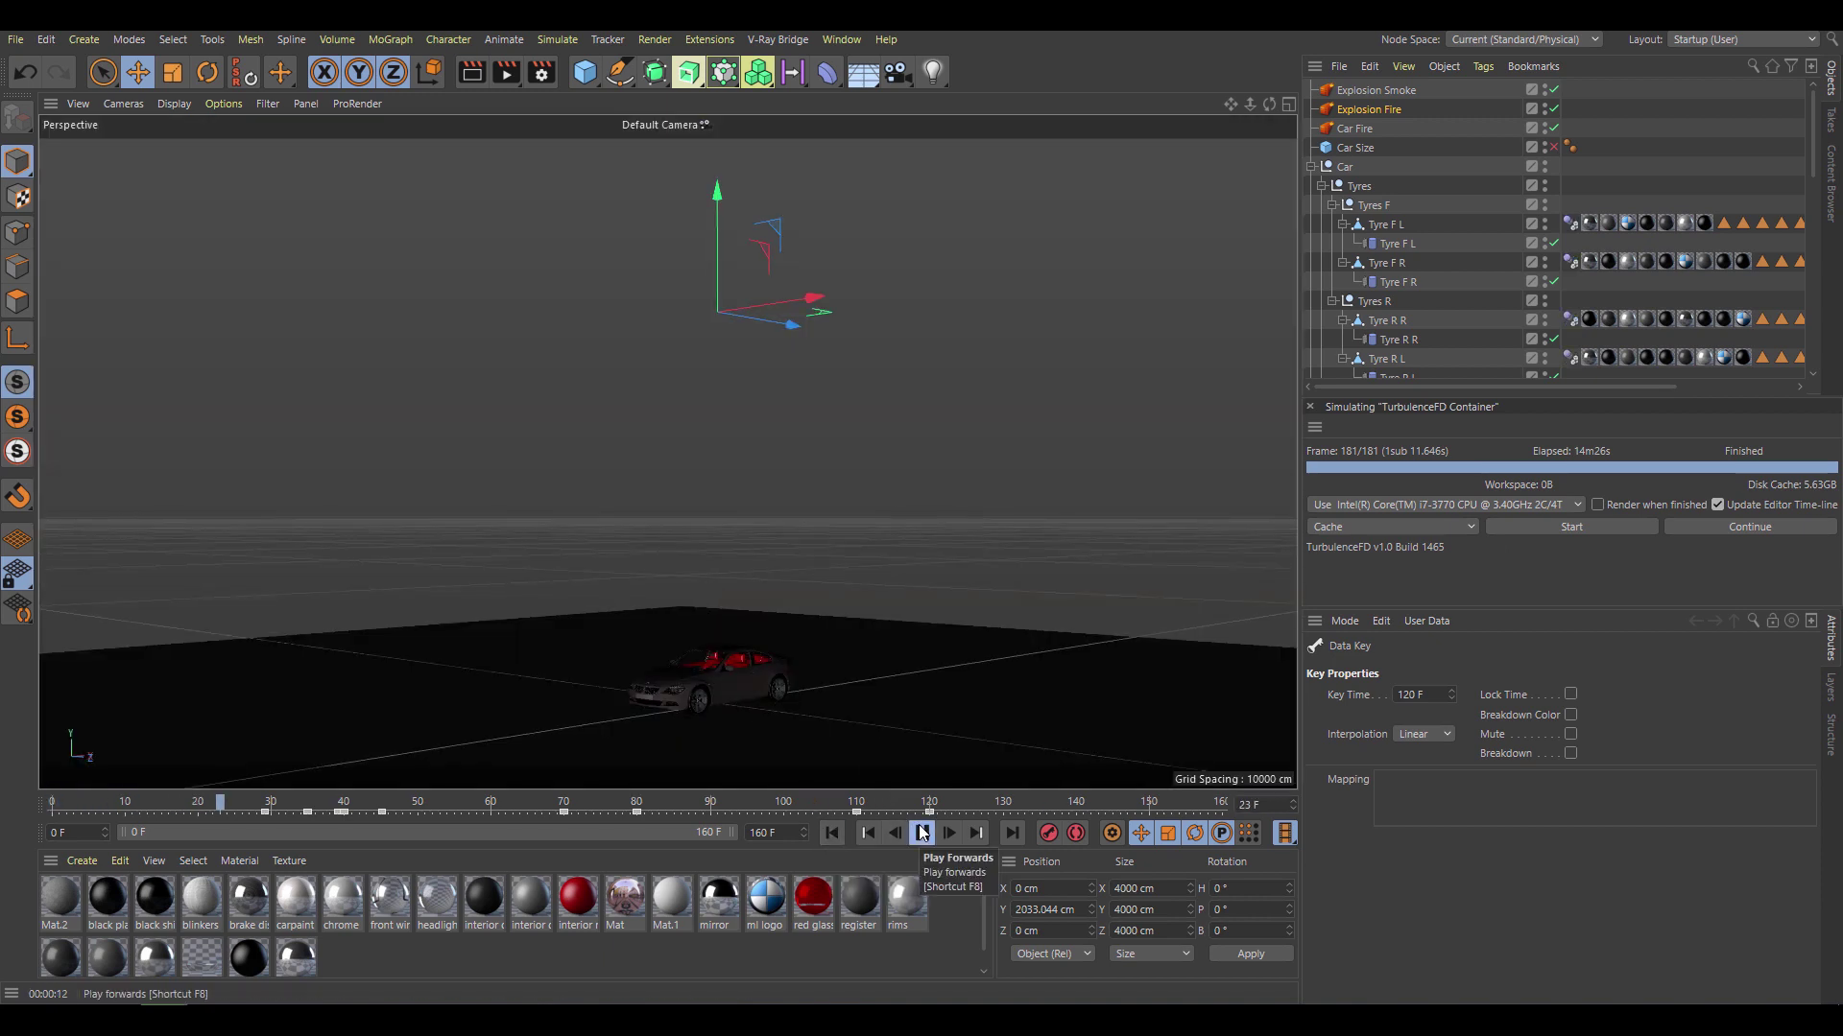
click(1382, 110)
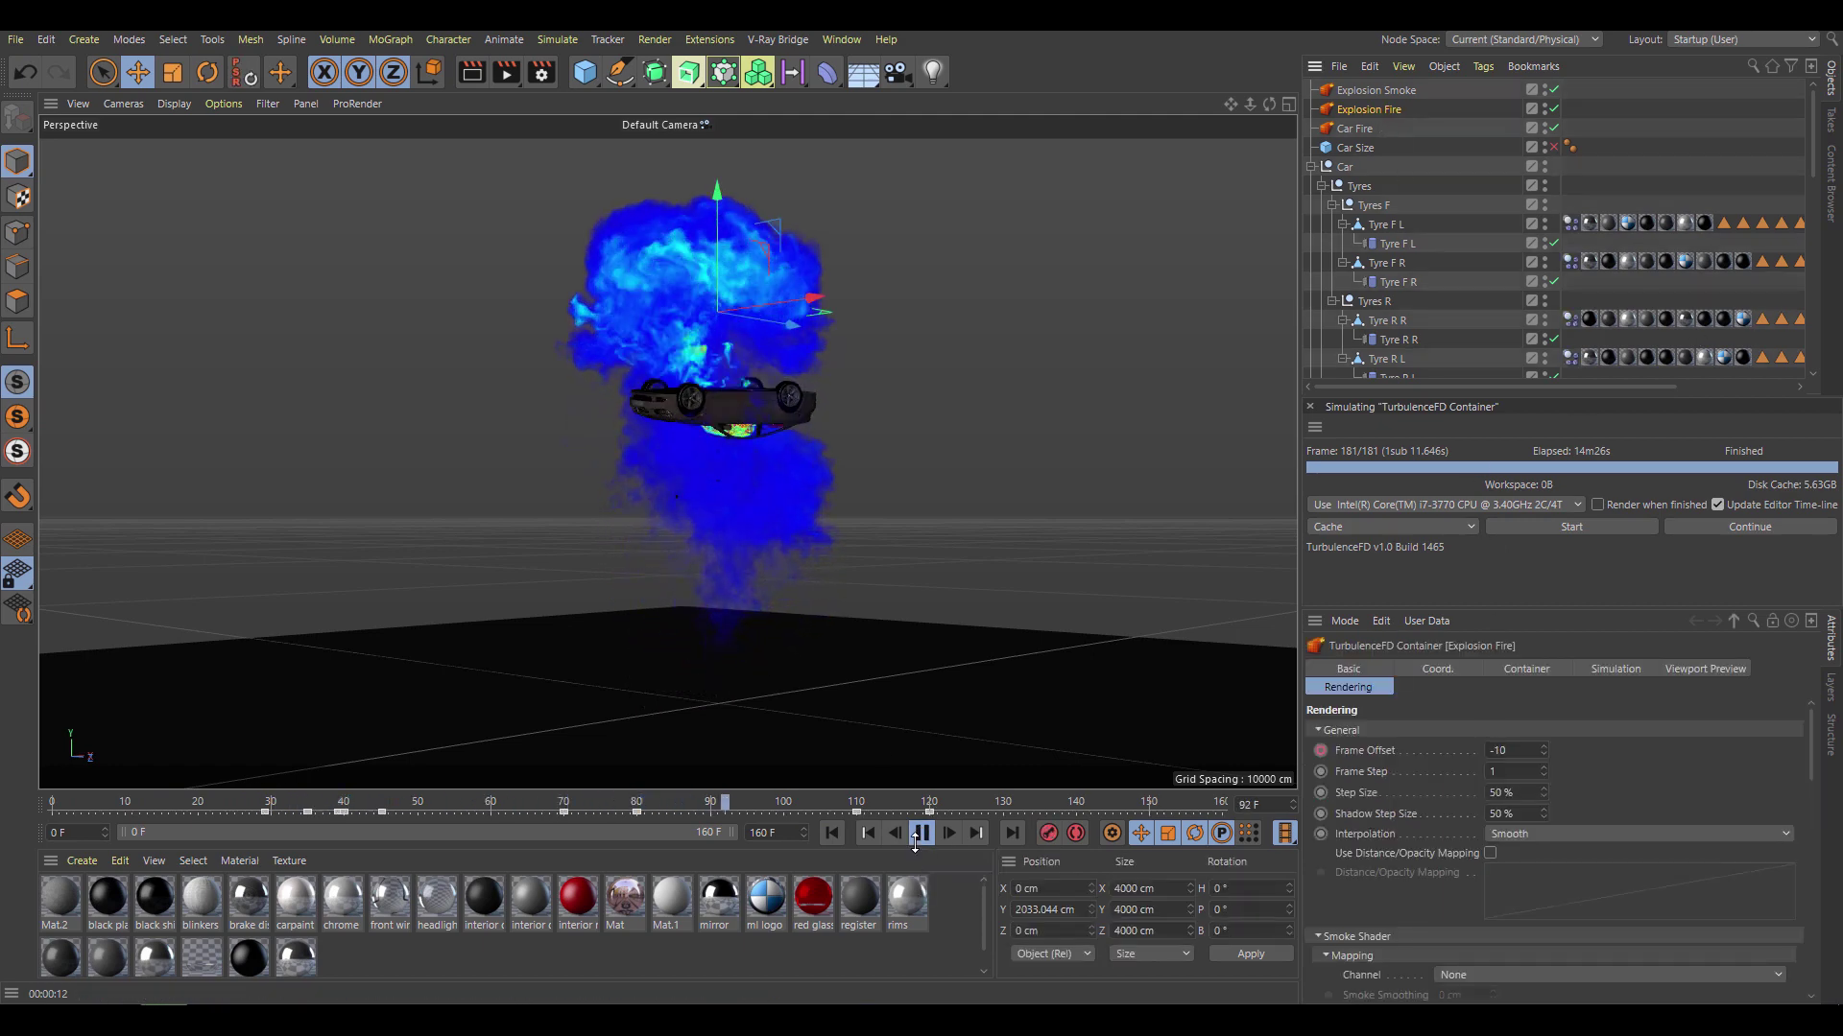
click(921, 833)
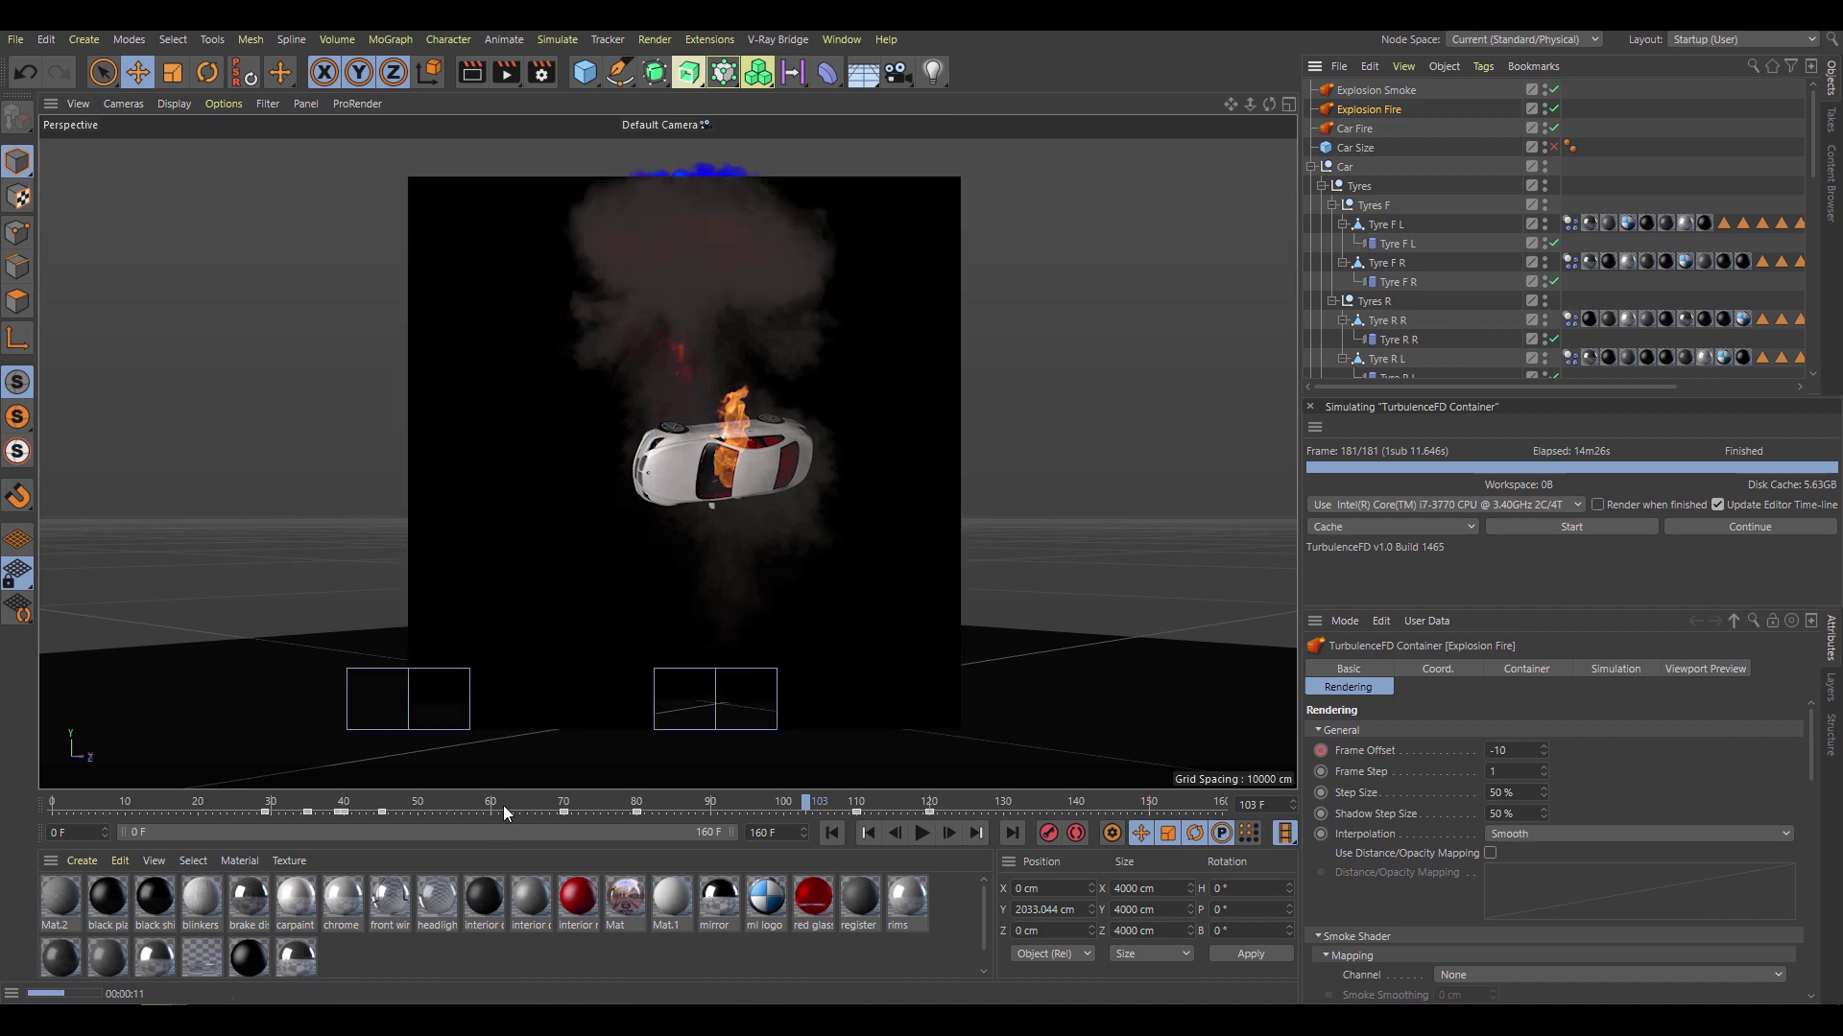
- Shift the data key on the timeline, render a viewport preview, and replay to frame 85
drag(564, 814, 582, 814)
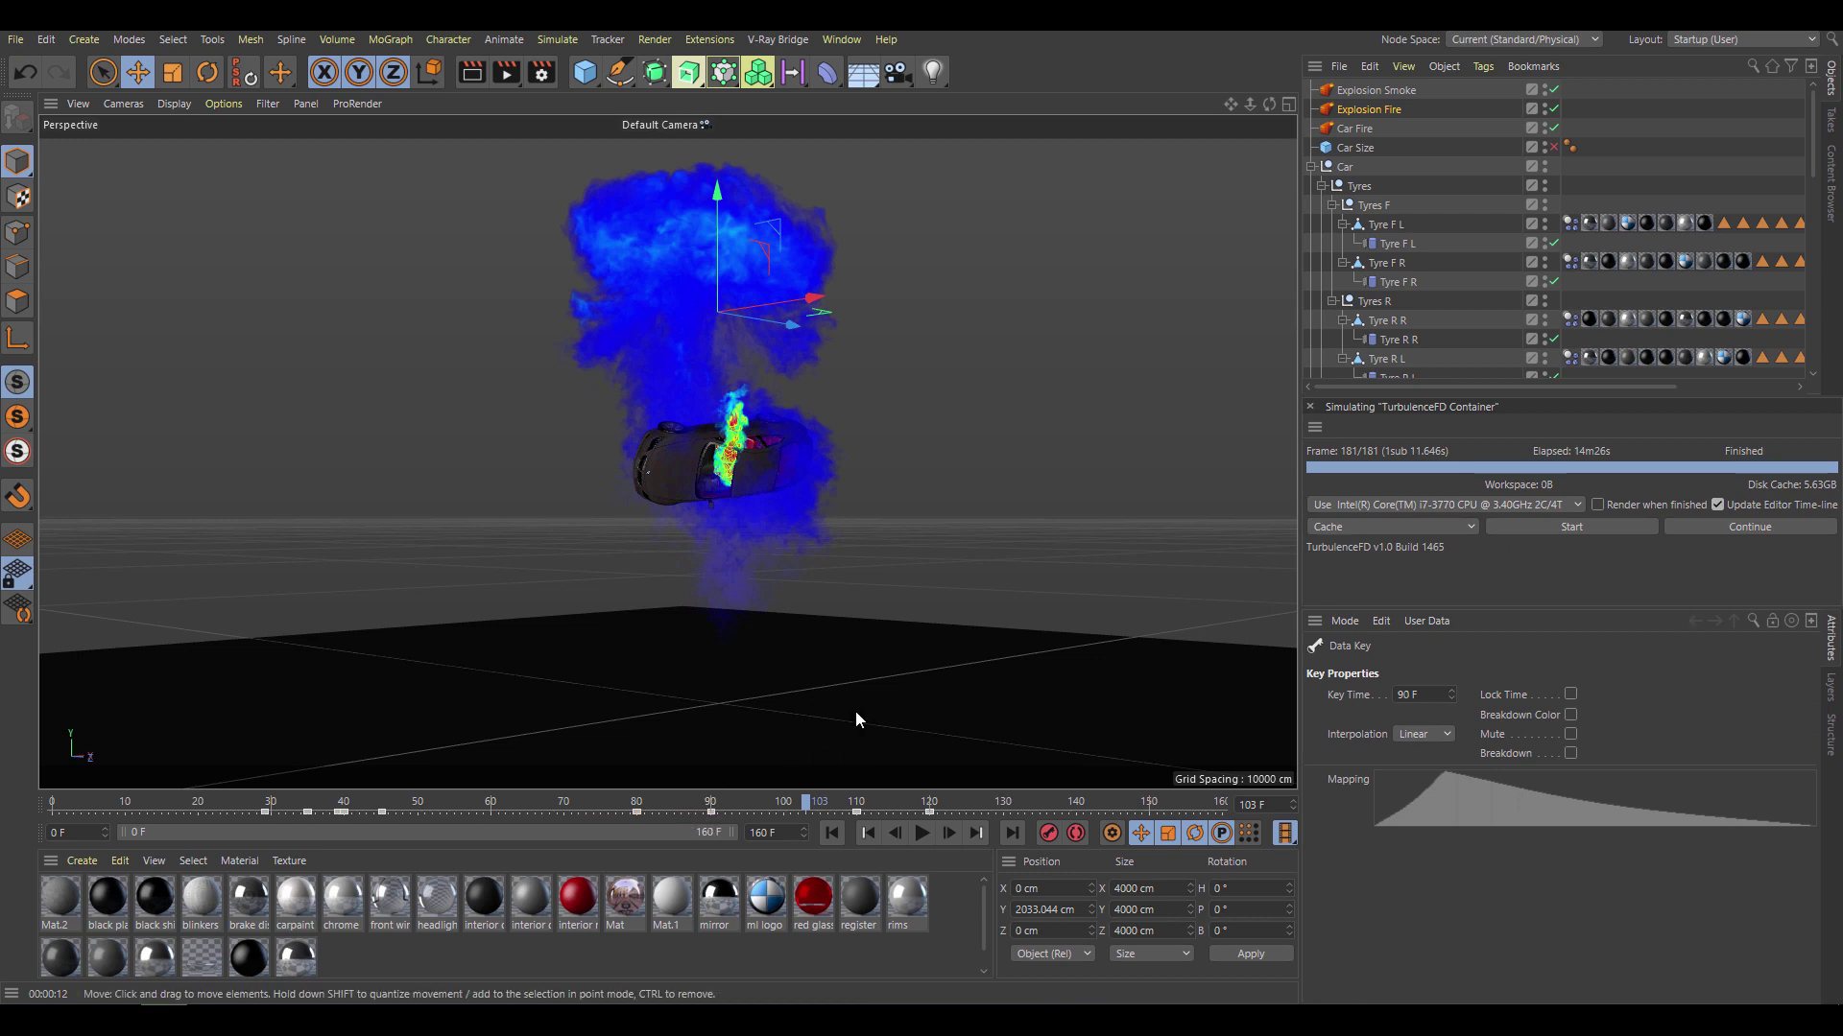
key(ctrl+r)
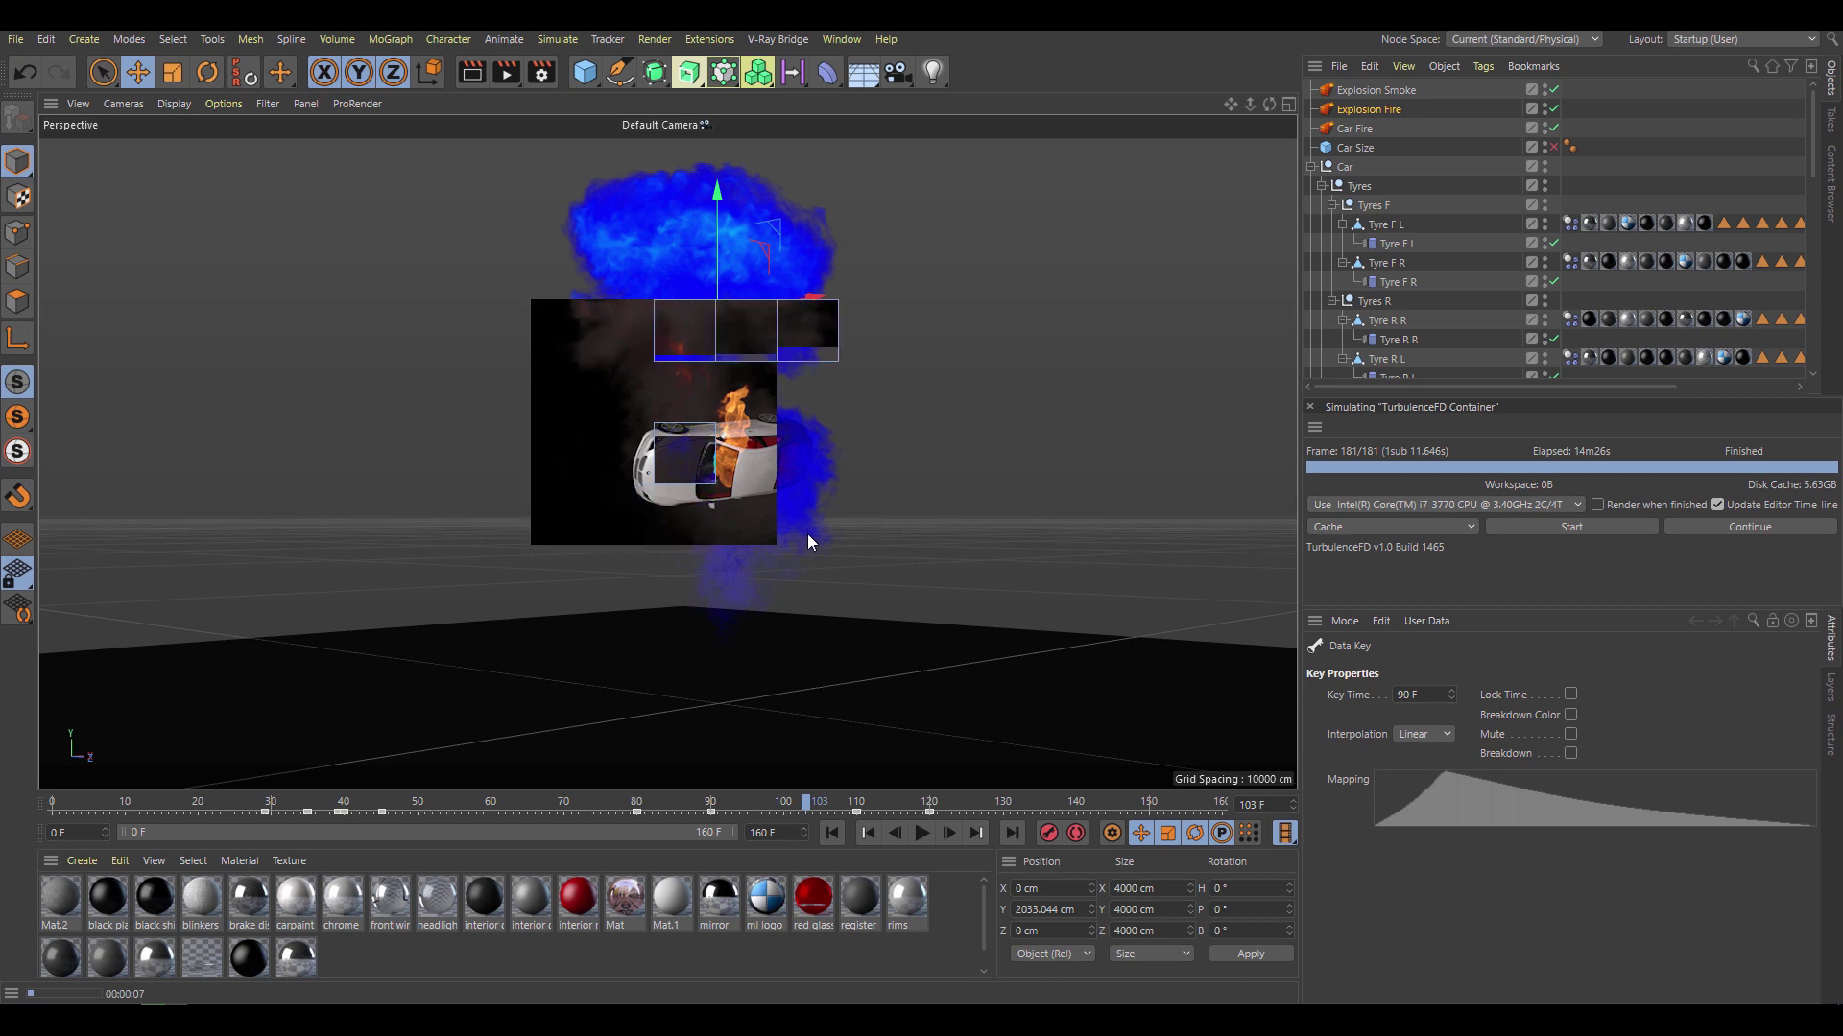
click(867, 833)
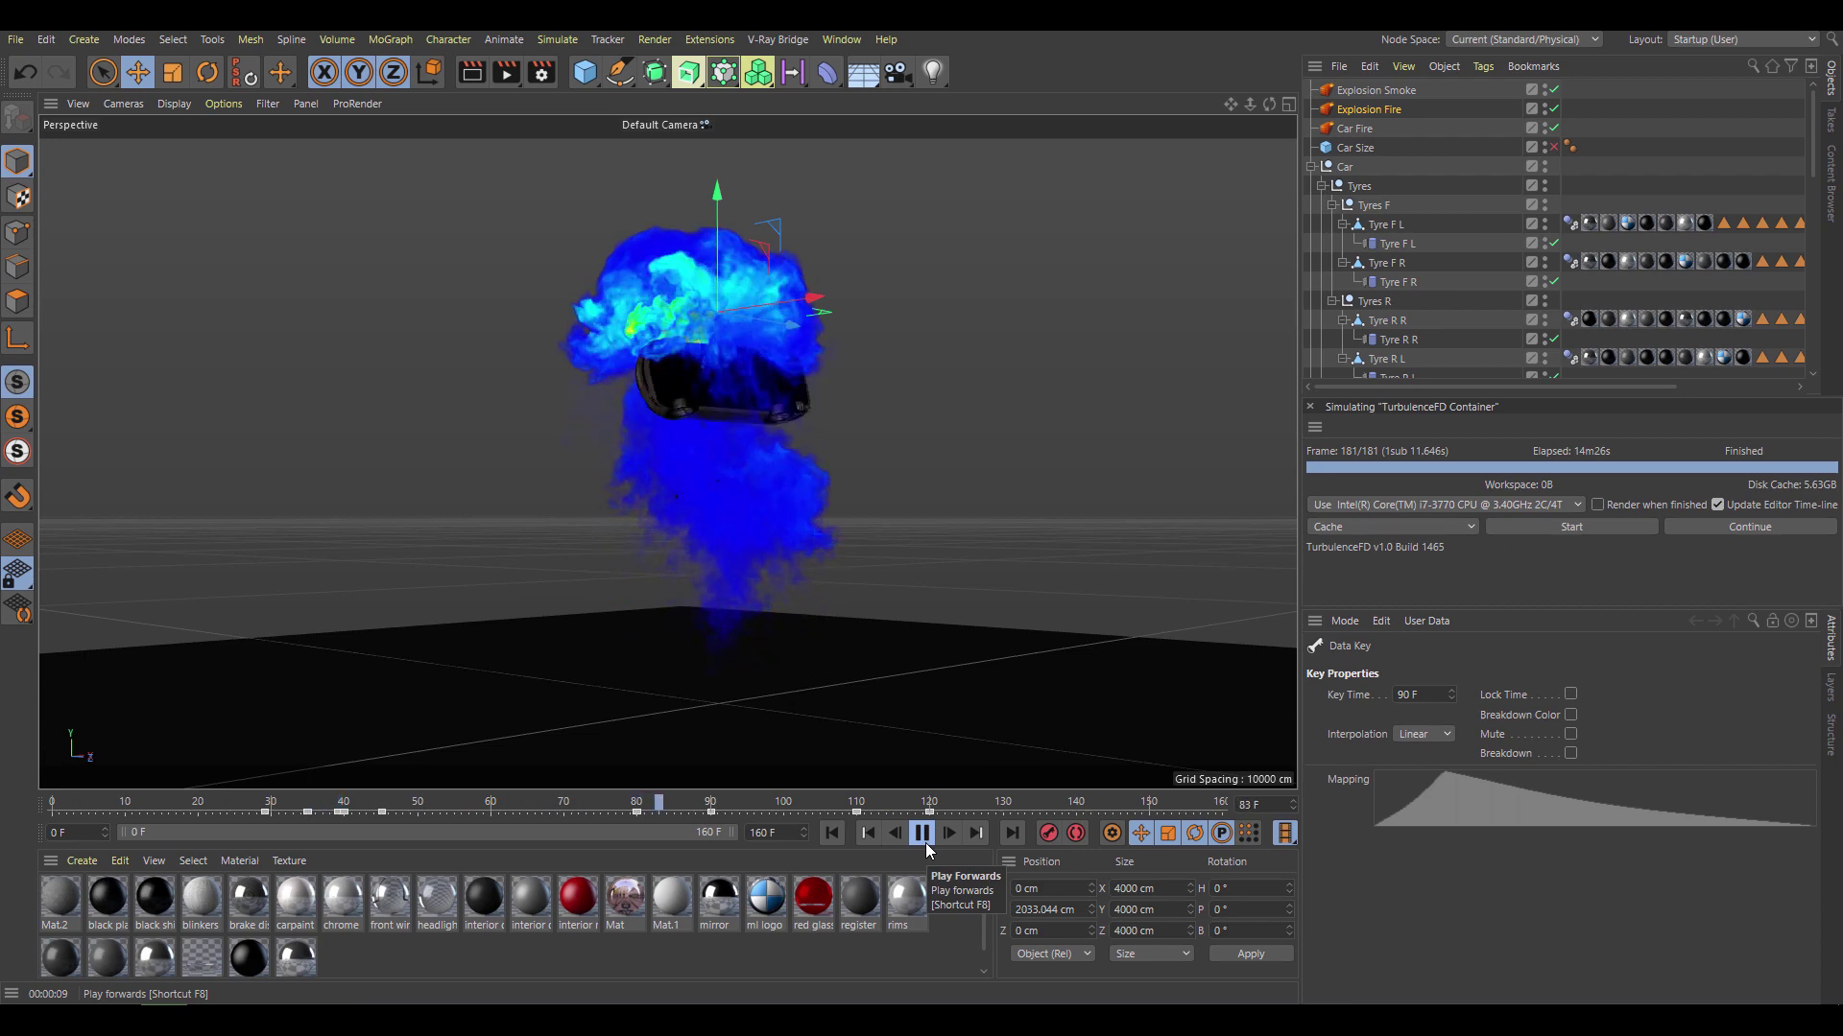
click(923, 839)
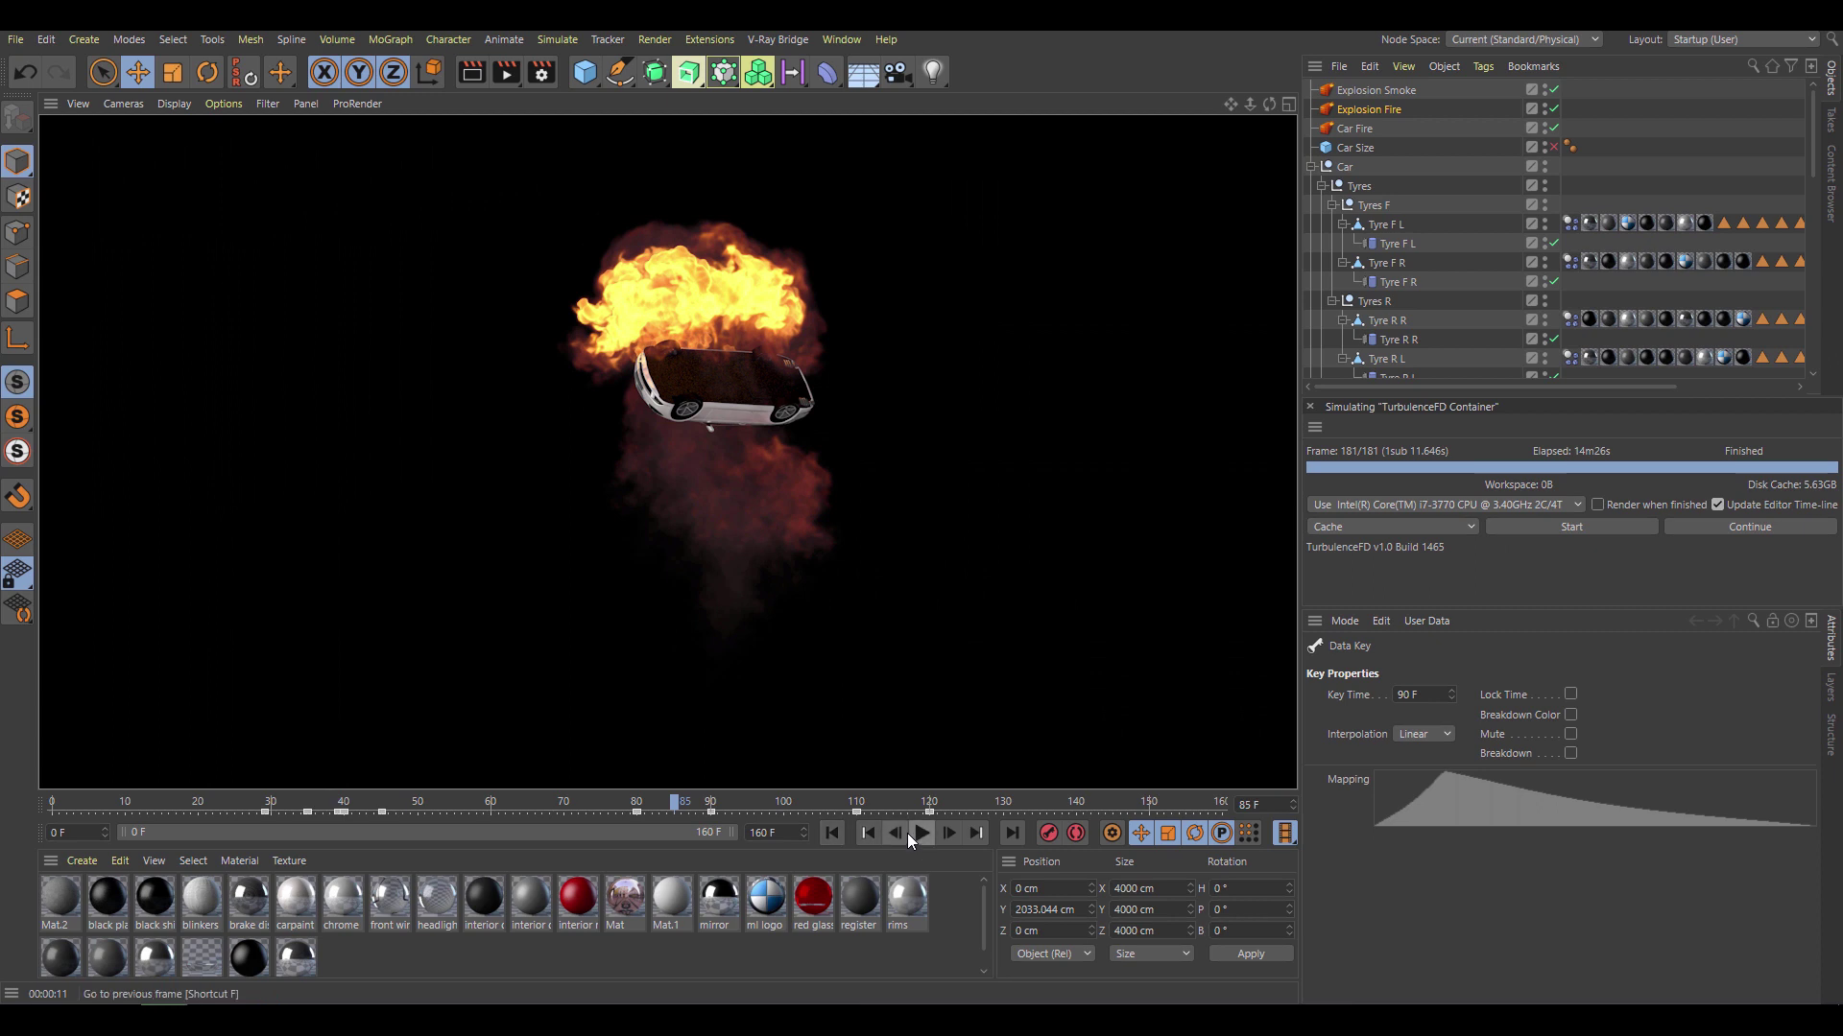
- Reselect Explosion Fire, scroll to Fire Shader, and step from frame 80 to the keyframe at 90
click(1368, 108)
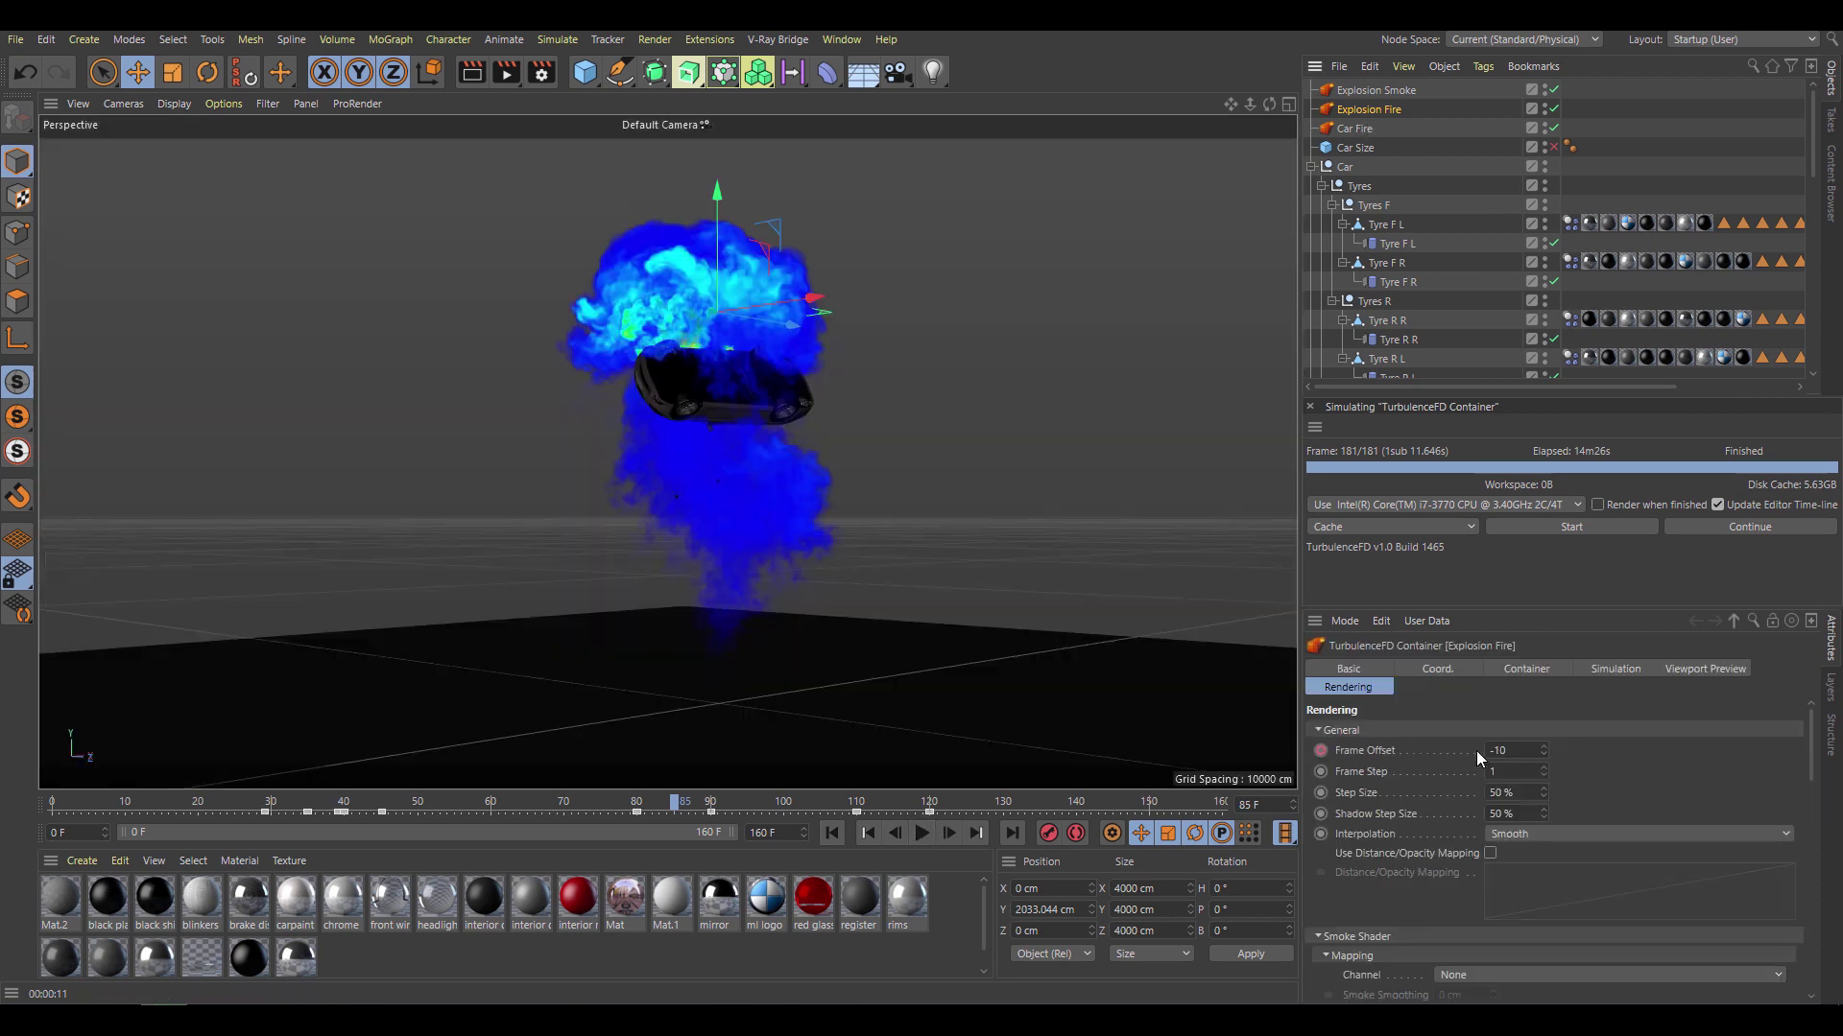
click(637, 803)
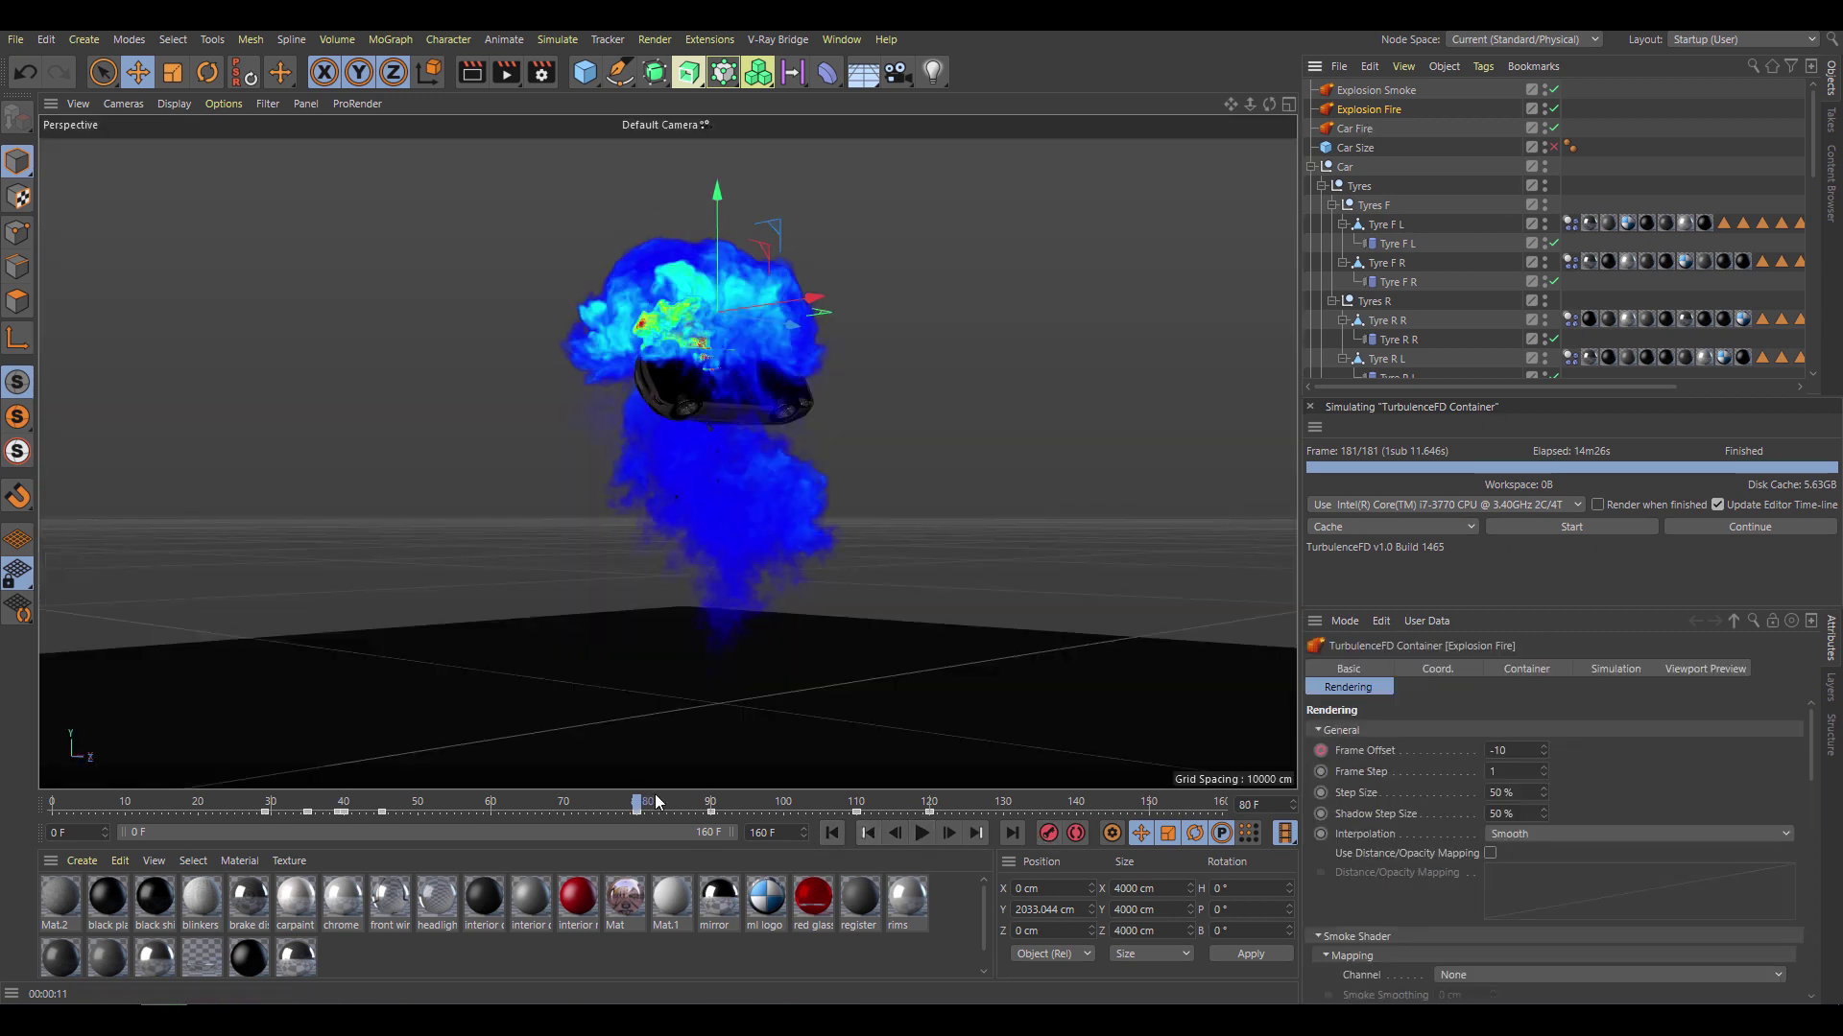
scroll(1808, 787, down, 5)
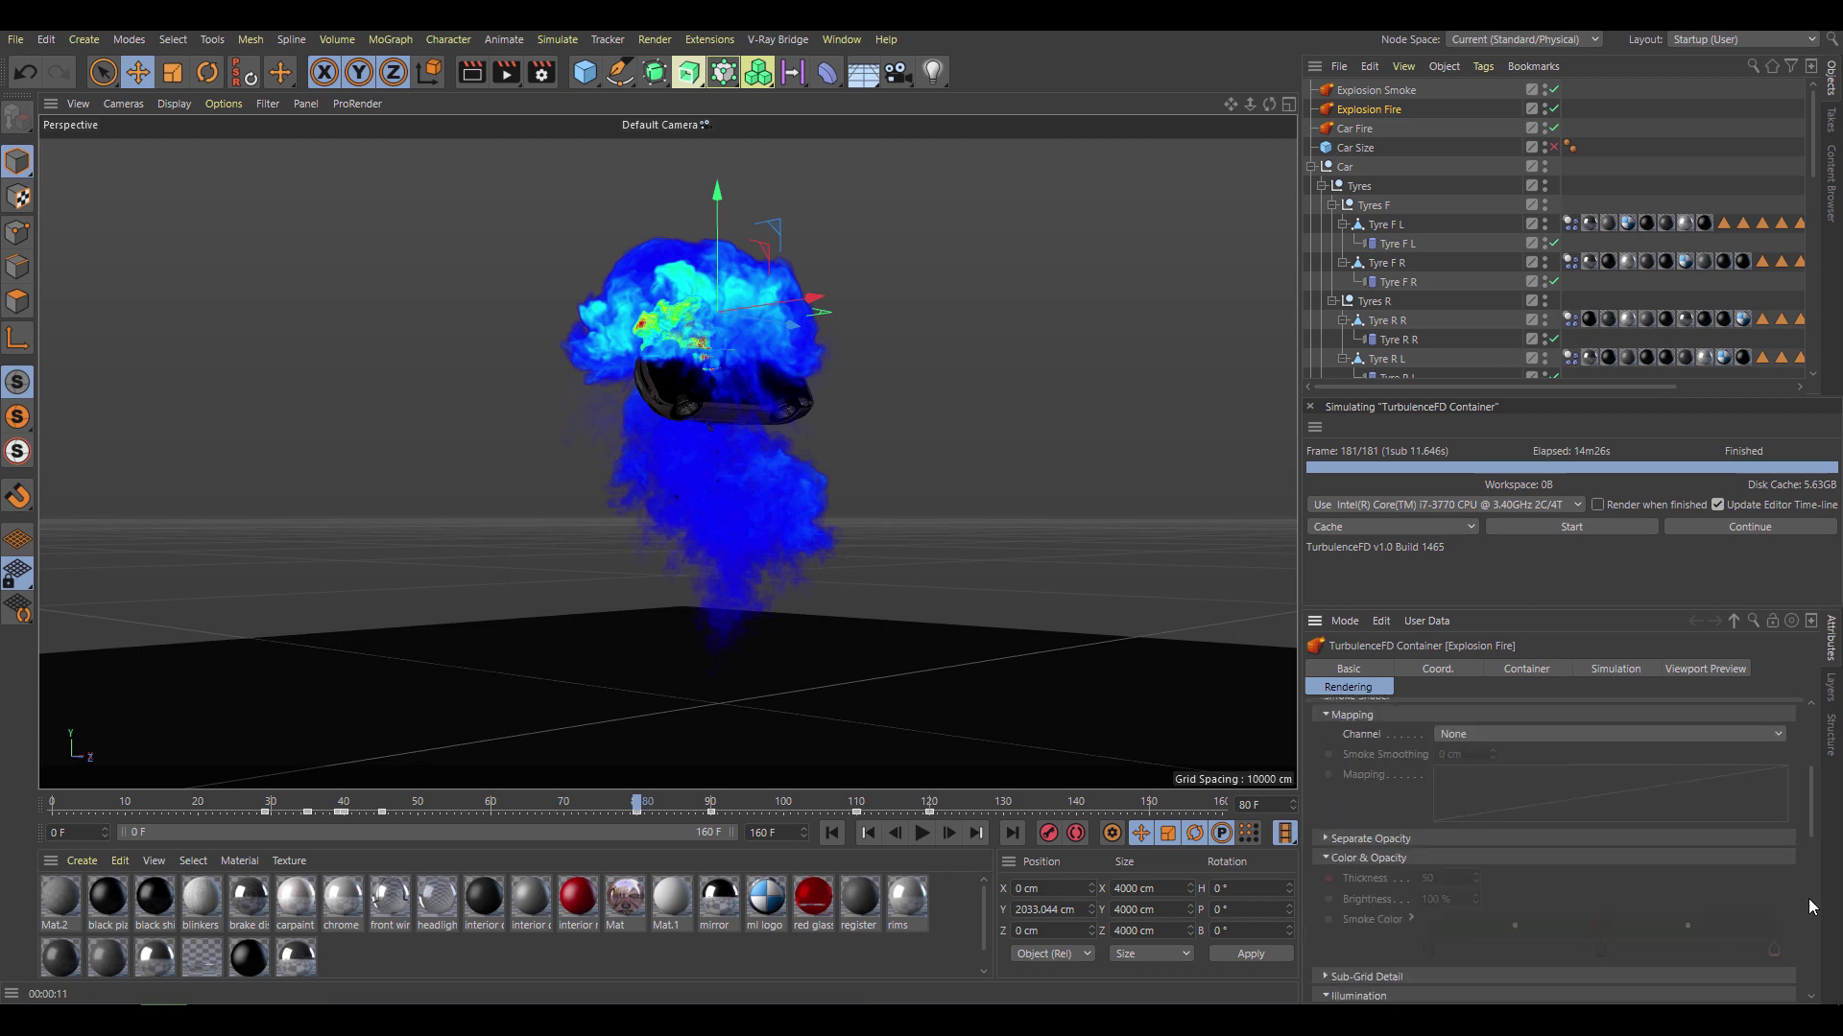
drag(1810, 837, 1808, 957)
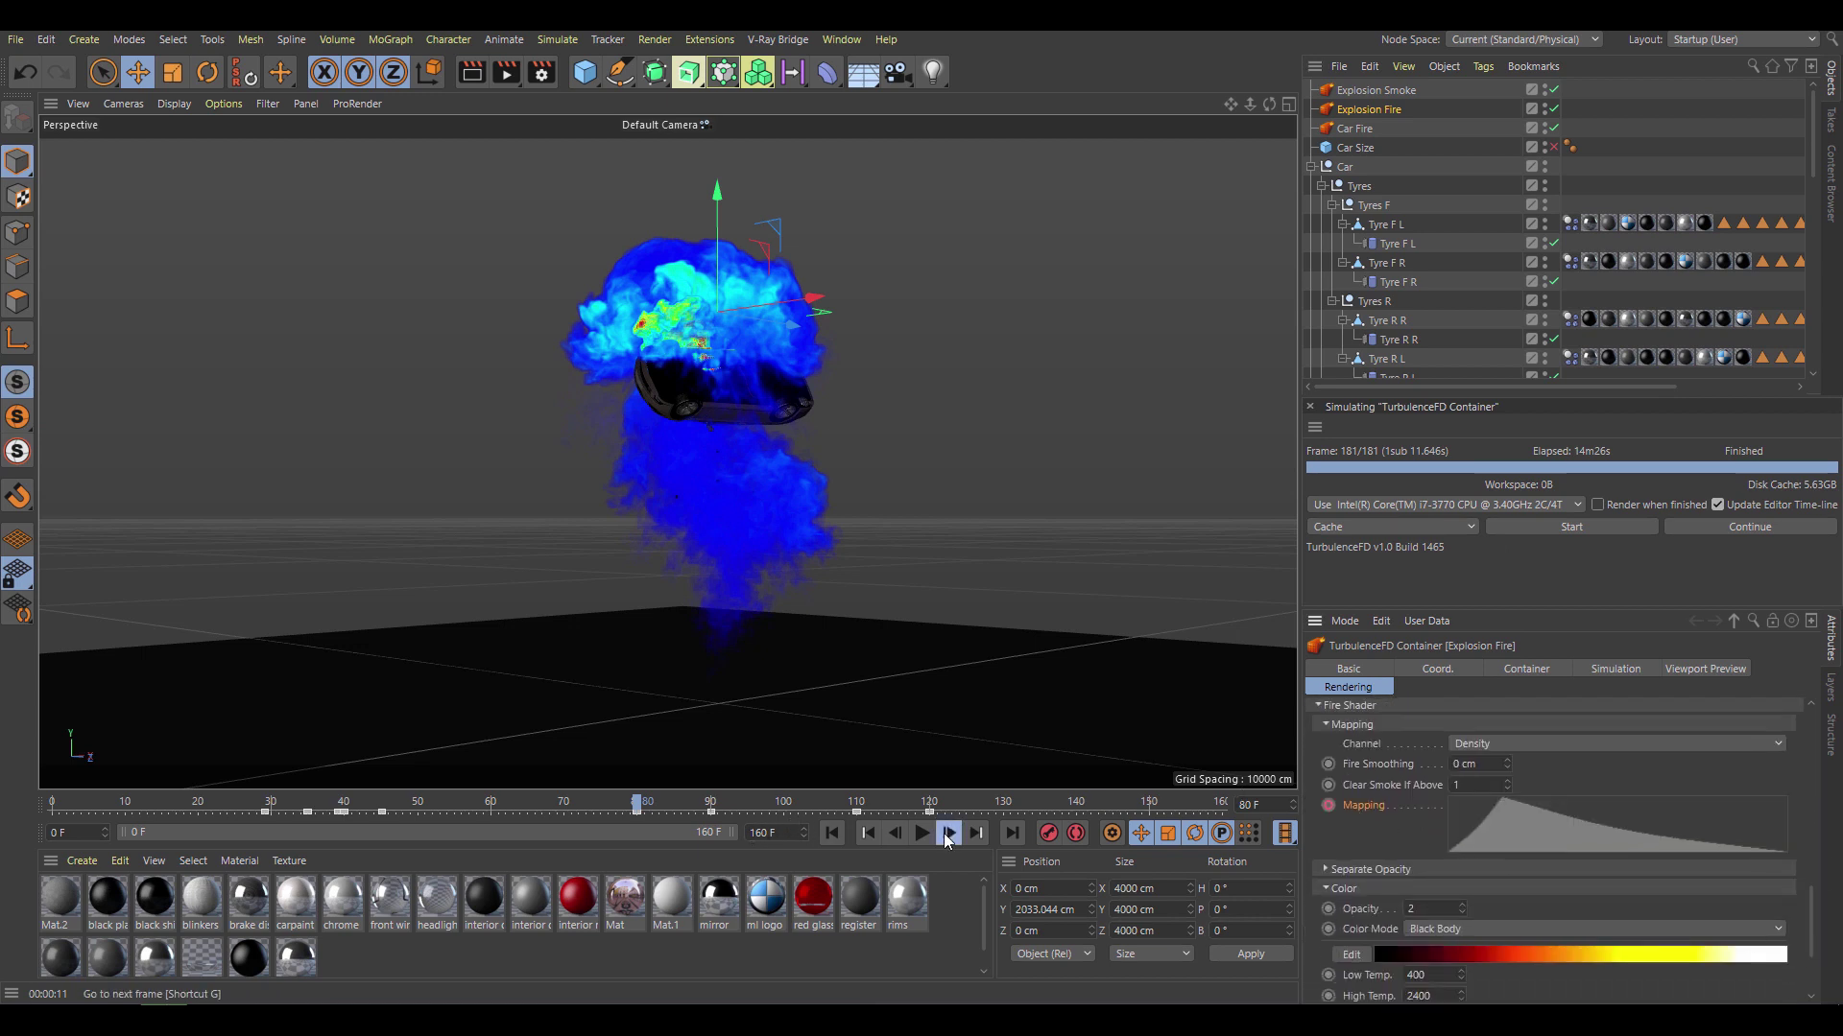
click(945, 833)
click(974, 833)
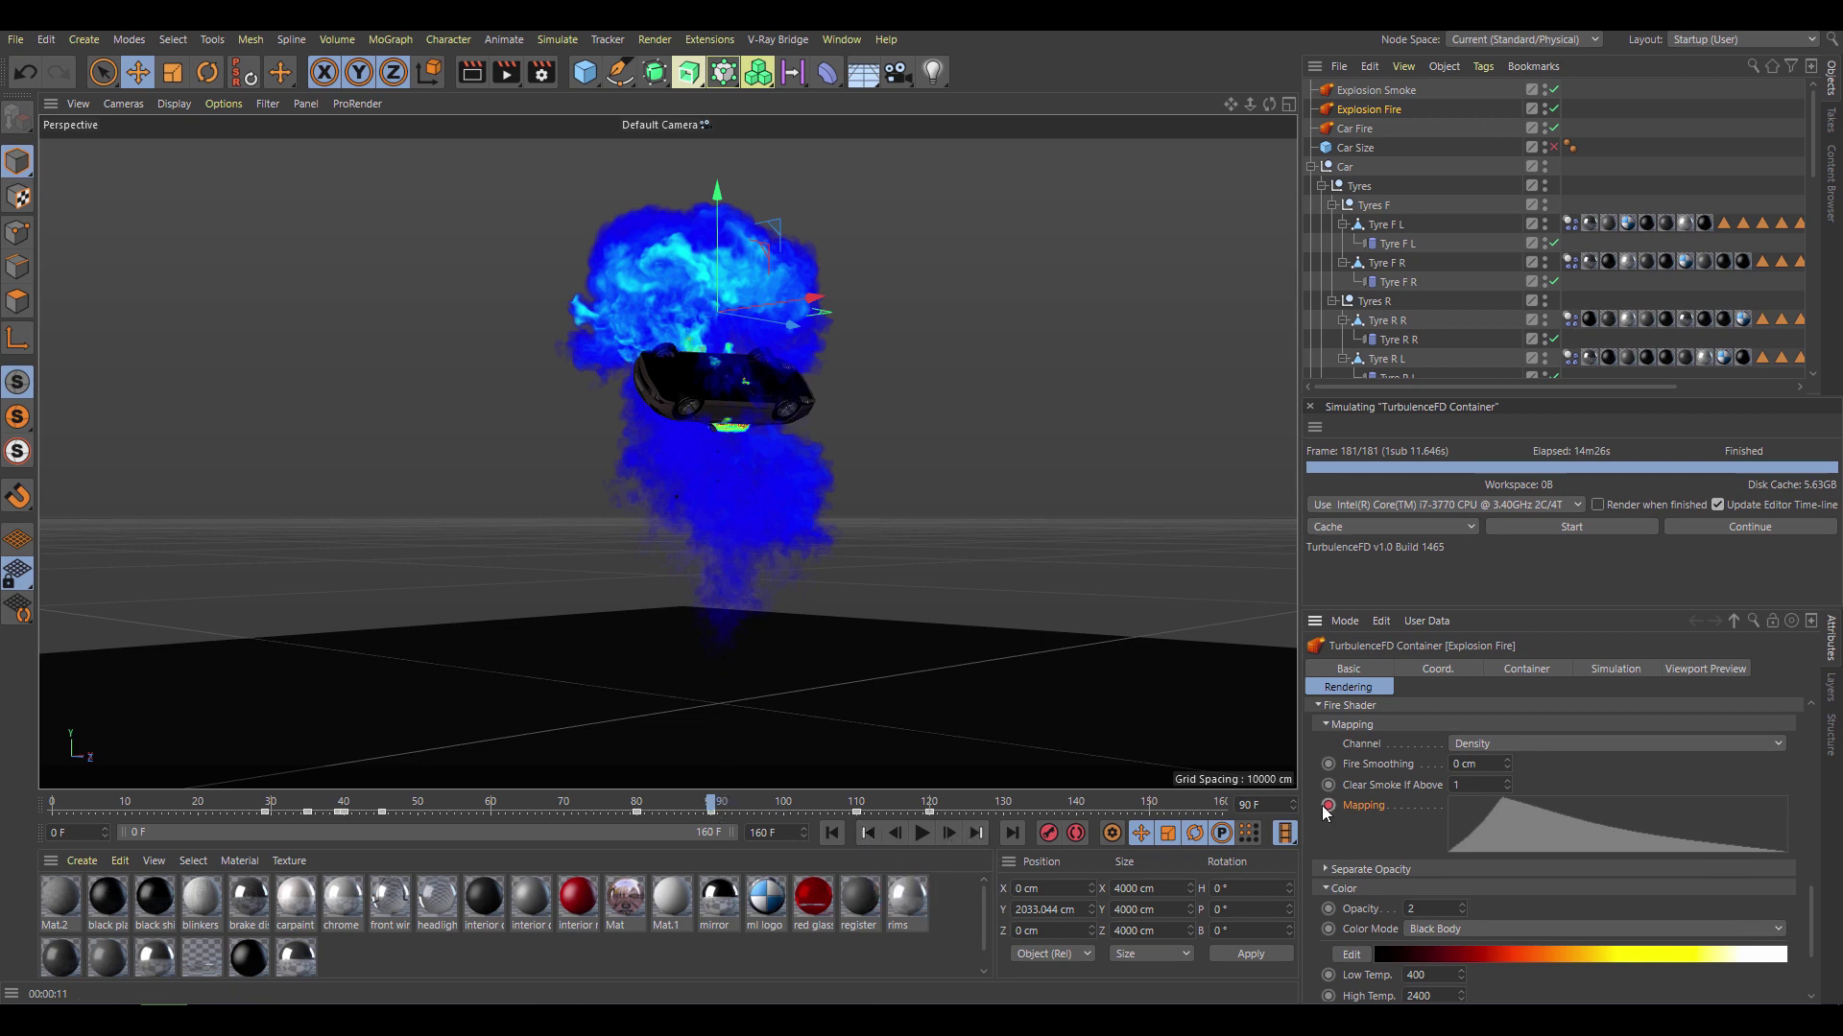
- Check the fire colour mapping curve, step to keys 110 and 120, then rewind to frame 0
click(1503, 840)
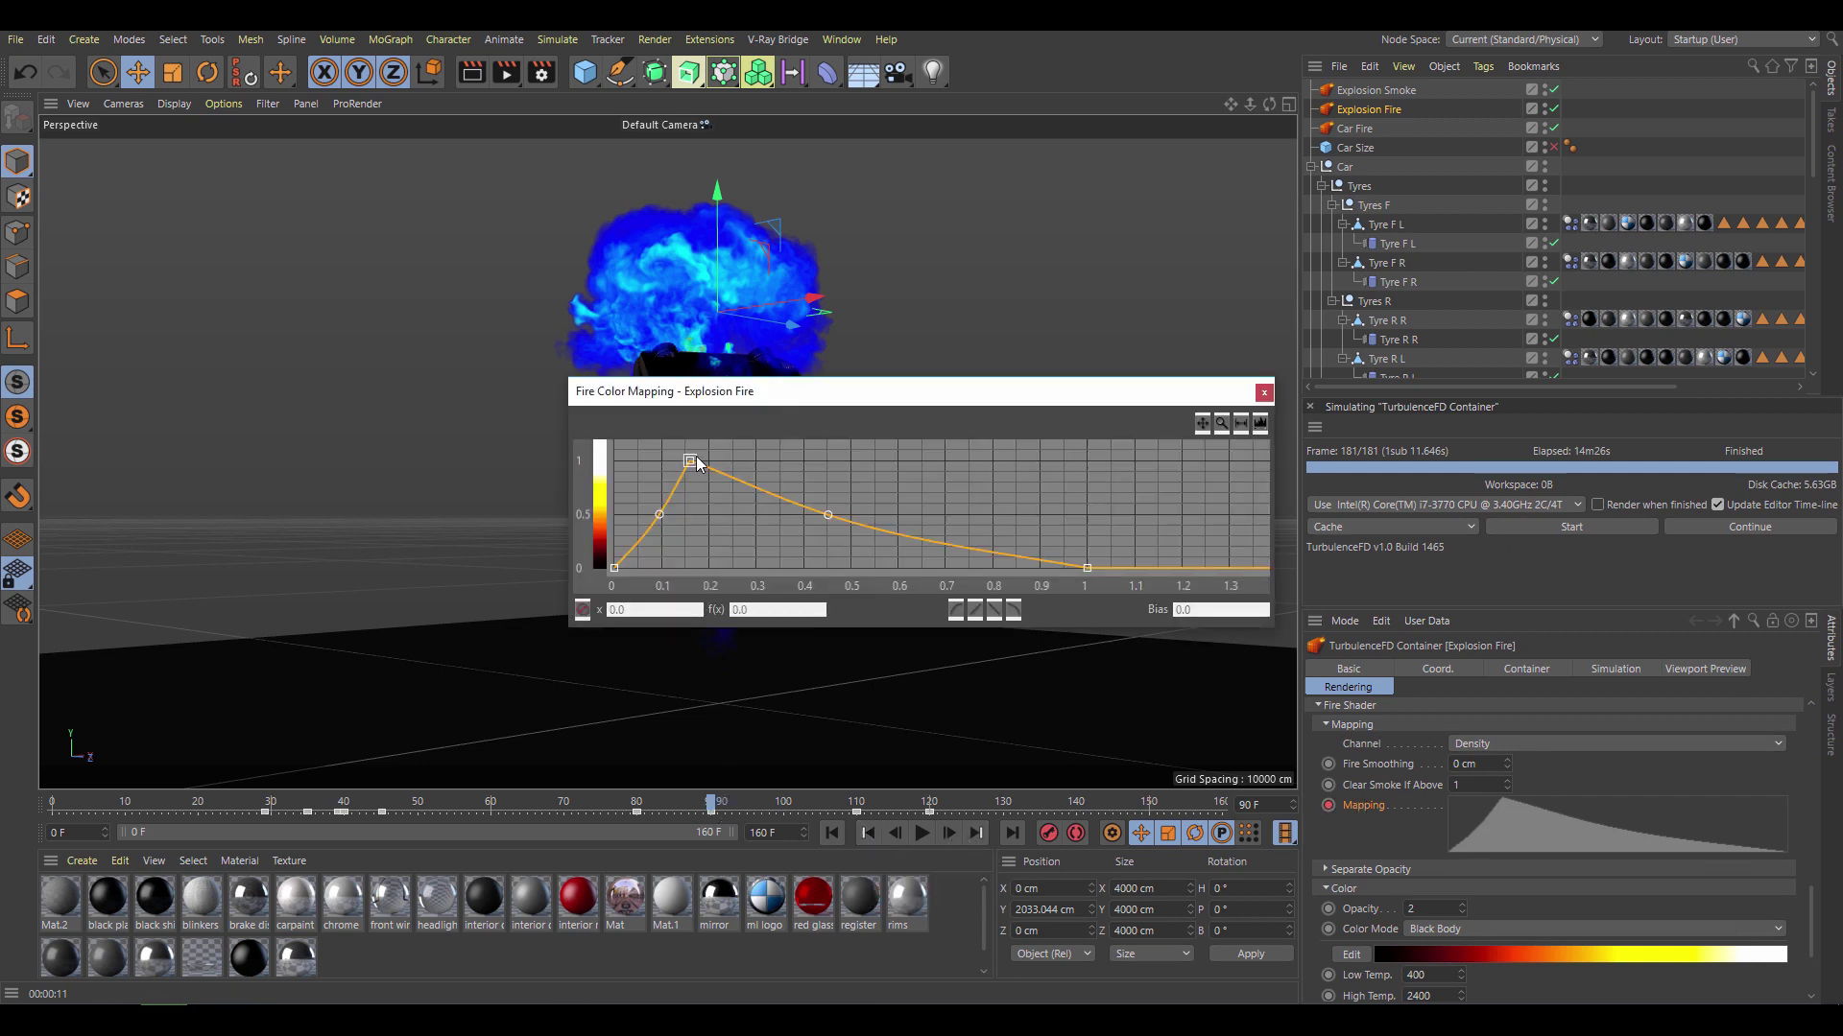
click(1263, 392)
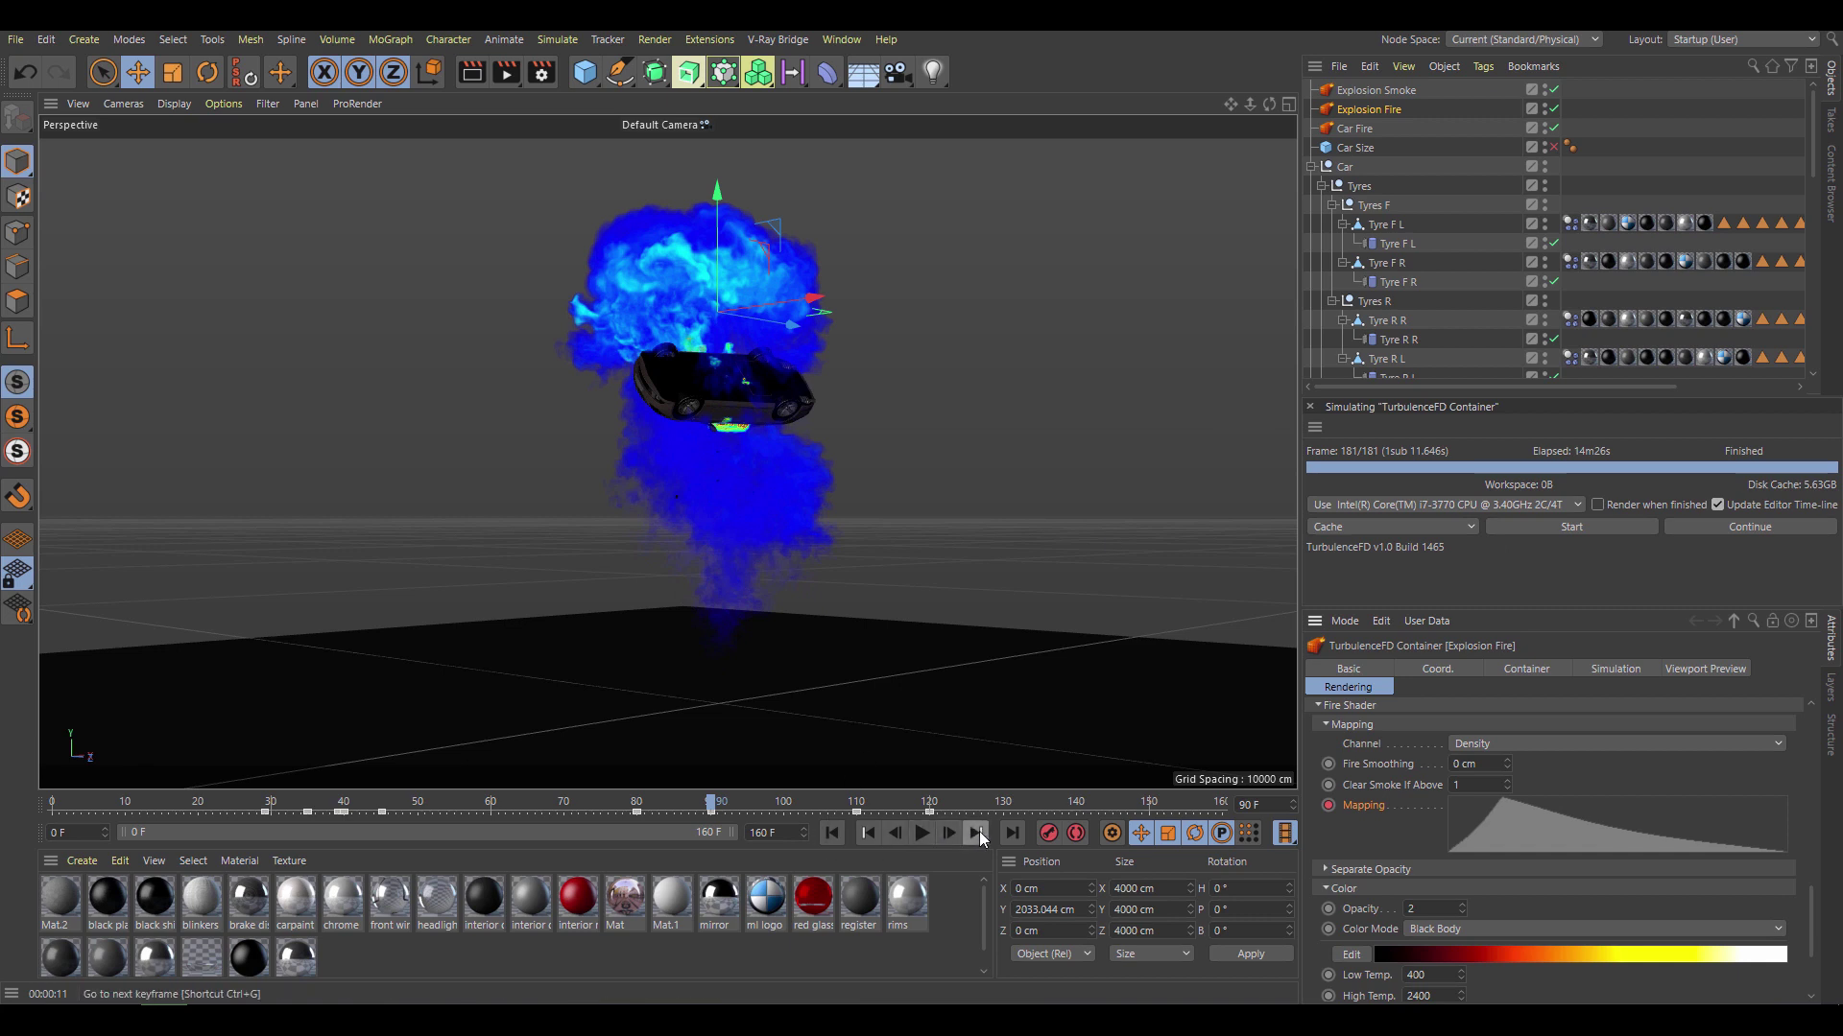
click(976, 833)
click(983, 833)
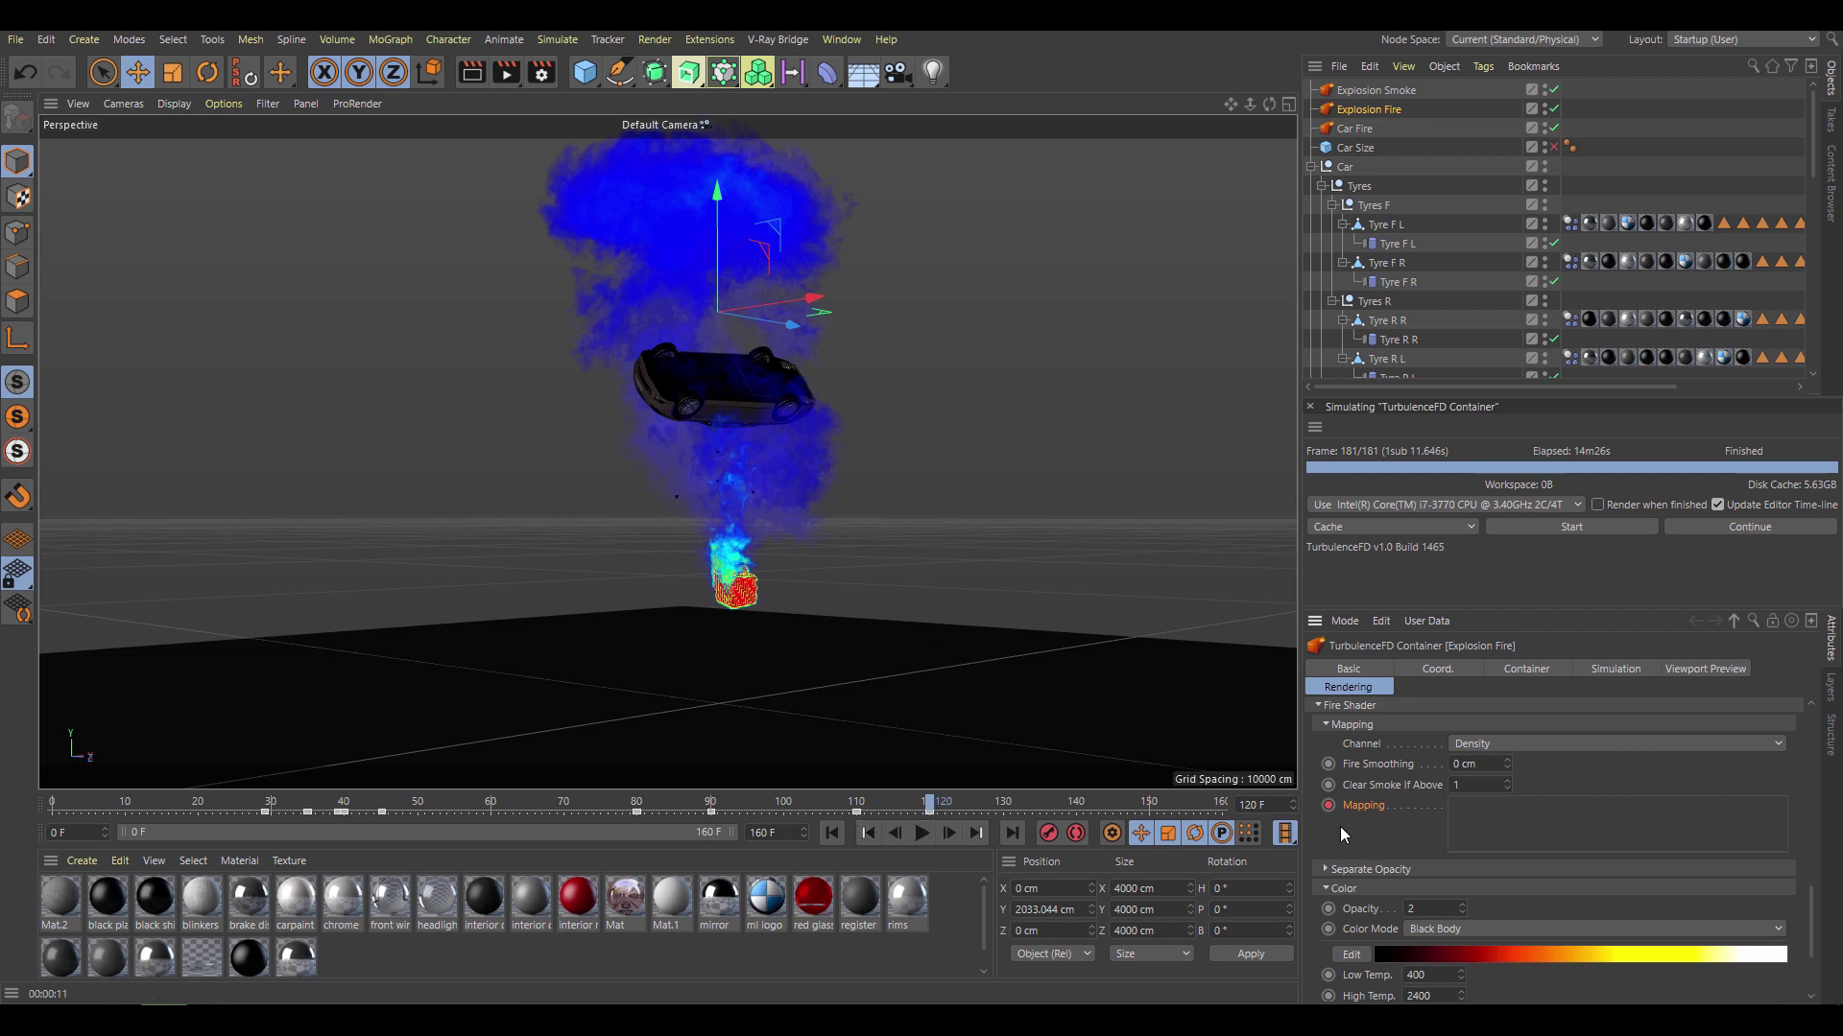
click(829, 834)
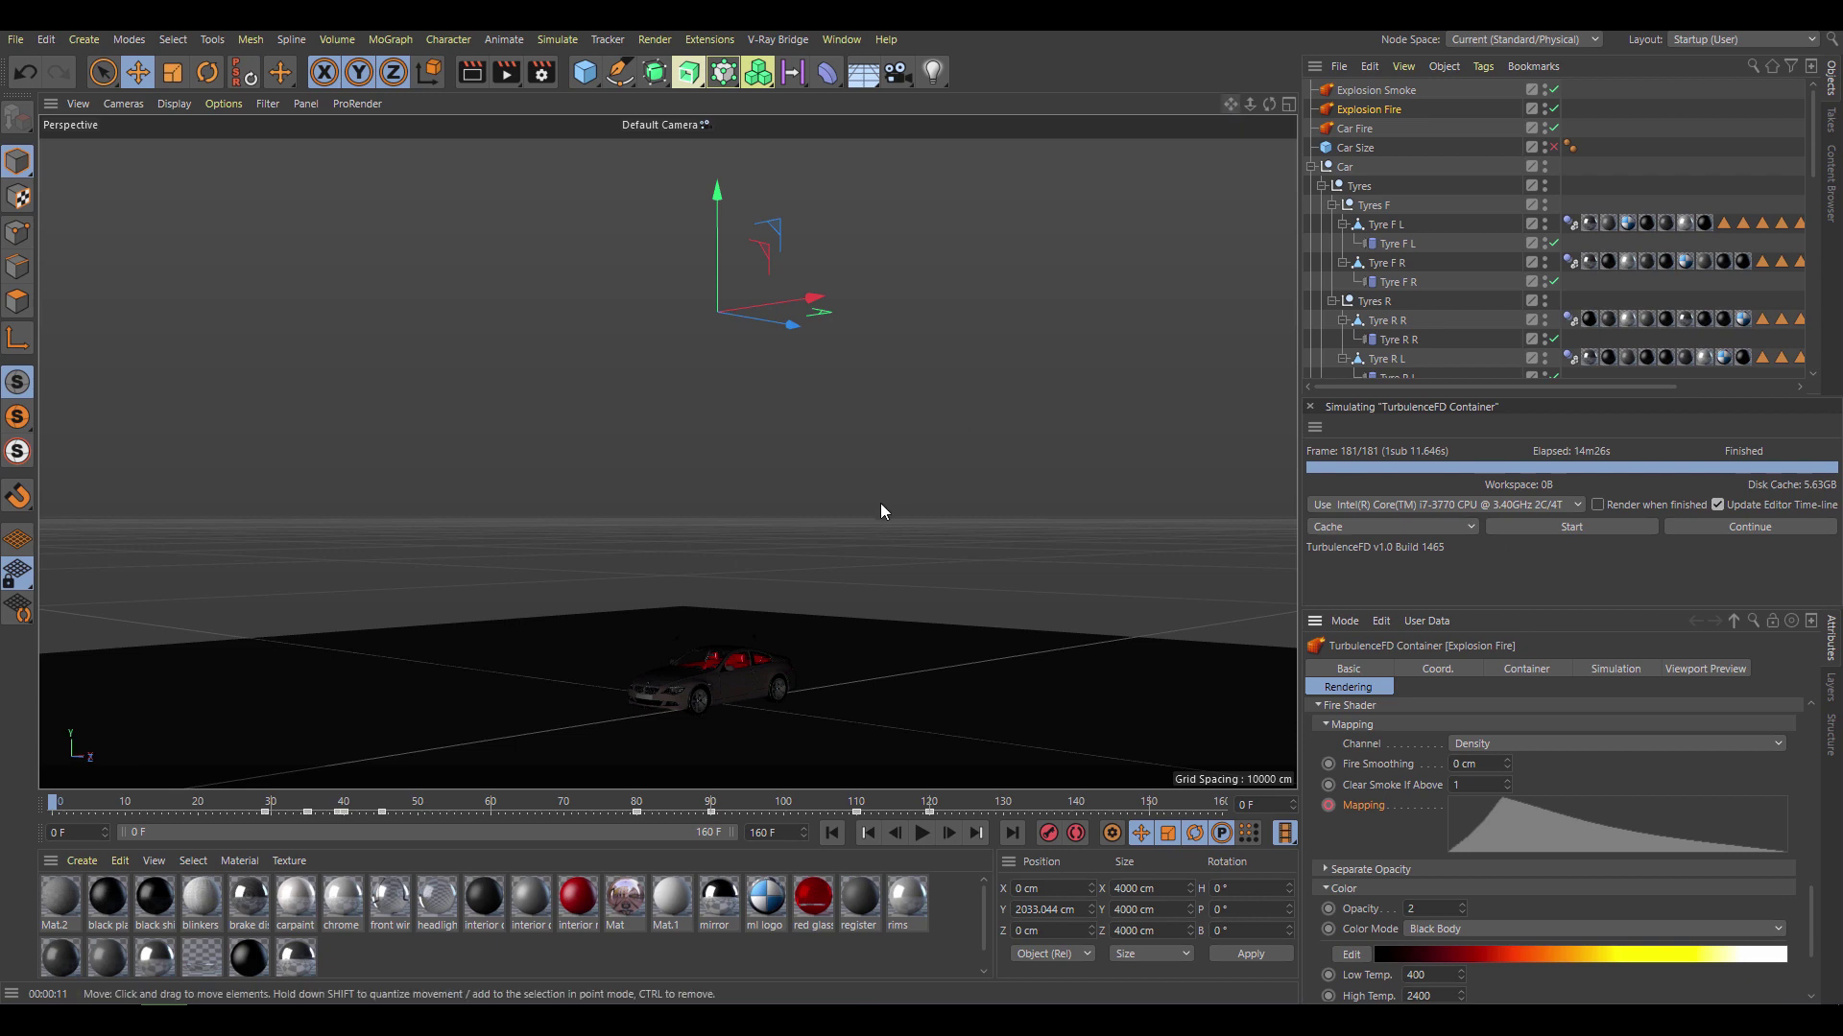
mouse_move(691, 727)
alt+mouse_down()
mouse_move(637, 670)
mouse_move(654, 669)
alt+mouse_up()
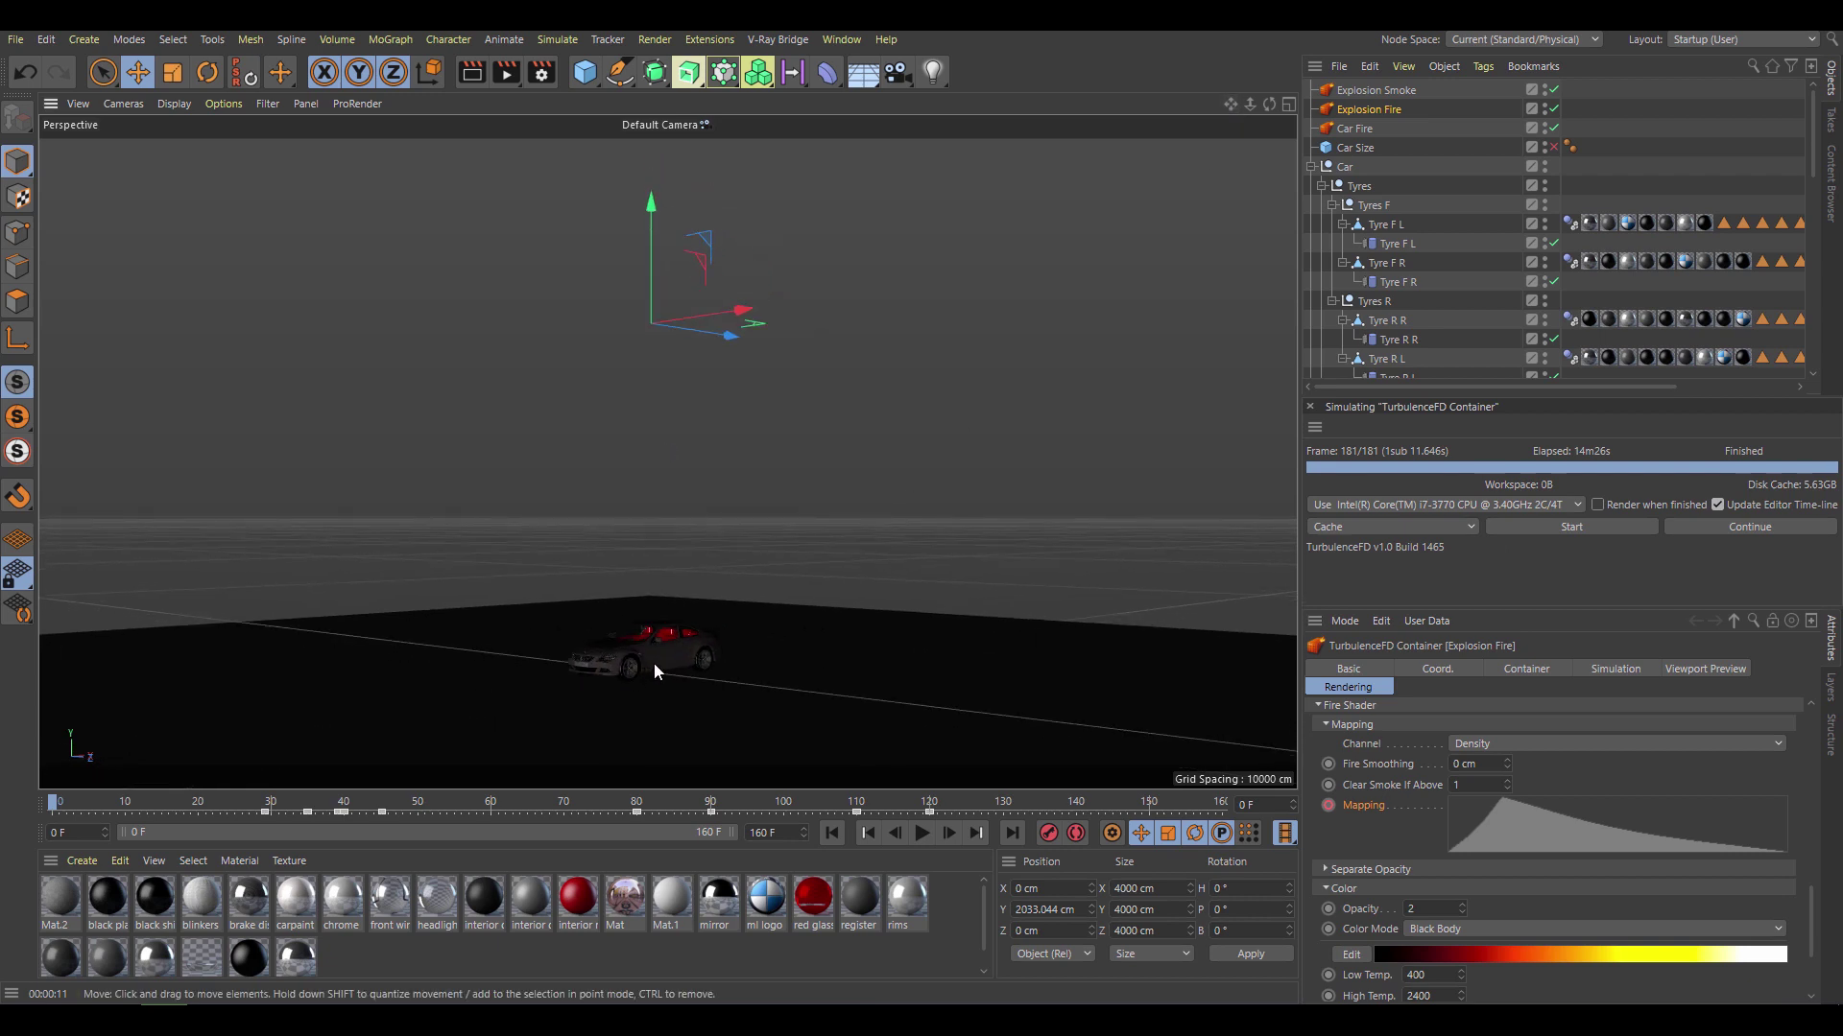
- Choose the 800 x 600 output preset in Render Settings and commit a new output height
click(541, 72)
click(773, 122)
mouse_move(815, 141)
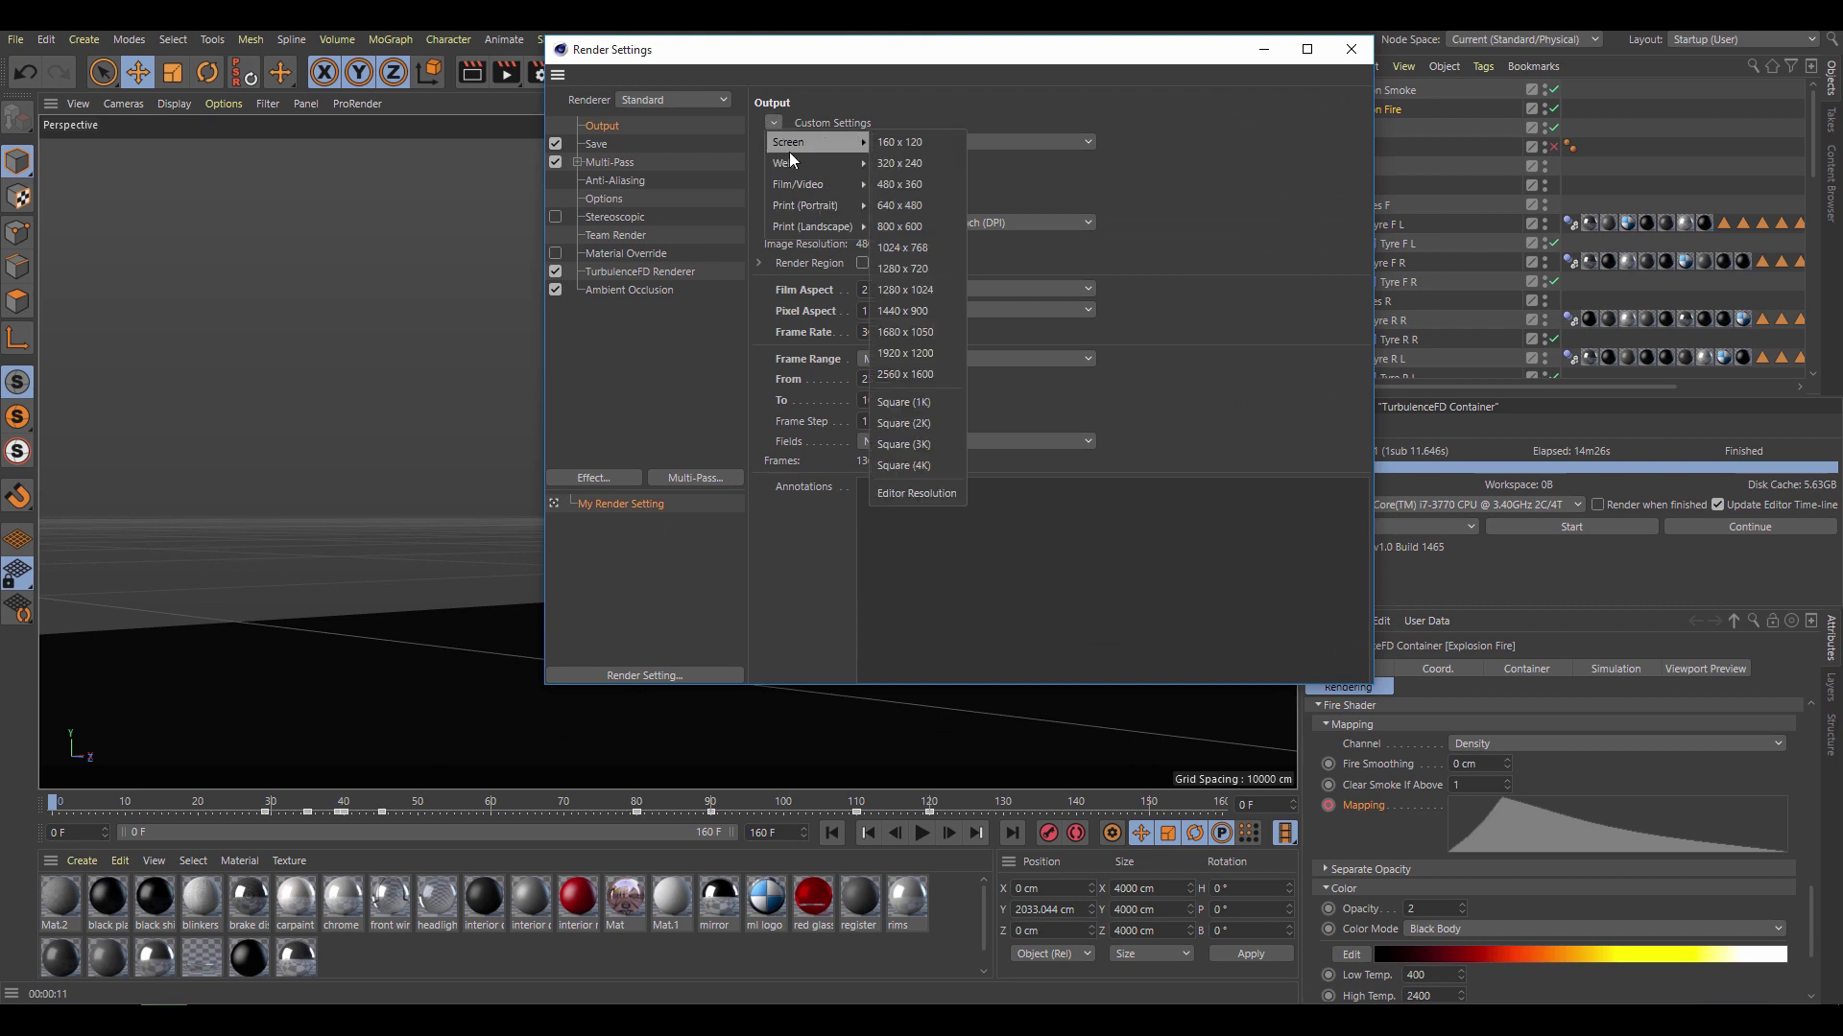
click(912, 227)
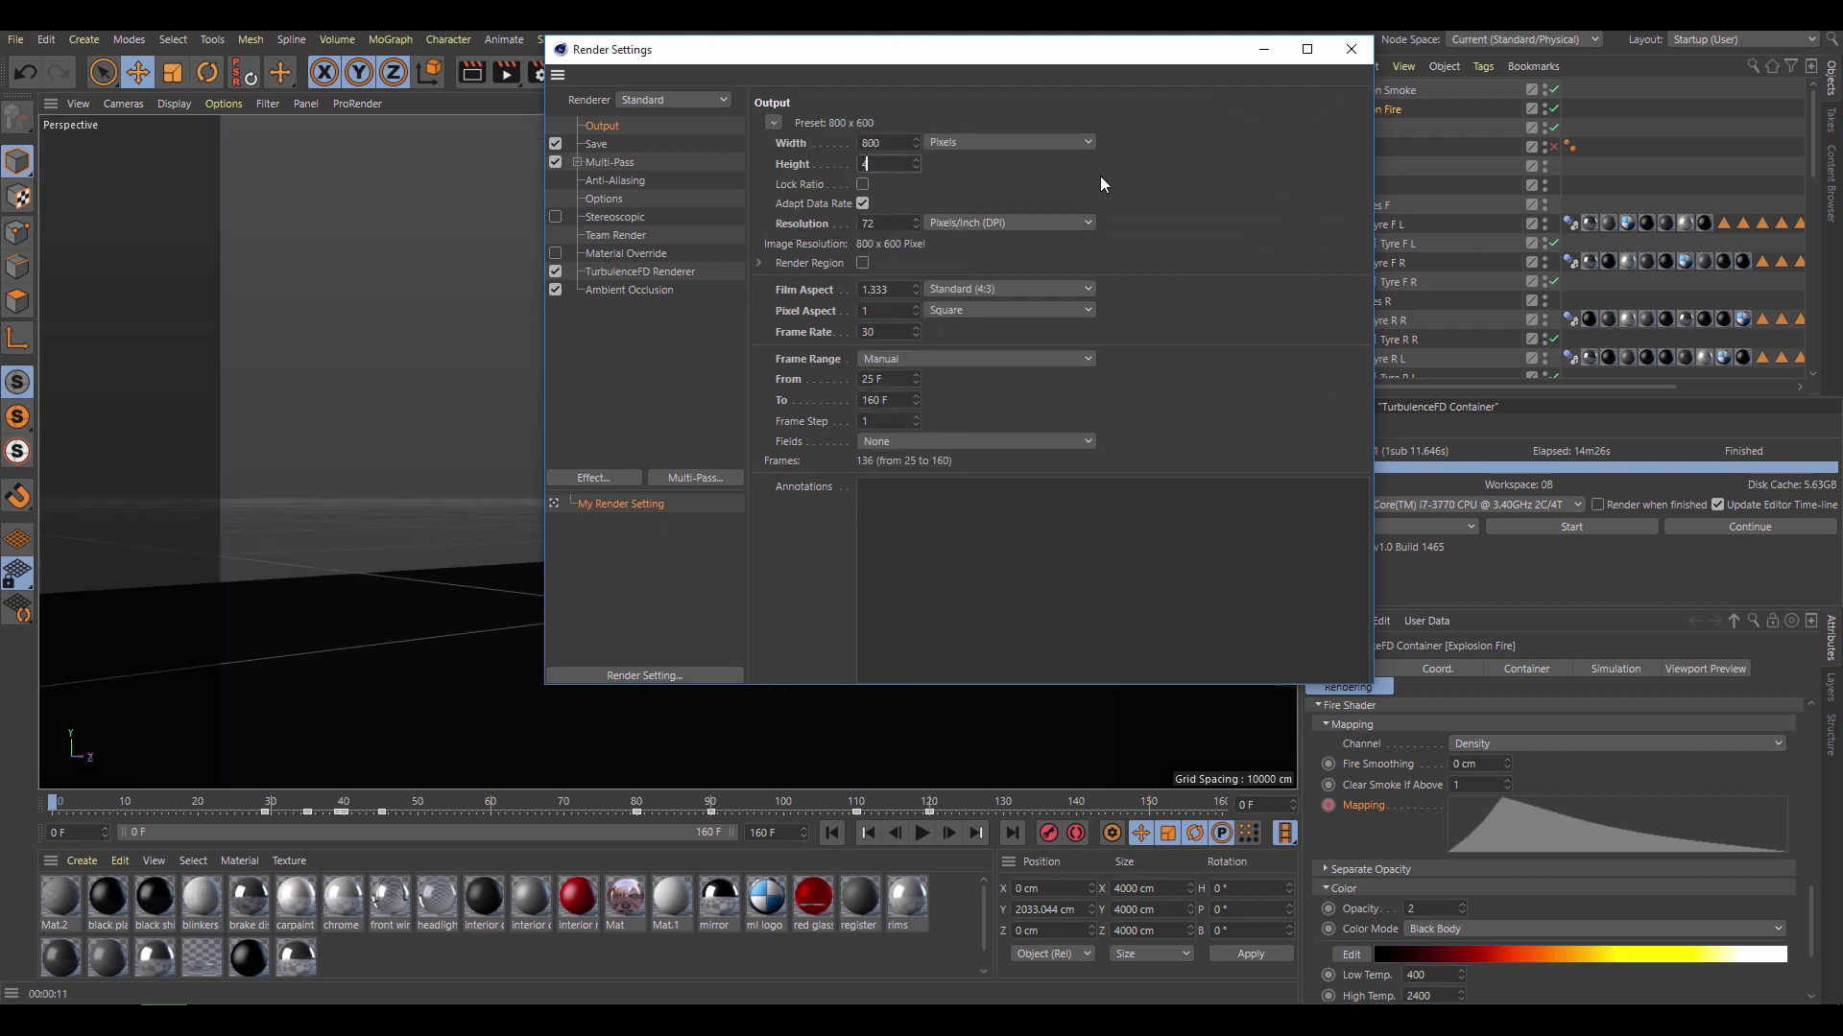
text(50)
key(Return)
click(1350, 49)
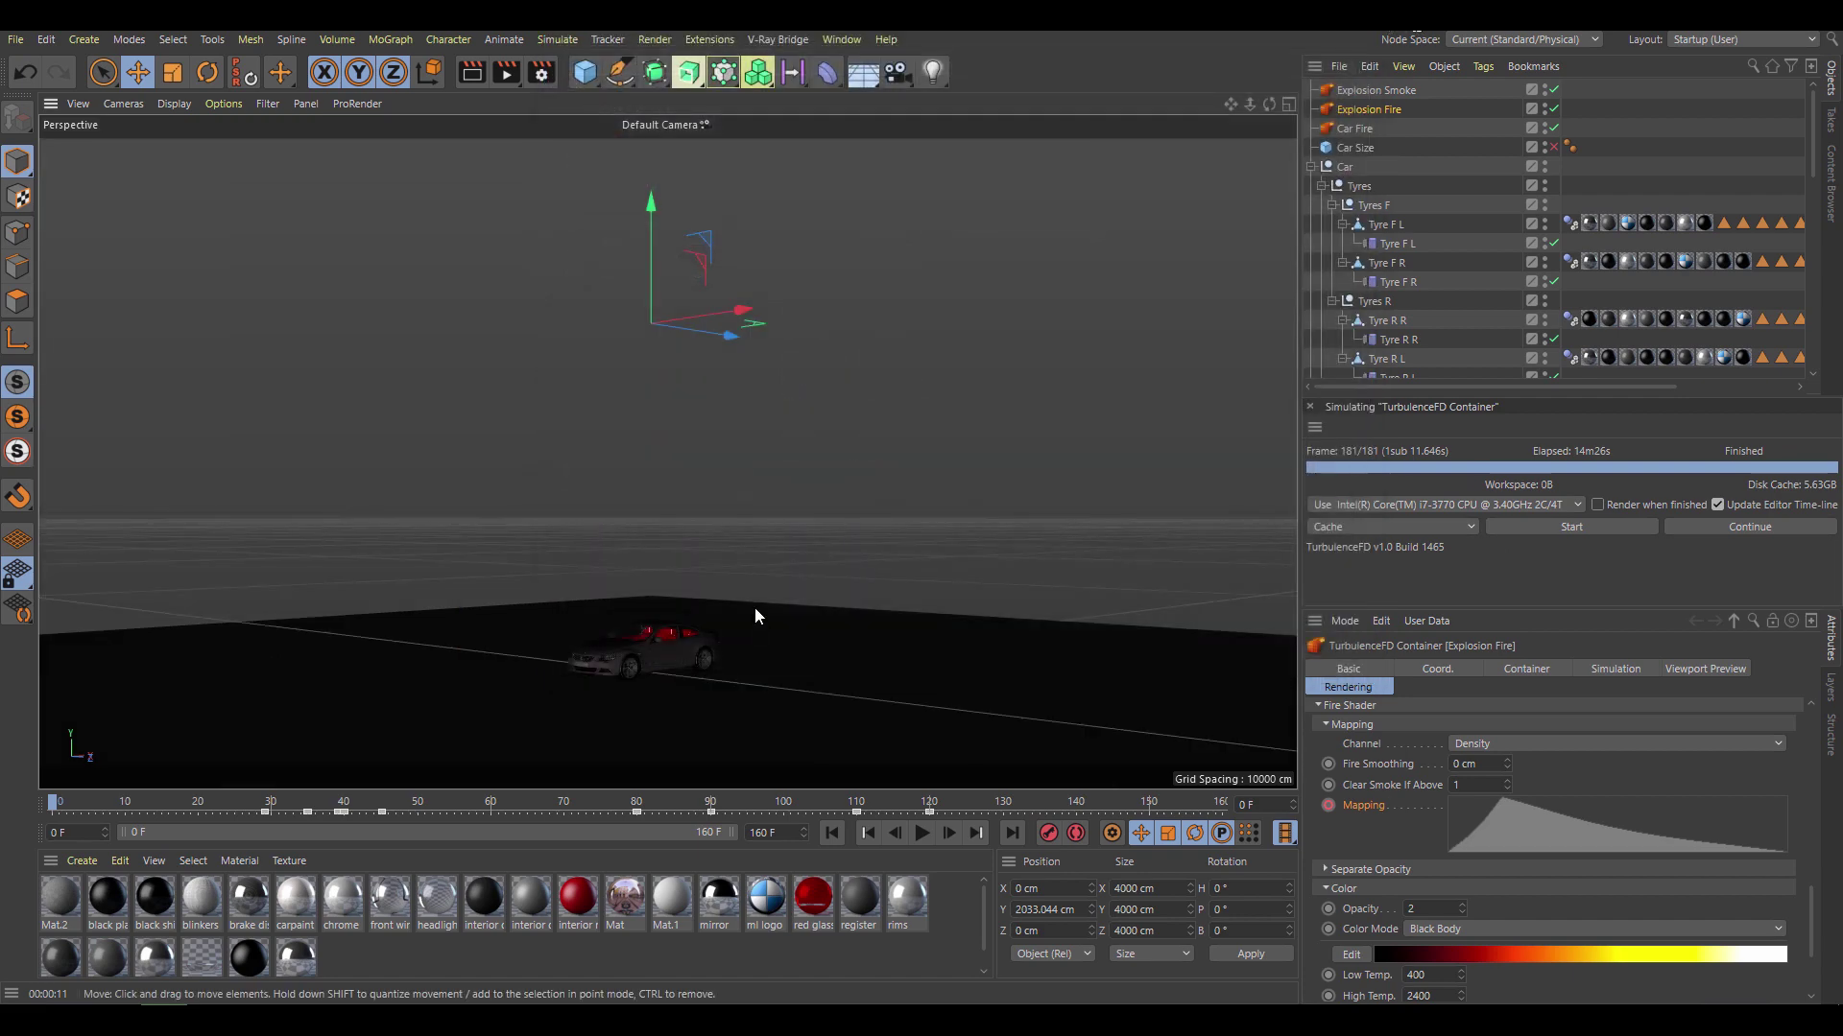
- Play and pause through the fire simulation, then return to frame 0
click(921, 833)
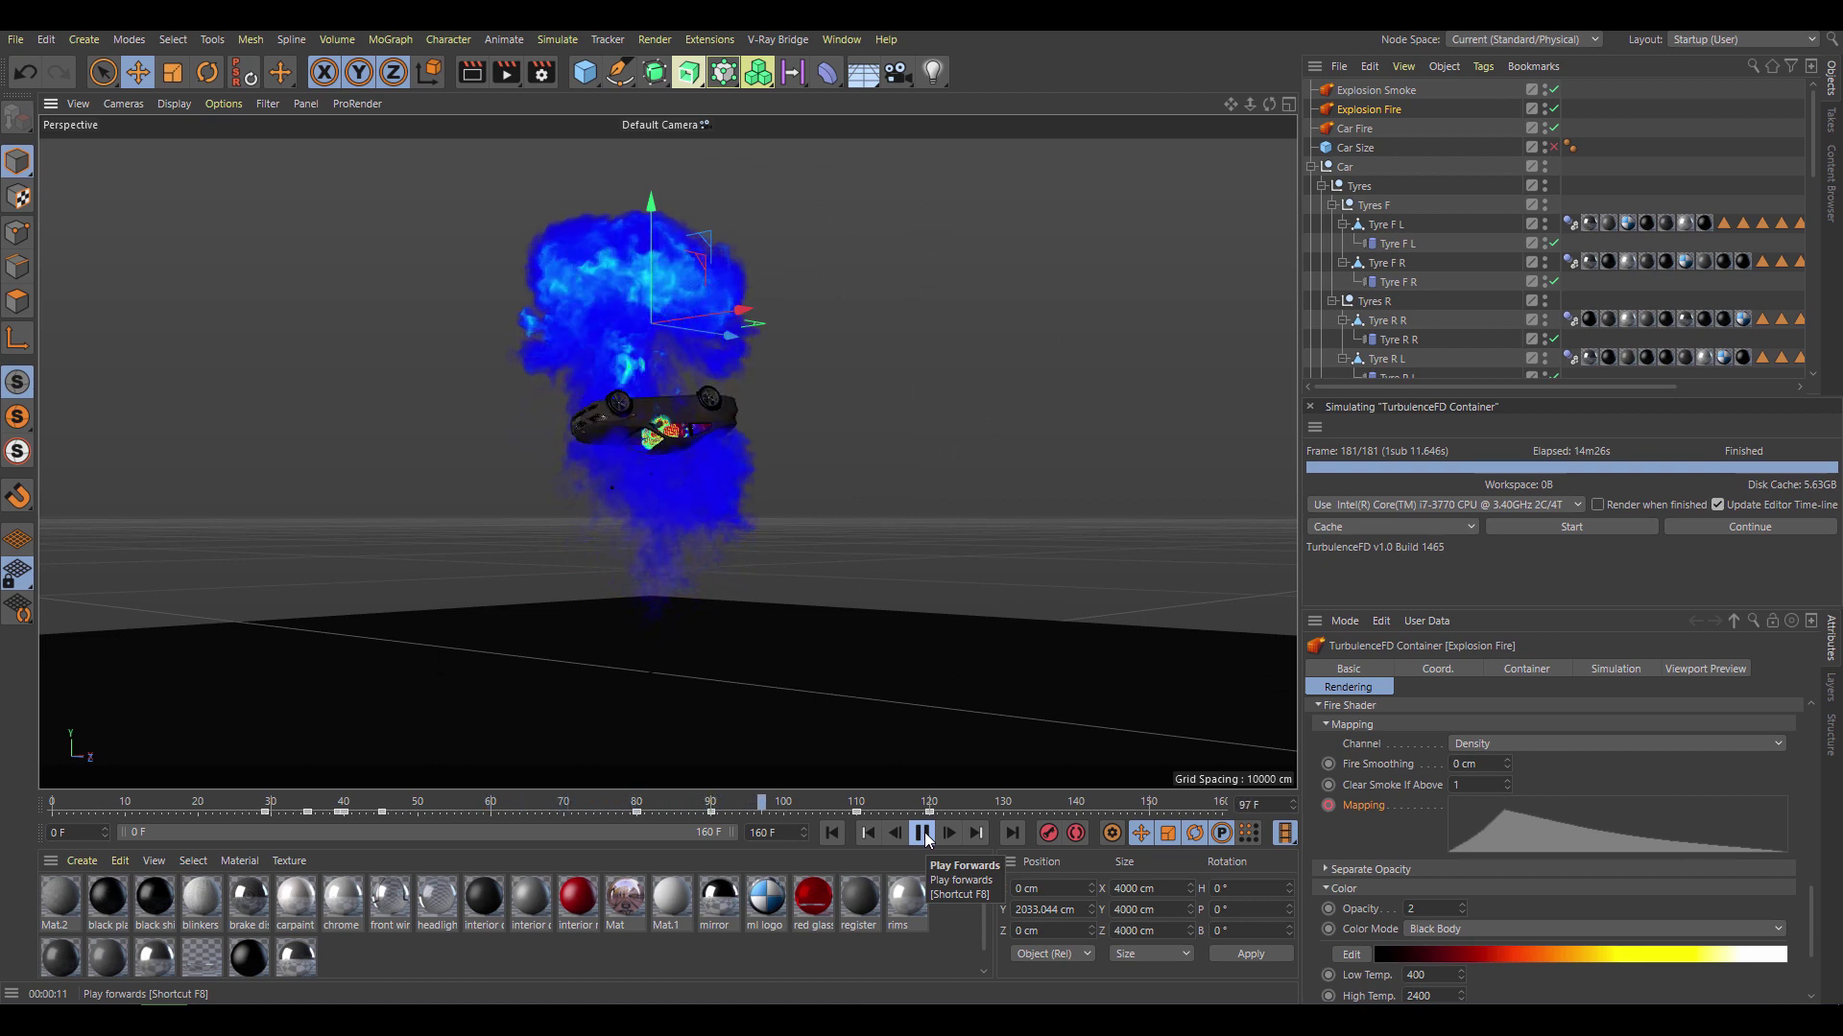
click(923, 833)
click(918, 831)
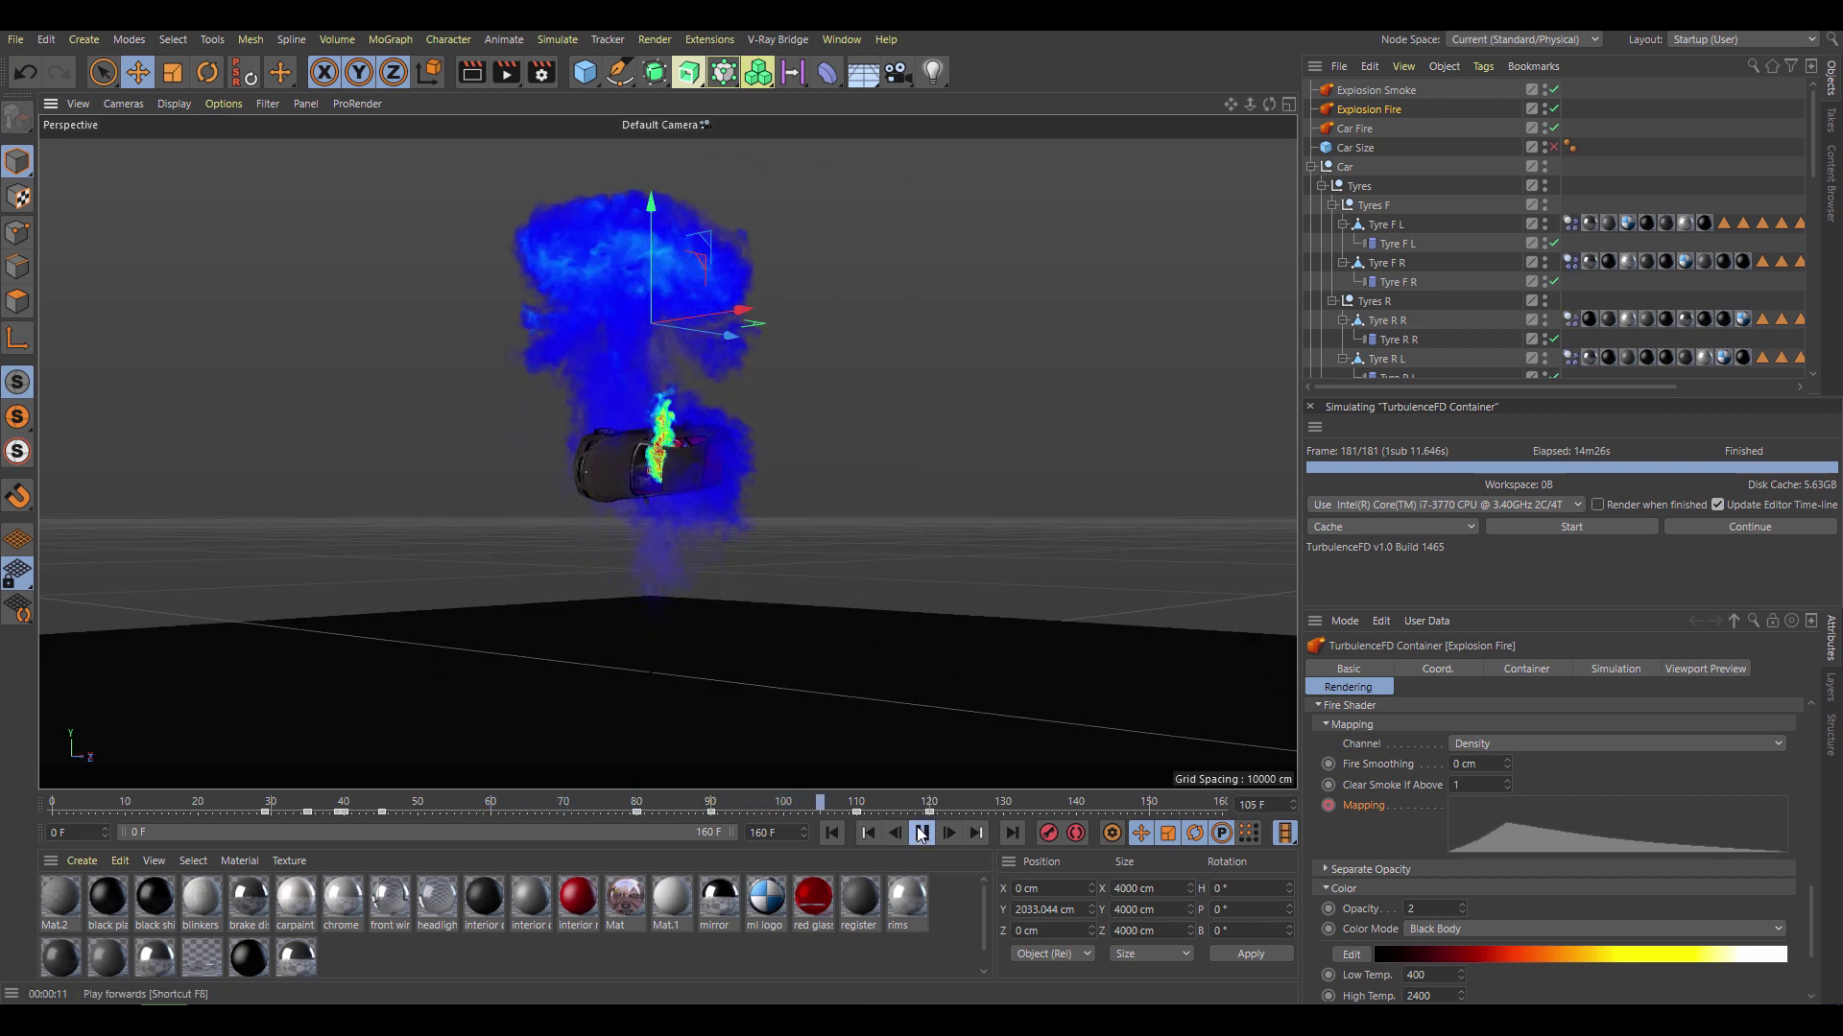
click(919, 832)
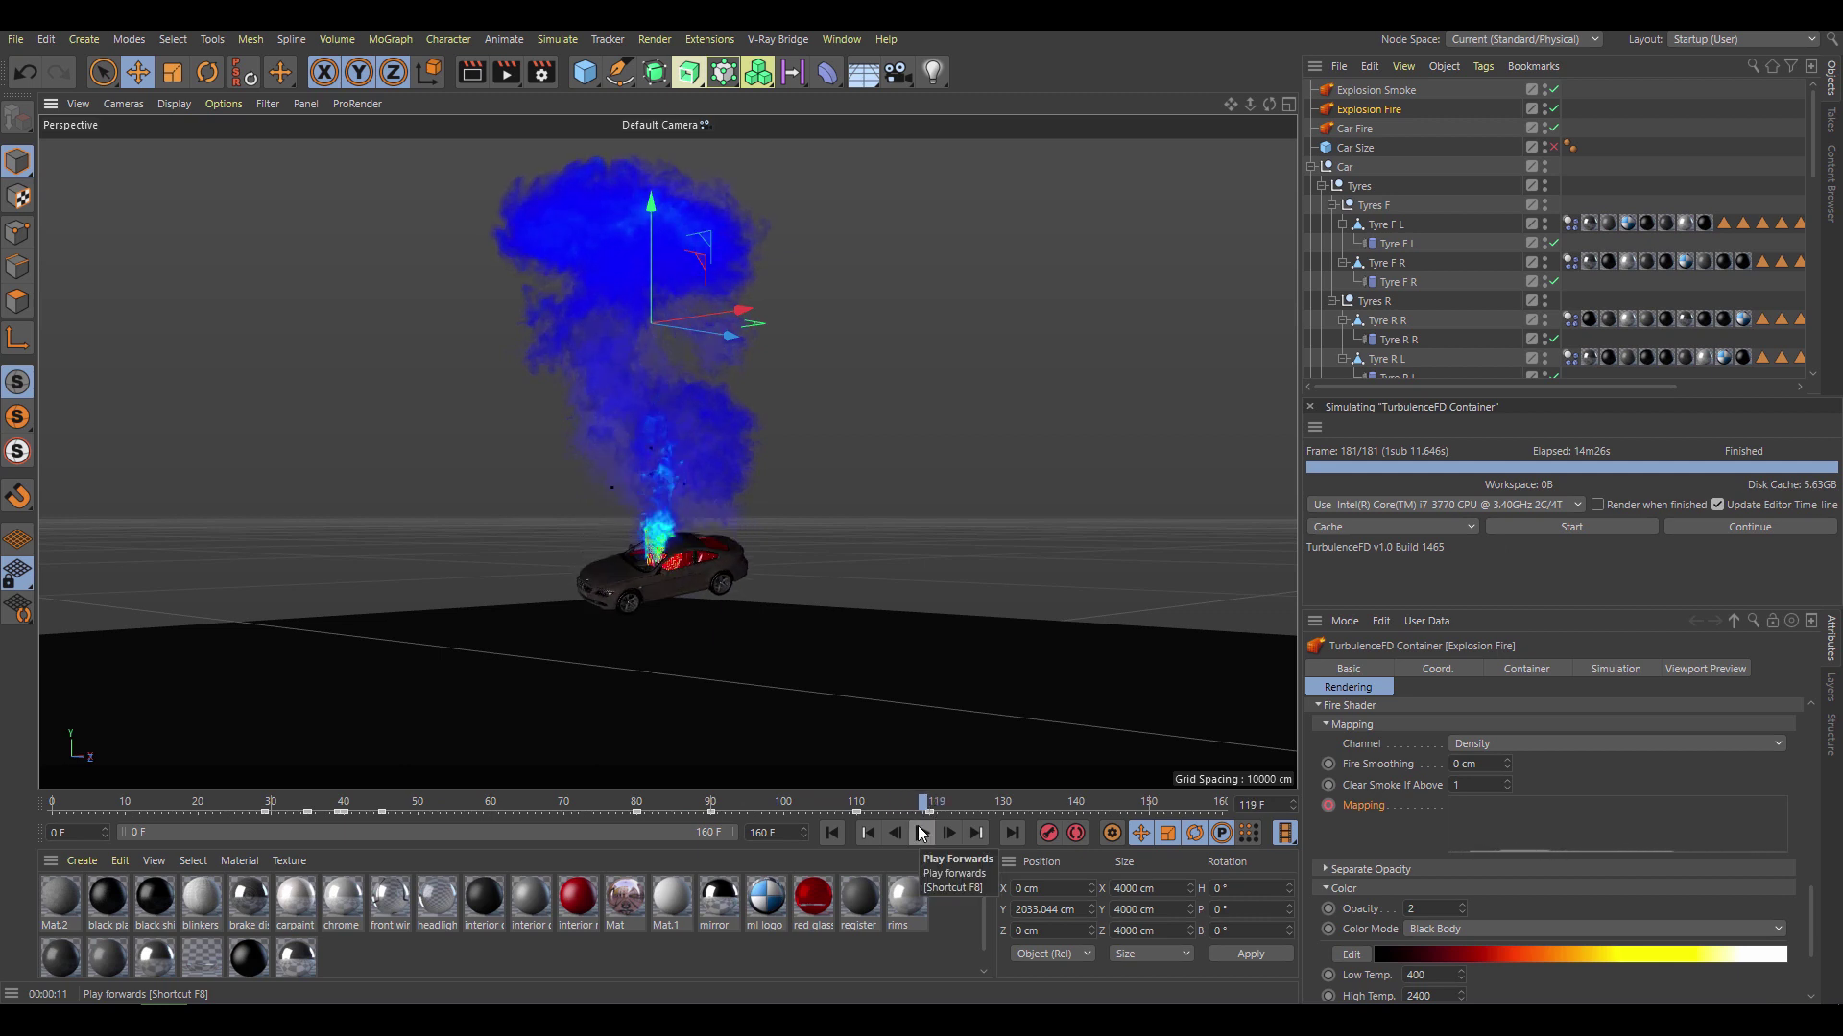
click(918, 831)
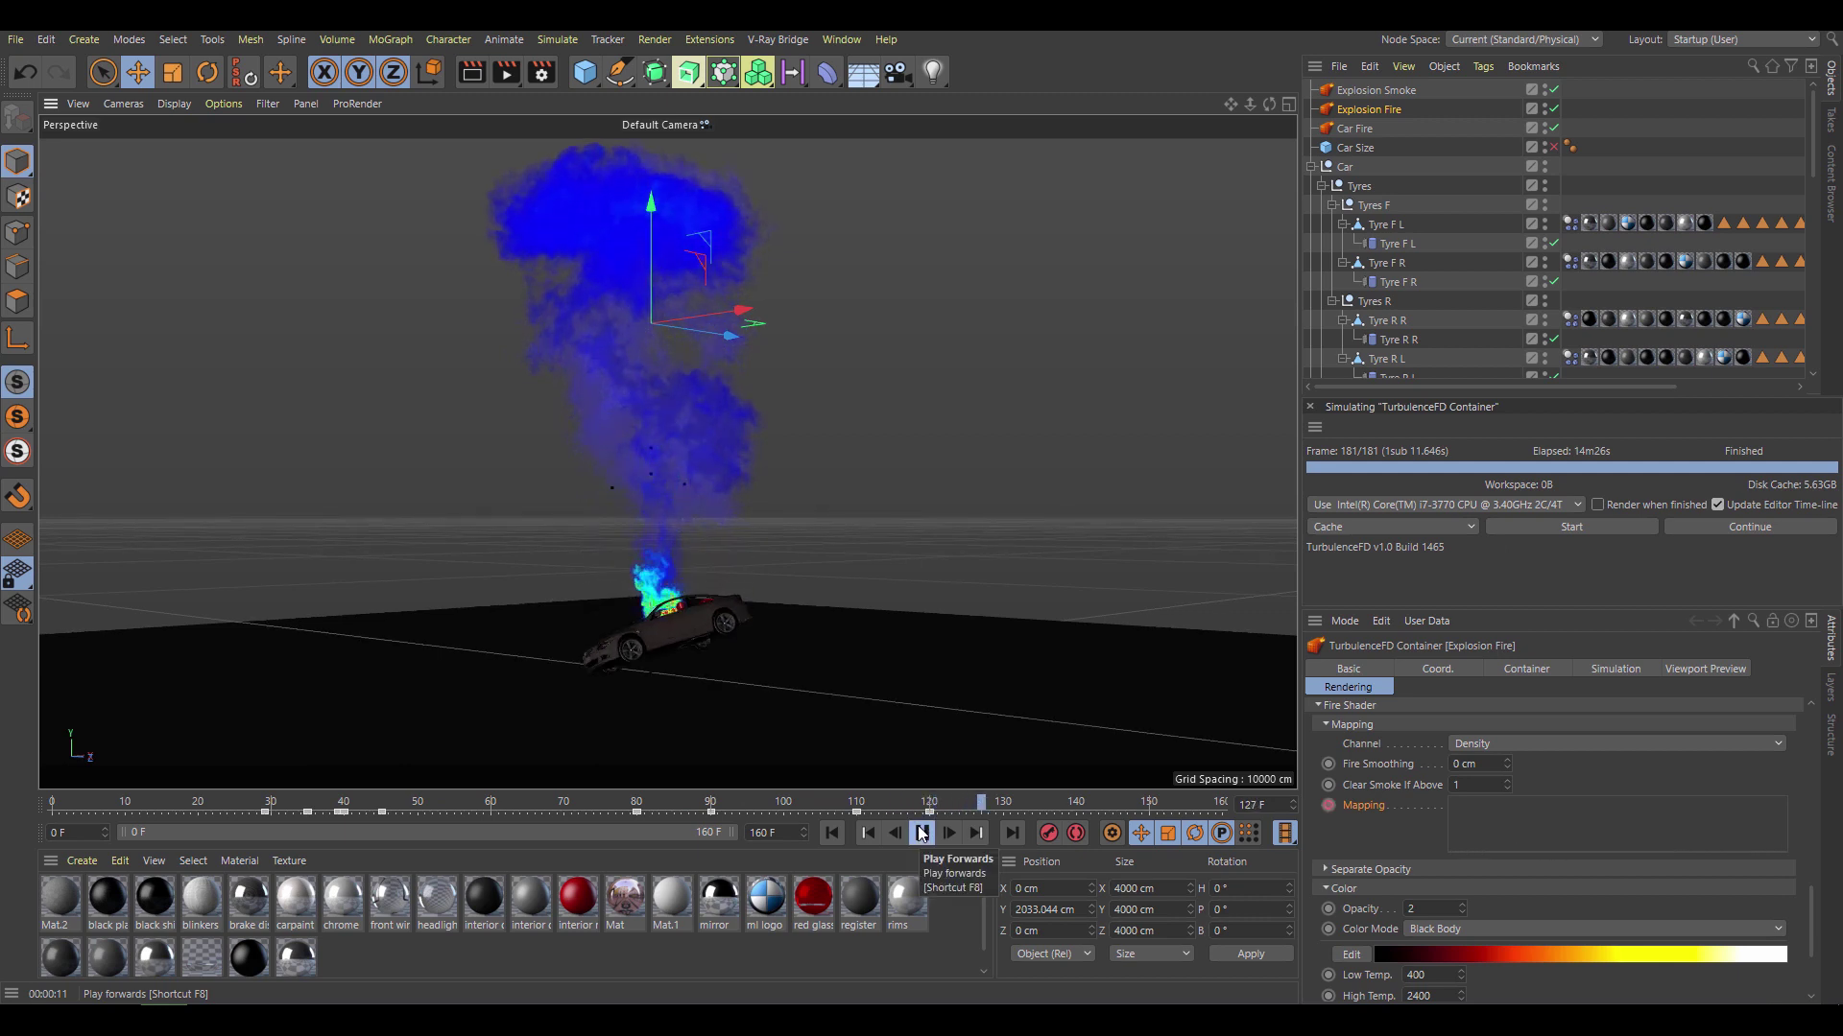
click(919, 831)
click(831, 832)
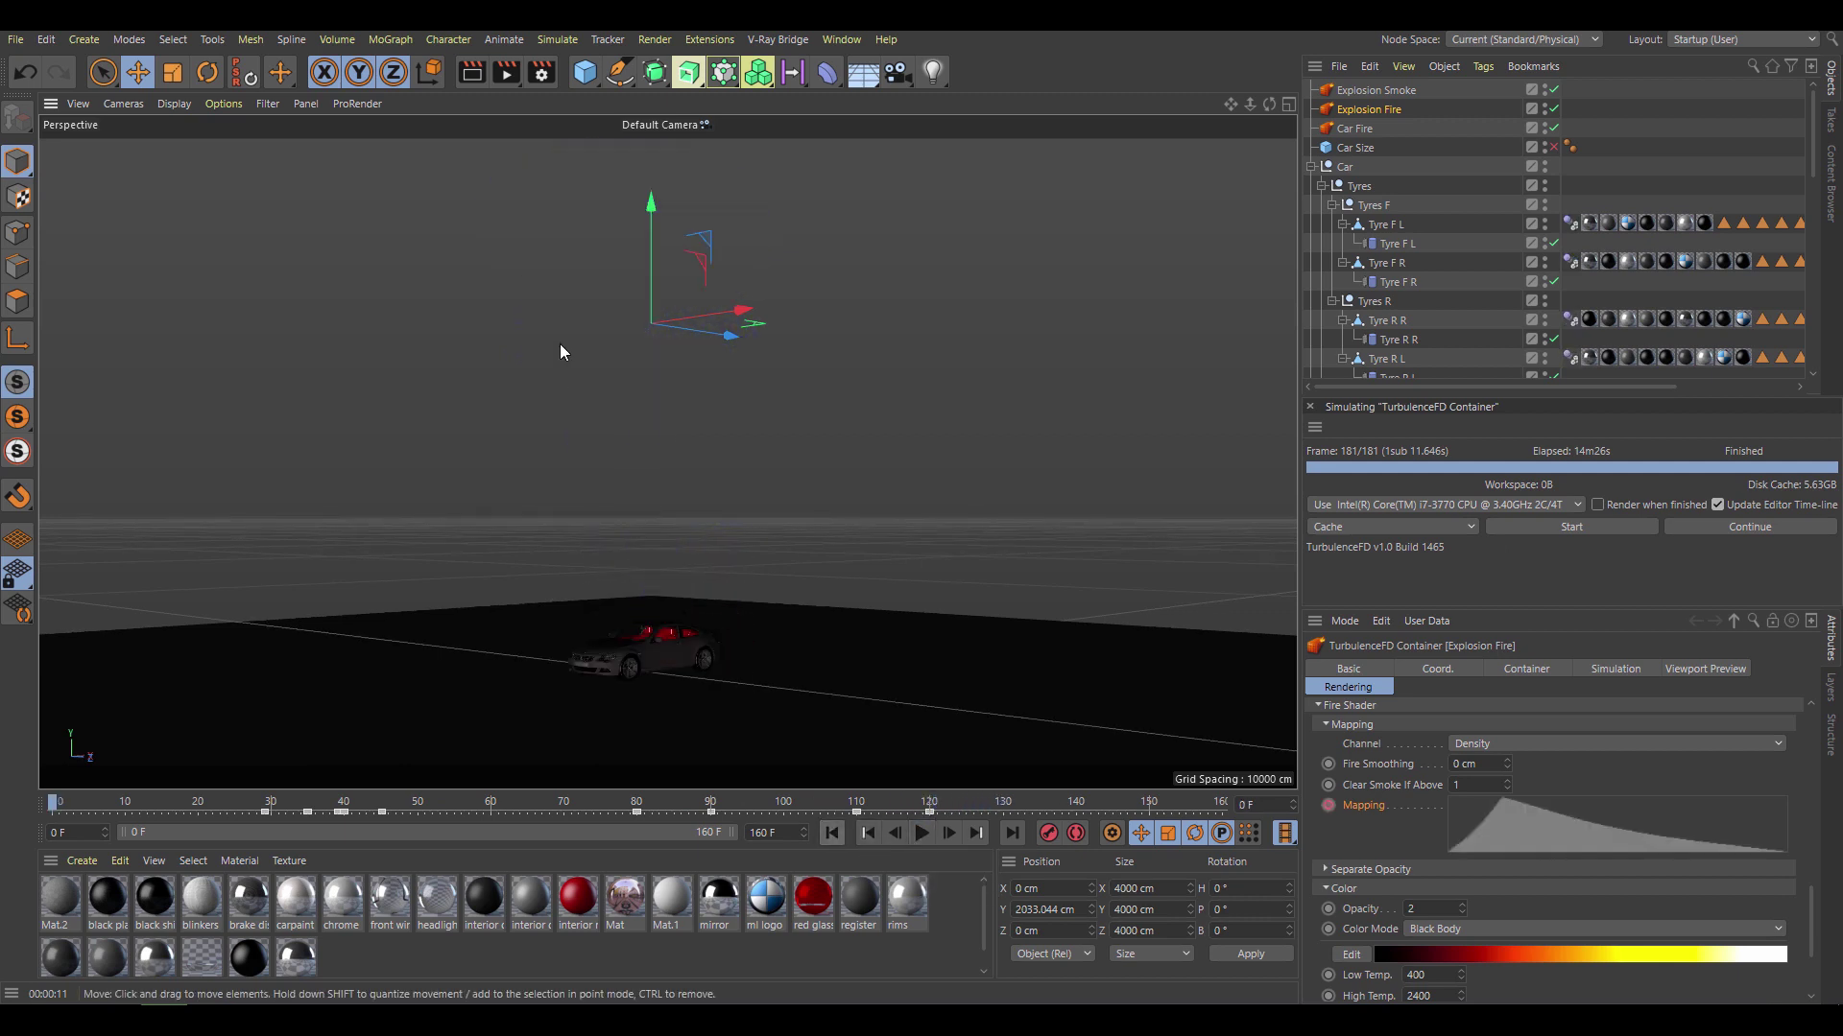
- Render the explosion to the Picture Viewer without saving and play back the rendered sequence
click(508, 72)
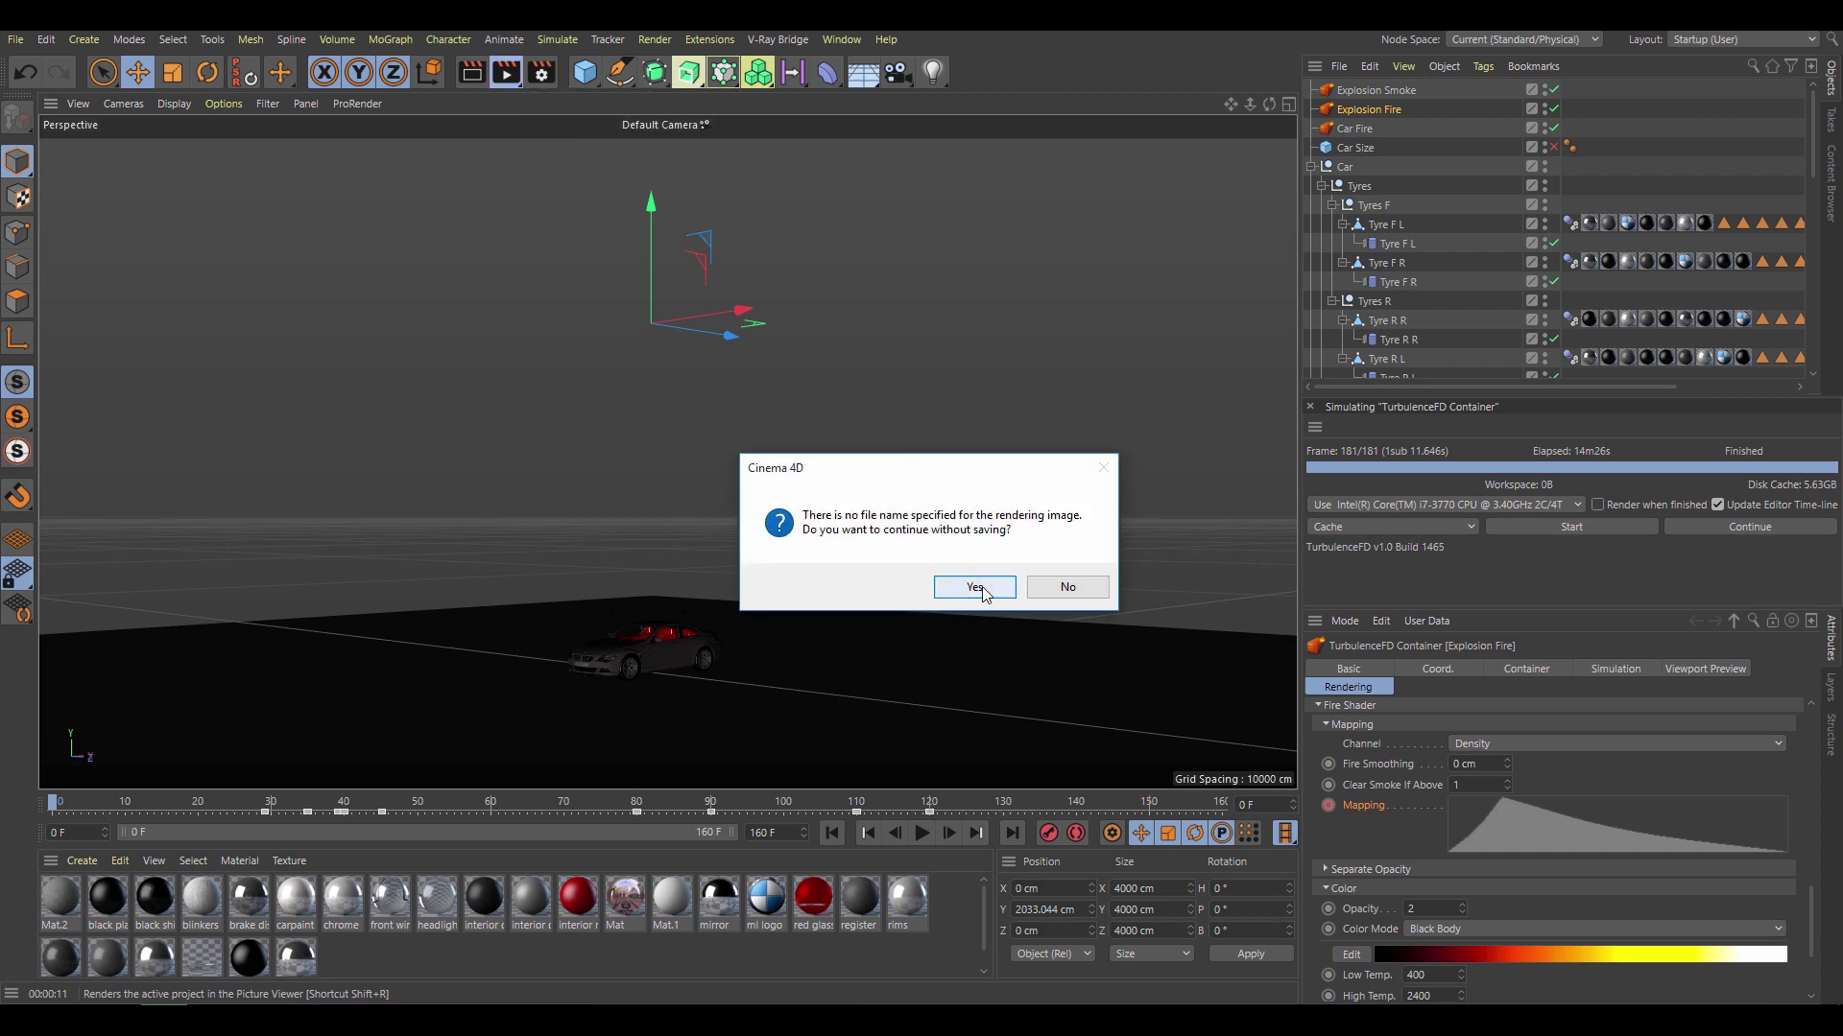
click(971, 590)
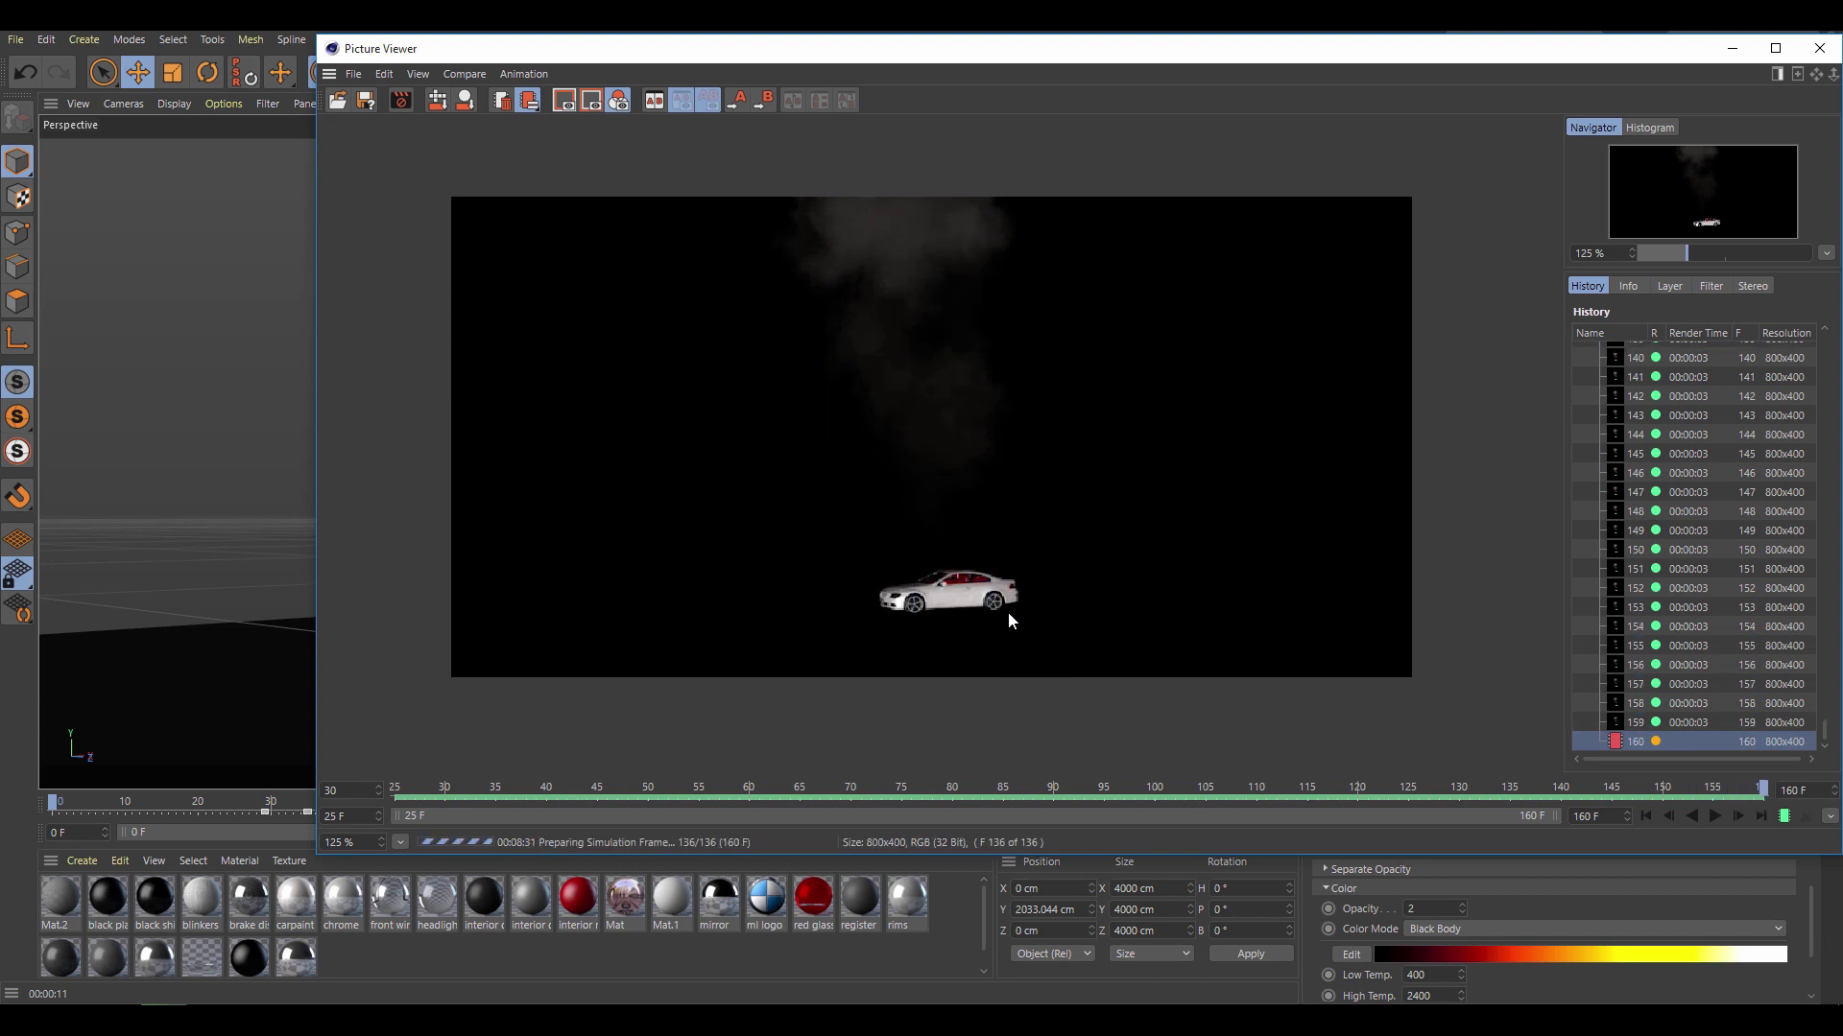
click(1708, 818)
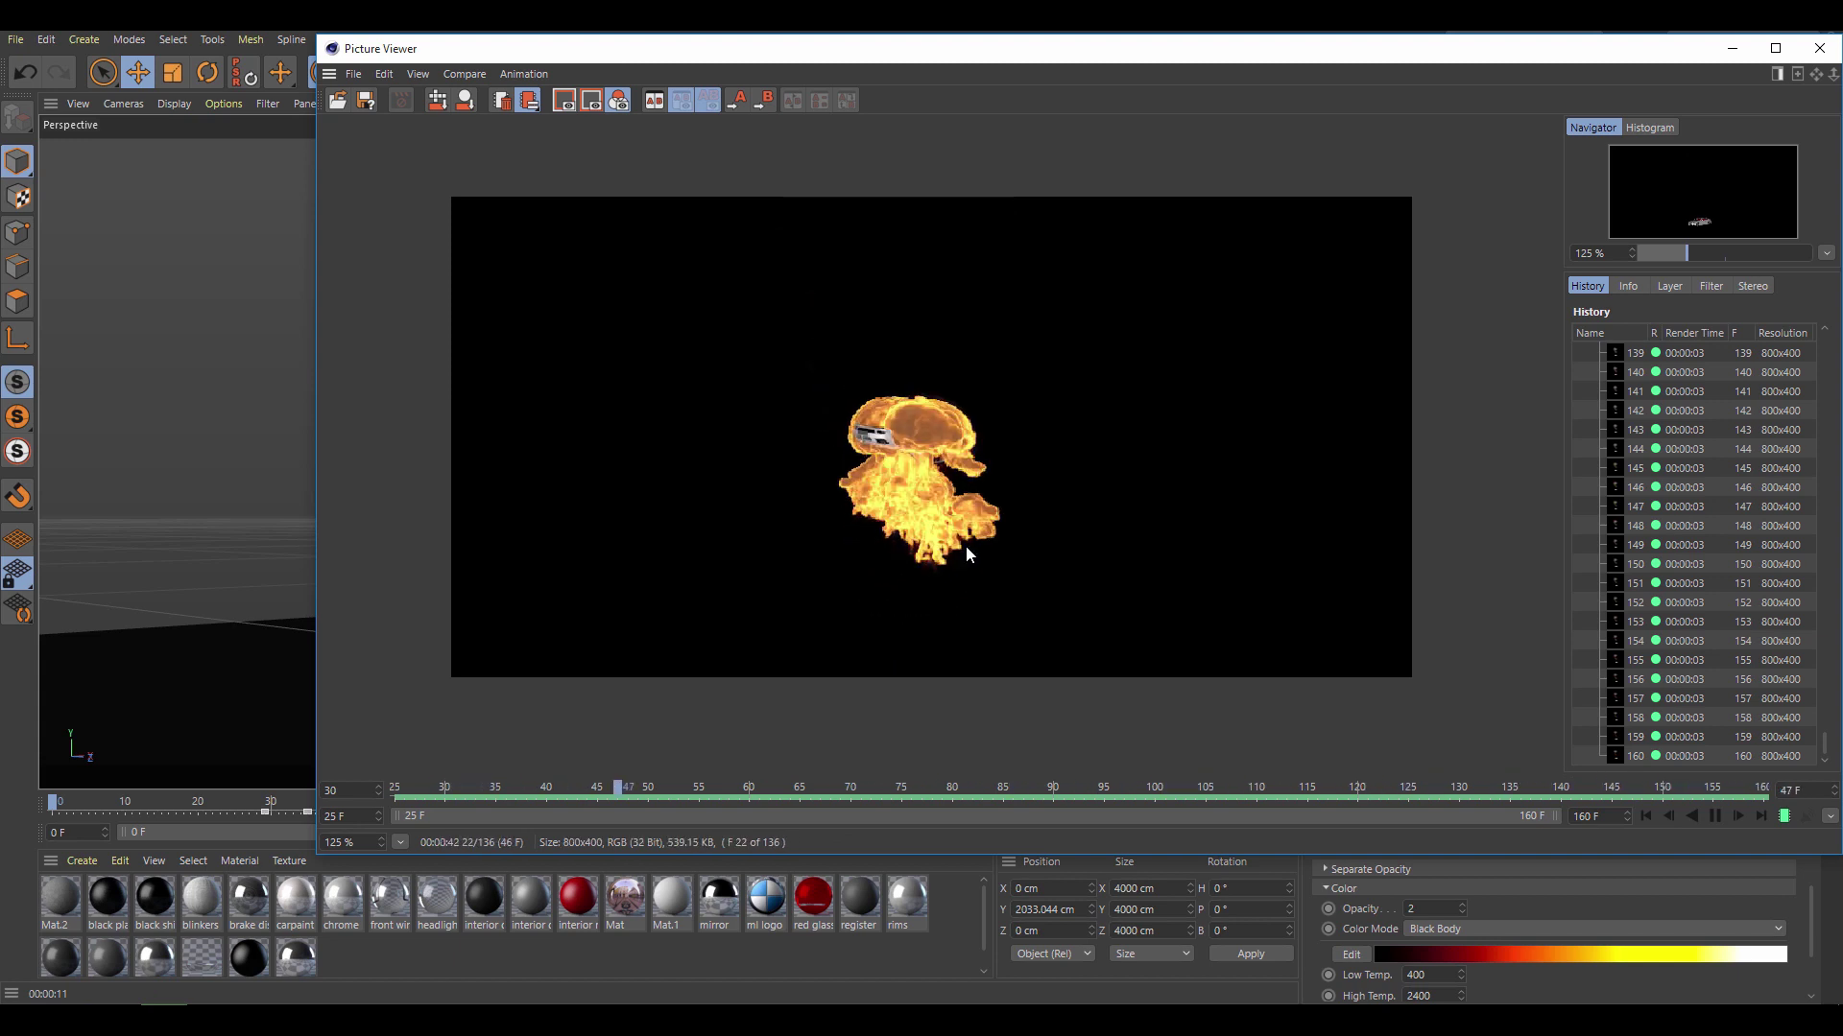
- Replay the simulation in the viewport, then bring up the new project options
scroll(907, 492, up, 1)
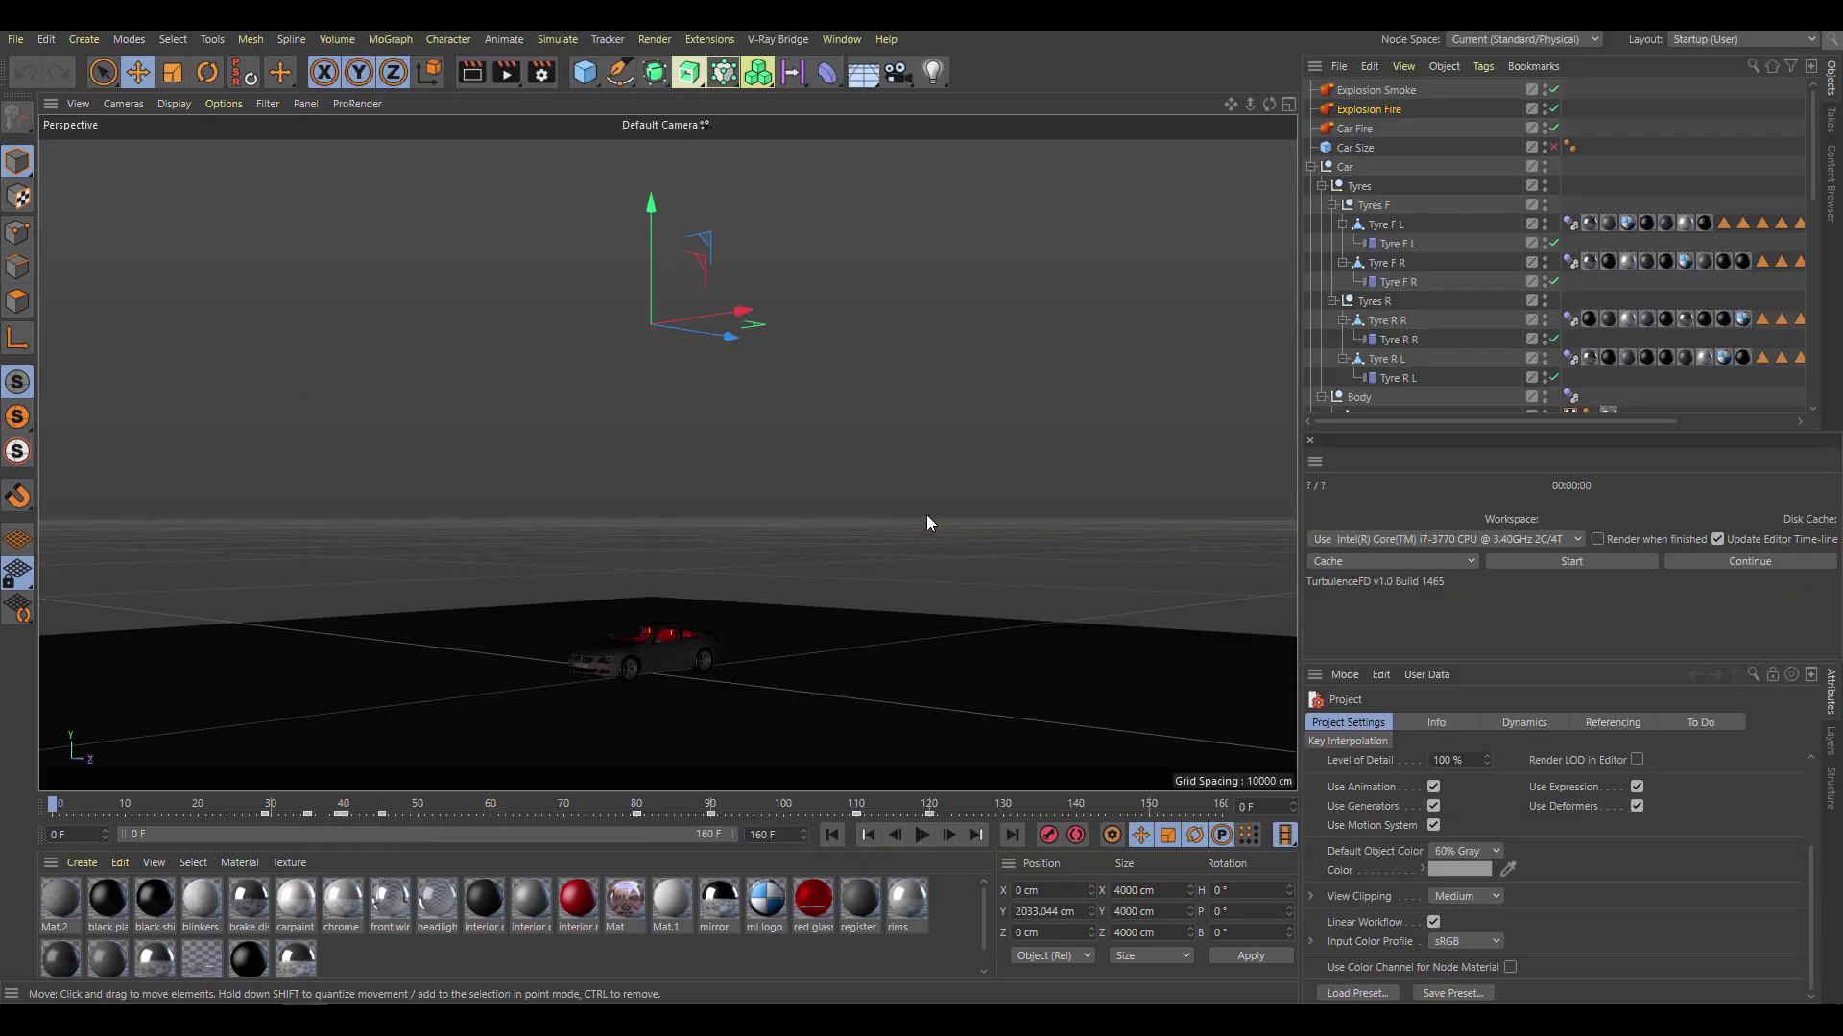
click(919, 835)
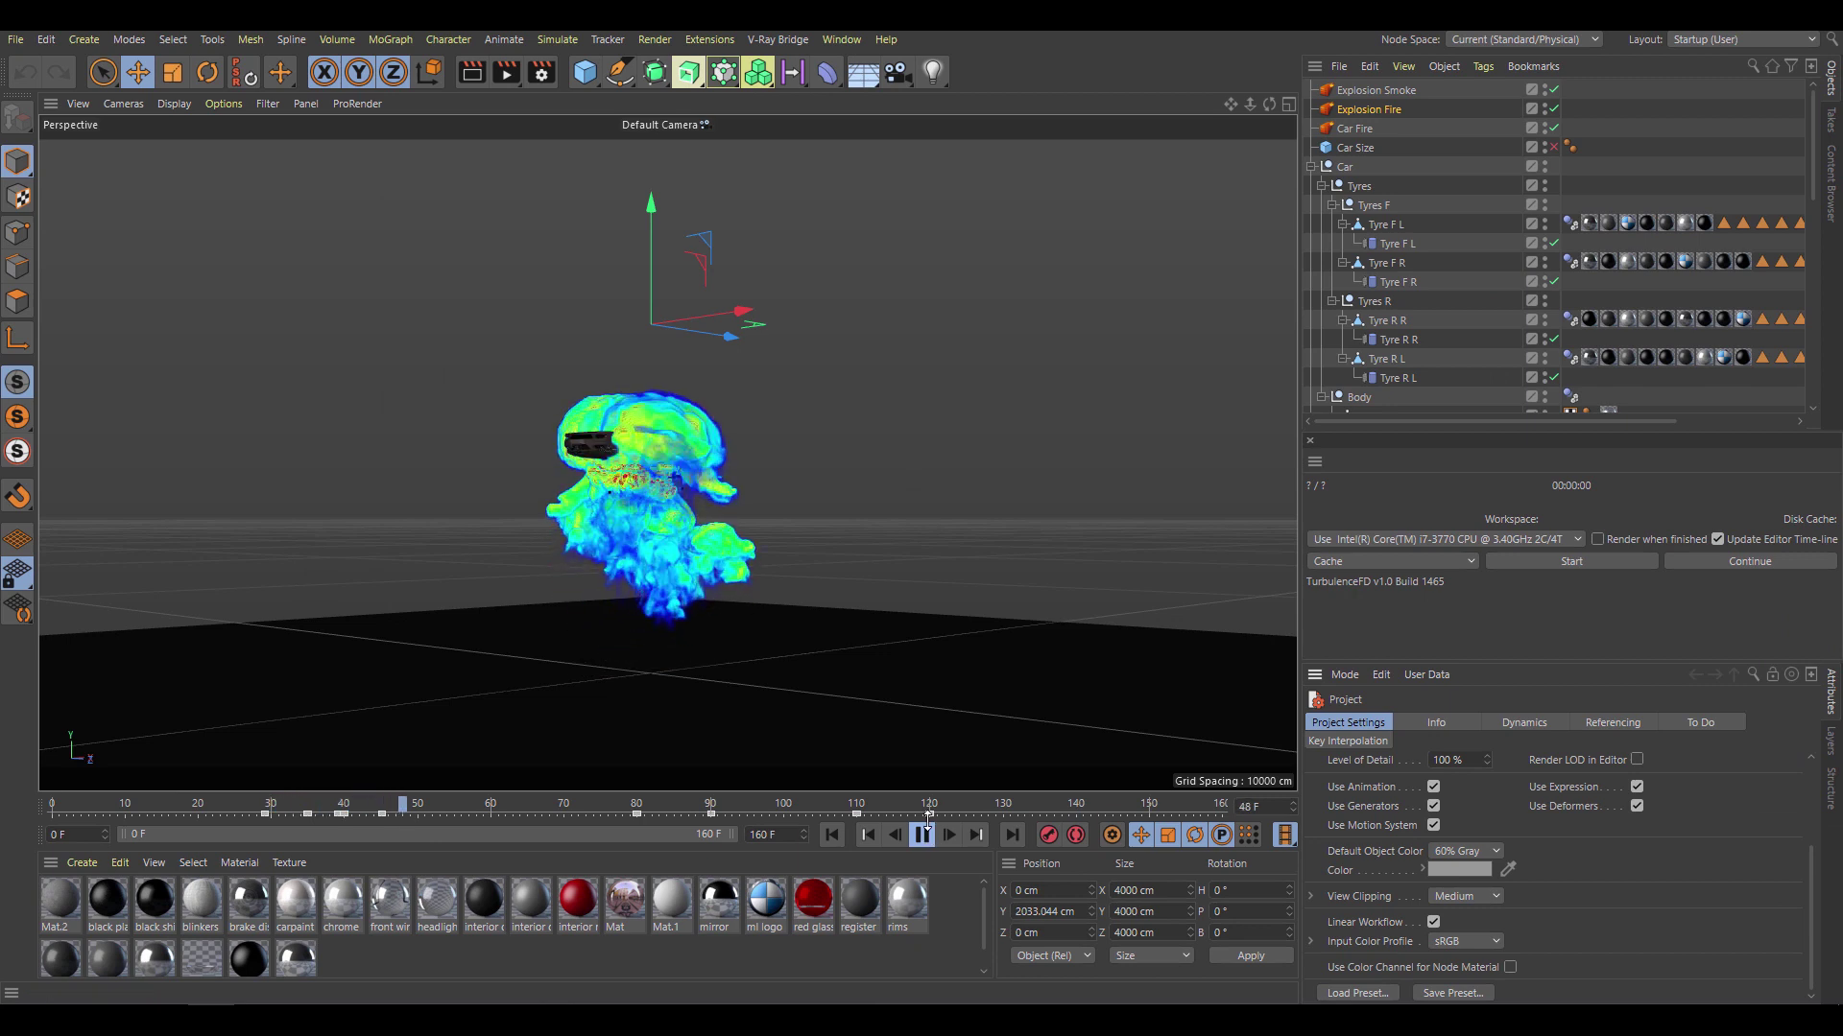
click(921, 842)
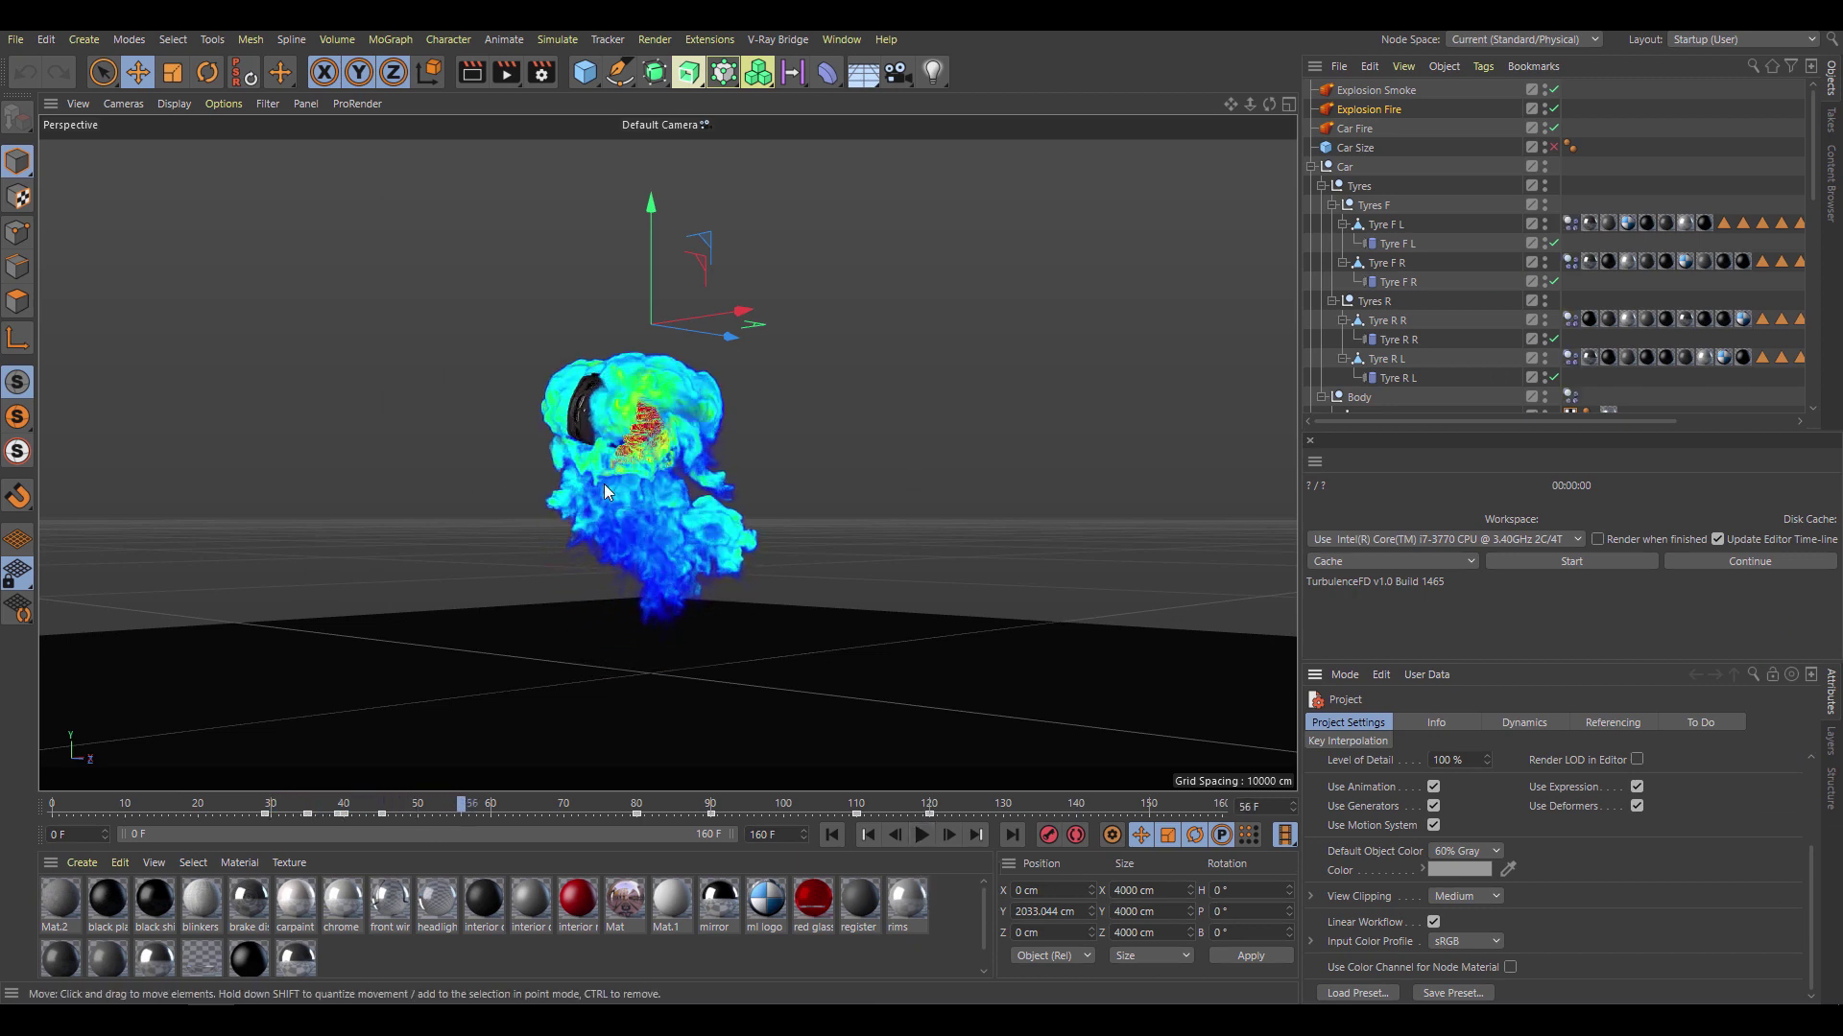
click(16, 39)
- Start a new project with a 170-frame timeline and preview range, and add a particle Emitter
click(64, 72)
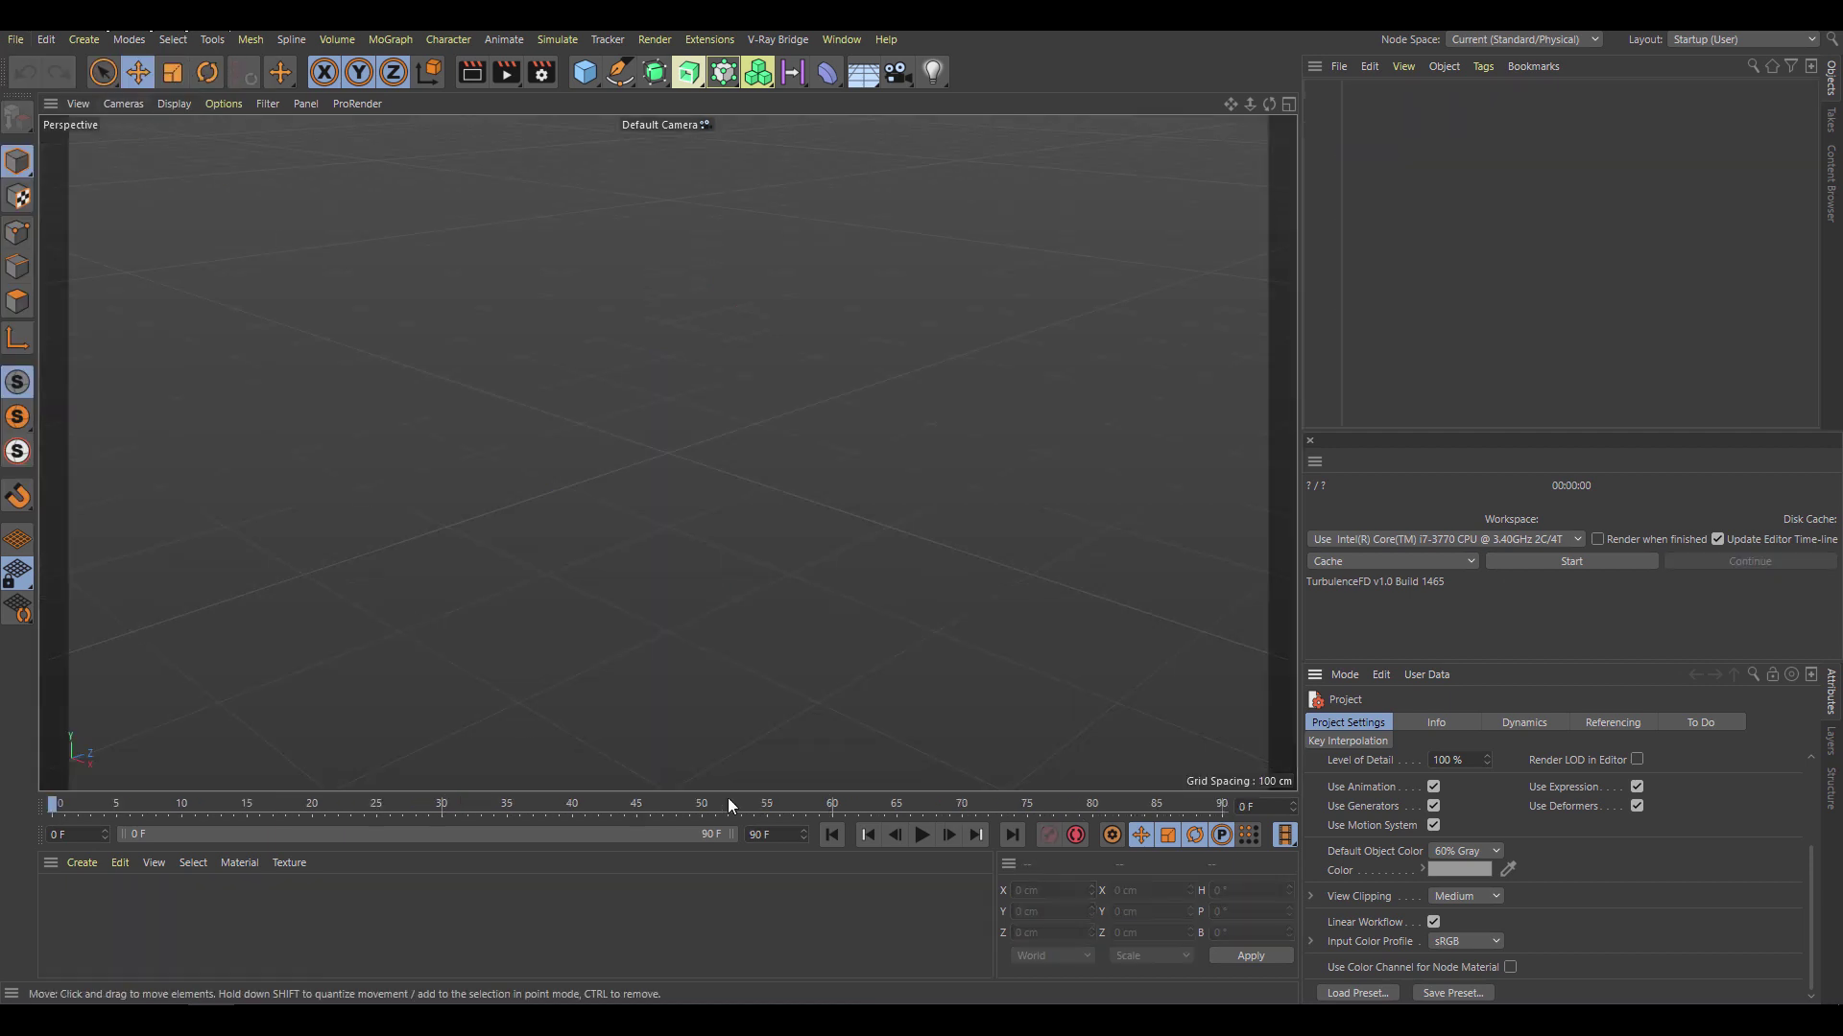
text(180)
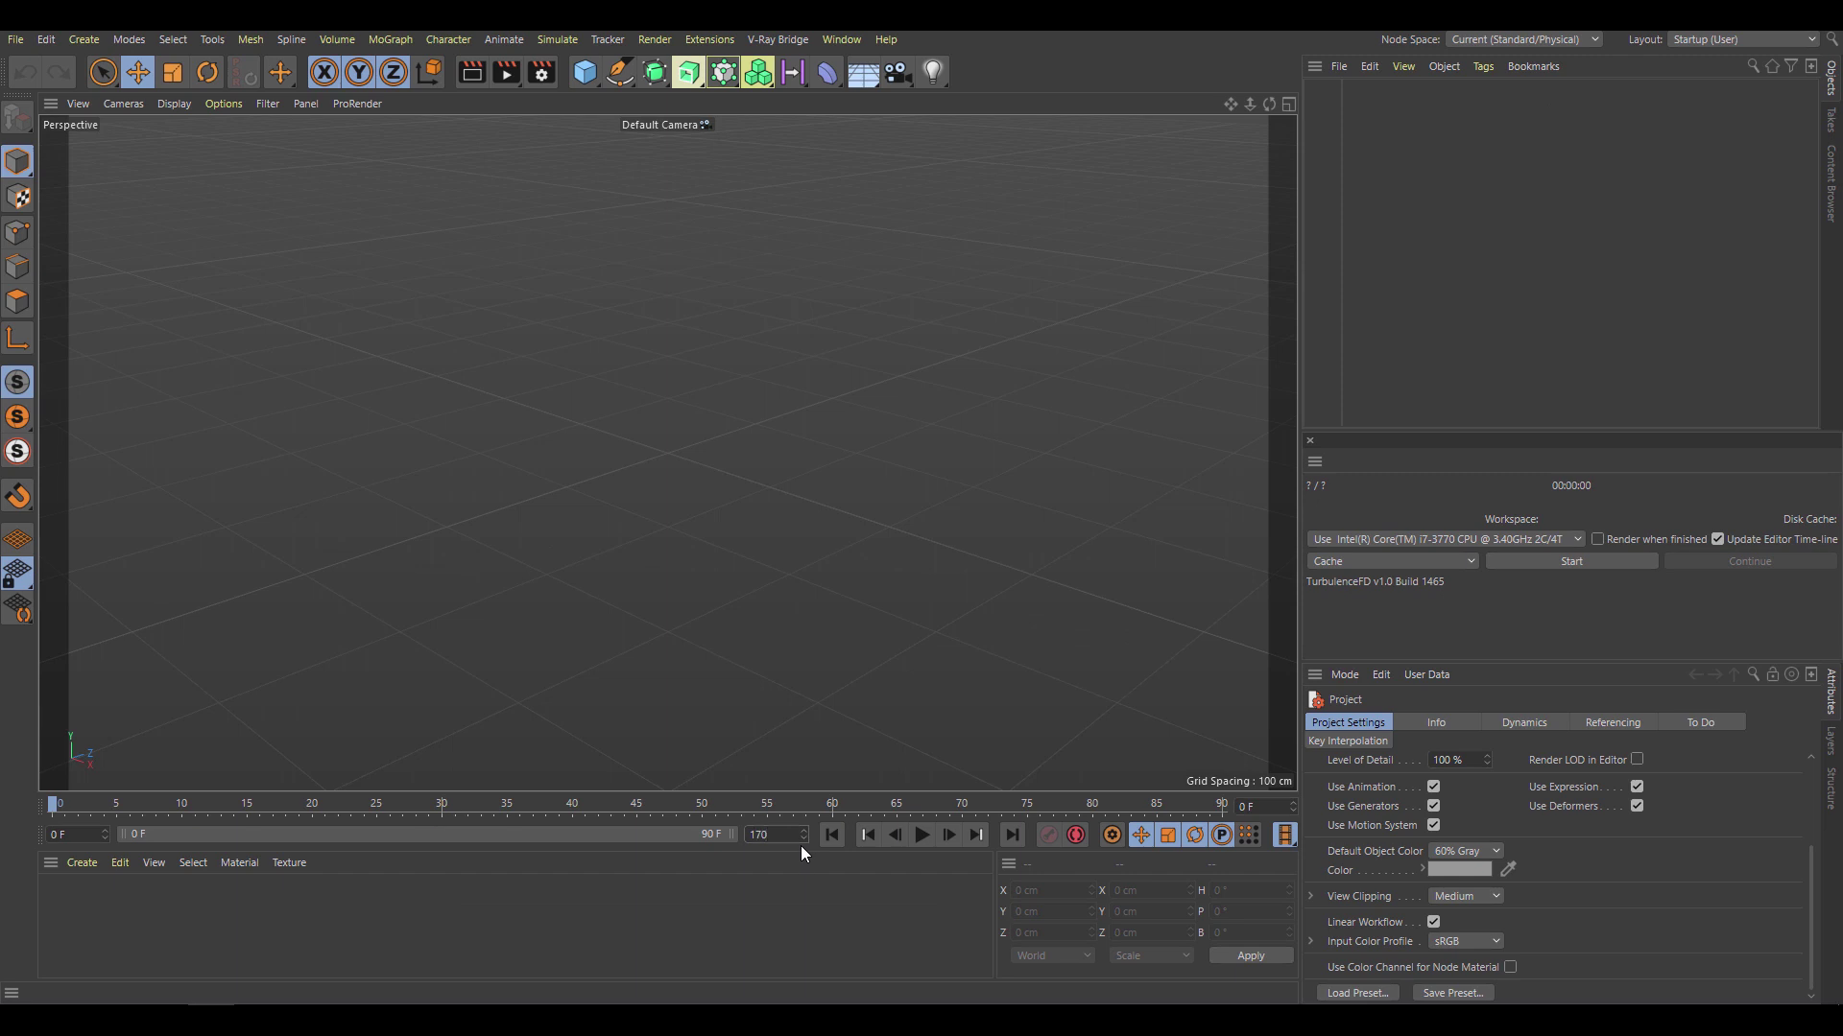
key(Return)
double_click(520, 834)
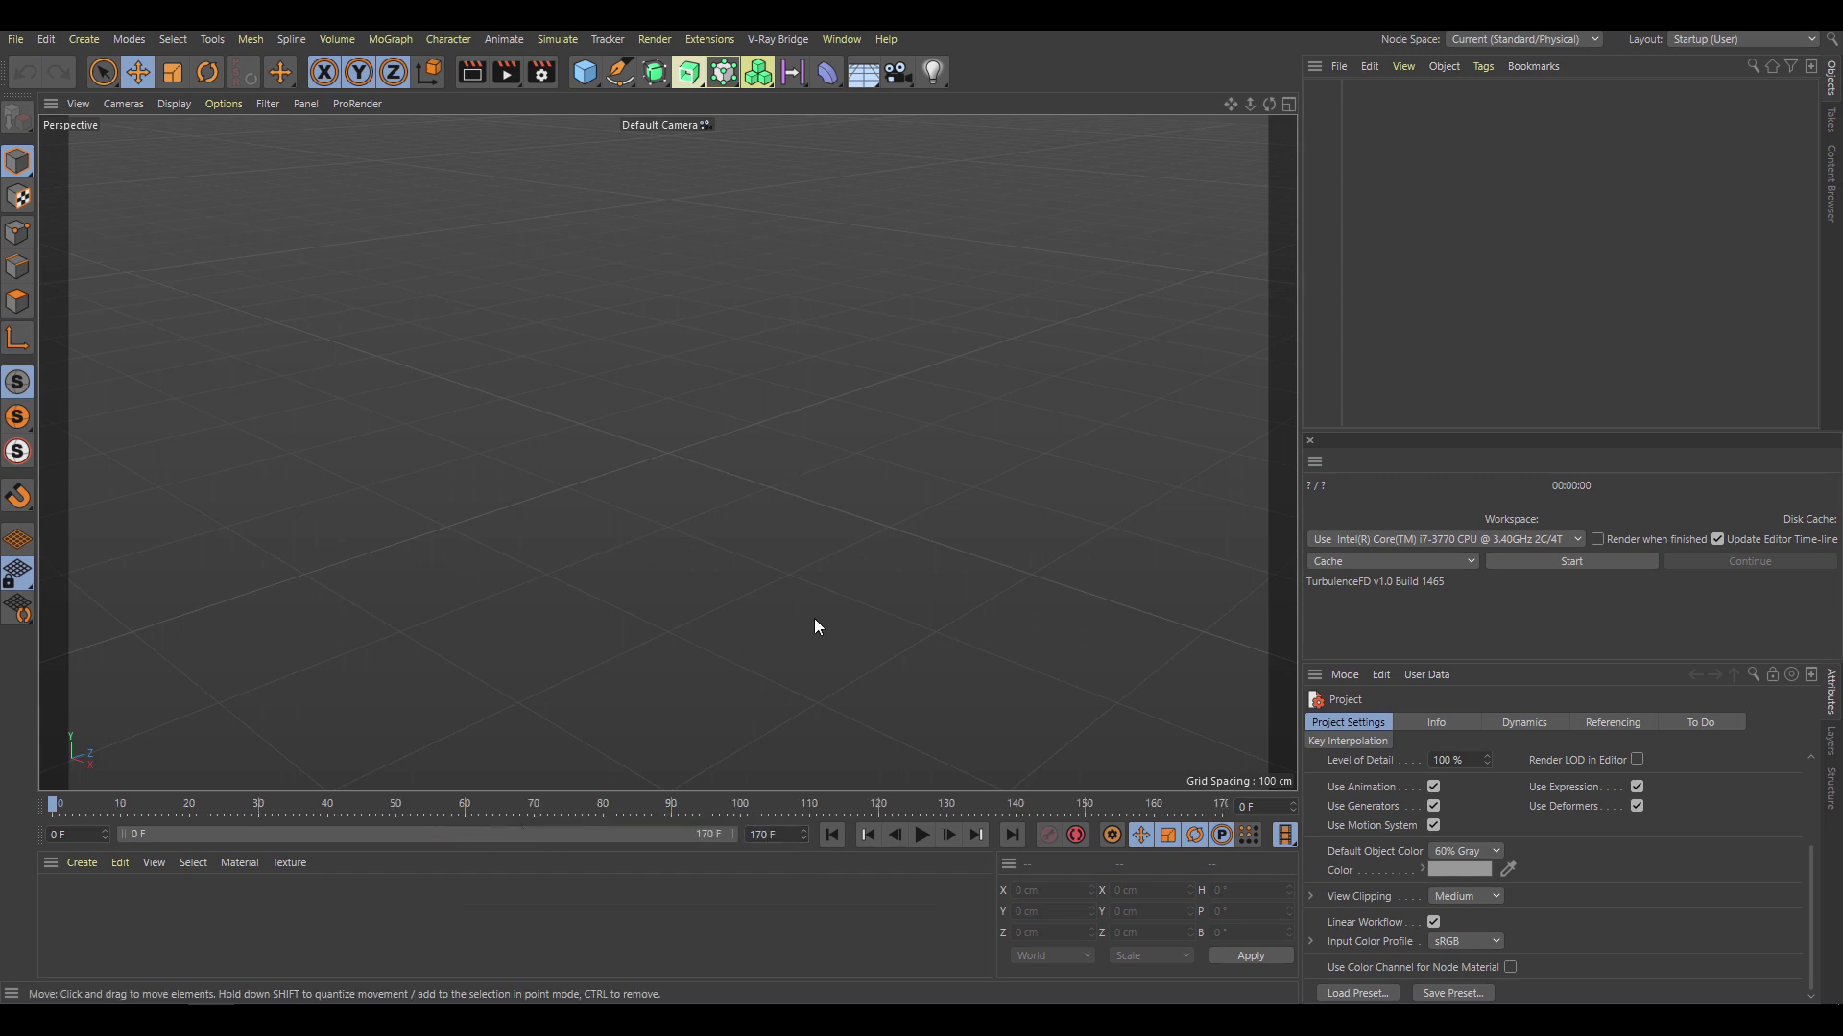
click(645, 40)
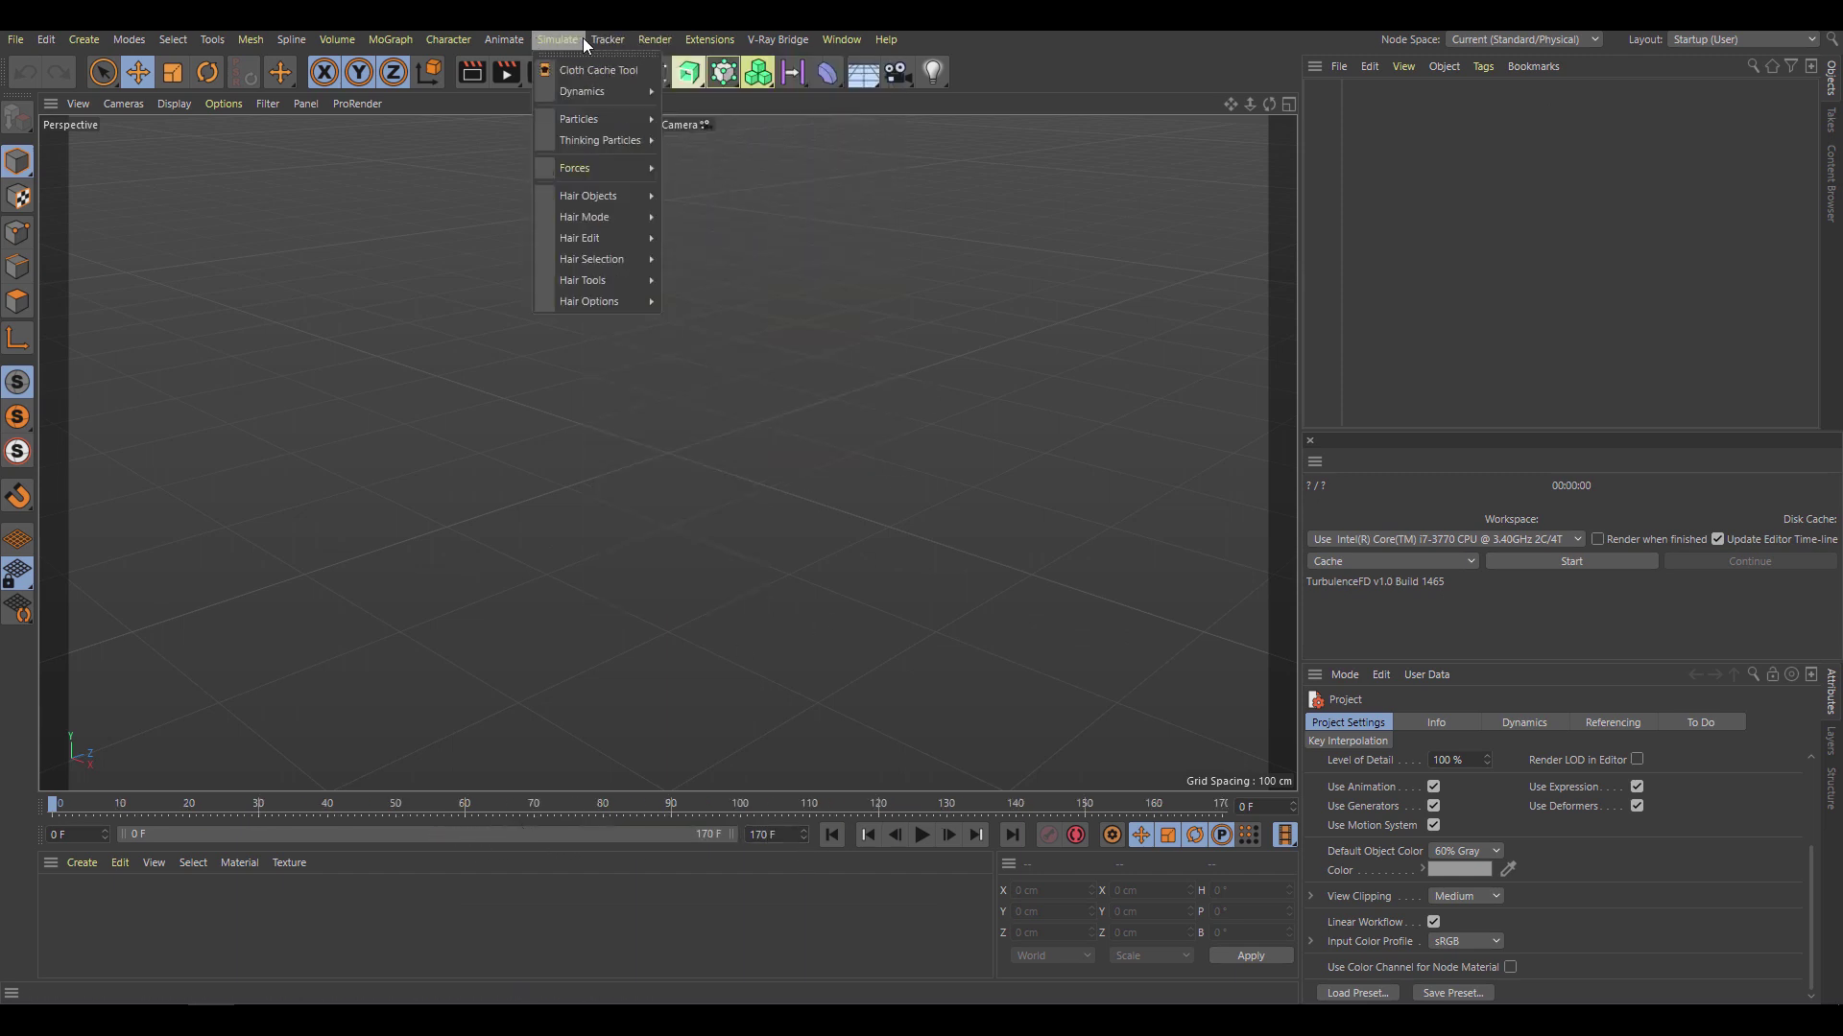
mouse_move(579, 118)
click(695, 137)
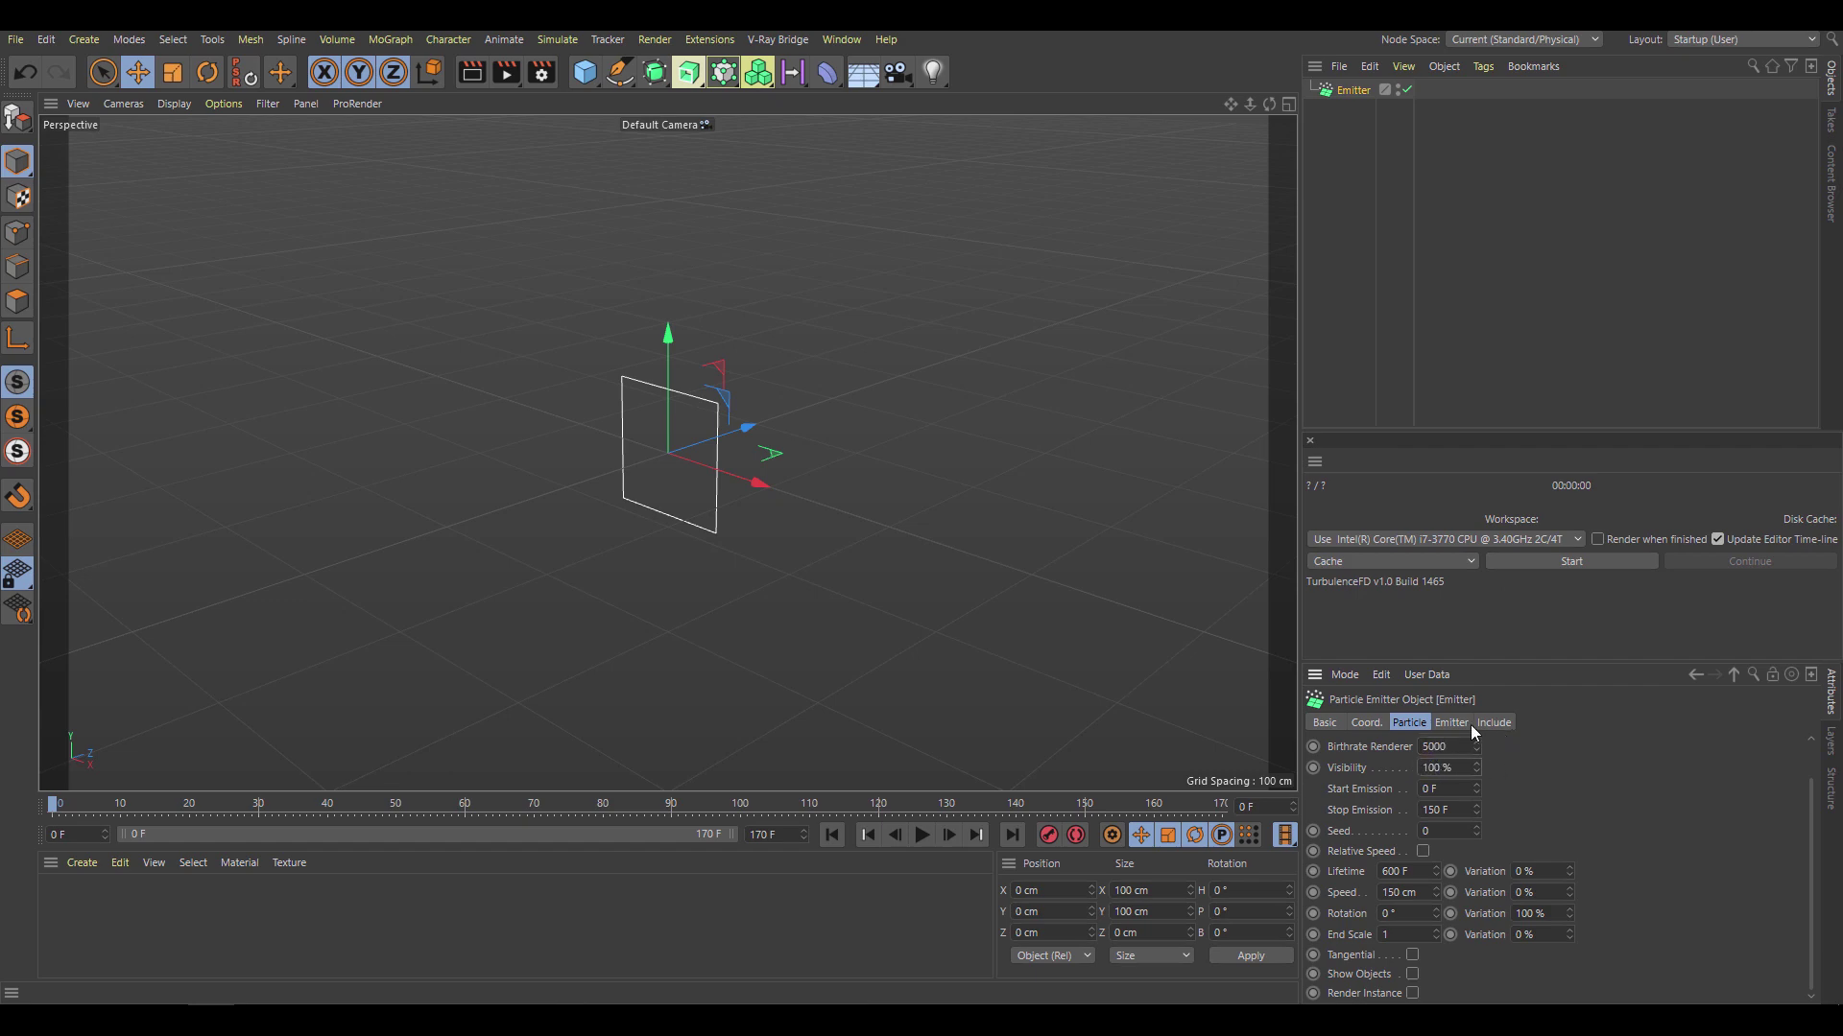
- Pitch the emitter to 90° and set its render birthrate to 5000
click(1365, 723)
drag(1648, 787, 1648, 729)
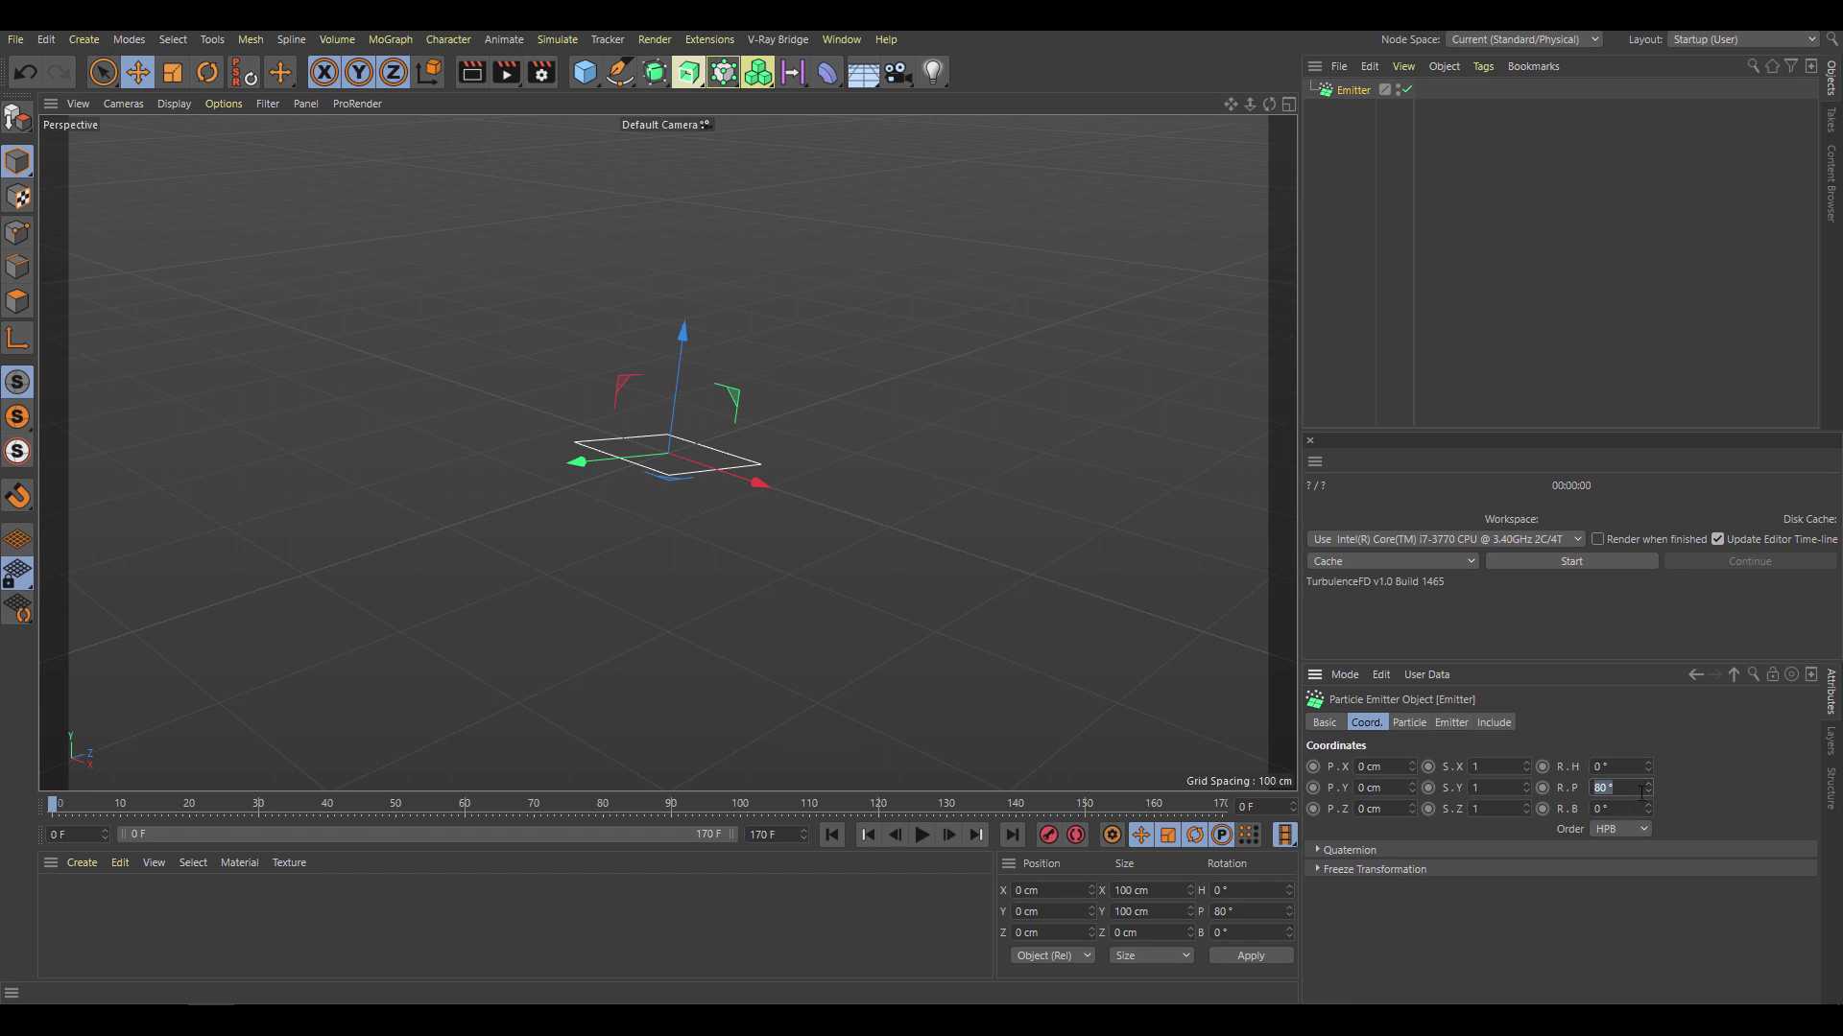
key(Return)
click(1407, 723)
text(5000)
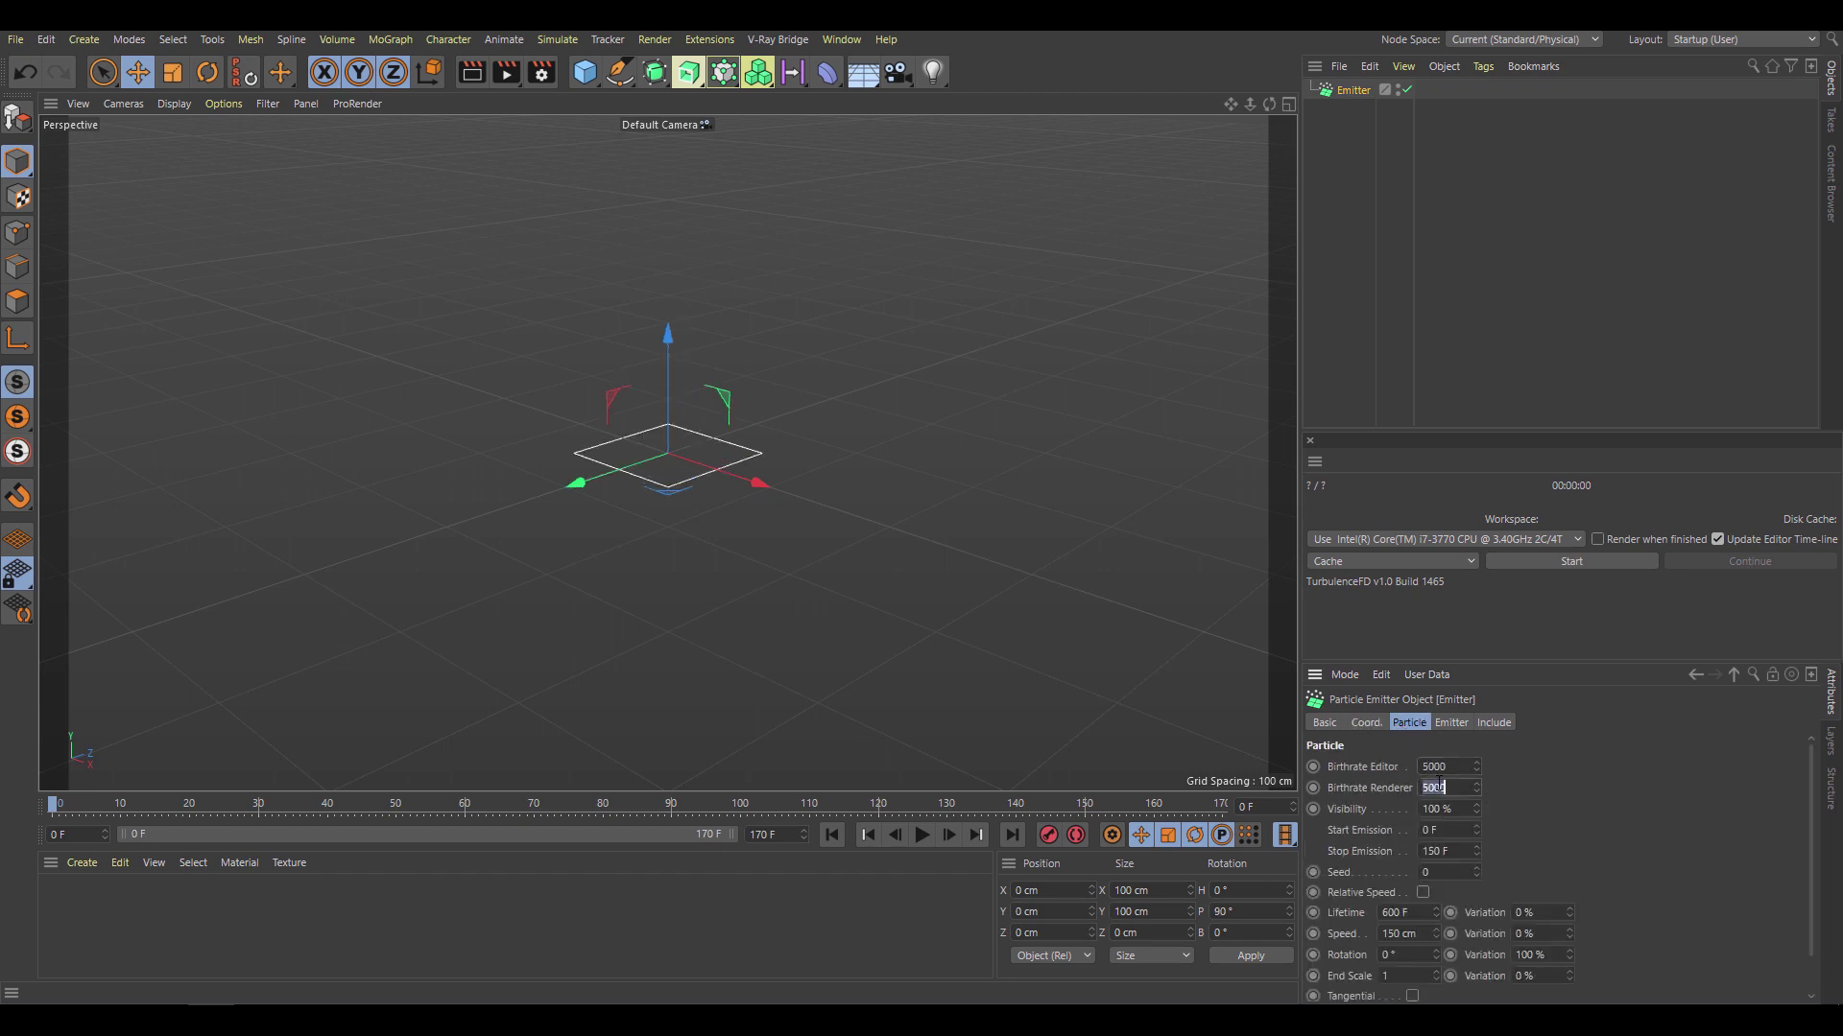
key(Return)
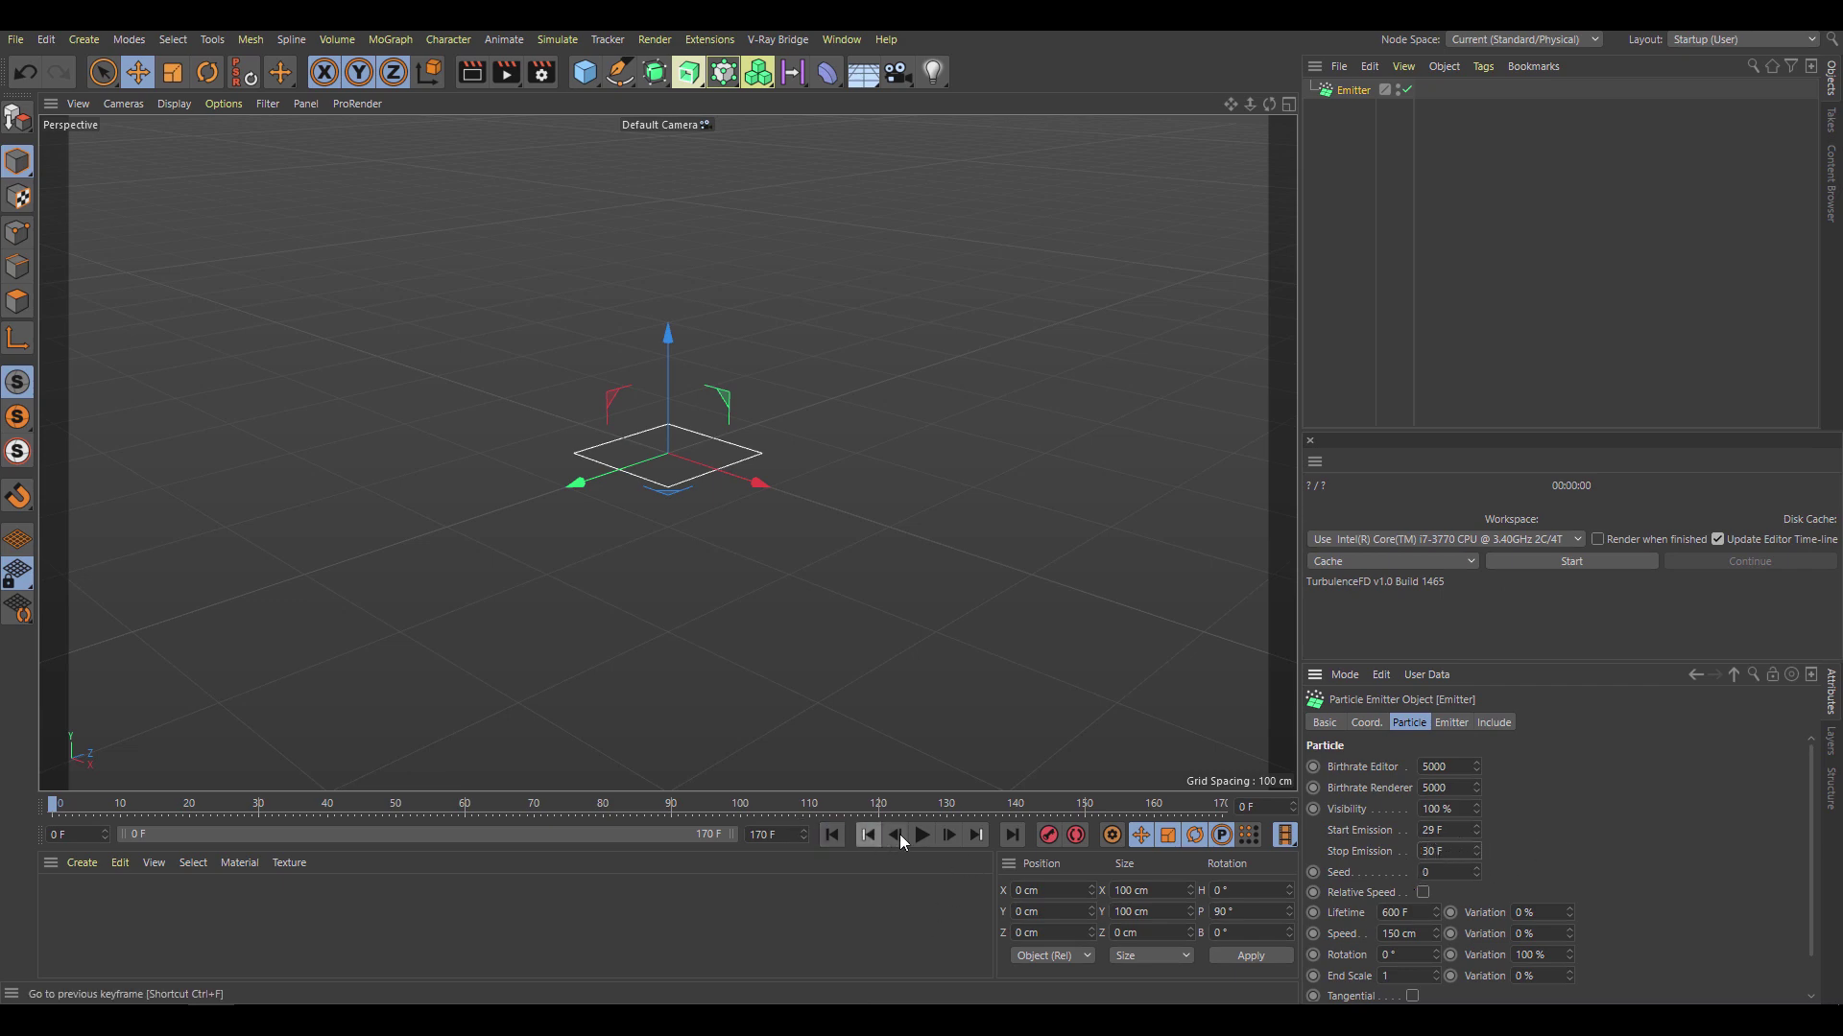
- Preview the emission, set particle lifetime to 5 F, and replay it
click(921, 835)
scroll(815, 630, down, 3)
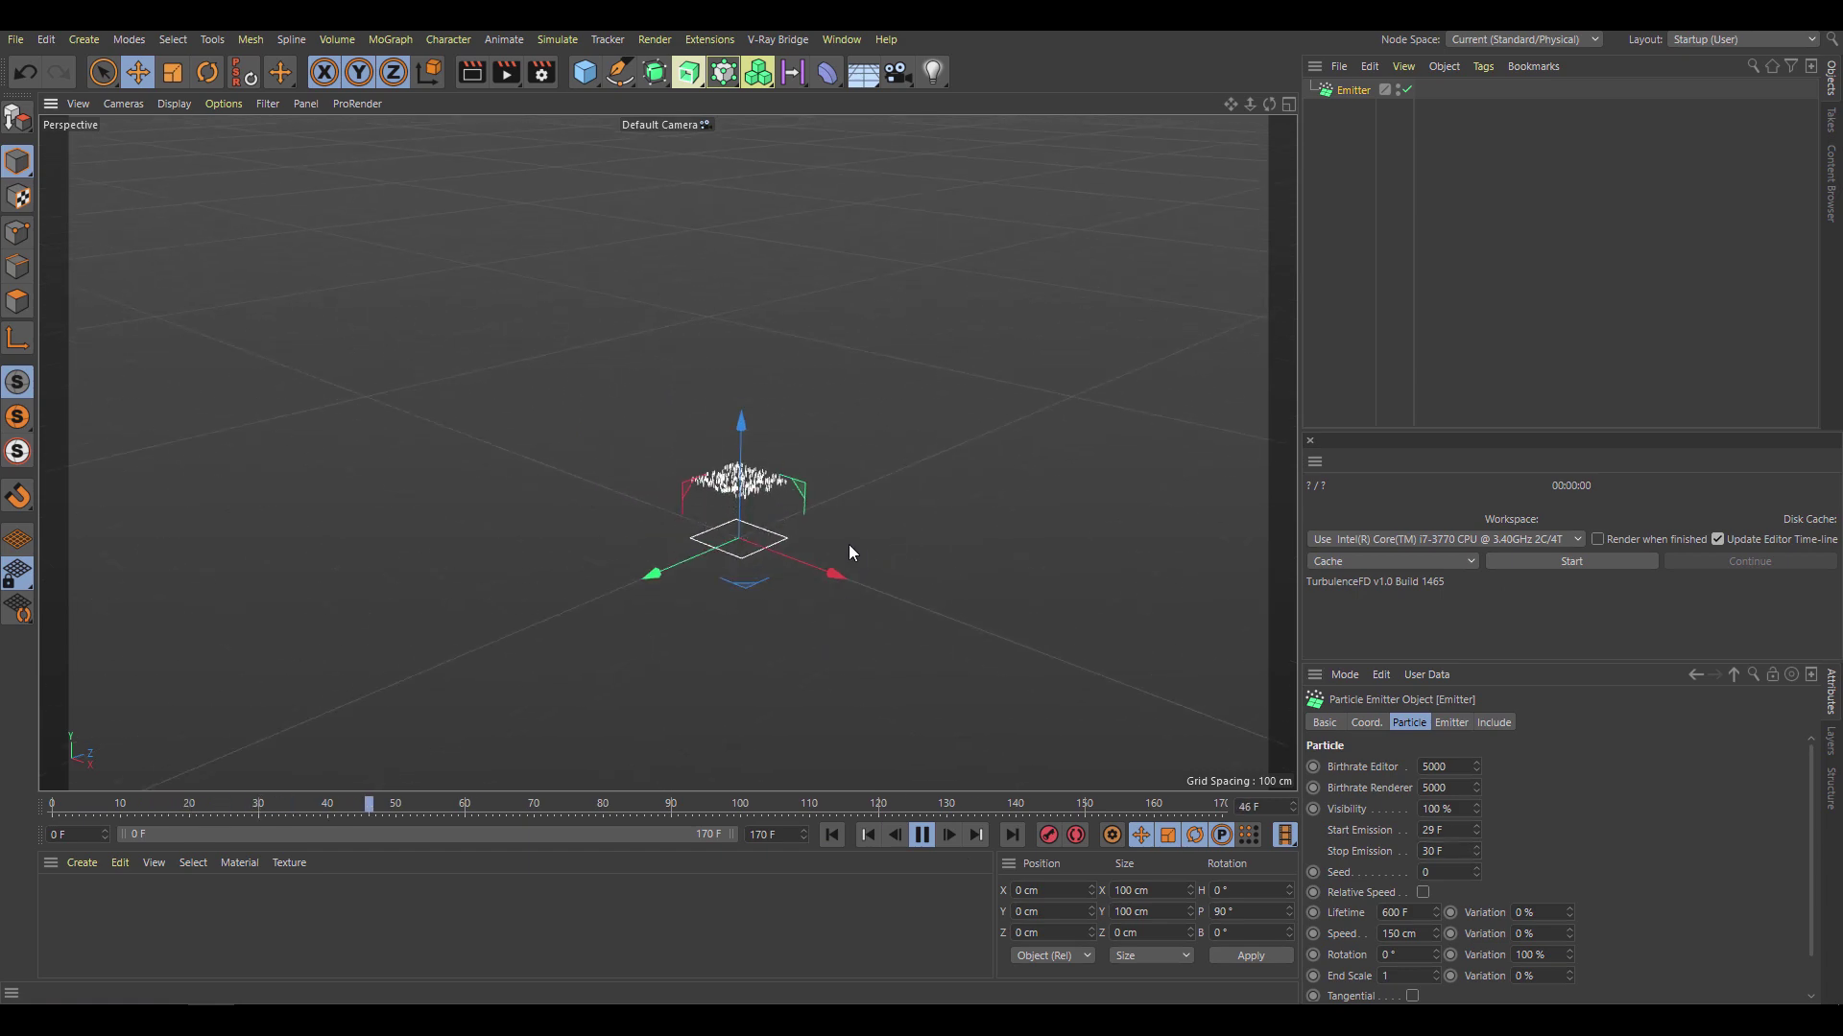
click(931, 839)
click(1425, 912)
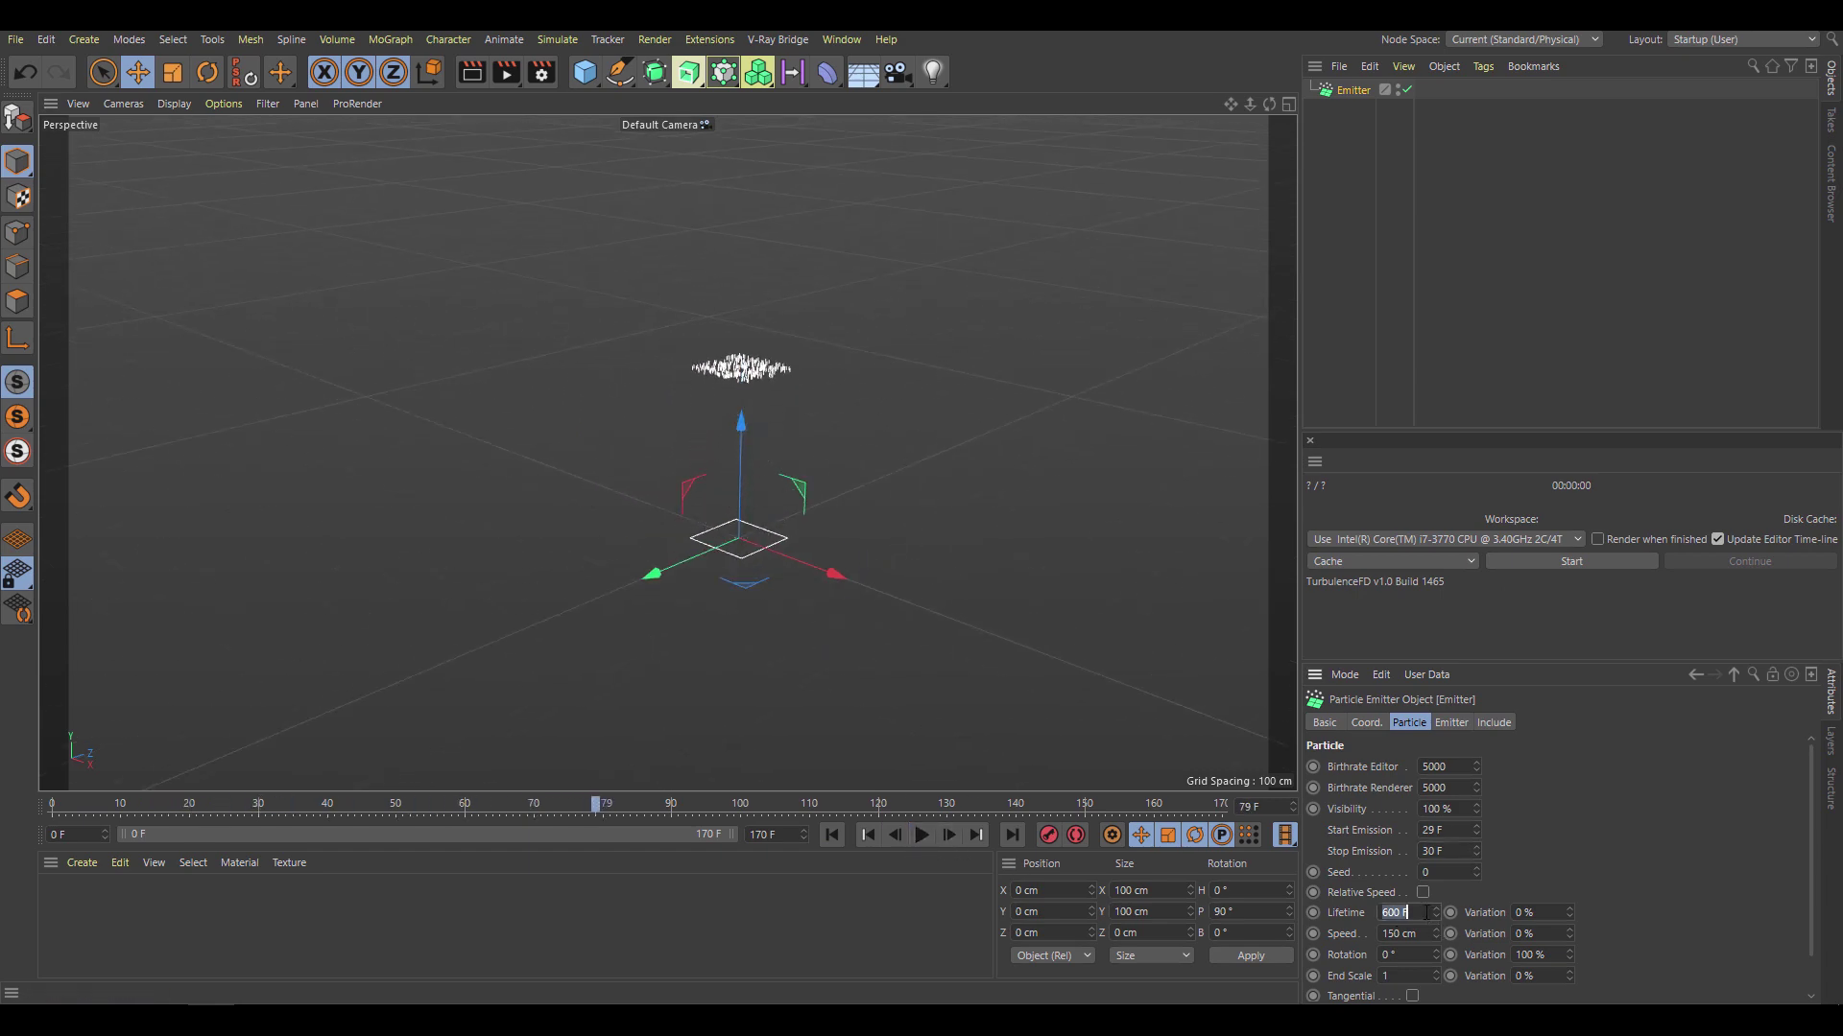
text(5)
key(Return)
click(832, 835)
click(923, 835)
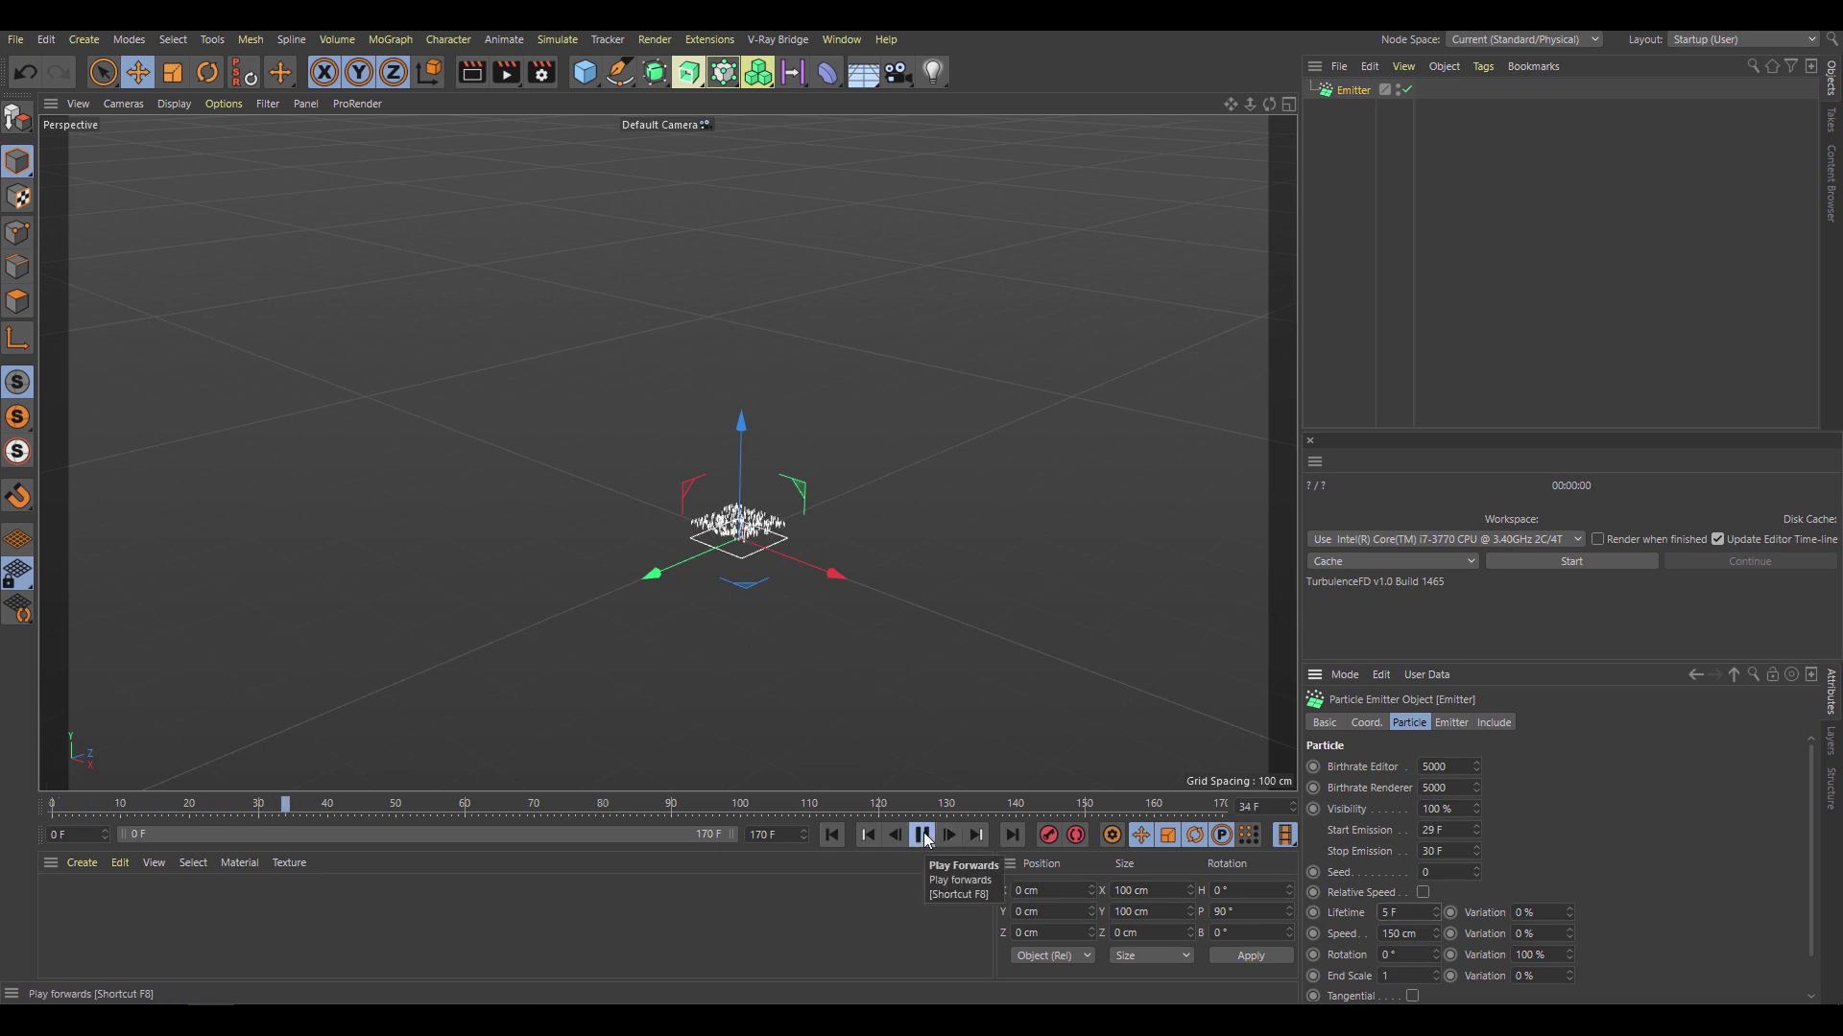
click(927, 837)
- Edit the particle Speed value and replay the emission to check it
click(1427, 935)
text(200)
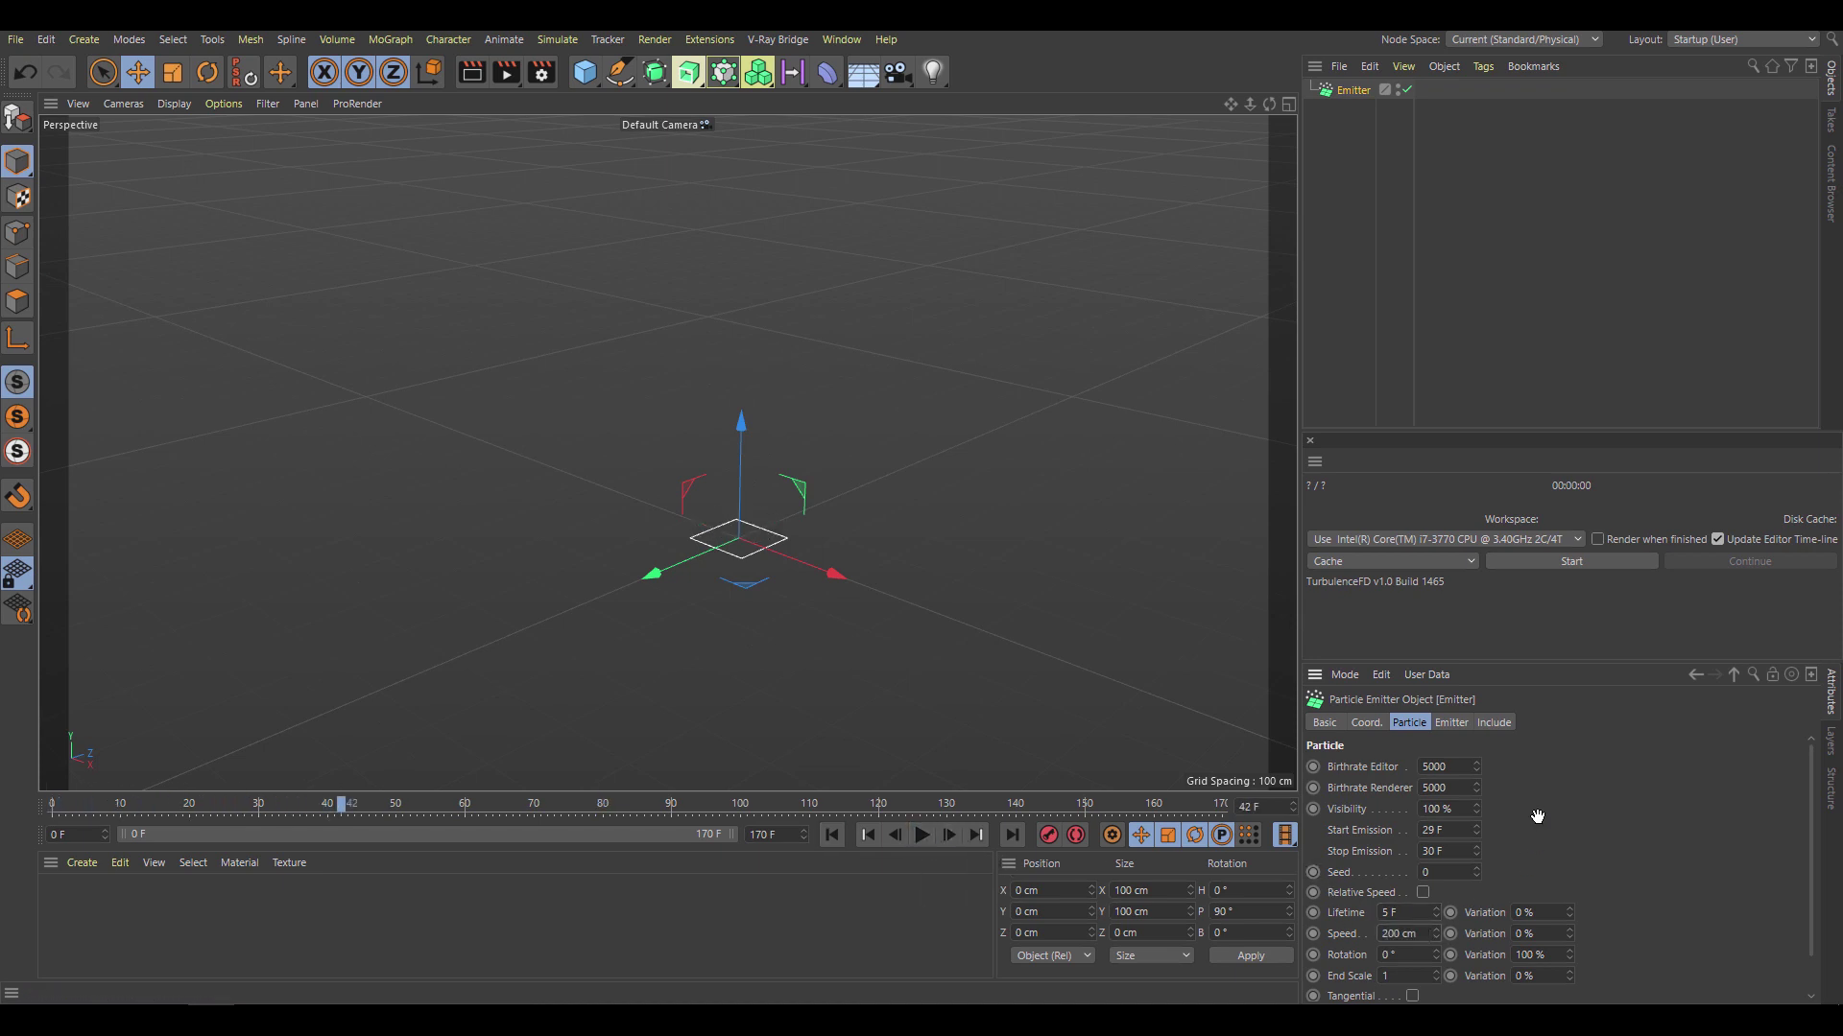
click(832, 835)
click(925, 837)
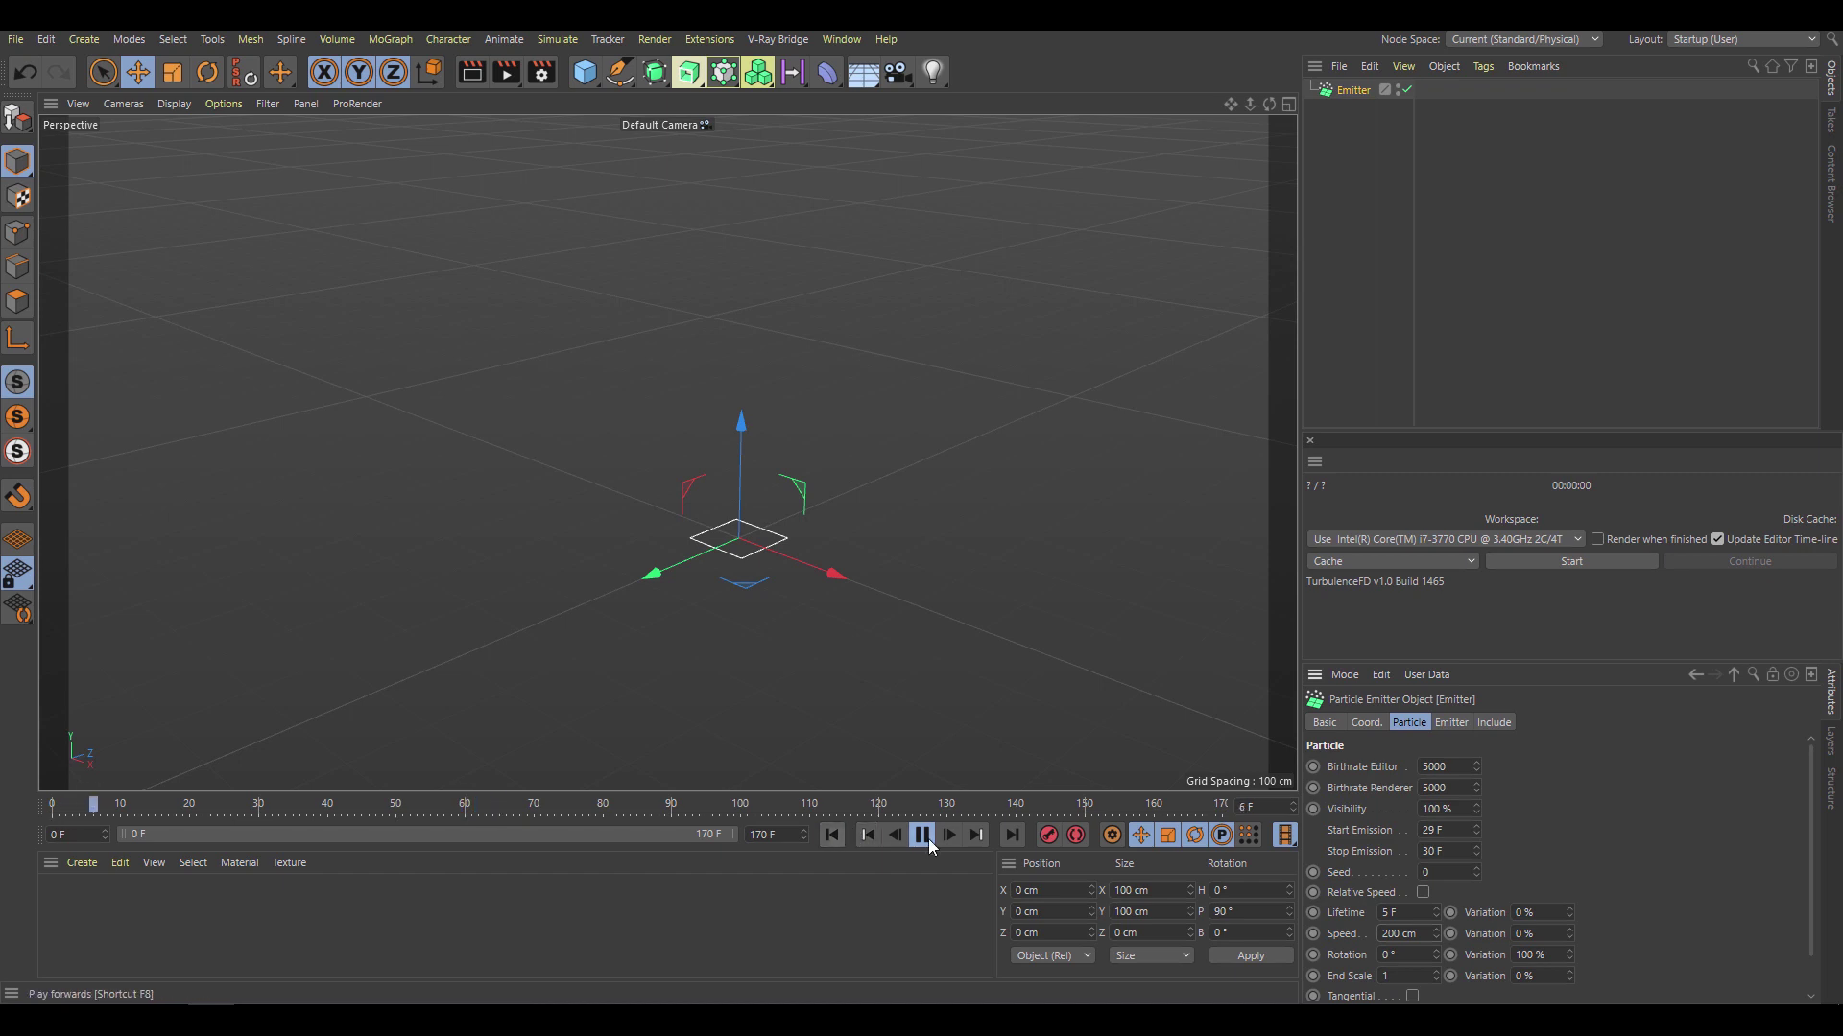
click(923, 836)
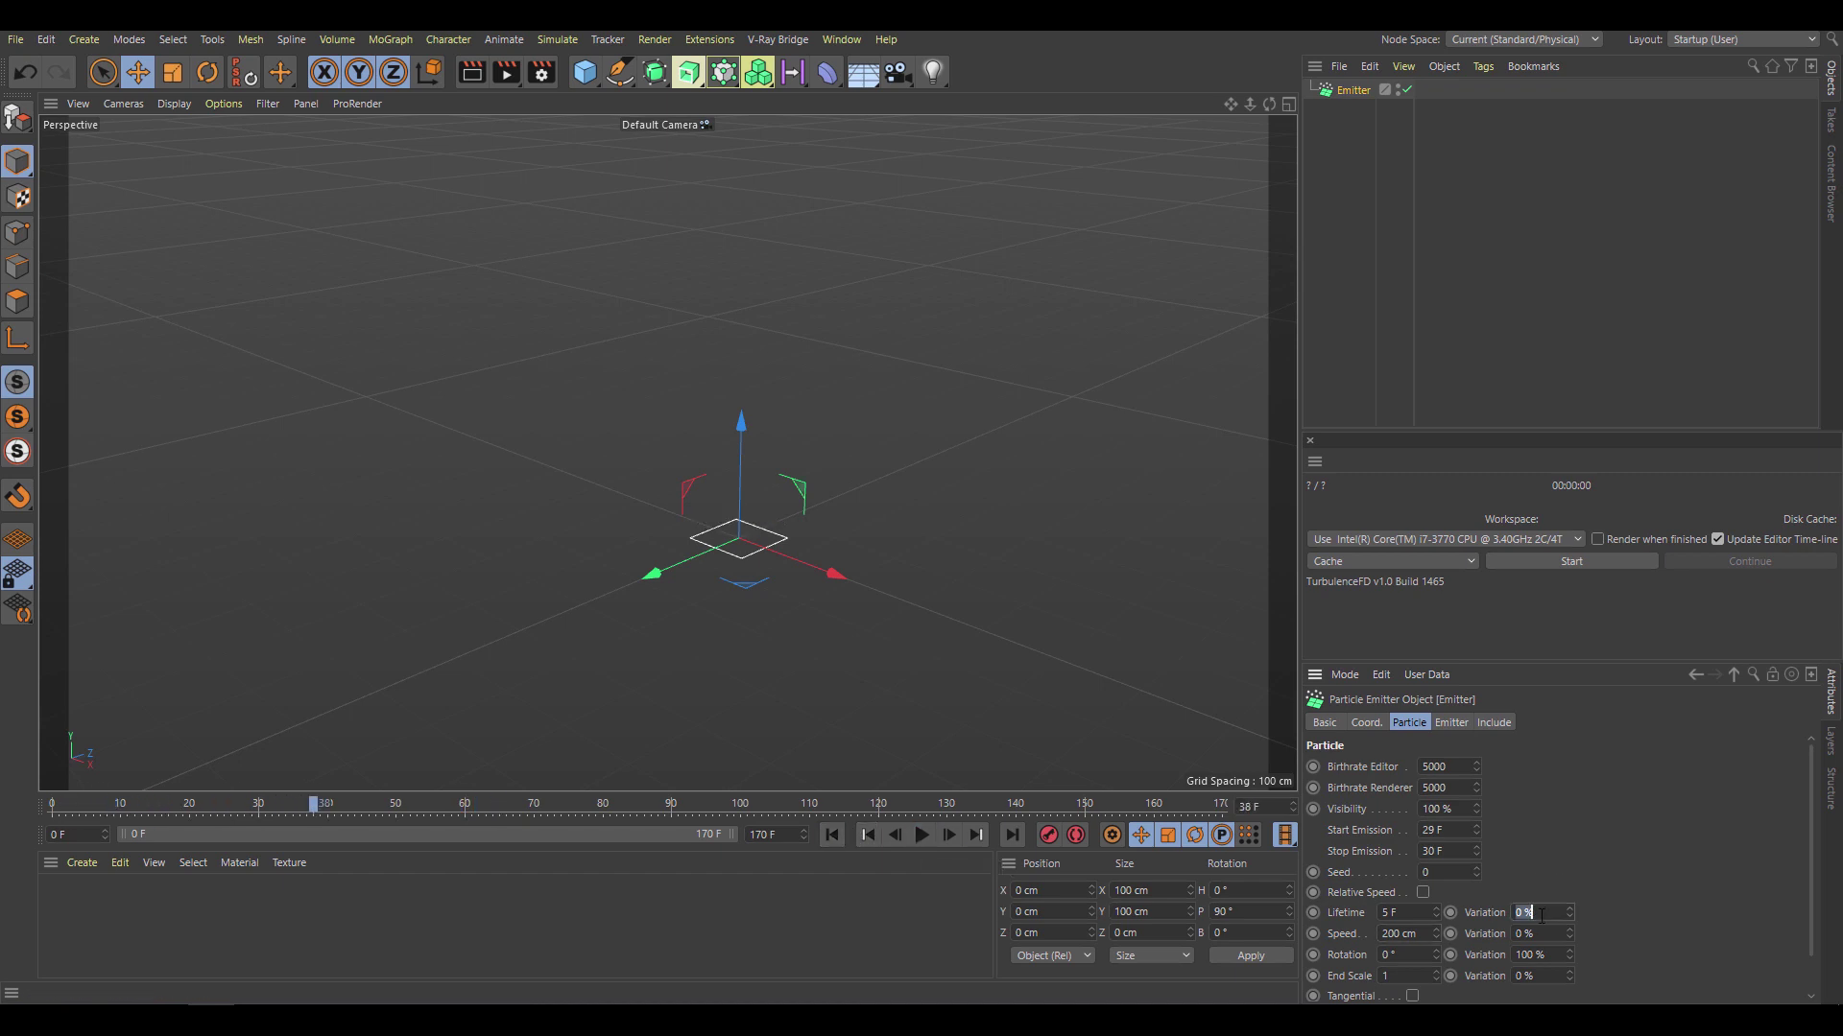
text(20)
click(867, 835)
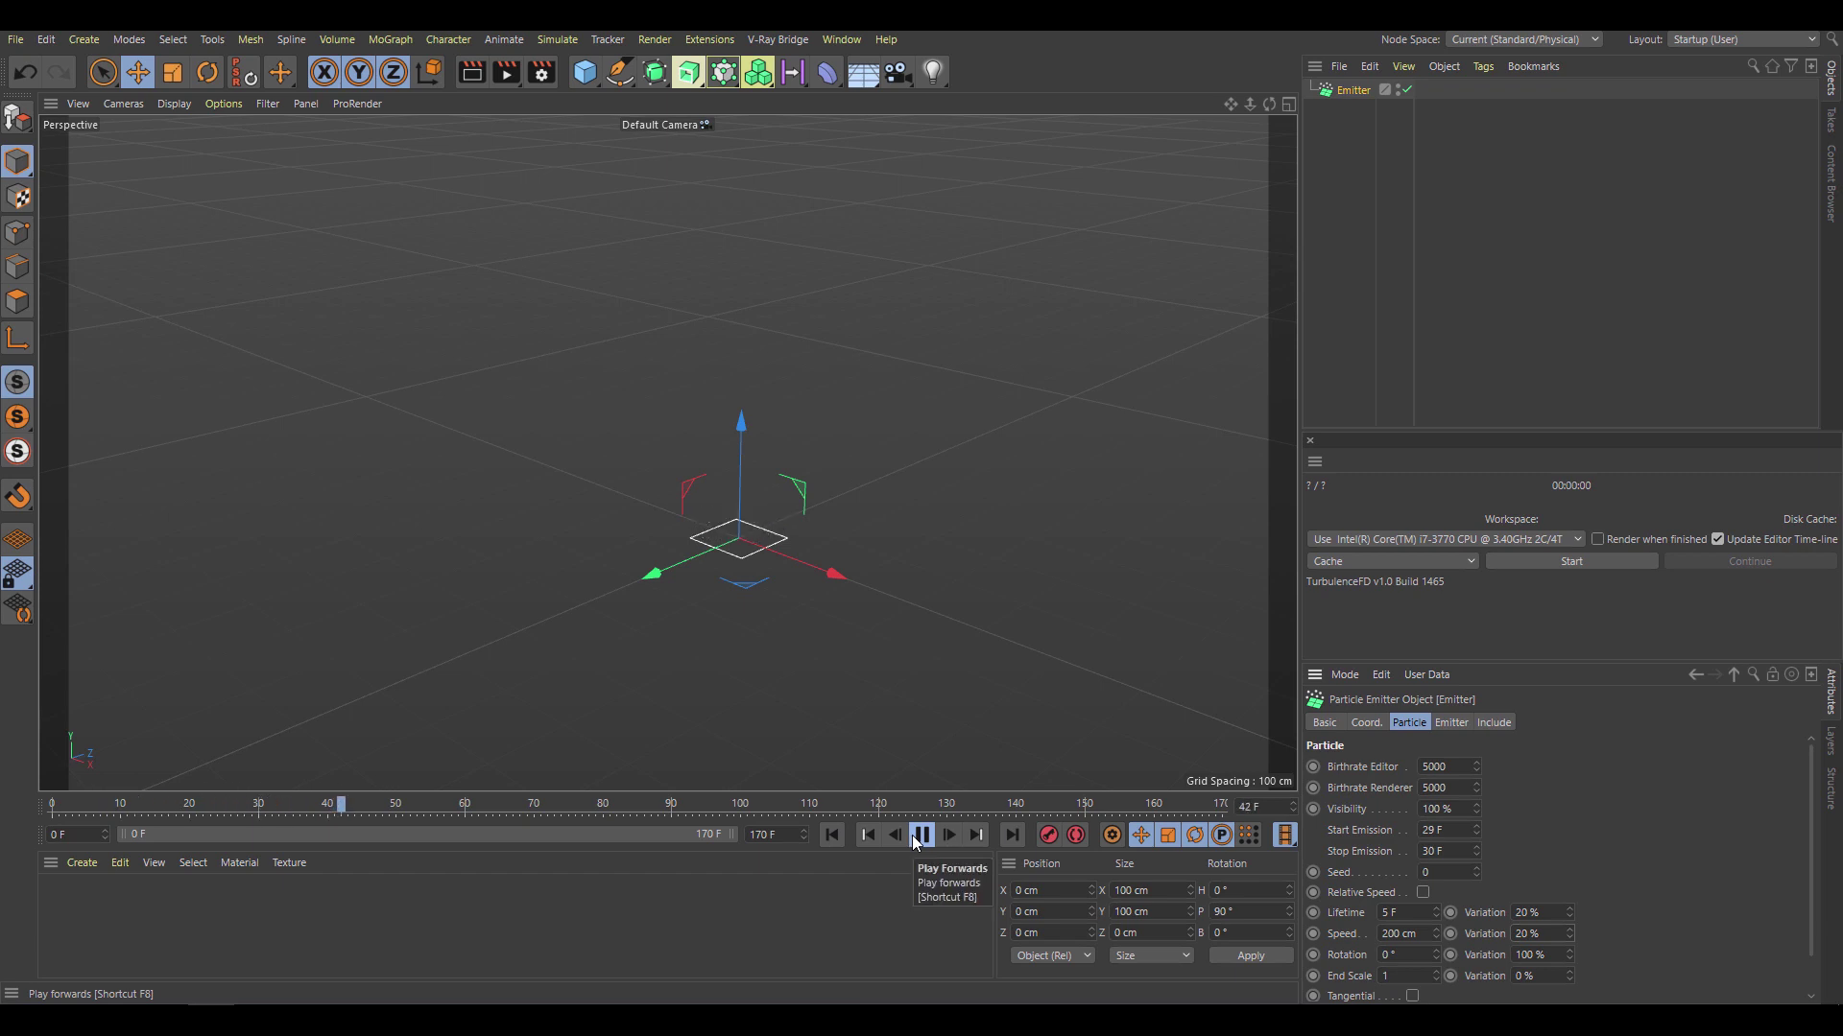
click(921, 836)
- Change the emitter shape to a Cone with X and Y size 10 cm, then replay
click(1449, 725)
click(1466, 765)
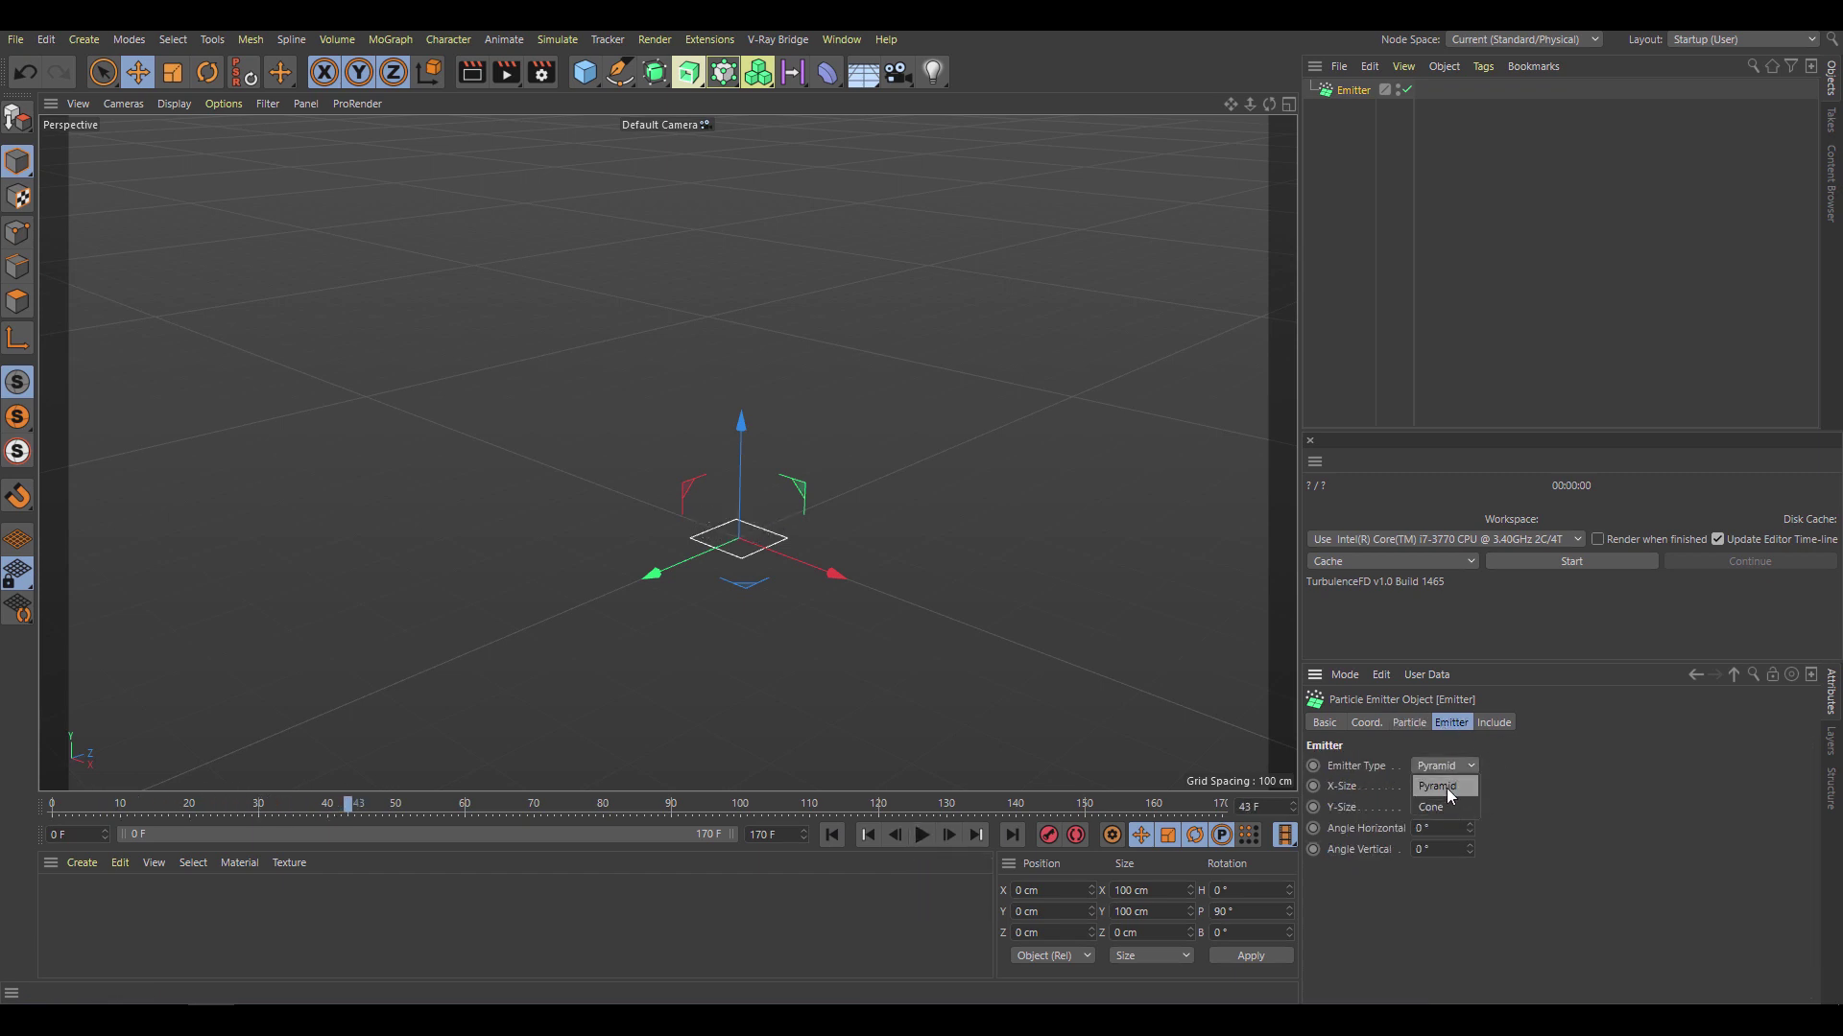
click(1439, 802)
double_click(1459, 787)
text(10)
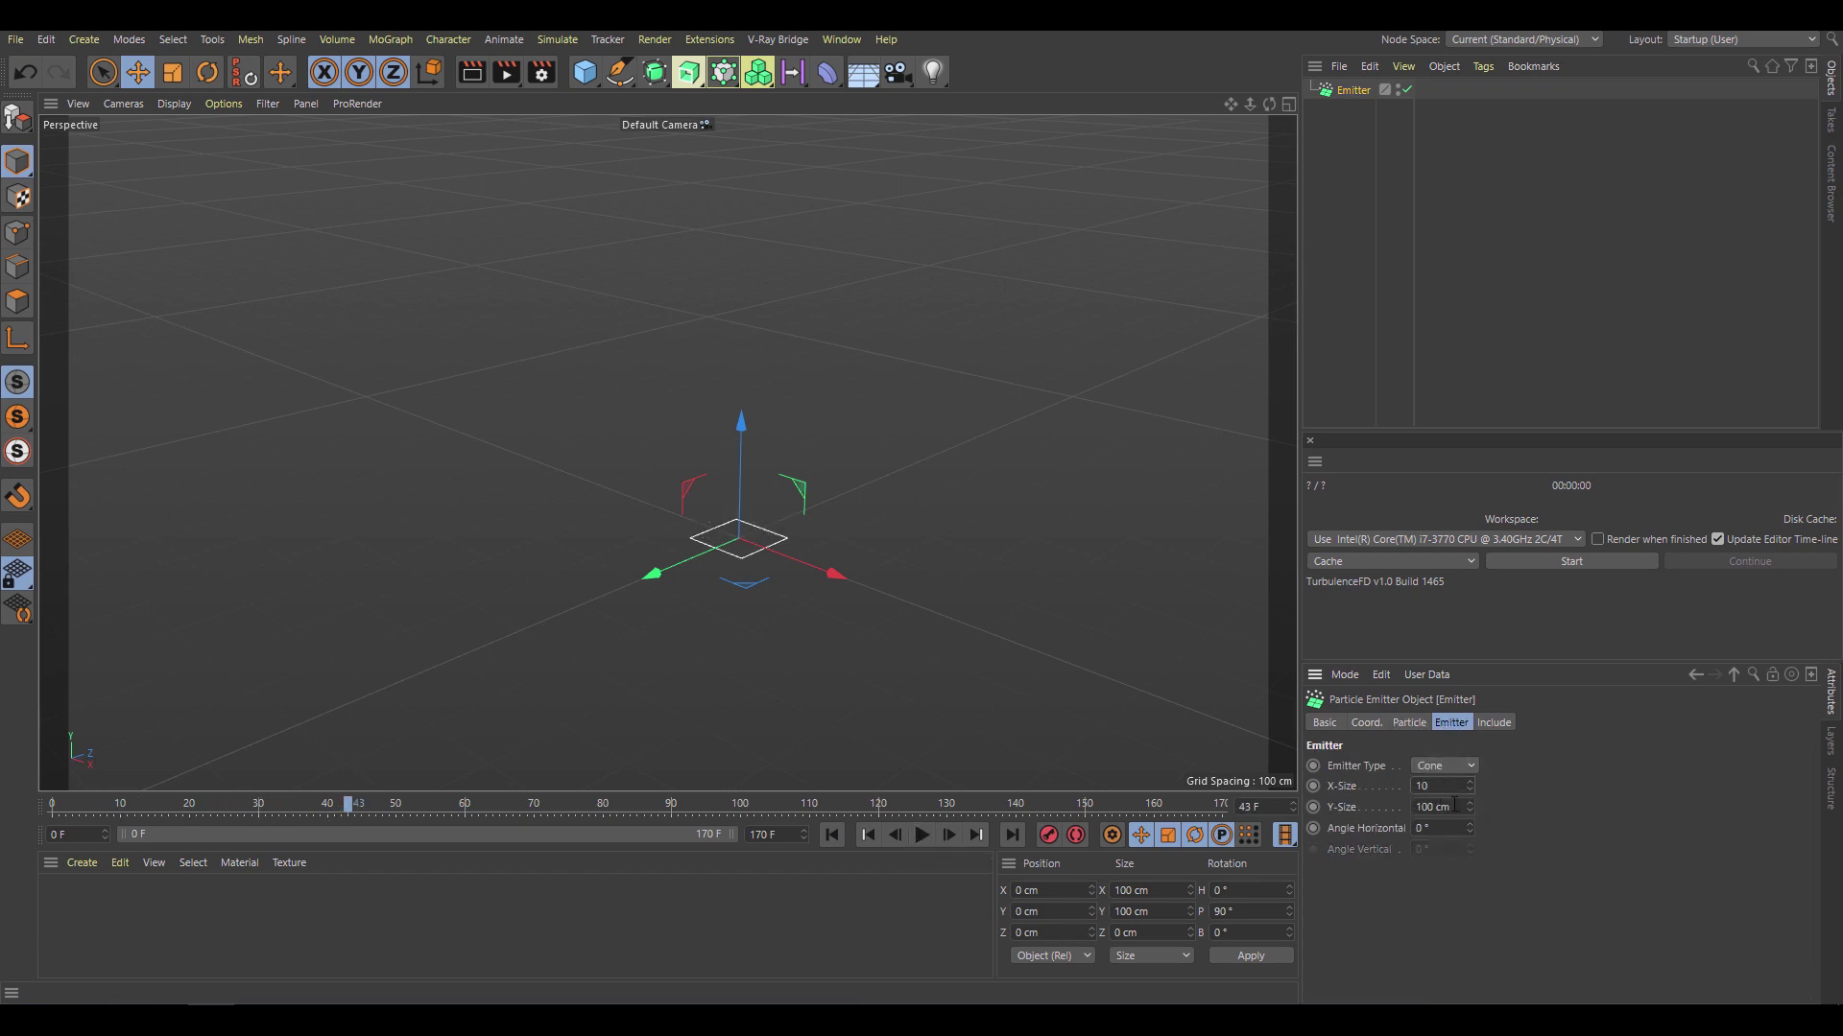
key(Tab)
text(10)
key(Return)
click(831, 835)
click(924, 839)
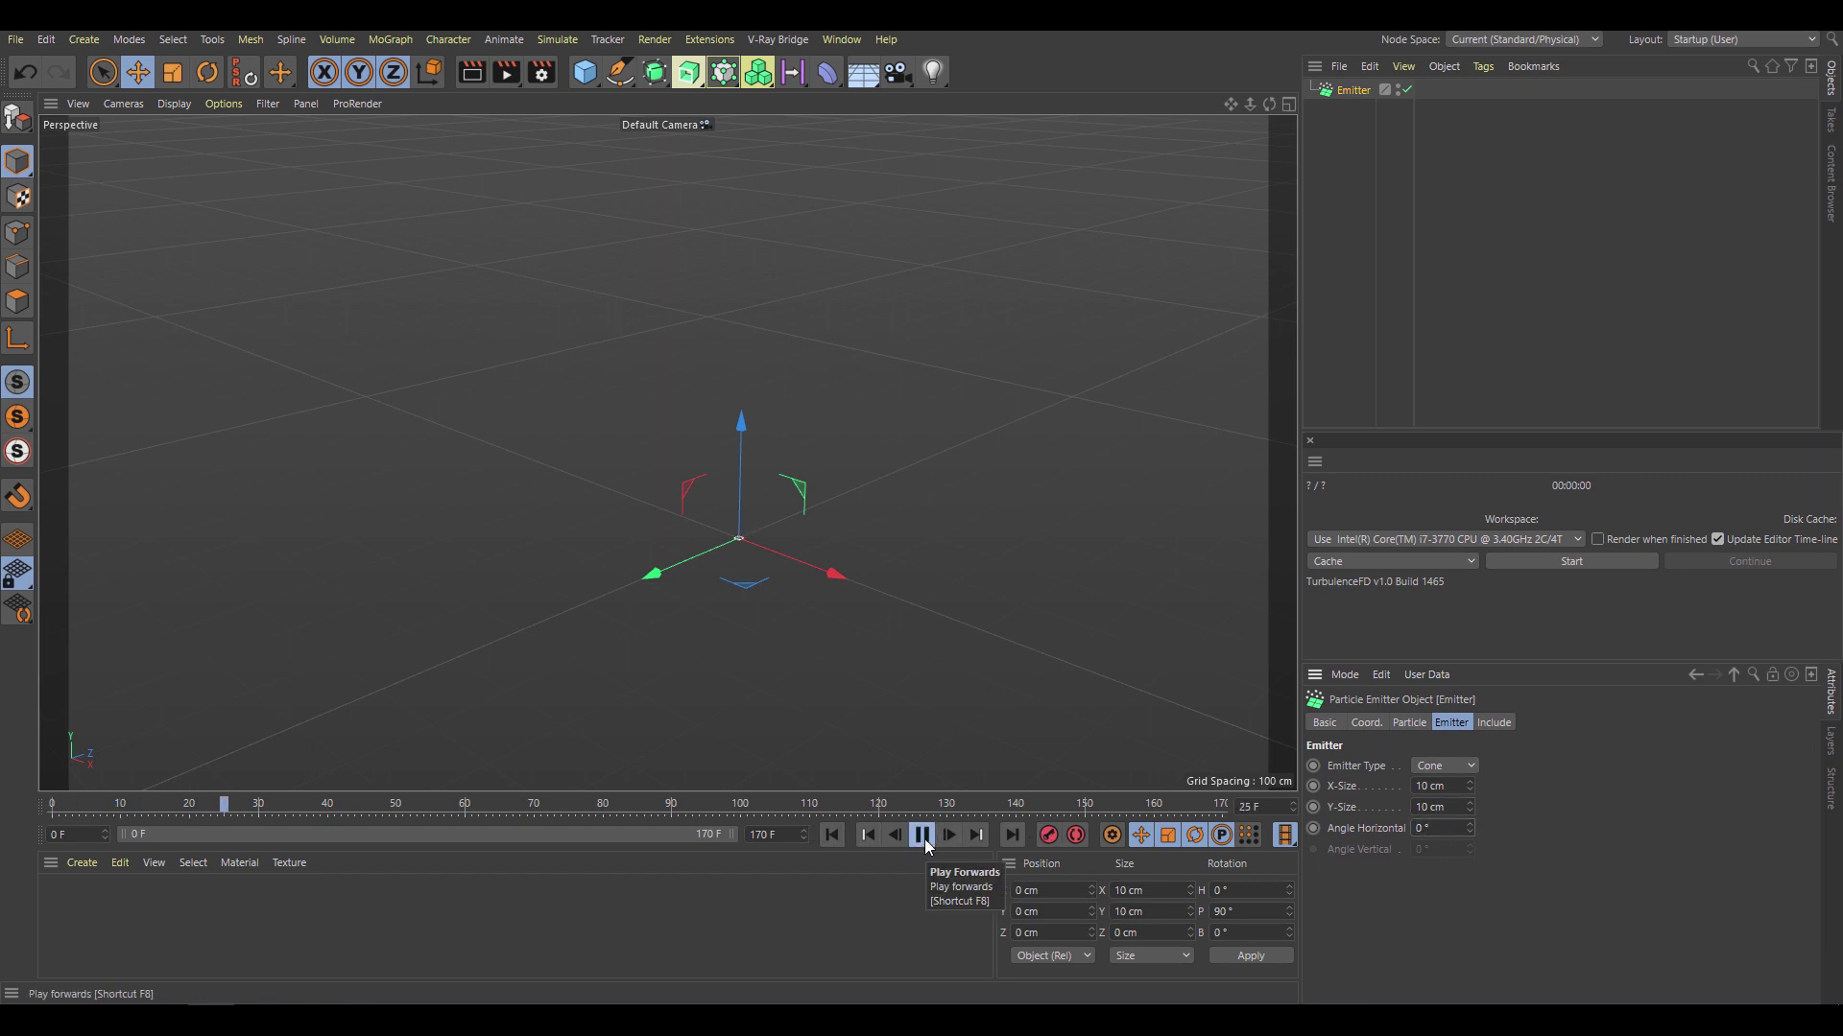
click(924, 839)
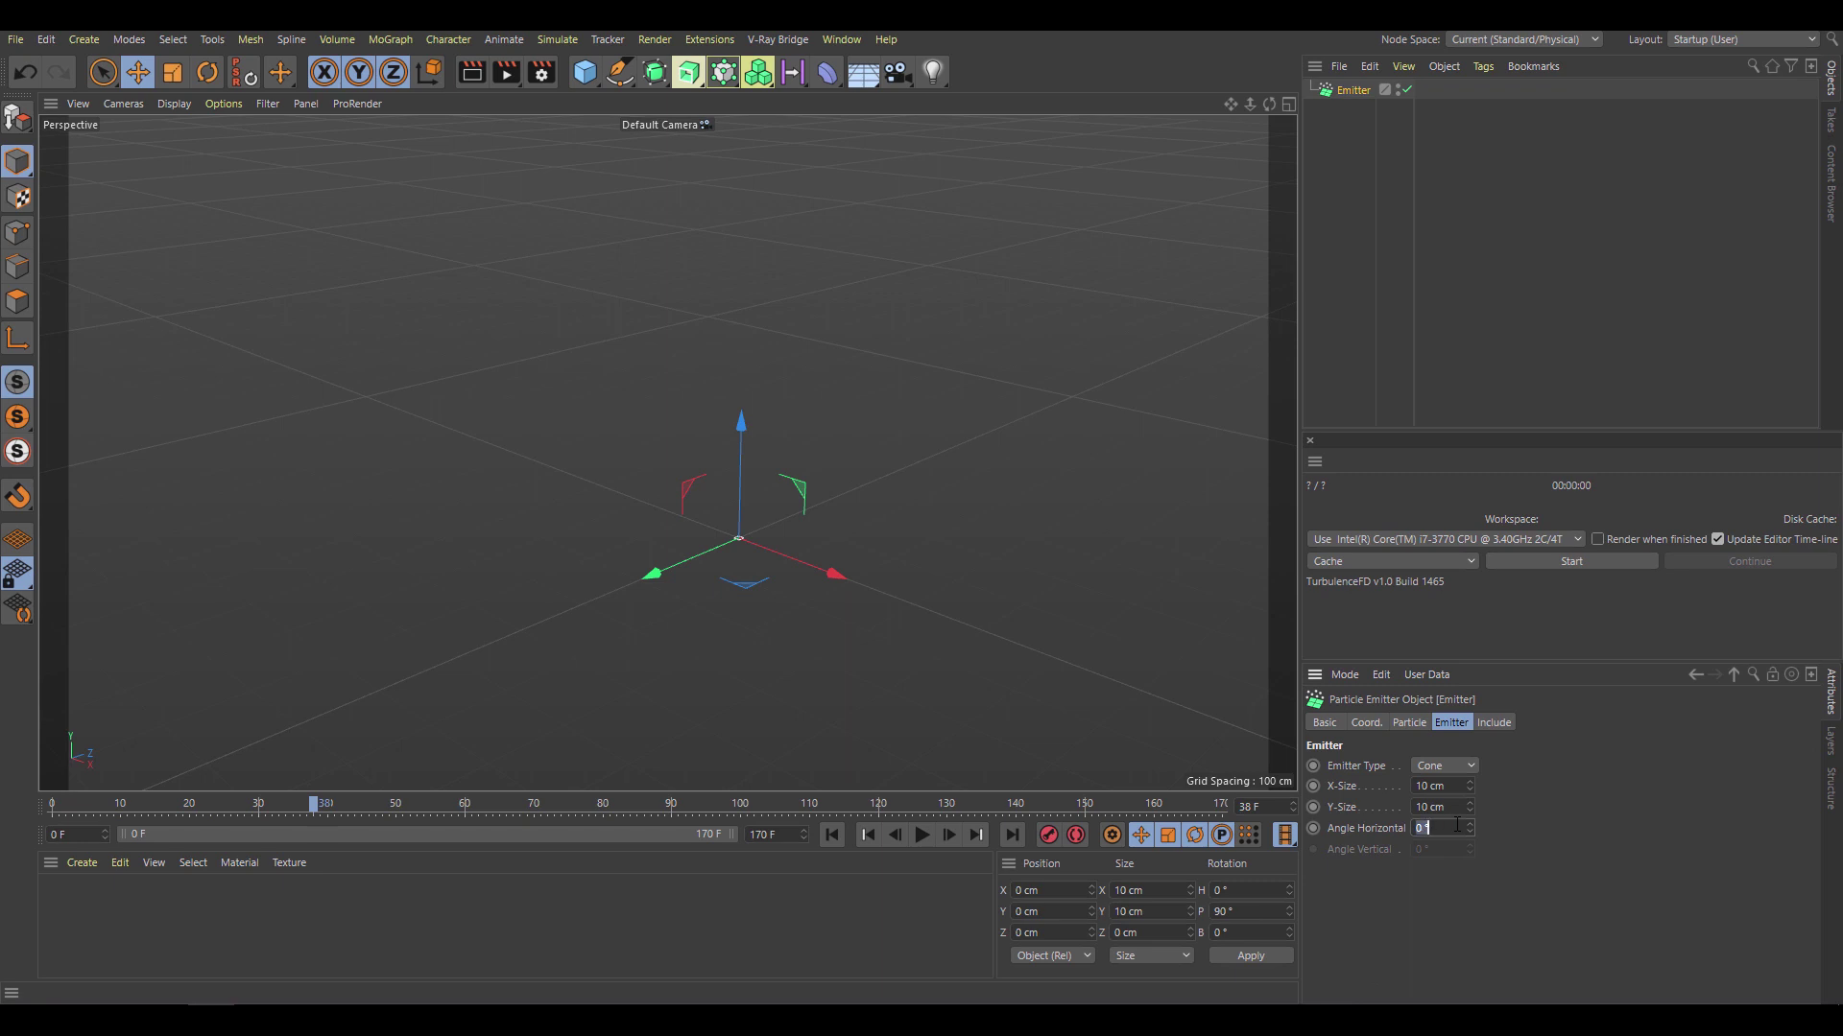
text(85)
- Replay the emitter animation from the start, then add a TurbulenceFD Container
click(831, 835)
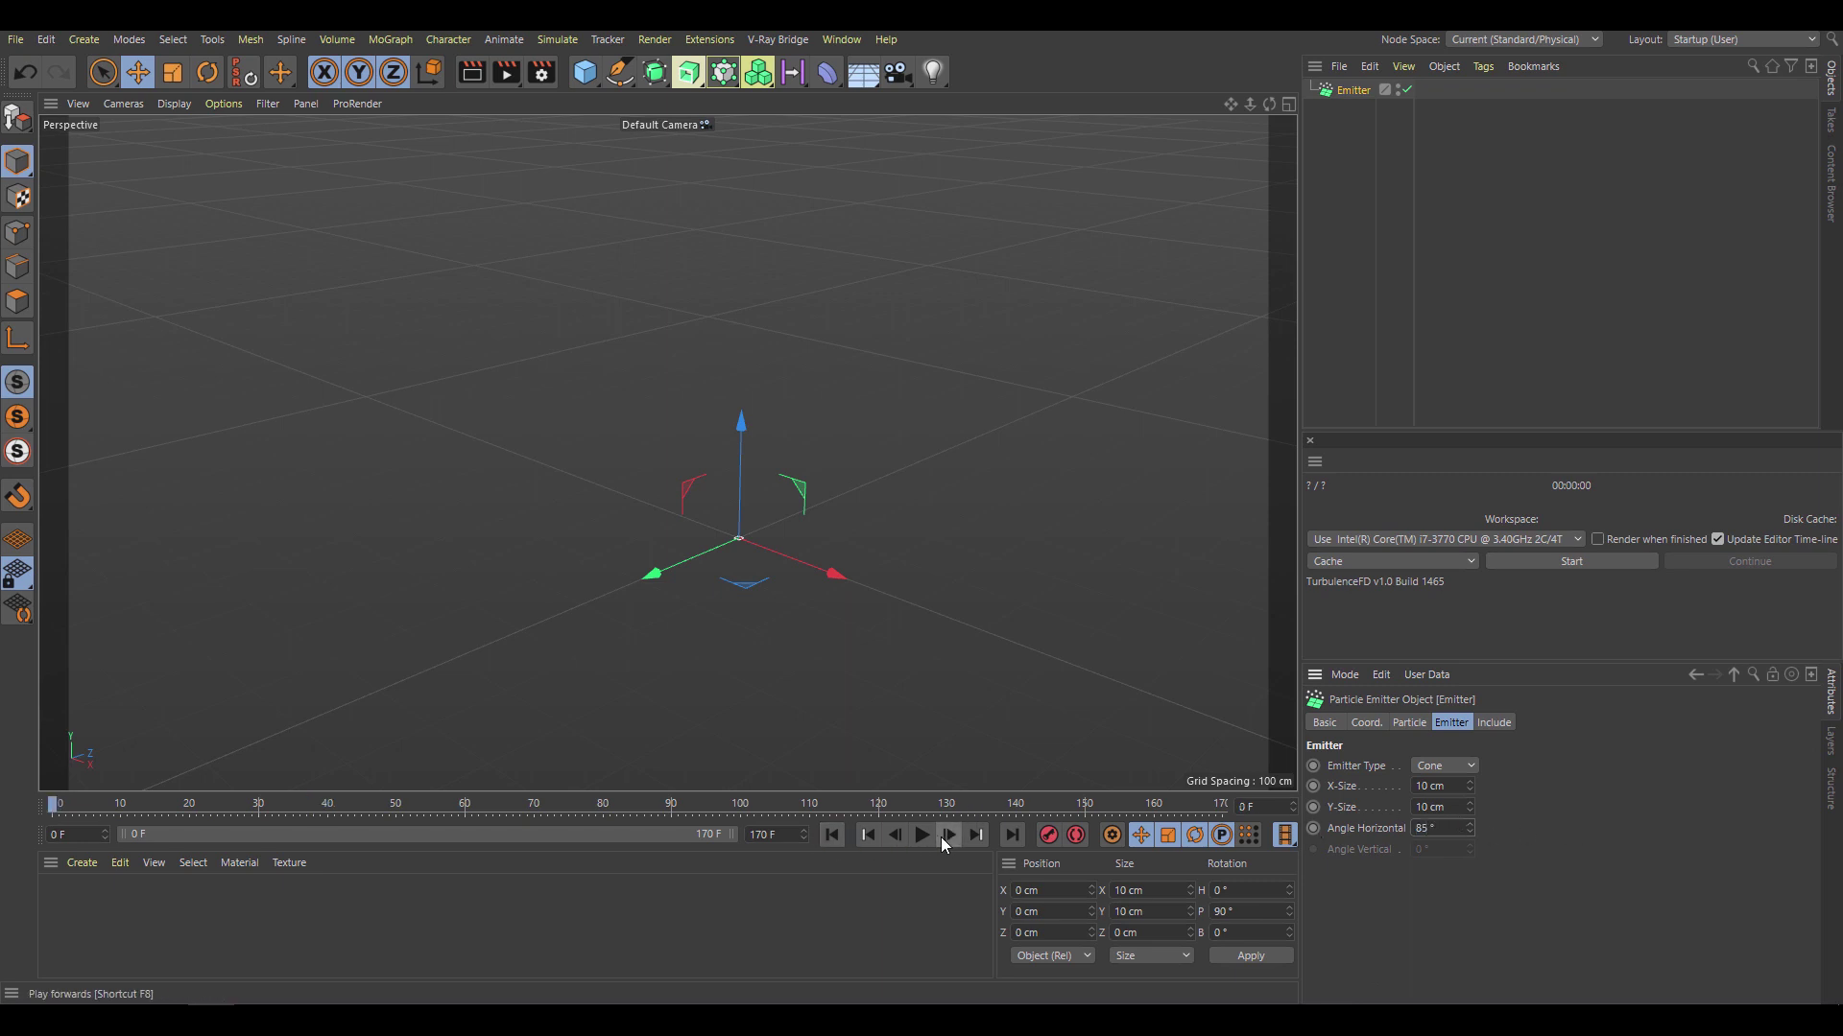
click(922, 835)
click(929, 841)
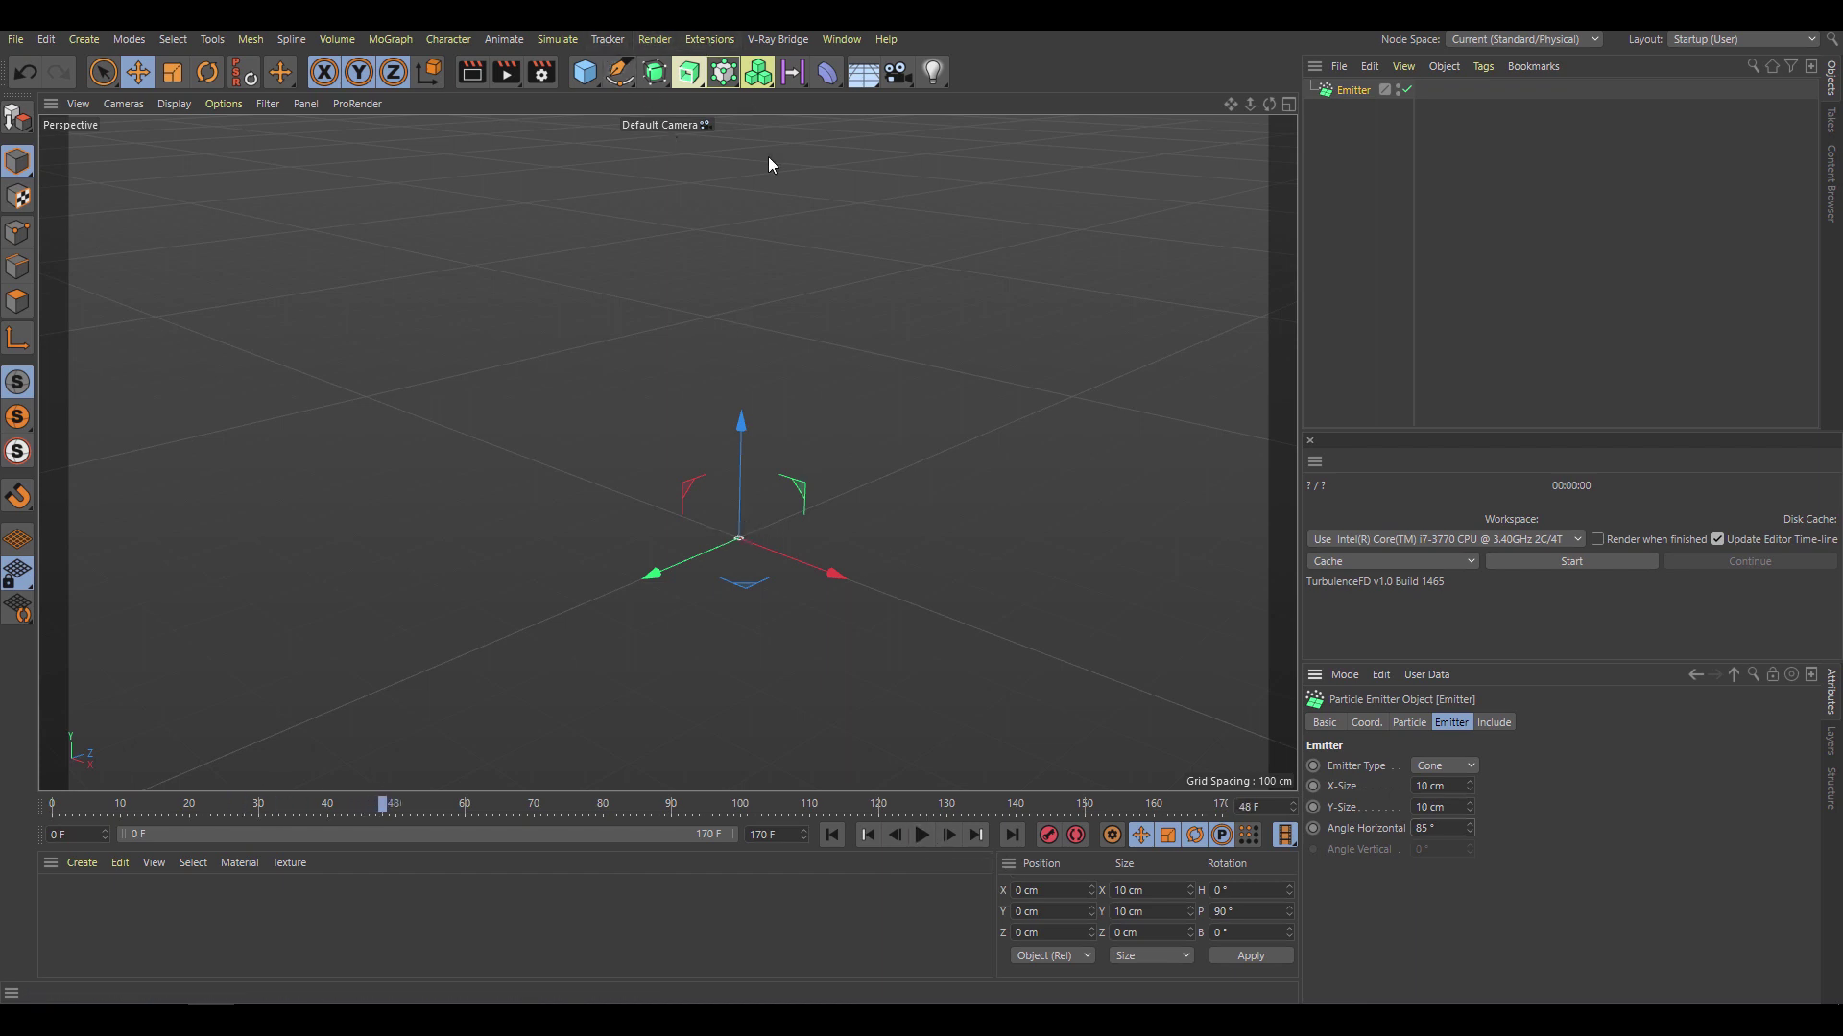
click(710, 39)
- Add a TurbulenceFD container and set its Grid Size to 600×400×600 cm
click(1073, 392)
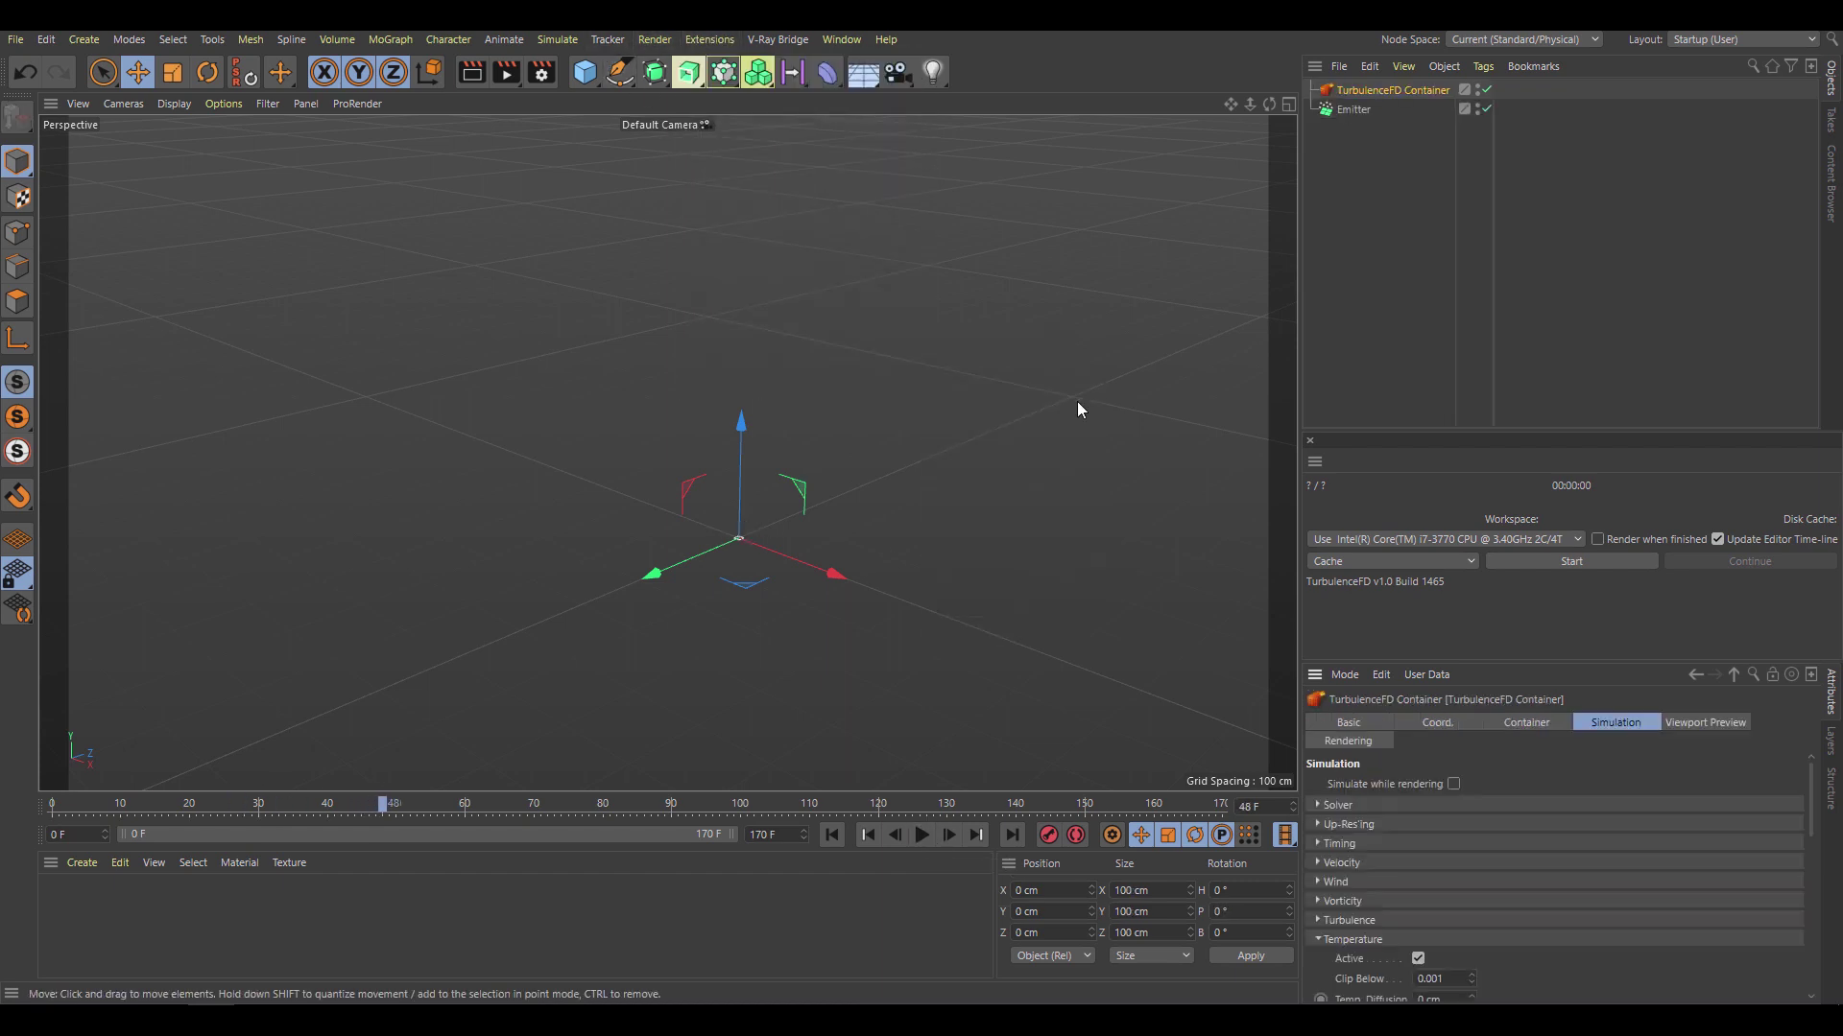
click(1540, 730)
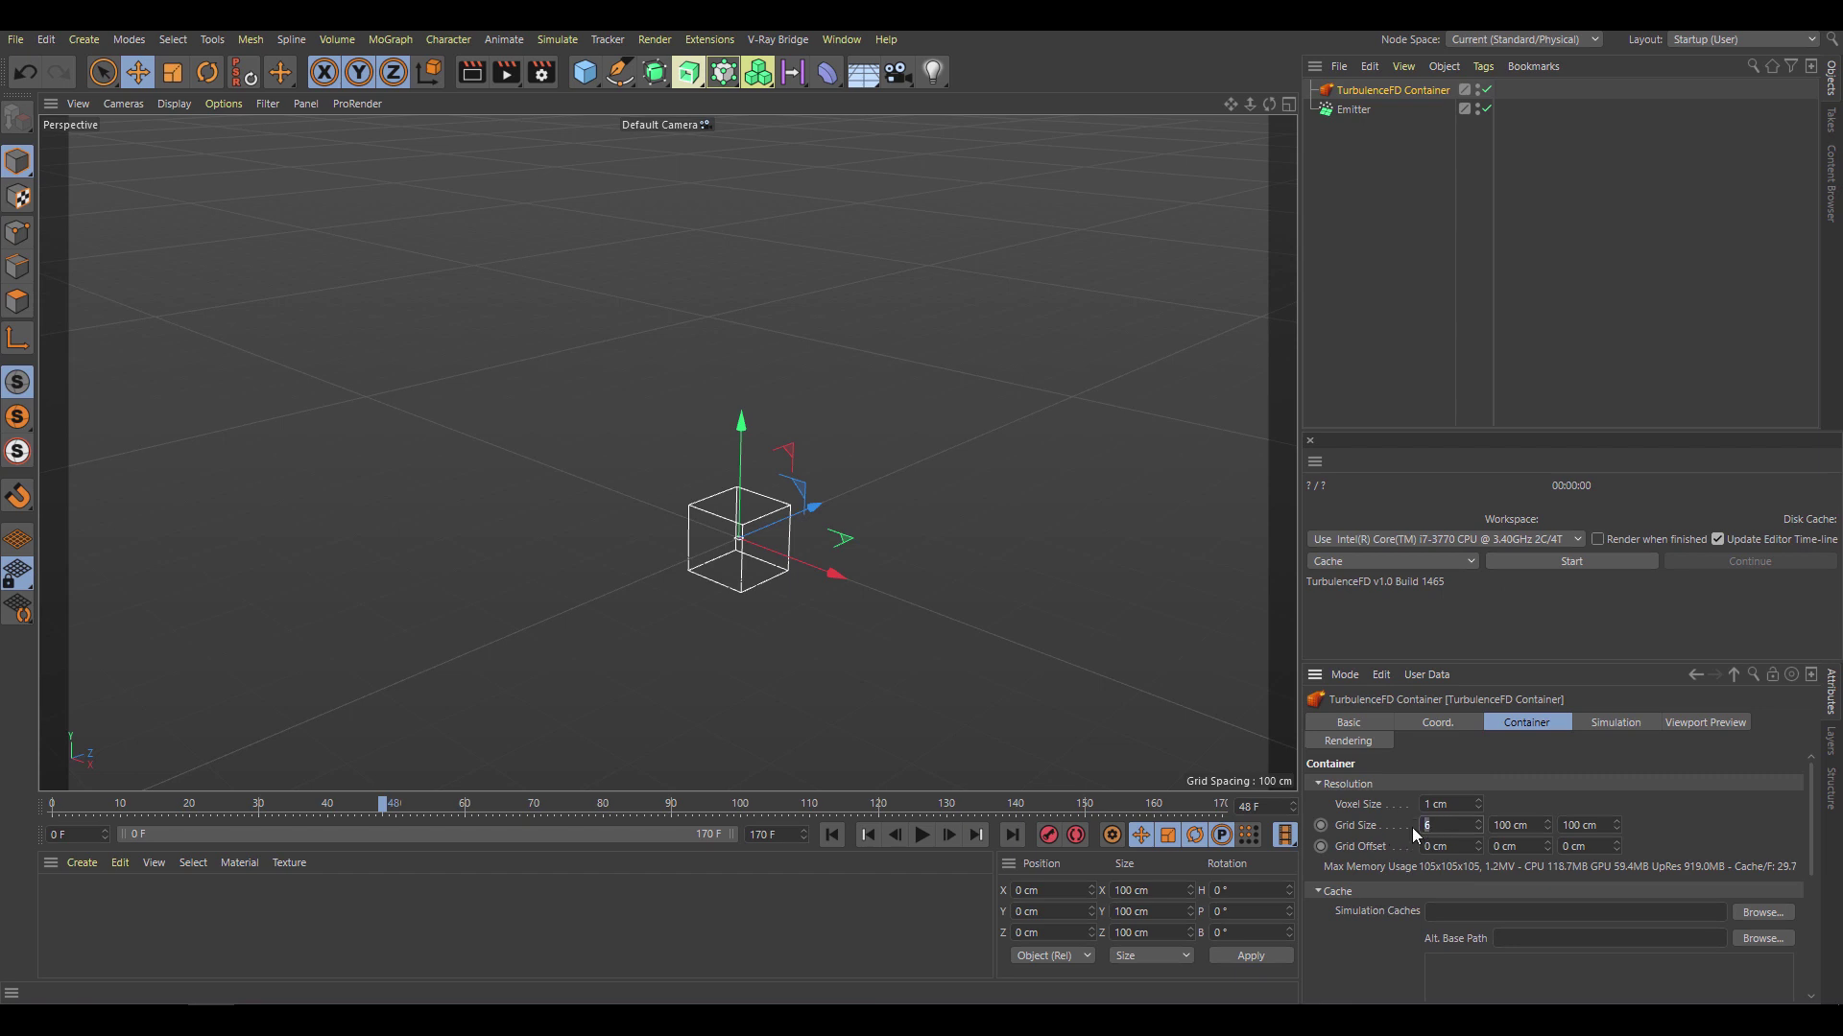
click(1527, 825)
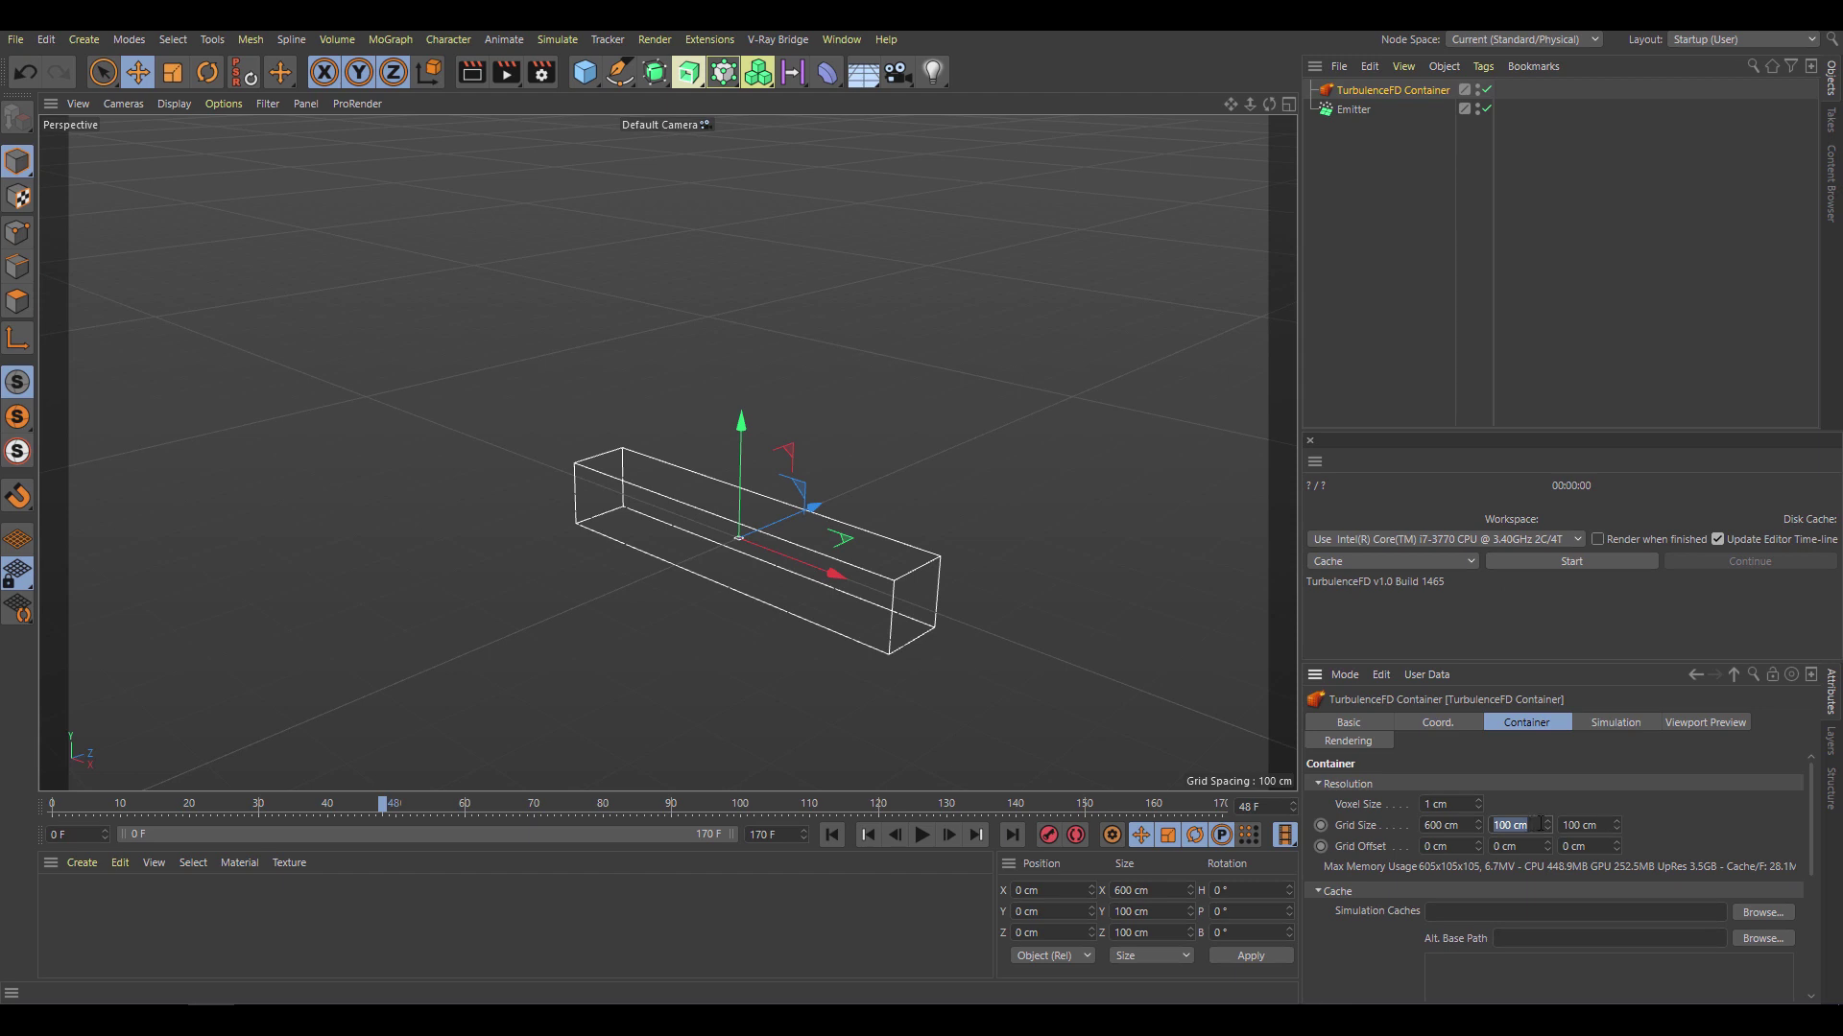
text(400)
key(Tab)
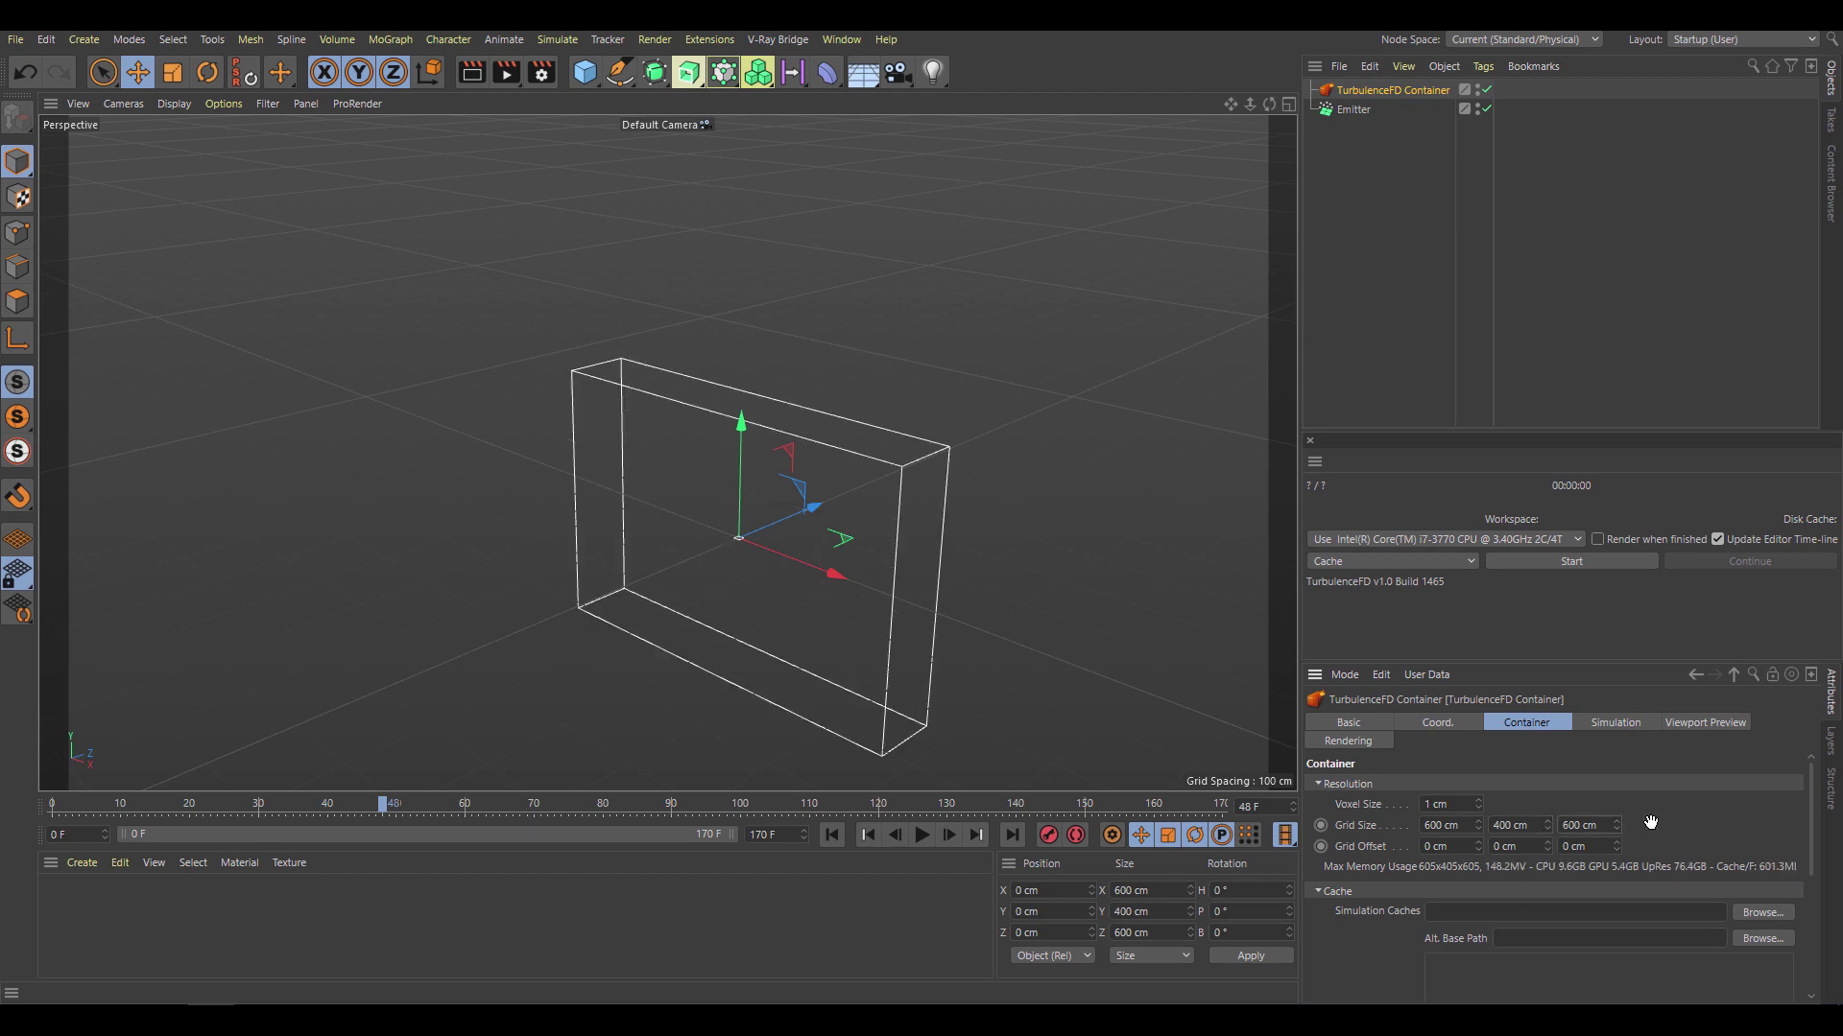
text(600)
key(Return)
- Raise the container to P.Y 200 cm
click(1461, 722)
click(1397, 811)
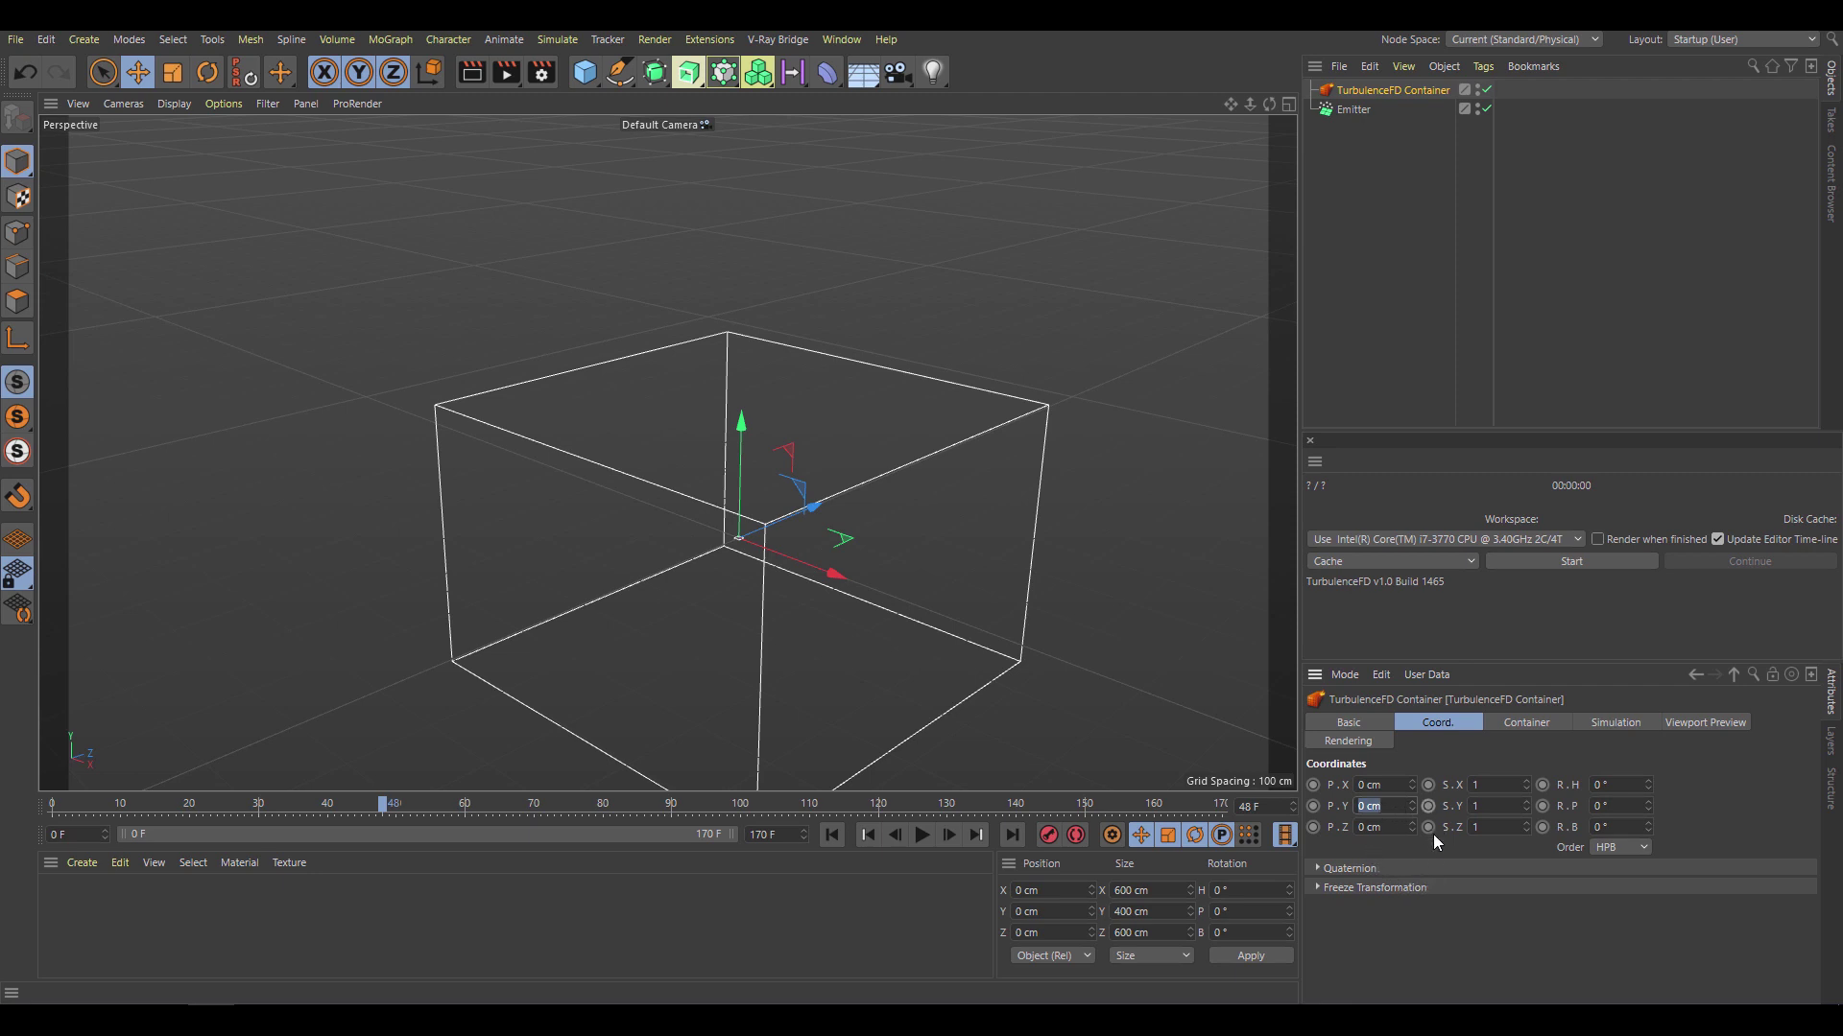
key(Return)
scroll(728, 547, up, 5)
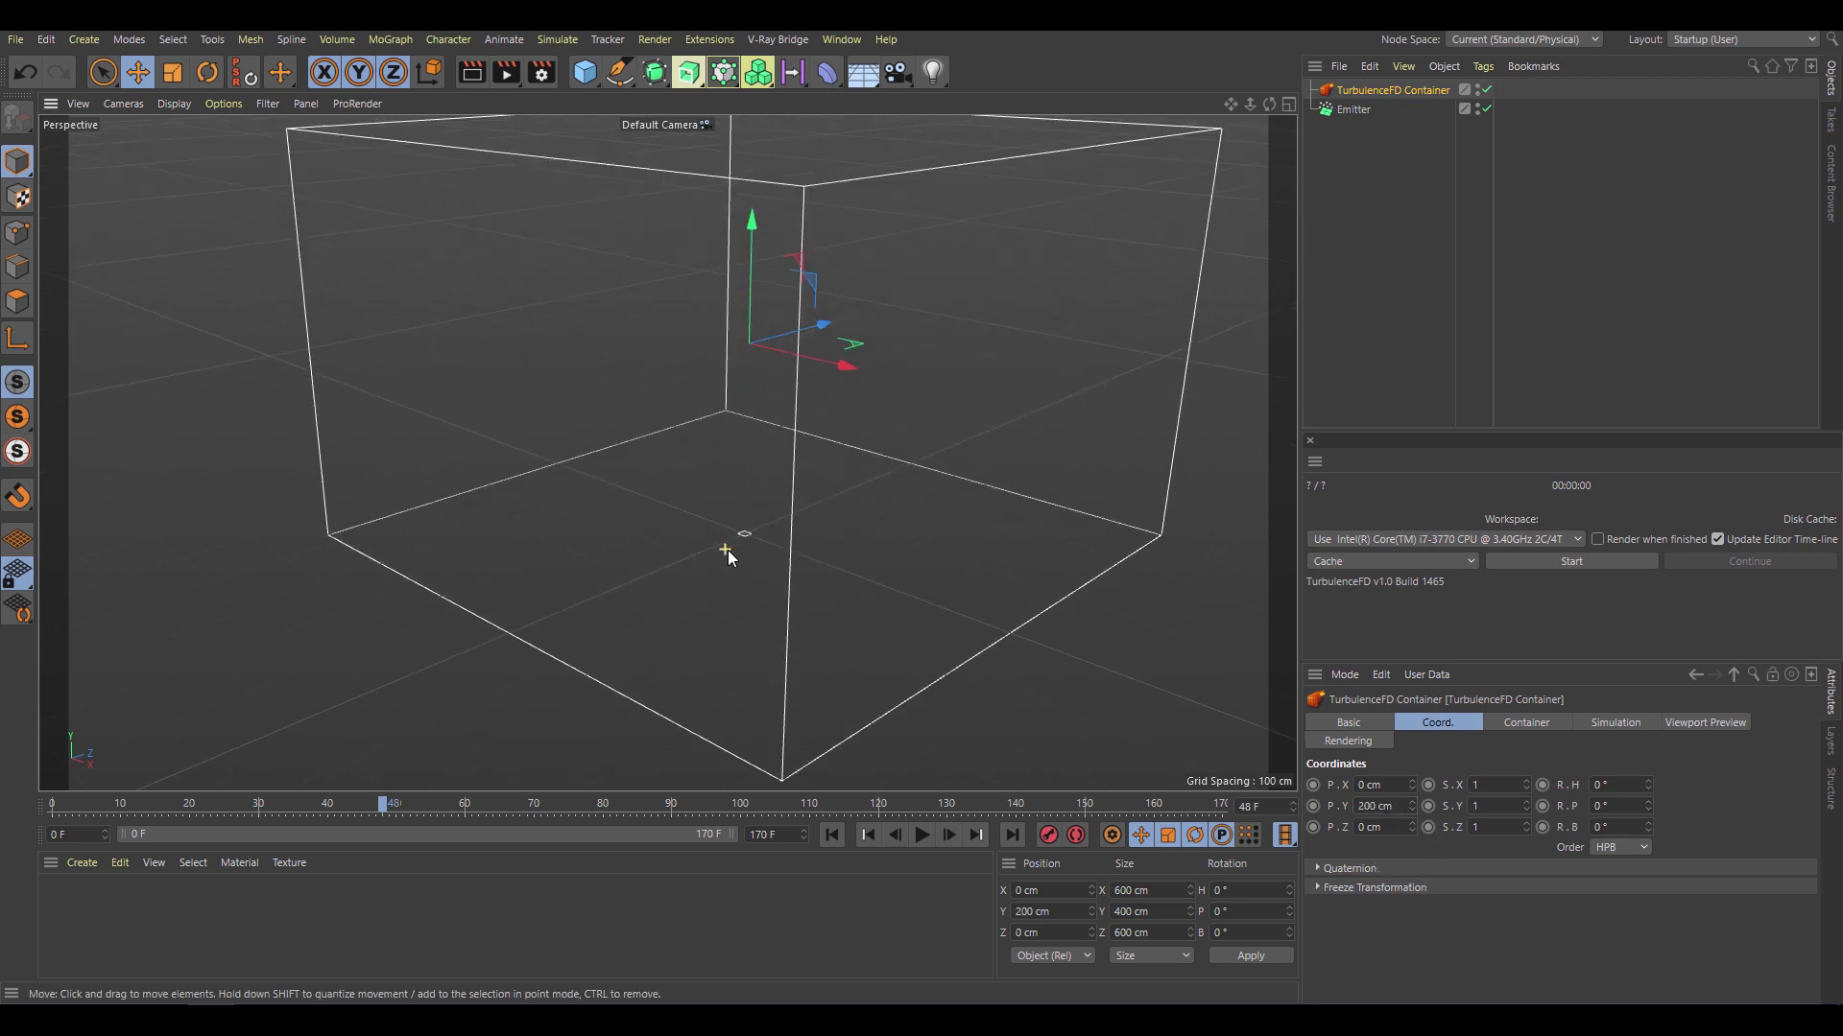
scroll(748, 523, down, 4)
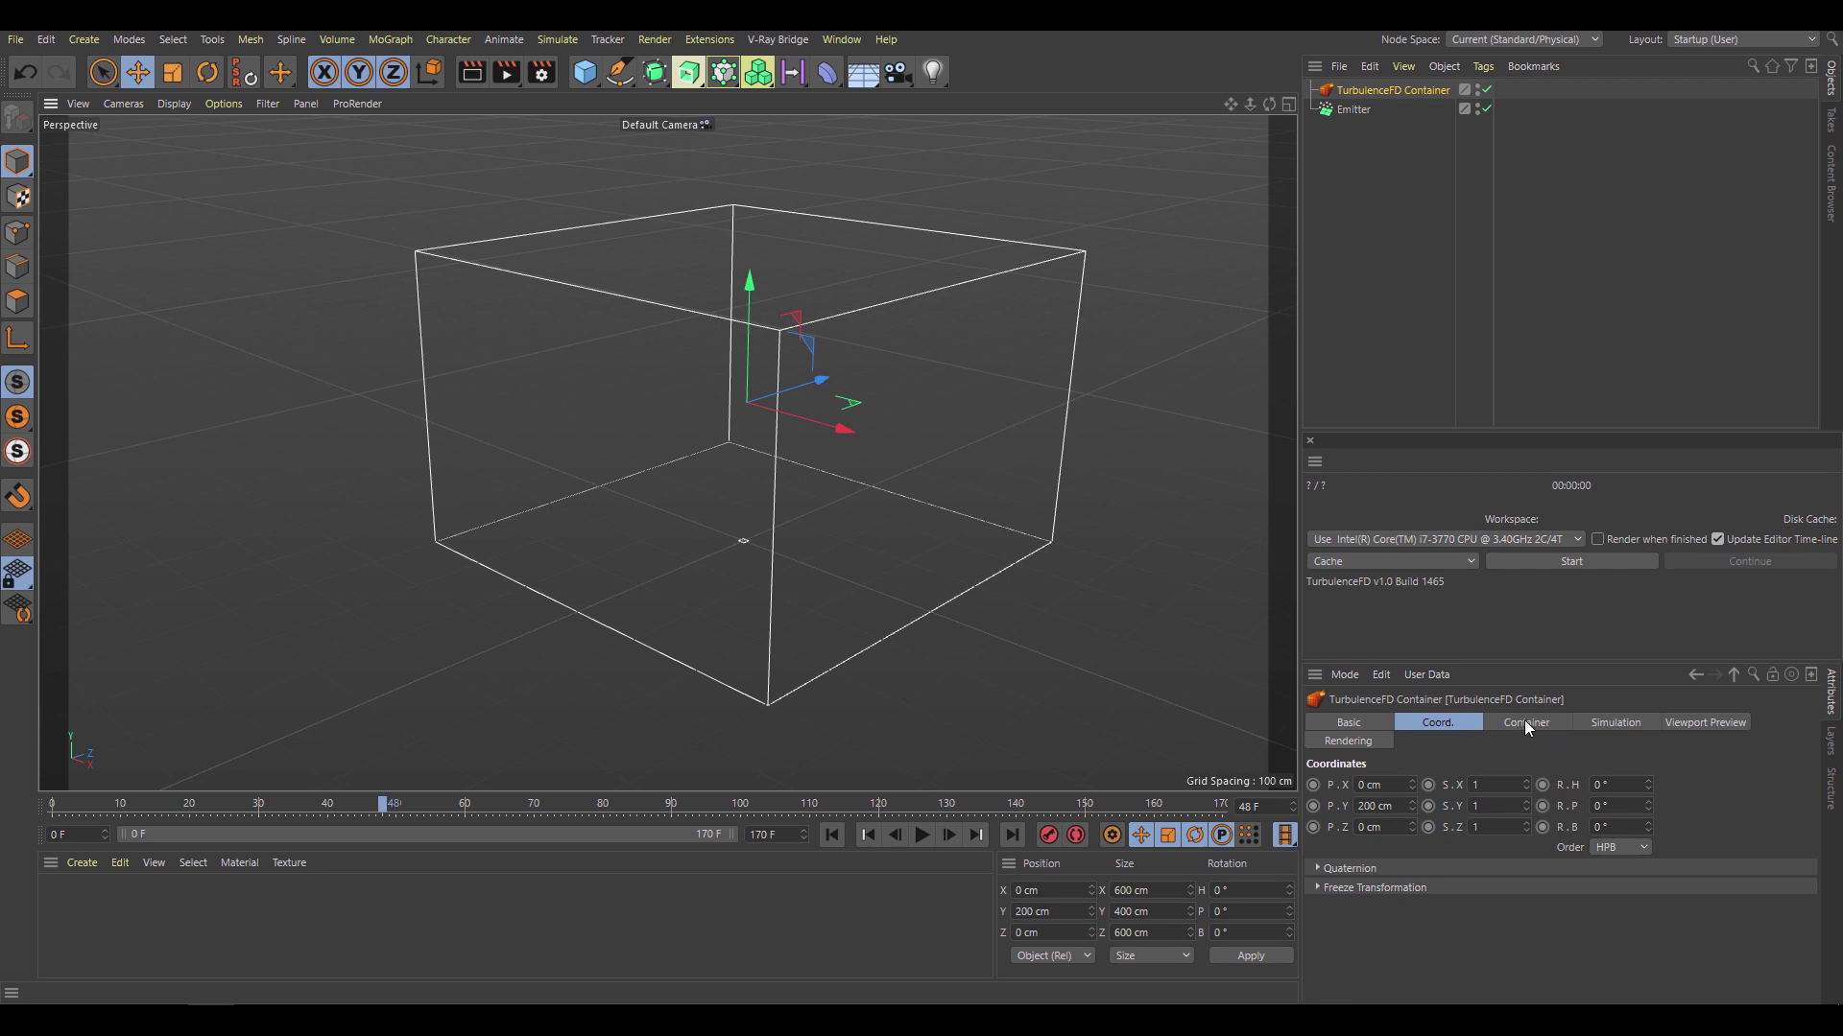
- Add a 3 cm-radius TurbulenceFD emitter tag to Emitter and run the simulation
click(1351, 116)
right_click(1353, 114)
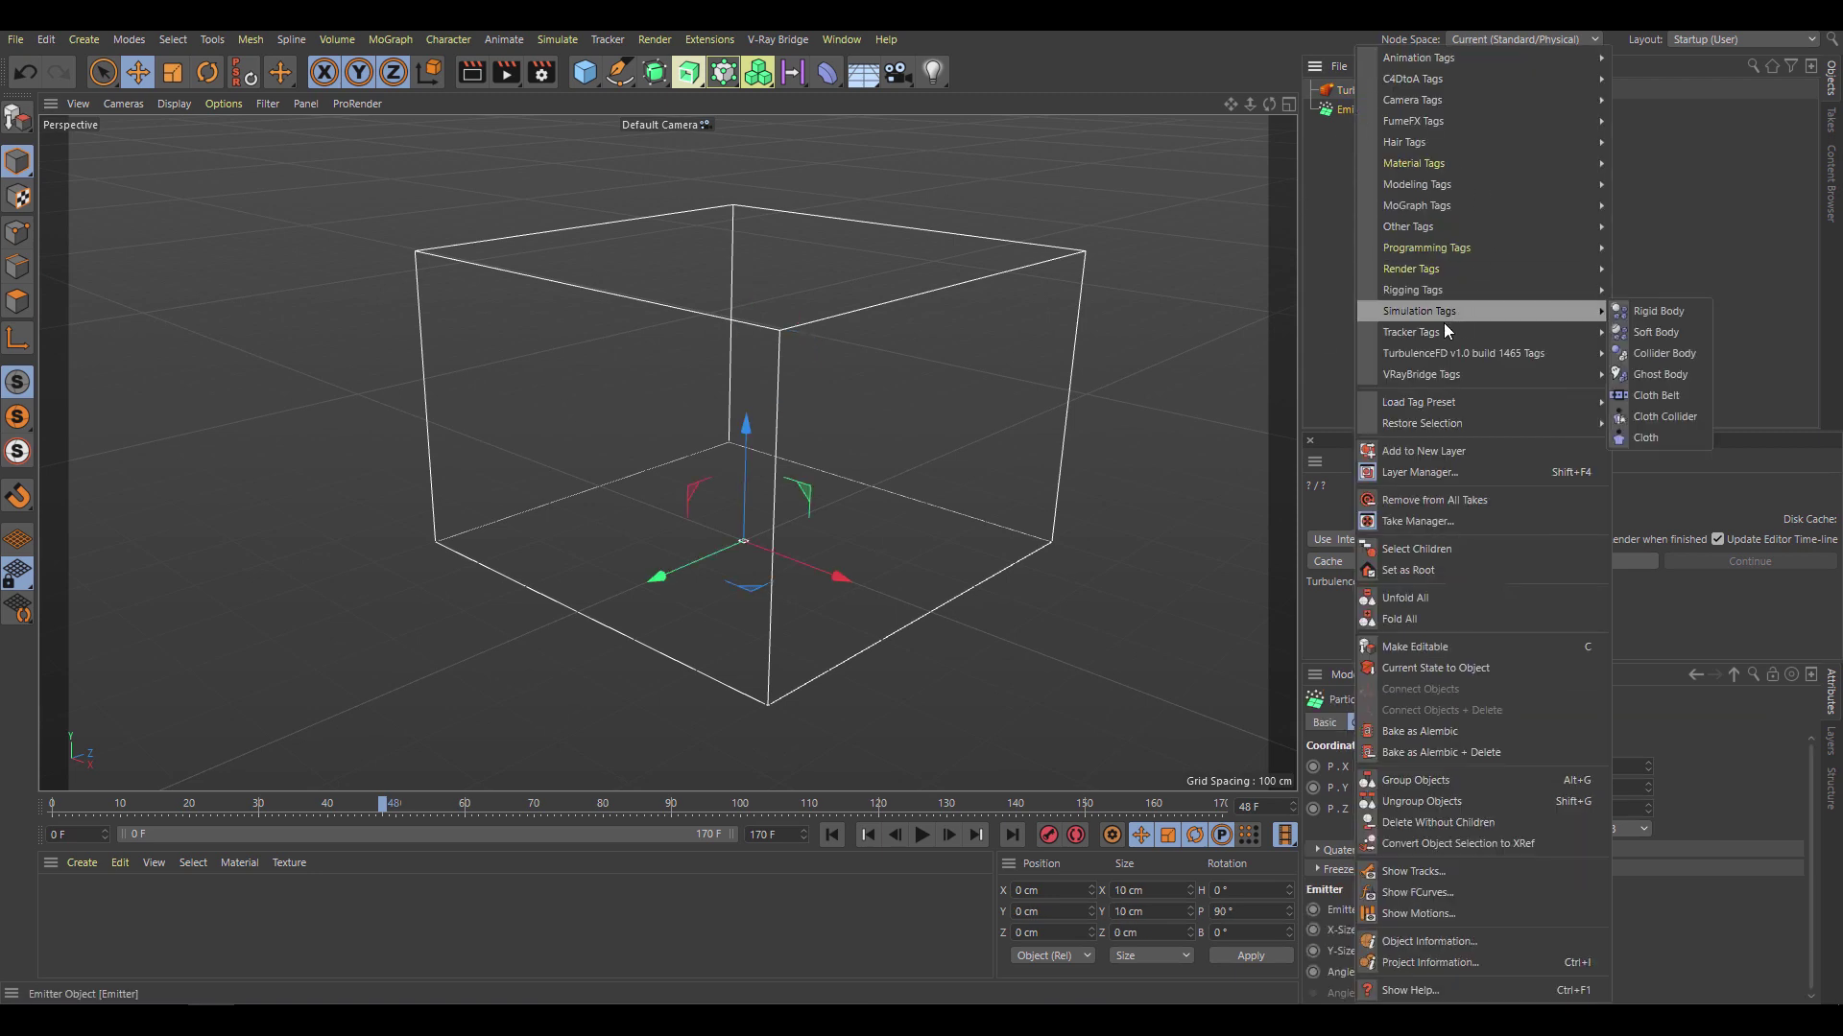
click(1677, 354)
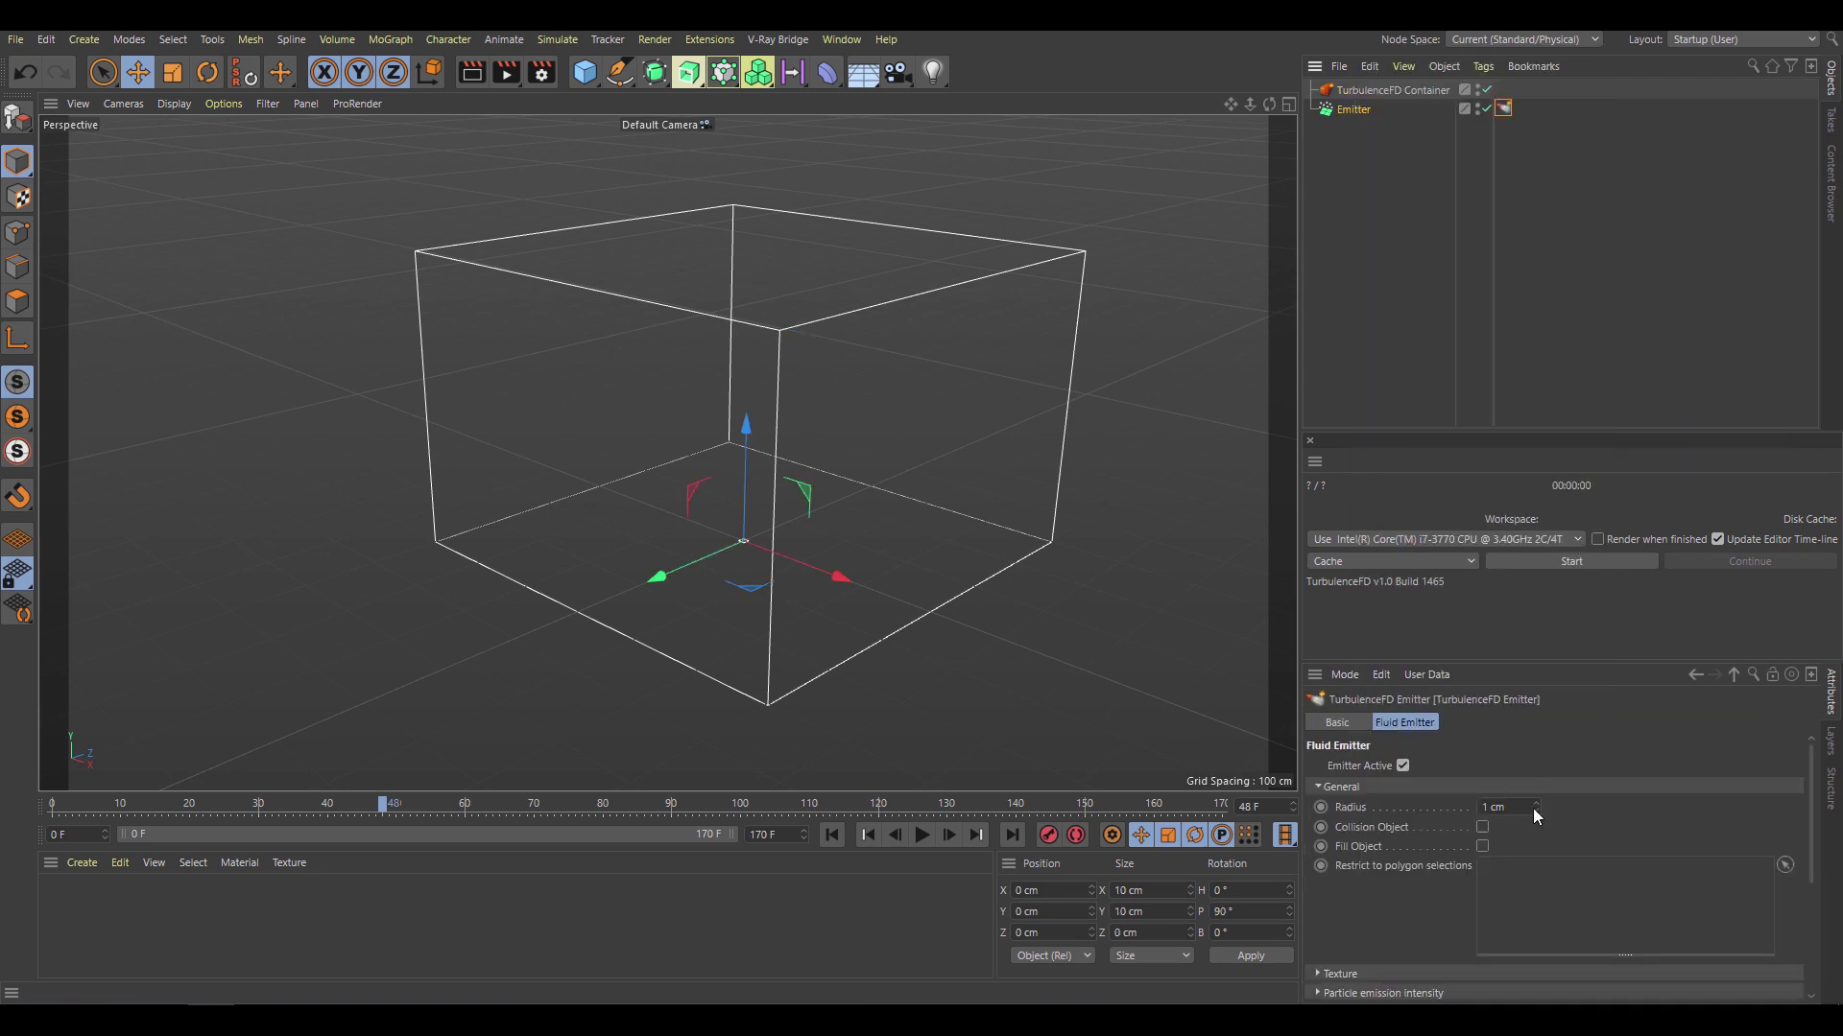
scroll(1579, 828, down, 3)
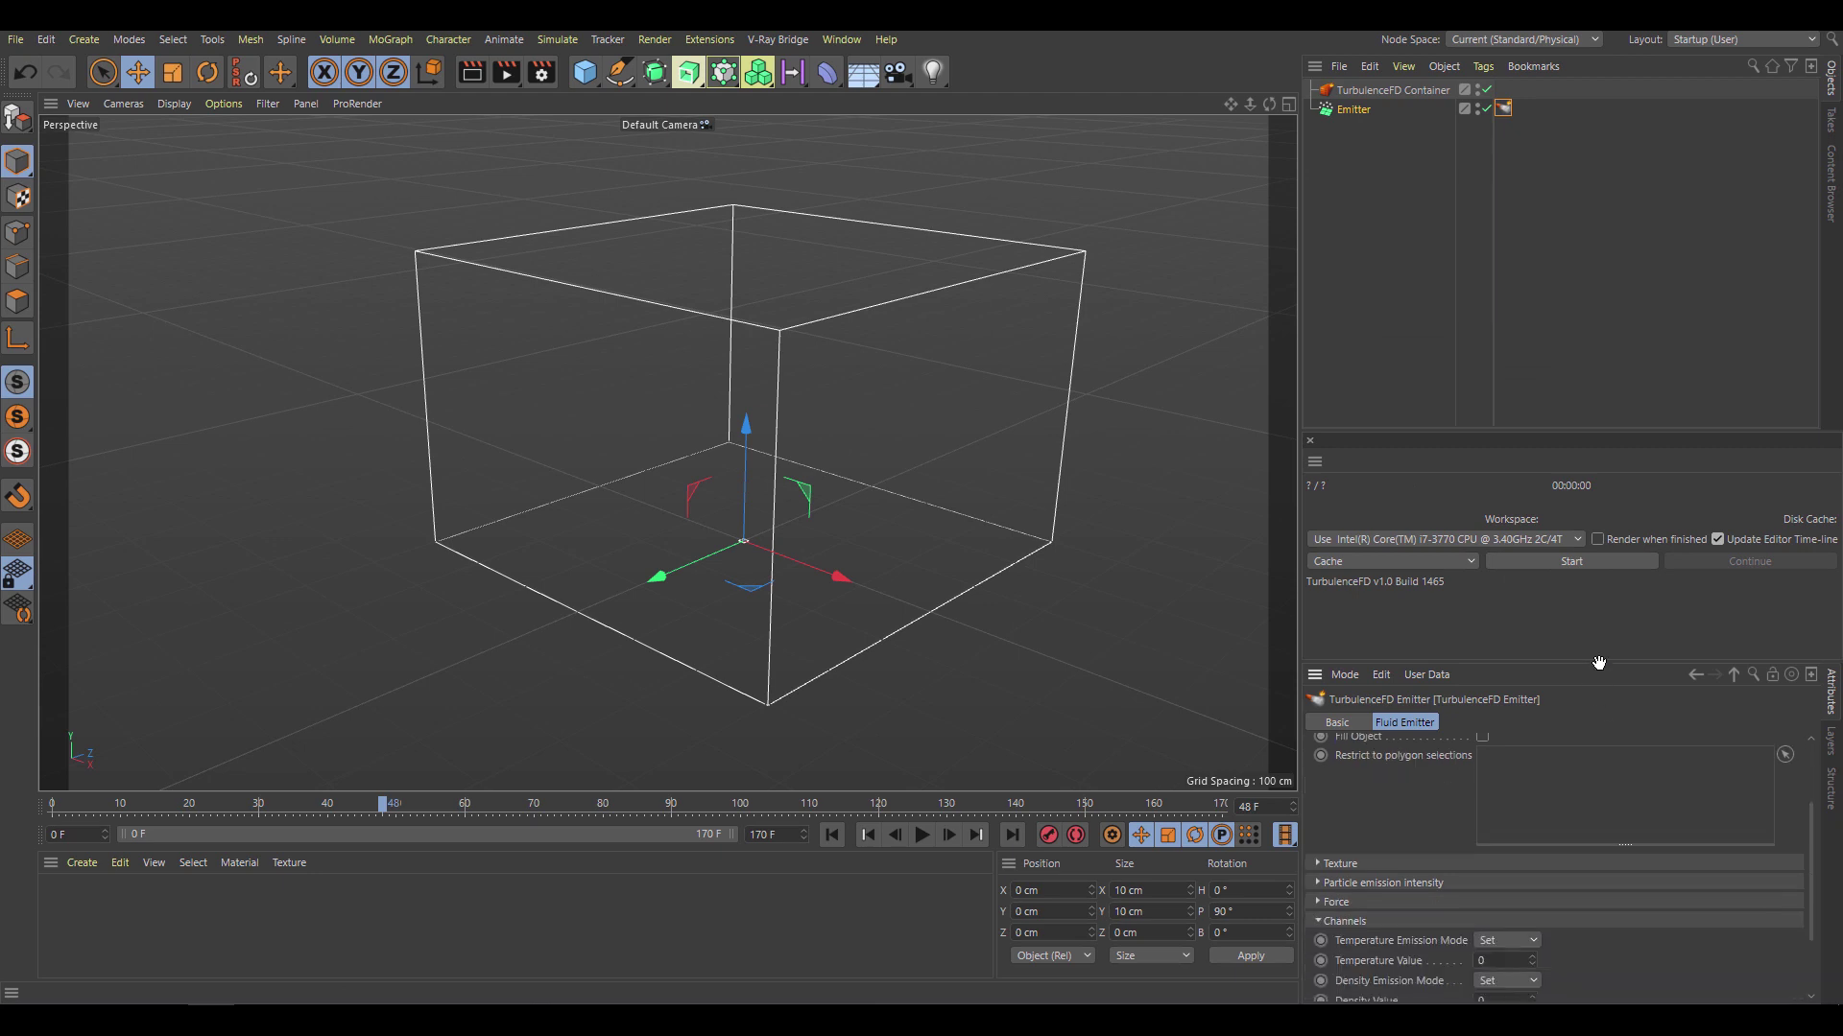
scroll(1604, 810, up, 3)
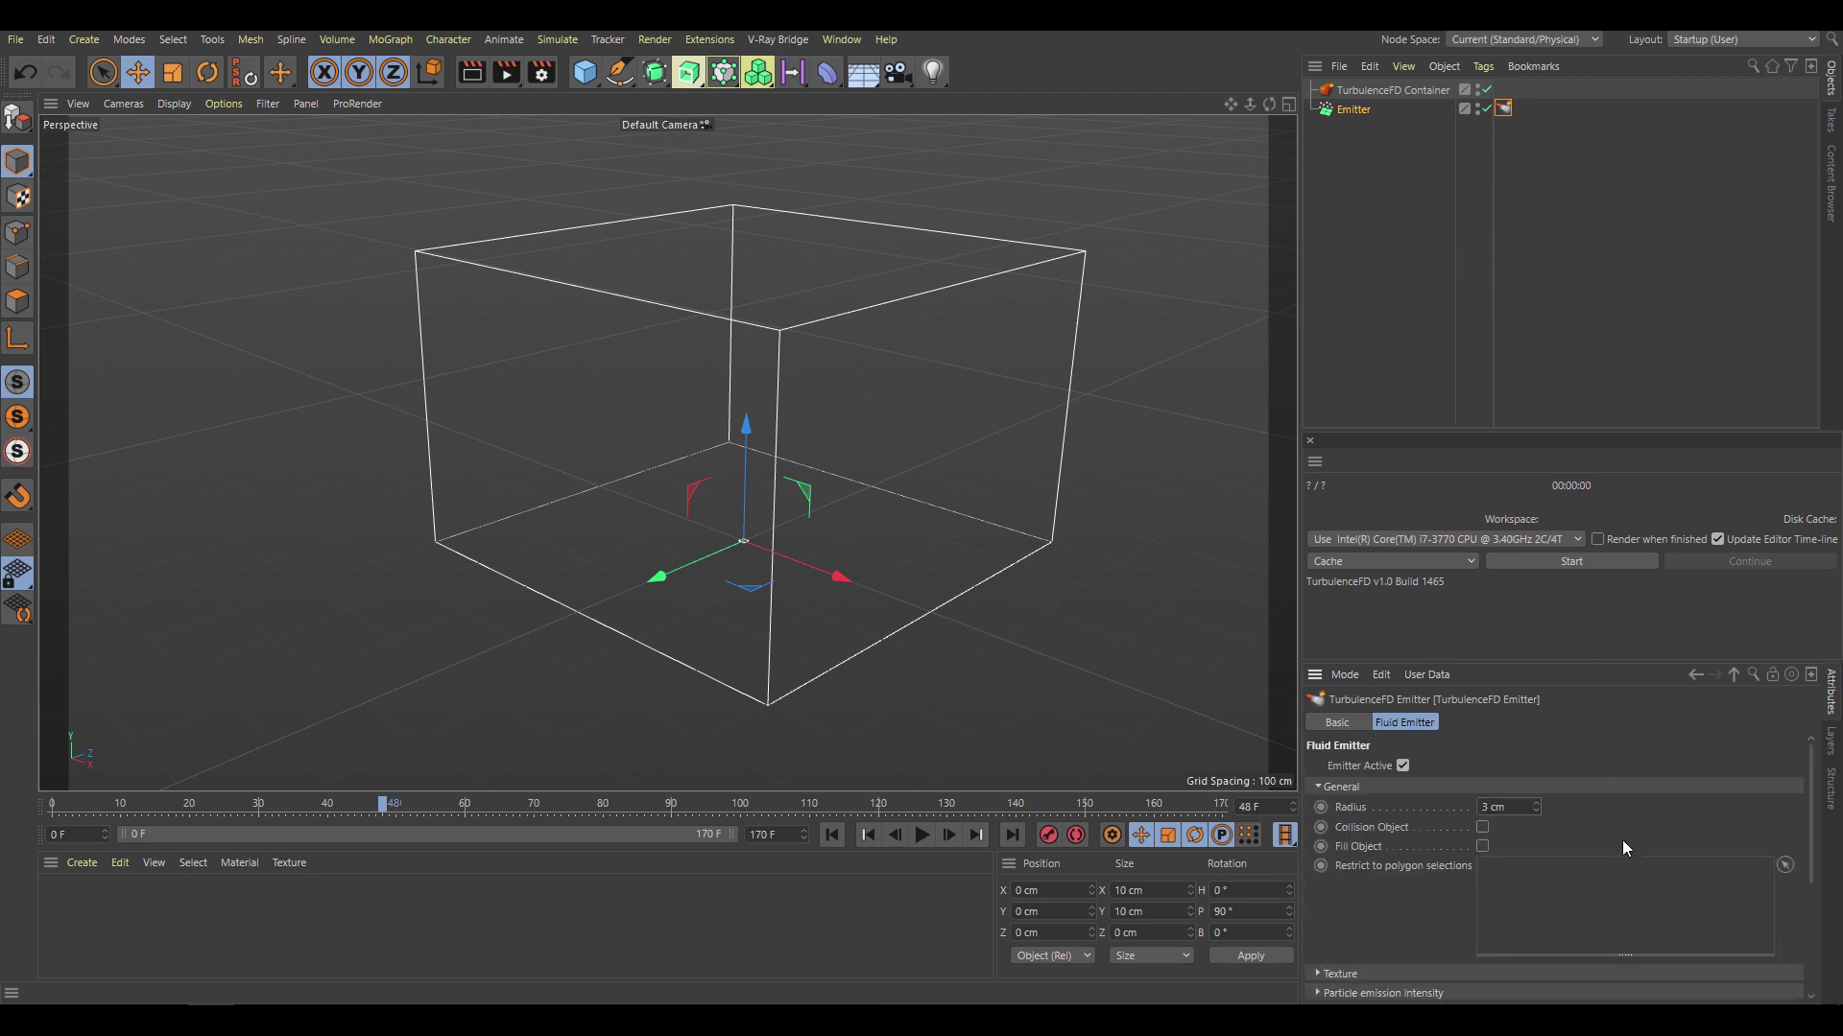
scroll(1814, 809, down, 3)
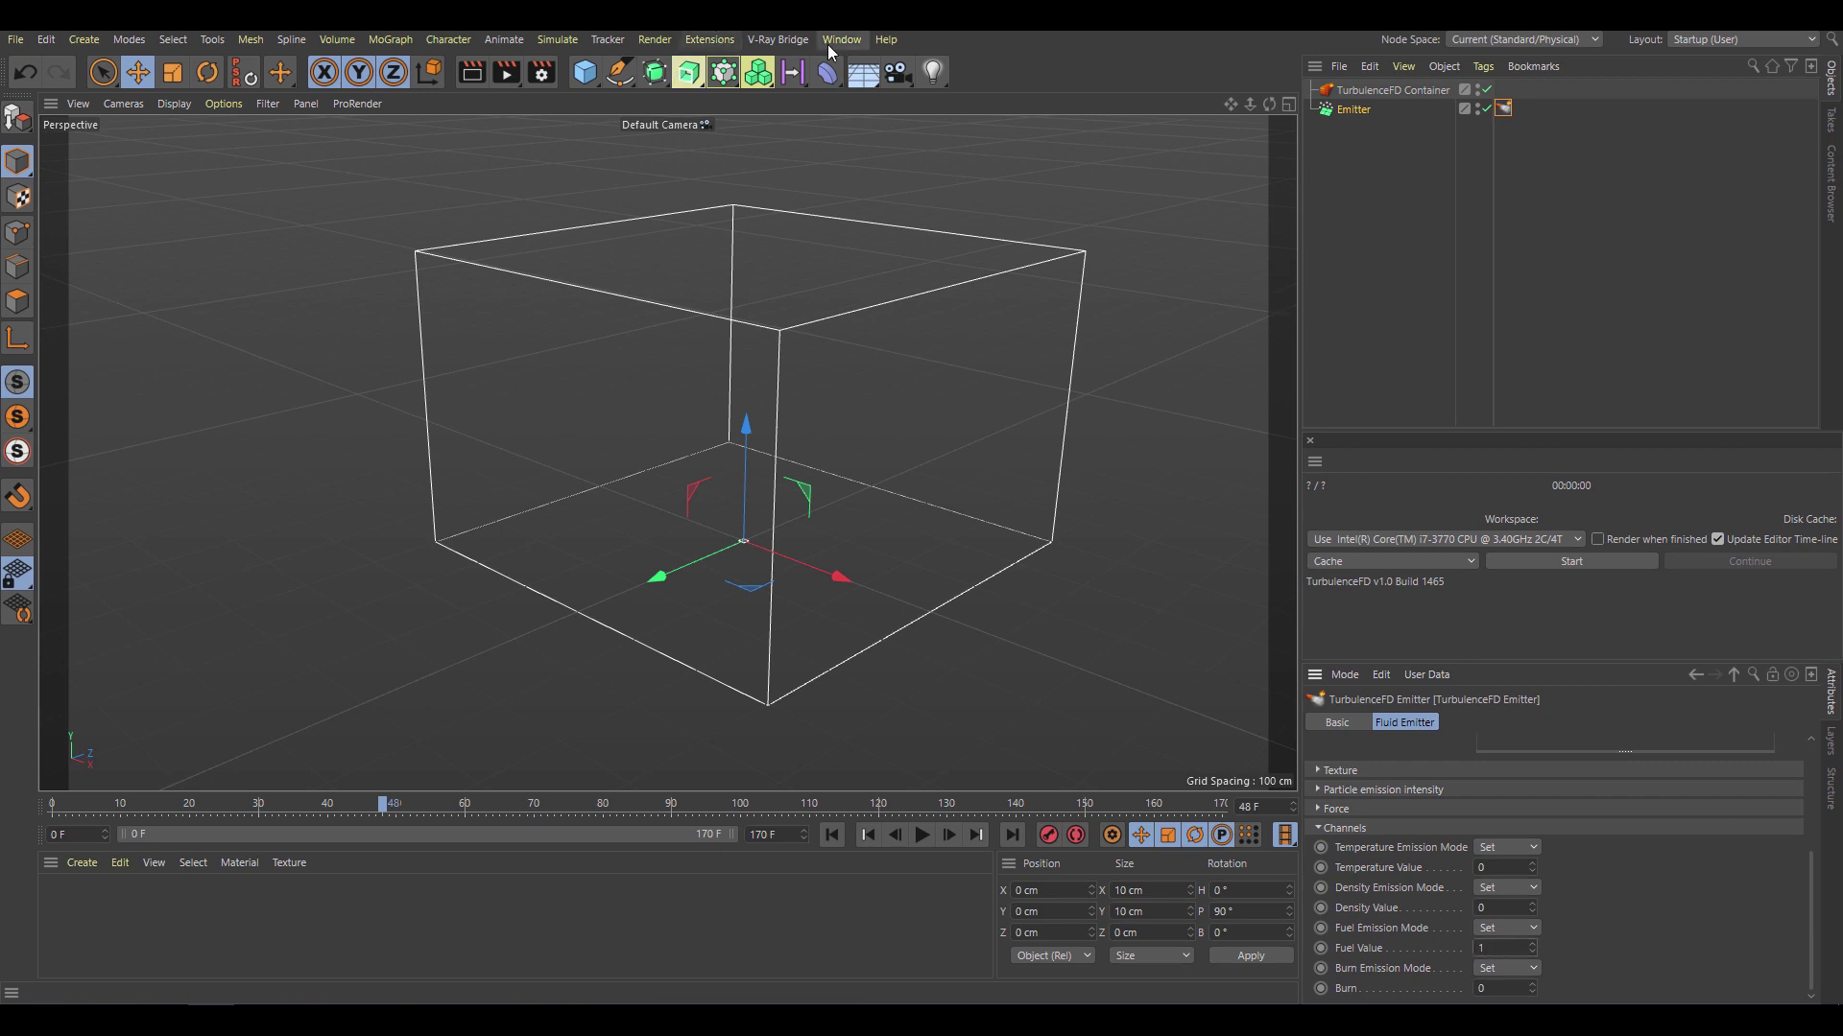
click(1609, 566)
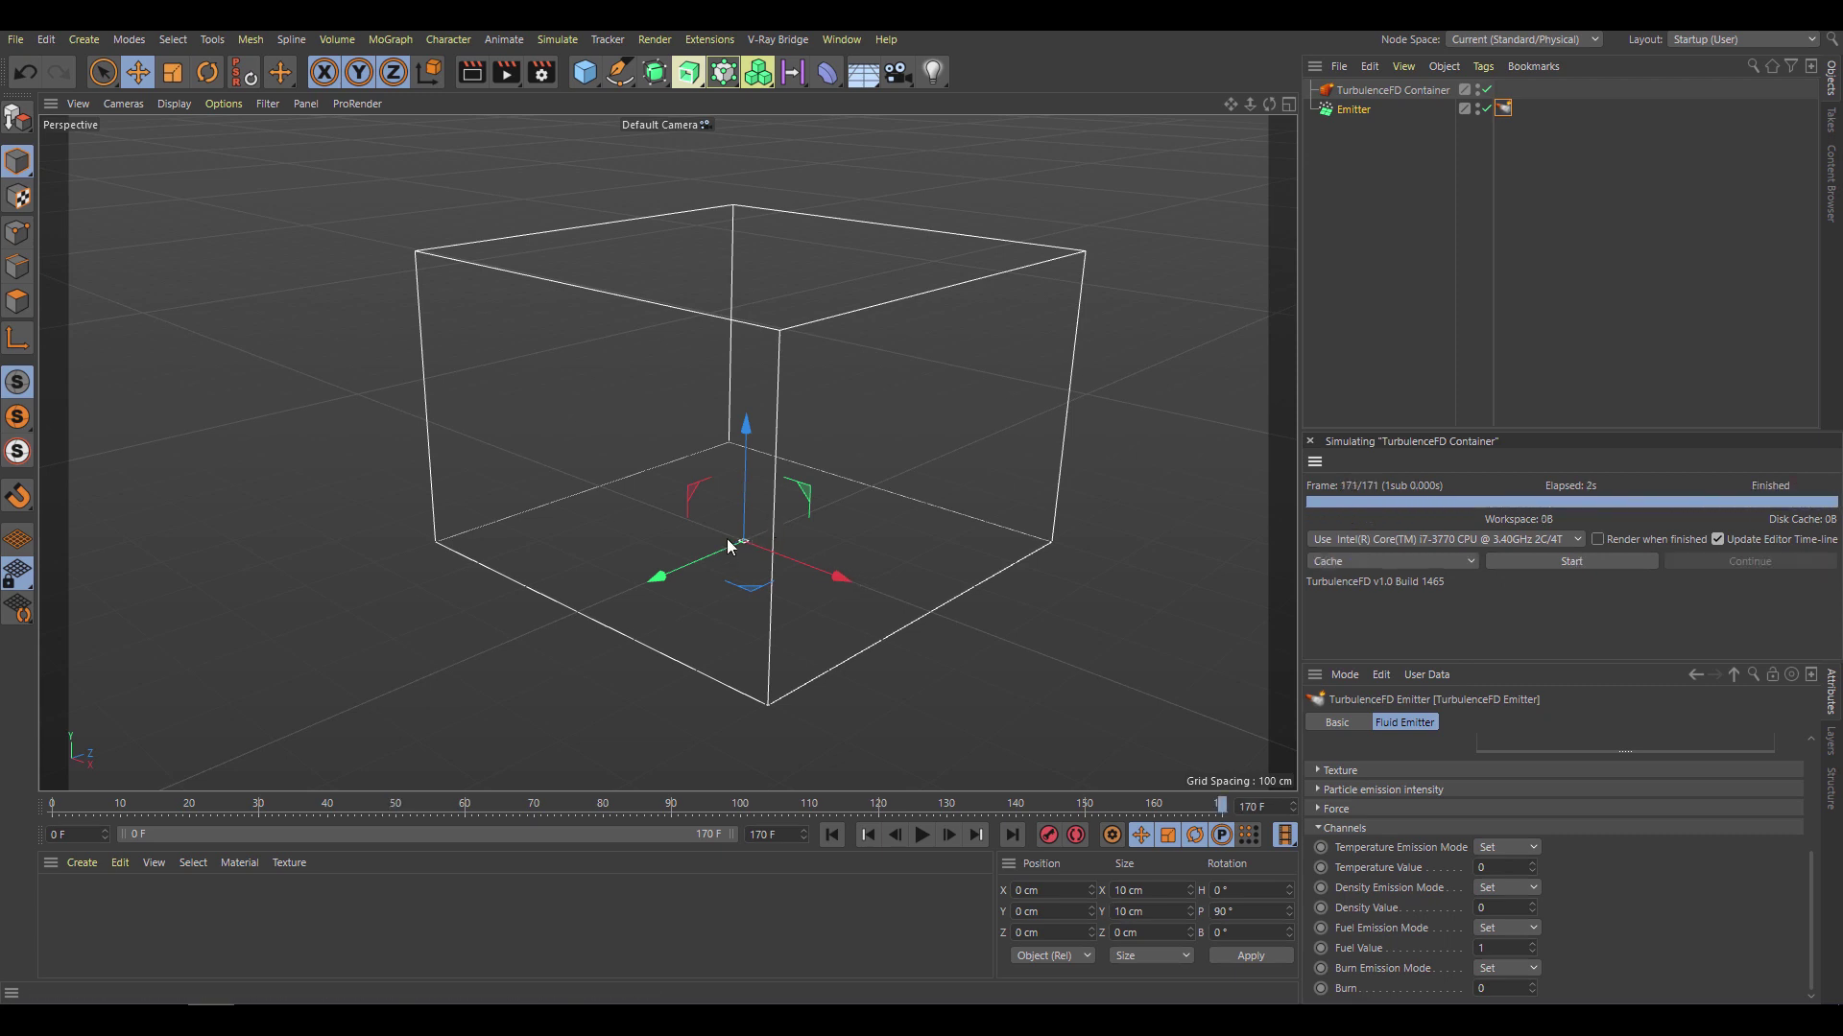
- Set the container's viewport preview channel to Density
click(1671, 726)
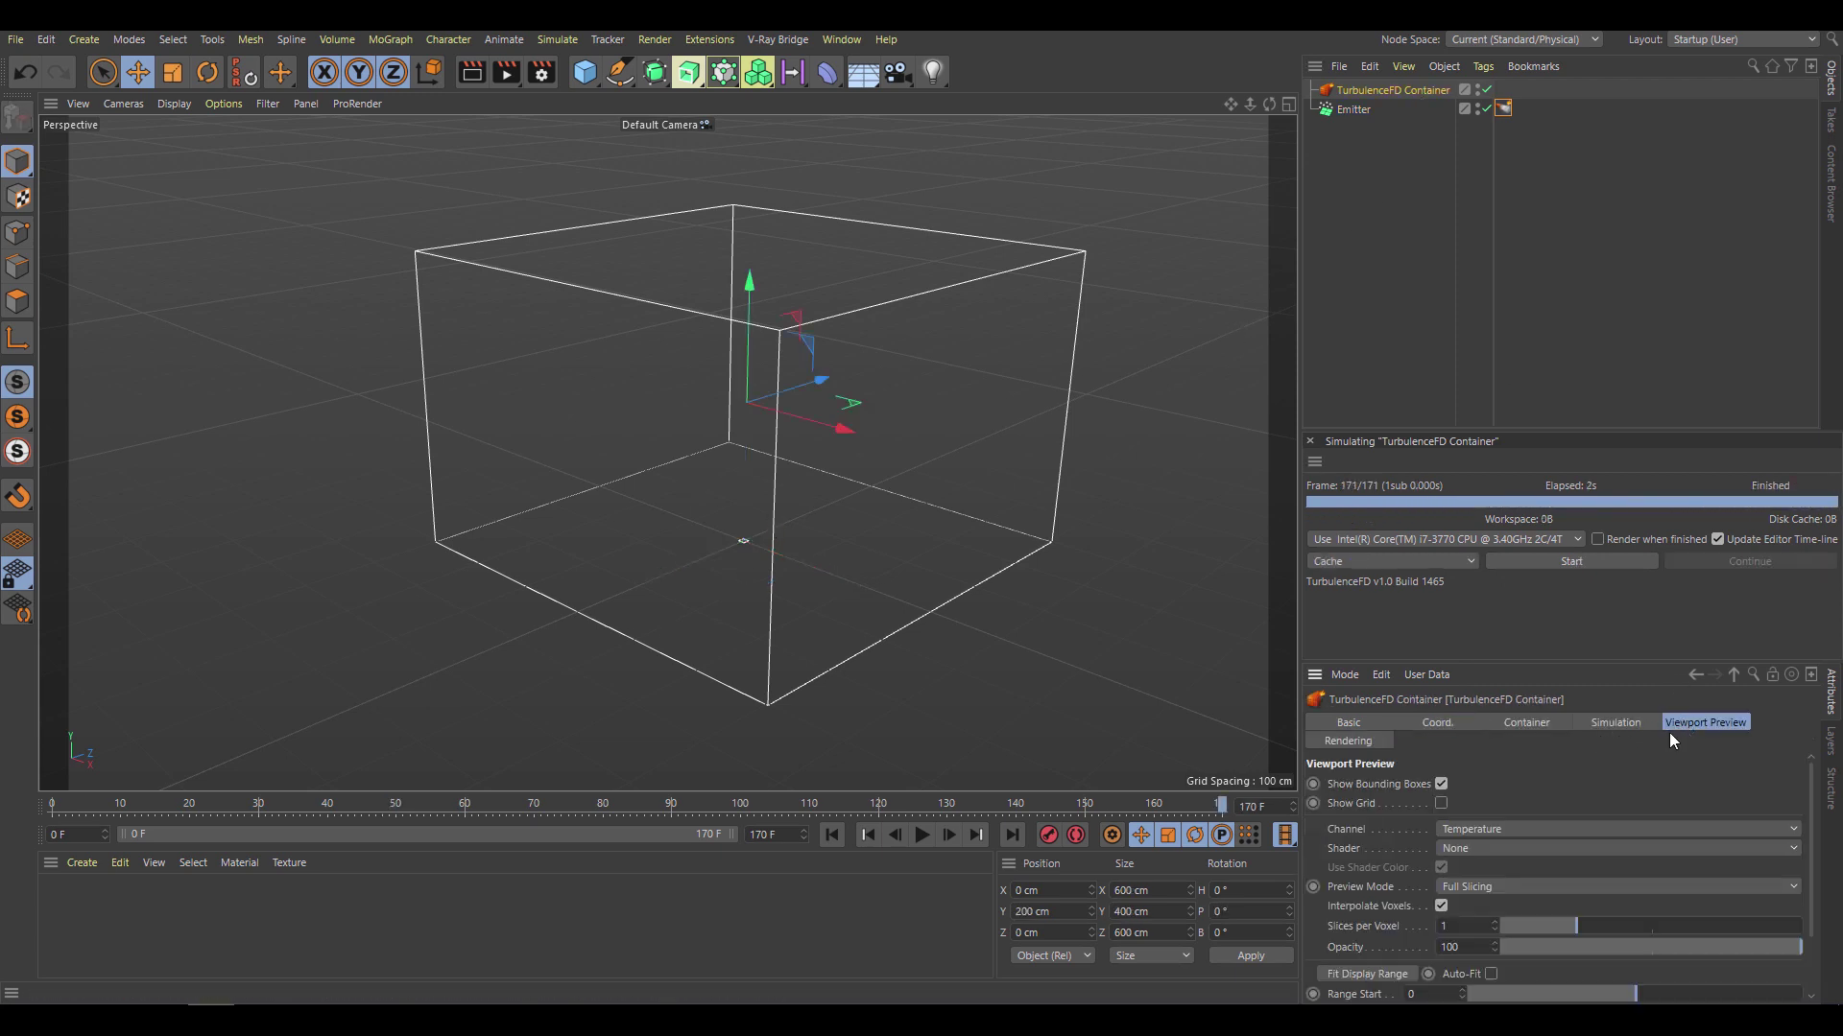
click(1489, 825)
click(1471, 664)
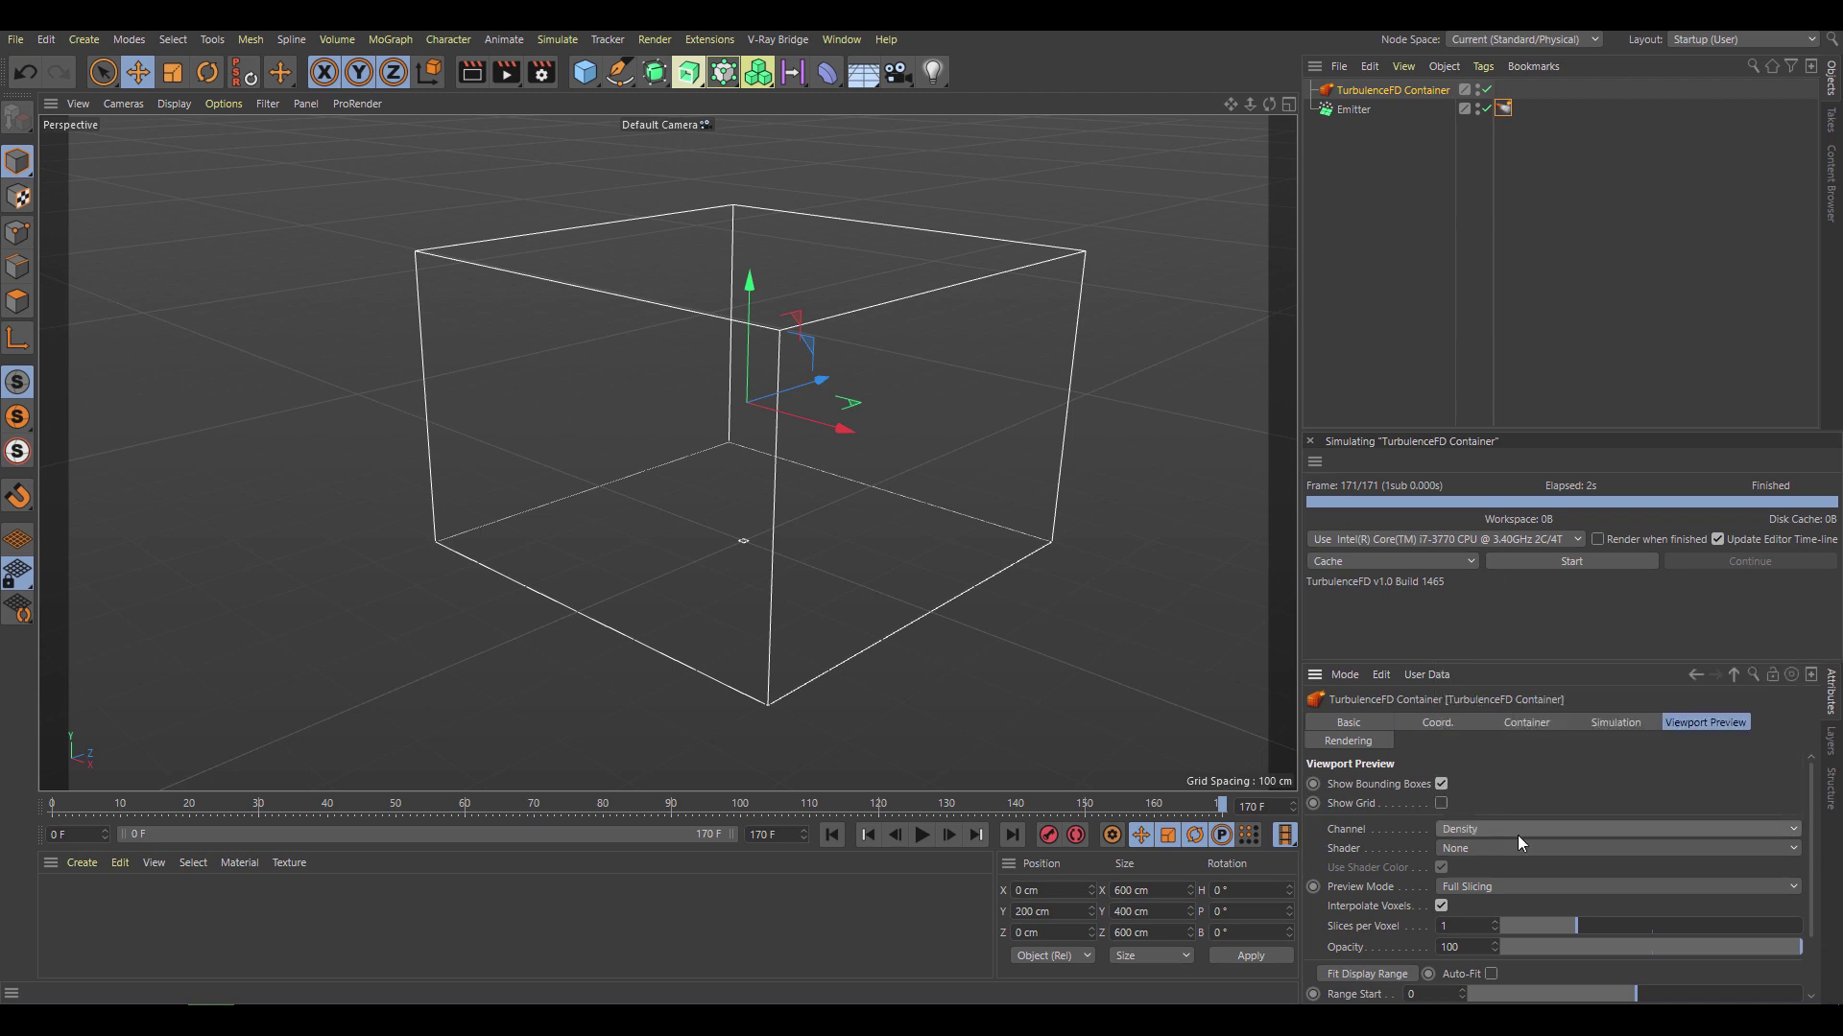
- At frame 29, set the Frame Sub-Steps Limit to 3
click(1606, 723)
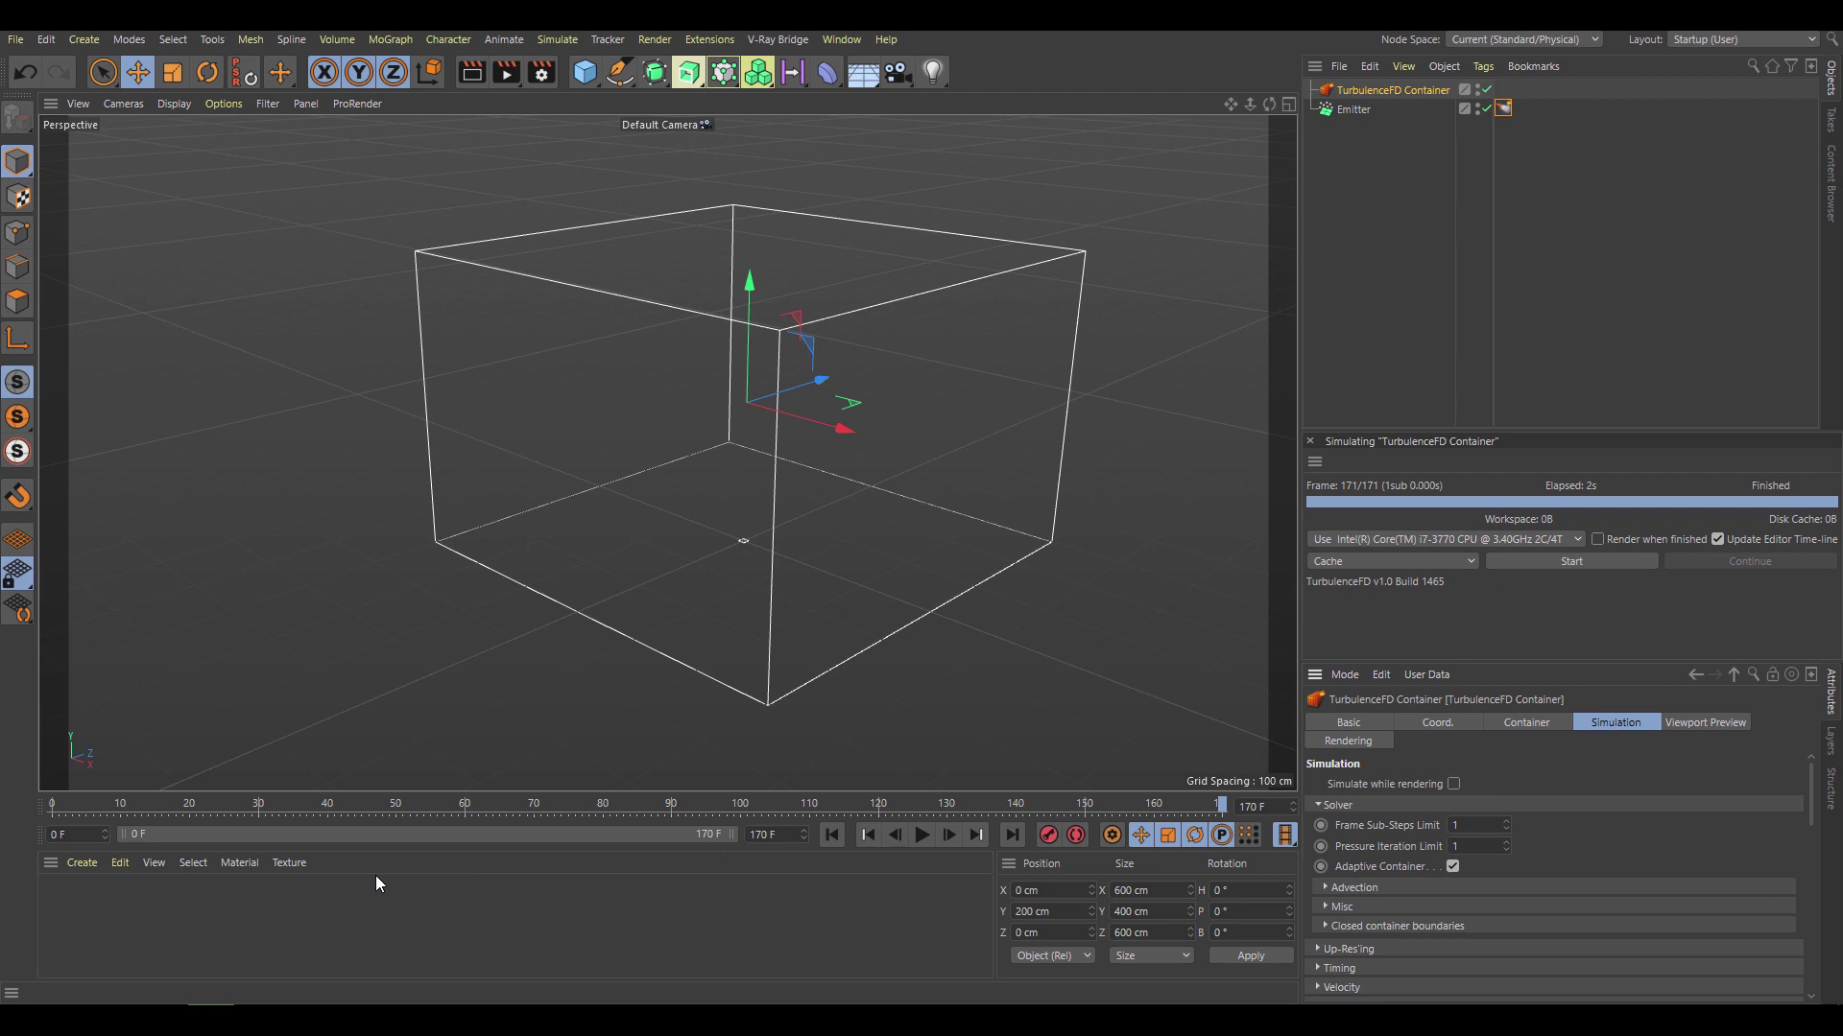
click(262, 810)
click(254, 810)
click(1488, 827)
text(3)
key(Return)
- Keyframe Frame Sub-Steps Limit at frame 39, then change it and keyframe it at frame 40
click(919, 835)
click(891, 835)
click(891, 835)
ctrl+click(1322, 826)
click(948, 835)
click(1473, 827)
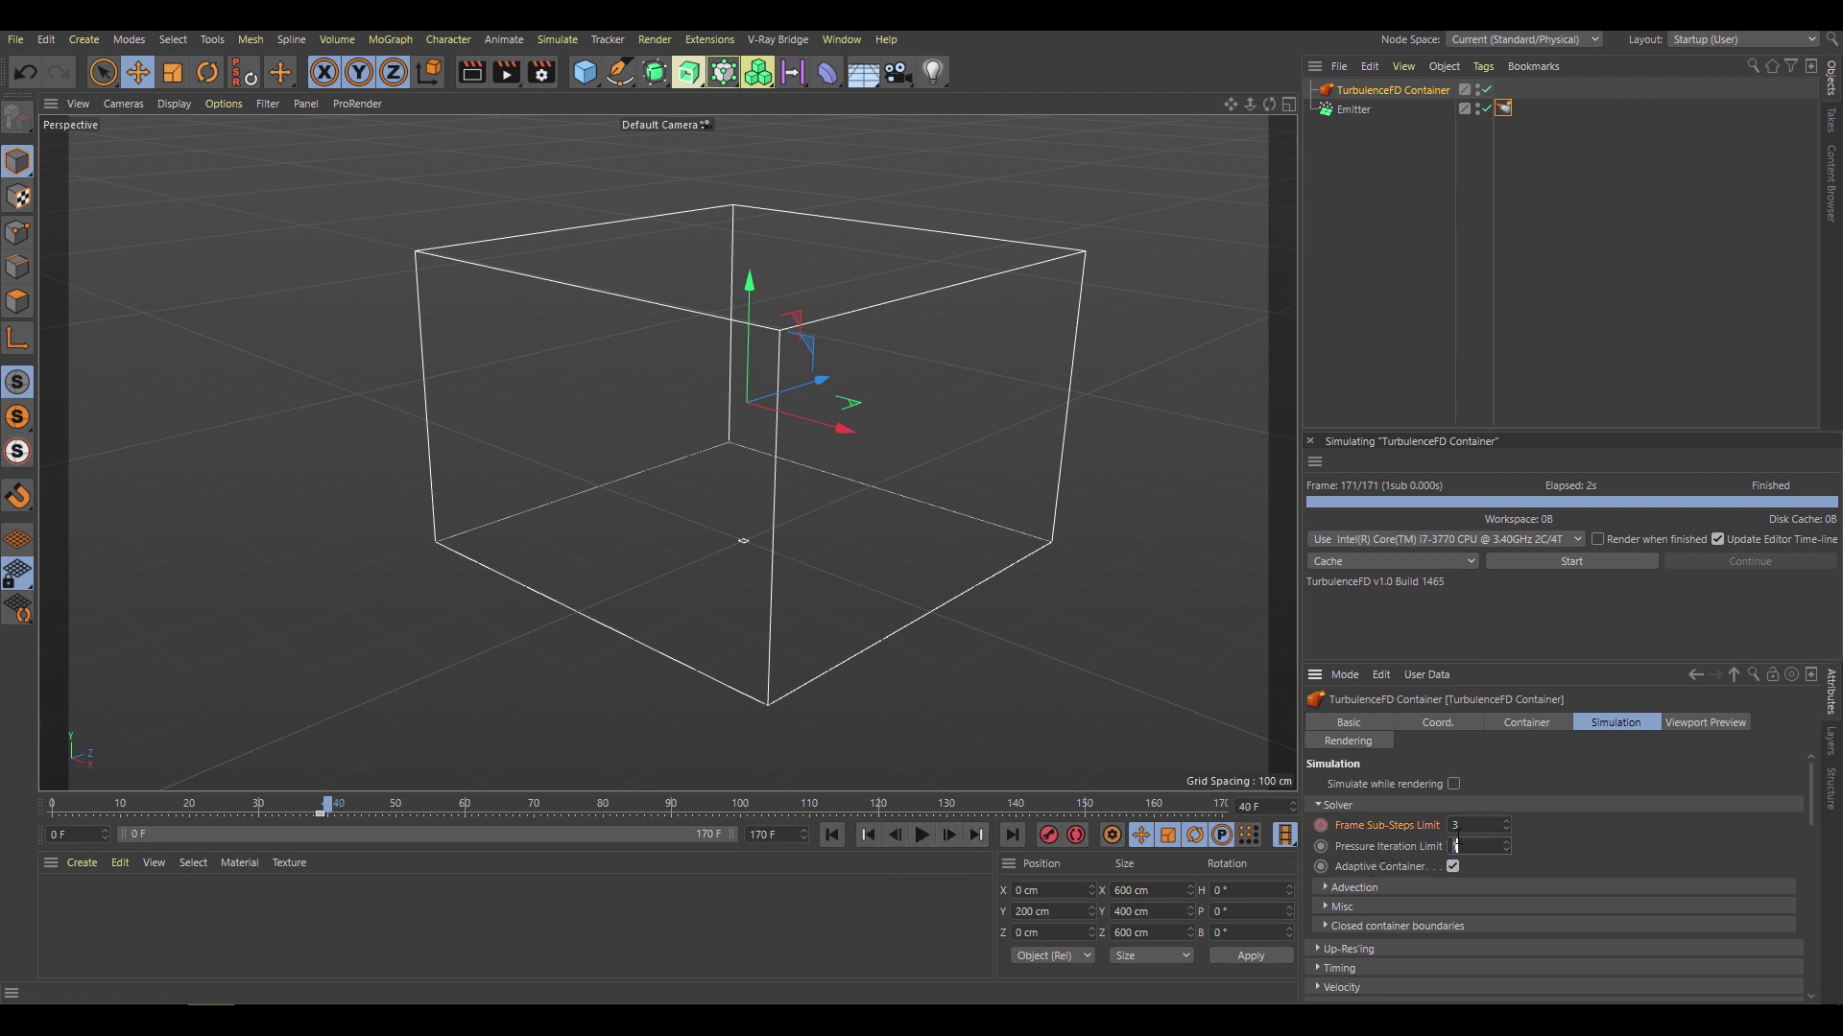
ctrl+click(1322, 825)
- Set the container's Vorticity to 5
scroll(1425, 868, down, 3)
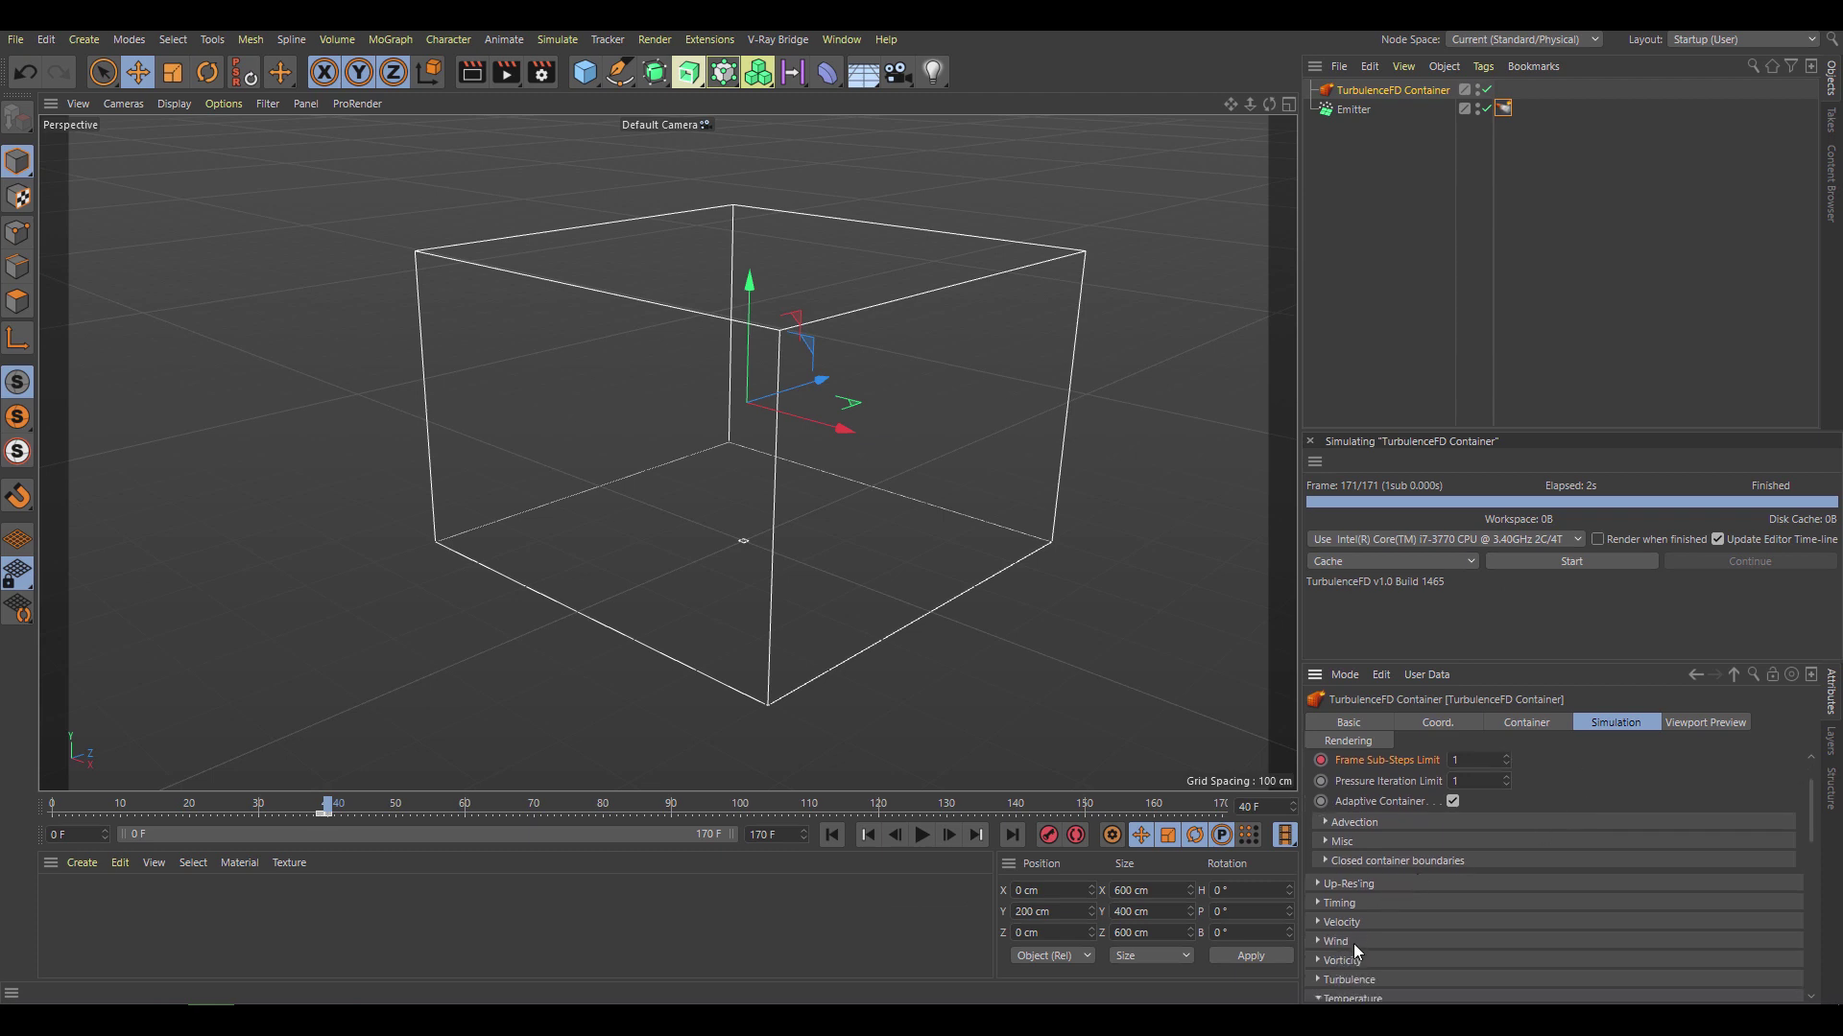
click(1419, 961)
middle_drag(1522, 983, 1532, 834)
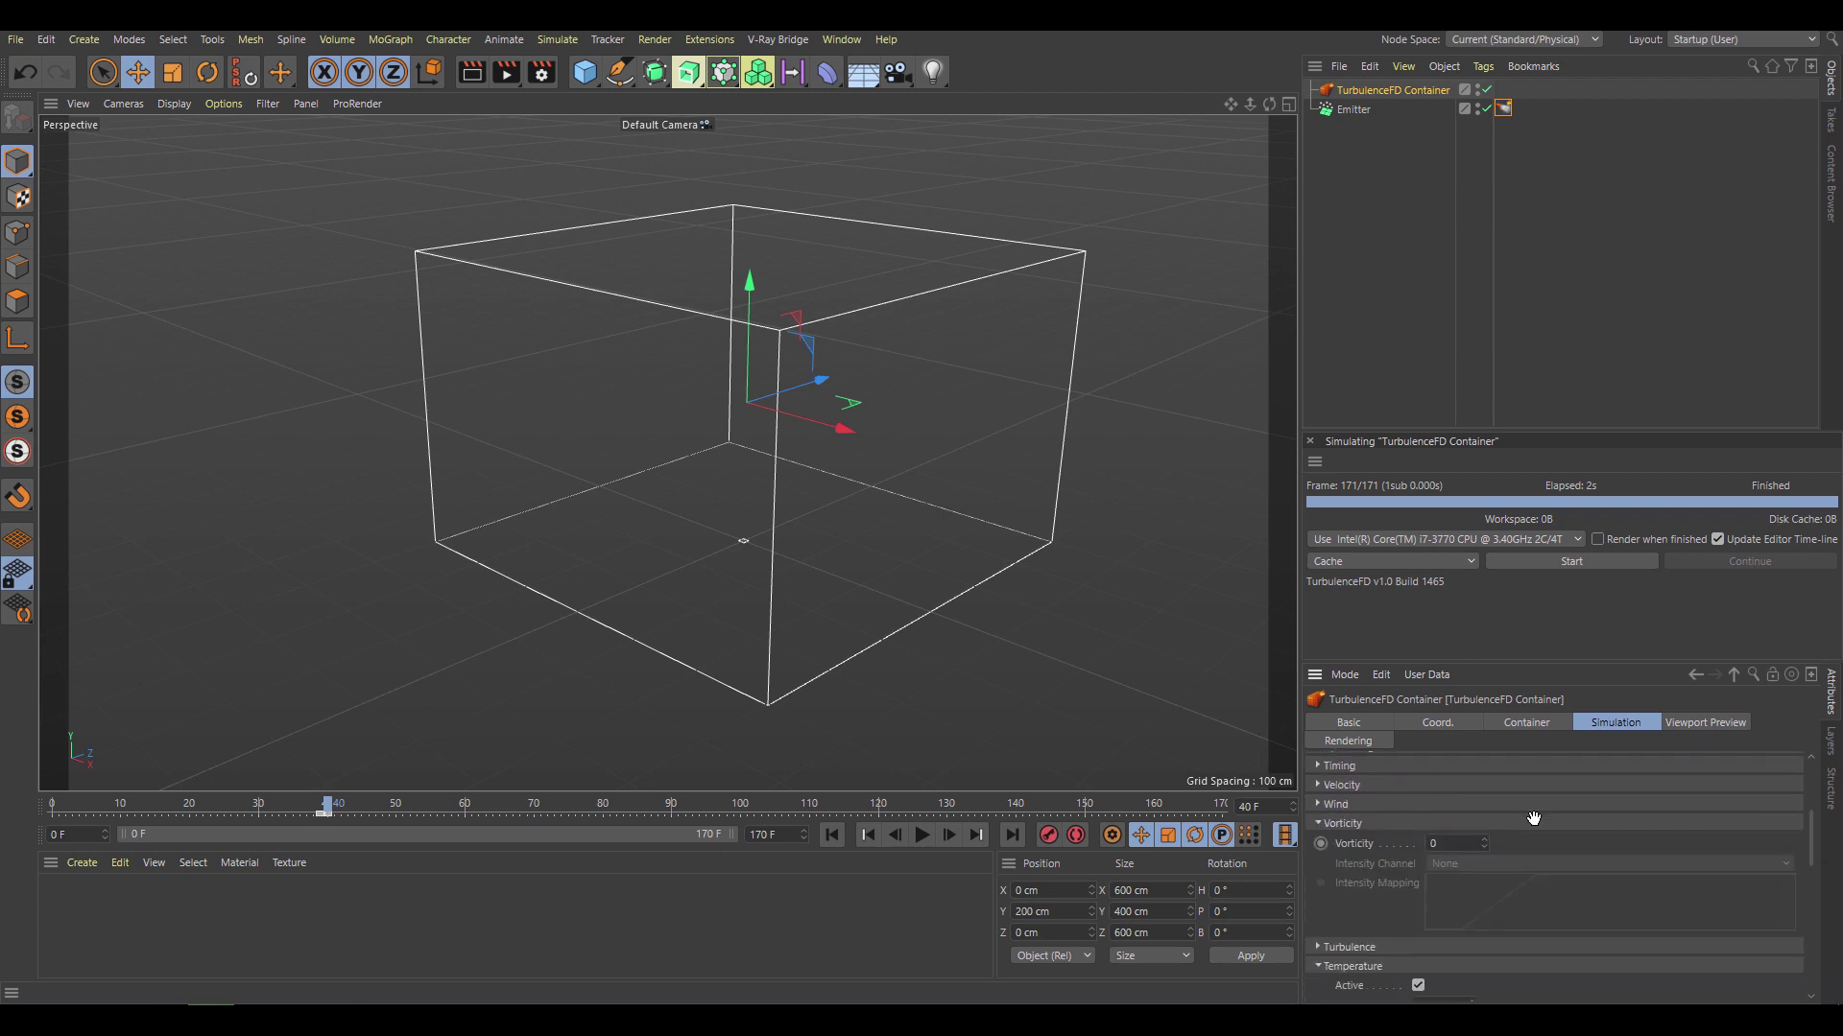
text(5)
key(Return)
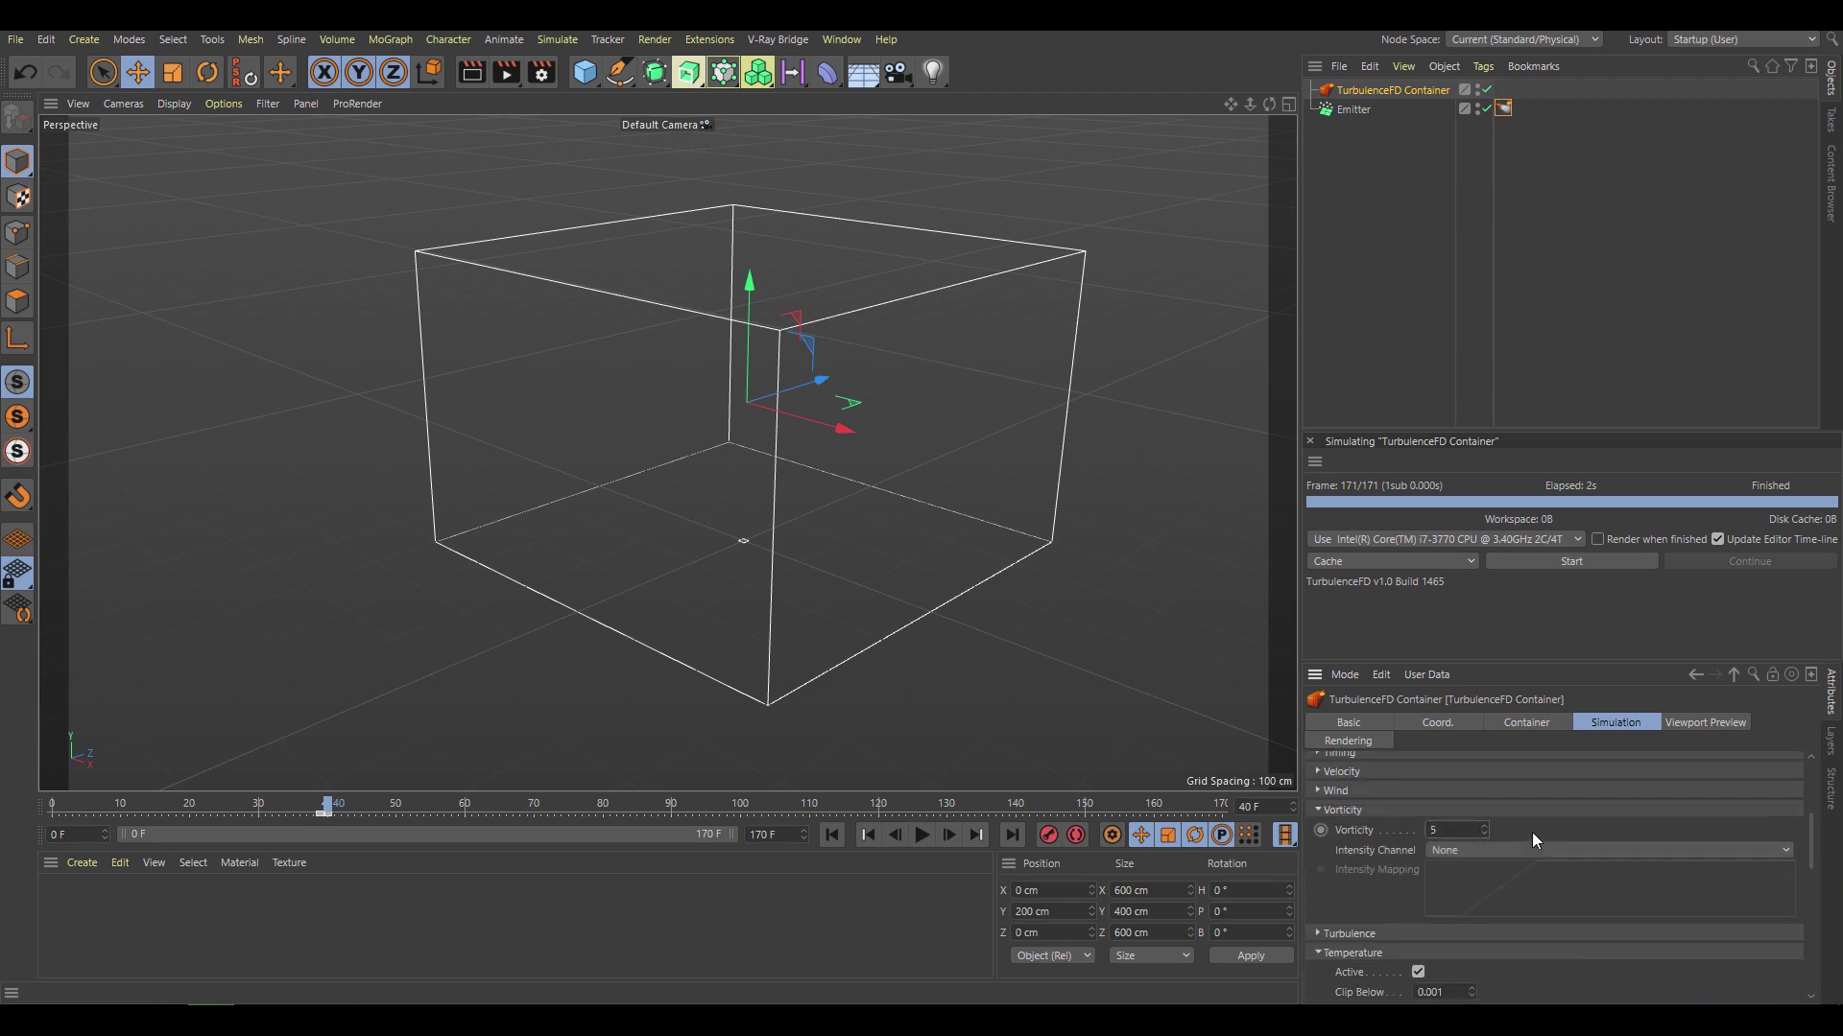
- Set Turbulence Intensity 1, Smallest Size 1 and Largest Size 2
scroll(1531, 832, down, 3)
scroll(1572, 873, up, 2)
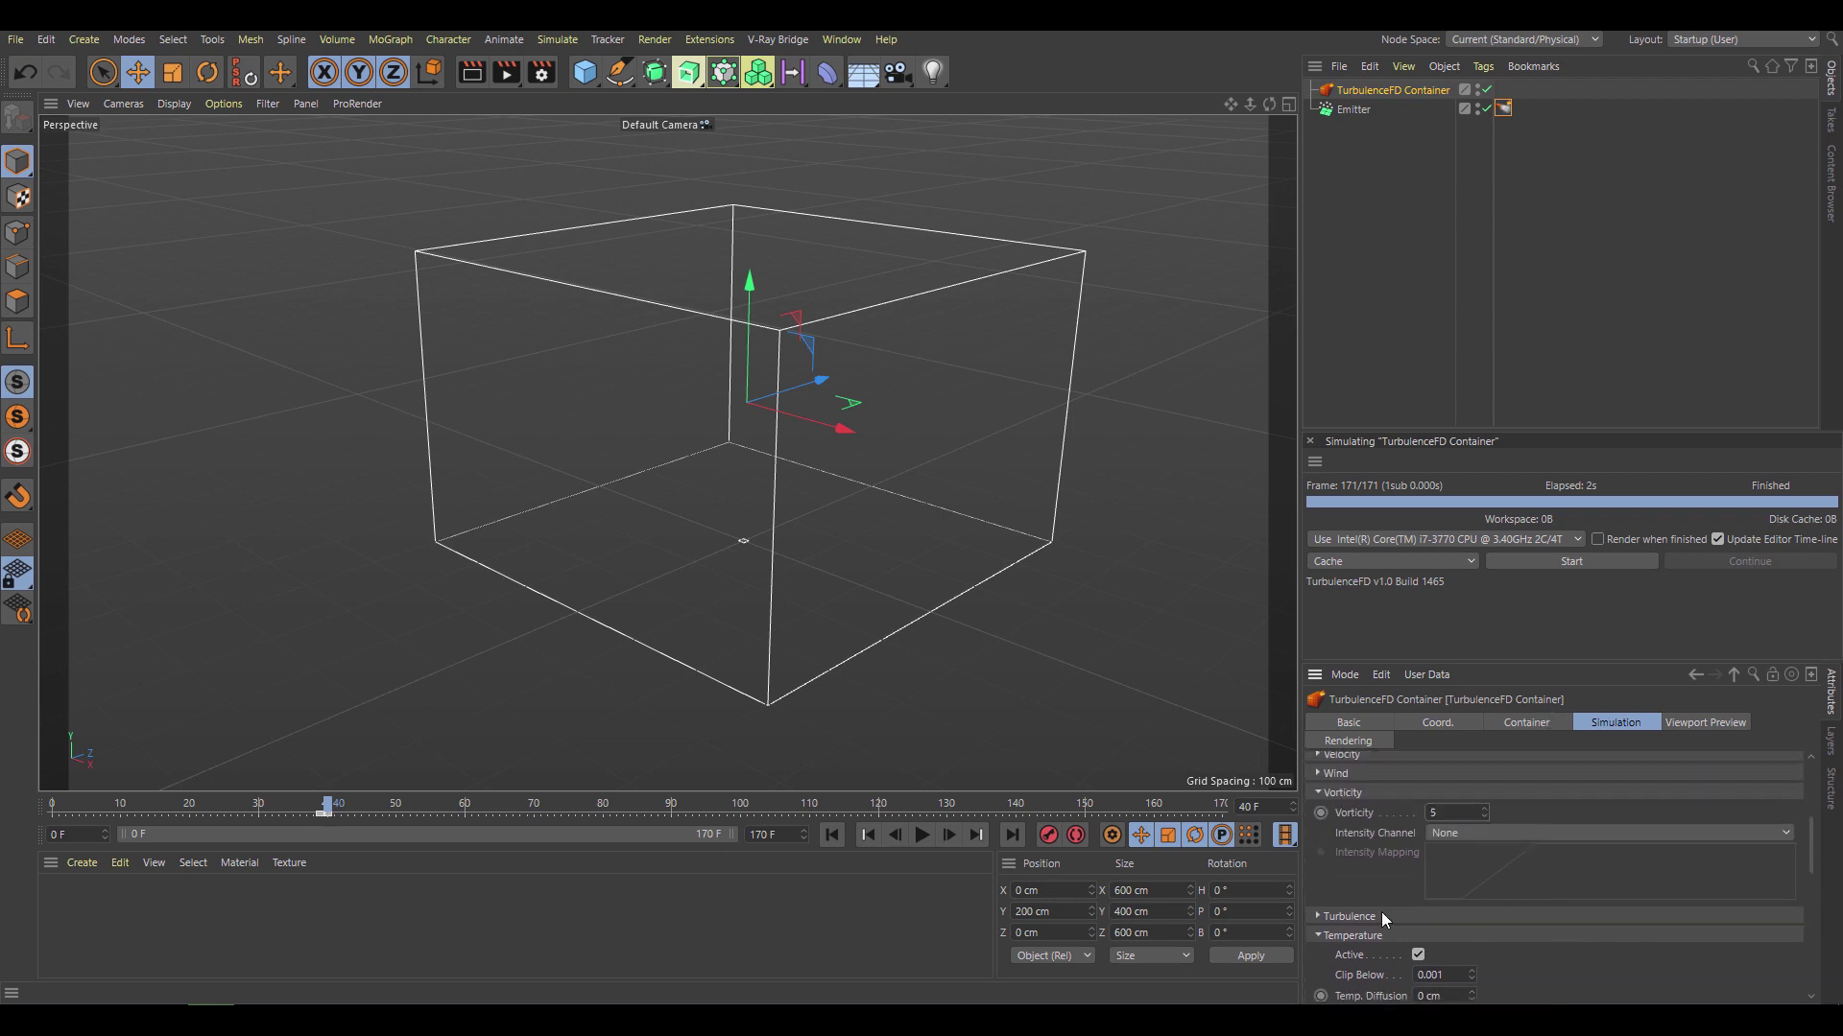
click(1380, 911)
middle_drag(1499, 909, 1522, 773)
click(1469, 796)
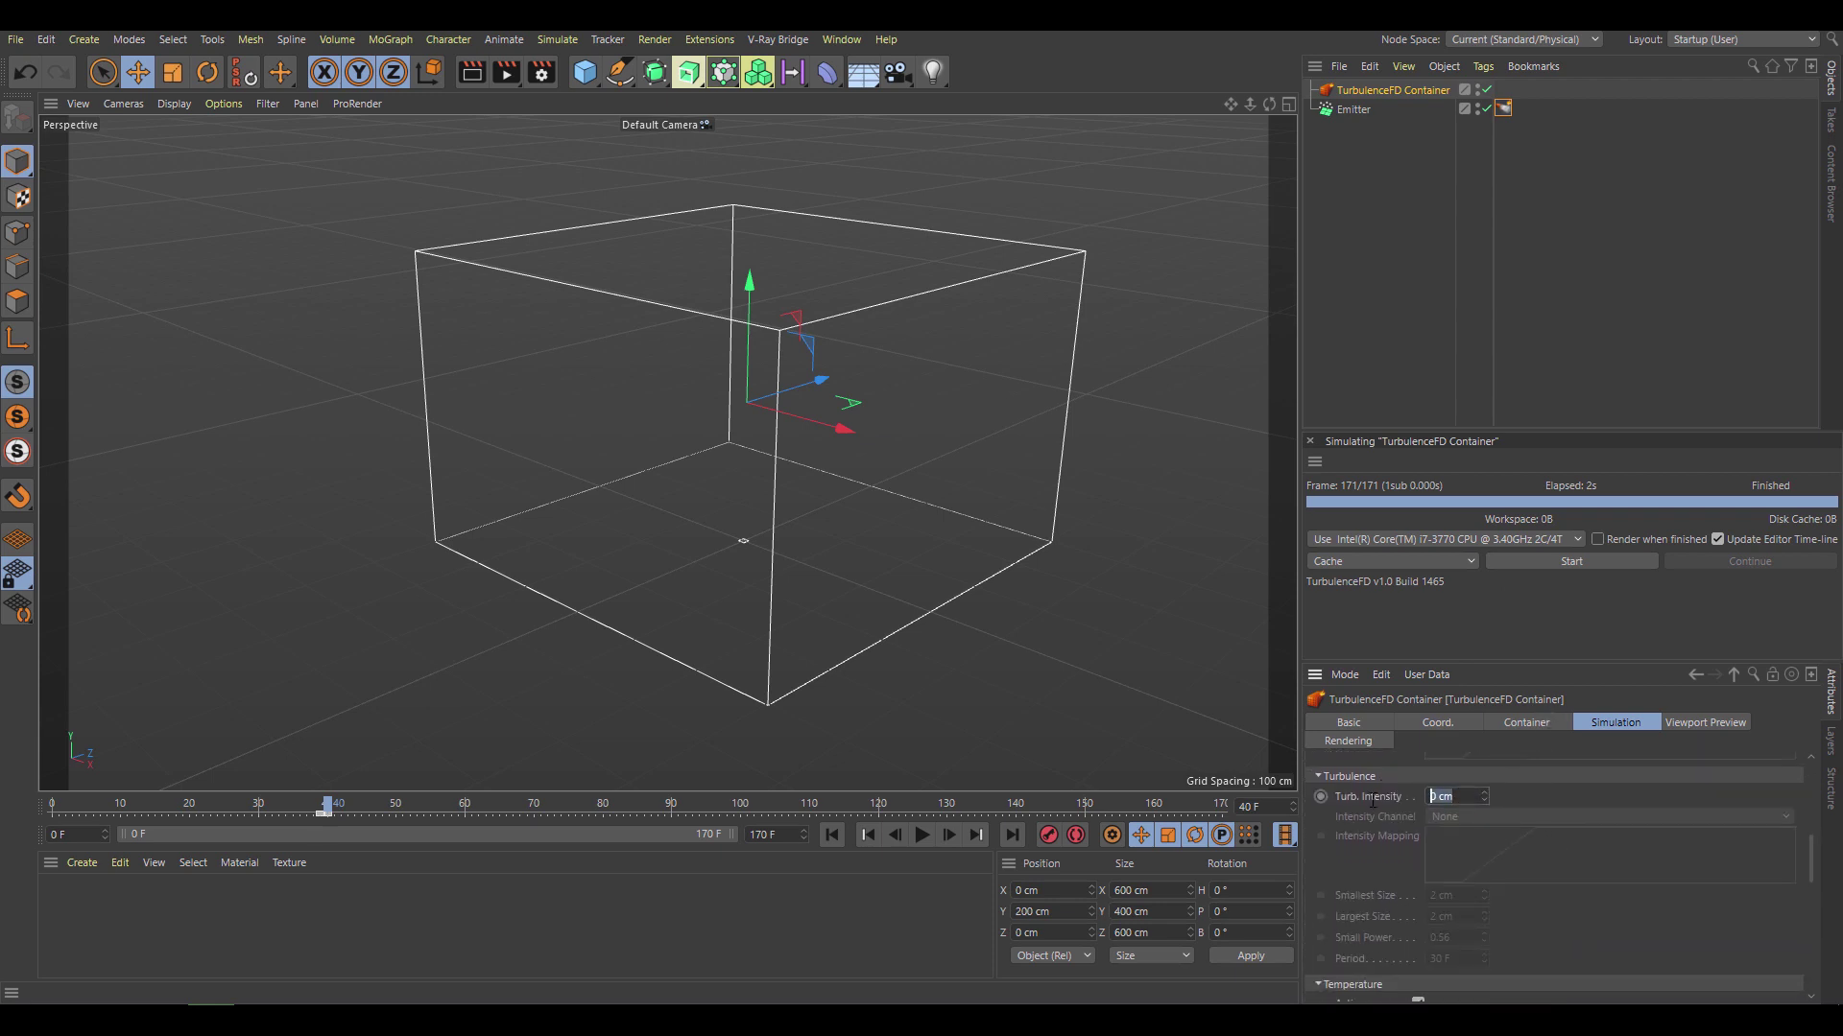
text(1)
key(Return)
middle_drag(1515, 902, 1474, 815)
double_click(1475, 815)
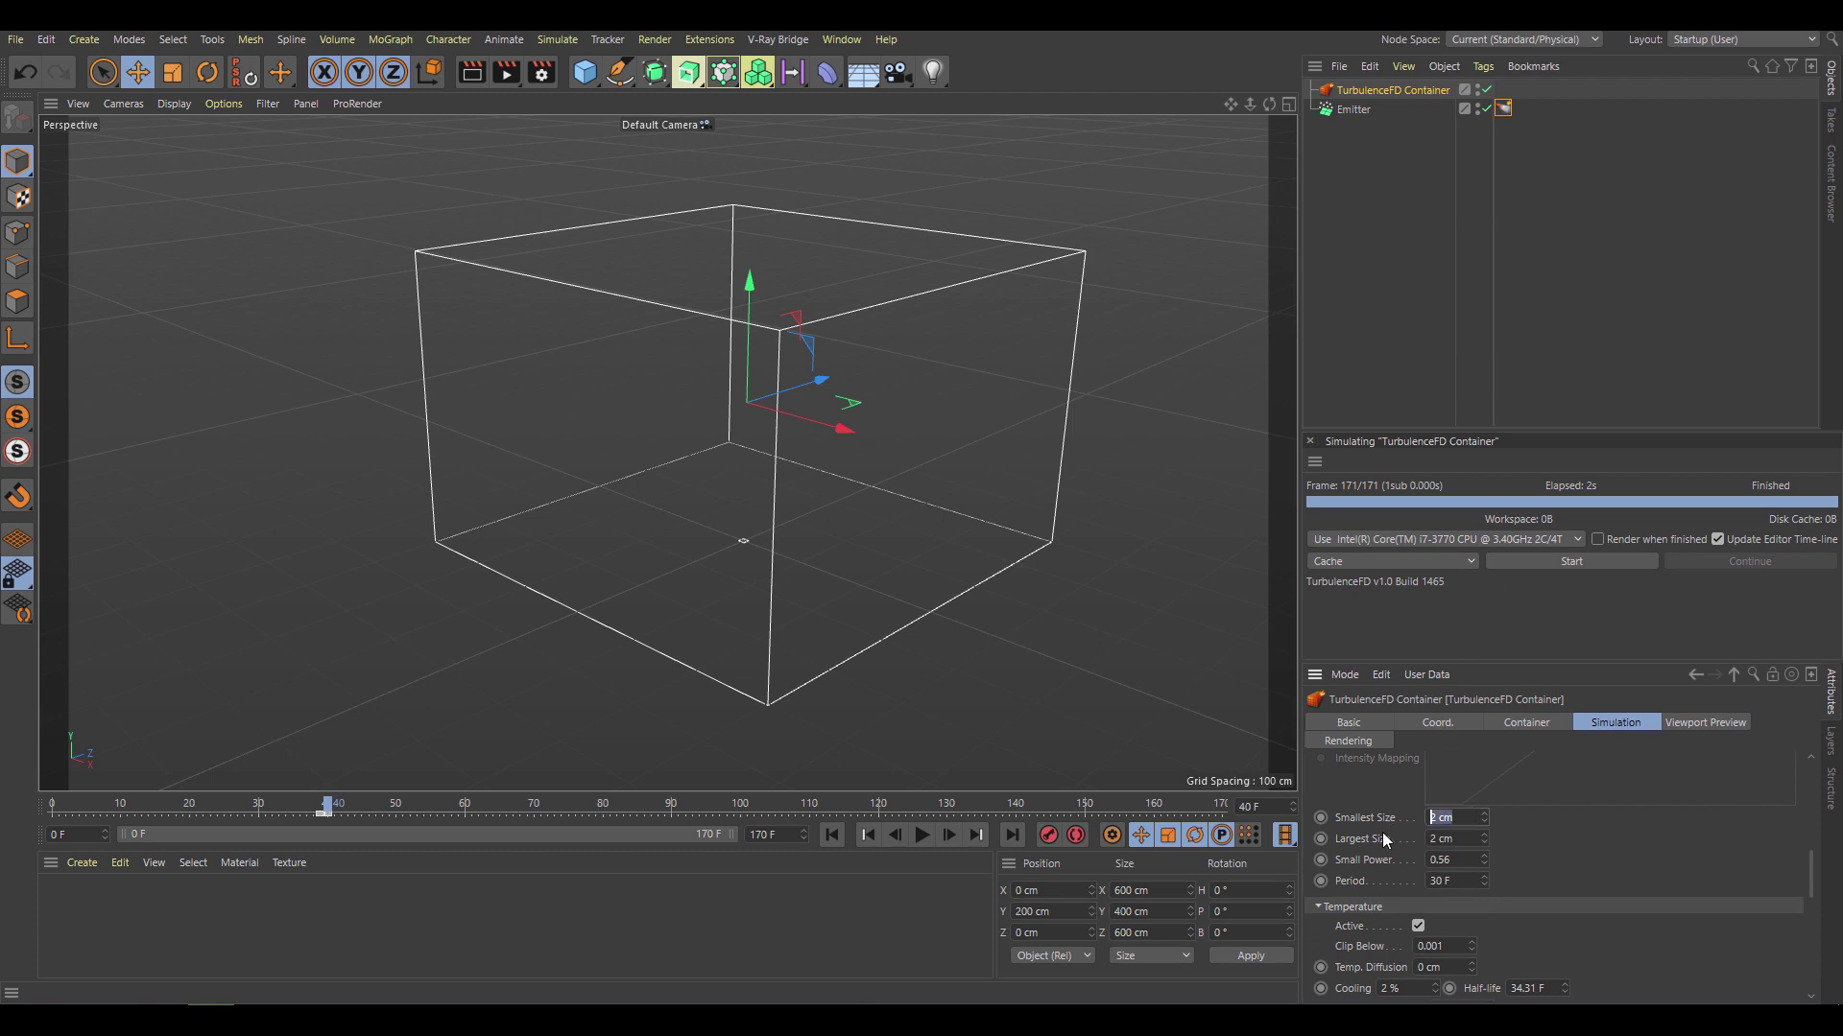
text(1)
double_click(1463, 841)
text(2)
key(Return)
- Set temperature Cooling to 8 % and Buoyancy to 5 cm
scroll(1602, 850, down, 5)
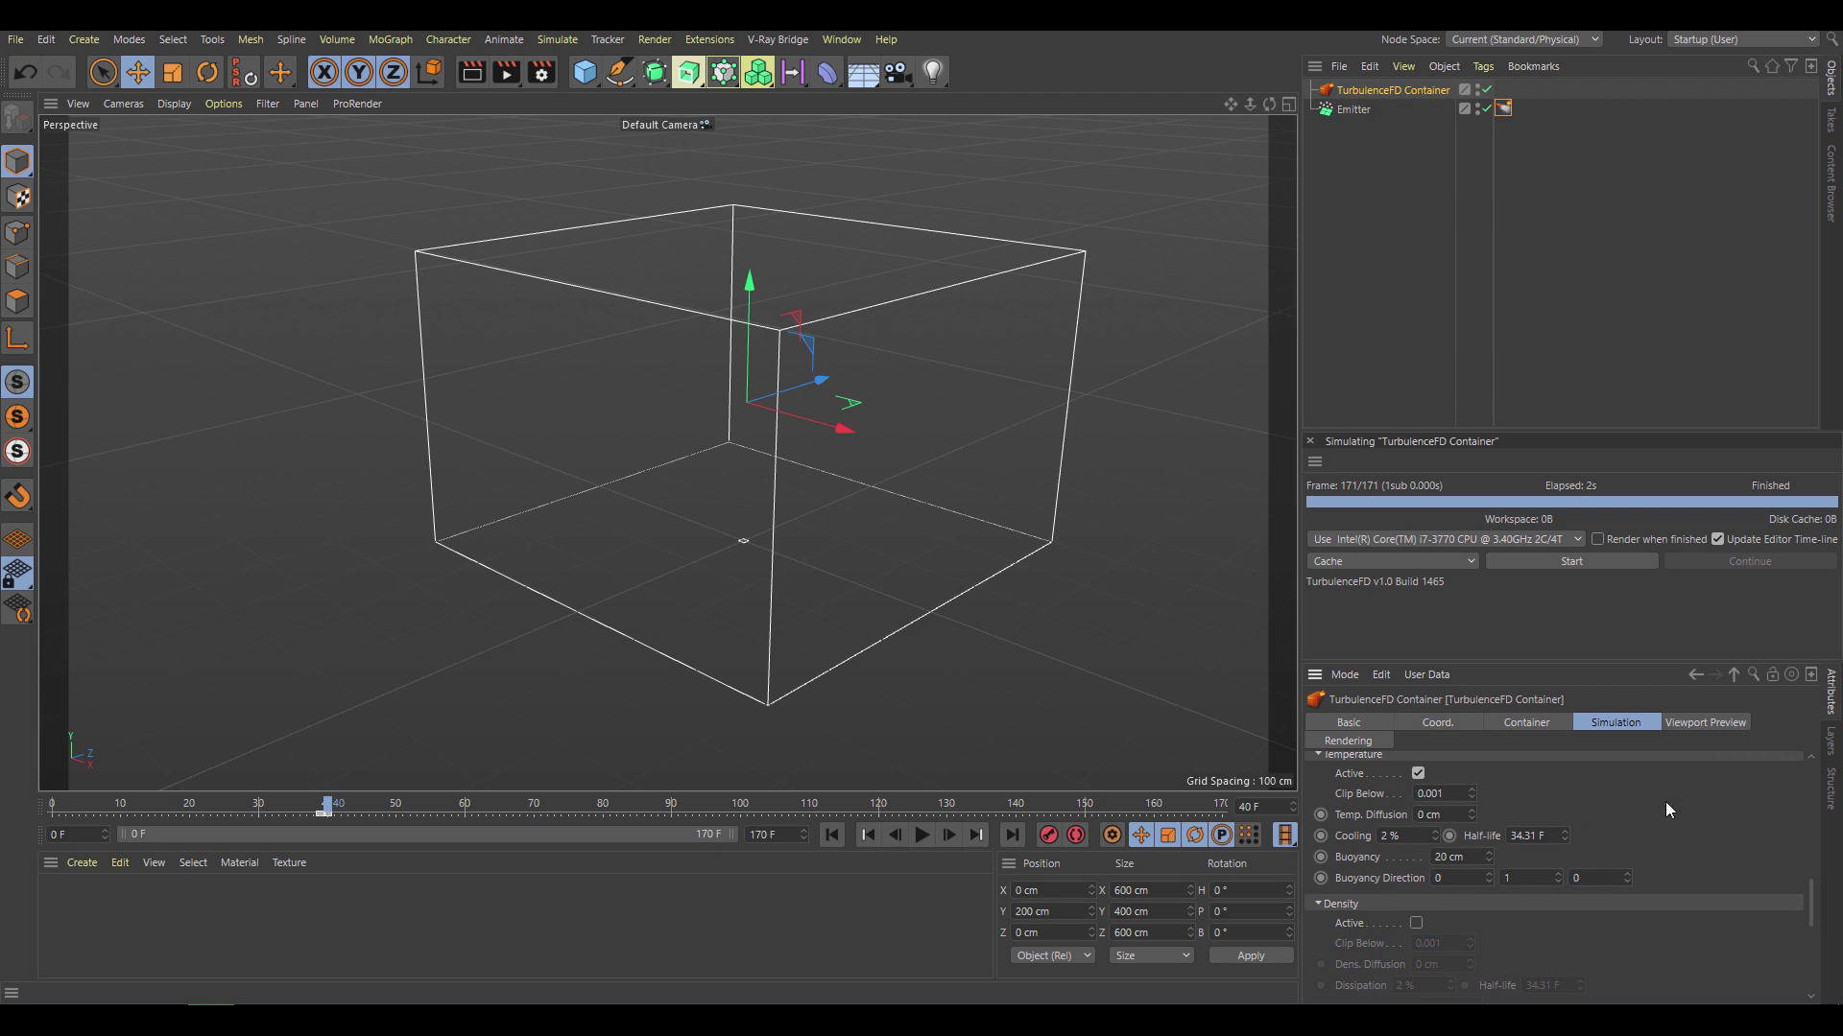
scroll(1457, 893, up, 1)
double_click(1399, 868)
text(8)
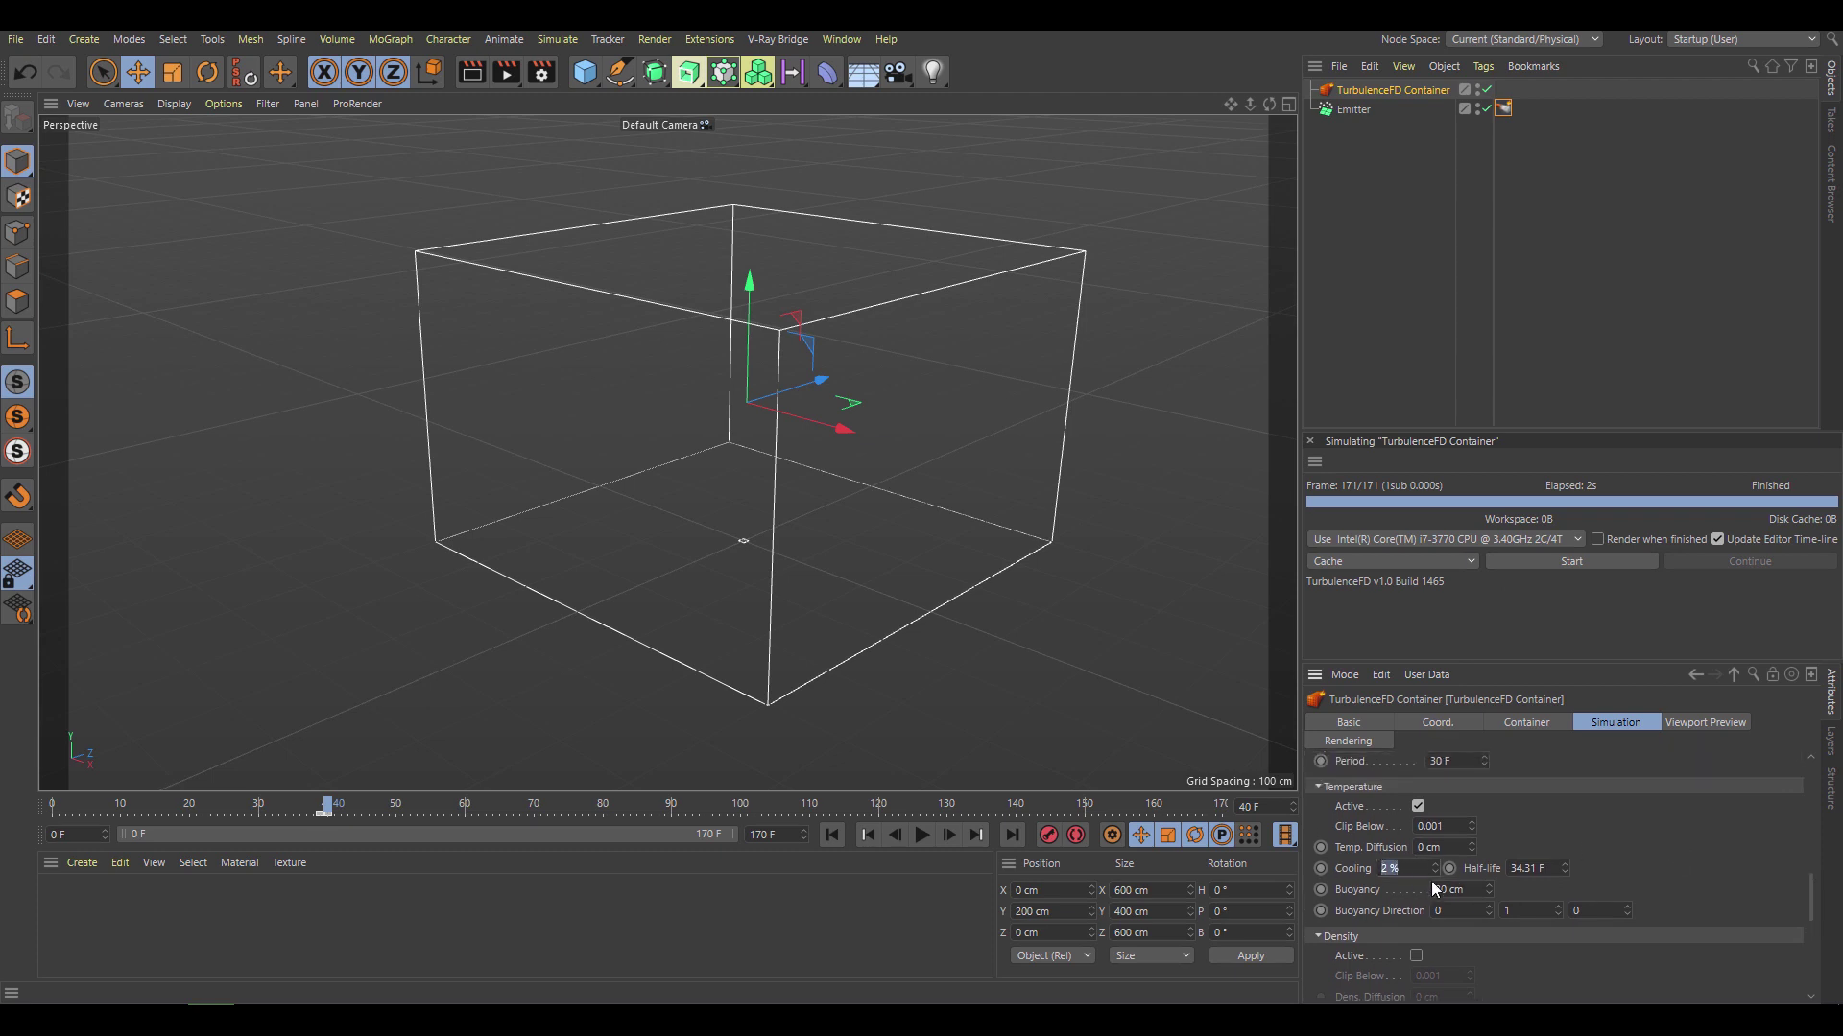
key(Return)
double_click(1450, 890)
text(5)
key(Return)
- Turn on the Density channel with 4 % Dissipation
scroll(1443, 869, down, 4)
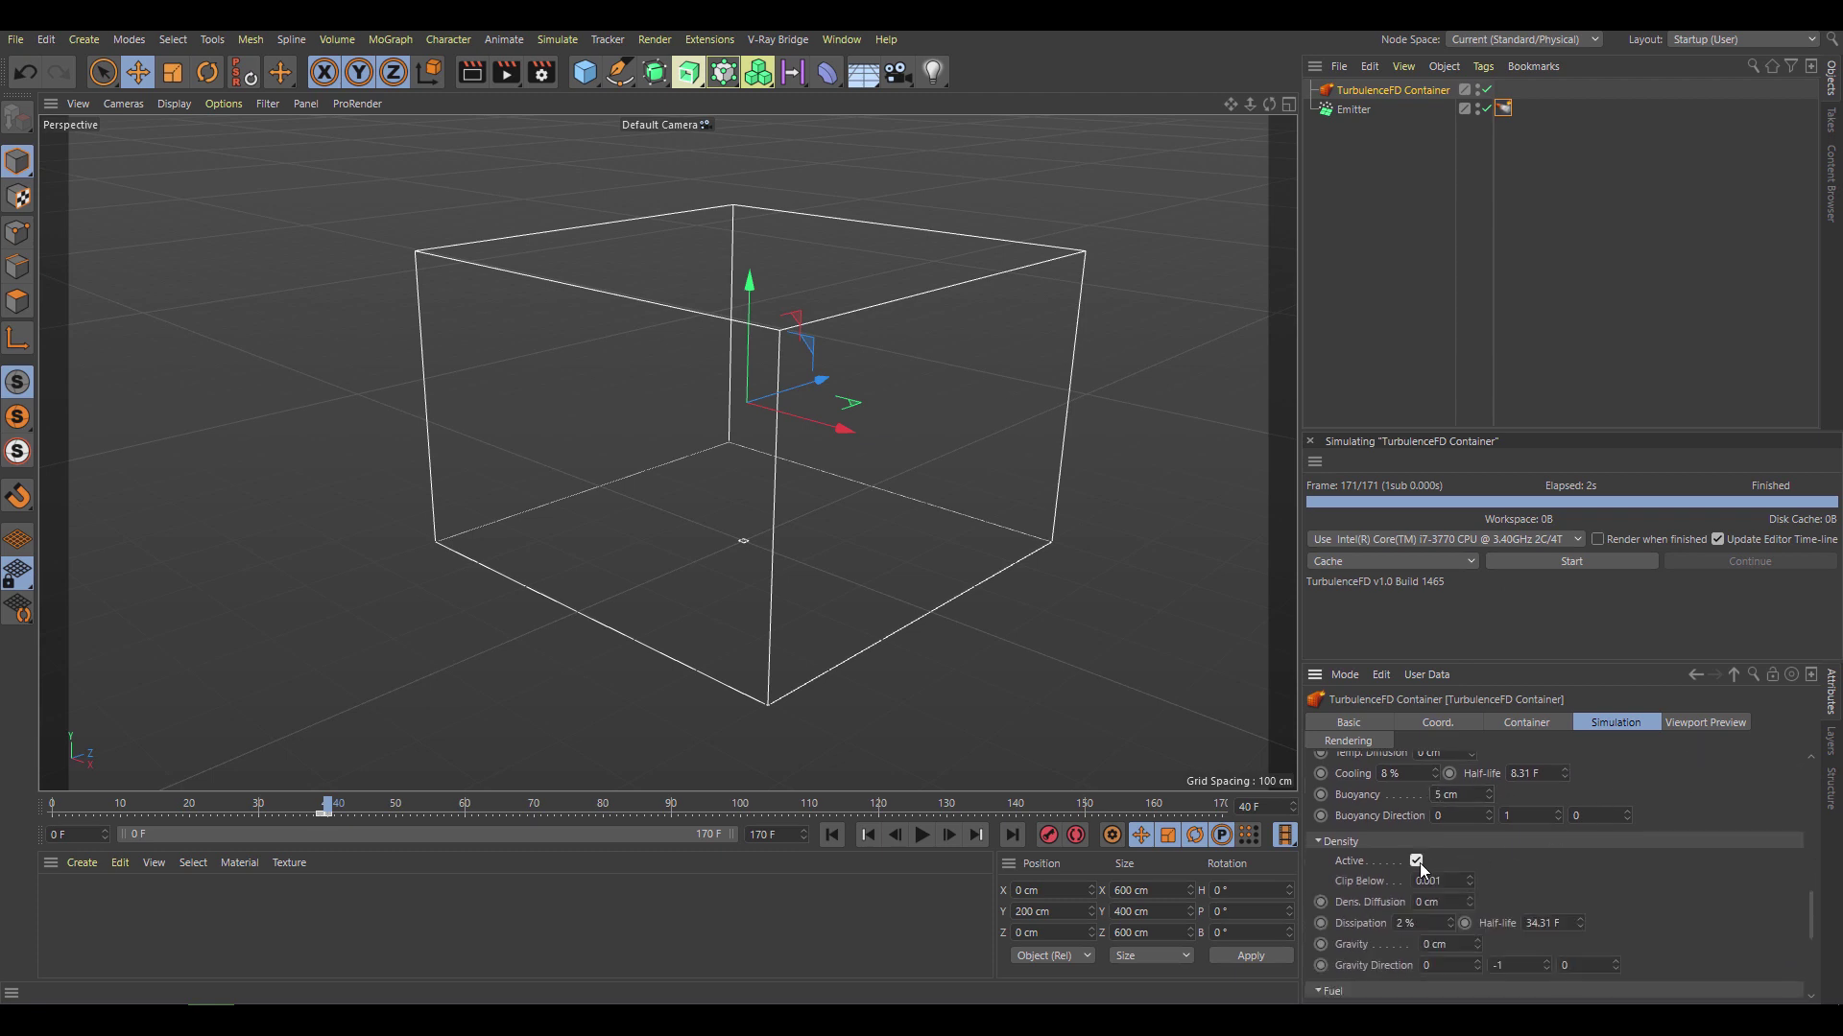
click(1417, 861)
scroll(1419, 862, down, 2)
double_click(1410, 872)
text(4)
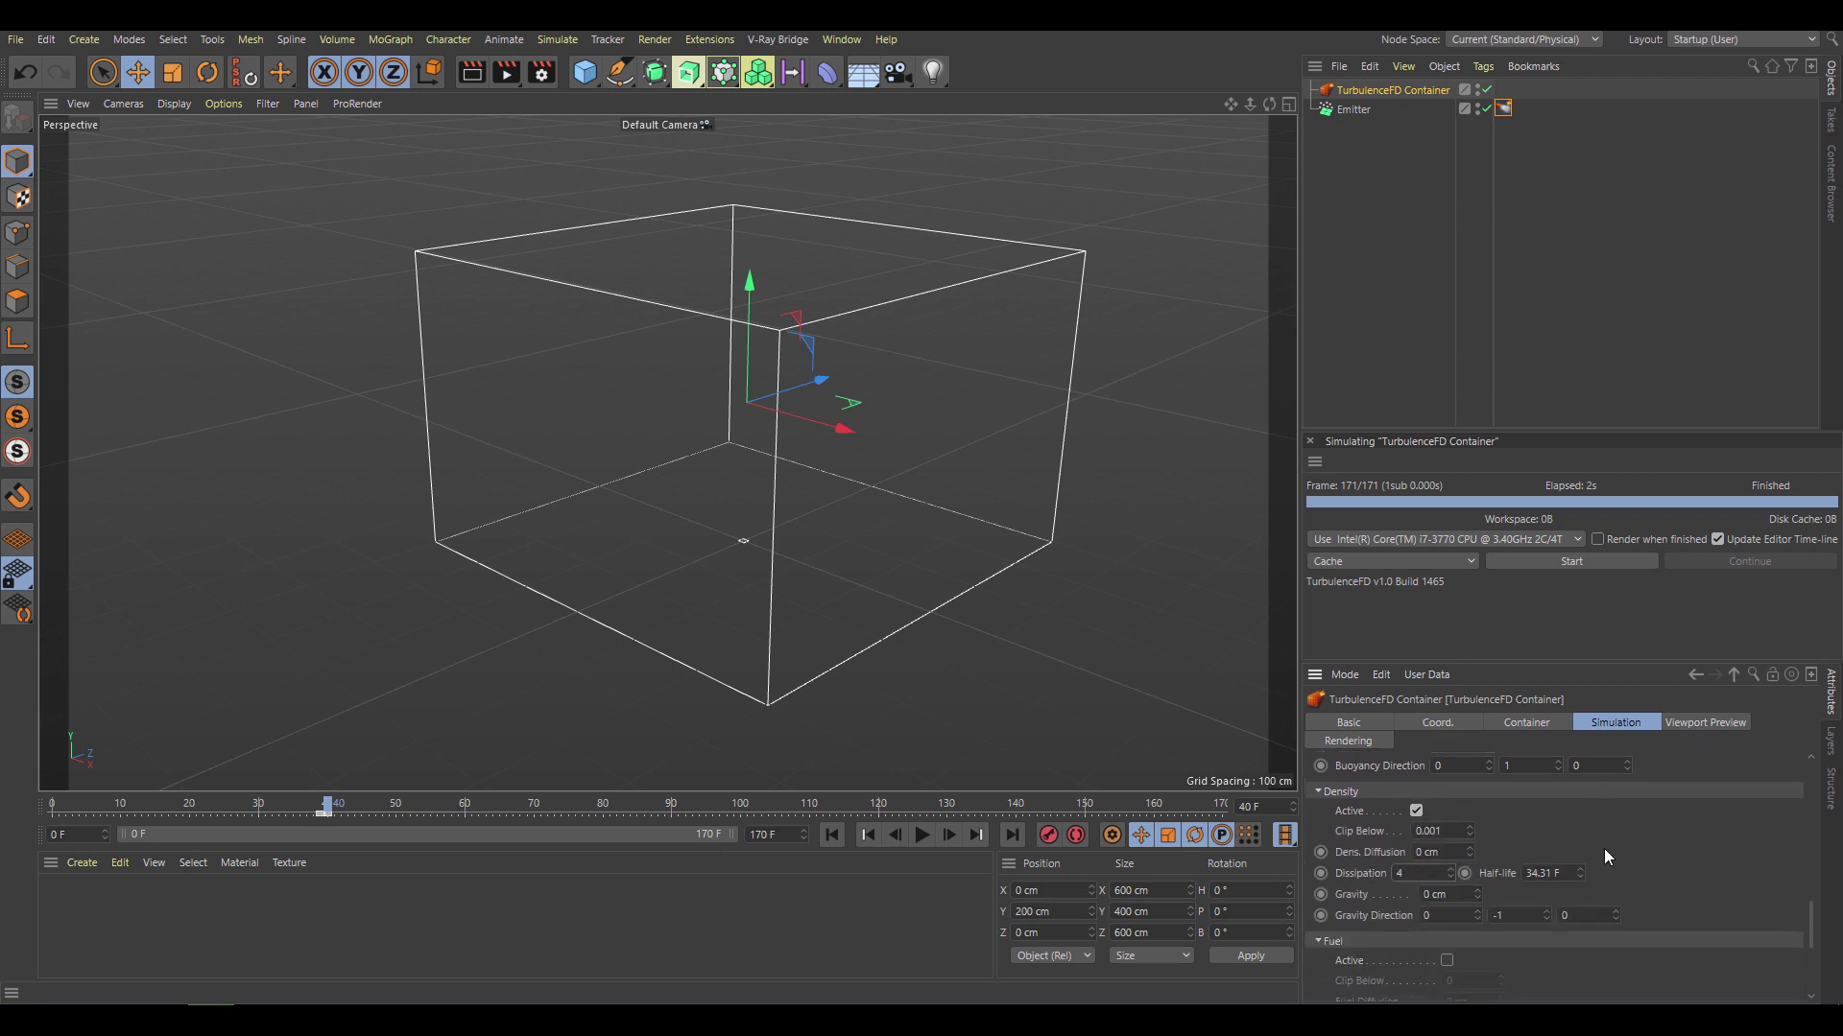
click(1531, 878)
- Lower the temperature Buoyancy to 2 cm
scroll(1643, 868, up, 1)
scroll(1660, 868, up, 1)
scroll(1666, 822, up, 1)
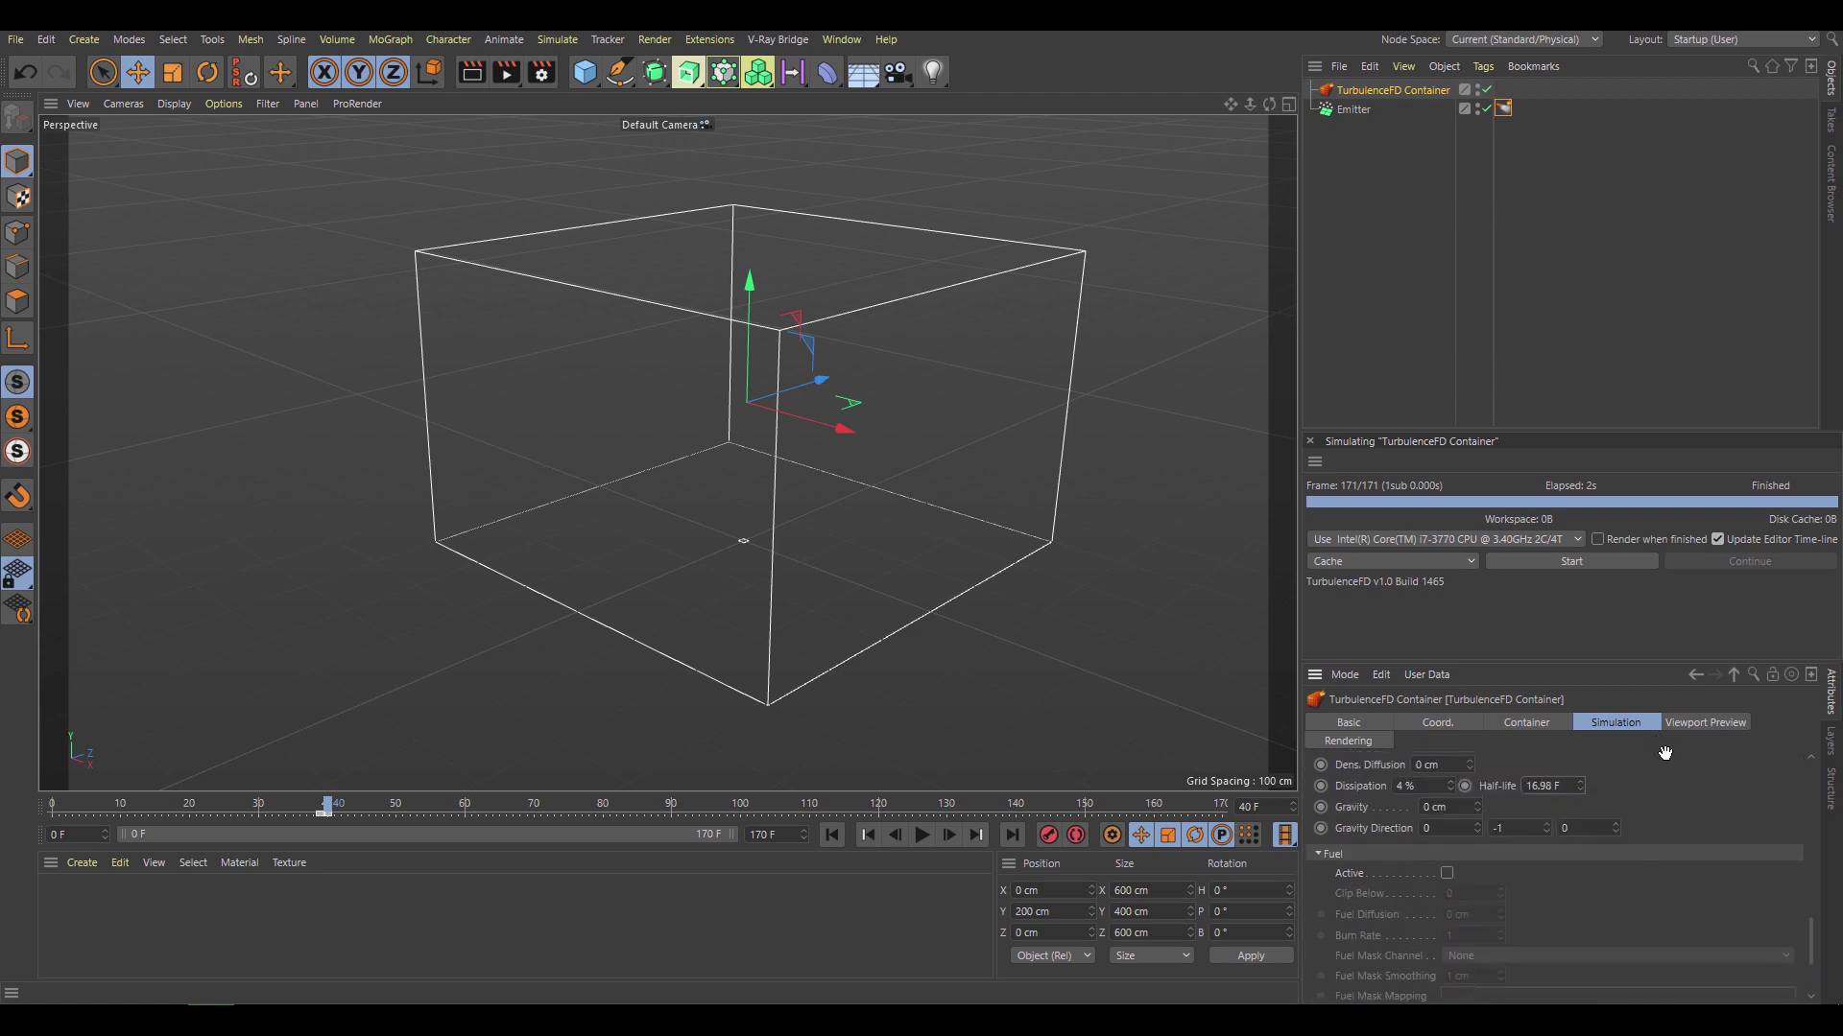
scroll(1666, 893, up, 1)
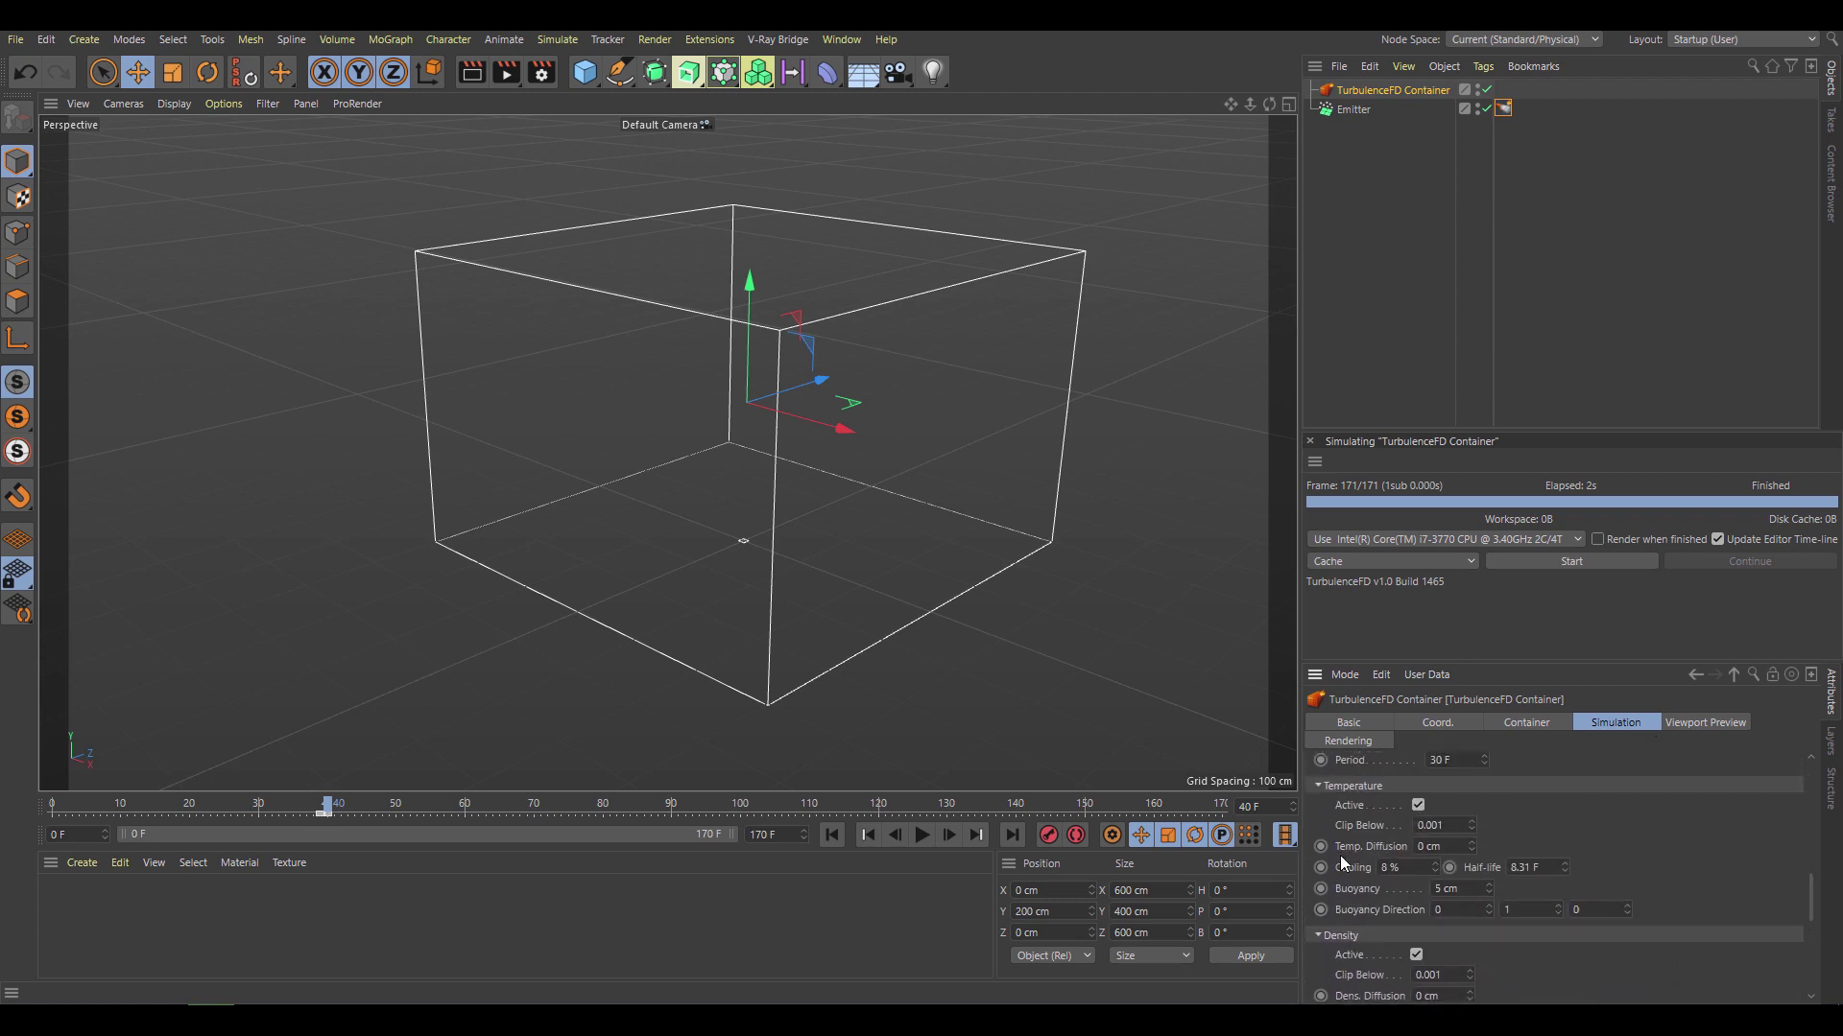
key(Tab)
text(2)
key(Return)
- Turn on the Fuel channel with Expansion 1
scroll(1631, 864, down, 2)
scroll(1643, 892, down, 2)
scroll(1639, 883, down, 3)
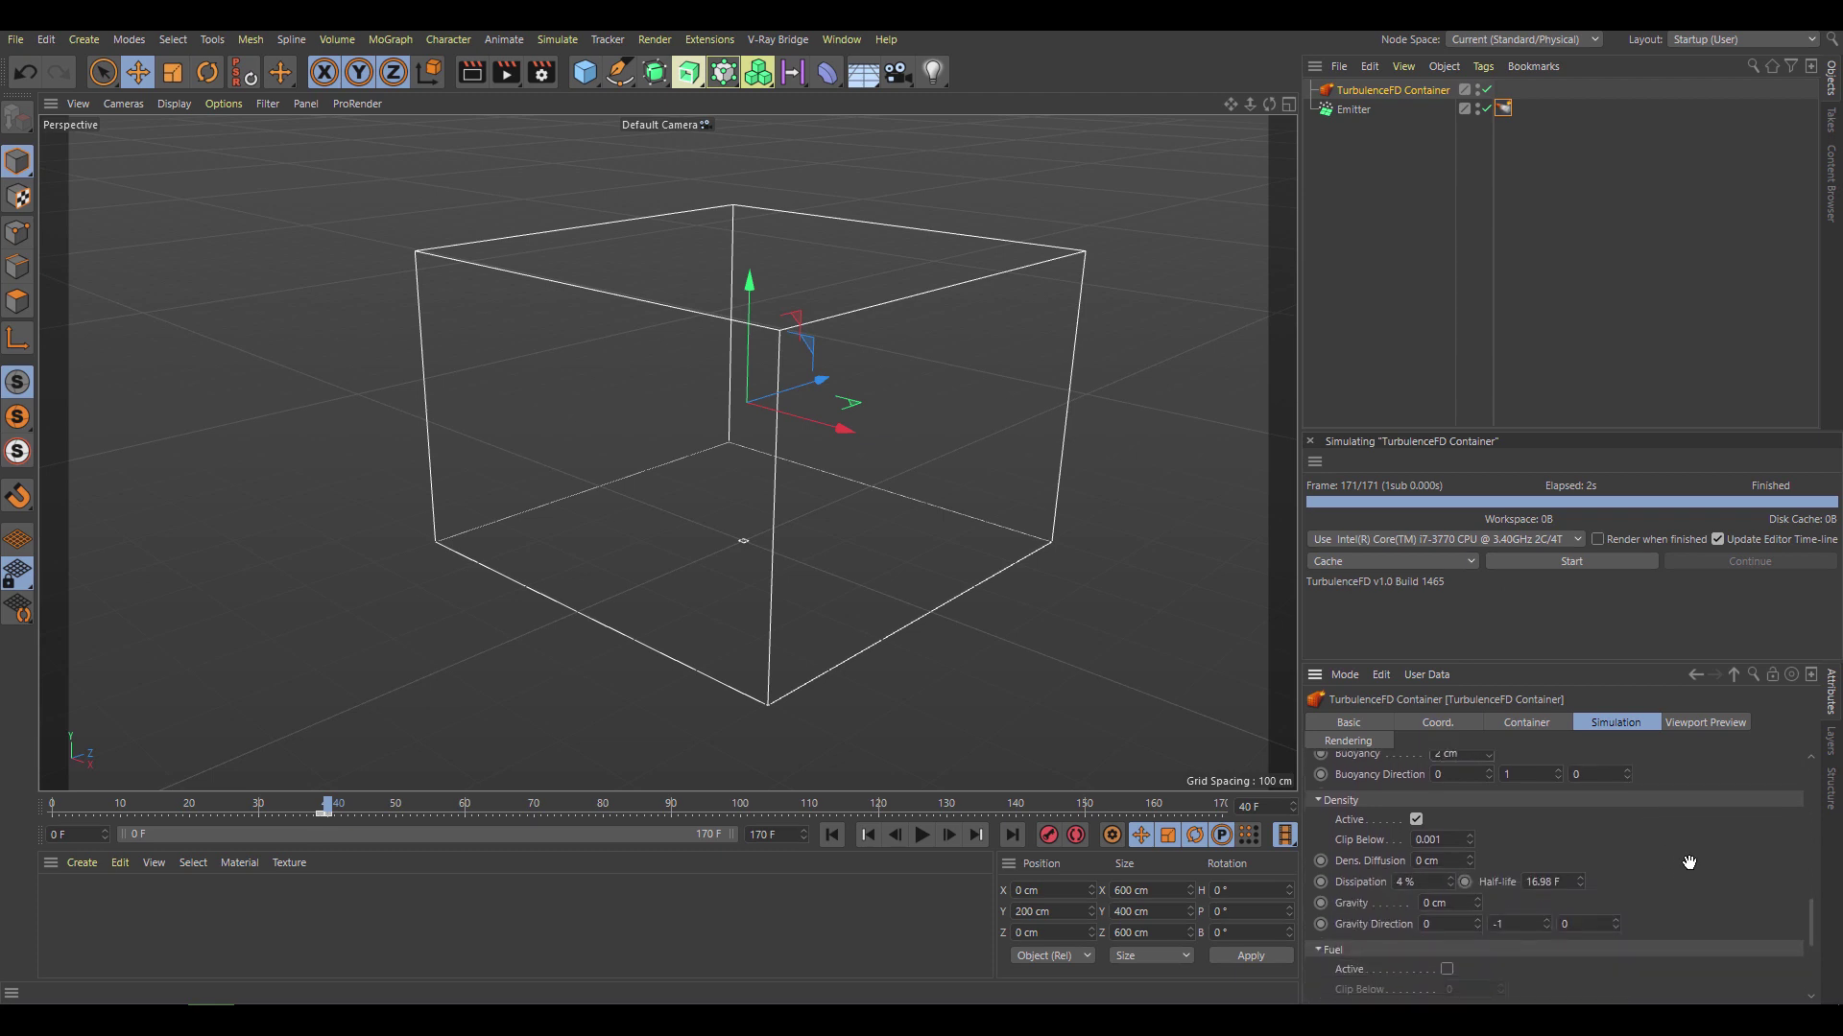
scroll(1636, 869, down, 2)
scroll(1631, 857, down, 3)
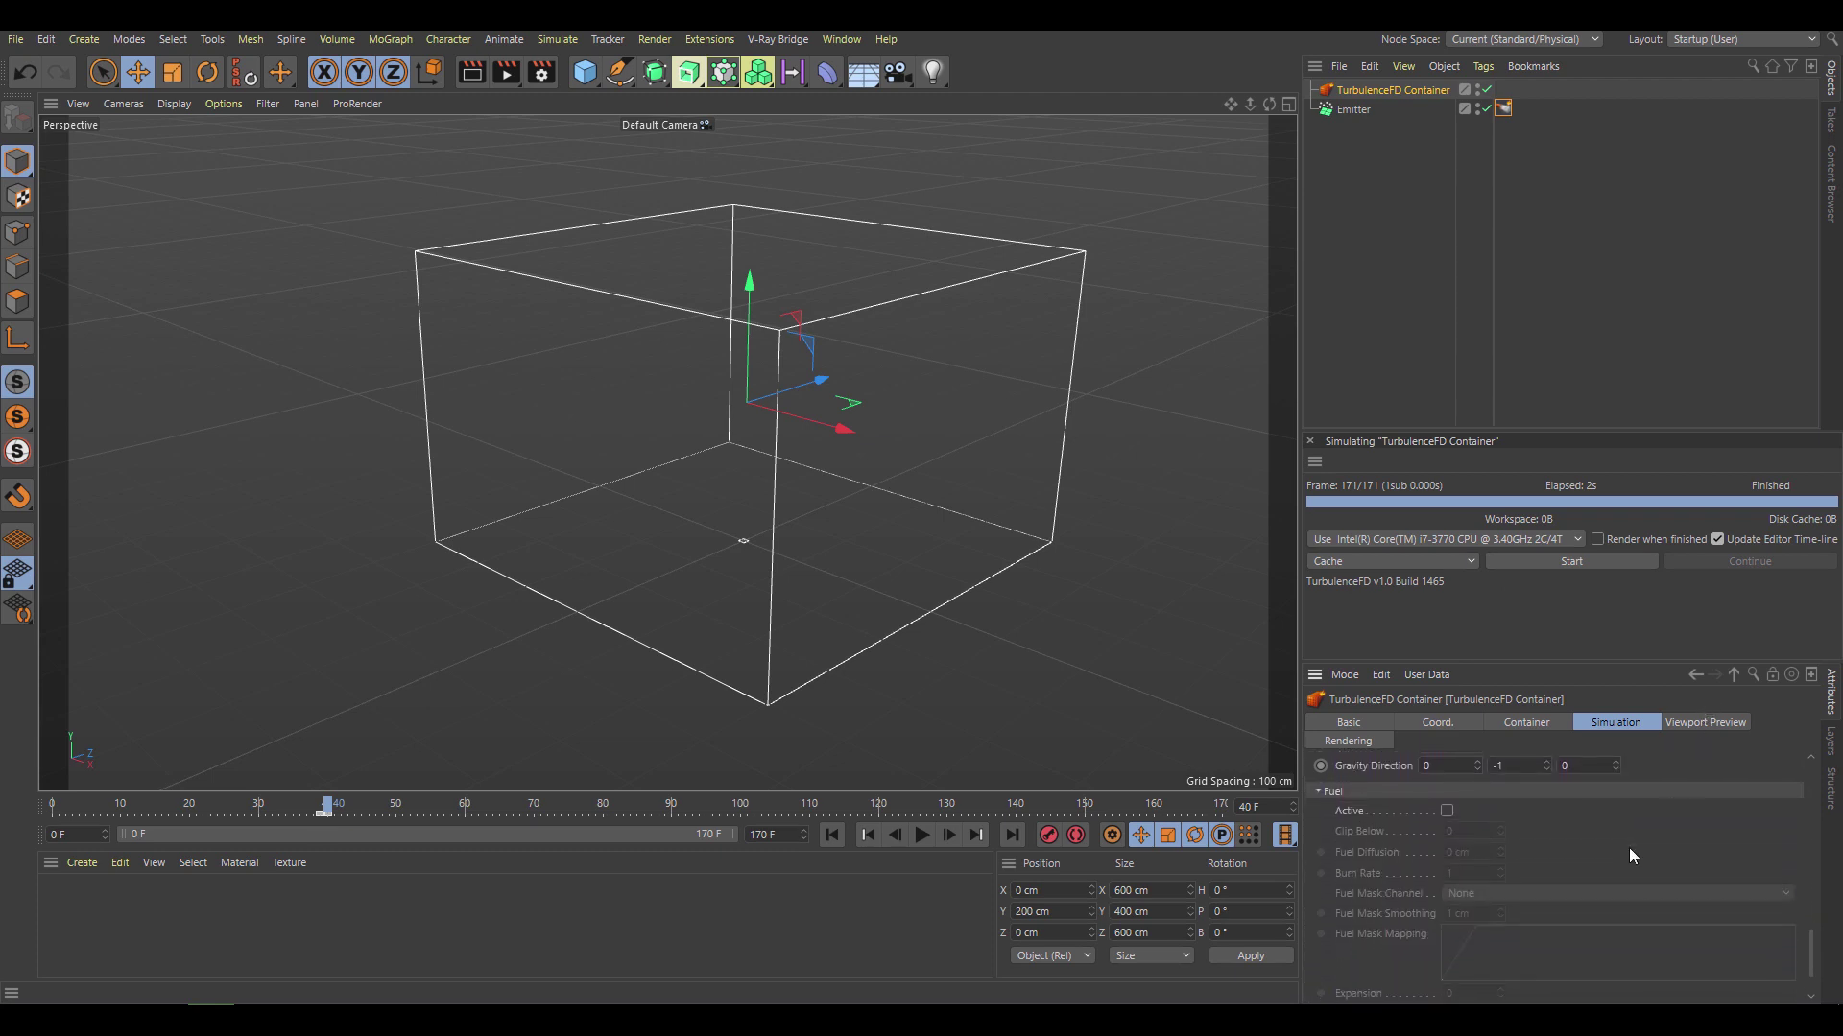
click(1447, 811)
scroll(1516, 792, down, 3)
double_click(1467, 929)
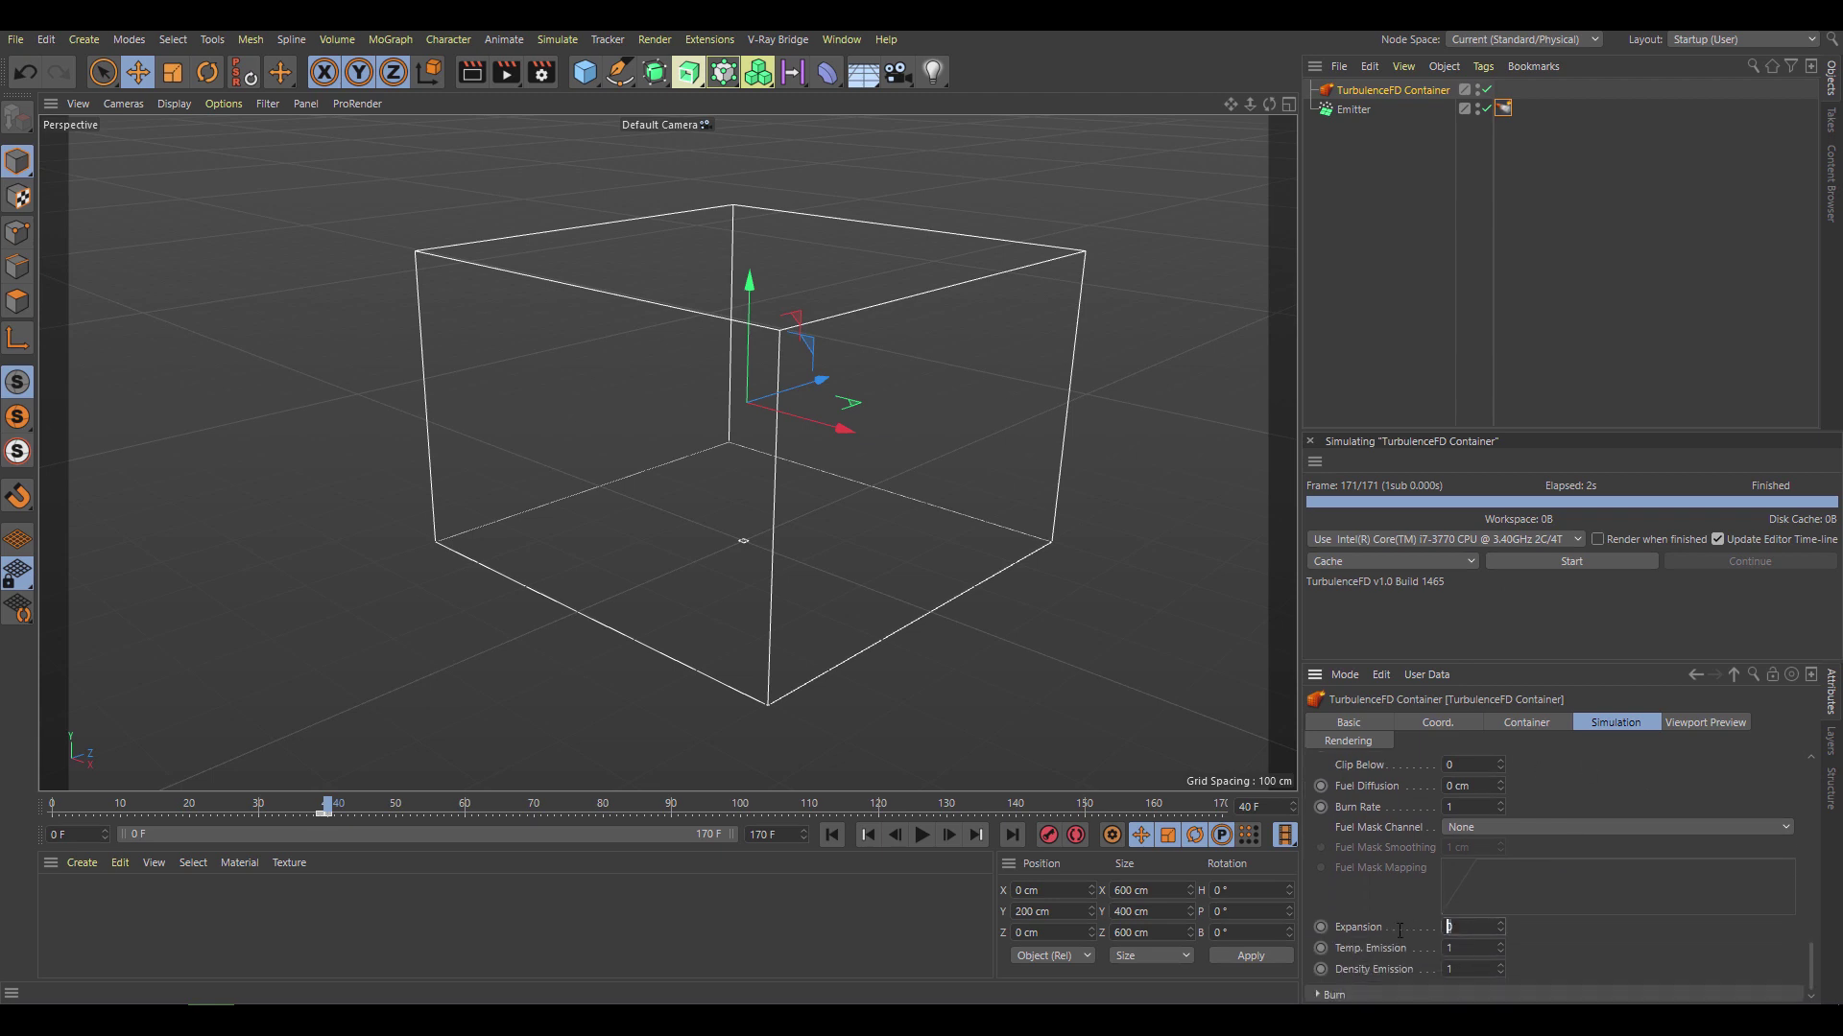
text(1)
key(Return)
- Set the emitter tag's Fuel Value to 1
click(1504, 109)
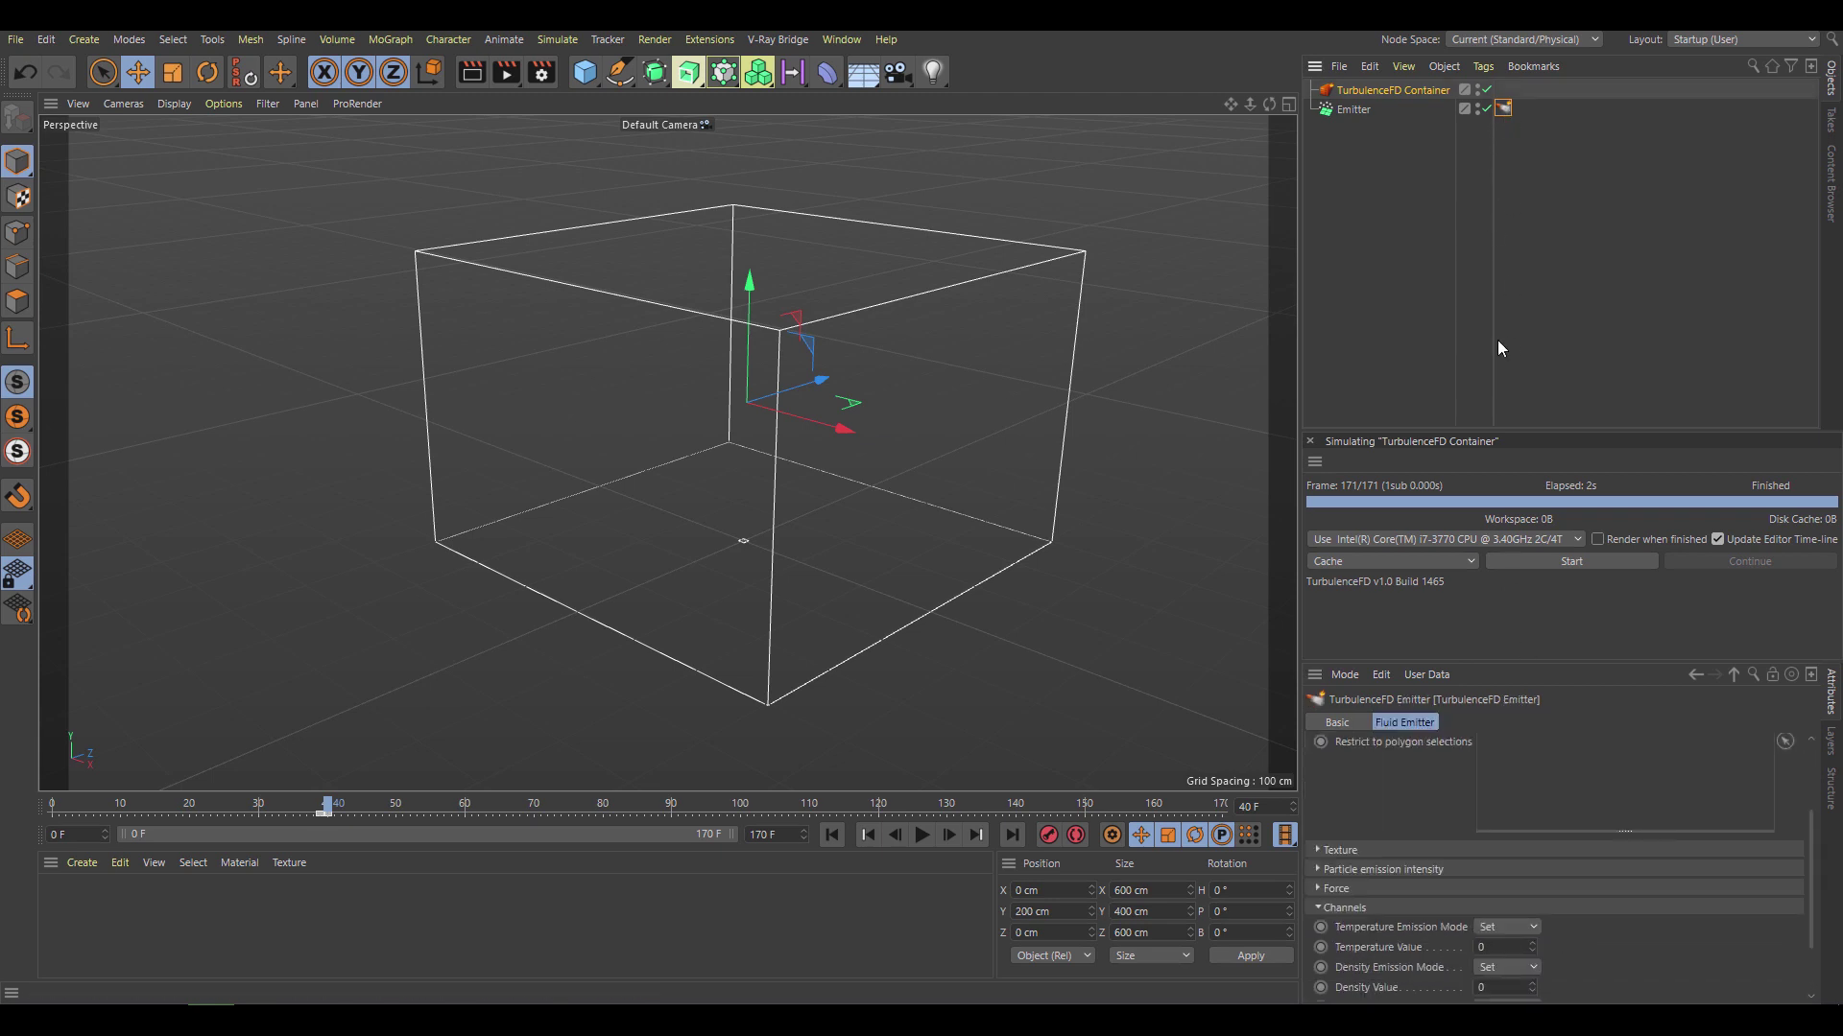
scroll(1574, 873, down, 3)
scroll(1497, 941, down, 3)
double_click(1478, 950)
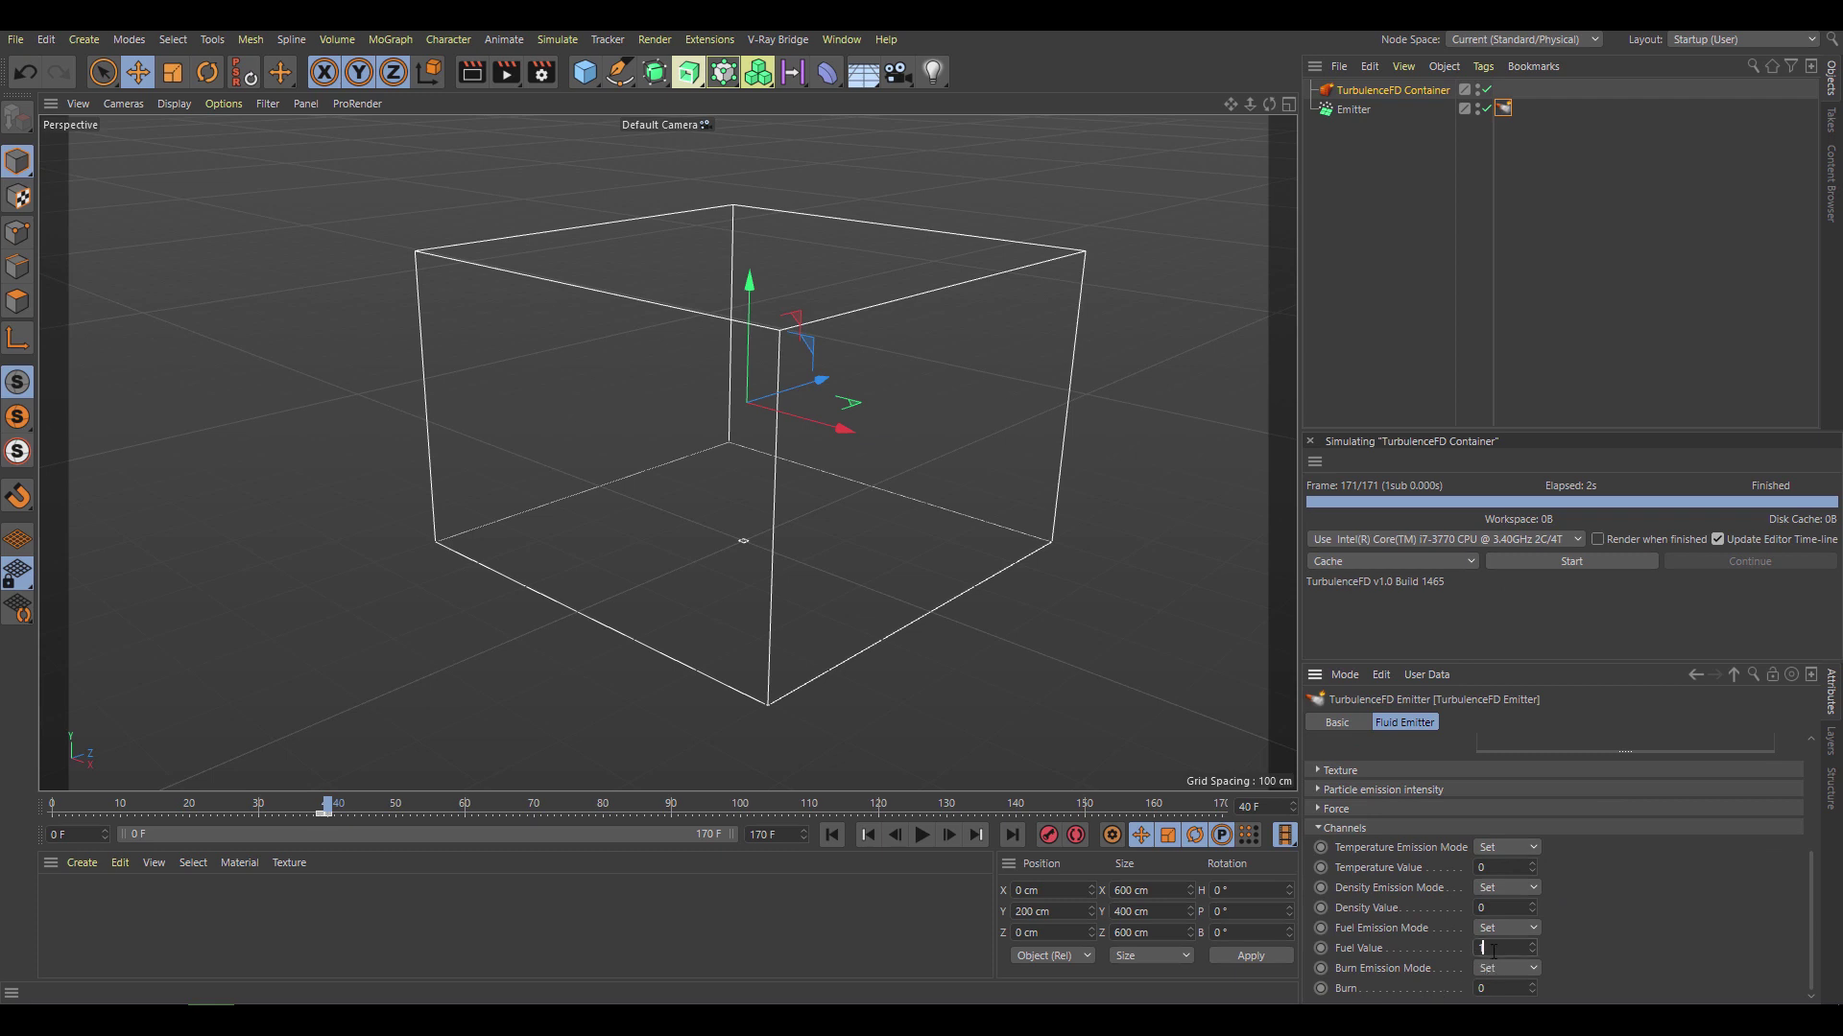
click(780, 42)
- Re-simulate over the existing cache, producing a small fuel plume
click(1571, 562)
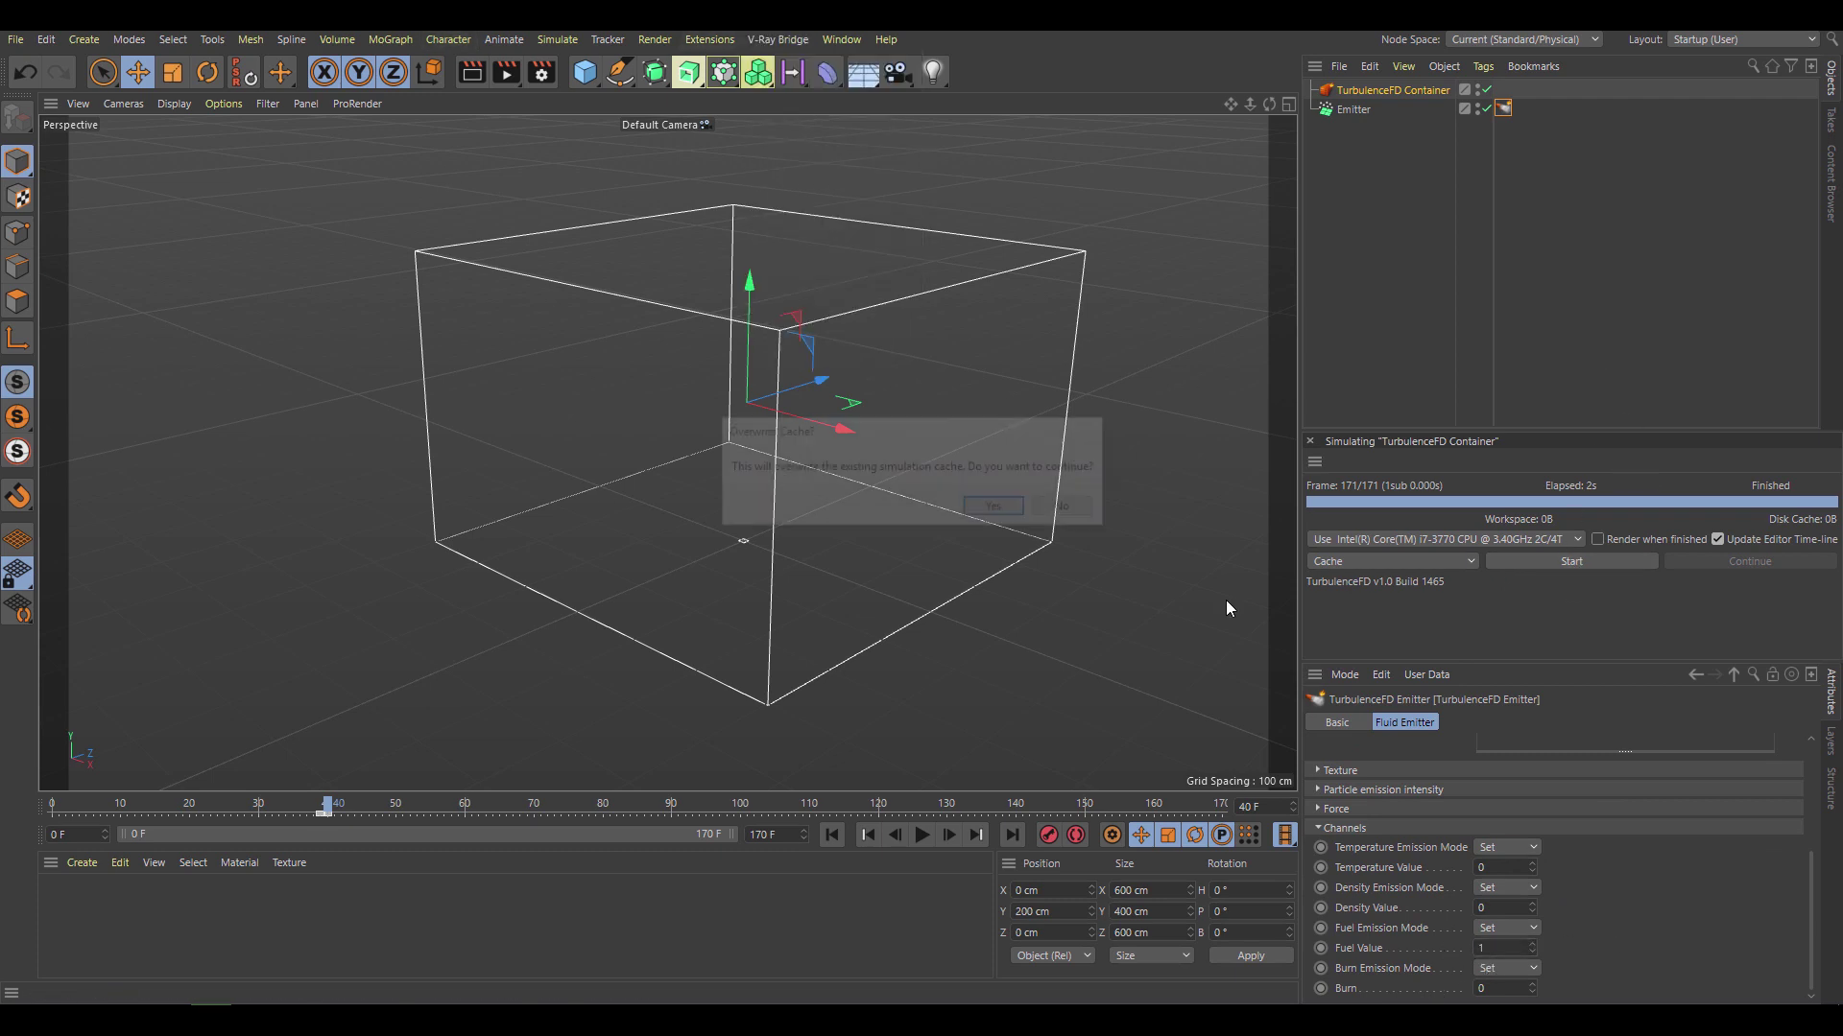
click(996, 509)
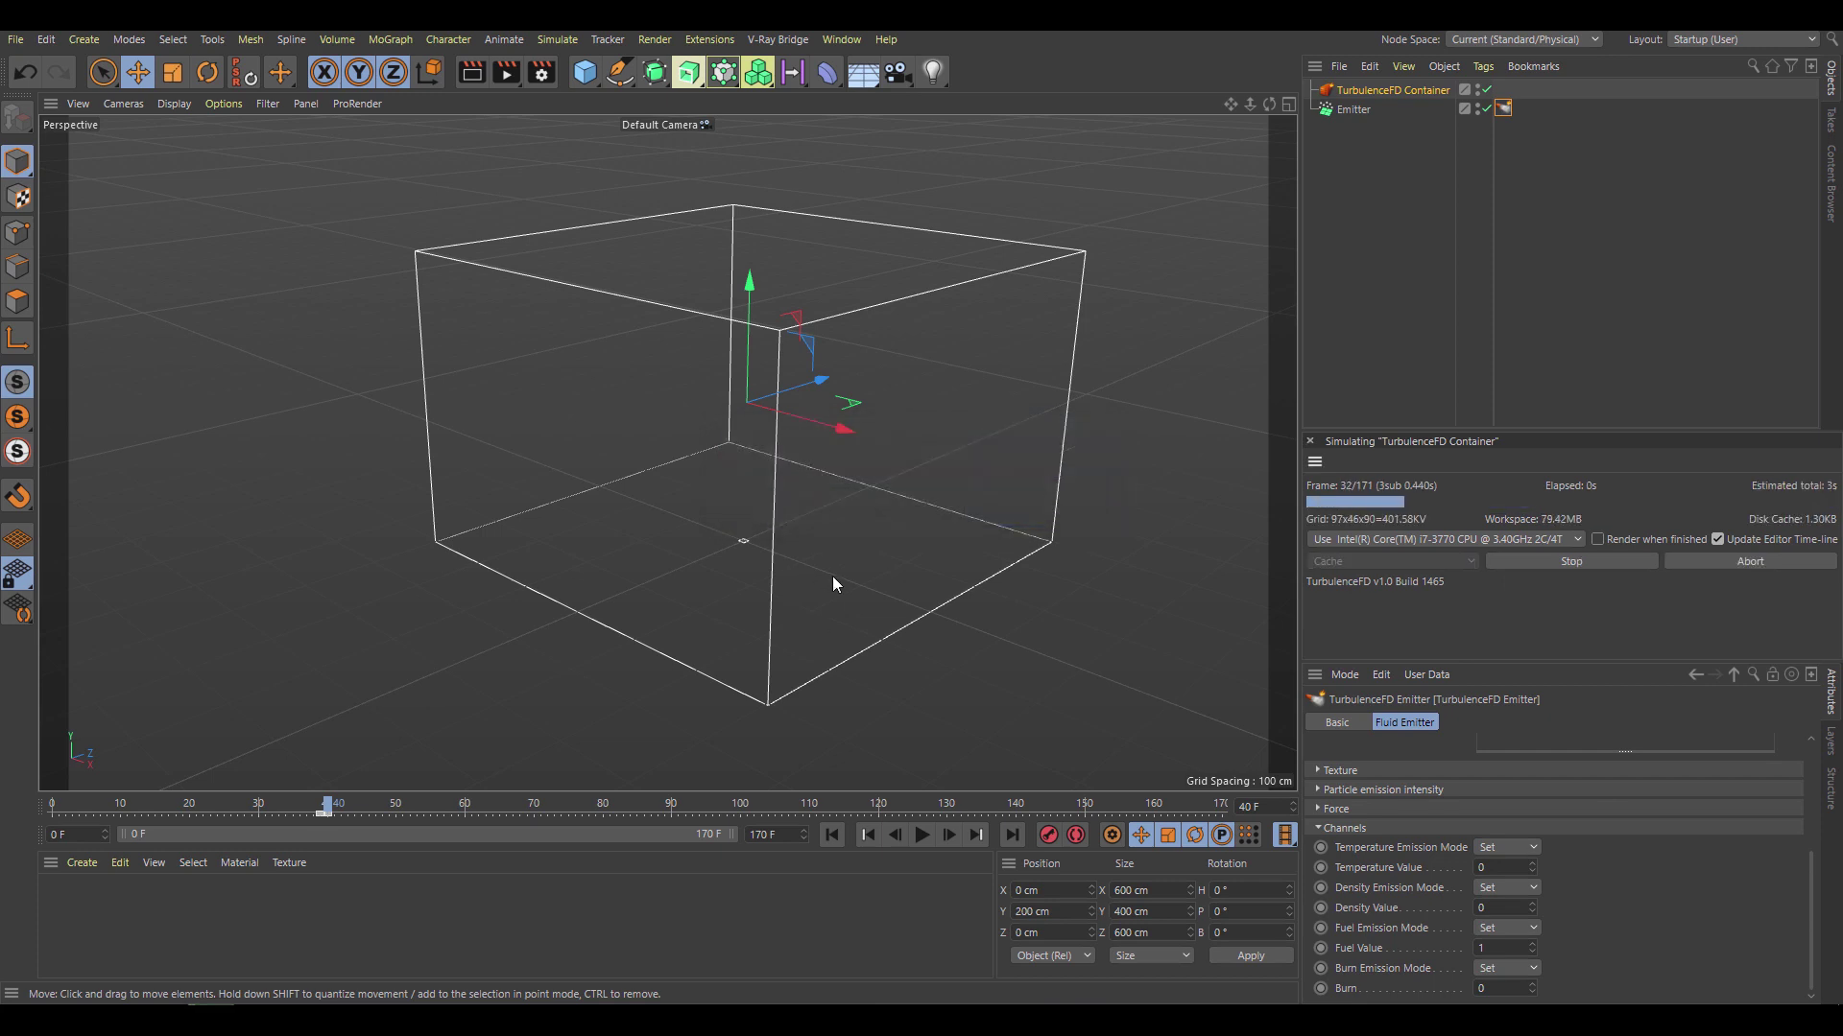
scroll(710, 540, up, 2)
scroll(730, 548, up, 2)
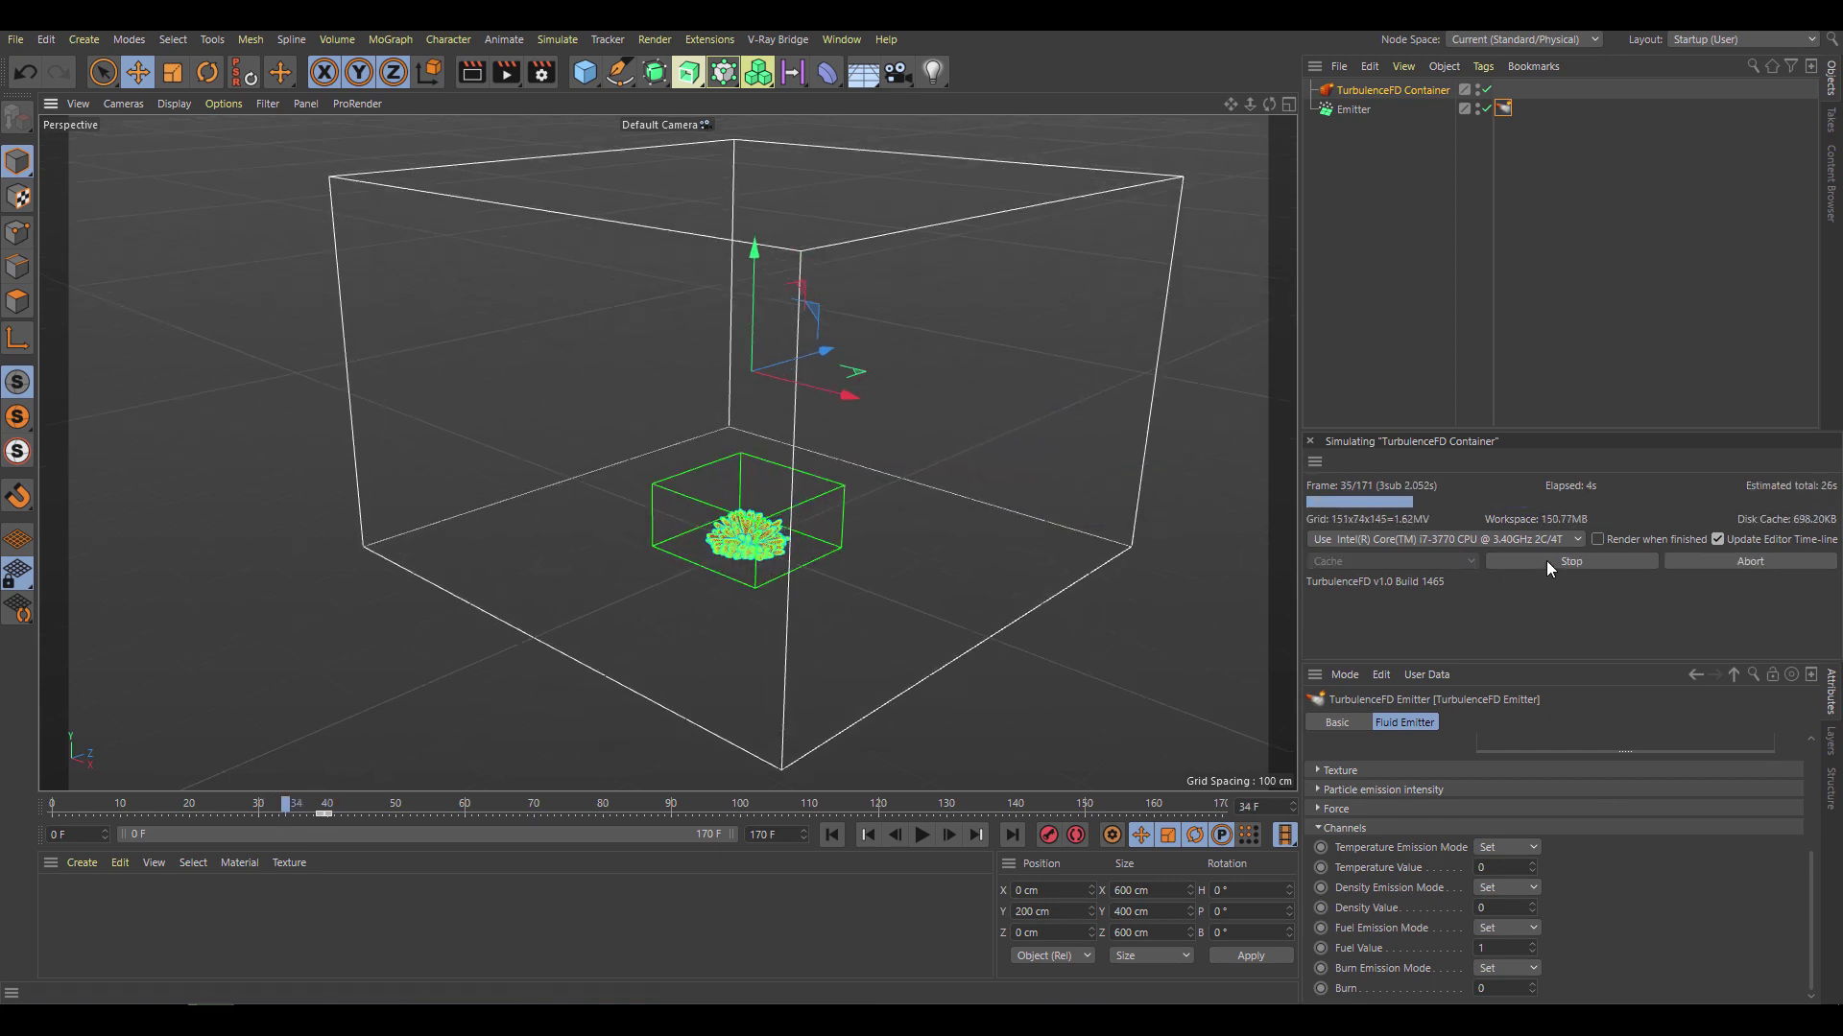
click(1375, 91)
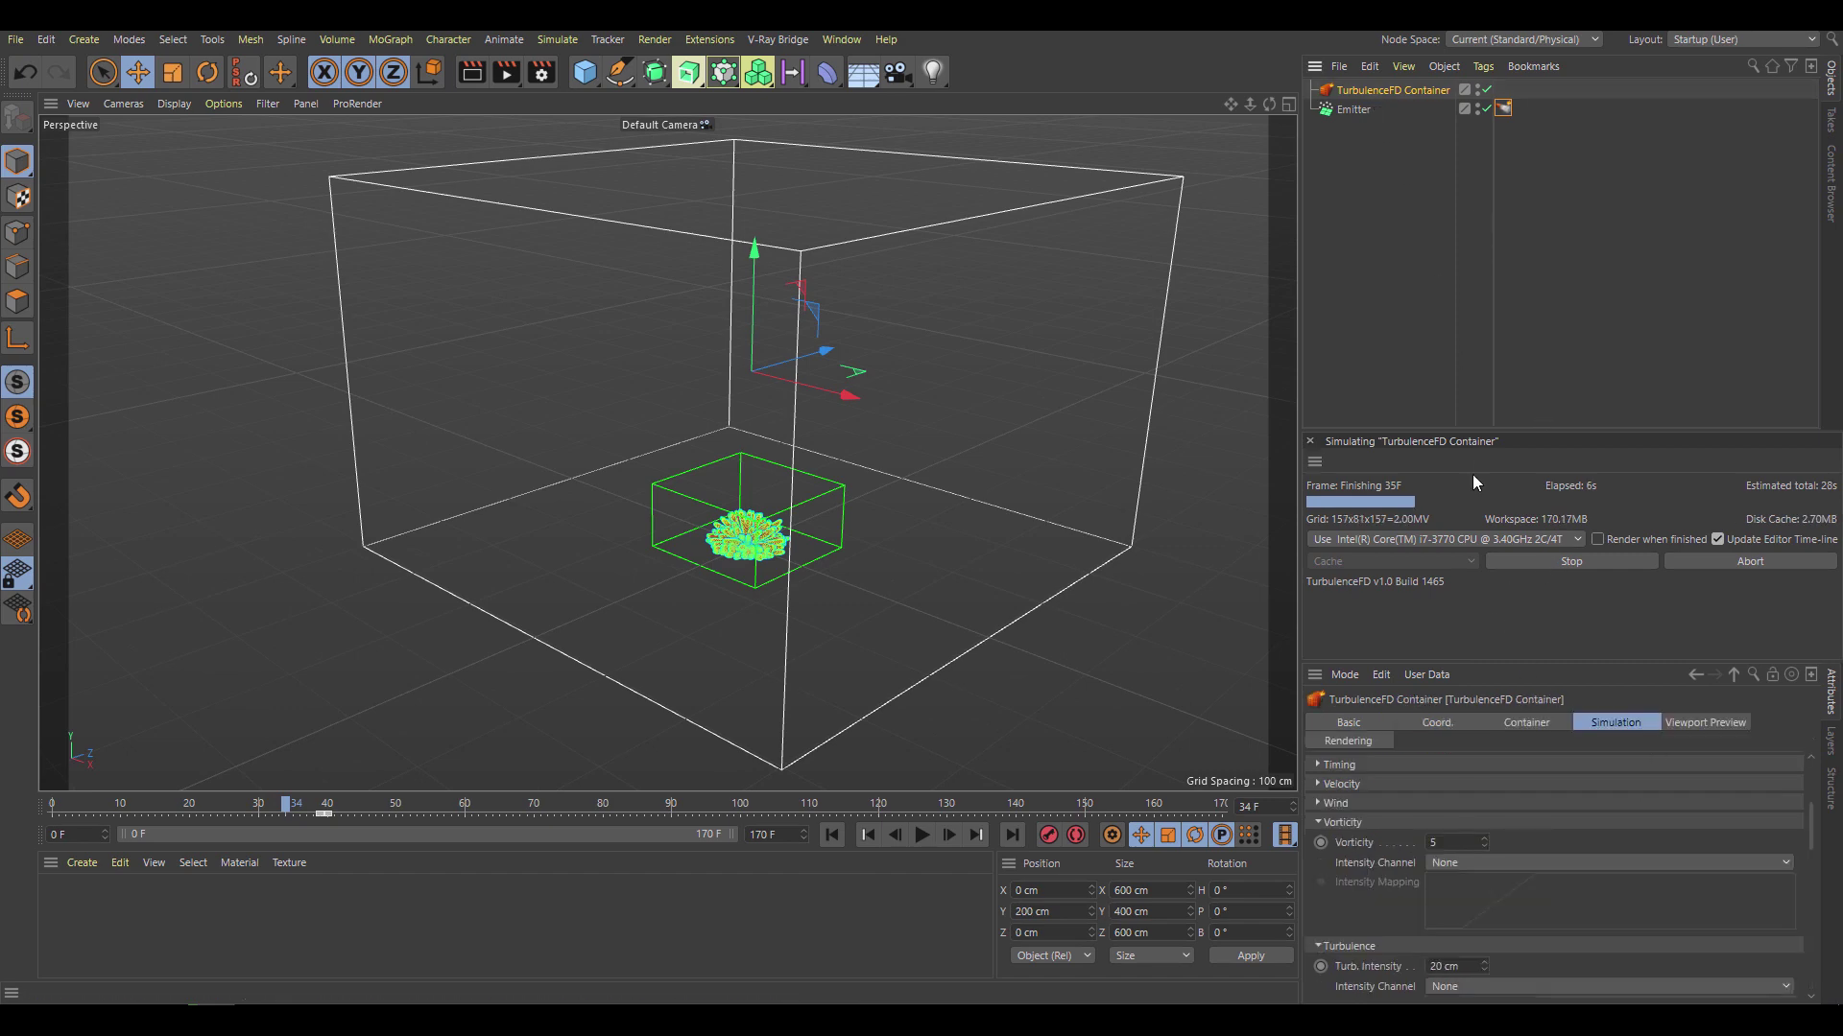
click(1536, 715)
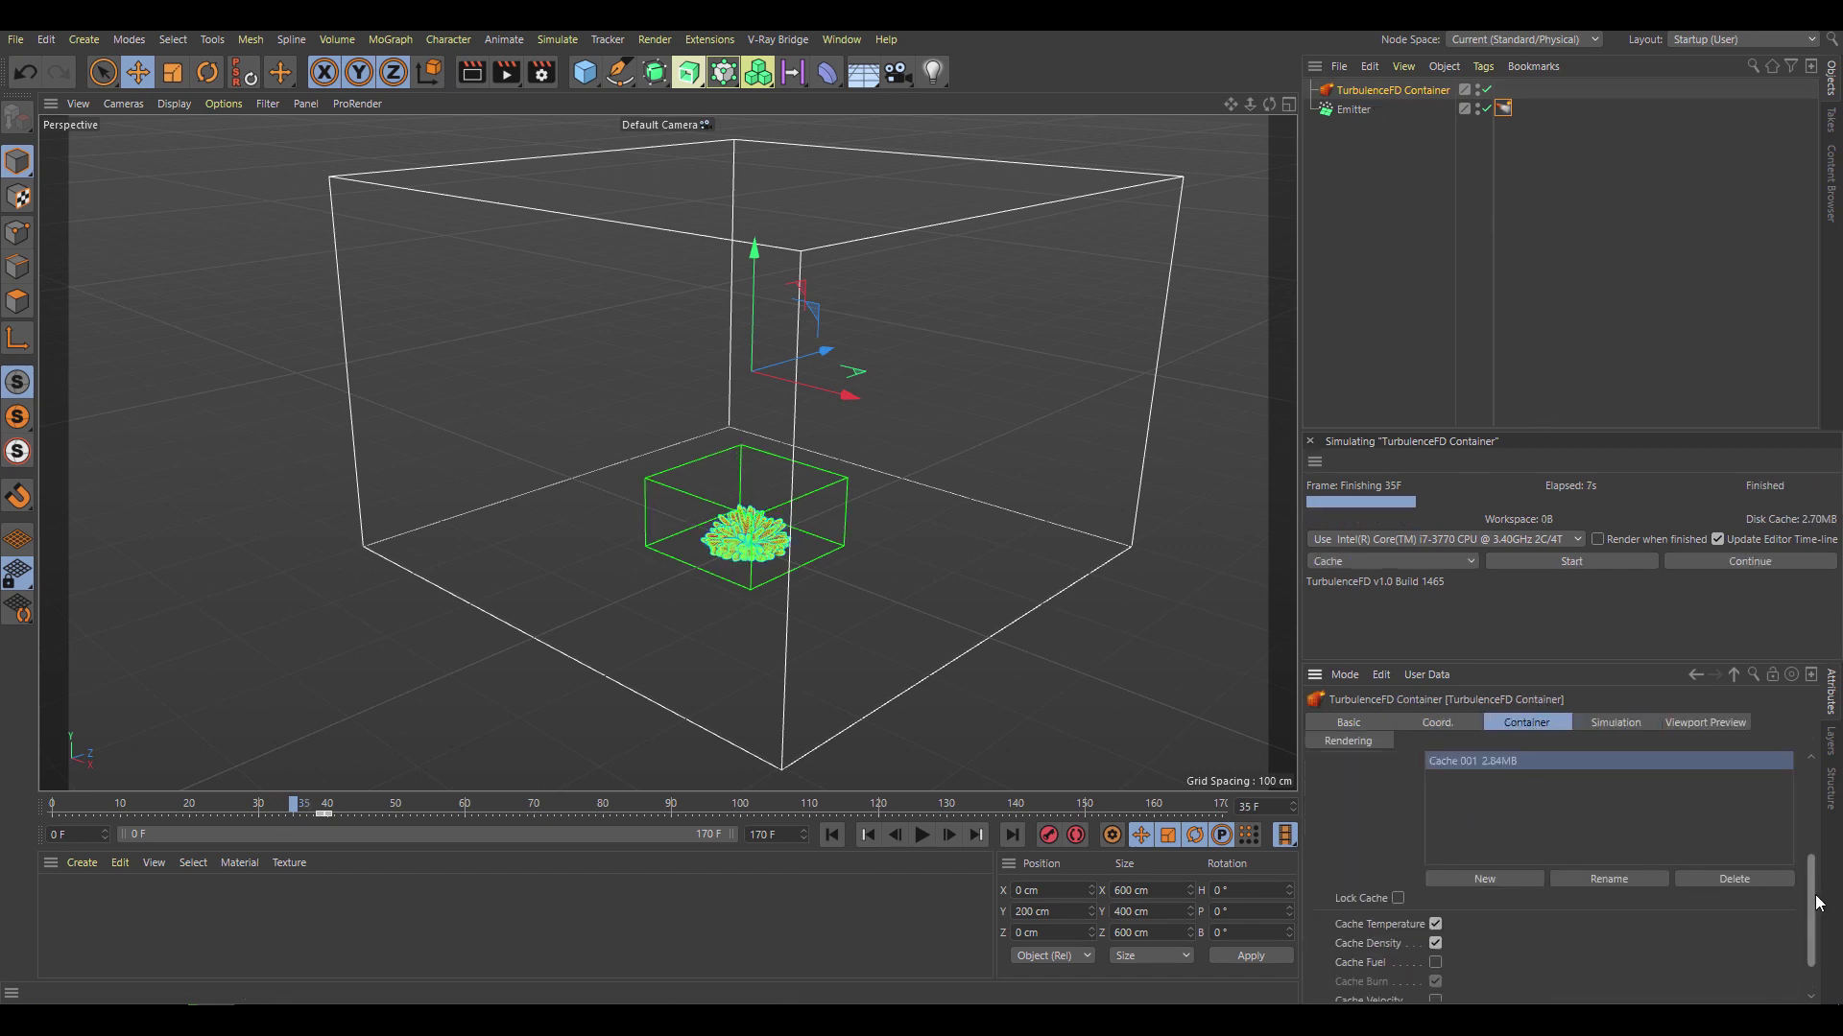
- Set the container's Voxel Size to 2 cm
double_click(1444, 805)
text(2)
key(Return)
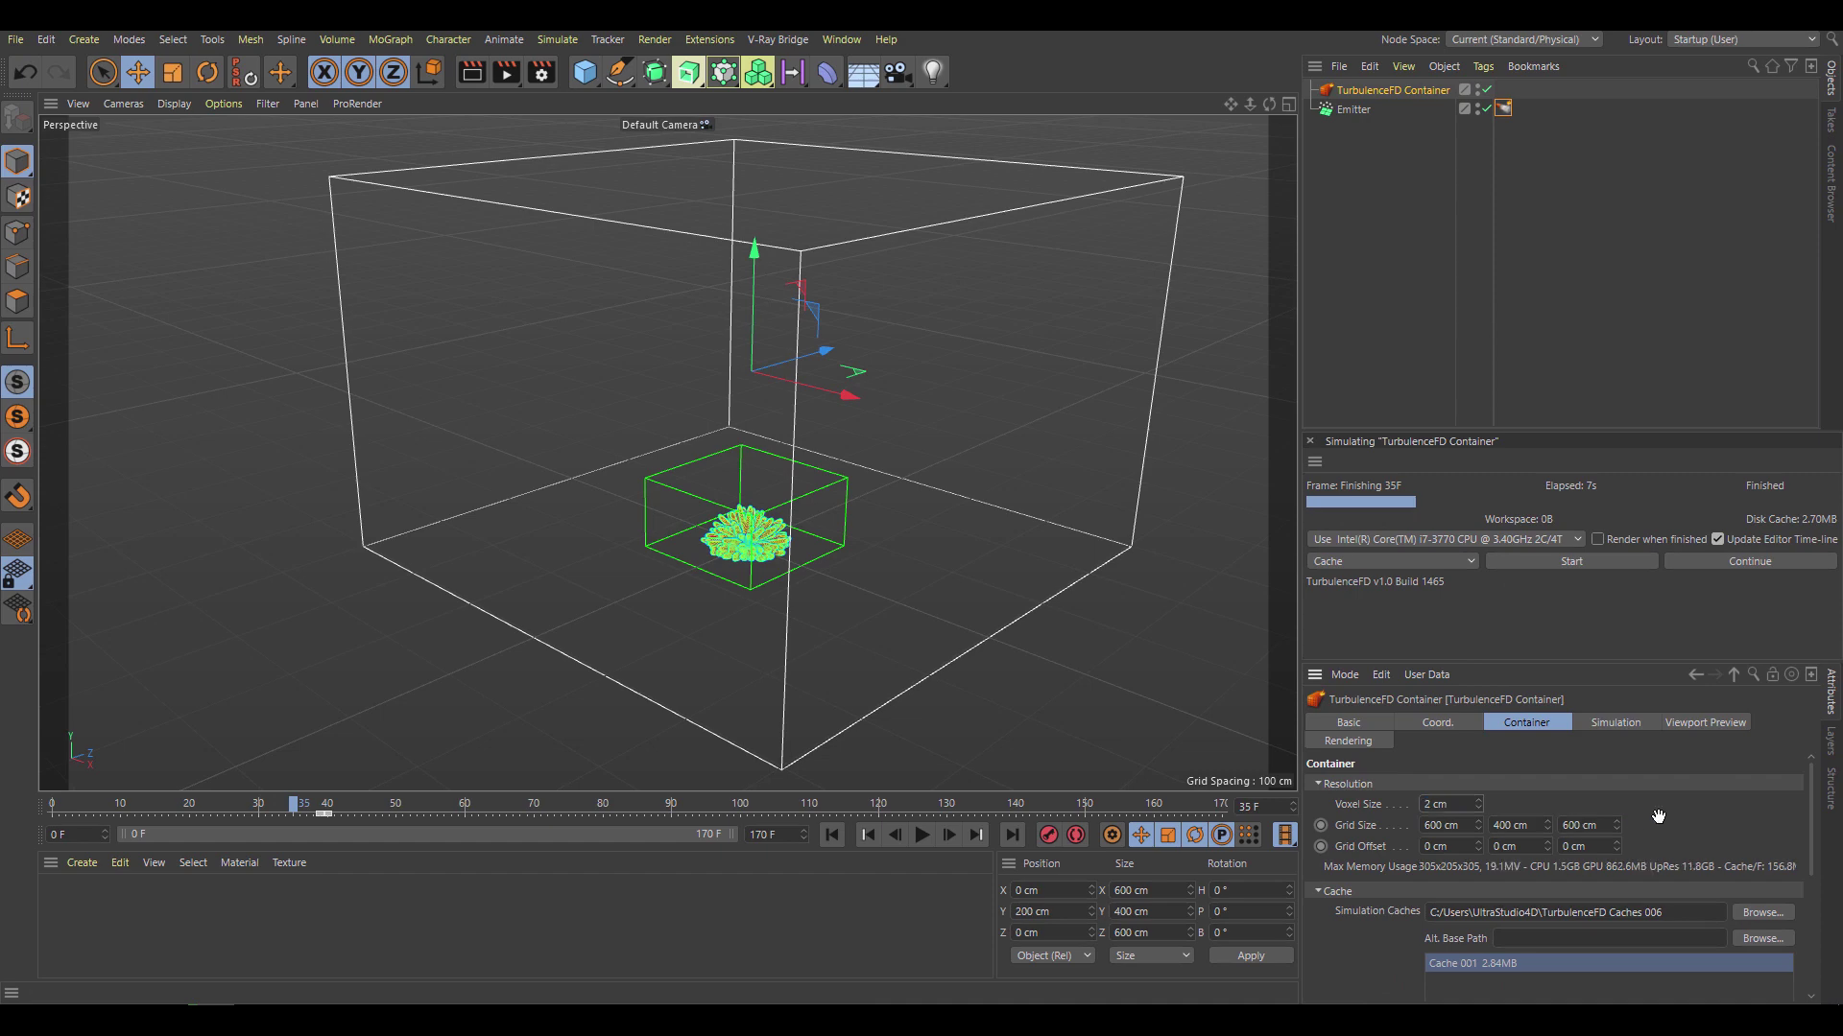
double_click(1465, 806)
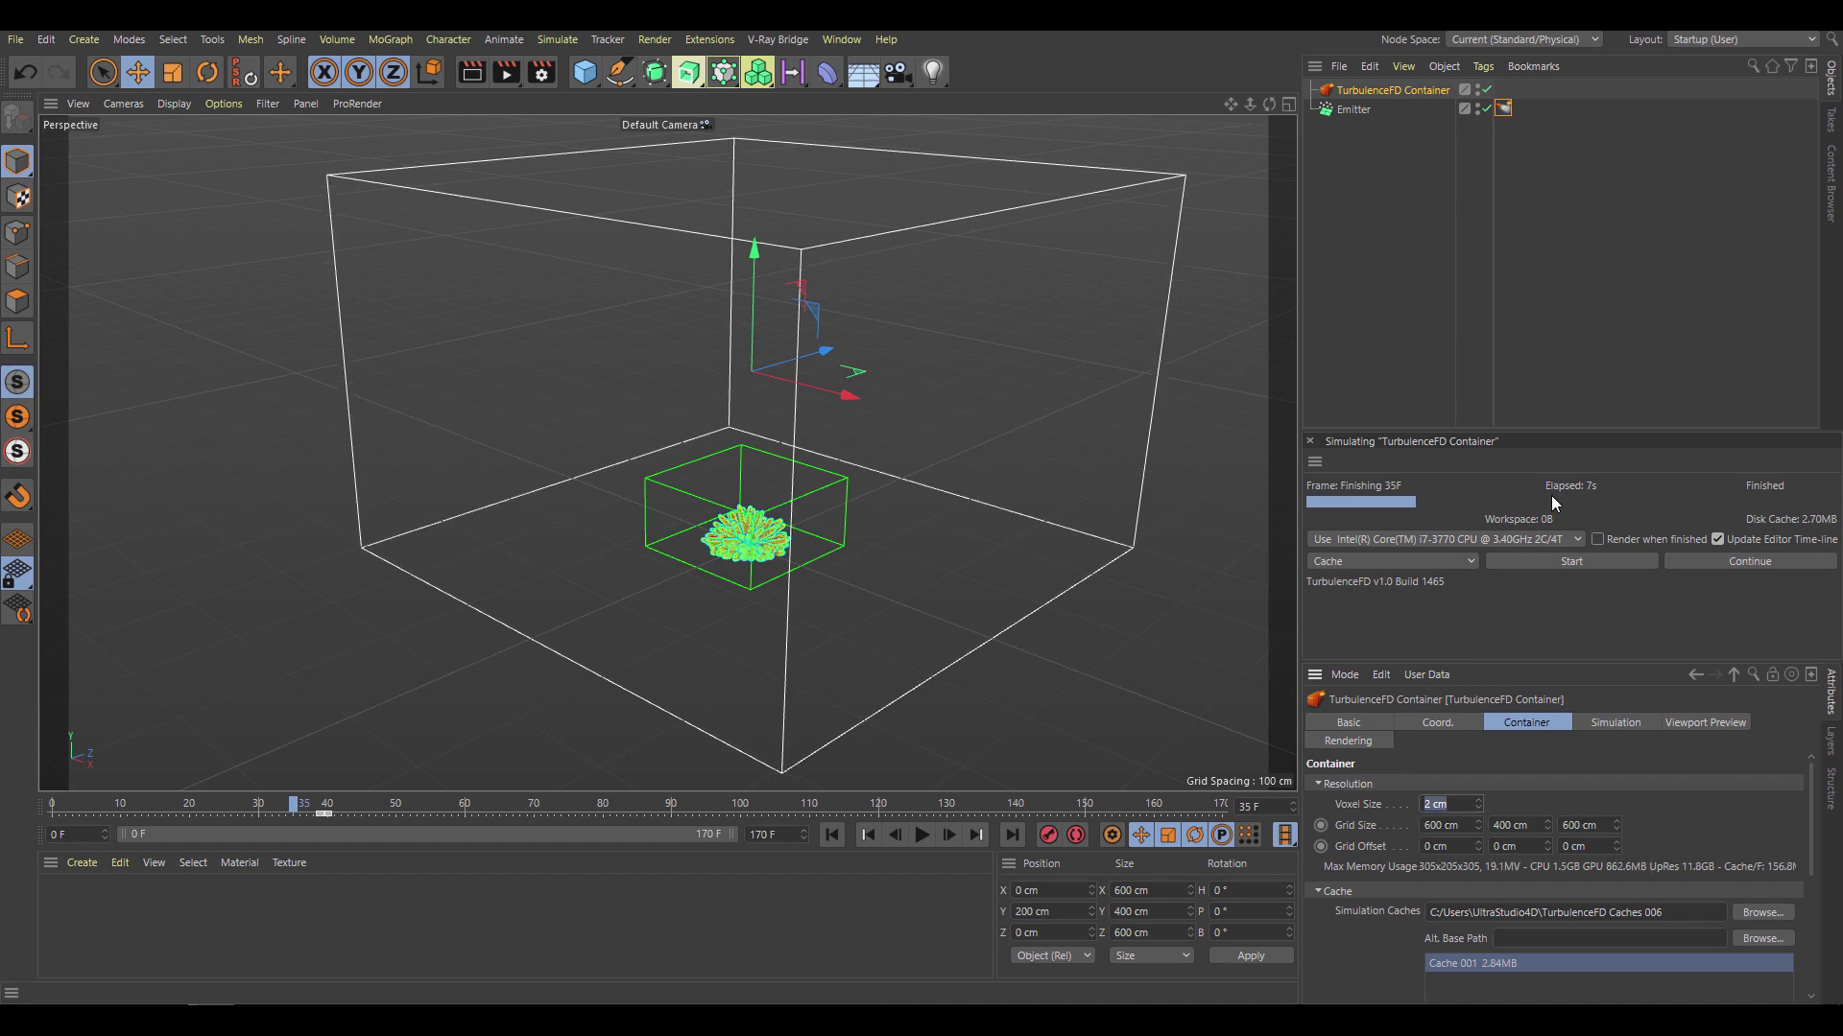
- Re-simulate over the cache, stop it, and play back the blue smoke puff
click(1562, 565)
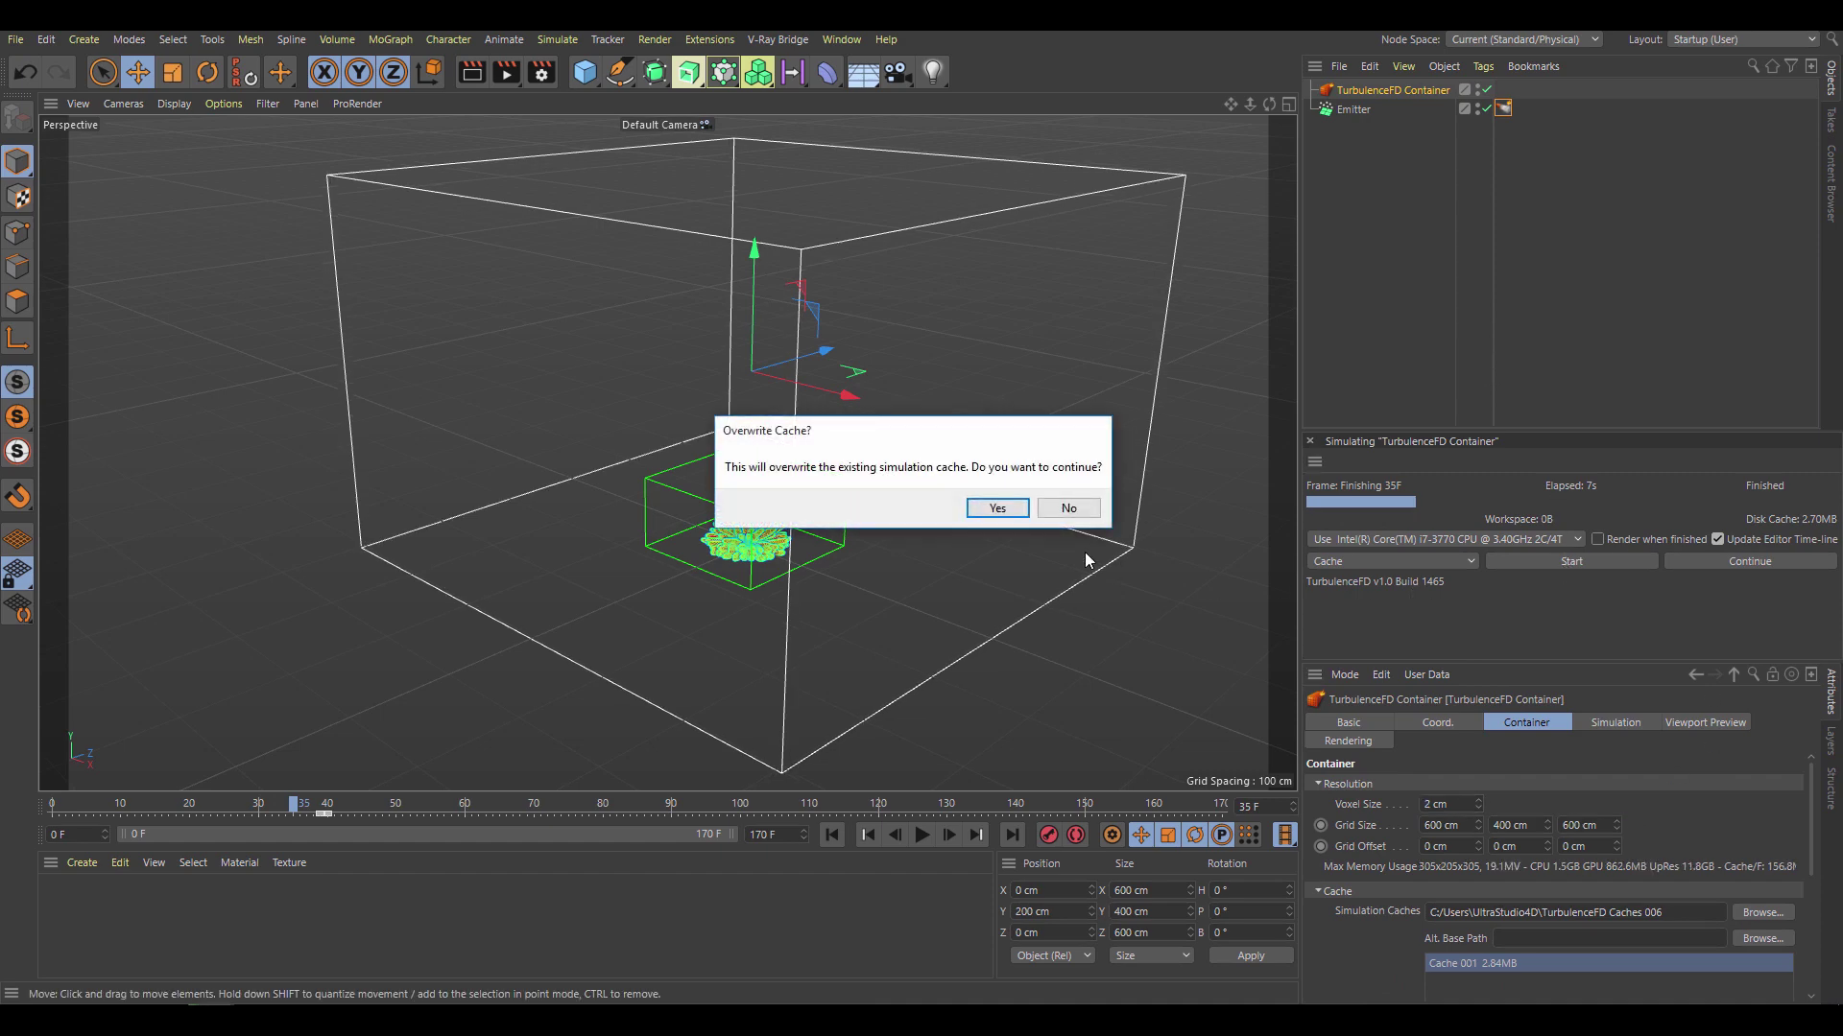
click(998, 509)
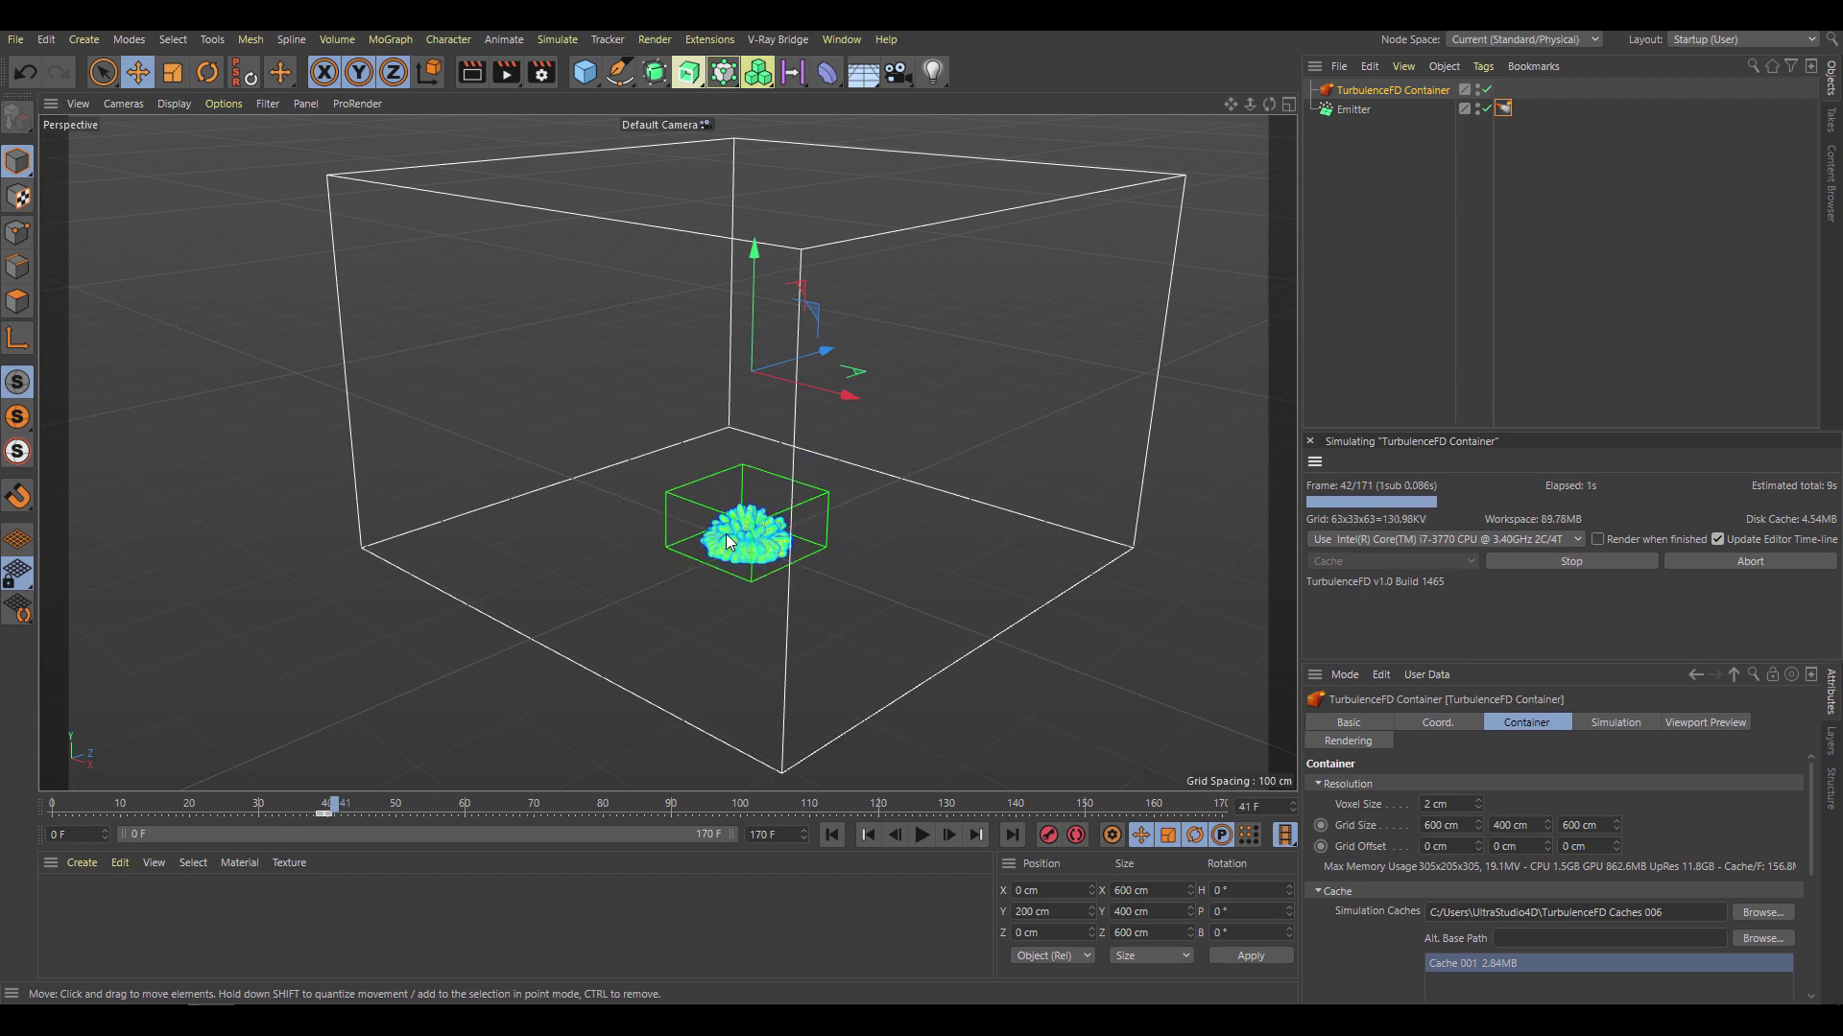
scroll(758, 534, up, 3)
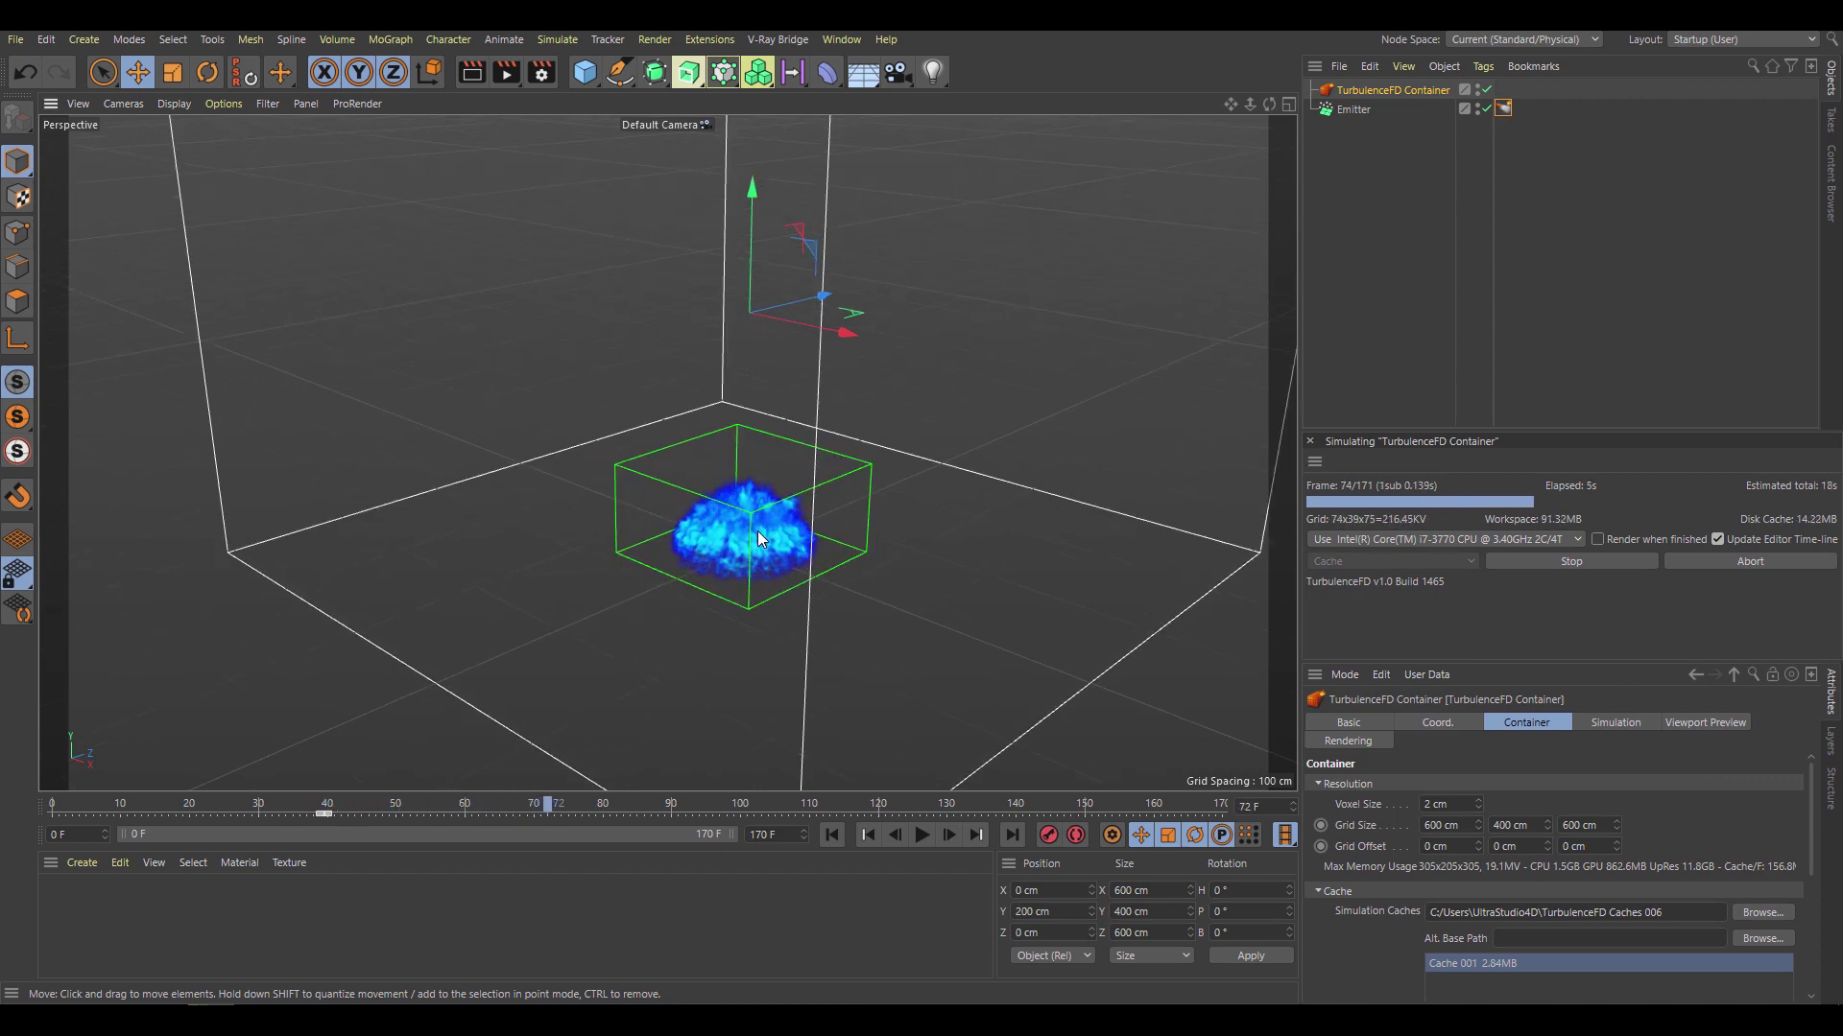
click(1597, 562)
click(910, 837)
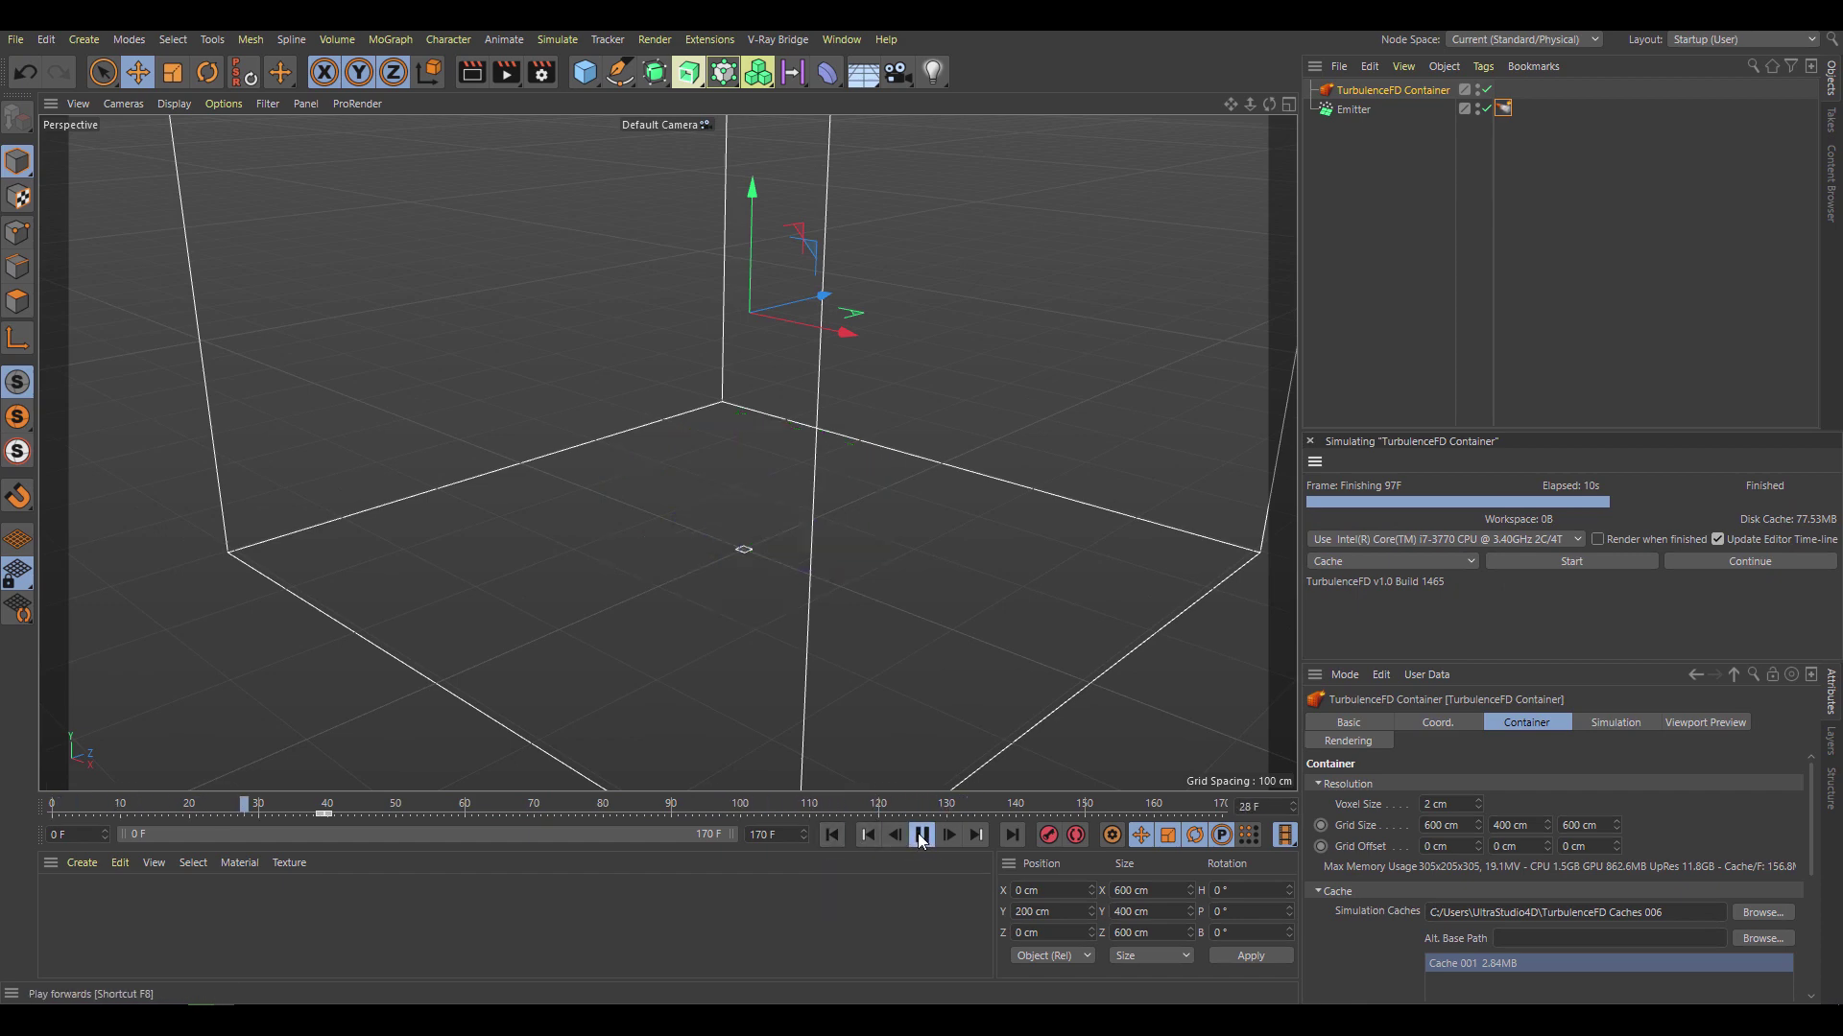
- Set the emitter's Force Velocity Weight to 1 and re-simulate over the cache
click(919, 838)
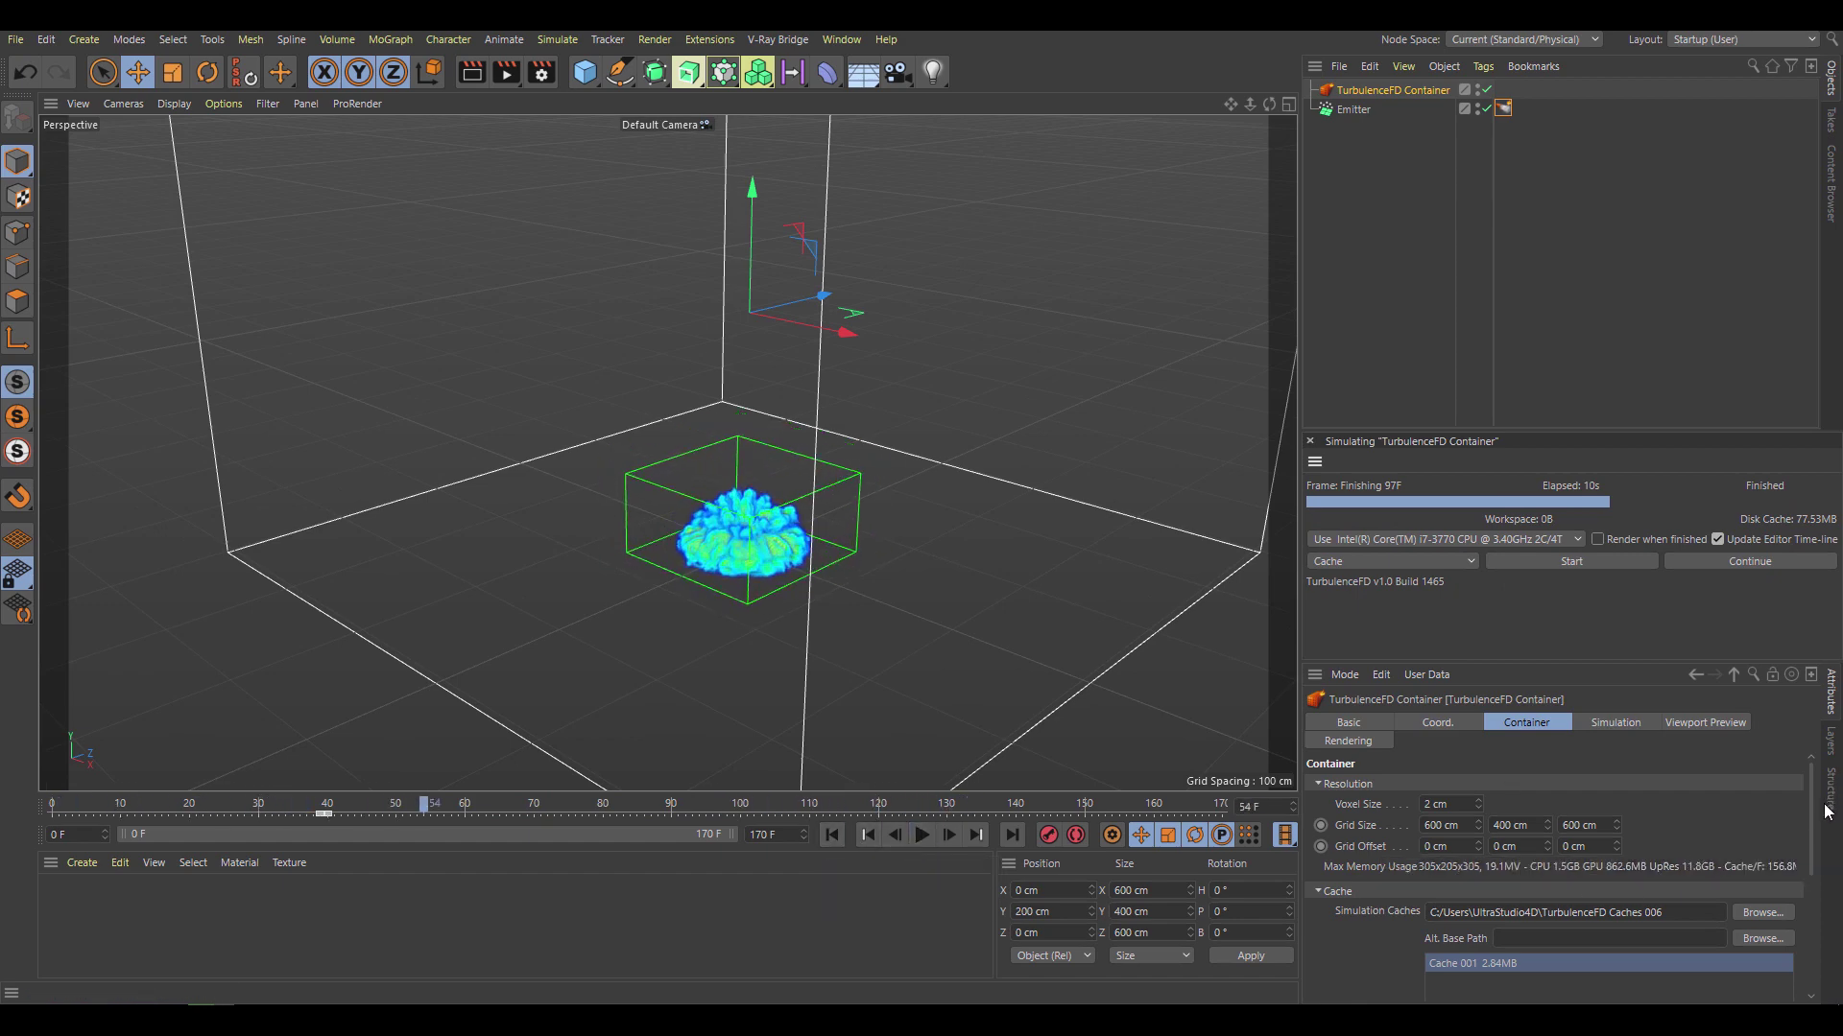
click(1503, 108)
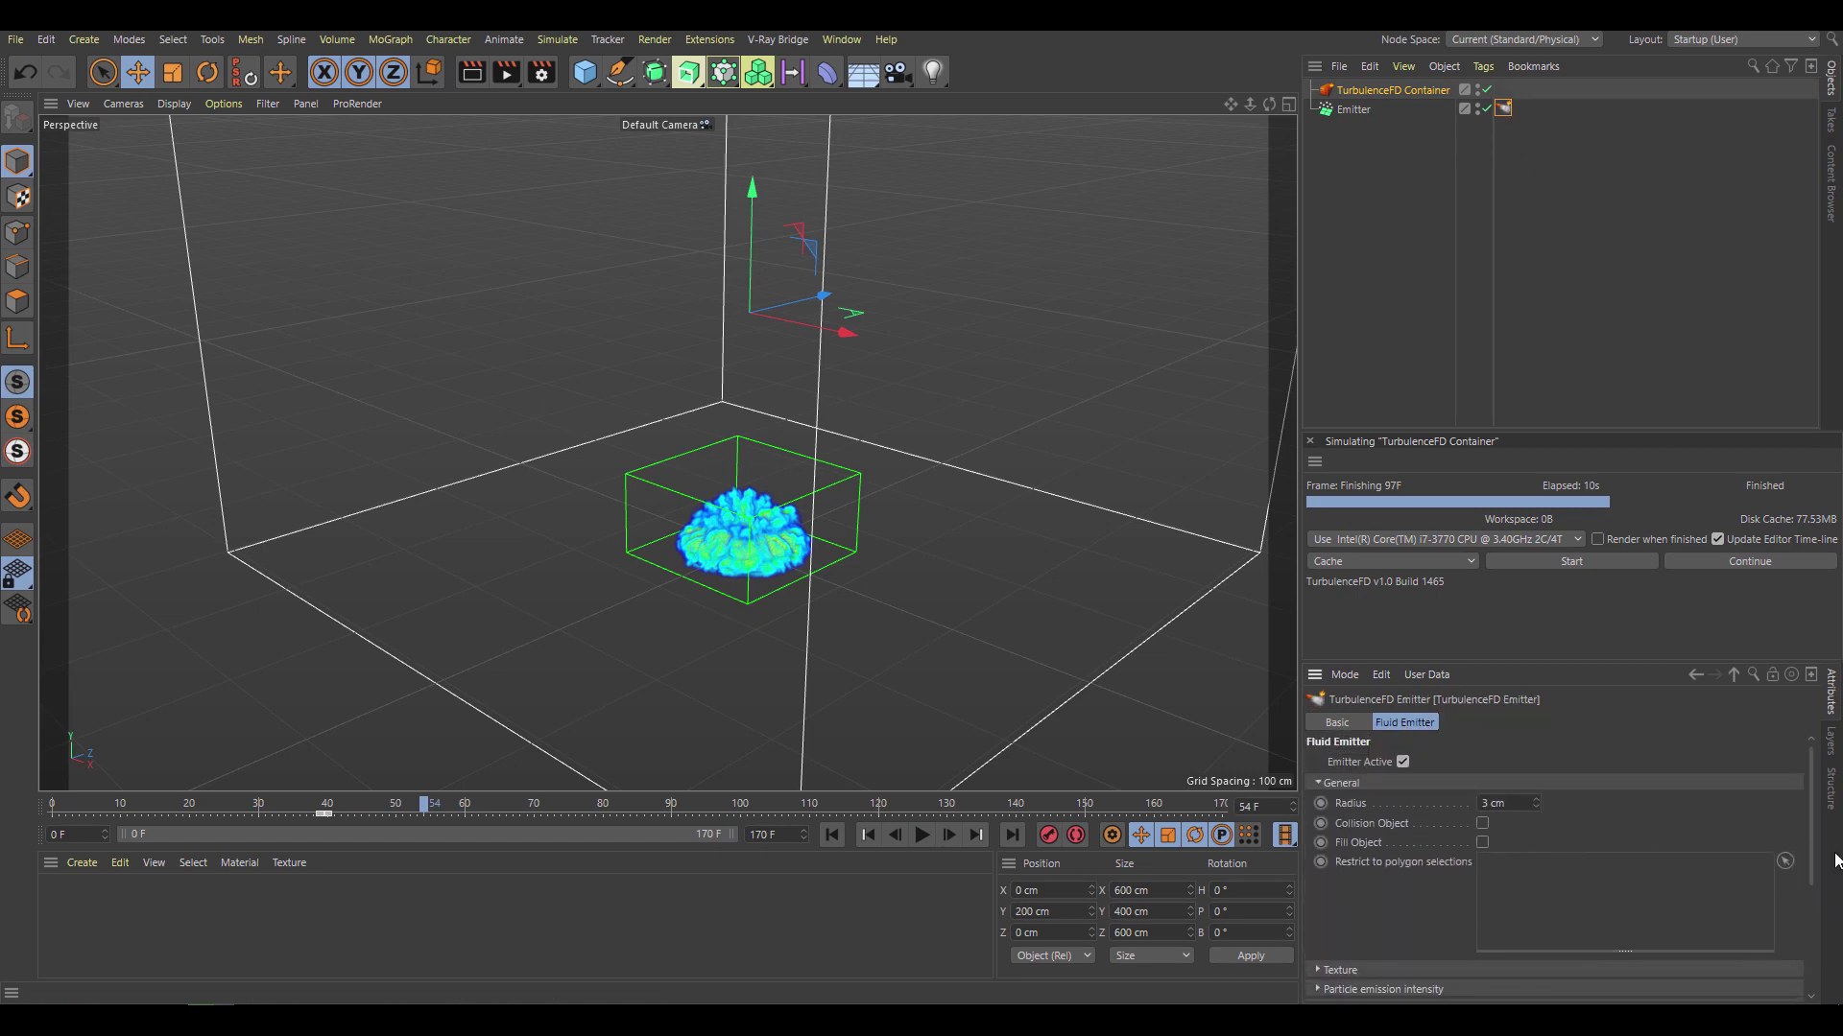
scroll(1344, 851, down, 3)
click(1353, 850)
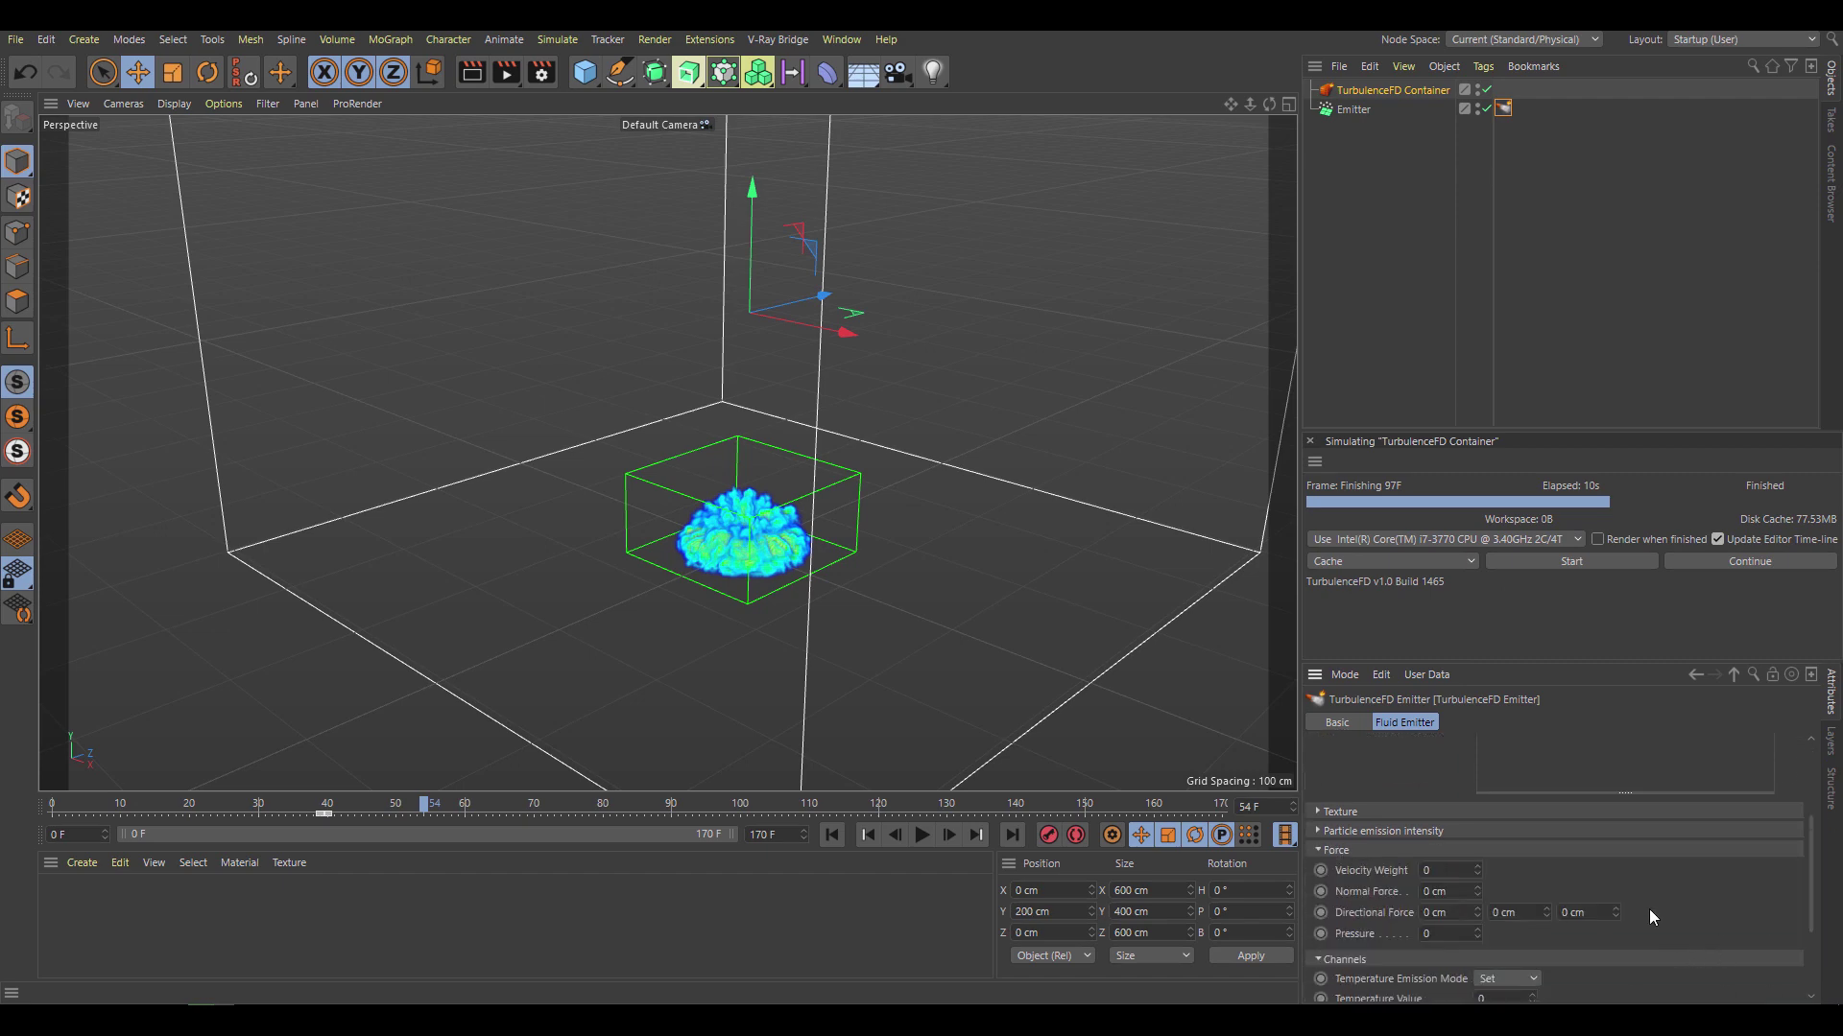
scroll(1648, 912, down, 1)
text(1)
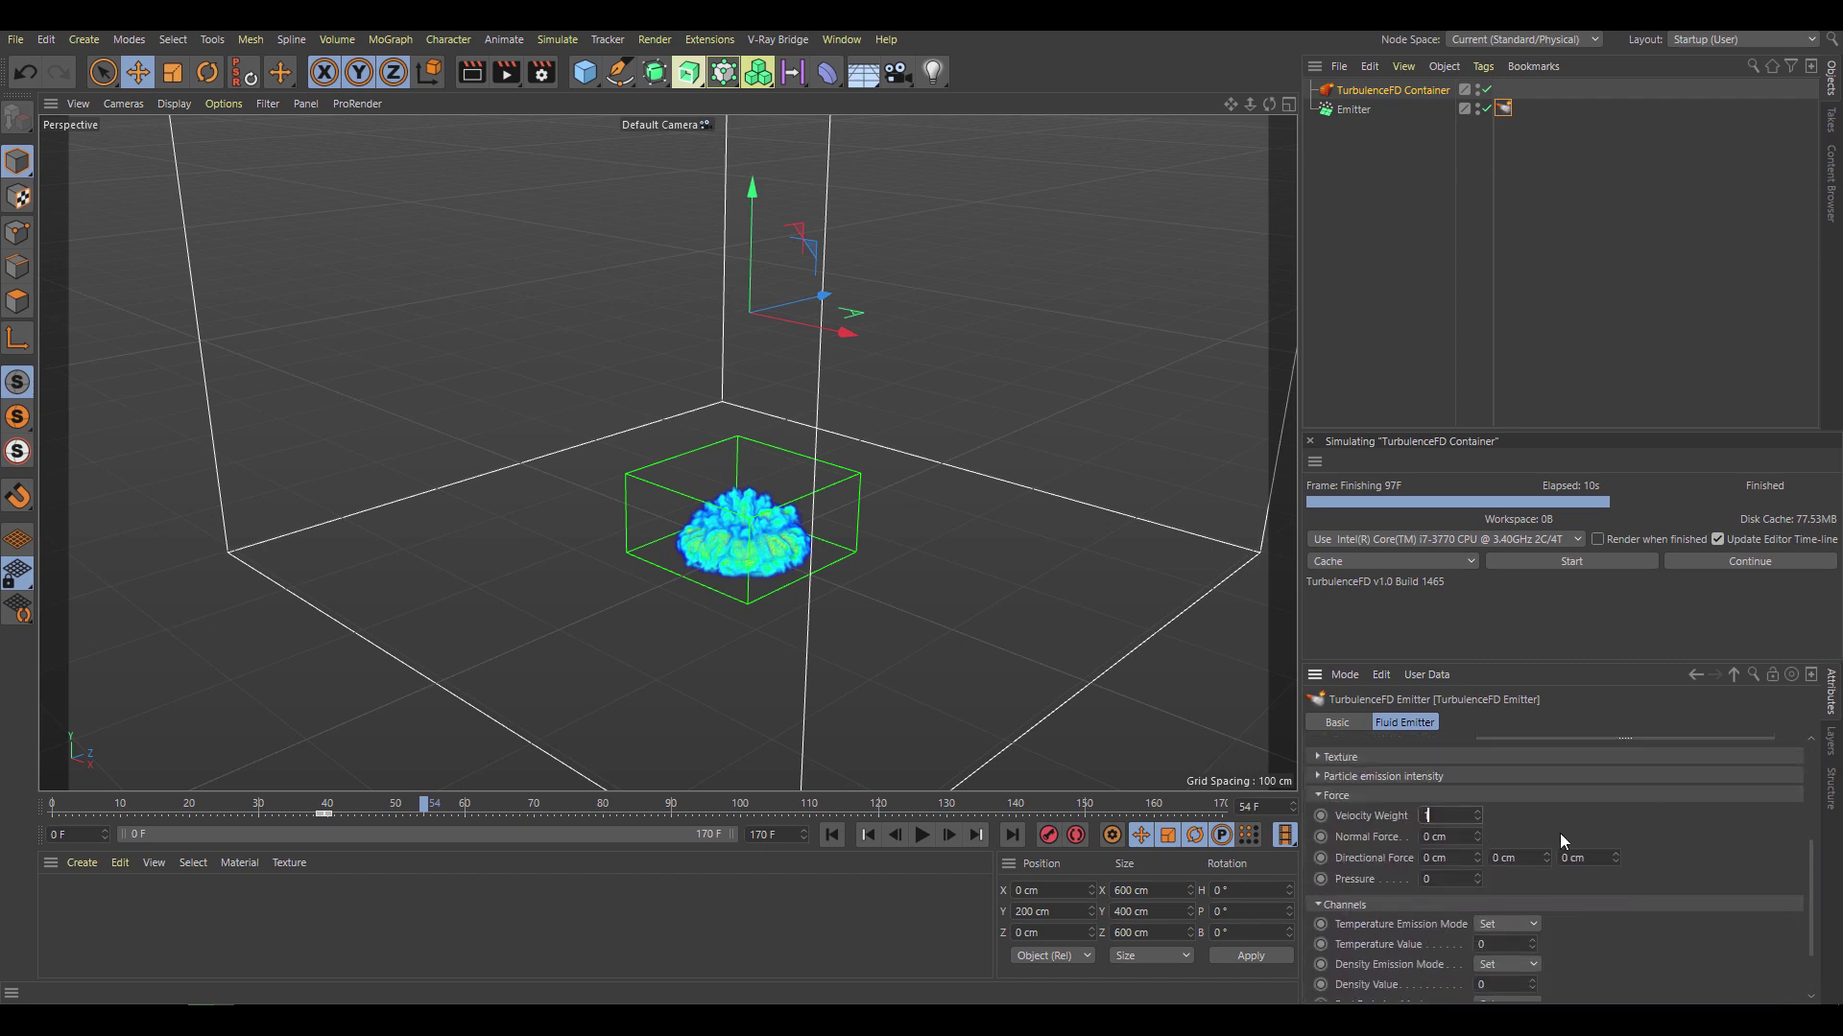
click(1528, 567)
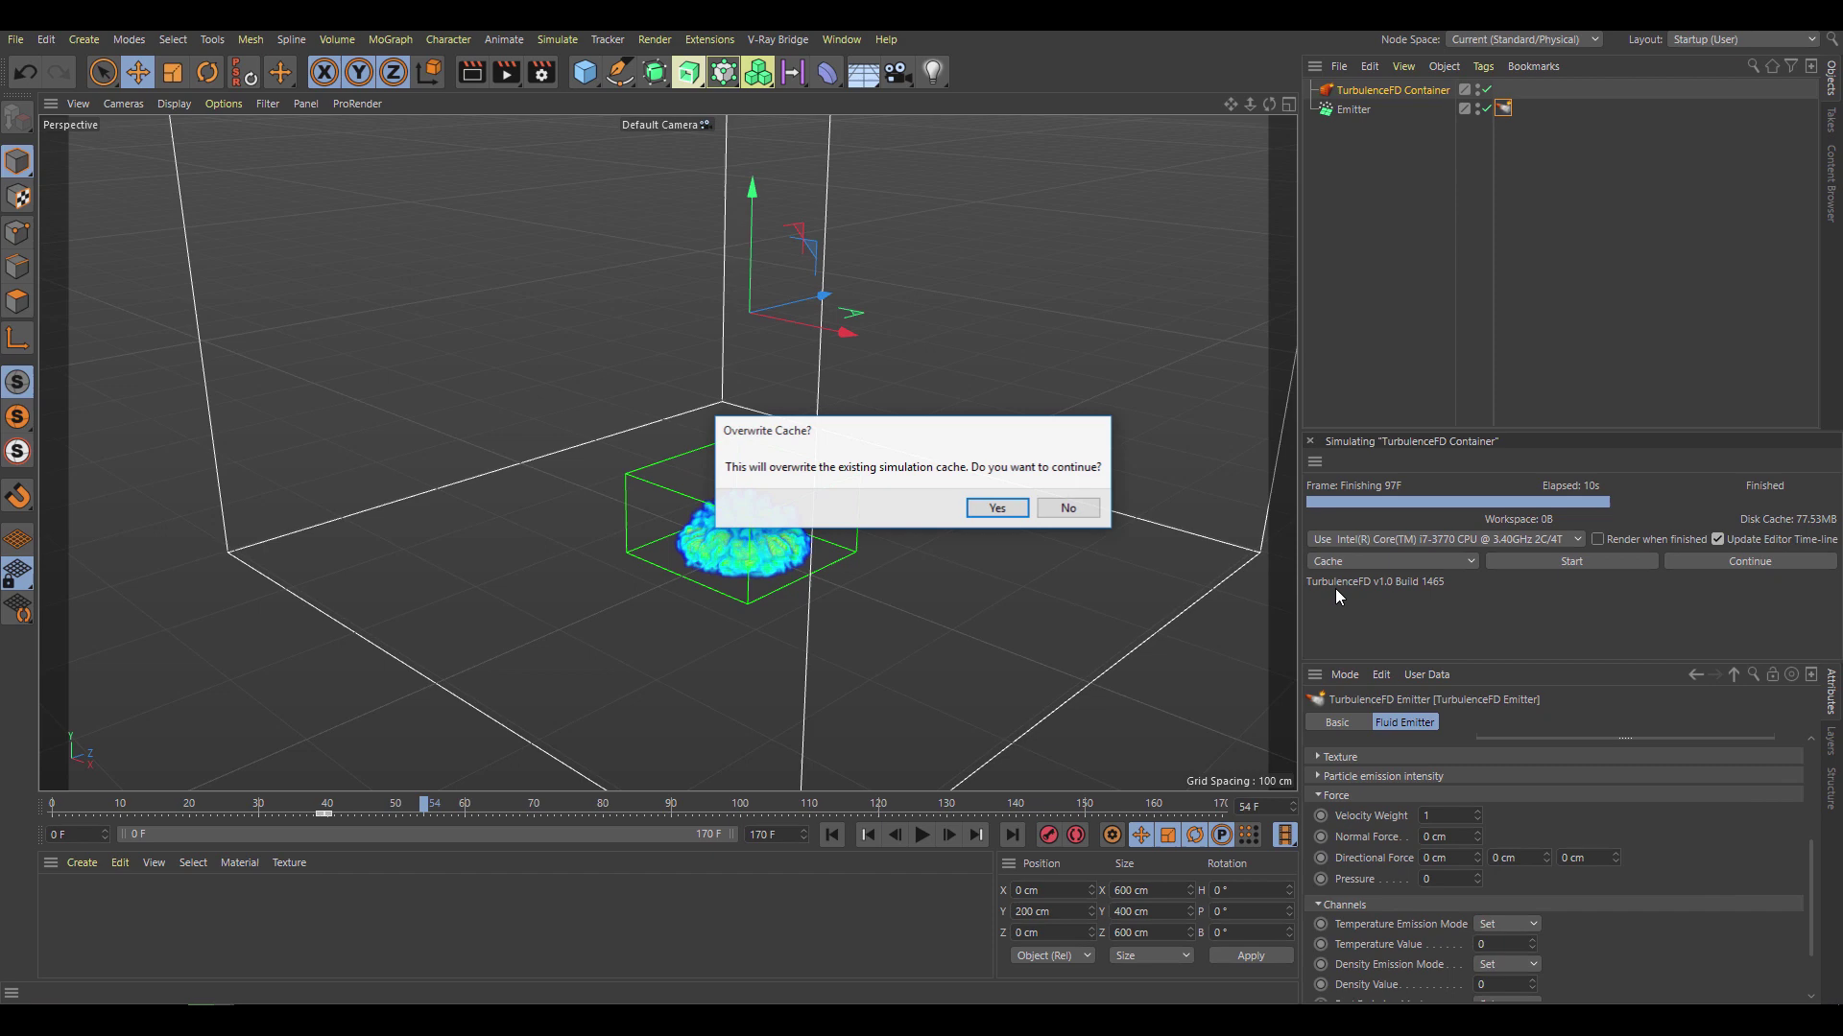
click(985, 508)
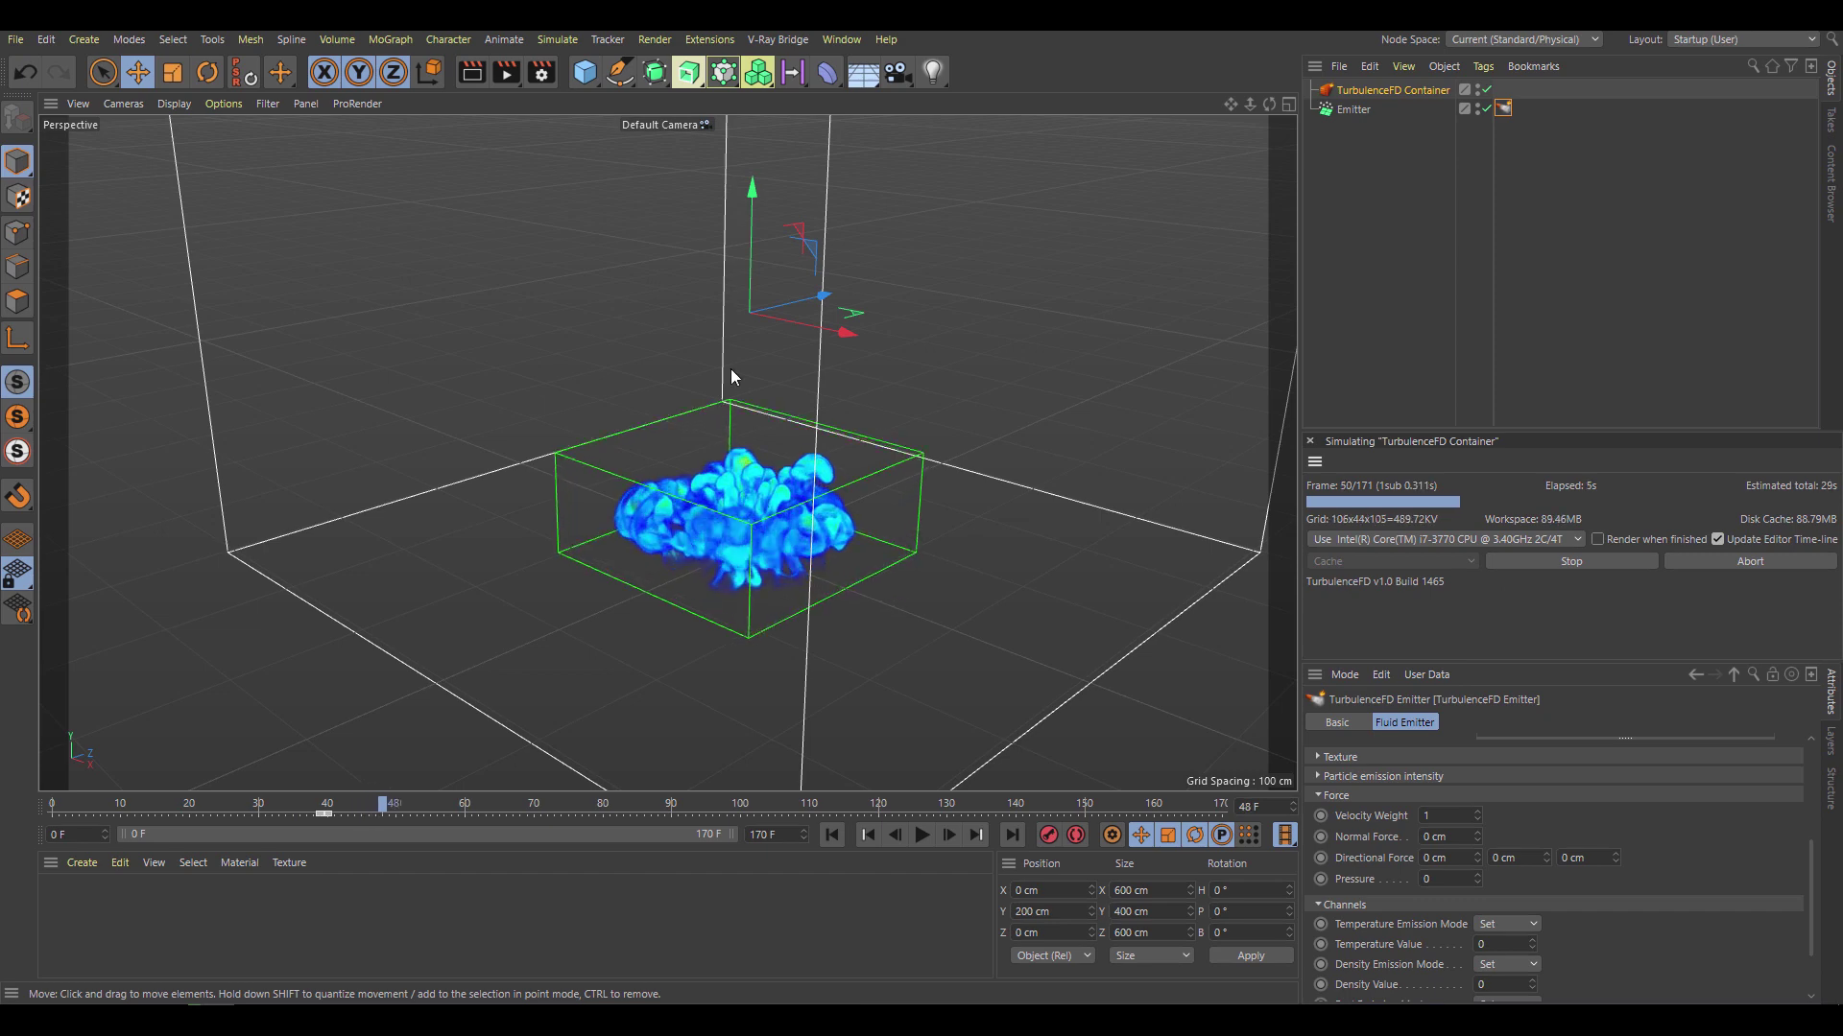
- Stop the simulation and close the container's -Y boundary
click(1564, 561)
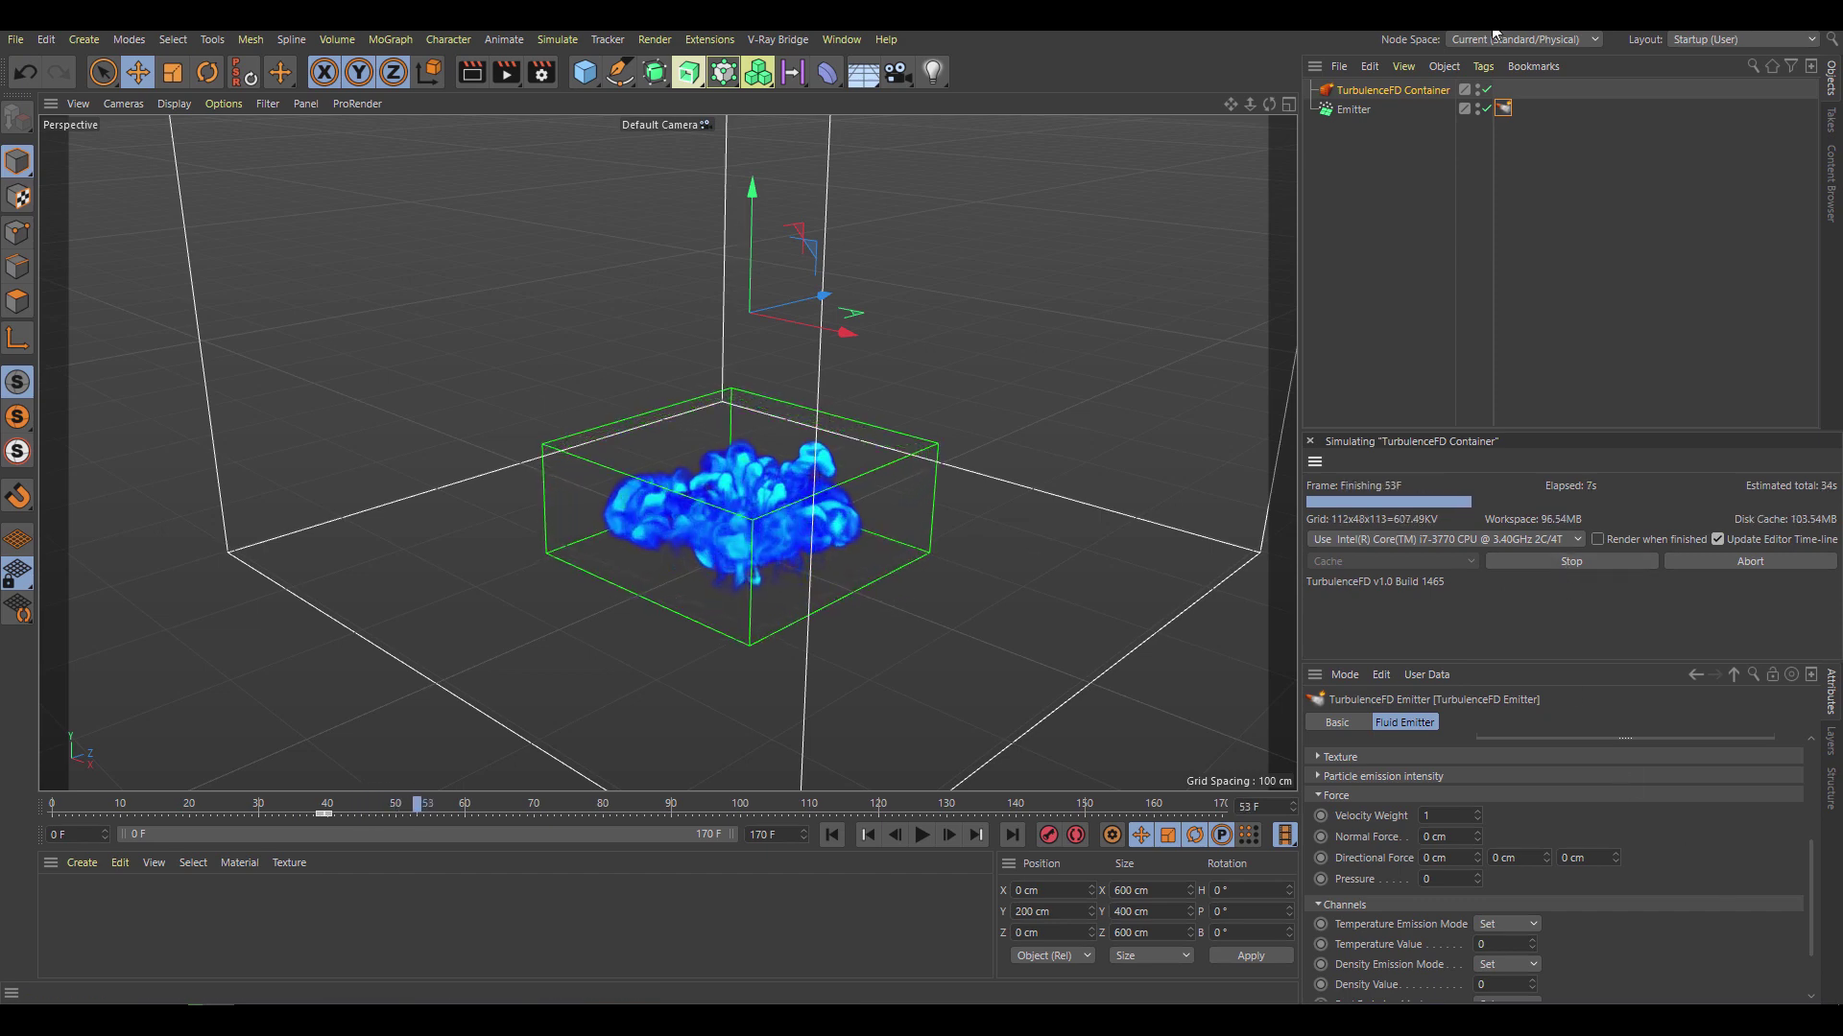
click(1408, 92)
click(1615, 722)
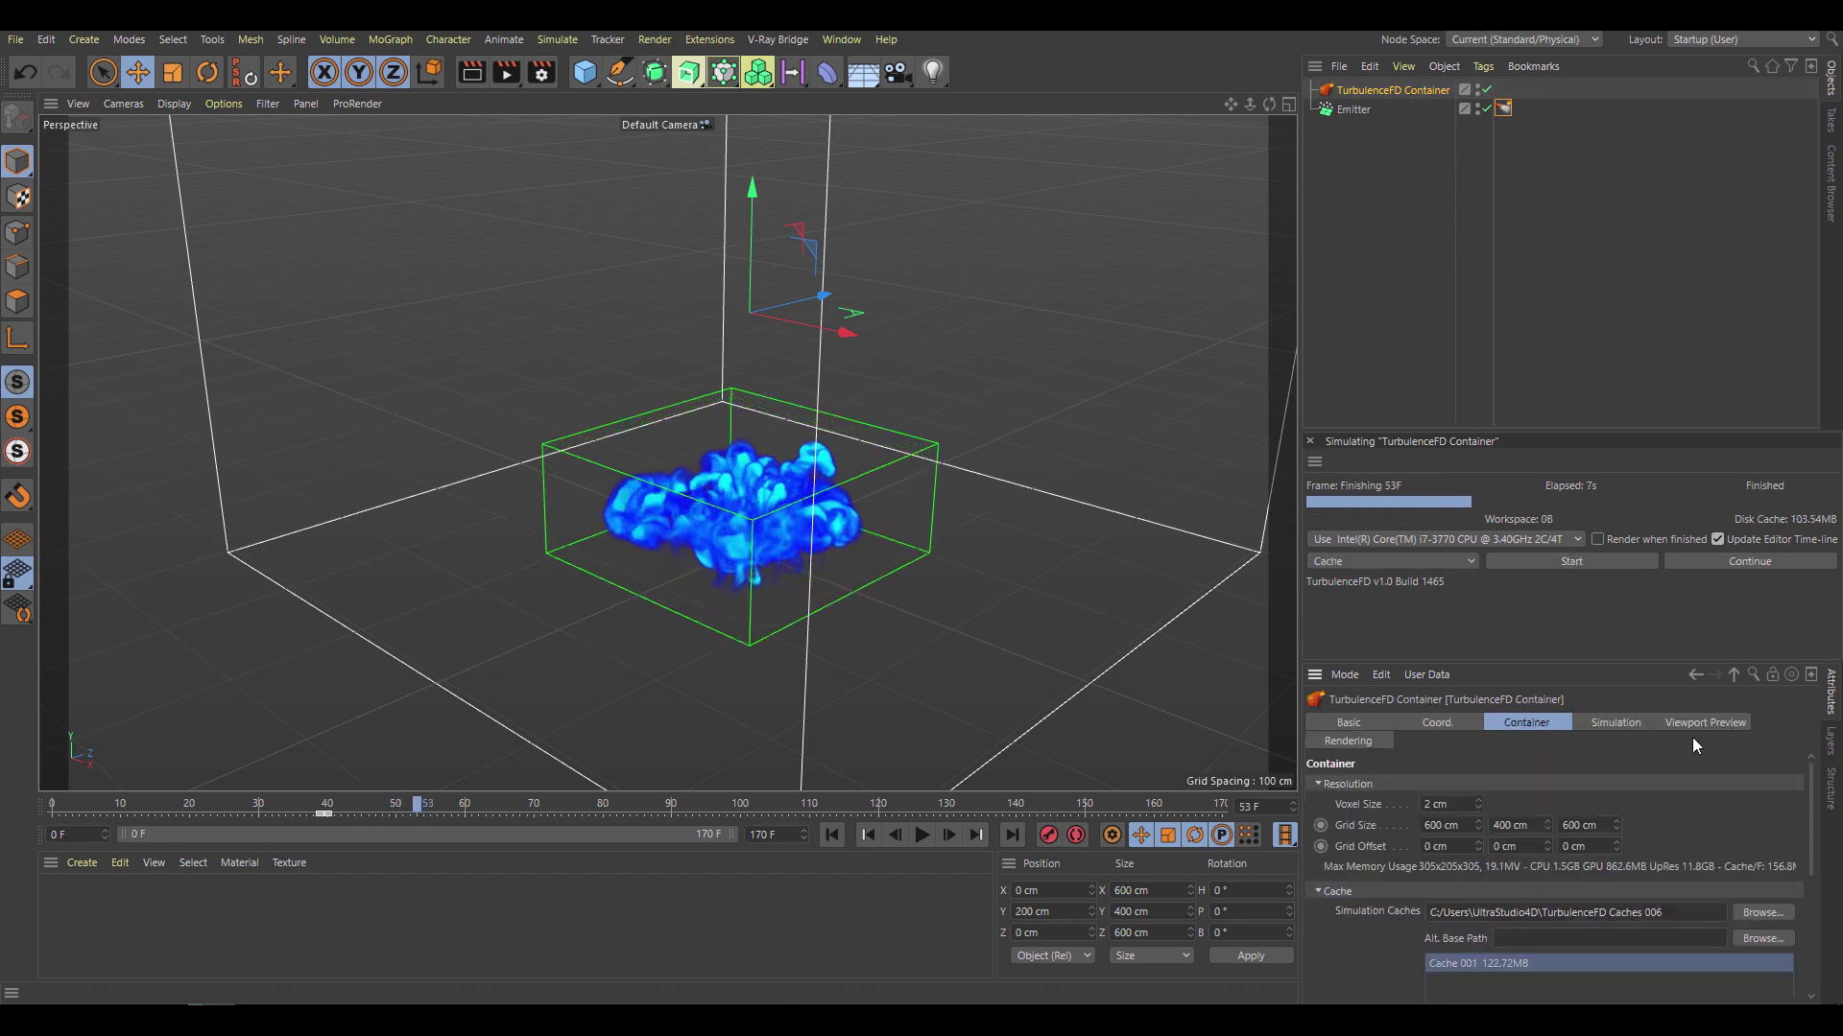
scroll(1487, 834, down, 1)
click(1405, 879)
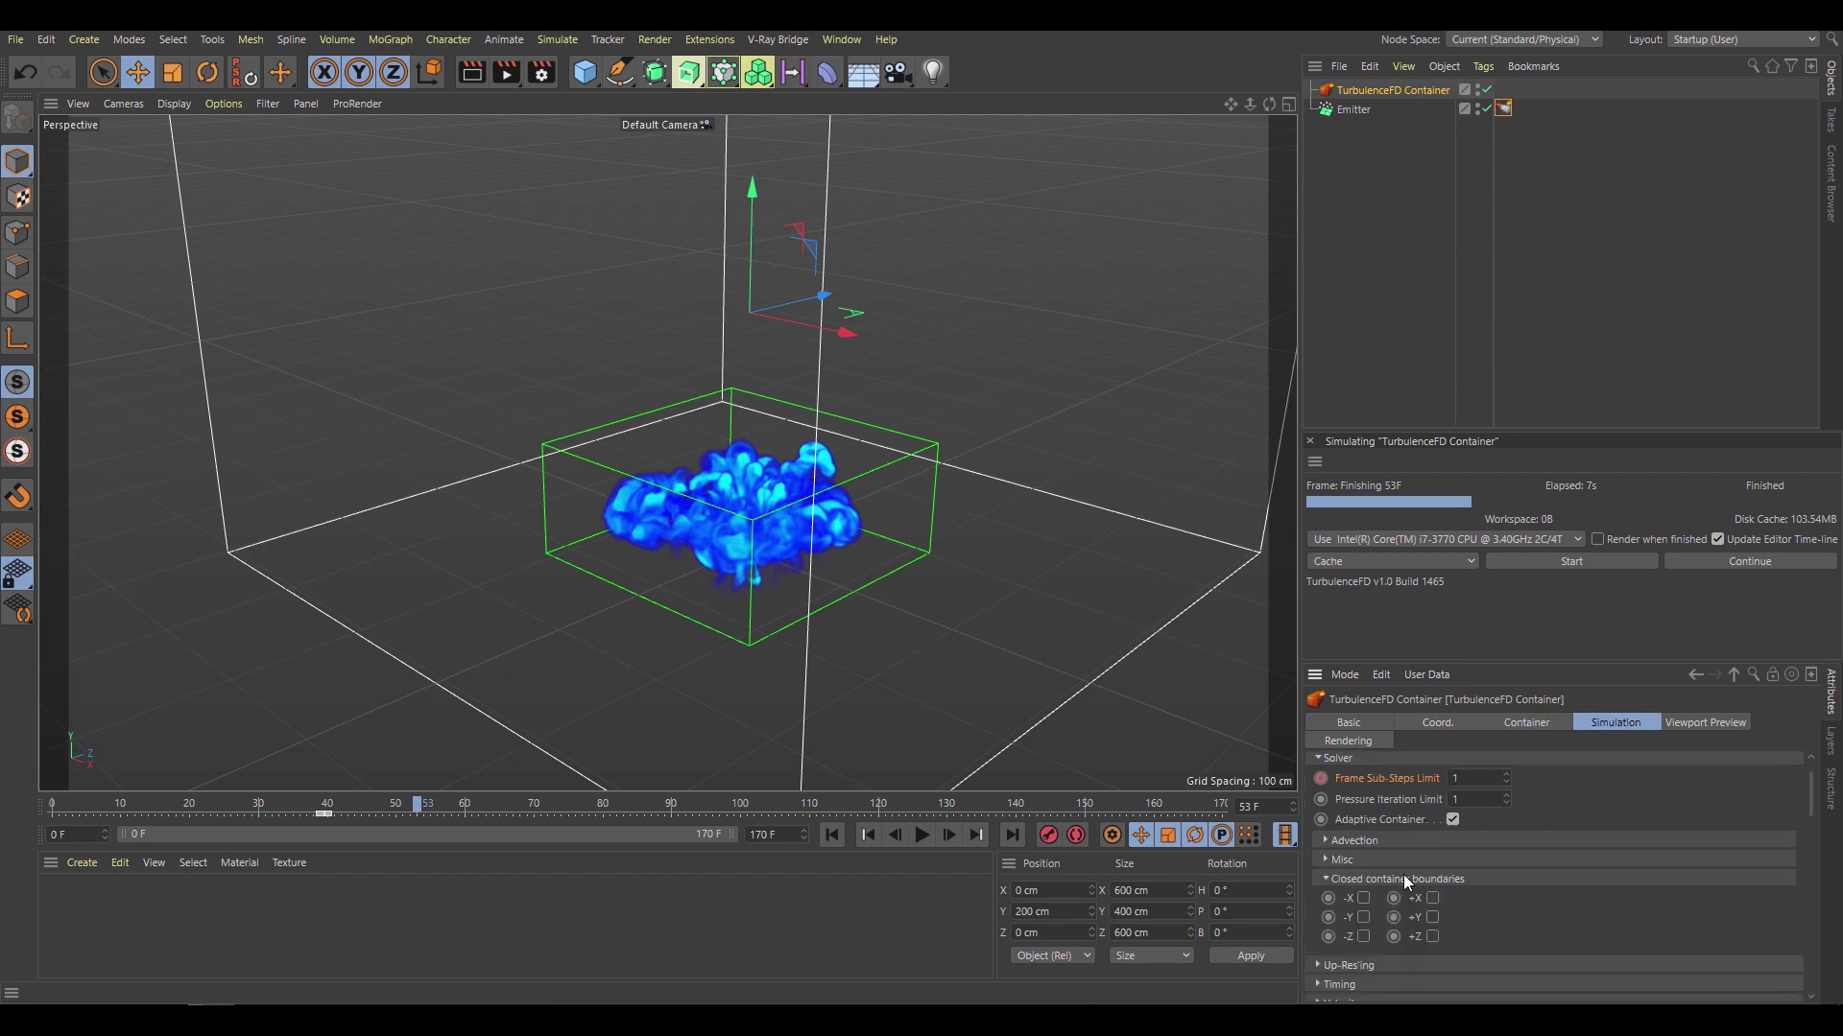
scroll(1530, 831, down, 2)
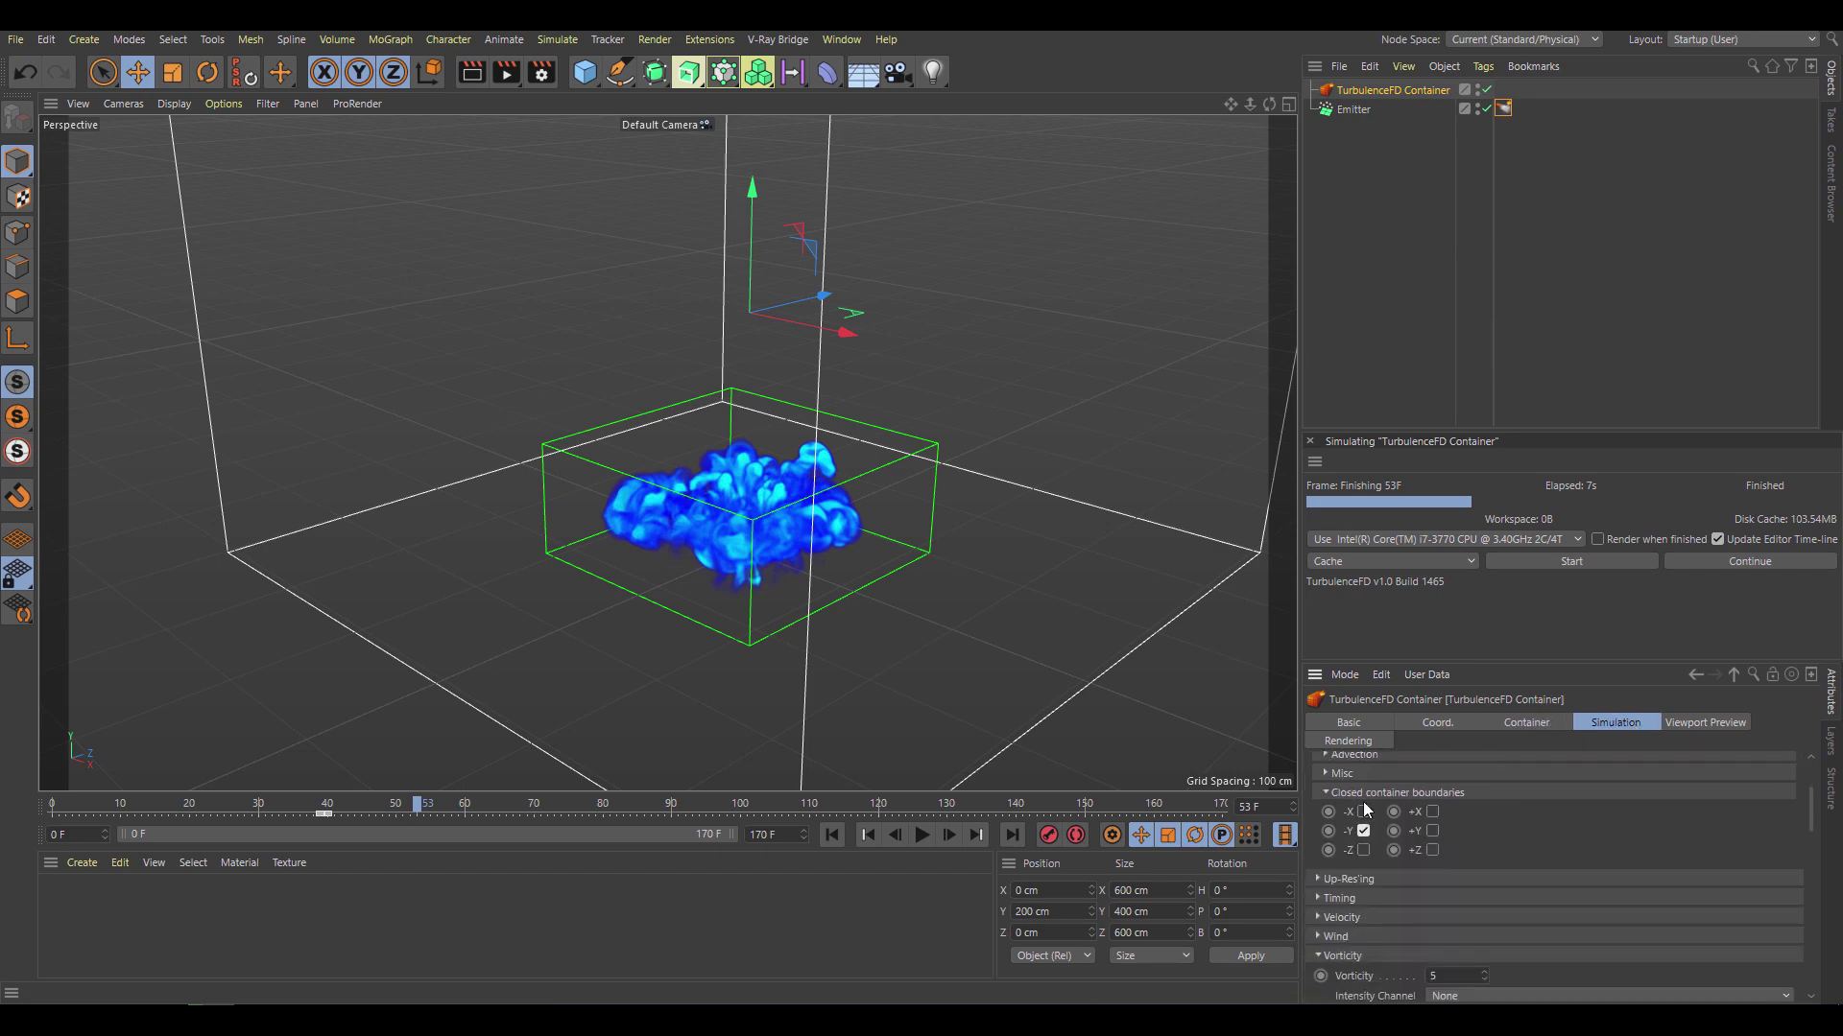
- Re-simulate over the cache and view smoke spreading along the container floor
click(1564, 563)
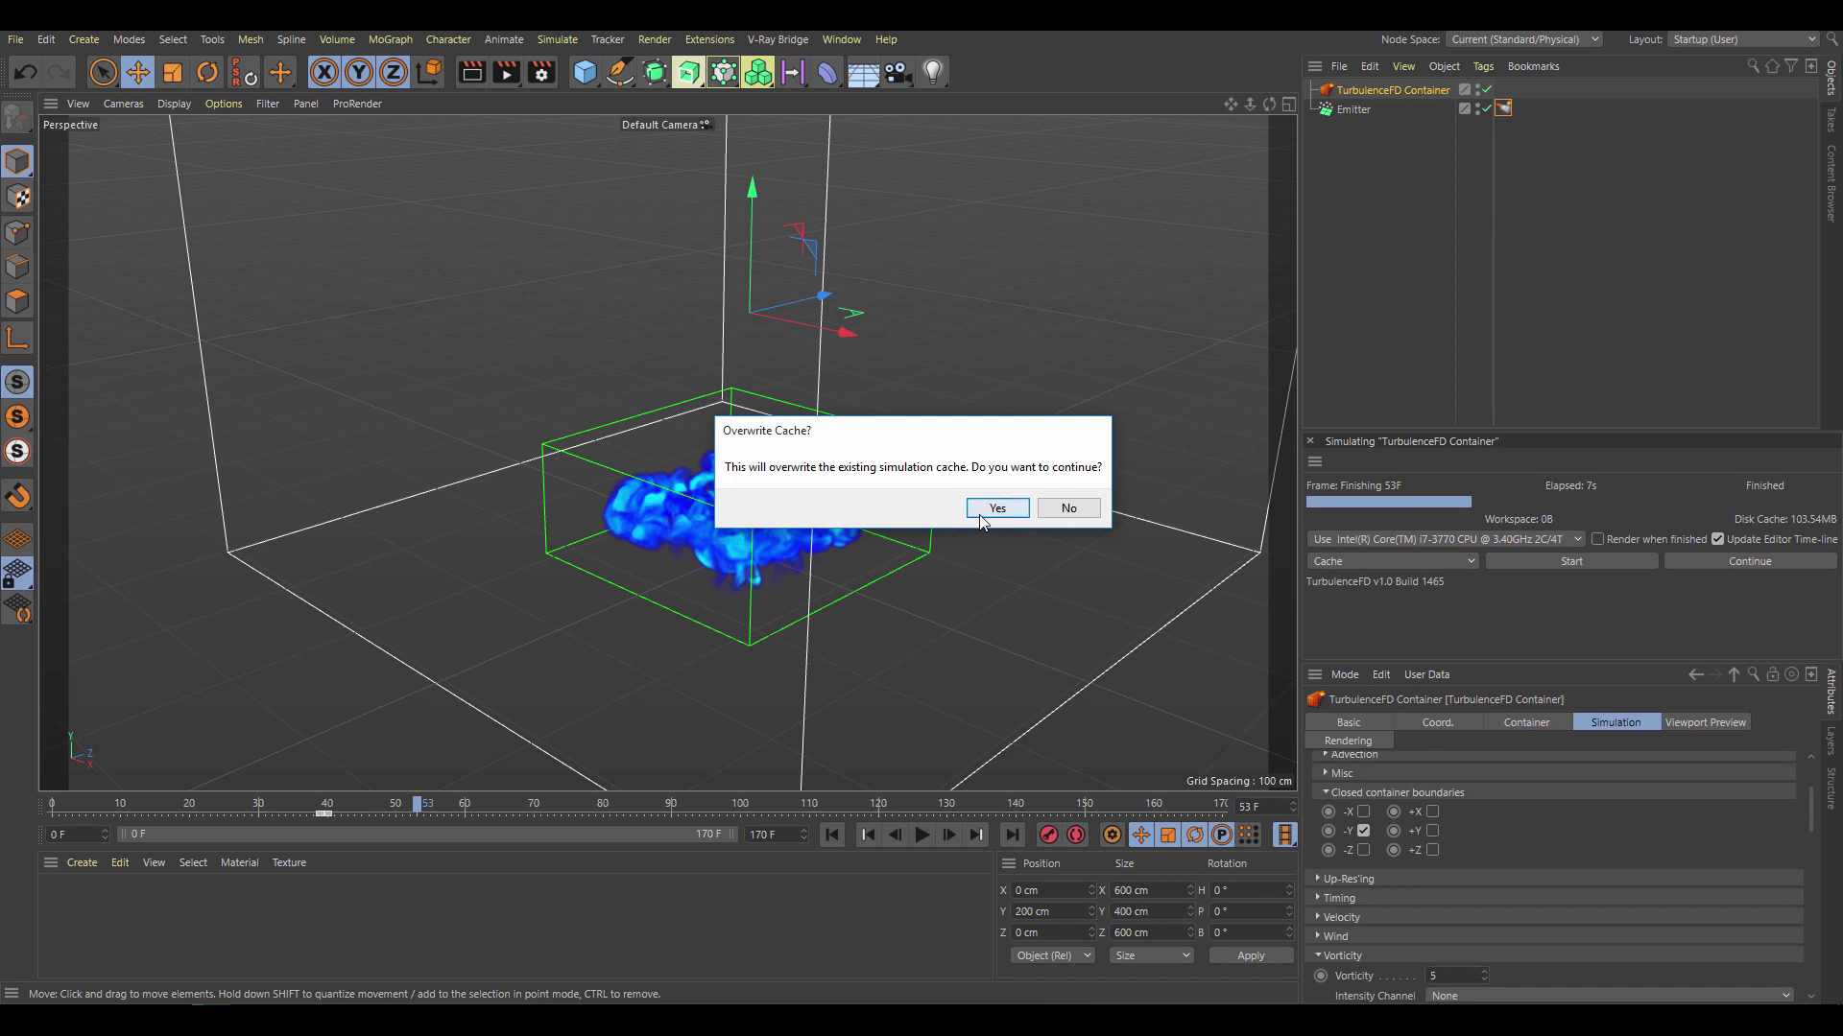
click(980, 515)
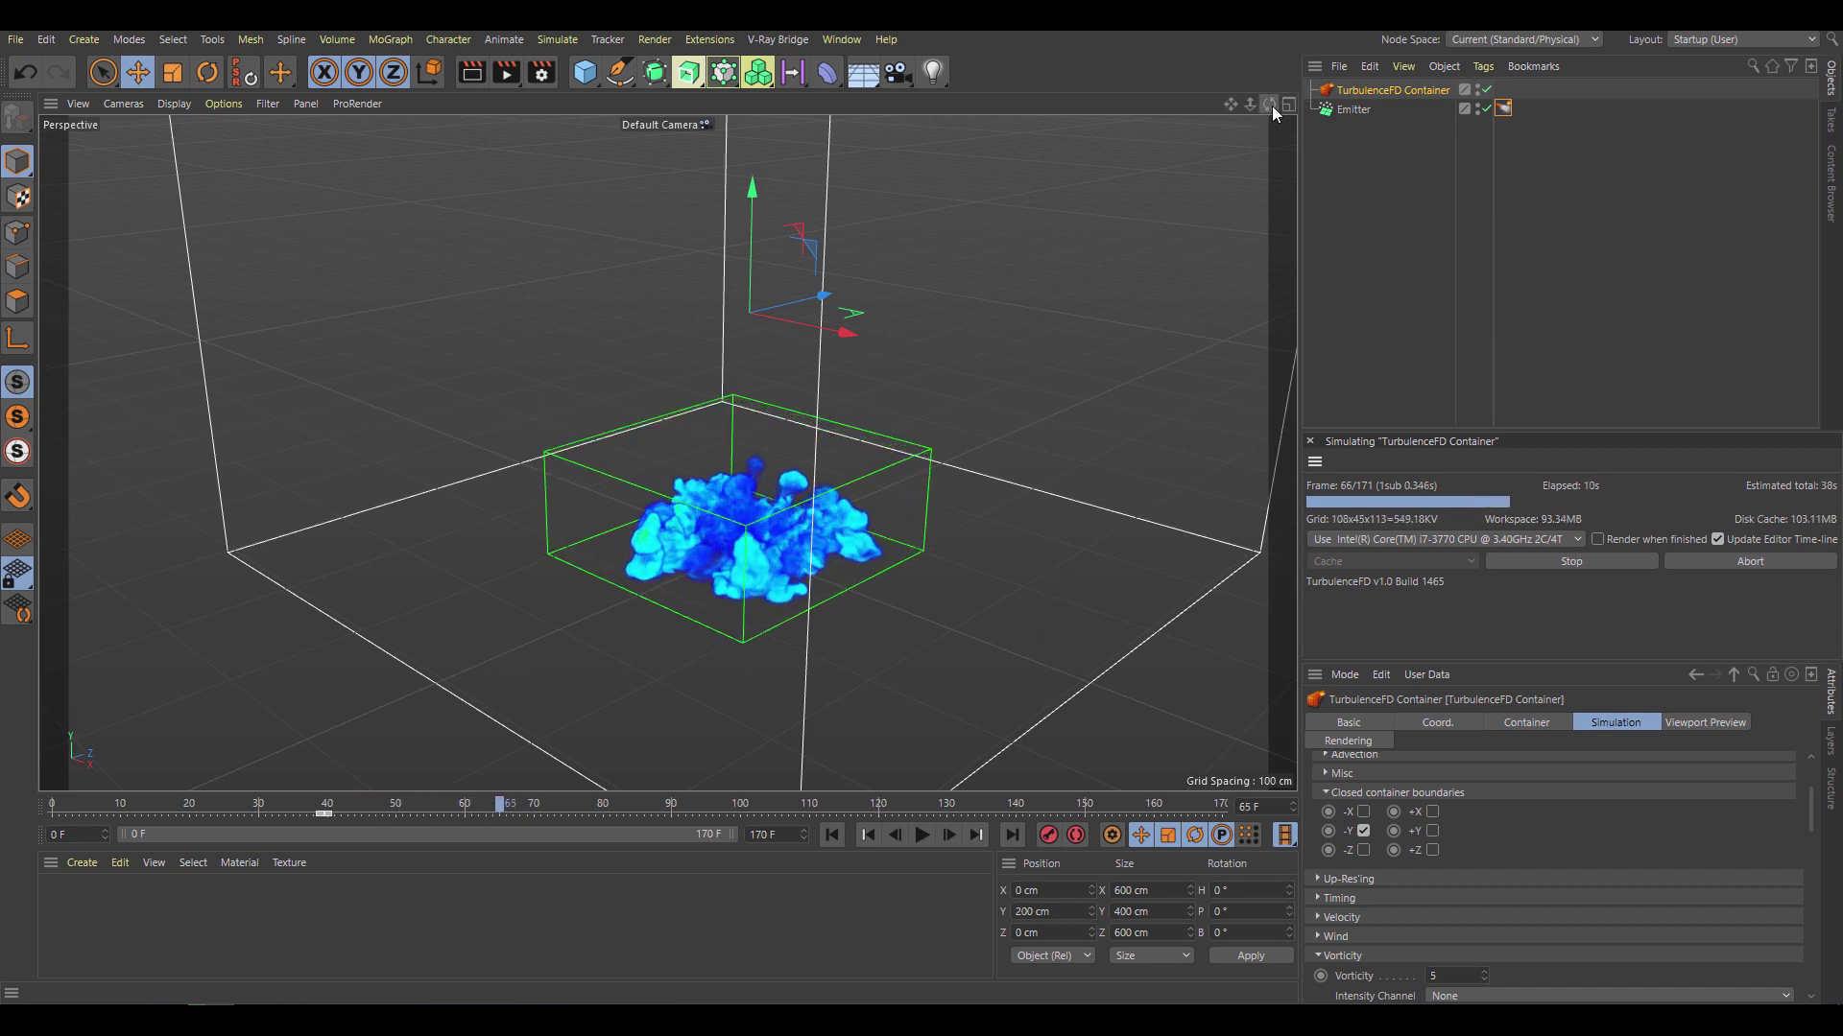
drag(1271, 106, 1008, 458)
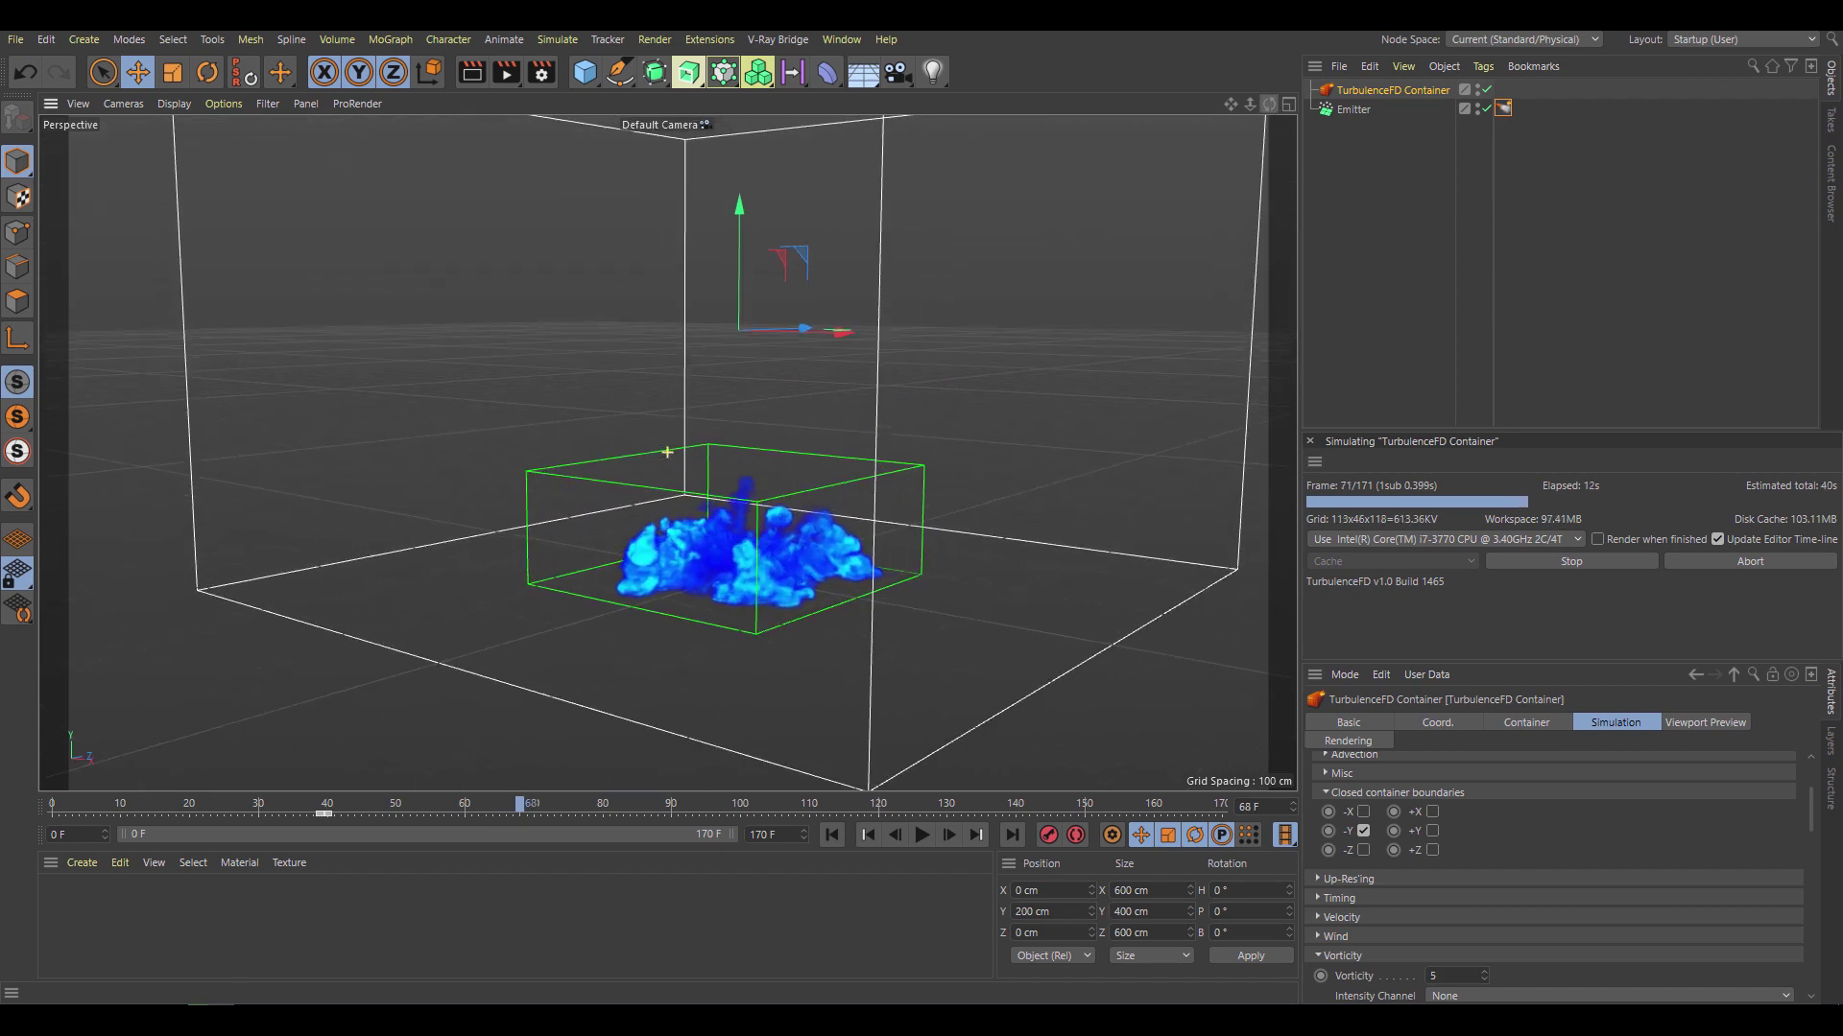
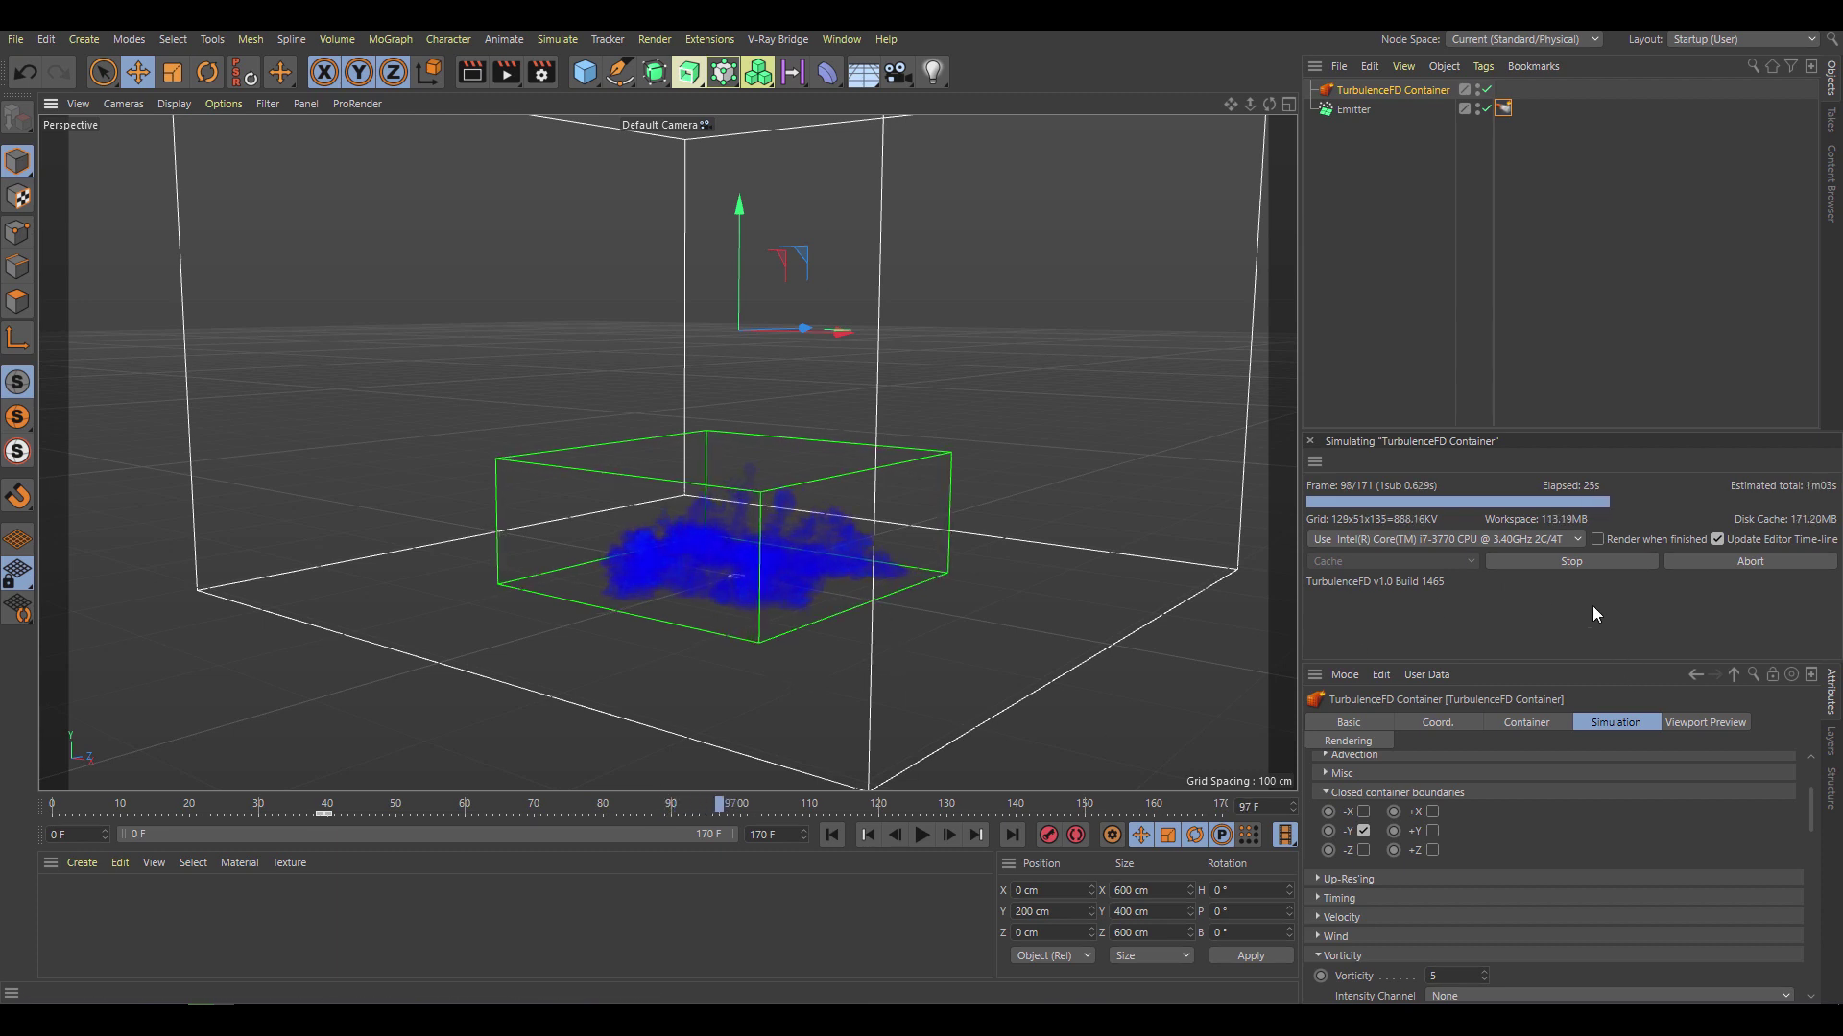
- Map the container's smoke shader to the Density channel
click(1695, 722)
click(1353, 741)
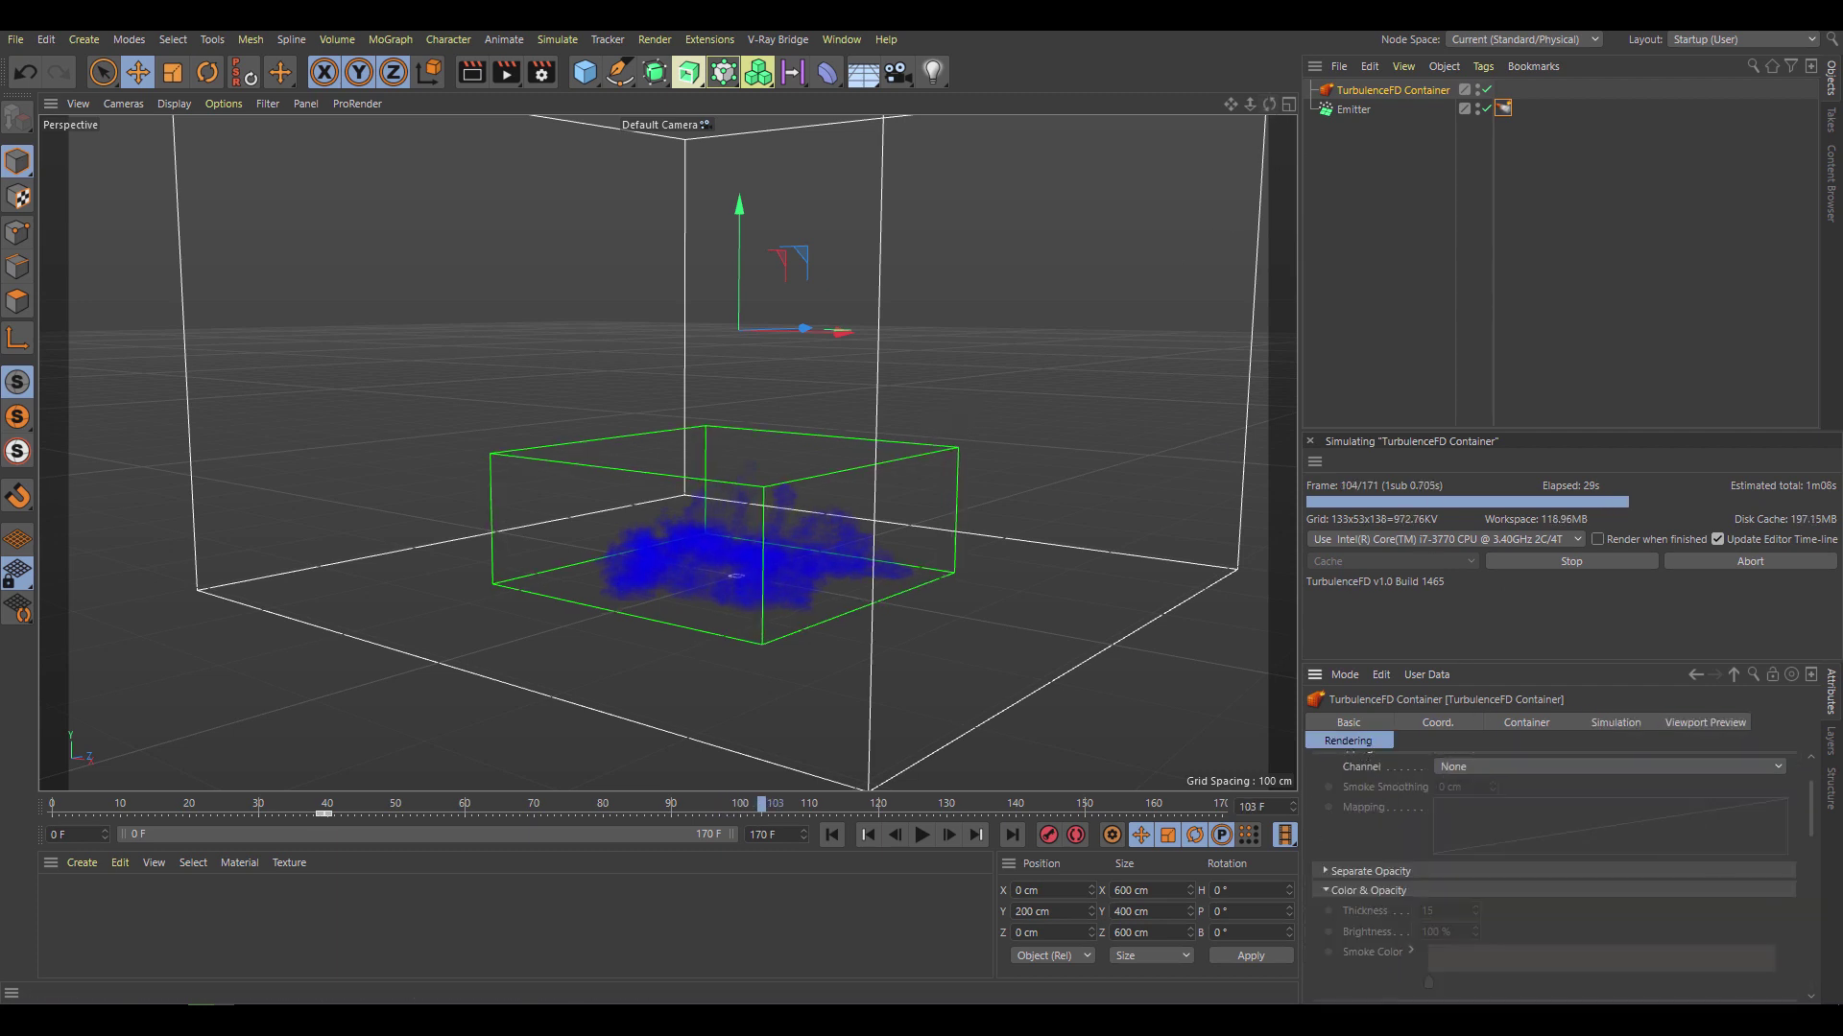
scroll(1530, 836, up, 3)
click(1493, 841)
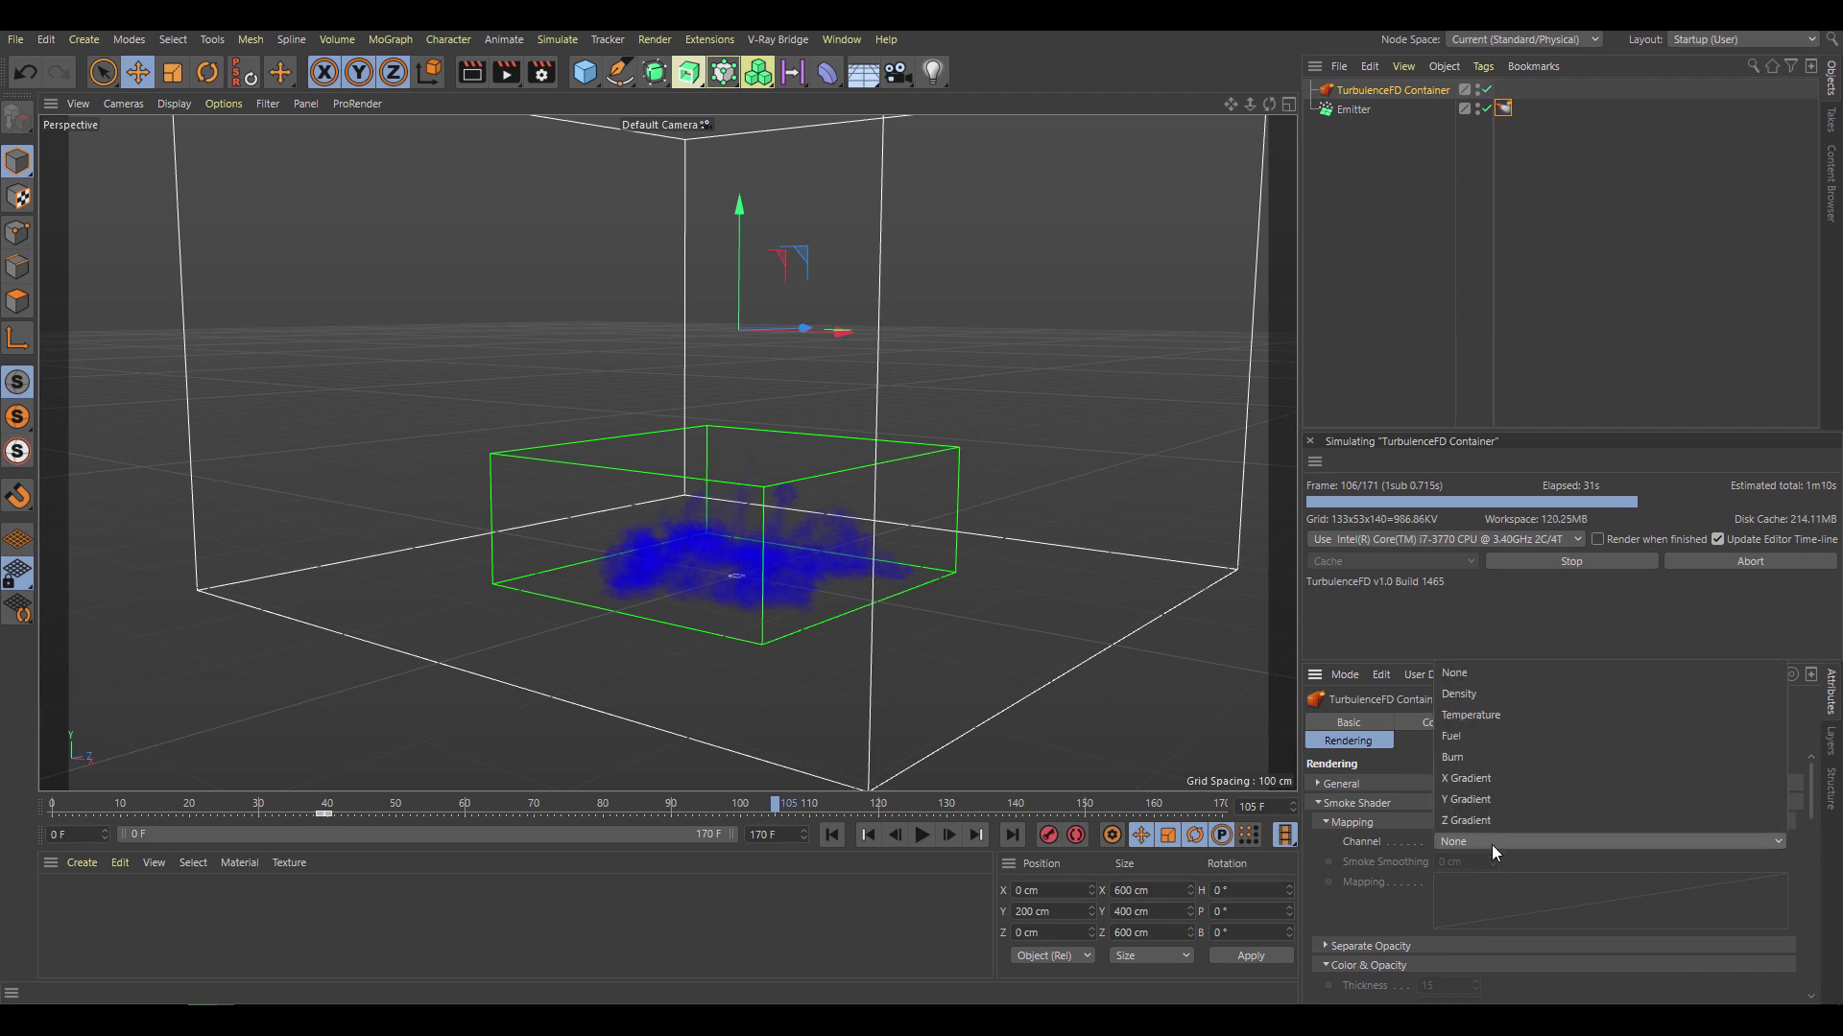
click(1454, 695)
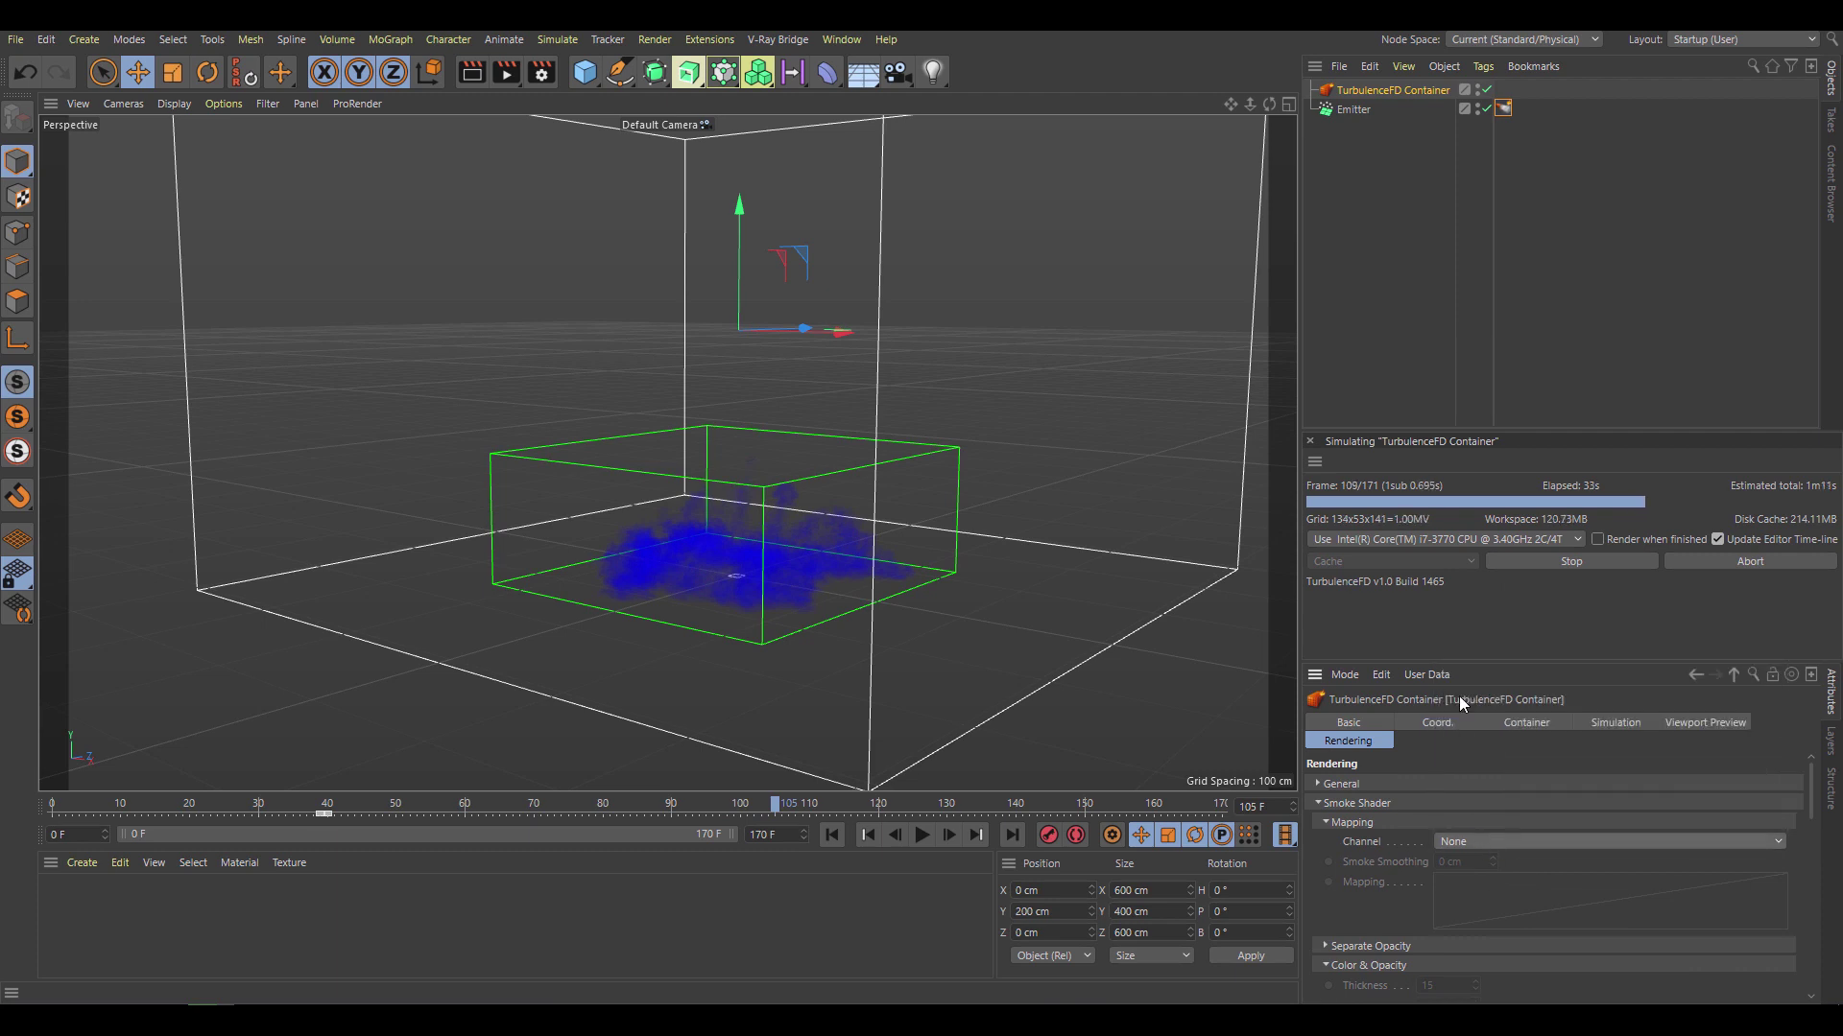
- Set smoke Thickness to 100, stop the simulation at frame 121, and render the view
scroll(1438, 878, down, 3)
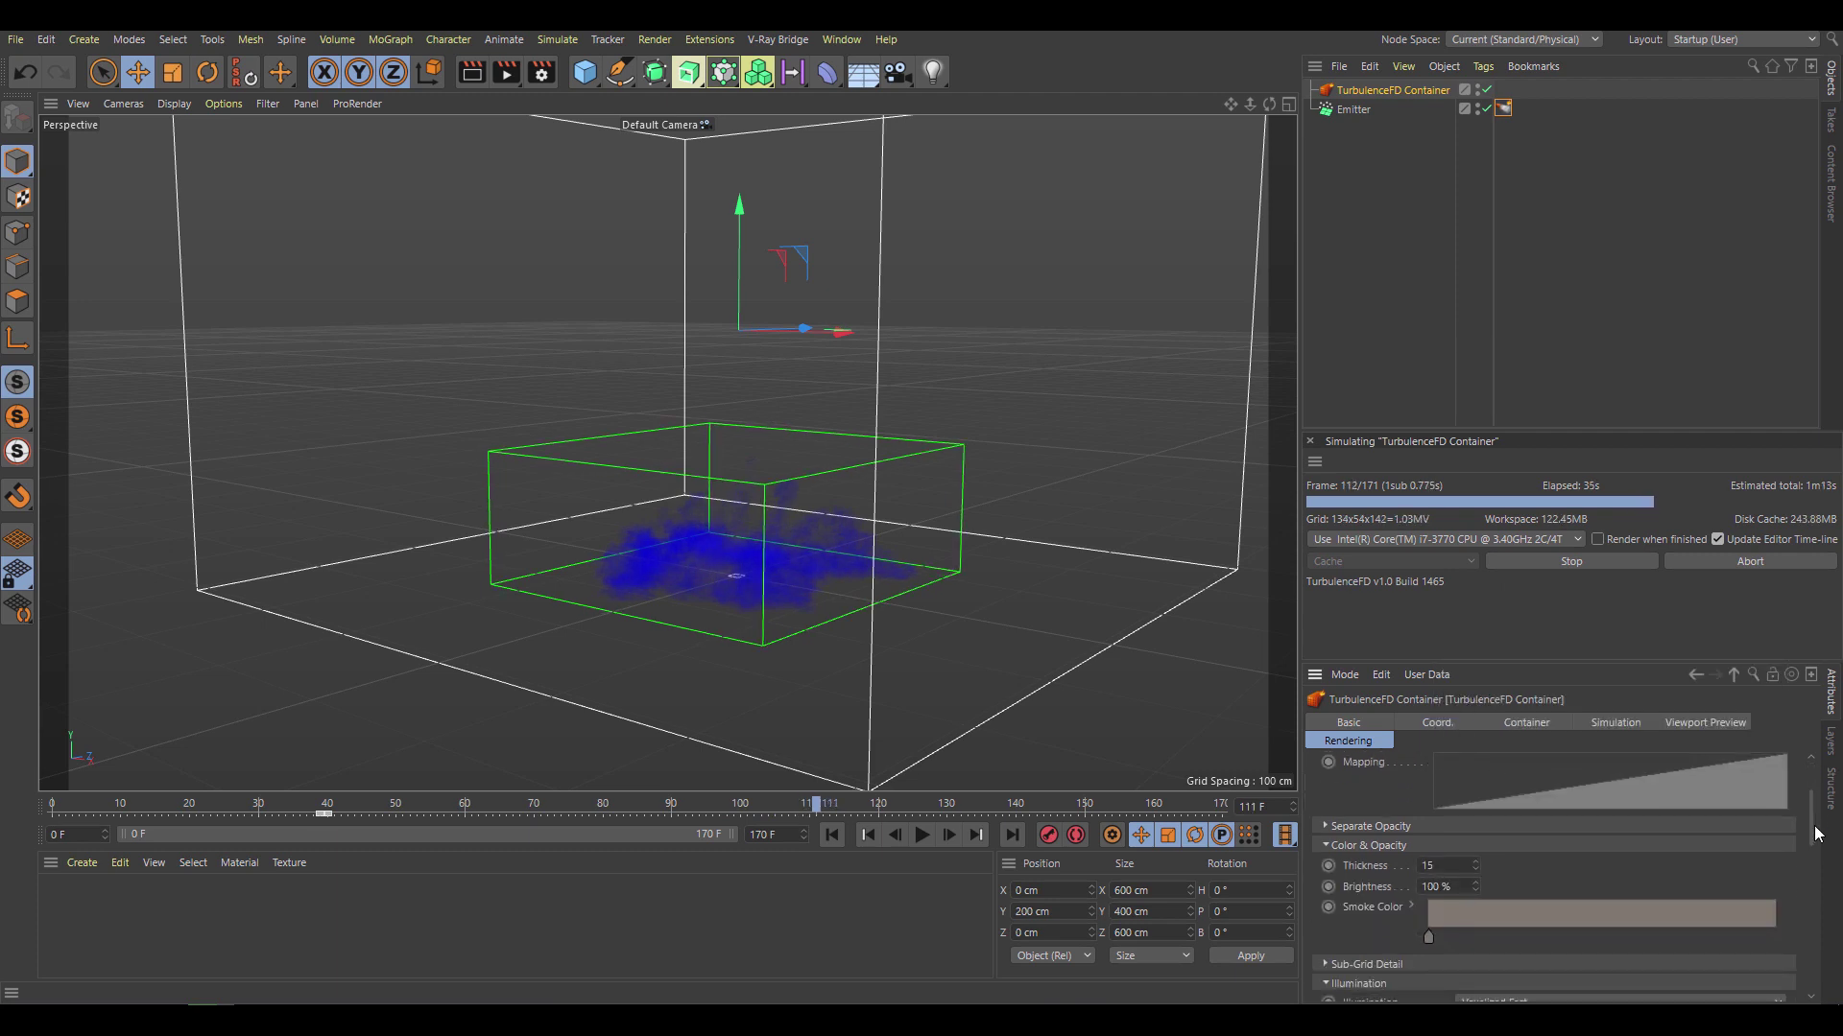
double_click(1444, 865)
text(100)
key(Return)
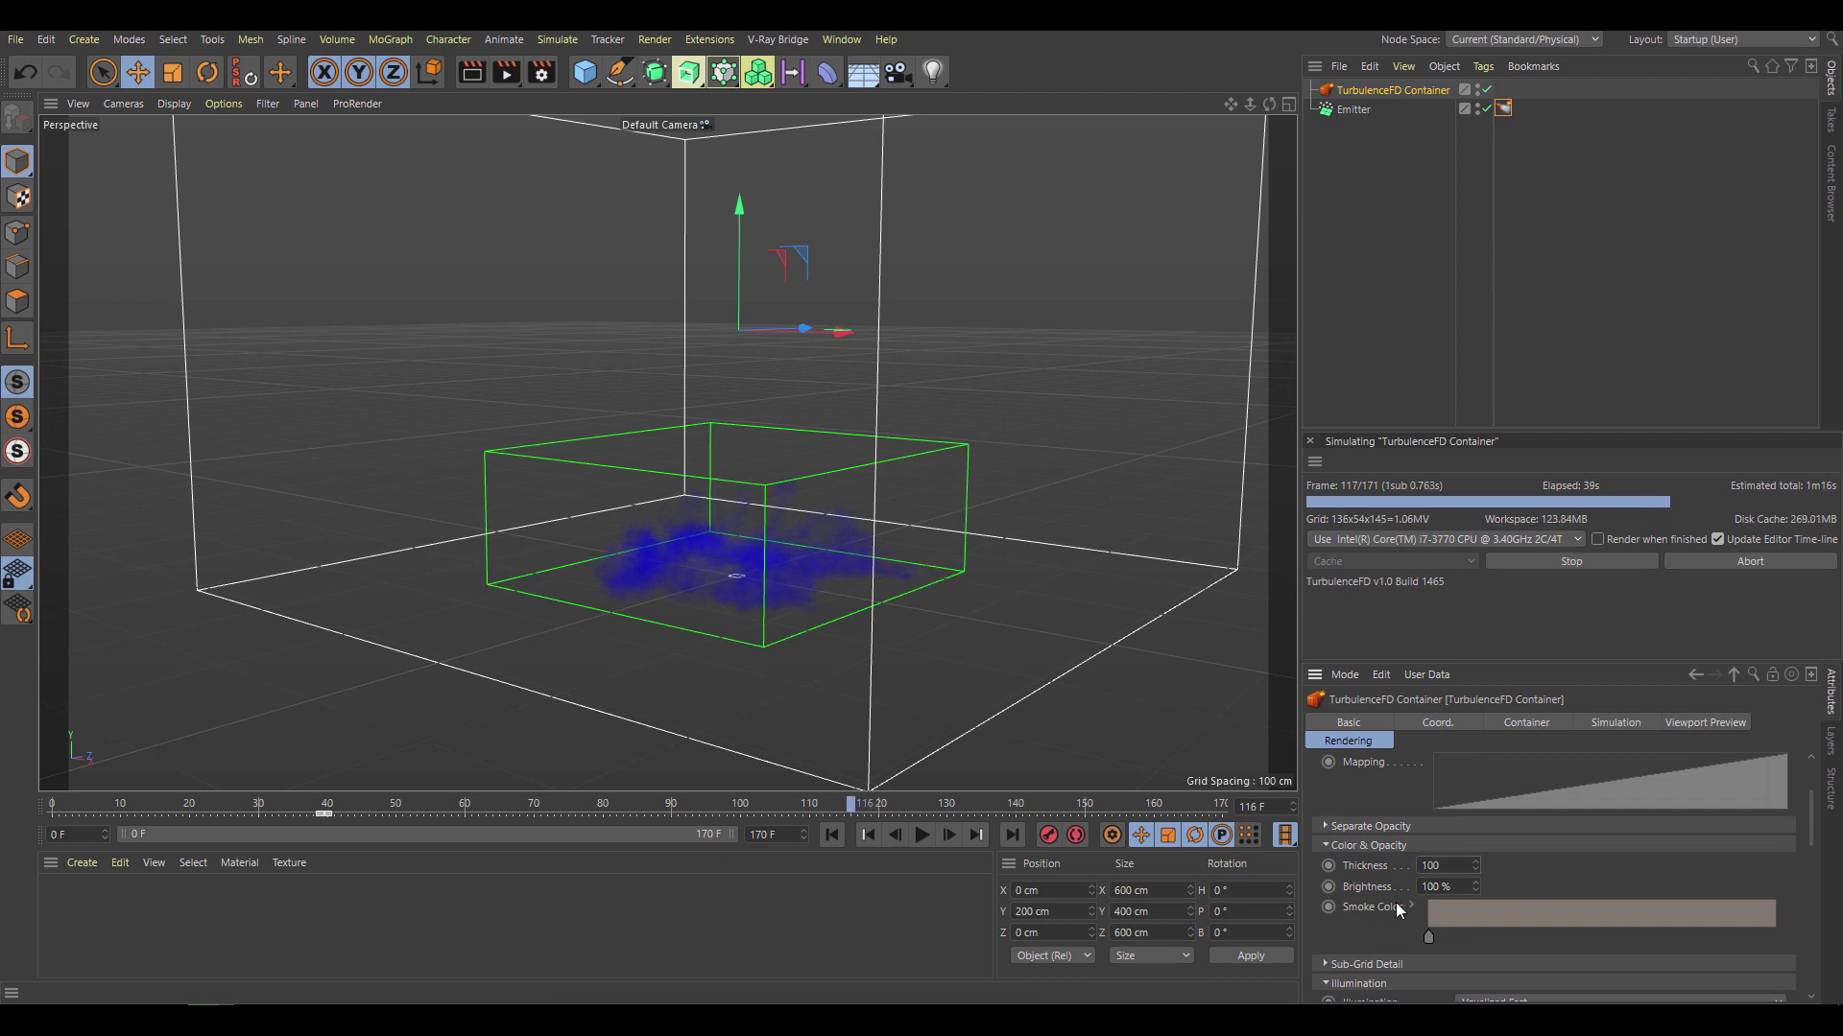
click(1585, 564)
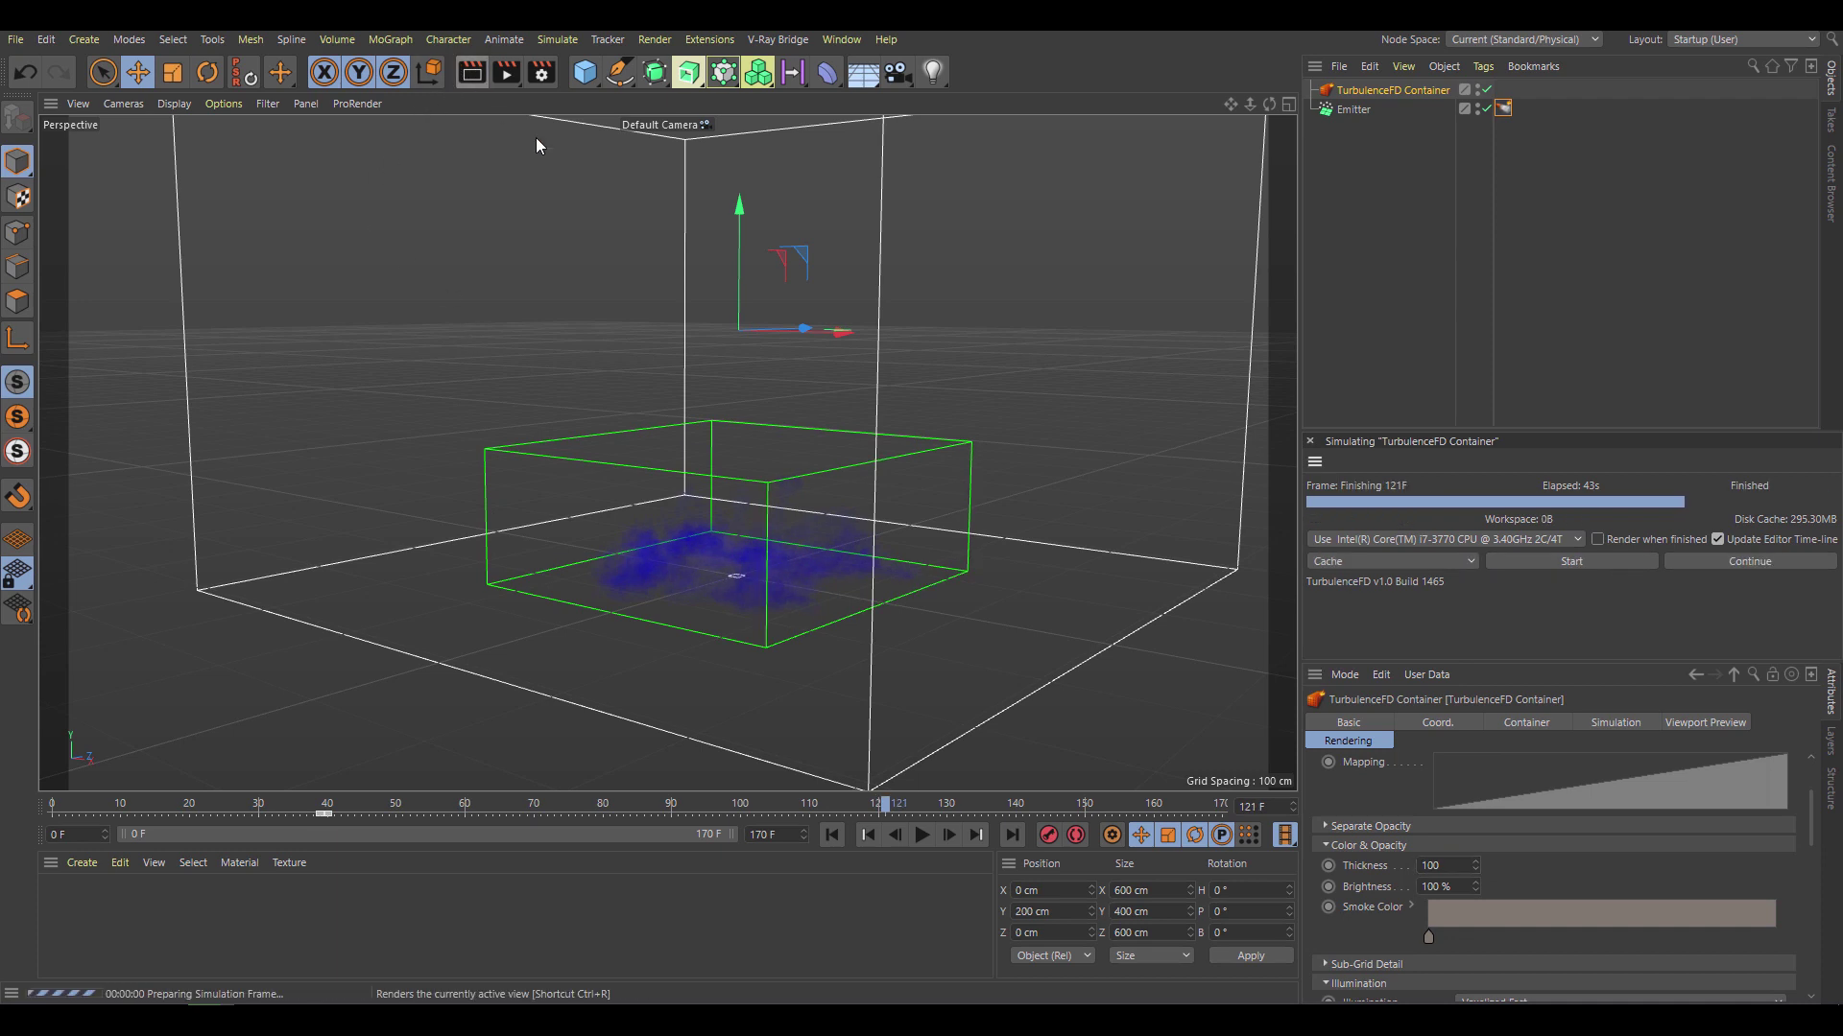
key(ctrl+r)
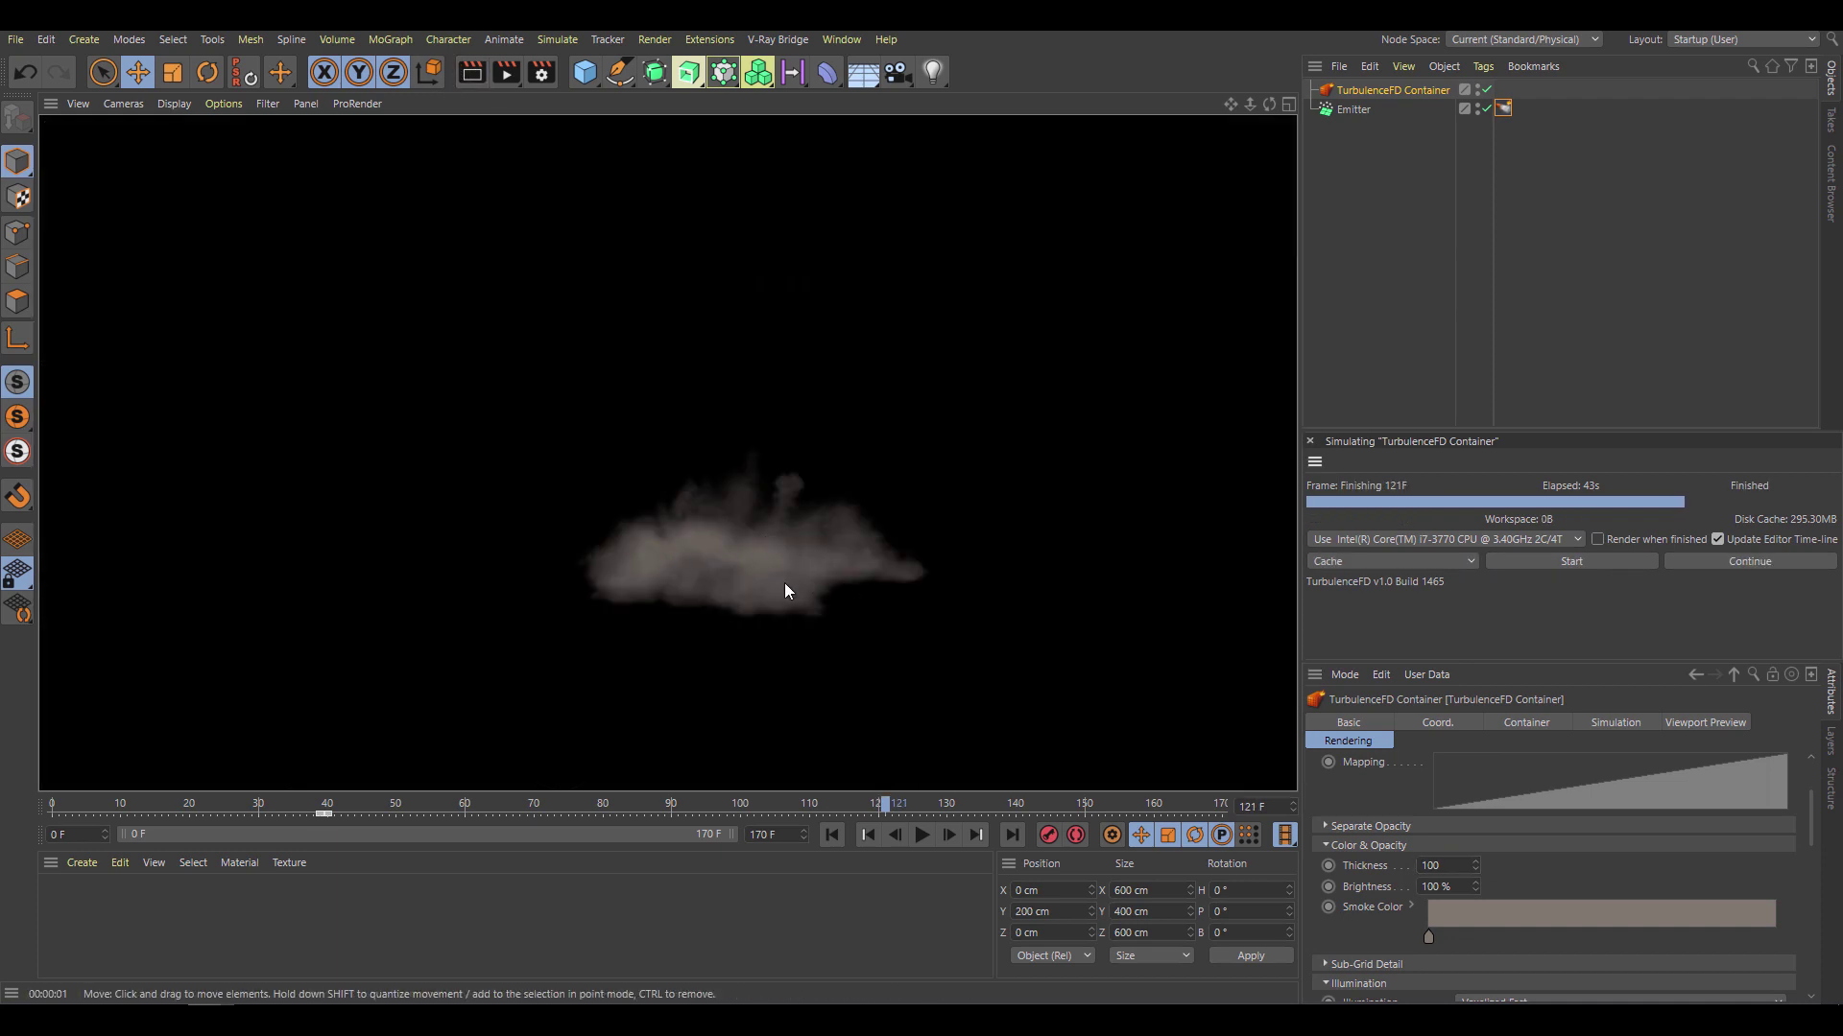
- Play the simulation to frame 52 and render the viewport to preview the smoke
click(922, 835)
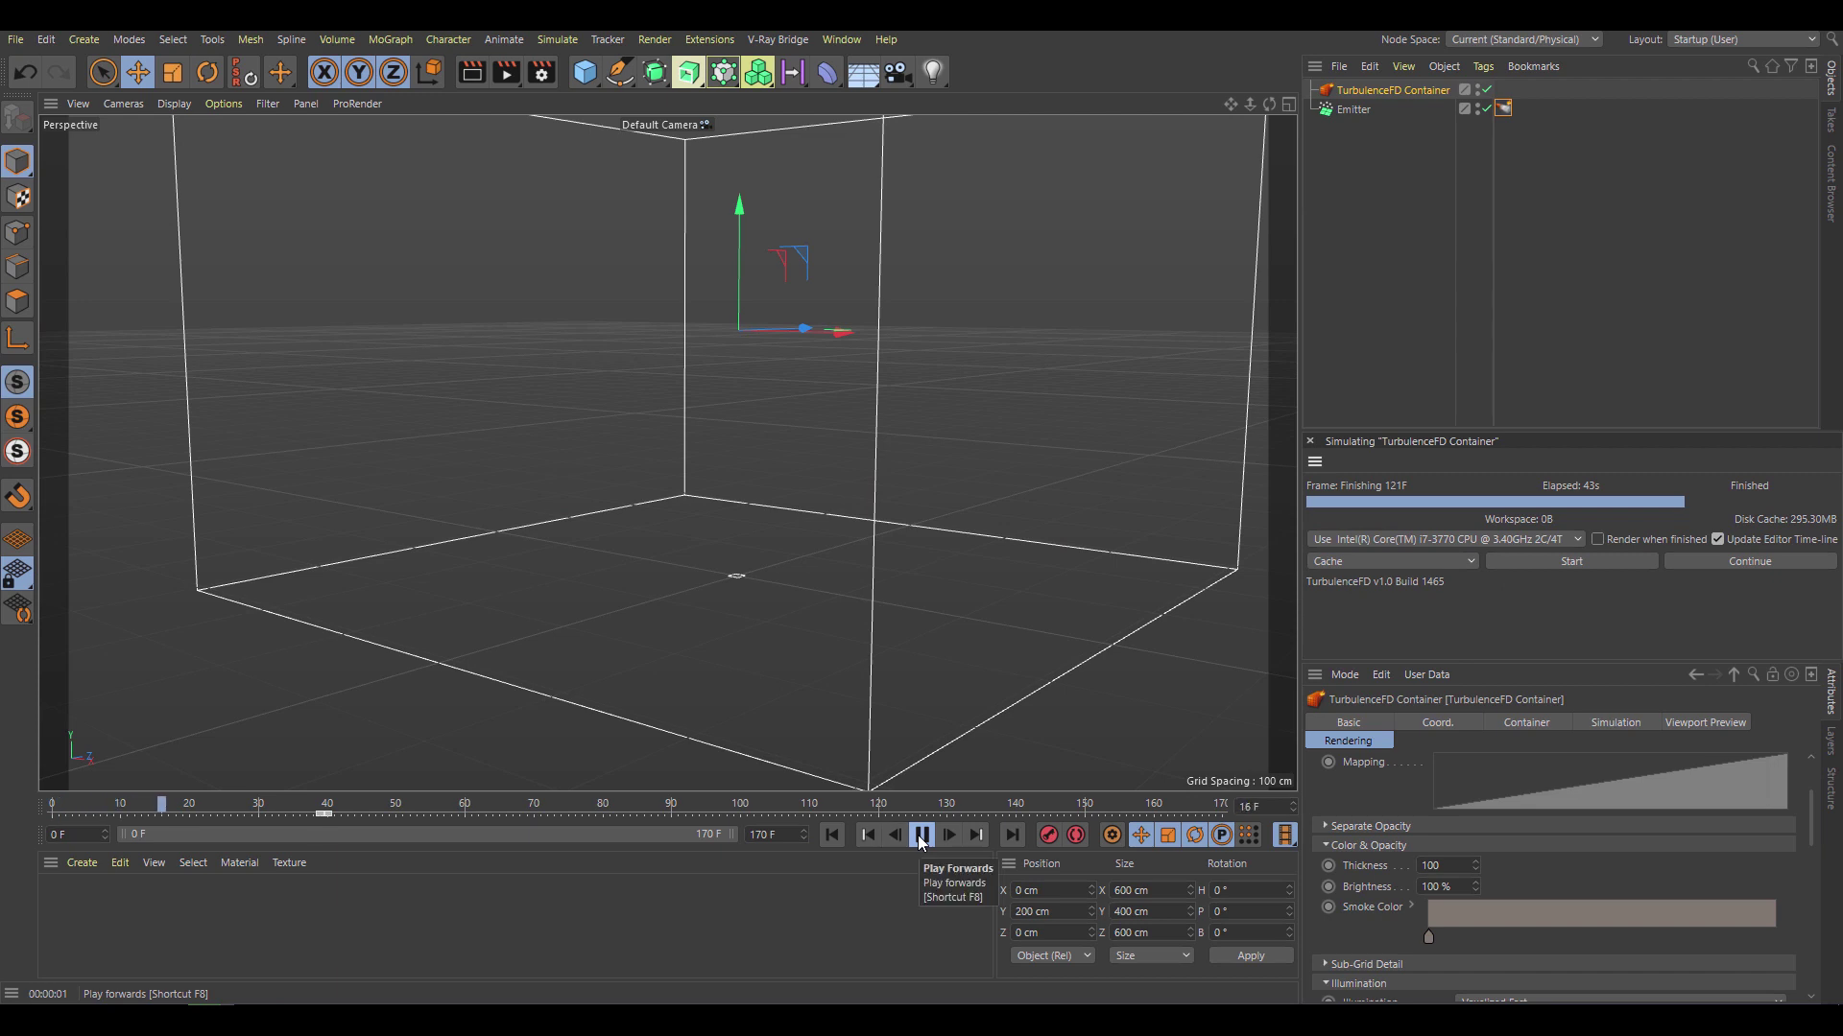
click(921, 835)
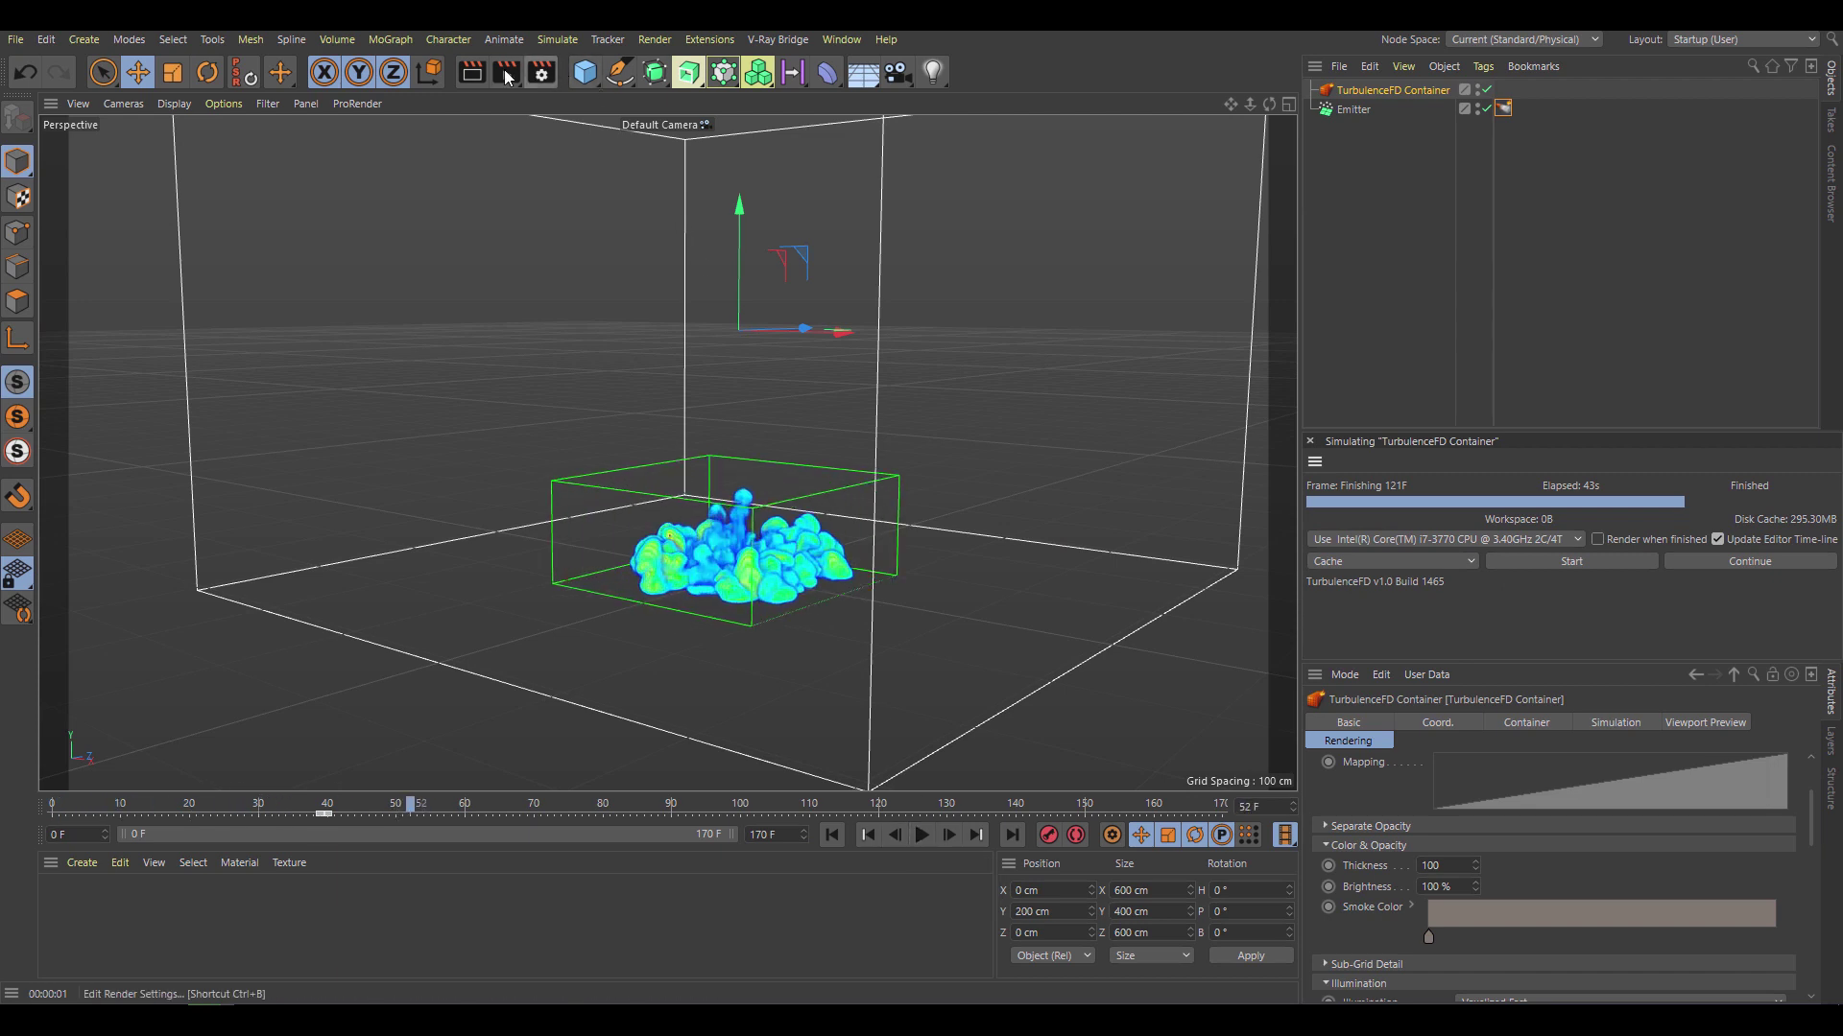
click(471, 72)
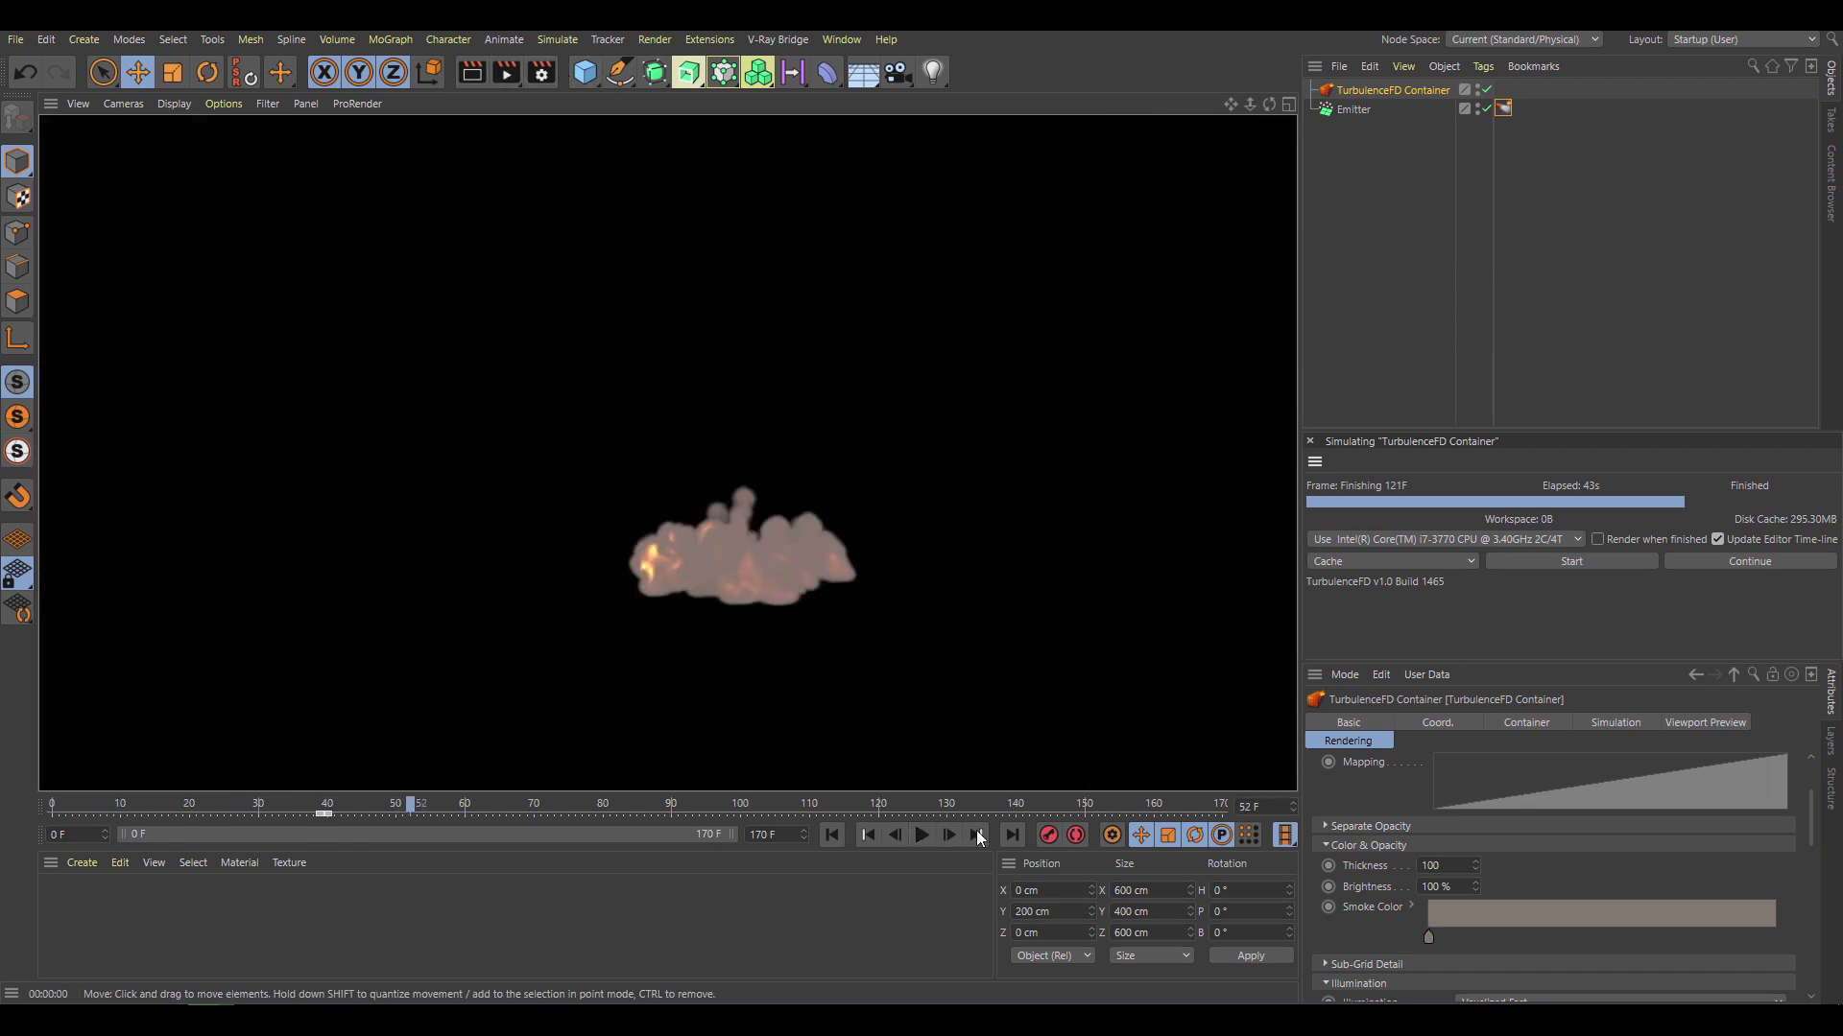
mouse_move(1813, 834)
mouse_down()
mouse_move(1831, 967)
mouse_move(1814, 787)
mouse_up()
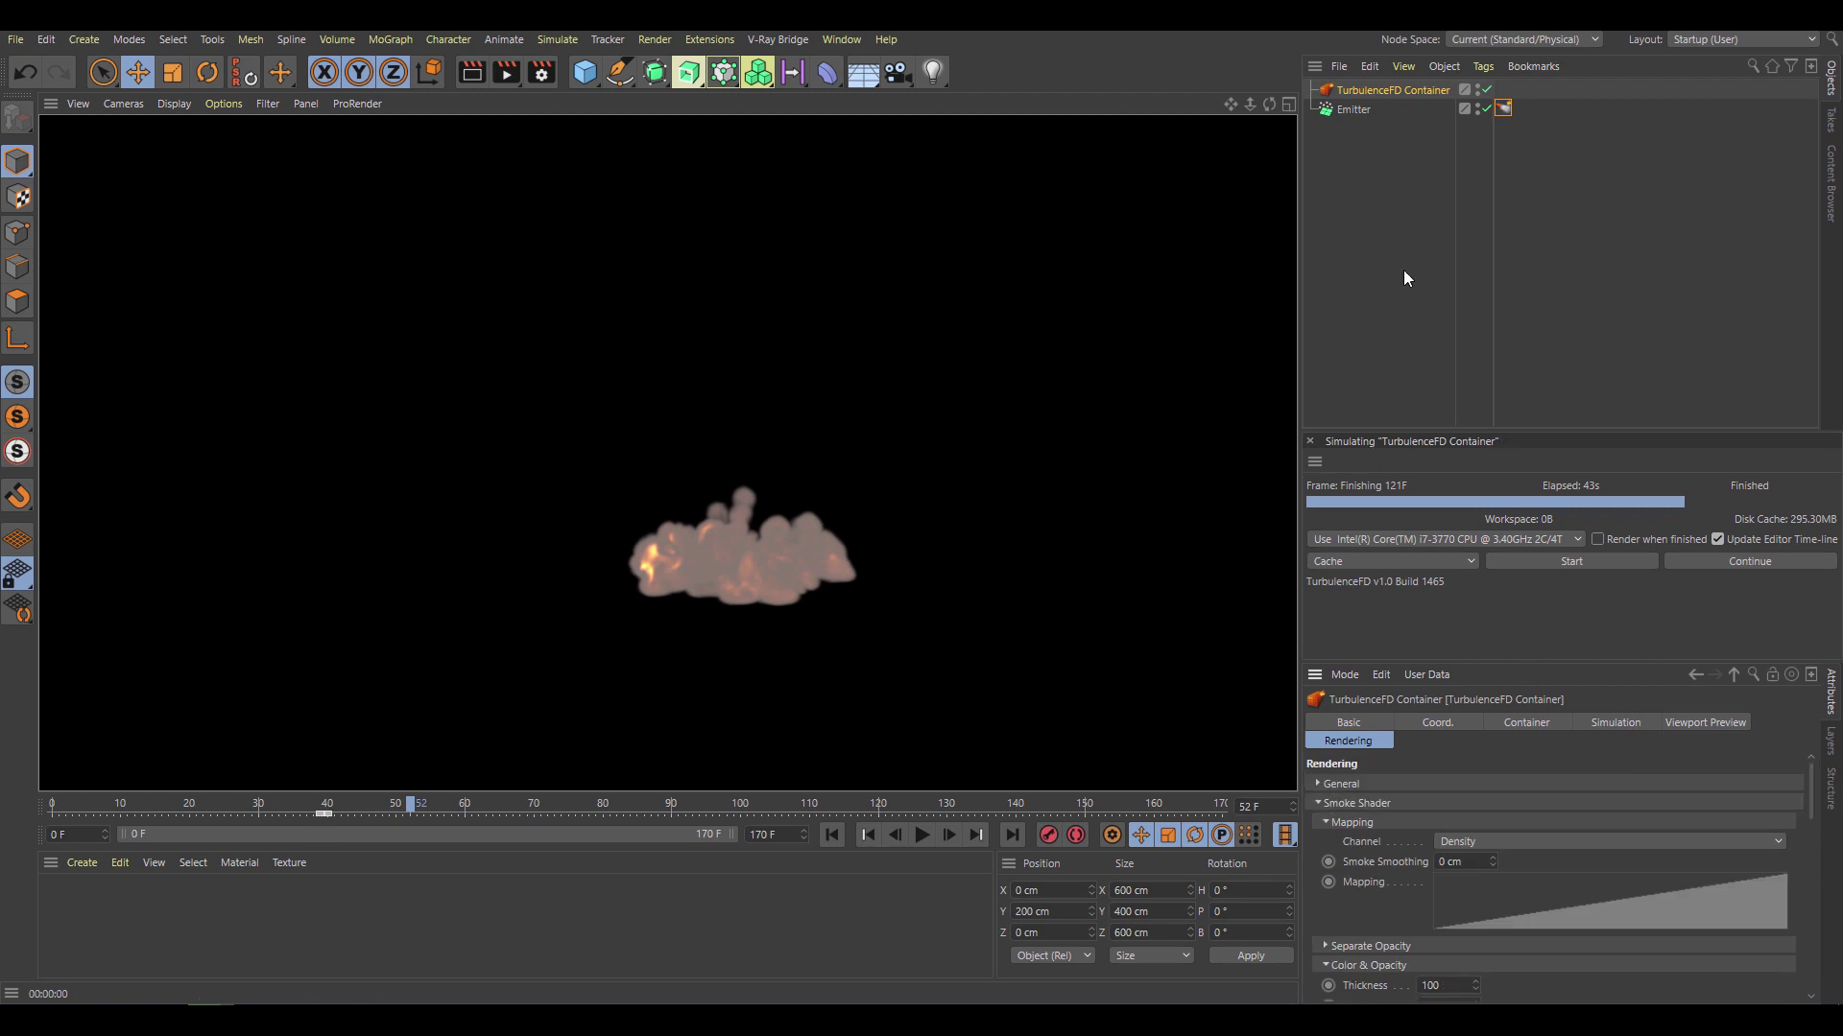
- Reveal the Simulation Timing settings (Time Scale 100 %, 0–170 F) and rewind to frame 0
click(1536, 734)
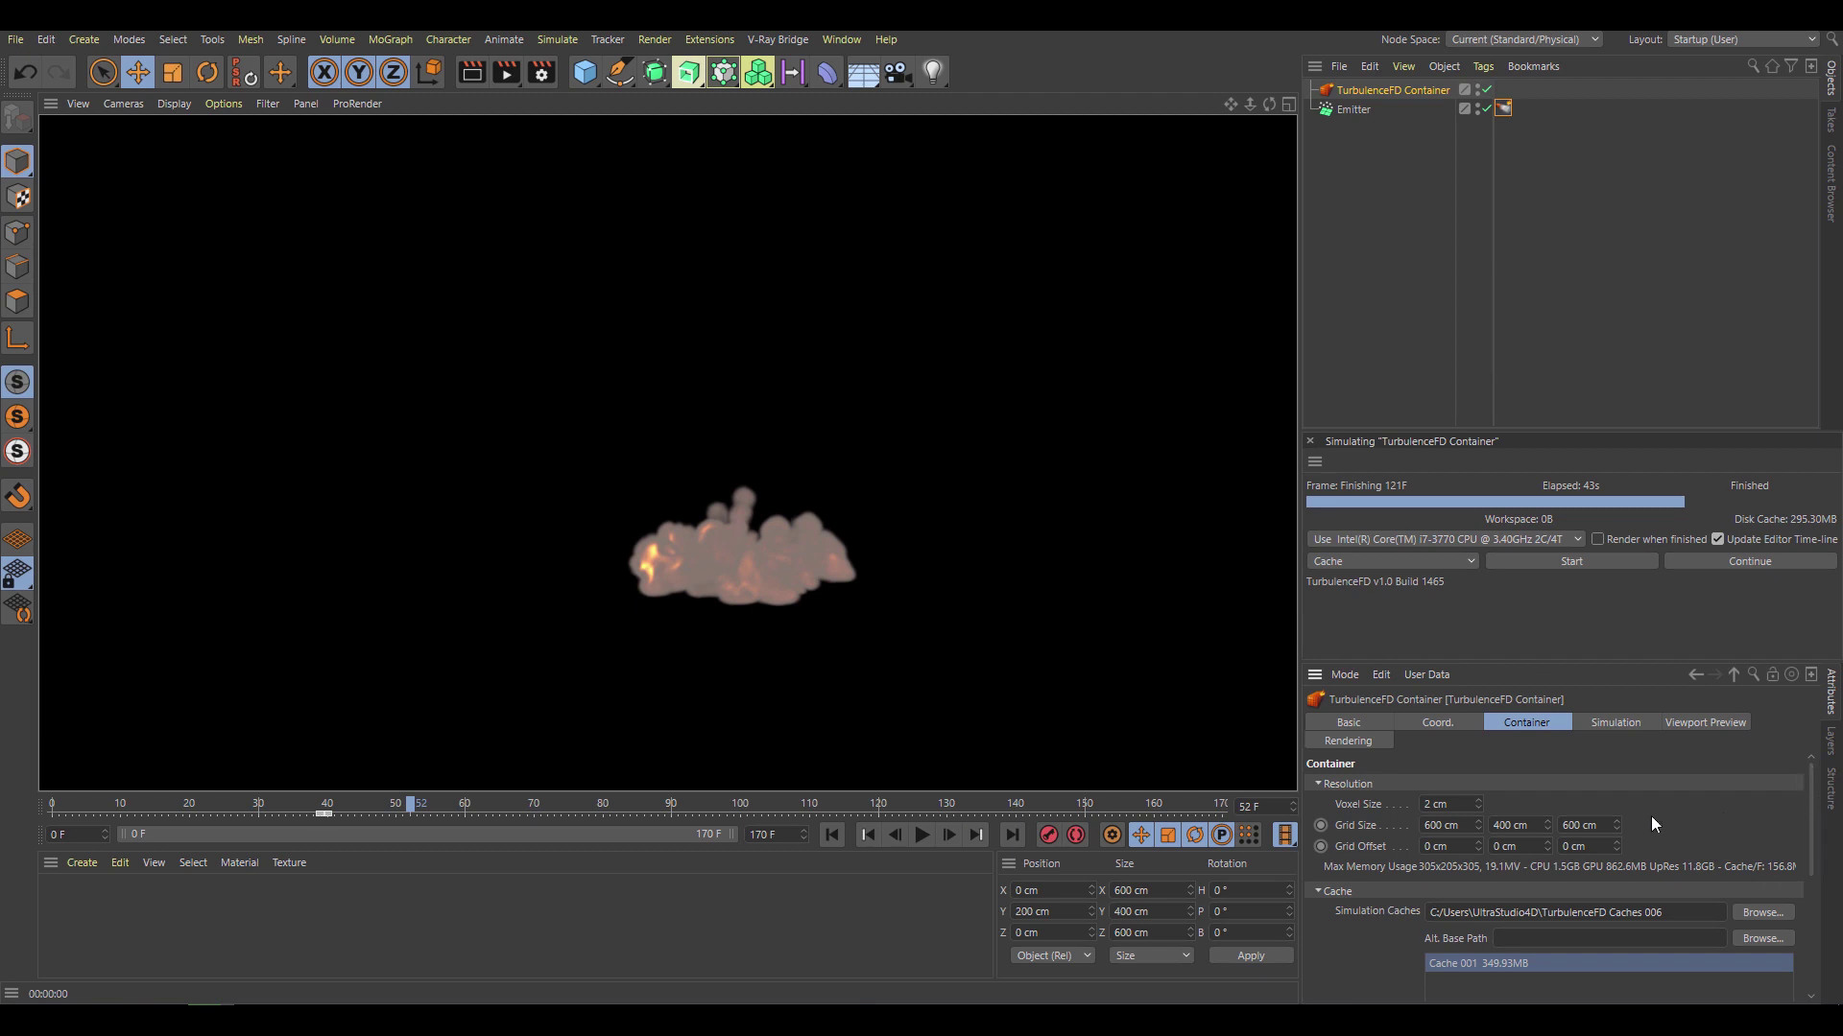
click(1622, 721)
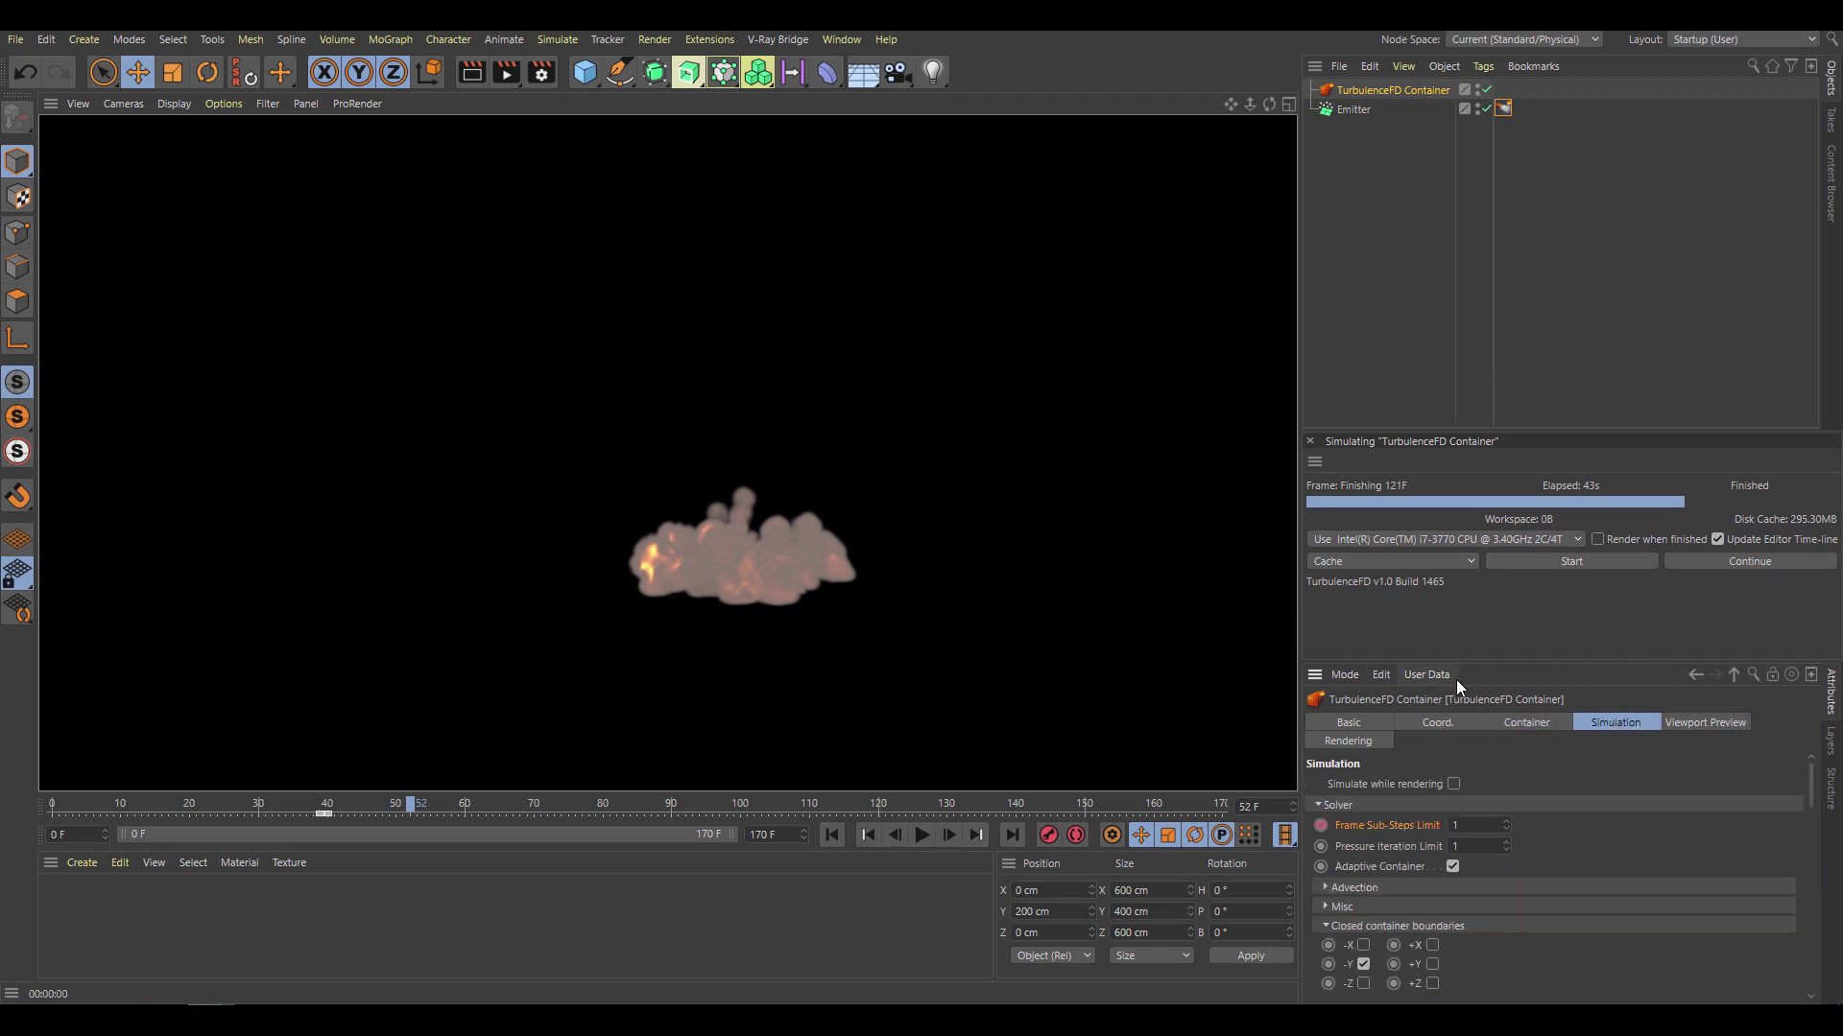
scroll(1725, 802, down, 1)
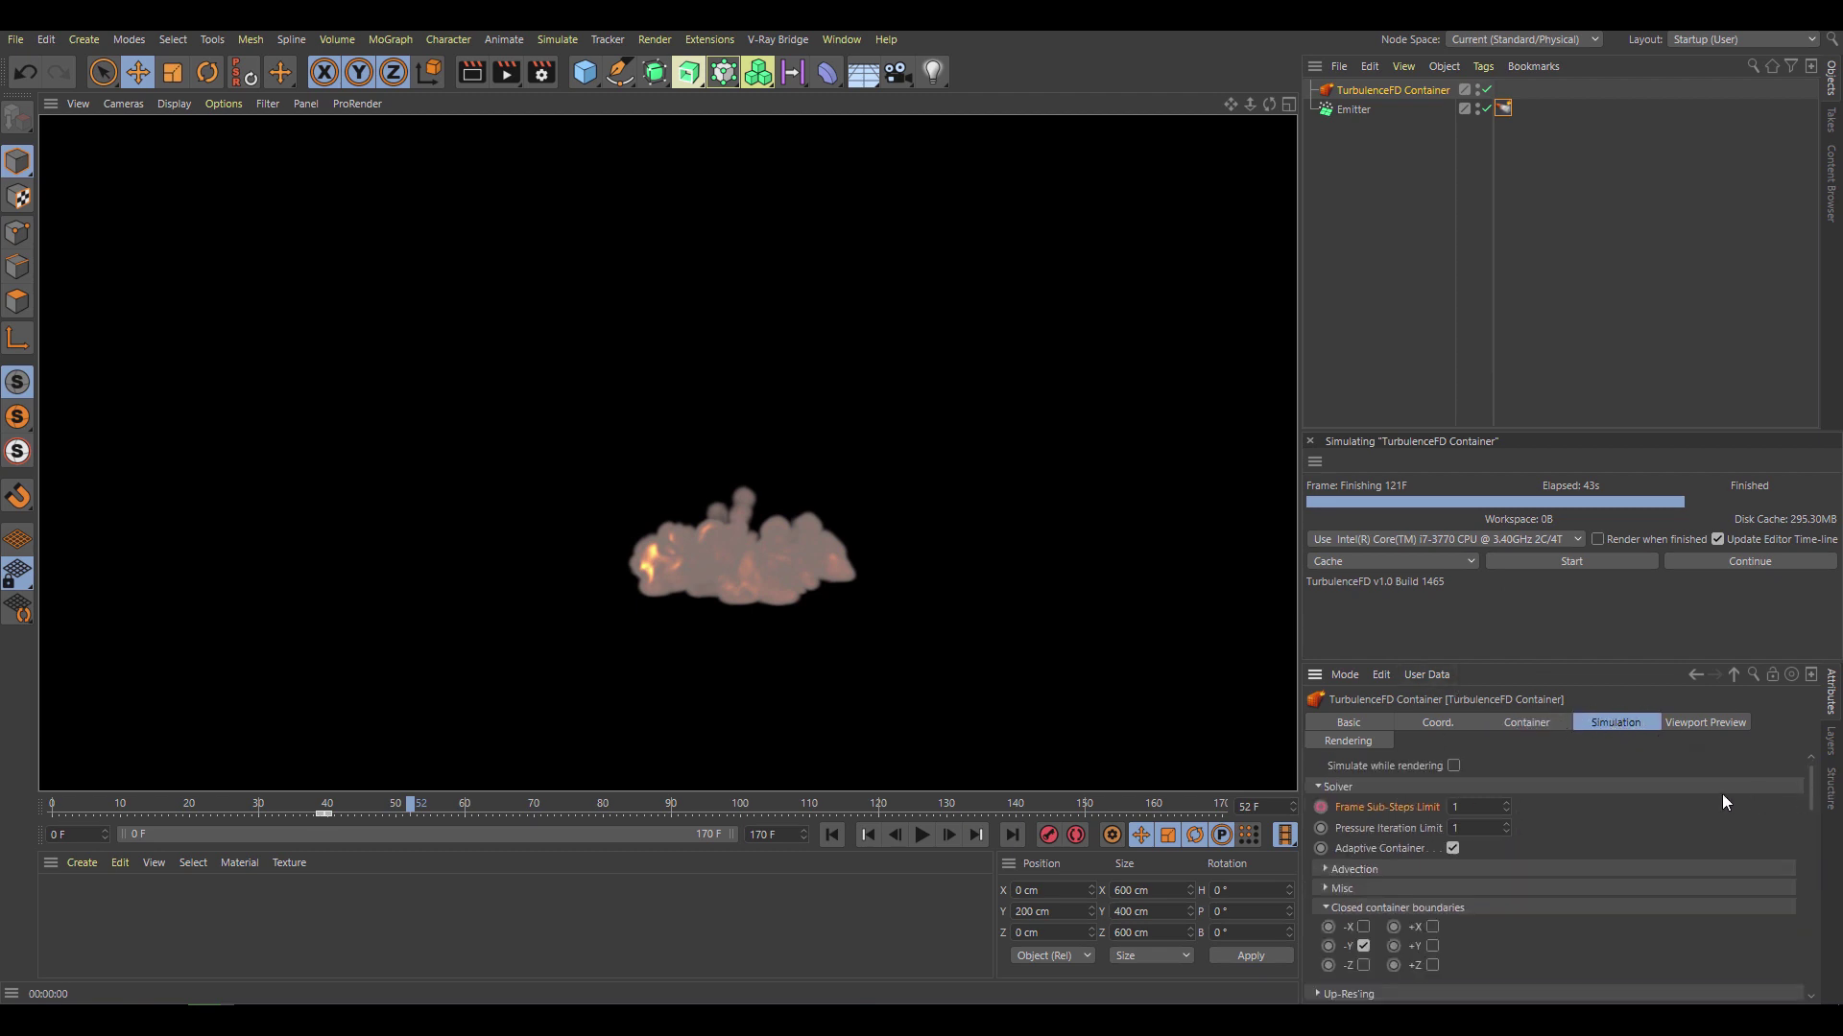
mouse_move(1817, 798)
mouse_down()
mouse_move(1826, 896)
mouse_move(1838, 835)
mouse_up()
click(1372, 835)
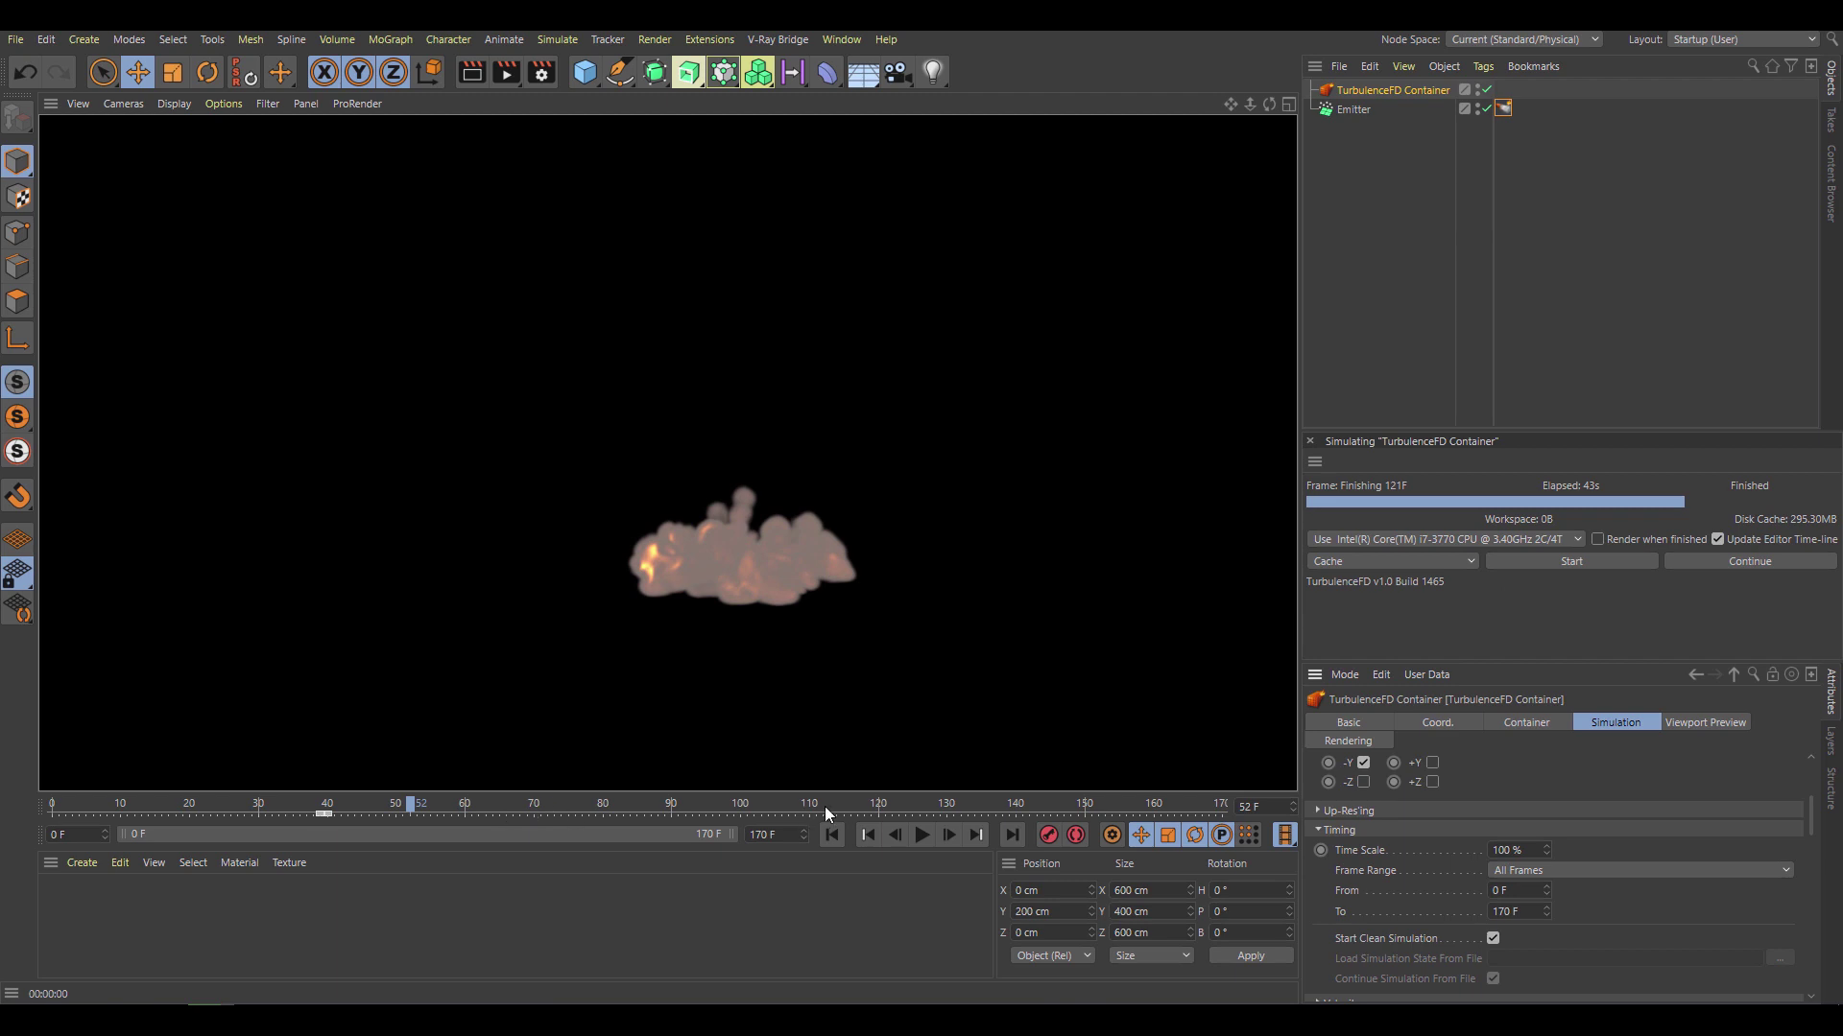
click(831, 834)
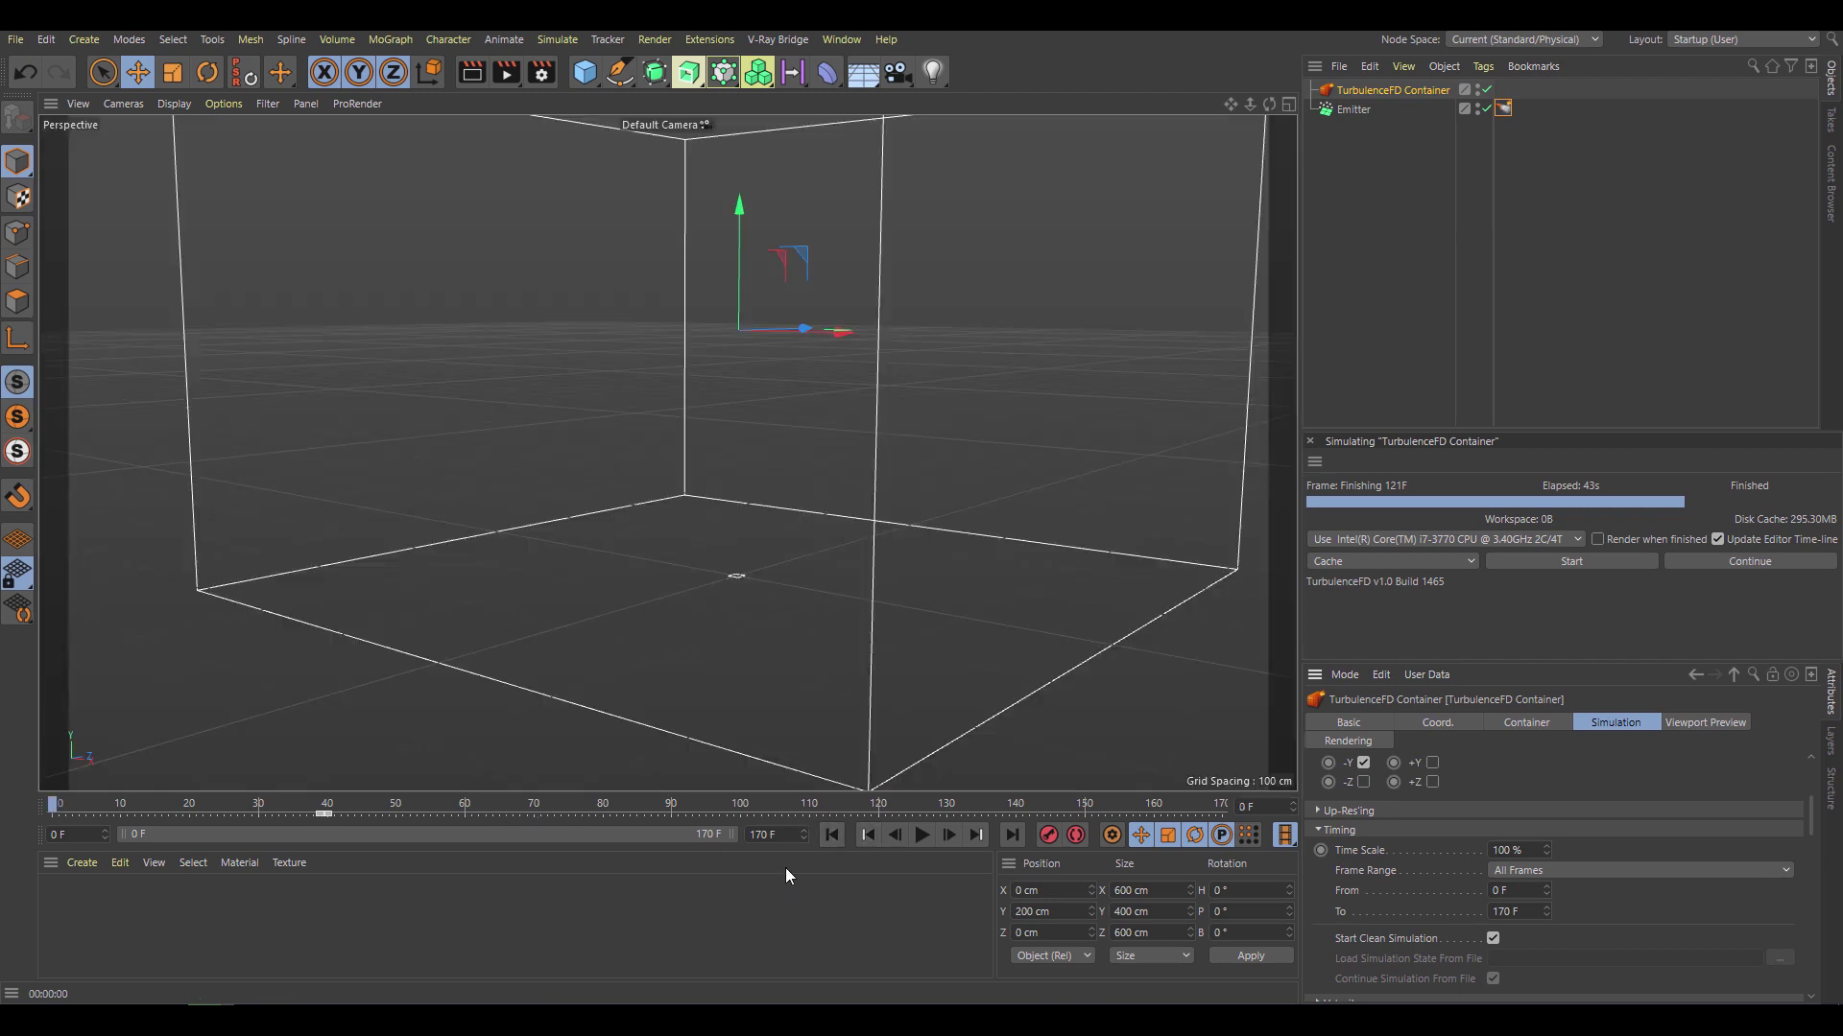
- Scrub the cached smoke to frame 70 and set Time Scale to 50 %
click(396, 803)
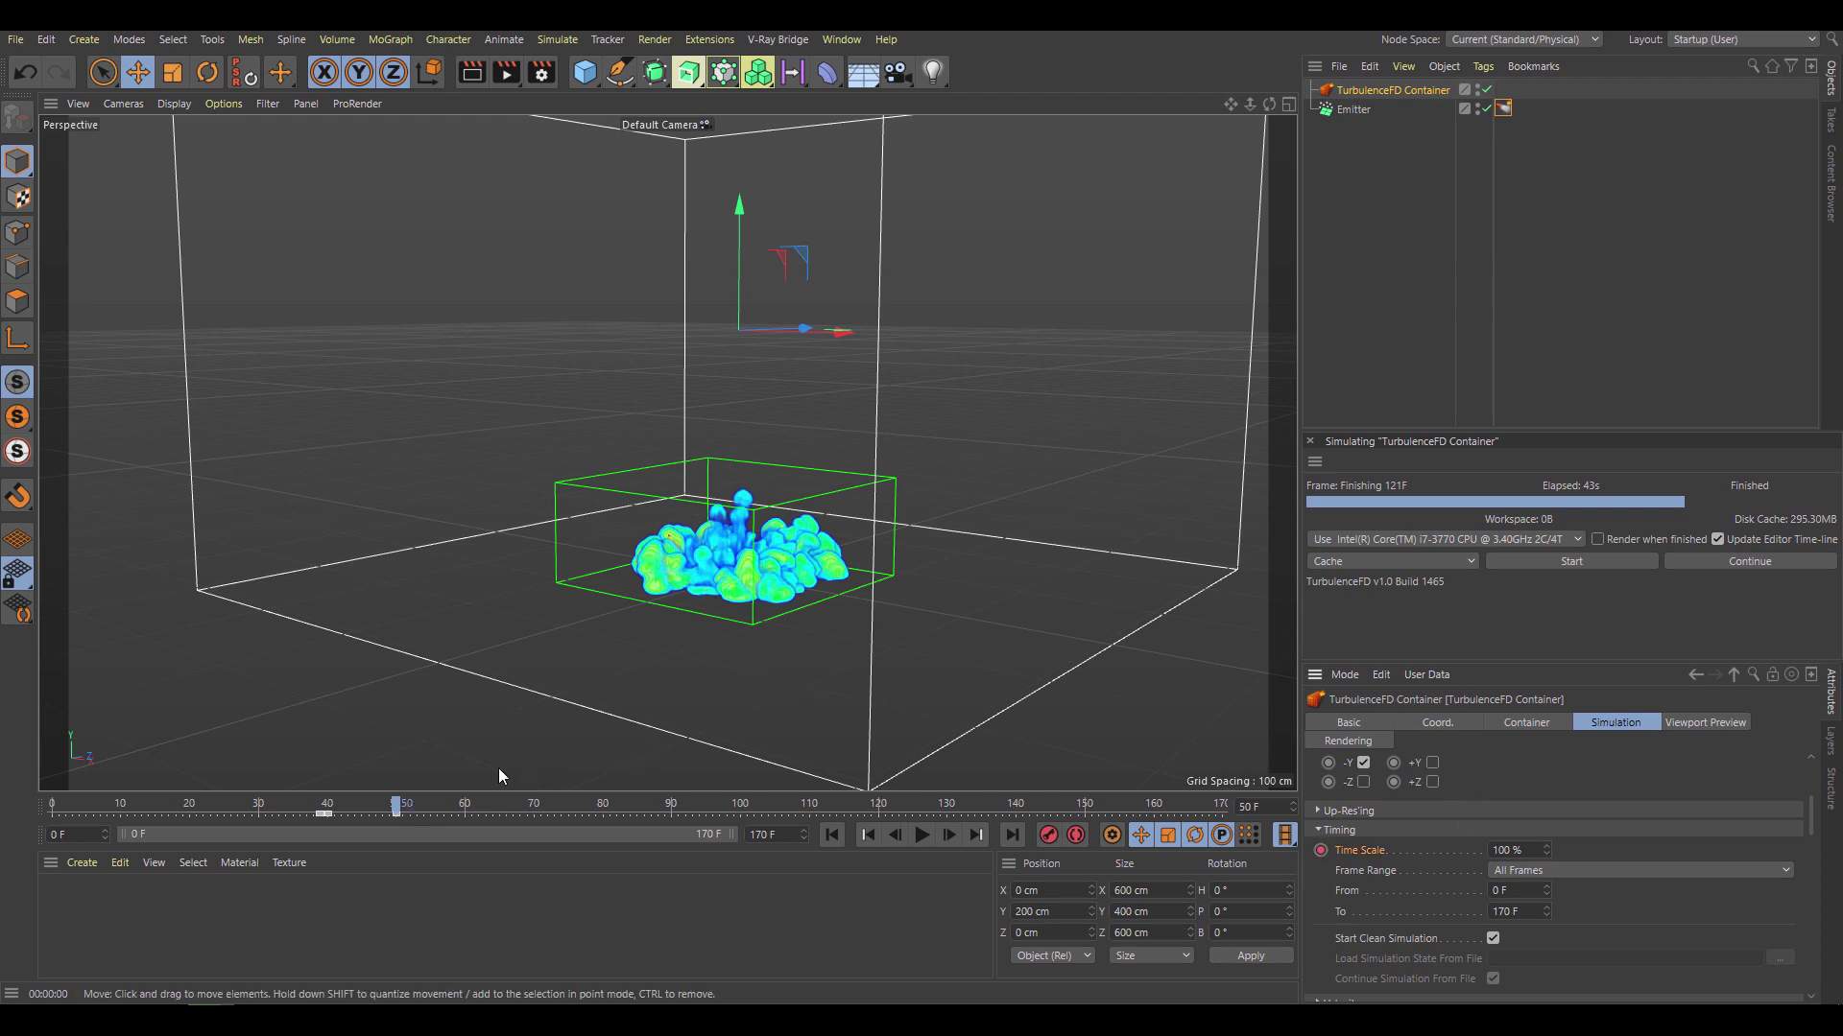
drag(400, 802, 532, 814)
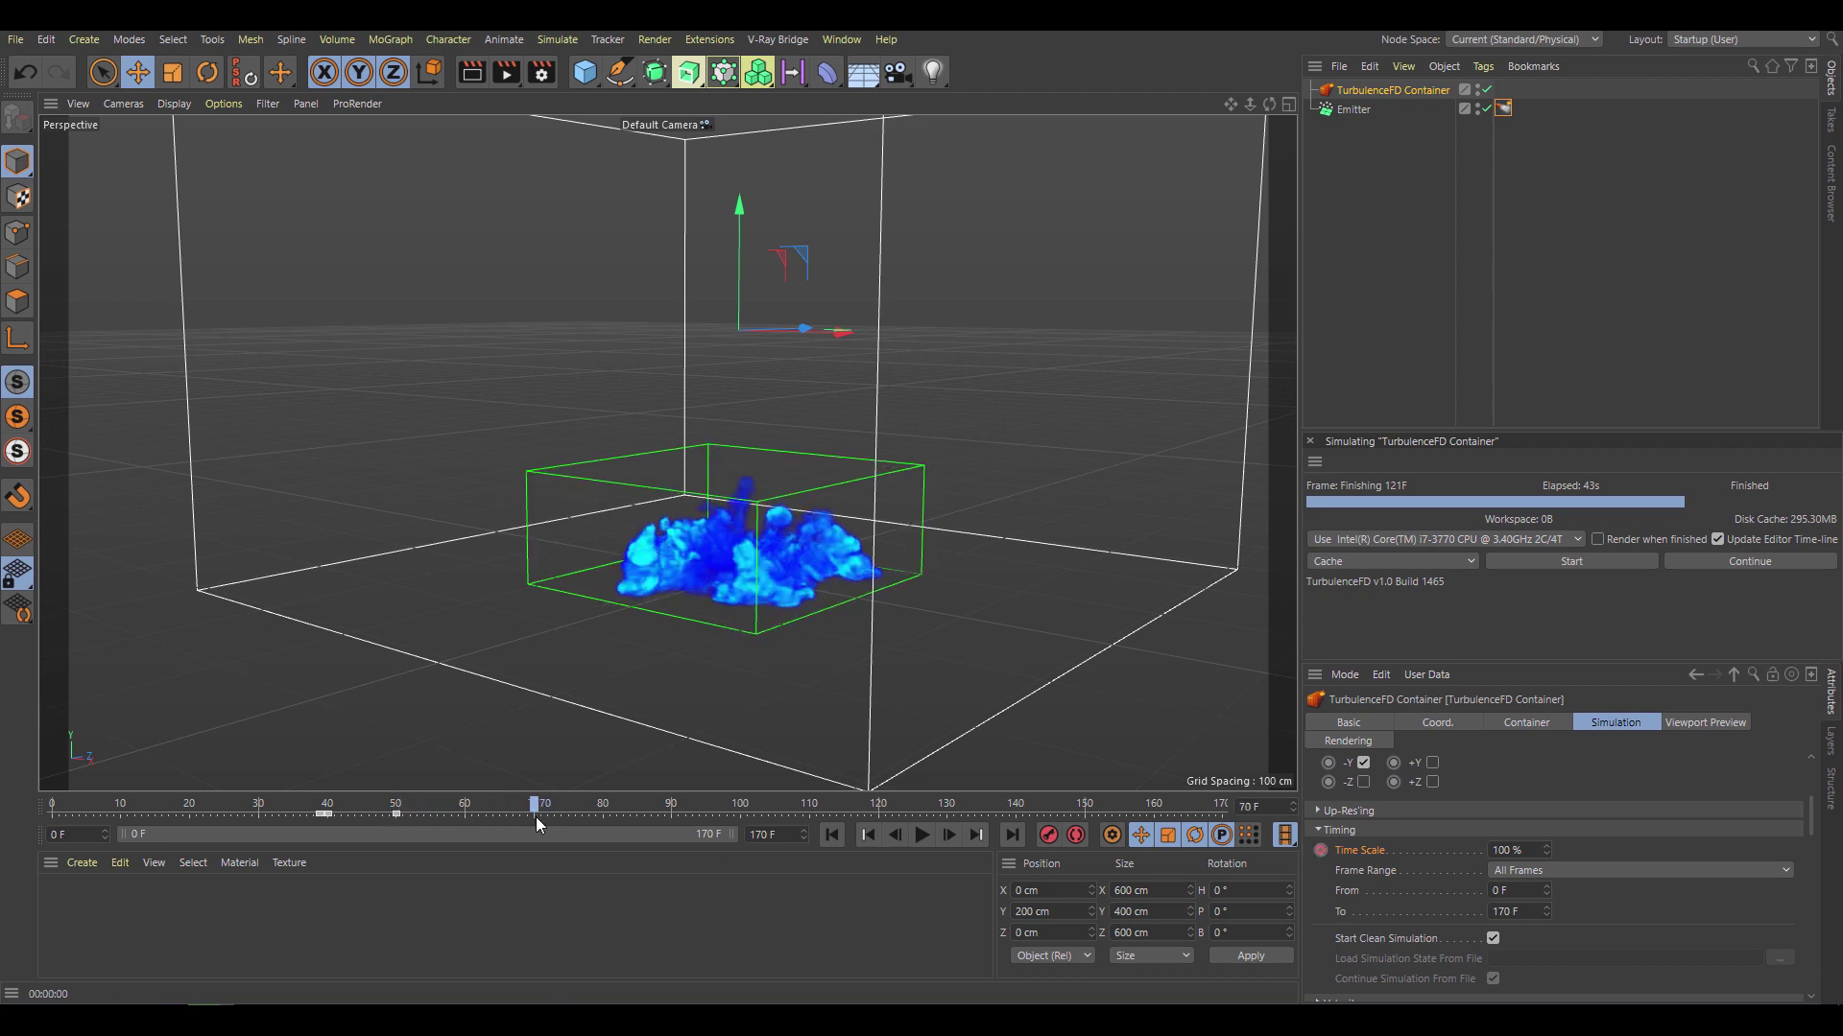
double_click(1521, 850)
text(50)
key(Return)
- Set Voxel Size to 1.5 cm and restart the simulation from frame 0, overwriting the cache
click(1561, 725)
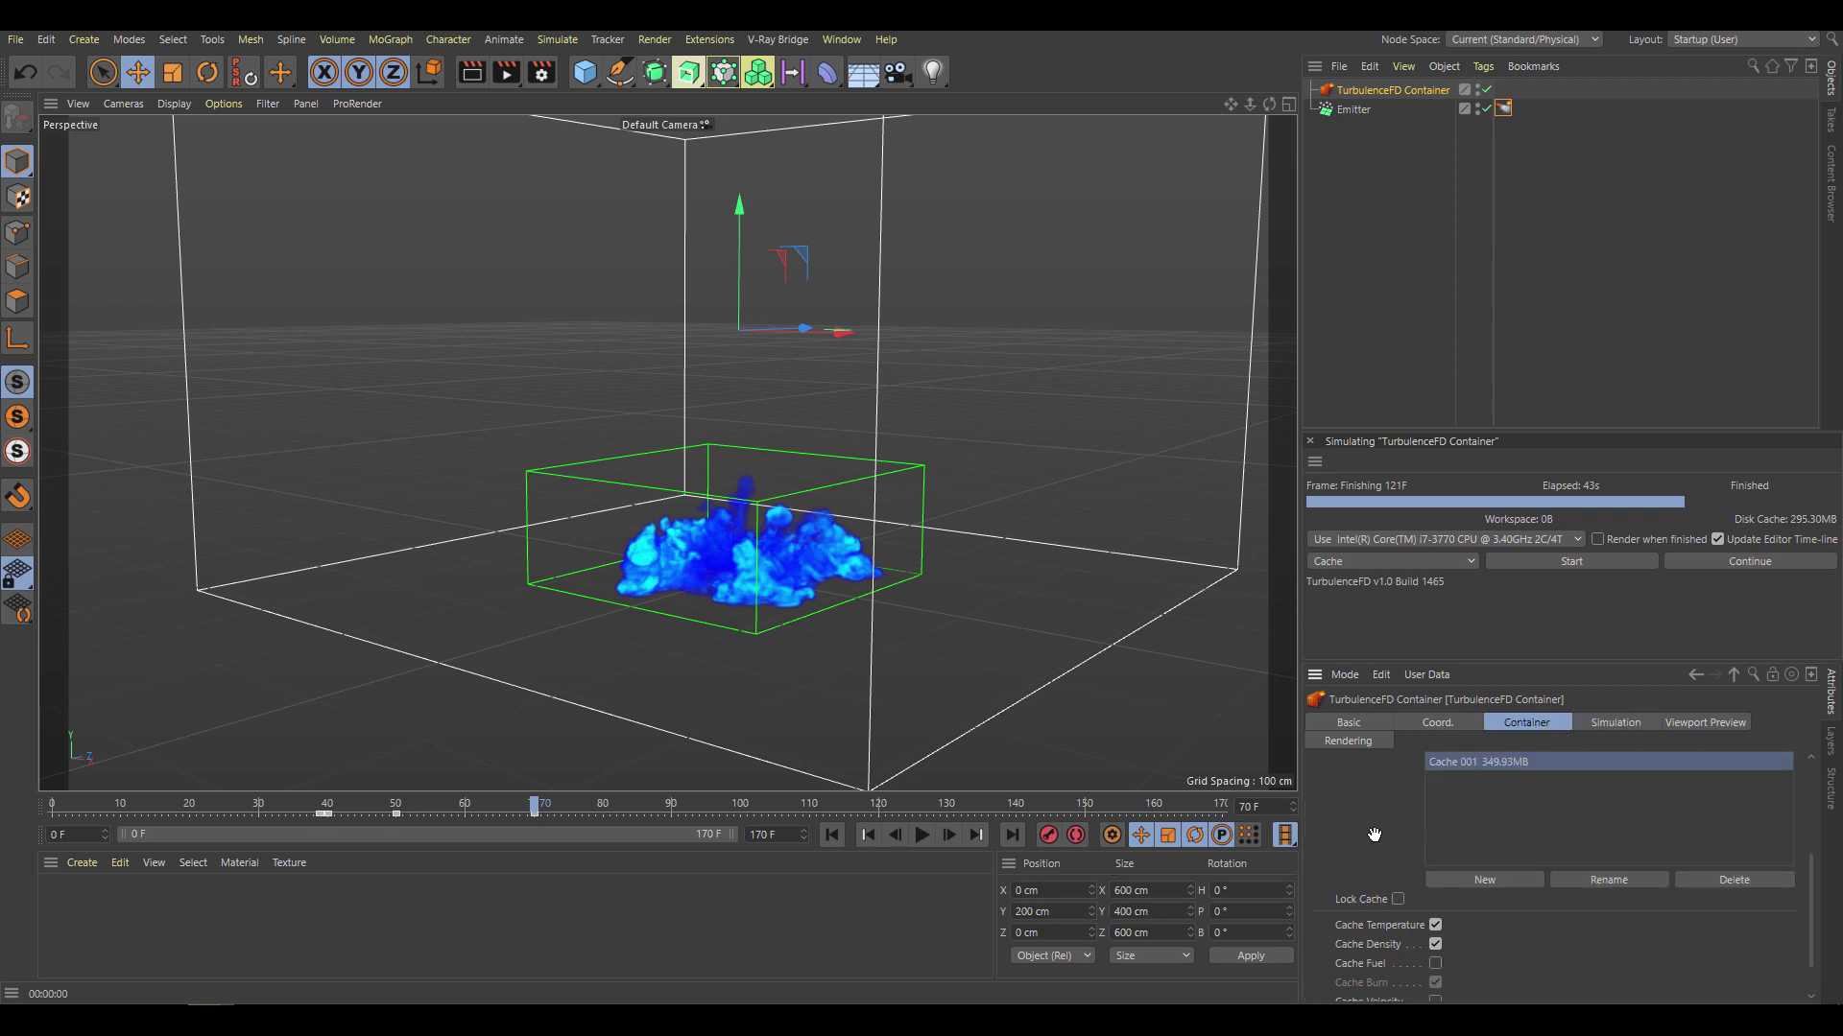
scroll(1374, 834, up, 3)
double_click(1450, 804)
text(1)
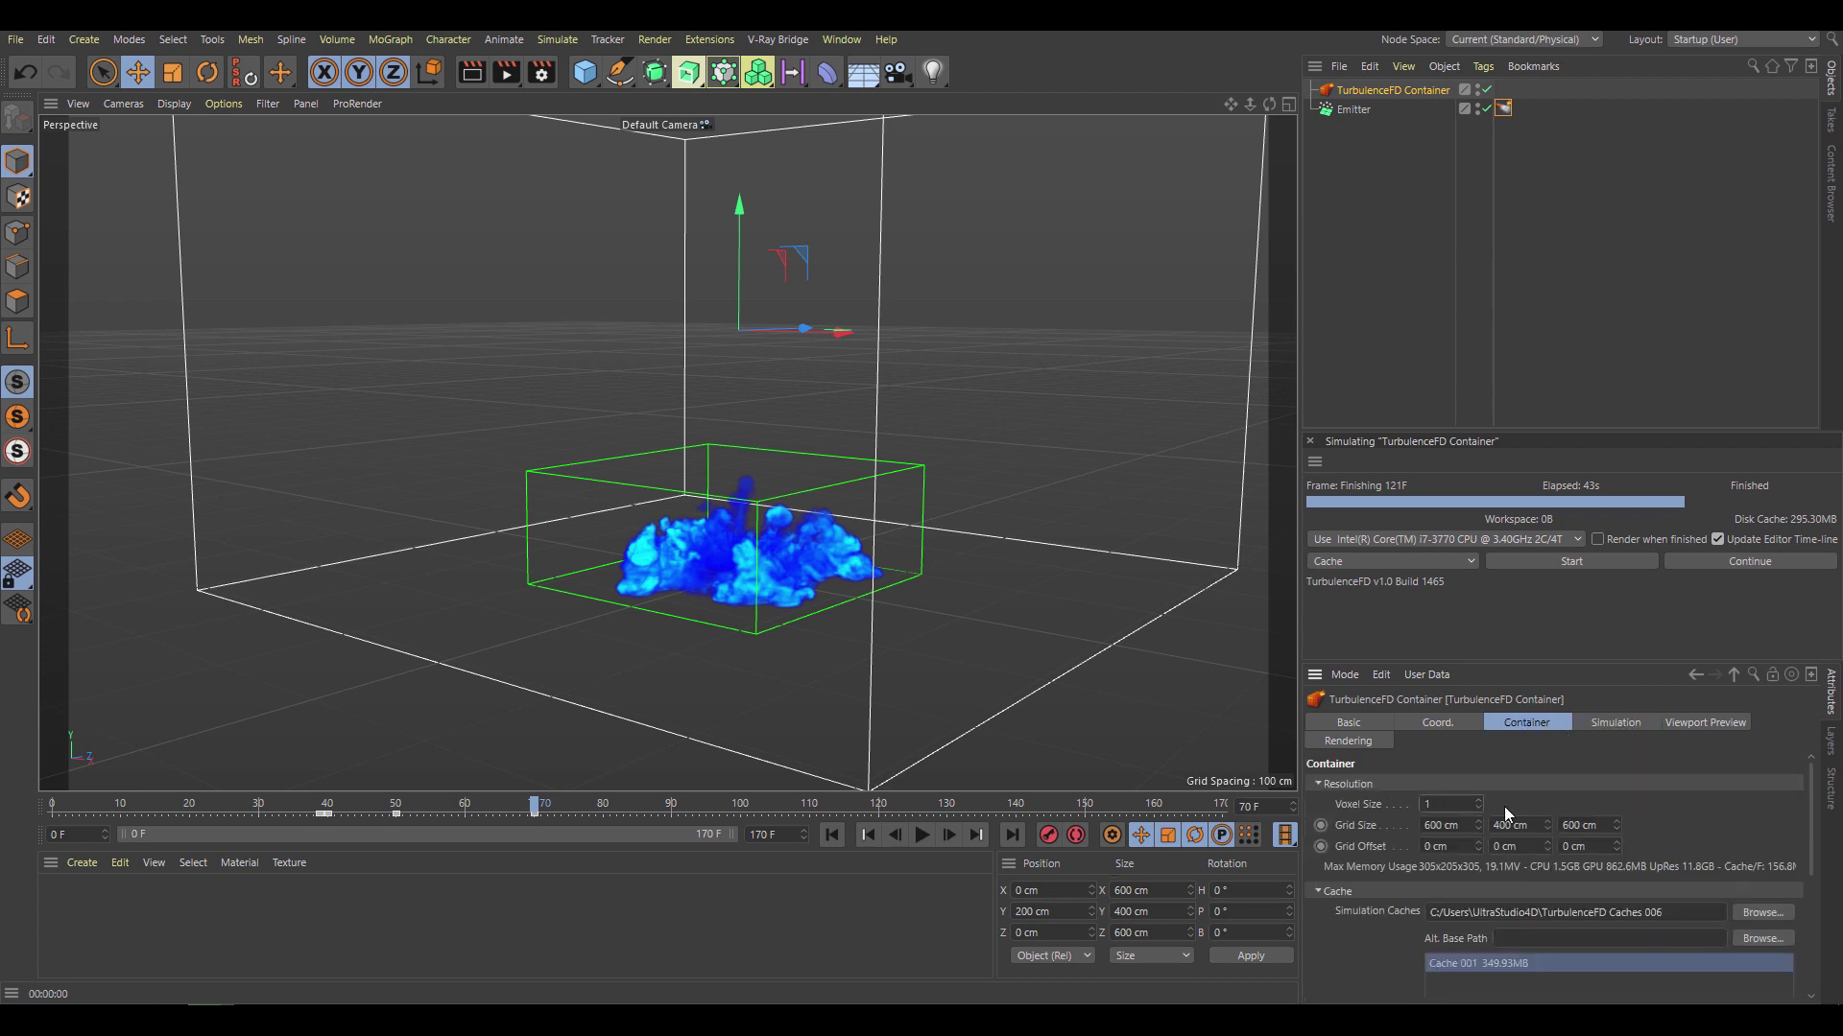
text(.5)
key(Return)
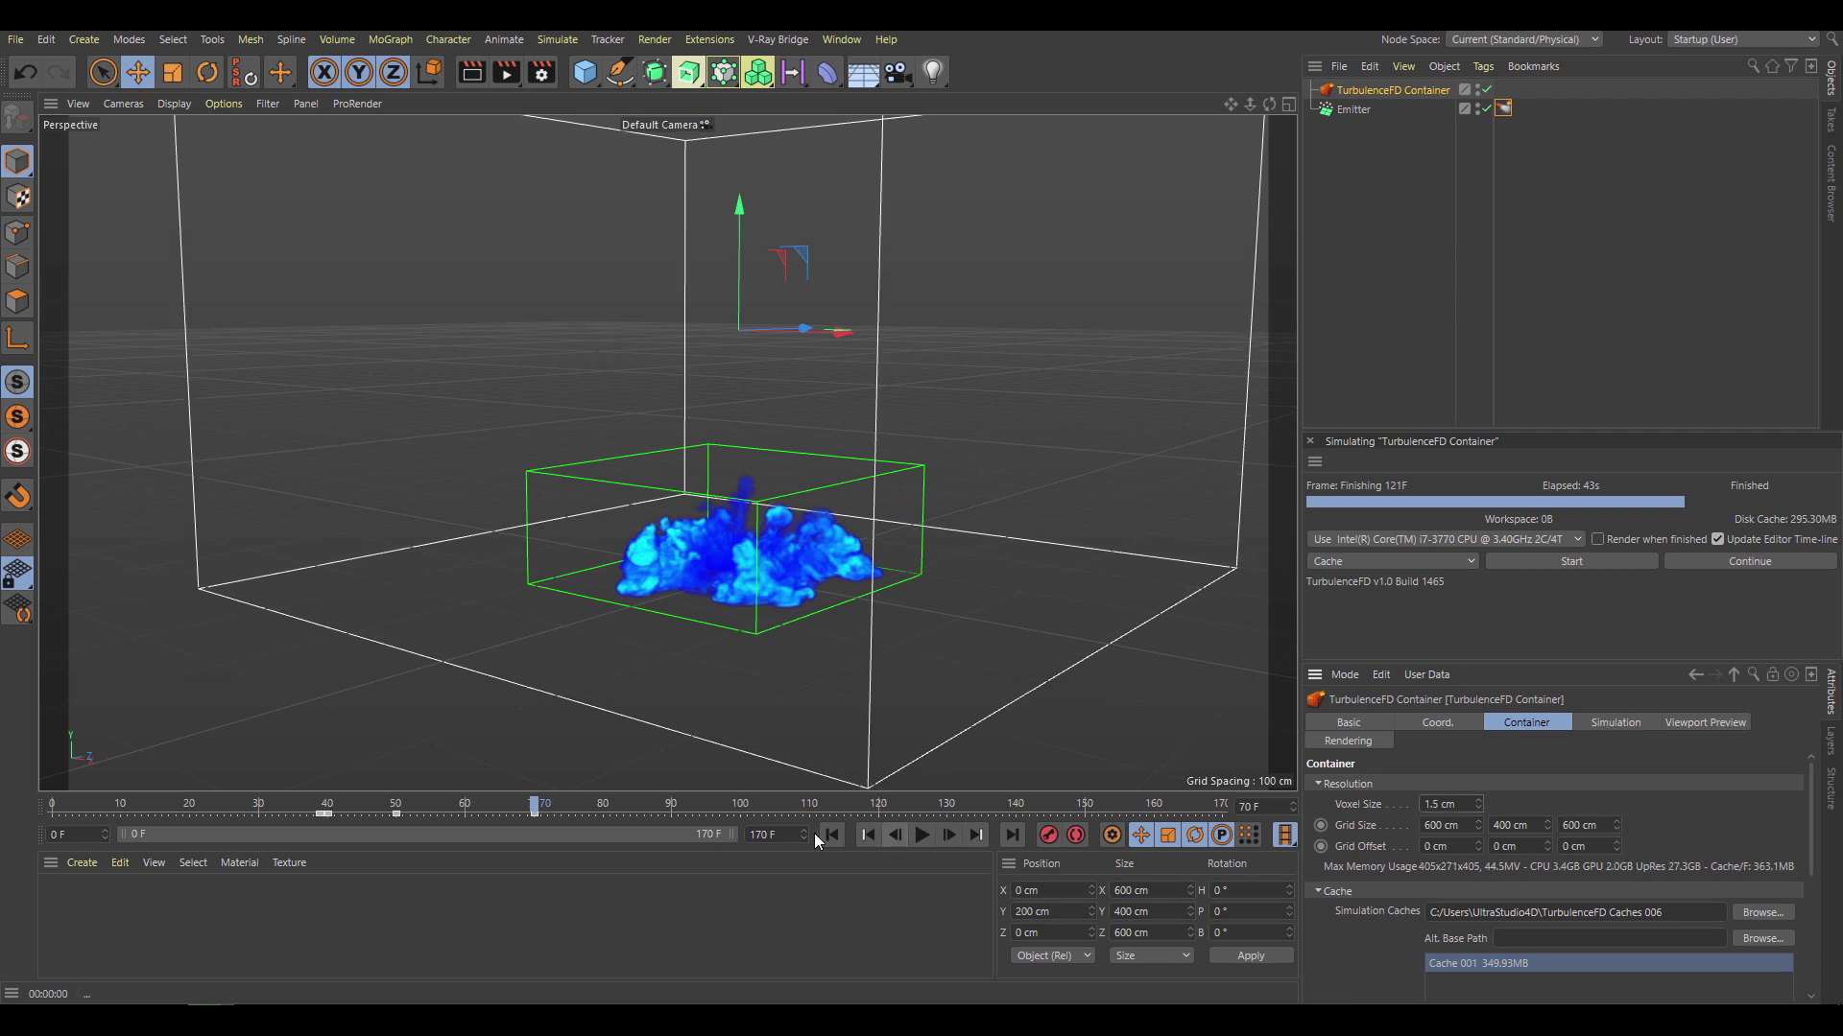
click(831, 835)
click(1559, 564)
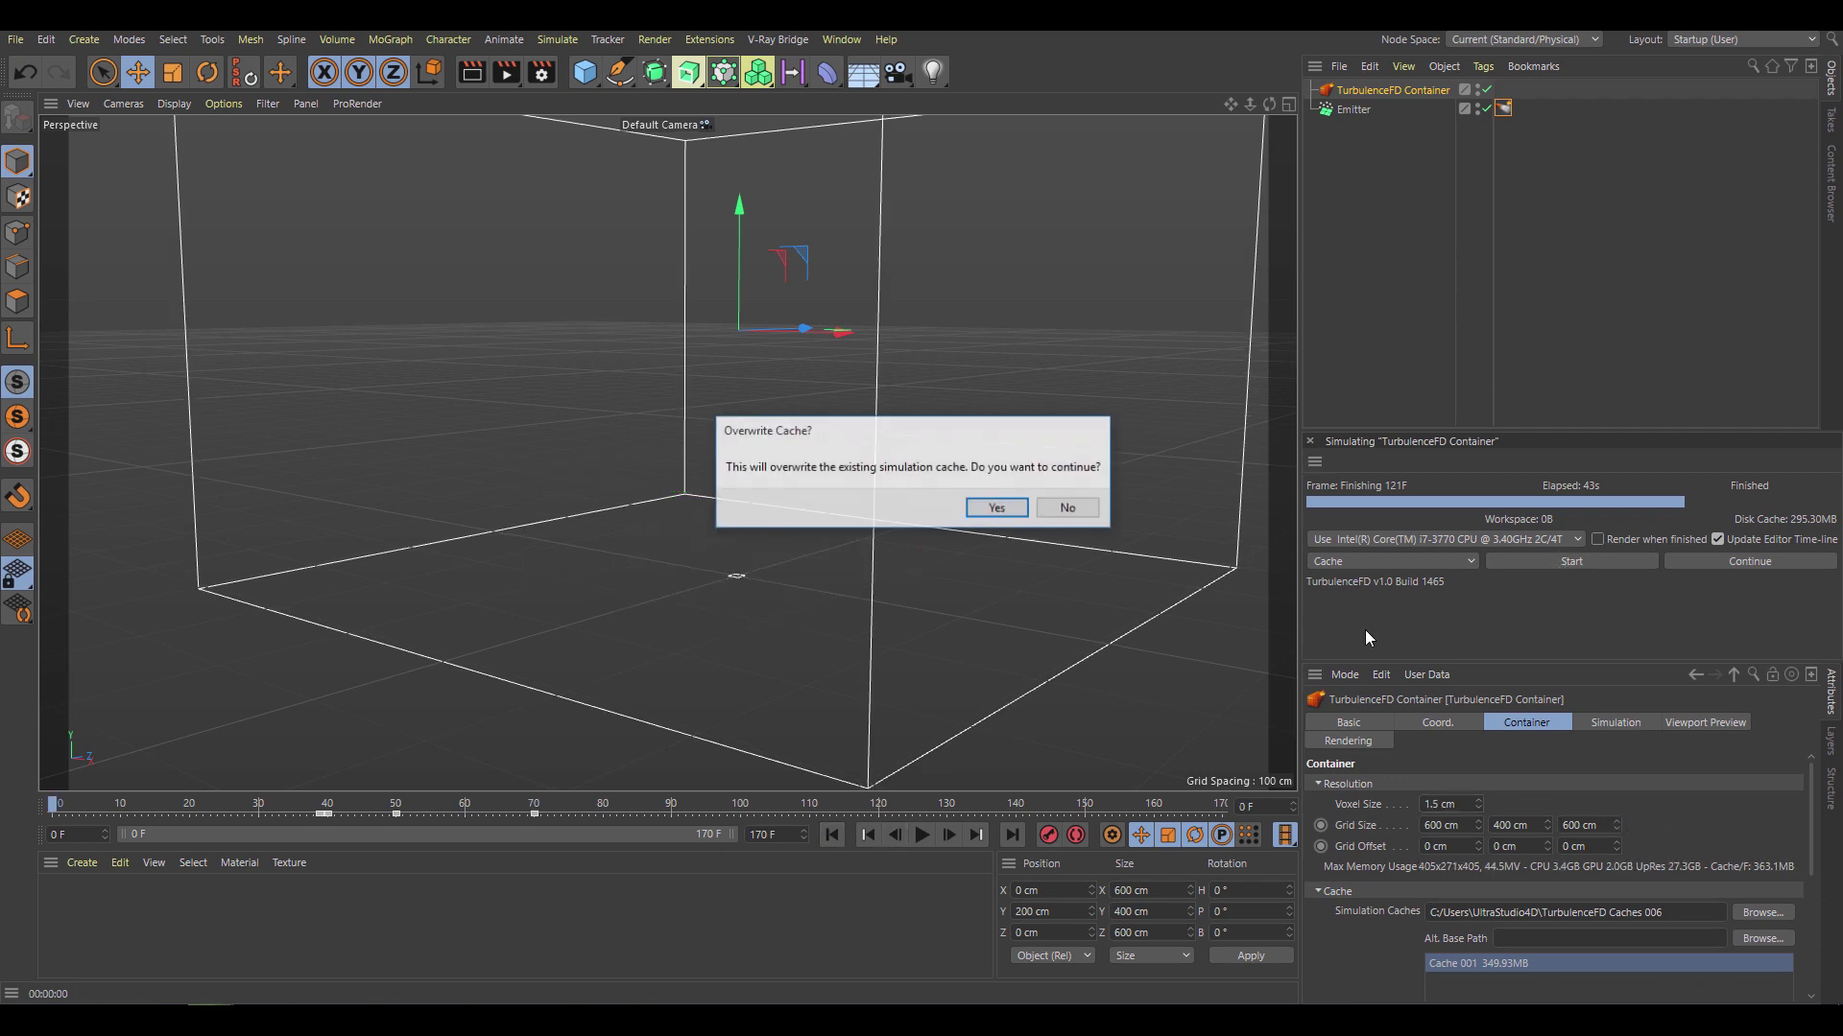
click(989, 516)
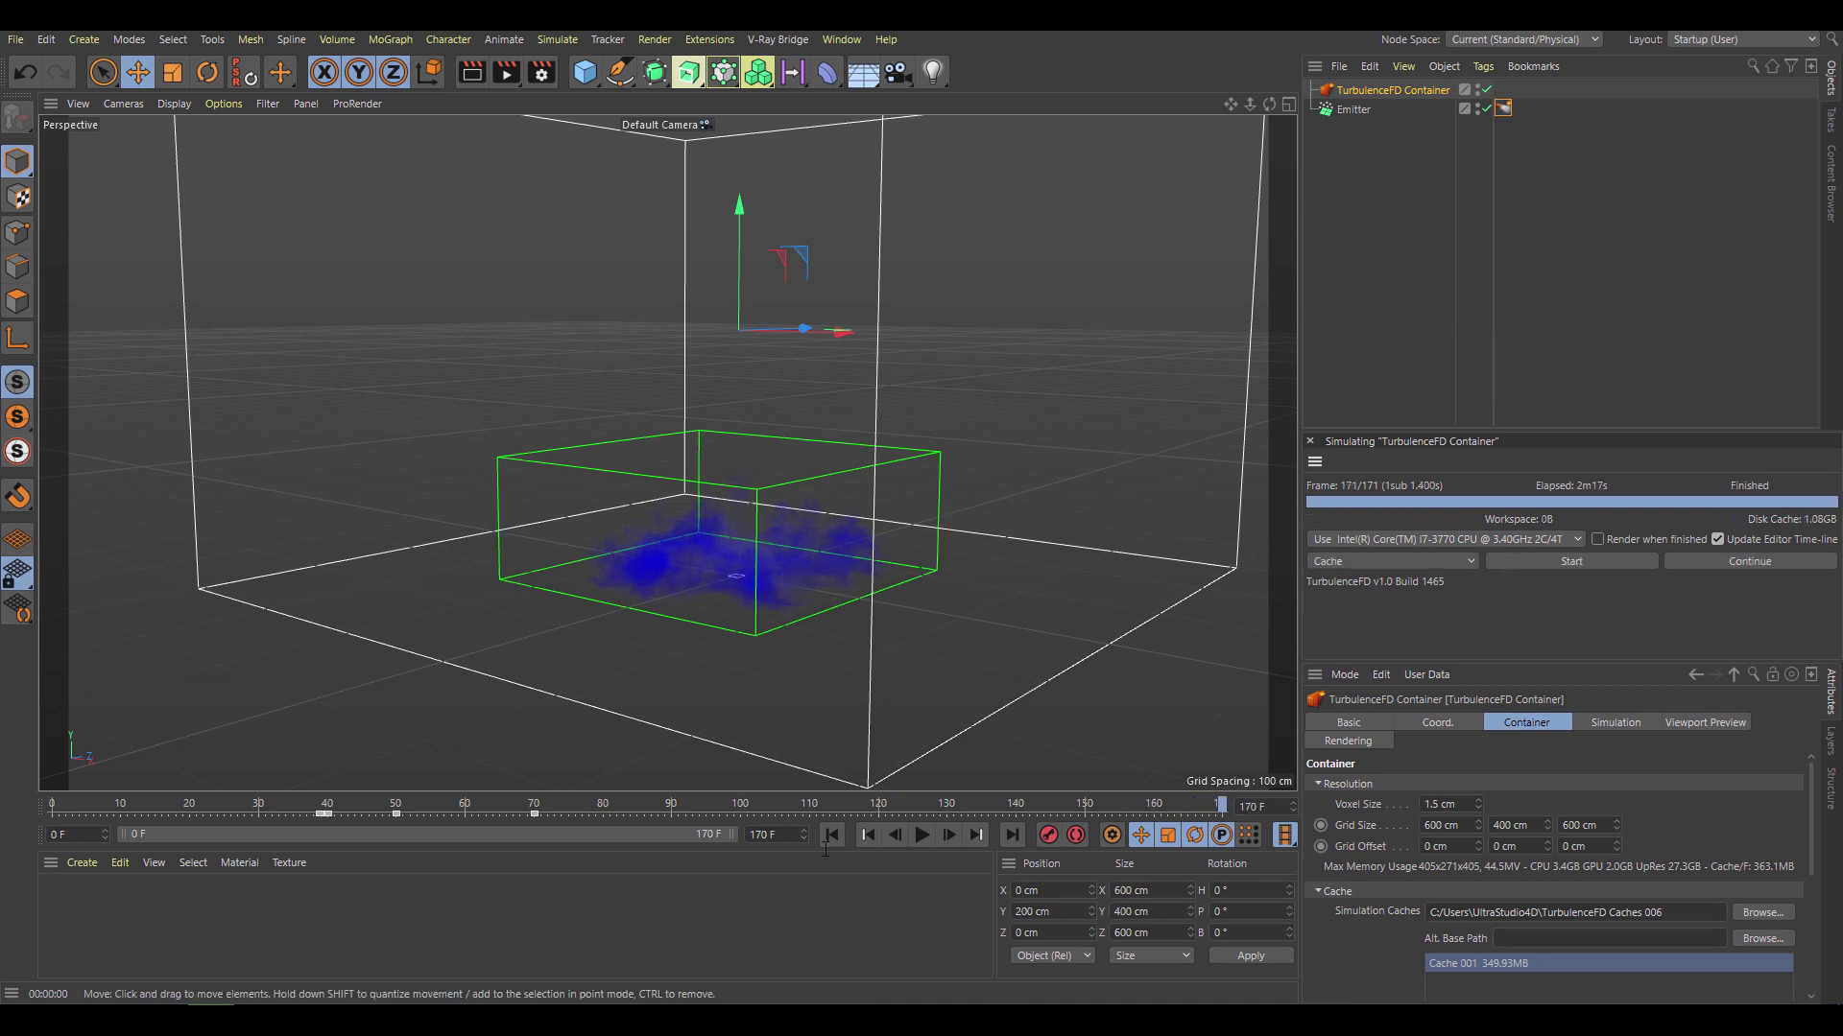
- Play back the new simulation, orbiting in on the fluid, and stop at frame 102
click(921, 835)
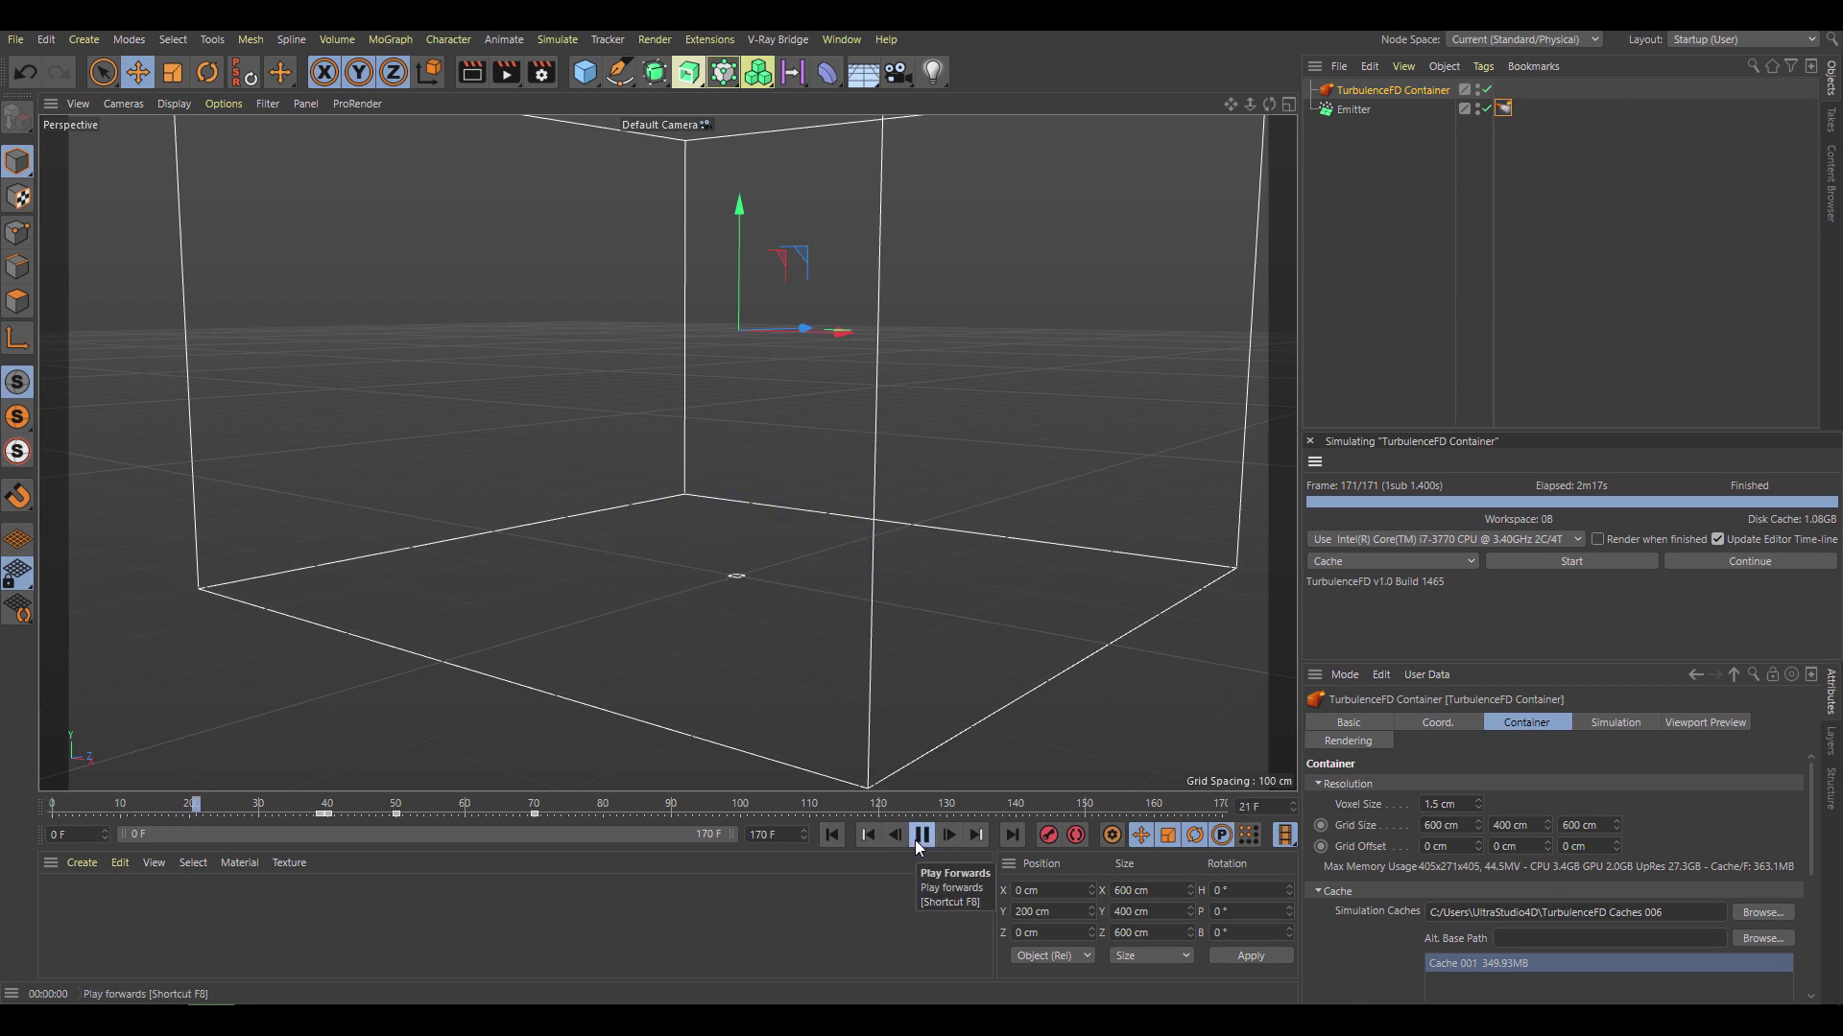
mouse_move(799, 628)
alt+mouse_down()
mouse_move(739, 584)
mouse_move(768, 578)
mouse_move(694, 631)
mouse_move(785, 568)
mouse_move(849, 689)
alt+mouse_up()
scroll(716, 625, up, 3)
scroll(716, 625, down, 3)
key(F8)
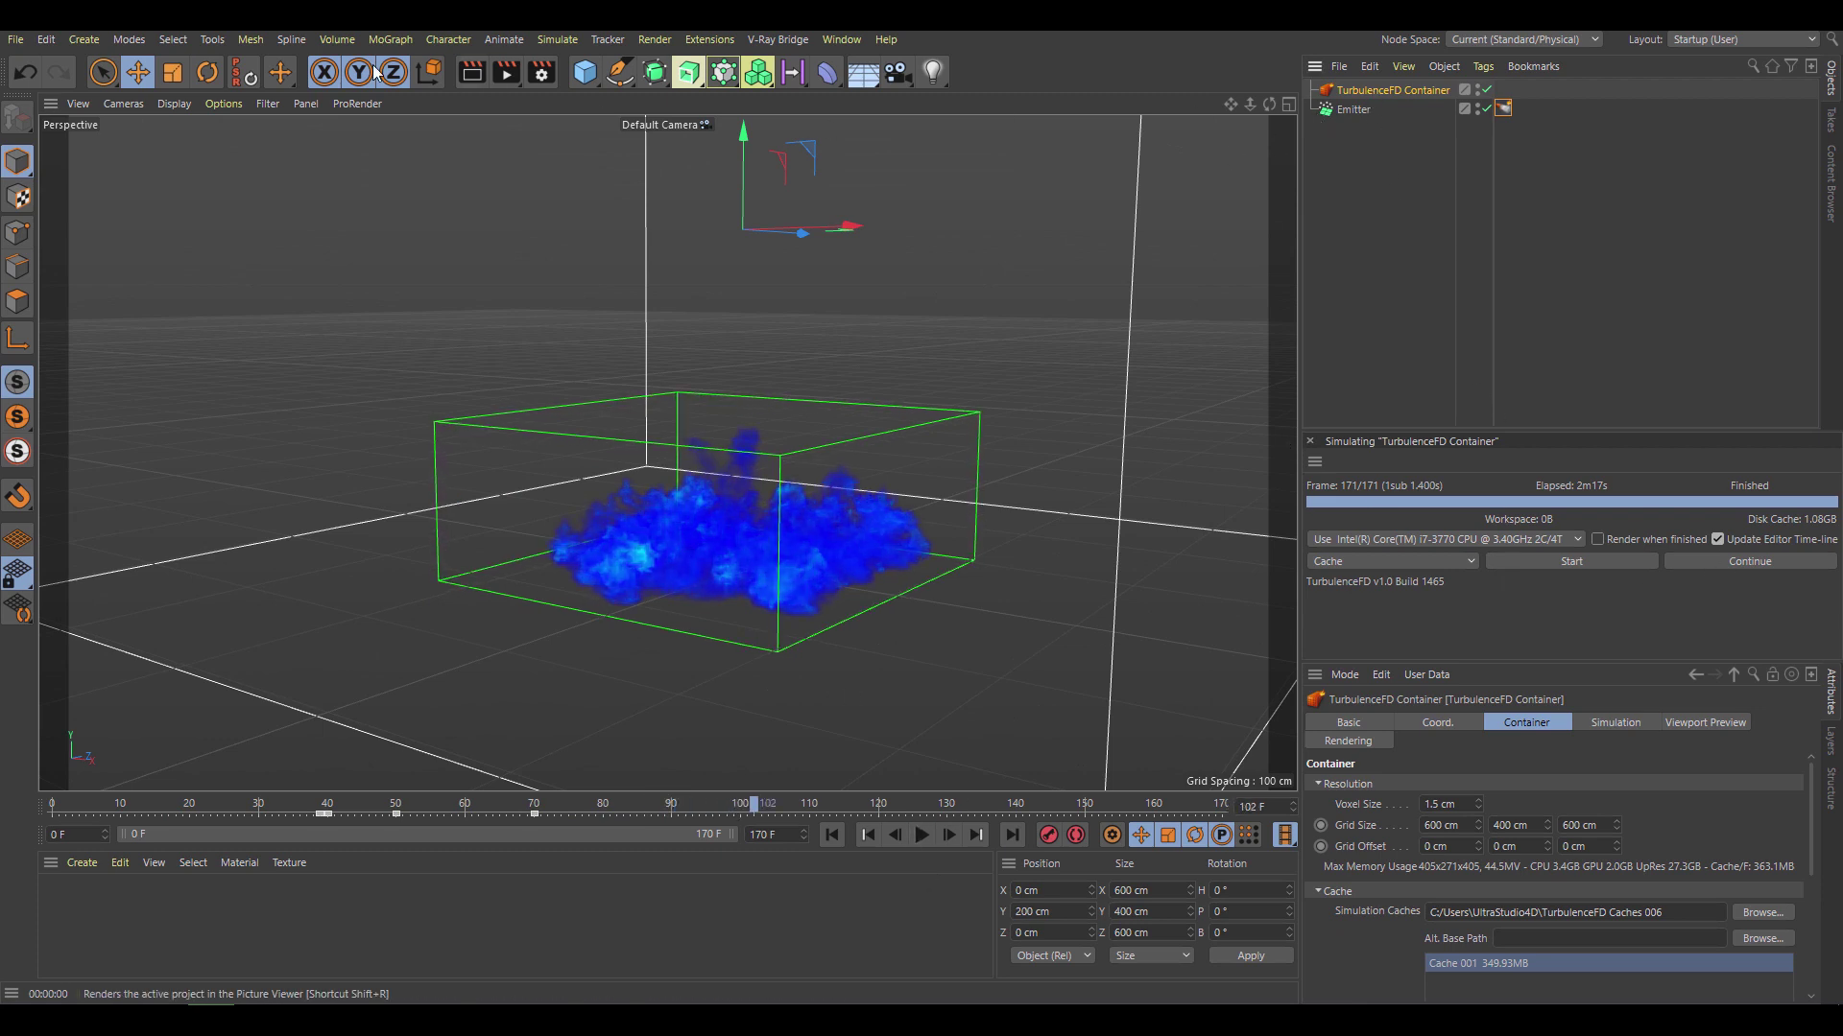
- Show the Window menu's list of open documents
click(47, 38)
click(75, 164)
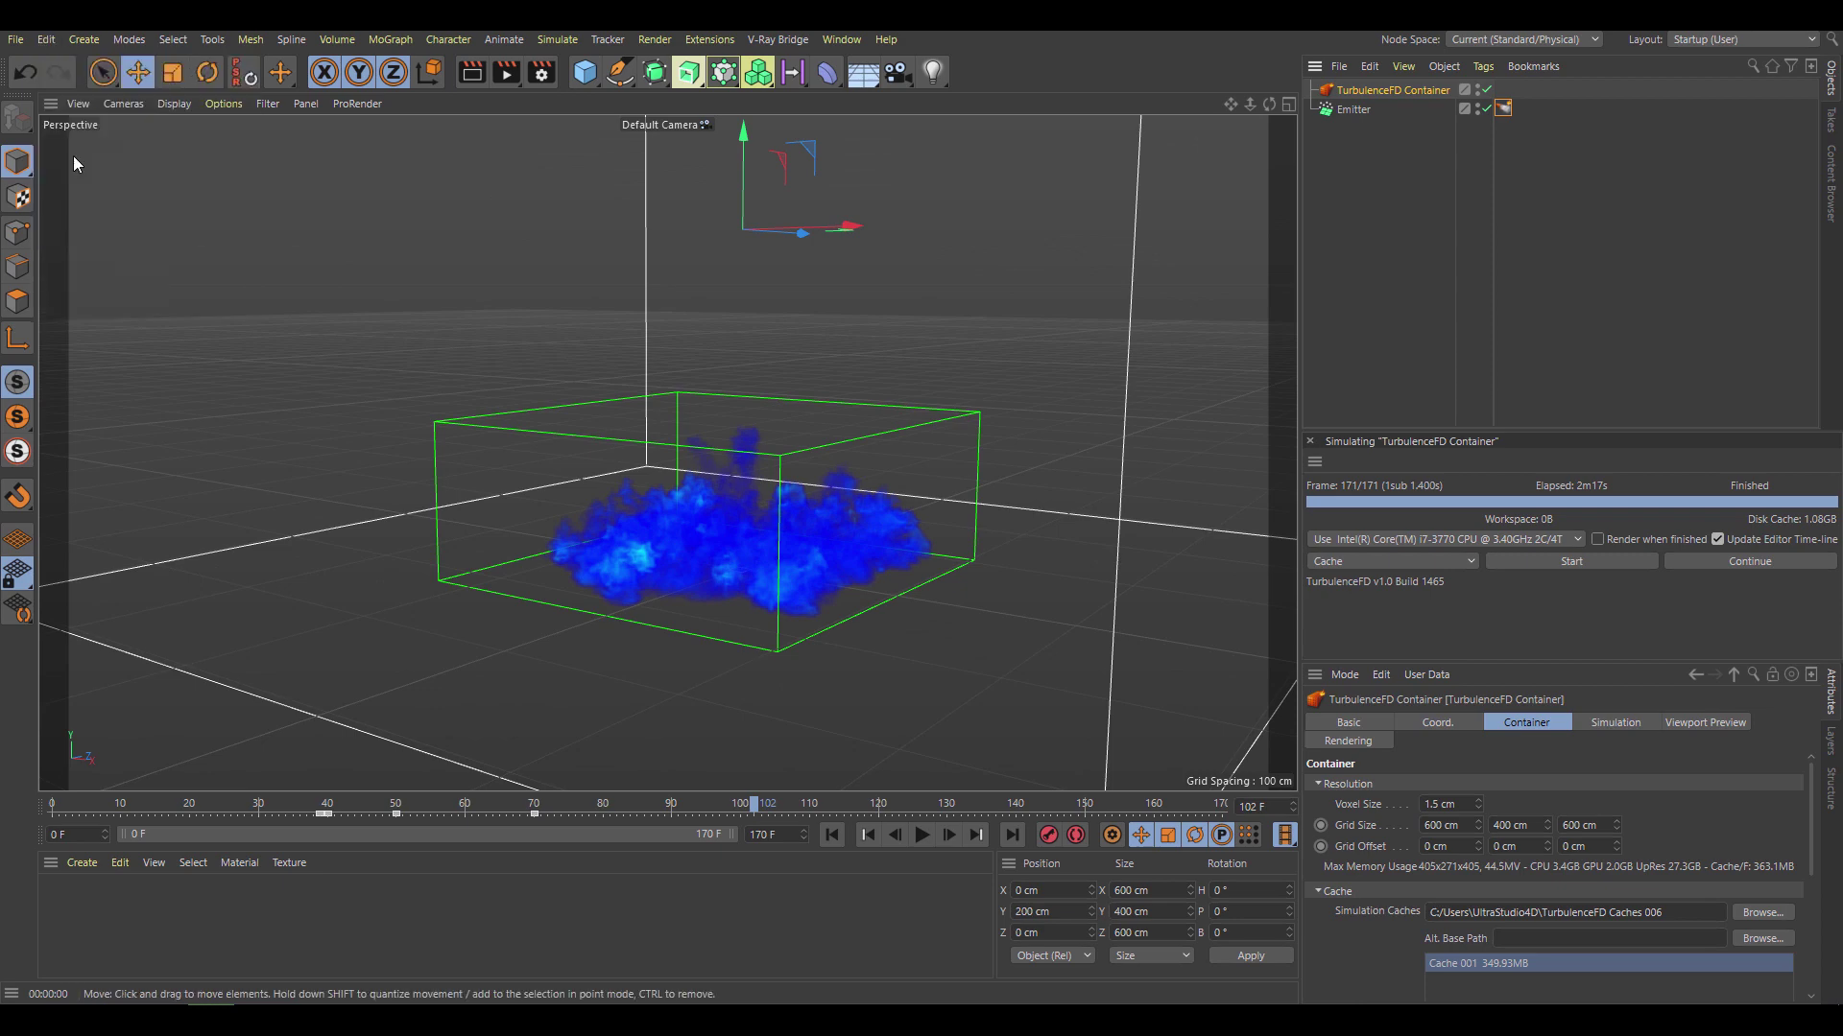
click(841, 39)
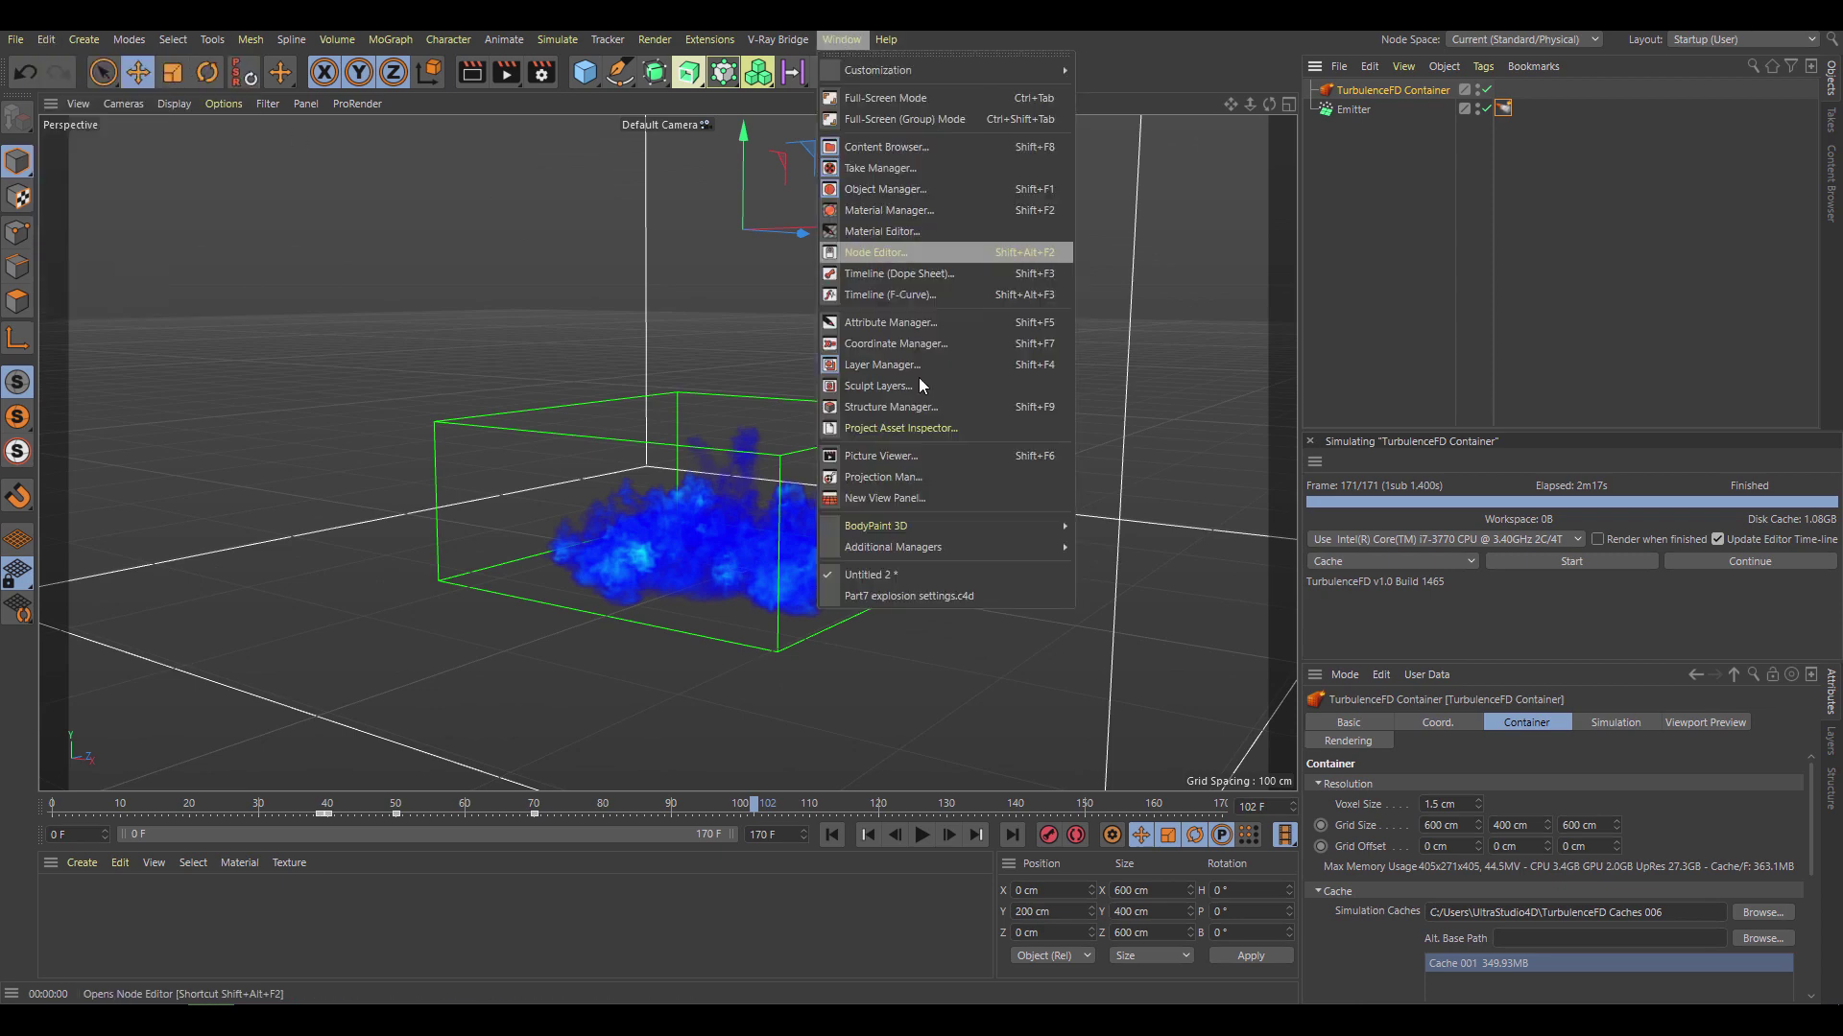
- Switch to Part7 explosion settings.c4d and select the TurbulenceFD Container
click(943, 595)
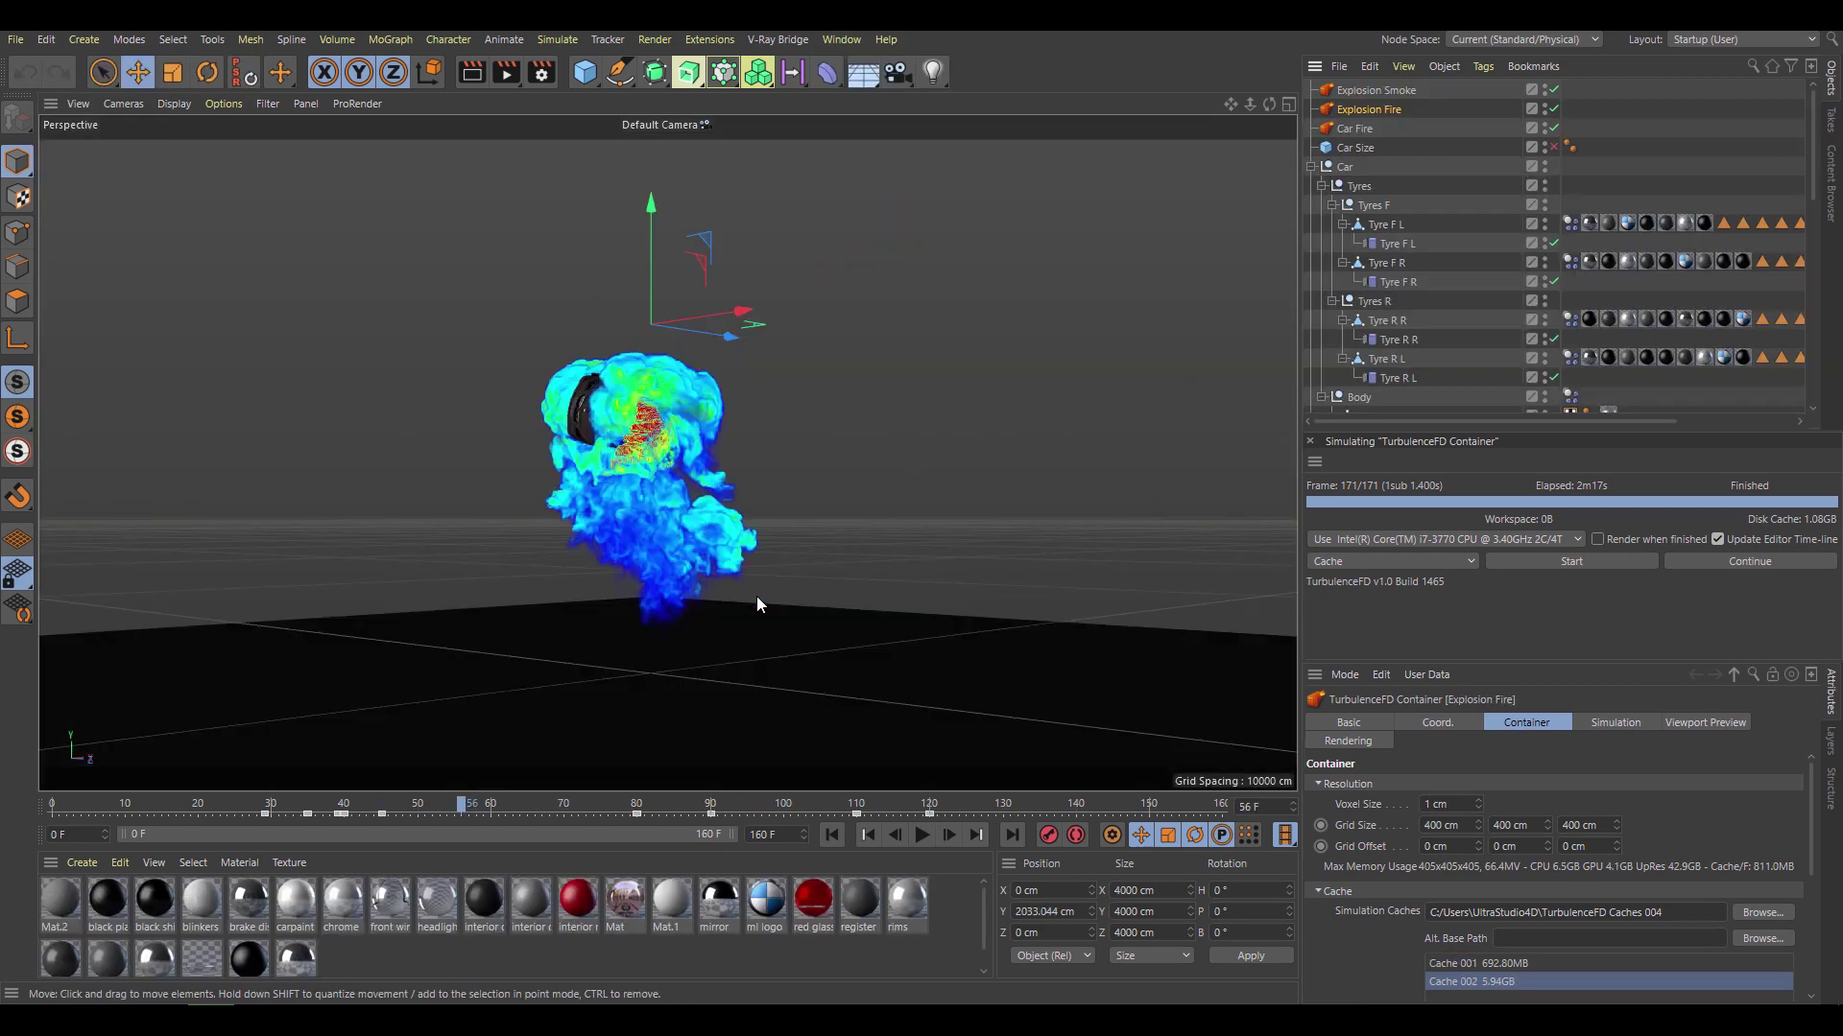
click(1631, 125)
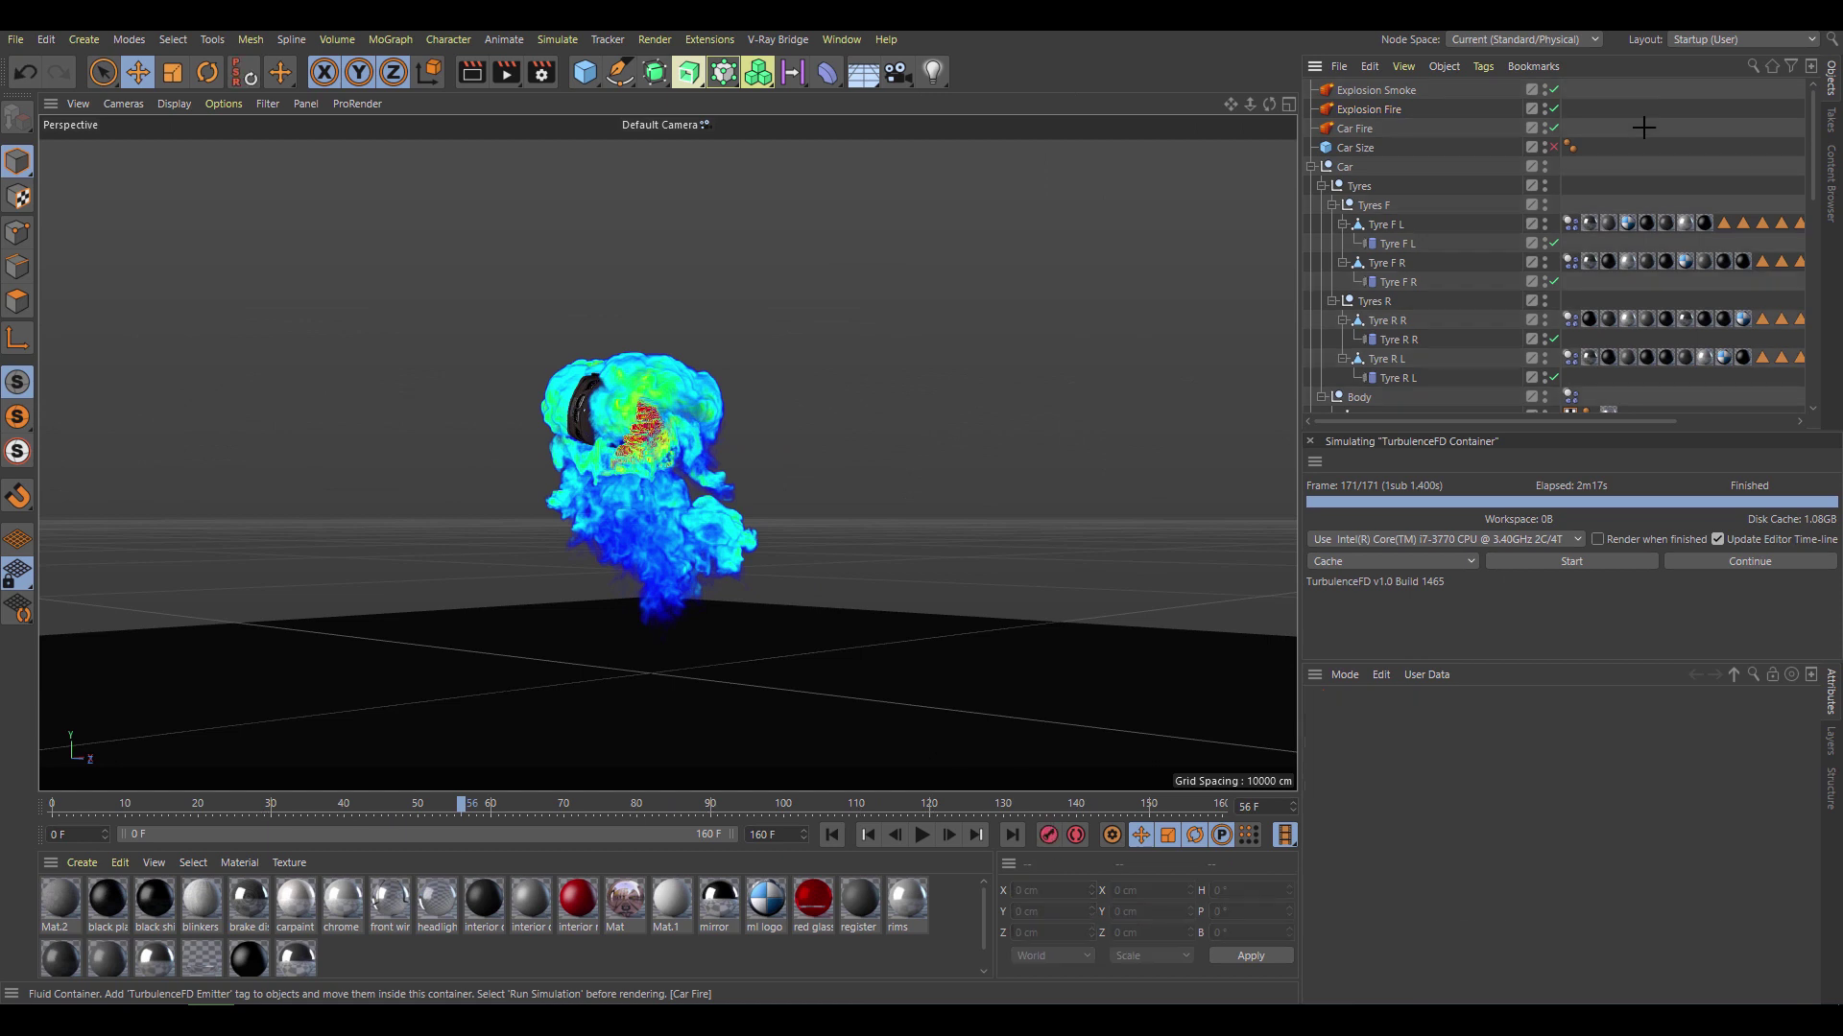
scroll(1643, 128, up, 1)
click(1643, 90)
- Scale the container to 10 on Y and Z and frame it in view
click(1463, 728)
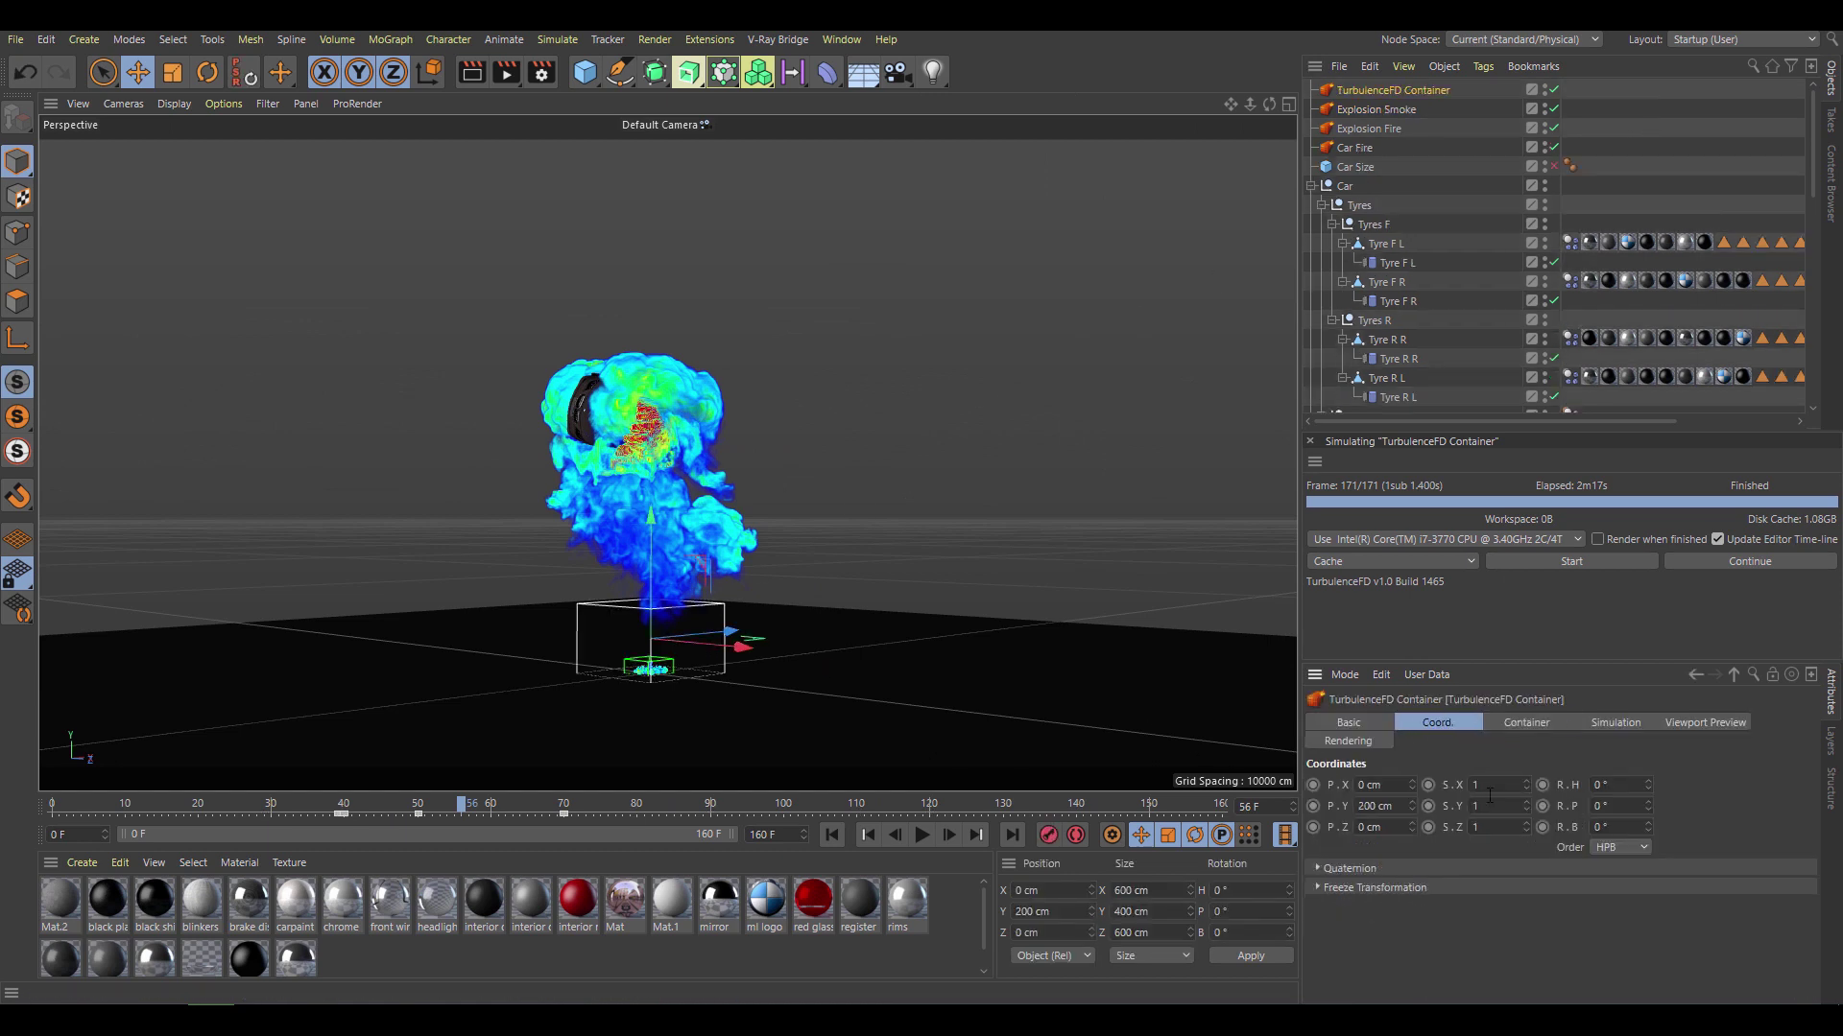
text(10)
key(Tab)
text(10)
key(Return)
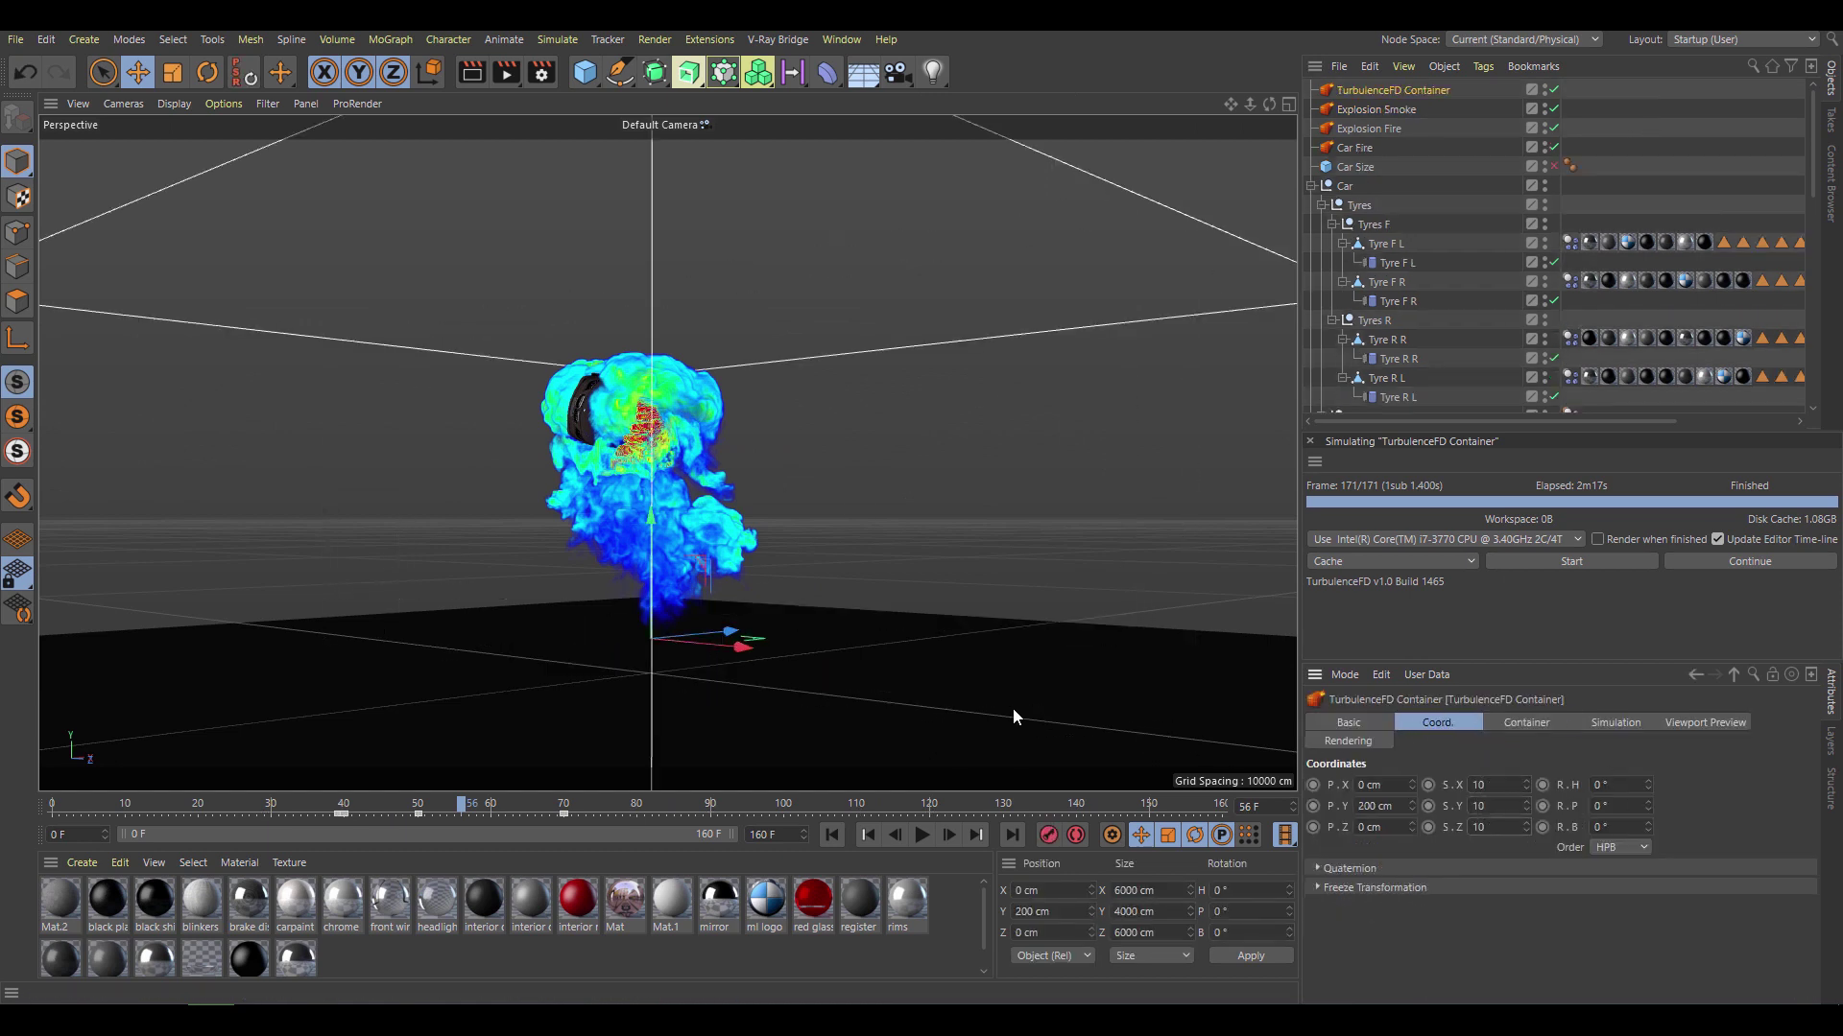
key(o)
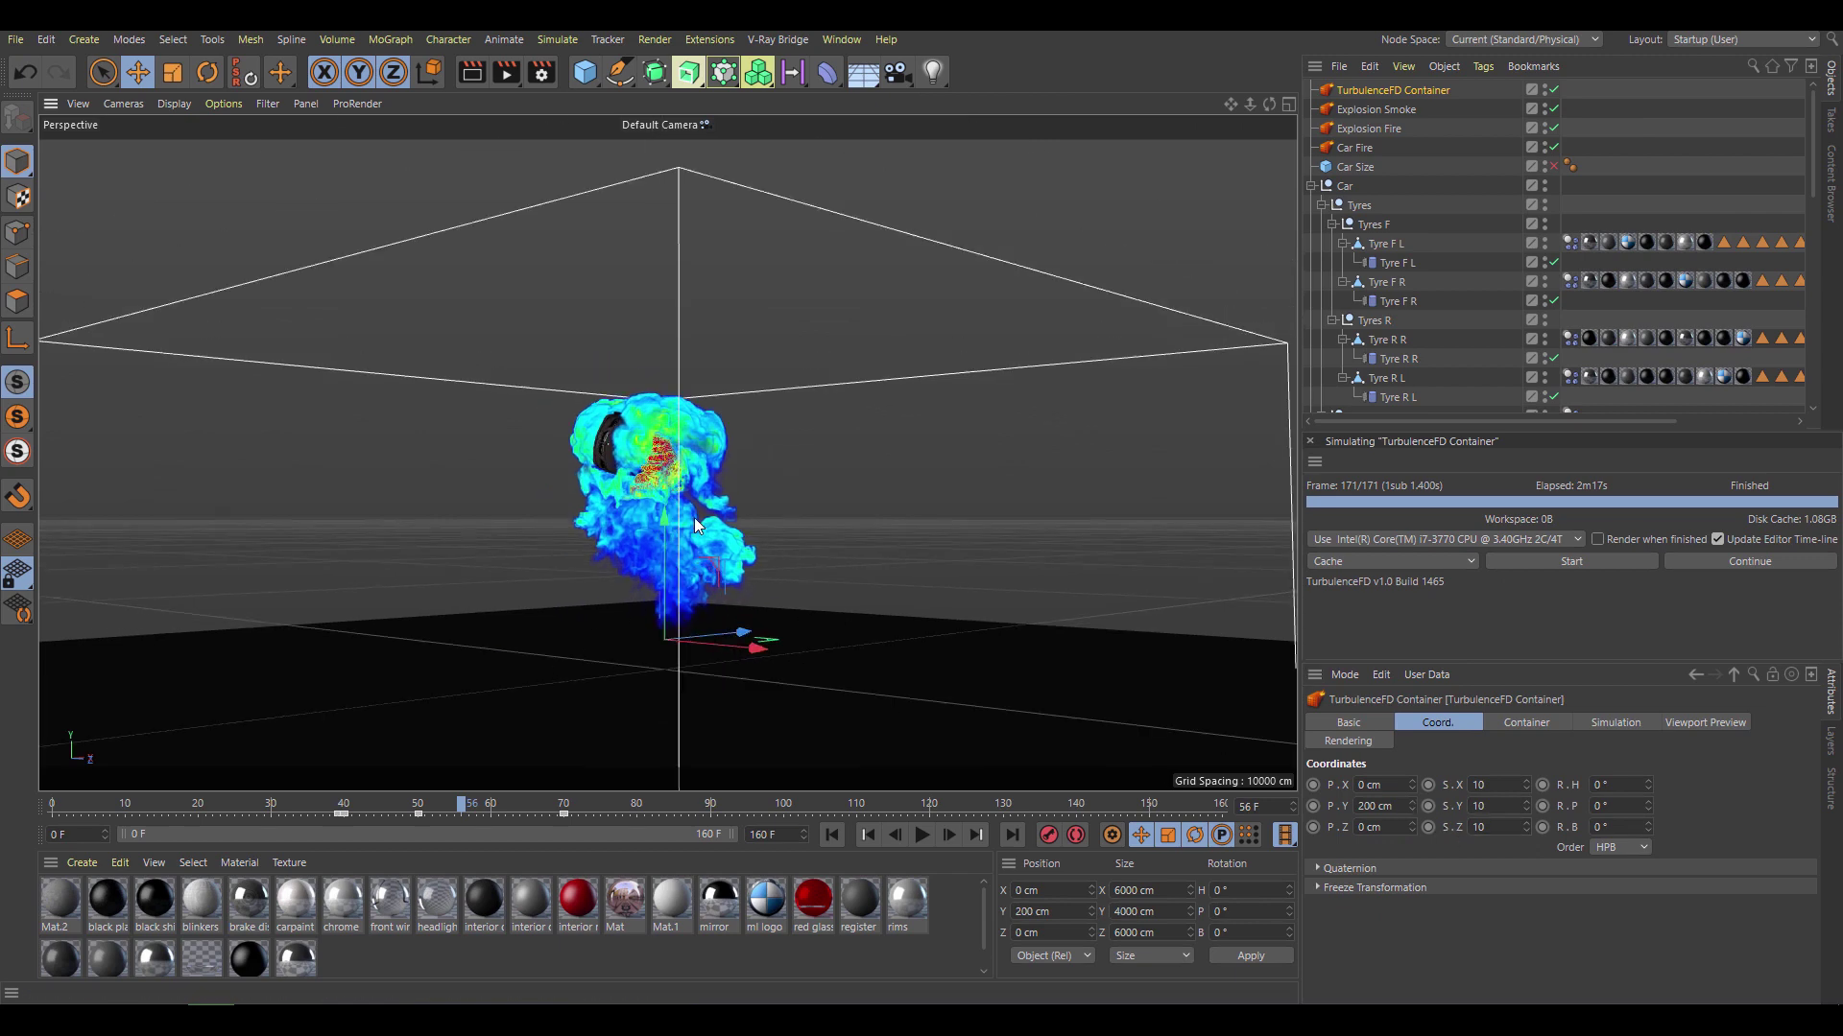
alt+drag(664, 547, 674, 534)
alt+middle_drag(674, 533, 1010, 643)
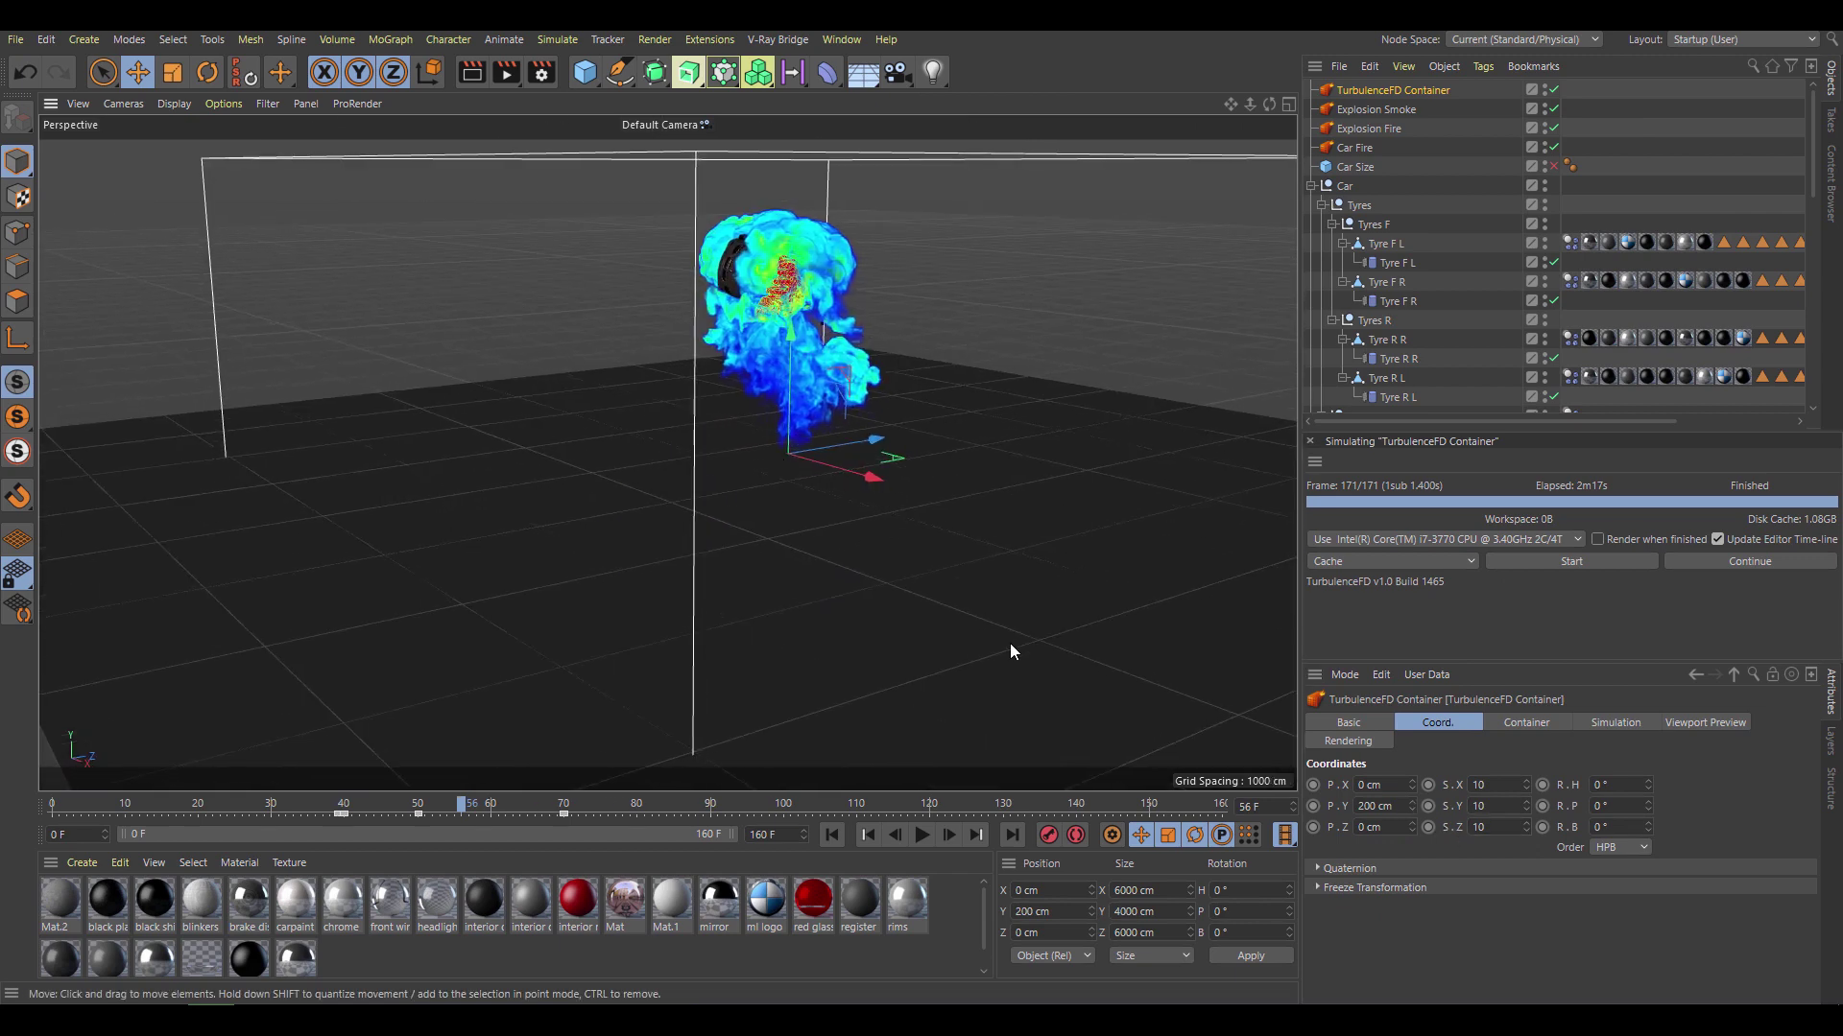
- Raise the container to P.Y 2200 cm, then drag it down to about 1999 cm
click(1406, 807)
text(2)
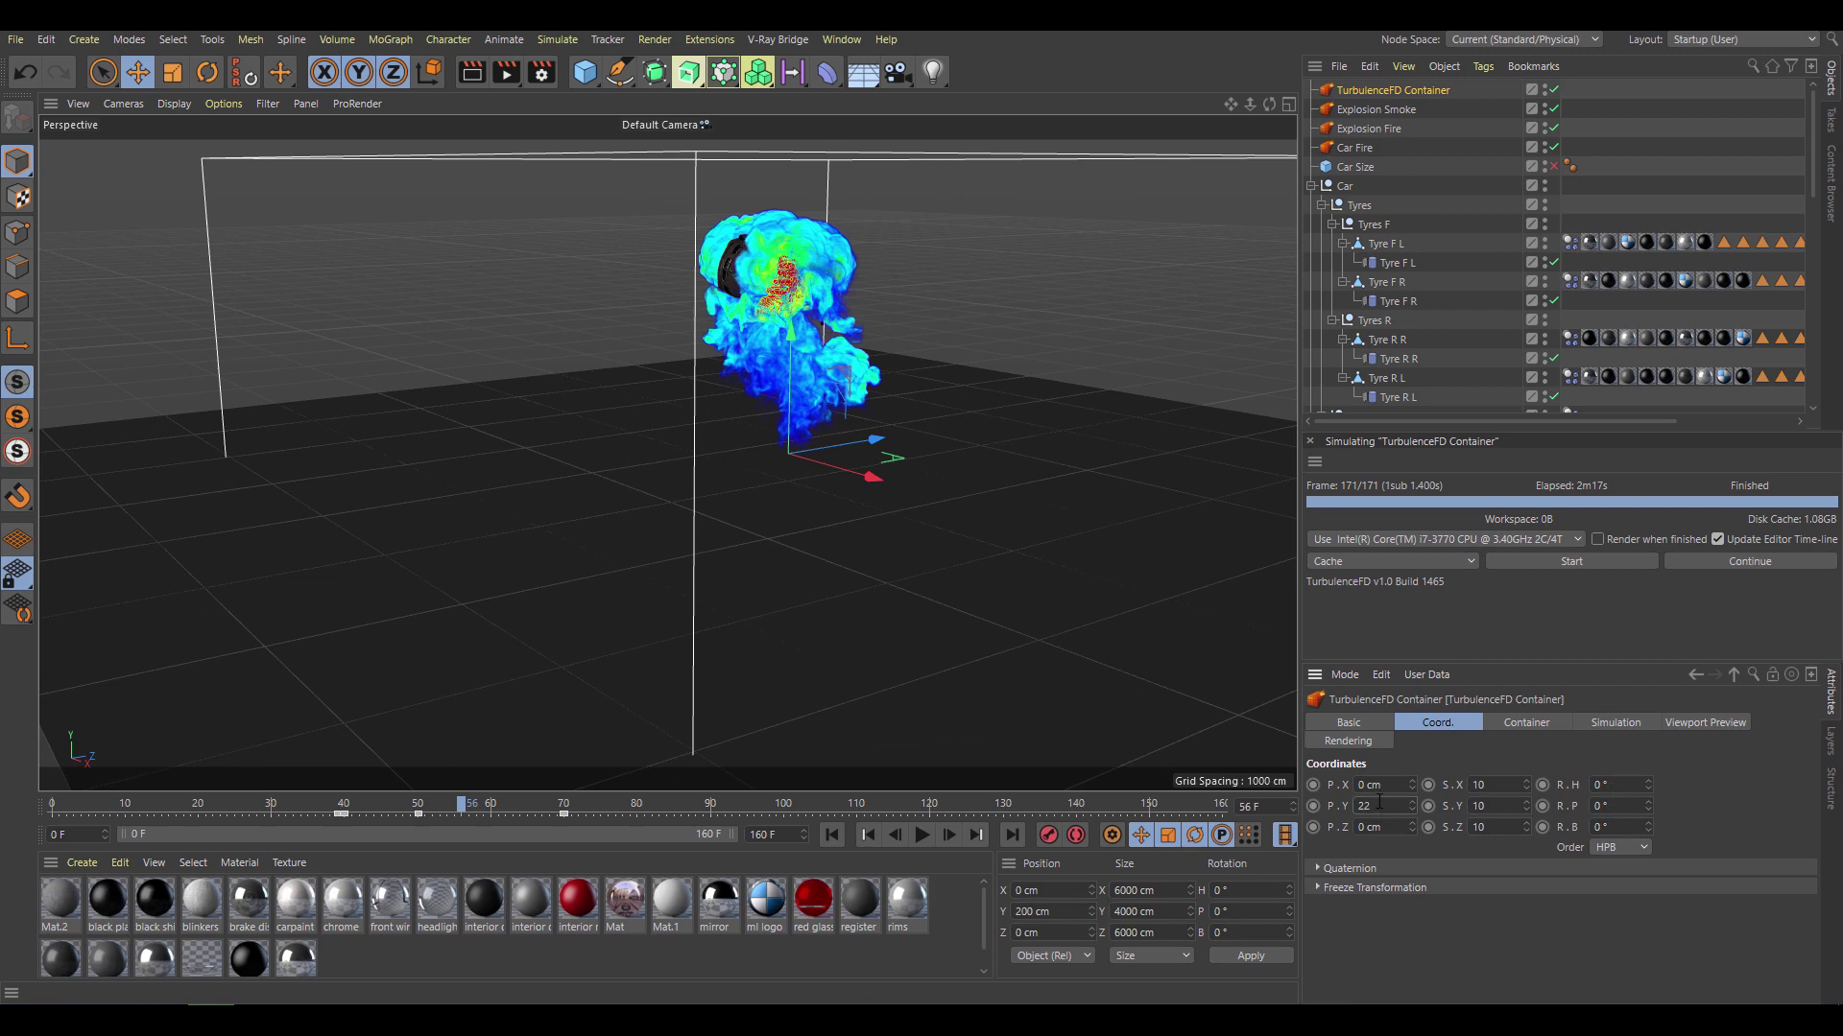
key(Return)
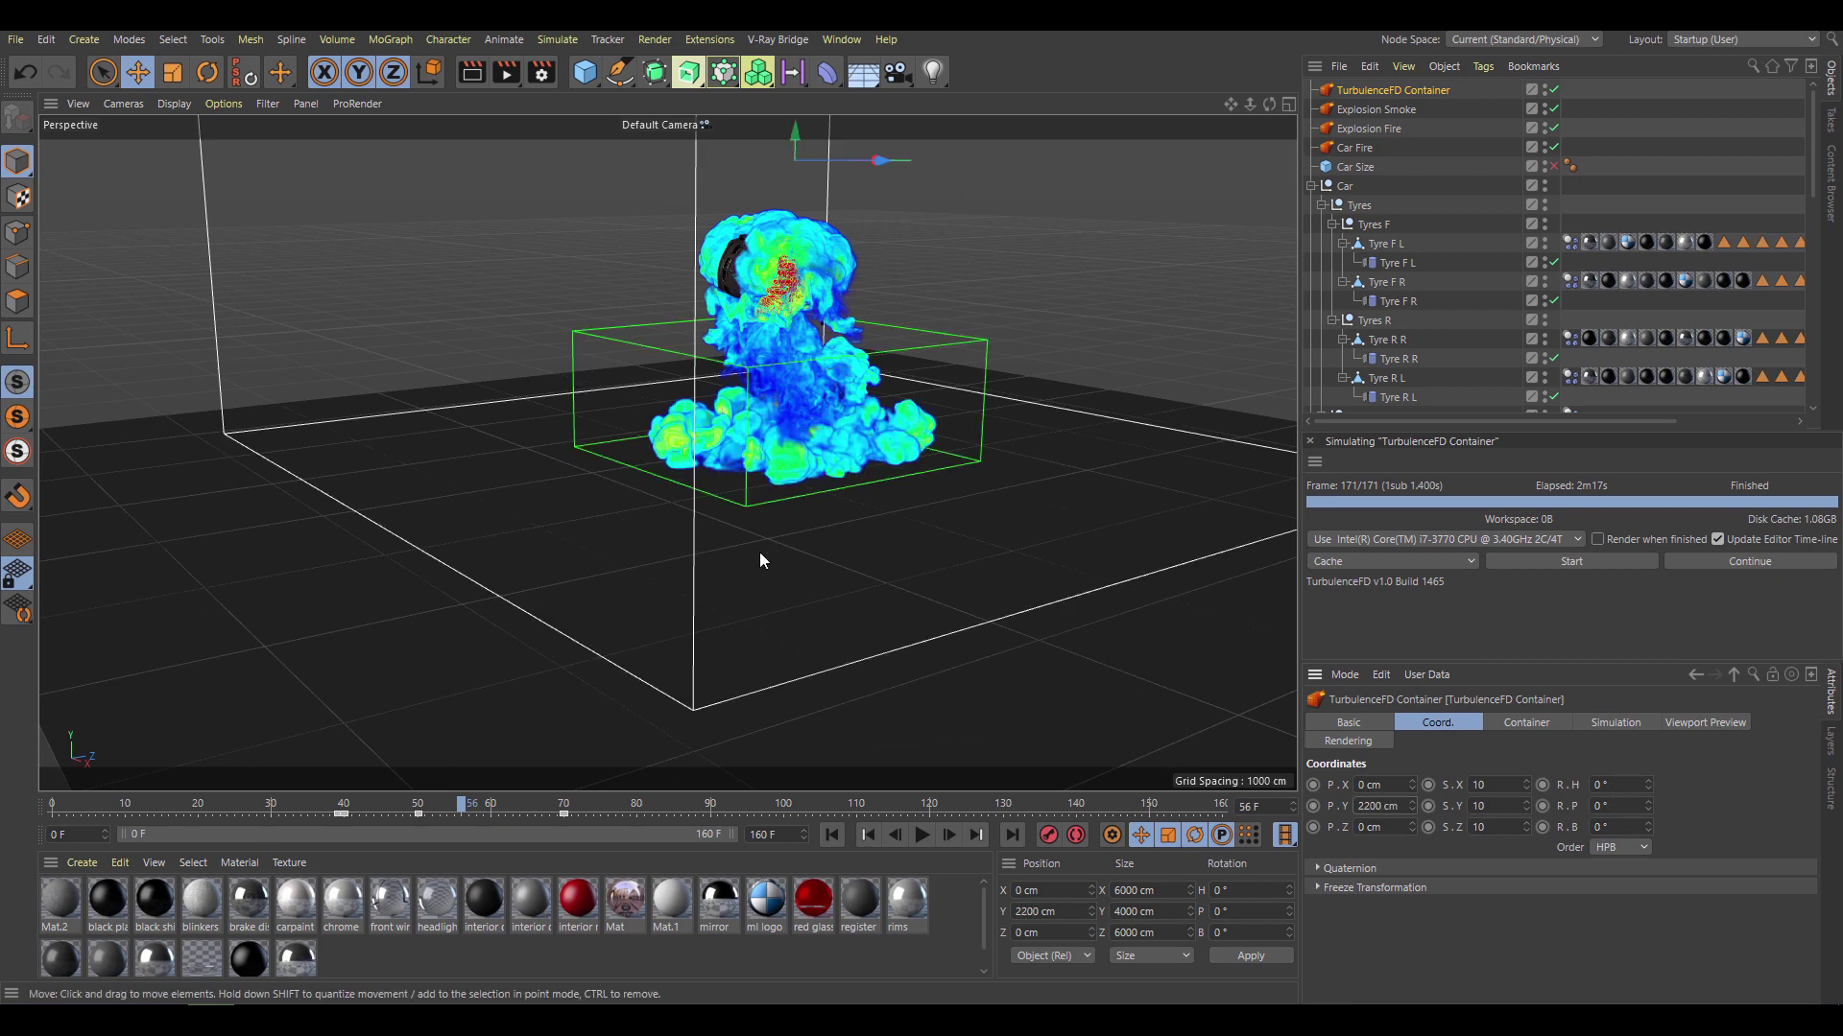
alt+drag(760, 560, 779, 562)
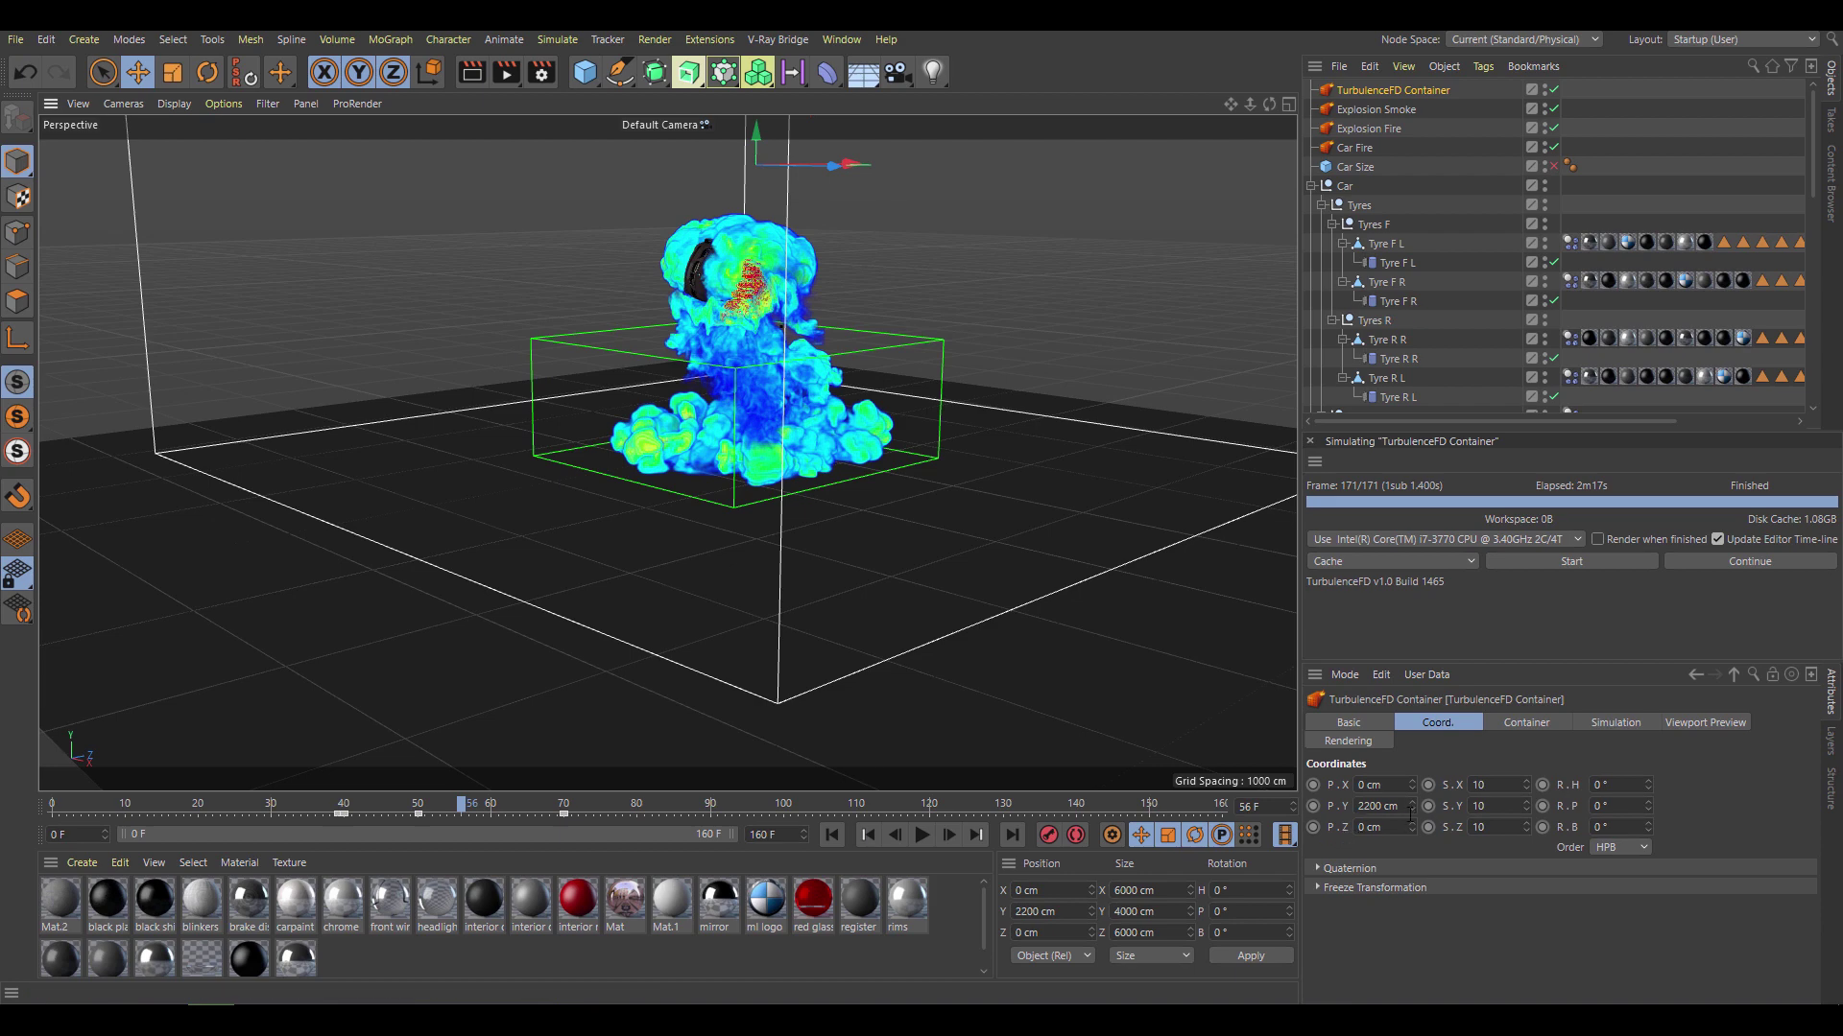
drag(1411, 811, 1413, 815)
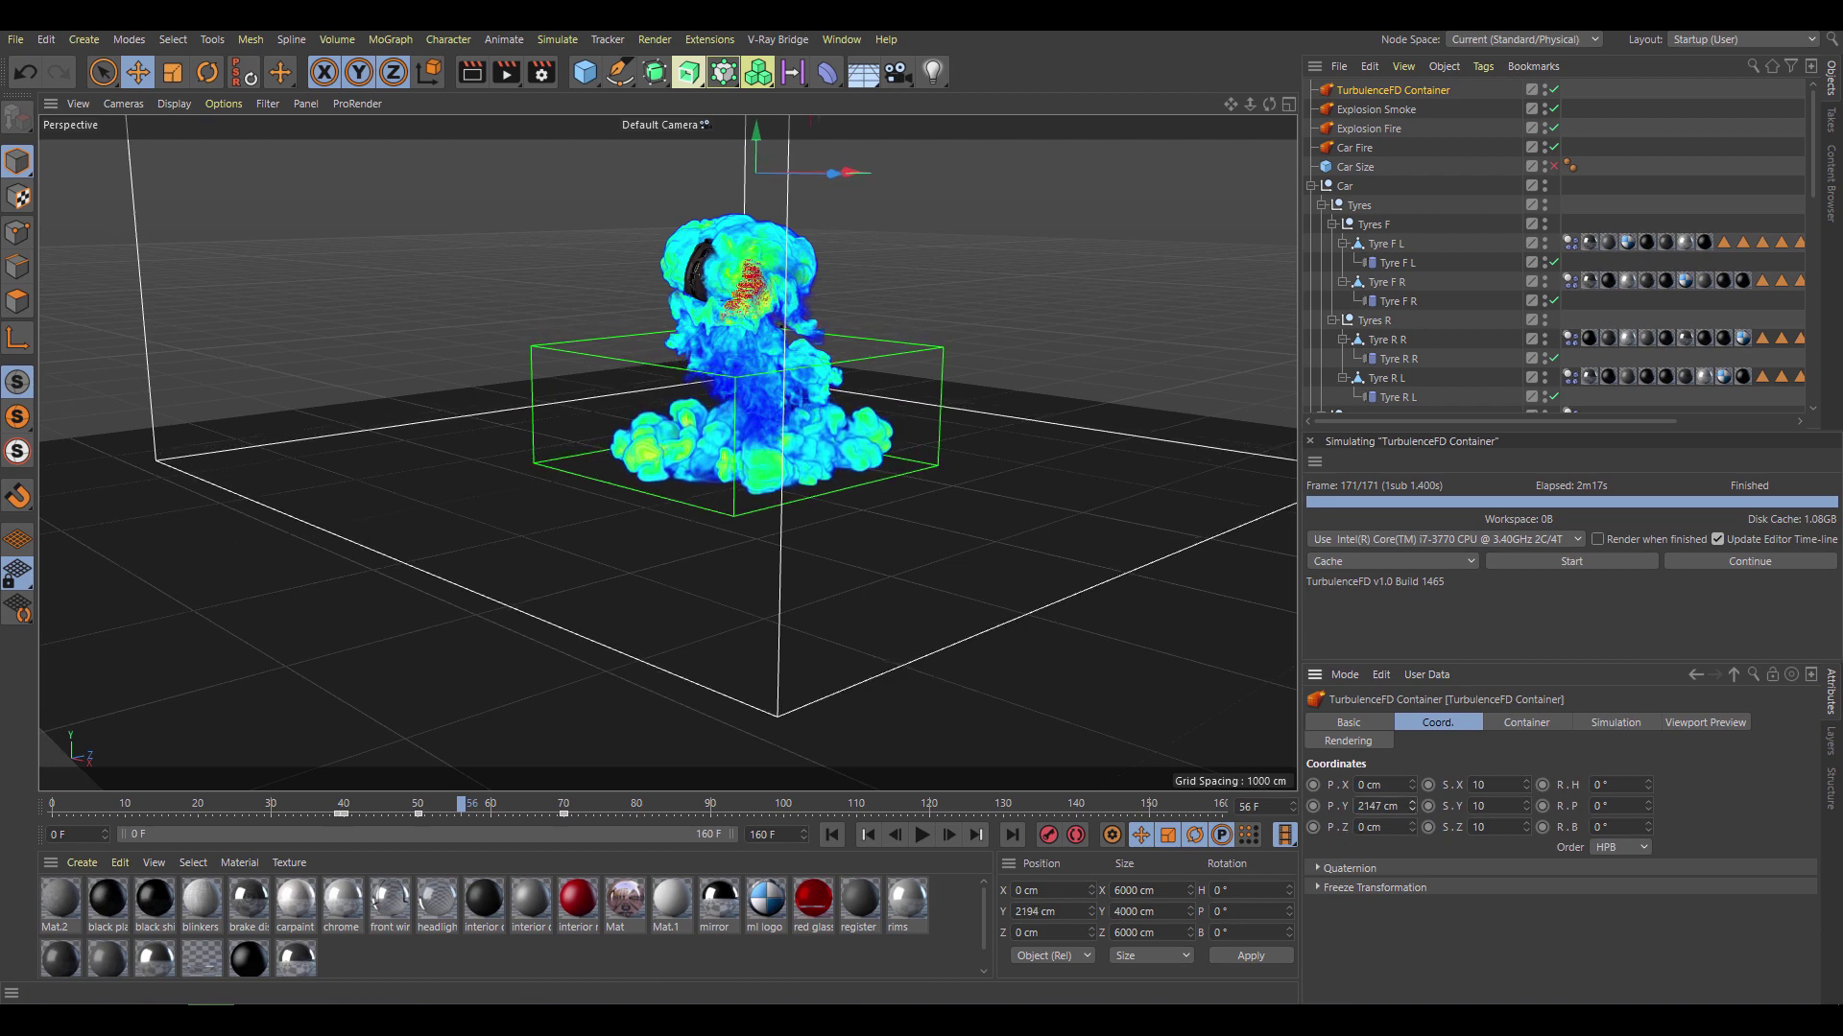
mouse_move(1410, 806)
mouse_down()
mouse_move(1411, 835)
mouse_move(1410, 803)
mouse_up()
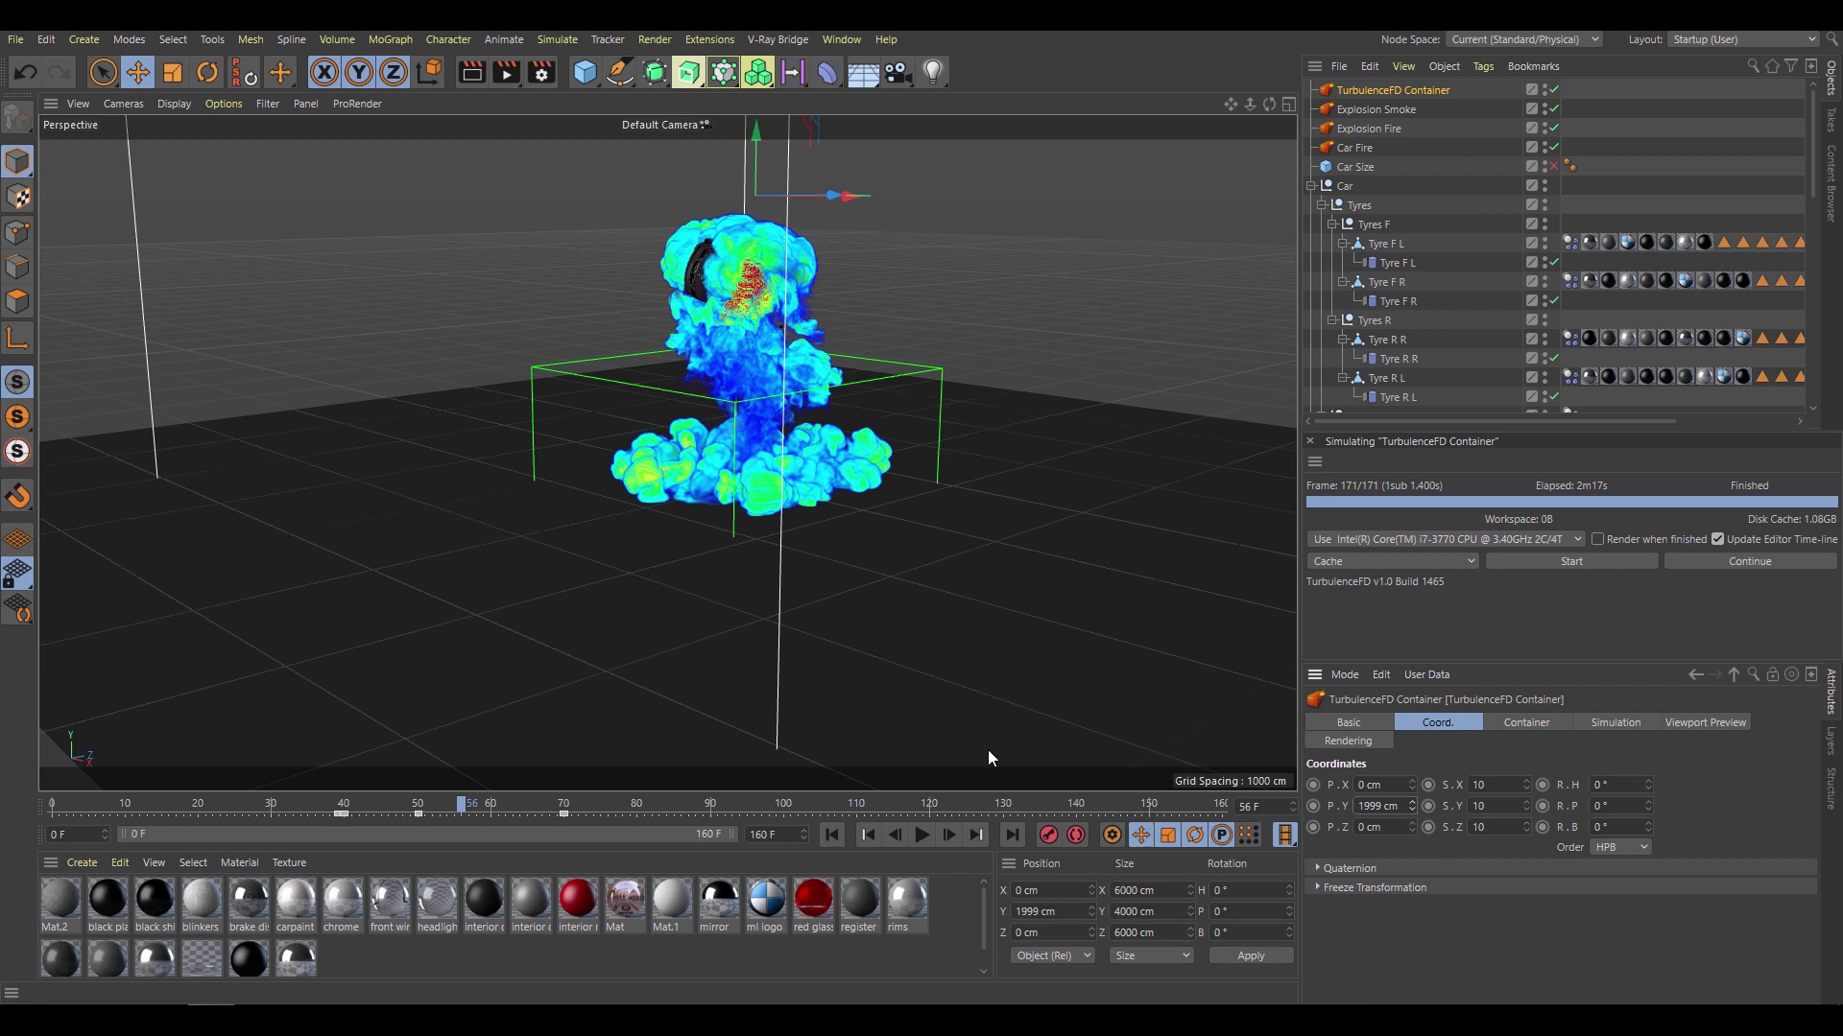
alt+drag(792, 435, 785, 451)
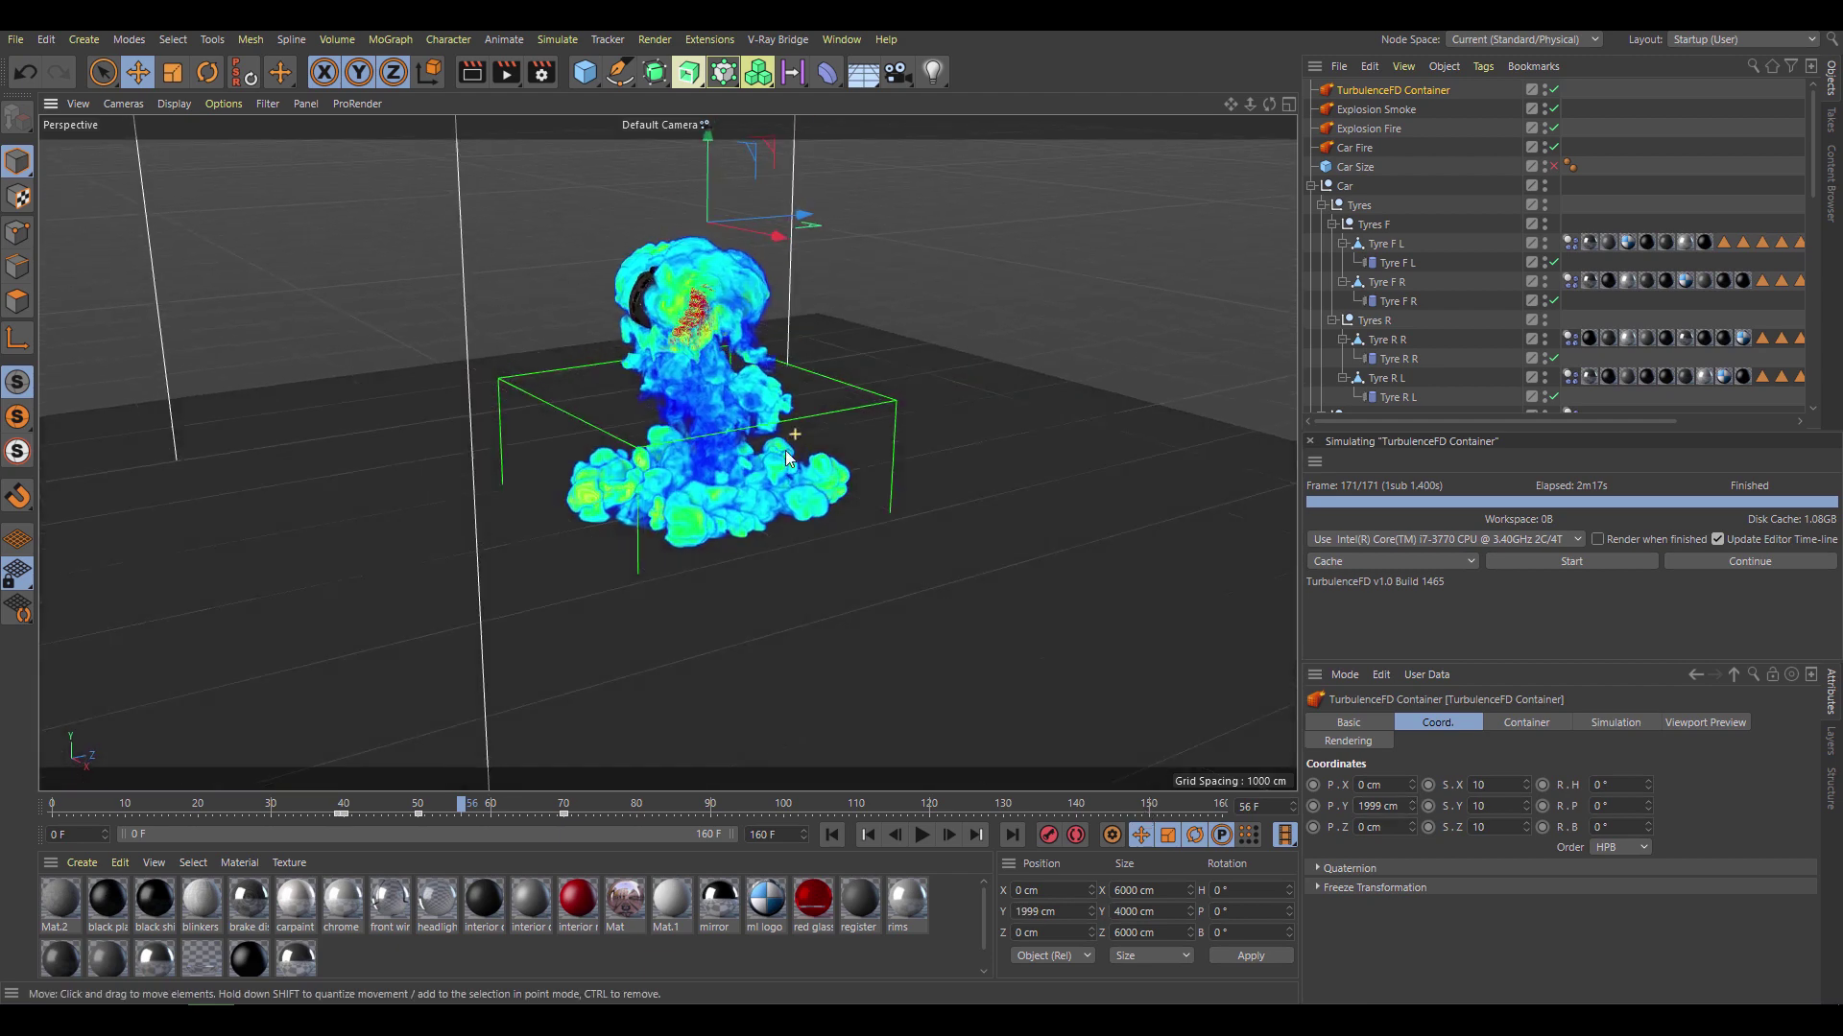
click(830, 835)
click(919, 835)
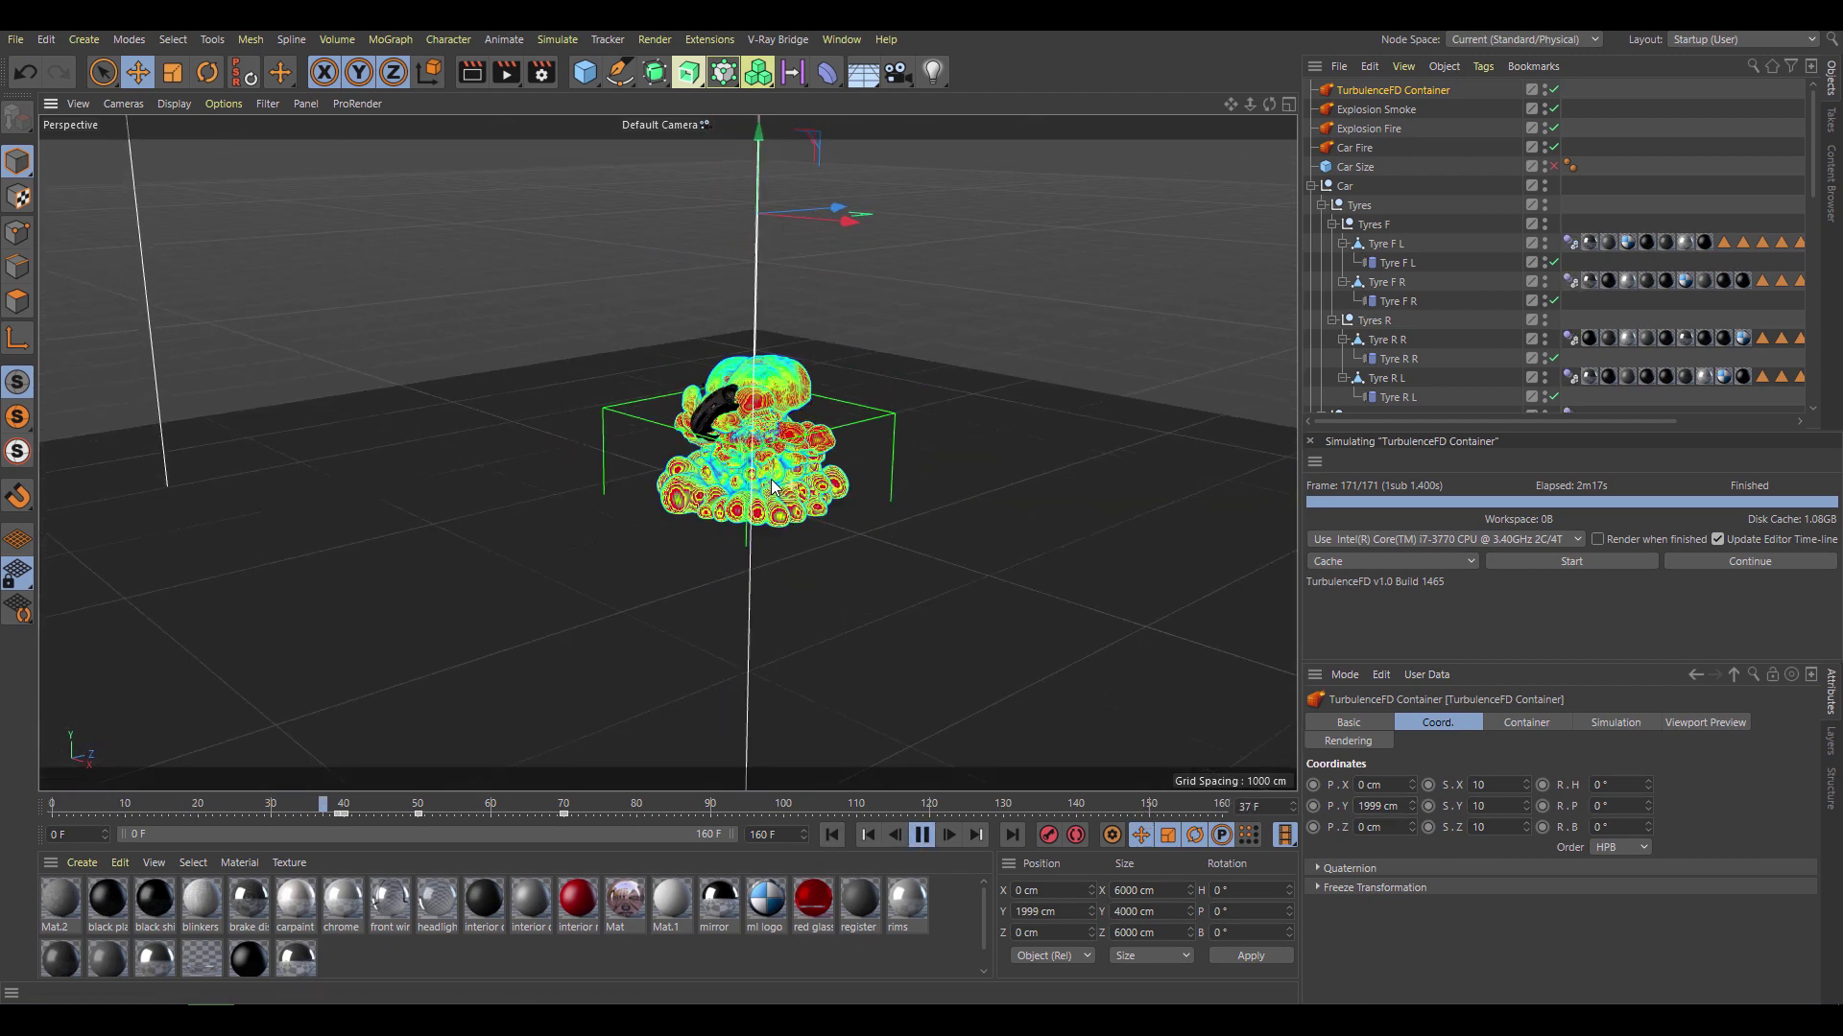
alt+drag(773, 486, 781, 436)
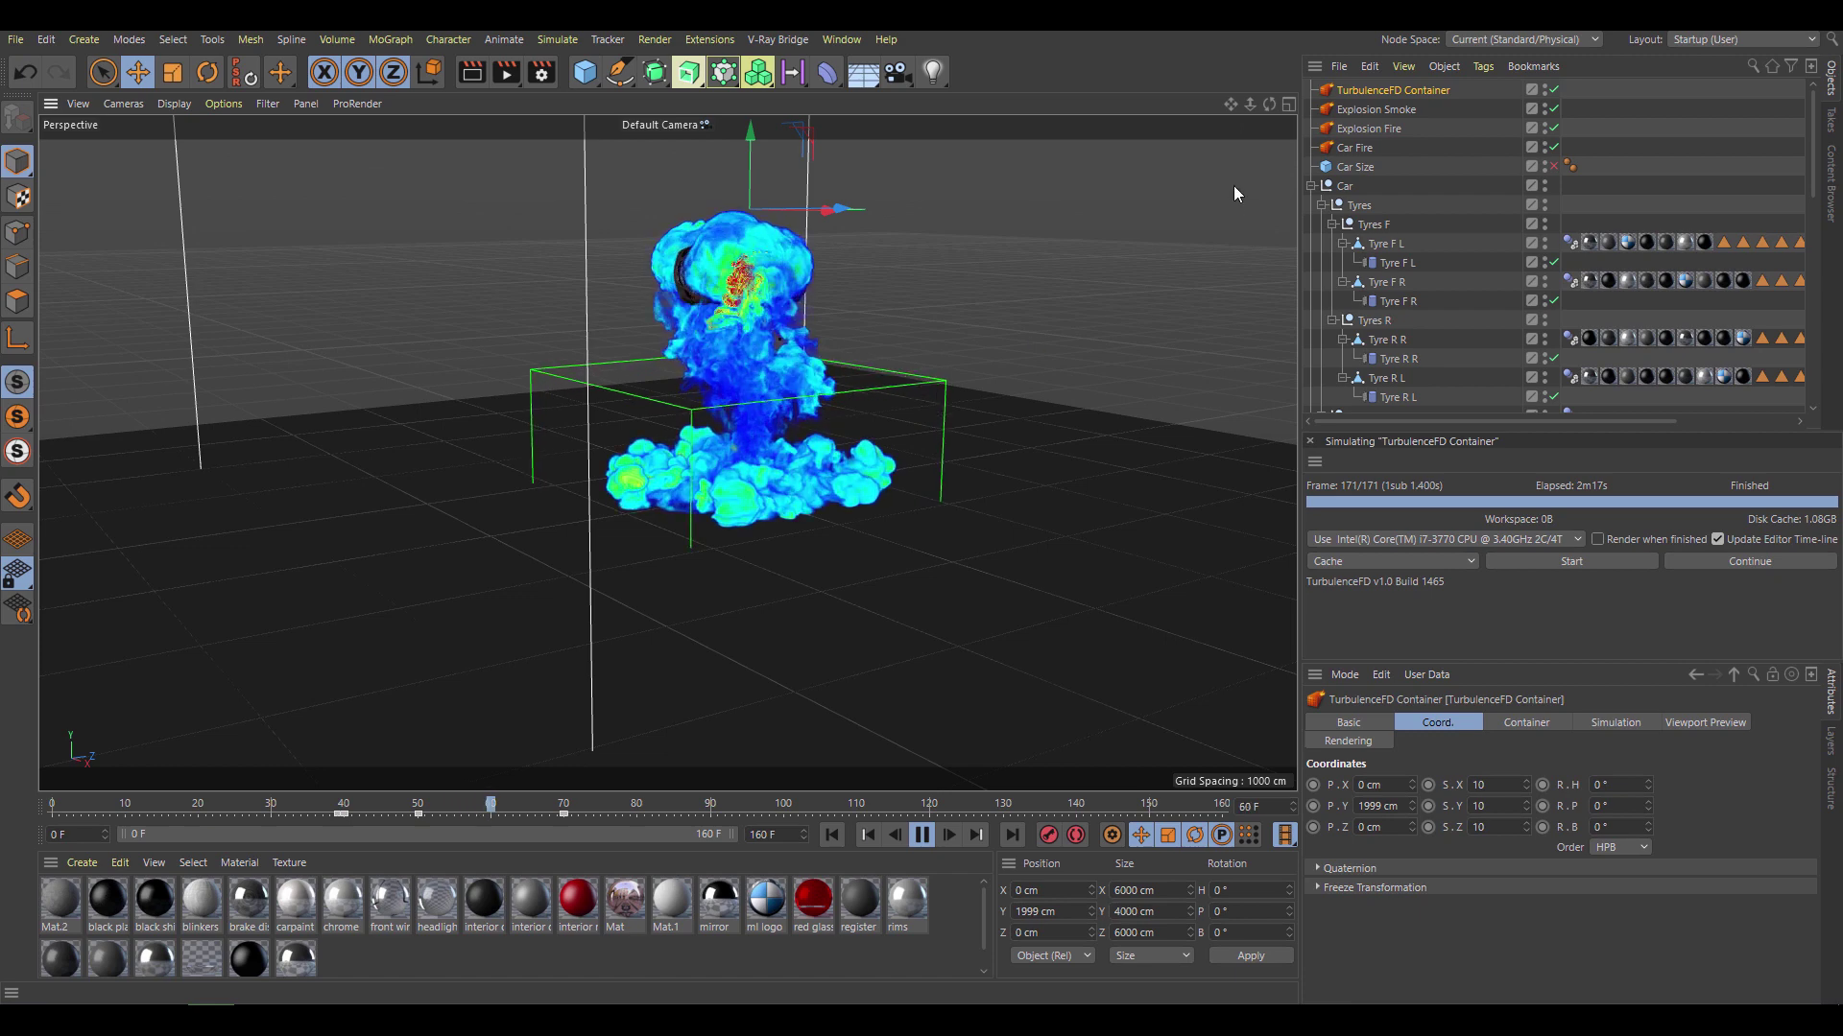
alt+drag(668, 453, 666, 526)
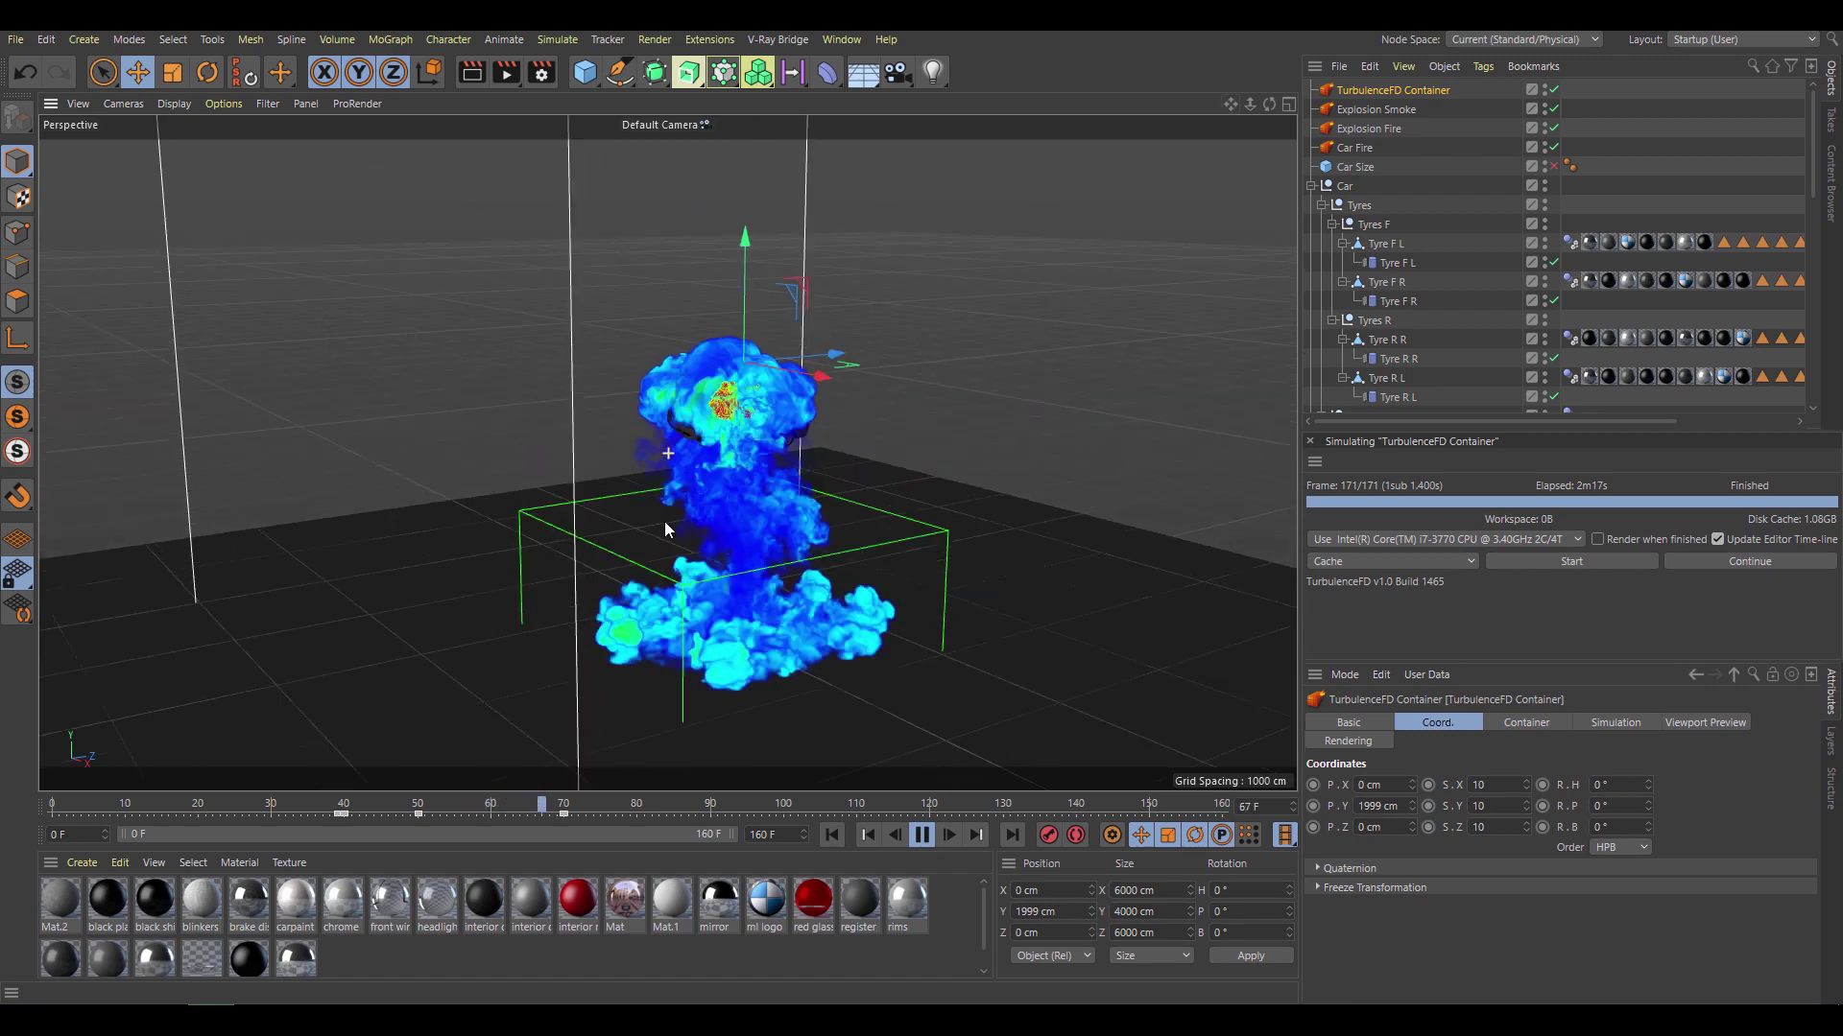
alt+drag(769, 652, 764, 645)
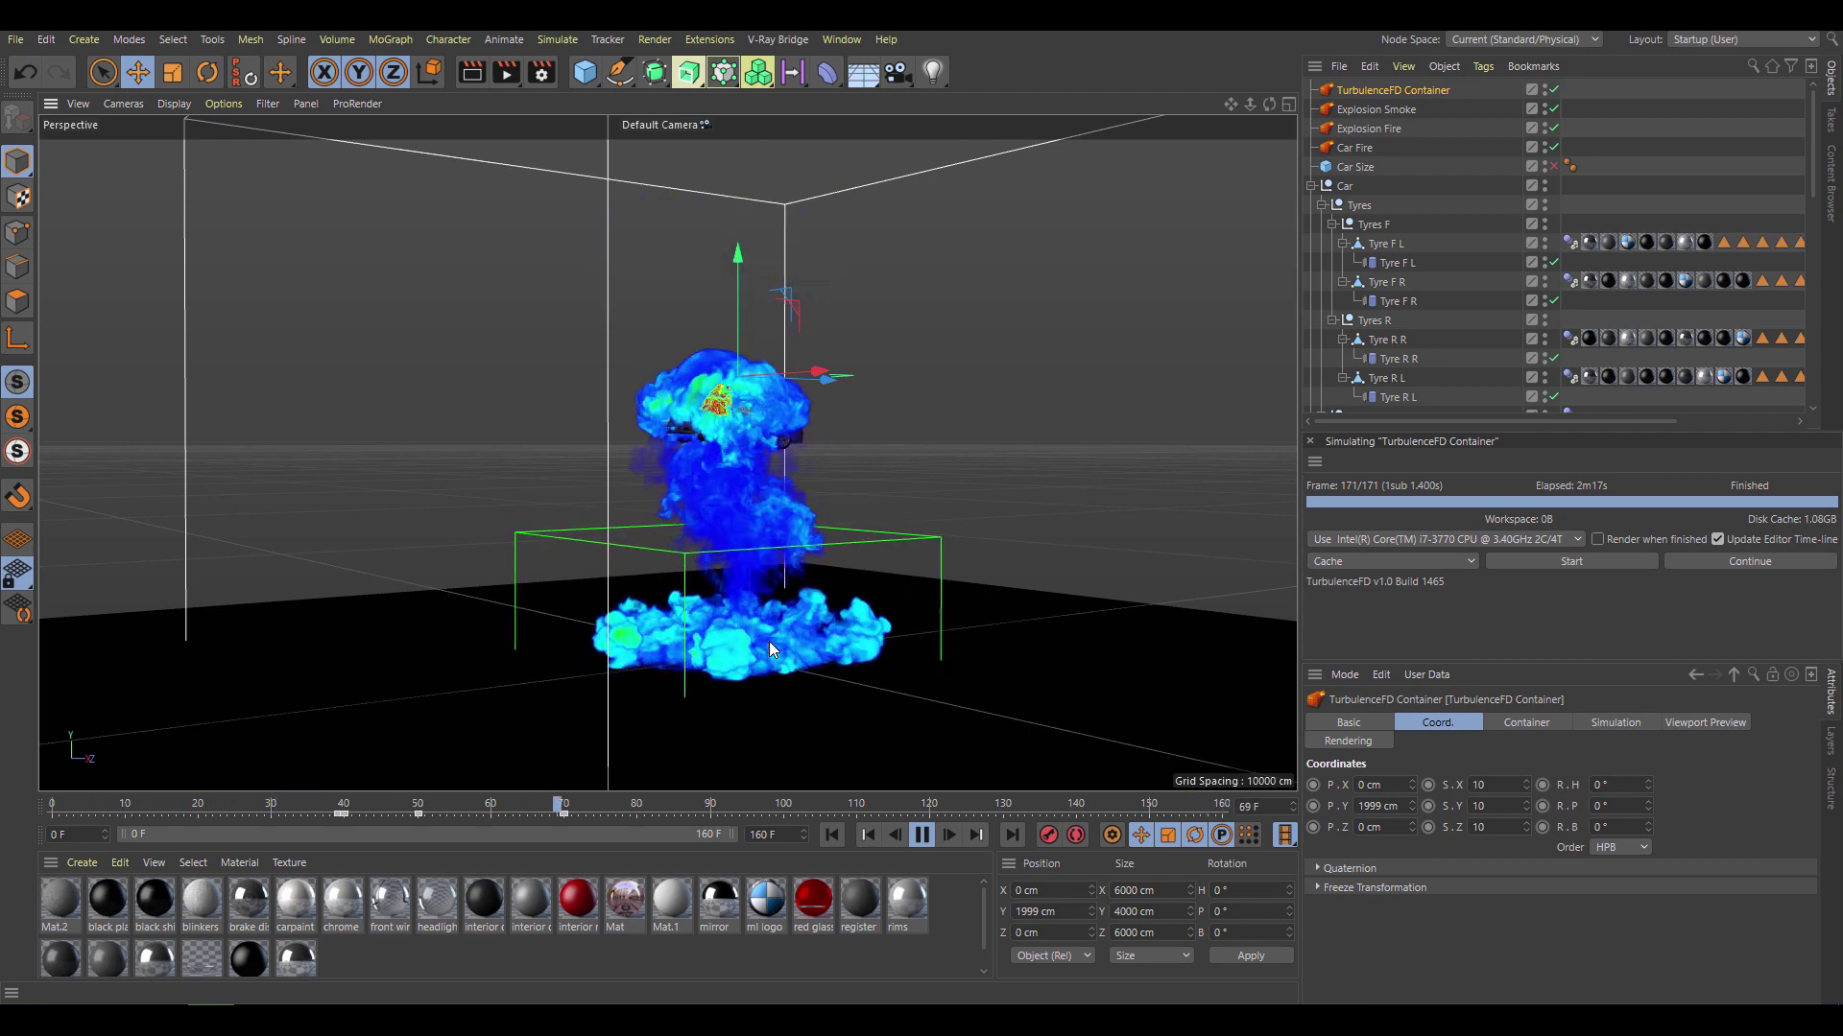
alt+drag(768, 631, 807, 652)
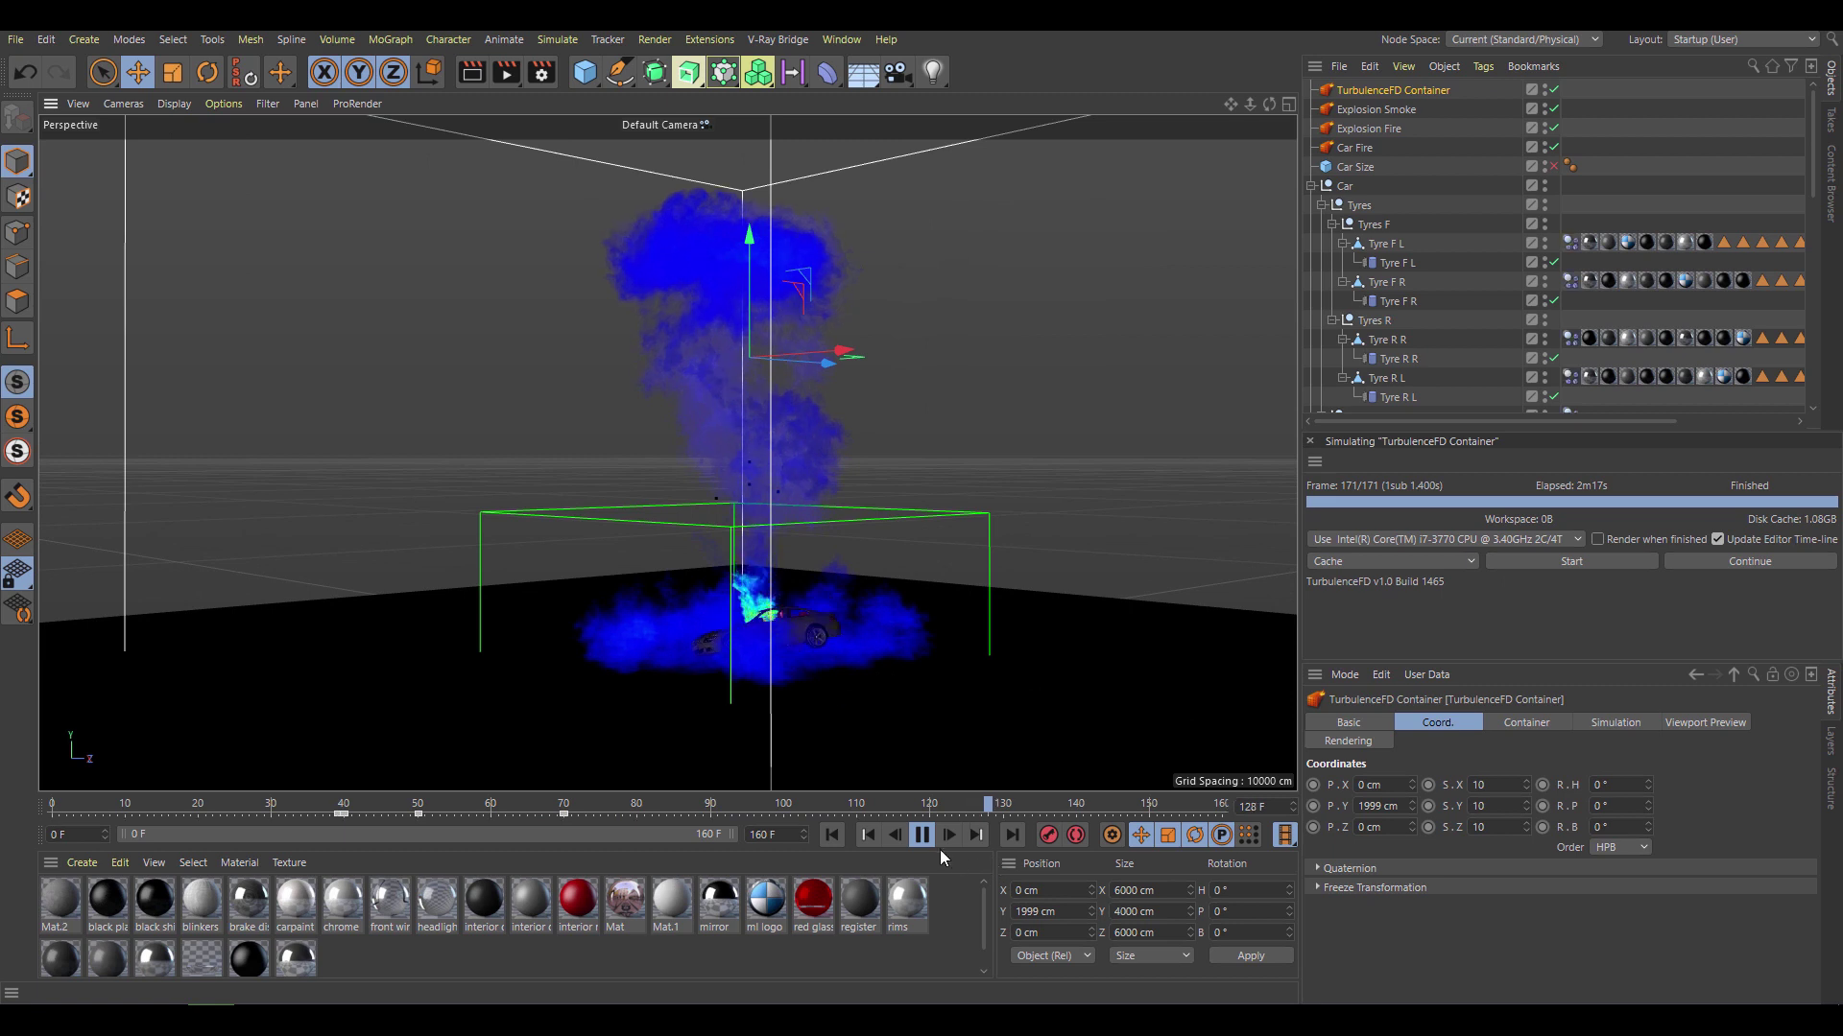
click(921, 835)
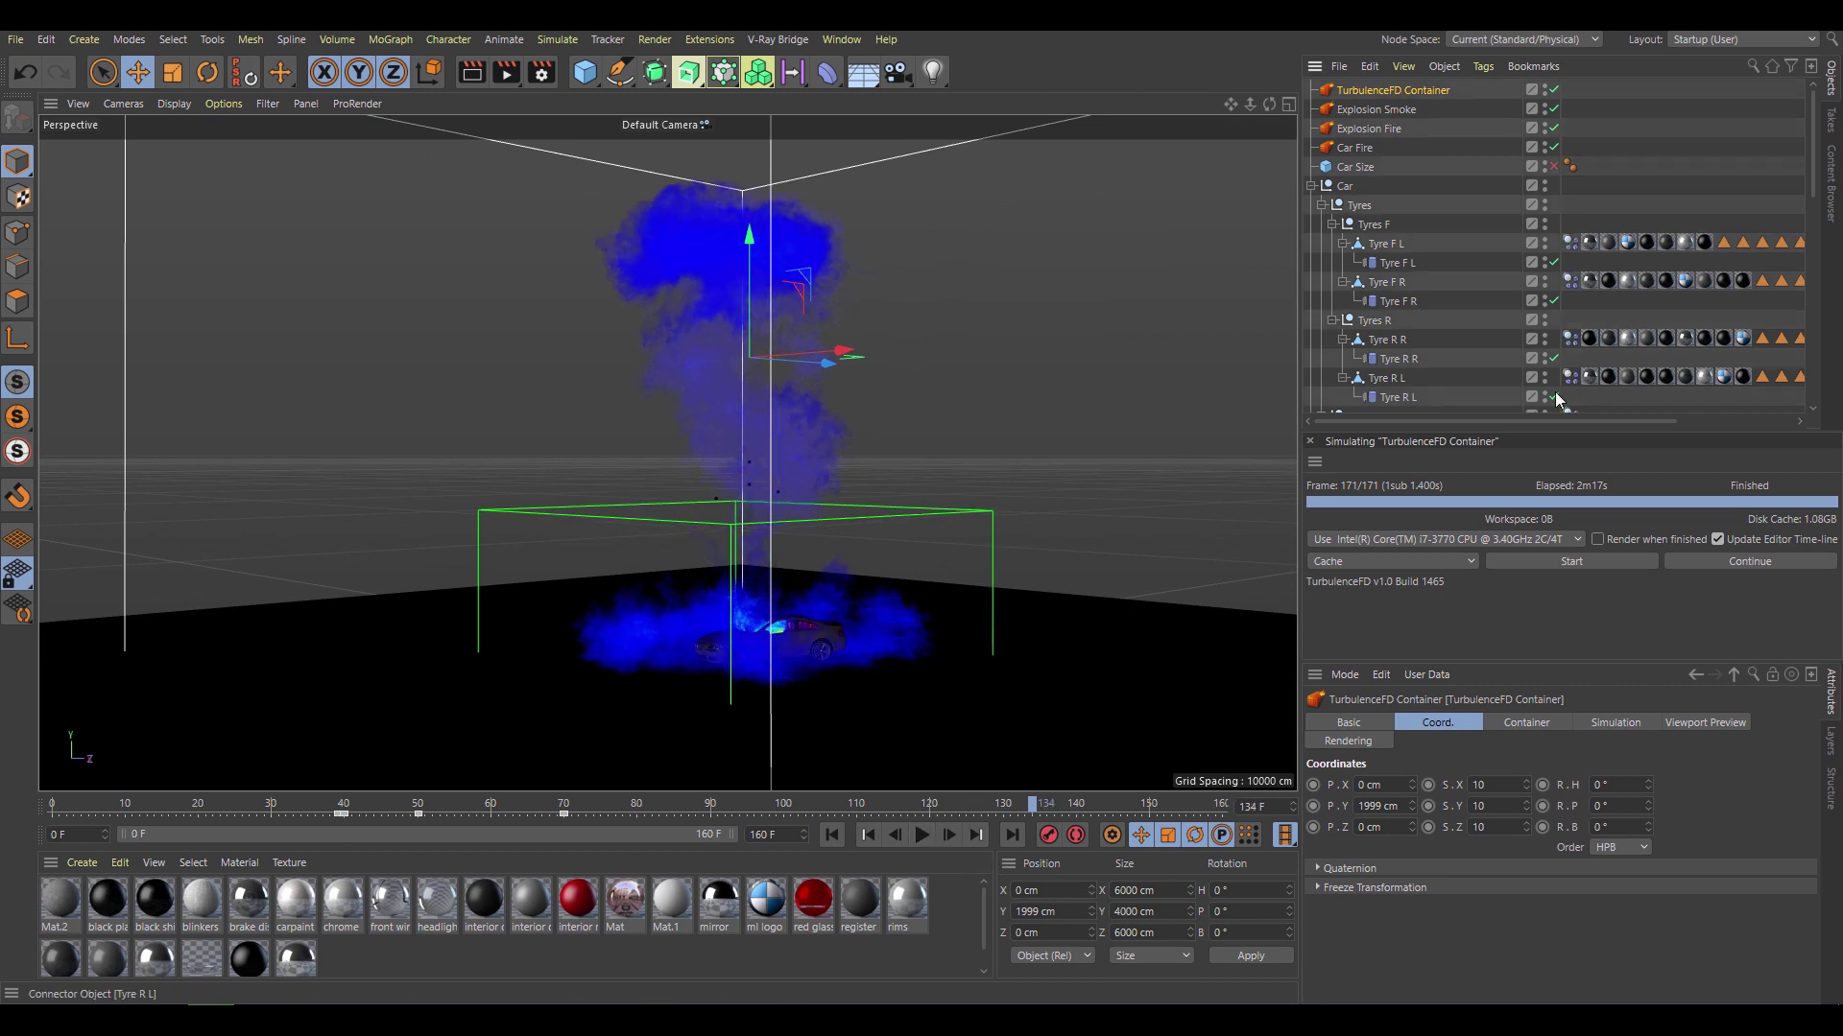
- Copy Explosion Smoke's Smoke Color gradient and paste it onto the container's Smoke Color
click(1628, 724)
click(1376, 741)
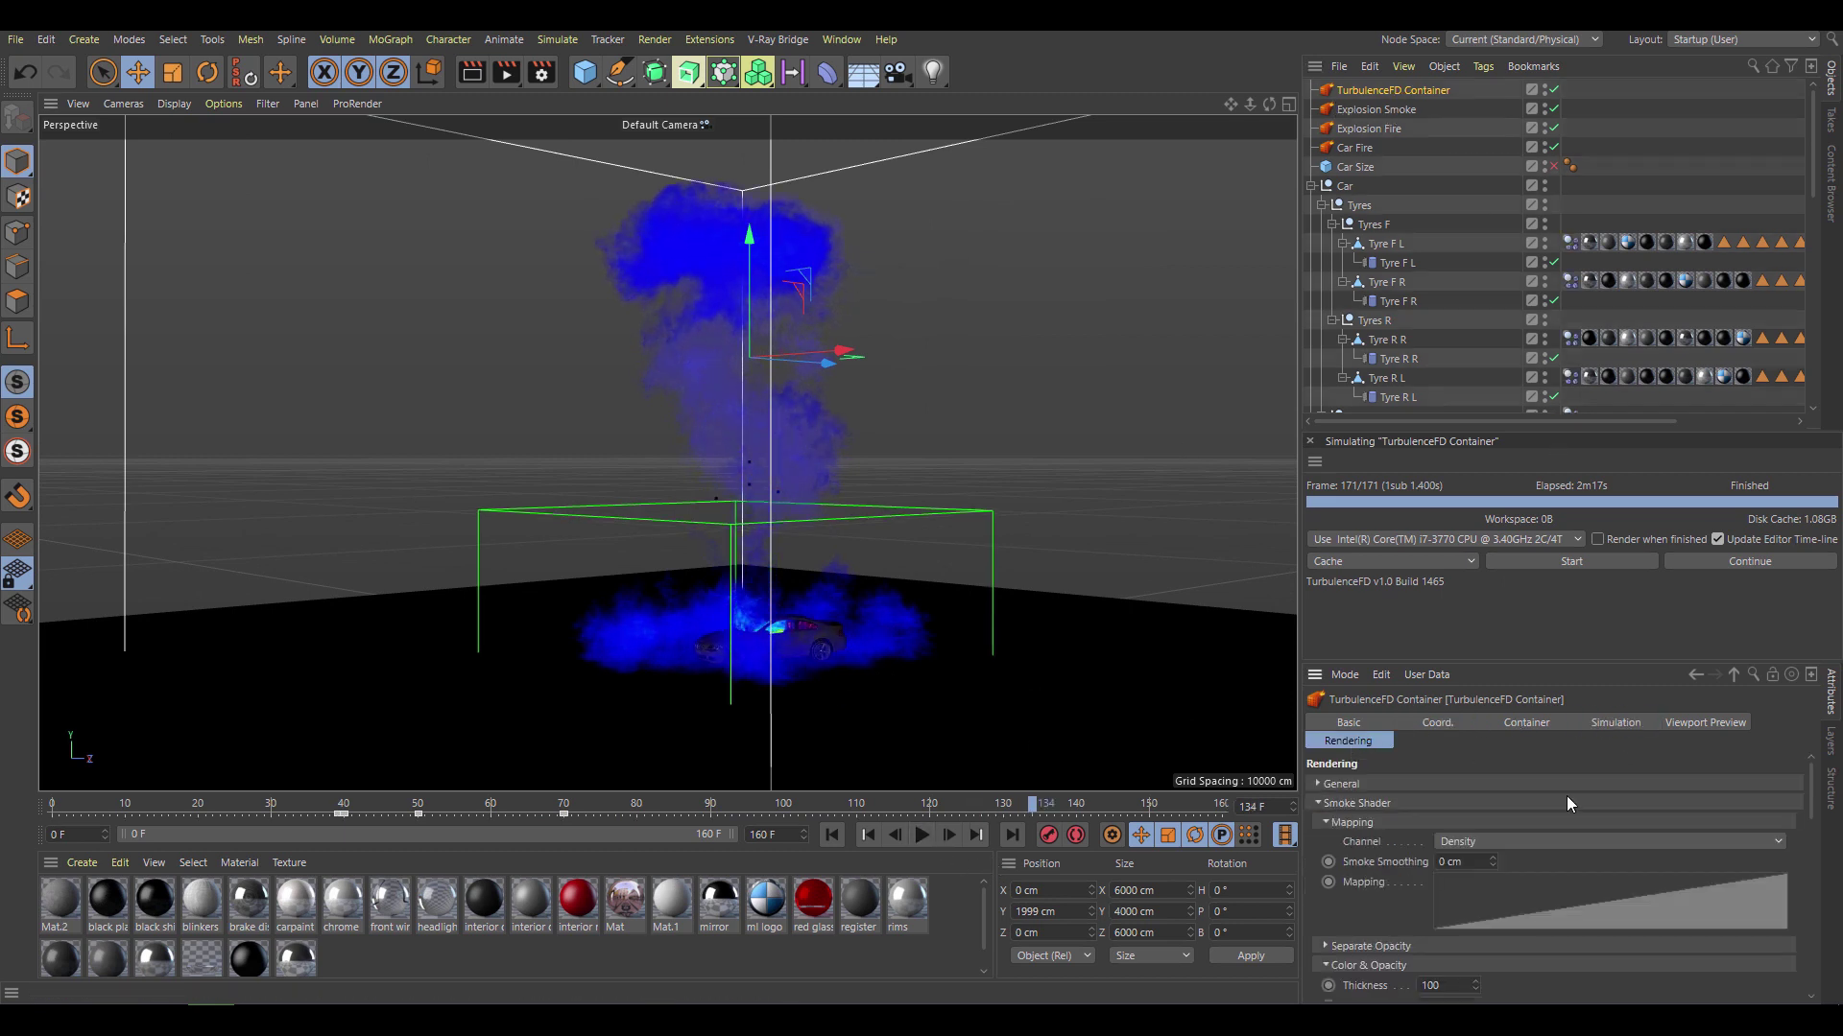
scroll(1804, 816, down, 4)
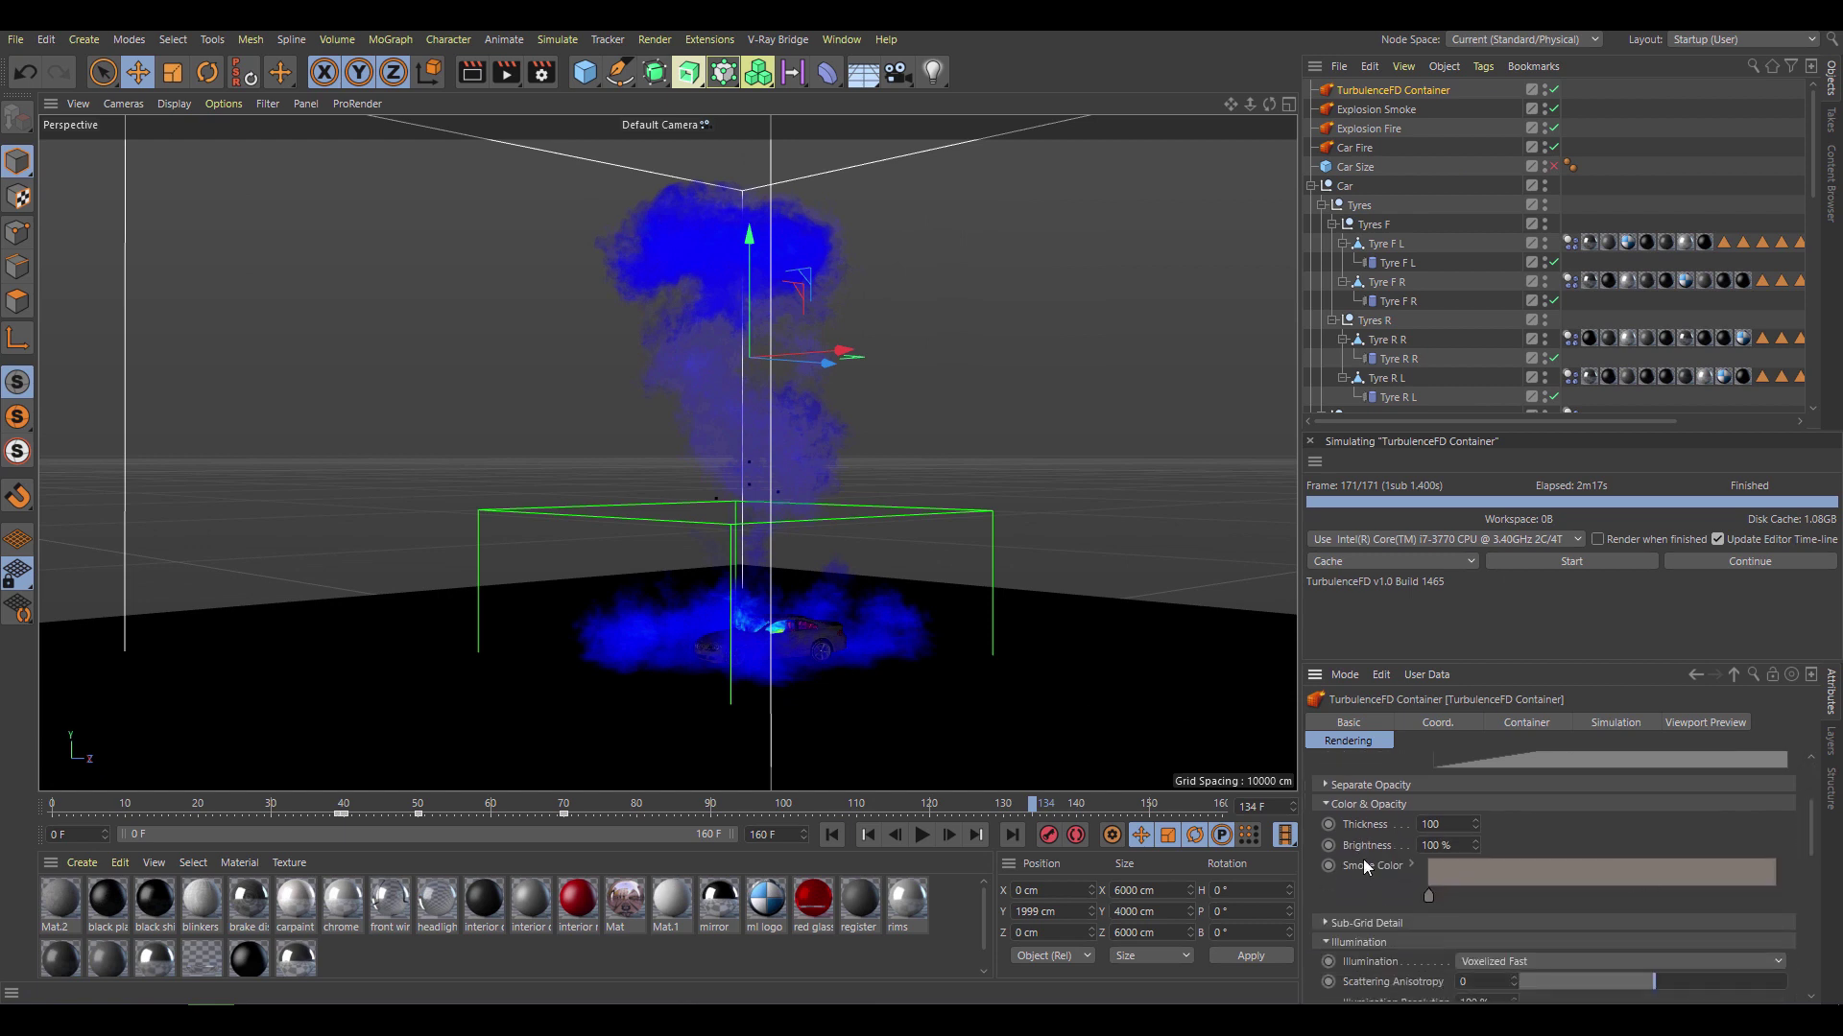
click(1382, 110)
right_click(1377, 868)
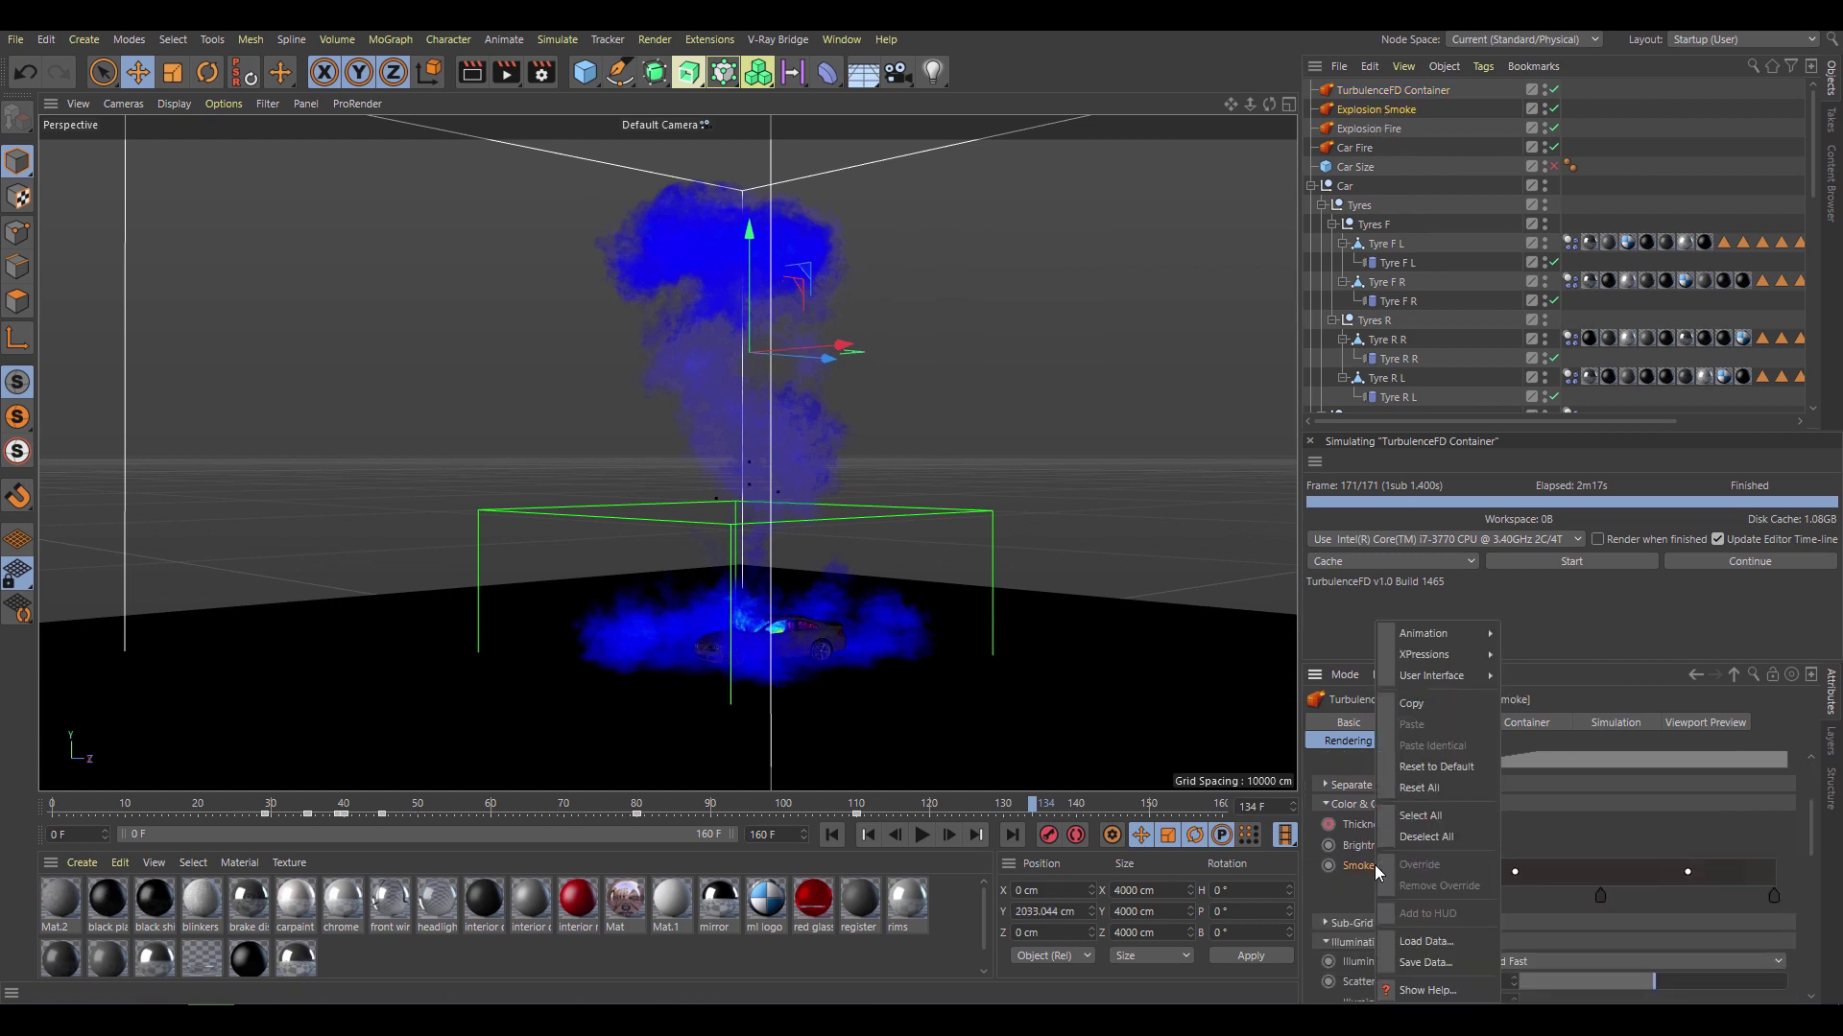
click(1450, 710)
click(1395, 90)
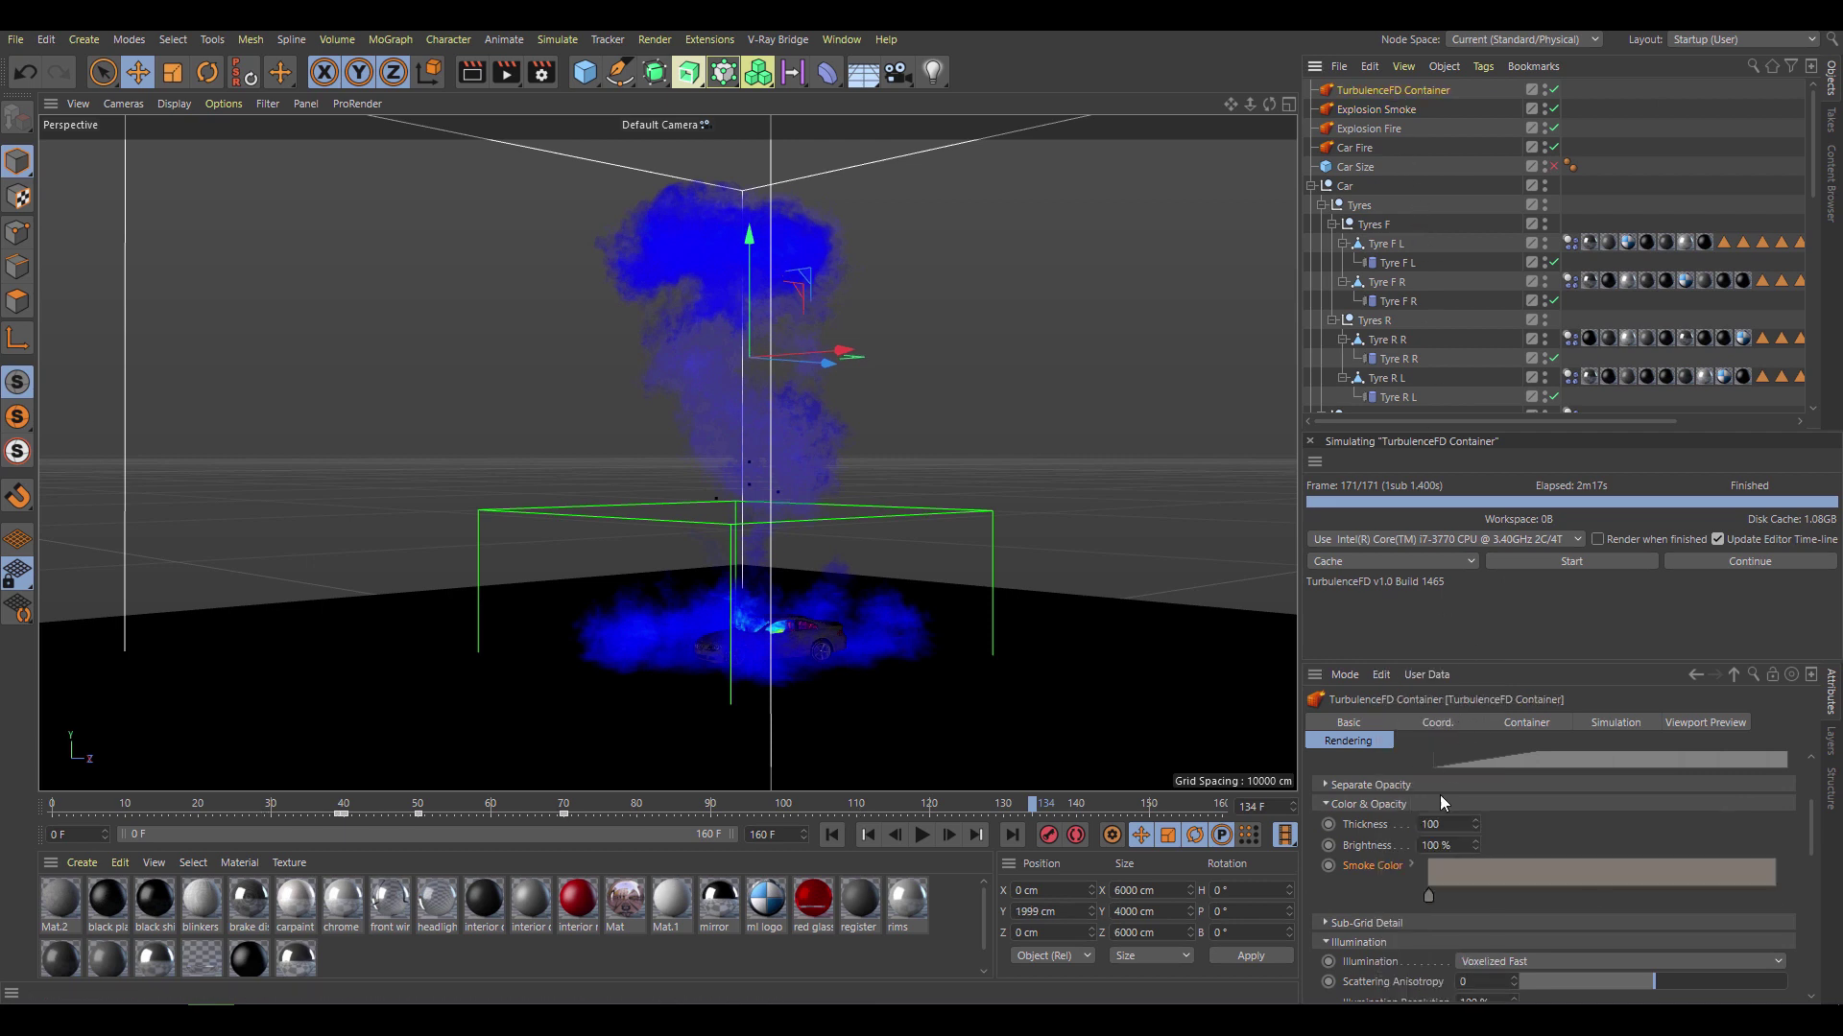
right_click(1396, 868)
click(1437, 726)
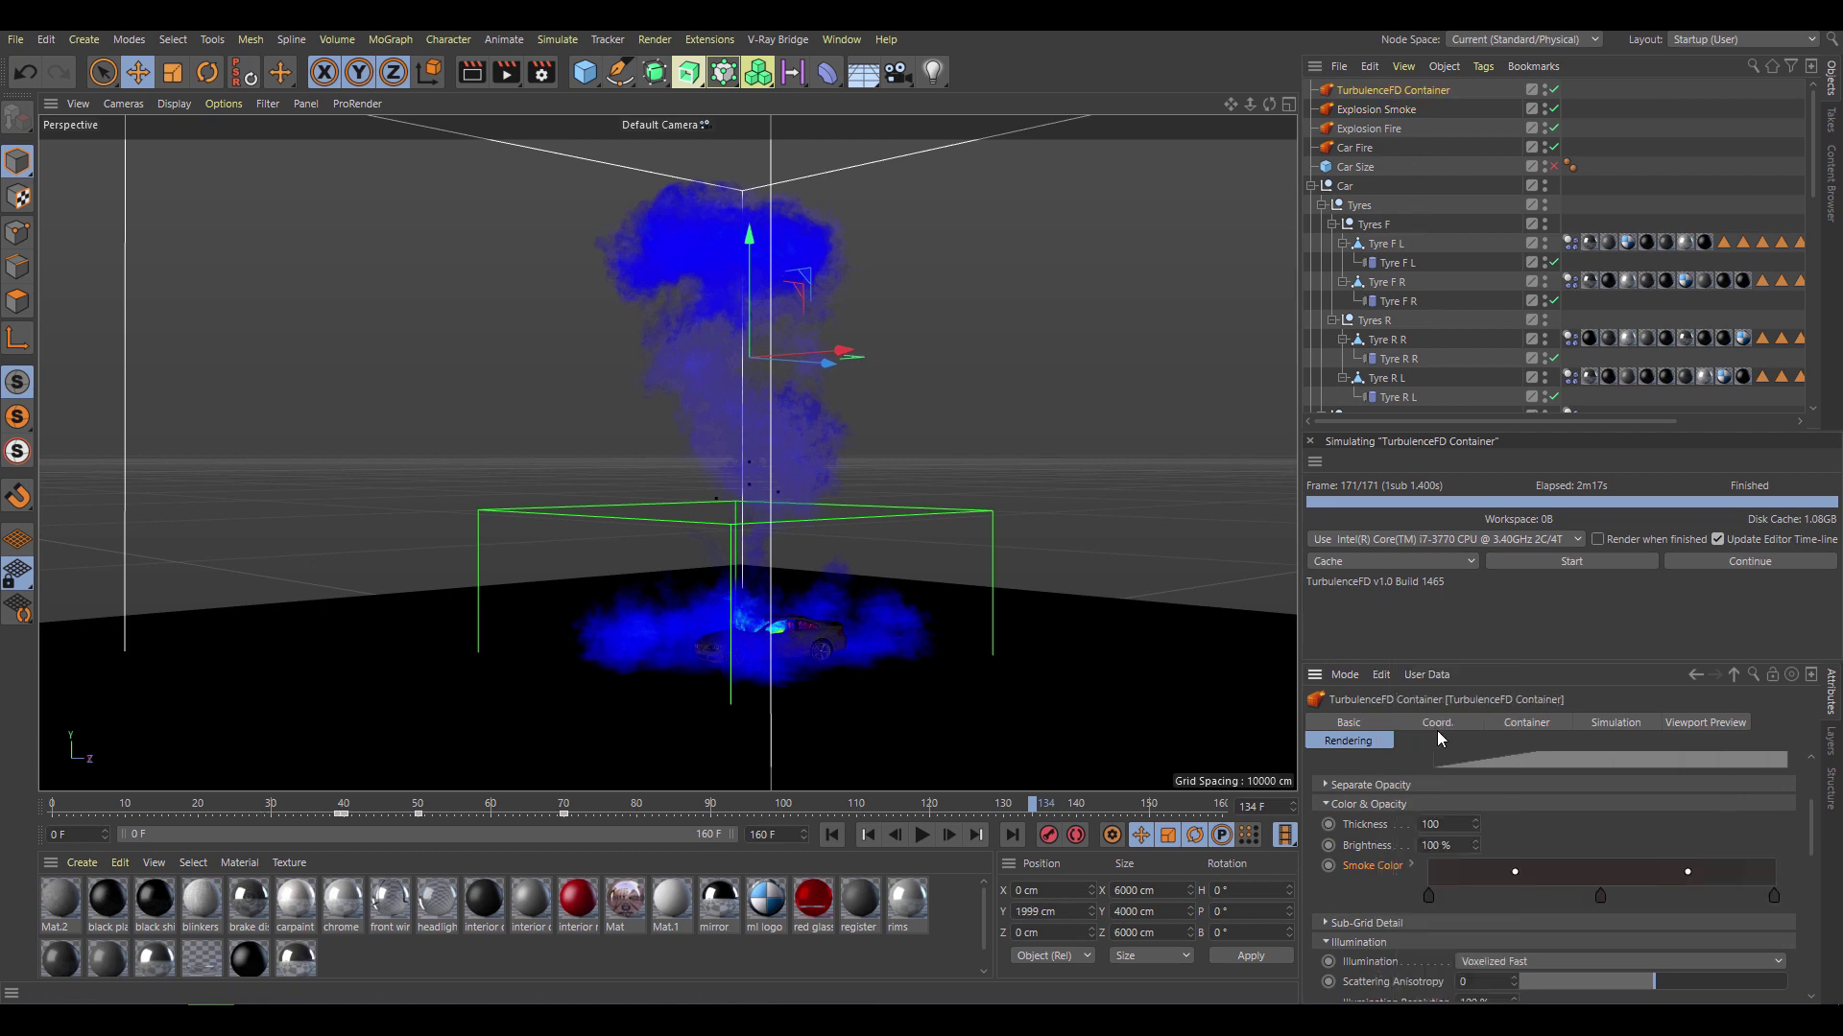
- Remove an extra gradient knot and open the Smoke Intensity Mapping curve's first point for editing
drag(1453, 879, 1451, 824)
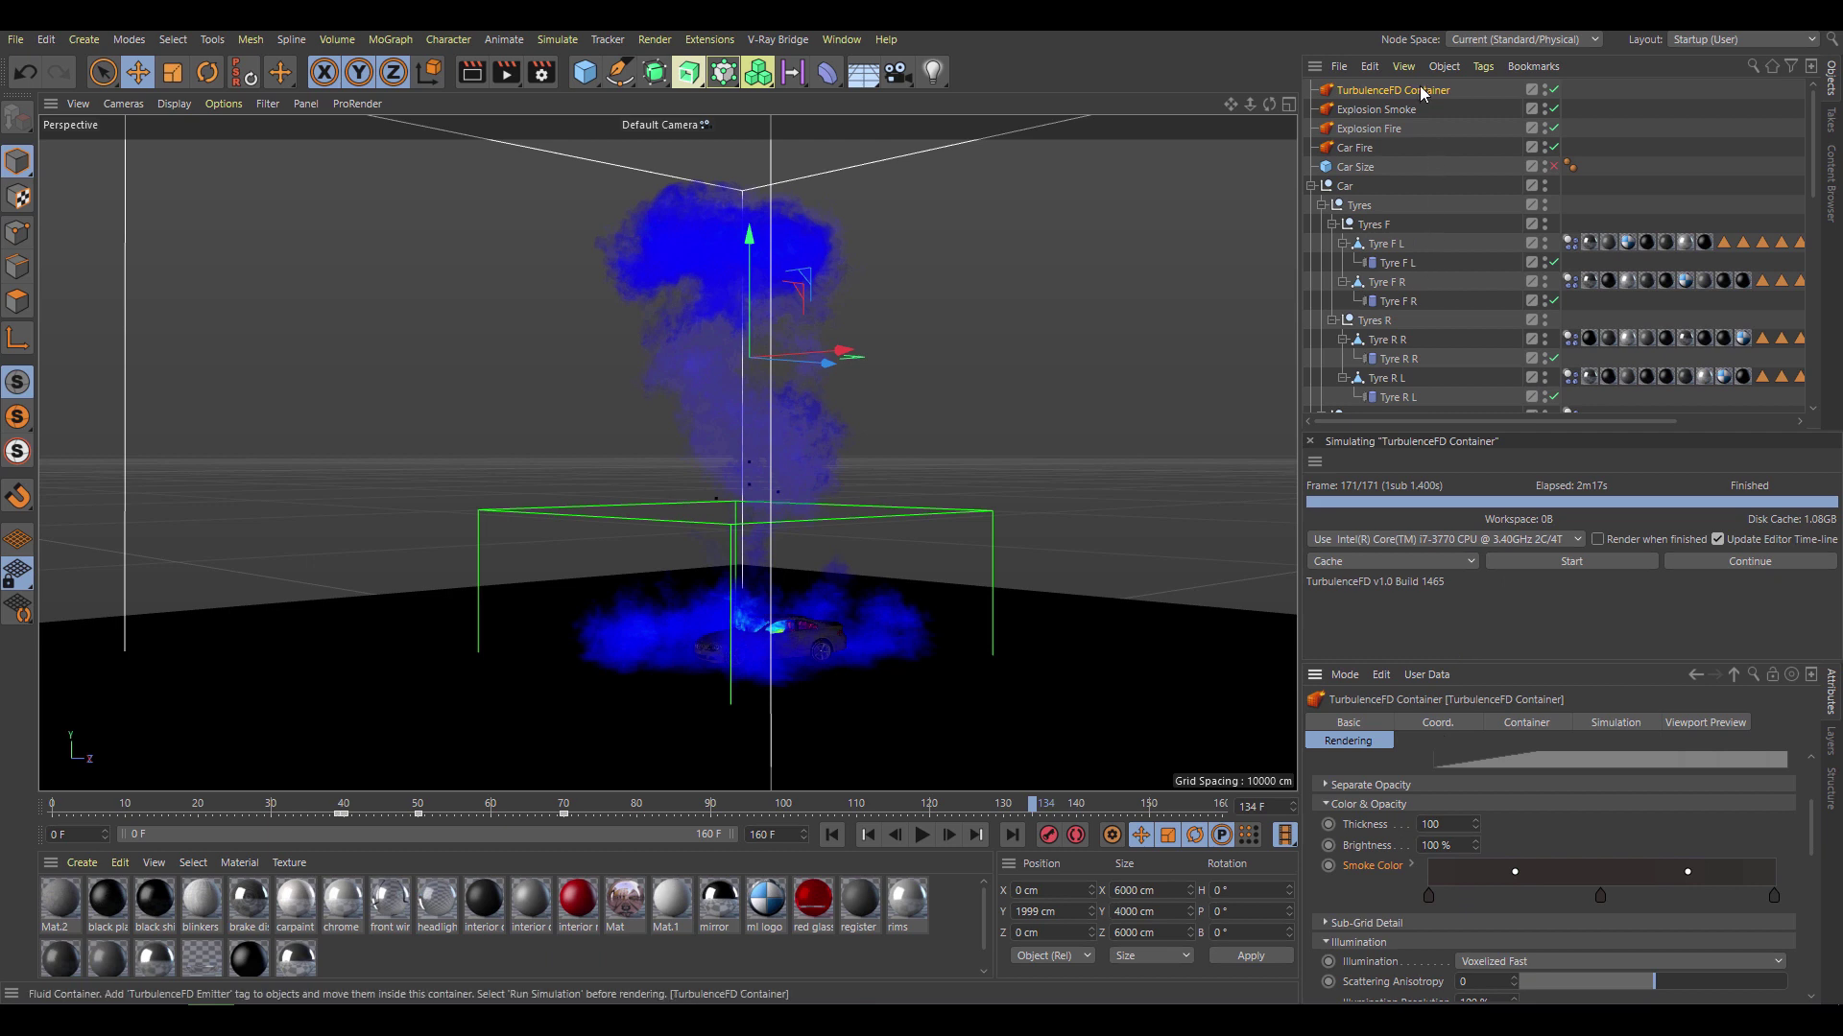
double_click(1458, 822)
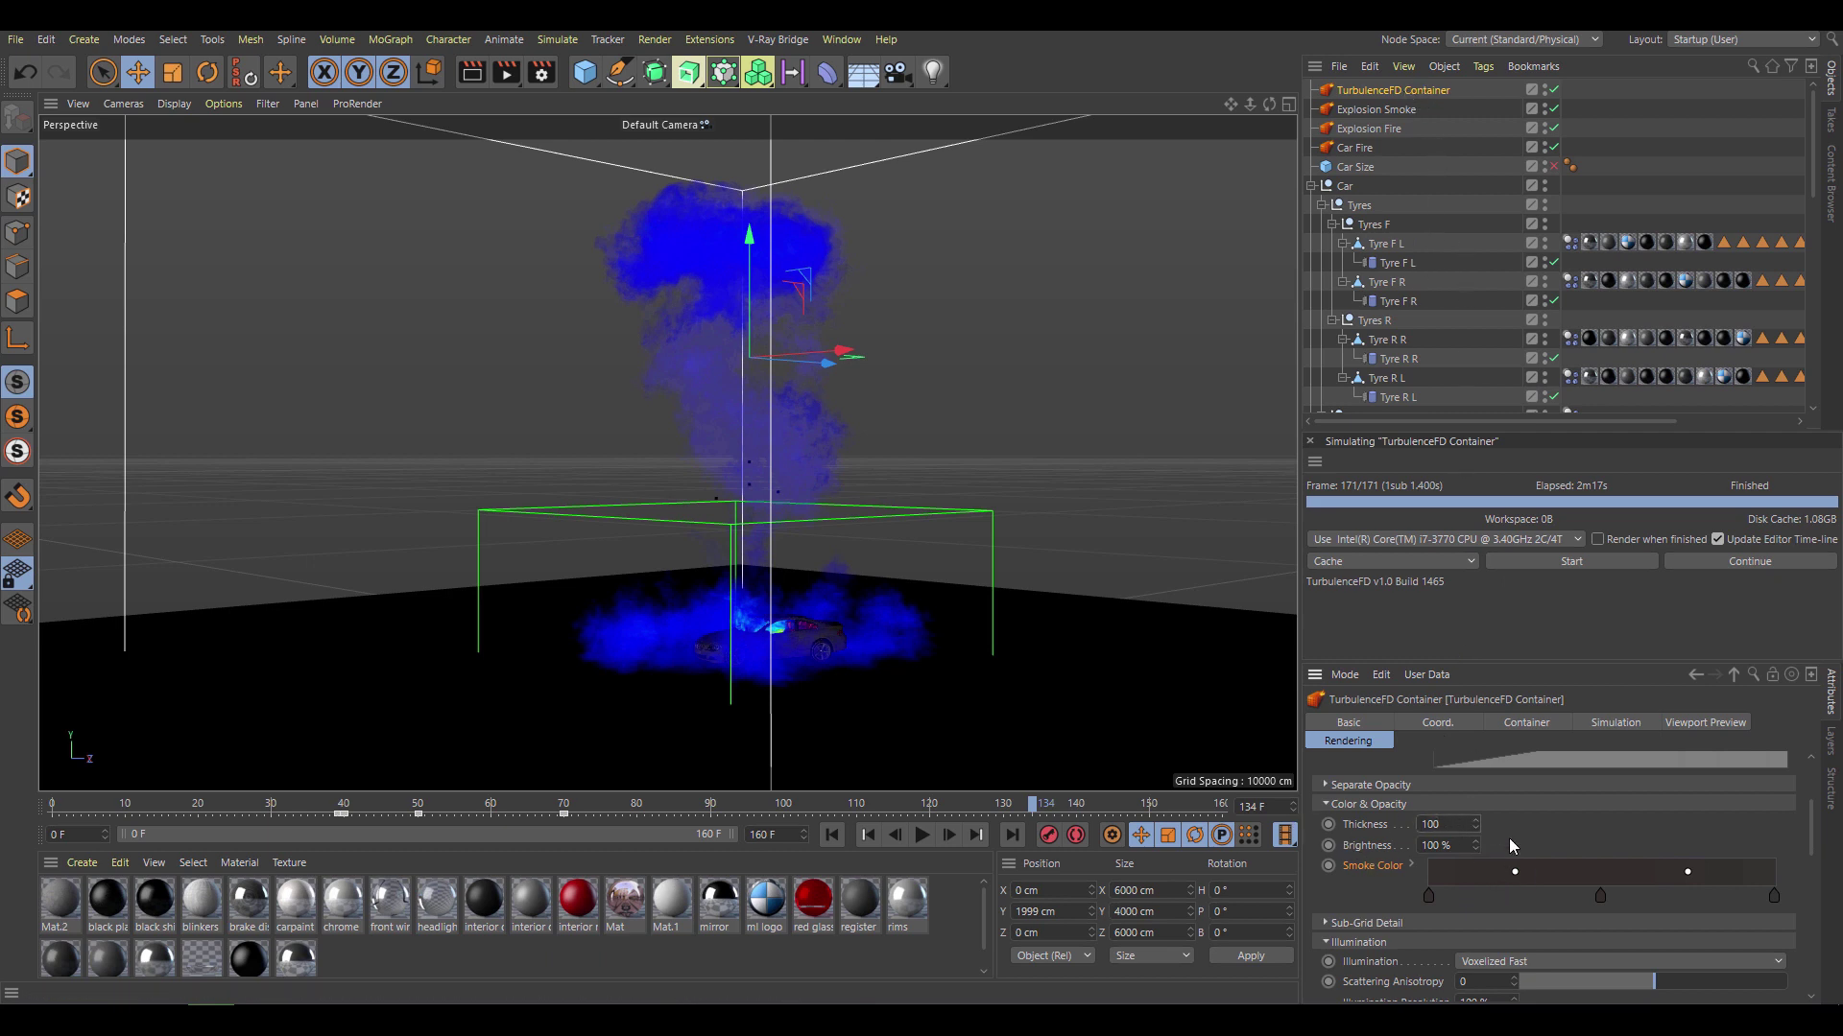
scroll(1511, 844, up, 2)
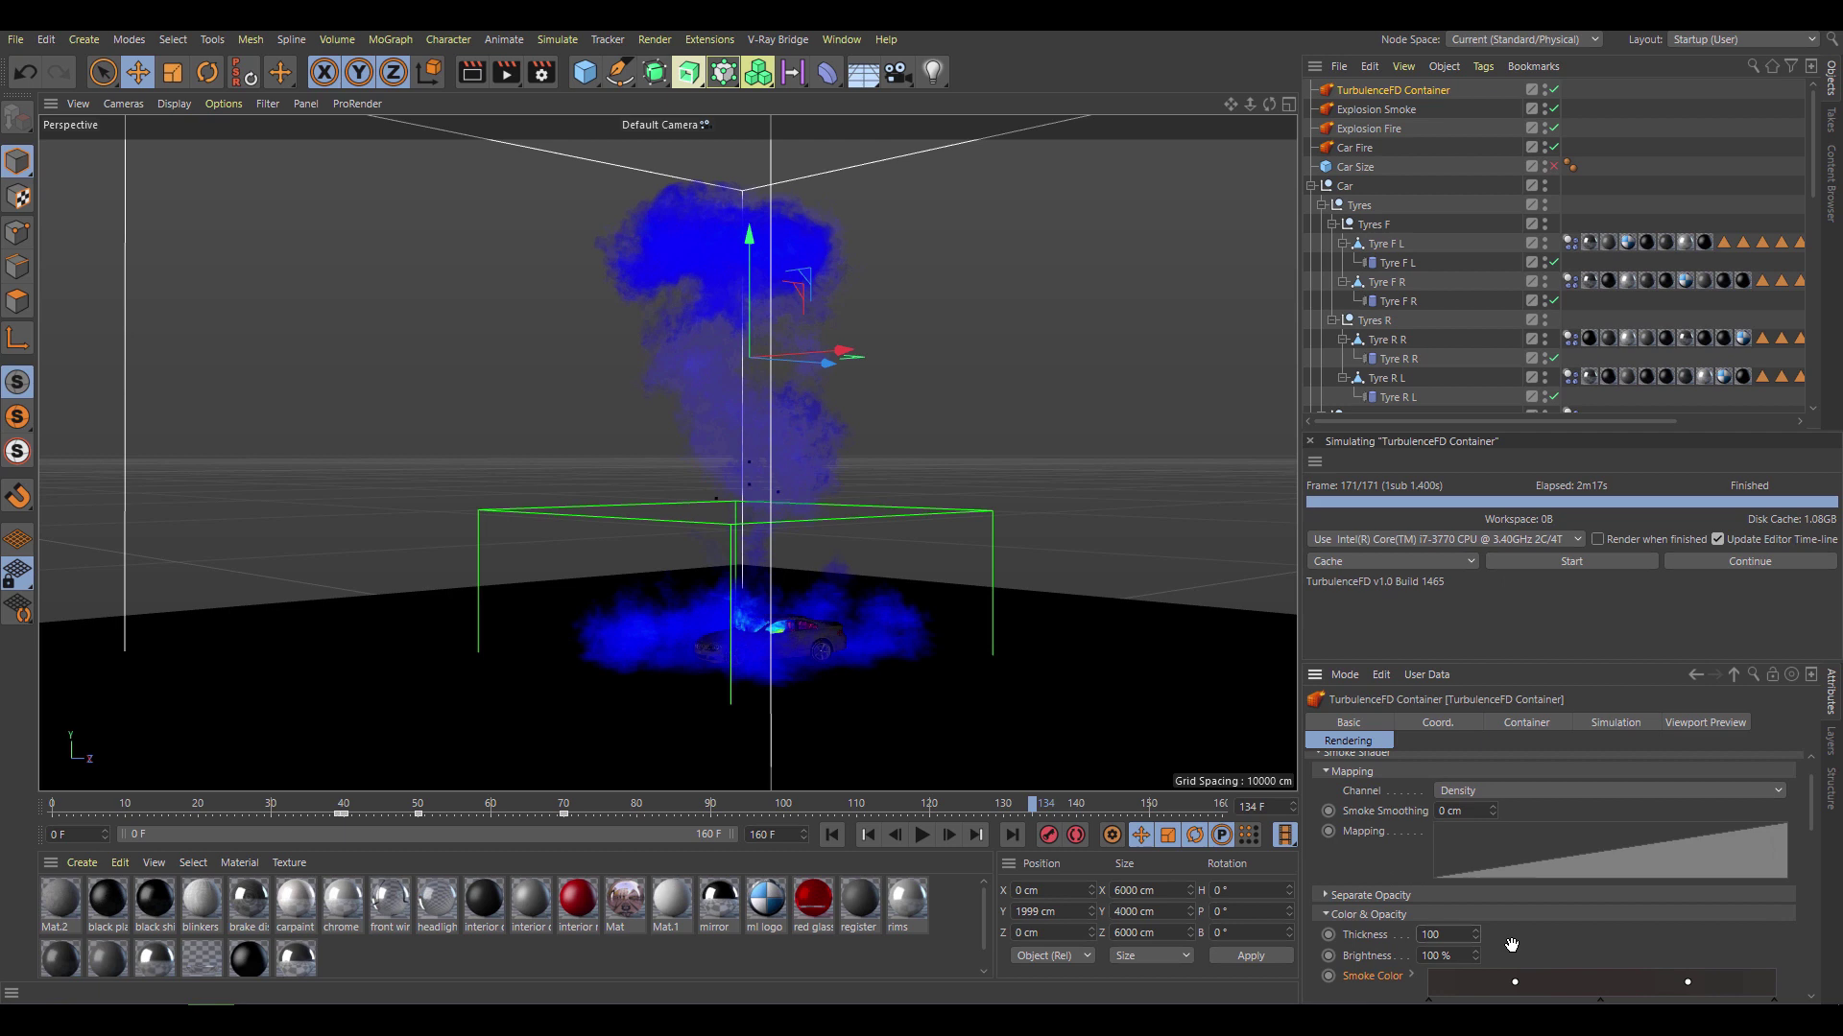
click(1500, 822)
click(597, 567)
click(641, 610)
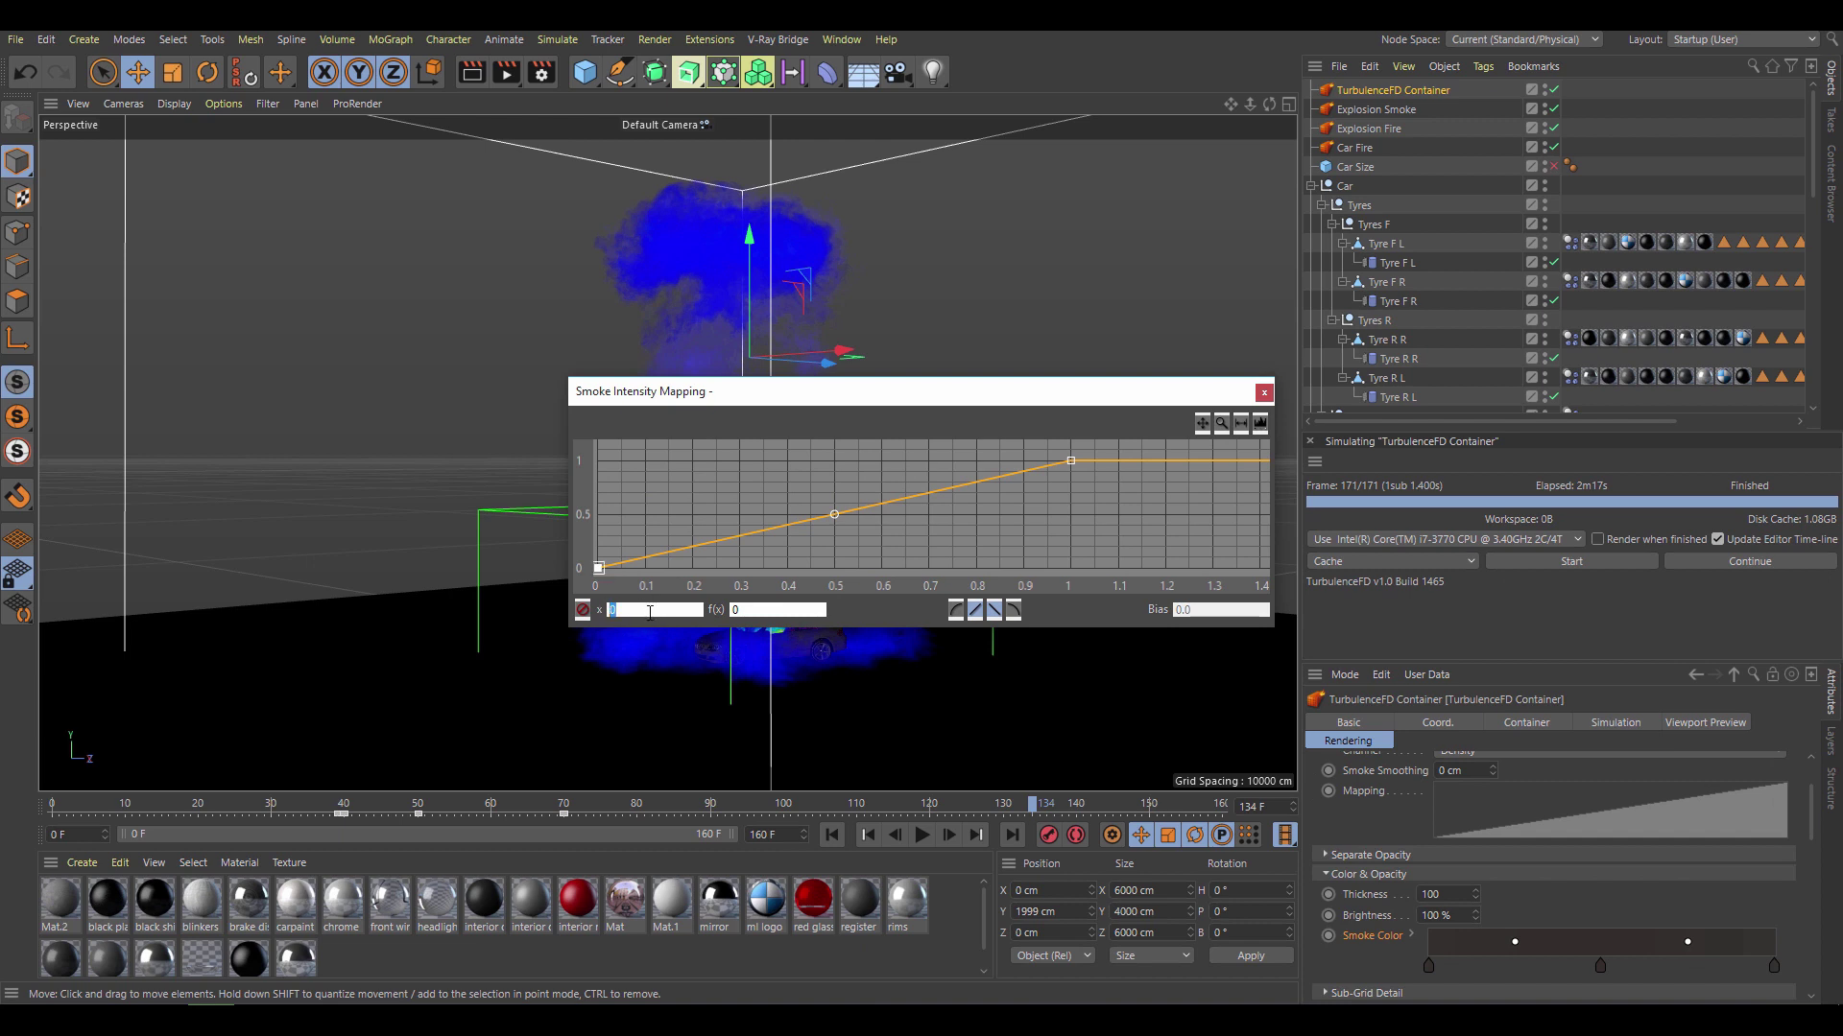
- Set the mapping curve's first point x to 0.001 and reselect that point
text(0.001)
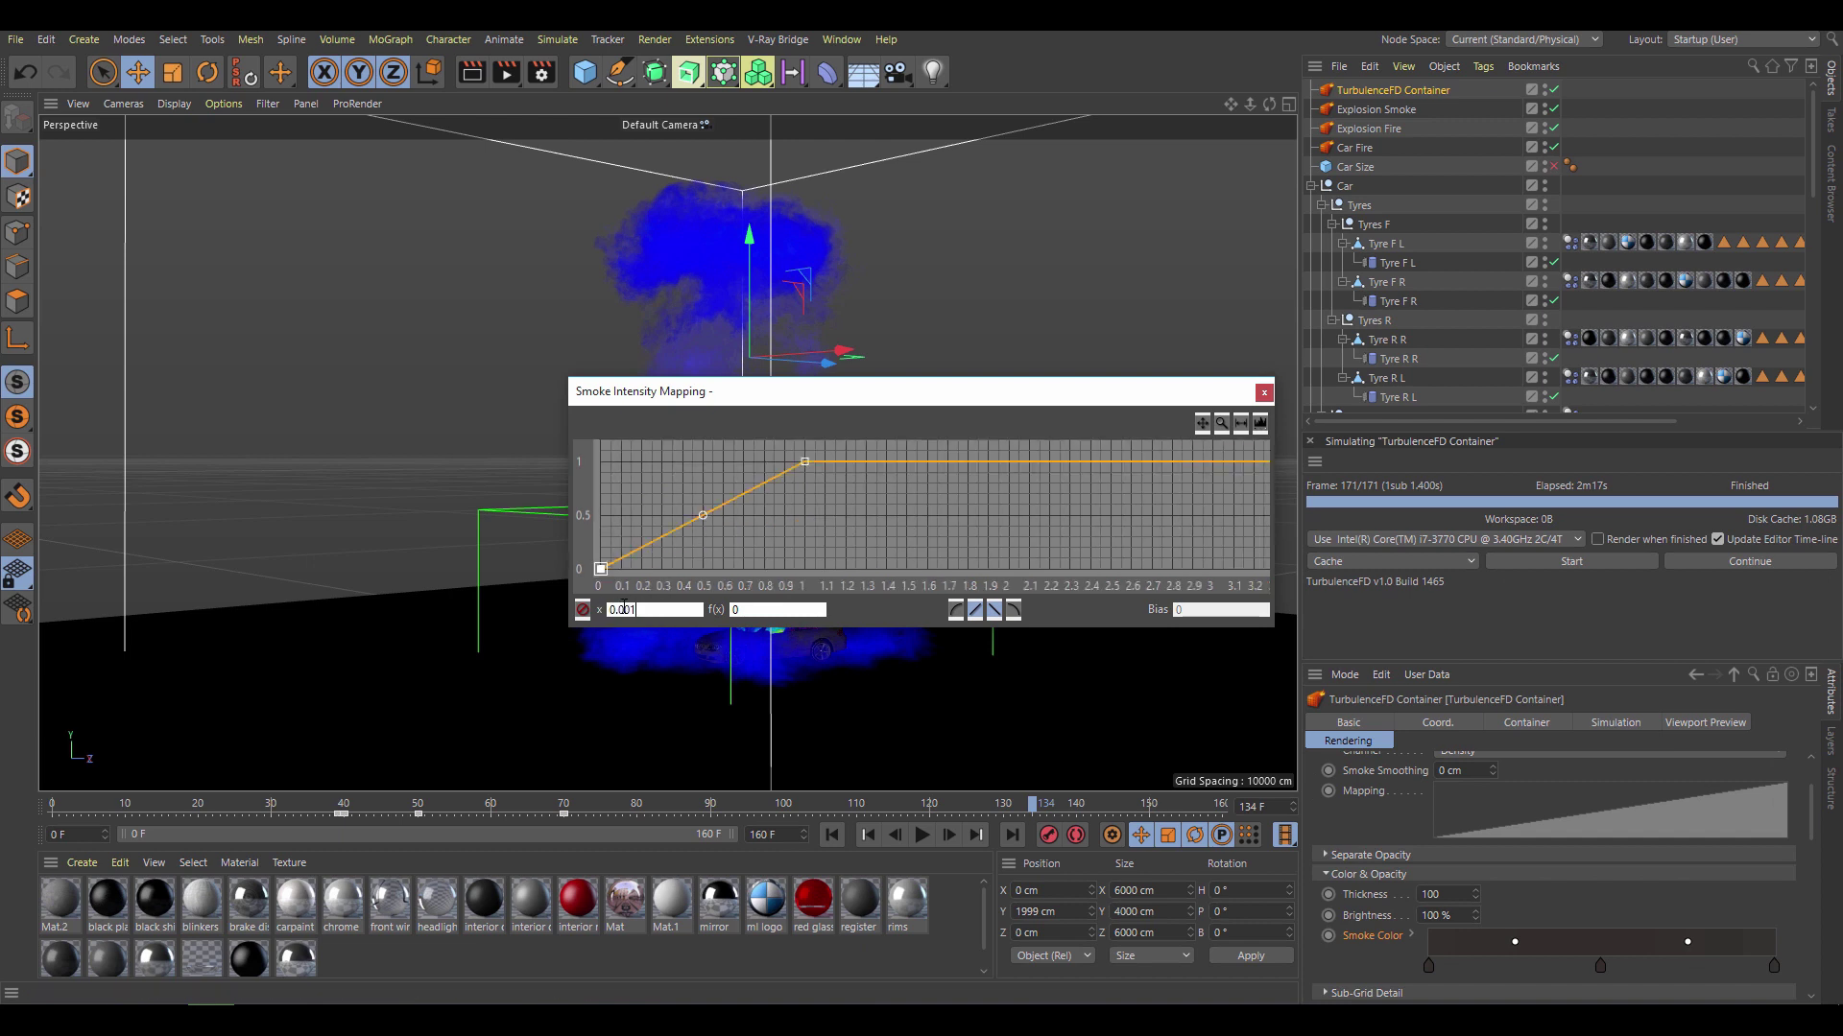
key(Return)
click(718, 518)
click(602, 570)
- Close the Smoke Intensity Mapping editor and rewind the timeline to frame 0
scroll(791, 526, up, 2)
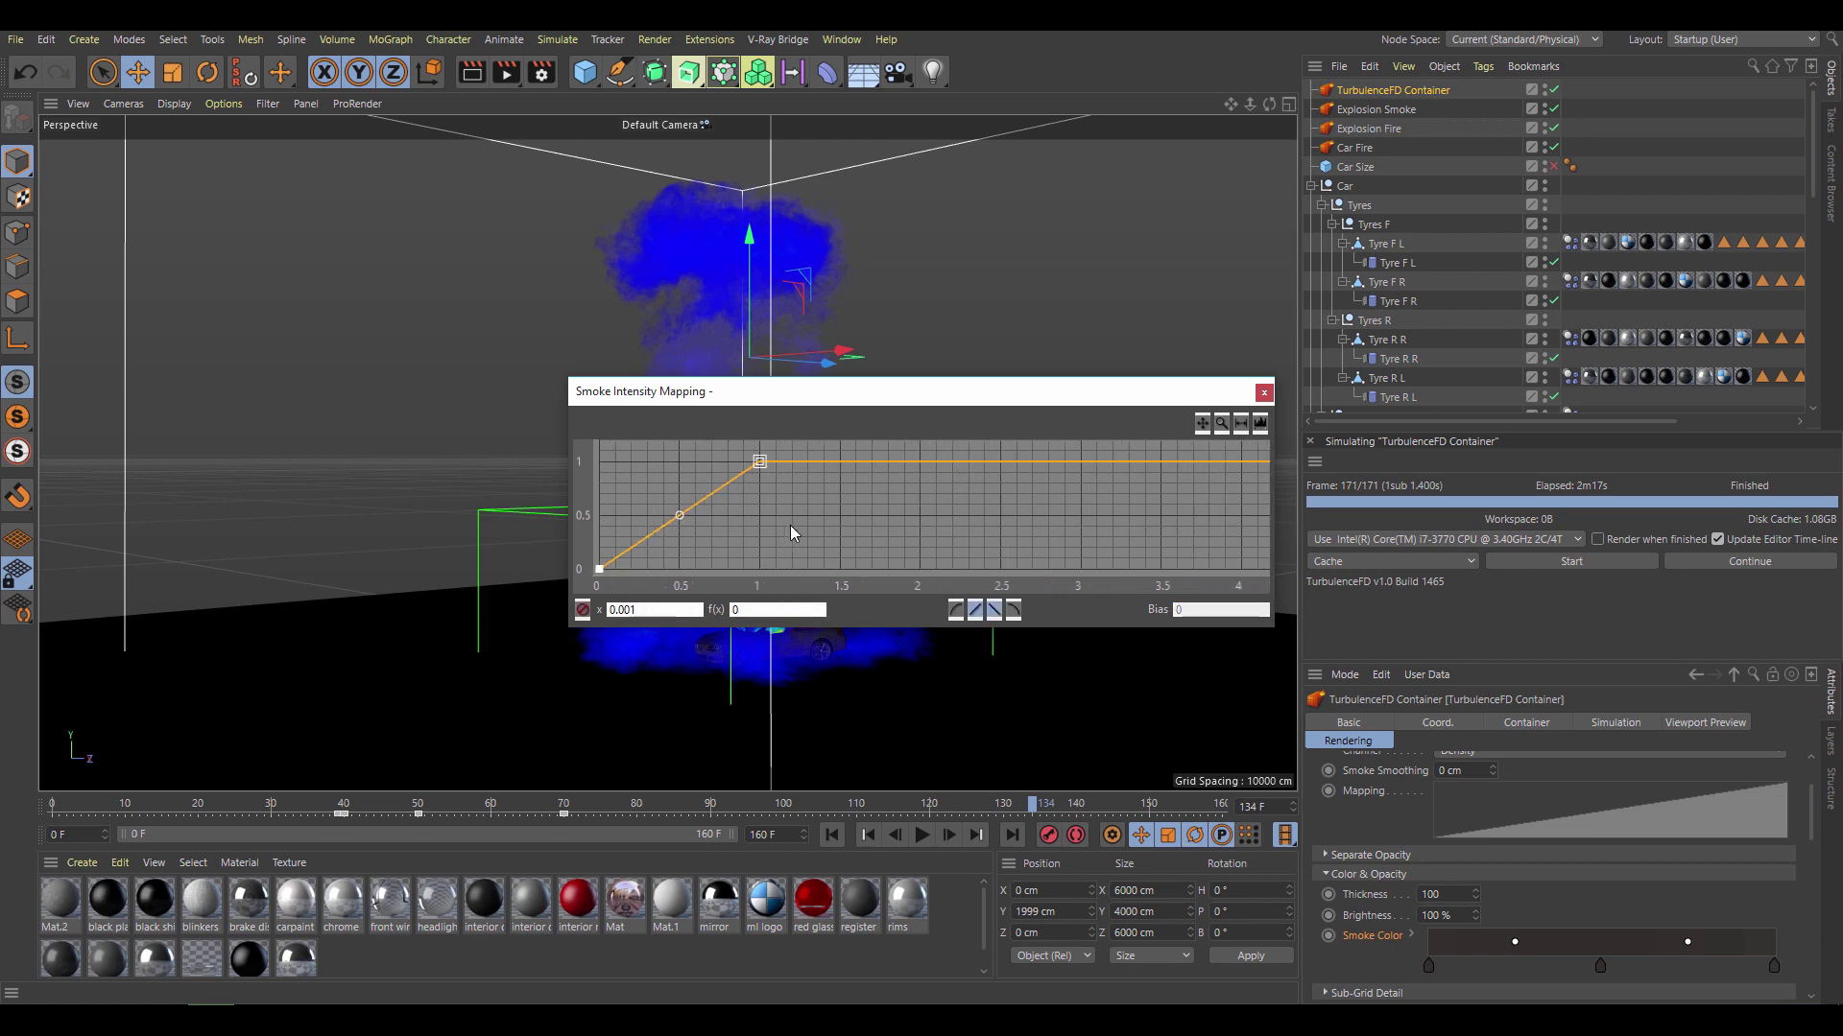
scroll(675, 513, up, 2)
scroll(689, 512, up, 2)
scroll(782, 498, up, 2)
scroll(781, 498, down, 1)
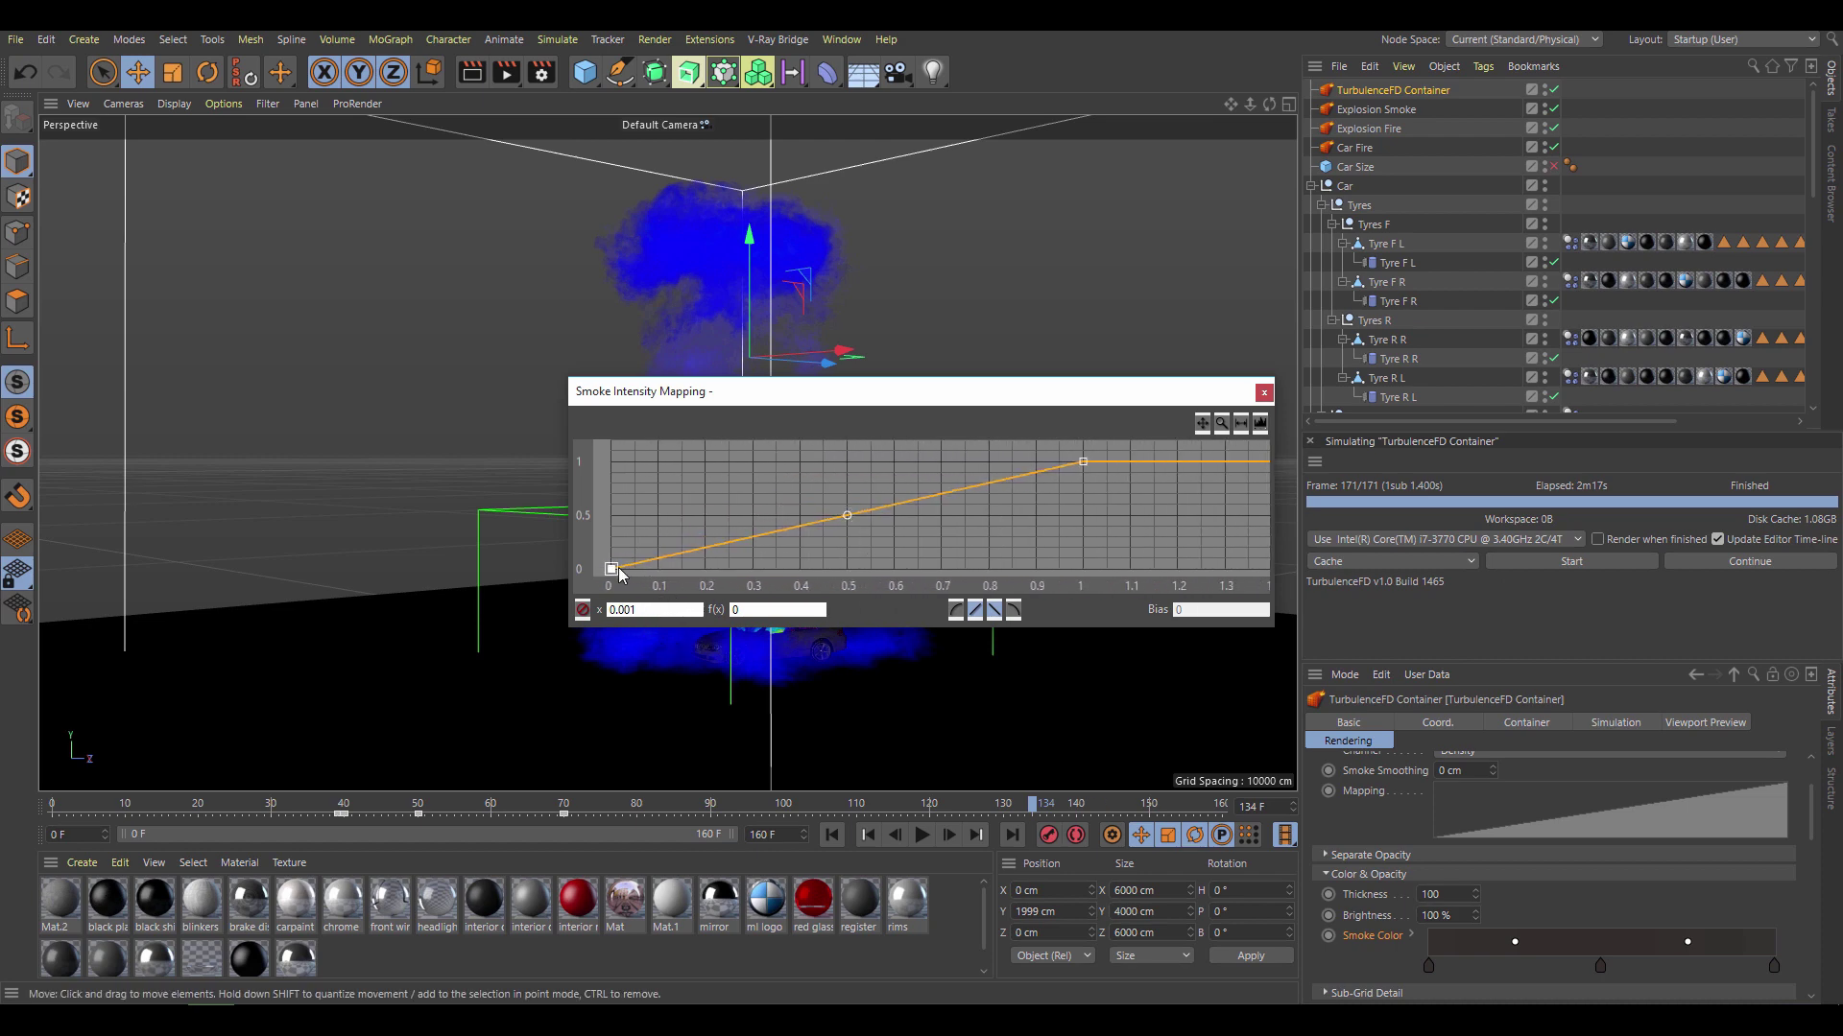
click(1263, 392)
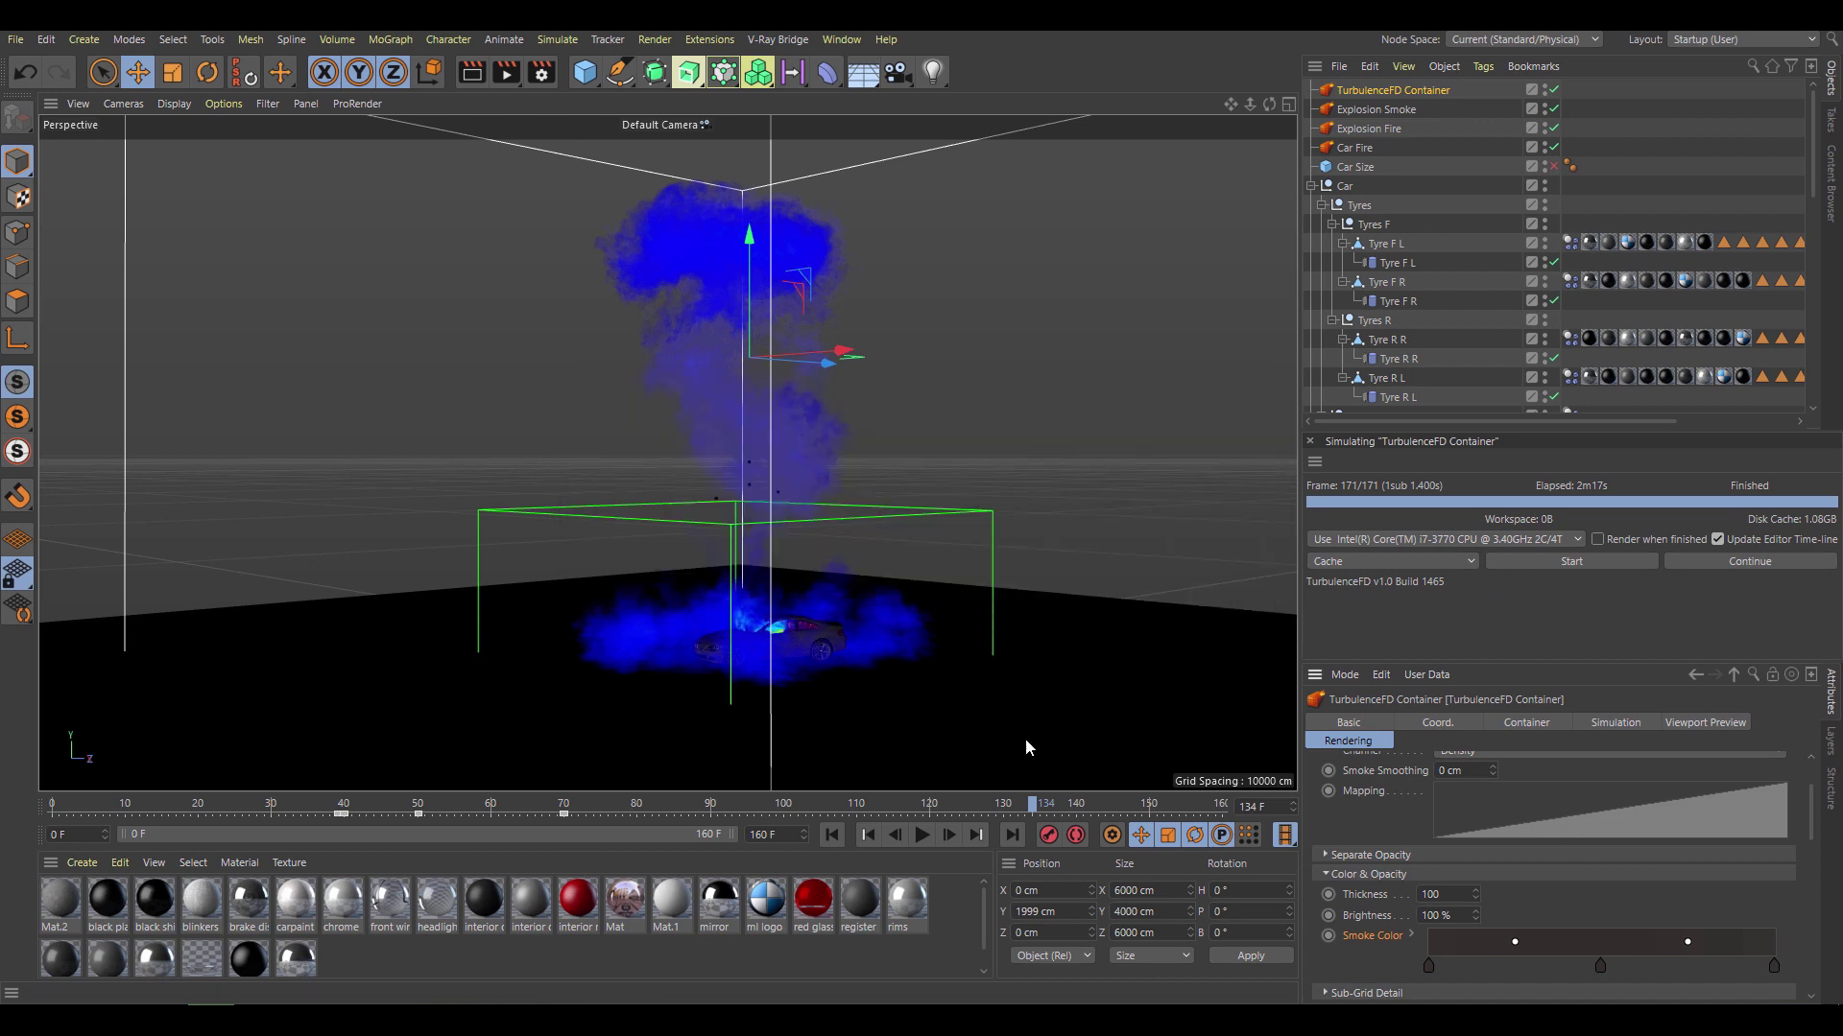
click(831, 834)
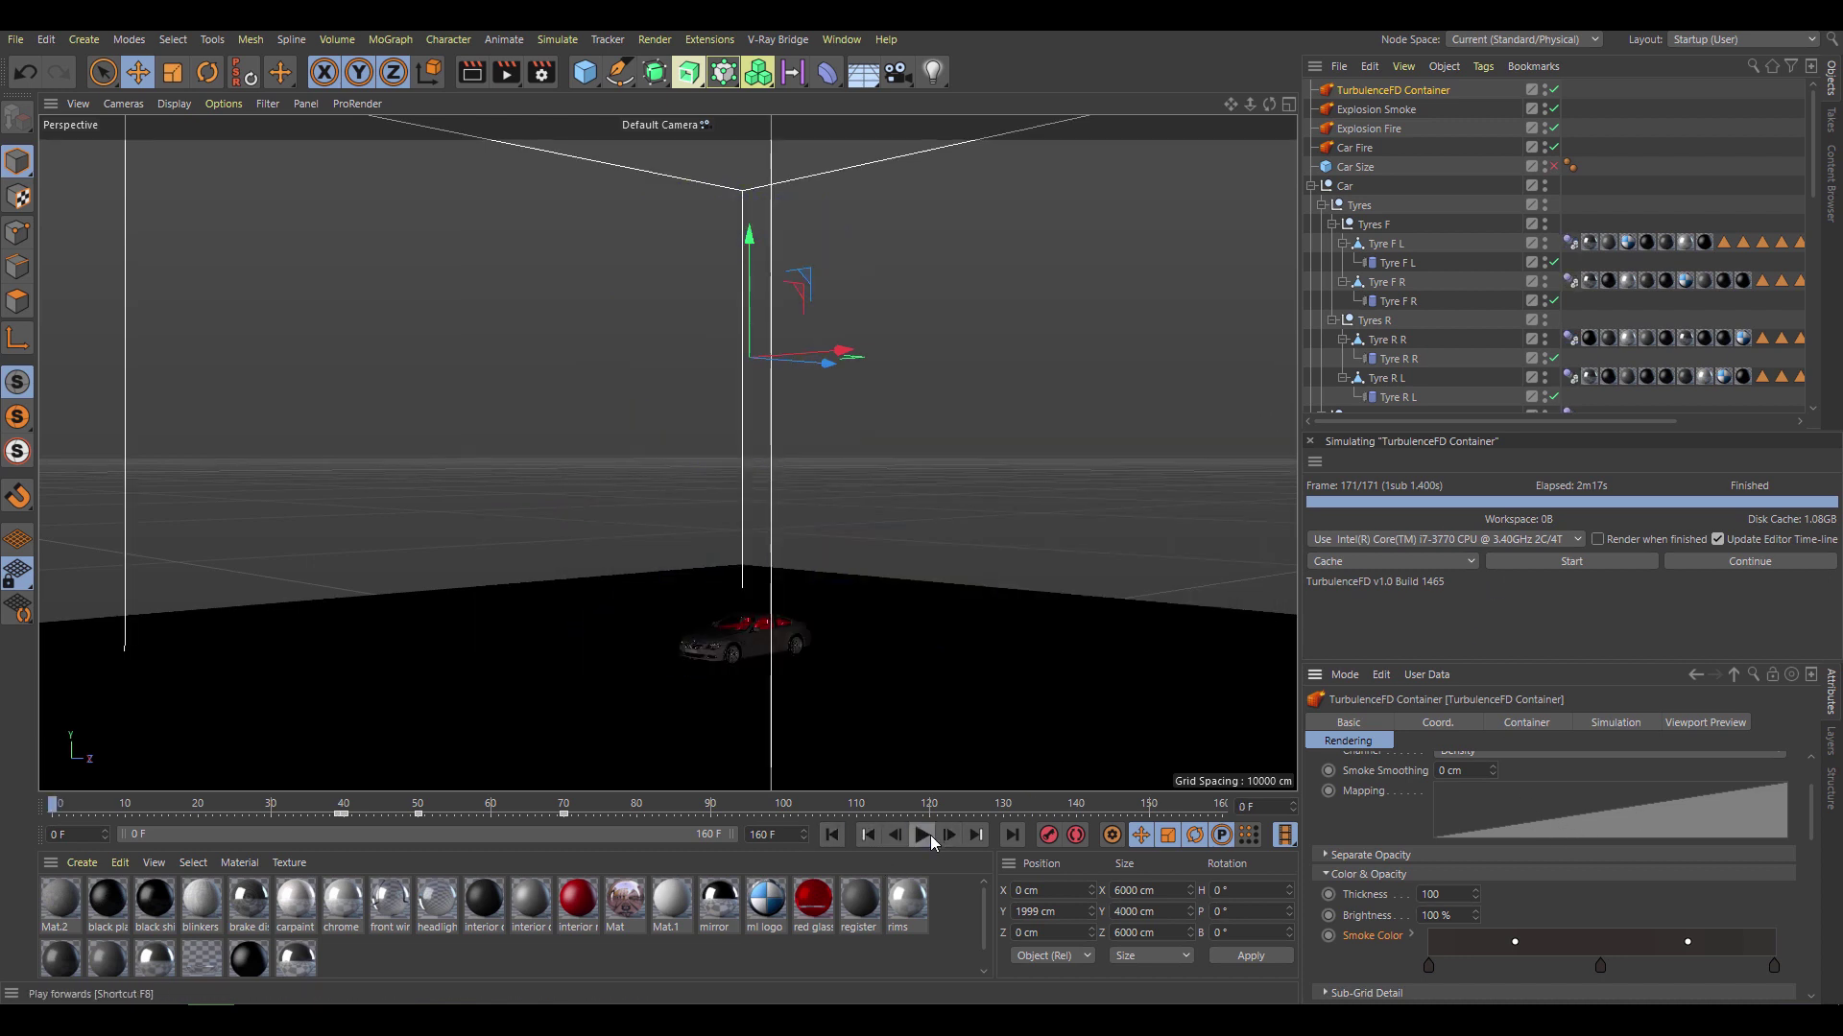
- Play the simulation to frame 79 and collapse the Car hierarchy
click(921, 834)
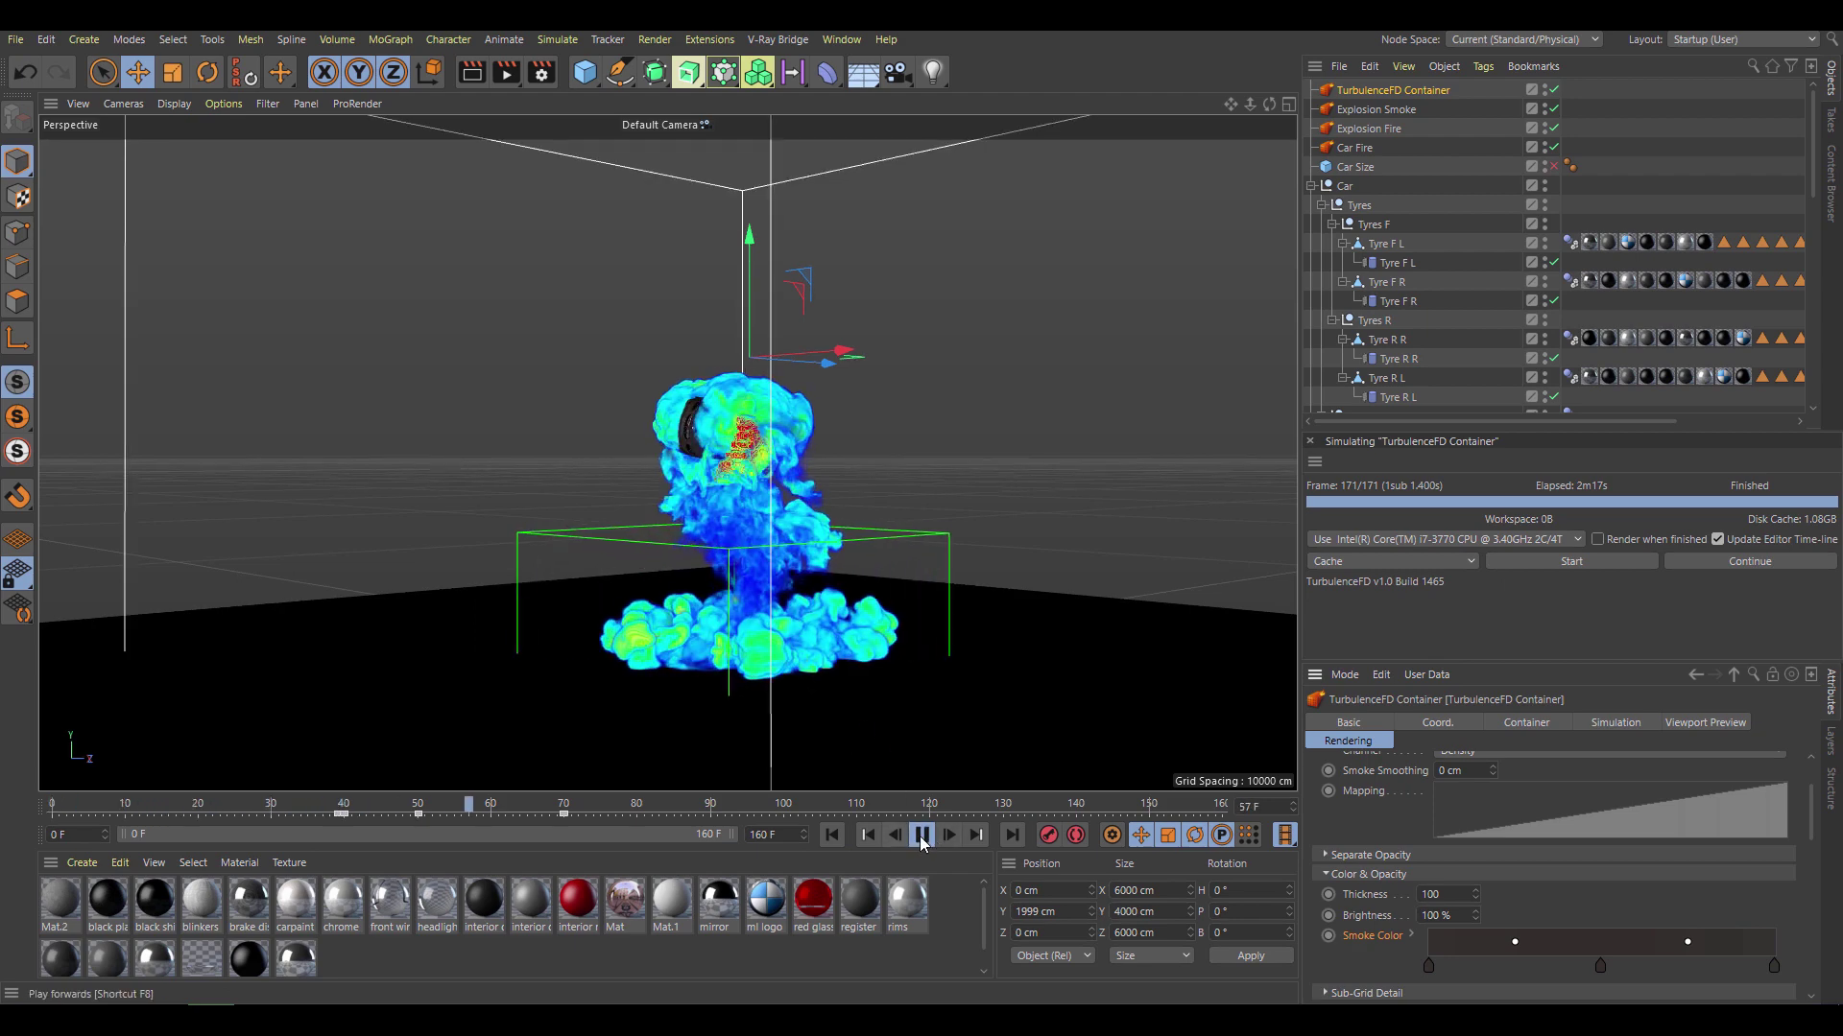
key(F8)
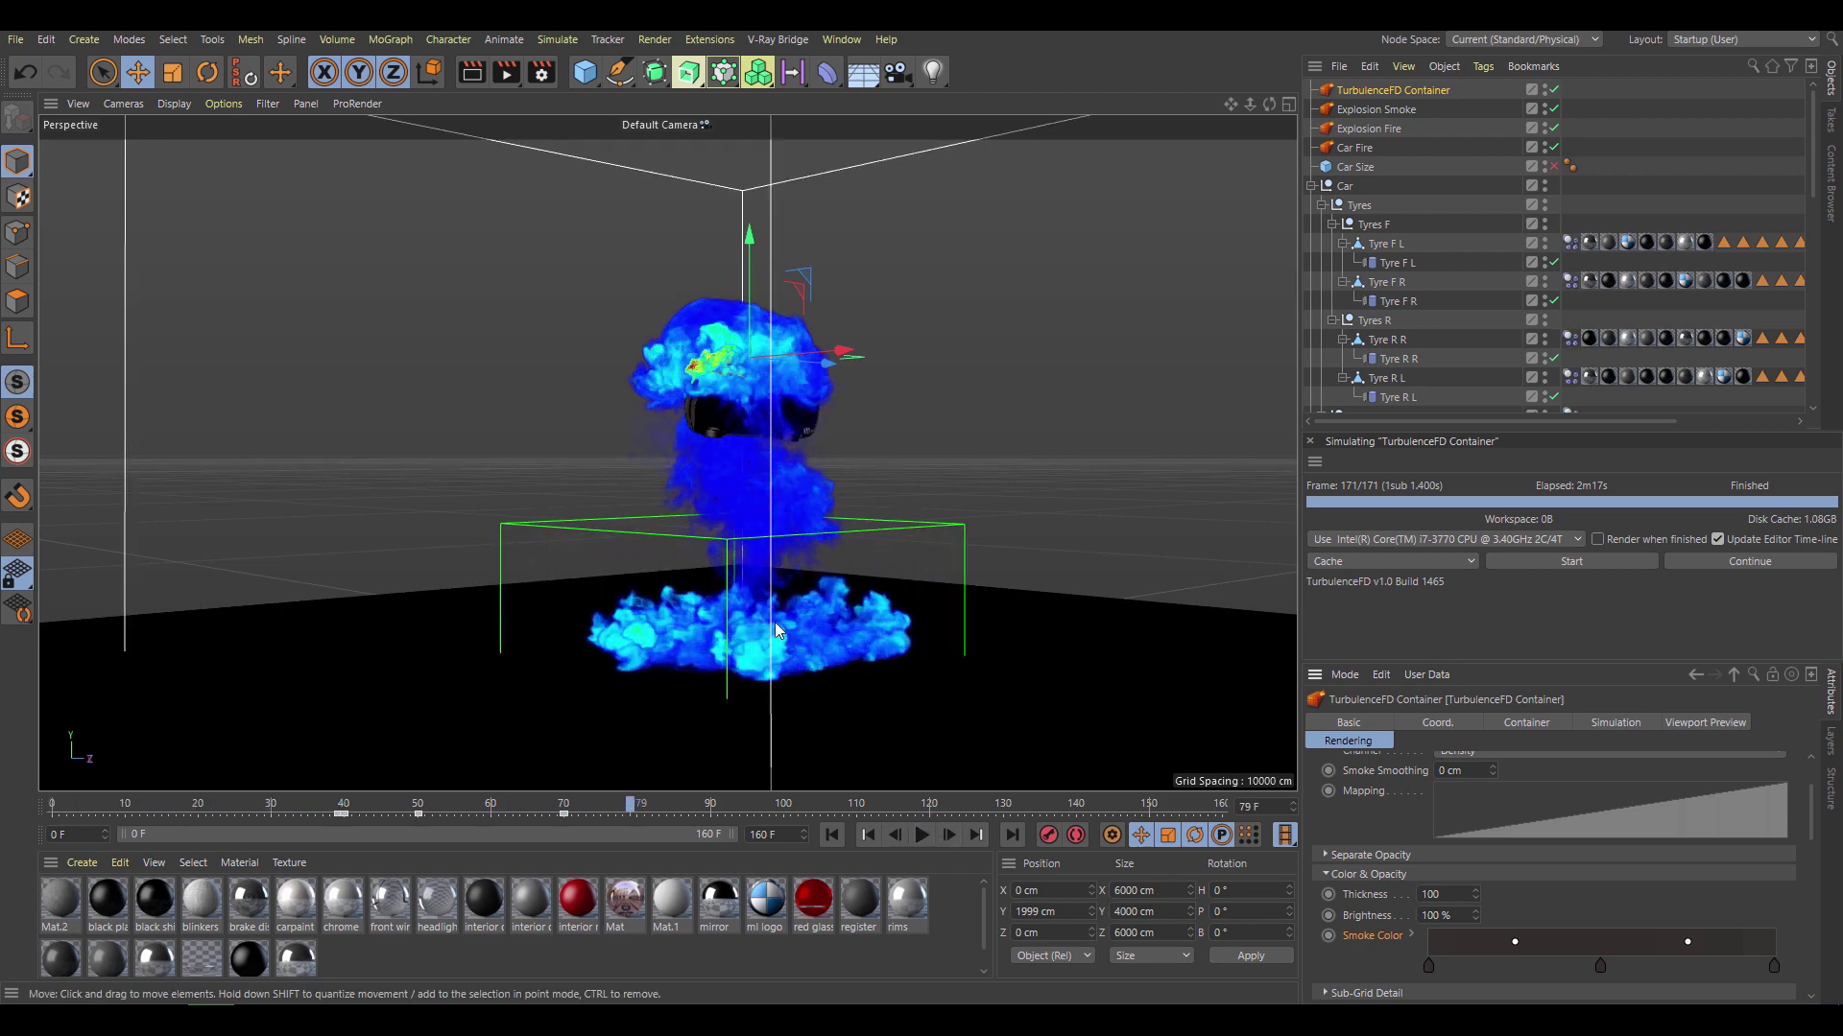
scroll(1437, 238, down, 10)
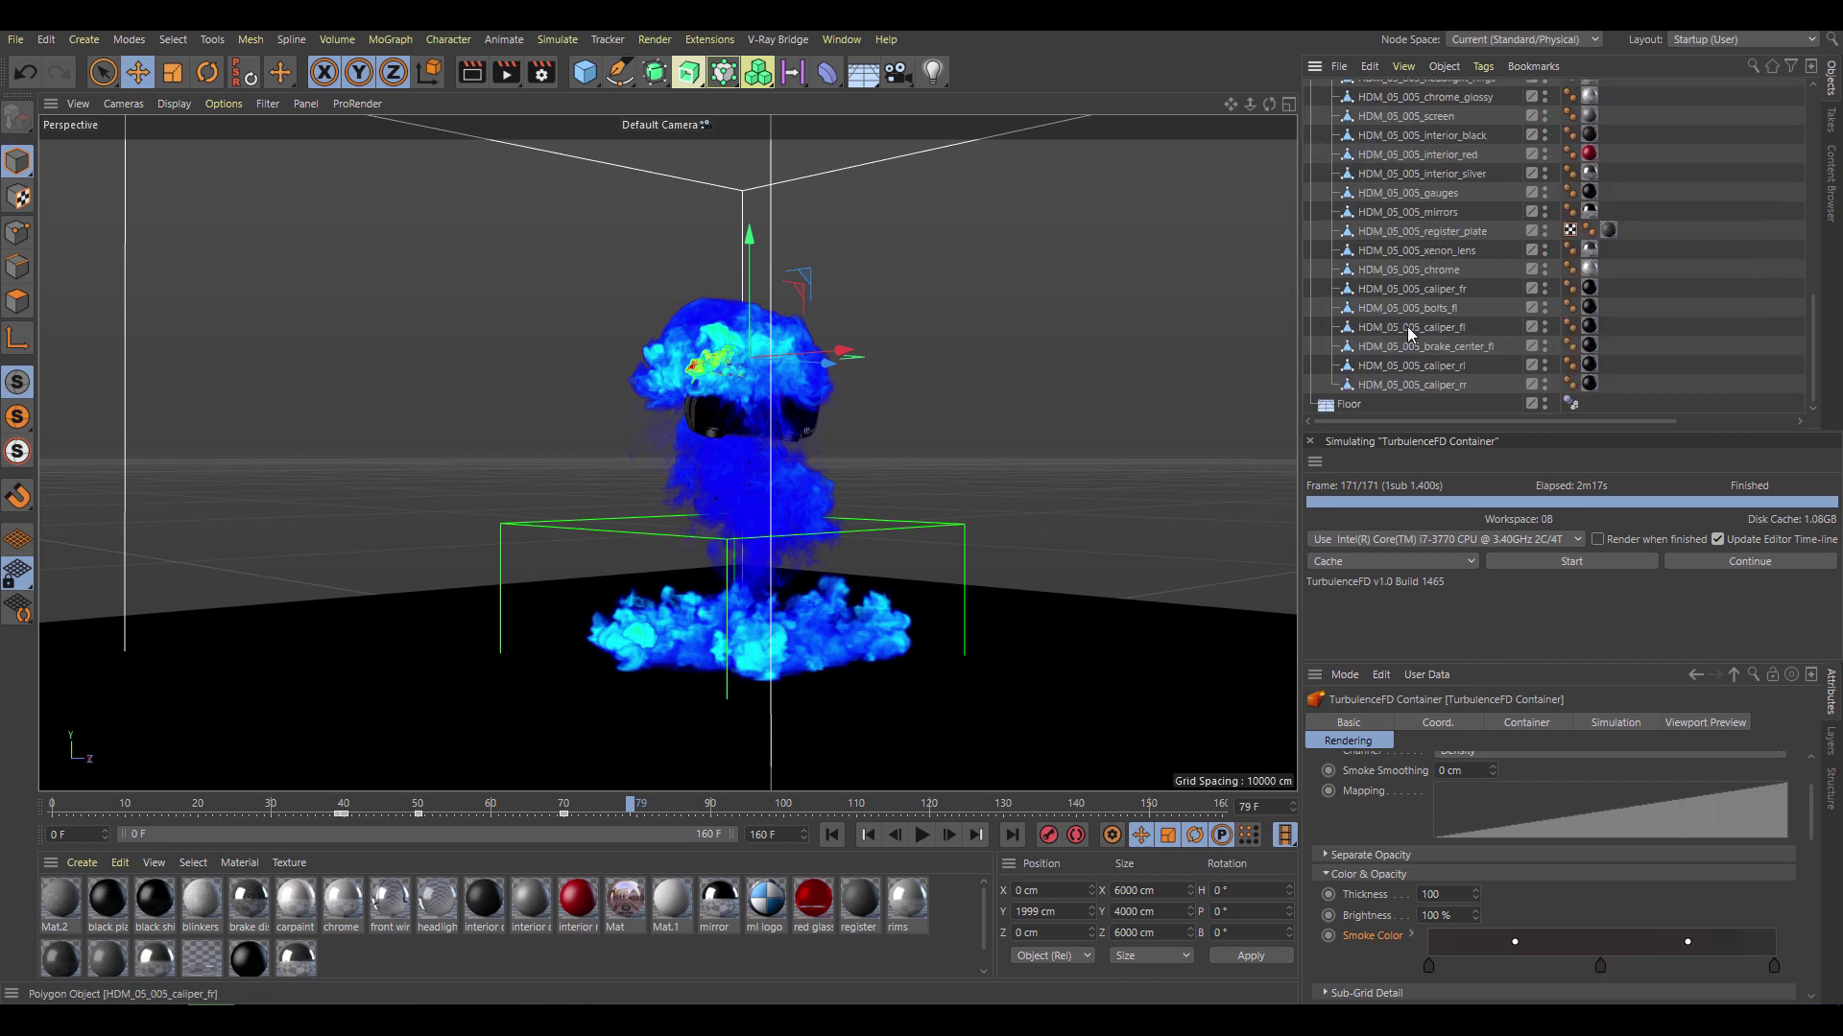
scroll(1392, 249, up, 10)
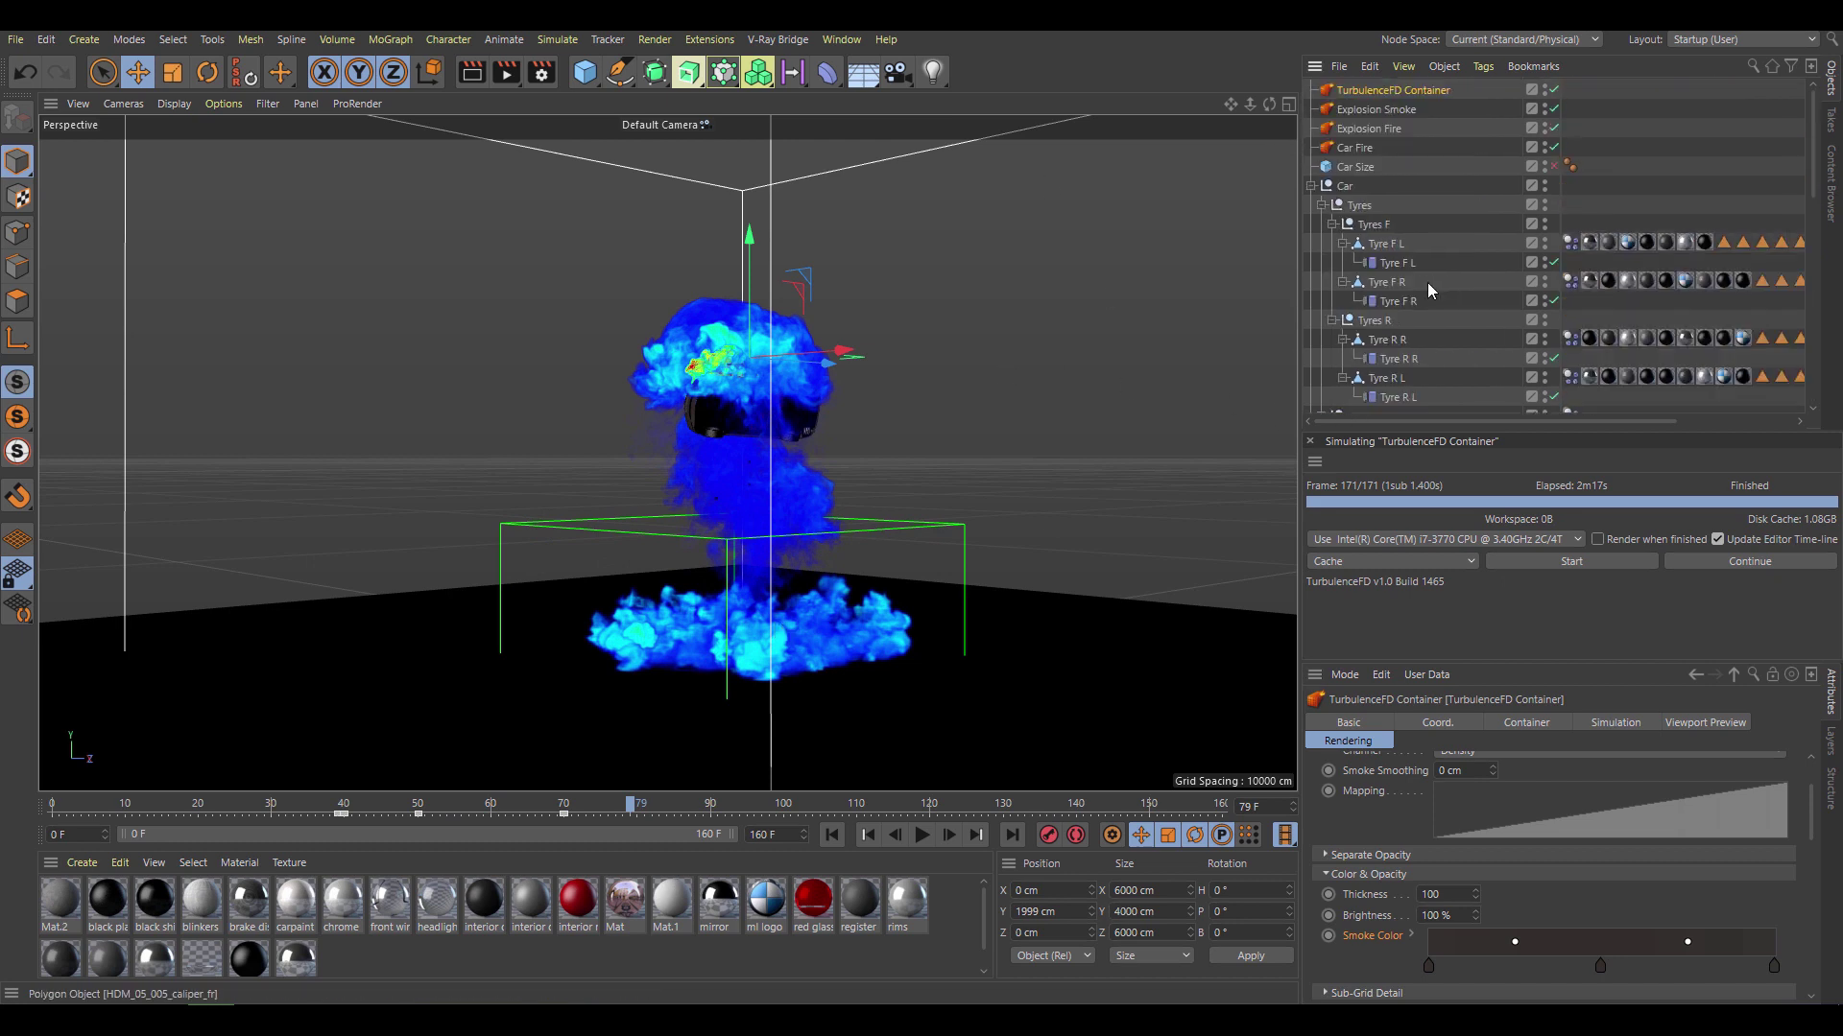
click(1312, 186)
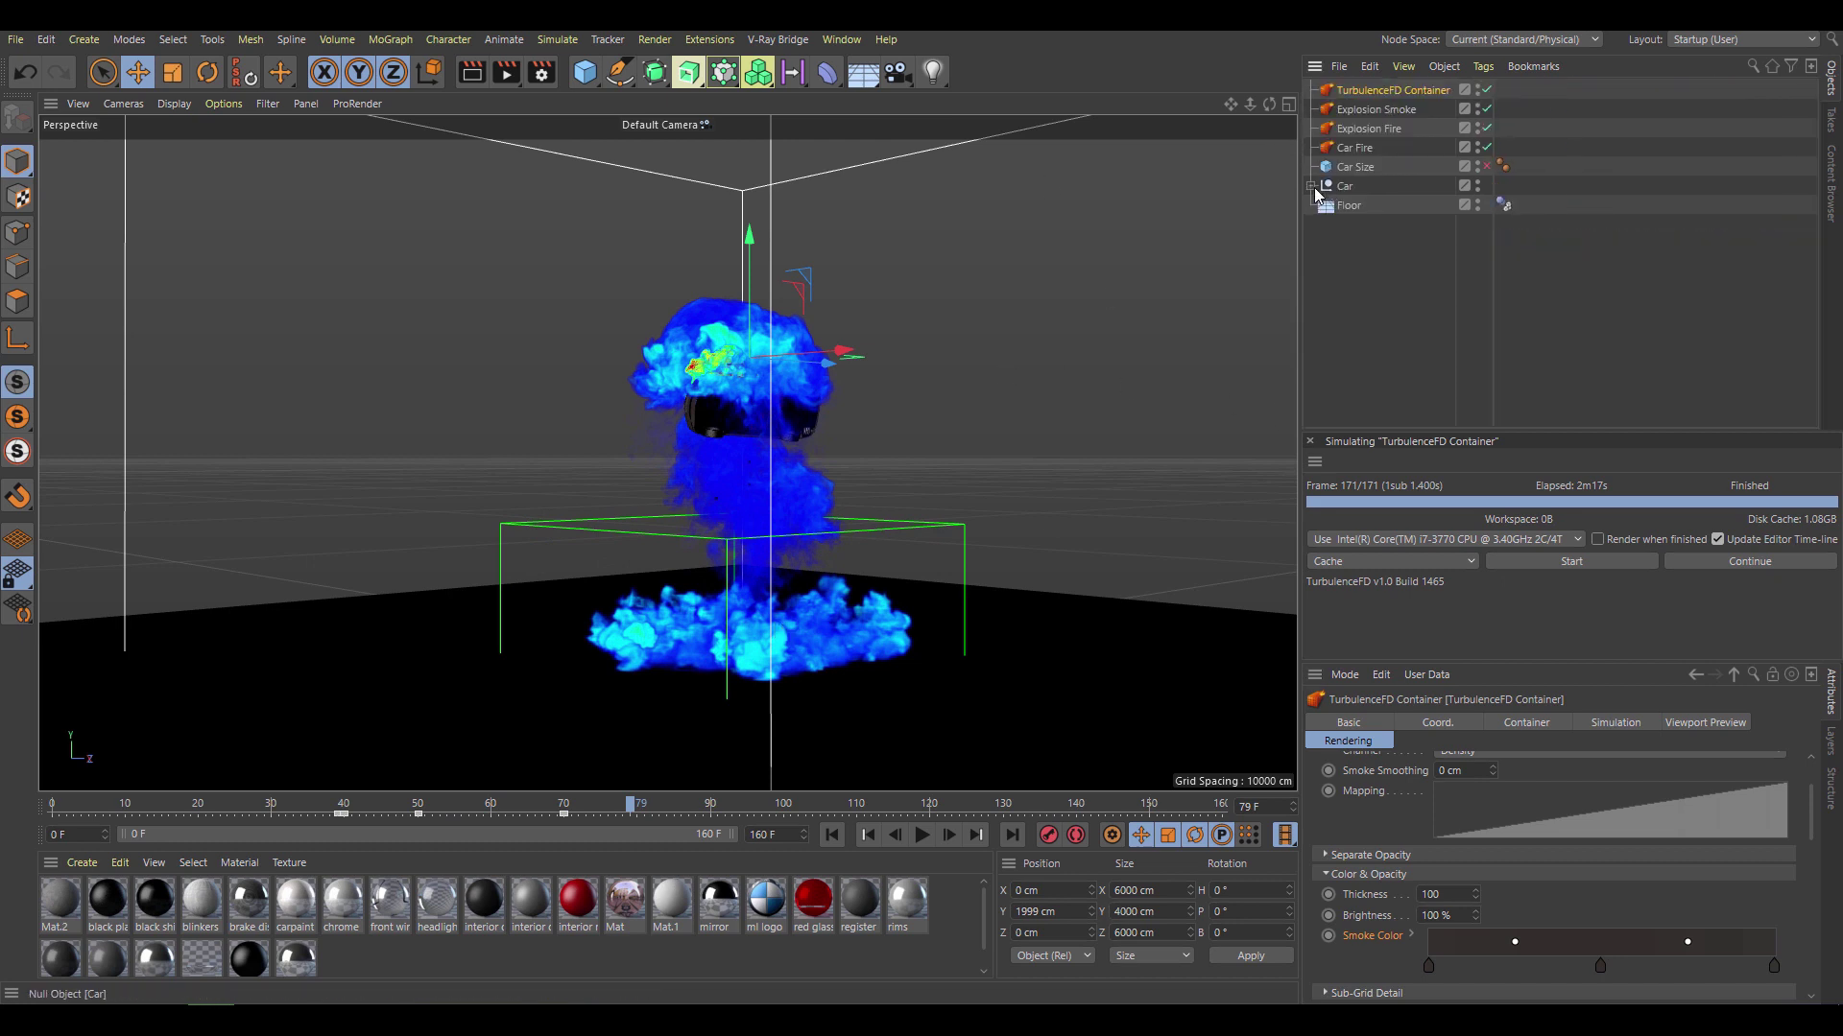
- Rename the container Shockwave Smoke and Ctrl-drag it to create Shockwave Smoke.1
double_click(1402, 91)
text(s)
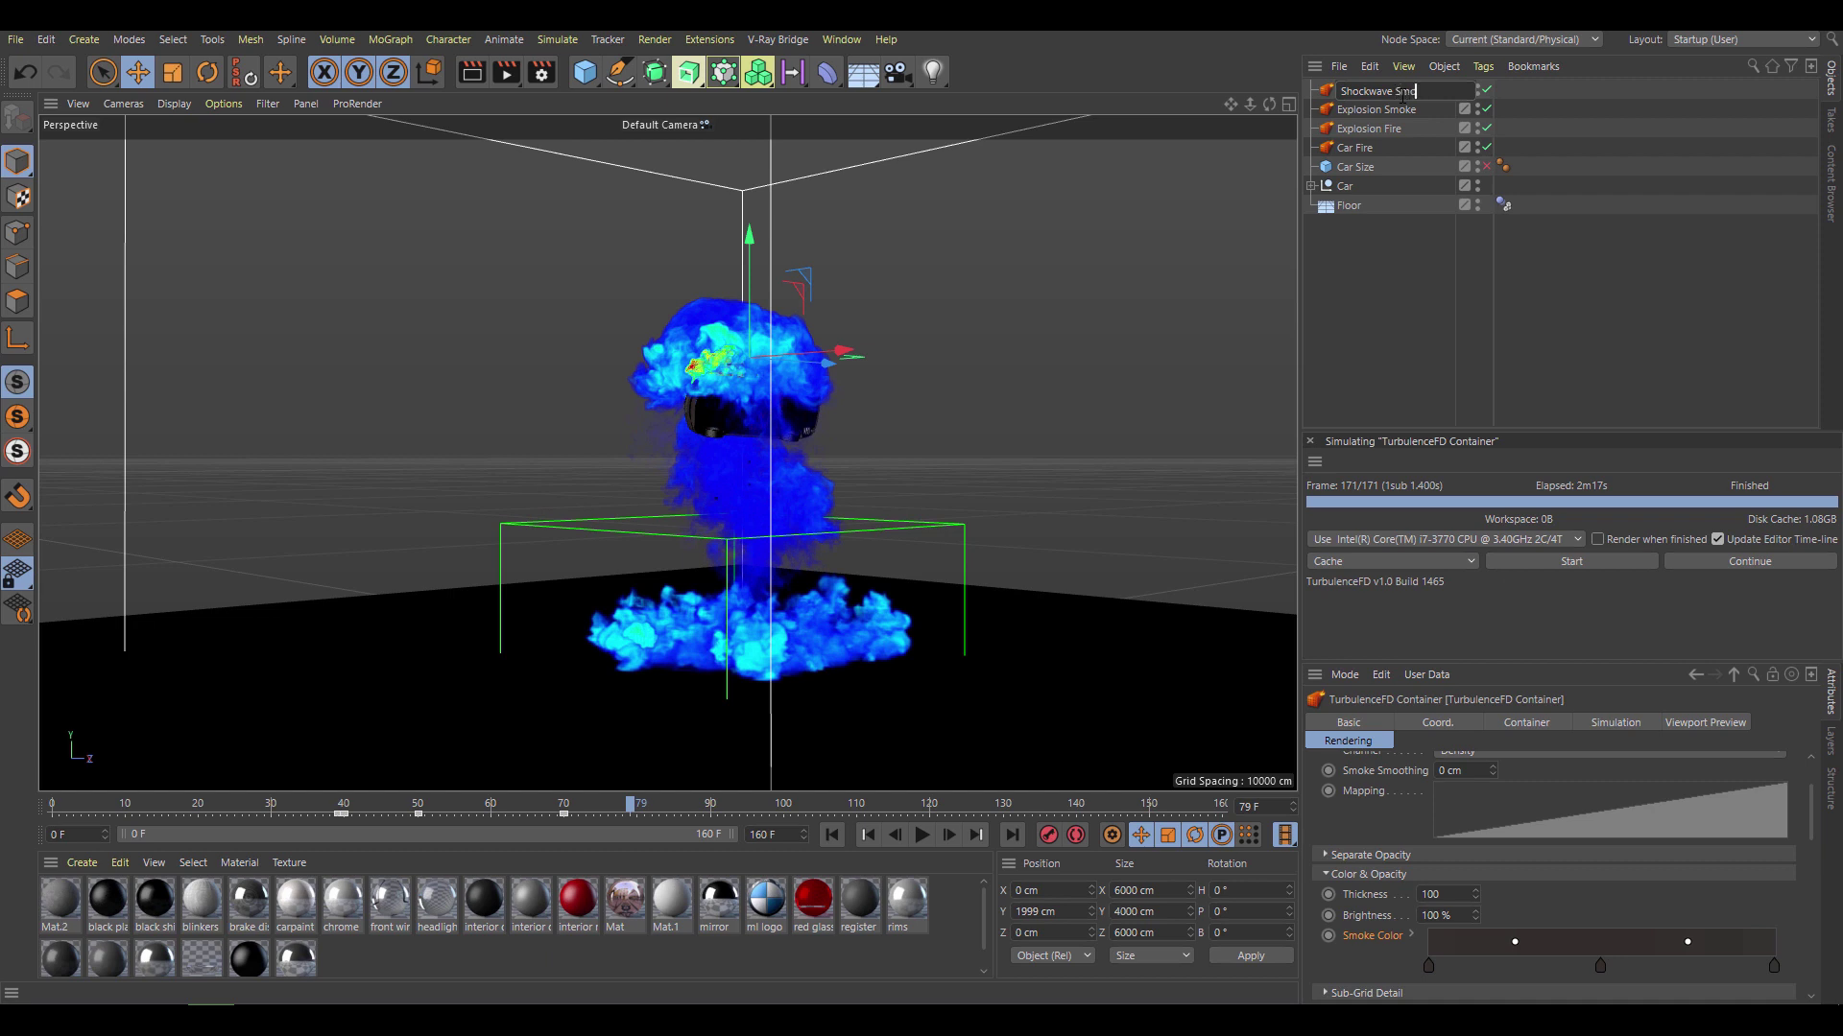
key(Return)
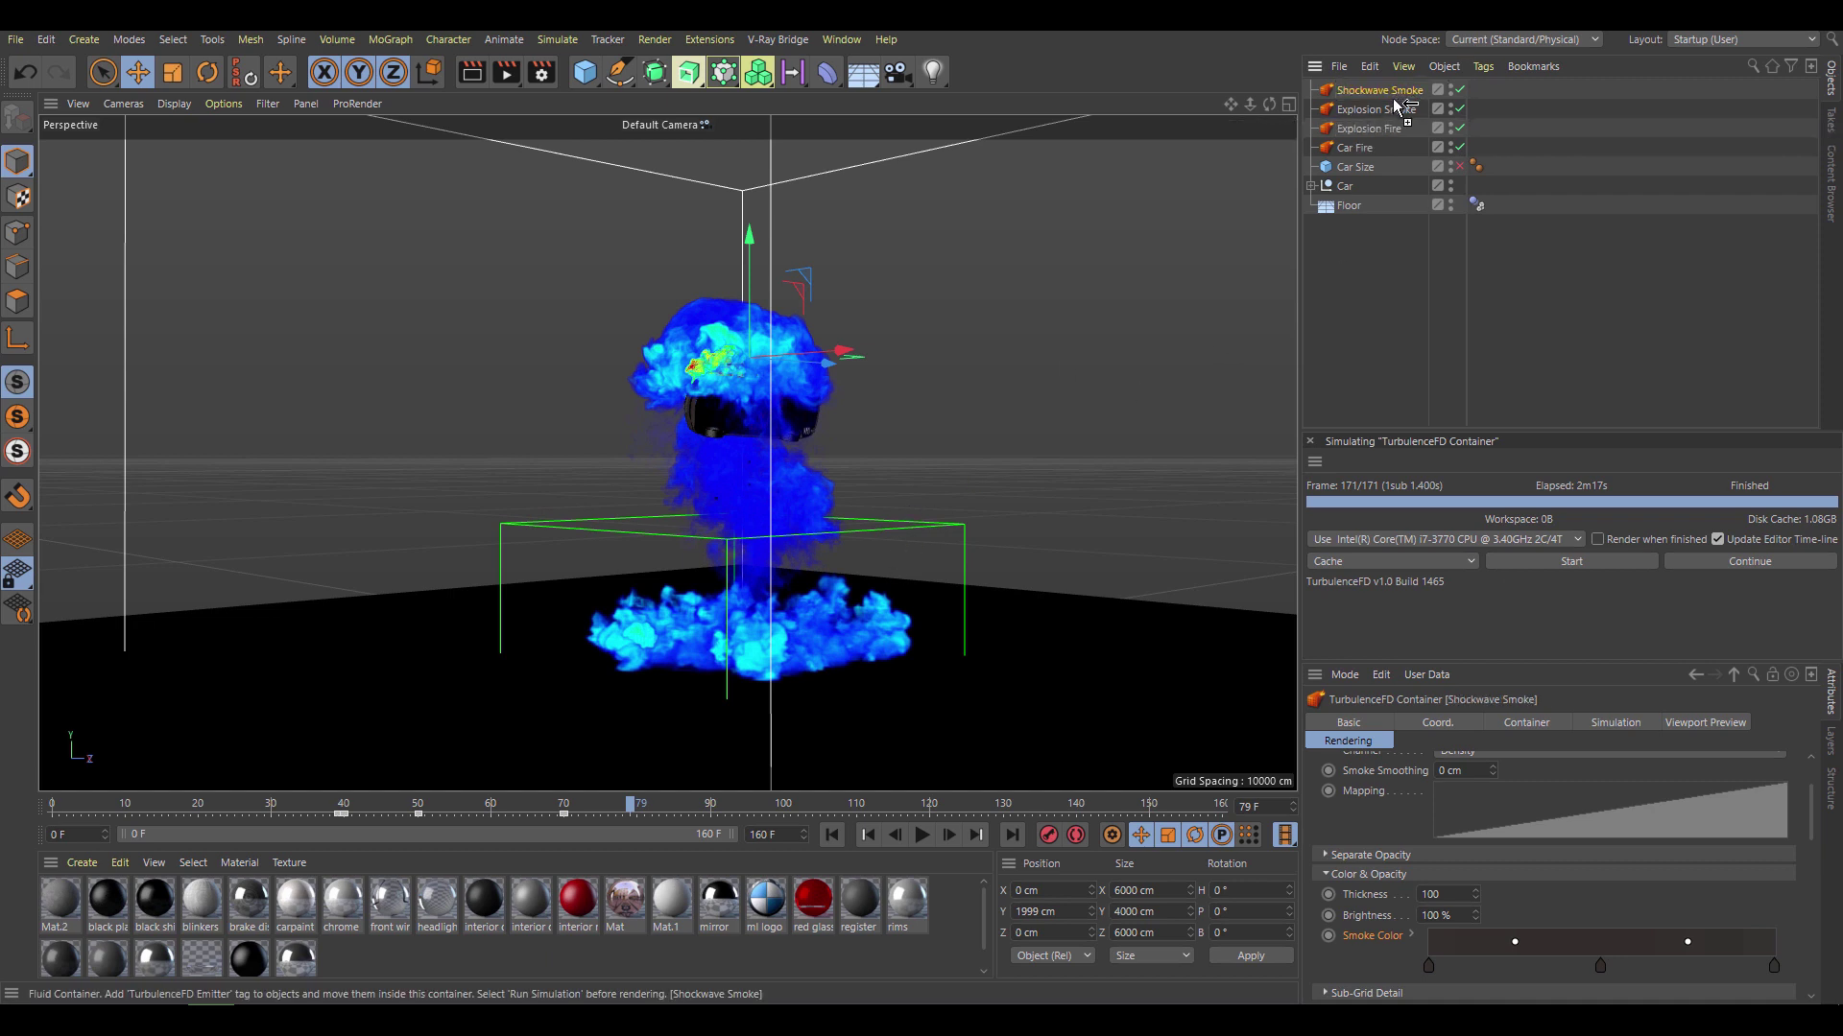
ctrl+drag(1394, 100, 1394, 103)
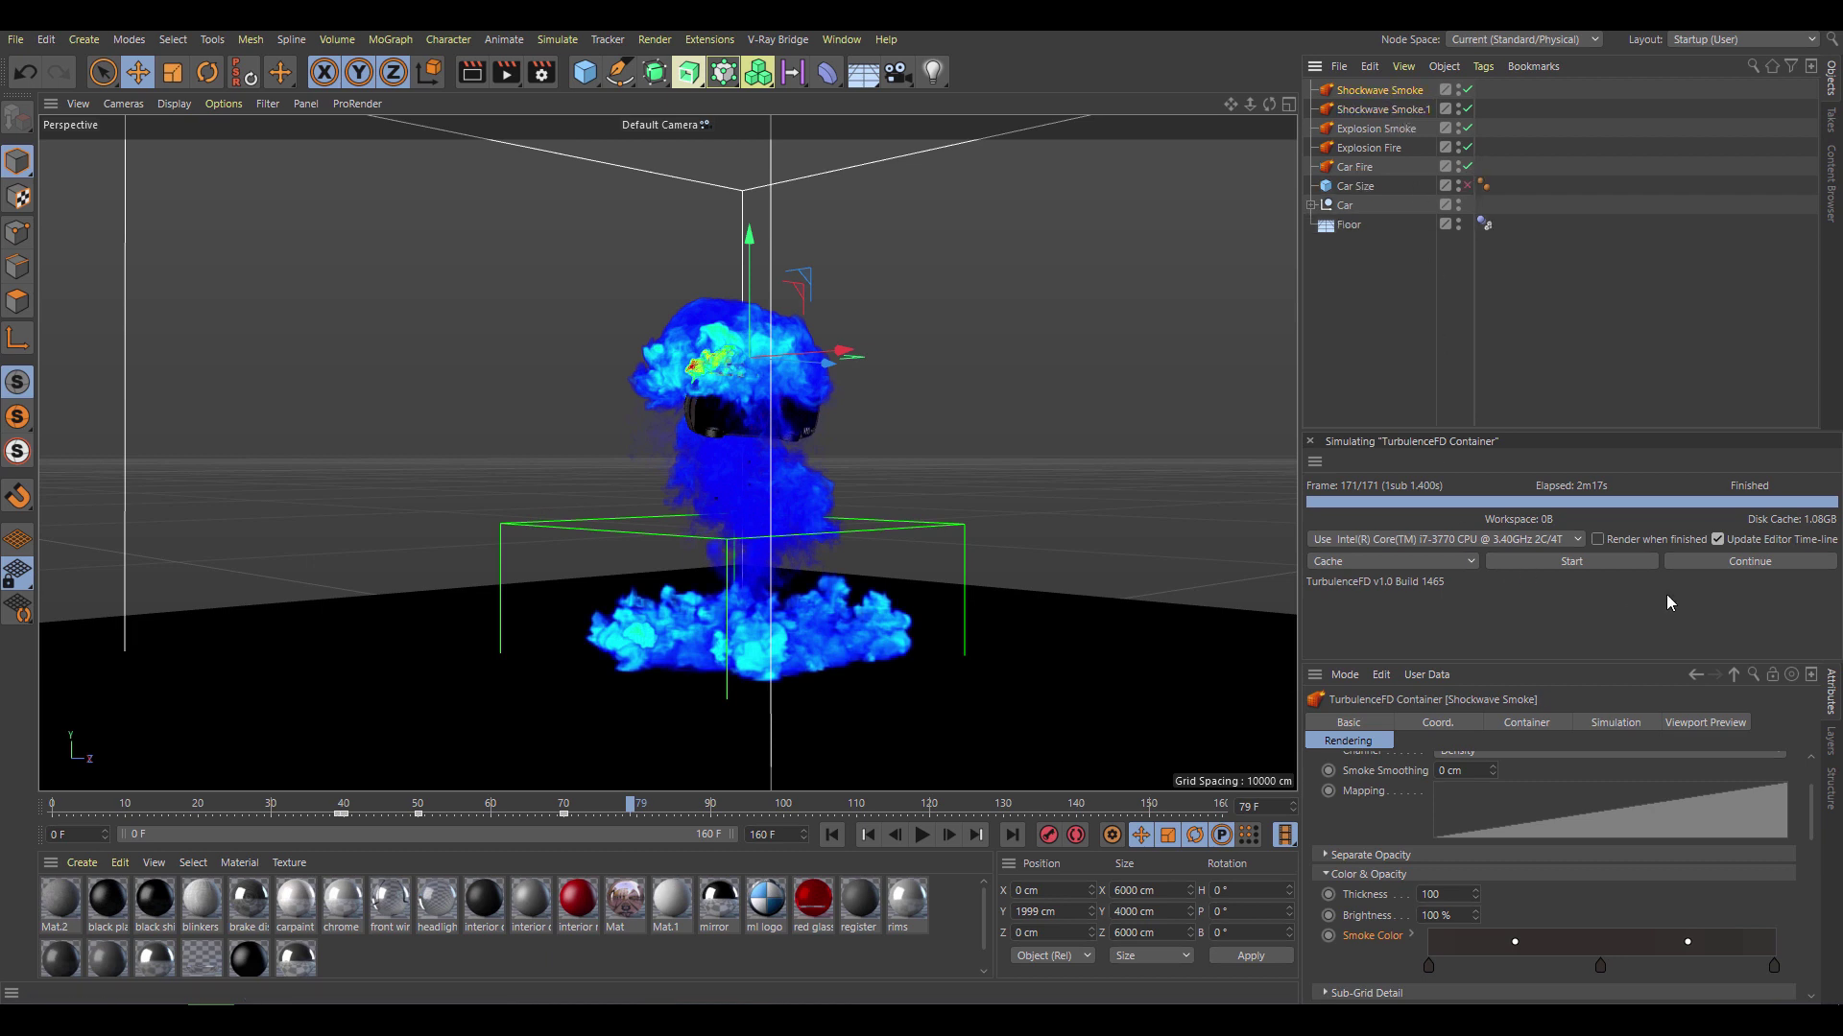
- Set Shockwave Smoke's colour Low Temp to 400 and High Temp to 2400
drag(1824, 825, 1820, 988)
text(600)
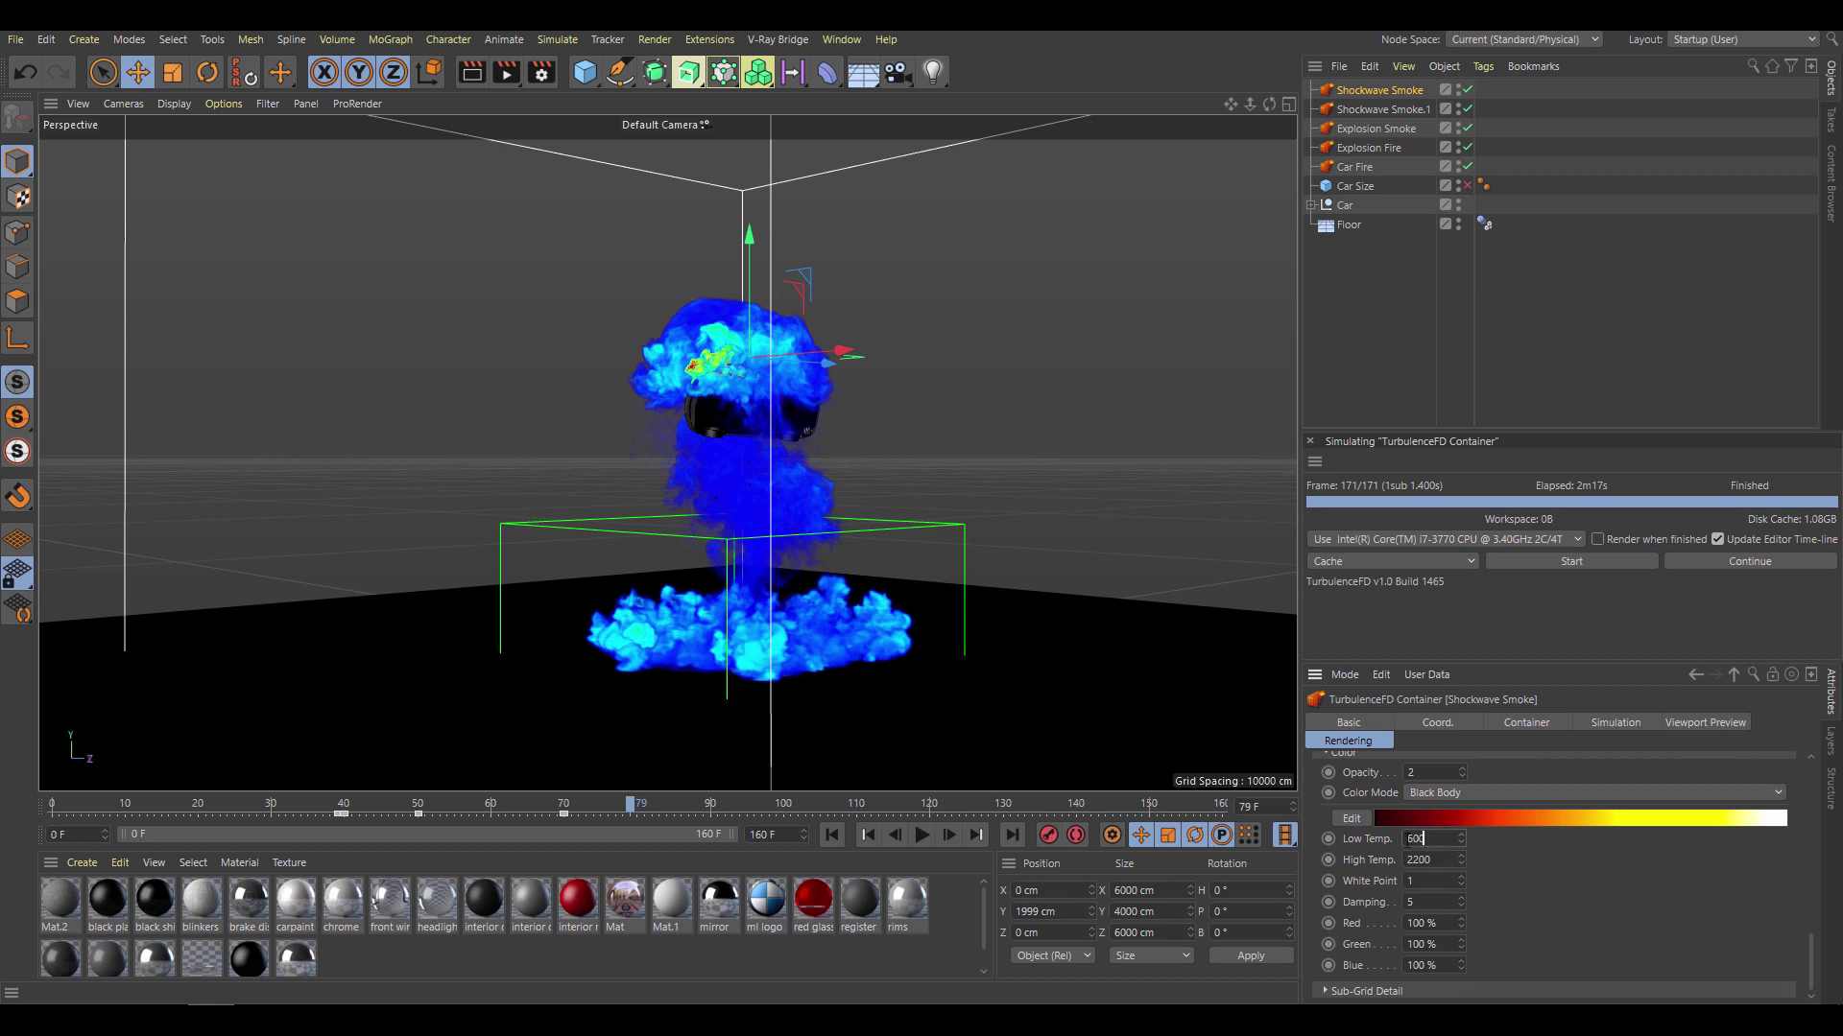
key(Return)
text(0)
key(Return)
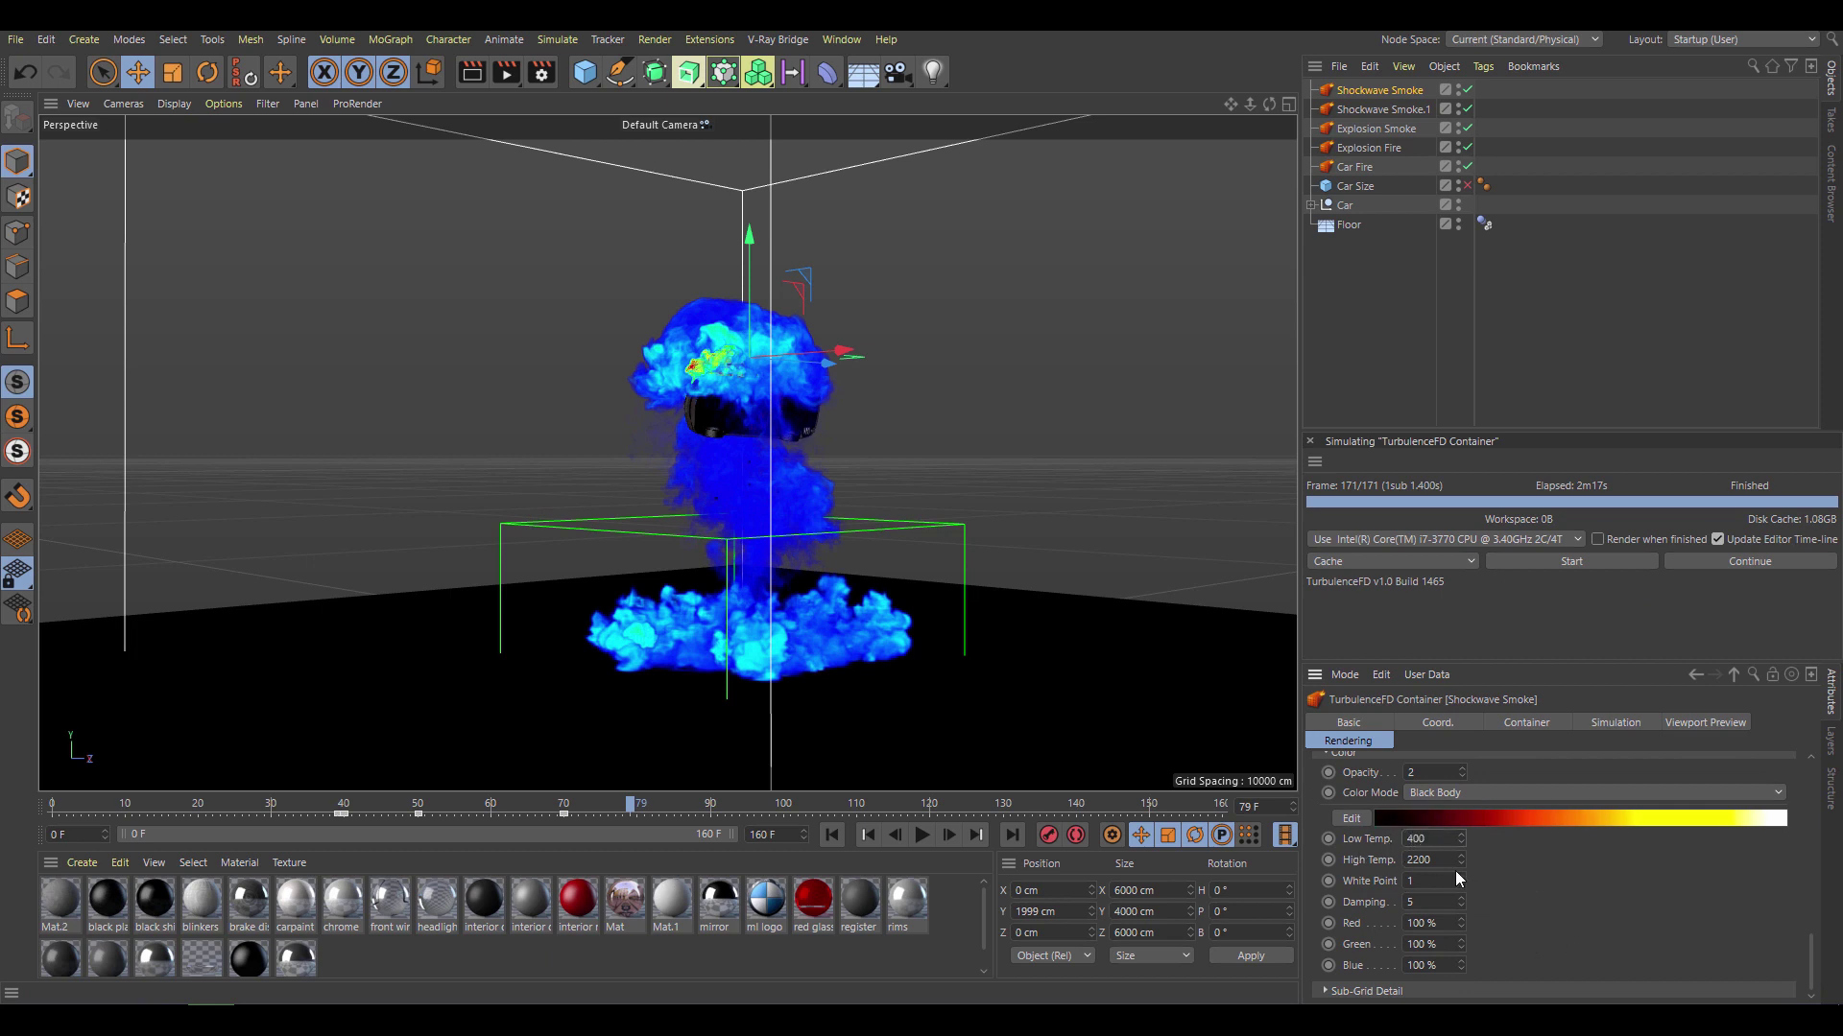
double_click(1440, 861)
text(00)
key(Return)
double_click(1430, 902)
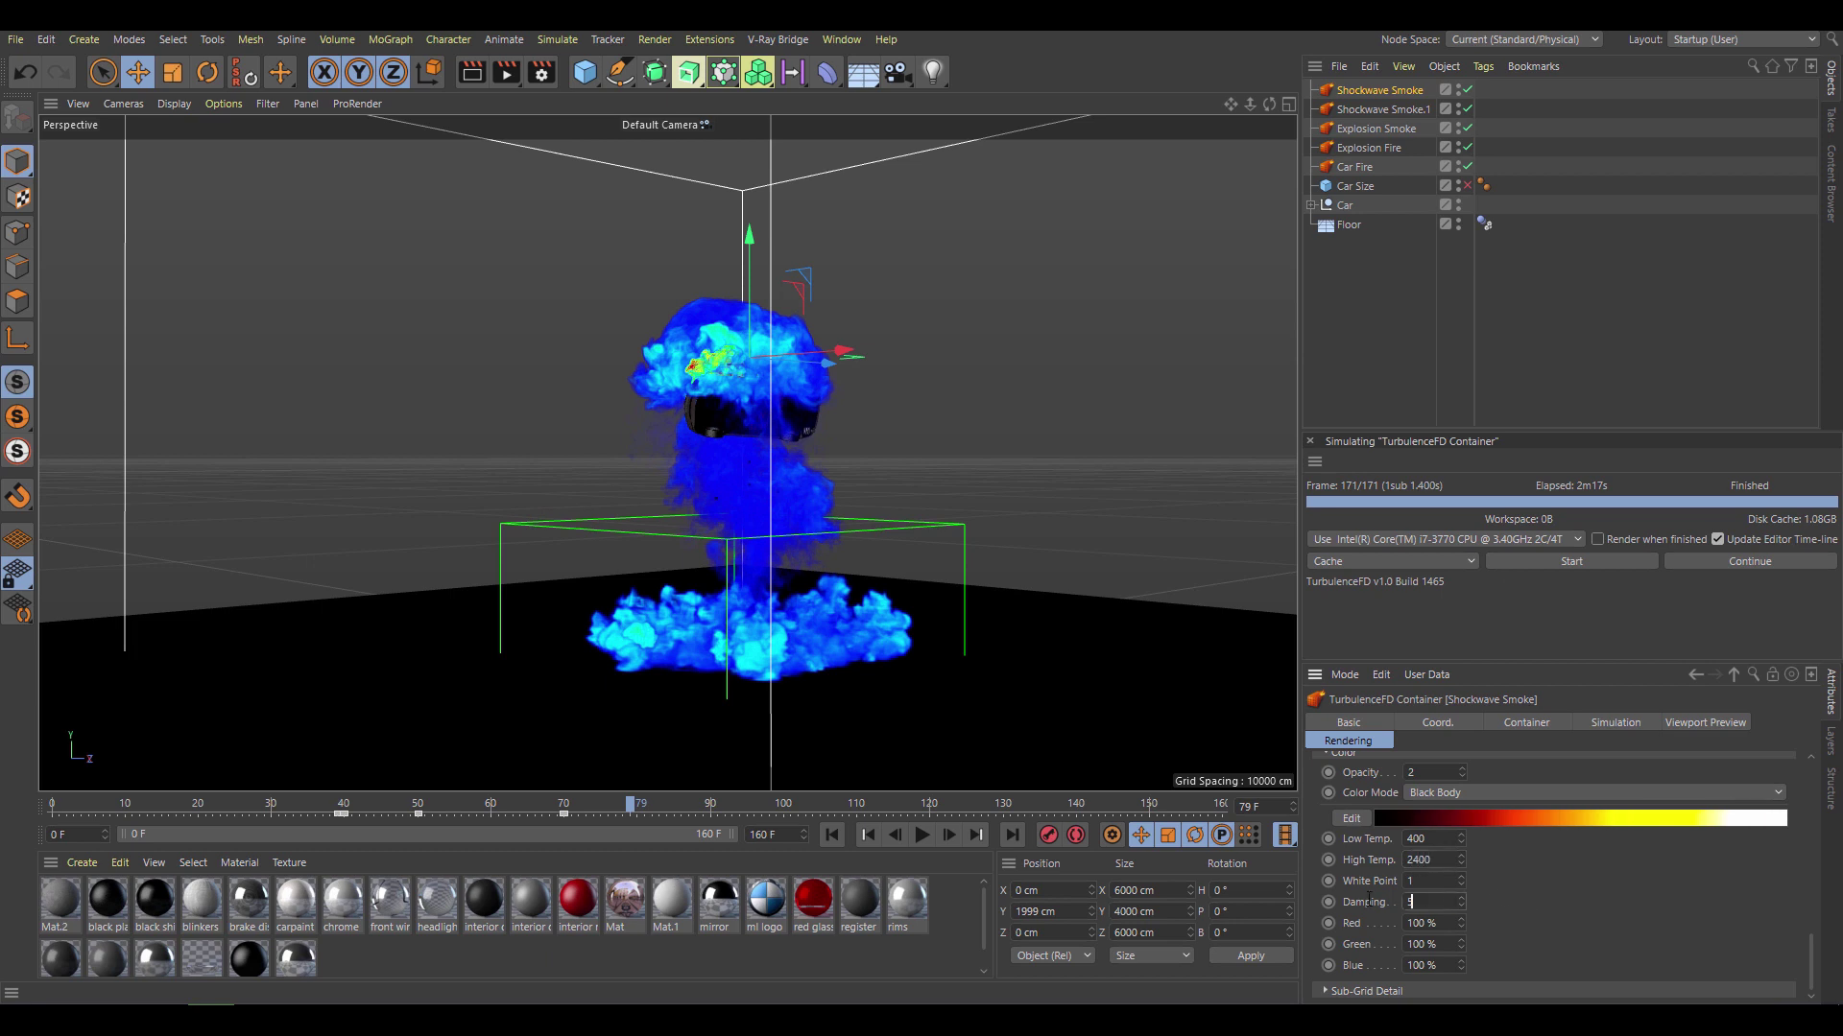
text(120)
key(Return)
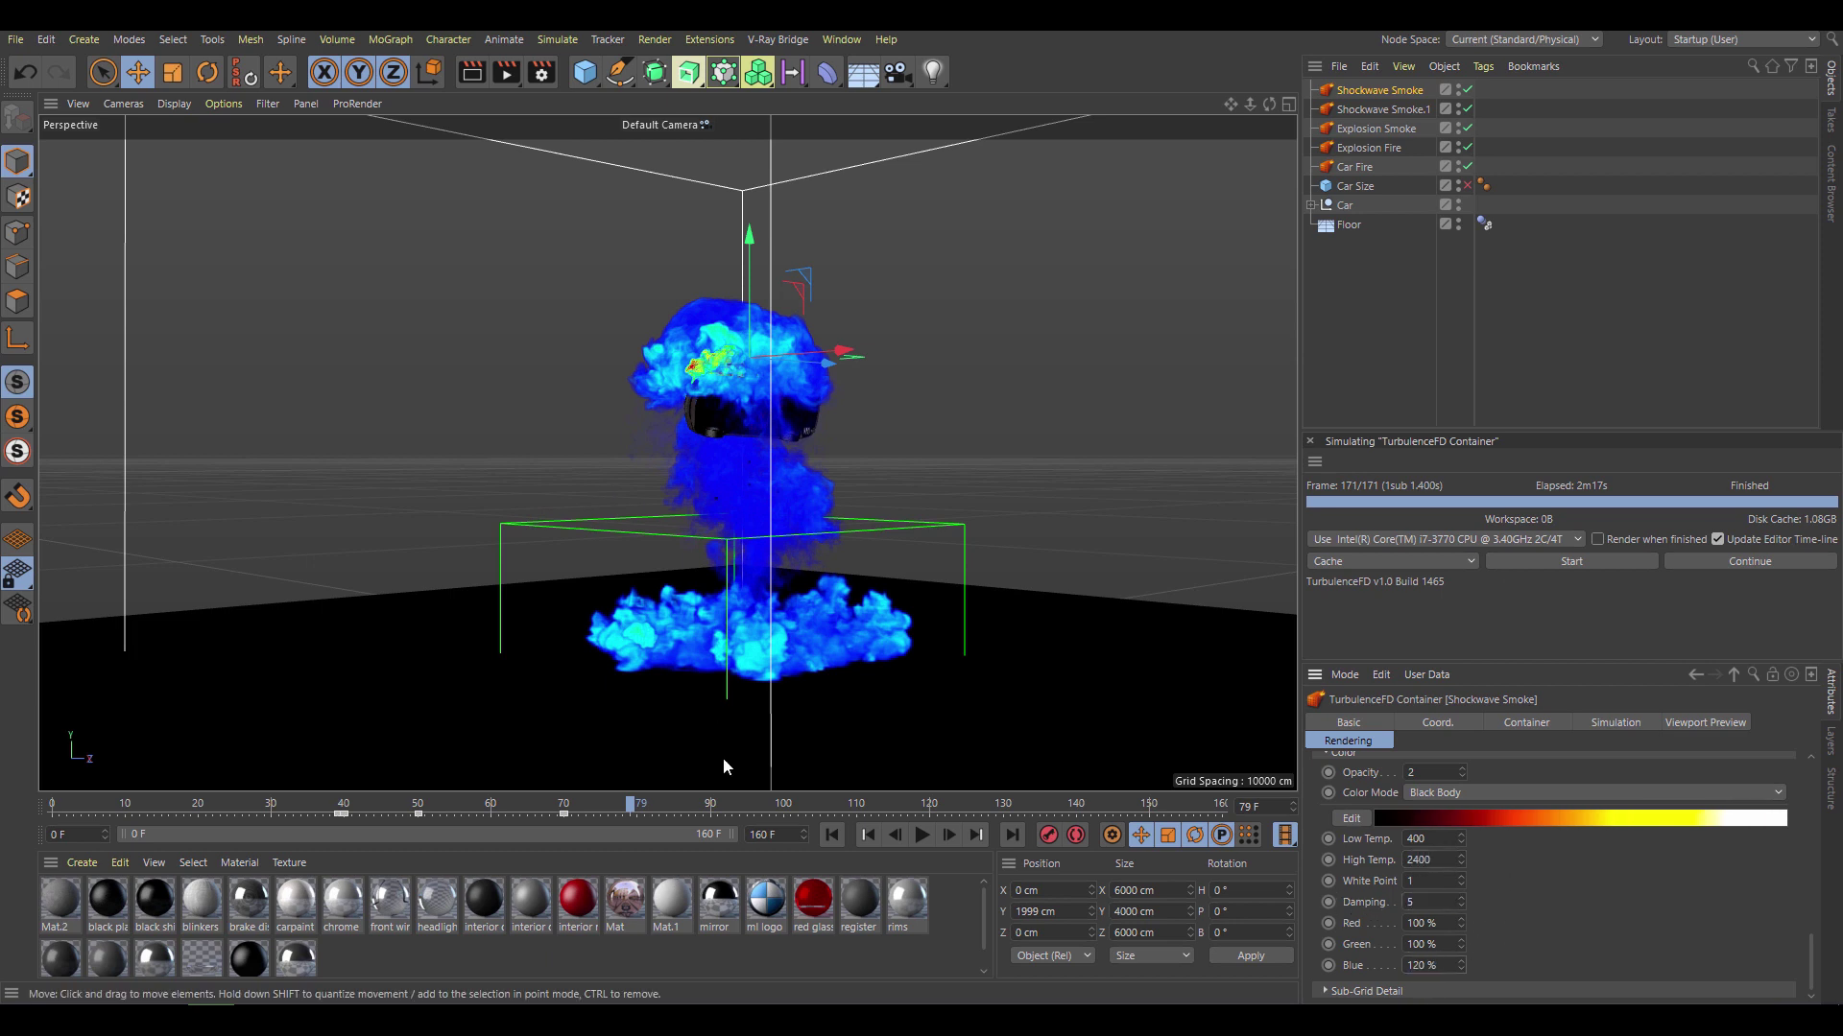
- Go to frame 55, hide the Car, and render the fiery explosion
mouse_move(619, 808)
mouse_down()
mouse_move(432, 809)
mouse_move(456, 809)
mouse_up()
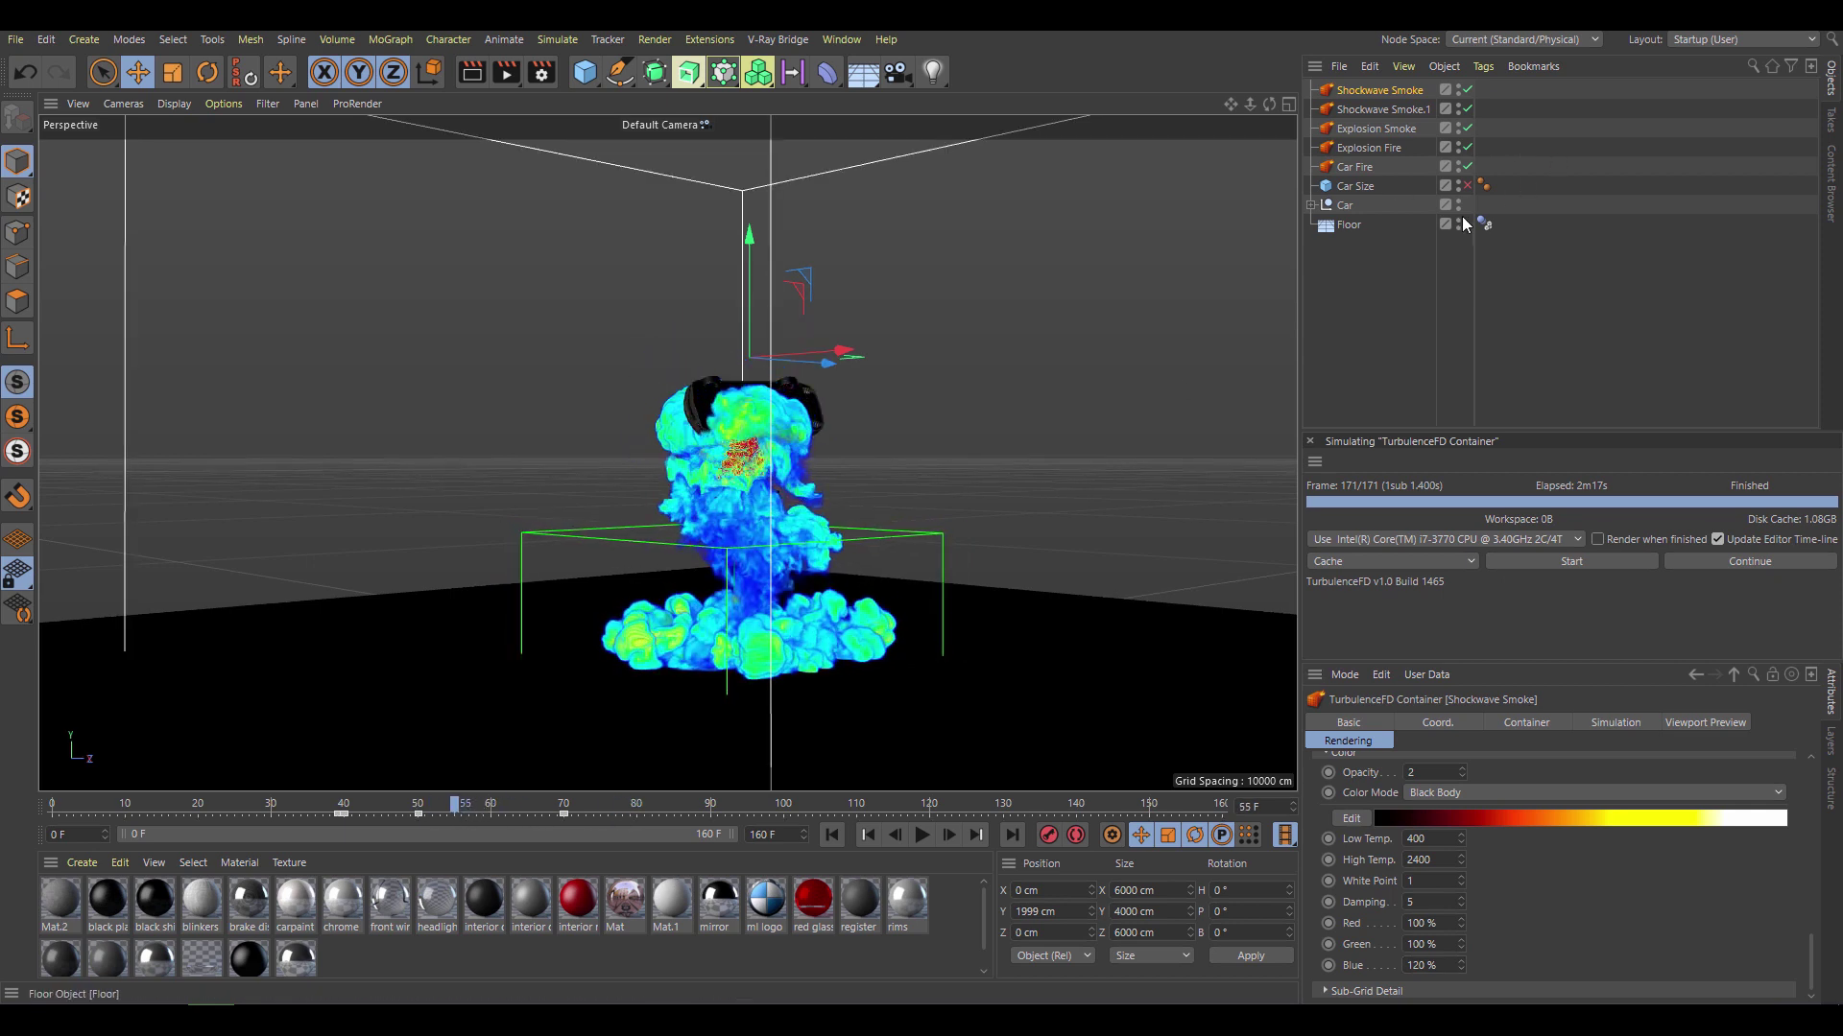
double_click(1458, 205)
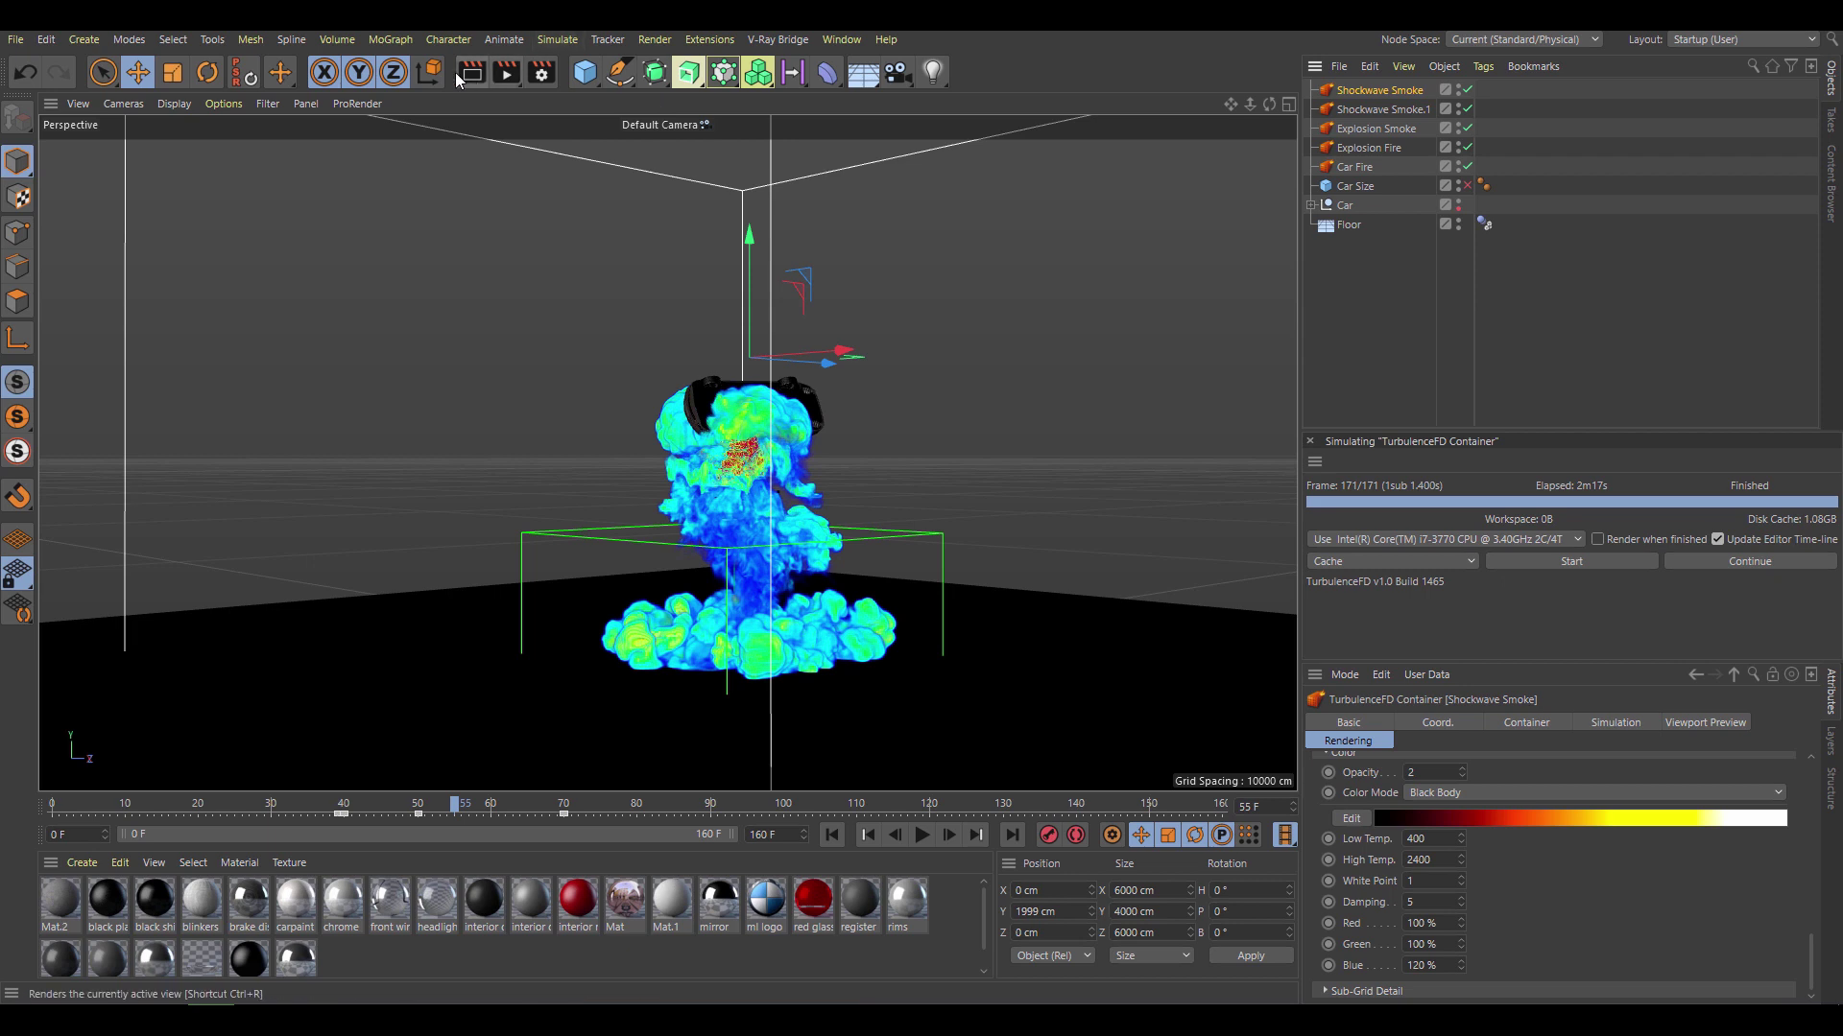
key(alt+r)
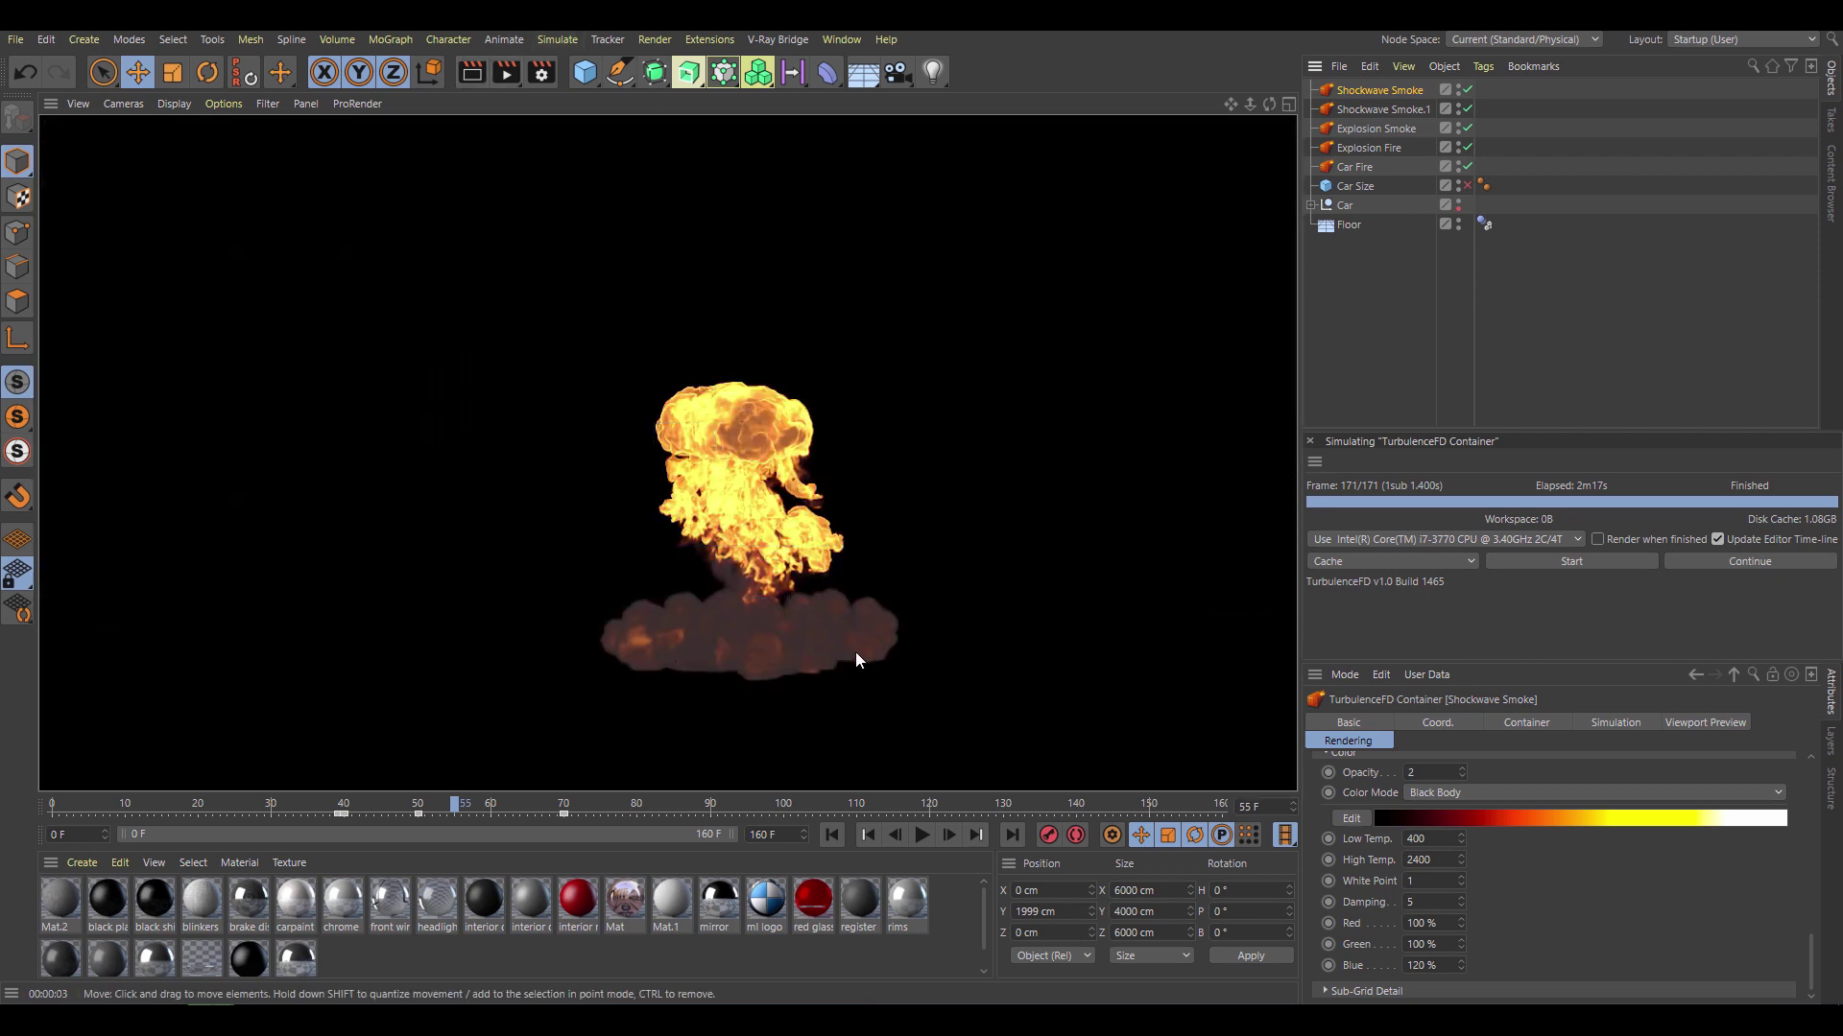
- Rename Shockwave Smoke.1 to Shockwave Fire
double_click(1420, 110)
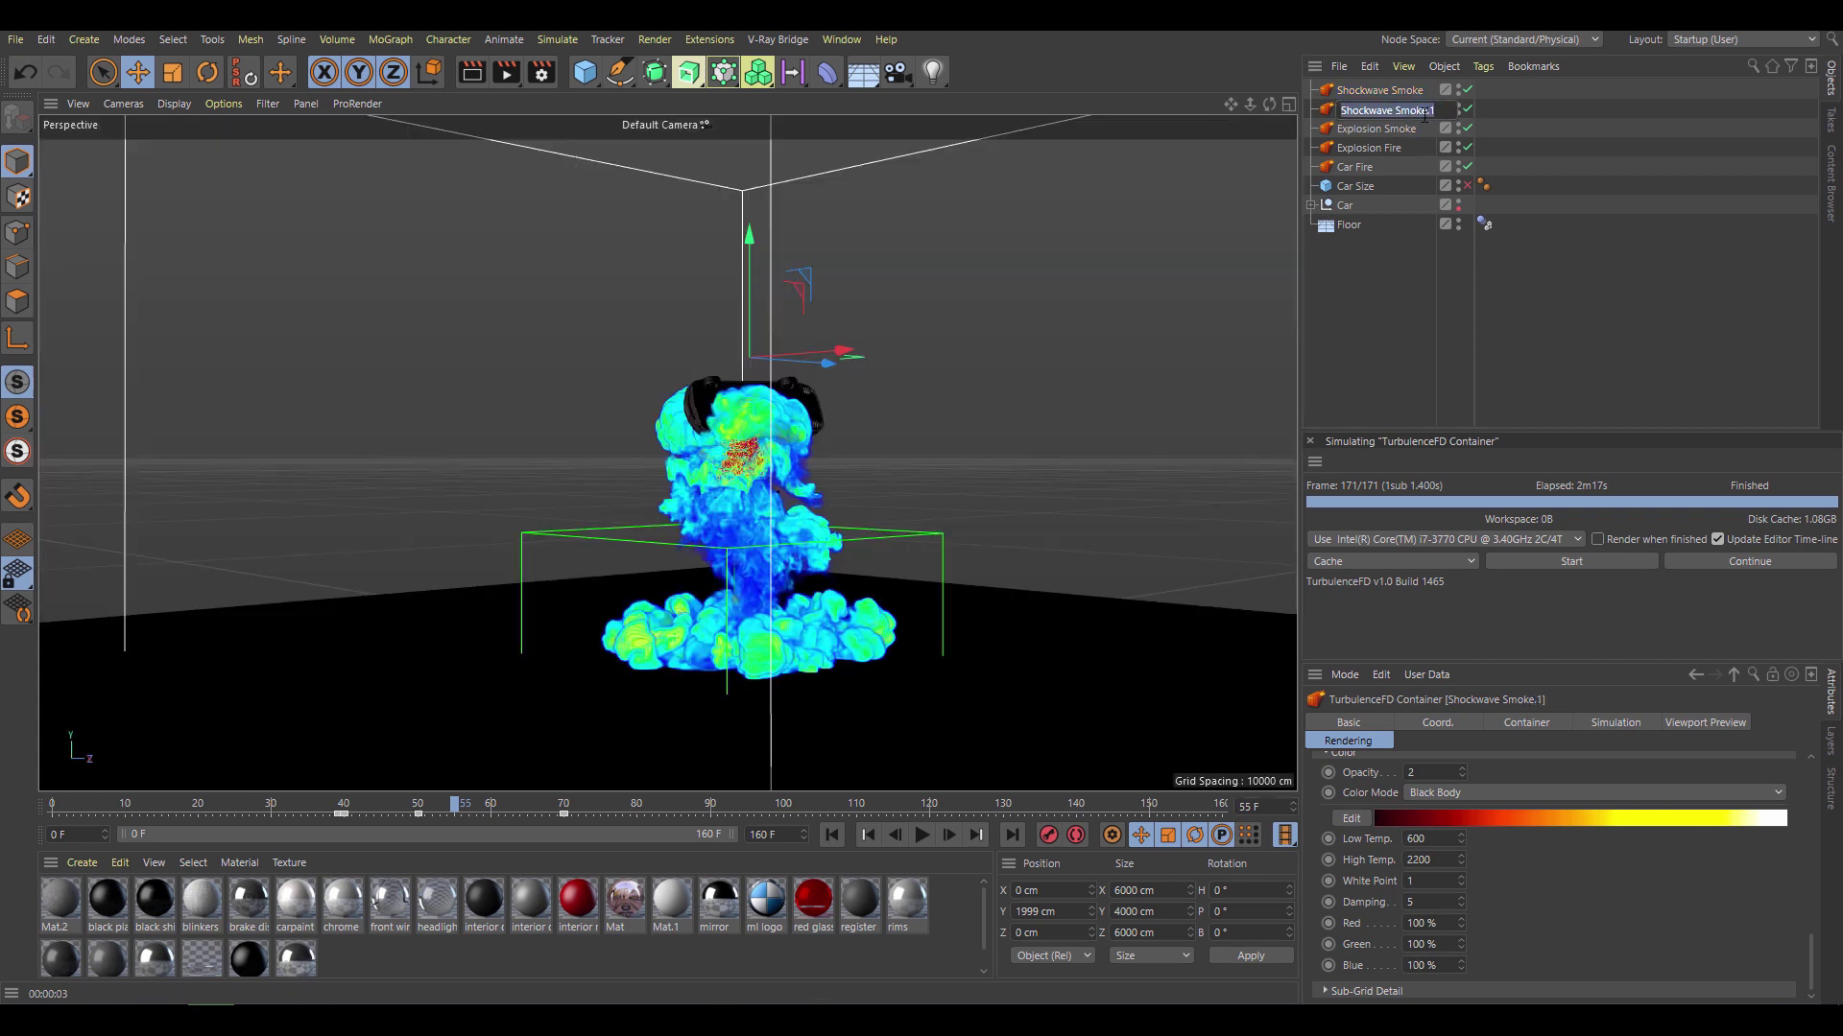
click(1422, 110)
drag(1436, 112, 1394, 112)
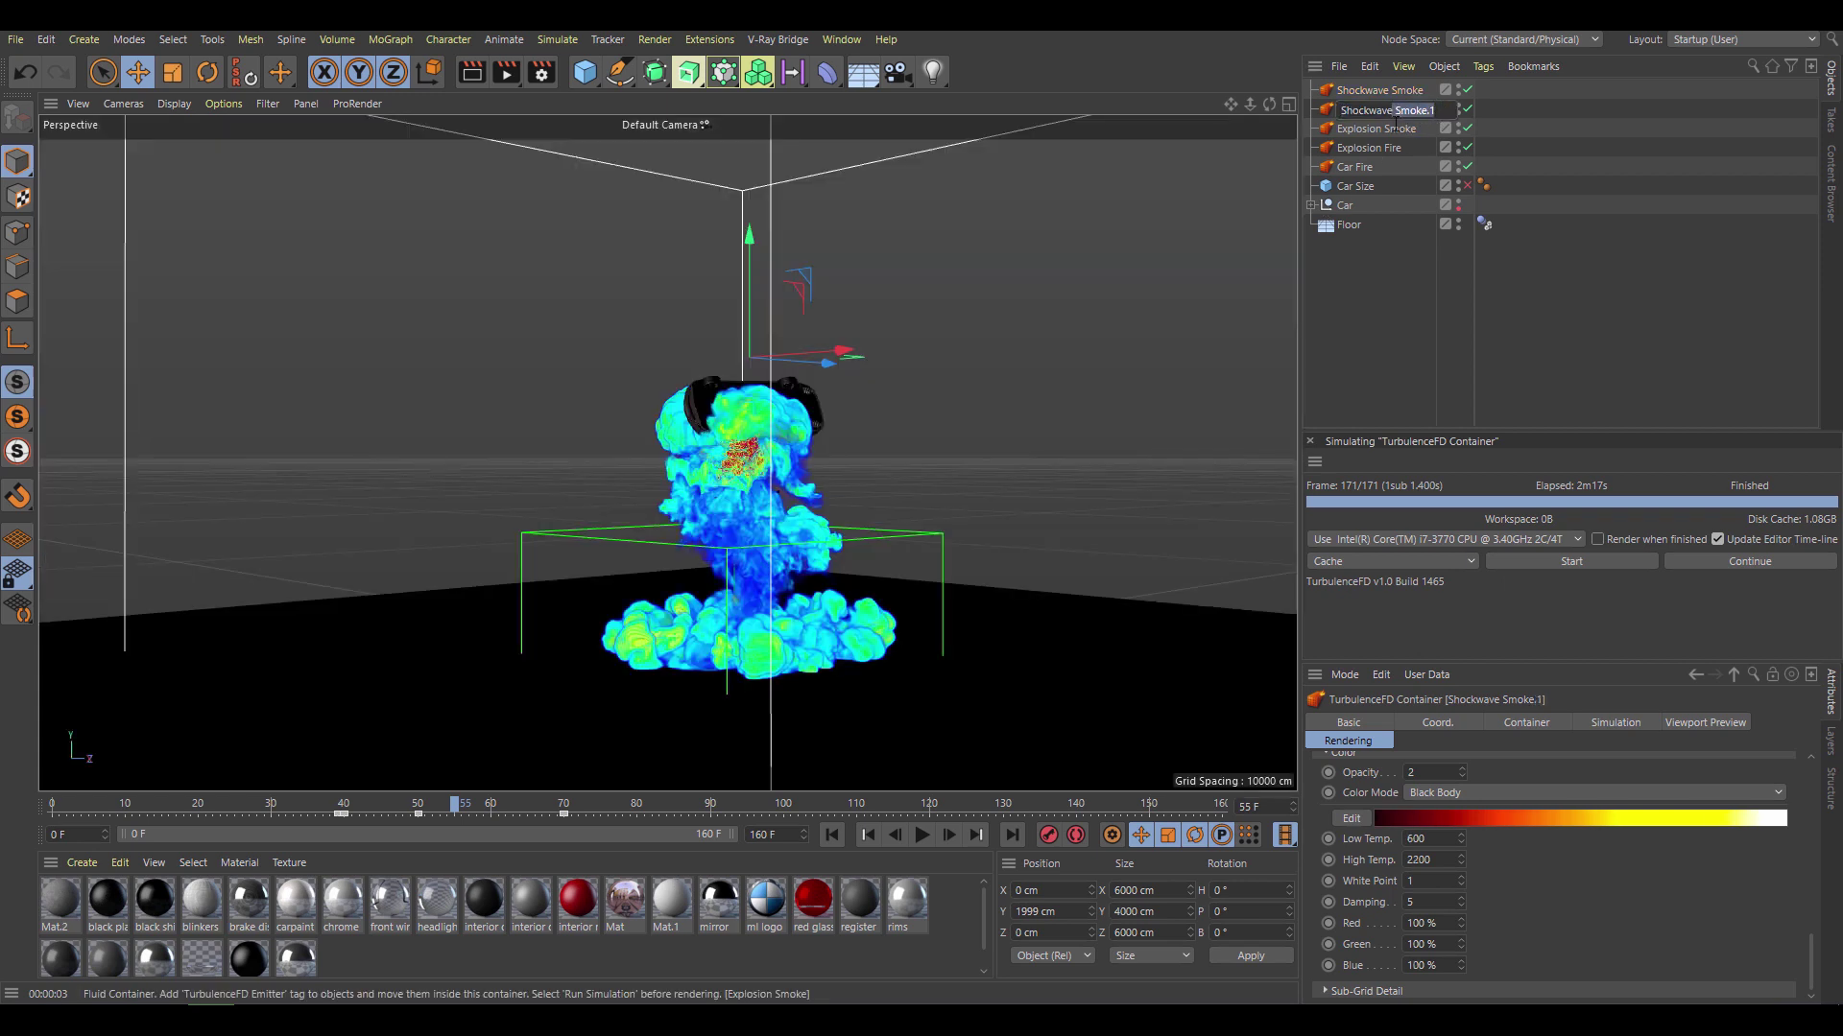
text(Fir)
key(Return)
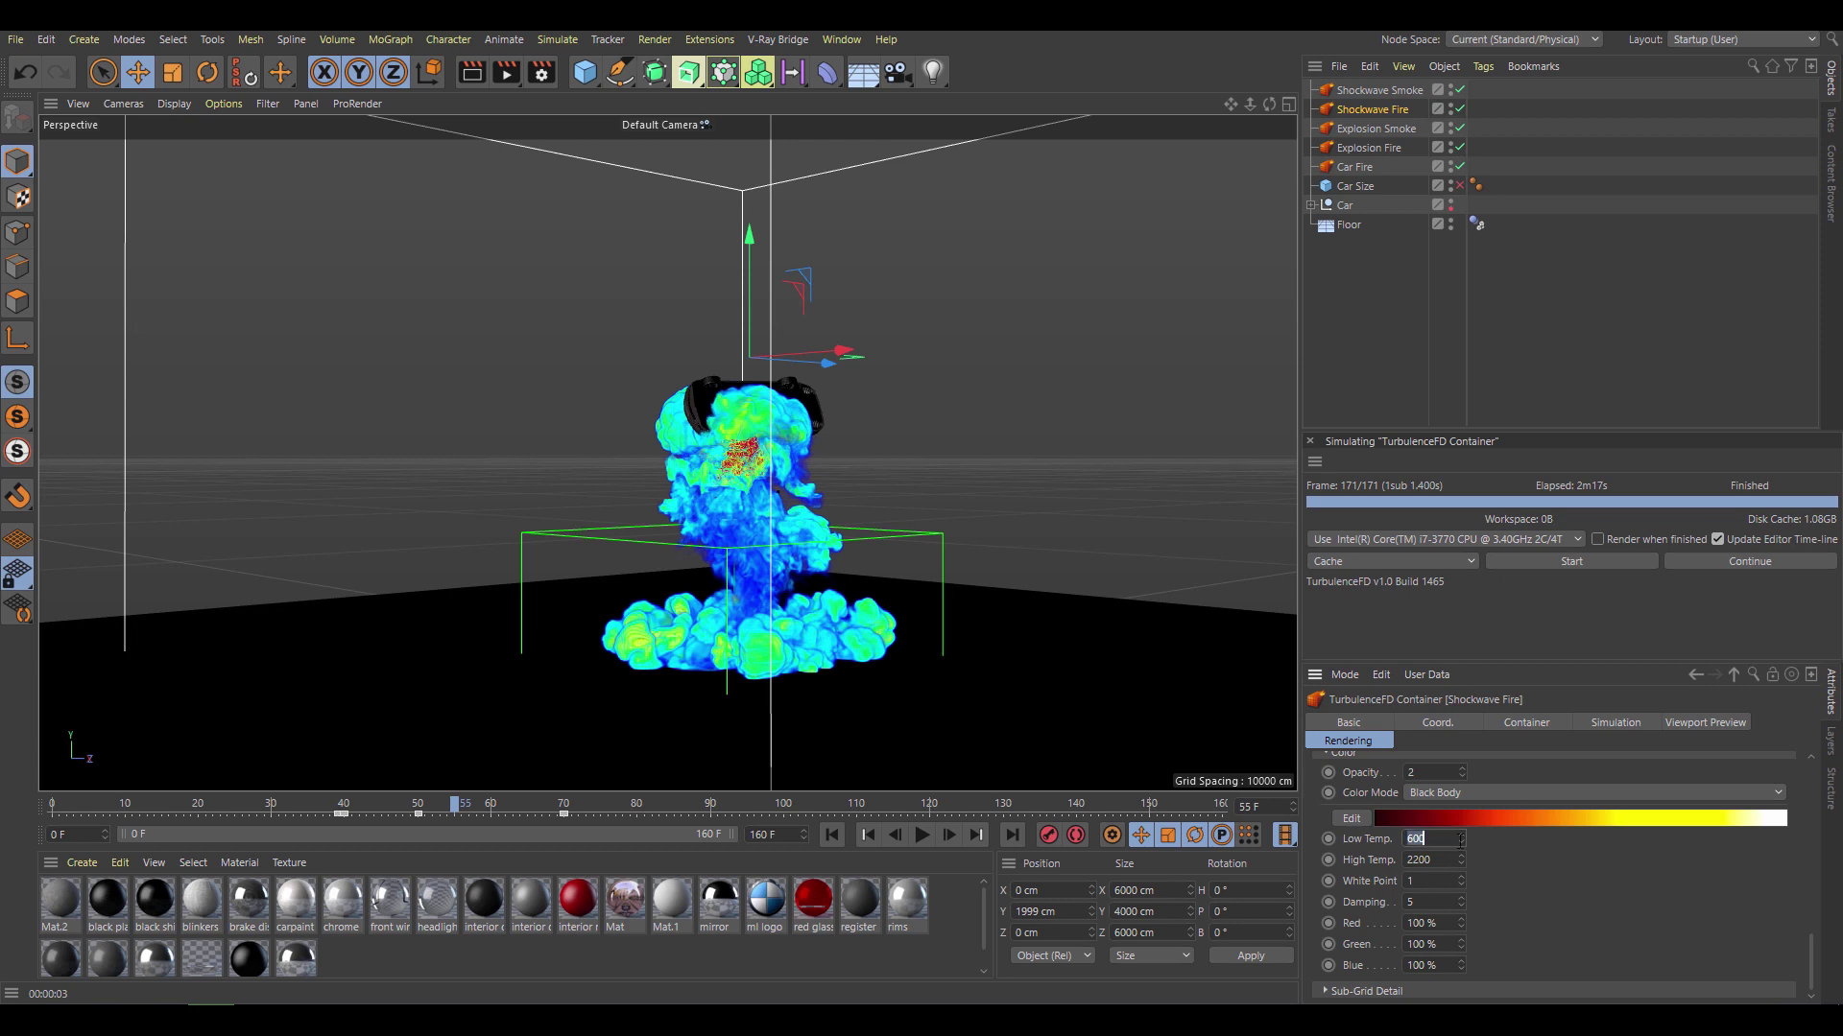
text(400)
- Confirm High Temp 2400 and reshape the fire colour mapping curve into a smooth falloff
click(1436, 860)
text(2400)
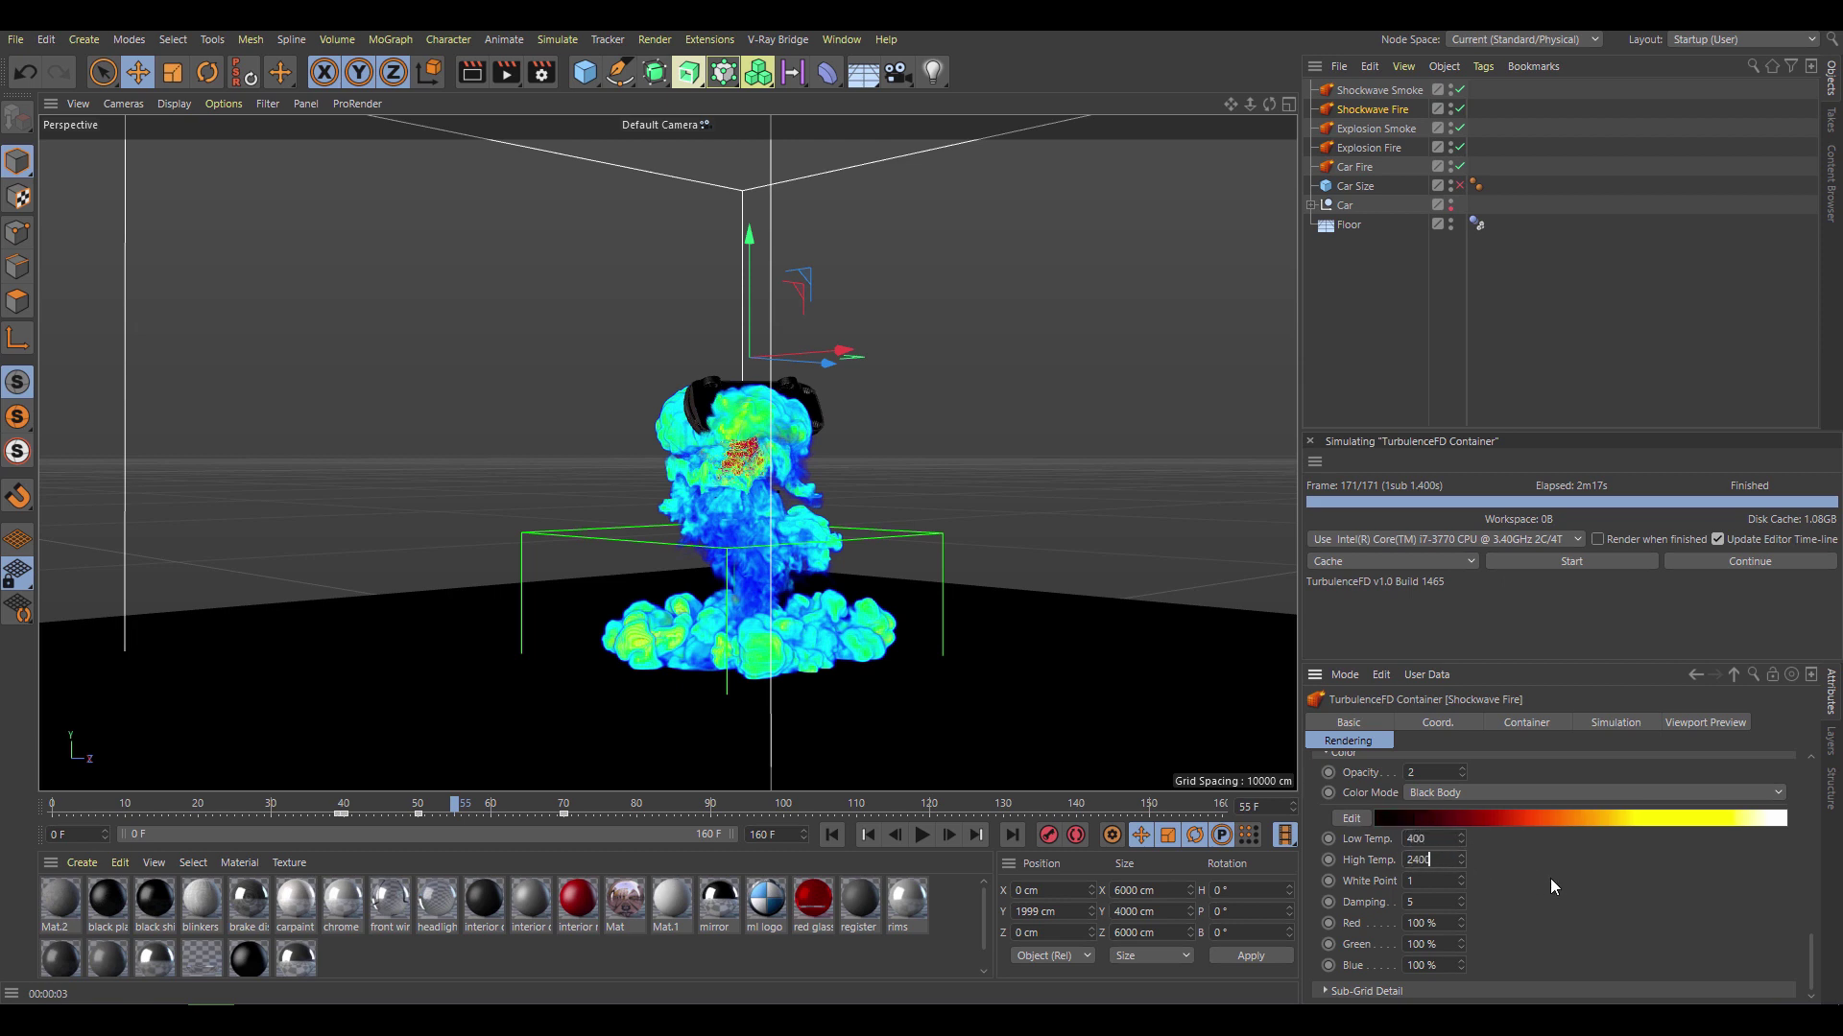
key(Return)
click(1417, 923)
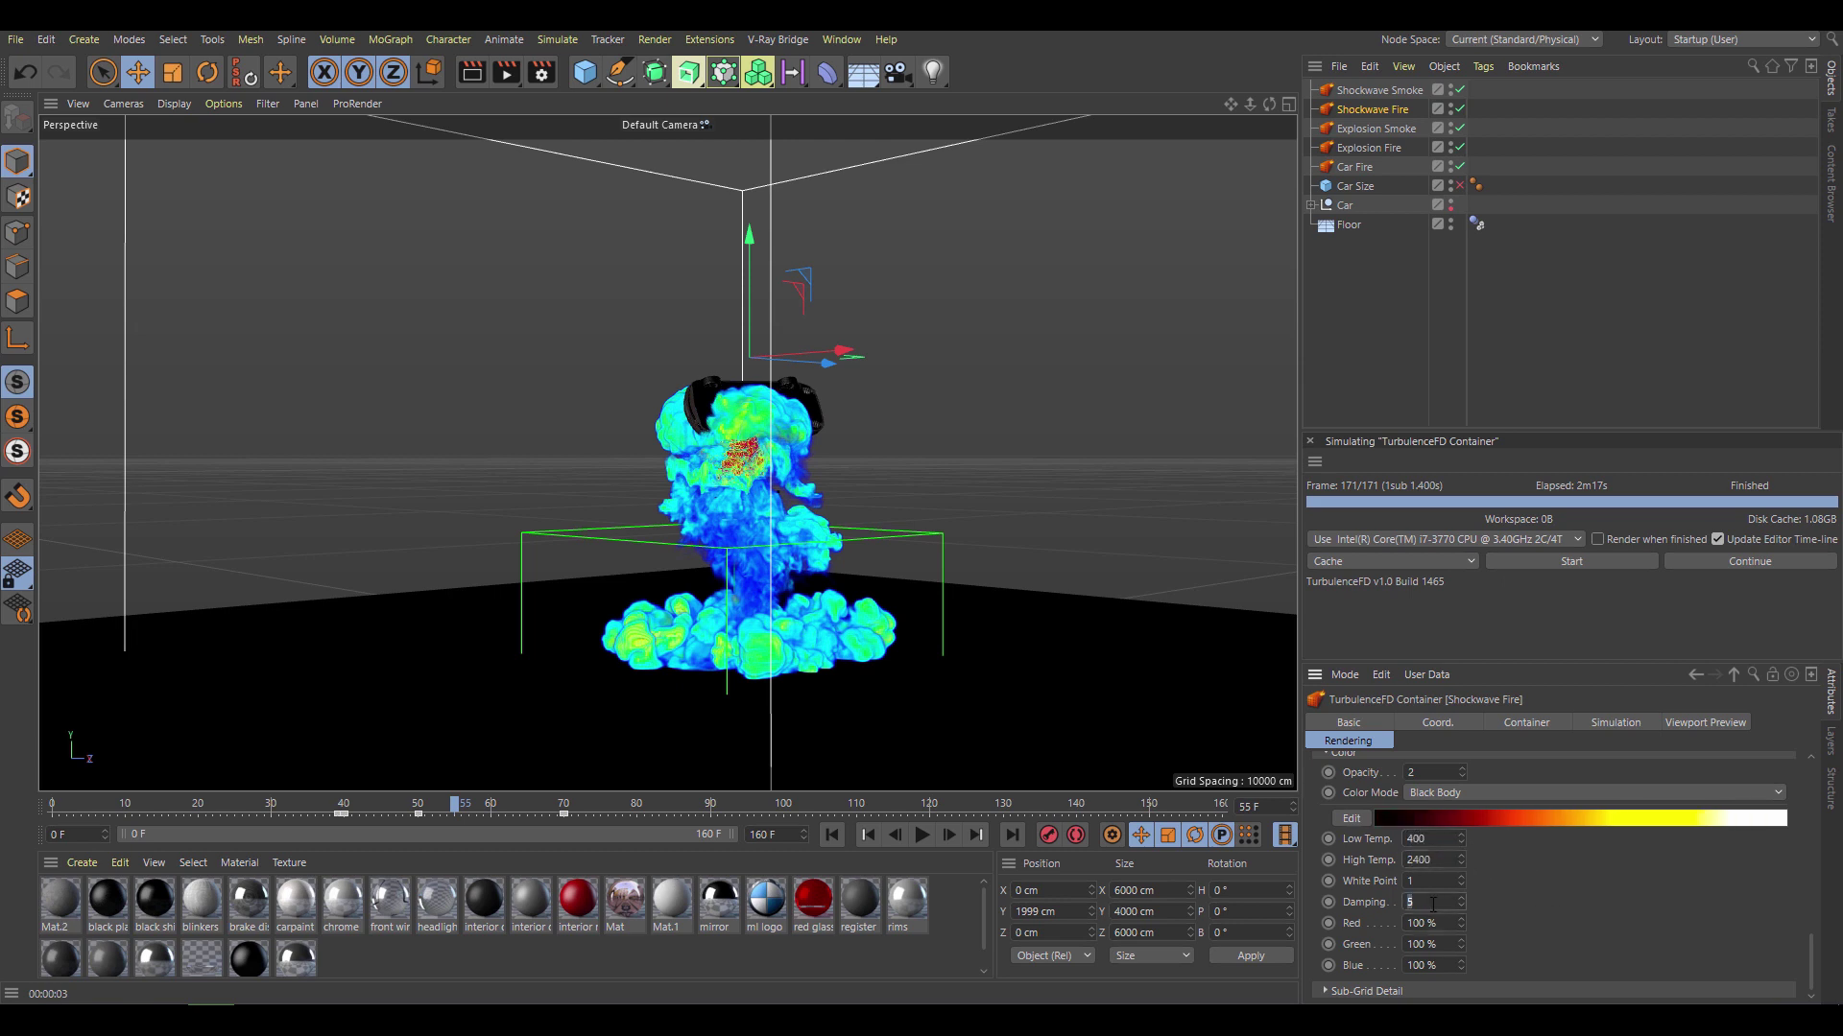
text(7)
scroll(1524, 833, up, 2)
scroll(1524, 833, up, 2)
double_click(1508, 809)
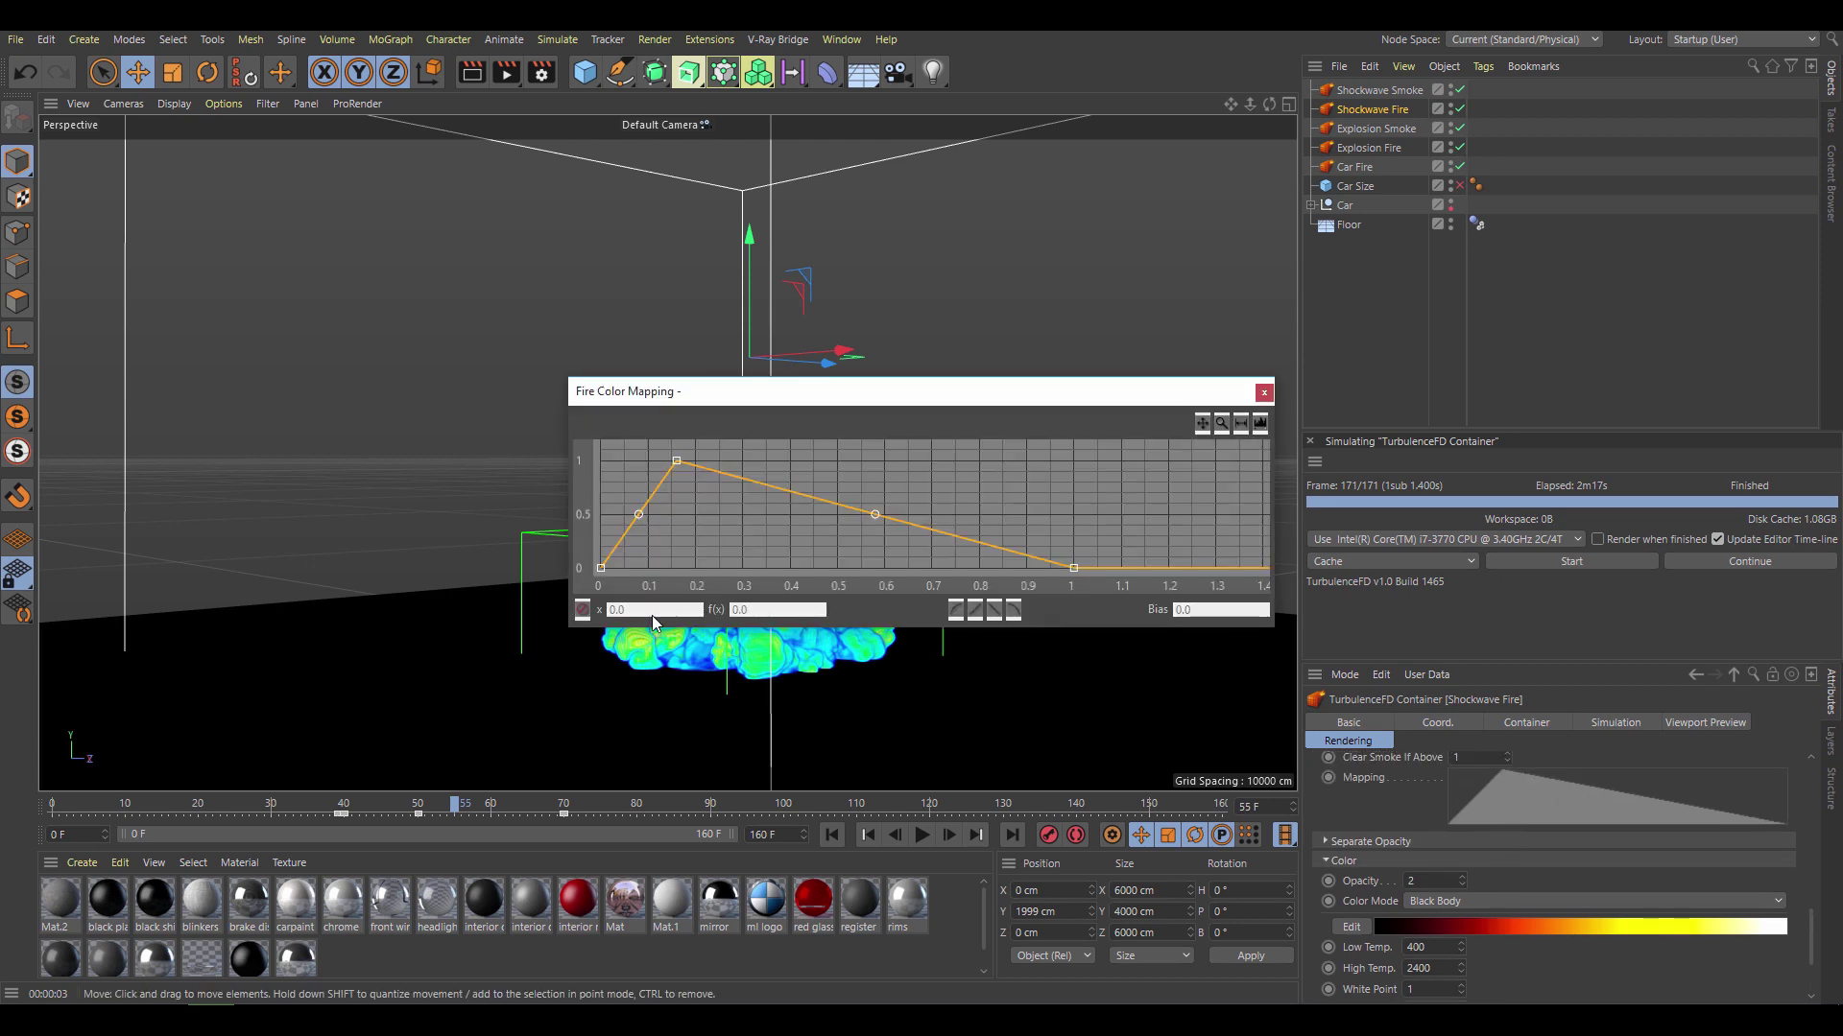
drag(642, 520, 656, 520)
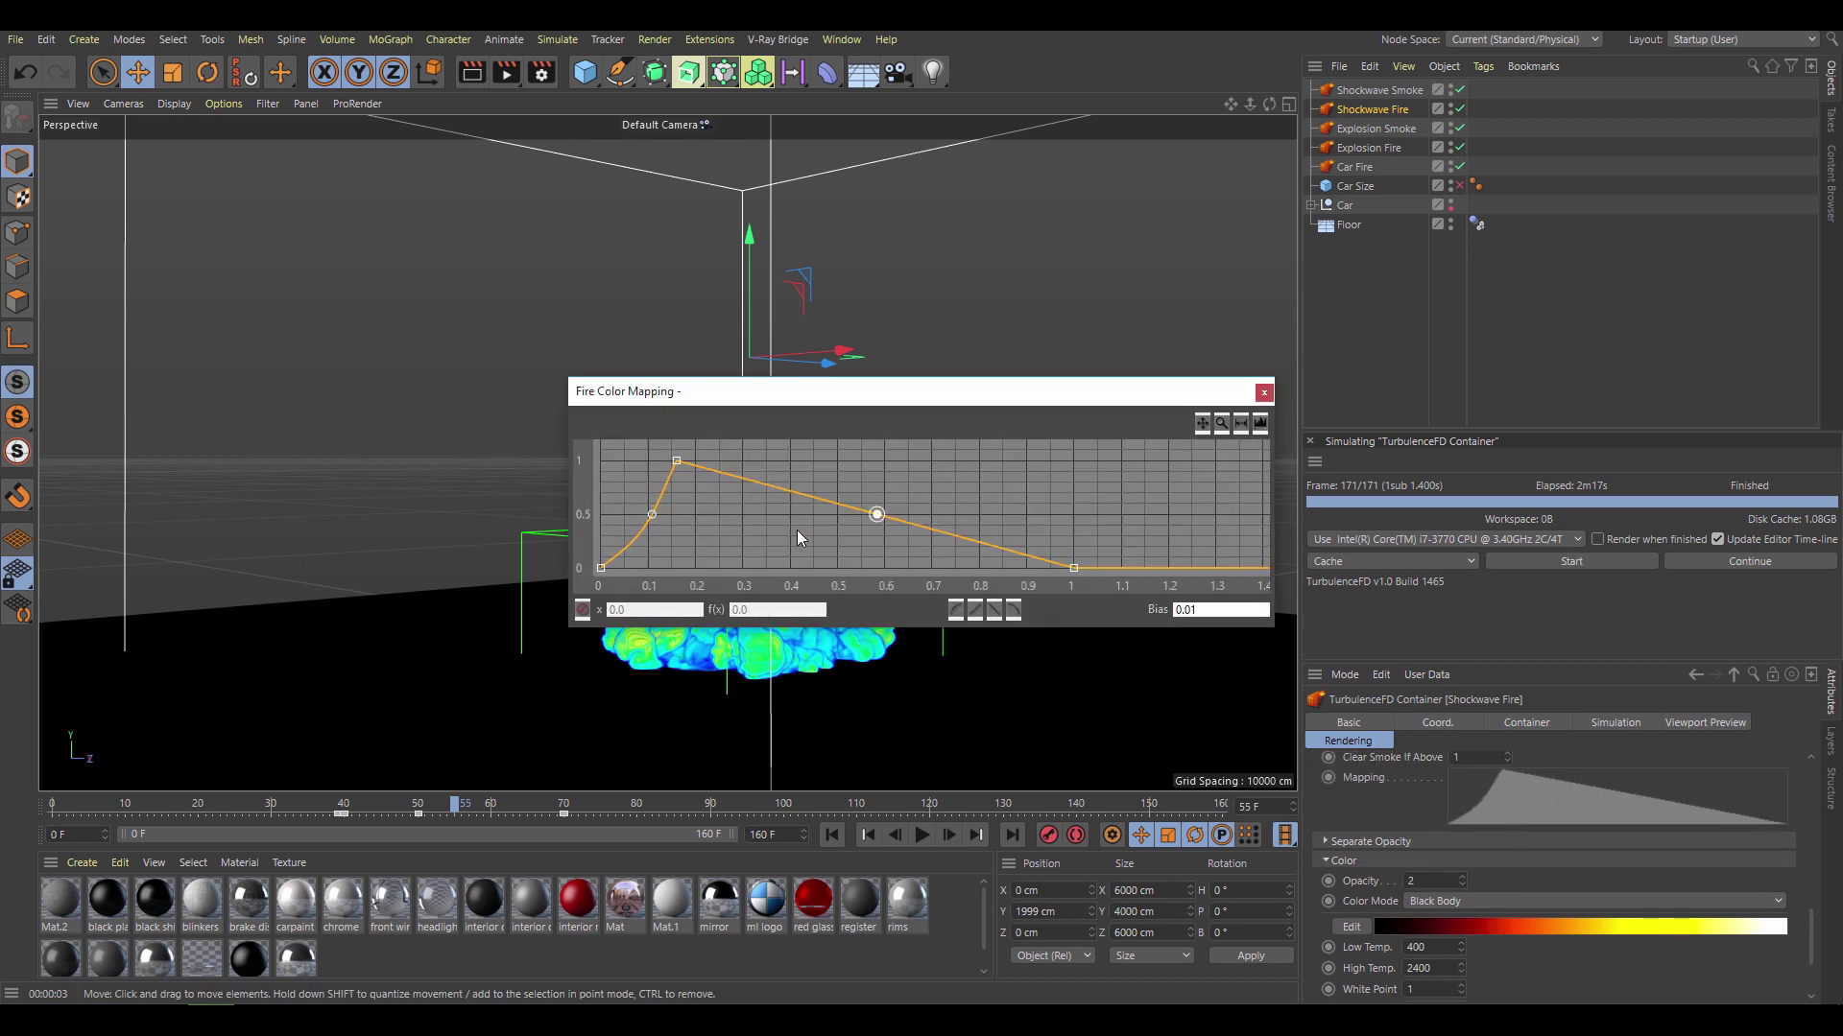
drag(876, 519, 781, 536)
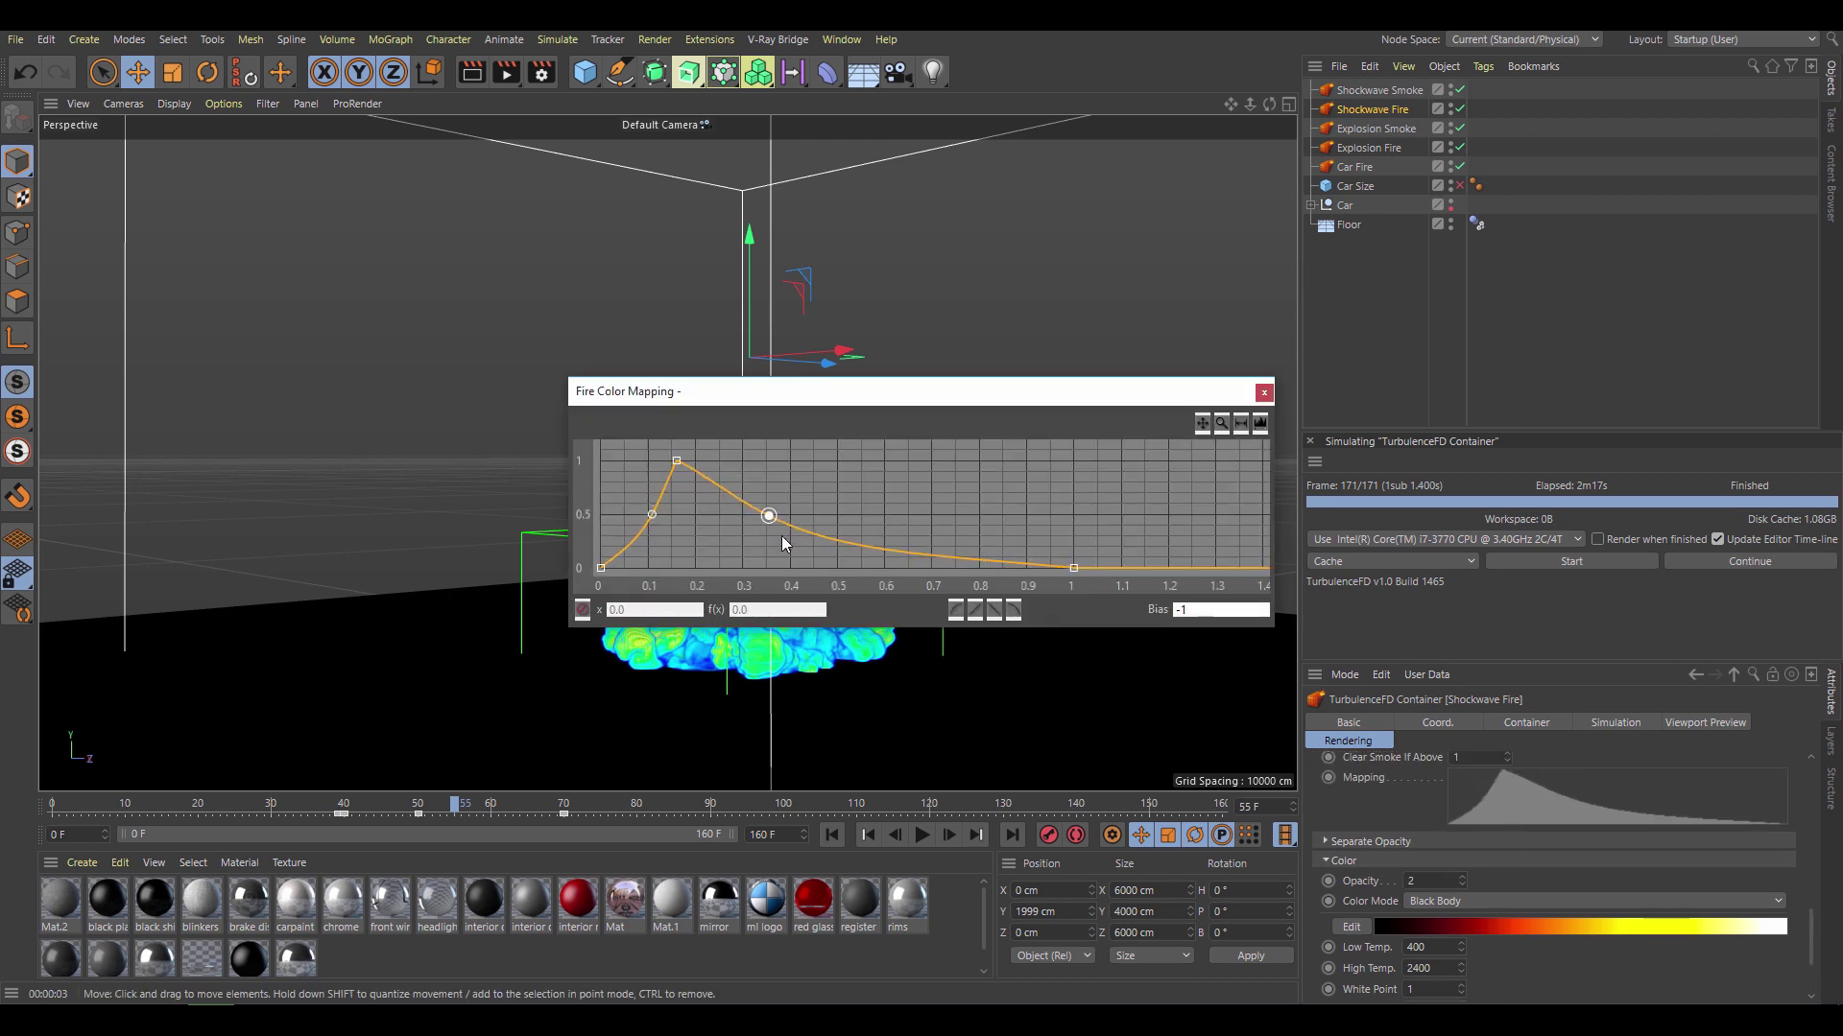
click(659, 515)
click(1263, 393)
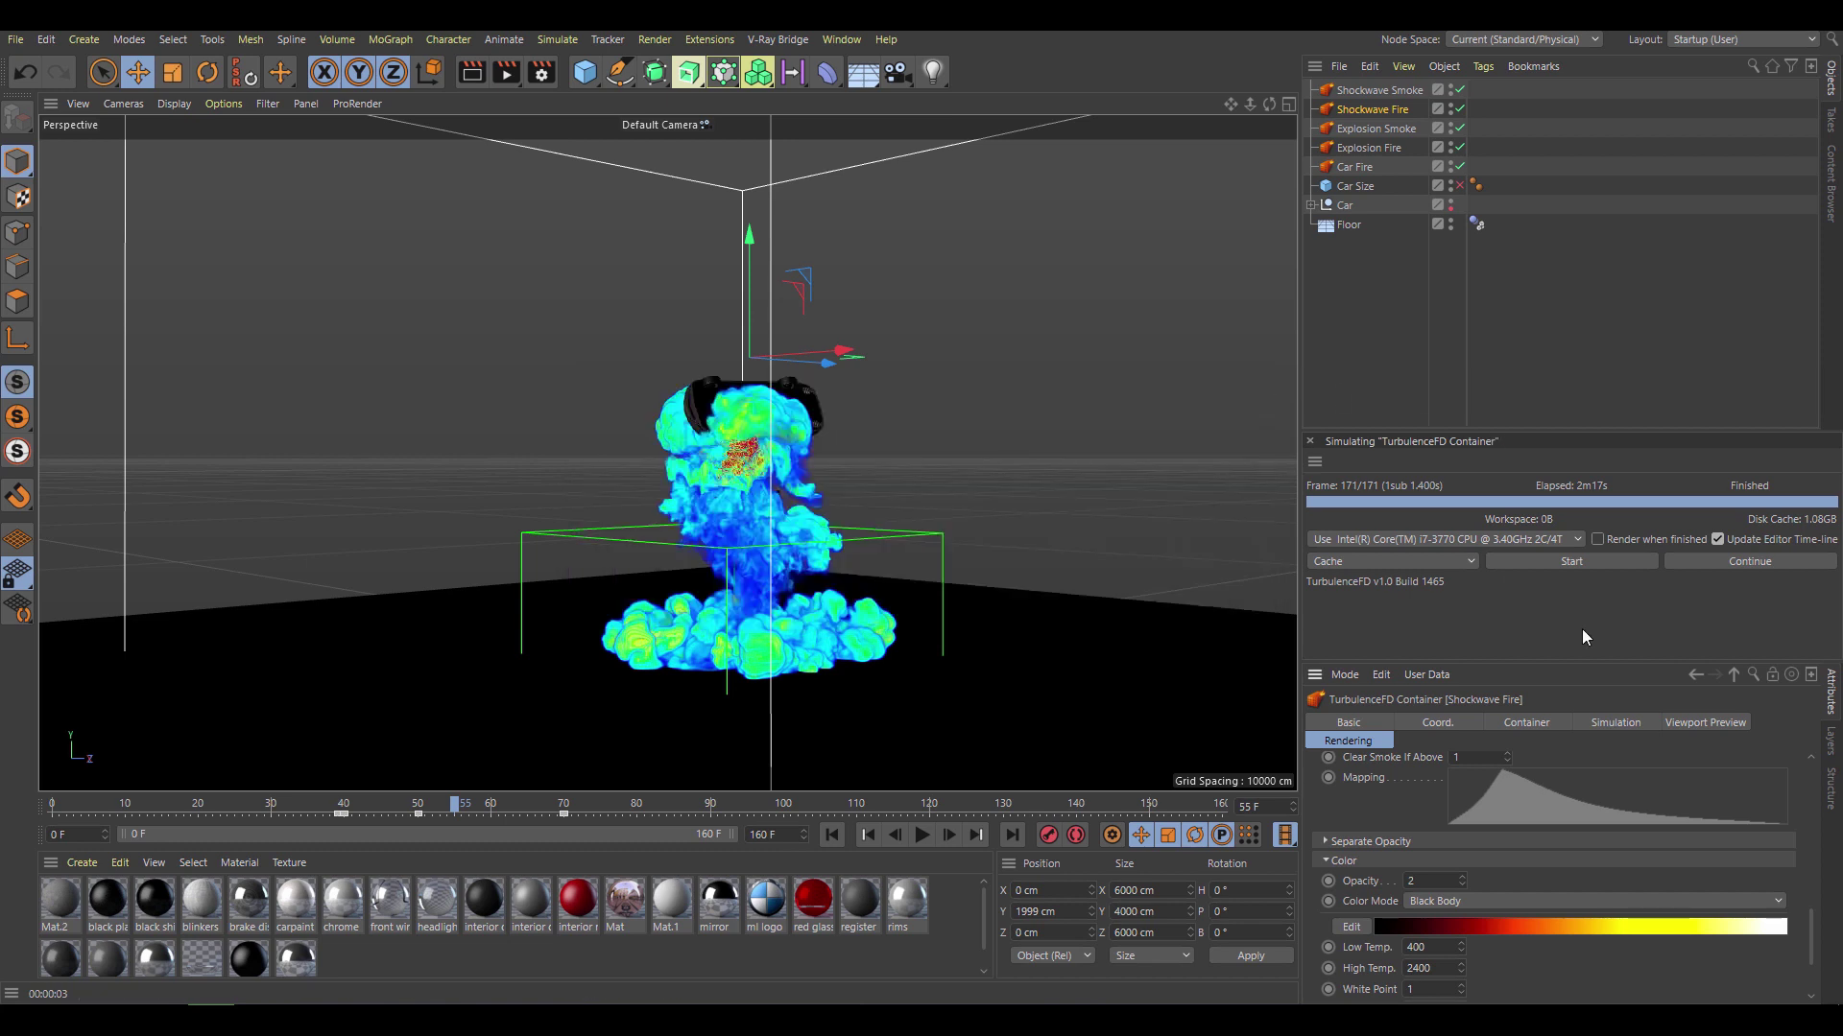
- Set Fire Mapping Channel to Density and Smoke Mapping Channel to None
scroll(1817, 950, up, 3)
click(1520, 823)
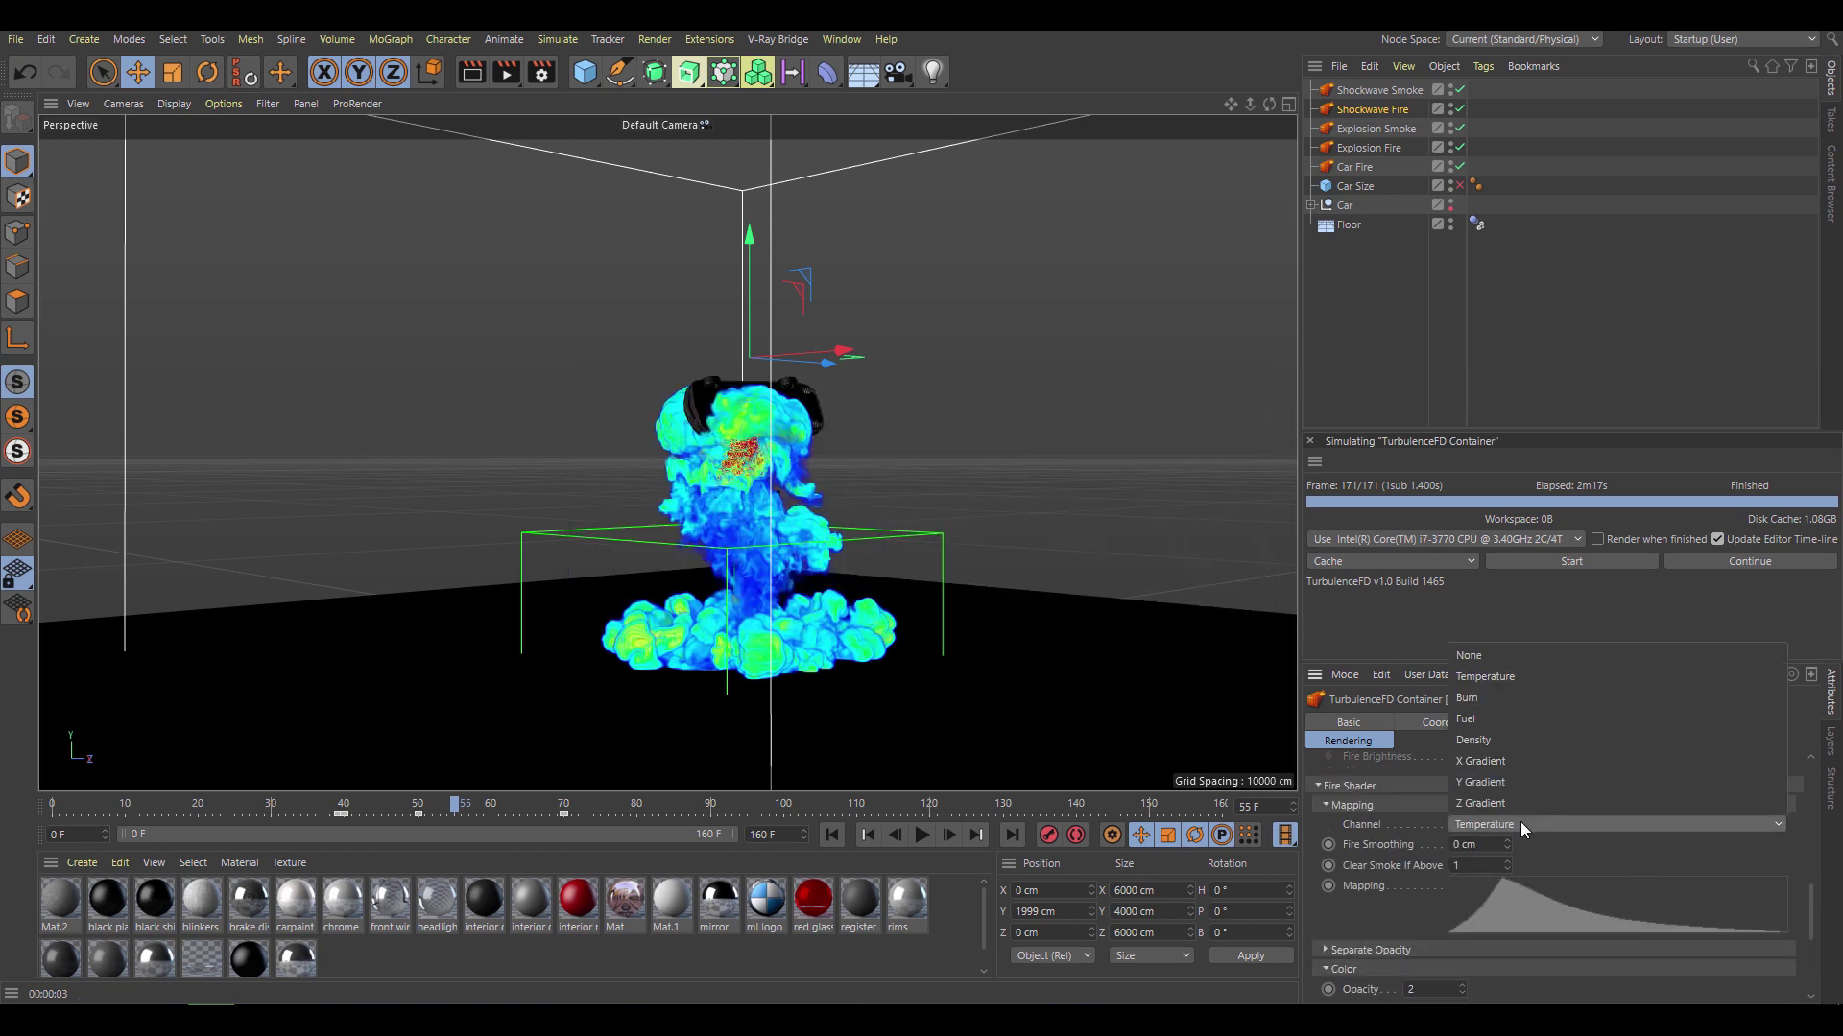
click(1476, 740)
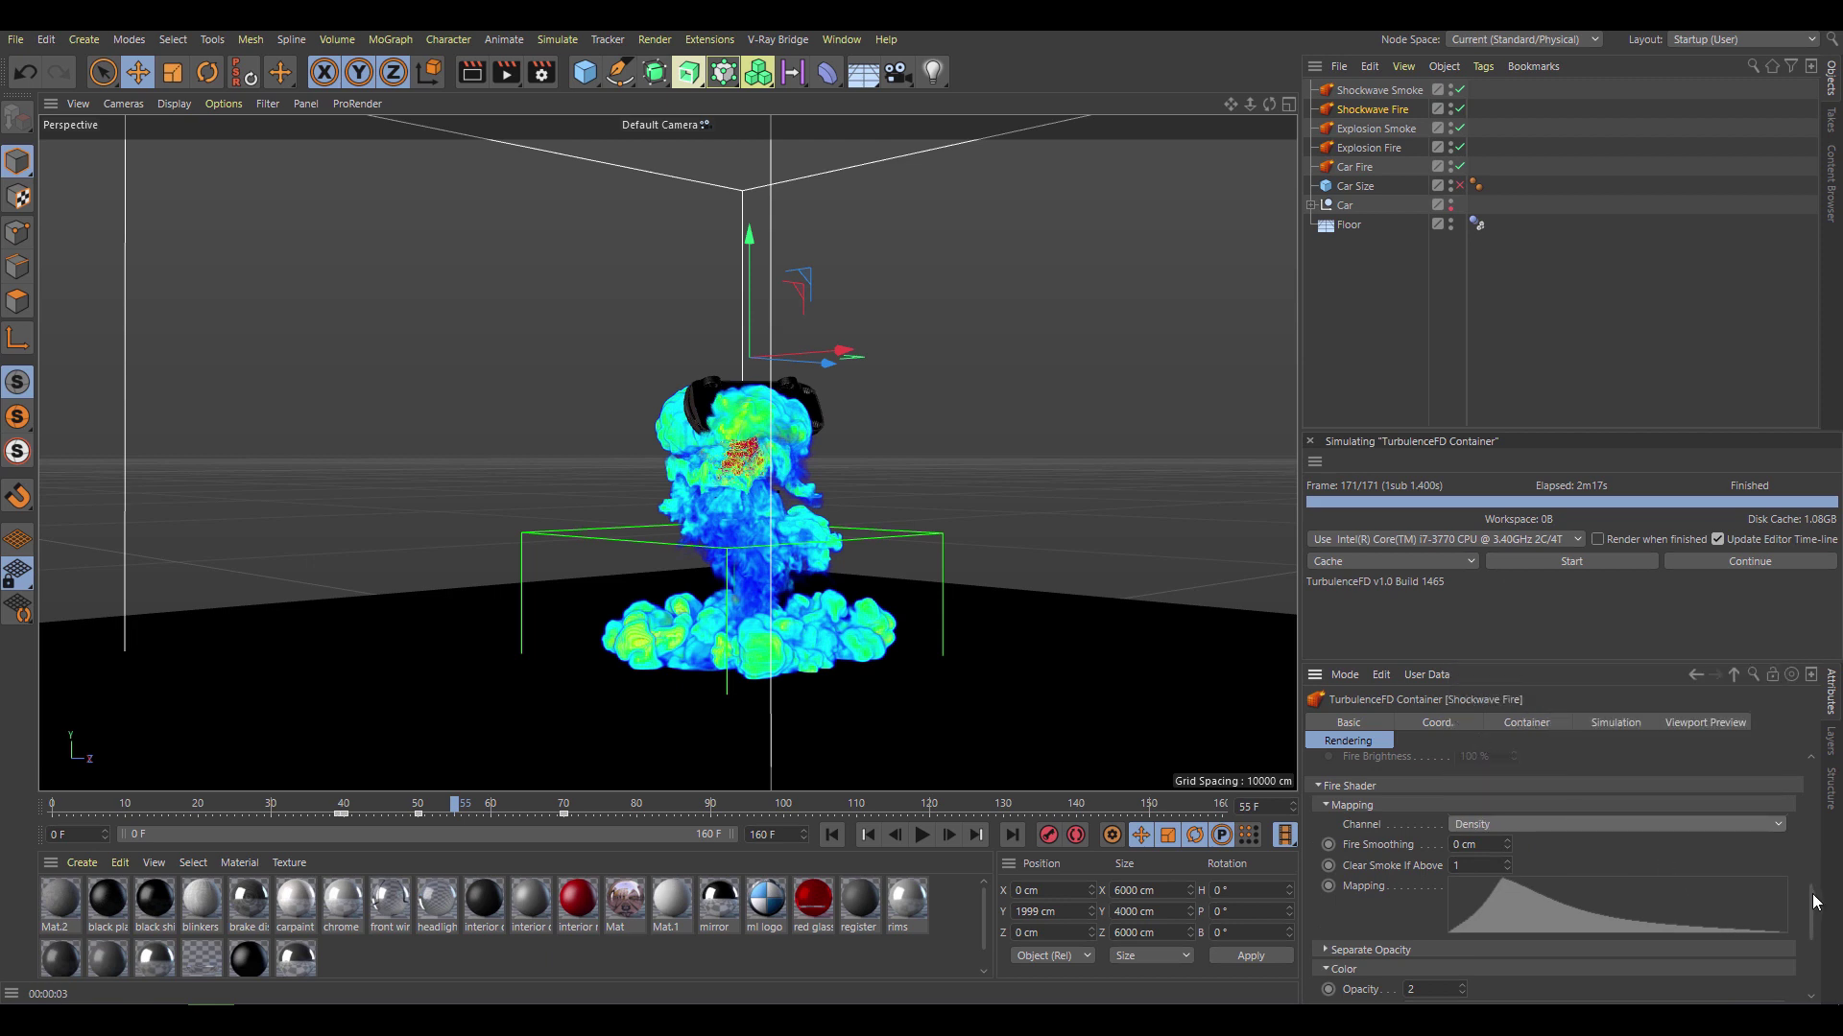
scroll(1814, 902, up, 5)
click(1511, 835)
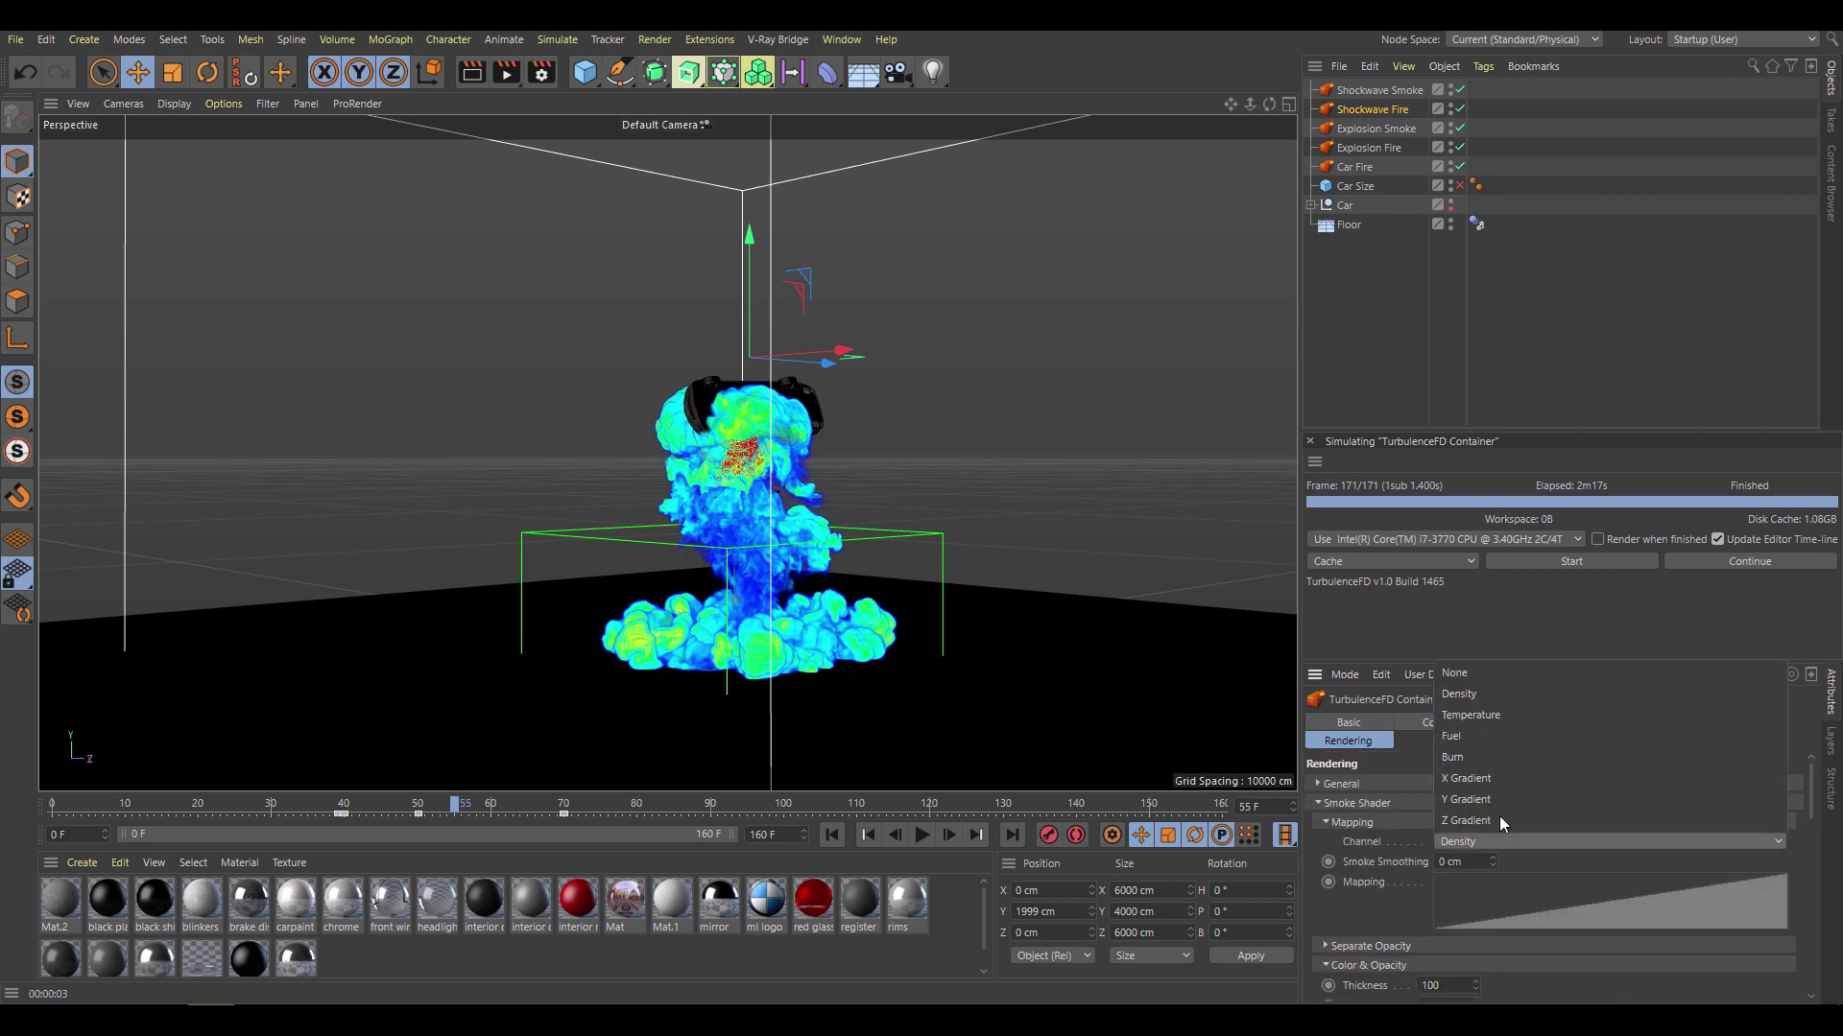
click(1489, 676)
scroll(1812, 844, down, 5)
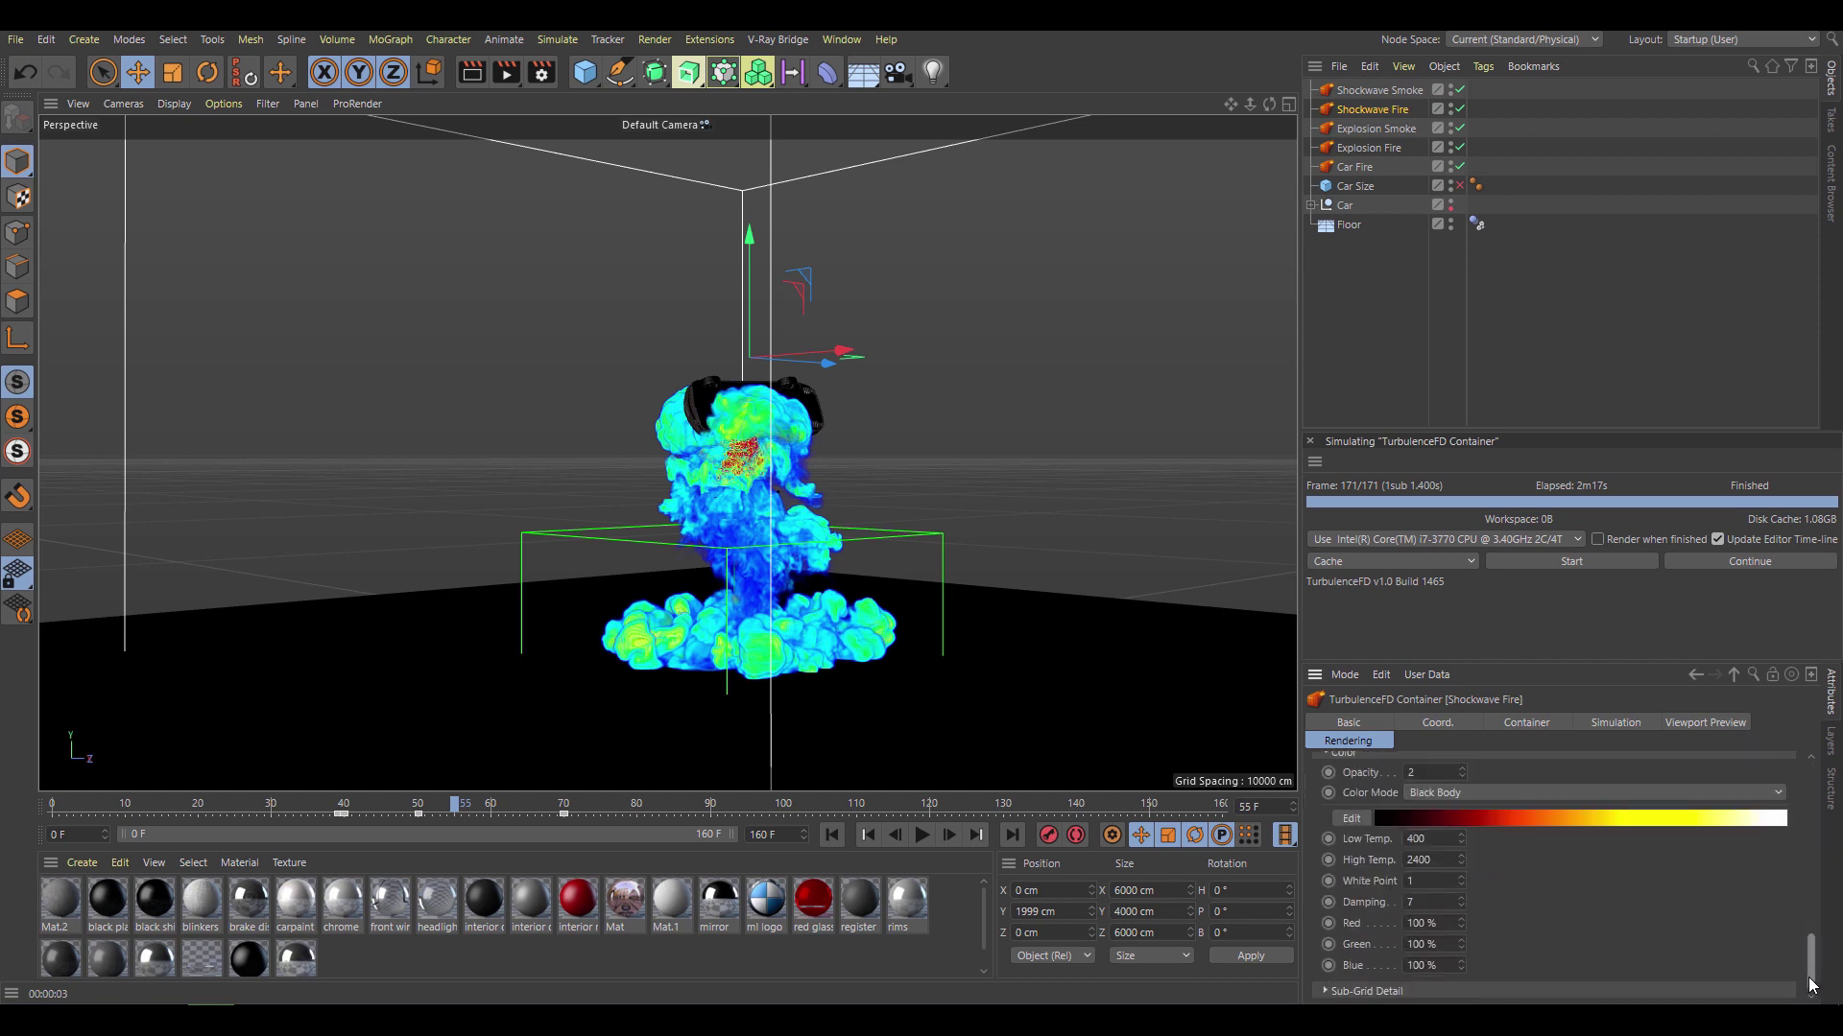
scroll(1613, 921, up, 2)
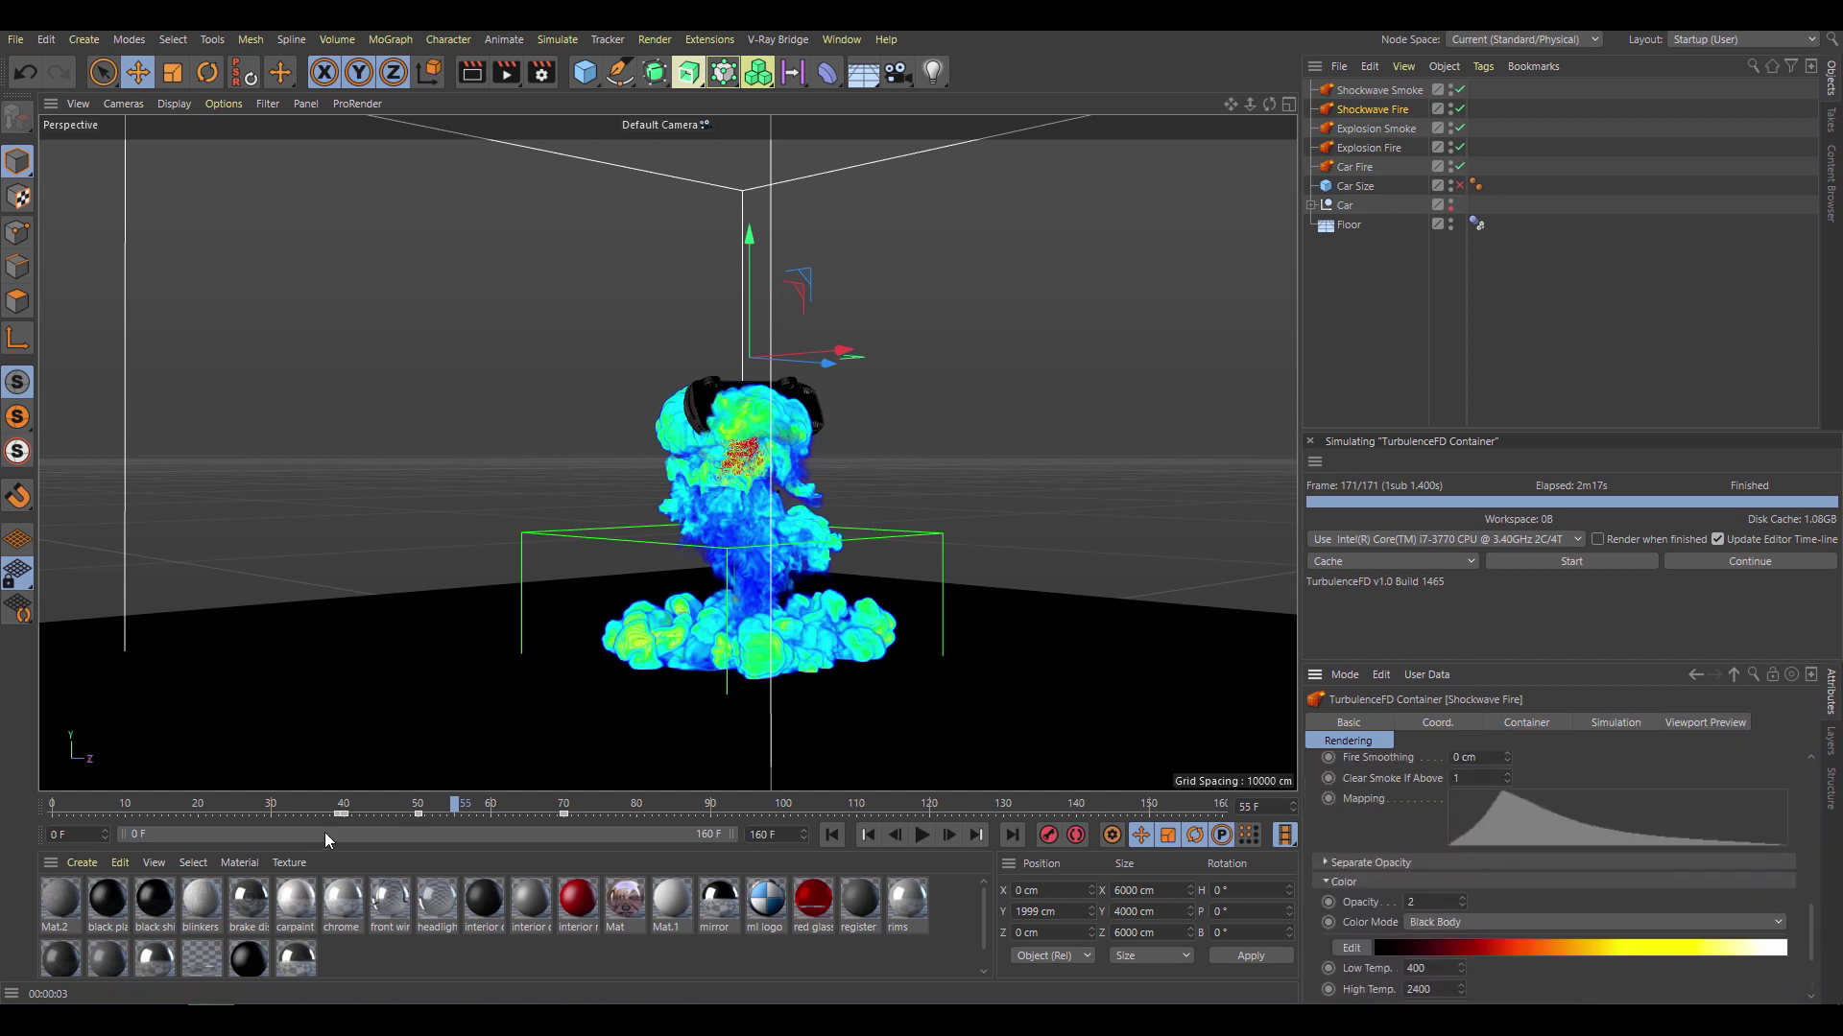
- Keyframe the fire mapping curve at frame 45, flatten and key it at 65, then replay
drag(411, 805, 385, 816)
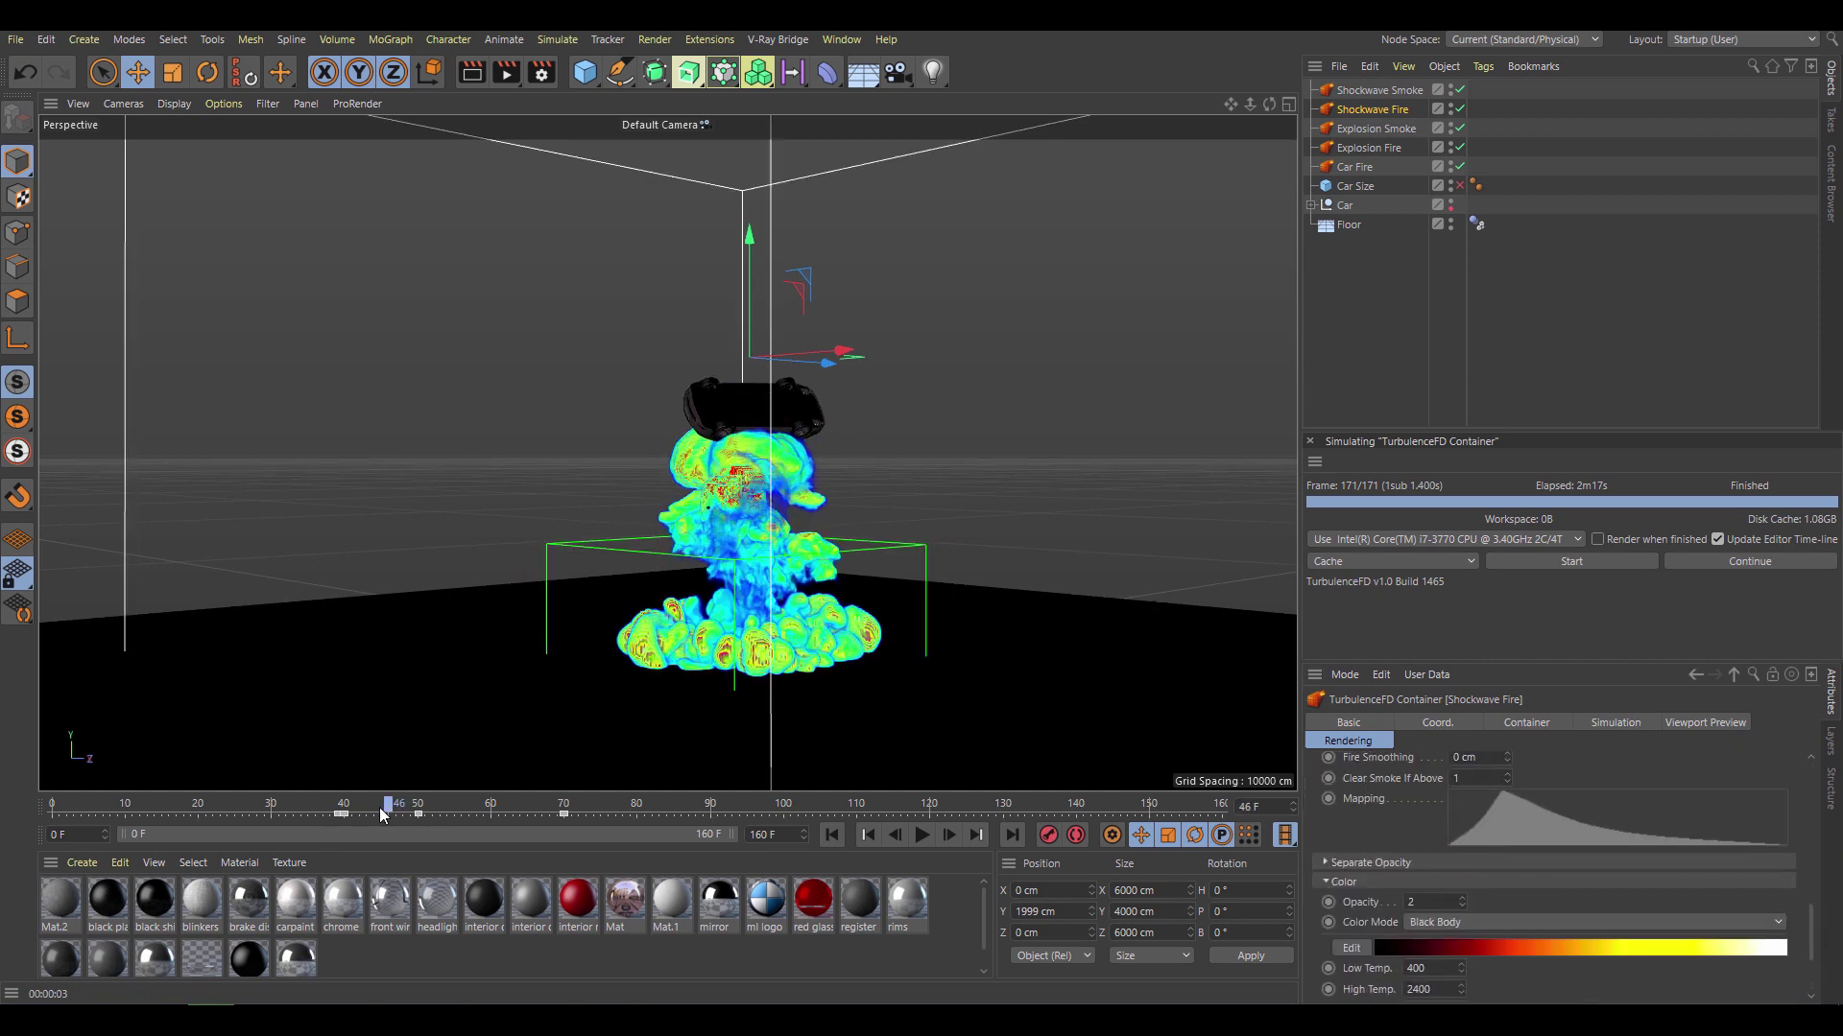
ctrl+click(1334, 803)
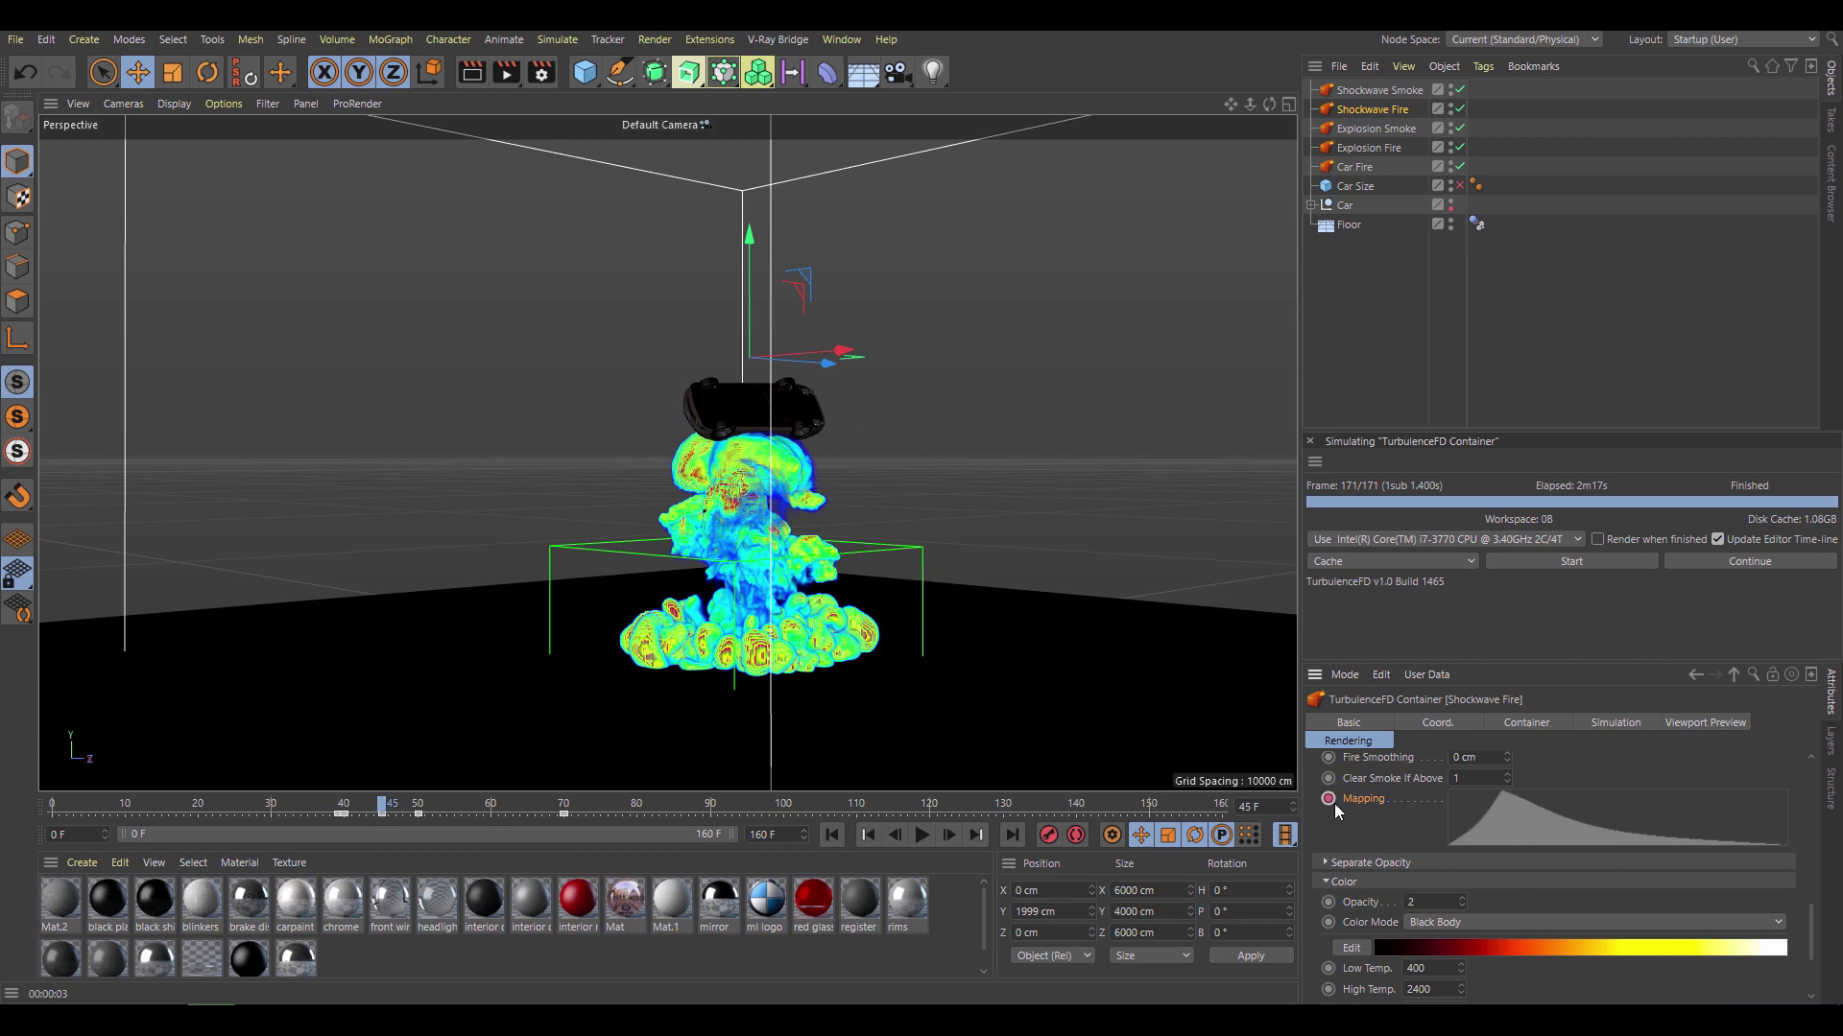
drag(382, 811, 531, 812)
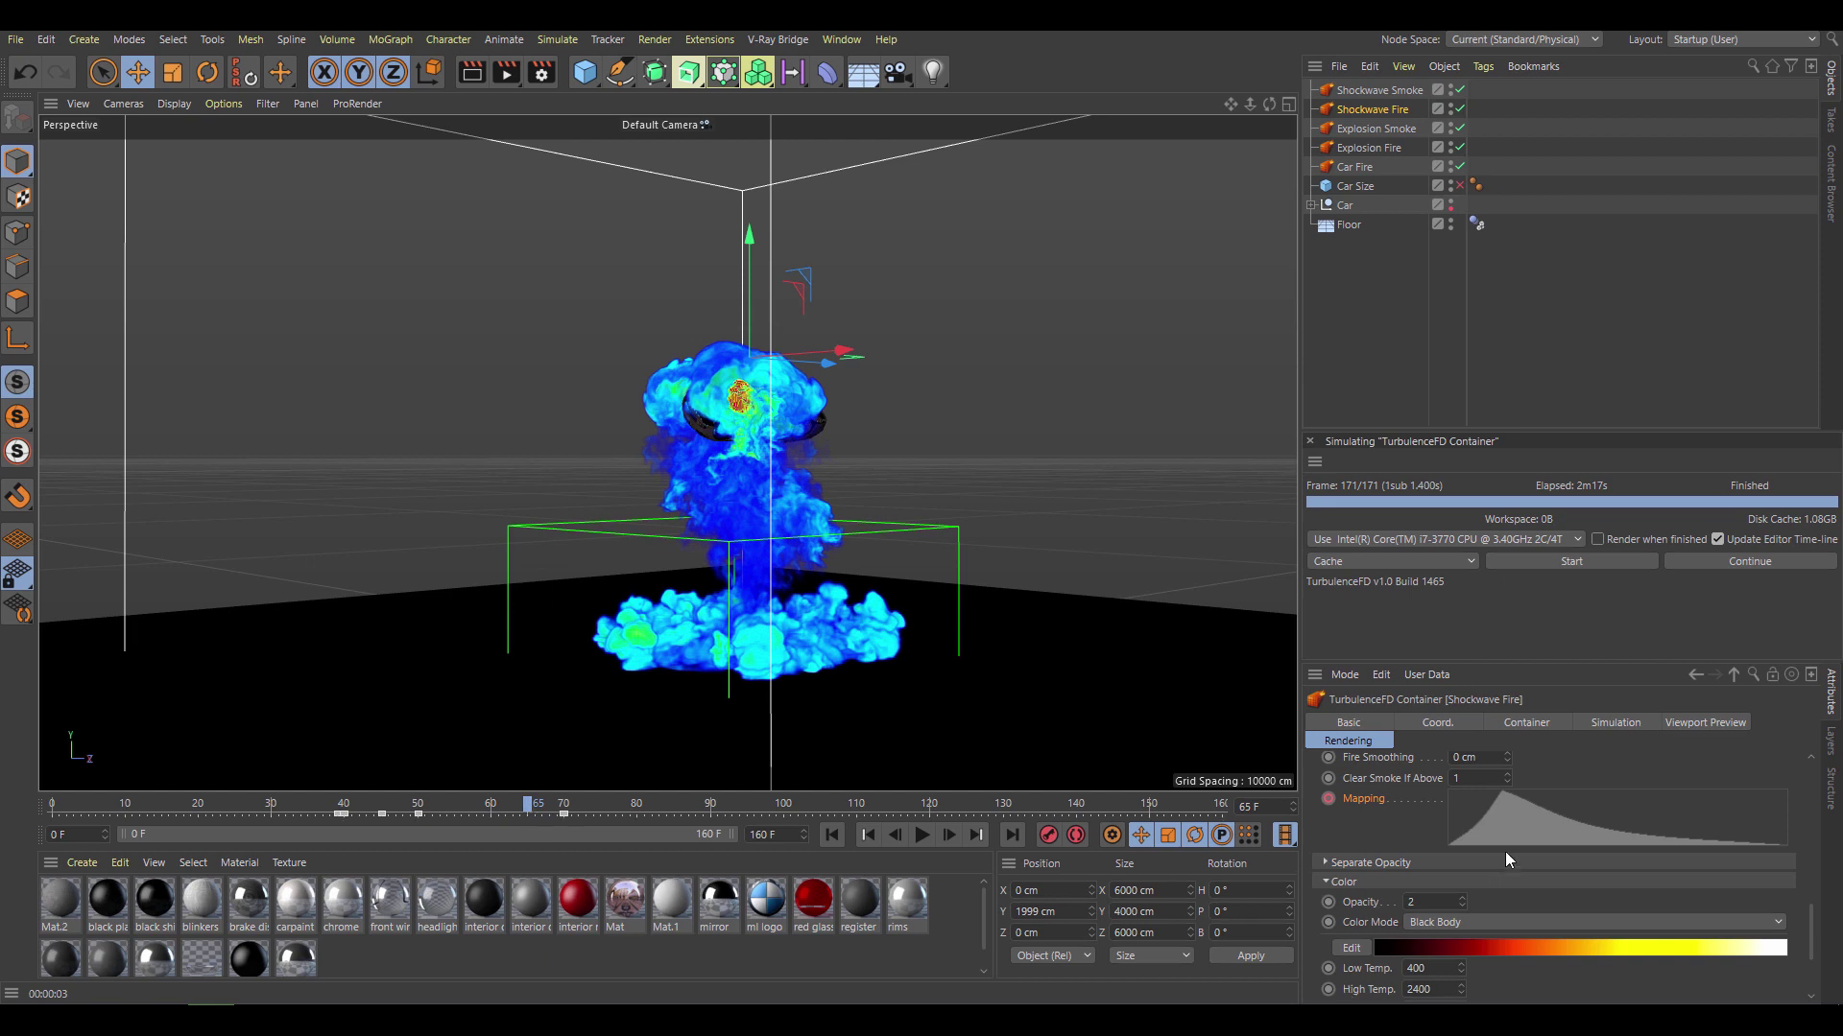
double_click(1509, 824)
mouse_move(683, 459)
mouse_down()
mouse_move(678, 660)
mouse_move(711, 662)
mouse_up()
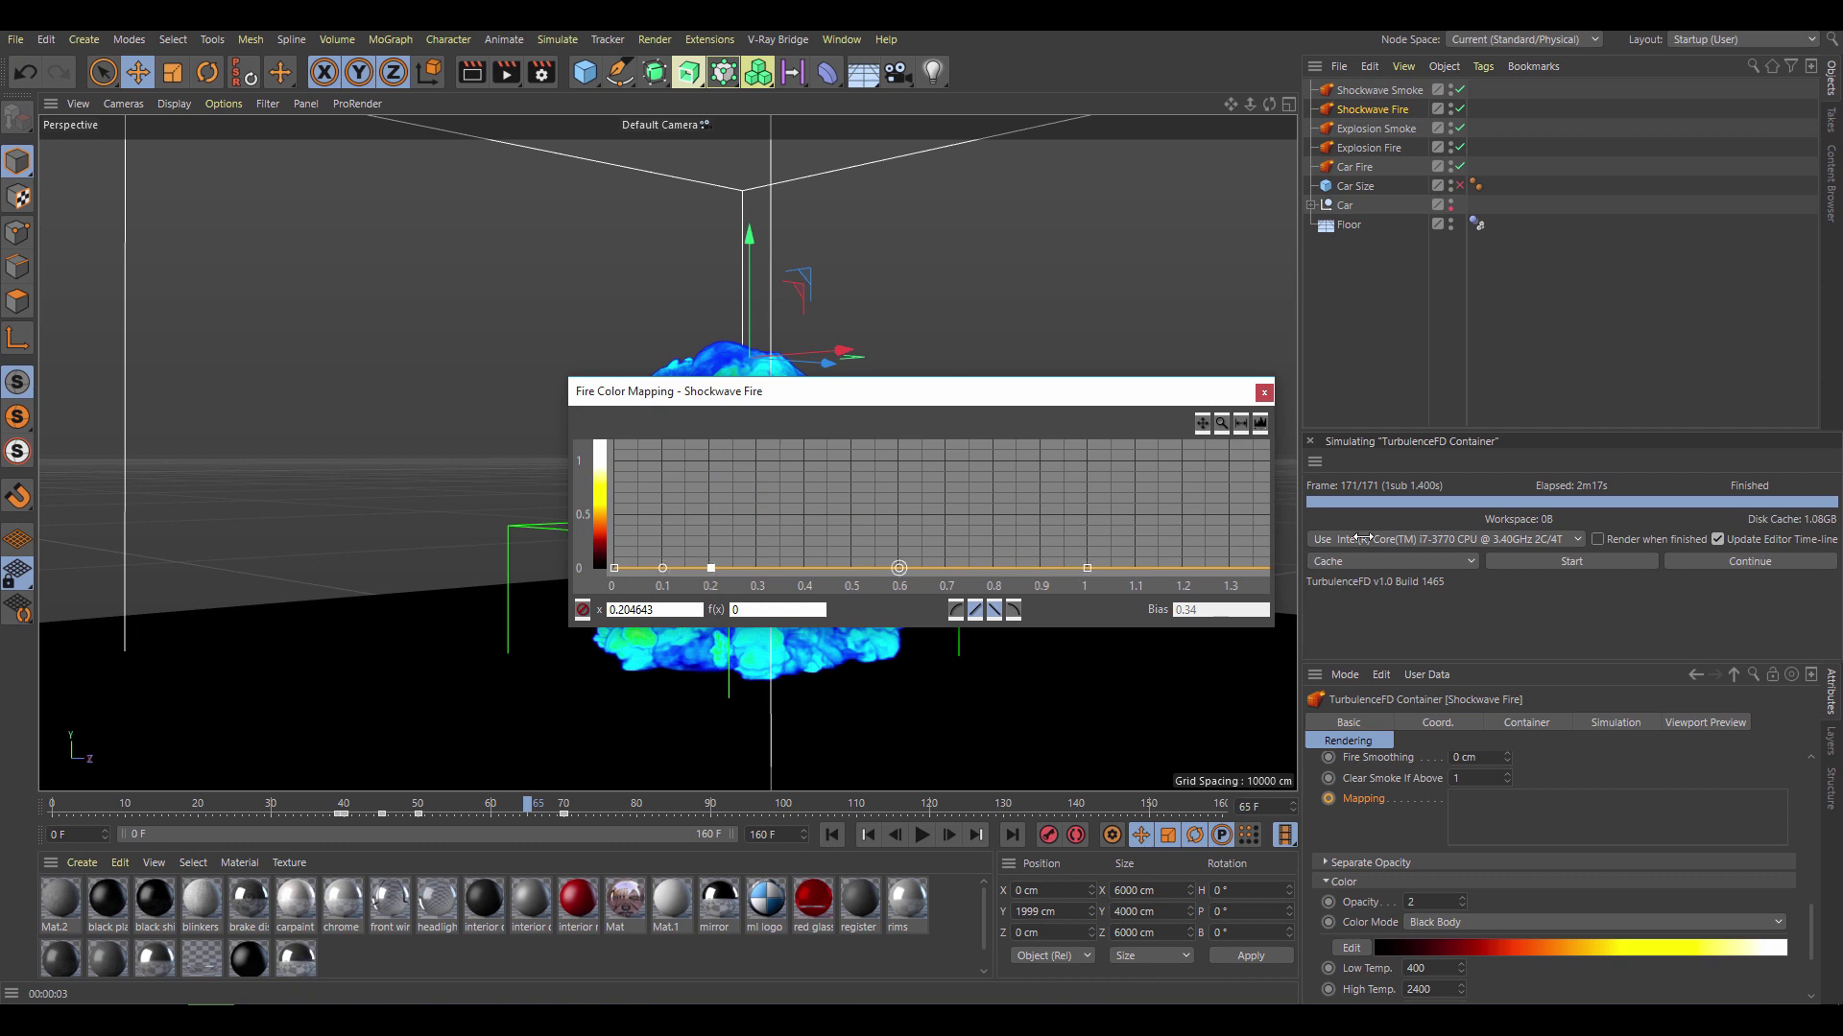
ctrl+click(1329, 798)
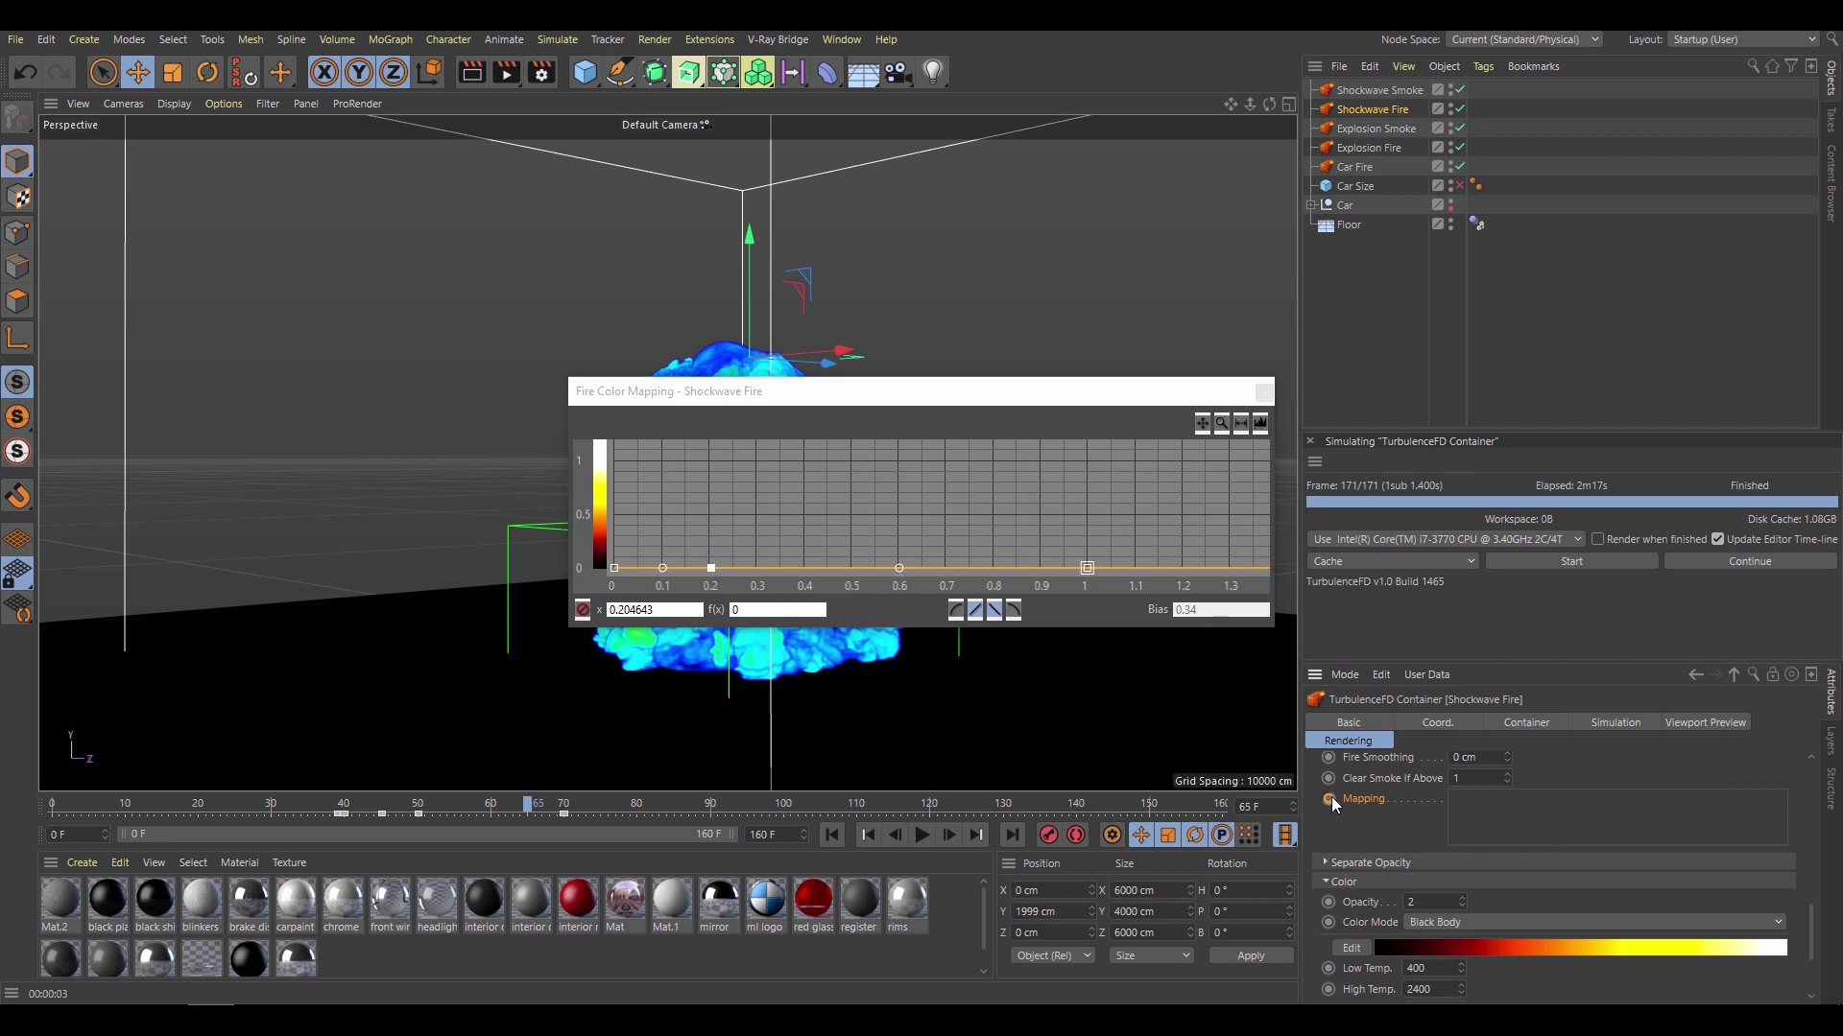
click(1254, 396)
click(326, 806)
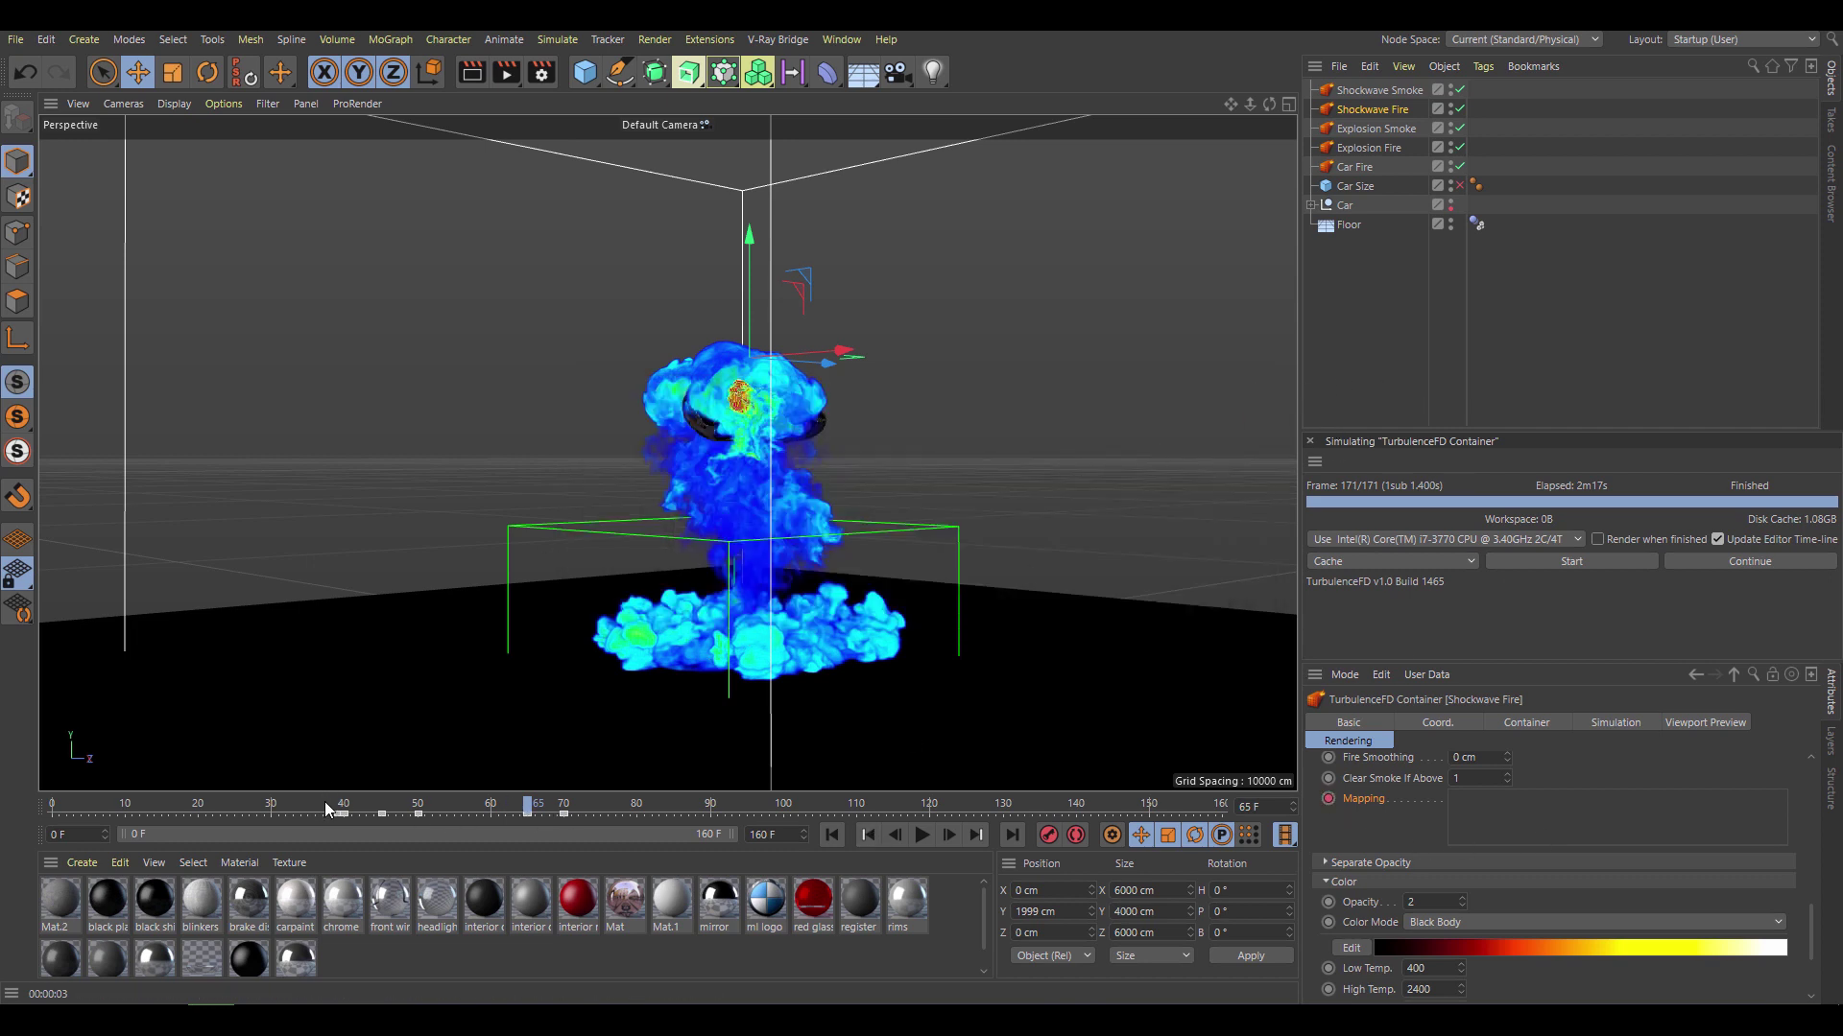
click(921, 835)
- Play the explosion simulation, stopping at frame 77, then return to the first frame
click(919, 837)
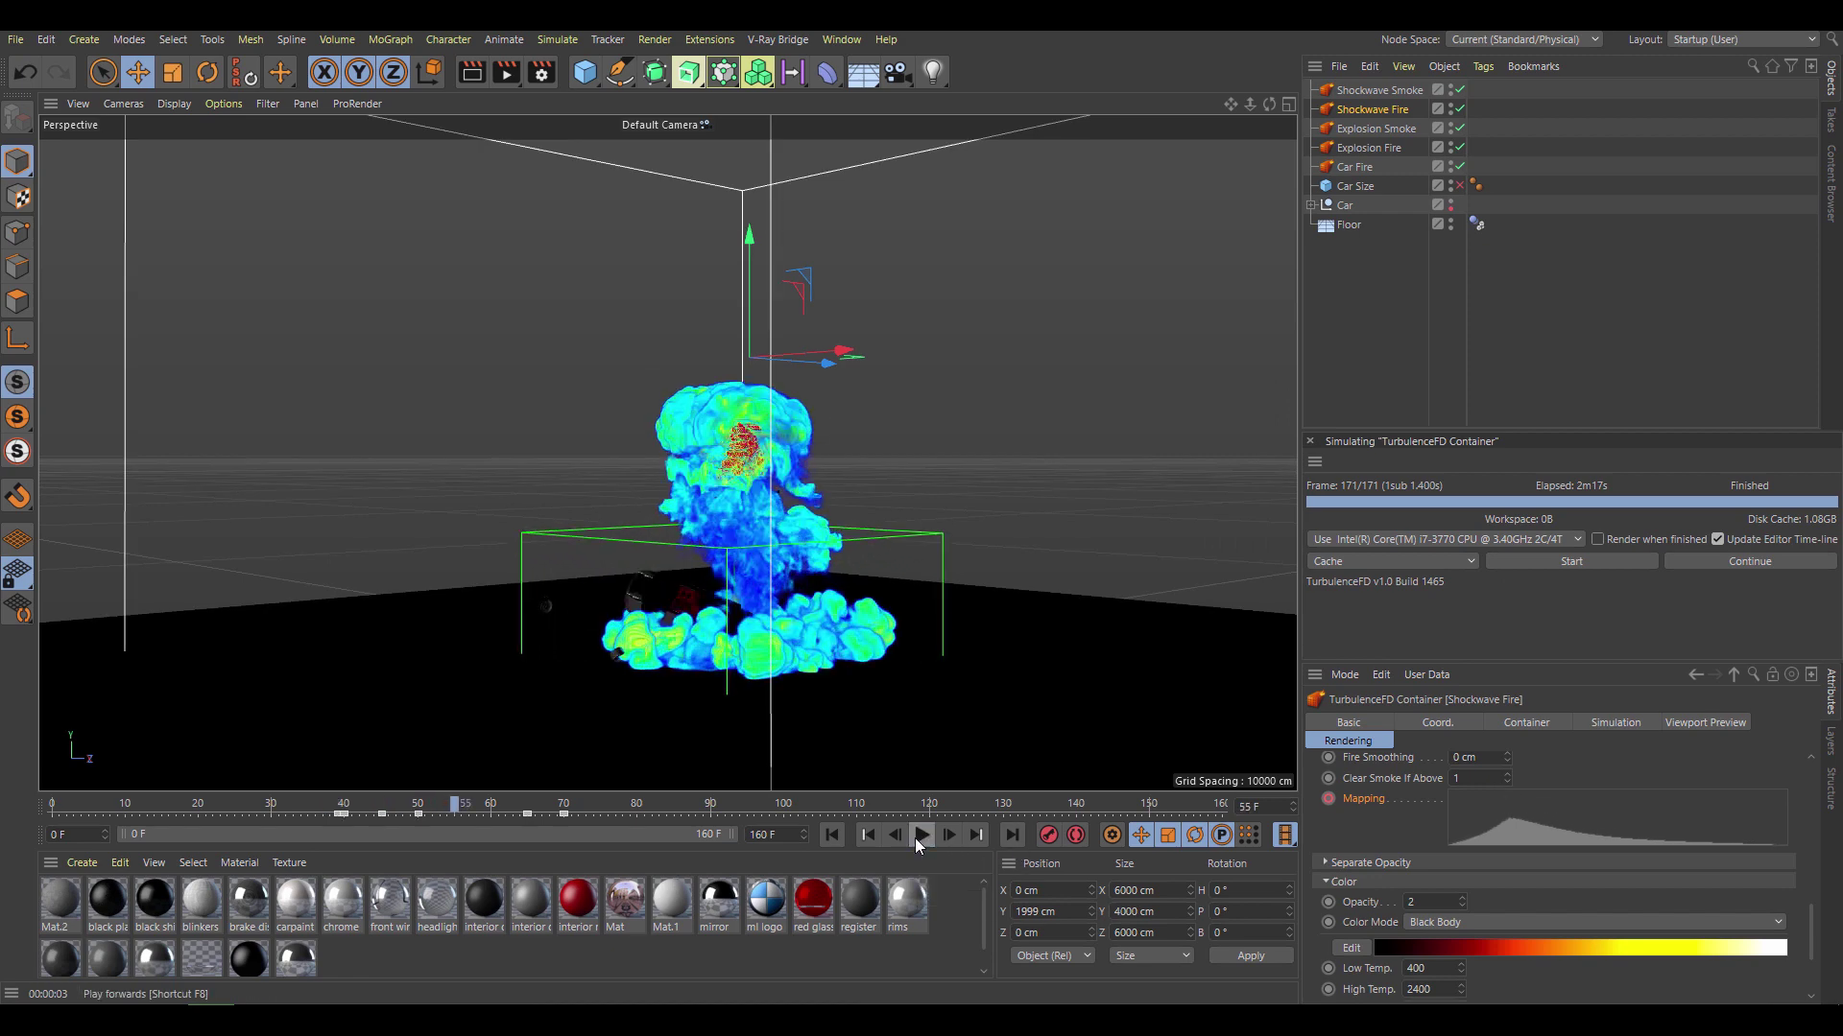
click(831, 836)
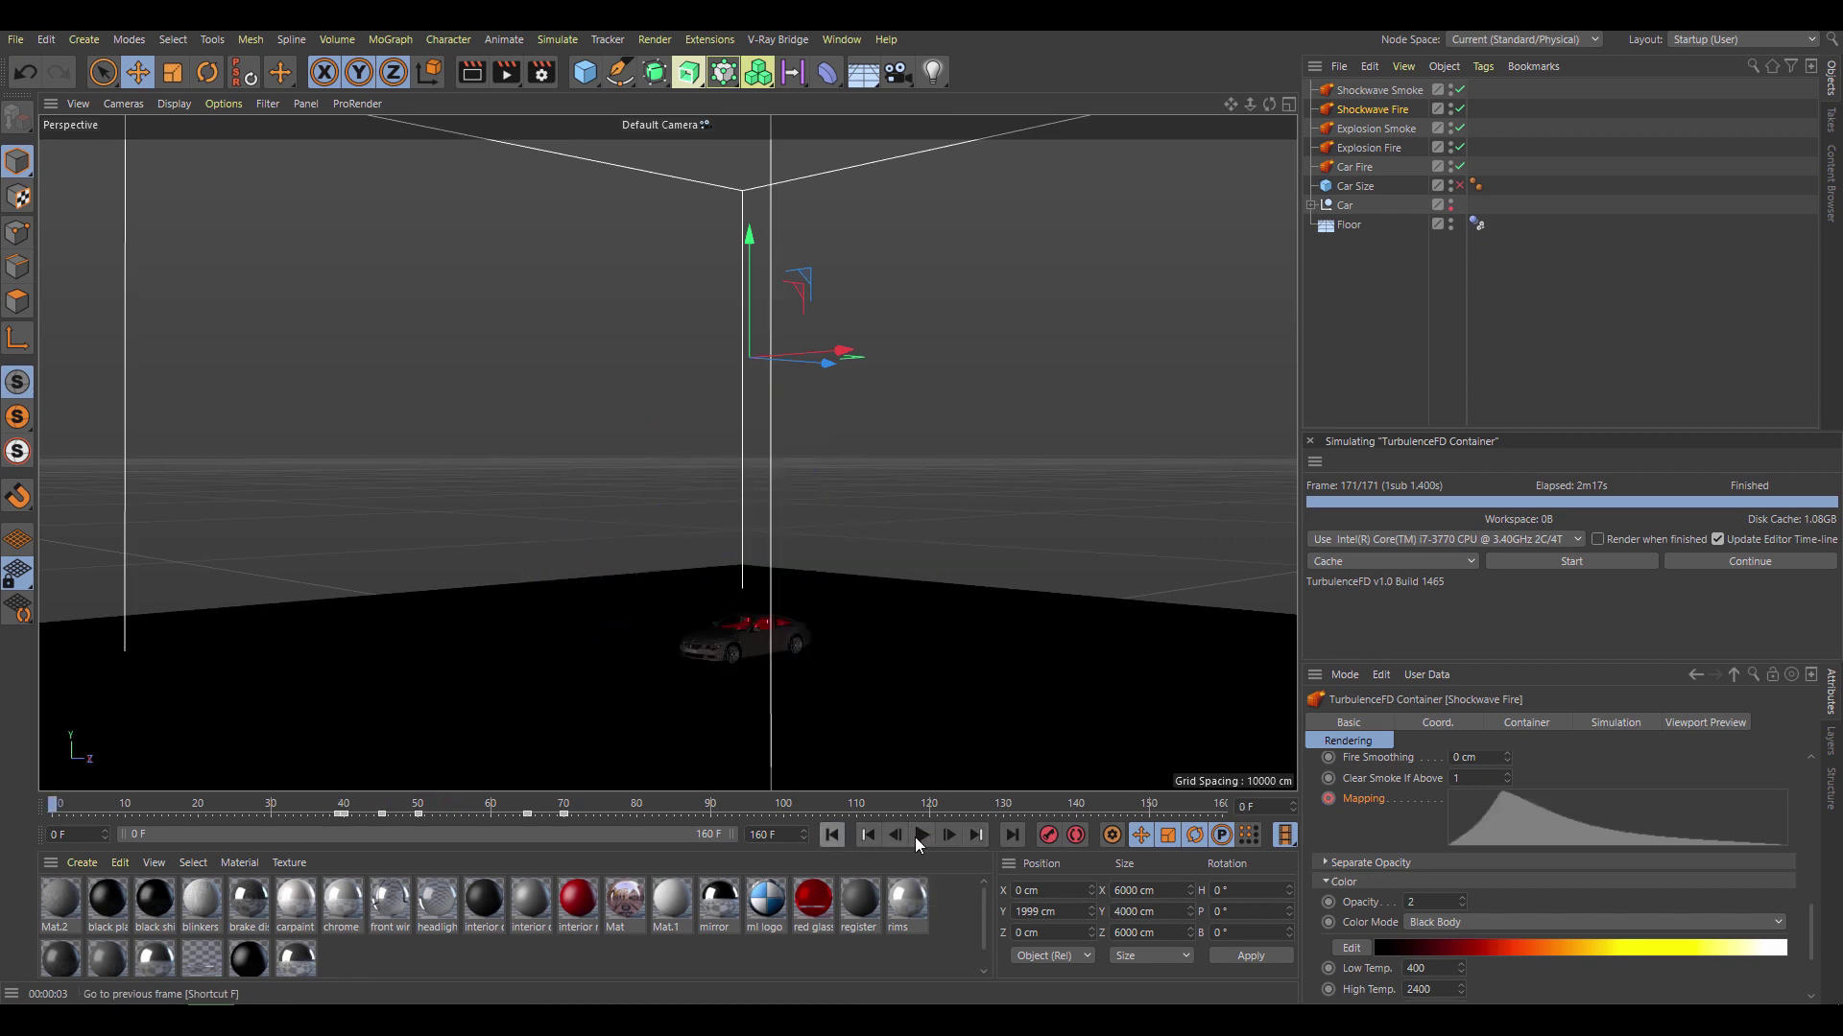
click(922, 835)
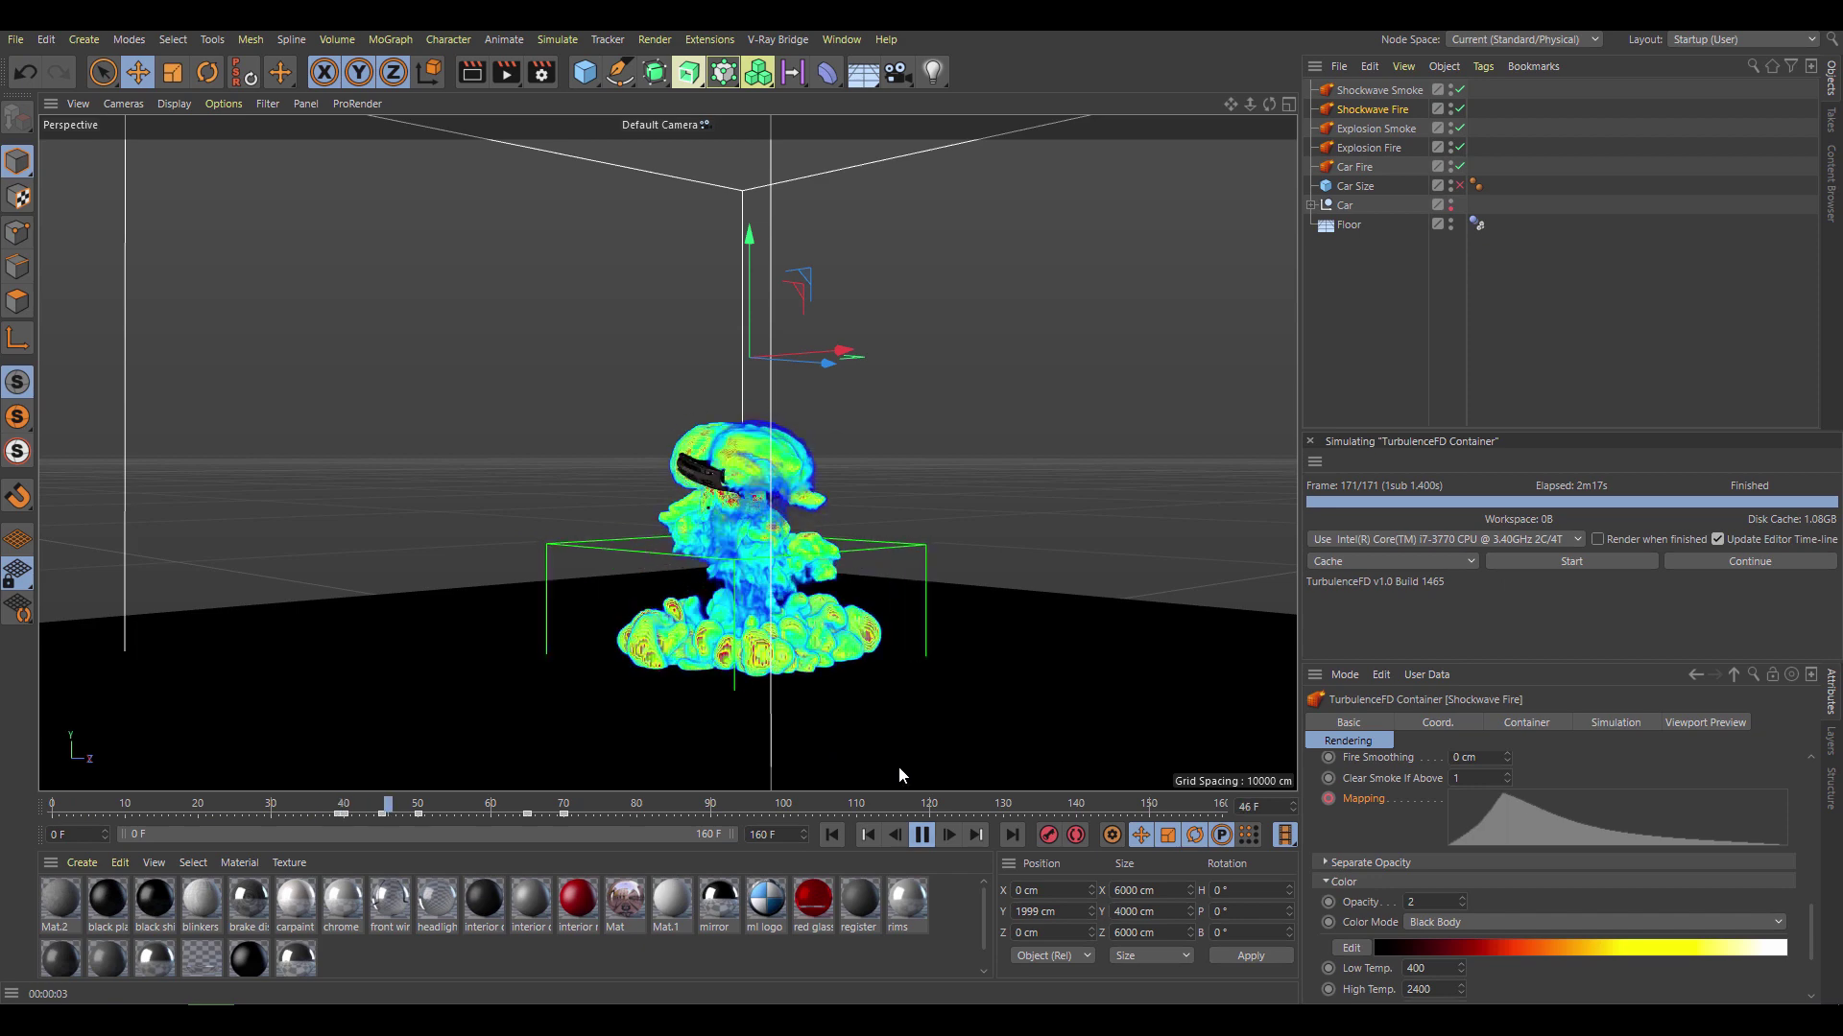
click(922, 835)
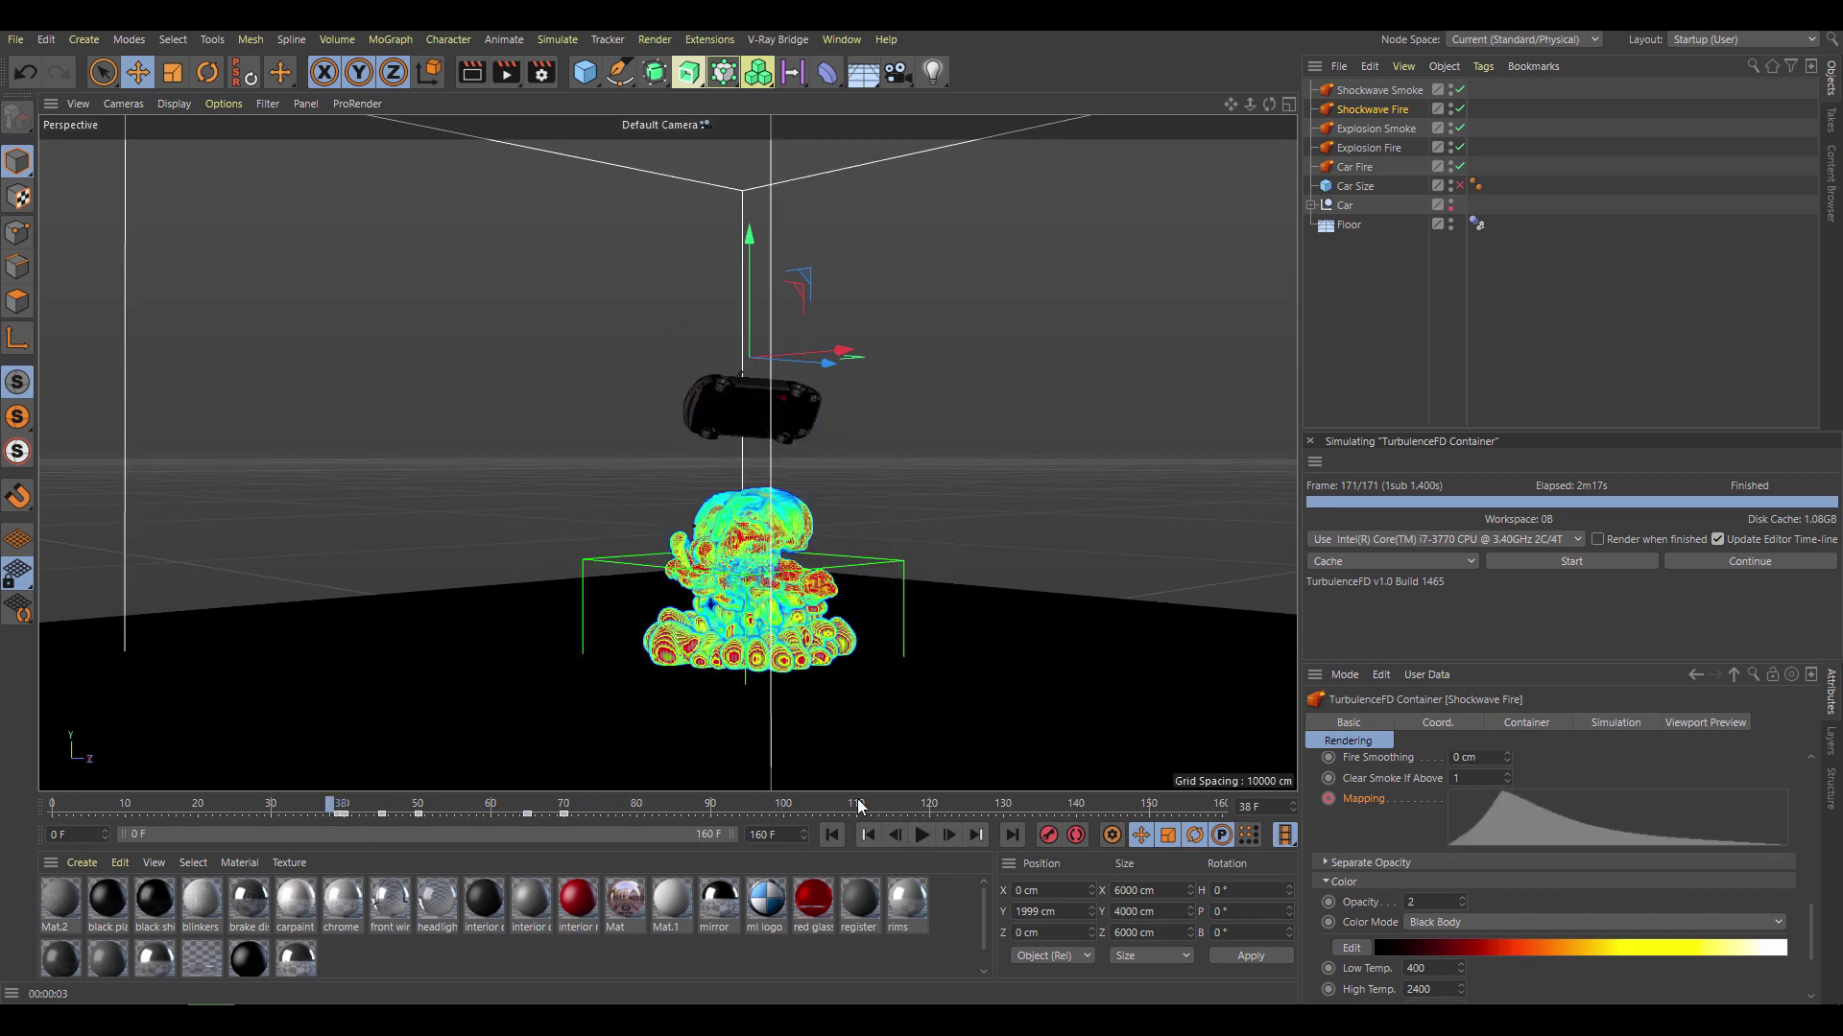
click(872, 838)
click(872, 837)
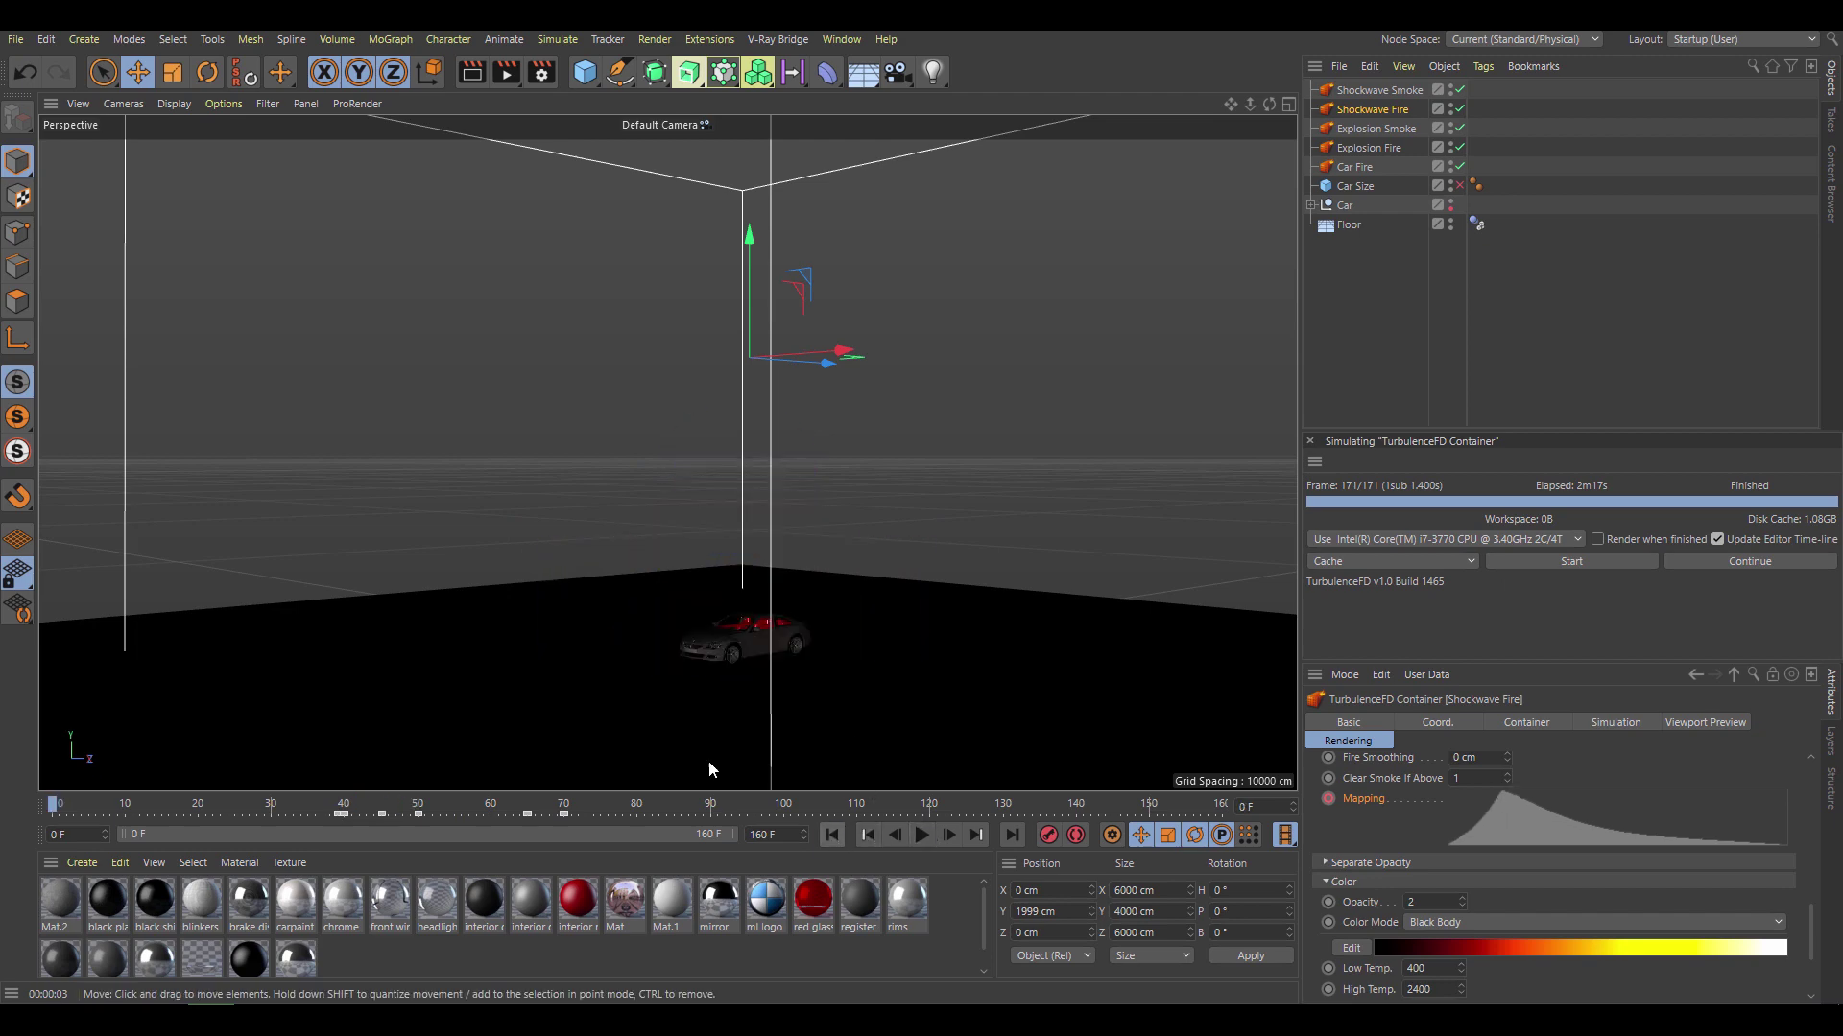
- Bake the car's Dynamics Body tags into a 21.53 KB cache
click(1324, 210)
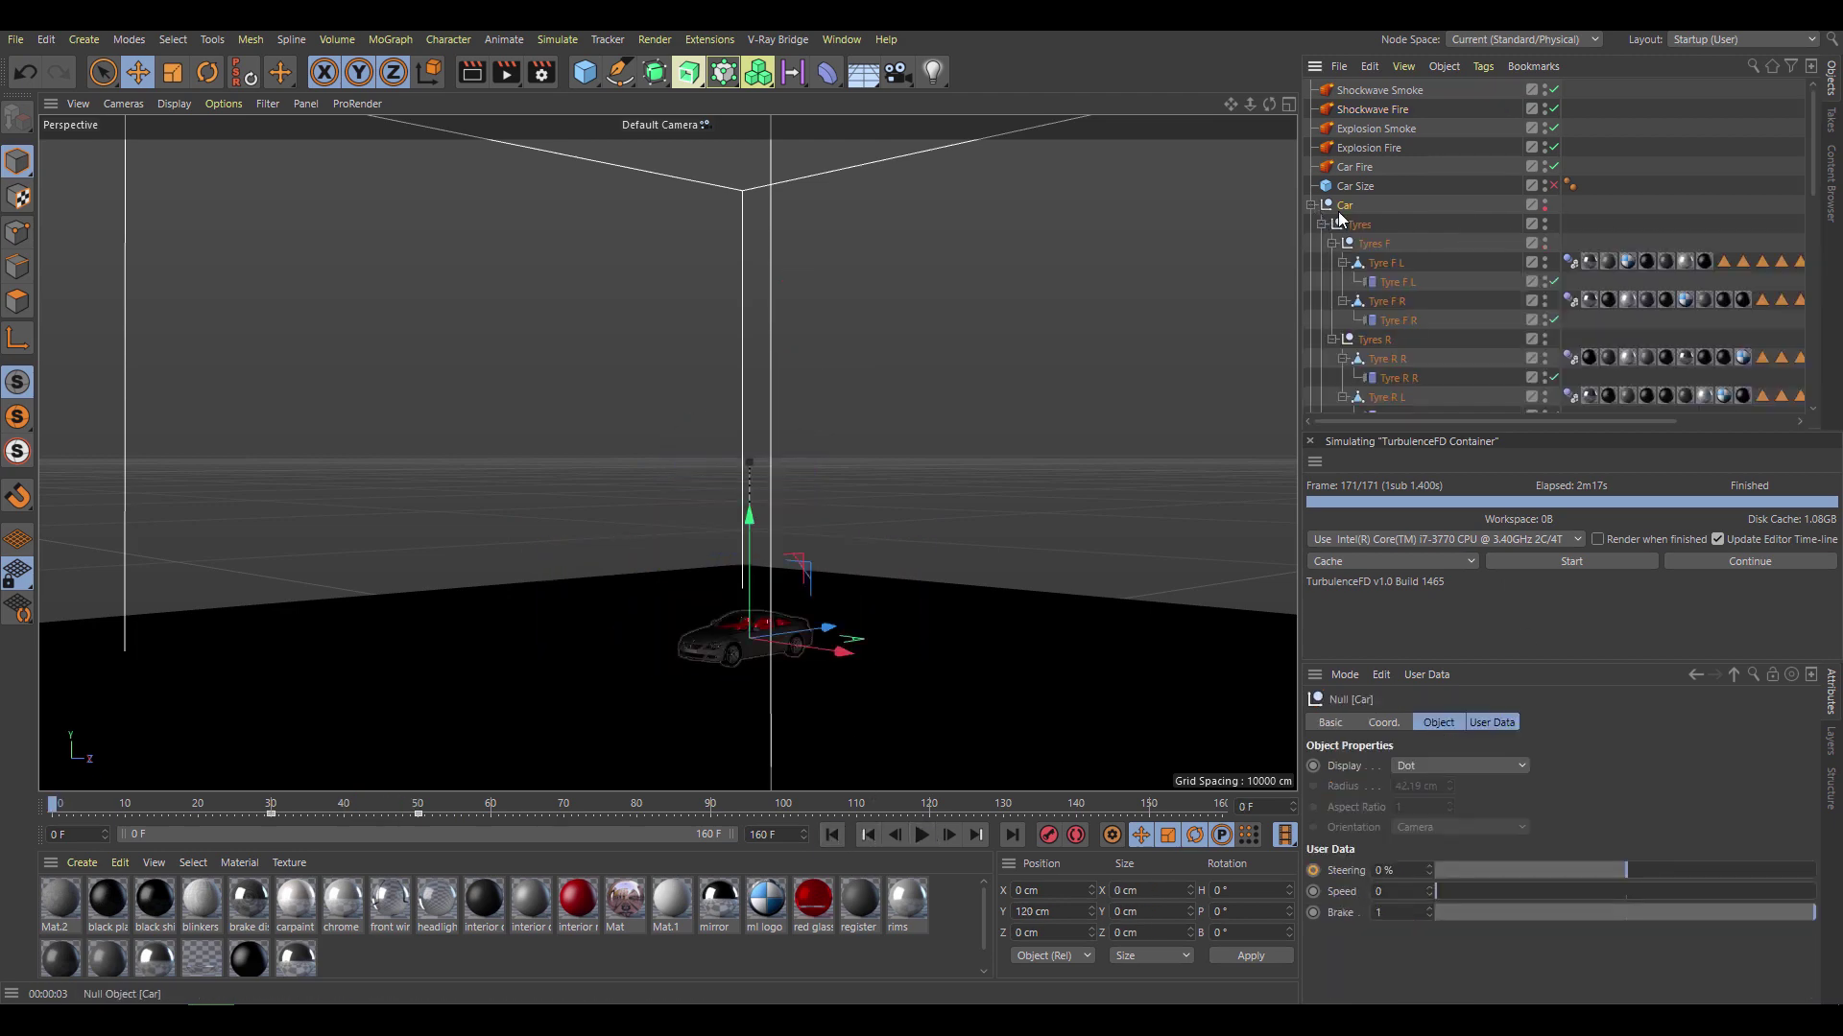
mouse_move(1567, 235)
mouse_down()
mouse_move(1601, 590)
mouse_move(1495, 715)
mouse_up()
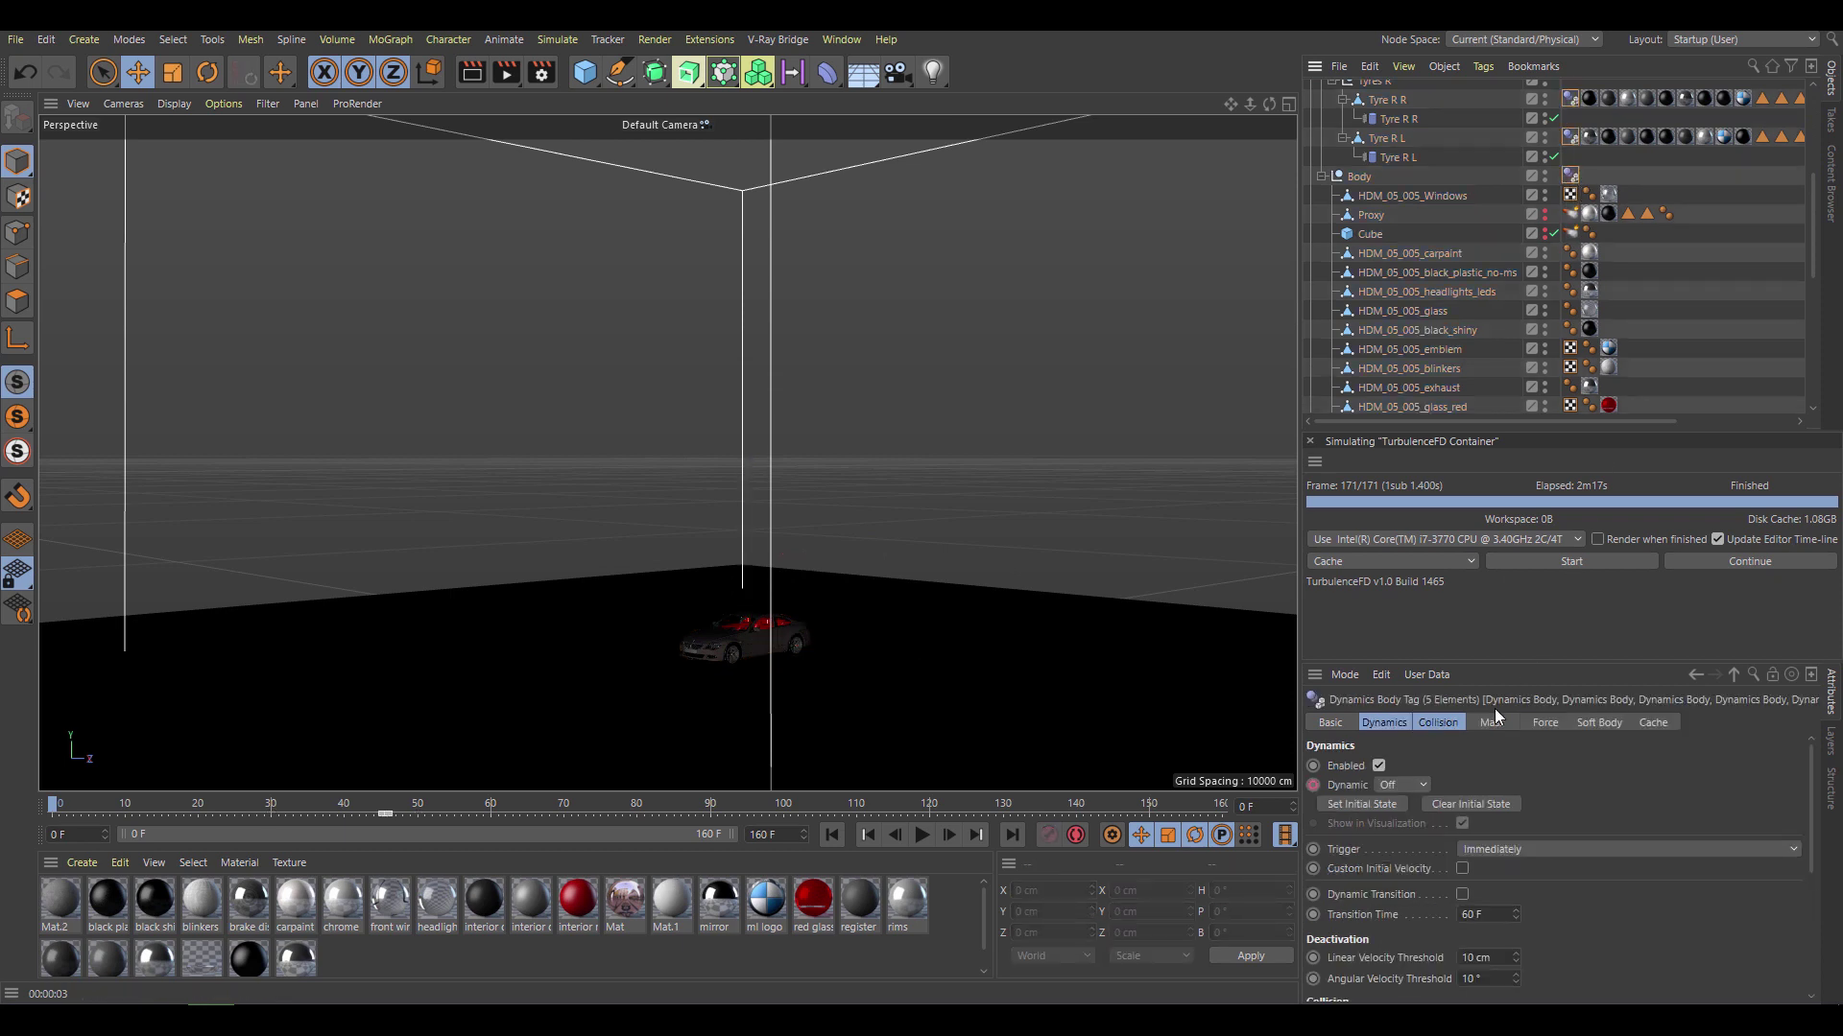
click(1653, 723)
click(1394, 805)
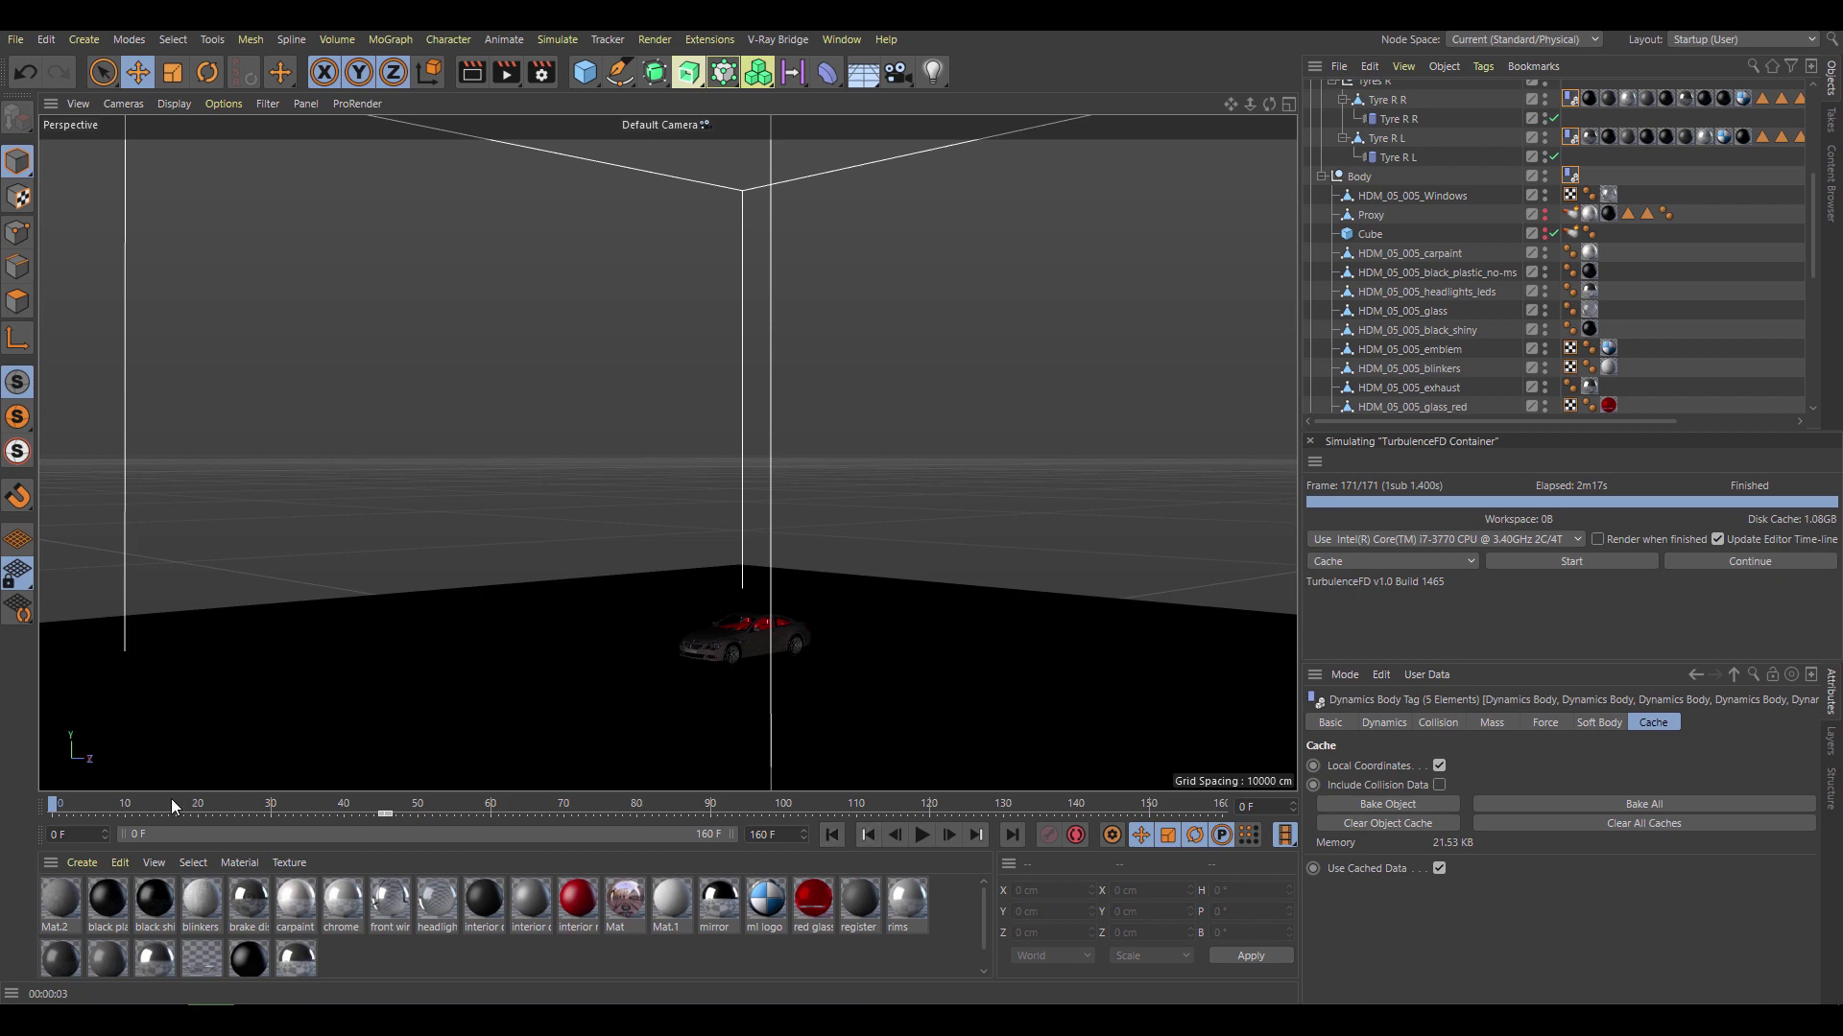
- Scrub the timeline to frame 102 and render a viewport preview of the explosion
click(199, 804)
mouse_move(266, 814)
mouse_down()
mouse_move(1029, 765)
mouse_move(464, 778)
mouse_move(490, 779)
mouse_up()
click(461, 80)
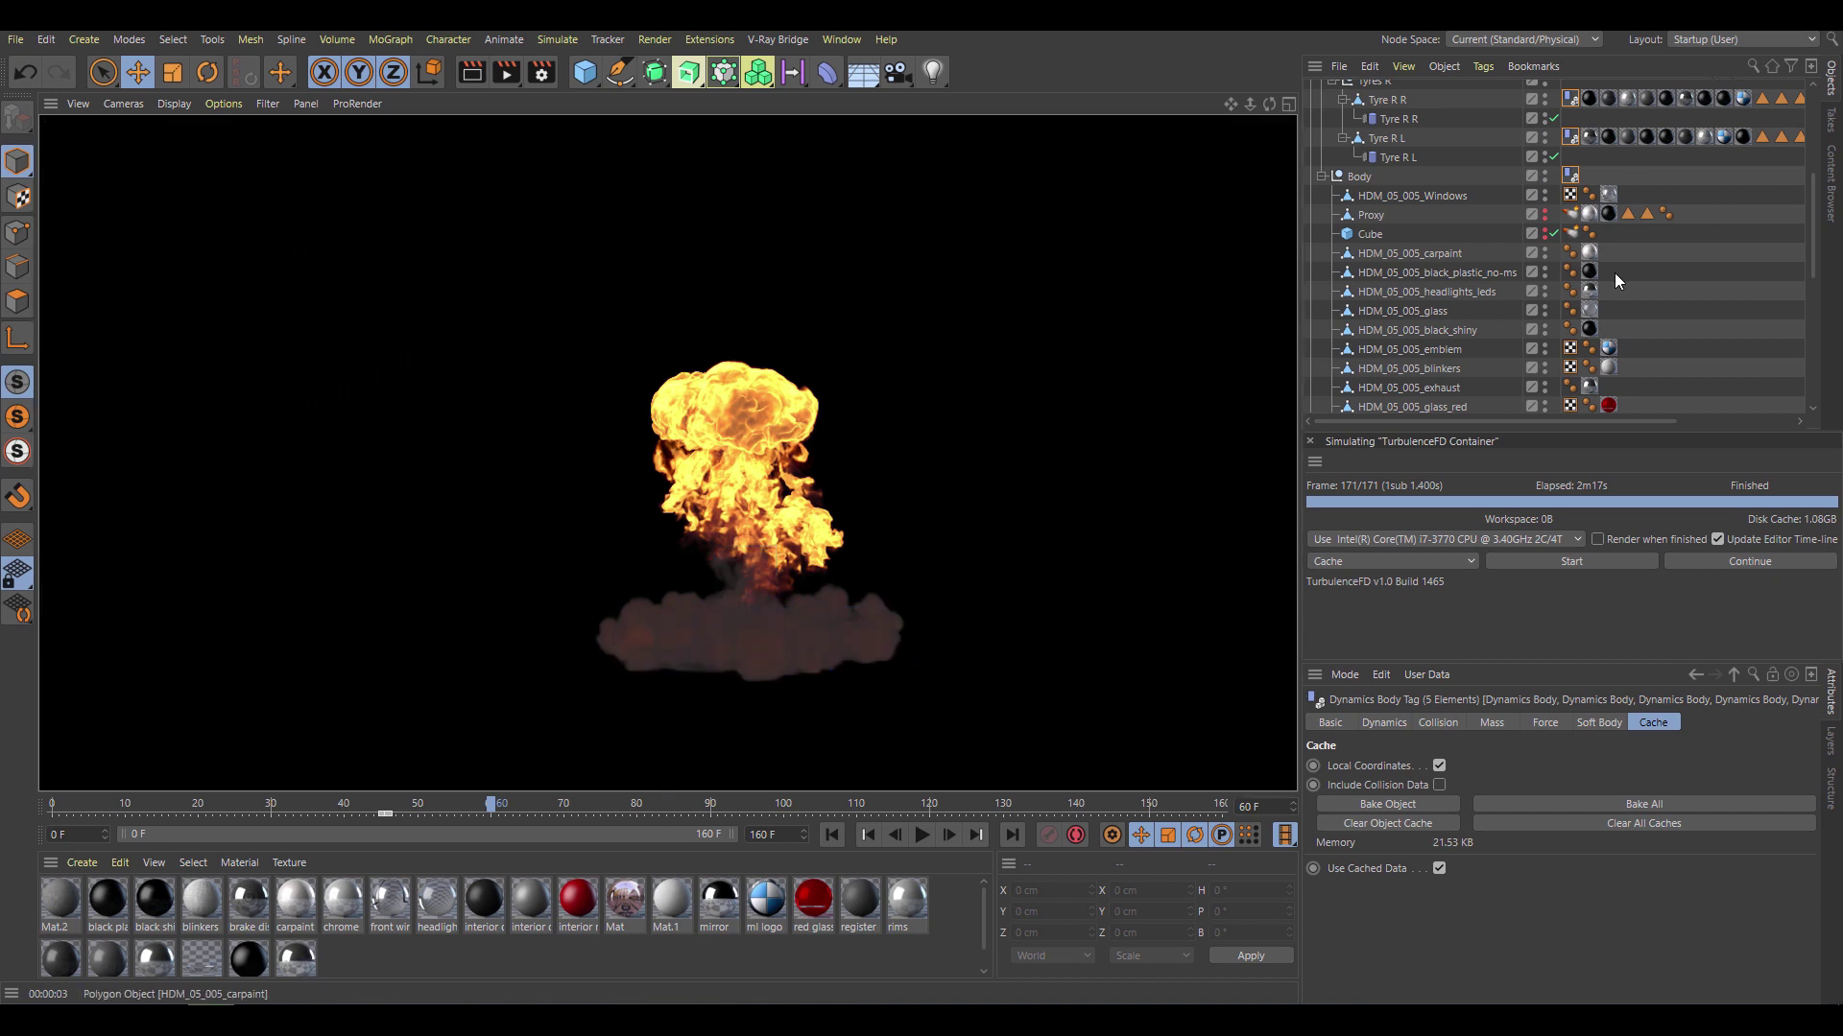
- Select Shockwave Fire and review its Viewport Preview, Simulation and Rendering settings
scroll(1632, 278, up, 5)
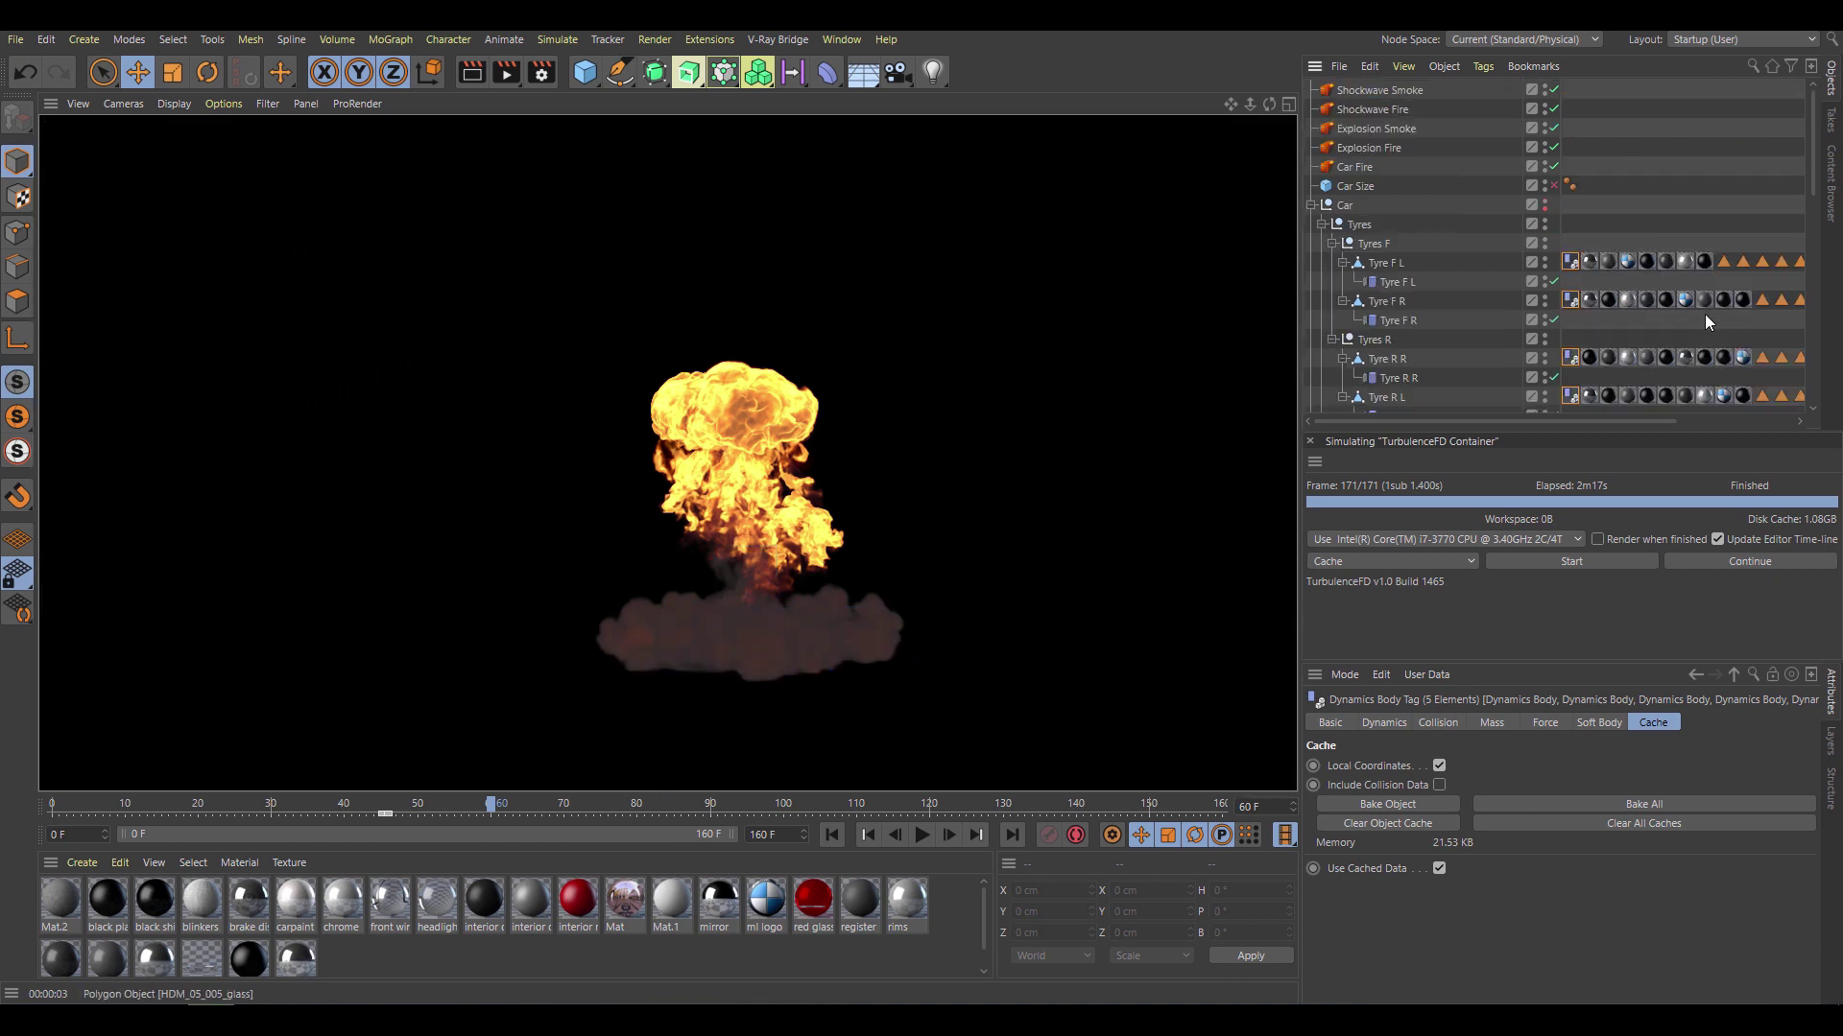
click(1368, 112)
click(1703, 724)
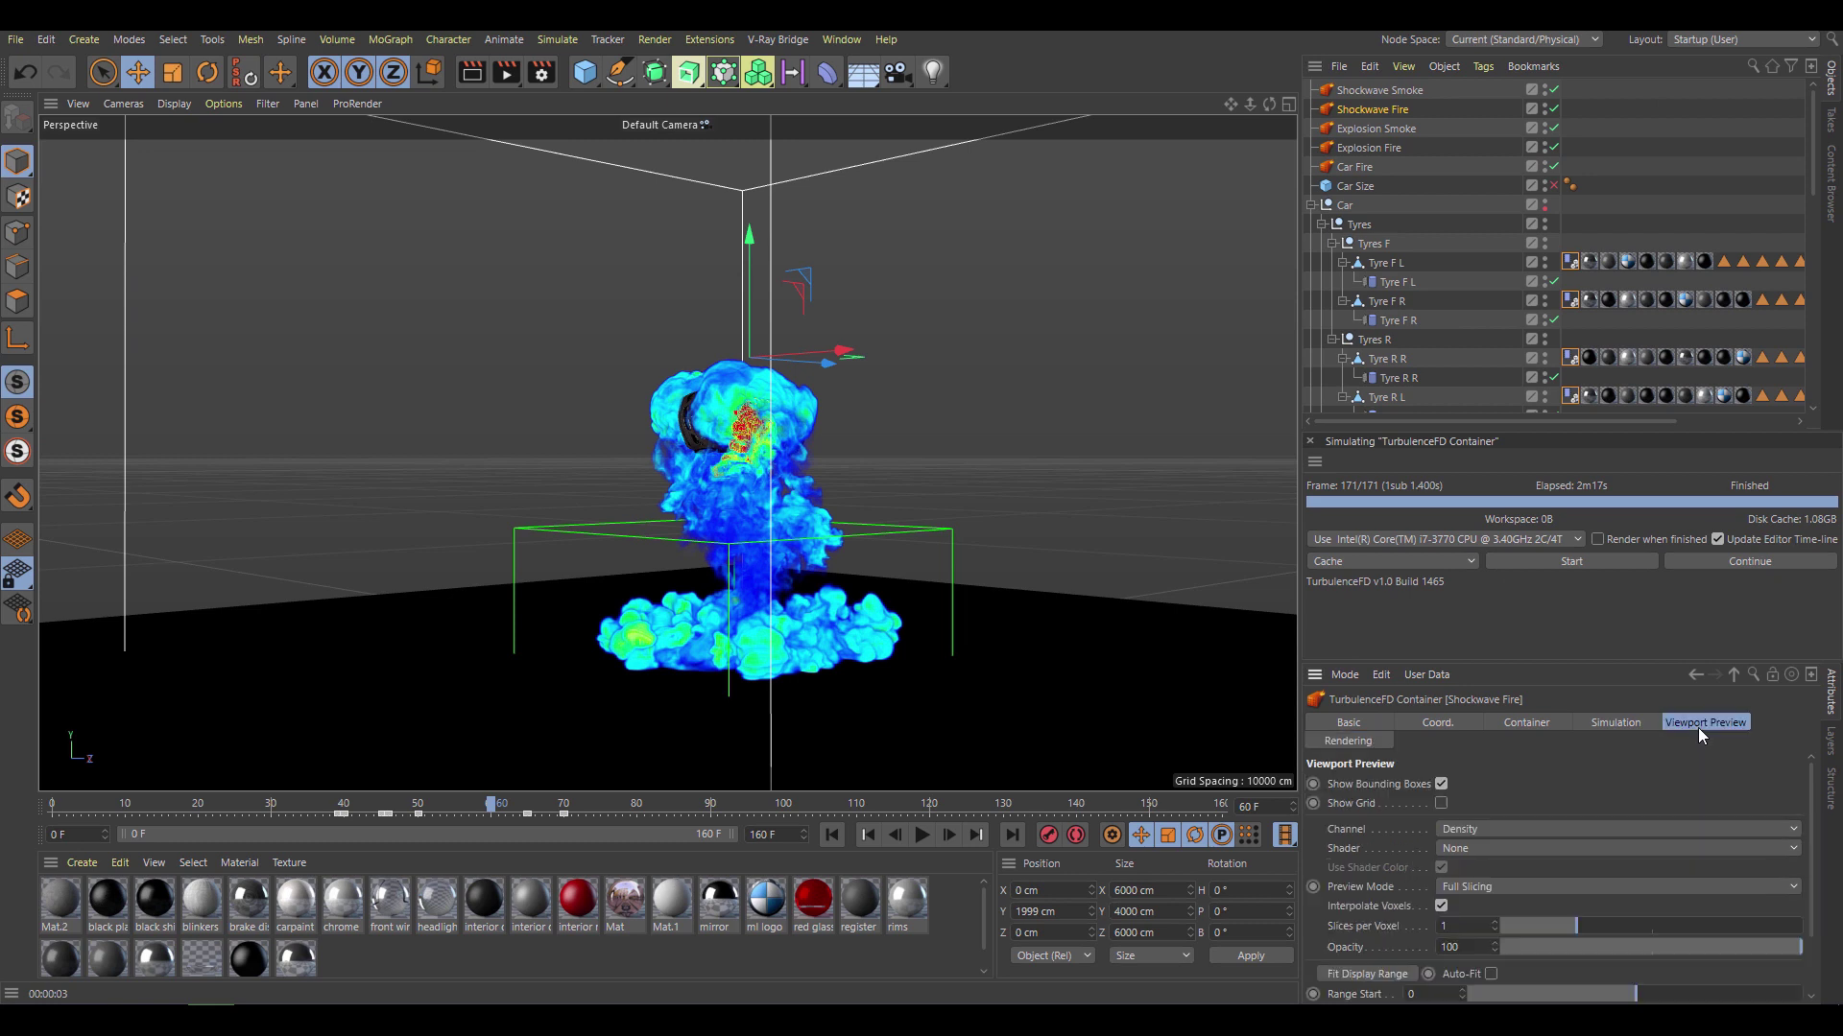
click(1605, 723)
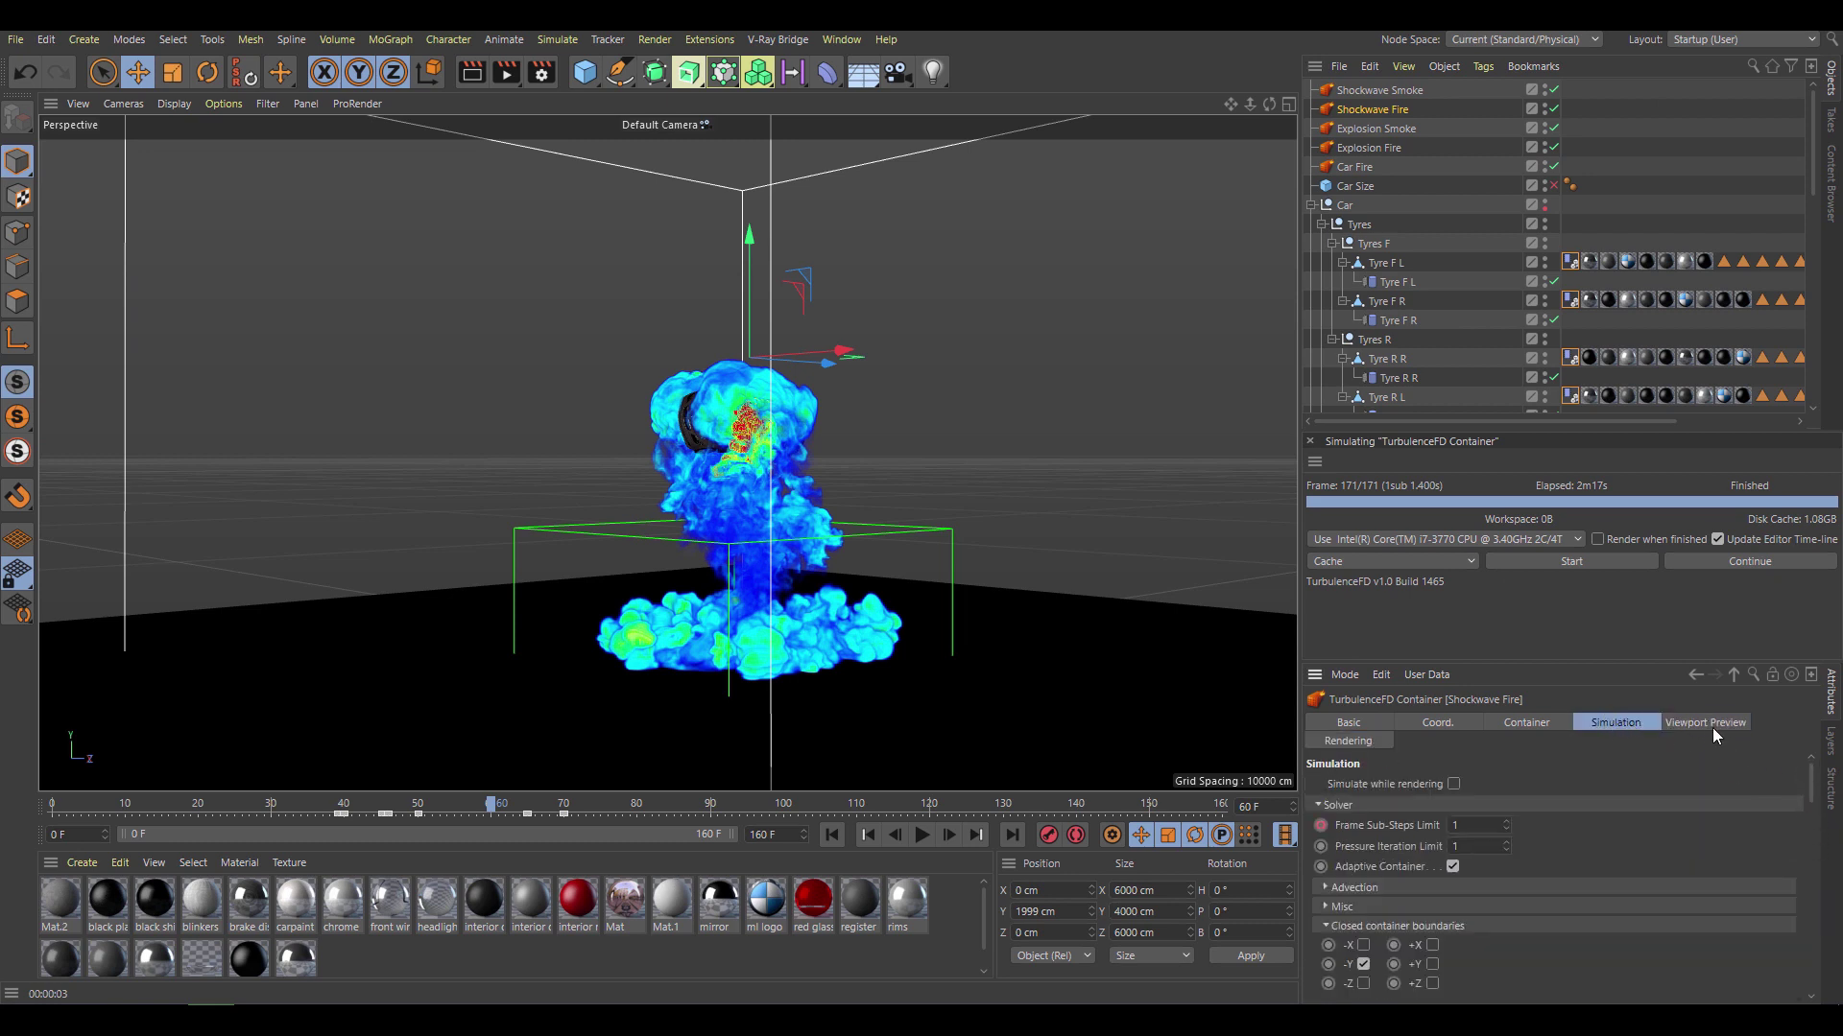
click(1708, 726)
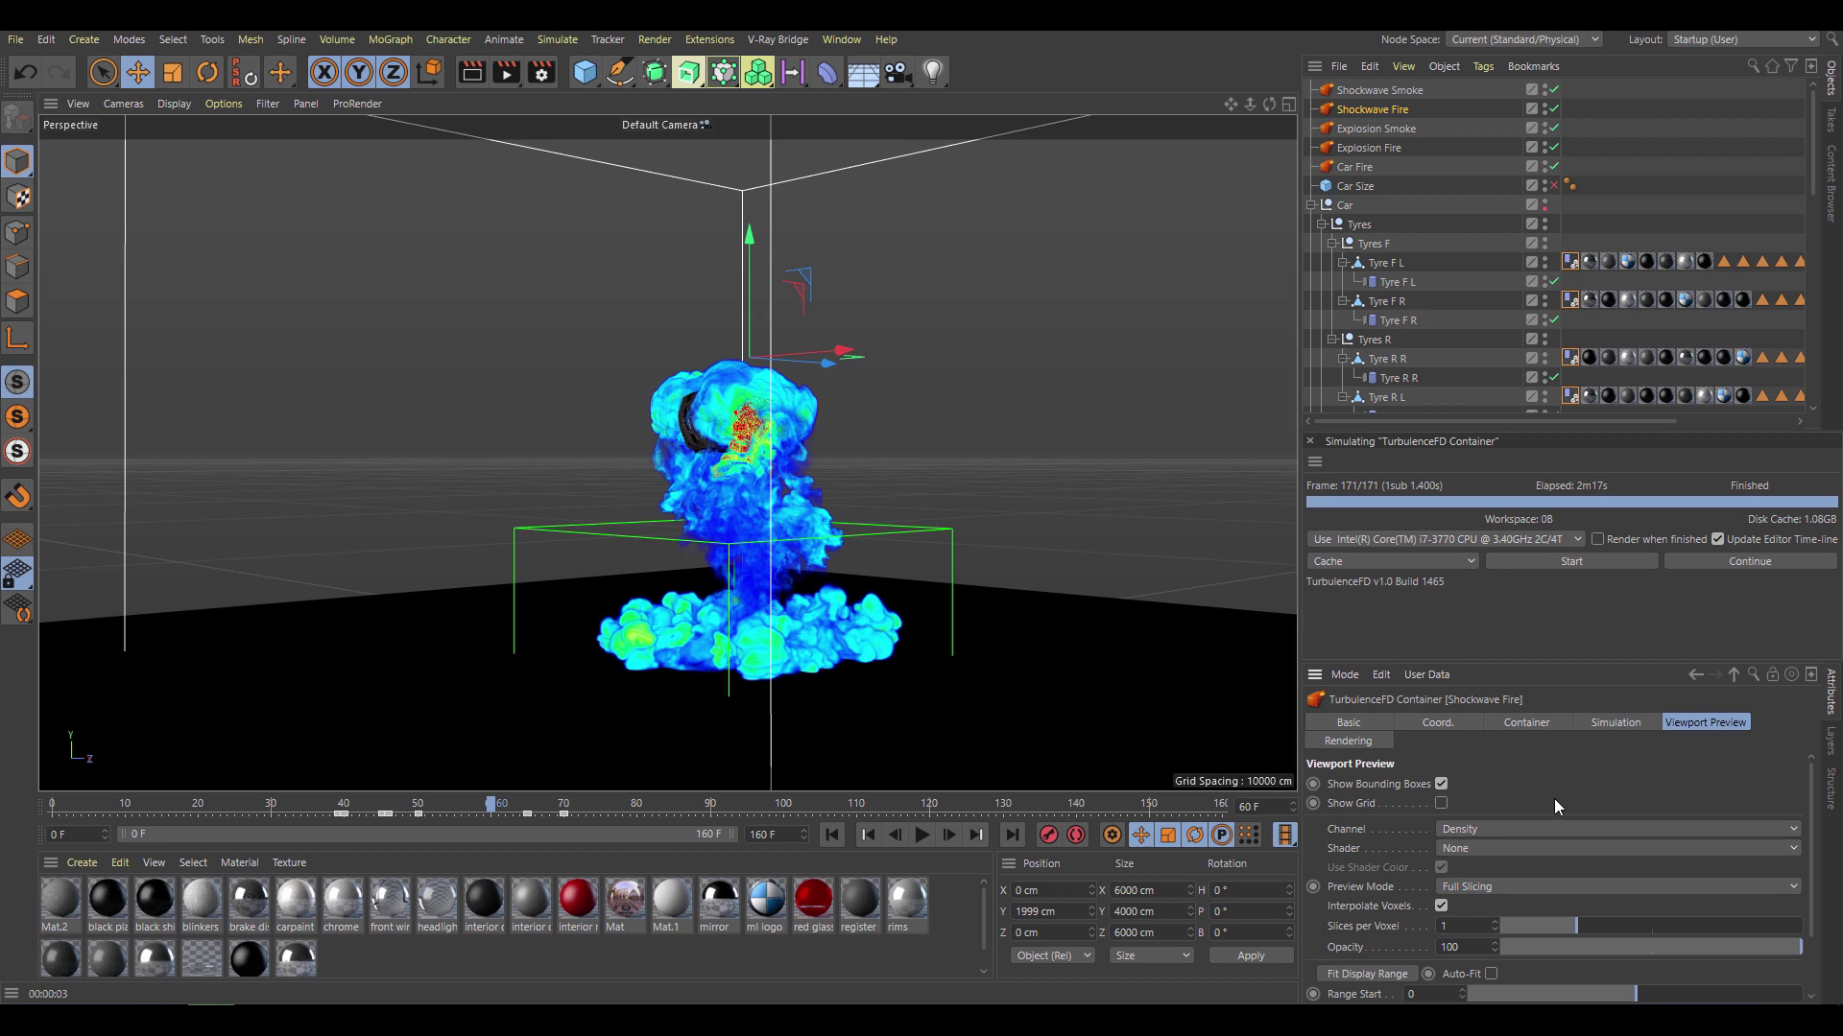
scroll(1553, 799, down, 2)
scroll(1568, 738, up, 2)
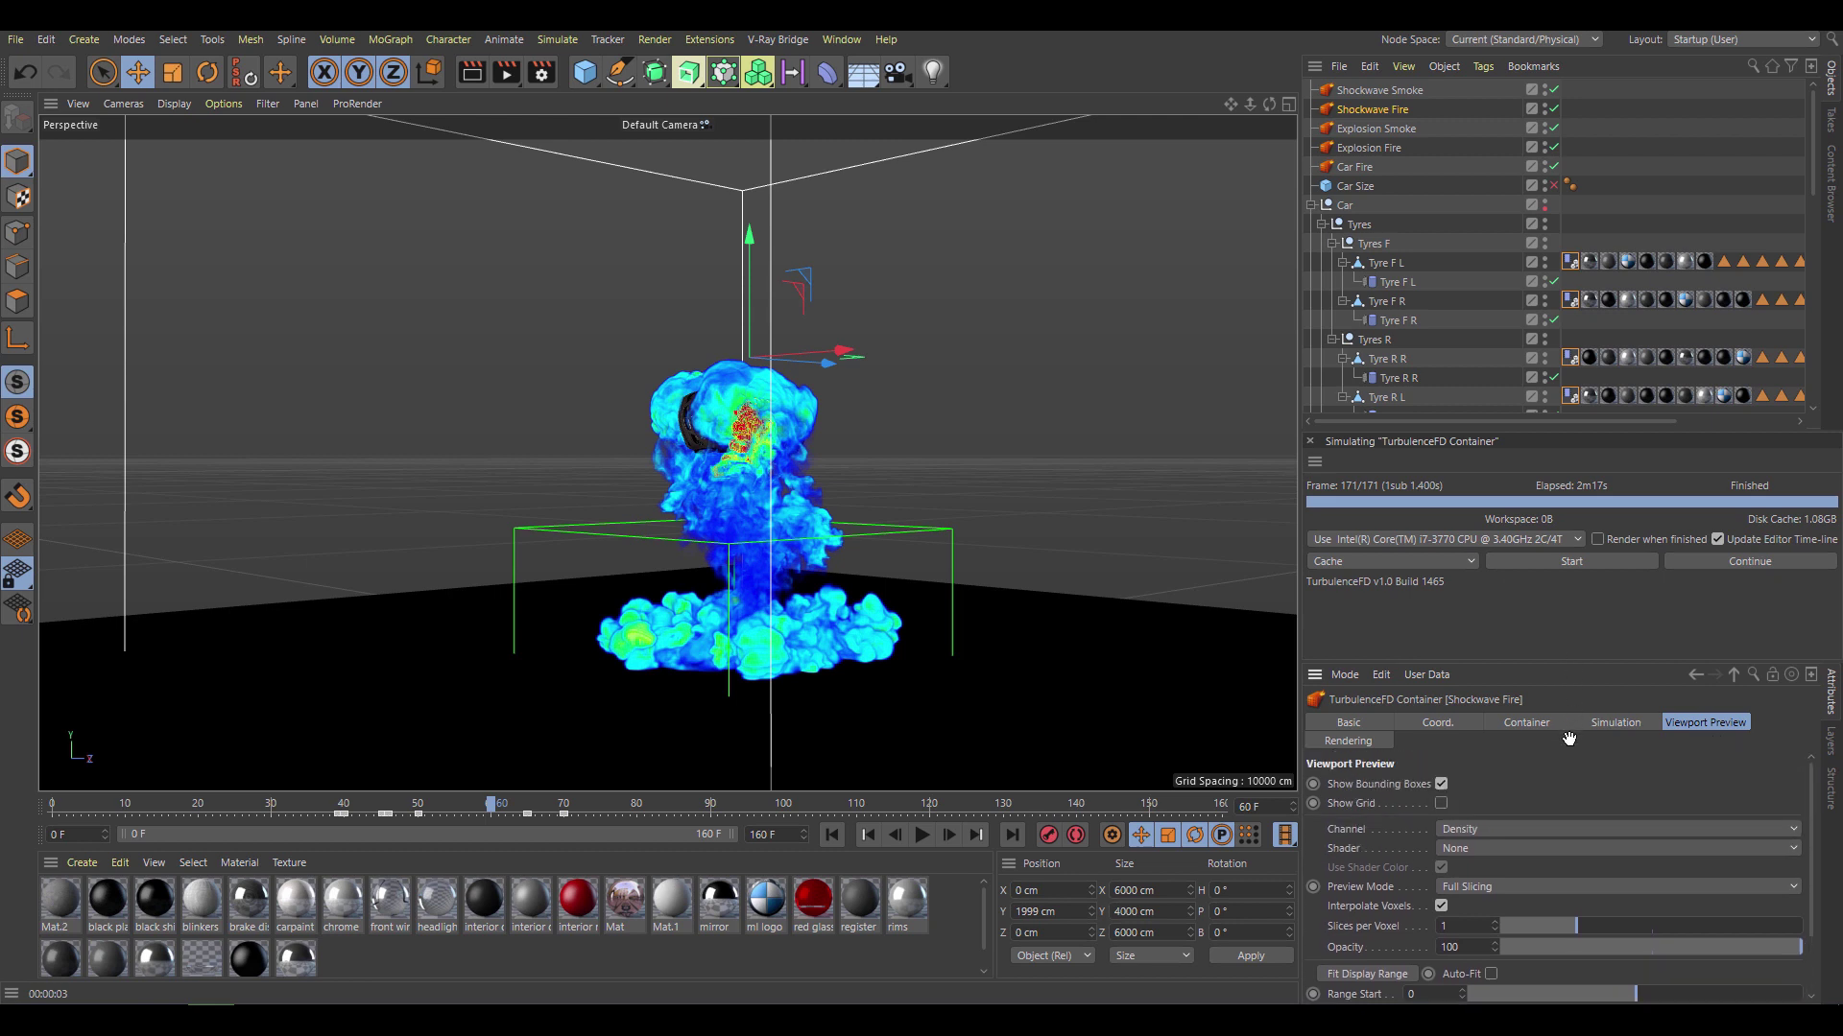
click(1348, 742)
drag(1814, 809, 1823, 936)
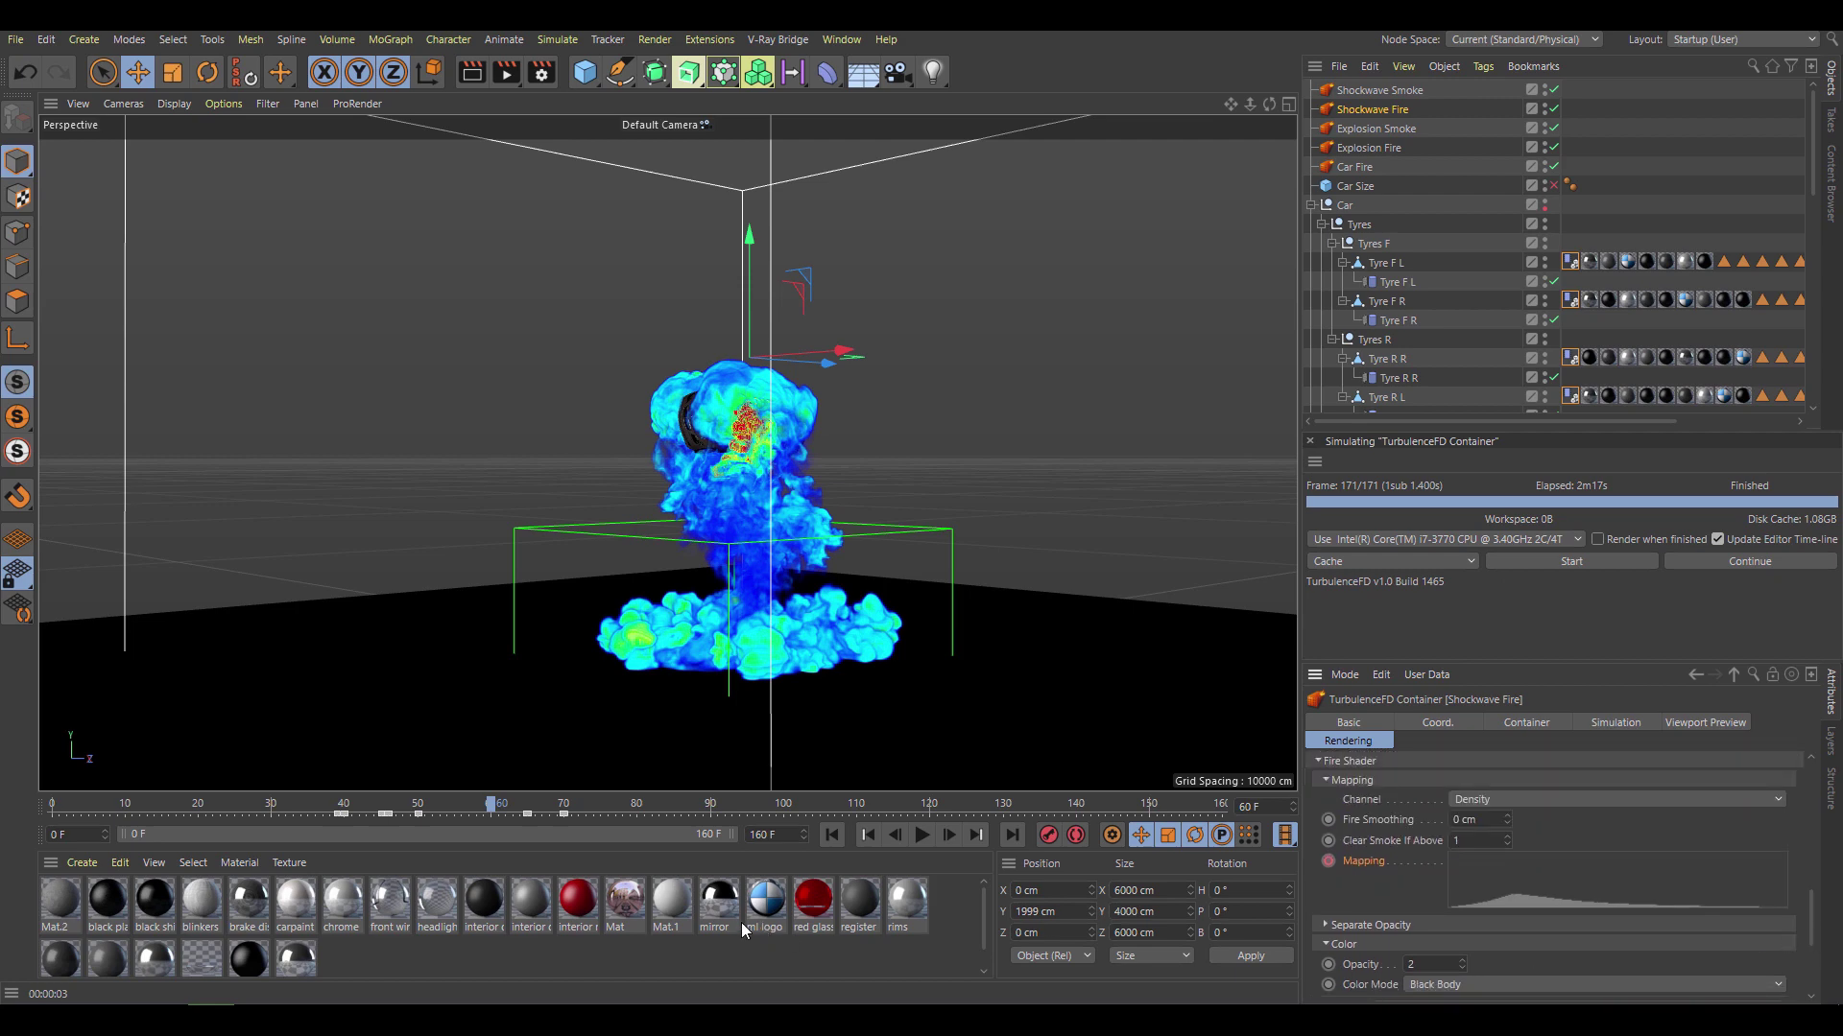
- Render the fire at frame 52, play to frame 115, then disable Explosion Smoke and Explosion Fire
drag(492, 812, 432, 812)
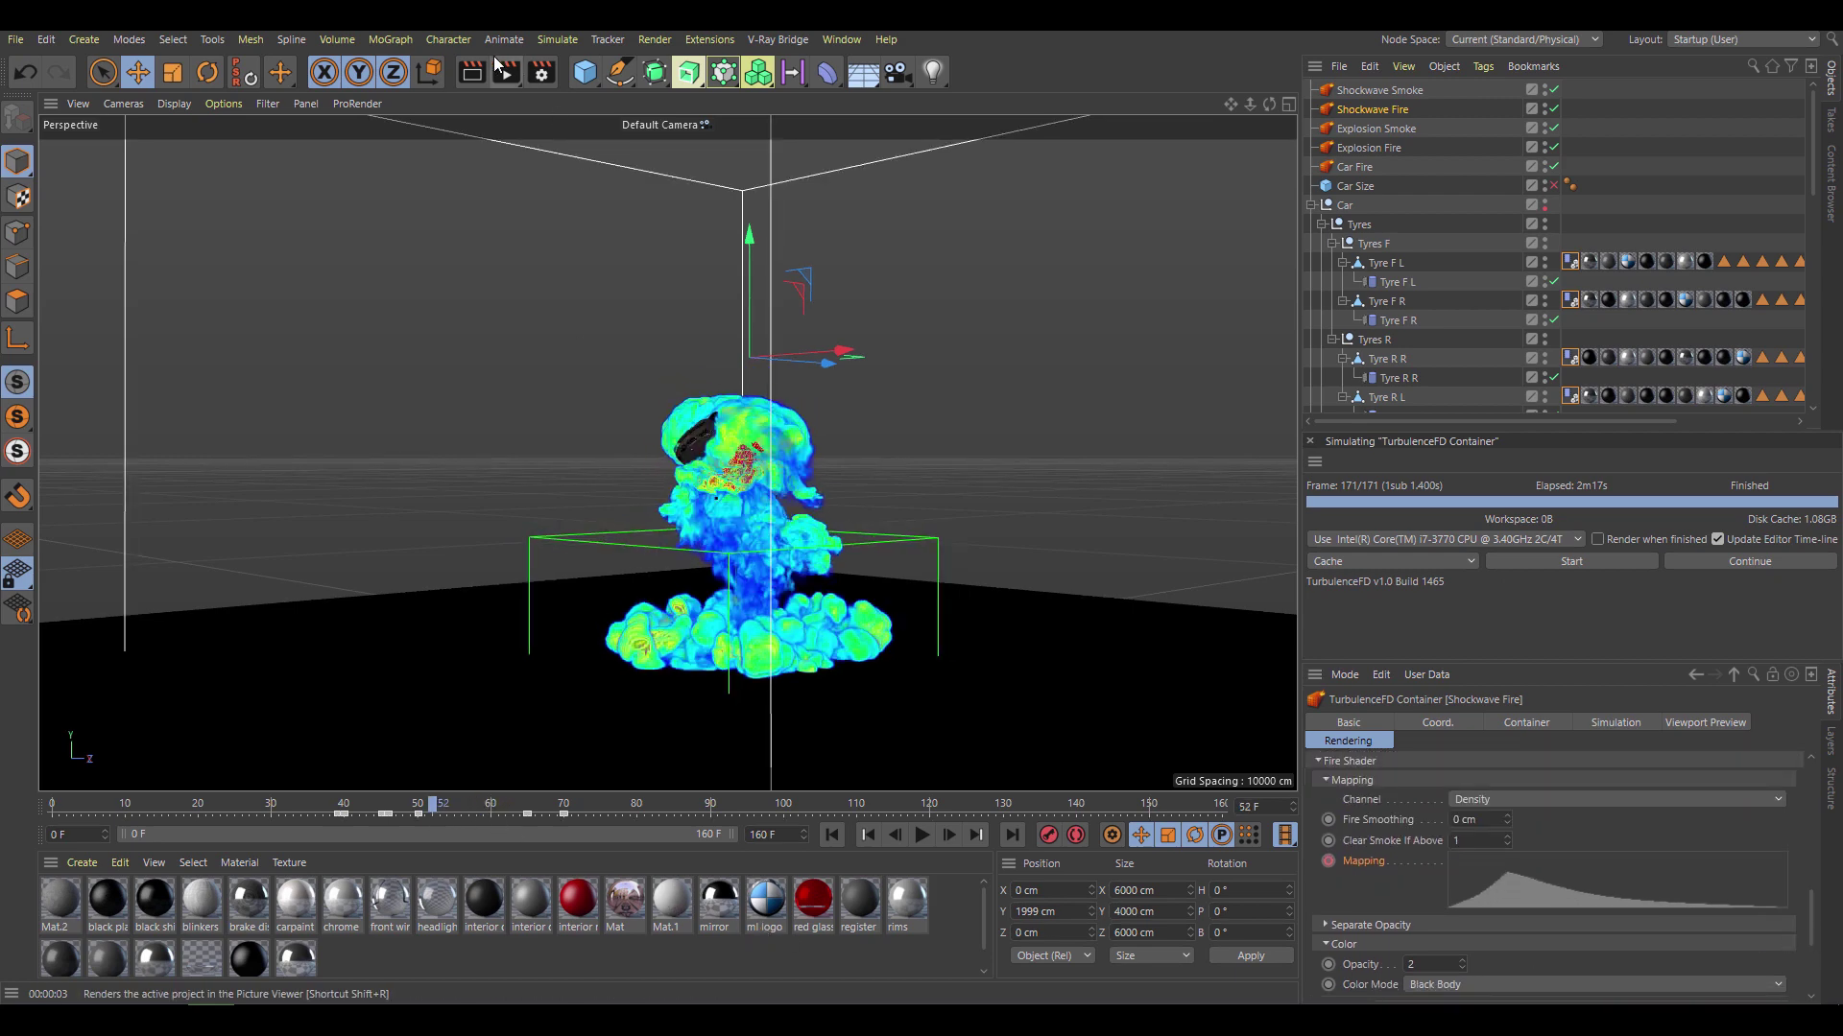
click(472, 73)
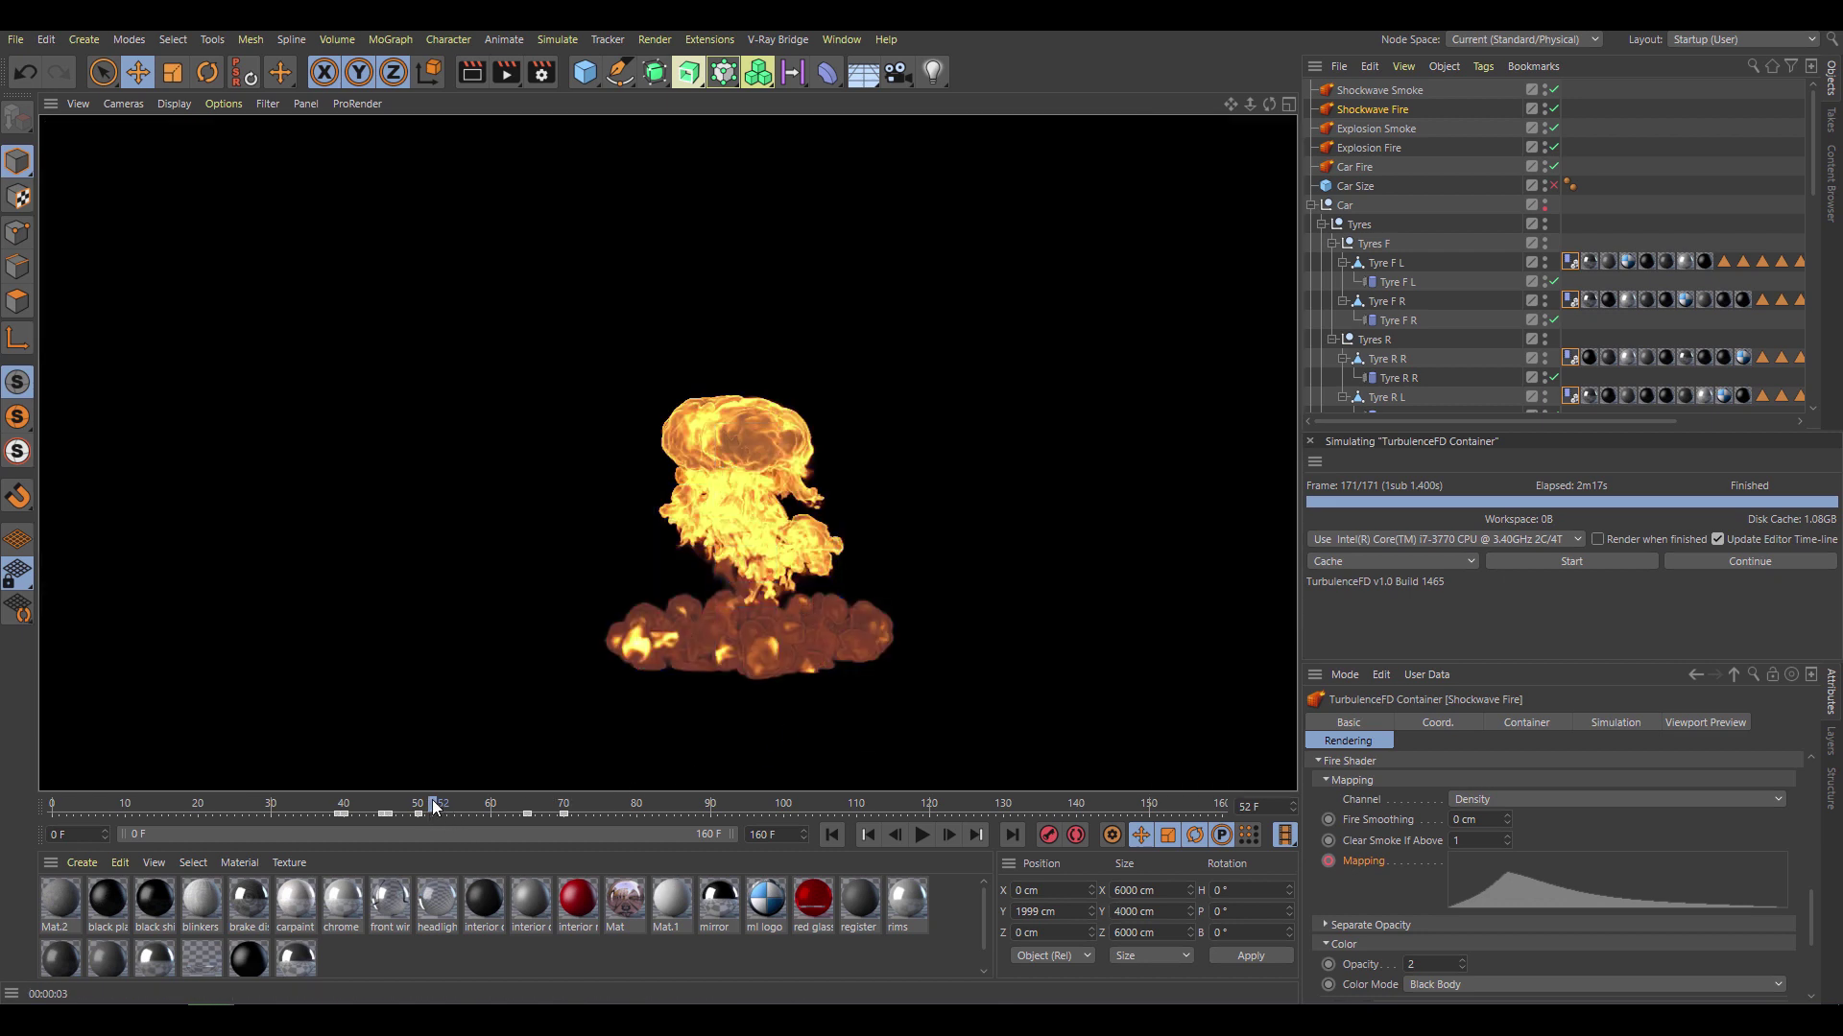
drag(432, 805, 660, 786)
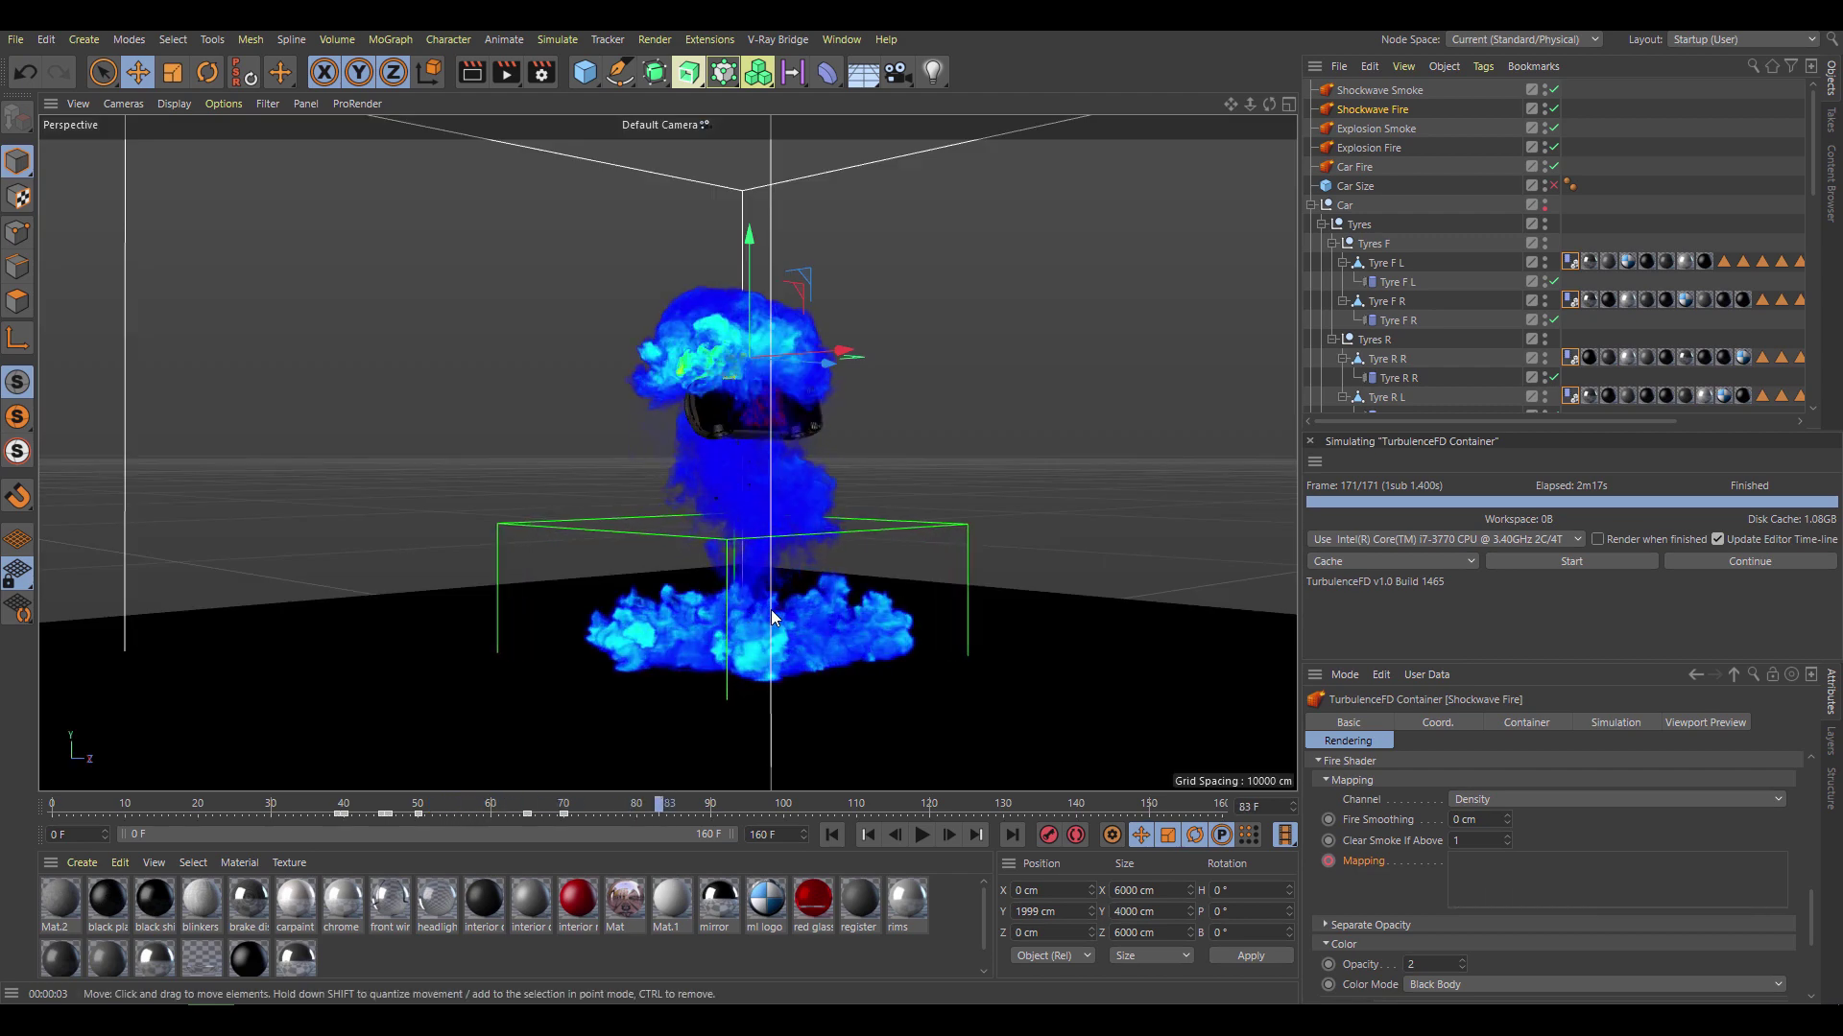
mouse_move(769, 608)
alt+mouse_down()
mouse_move(741, 706)
mouse_move(826, 622)
mouse_move(768, 628)
mouse_move(880, 804)
alt+mouse_up()
click(832, 835)
click(923, 837)
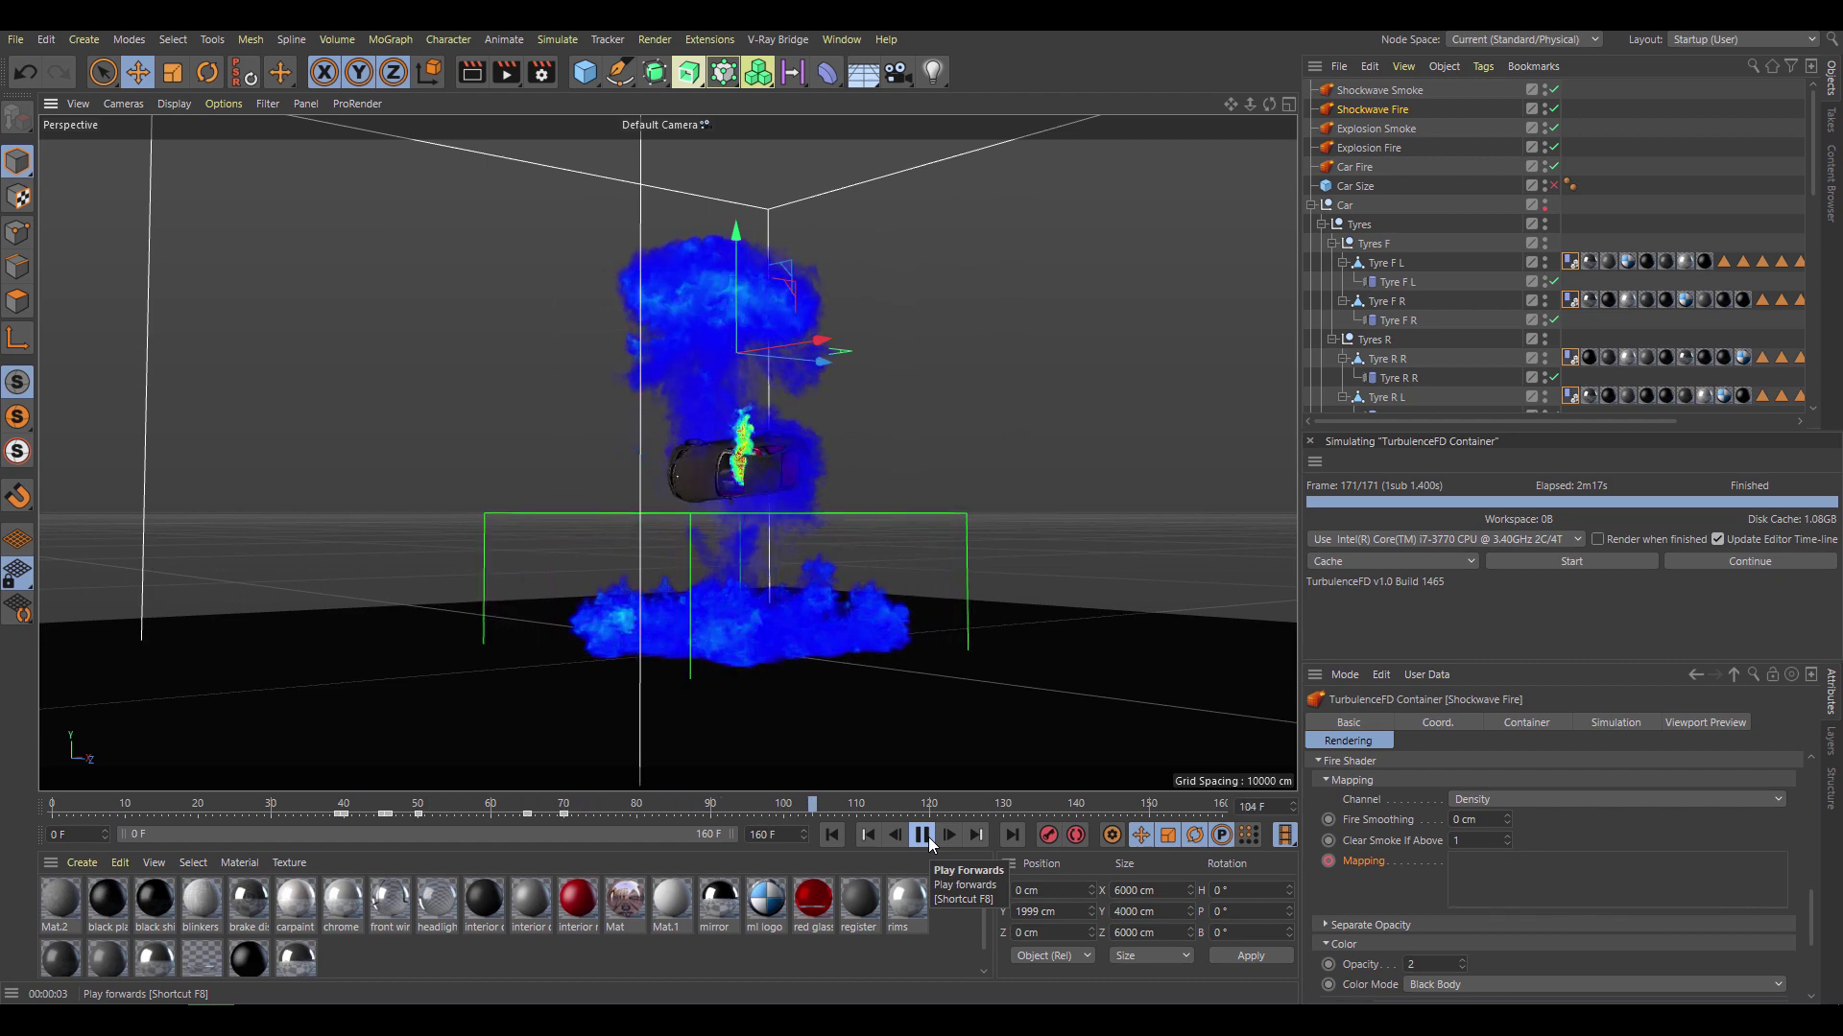
click(923, 836)
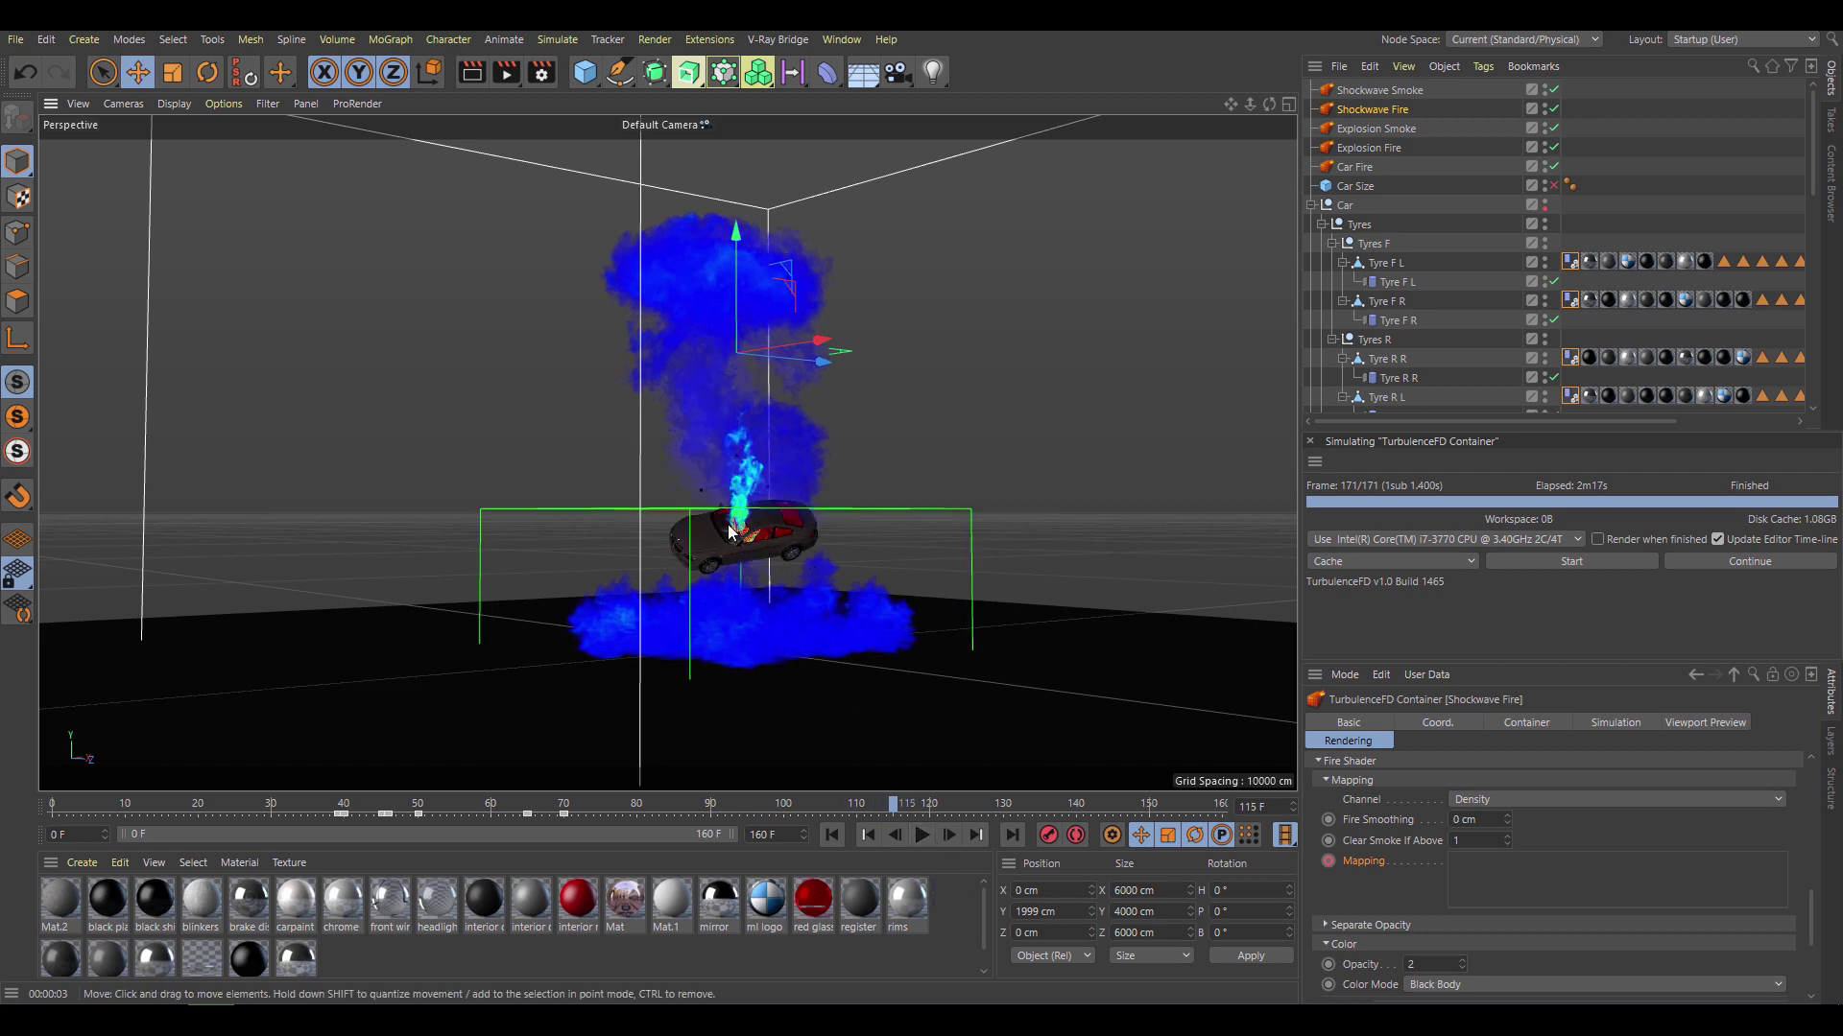
drag(1553, 128, 1553, 146)
- Disable the Shockwave Smoke container and select the Car Fire container
click(1554, 89)
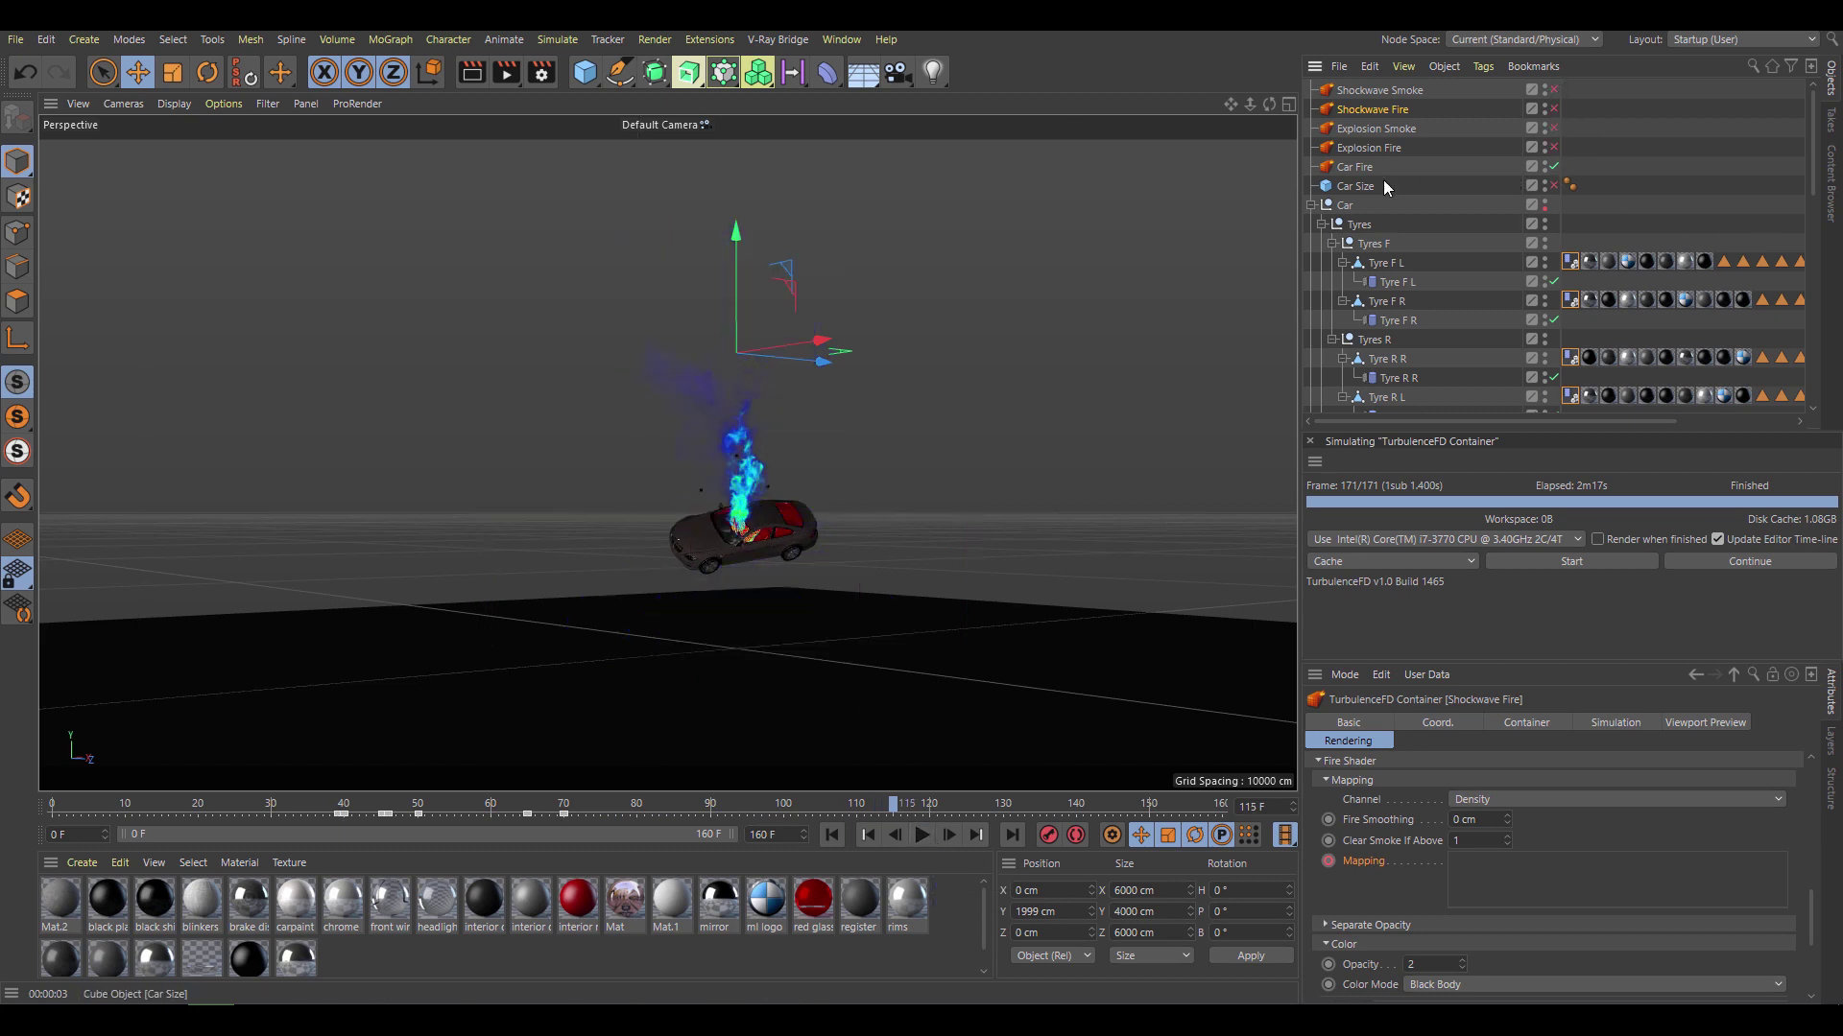
click(1382, 167)
scroll(1624, 200, down, 3)
scroll(1624, 200, down, 2)
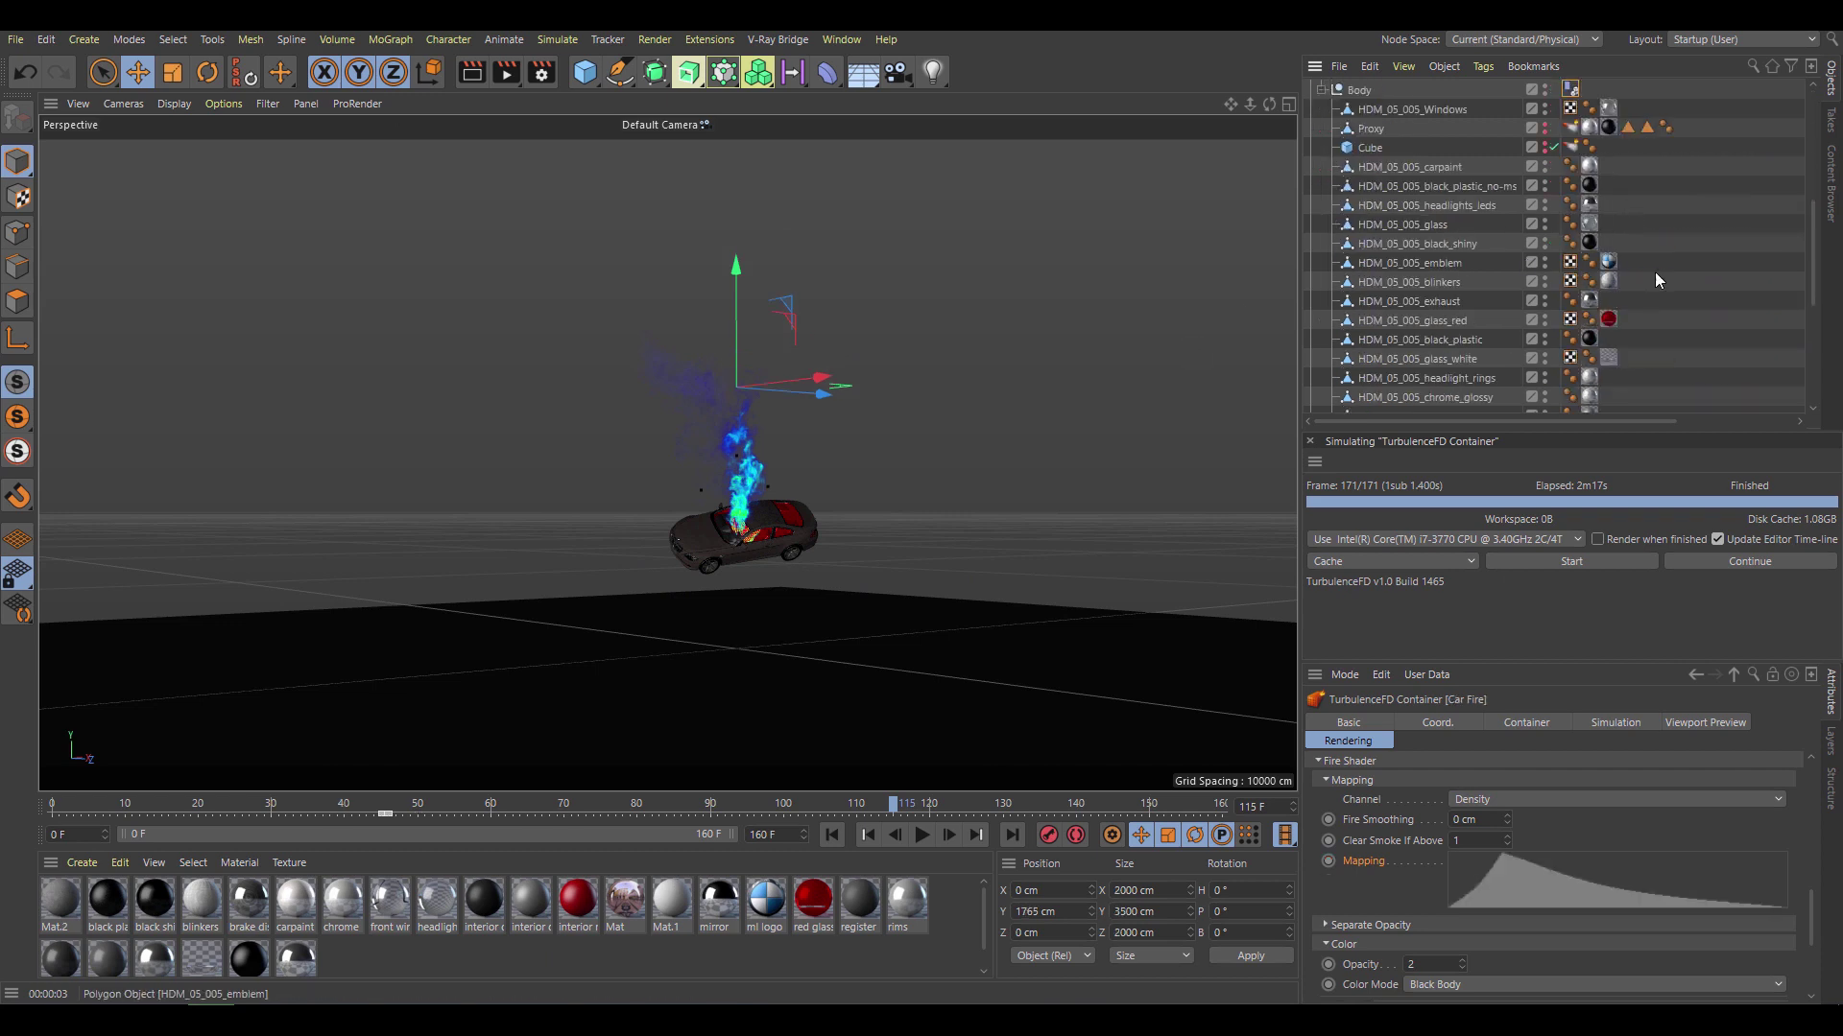
scroll(1655, 273, up, 1)
scroll(1522, 221, up, 1)
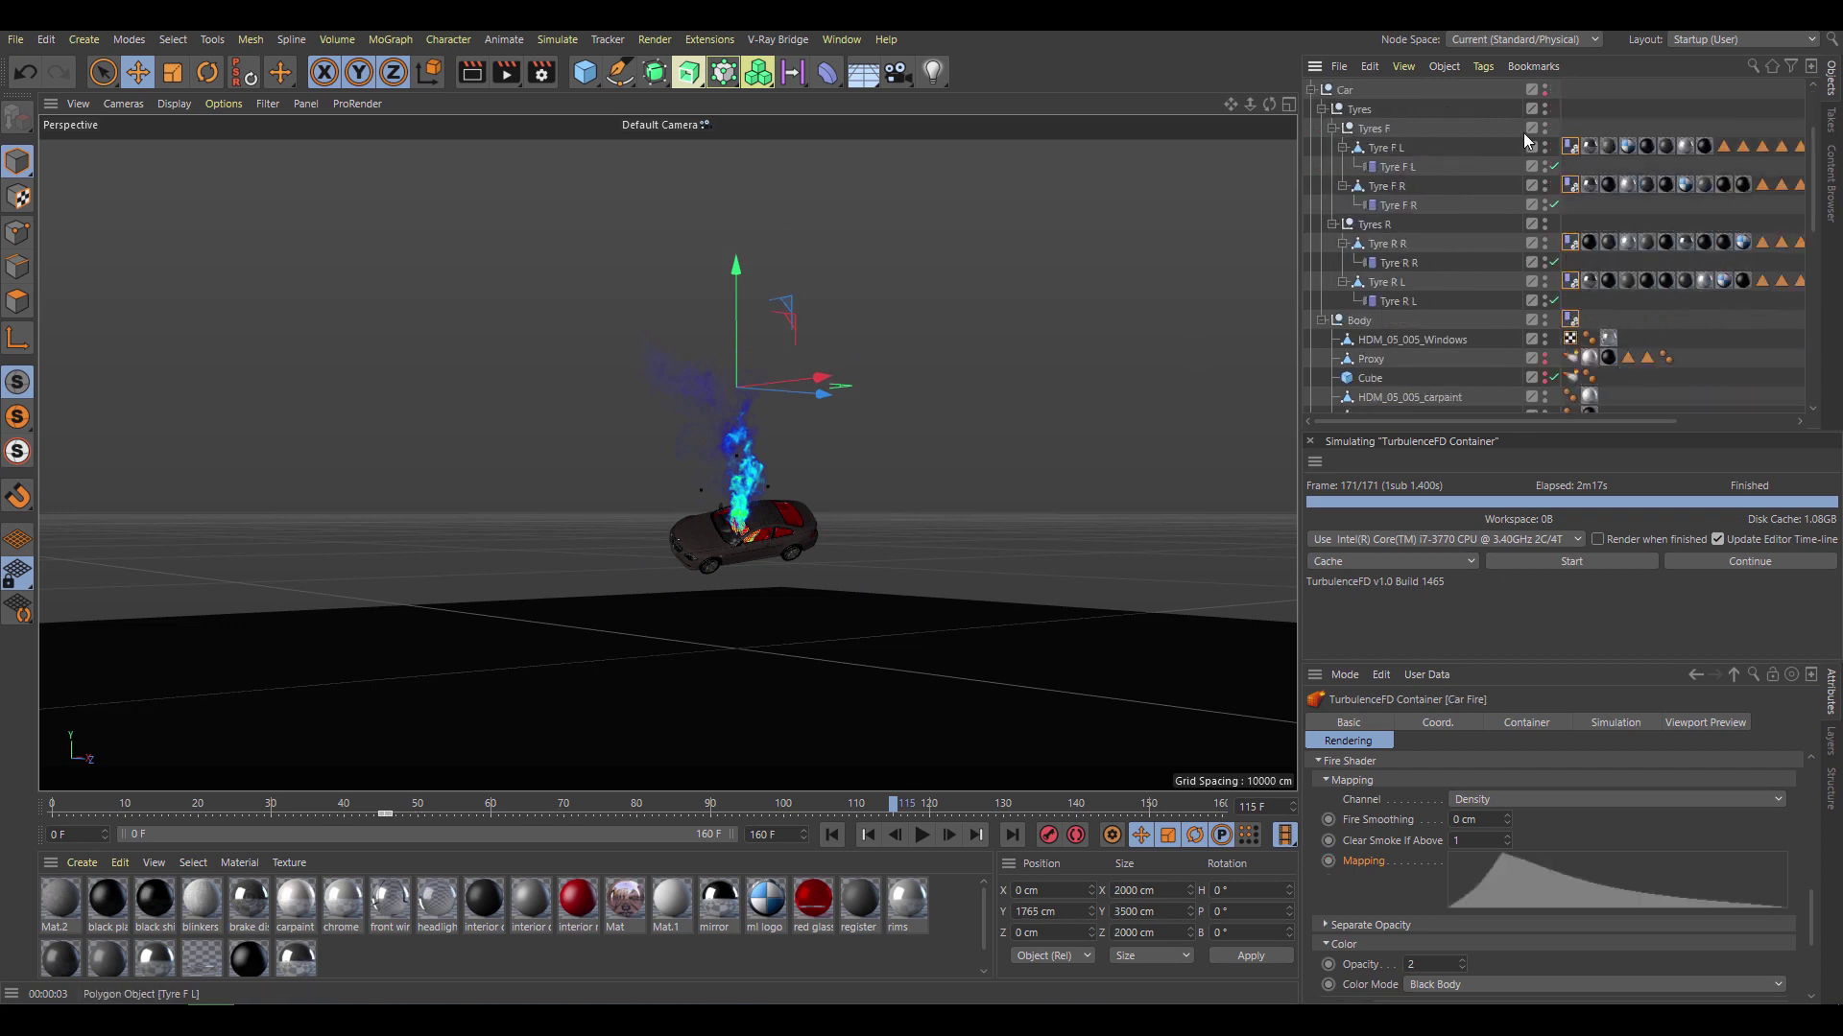
scroll(1593, 254, up, 3)
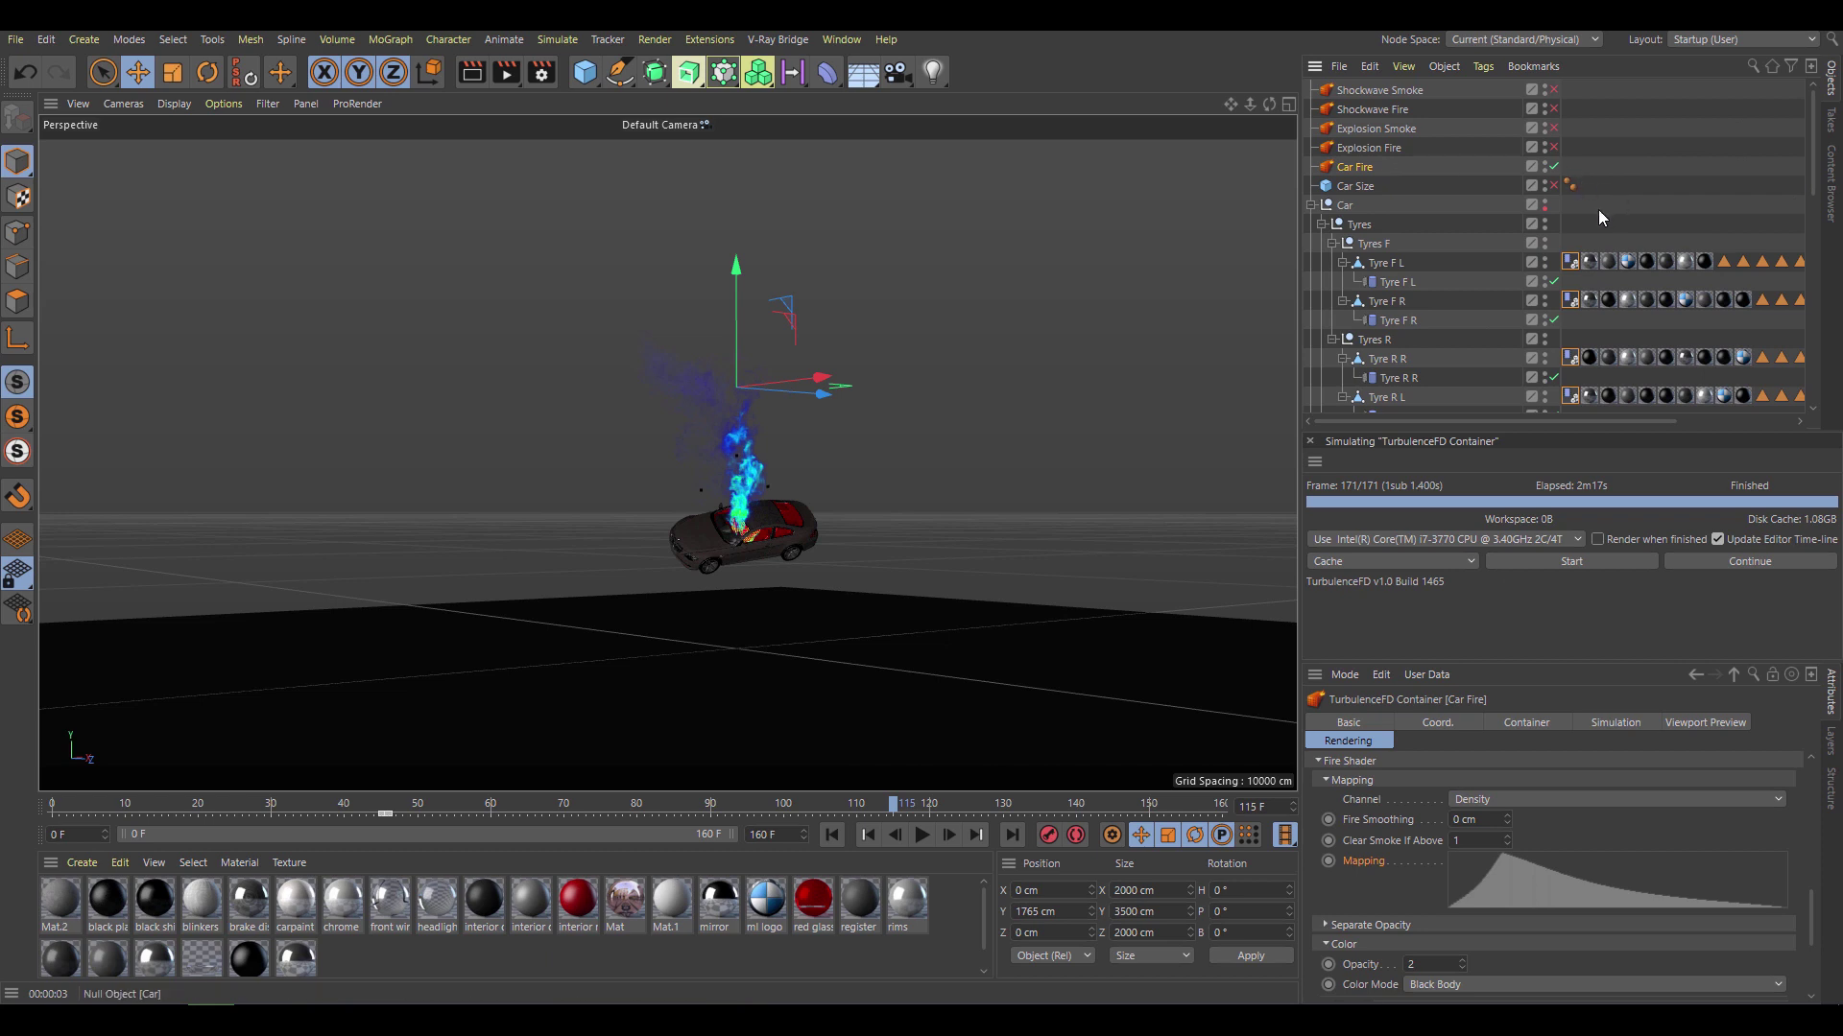
scroll(1598, 209, down, 5)
scroll(1530, 244, down, 10)
scroll(1520, 318, up, 3)
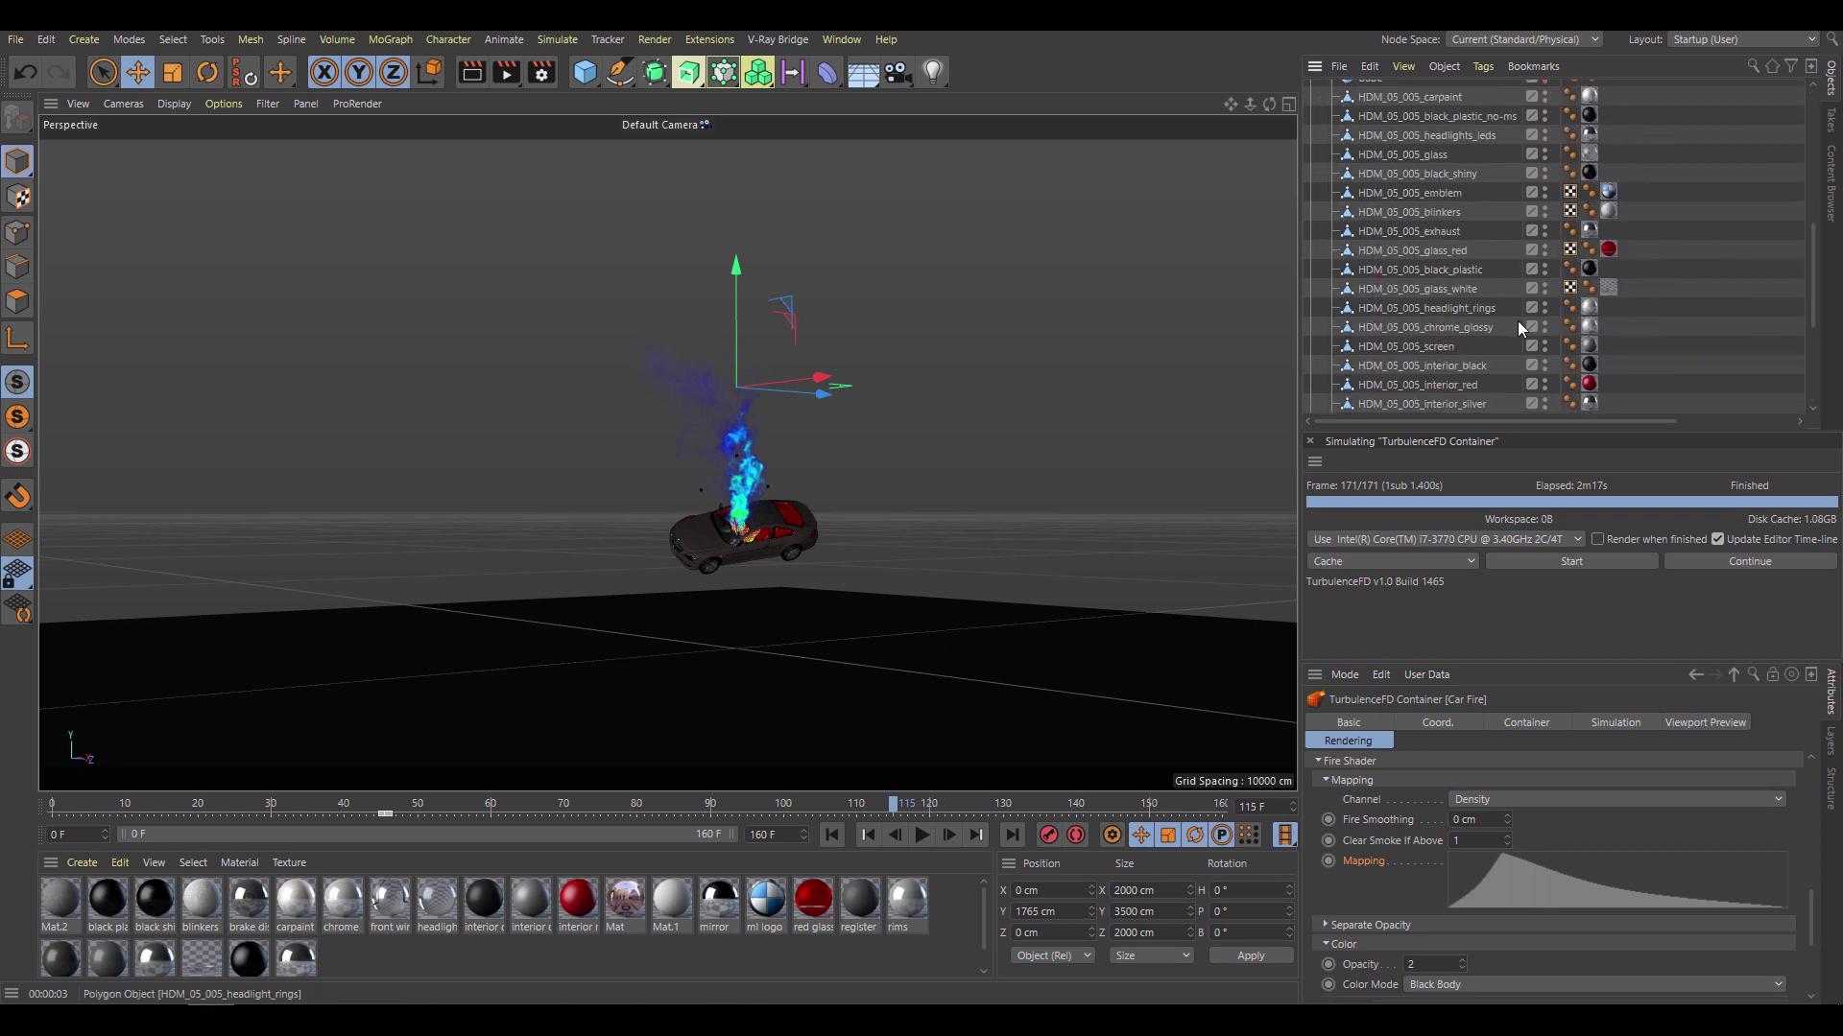
scroll(1512, 321, up, 3)
scroll(1565, 296, up, 2)
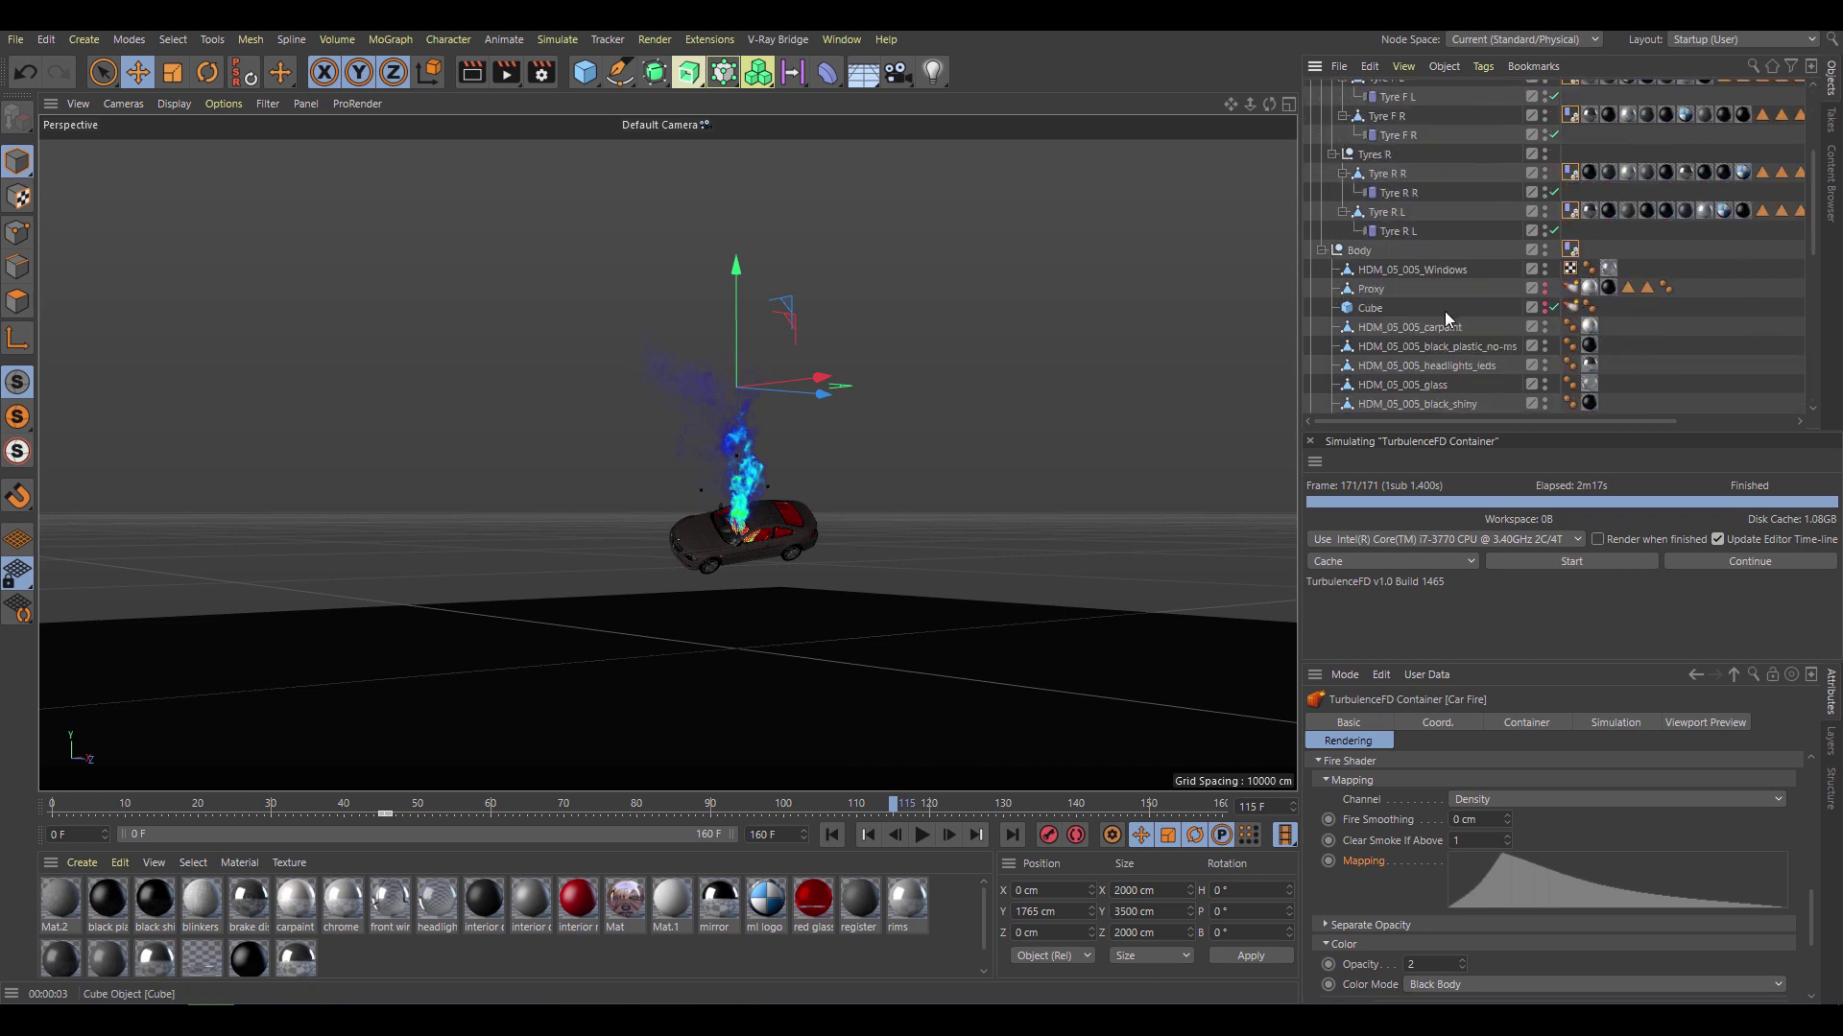
- Stretch the Cube fire emitter to 205.678 cm deep and toggle its viewport visibility
click(1570, 307)
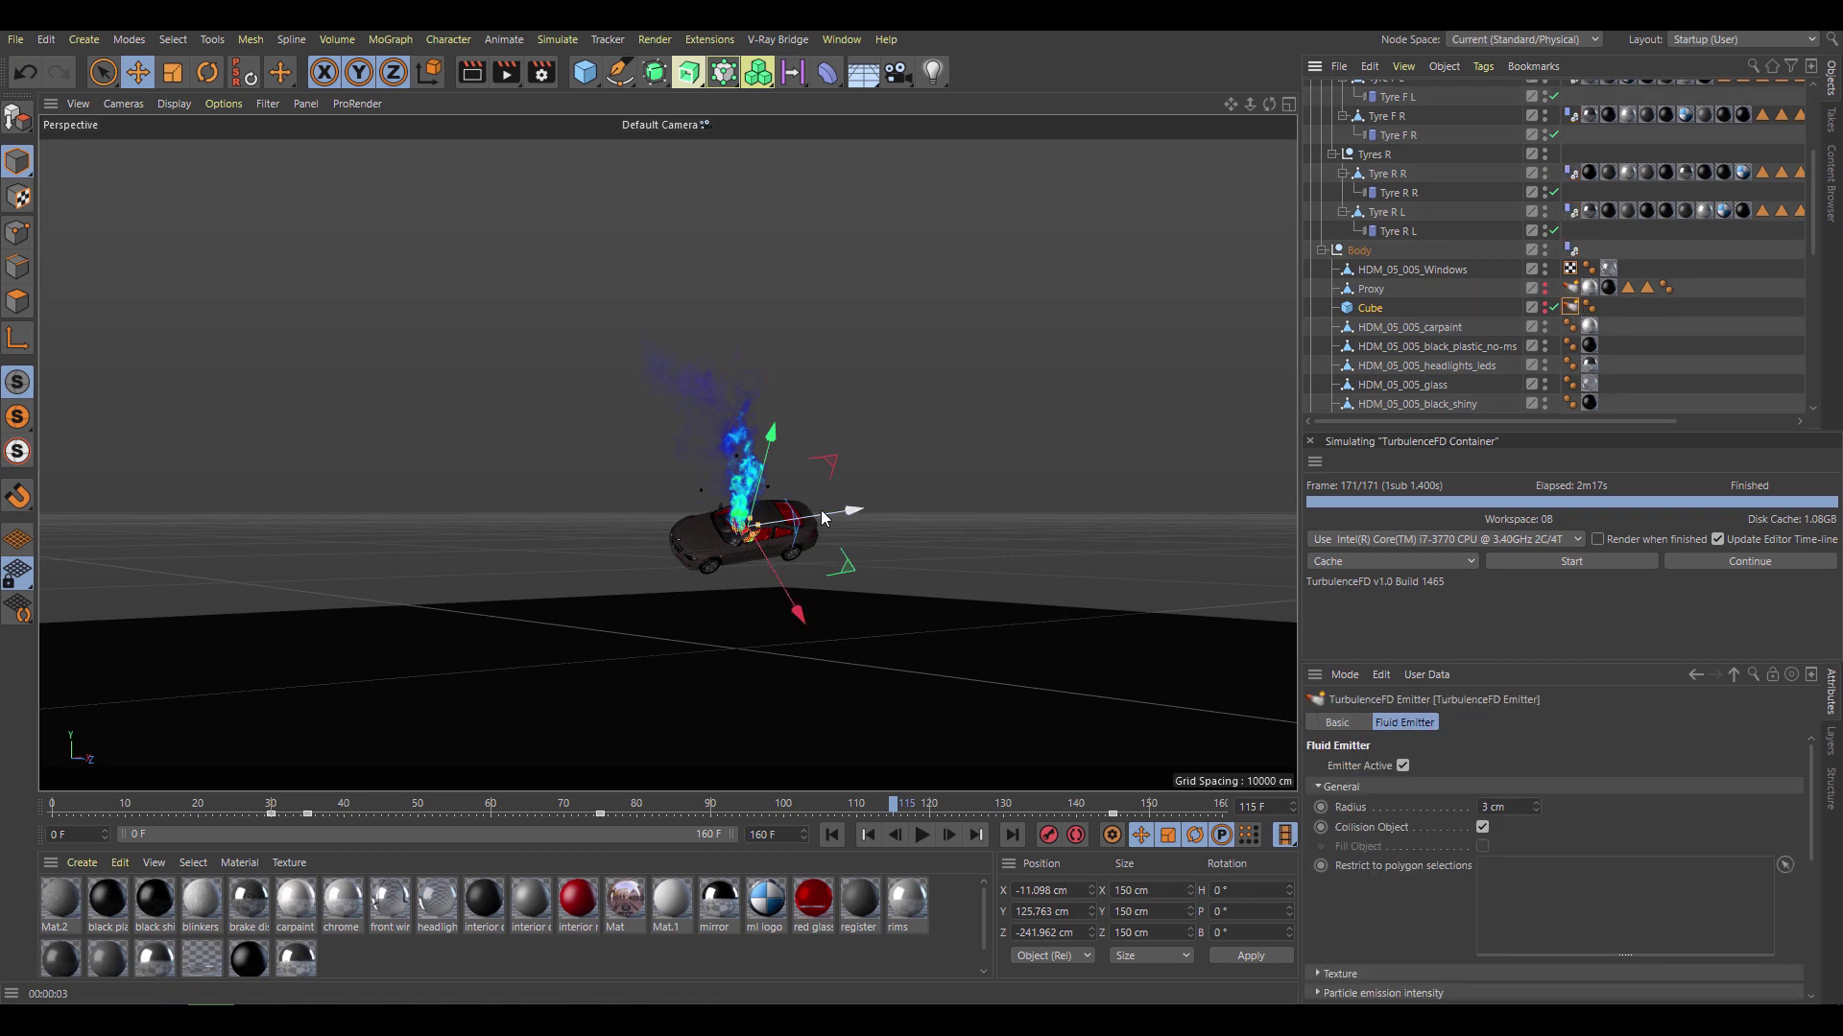
scroll(761, 548, up, 2)
scroll(785, 451, up, 2)
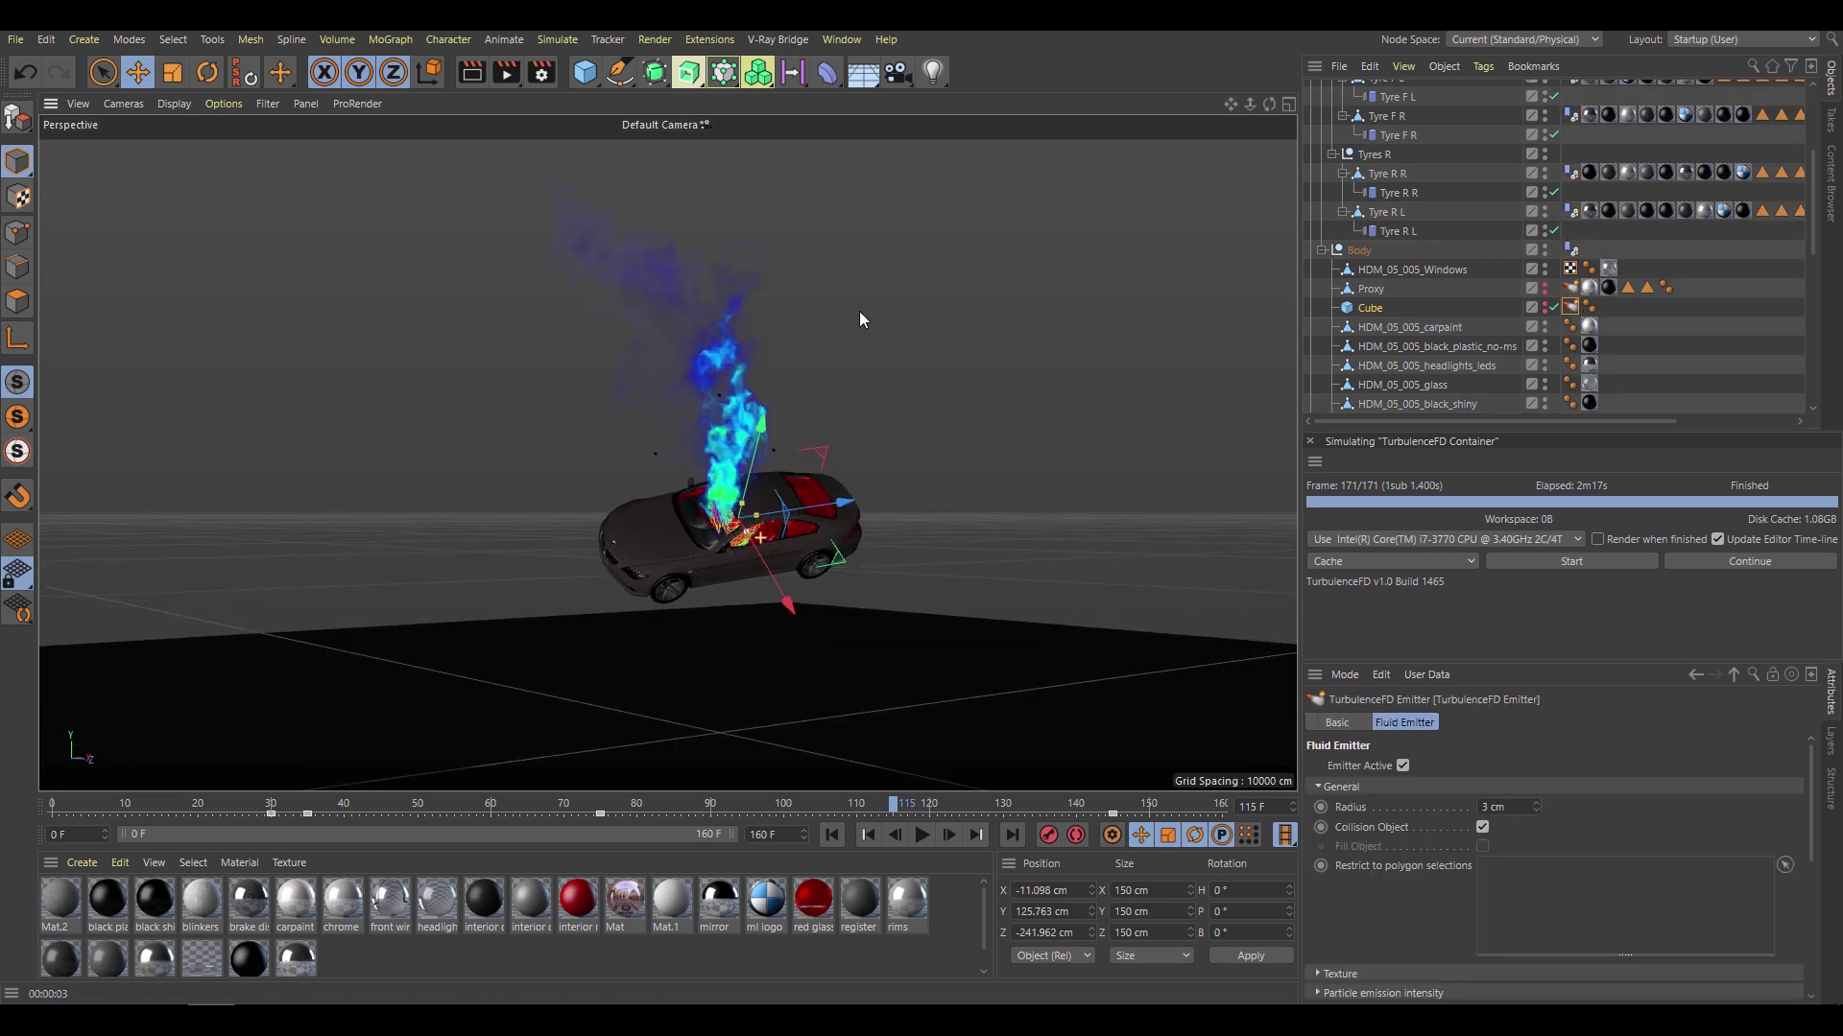
scroll(859, 311, up, 3)
mouse_move(801, 494)
alt+mouse_down()
mouse_move(653, 380)
mouse_move(804, 342)
alt+mouse_up()
scroll(802, 343, up, 3)
mouse_move(797, 461)
alt+mouse_down()
mouse_move(775, 518)
mouse_move(747, 518)
mouse_move(900, 547)
alt+mouse_up()
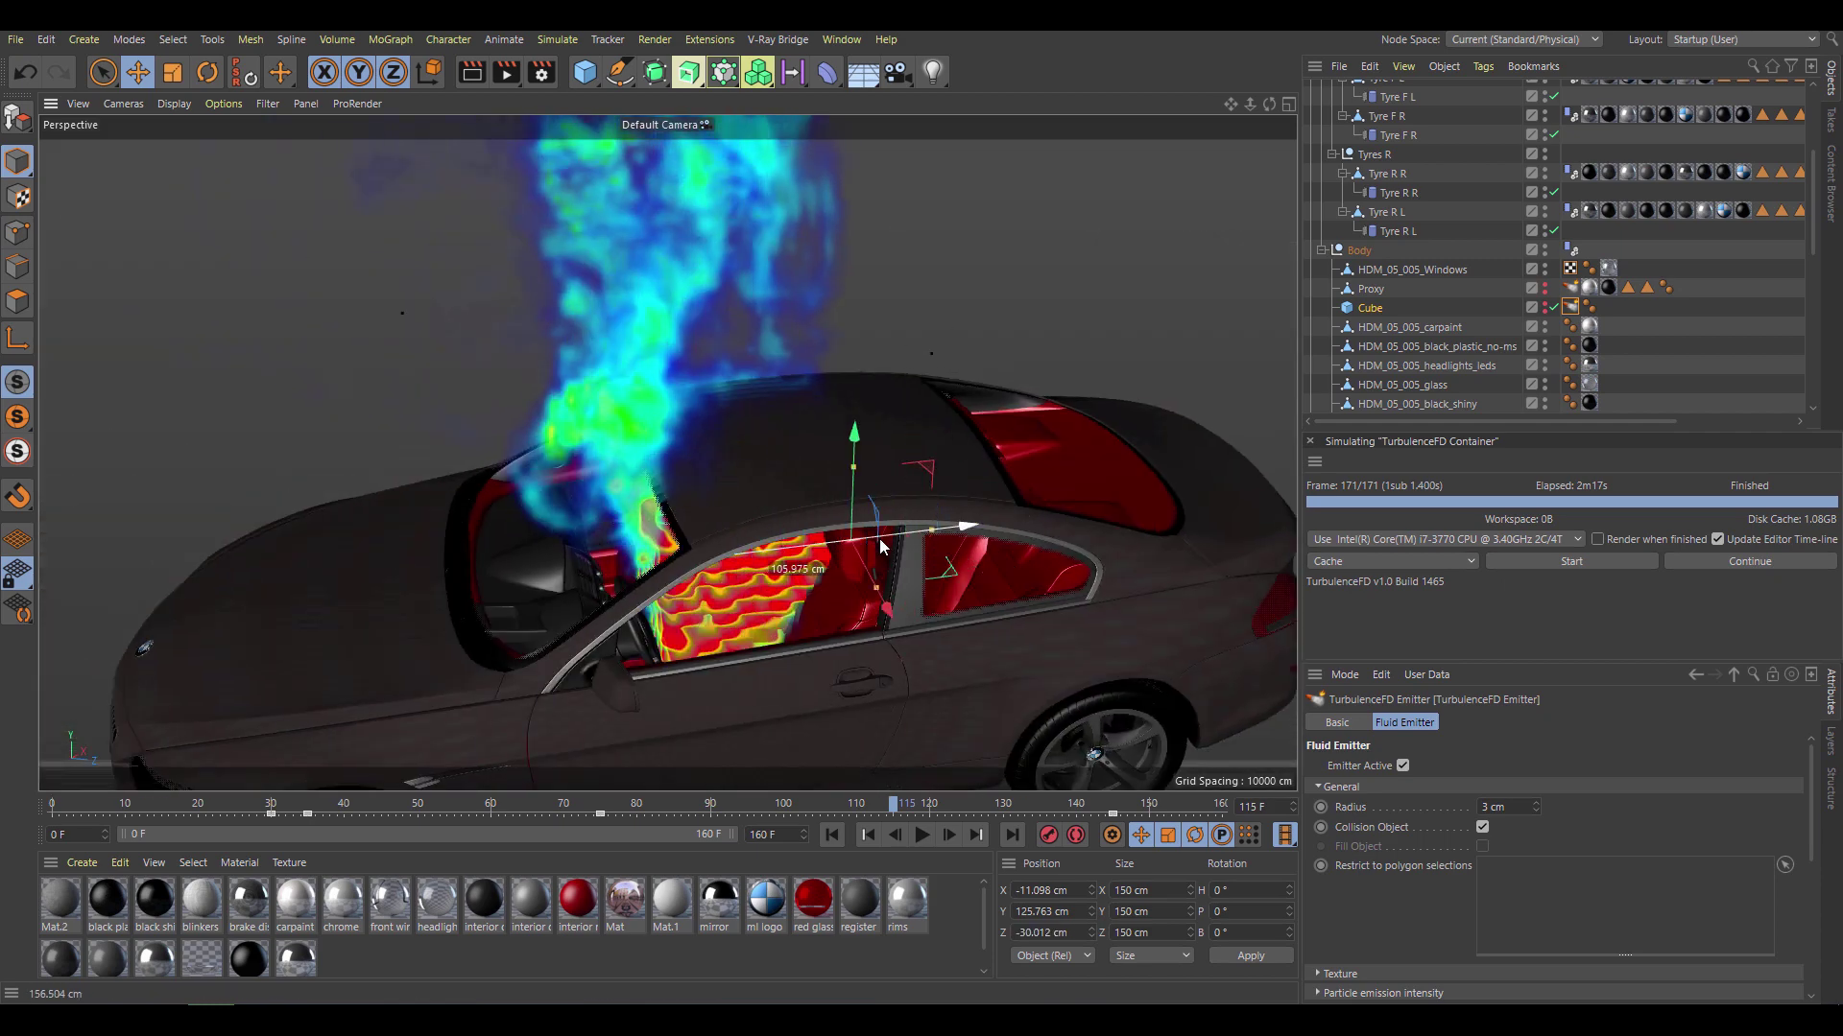
drag(921, 539, 929, 537)
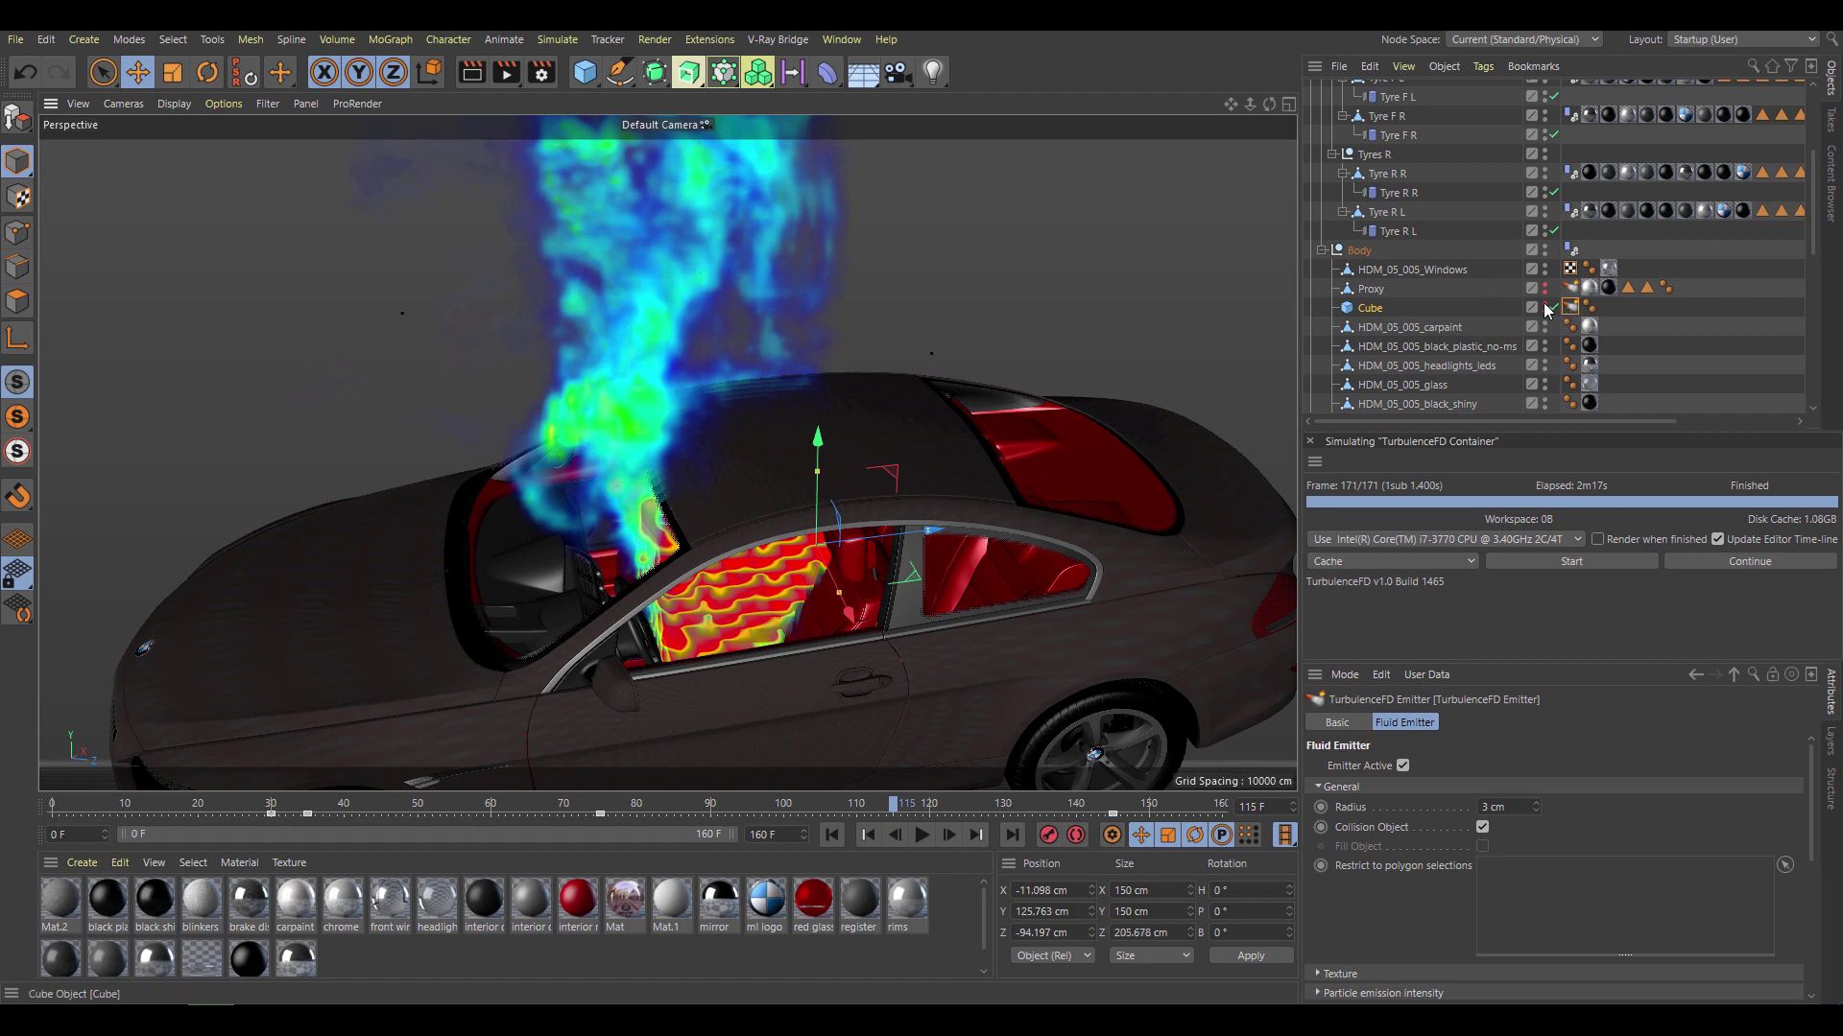
mouse_move(747, 602)
alt+mouse_down()
mouse_move(859, 602)
mouse_move(769, 606)
alt+mouse_up()
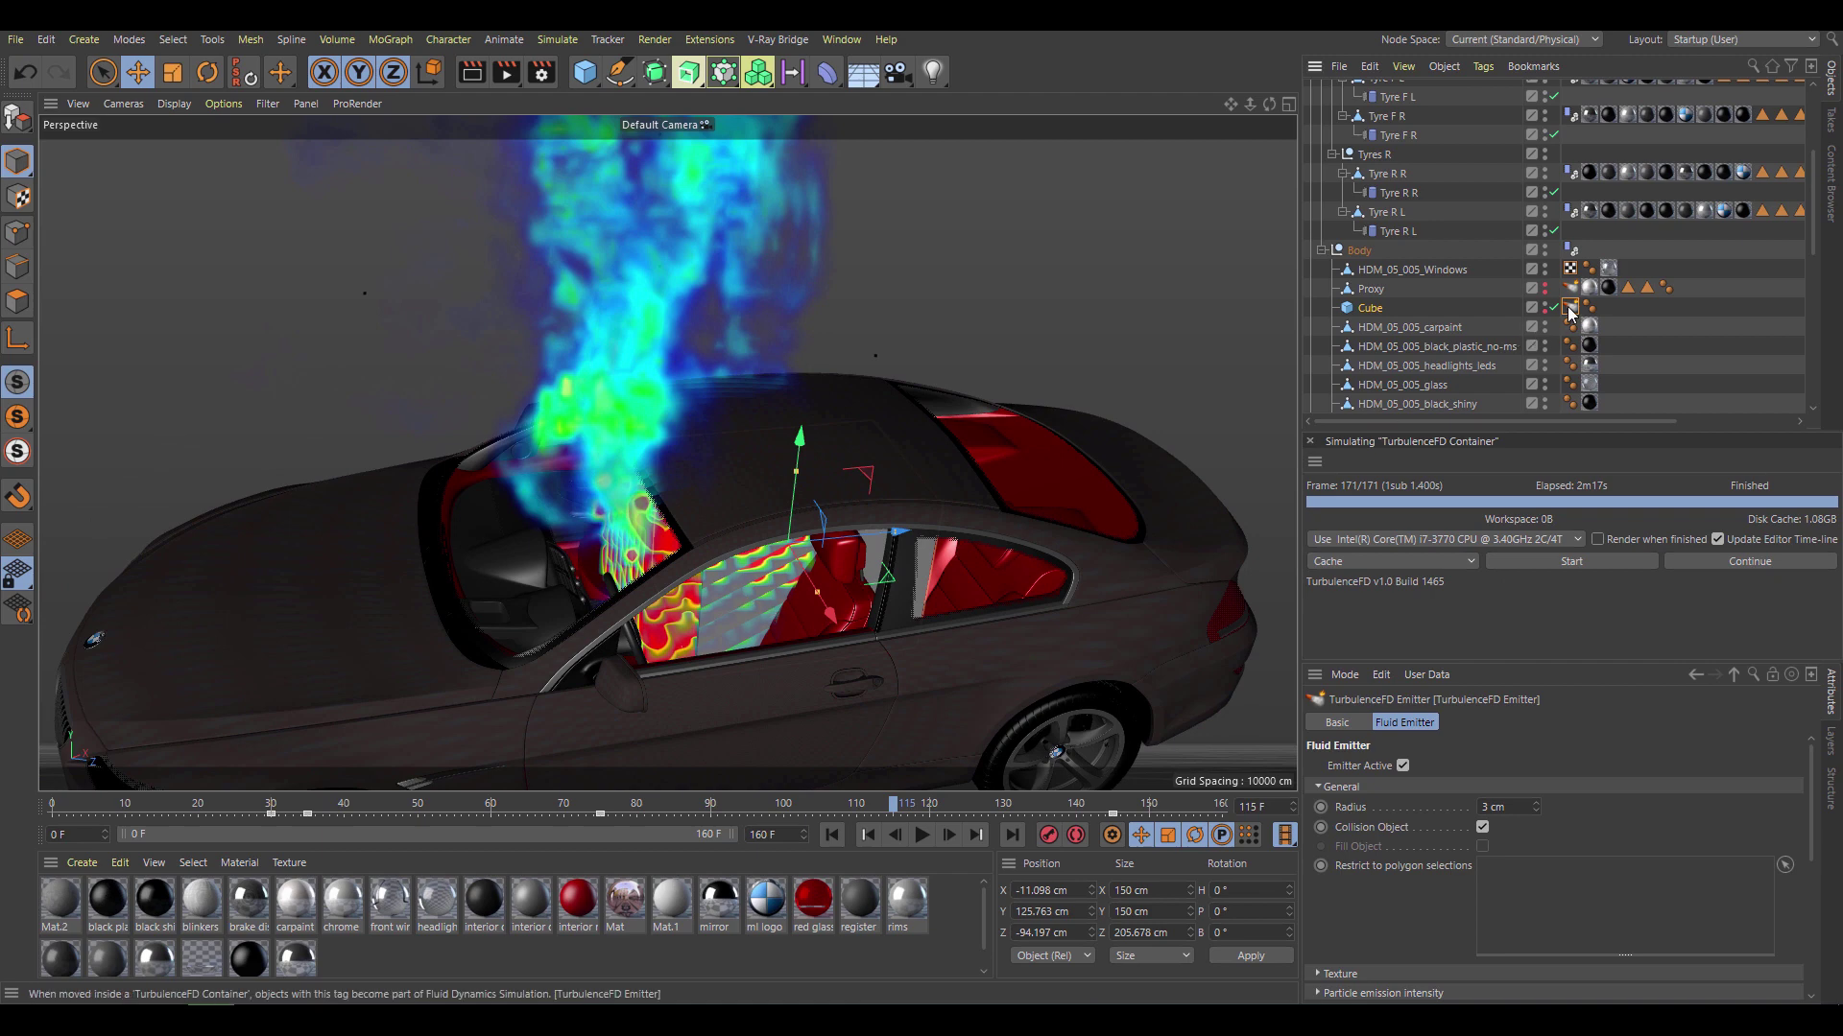
scroll(1562, 813, down, 2)
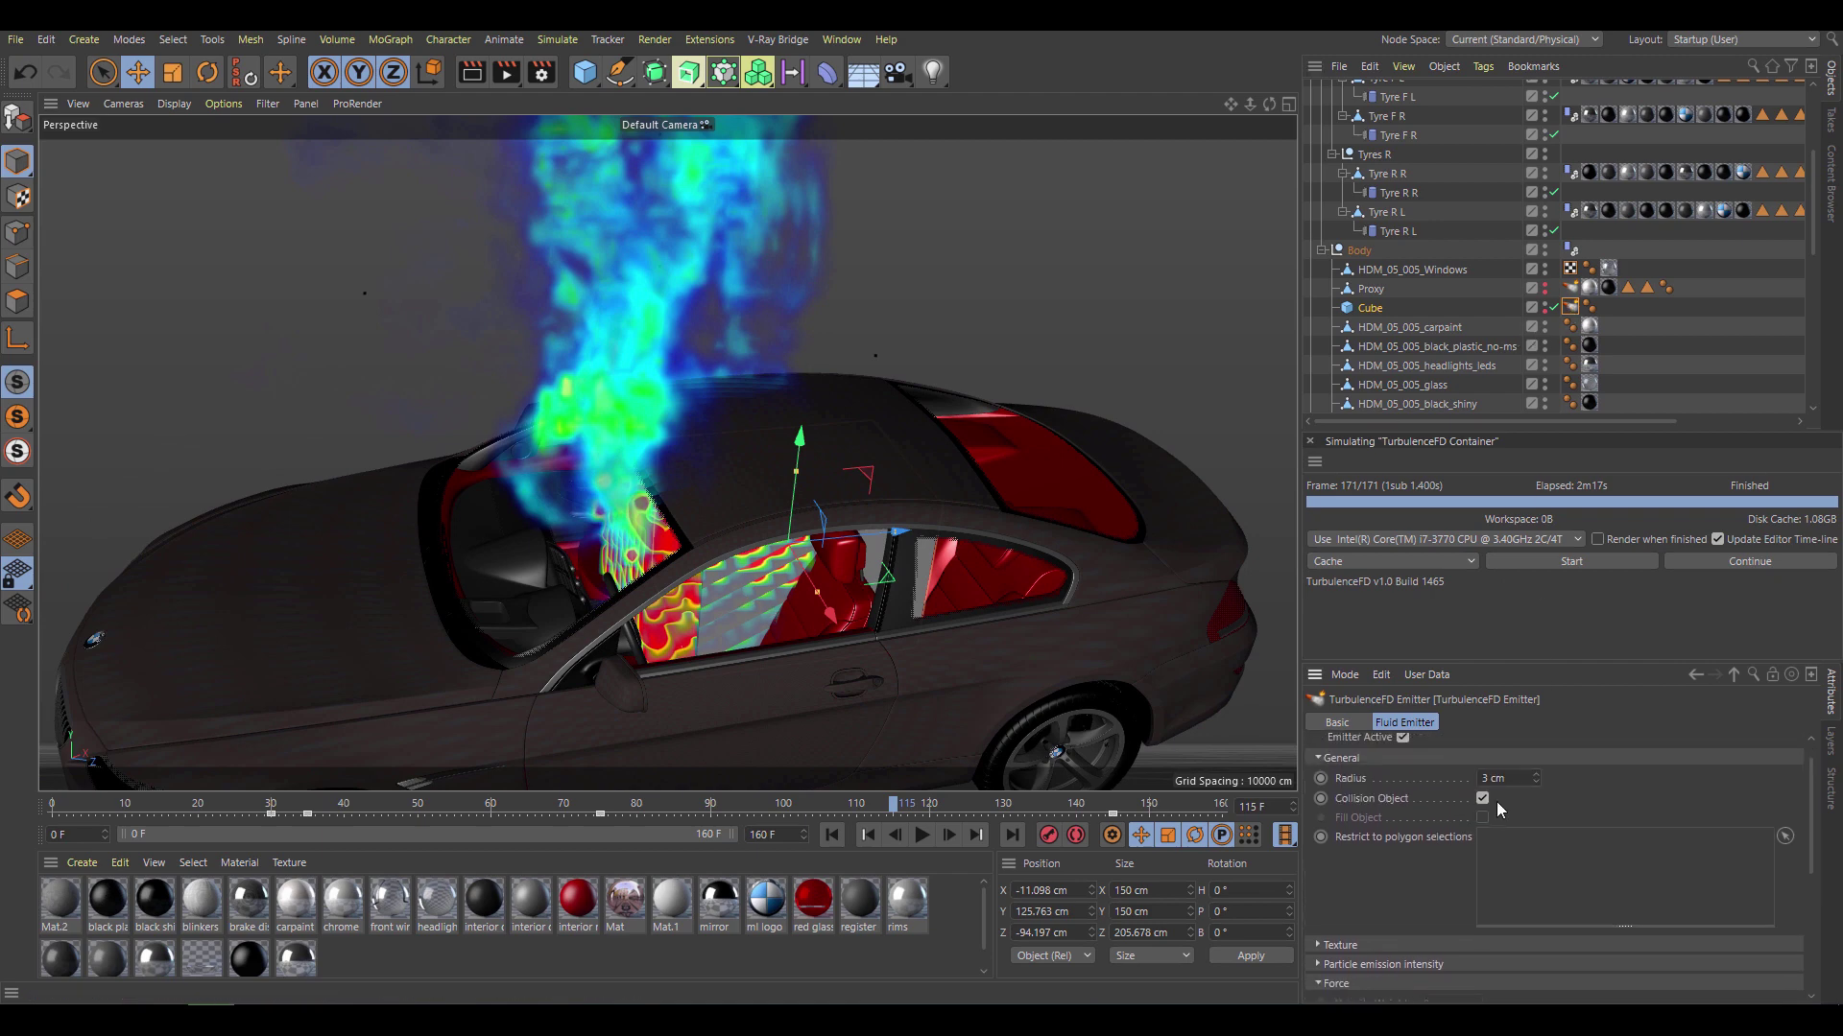
click(1543, 303)
scroll(942, 722, down, 5)
scroll(942, 722, down, 2)
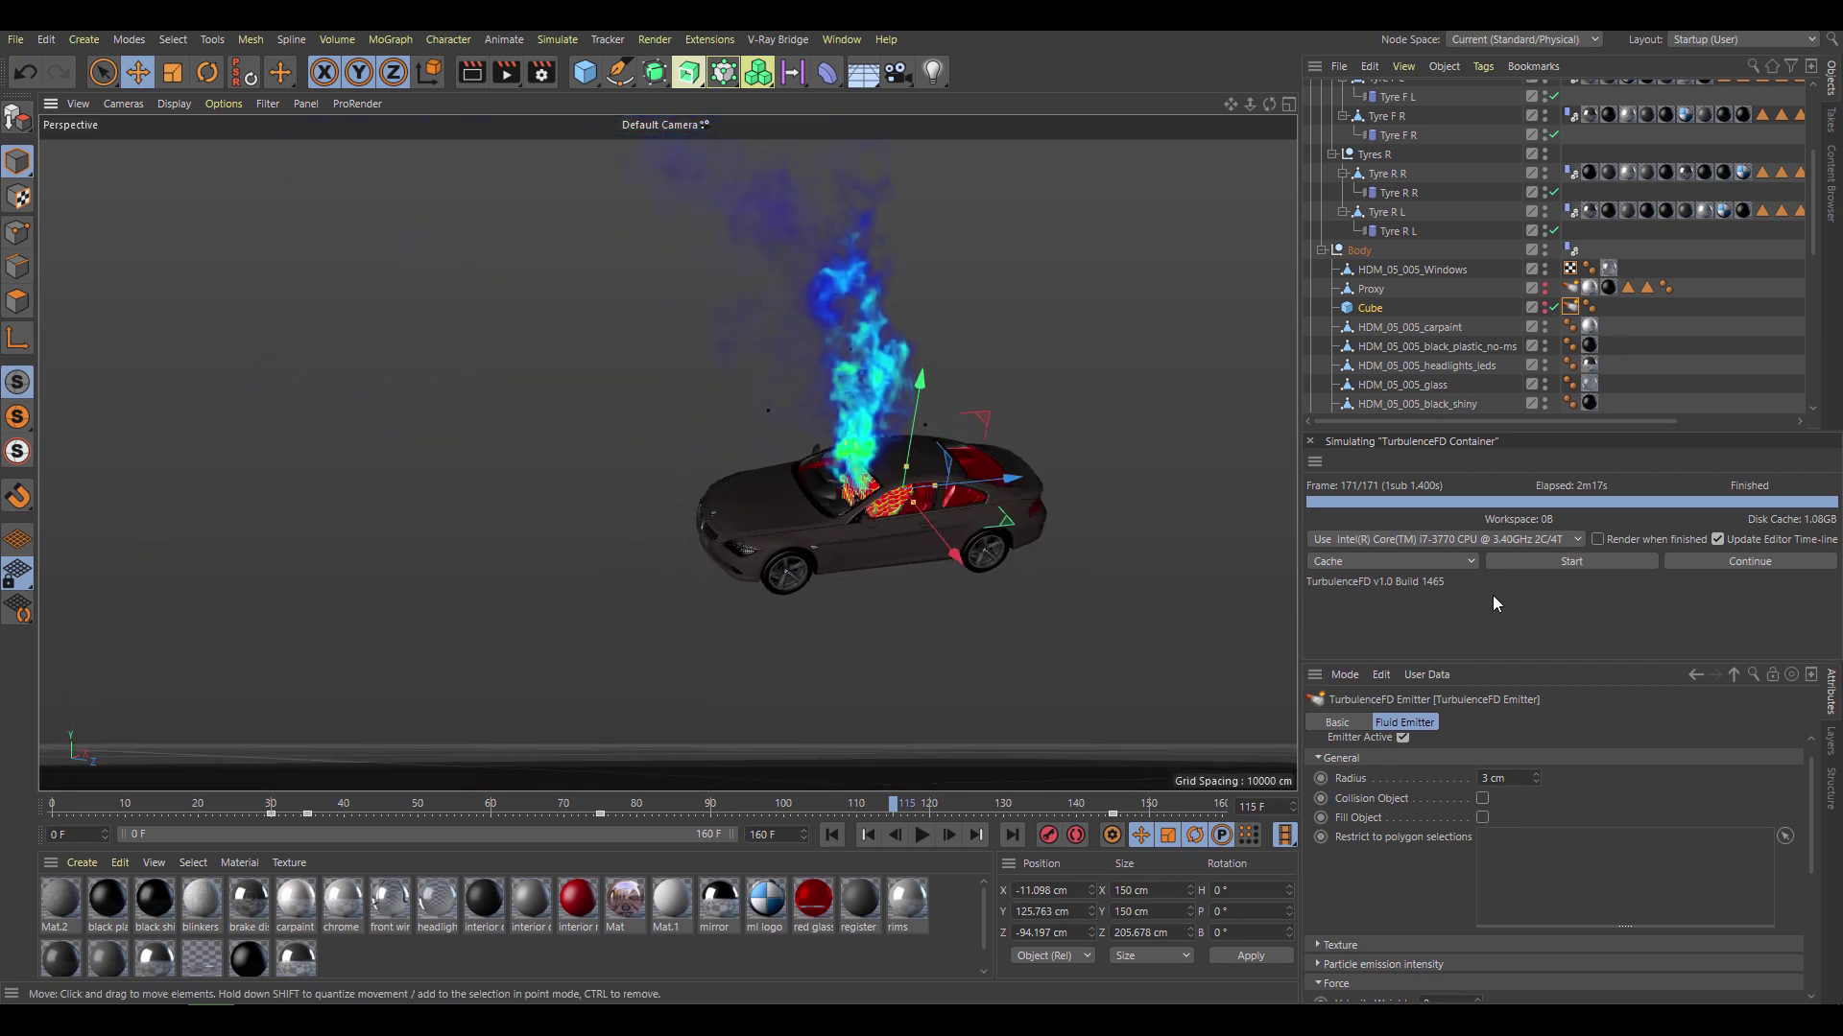
scroll(1430, 258, up, 5)
- Show the Car Fire container's simulation and resolution settings
click(1363, 167)
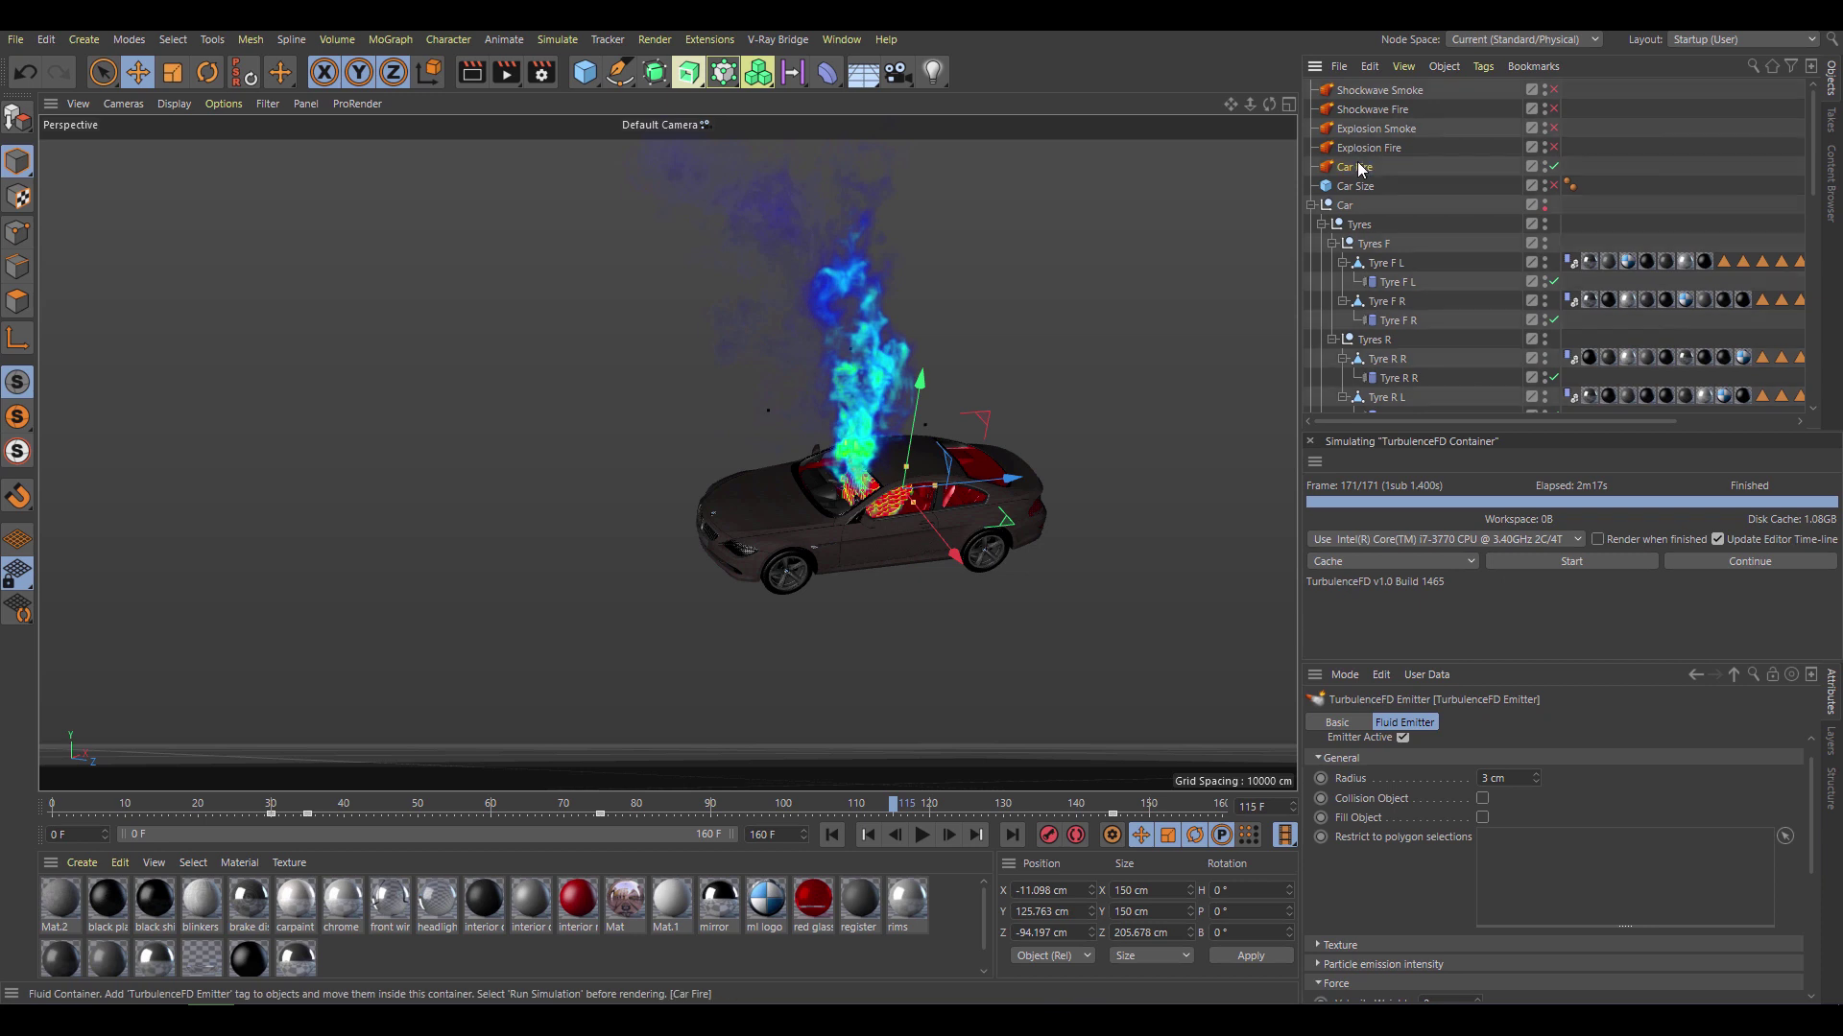
click(1614, 723)
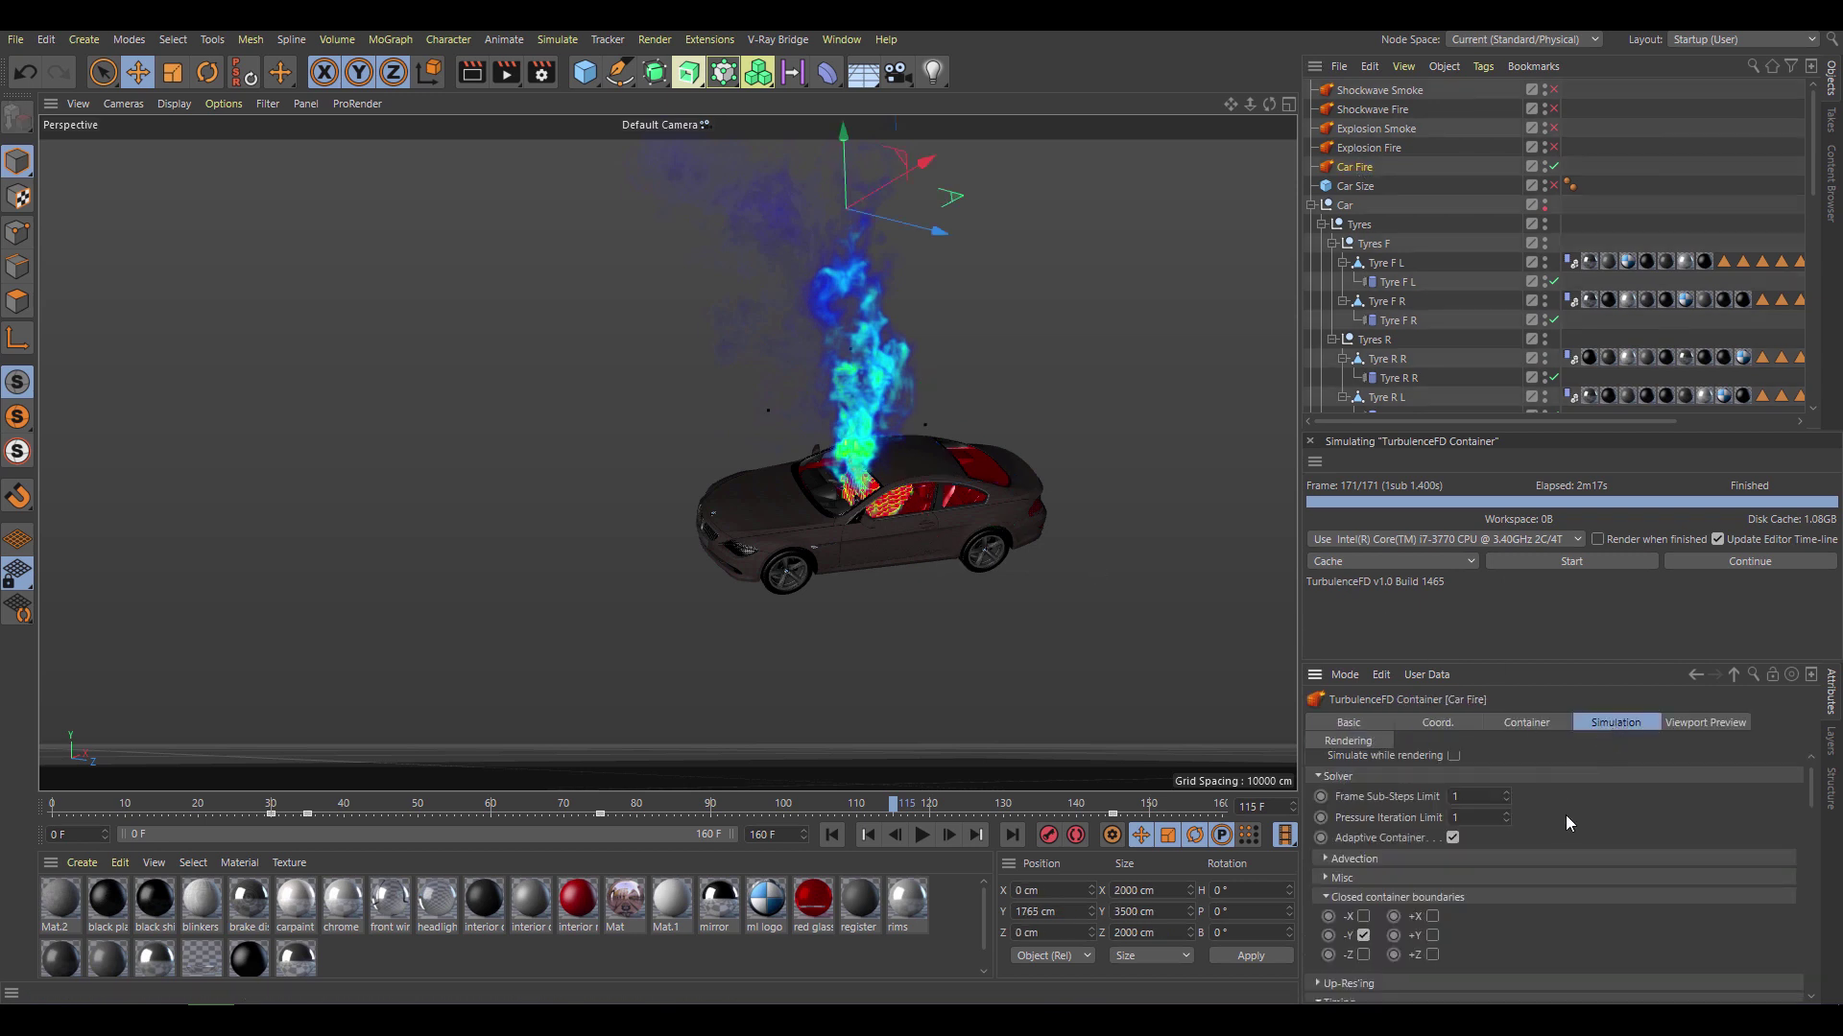
click(1528, 722)
scroll(1669, 821, up, 1)
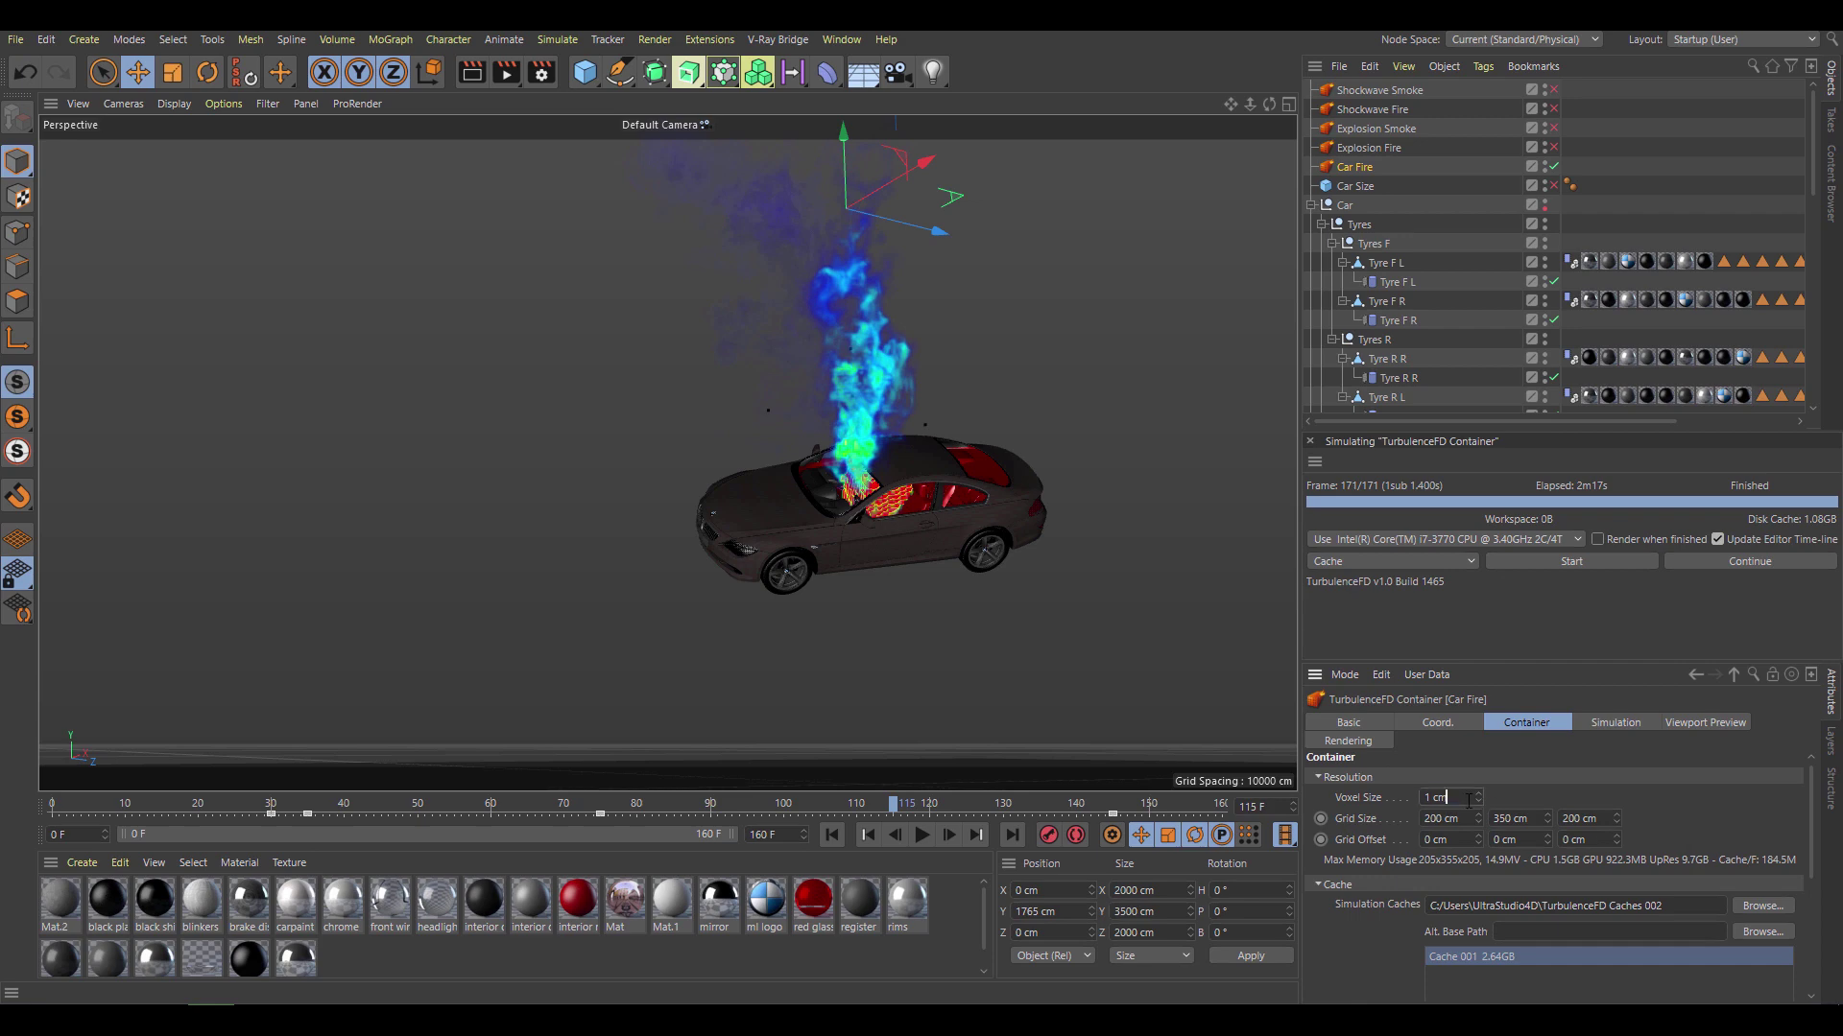
- Set Car Fire's Voxel Size to 2 cm and recentre the view on the burning car
text(2)
key(Return)
scroll(914, 536, up, 5)
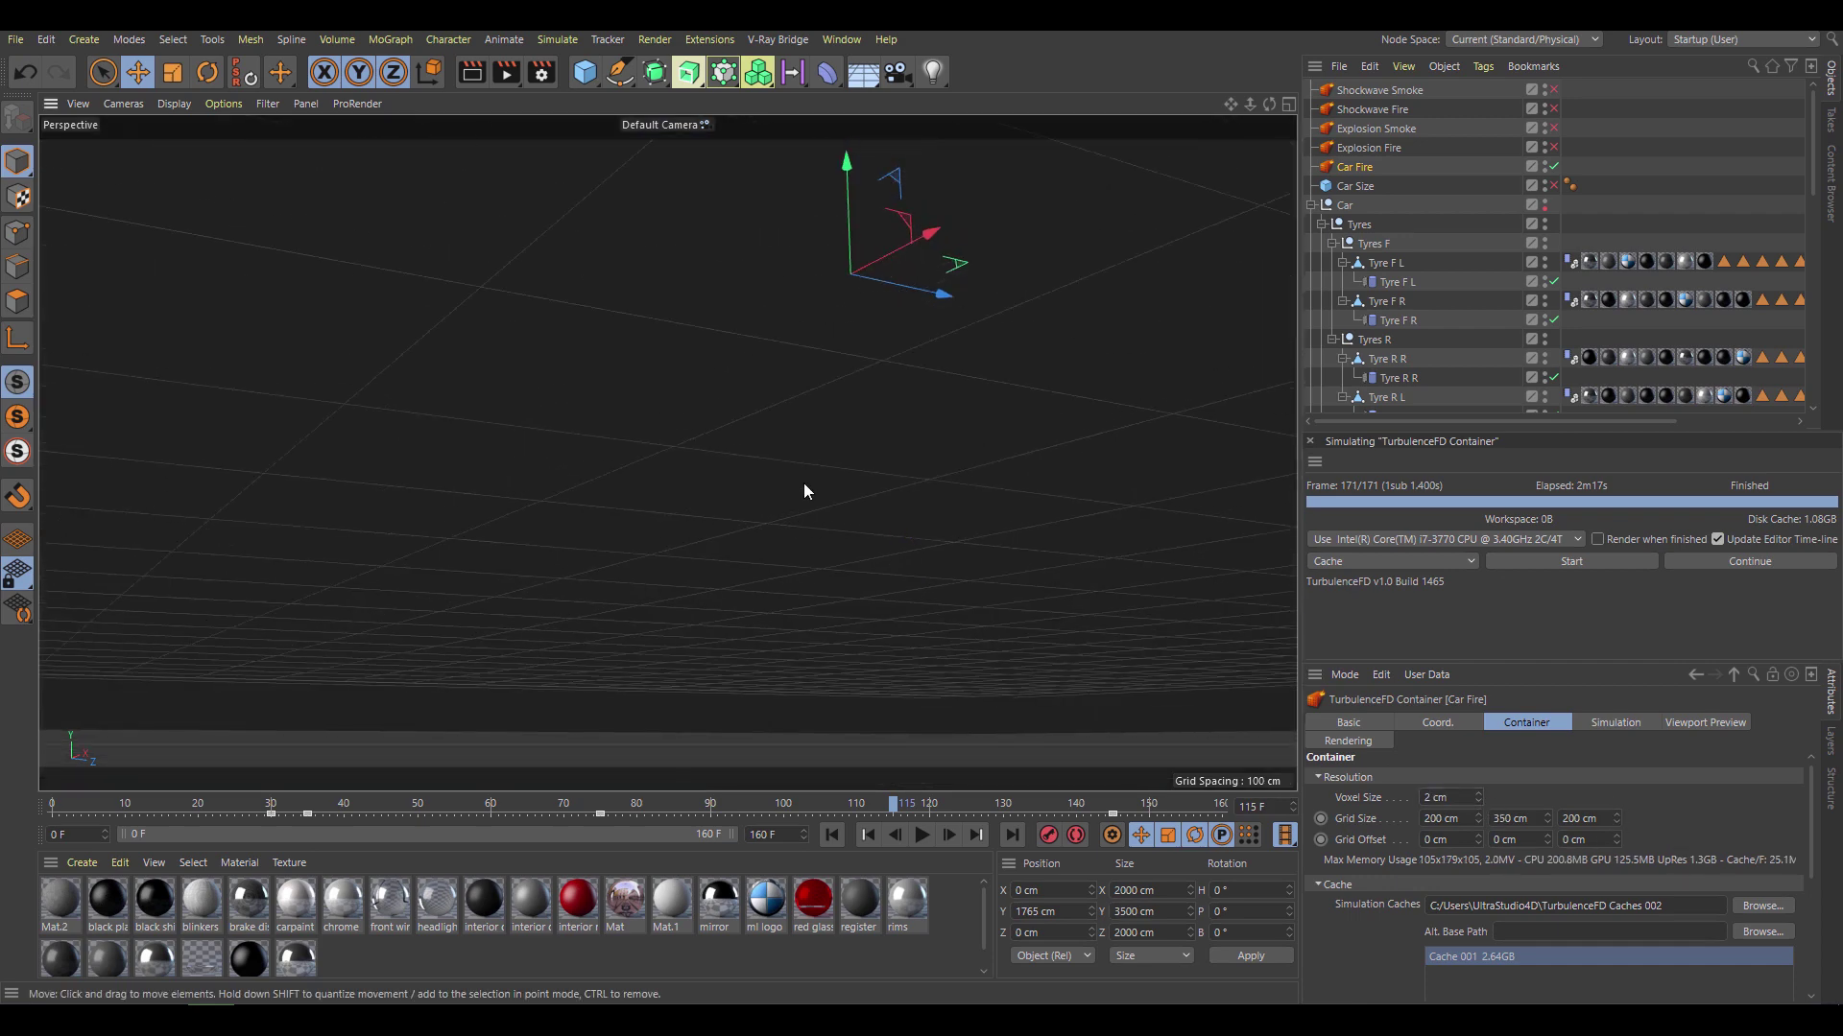
mouse_move(805, 492)
alt+mouse_down()
mouse_move(816, 563)
mouse_move(790, 712)
alt+mouse_up()
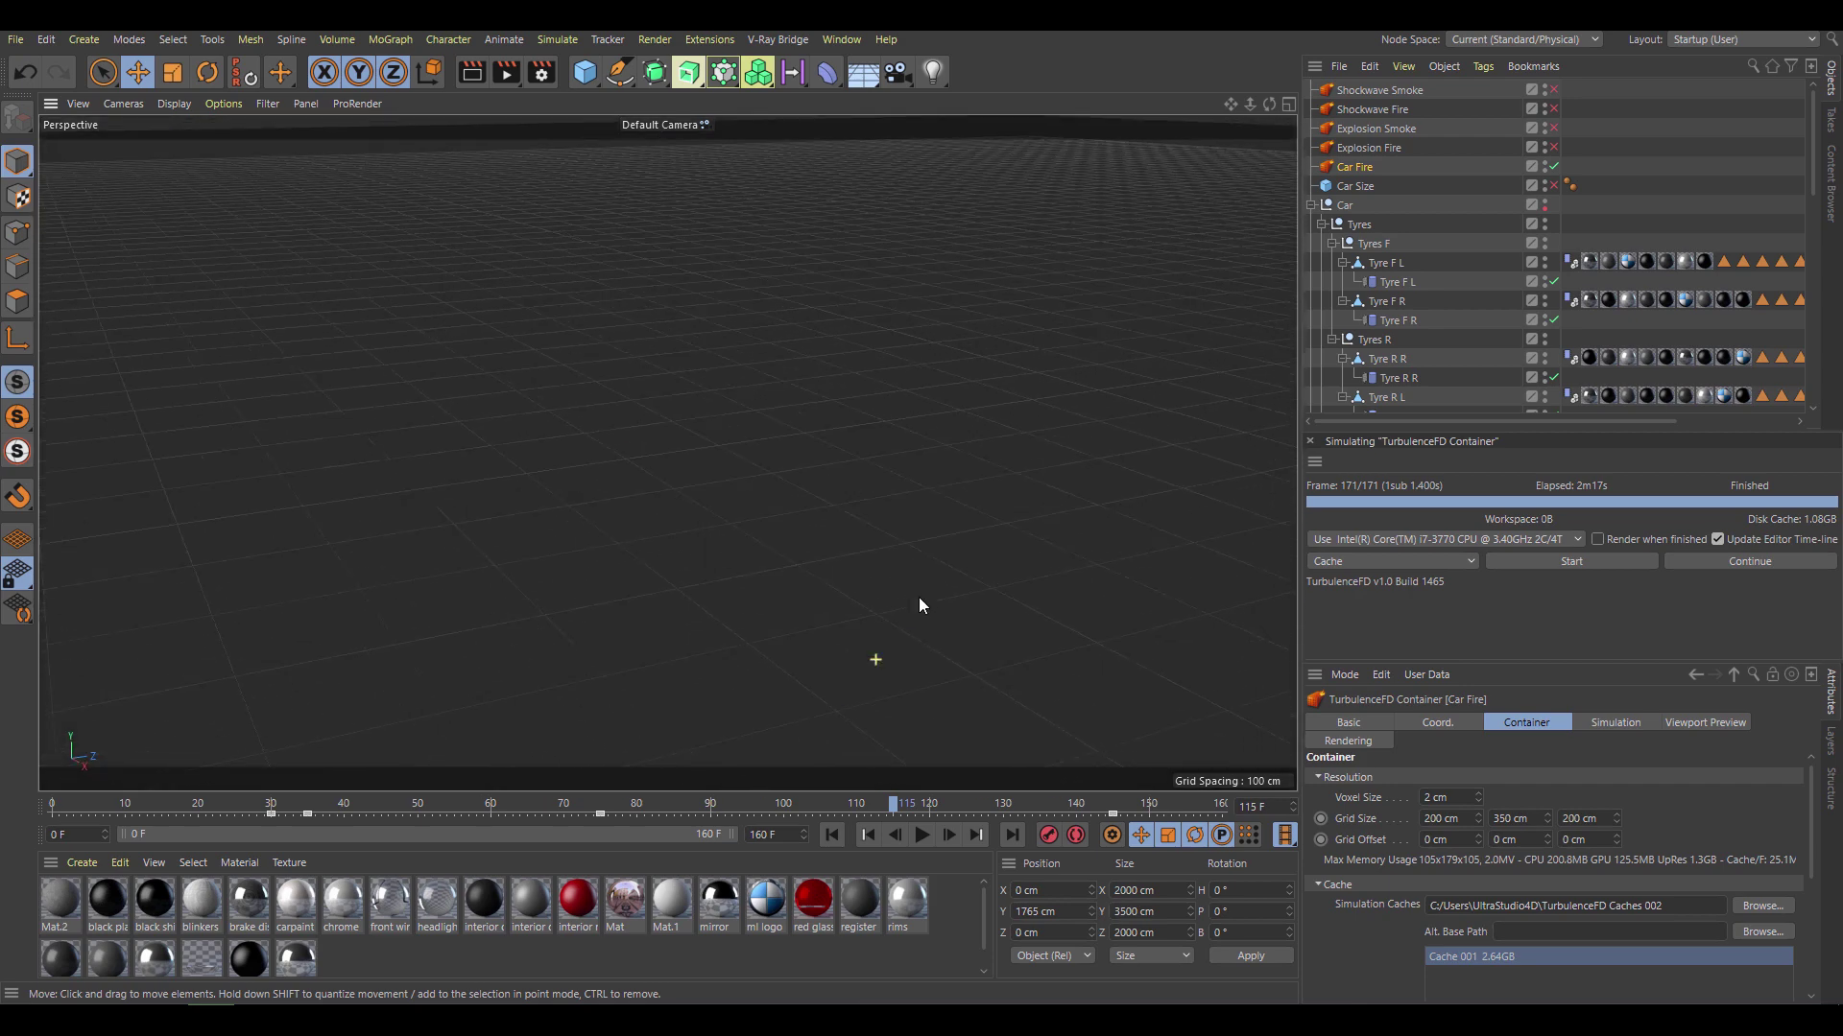
scroll(952, 693, down, 3)
scroll(966, 487, down, 8)
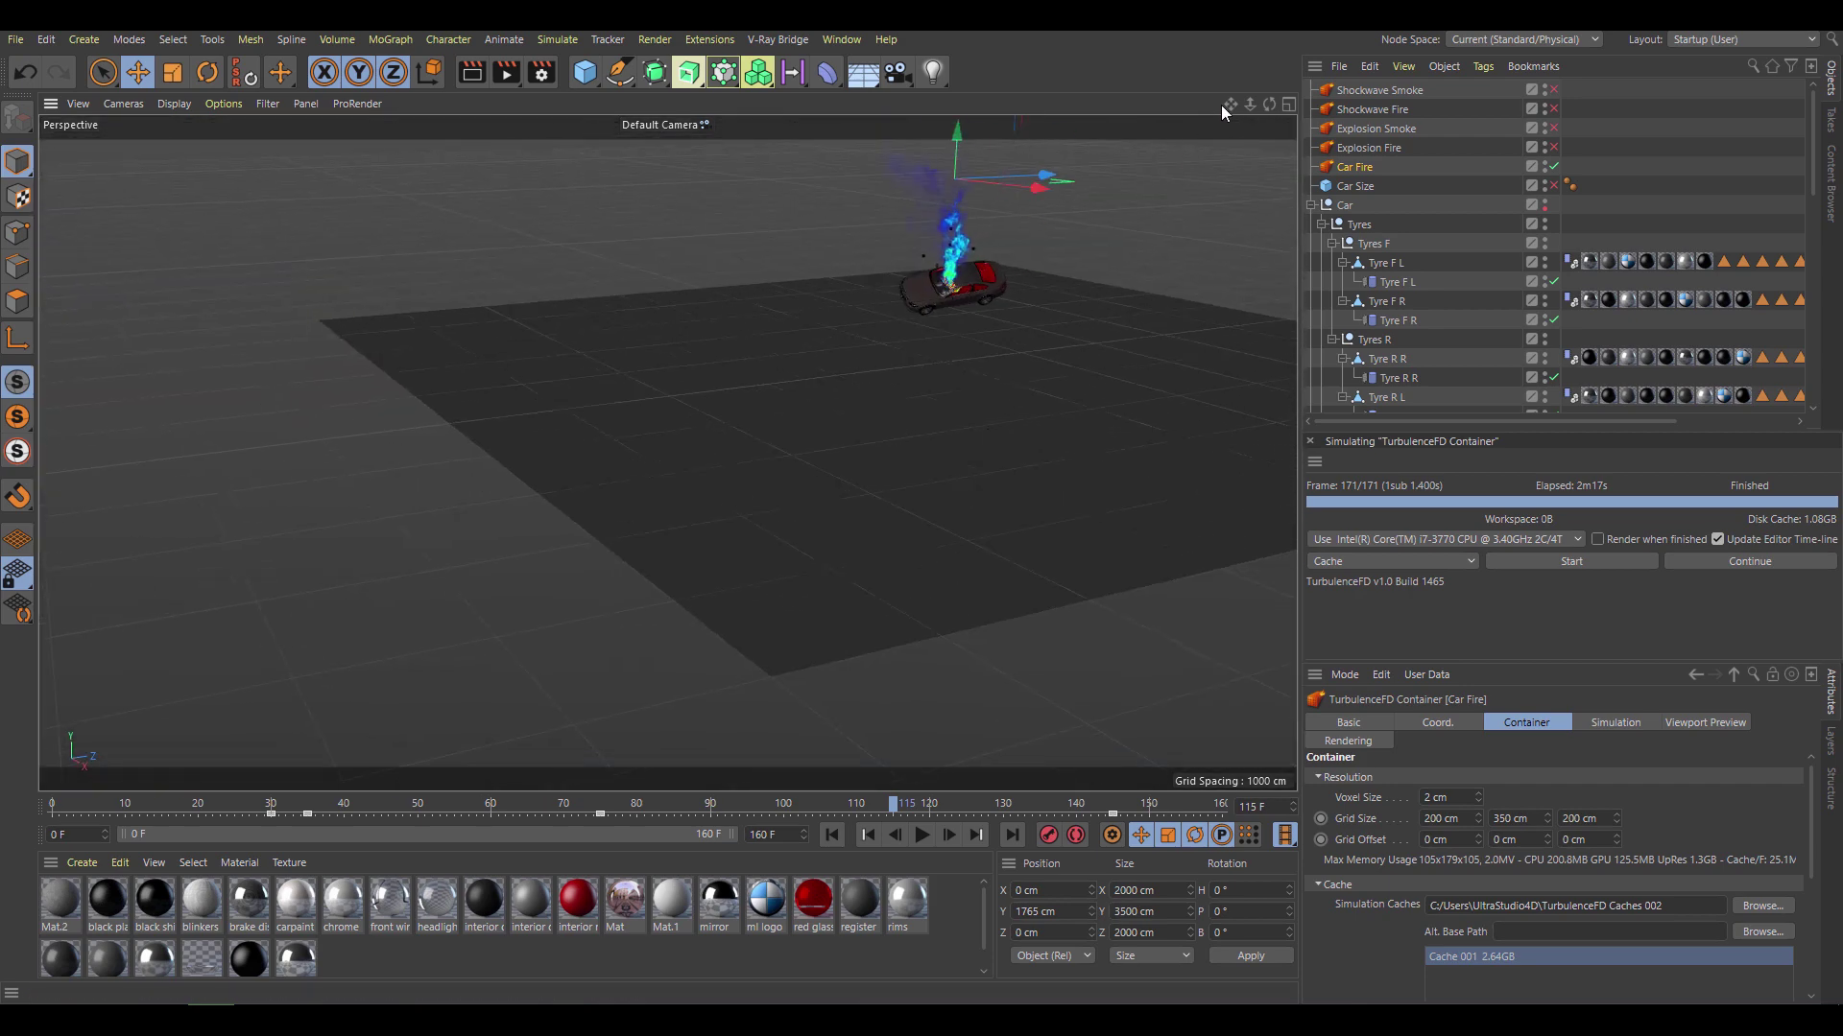
drag(1229, 104, 740, 414)
scroll(740, 413, up, 2)
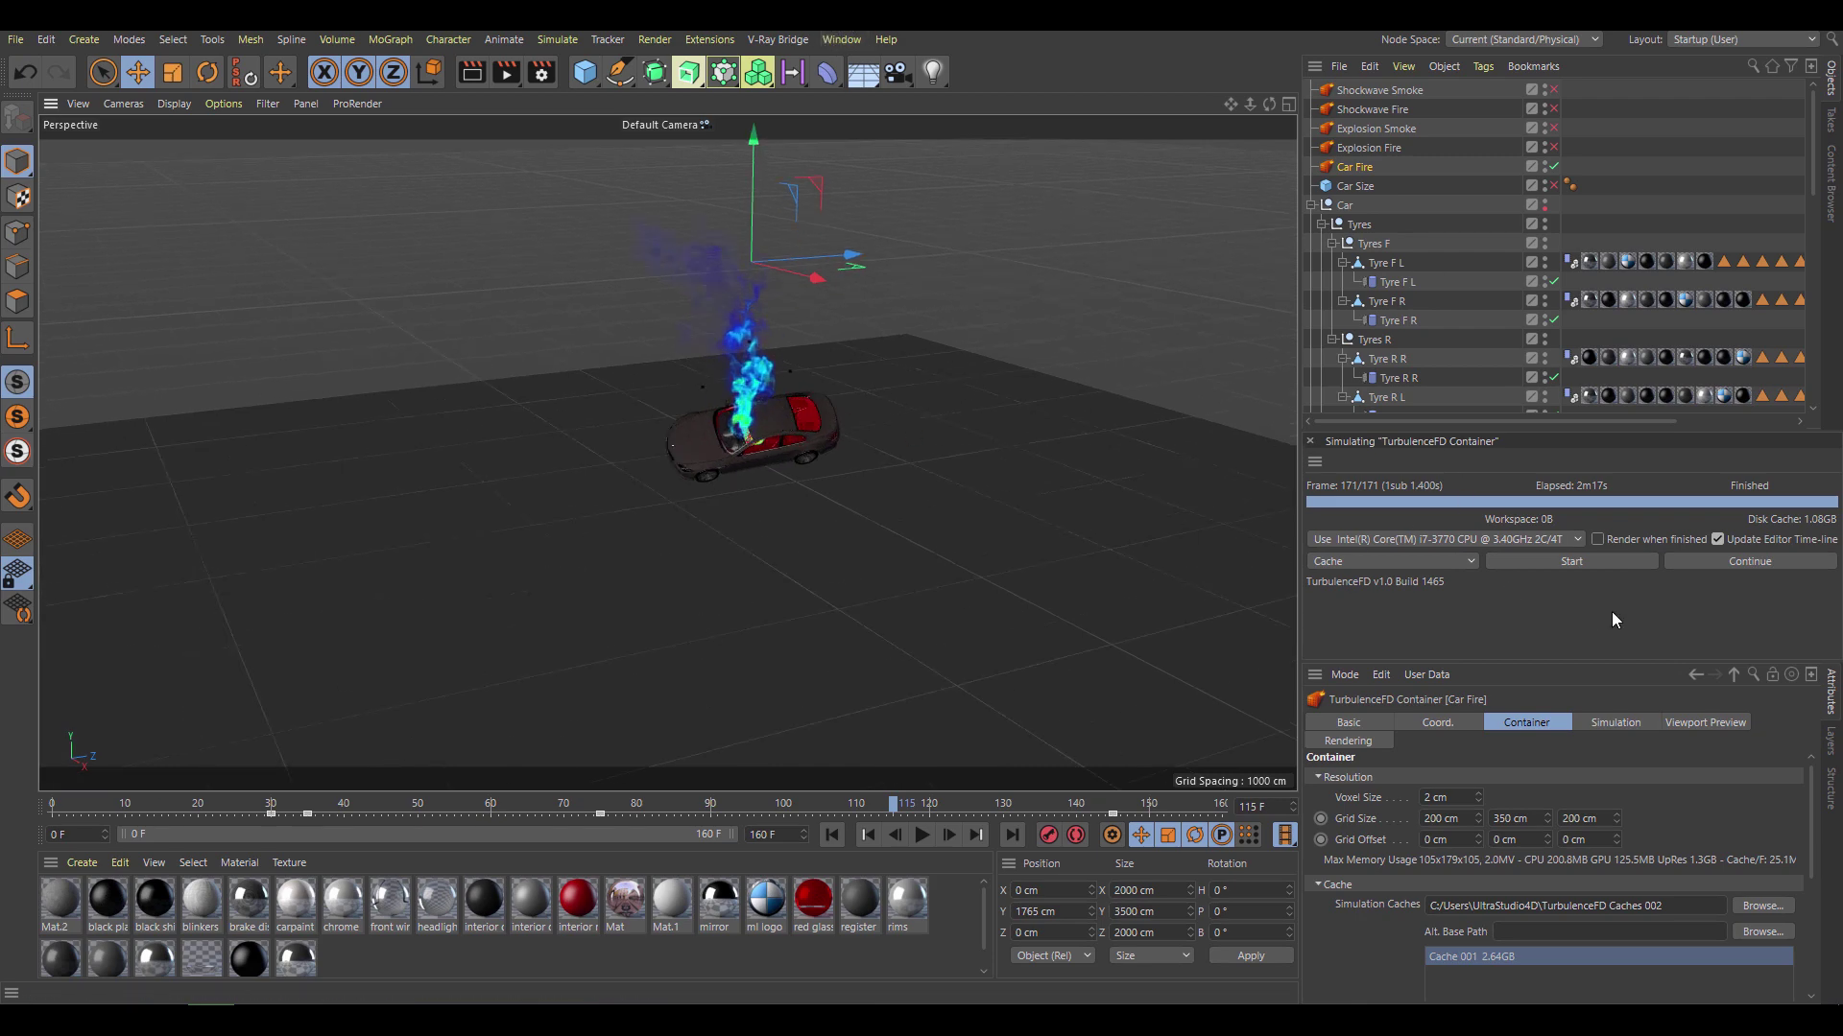
- Dismiss the overwrite-cache warning and create a new empty Cache 002
click(1583, 569)
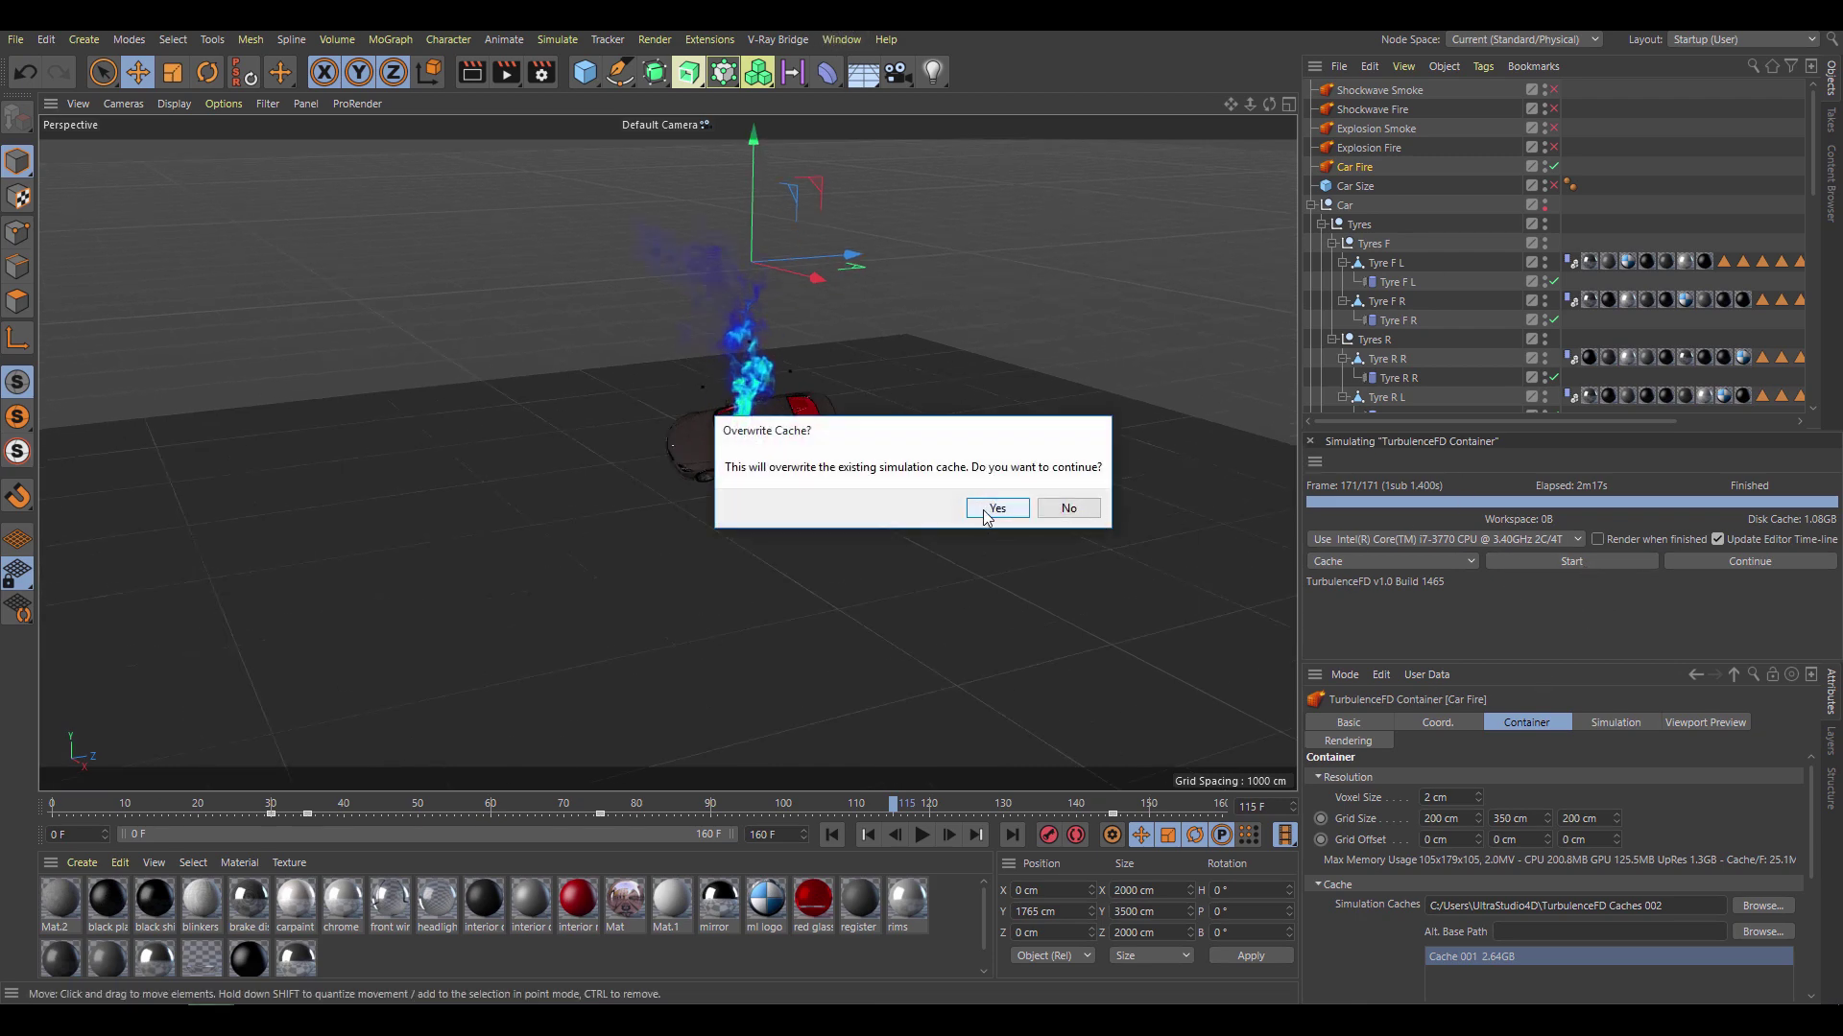
click(1097, 516)
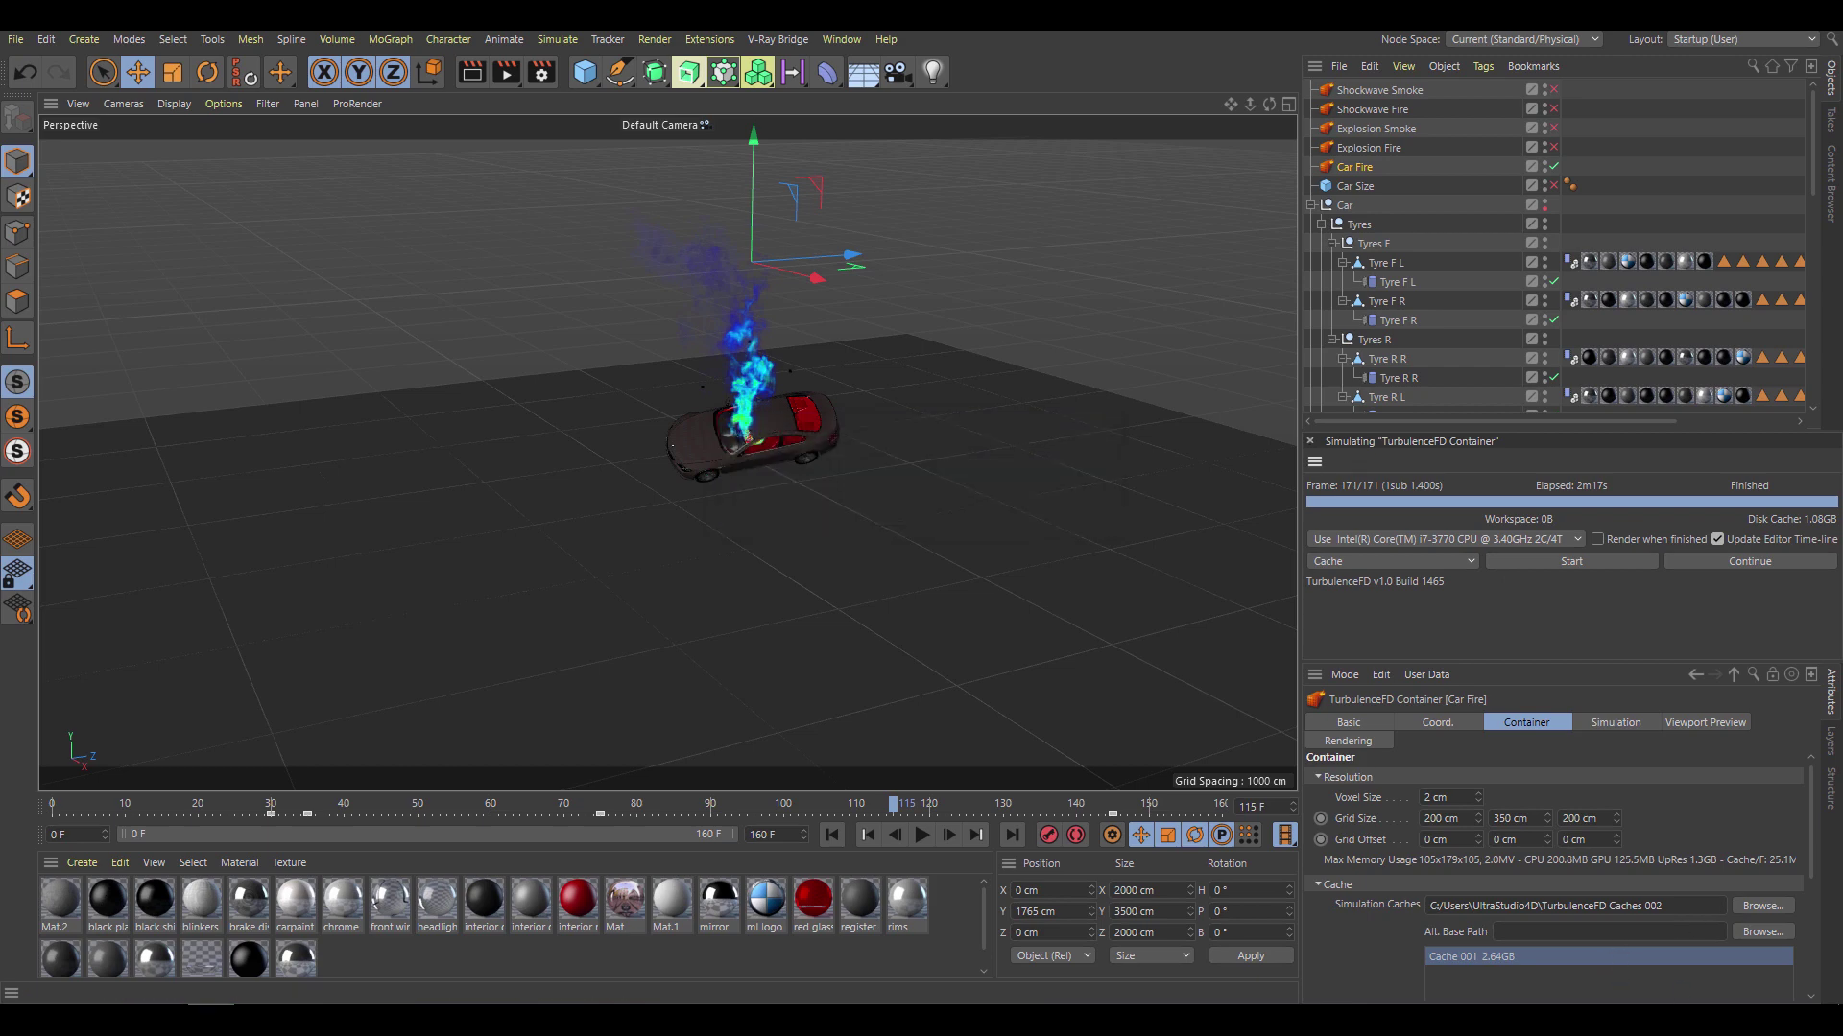
scroll(1650, 959, down, 3)
click(1486, 960)
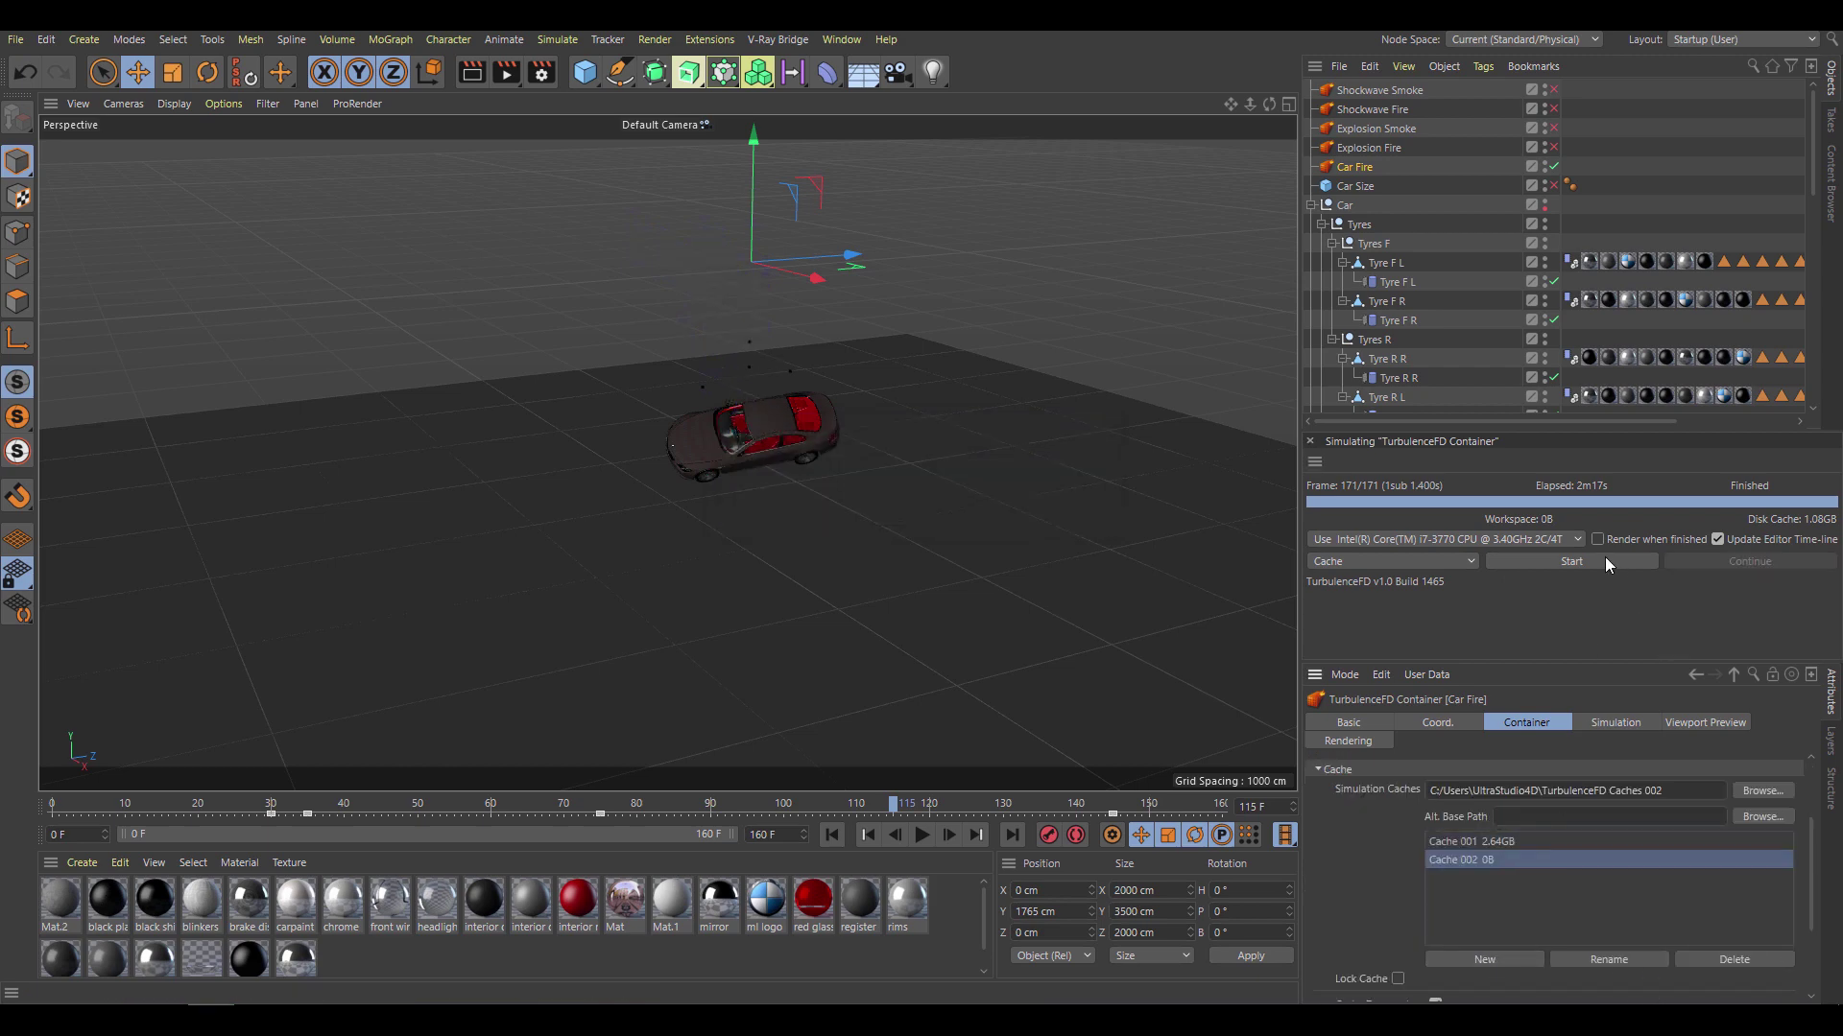
- Simulate Car Fire into the new cache and map its smoke shader to the Density channel
click(1560, 561)
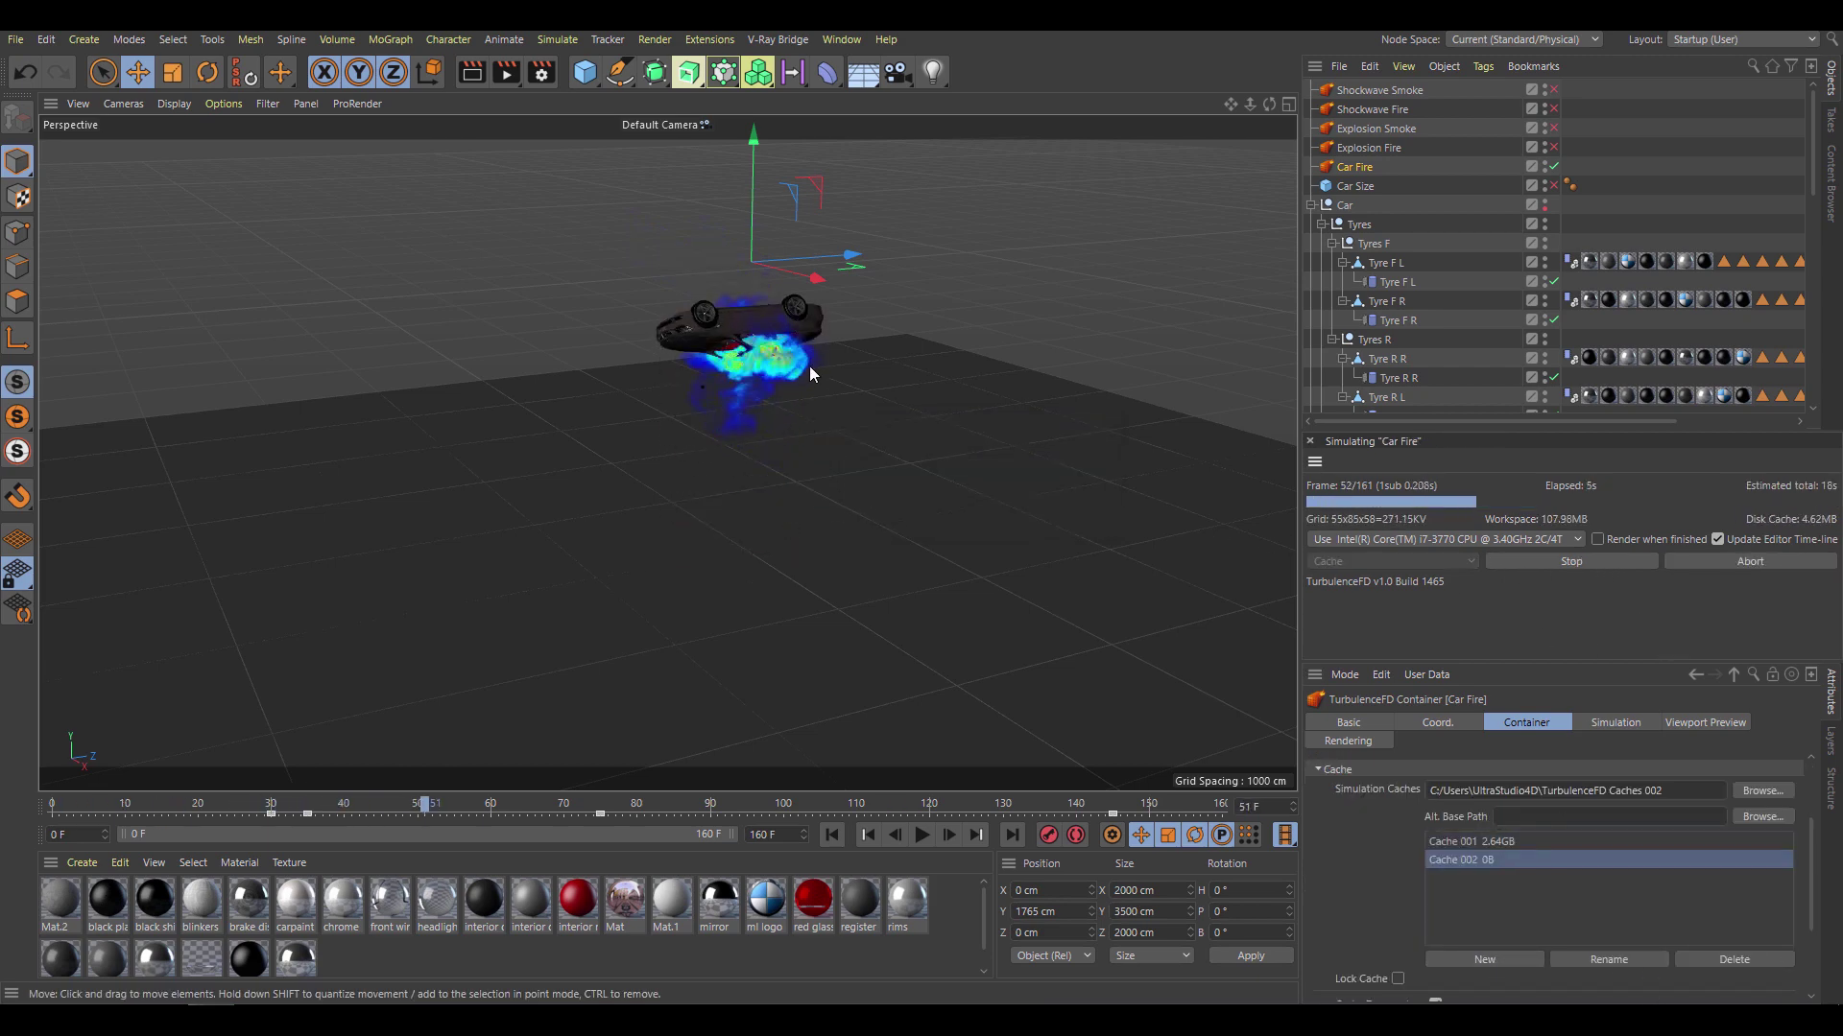
alt+drag(895, 255, 832, 338)
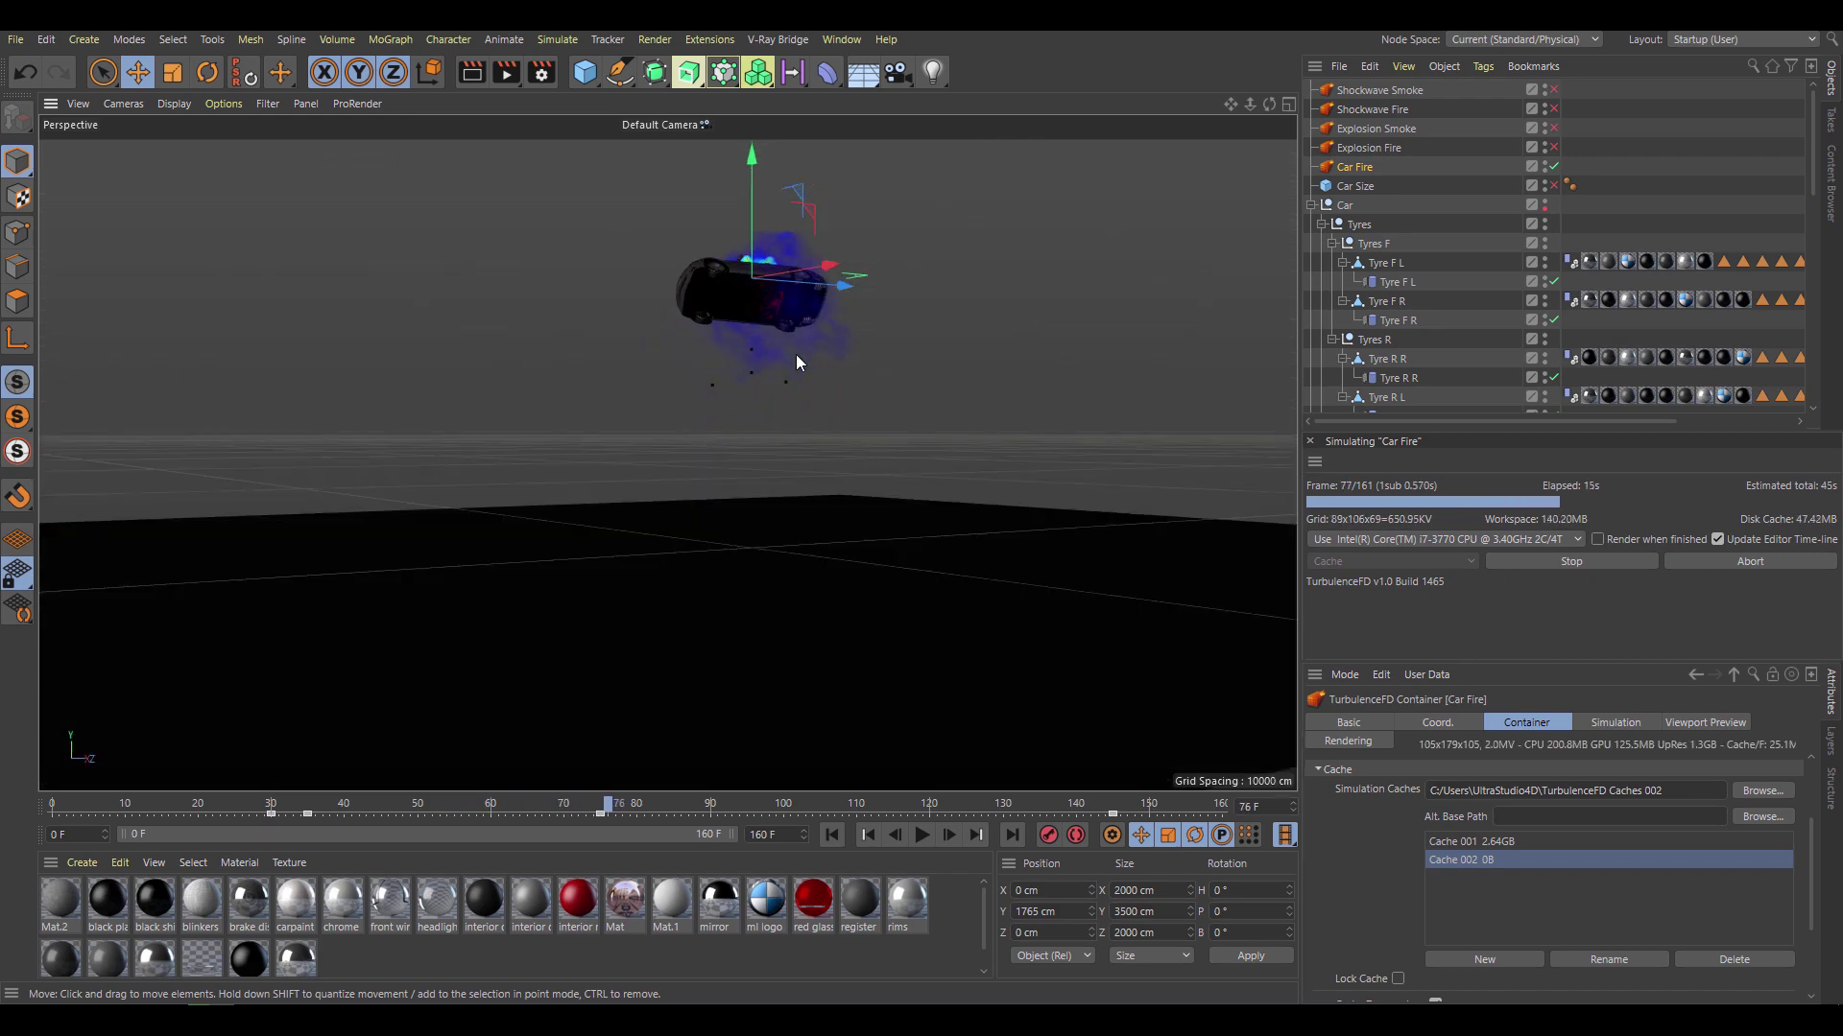
click(1735, 722)
scroll(1511, 791, up, 1)
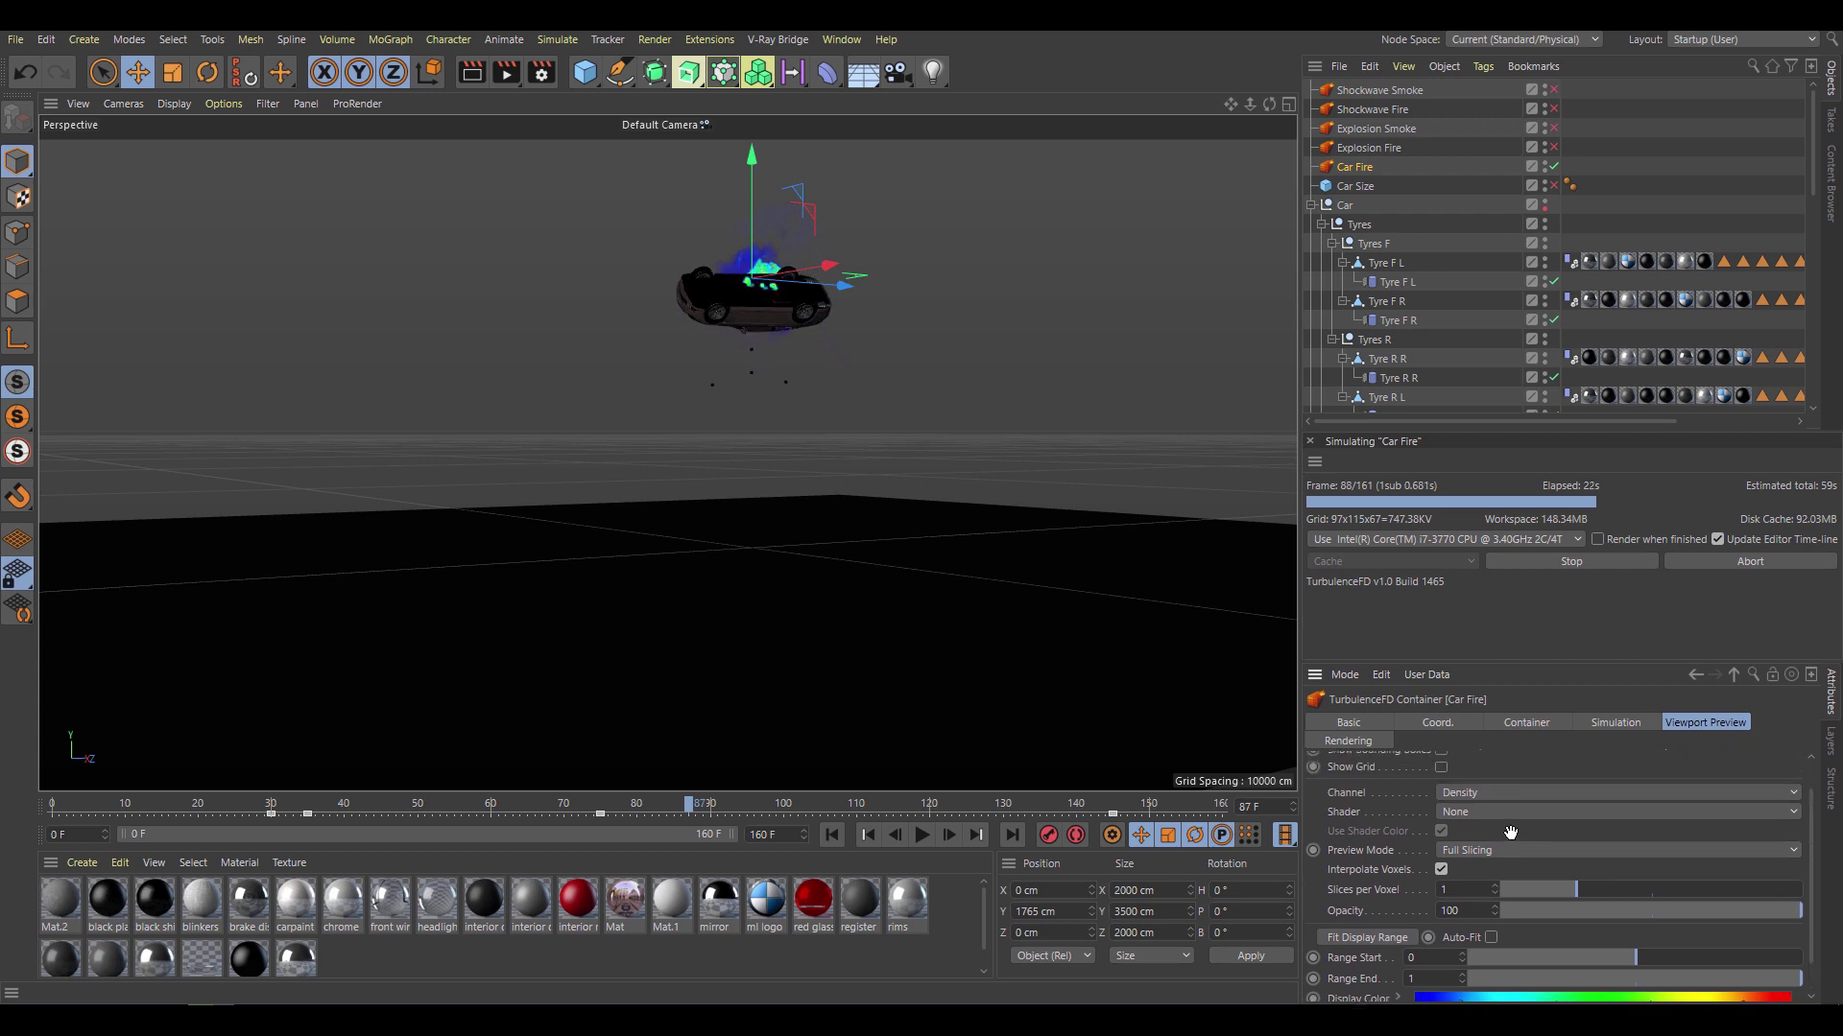
click(1382, 742)
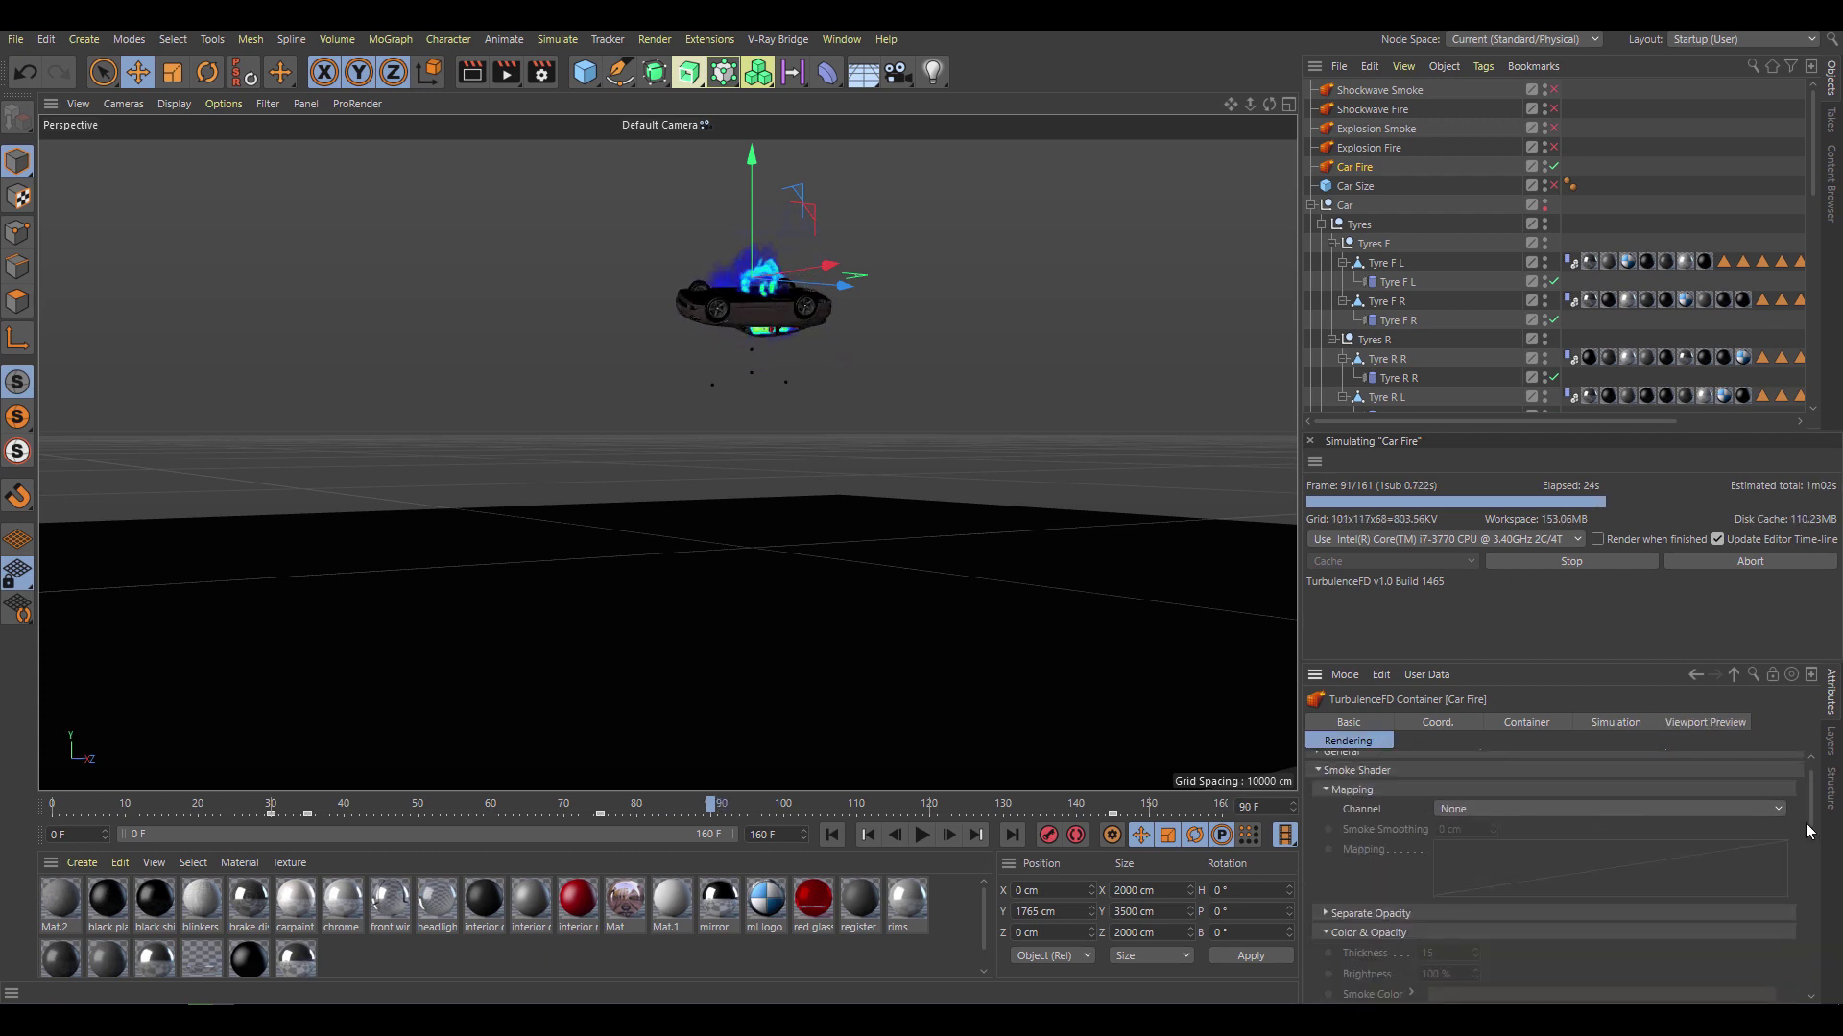
drag(1817, 816, 1822, 785)
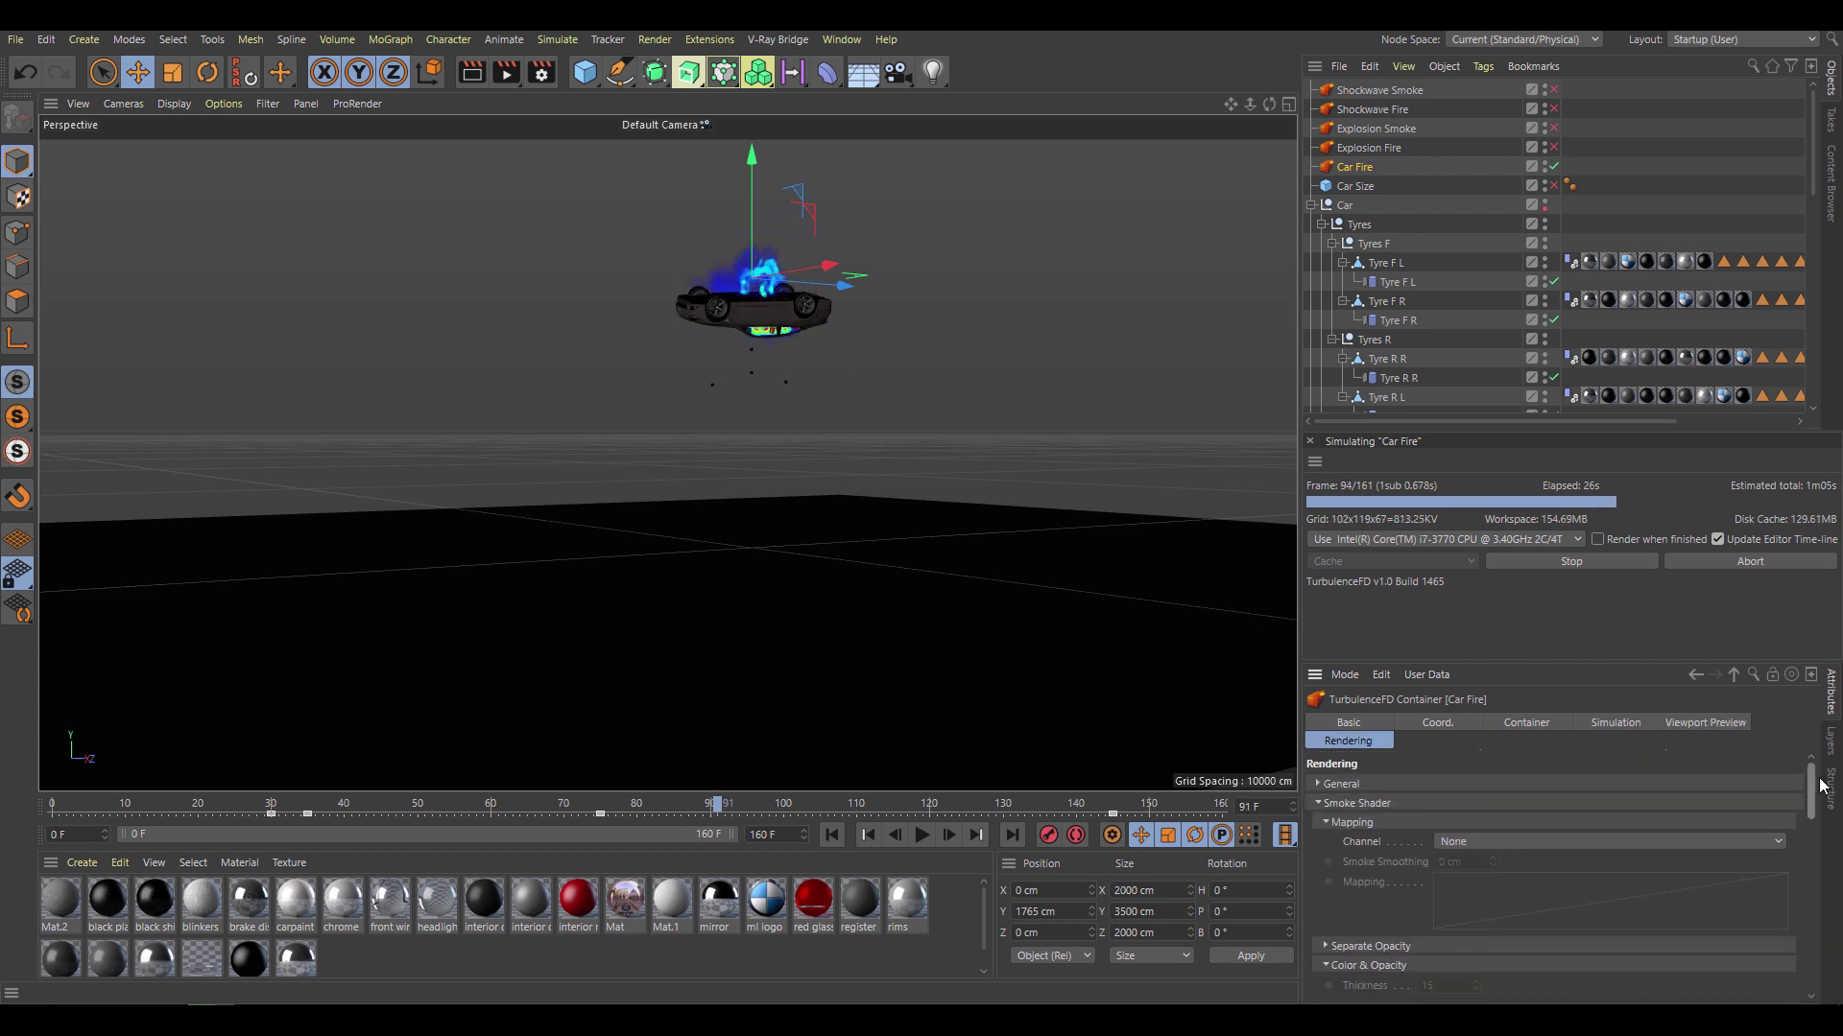
click(1608, 842)
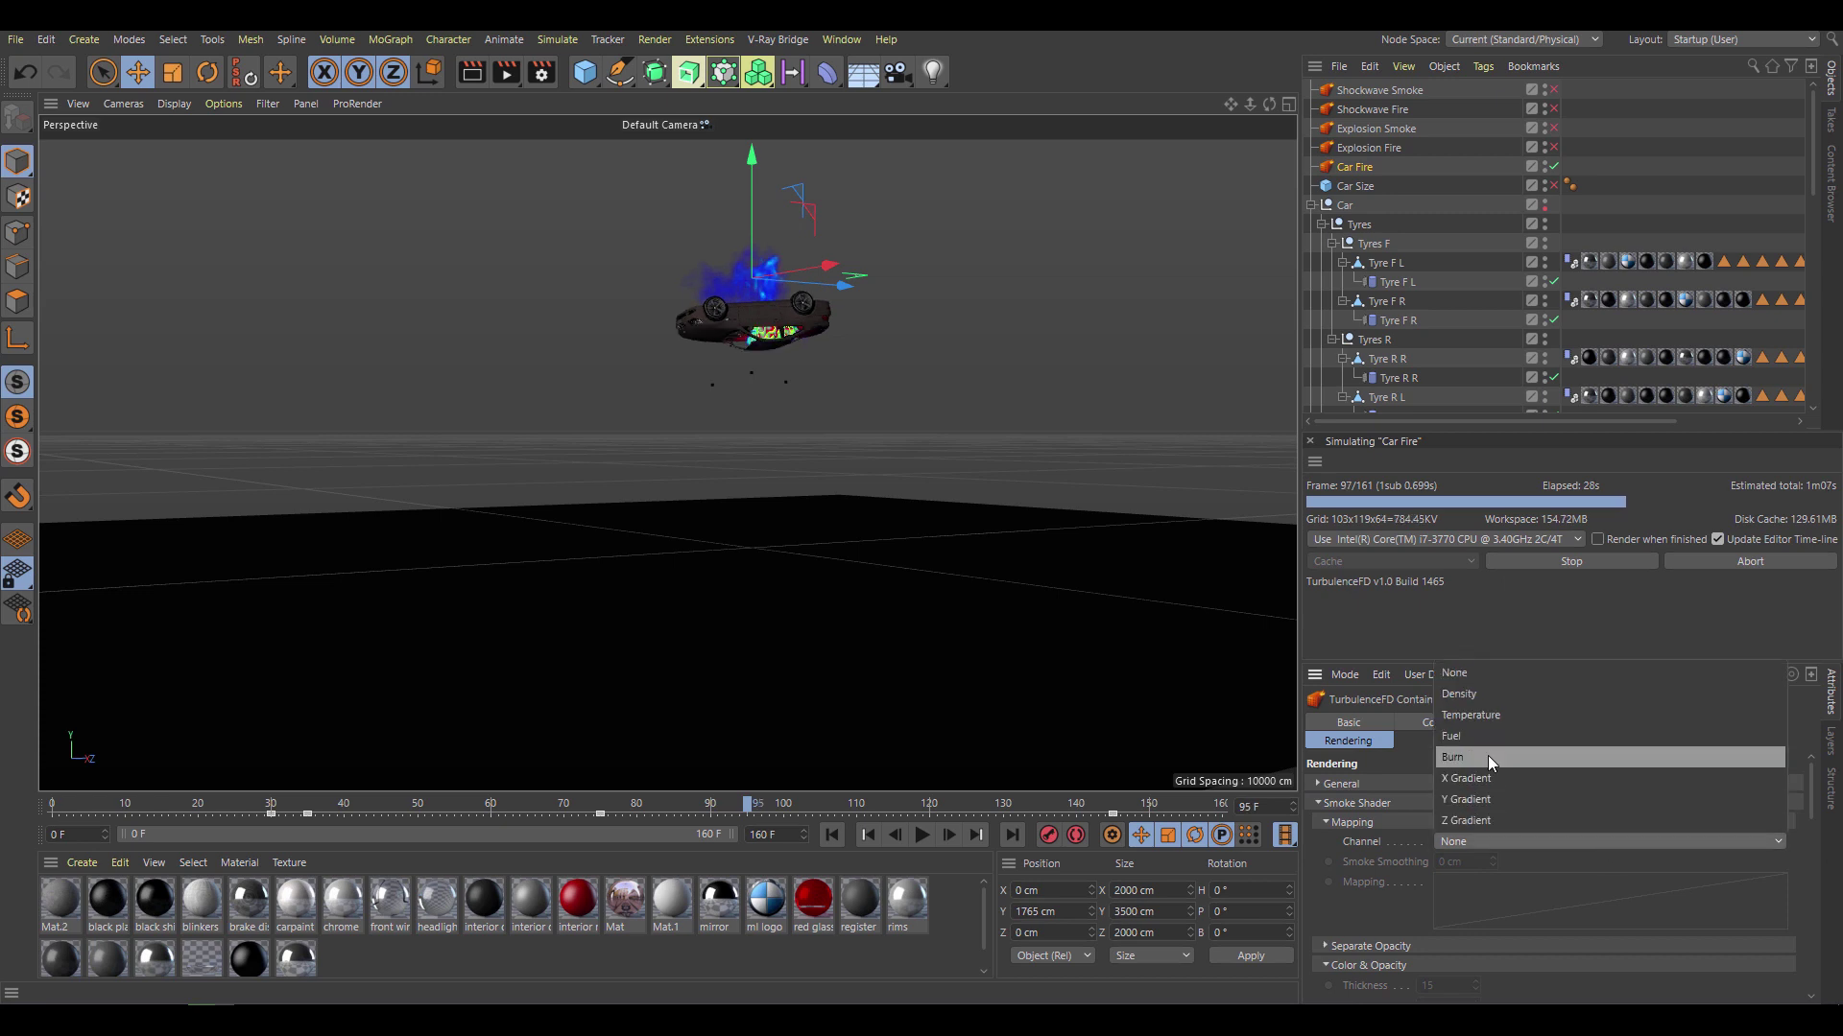
click(1476, 696)
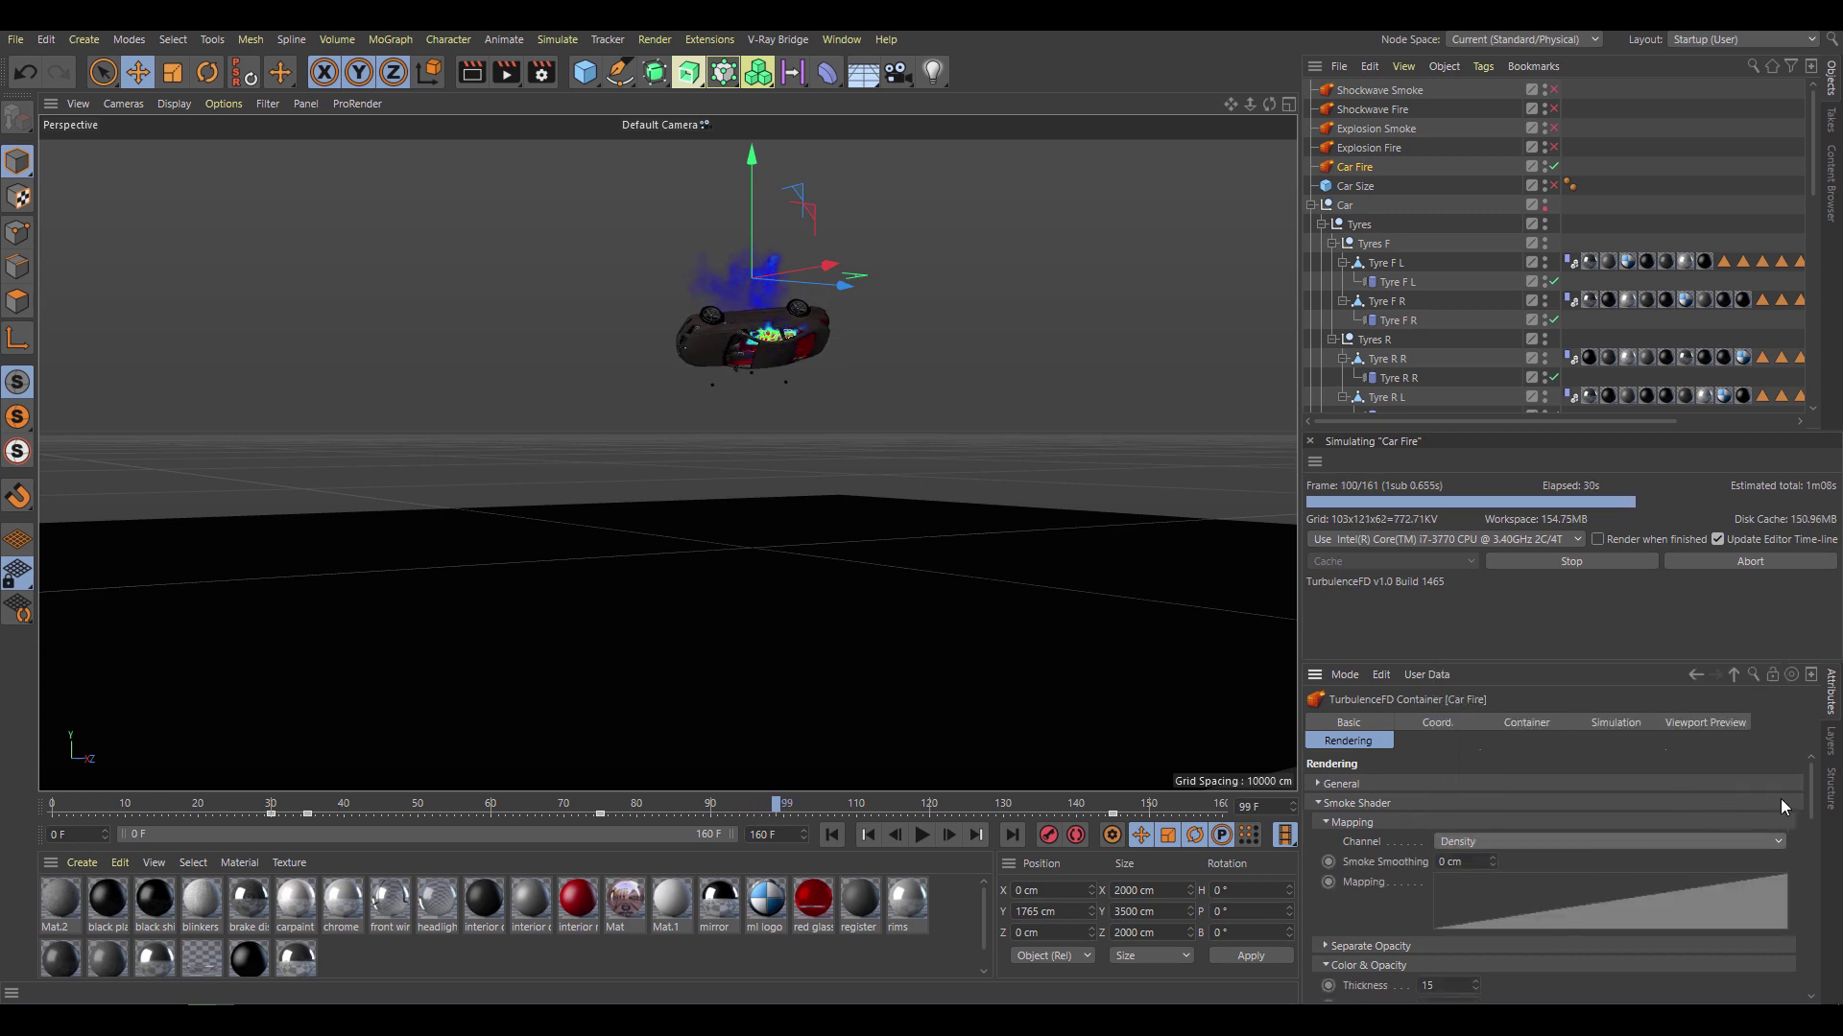
drag(1814, 818, 1833, 946)
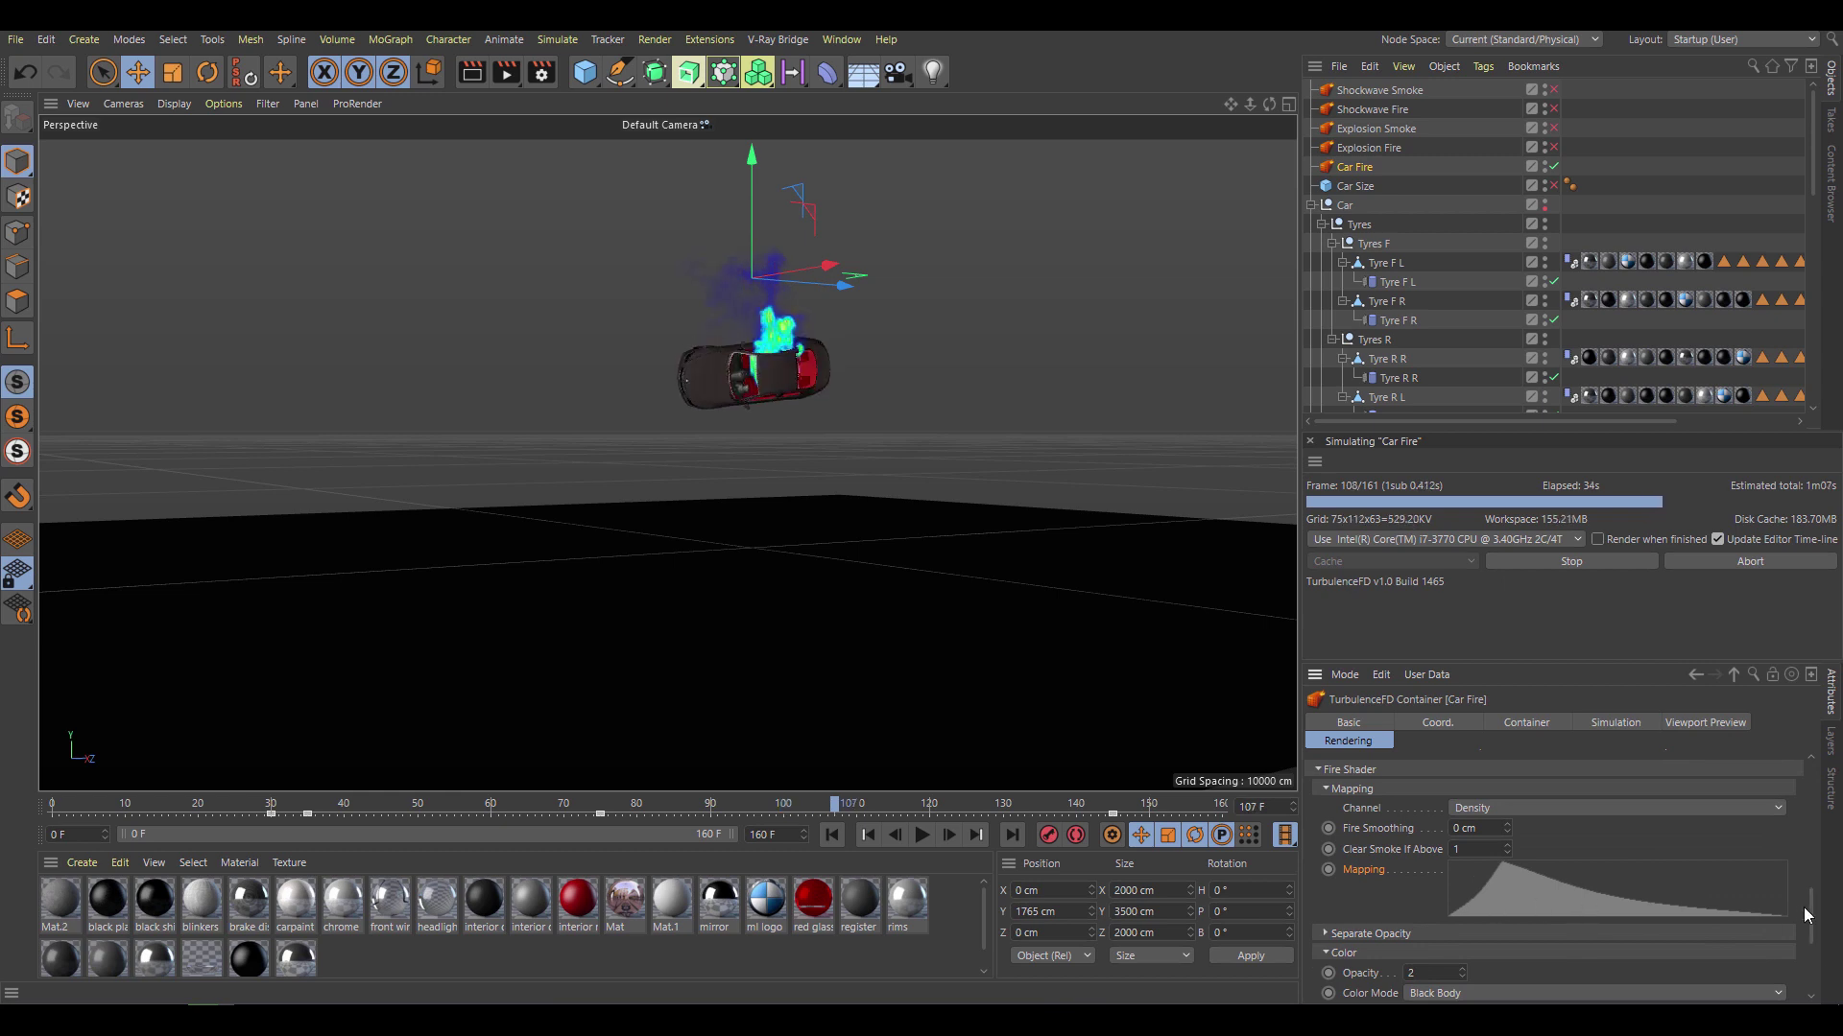
drag(1811, 911, 1811, 801)
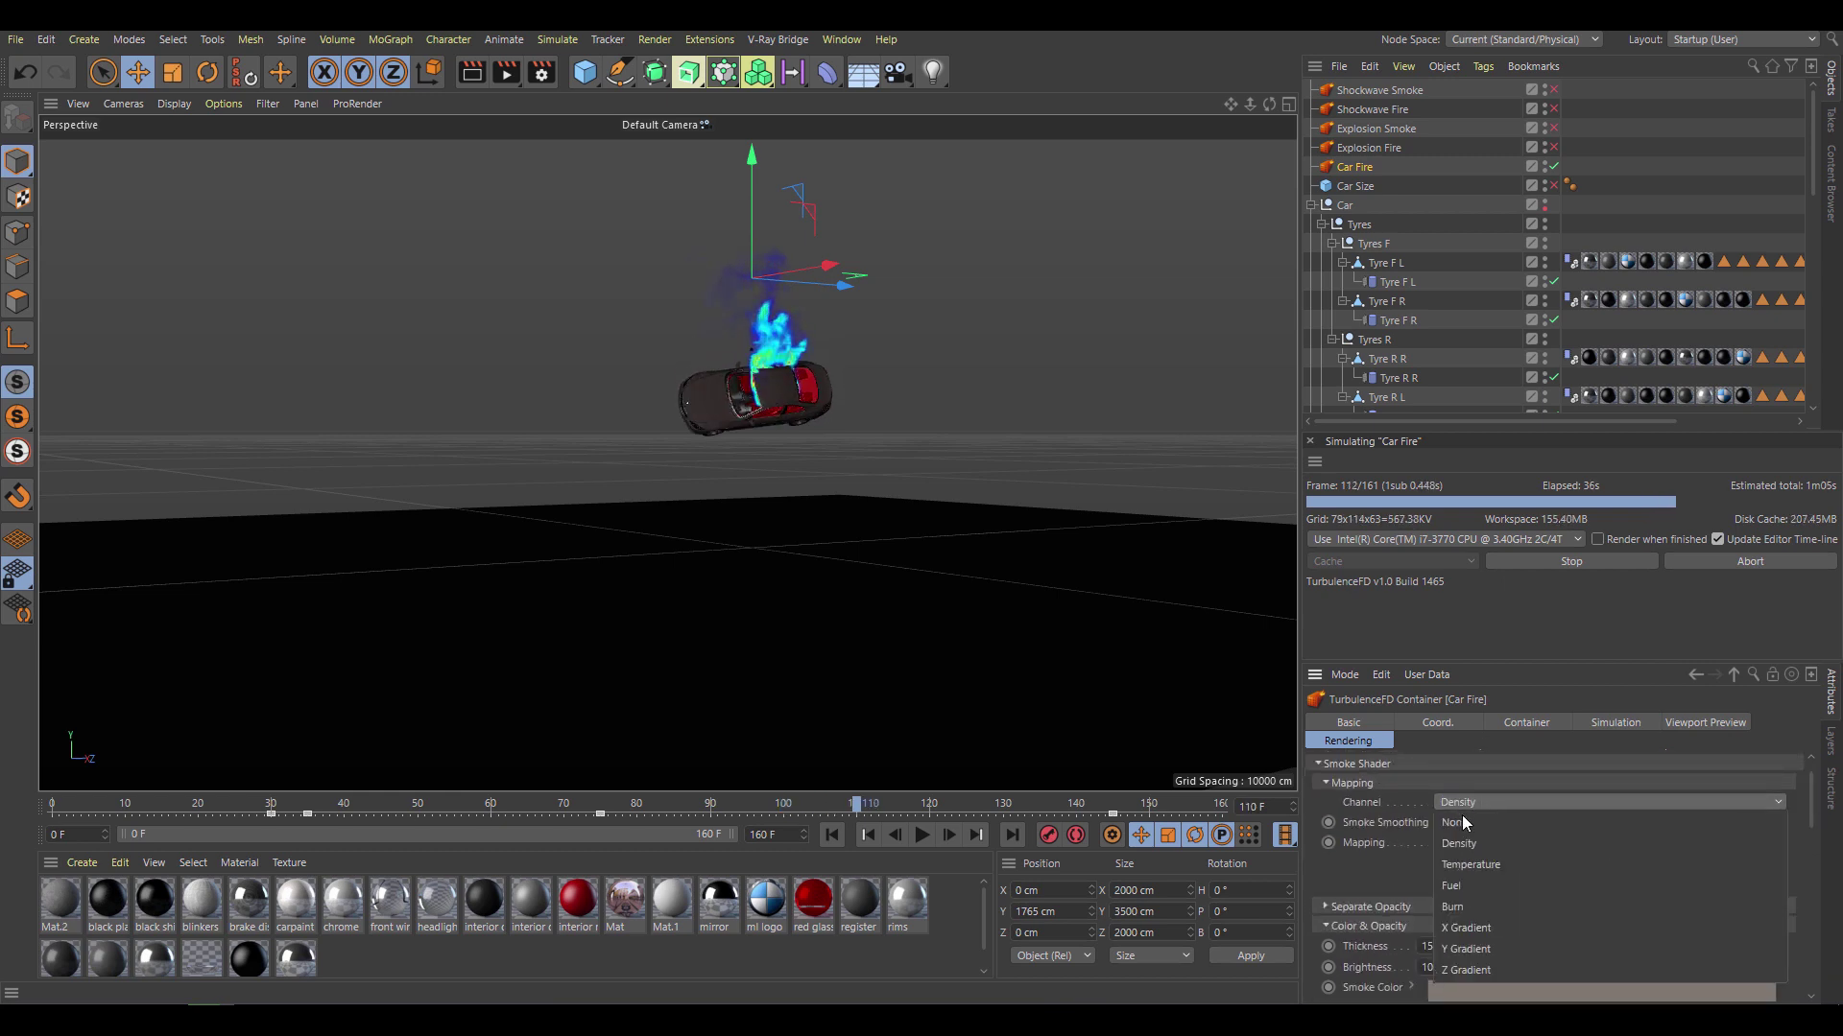
click(1341, 784)
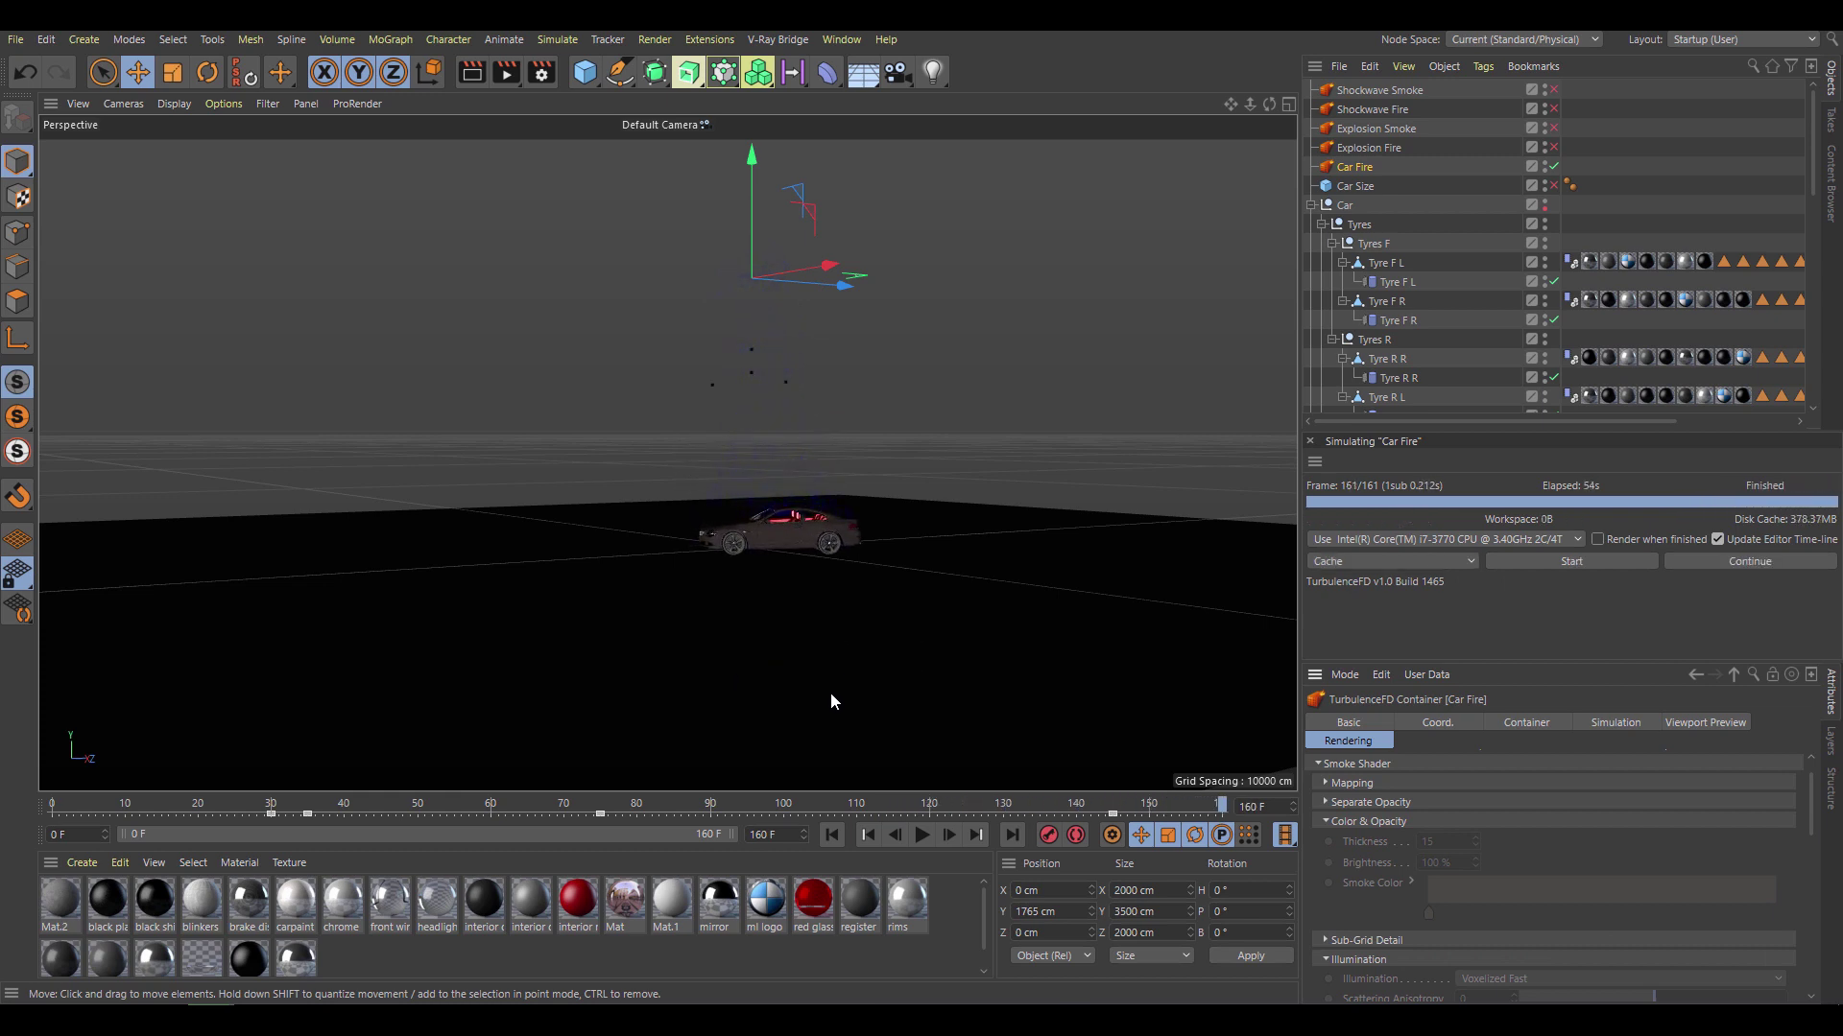
- Play back from frame 1 and review the container, simulation and rendering settings
click(831, 834)
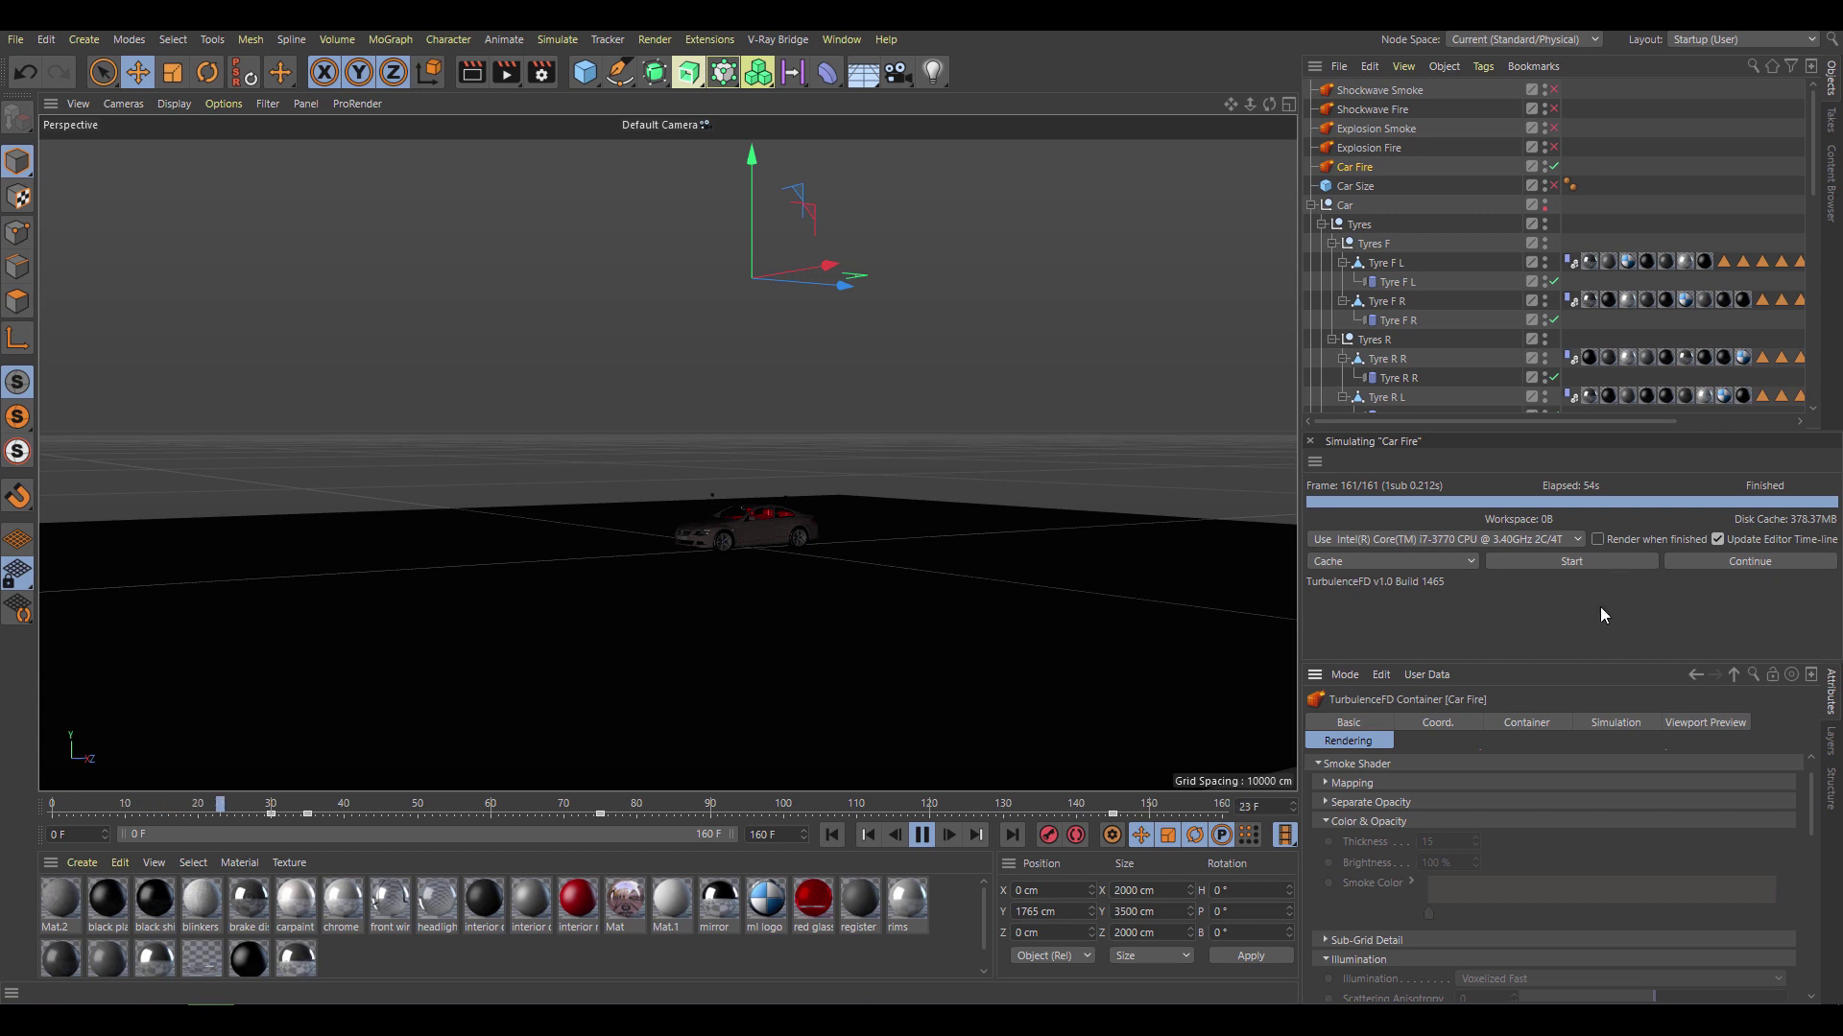
click(1529, 724)
click(1632, 723)
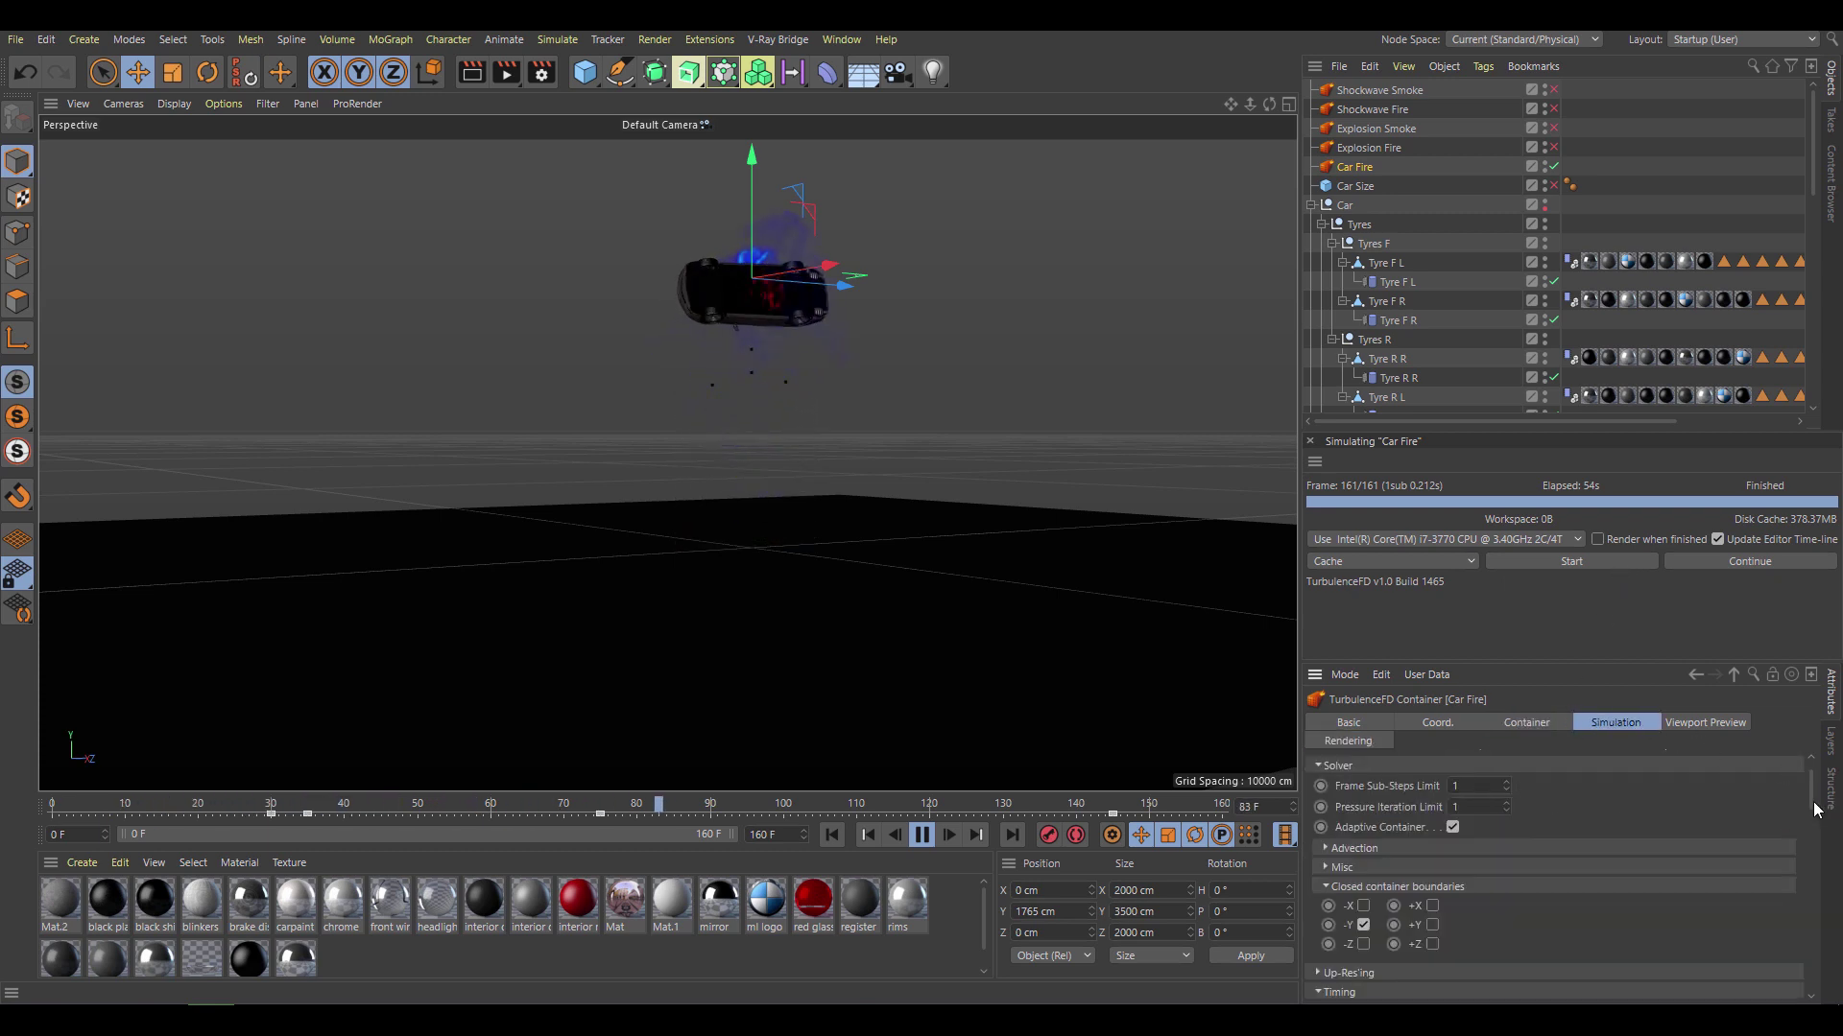
scroll(1817, 809, down, 5)
scroll(1817, 809, down, 5)
scroll(1817, 809, down, 5)
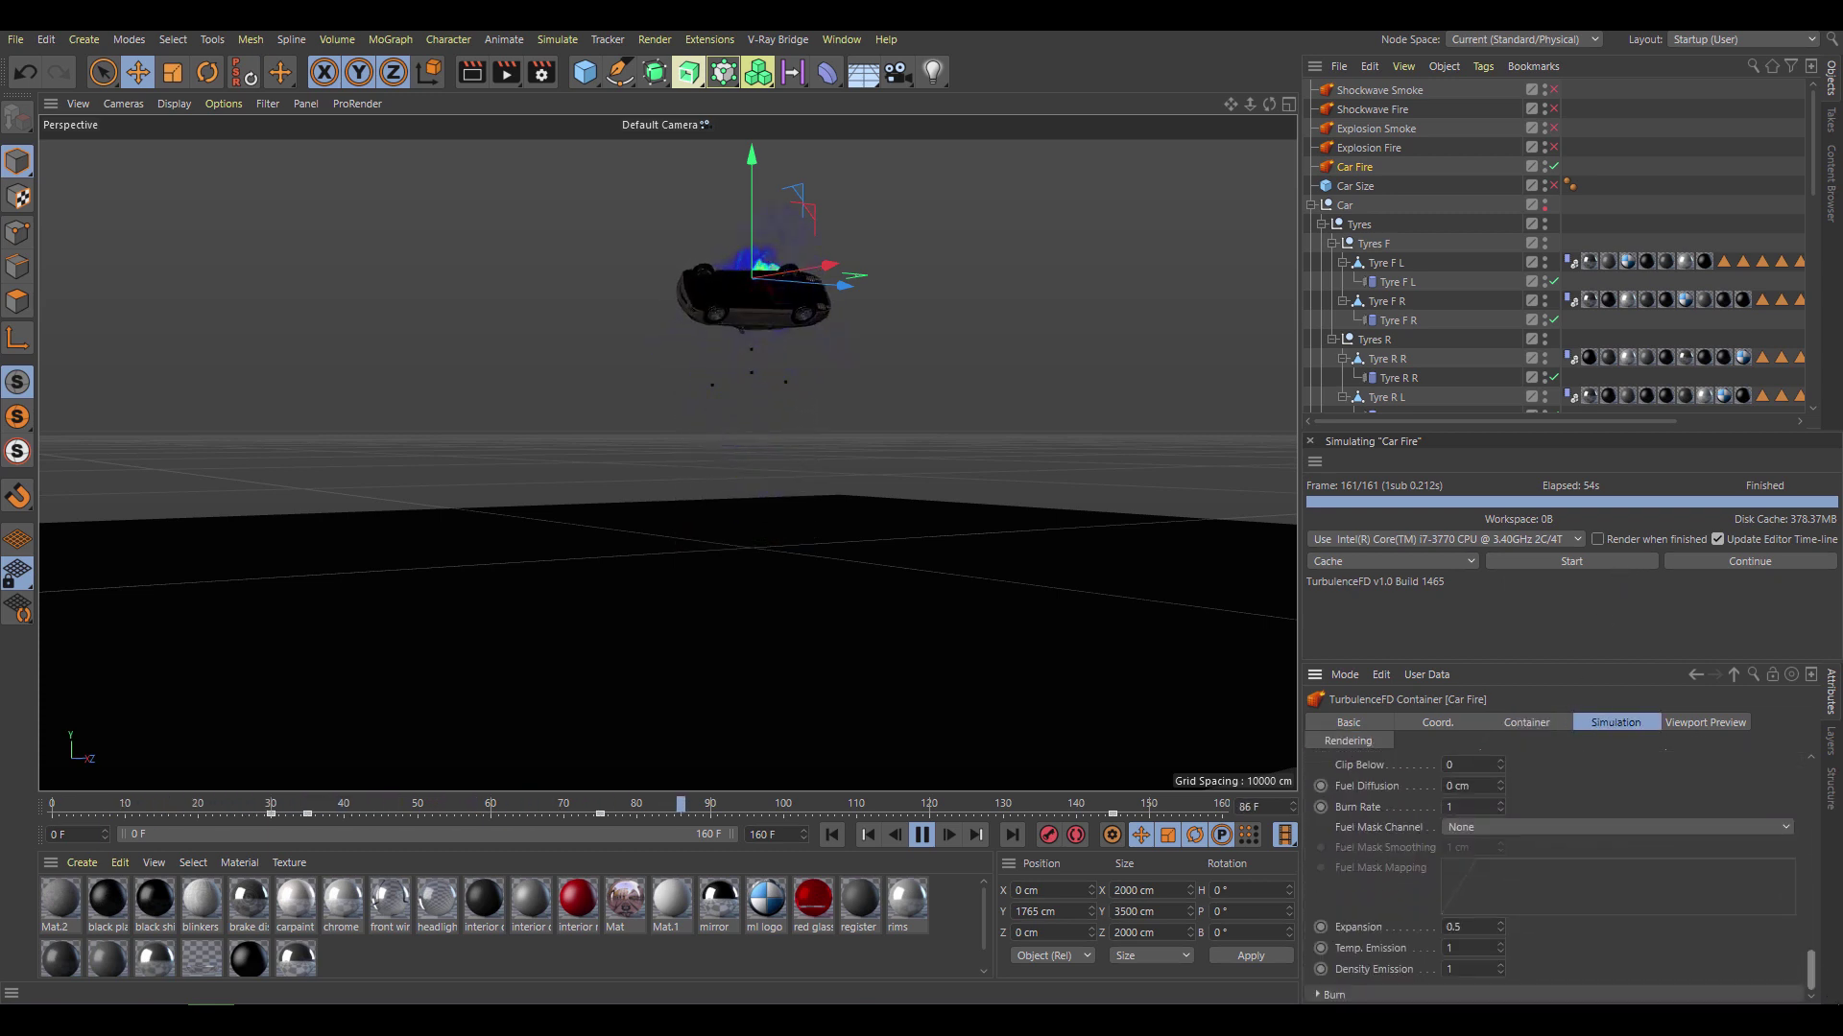
scroll(1809, 864, up, 5)
scroll(1809, 864, up, 5)
scroll(1809, 863, up, 5)
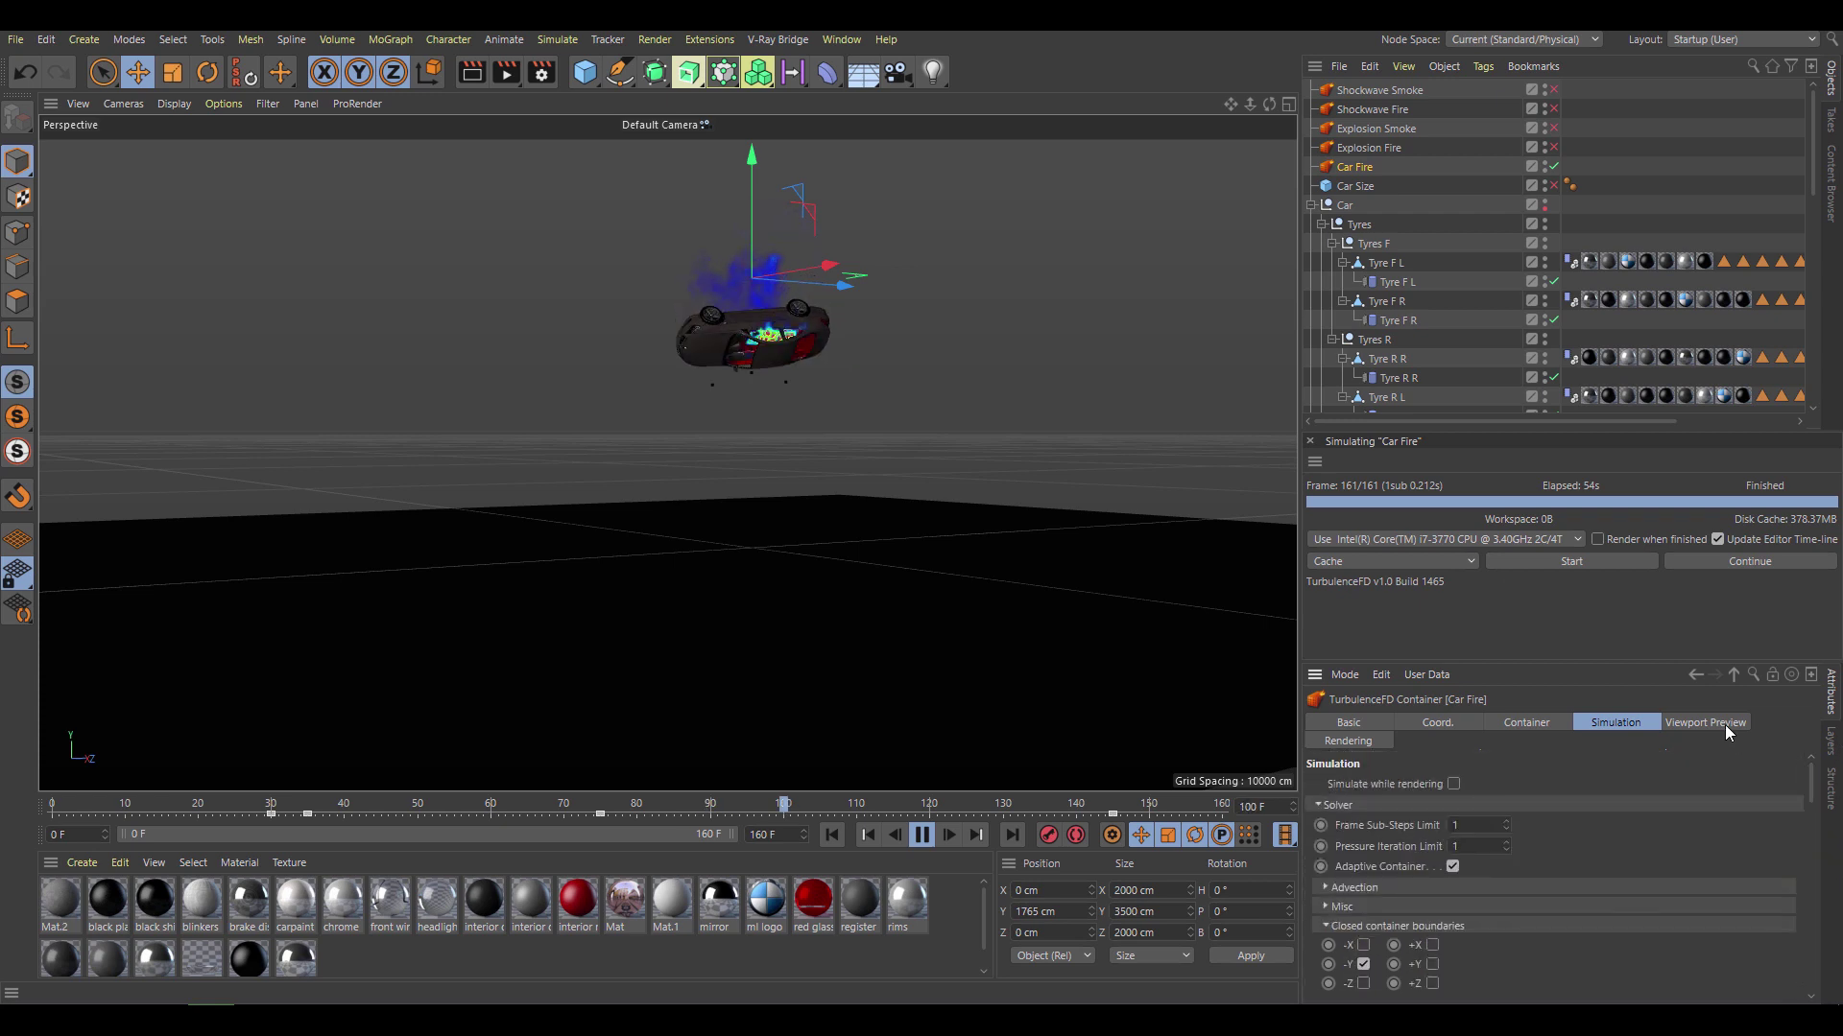
click(1374, 742)
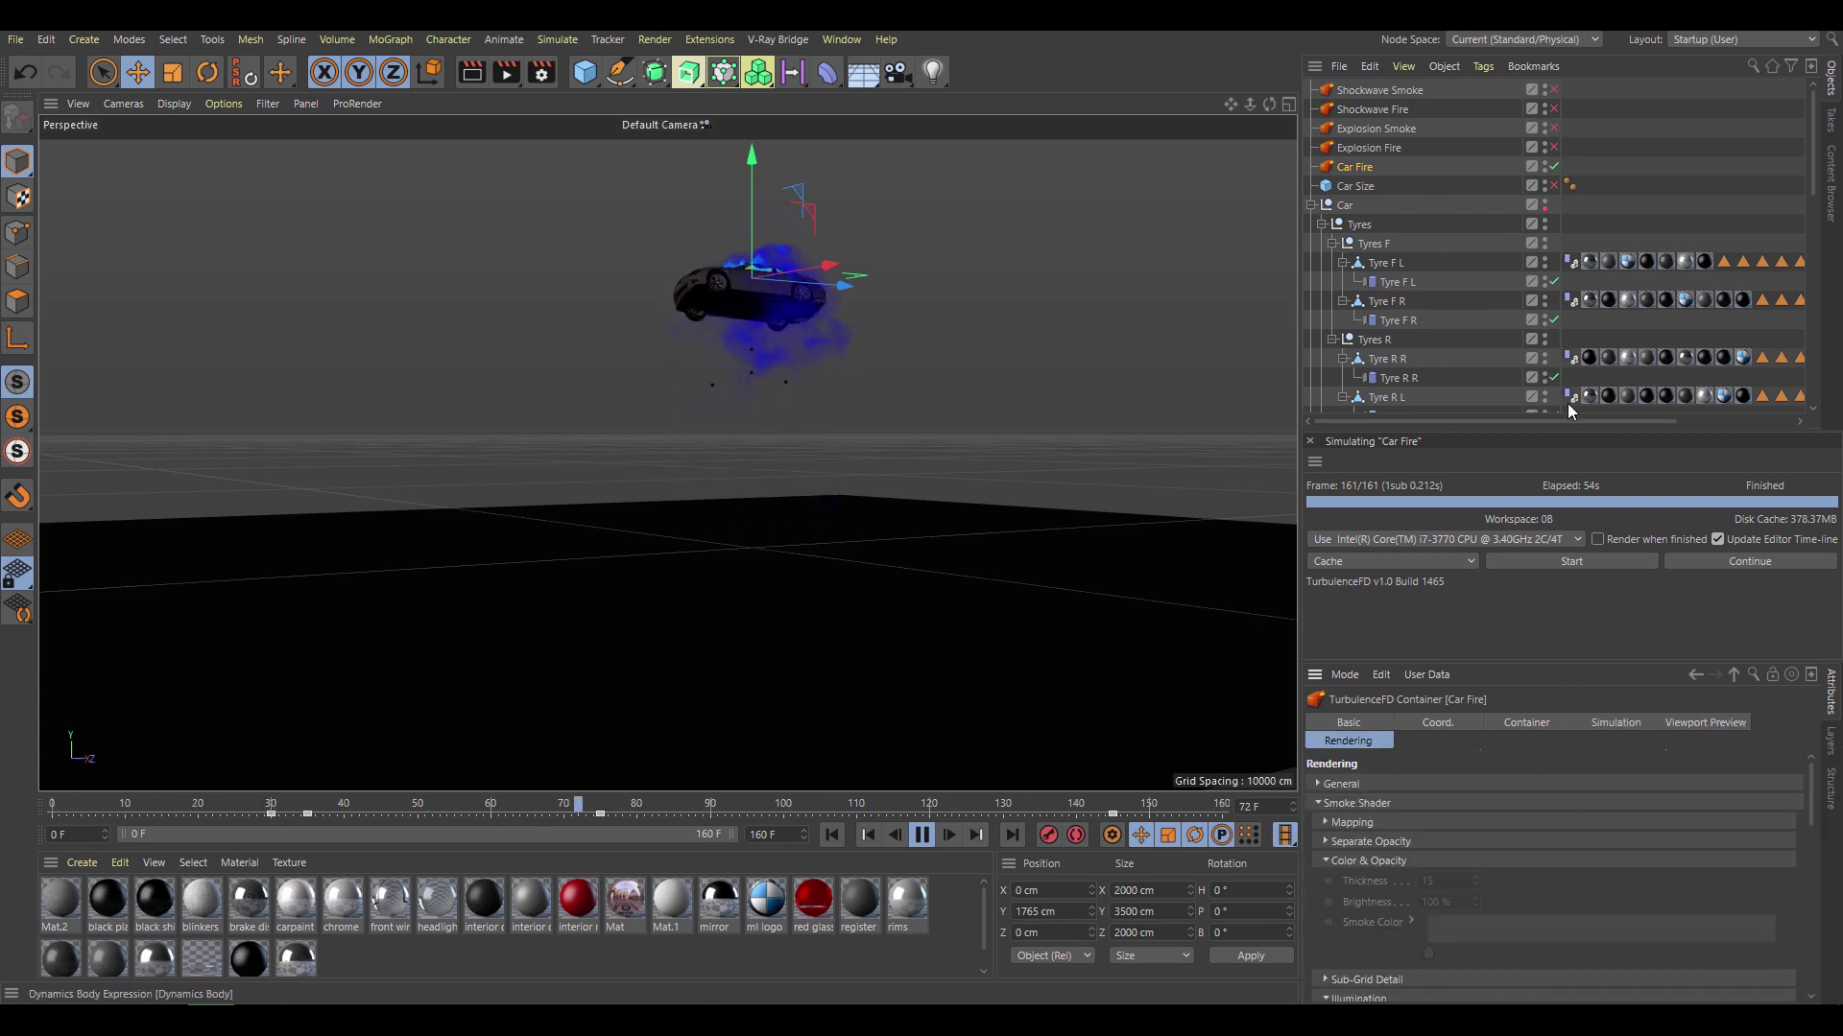
scroll(1569, 402, down, 5)
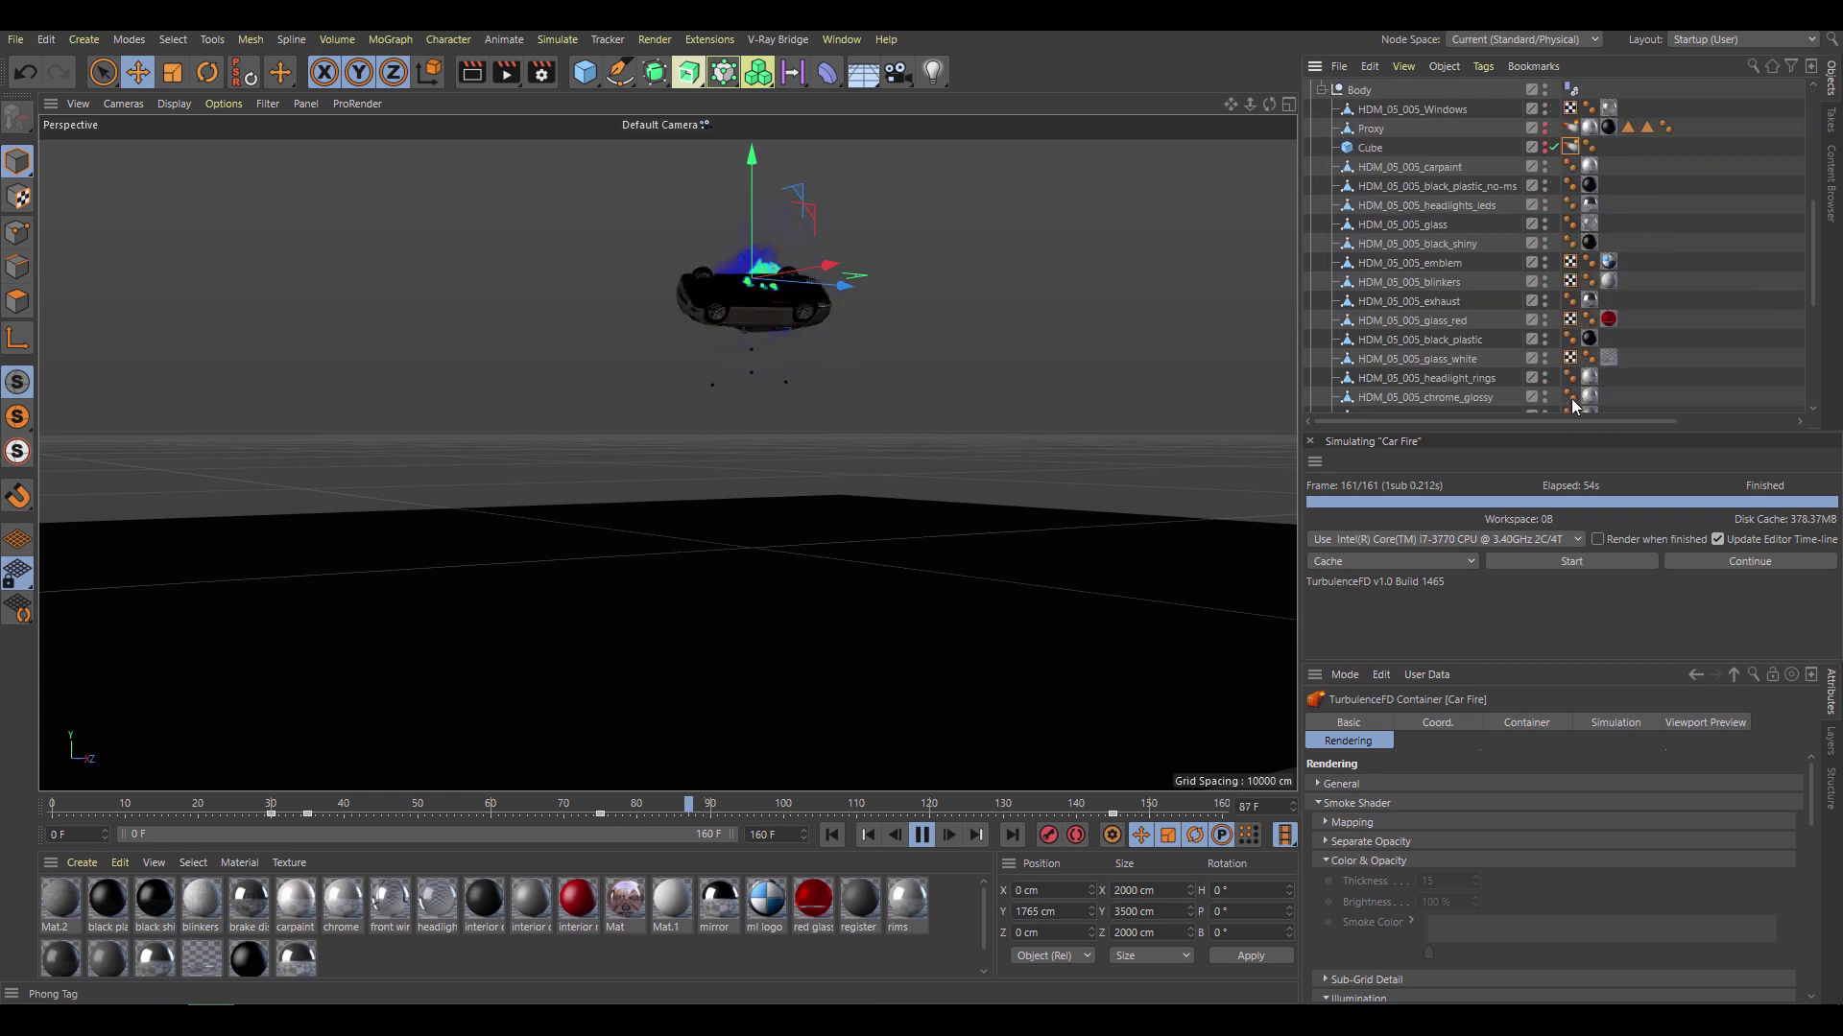
- Enable Fill Object on the Cube's fluid emitter and restart the simulation, overwriting the cache
click(1570, 147)
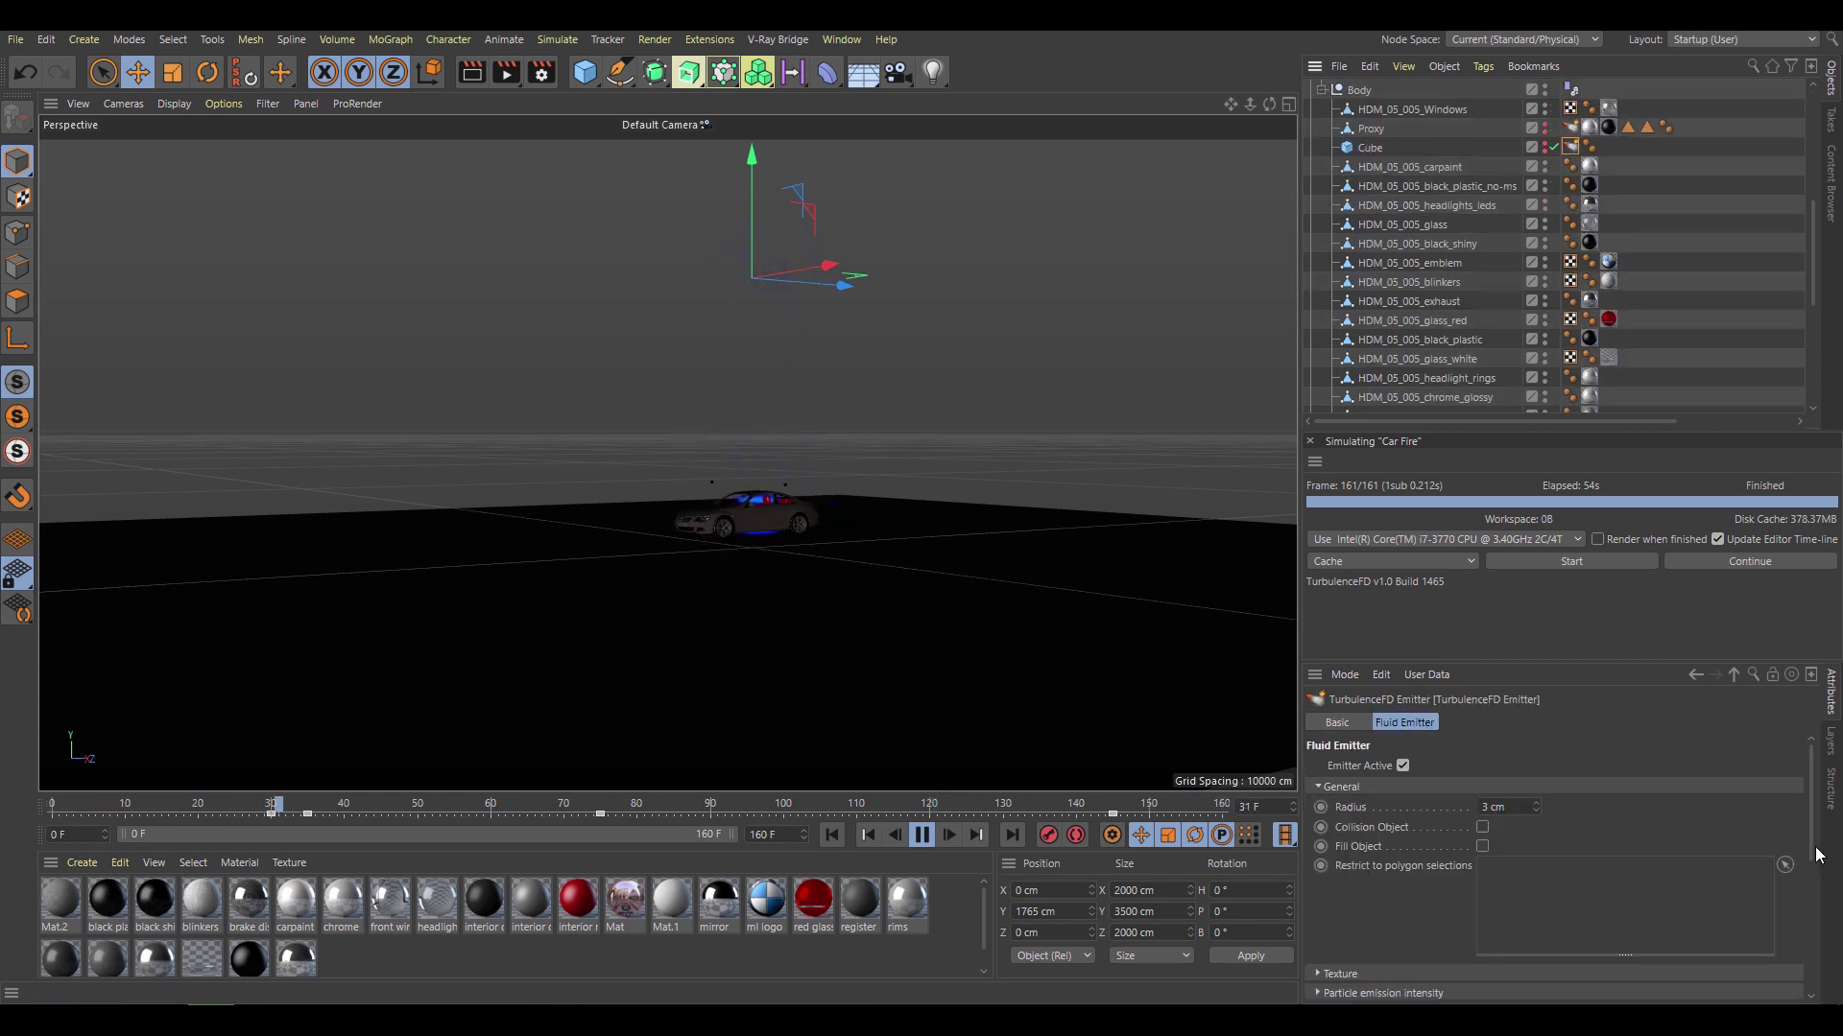
scroll(1631, 864, down, 3)
scroll(1631, 864, down, 3)
scroll(1631, 864, down, 3)
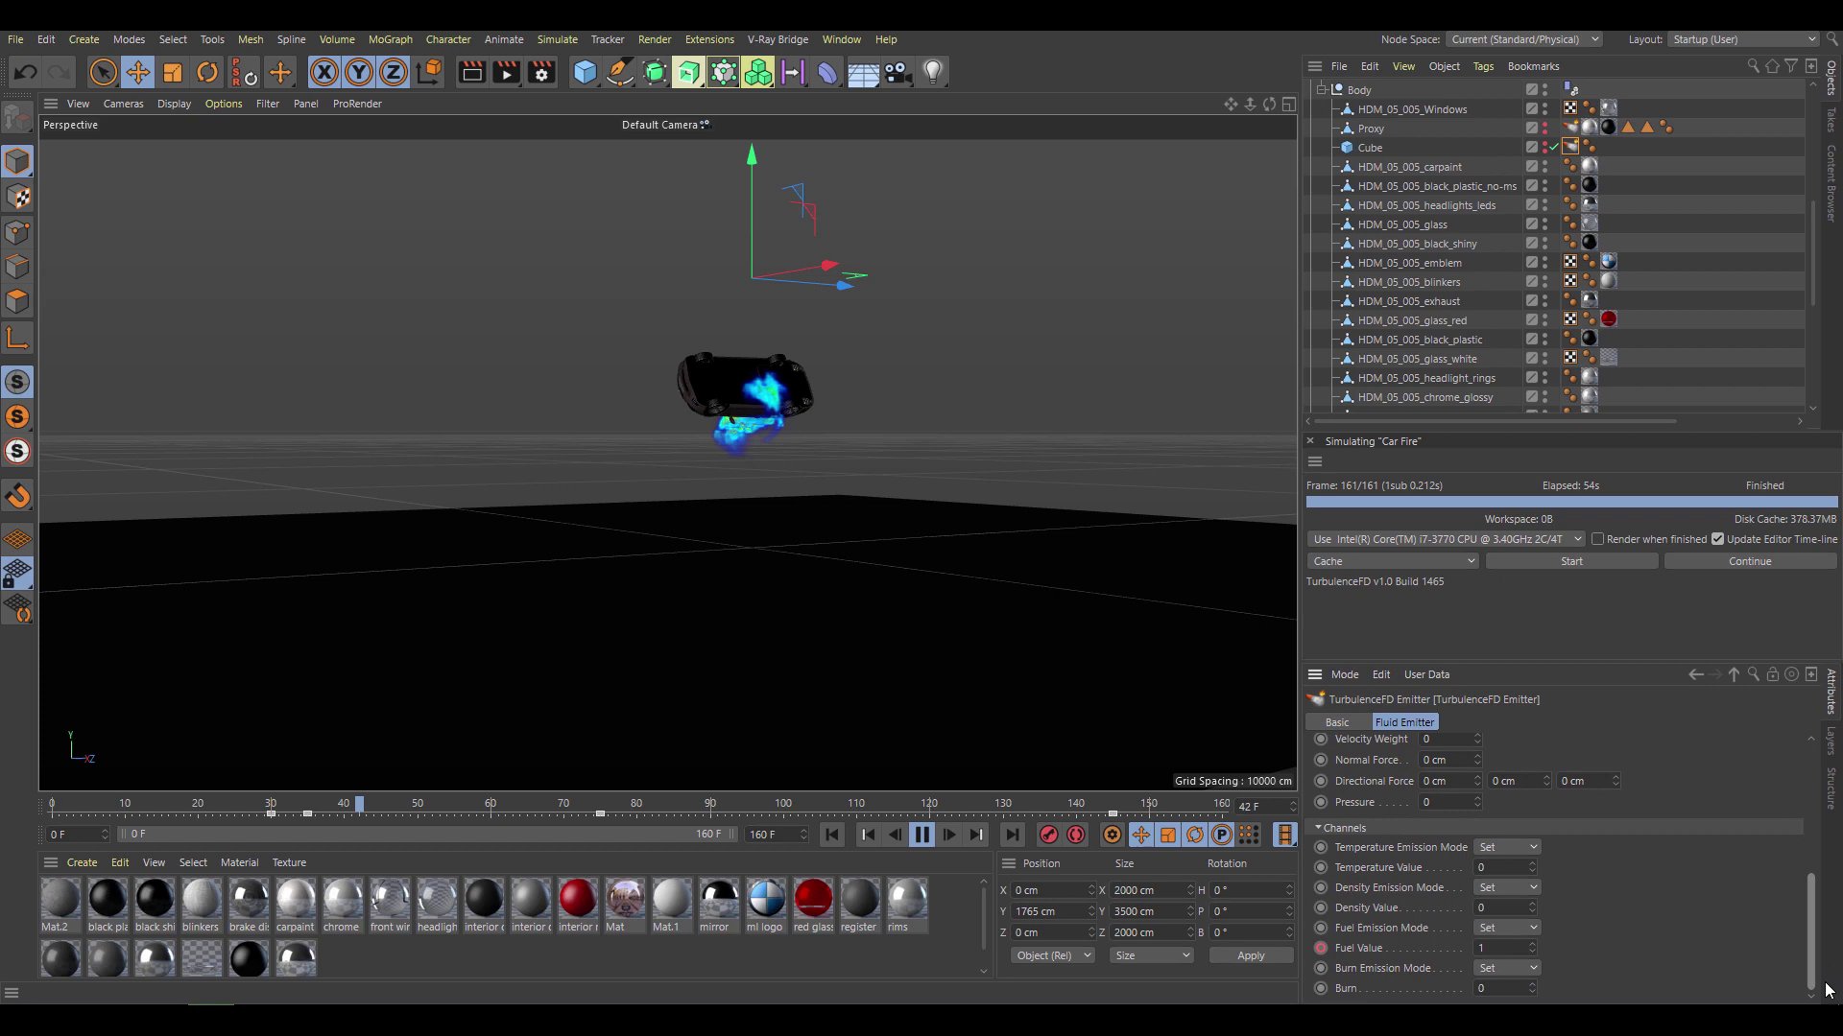
scroll(1777, 940, up, 2)
click(1450, 781)
text(1)
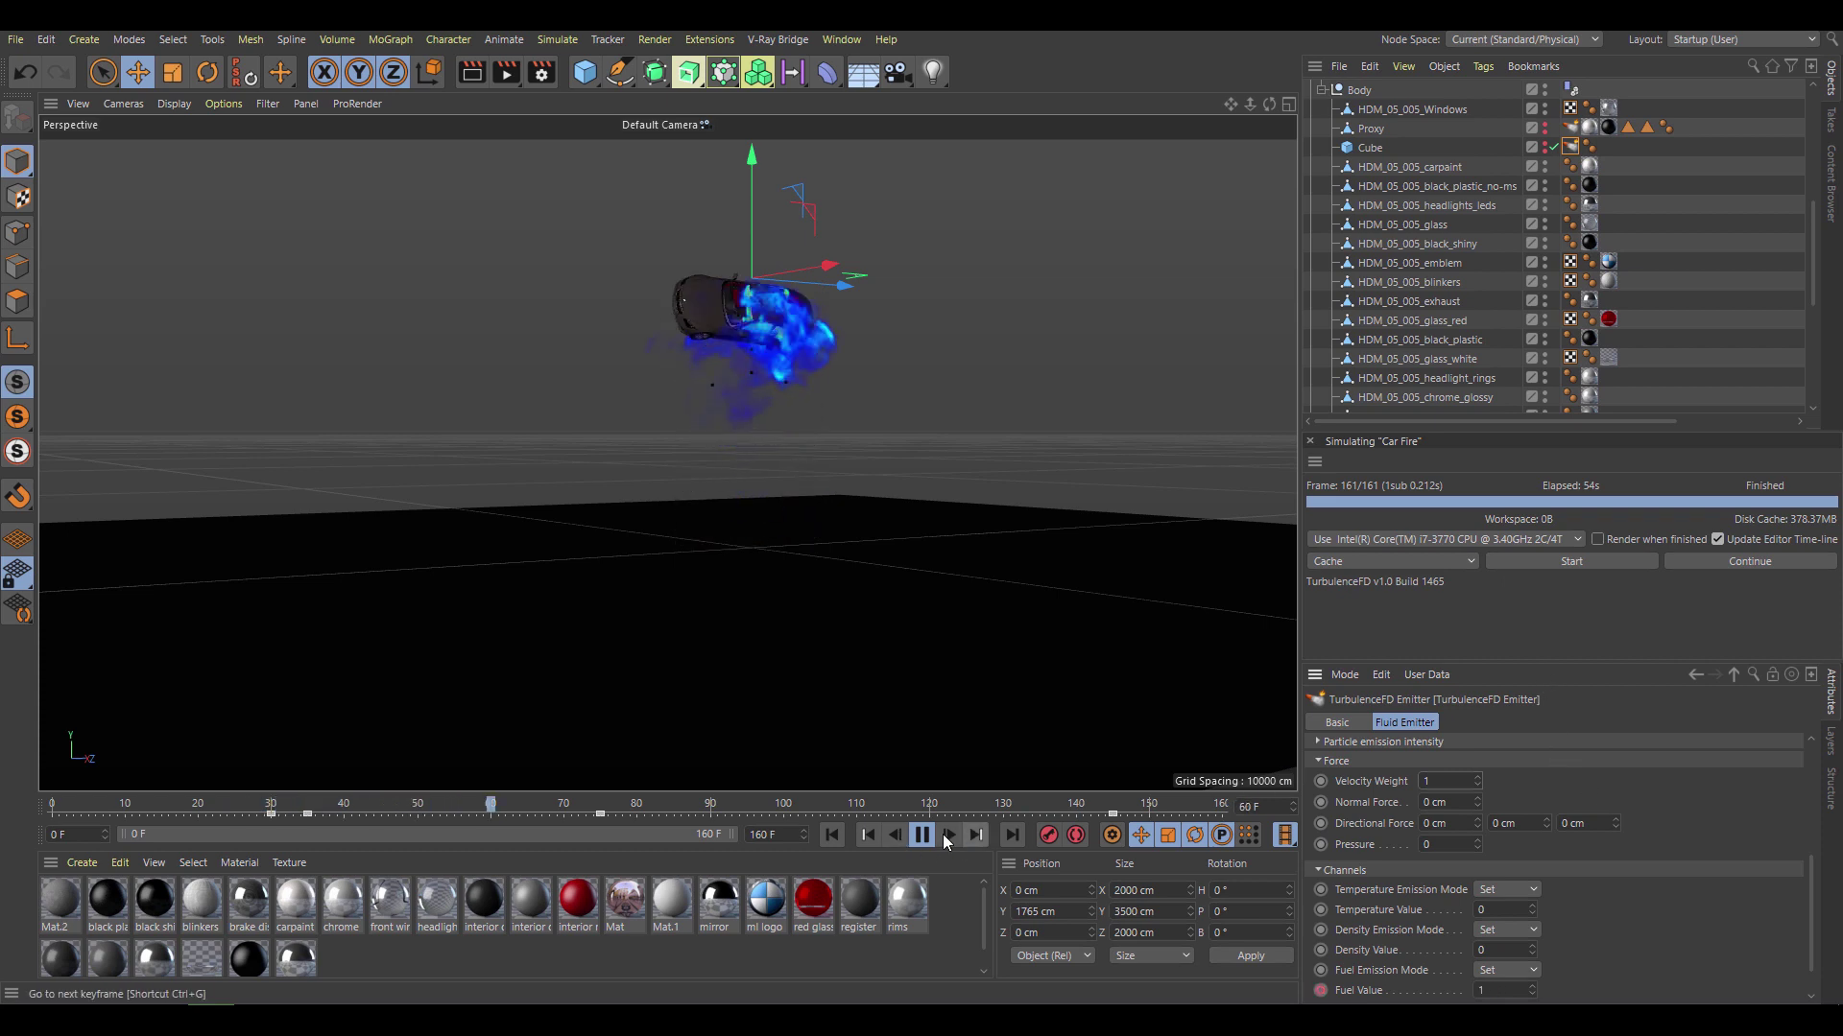
click(1530, 563)
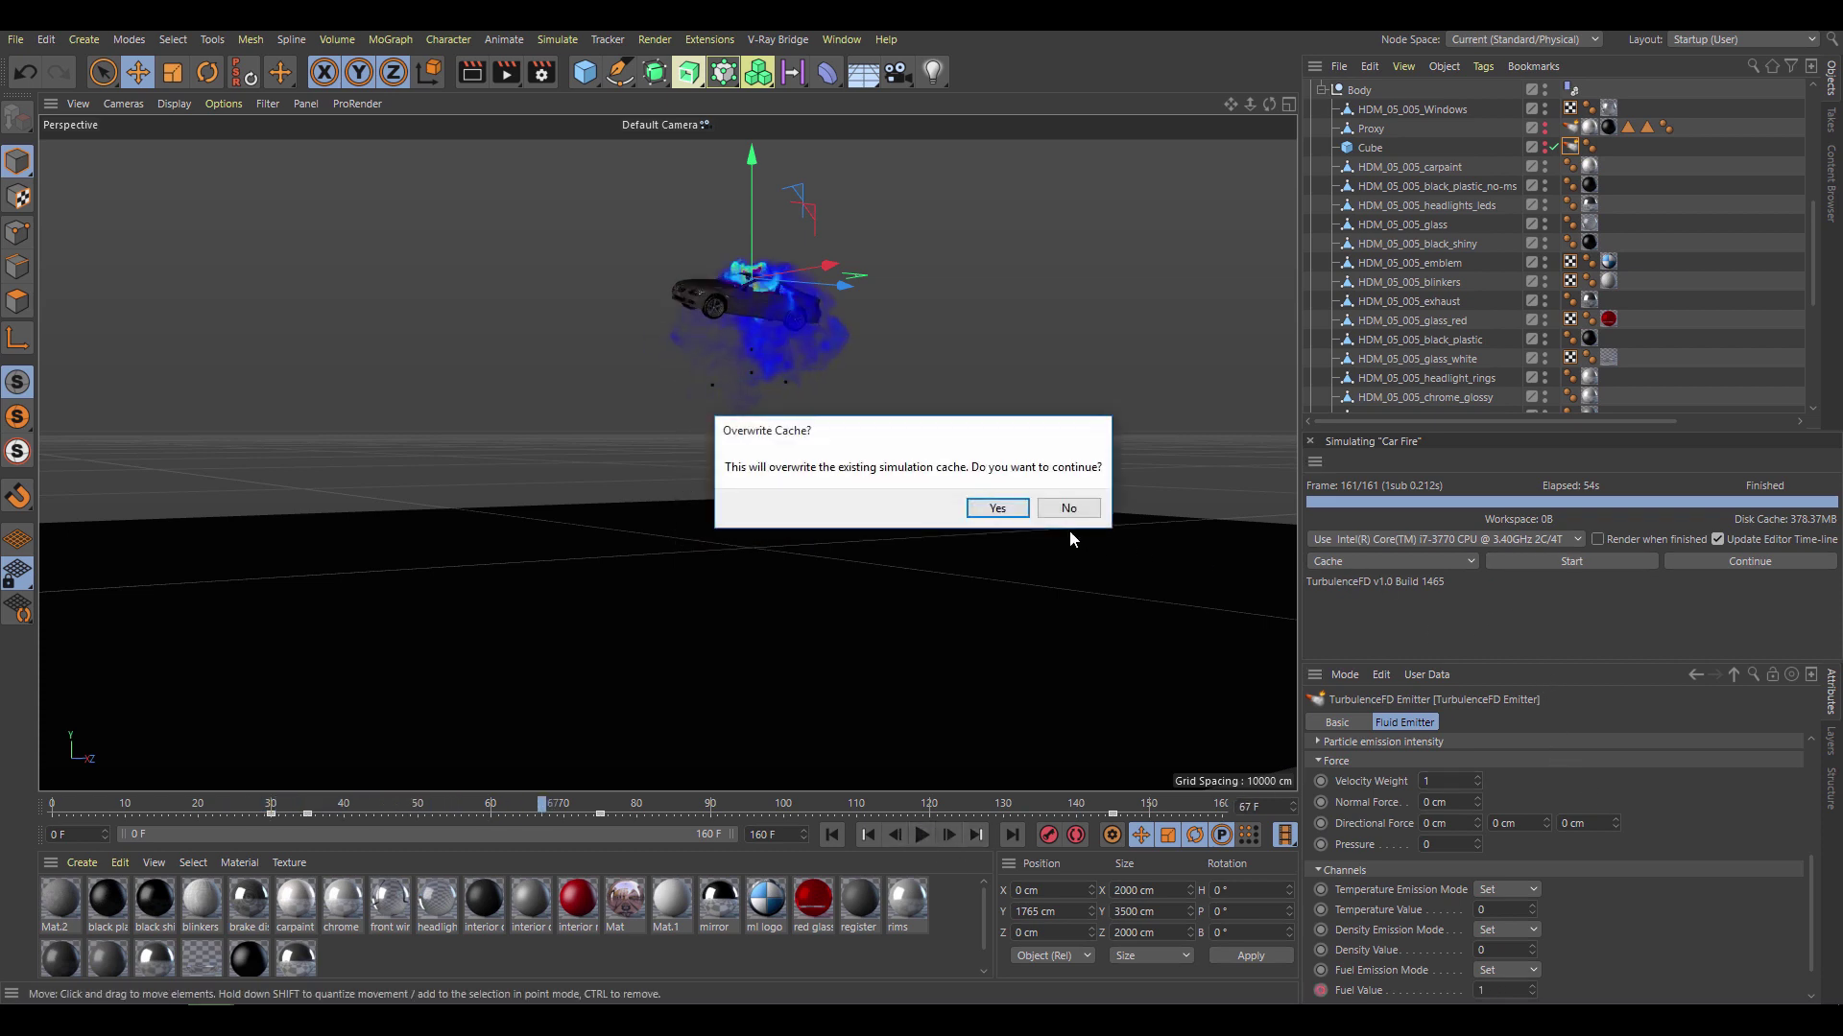
click(999, 509)
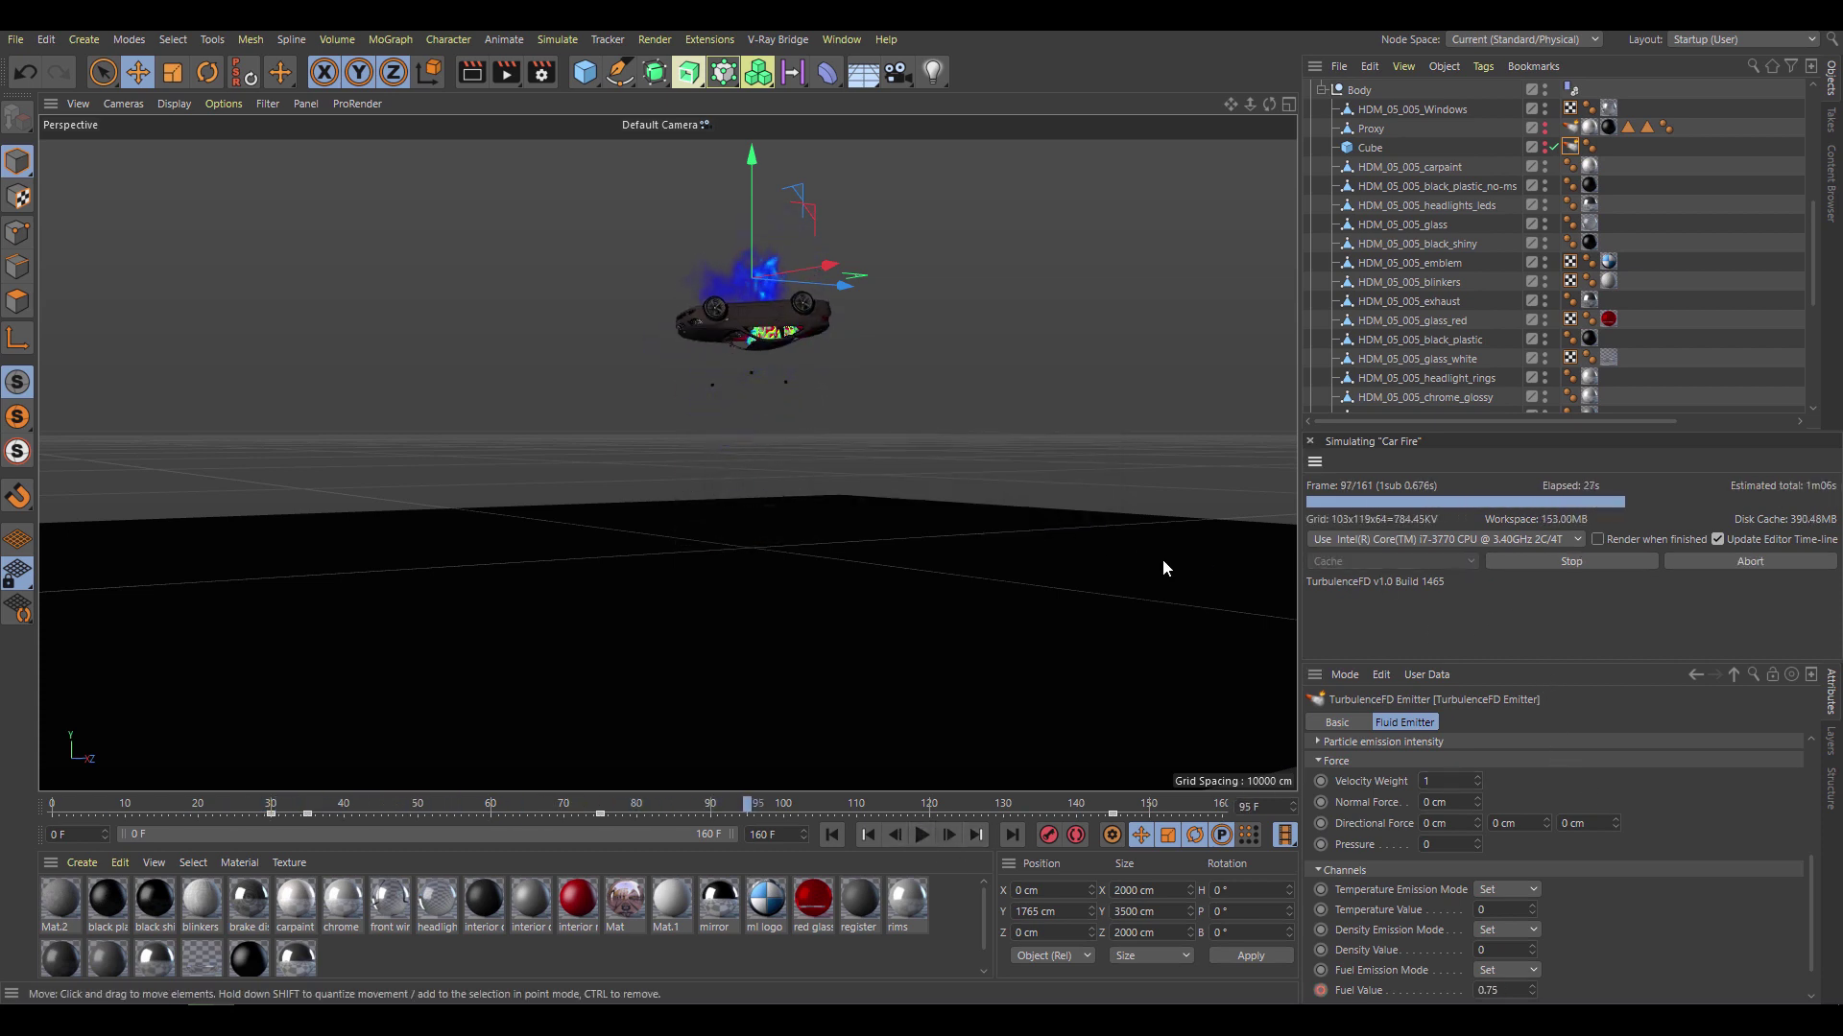
- Rewind and re-simulate Car Fire through all 161 frames, overwriting the cache
click(832, 837)
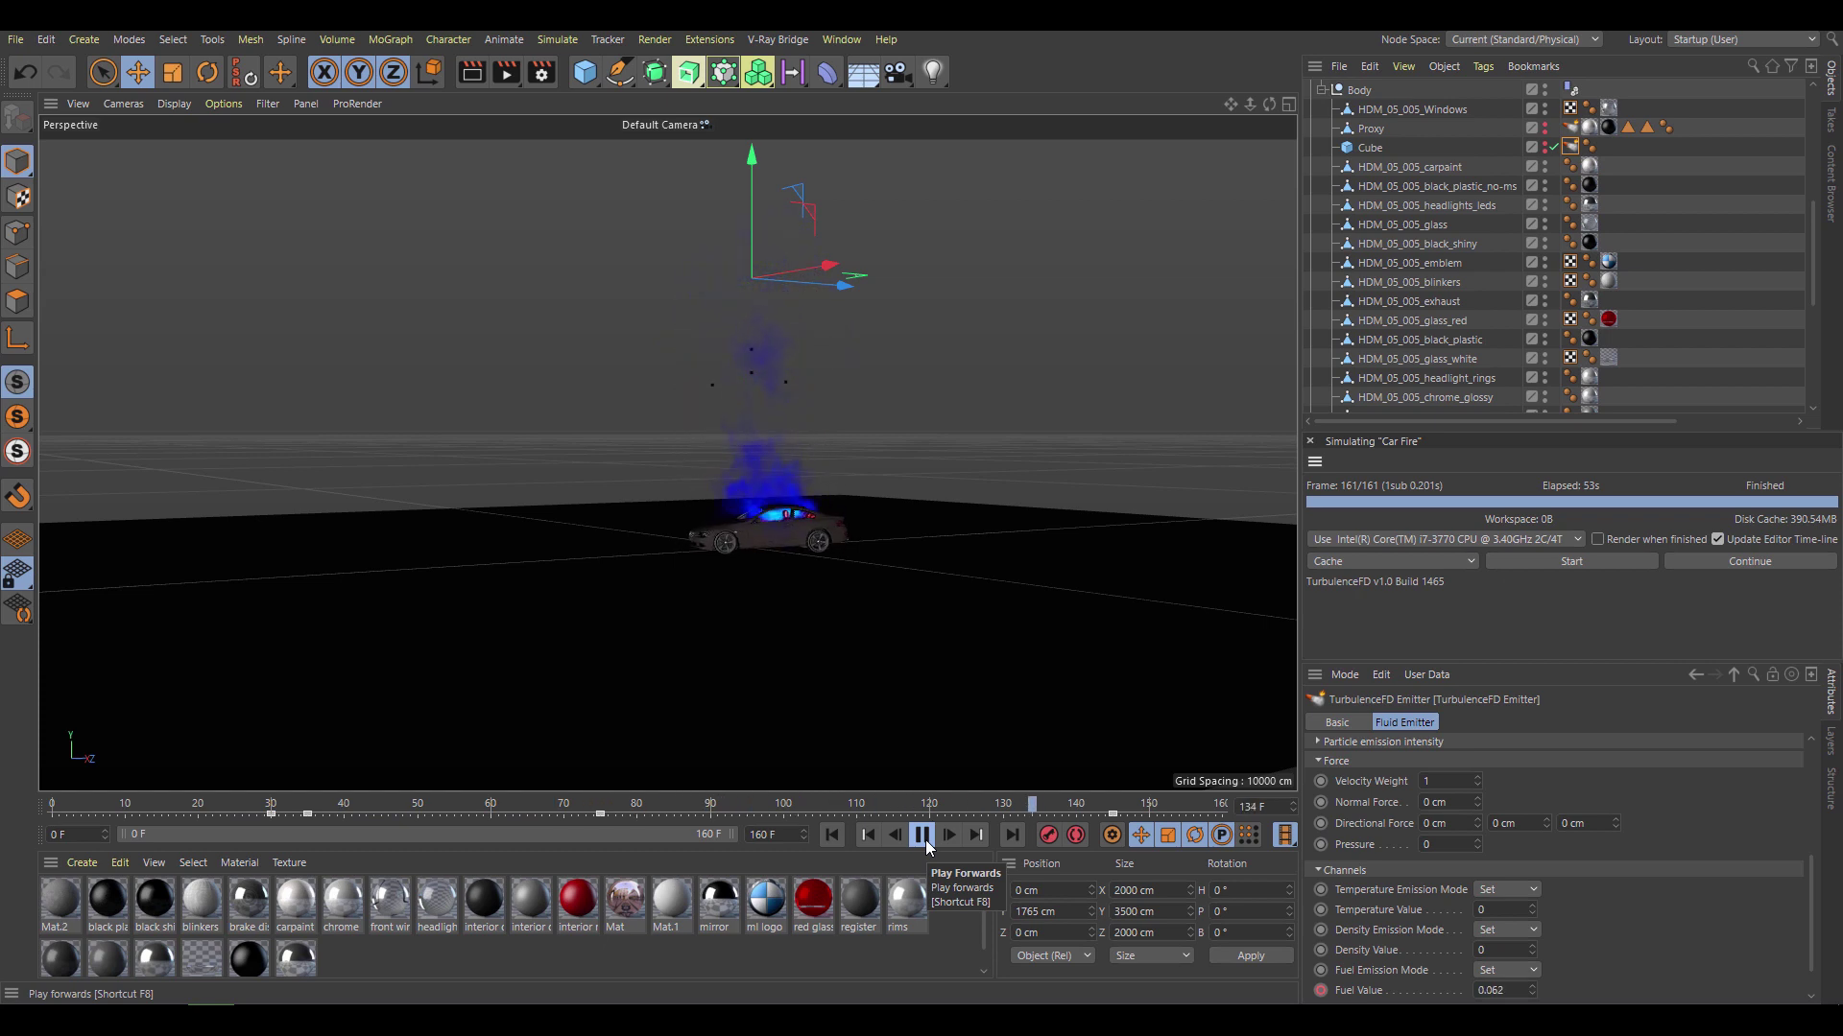
scroll(1626, 921, up, 3)
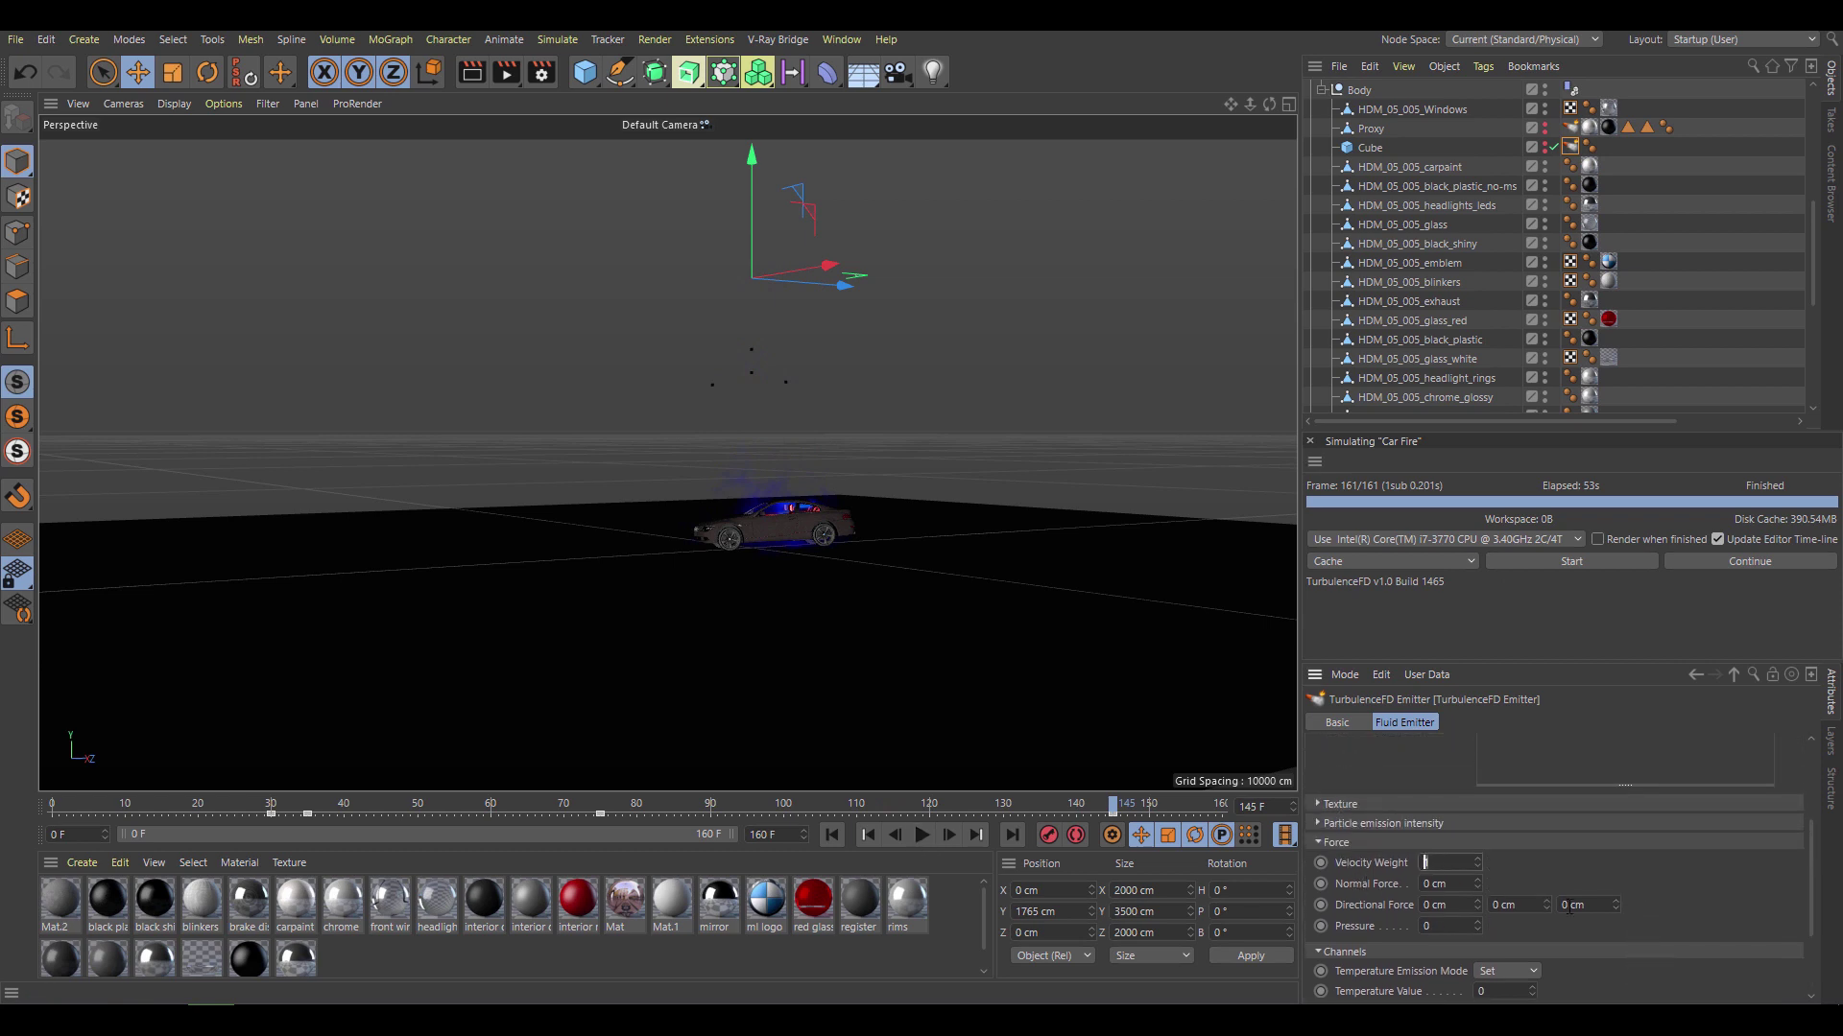
scroll(1660, 903, up, 5)
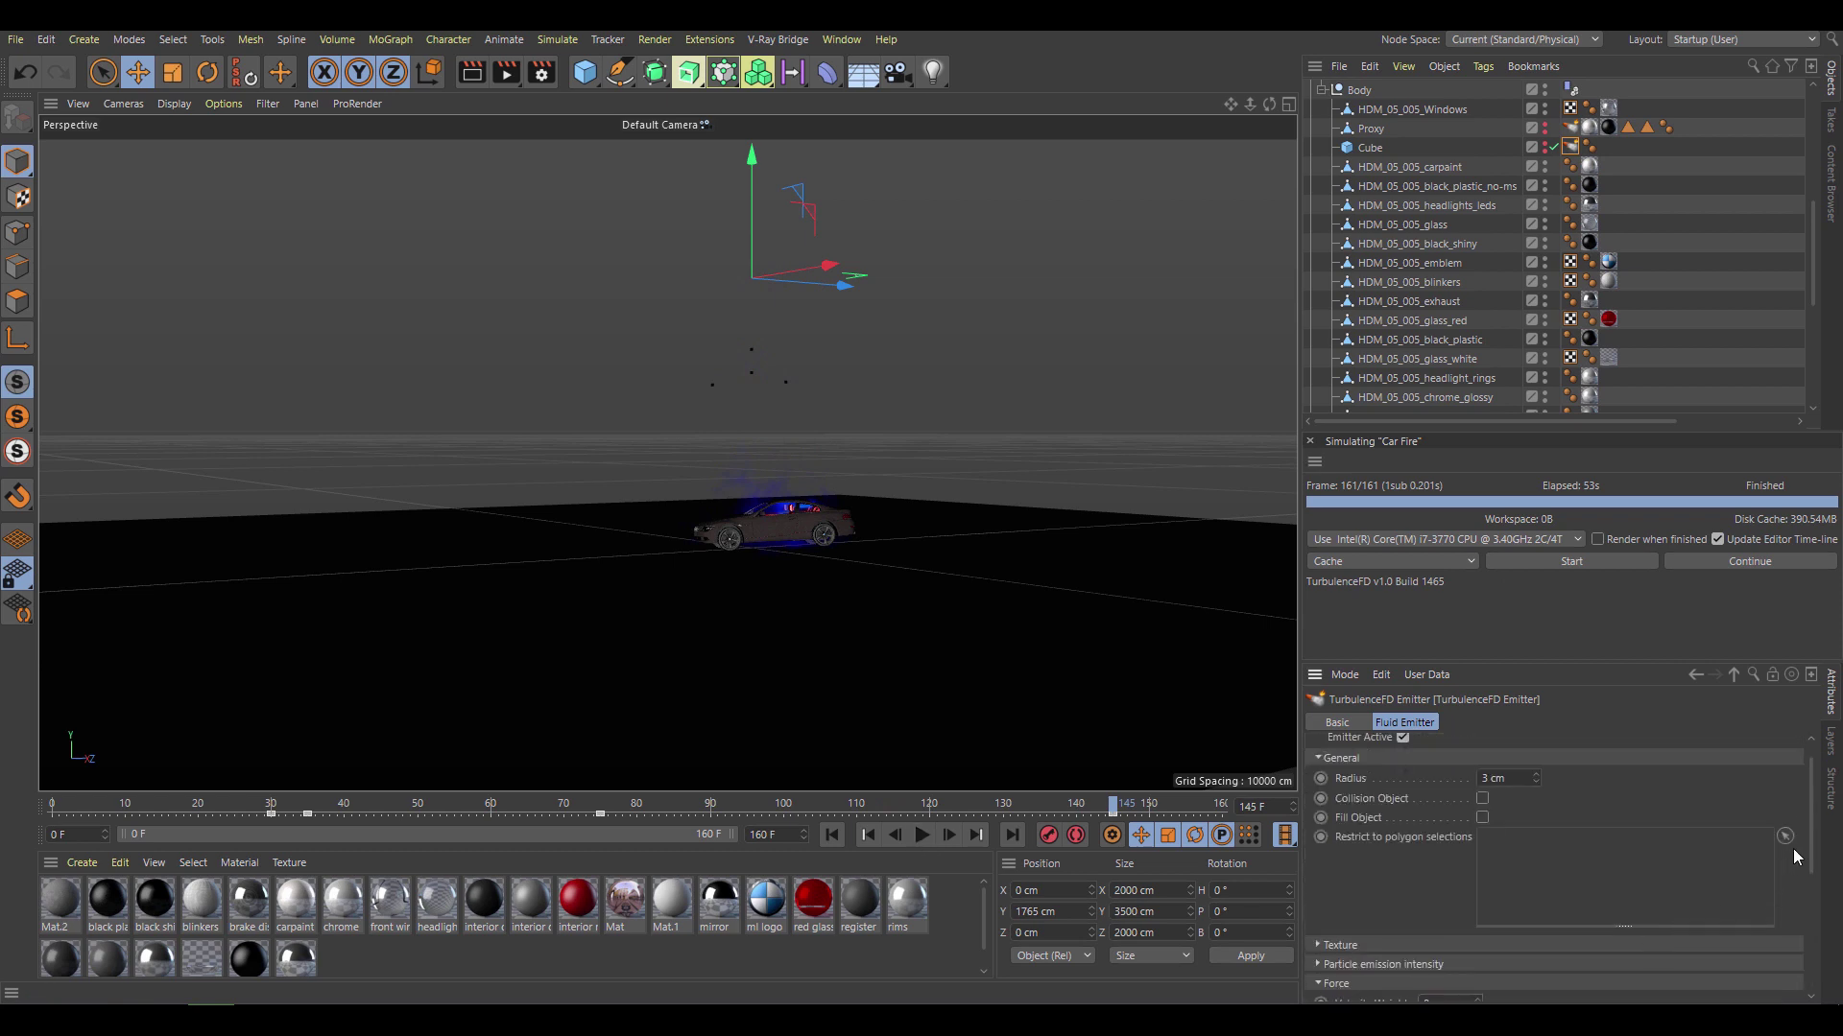
scroll(1817, 845, up, 2)
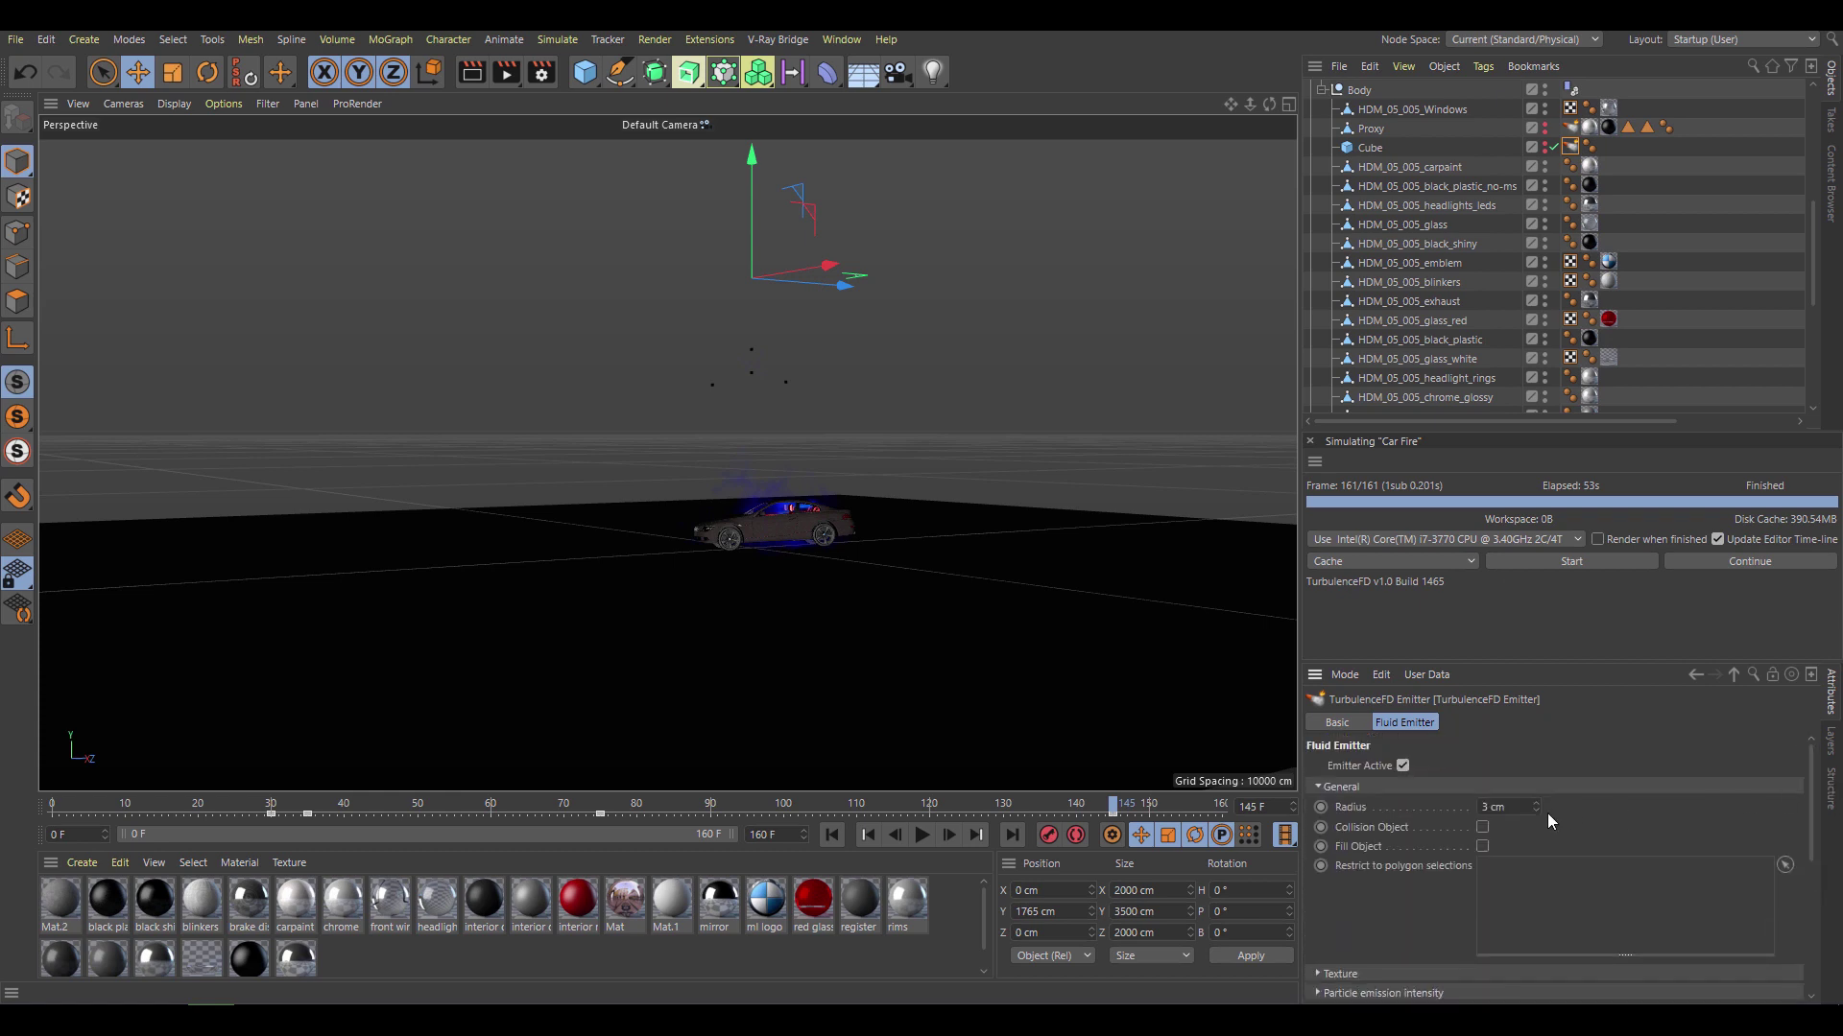
click(1550, 558)
click(988, 509)
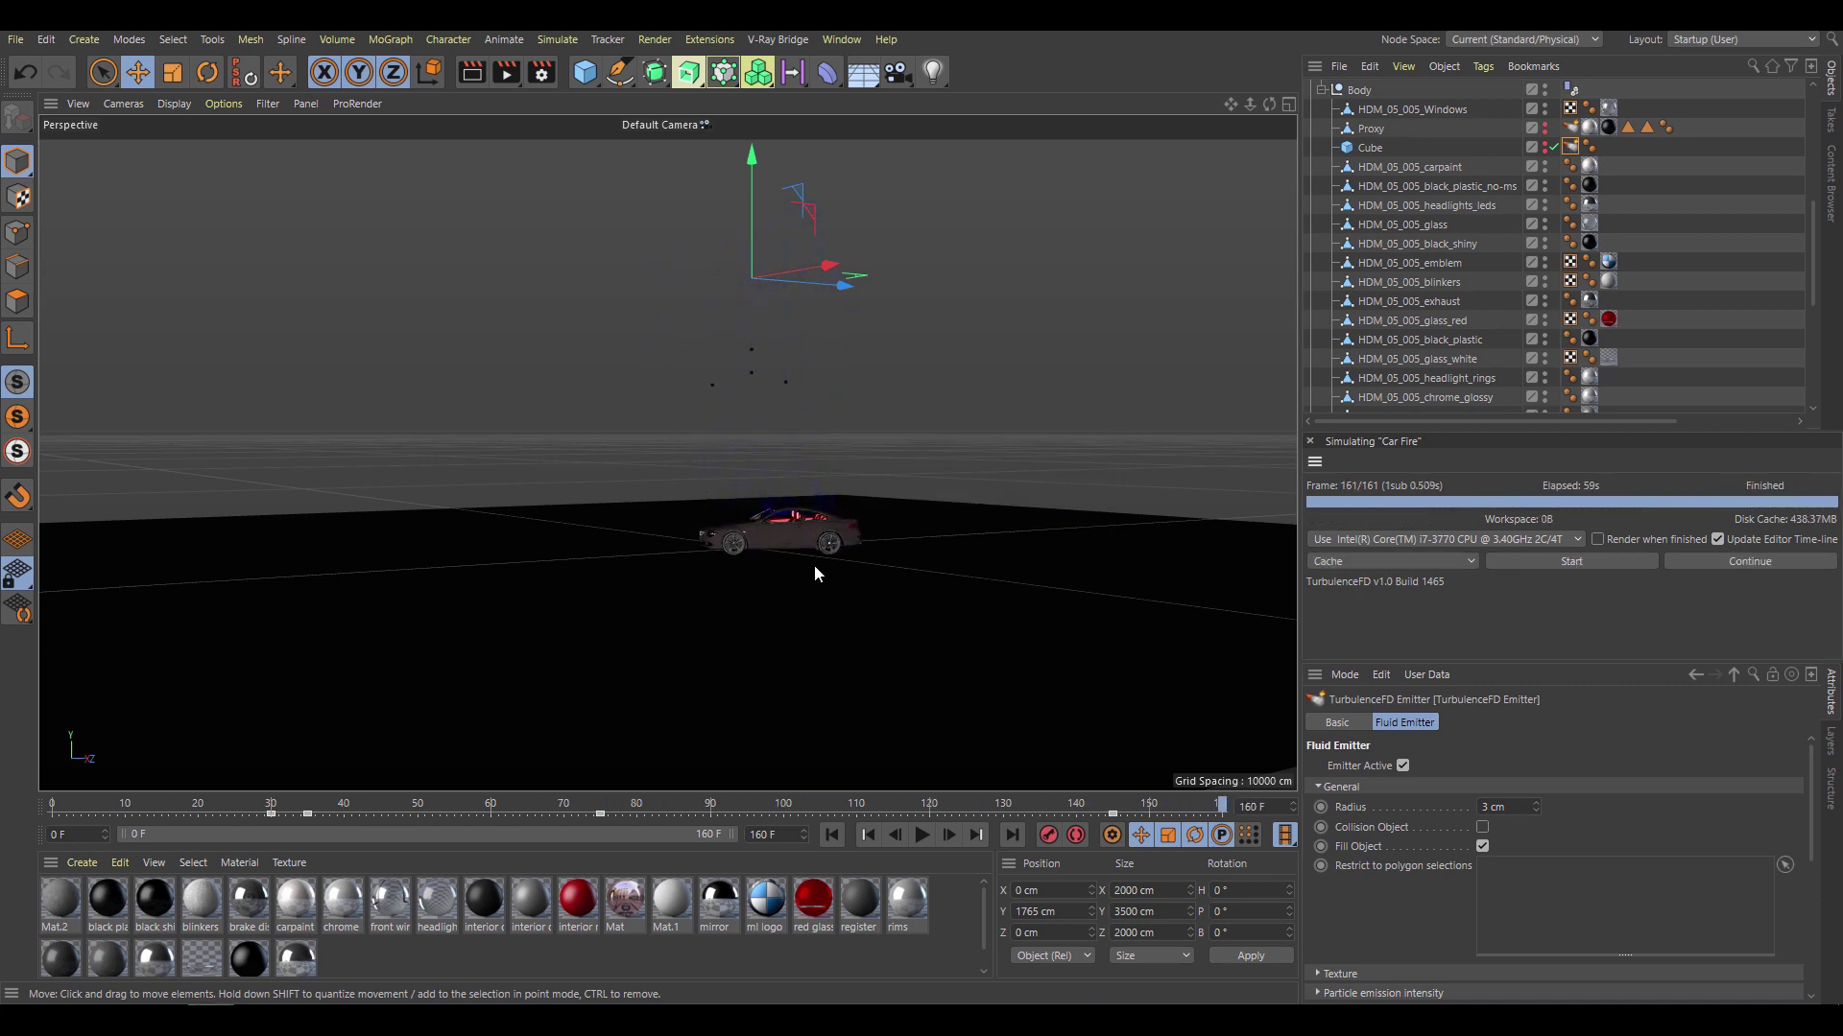
- Play the new fire, stop, and render frame 115 with Ctrl+R to show orange flames
click(841, 836)
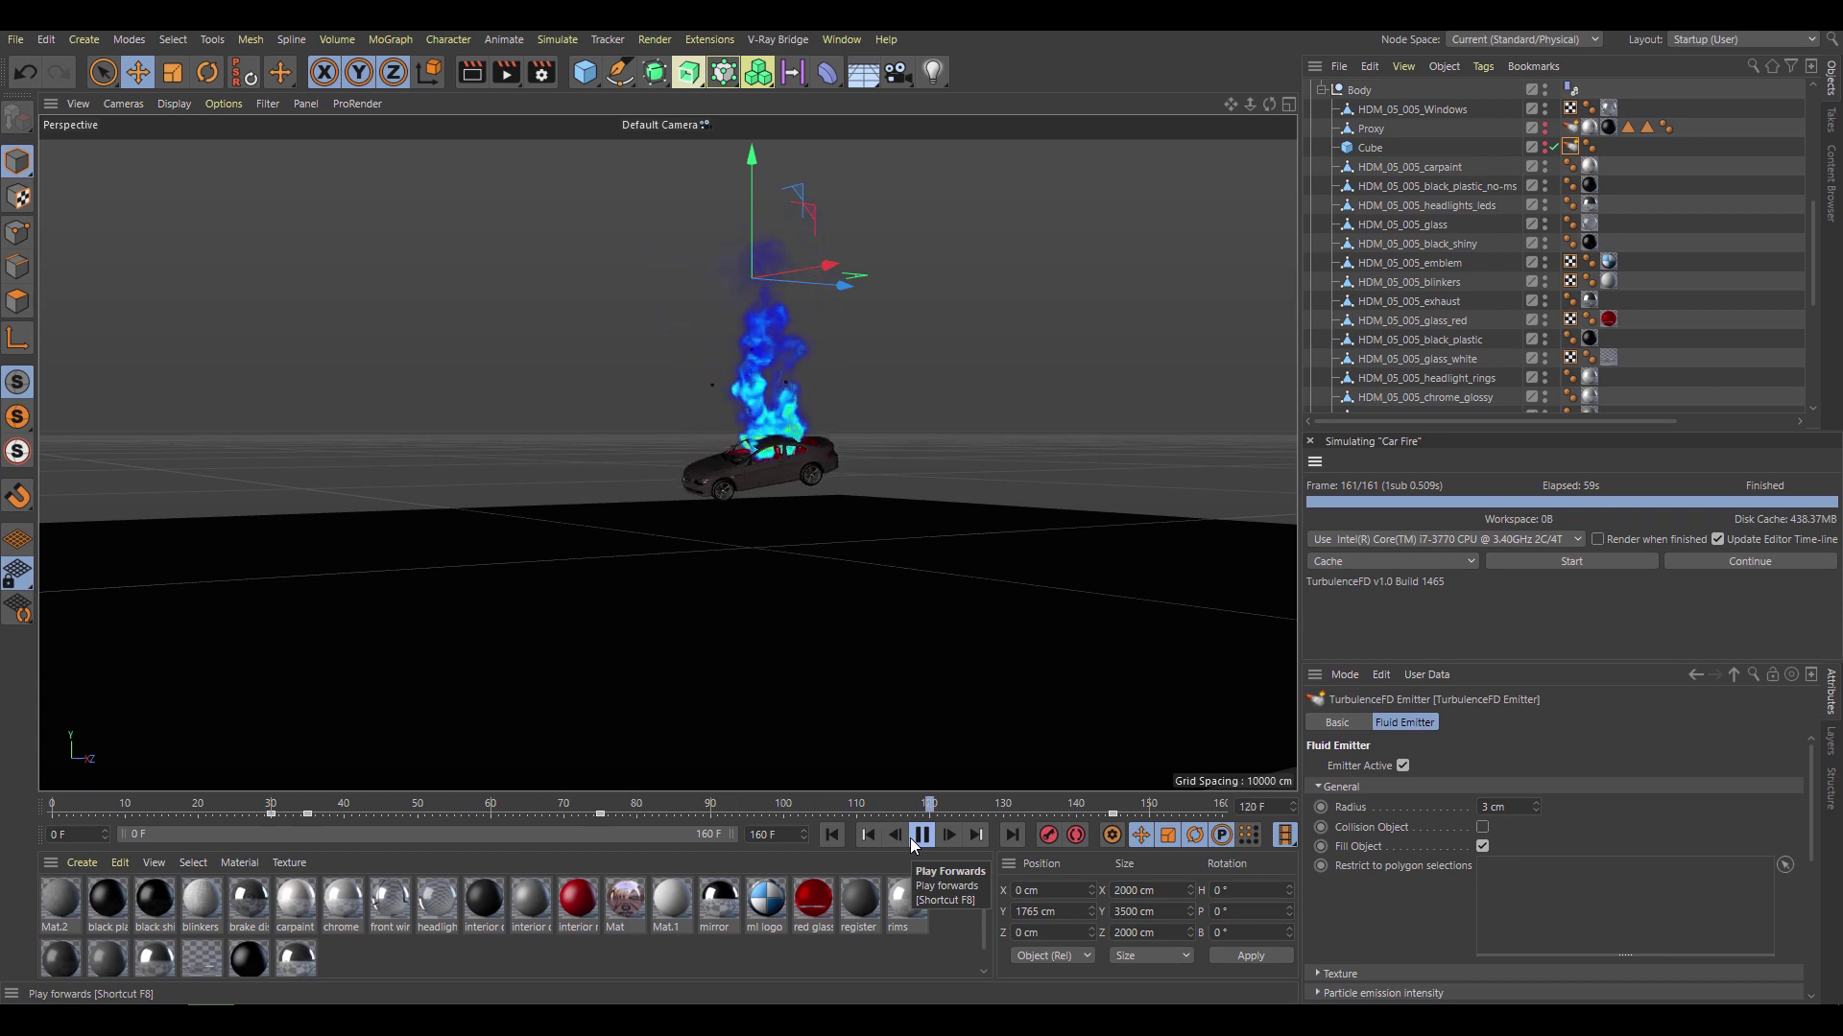
click(919, 835)
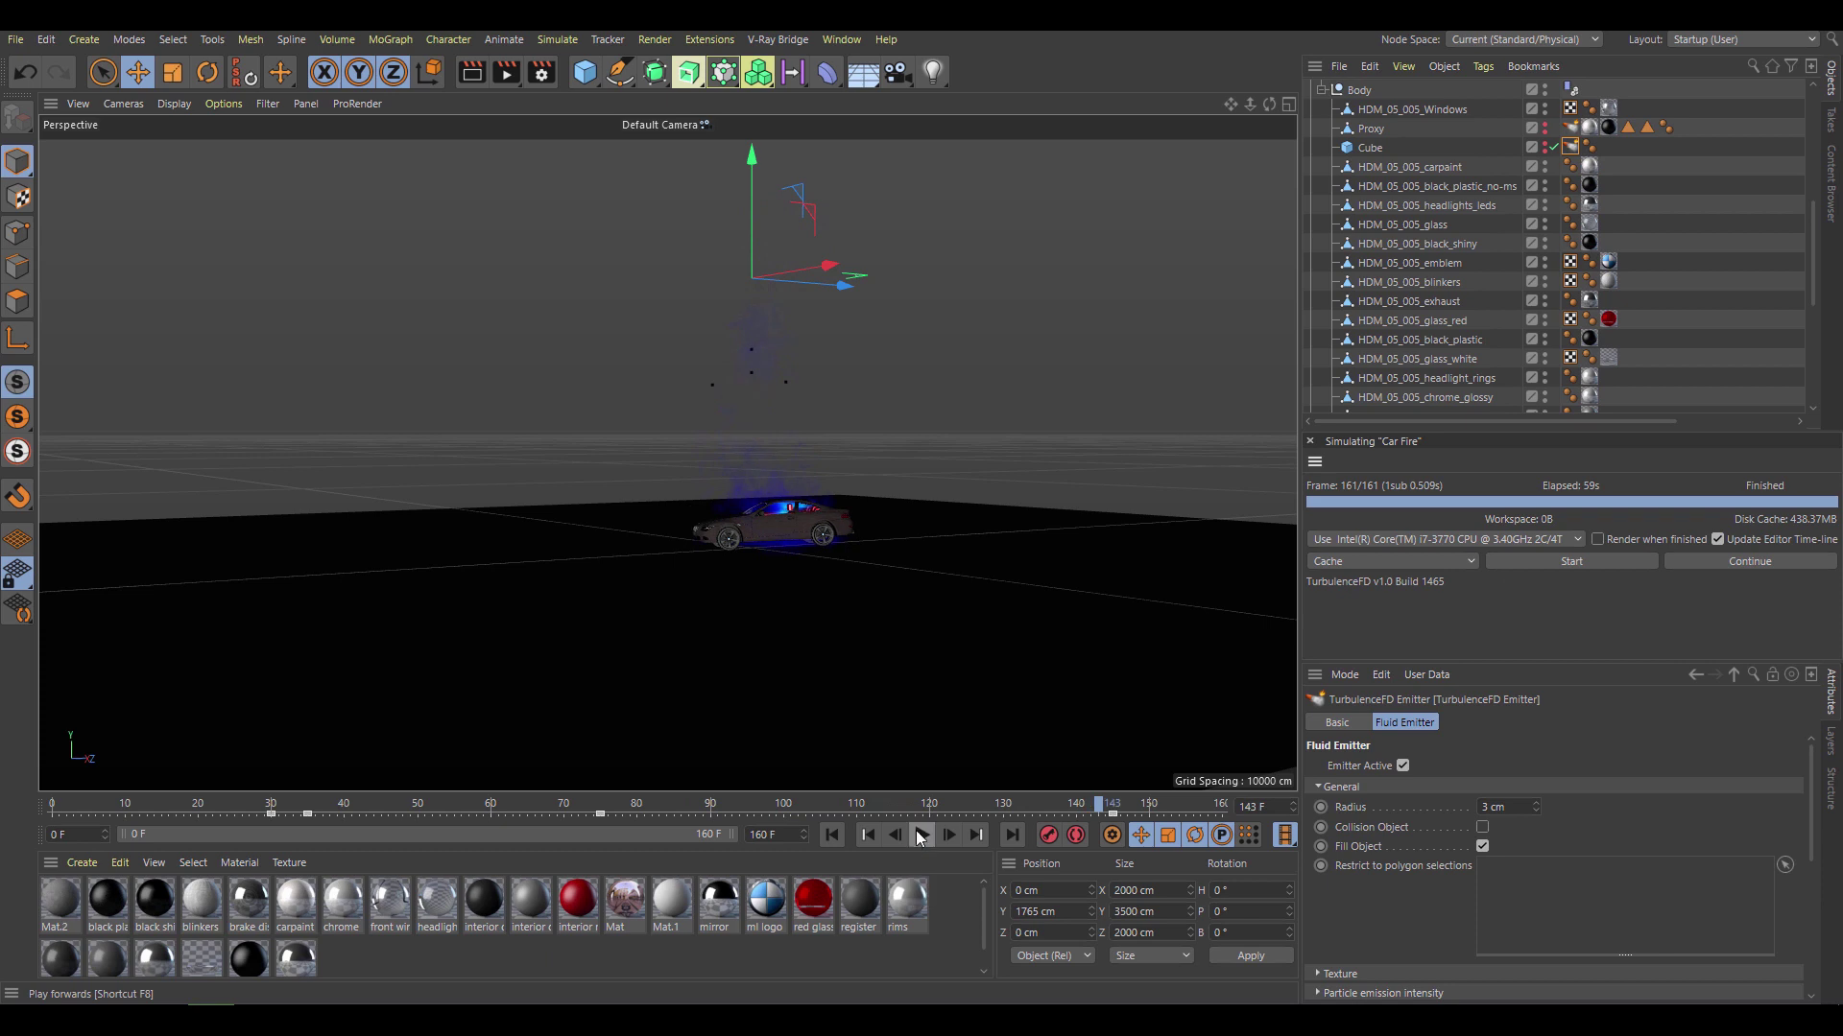
drag(868, 804, 894, 804)
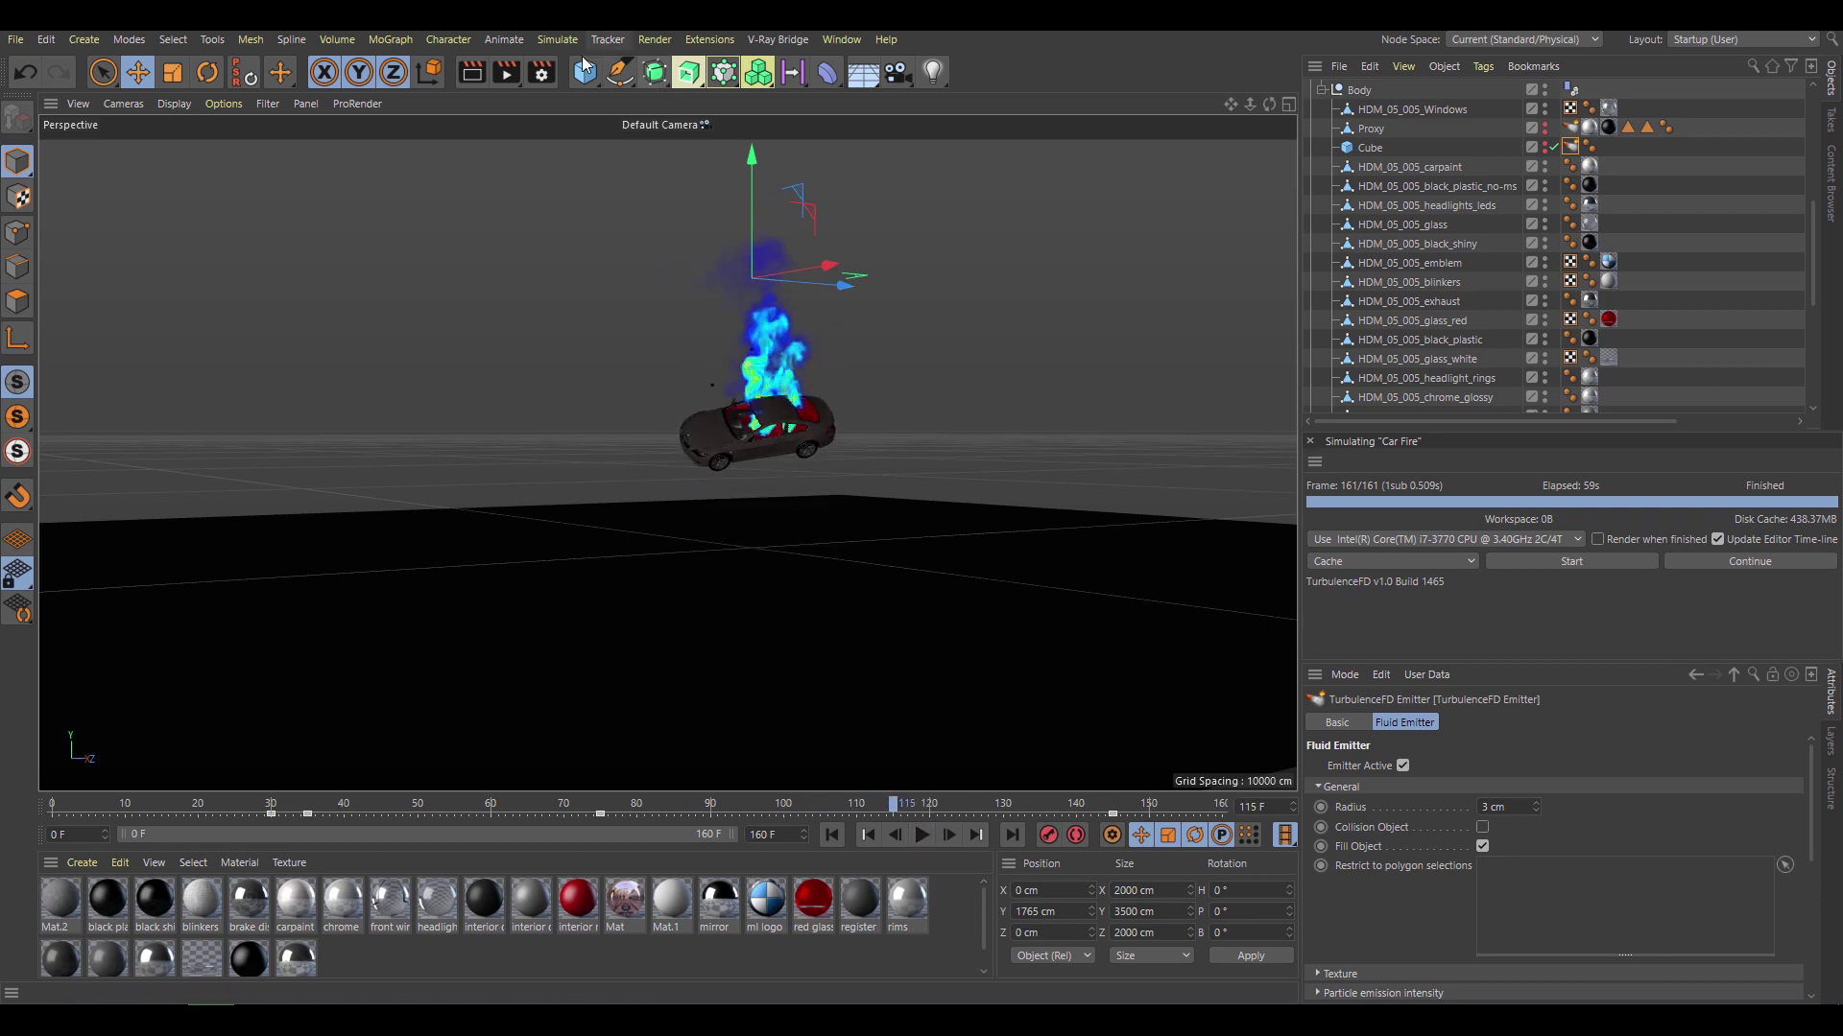
key(ctrl+r)
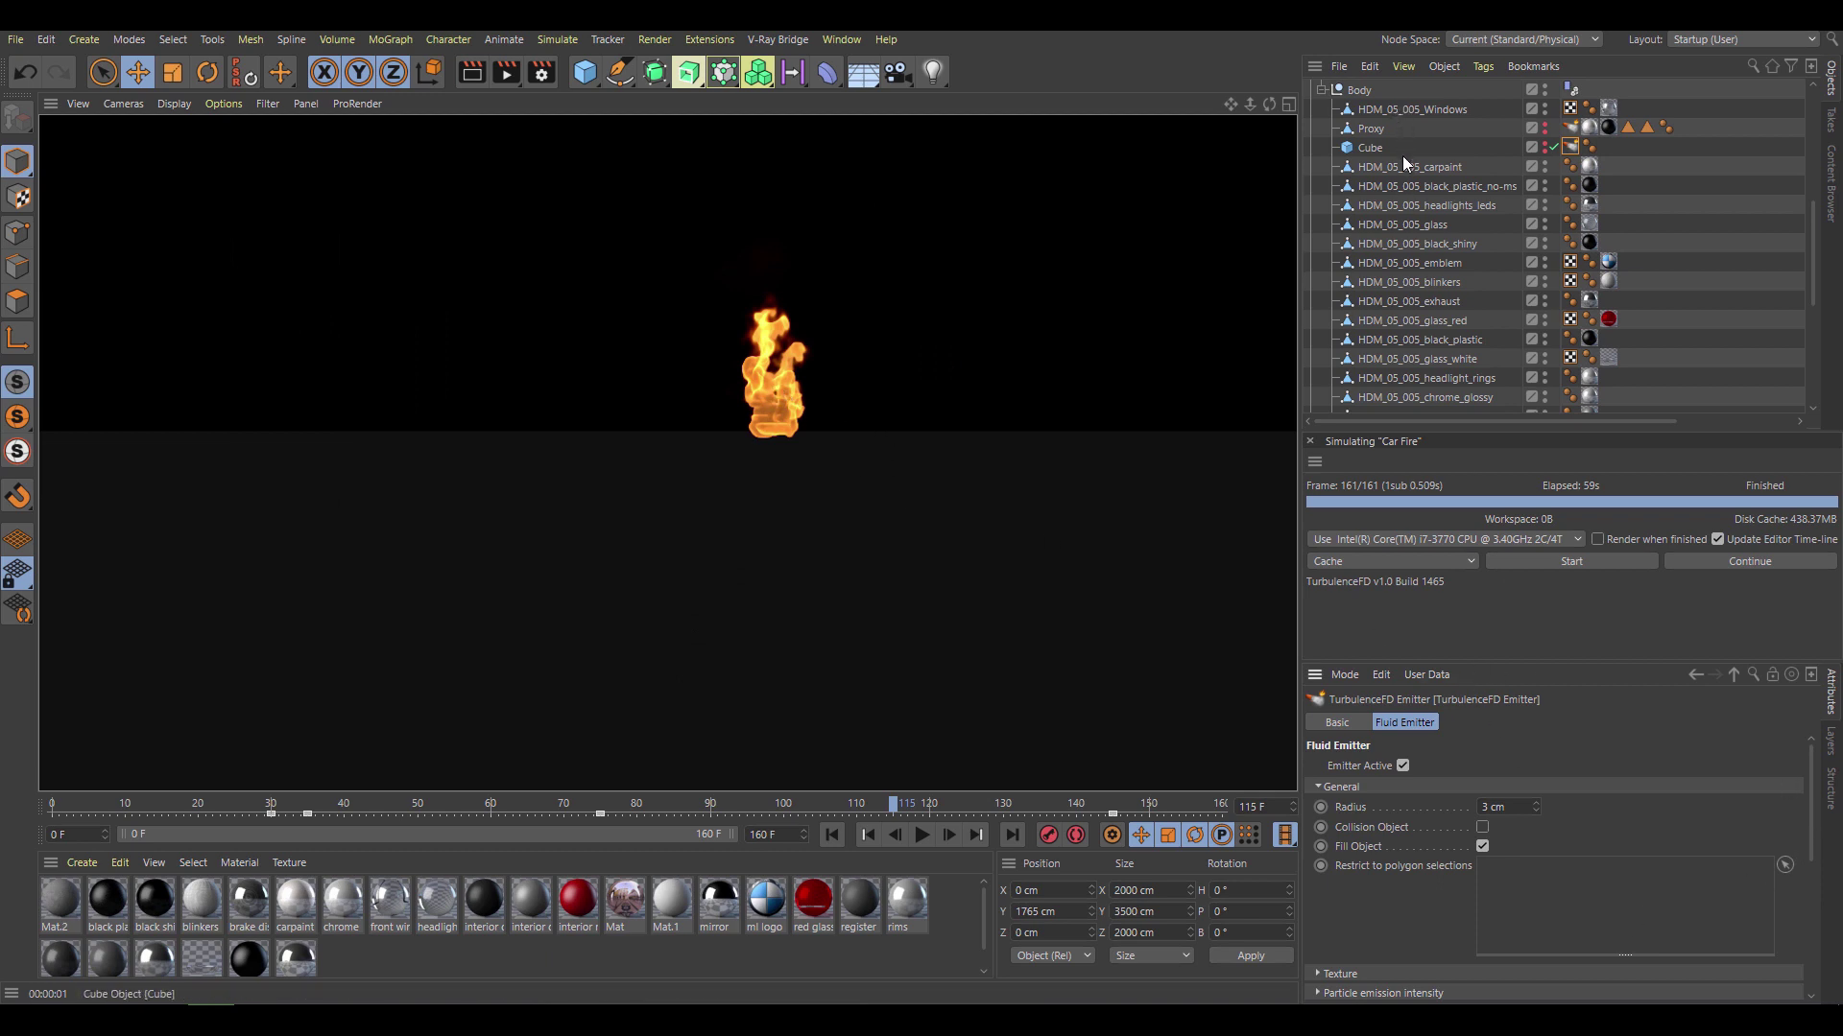
scroll(1397, 144, up, 5)
- Play Car Fire from Cache 001, then switch back to Cache 002 (494.62 MB)
click(1349, 170)
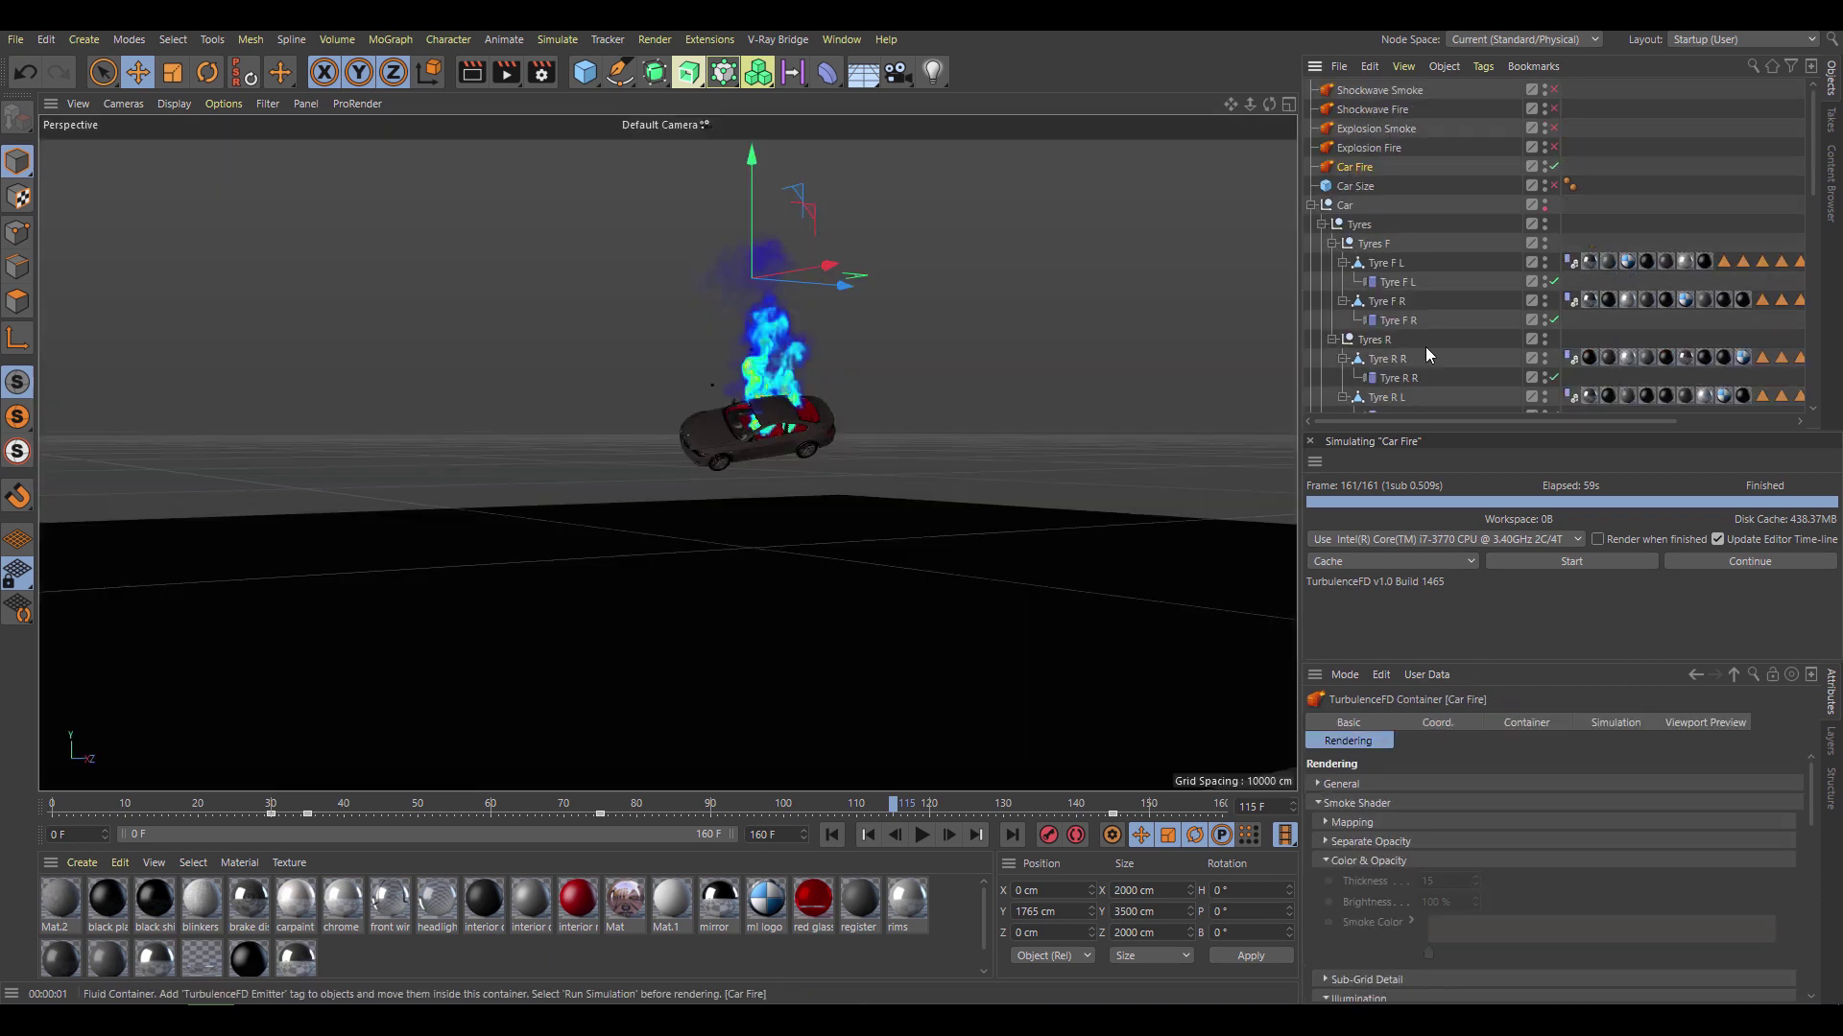
click(1527, 722)
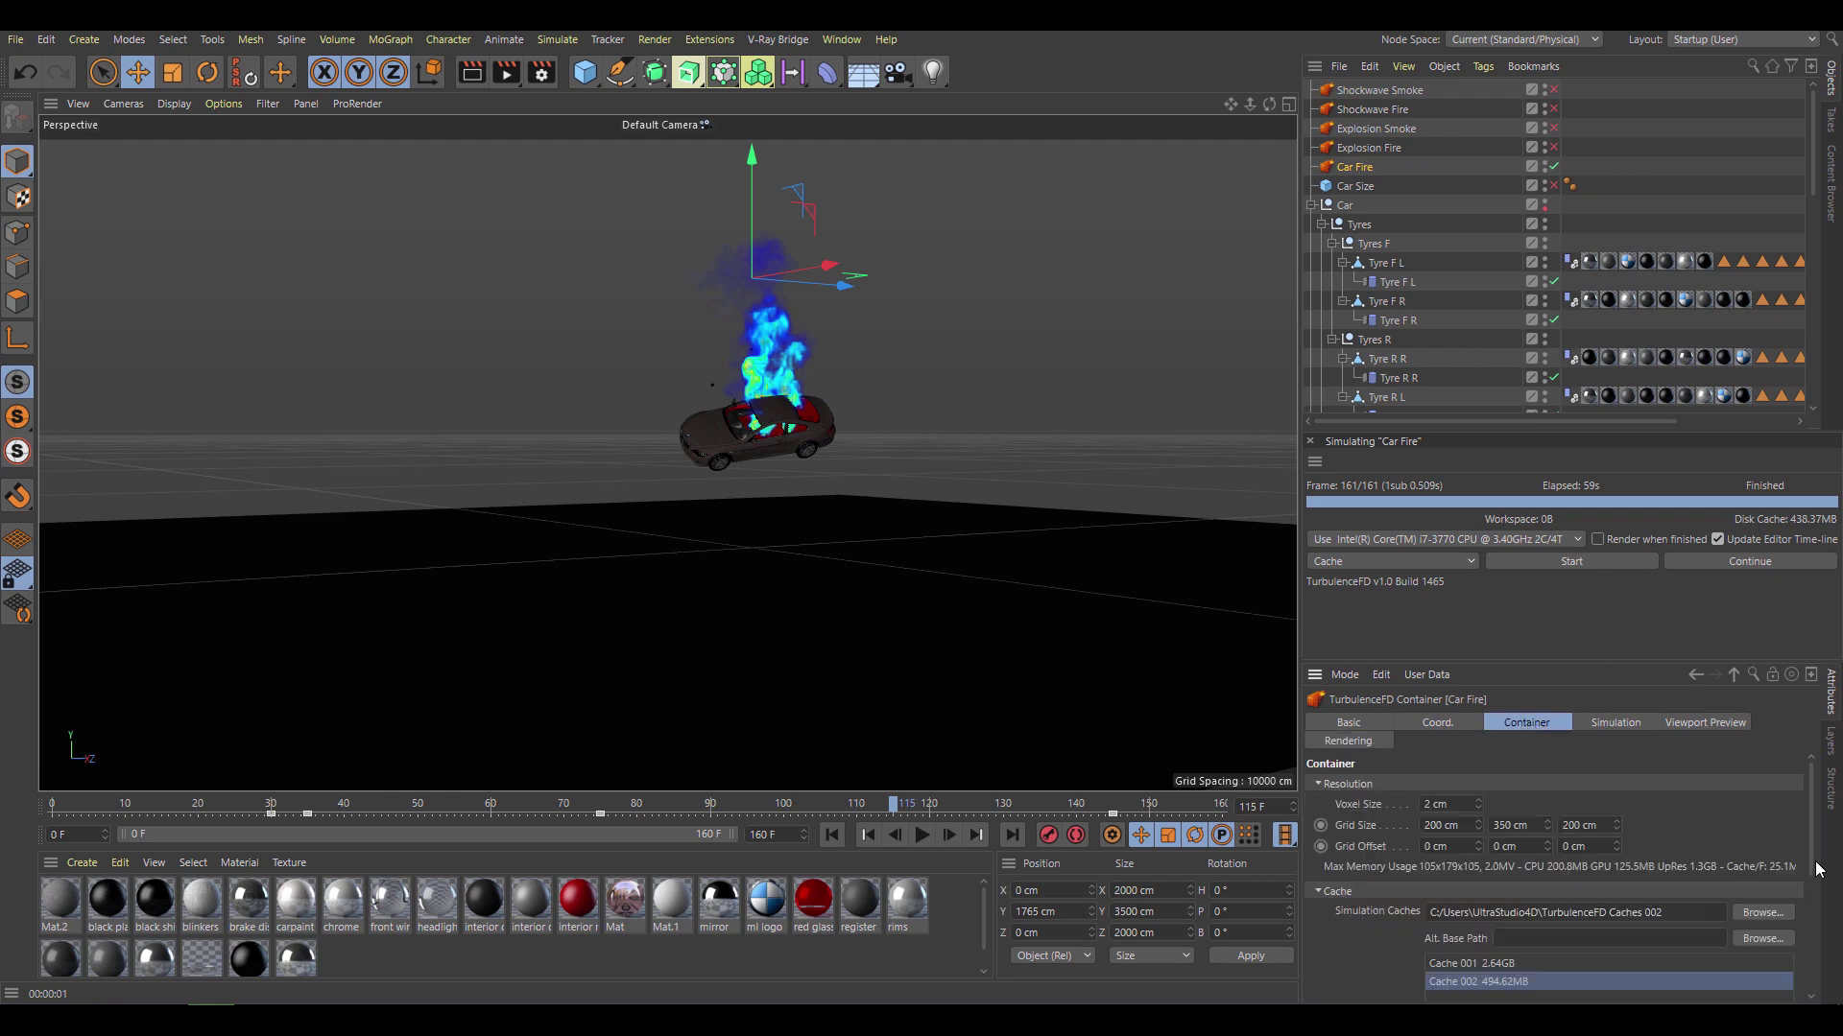
scroll(1817, 868, down, 3)
click(1524, 840)
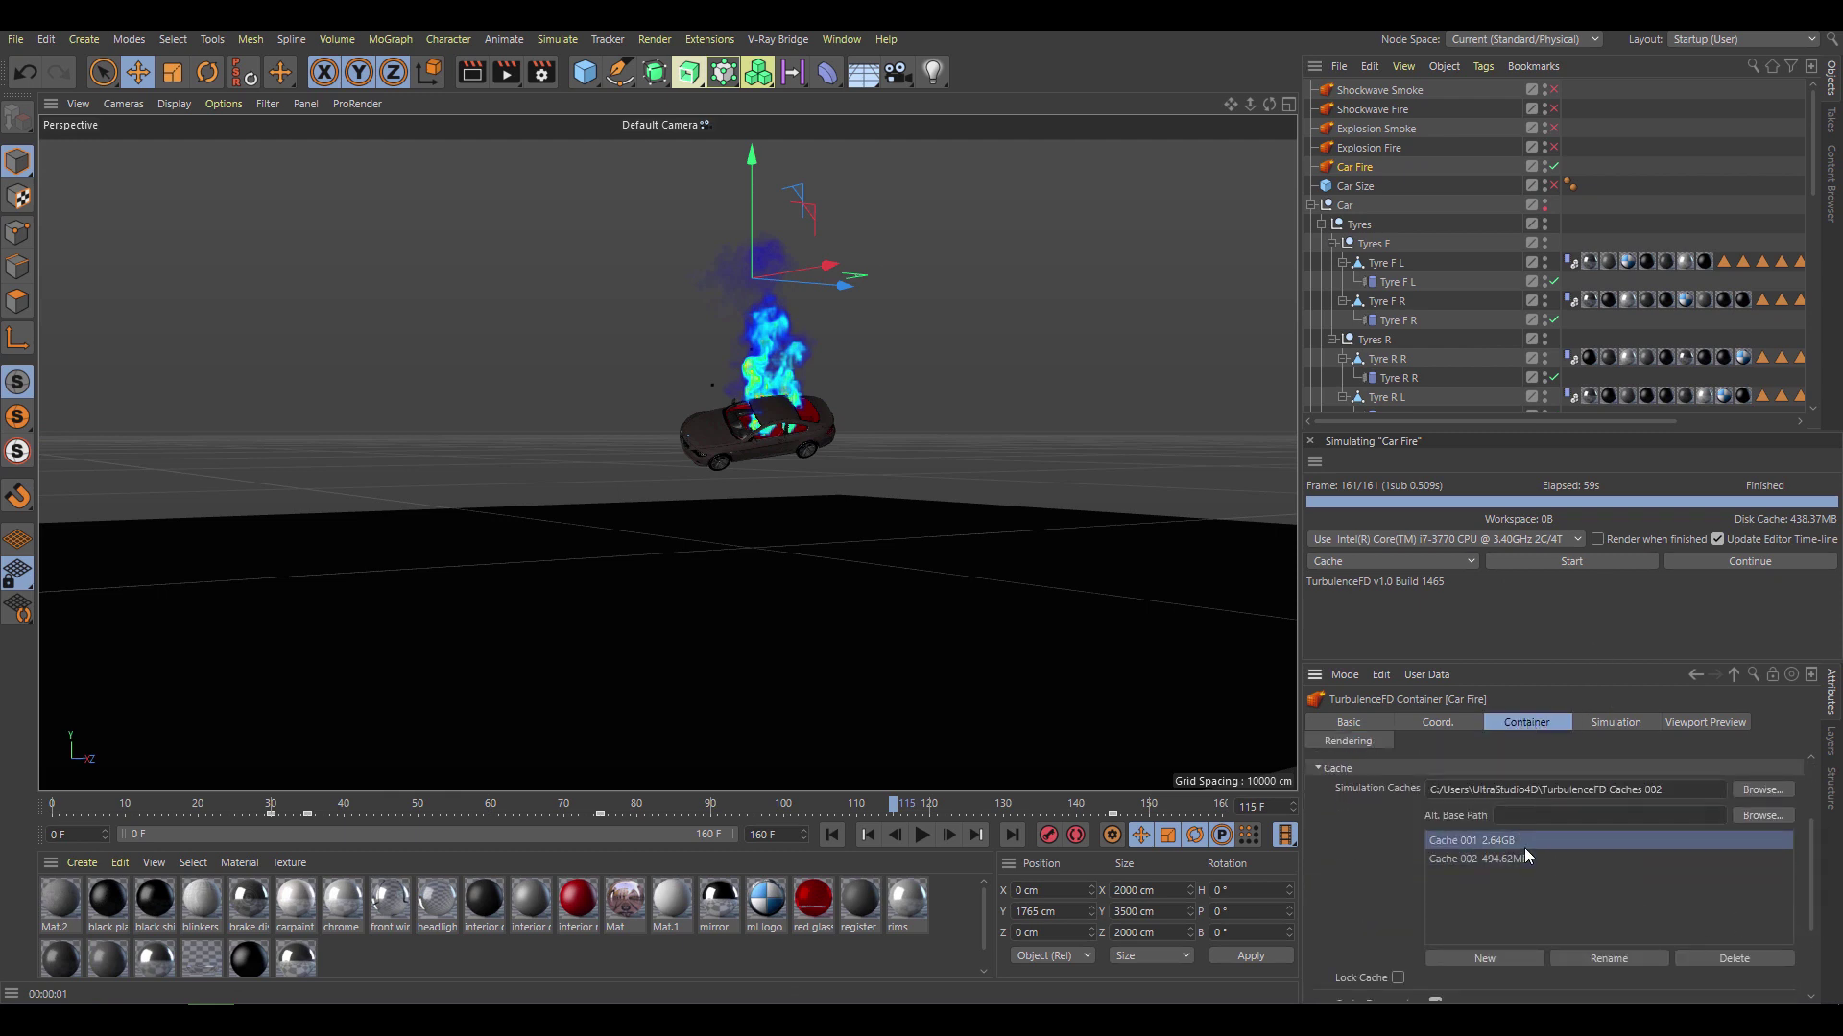
click(921, 836)
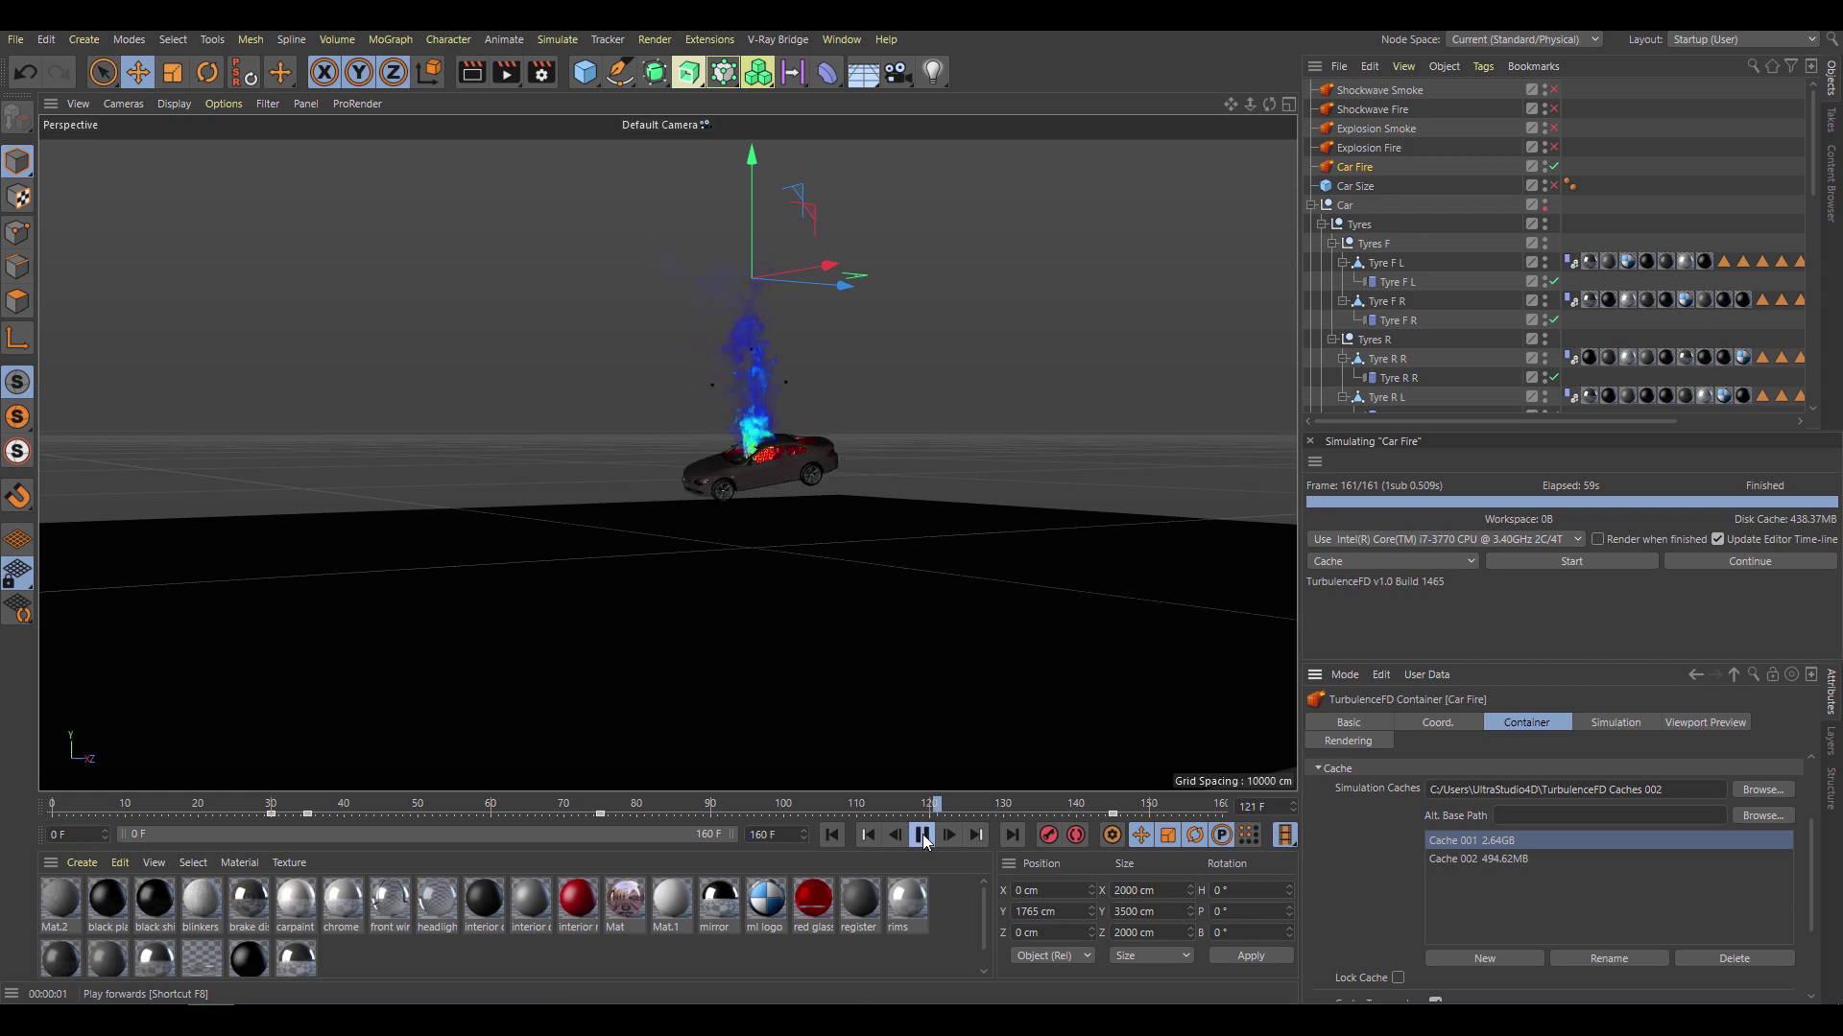
click(1484, 857)
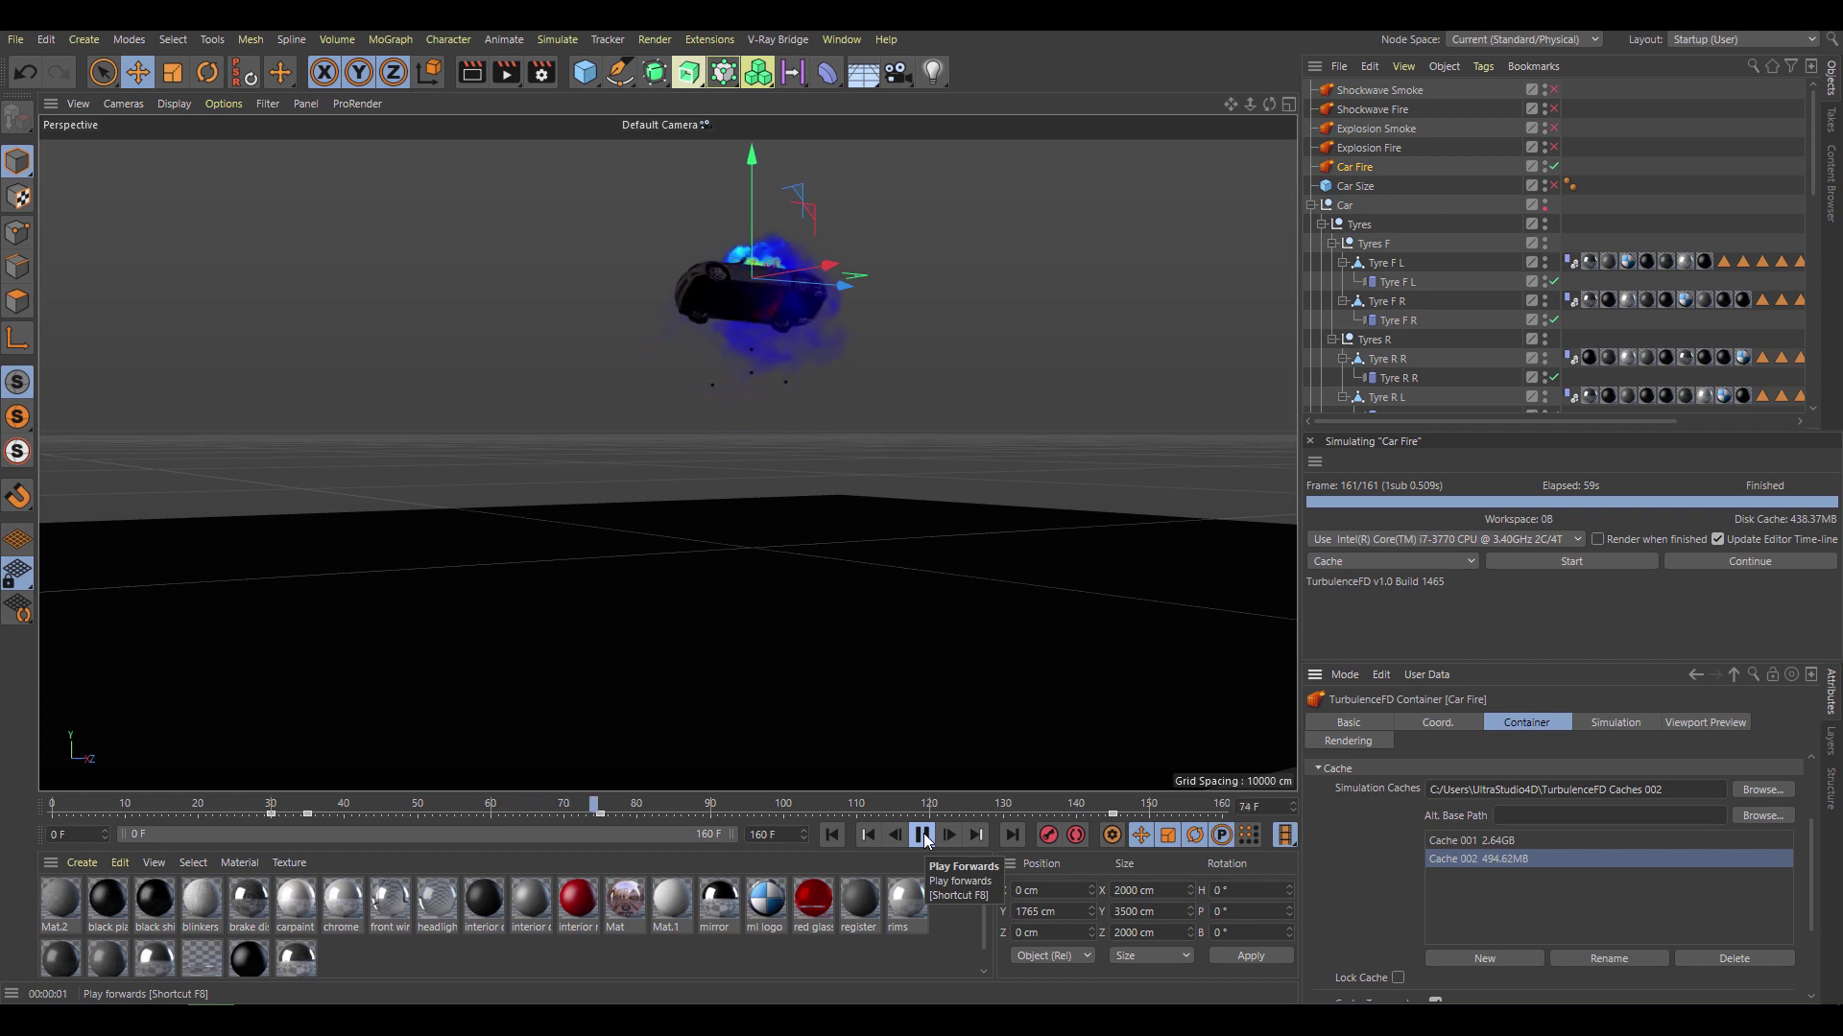
- Stop playback and enter a Voxel Size of 1.5 for Car Fire, raising memory to 9.7 GB
key(F8)
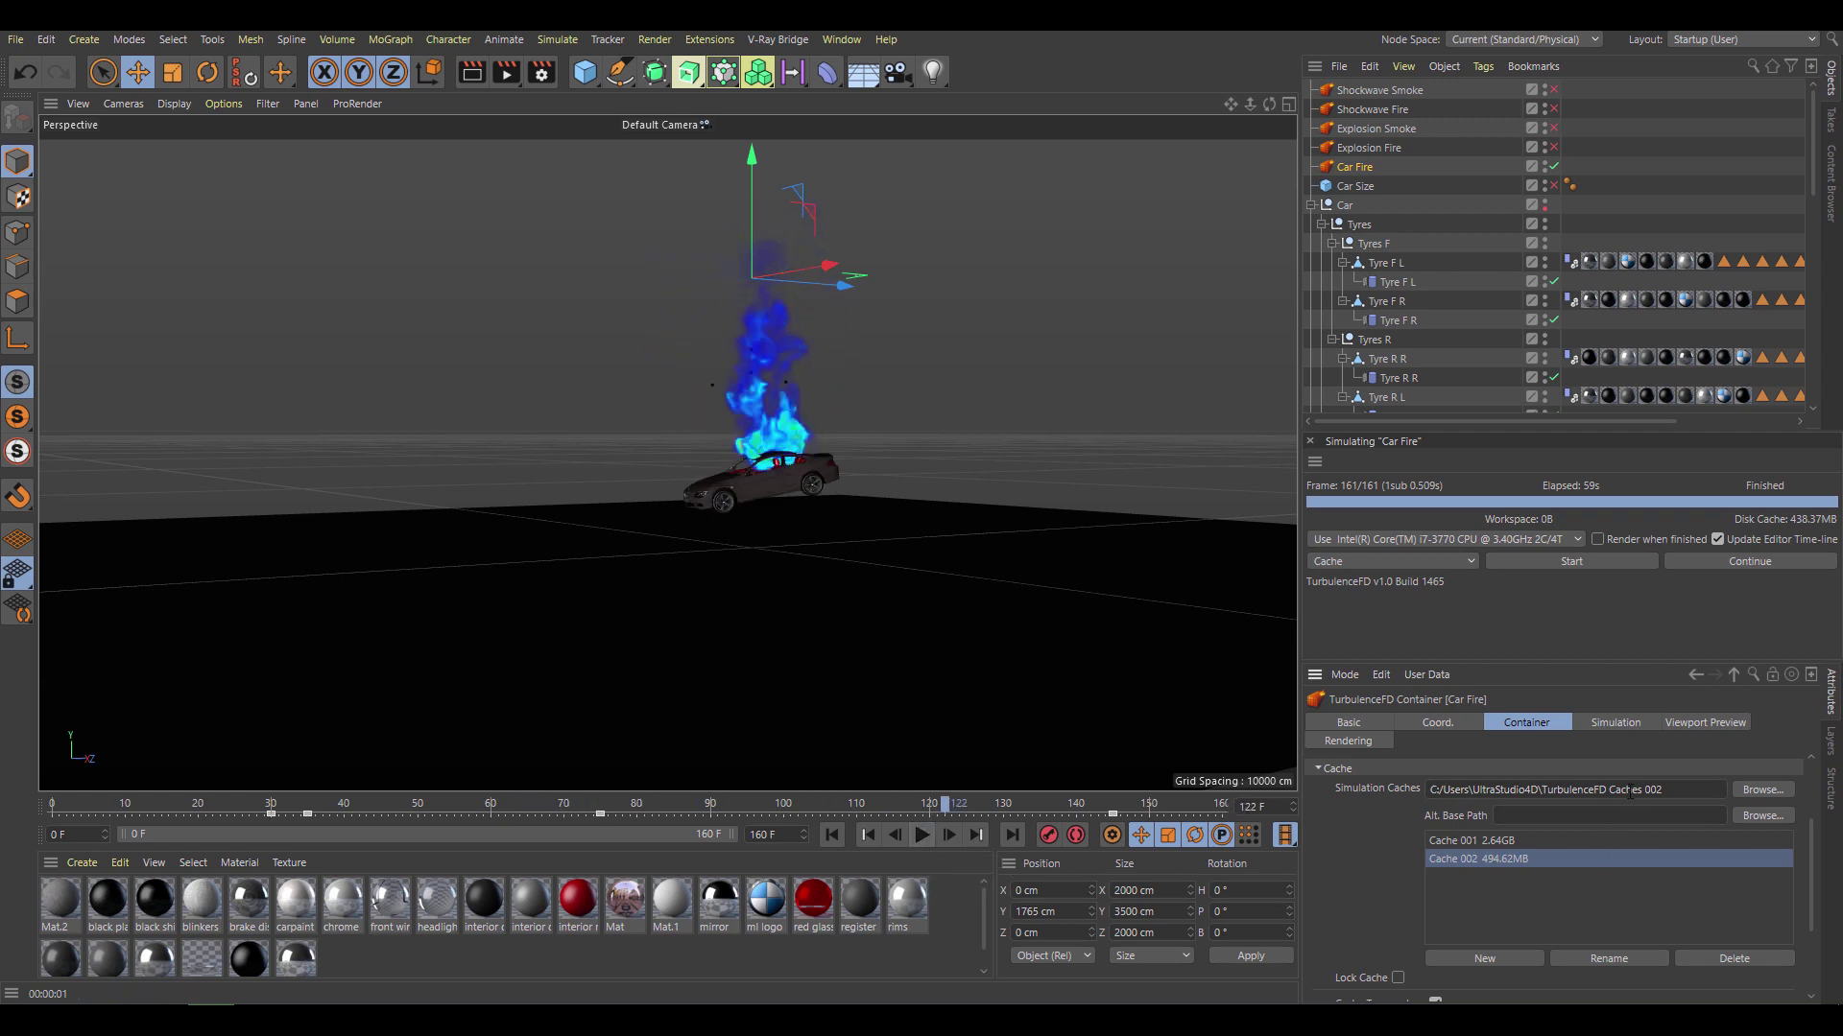
drag(1808, 860, 1810, 806)
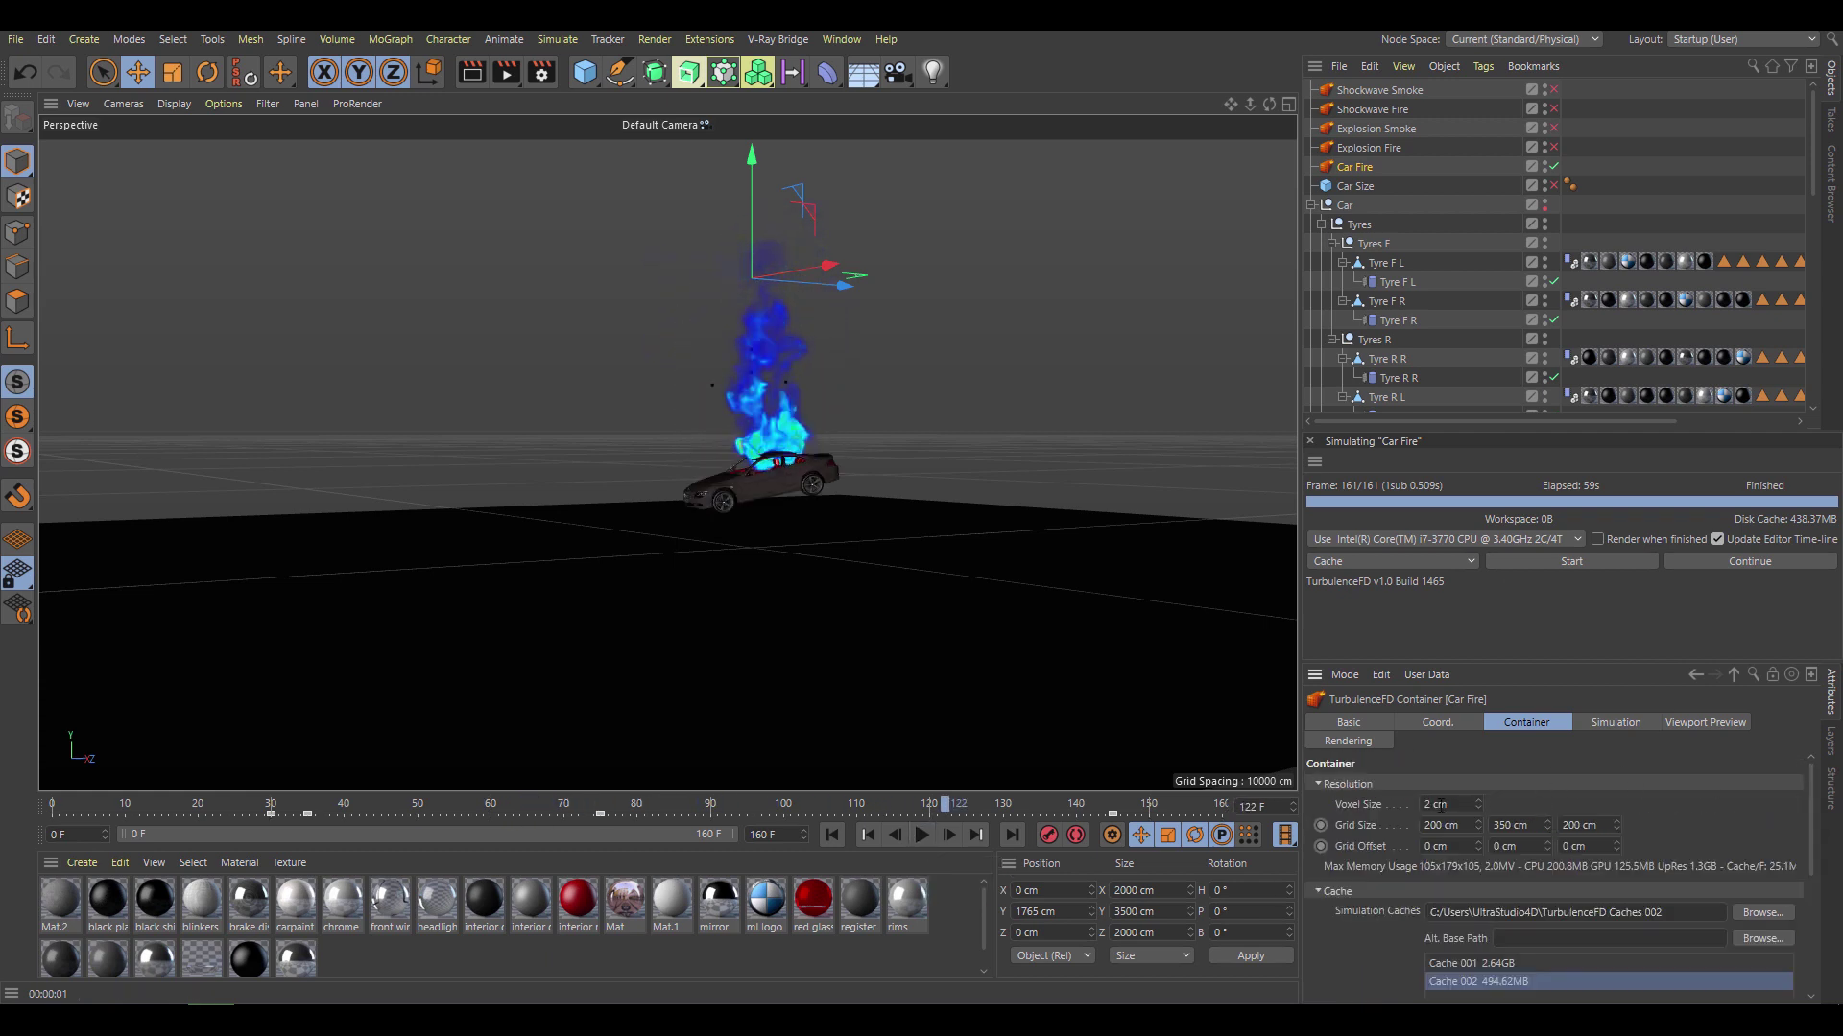
text(1)
text(.5)
key(Return)
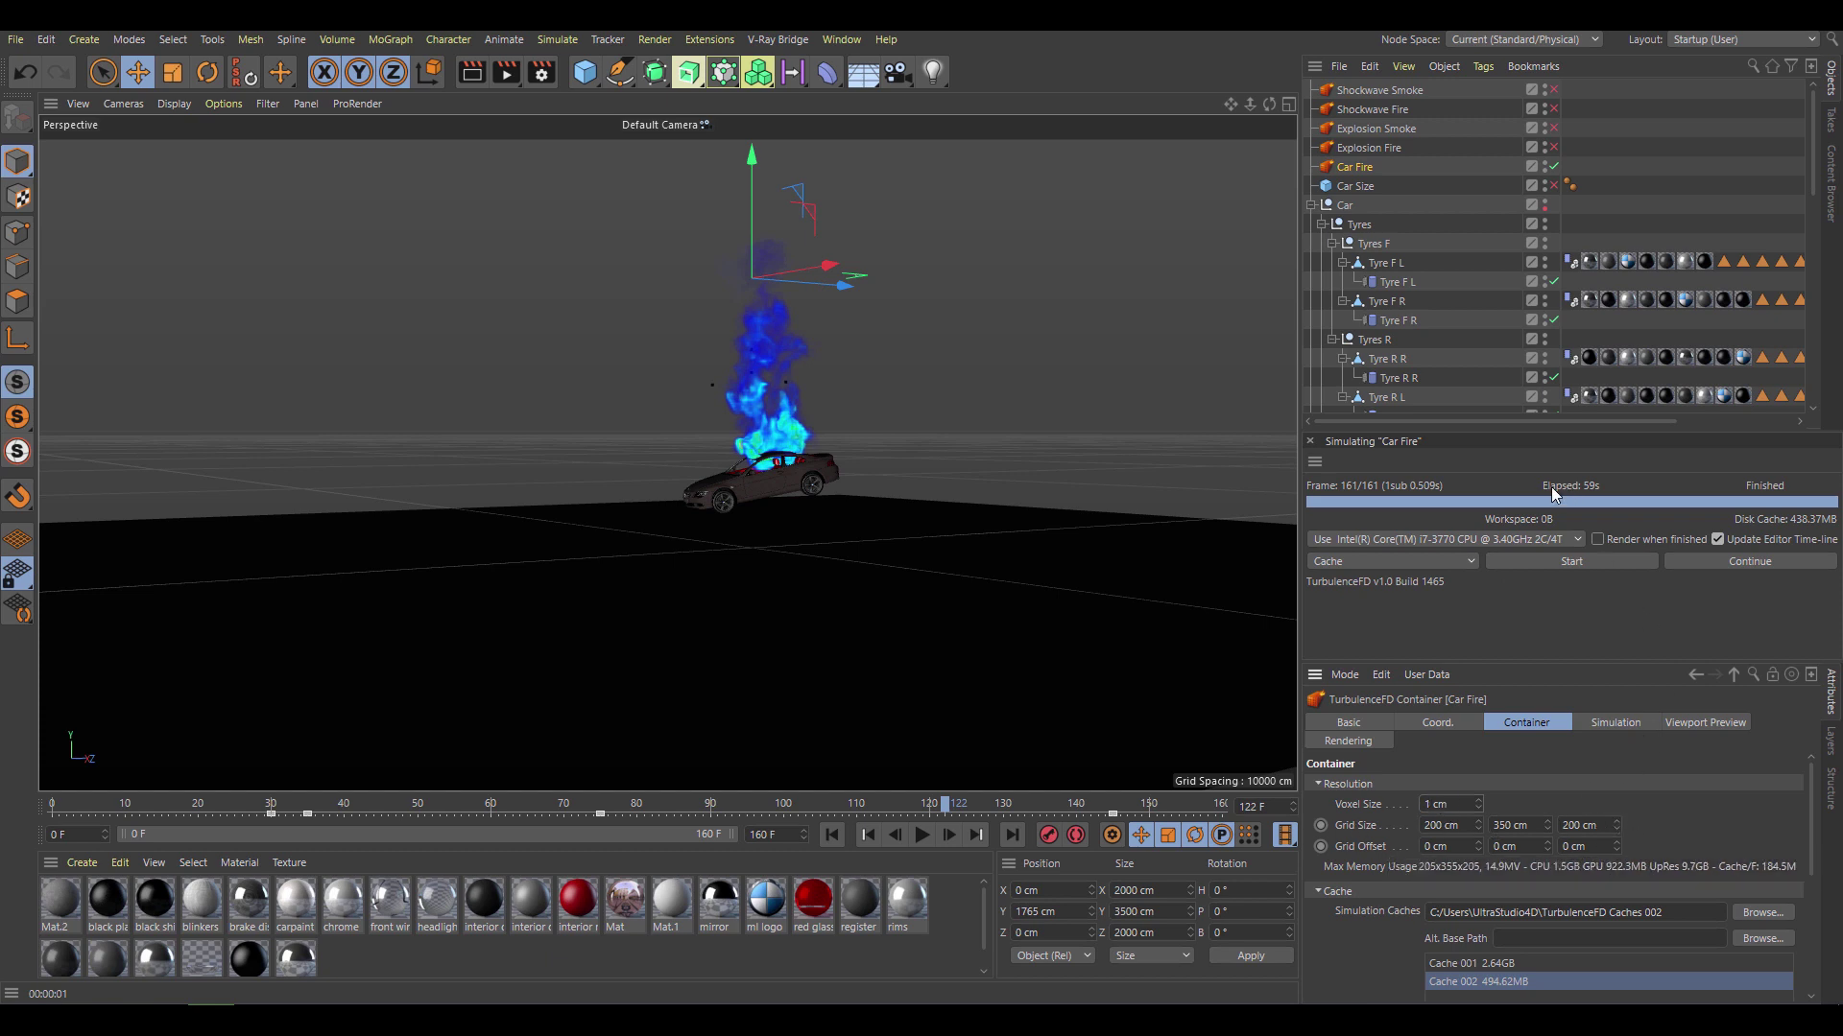
- Turn off Fill Object on the emitter, then select Car Fire and scroll to its cache options
scroll(1542, 353, down, 3)
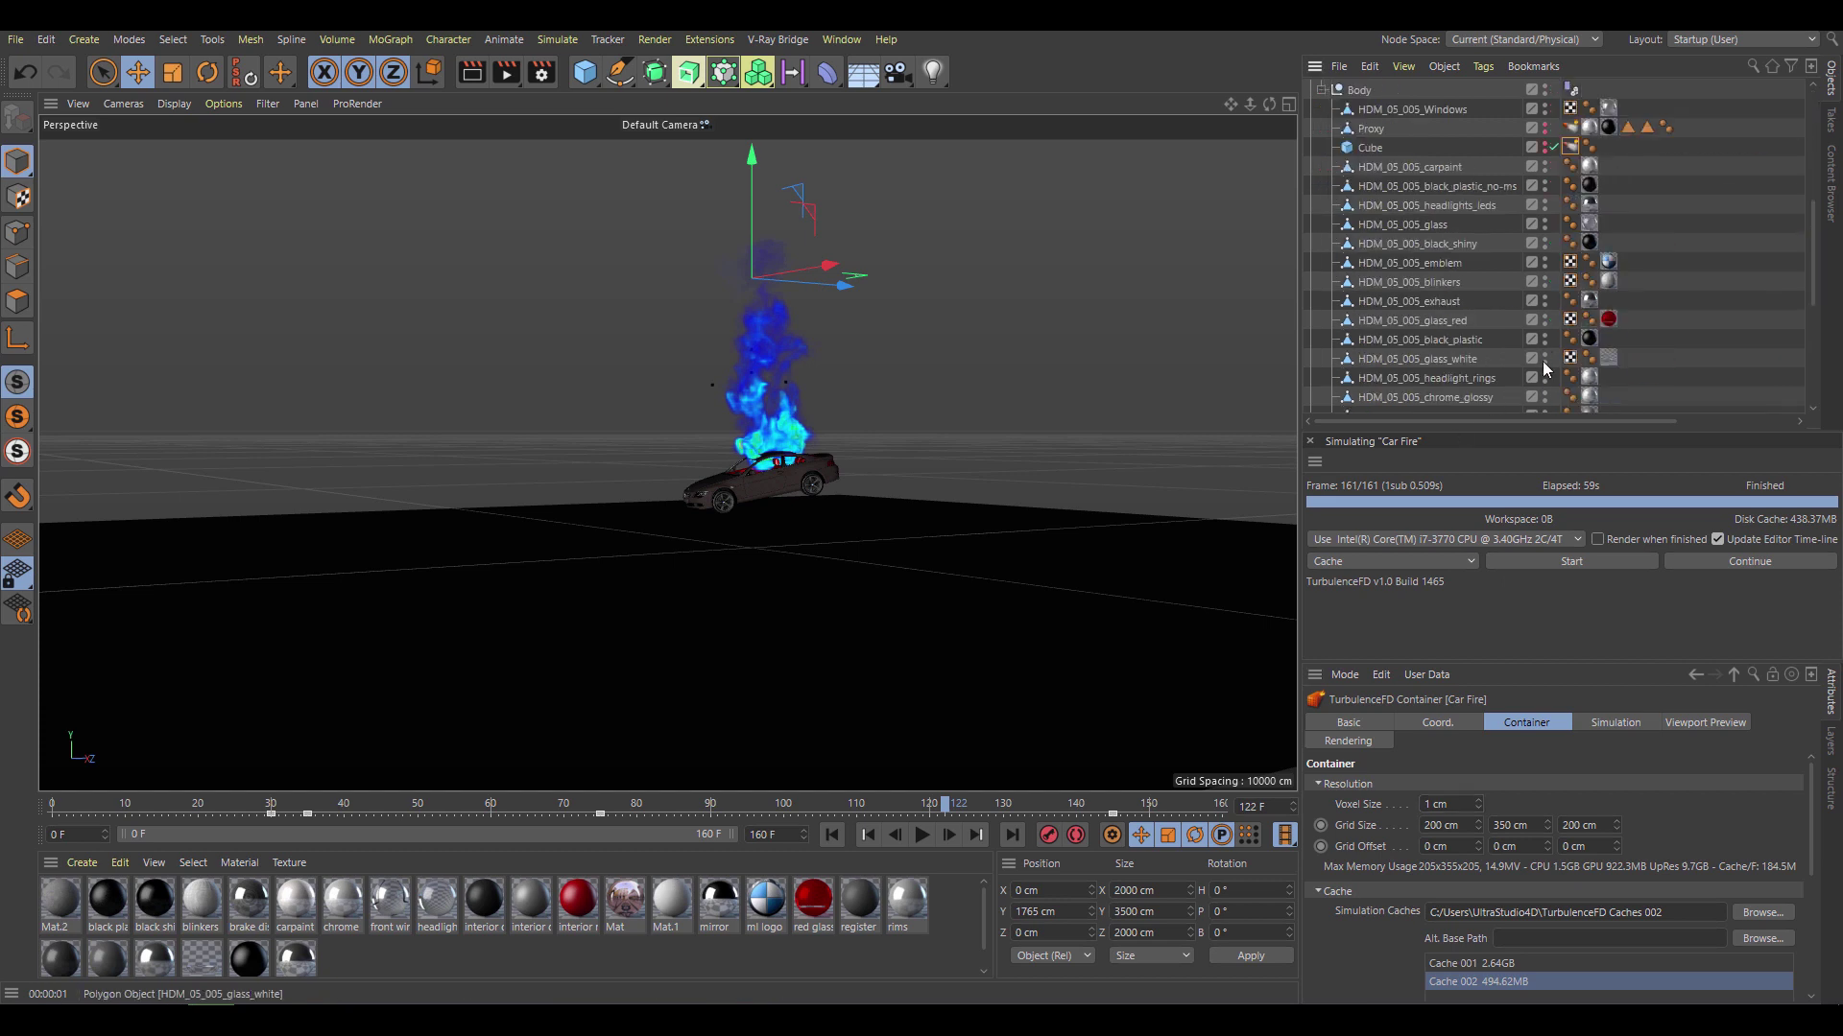
scroll(1584, 353, down, 3)
click(1586, 247)
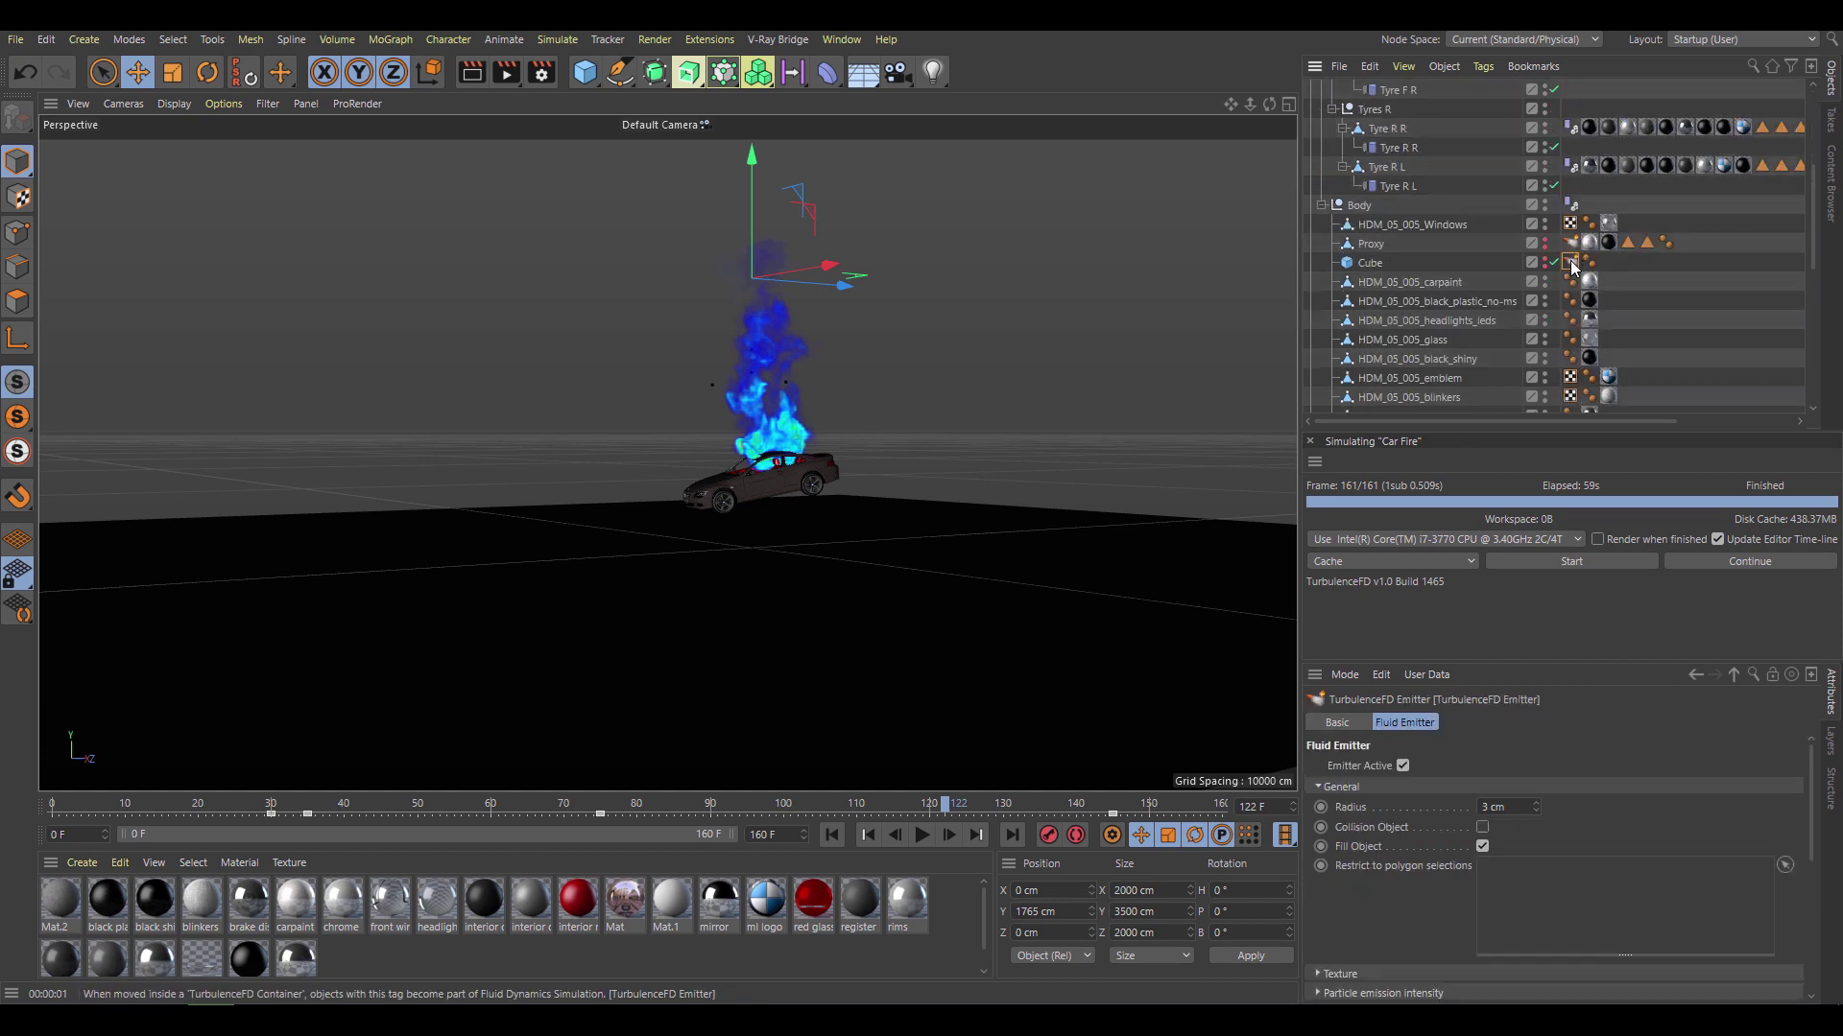
scroll(1447, 793, down, 2)
scroll(1453, 804, up, 2)
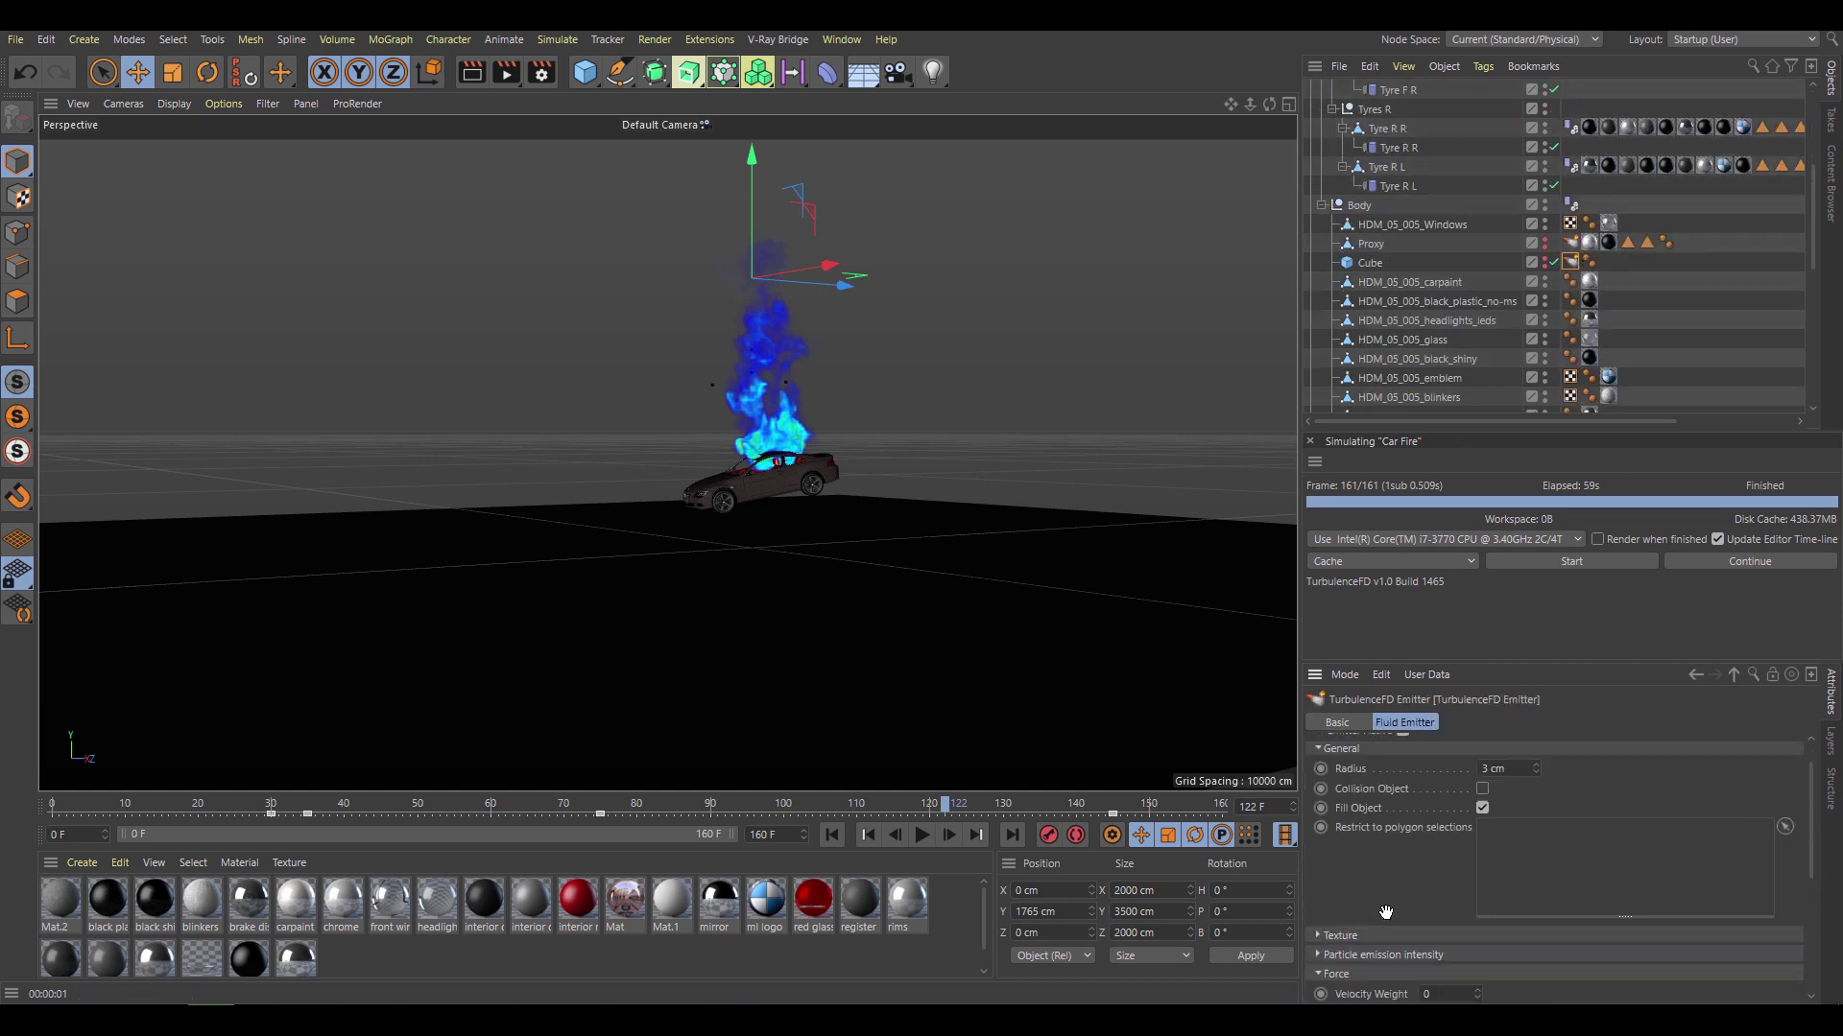
scroll(1468, 823, up, 1)
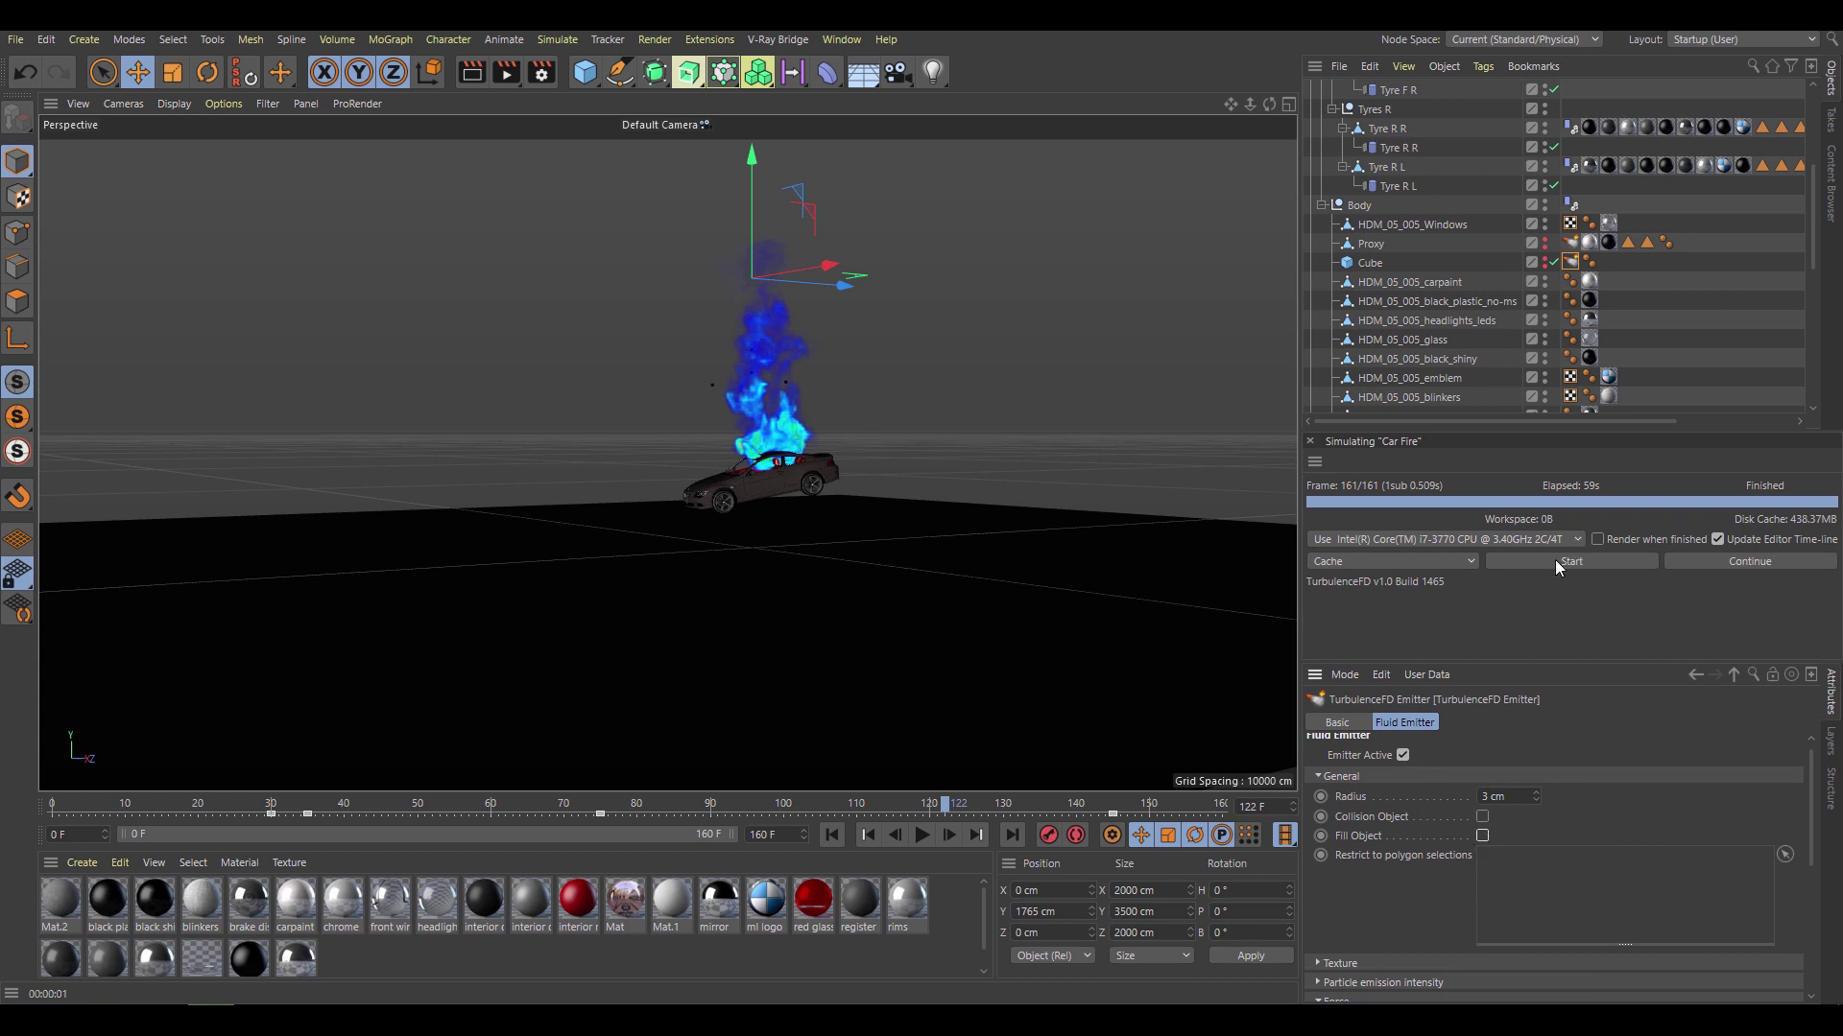
scroll(1463, 286, up, 5)
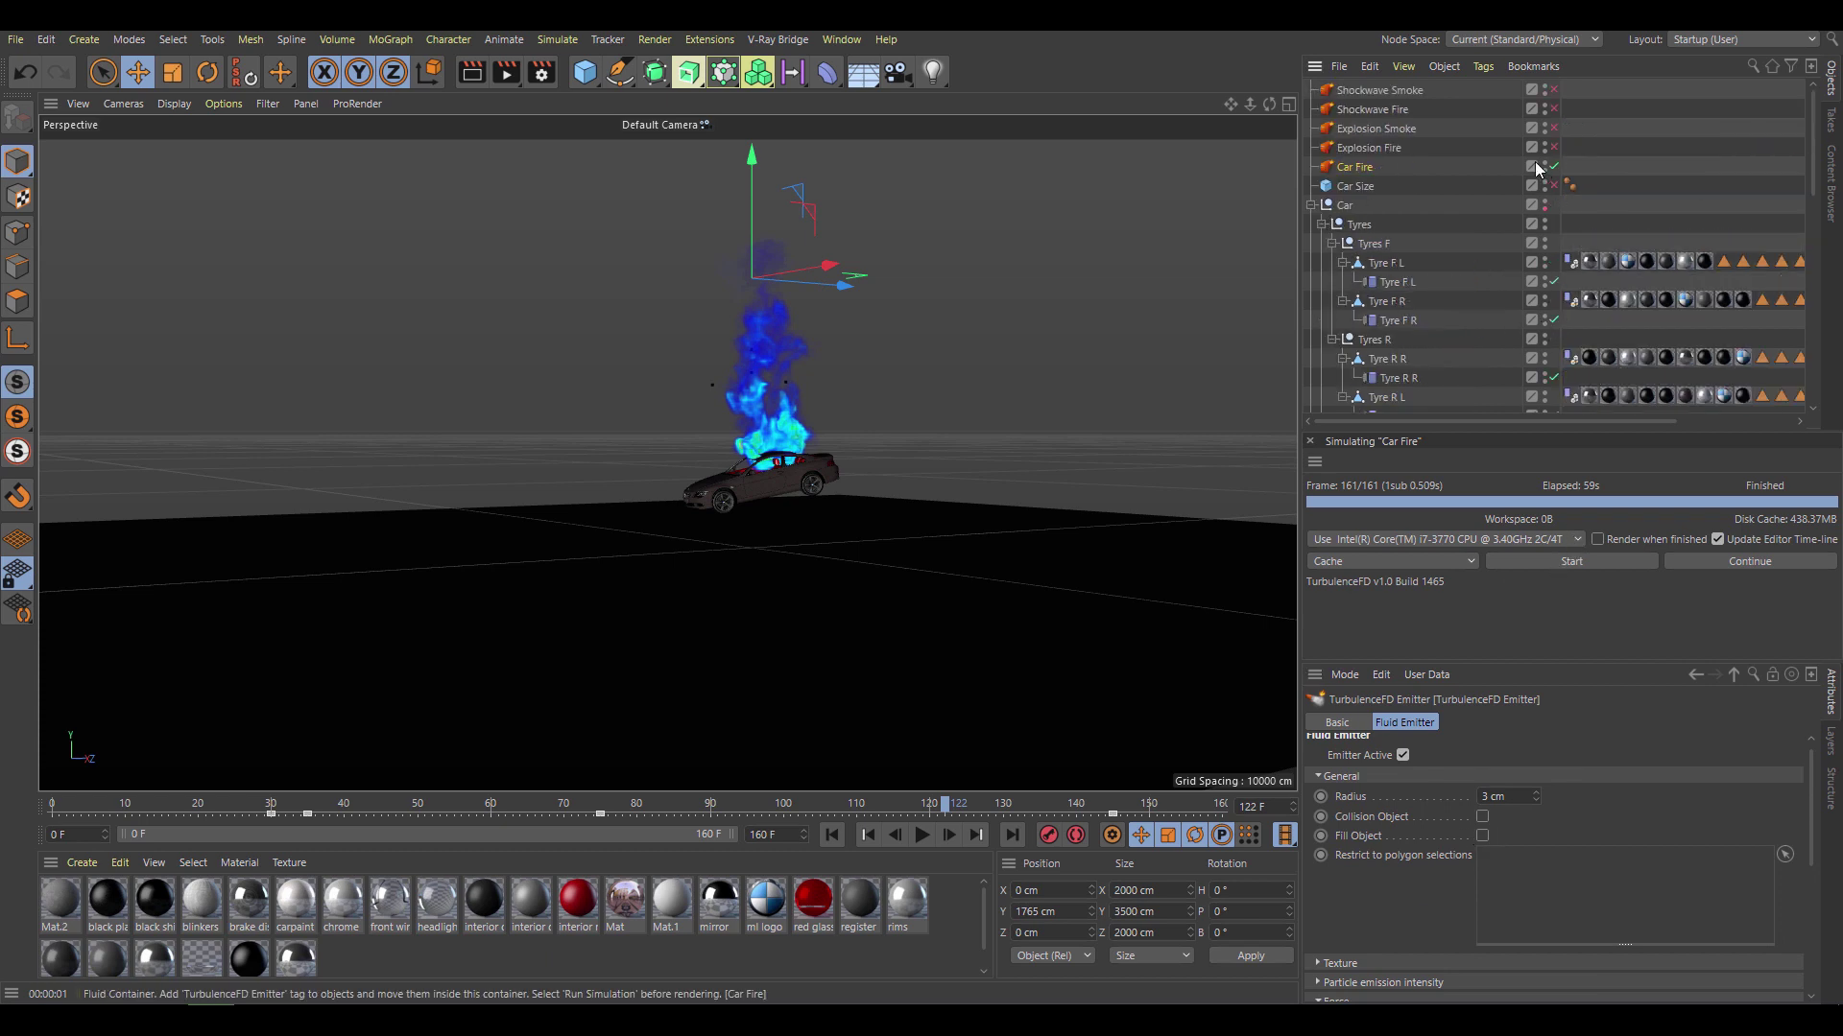
click(1351, 168)
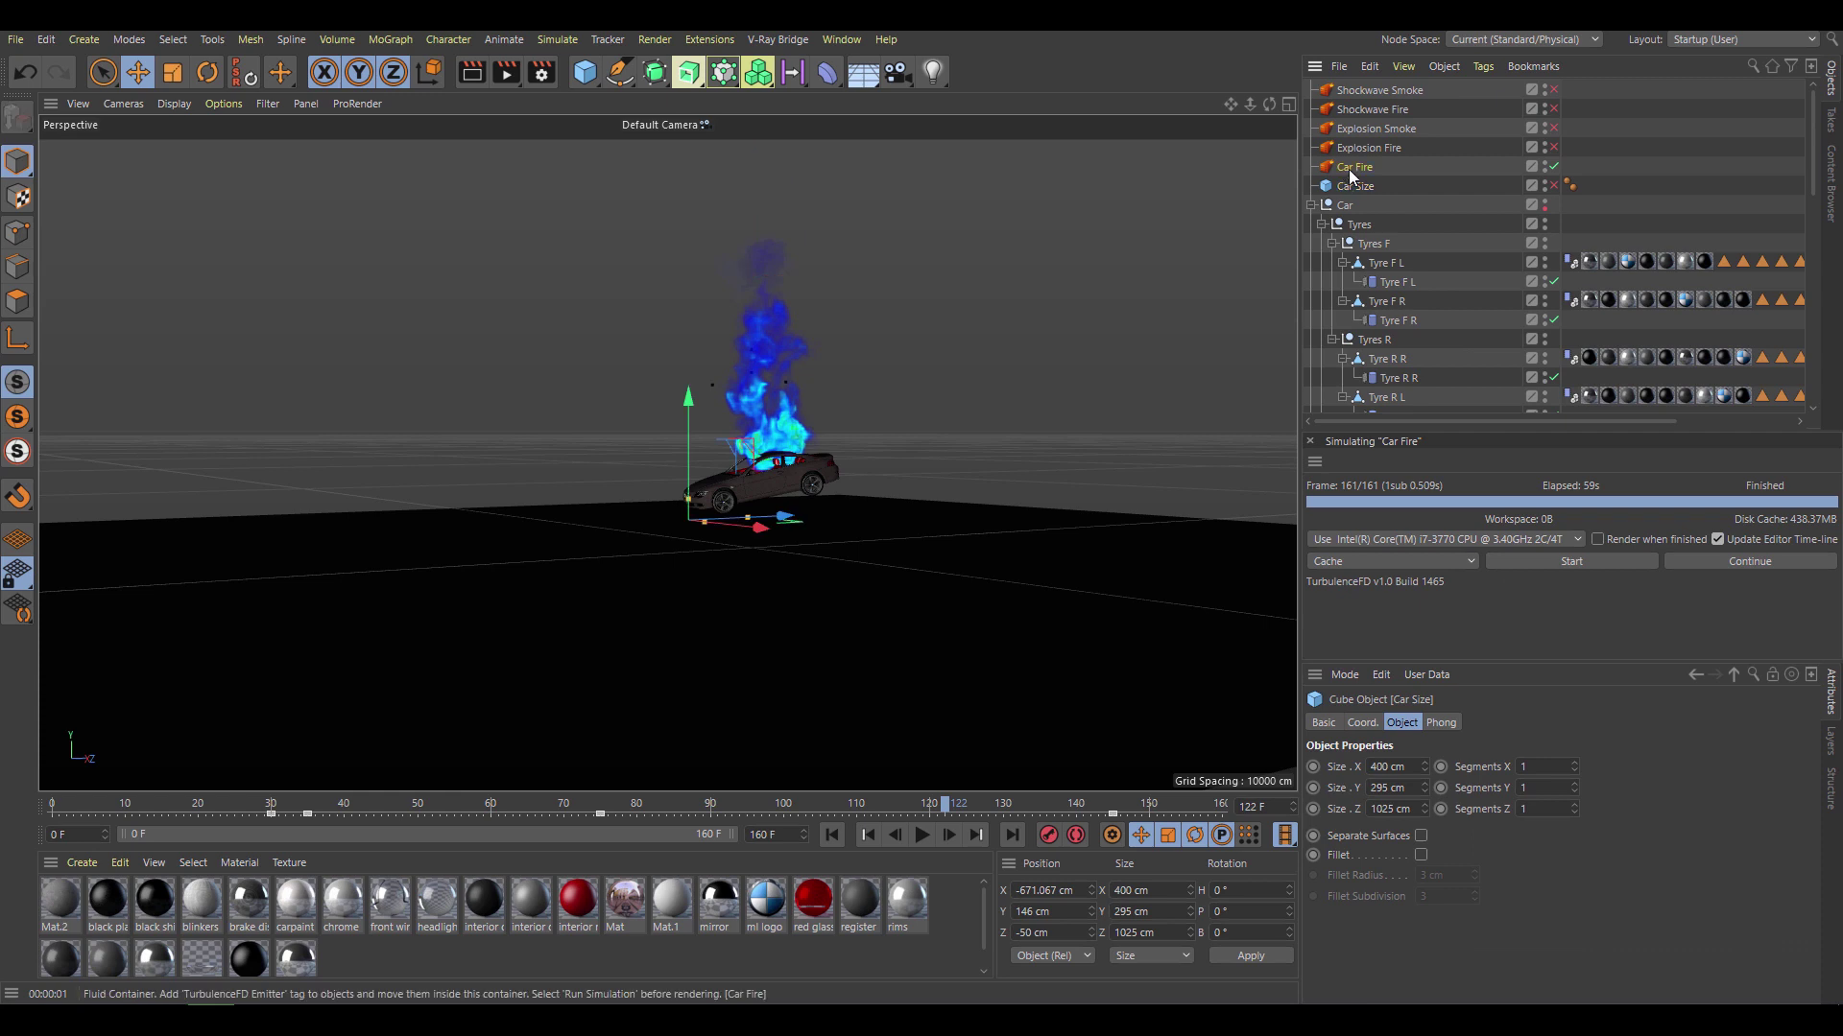
drag(1812, 818, 1810, 881)
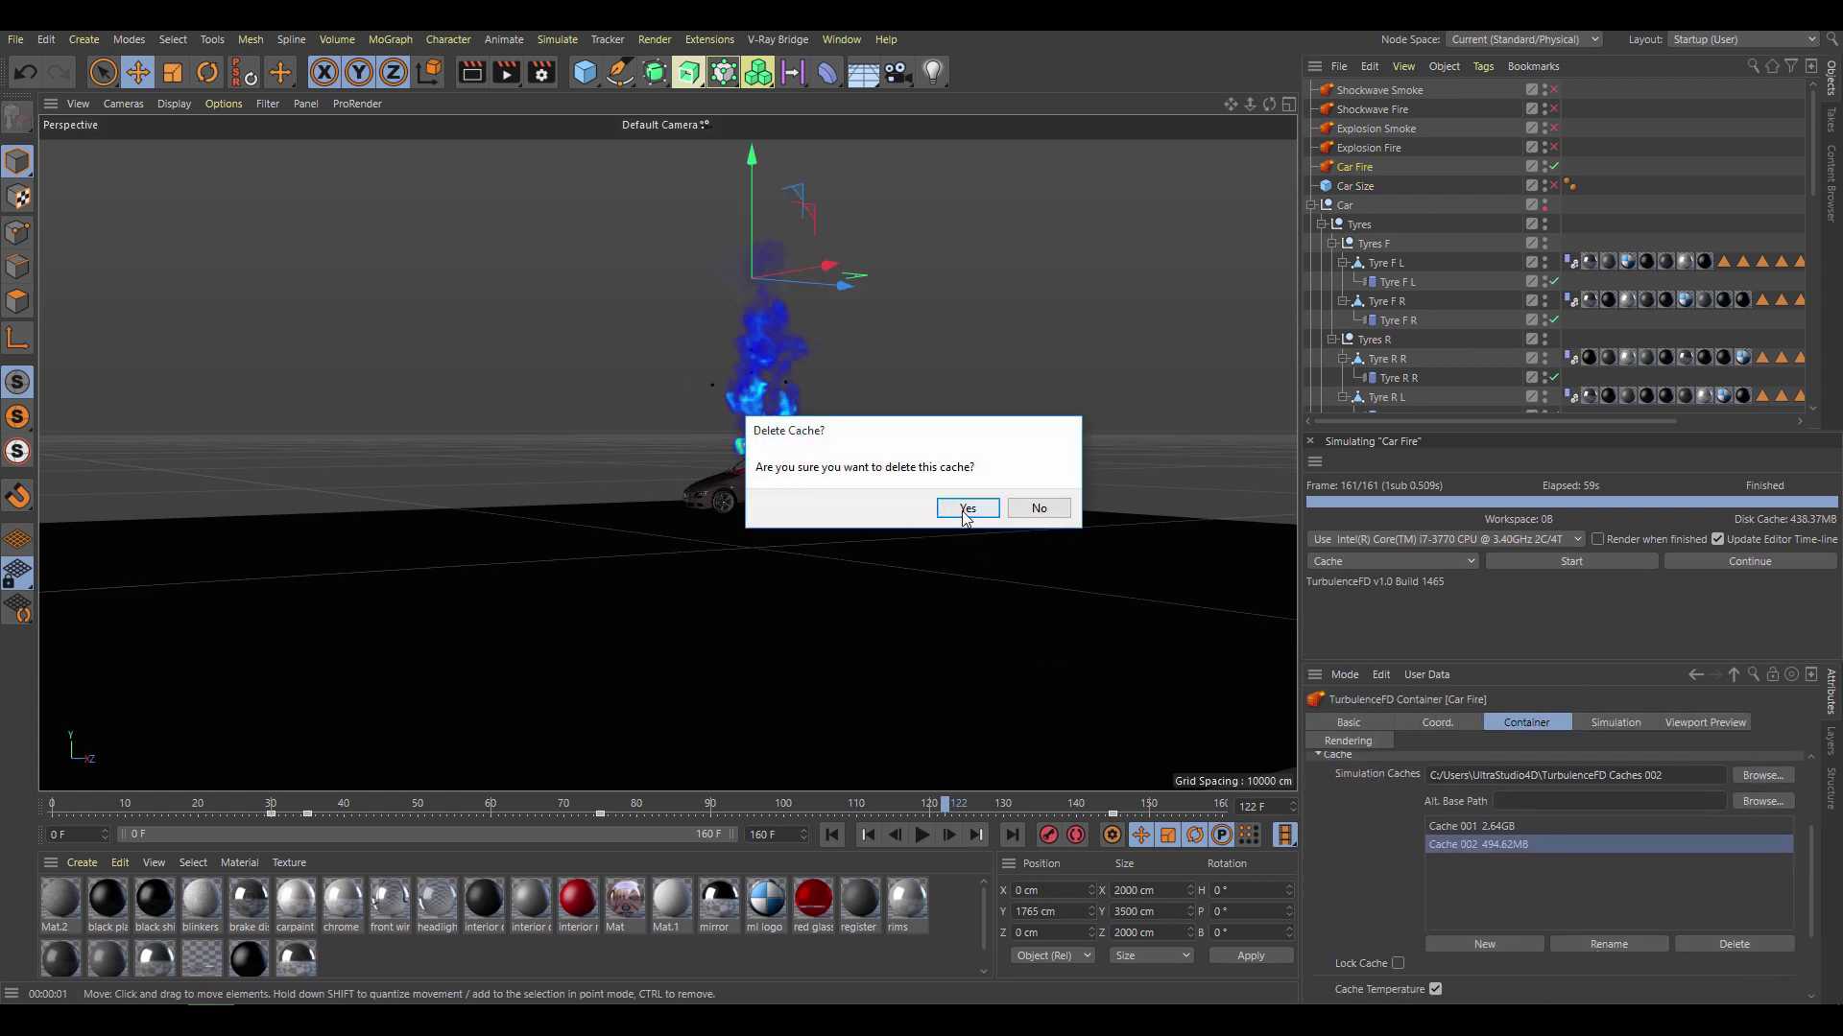
- Delete the old cache, re-run Car Fire at 1 cm voxels, and change the viewport preview shader
click(966, 509)
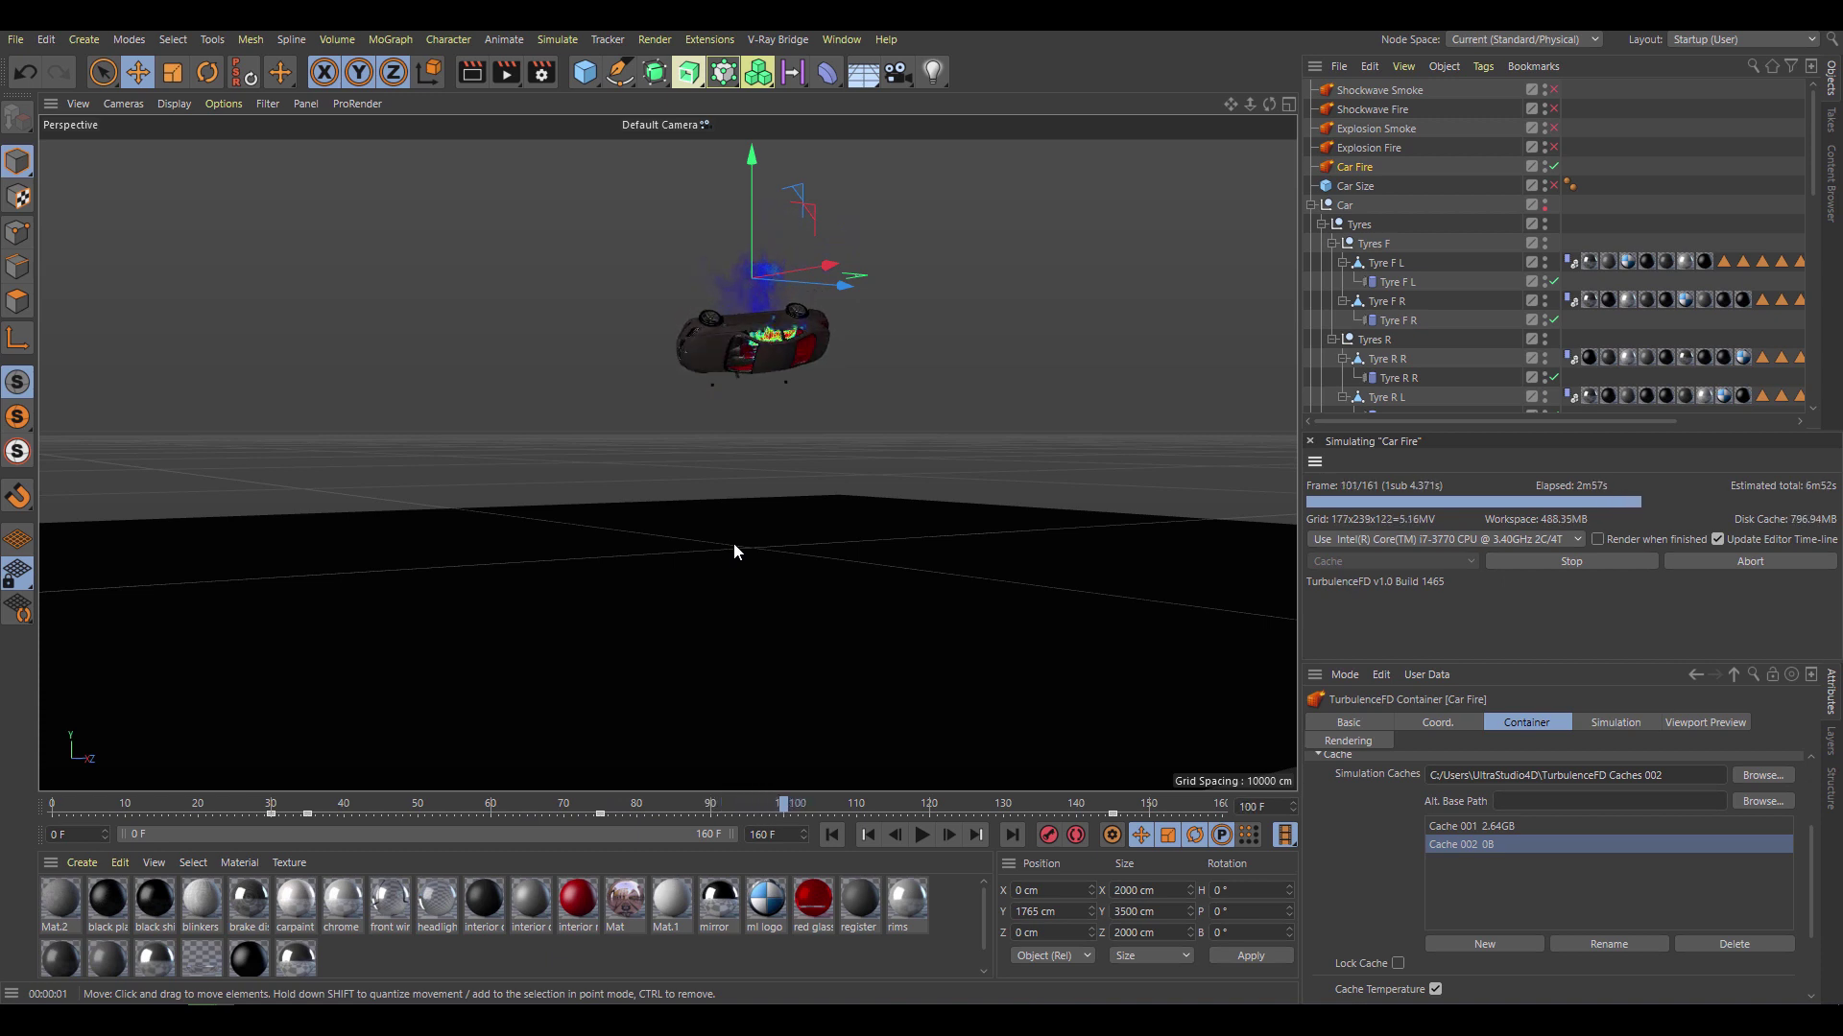
click(1704, 722)
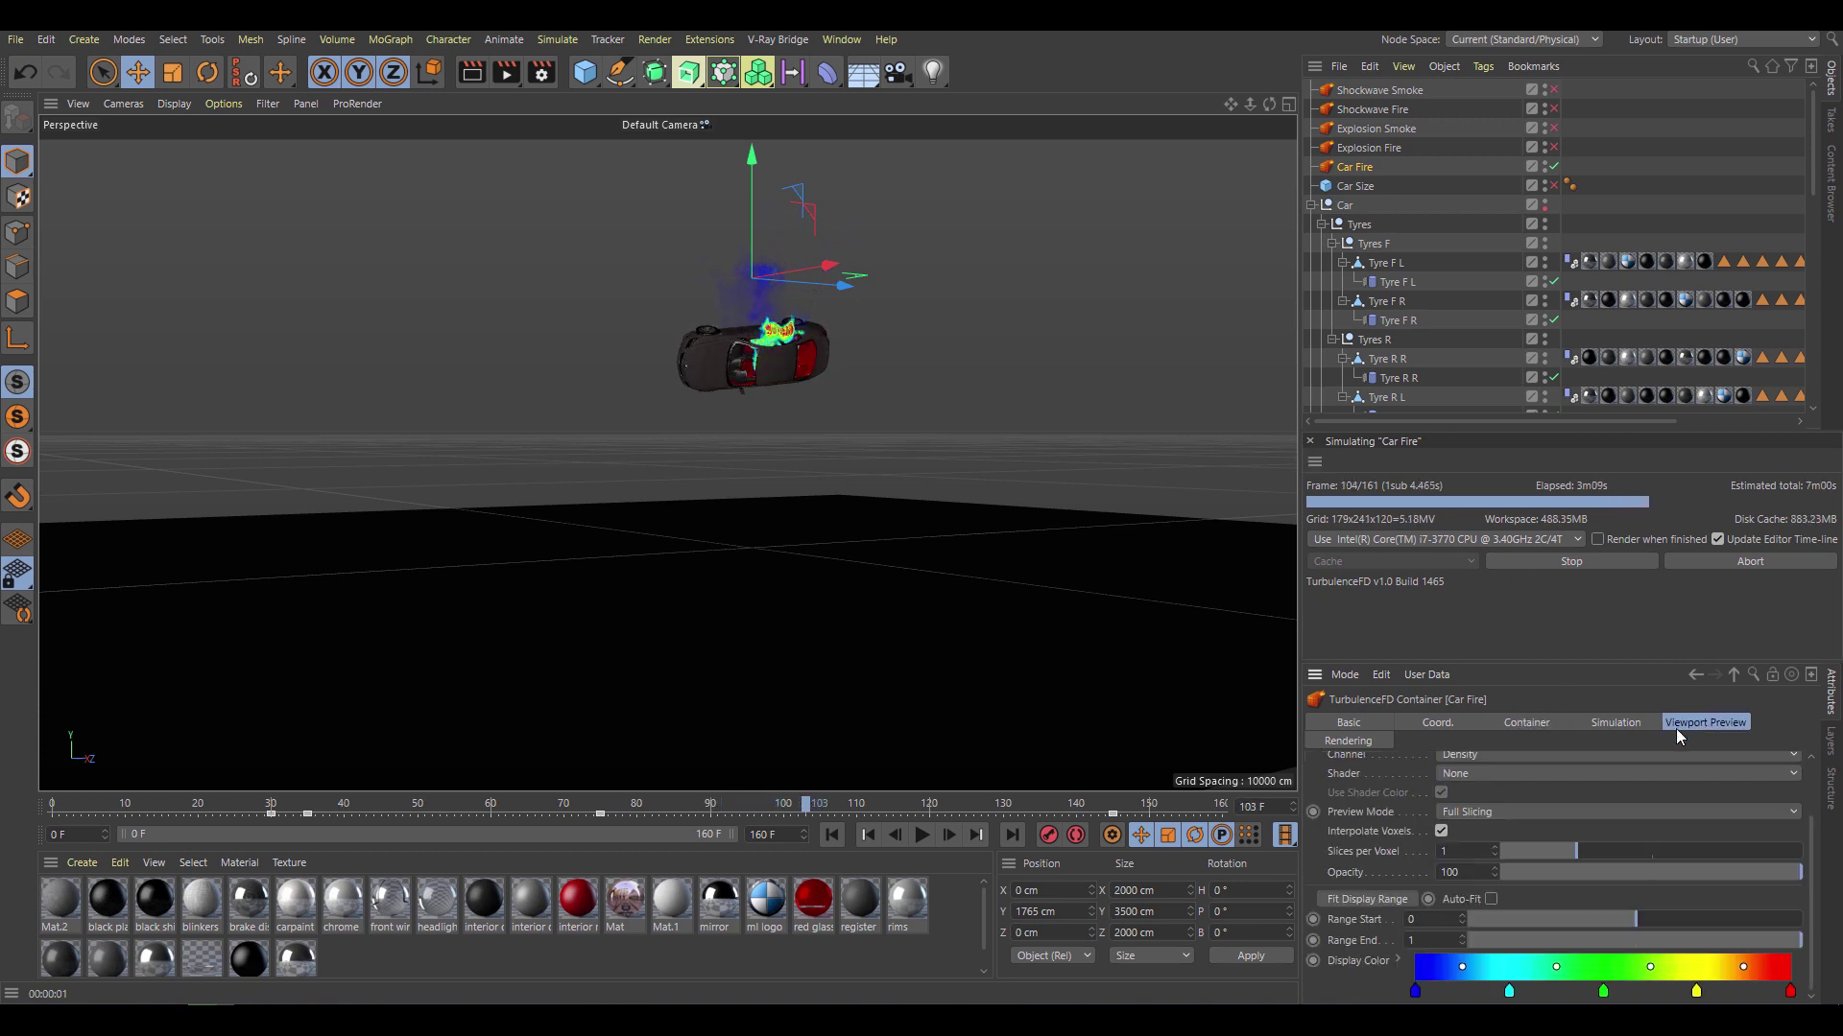
scroll(1536, 767, up, 1)
click(1478, 806)
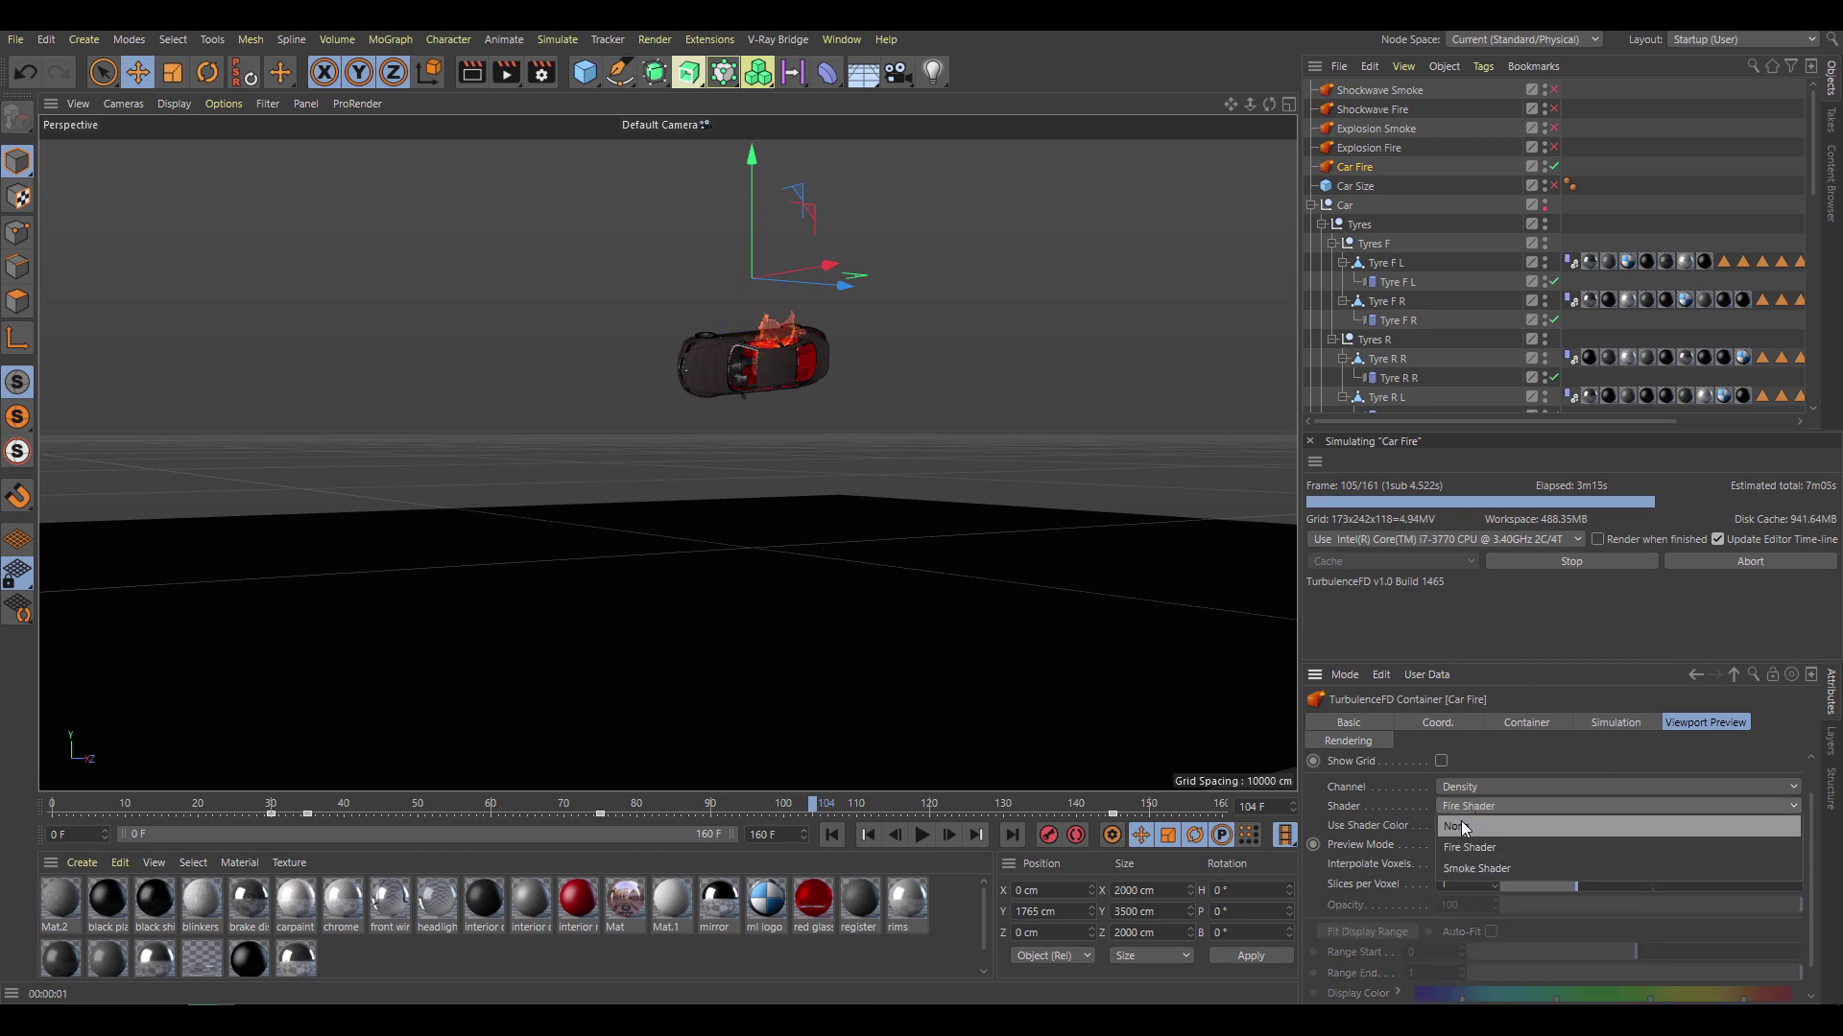
click(1528, 726)
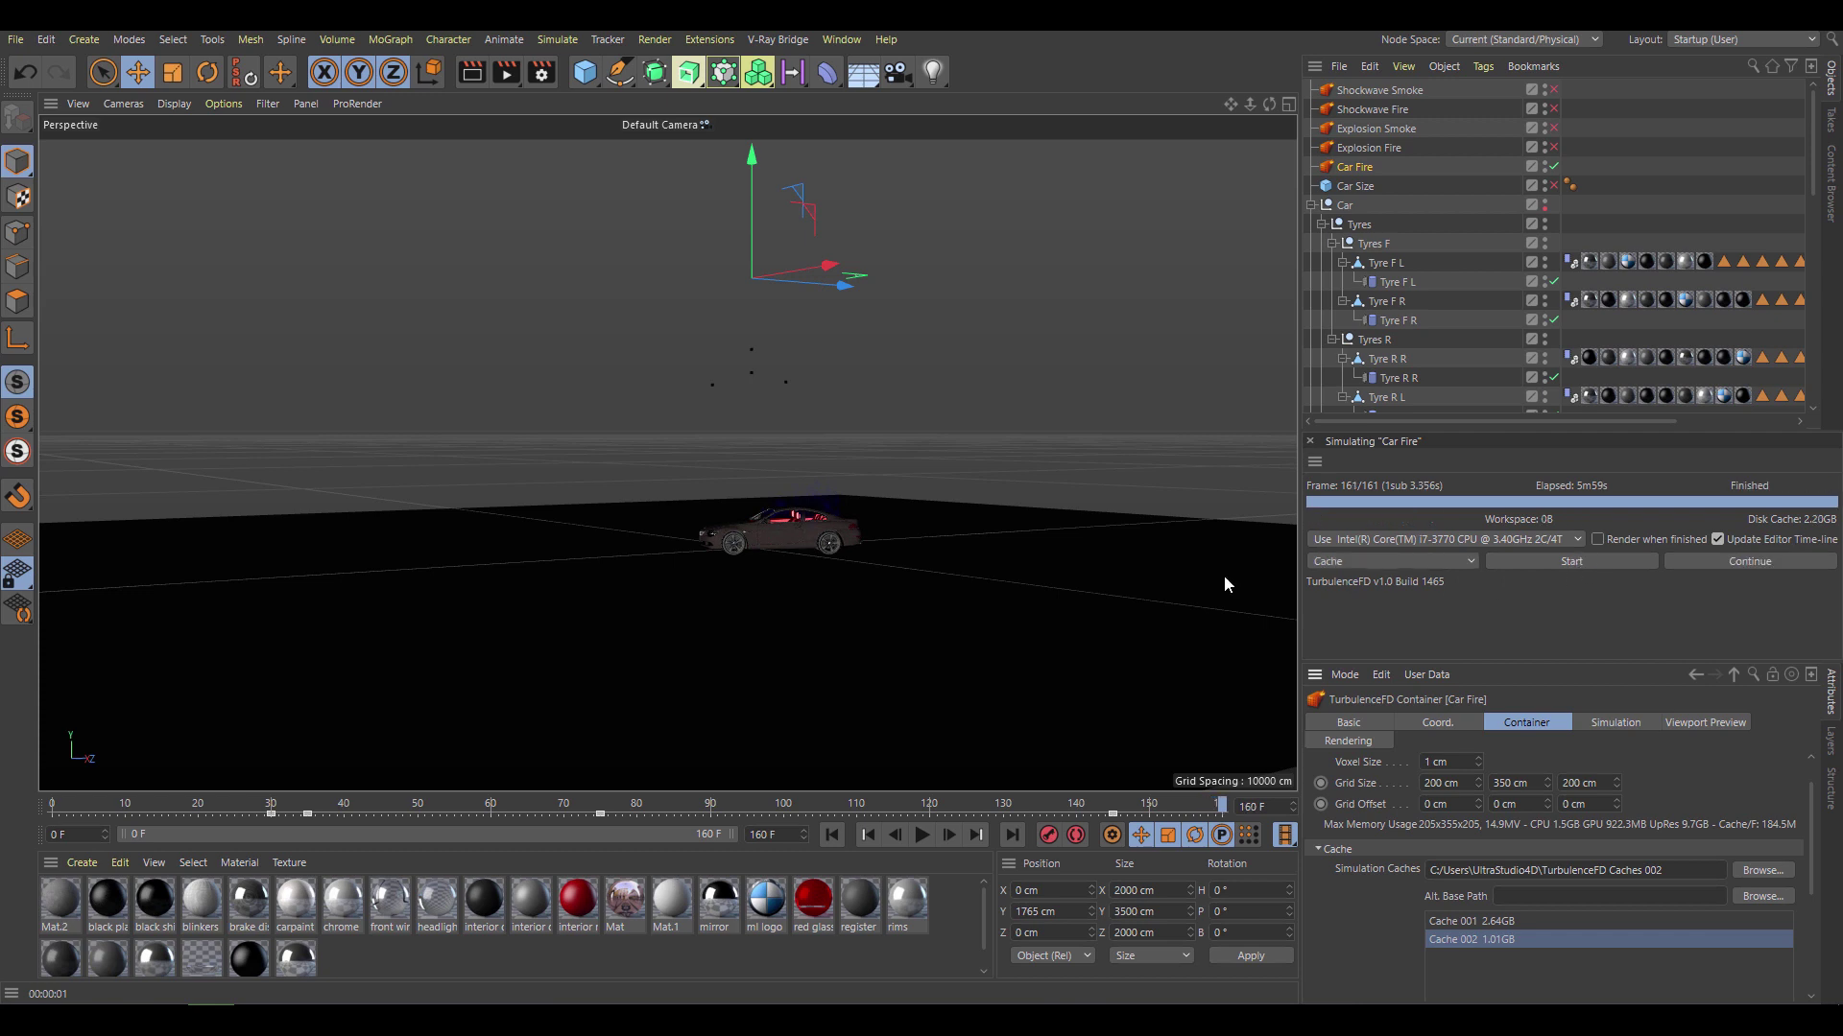
- Play the new simulation to frame 118, render a preview, then re-enable the other containers
click(833, 836)
click(919, 839)
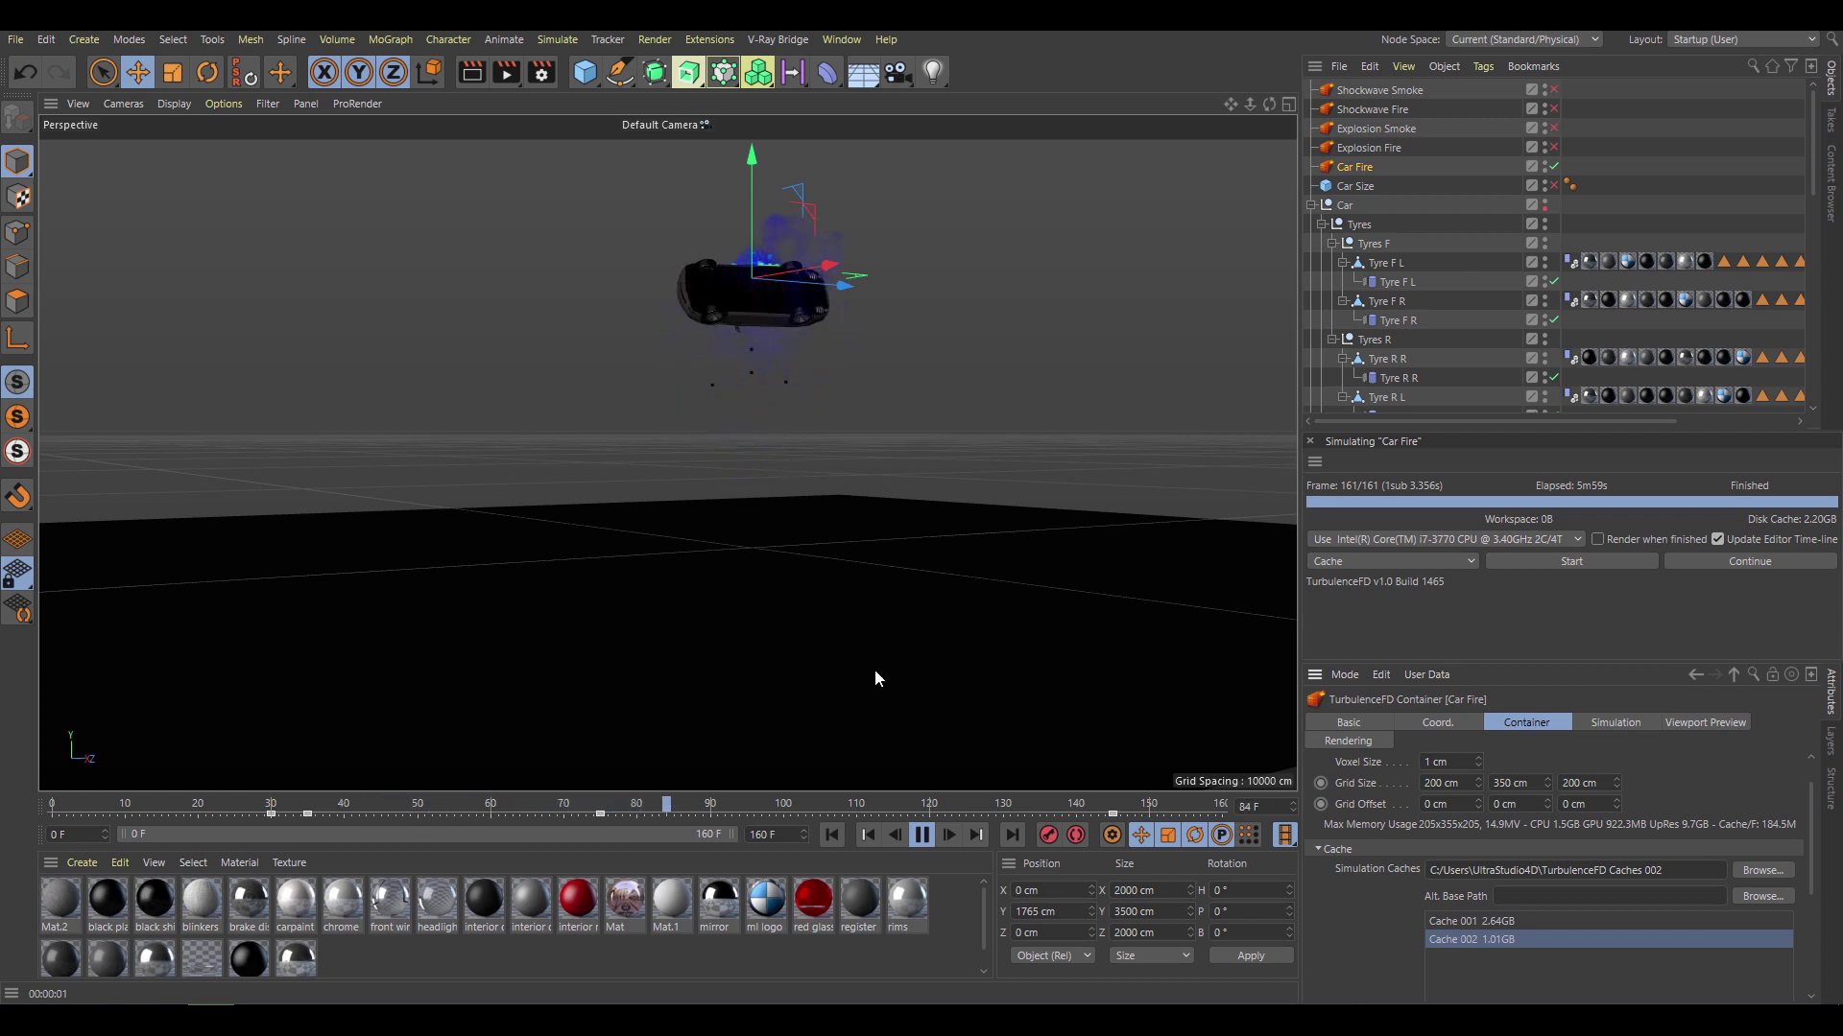
click(922, 837)
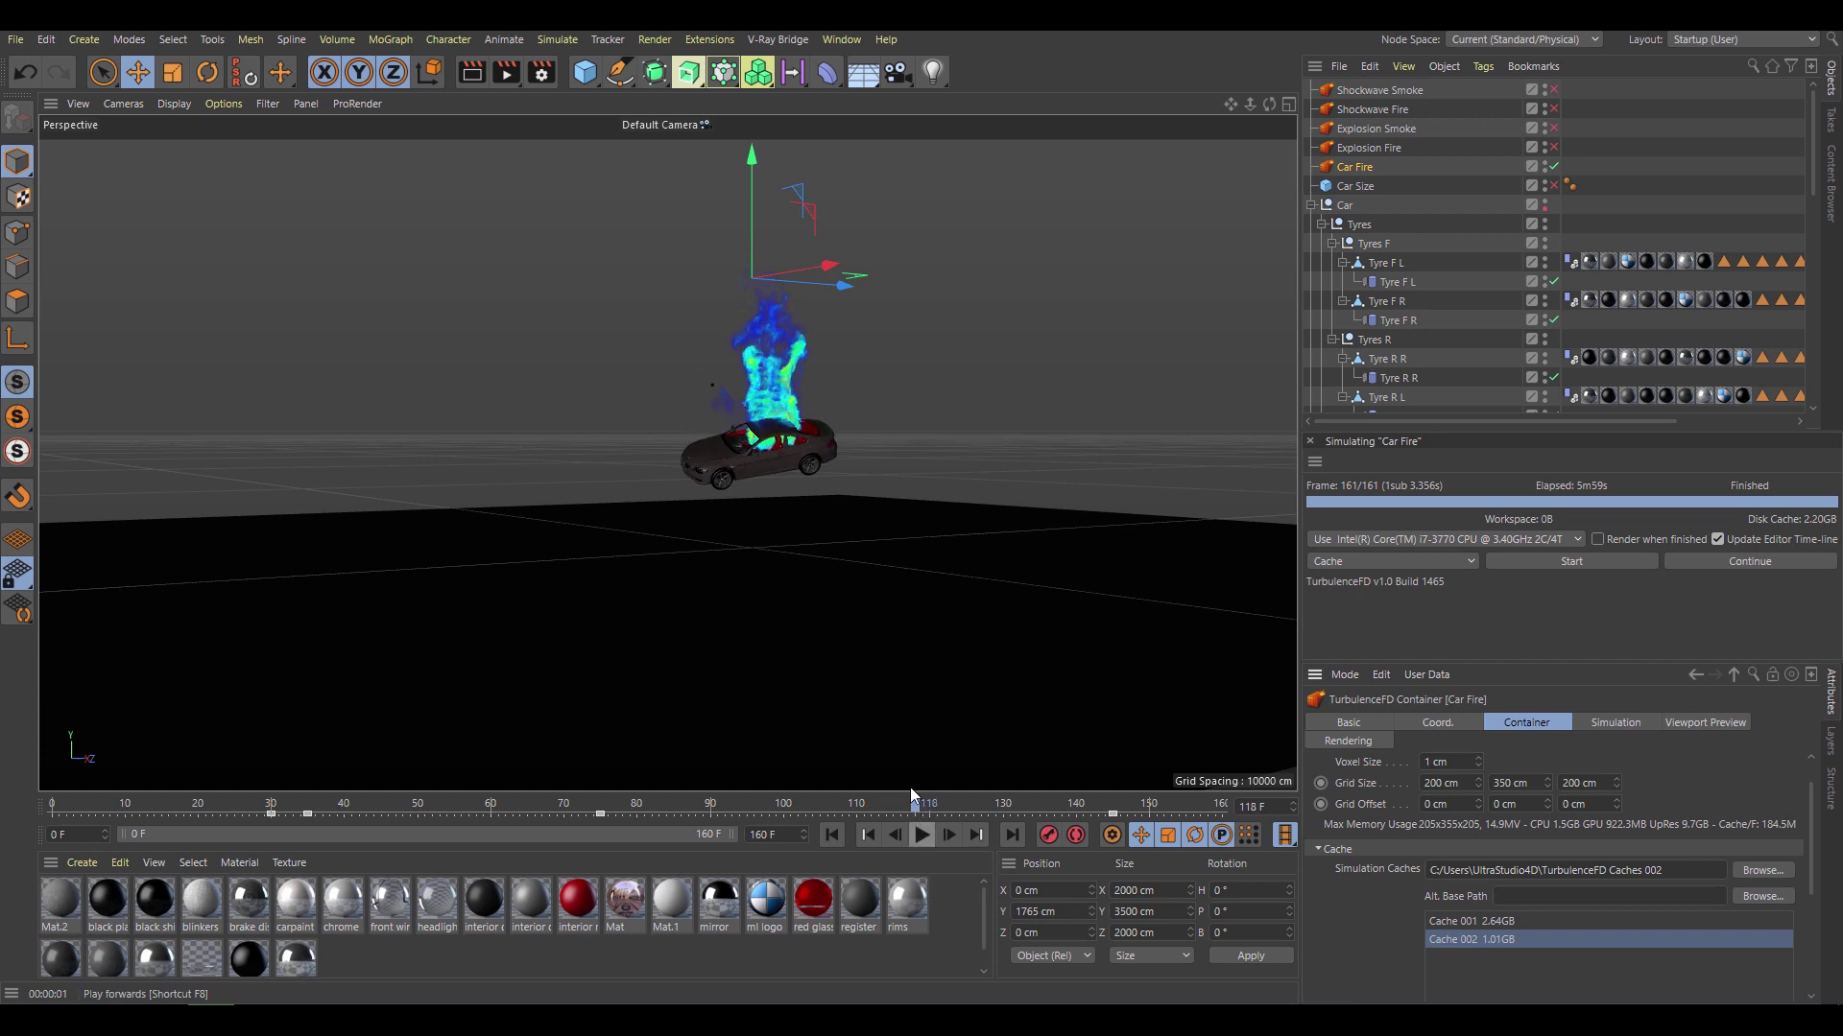
key(ctrl+r)
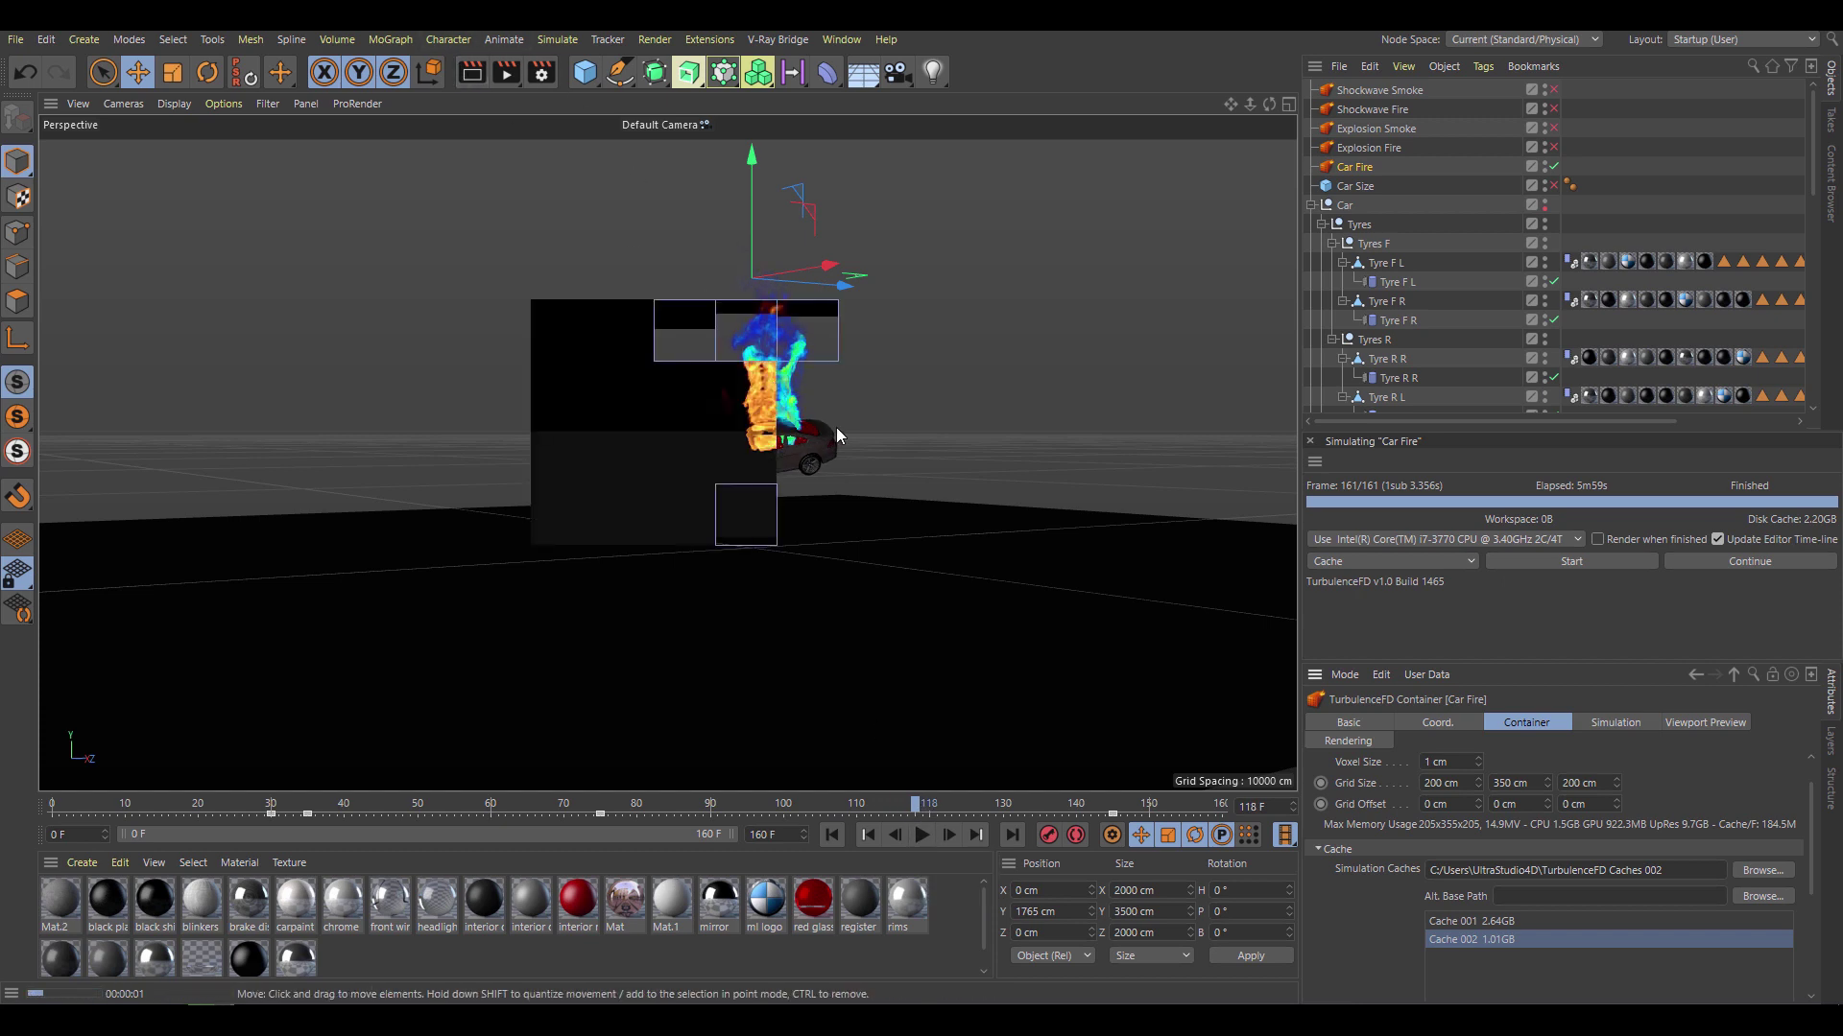
click(1545, 212)
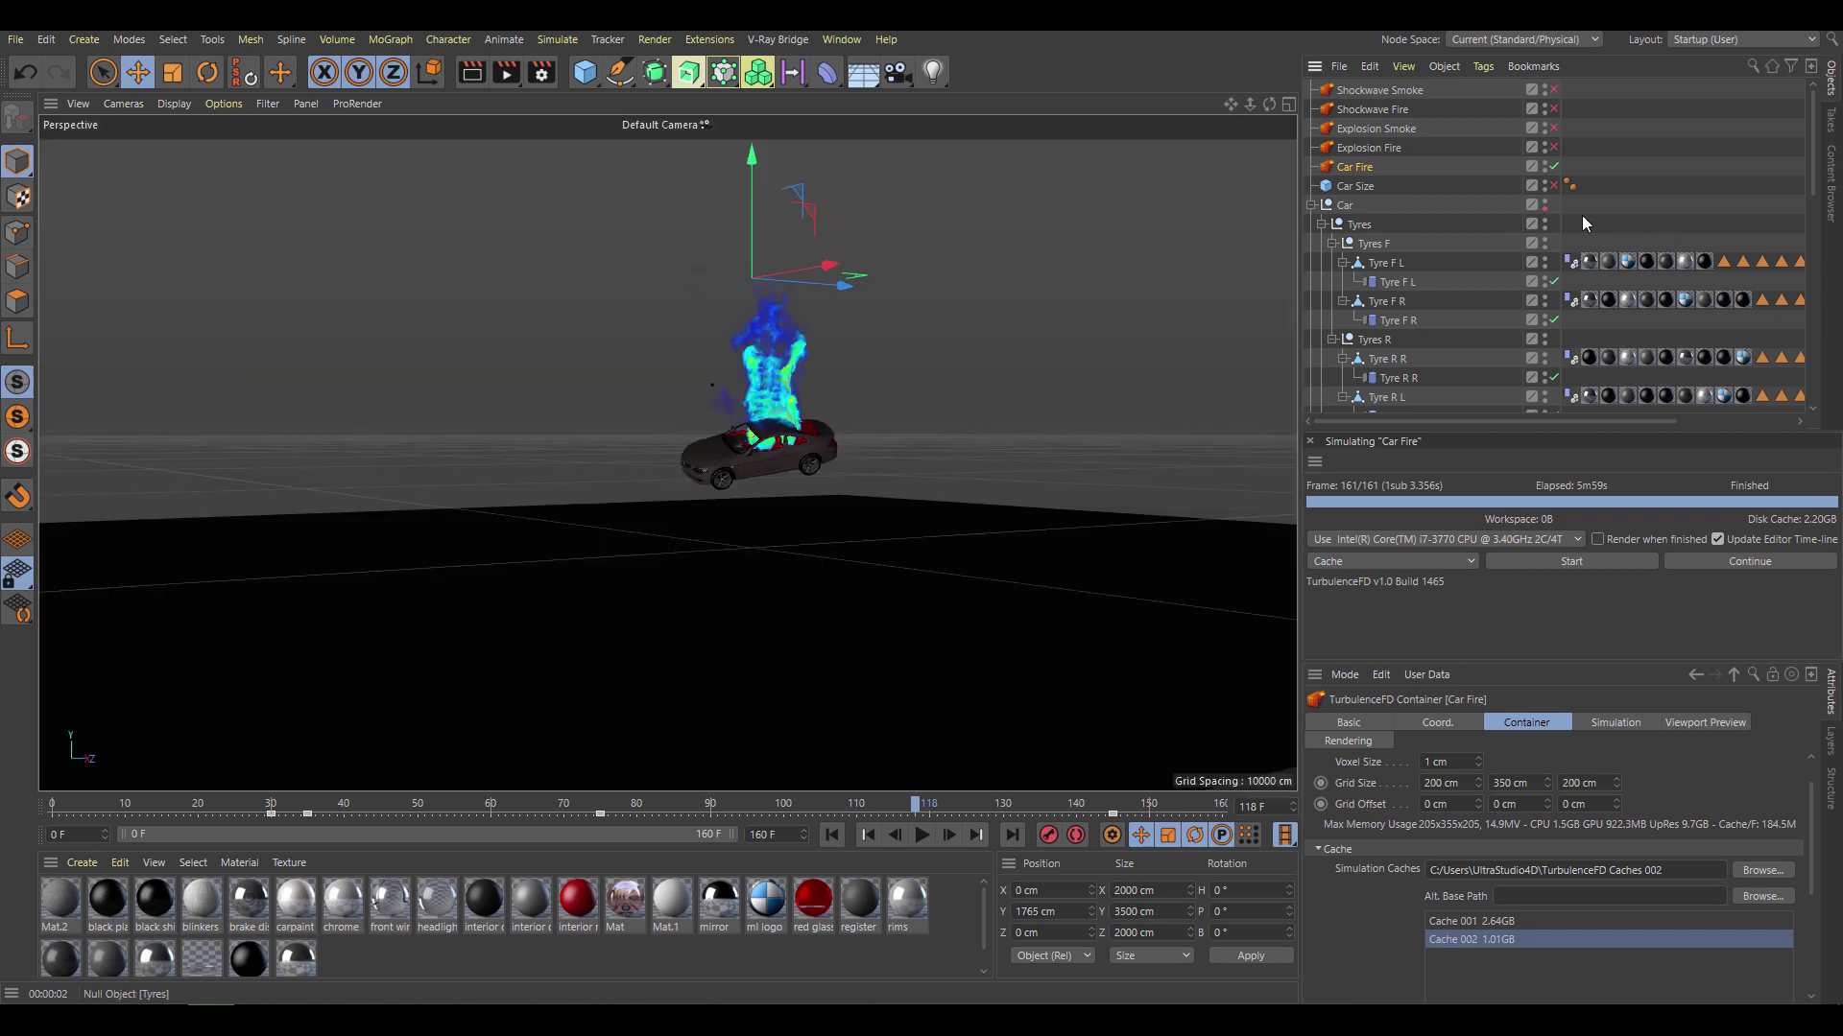
click(470, 72)
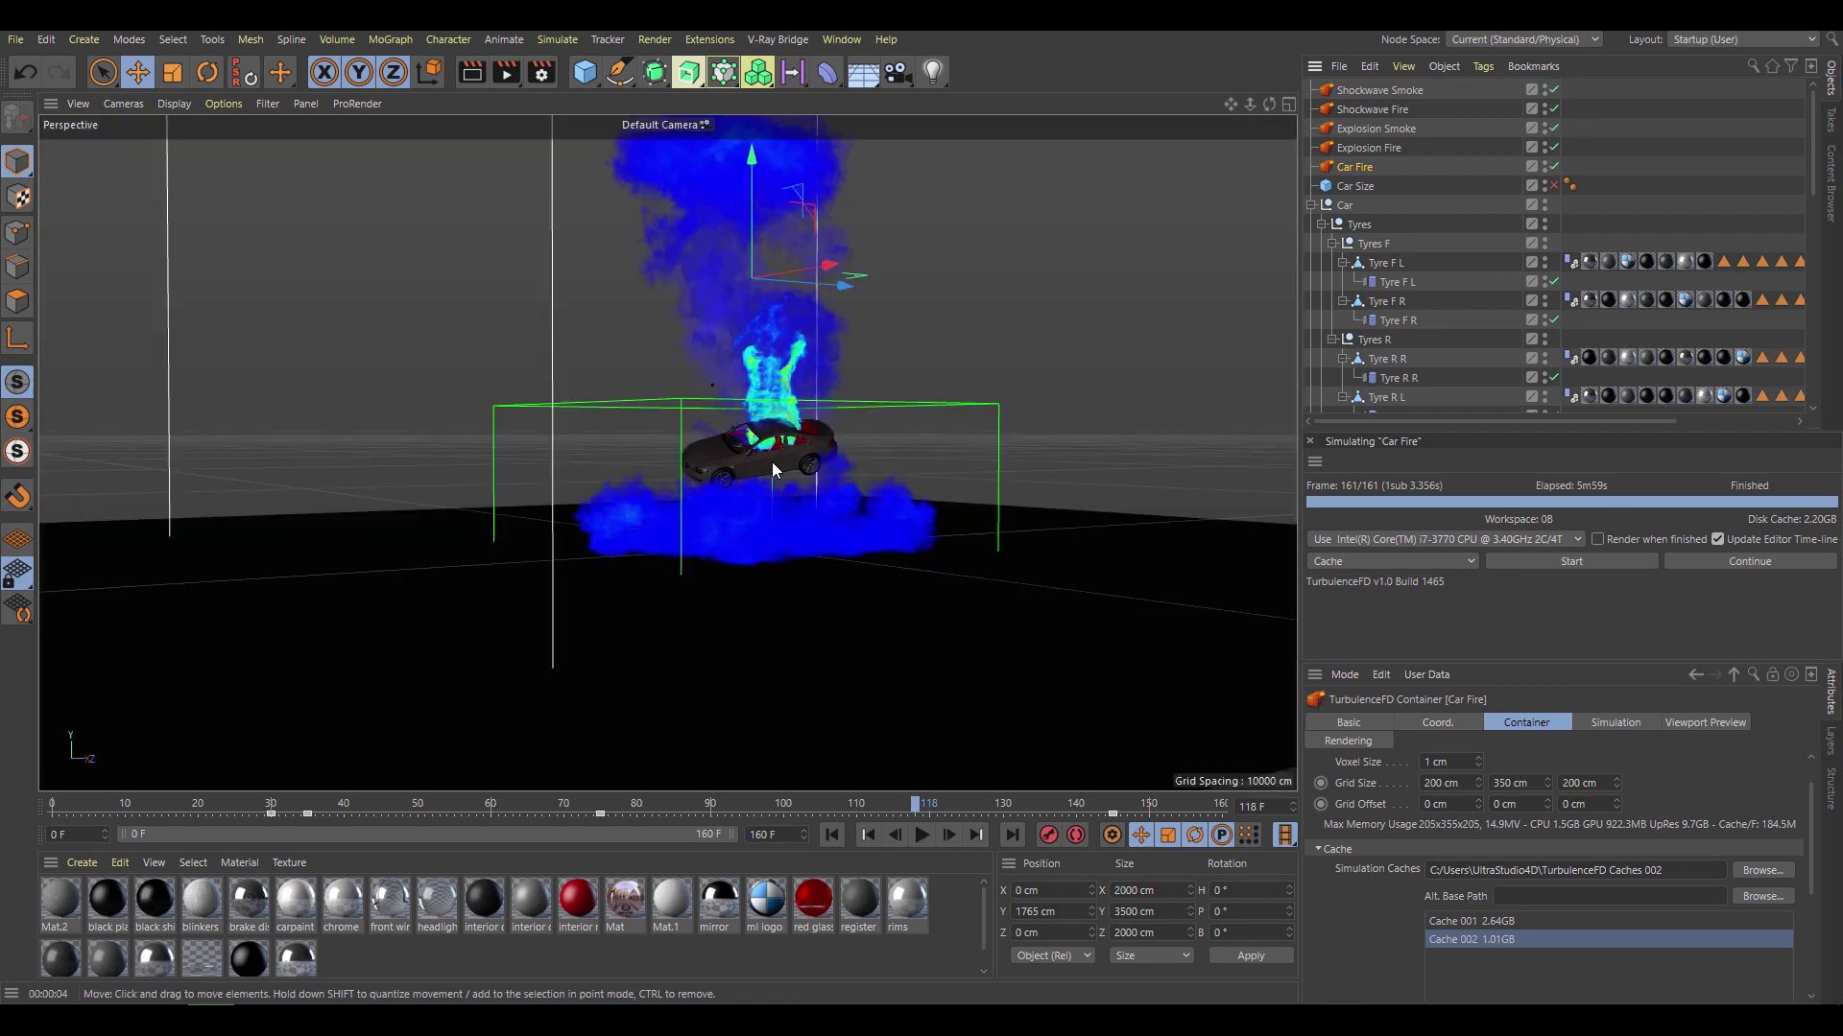
- Orbit in toward the car, clear the selection and rewind to frame 0
alt+drag(786, 449, 782, 467)
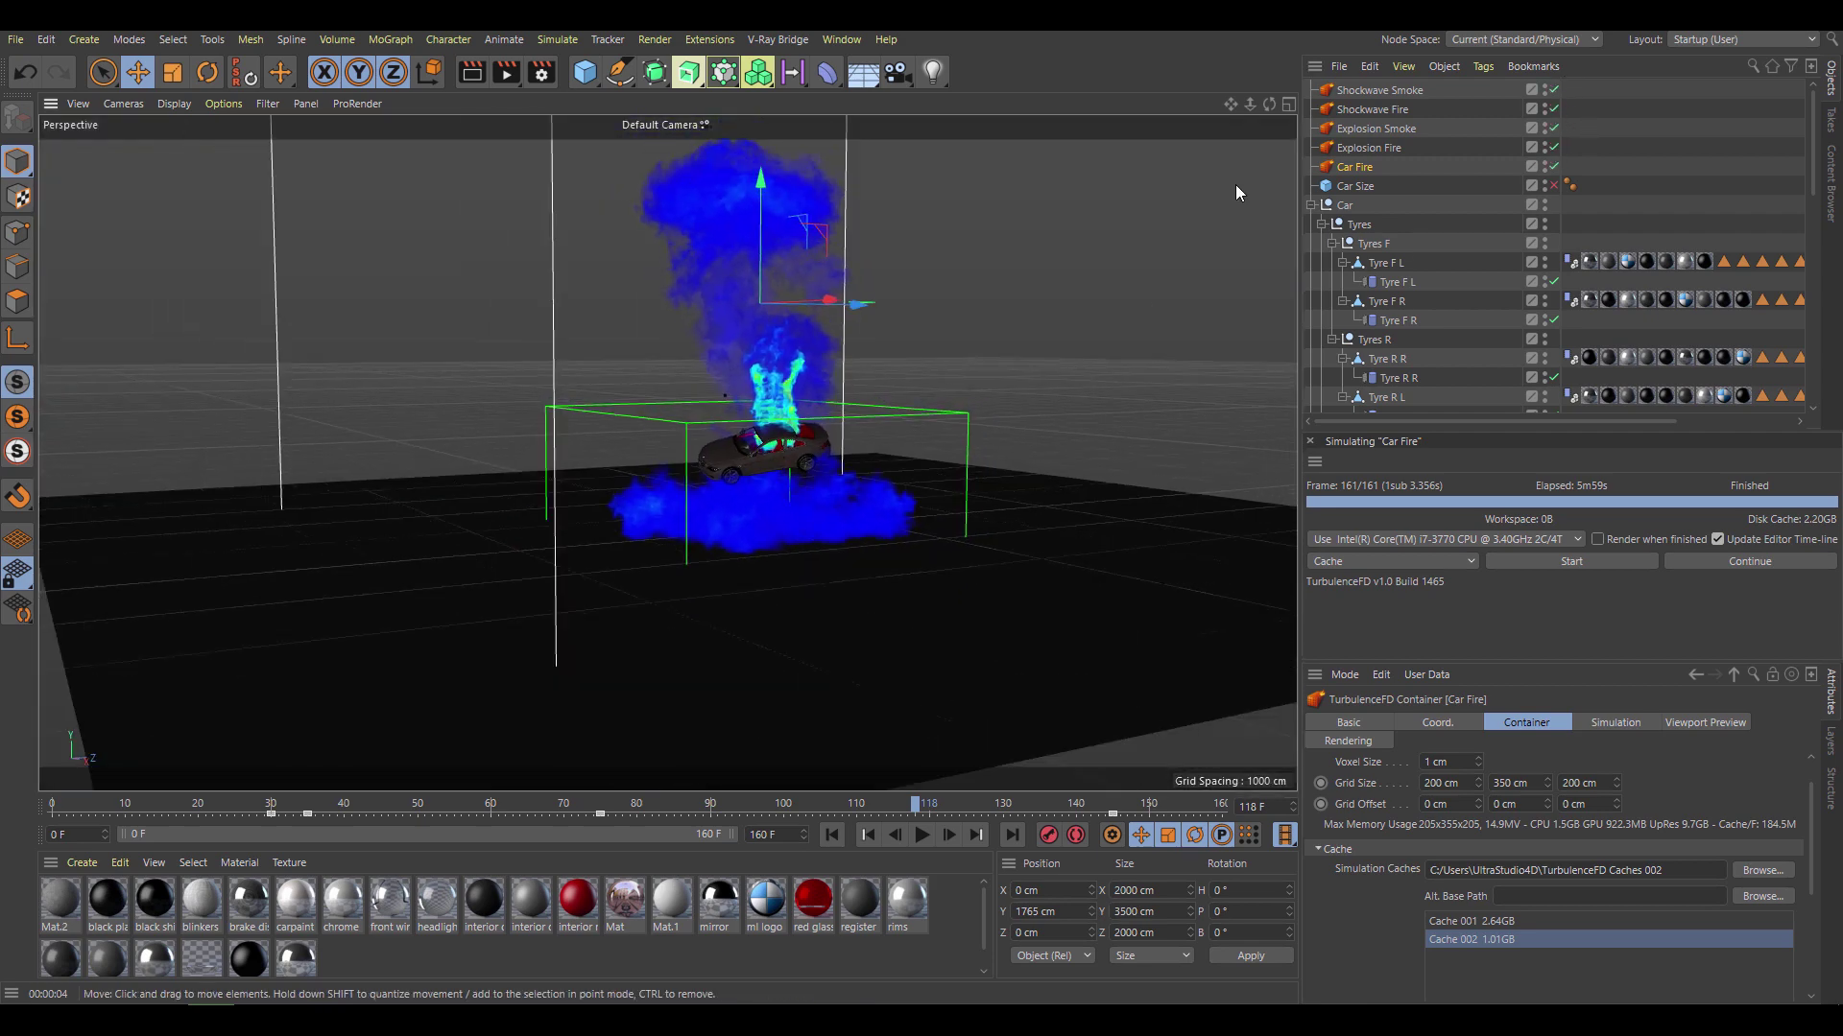
scroll(1235, 192, up, 3)
scroll(1235, 192, up, 3)
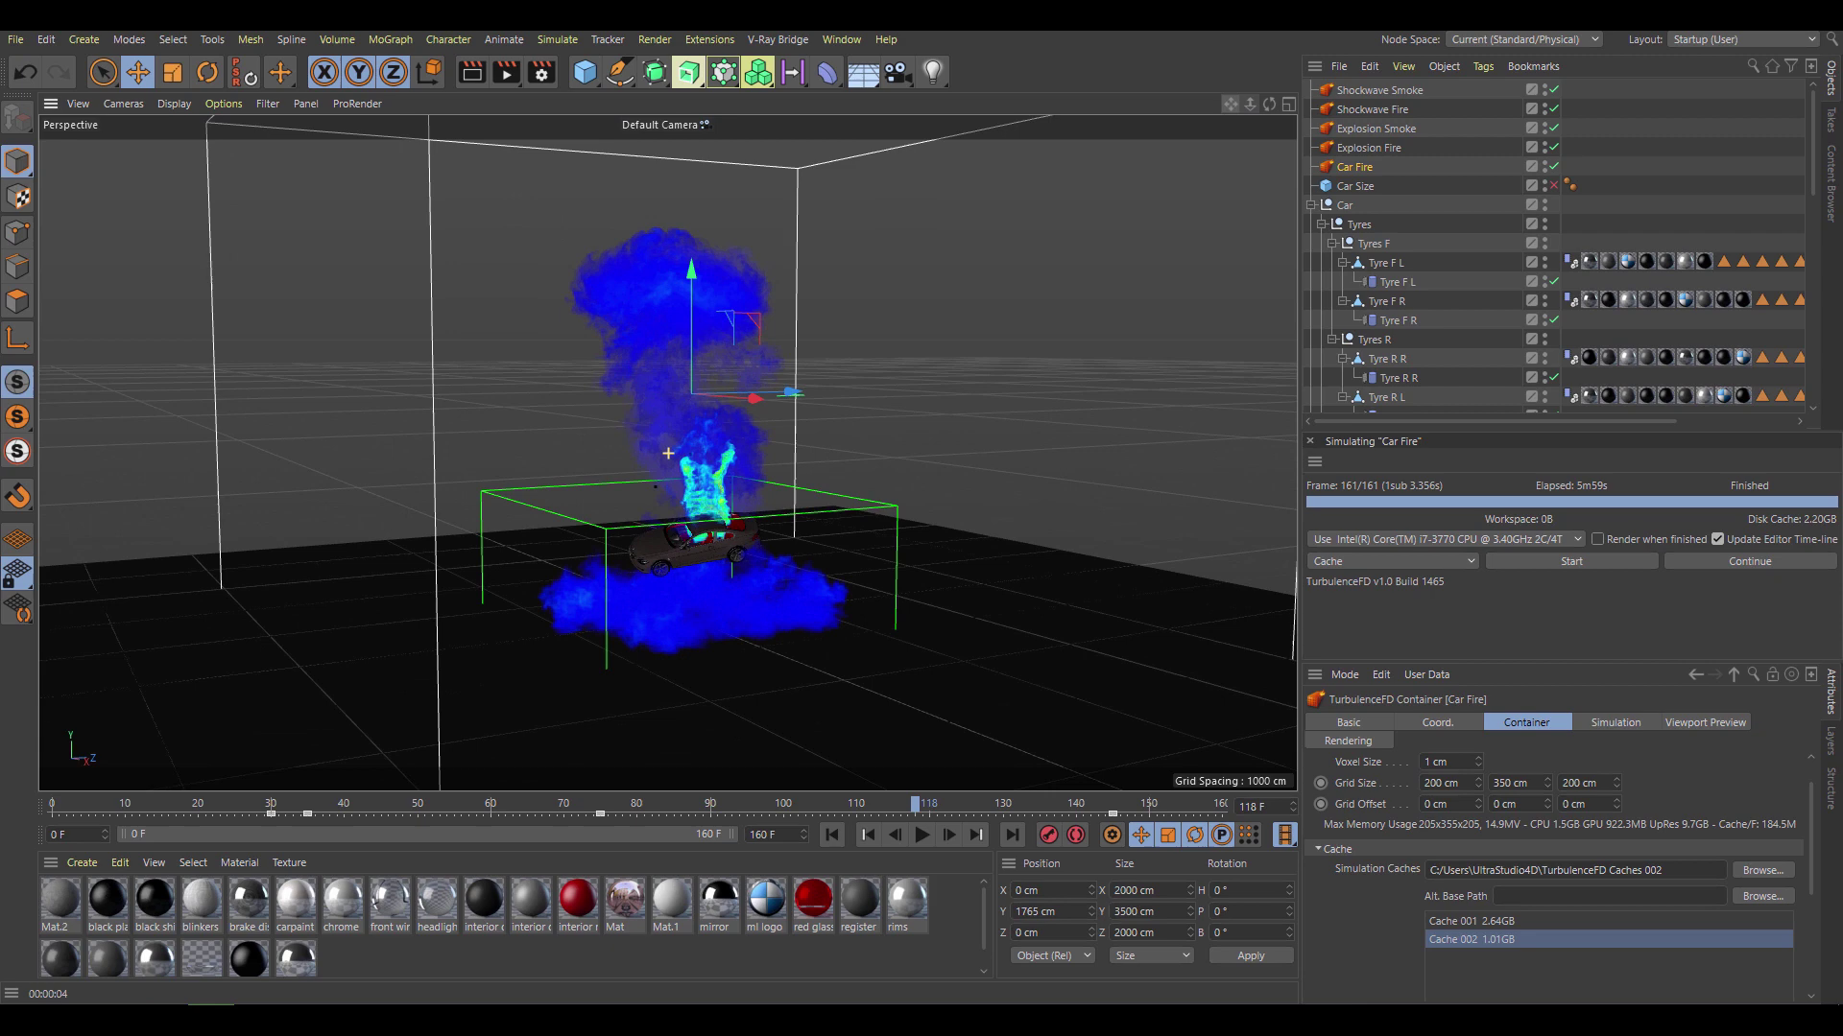
click(1662, 142)
mouse_move(775, 545)
alt+mouse_down()
mouse_move(754, 562)
mouse_move(770, 567)
alt+mouse_up()
key(ctrl+d)
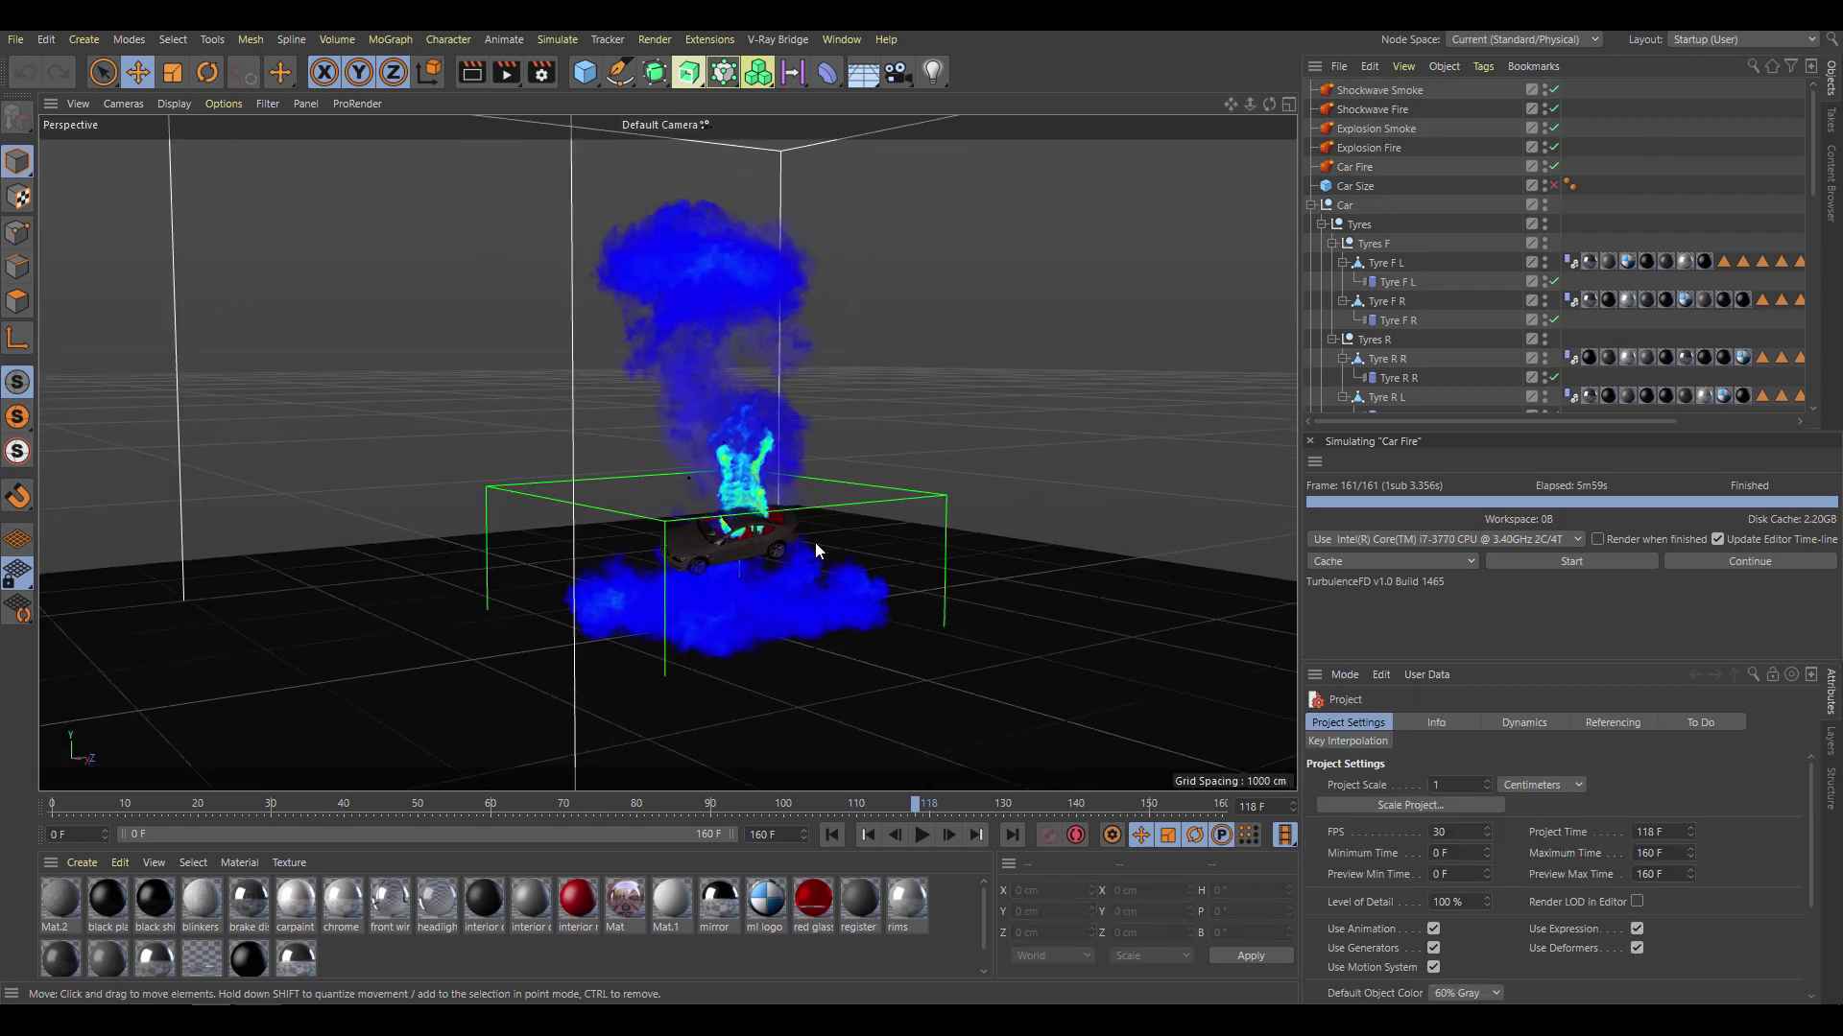
click(832, 831)
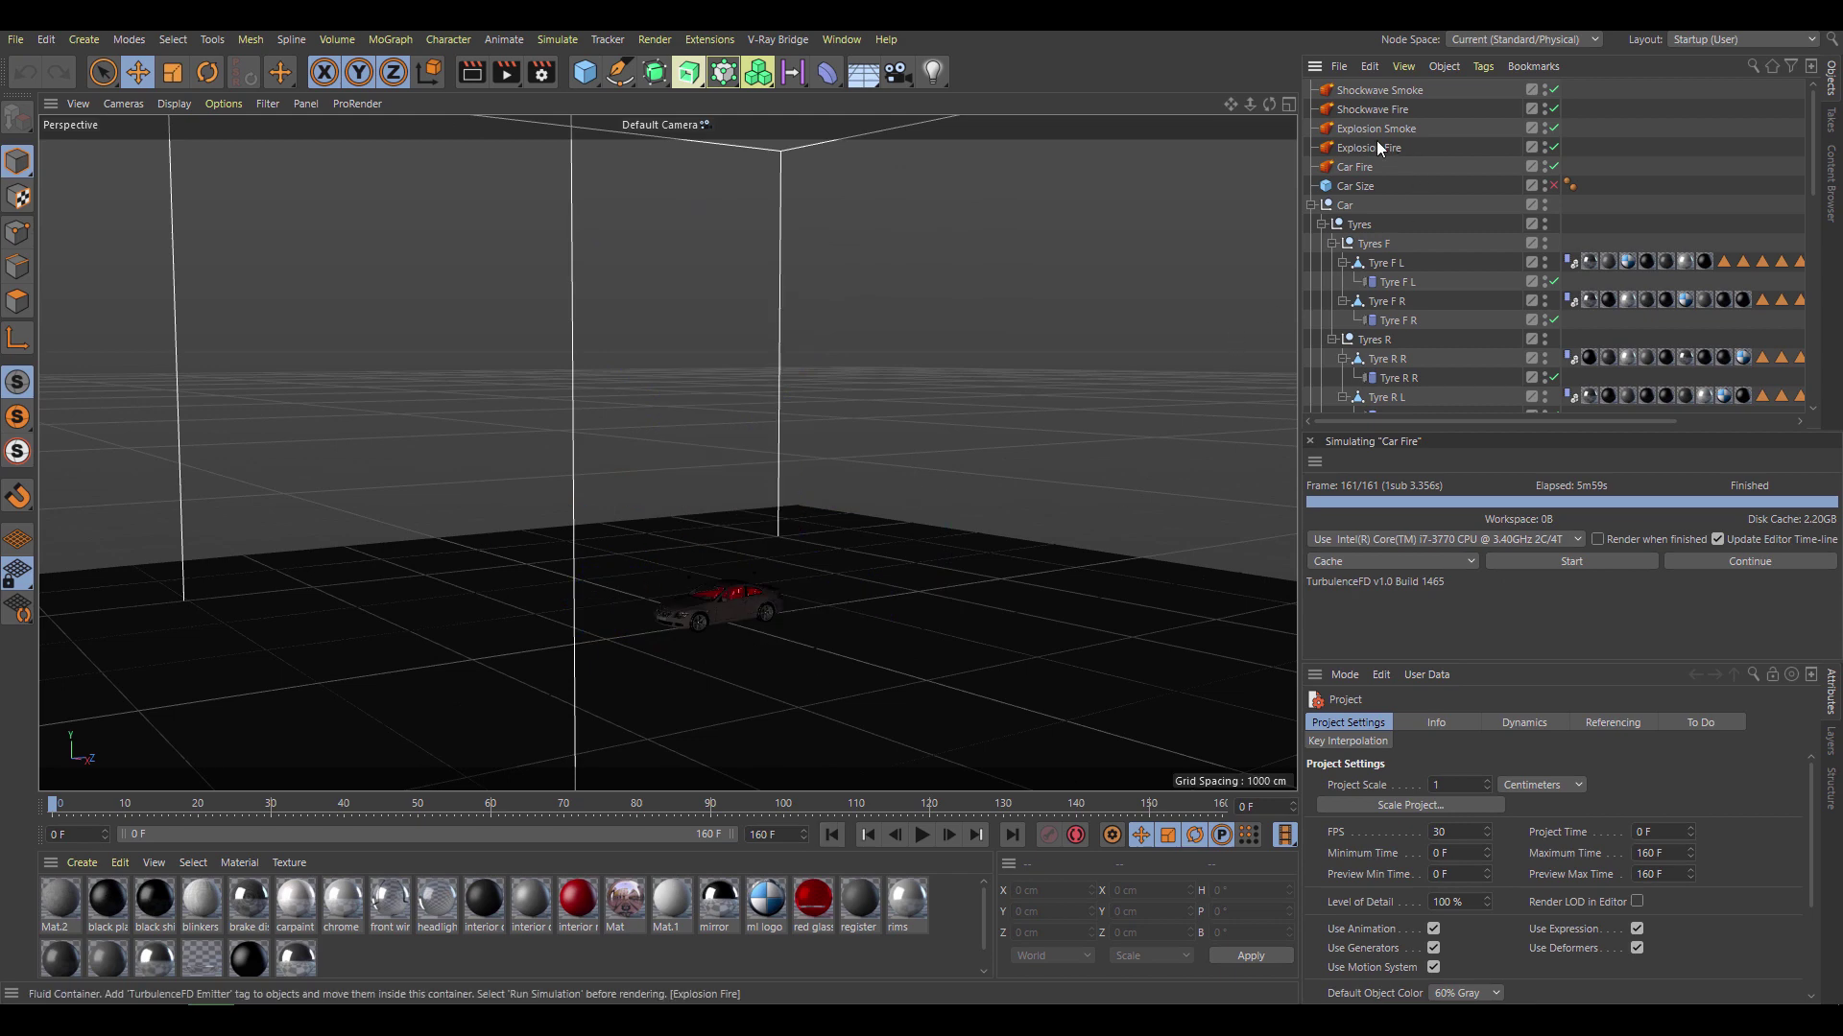
- Scale Shockwave Smoke and Shockwave Fire to 12 on X, Y and Z
click(1379, 90)
shift+click(1372, 109)
click(1436, 724)
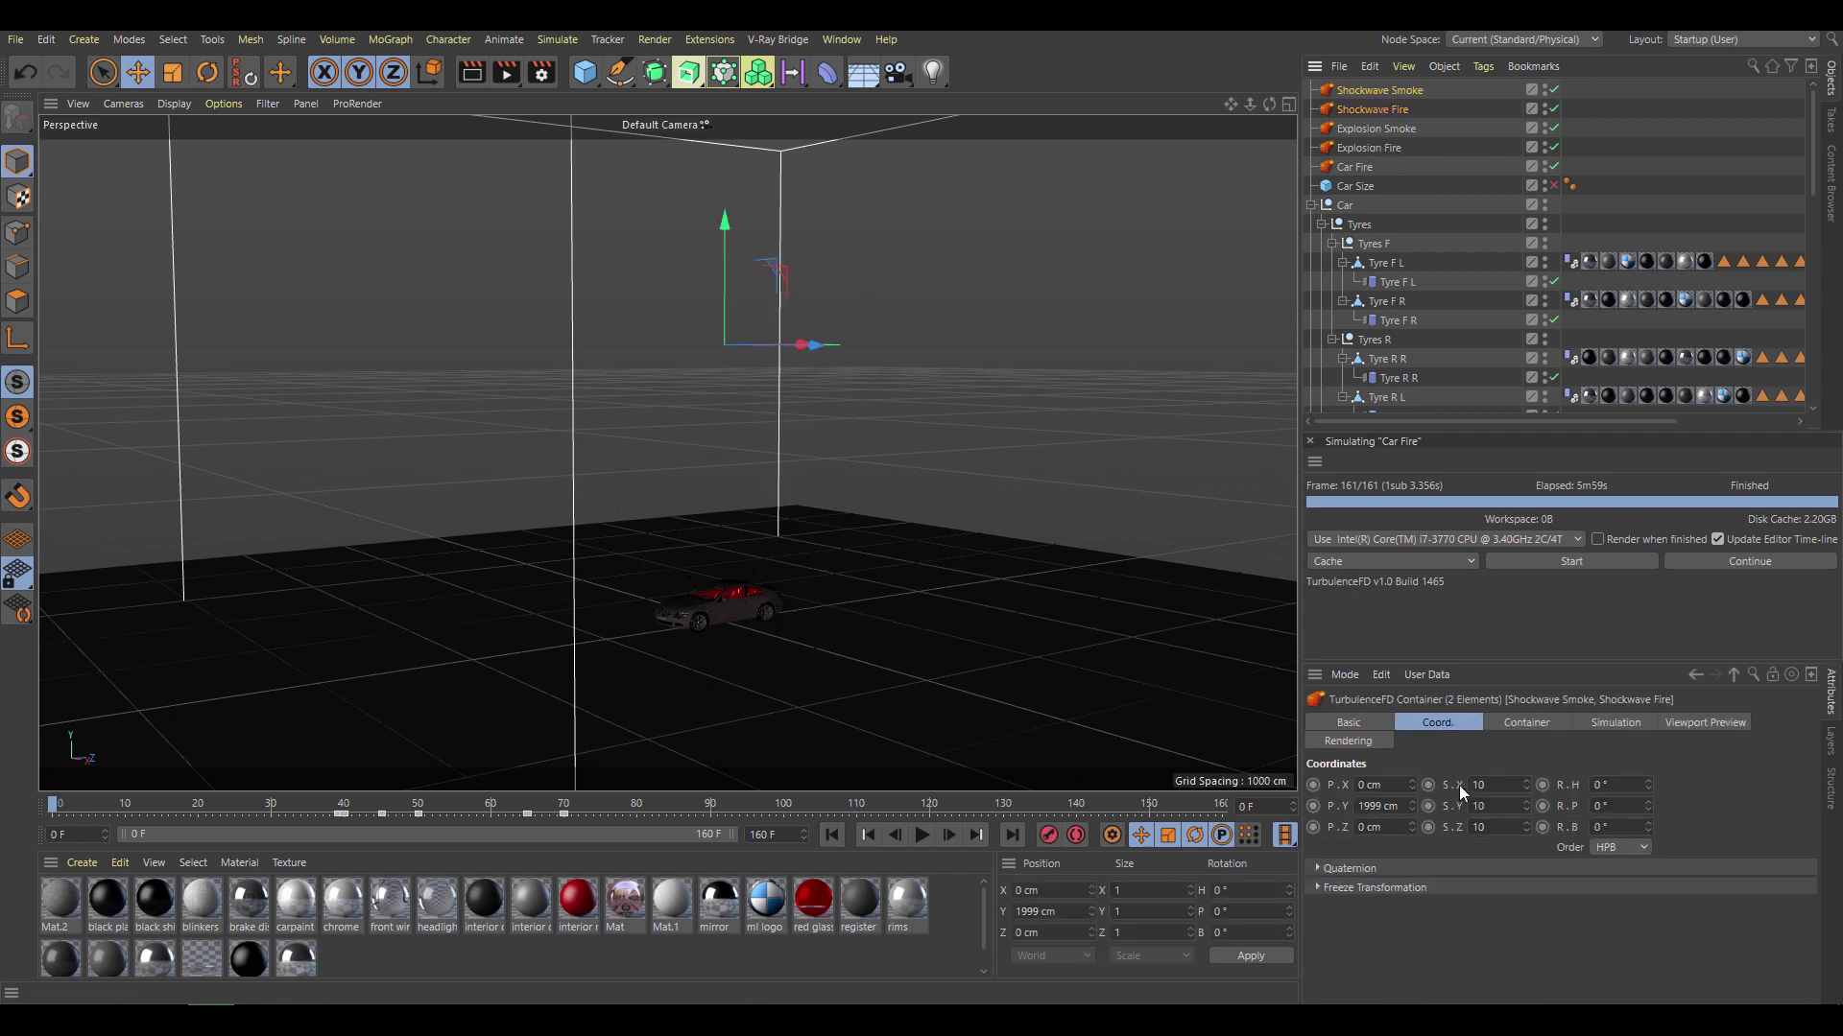
key(Tab)
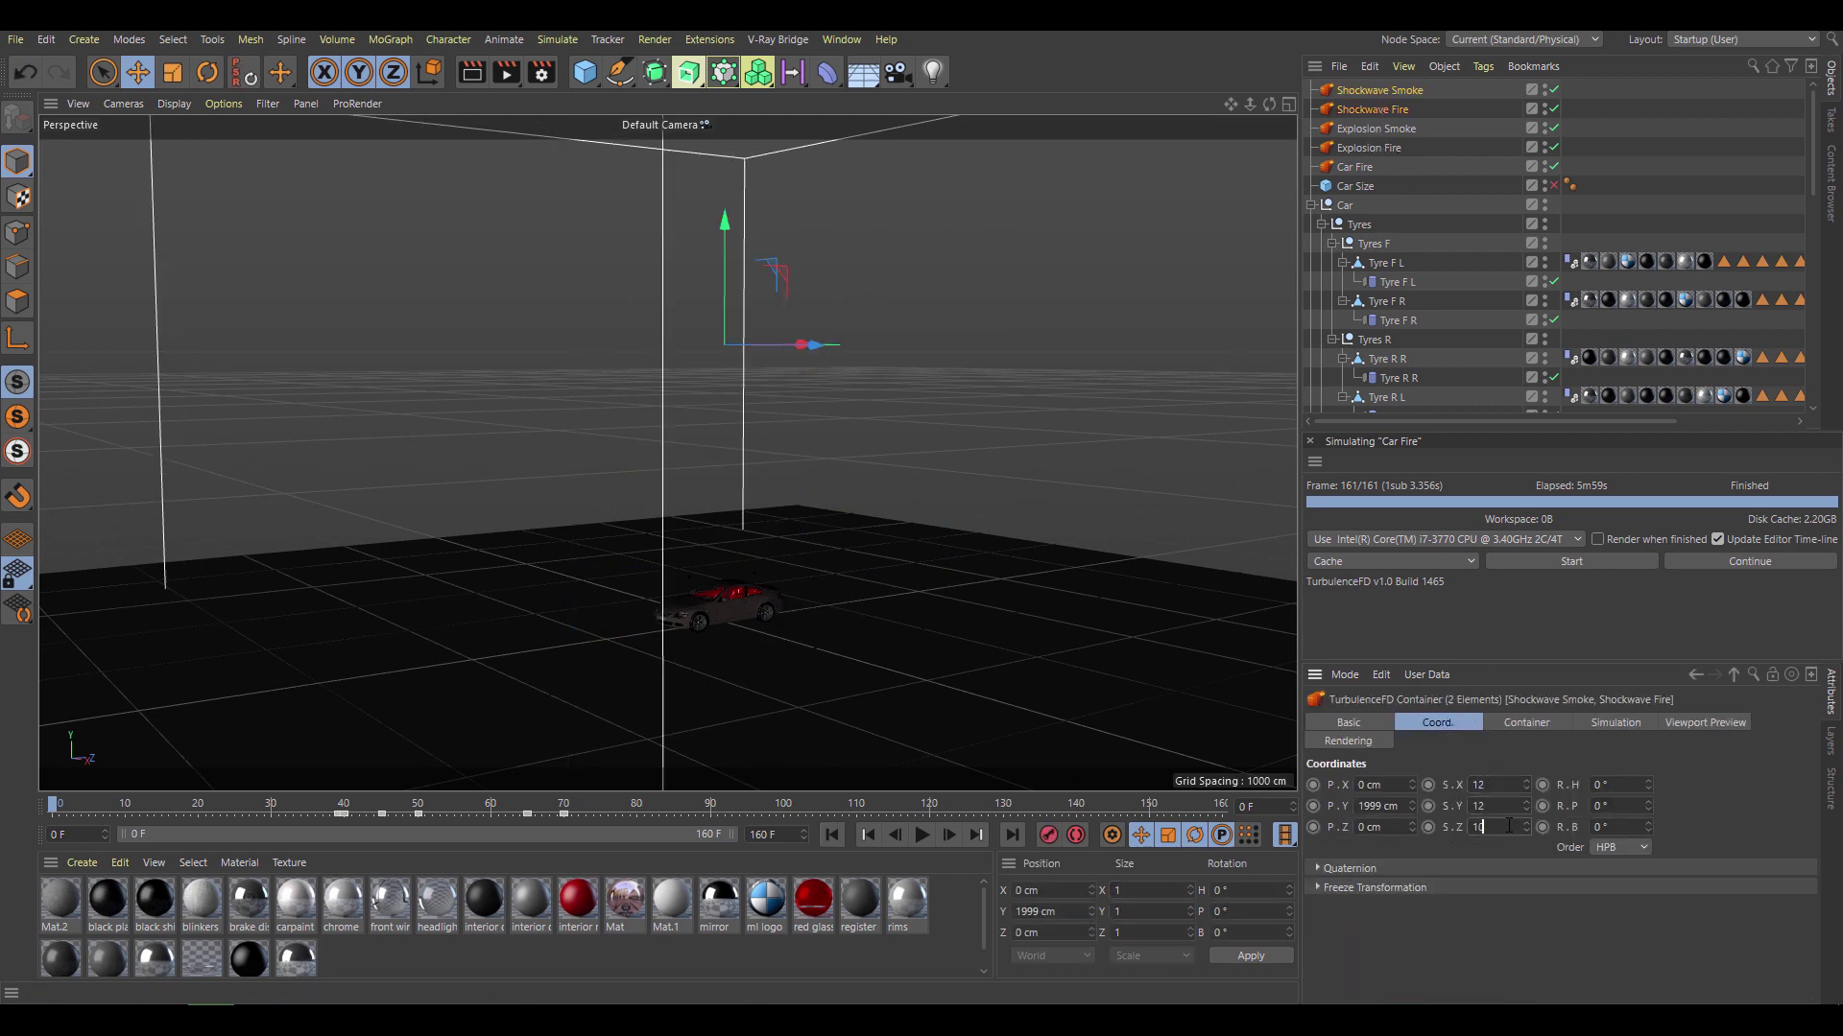
text(2)
key(Return)
- Raise both Shockwave containers to a Y position of 2400 cm
scroll(1223, 697, down, 2)
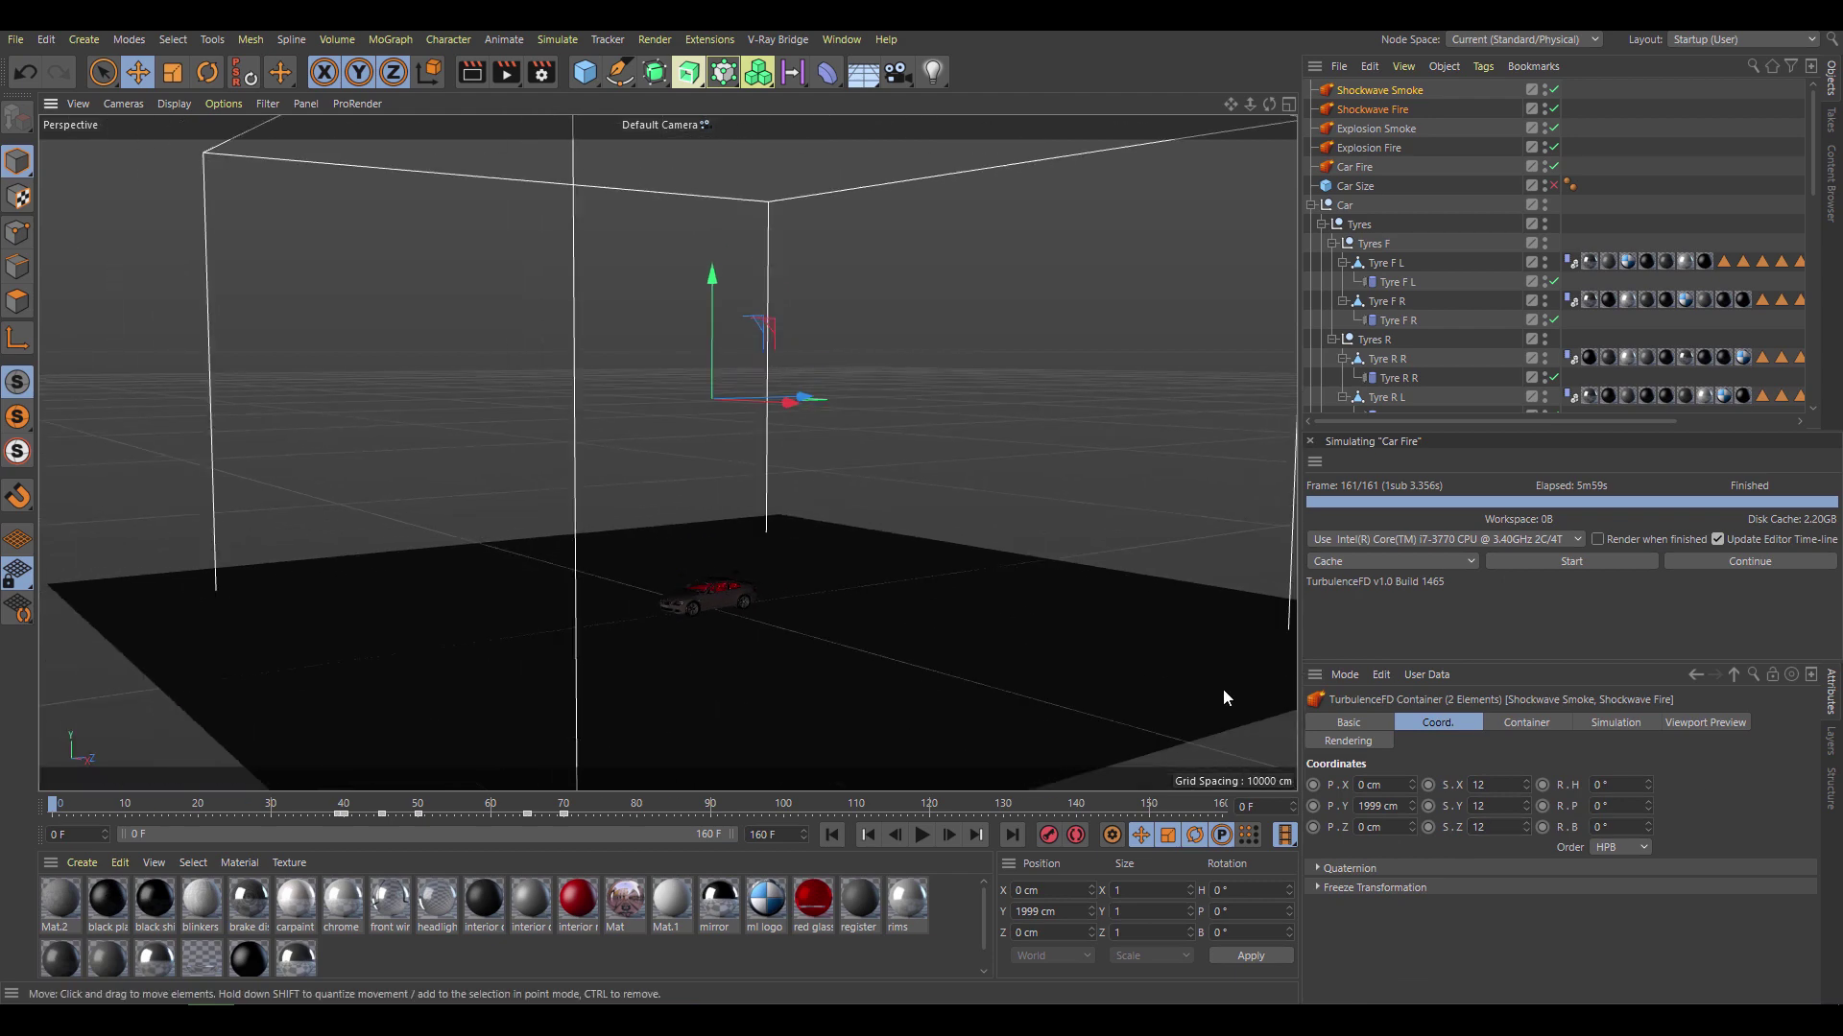
drag(281, 802, 414, 804)
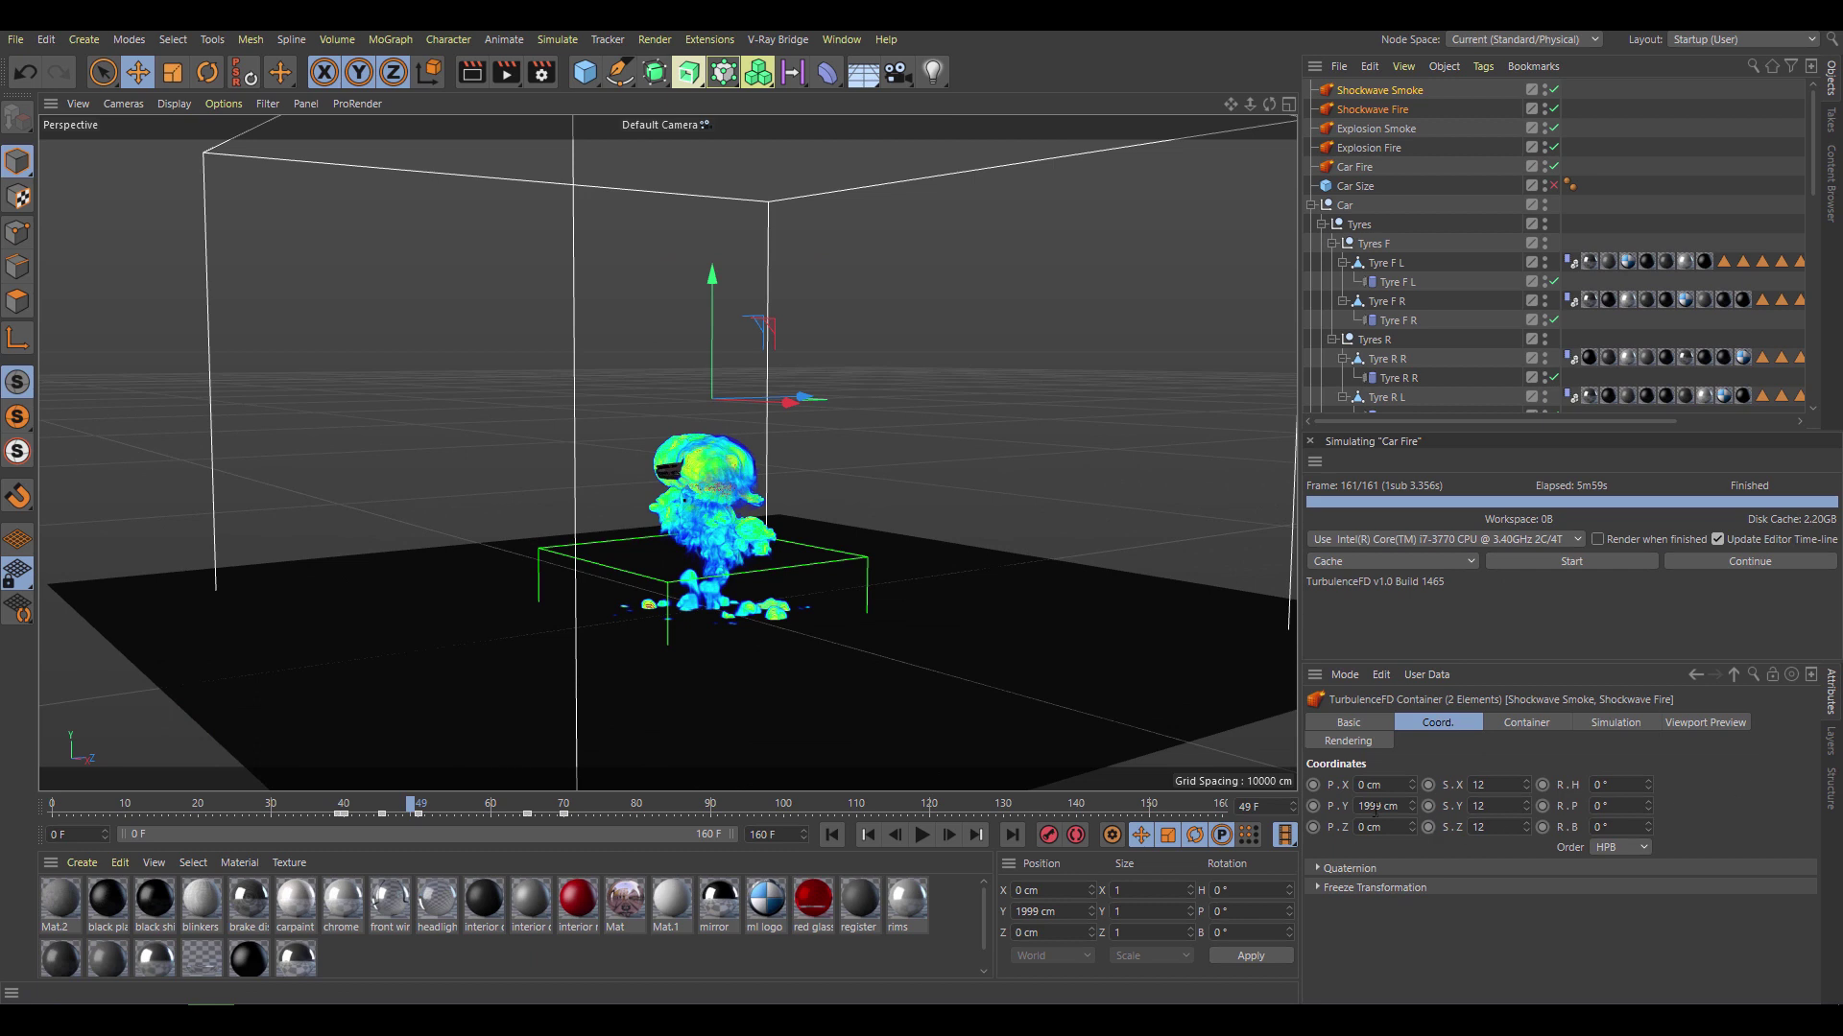
drag(1415, 806, 1414, 729)
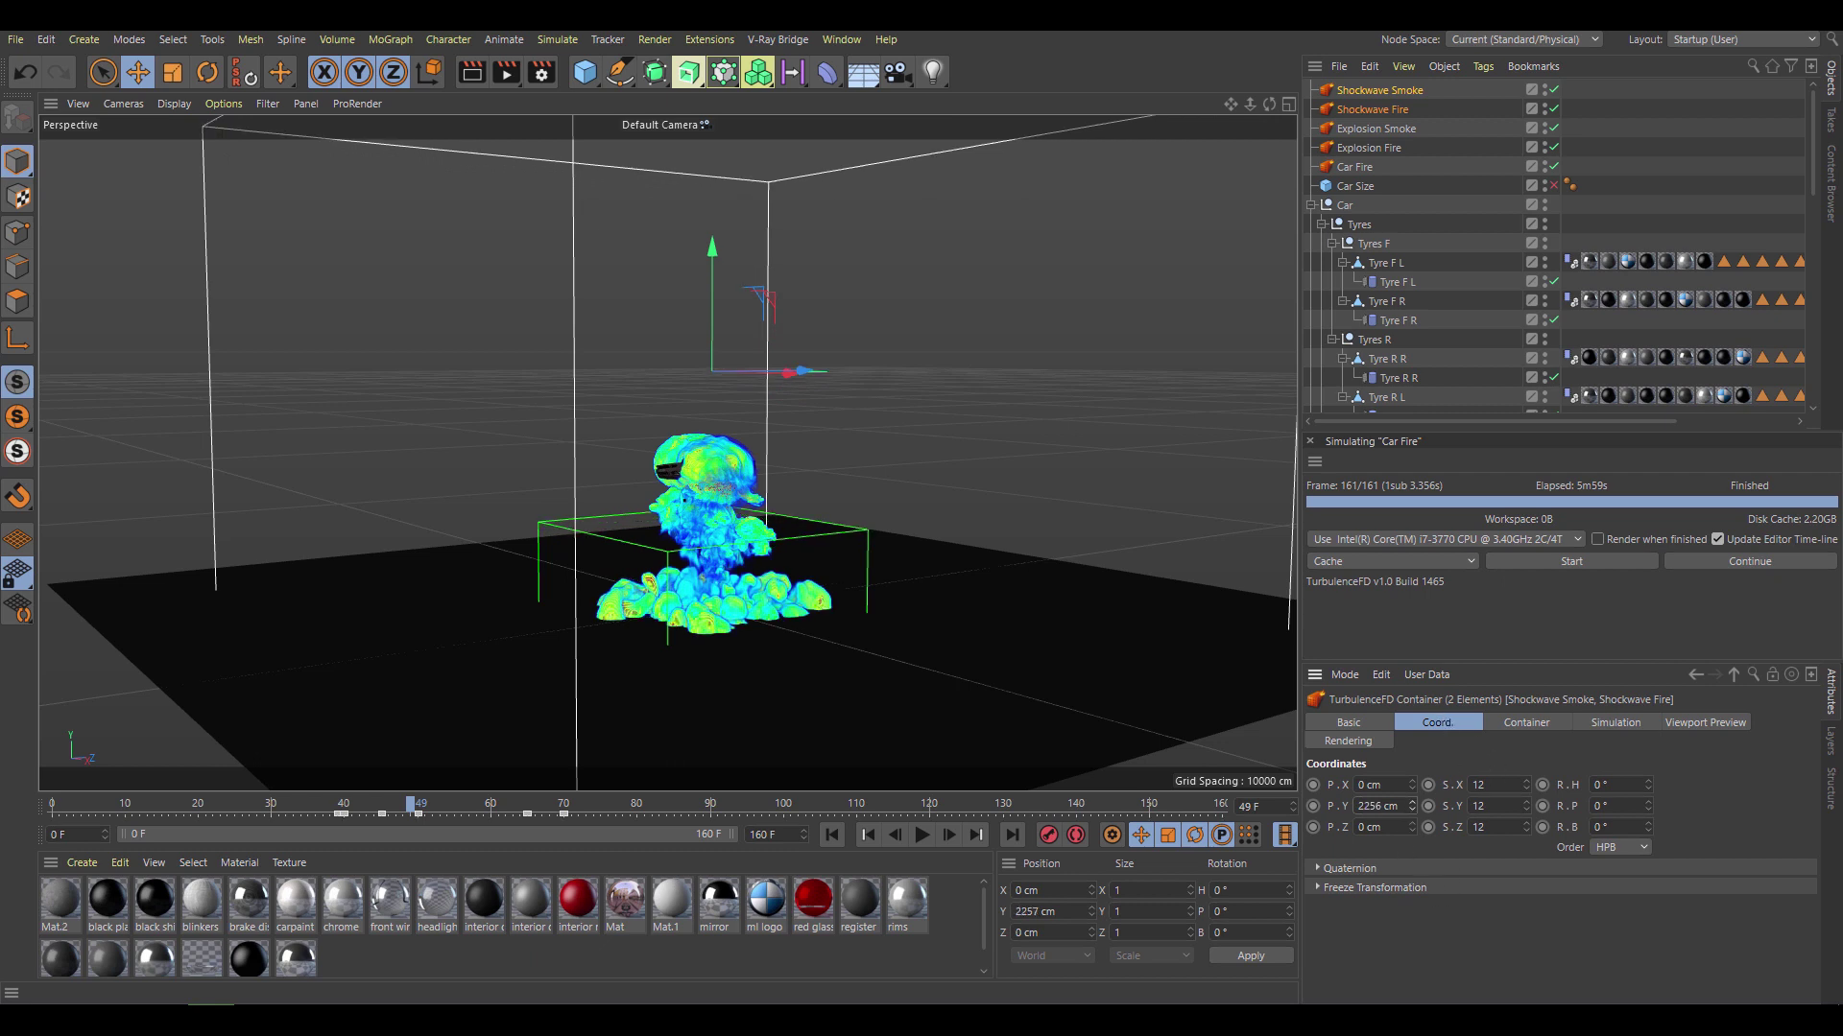
mouse_move(1411, 806)
mouse_down()
mouse_move(1412, 768)
mouse_move(1411, 787)
mouse_up()
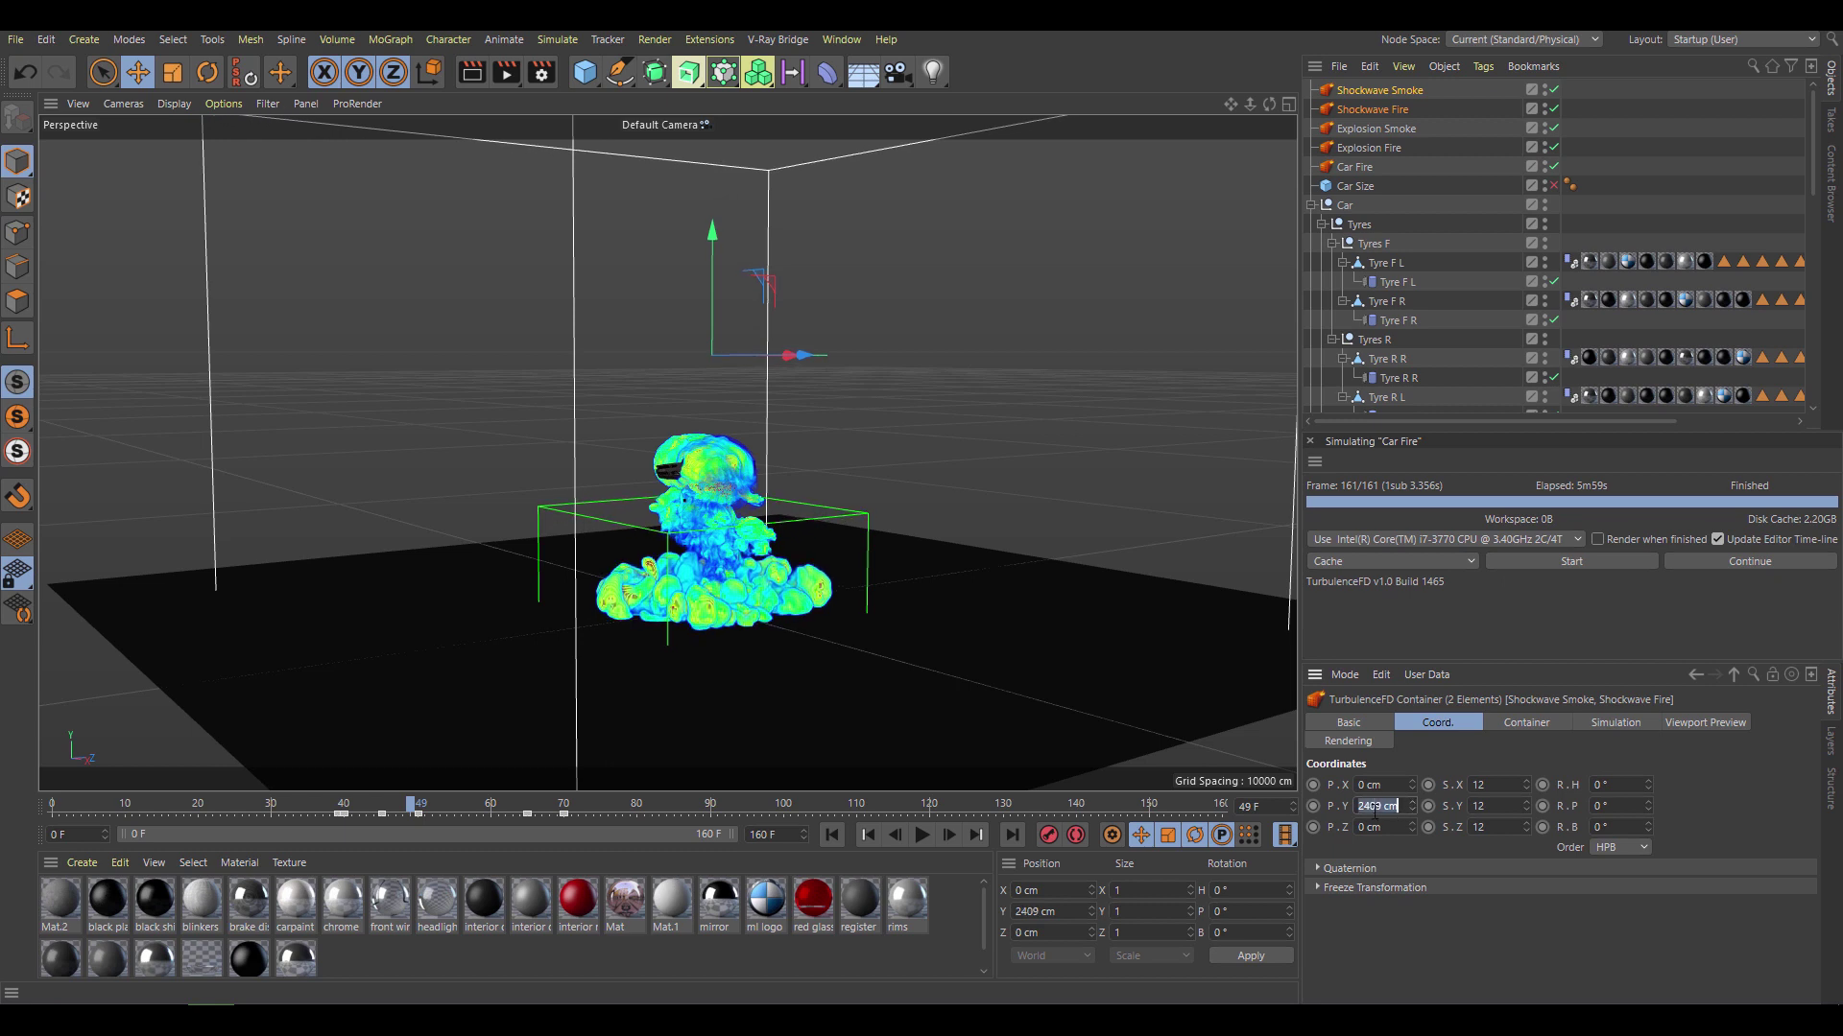
key(Return)
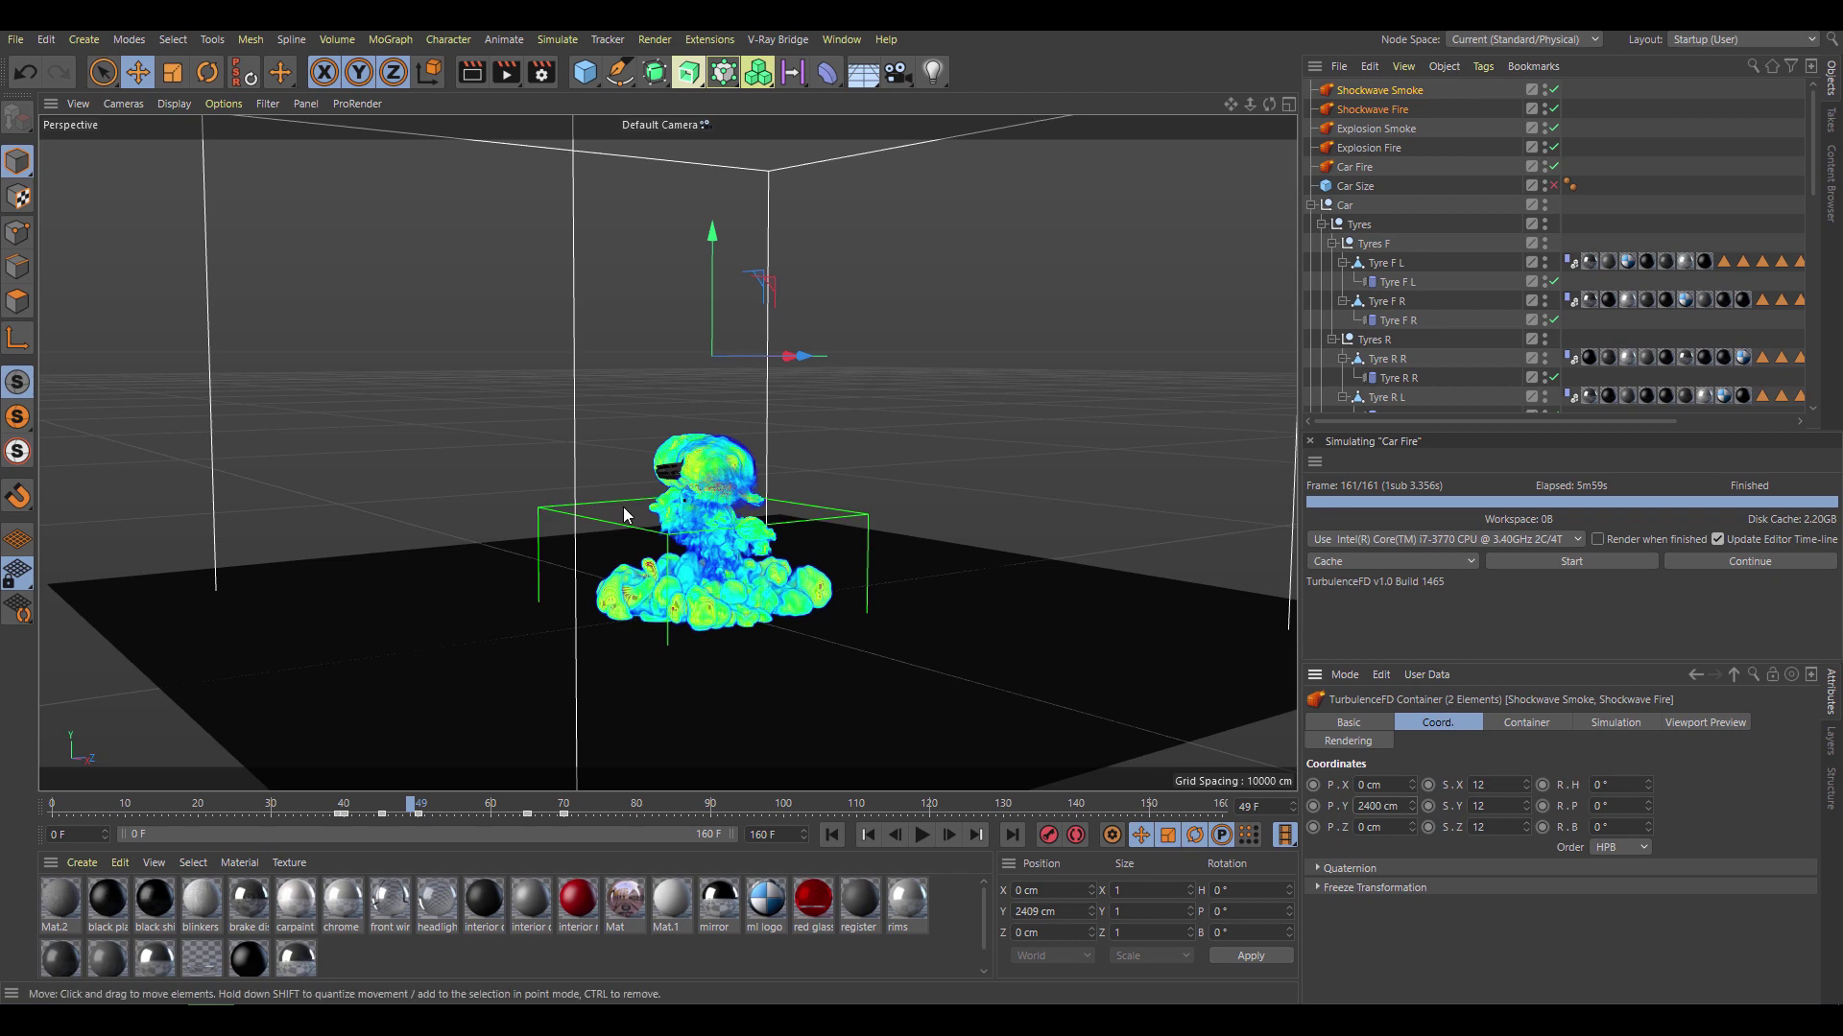
scroll(783, 645, up, 2)
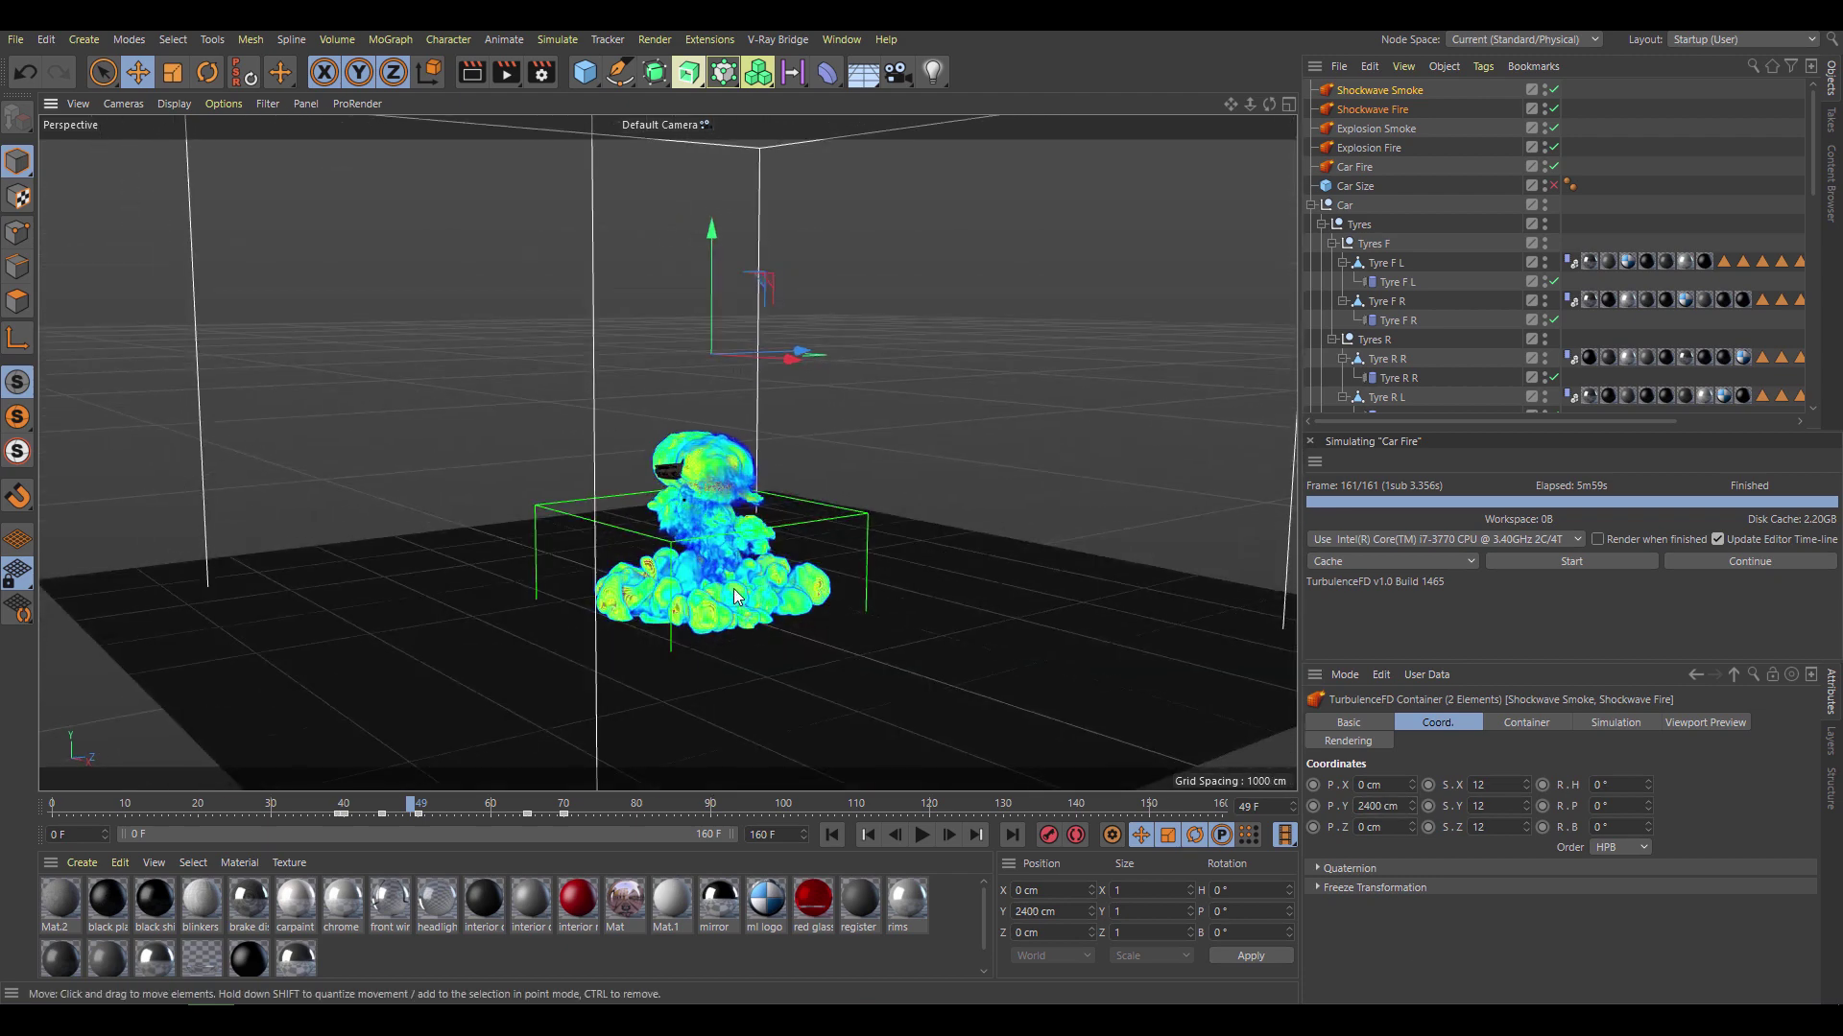
click(1382, 128)
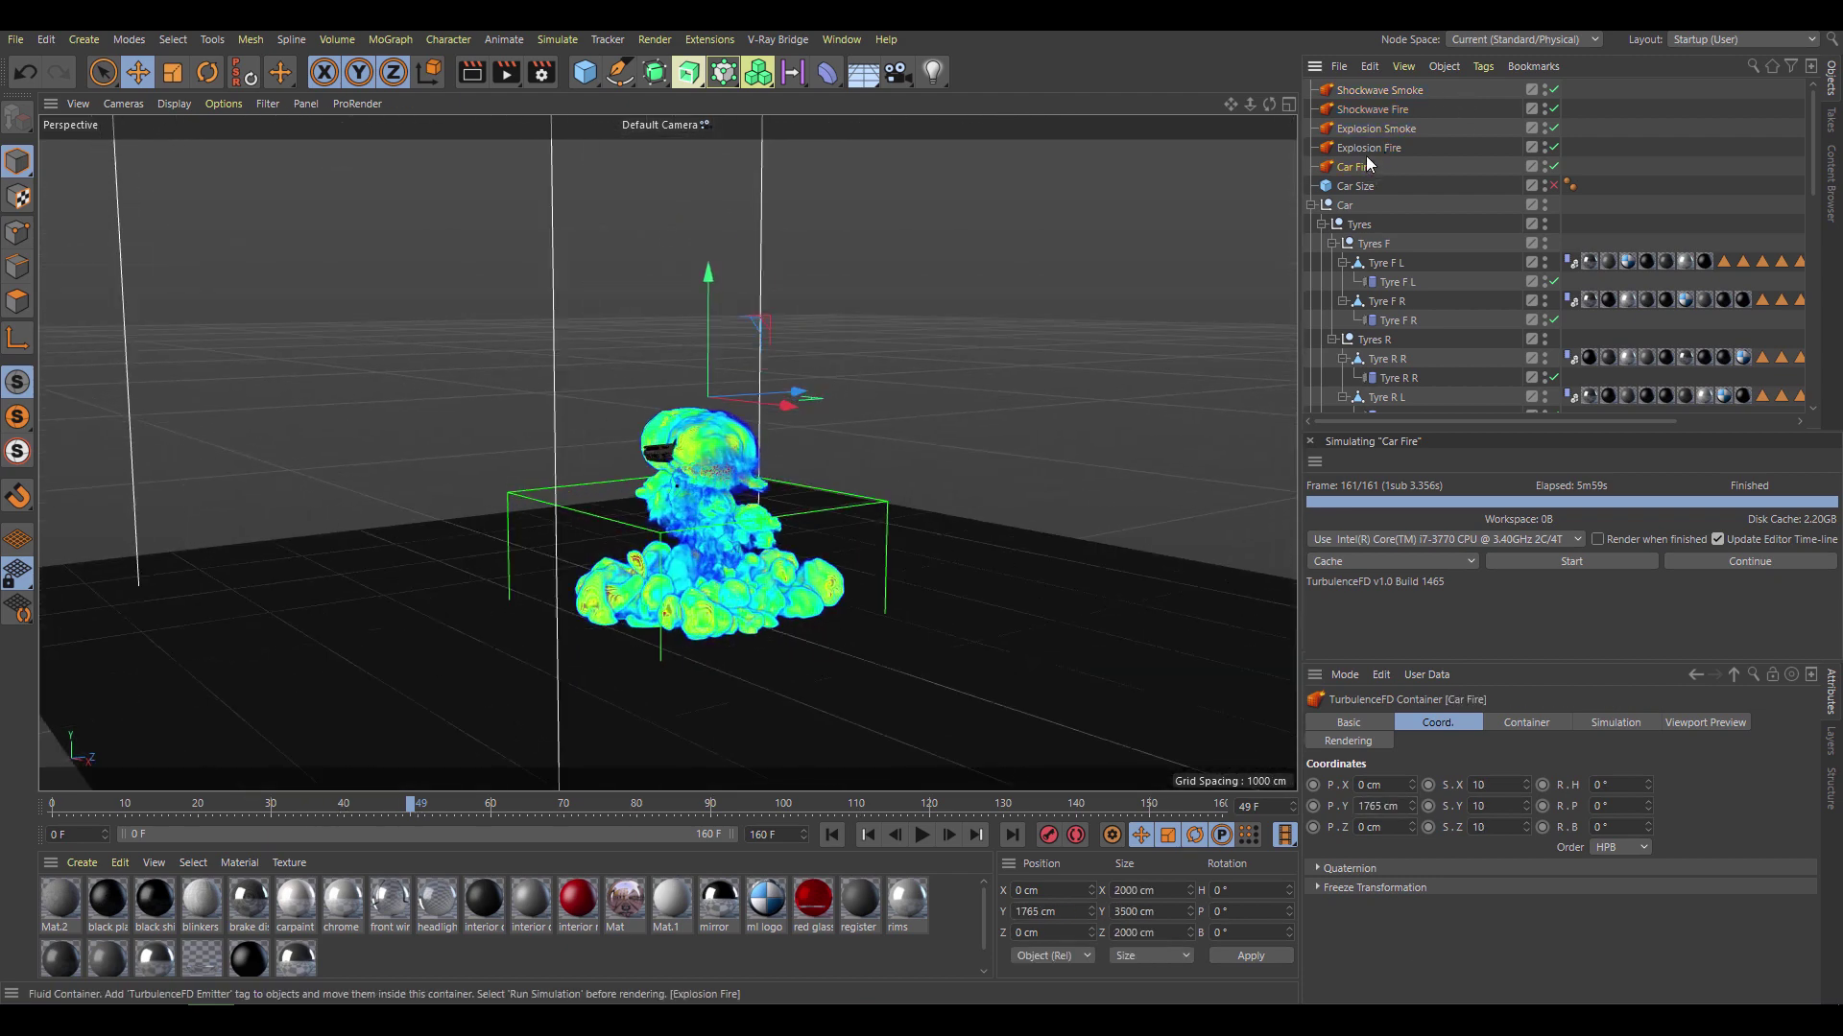
- Scale Explosion Smoke and Explosion Fire to 15 and set their height to 2400 cm
click(1381, 147)
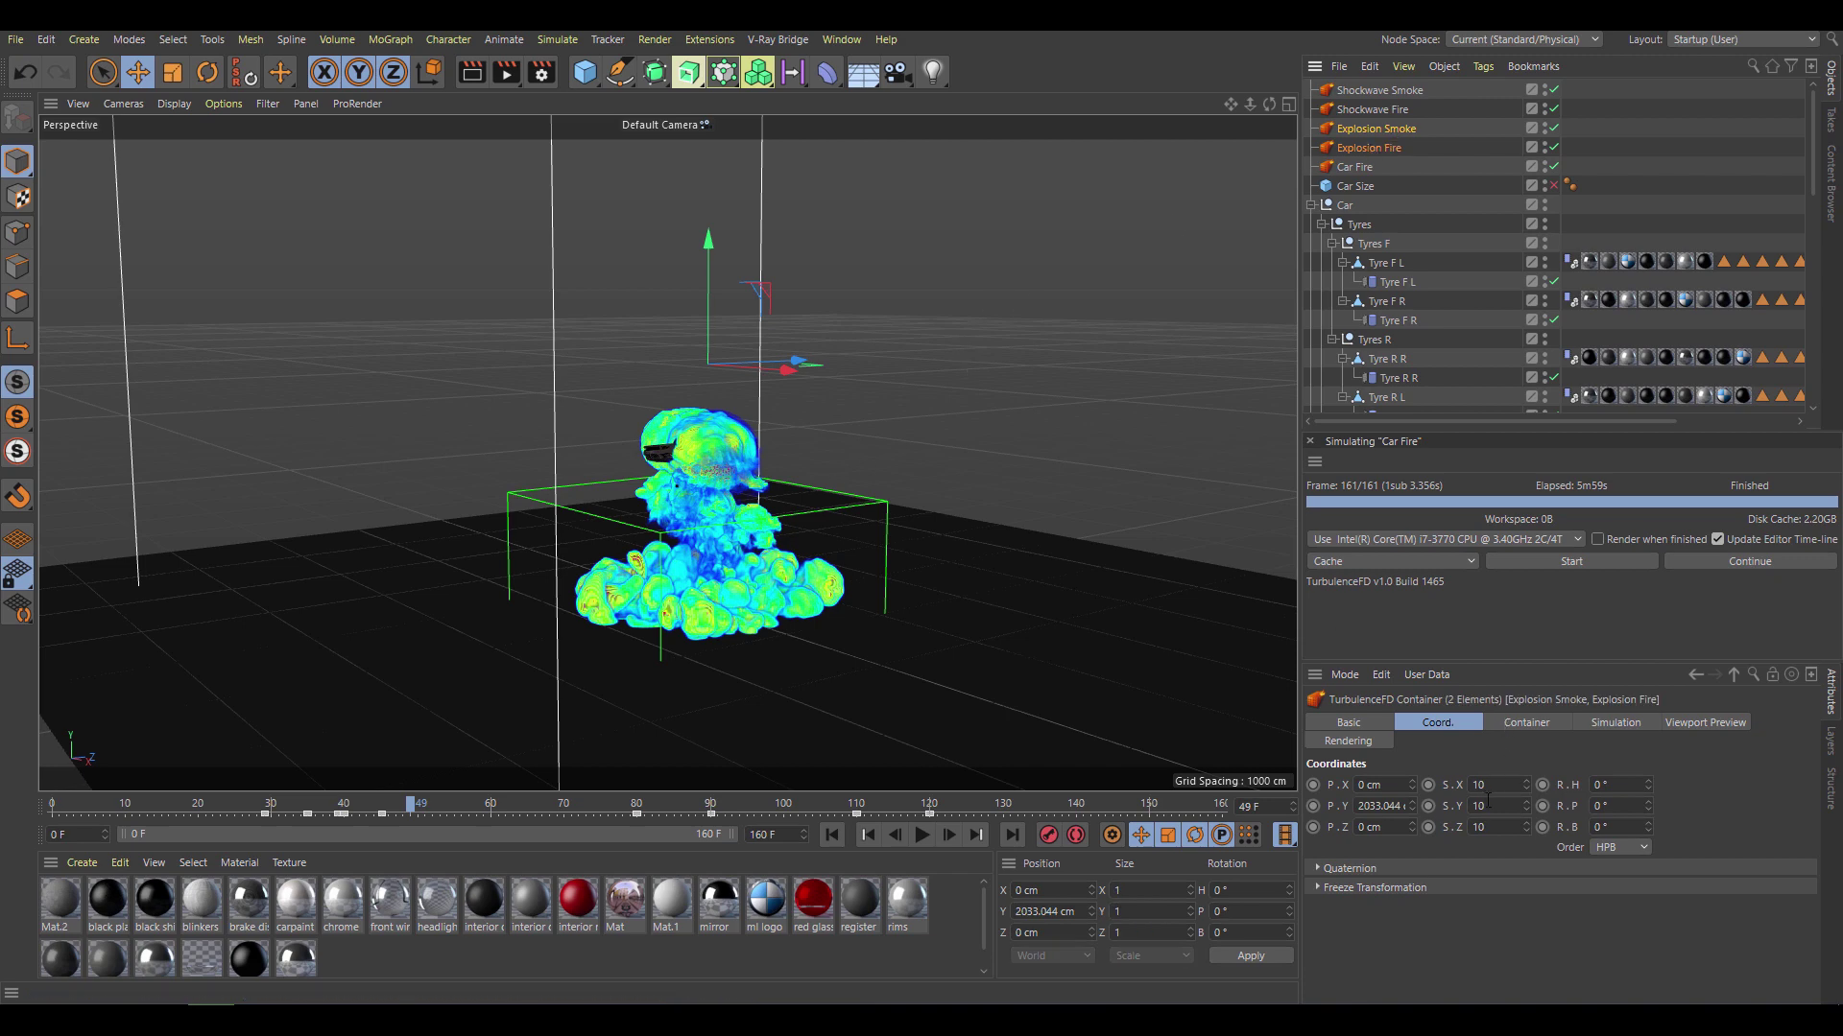
text(5)
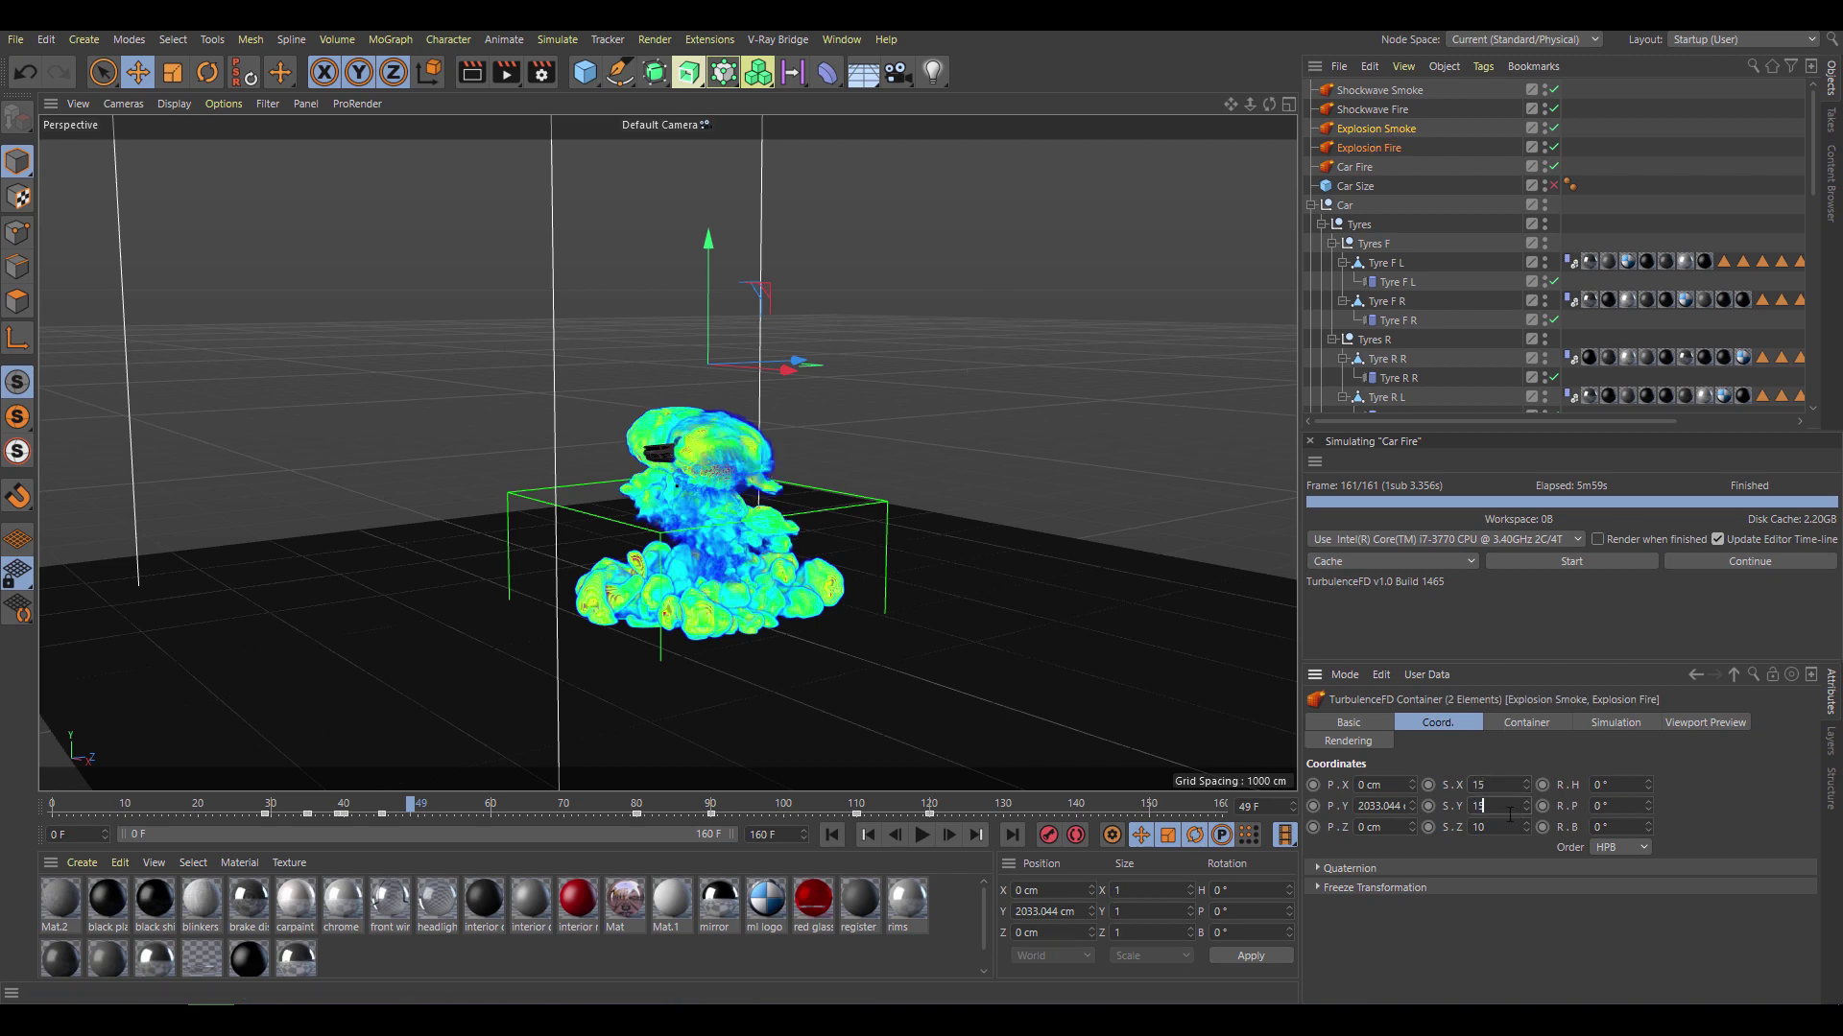
key(Tab)
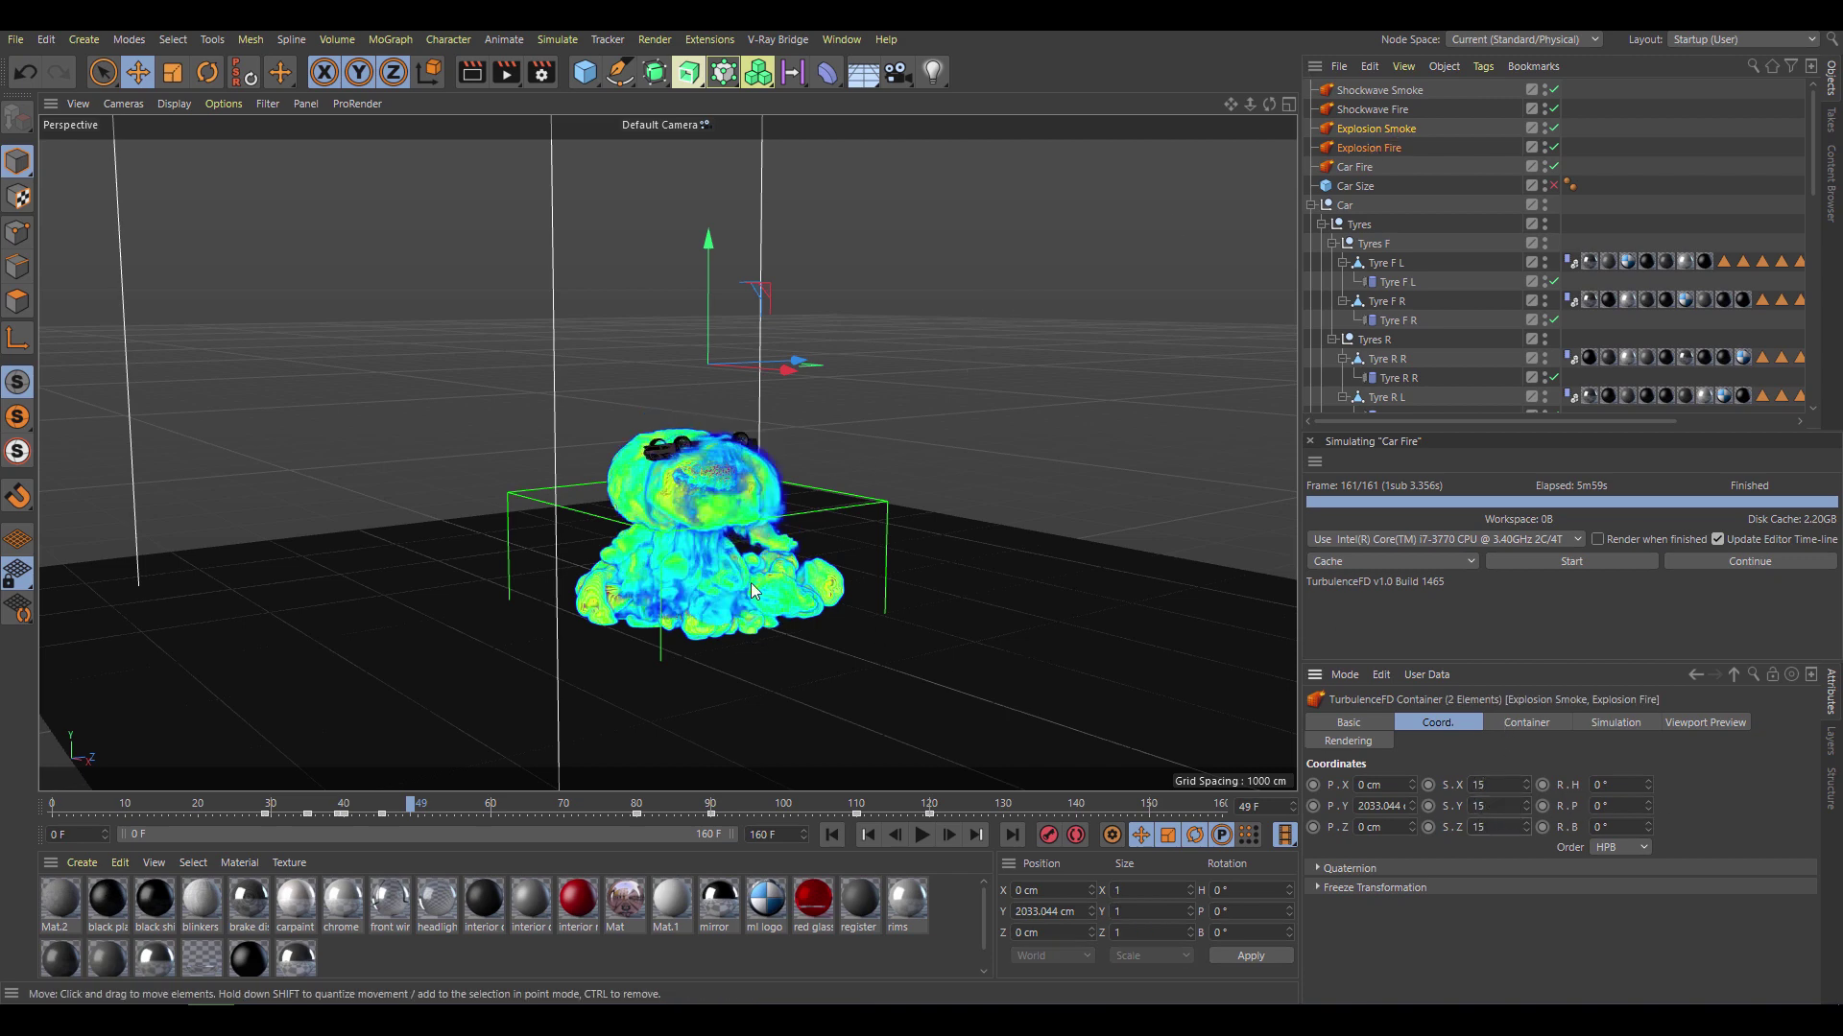
alt+drag(707, 536, 829, 701)
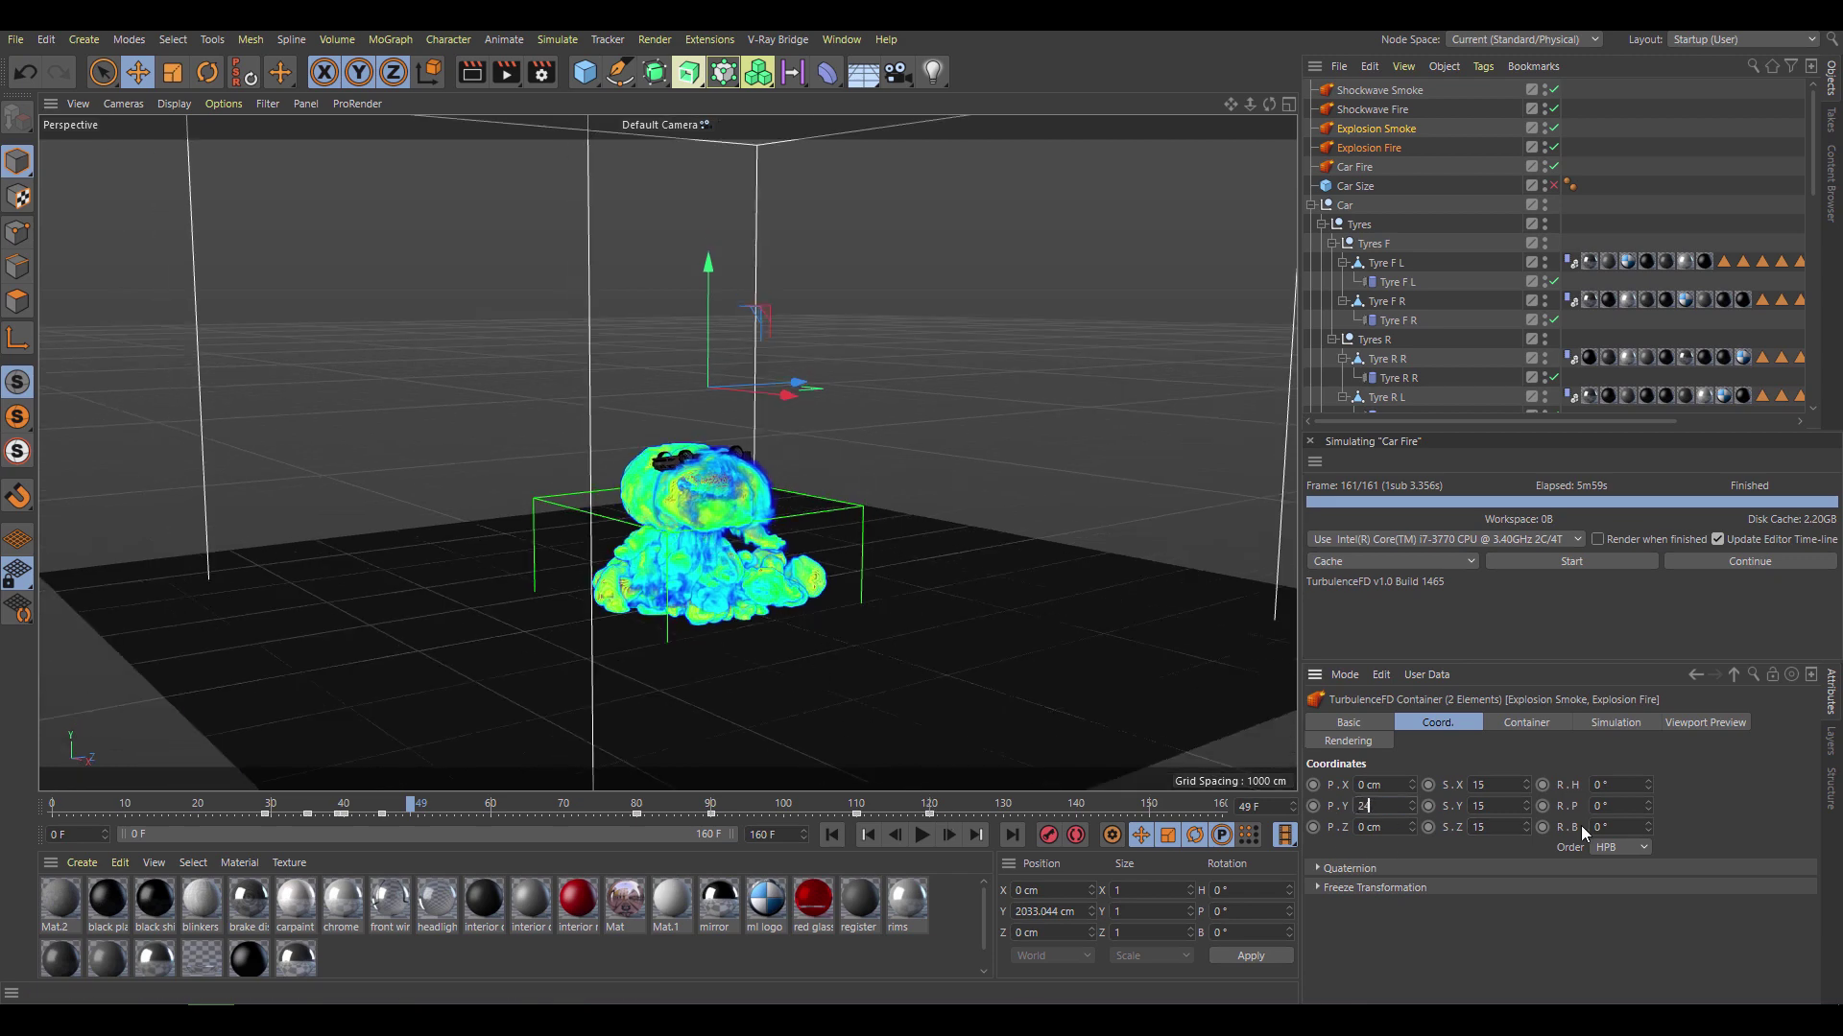
key(Return)
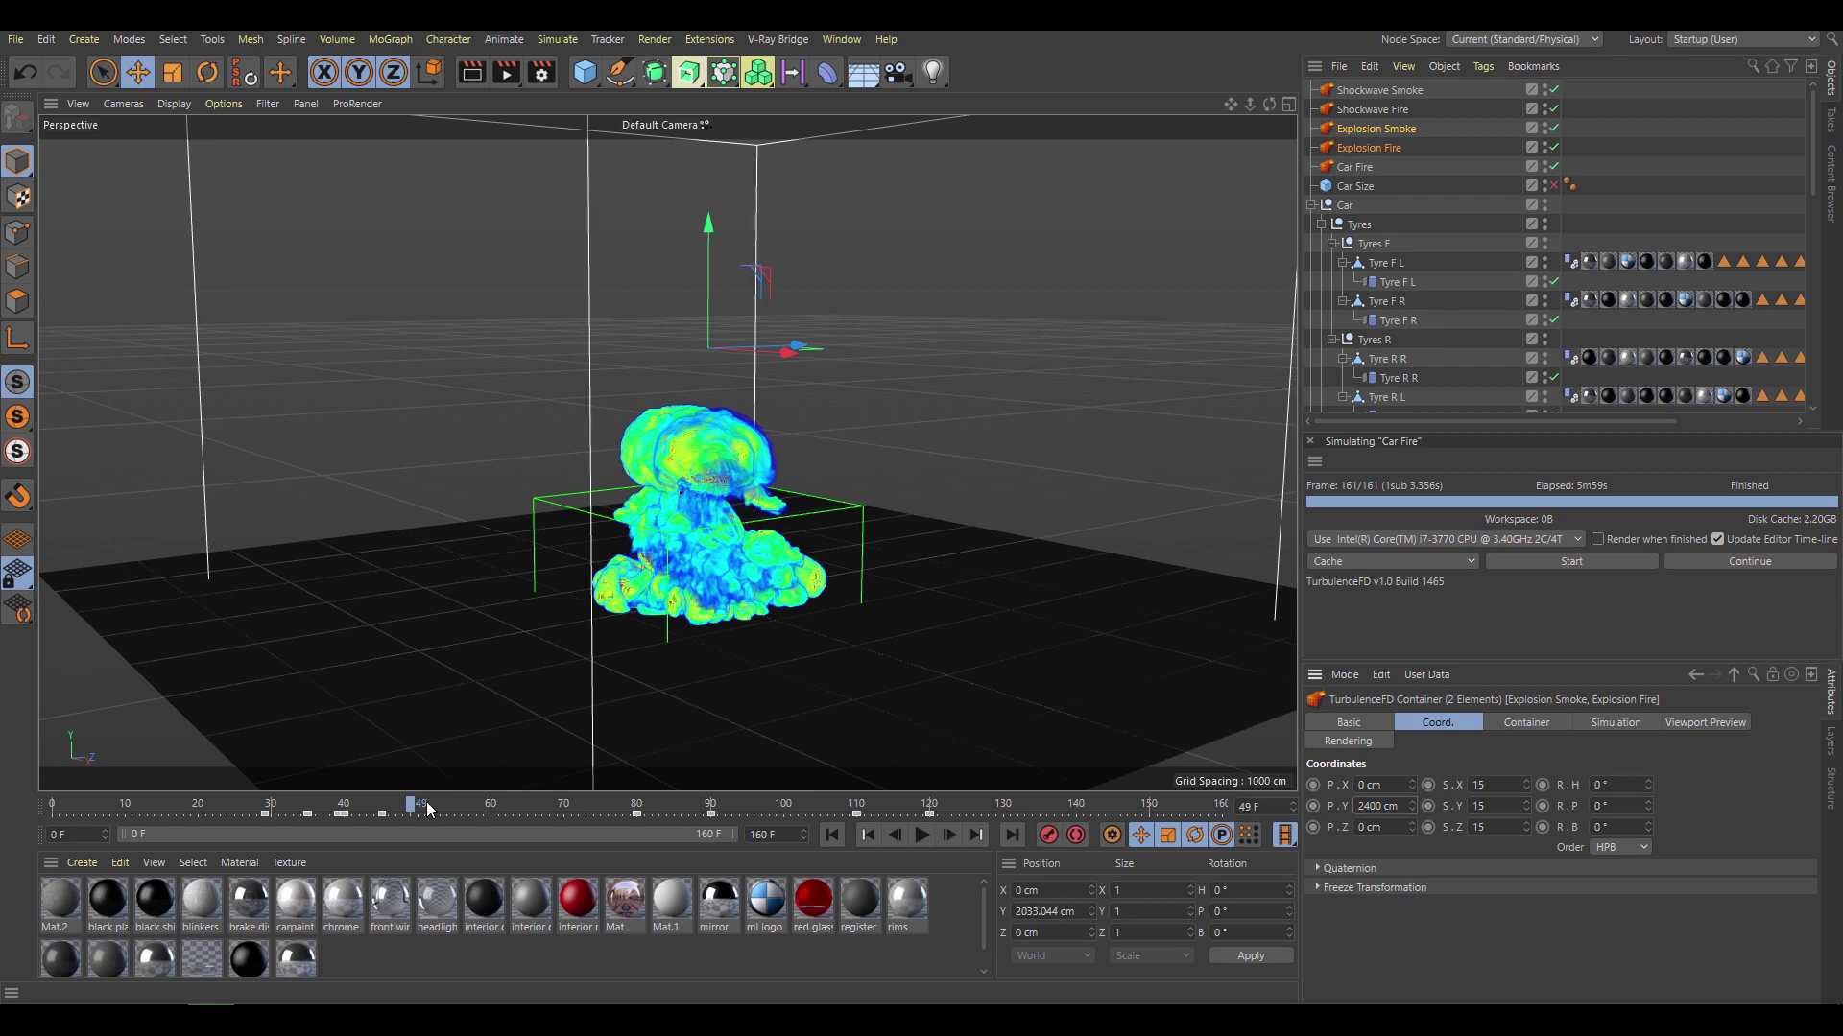
- Scrub and play the timeline to review the resized explosion
drag(427, 809, 780, 764)
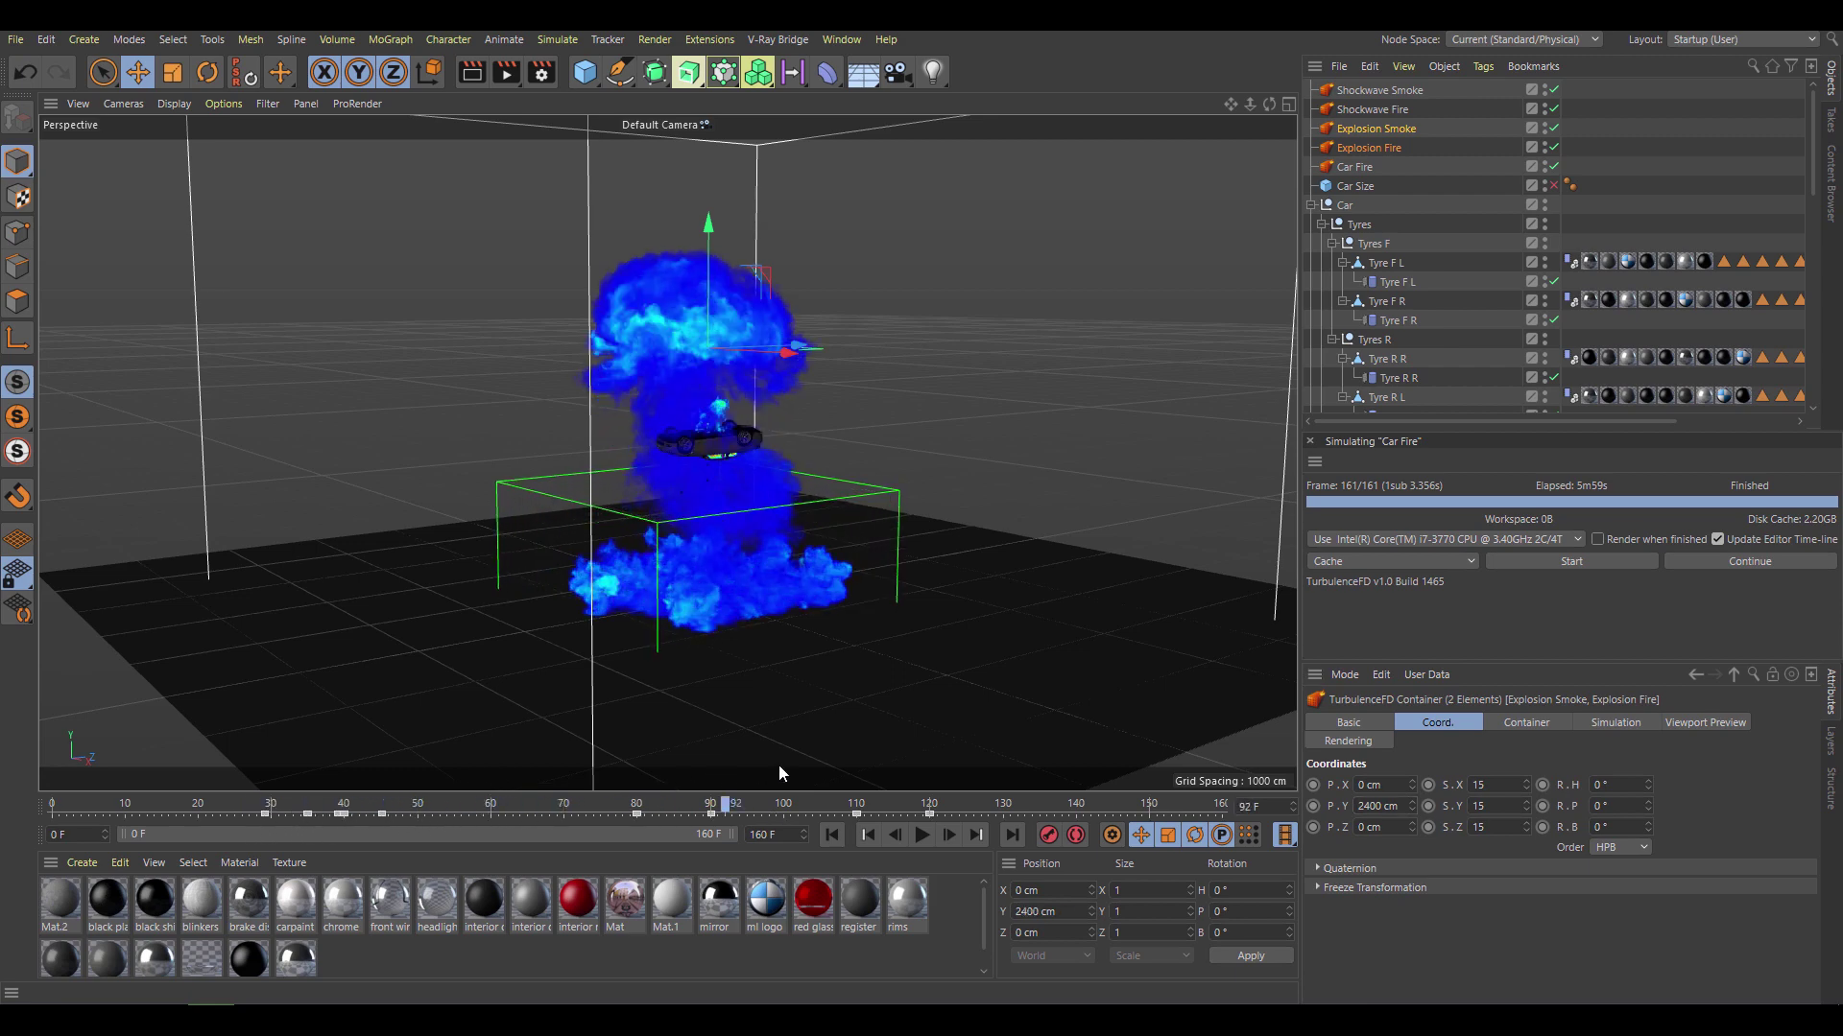
mouse_move(779, 764)
mouse_down()
mouse_move(333, 851)
mouse_move(854, 768)
mouse_up()
alt+drag(780, 580, 762, 555)
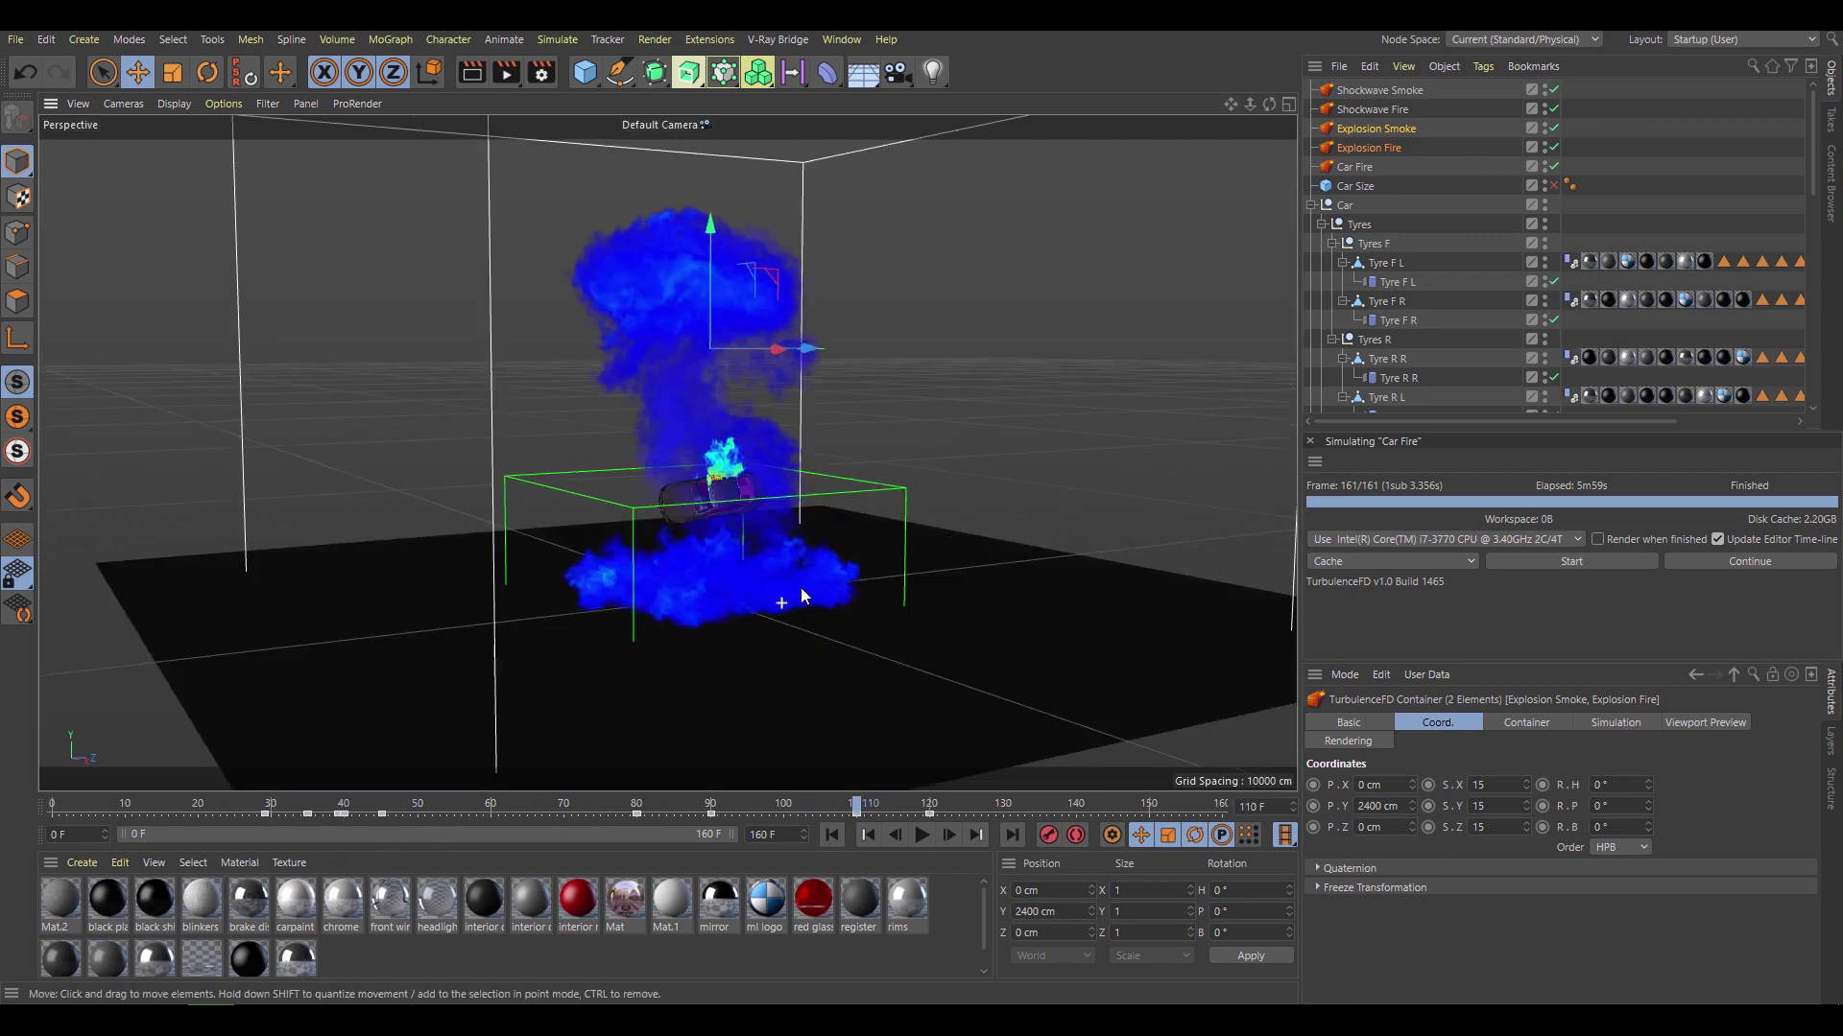
alt+right_drag(762, 555, 758, 665)
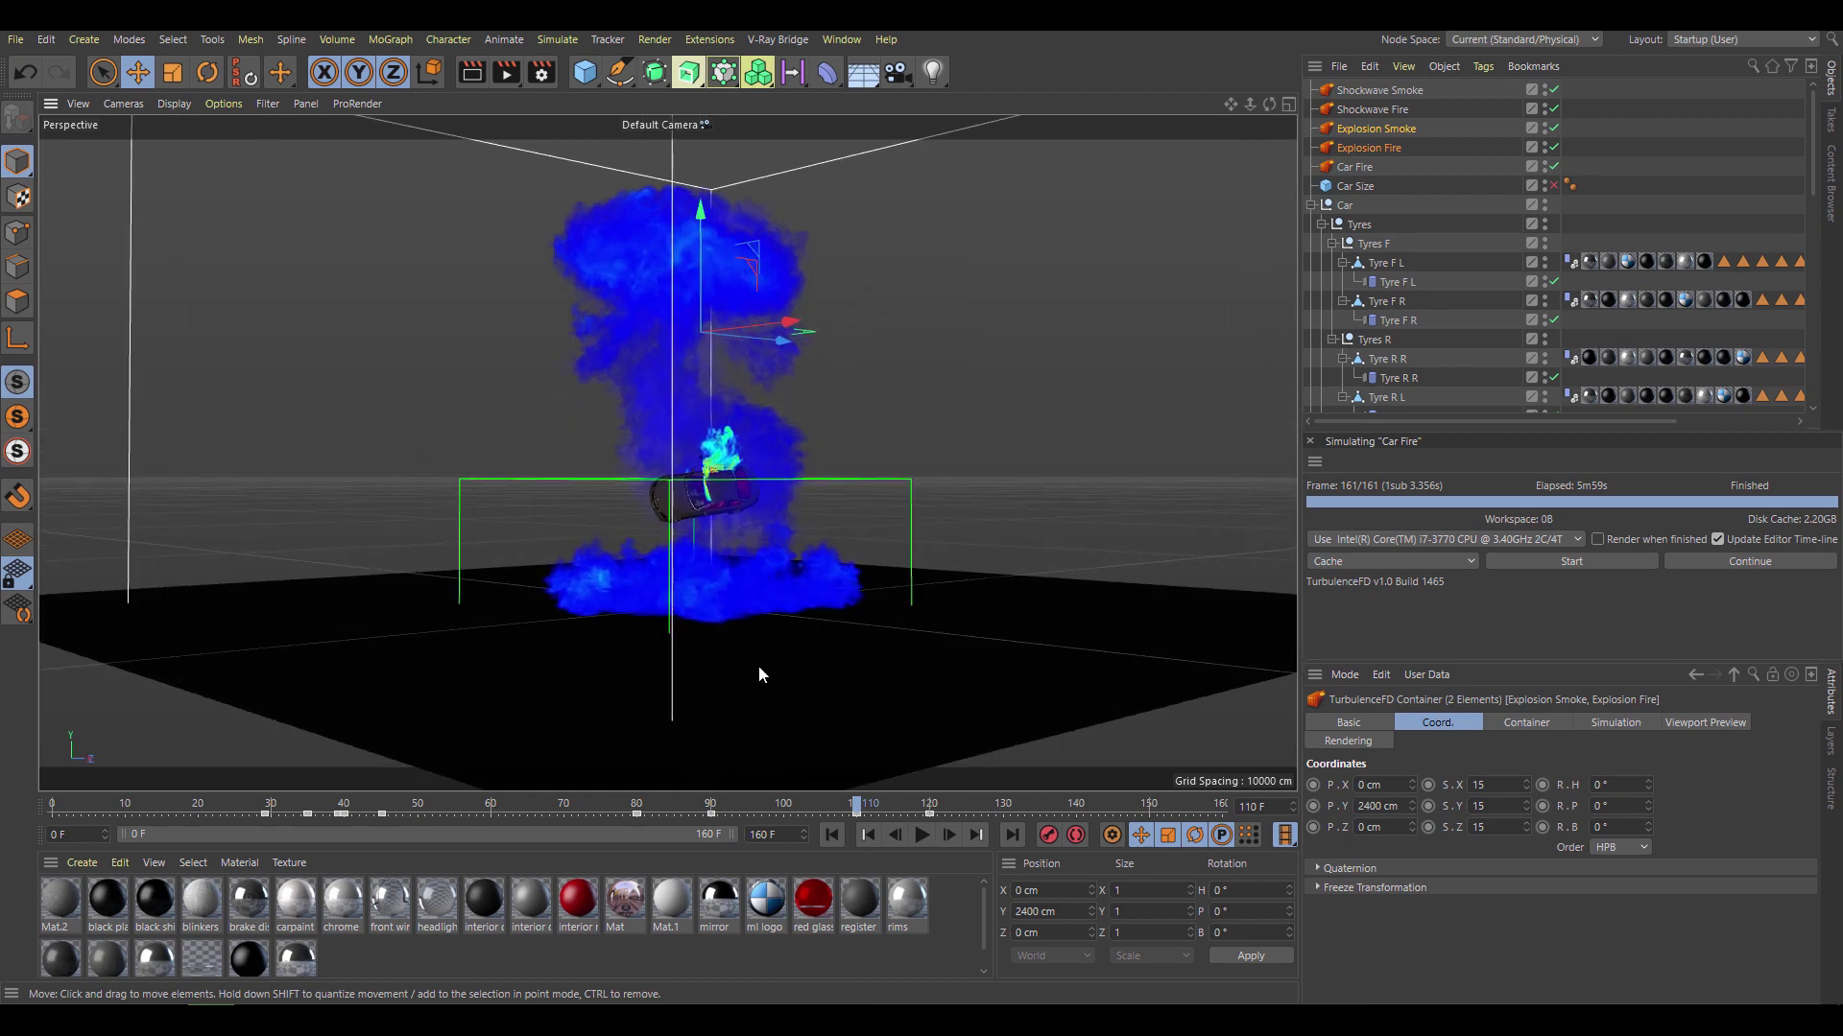
mouse_move(871, 813)
mouse_down()
mouse_move(1138, 785)
mouse_move(1082, 806)
mouse_up()
mouse_move(930, 814)
mouse_down()
mouse_move(995, 806)
mouse_move(267, 844)
mouse_up()
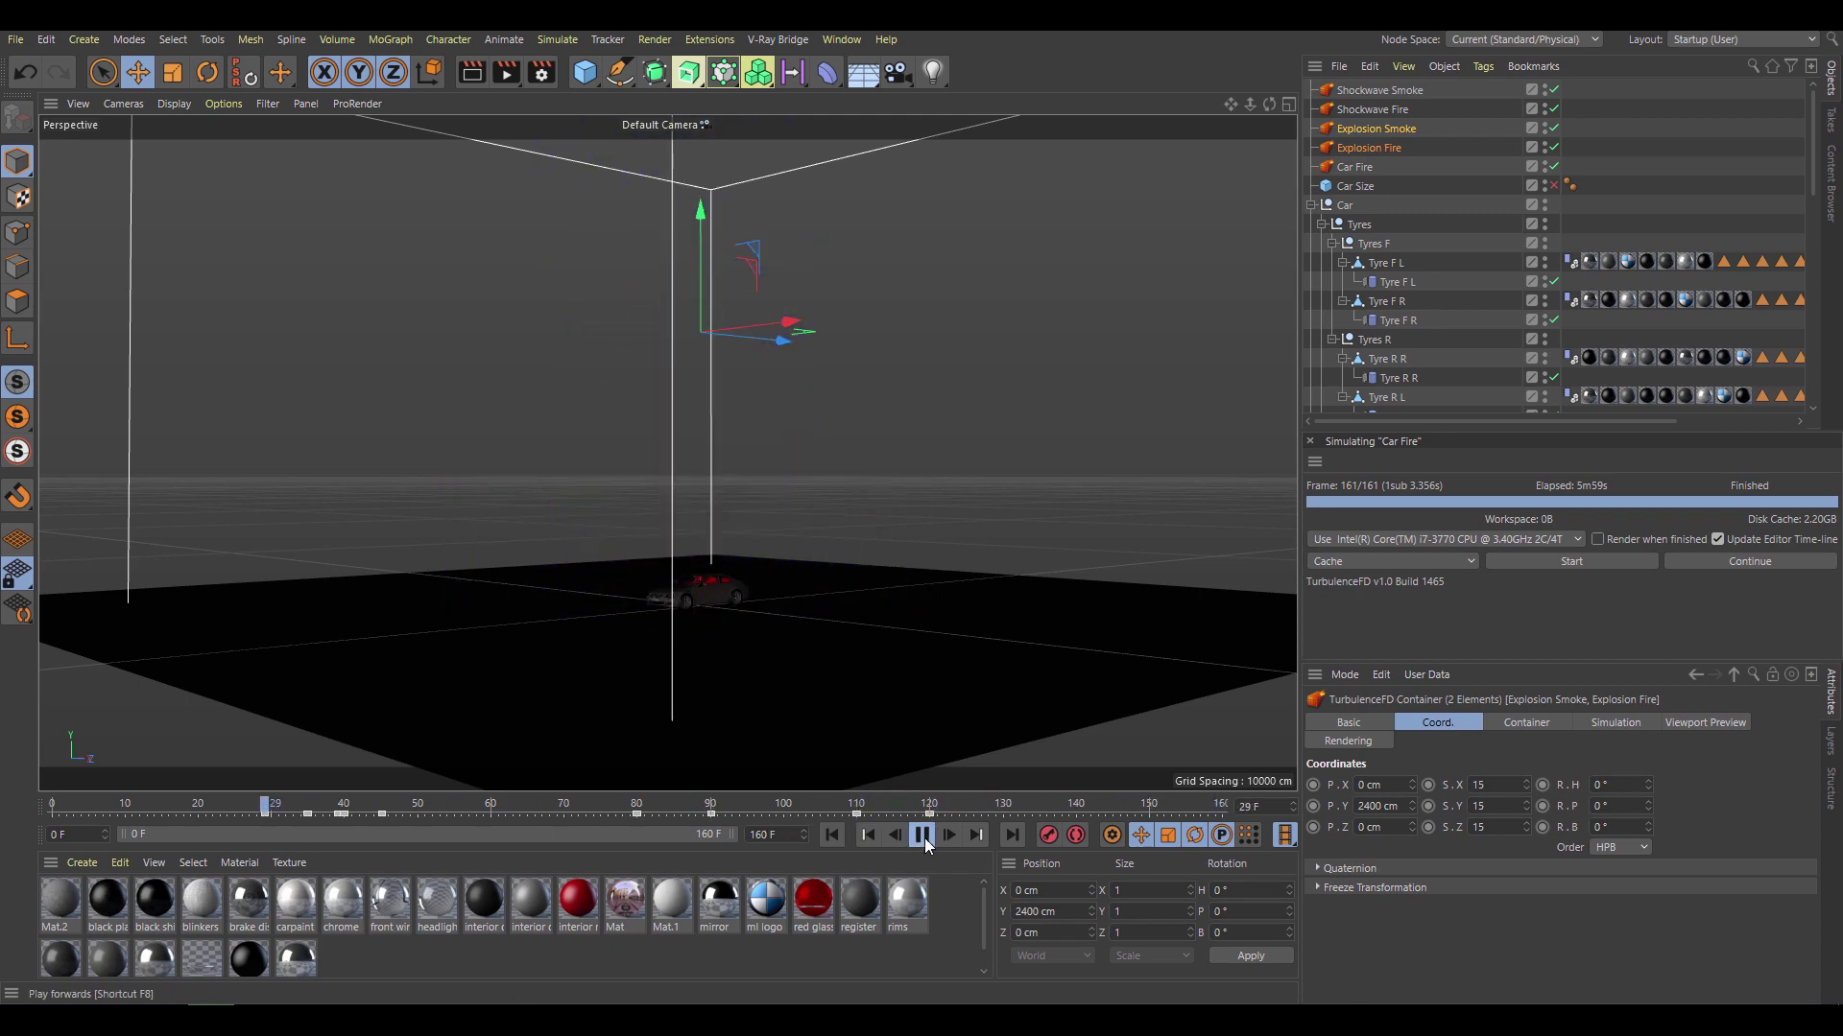
click(922, 836)
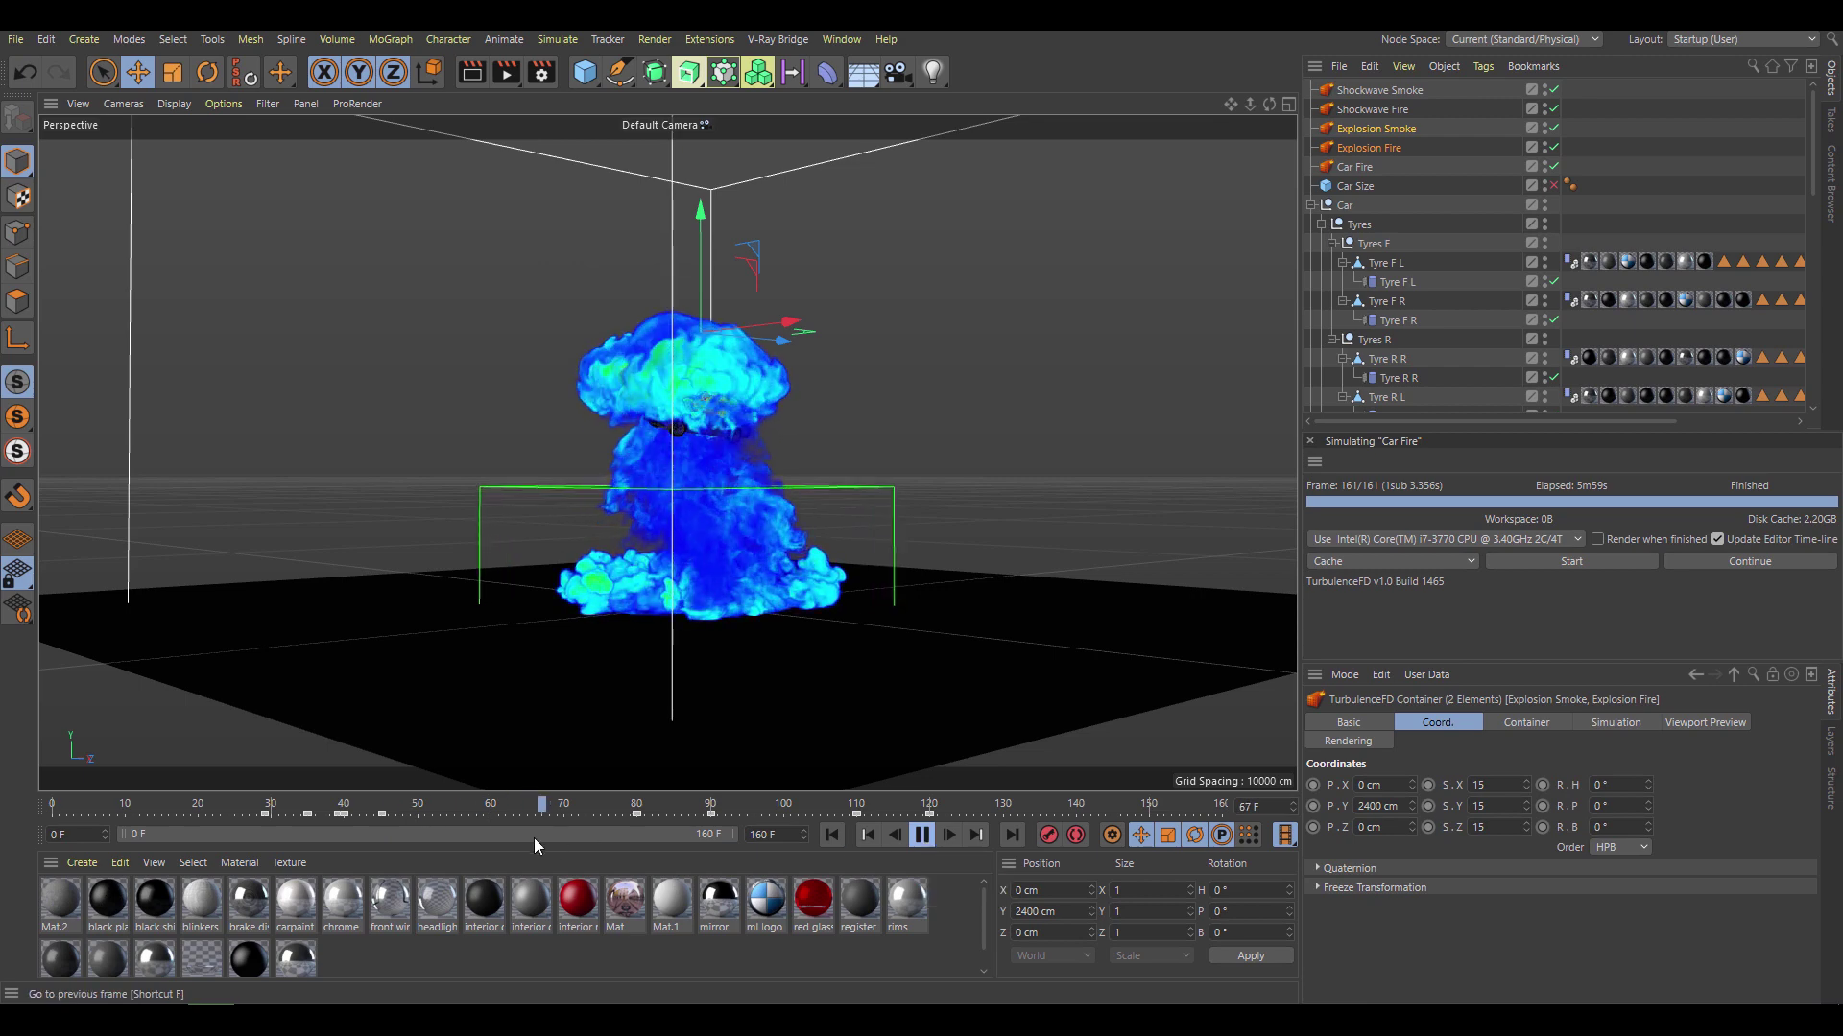
click(258, 810)
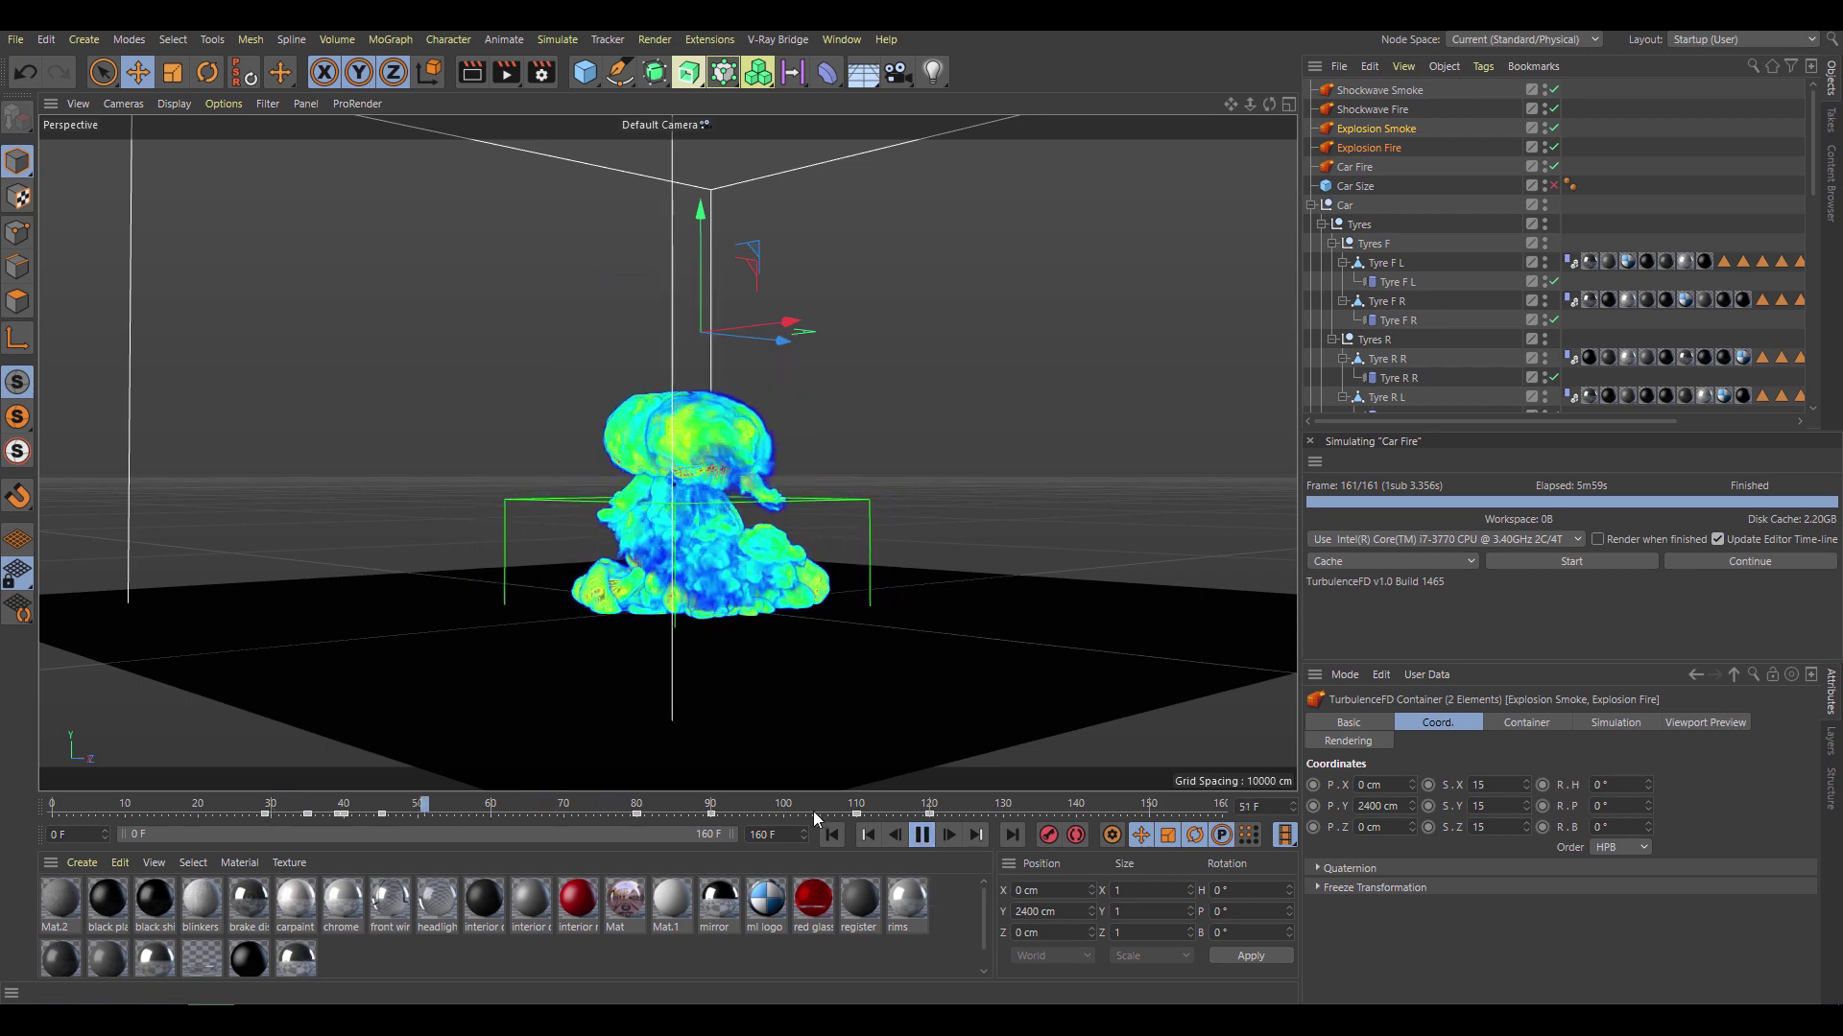
click(925, 837)
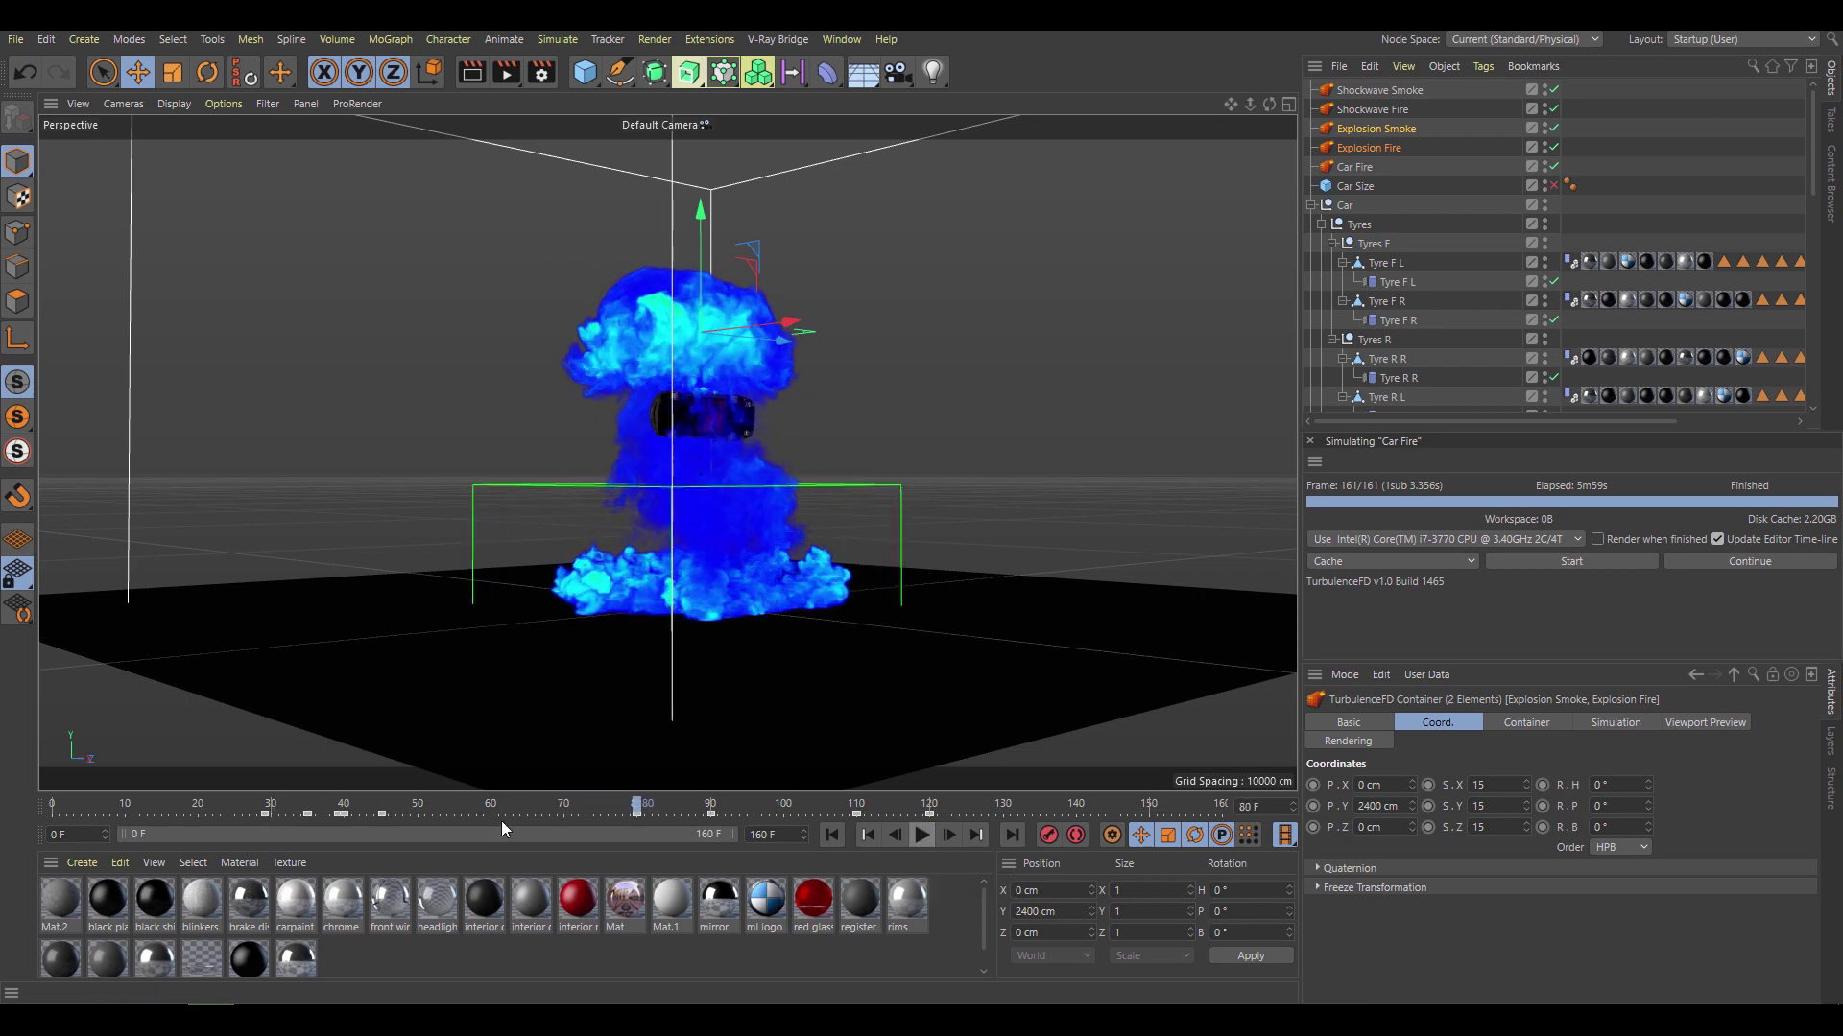
click(247, 811)
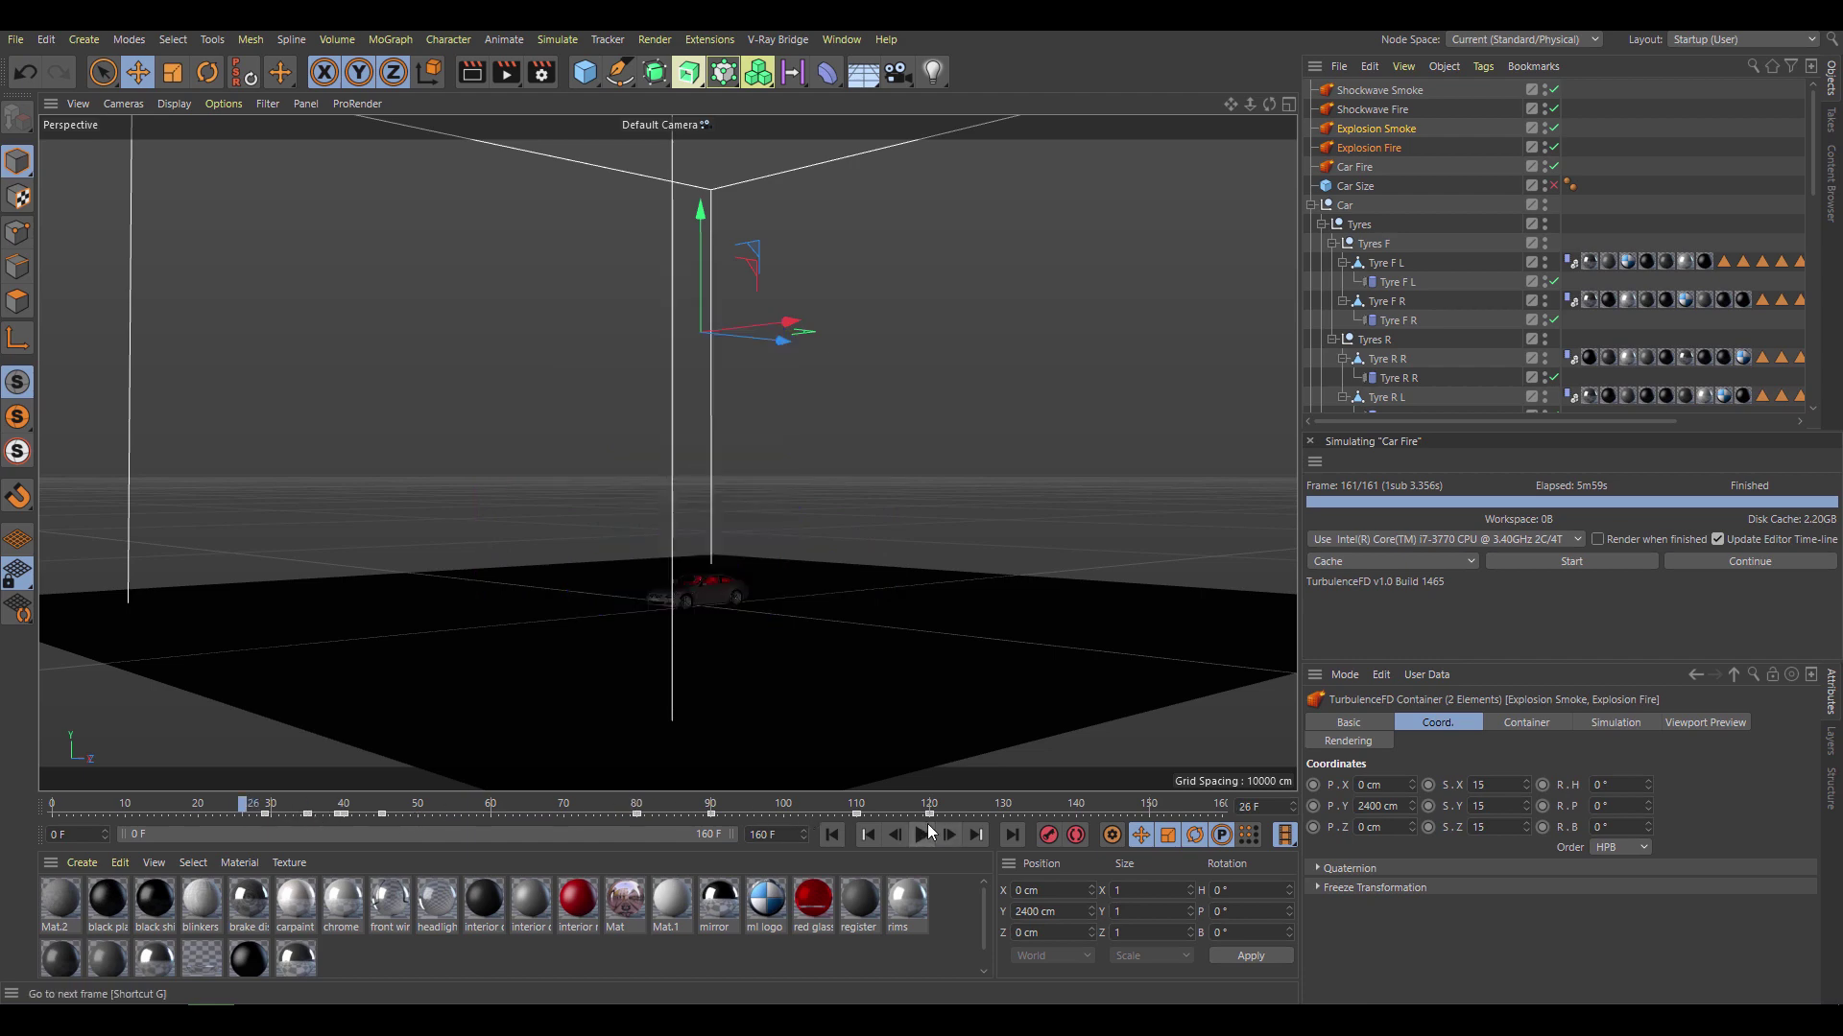
click(927, 831)
scroll(770, 664, down, 3)
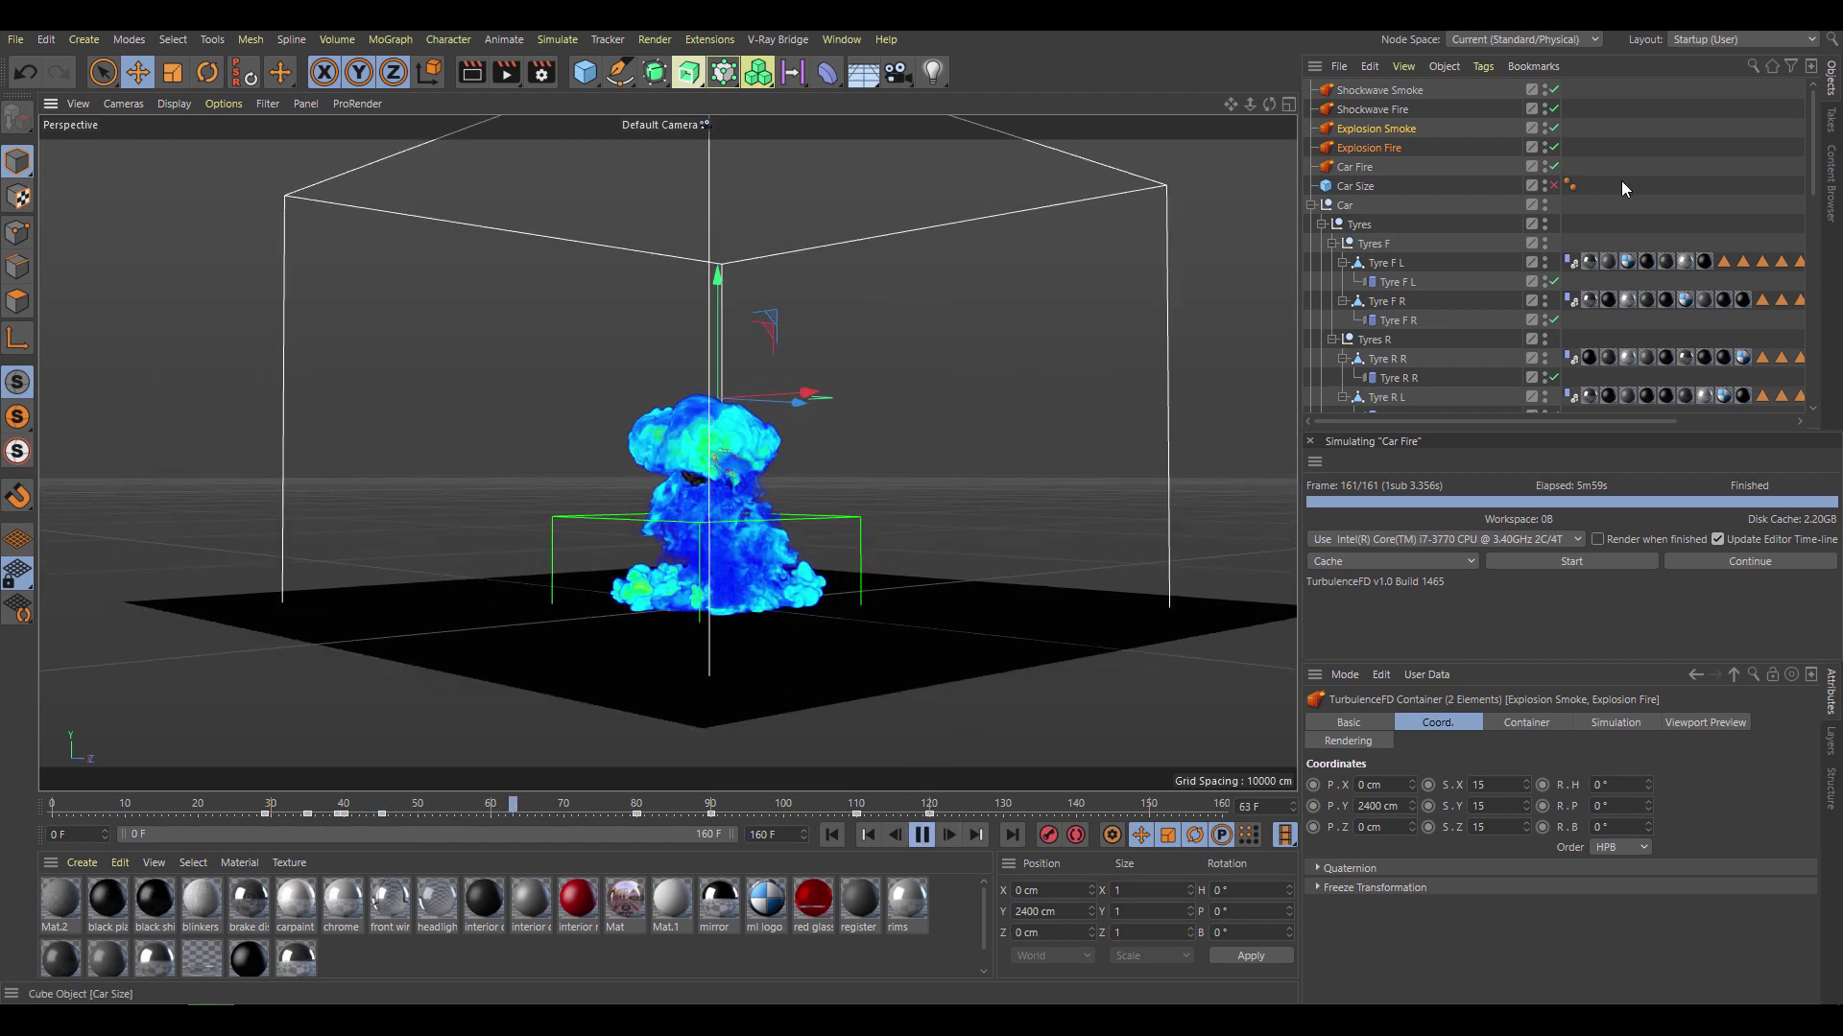
- Hide the Floor in the editor and replay the explosion from the start
drag(1535, 276, 1438, 268)
click(1310, 205)
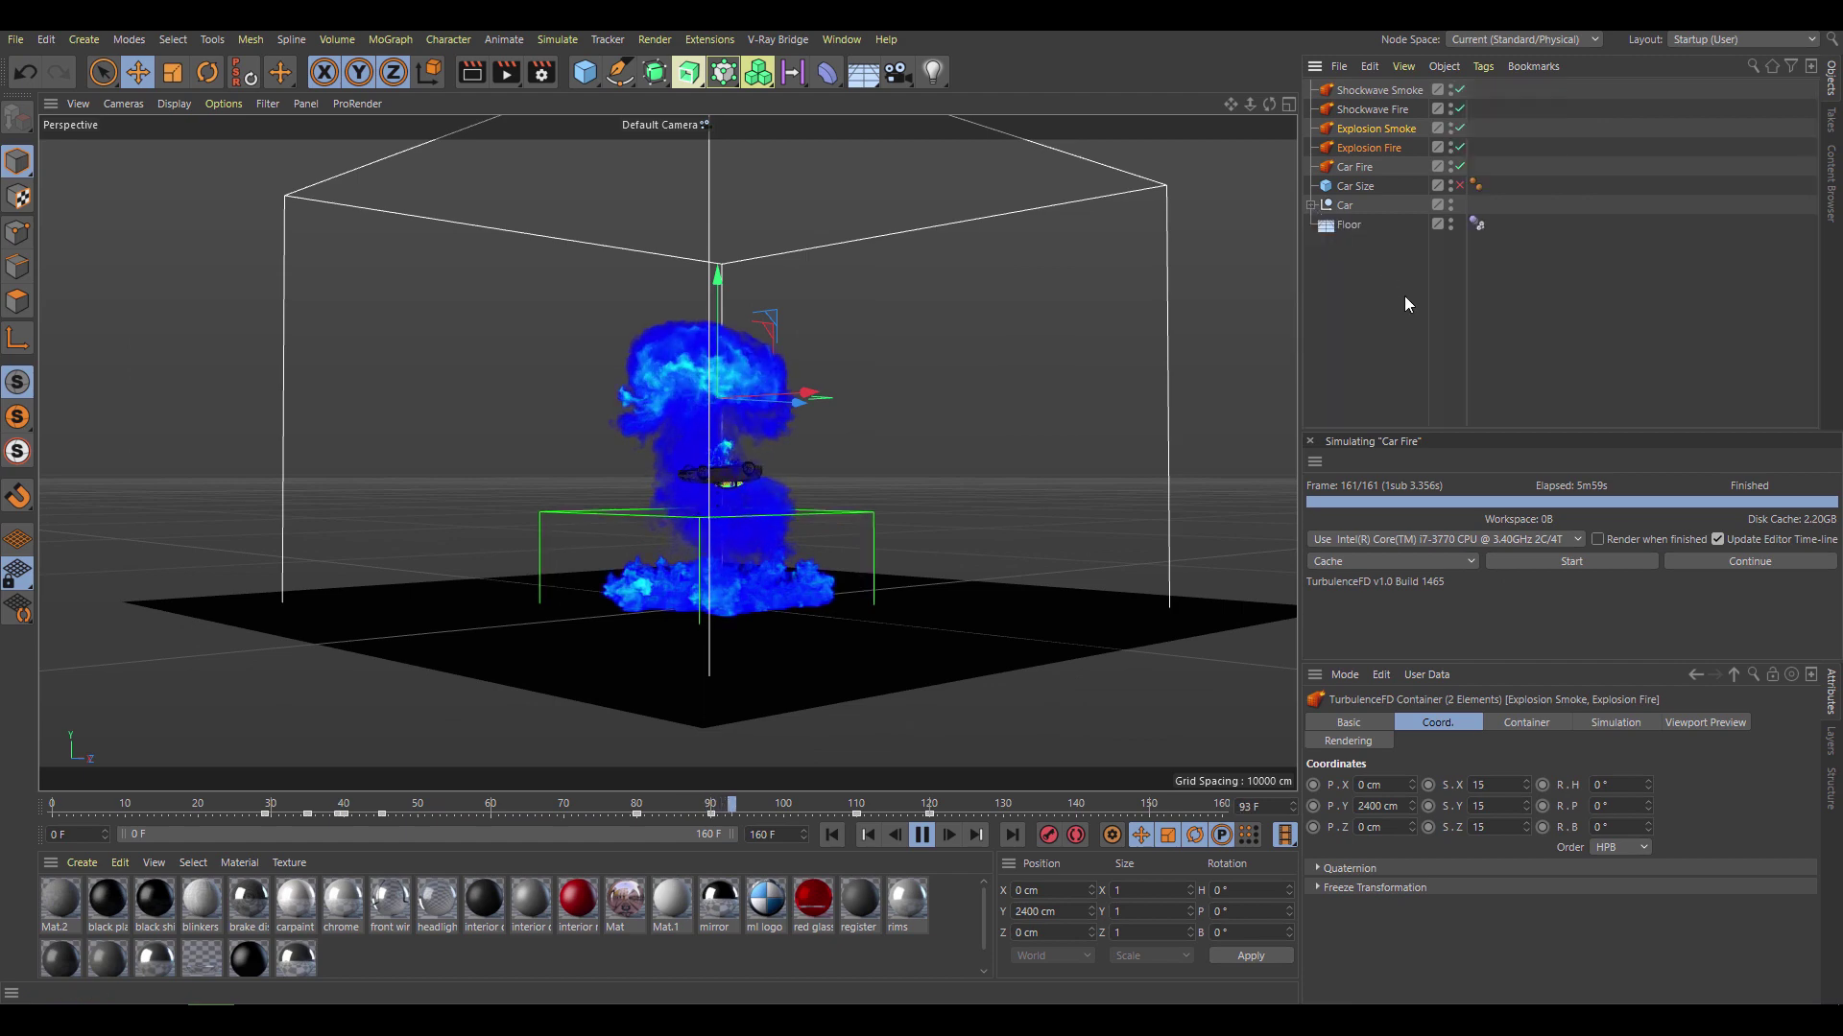
click(1450, 219)
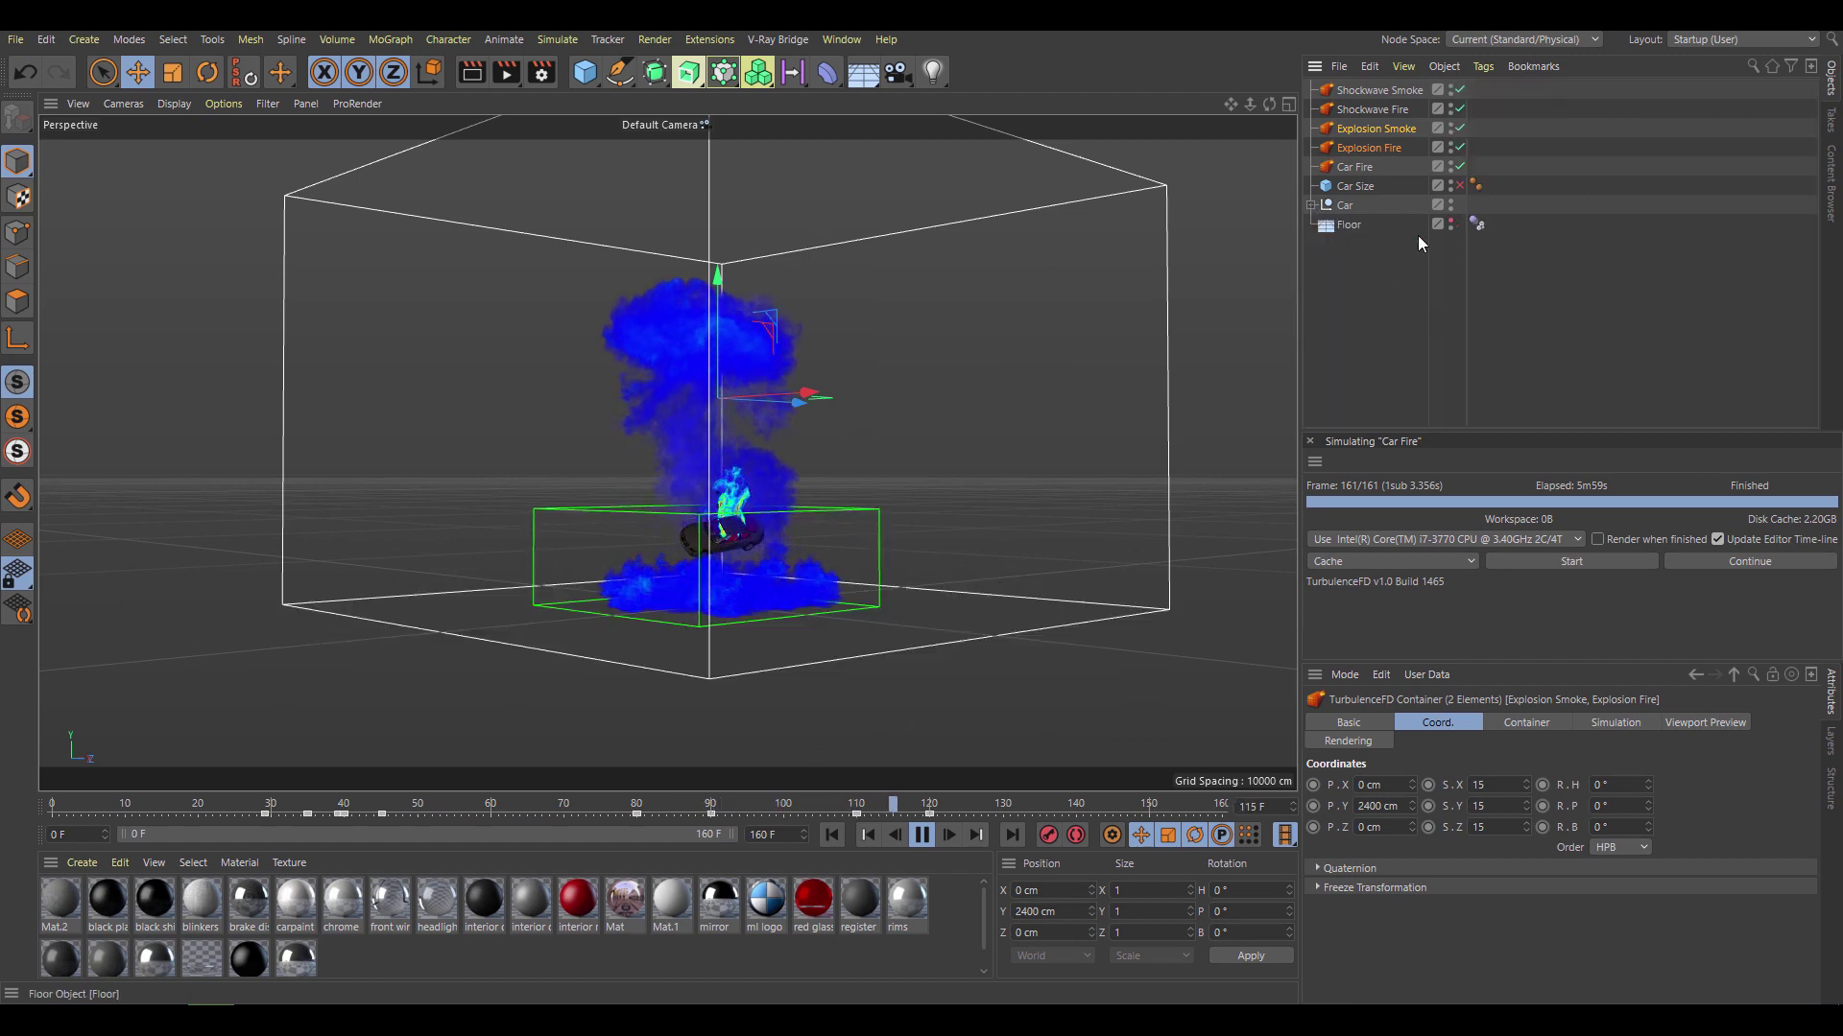
mouse_move(729, 579)
alt+mouse_down()
mouse_move(716, 616)
mouse_move(729, 602)
alt+mouse_up()
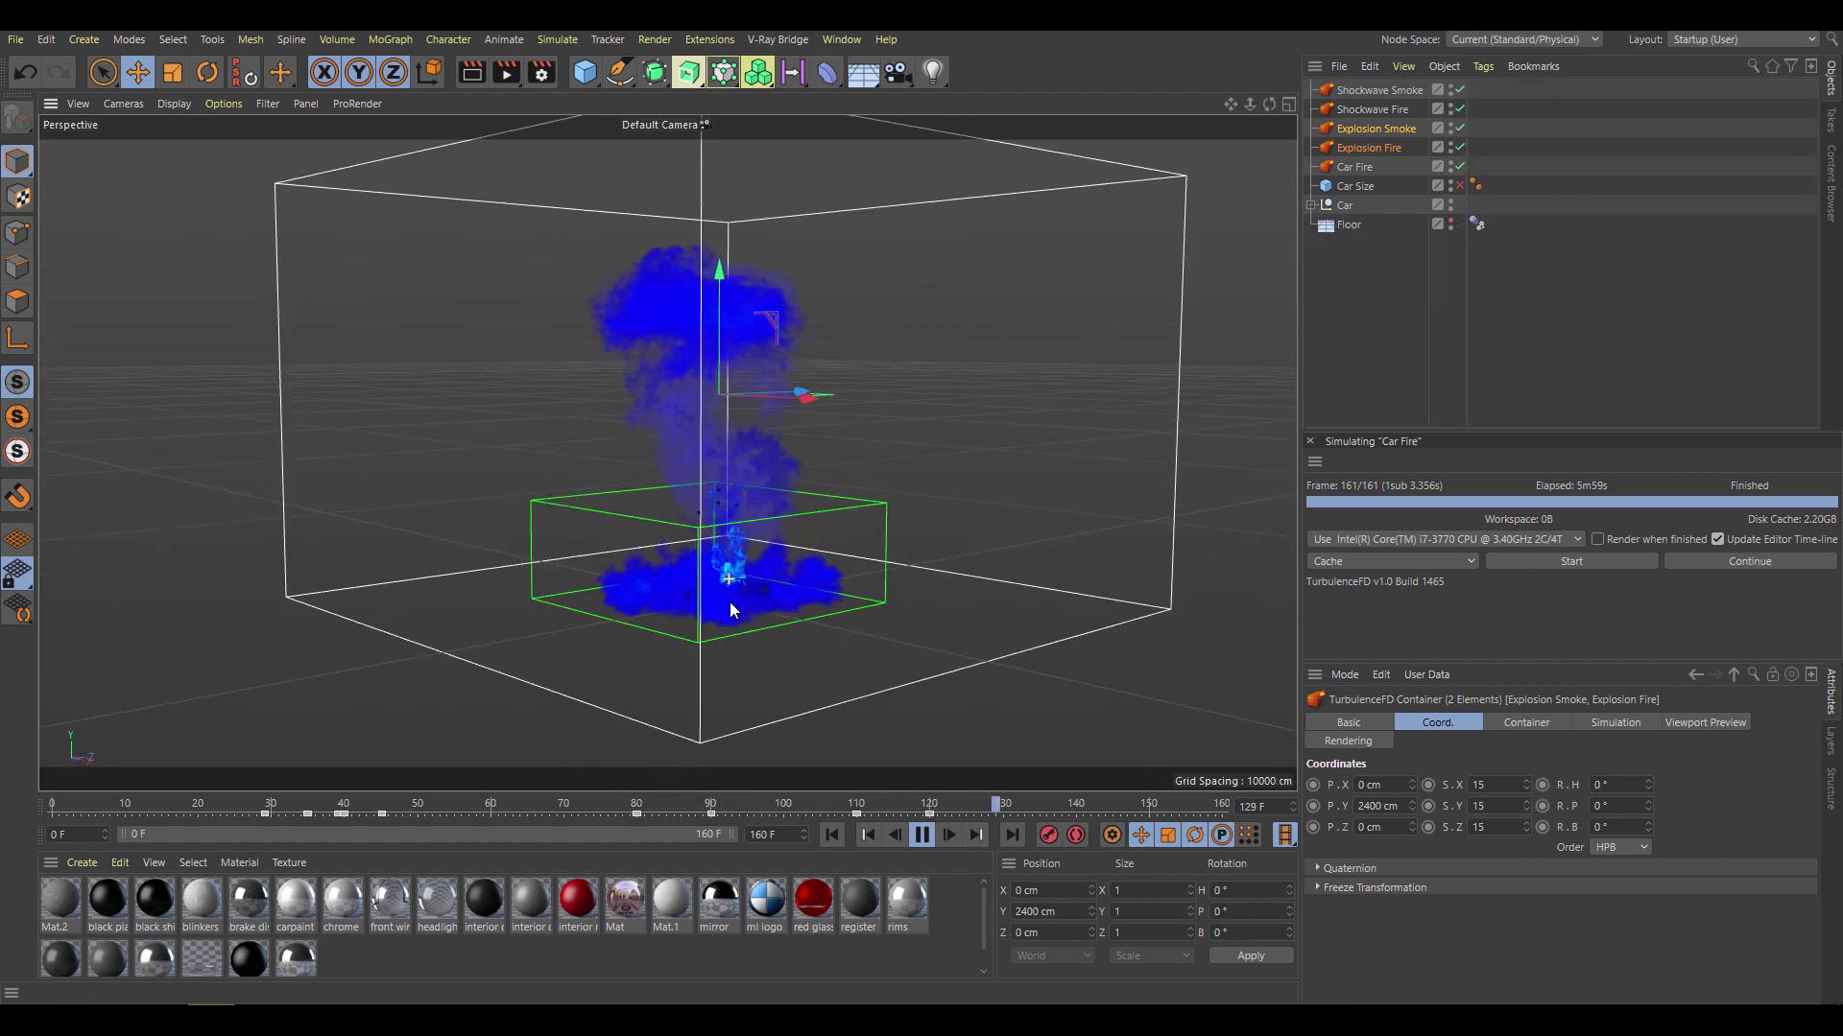
click(831, 835)
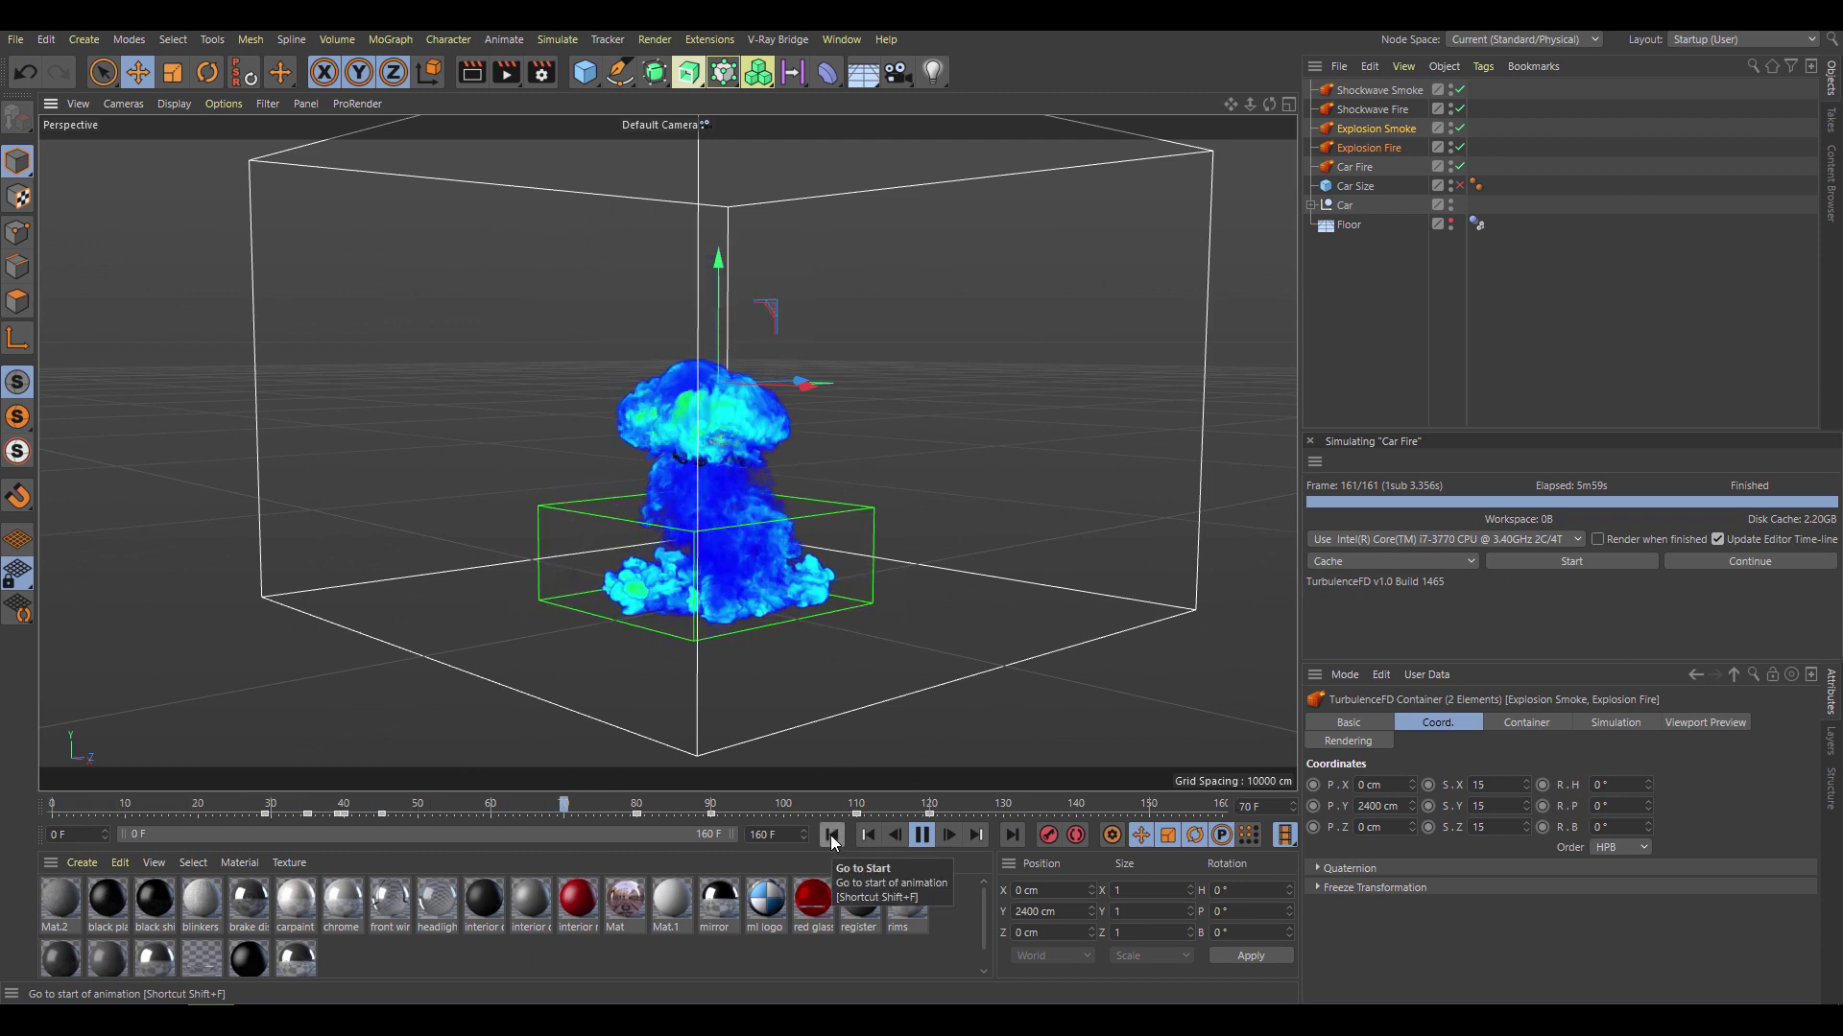
click(833, 838)
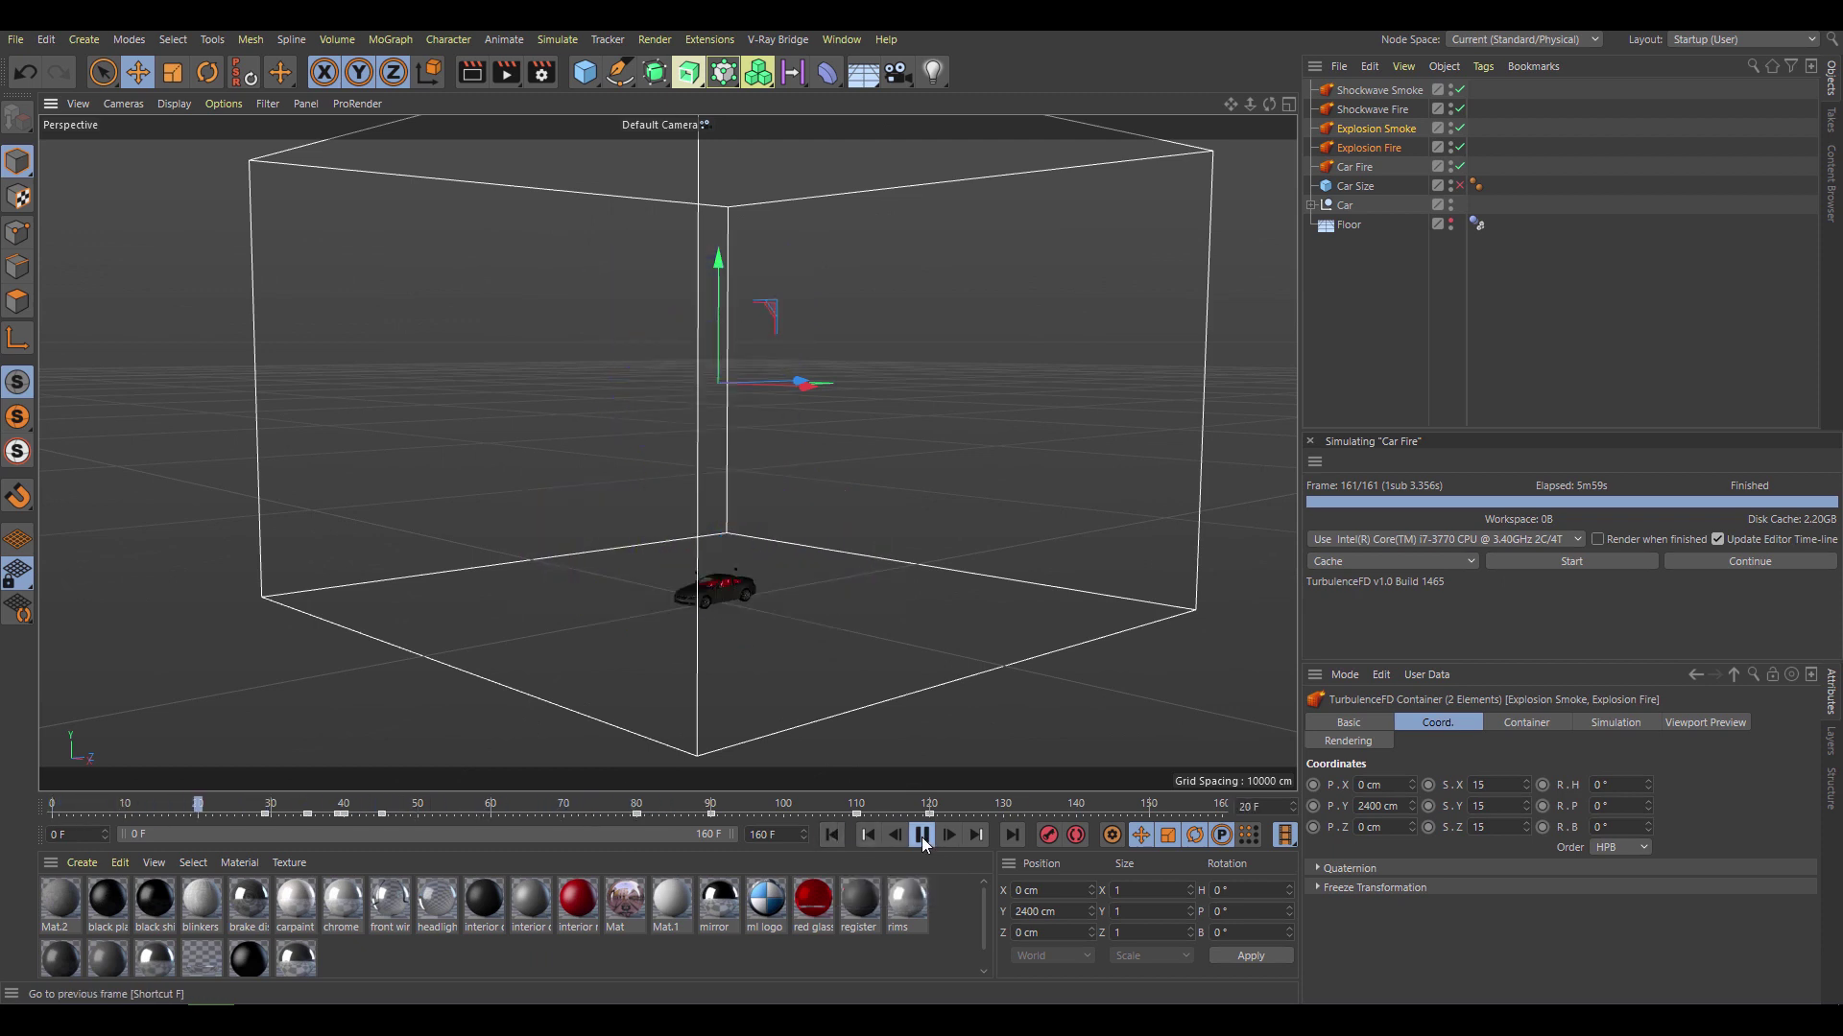
click(919, 835)
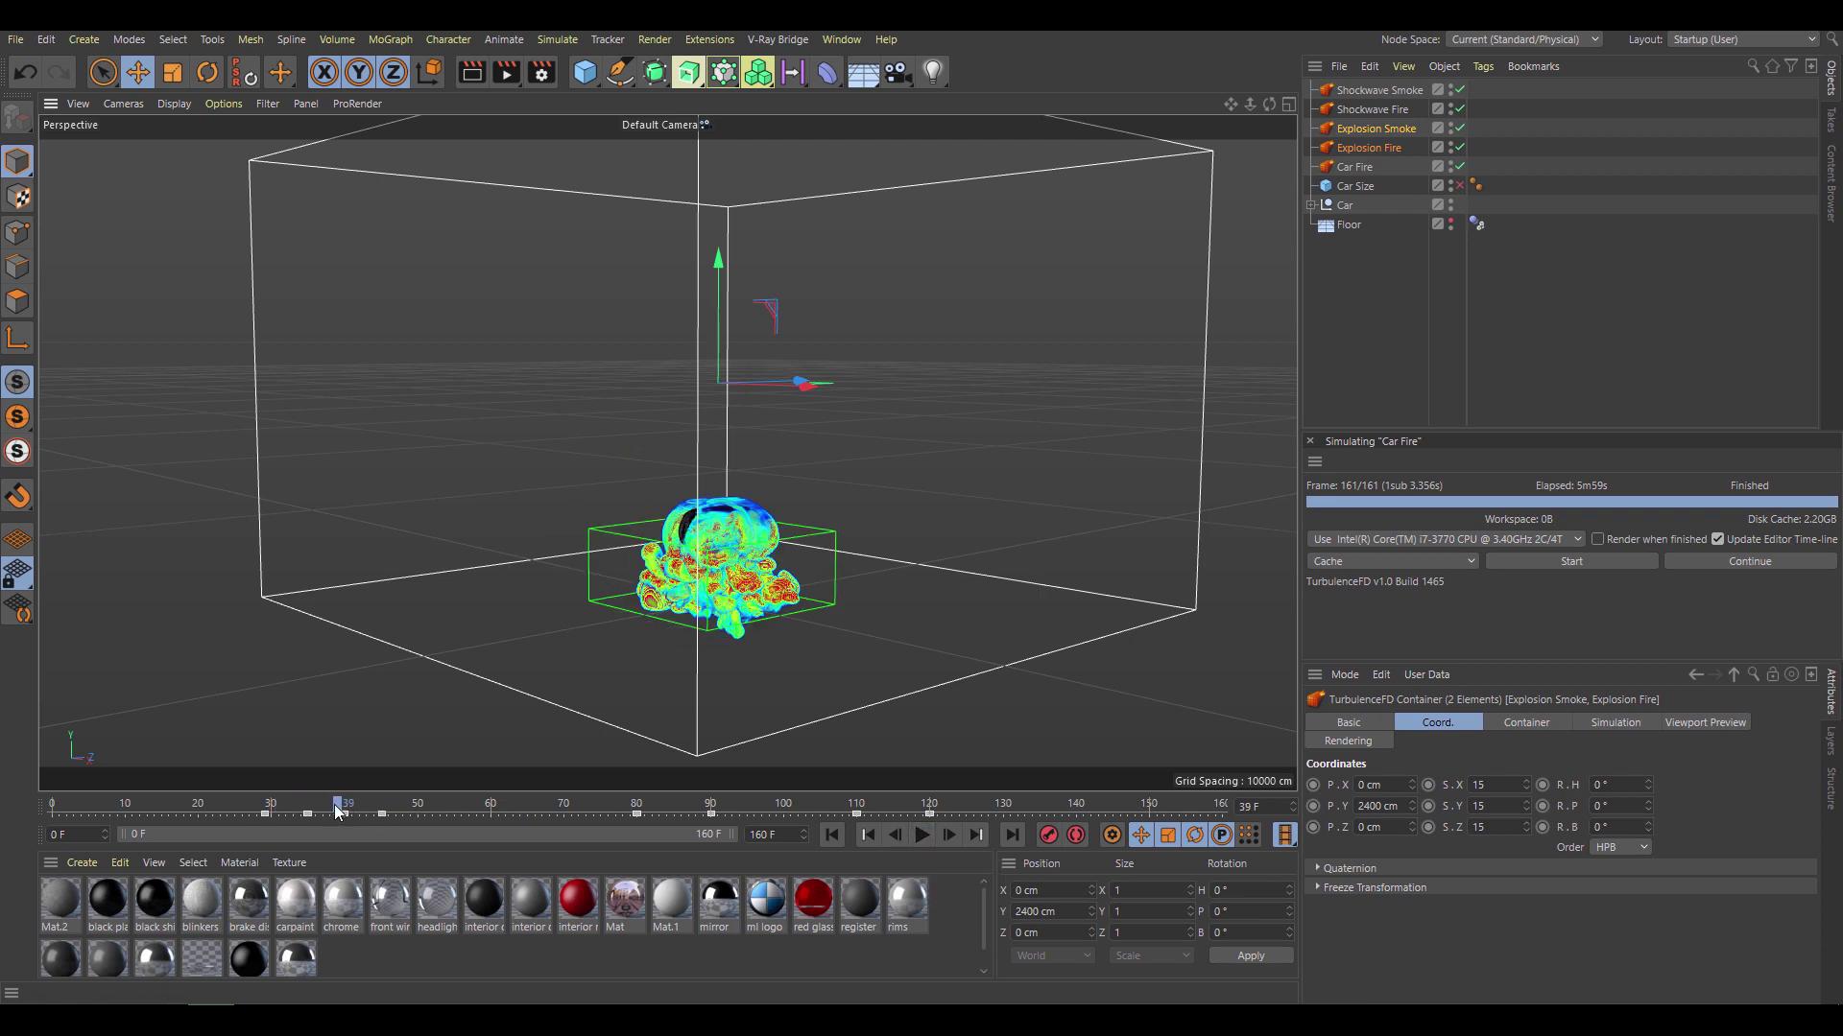
mouse_move(337, 813)
mouse_down()
mouse_move(291, 806)
mouse_move(309, 811)
mouse_up()
text(2500)
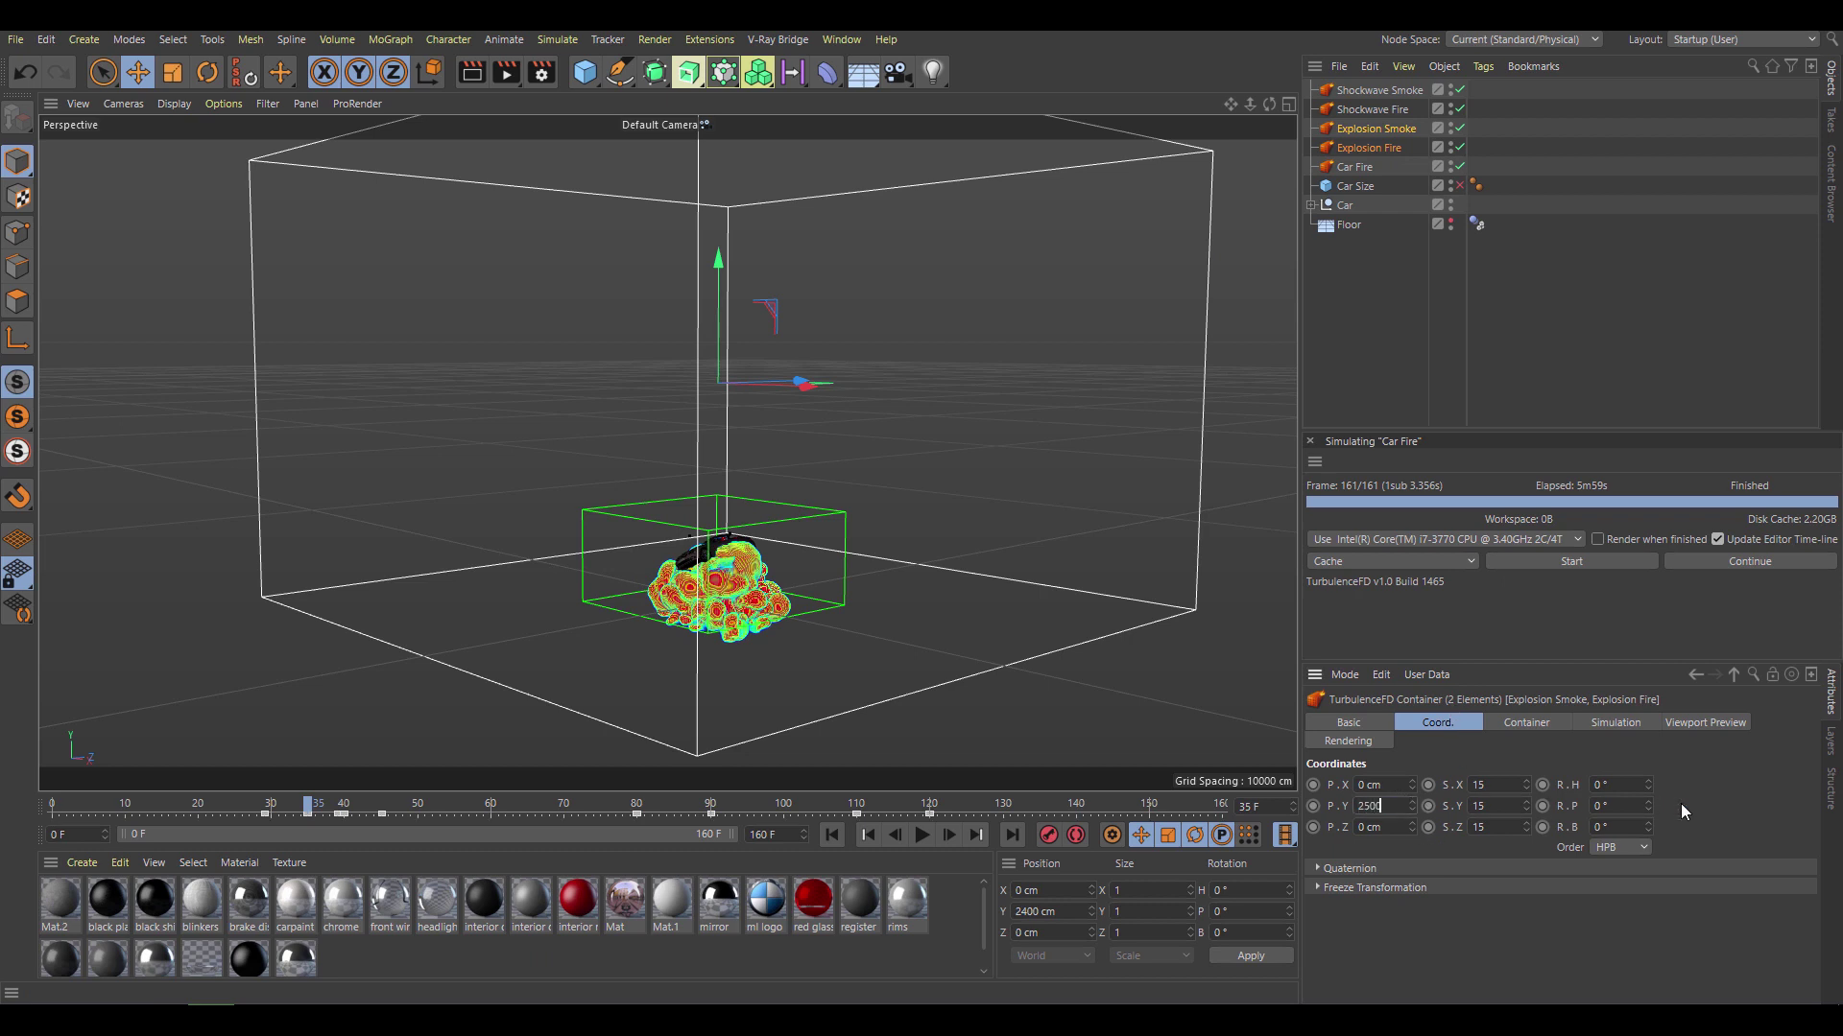
- Raise the explosion containers to 2500 cm and scrub to check the higher smoke
key(Return)
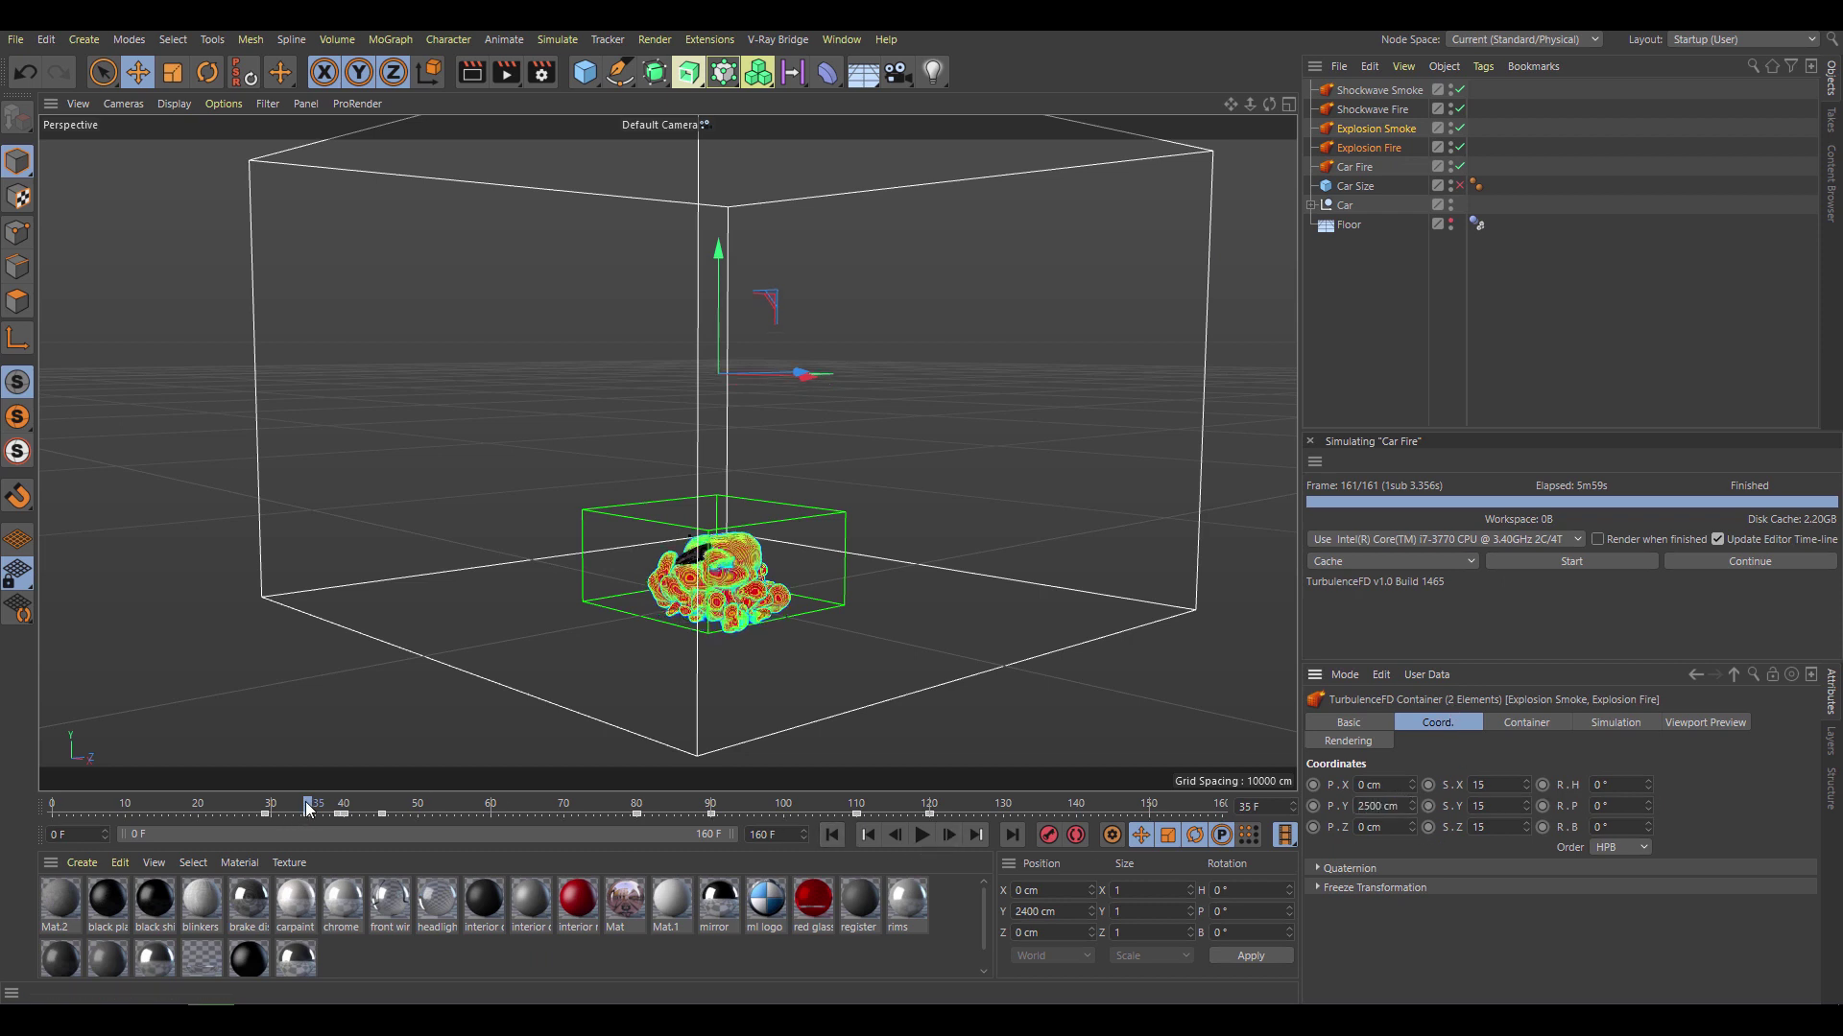
mouse_move(307, 809)
mouse_down()
mouse_move(217, 822)
mouse_move(713, 807)
mouse_up()
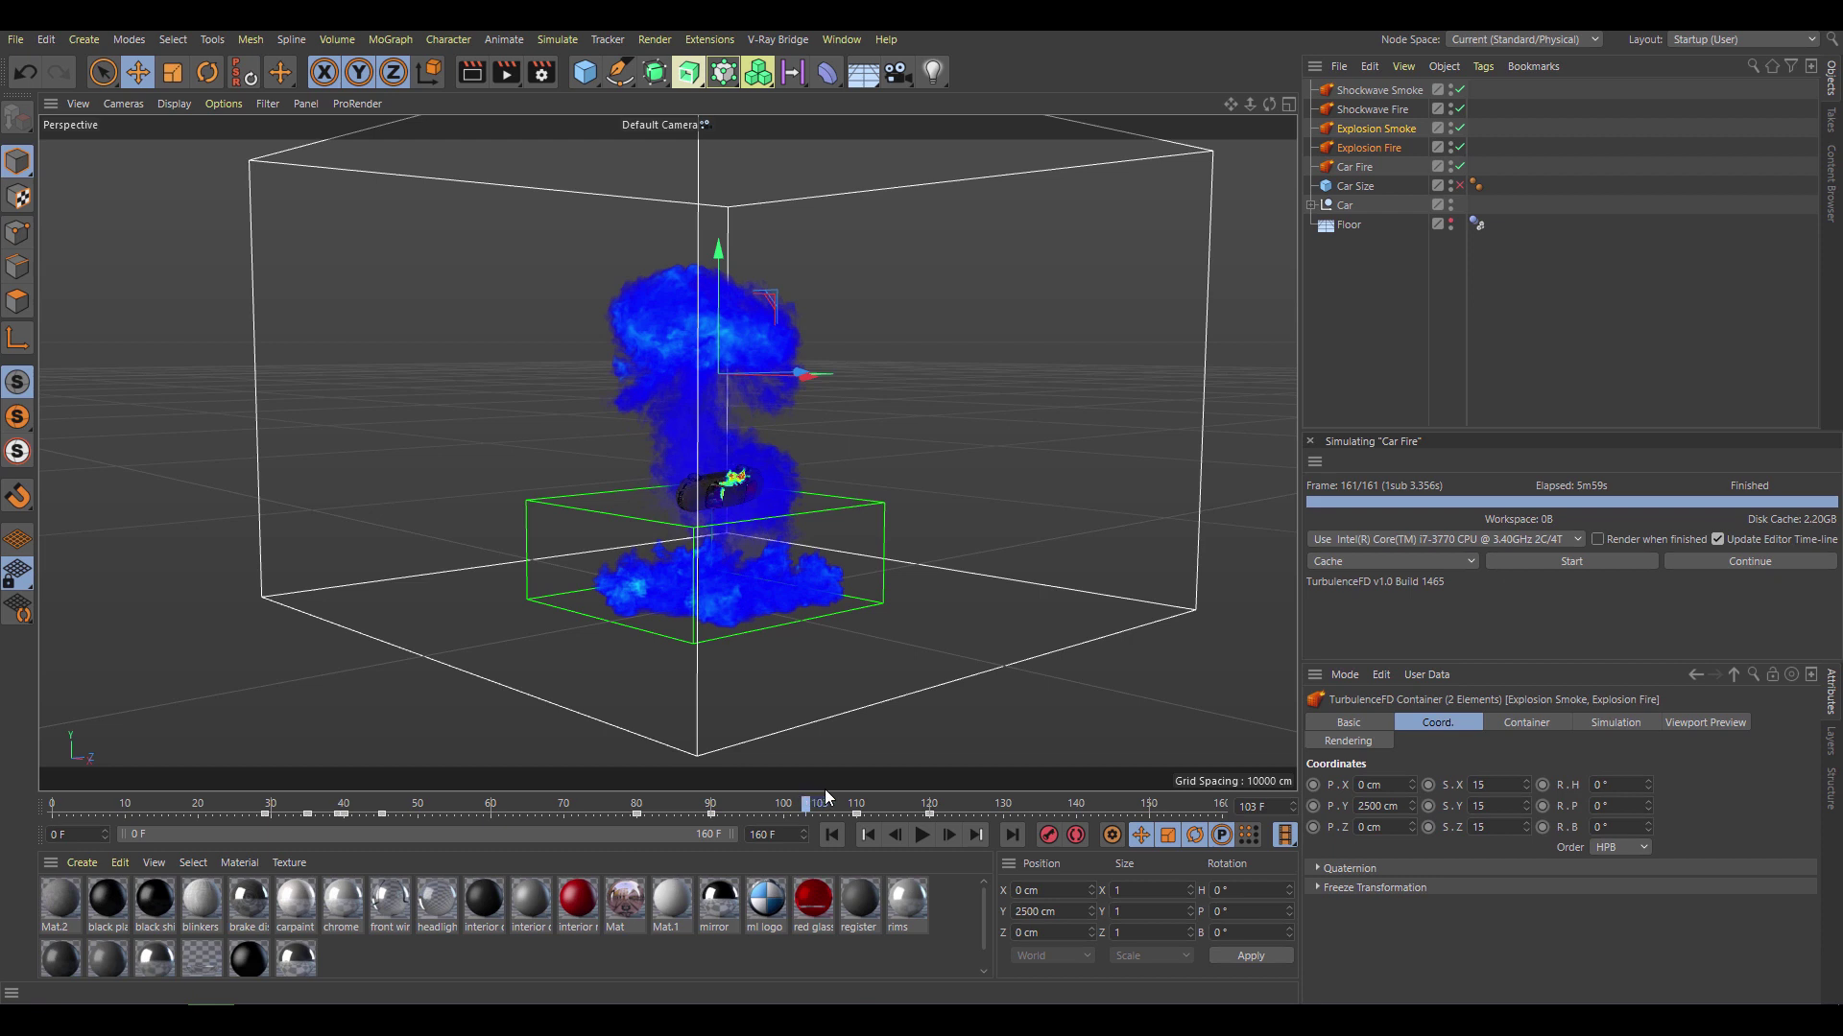
drag(826, 796, 908, 801)
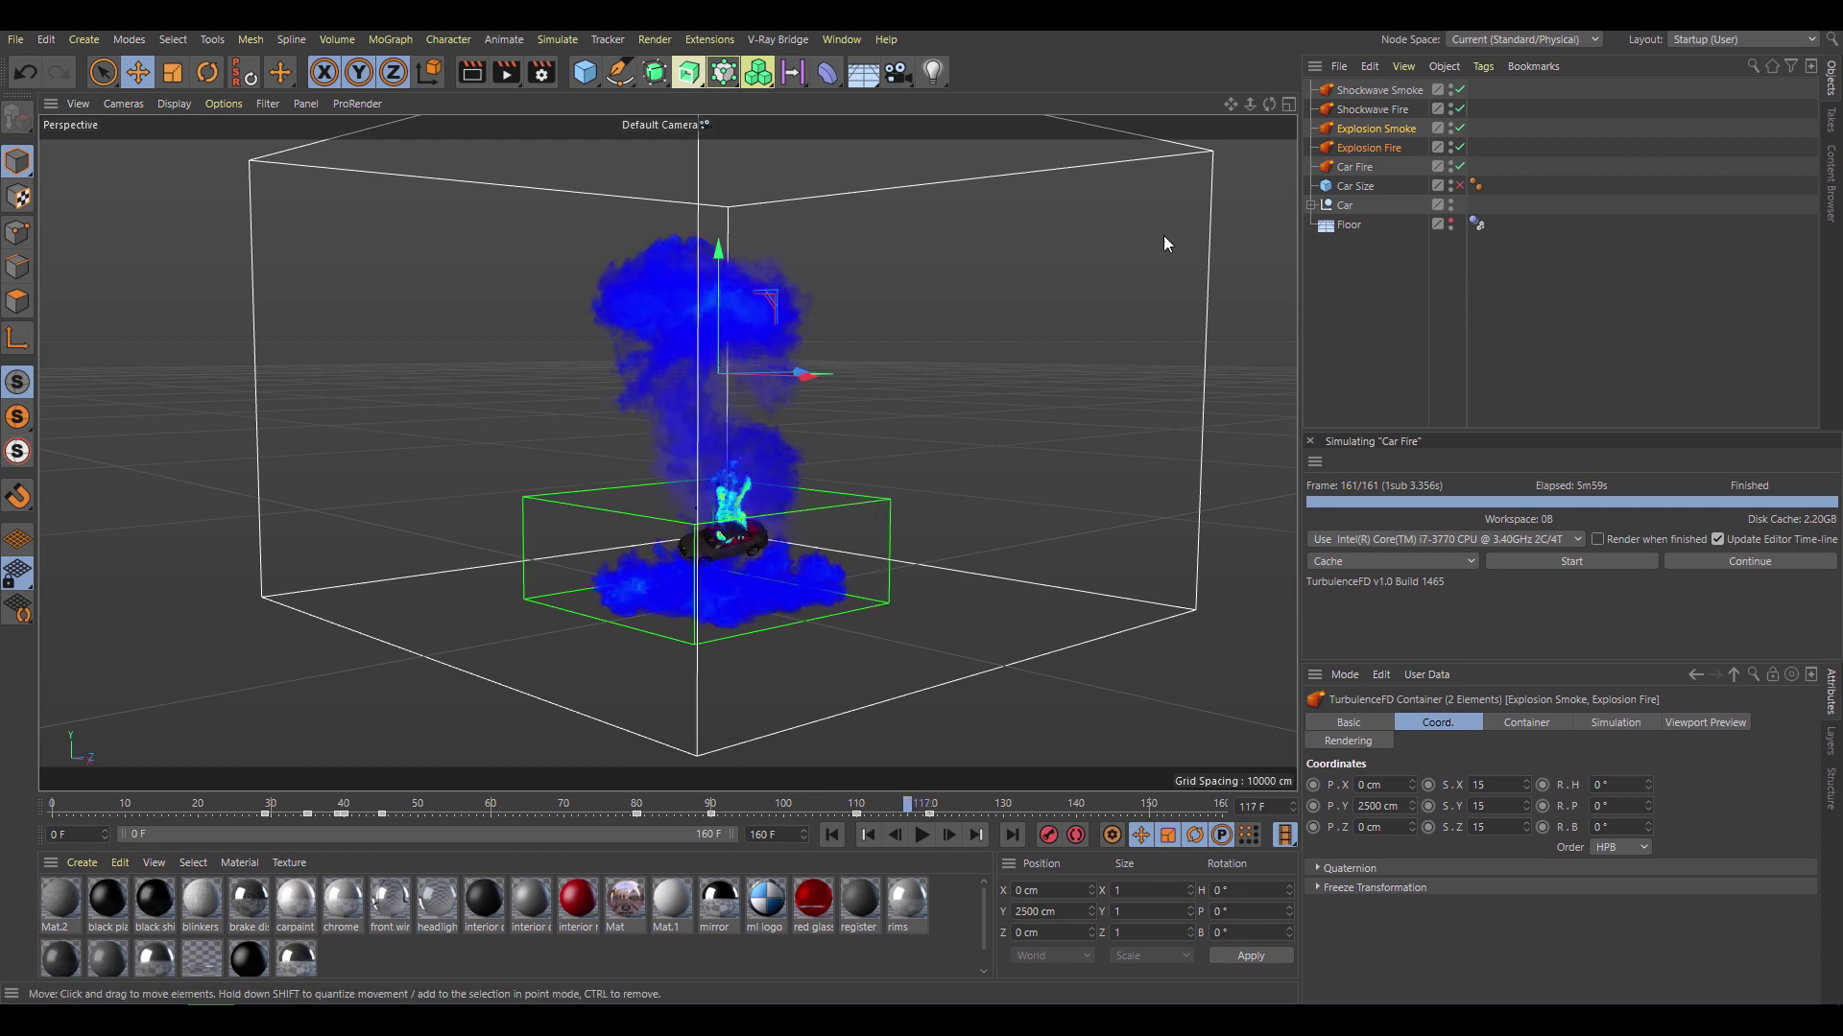
- Add a Disc with a 10000 cm outer radius and 64 rotation segments
click(587, 73)
click(656, 137)
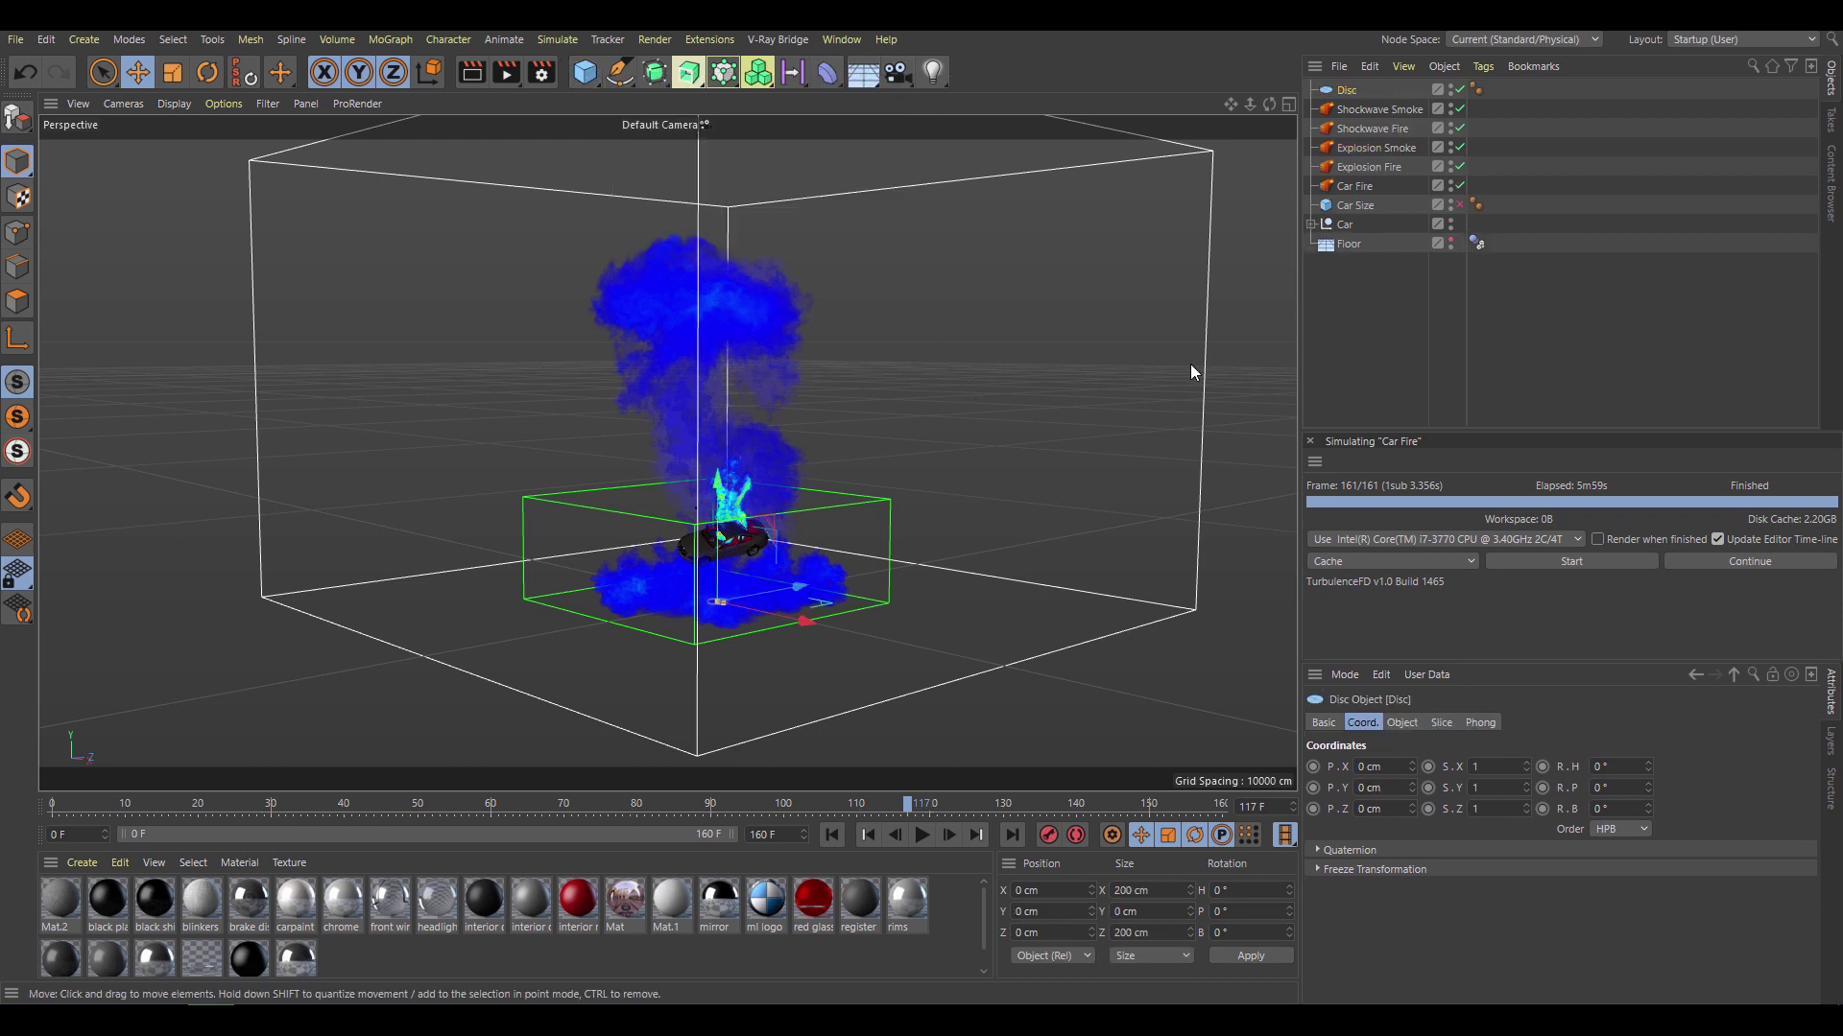
click(1415, 728)
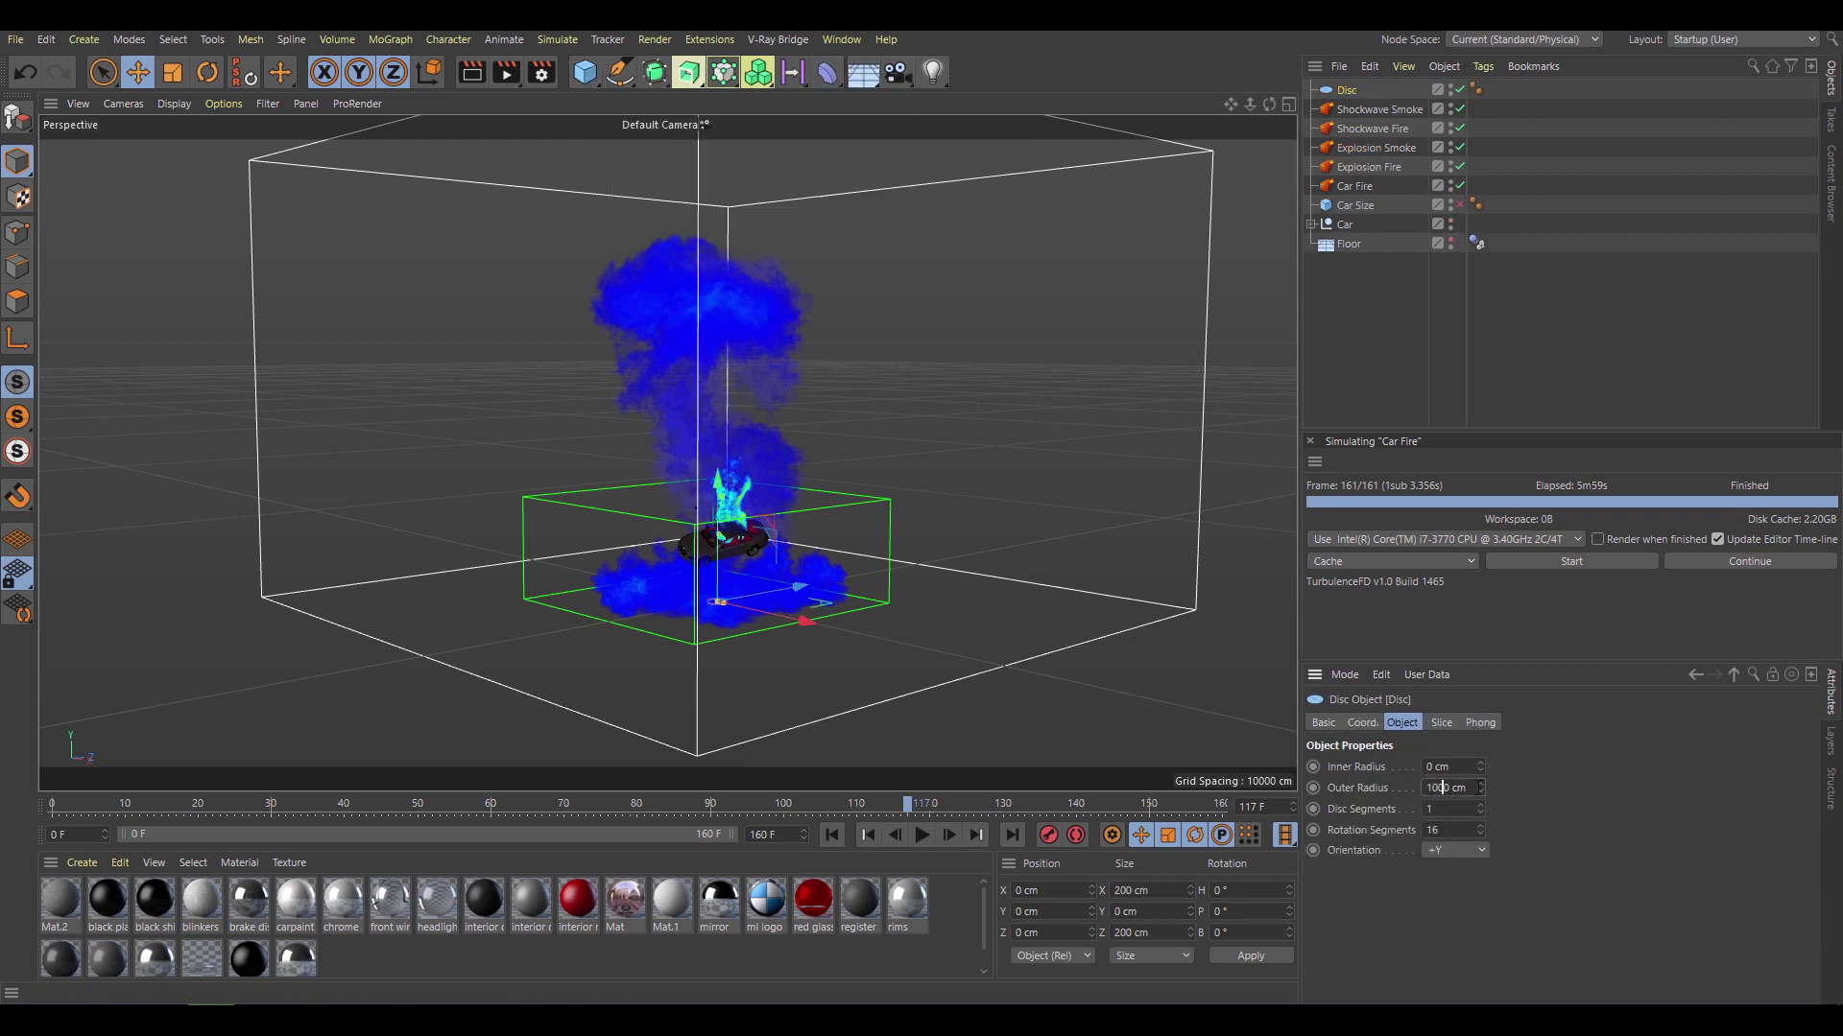
text(0)
key(Return)
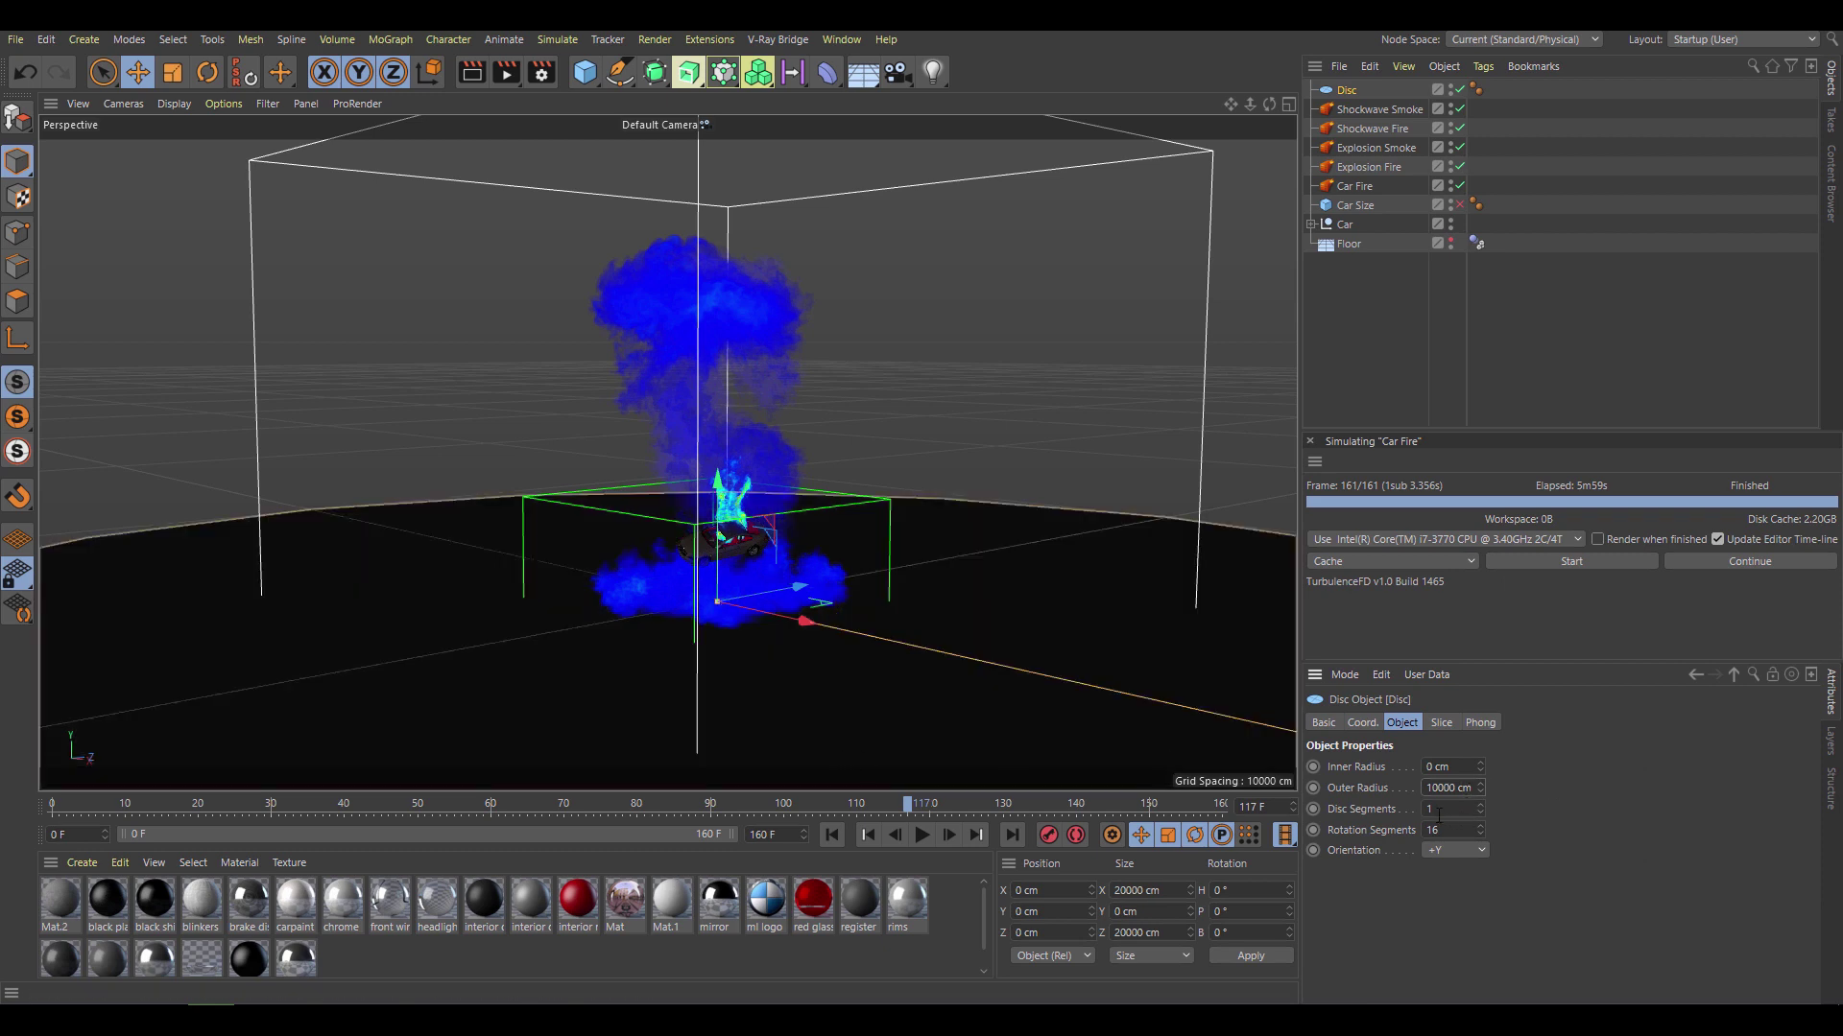
text(64)
key(Return)
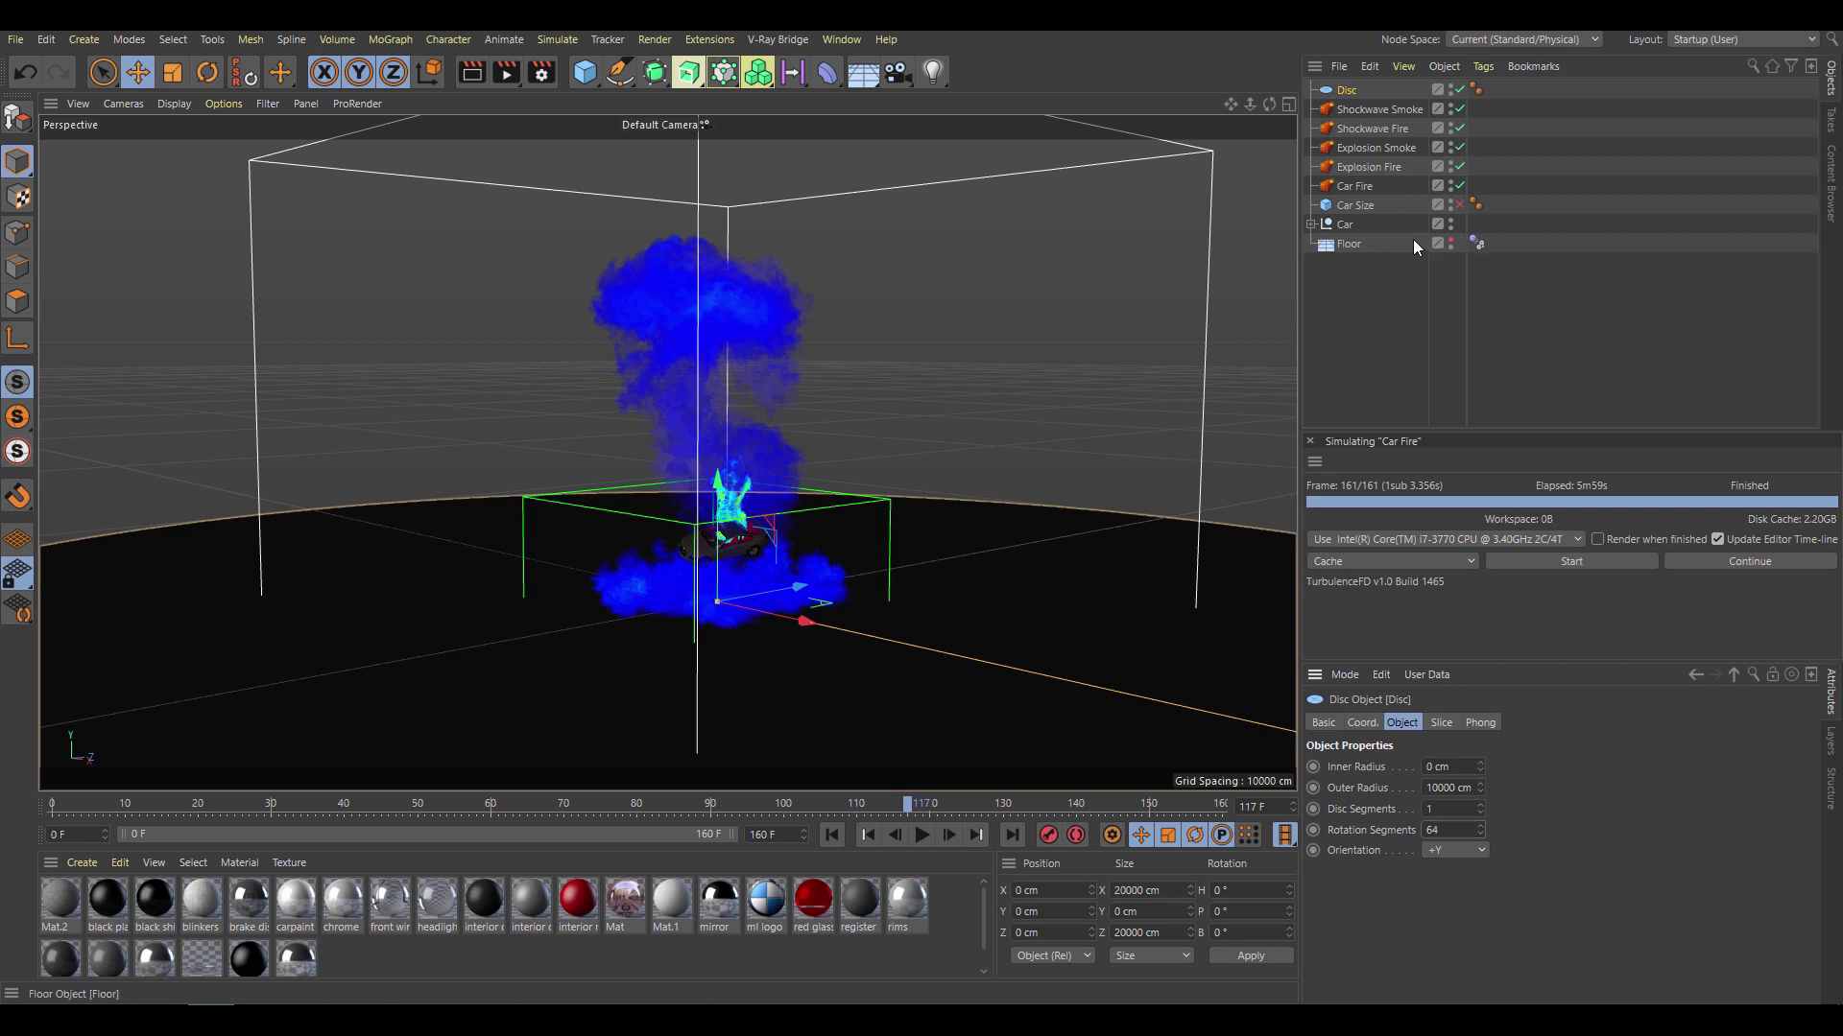
- Hide the old Floor in the editor and orbit to a level view of the disc
click(1450, 239)
click(1402, 286)
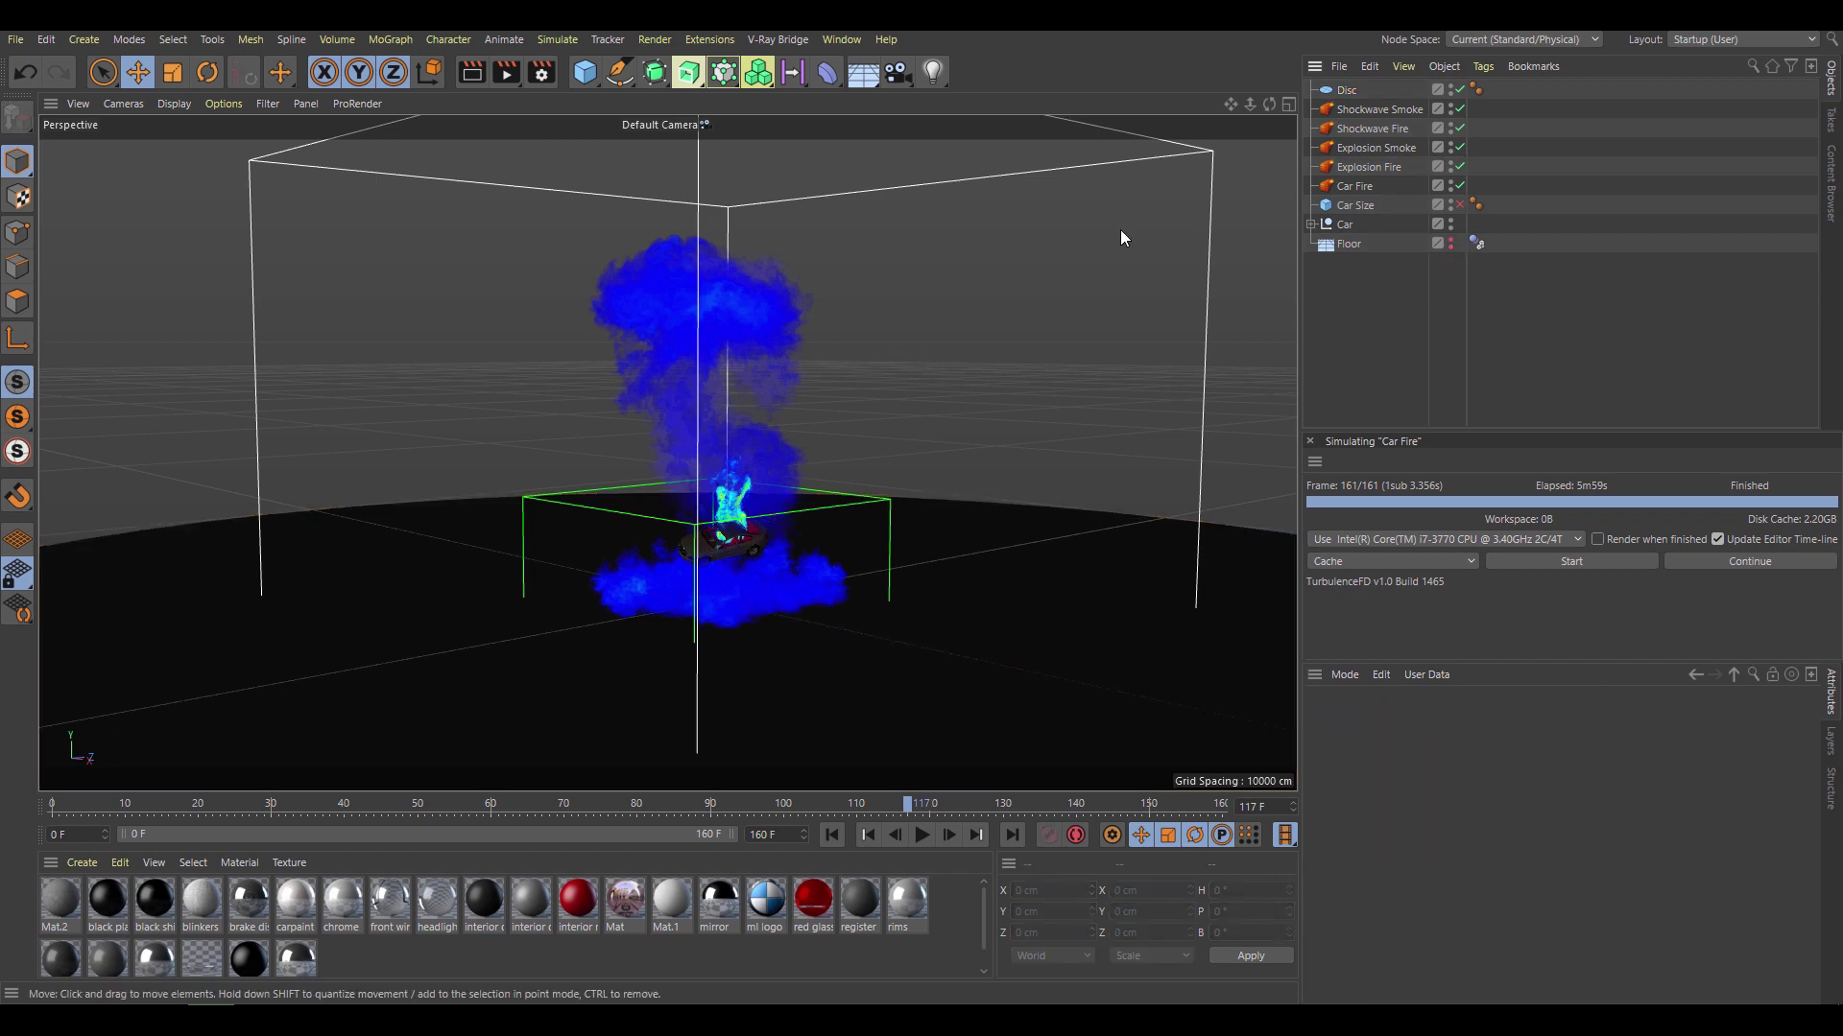
alt+drag(731, 548, 729, 572)
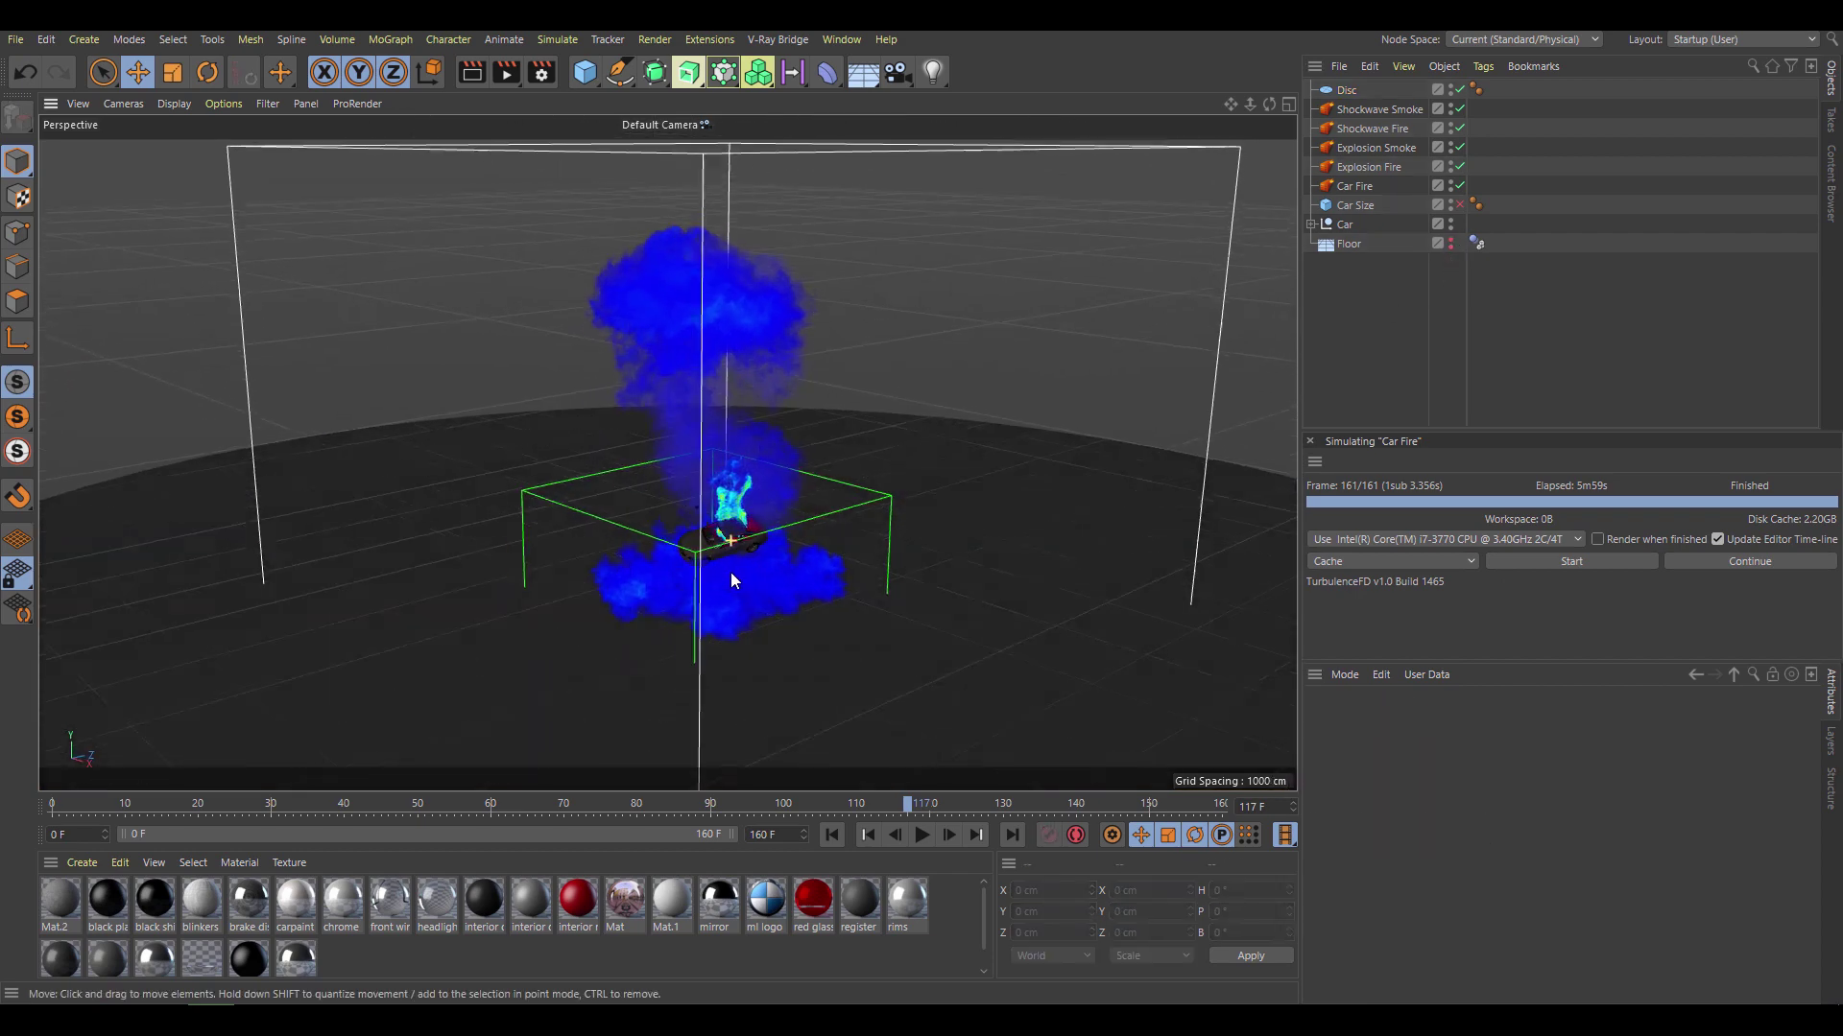
scroll(737, 530, up, 2)
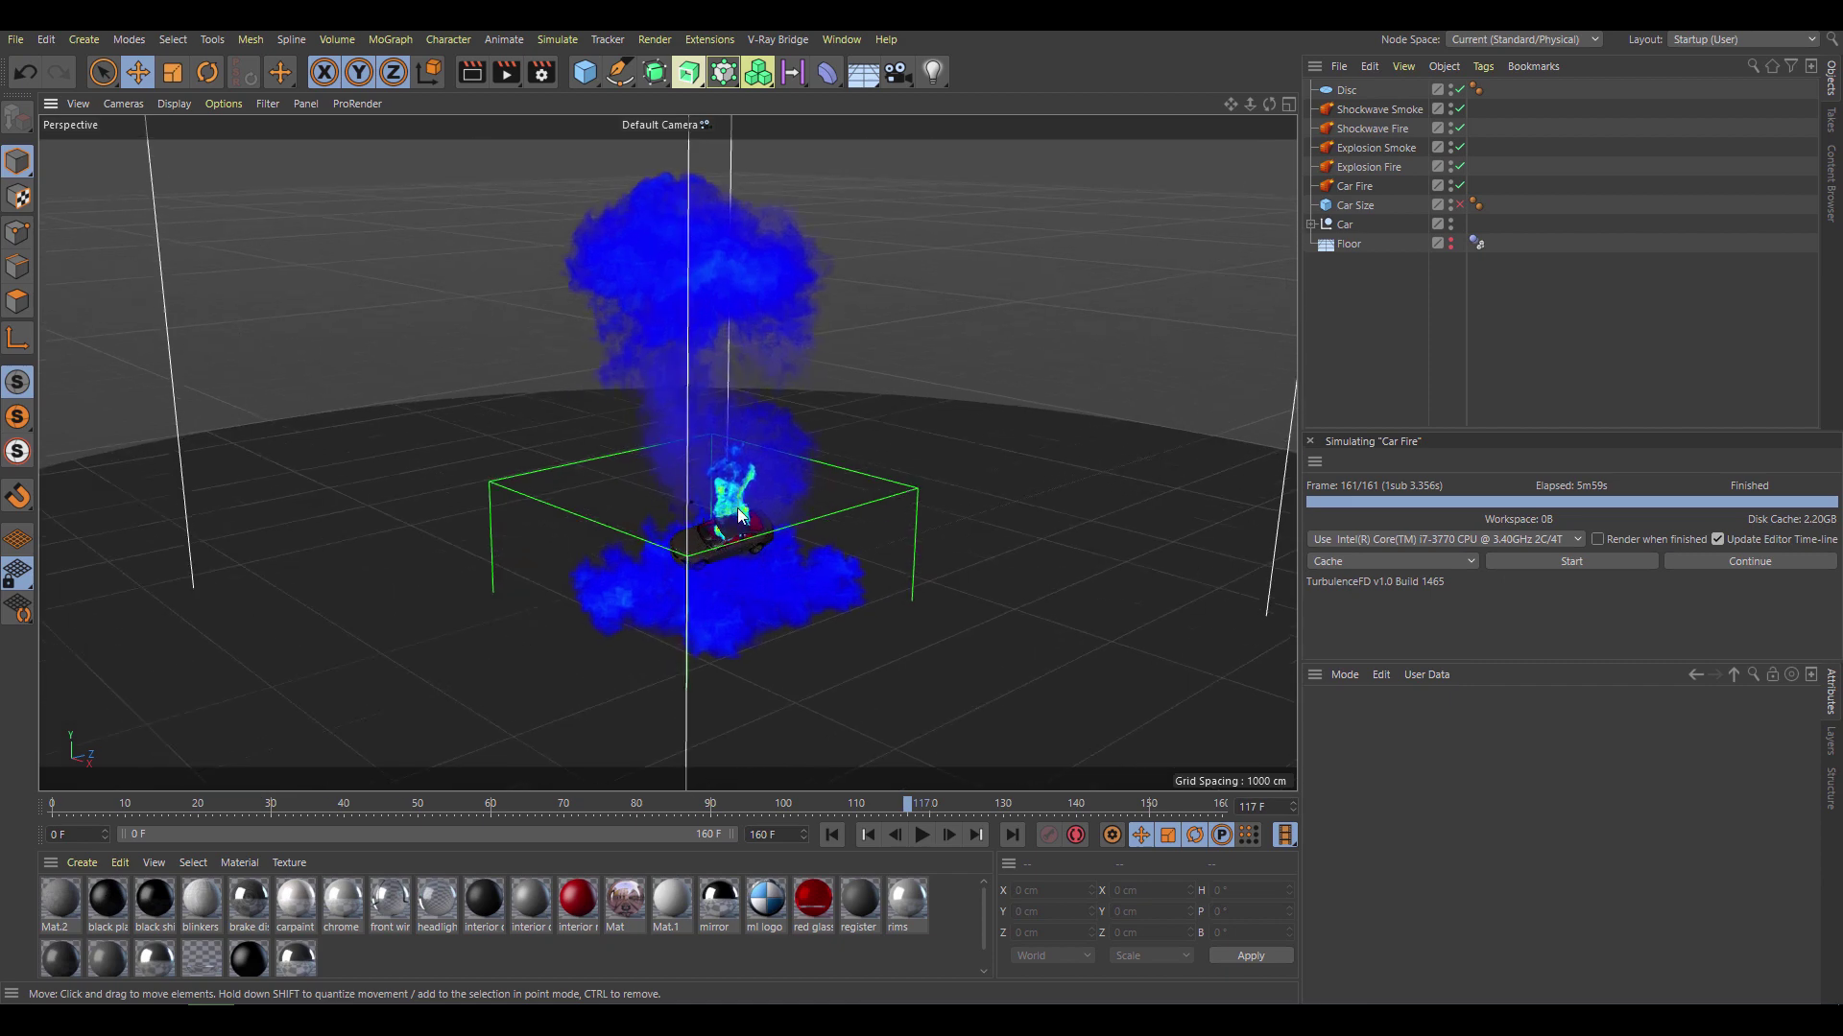
mouse_move(739, 516)
alt+mouse_down()
mouse_move(775, 488)
mouse_move(831, 291)
alt+mouse_up()
- Add a light and move it up and to the right of the explosion
click(932, 72)
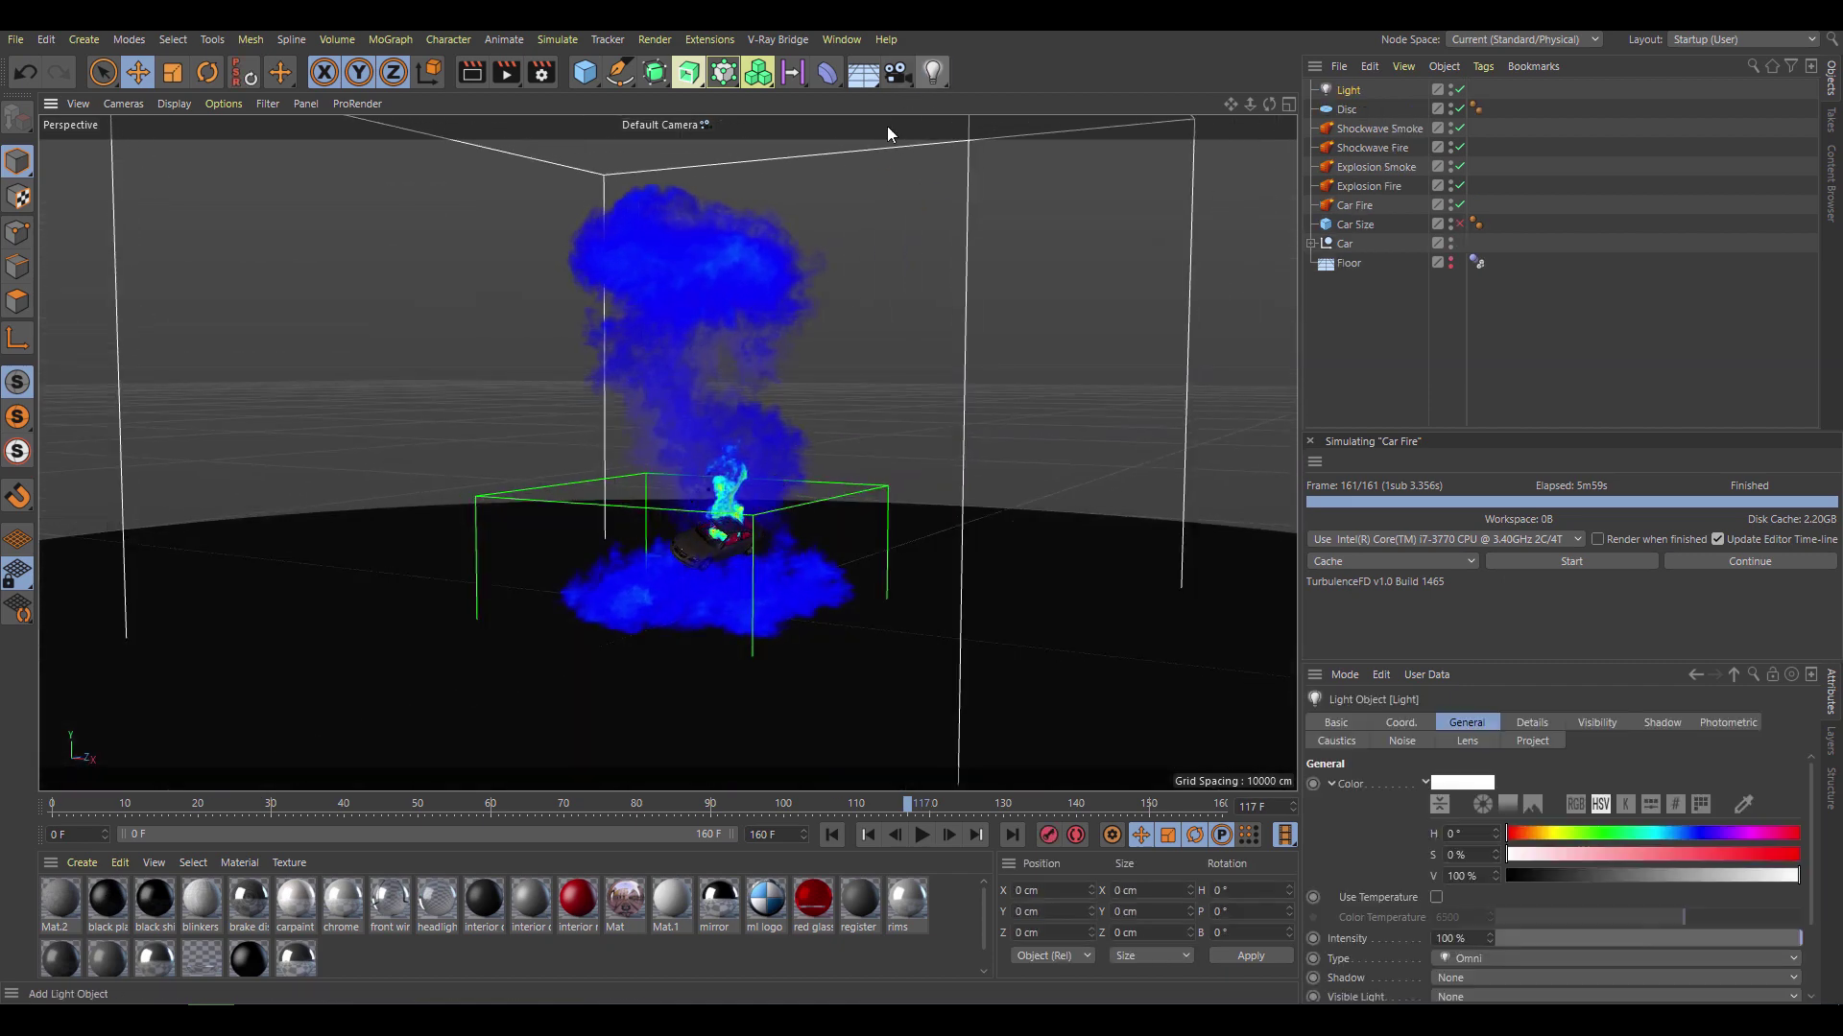
drag(837, 630, 1151, 644)
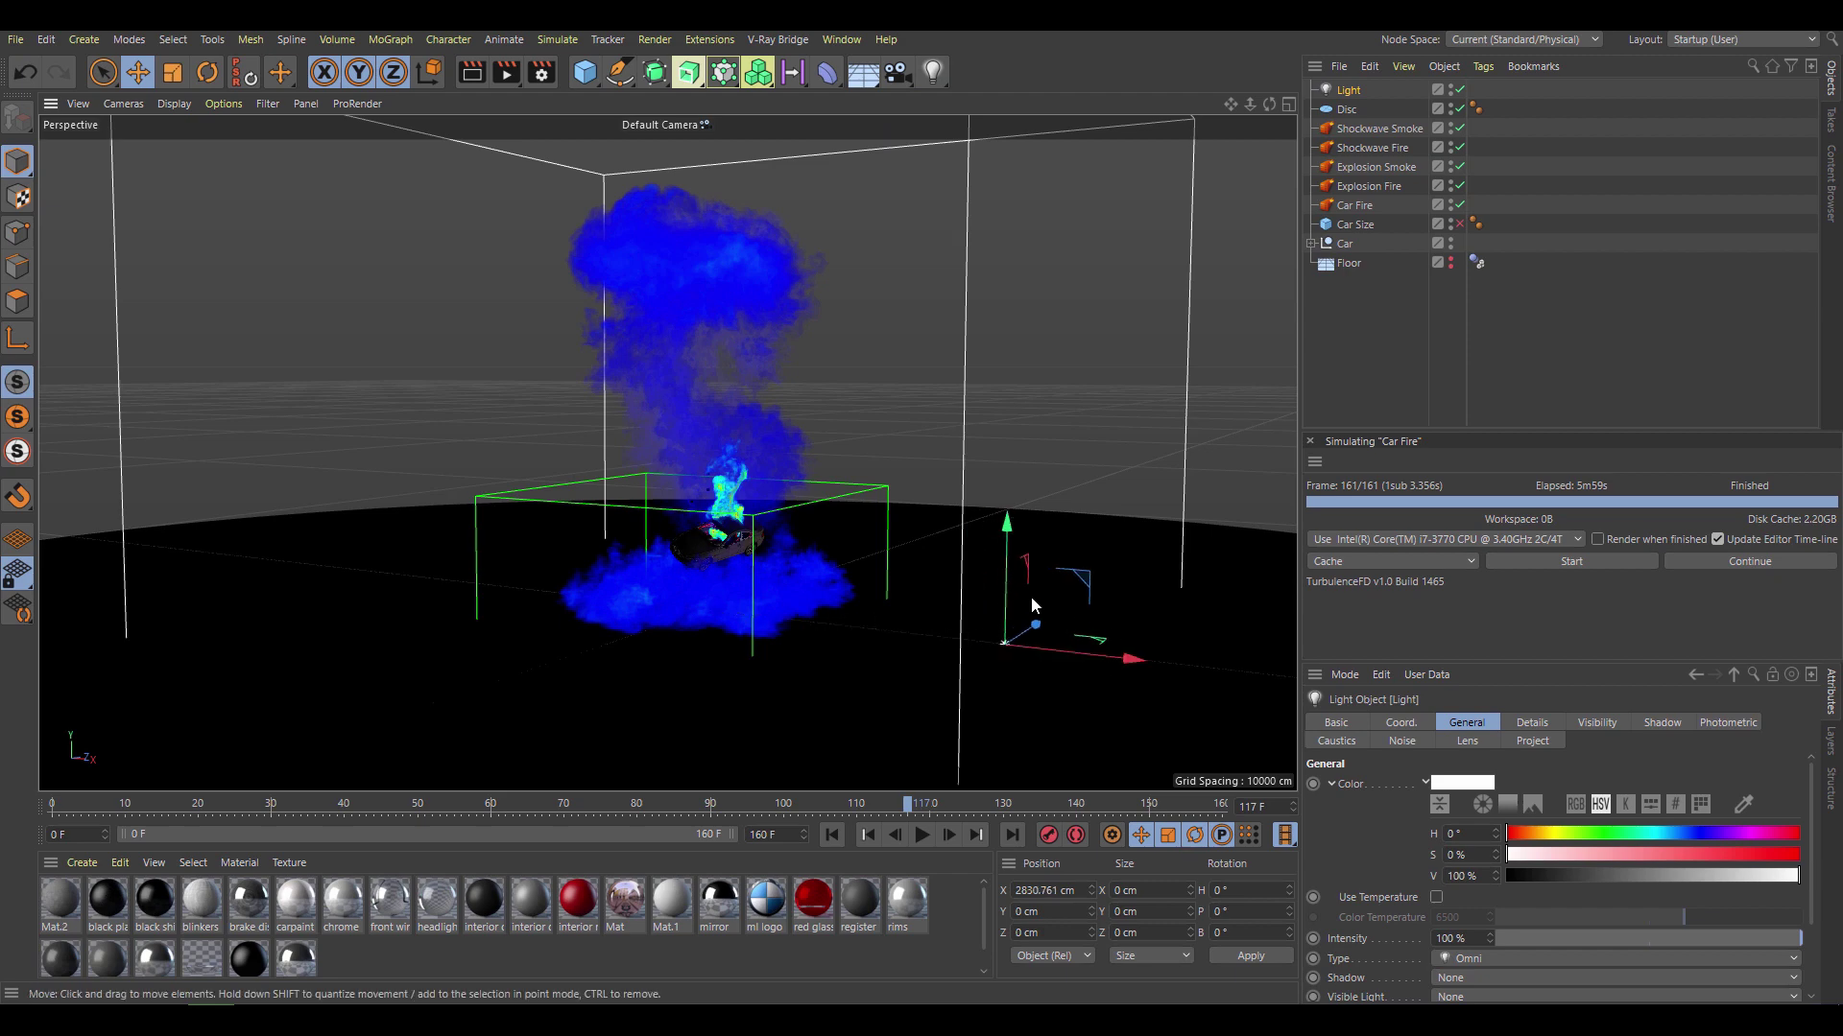
mouse_move(1013, 575)
mouse_down()
mouse_move(1065, 147)
mouse_move(1069, 165)
mouse_up()
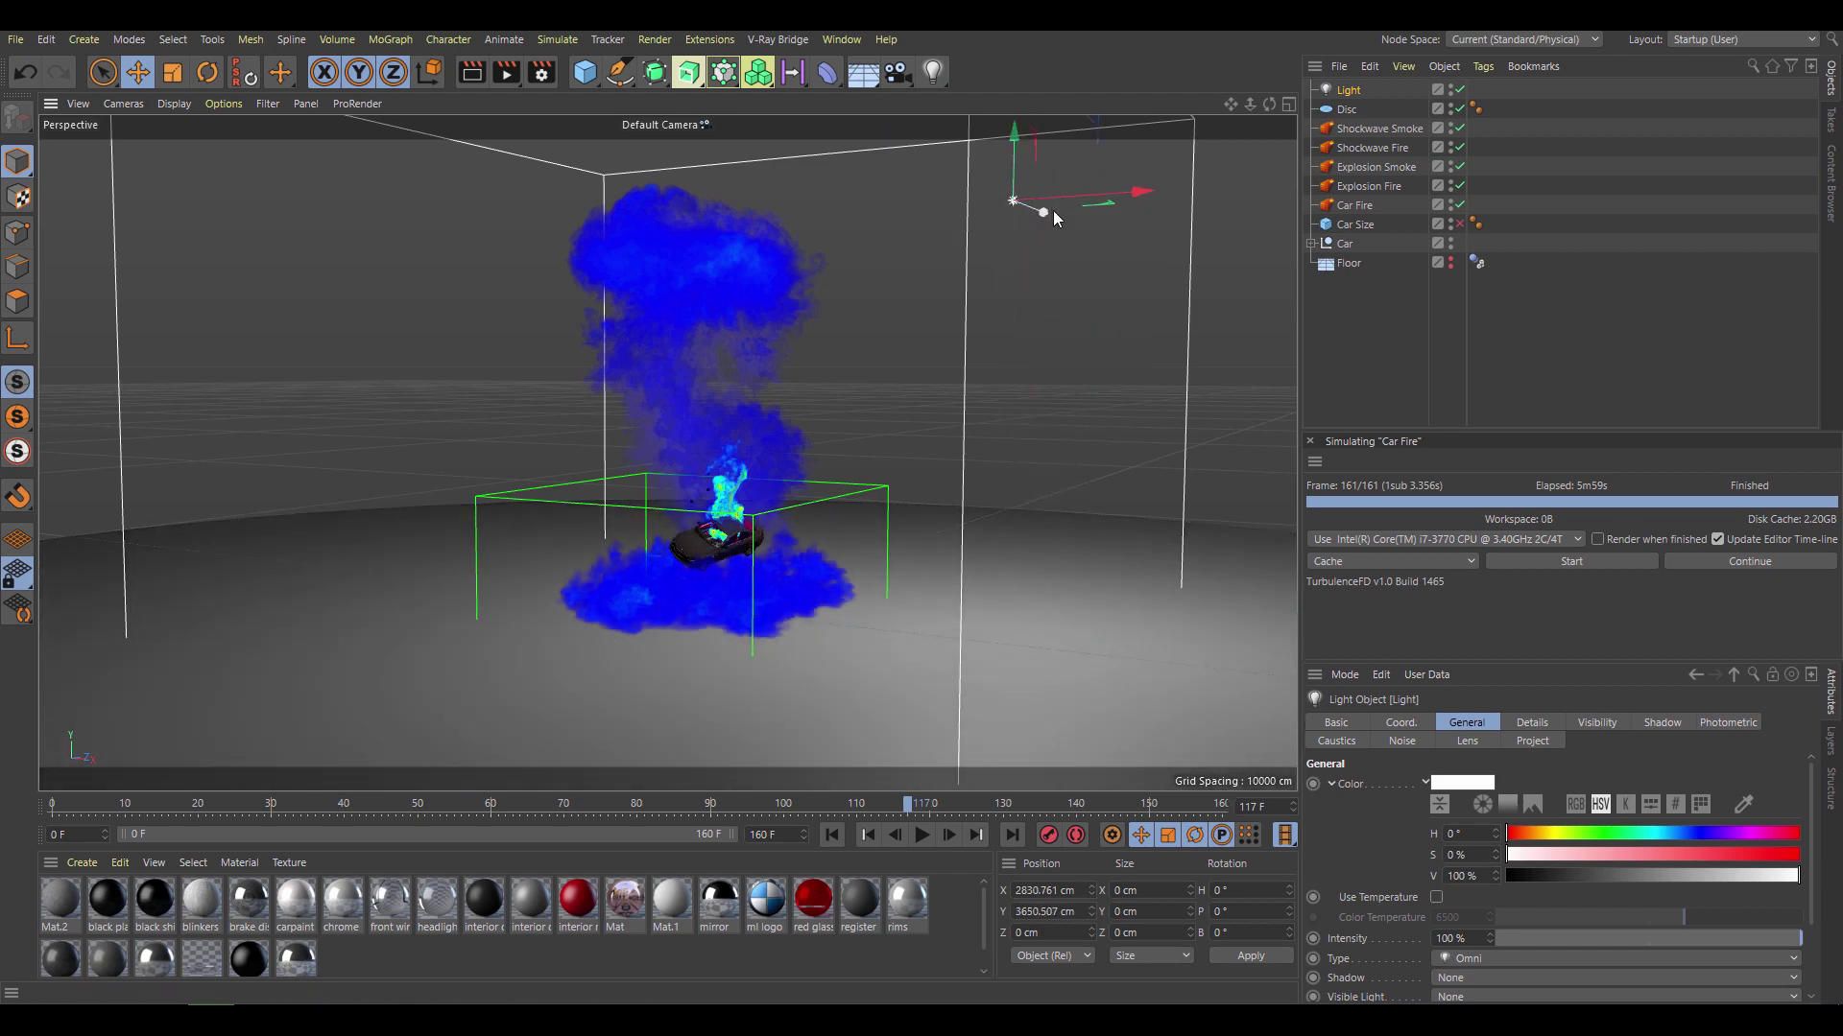
drag(1064, 190, 1026, 161)
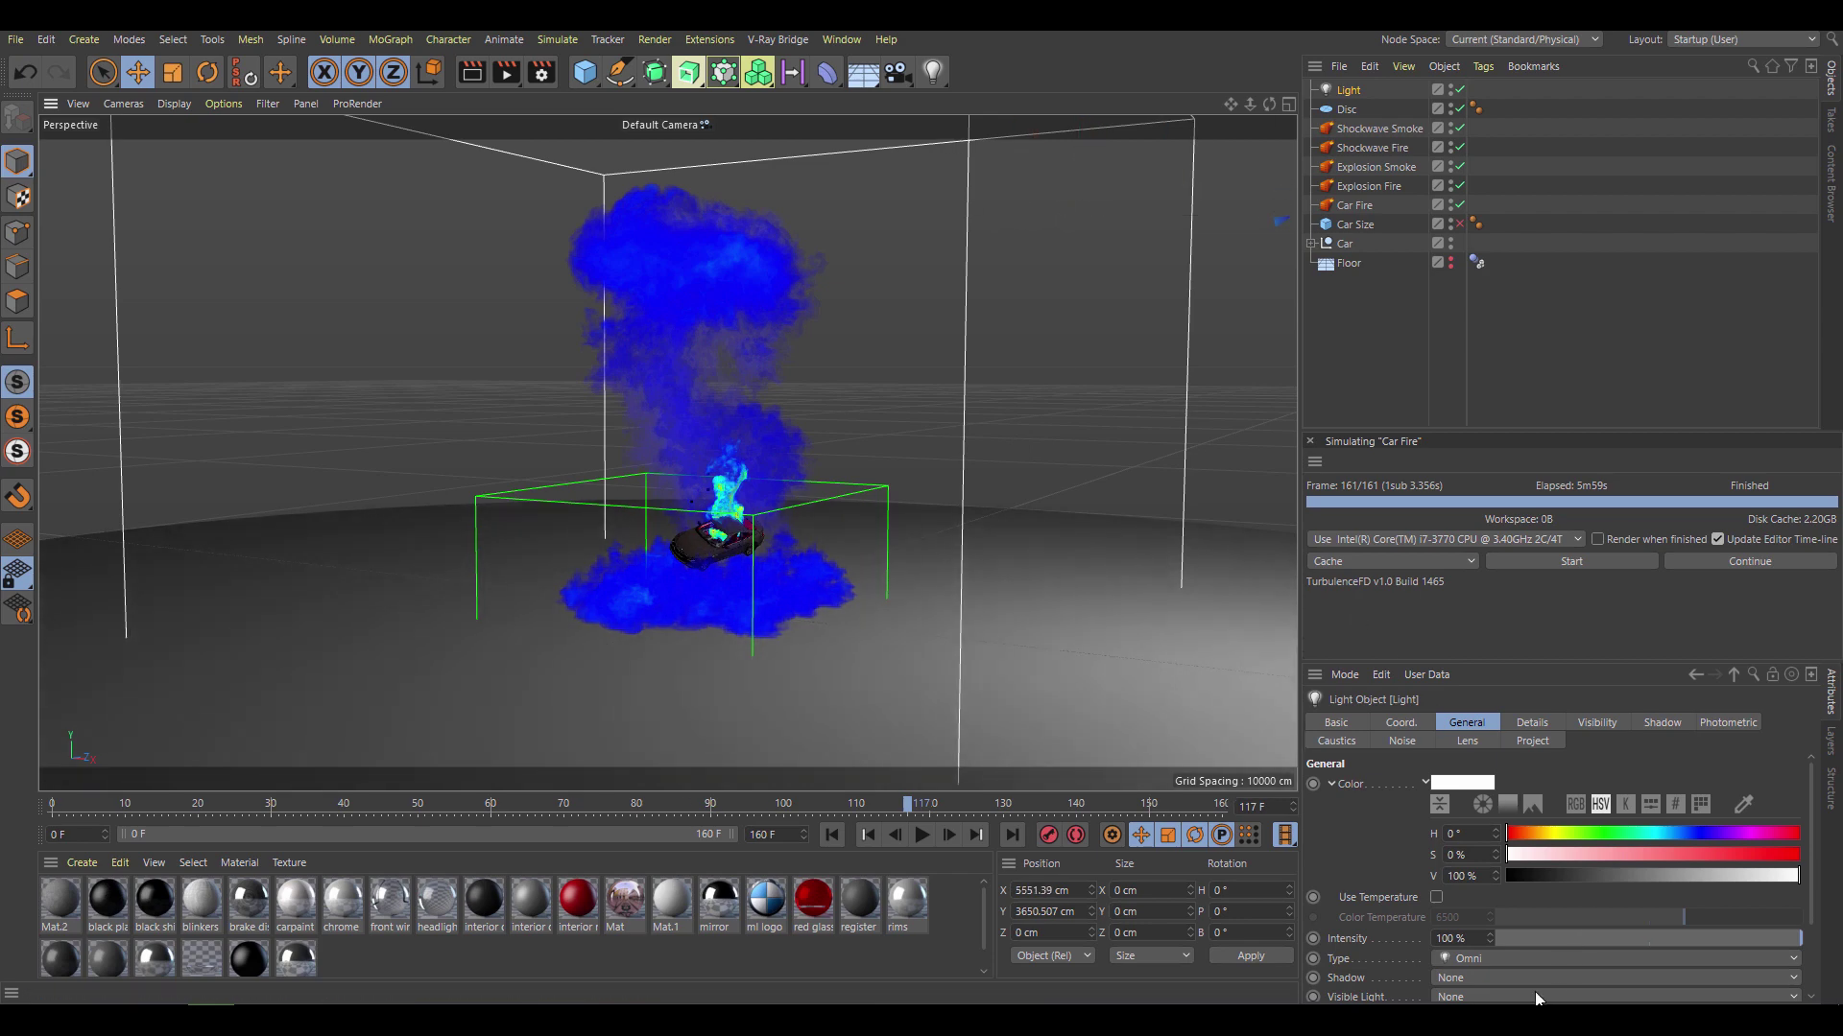
- Give the light Shadow Maps (Soft) shadows and raise it further right
click(1486, 977)
click(1478, 920)
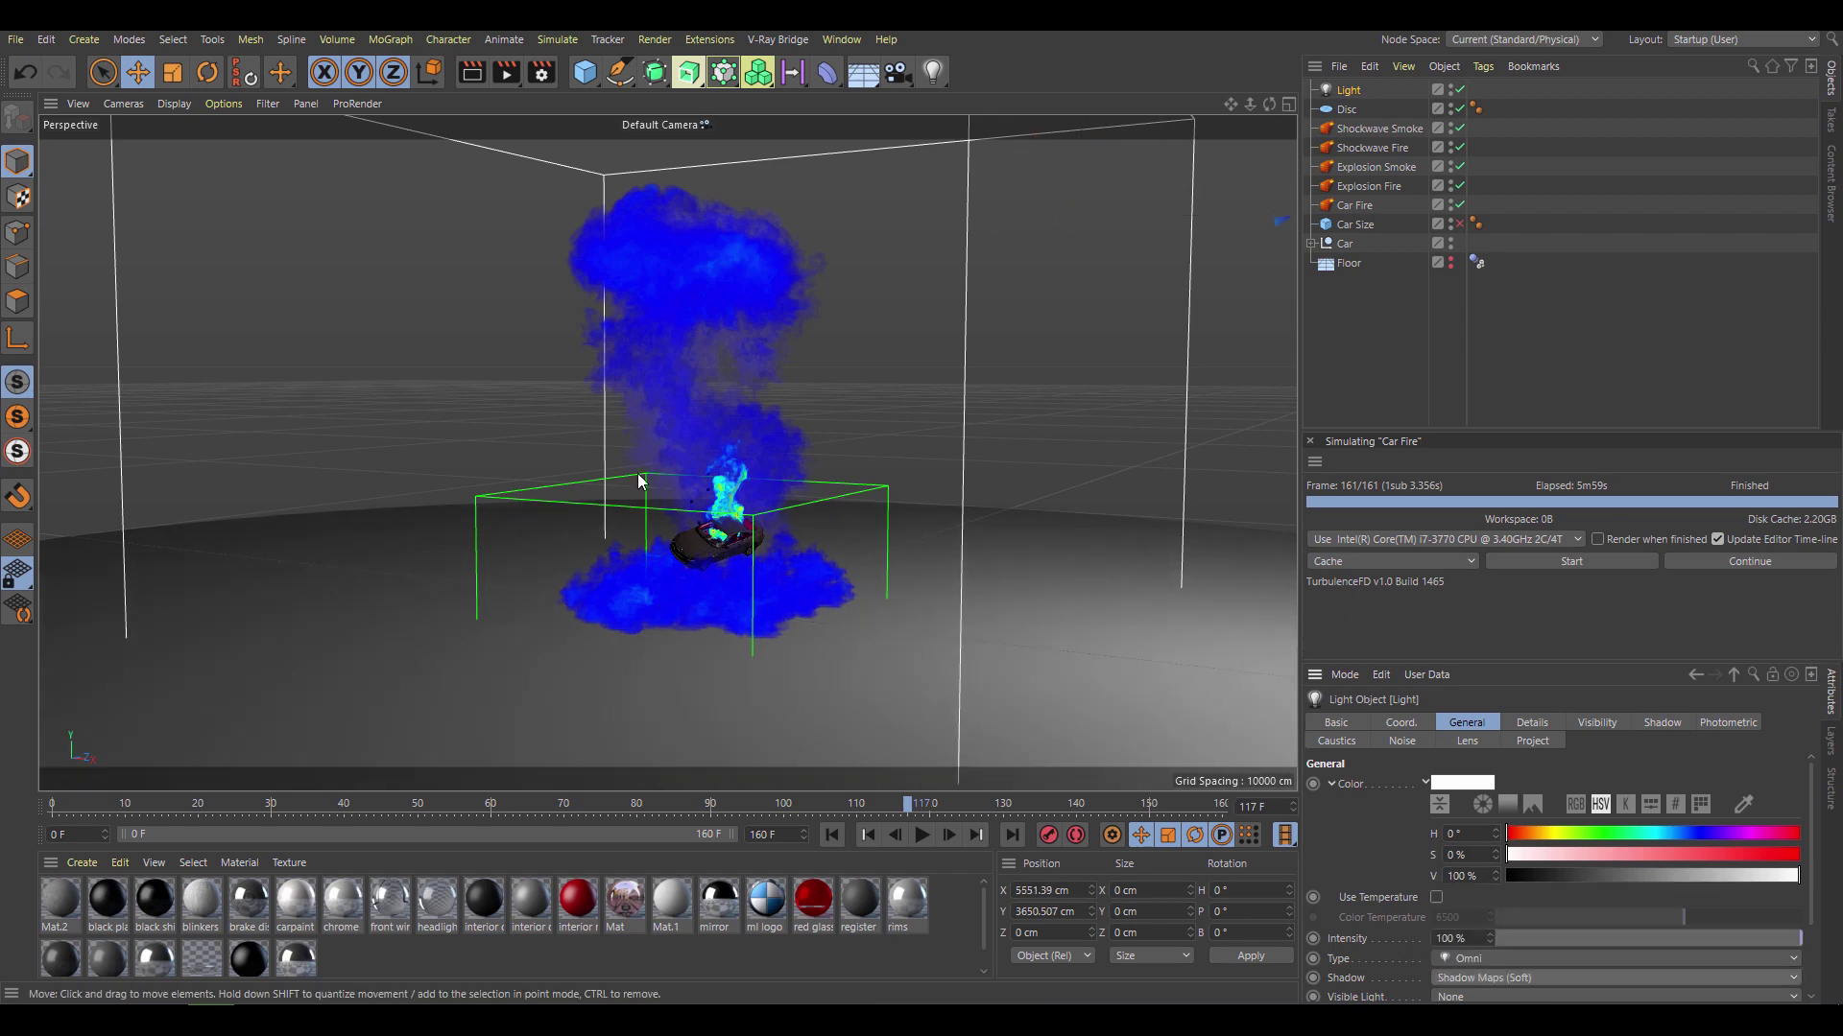
scroll(767, 563, down, 5)
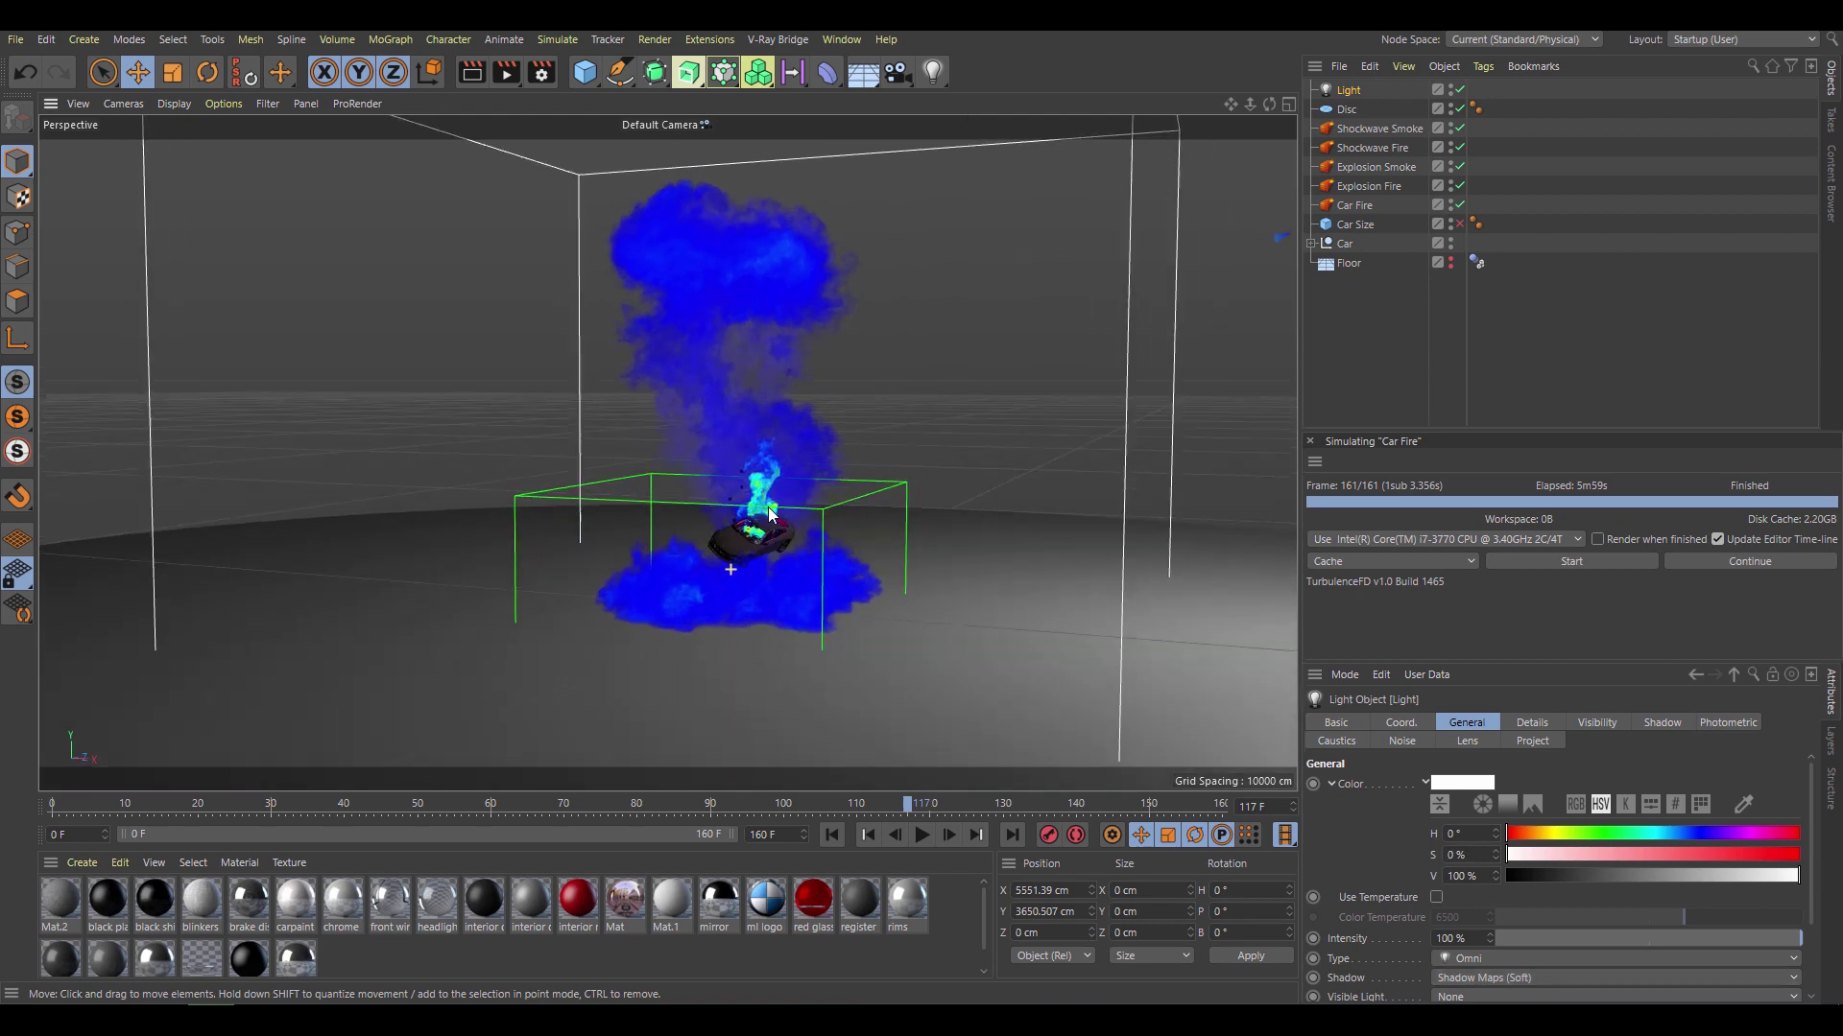
scroll(751, 700, down, 2)
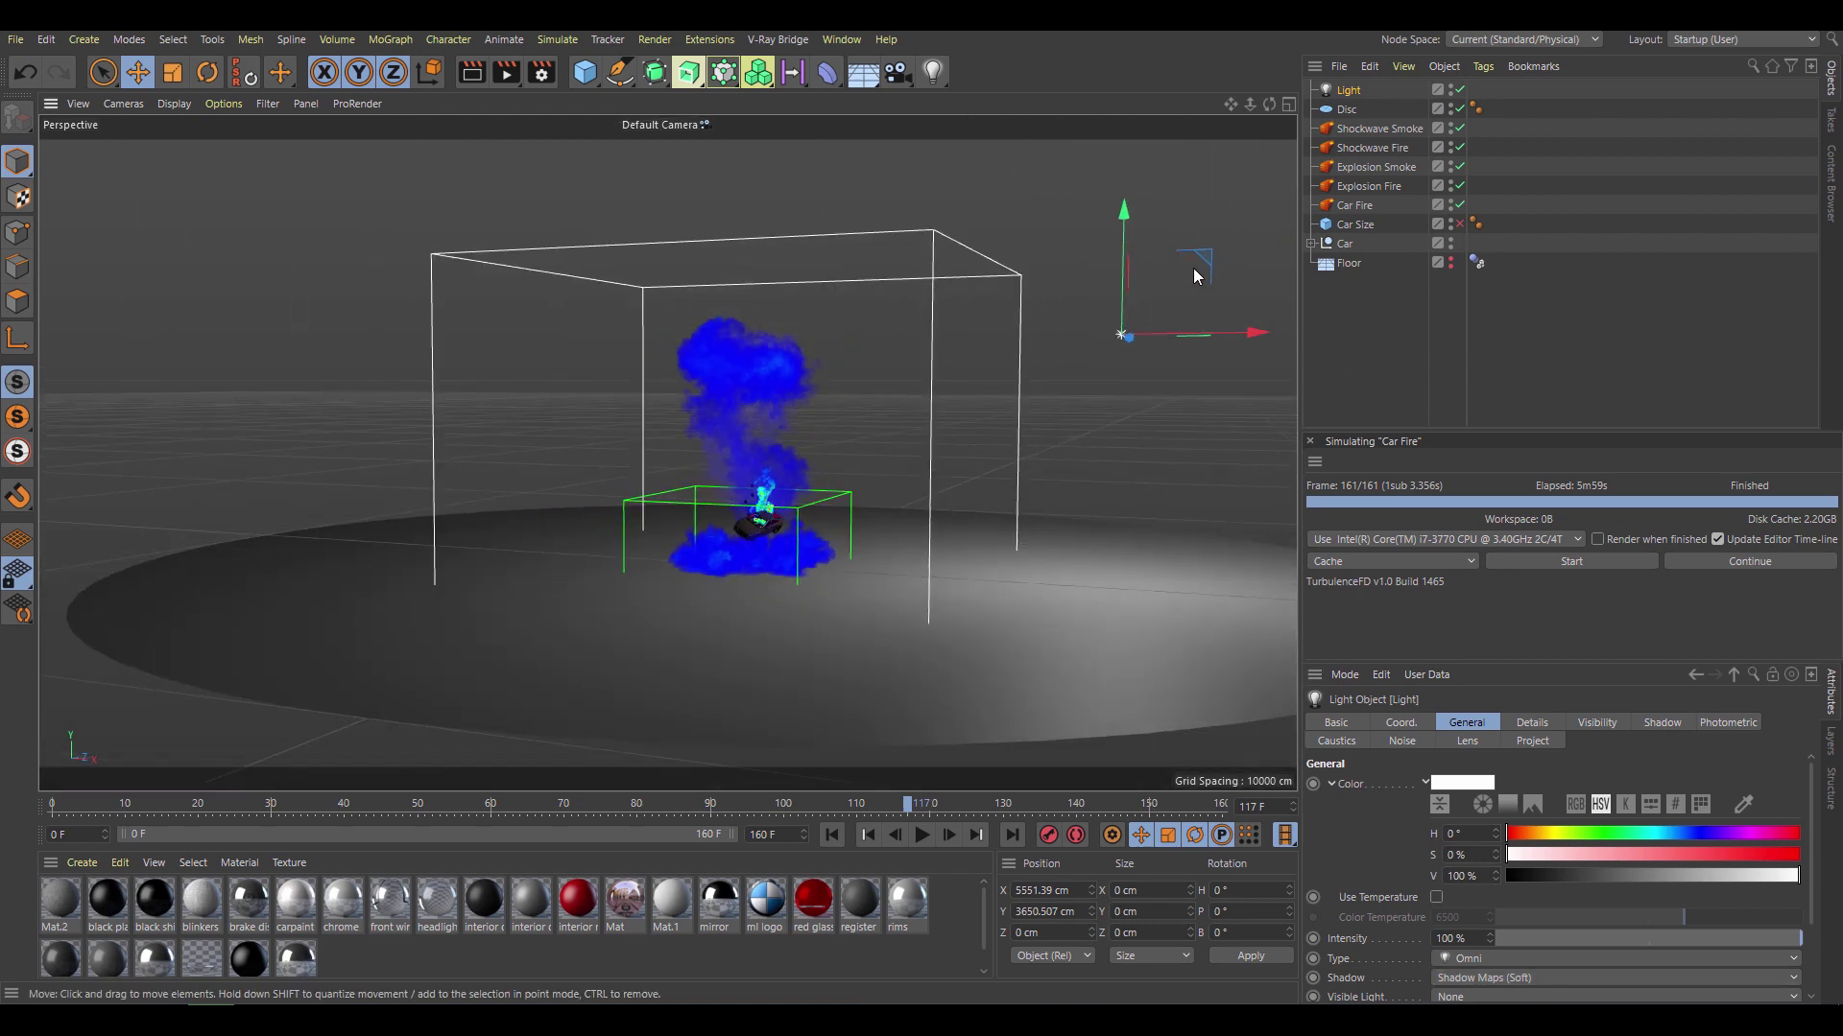
drag(1201, 256, 1259, 154)
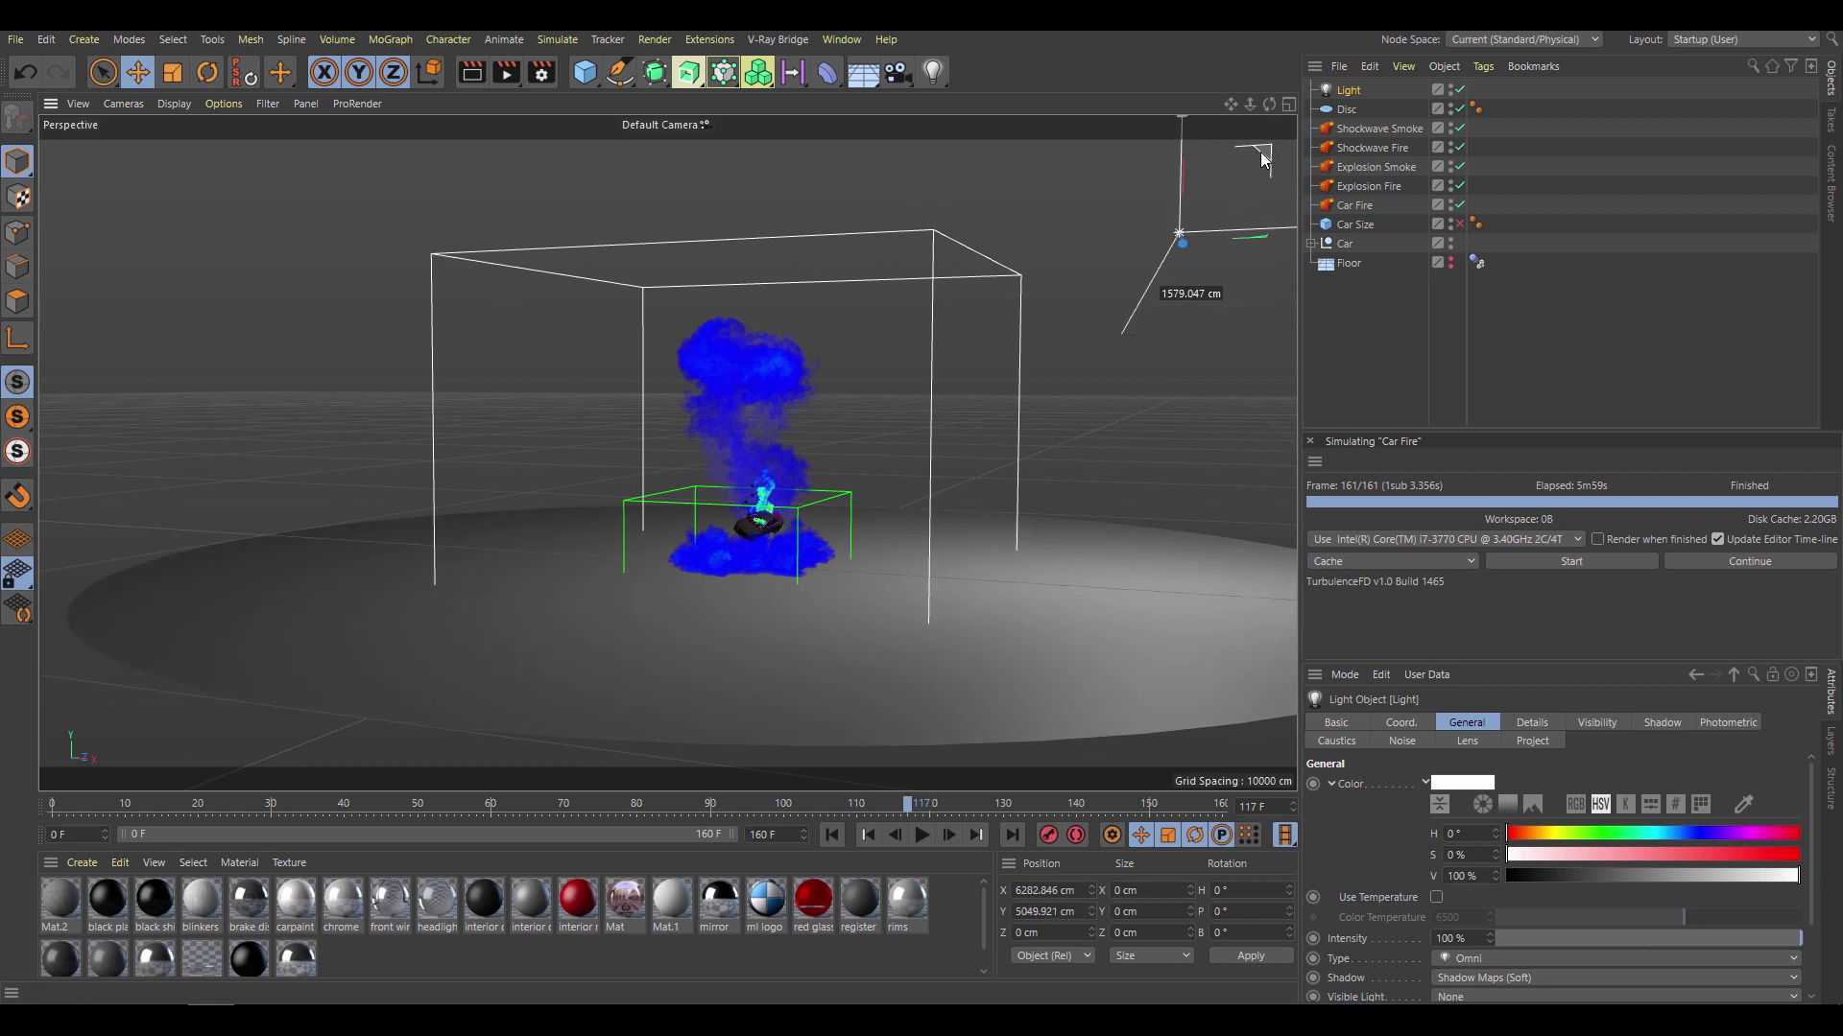
- Tint the light pale warm orange with hue 33° and saturation 12%
click(1553, 833)
click(1542, 854)
click(1541, 834)
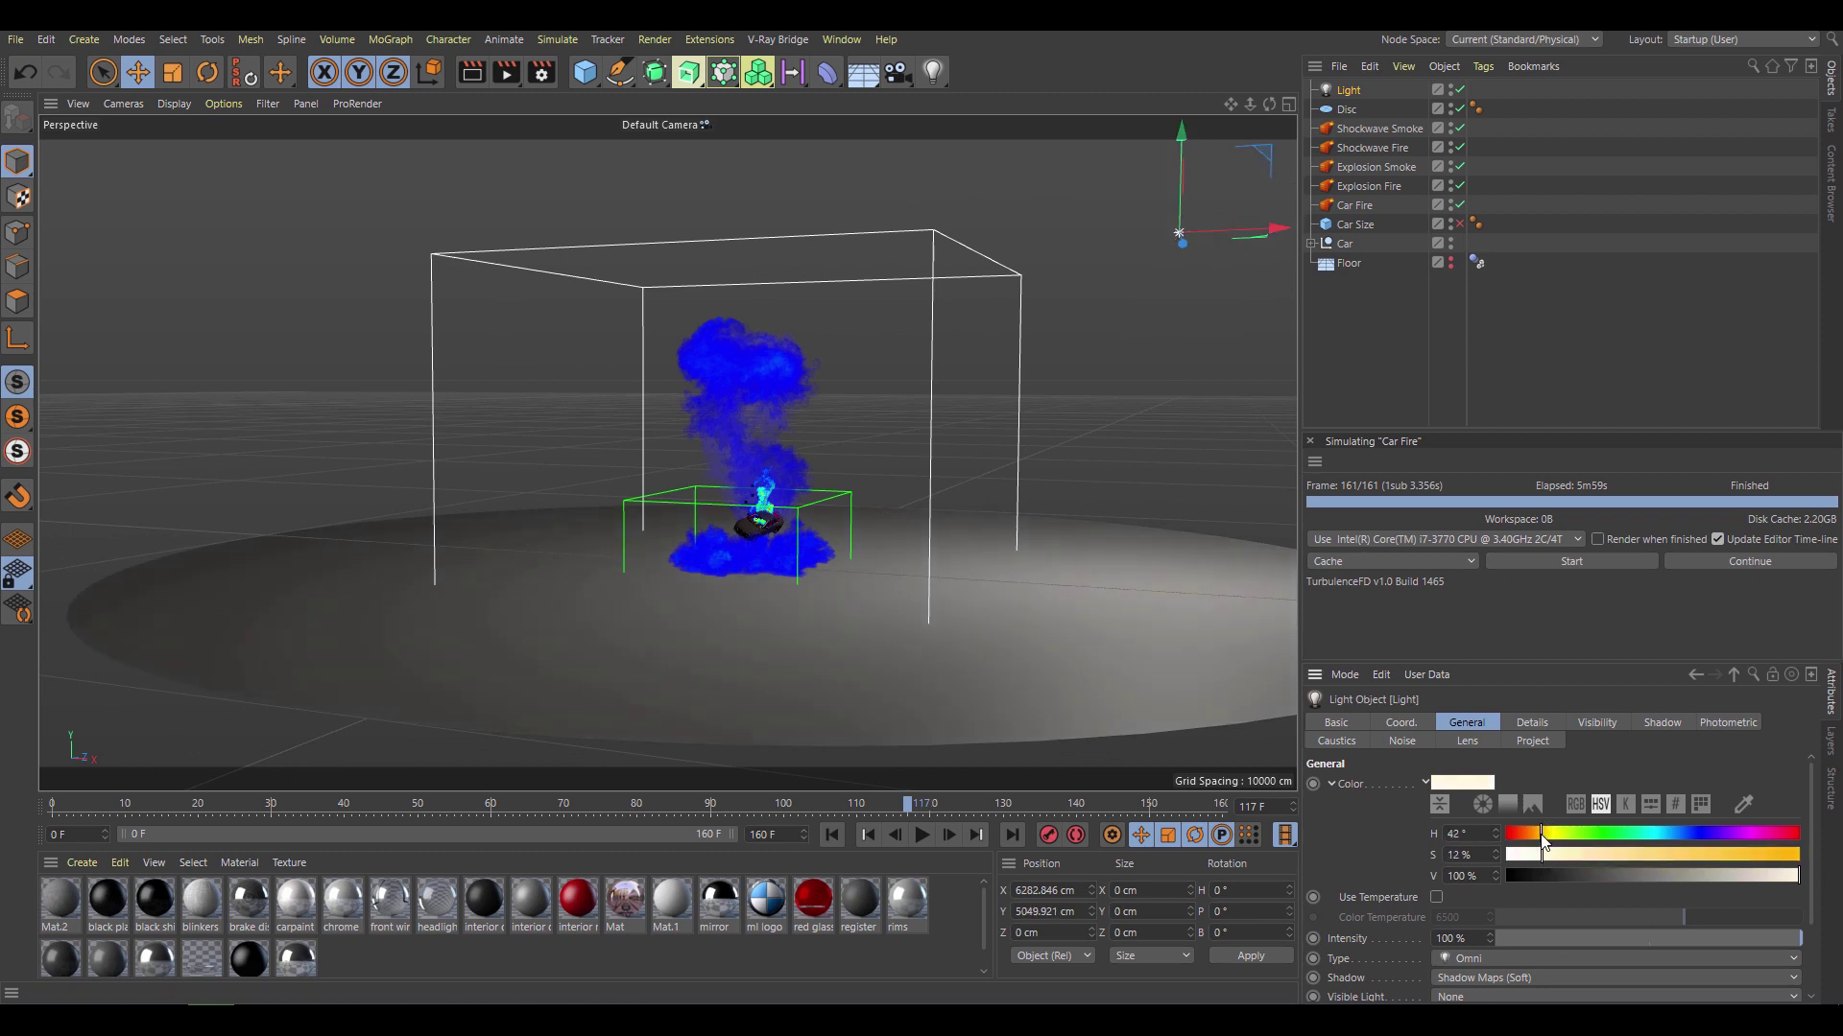
click(1533, 834)
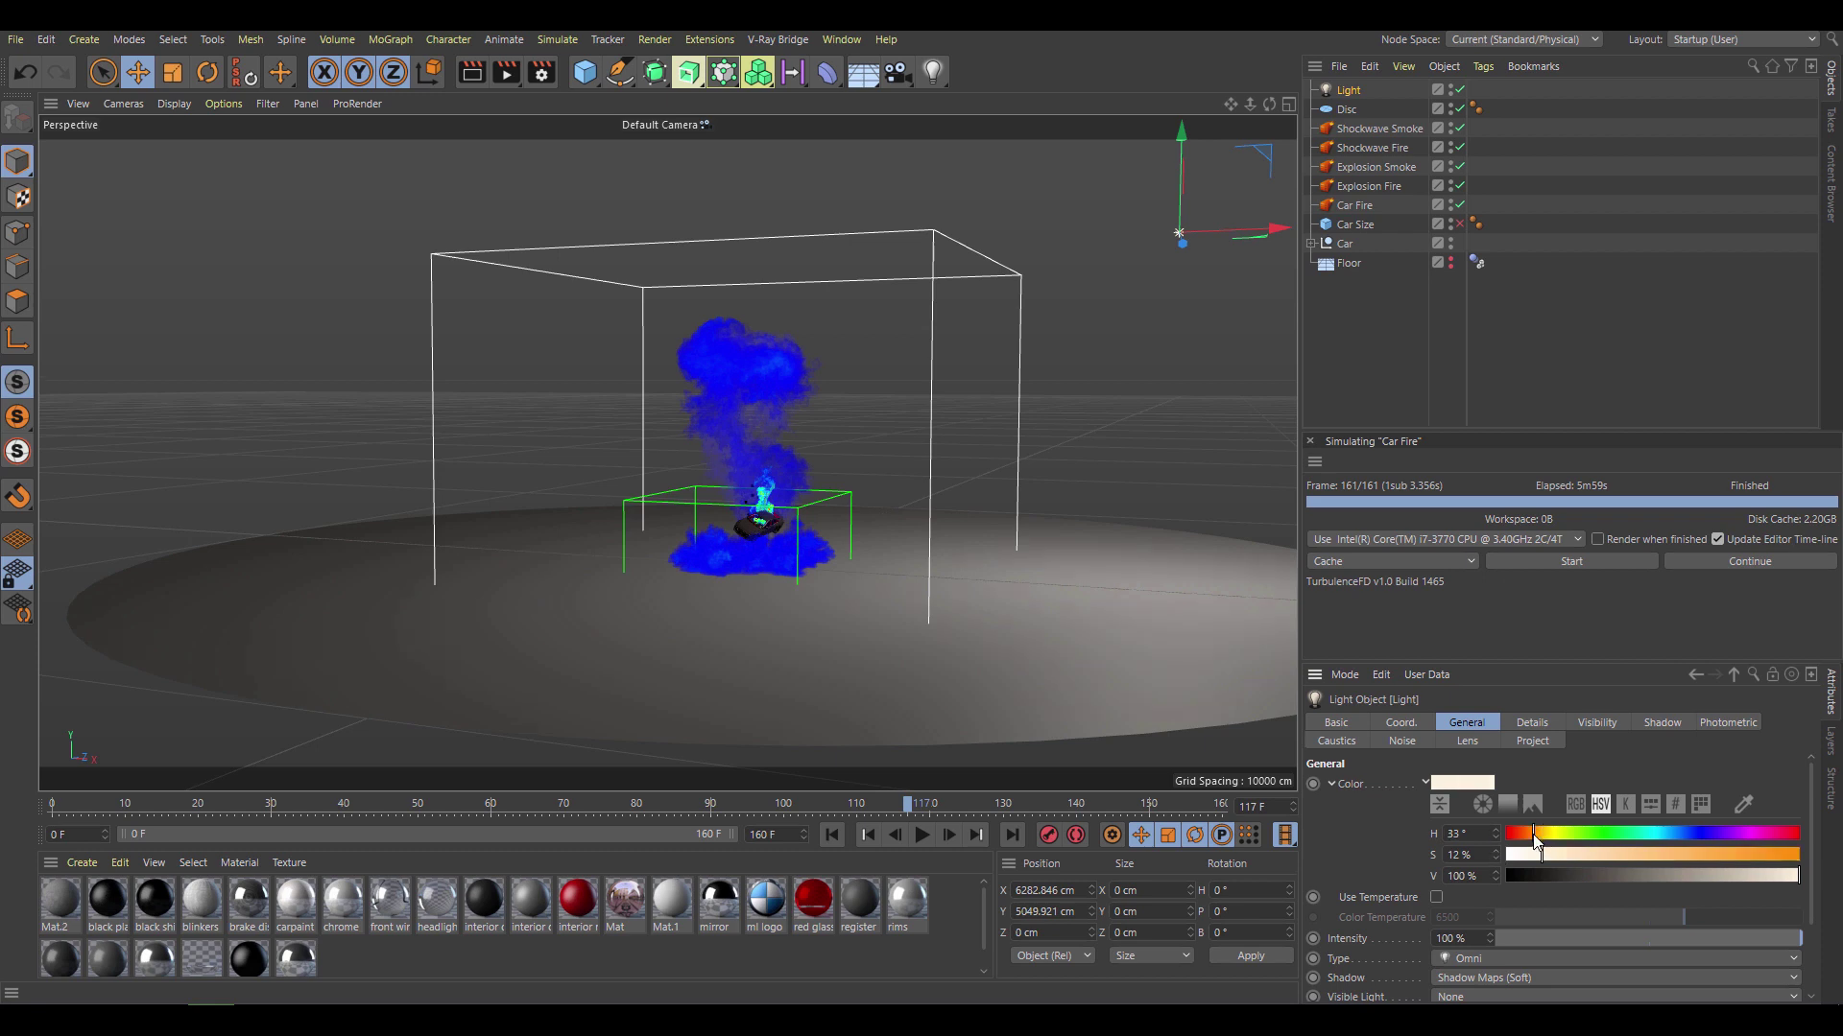
scroll(749, 518, up, 2)
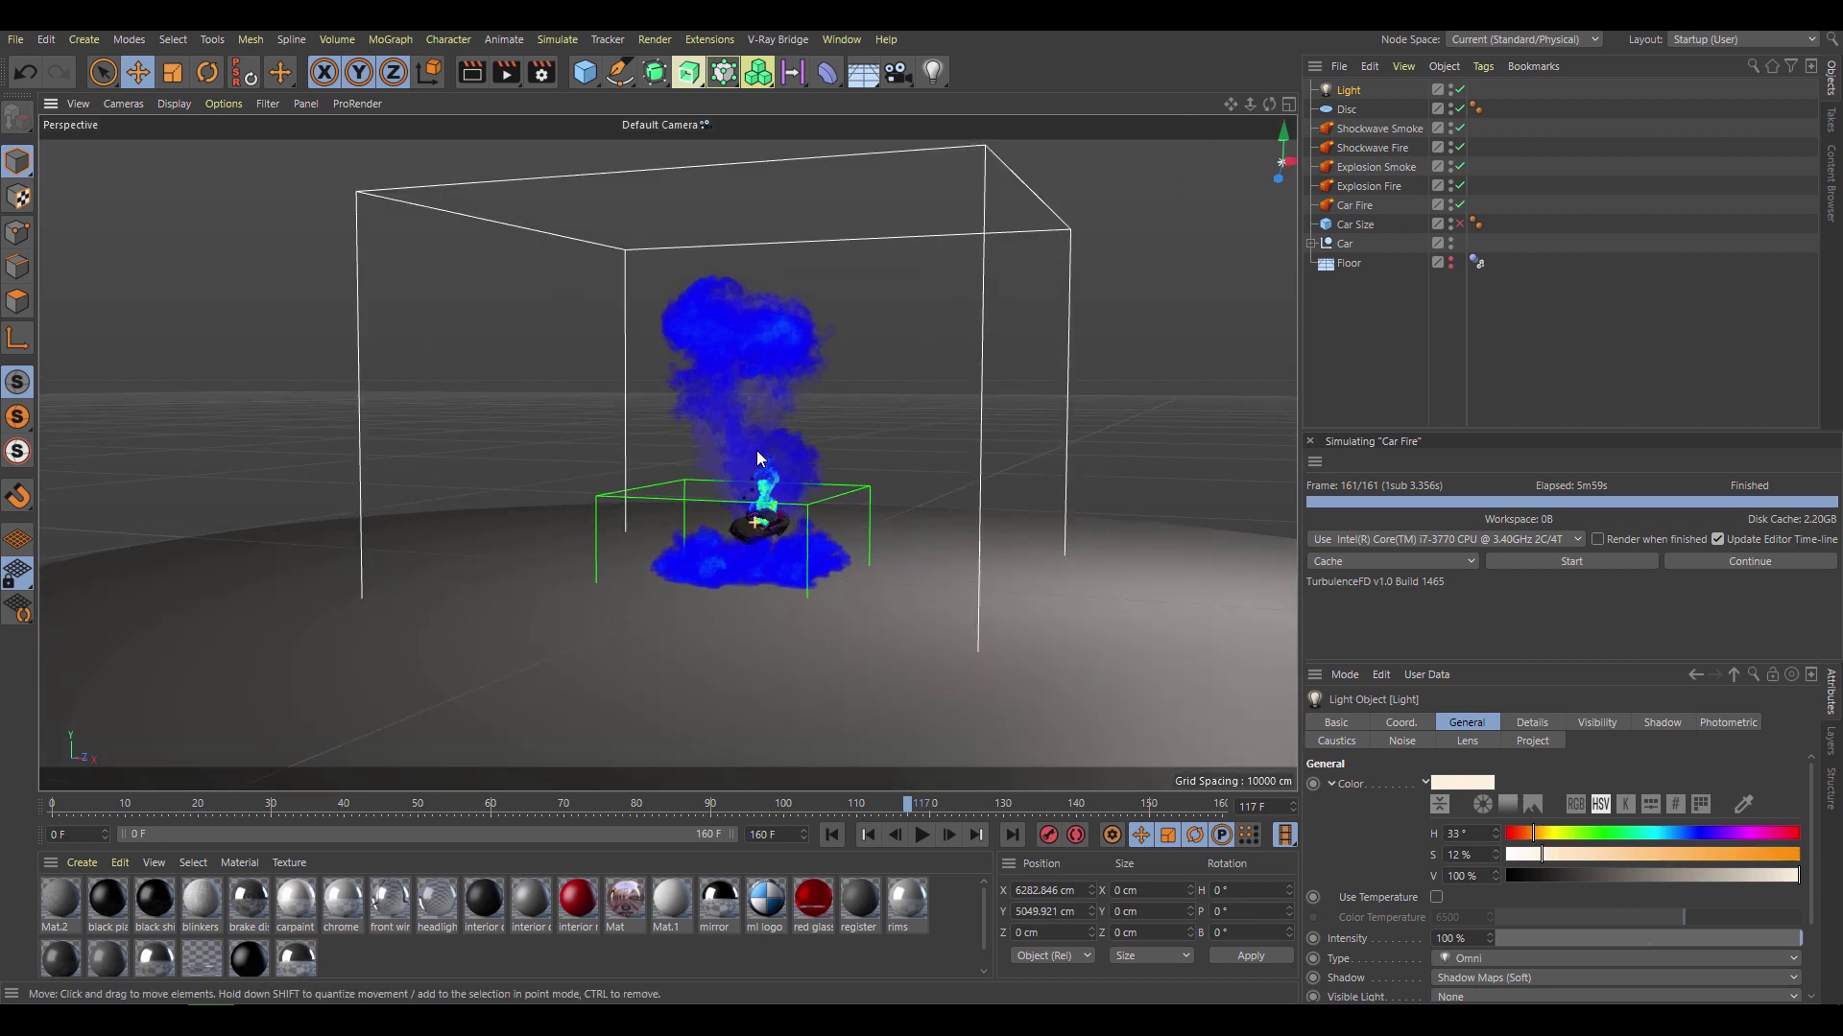
scroll(834, 509, up, 3)
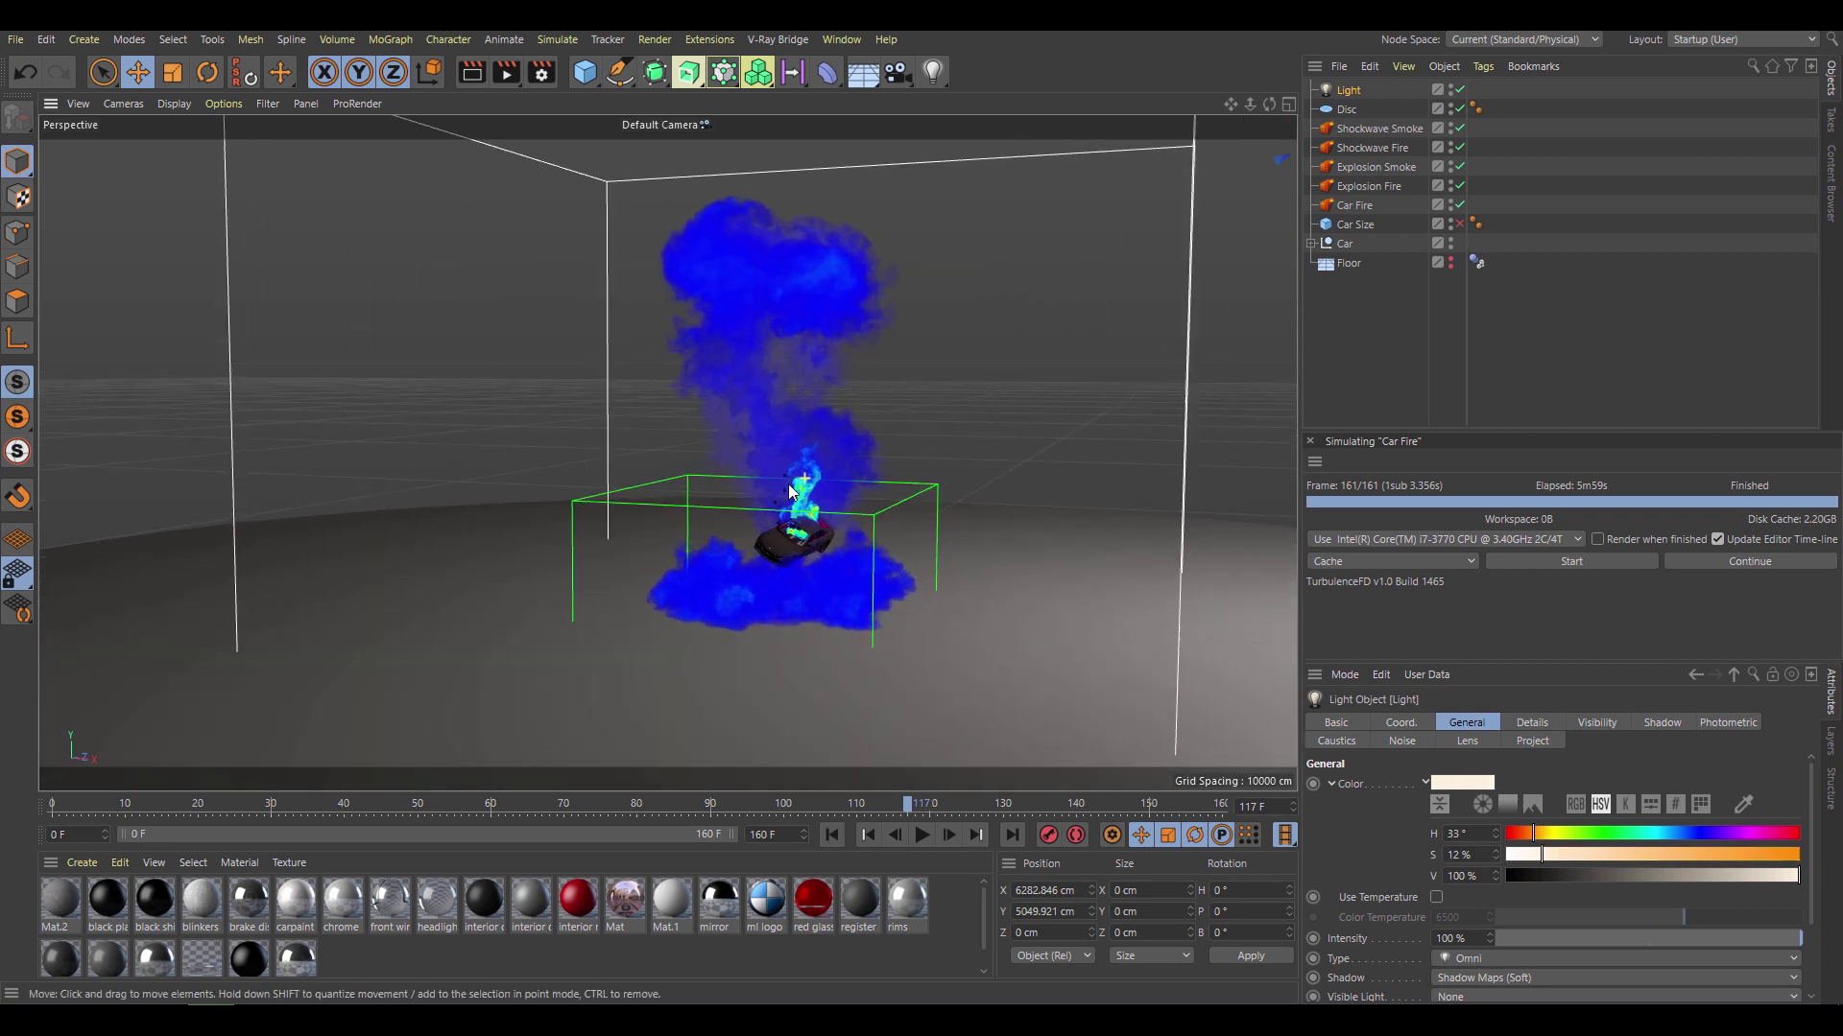
alt+drag(809, 483, 768, 494)
- Play from frame 0, pause at frame 89 and render the viewport
click(833, 834)
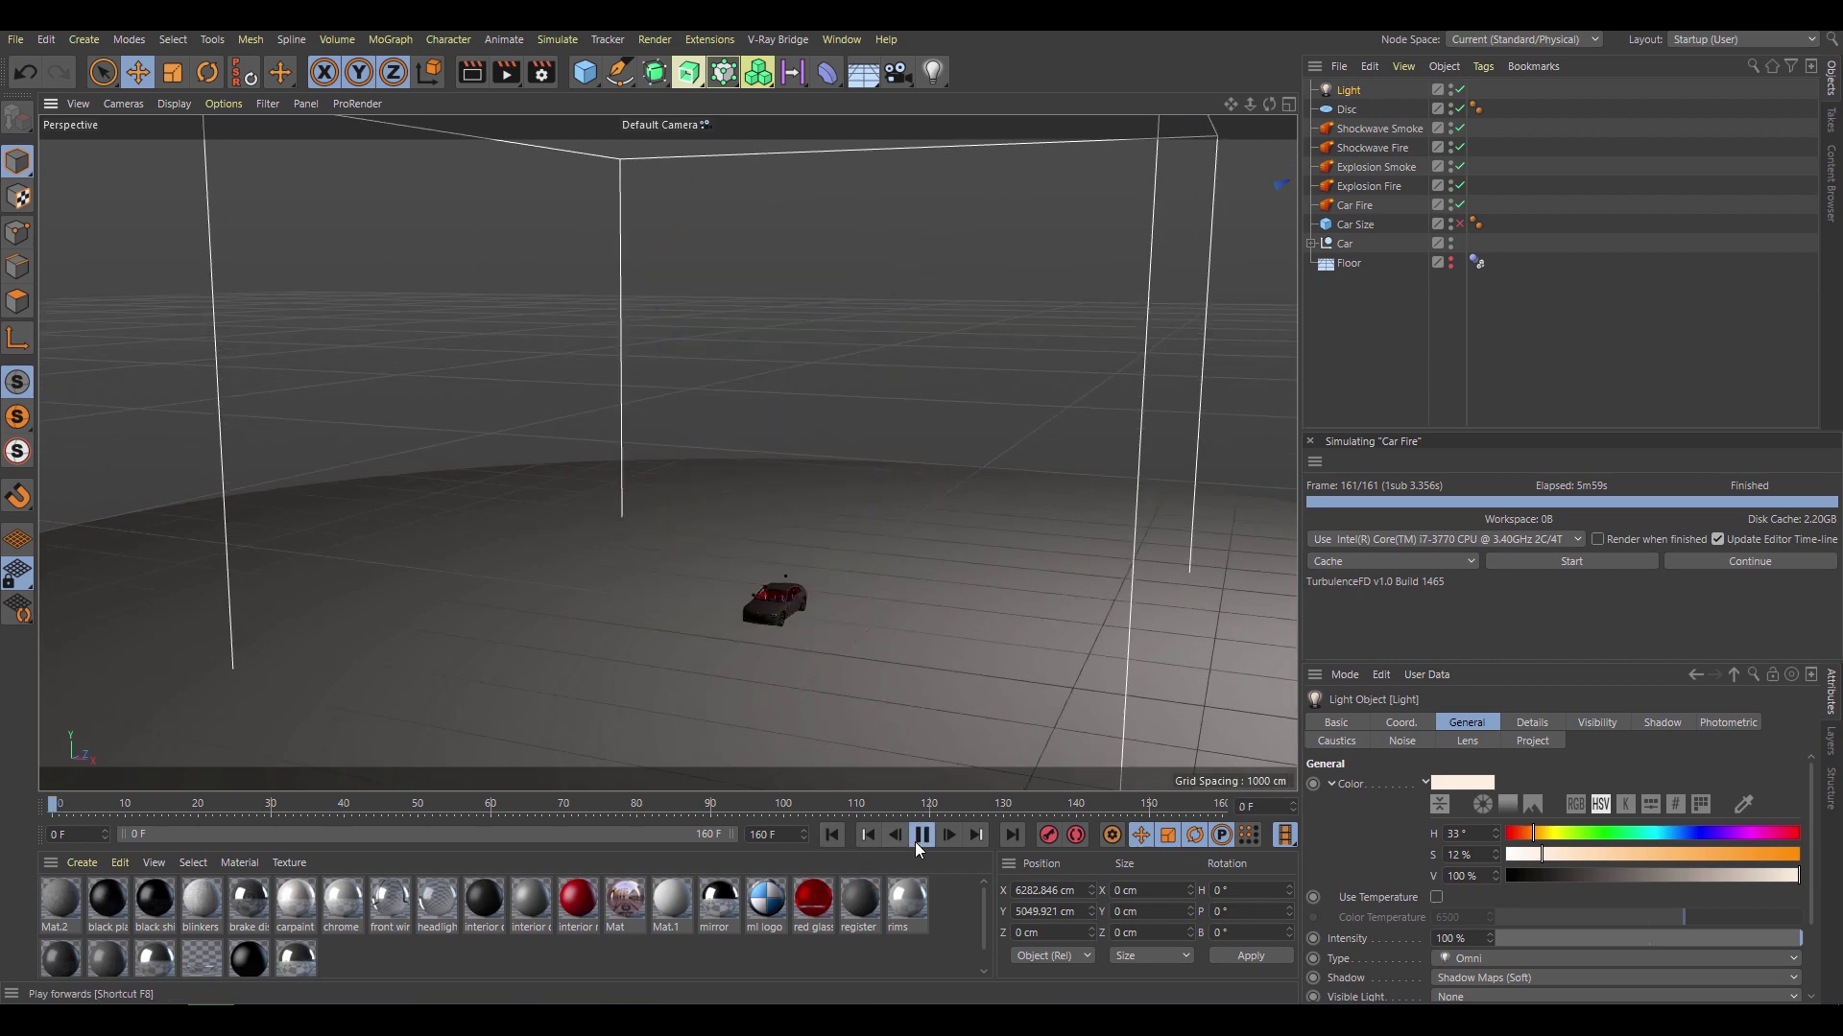
click(919, 835)
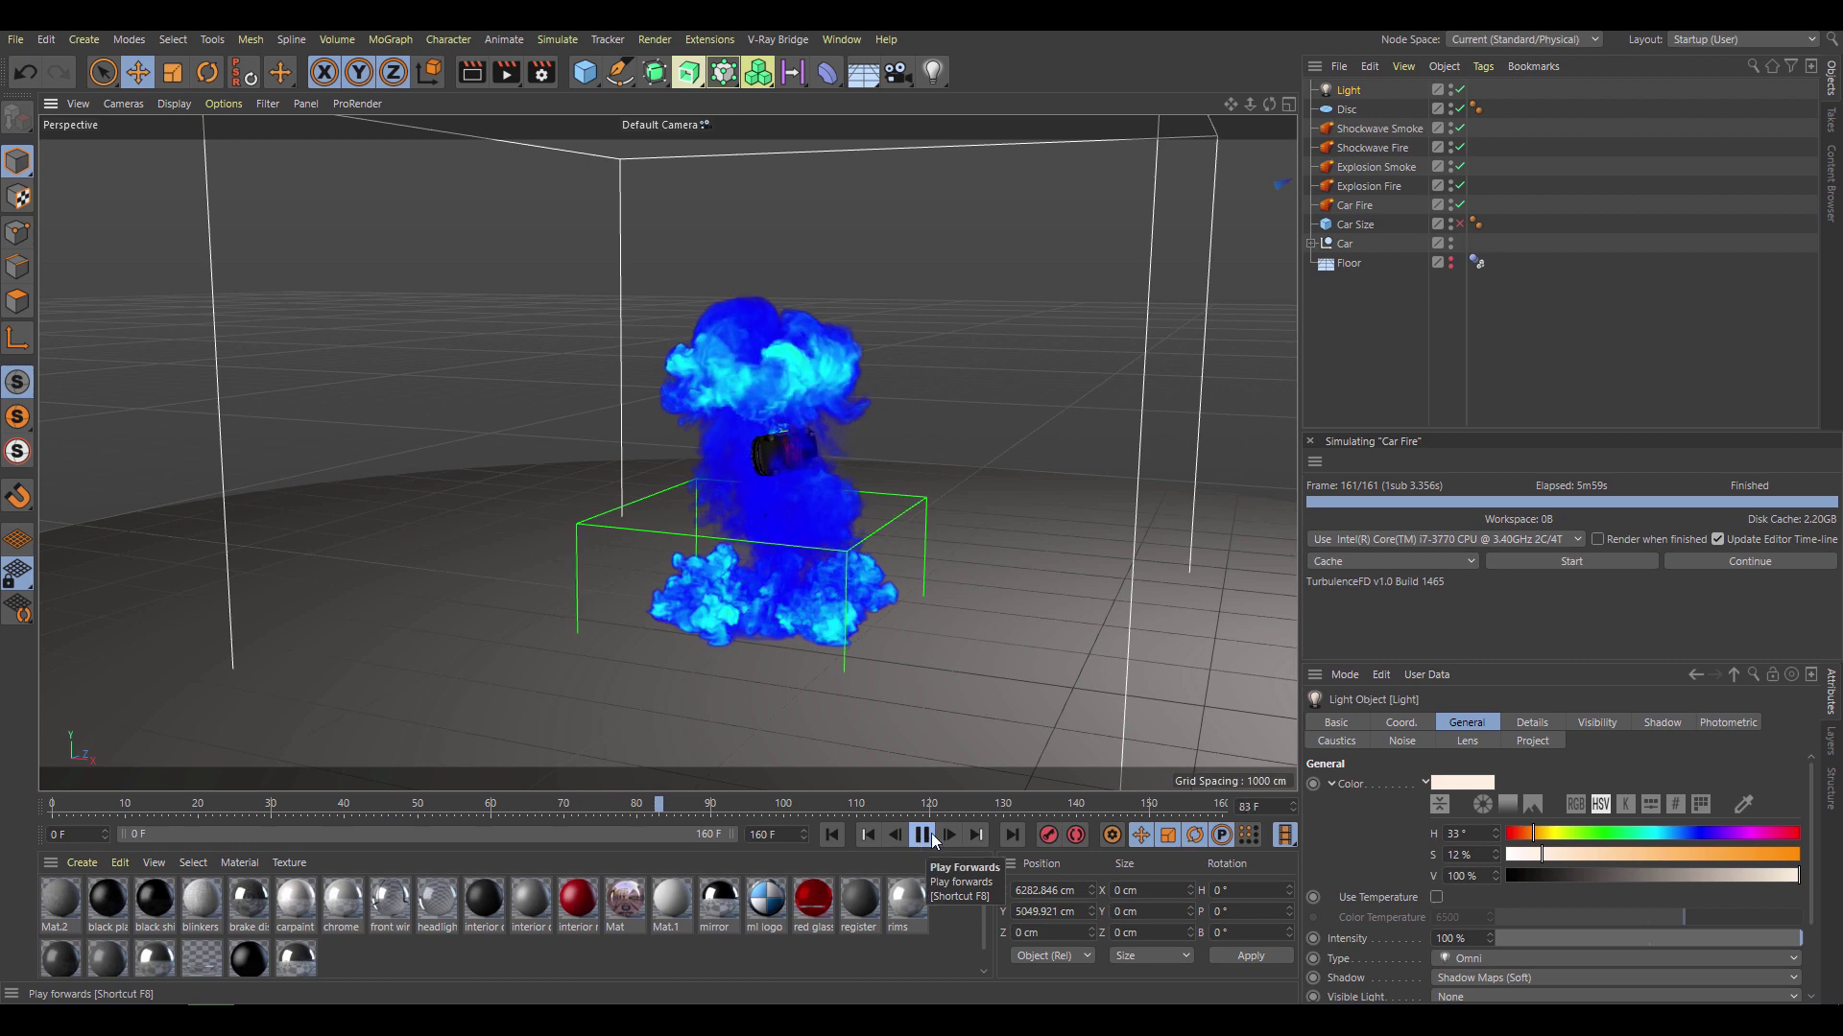
click(919, 835)
mouse_move(812, 466)
alt+mouse_down()
mouse_move(765, 464)
mouse_move(818, 428)
alt+mouse_up()
scroll(803, 456, up, 2)
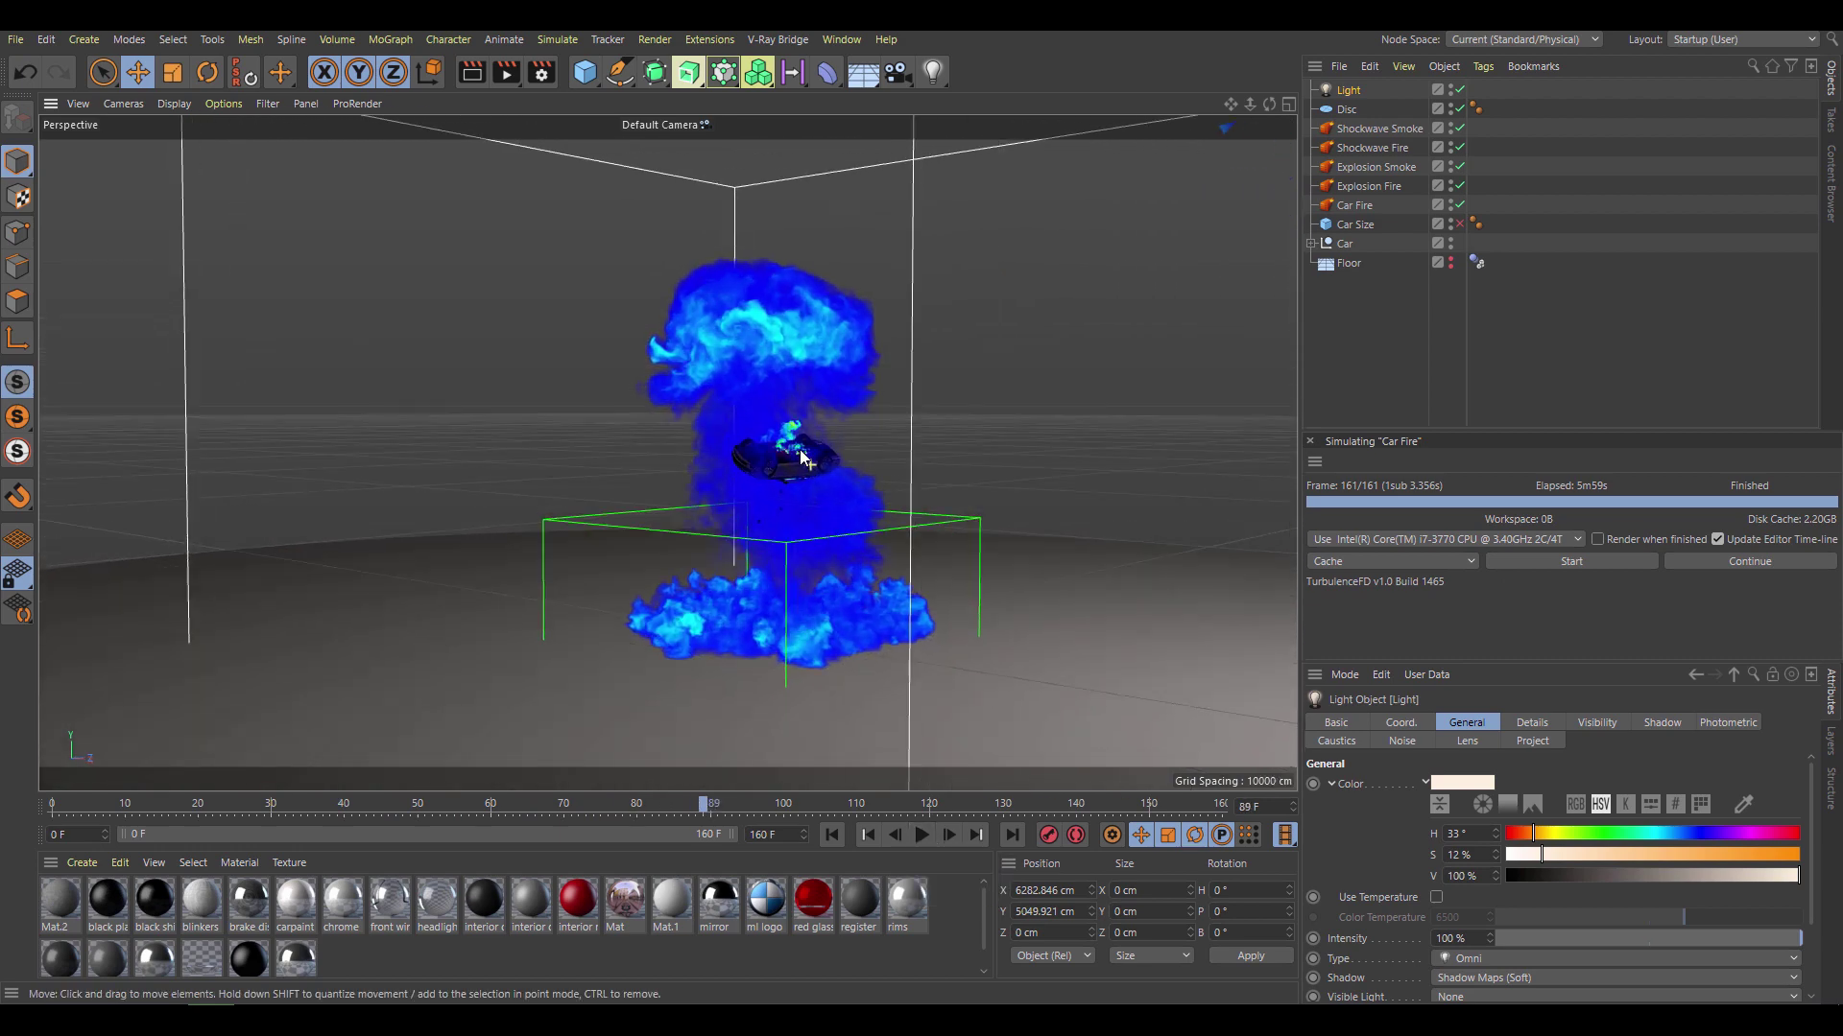
key(ctrl+r)
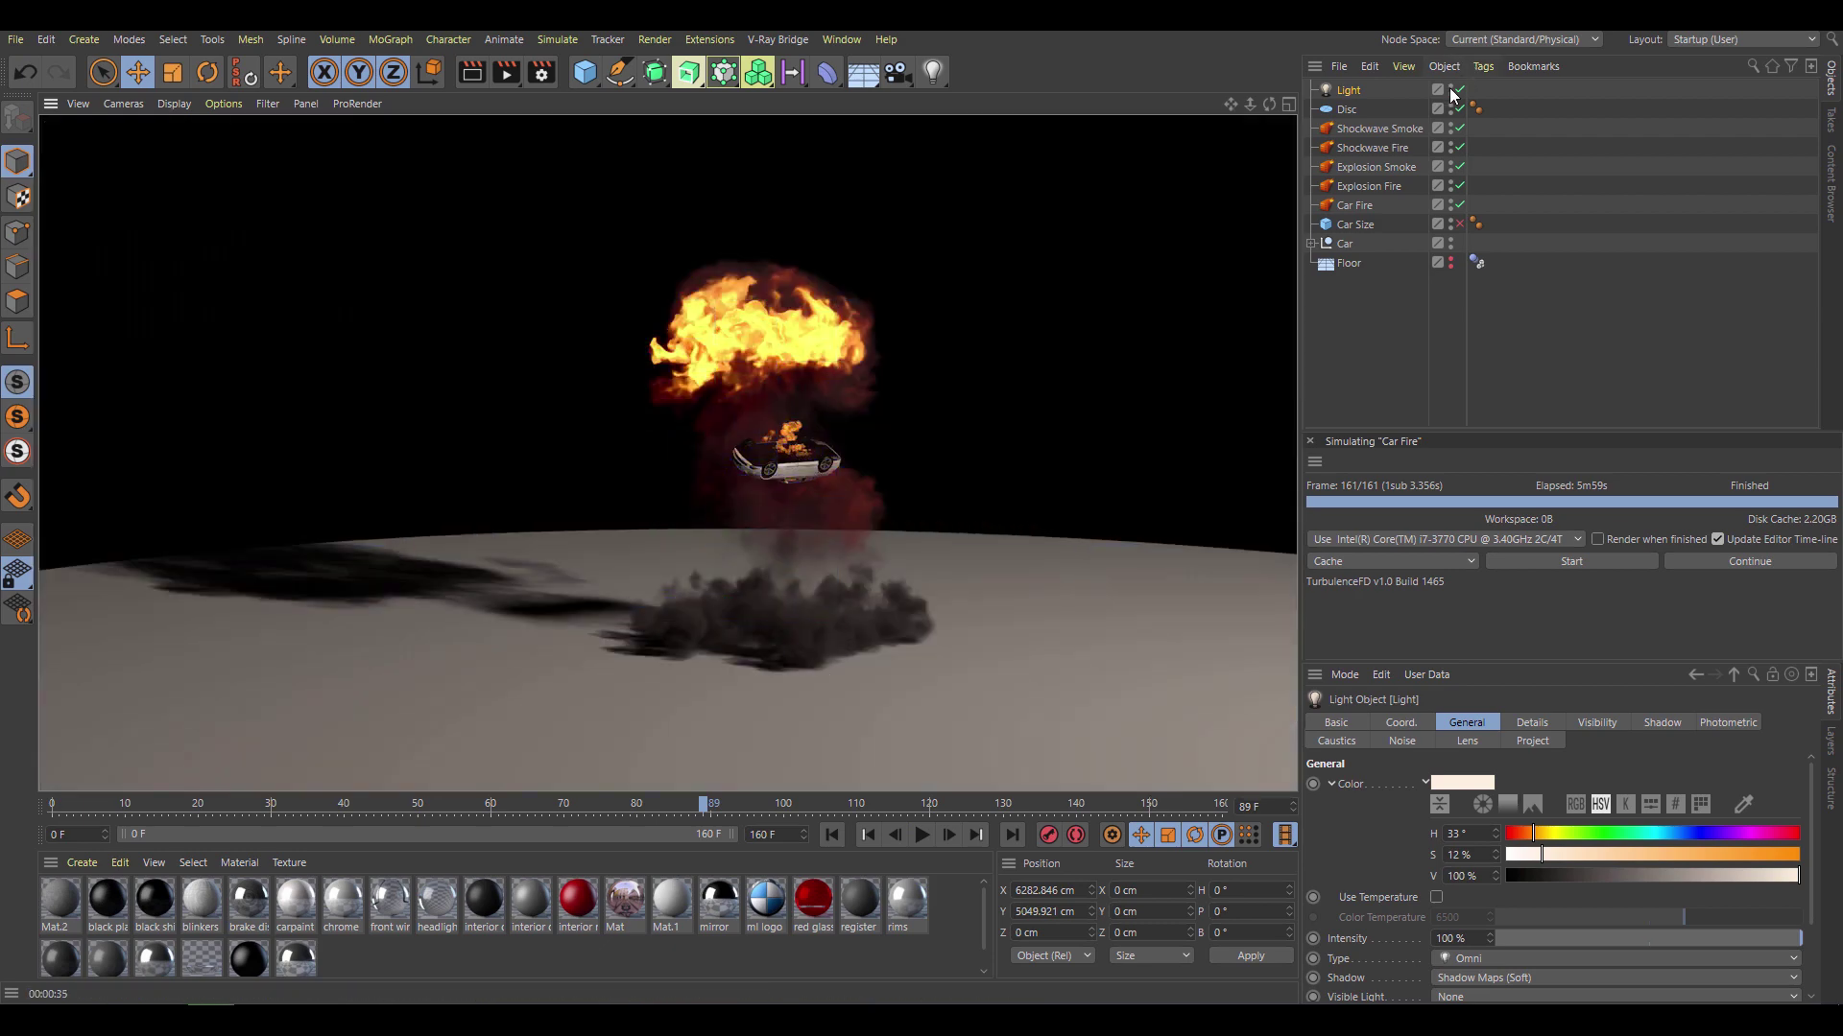
- Show the Explosion Smoke container's smoke rendering settings
click(1385, 174)
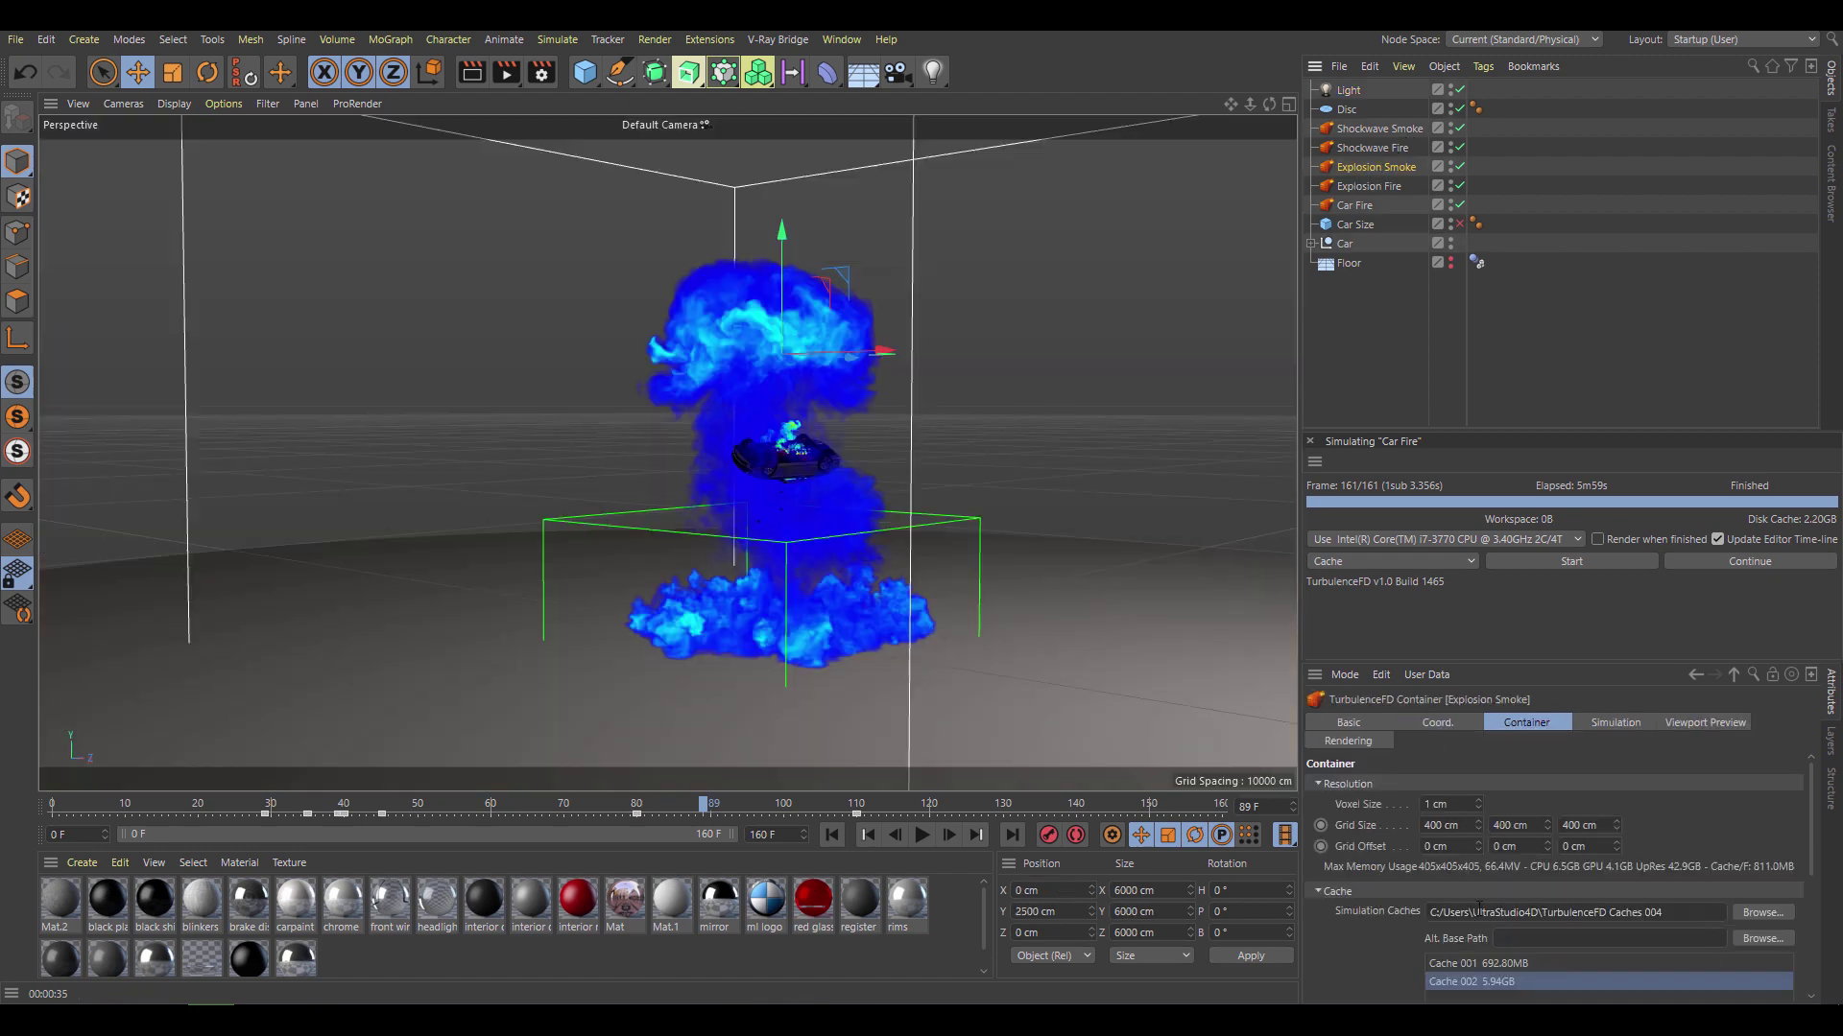
click(1686, 725)
click(1362, 744)
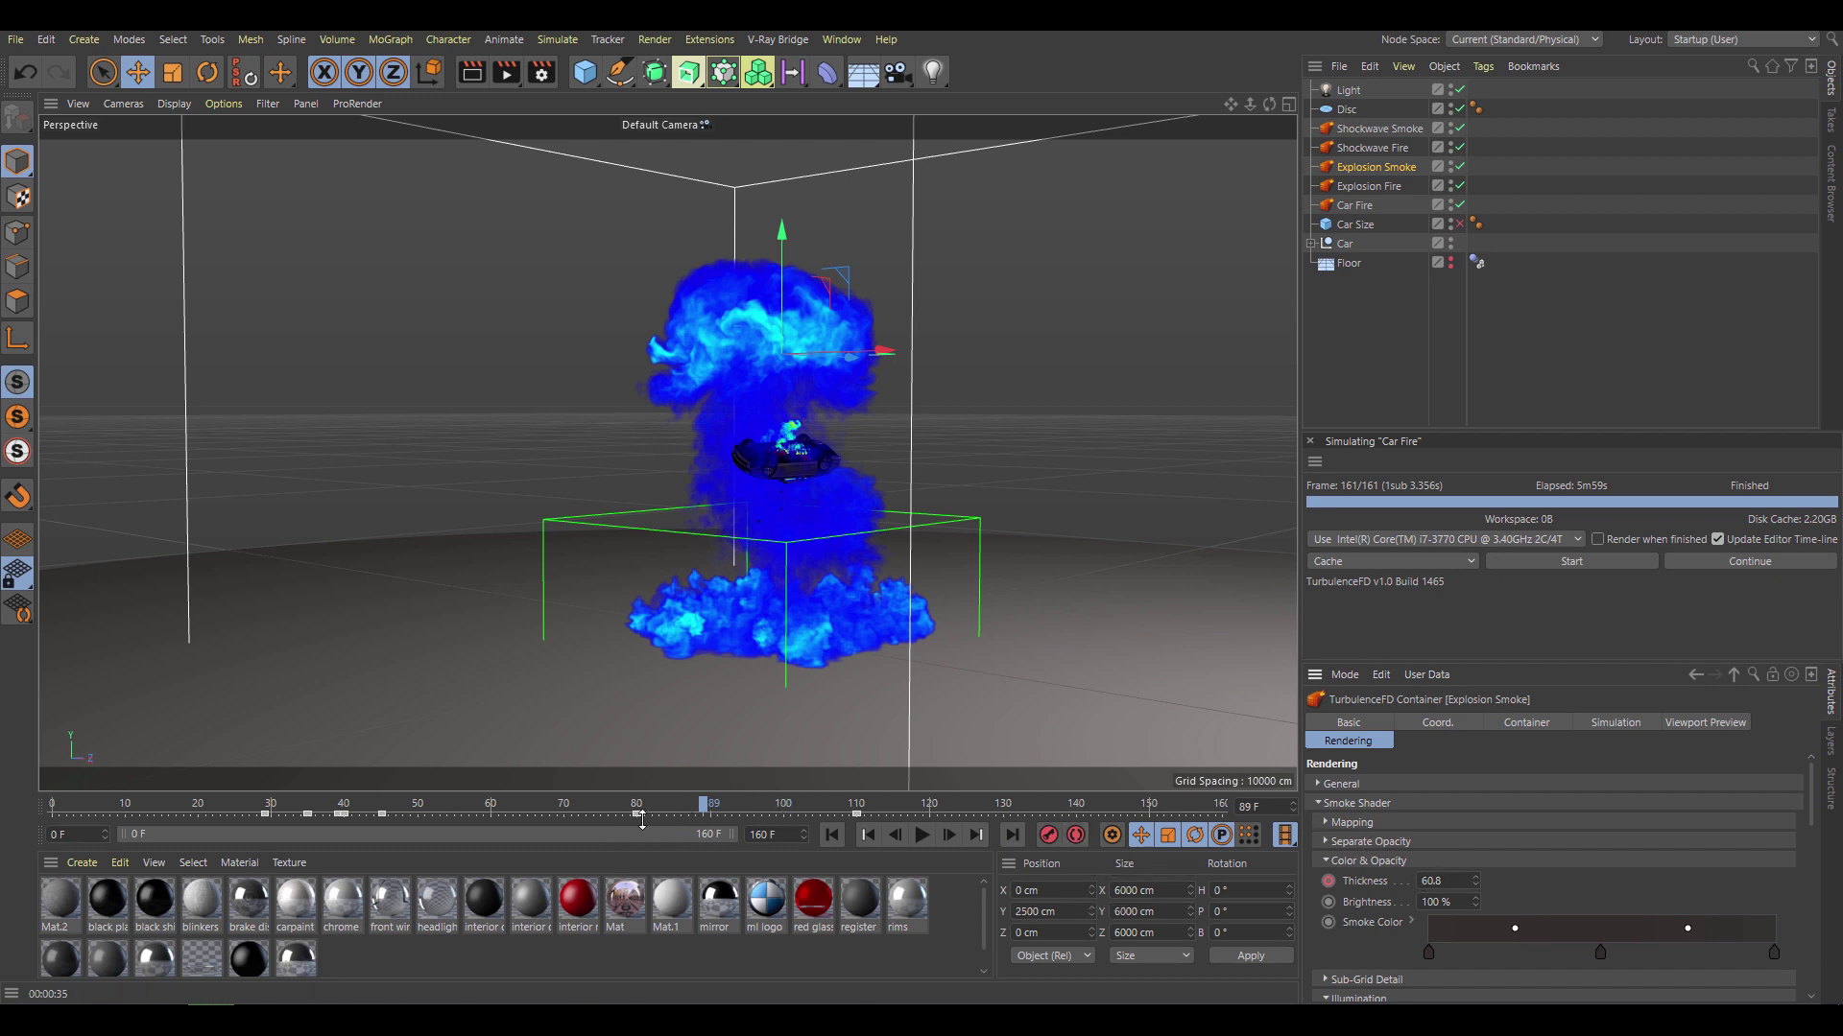
- Step from the frame 80 thickness keyframe to frame 110 and render a preview
click(866, 835)
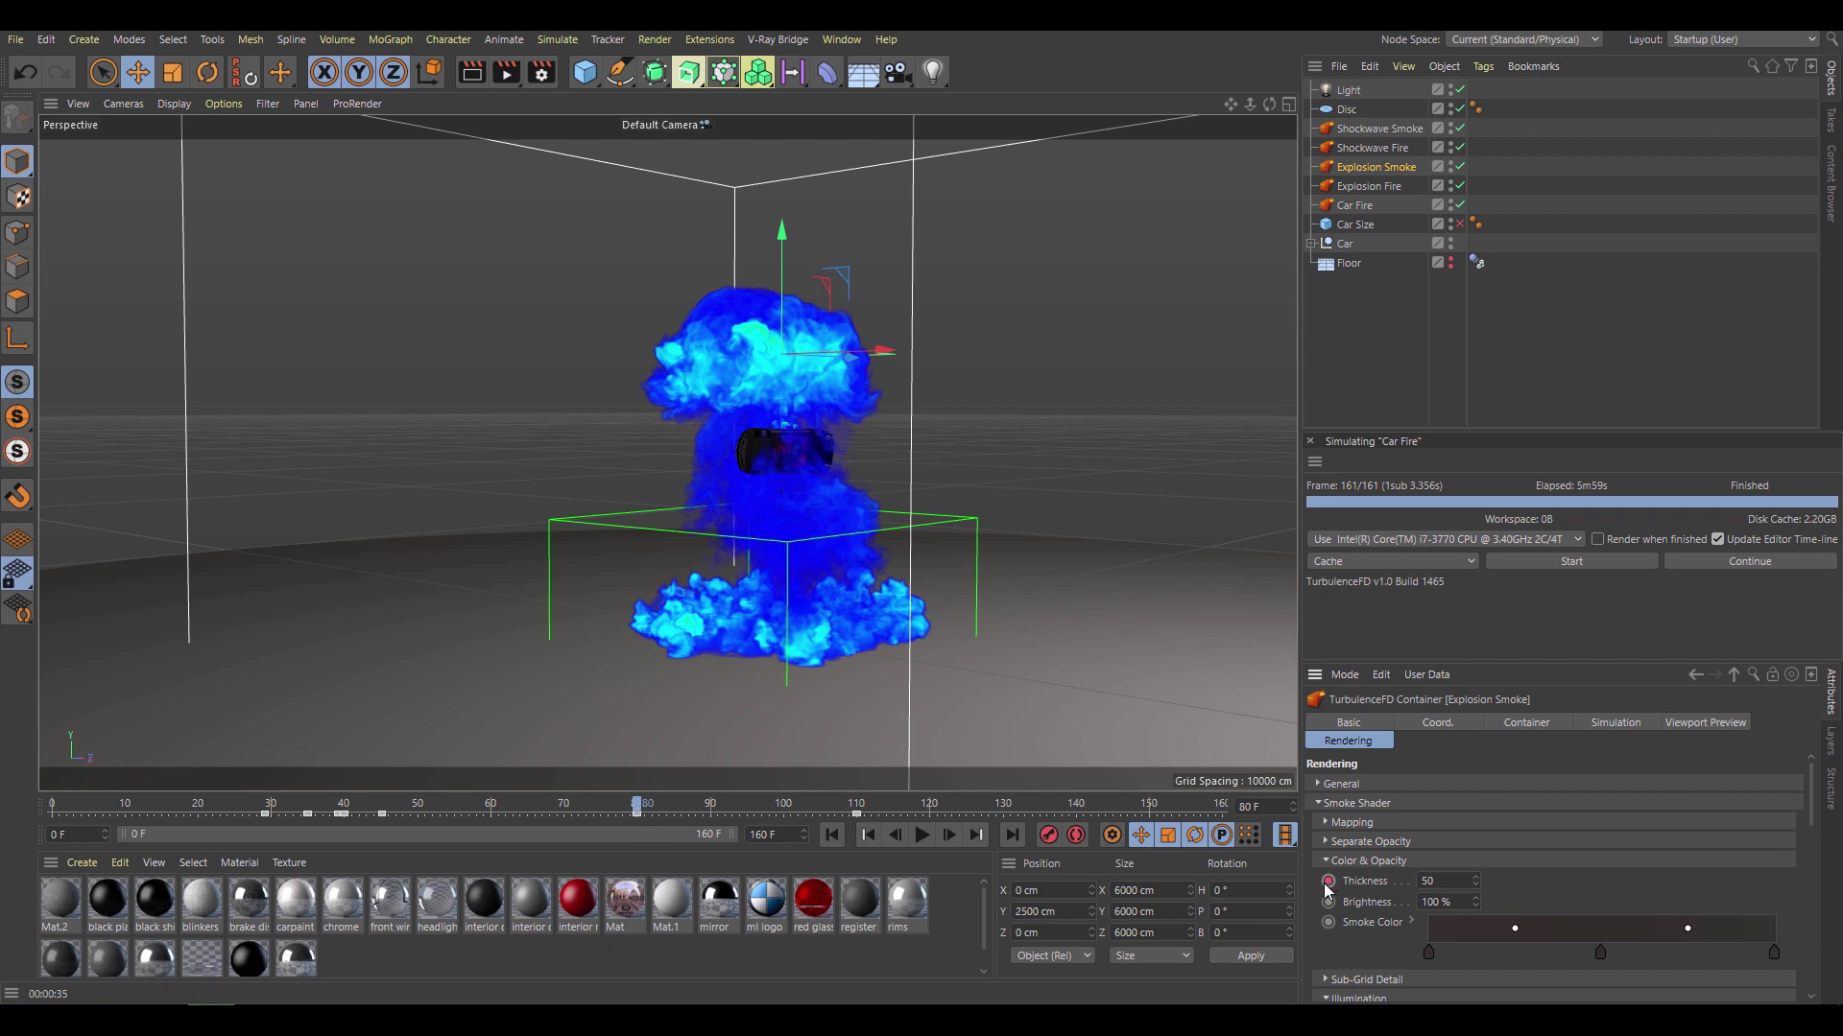
click(976, 835)
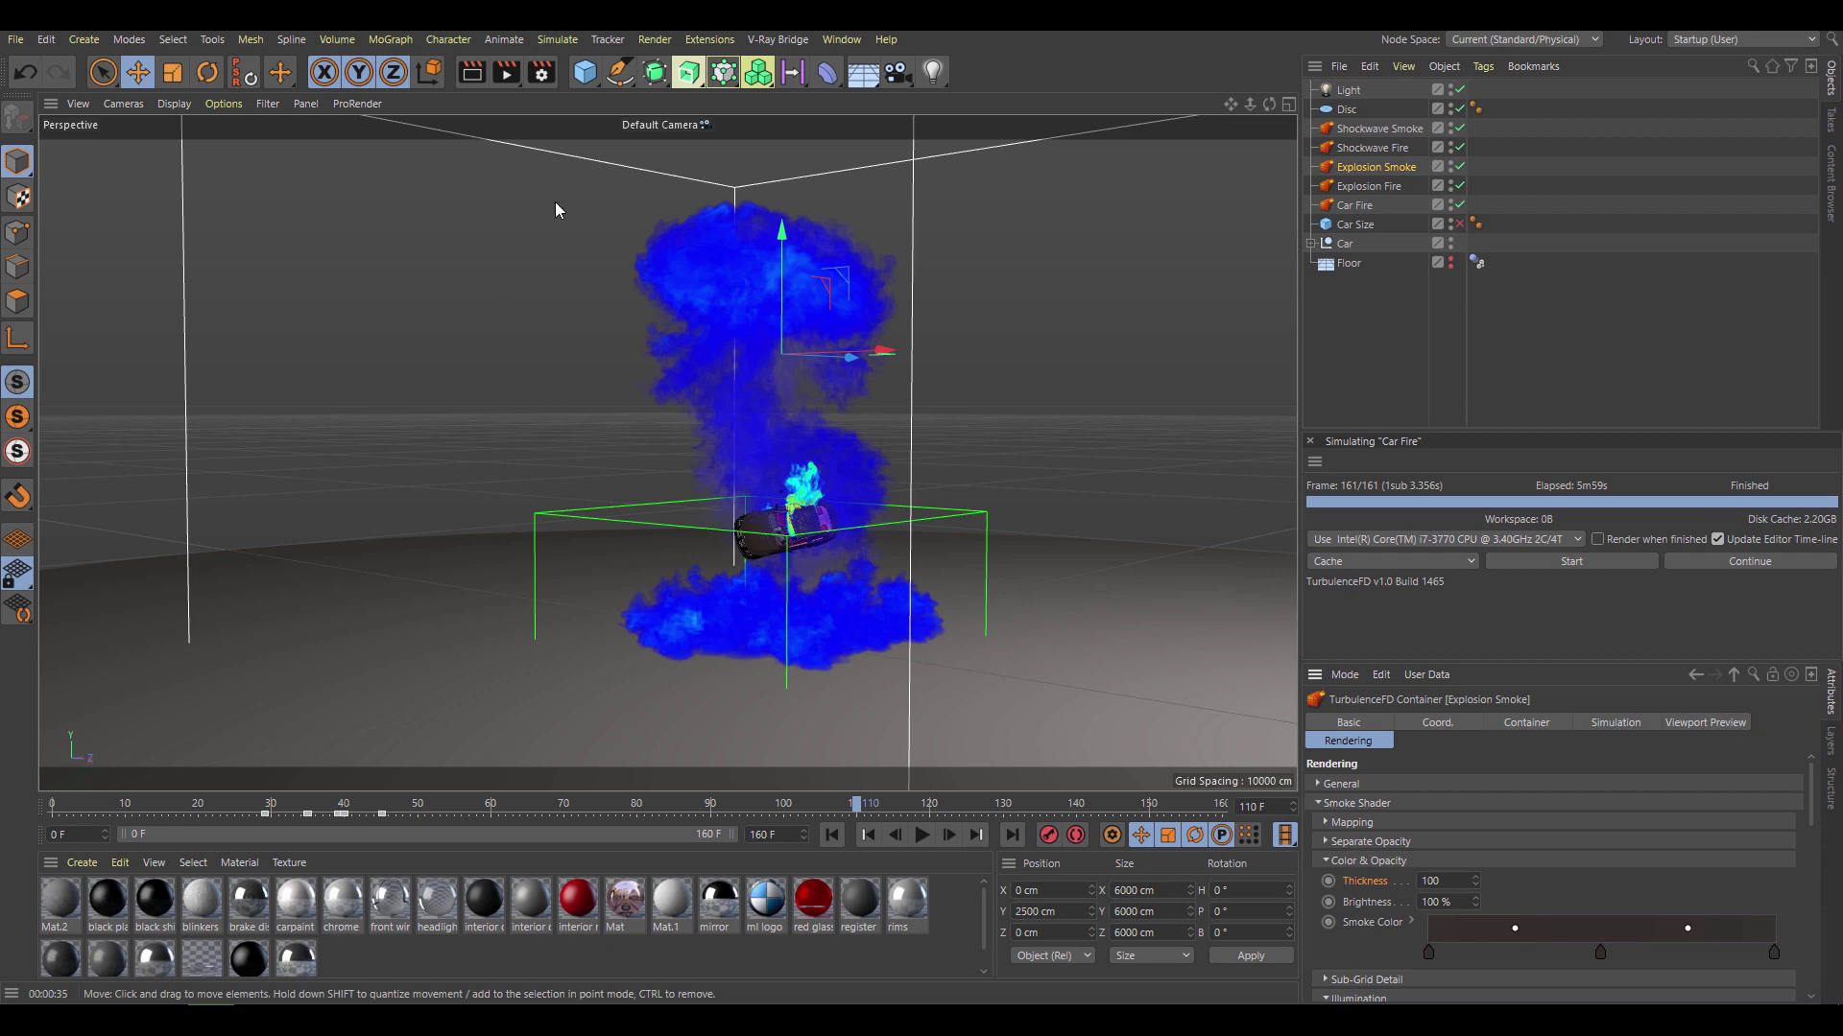
click(472, 72)
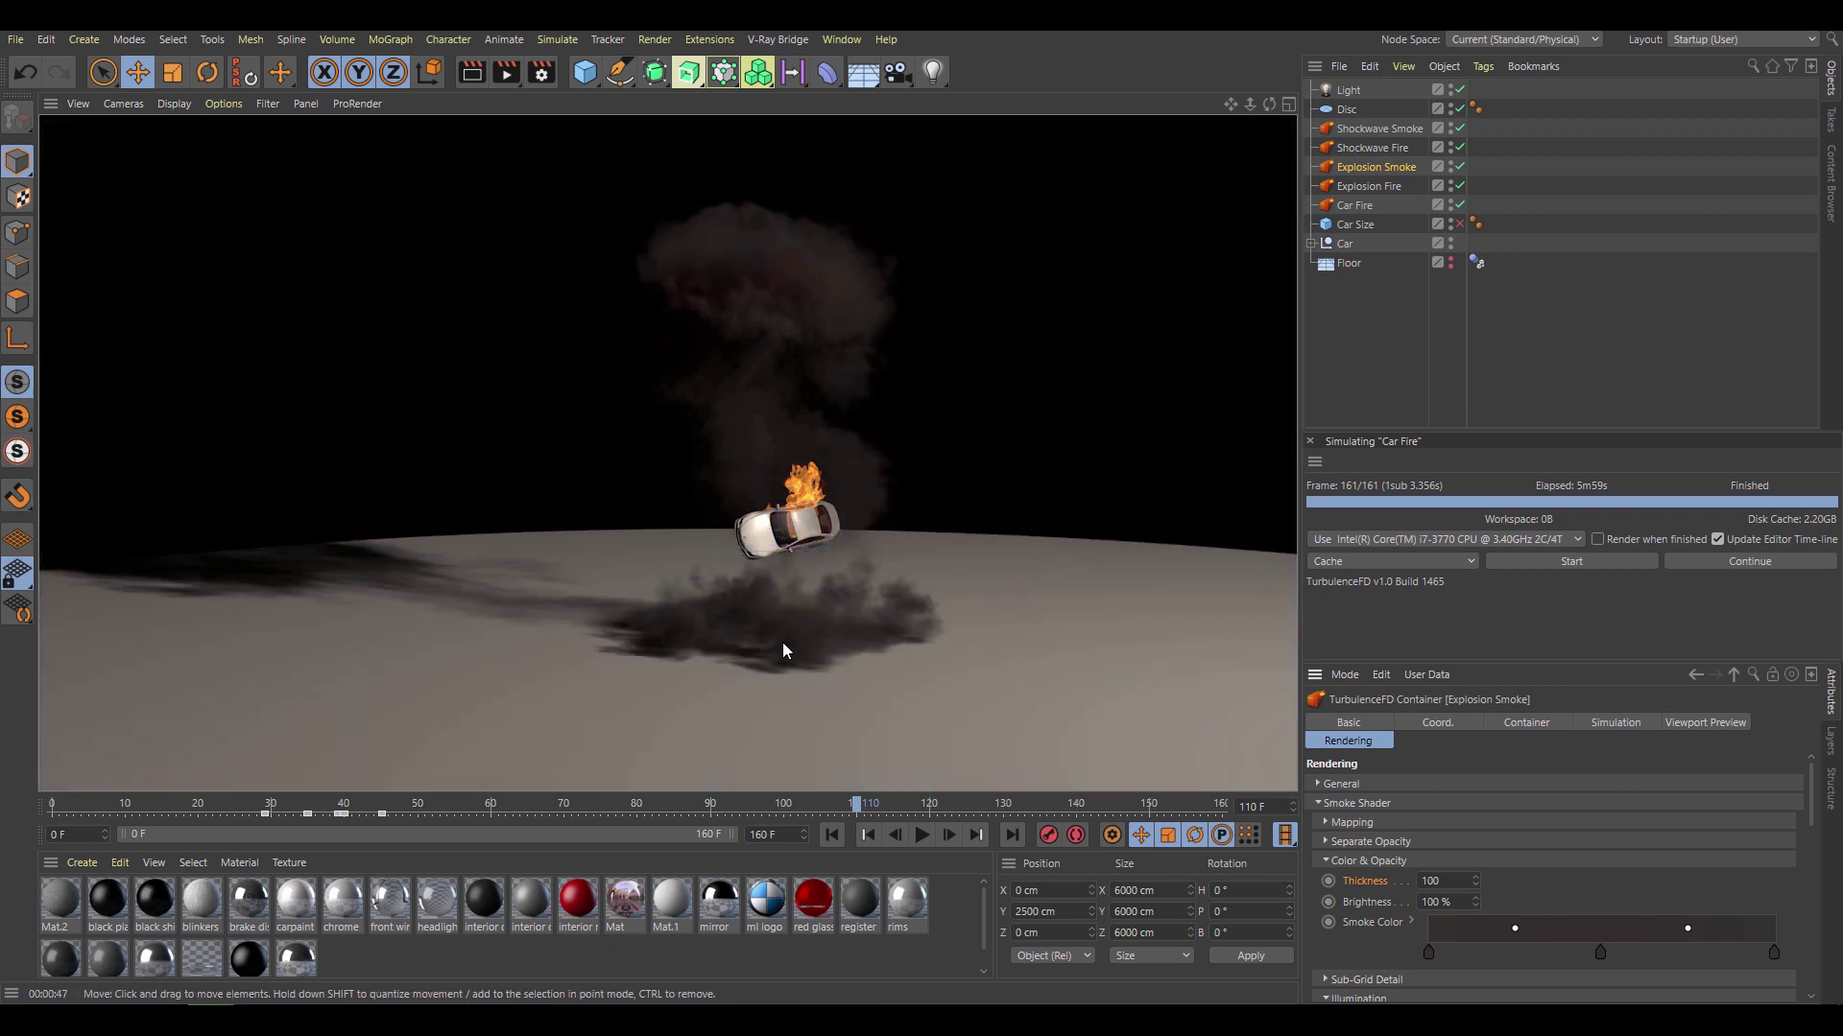
click(826, 620)
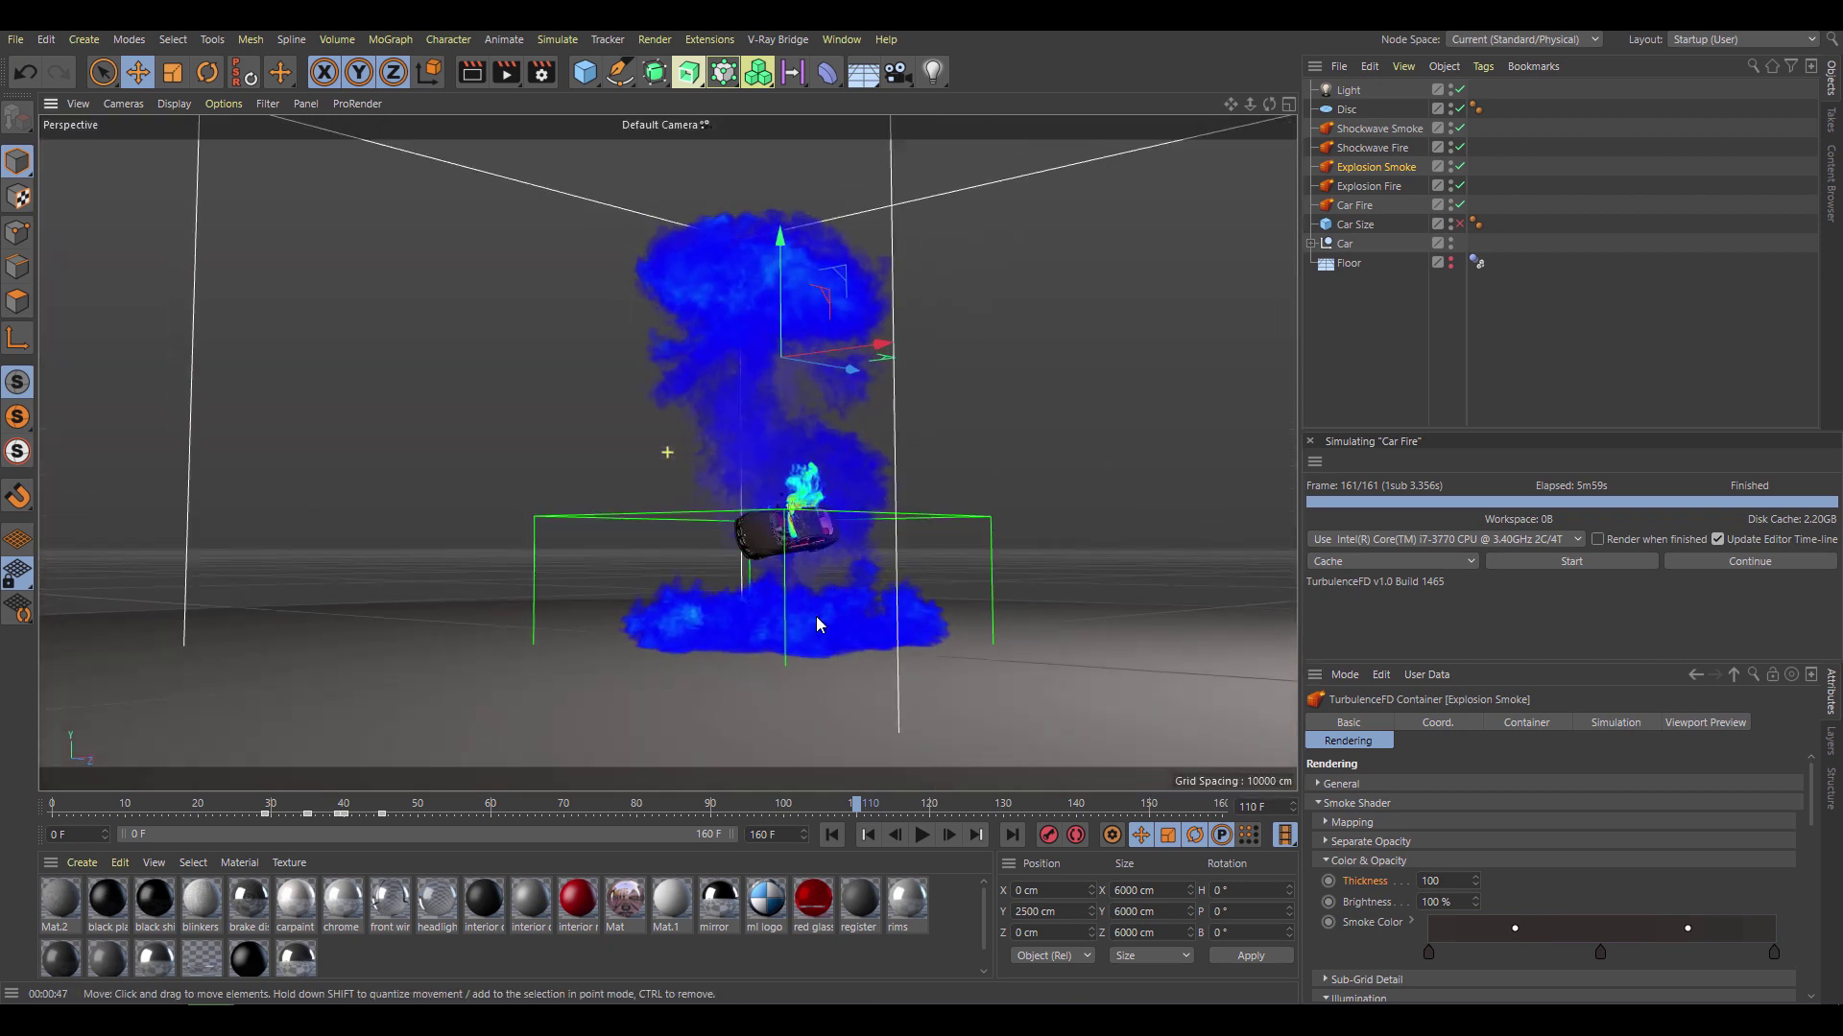
- Orbit around the explosion and select the Disc floor object
alt+drag(803, 516, 1007, 403)
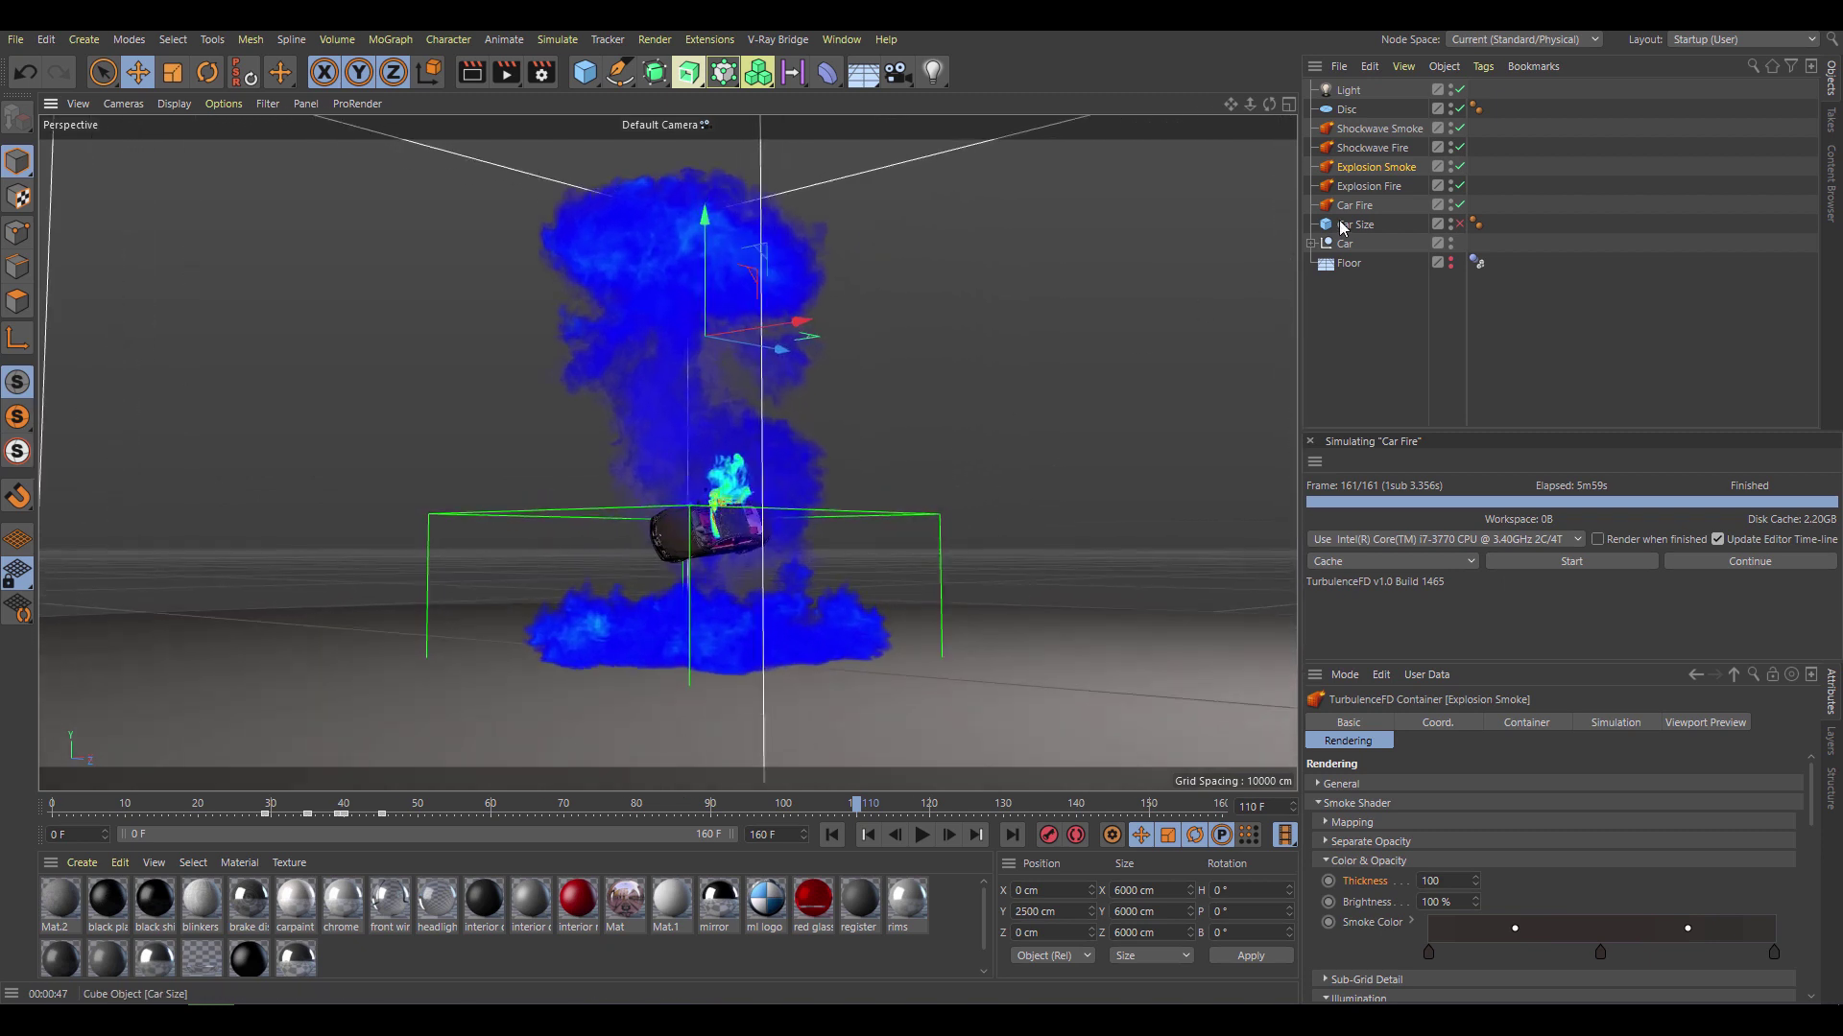
click(1379, 128)
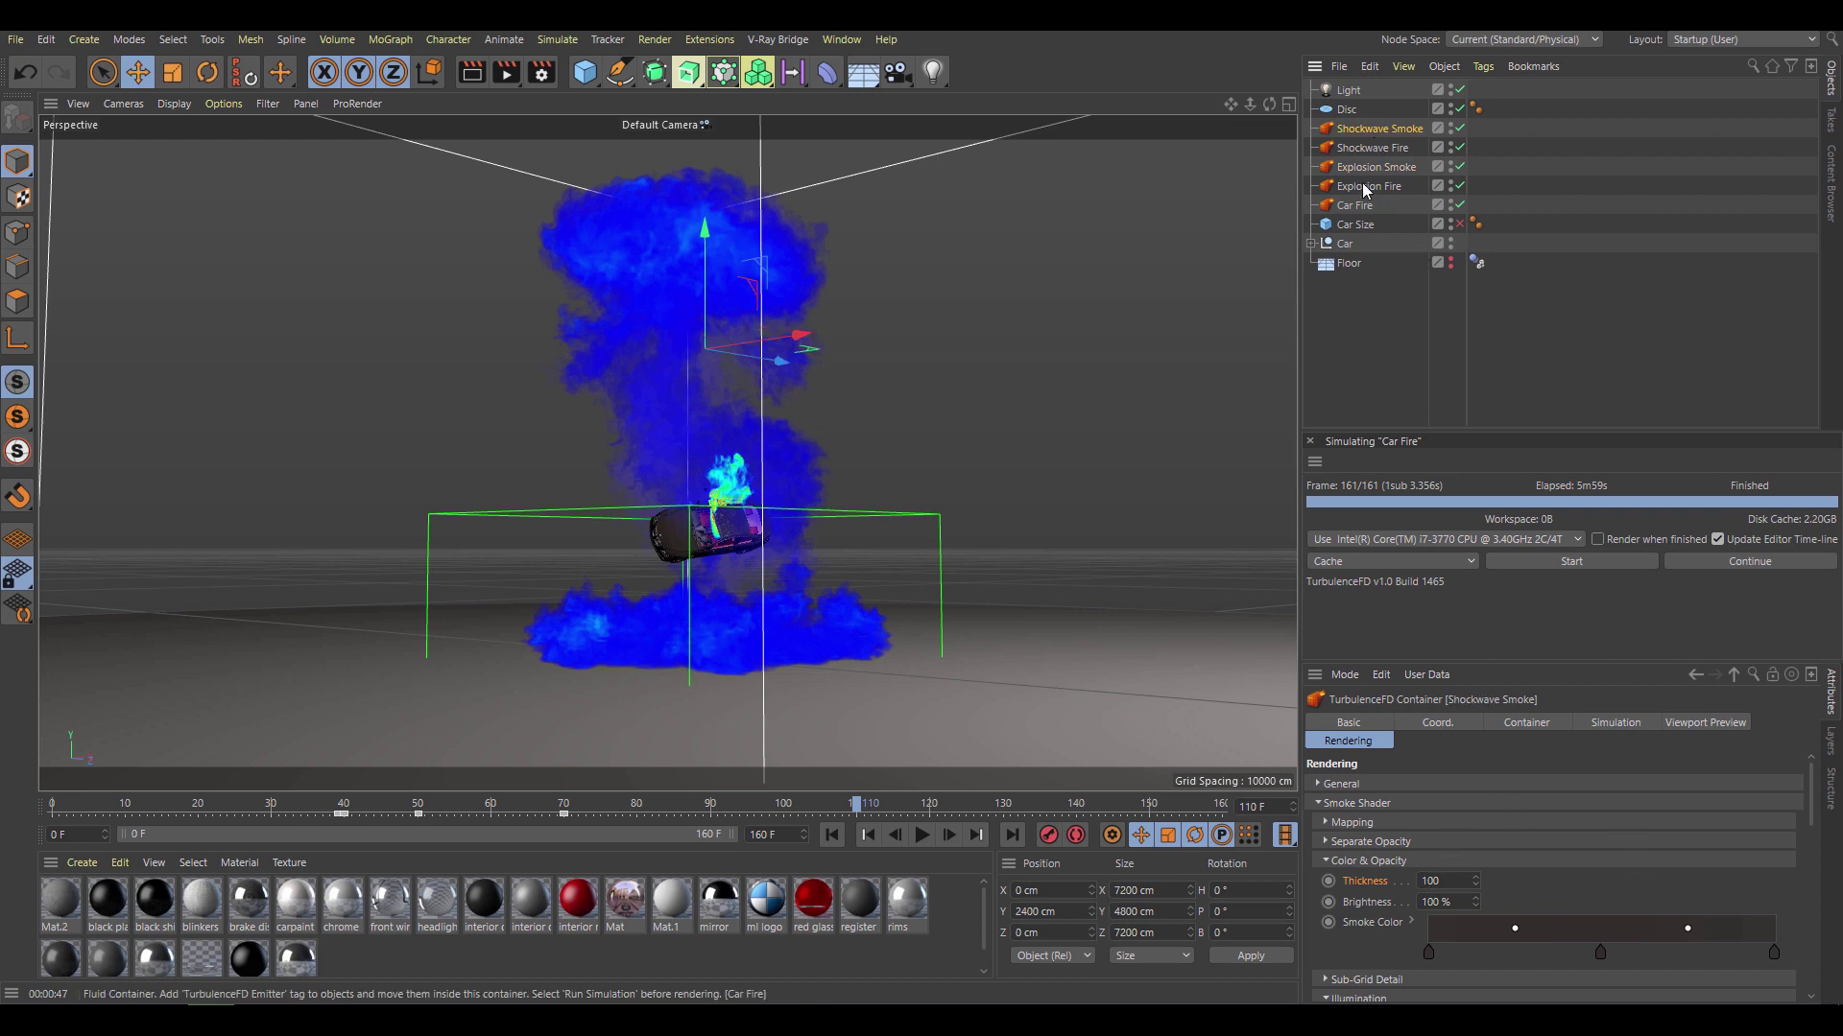
alt+drag(697, 545, 691, 527)
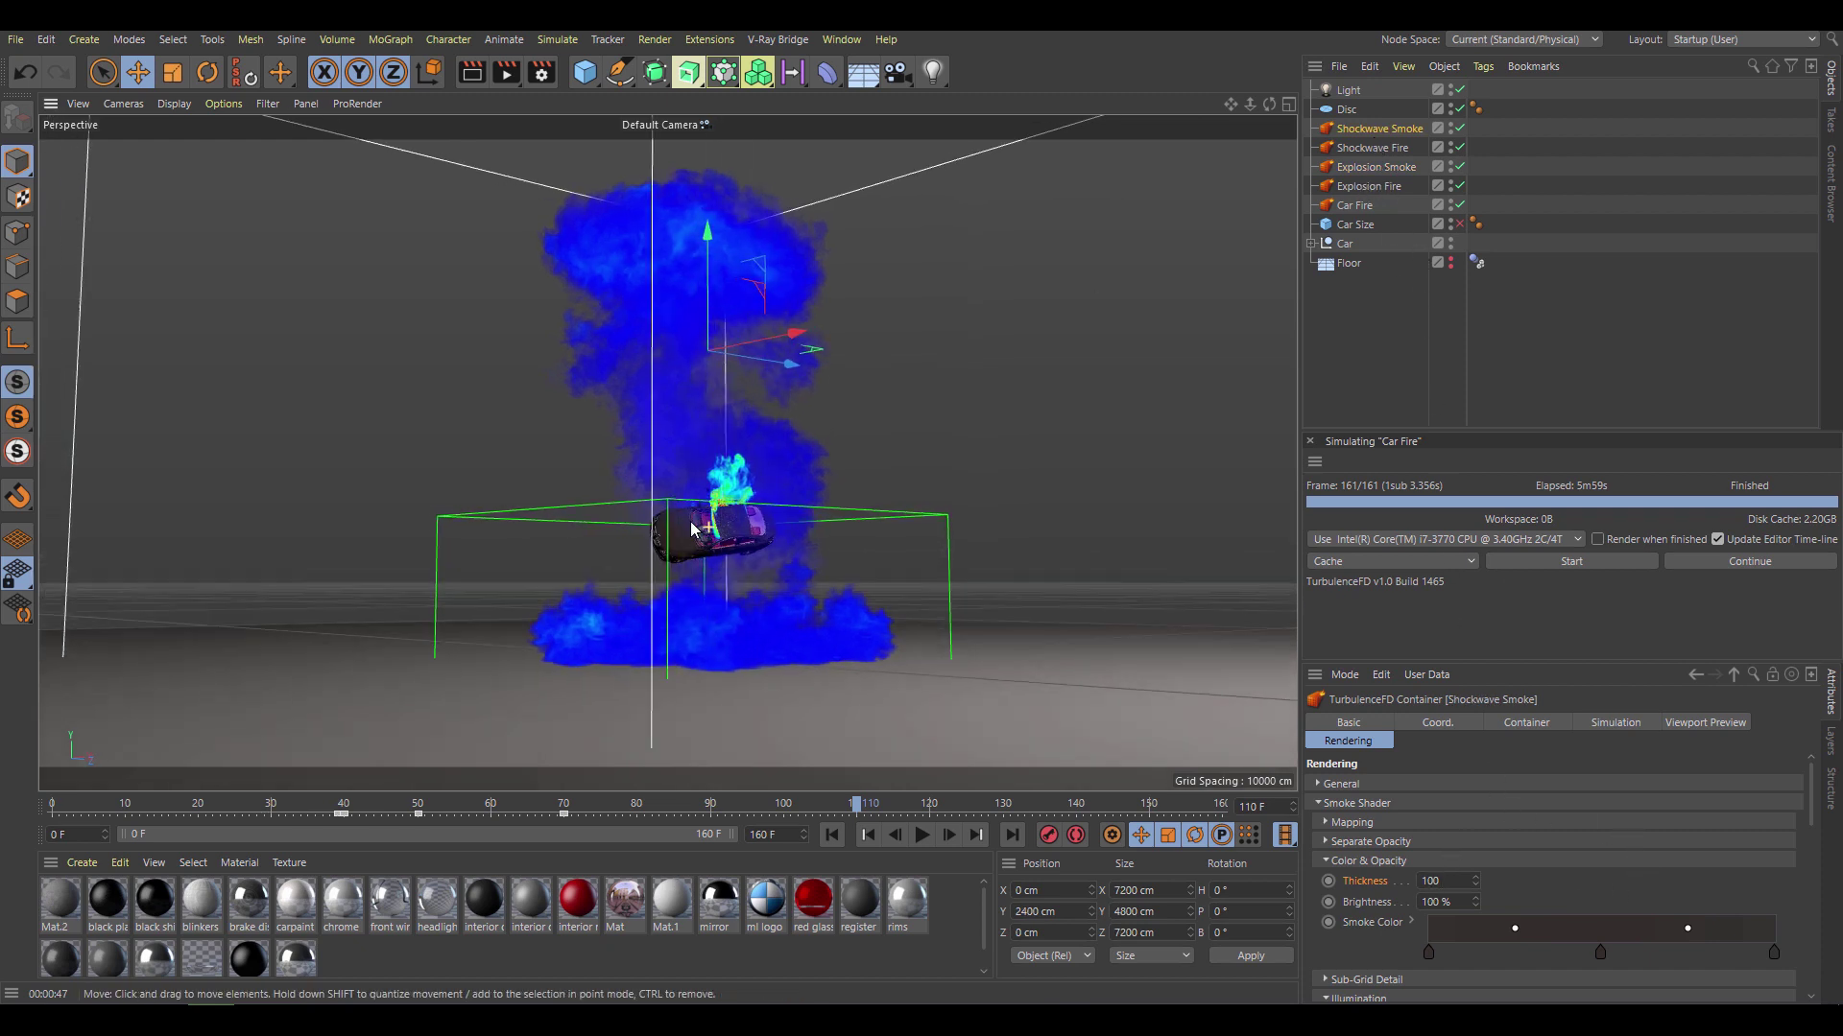
click(1347, 110)
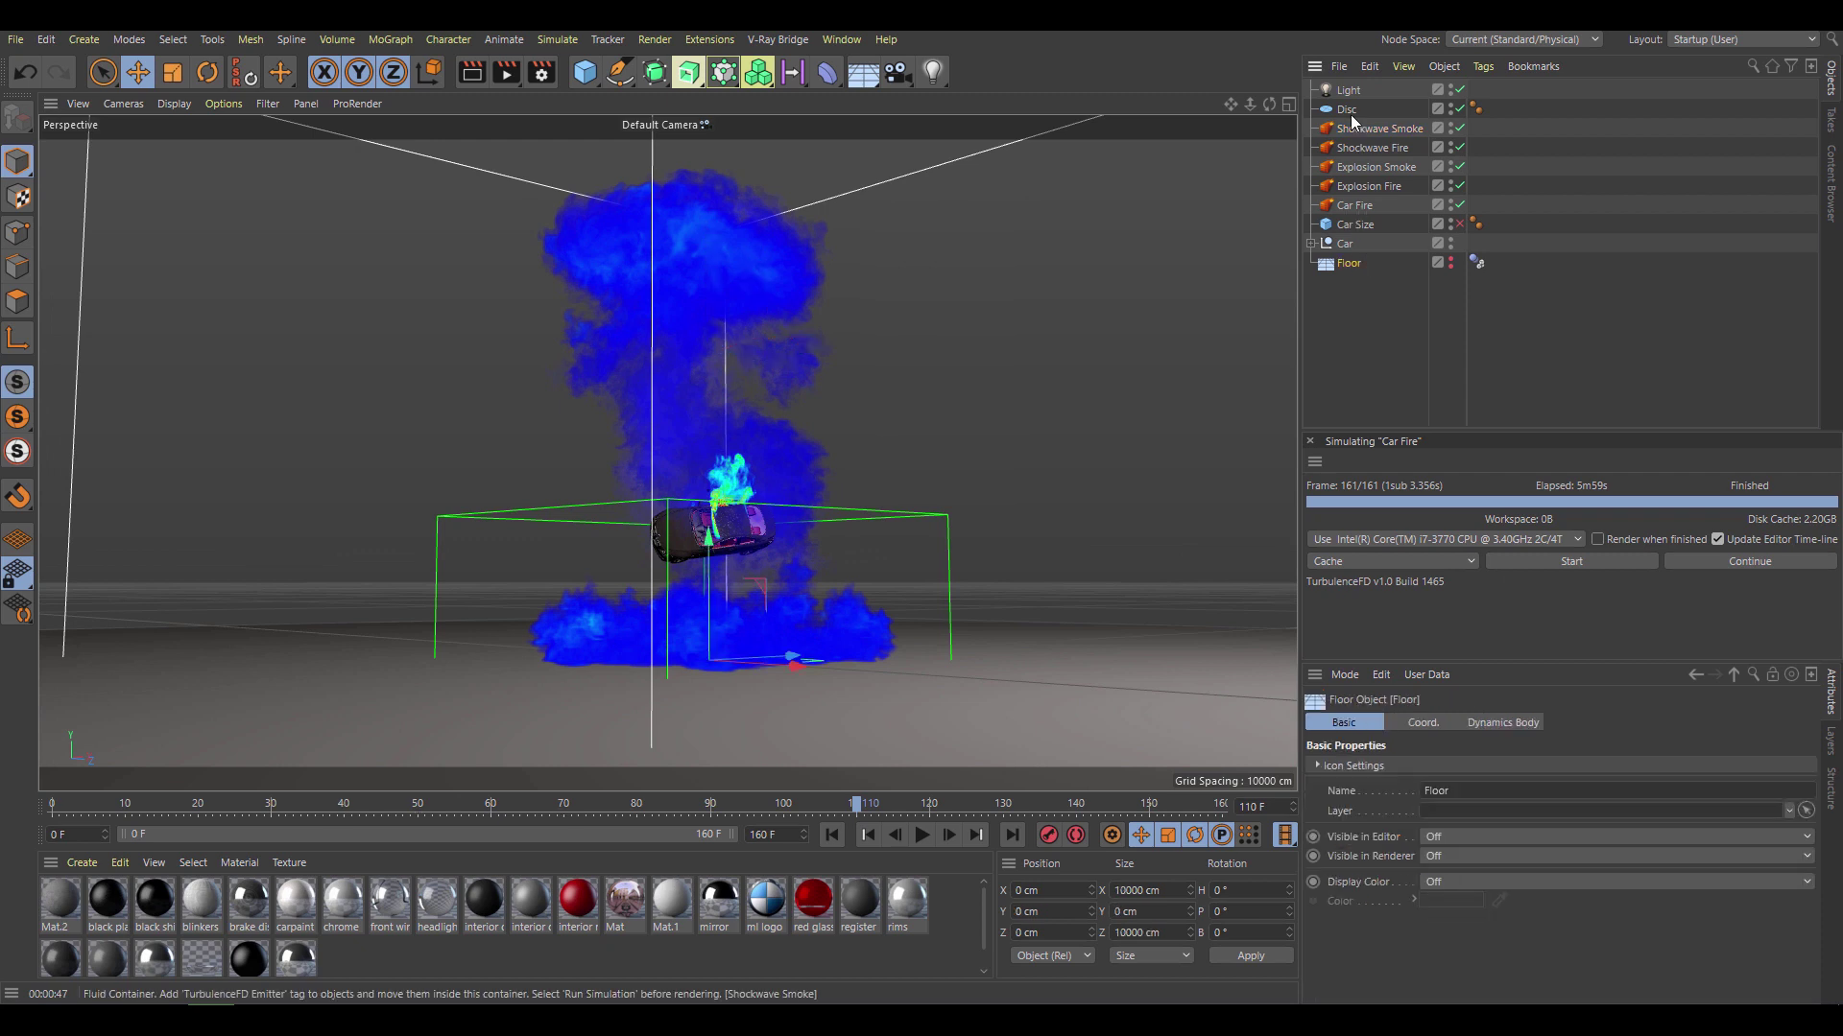
- Set the Disc's outer radius to 1000 cm and orbit to see it beneath the smoke
click(1442, 787)
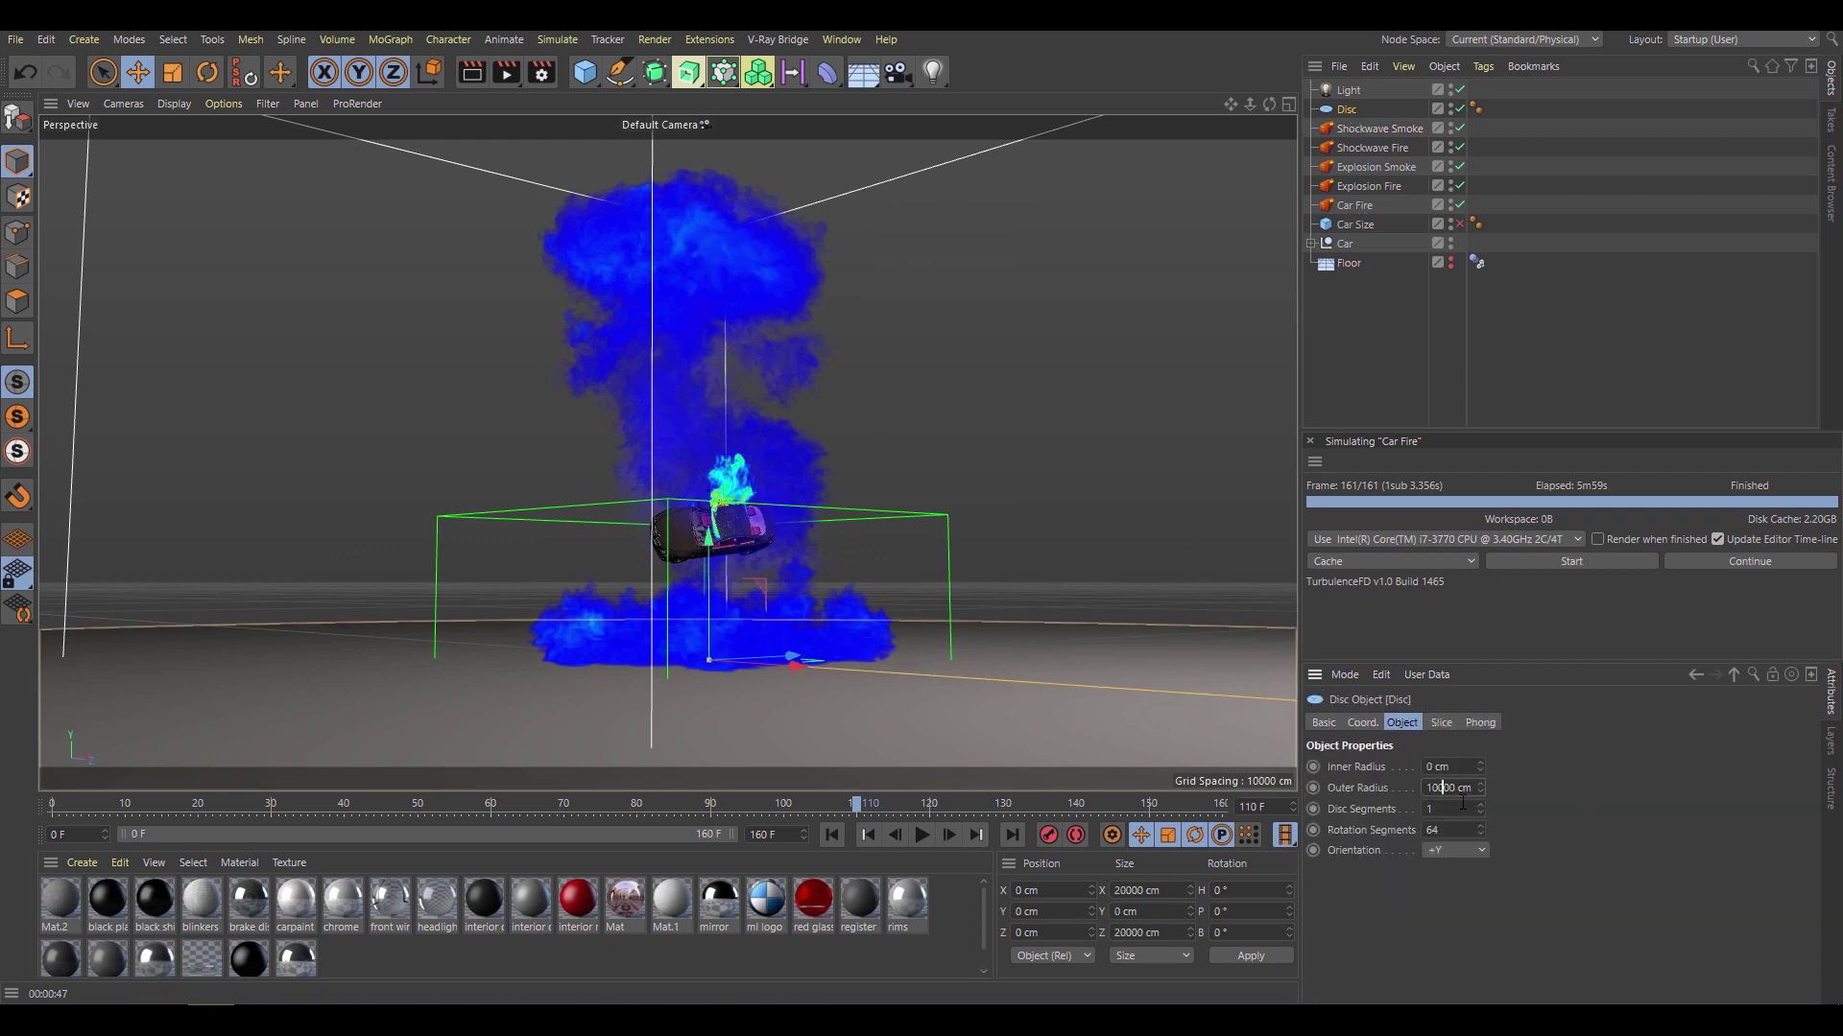
key(Return)
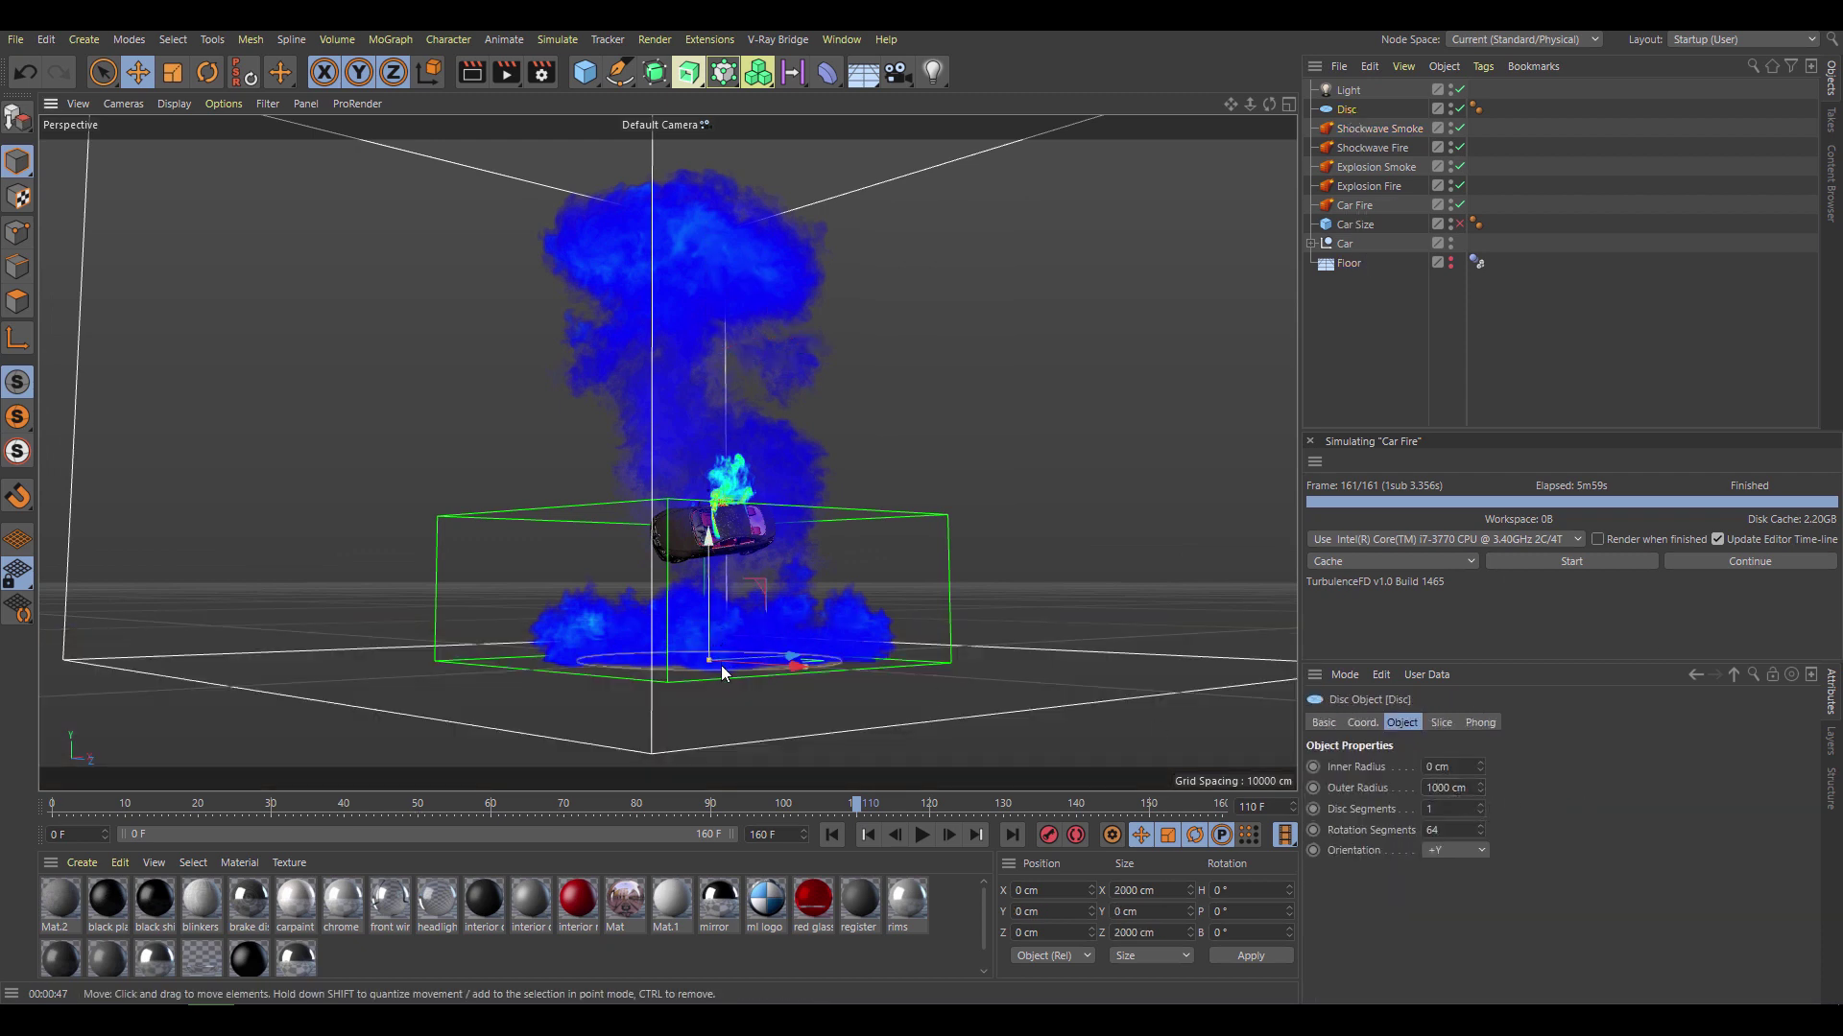
scroll(722, 666, up, 2)
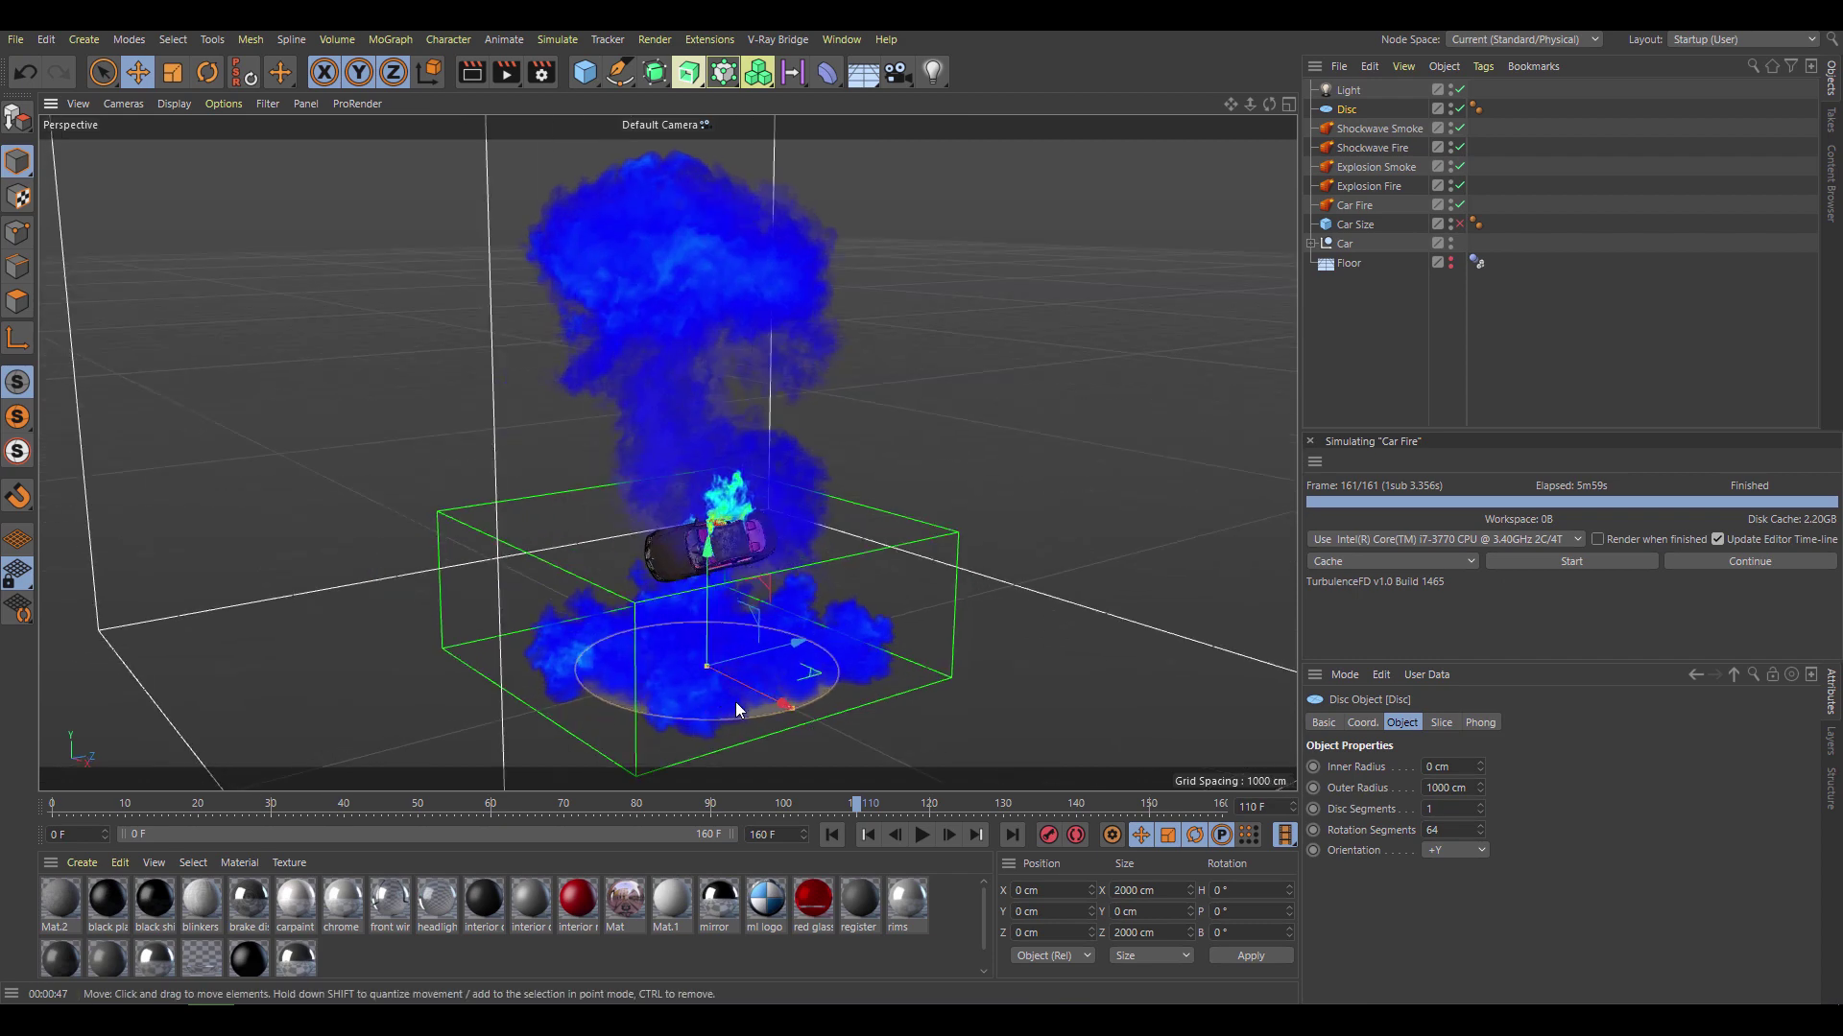
alt+drag(735, 700, 1060, 816)
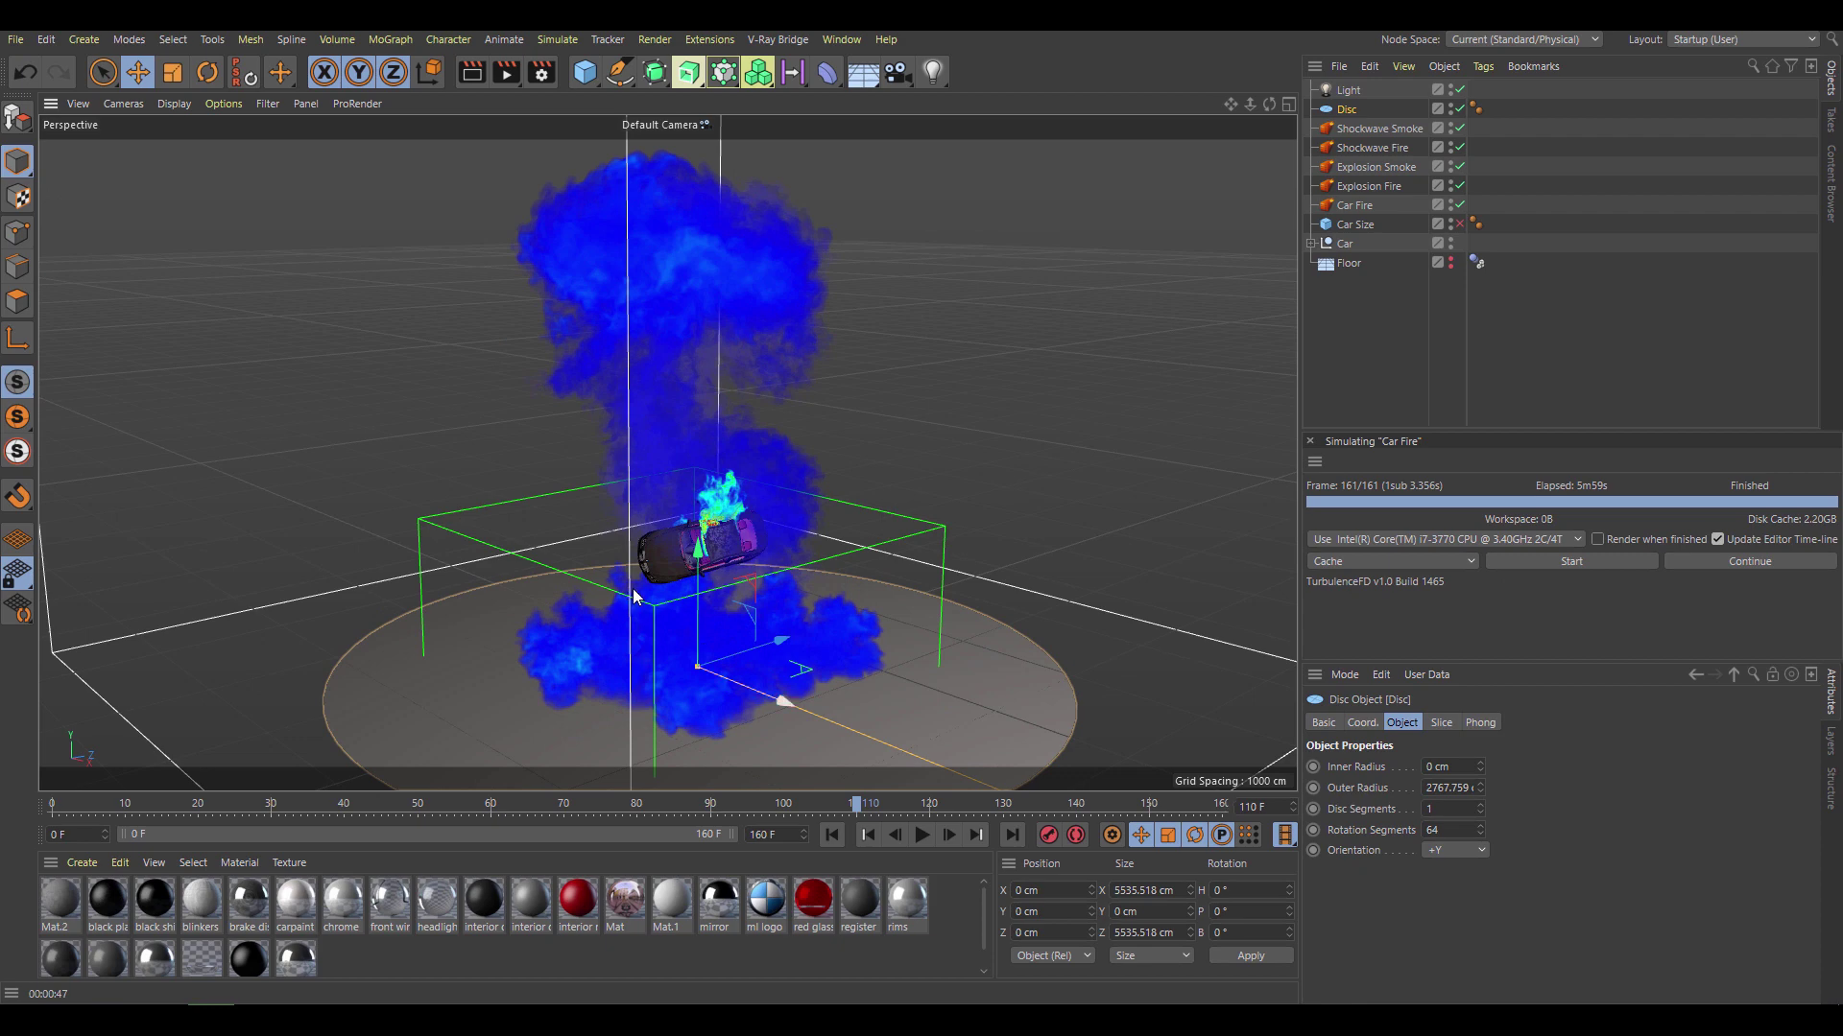
alt+drag(665, 646, 693, 662)
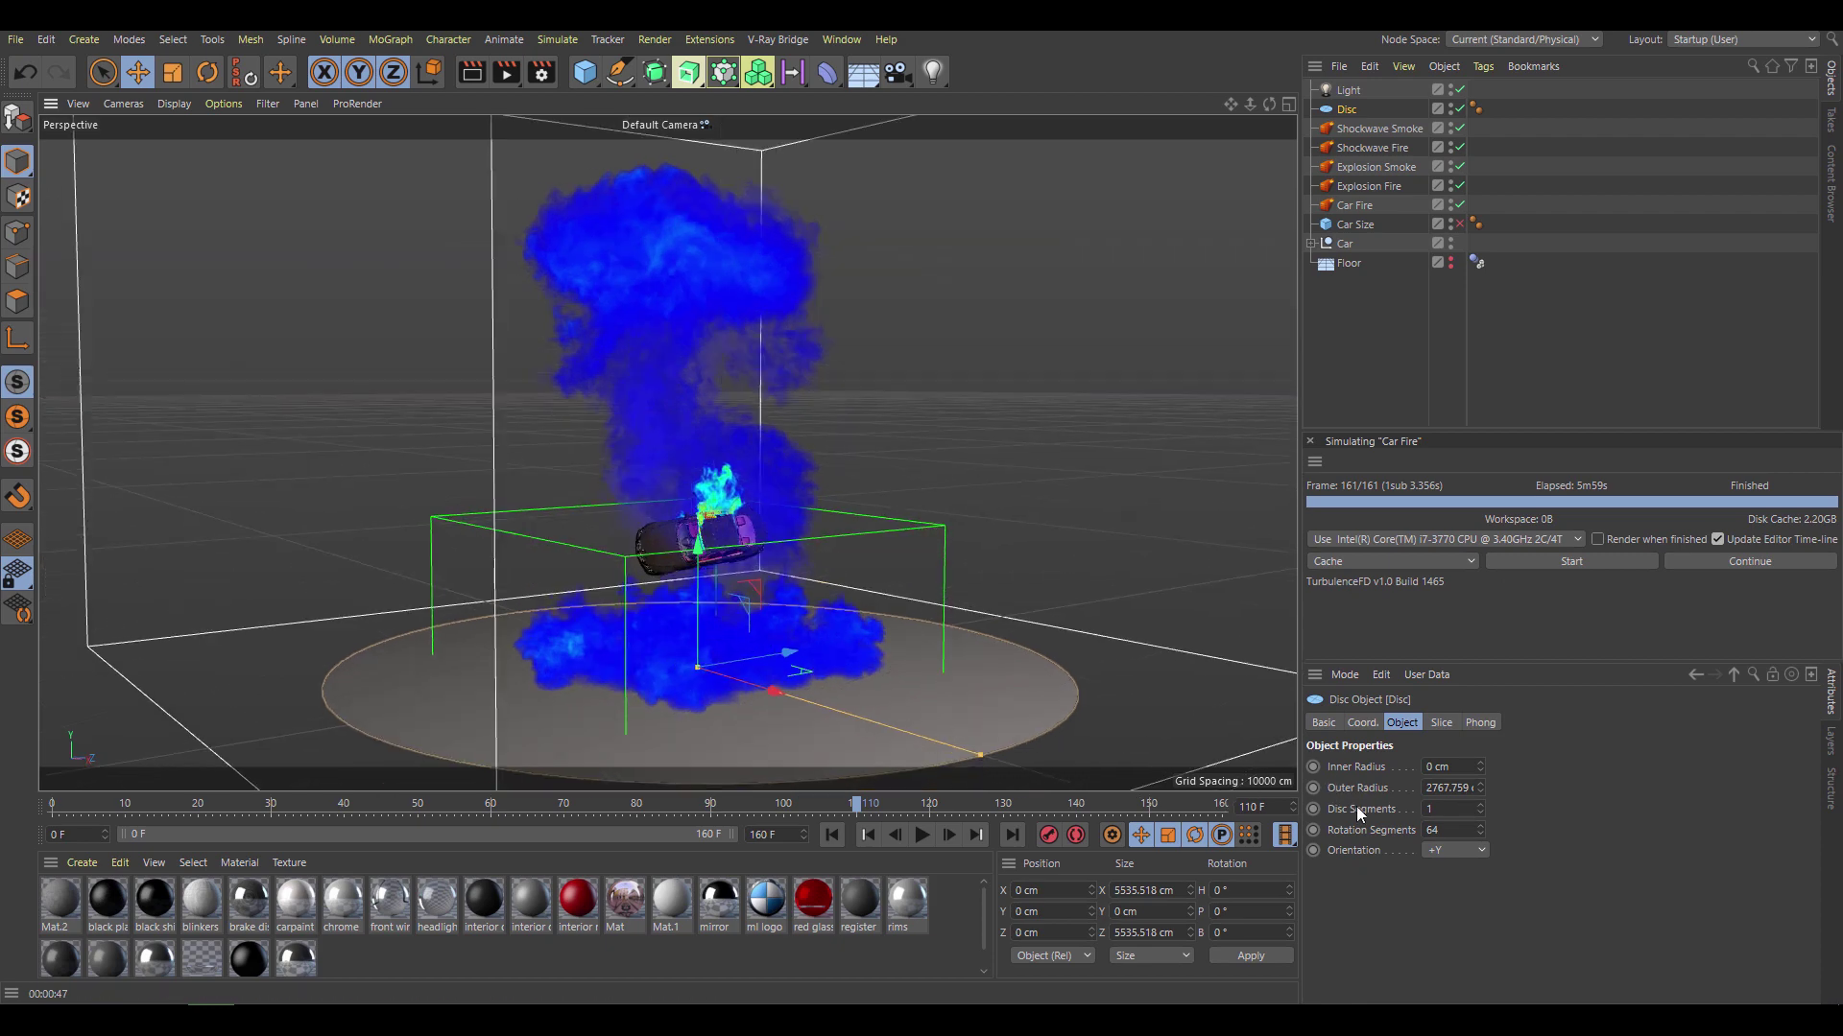
- Enlarge the Disc's outer radius to 5000 cm and orbit to check the floor
click(1442, 785)
text(5000)
key(Return)
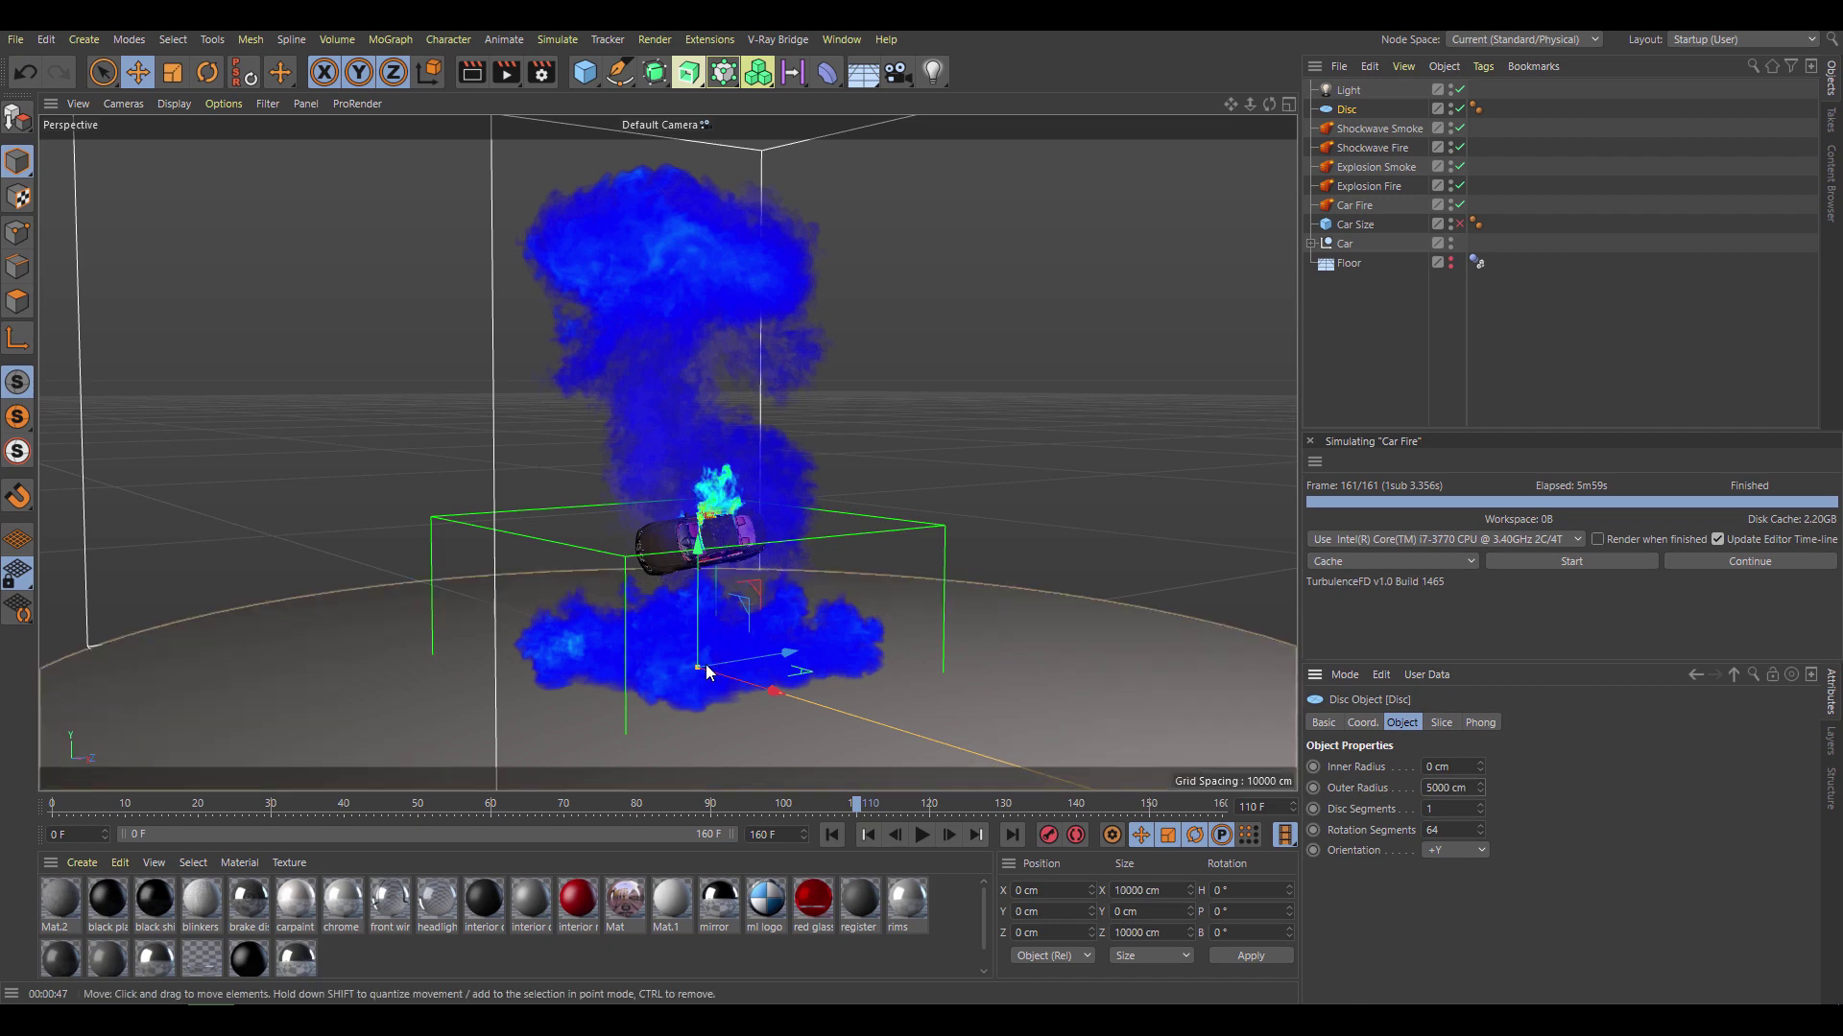
alt+drag(708, 672, 787, 662)
click(1348, 89)
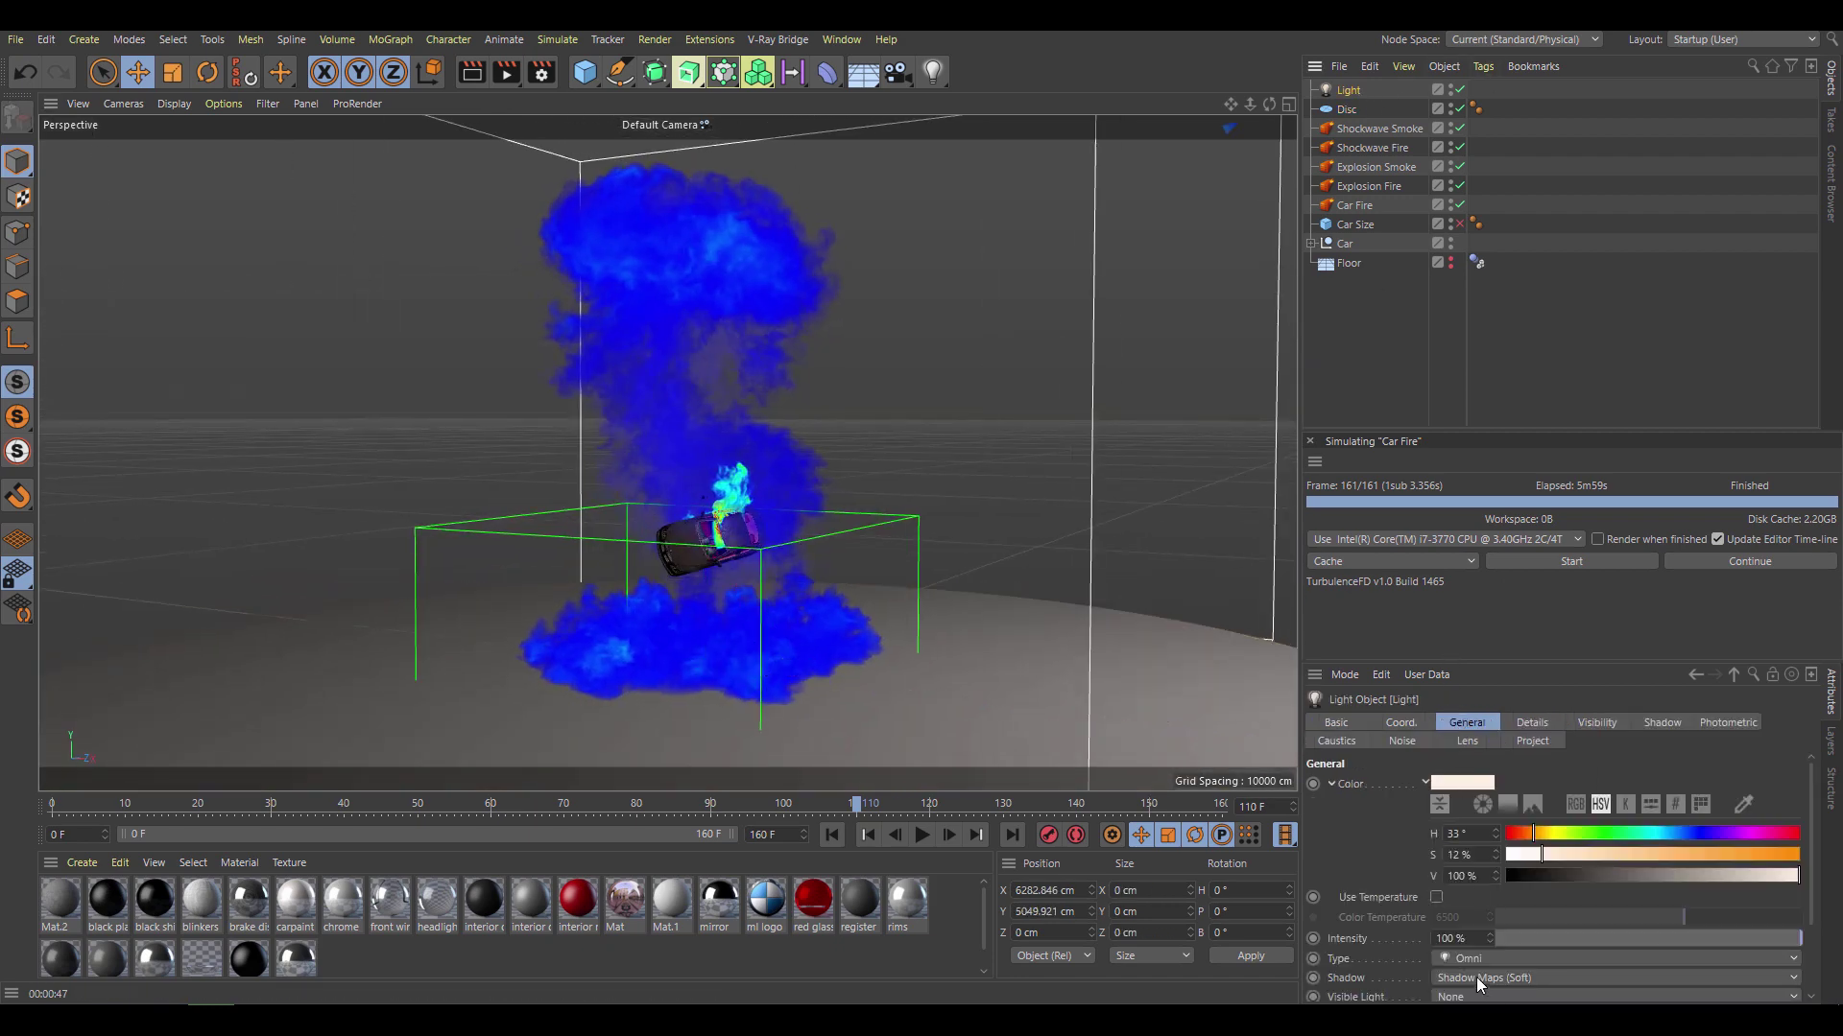
- Give the Light Area shadows, go to frame 74 and render a Ctrl+R preview
click(1476, 977)
click(1465, 956)
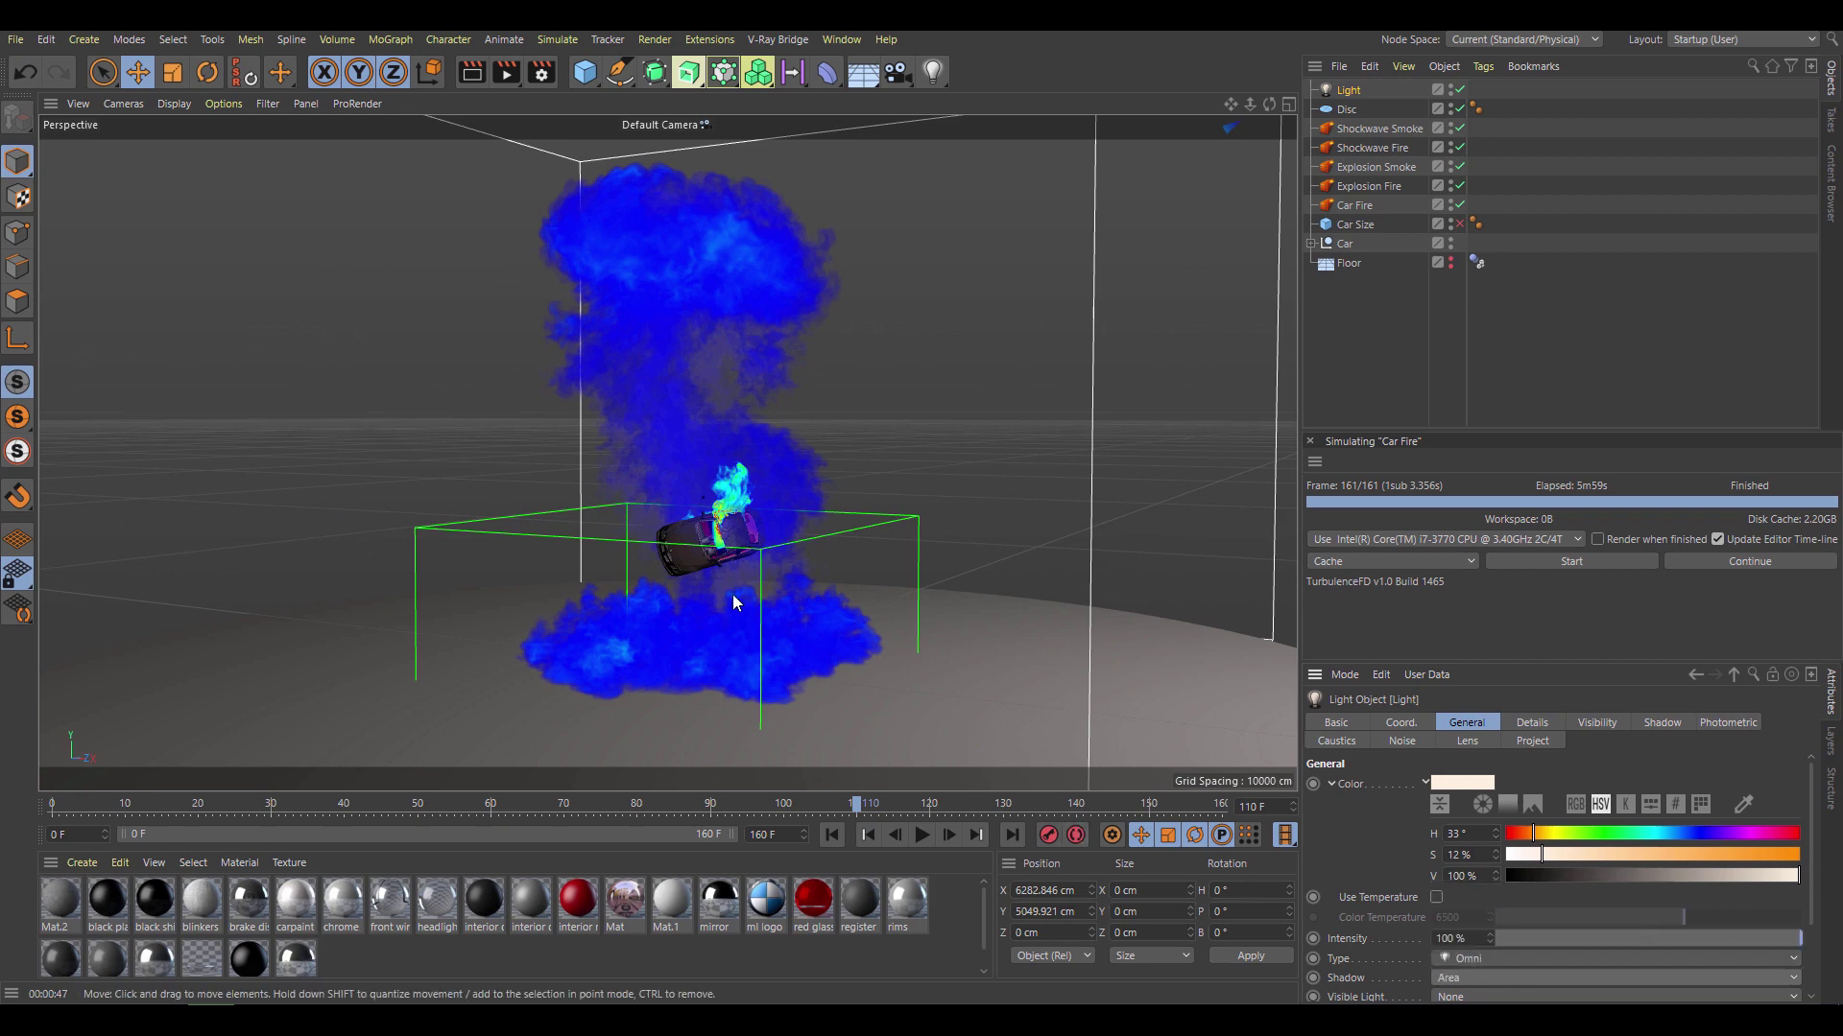
alt+drag(736, 602, 723, 561)
mouse_move(753, 806)
mouse_down()
mouse_move(560, 806)
mouse_move(588, 808)
mouse_up()
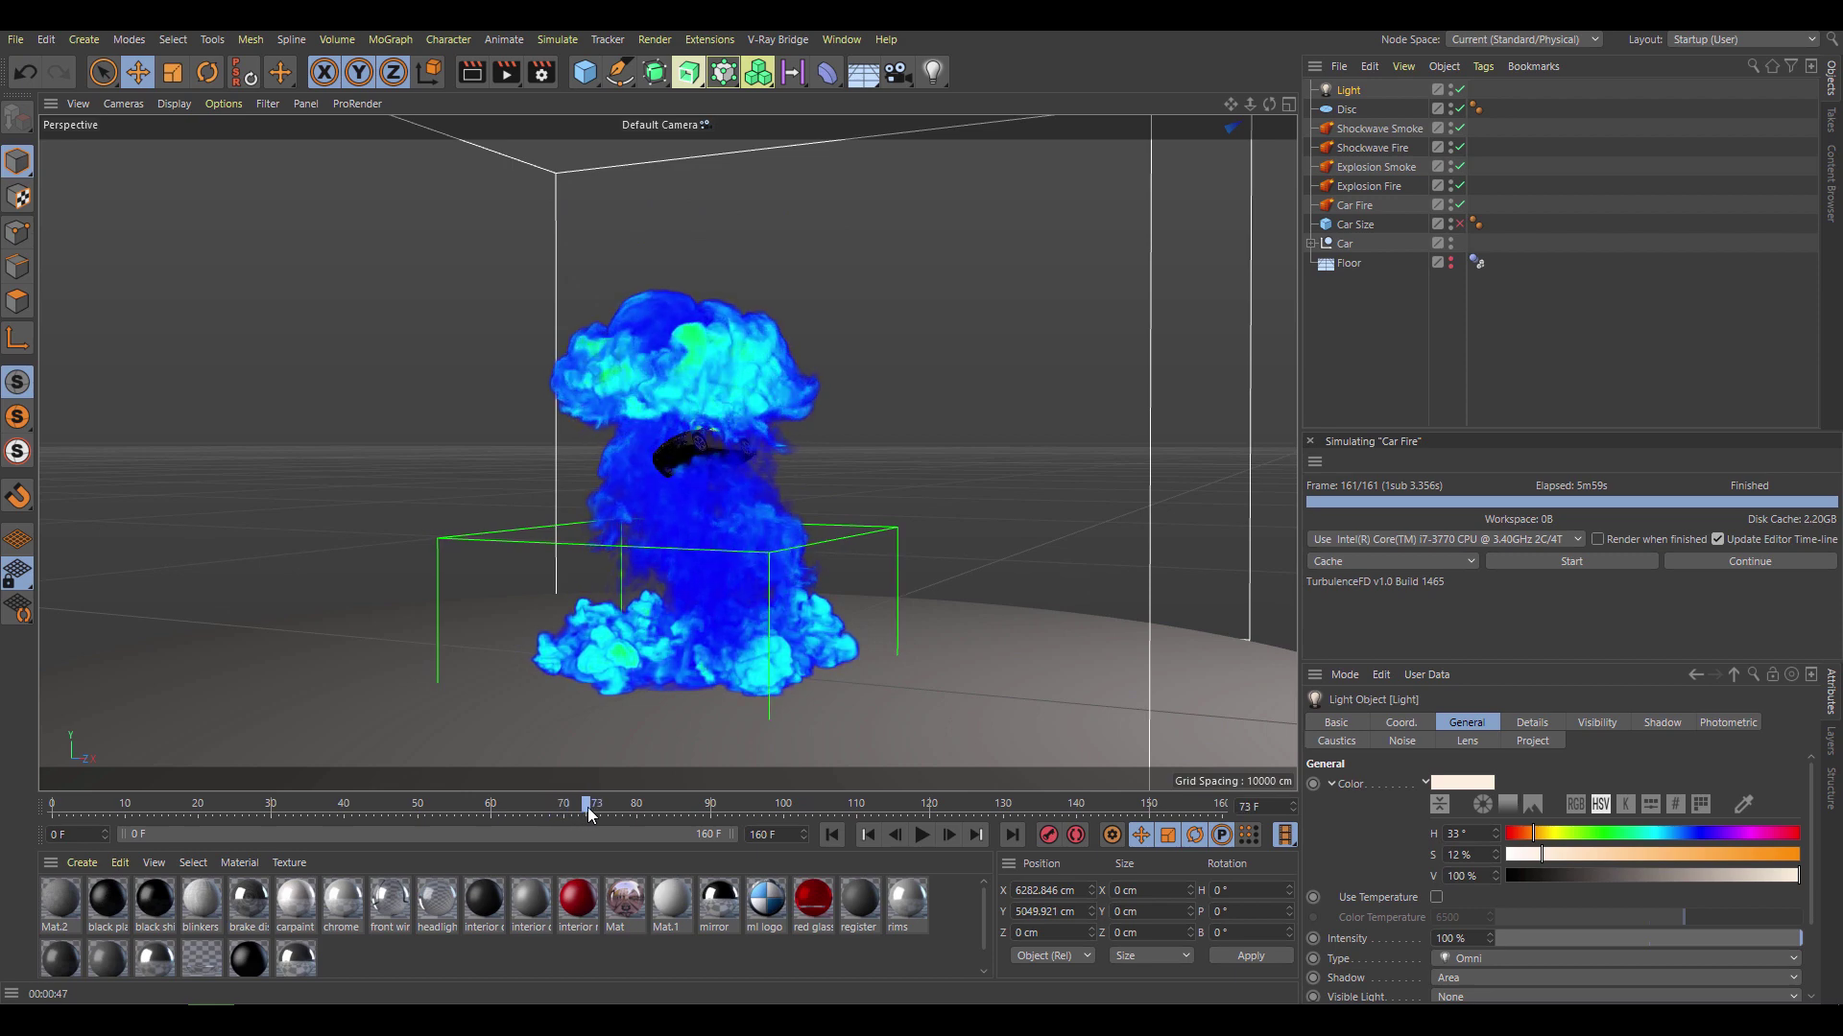
alt+drag(722, 426, 683, 427)
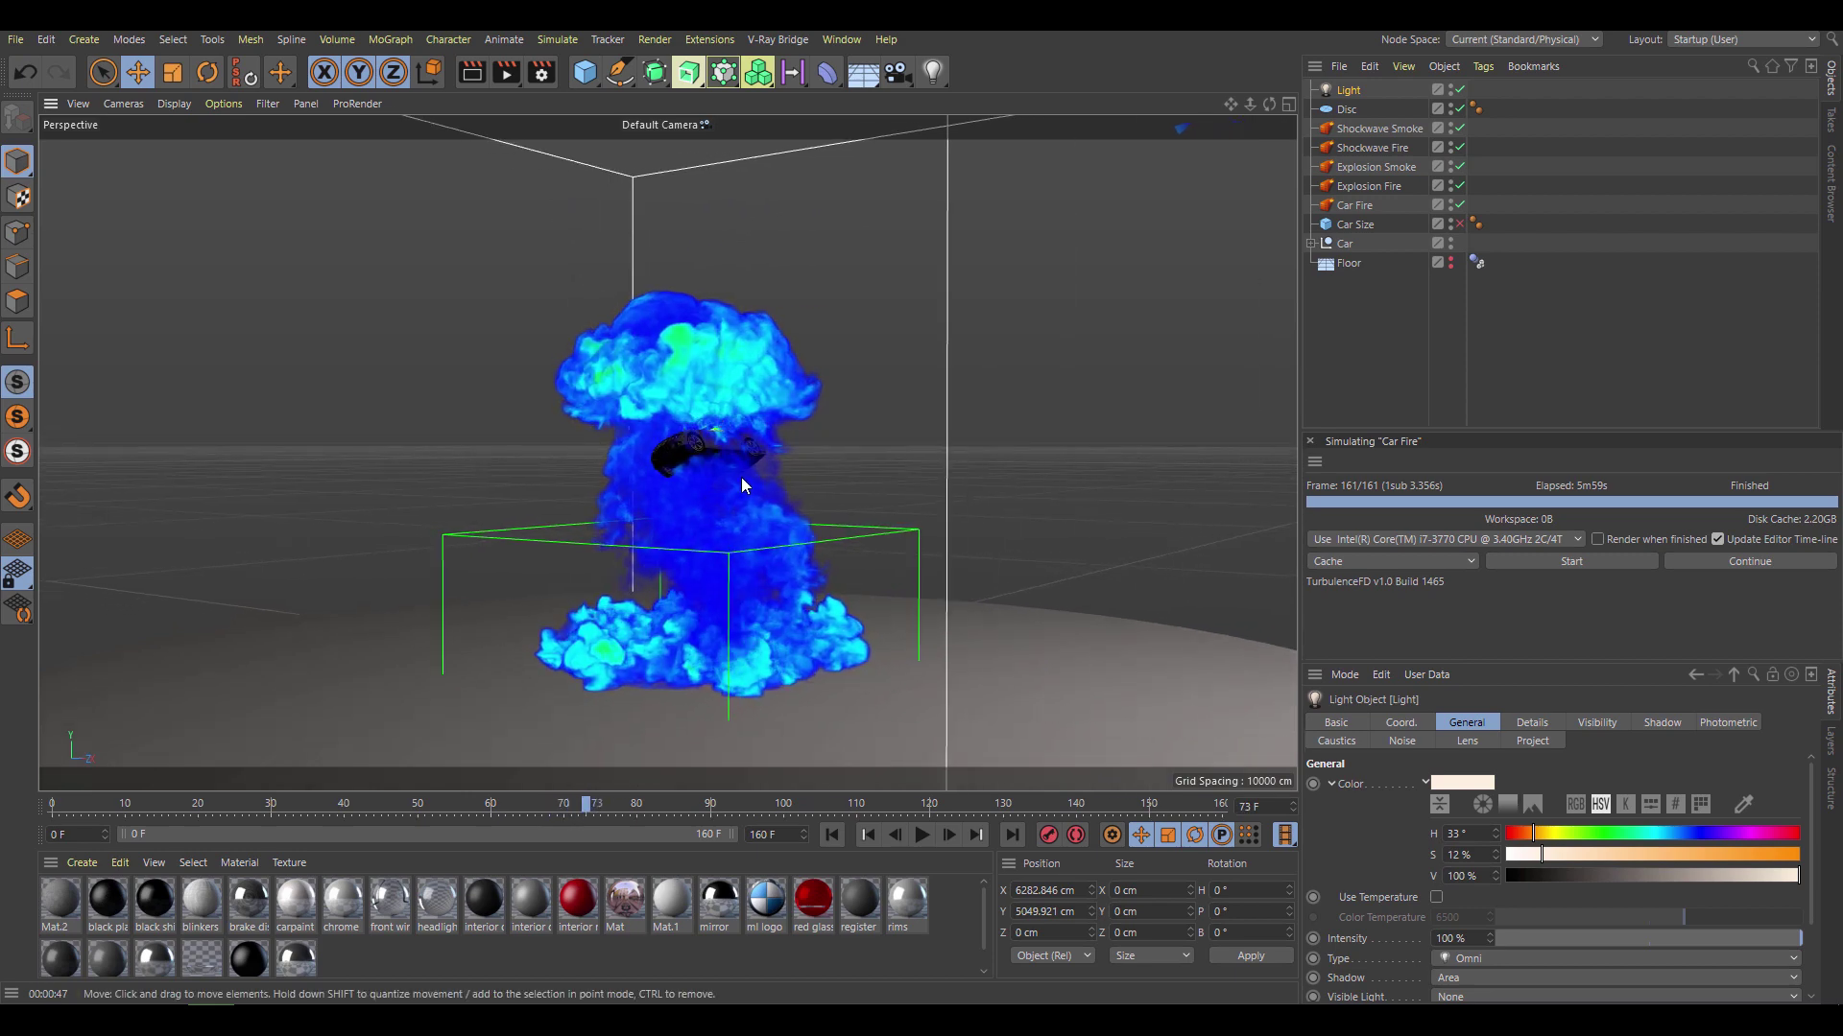
key(ctrl+r)
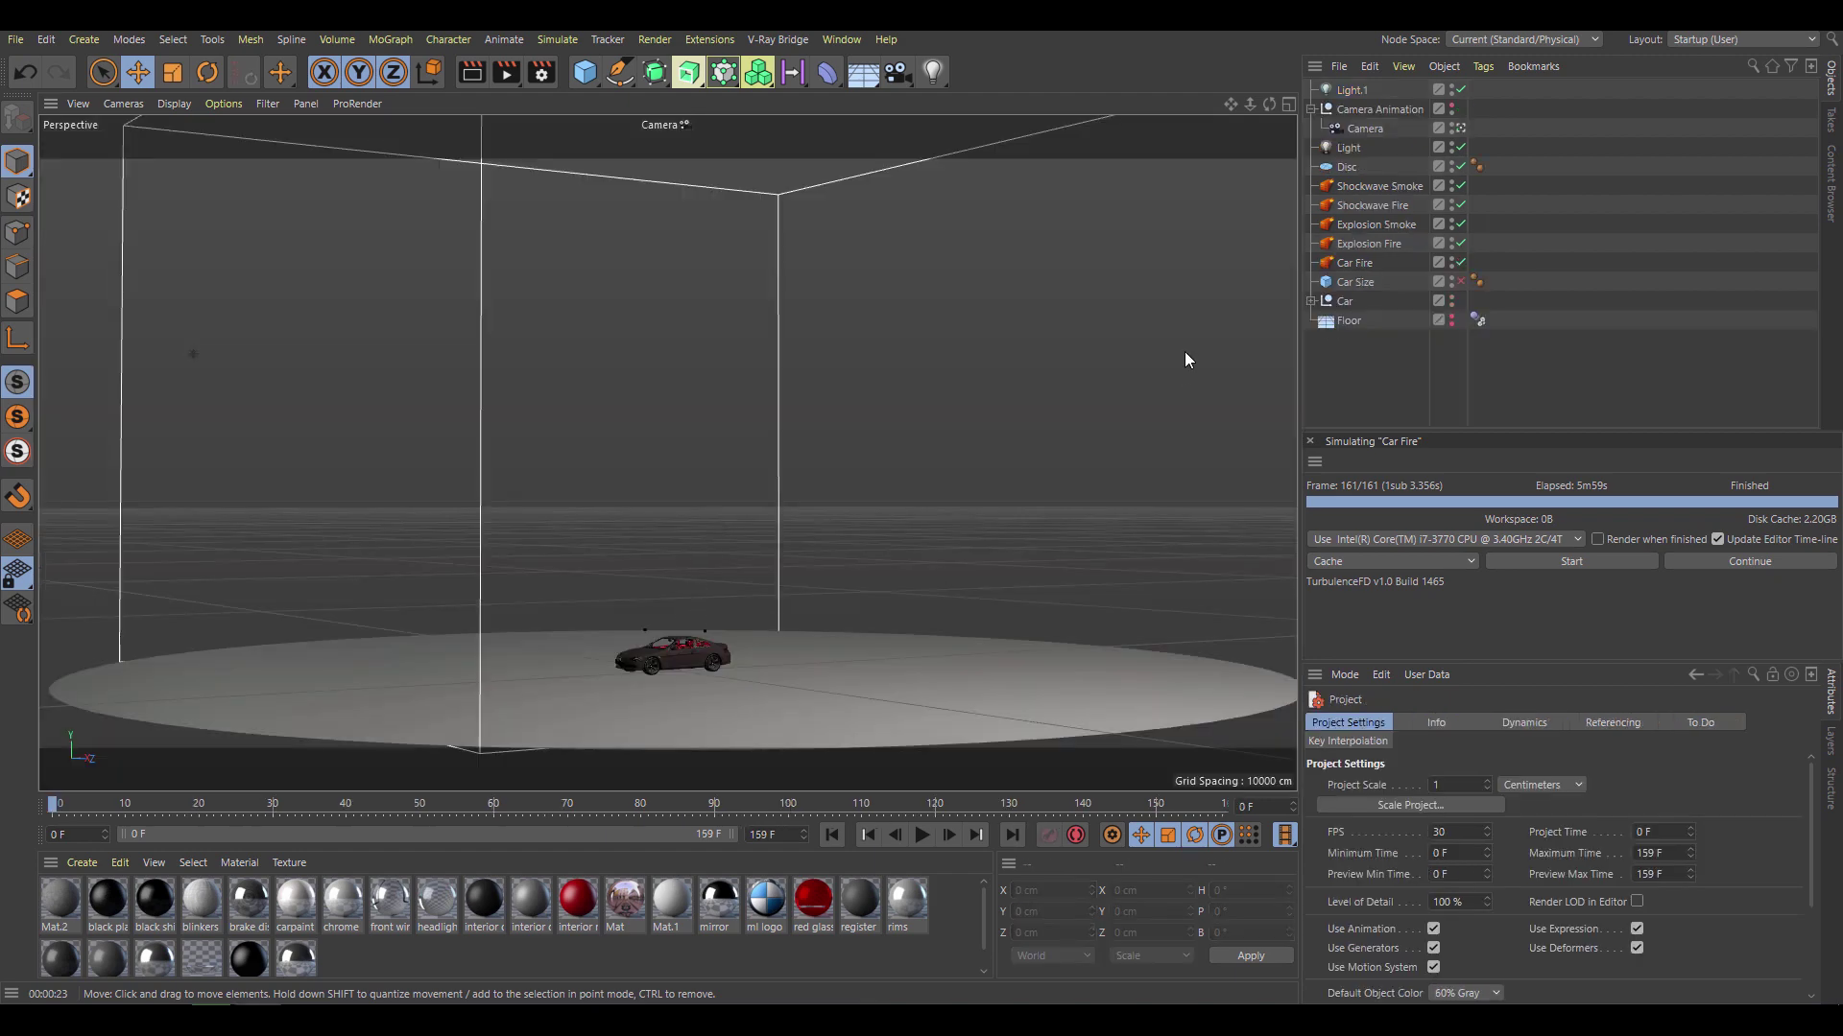
- Select Light.1 and the Camera Animation null, then play and stop the animation
click(1339, 90)
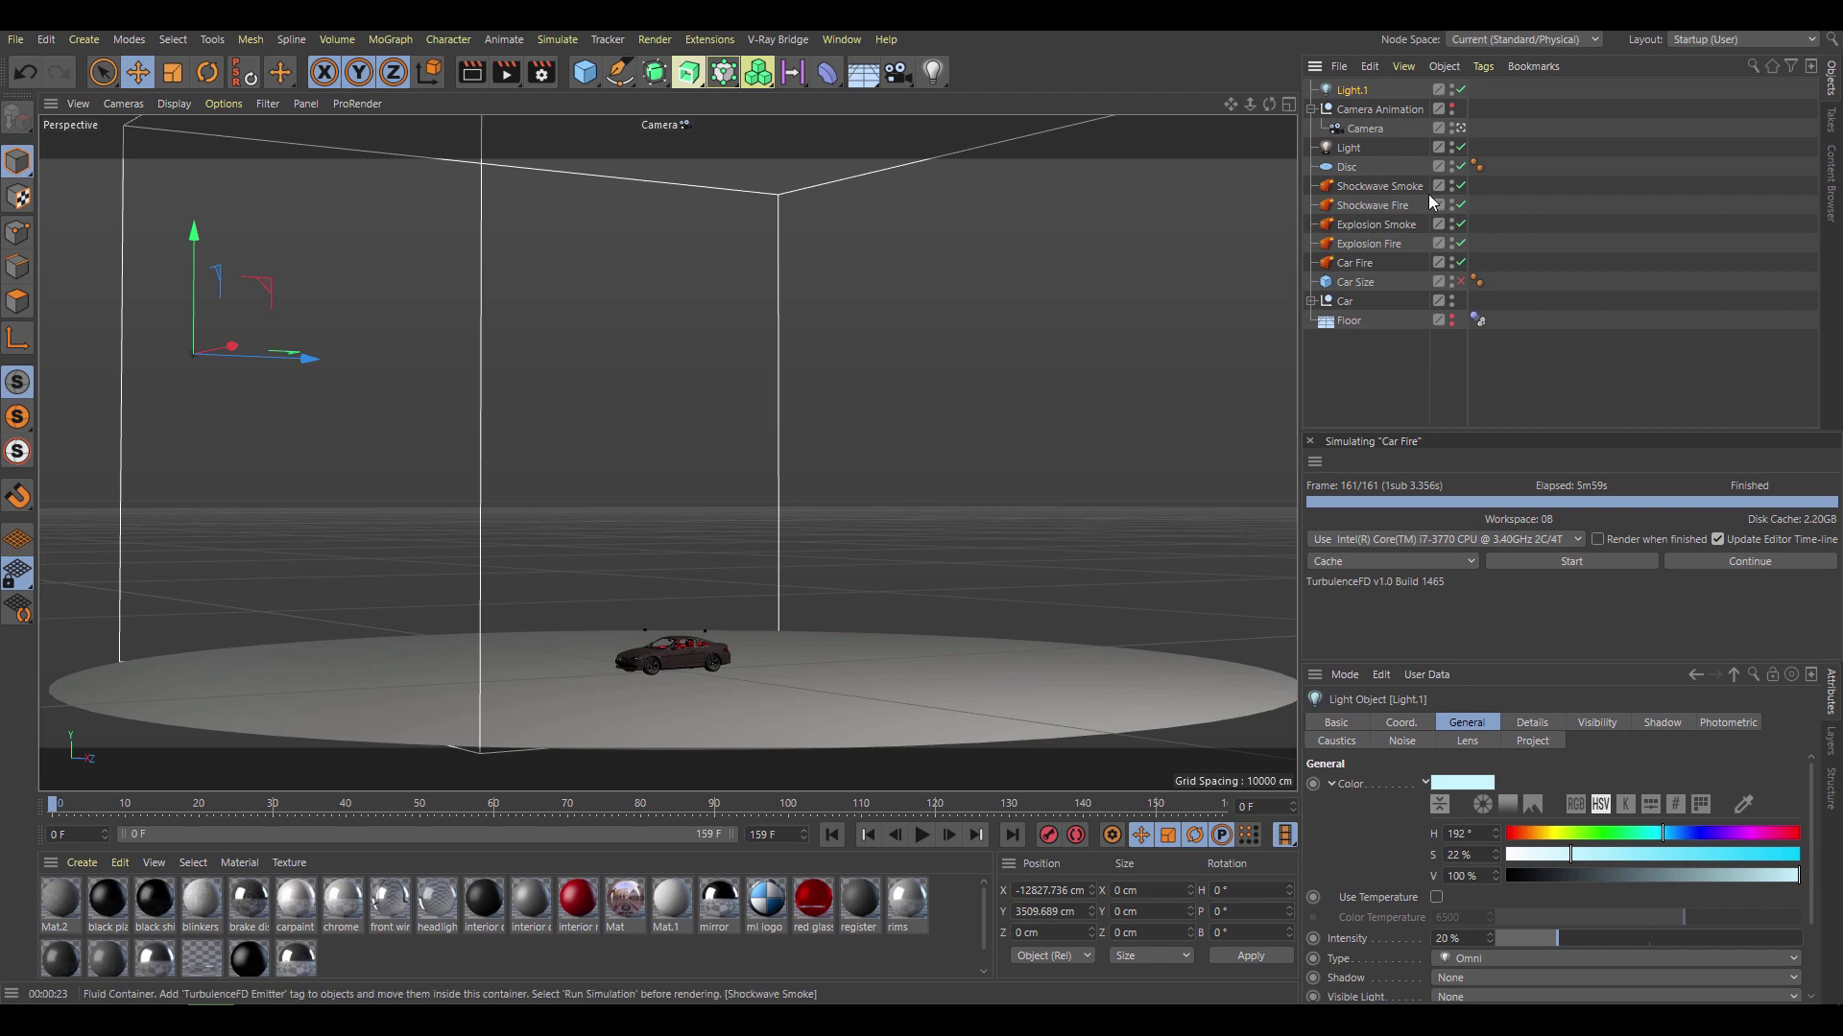
click(1379, 110)
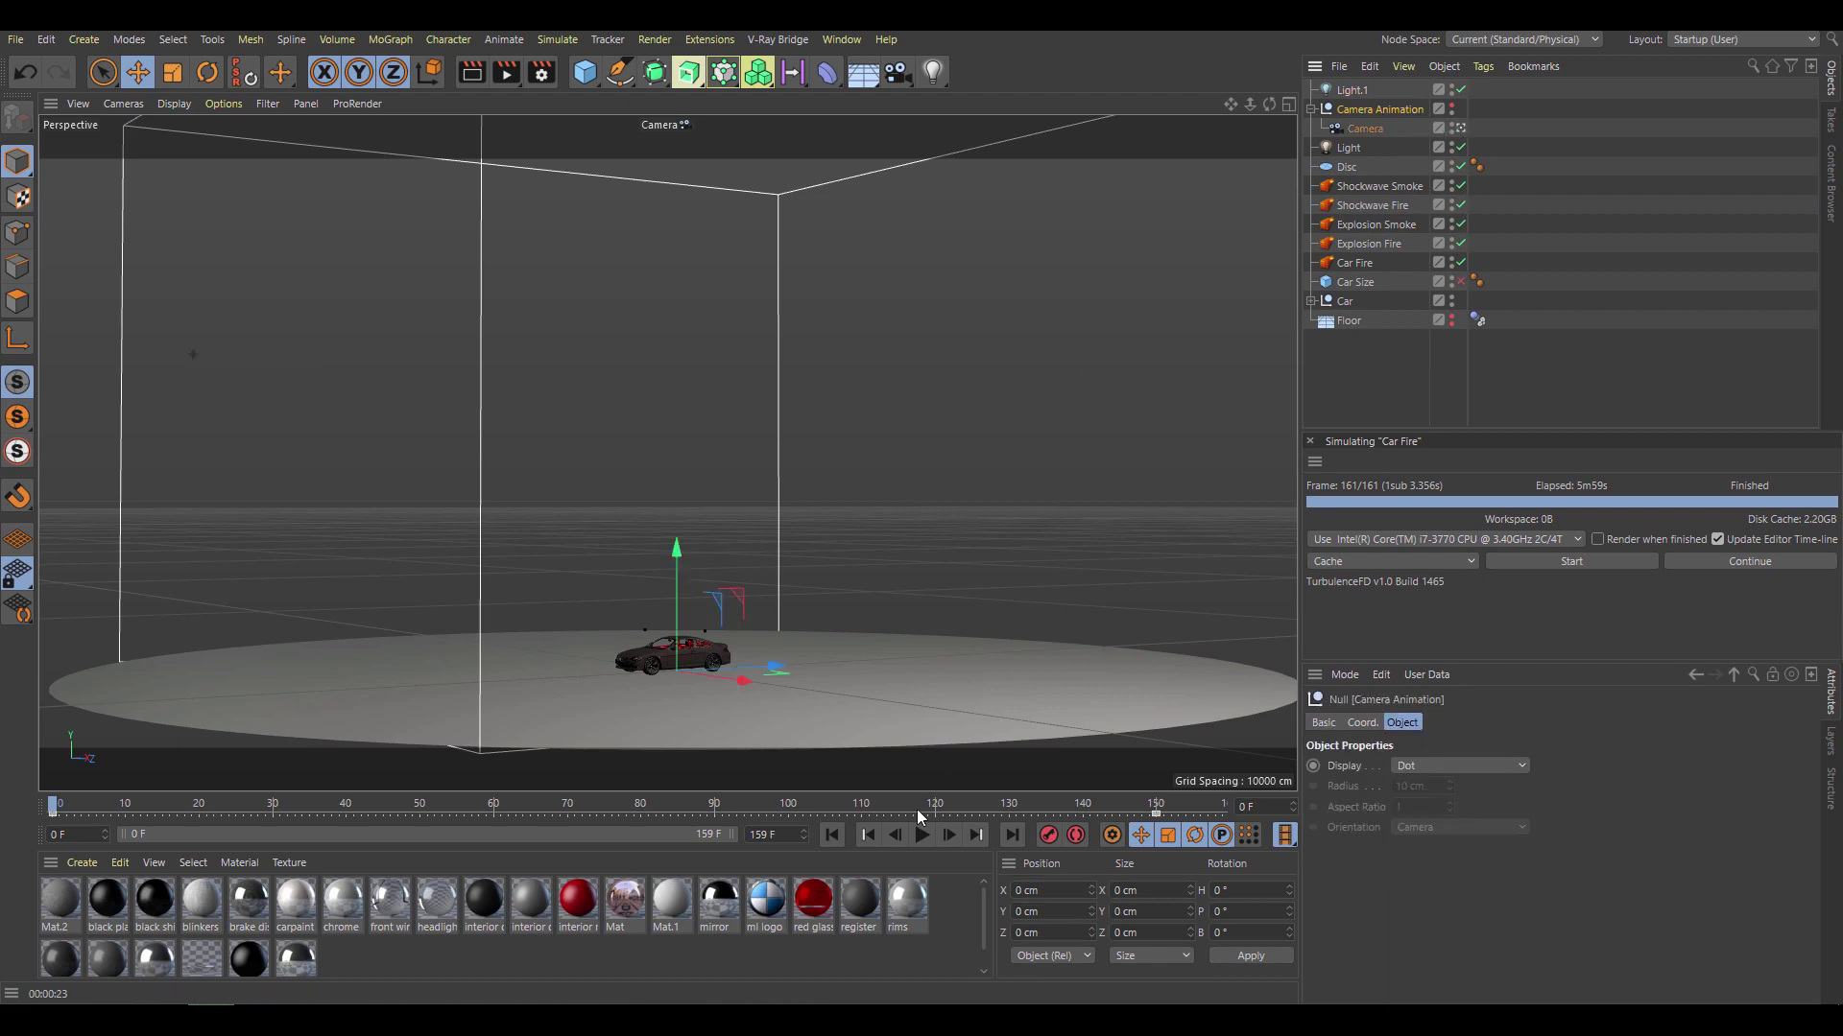
click(920, 808)
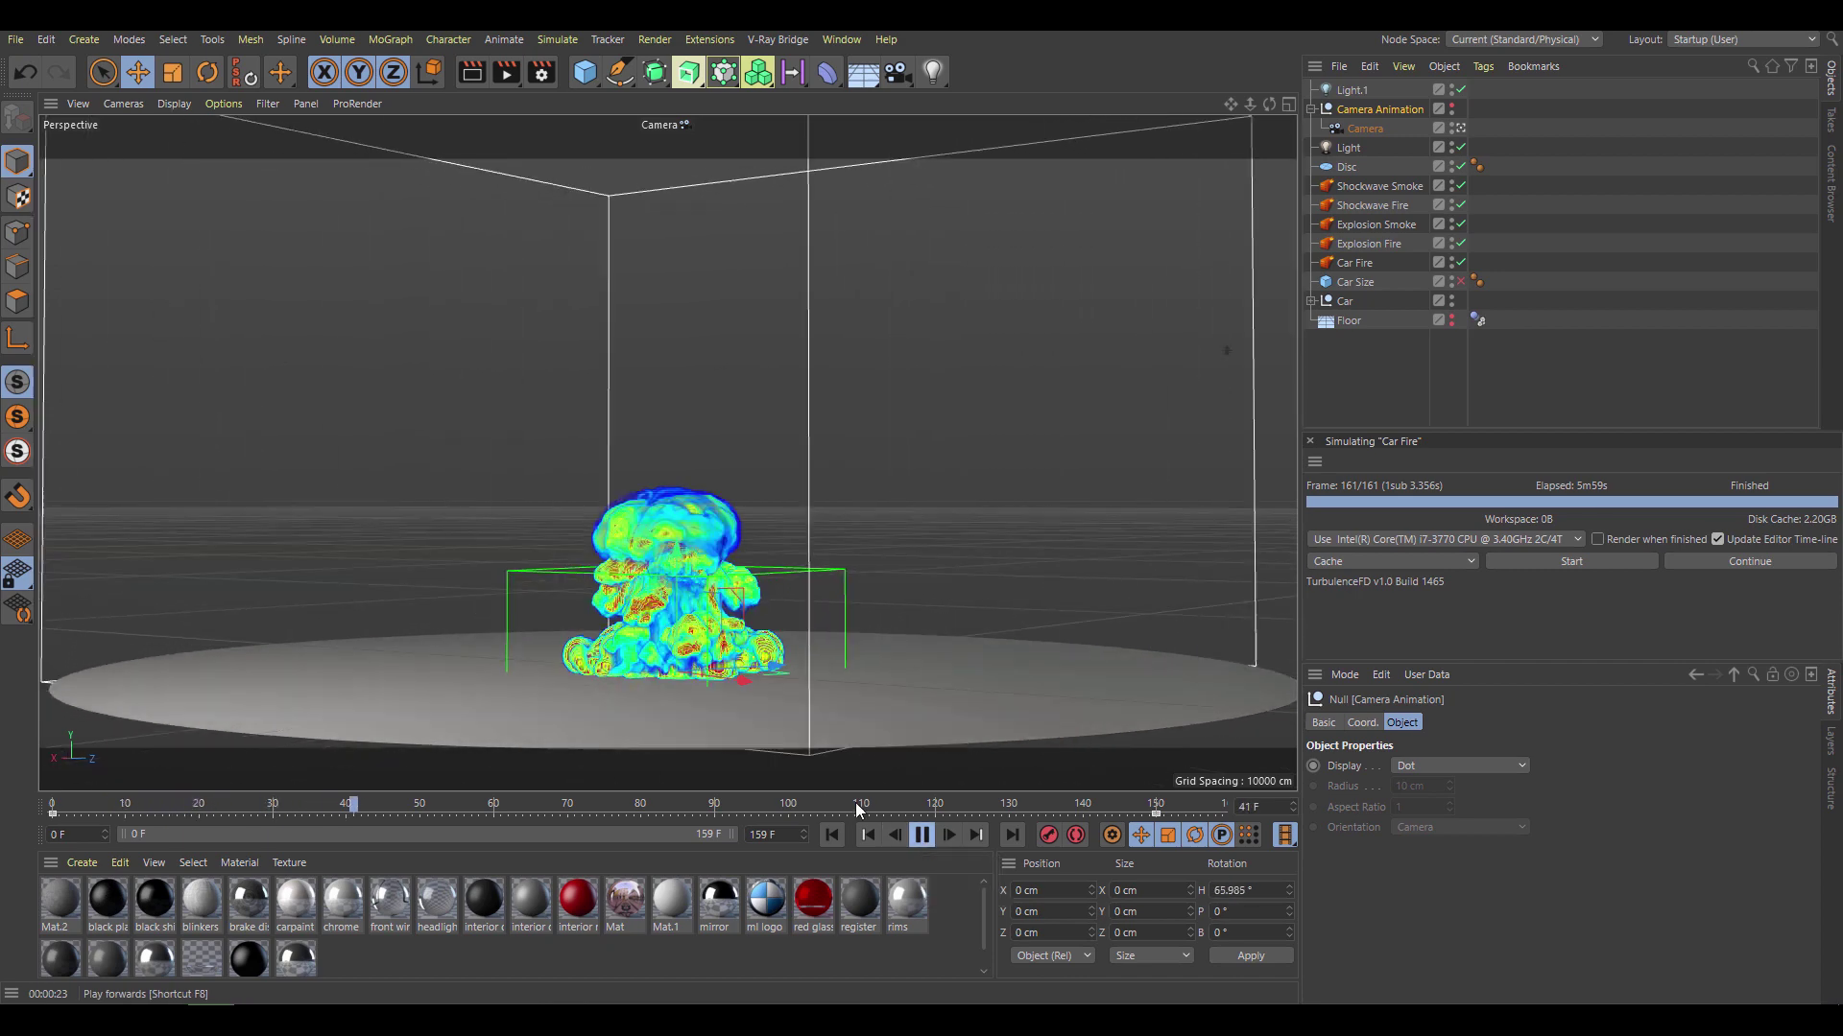
click(313, 173)
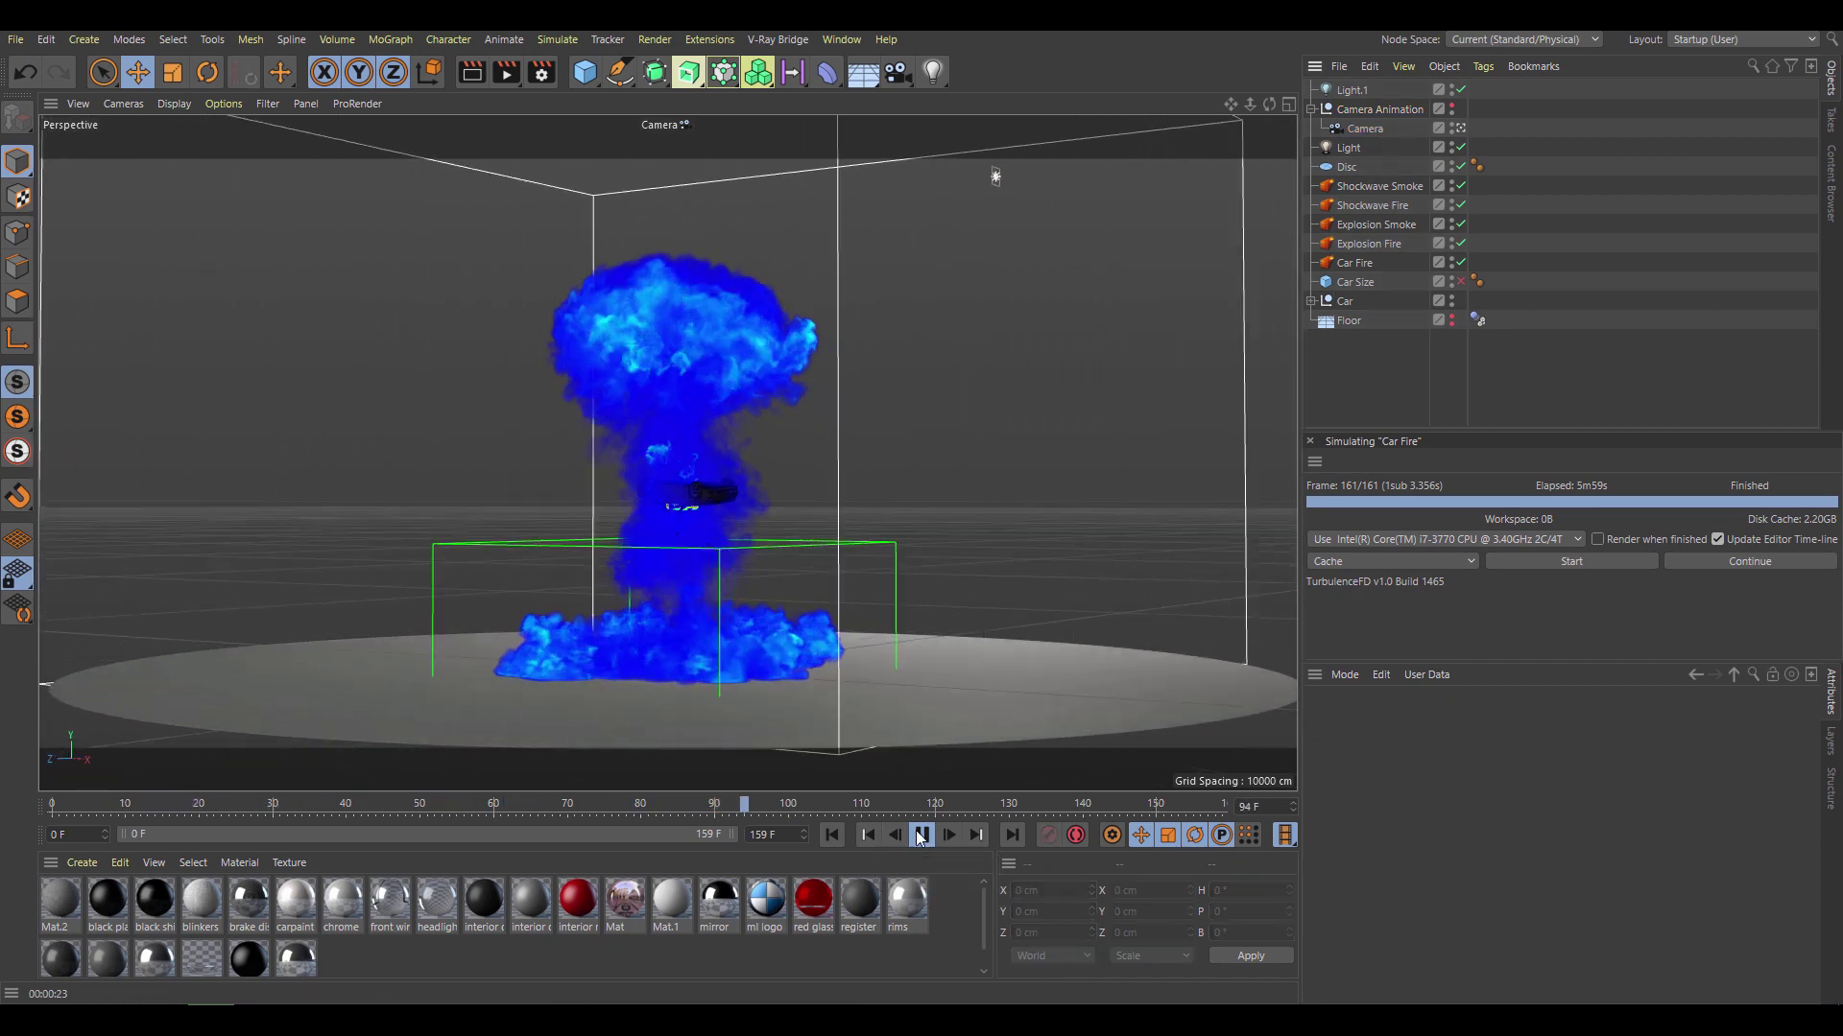
key(F8)
- Review both lights' settings, view through the animated camera, and select Shockwave Fire
click(1363, 148)
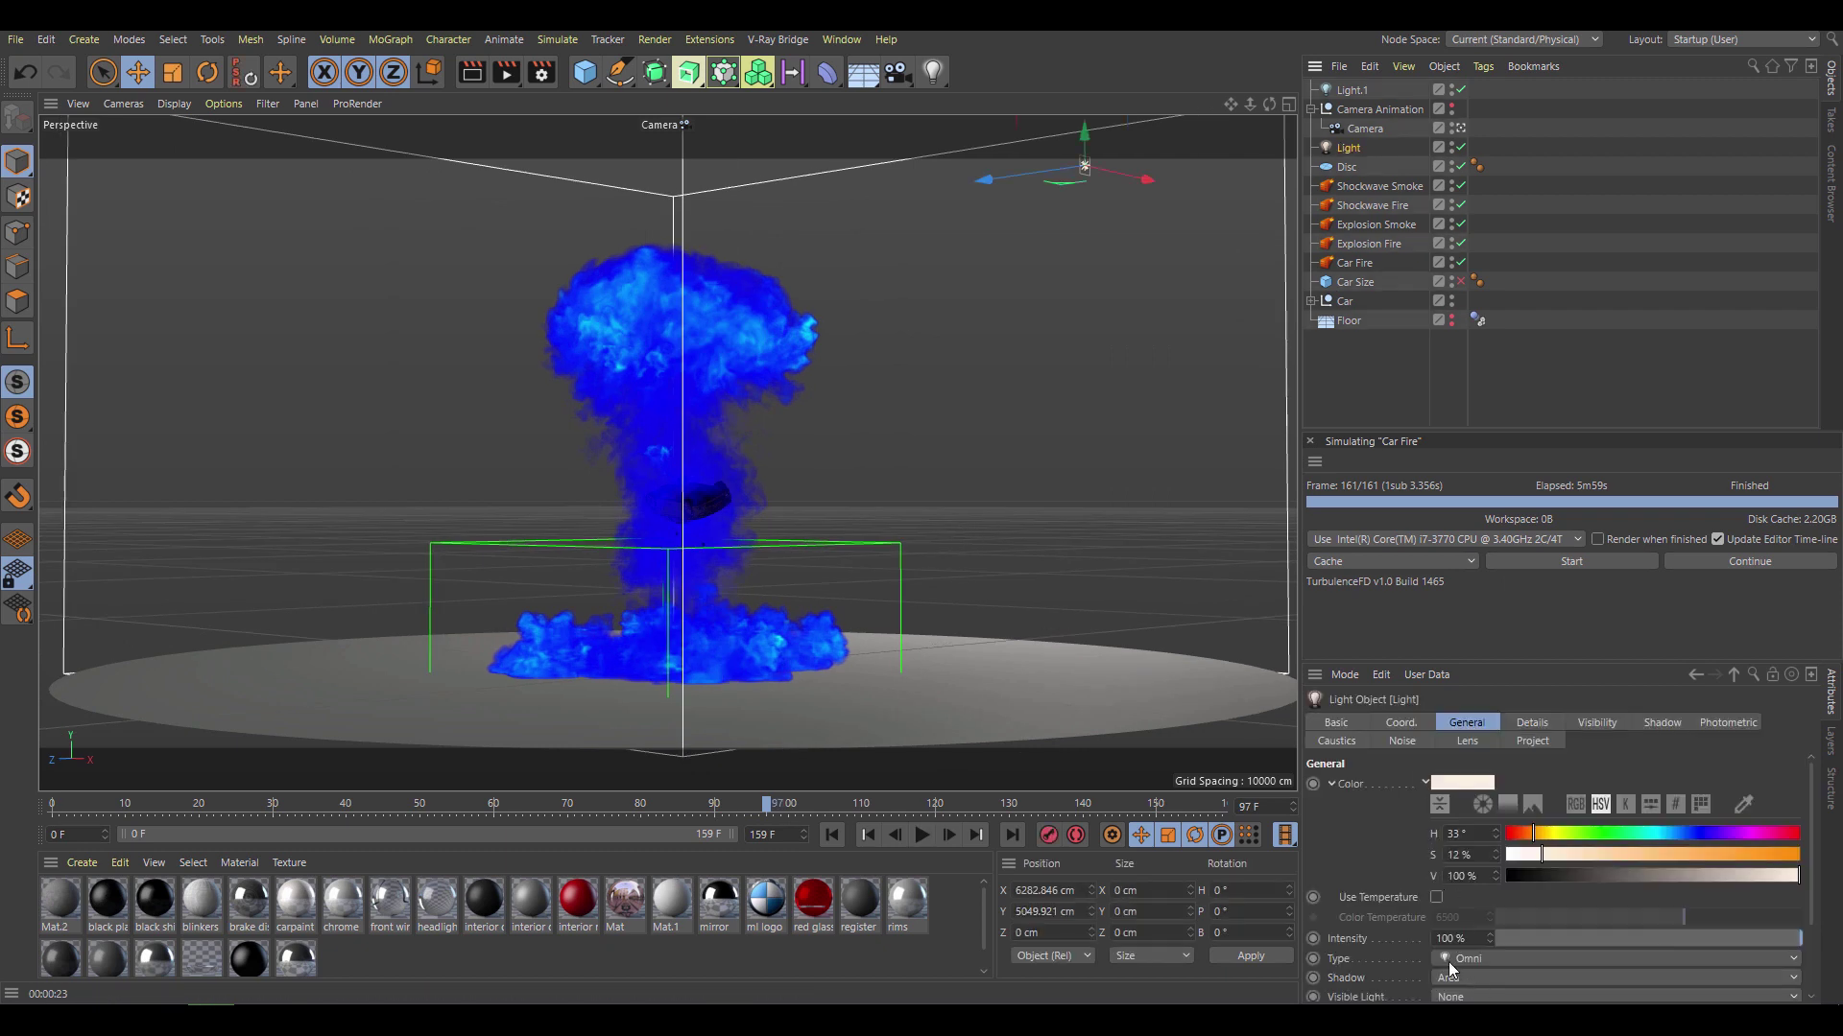
click(1380, 108)
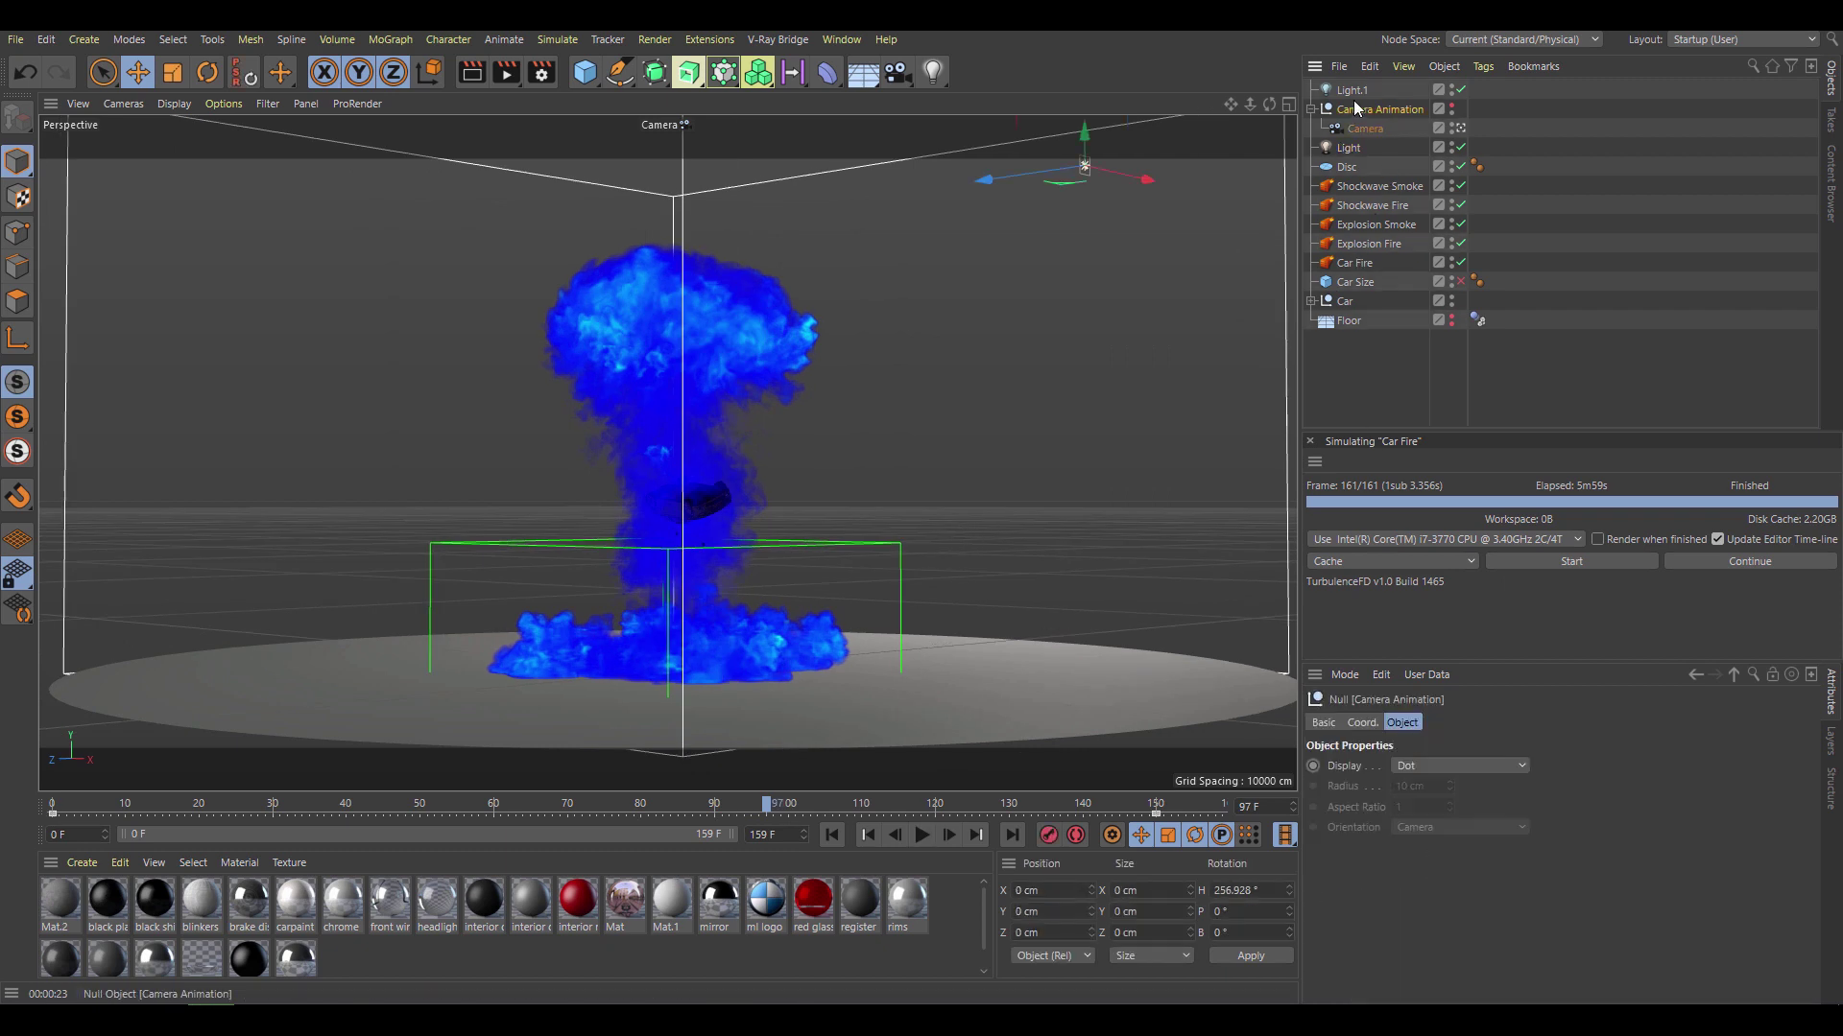
click(1458, 128)
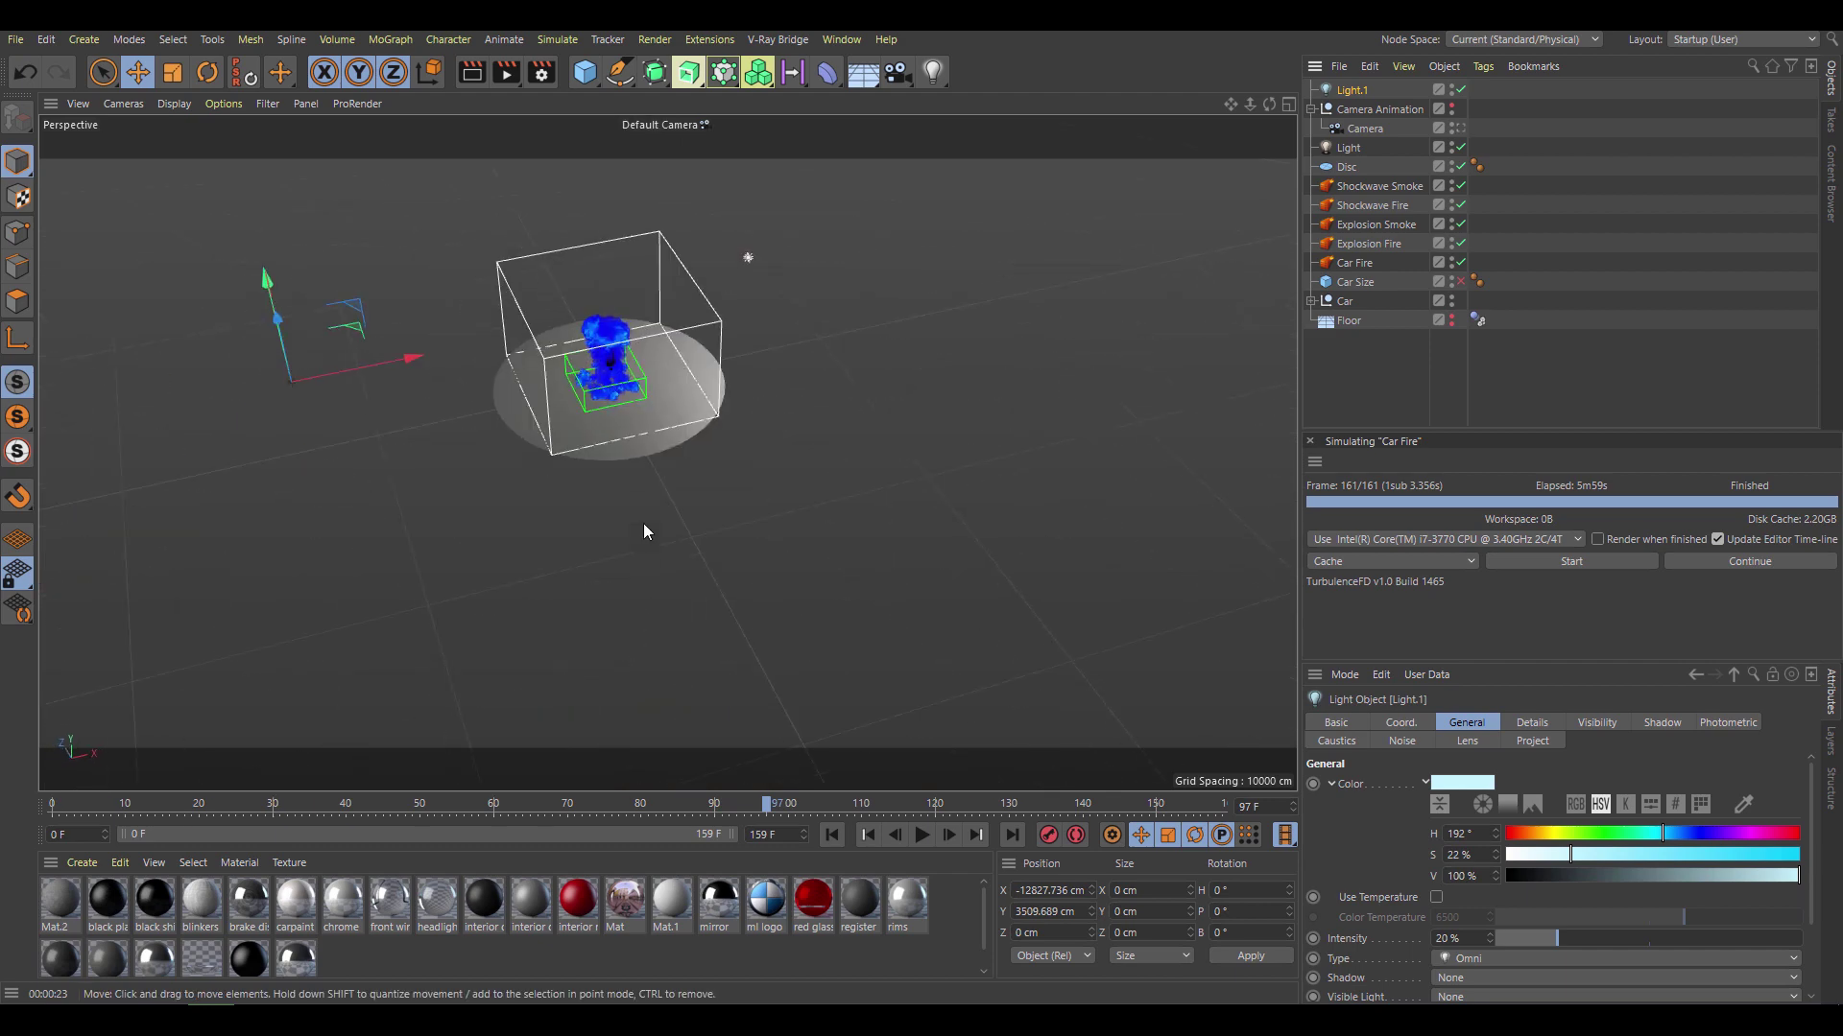
click(1449, 938)
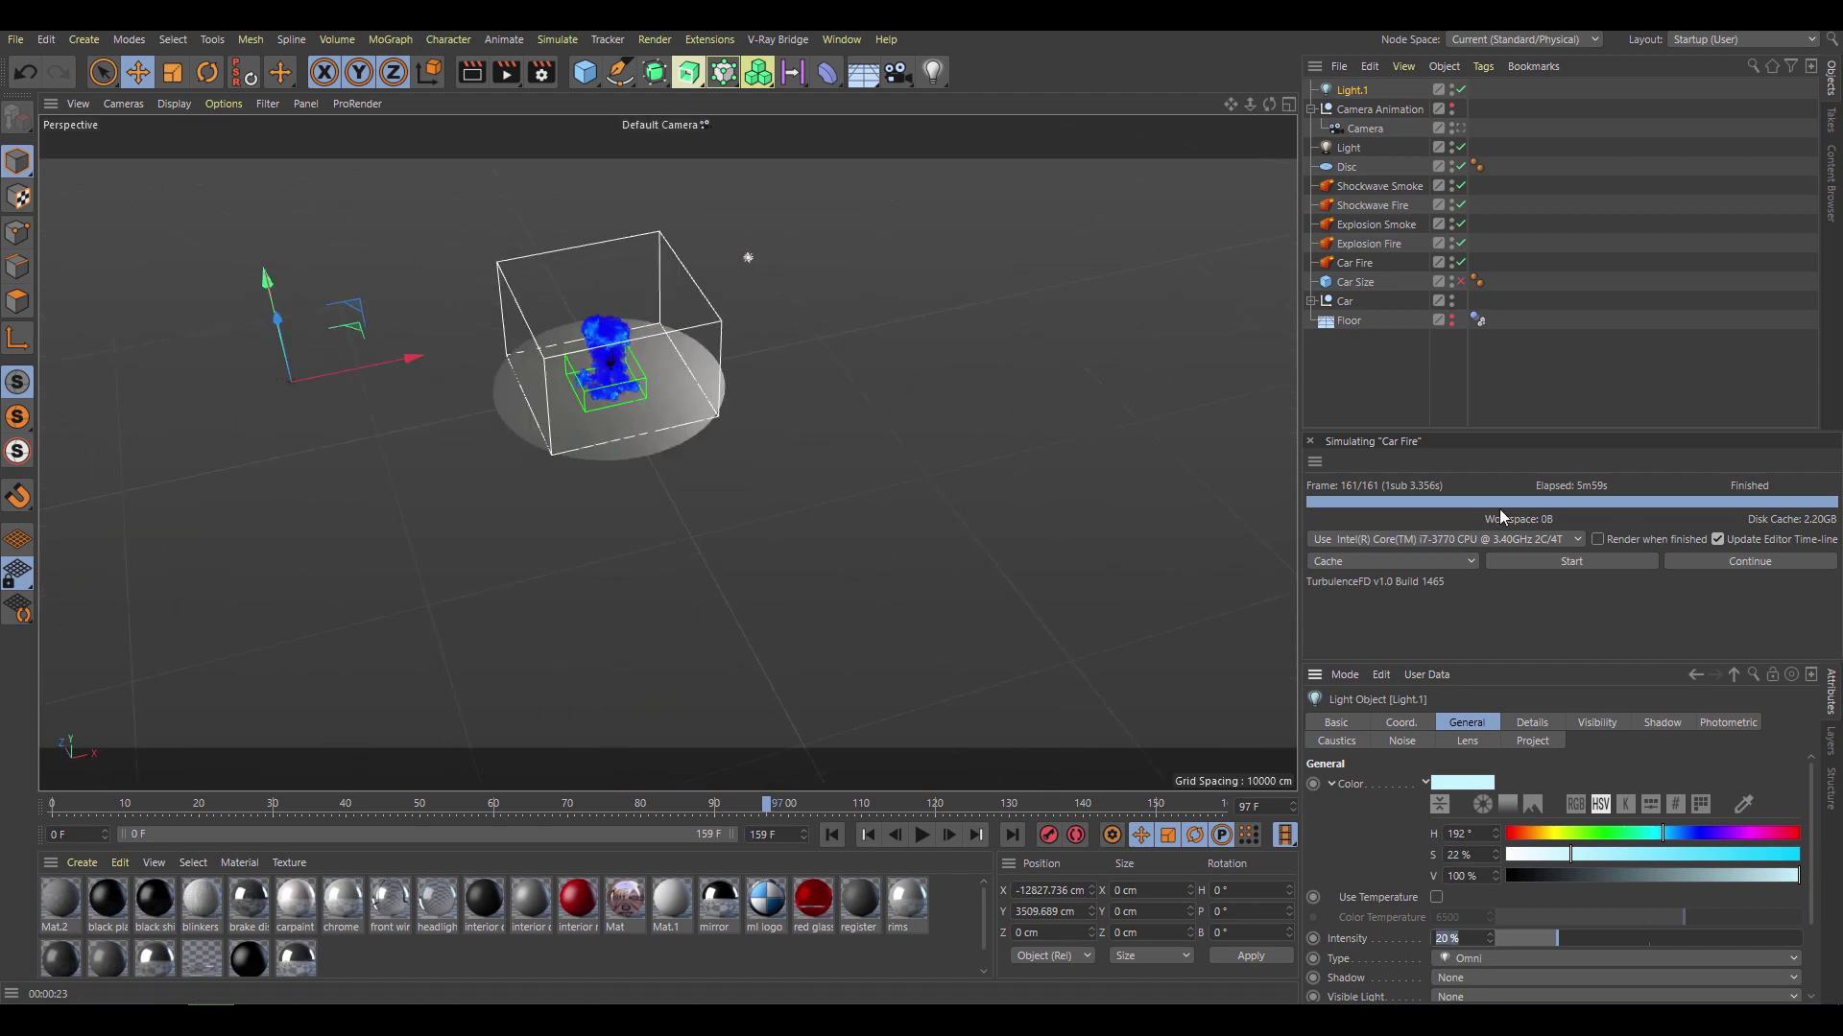
click(1457, 130)
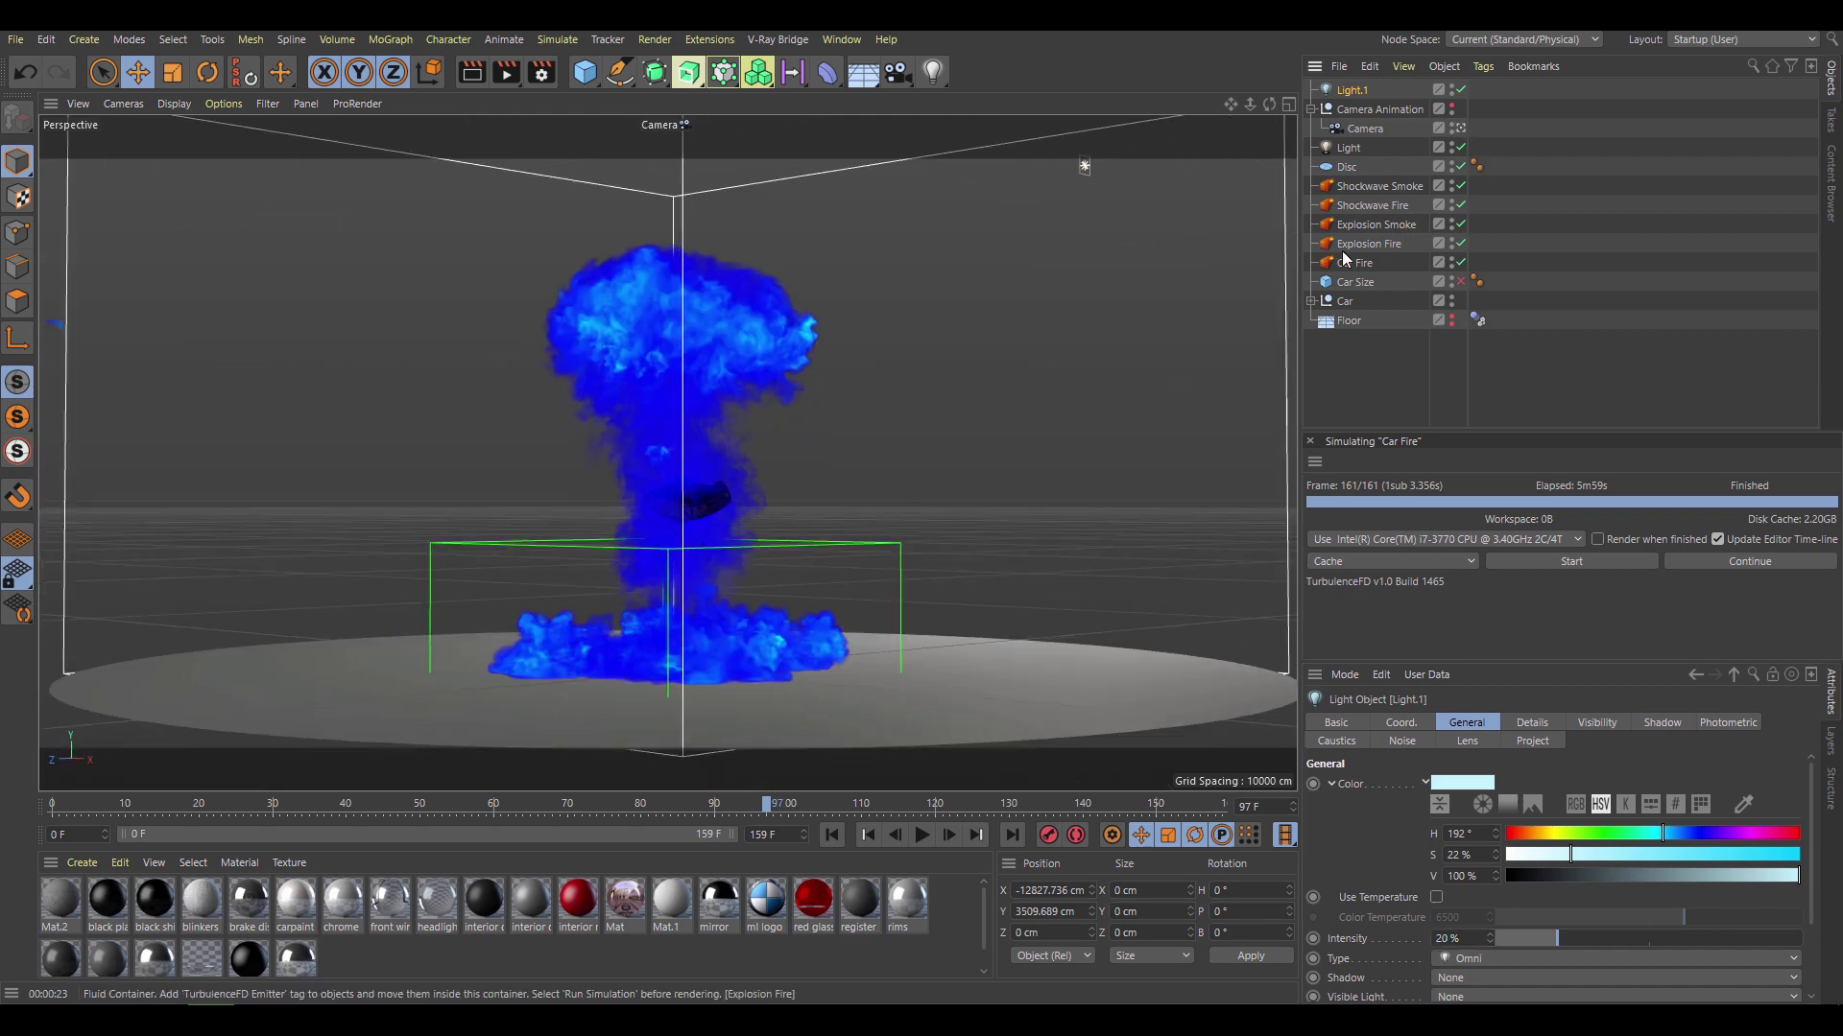
click(1369, 207)
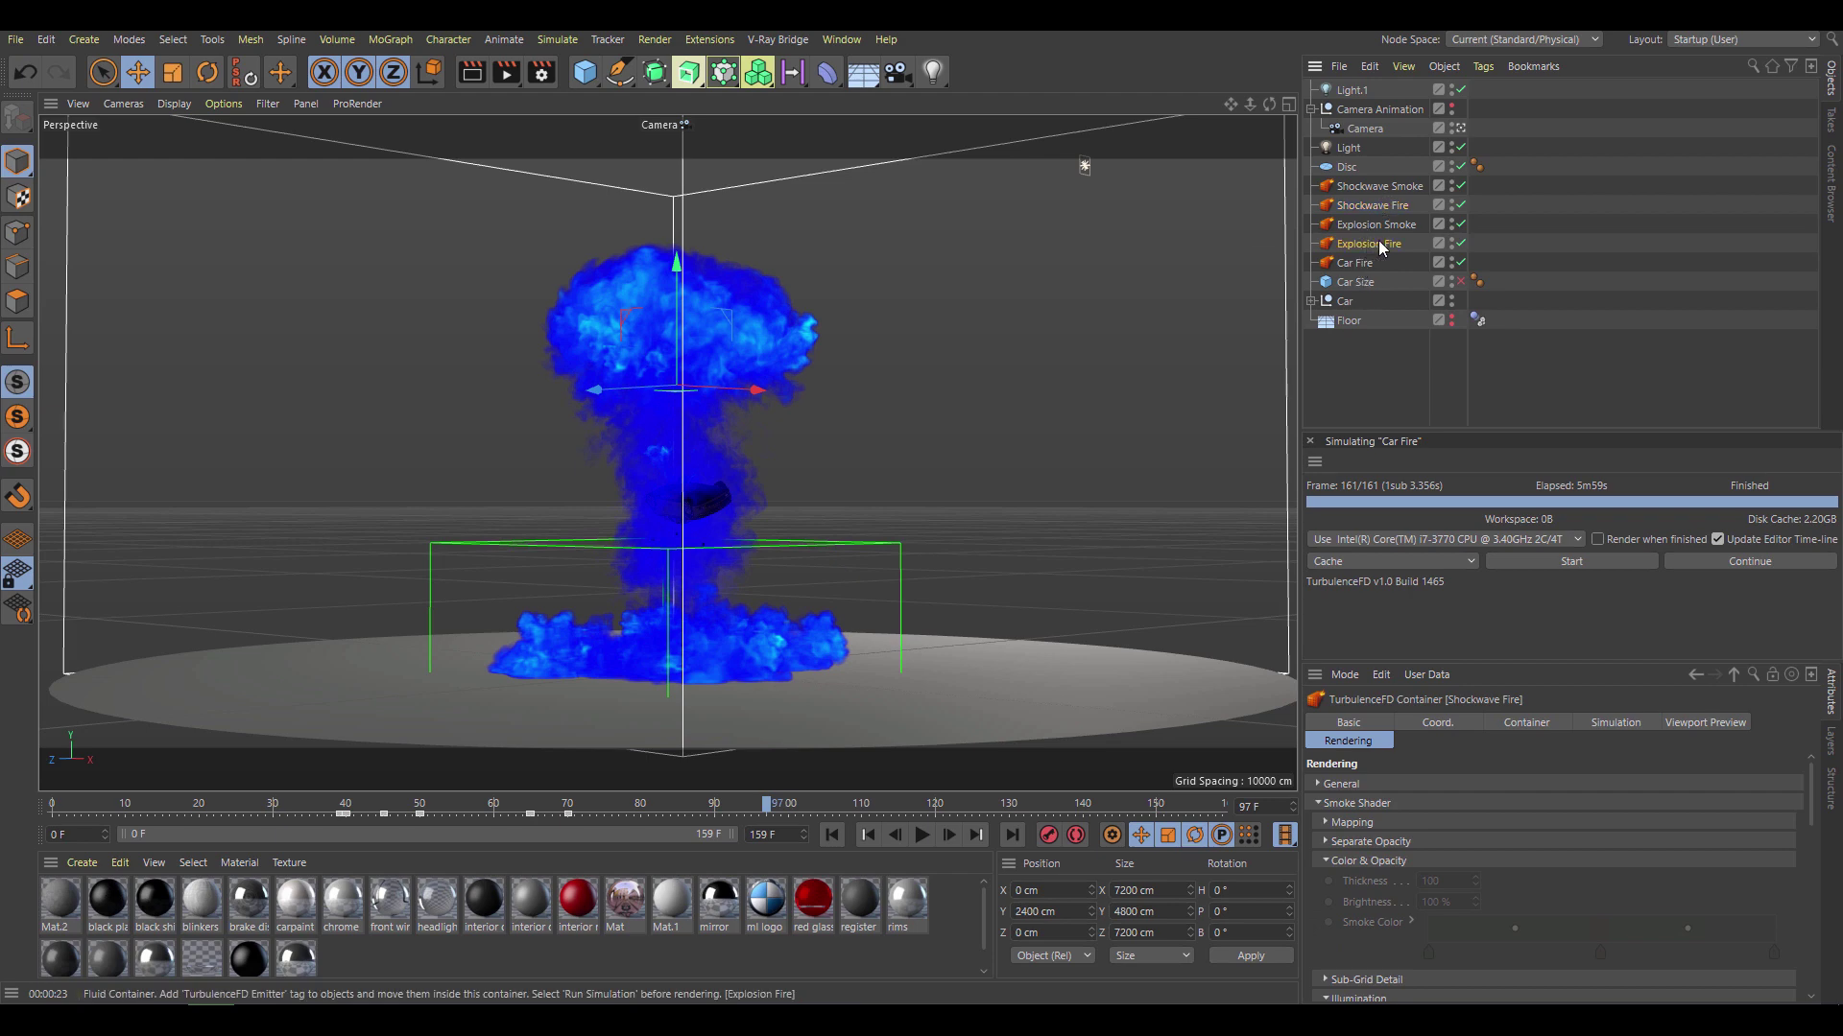
- Review the colour settings of the Explosion Fire and Shockwave Fire containers
click(1376, 242)
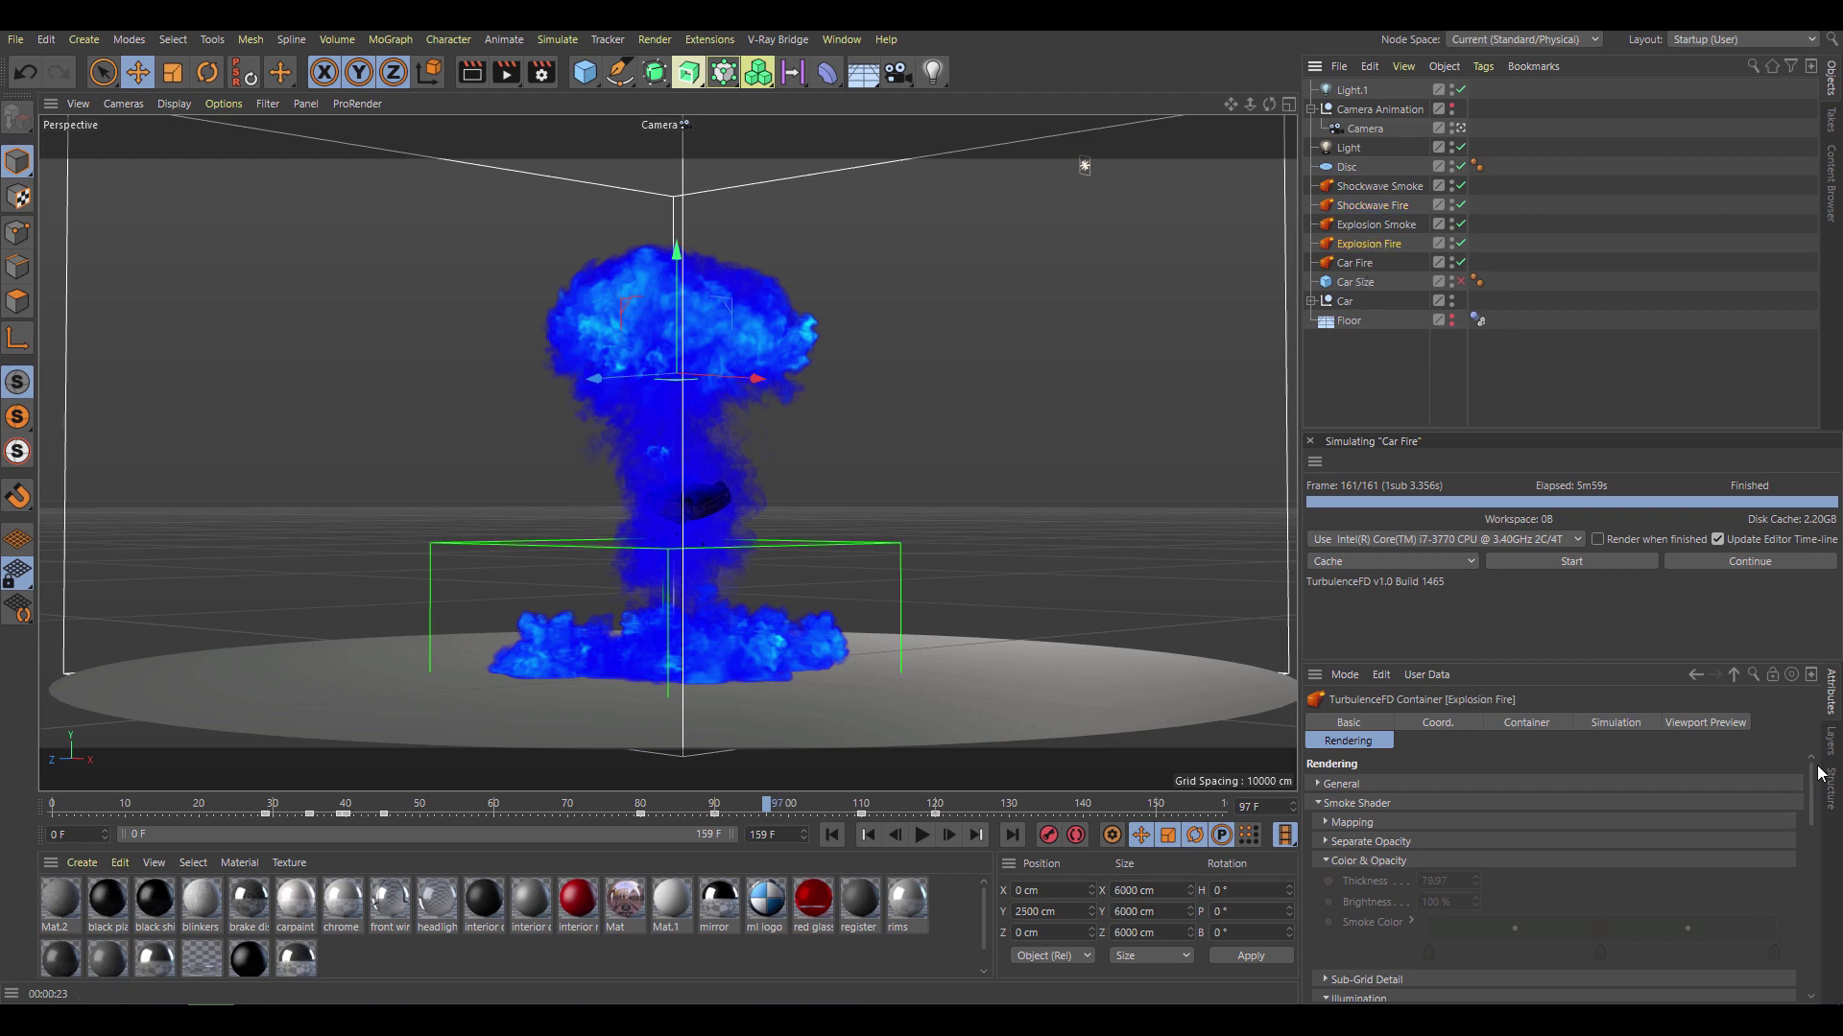
drag(1813, 773, 1826, 953)
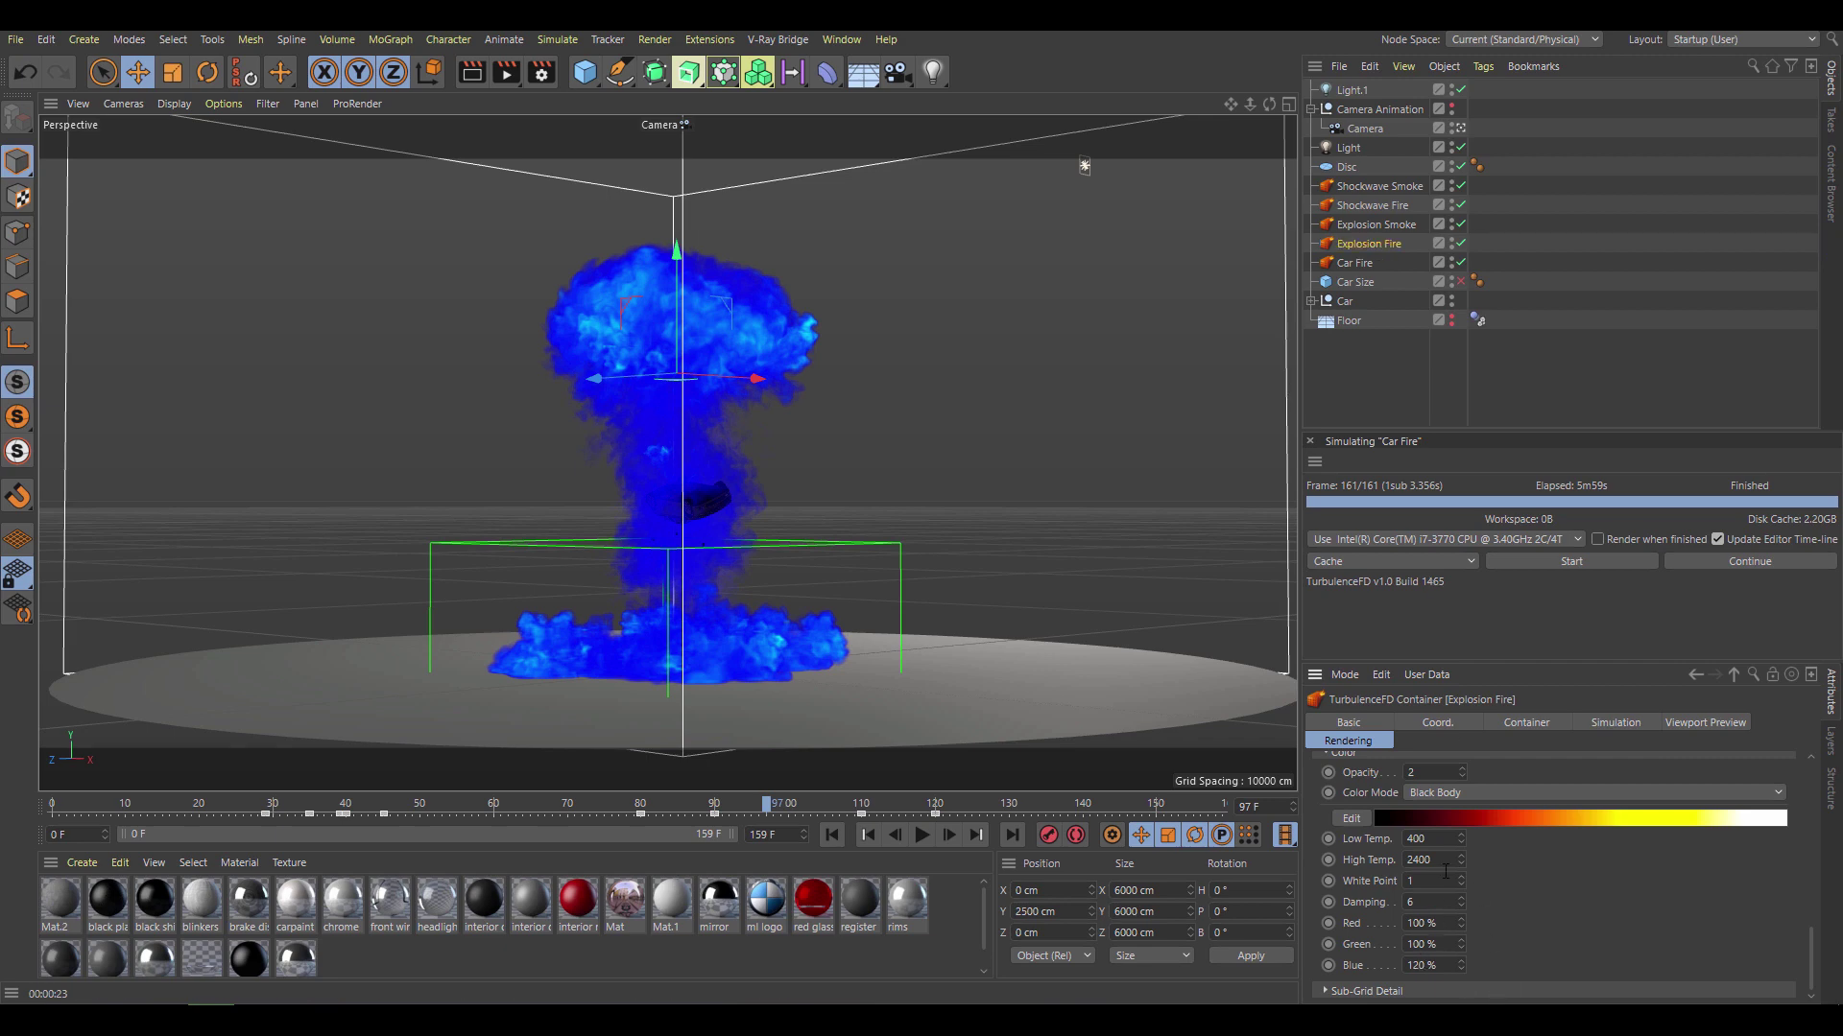
scroll(1478, 848, up, 3)
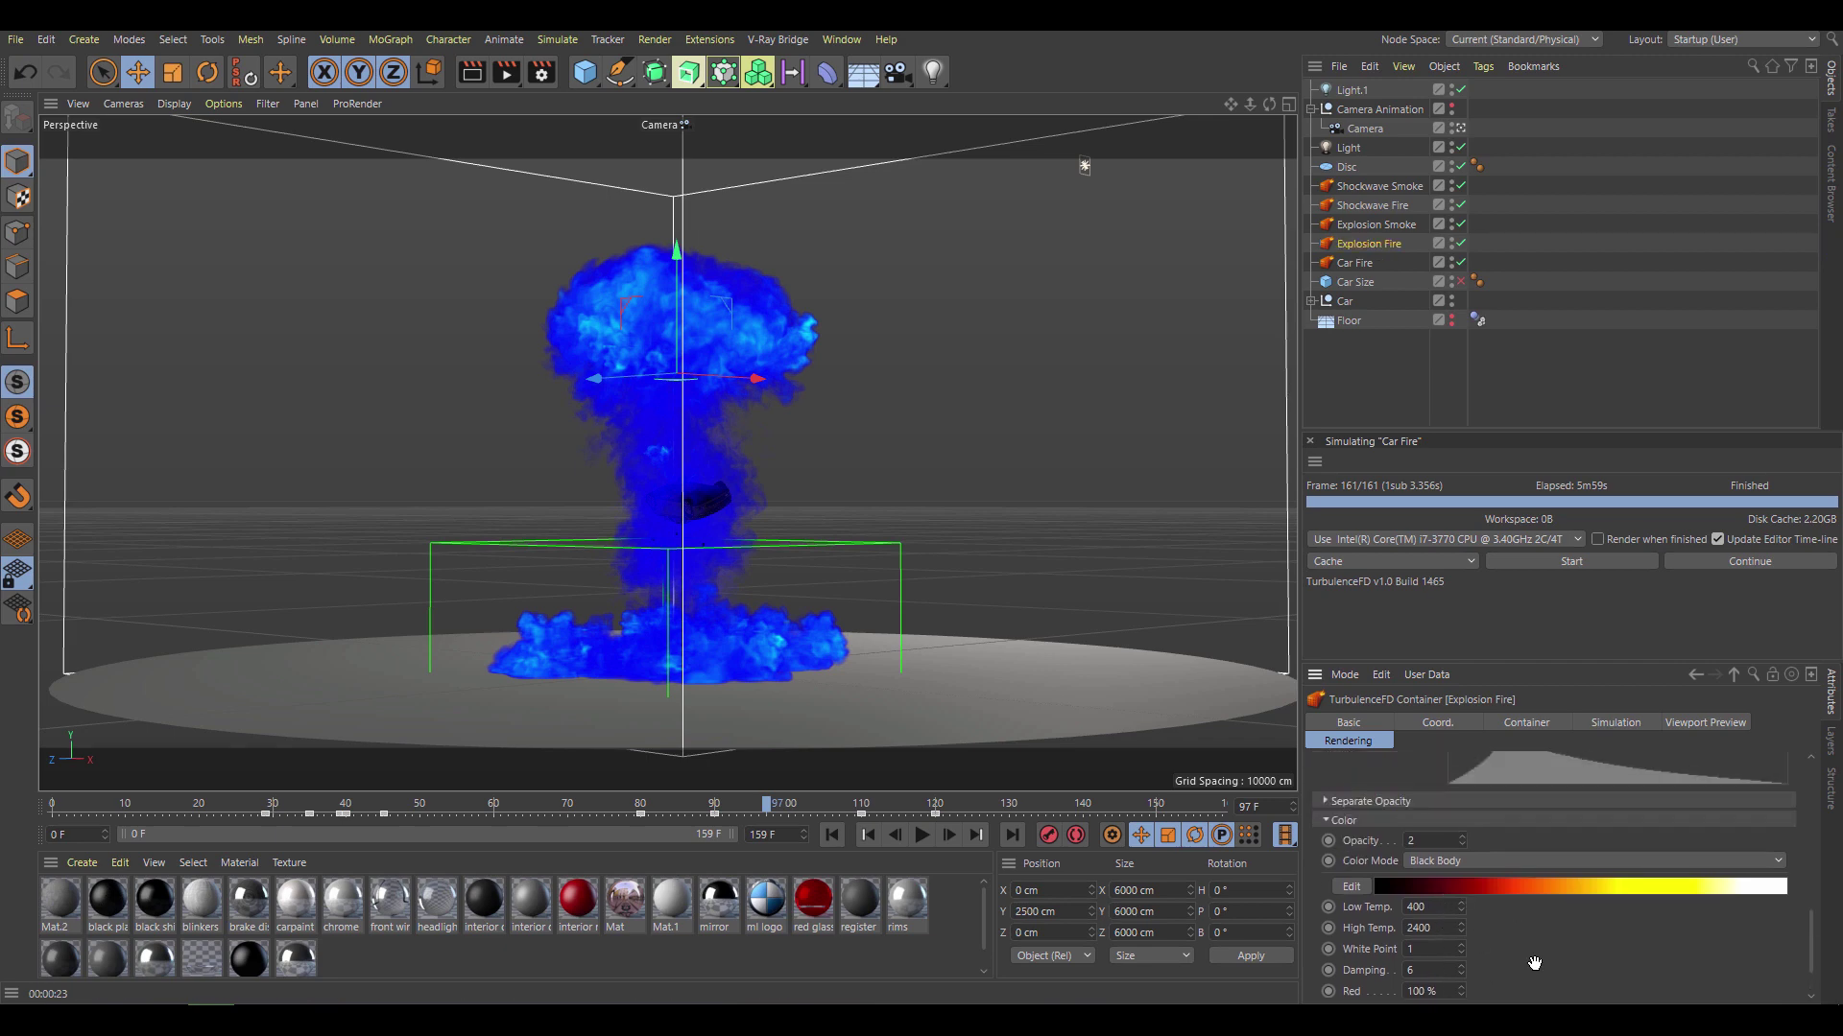
click(1383, 206)
mouse_move(1523, 952)
middle_down()
mouse_move(1527, 1001)
mouse_move(845, 852)
middle_up()
- Step back two keyframes to frame 50 and scroll through the settings
click(872, 843)
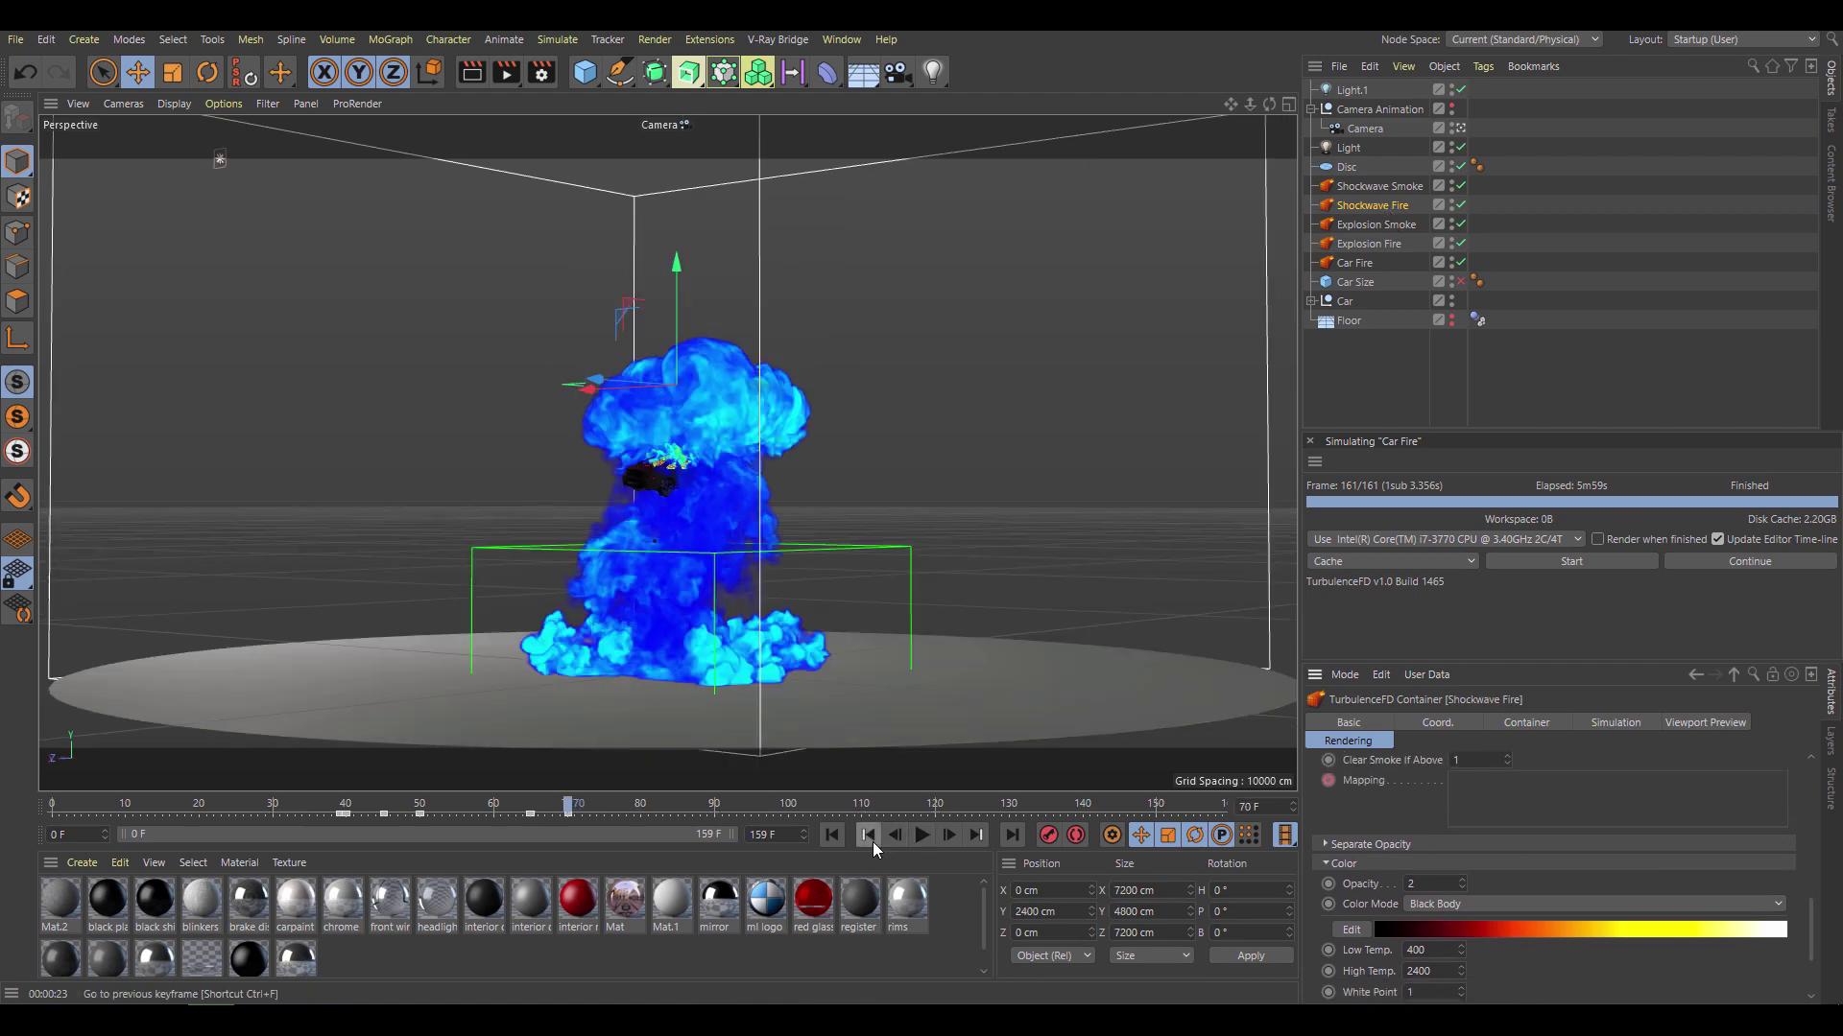
click(873, 842)
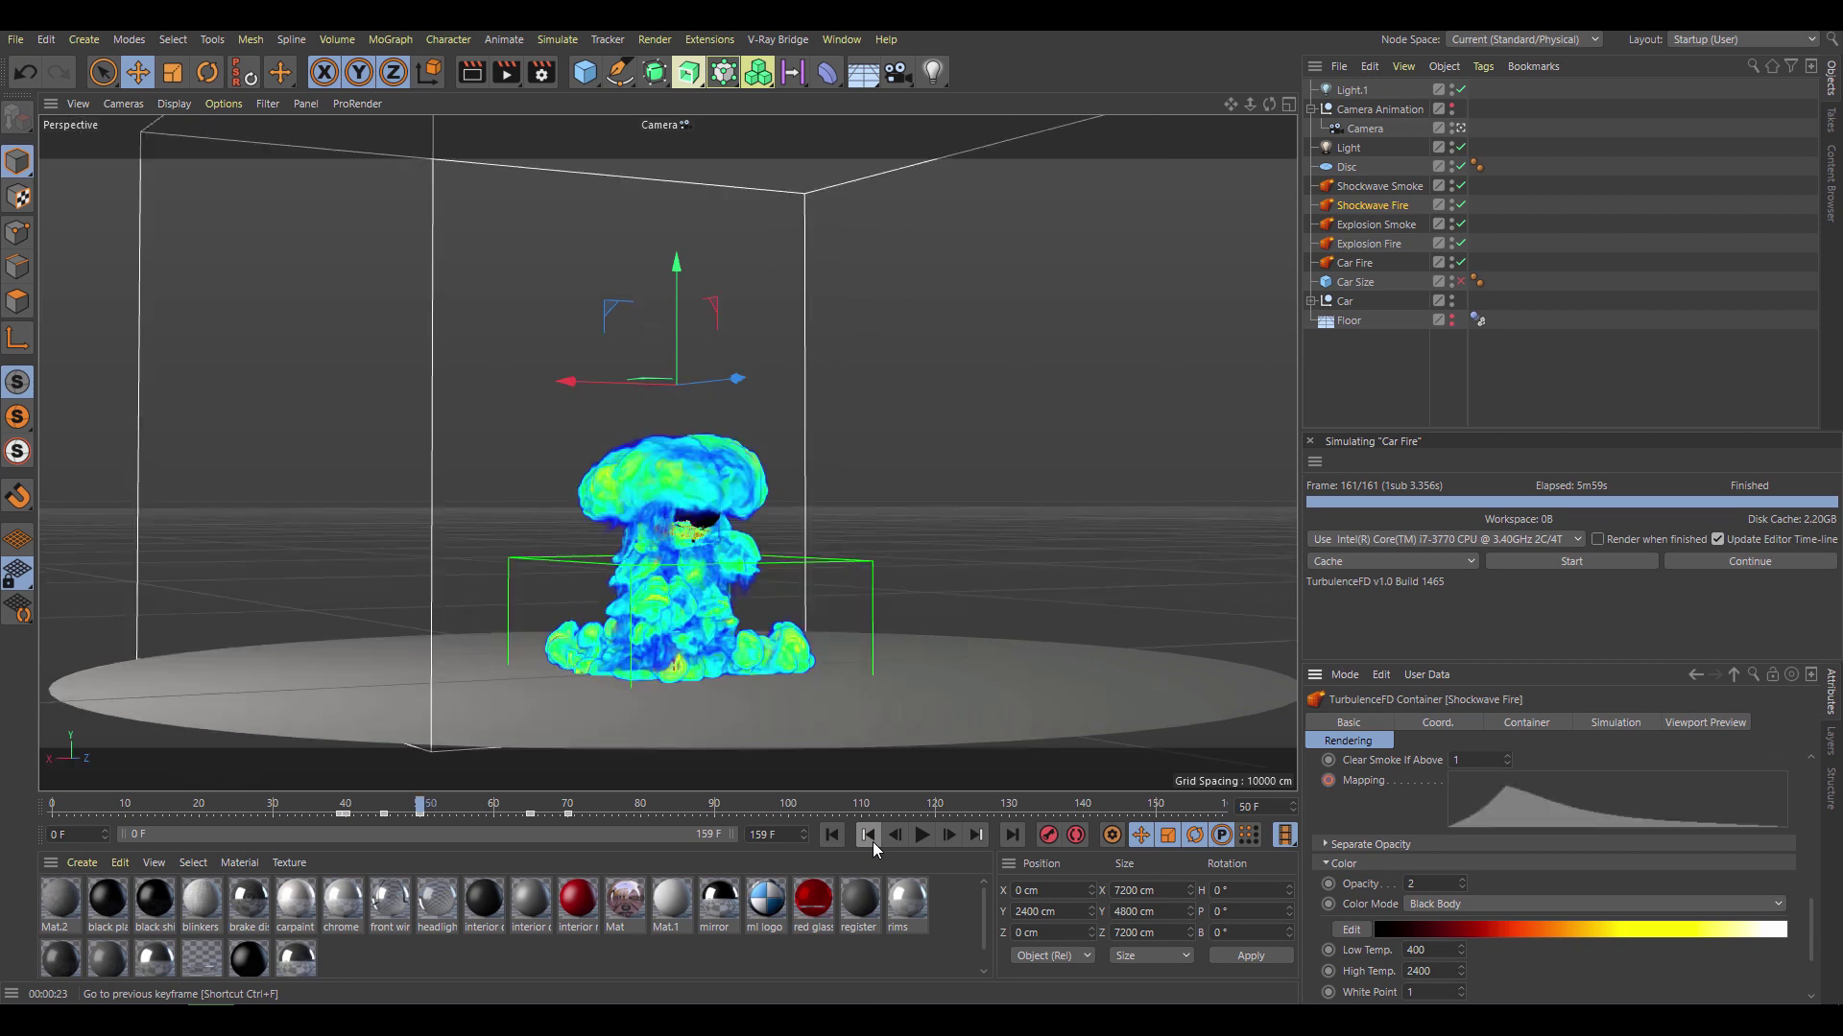
middle_drag(1511, 989, 1511, 882)
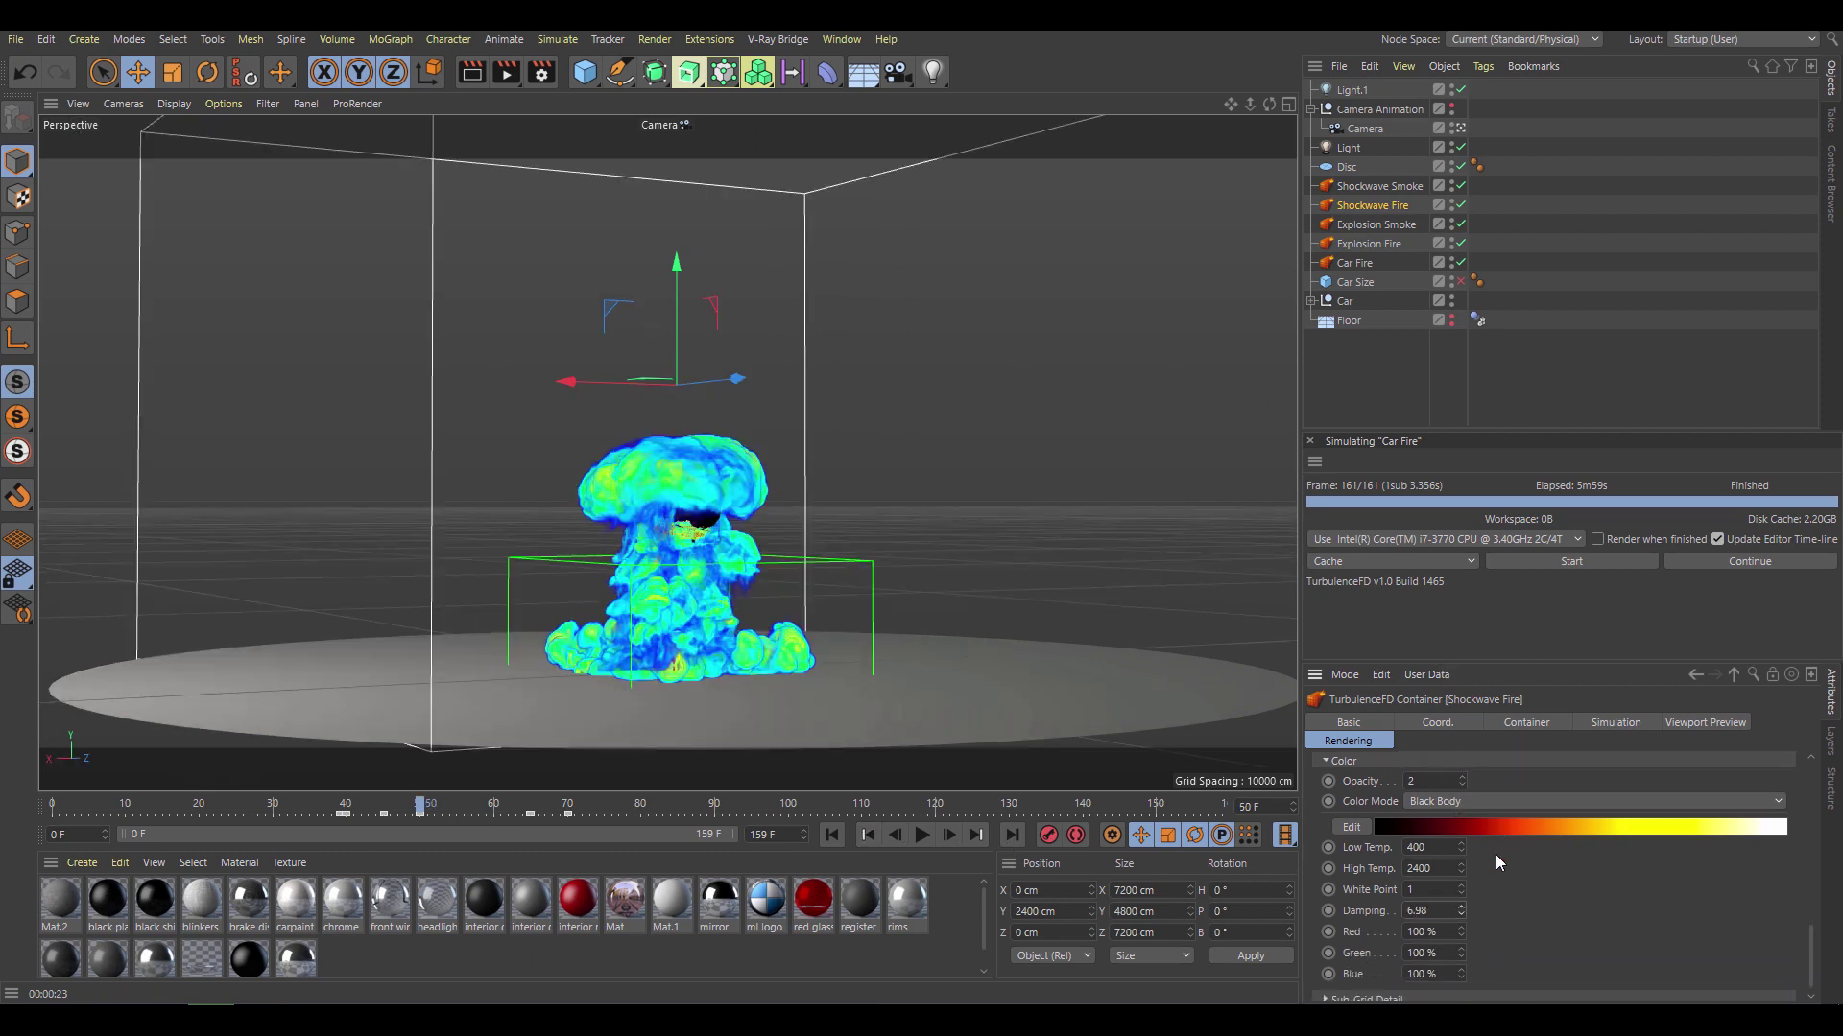
scroll(1496, 861, up, 2)
scroll(1496, 860, up, 2)
scroll(1495, 860, up, 1)
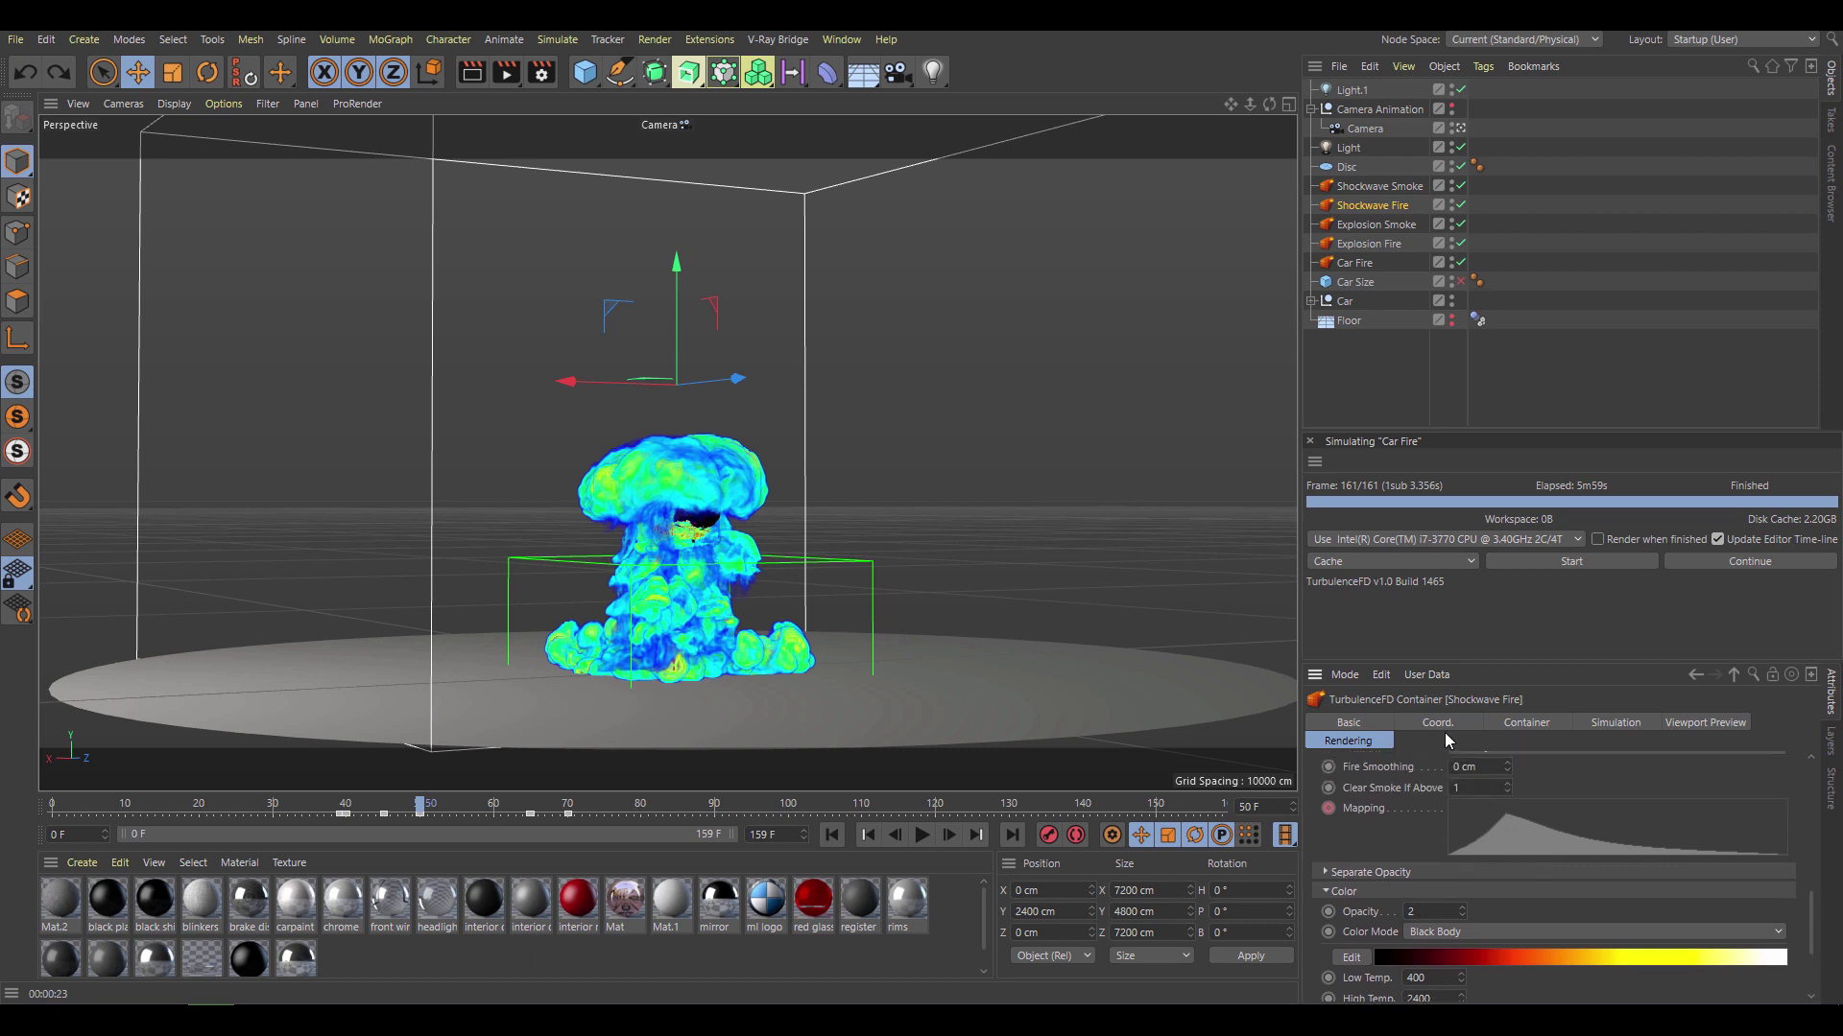
- Bend Shockwave Smoke's fire colour mapping curve to bias -0.94, then render frame 44
click(1379, 186)
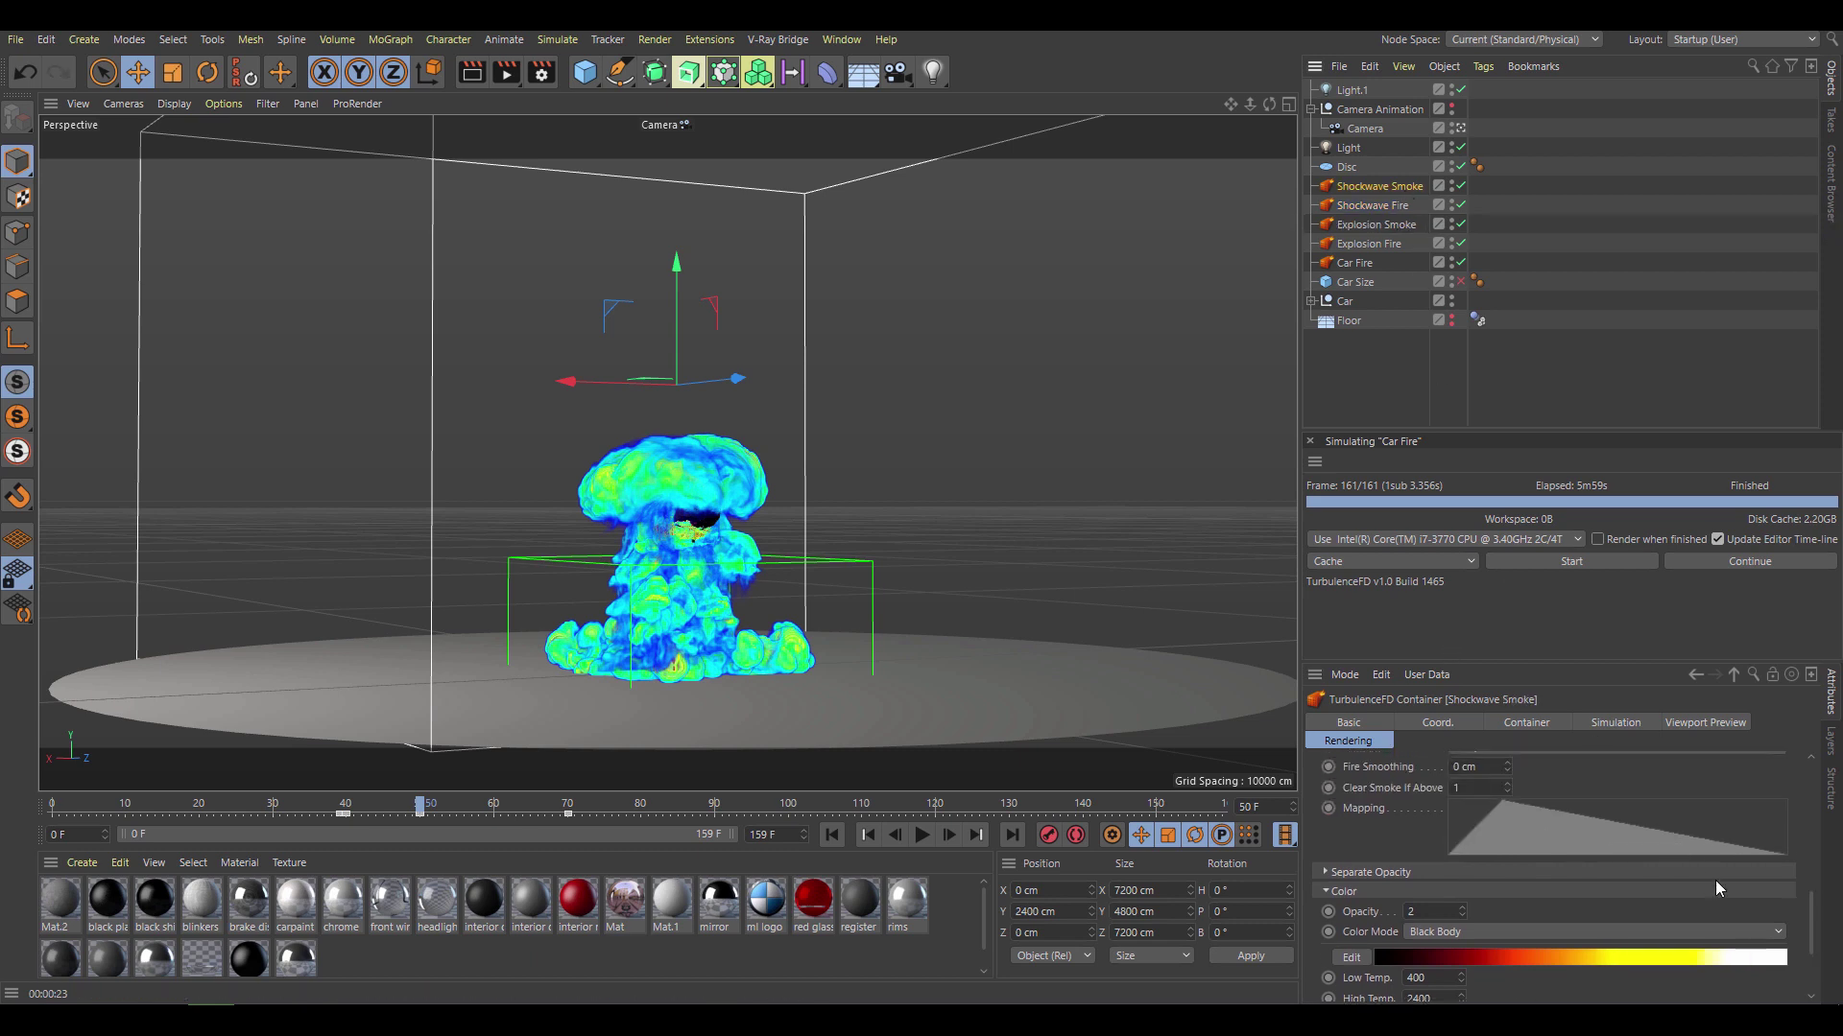
drag(1812, 928, 1824, 932)
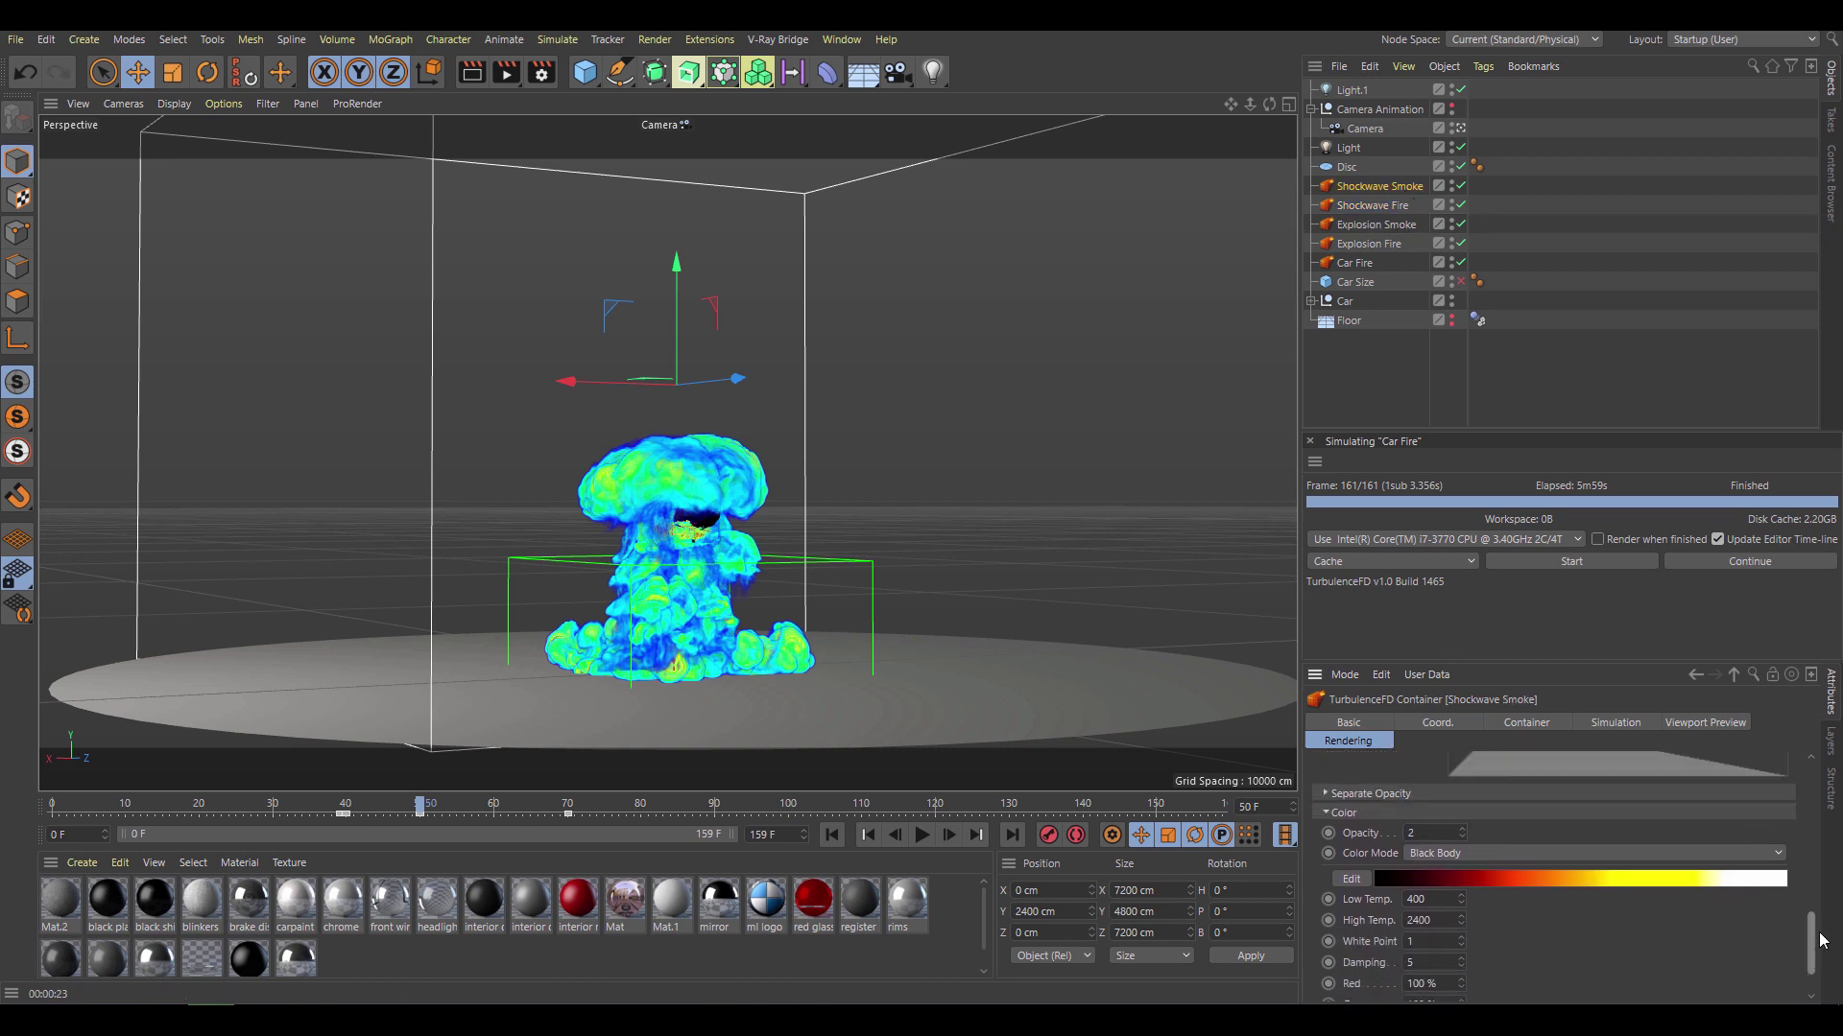
scroll(1447, 869, down, 1)
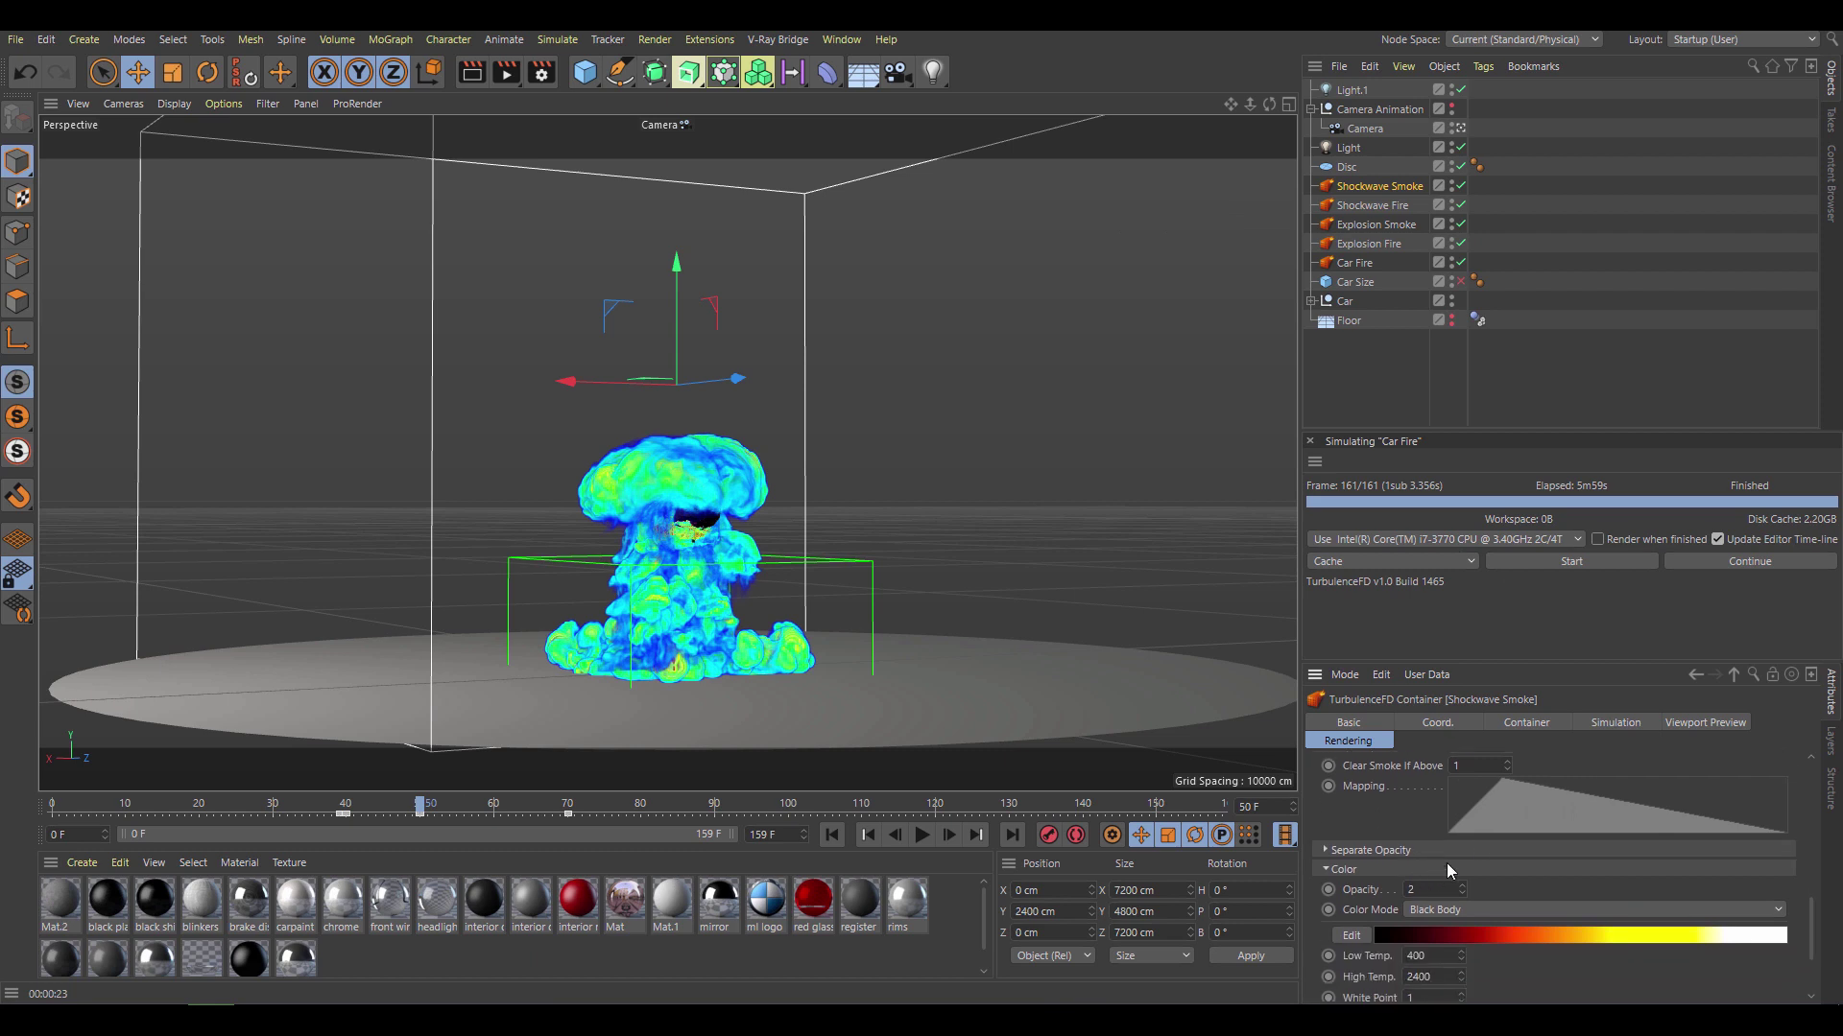
double_click(1495, 808)
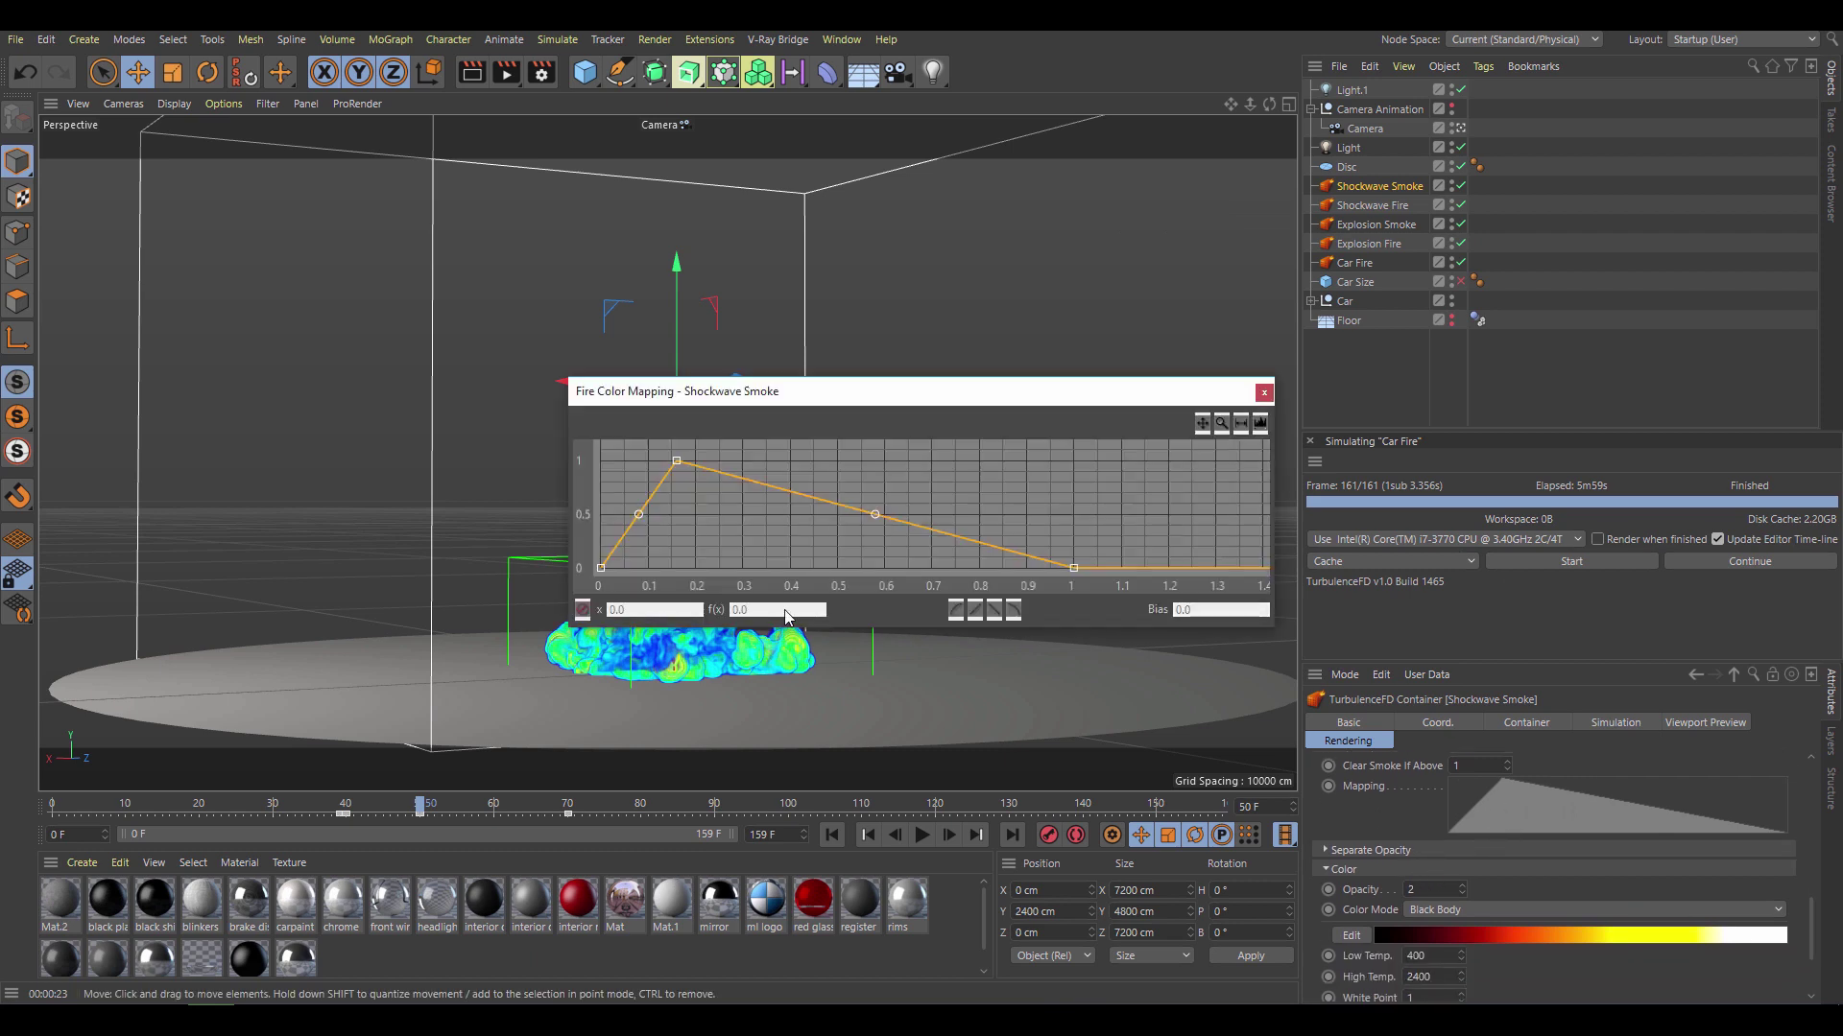
click(641, 515)
drag(842, 532, 780, 545)
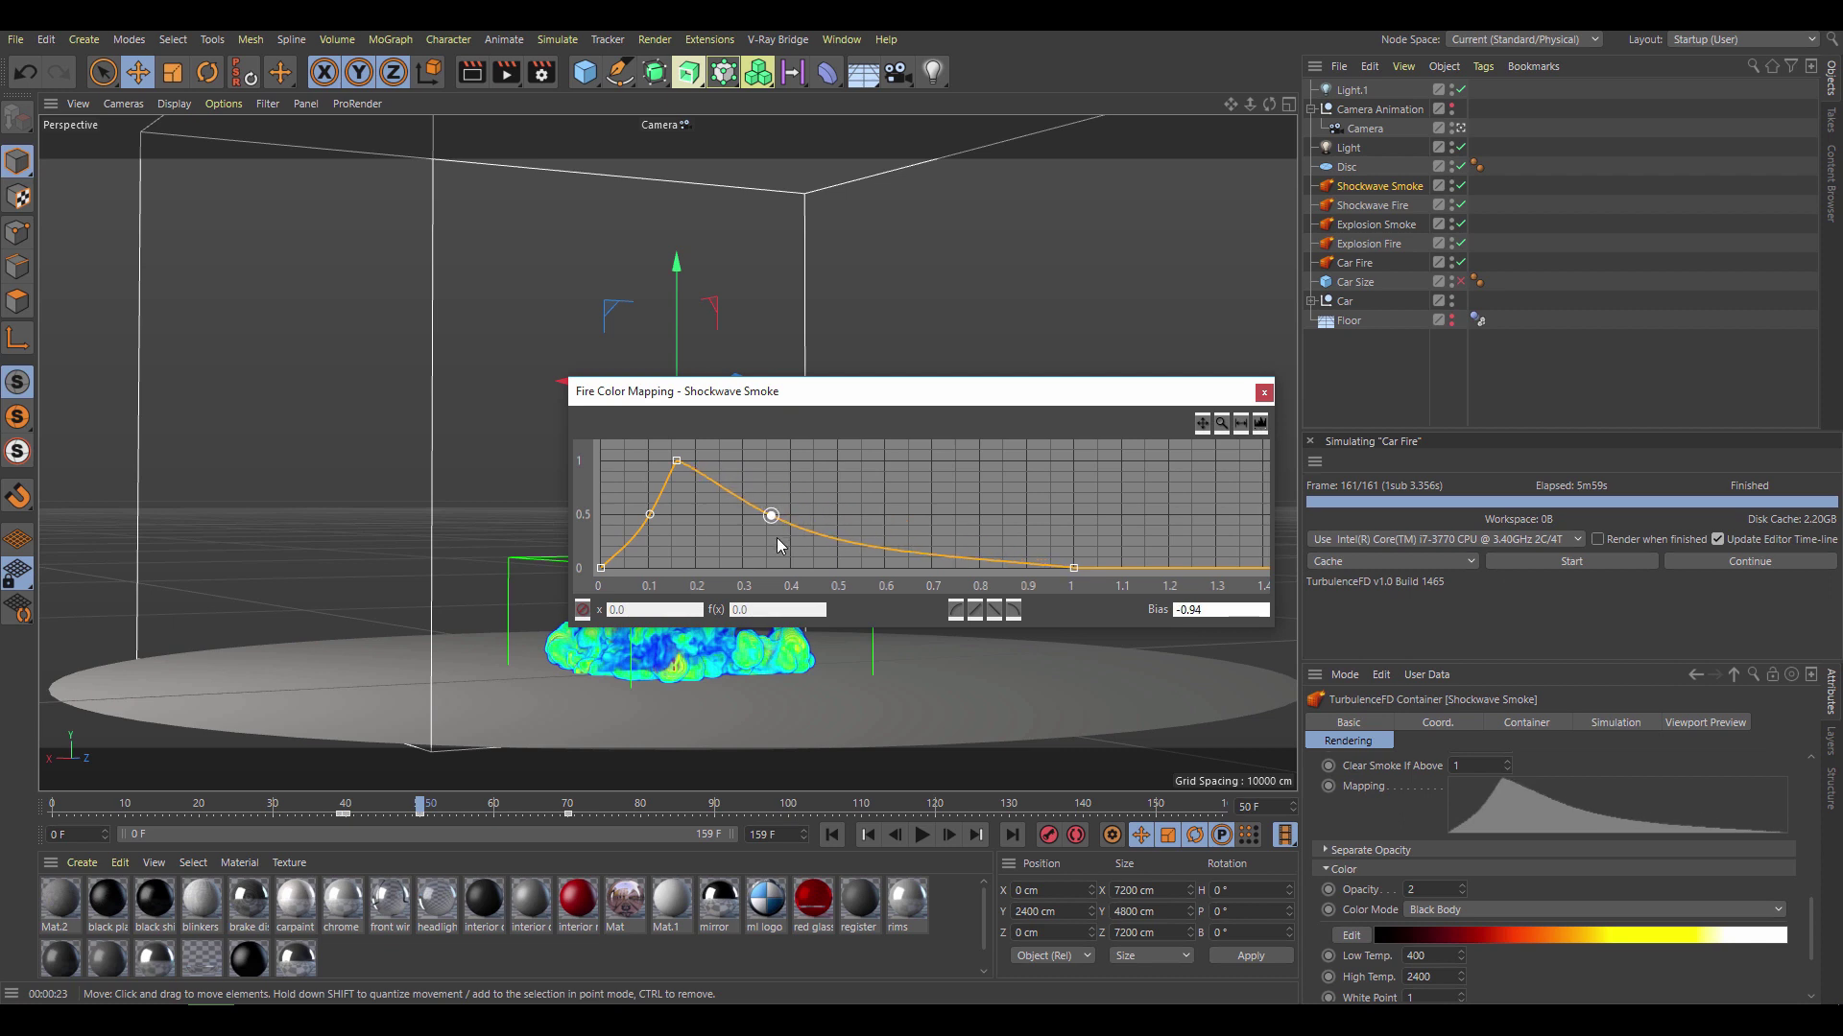
scroll(1585, 960, down, 3)
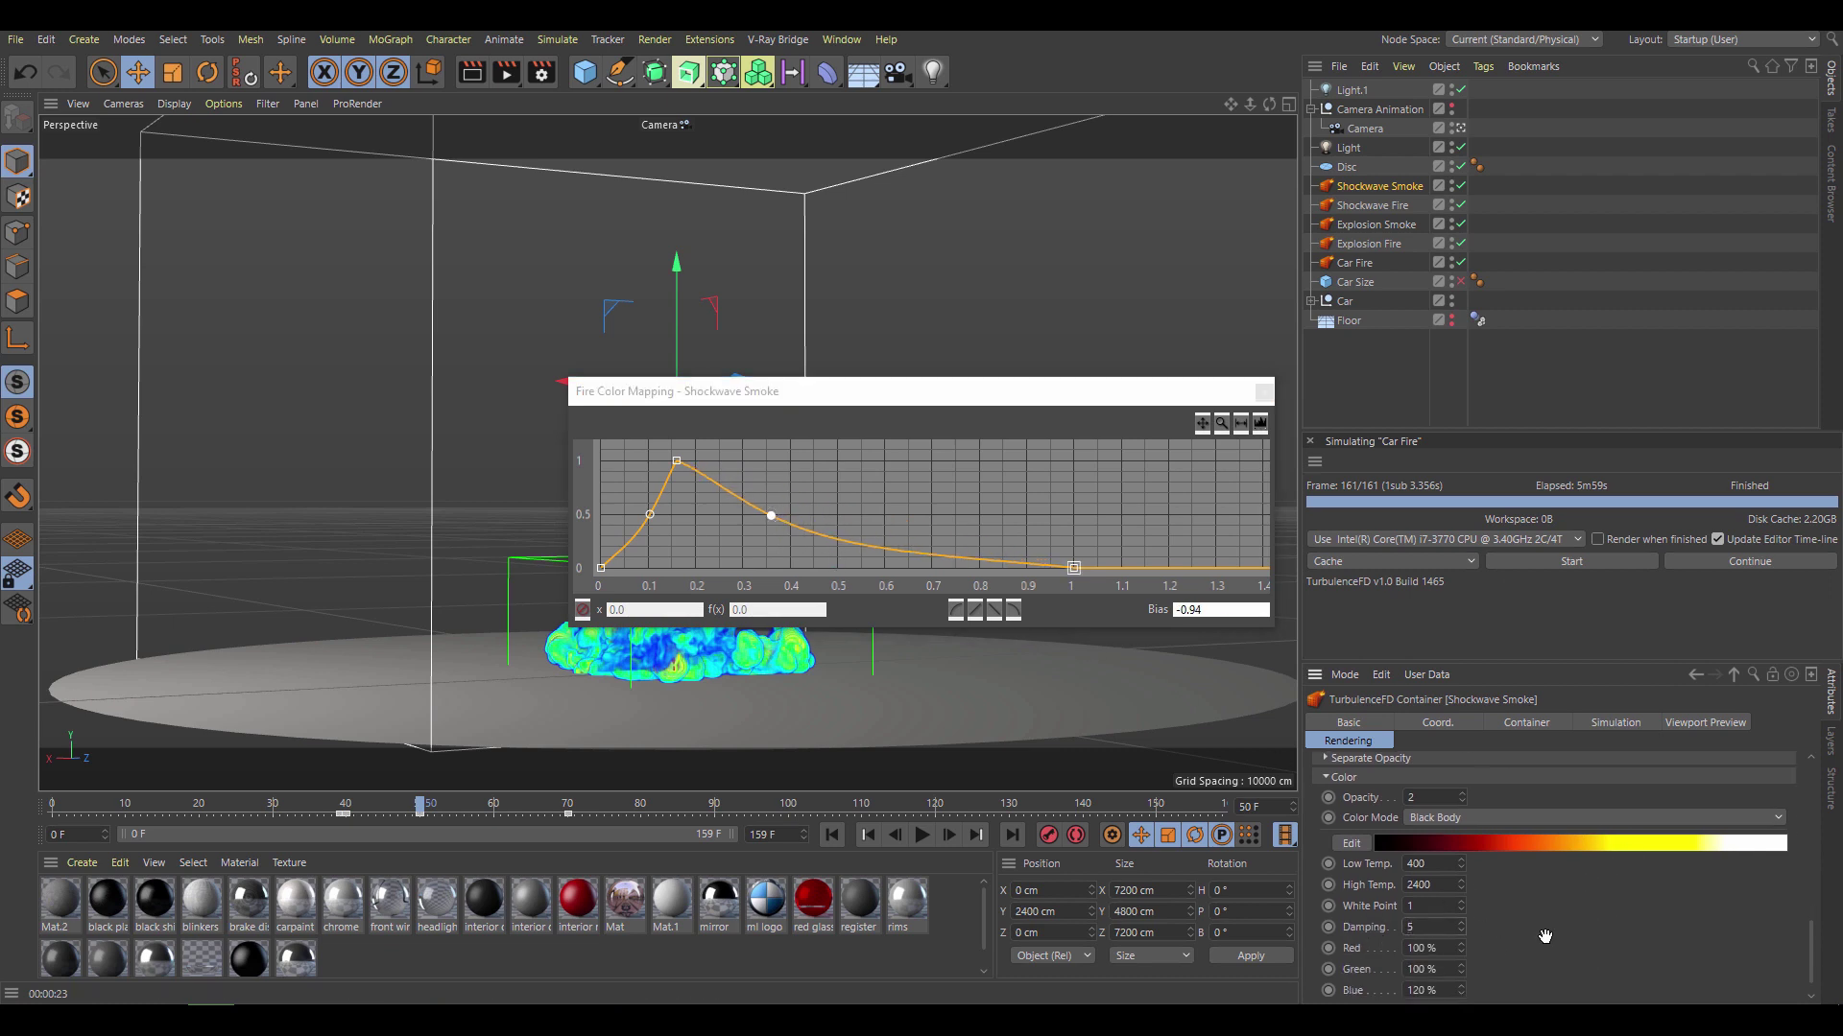
click(1264, 392)
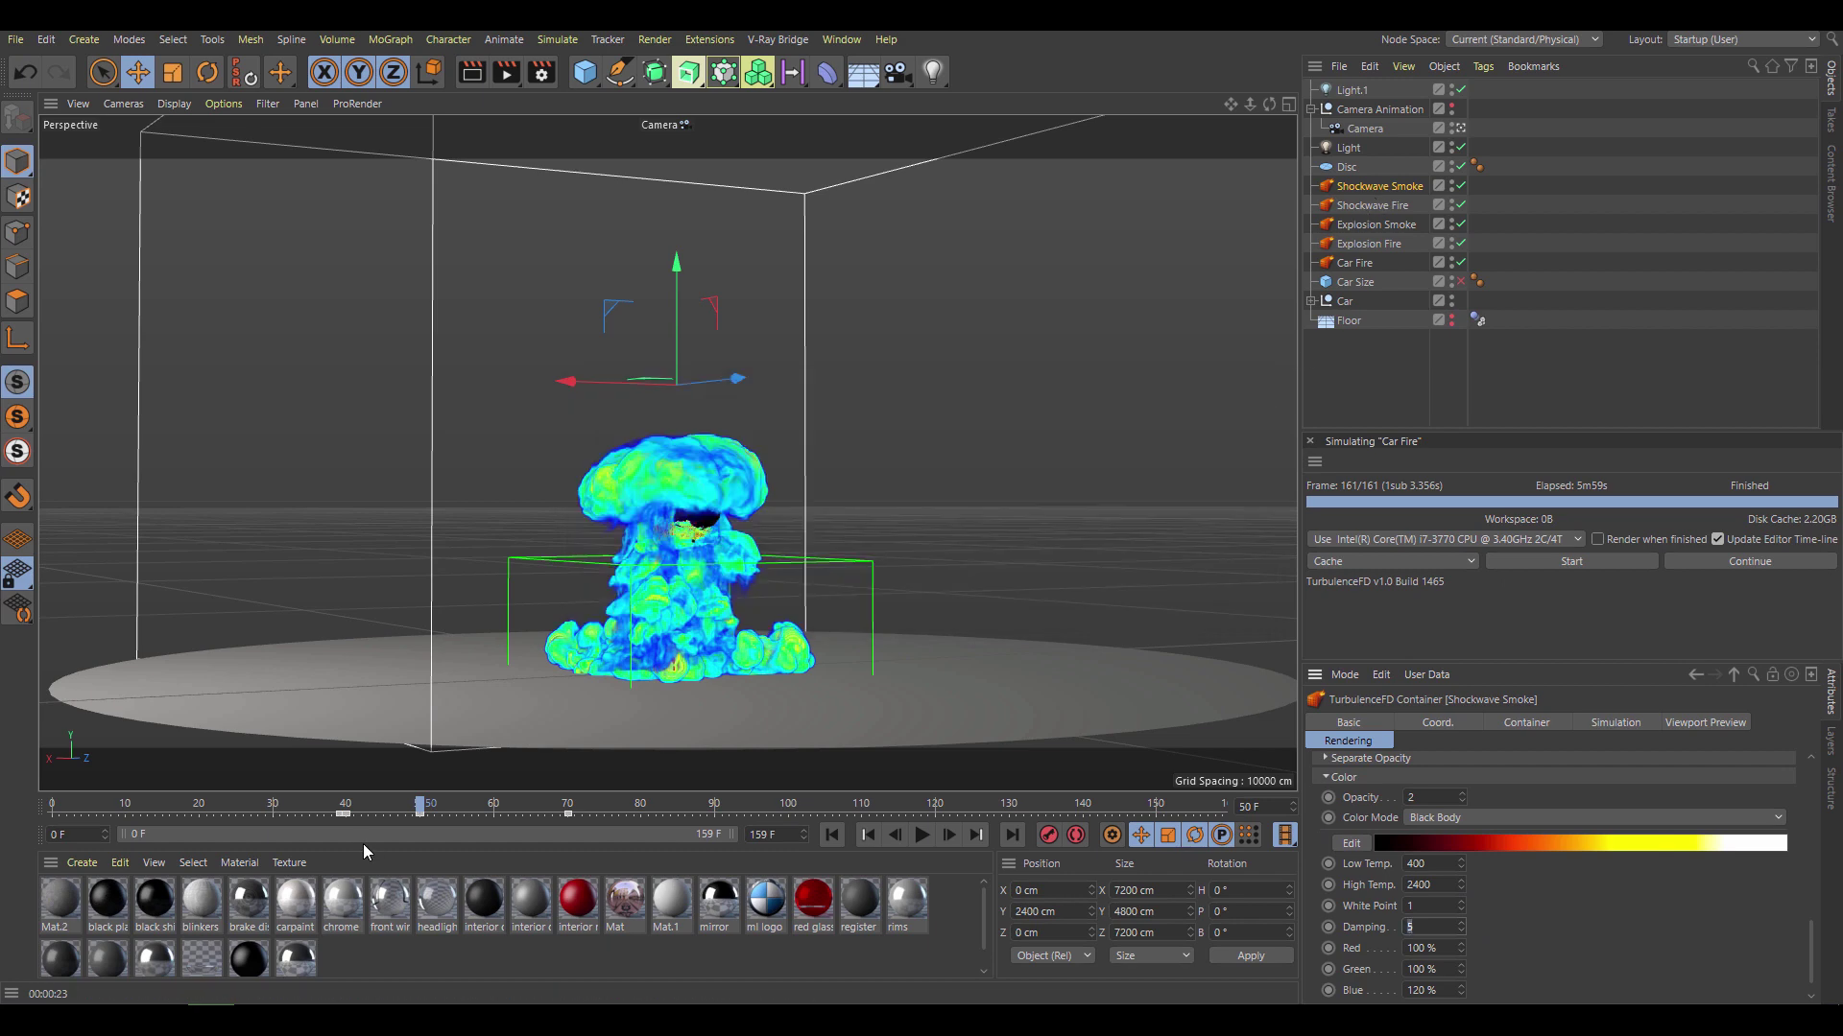
drag(392, 811, 377, 811)
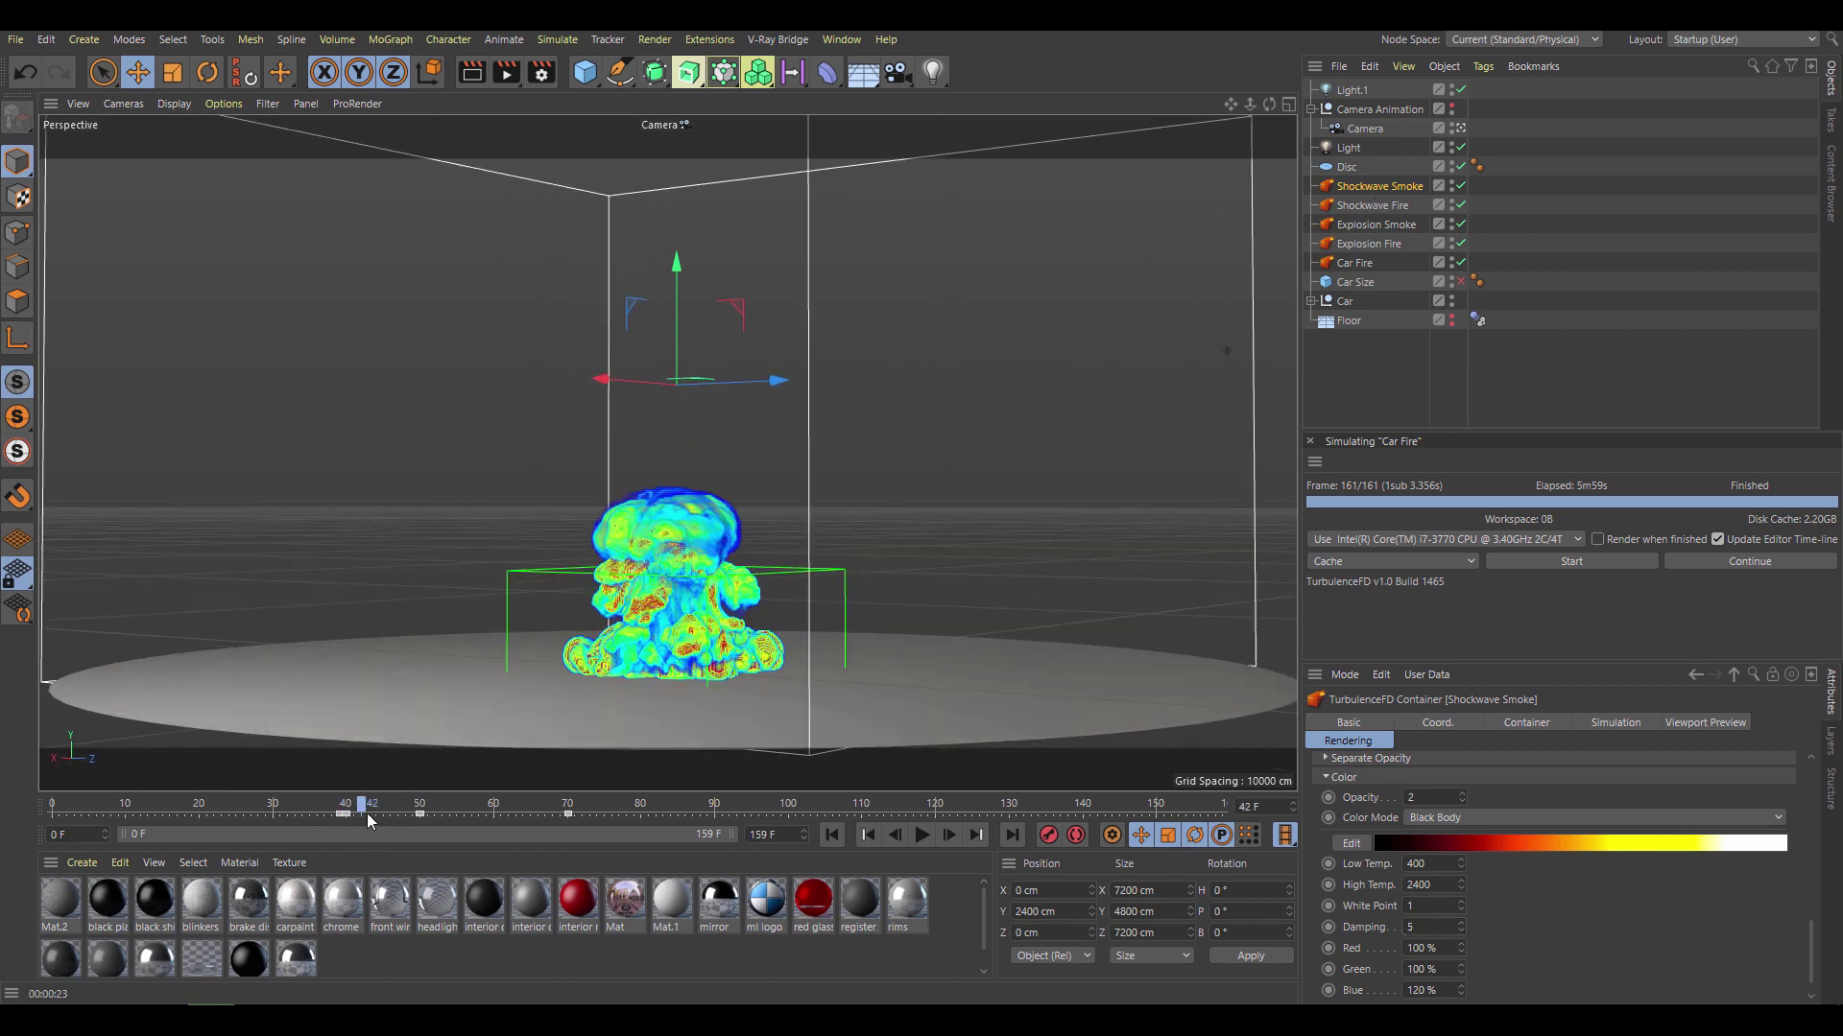
click(480, 75)
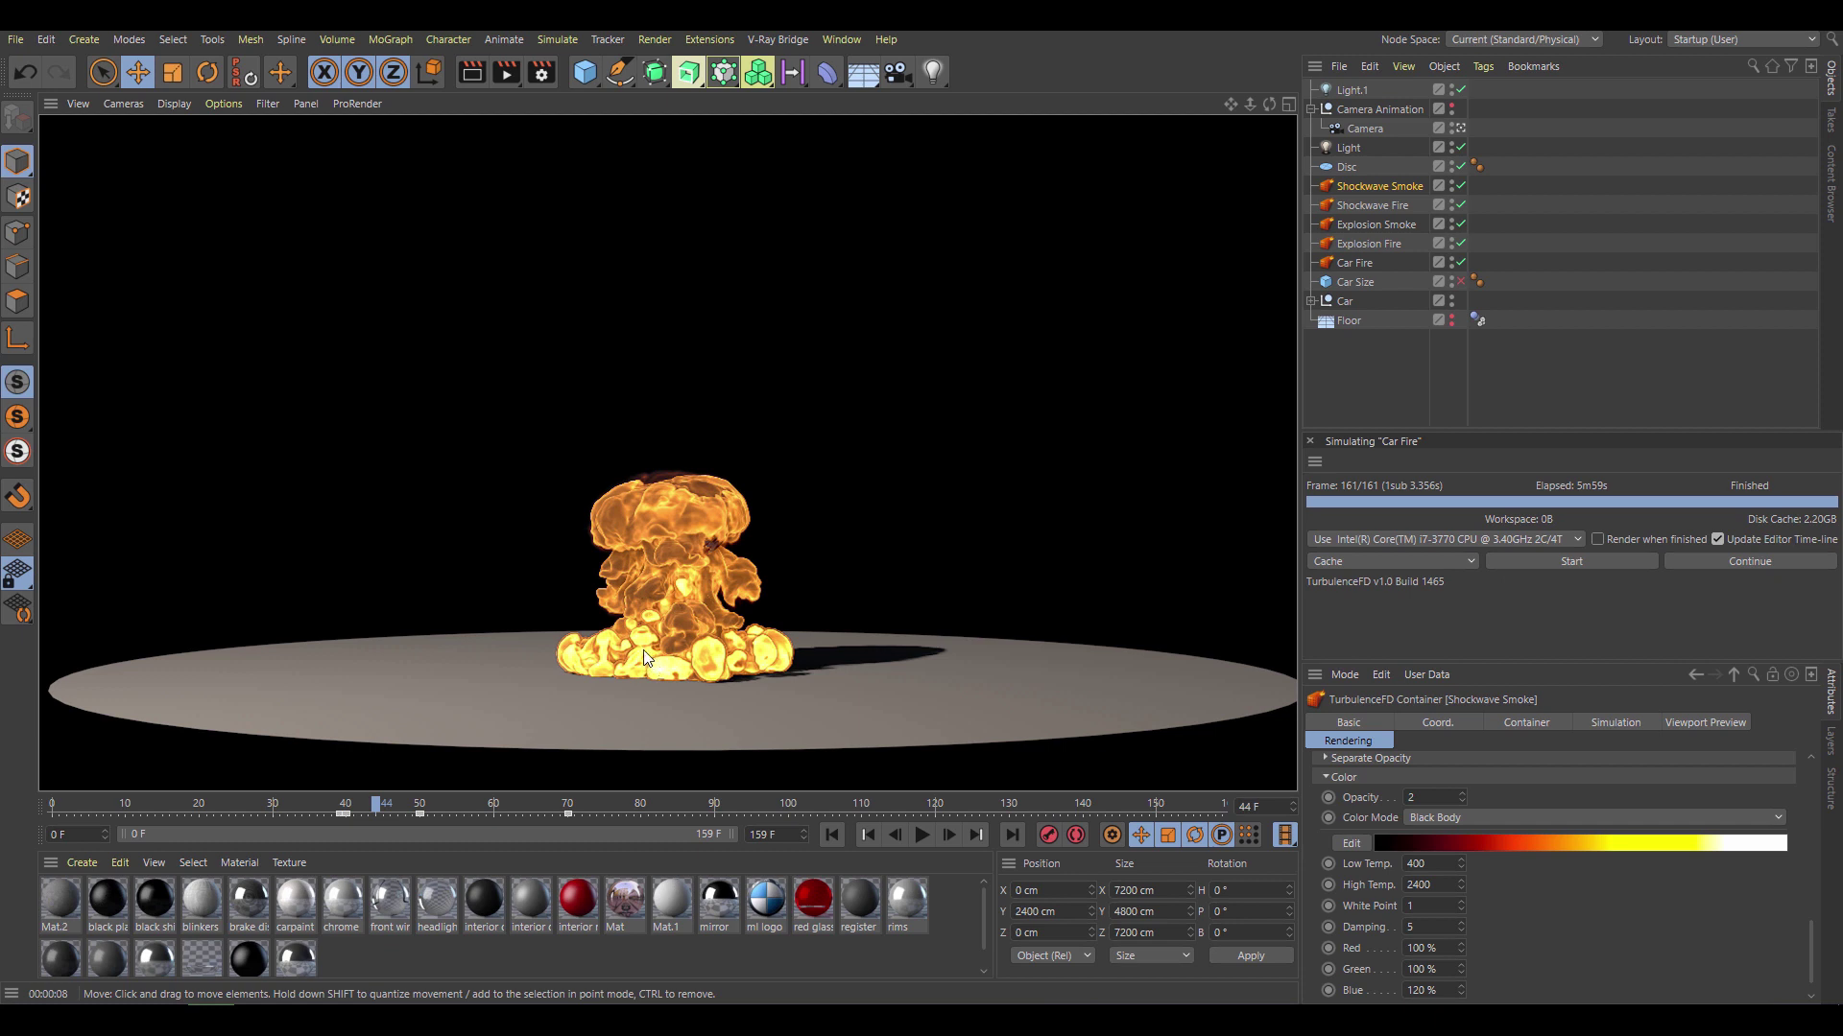
- Select both shockwave containers and review their coordinates and rendering settings
click(1401, 205)
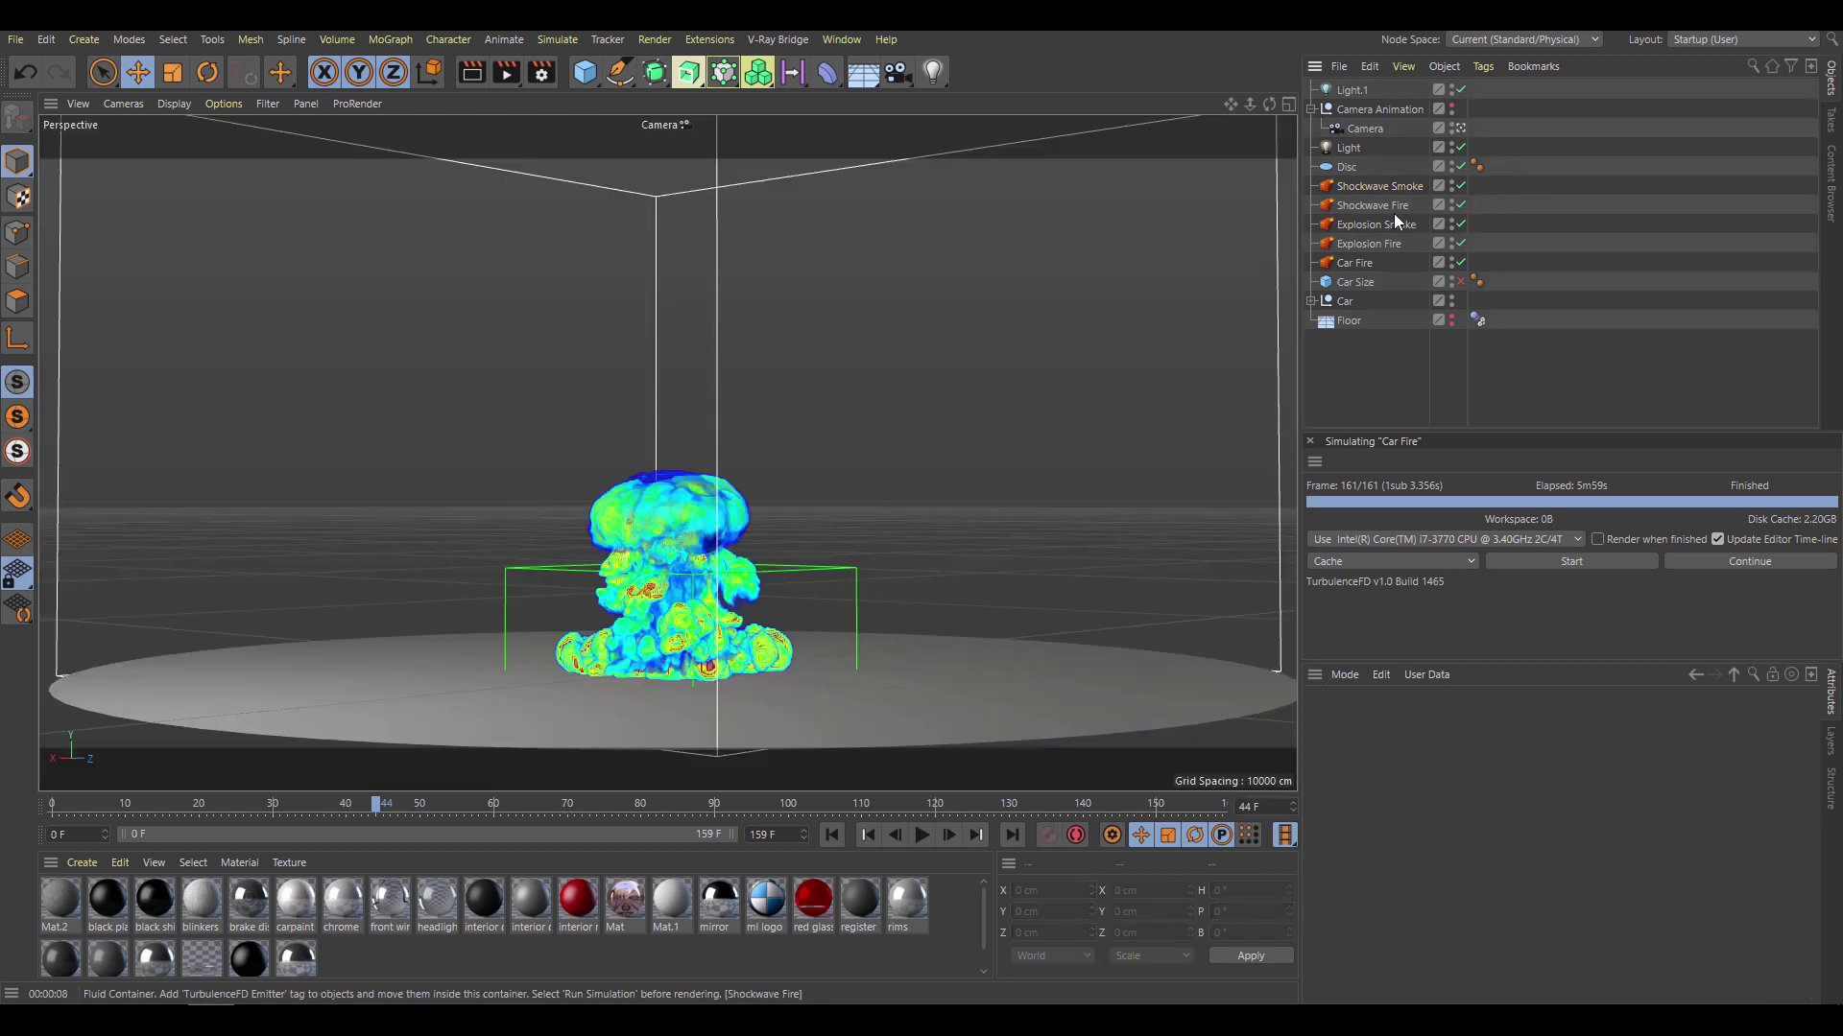
ctrl+click(1391, 191)
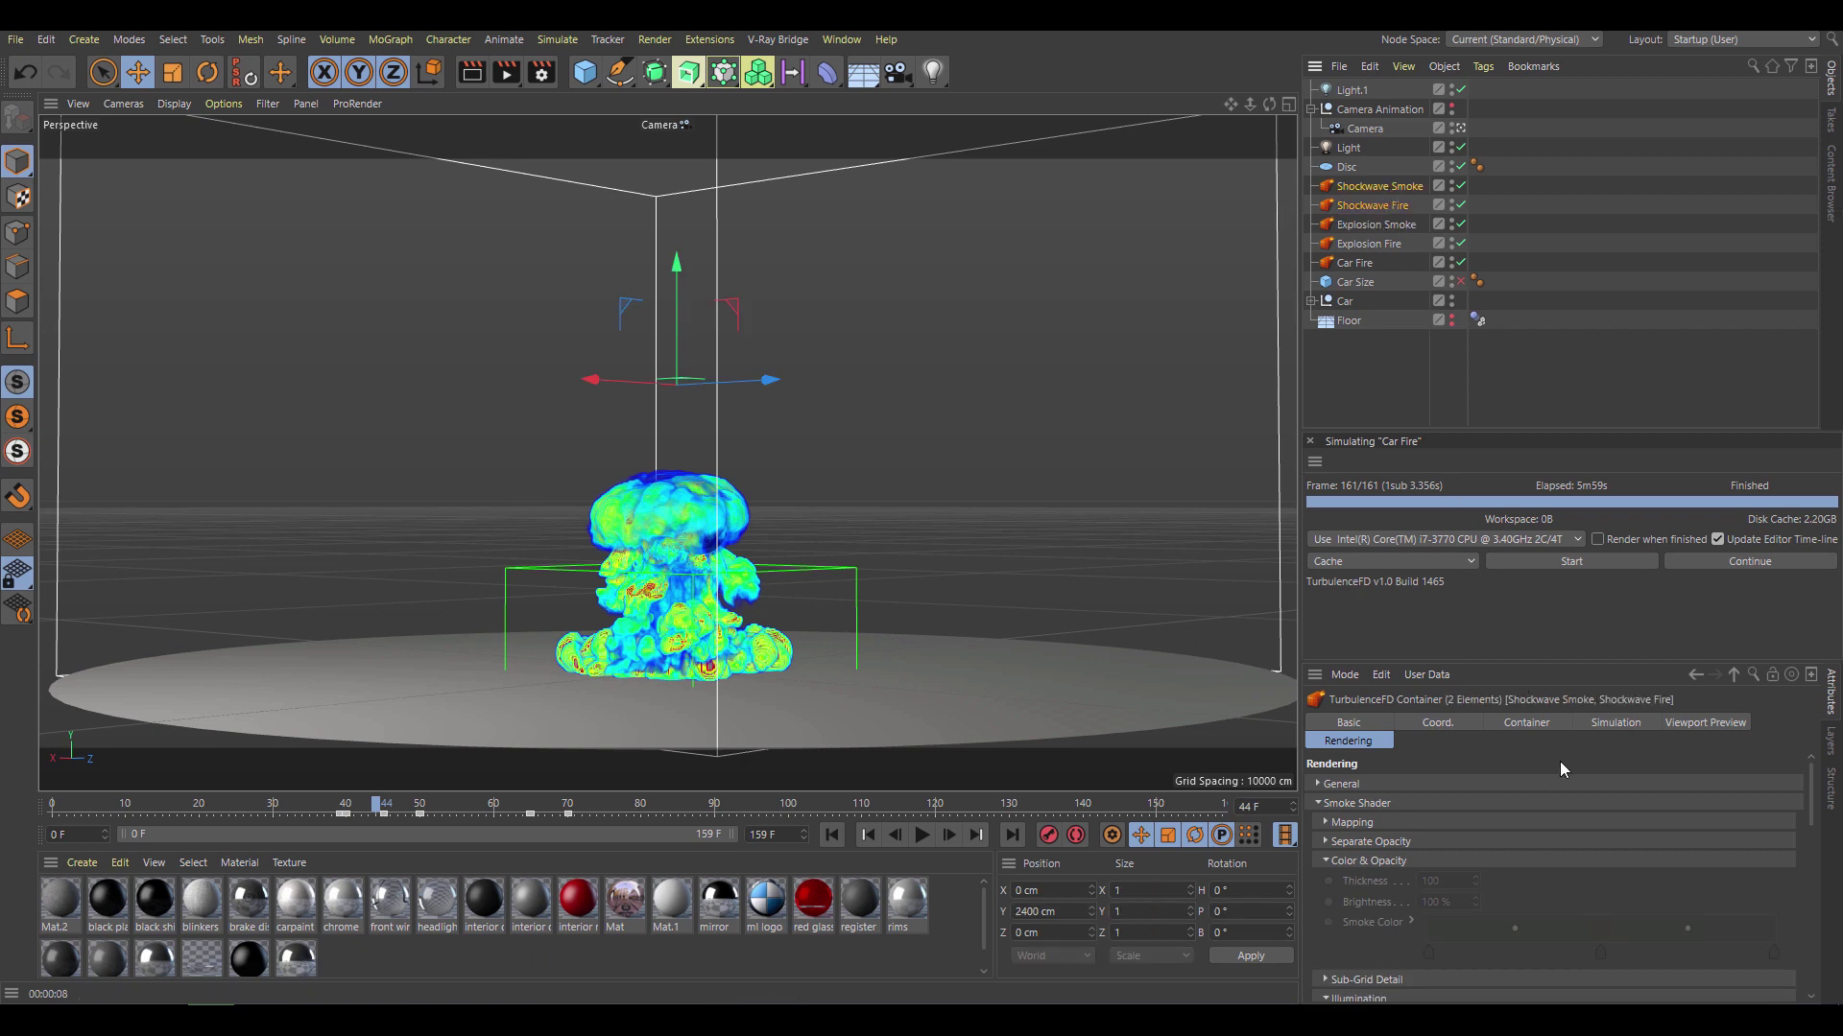
click(1633, 724)
click(1437, 722)
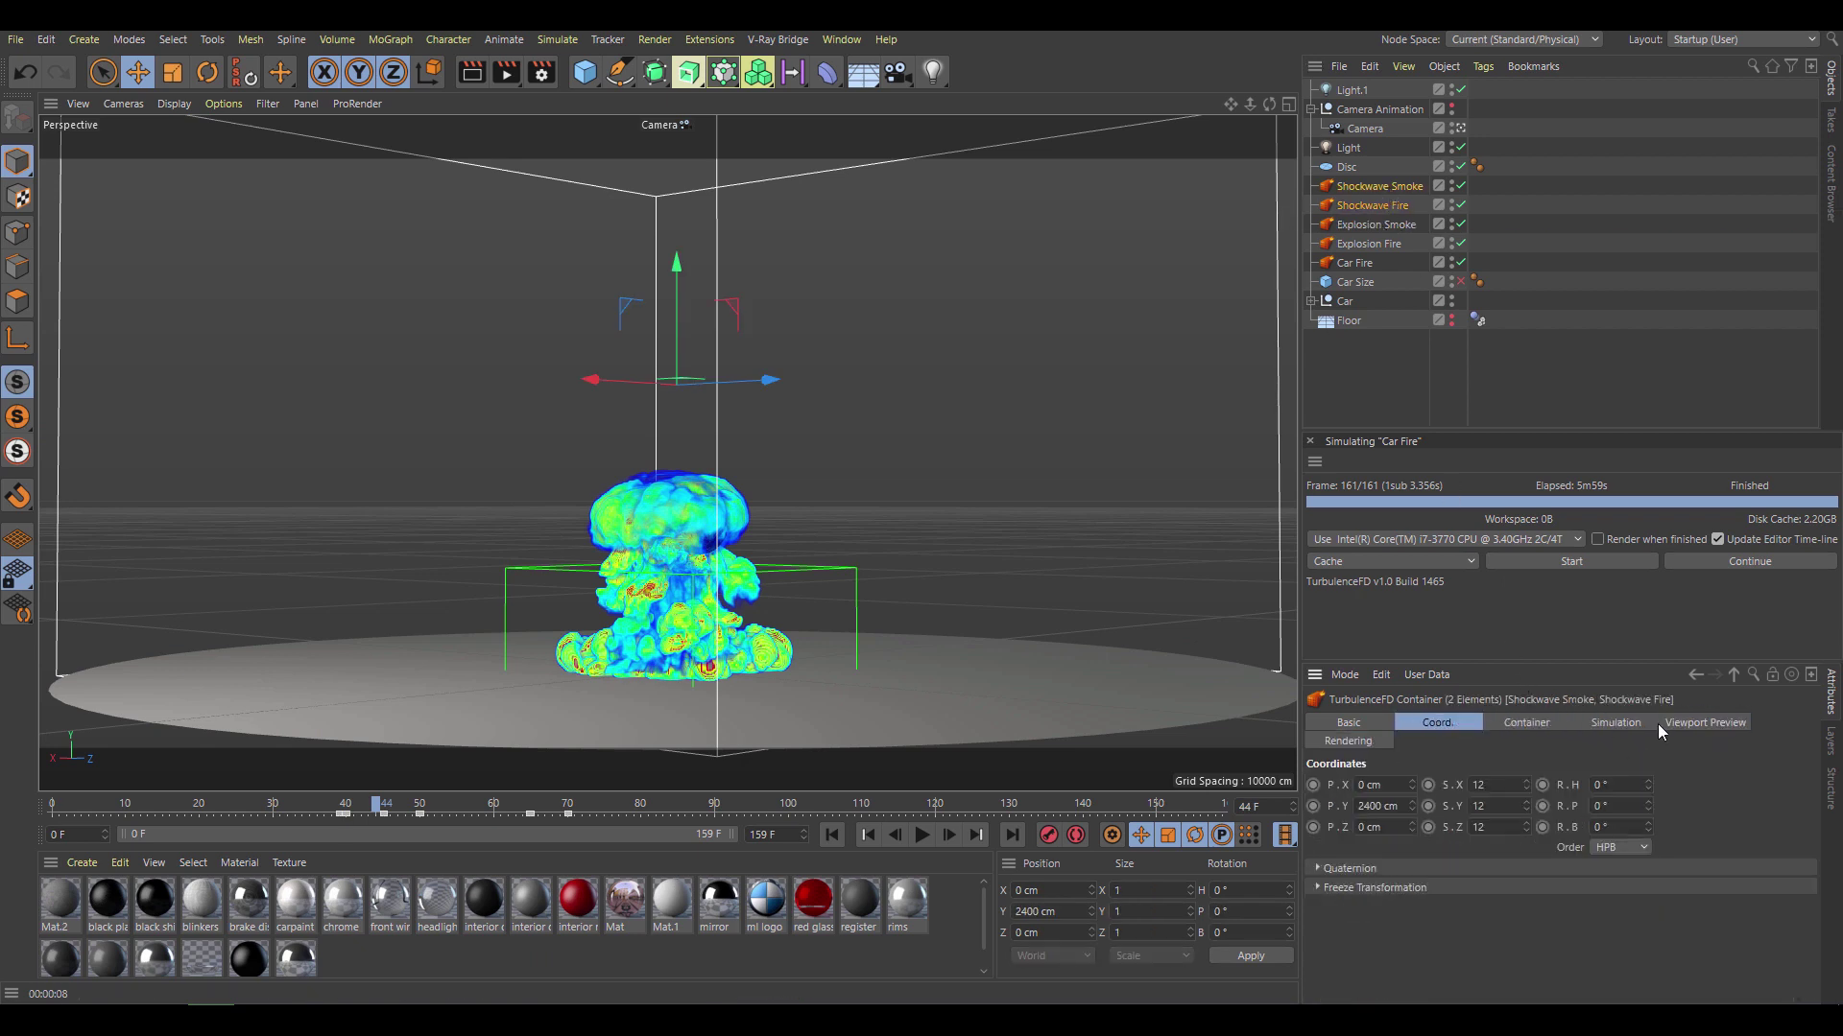
click(1382, 741)
click(1384, 785)
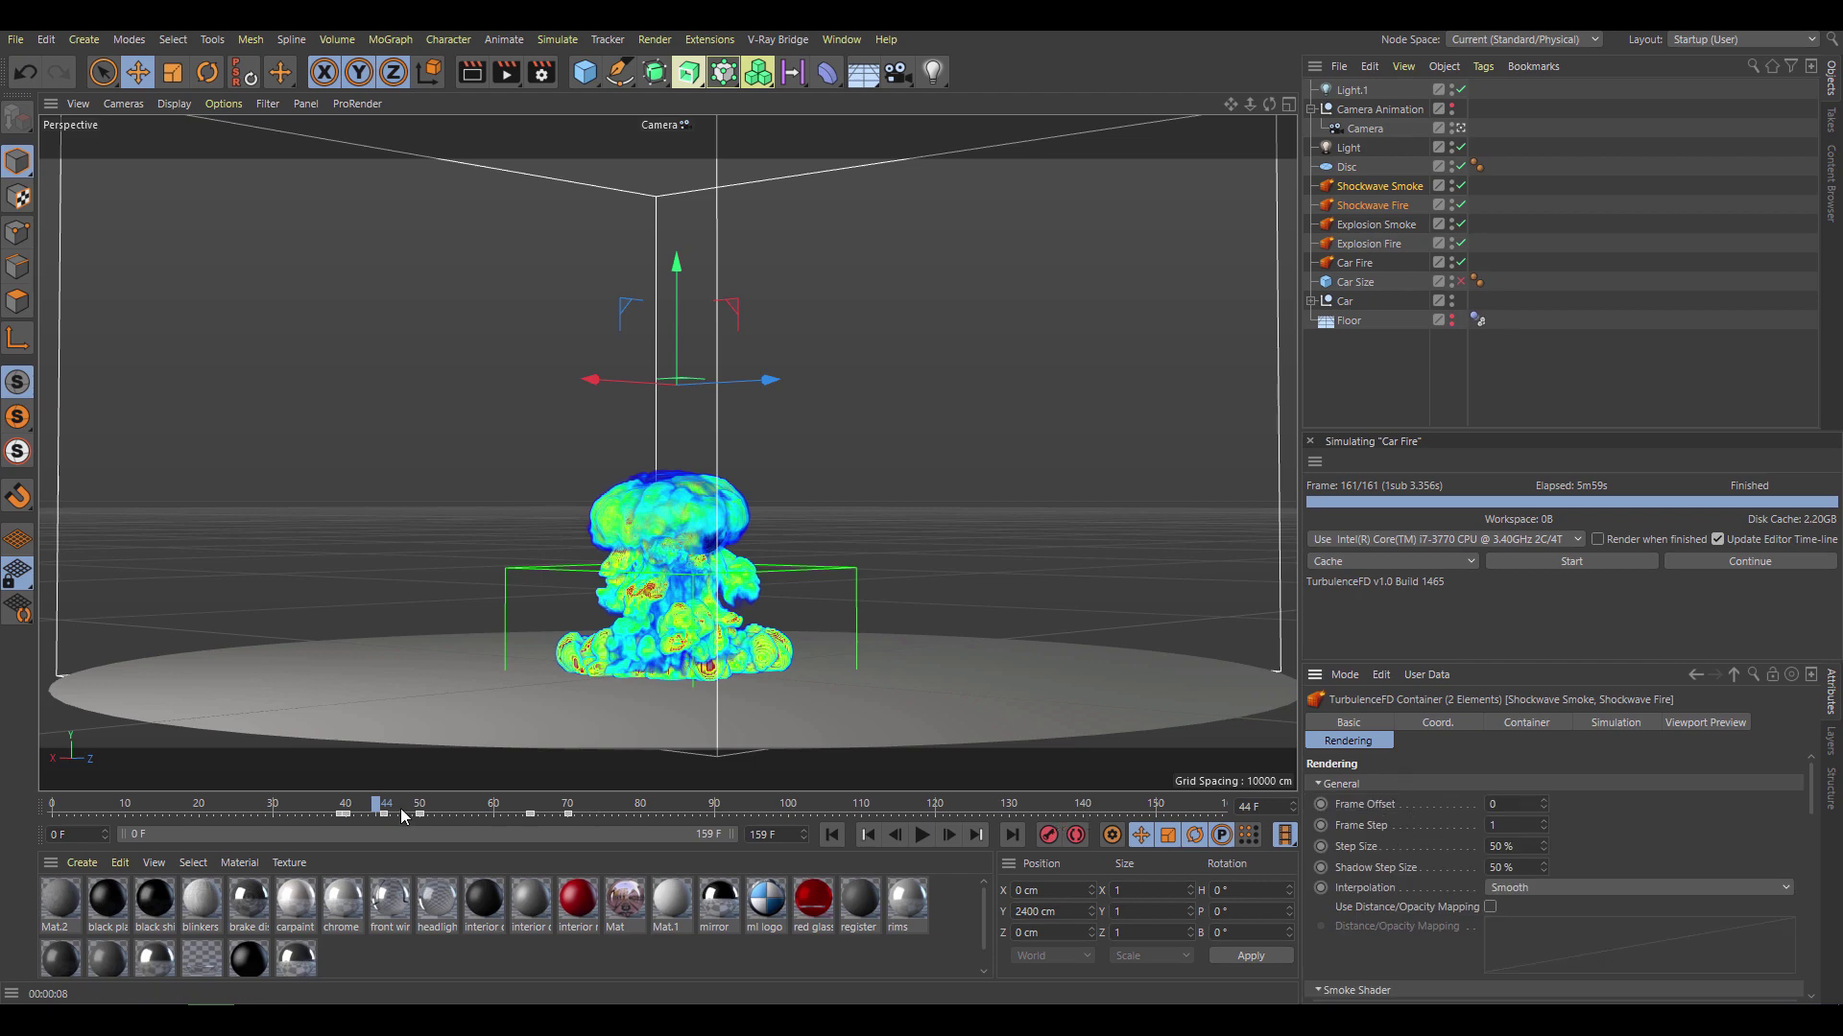
- Scrub frames 32–45, disable Explosion Fire, and drag the shockwave Frame Offset below zero
mouse_move(374, 809)
mouse_down()
mouse_move(274, 826)
mouse_move(679, 814)
mouse_move(286, 860)
mouse_move(301, 860)
mouse_up()
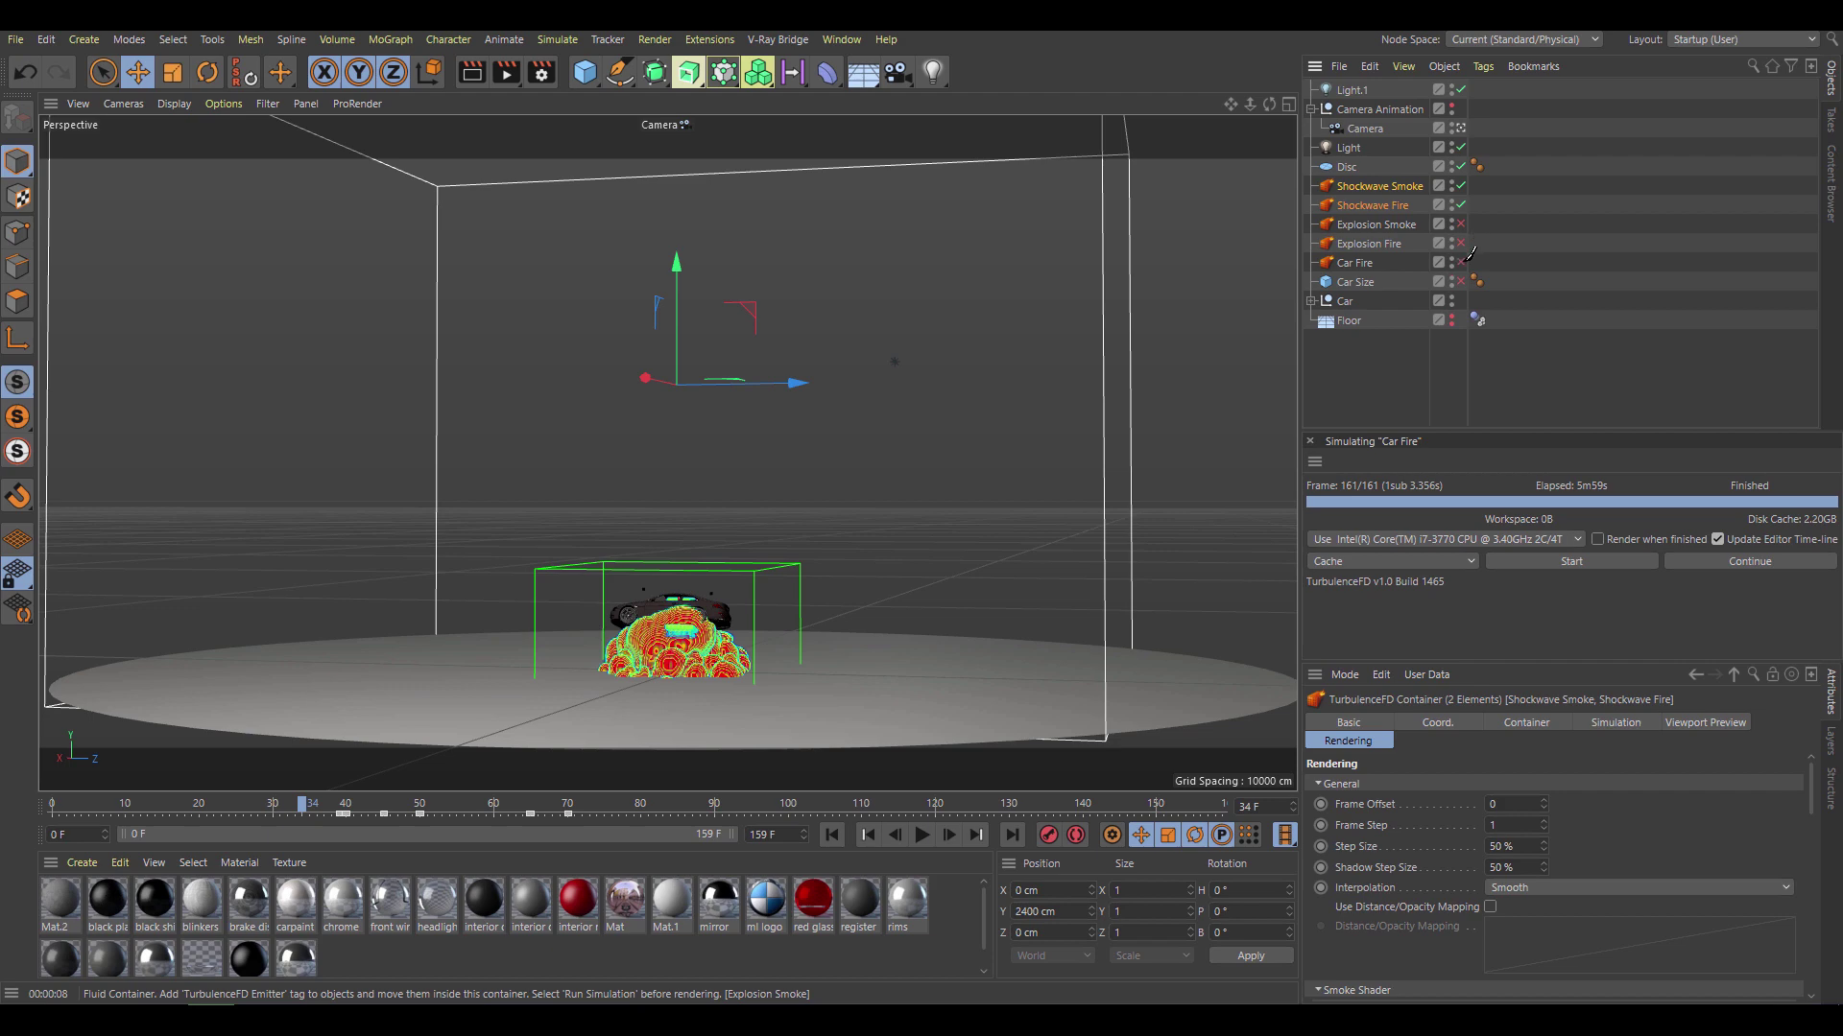
click(831, 835)
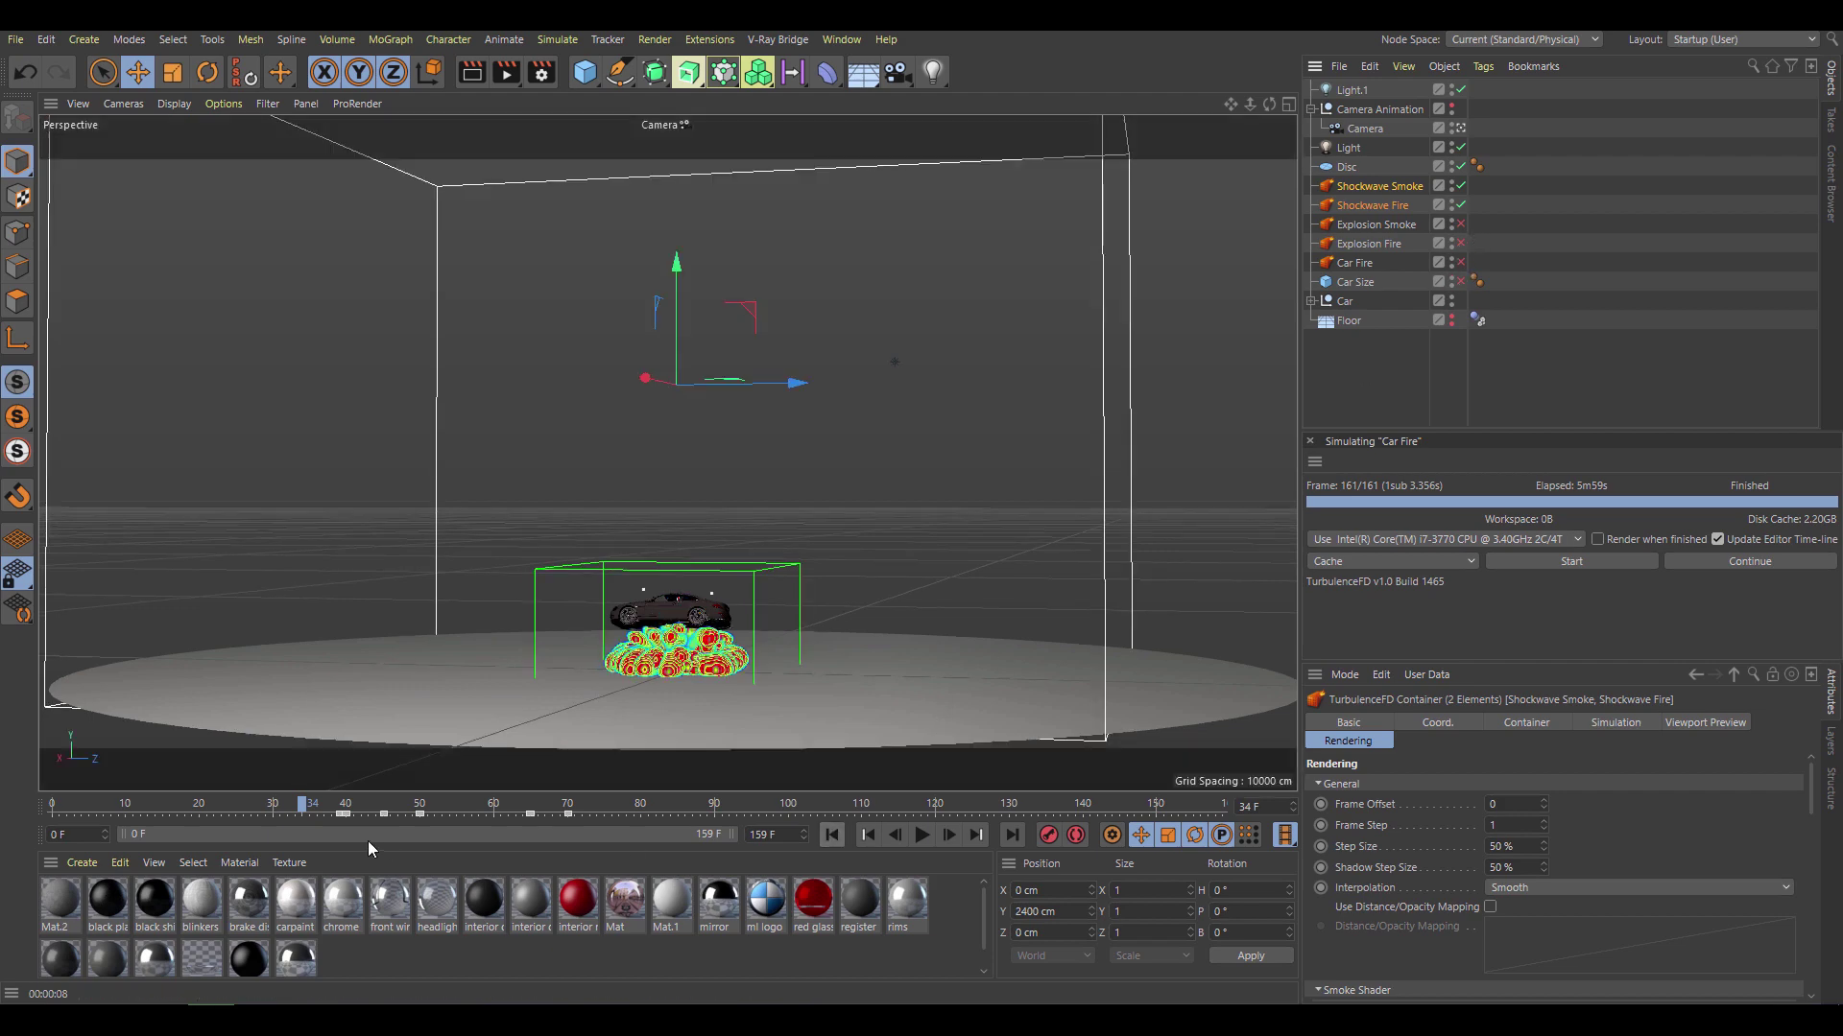
click(301, 810)
mouse_move(301, 810)
mouse_down()
mouse_move(244, 802)
mouse_move(354, 800)
mouse_move(269, 821)
mouse_move(308, 818)
mouse_up()
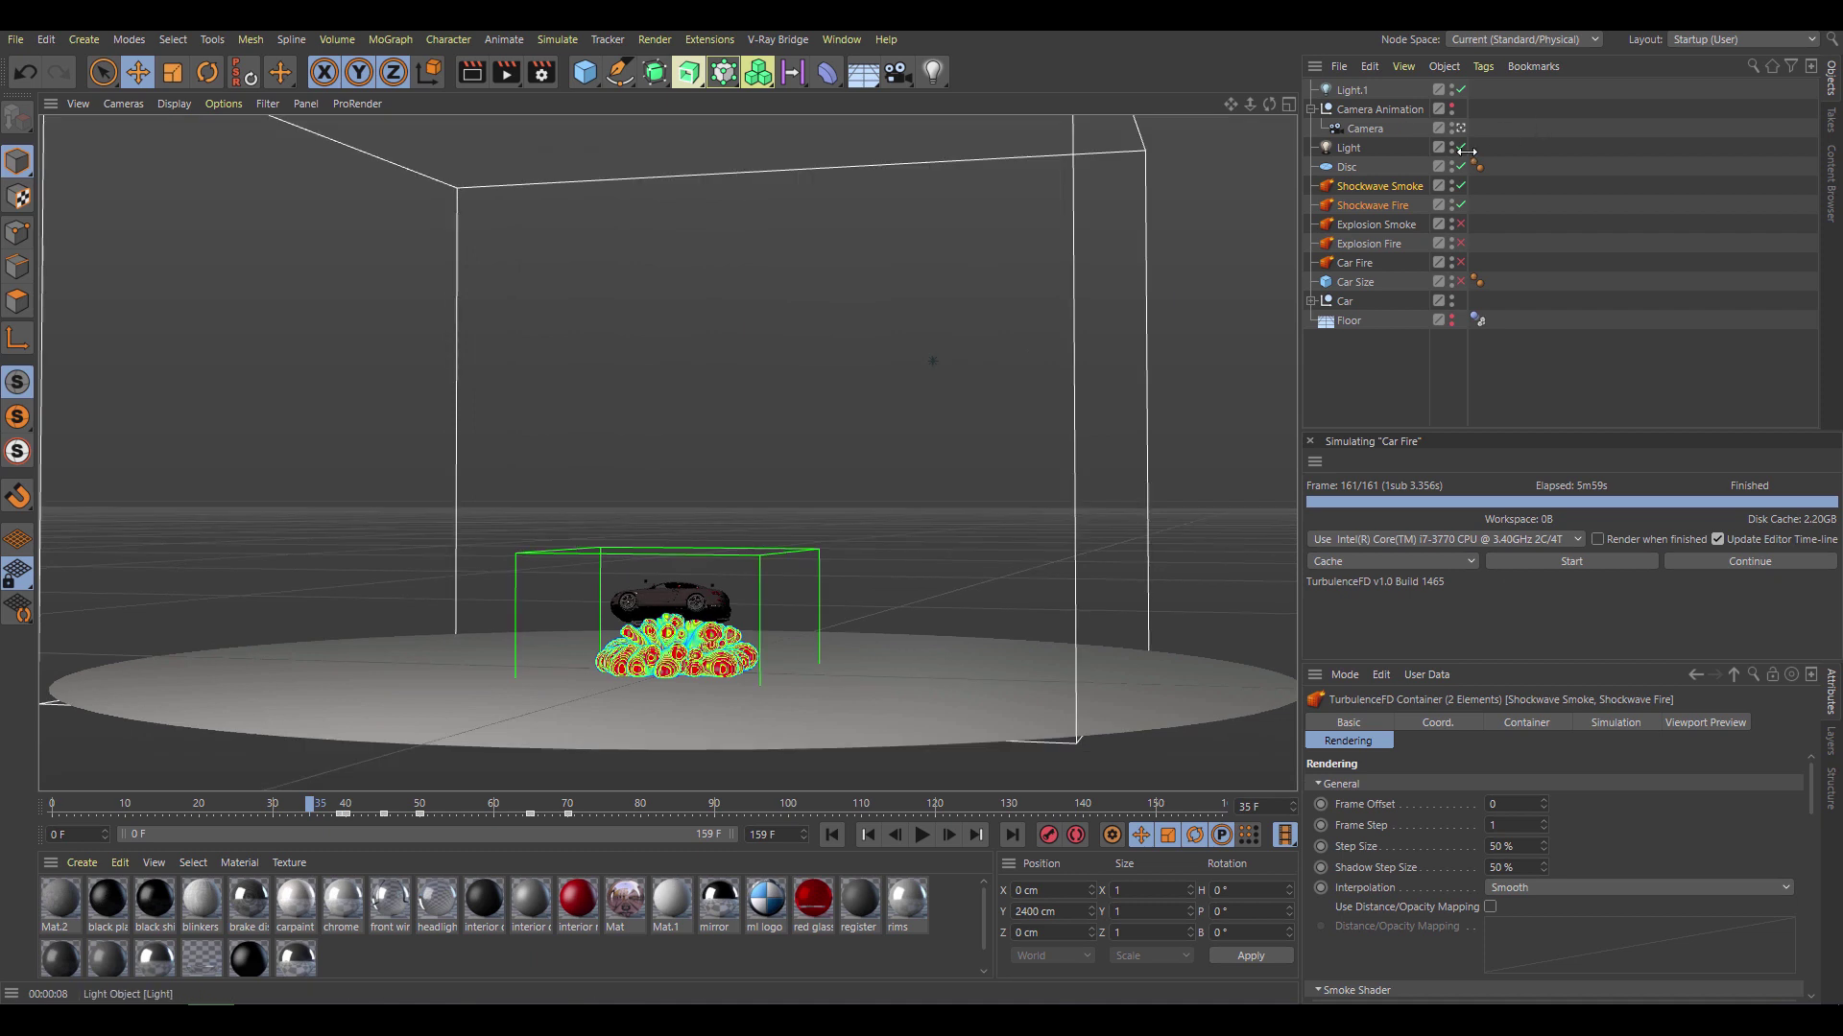
click(1461, 244)
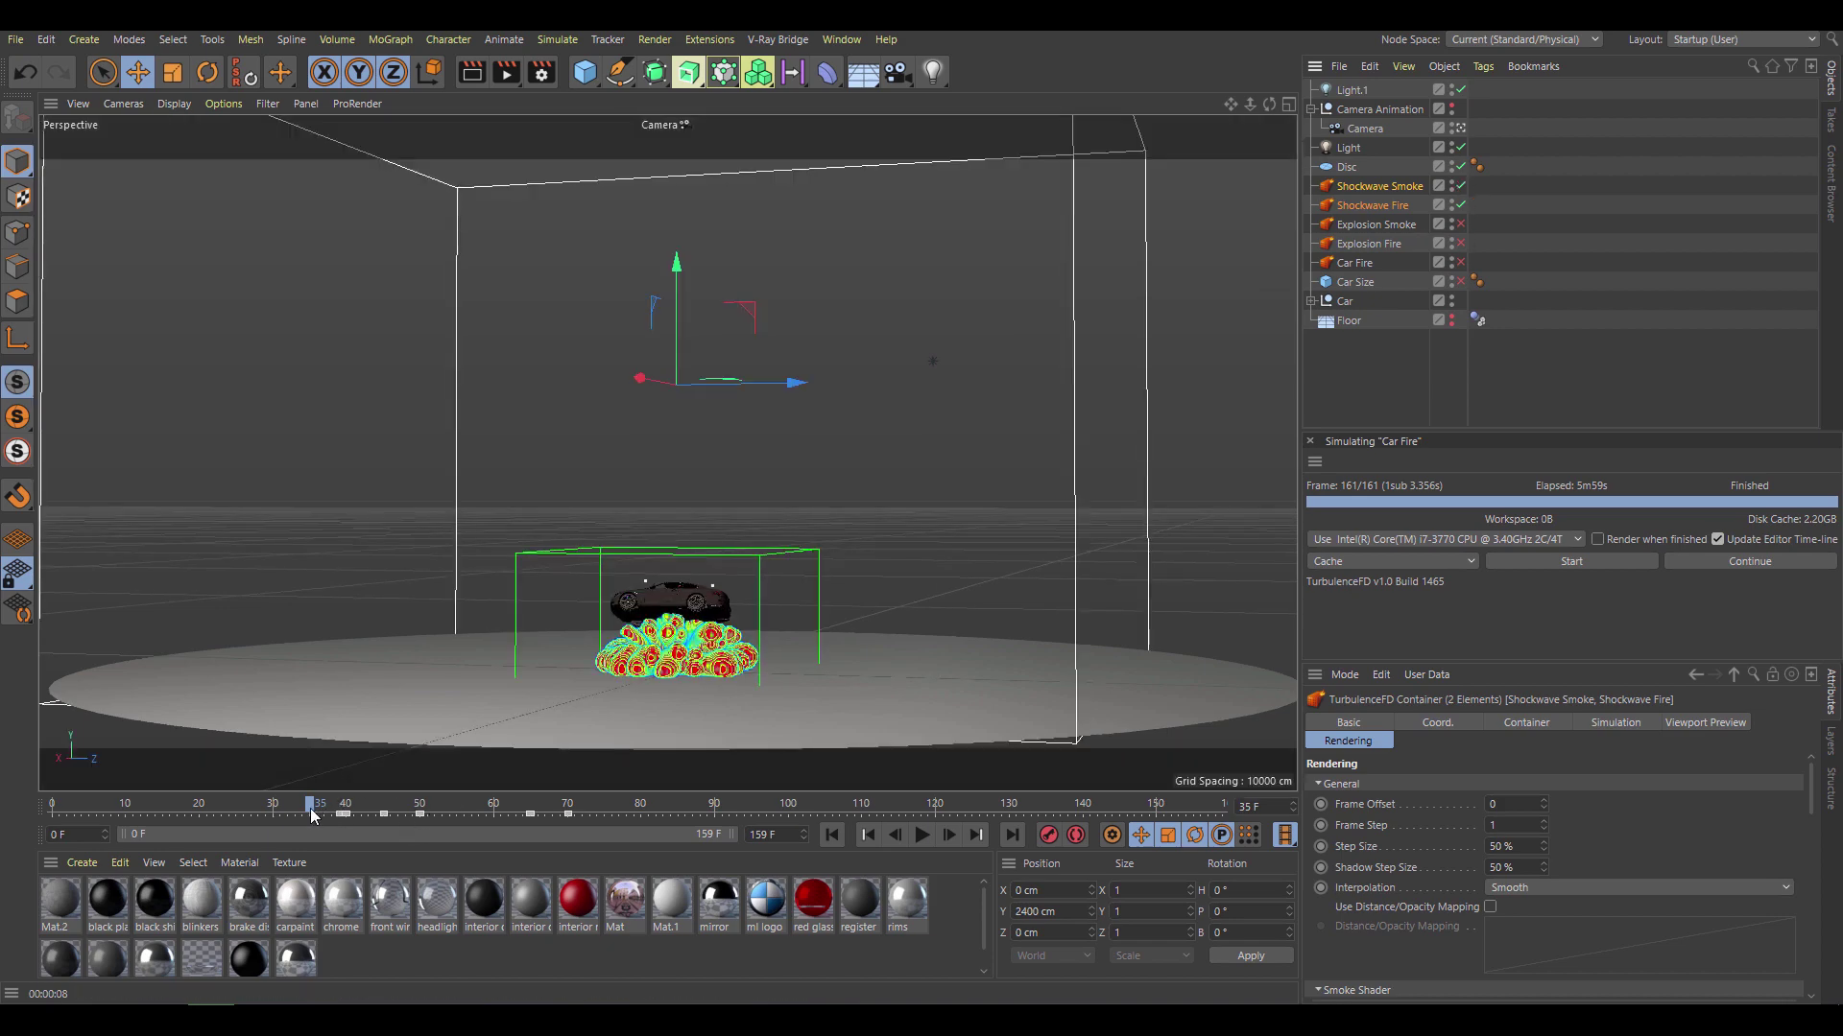
mouse_move(312, 814)
mouse_down()
mouse_move(291, 813)
mouse_move(320, 812)
mouse_up()
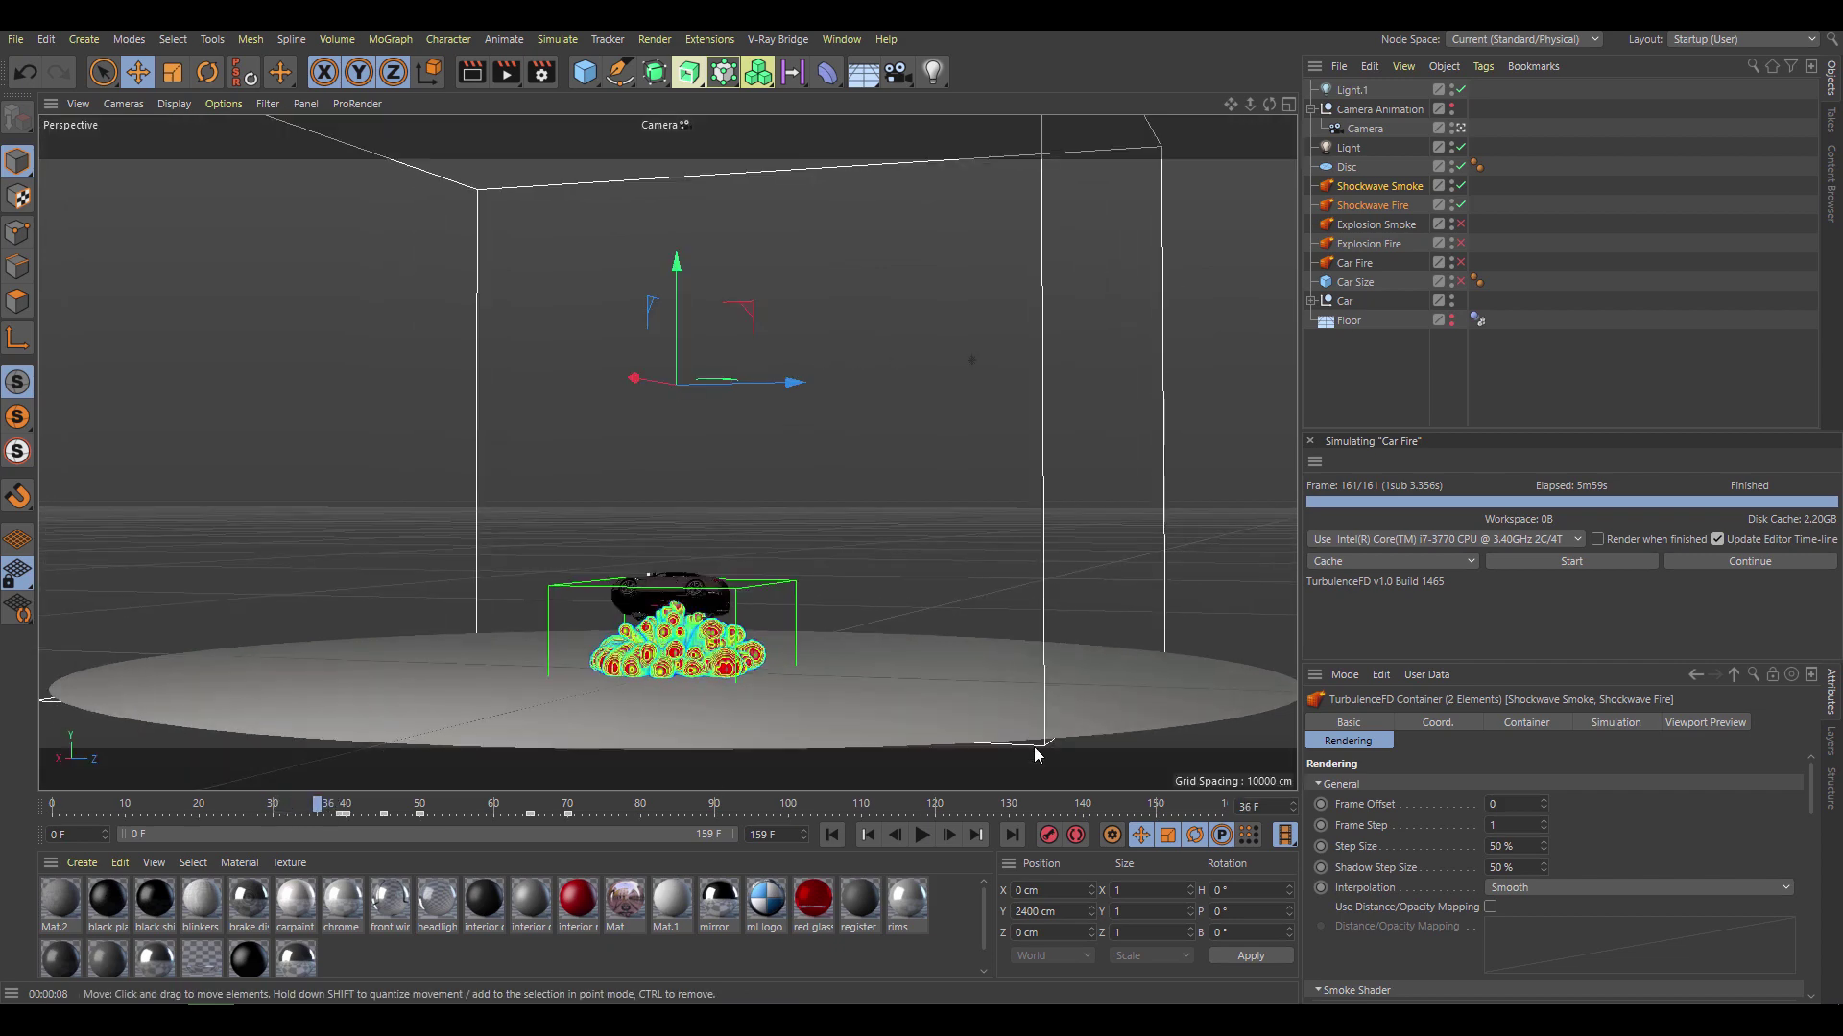
drag(1547, 805, 1511, 817)
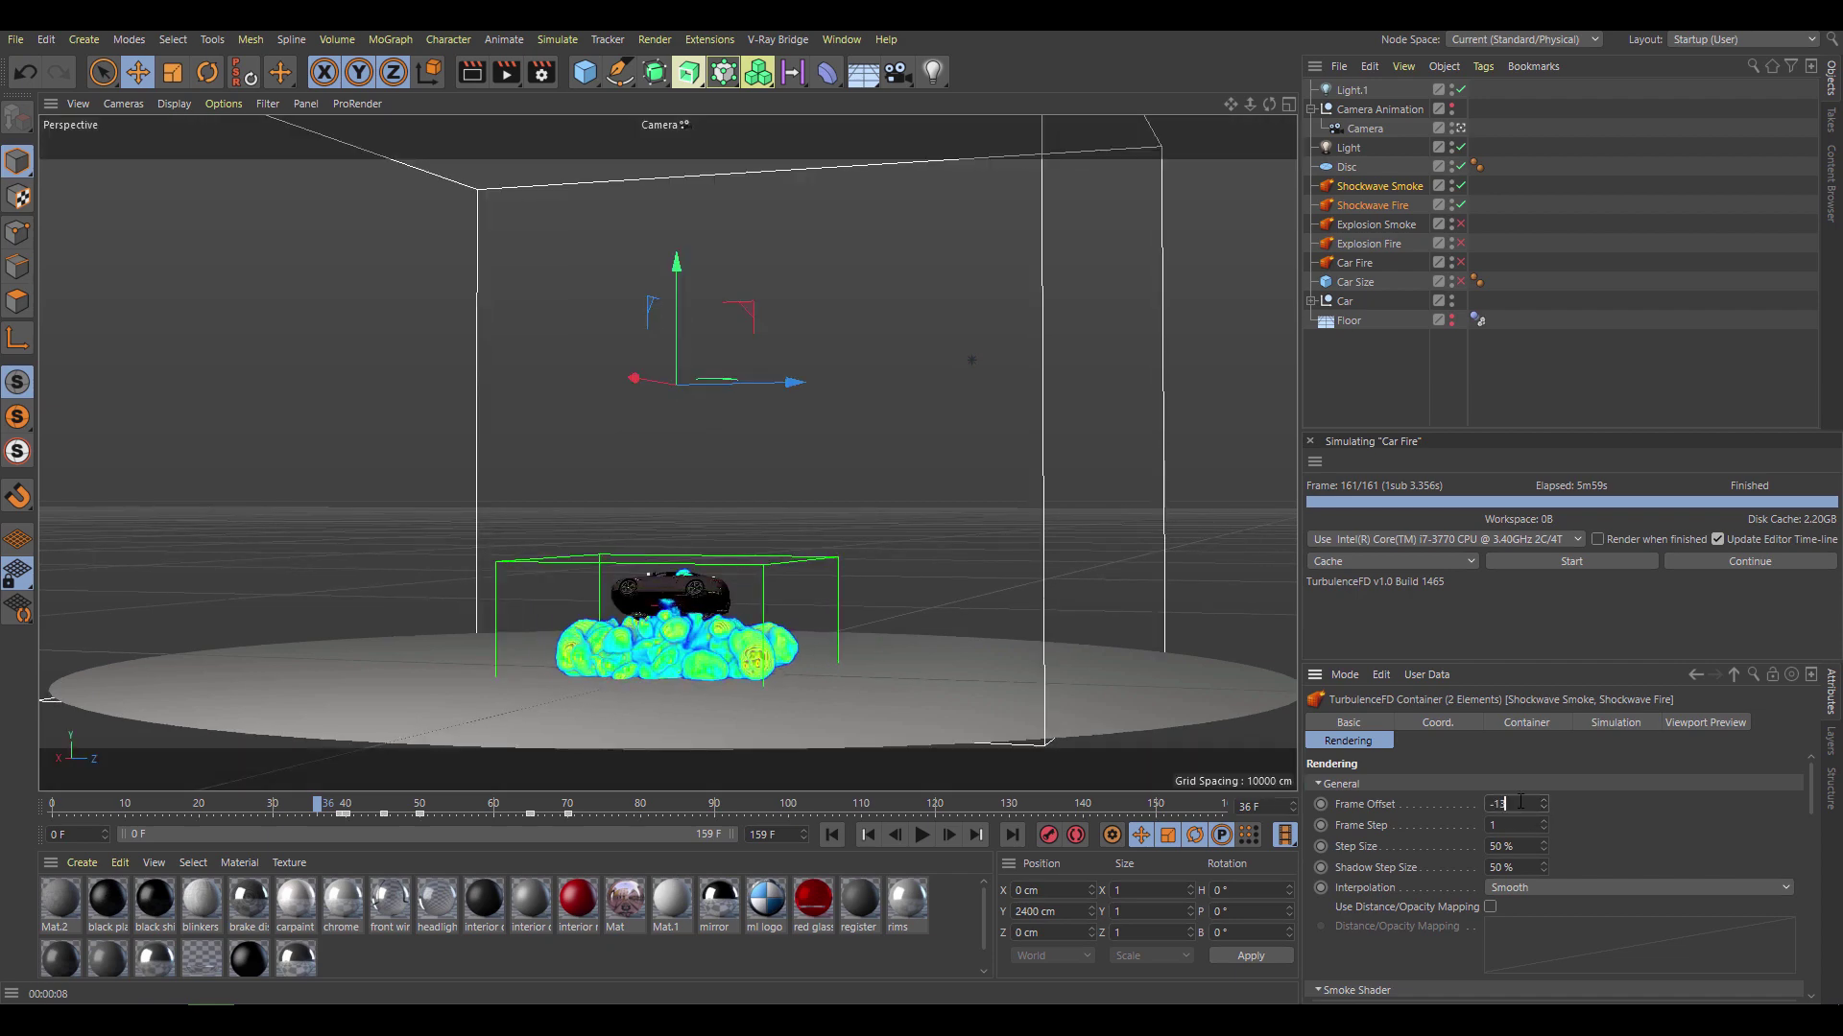
- Keyframe the shockwave Frame Offset, setting it to 0 at frame 30
click(1341, 809)
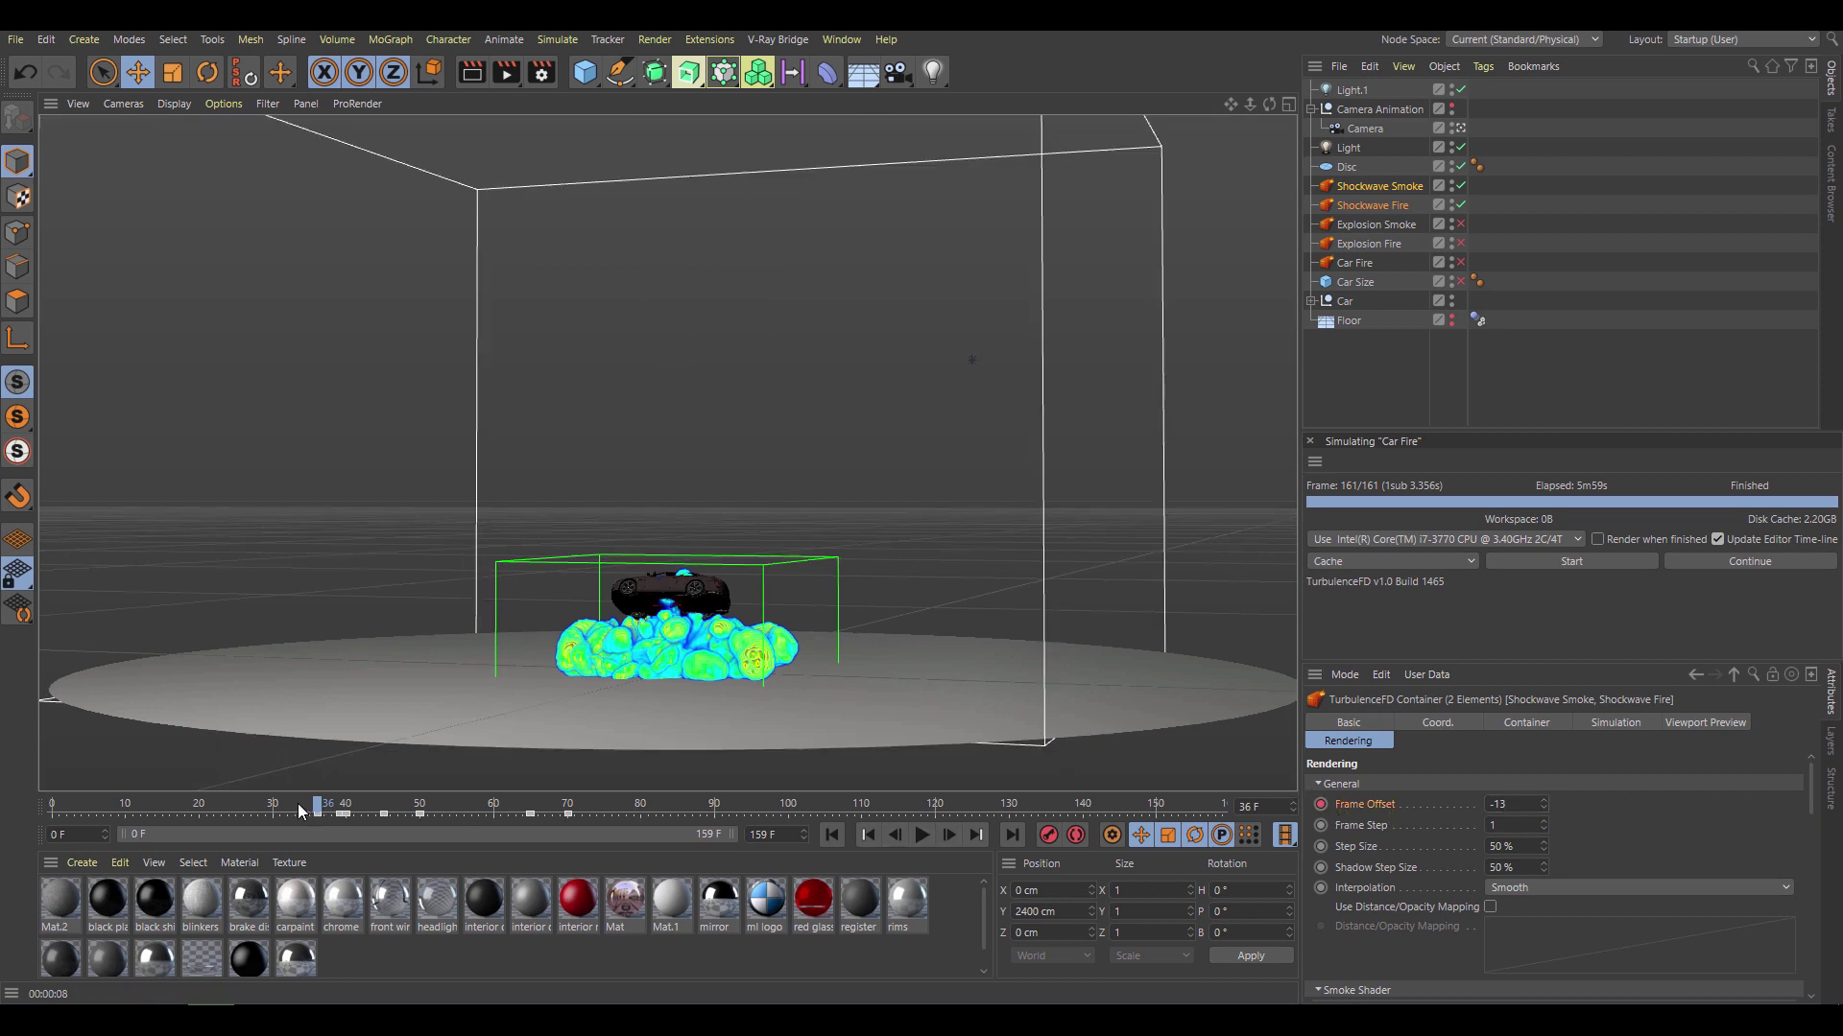
drag(300, 811, 274, 812)
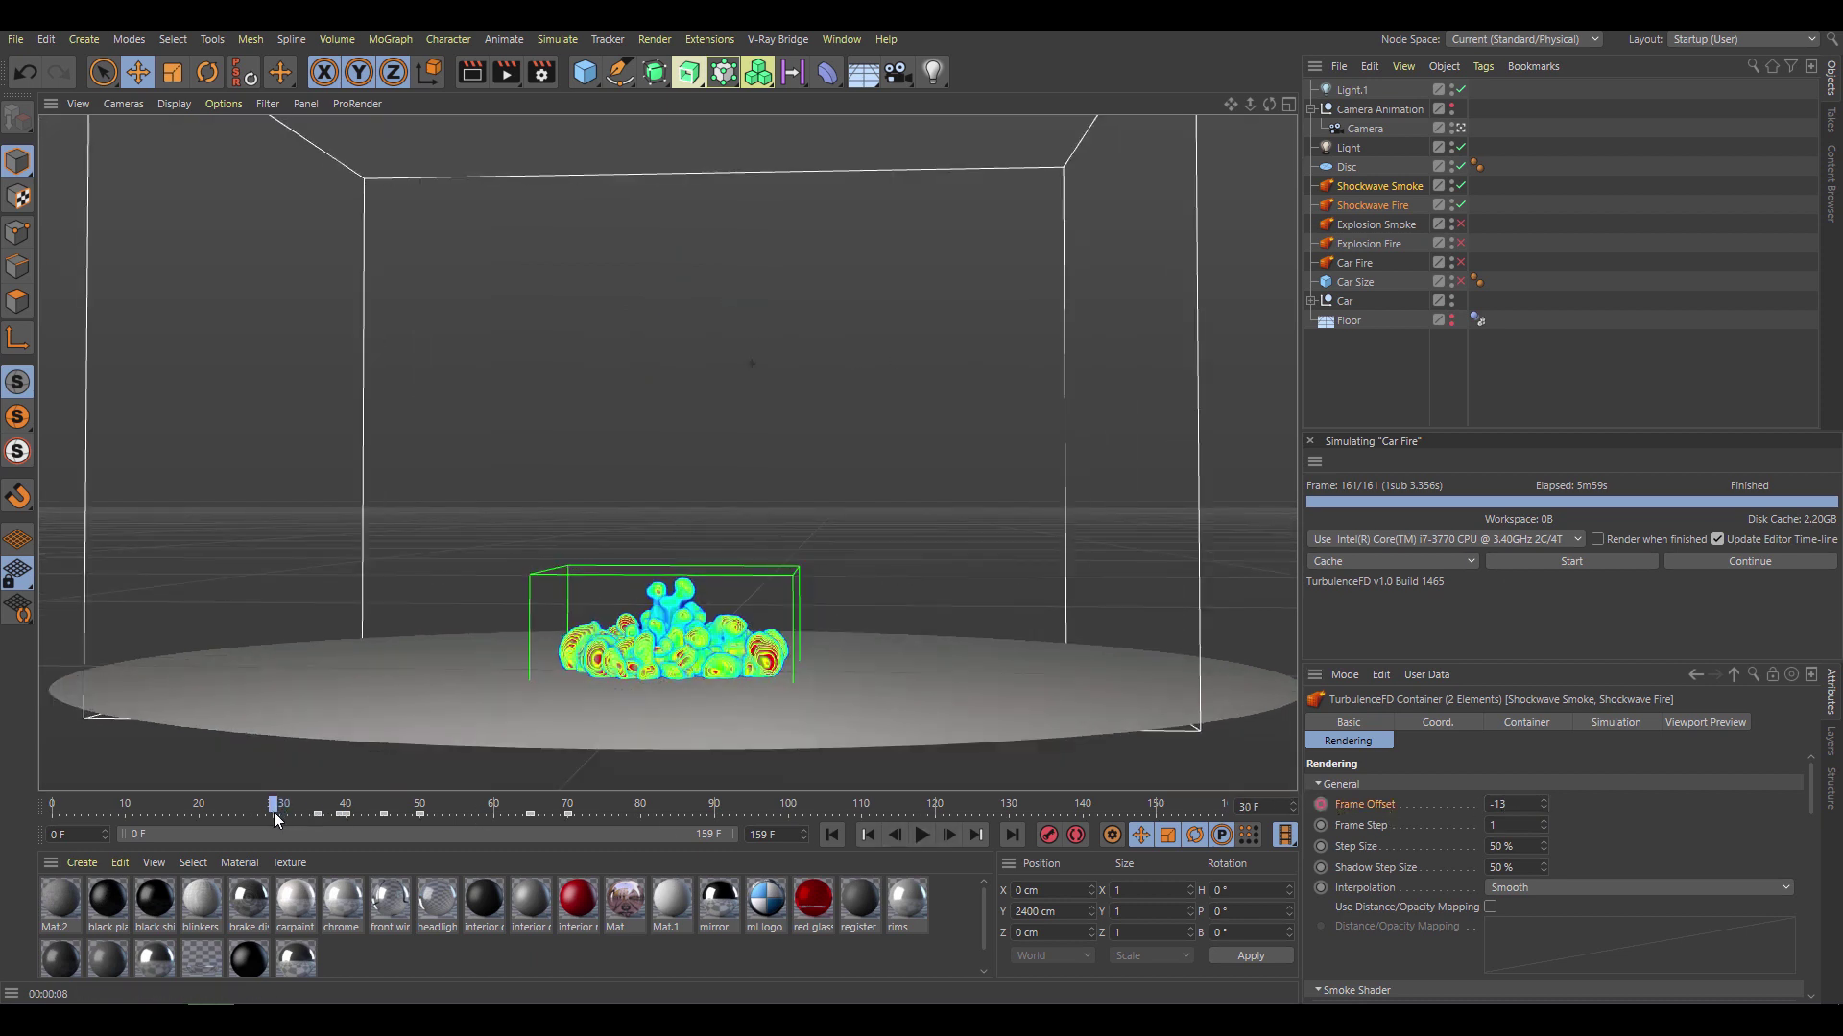
double_click(1502, 804)
text(0)
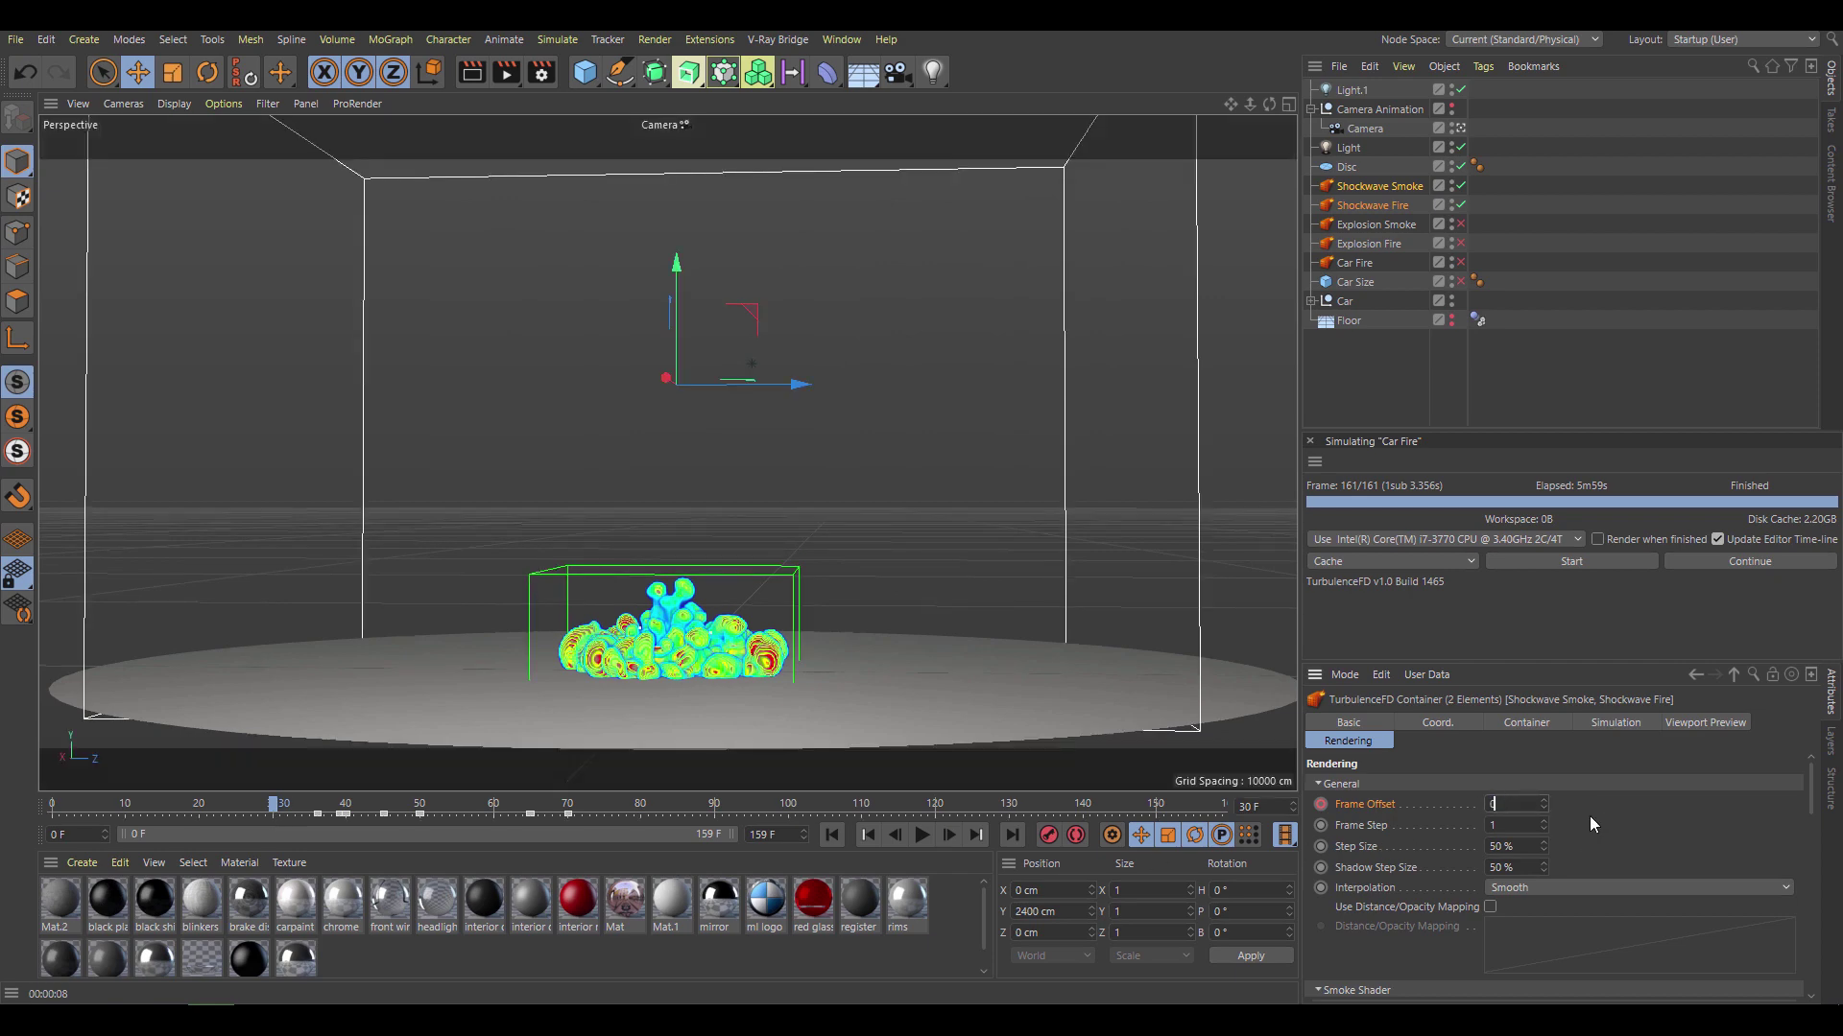
key(Return)
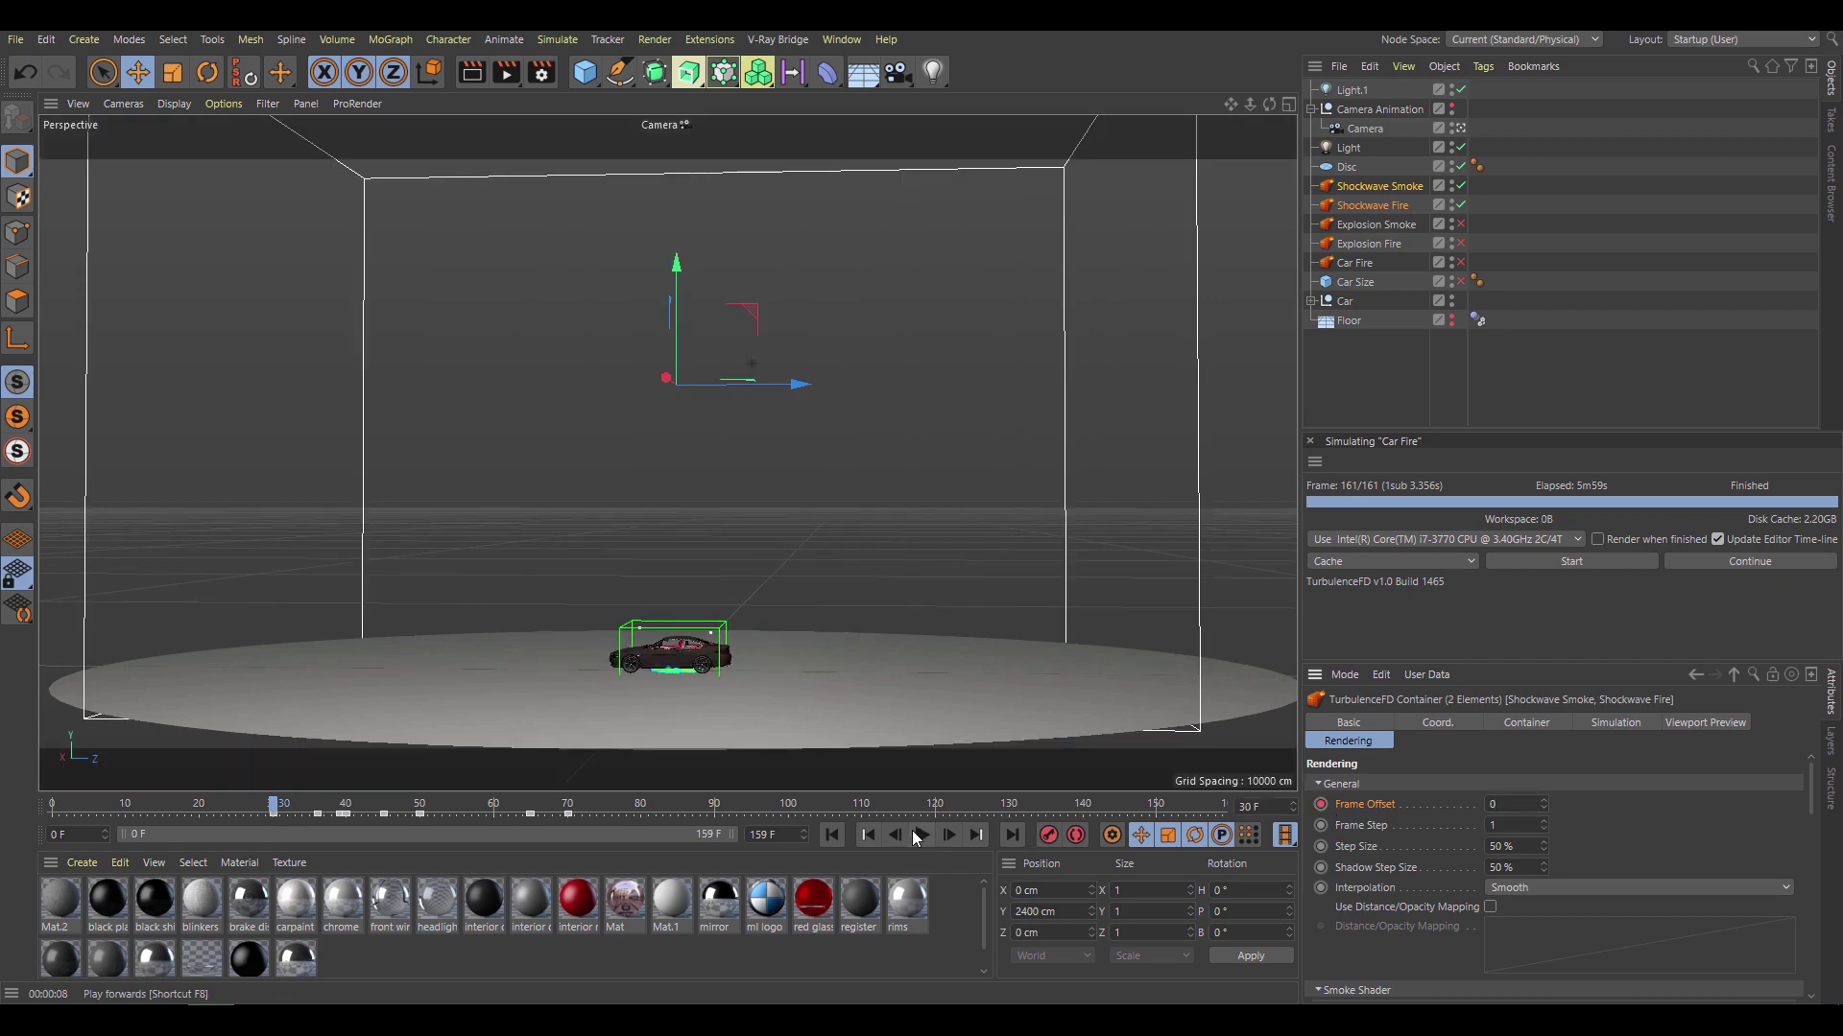
- Play back to check timing, then key Frame Offset -10 at frame 36
click(919, 836)
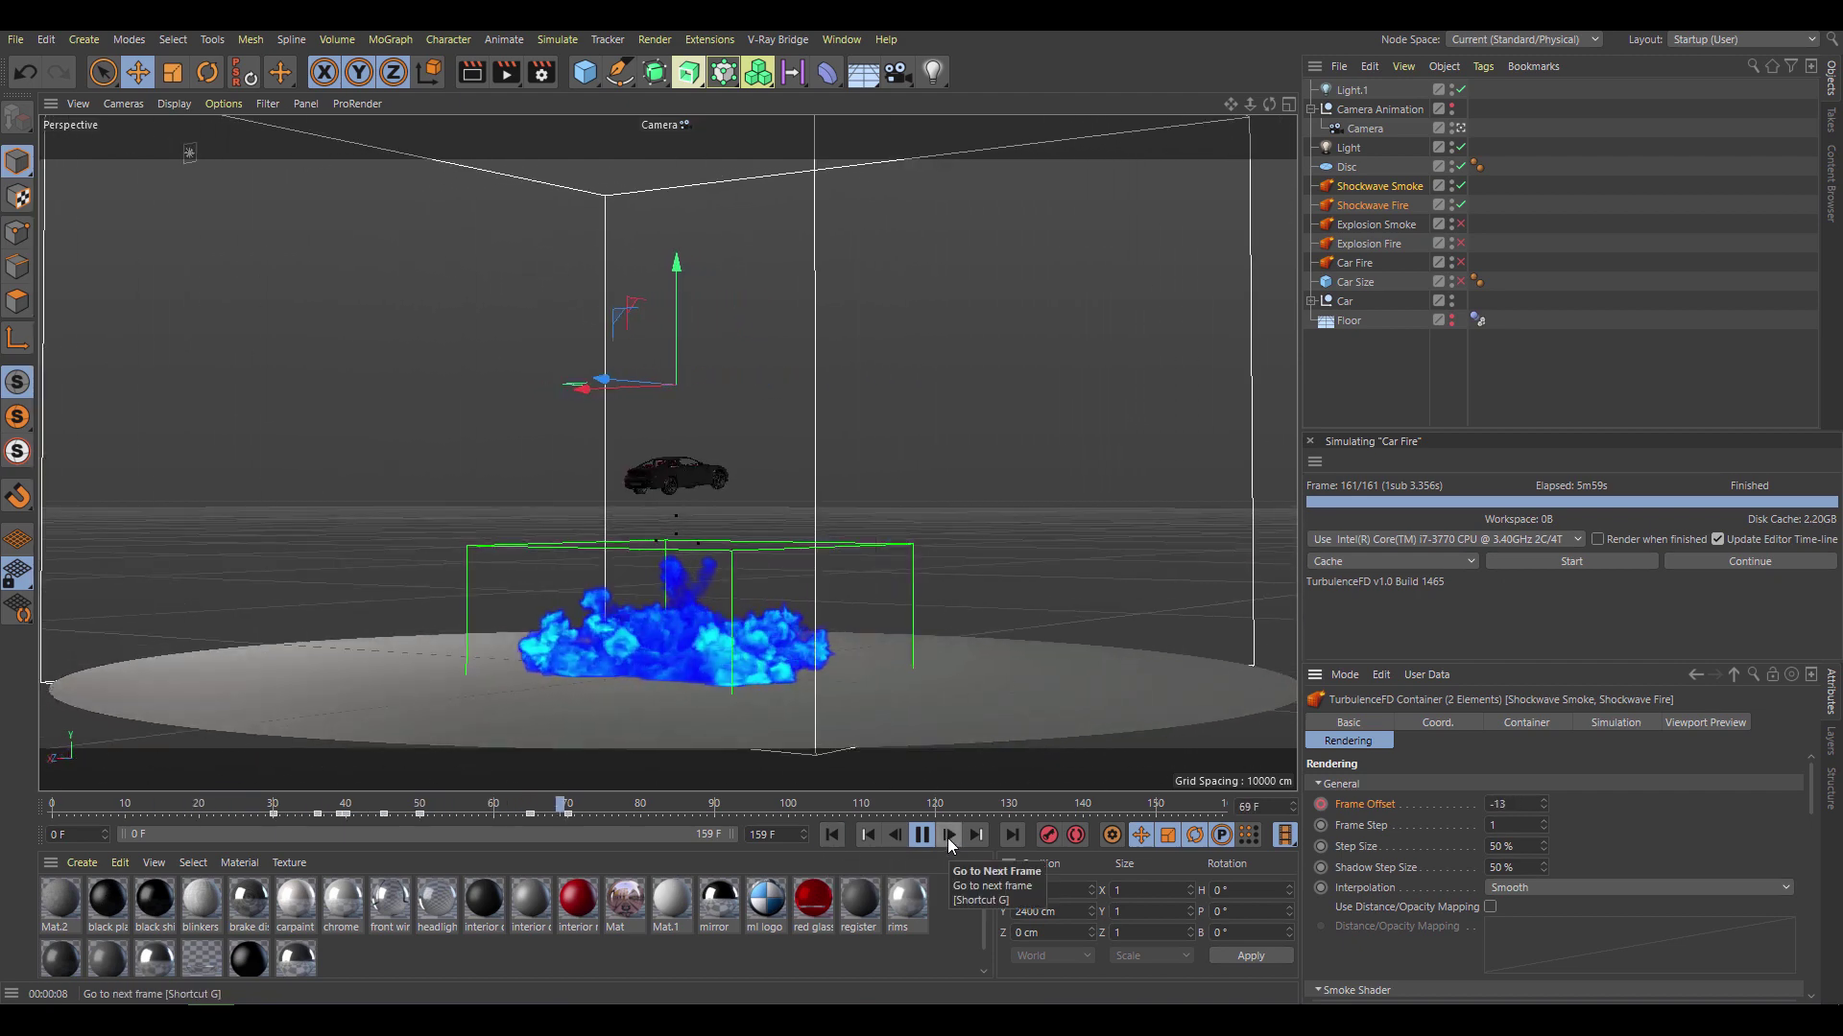
click(922, 835)
drag(284, 811, 290, 811)
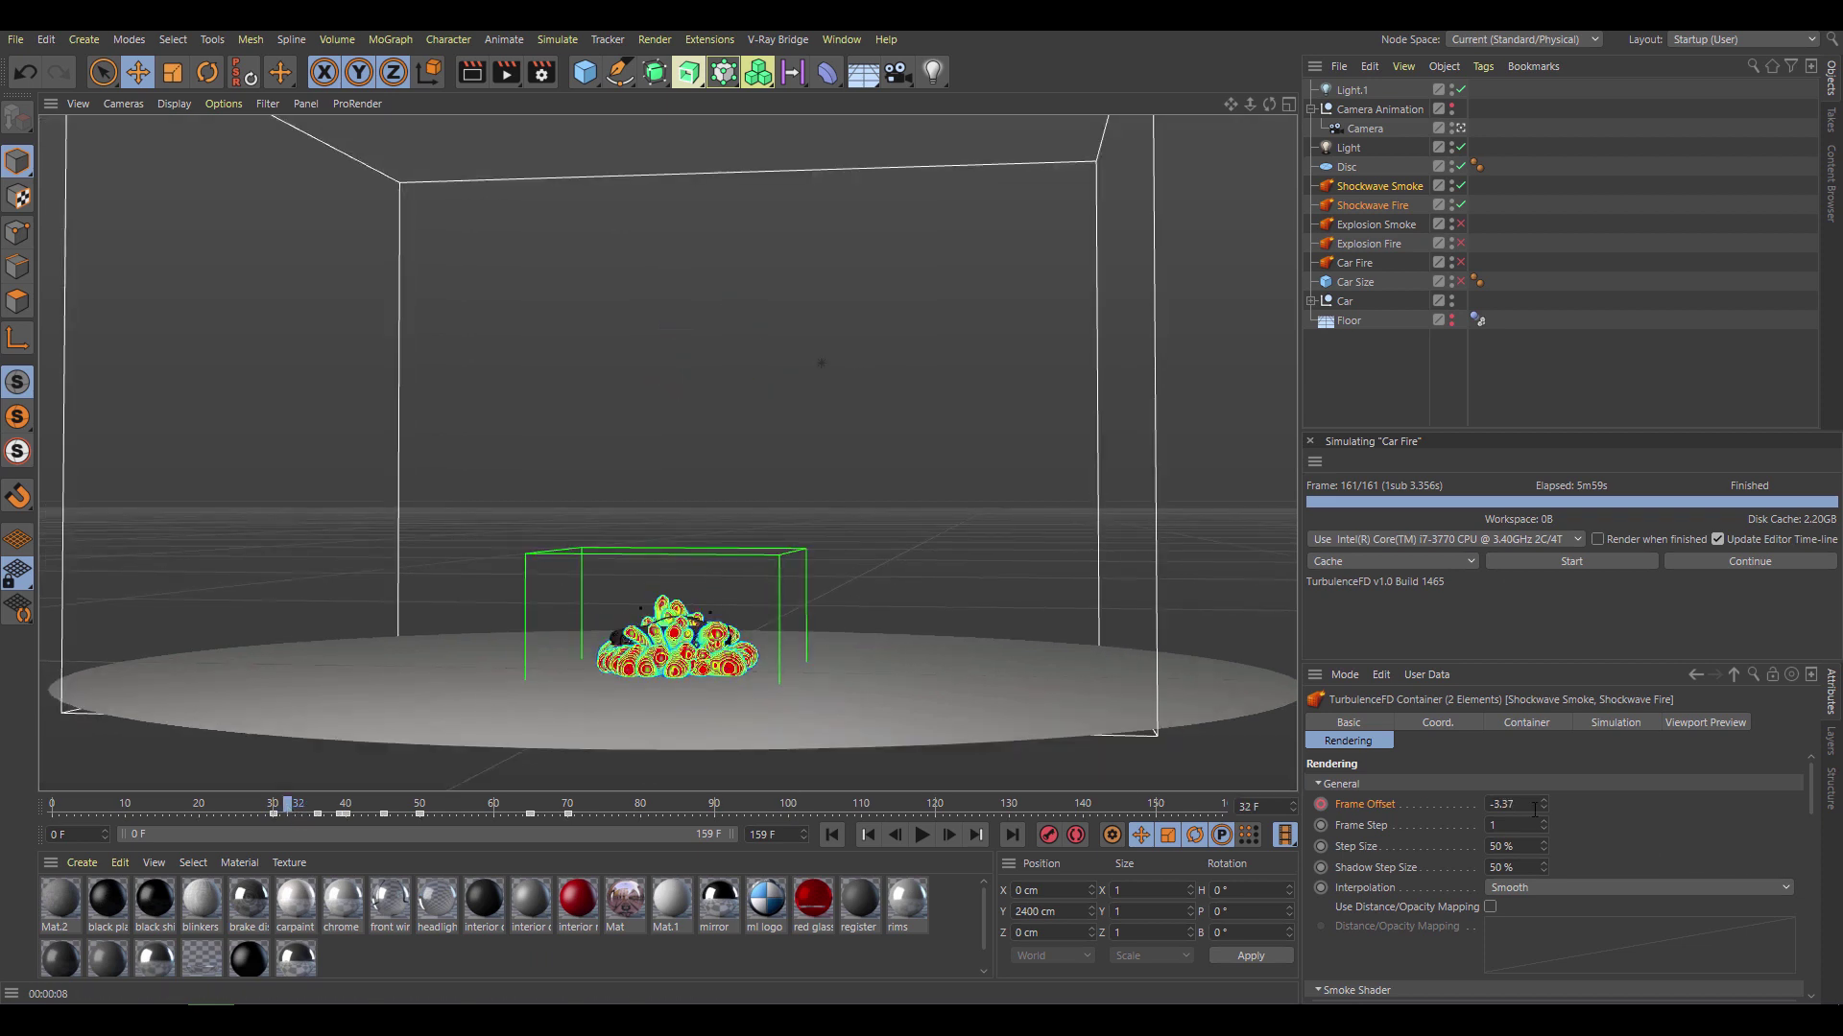
click(976, 833)
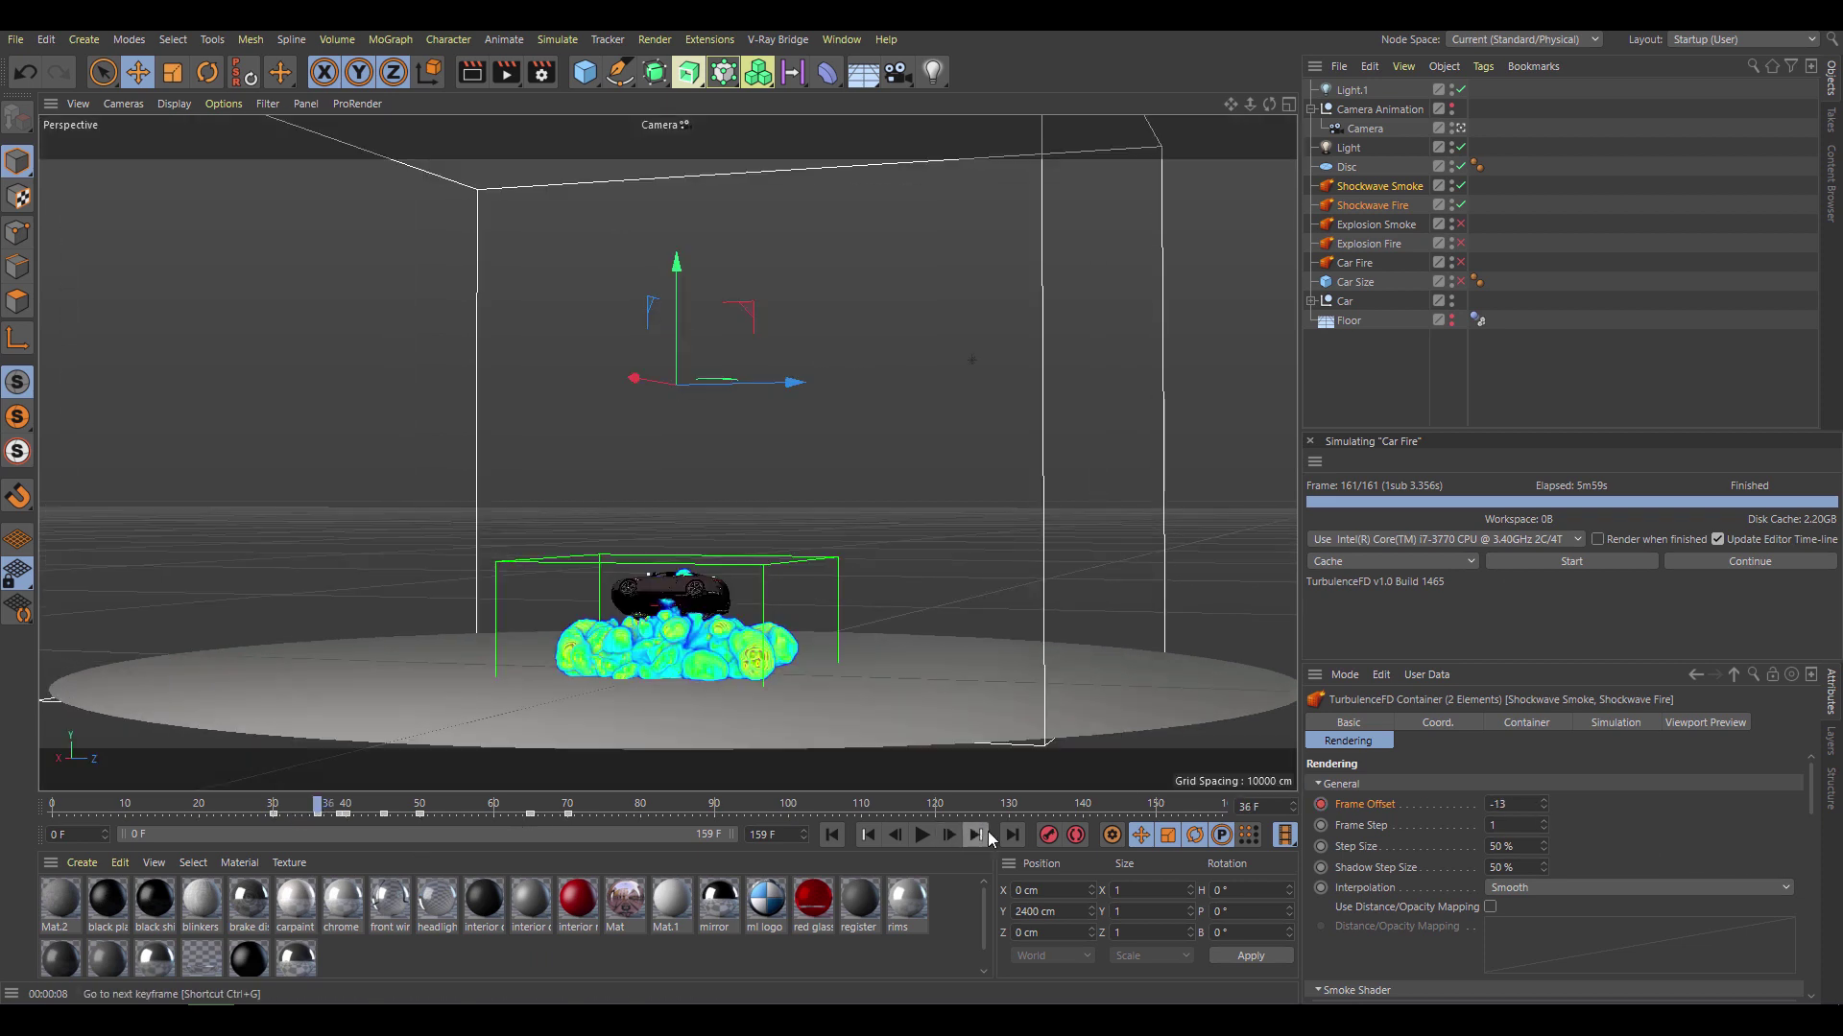
drag(1541, 808, 1545, 796)
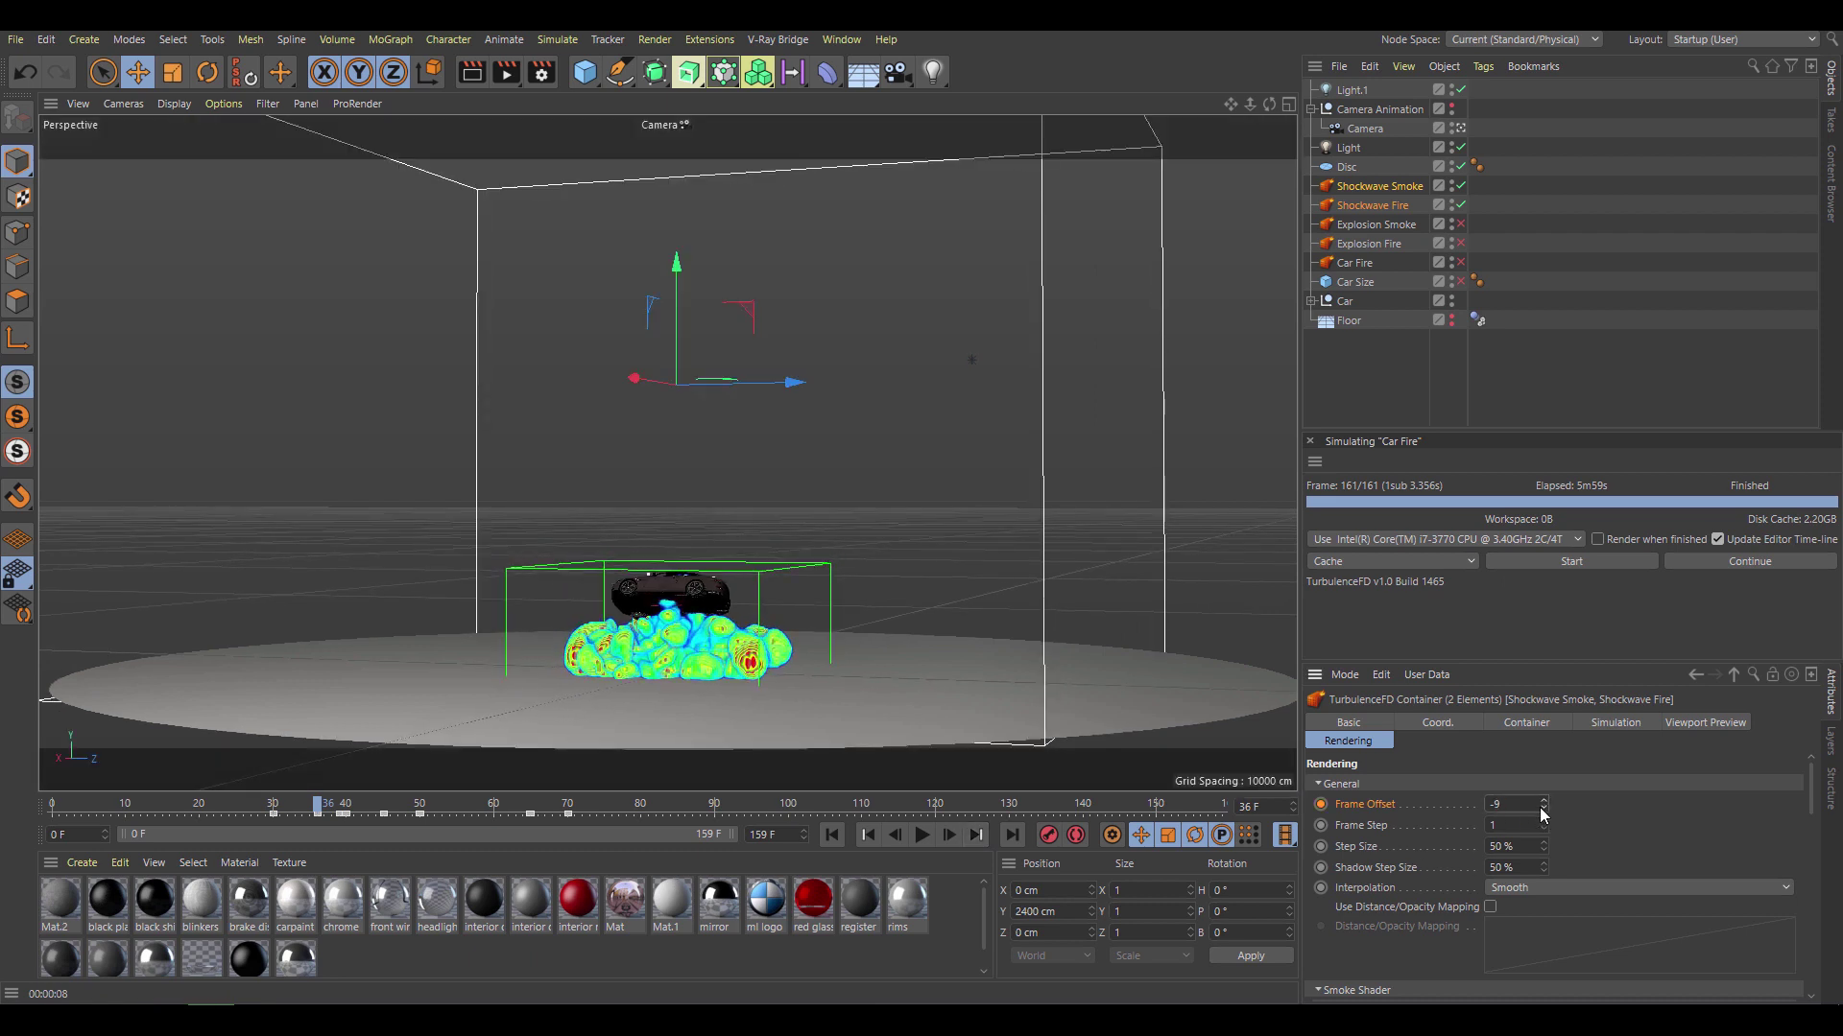
click(1320, 805)
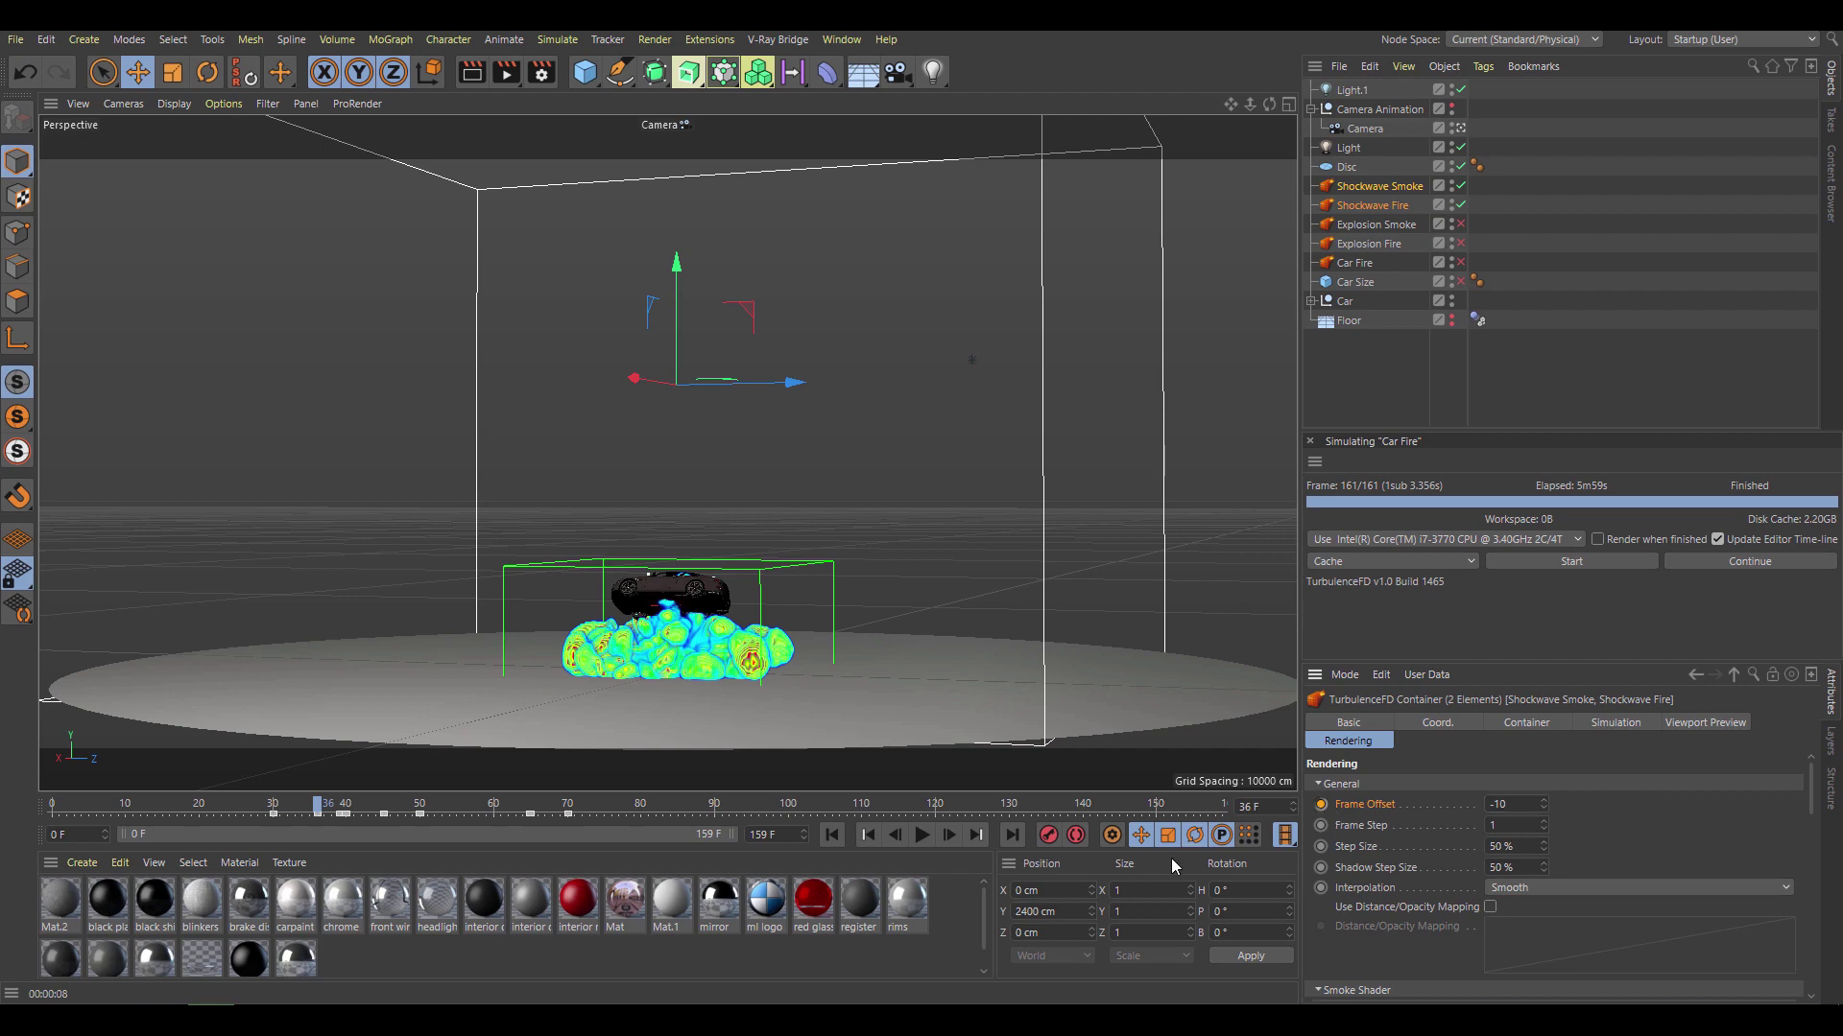
- Replay the explosion several times from frame 0, then select Explosion Smoke and Explosion Fire
click(246, 803)
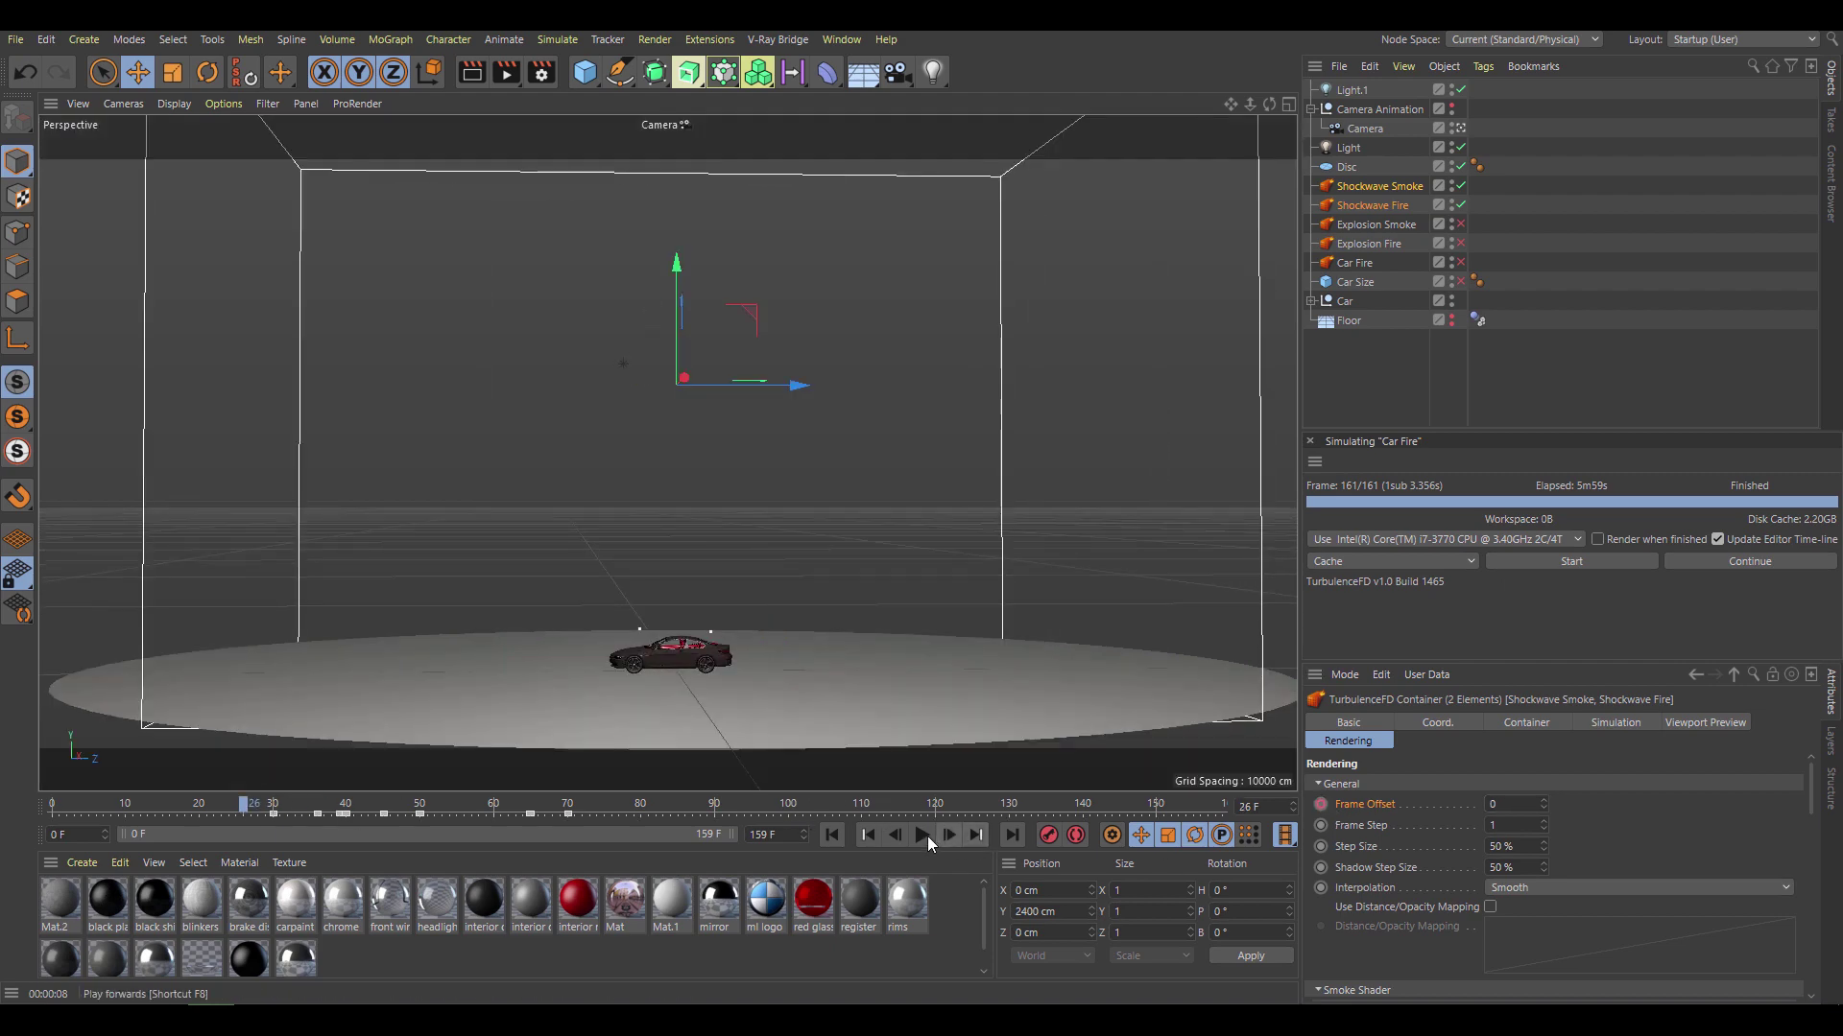
click(923, 835)
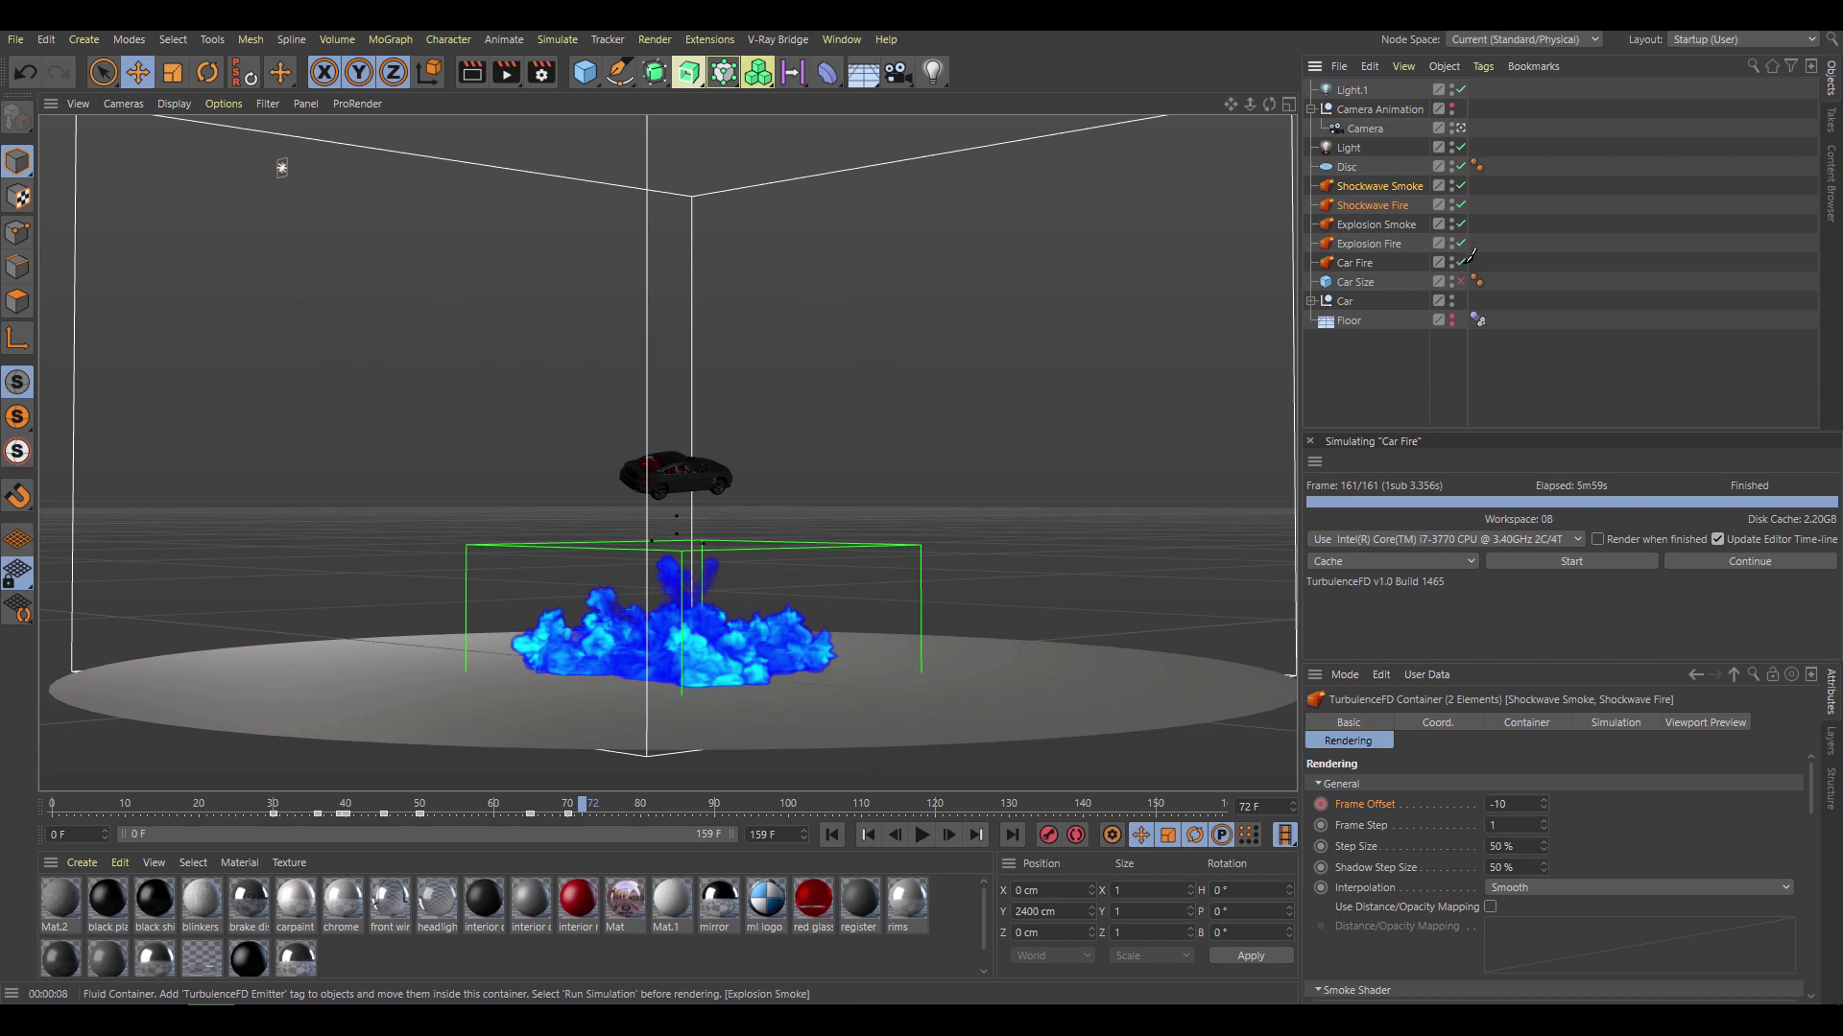
click(922, 834)
click(831, 835)
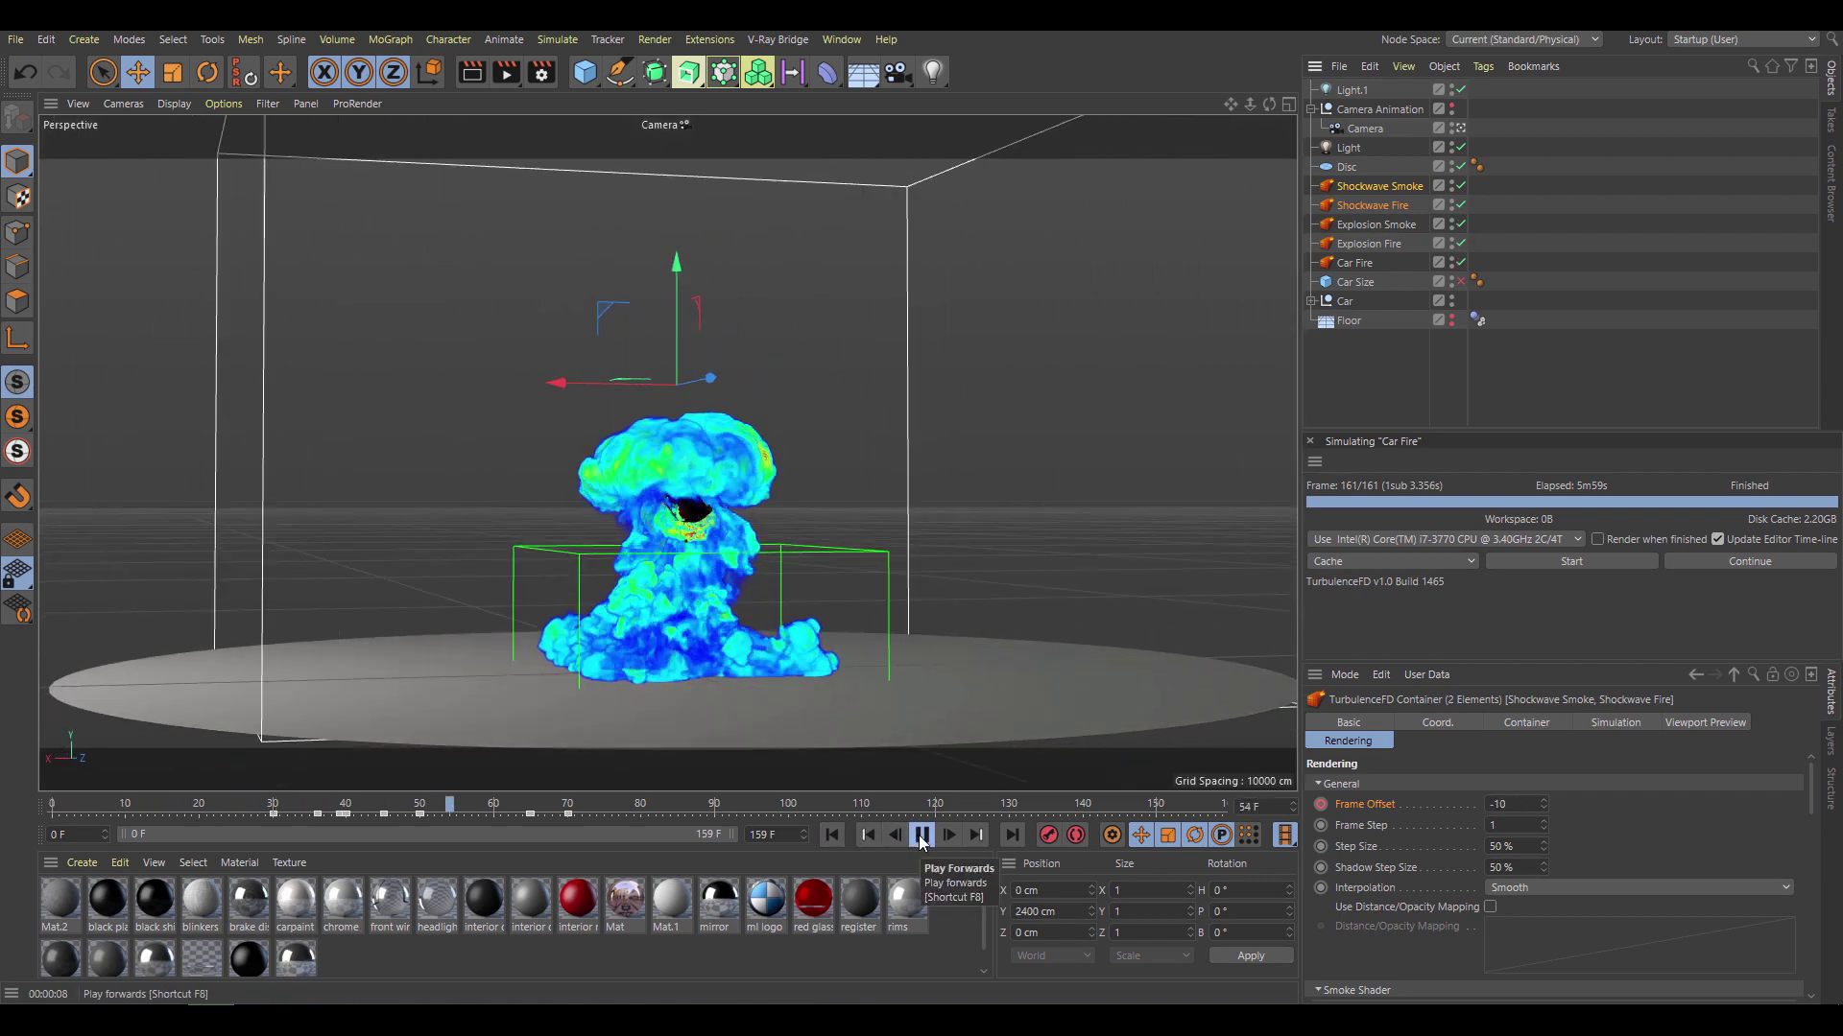
click(921, 835)
click(929, 834)
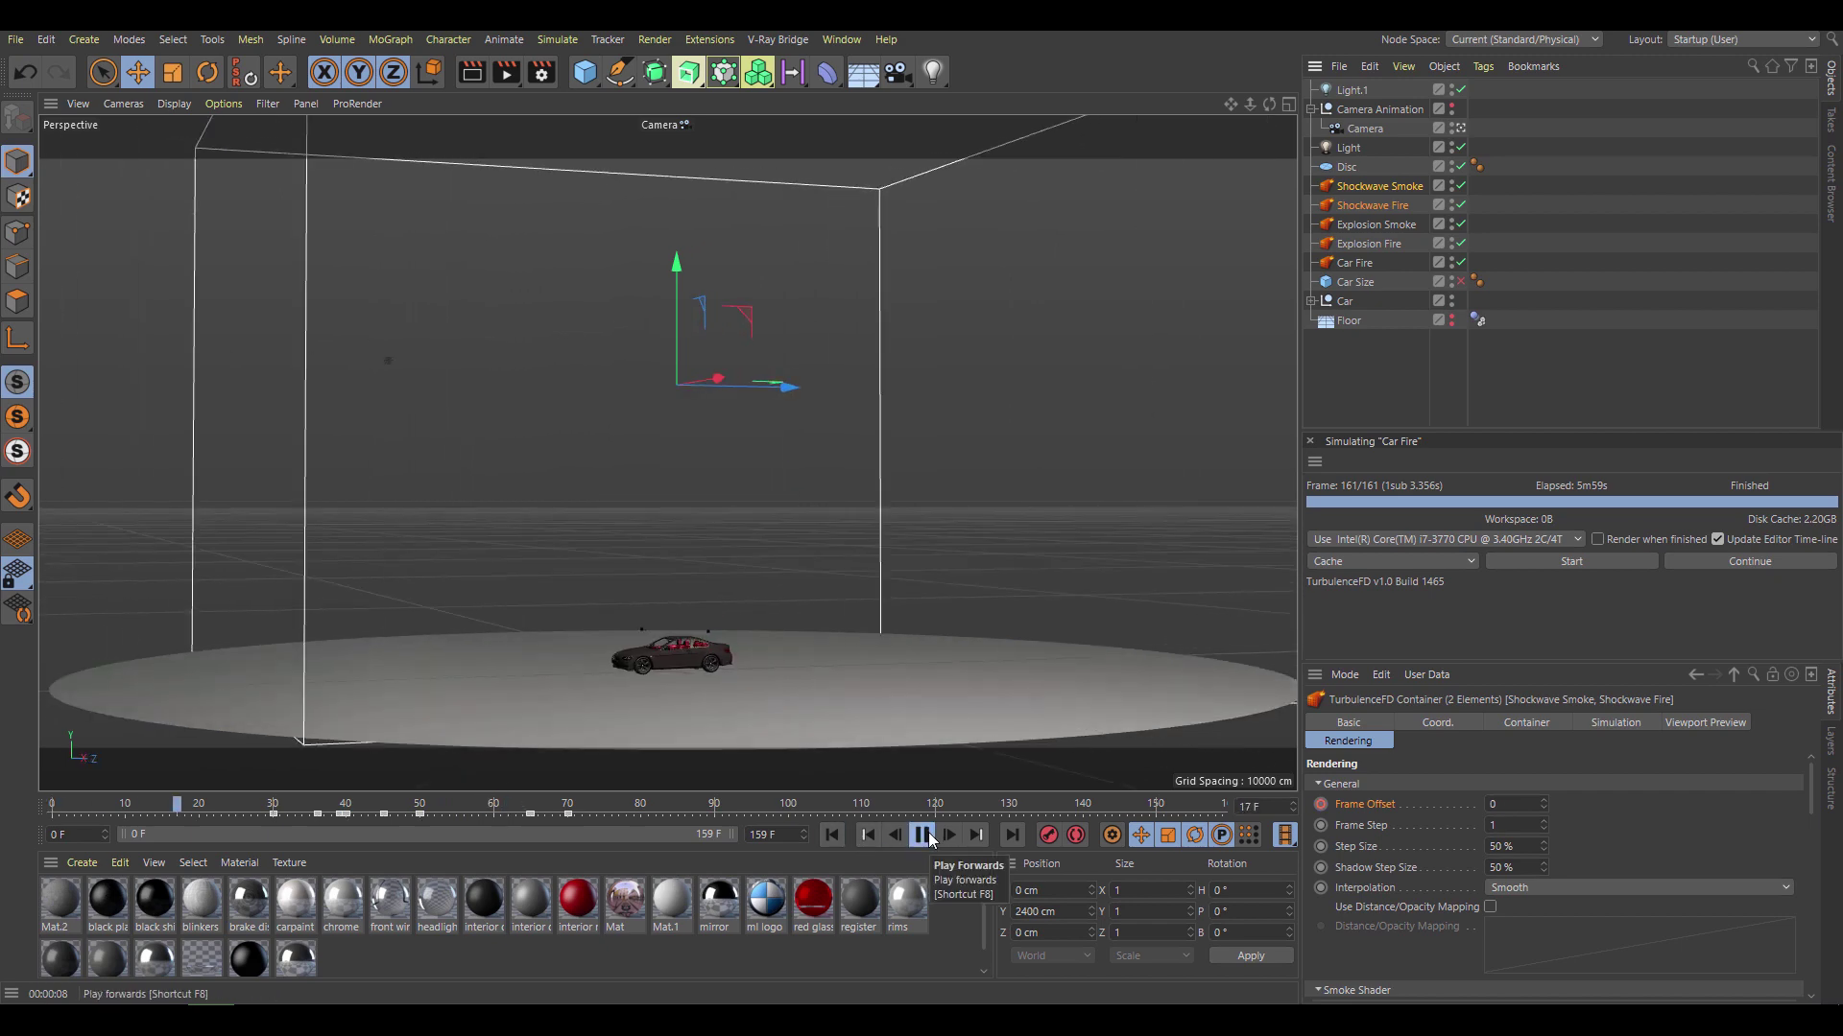
click(923, 835)
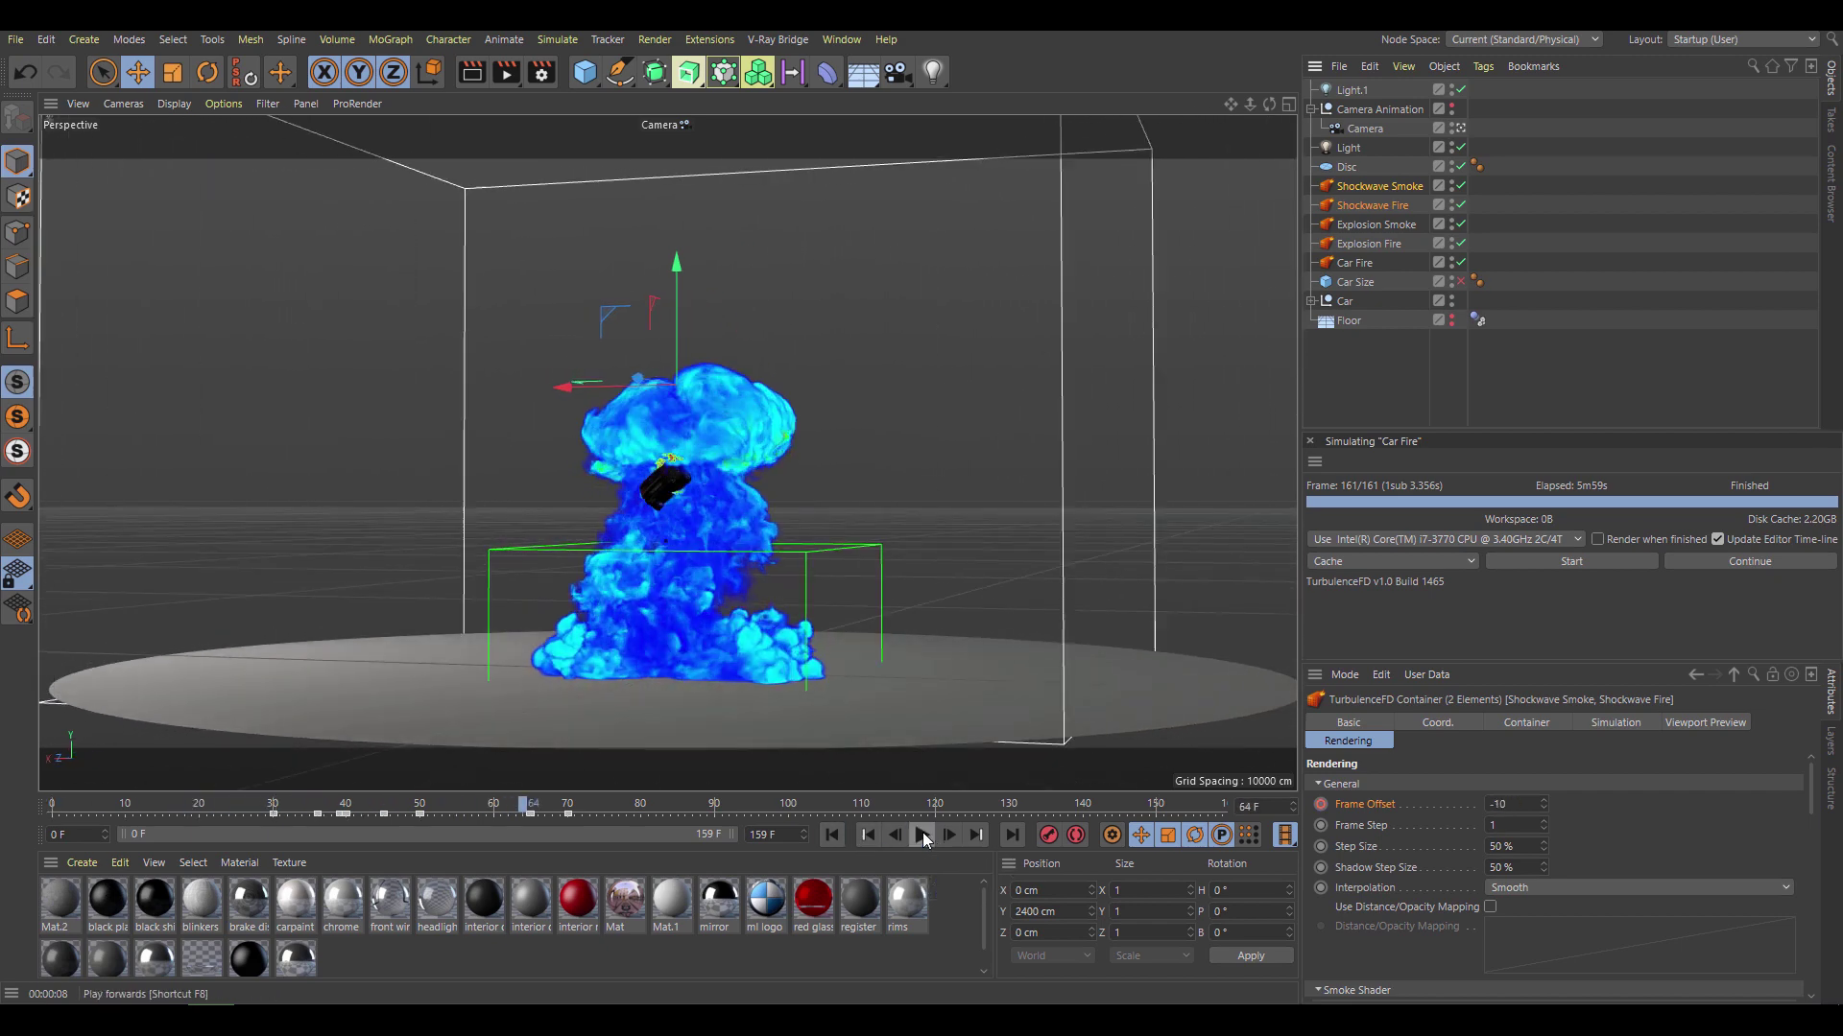
click(832, 835)
click(921, 835)
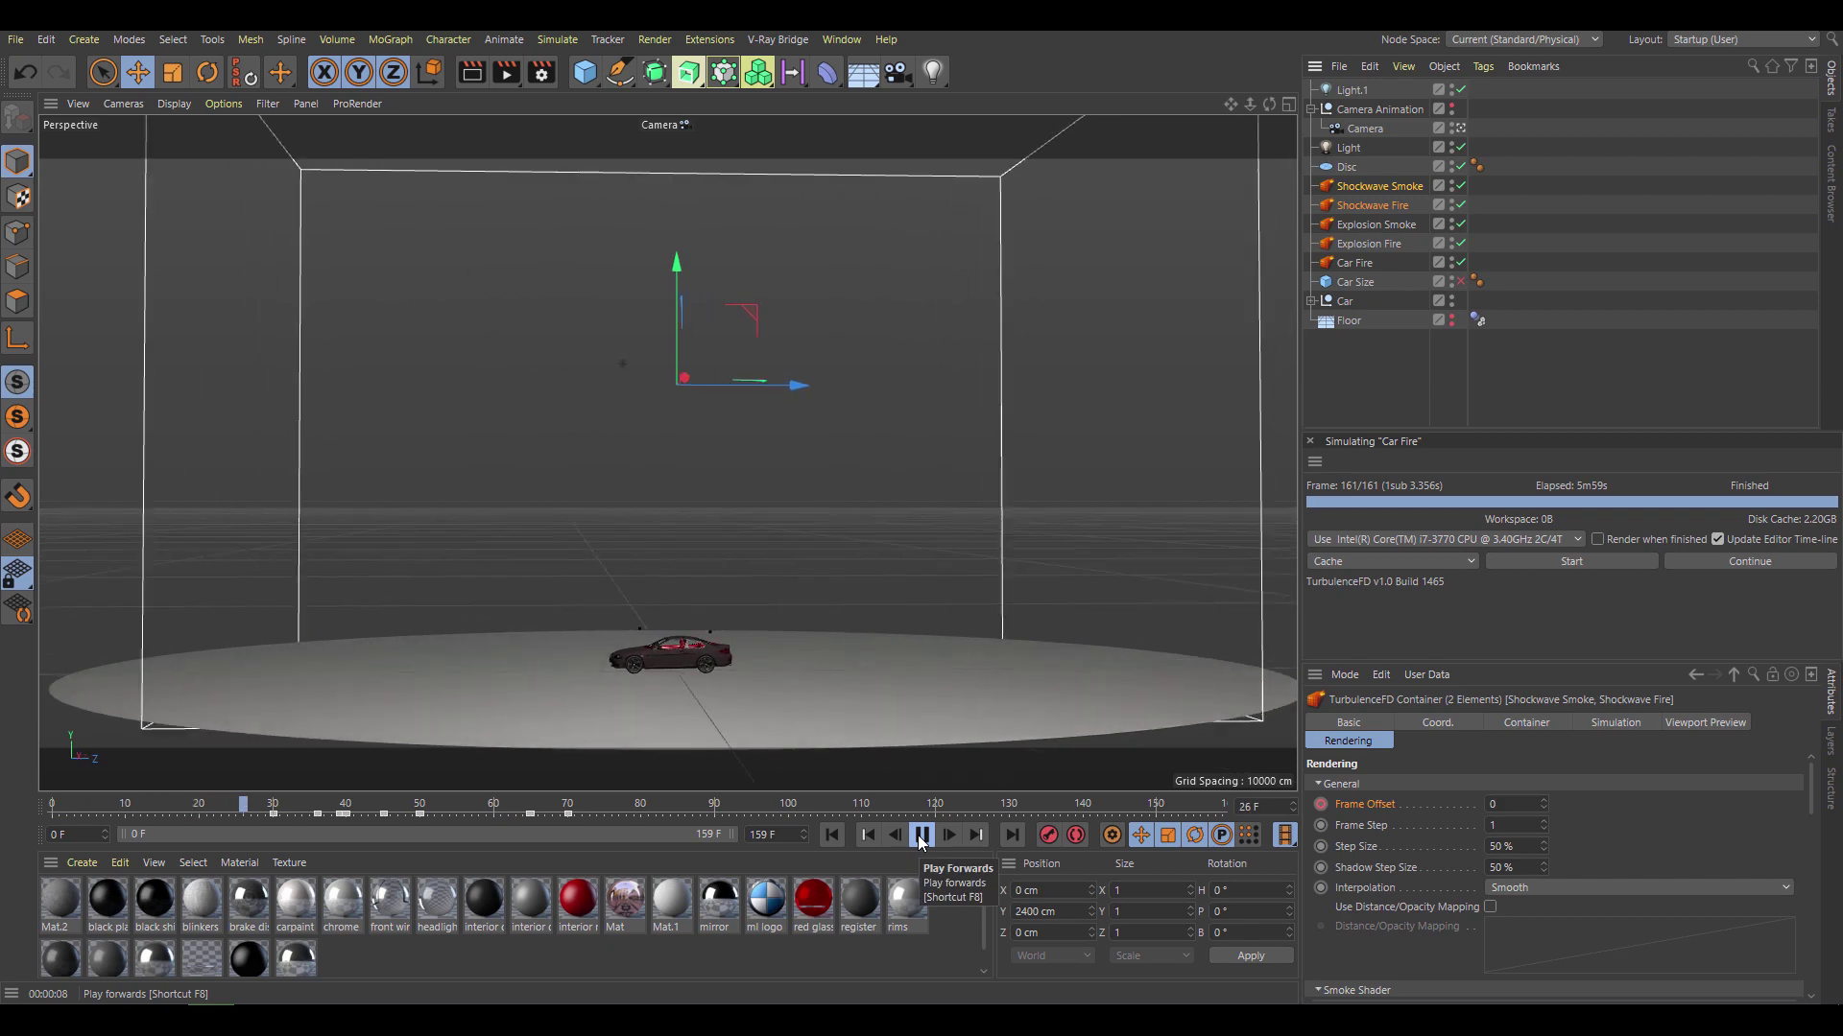
click(921, 836)
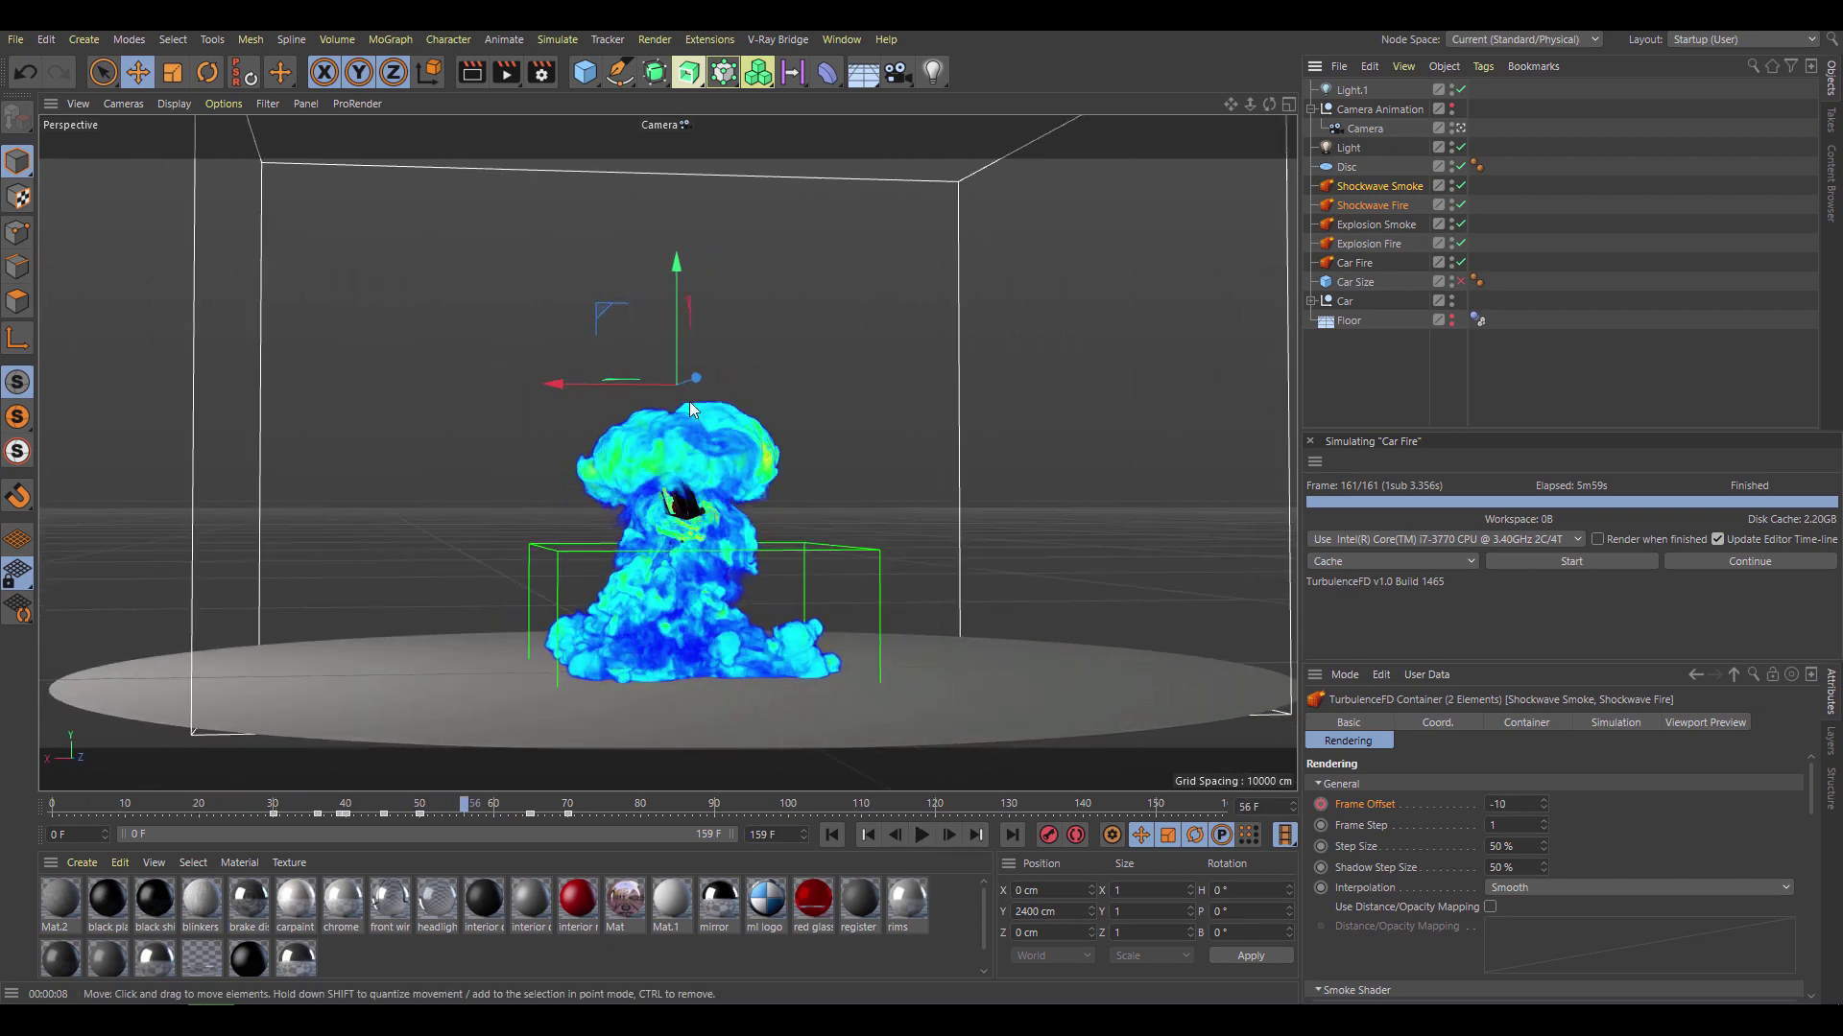
click(832, 835)
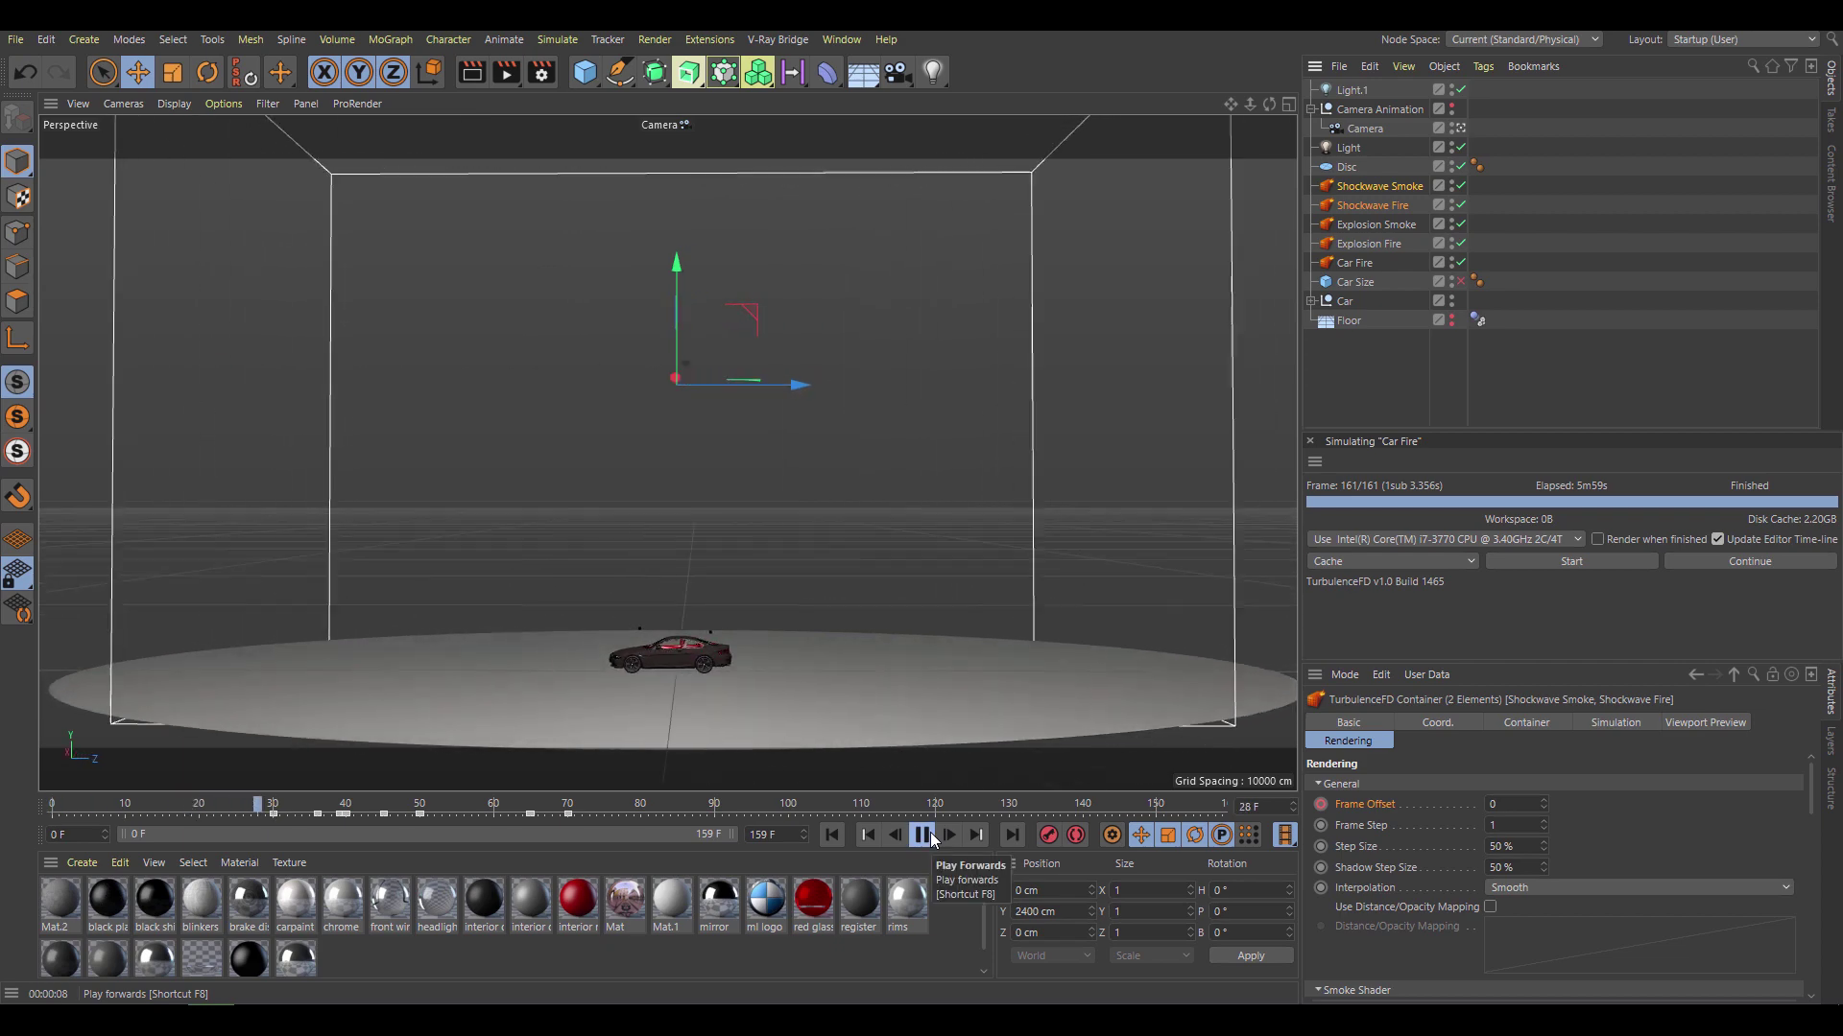
click(1394, 225)
shift+click(1382, 242)
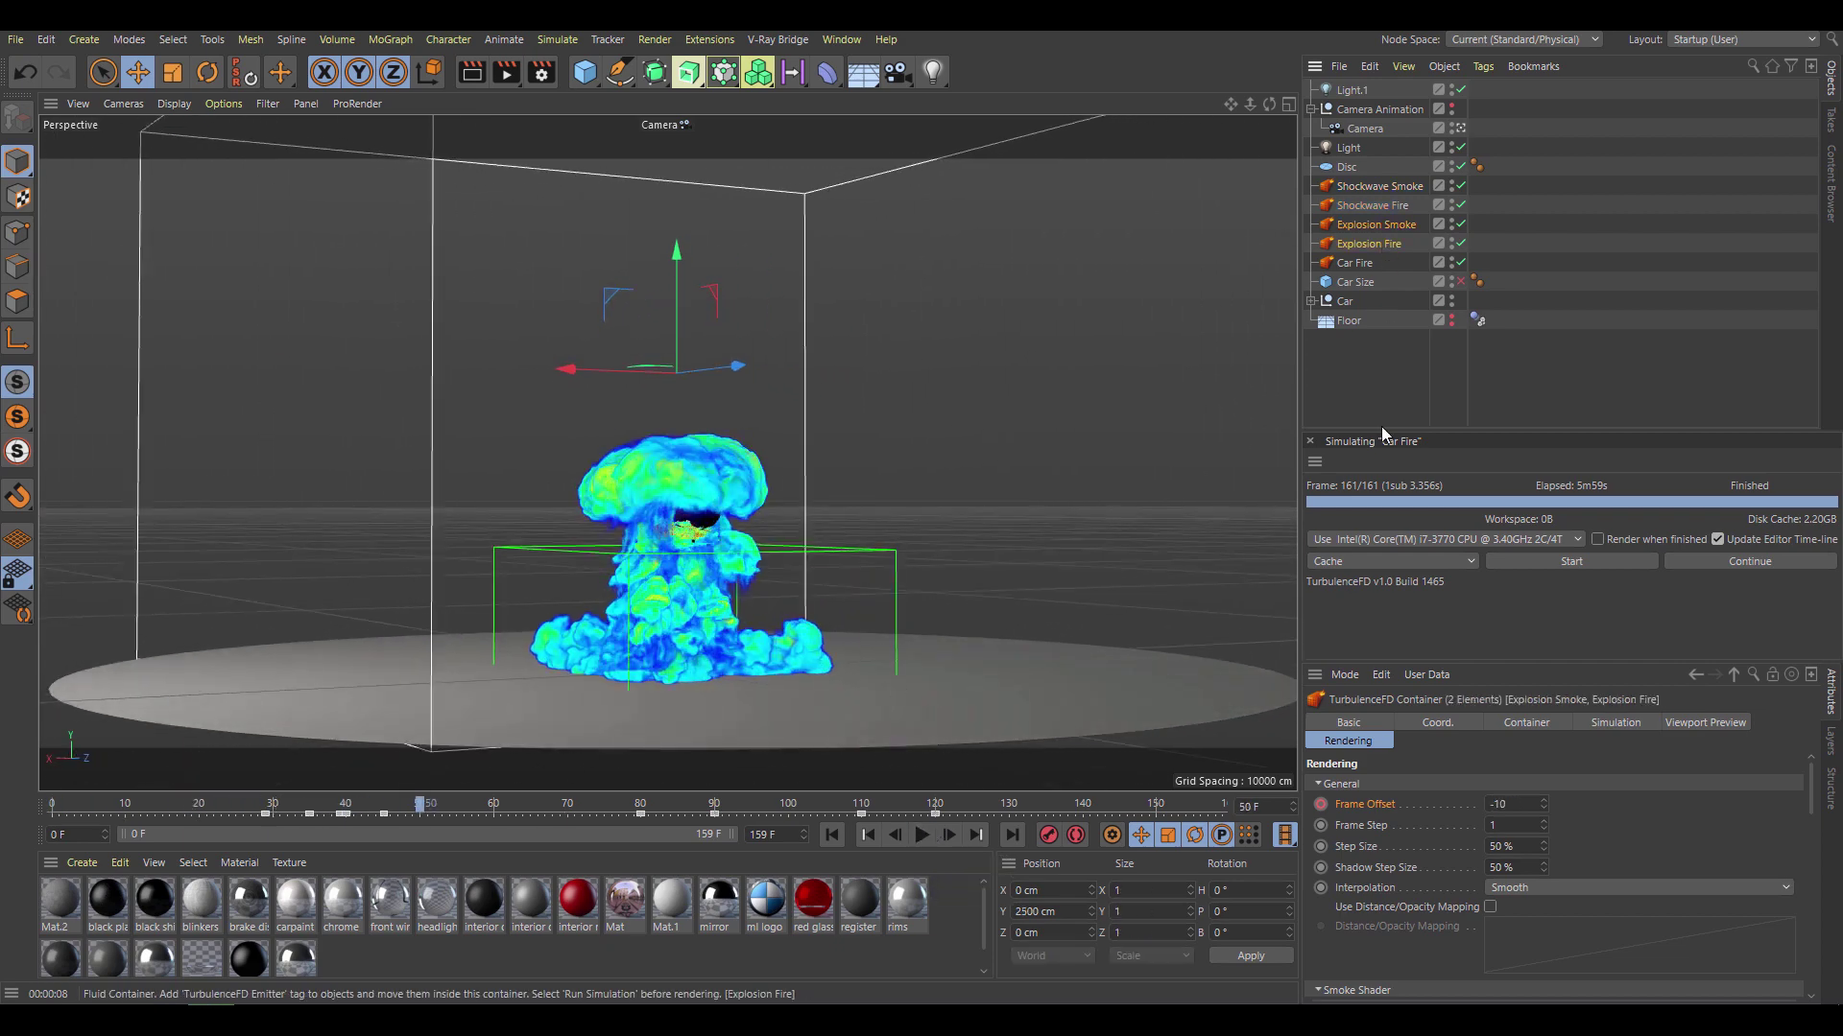
- Step through keyframes to frame 35 and lower the Explosion containers' Frame Offset
click(975, 835)
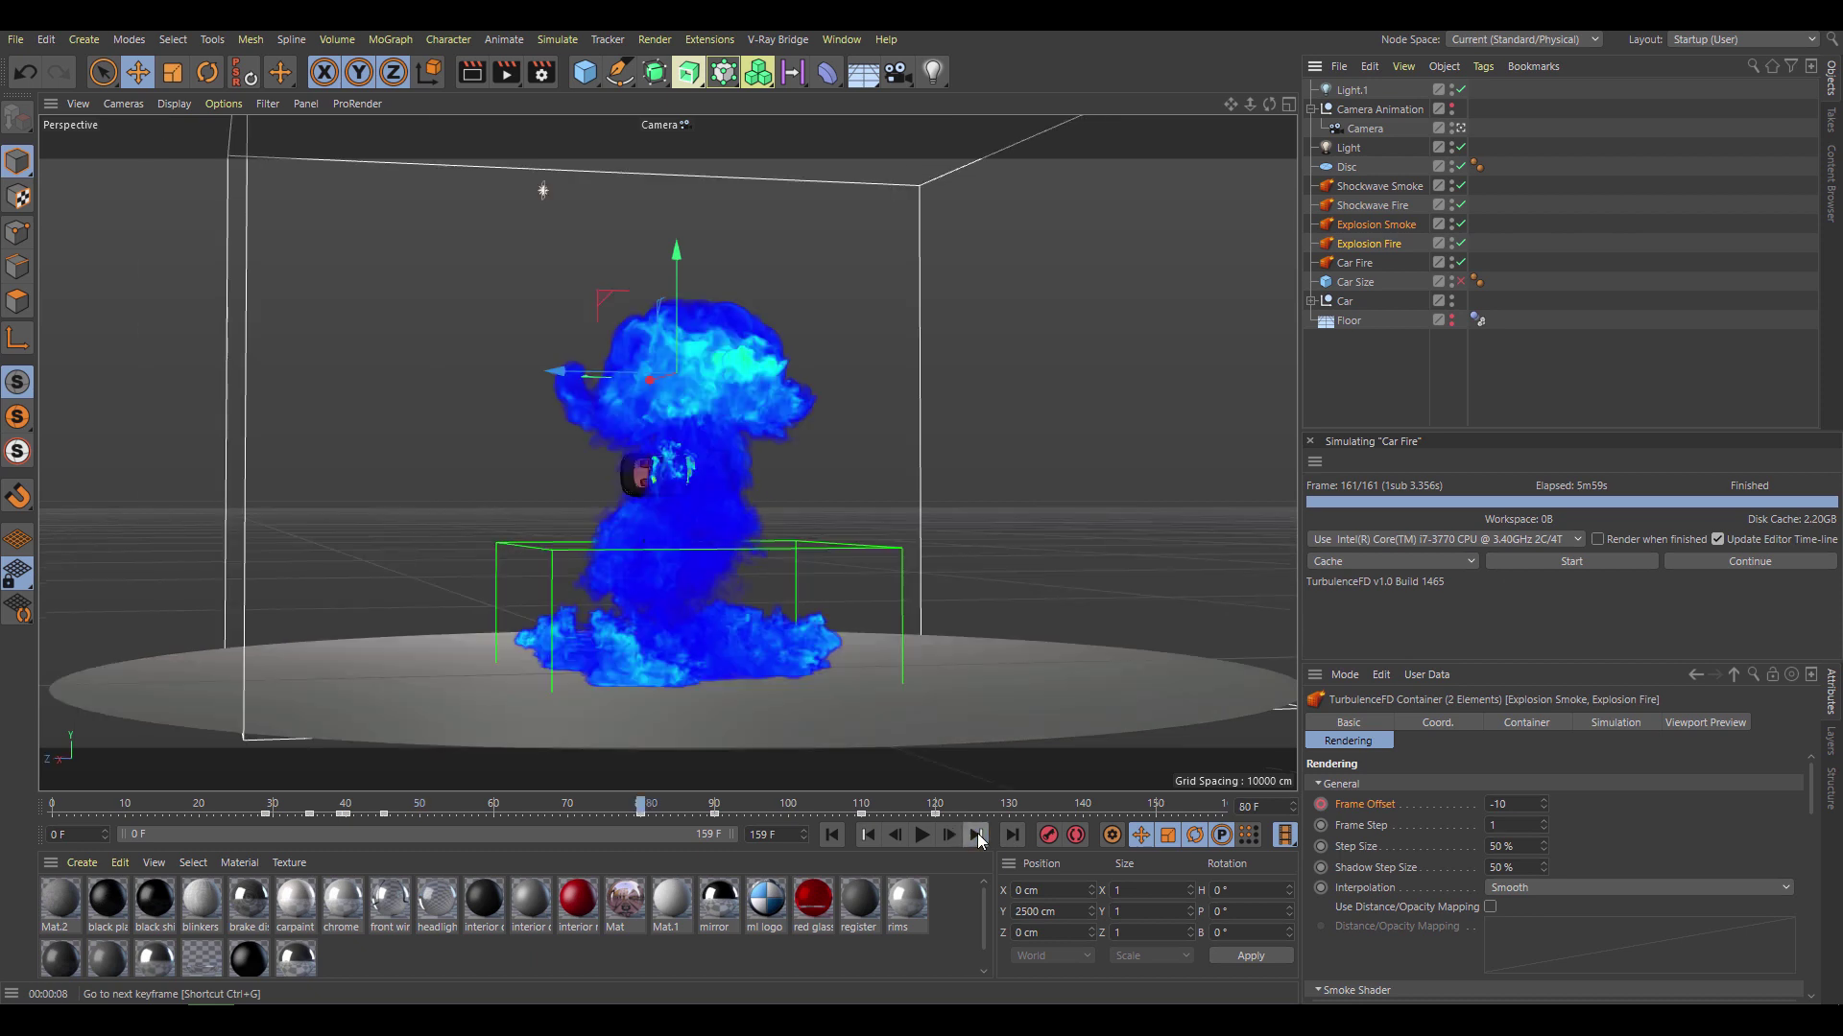
click(833, 835)
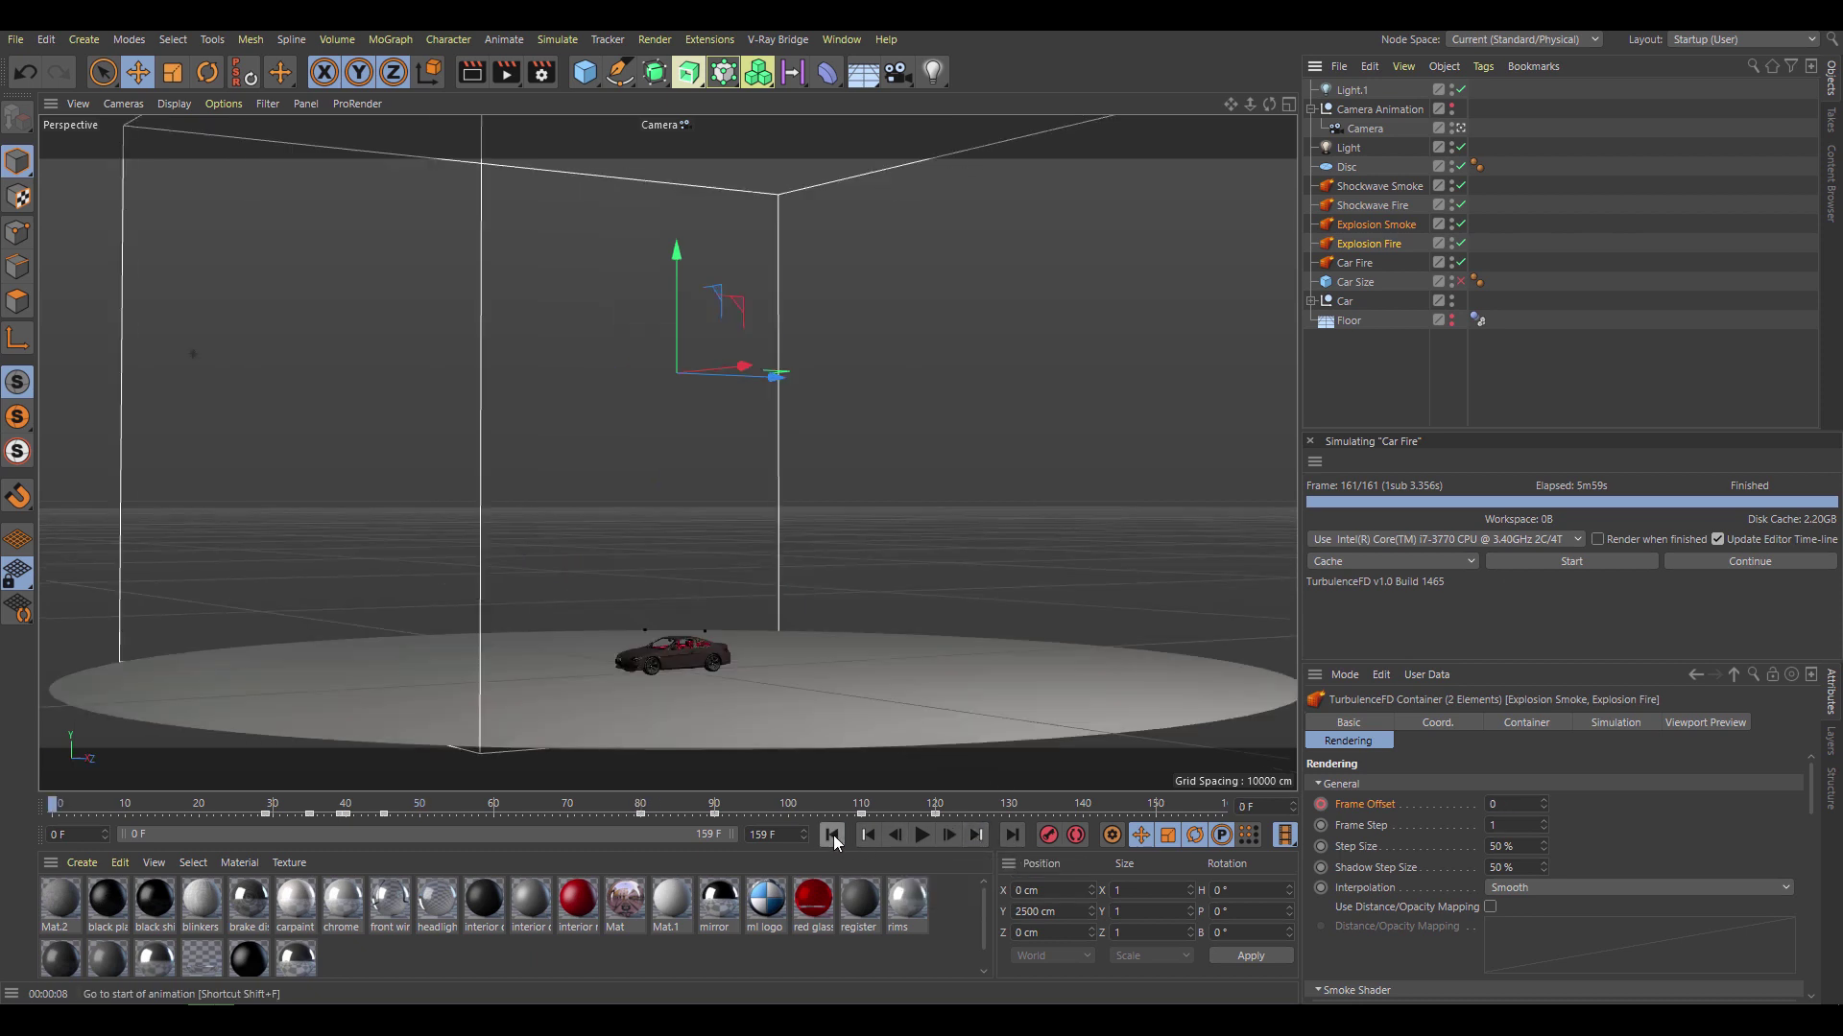
click(977, 837)
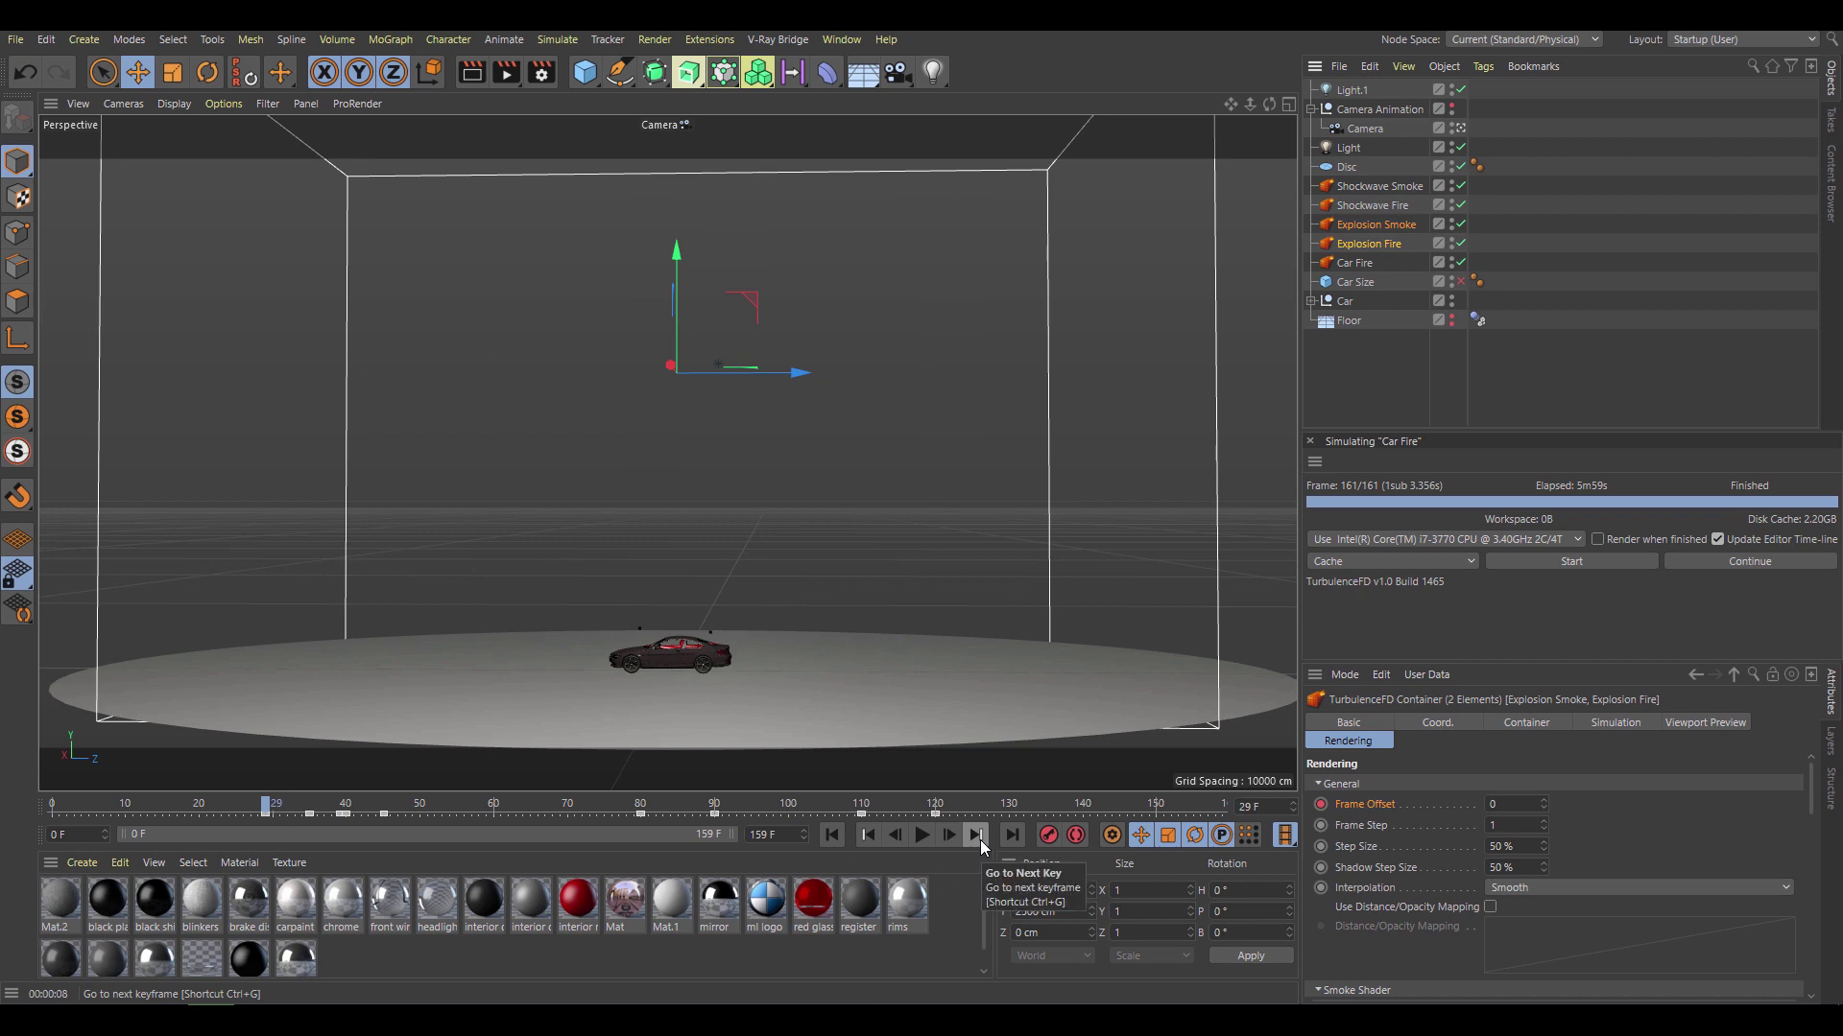
click(977, 837)
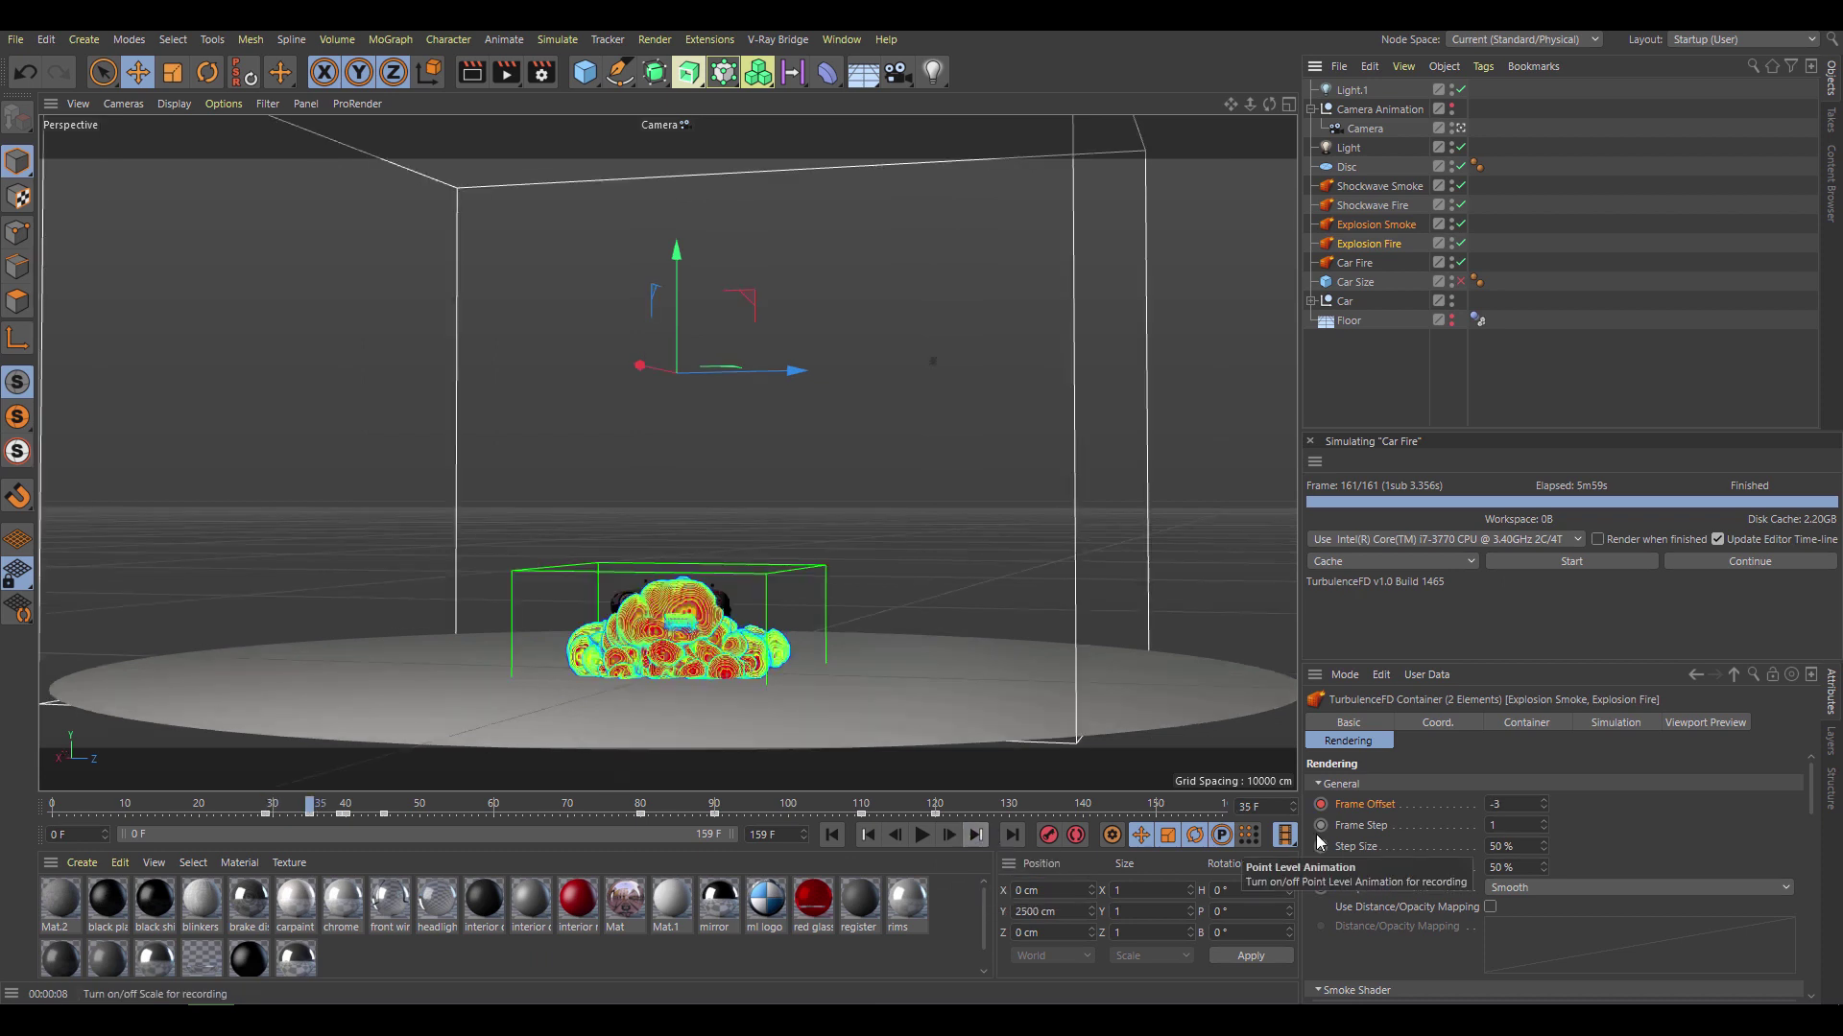
click(1545, 808)
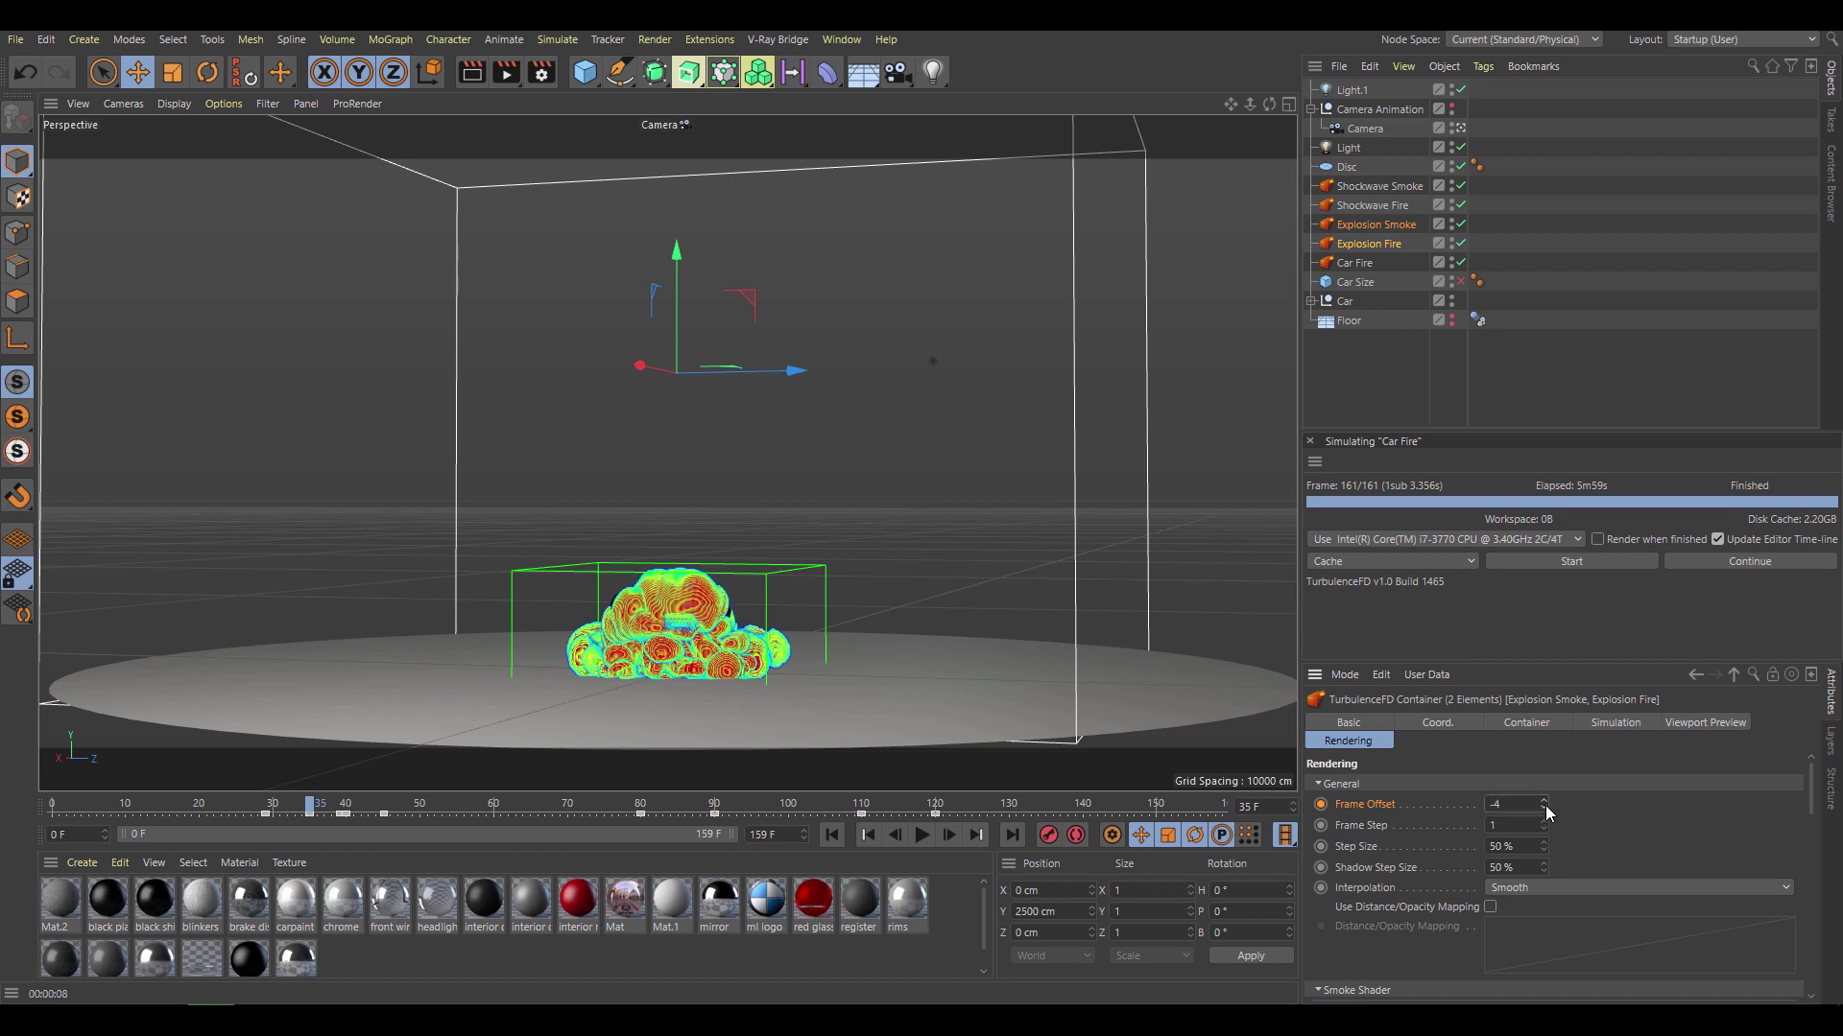
click(1546, 804)
click(1545, 804)
click(1546, 804)
click(1545, 804)
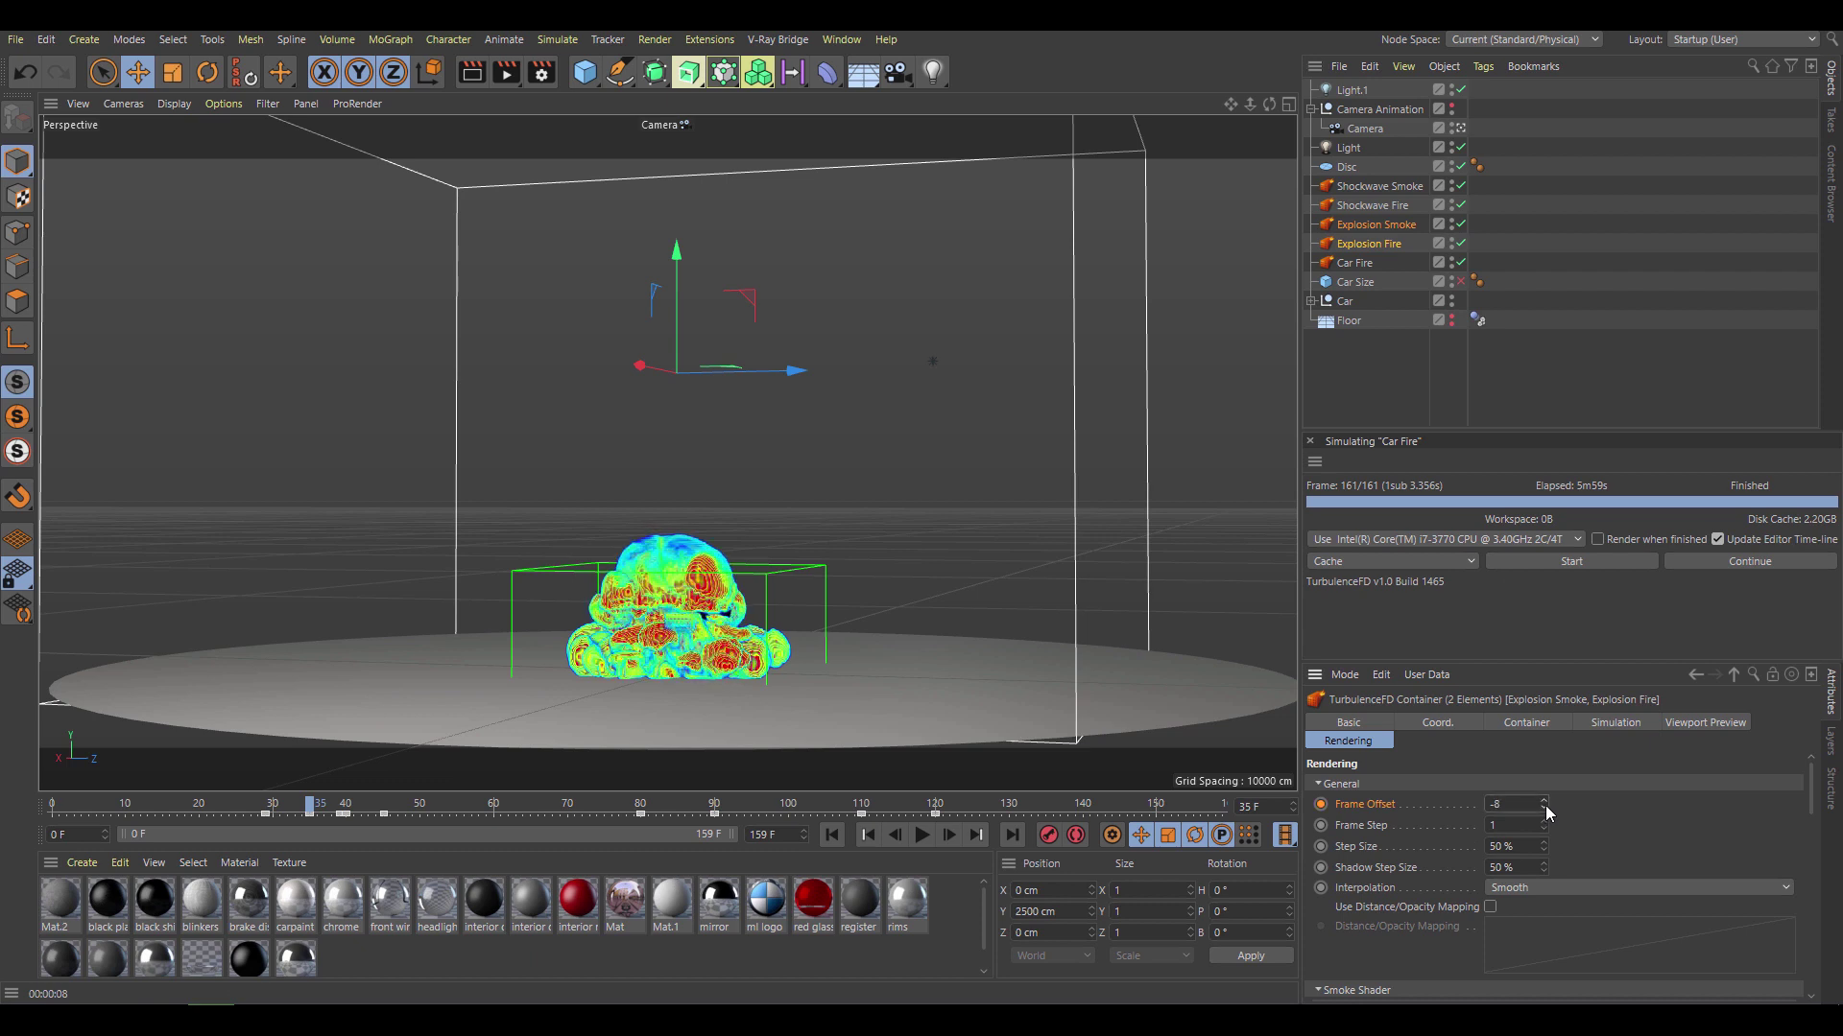
click(1545, 804)
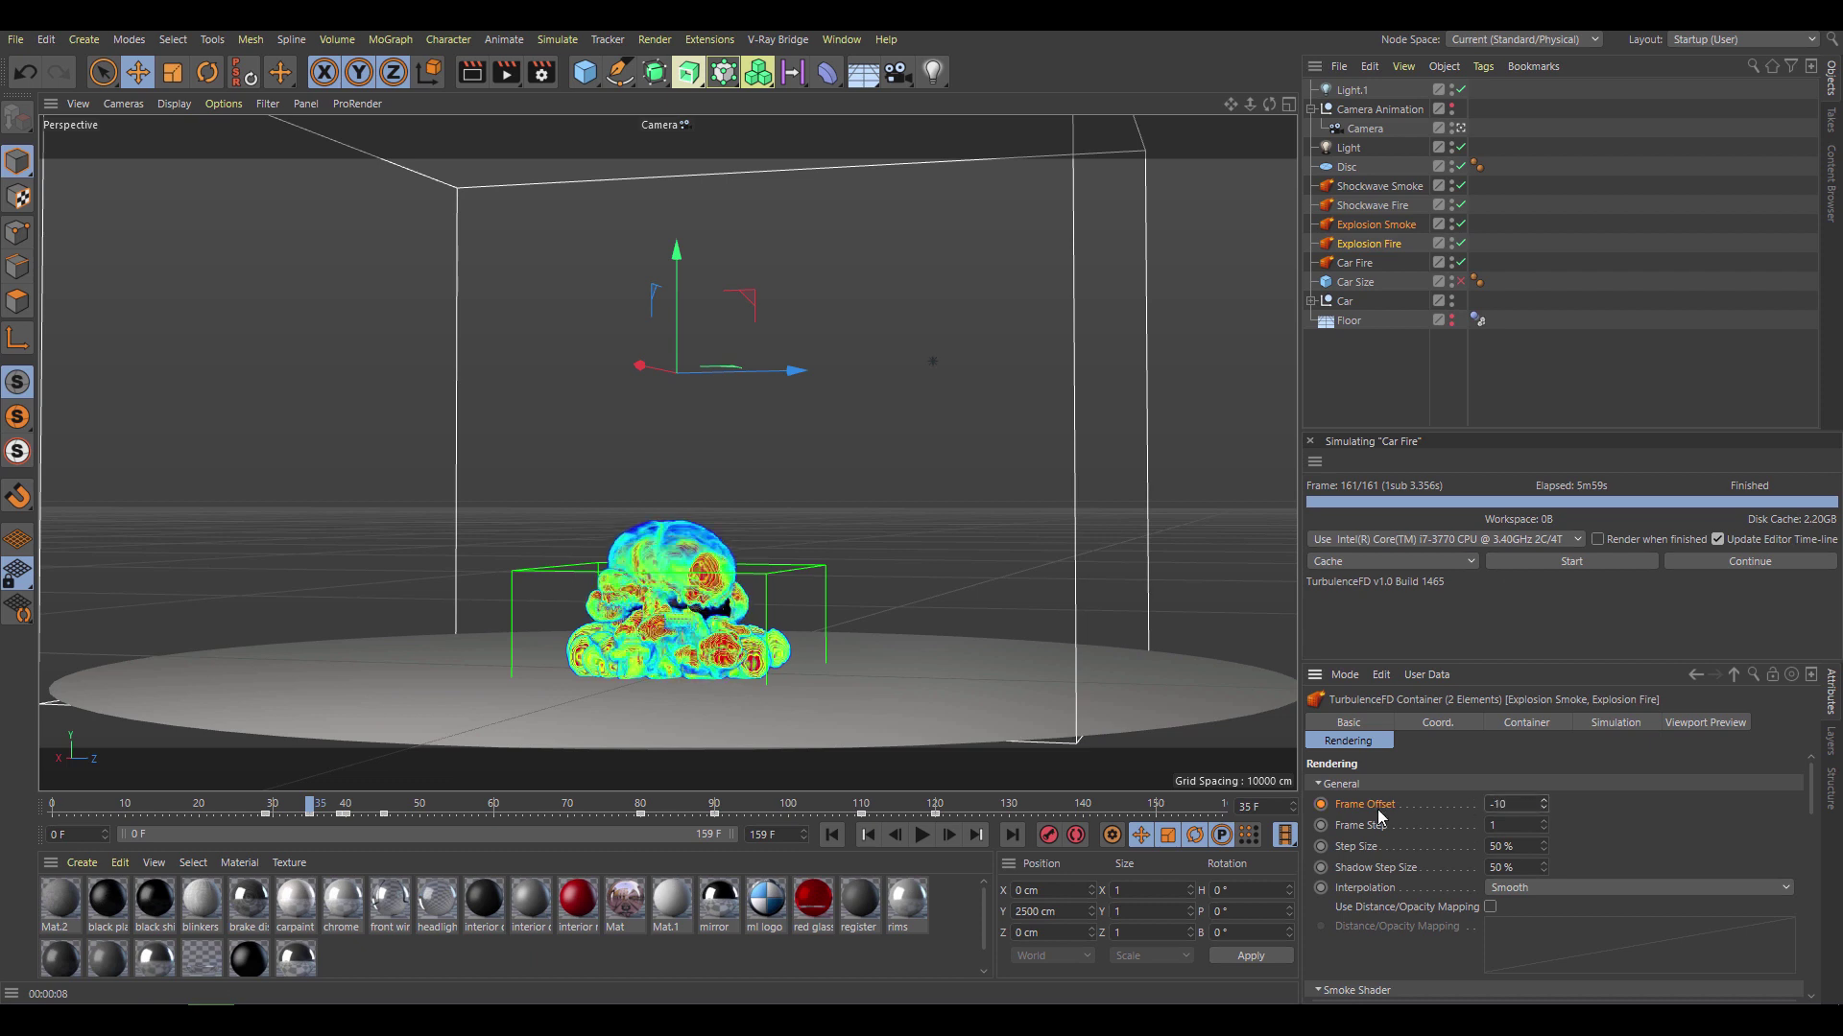
- Rewind and play back the explosion animation from the start
click(831, 834)
click(923, 836)
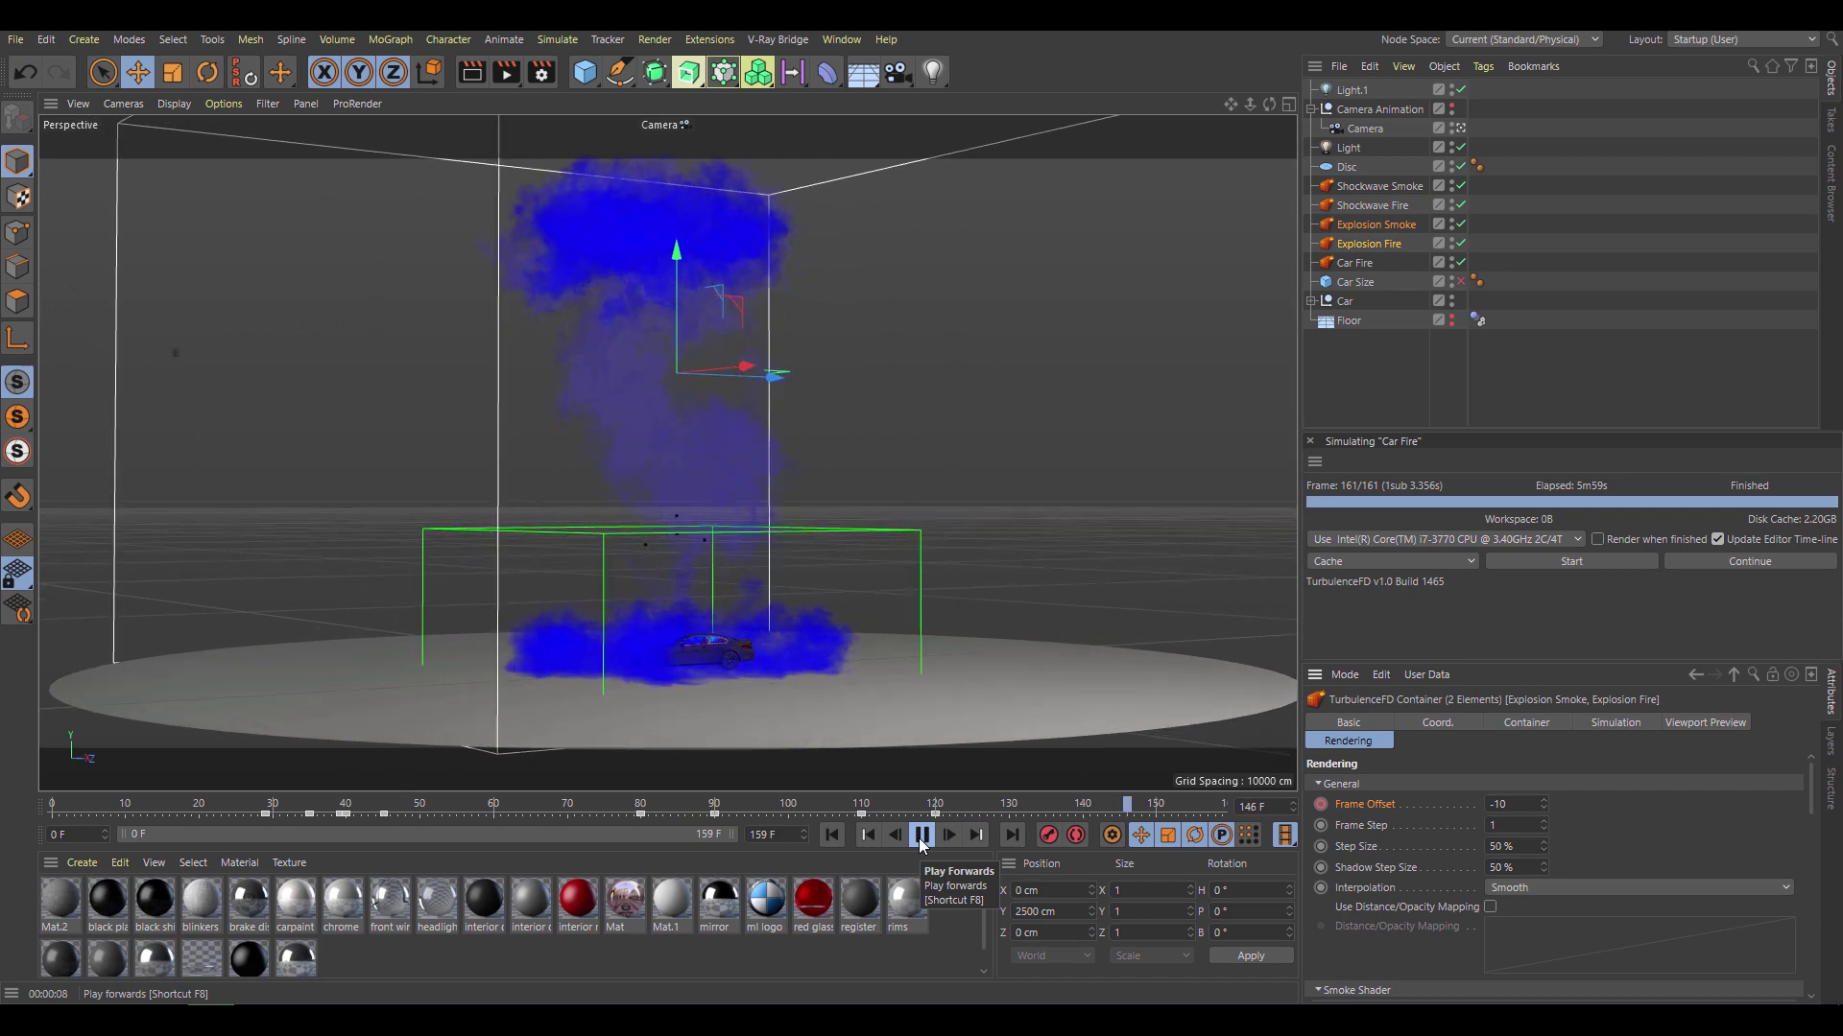
click(920, 842)
click(922, 835)
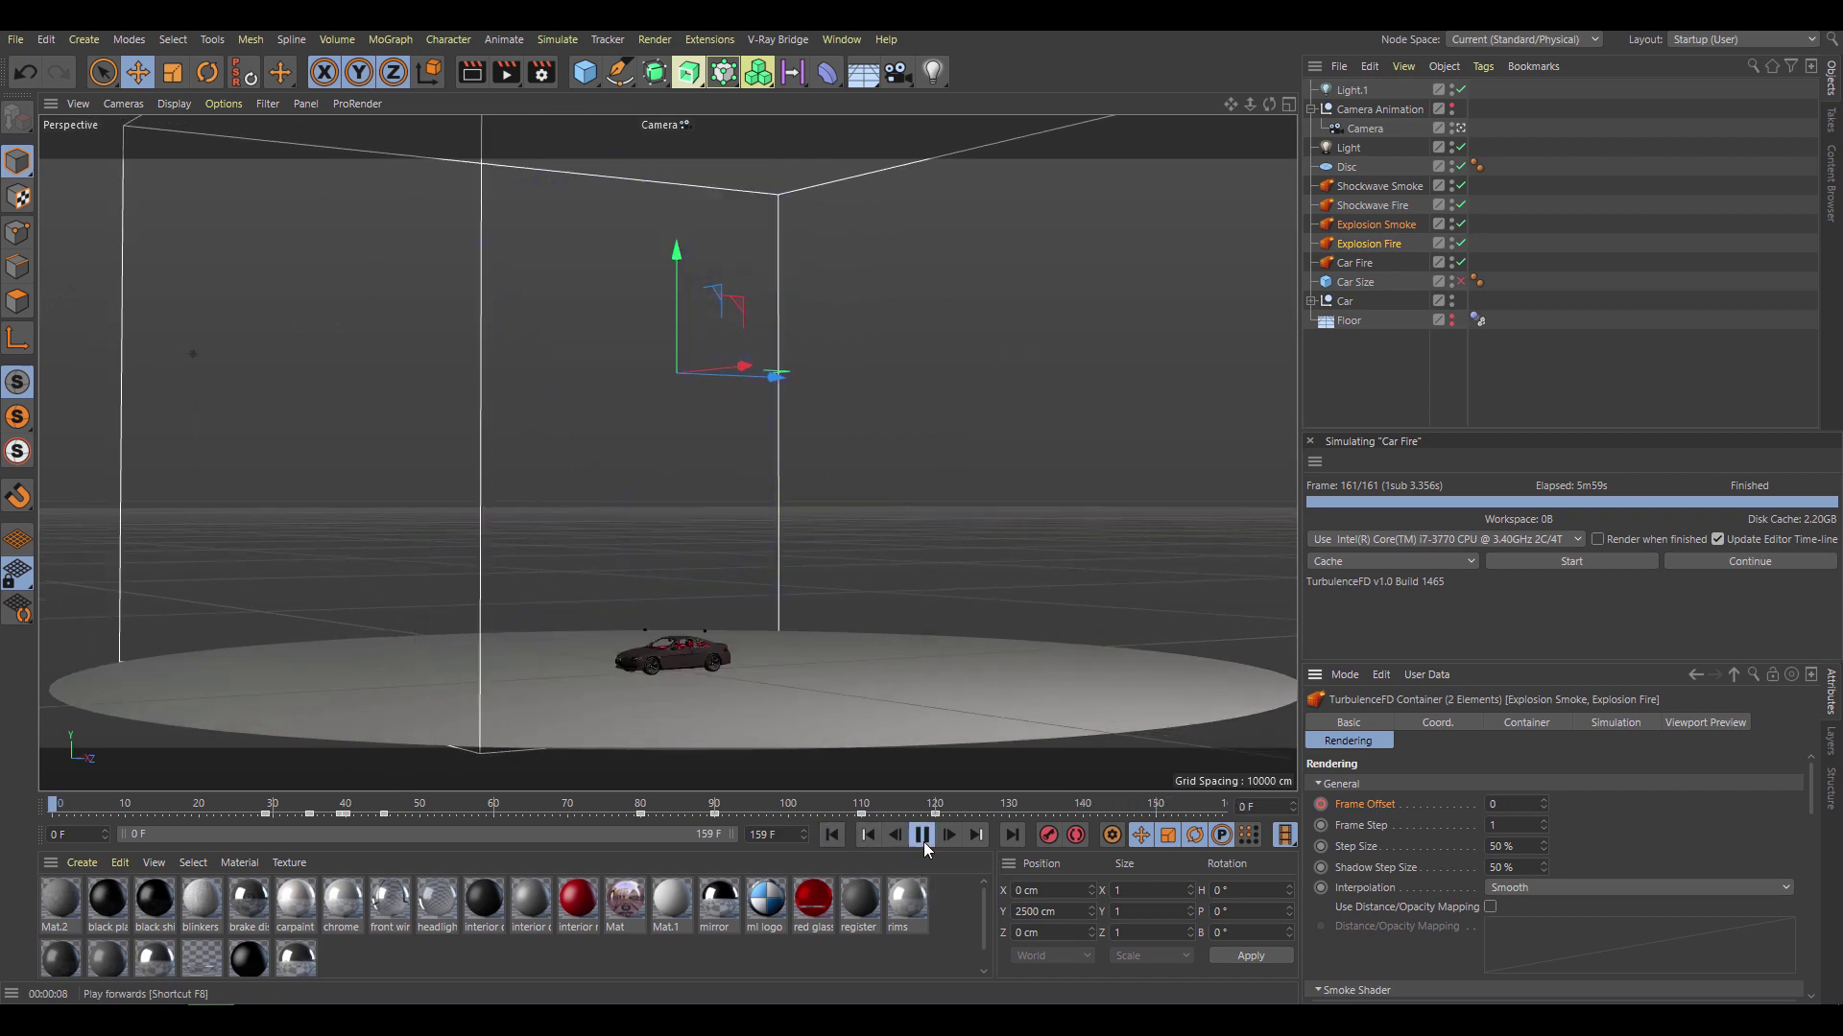
click(1535, 344)
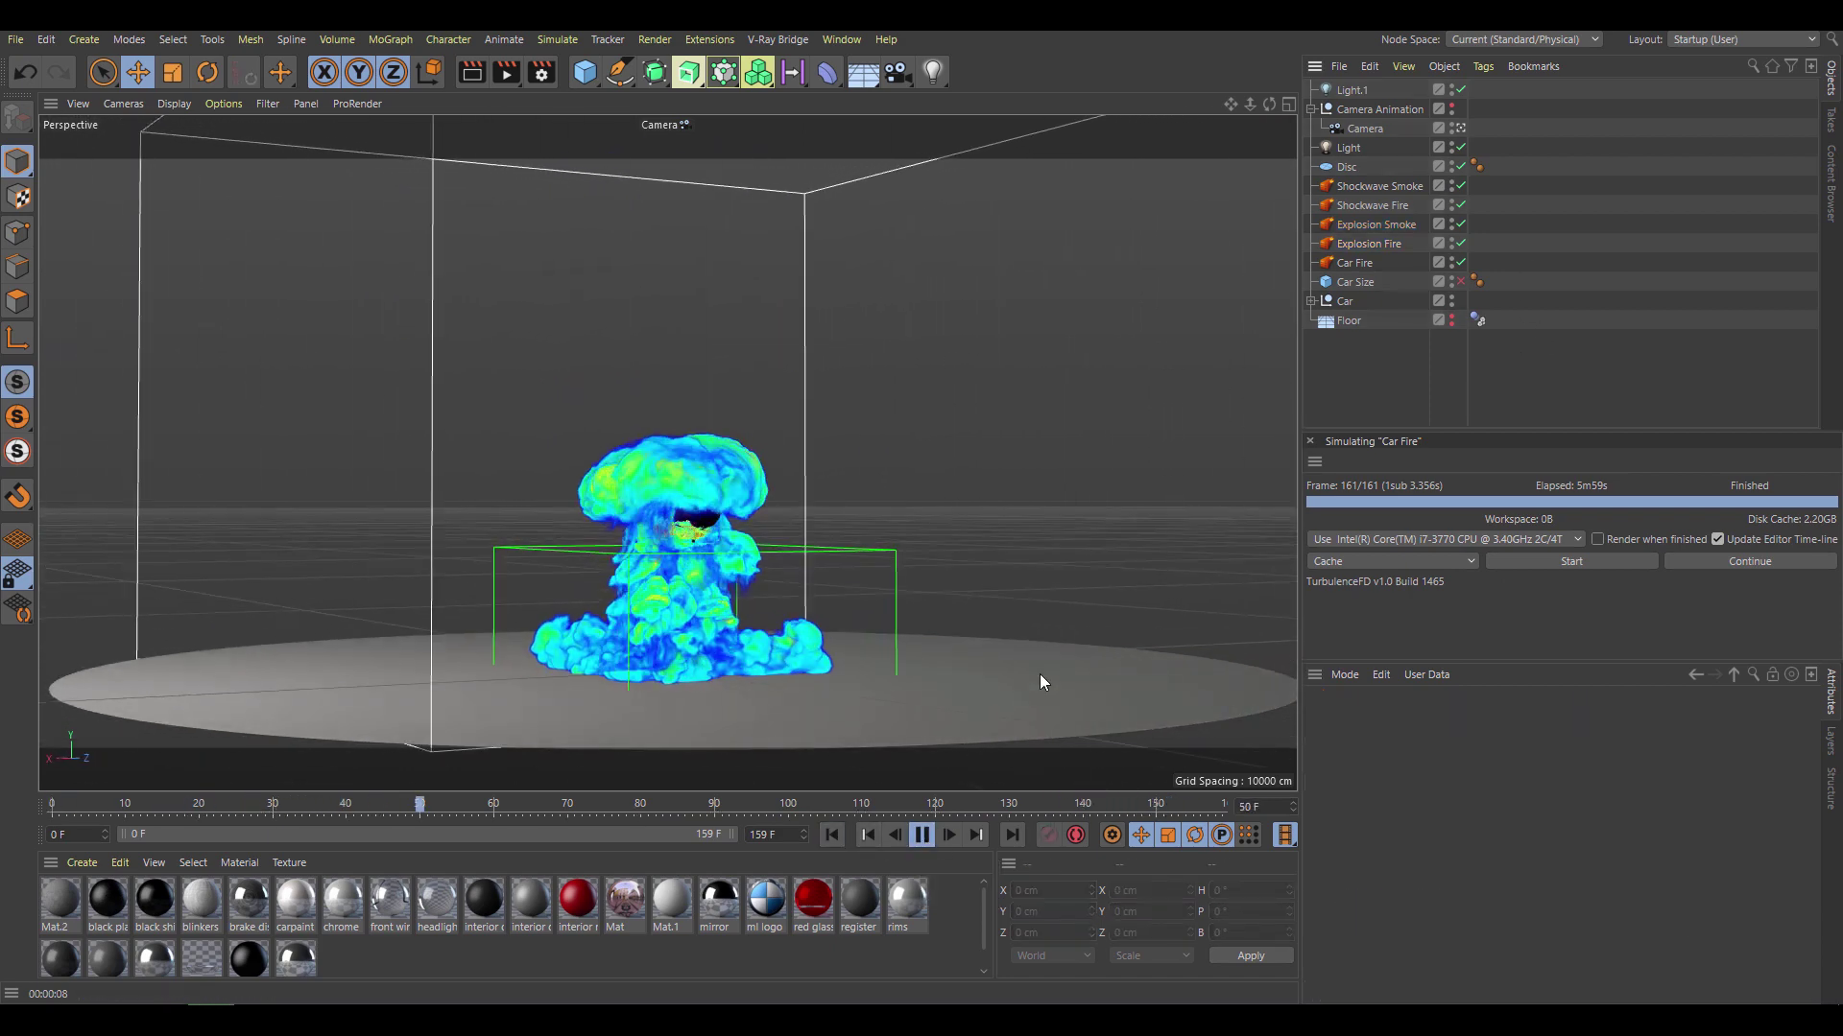
click(922, 835)
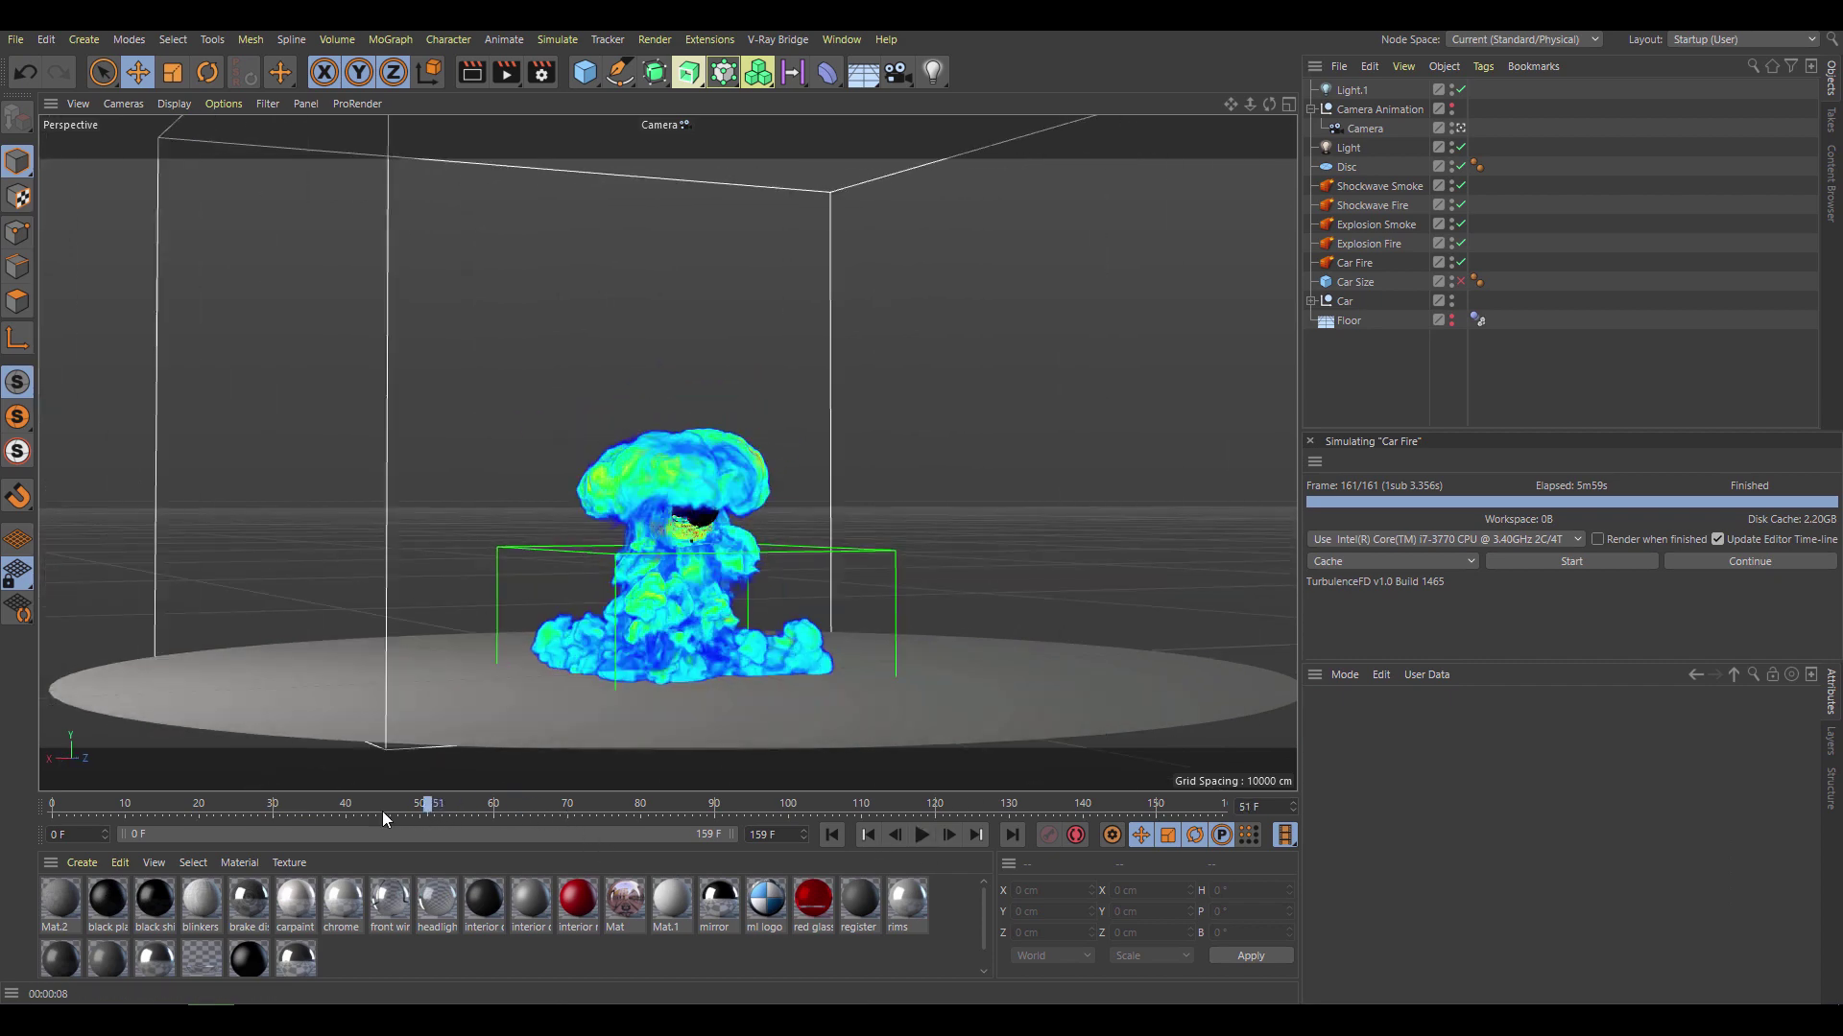
drag(524, 814, 249, 827)
click(923, 836)
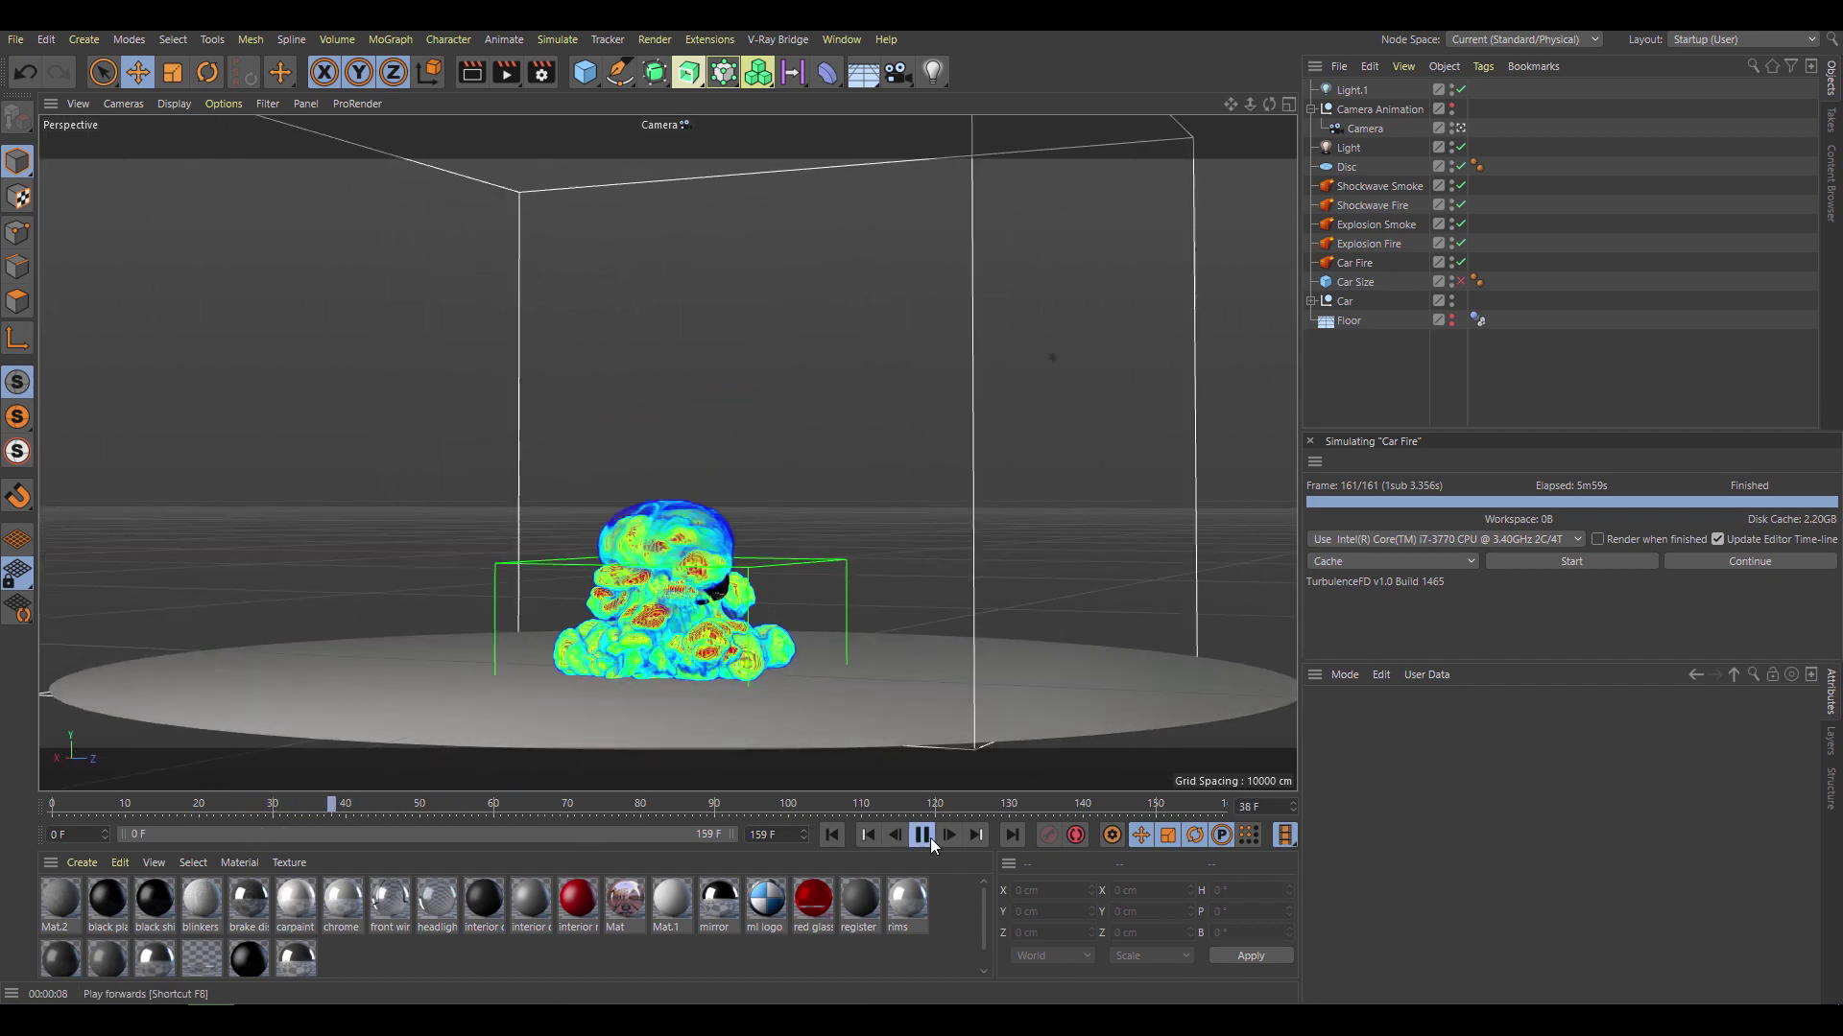
drag(436, 809, 295, 800)
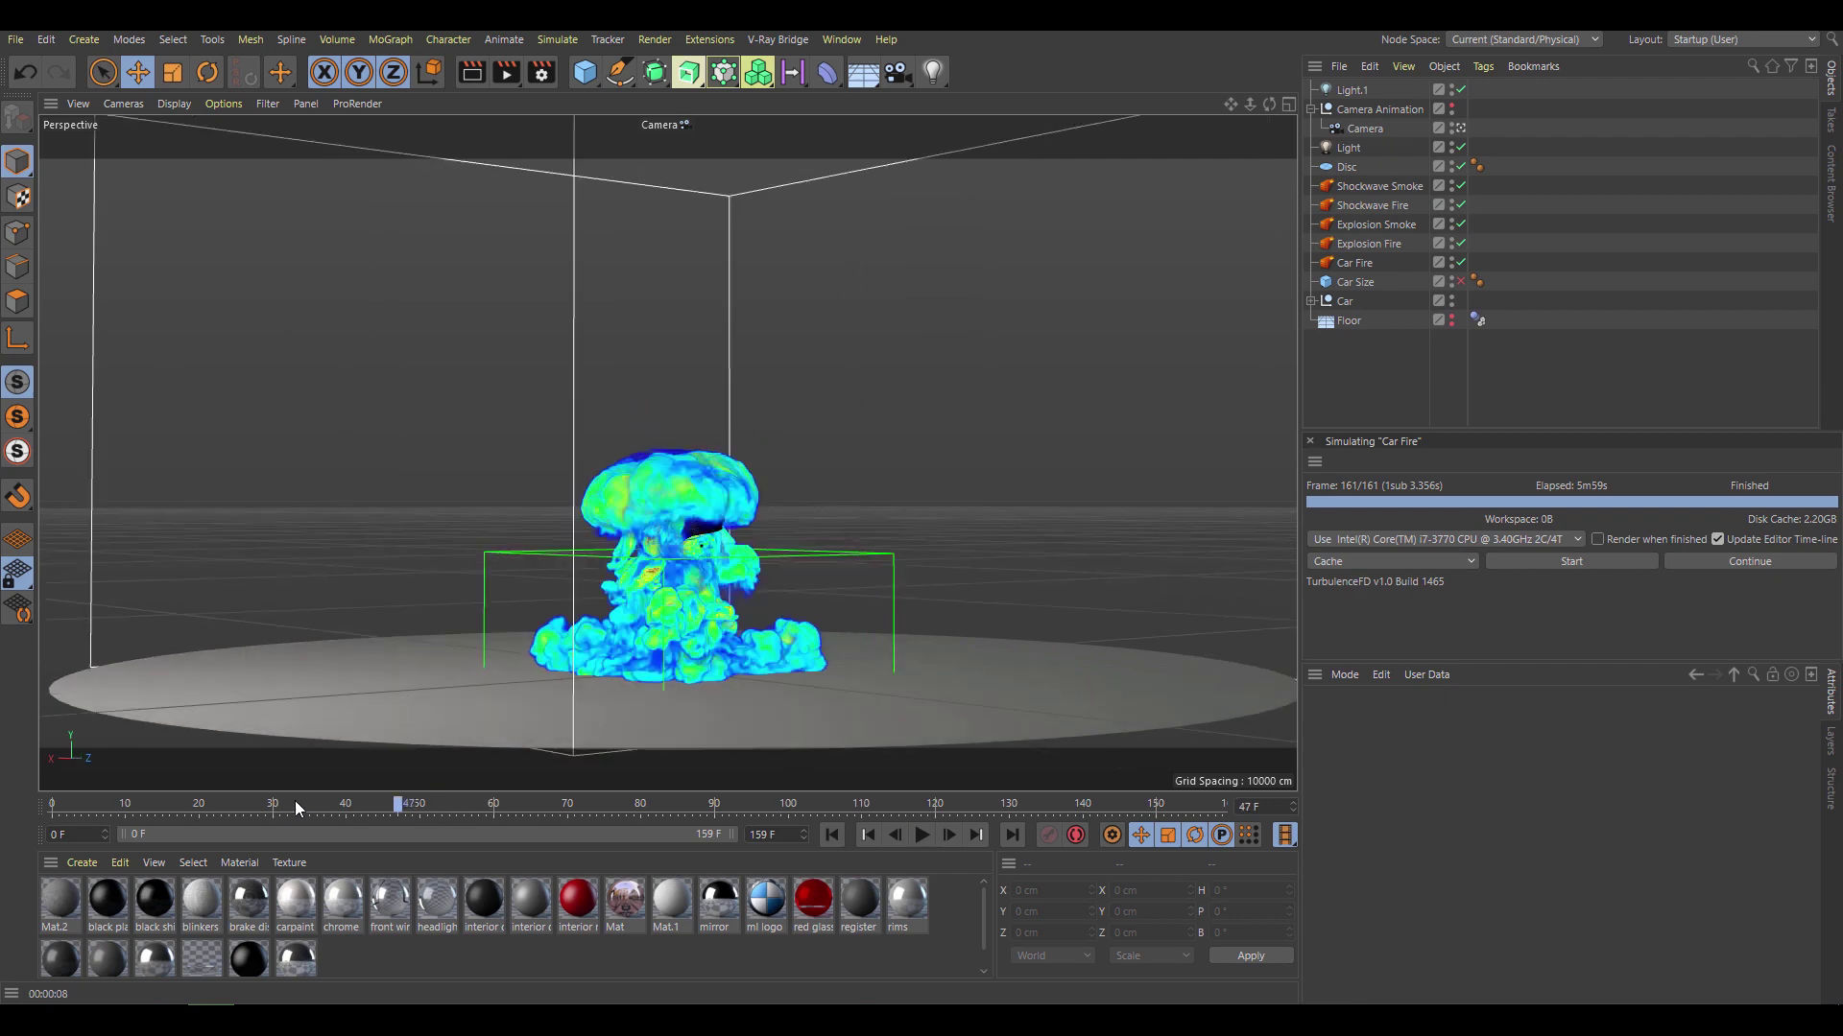
key(F8)
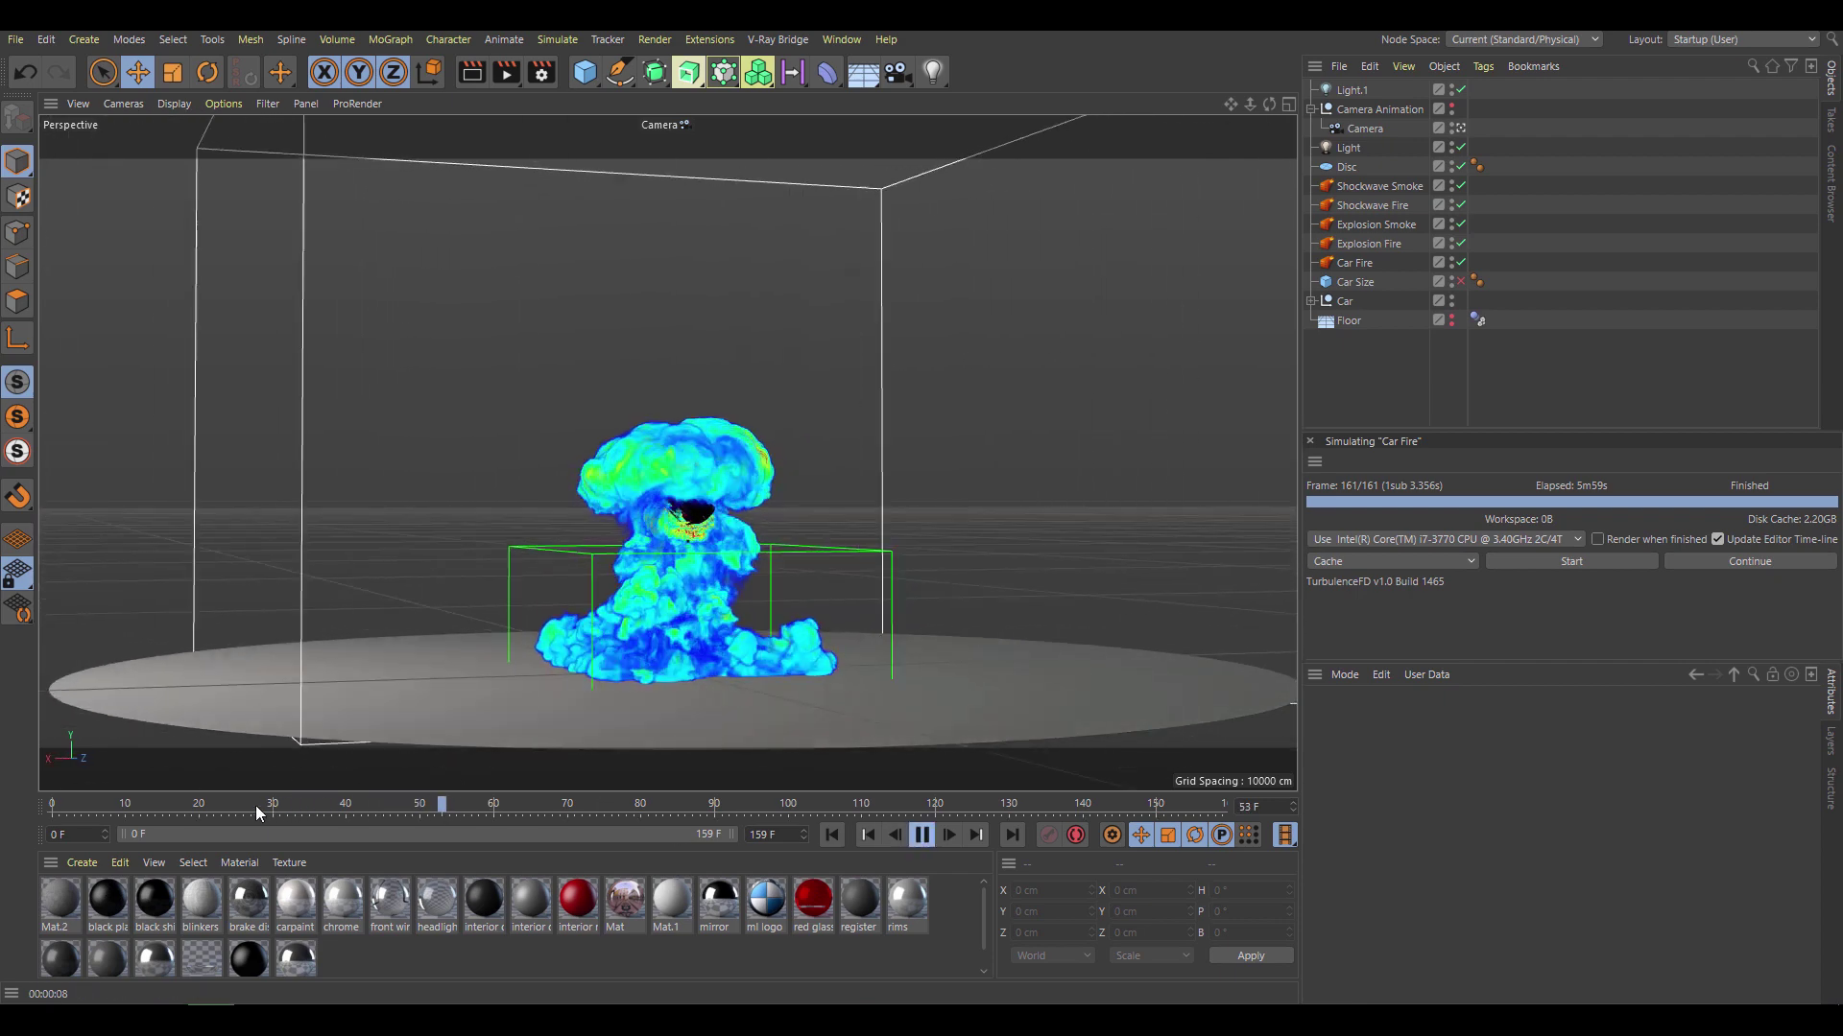
click(289, 814)
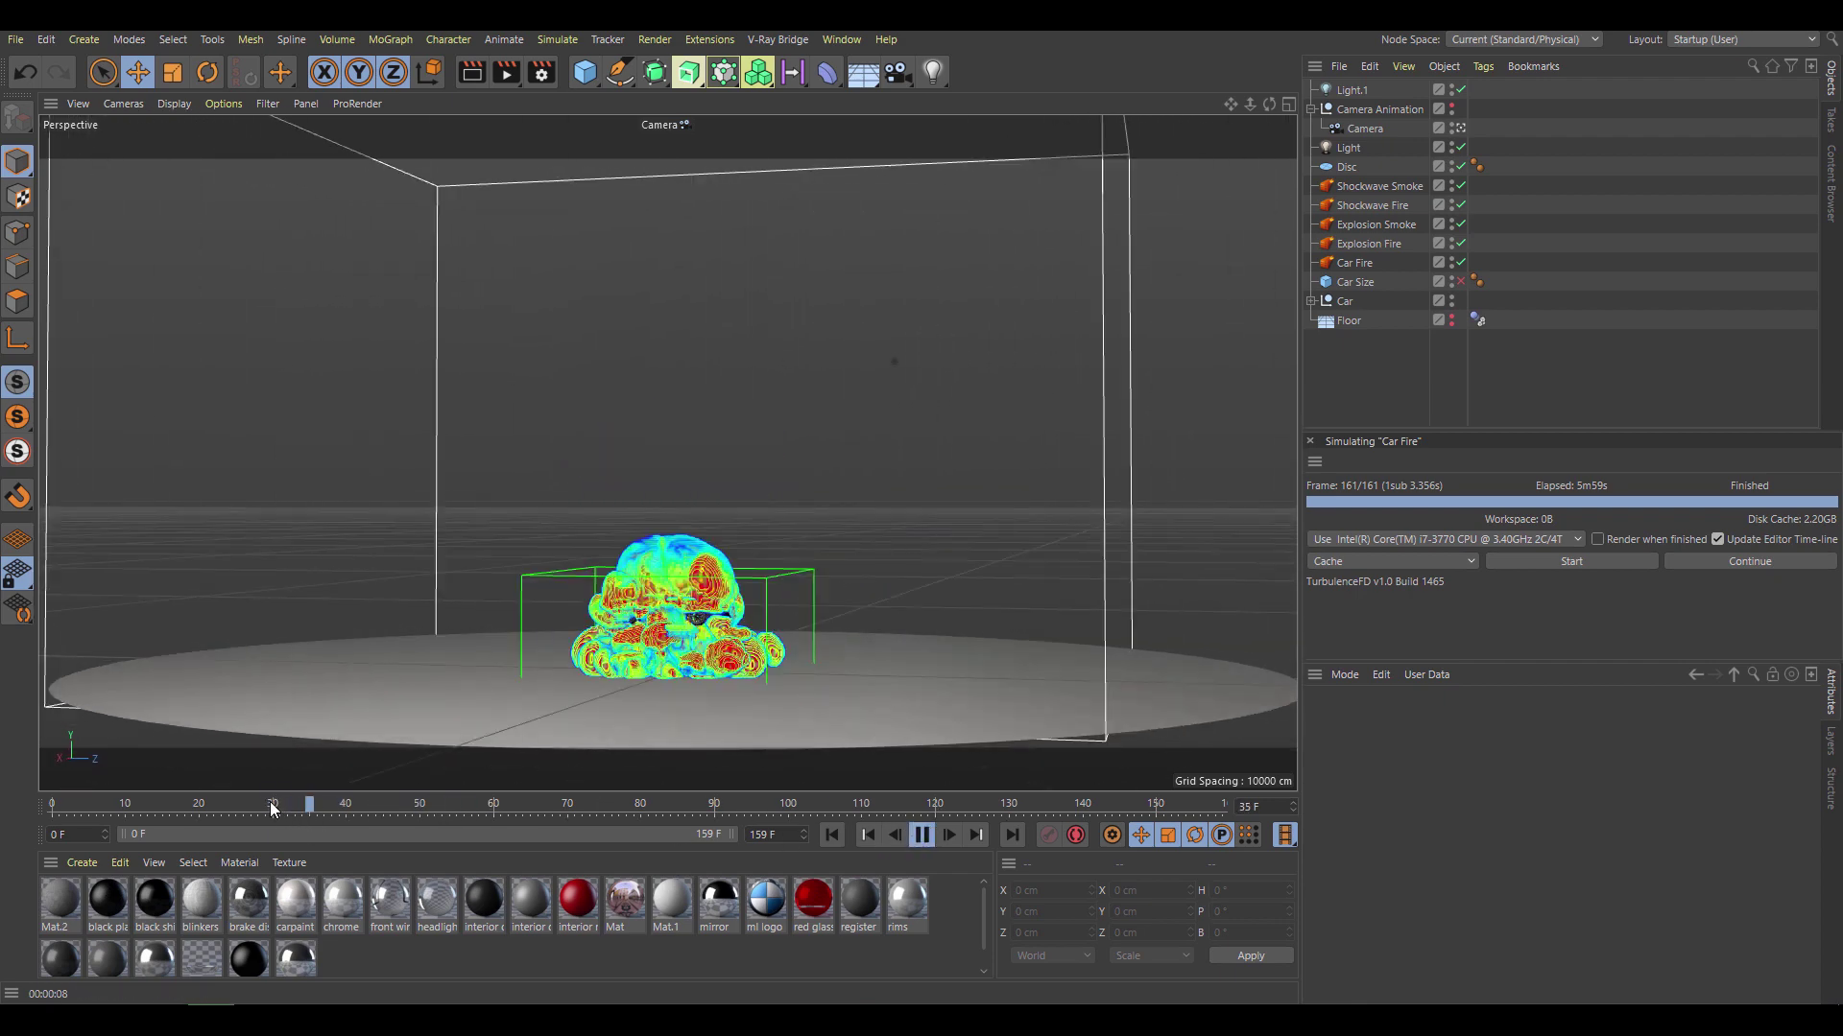
click(193, 806)
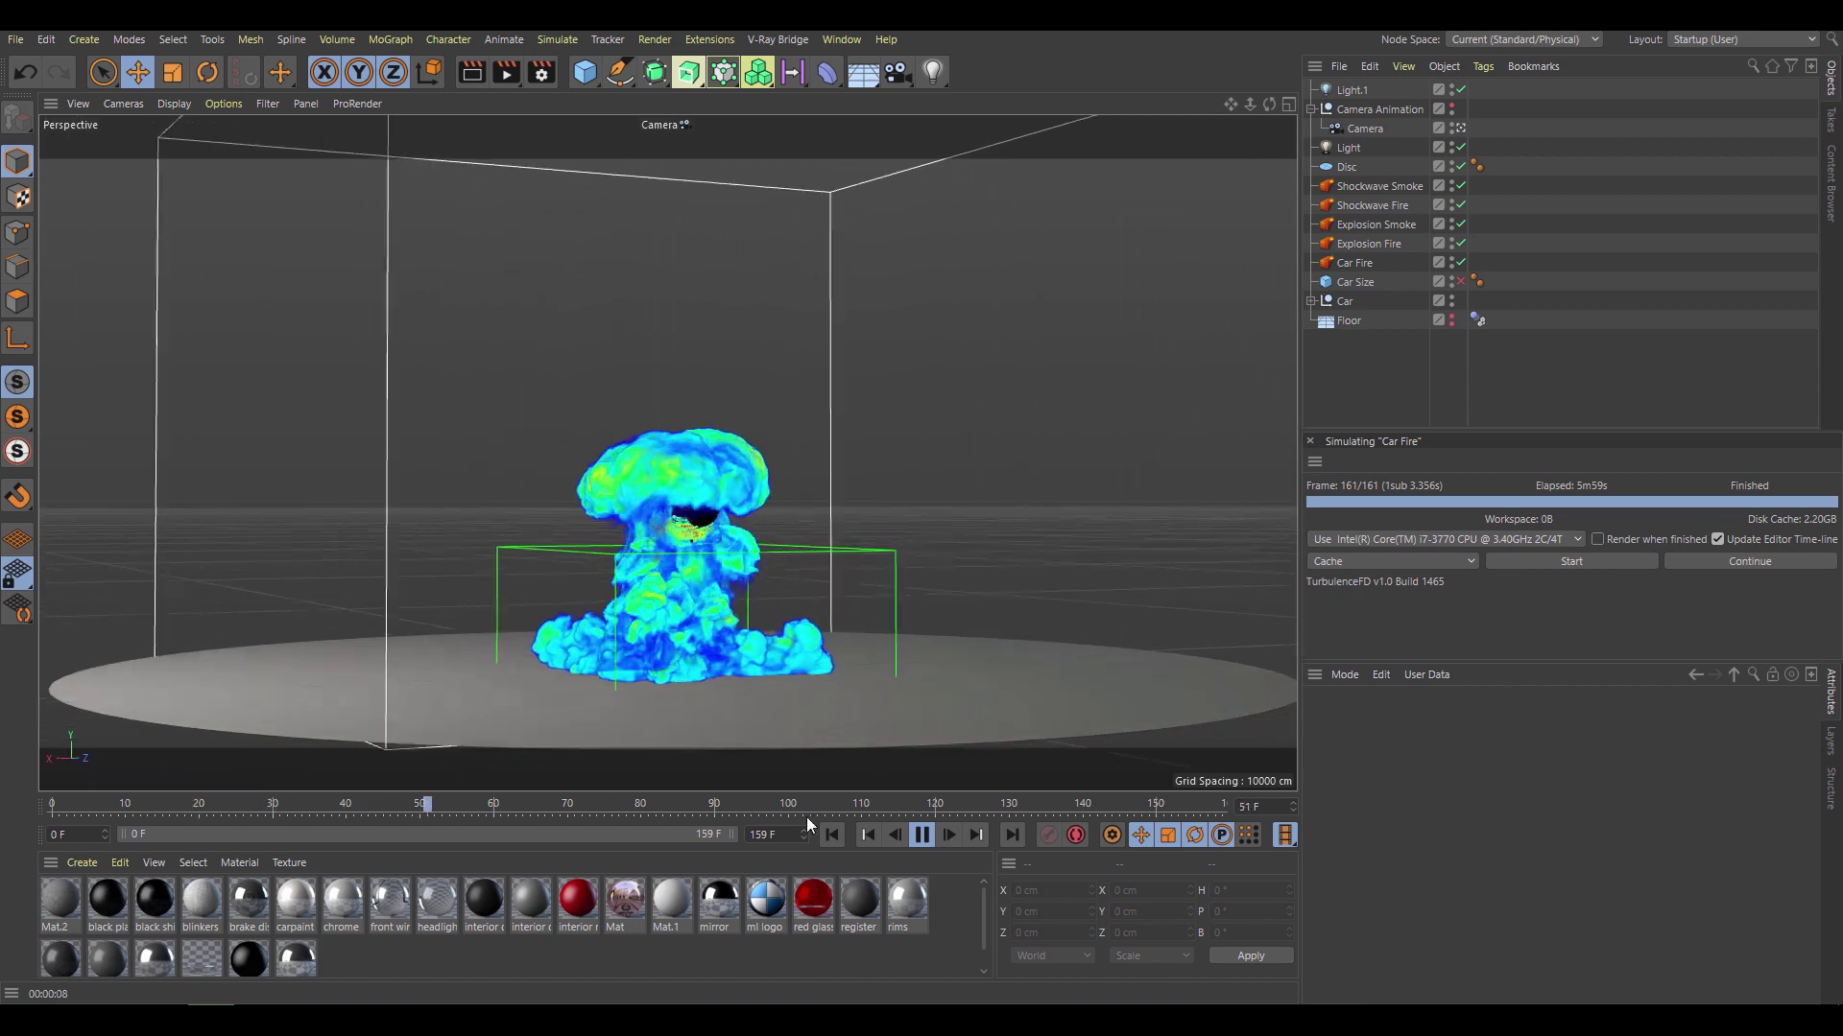
key(F8)
click(213, 814)
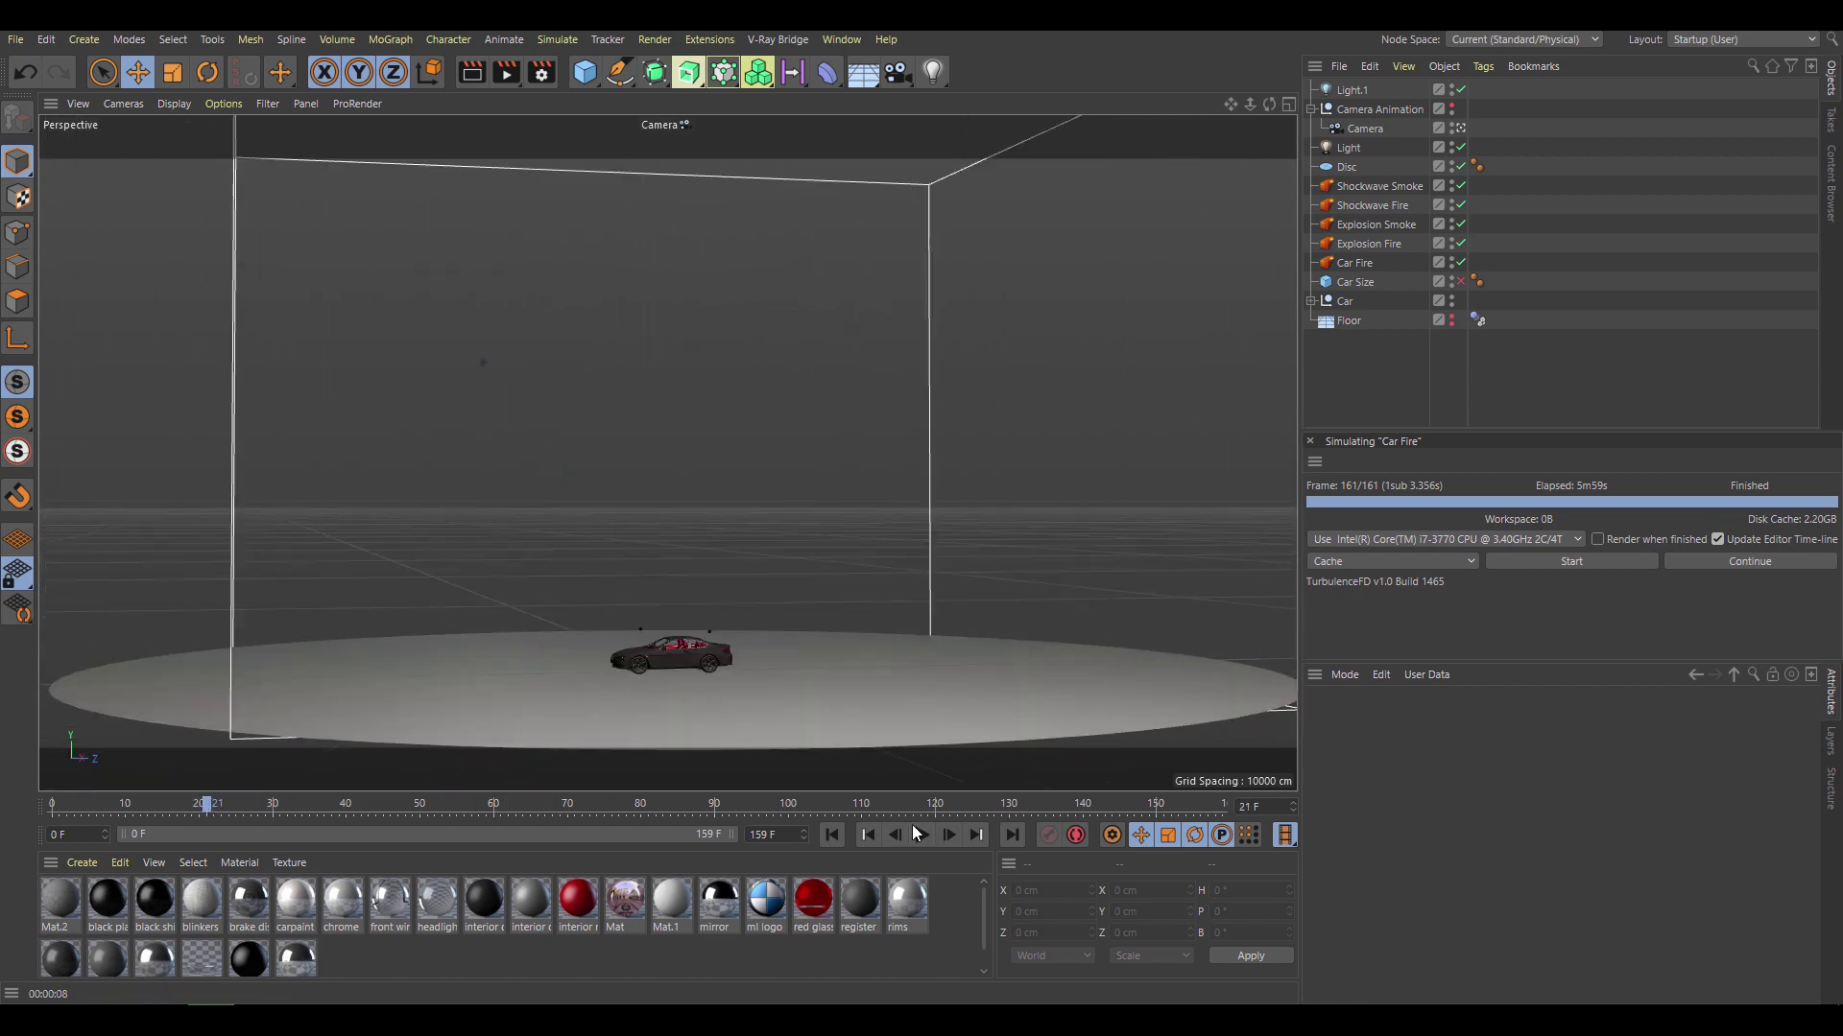
click(924, 835)
click(923, 836)
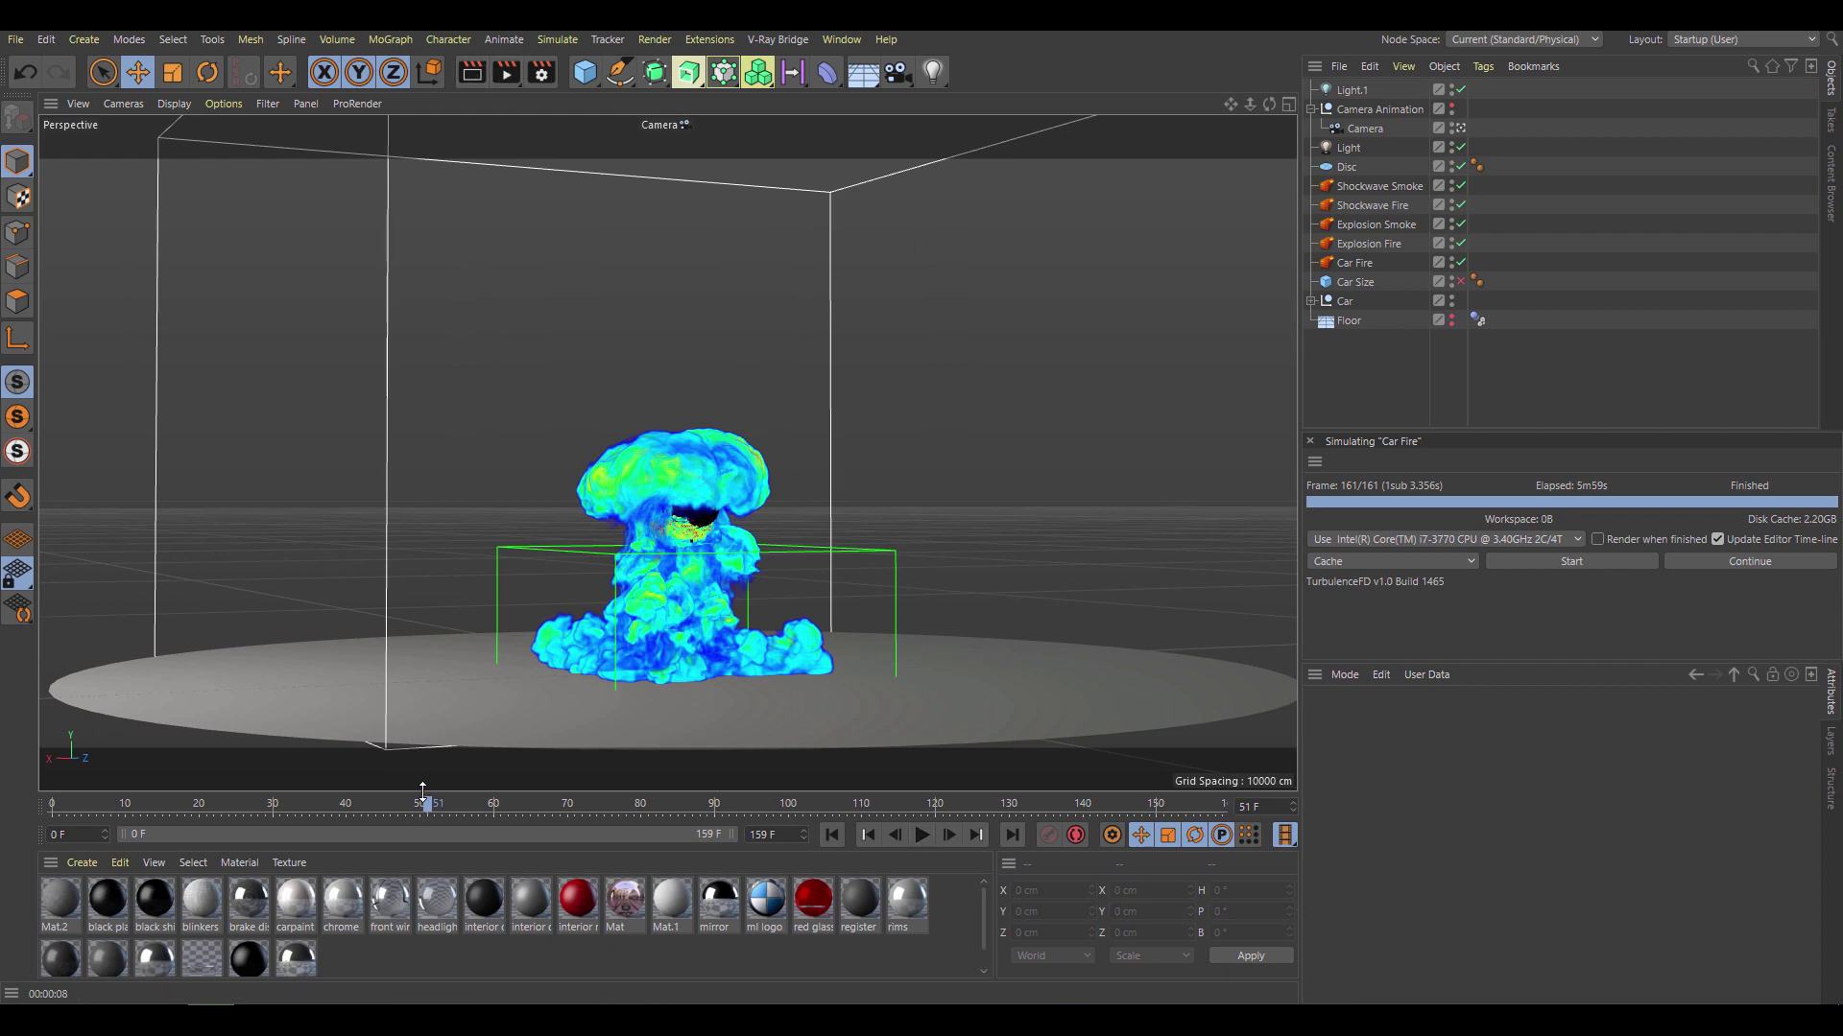
click(341, 813)
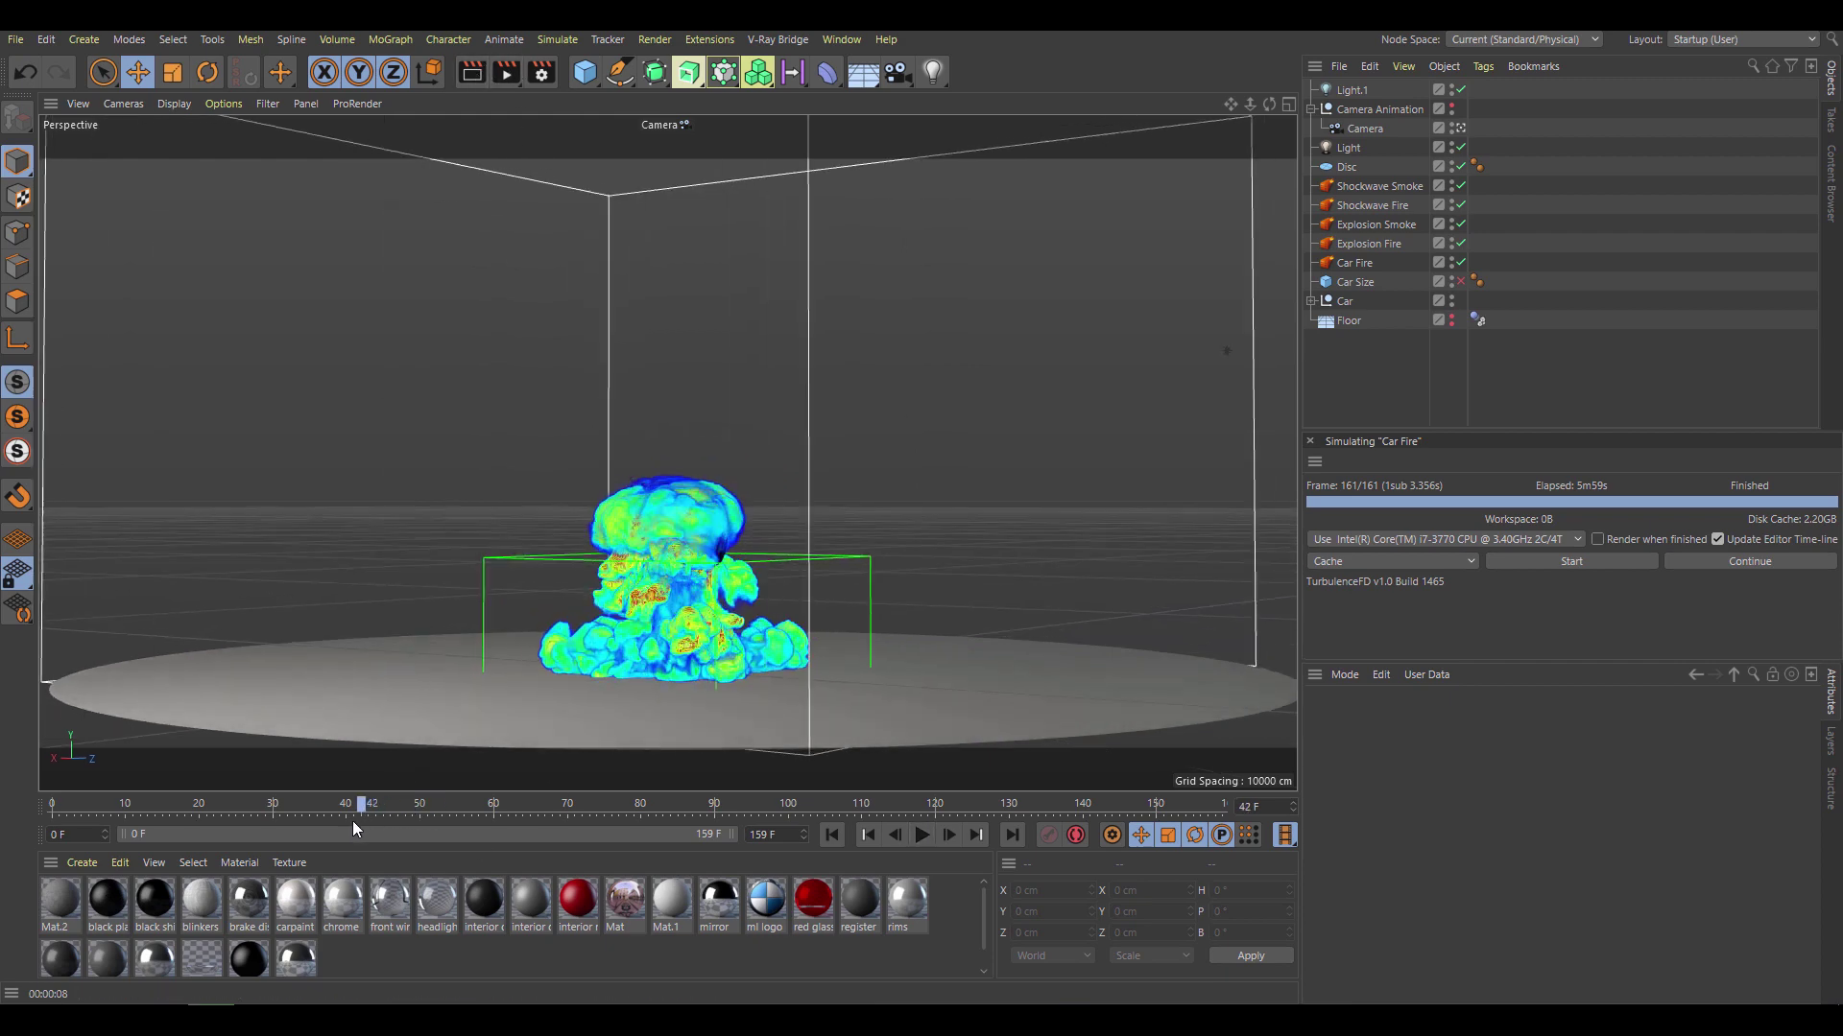
click(471, 72)
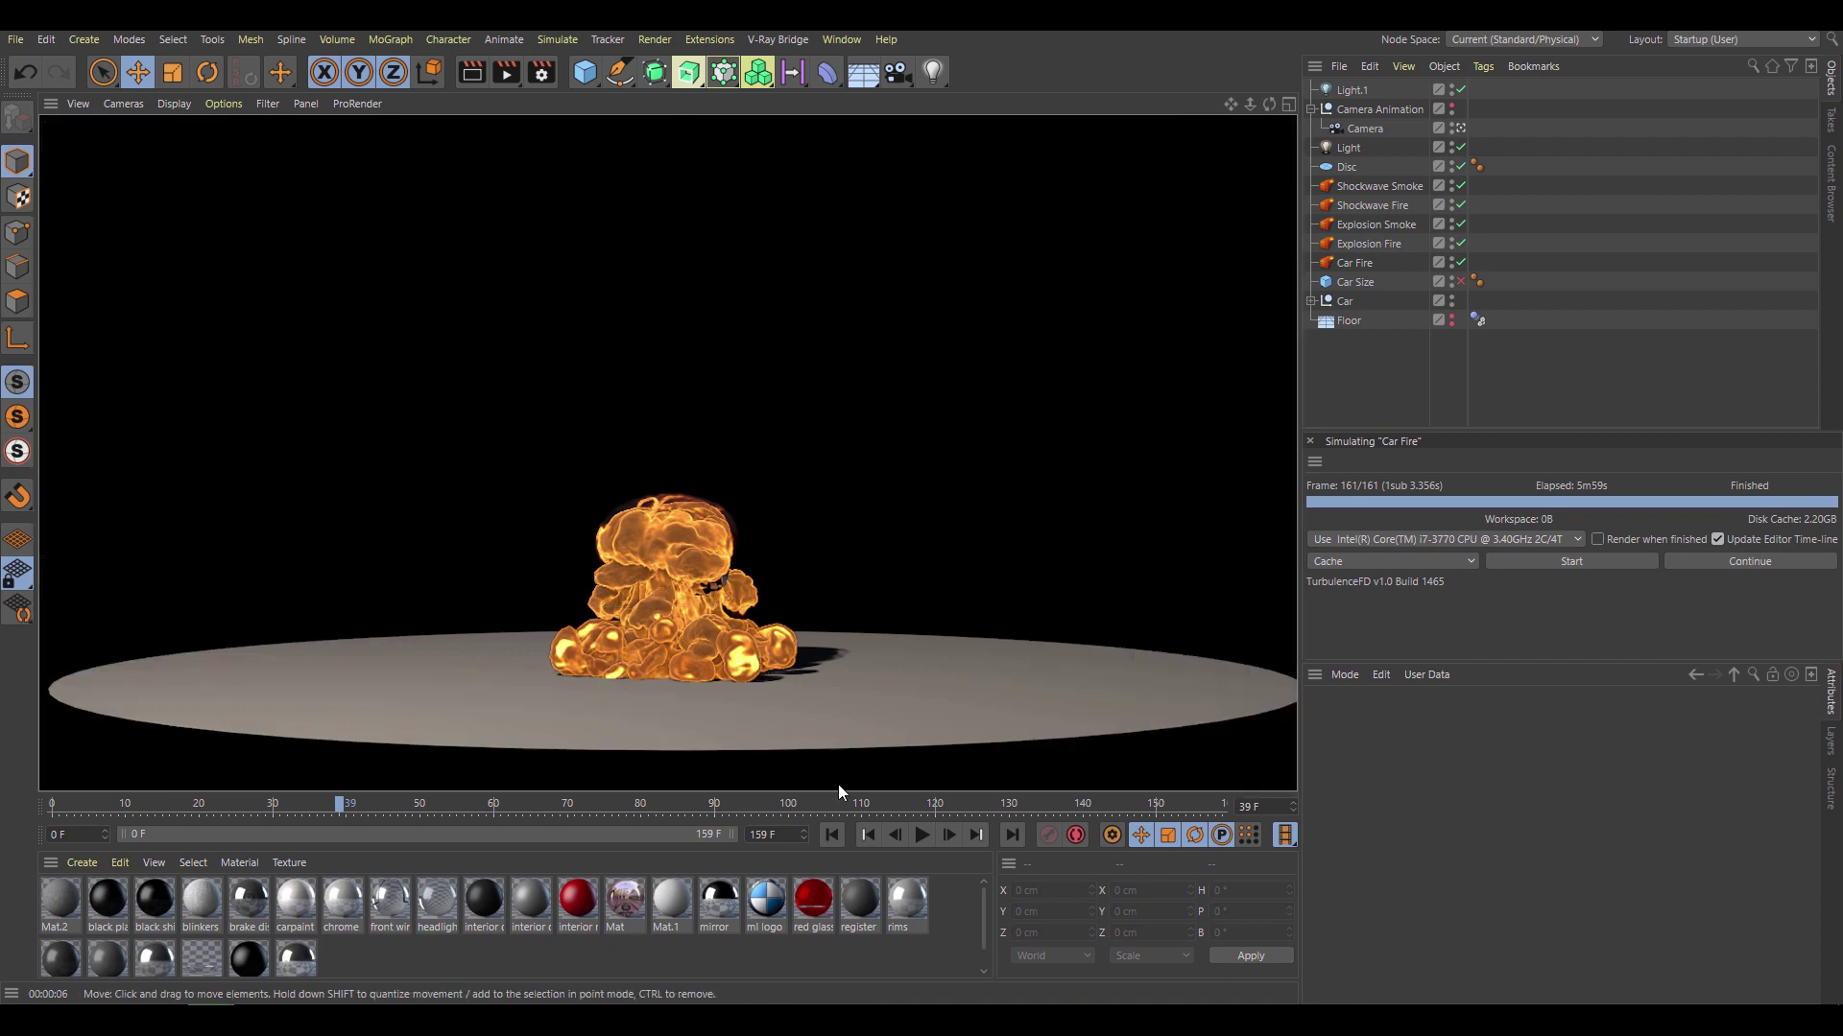
click(917, 836)
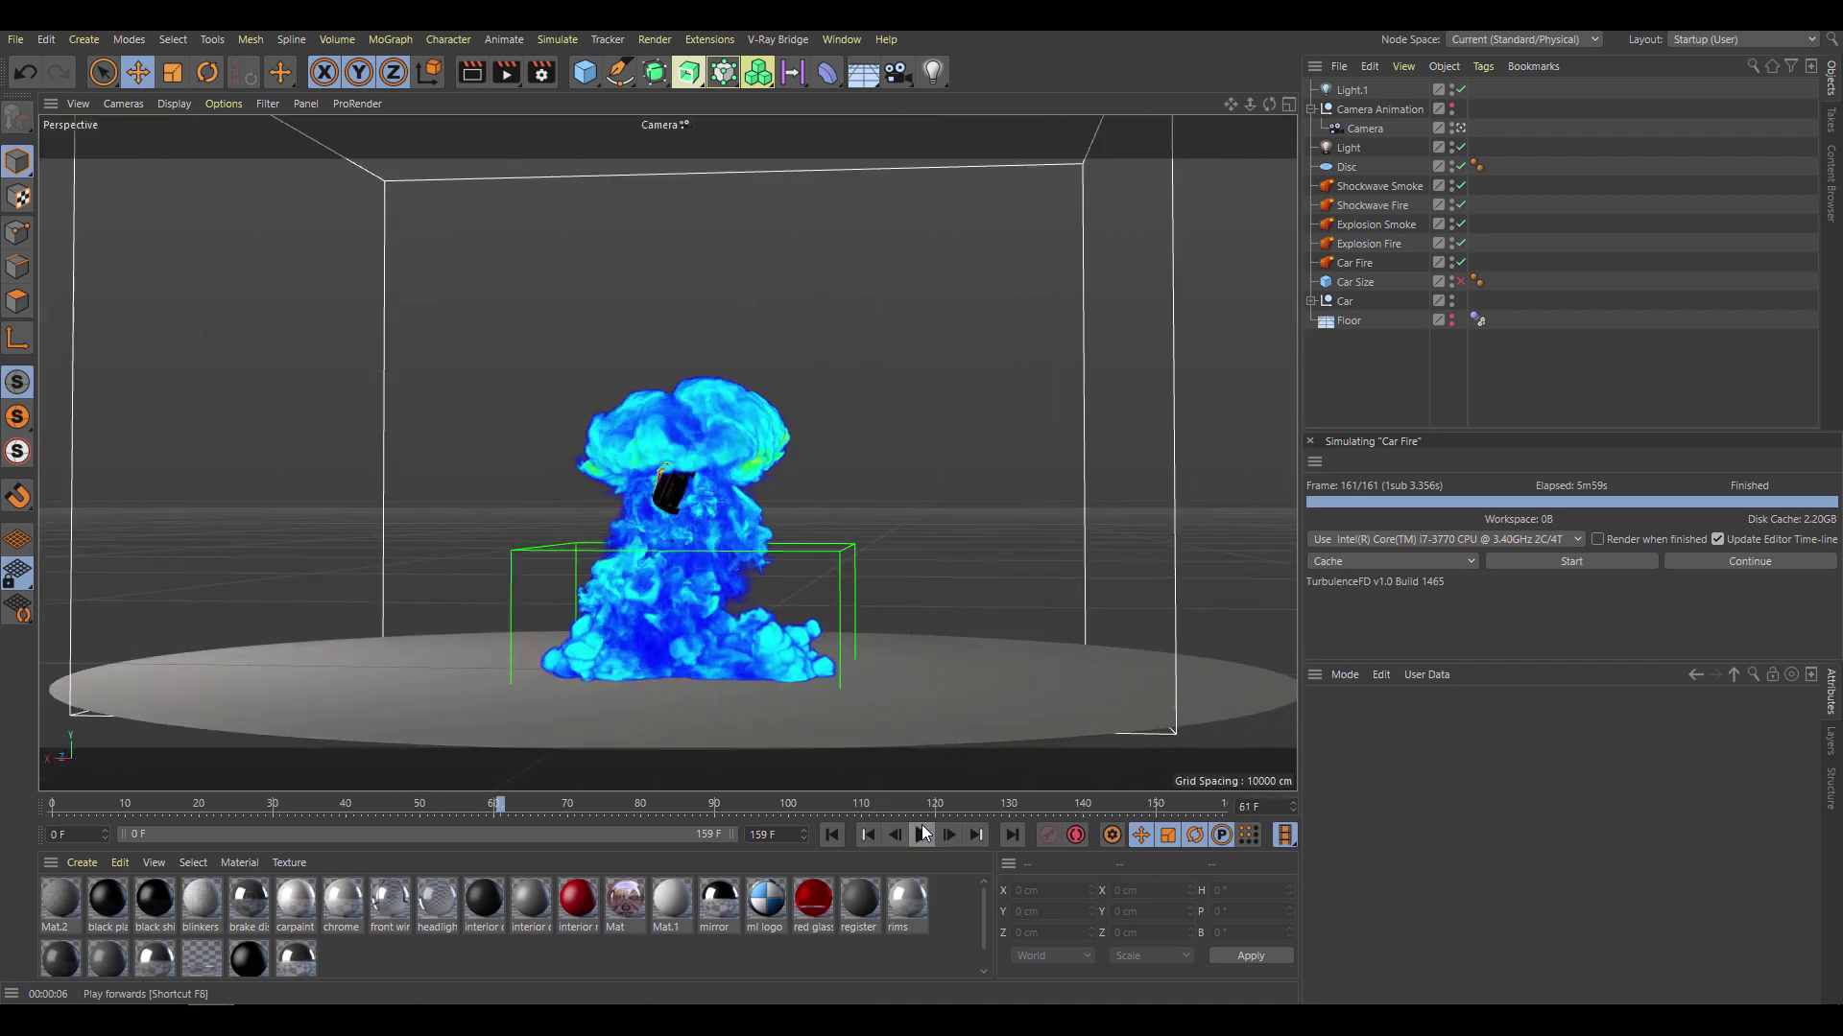
drag(531, 300, 831, 607)
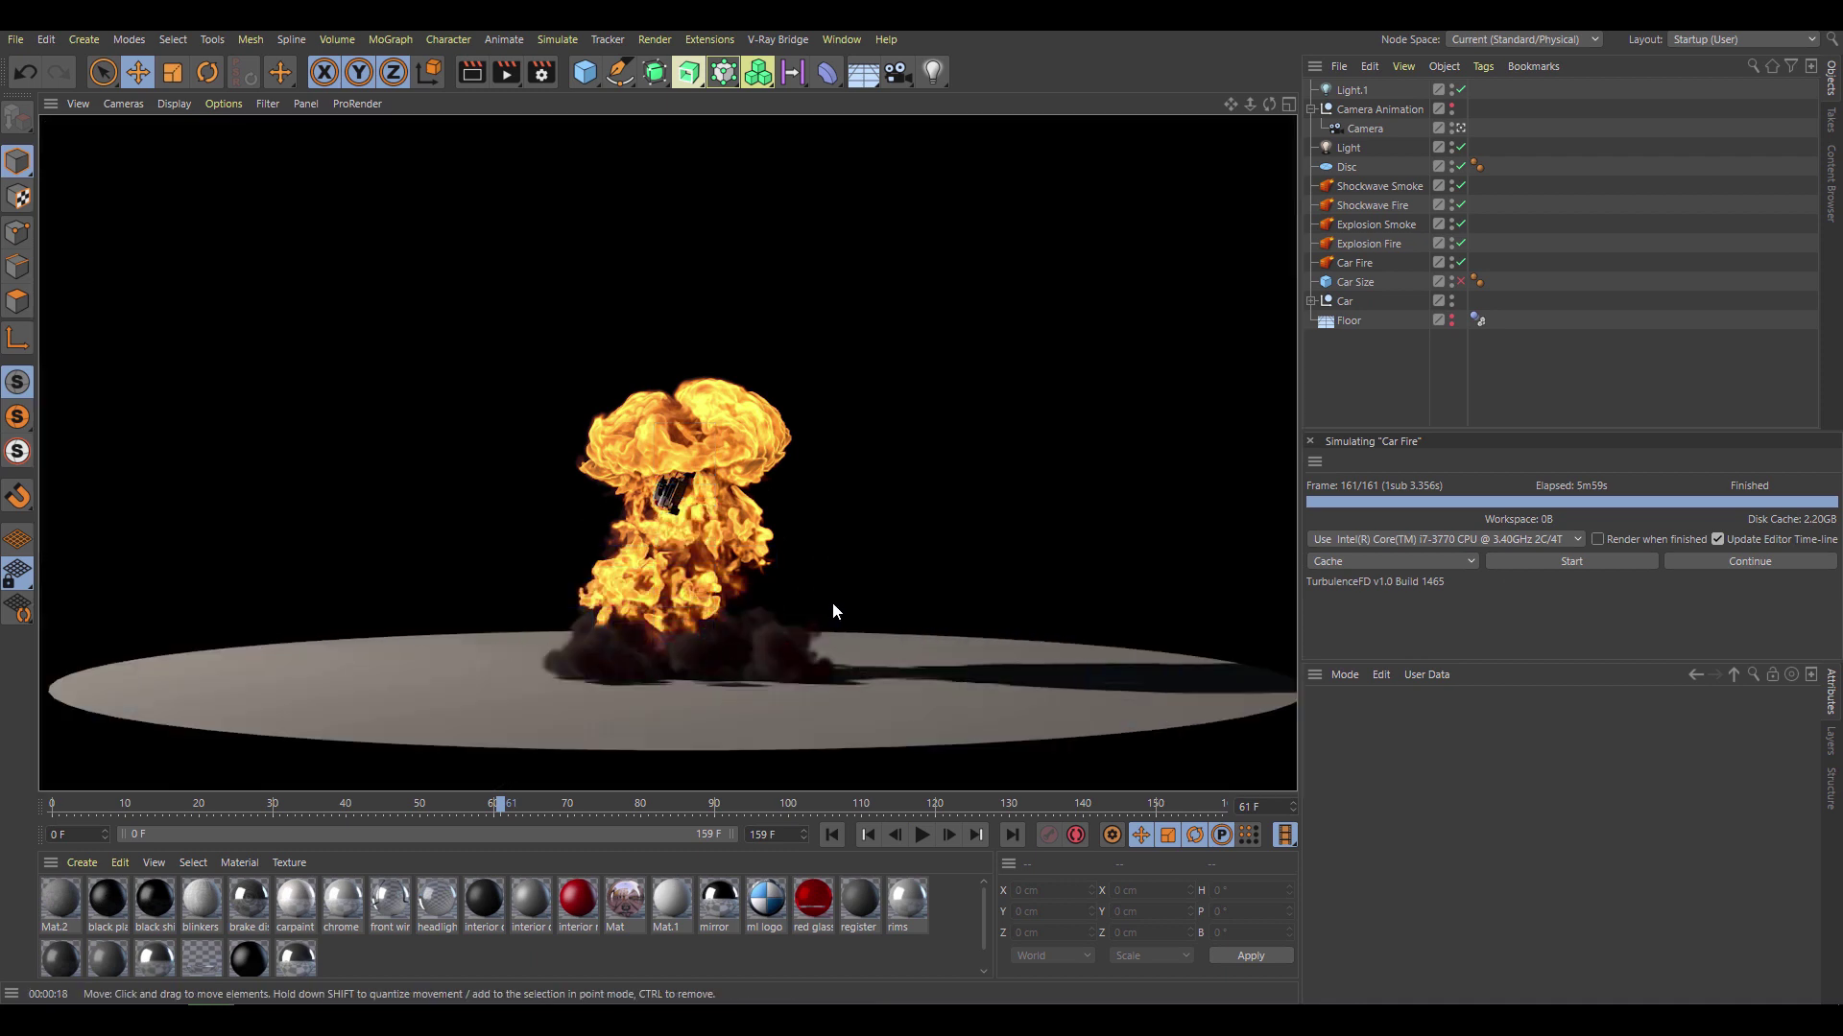
click(1348, 167)
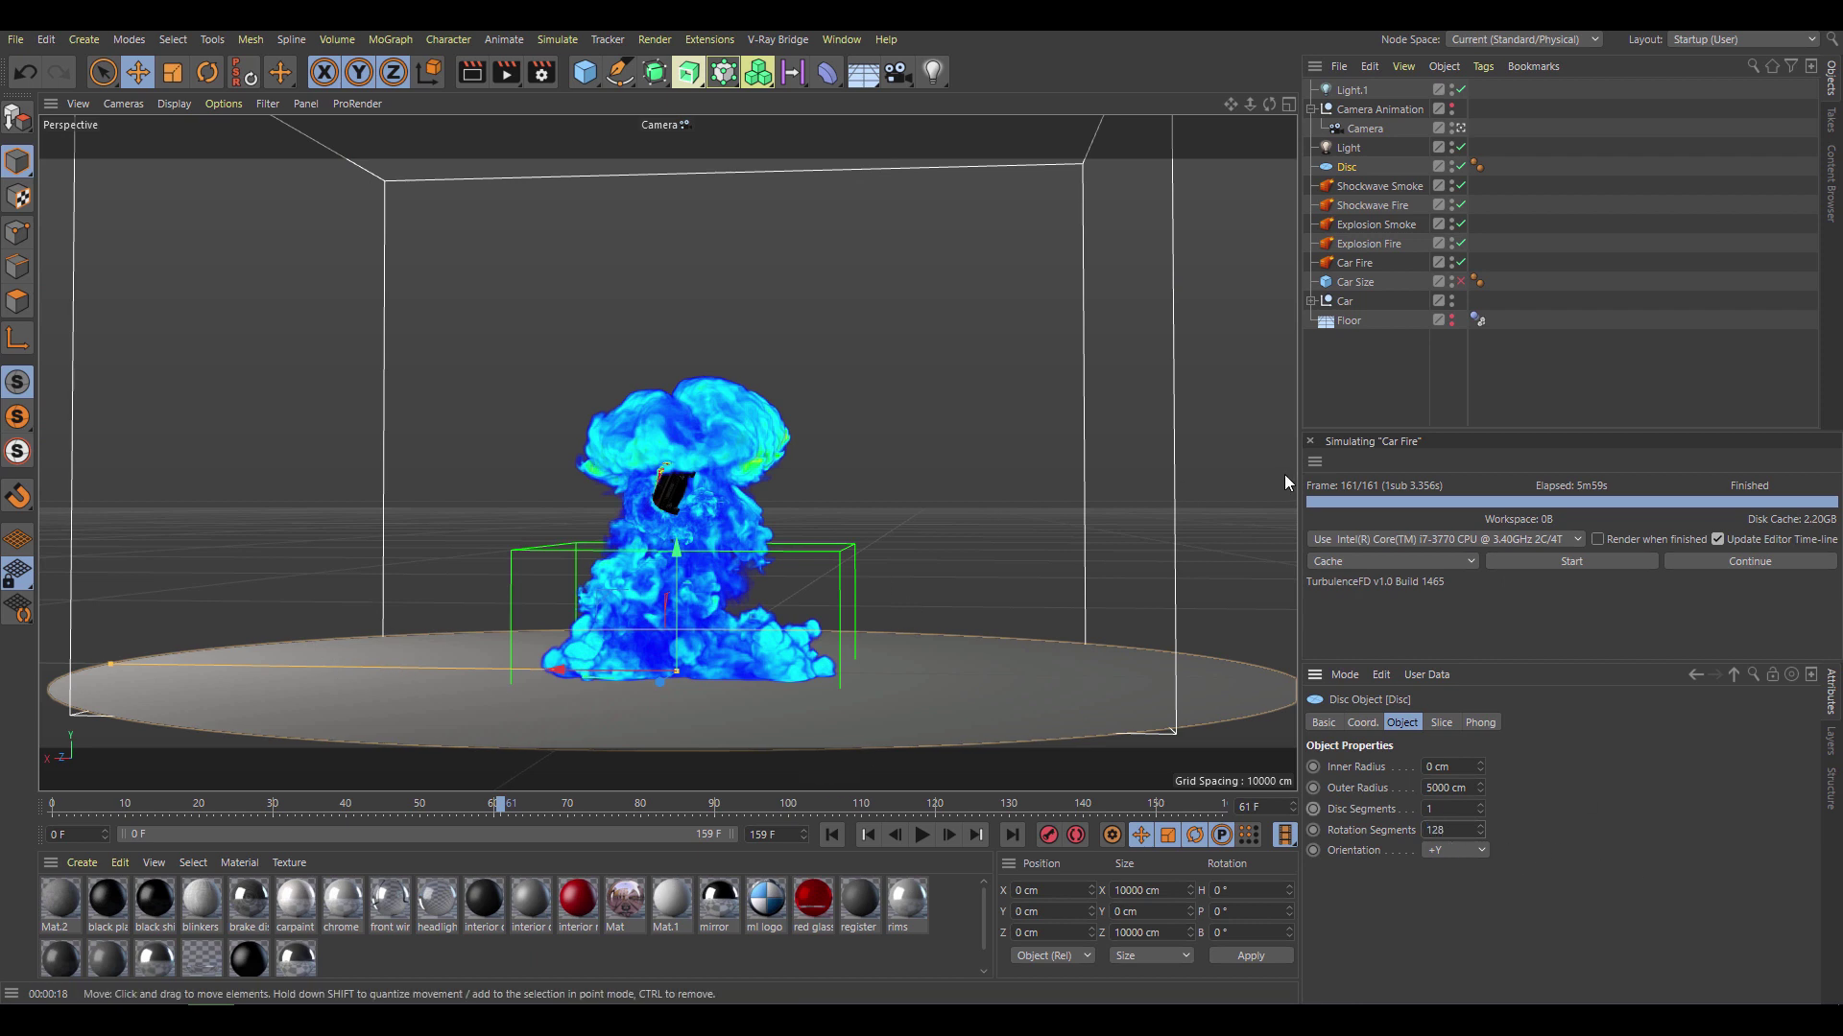
click(925, 522)
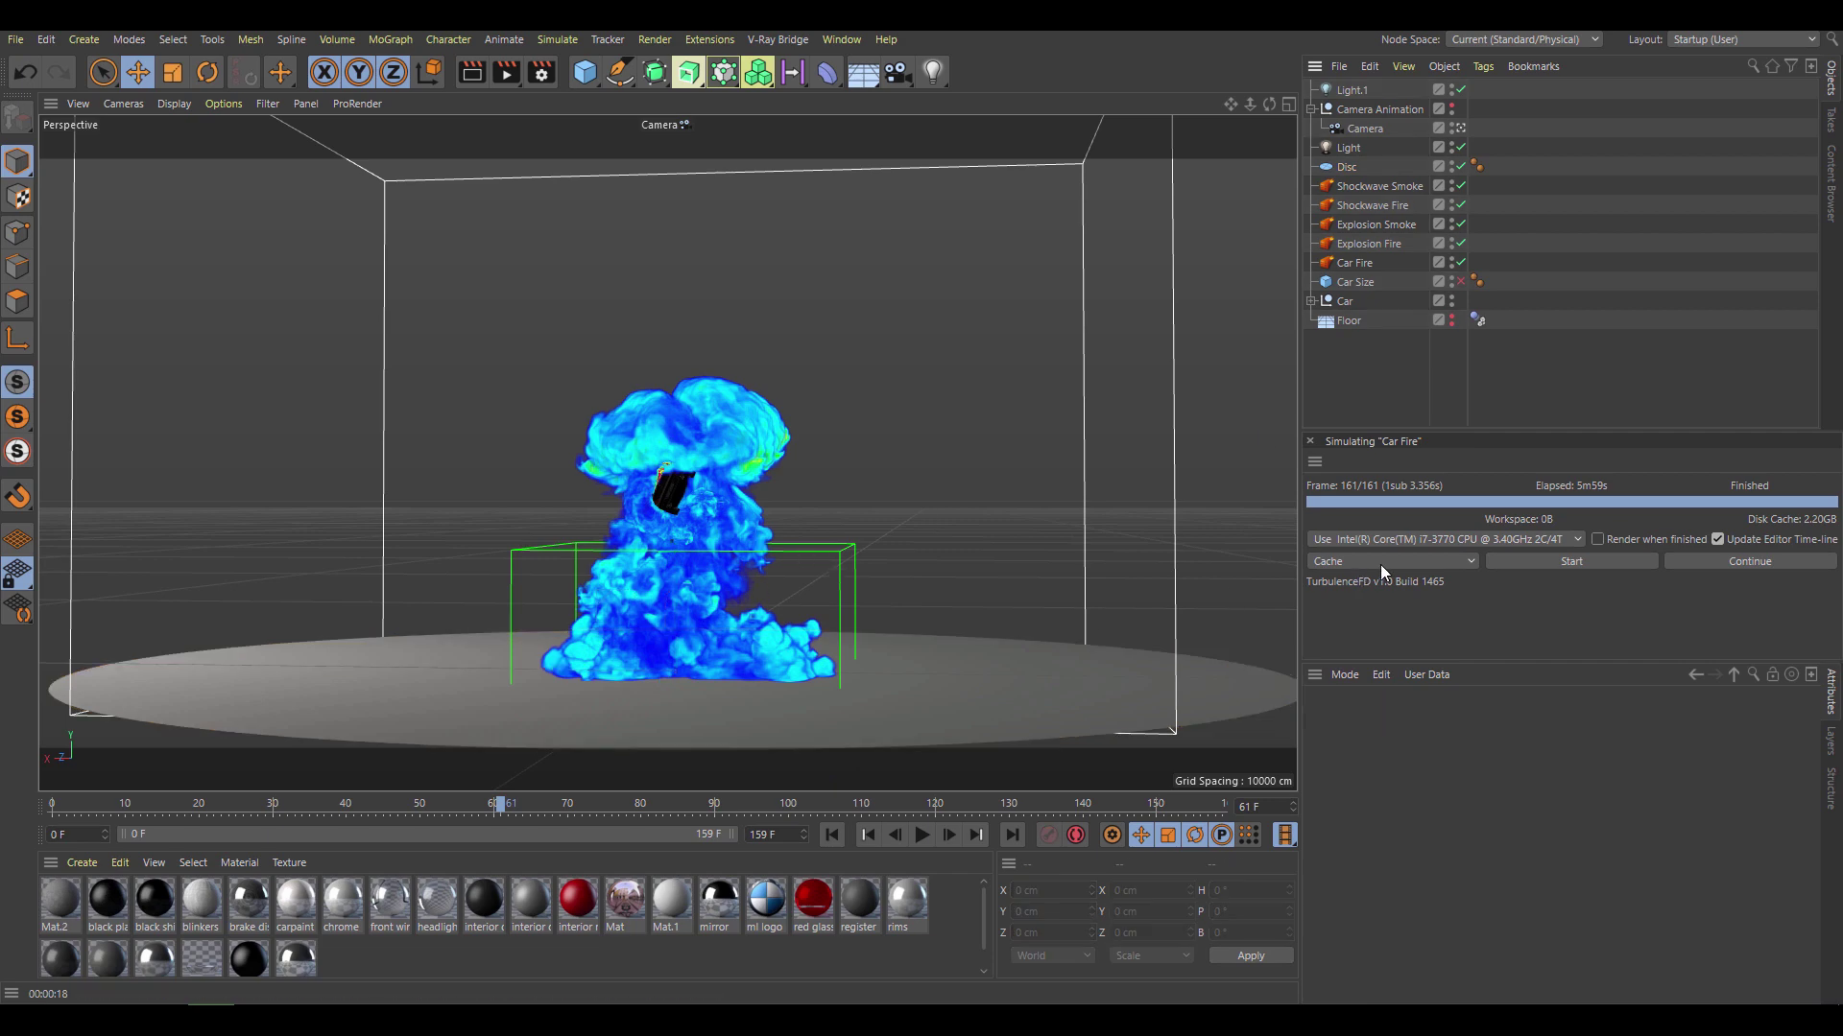
- Extend the timeline and render output range to end at 160 F (161 frames)
click(543, 74)
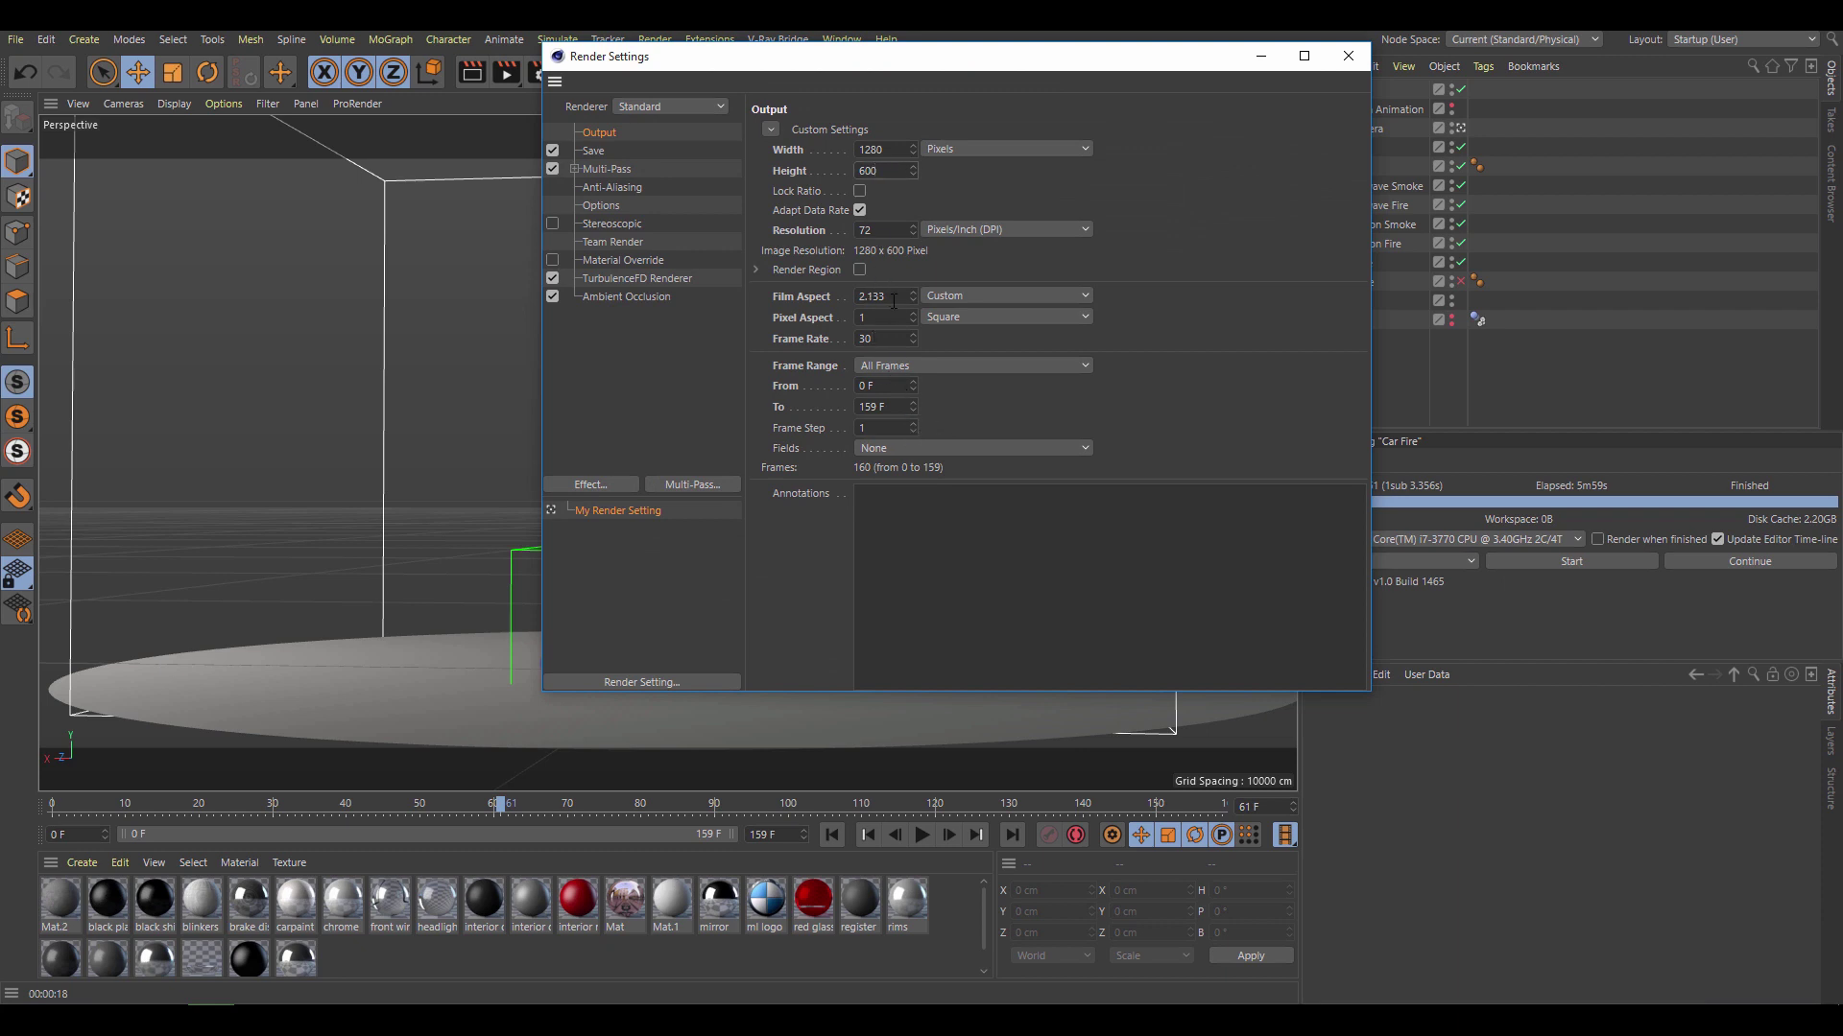
key(Return)
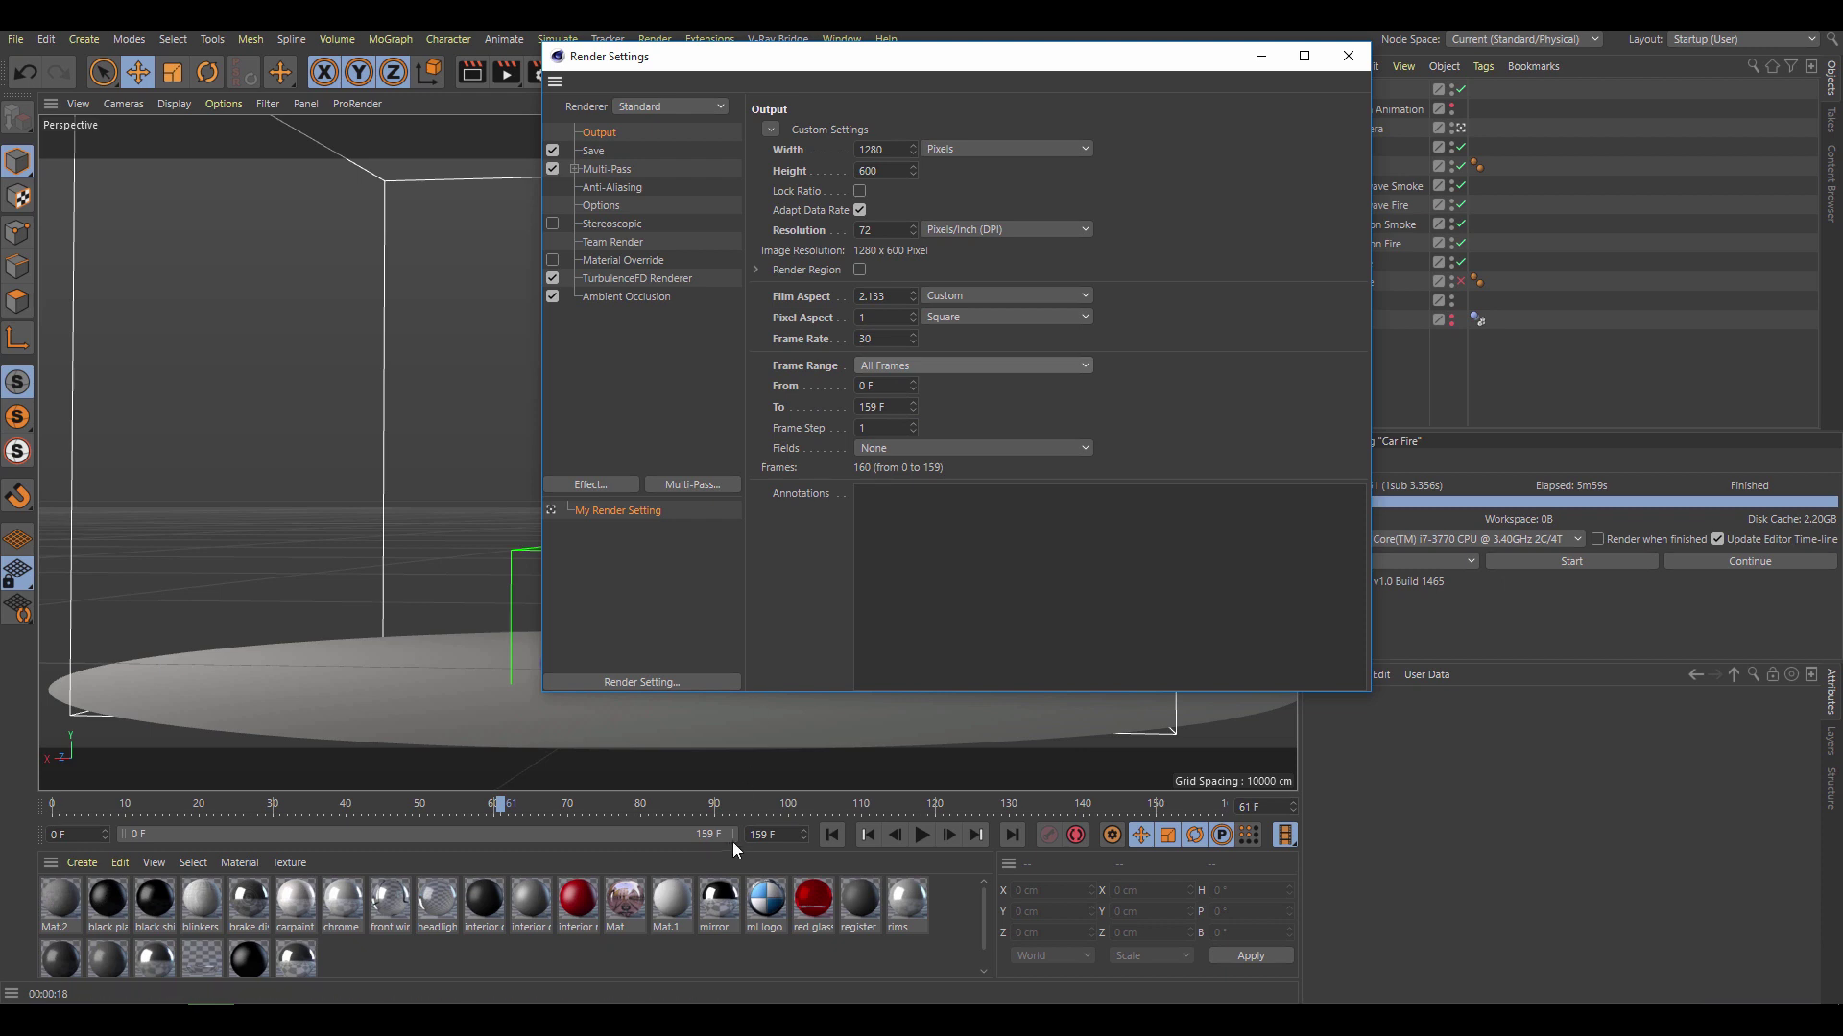
click(804, 832)
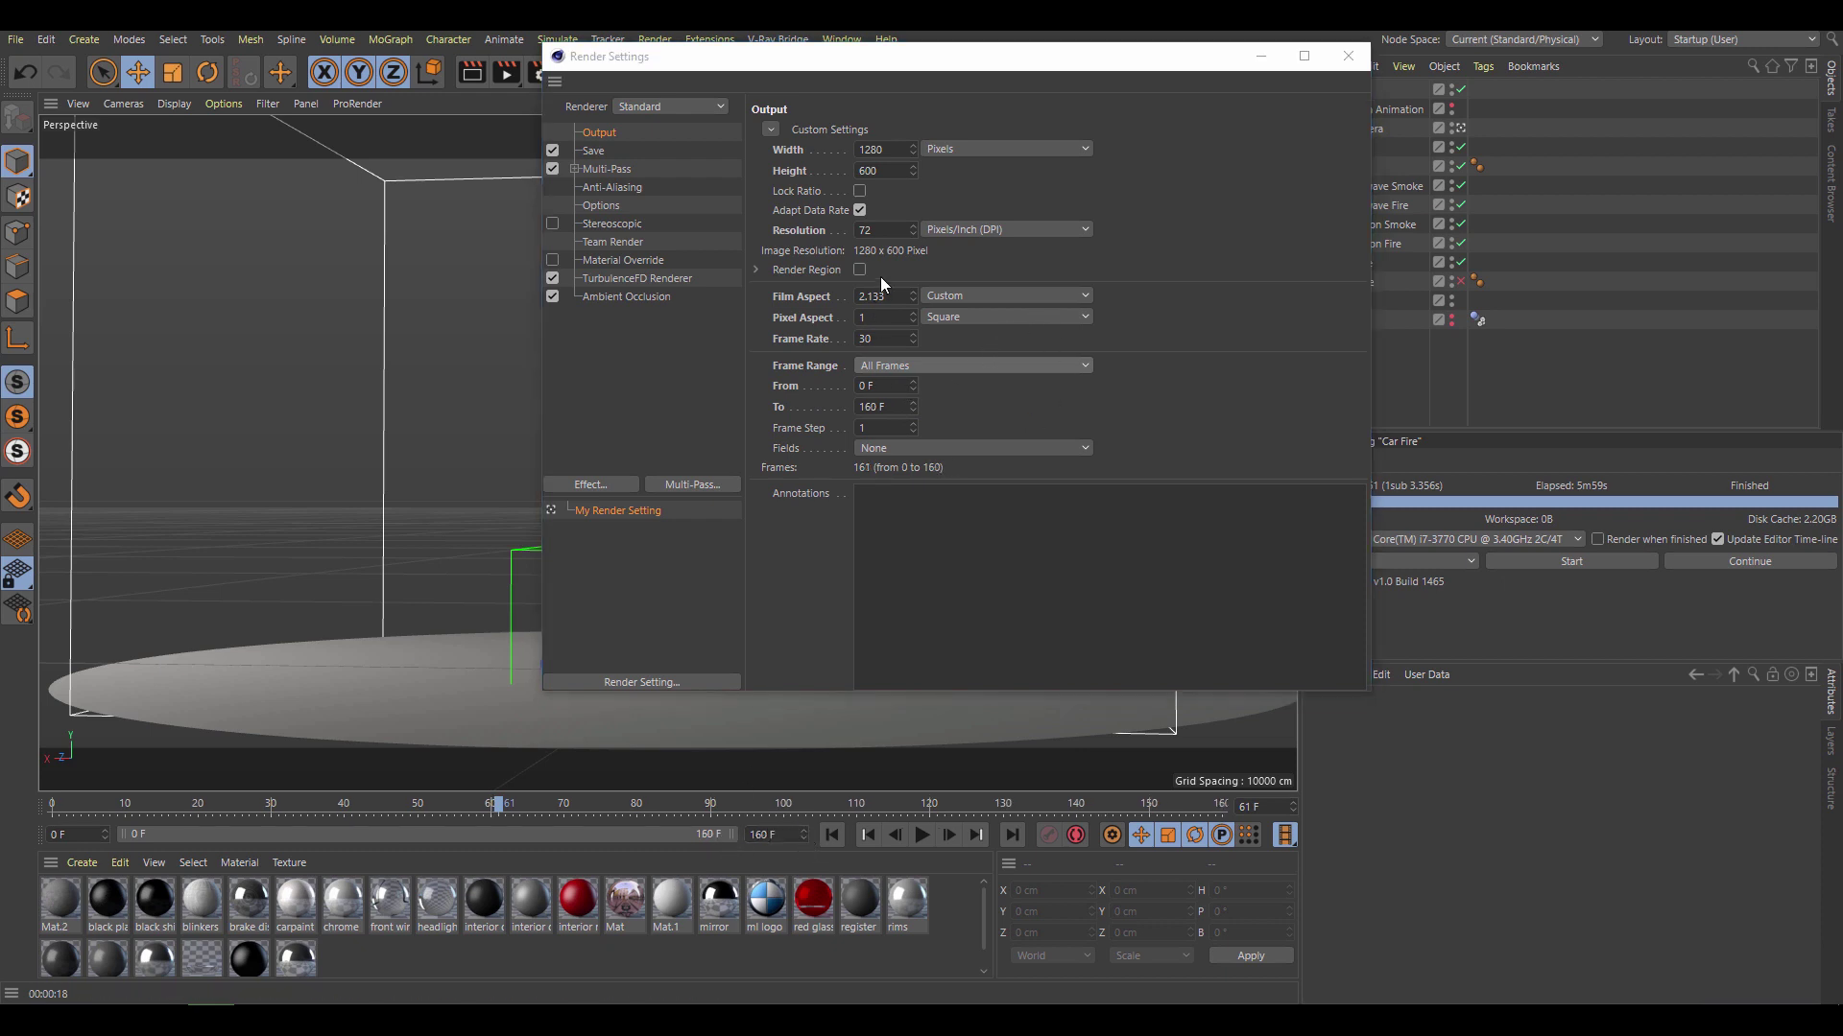
click(901, 149)
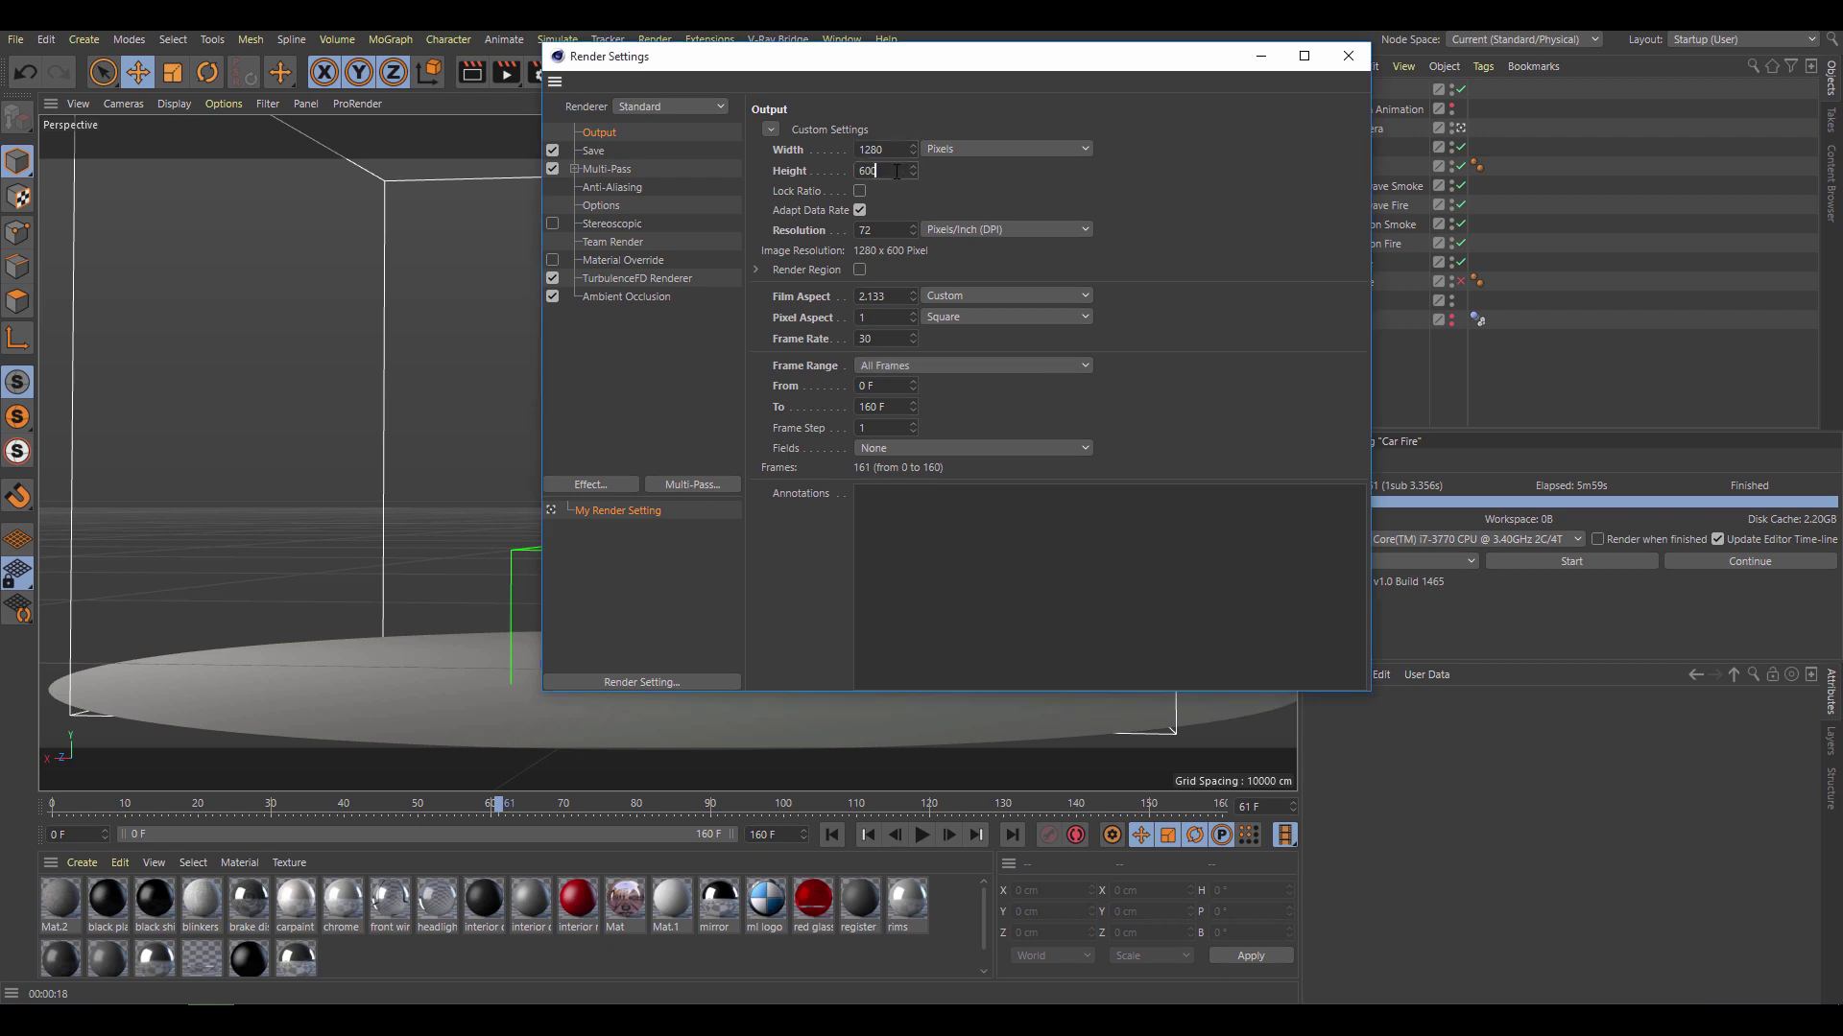
click(1348, 56)
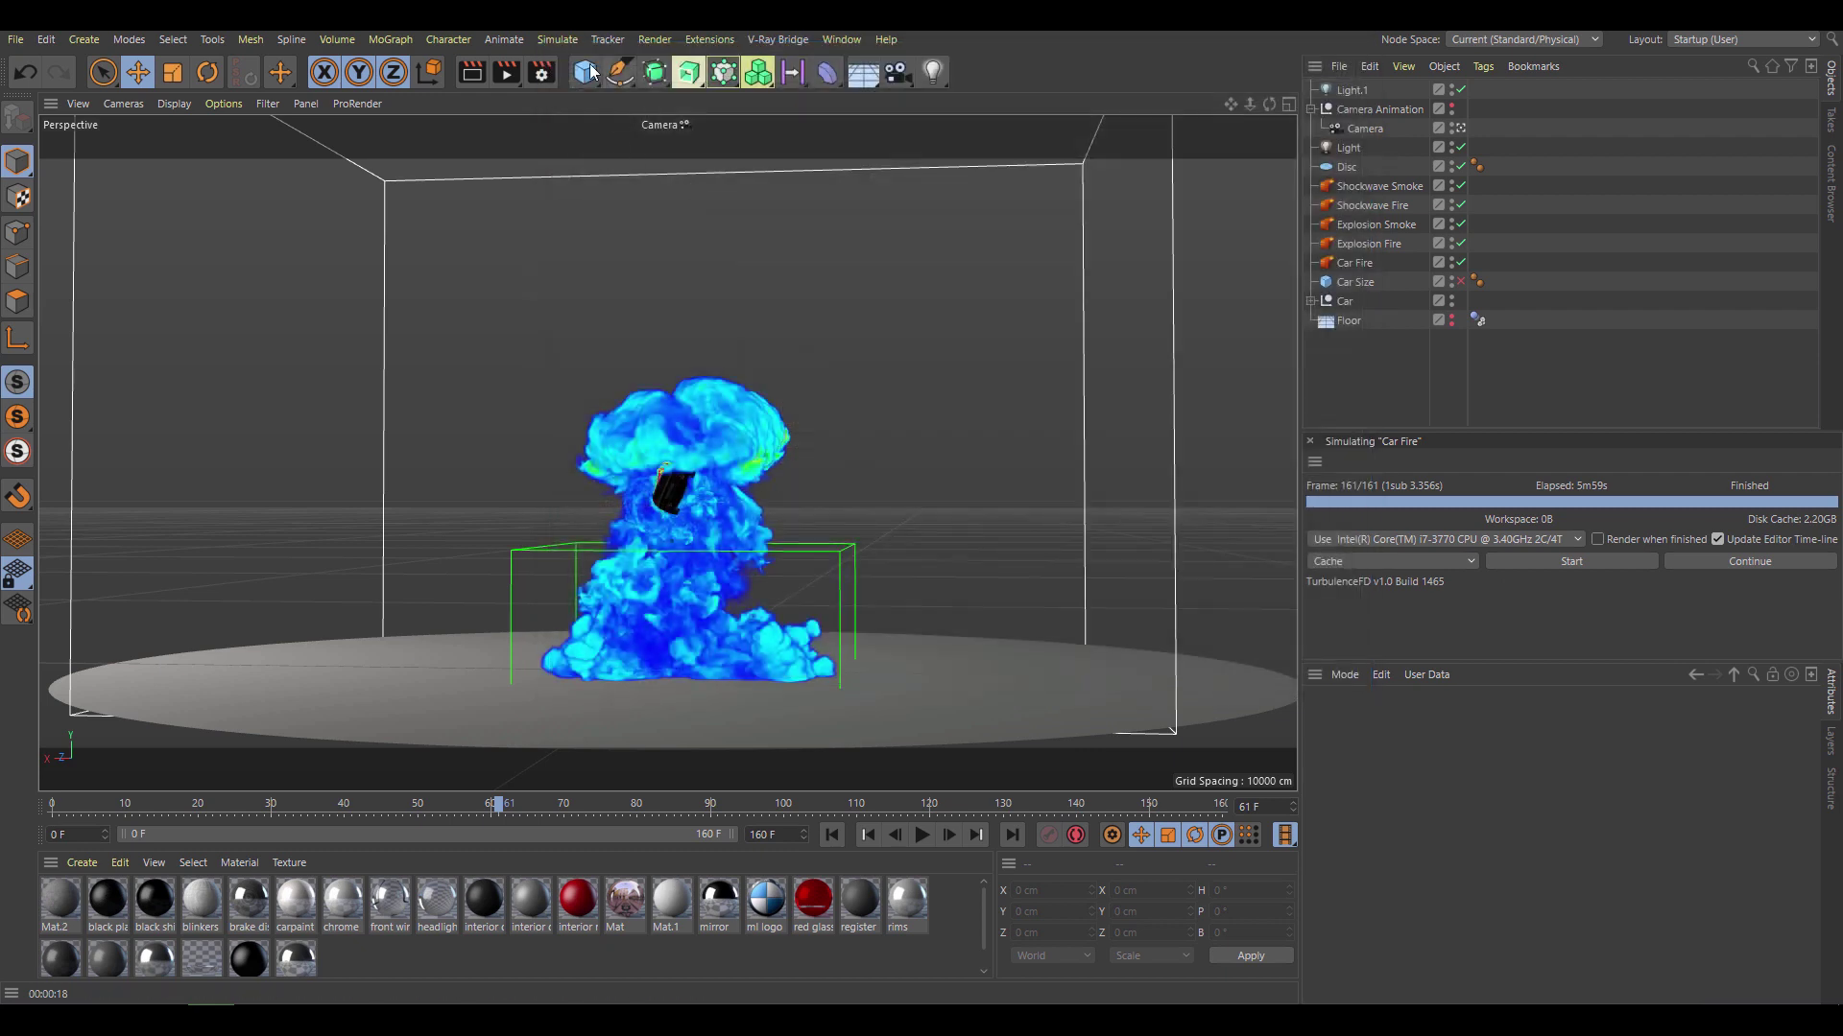
- Render the full 161-frame explosion without saving, and play it back with Enable Filter off
click(515, 69)
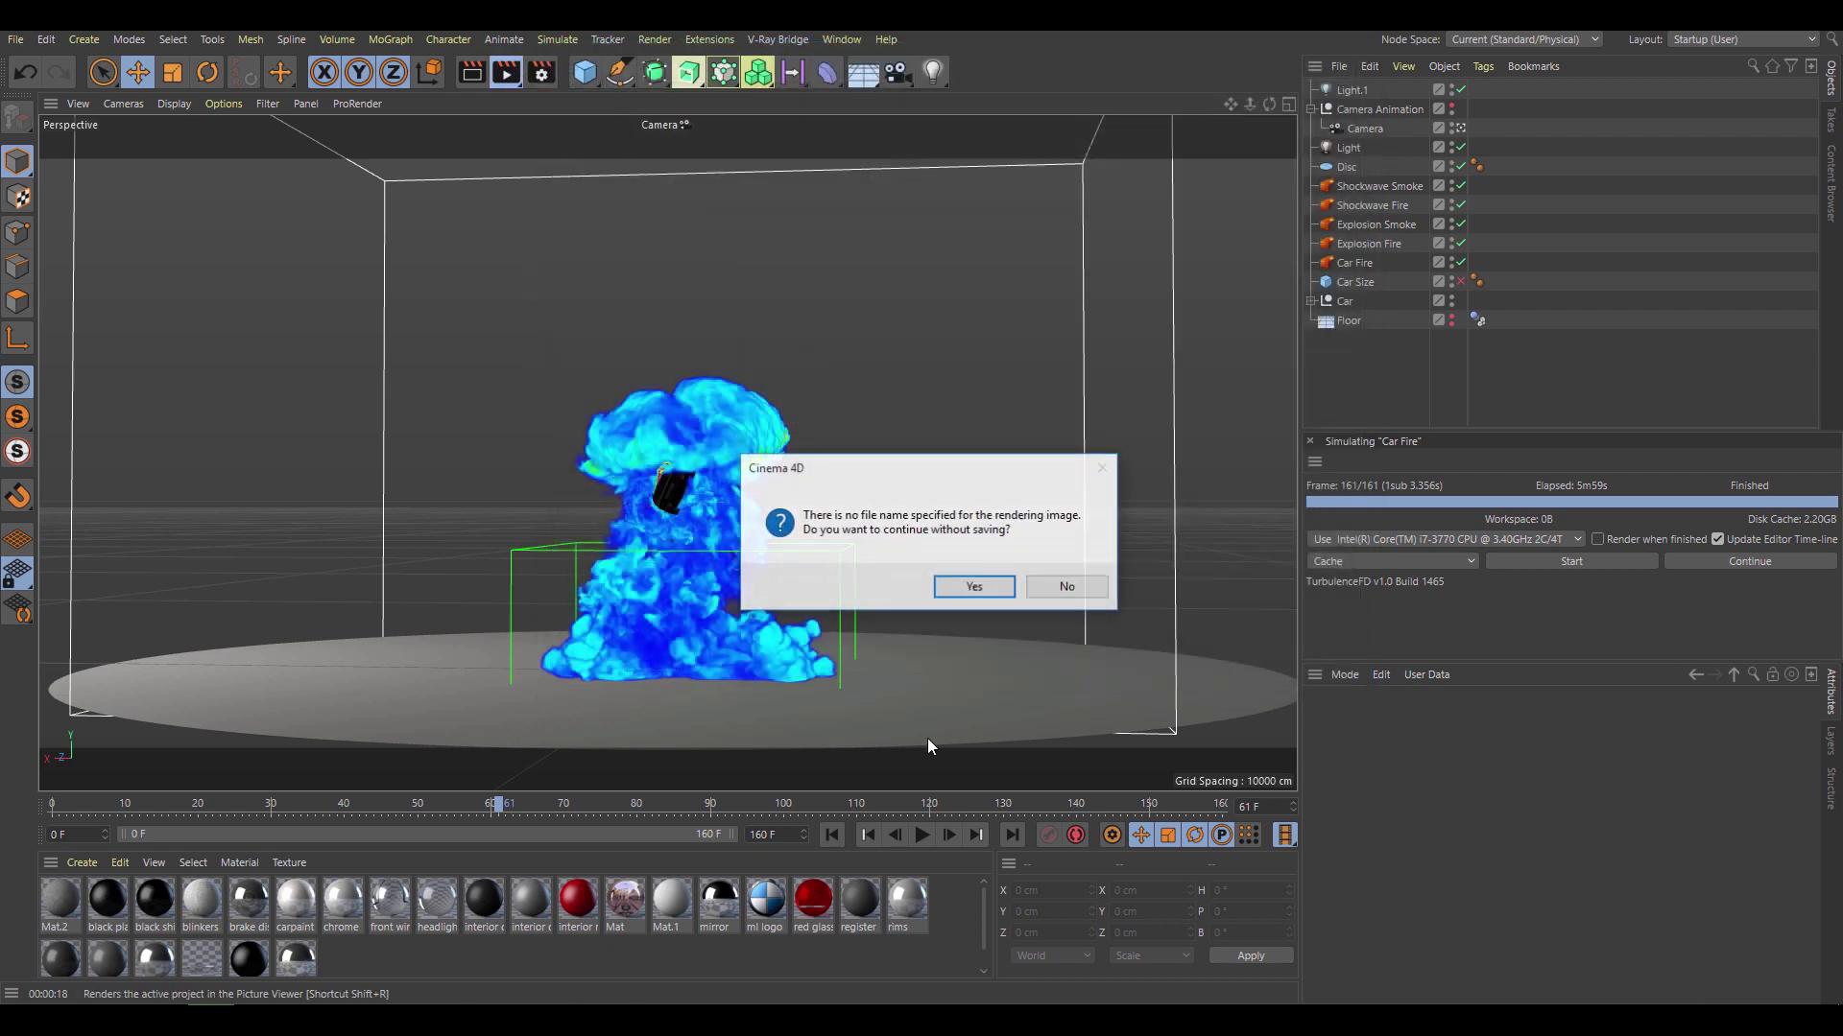
click(974, 587)
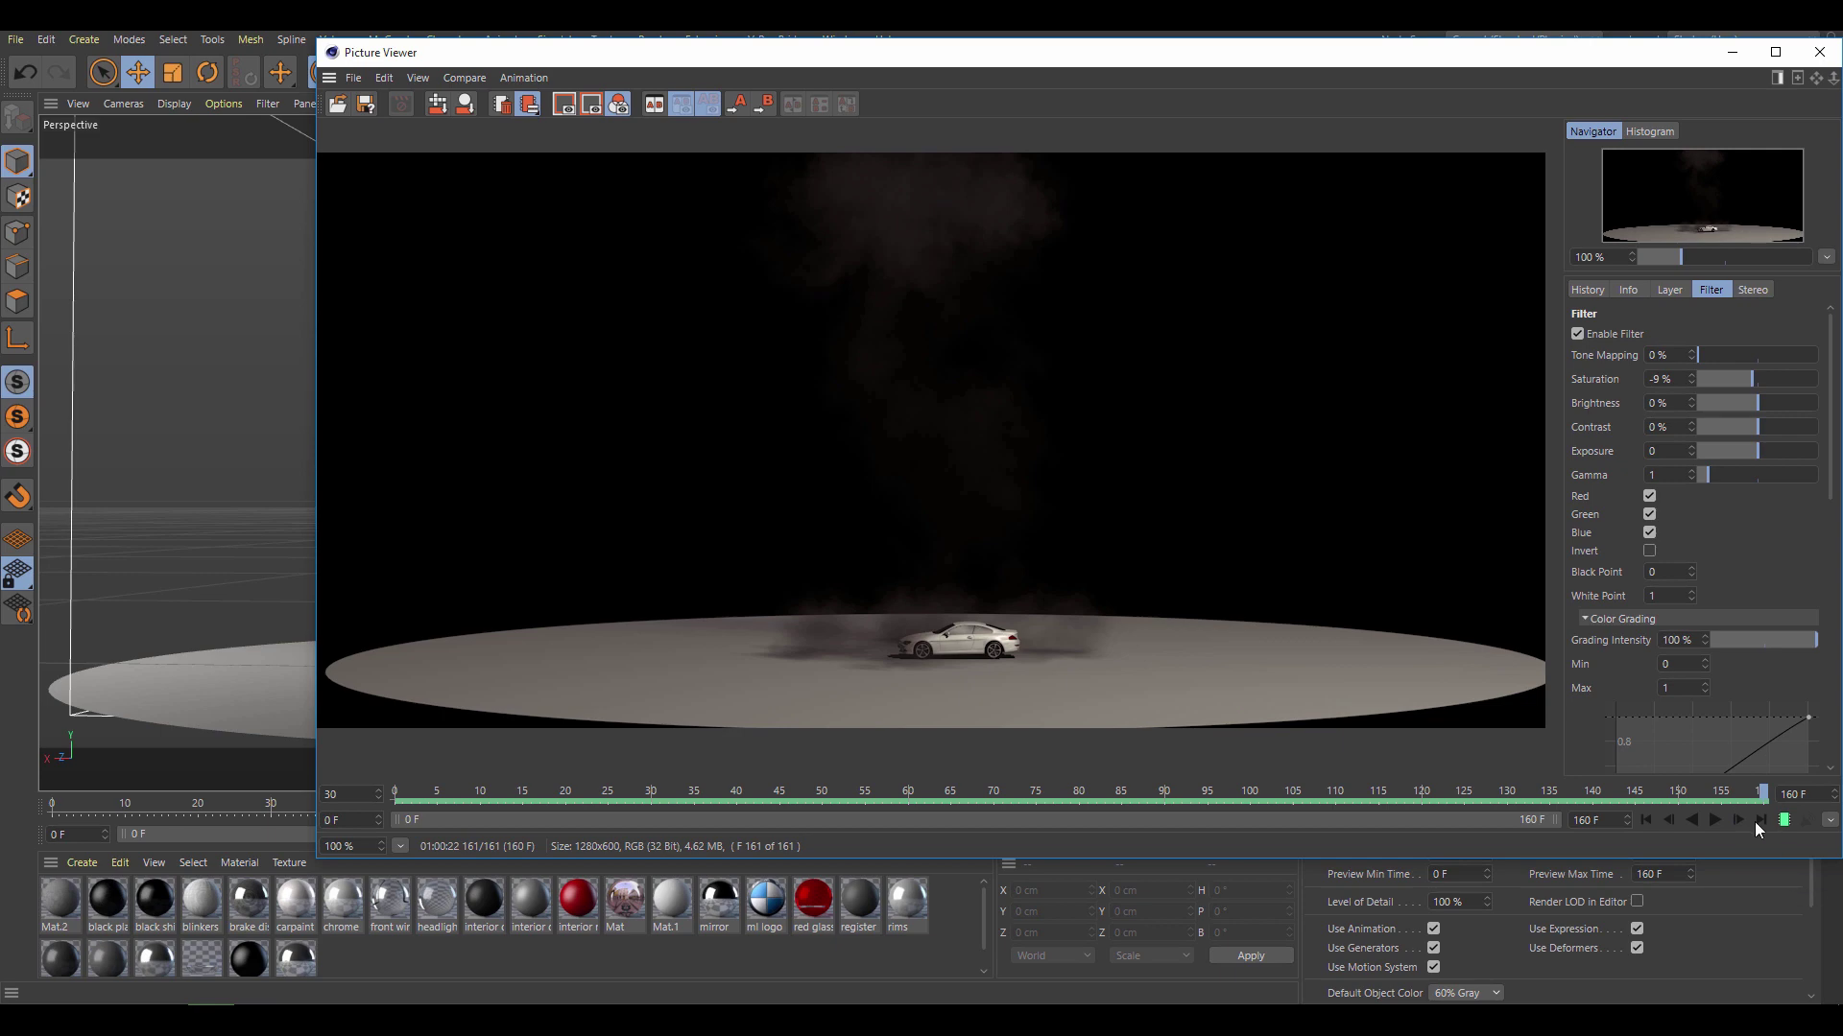
click(1714, 823)
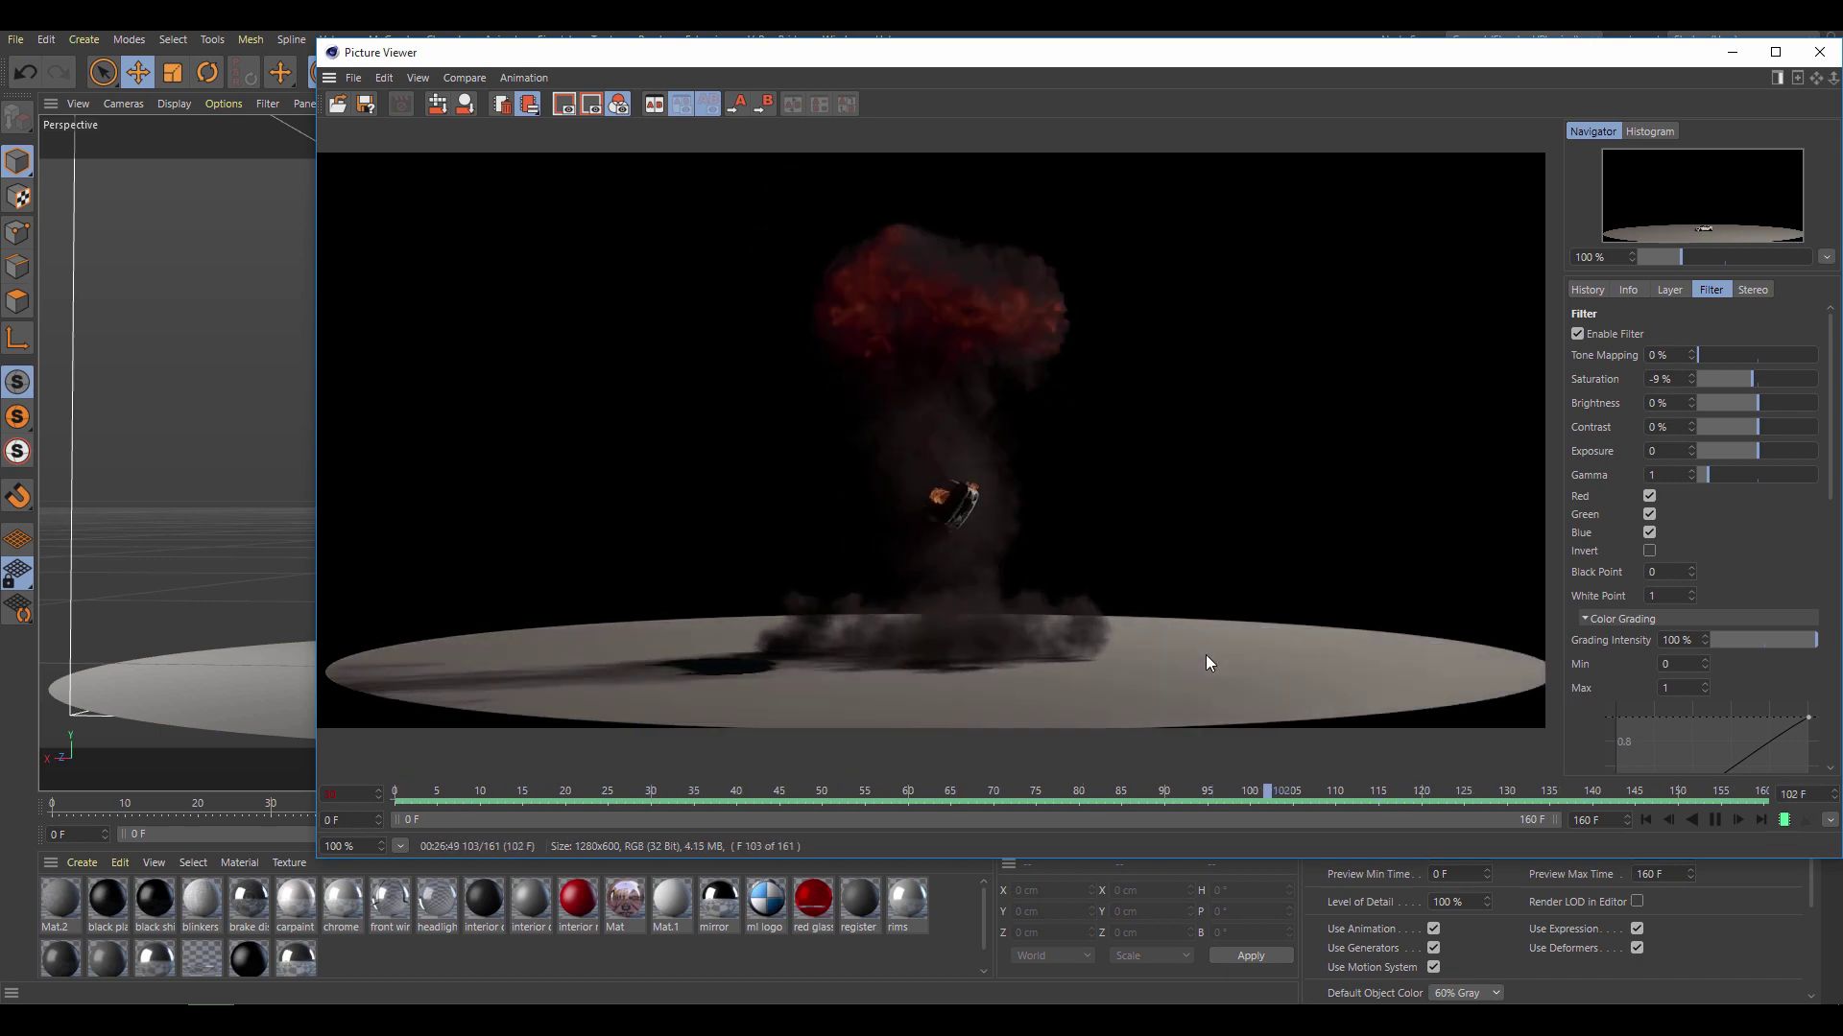
click(1717, 820)
click(1597, 340)
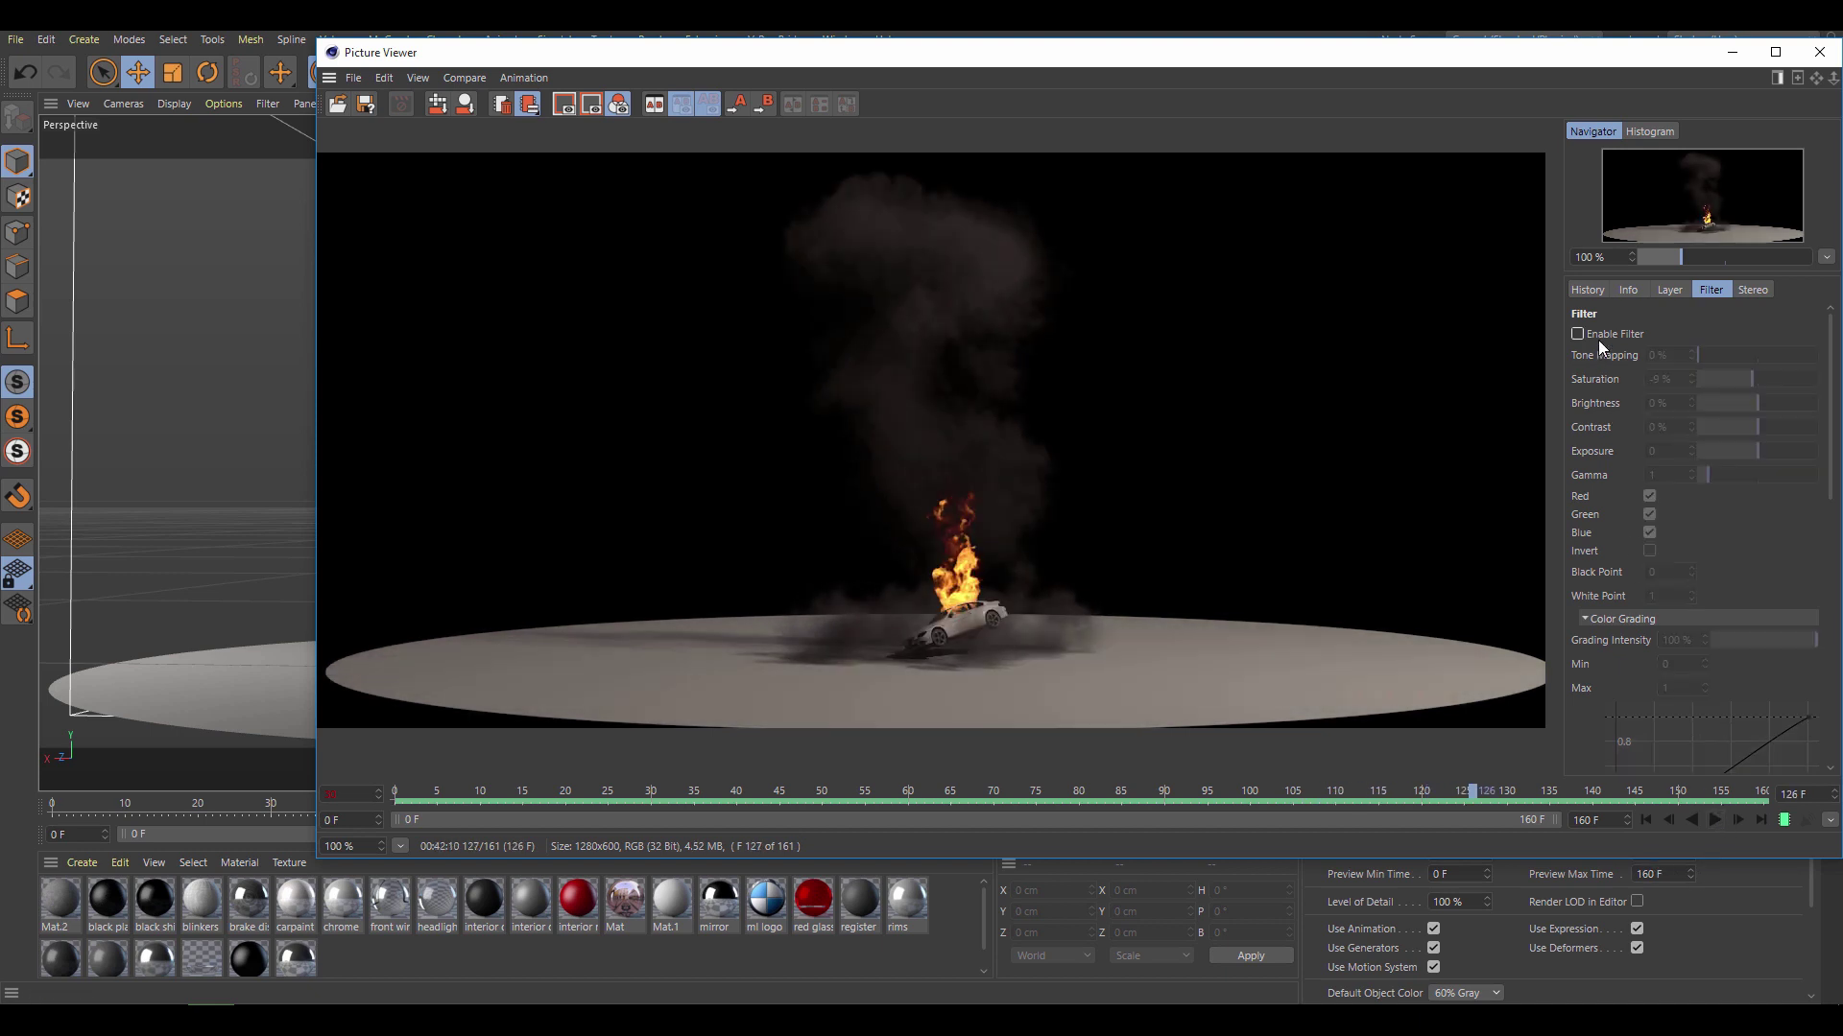
click(1710, 820)
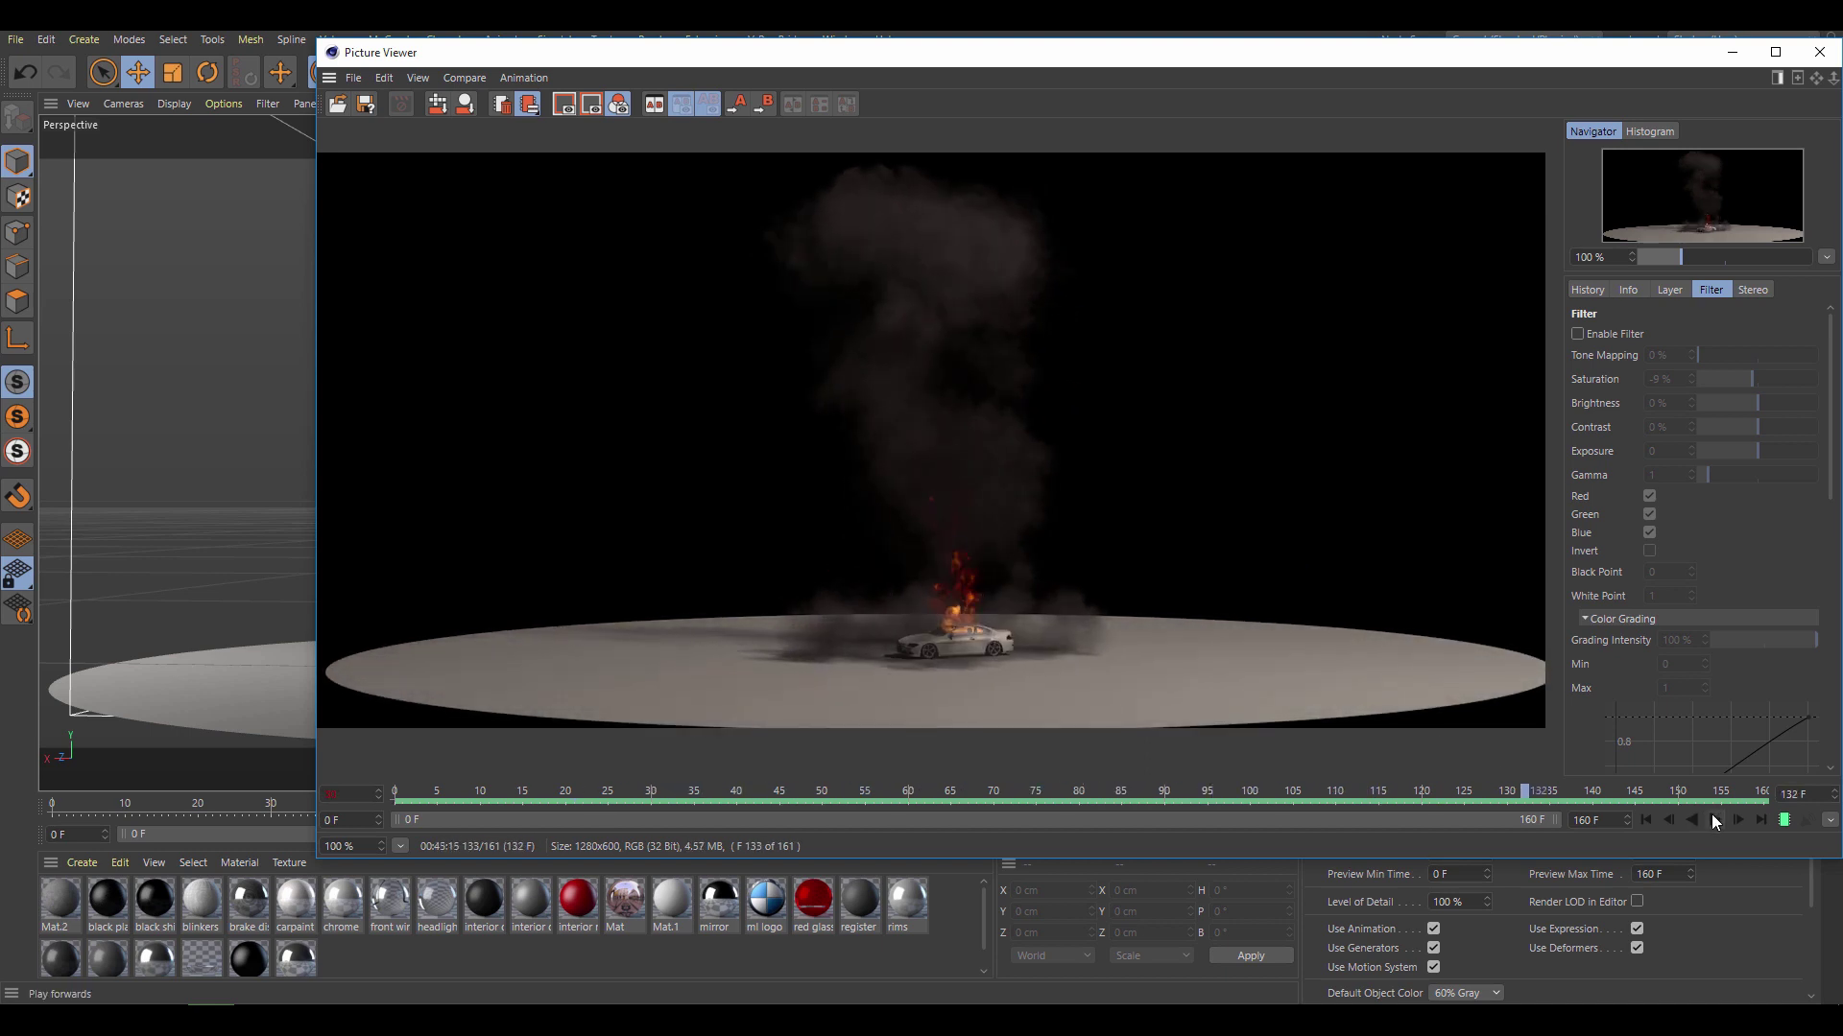
- Set the Explosion Fire smoke shader's Mapping Channel to Density
click(1723, 54)
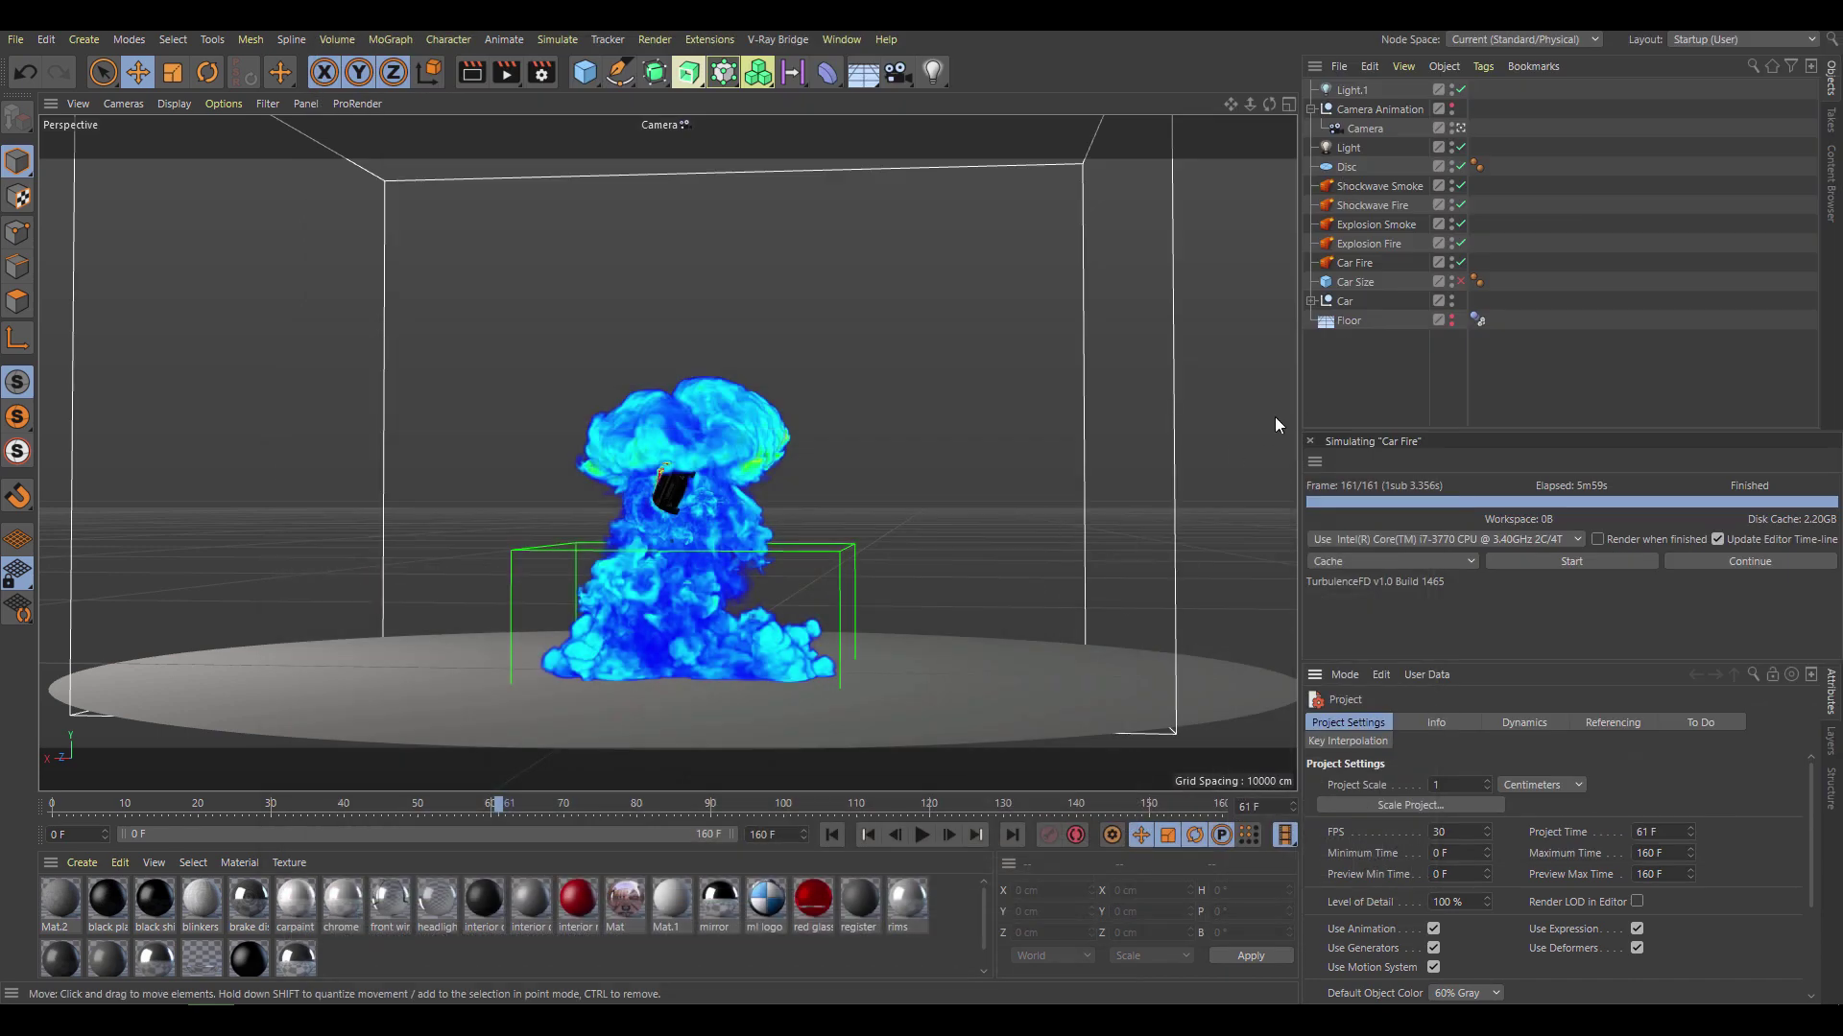
click(1384, 243)
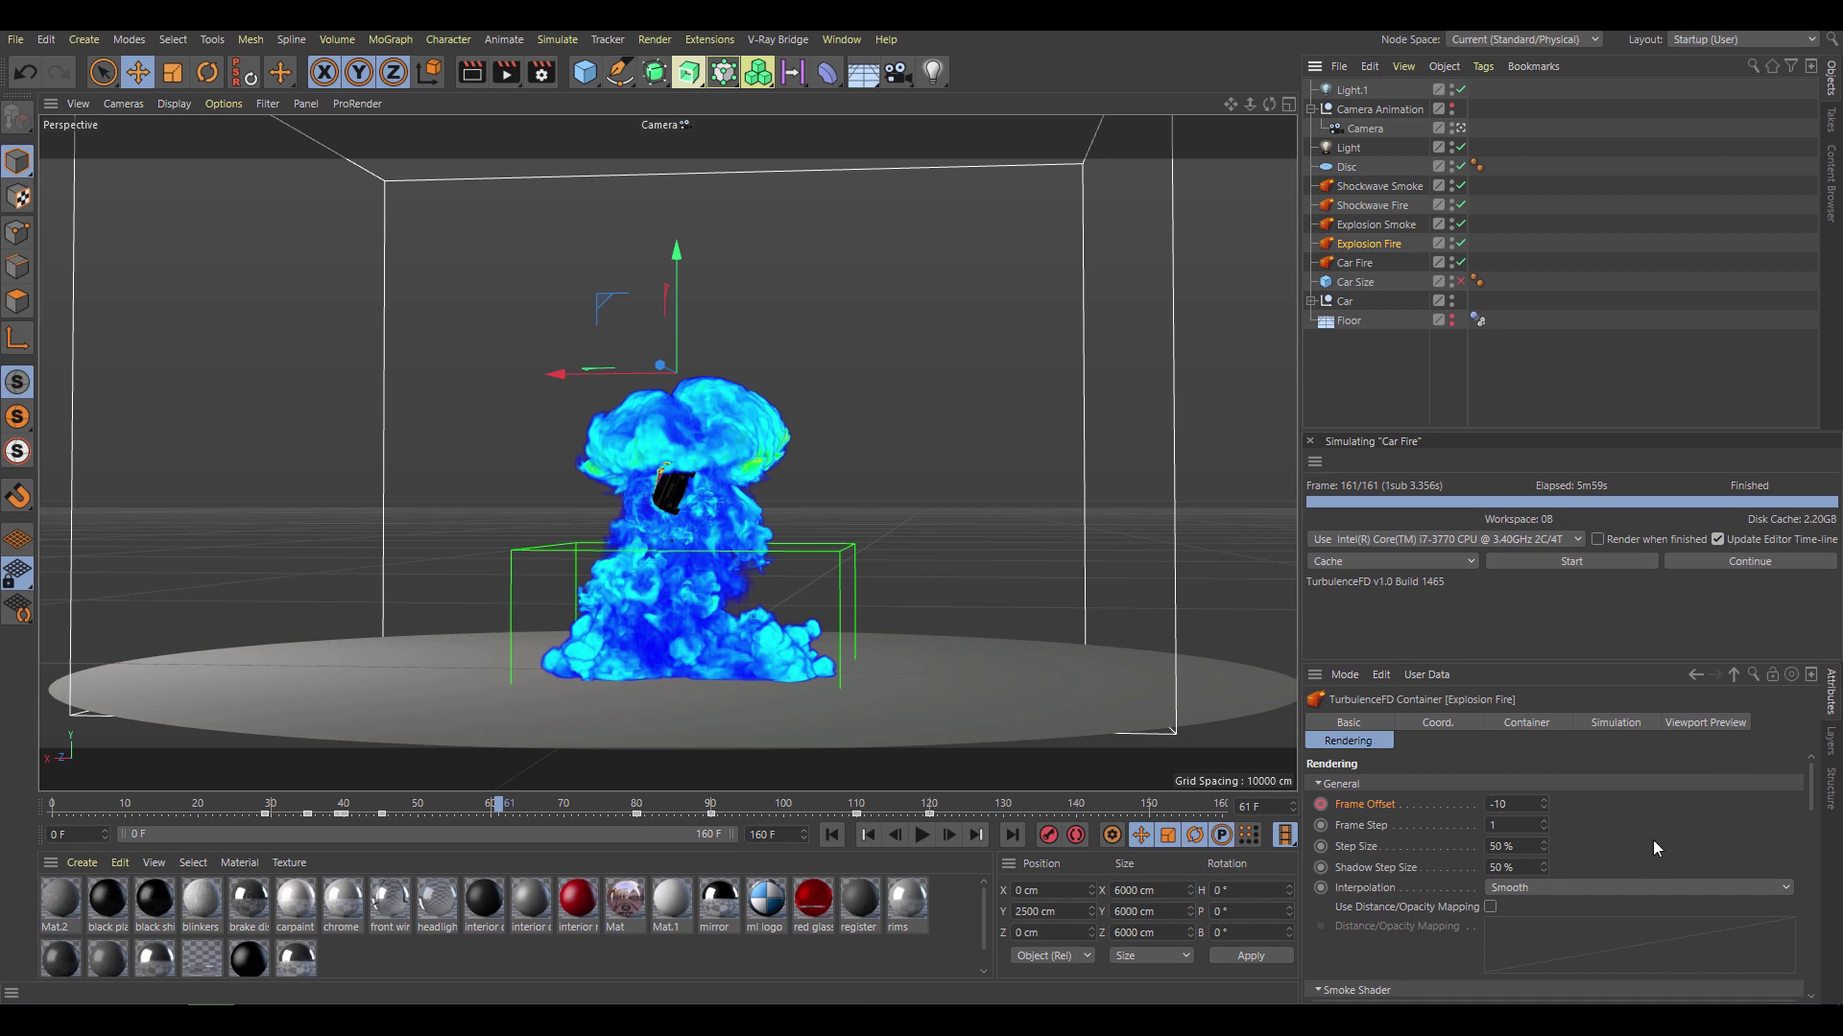
scroll(1652, 839, down, 5)
click(1469, 816)
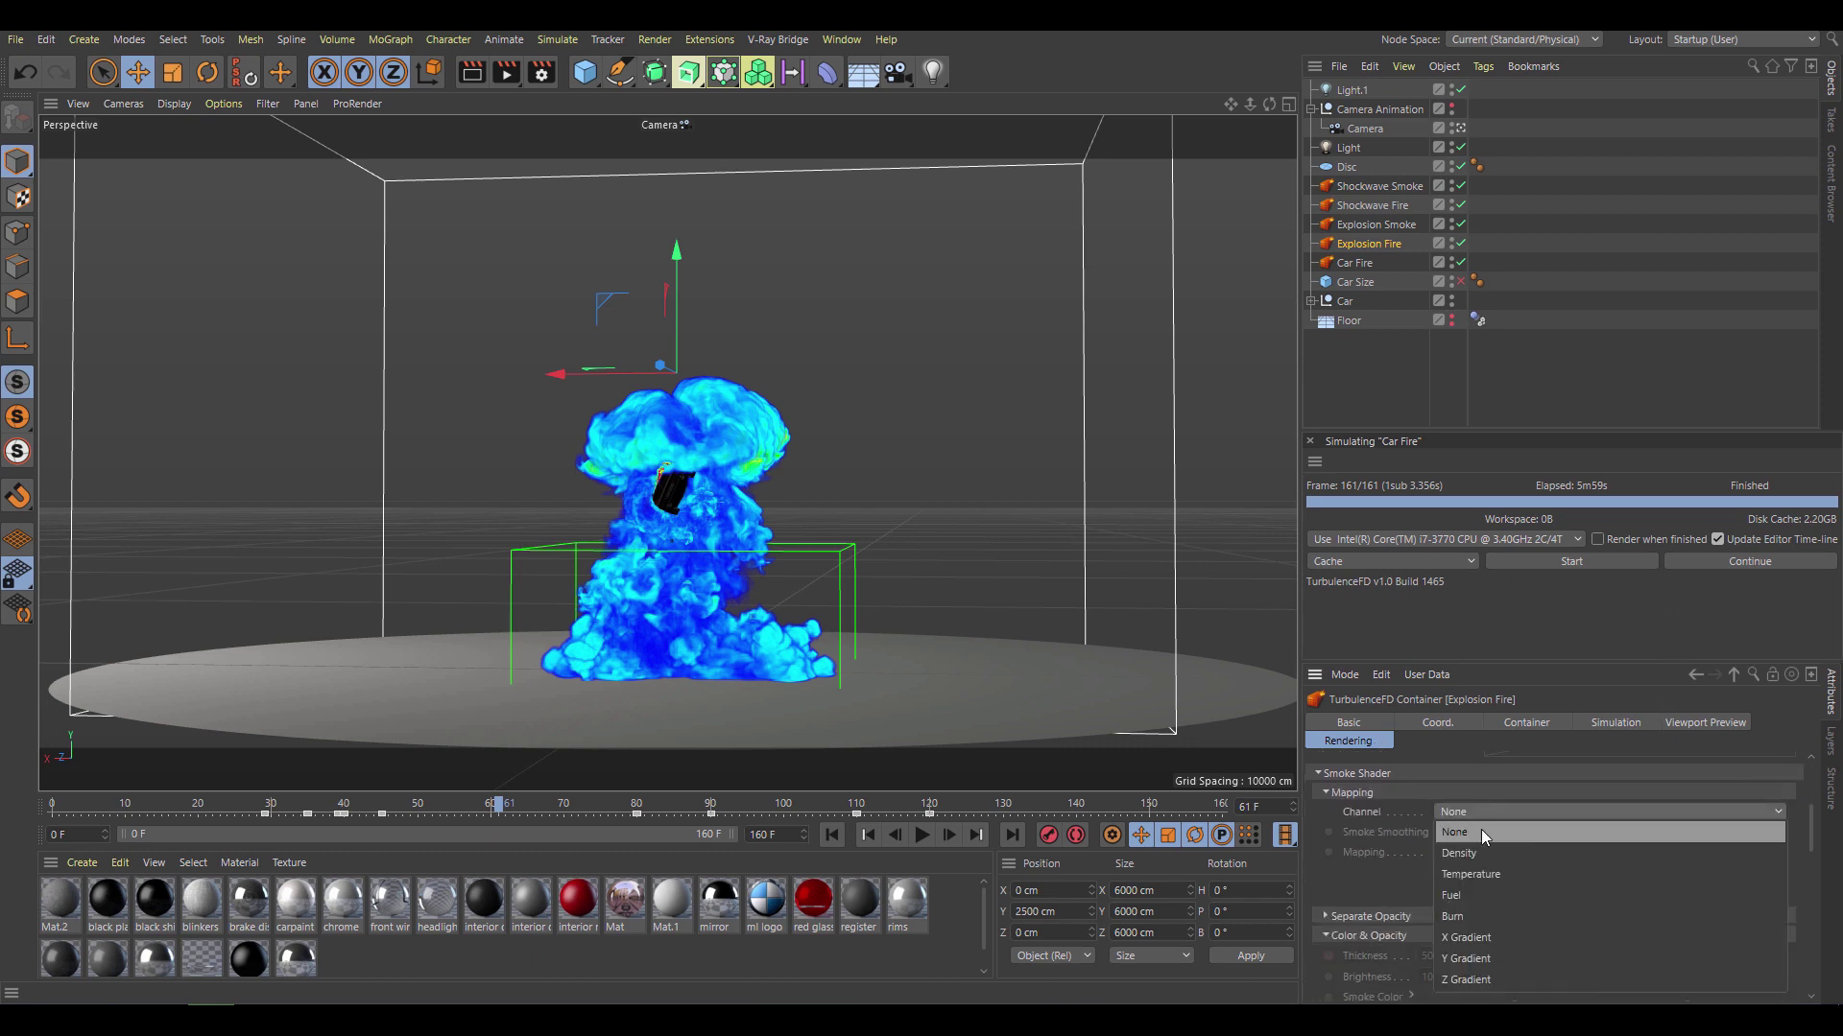
click(1459, 853)
scroll(1404, 781, down, 3)
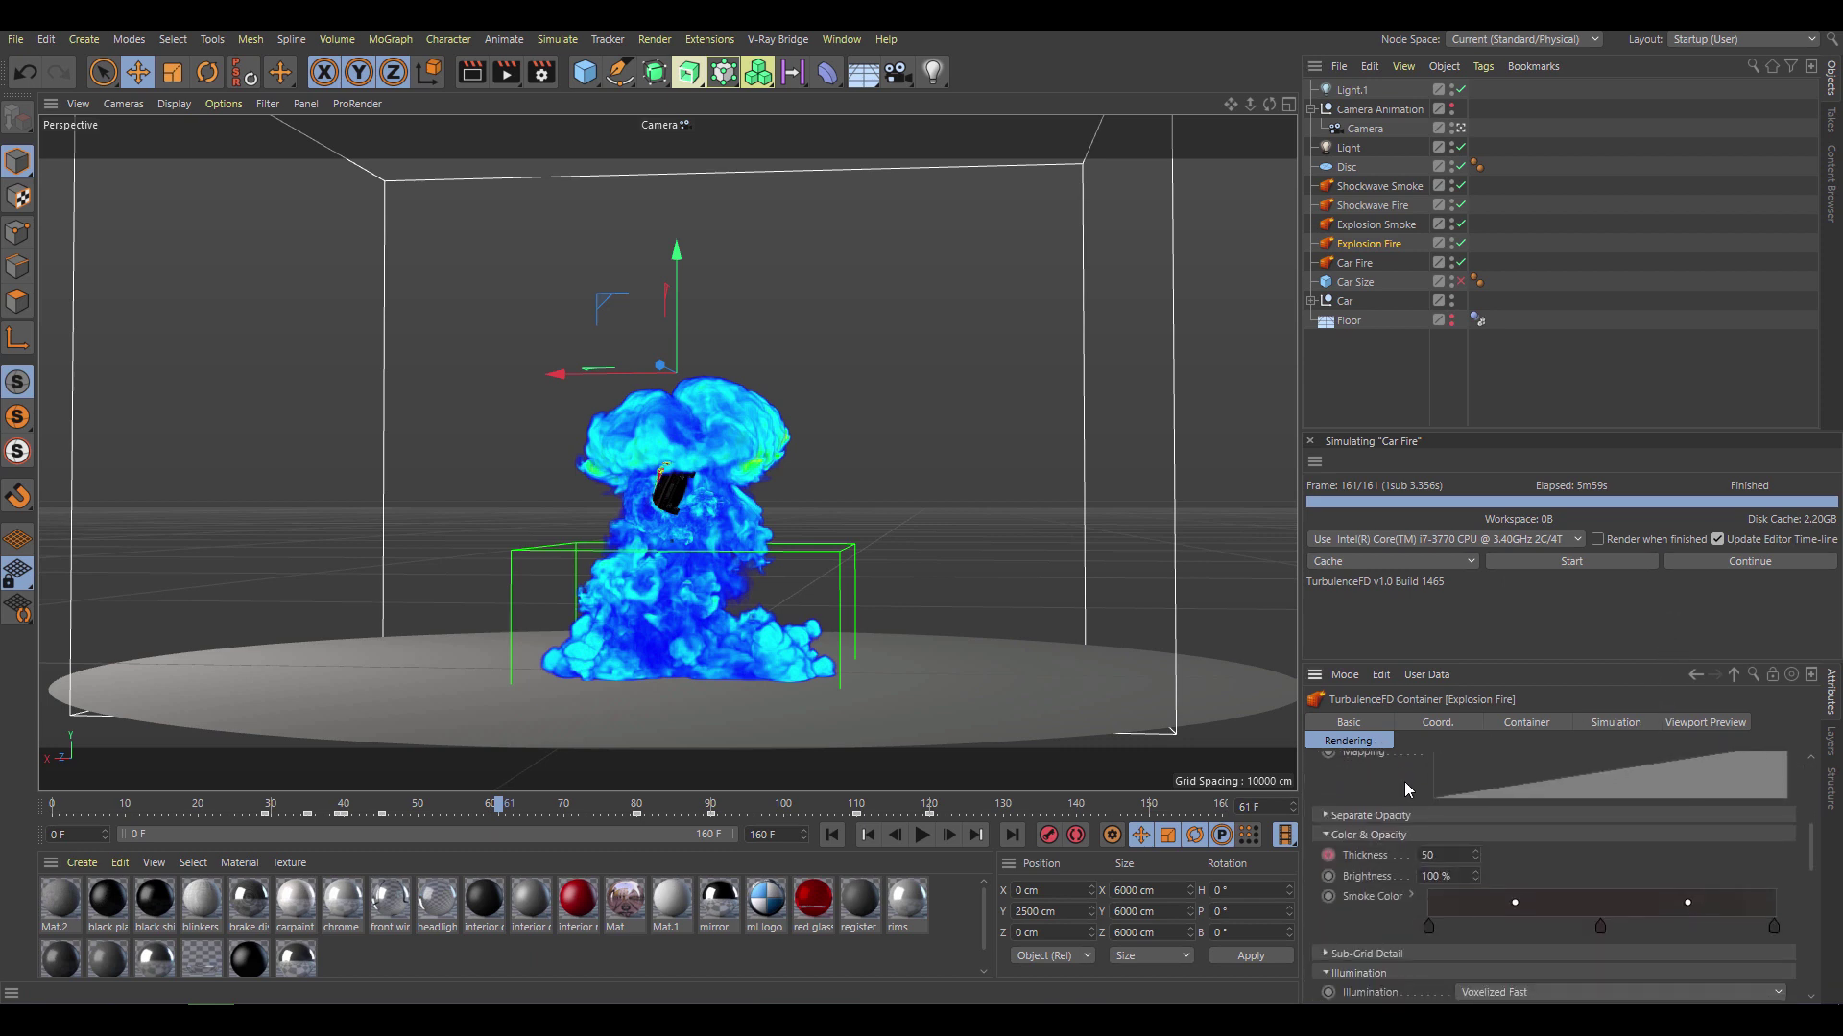
- Set the Shockwave Fire smoke shader's Mapping Channel to Density and move to frame 160
click(1382, 186)
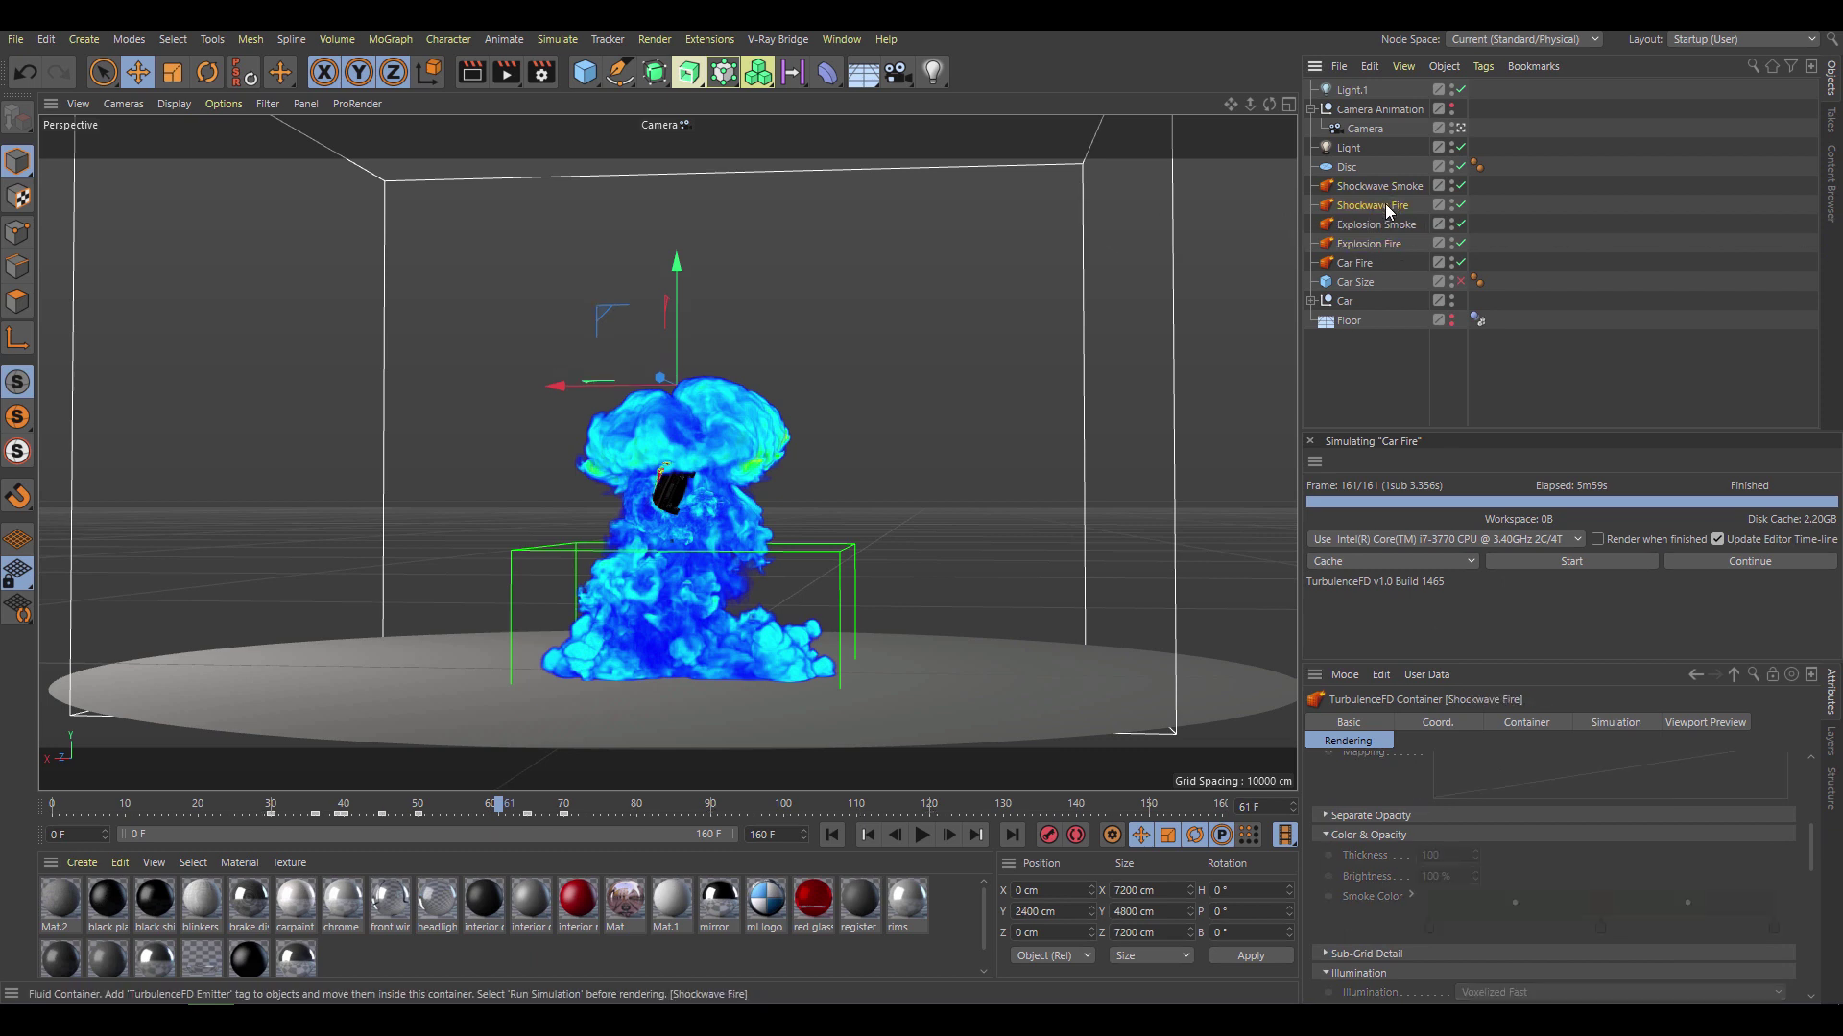
drag(1808, 861, 1808, 773)
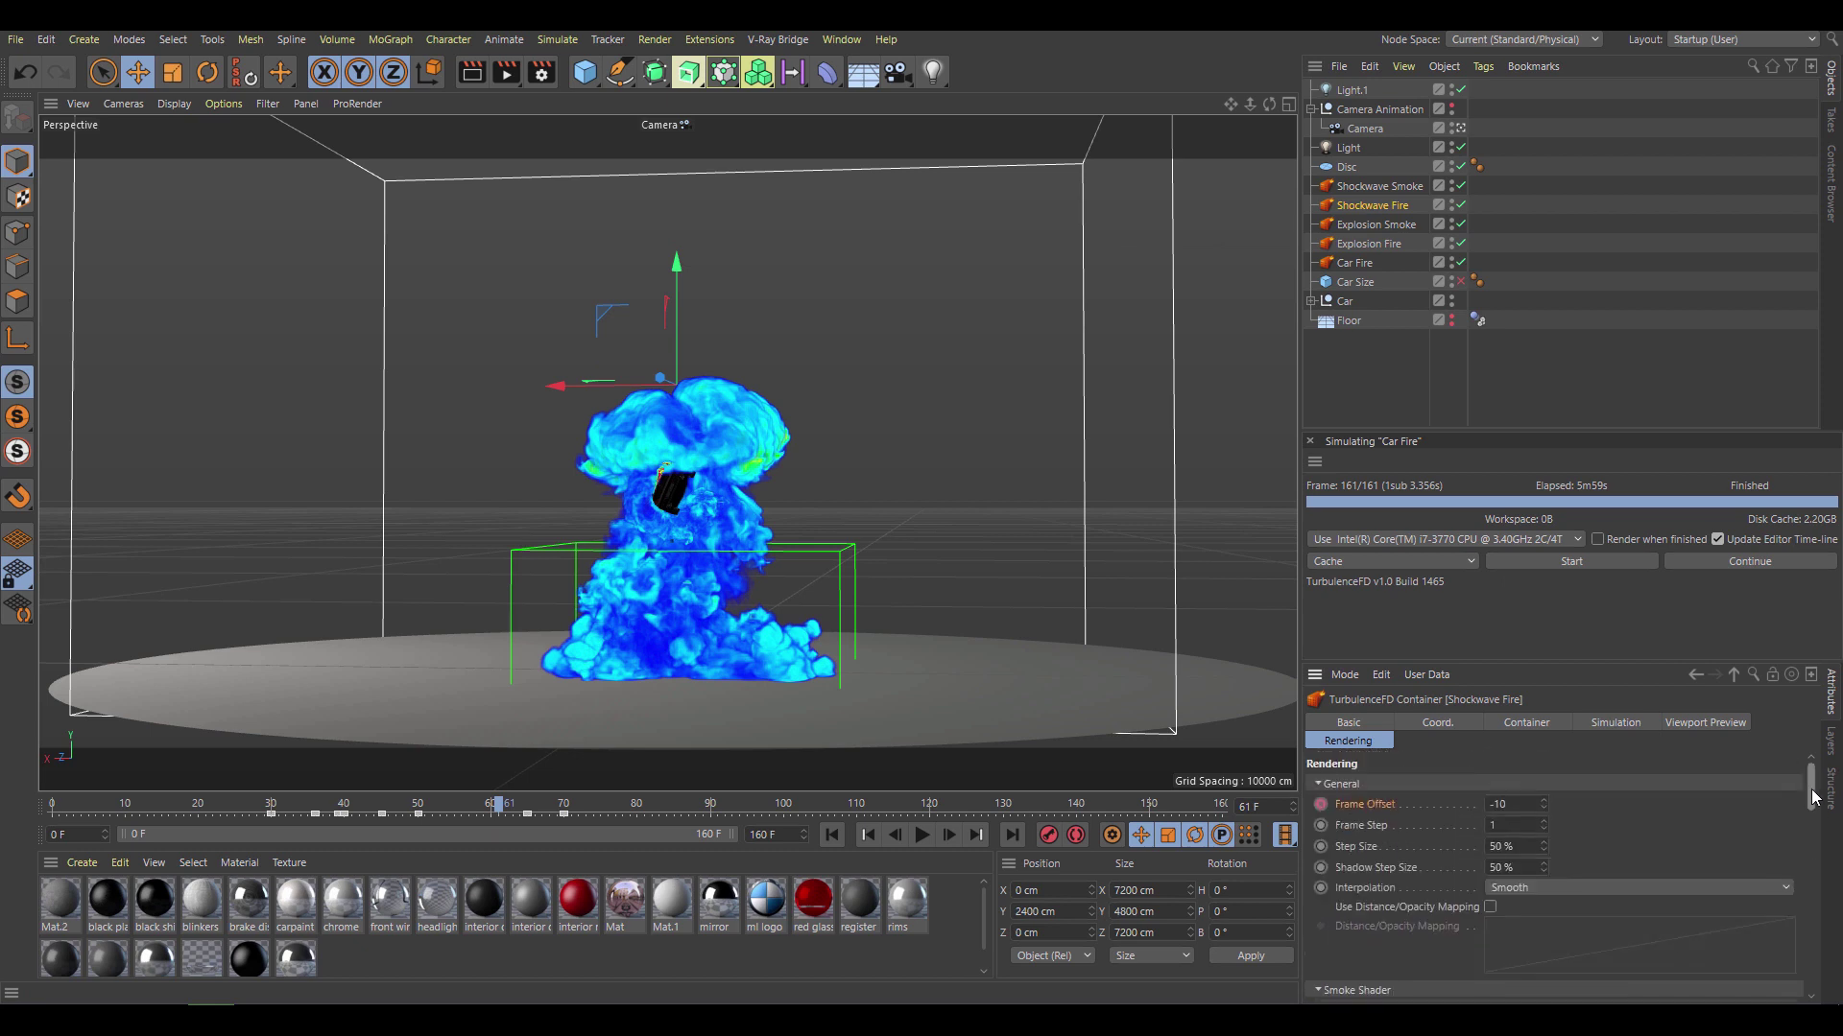
scroll(1641, 825, down, 2)
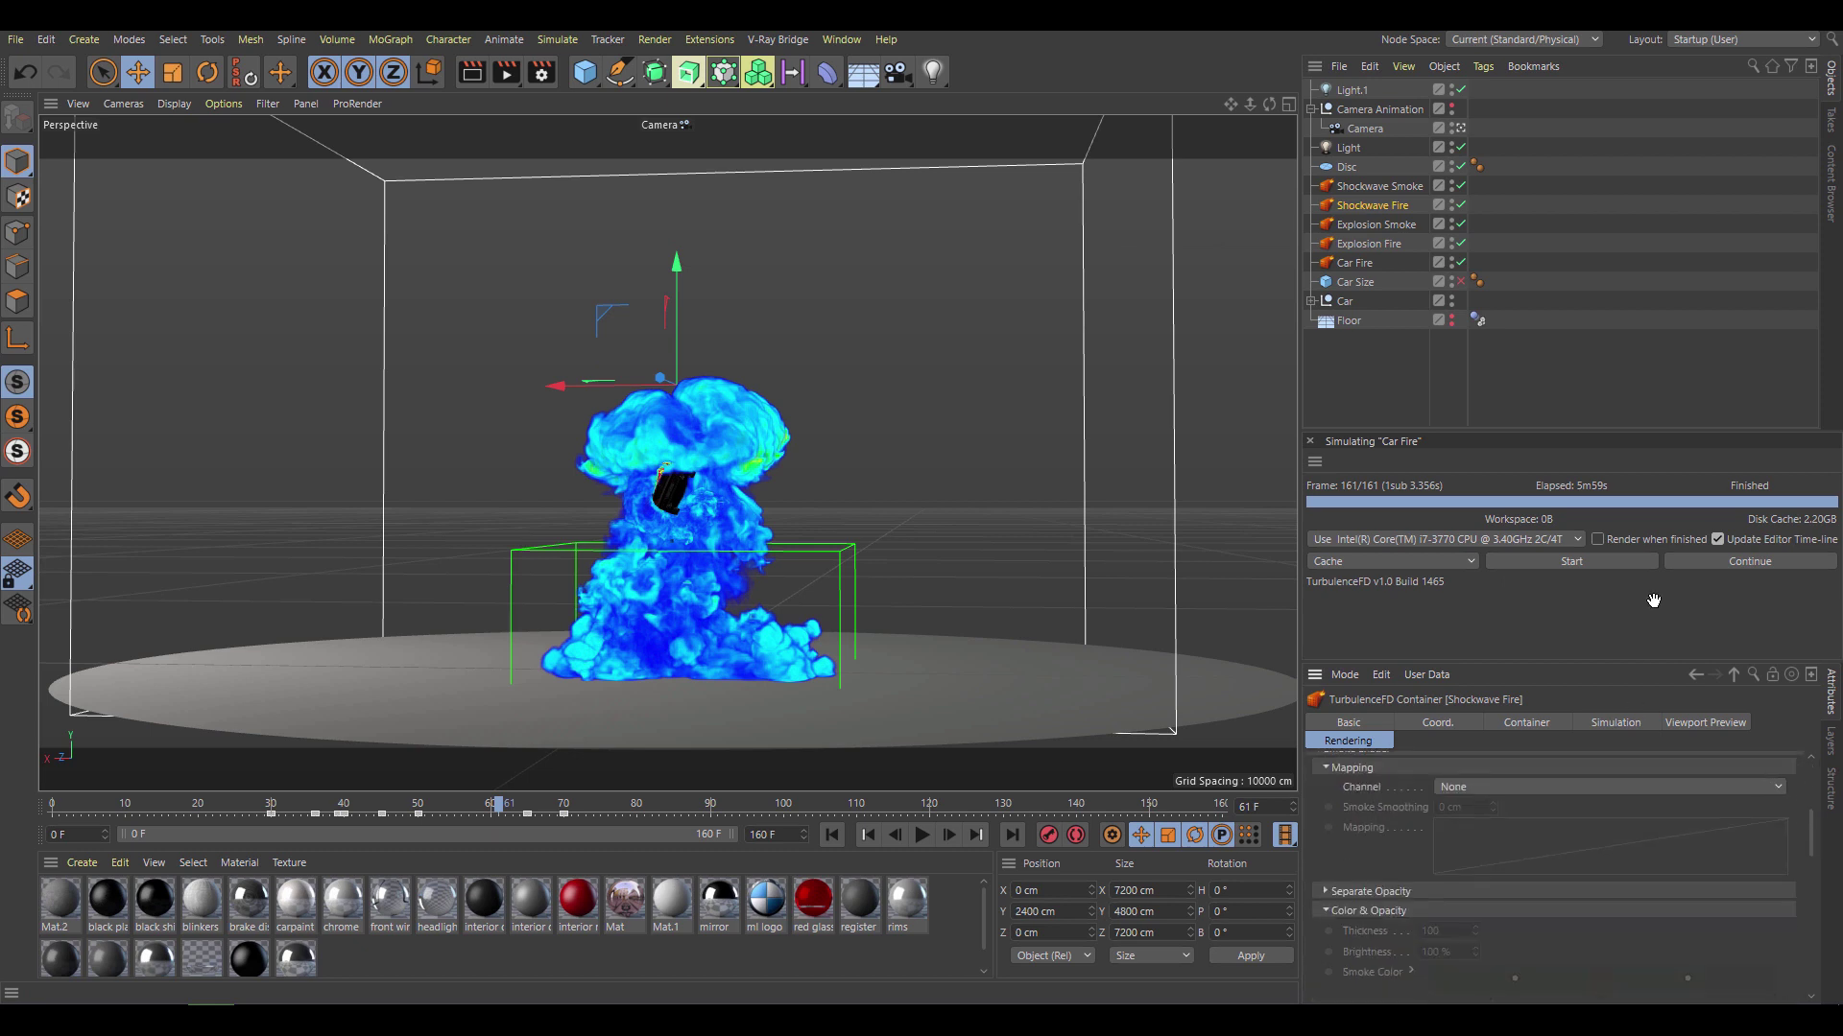
scroll(1635, 779, down, 1)
click(1477, 924)
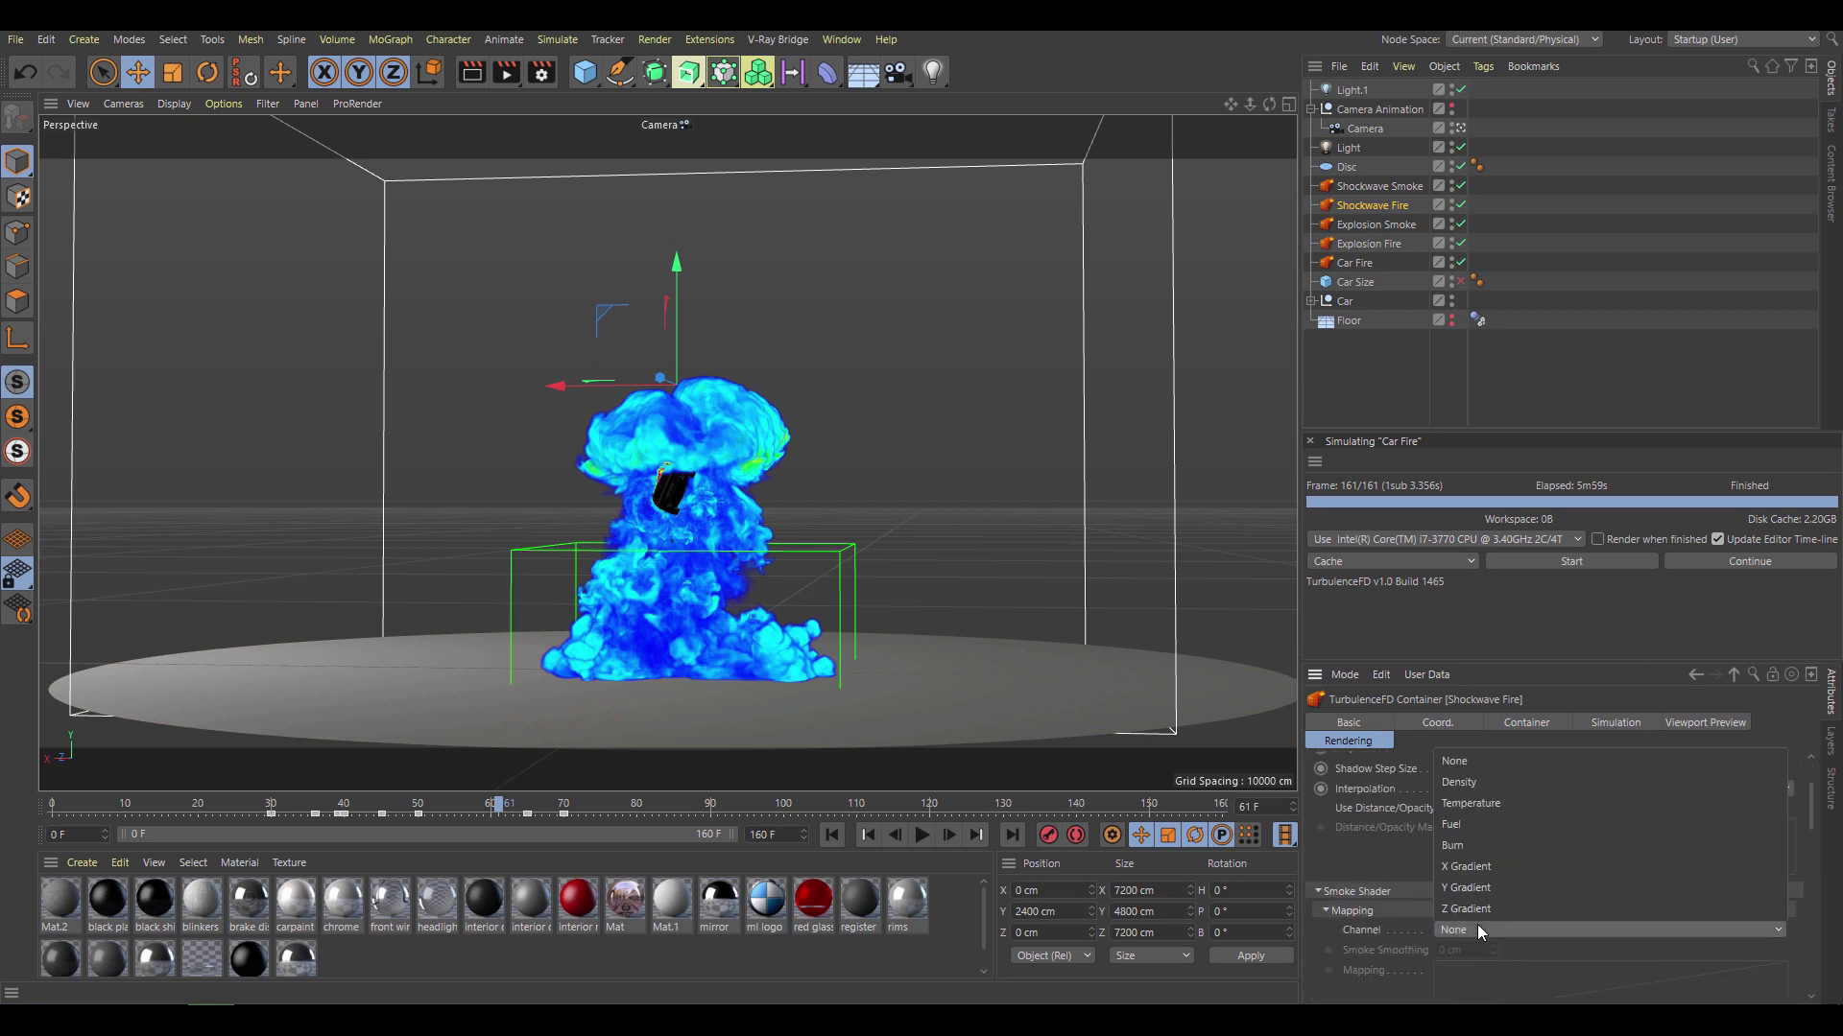
click(1476, 804)
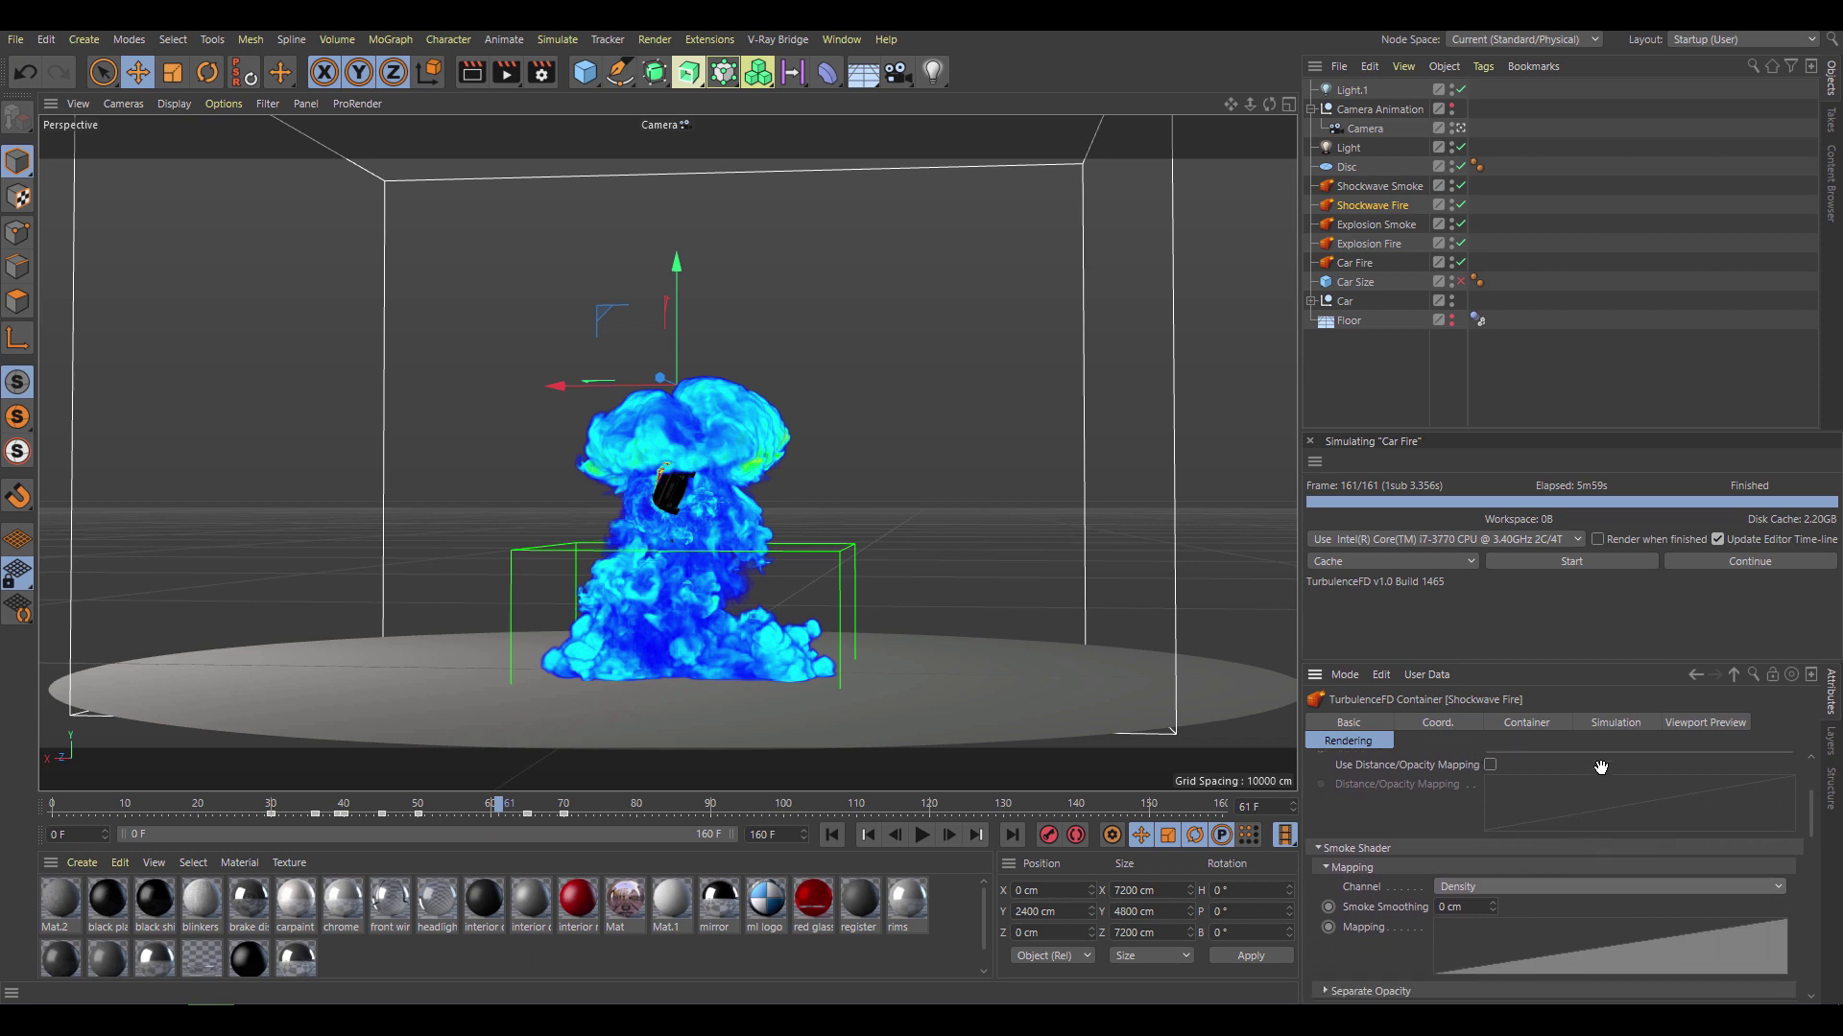
scroll(1594, 834, down, 2)
scroll(1608, 785, down, 2)
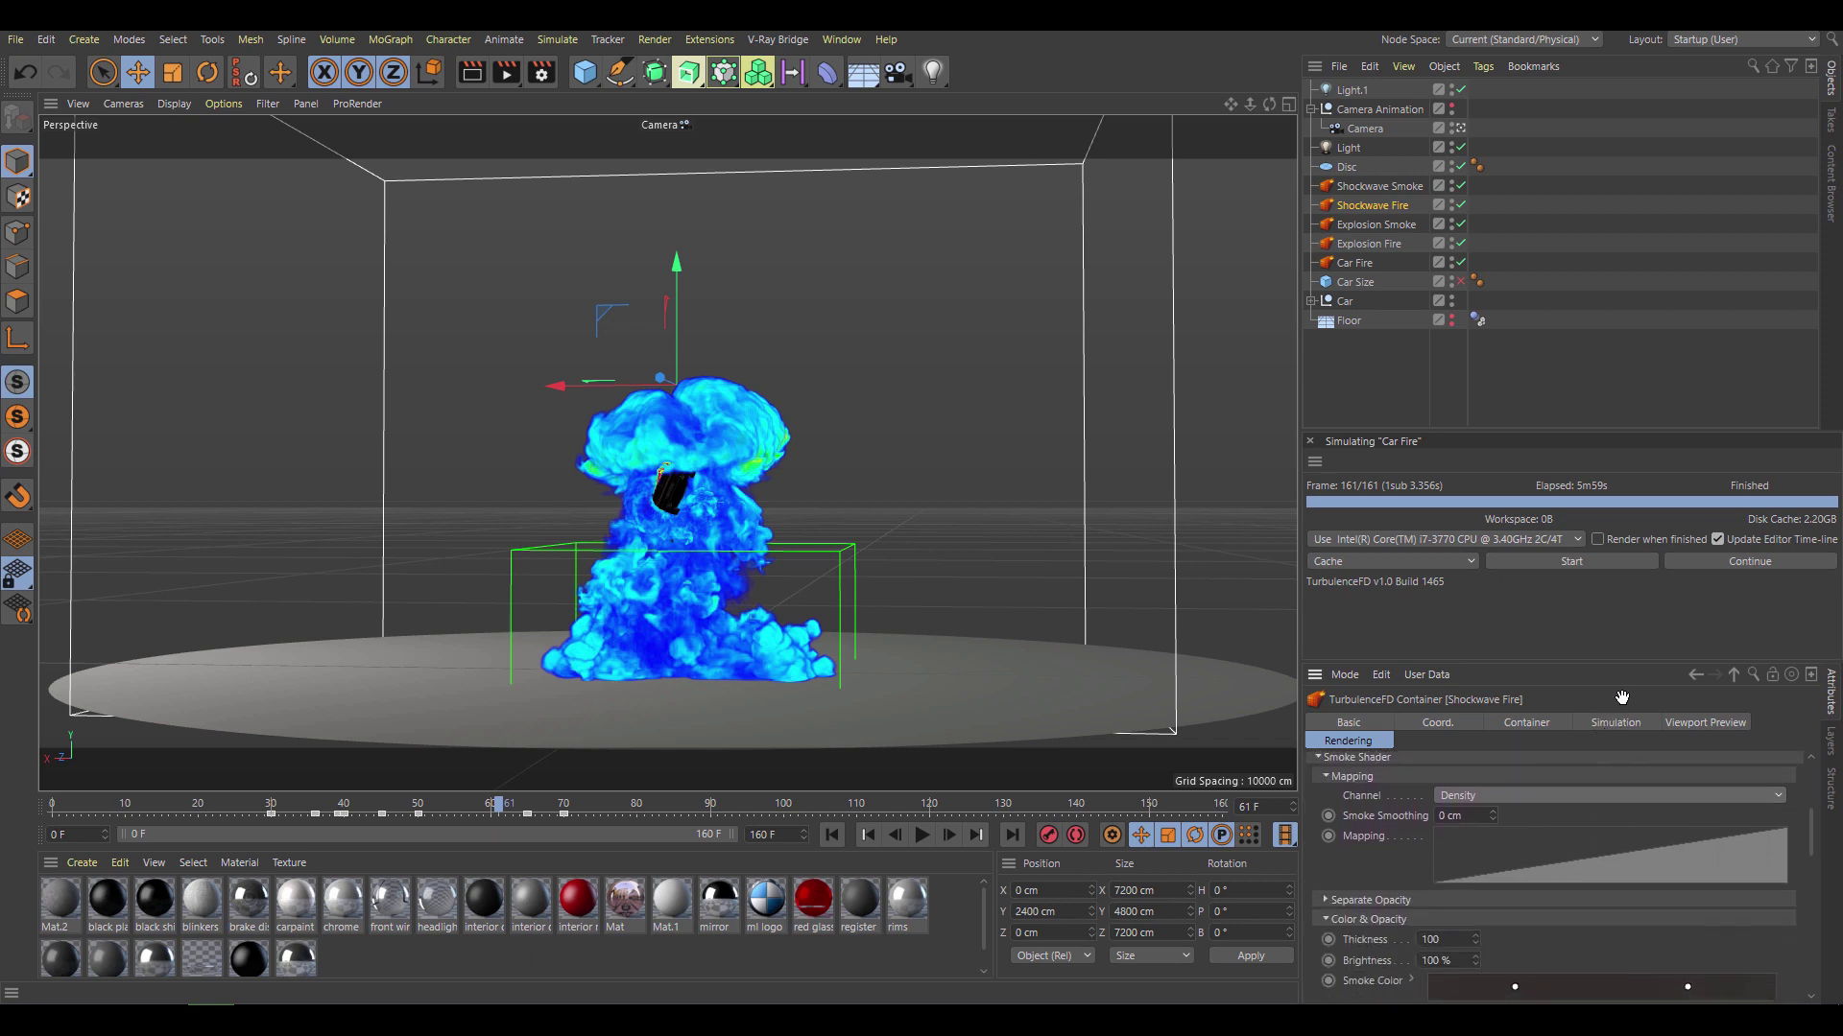
scroll(1622, 729, down, 2)
scroll(1622, 768, down, 2)
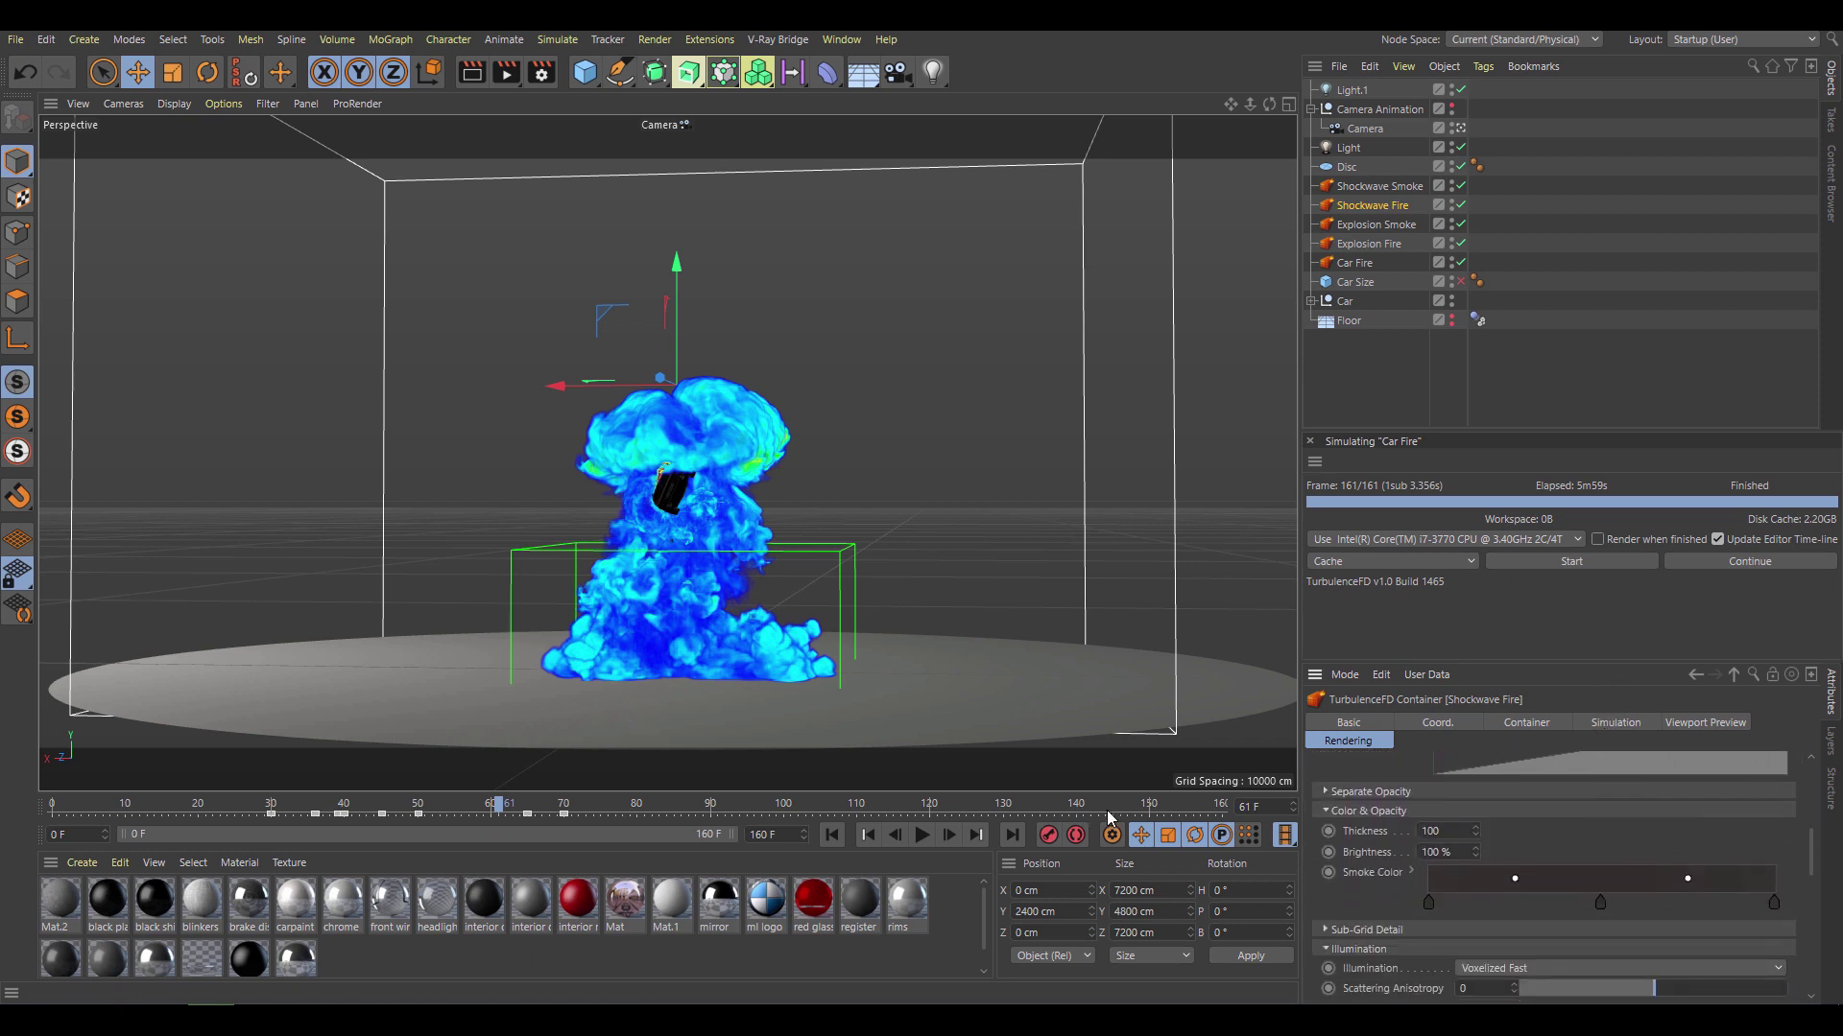
drag(1180, 813, 1292, 804)
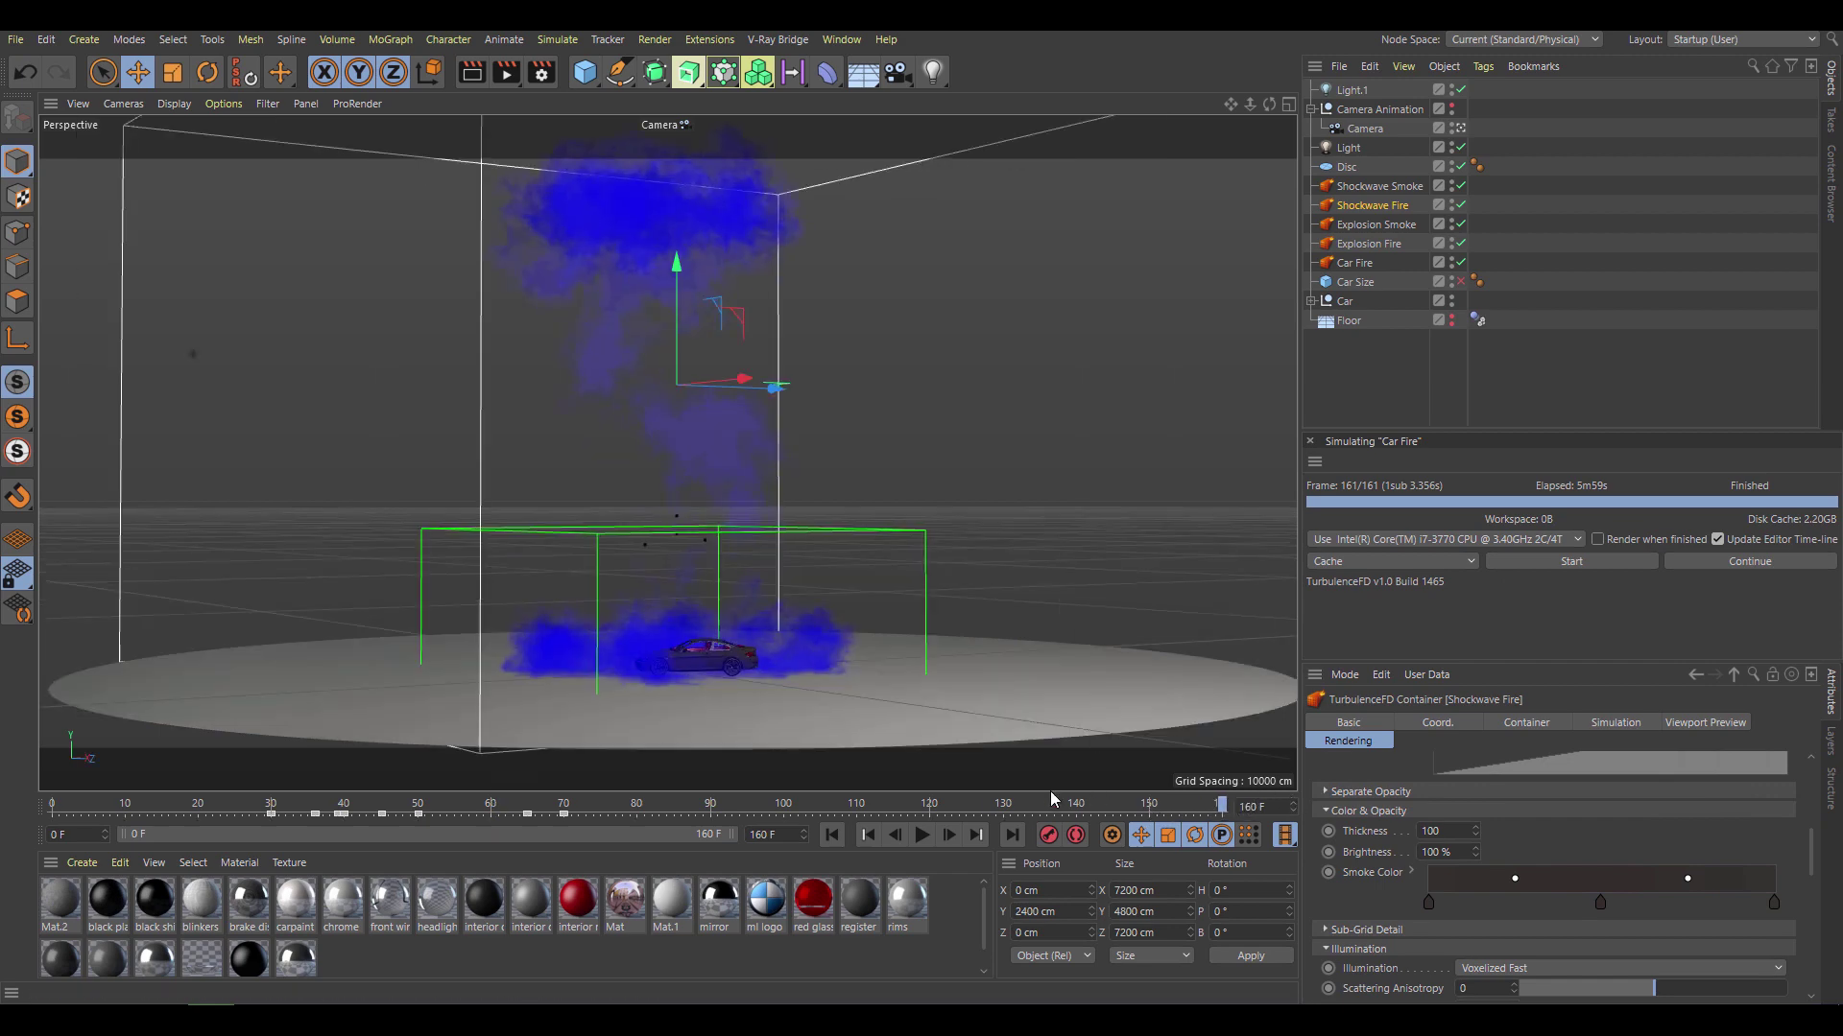
- Limit the render Frame Range to the current frame 160 and render it to the Picture Viewer
click(545, 75)
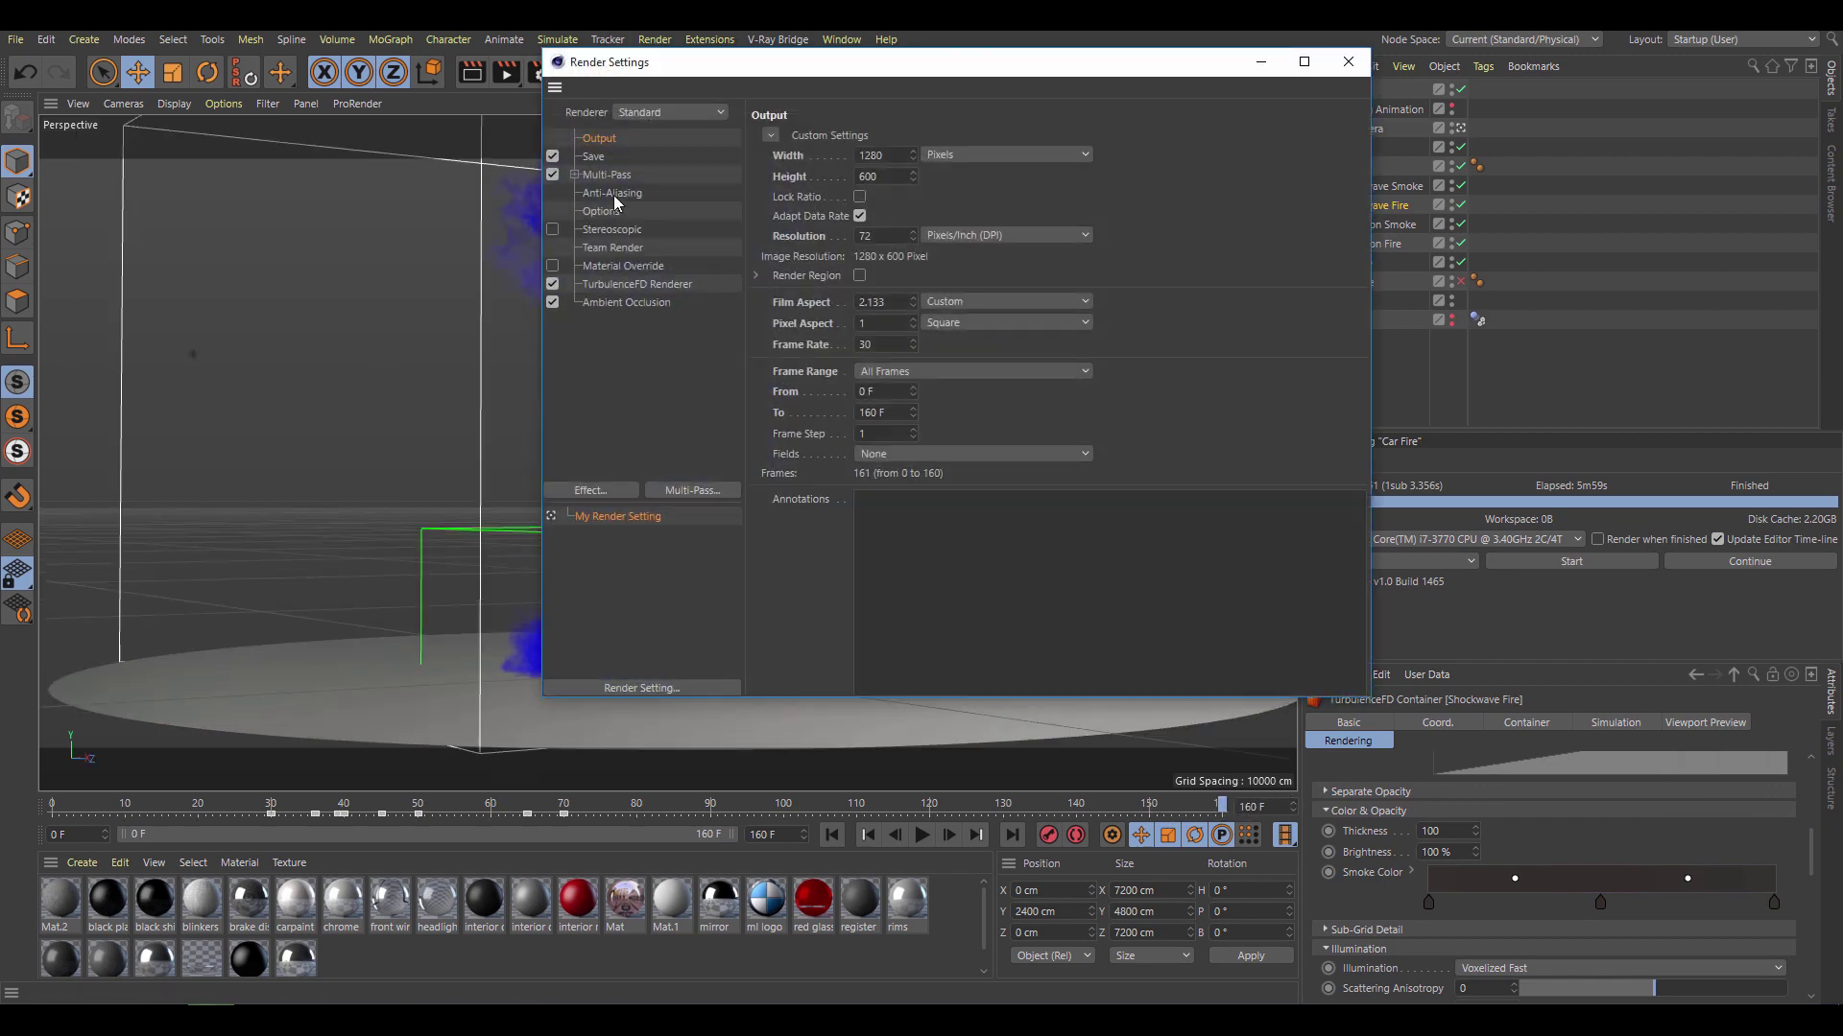
click(907, 381)
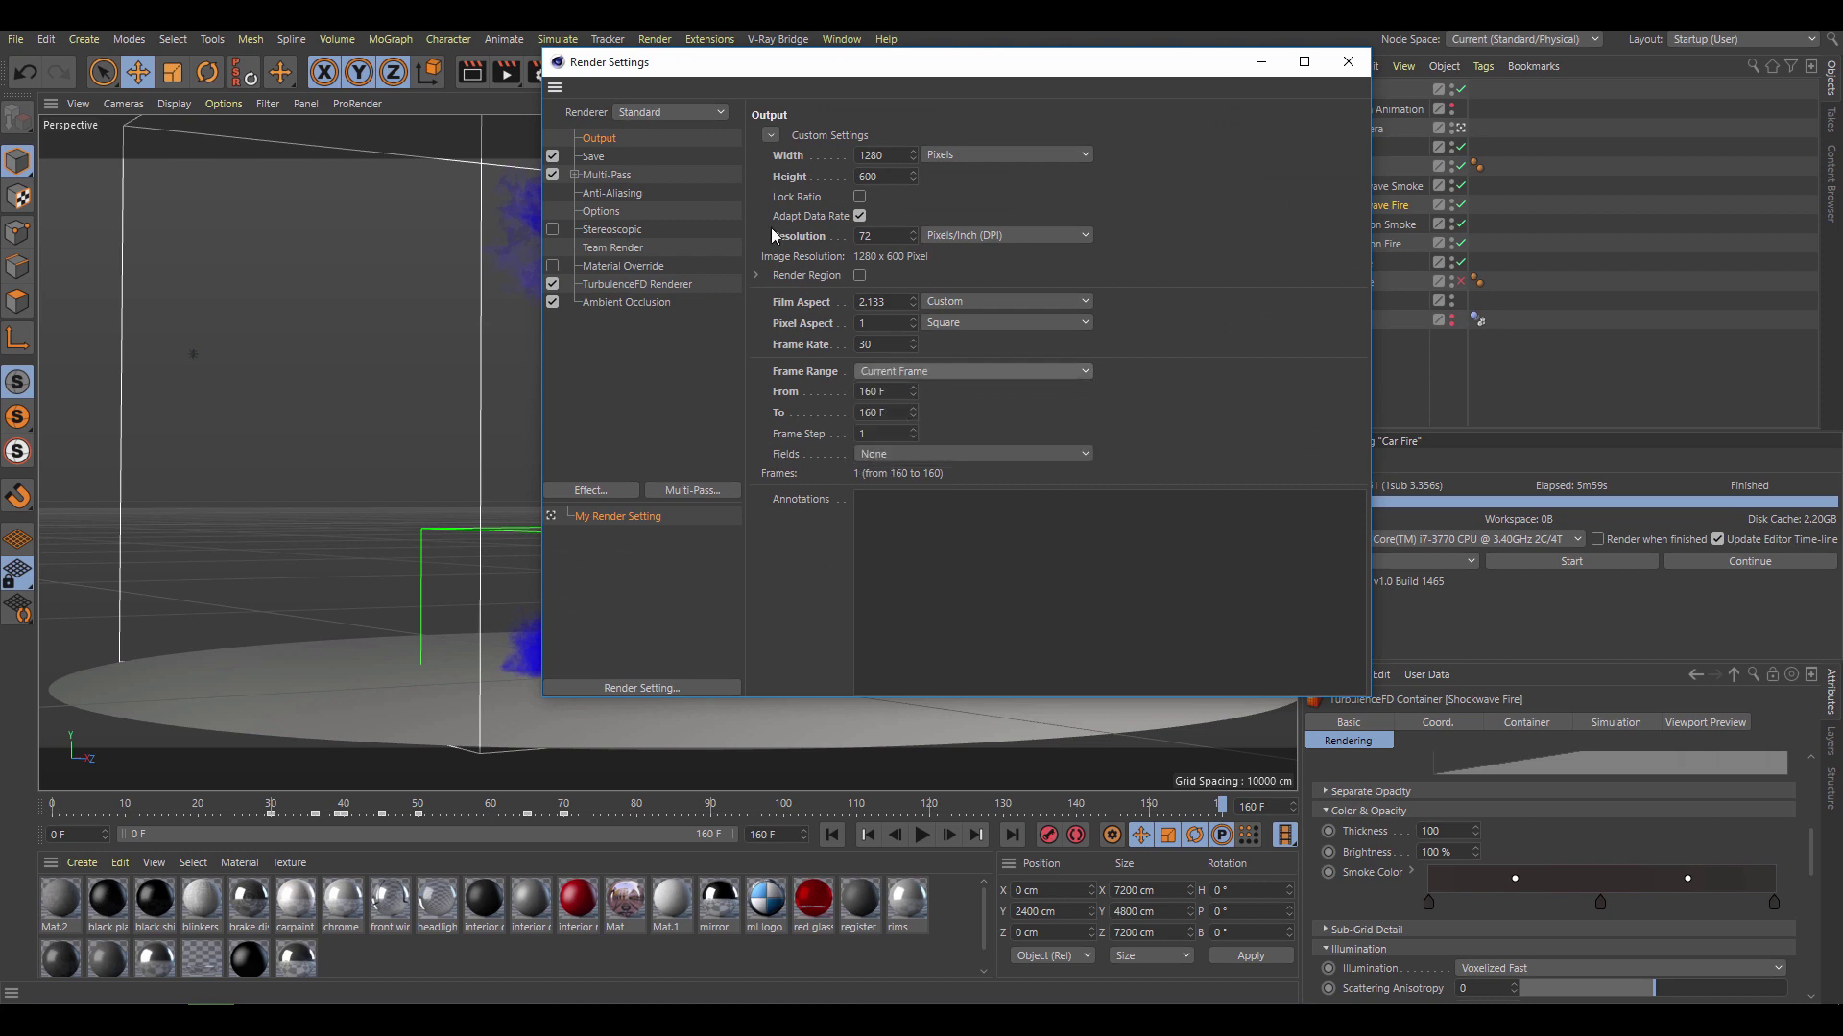
click(1348, 61)
click(507, 75)
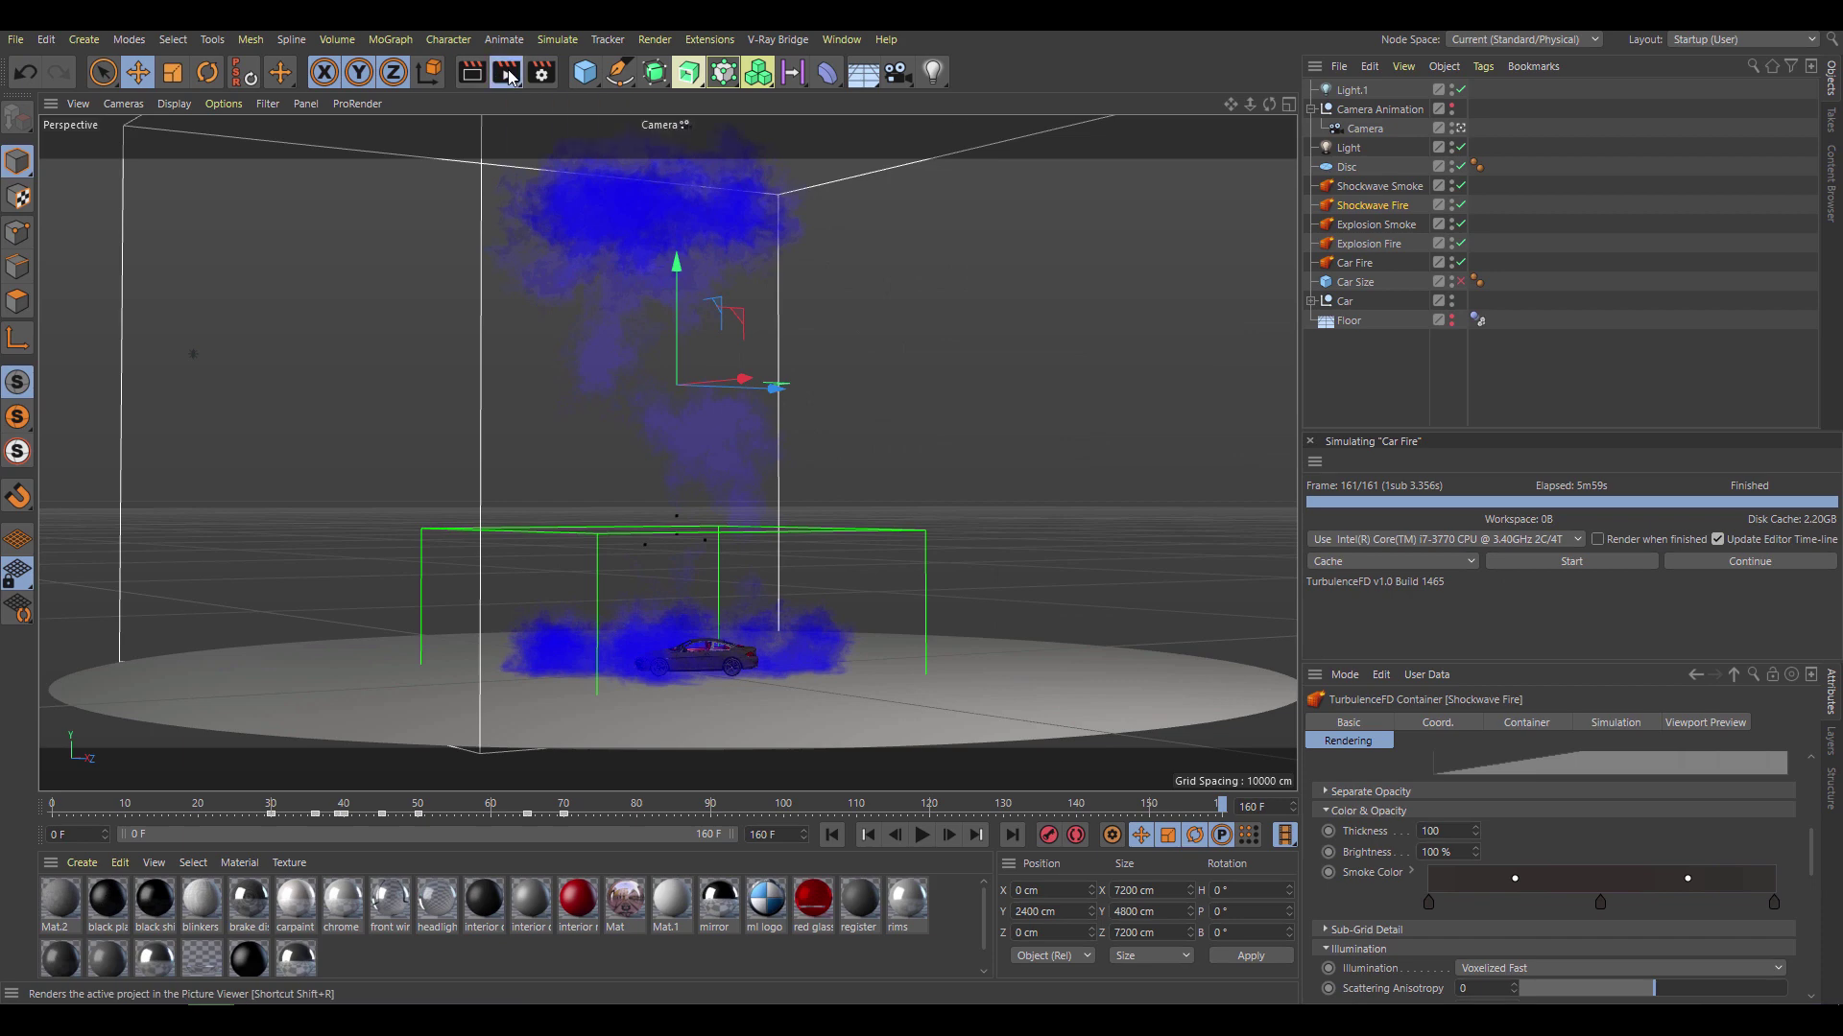
scroll(940, 571, down, 1)
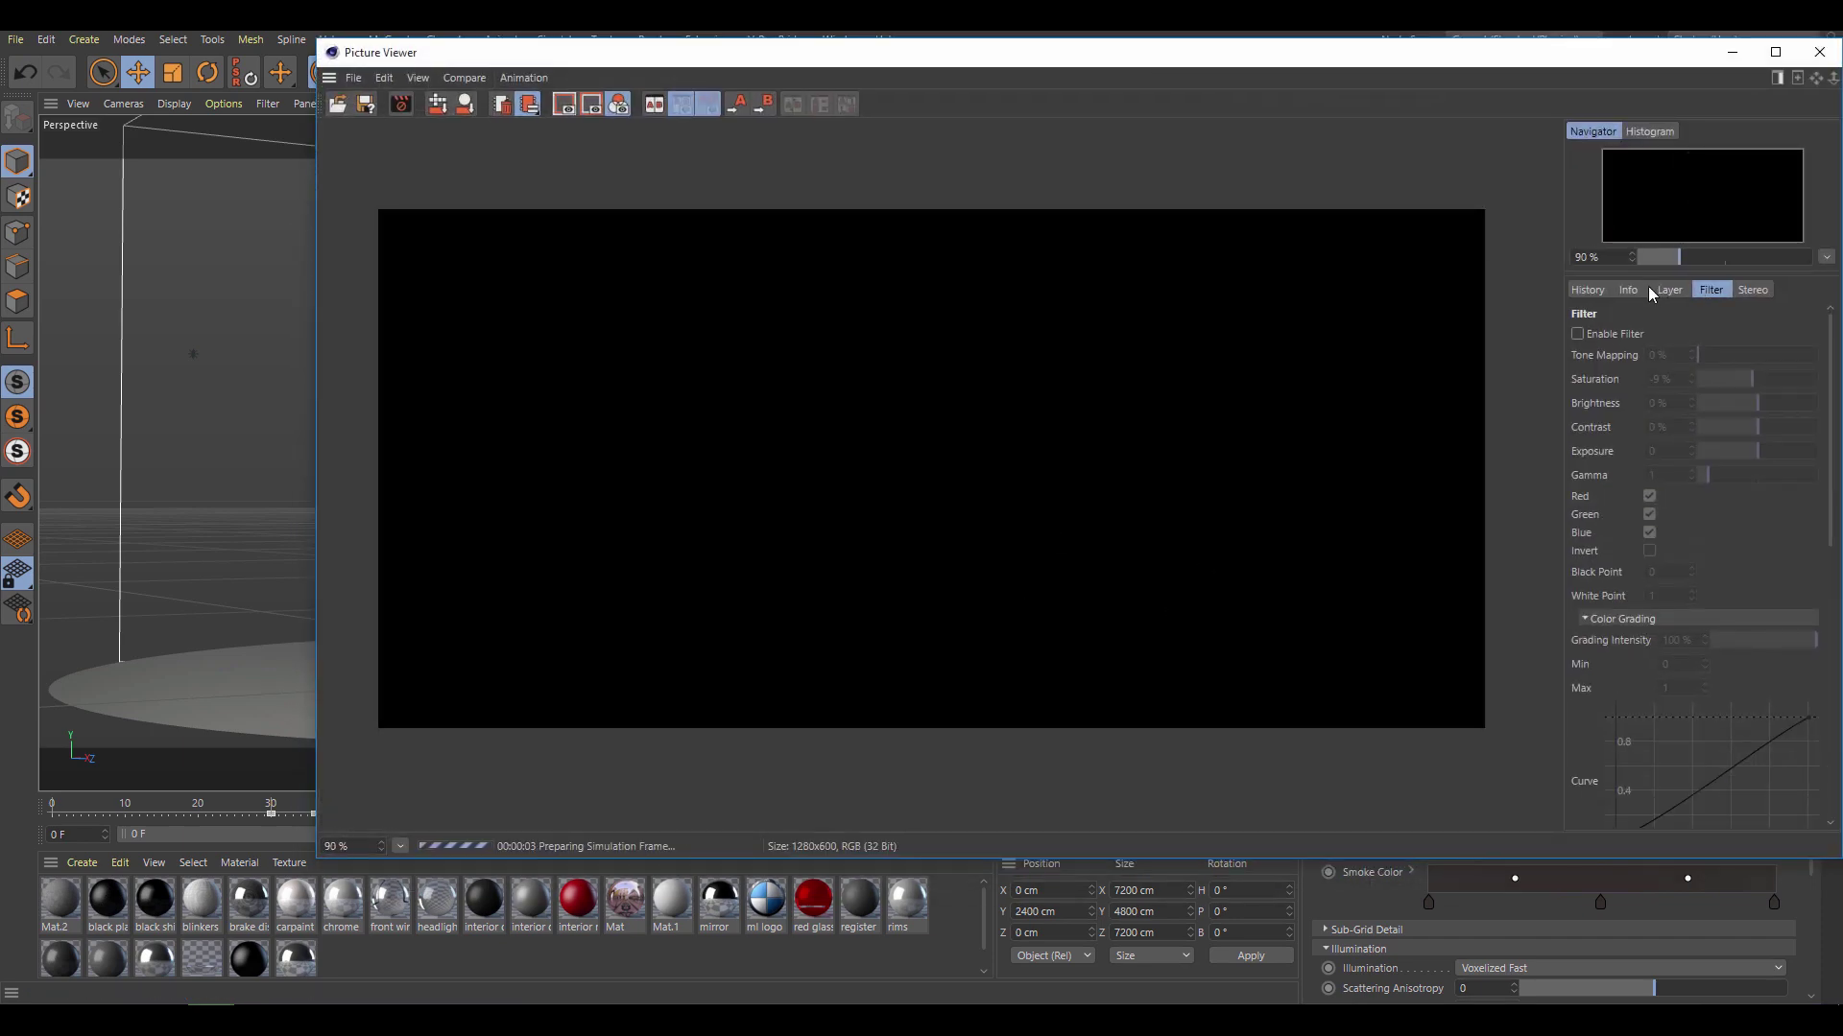
- Compare the earlier car-and-smoke animation render with the Part8 render in the History list
click(1590, 290)
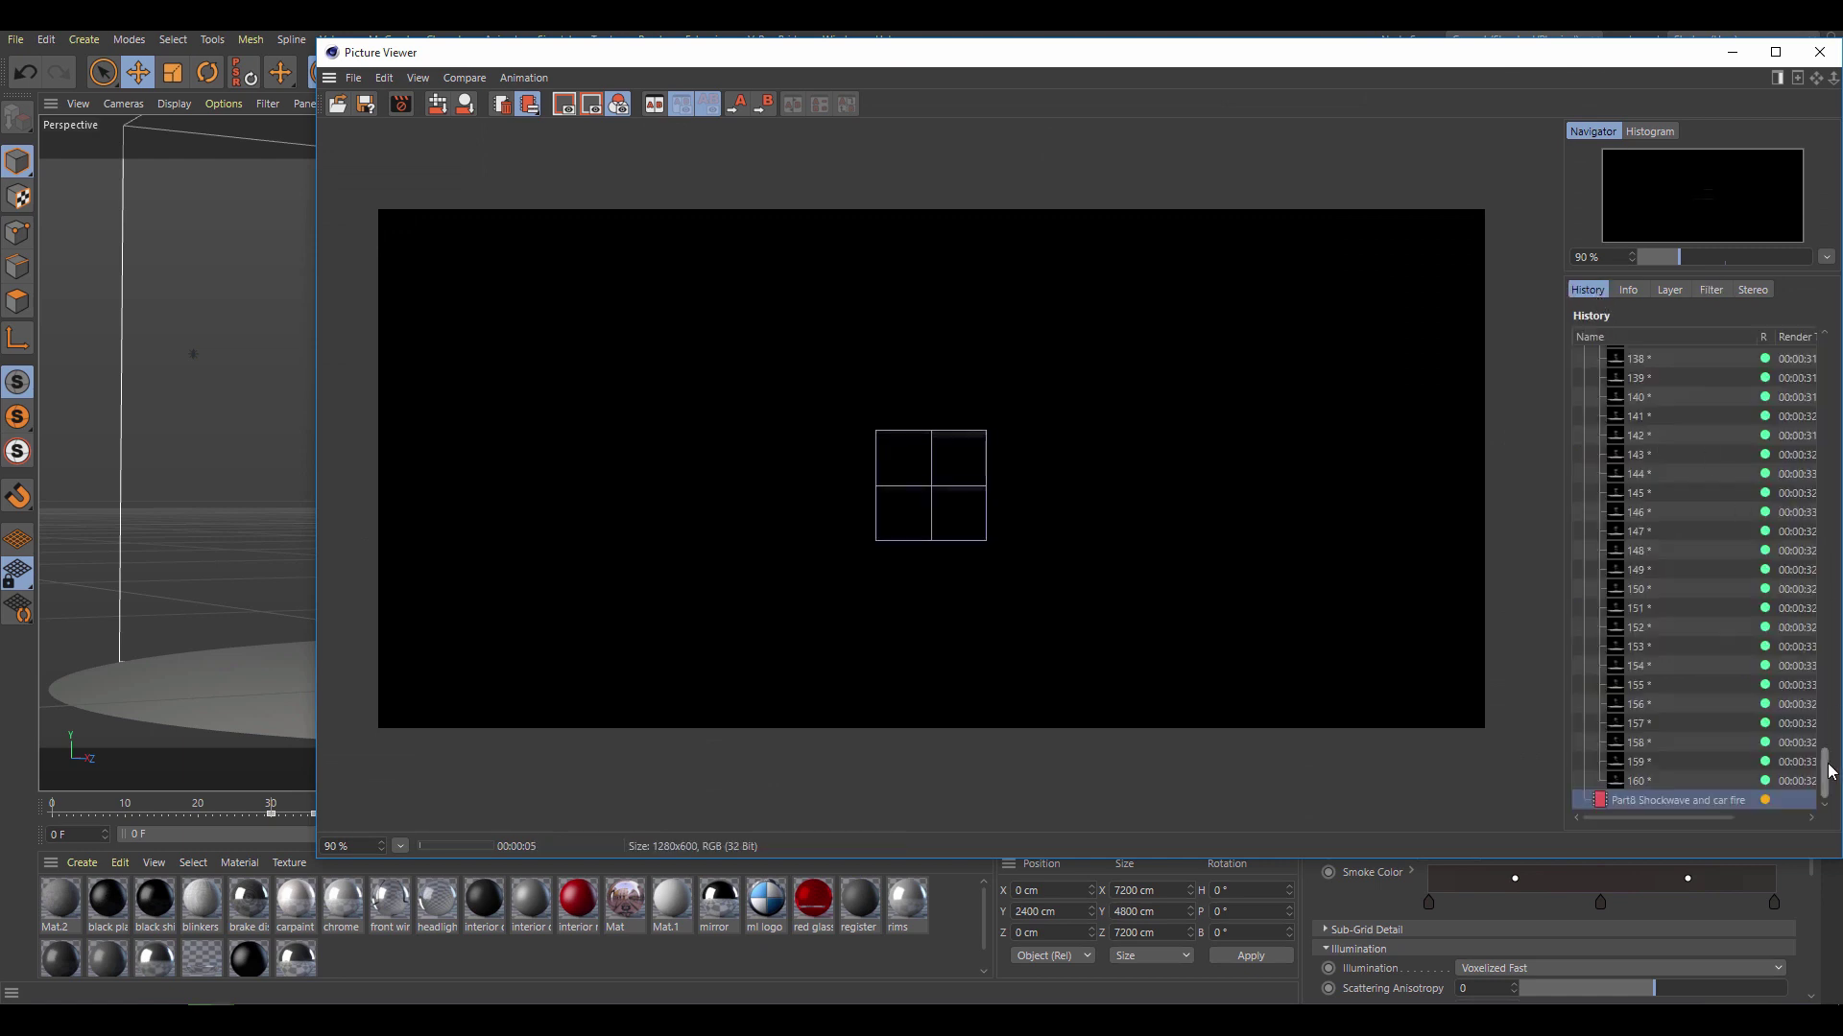
click(1672, 786)
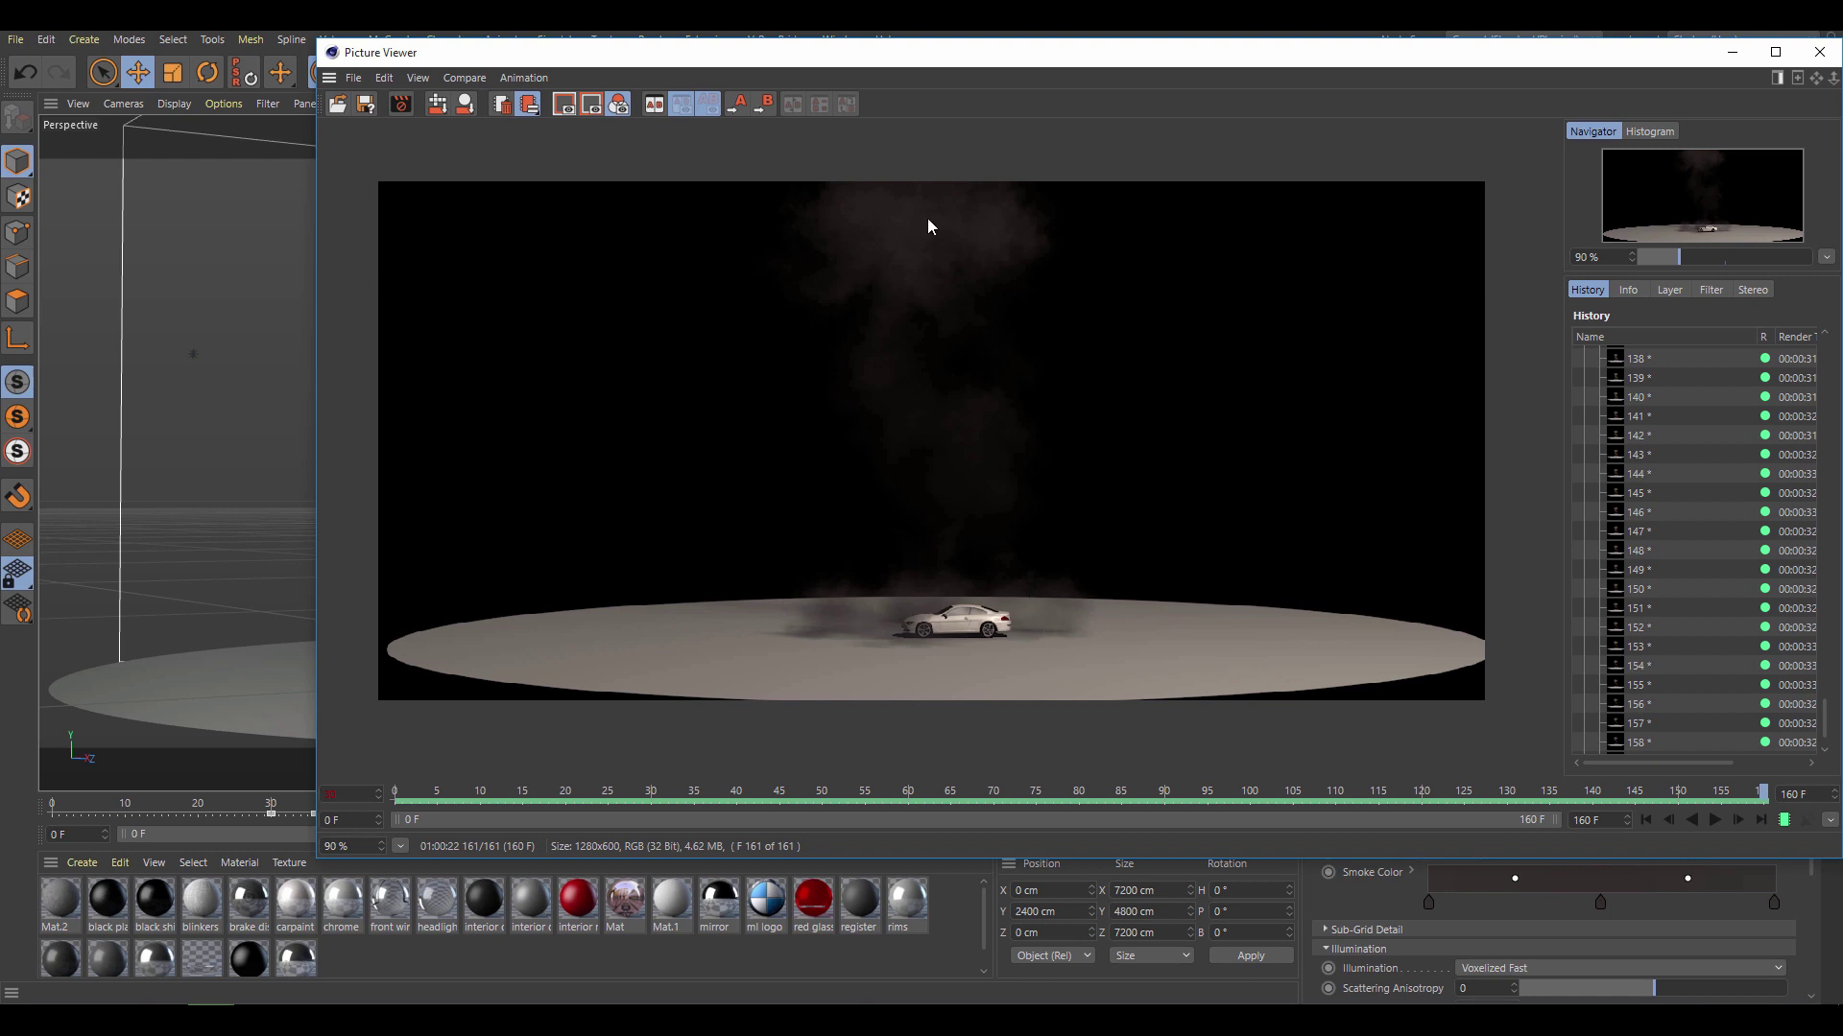
scroll(1691, 701, down, 2)
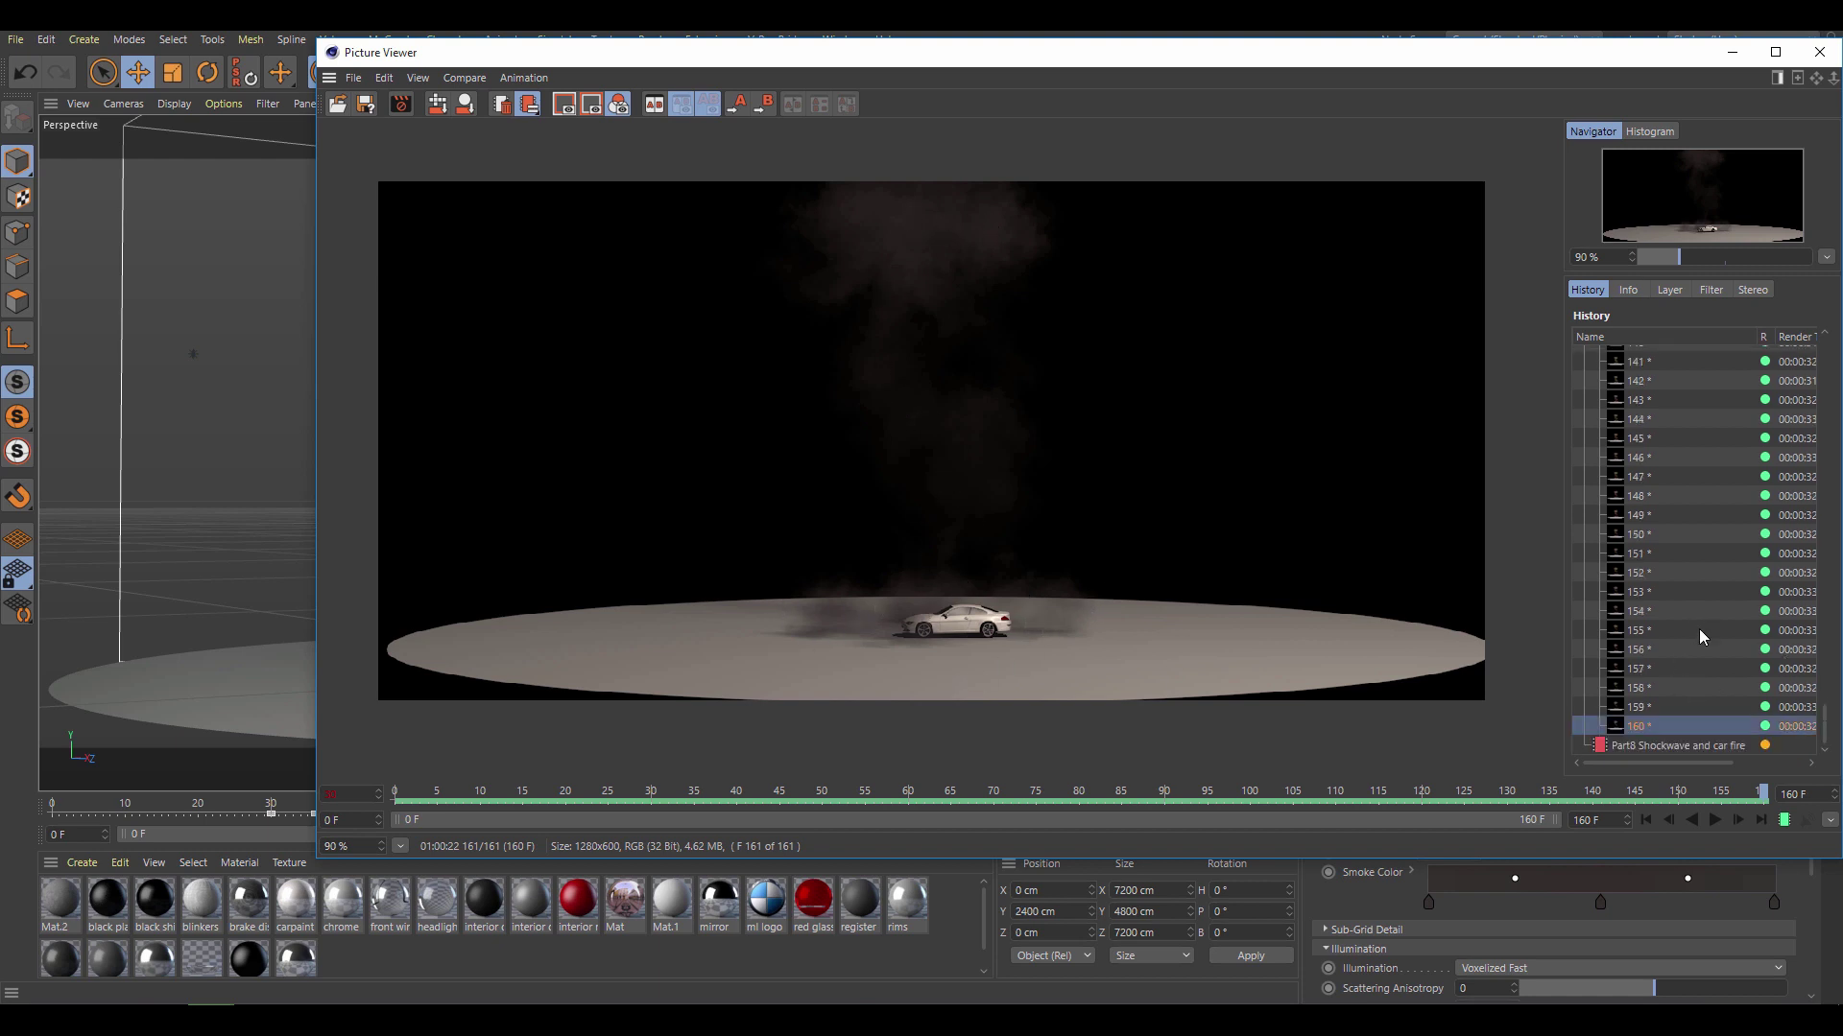
click(1661, 741)
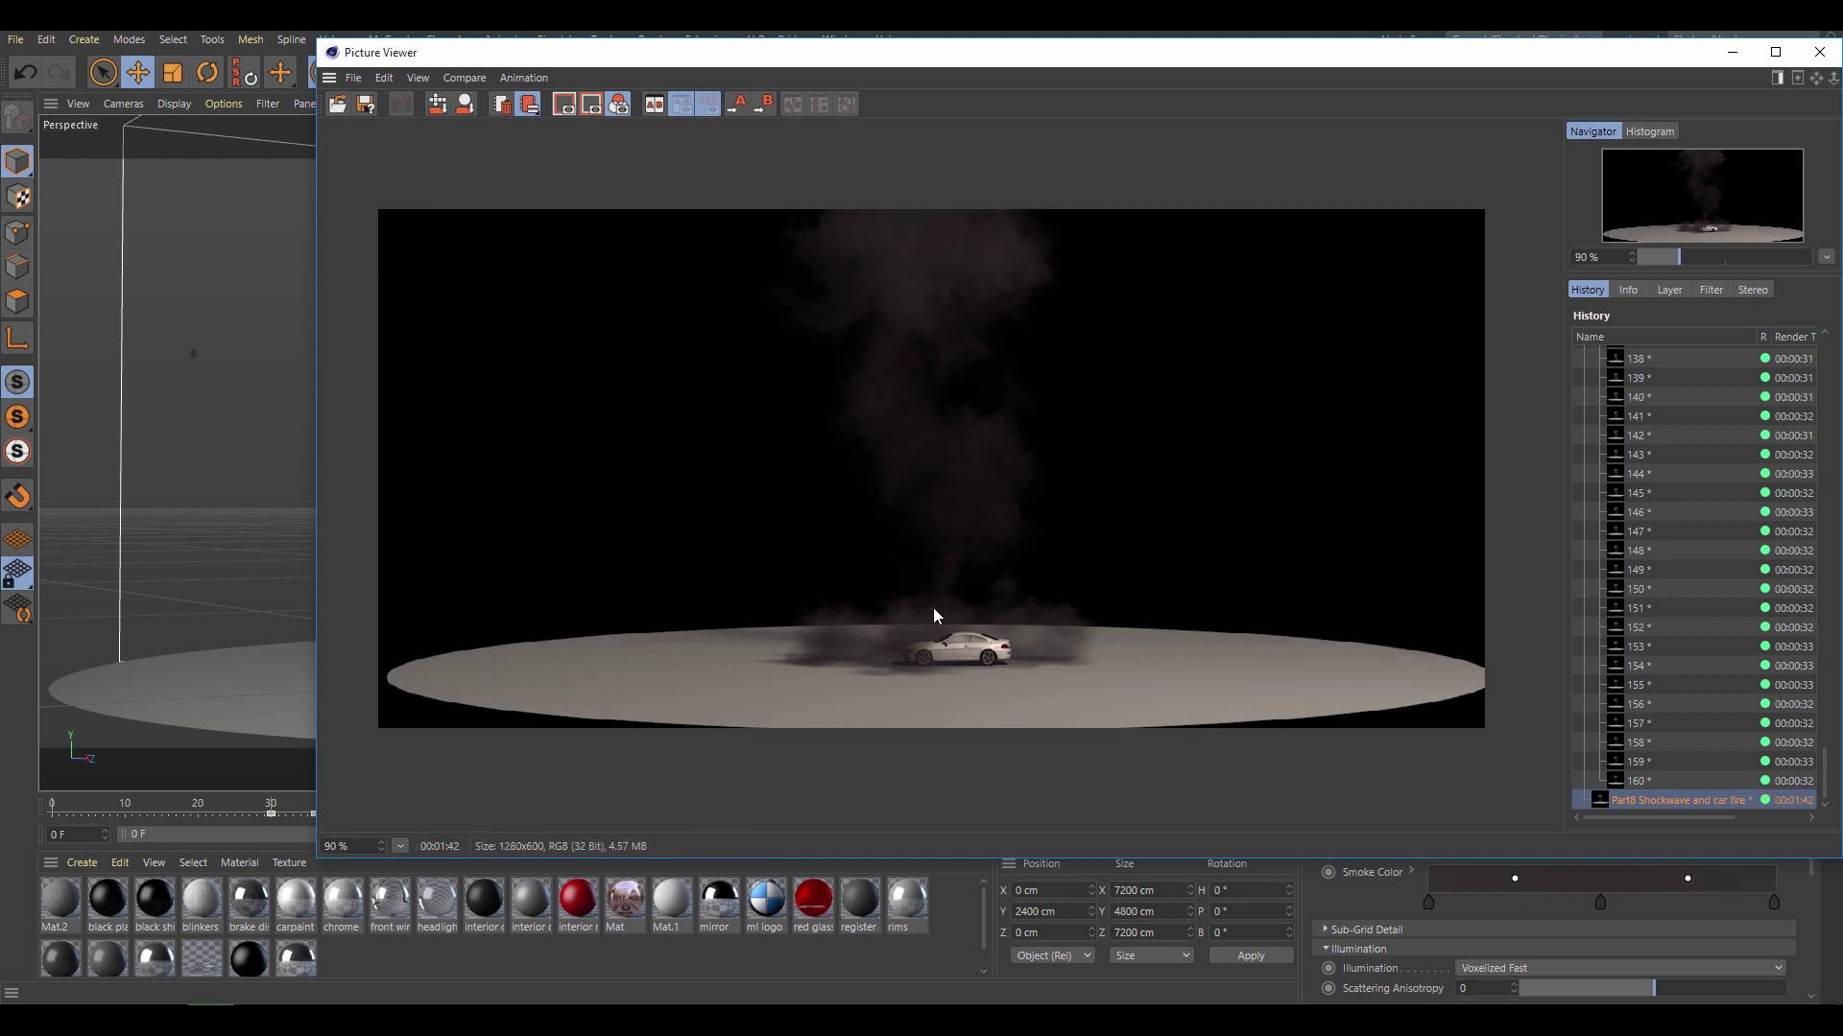
click(1641, 792)
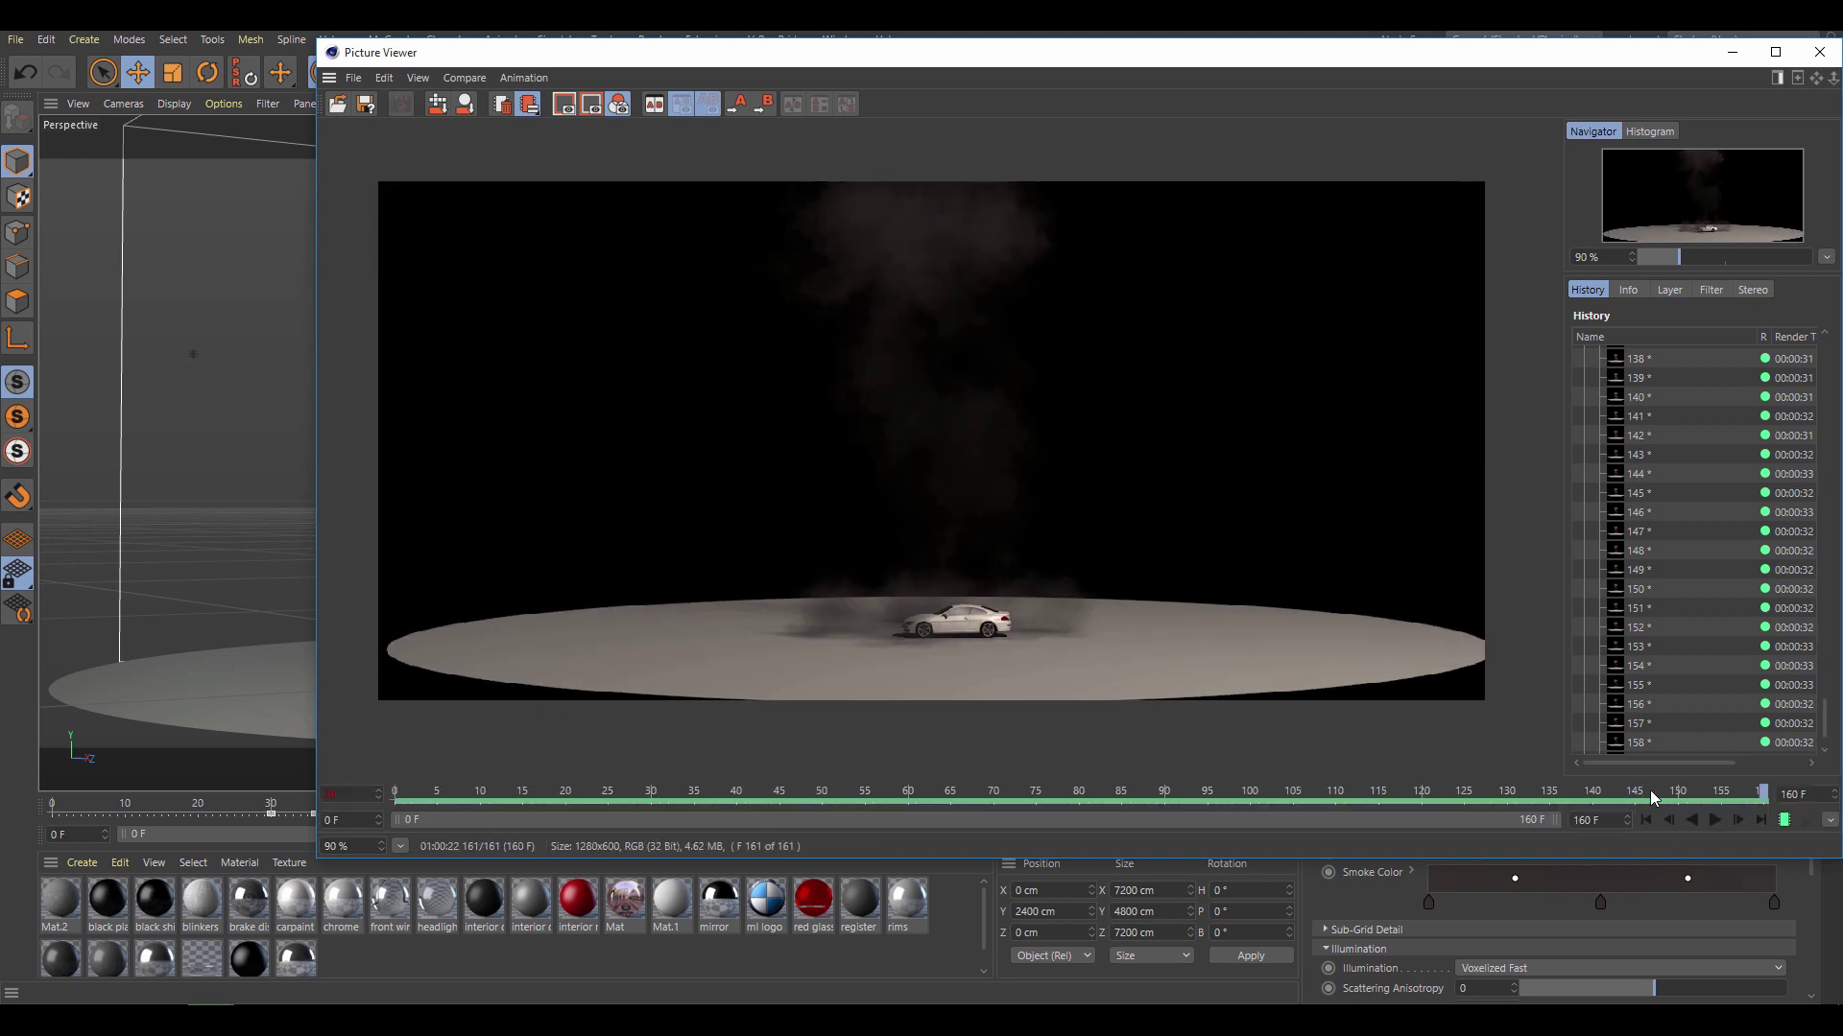
scroll(947, 618, up, 3)
drag(1016, 555, 1031, 630)
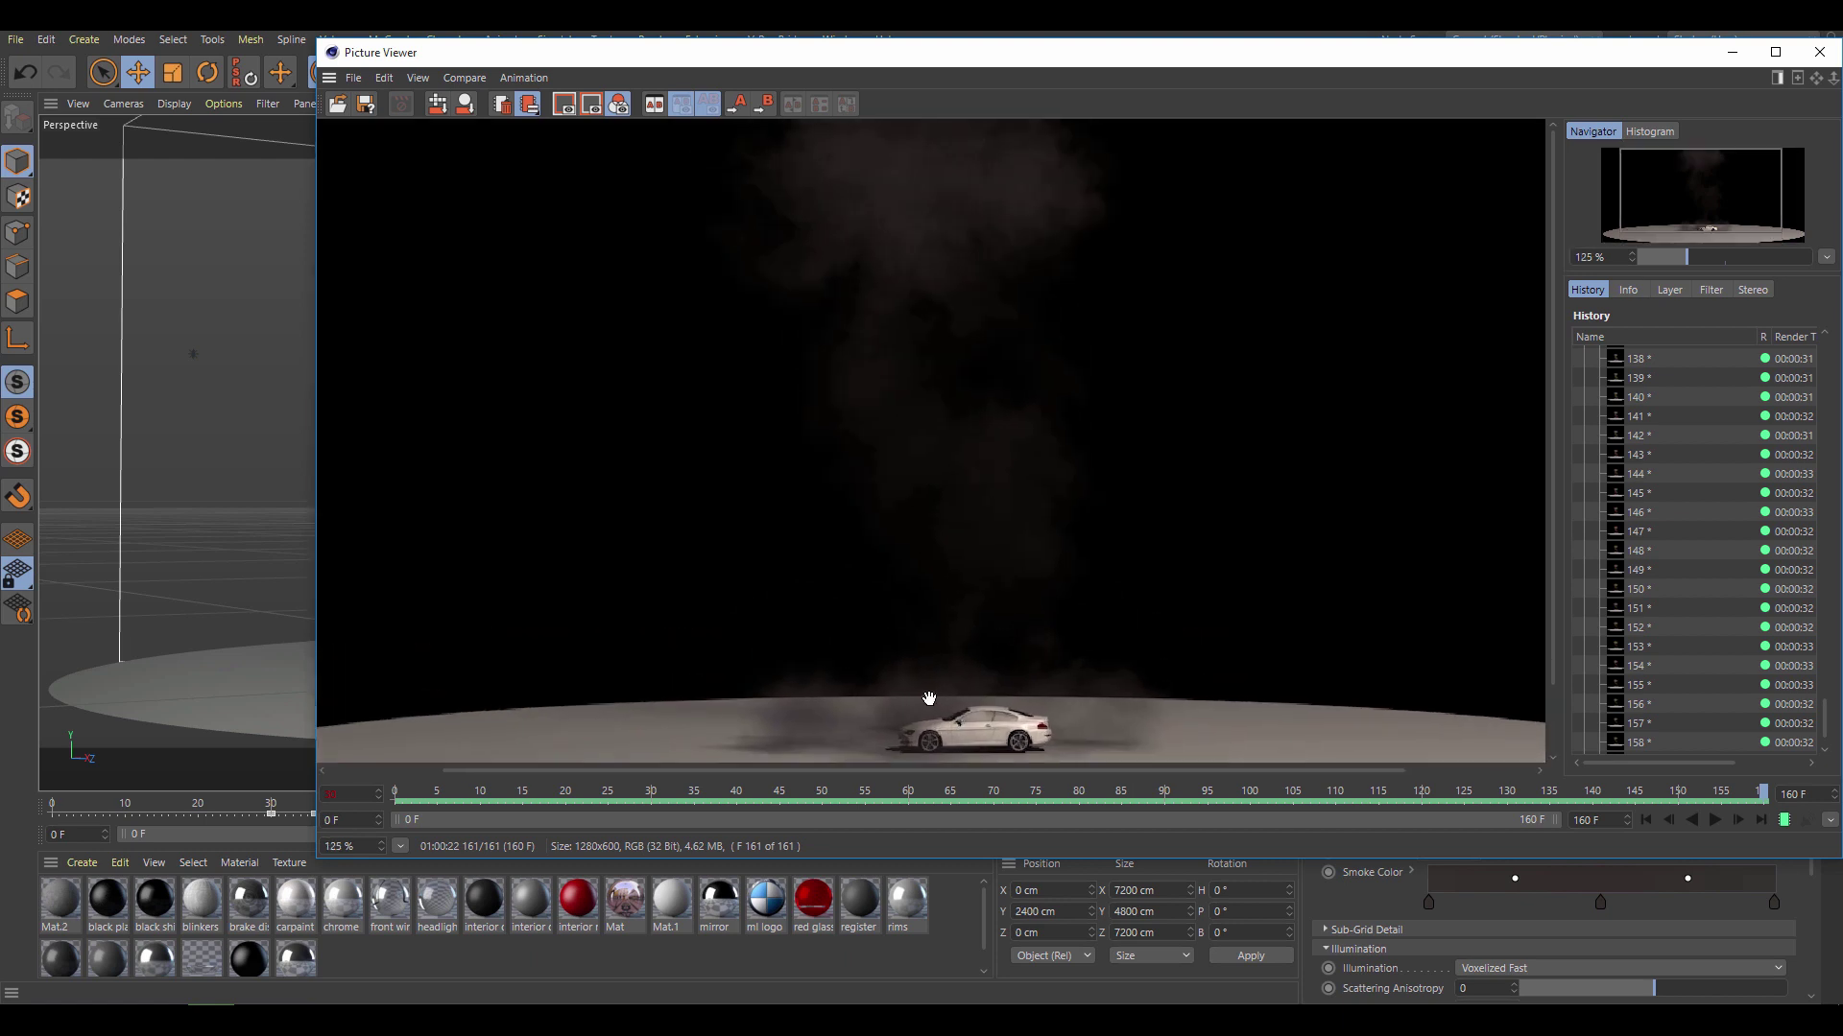
scroll(975, 677, down, 1)
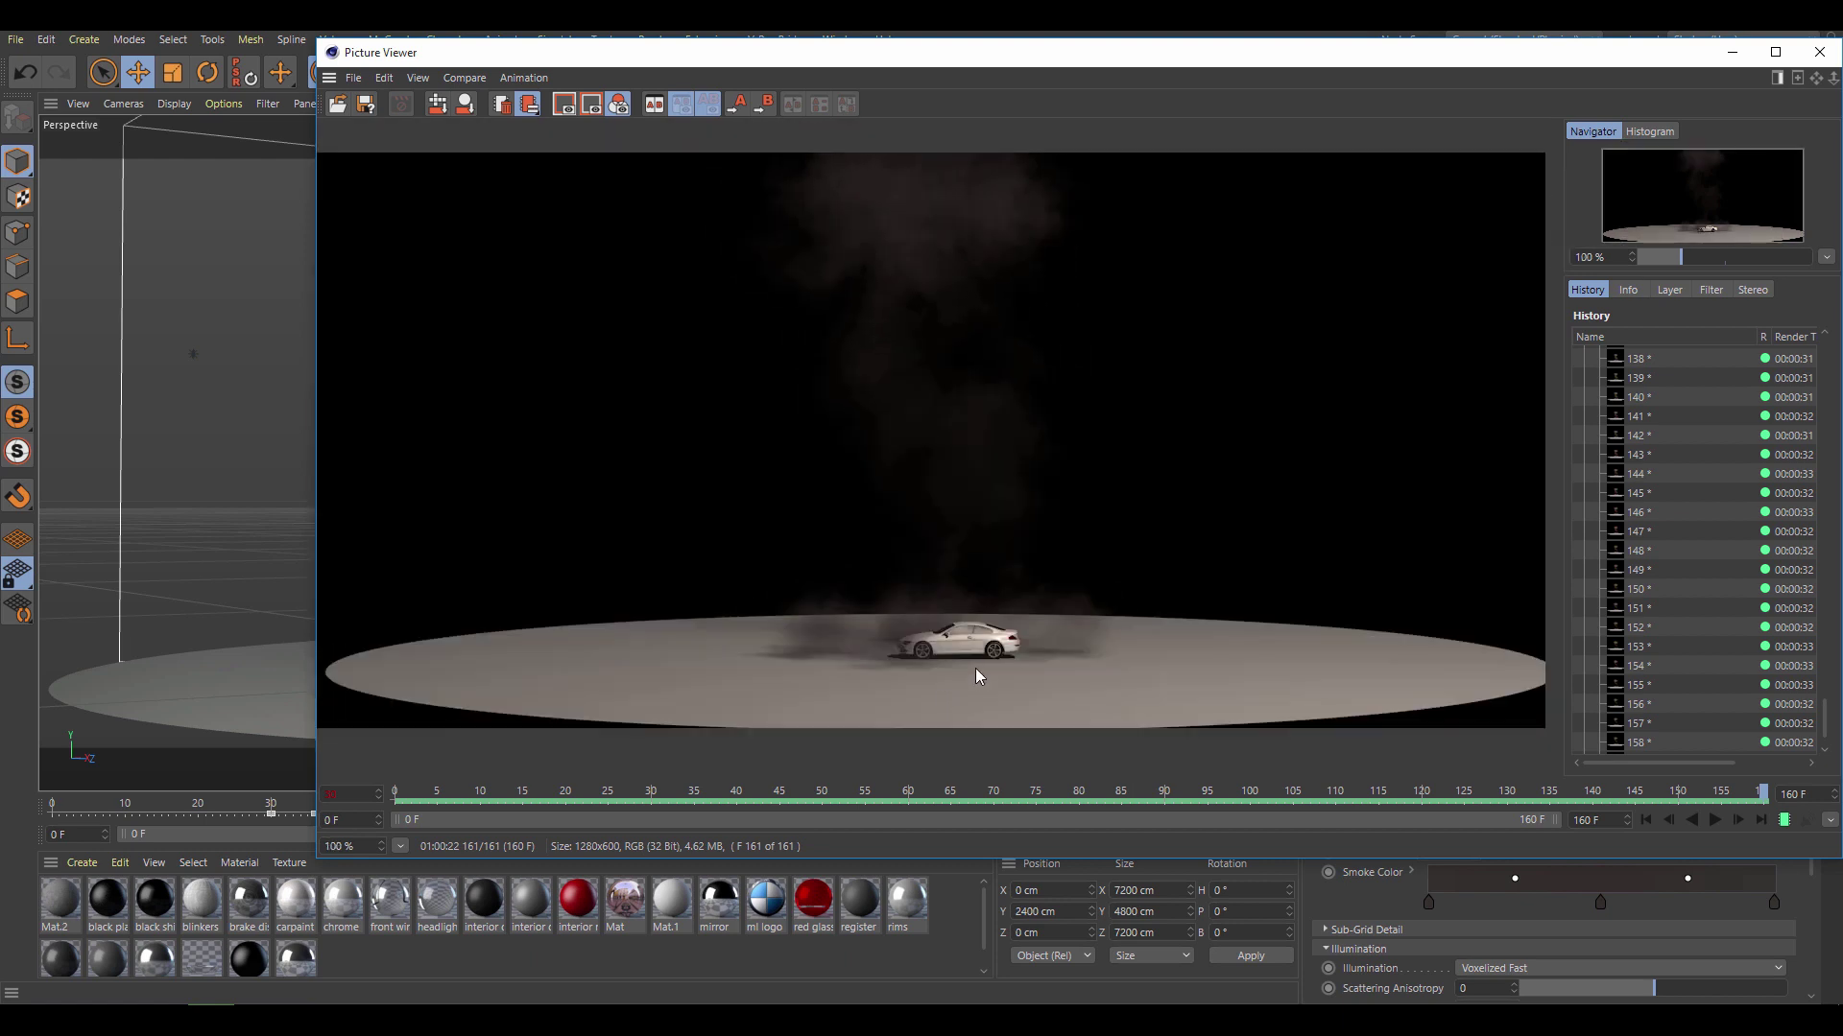
- View the Part8 Shockwave and car fire render, then play the animation from frame 118
click(1826, 257)
scroll(1651, 741, down, 2)
click(1632, 743)
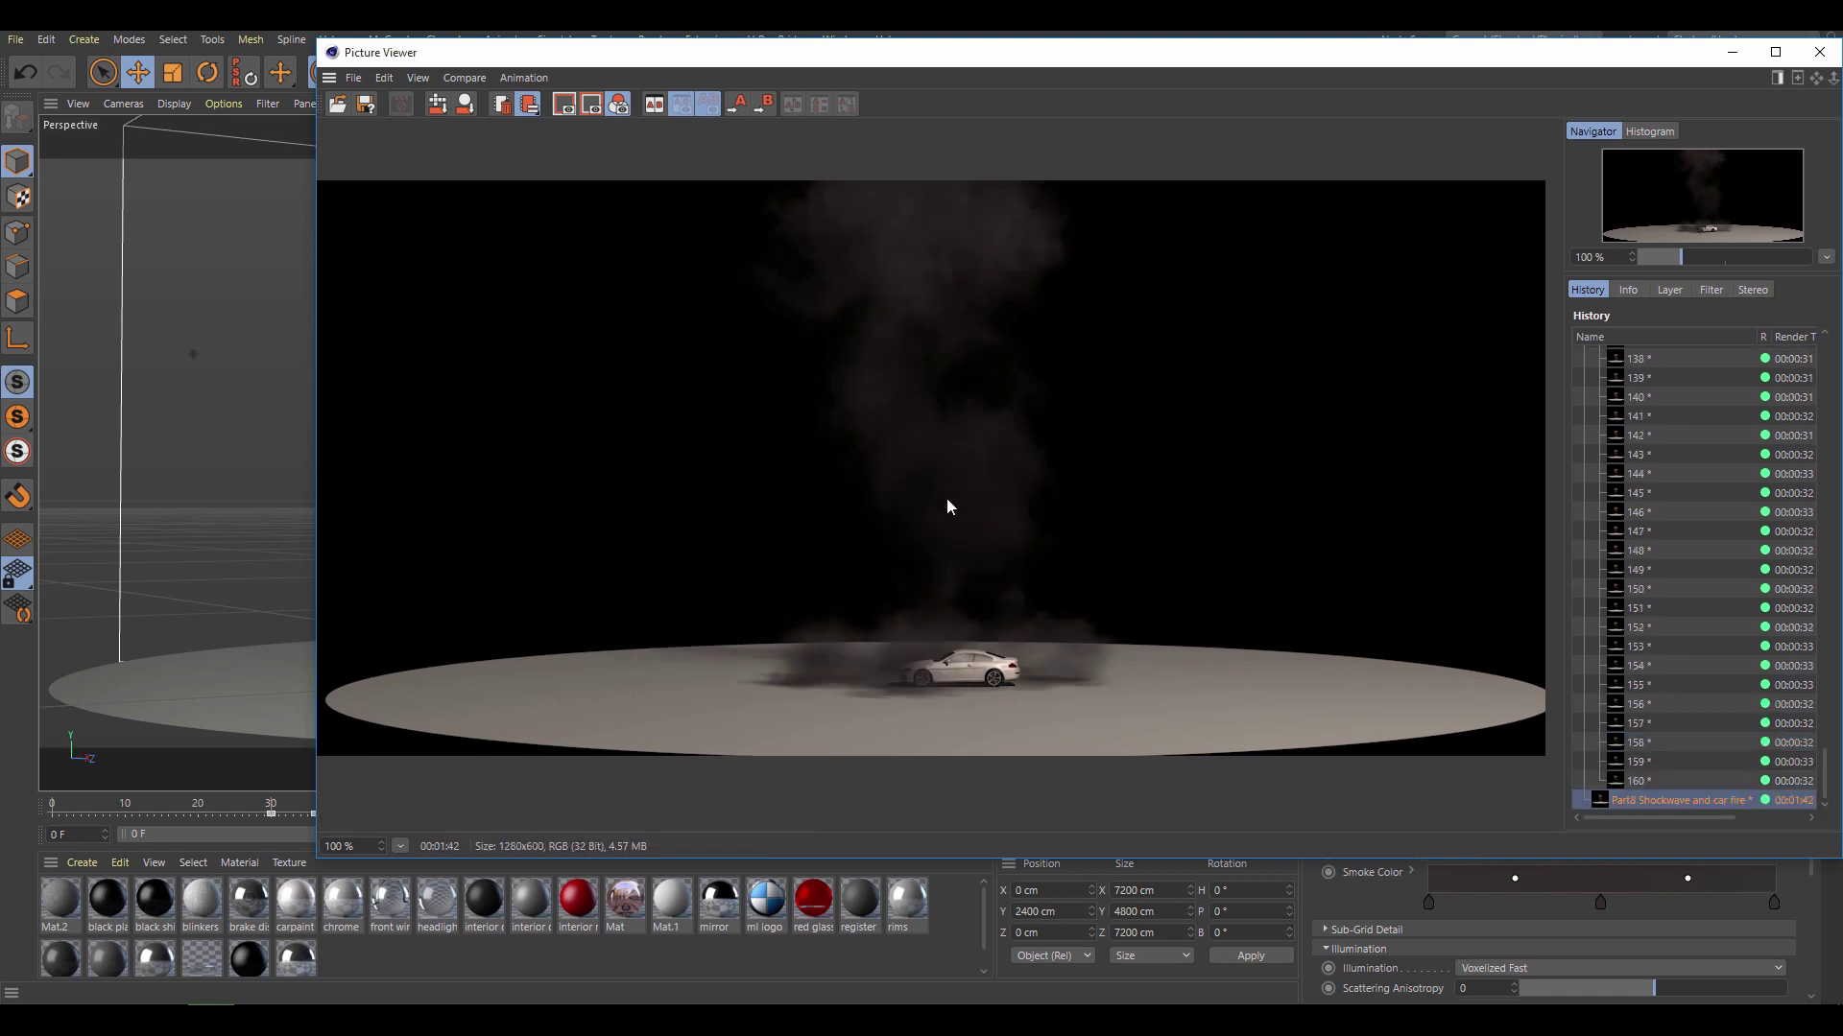
scroll(1691, 664, up, 10)
click(1695, 548)
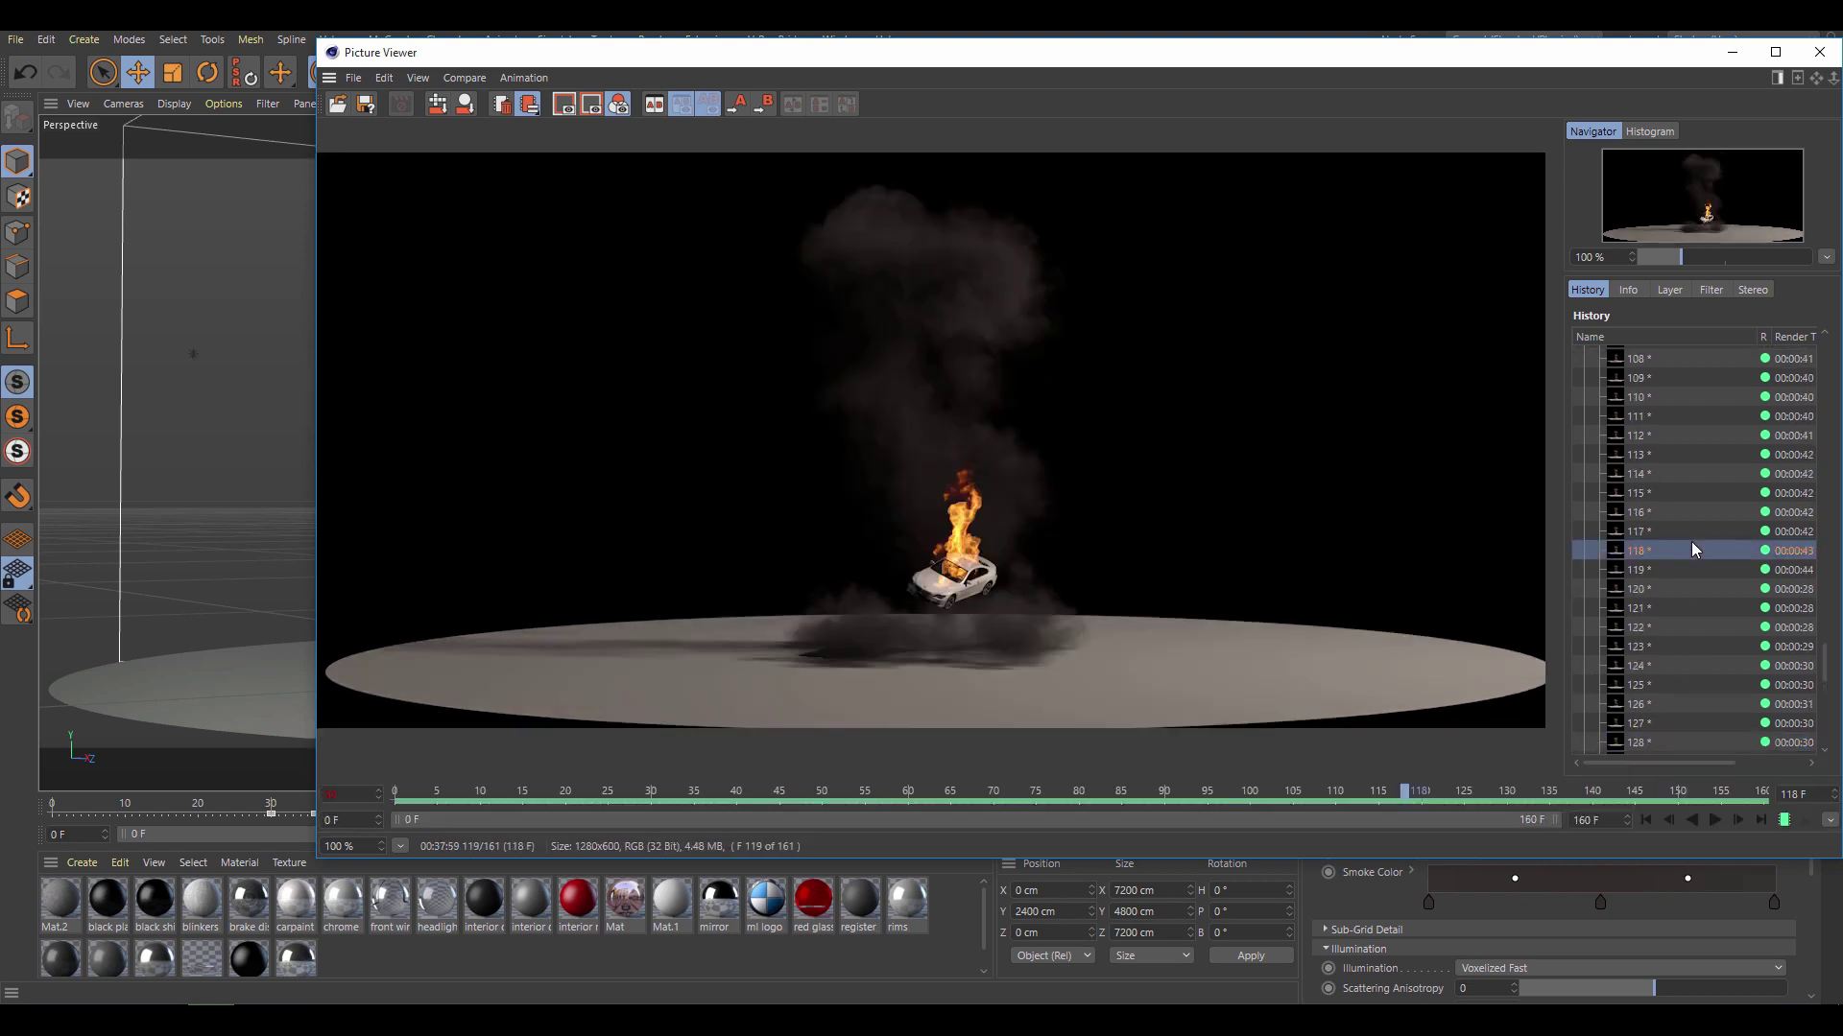
click(1715, 821)
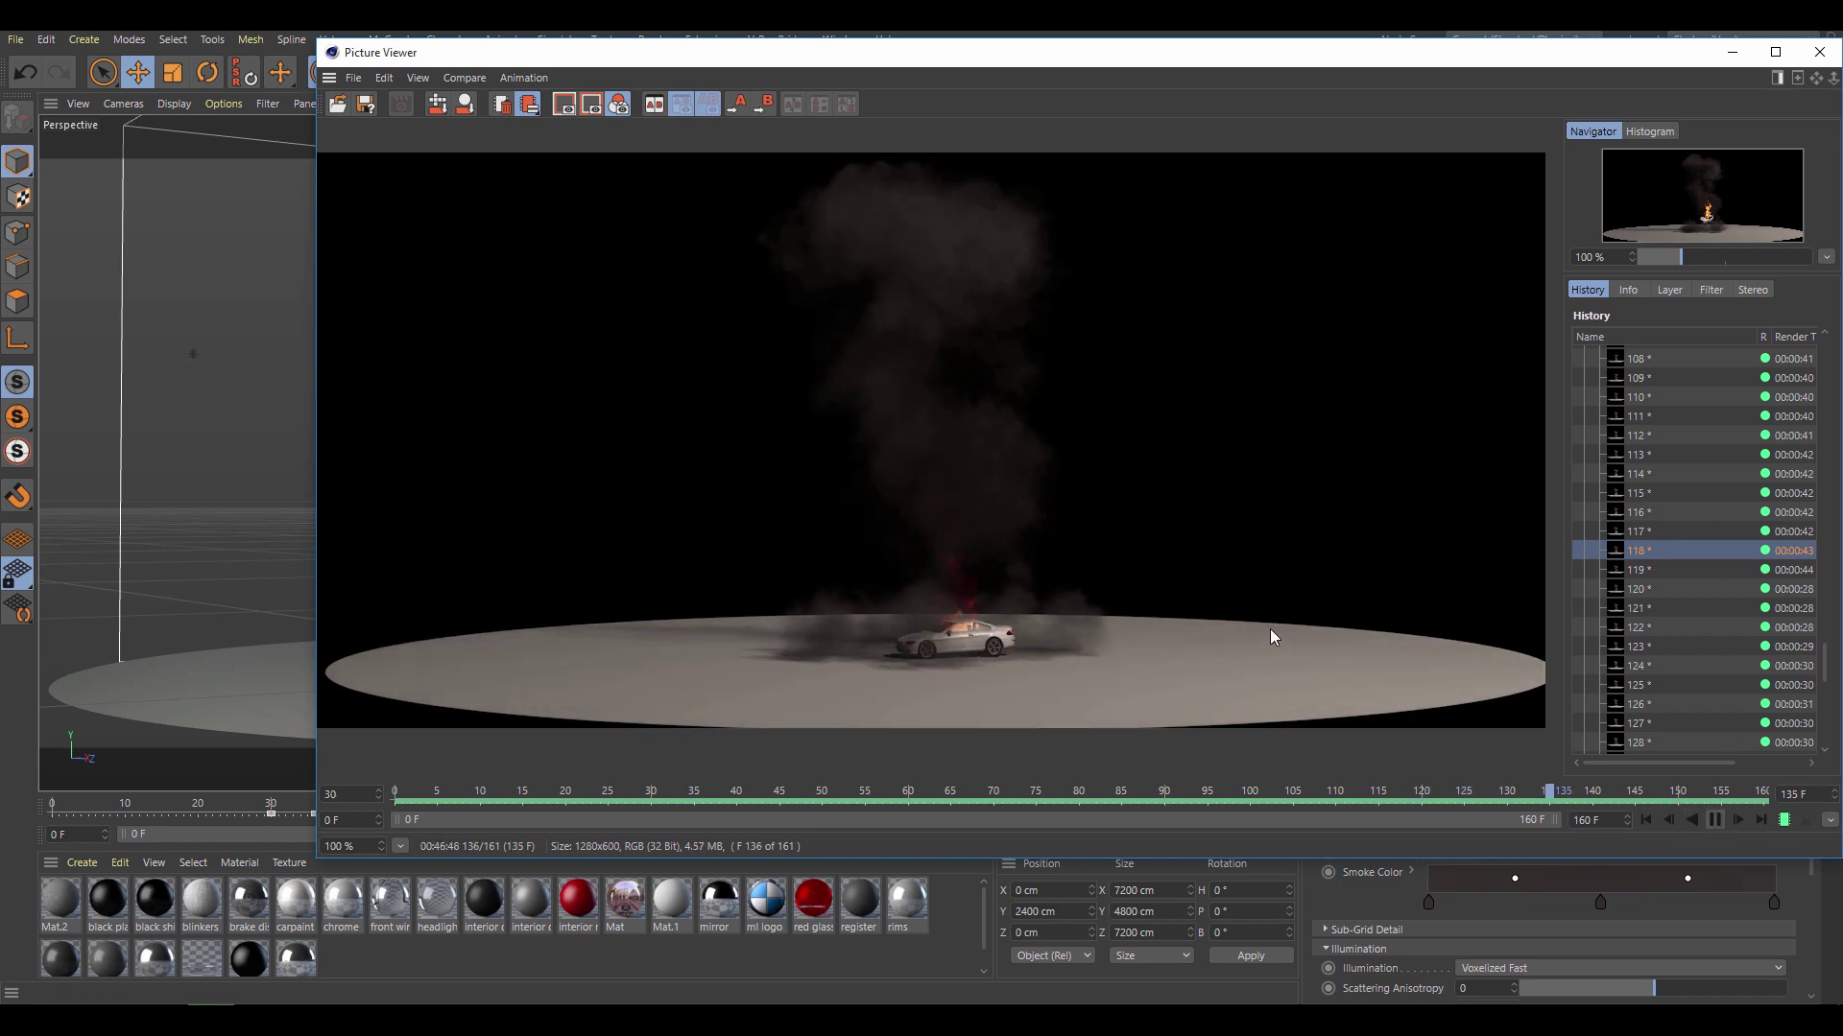